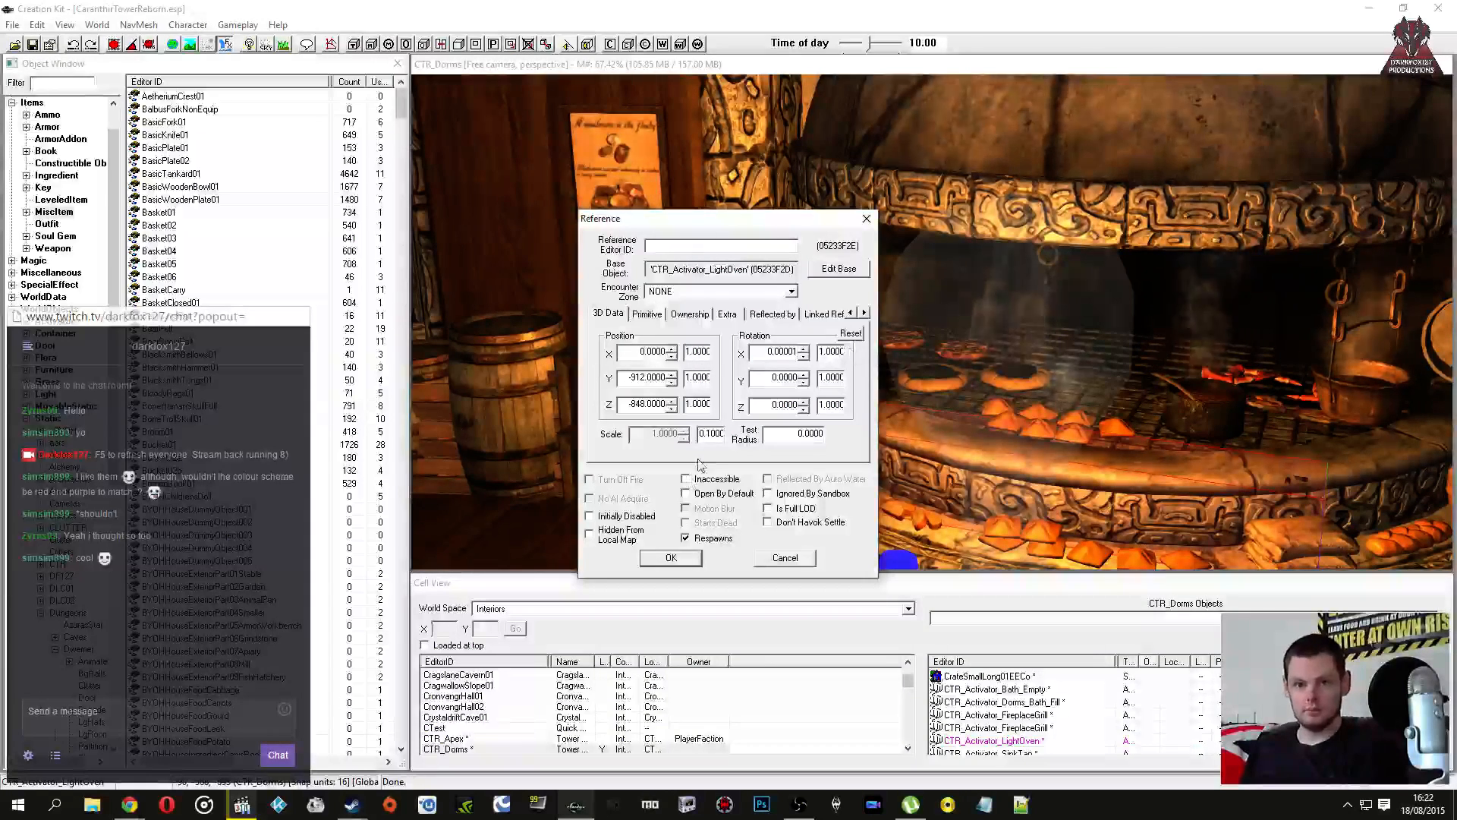
# Step: Set the X and Y rotation of the CTR_Activator_LightOven reference to 0.0001
pyautogui.press('BackSpace')
pyautogui.press('BackSpace')
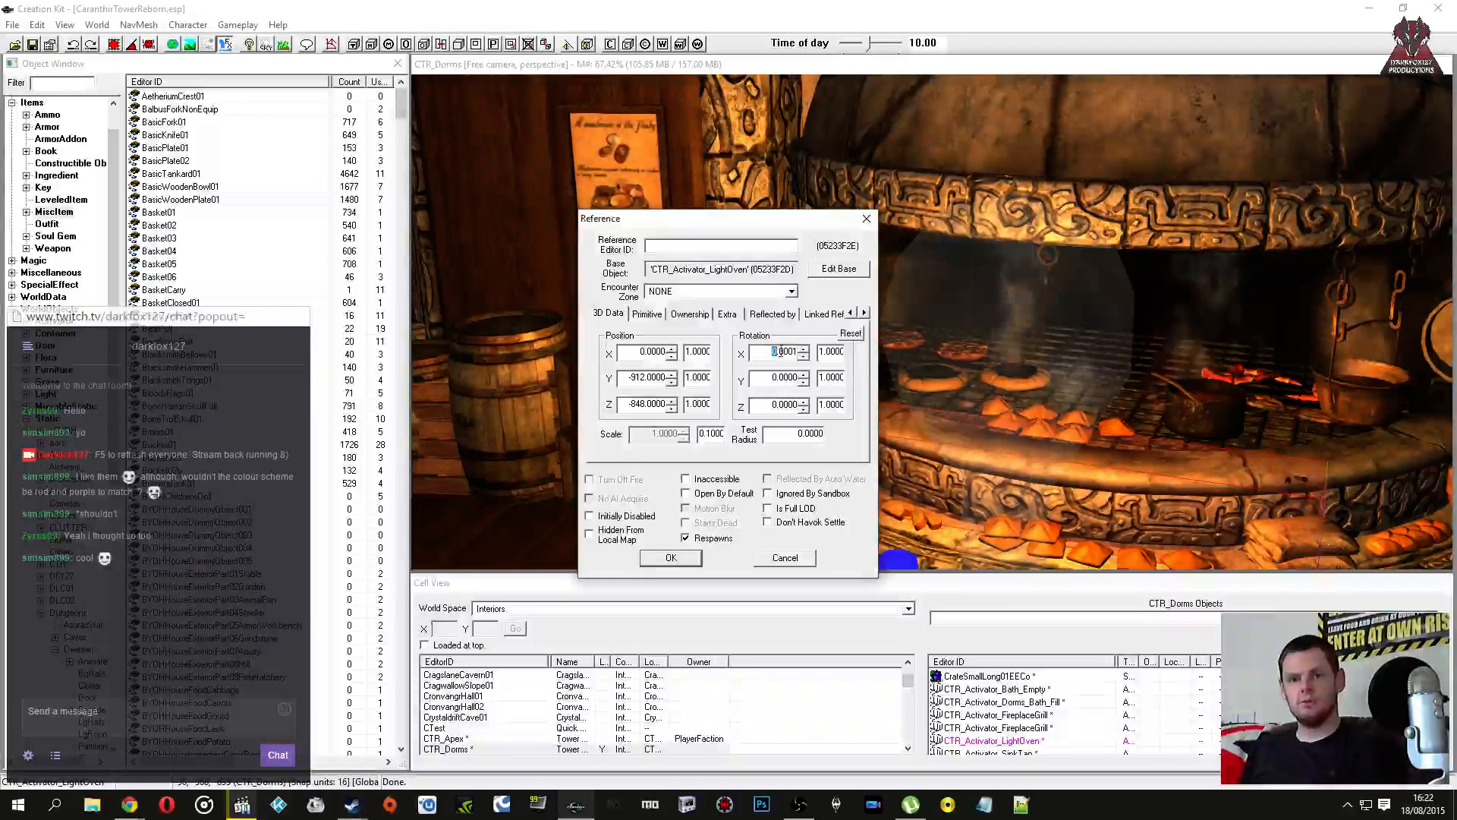
pyautogui.press('Tab')
pyautogui.press('Tab')
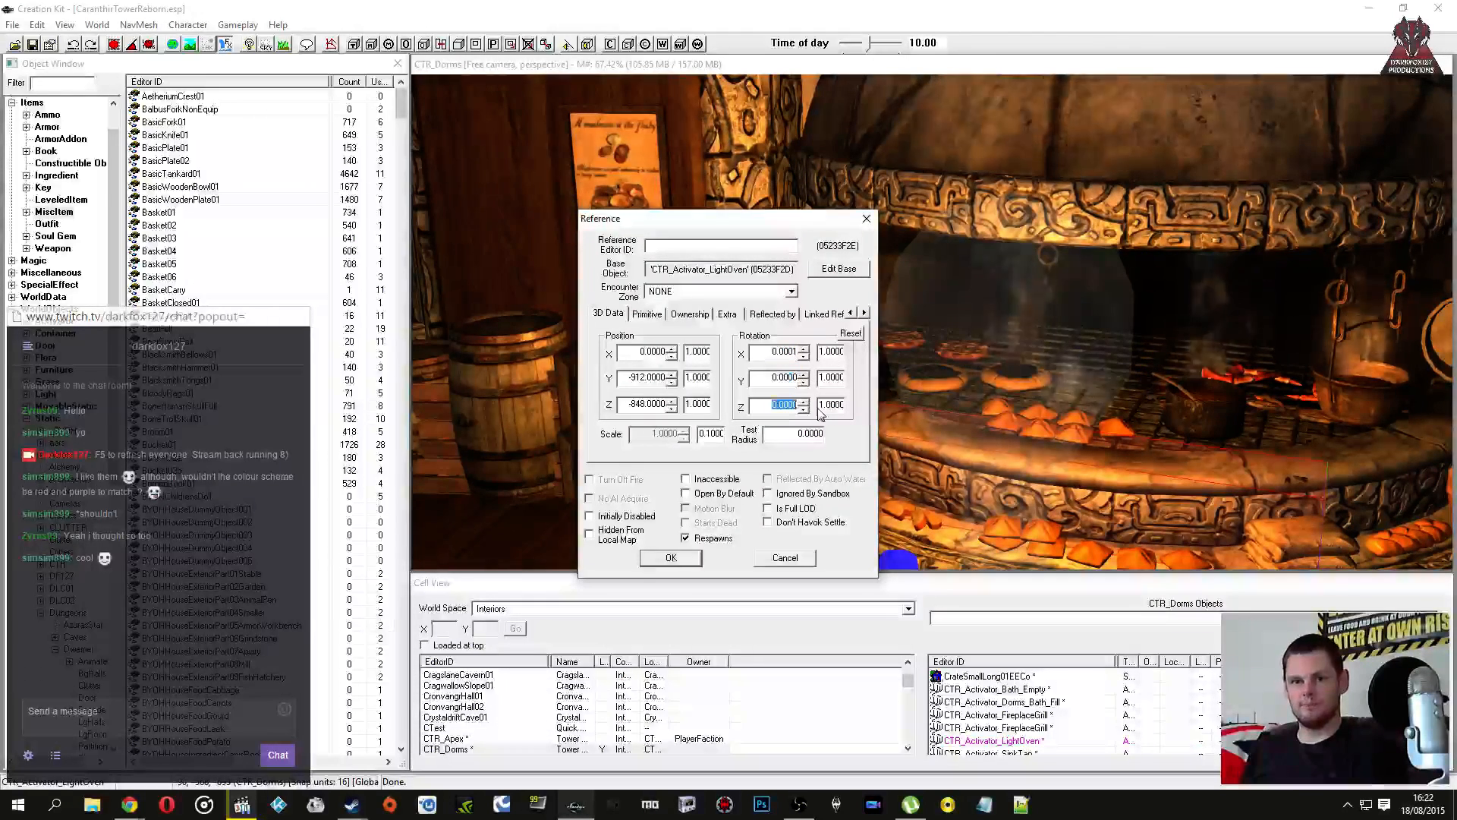
pyautogui.moveTo(762, 351); pyautogui.dragTo(800, 405)
pyautogui.click(784, 352)
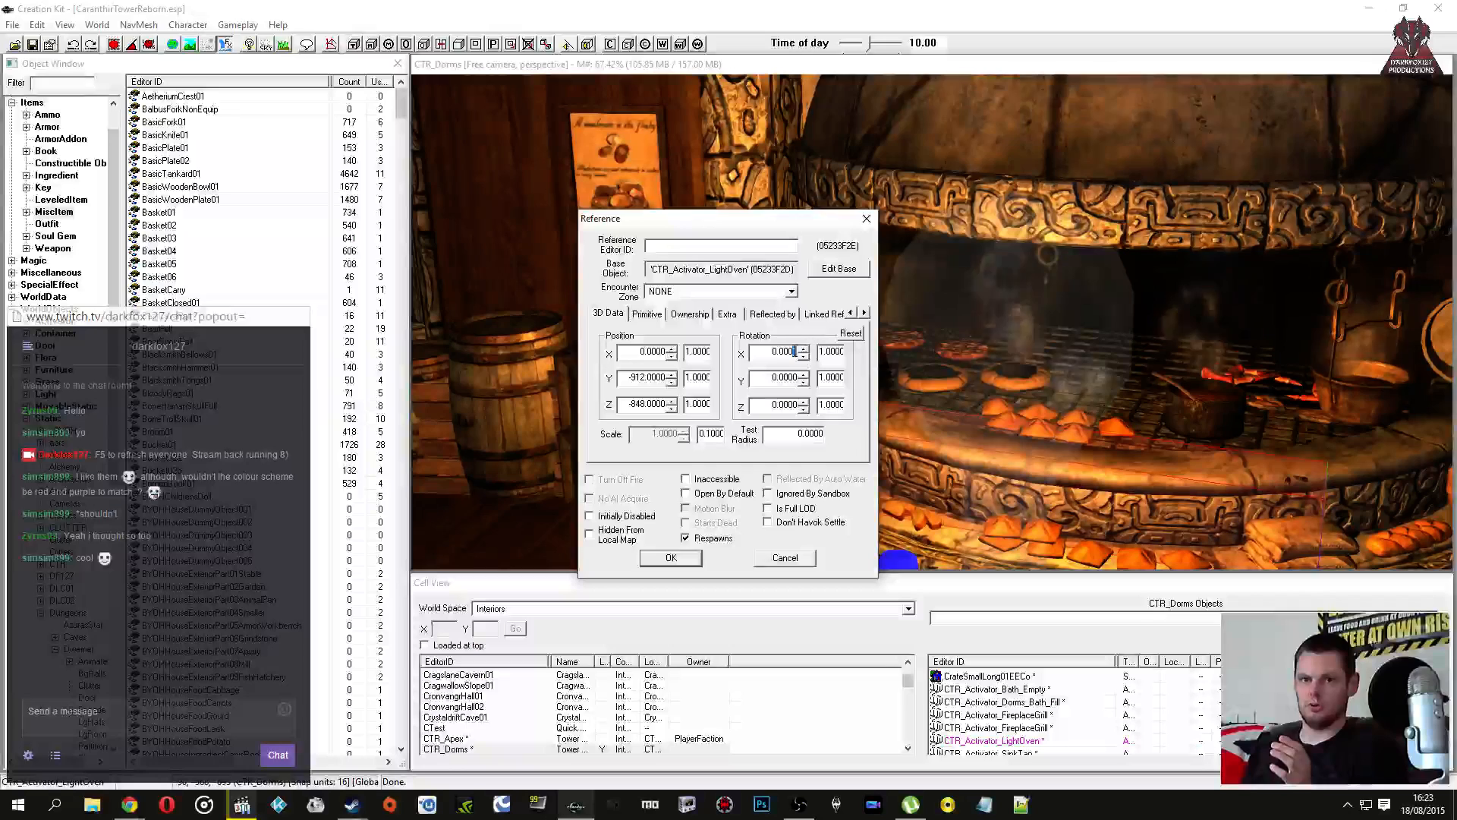
pyautogui.write('1')
pyautogui.click(794, 377)
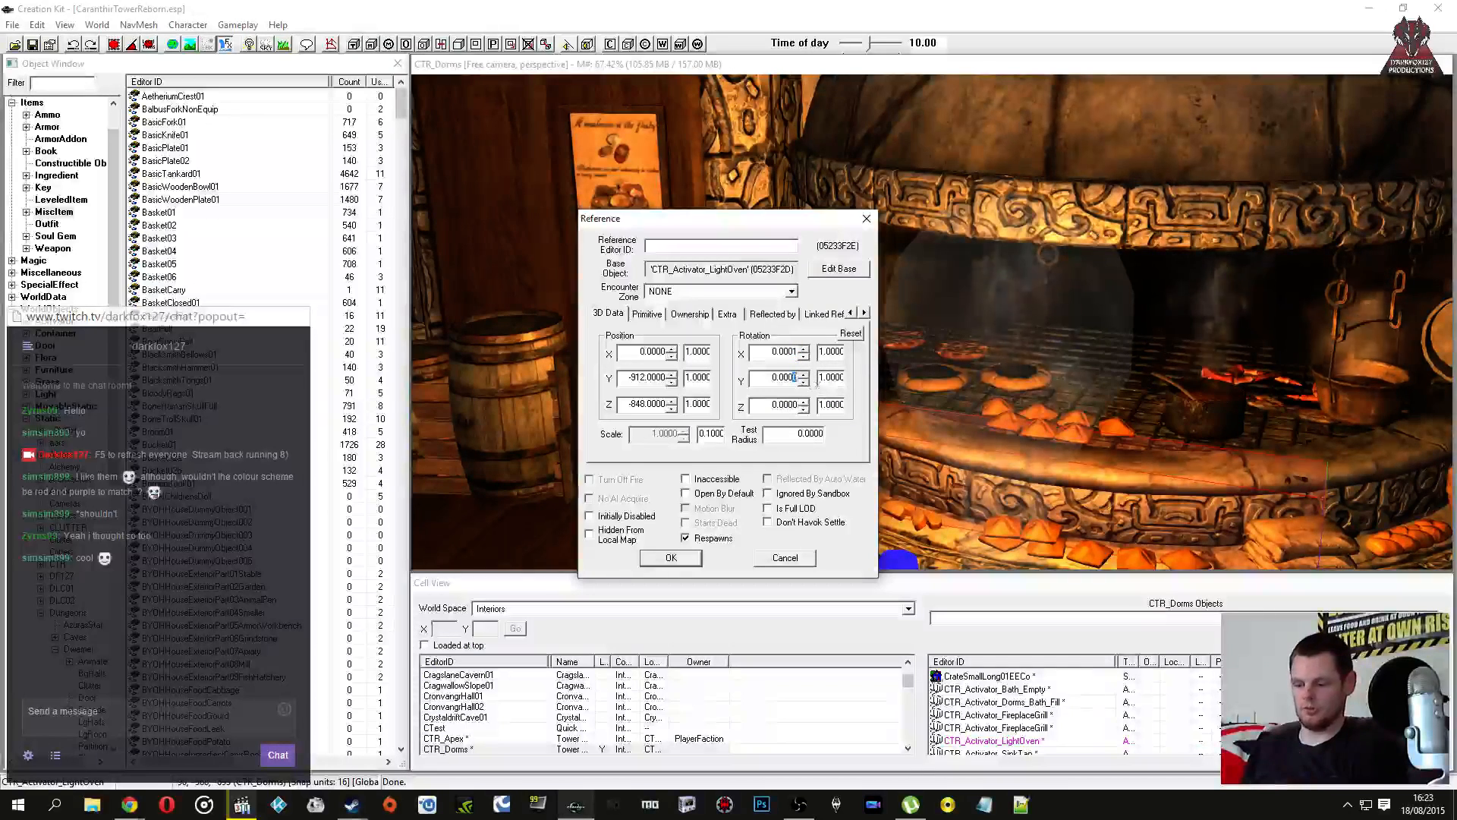
pyautogui.write('1')
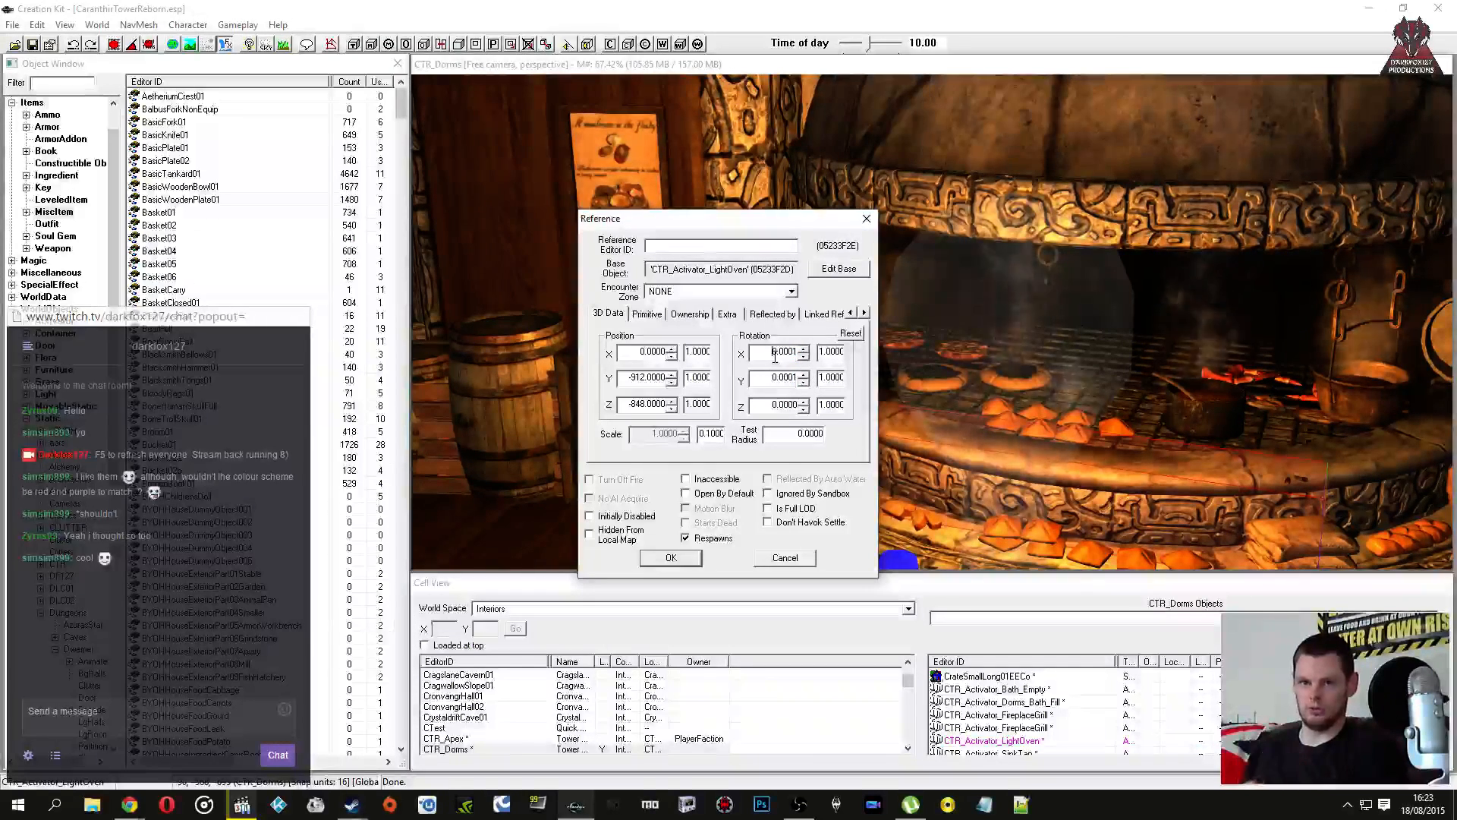
# Step: Review the light-oven activator's primitive settings, confirm its reference changes and save the plugin
pyautogui.click(636, 351)
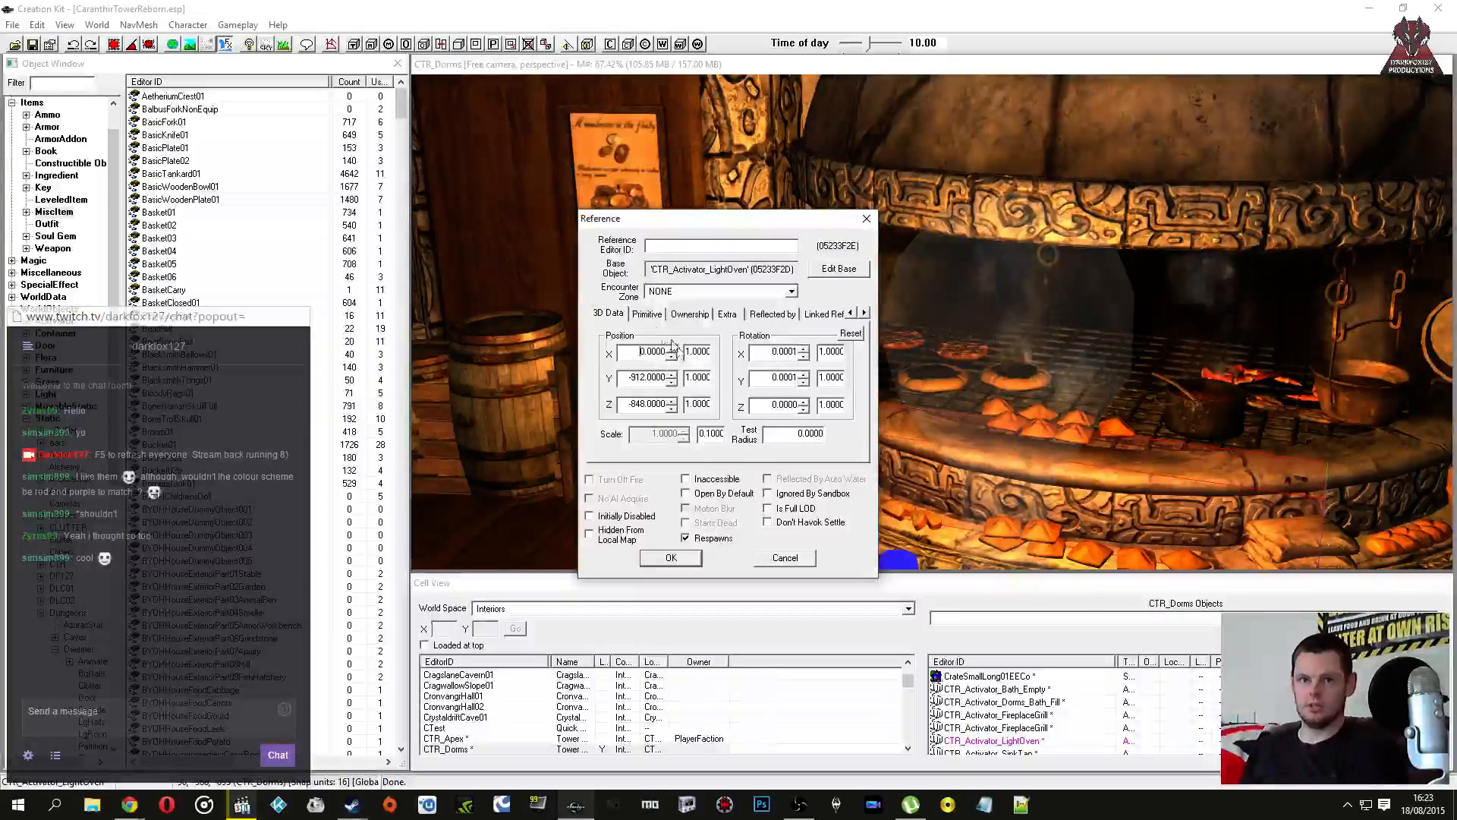
pyautogui.click(646, 313)
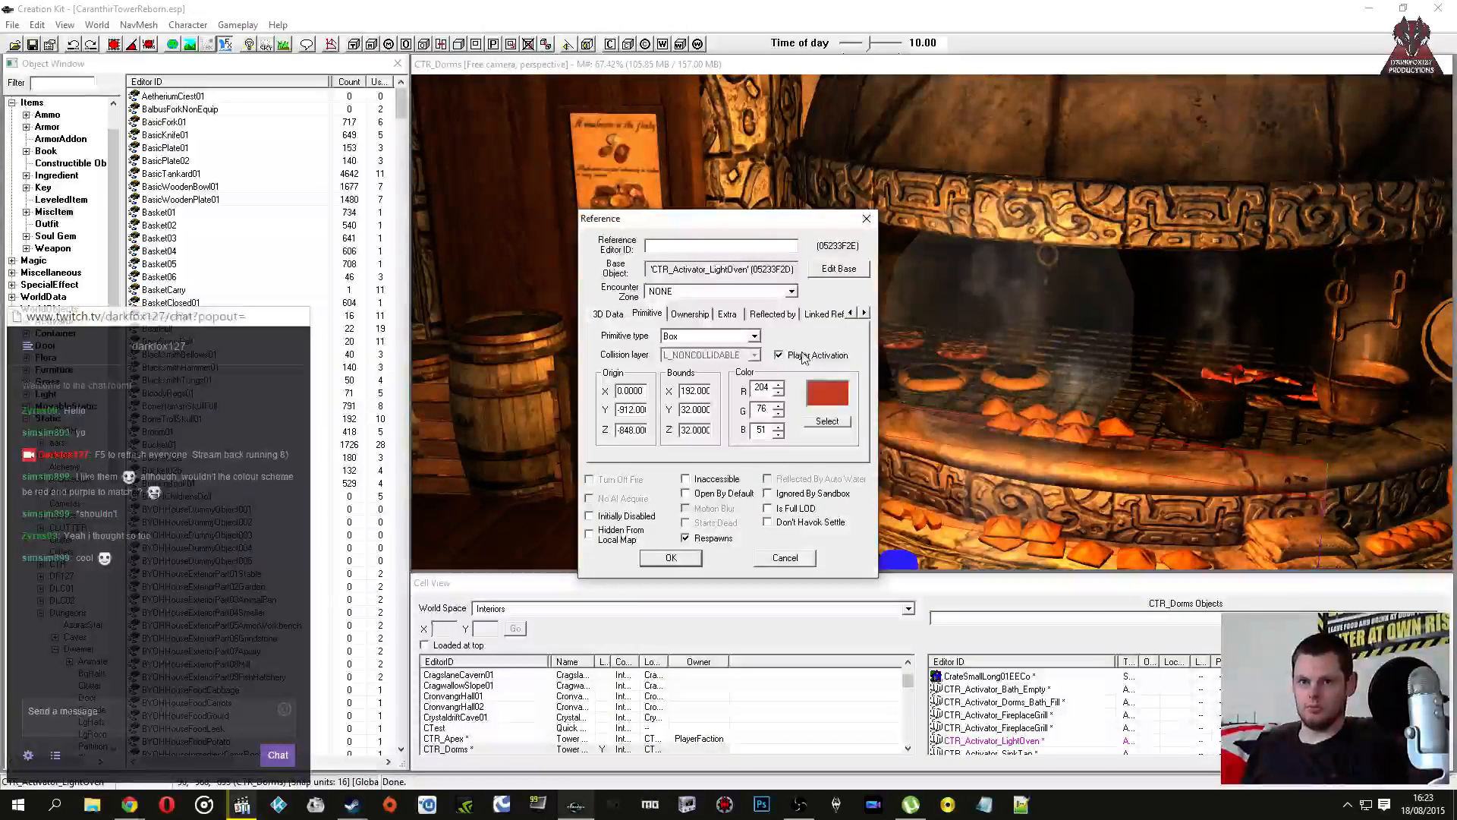
pyautogui.click(671, 557)
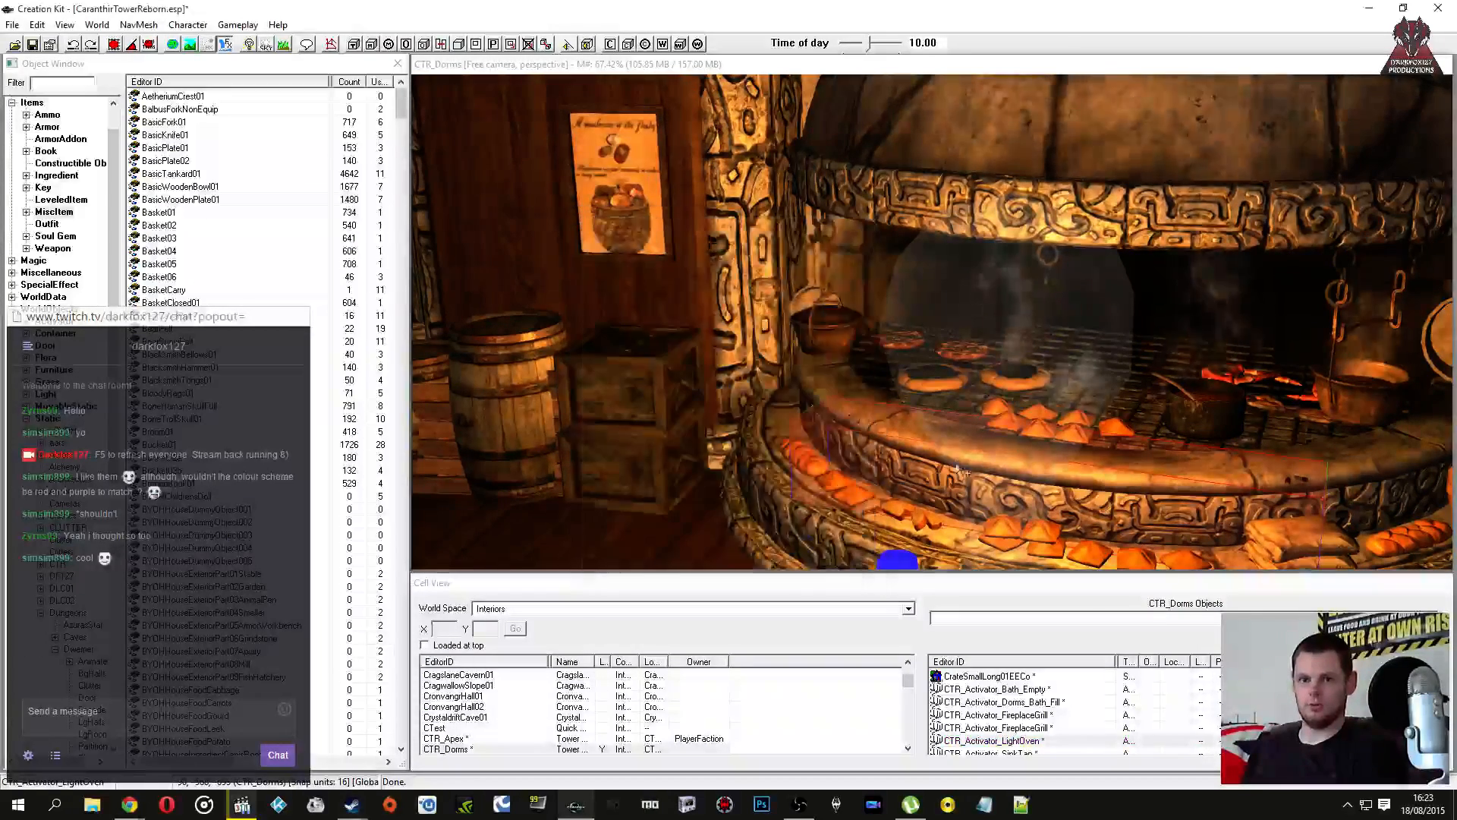
pyautogui.scroll(-2, 957, 471)
pyautogui.click(33, 44)
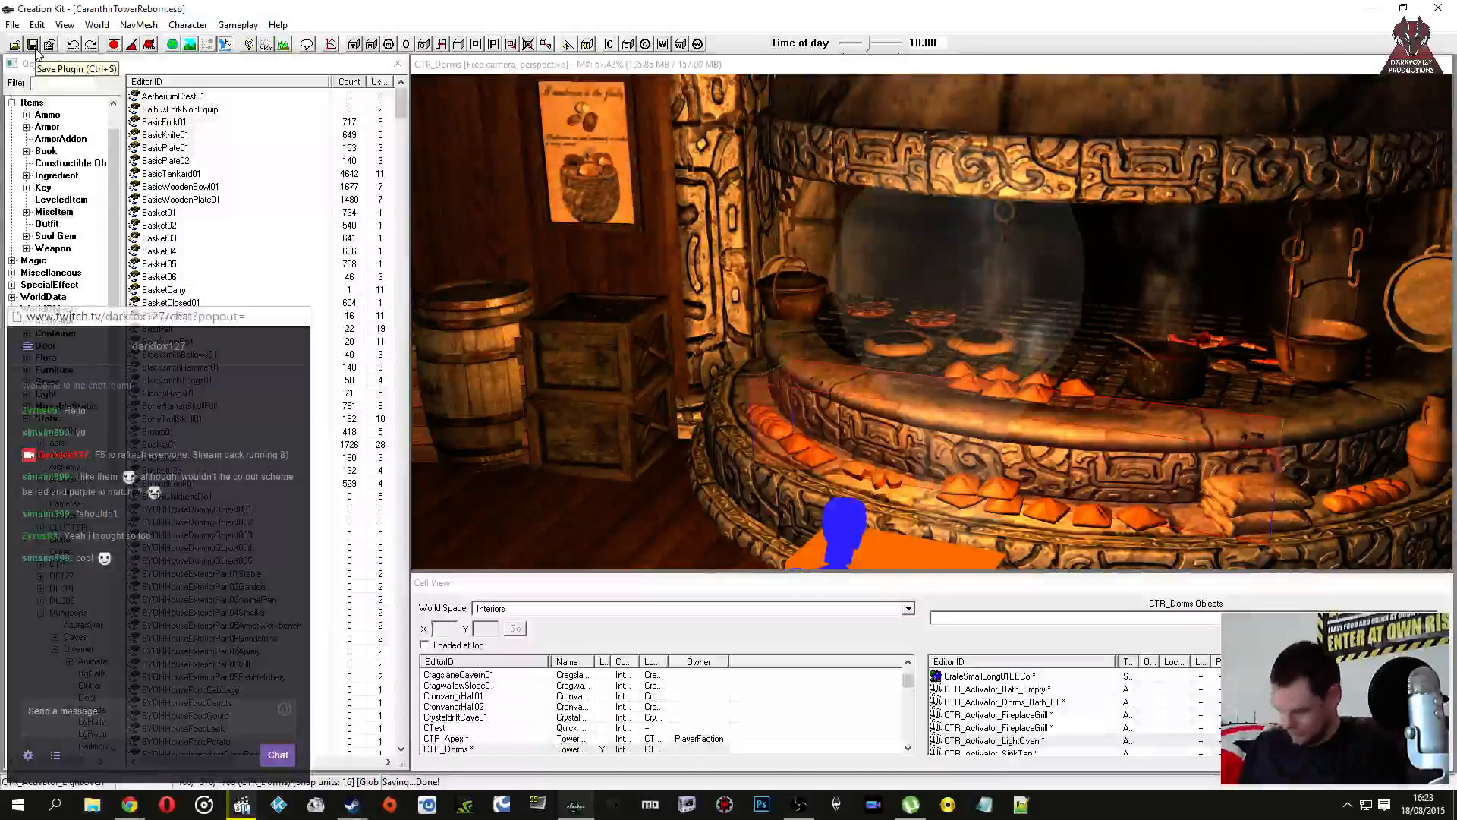
# Step: Inspect the enable parent setting of the steaming pot hanging over the oven grill, leaving the reference unchanged
pyautogui.moveTo(896, 379); pyautogui.dragTo(860, 382, button='middle')
pyautogui.scroll(5, 742, 341)
pyautogui.scroll(-4, 797, 366)
pyautogui.scroll(-1, 797, 366)
pyautogui.scroll(4, 763, 446)
pyautogui.click(935, 432)
pyautogui.press('1')
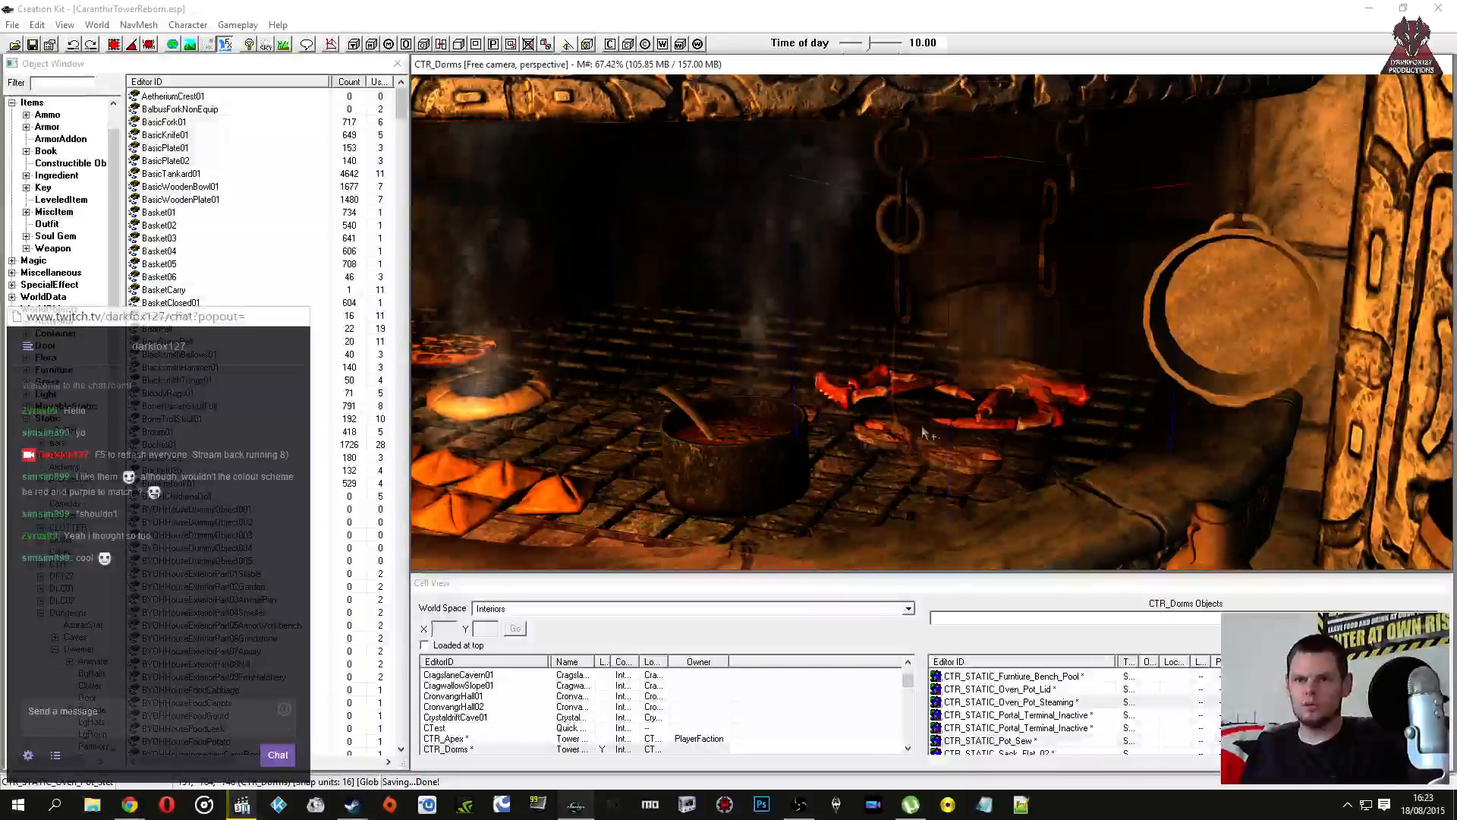
pyautogui.press('1')
pyautogui.doubleClick(972, 413)
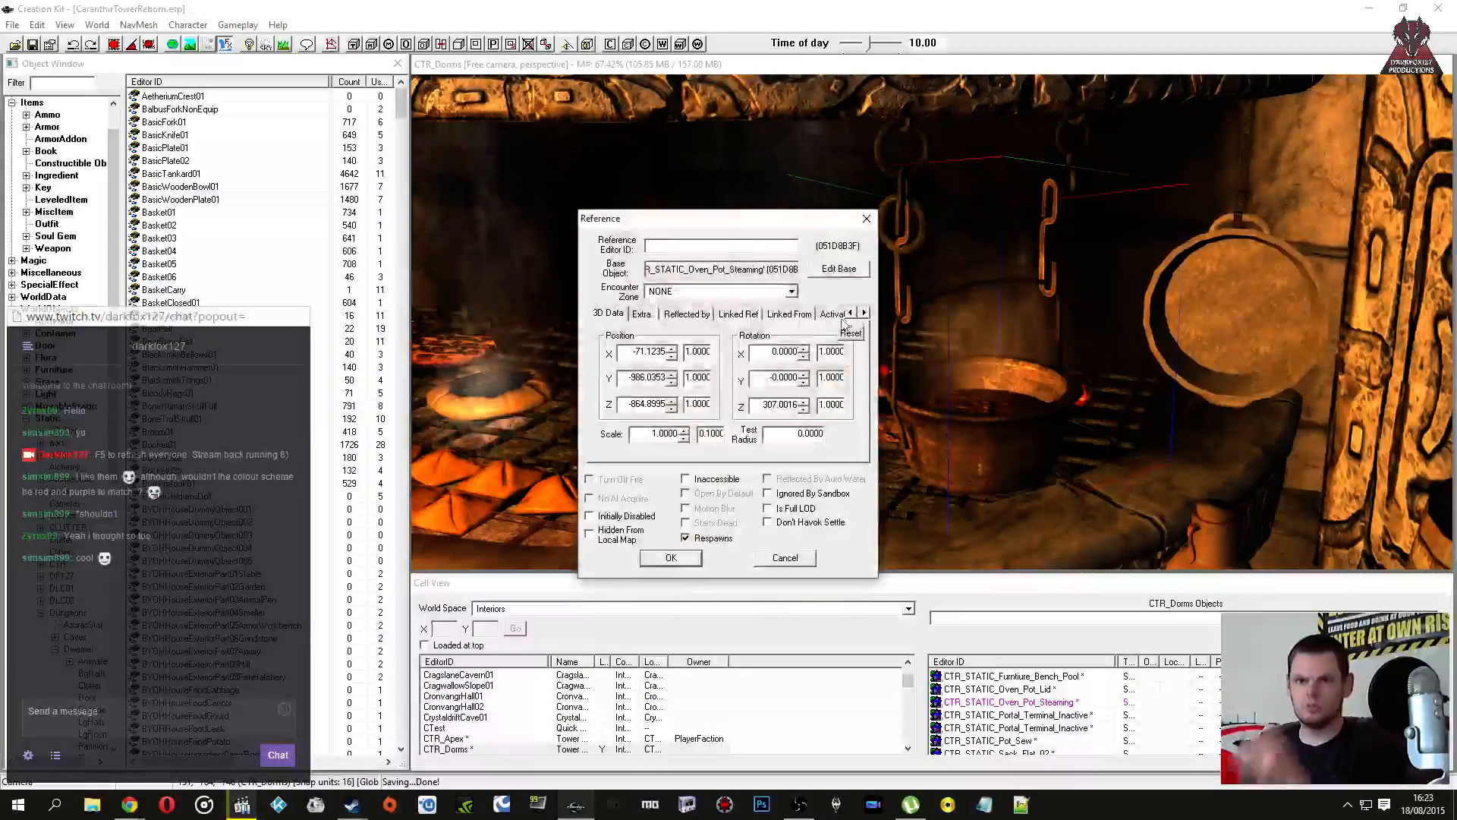
pyautogui.click(864, 313)
pyautogui.click(864, 313)
pyautogui.click(863, 312)
pyautogui.click(832, 315)
pyautogui.click(756, 312)
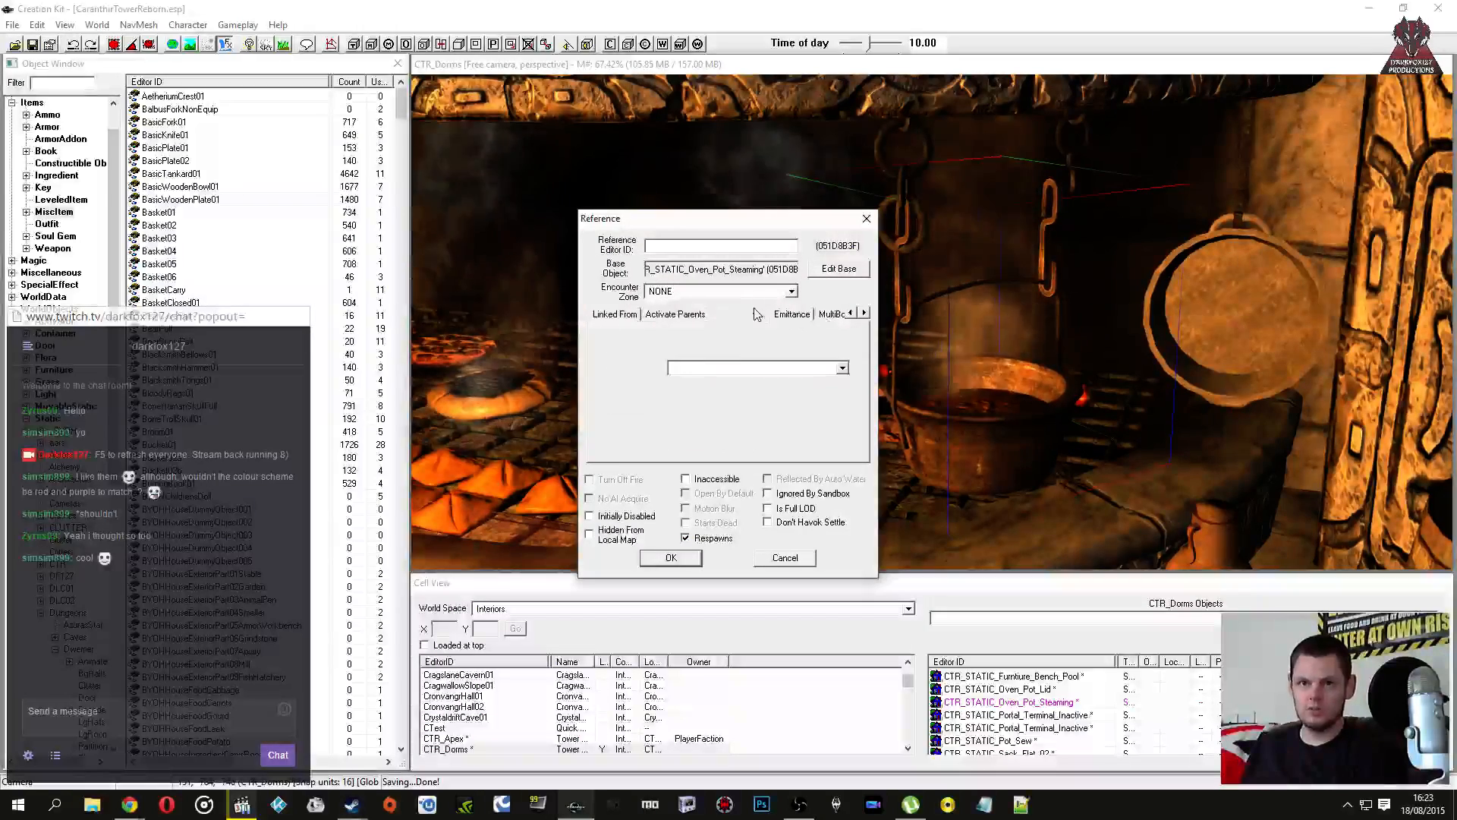
pyautogui.click(785, 557)
# Step: Hide the hanging pot and the overlapping effects above the grill to reach the food on it
pyautogui.moveTo(734, 486); pyautogui.dragTo(812, 482, button='middle')
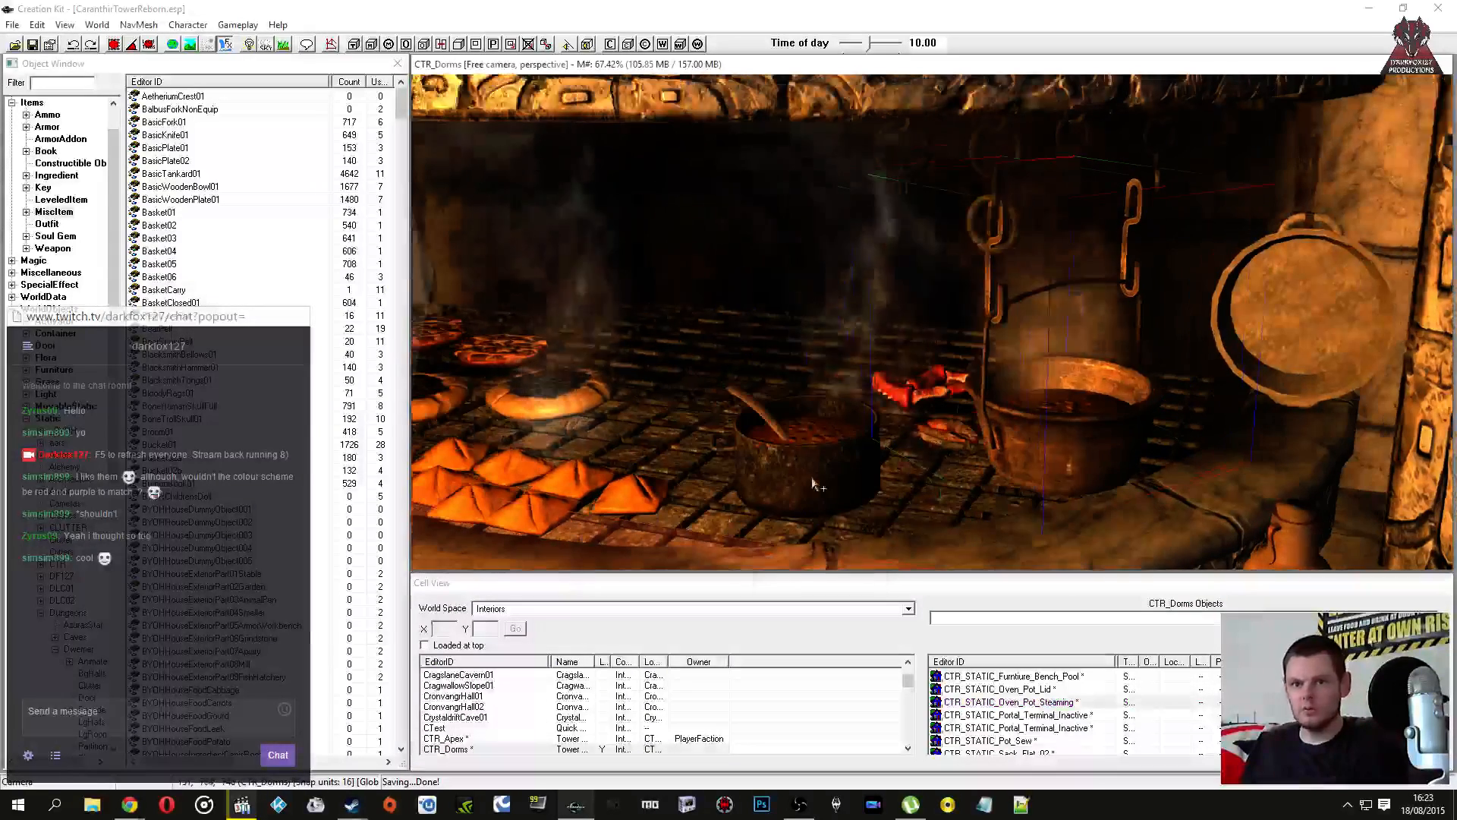
pyautogui.press('1')
pyautogui.click(913, 393)
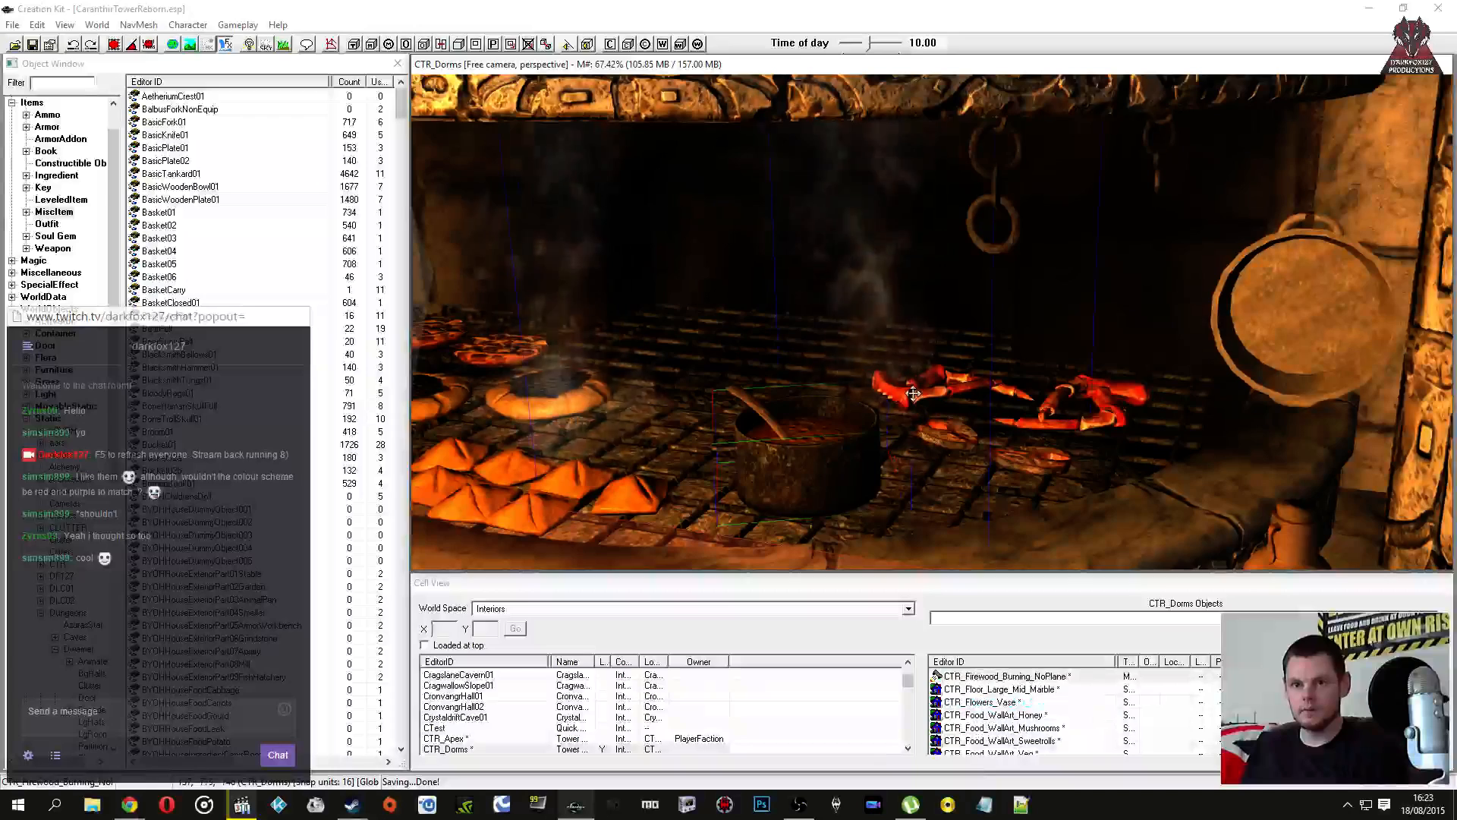
pyautogui.press('1')
pyautogui.press('1')
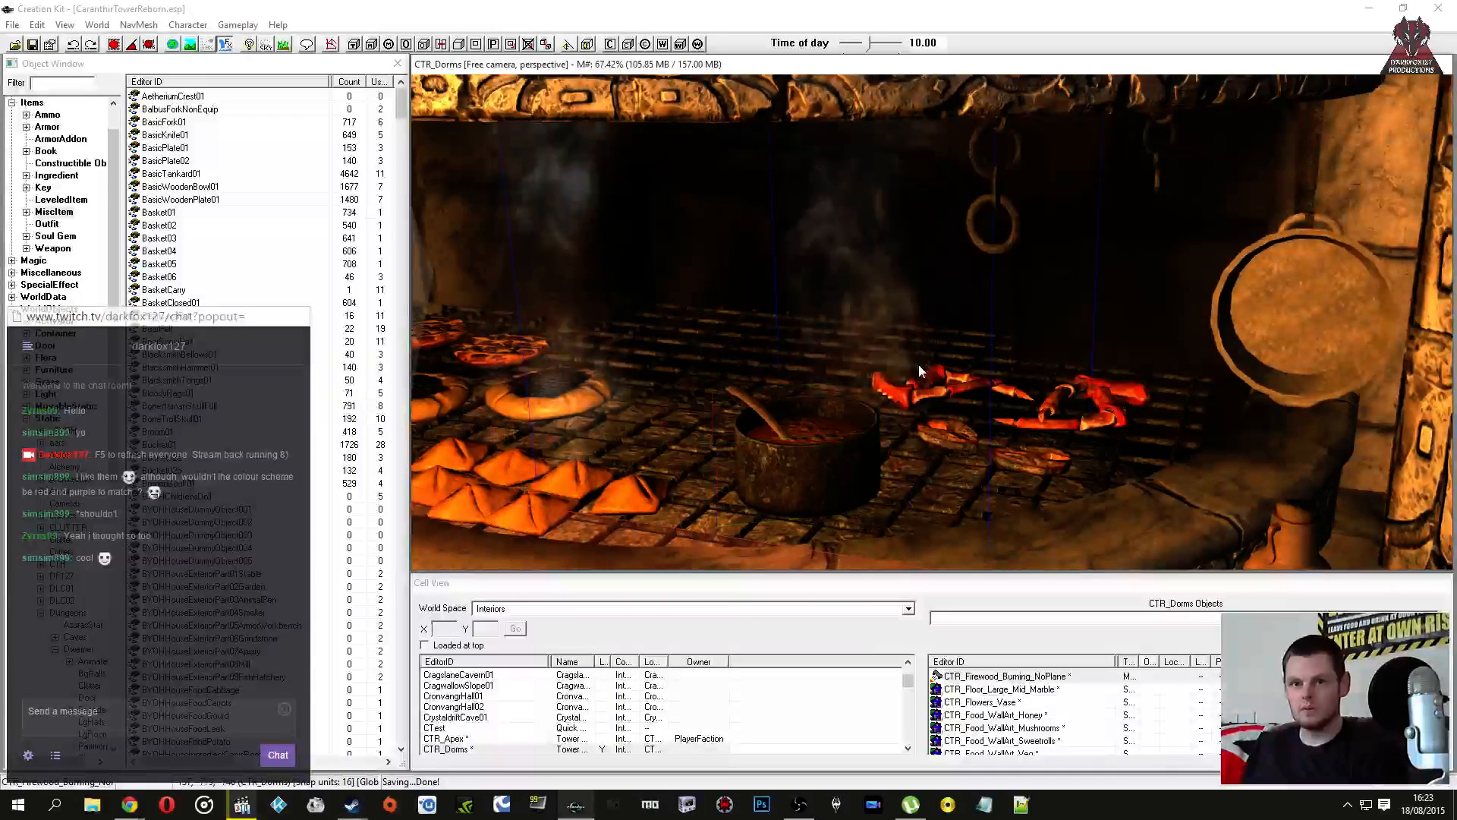
pyautogui.doubleClick(919, 370)
pyautogui.click(783, 557)
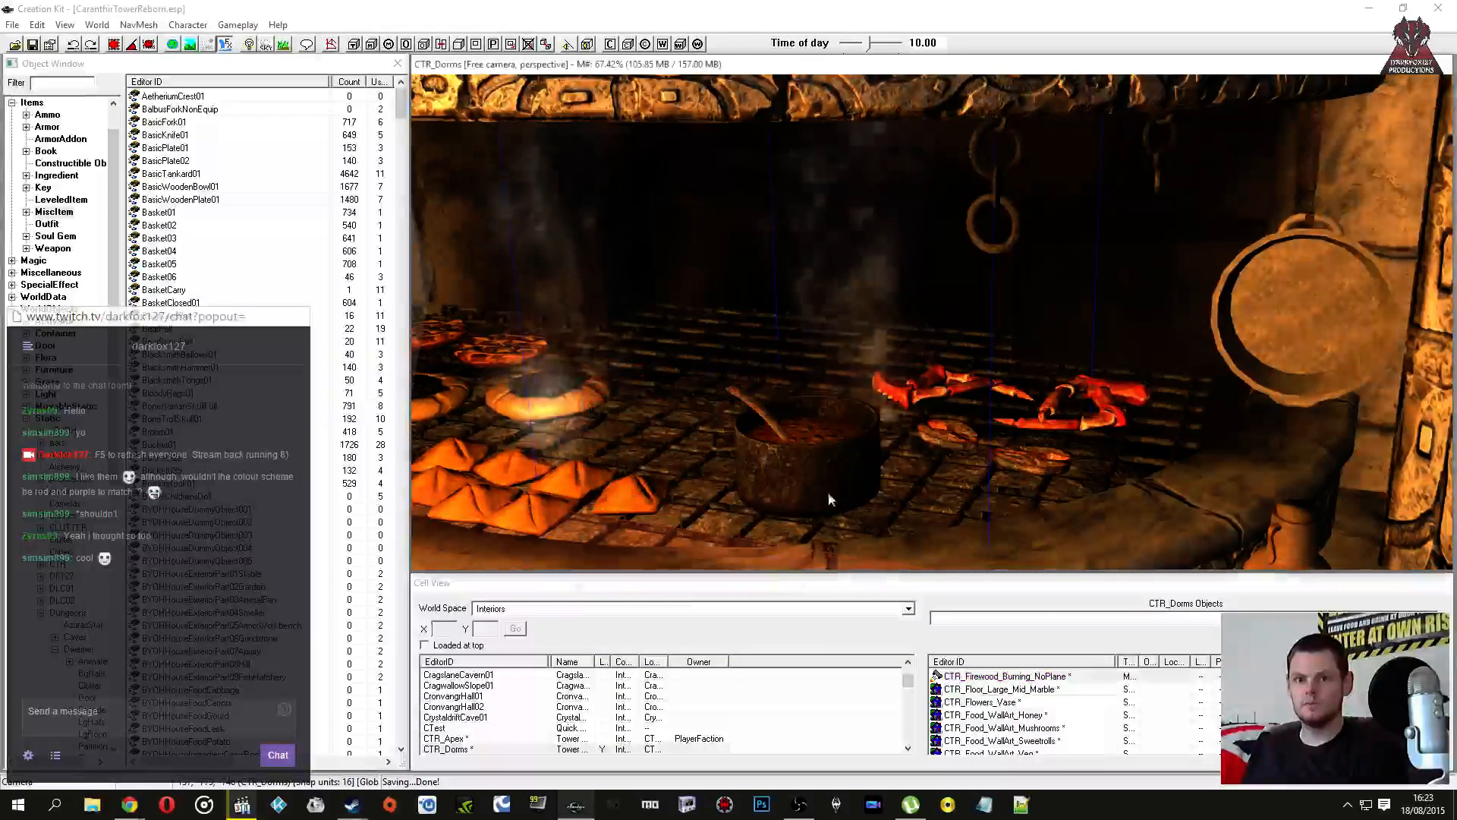
pyautogui.click(829, 498)
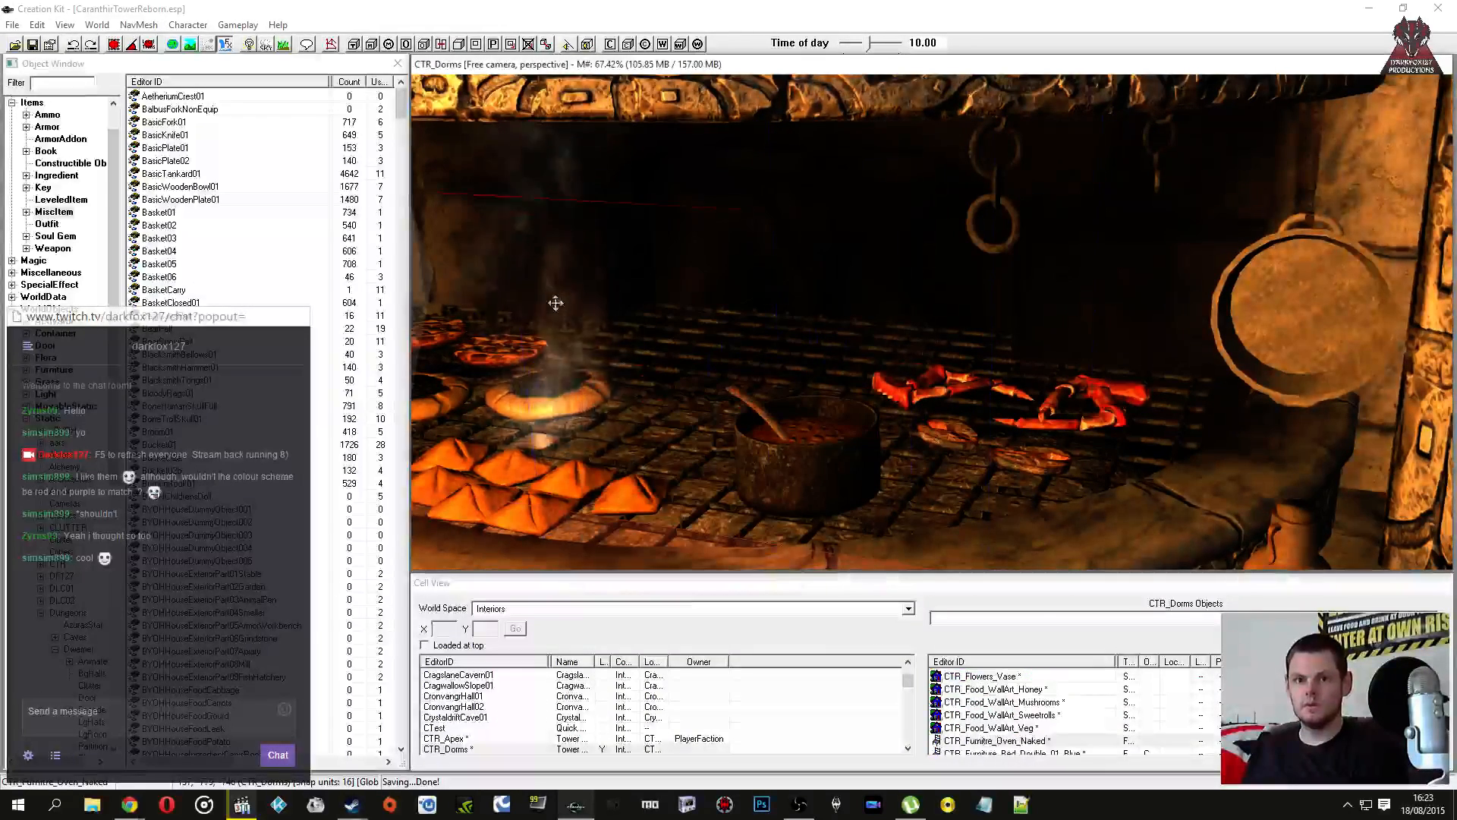
# Step: Select the stew pot, cooked mudcrab legs and cooked slaughterfish on the grill together, and bring the hidden objects back into view
pyautogui.keyDown('ctrl'); pyautogui.click(941, 441); pyautogui.keyUp('ctrl')
pyautogui.keyDown('ctrl'); pyautogui.click(972, 396); pyautogui.keyUp('ctrl')
pyautogui.keyDown('ctrl'); pyautogui.click(1054, 413); pyautogui.keyUp('ctrl')
pyautogui.press('Delete')
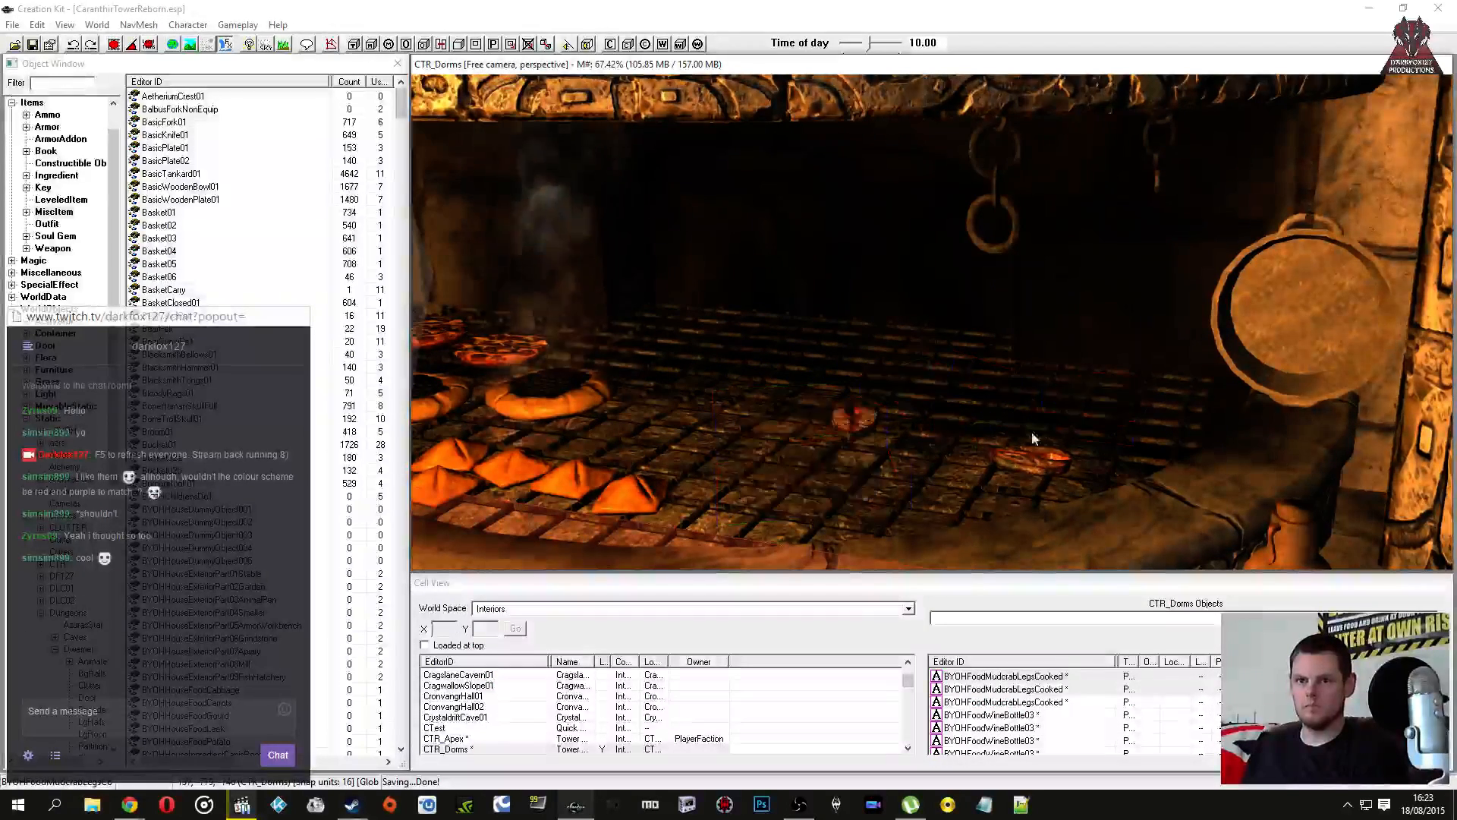
pyautogui.press('1')
pyautogui.keyDown('ctrl'); pyautogui.click(1025, 458); pyautogui.keyUp('ctrl')
pyautogui.press('1')
pyautogui.press('1')
pyautogui.press('1')
pyautogui.press('1')
pyautogui.press('1')
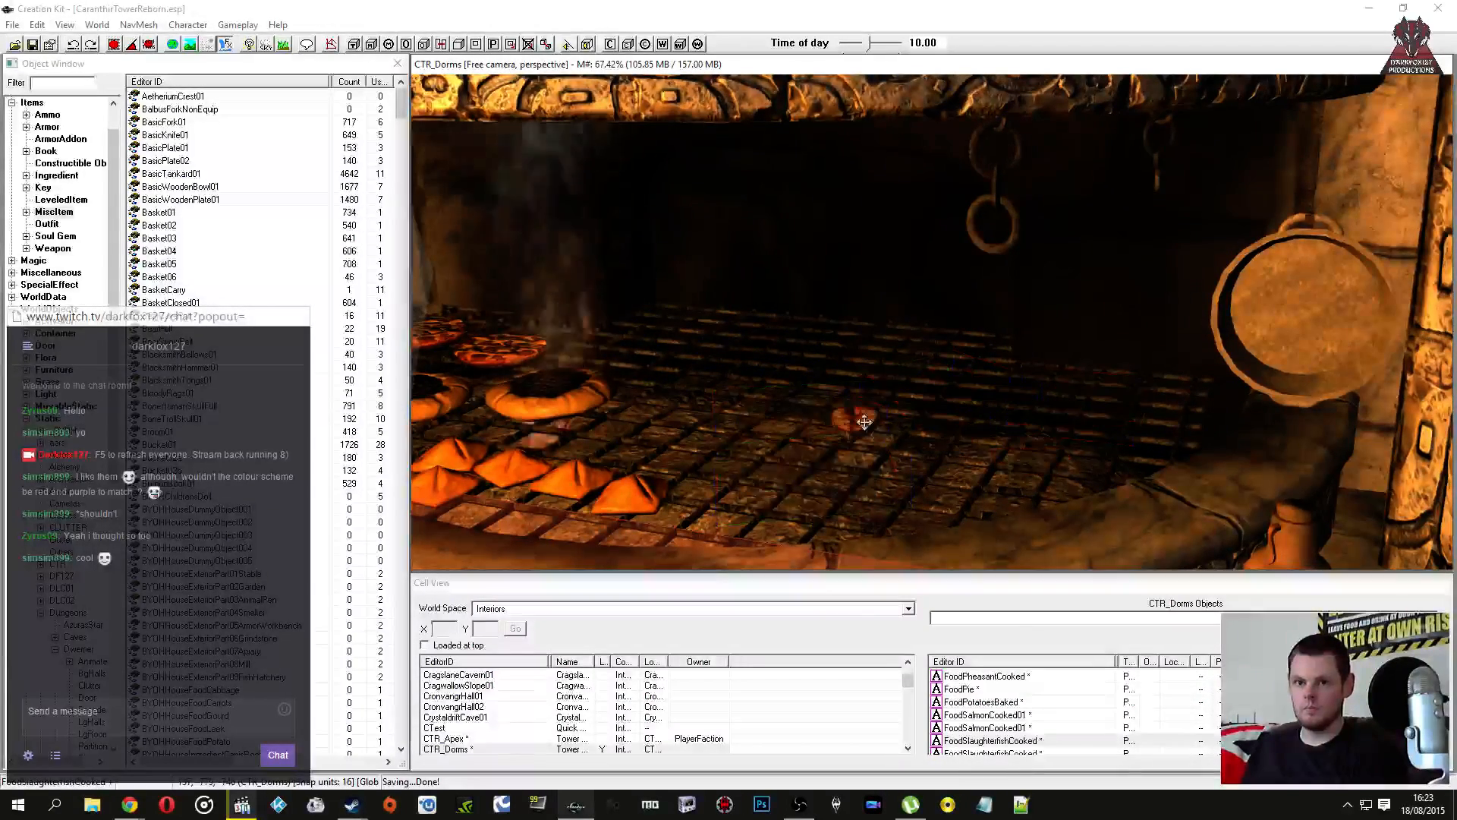
pyautogui.press('1')
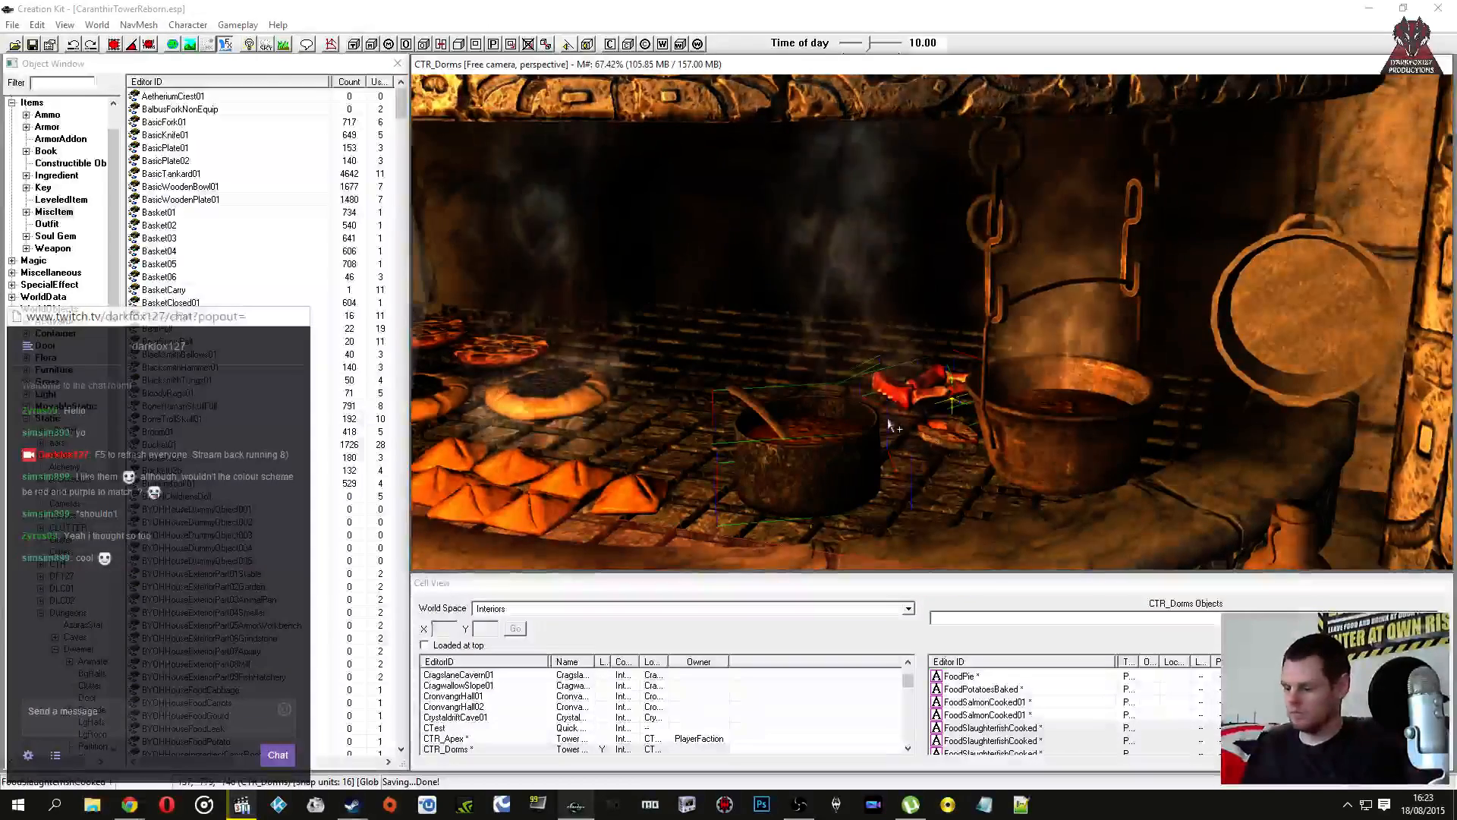
# Step: Batch-set the enable parent of the selected pot and food references to the red CTR_X_Dorms_Oven marker, and save the plugin
pyautogui.press('-')
pyautogui.keyDown('shift'); pyautogui.moveTo(890, 425); pyautogui.dragTo(658, 384, button='middle'); pyautogui.keyUp('shift')
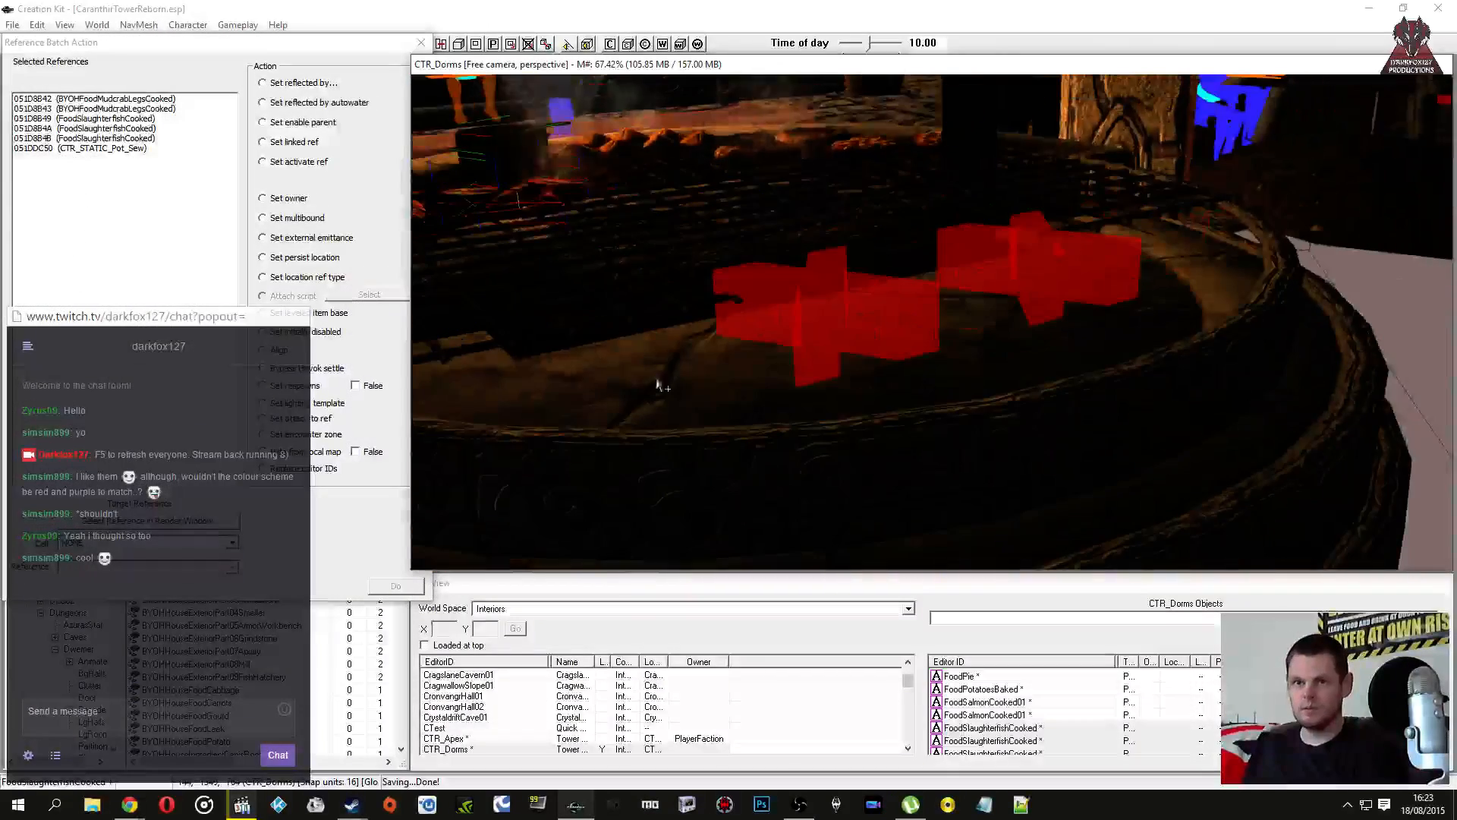
pyautogui.click(315, 123)
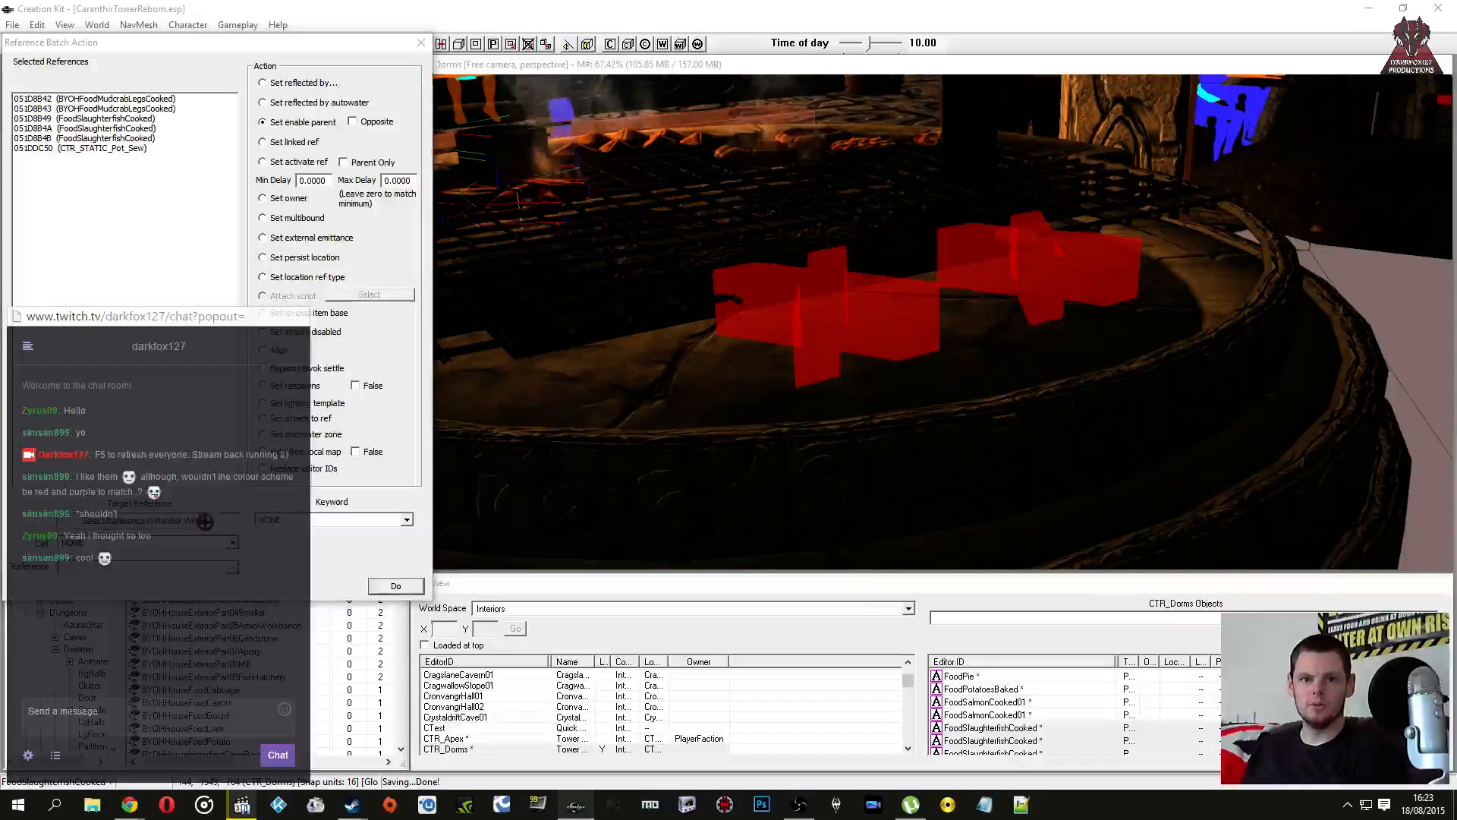
pyautogui.click(808, 336)
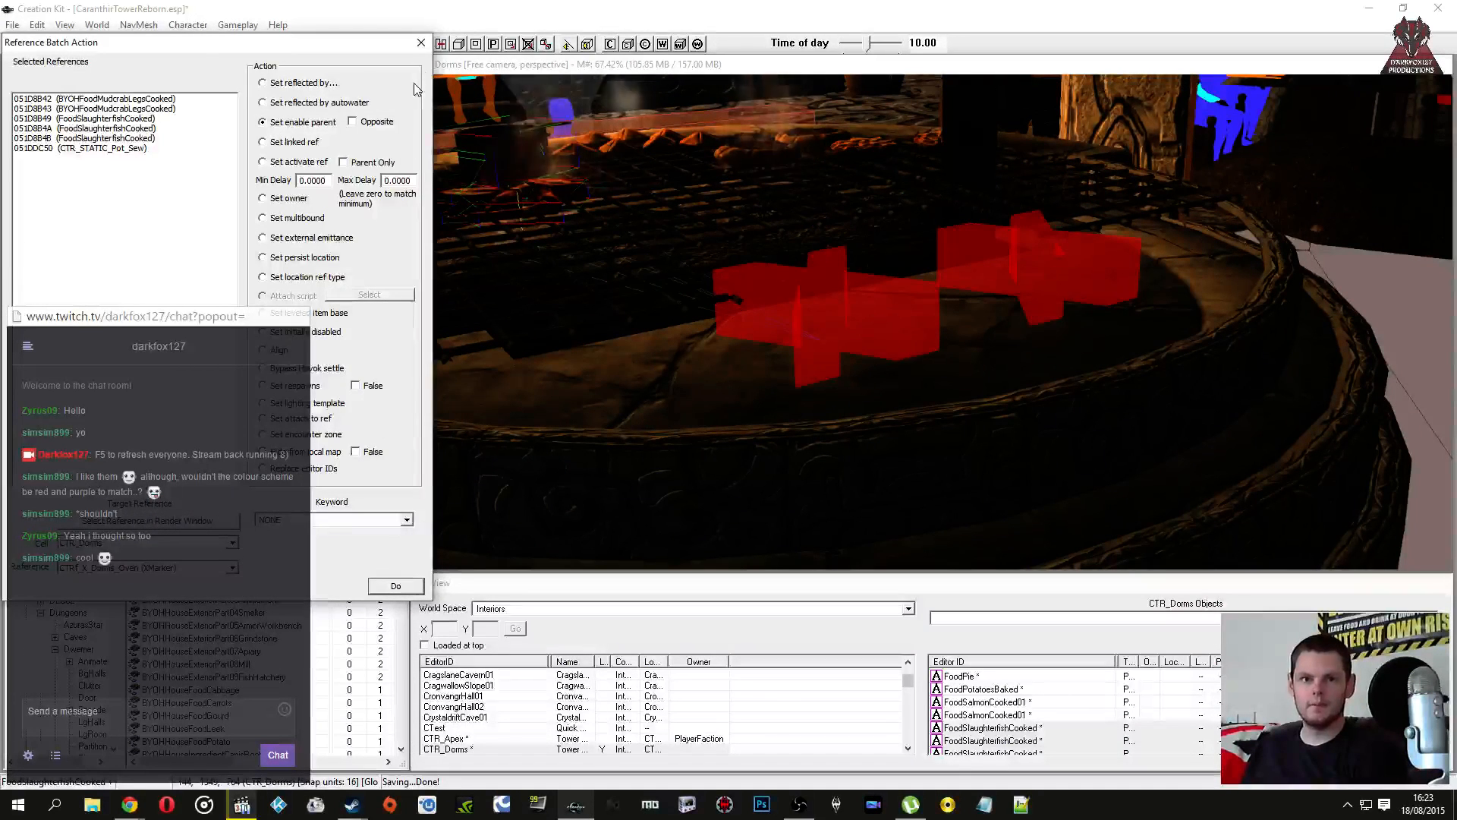
pyautogui.click(421, 42)
pyautogui.click(32, 45)
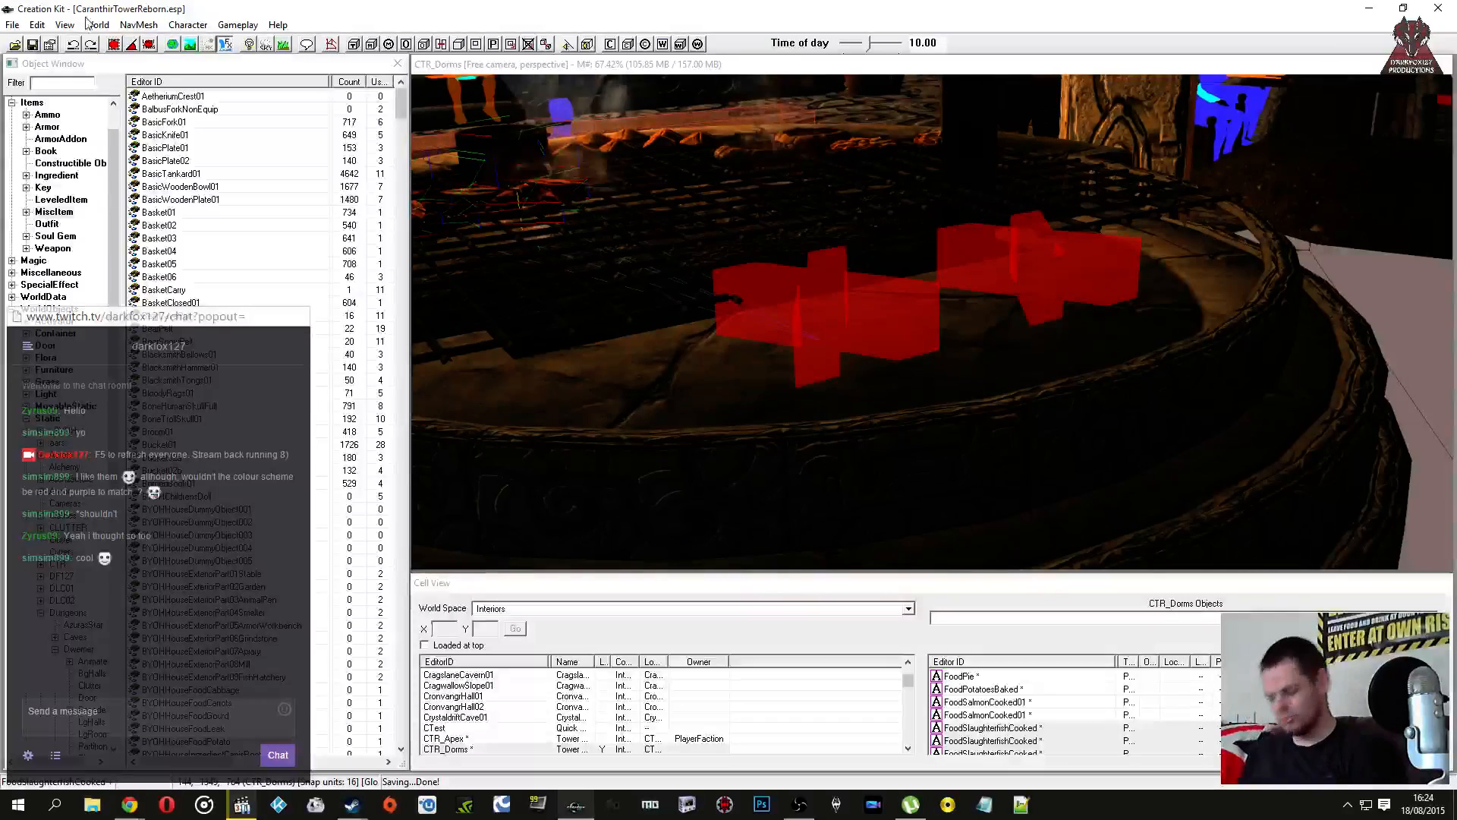
pyautogui.click(631, 262)
pyautogui.keyDown('shift'); pyautogui.moveTo(632, 262); pyautogui.dragTo(785, 240, button='middle'); pyautogui.keyUp('shift')
pyautogui.click(934, 230)
pyautogui.keyDown('shift'); pyautogui.moveTo(933, 230); pyautogui.dragTo(1065, 309, button='middle'); pyautogui.keyUp('shift')
pyautogui.scroll(-3, 1028, 283)
pyautogui.click(859, 327)
pyautogui.click(880, 298)
pyautogui.keyDown('shift'); pyautogui.moveTo(881, 299); pyautogui.dragTo(918, 283, button='middle'); pyautogui.keyUp('shift')
pyautogui.click(885, 293)
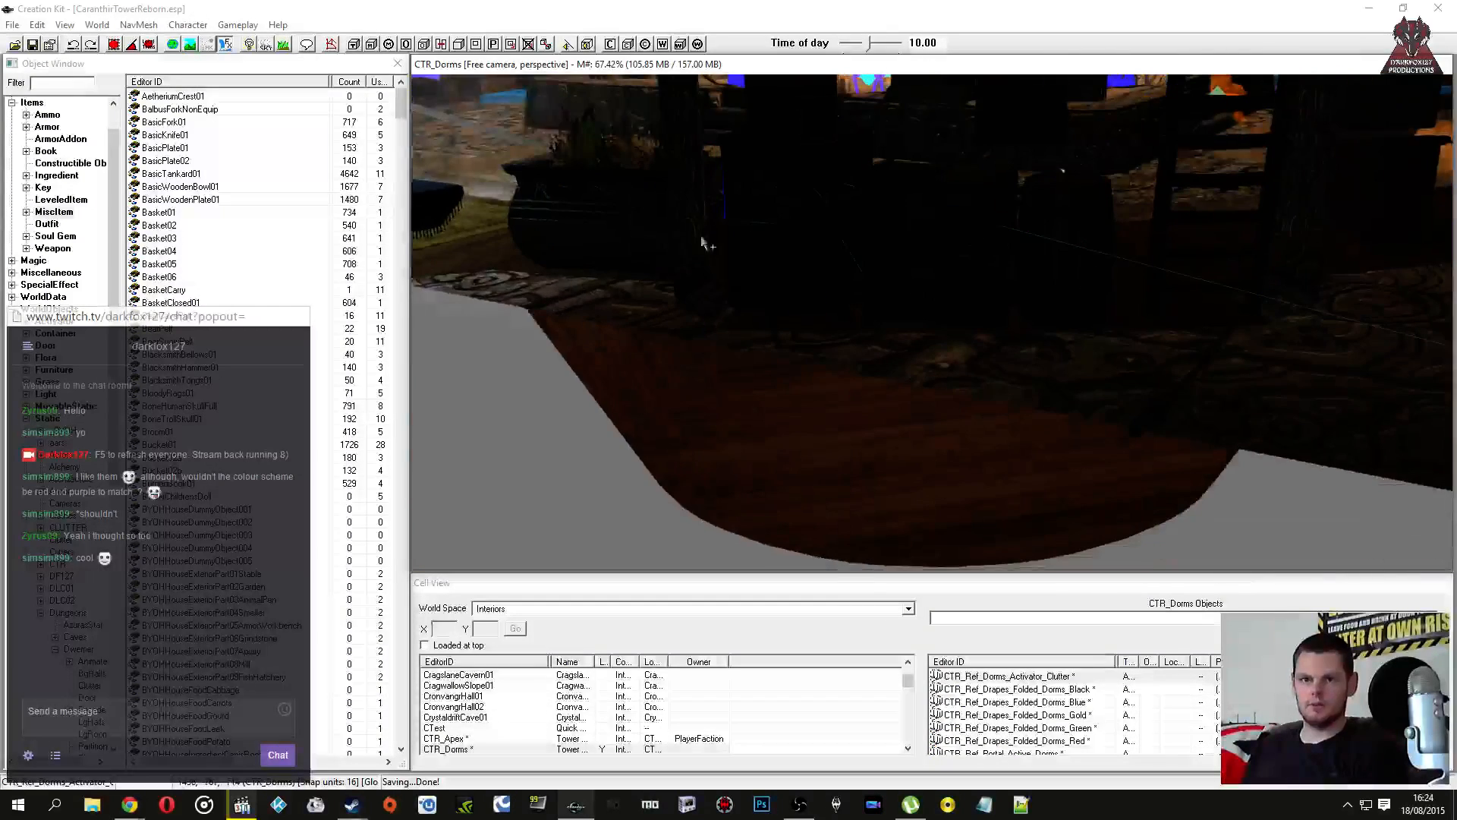
# Step: Filter the object list by "ctr_", list the matching actors and select CTR_Actor_Arbelle
pyautogui.click(71, 82)
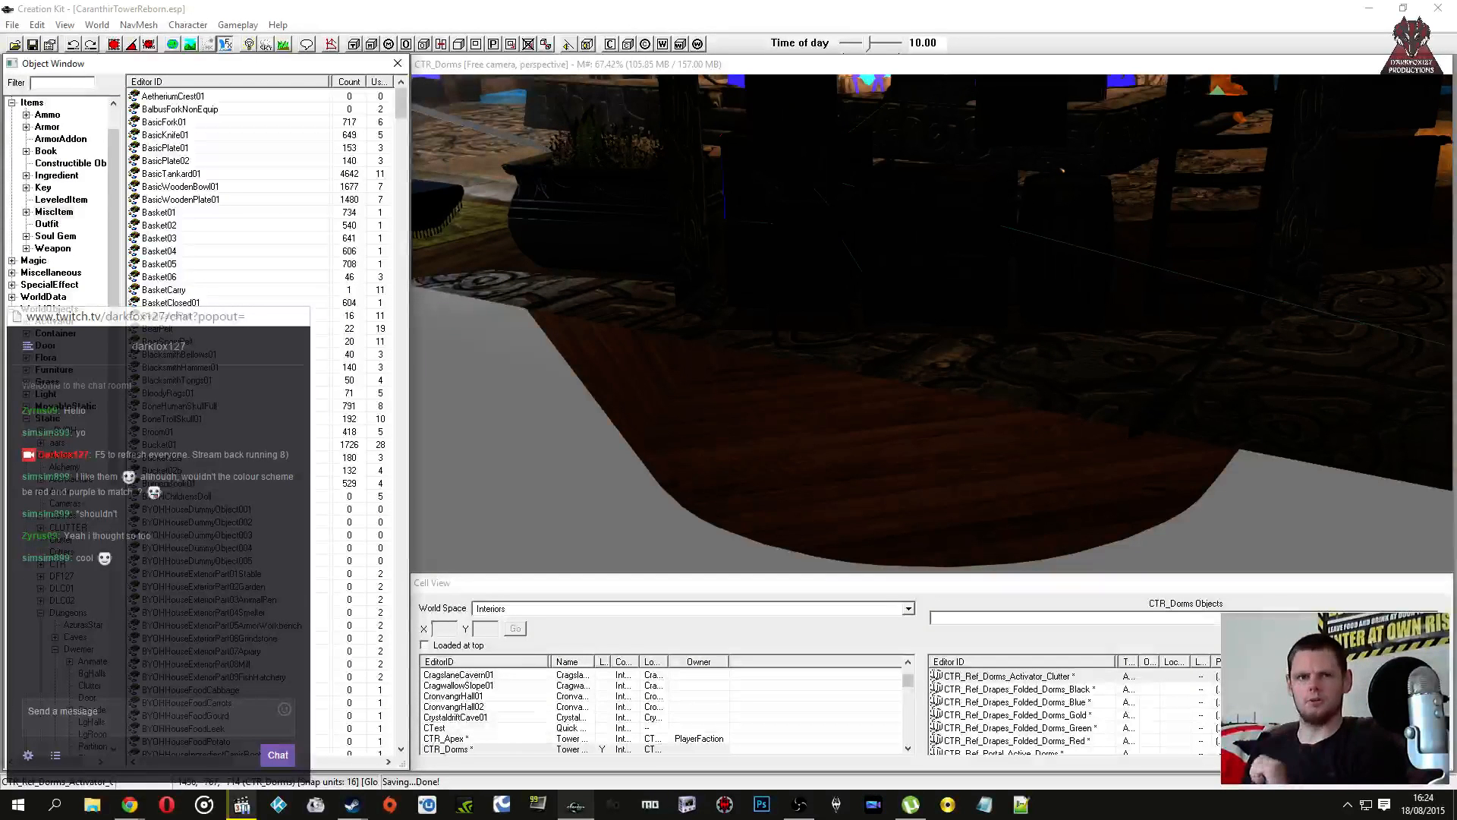
pyautogui.click(34, 103)
pyautogui.click(63, 84)
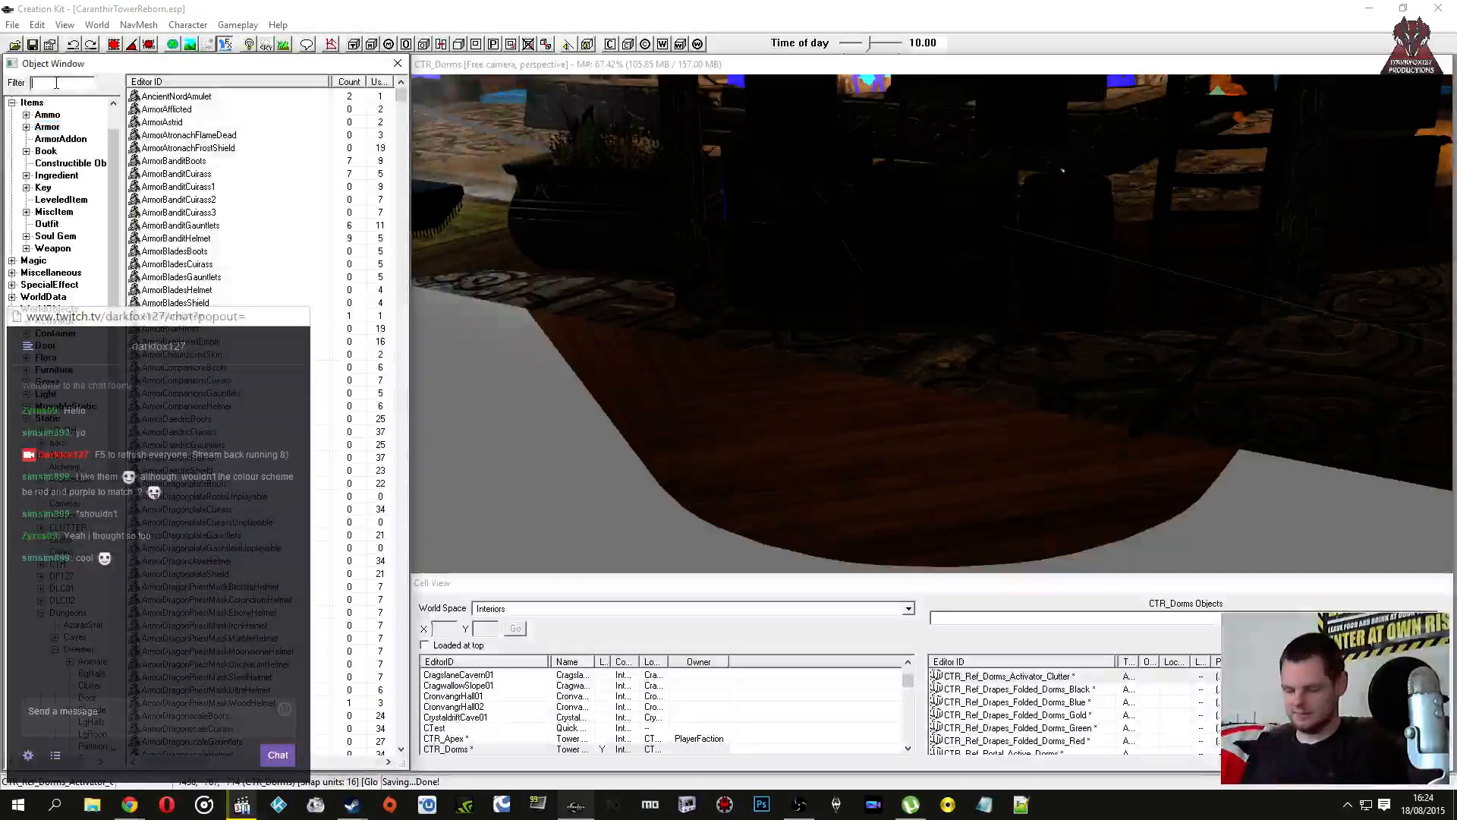
pyautogui.write('ctr_a')
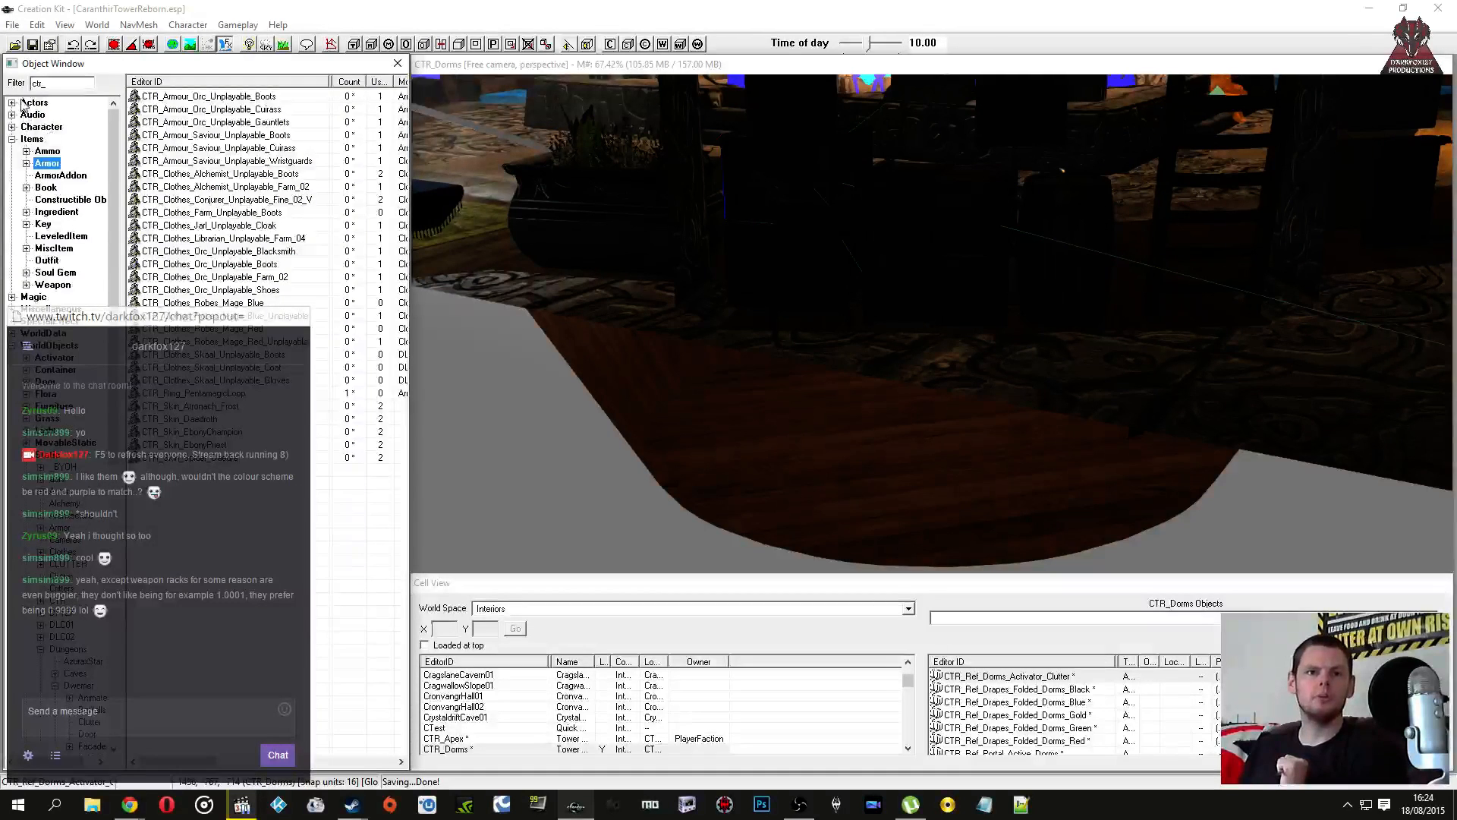
pyautogui.click(11, 103)
pyautogui.click(45, 115)
pyautogui.click(220, 135)
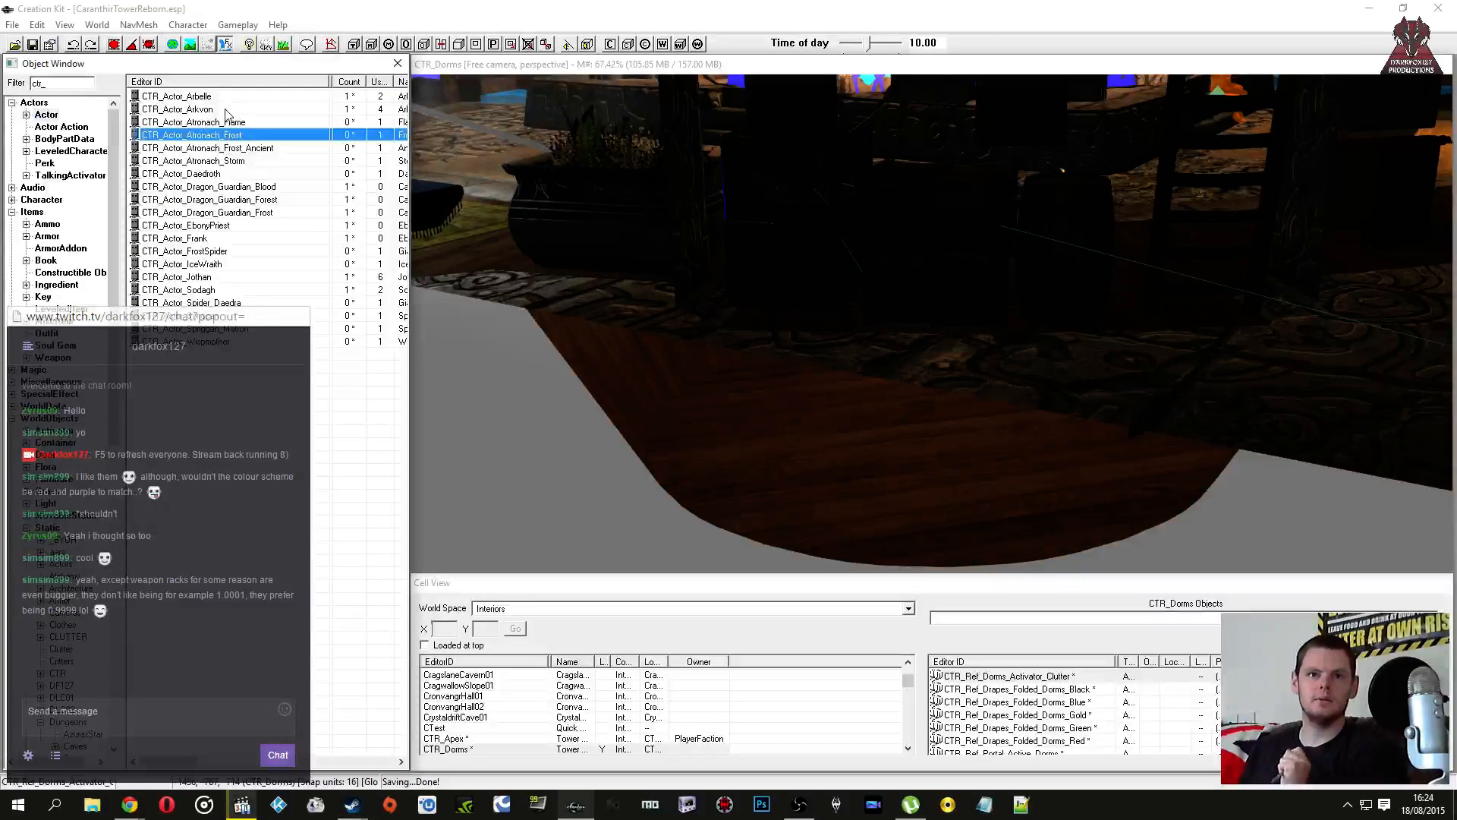
pyautogui.click(225, 99)
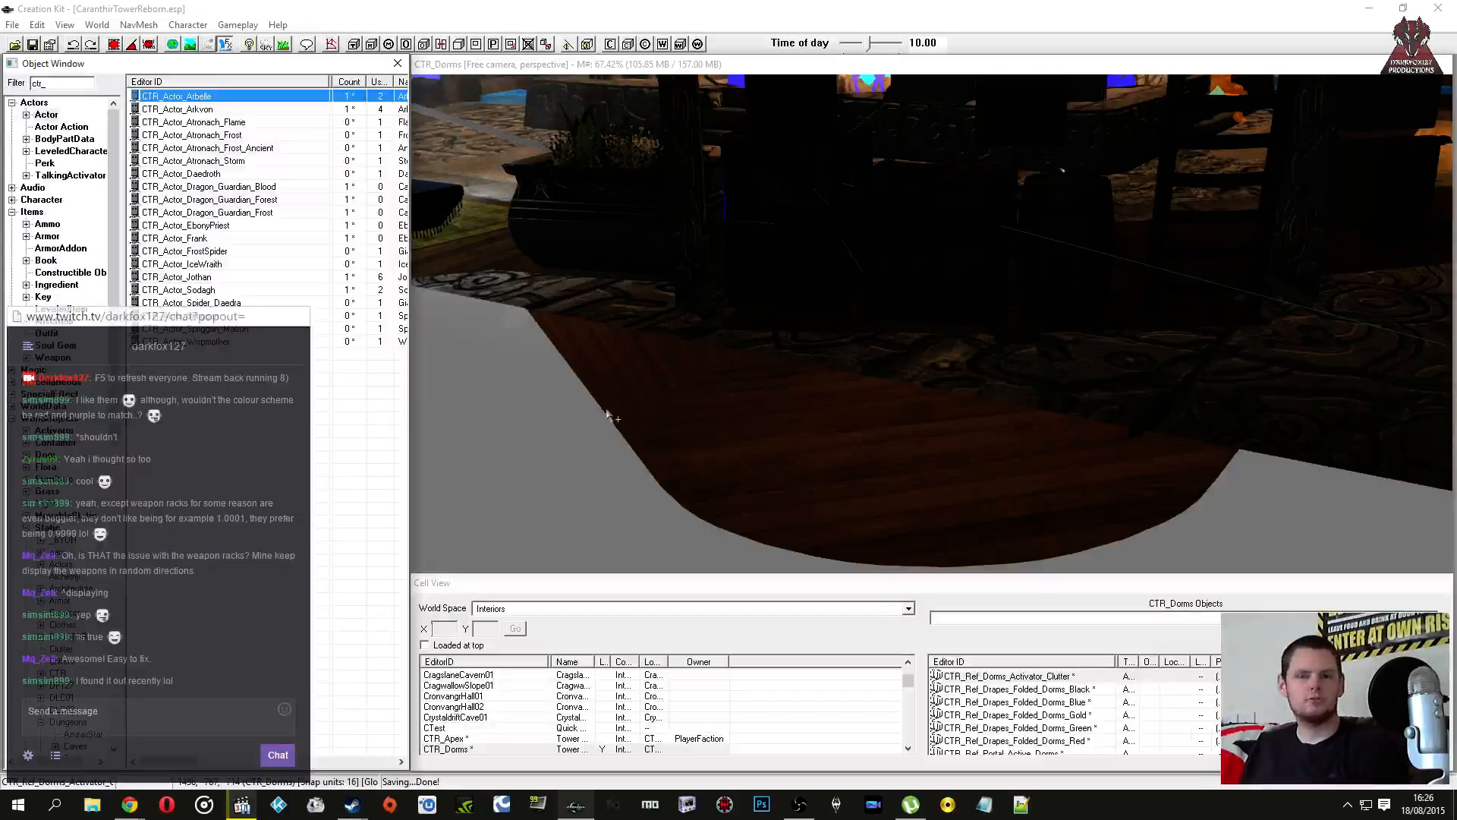
pyautogui.moveTo(712, 396); pyautogui.dragTo(1031, 347, button='middle')
pyautogui.click(1032, 347)
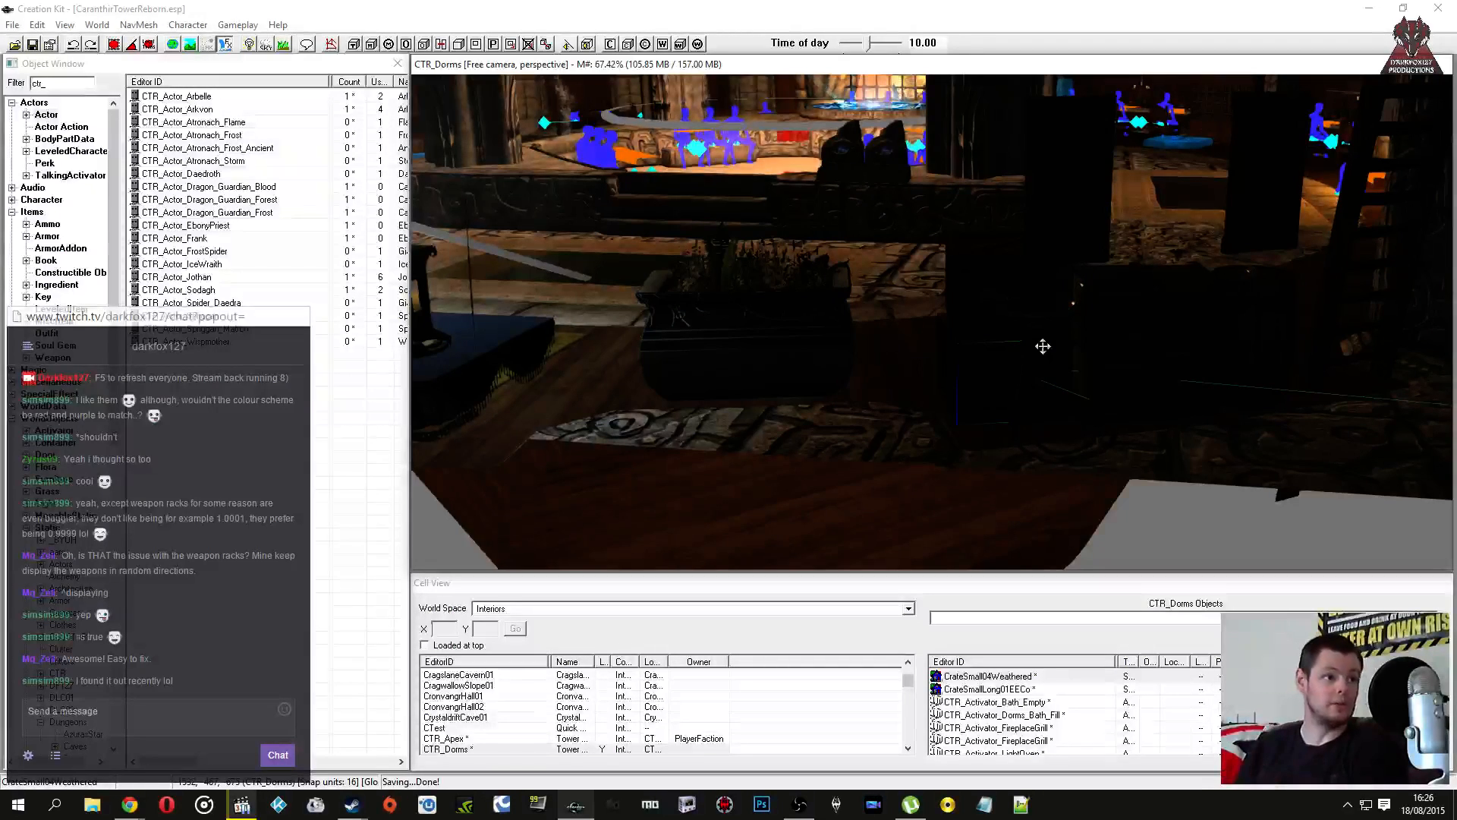
pyautogui.moveTo(997, 309); pyautogui.dragTo(944, 326, button='middle')
pyautogui.click(976, 321)
pyautogui.scroll(-2, 1057, 326)
pyautogui.click(963, 302)
pyautogui.click(774, 322)
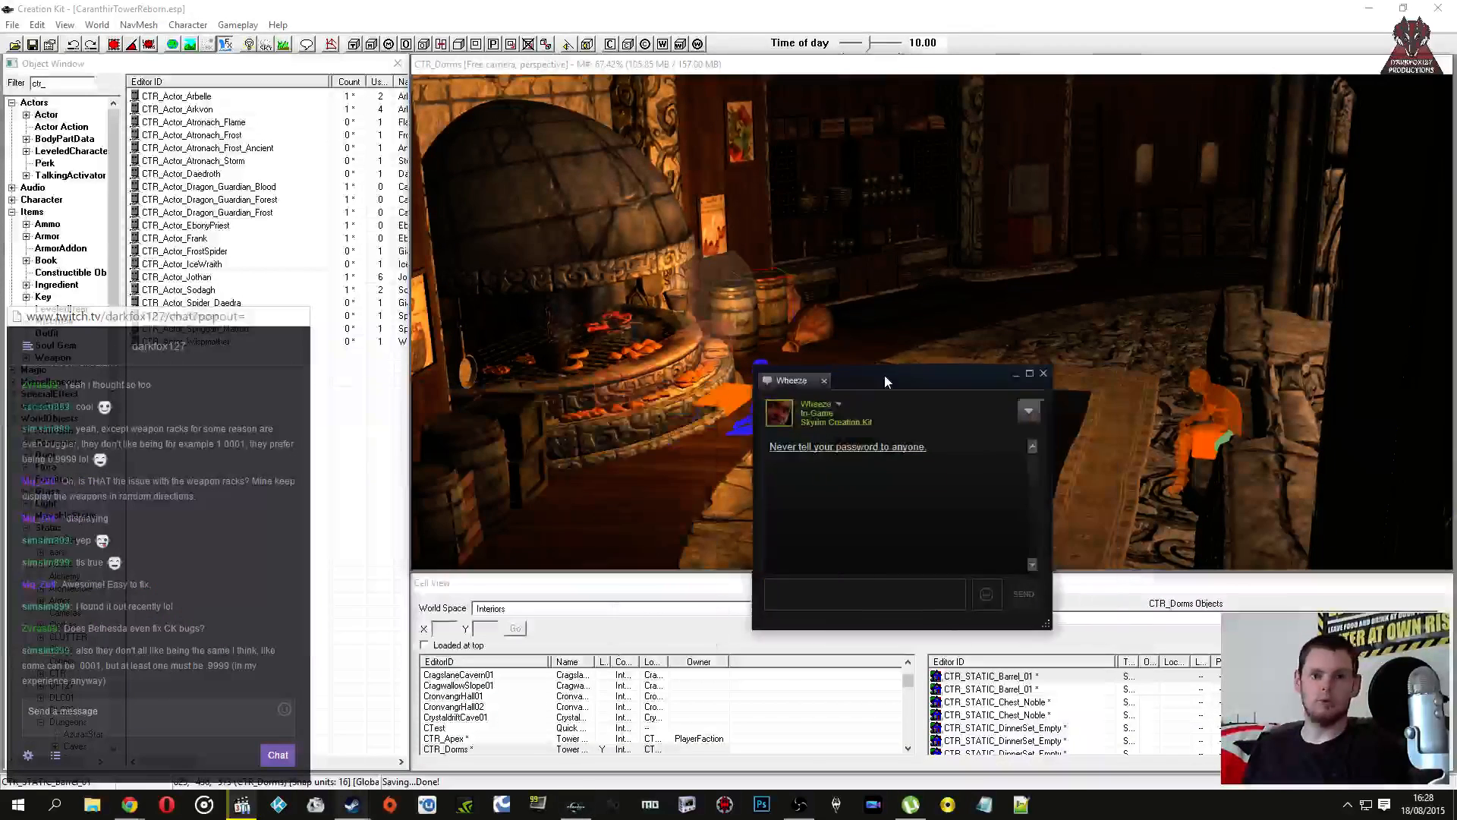
# Step: Move the Steam chat window off the screen and select the rug on the floor near the oven
pyautogui.moveTo(885, 375); pyautogui.dragTo(659, 403)
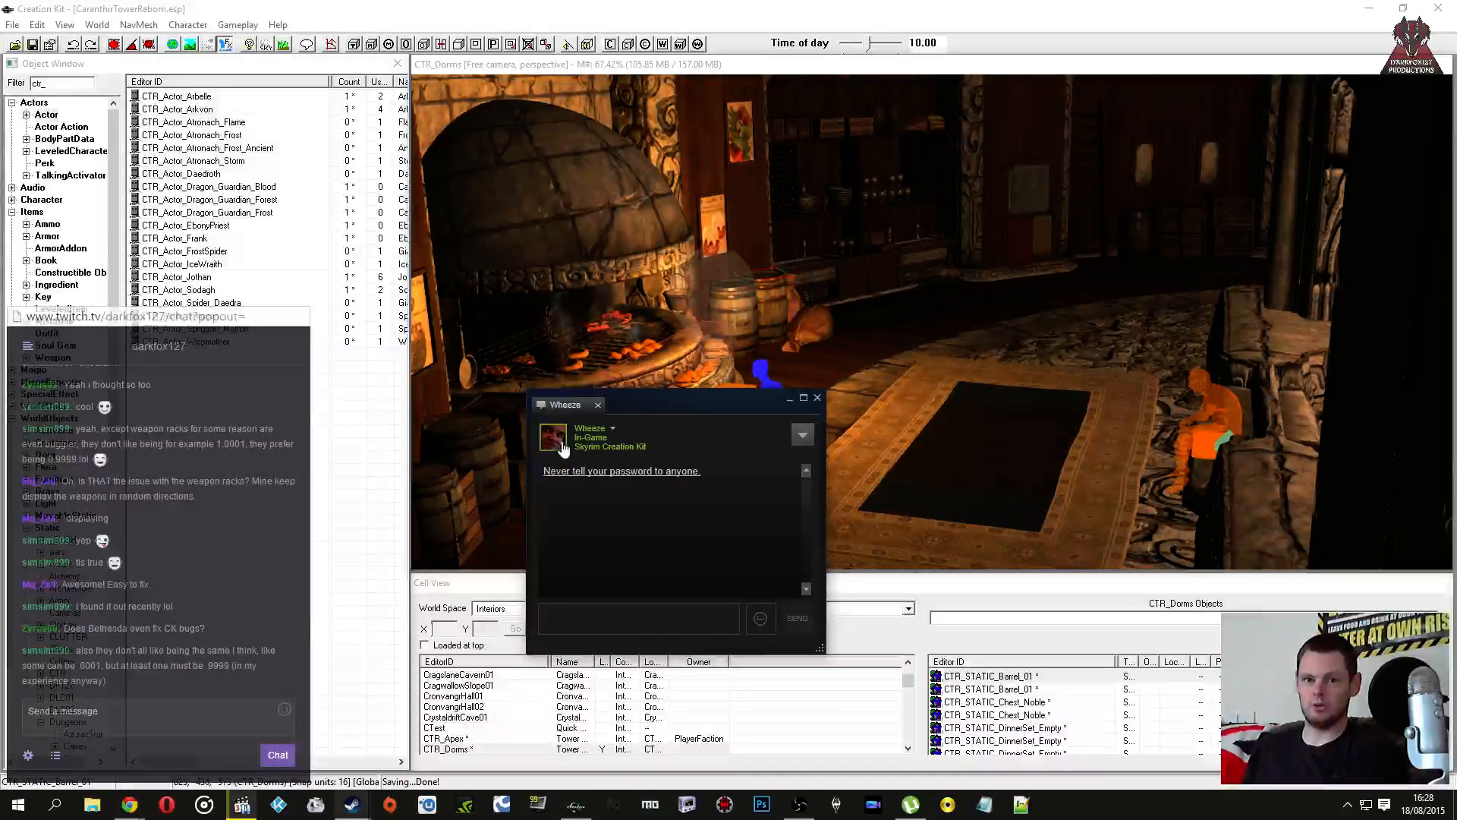
pyautogui.moveTo(685, 399); pyautogui.dragTo(1, 372)
pyautogui.moveTo(403, 25); pyautogui.dragTo(0, 327)
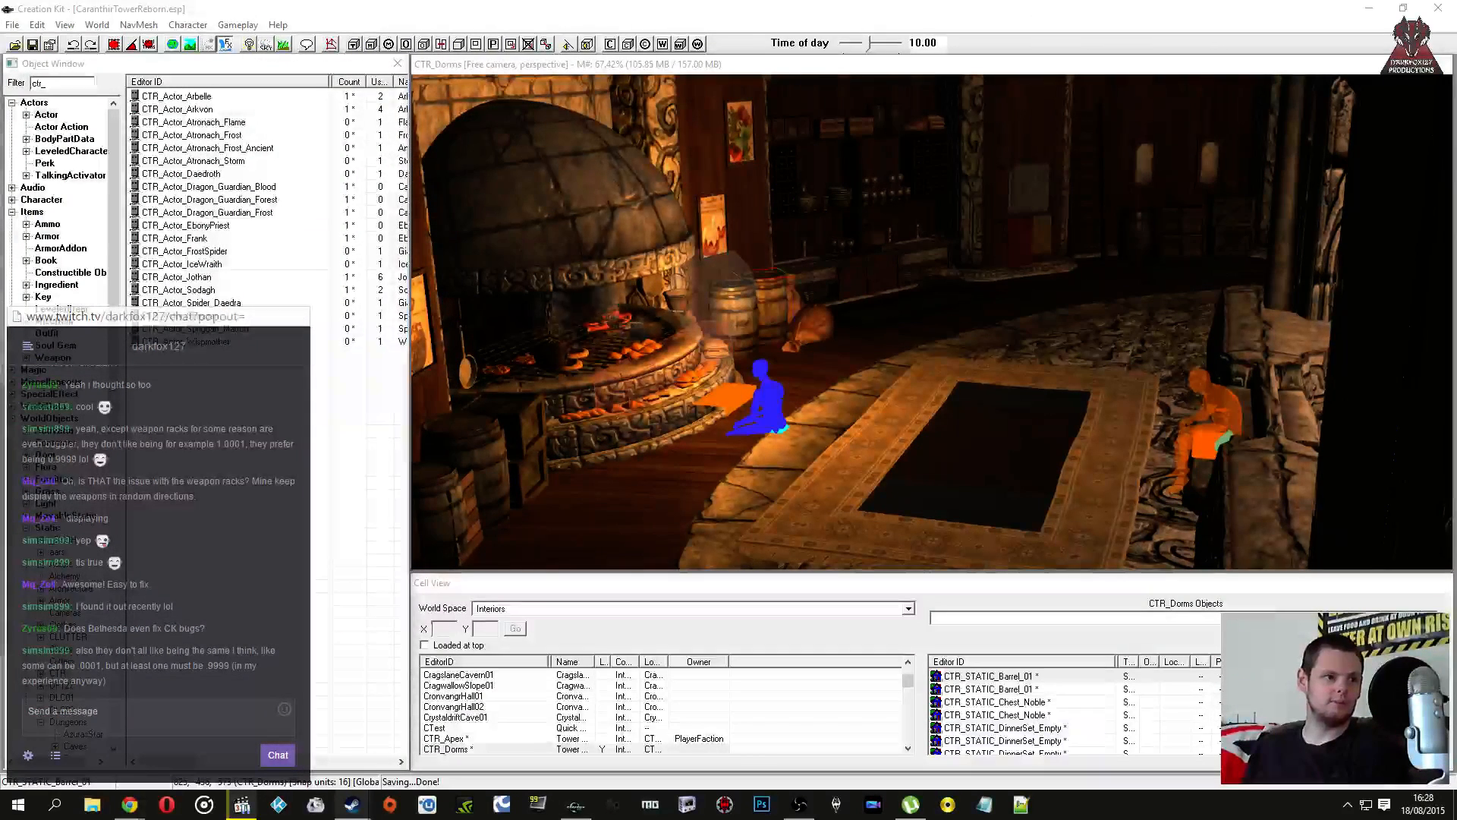
pyautogui.click(1005, 433)
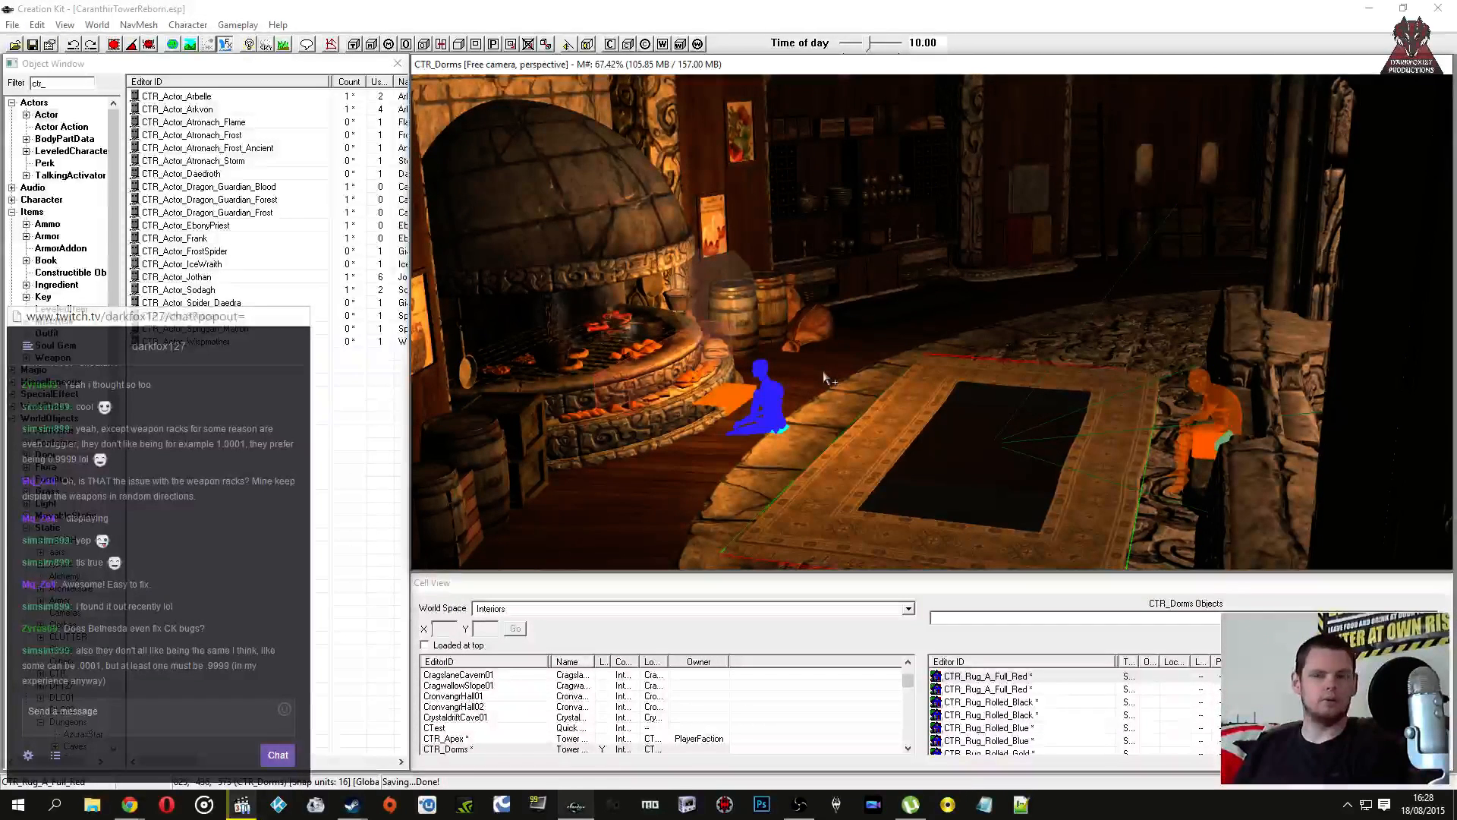
# Step: Examine the oven with its food and surroundings from several angles, selecting the light-oven activator
pyautogui.keyDown('shift'); pyautogui.moveTo(818, 387); pyautogui.dragTo(797, 357, button='middle'); pyautogui.keyUp('shift')
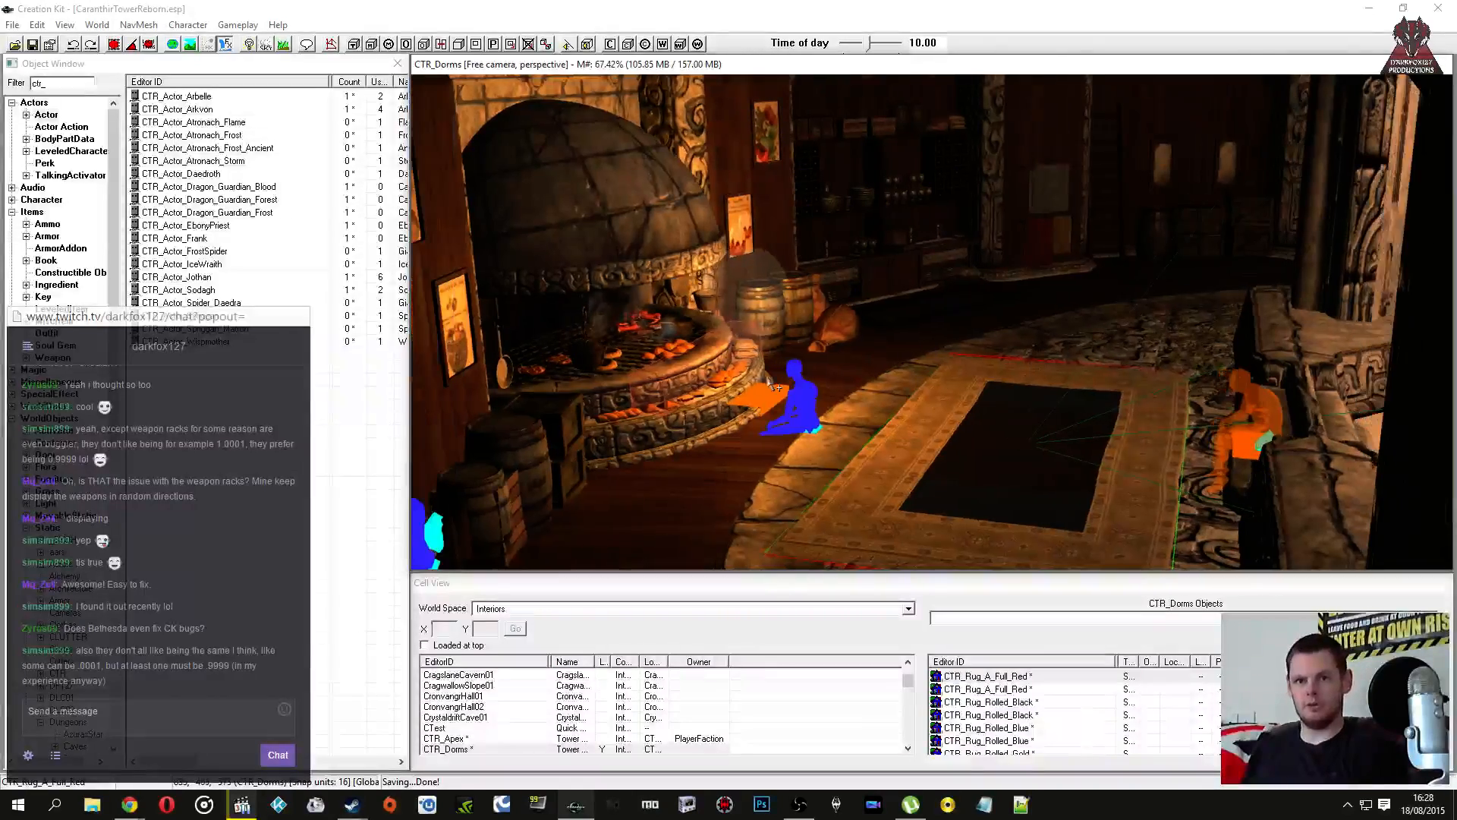
pyautogui.click(762, 305)
pyautogui.moveTo(761, 305)
pyautogui.keyDown('shift'); pyautogui.mouseDown(button='middle')
pyautogui.moveTo(783, 331)
pyautogui.moveTo(744, 319)
pyautogui.moveTo(688, 337)
pyautogui.moveTo(804, 337)
pyautogui.mouseUp(button='middle'); pyautogui.keyUp('shift')
pyautogui.scroll(3, 790, 322)
pyautogui.click(922, 345)
pyautogui.keyDown('shift'); pyautogui.moveTo(922, 346); pyautogui.dragTo(927, 347, button='middle'); pyautogui.keyUp('shift')
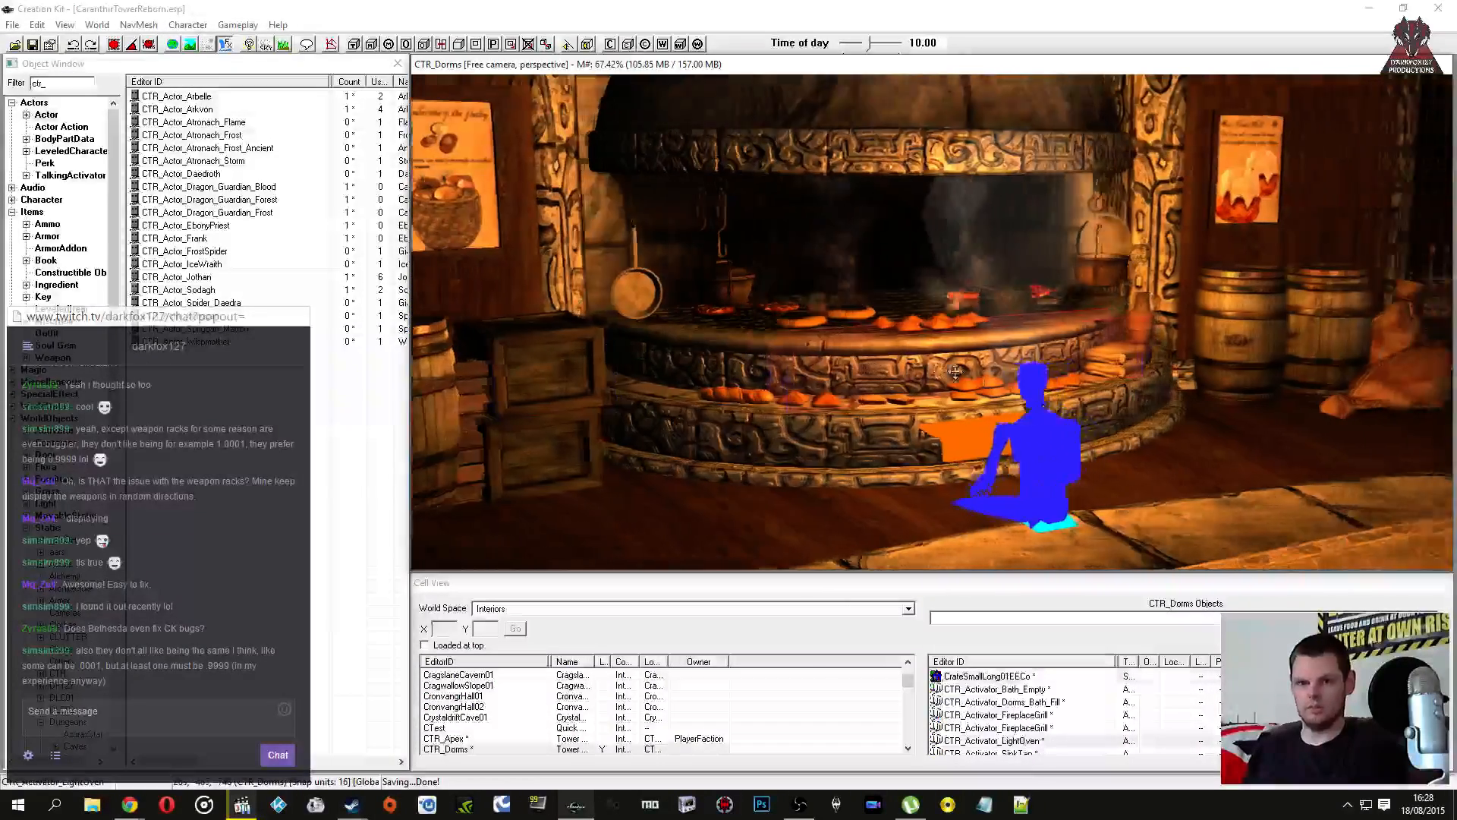
pyautogui.scroll(3, 926, 347)
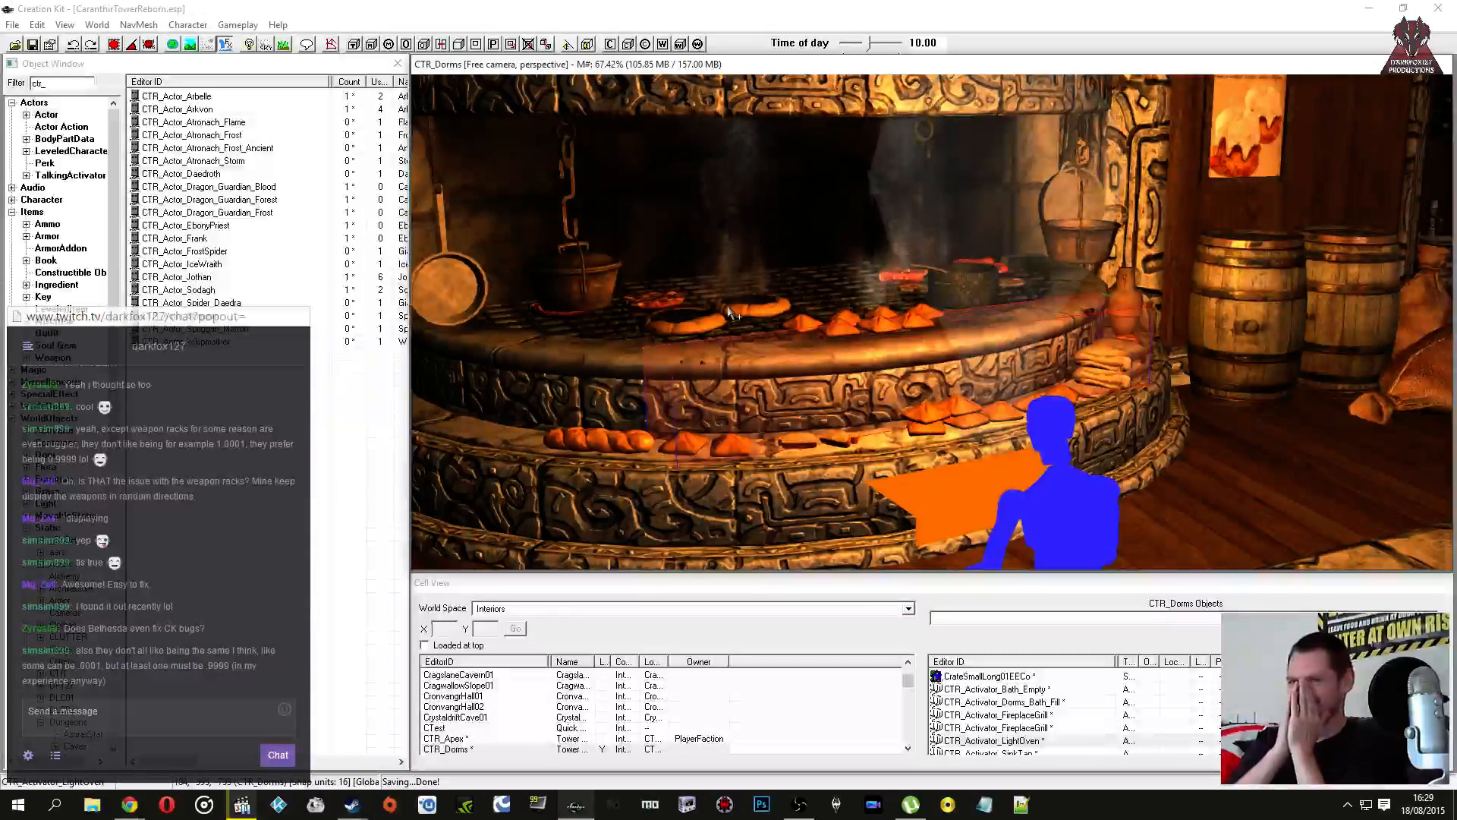
pyautogui.keyDown('shift'); pyautogui.moveTo(755, 420); pyautogui.dragTo(787, 414, button='middle'); pyautogui.keyUp('shift')
pyautogui.scroll(3, 785, 410)
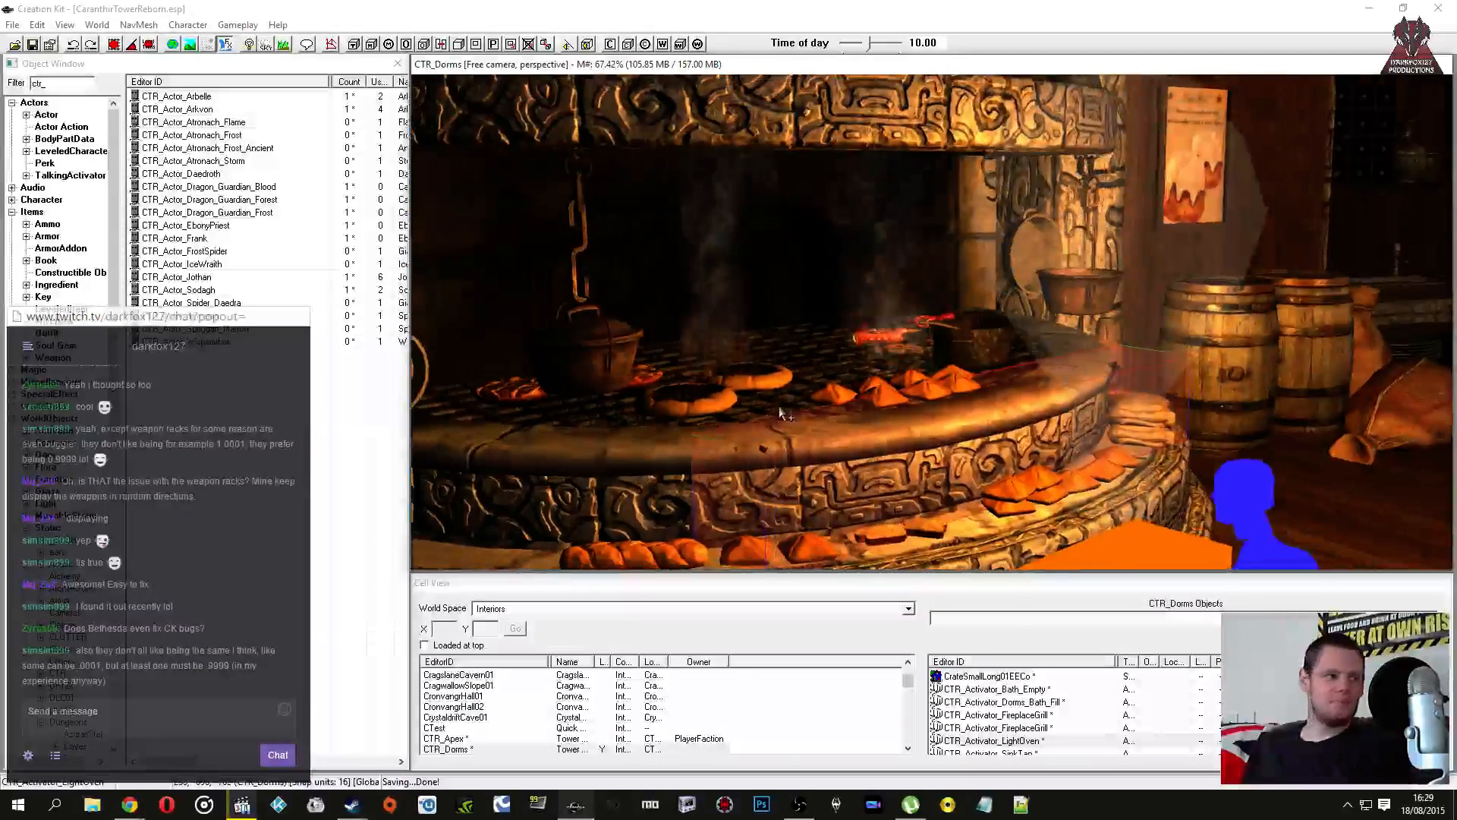
pyautogui.keyDown('shift'); pyautogui.moveTo(790, 403); pyautogui.dragTo(829, 421, button='middle'); pyautogui.keyUp('shift')
pyautogui.keyDown('shift'); pyautogui.moveTo(881, 422); pyautogui.dragTo(817, 375, button='middle'); pyautogui.keyUp('shift')
pyautogui.scroll(4, 817, 374)
# Step: Select the small weathered crate in the dark stack, cycle its visibility and open its reference properties
pyautogui.click(1001, 340)
pyautogui.scroll(2, 1001, 340)
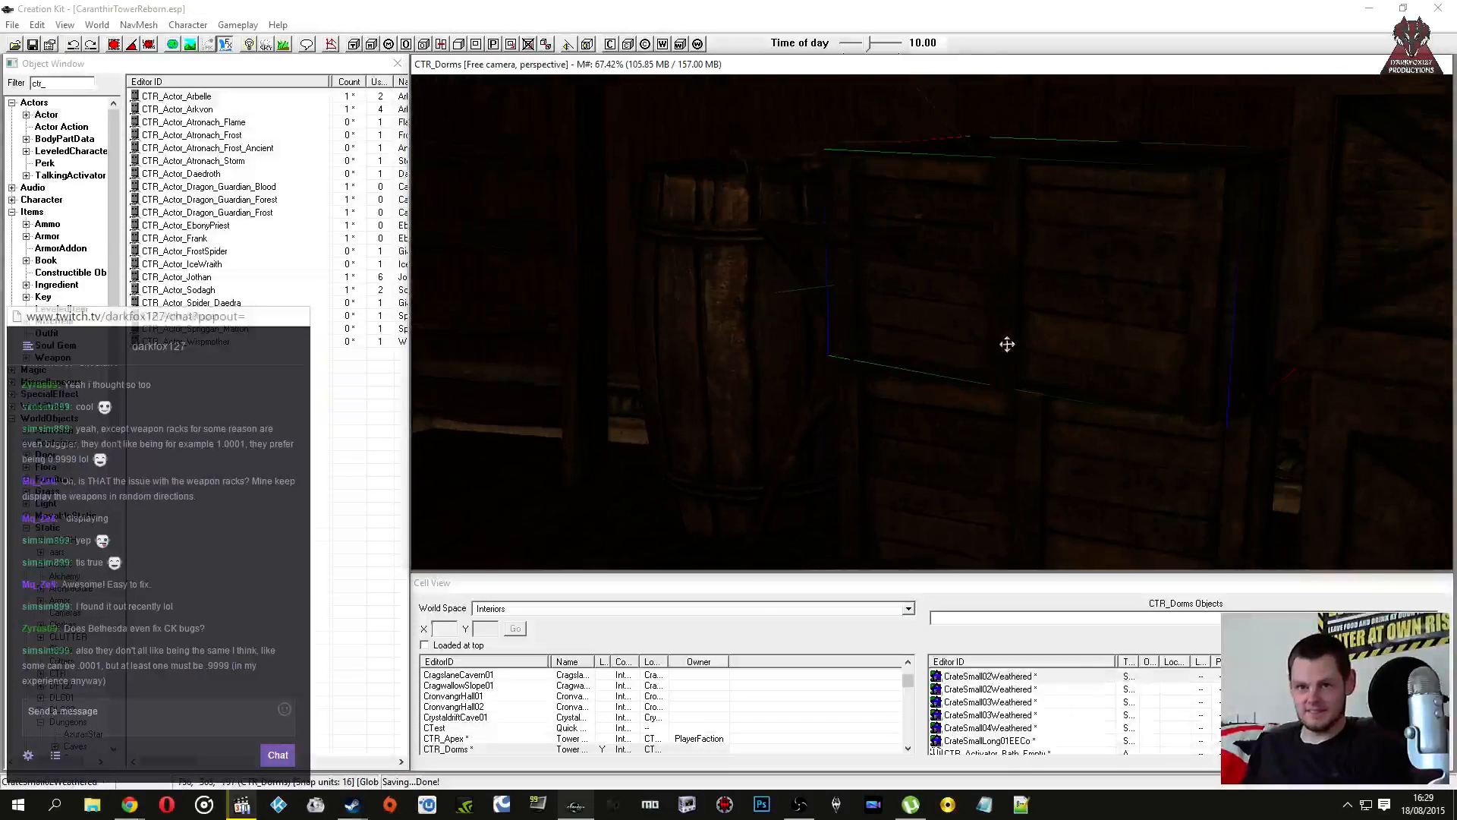
pyautogui.click(976, 420)
pyautogui.press('1')
pyautogui.press('1')
pyautogui.press('1')
pyautogui.doubleClick(984, 322)
pyautogui.click(829, 241)
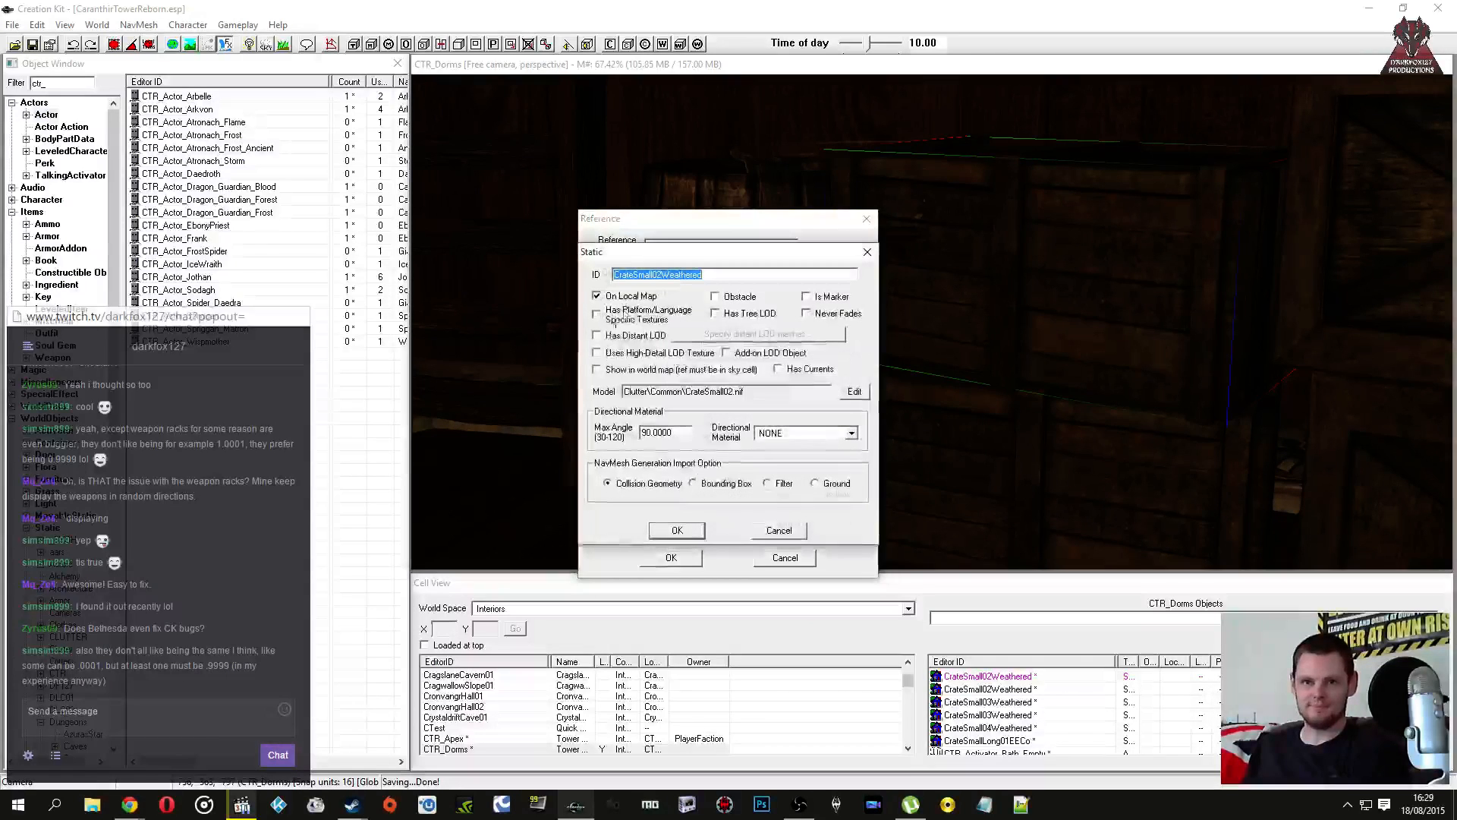
pyautogui.write('CTR_Activator_D')
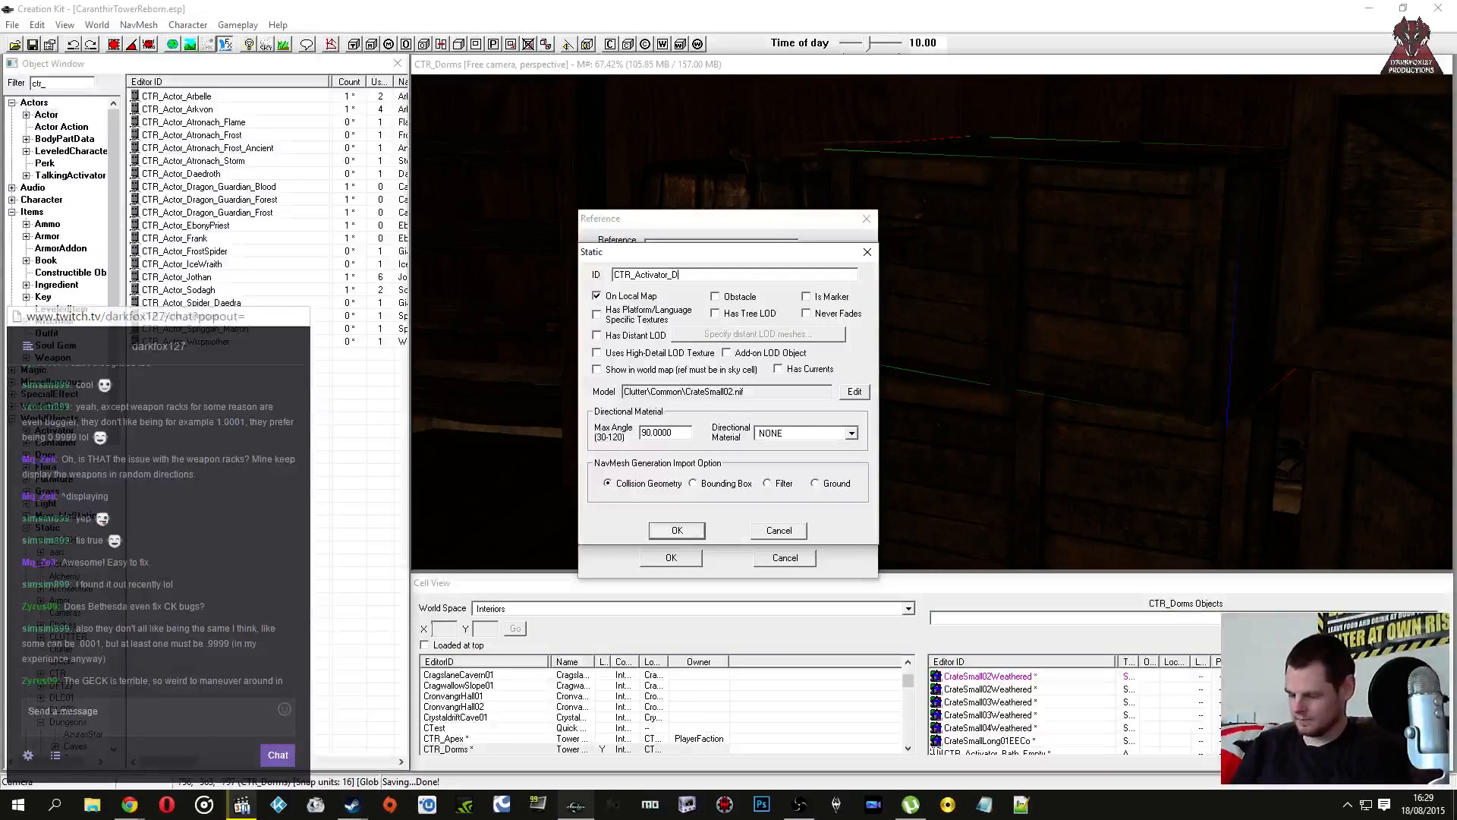
pyautogui.write('orms_Clutter')
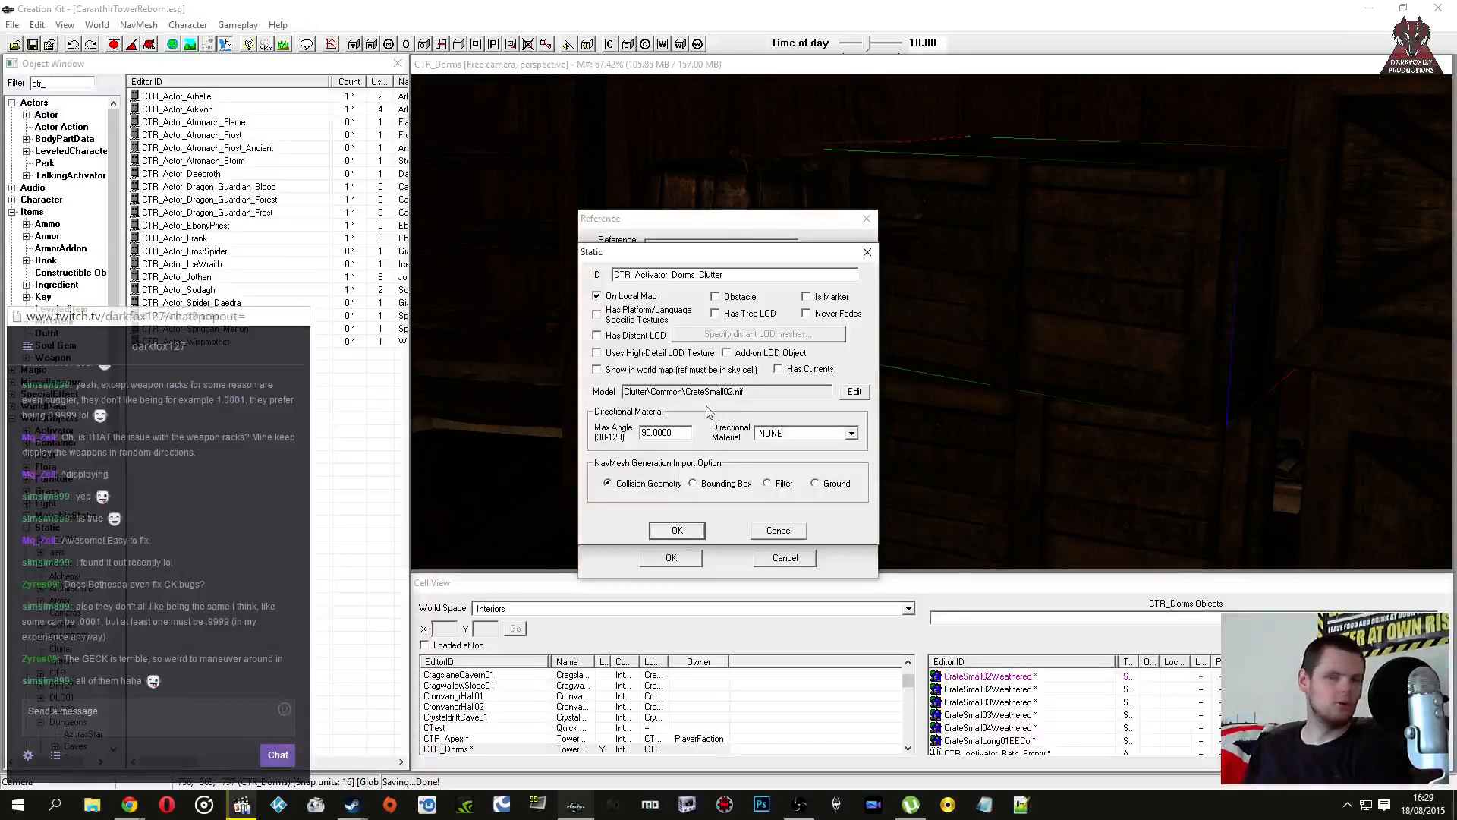
pyautogui.moveTo(778, 259); pyautogui.dragTo(534, 325)
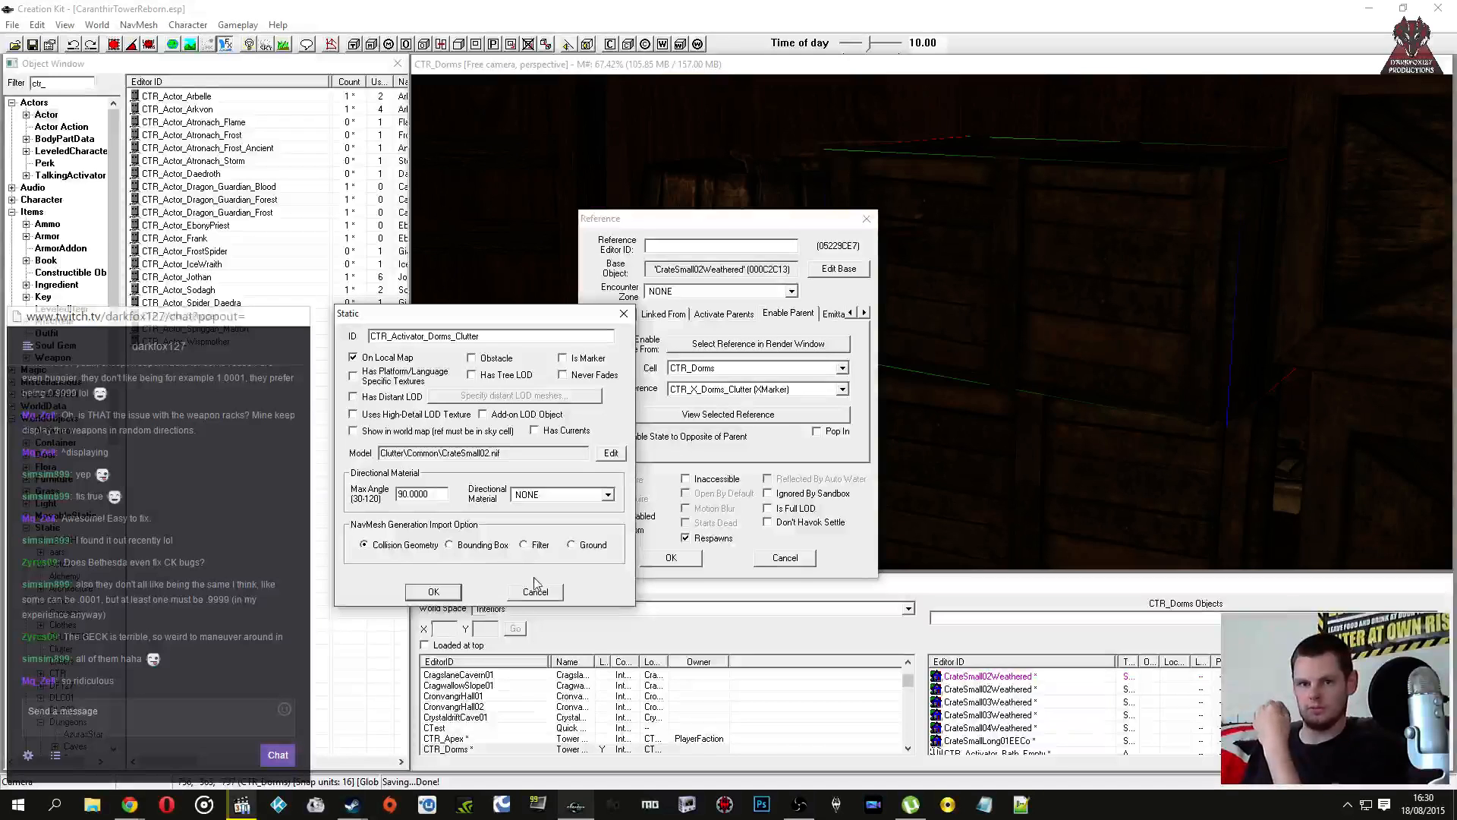
pyautogui.moveTo(500, 314); pyautogui.dragTo(481, 311)
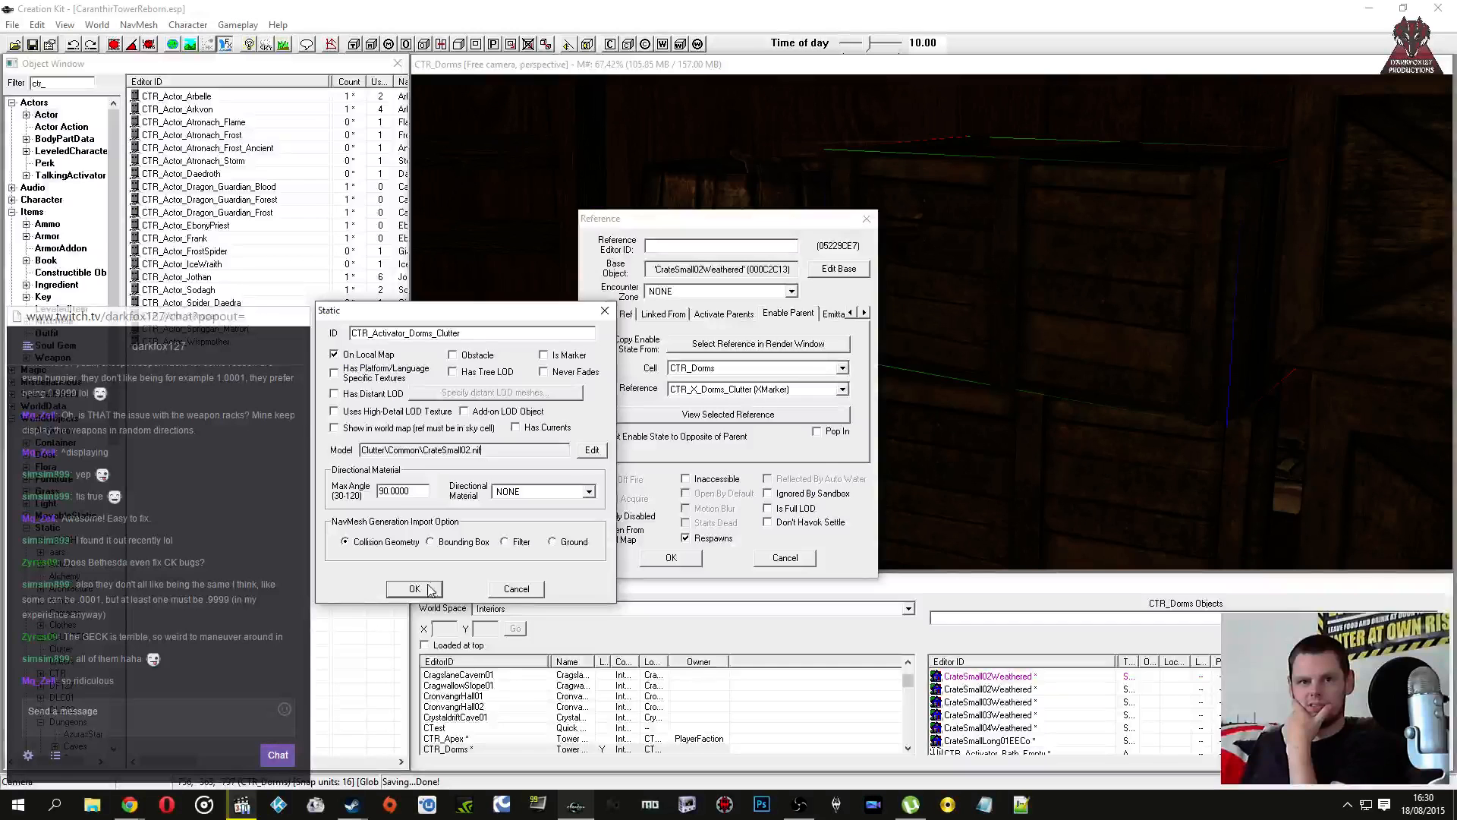
pyautogui.click(520, 590)
# Step: Copy the model path Clutter\Common\CrateSmall02.nif from the crate's base object and close its windows without saving
pyautogui.click(816, 268)
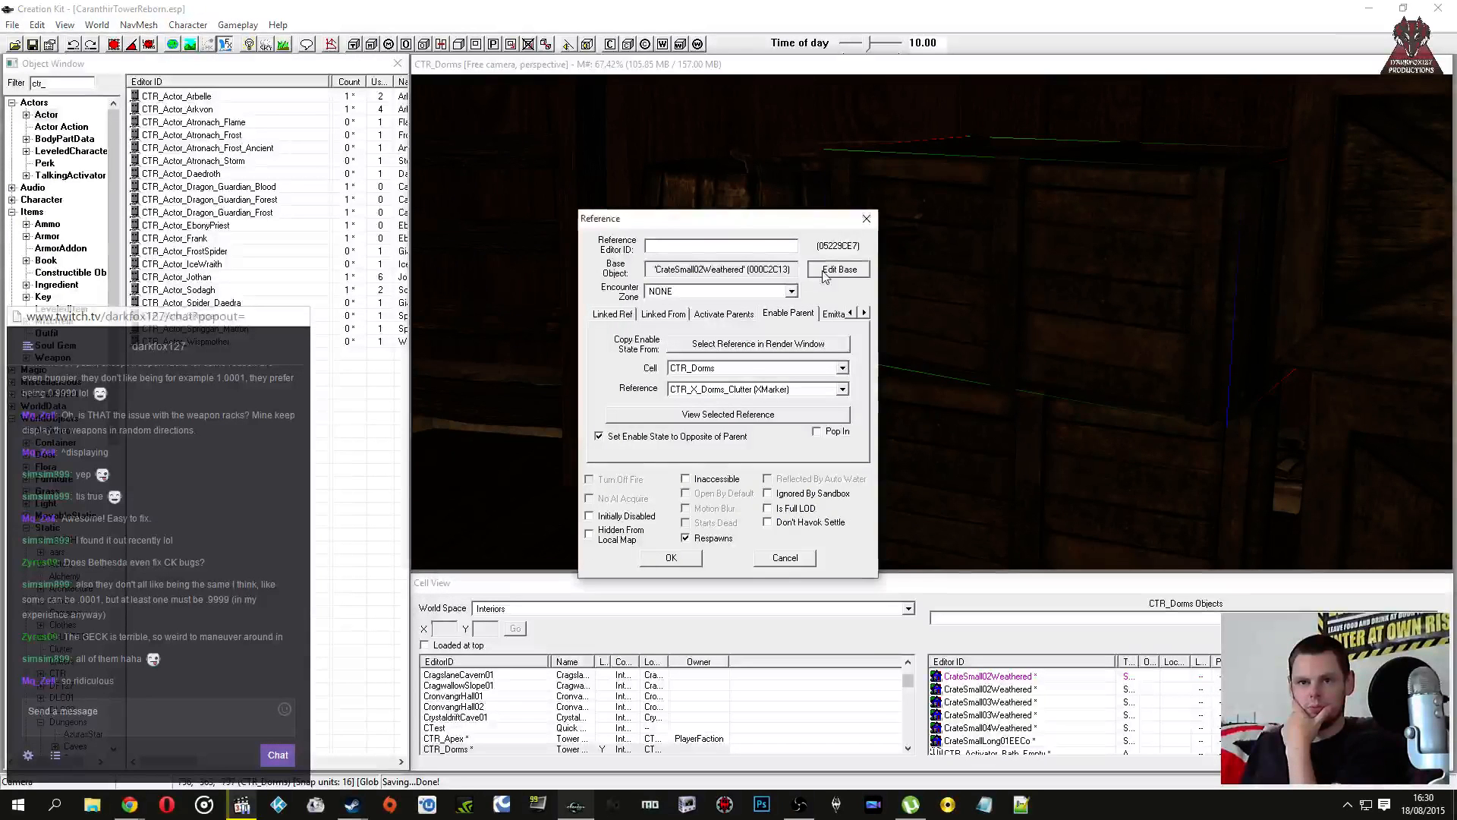
pyautogui.moveTo(746, 391); pyautogui.dragTo(624, 391)
pyautogui.rightClick(677, 393)
pyautogui.click(714, 442)
pyautogui.click(779, 529)
pyautogui.click(784, 557)
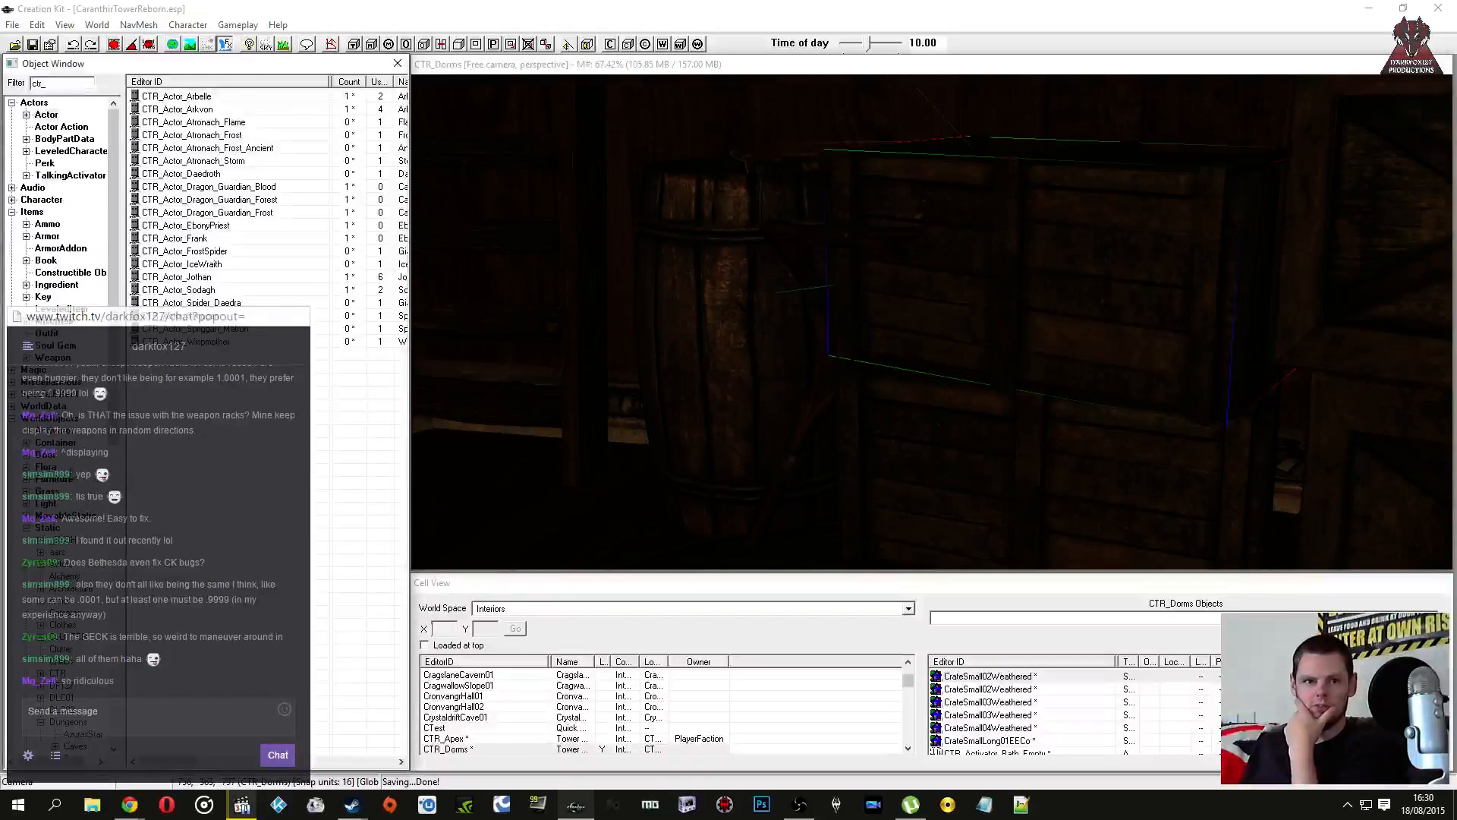
# Step: Start a new activator and assign it the model Clutter\Common\CrateSmall02.nif
pyautogui.rightClick(246, 431)
pyautogui.click(265, 439)
pyautogui.click(539, 333)
pyautogui.click(678, 287)
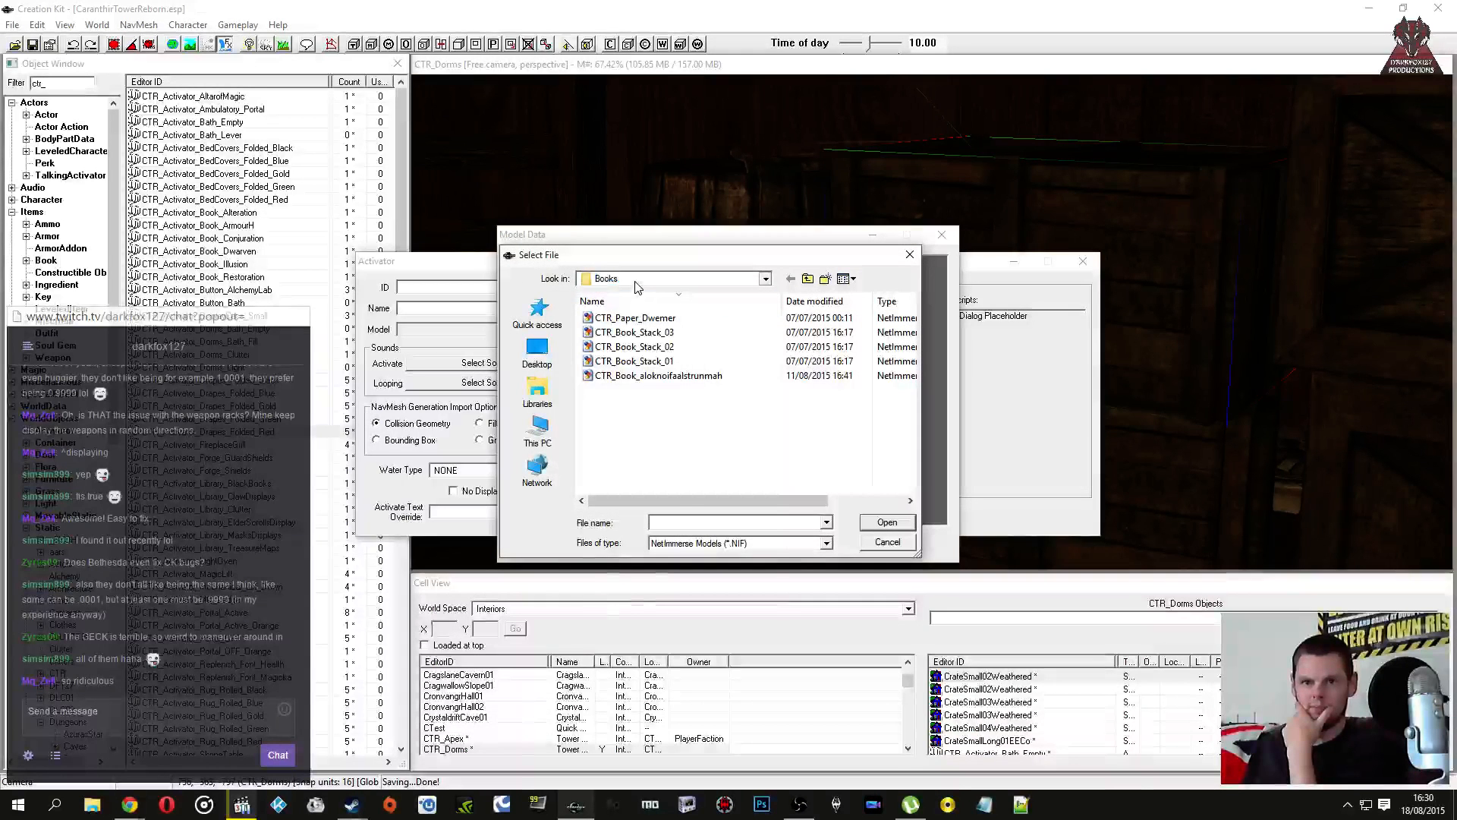
pyautogui.click(638, 287)
pyautogui.click(657, 466)
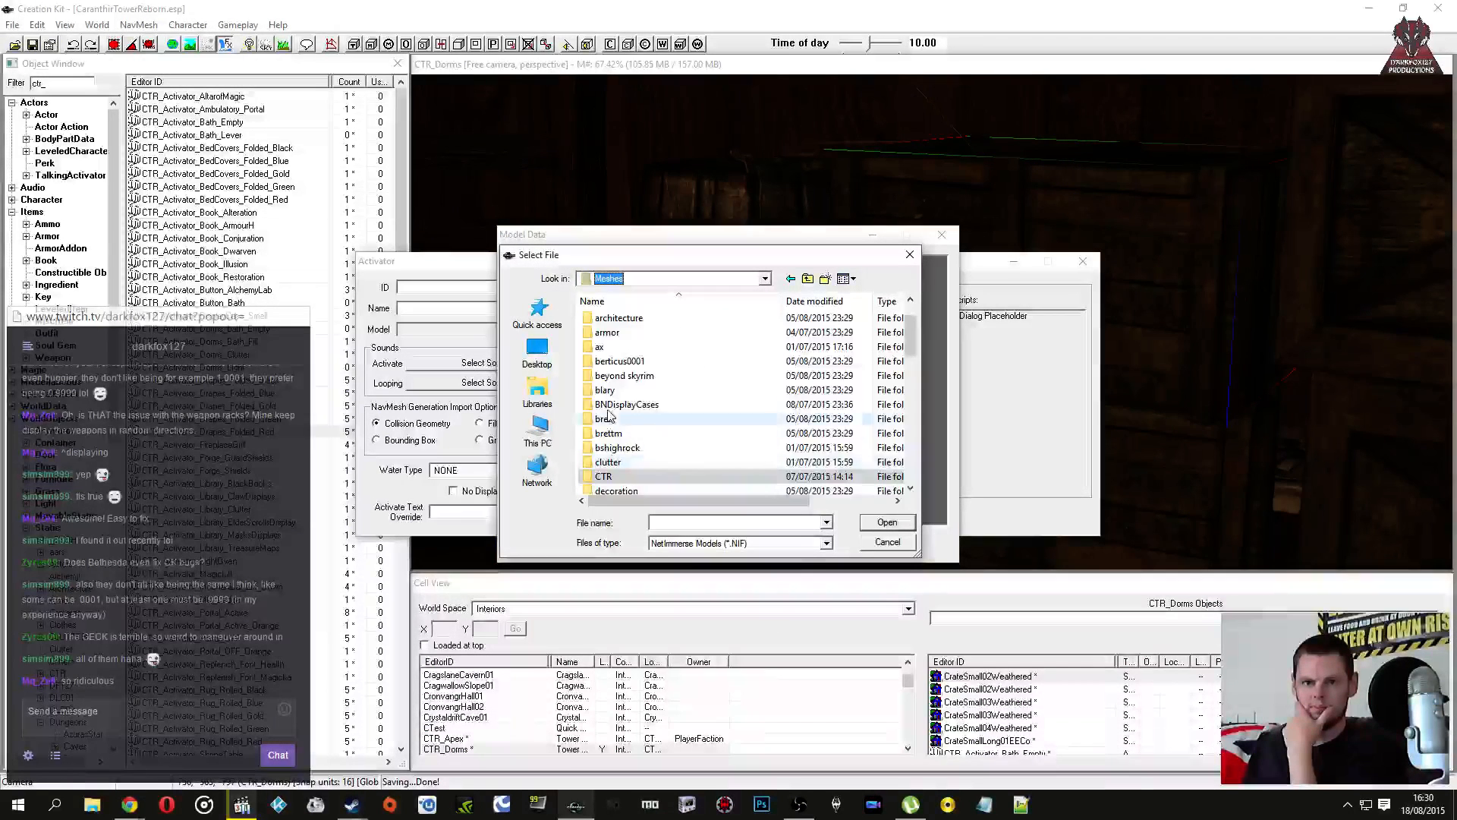
pyautogui.rightClick(674, 523)
pyautogui.click(713, 590)
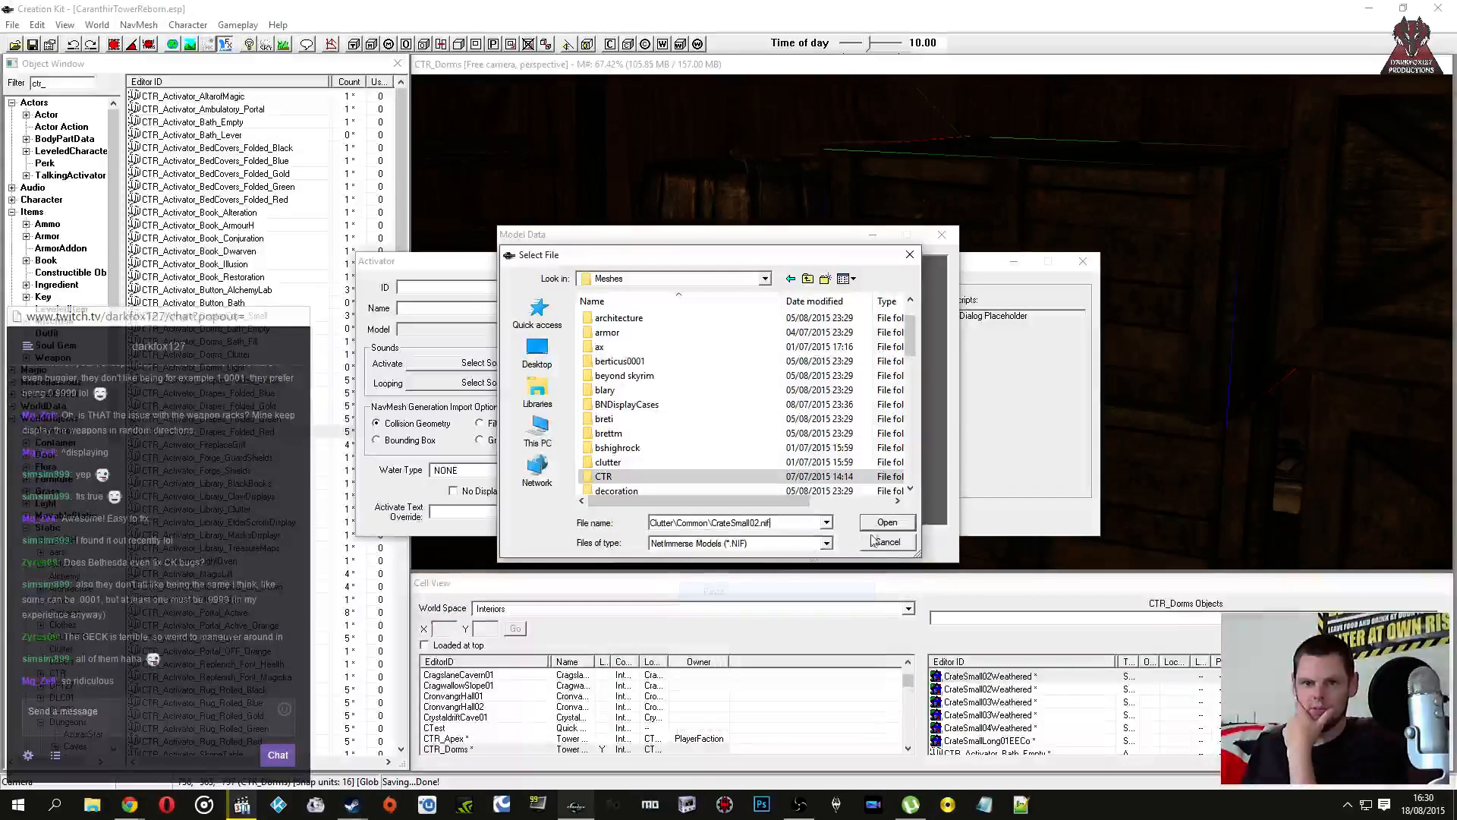
pyautogui.click(885, 522)
pyautogui.press('Return')
# Step: Try to save the activator with ID CTR_Activator_Dorms_Clutter, name Crates and activate text override Unpack
pyautogui.click(448, 290)
pyautogui.write('CTR_')
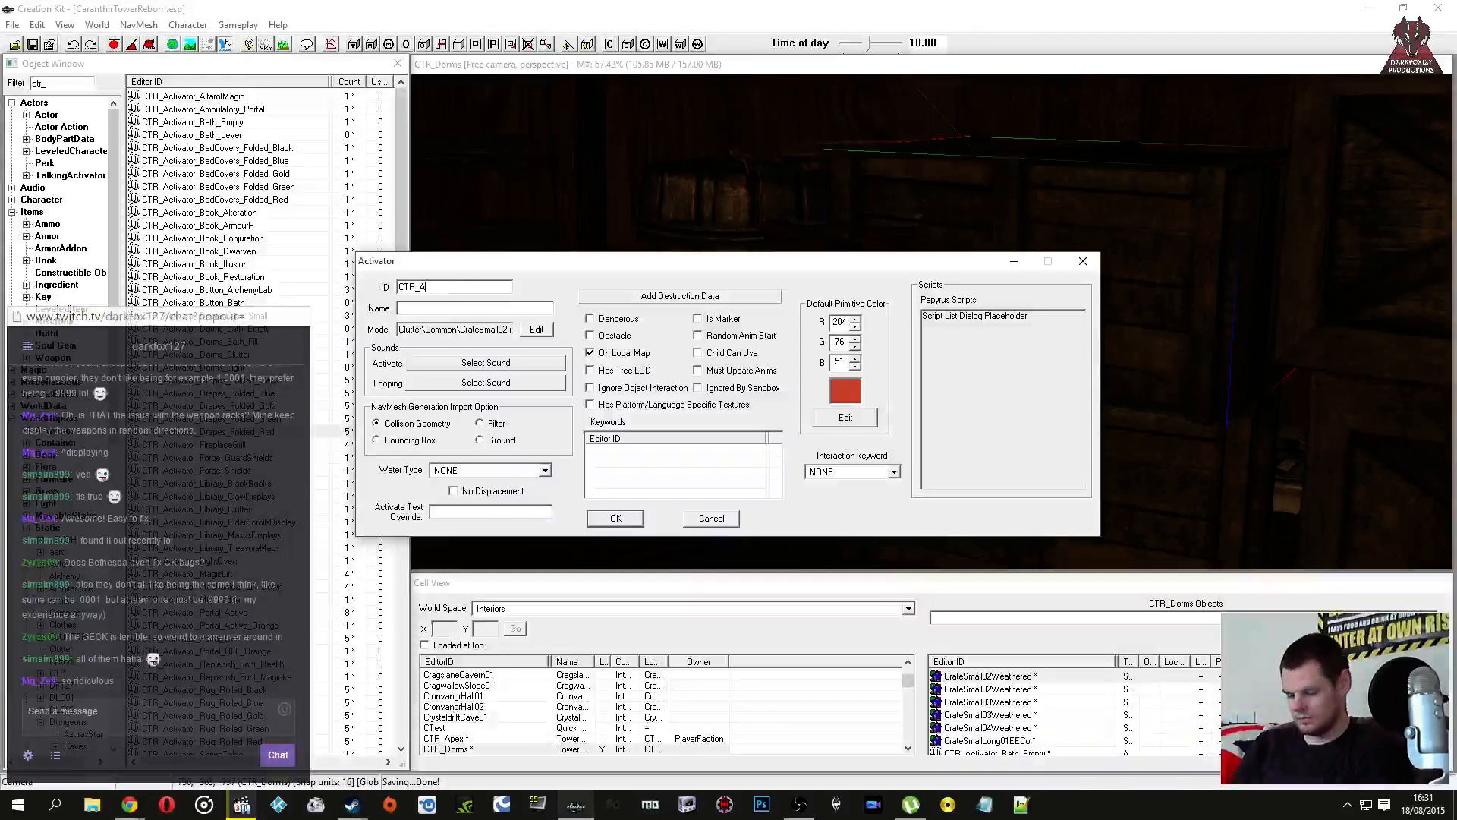
pyautogui.write('Activator_Dor')
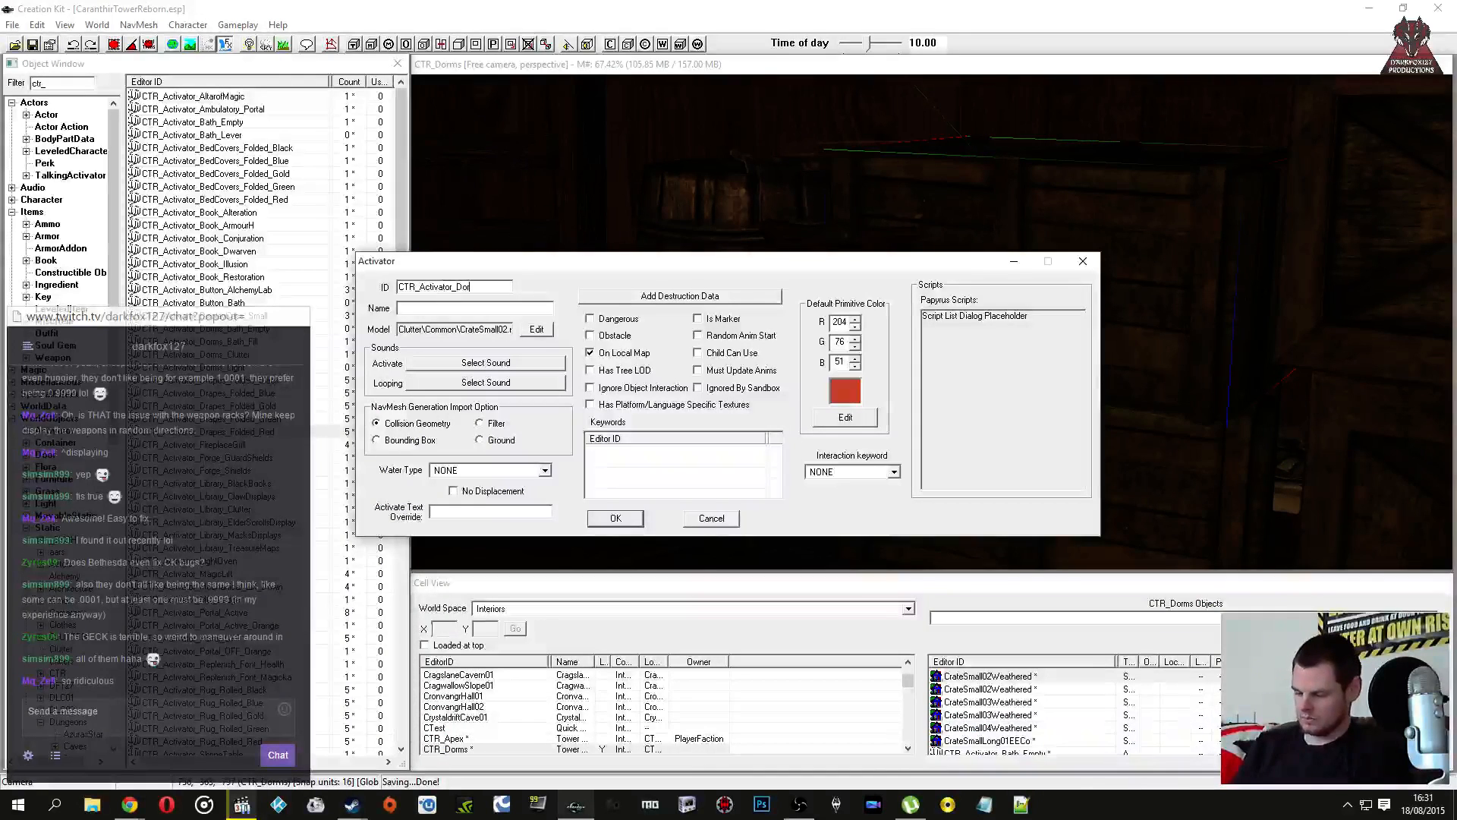
pyautogui.write('ms_Clutter')
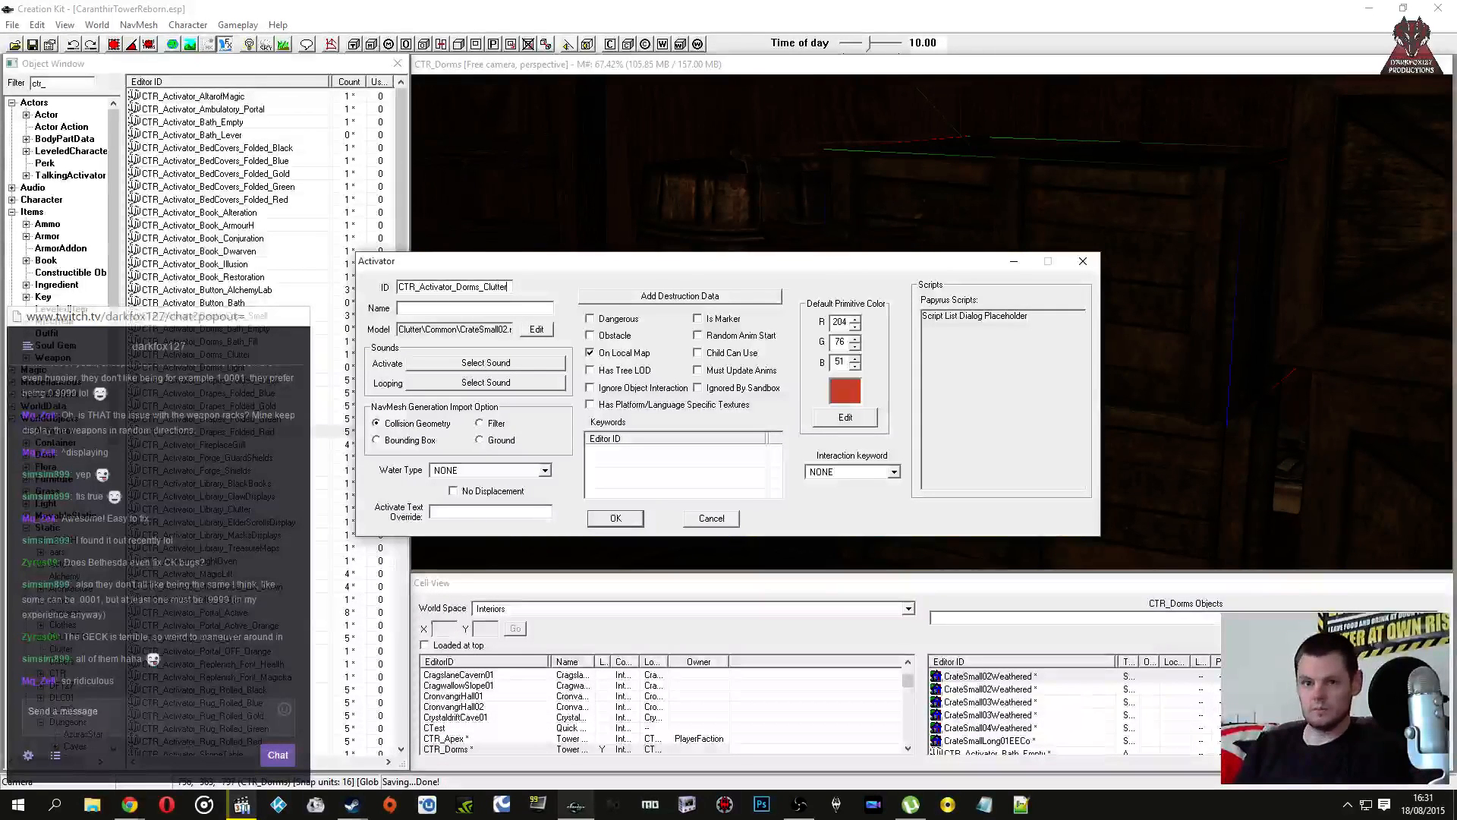
pyautogui.click(460, 307)
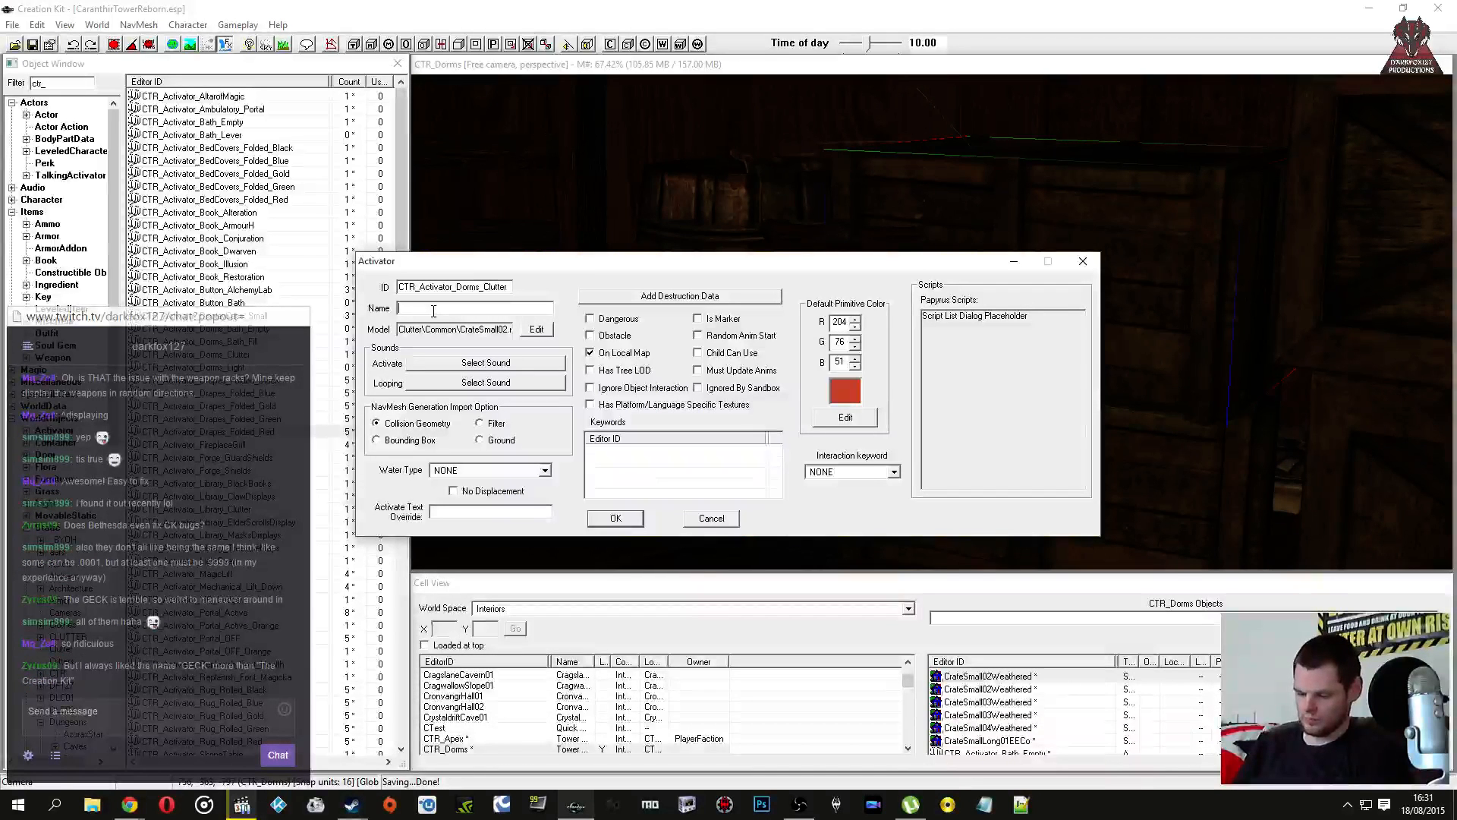
pyautogui.write('rates')
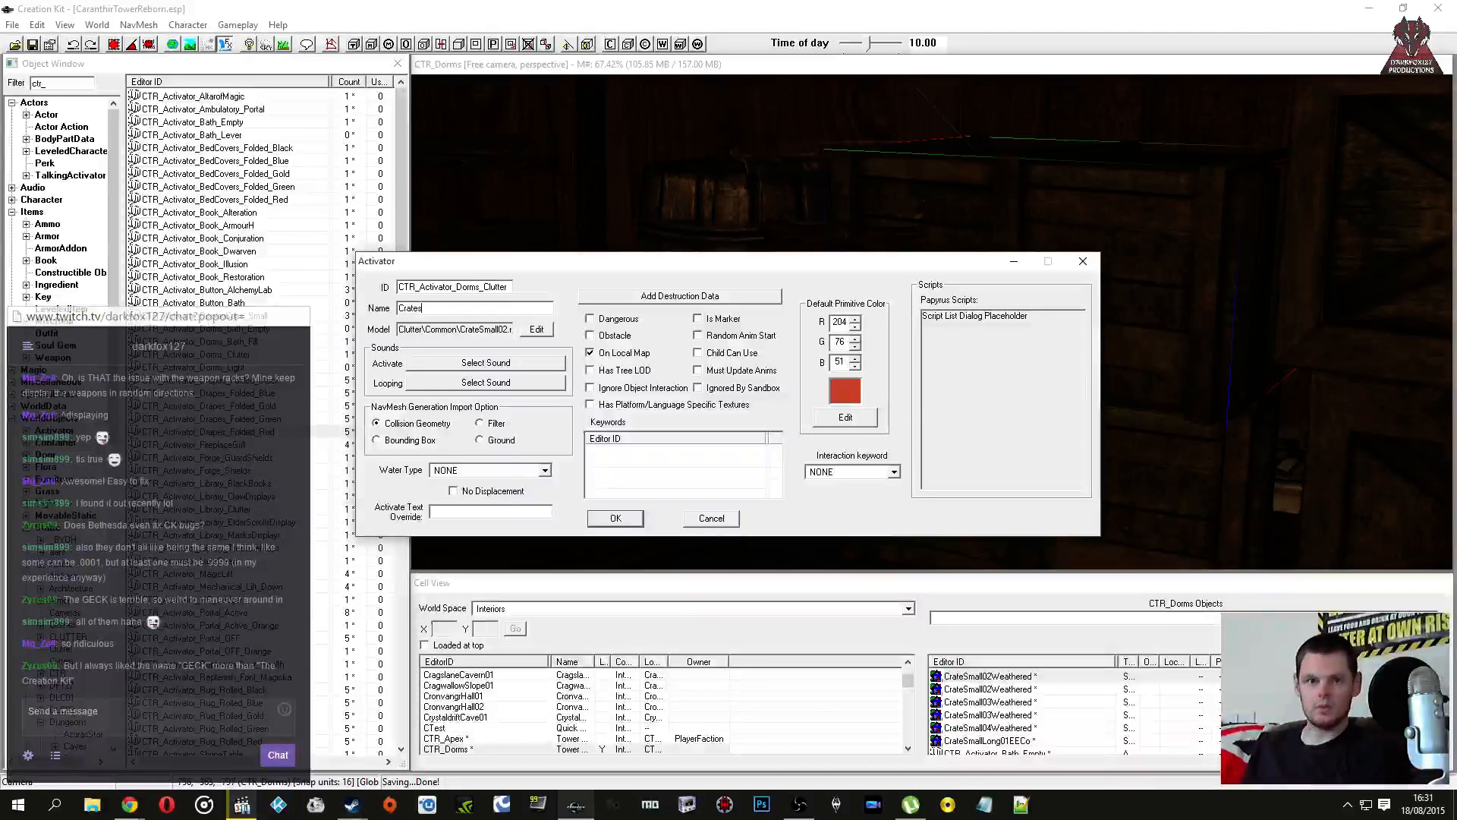
pyautogui.click(462, 510)
pyautogui.write('Unpack')
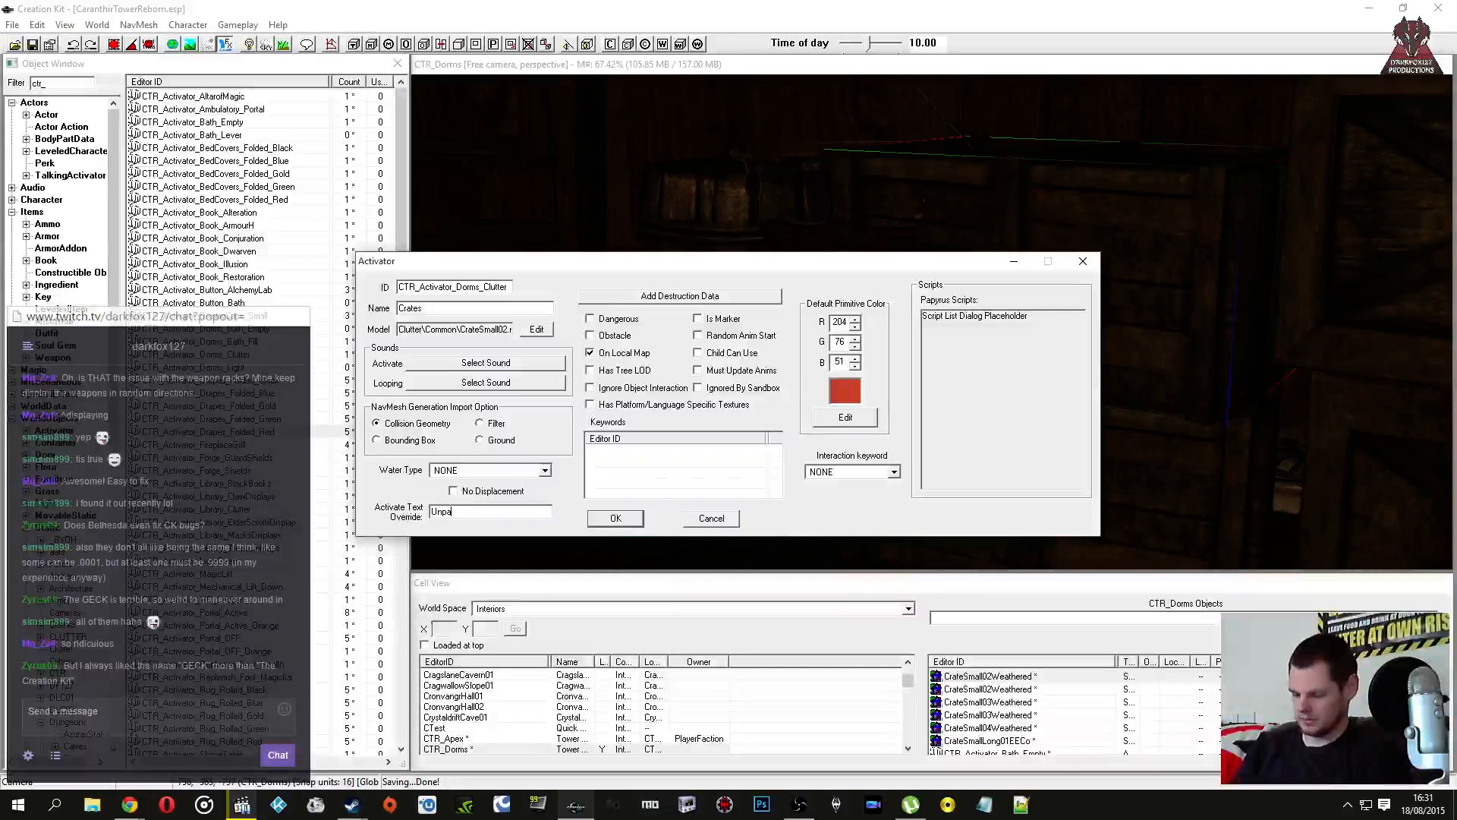
pyautogui.click(616, 518)
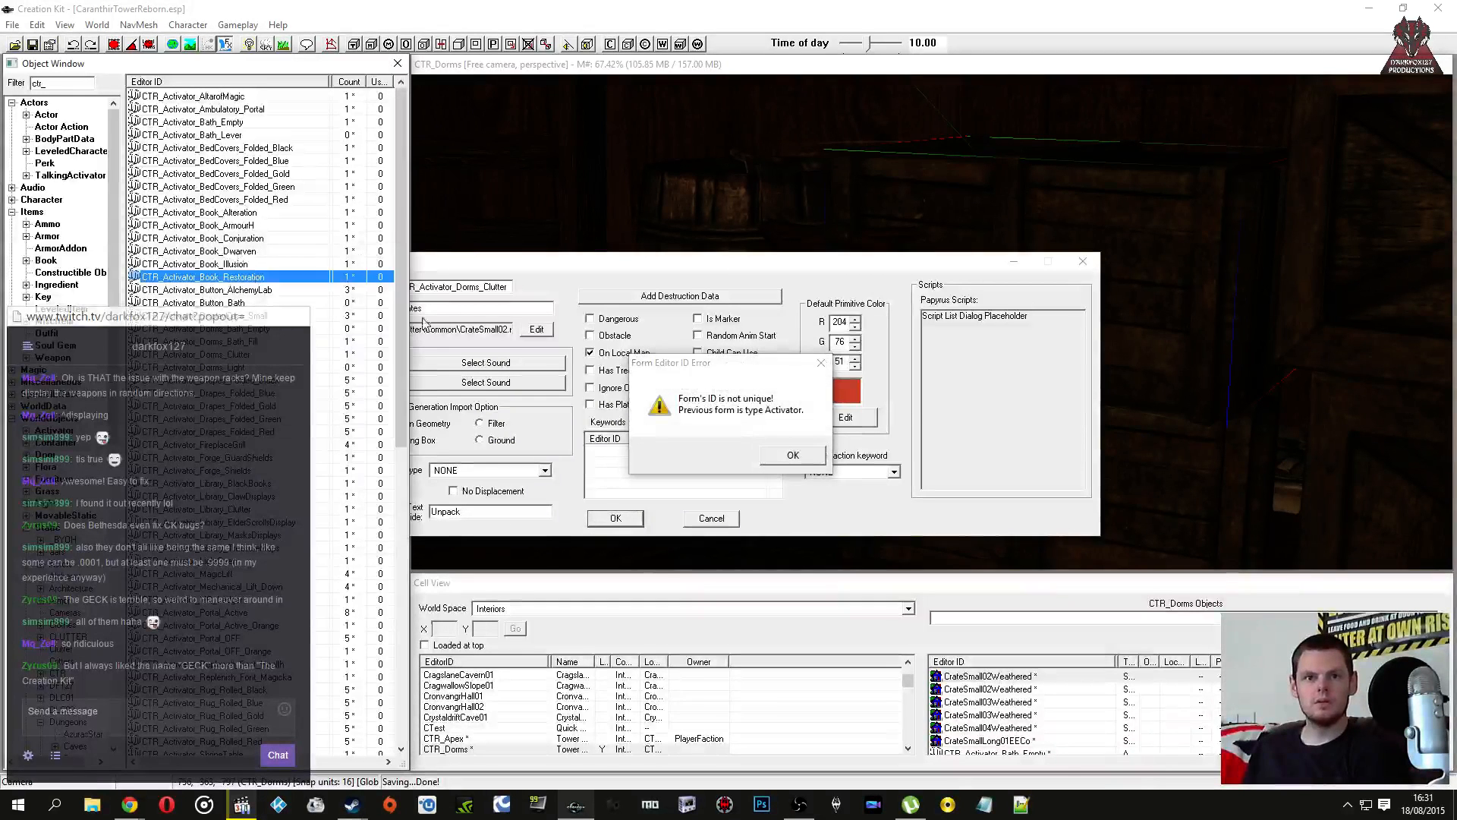
pyautogui.click(793, 455)
# Step: Move the activator window aside and filter the object list by "ctr_dorms"
pyautogui.moveTo(678, 281); pyautogui.dragTo(585, 361)
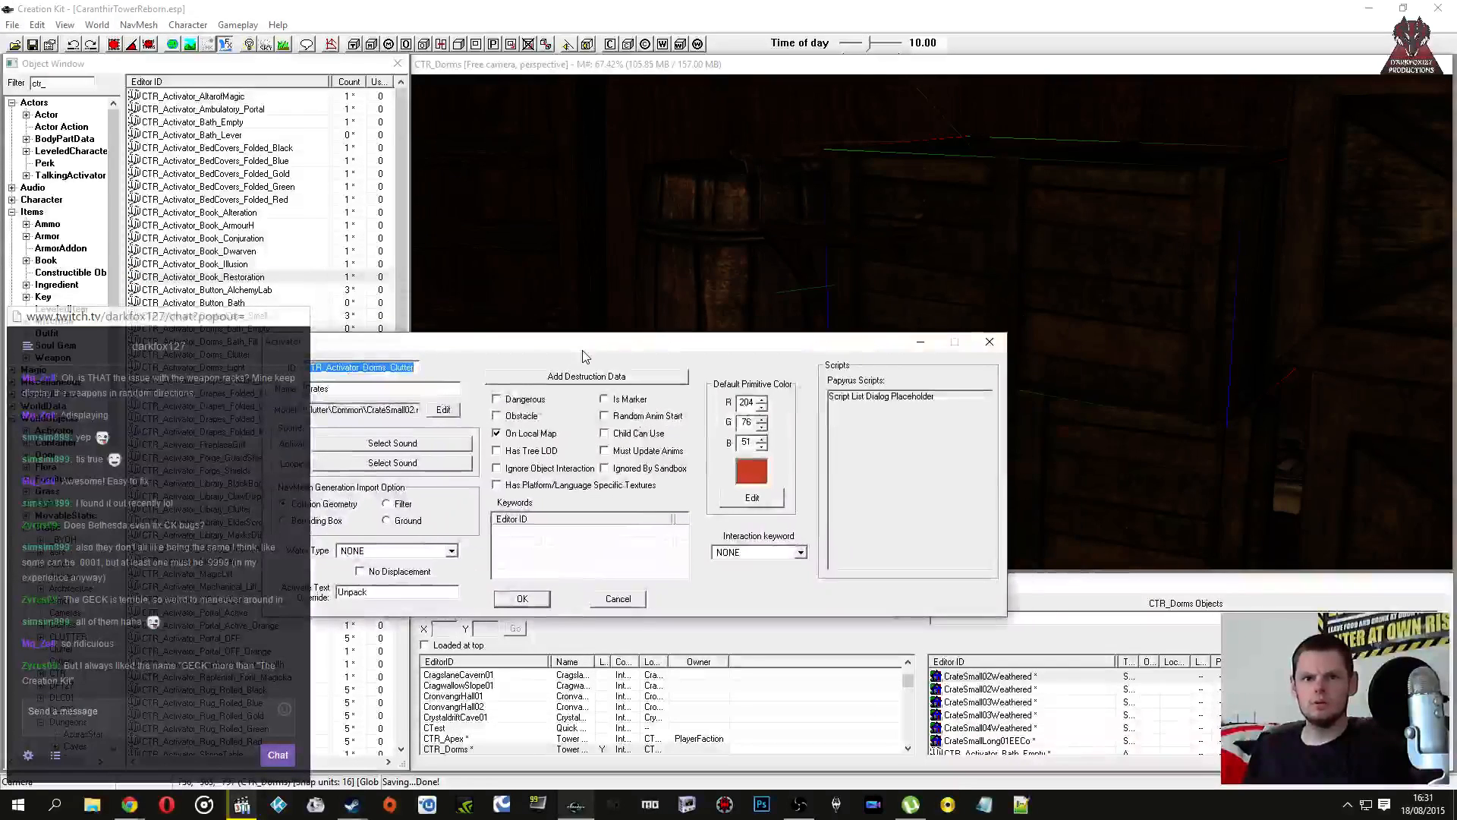
pyautogui.click(53, 82)
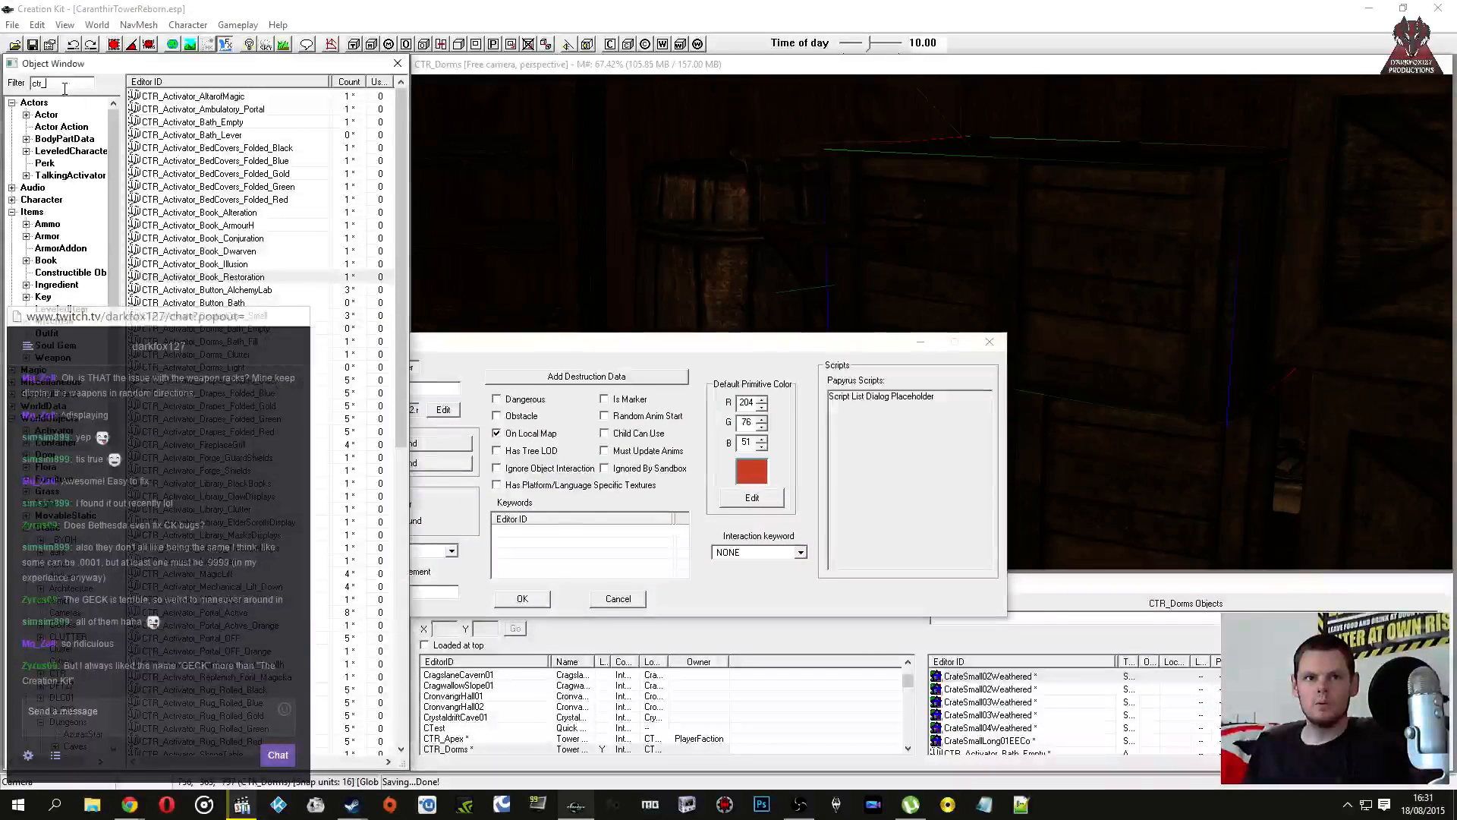
pyautogui.write('dorms')
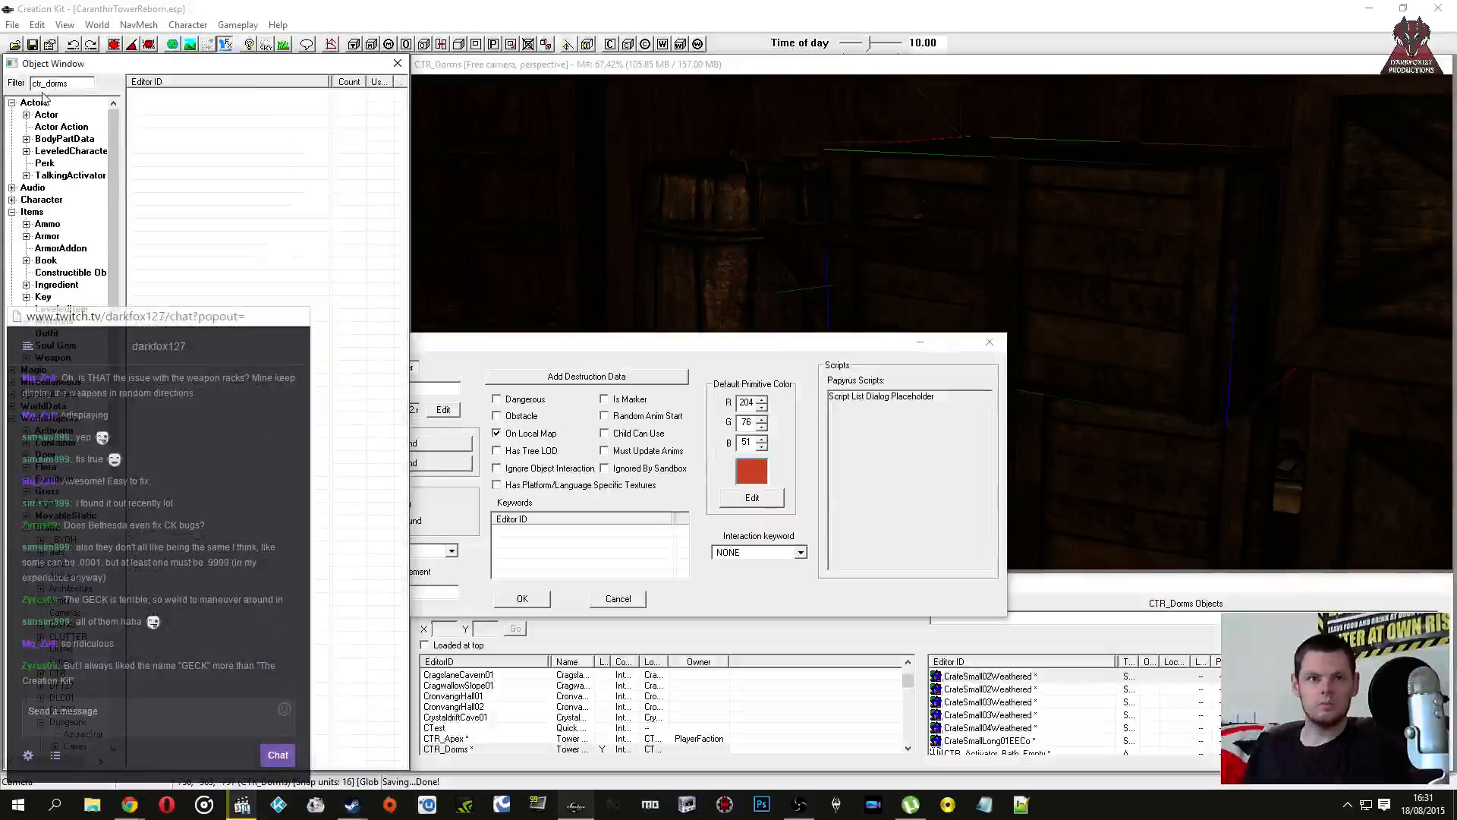
# Step: Select the neighbouring cross-braced crate in the cell and discard the unsaved new activator
pyautogui.doubleClick(1337, 226)
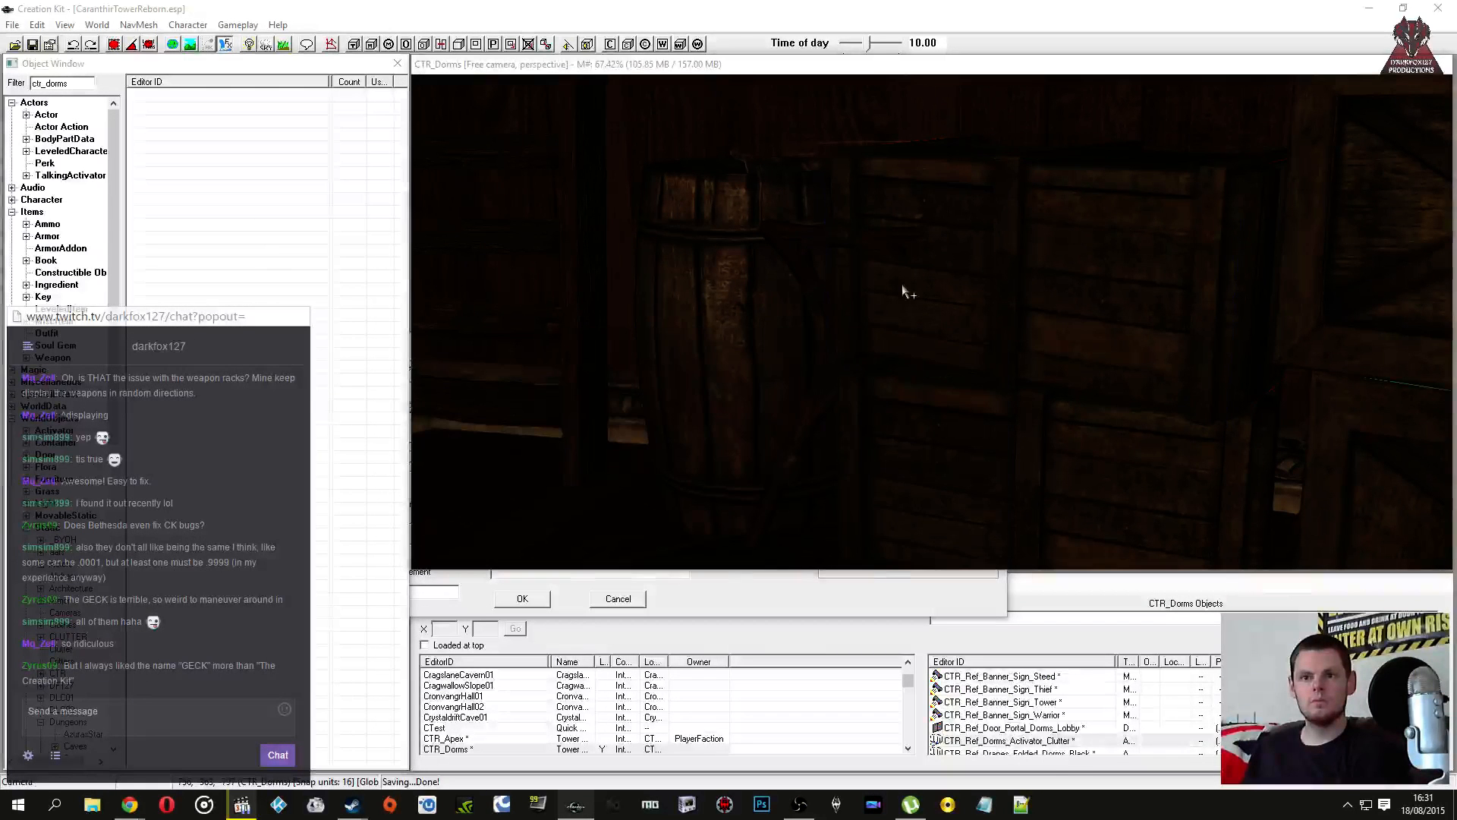
pyautogui.click(865, 219)
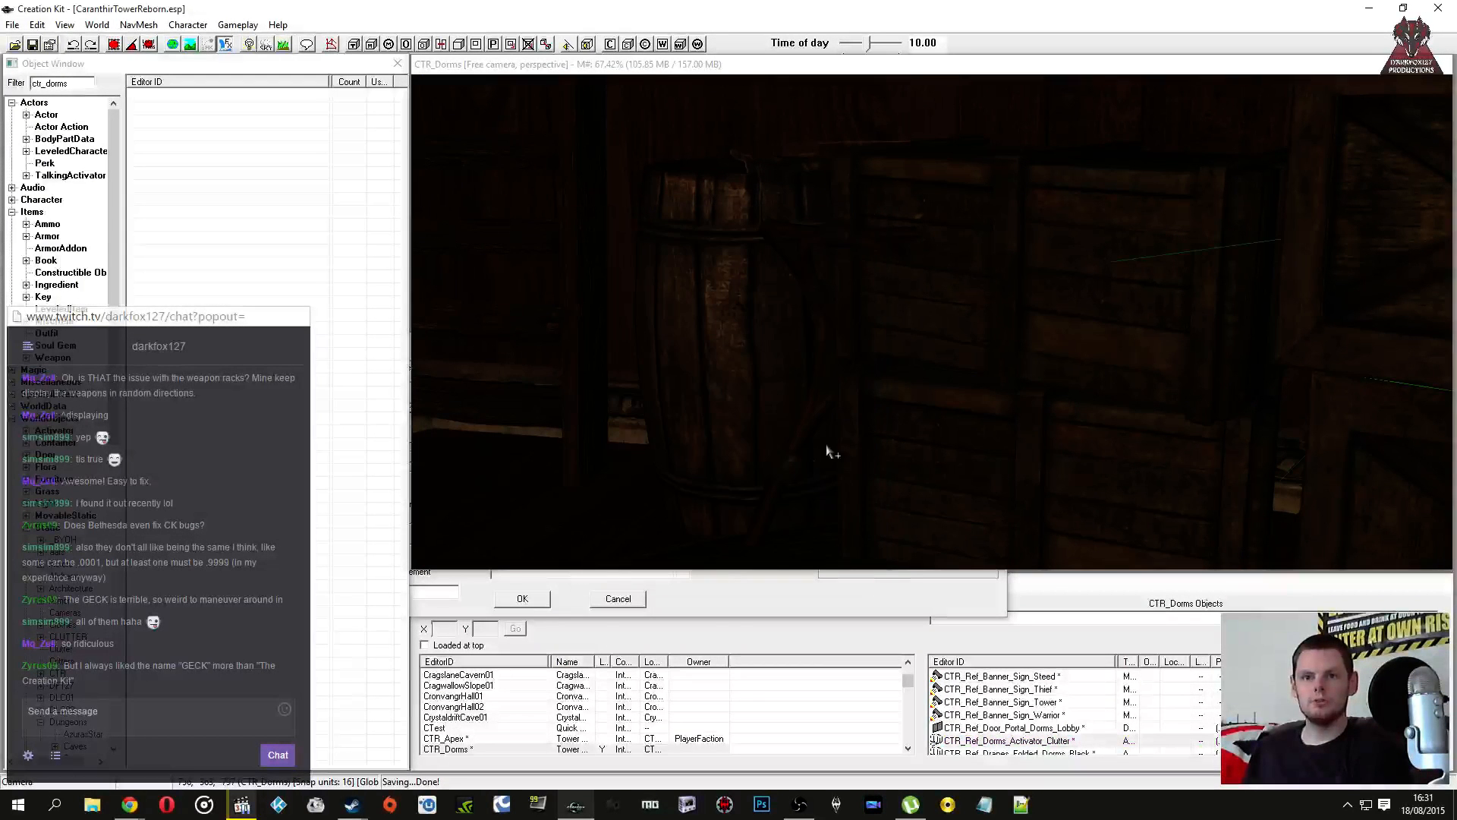
pyautogui.click(611, 601)
pyautogui.click(615, 599)
# Step: Open the cross-braced crate's base activator and the properties of its CTR_Script_Unpack script
pyautogui.scroll(-5, 842, 421)
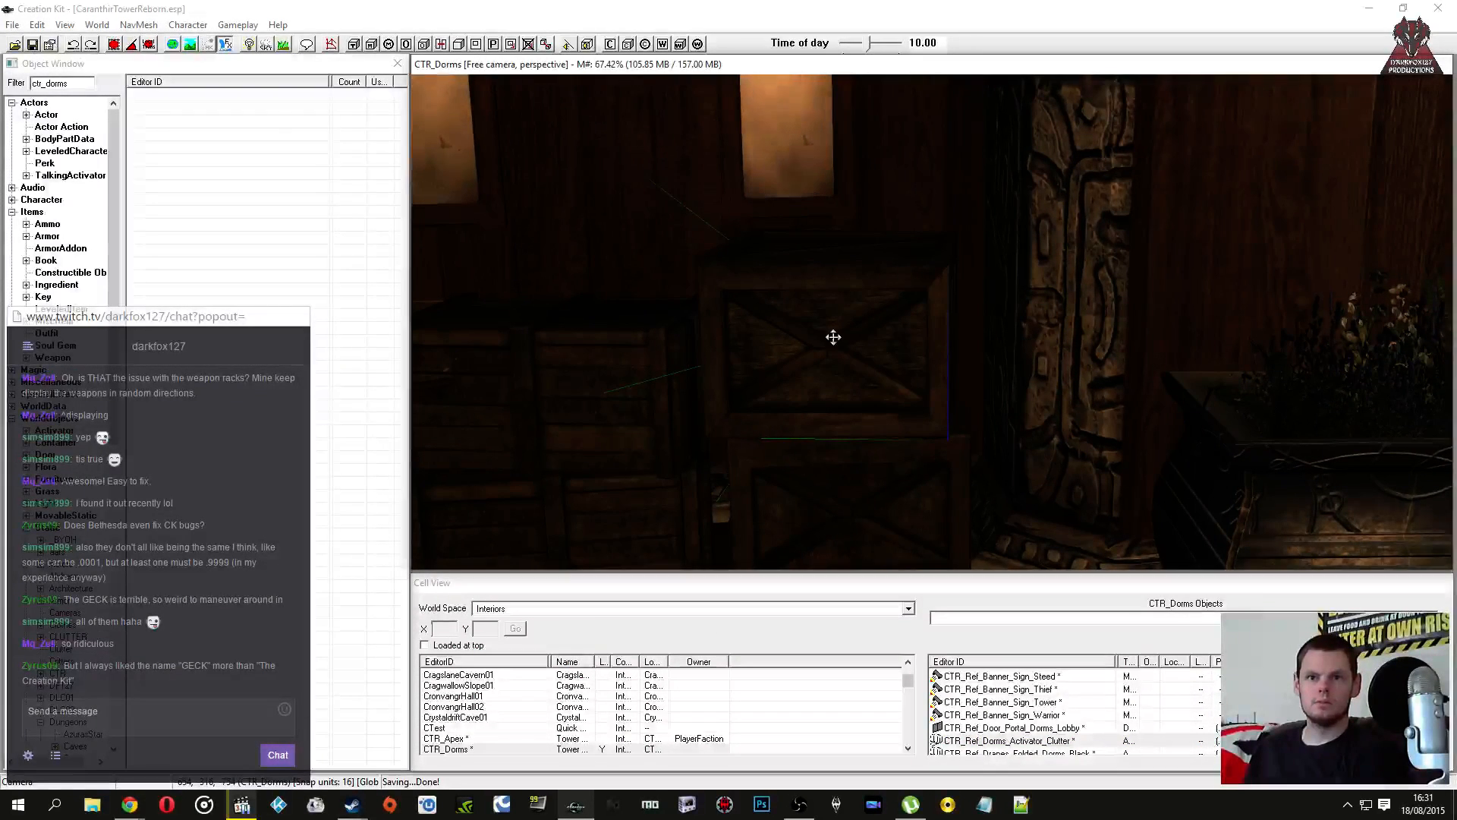
pyautogui.doubleClick(809, 340)
pyautogui.click(820, 270)
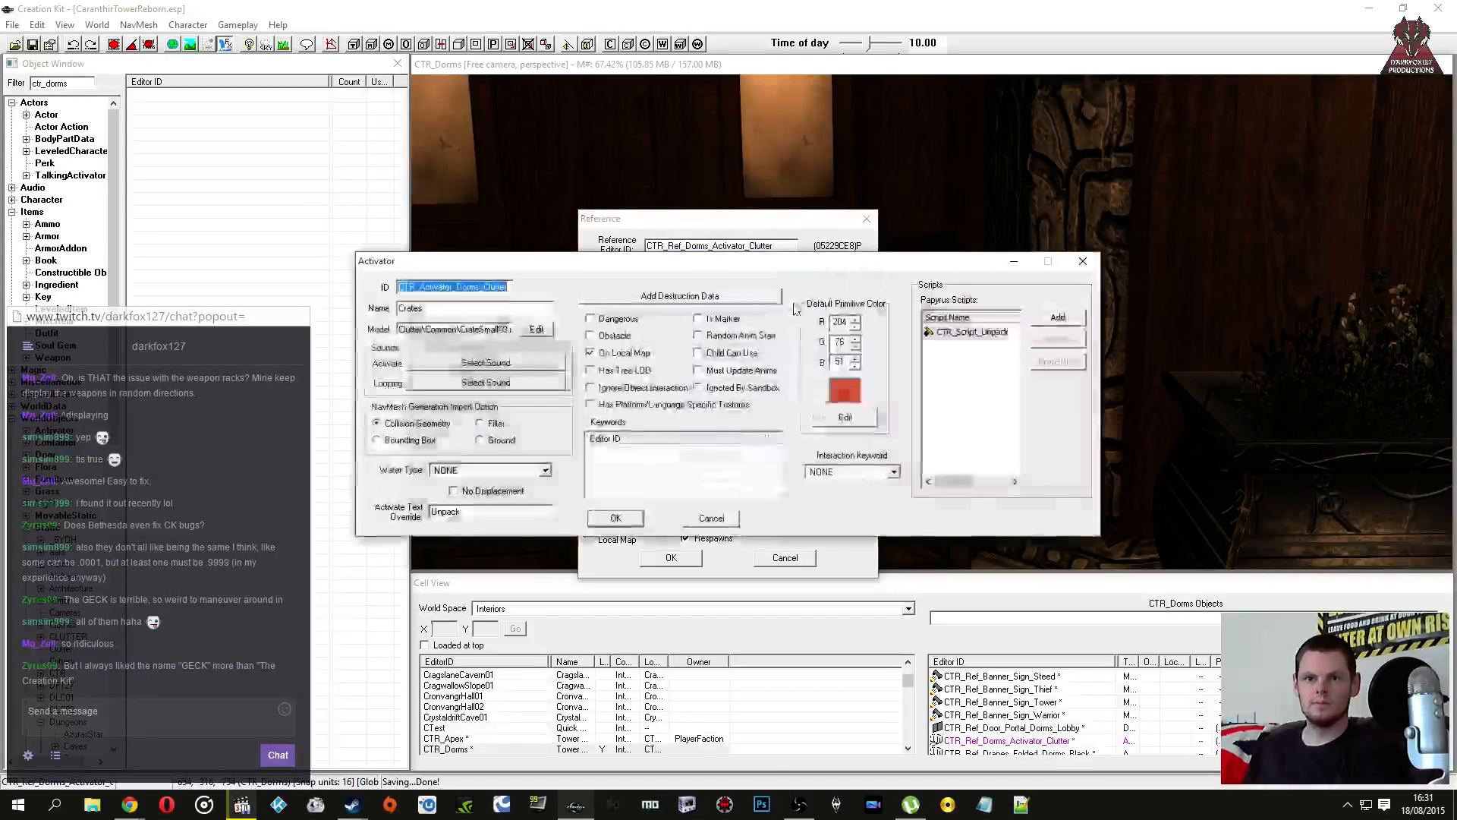
pyautogui.click(972, 332)
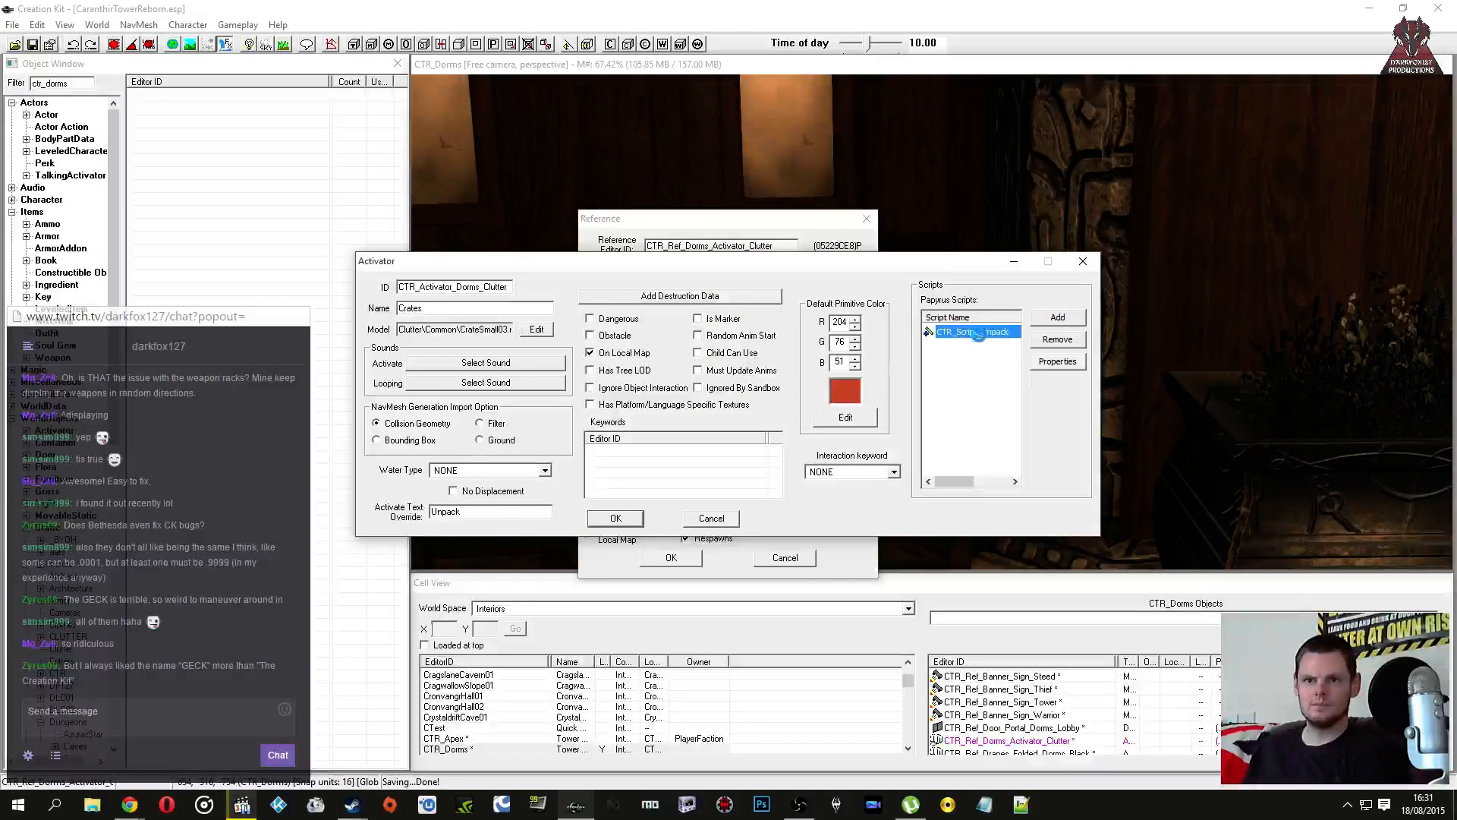
pyautogui.click(1057, 362)
# Step: Review the script's CTR_G_TS, EnableRef and GameHour properties, and close all the crate's windows without saving
pyautogui.click(357, 483)
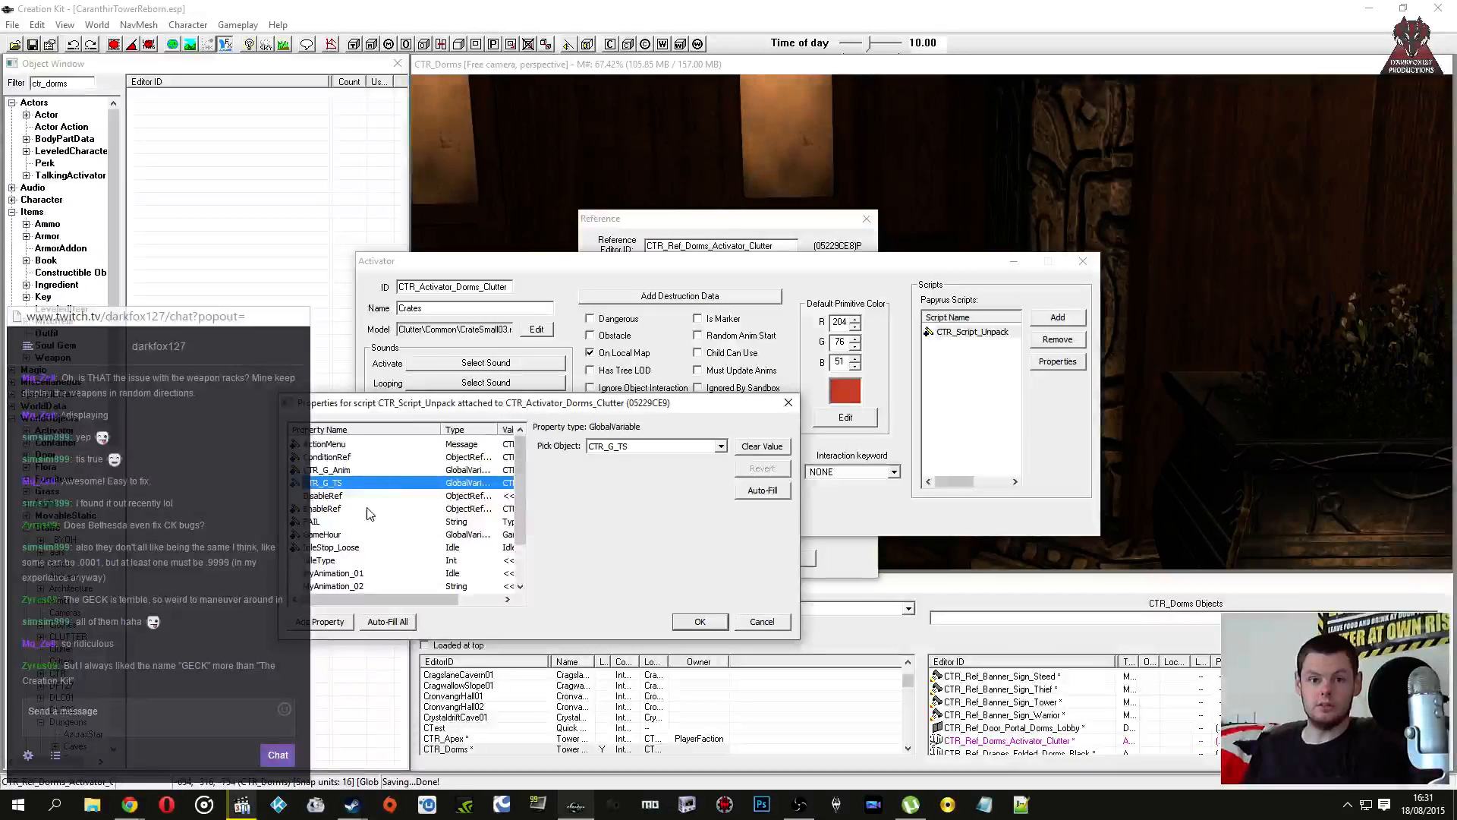
pyautogui.click(359, 508)
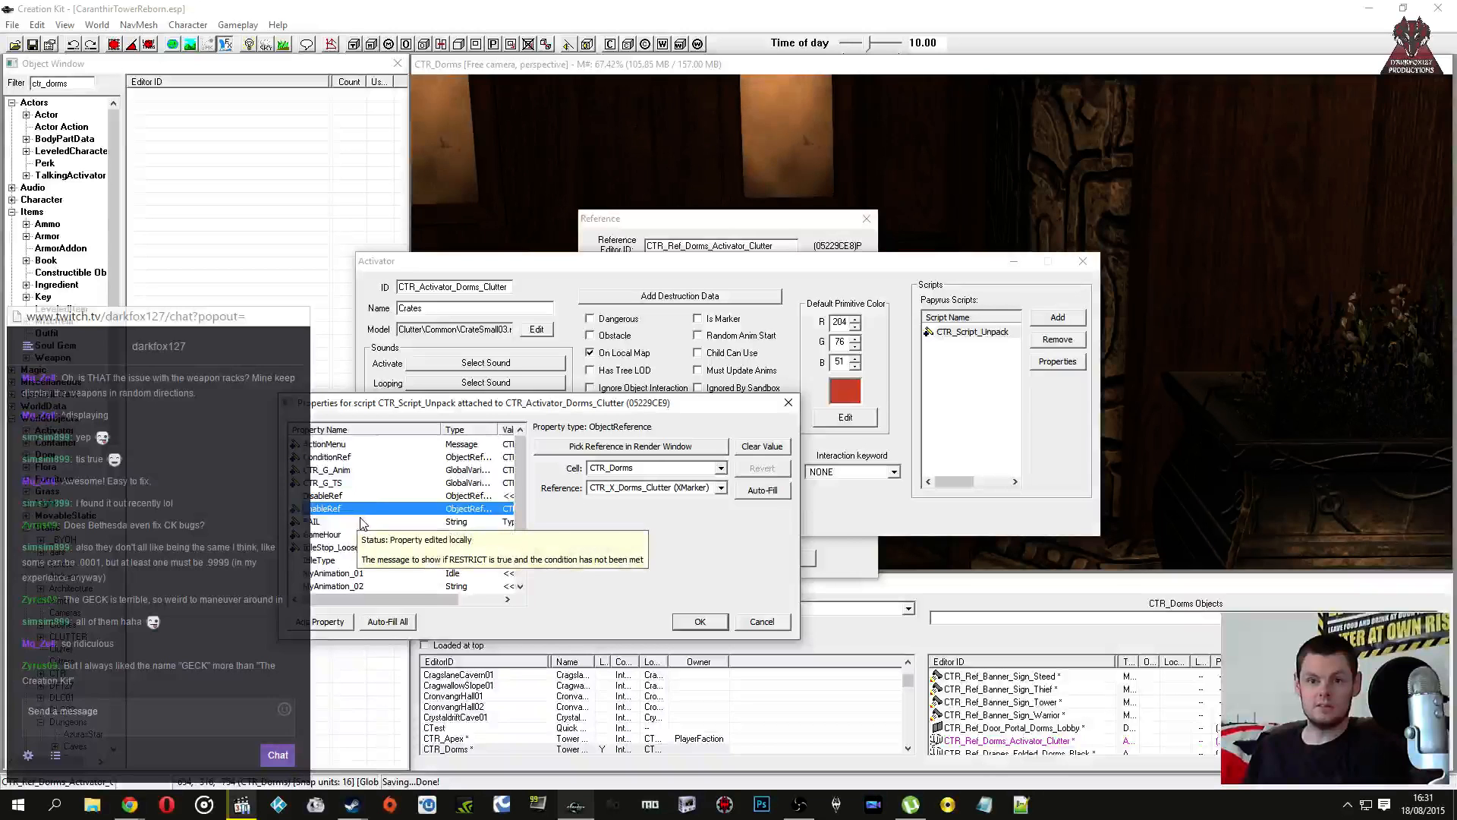
pyautogui.click(340, 521)
pyautogui.click(341, 535)
pyautogui.click(341, 510)
pyautogui.click(762, 618)
pyautogui.click(712, 517)
pyautogui.click(803, 562)
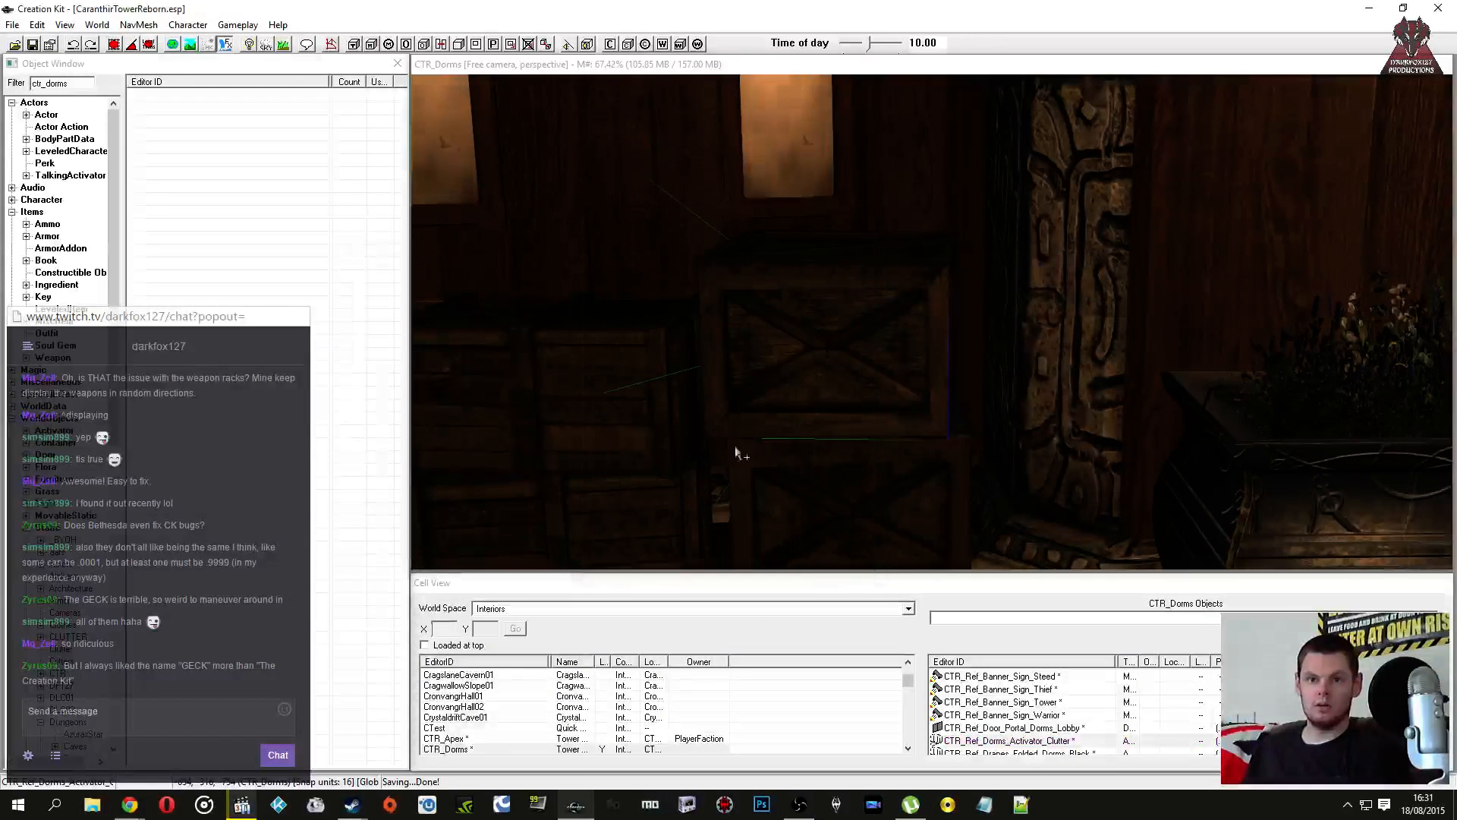
# Step: Reopen the upper cross-braced crate's reference and its base activator to check its unpack setup, and close both without saving
pyautogui.moveTo(737, 452); pyautogui.dragTo(761, 437, button='middle')
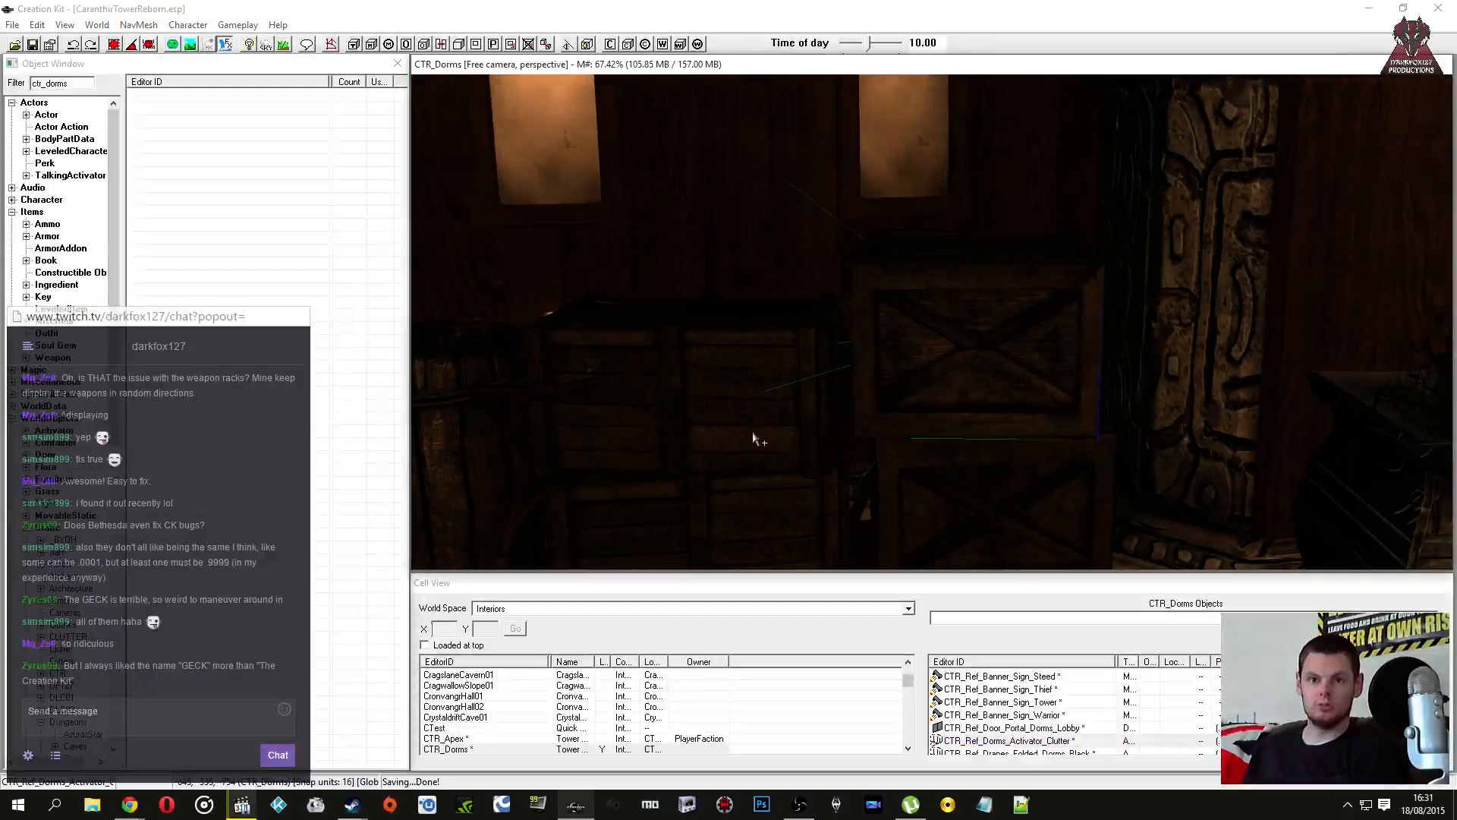
pyautogui.doubleClick(932, 336)
pyautogui.click(834, 271)
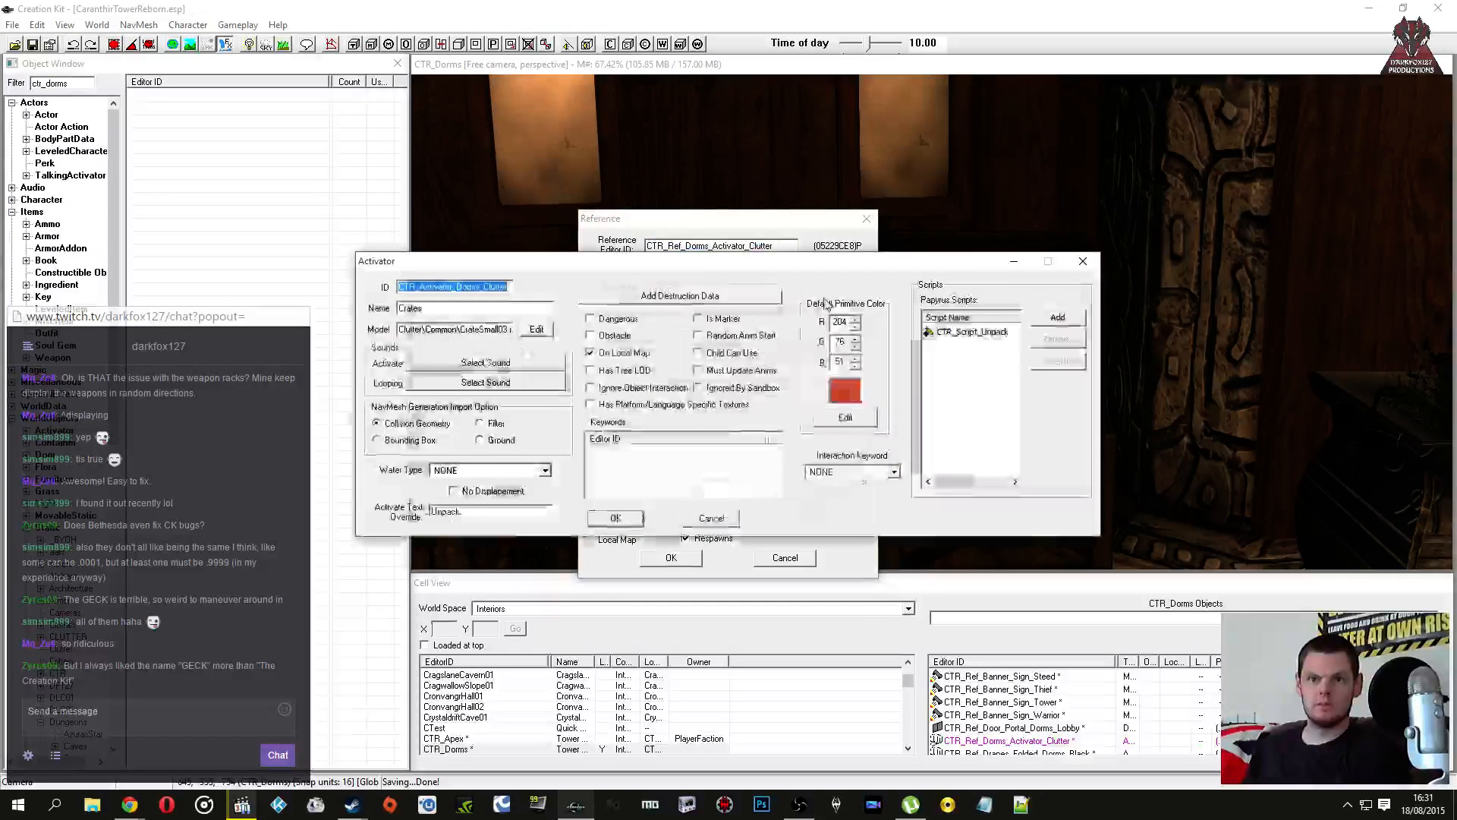
pyautogui.click(718, 519)
pyautogui.click(765, 557)
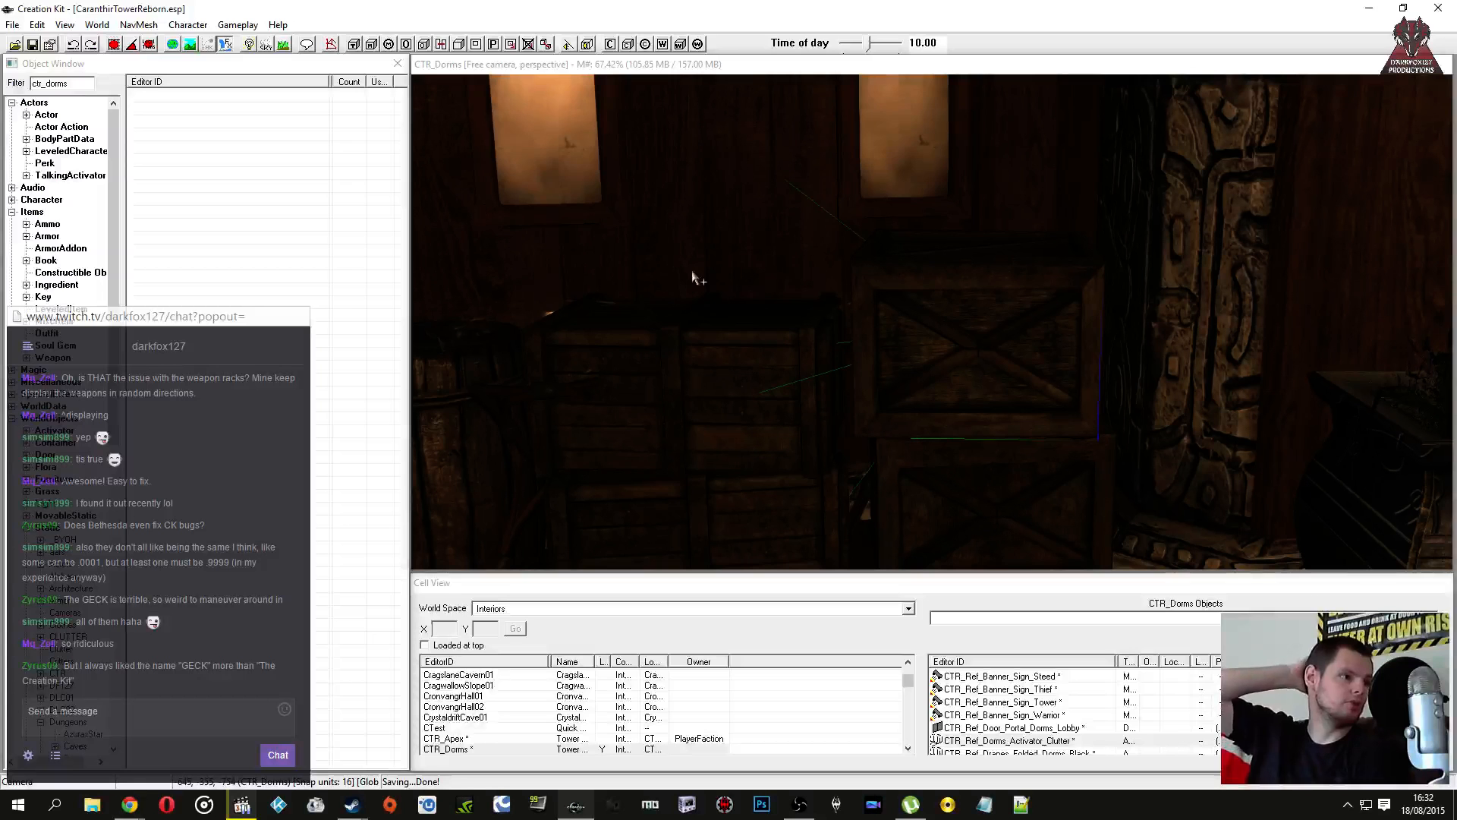
# Step: Inspect the barrel beside the stacked crates in the CTR_Dorms cell and save the plugin
pyautogui.moveTo(693, 280); pyautogui.dragTo(758, 331, button='middle')
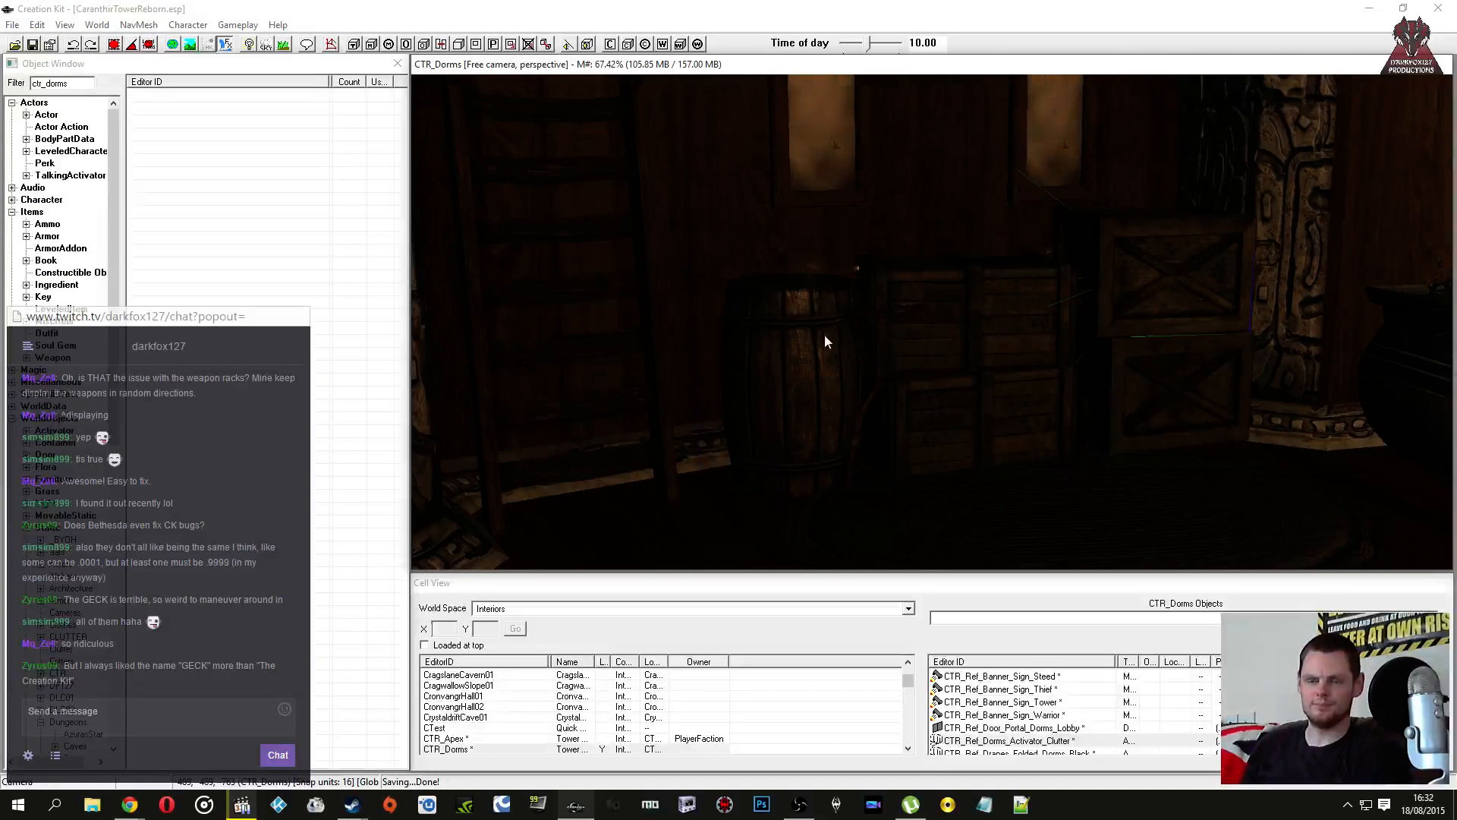
pyautogui.click(819, 335)
pyautogui.scroll(-2, 806, 333)
pyautogui.scroll(4, 946, 335)
pyautogui.keyDown('shift'); pyautogui.moveTo(905, 339); pyautogui.dragTo(873, 356, button='middle'); pyautogui.keyUp('shift')
pyautogui.scroll(-4, 939, 357)
pyautogui.click(834, 301)
pyautogui.click(34, 47)
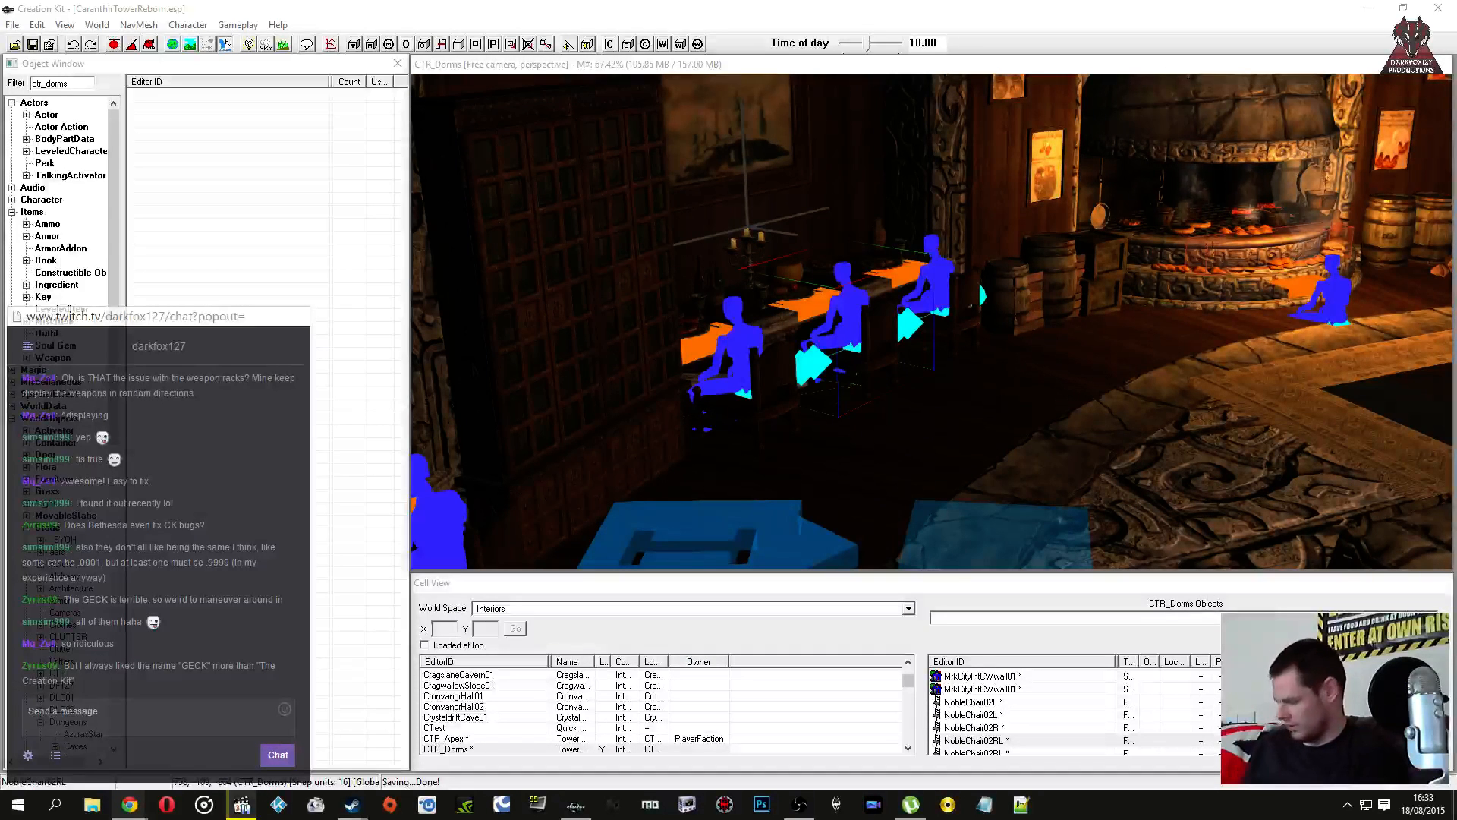
# Step: Switch to the Opera browser and search Google for "loot crafting skyrim nexus"
pyautogui.hotkey('alt', 'Tab')
pyautogui.click(201, 754)
pyautogui.click(166, 804)
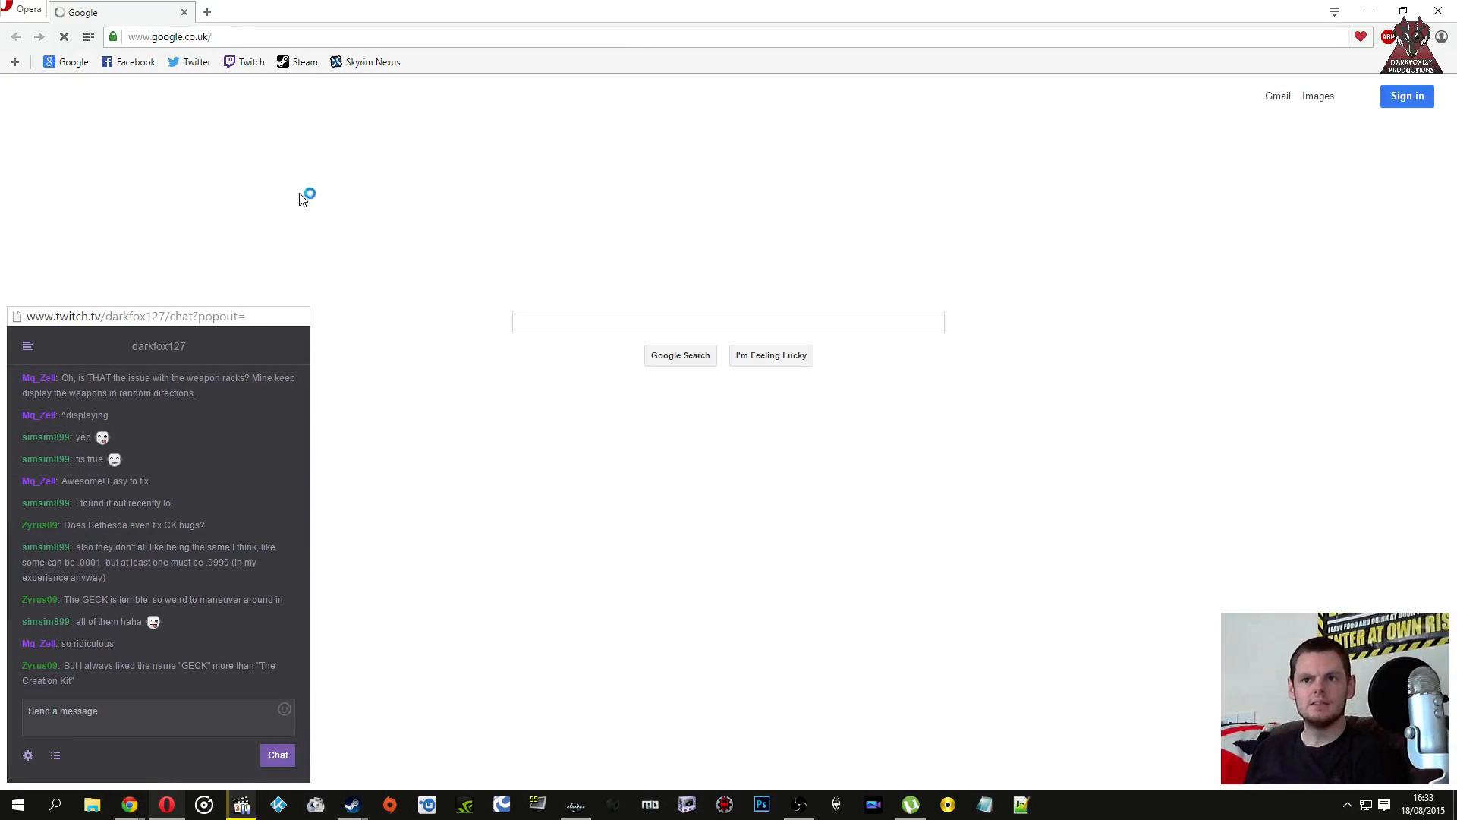
pyautogui.write('l')
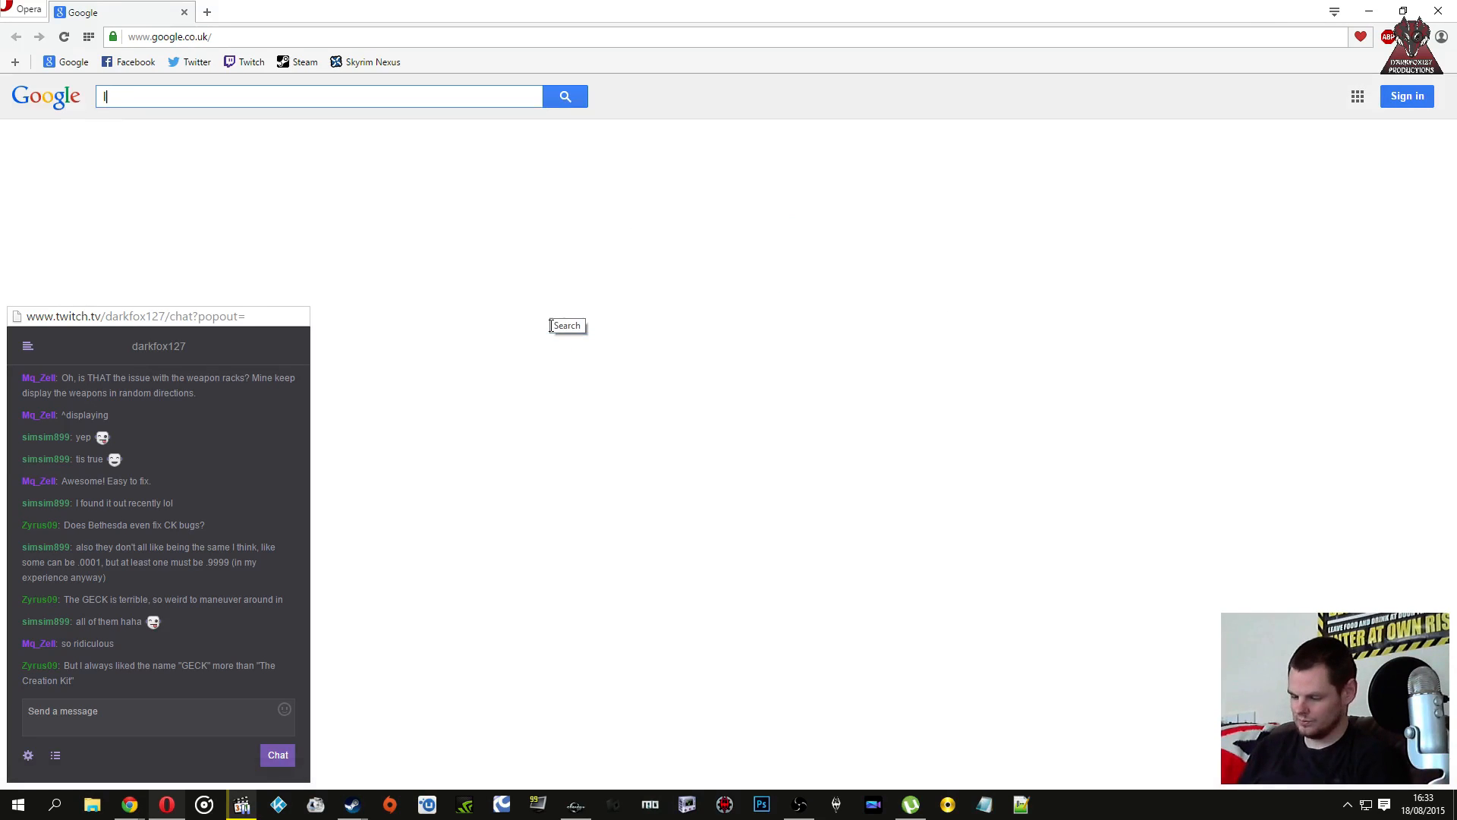
pyautogui.write('oot crafting skyrim nexus')
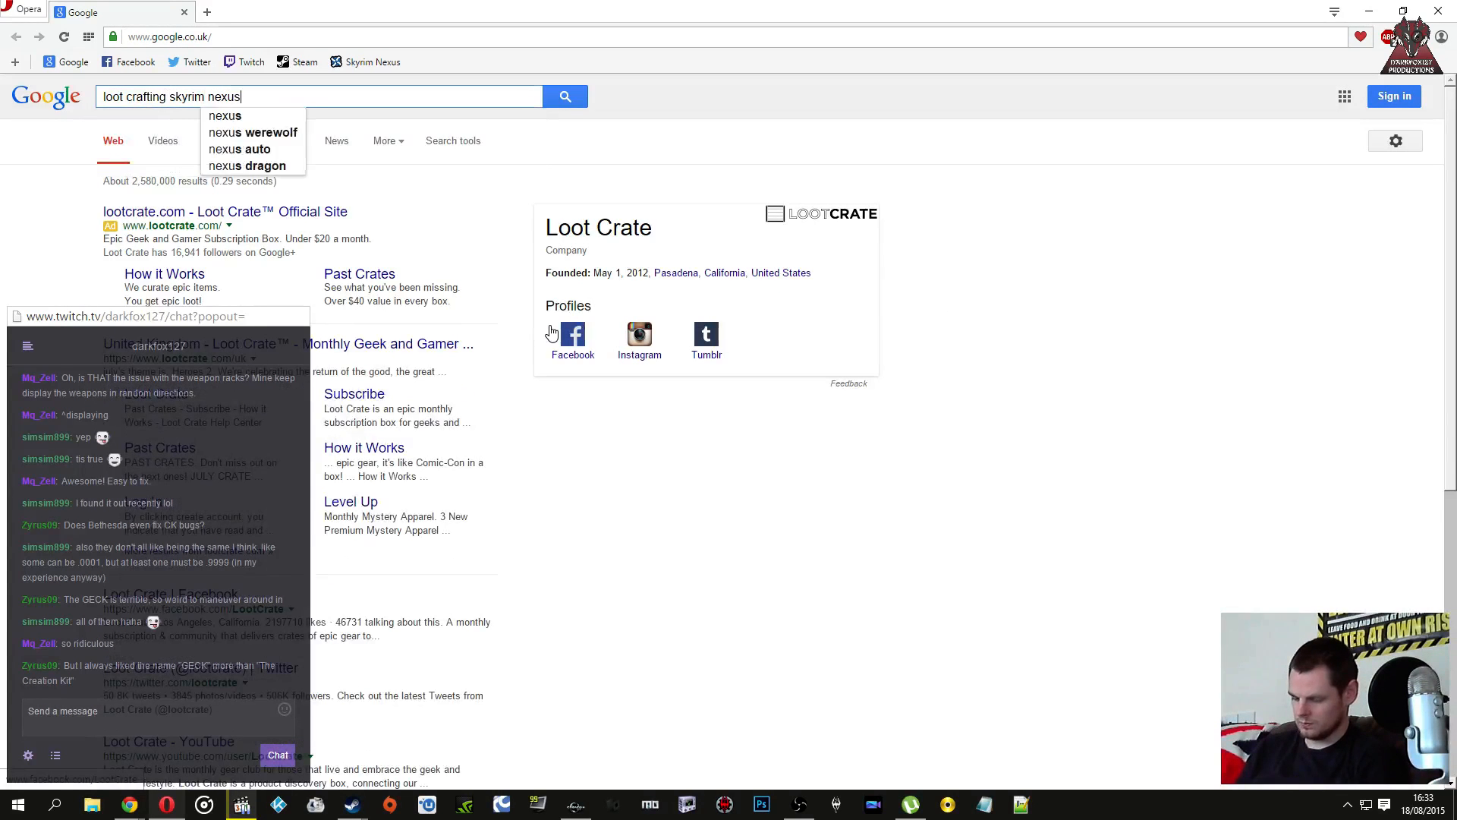
pyautogui.press('Return')
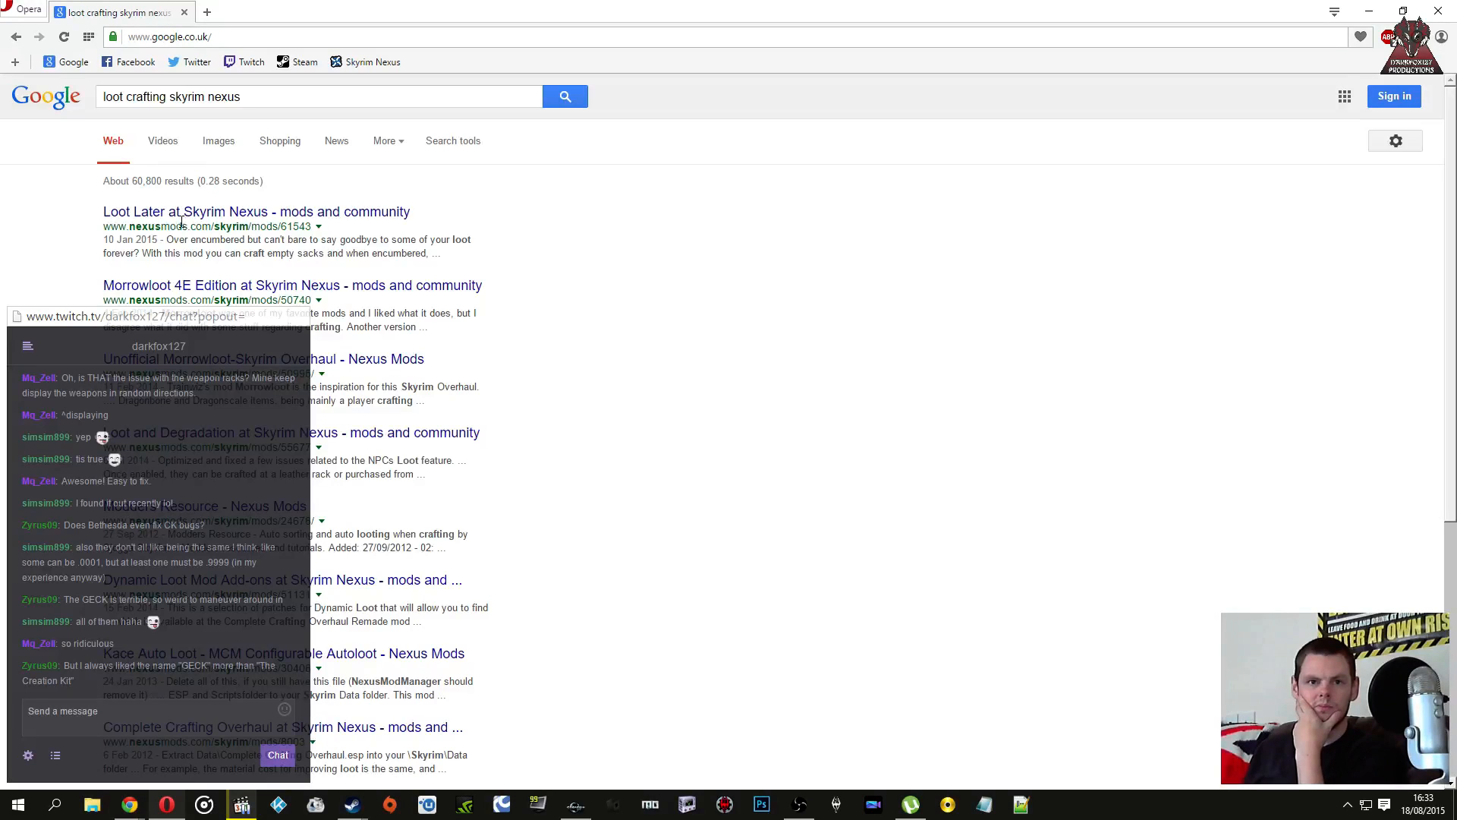
# Step: Go to the Skyrim Nexus site and search its files for "craft"
pyautogui.click(273, 97)
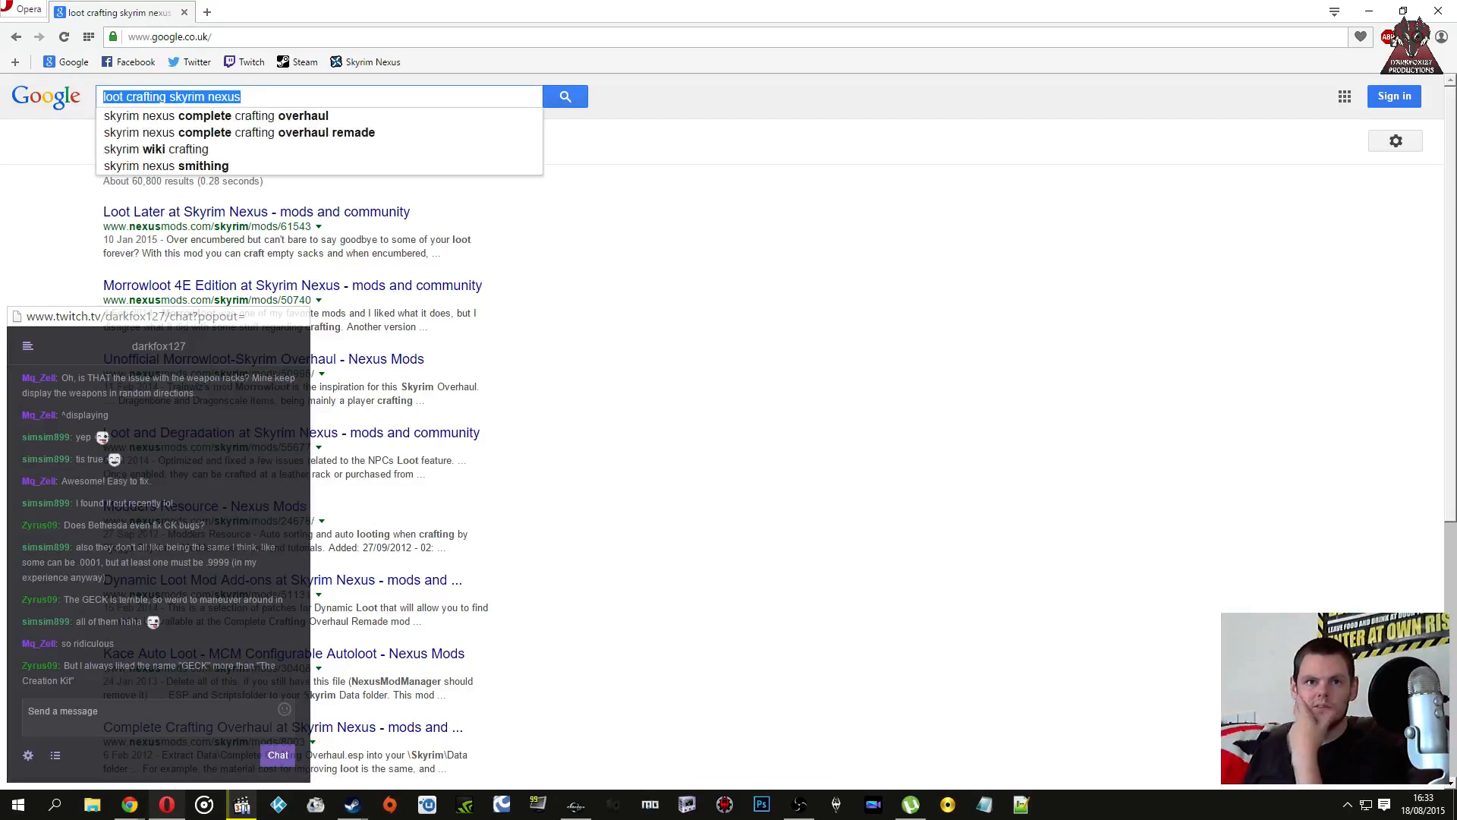
pyautogui.click(360, 64)
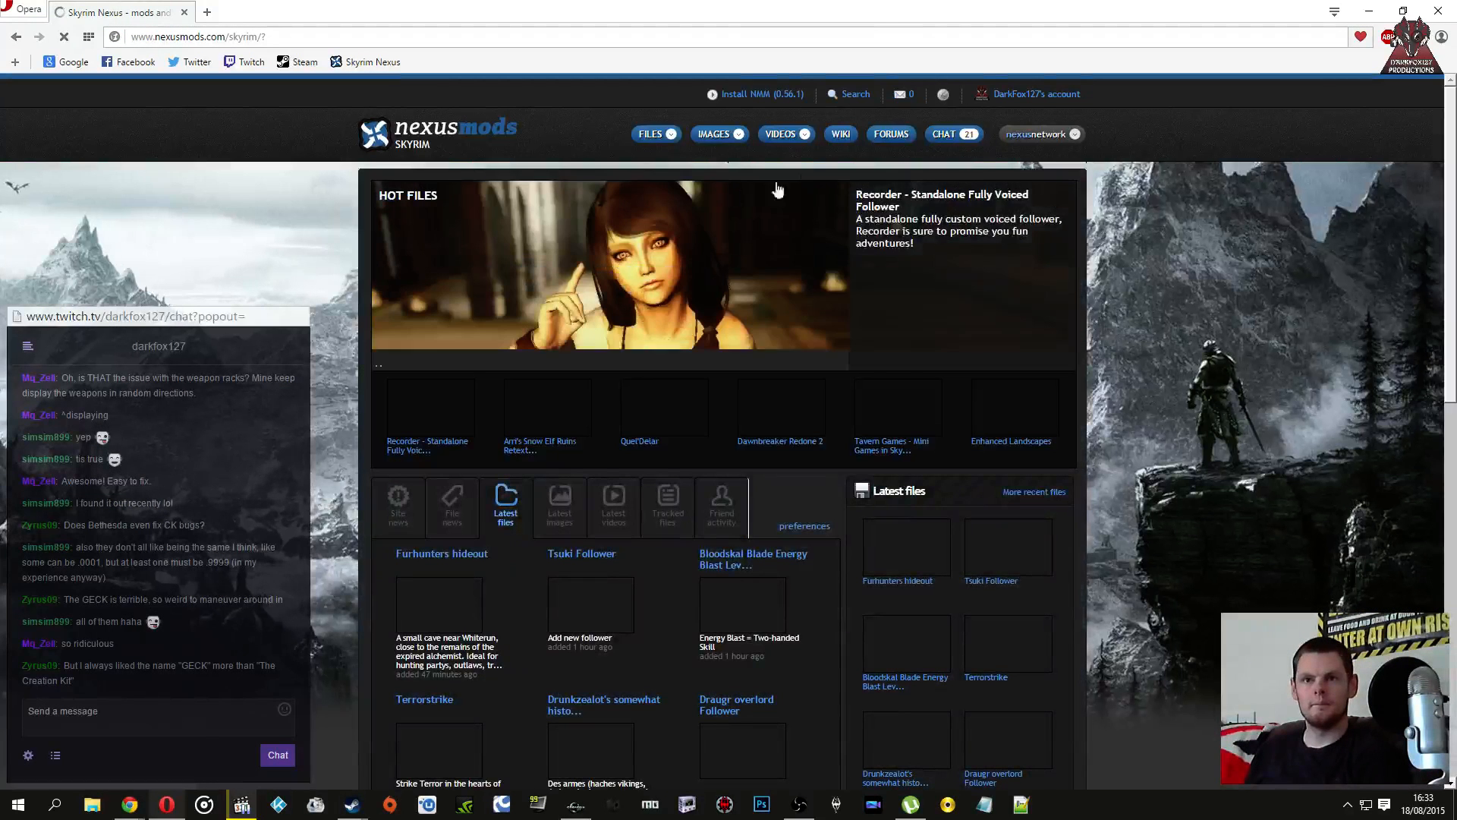
pyautogui.click(845, 95)
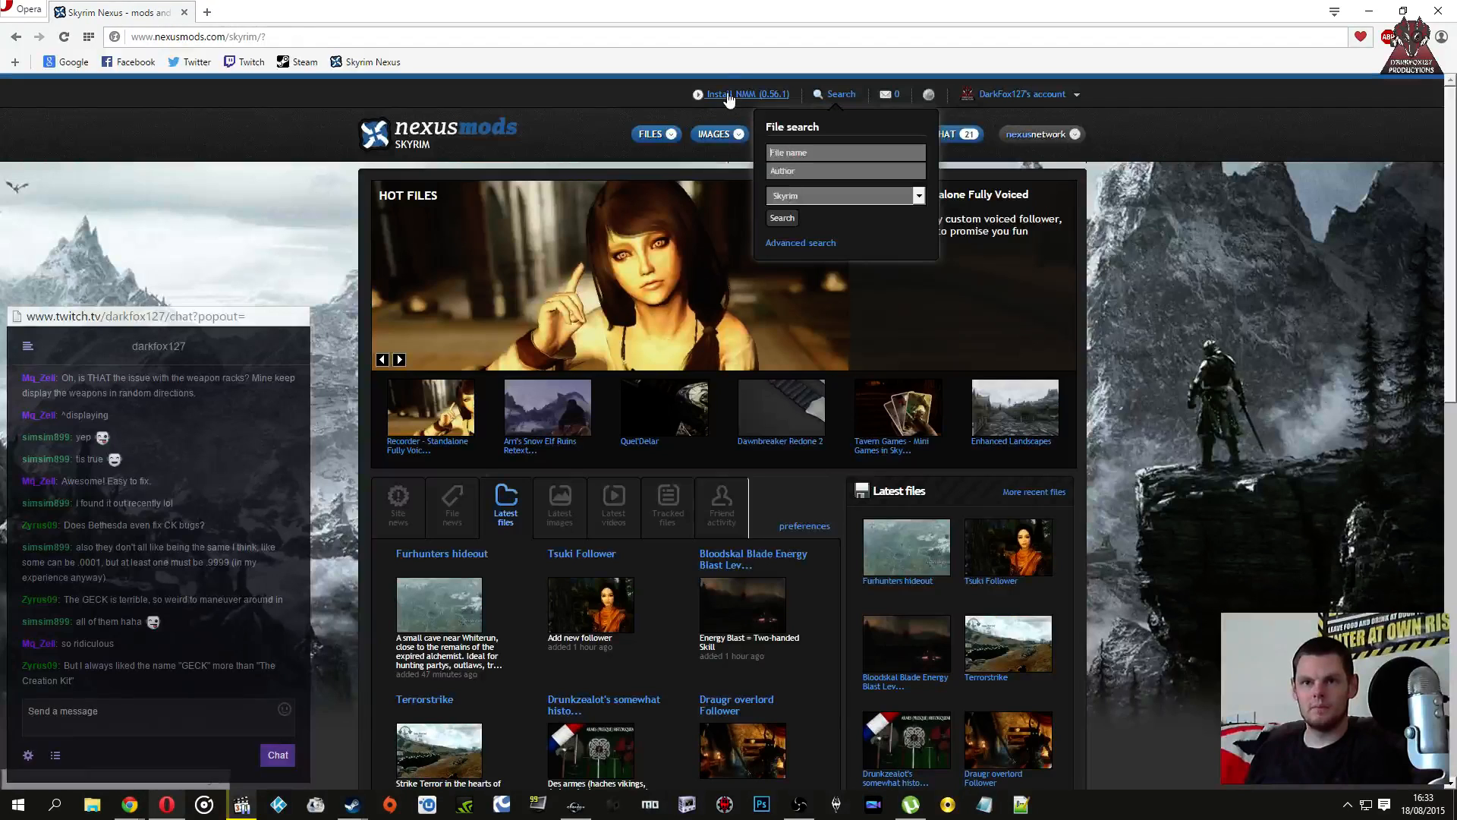
pyautogui.write('craft')
pyautogui.press('Return')
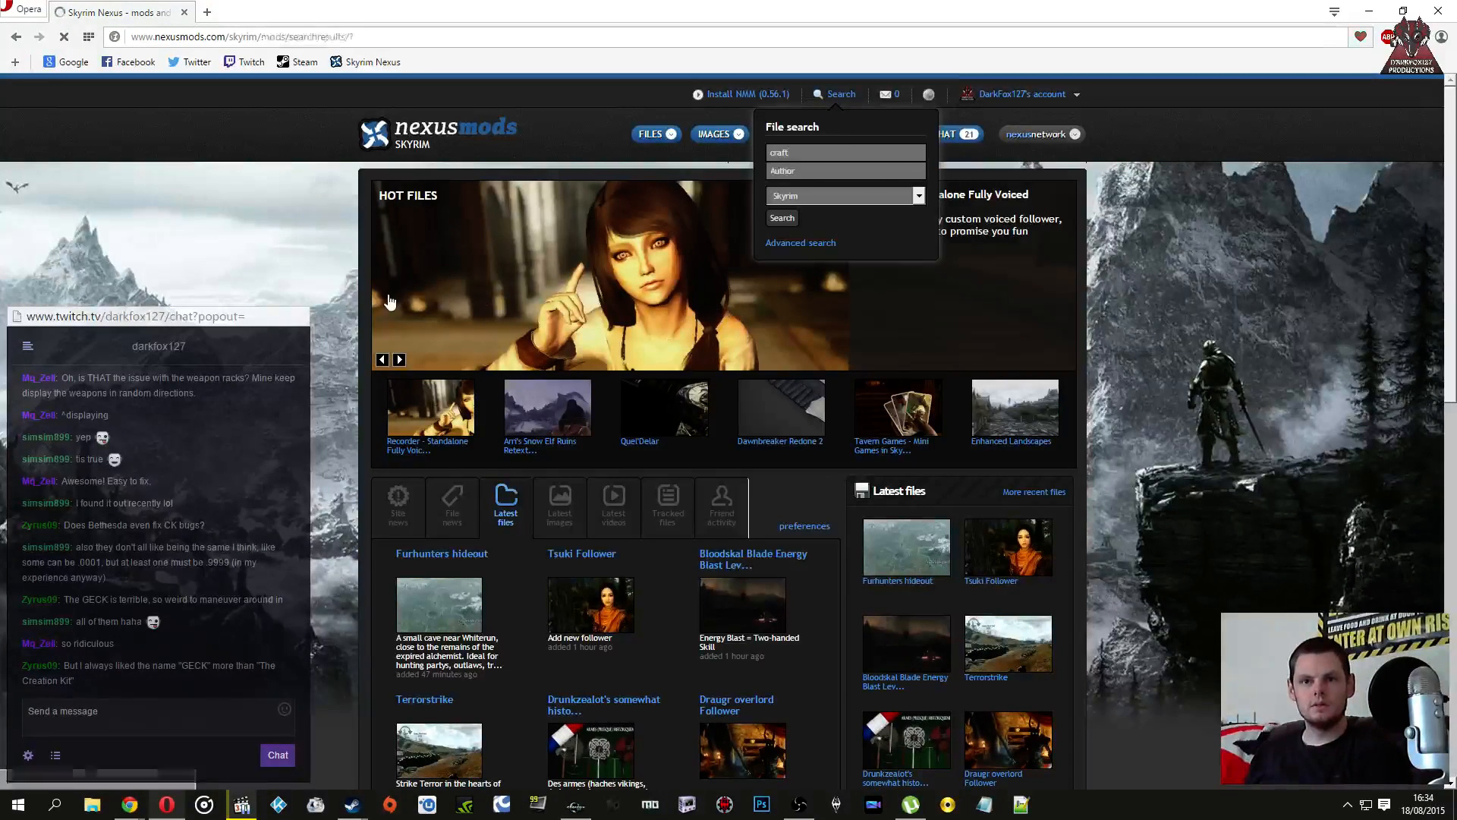
# Step: Narrow the file results to the "Modders resources and tutorials" category
pyautogui.scroll(-5, 609, 357)
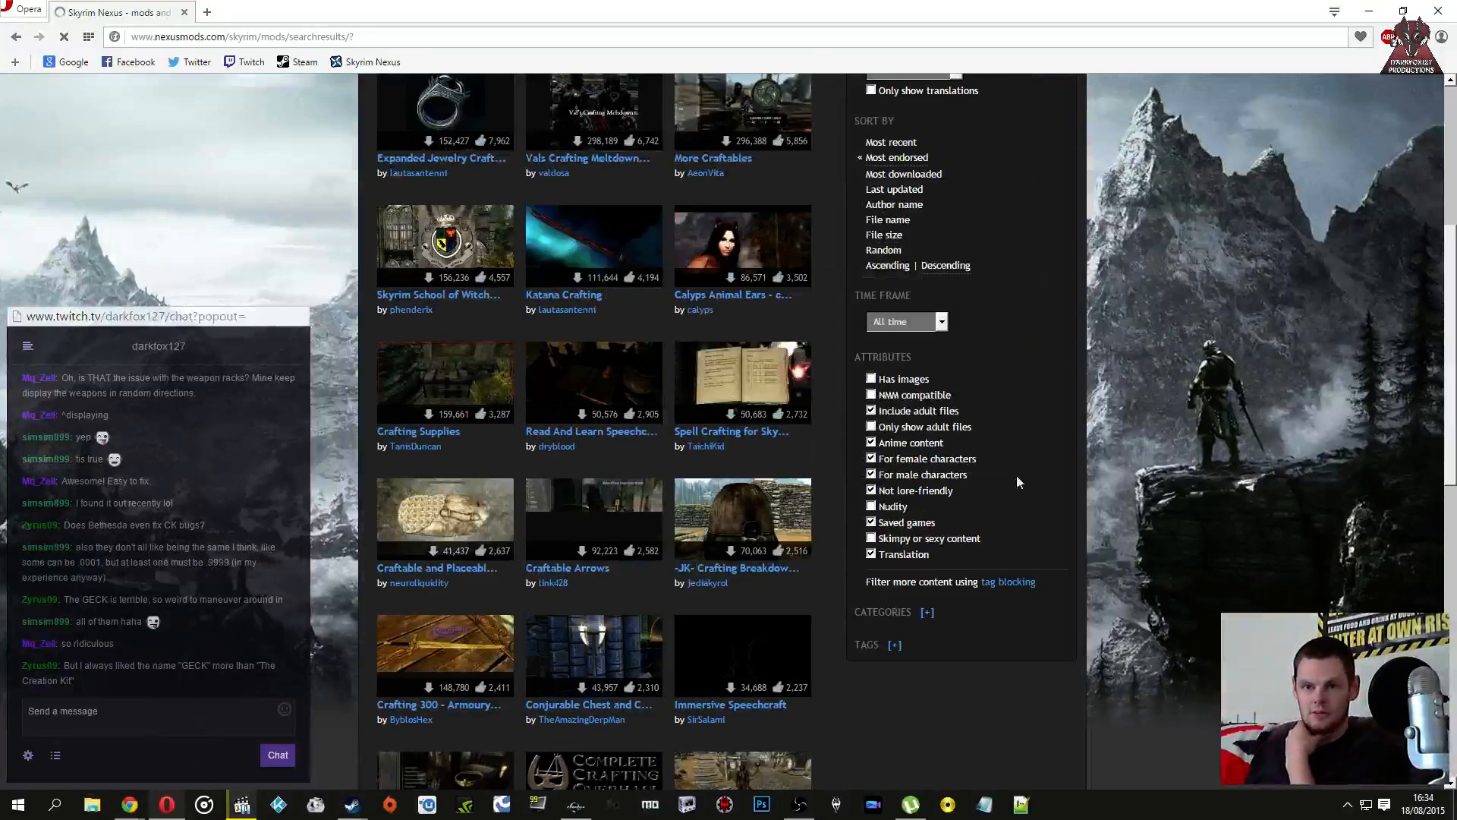
pyautogui.click(926, 612)
pyautogui.scroll(-10, 961, 589)
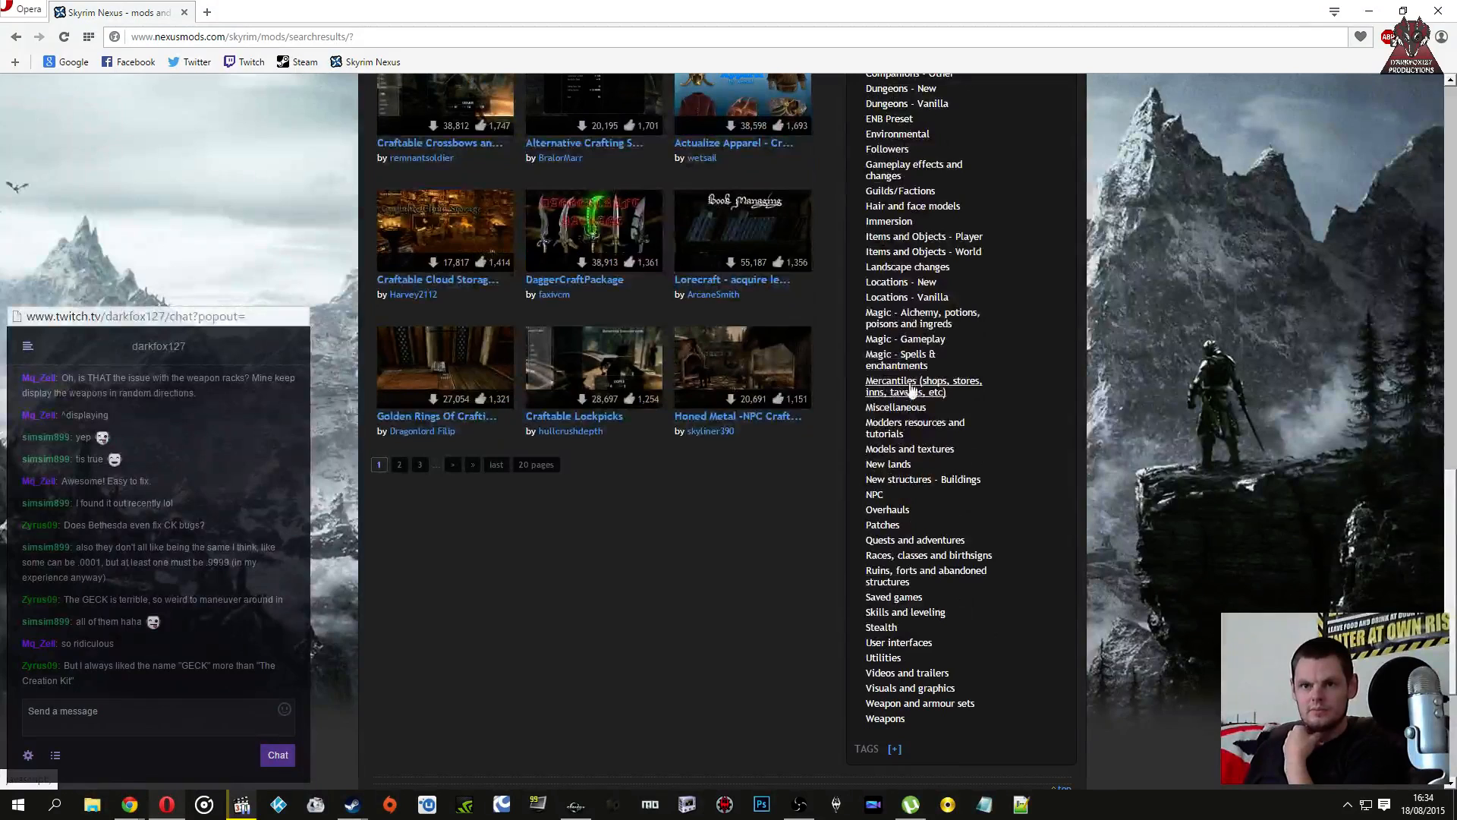
pyautogui.click(906, 431)
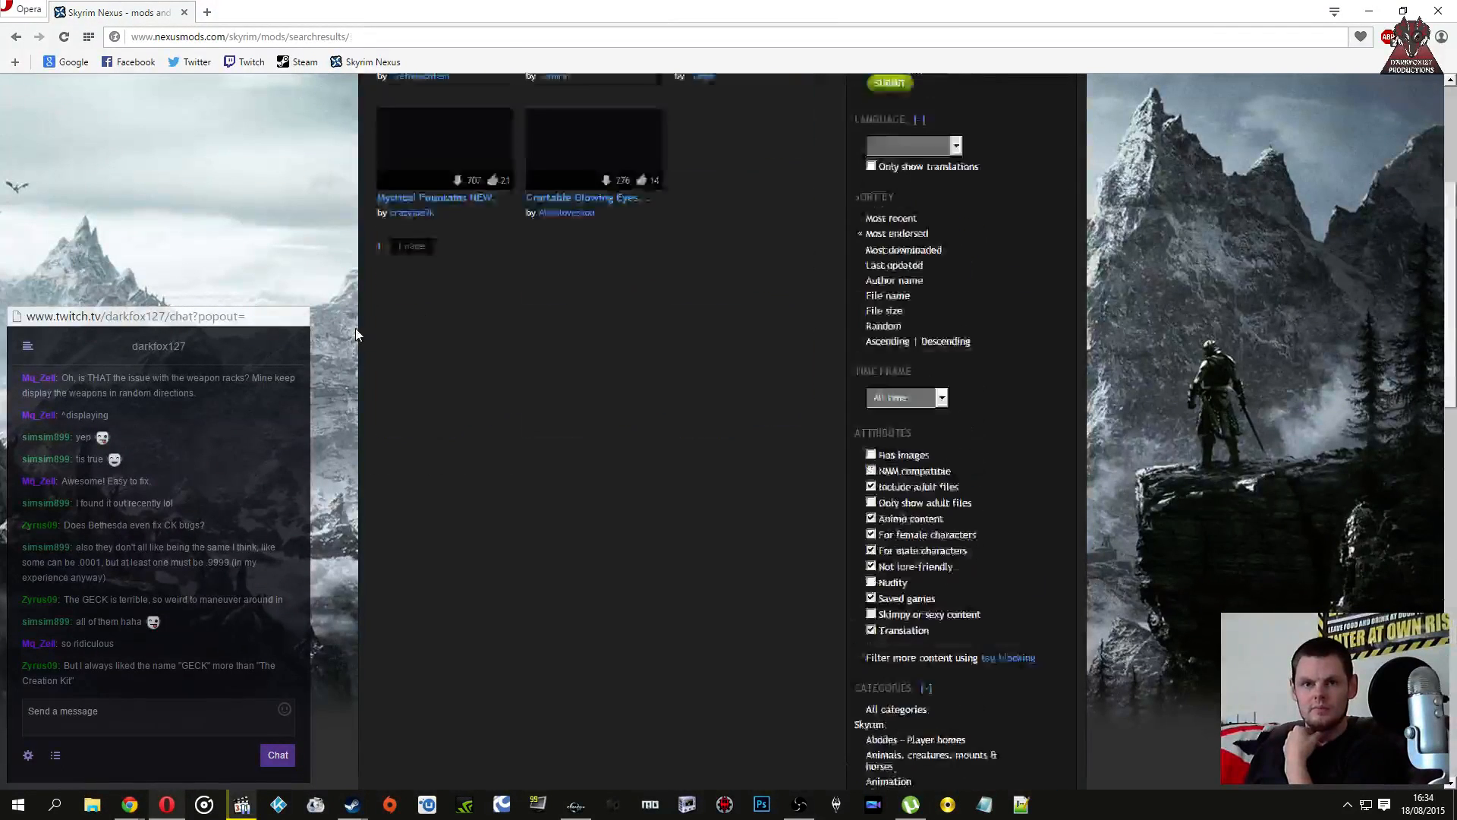
# Step: Open the "Modders Resource - Auto sorting and auto looting when crafting" page separately and close the search results
pyautogui.moveTo(448, 311)
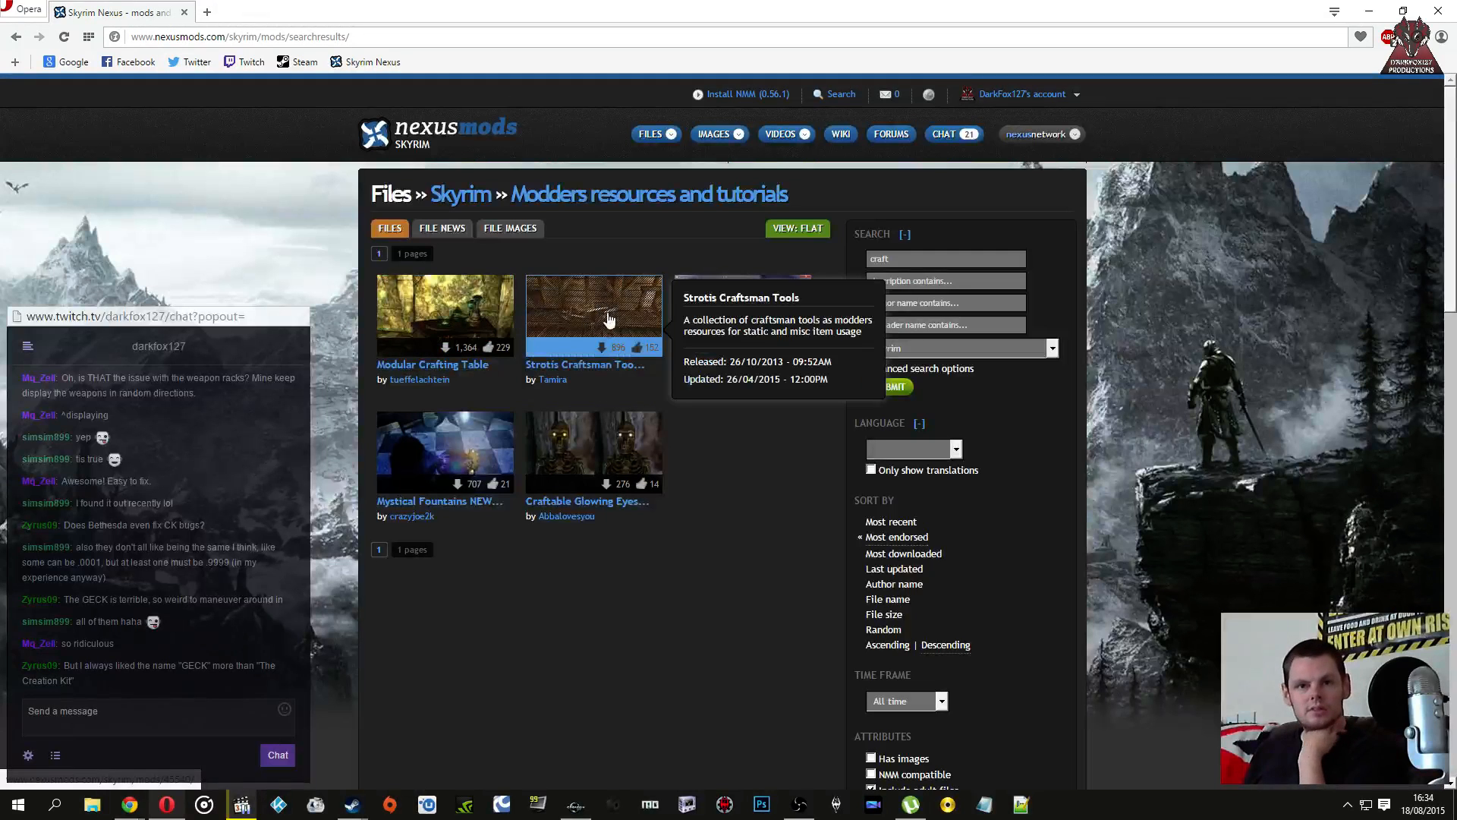
pyautogui.moveTo(745, 324)
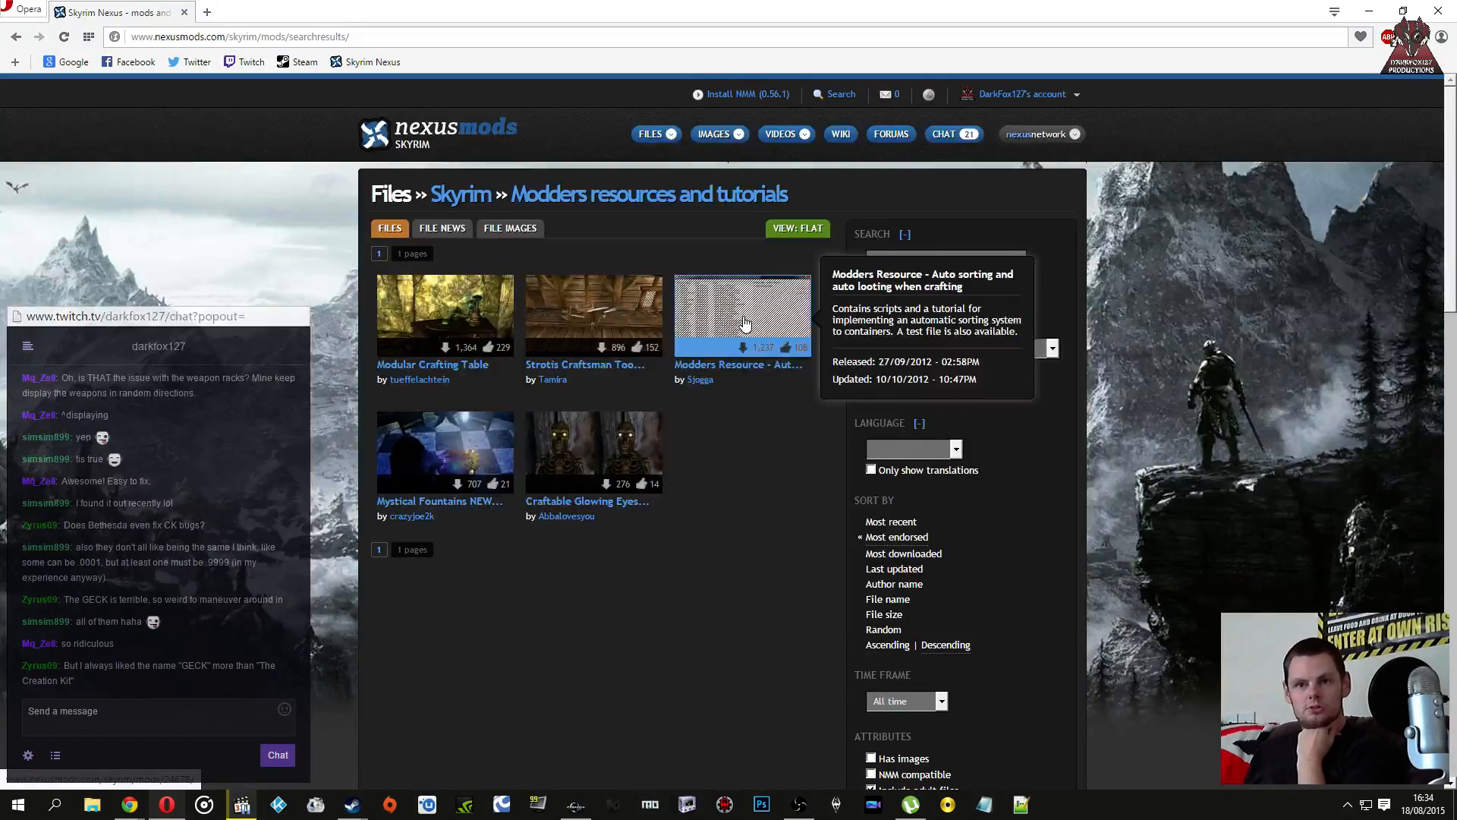
pyautogui.scroll(-1, 744, 325)
pyautogui.middleClick(733, 229)
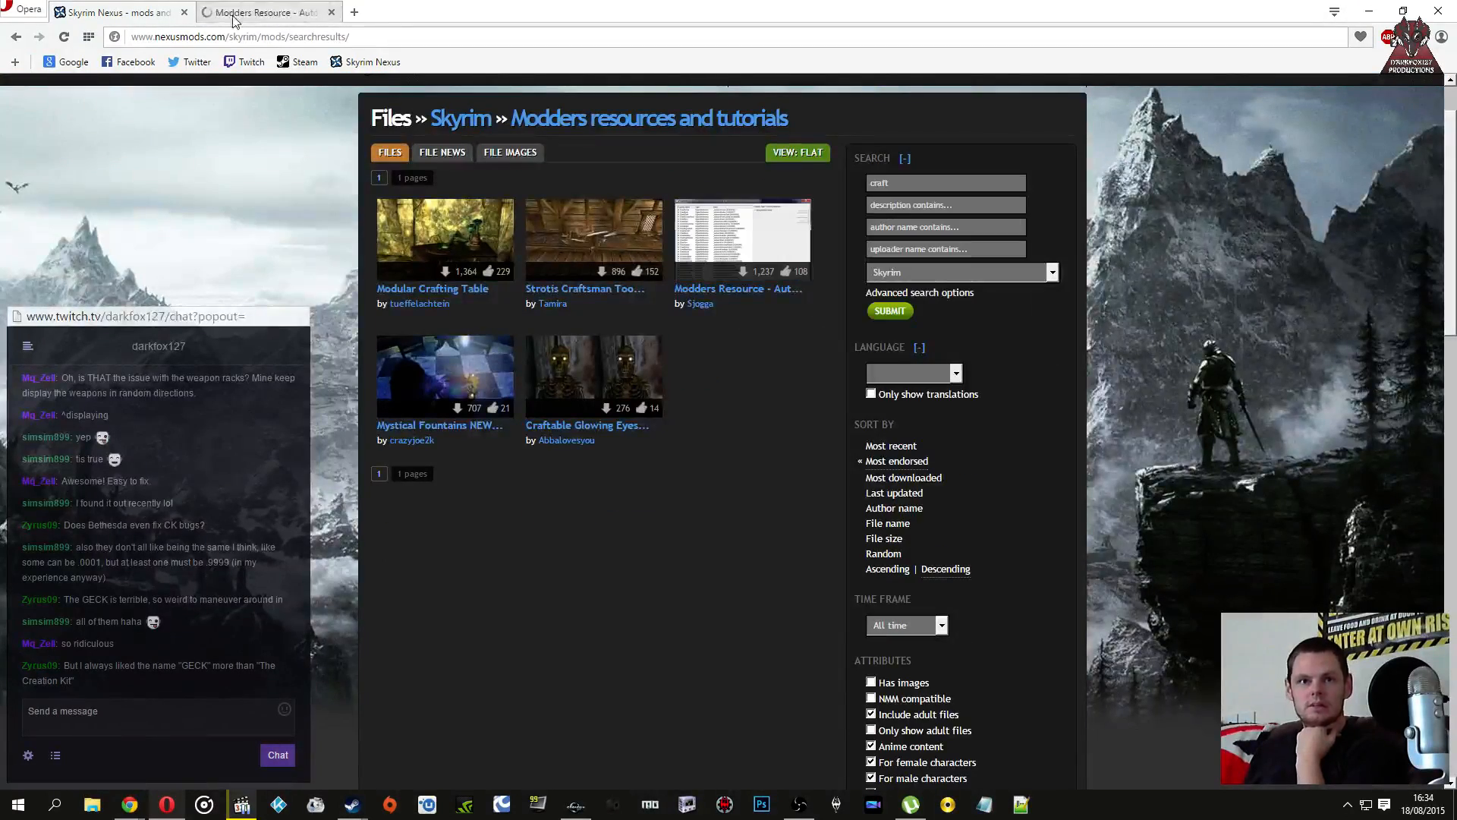
pyautogui.click(185, 12)
# Step: Skim the mod page and check its credits and distribution permissions, then dismiss them
pyautogui.scroll(-3, 154, 250)
pyautogui.scroll(-10, 154, 250)
pyautogui.scroll(14, 154, 250)
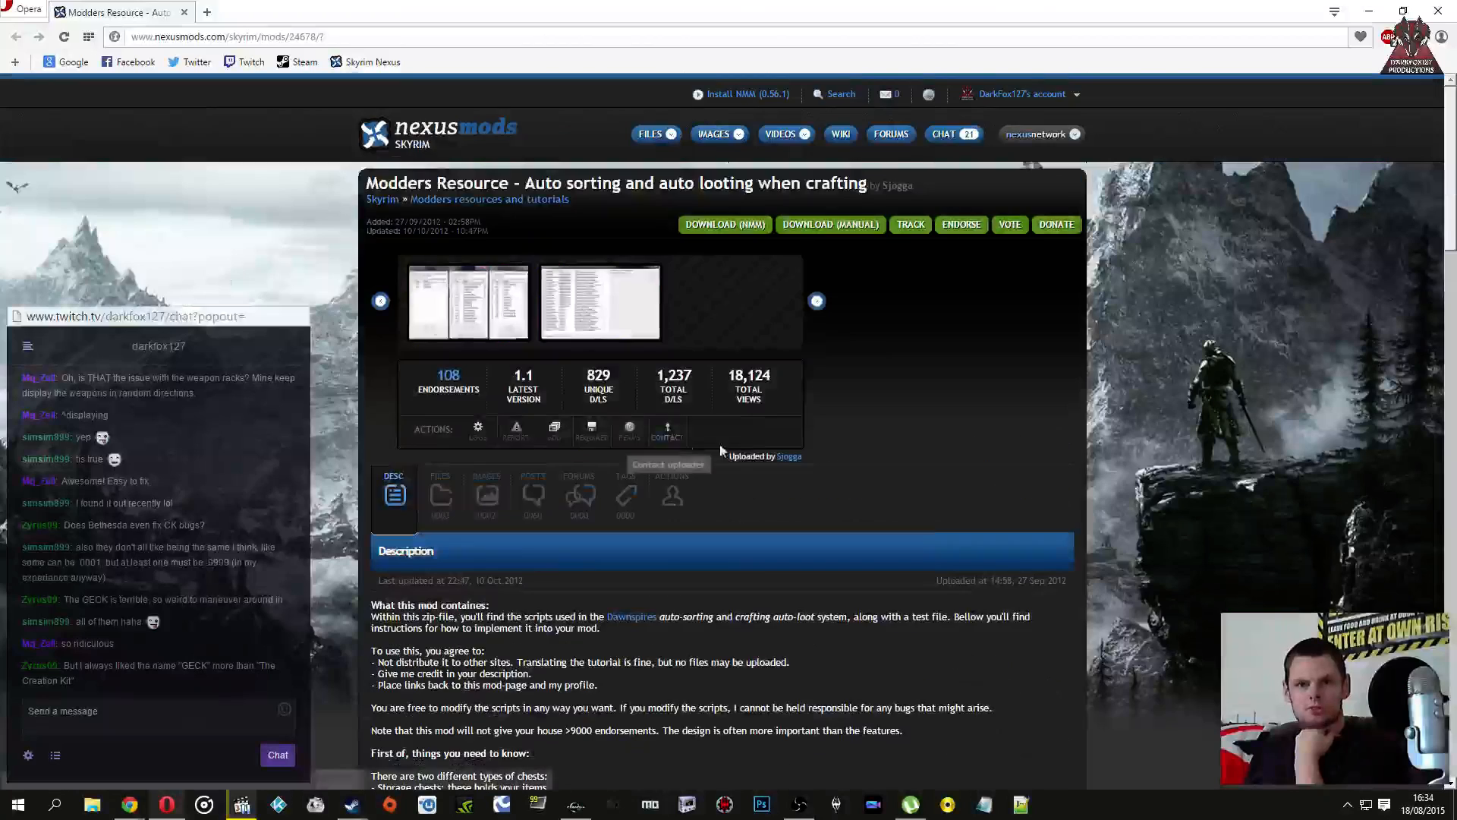
pyautogui.click(664, 486)
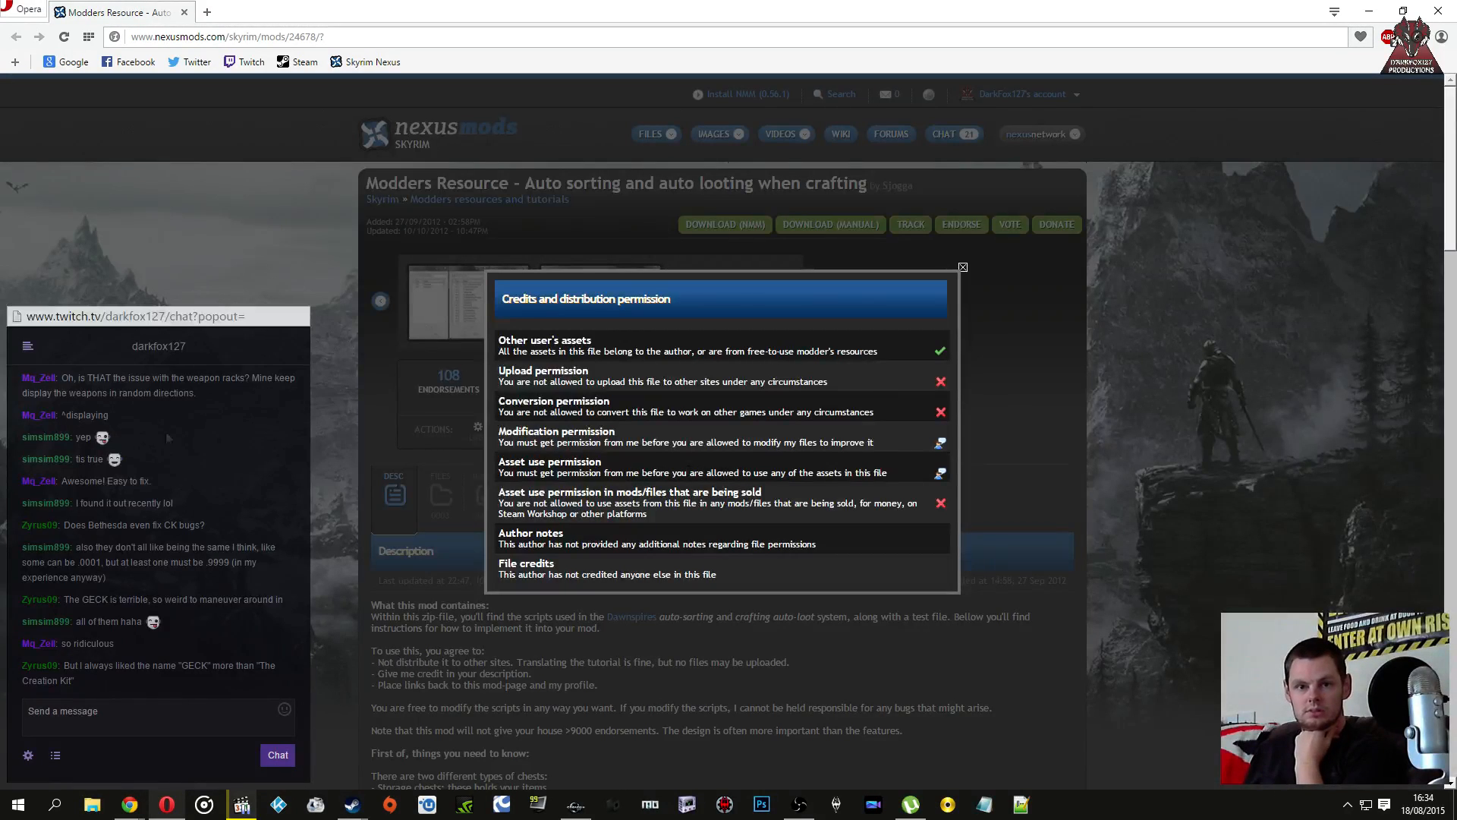
pyautogui.click(369, 429)
# Step: Read through the mod description, examining the sorting chest types, usage terms and the crafting autoloot tutorial
pyautogui.scroll(-15, 369, 429)
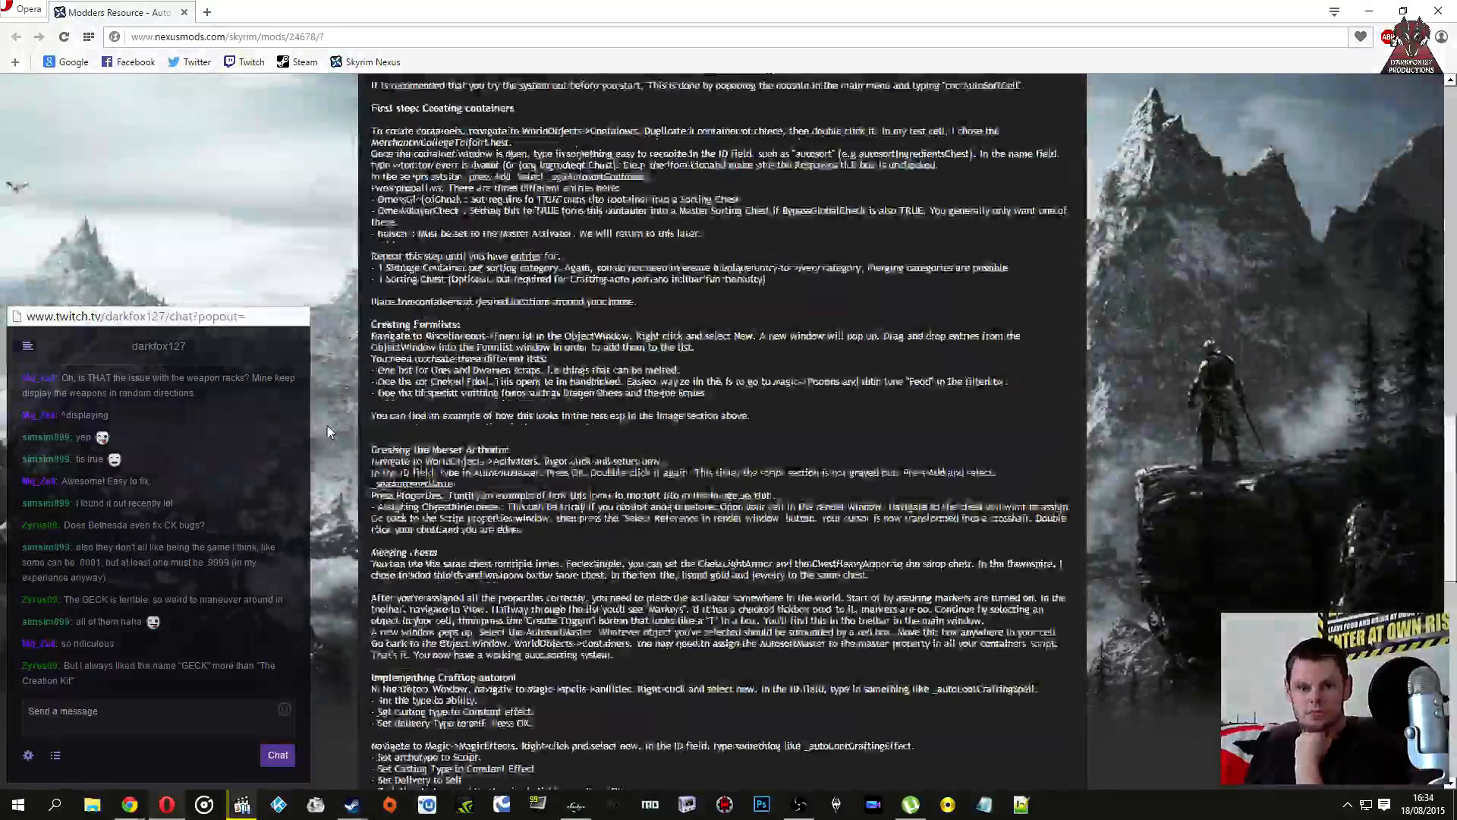
pyautogui.scroll(-20, 327, 431)
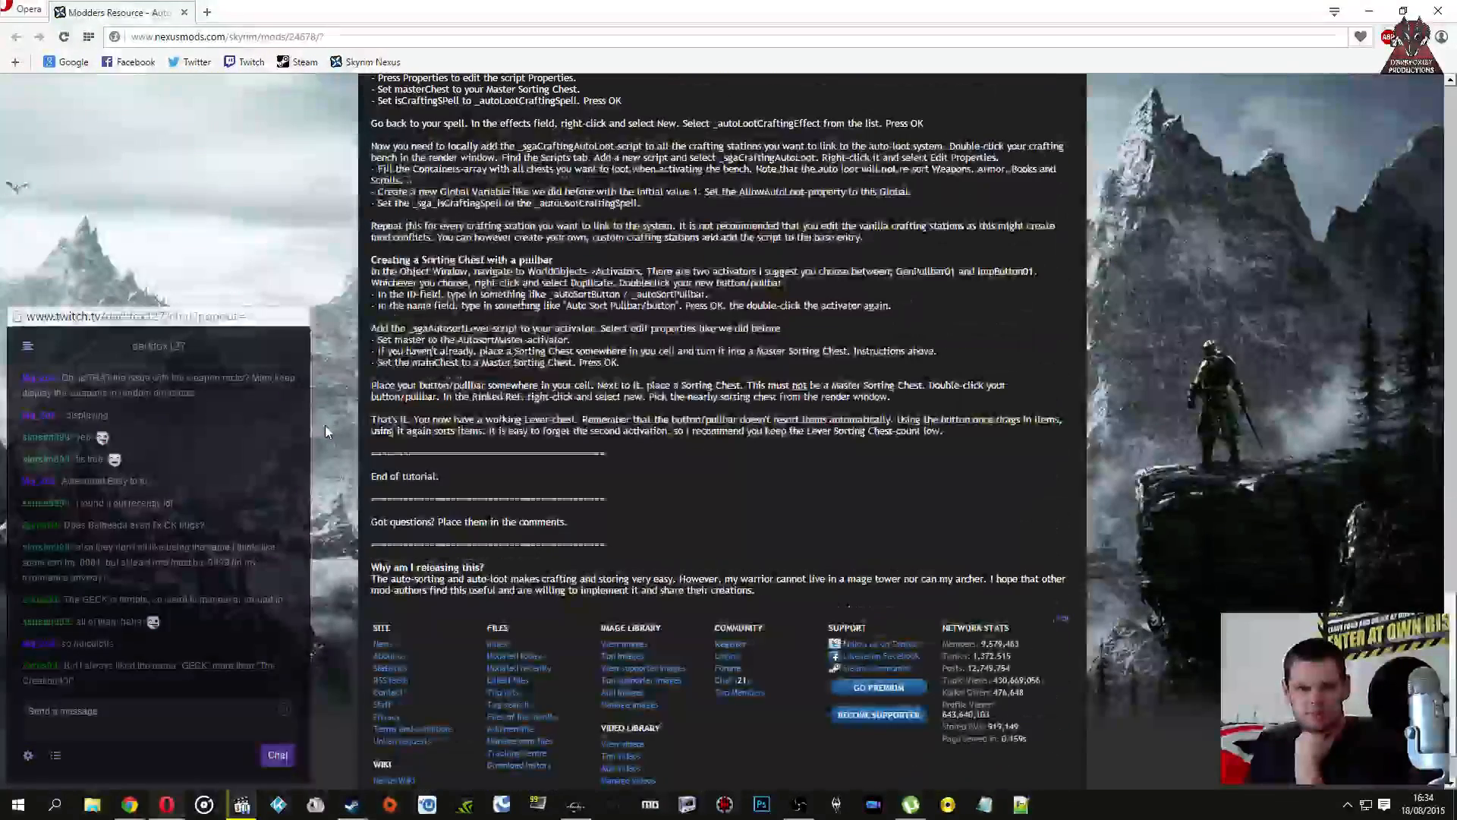
pyautogui.scroll(1, 325, 431)
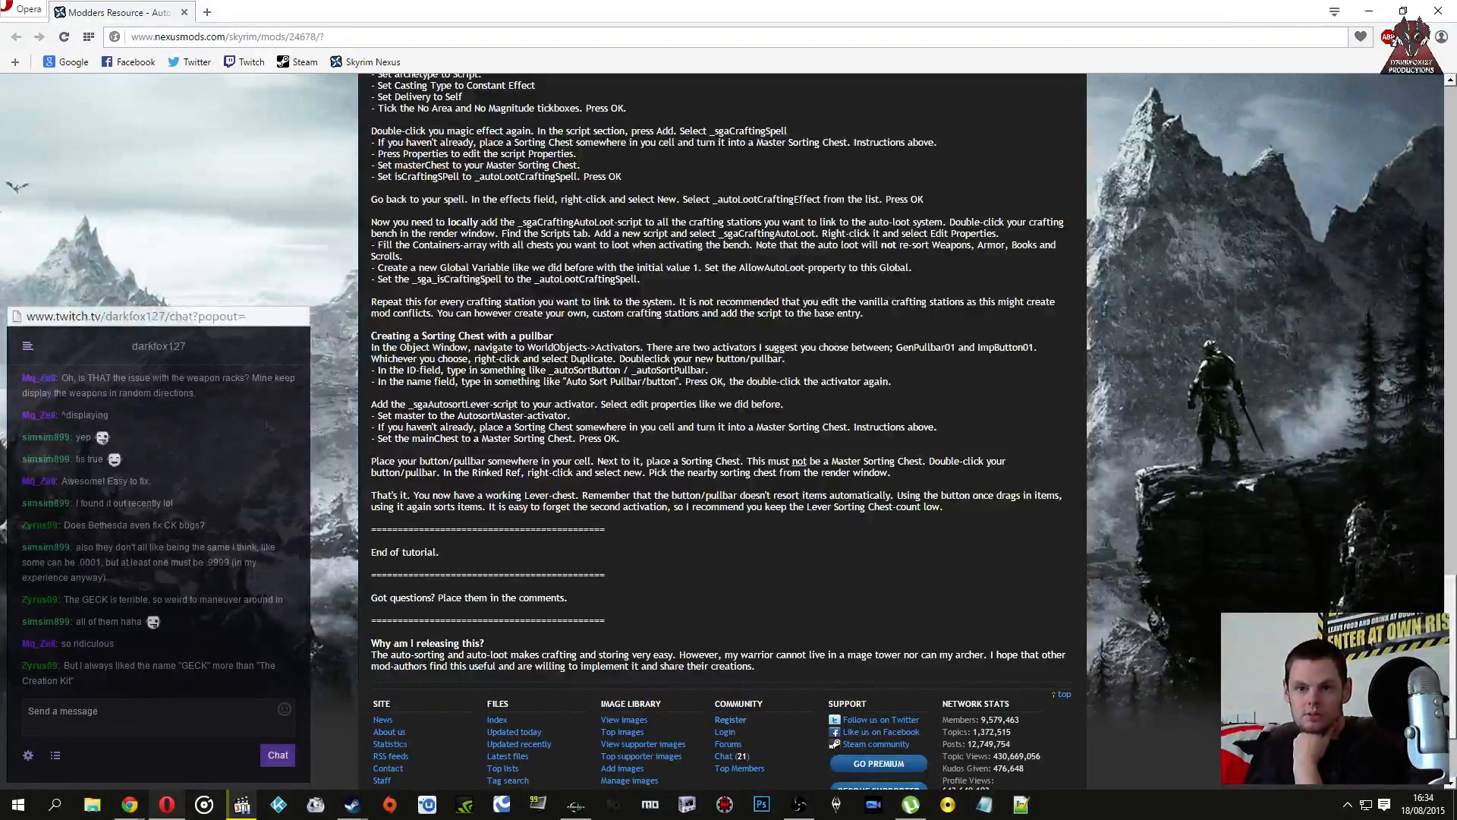
pyautogui.scroll(2, 265, 426)
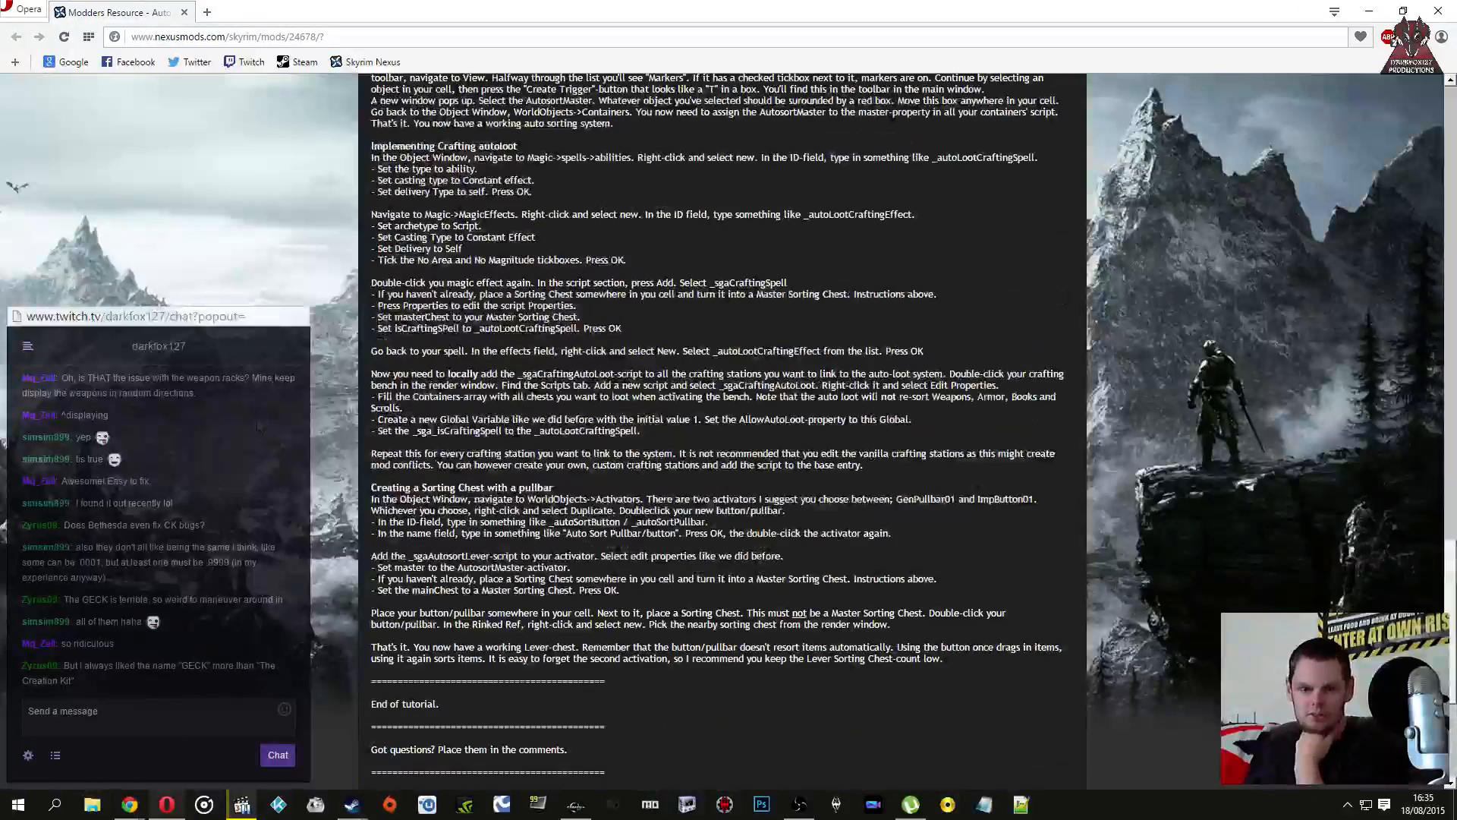
pyautogui.scroll(1, 259, 426)
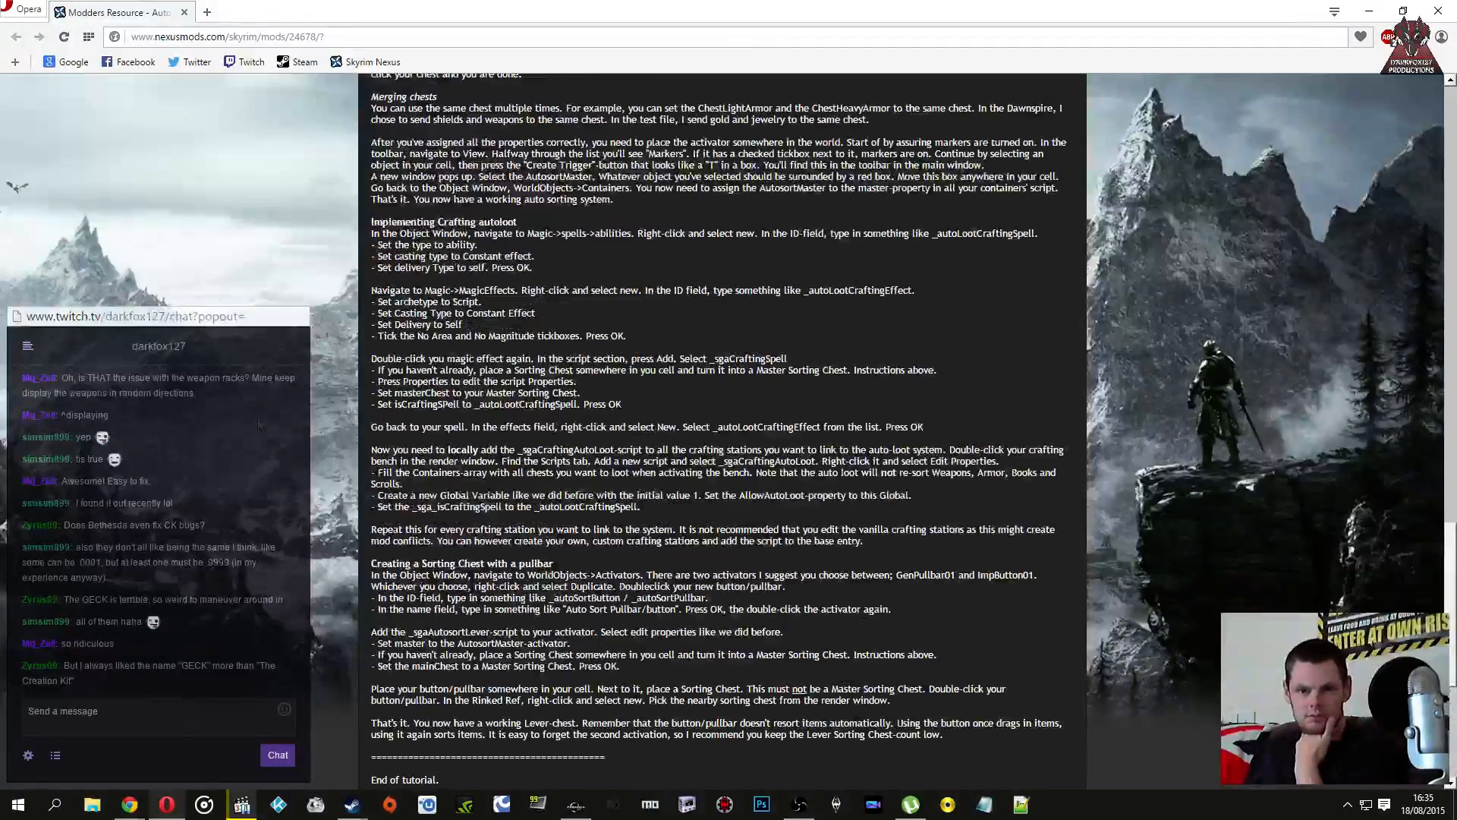
pyautogui.scroll(7, 258, 427)
pyautogui.scroll(13, 258, 423)
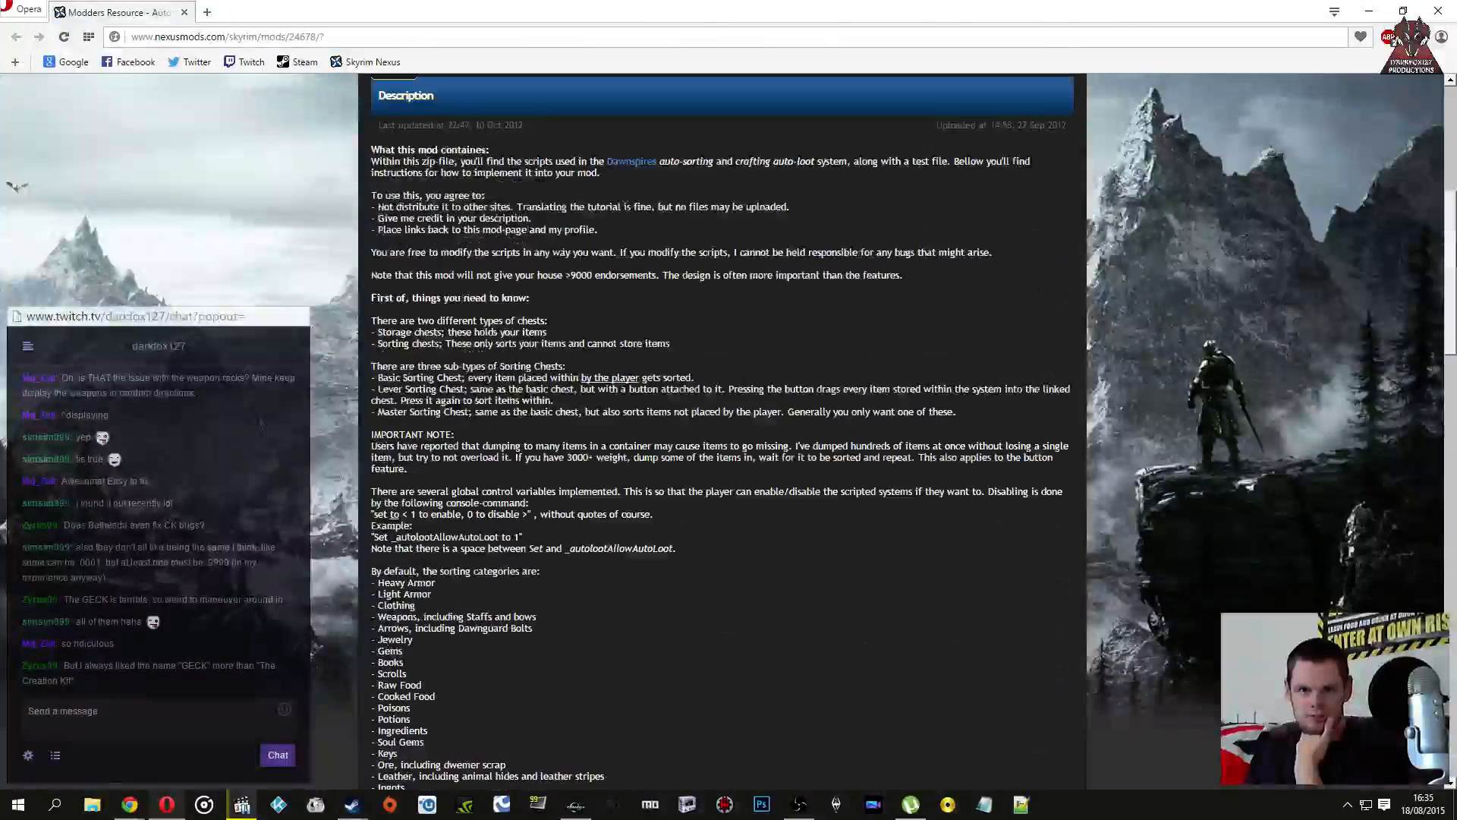
pyautogui.scroll(1, 260, 423)
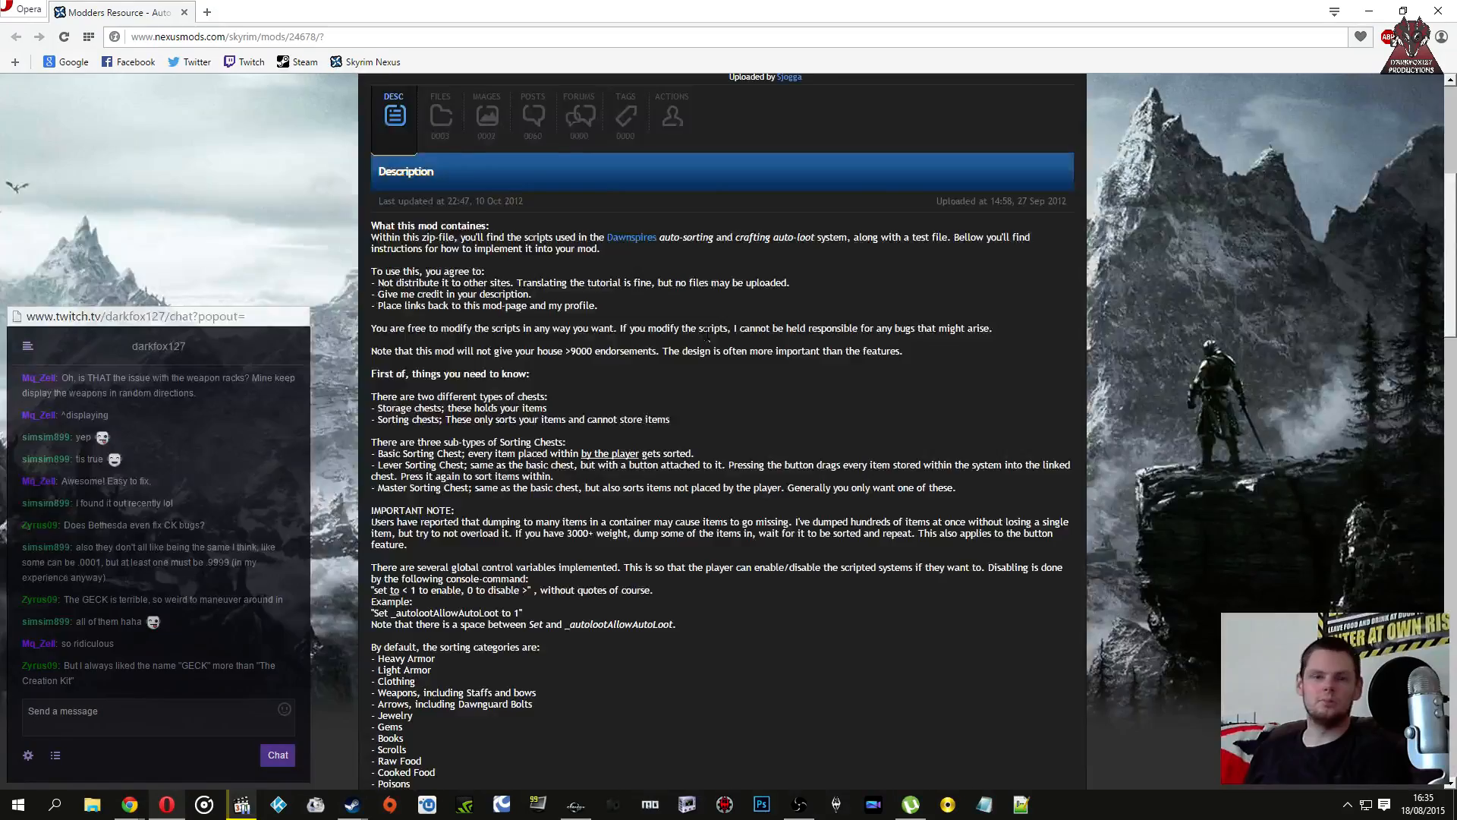
pyautogui.scroll(-3, 698, 316)
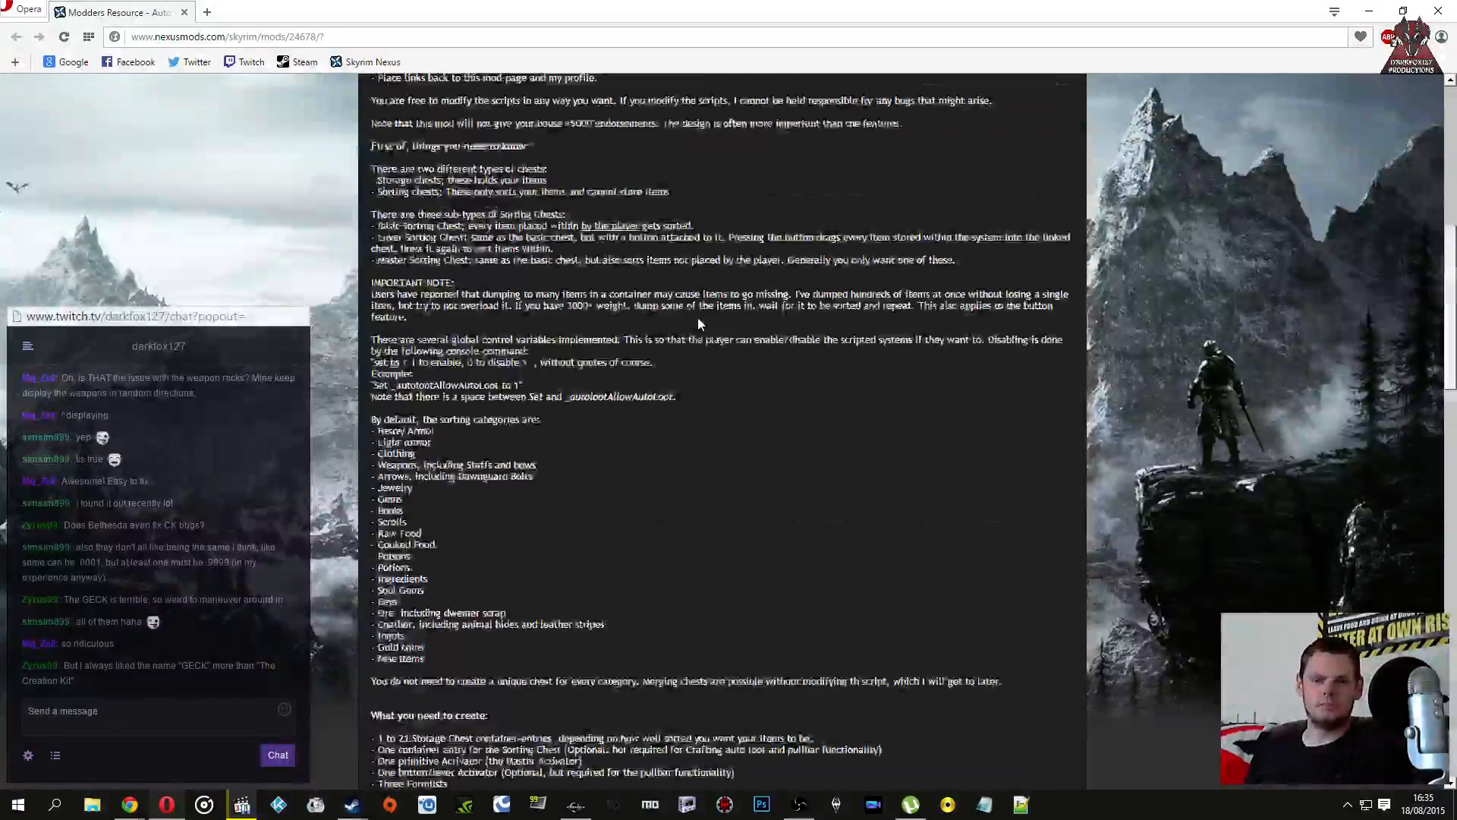
pyautogui.scroll(6, 698, 323)
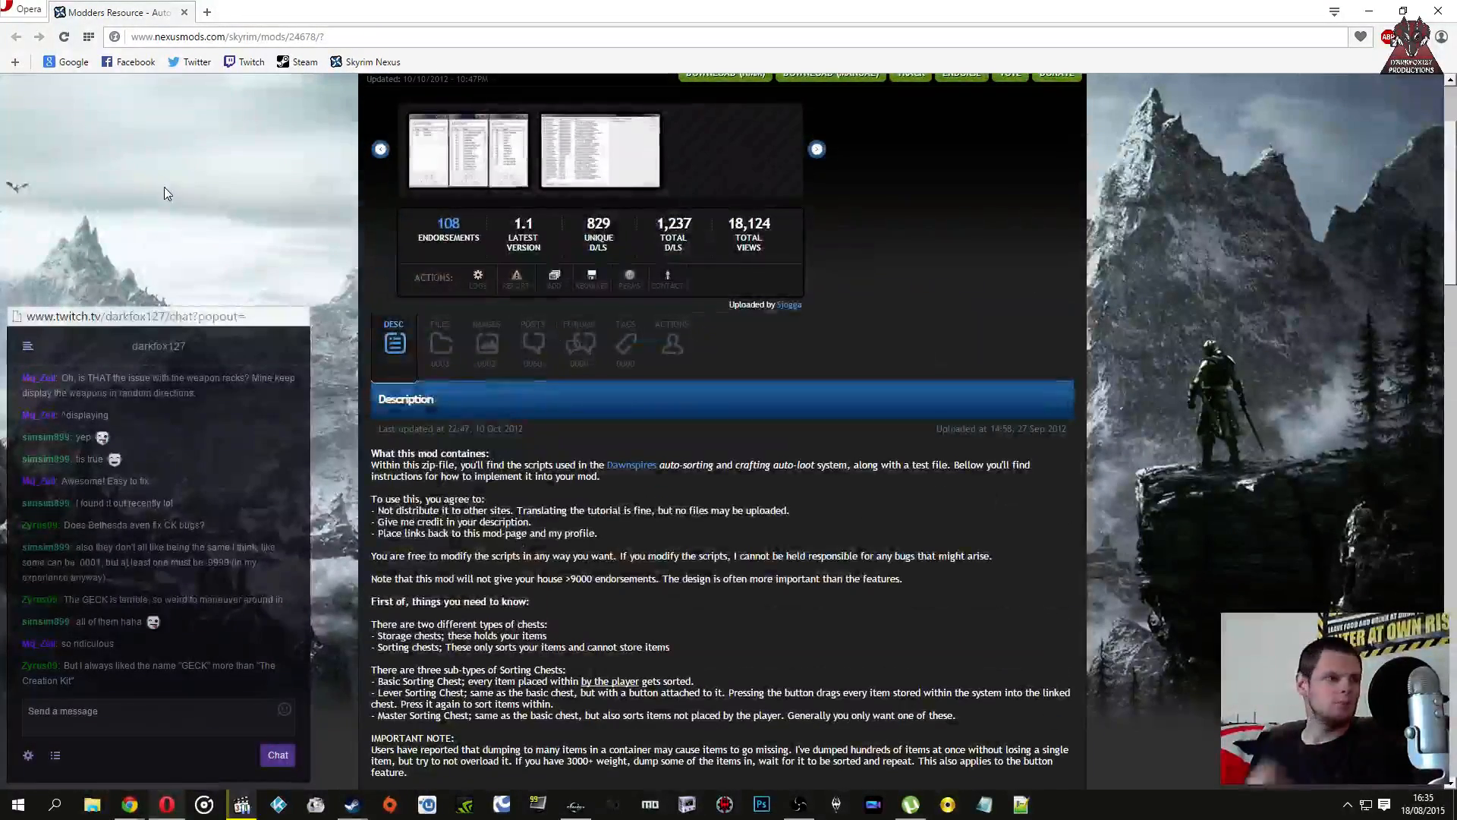
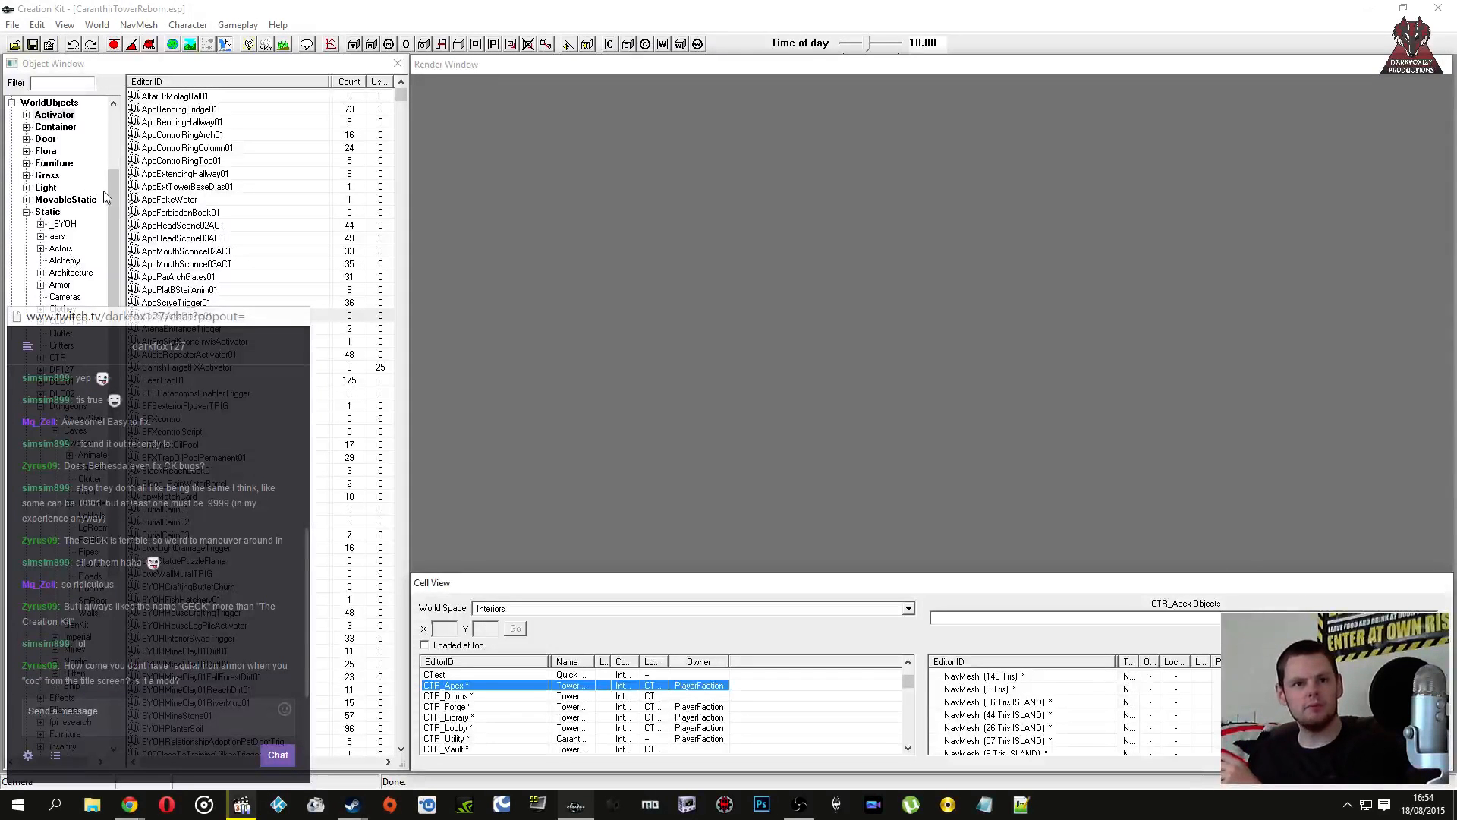
# Step: In Creation Kit, filter the constructible objects by "weaponr" and open the CTR_CO_Forge_WeaponRacks_RC recipe
pyautogui.scroll(3, 30, 144)
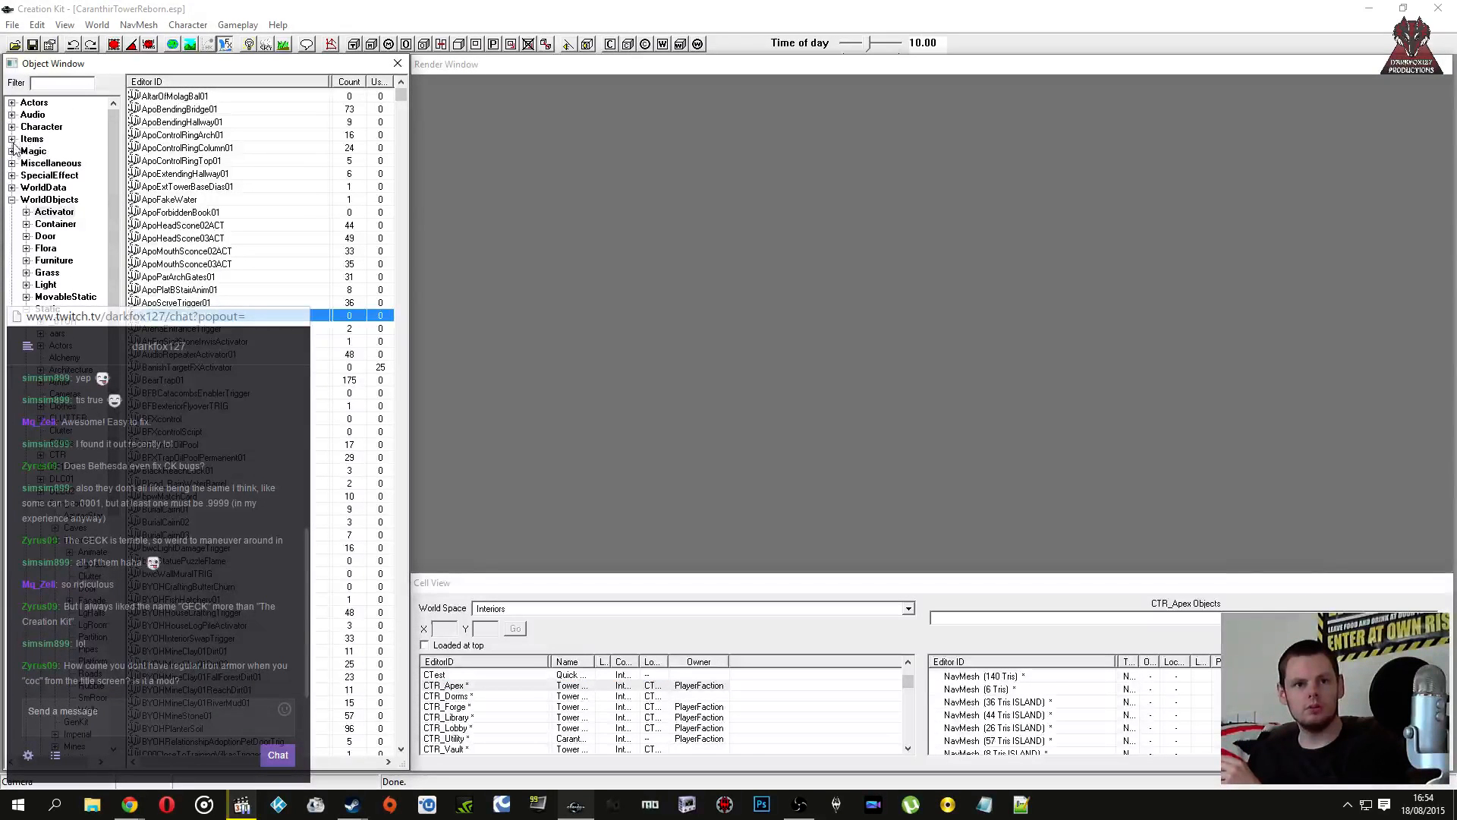
pyautogui.click(11, 163)
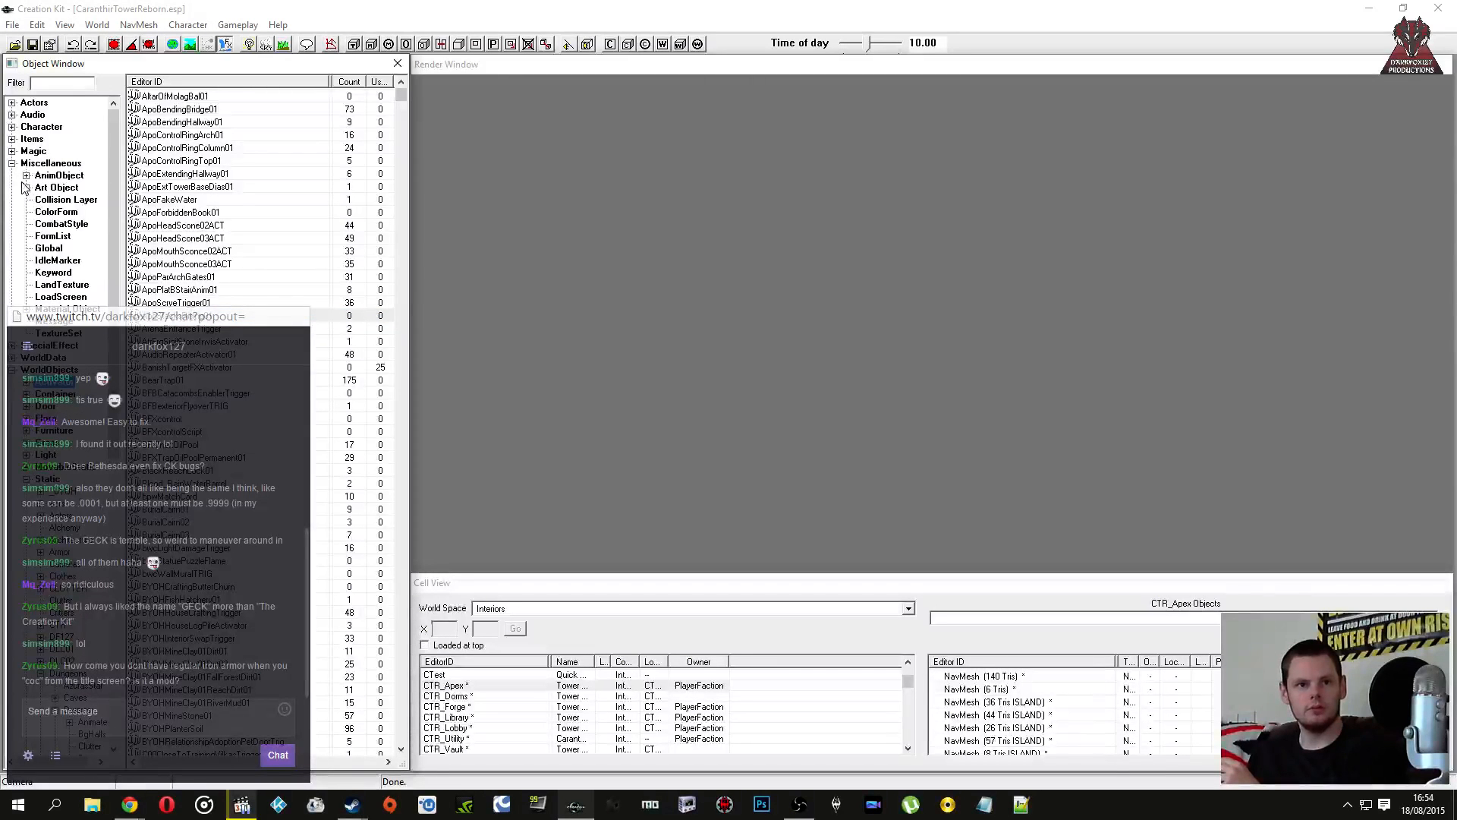
pyautogui.click(11, 164)
pyautogui.click(11, 139)
pyautogui.click(54, 200)
pyautogui.write('weapon')
pyautogui.click(195, 186)
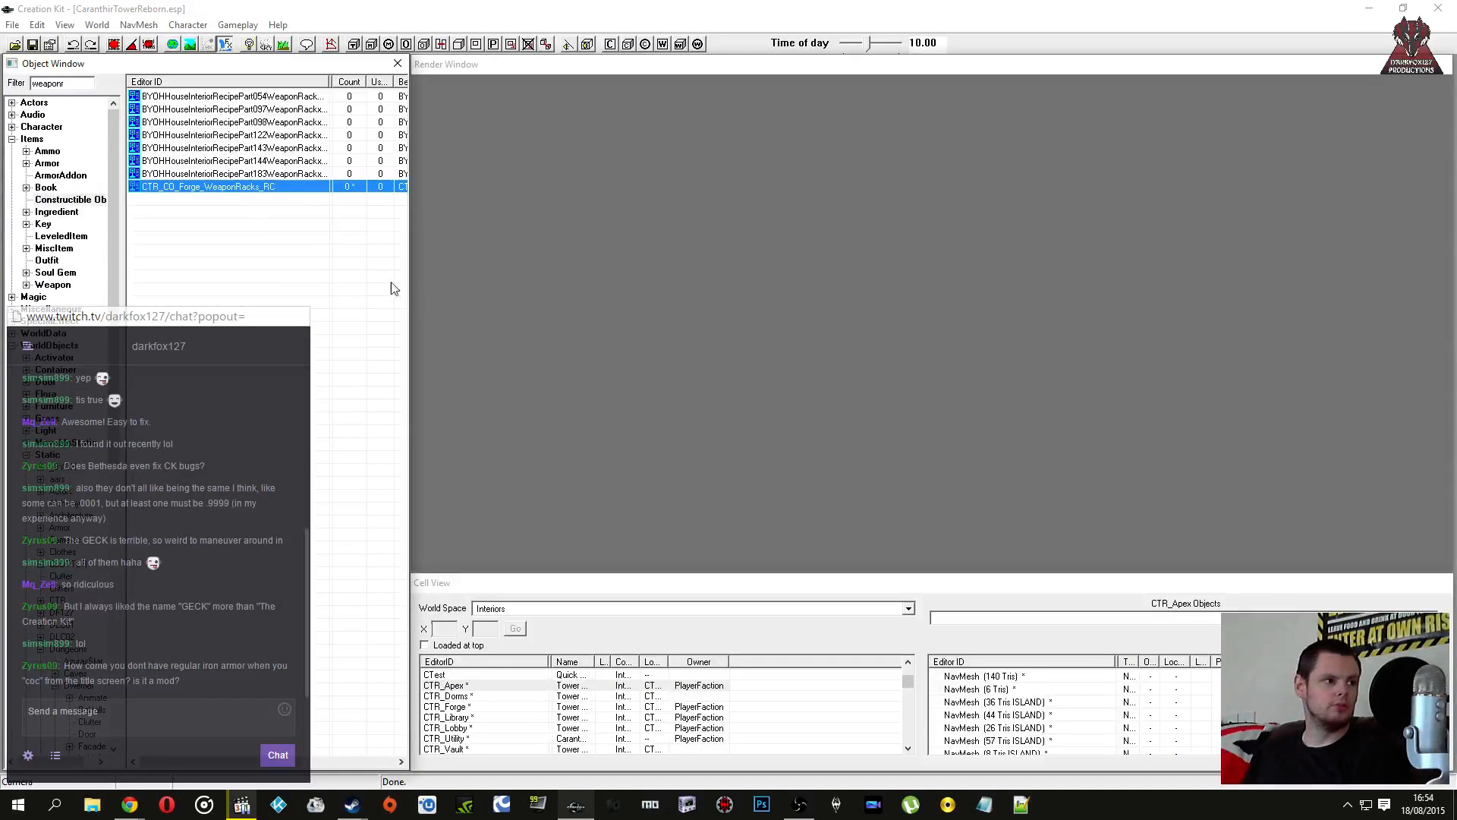
pyautogui.press('Return')
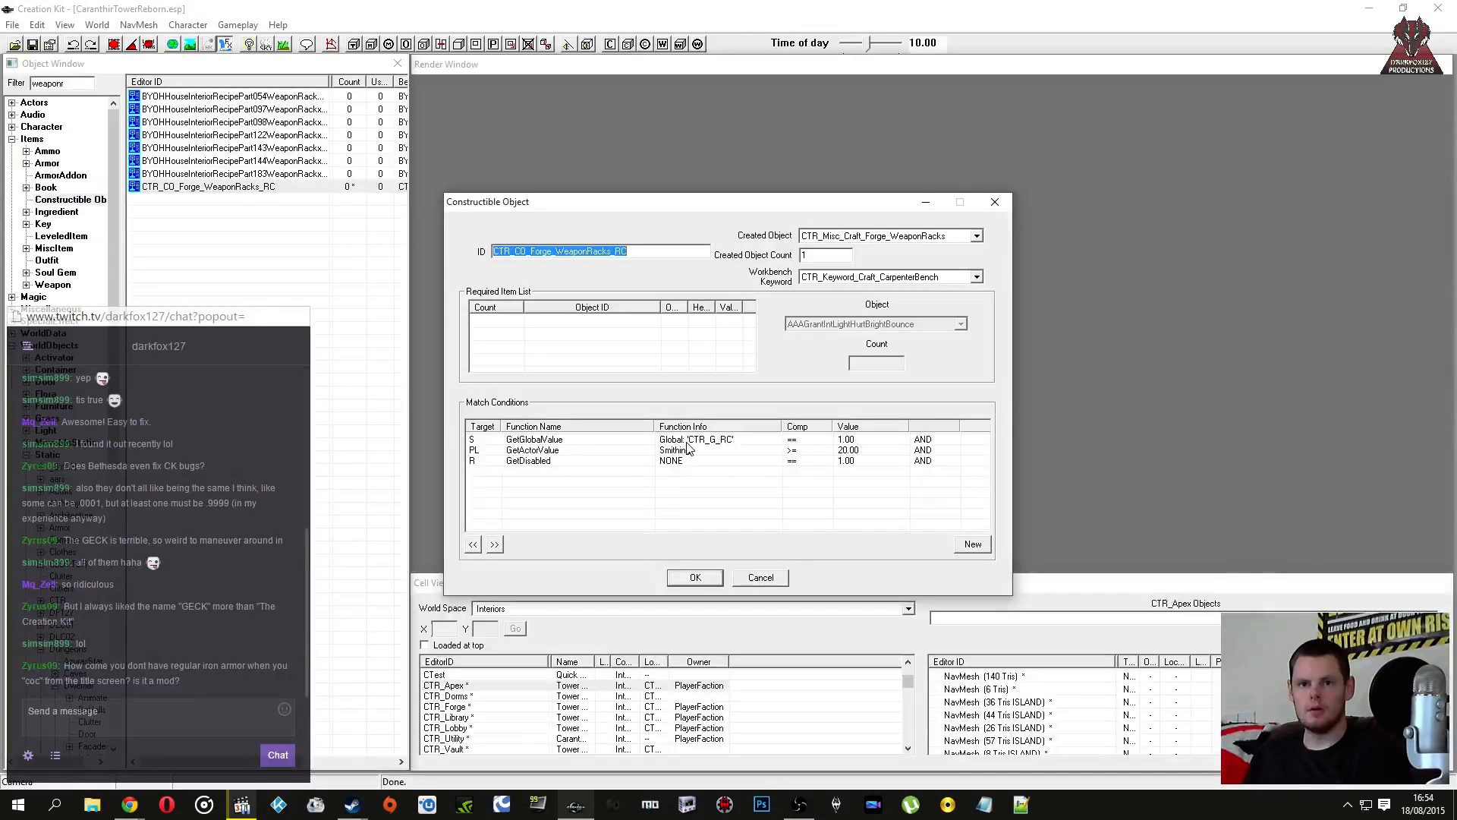
# Step: Inspect the reference chosen for the weapon racks recipe's GetDisabled condition and cancel out of the condition
pyautogui.doubleClick(665, 461)
pyautogui.click(776, 538)
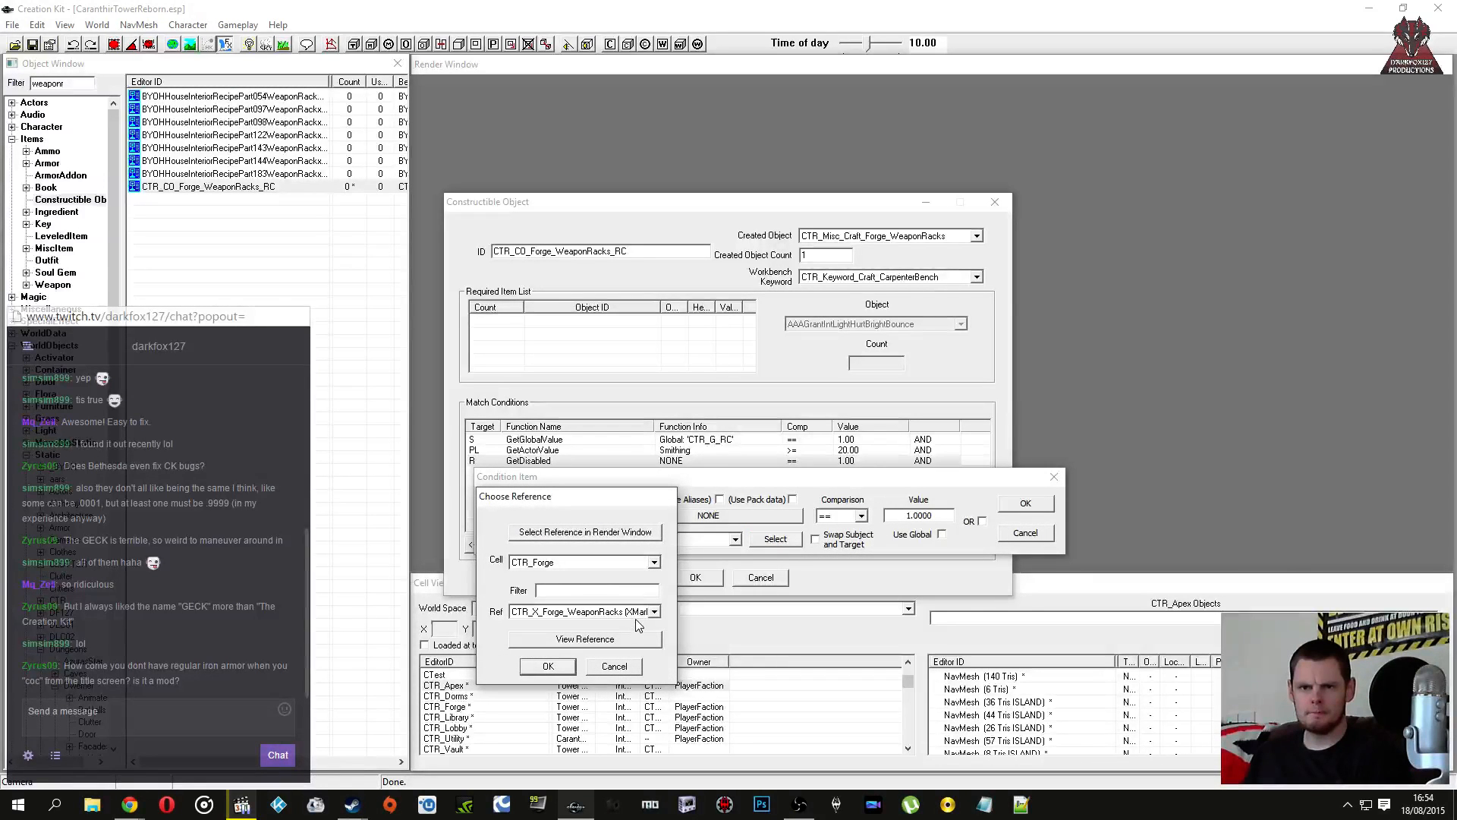
pyautogui.click(613, 668)
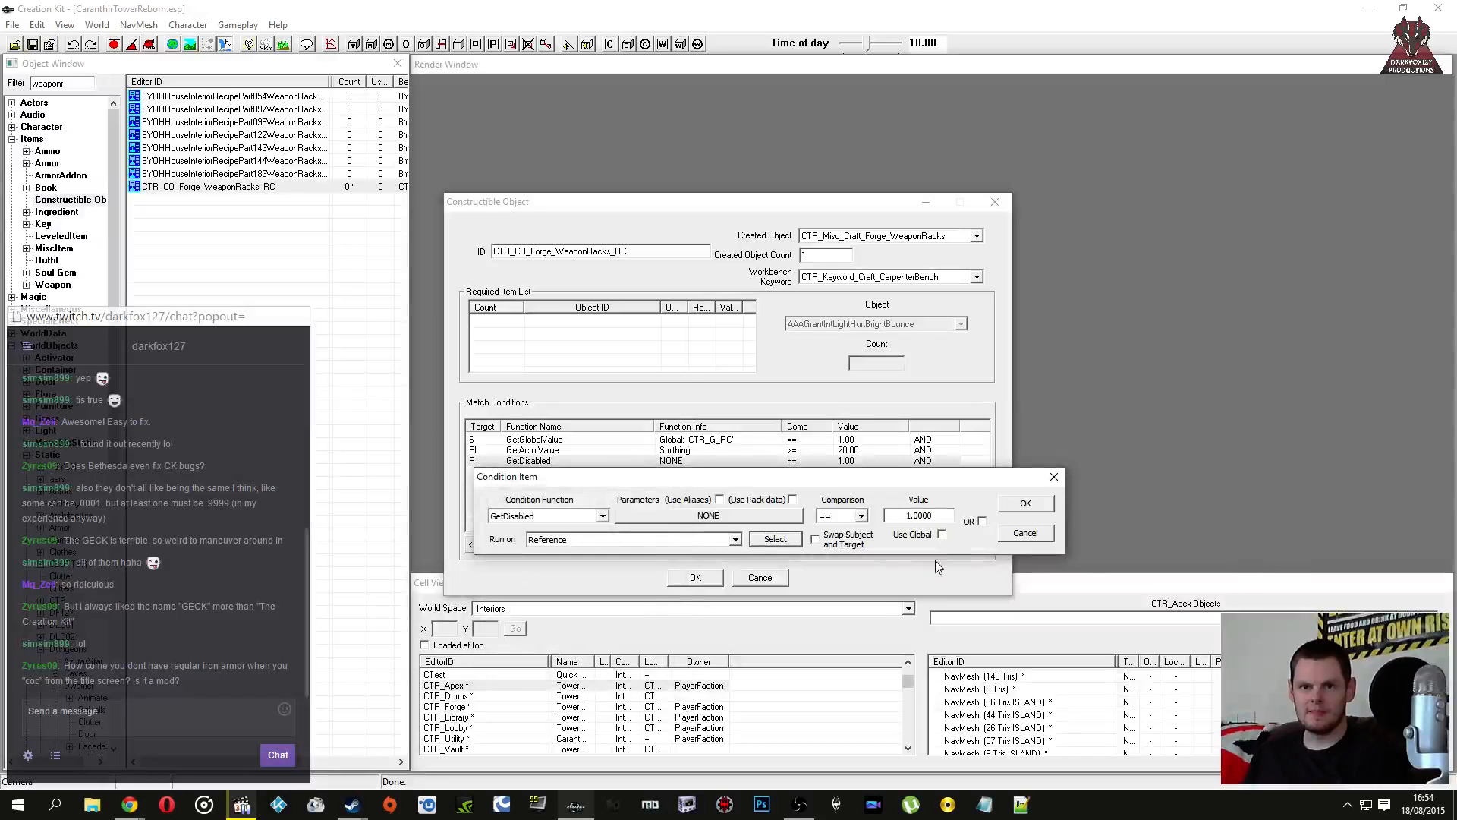
pyautogui.click(1003, 532)
pyautogui.click(837, 443)
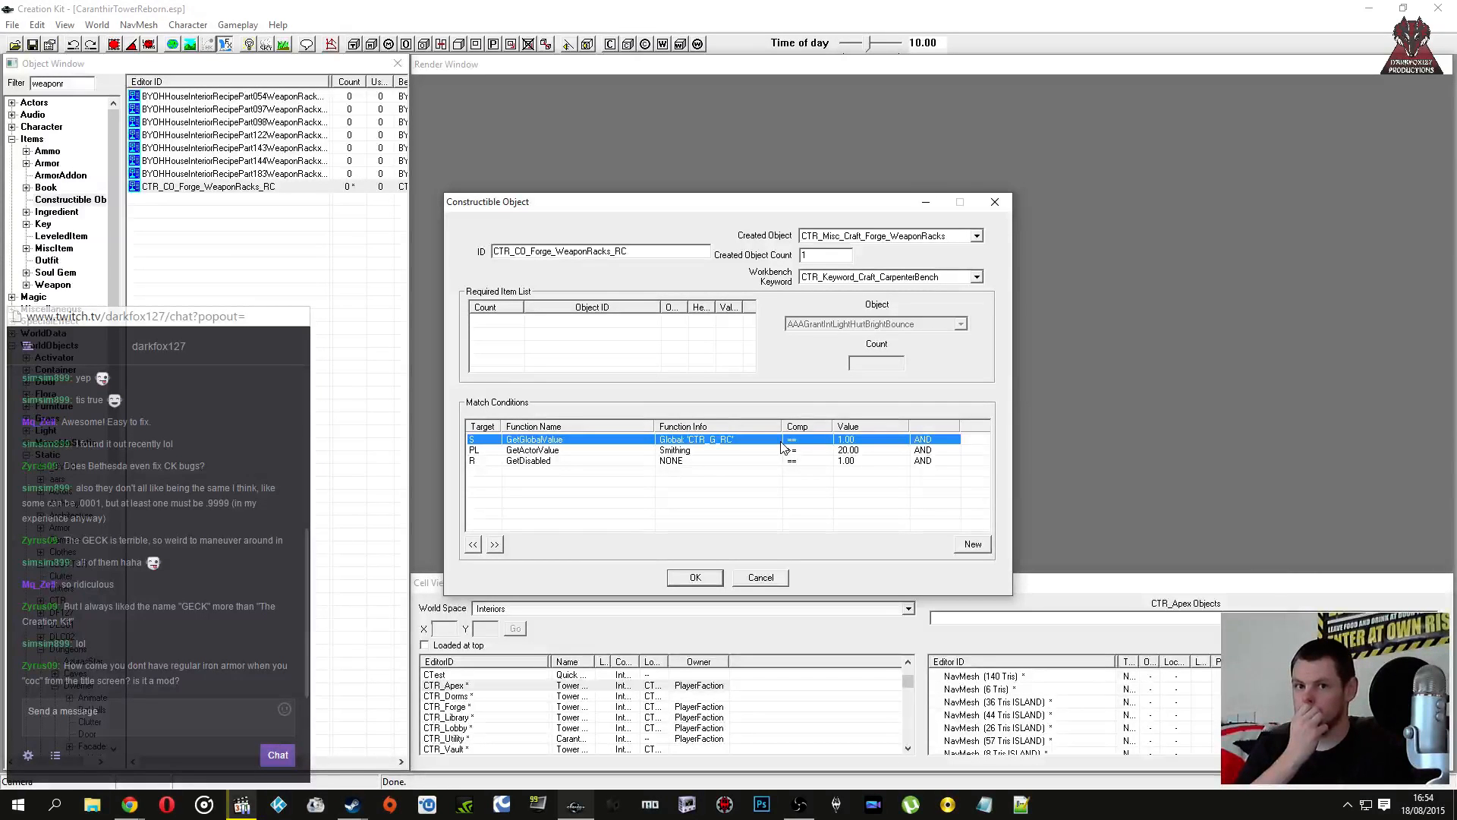
# Step: Reopen the GetDisabled condition, check its parameters and run-on options, and bring up its reference selection
pyautogui.doubleClick(702, 461)
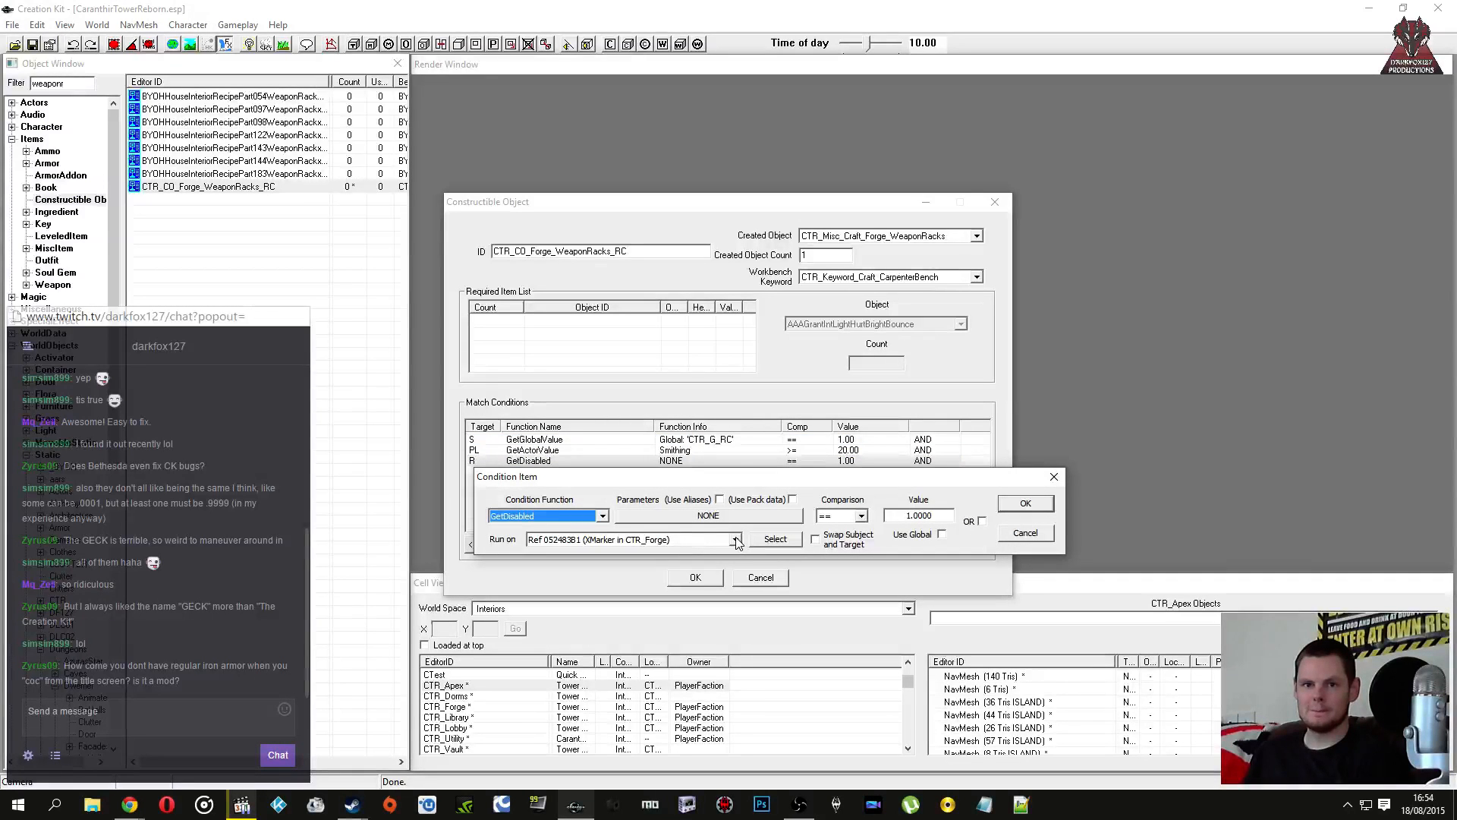
pyautogui.click(740, 514)
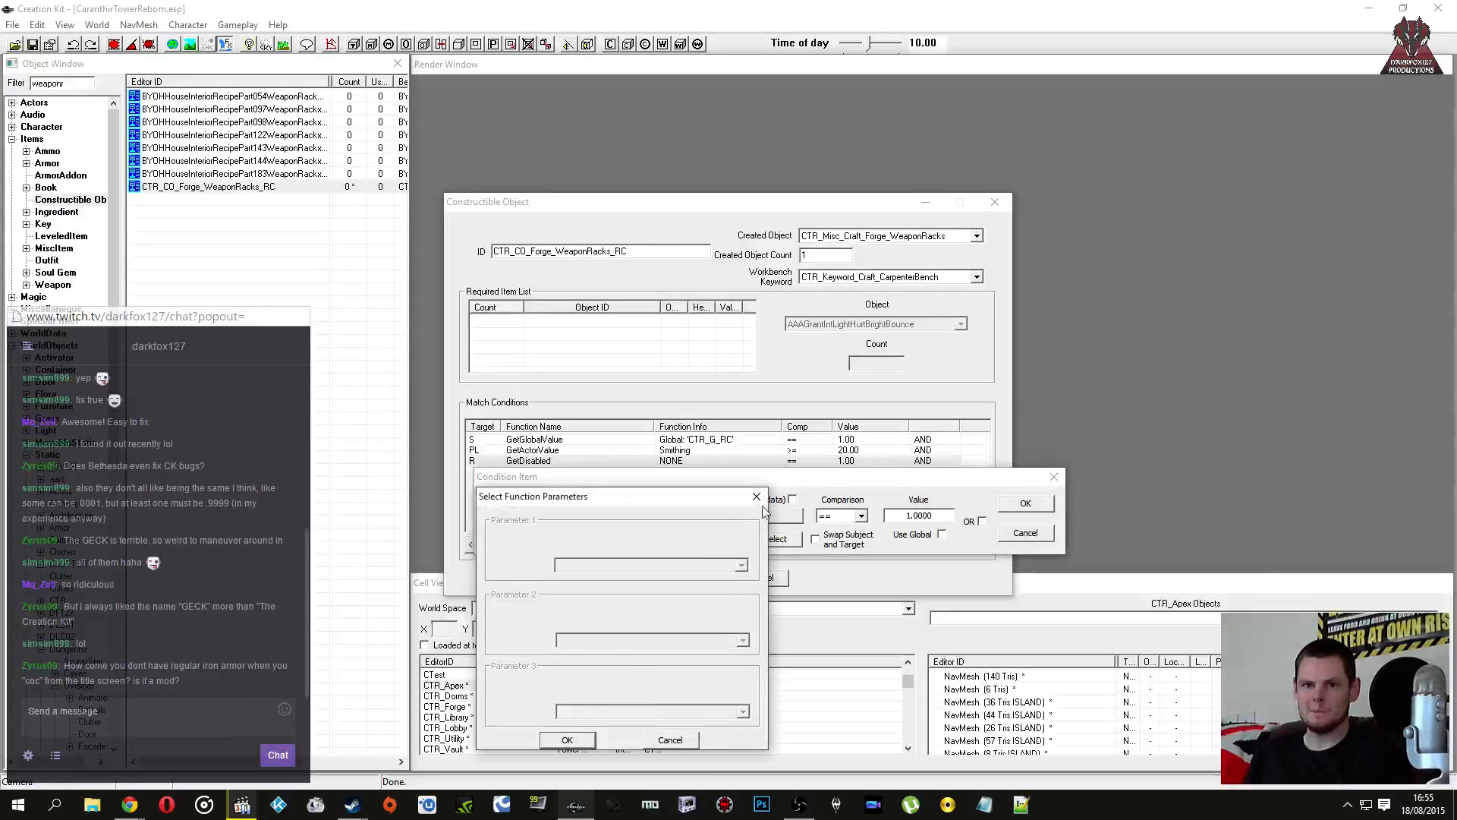
pyautogui.press('Escape')
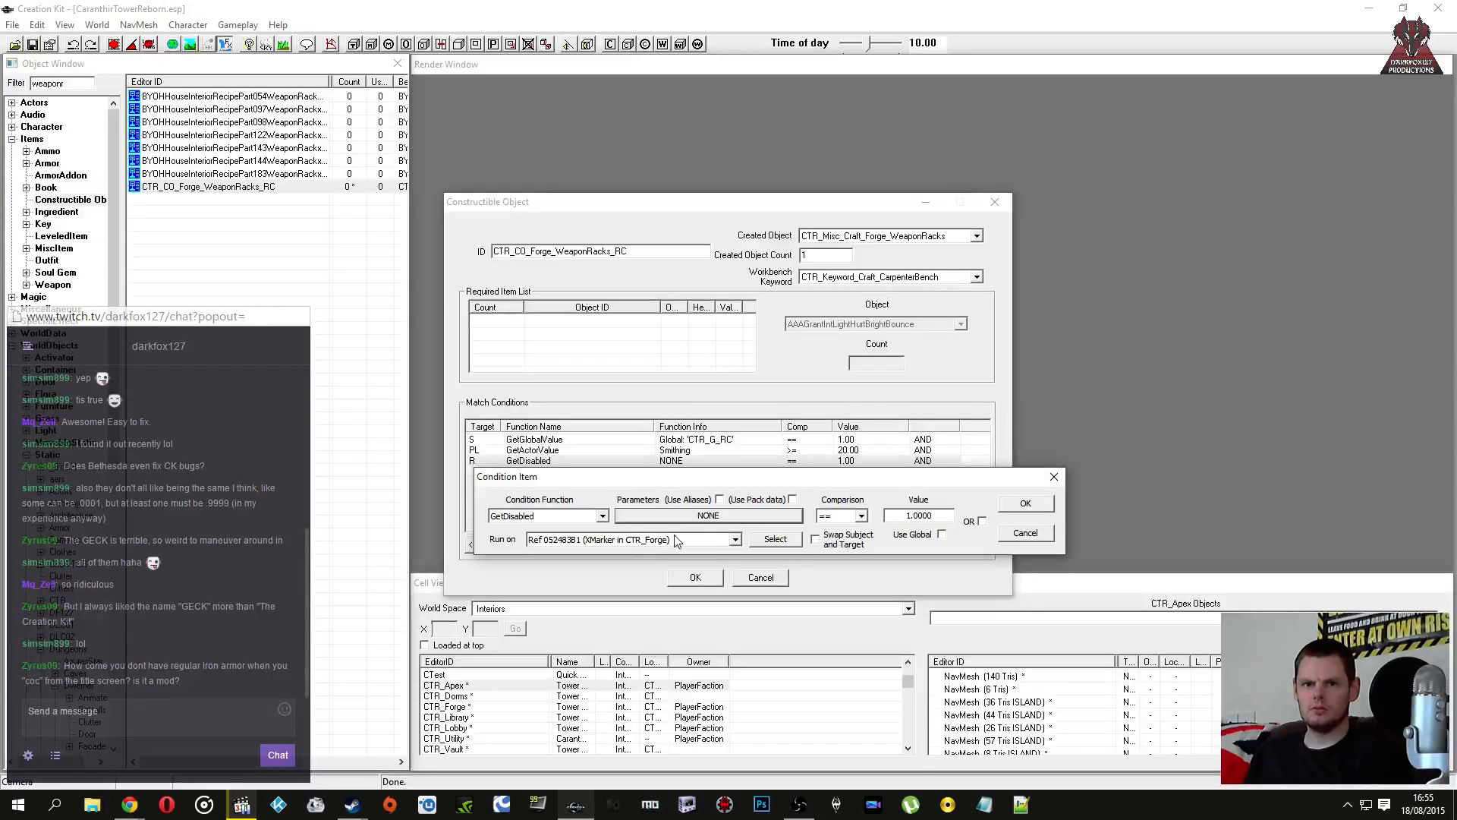
pyautogui.click(734, 540)
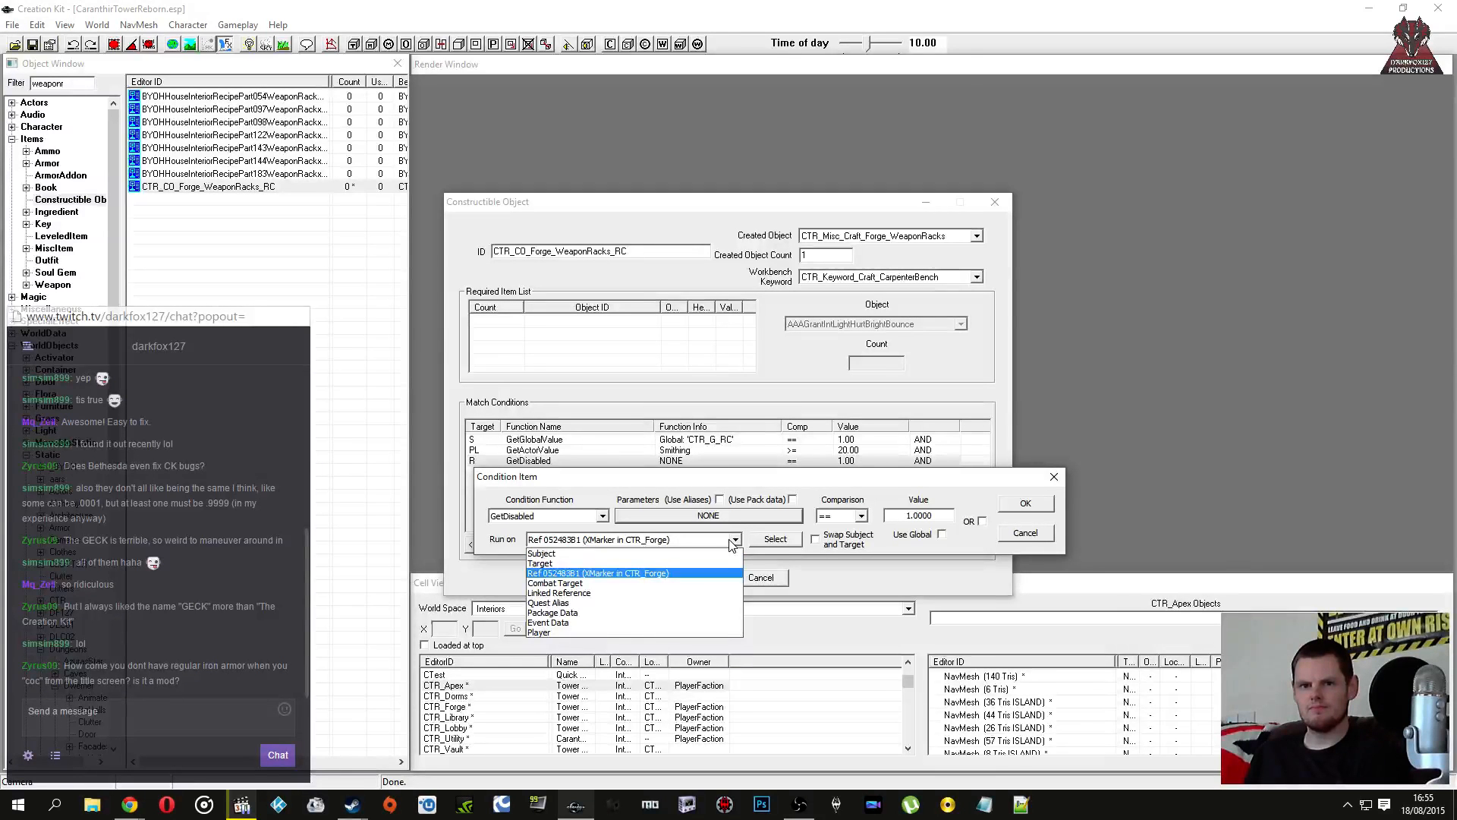
pyautogui.click(731, 542)
pyautogui.click(765, 540)
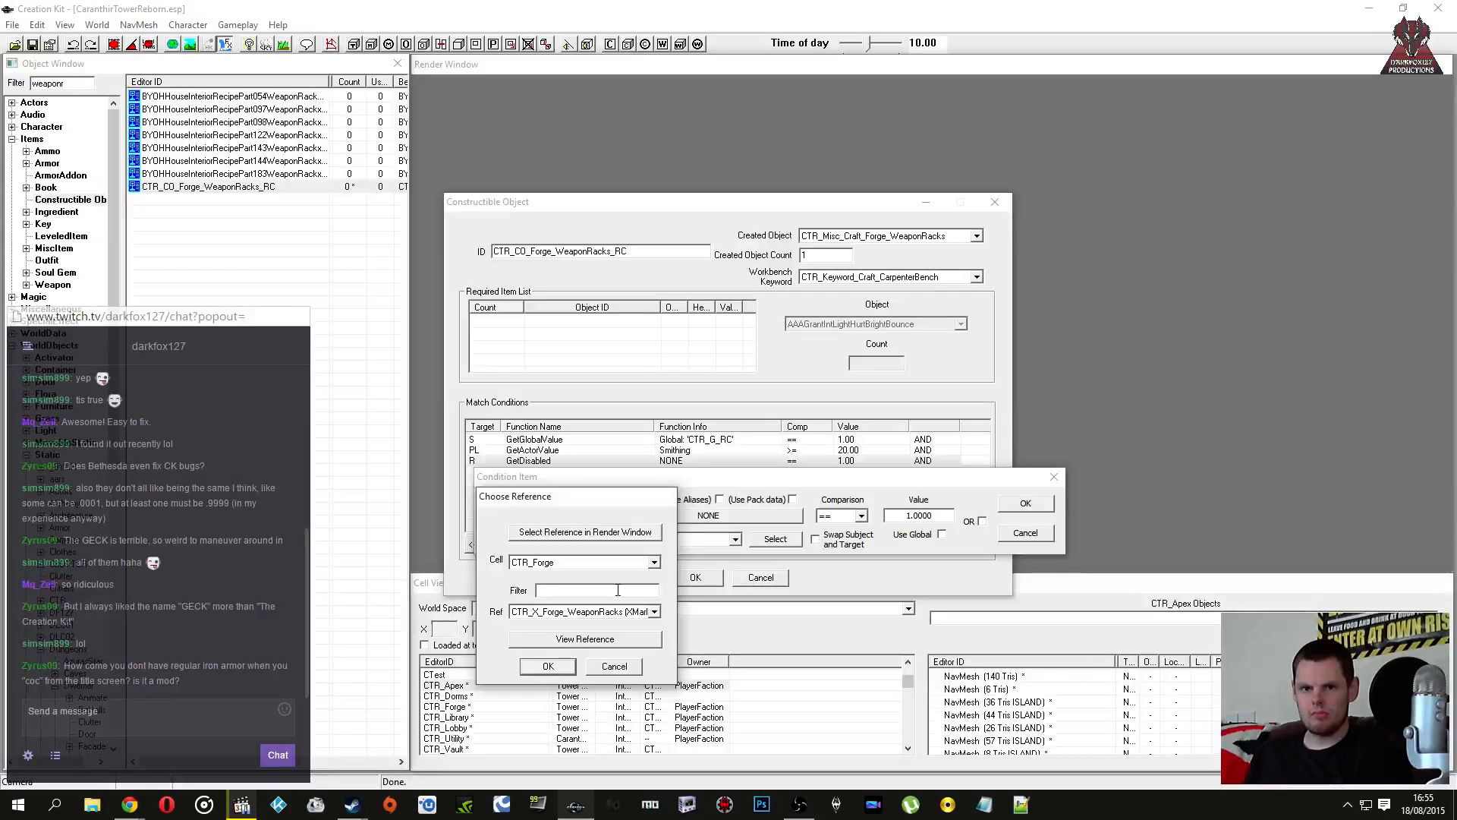
# Step: Load the CTR_Dorms interior cell for viewing and dismiss the model warnings
pyautogui.click(502, 716)
pyautogui.doubleClick(455, 697)
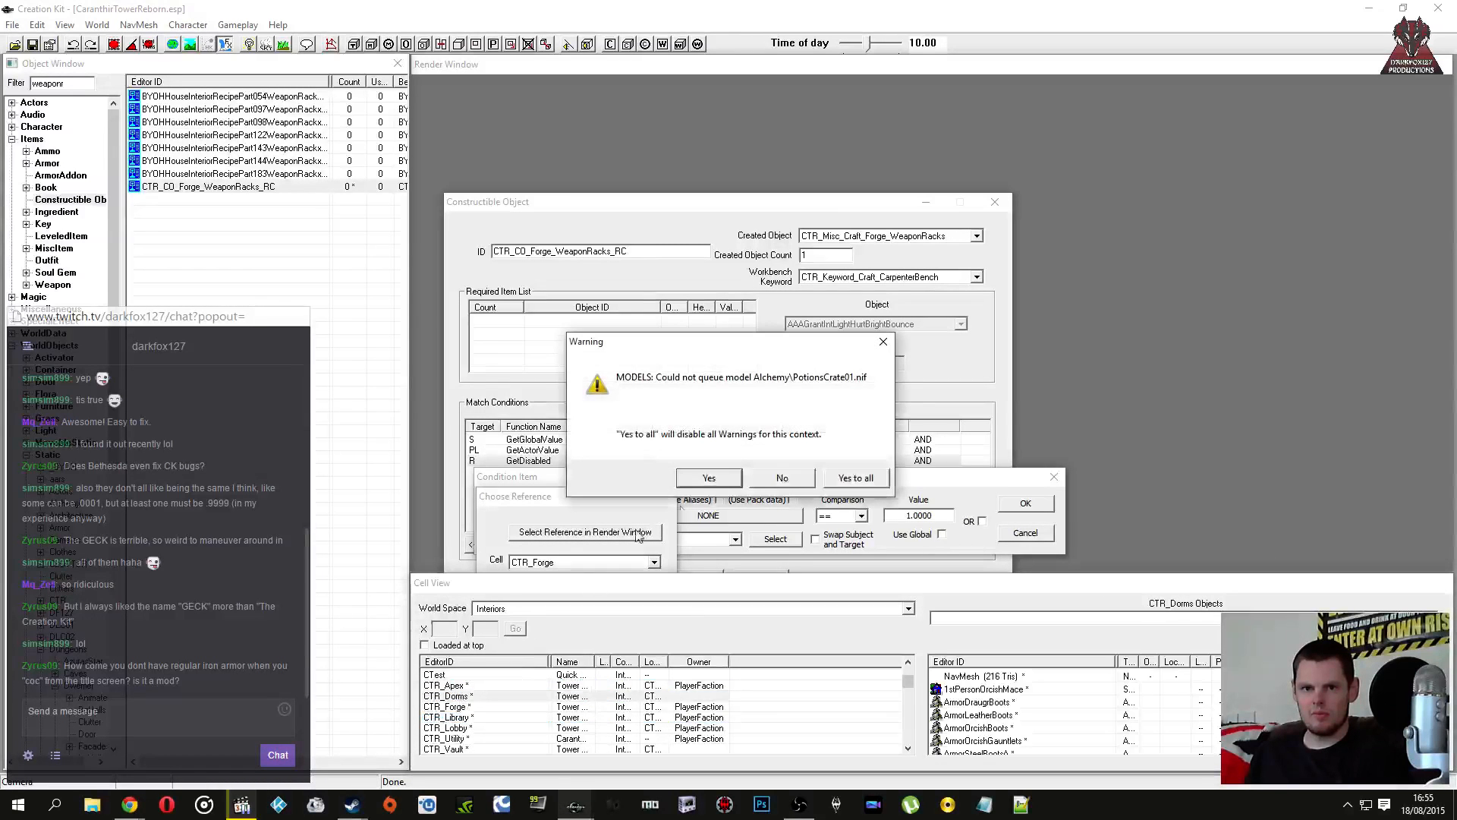
pyautogui.click(834, 477)
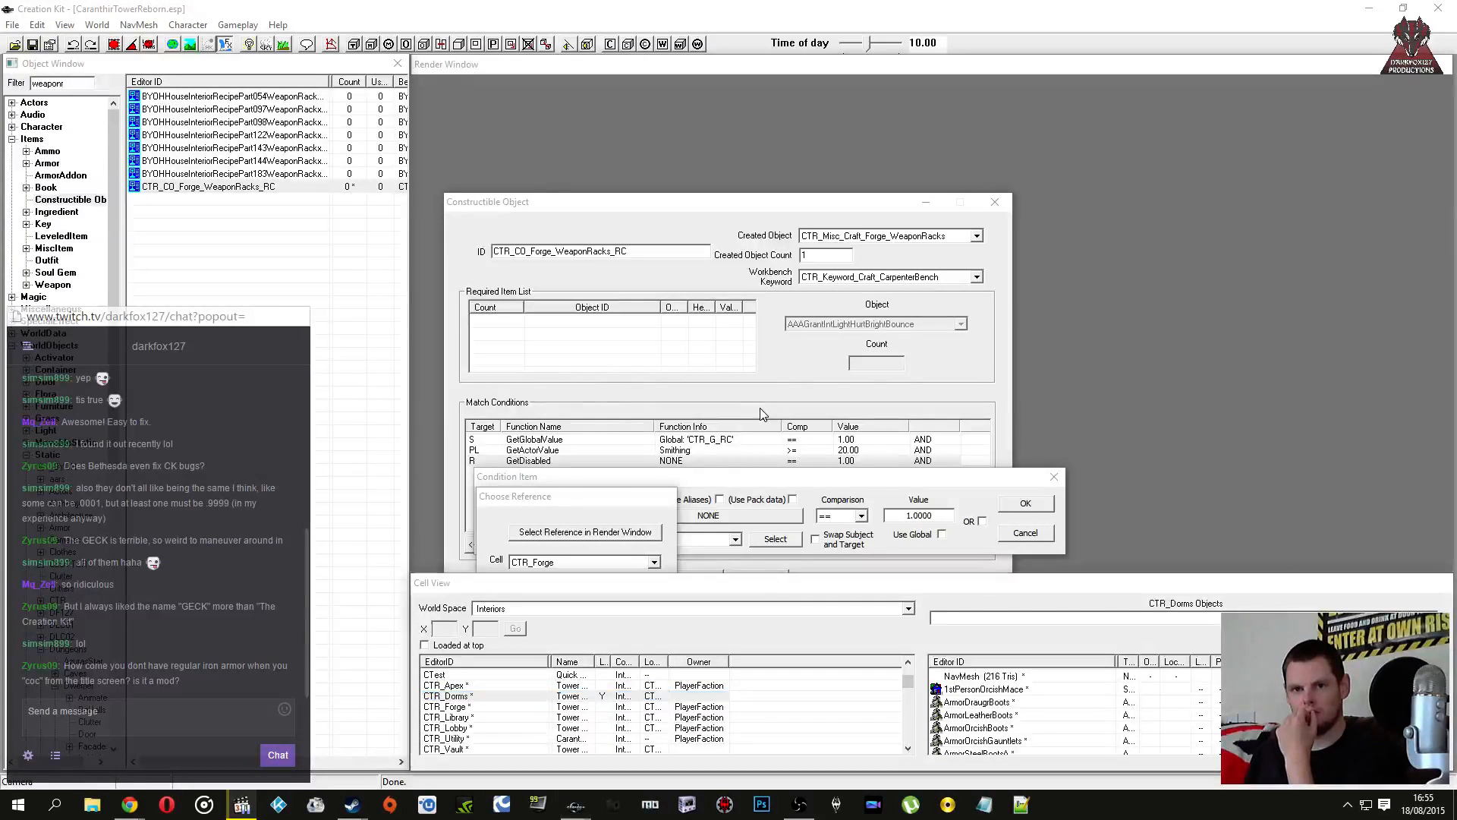
pyautogui.click(861, 478)
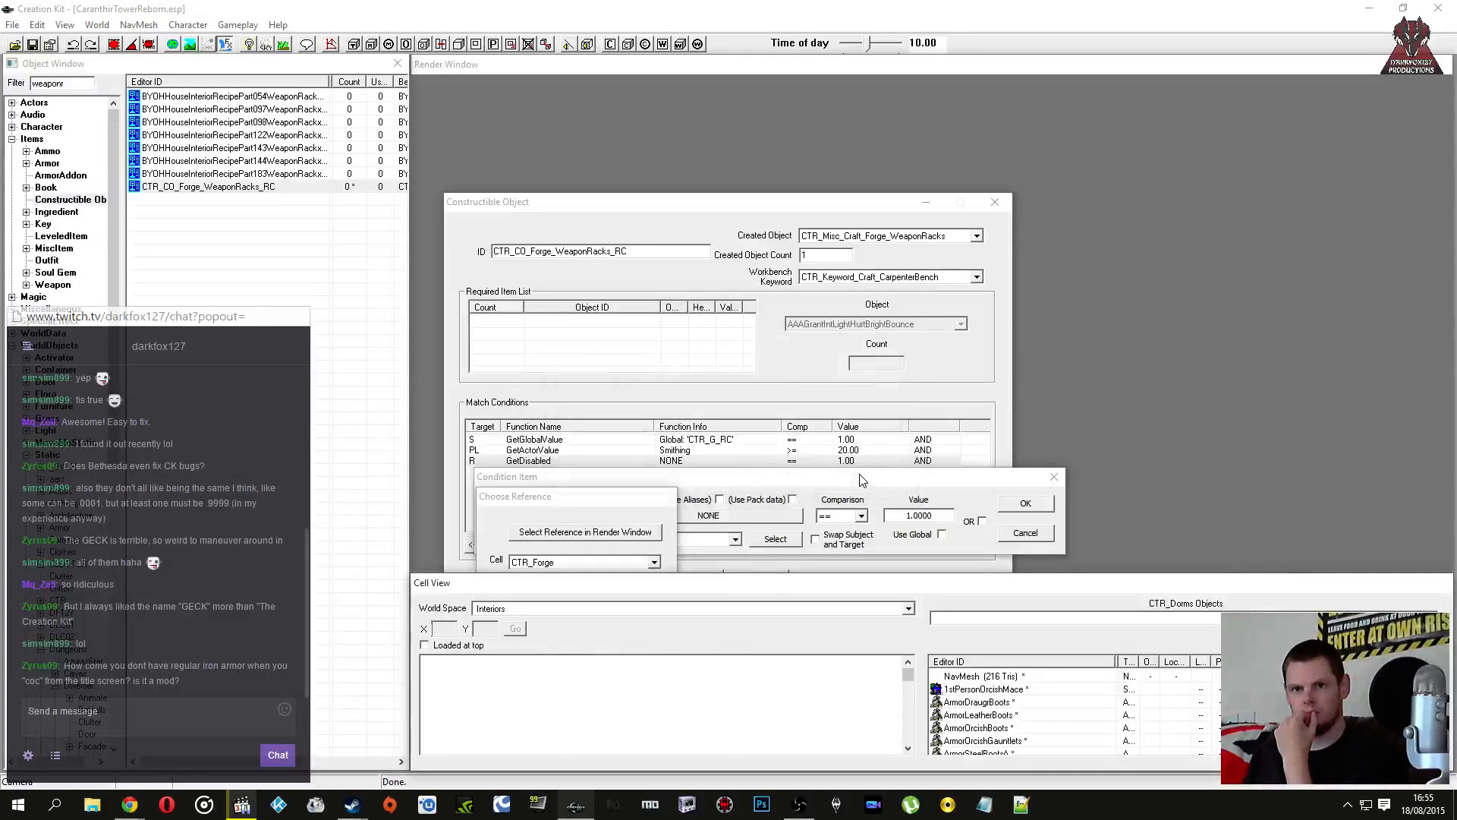
pyautogui.click(1073, 397)
pyautogui.scroll(-3, 930, 417)
pyautogui.keyDown('shift'); pyautogui.moveTo(931, 416); pyautogui.dragTo(893, 362, button='middle'); pyautogui.keyUp('shift')
# Step: Load the CTR_Forge interior cell into the render window
pyautogui.click(486, 727)
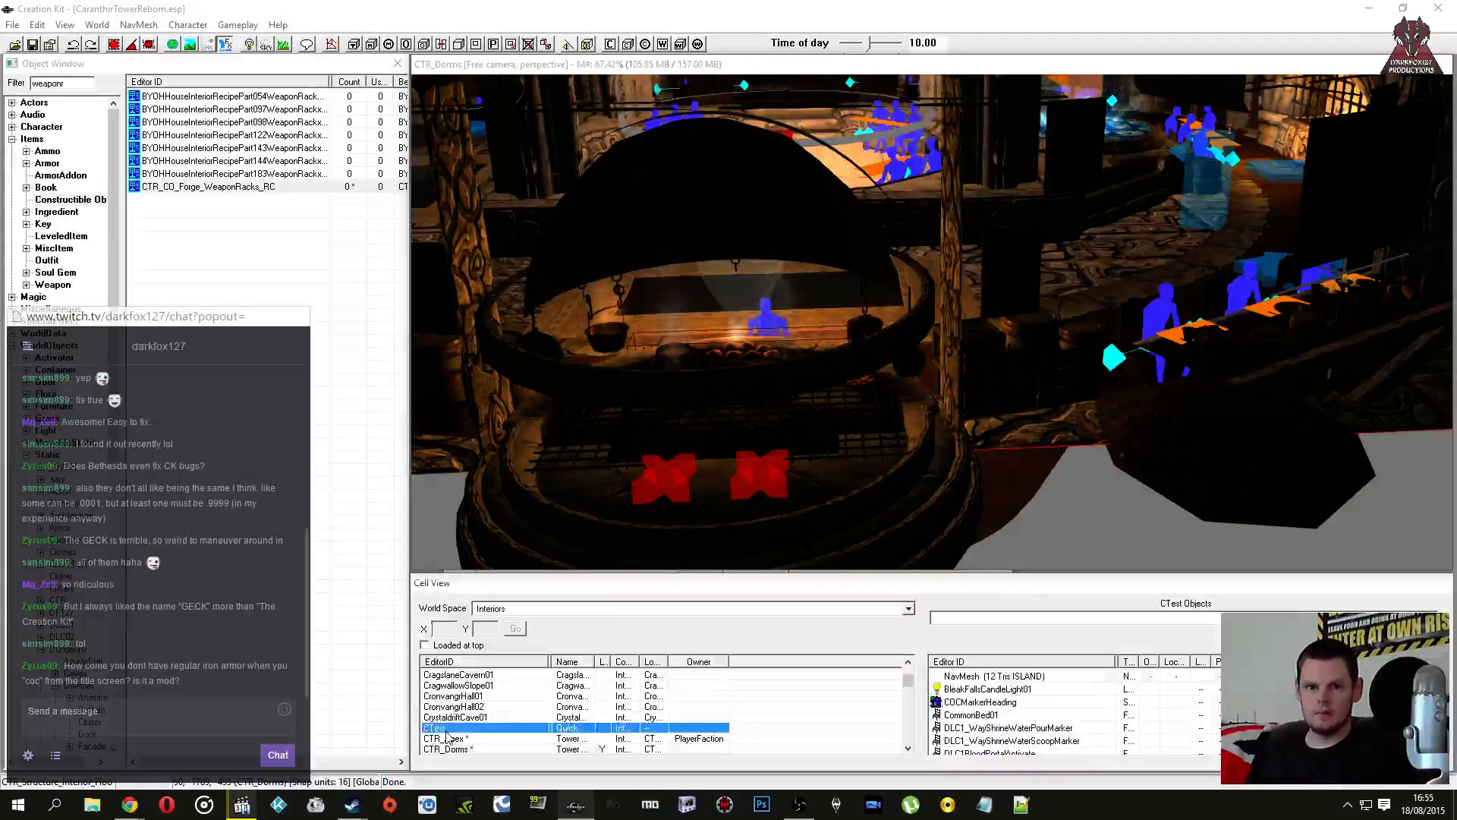
pyautogui.scroll(-2, 459, 725)
pyautogui.click(455, 707)
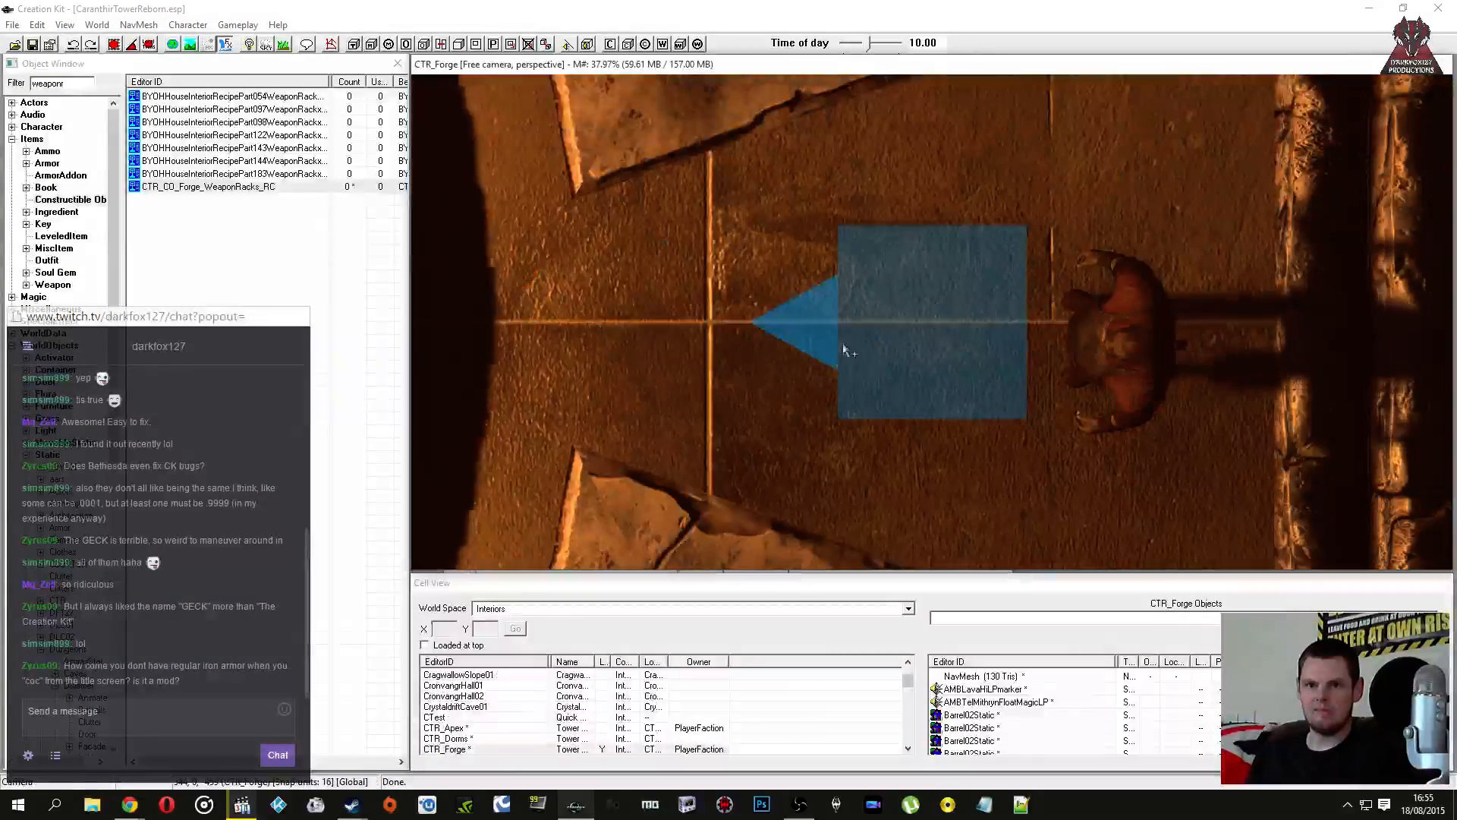
# Step: Locate the CTR_X_Forge_WeaponRacks marker in the forge cell and check its reference settings, then close them
pyautogui.click(869, 337)
pyautogui.click(843, 355)
pyautogui.keyDown('shift'); pyautogui.moveTo(842, 358); pyautogui.dragTo(807, 341, button='middle'); pyautogui.keyUp('shift')
pyautogui.click(875, 341)
pyautogui.click(785, 342)
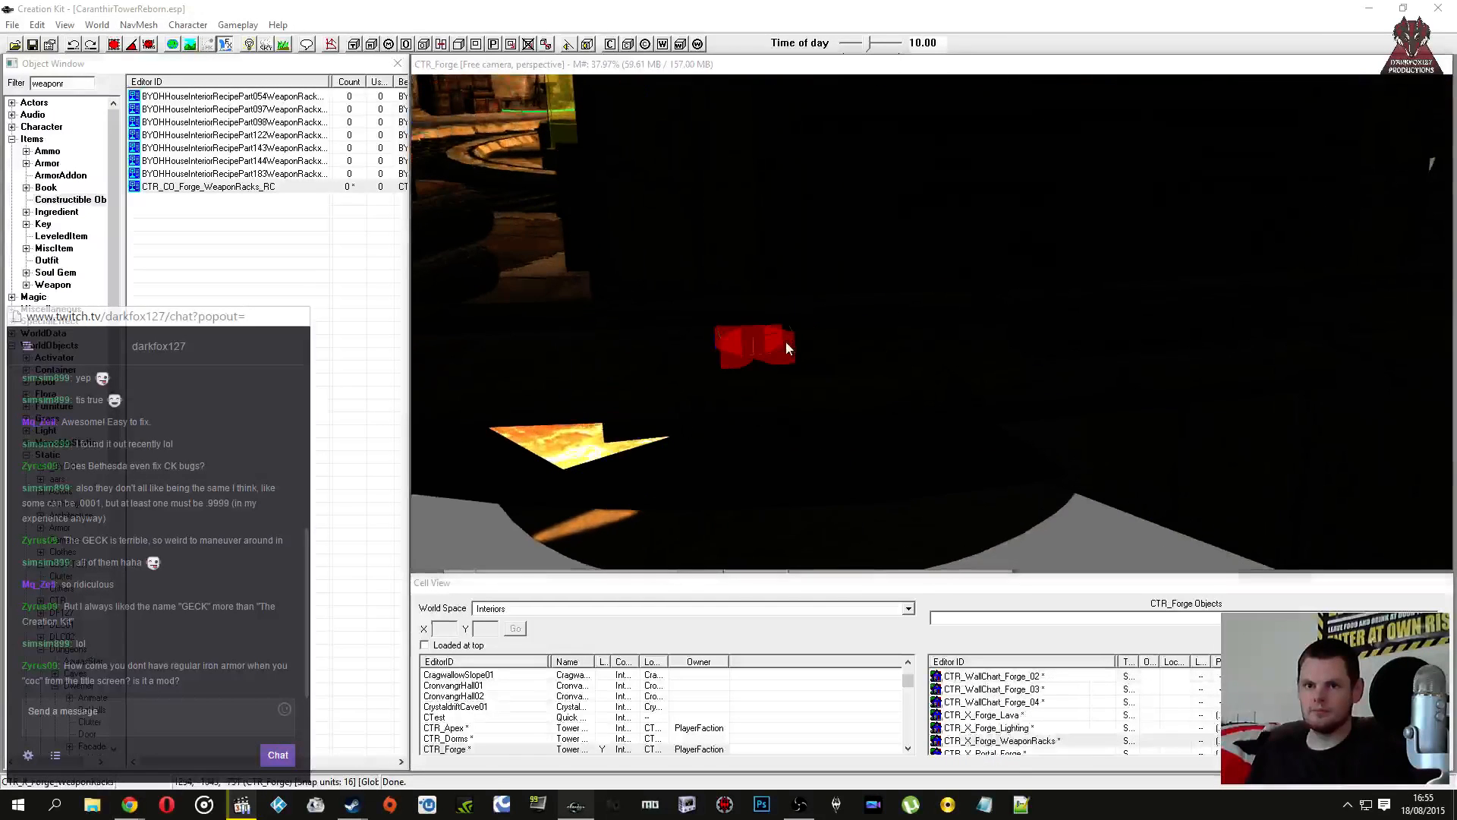
pyautogui.doubleClick(785, 341)
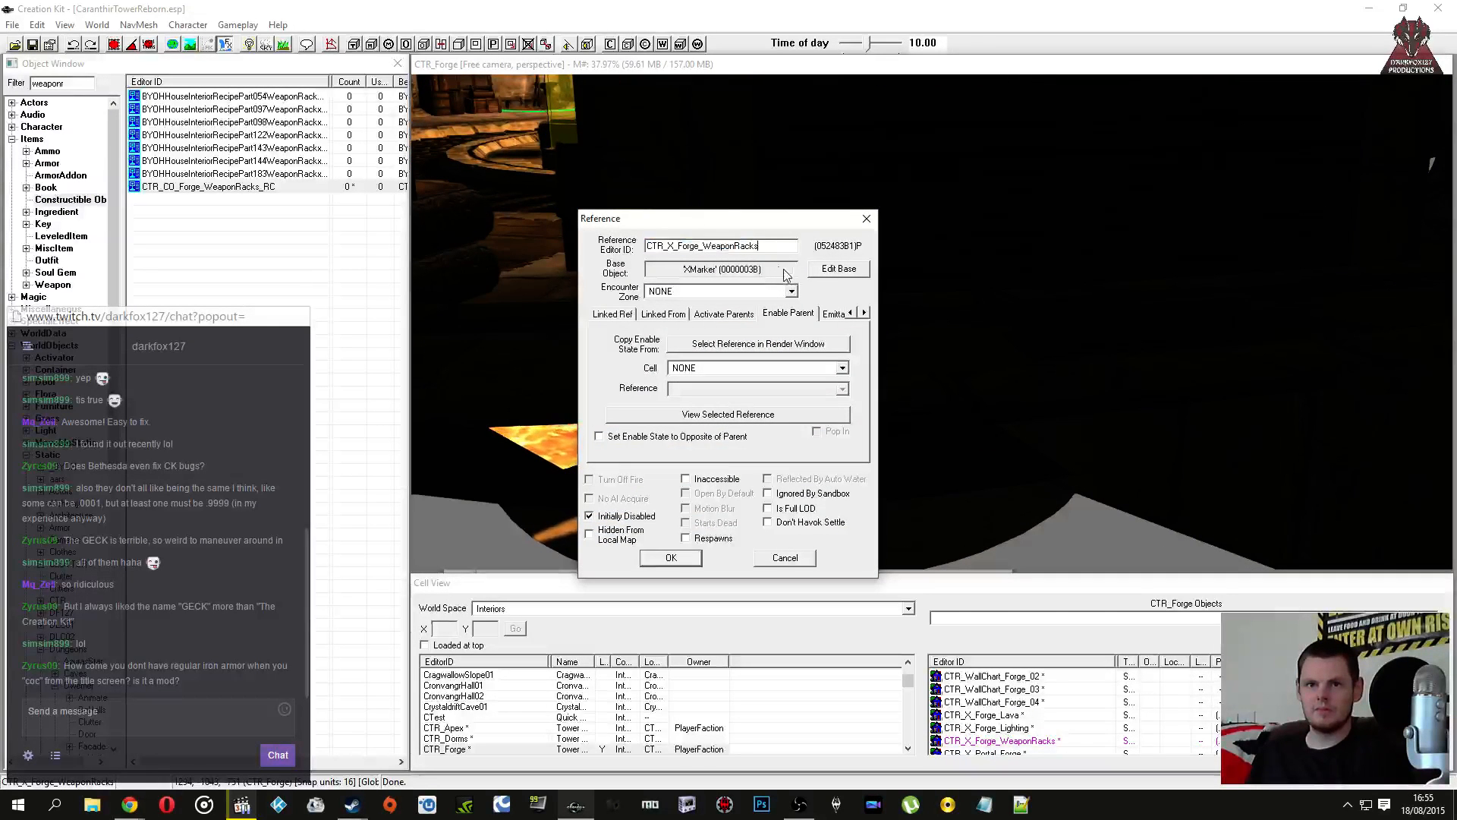
pyautogui.click(866, 219)
pyautogui.moveTo(863, 222)
pyautogui.keyDown('shift'); pyautogui.mouseDown(button='middle')
pyautogui.moveTo(826, 280)
pyautogui.moveTo(849, 304)
pyautogui.moveTo(861, 291)
pyautogui.mouseUp(button='middle'); pyautogui.keyUp('shift')
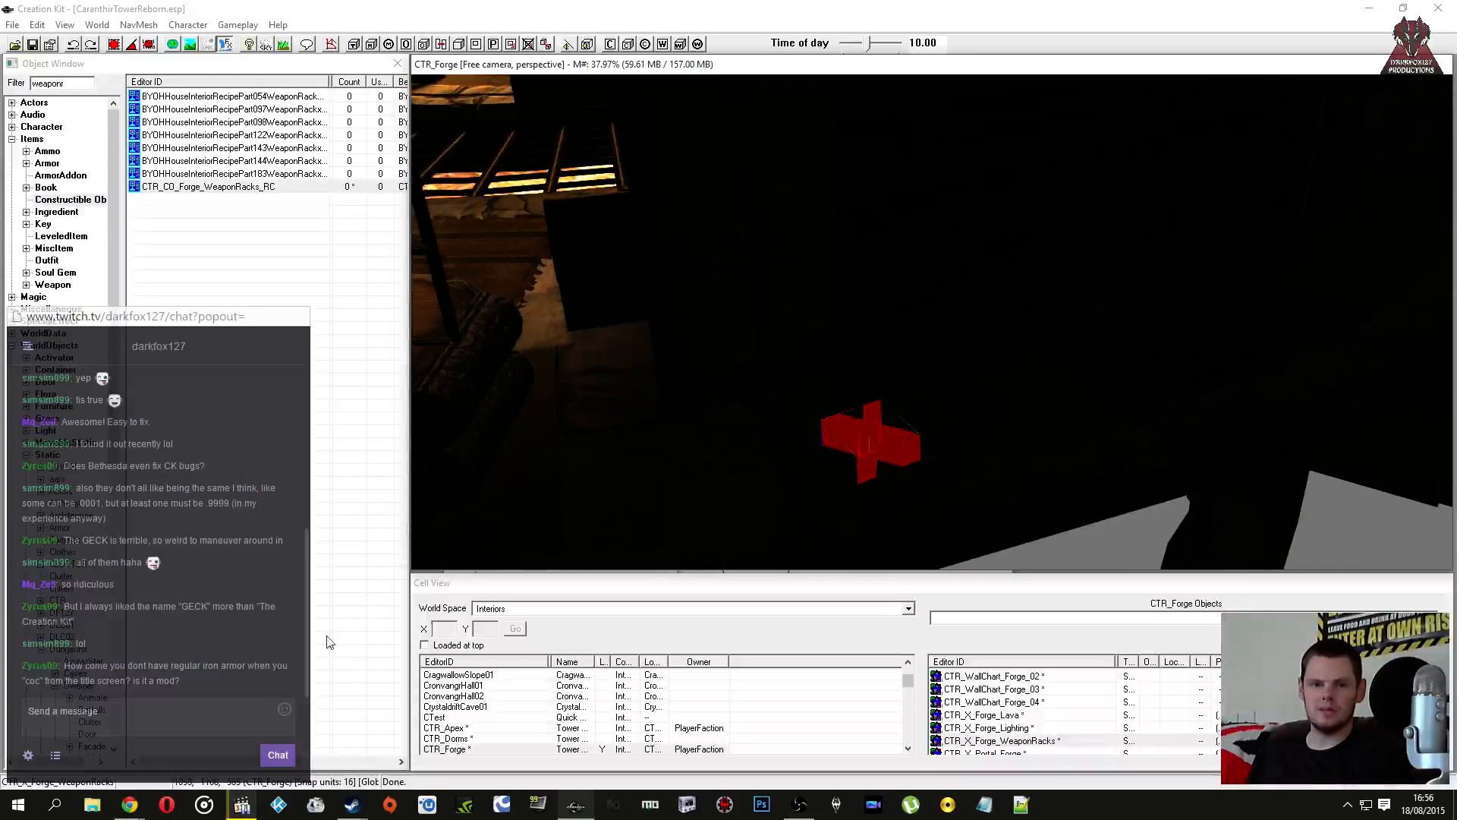
# Step: Pick the CTR_X_Forge_WeaponRacks marker in the forge cell as the GetDisabled condition's reference and accept the condition
pyautogui.doubleClick(207, 189)
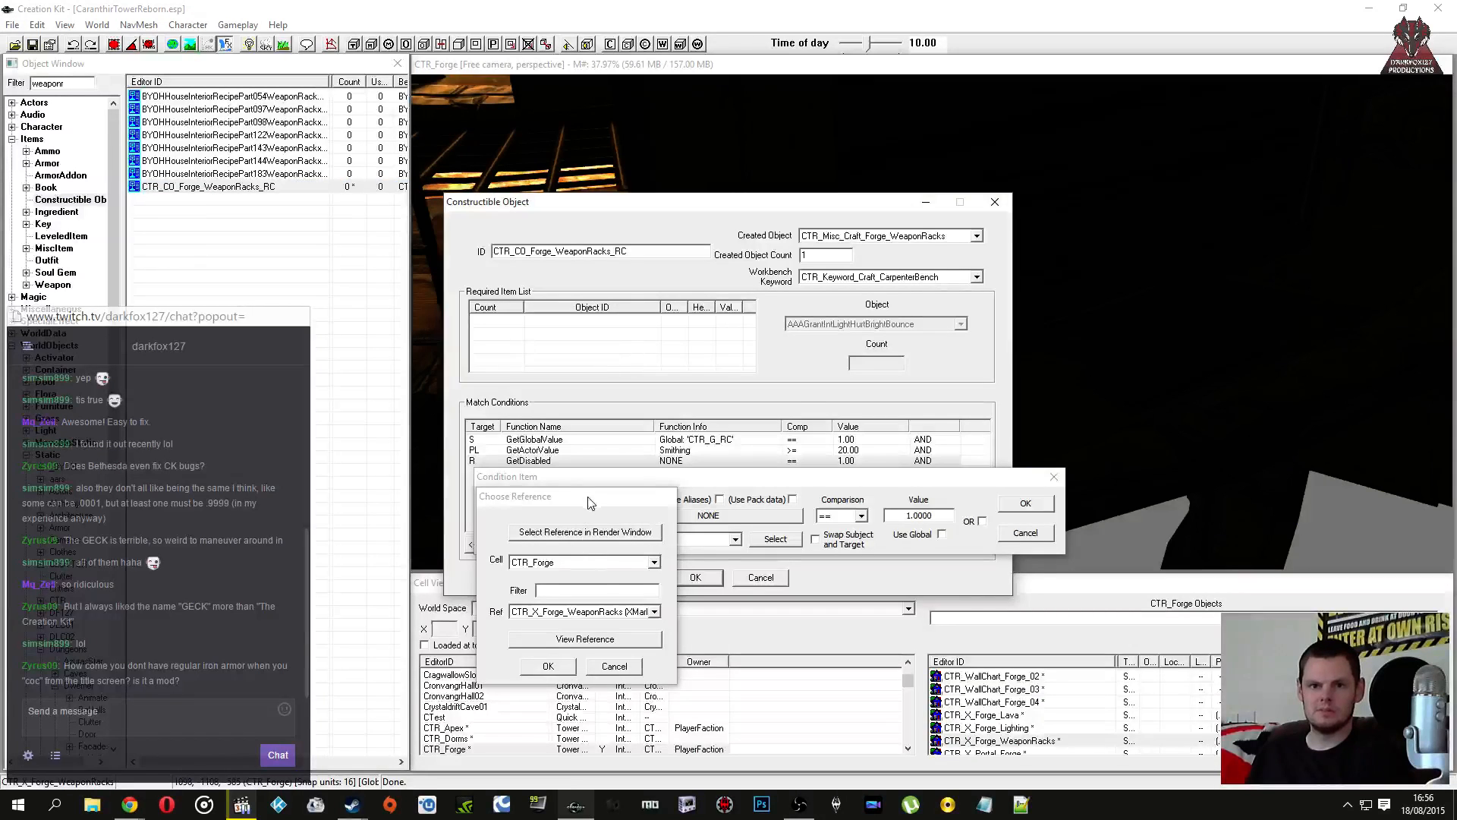
pyautogui.click(462, 611)
pyautogui.click(461, 610)
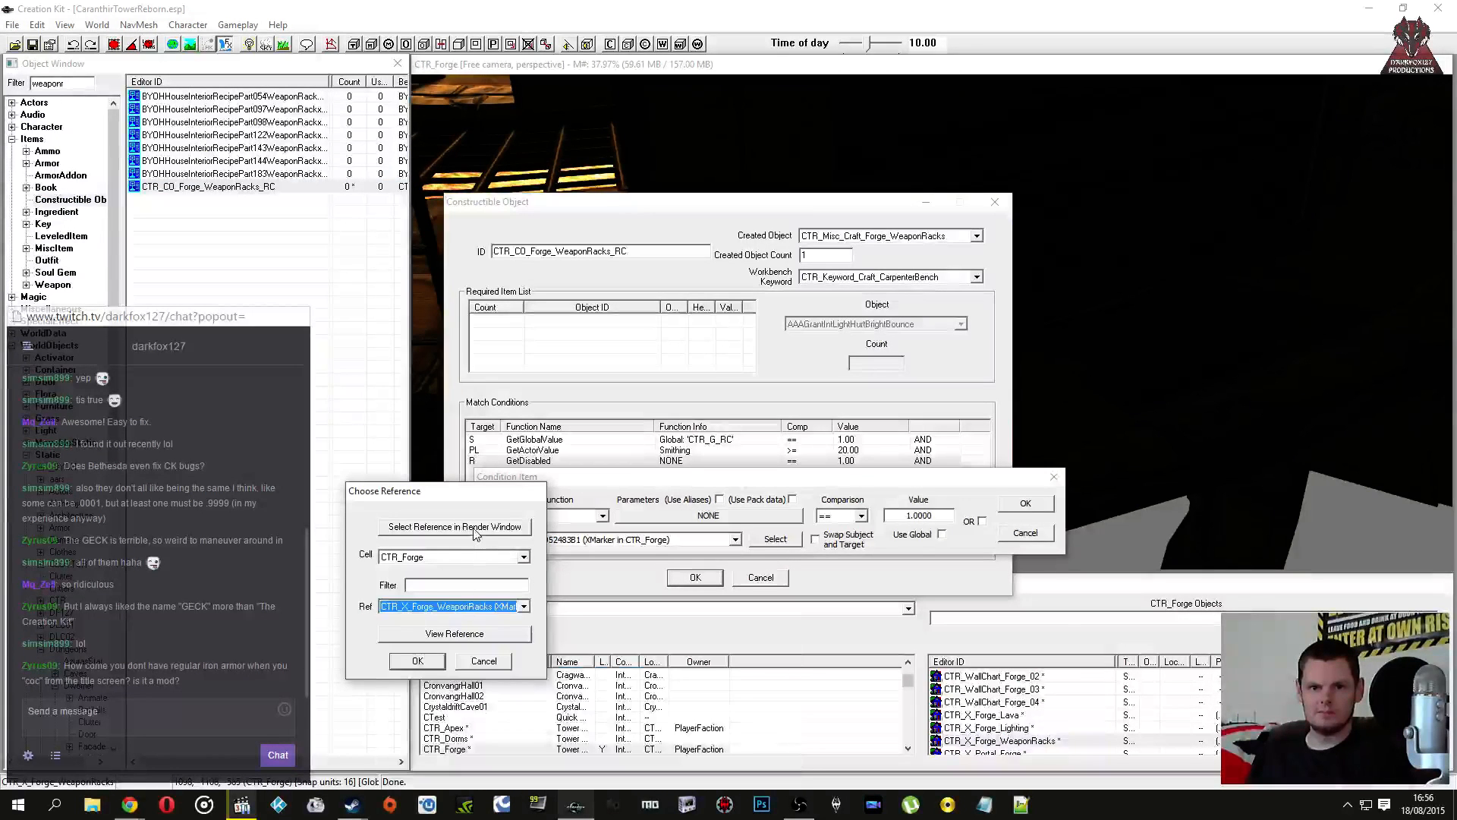
pyautogui.click(473, 529)
pyautogui.doubleClick(878, 440)
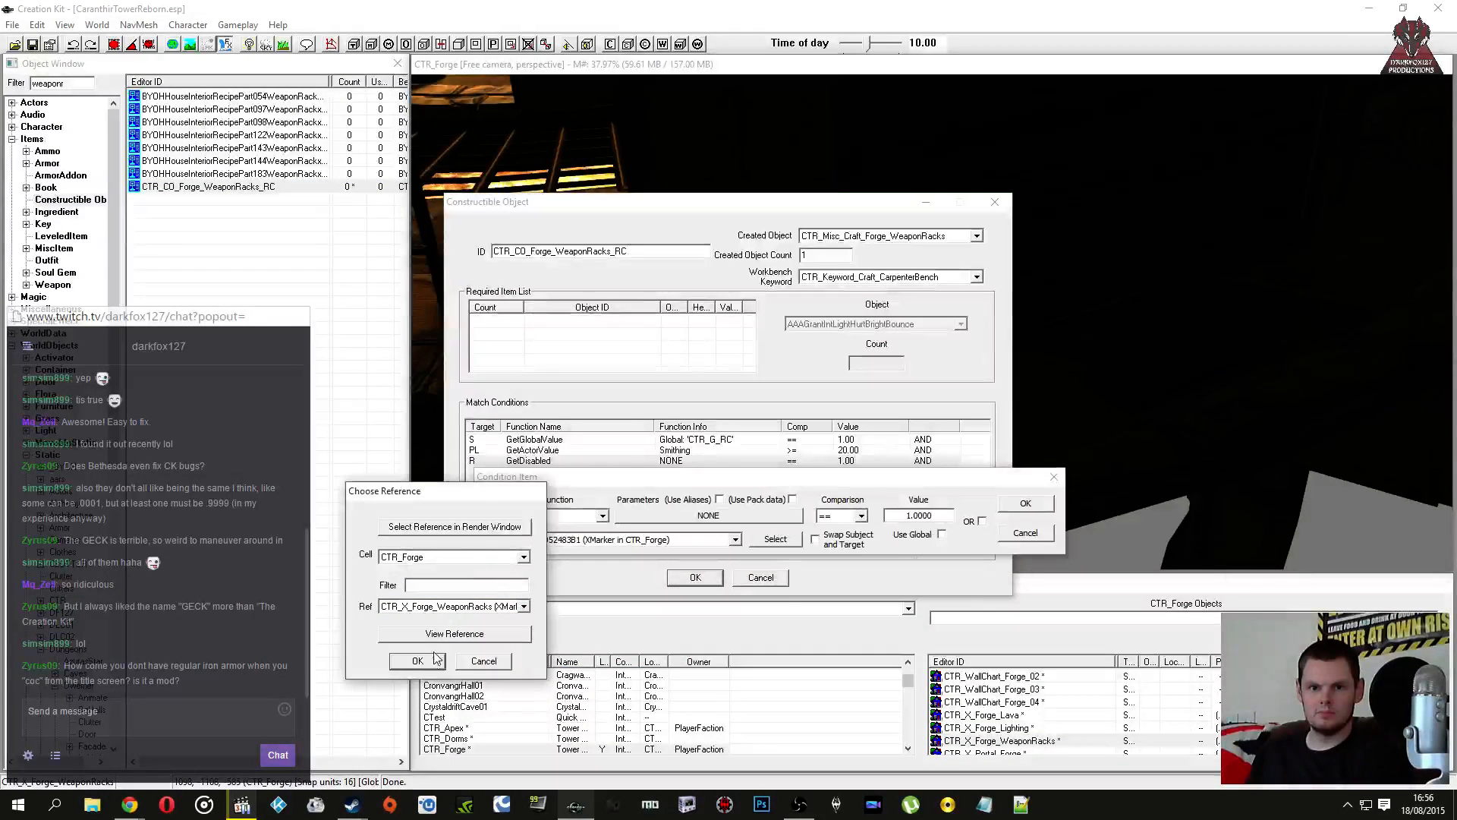
pyautogui.click(417, 660)
pyautogui.click(1004, 504)
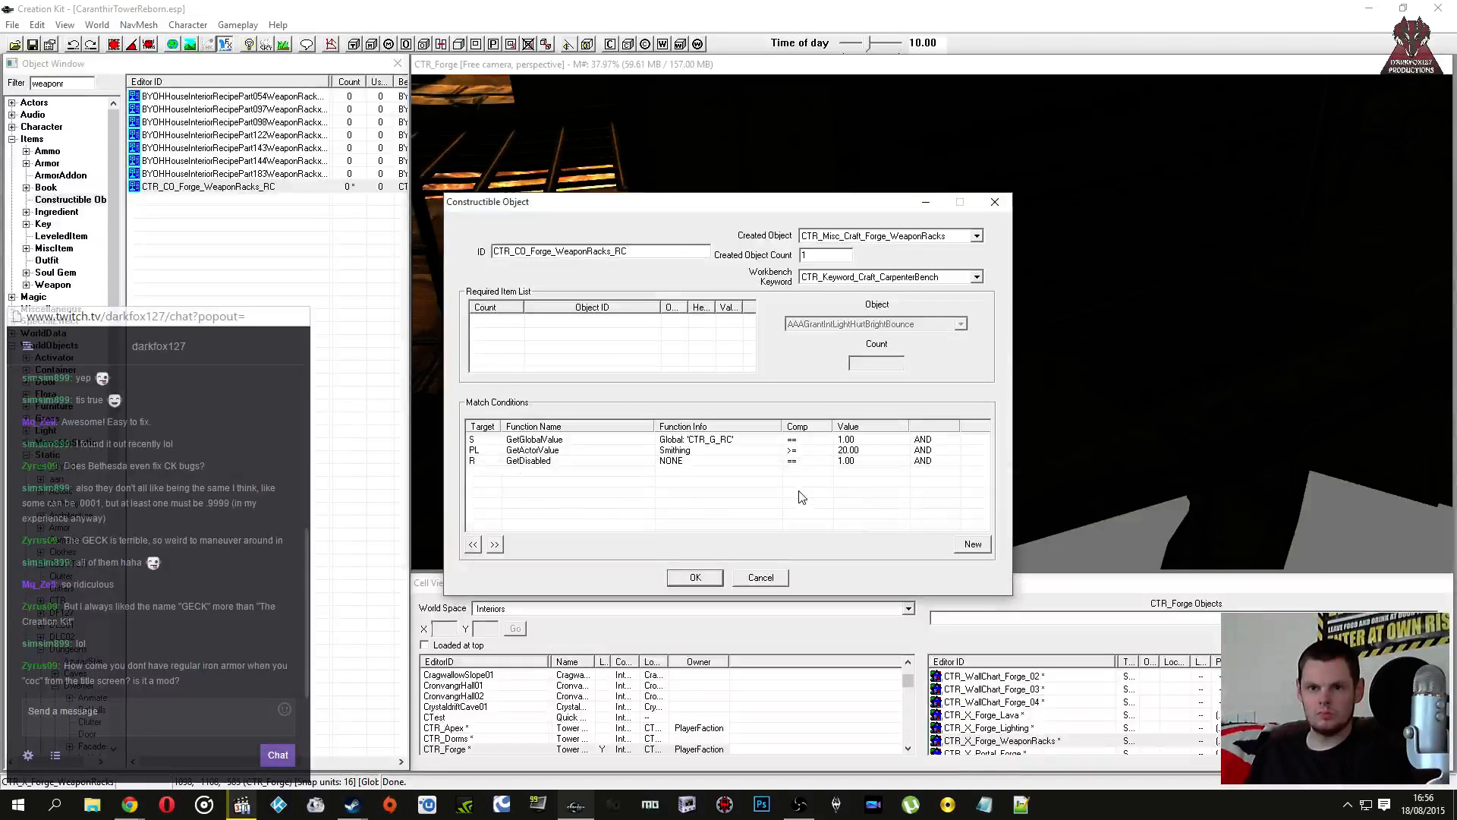
# Step: Review the weapon racks recipe's global value and Smithing conditions, accept the recipe and save the plugin
pyautogui.click(759, 451)
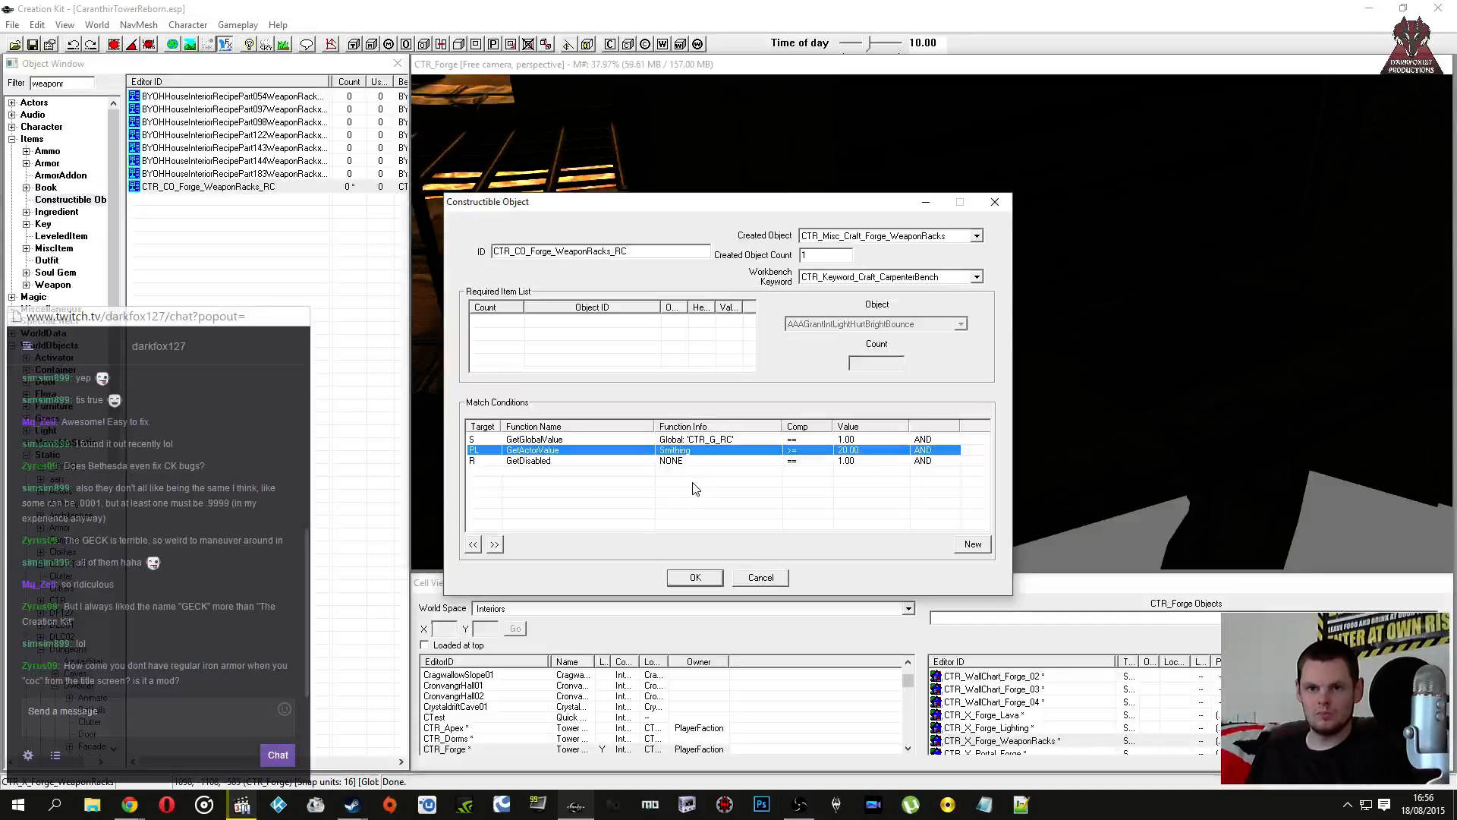
pyautogui.click(786, 440)
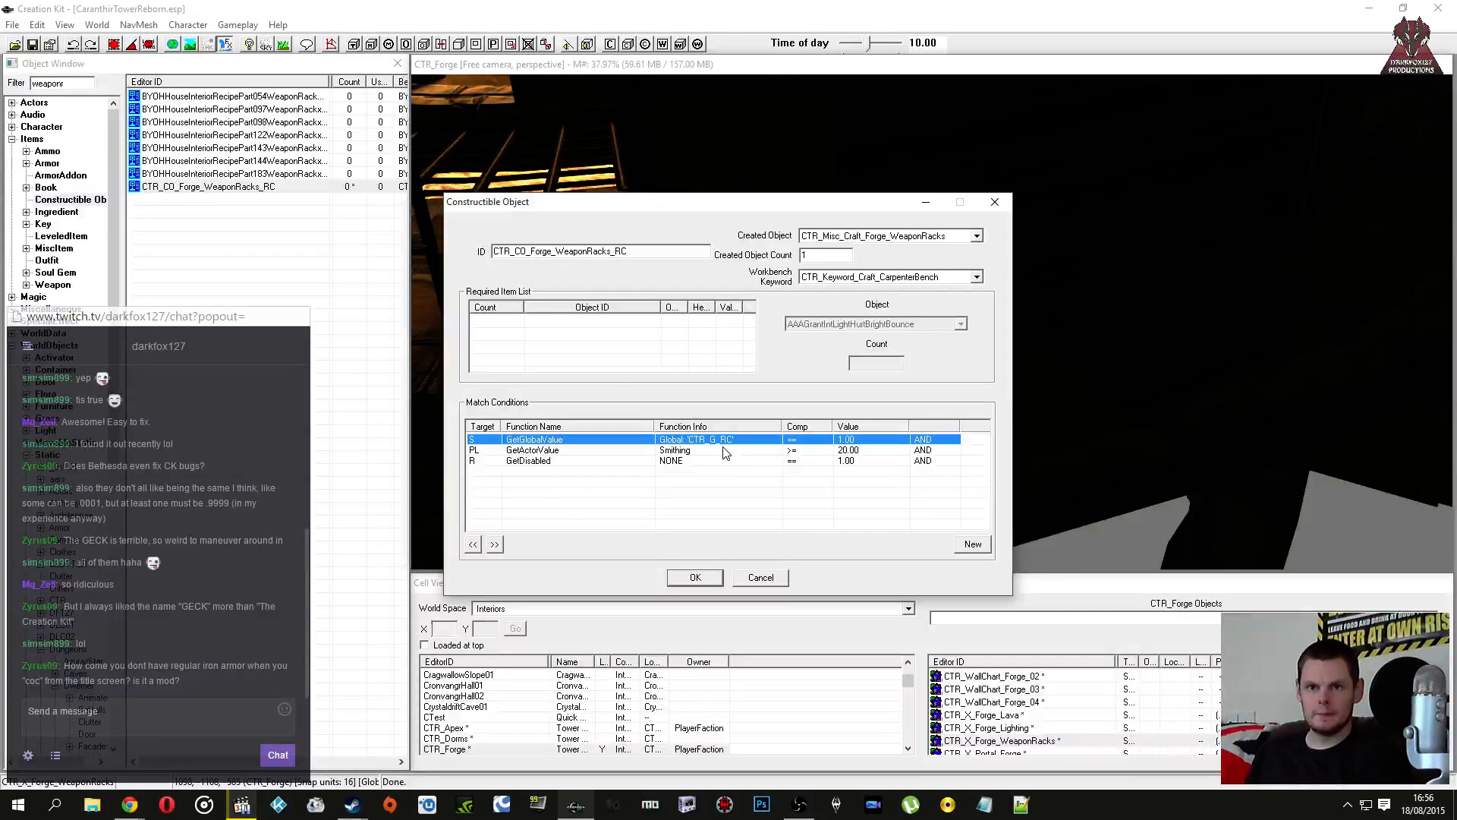
pyautogui.click(601, 369)
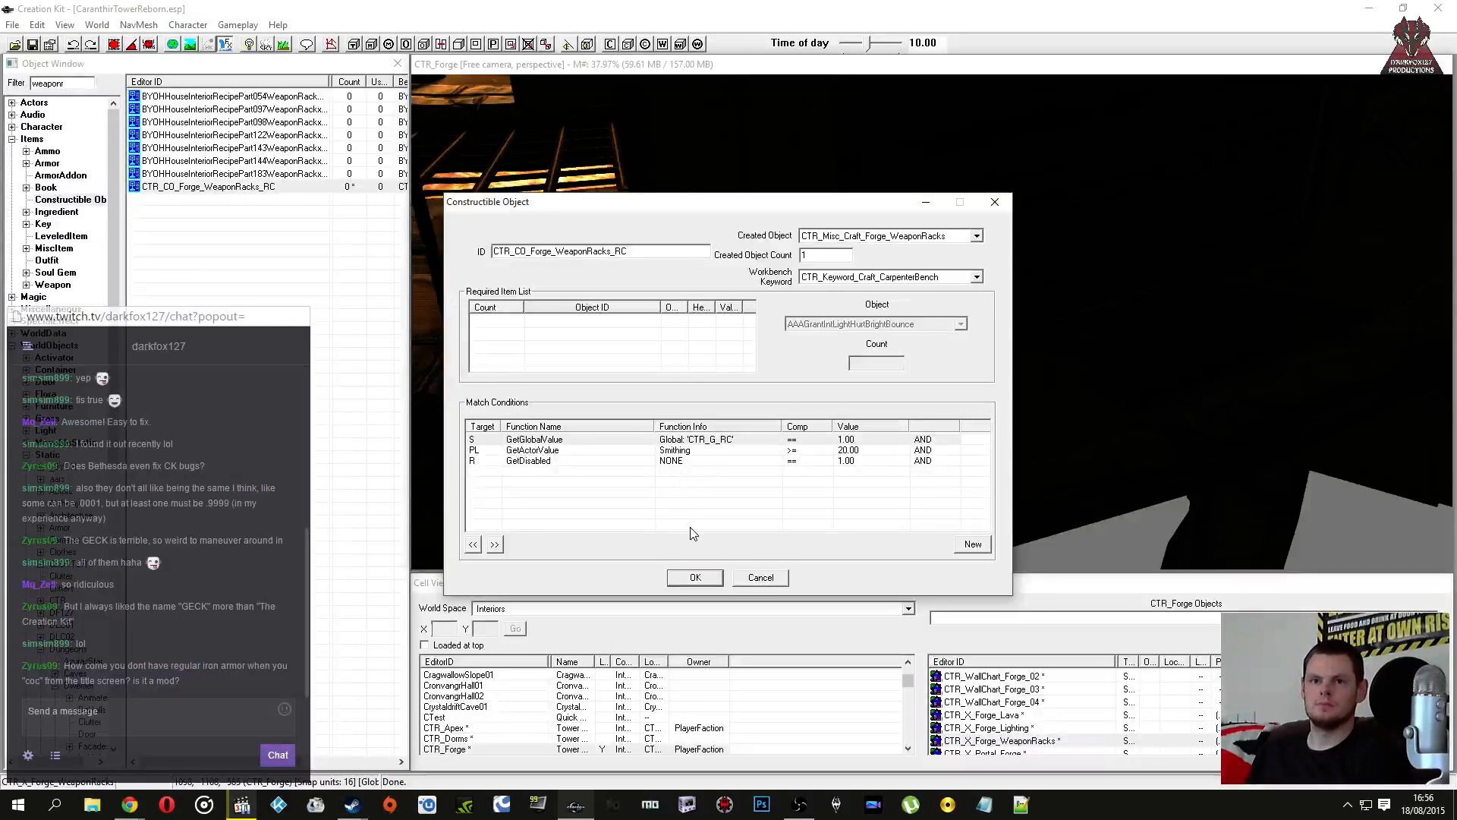
pyautogui.click(694, 577)
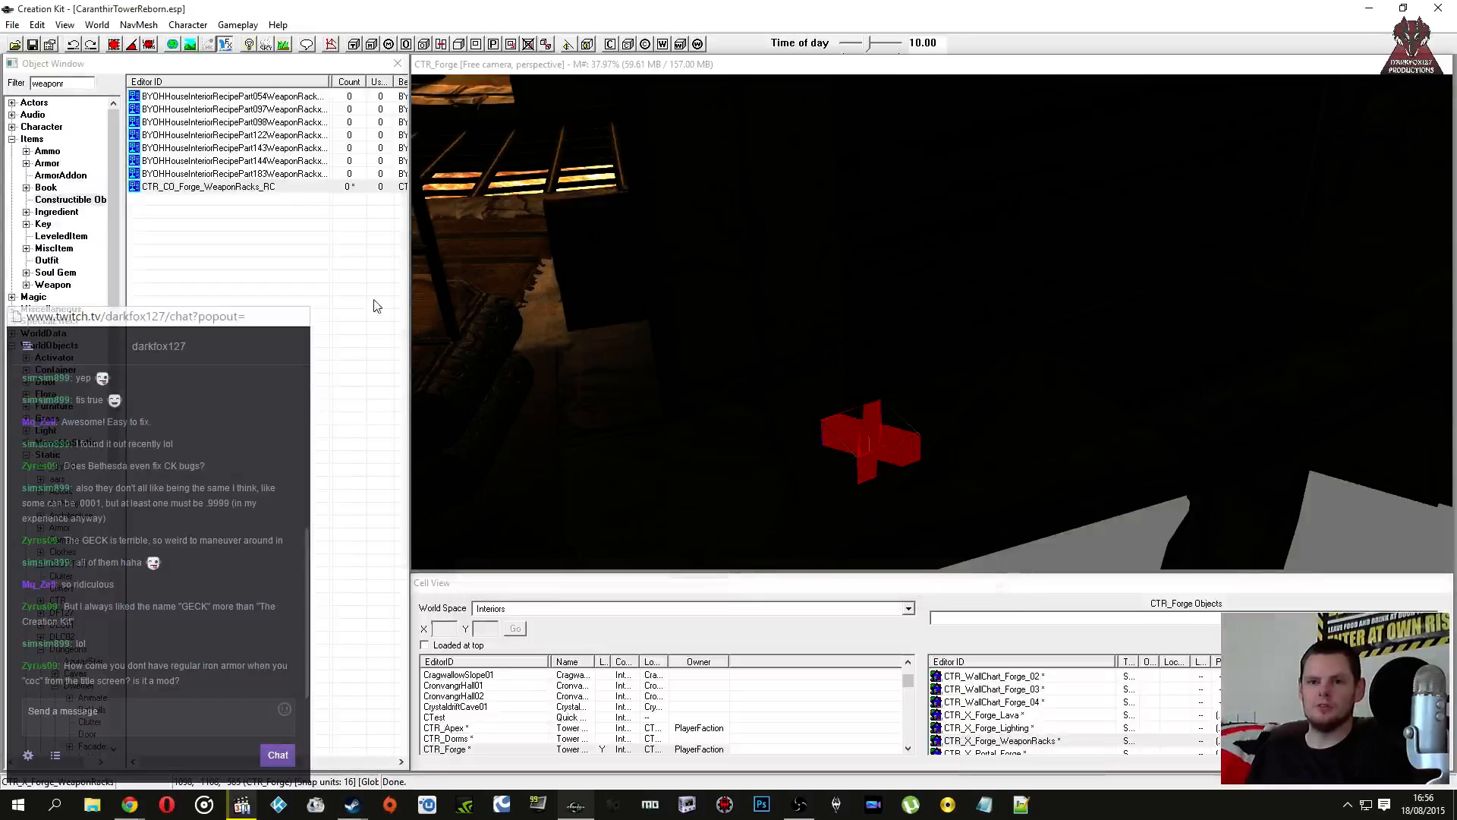
pyautogui.click(31, 45)
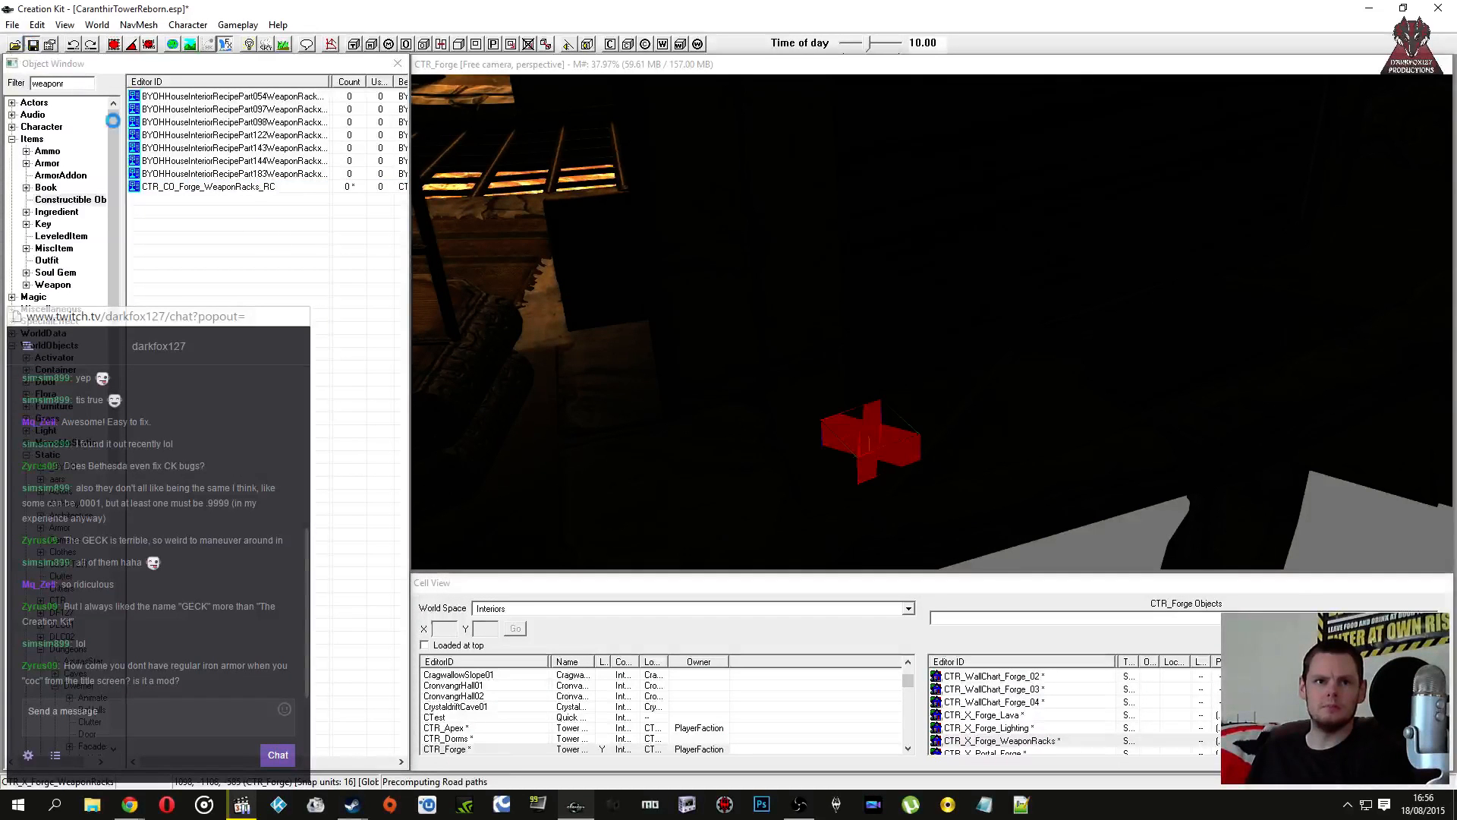
# Step: Open the CTR_Misc_Craft_Forge_WeaponRacks misc item and display the properties of its CTR_Script_Craft script
pyautogui.click(55, 248)
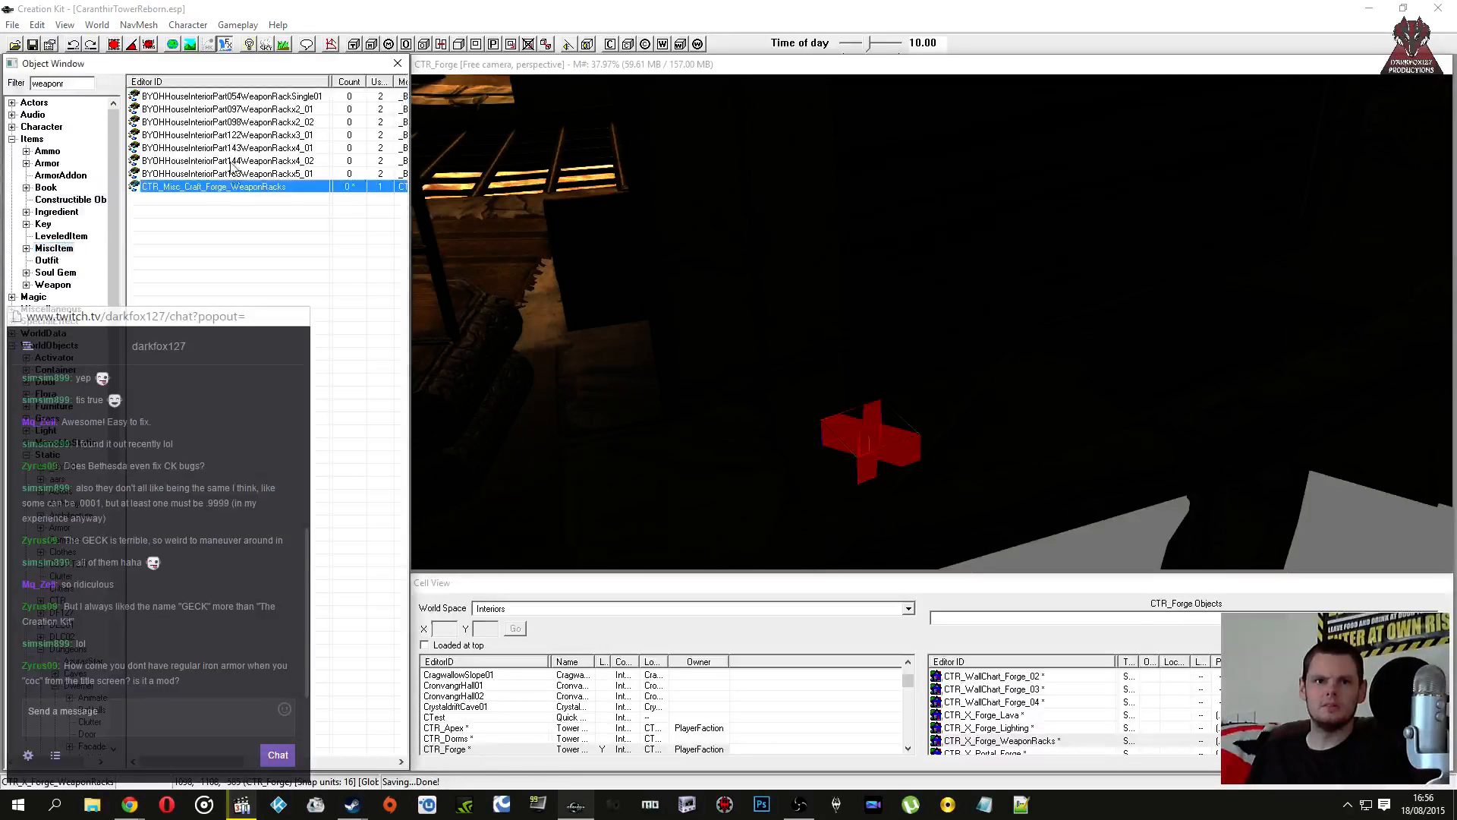
pyautogui.doubleClick(213, 187)
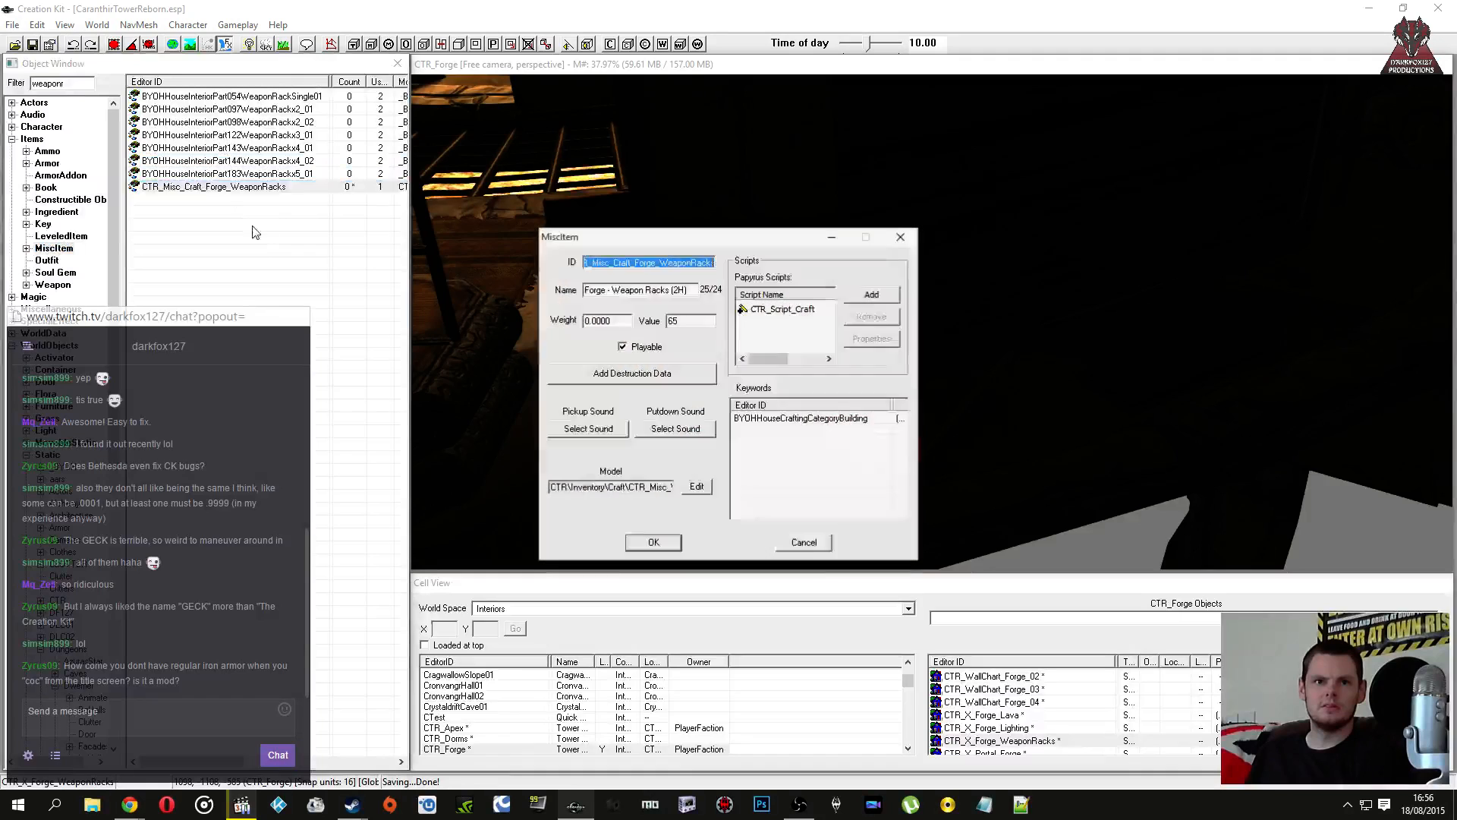
pyautogui.doubleClick(784, 309)
pyautogui.click(356, 458)
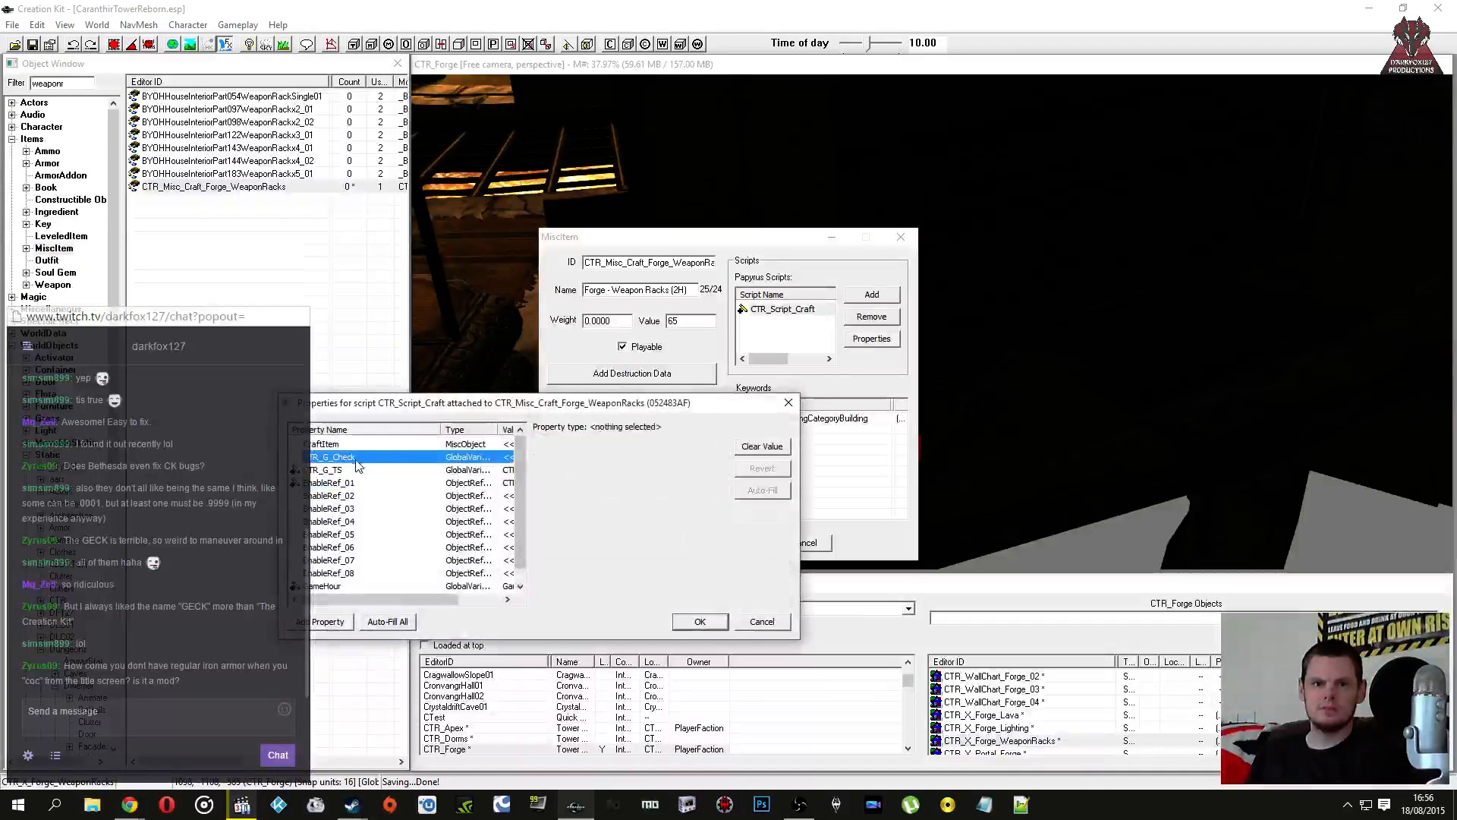
# Step: Assign the CraftItem property of CTR_Script_Craft by picking the misc item from the CTR entries
pyautogui.click(363, 445)
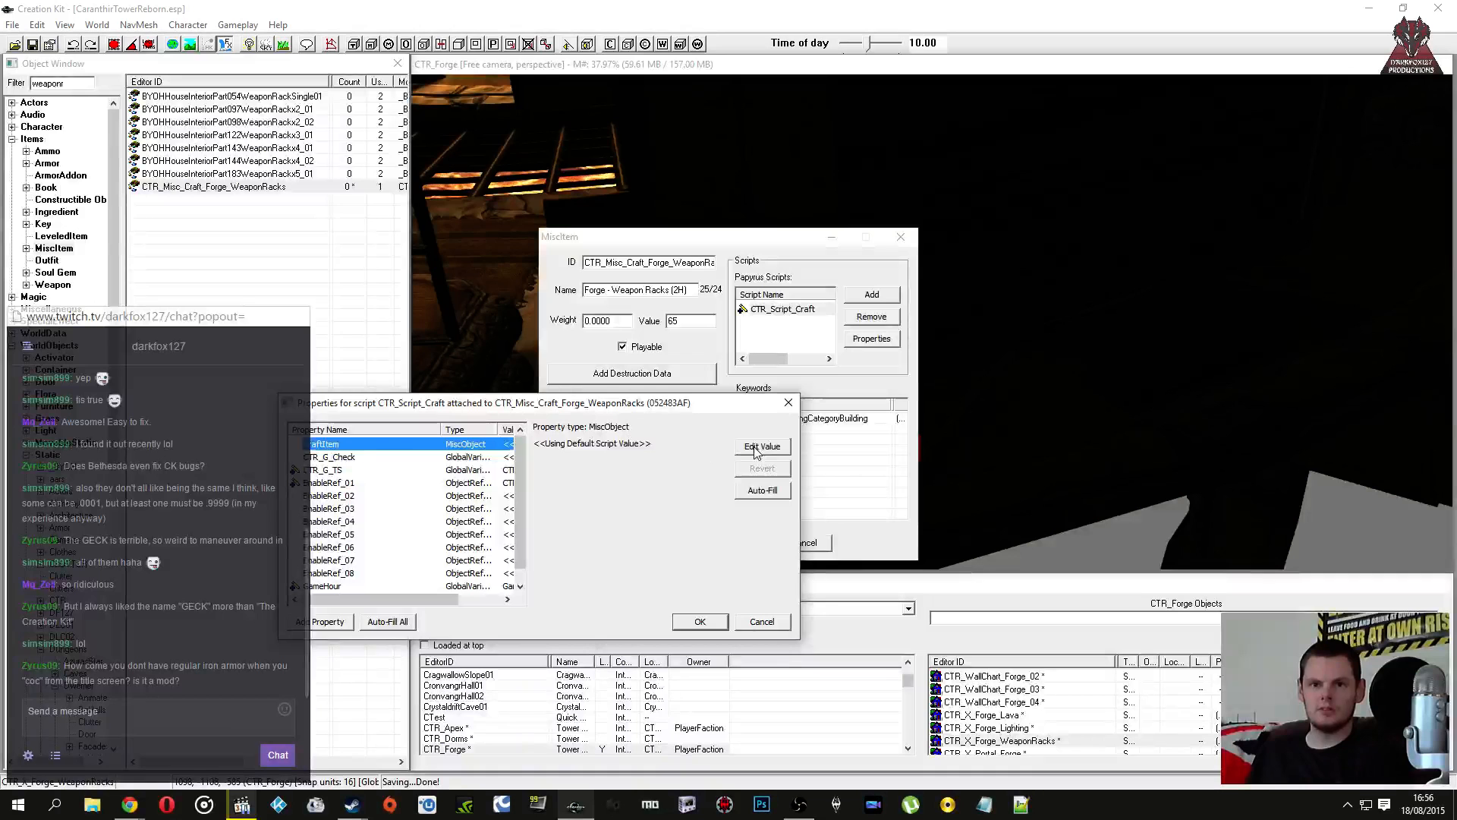
pyautogui.click(754, 447)
pyautogui.click(663, 447)
pyautogui.click(662, 447)
pyautogui.write('ctr')
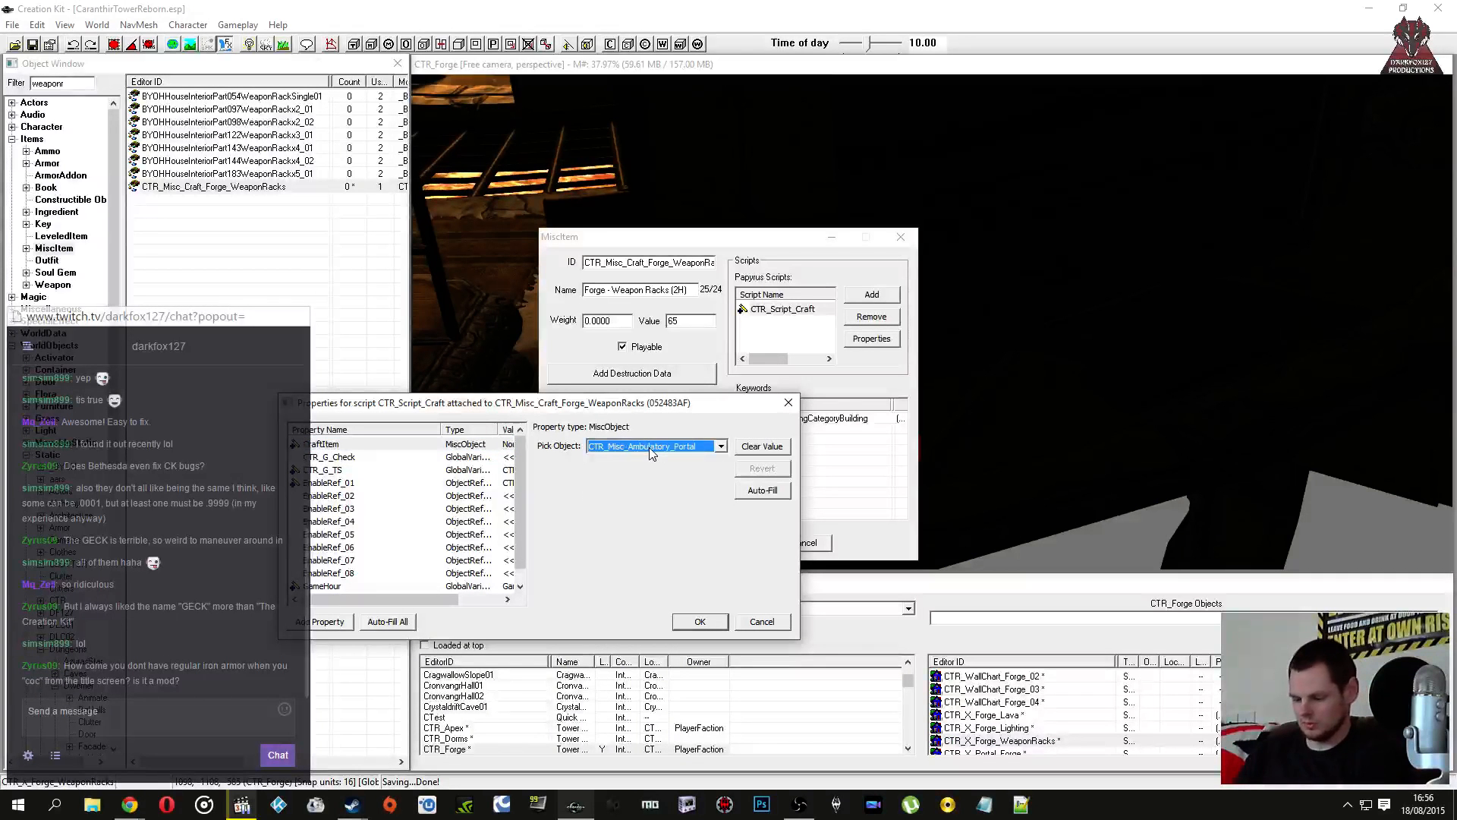
pyautogui.click(648, 448)
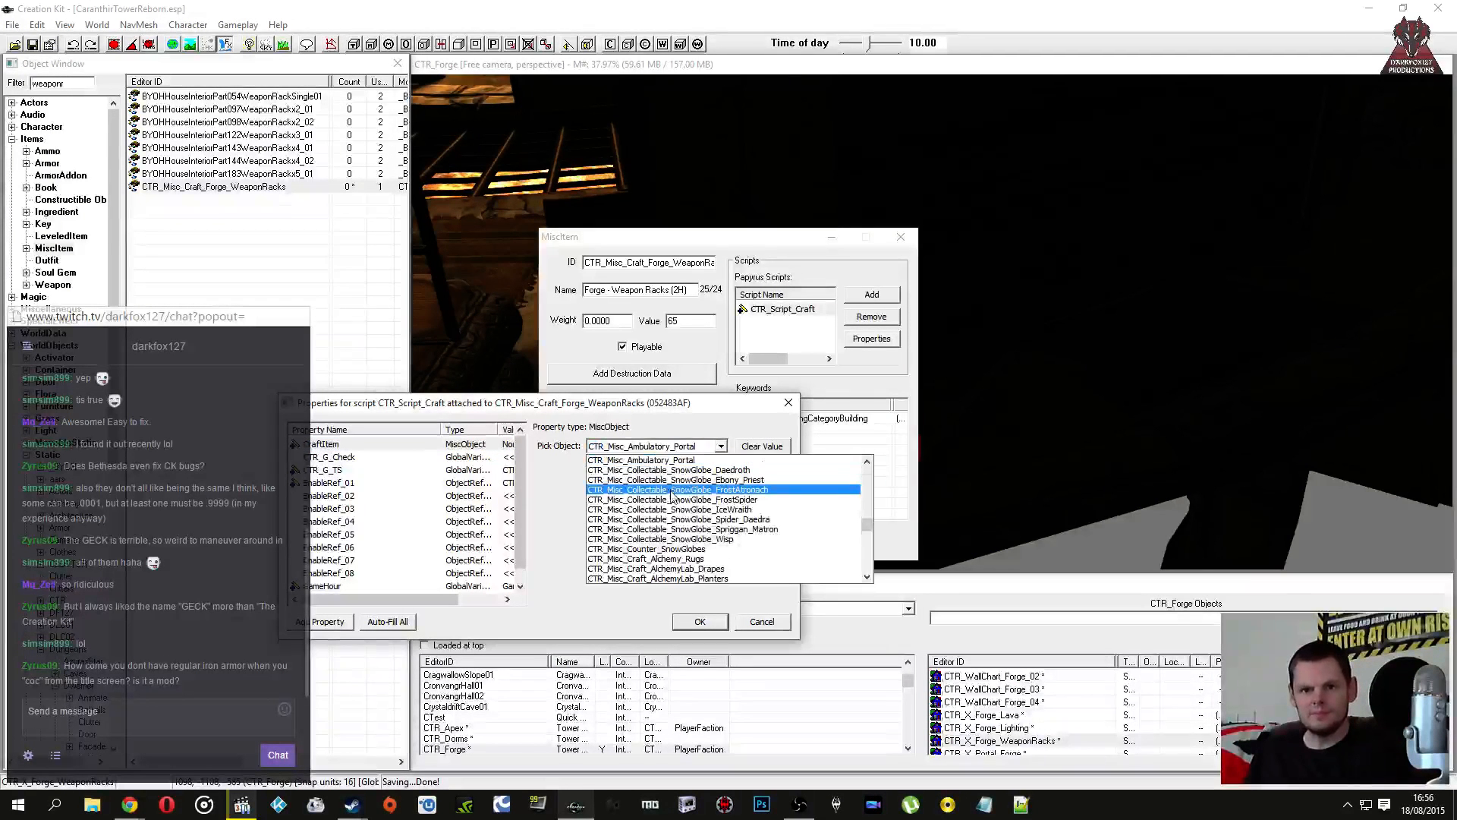
pyautogui.scroll(-5, 671, 495)
pyautogui.scroll(-3, 675, 497)
pyautogui.click(668, 514)
# Step: Accept the script properties and the weapon racks misc item, and save the plugin
pyautogui.click(439, 508)
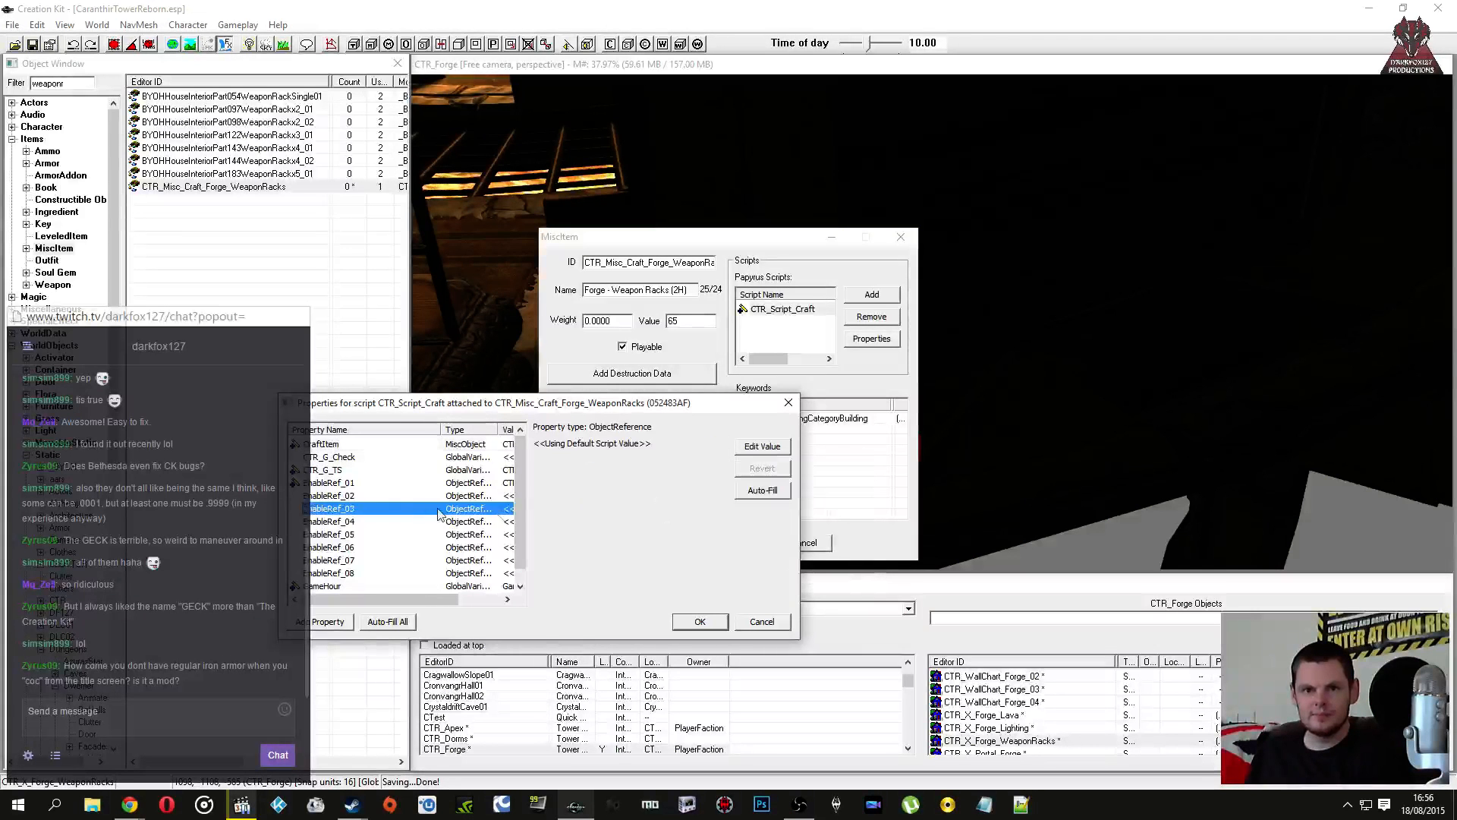
pyautogui.click(699, 621)
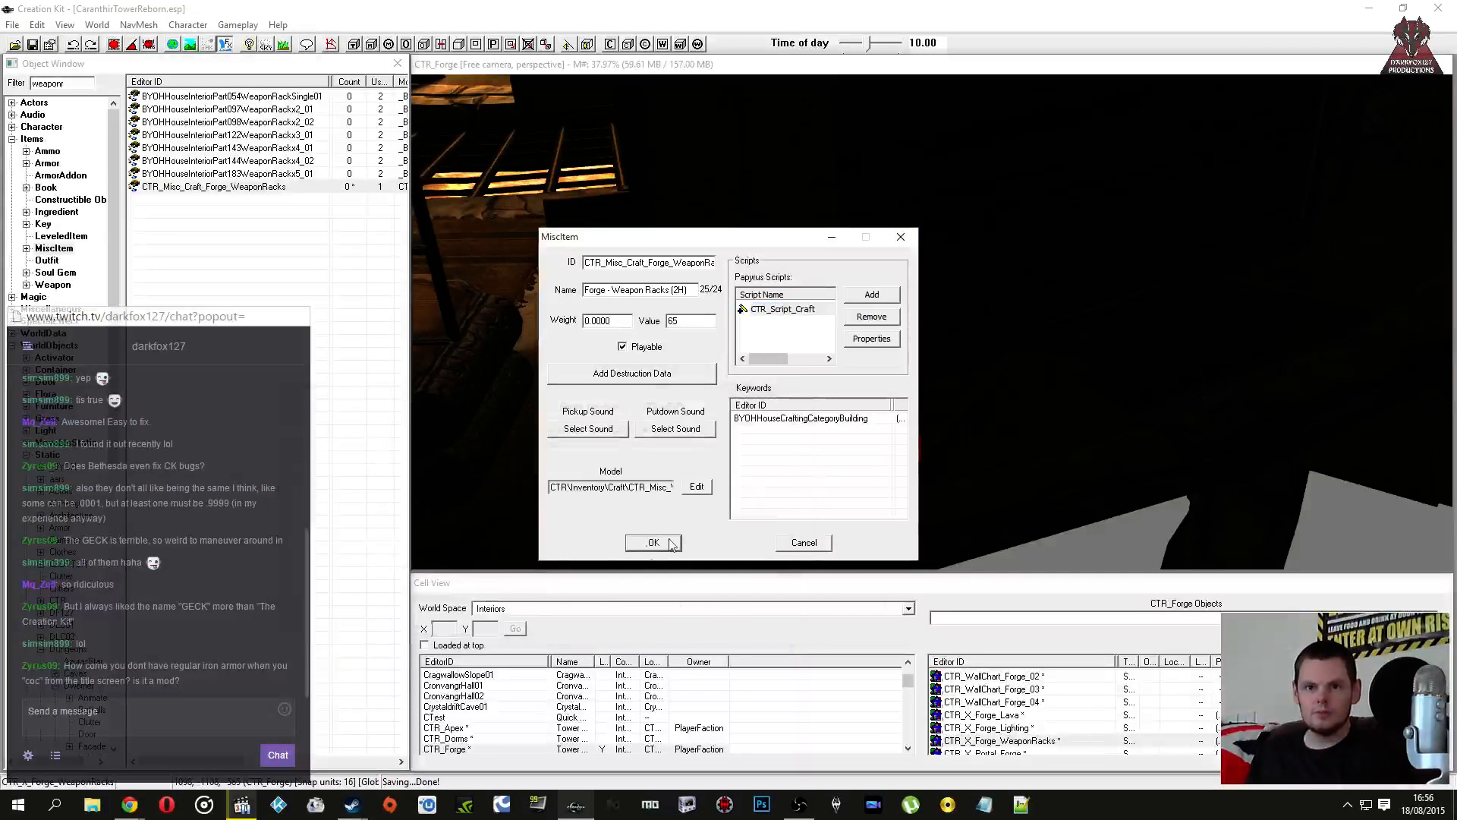
pyautogui.click(654, 543)
pyautogui.click(33, 44)
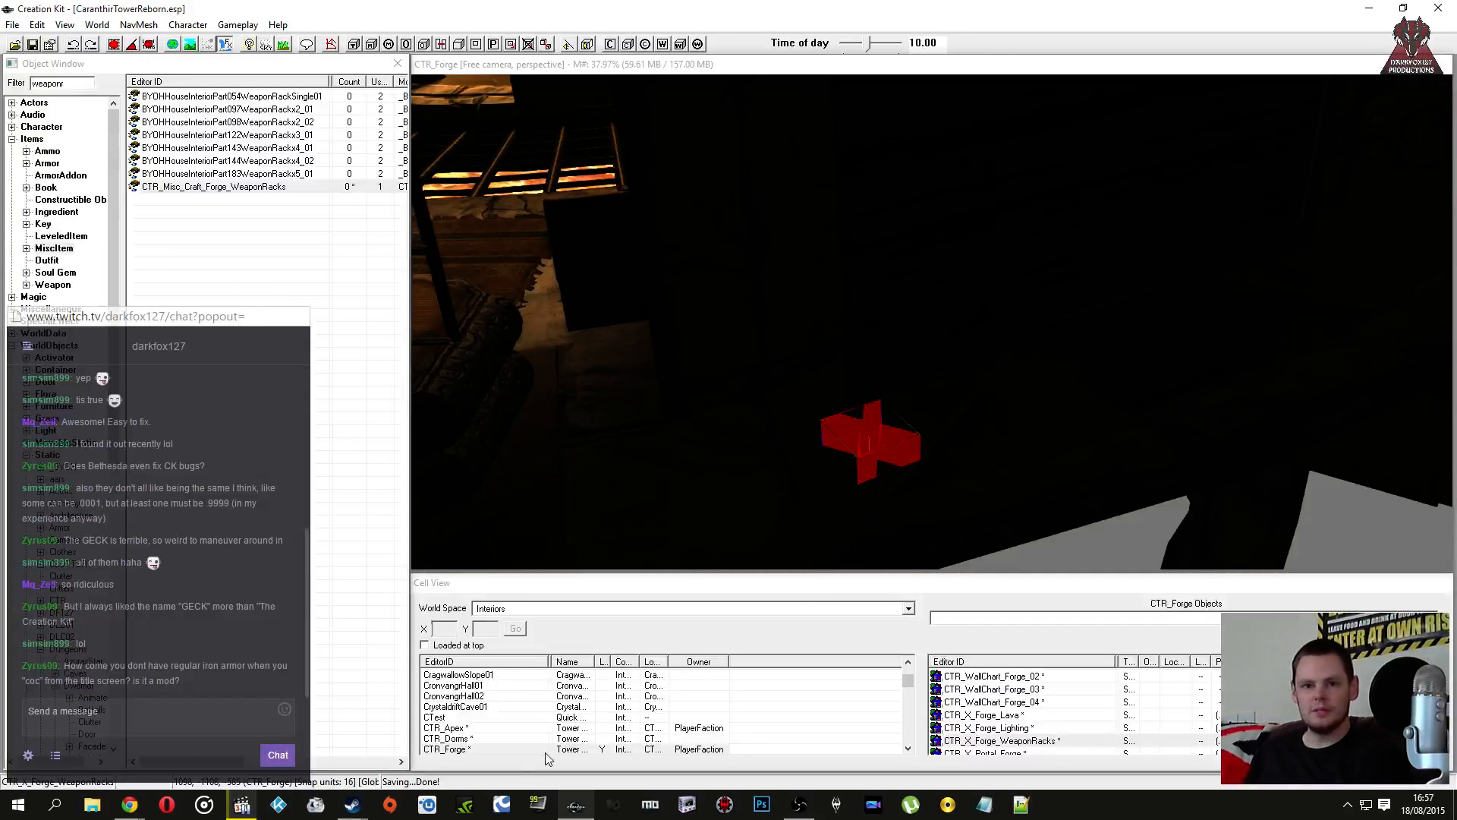
# Step: Load the CTR_Dorms interior cell in place of the forge cell
pyautogui.click(471, 732)
pyautogui.doubleClick(461, 708)
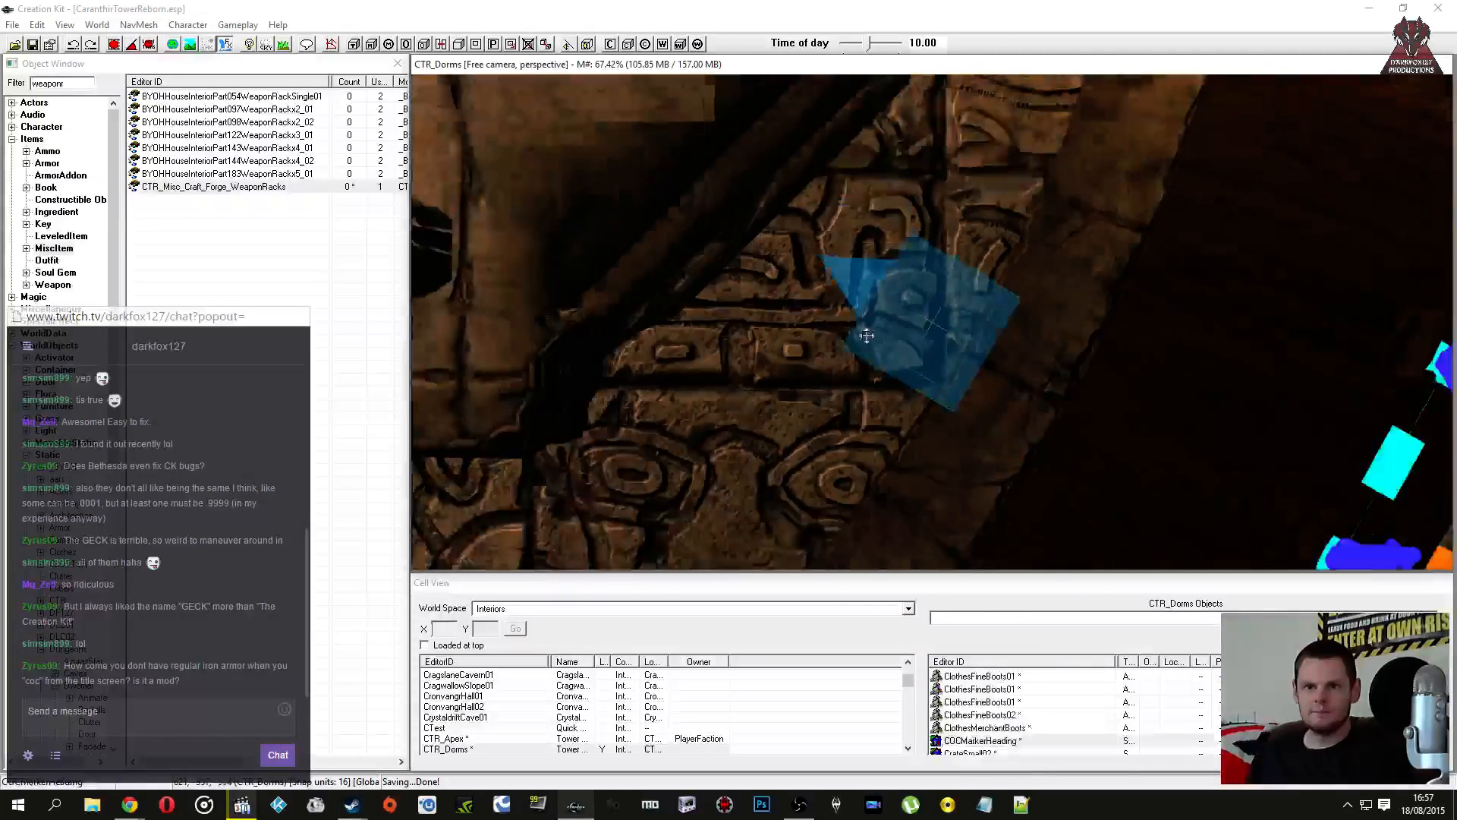
# Step: Find the large oven in the dorms cell and open its CTR_Activator_LightOven reference
pyautogui.keyDown('shift'); pyautogui.moveTo(866, 335); pyautogui.dragTo(1017, 284, button='middle'); pyautogui.keyUp('shift')
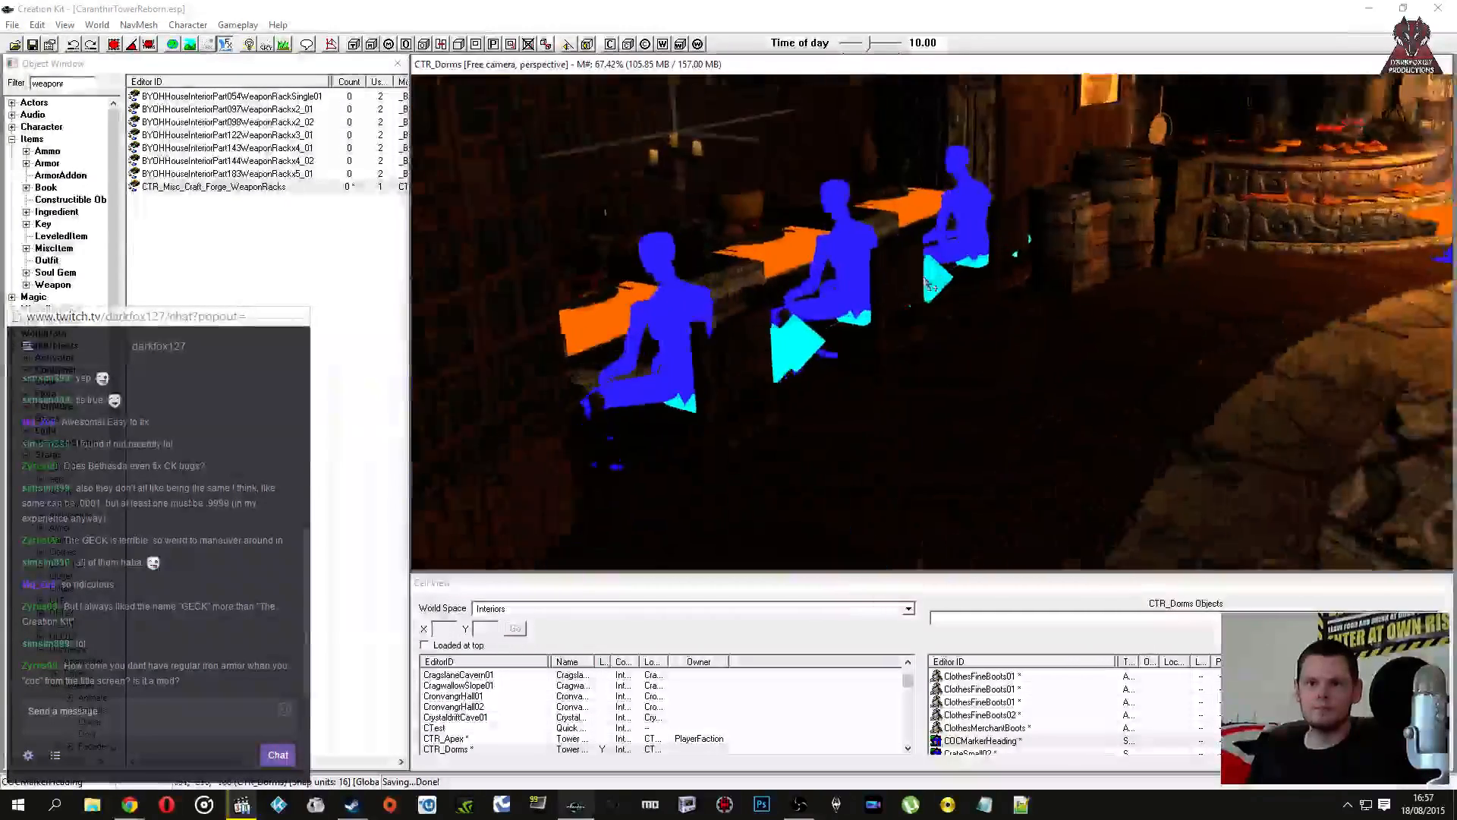
pyautogui.scroll(5, 896, 311)
pyautogui.keyDown('shift'); pyautogui.moveTo(895, 311); pyautogui.dragTo(939, 339, button='middle'); pyautogui.keyUp('shift')
pyautogui.click(858, 331)
pyautogui.click(890, 350)
pyautogui.moveTo(940, 338); pyautogui.dragTo(941, 323)
pyautogui.doubleClick(941, 321)
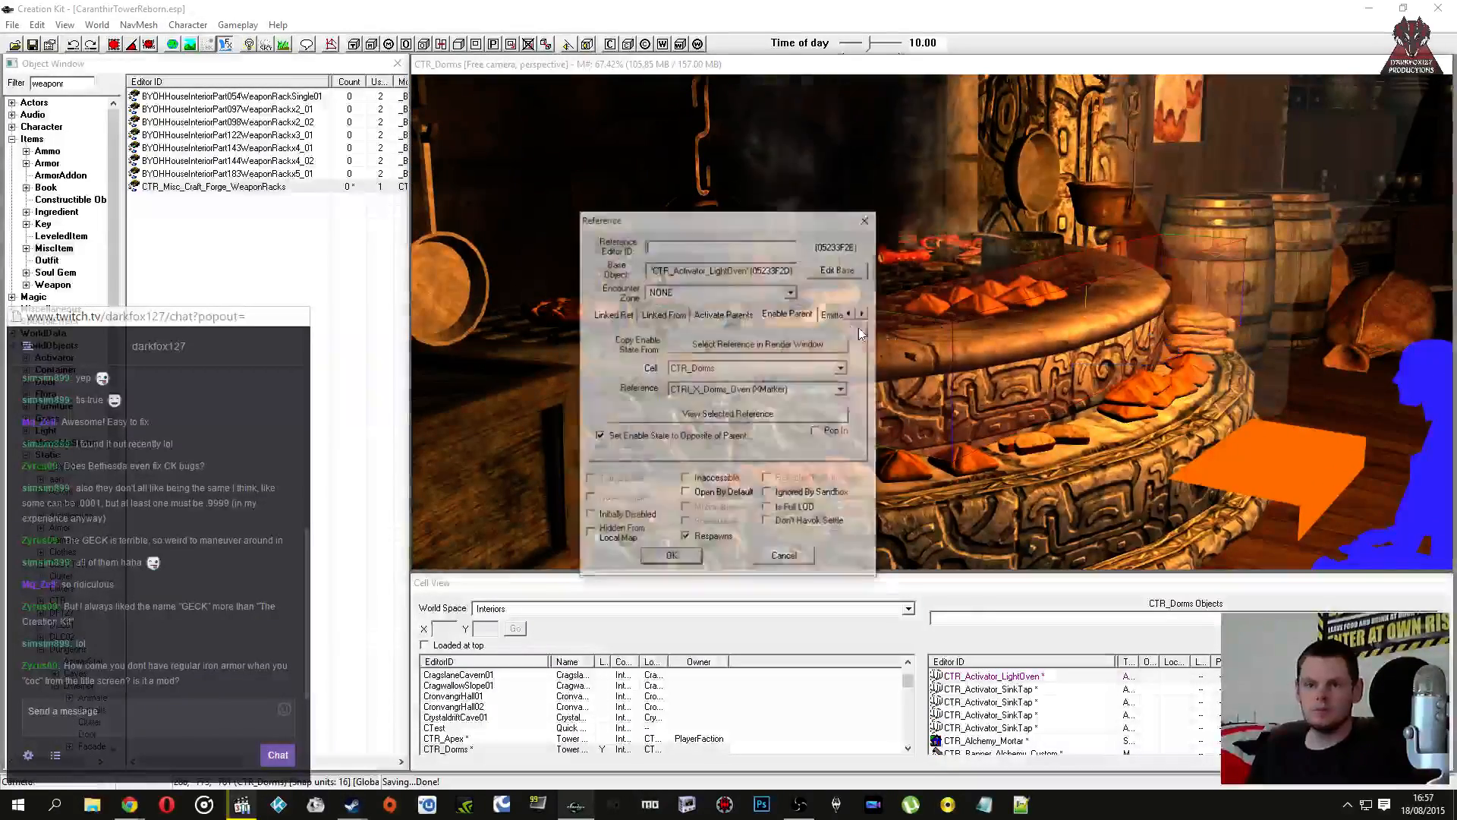
# Step: Check the oven activator's position and primitive settings, and set its Z rotation to 1.0000
pyautogui.click(850, 312)
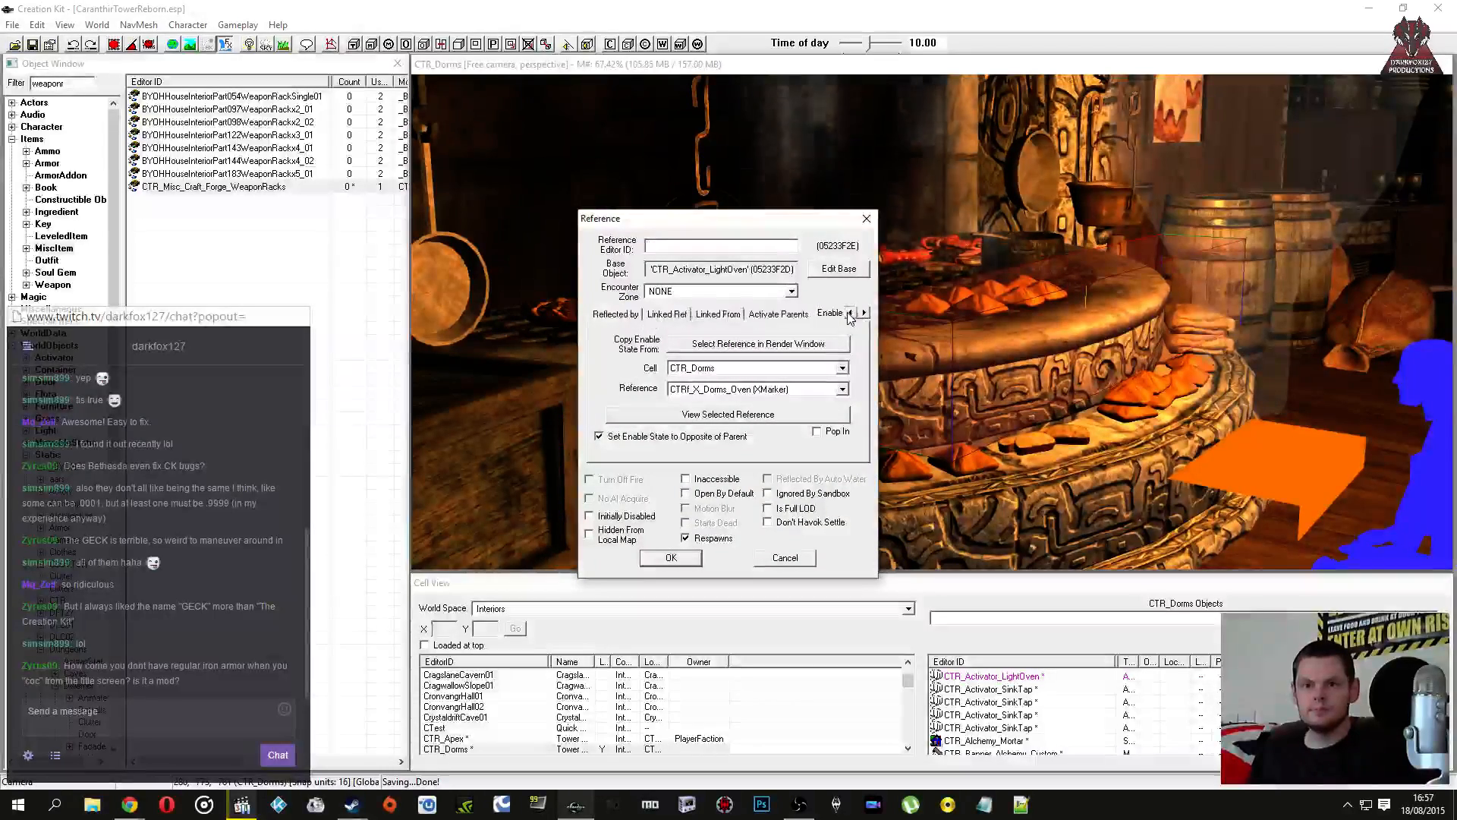
pyautogui.click(850, 312)
pyautogui.click(611, 314)
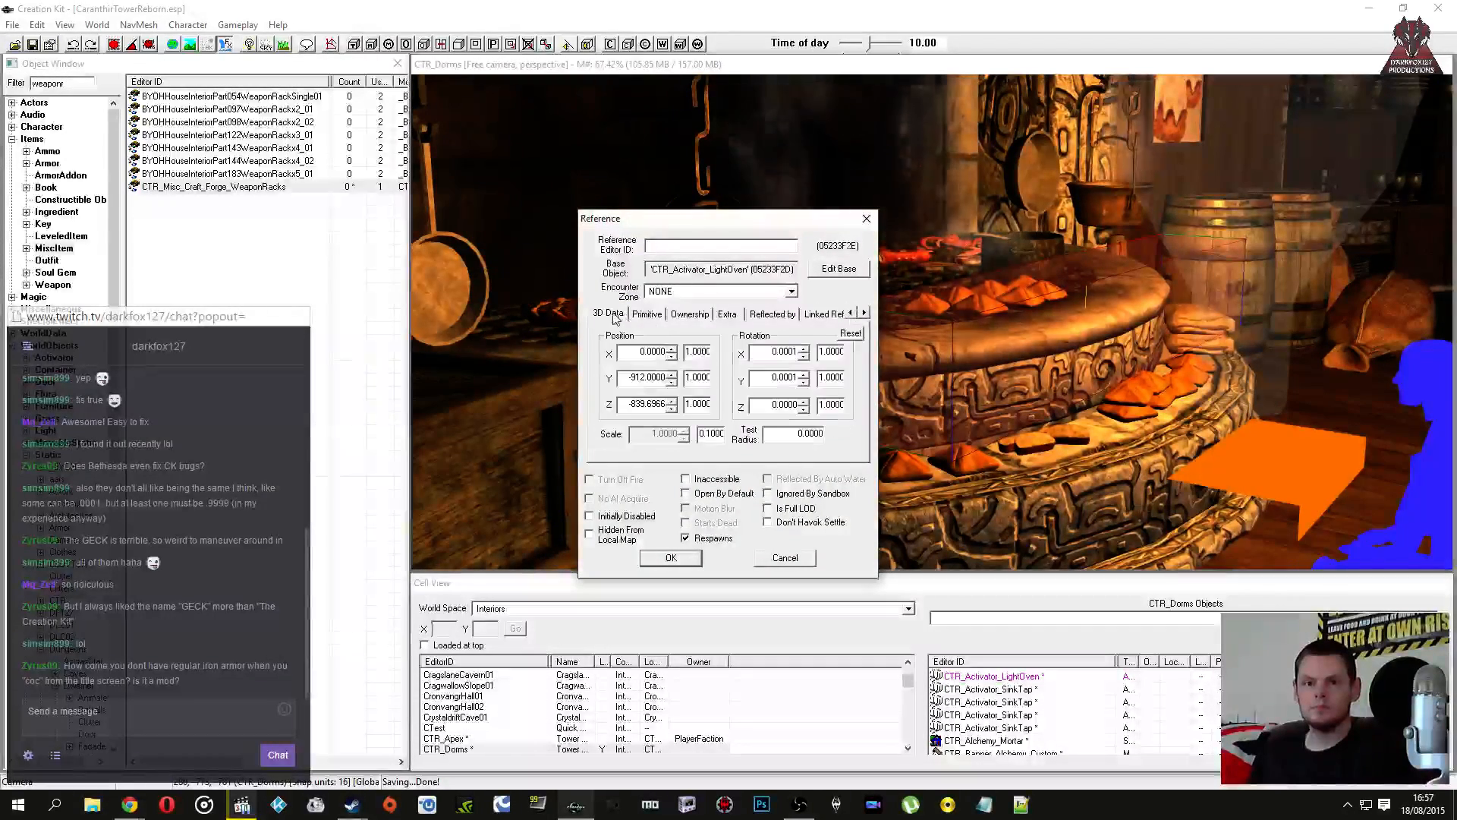
pyautogui.click(652, 316)
pyautogui.click(737, 340)
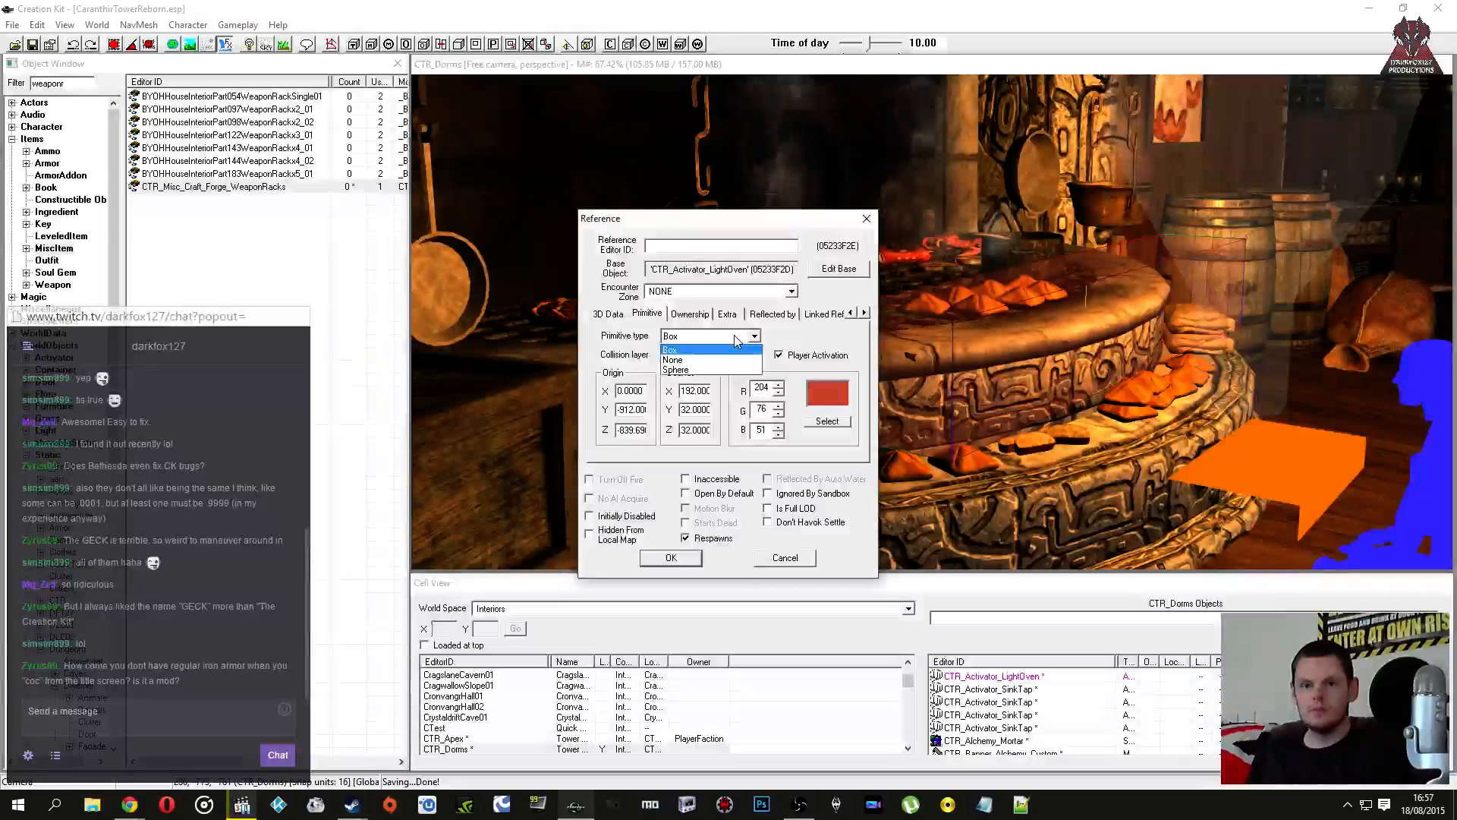
pyautogui.click(727, 357)
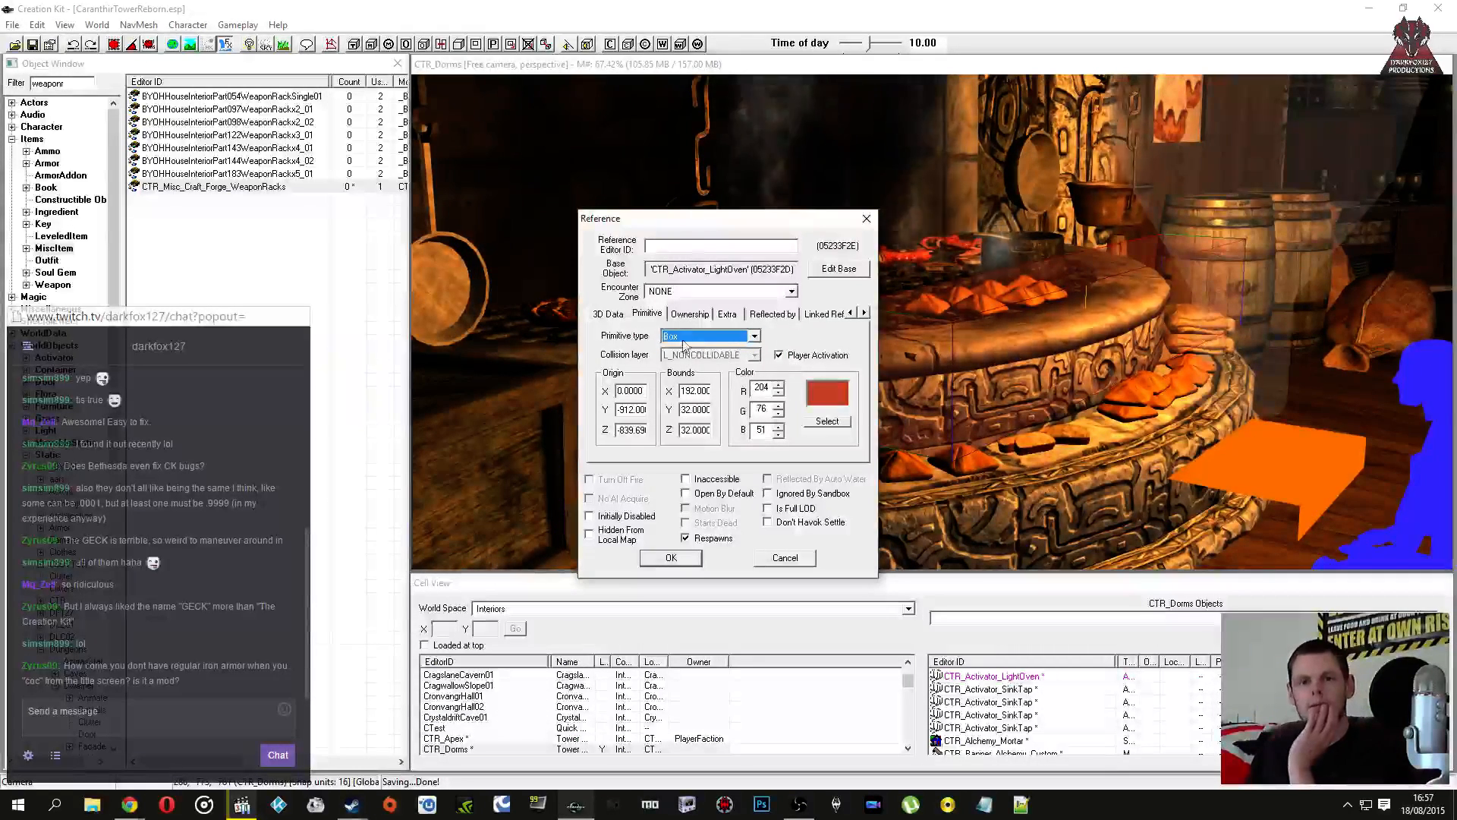
pyautogui.click(608, 314)
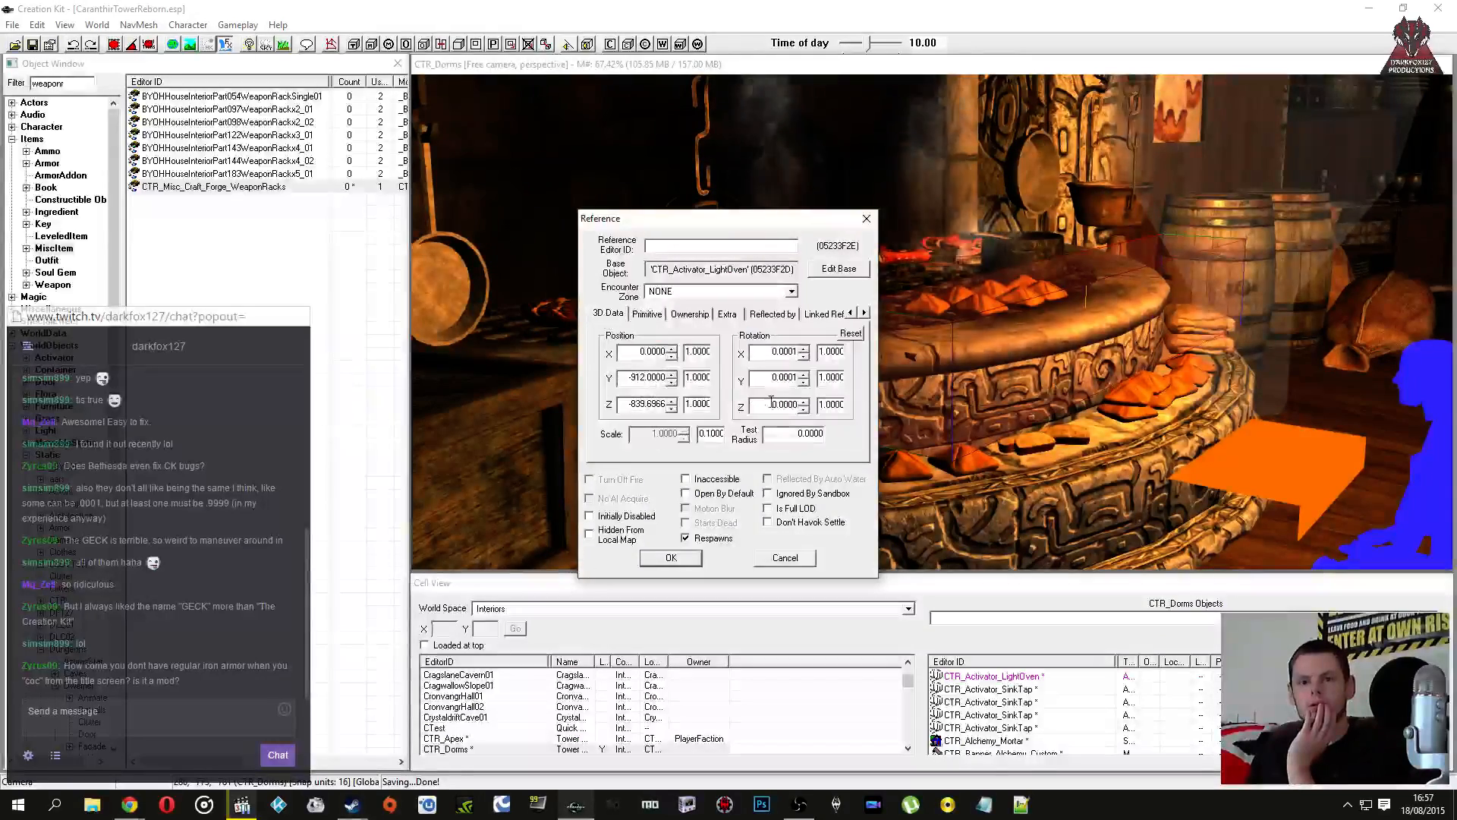
pyautogui.click(804, 402)
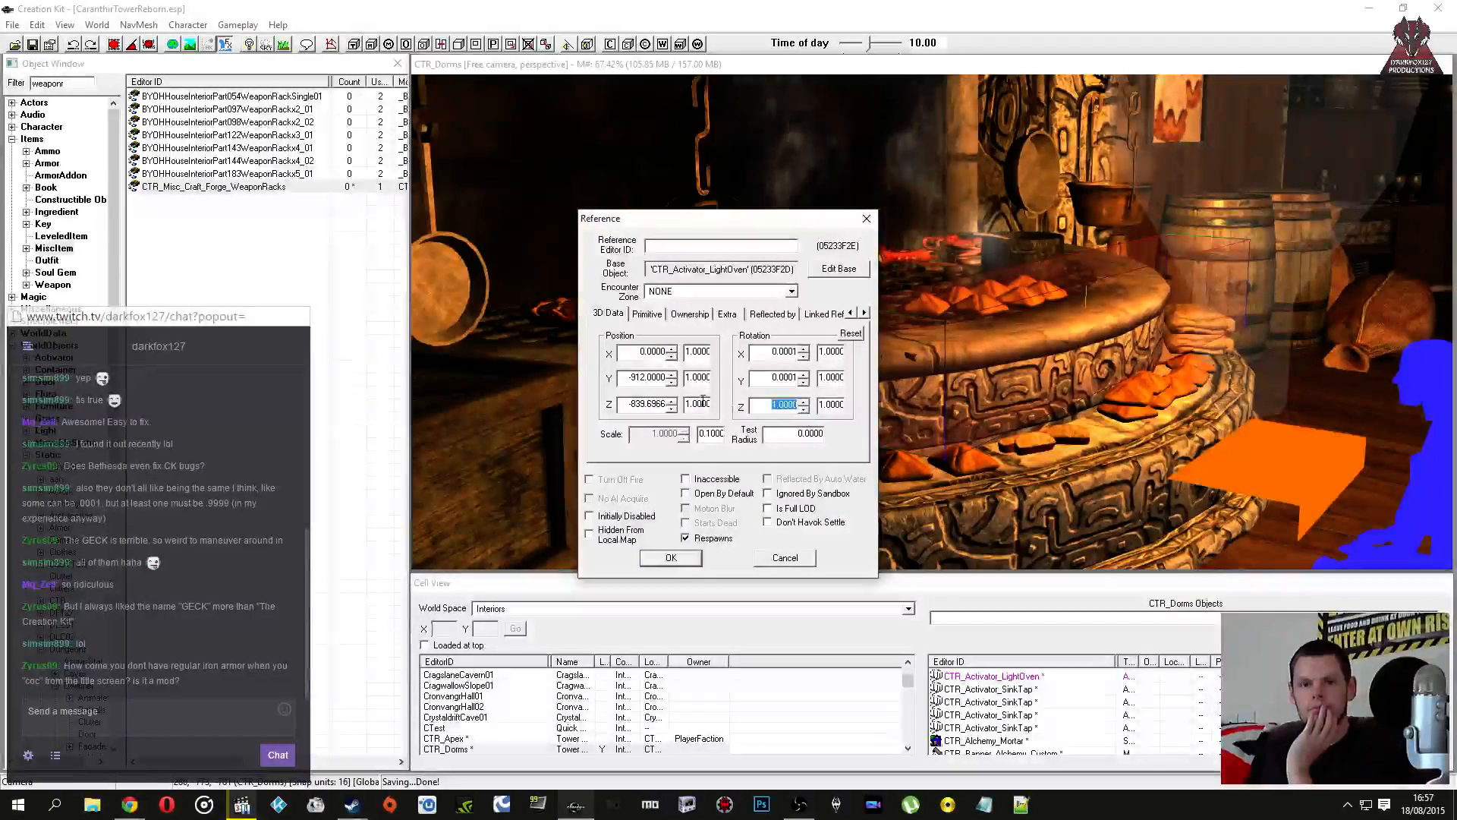
# Step: Review the oven activator's enable parent settings and inspect the XMarker reference it copies its enable state from
pyautogui.click(863, 314)
pyautogui.click(863, 313)
pyautogui.click(863, 314)
pyautogui.click(863, 313)
pyautogui.click(863, 314)
pyautogui.click(787, 313)
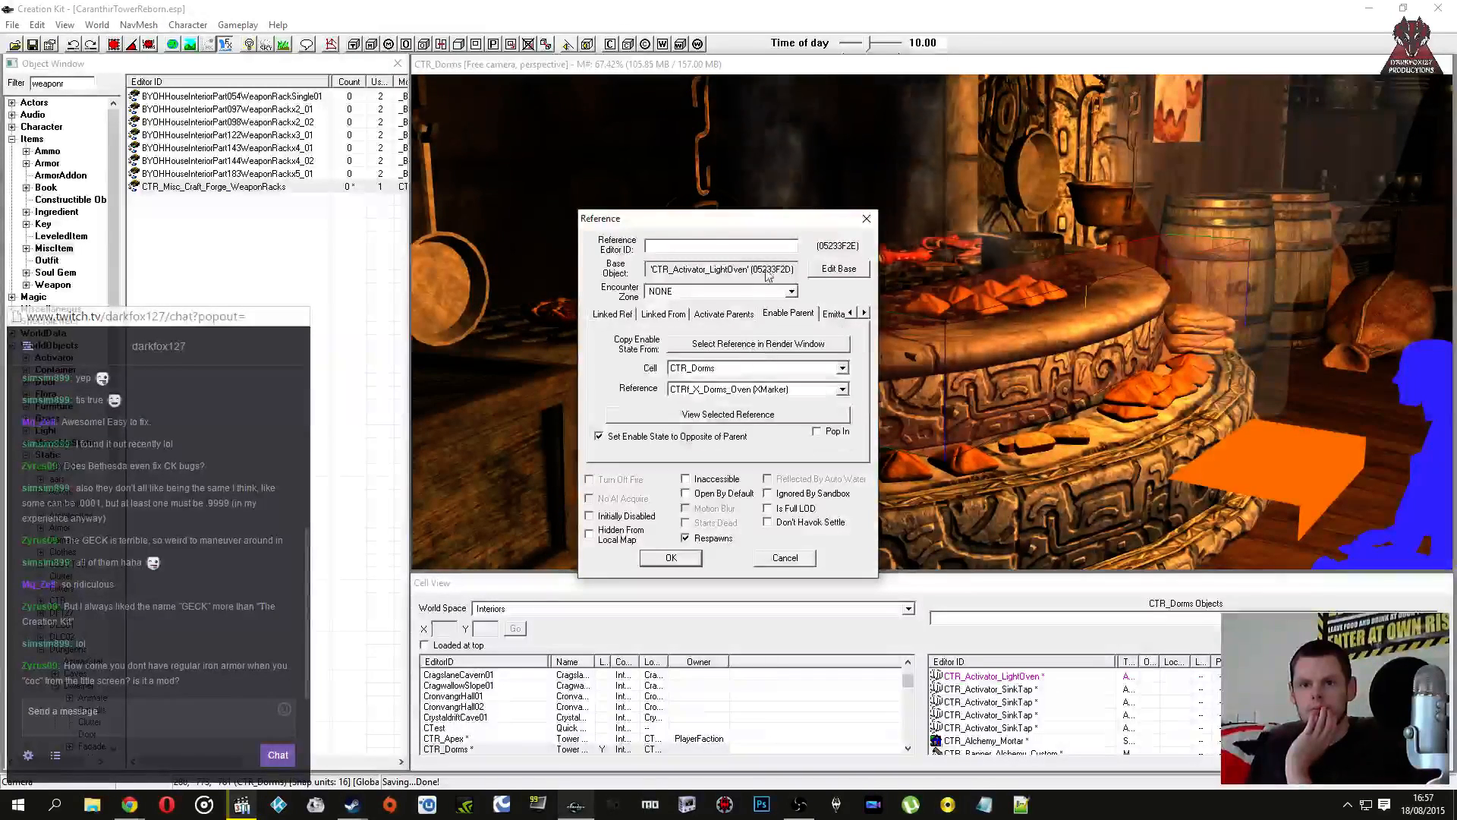
pyautogui.moveTo(556, 246); pyautogui.dragTo(447, 246)
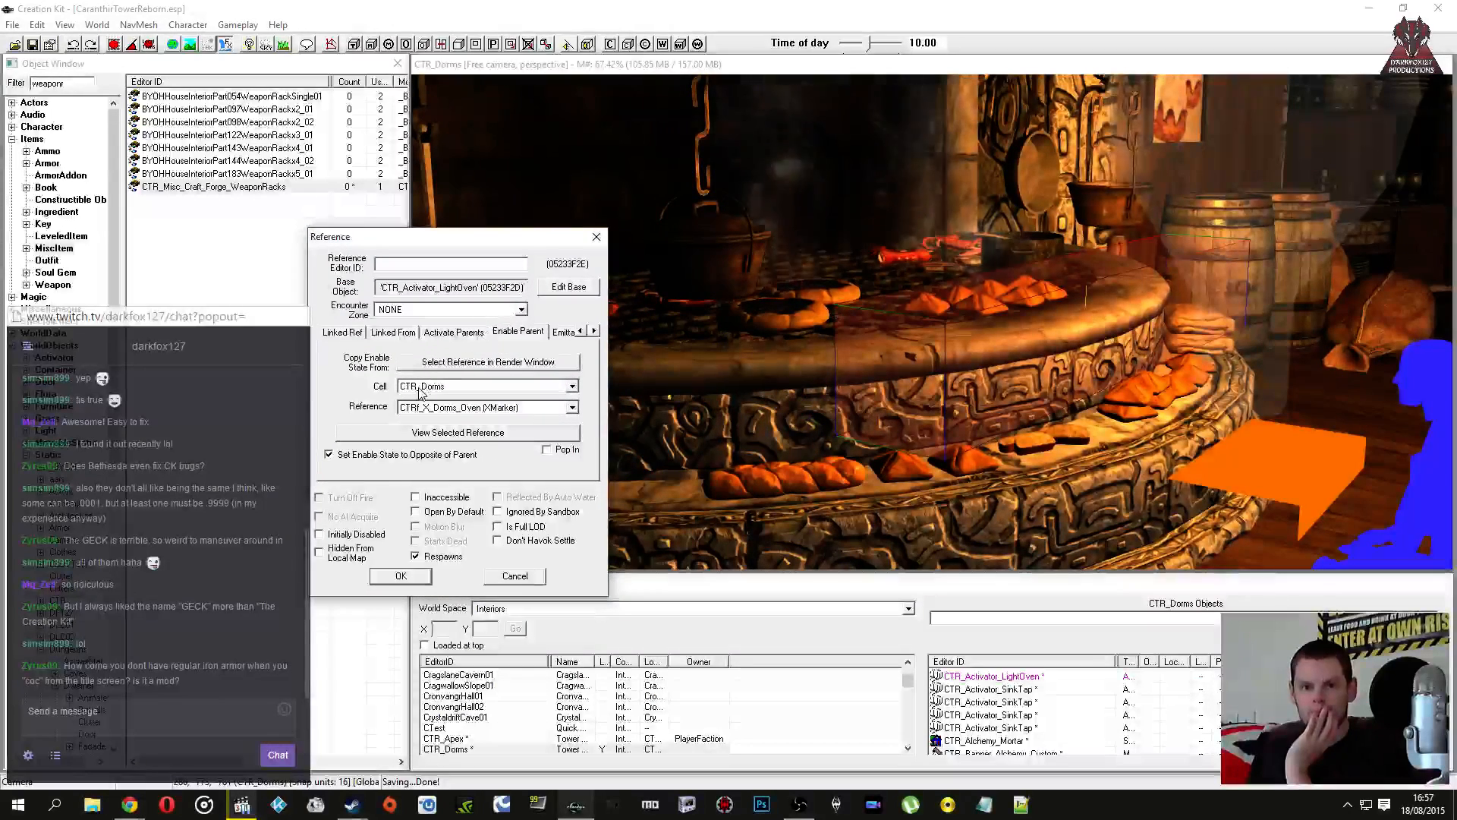
pyautogui.click(462, 431)
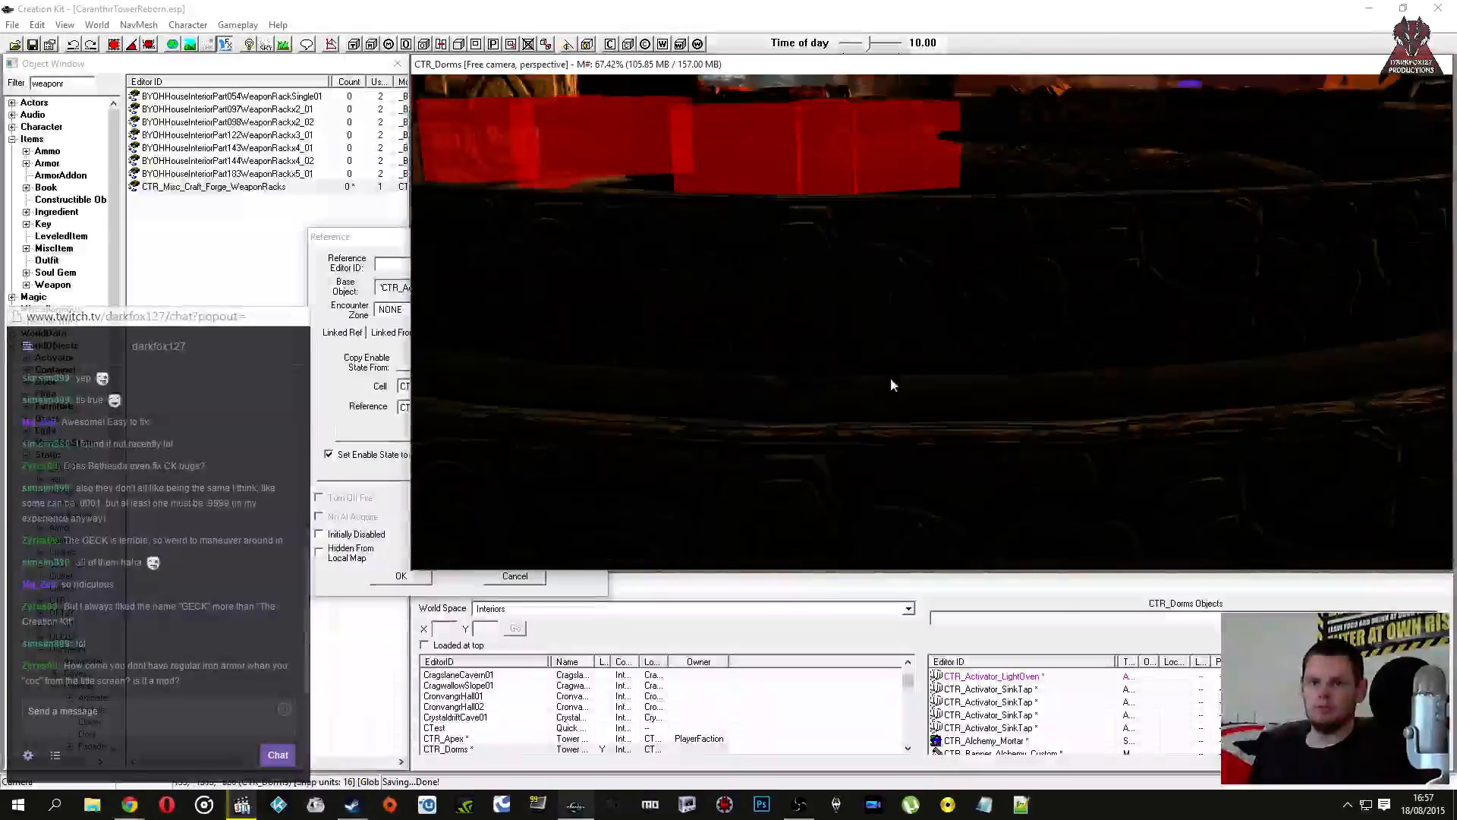
pyautogui.doubleClick(847, 350)
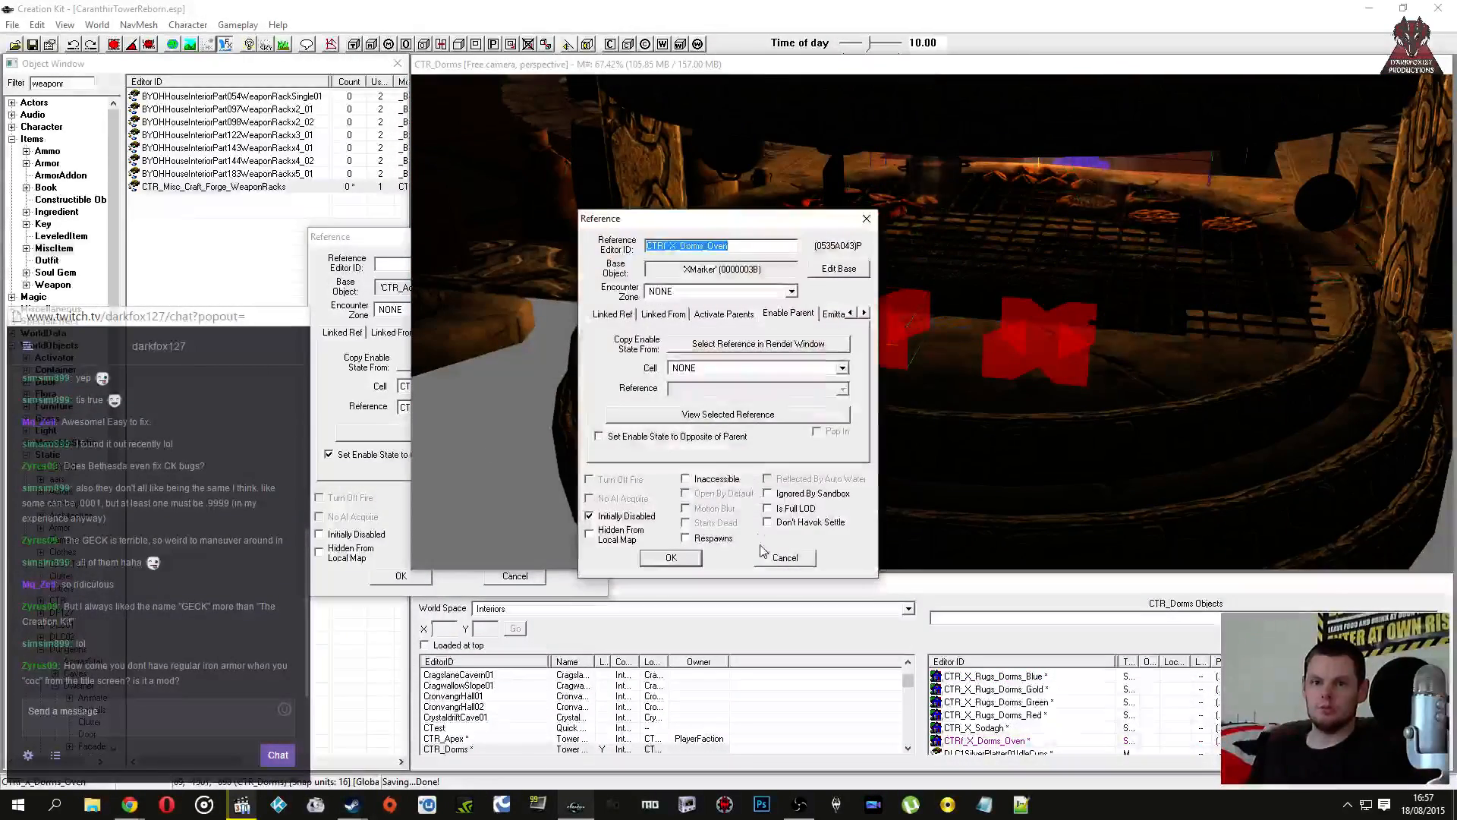
pyautogui.click(786, 559)
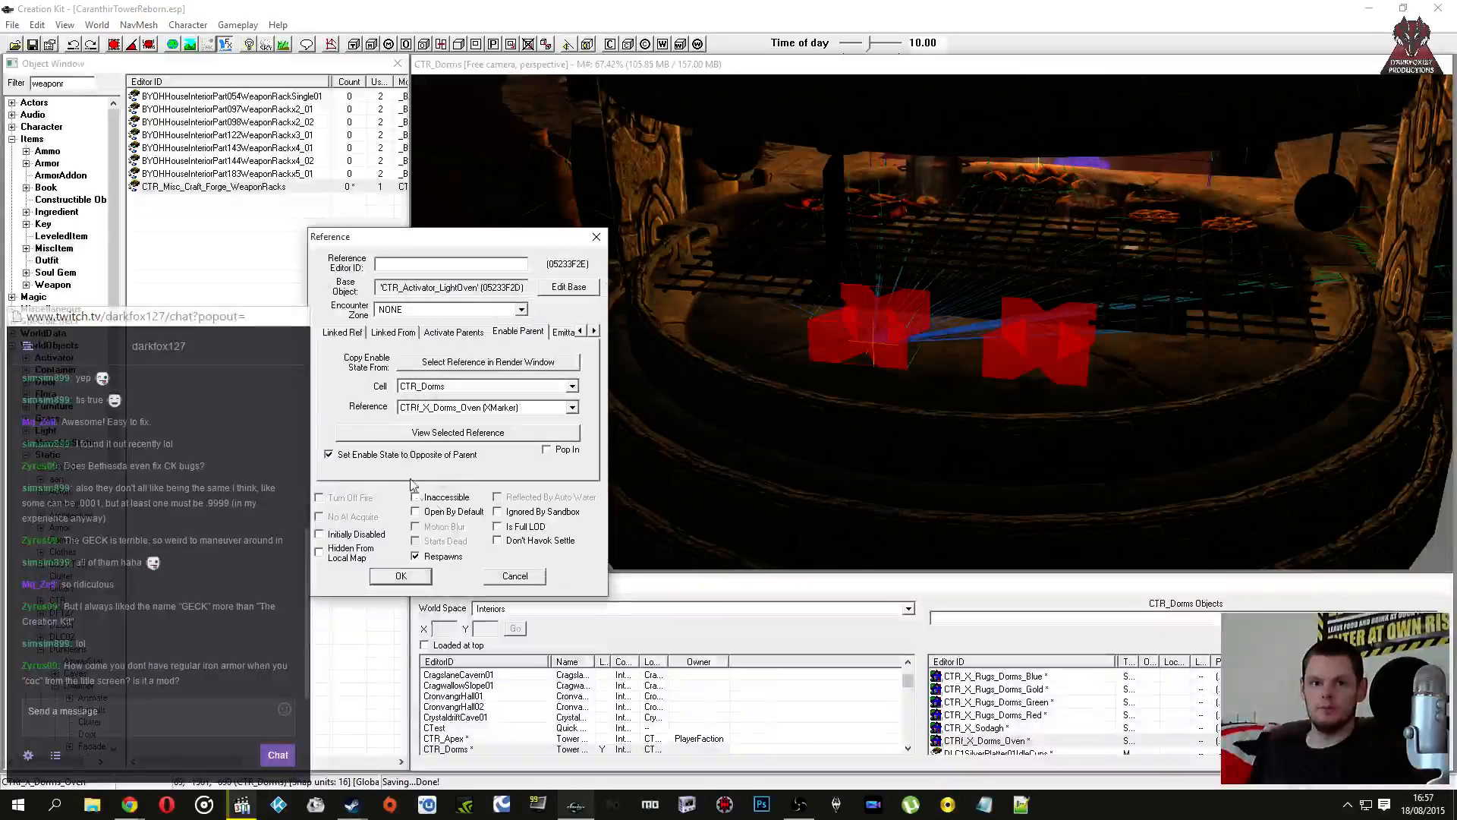
# Step: Check the scripts attached to the oven activator, accept the reference changes and save the plugin
pyautogui.click(595, 331)
pyautogui.click(595, 332)
pyautogui.click(595, 332)
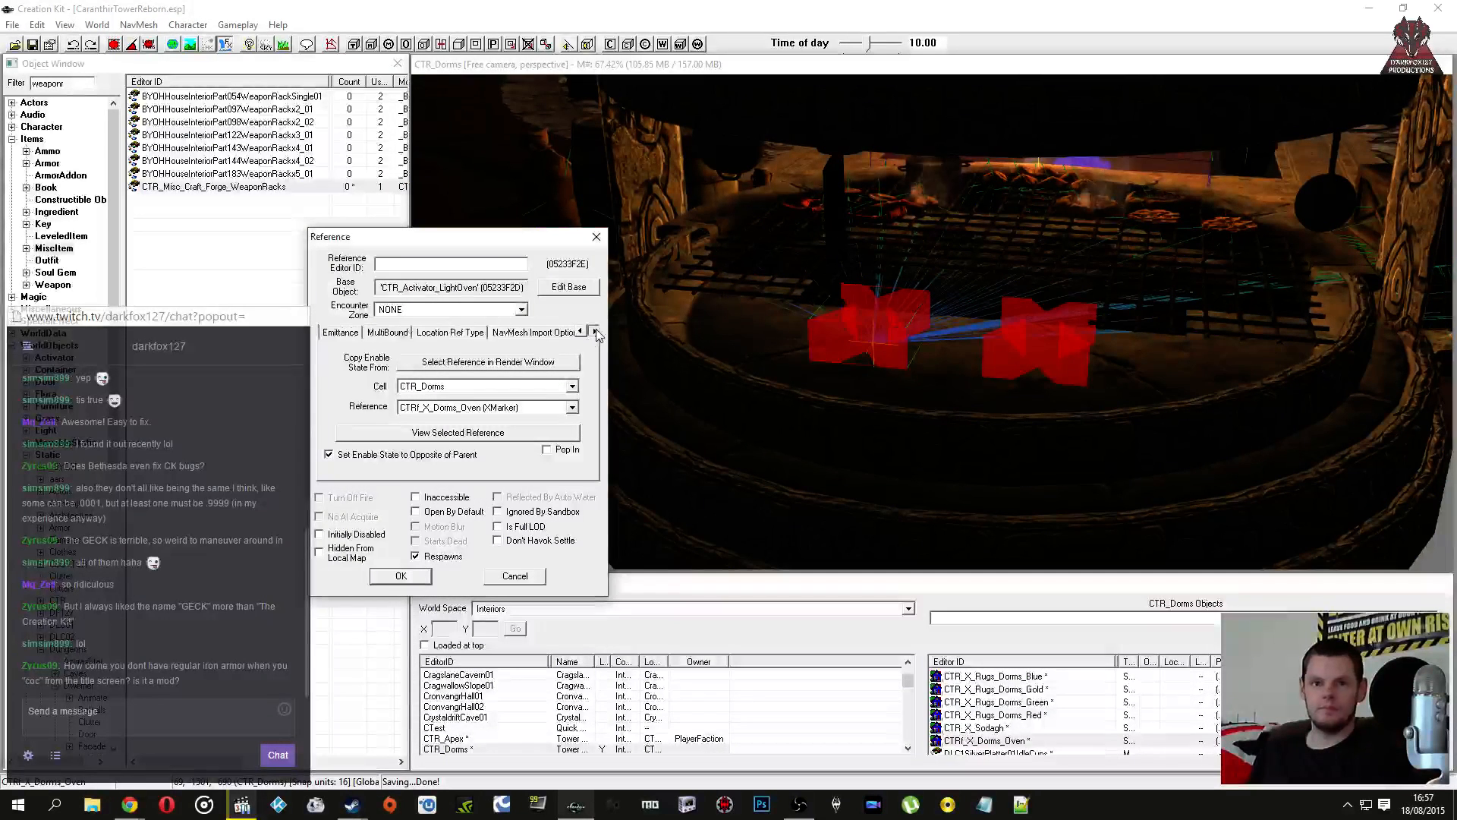
pyautogui.click(595, 332)
pyautogui.click(553, 332)
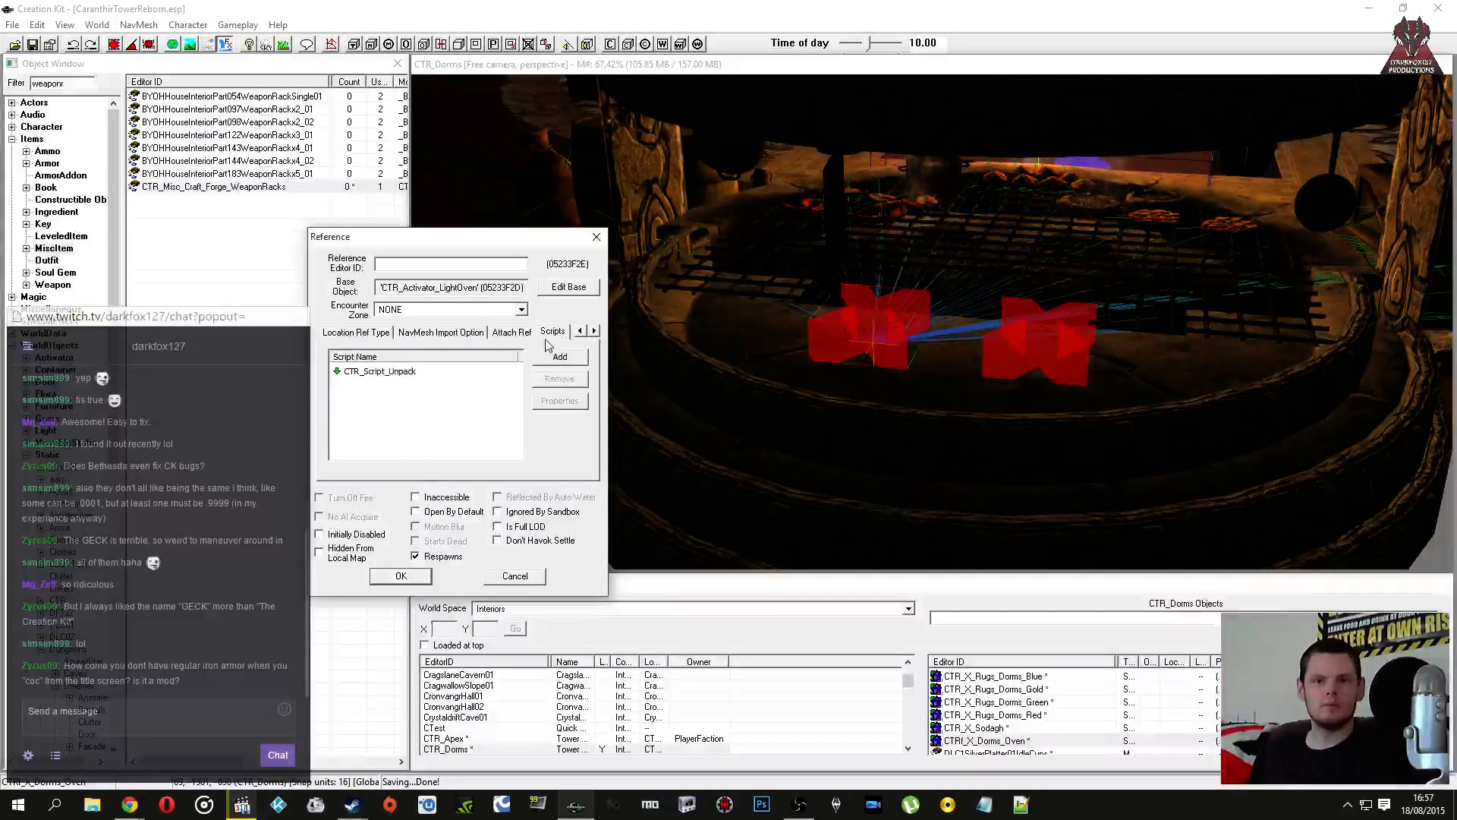
pyautogui.click(402, 577)
pyautogui.click(32, 43)
# Step: Recheck the oven activator's reference, close it without changes and save the plugin again
pyautogui.moveTo(731, 257); pyautogui.dragTo(776, 298, button='middle')
pyautogui.click(800, 287)
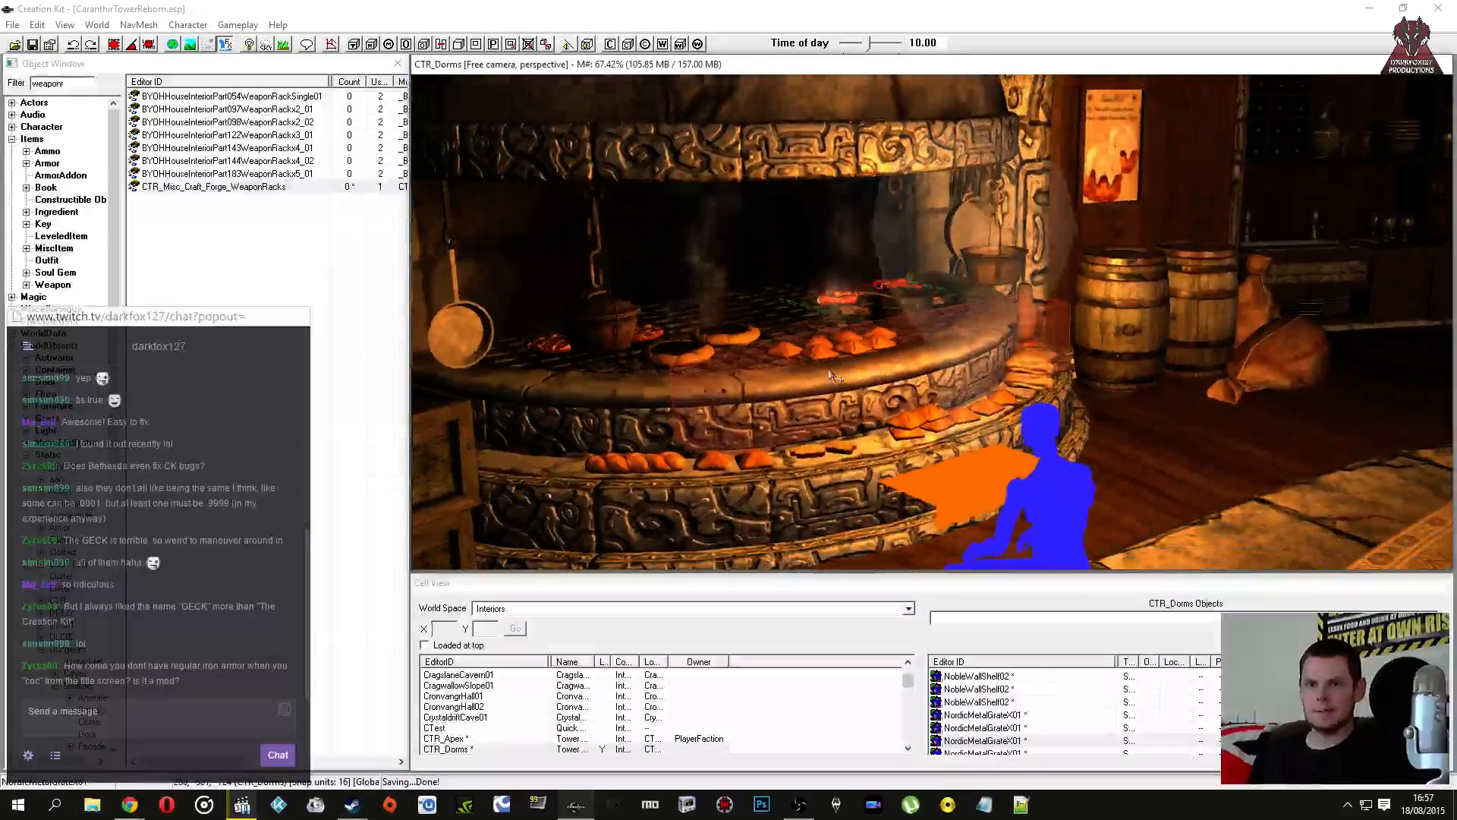
pyautogui.doubleClick(777, 367)
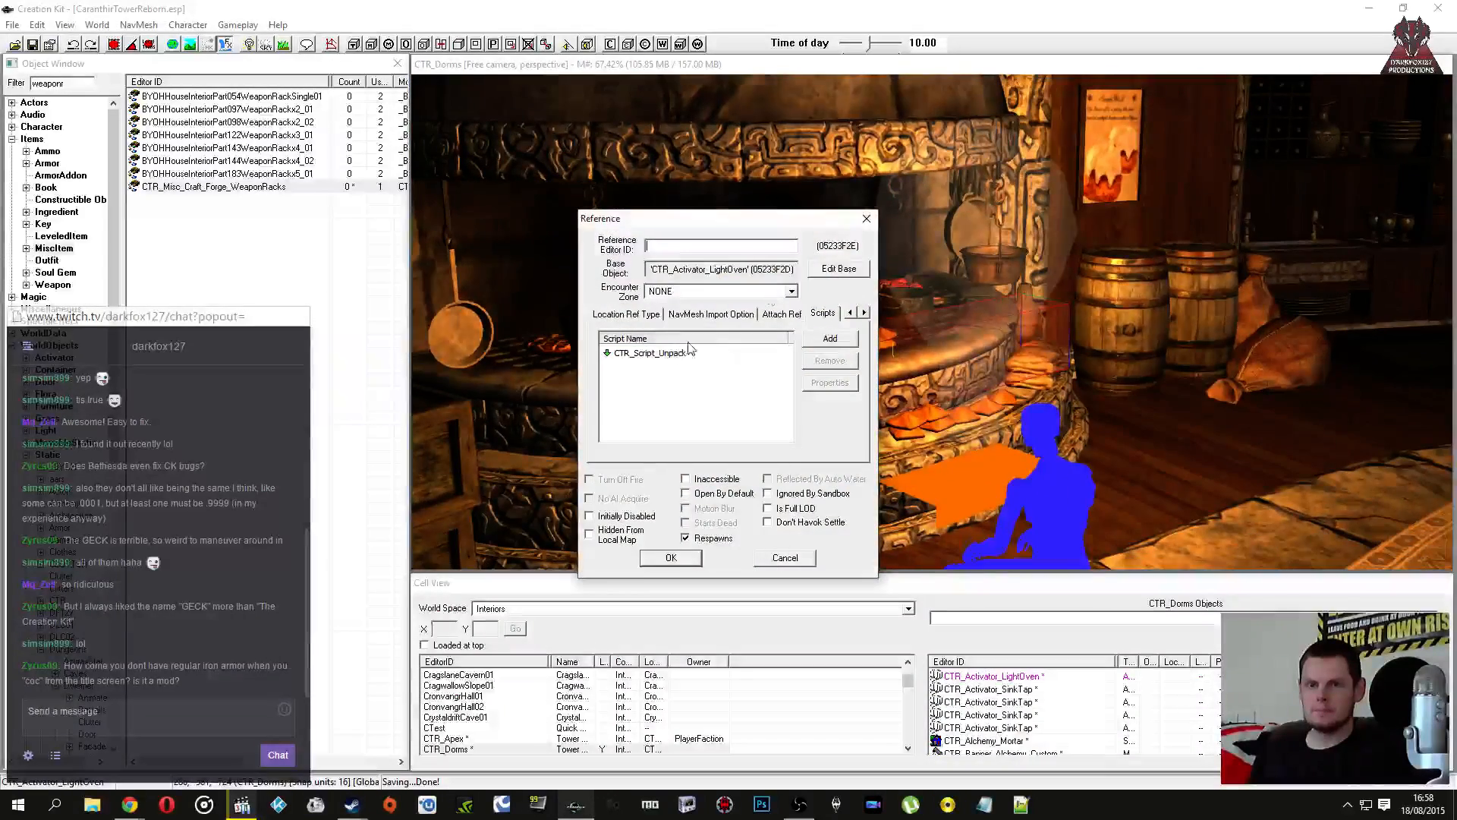
pyautogui.click(867, 218)
pyautogui.keyDown('shift'); pyautogui.moveTo(903, 251); pyautogui.dragTo(856, 271, button='middle'); pyautogui.keyUp('shift')
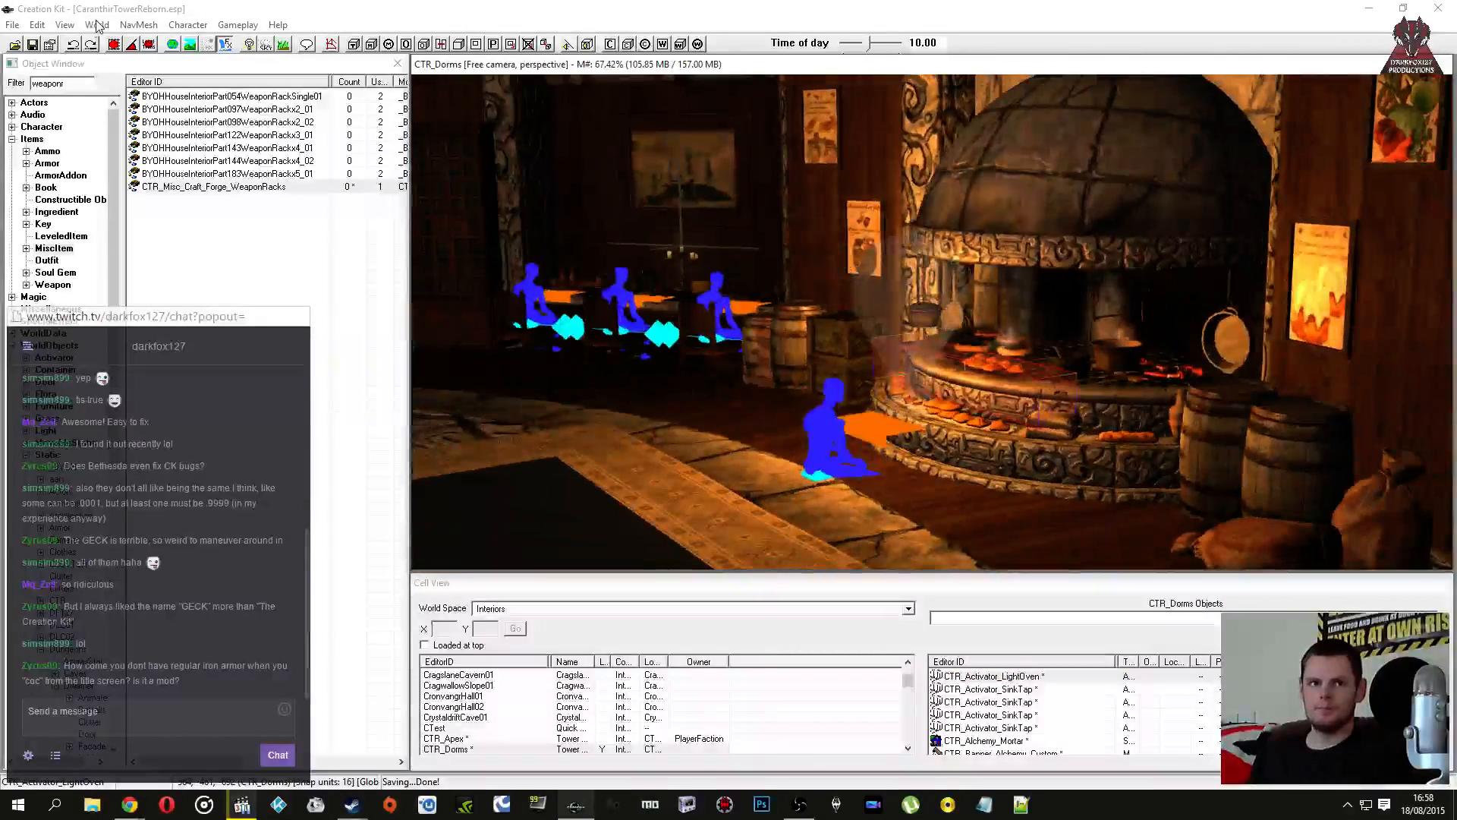
pyautogui.click(29, 43)
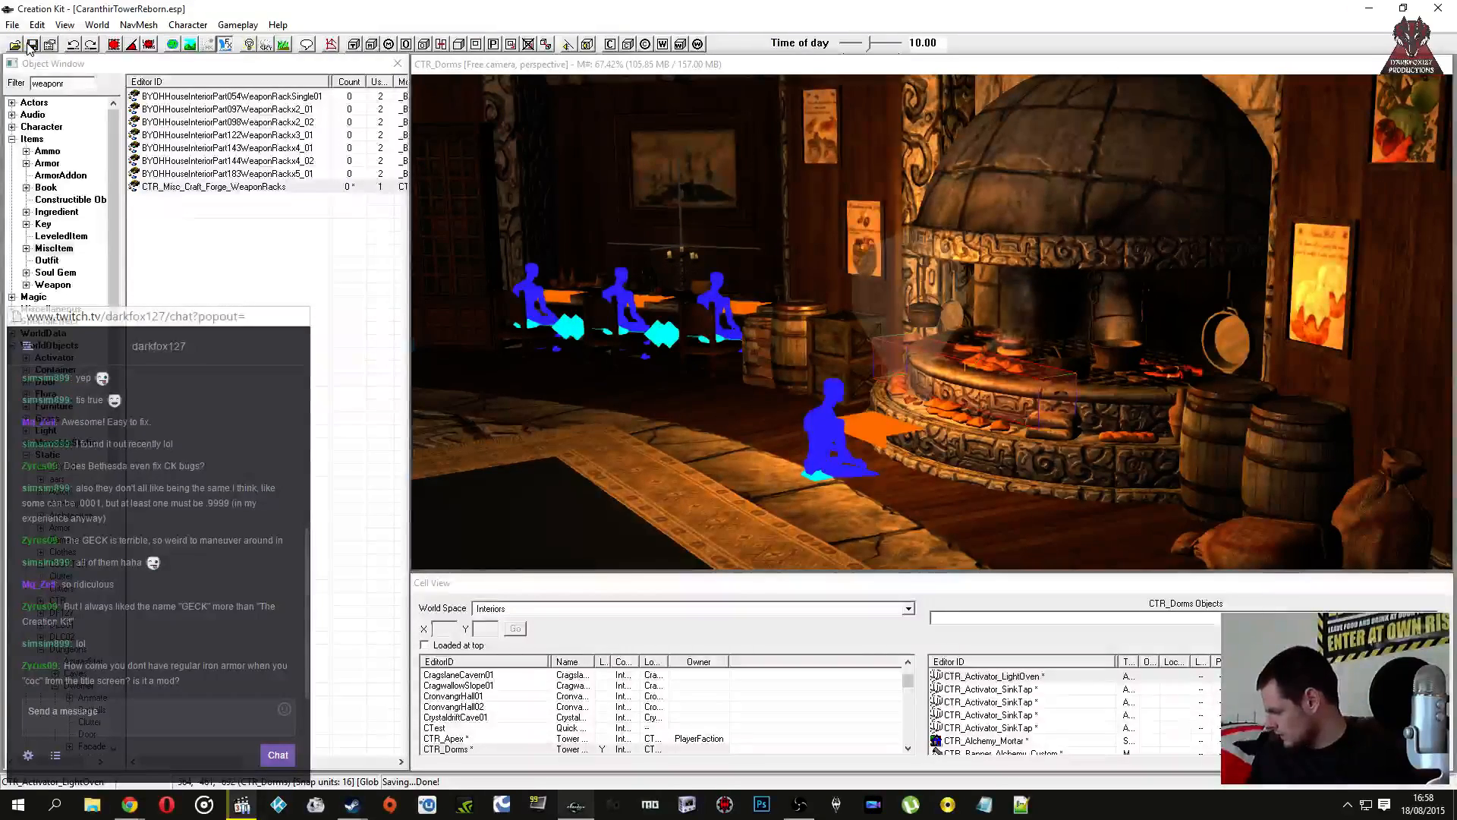
# Step: Inspect the CTR_X_Fireplace_Dorms marker beside the fireplace, accept its reference settings and save the plugin
pyautogui.scroll(-5, 740, 265)
pyautogui.moveTo(741, 265); pyautogui.dragTo(875, 313, button='middle')
pyautogui.click(770, 286)
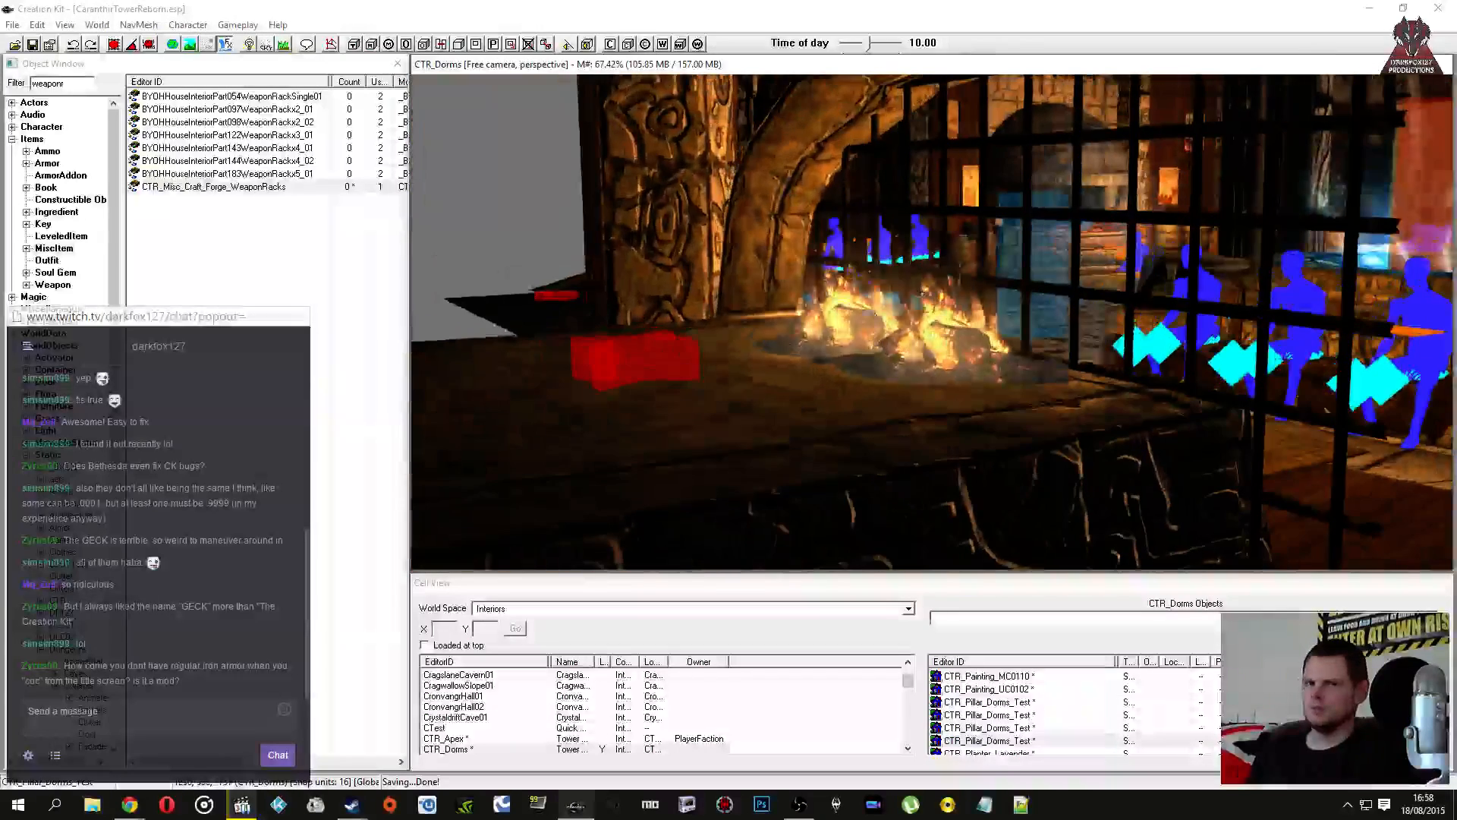
pyautogui.doubleClick(660, 359)
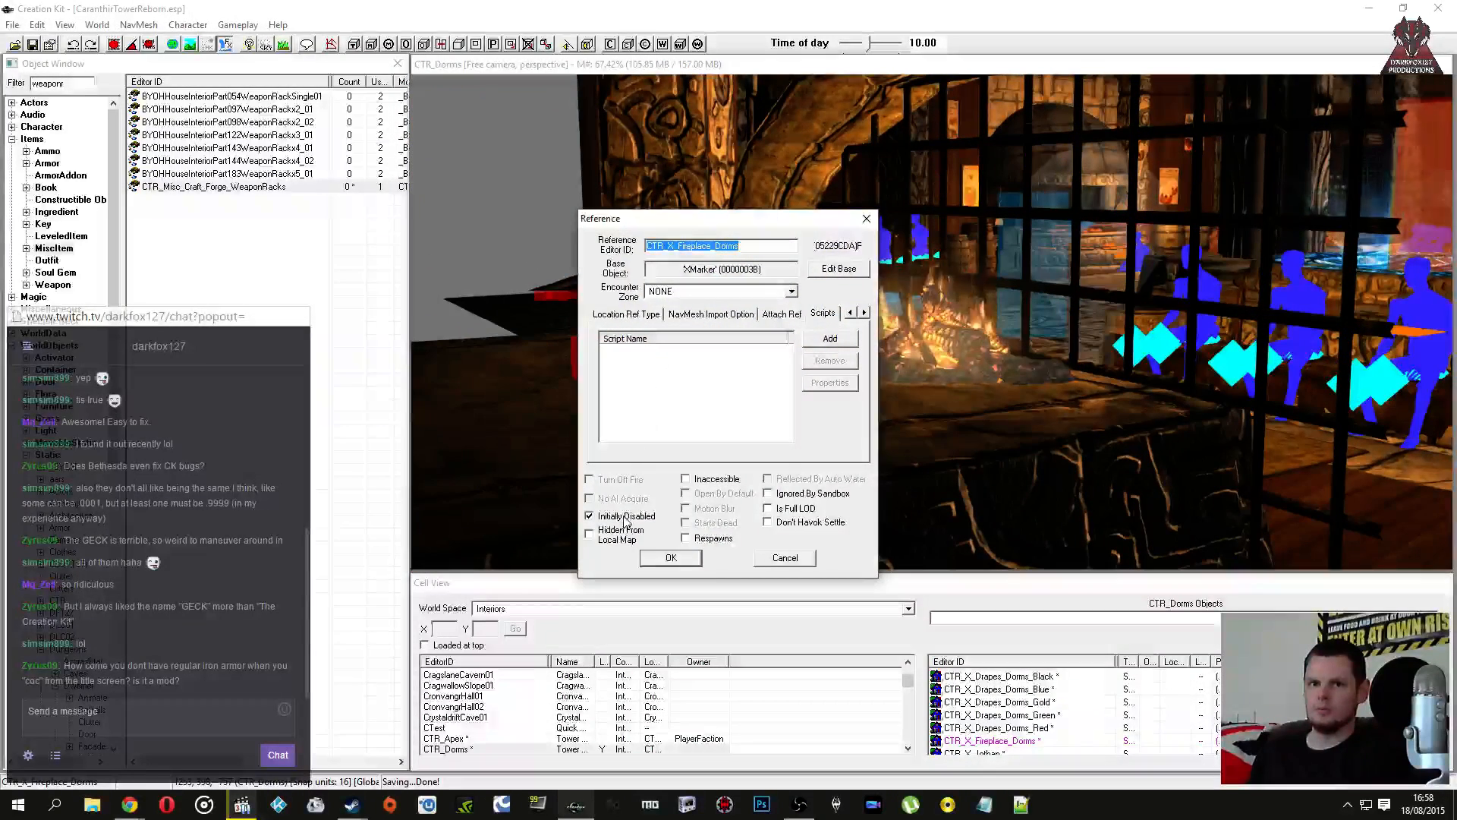
pyautogui.click(758, 247)
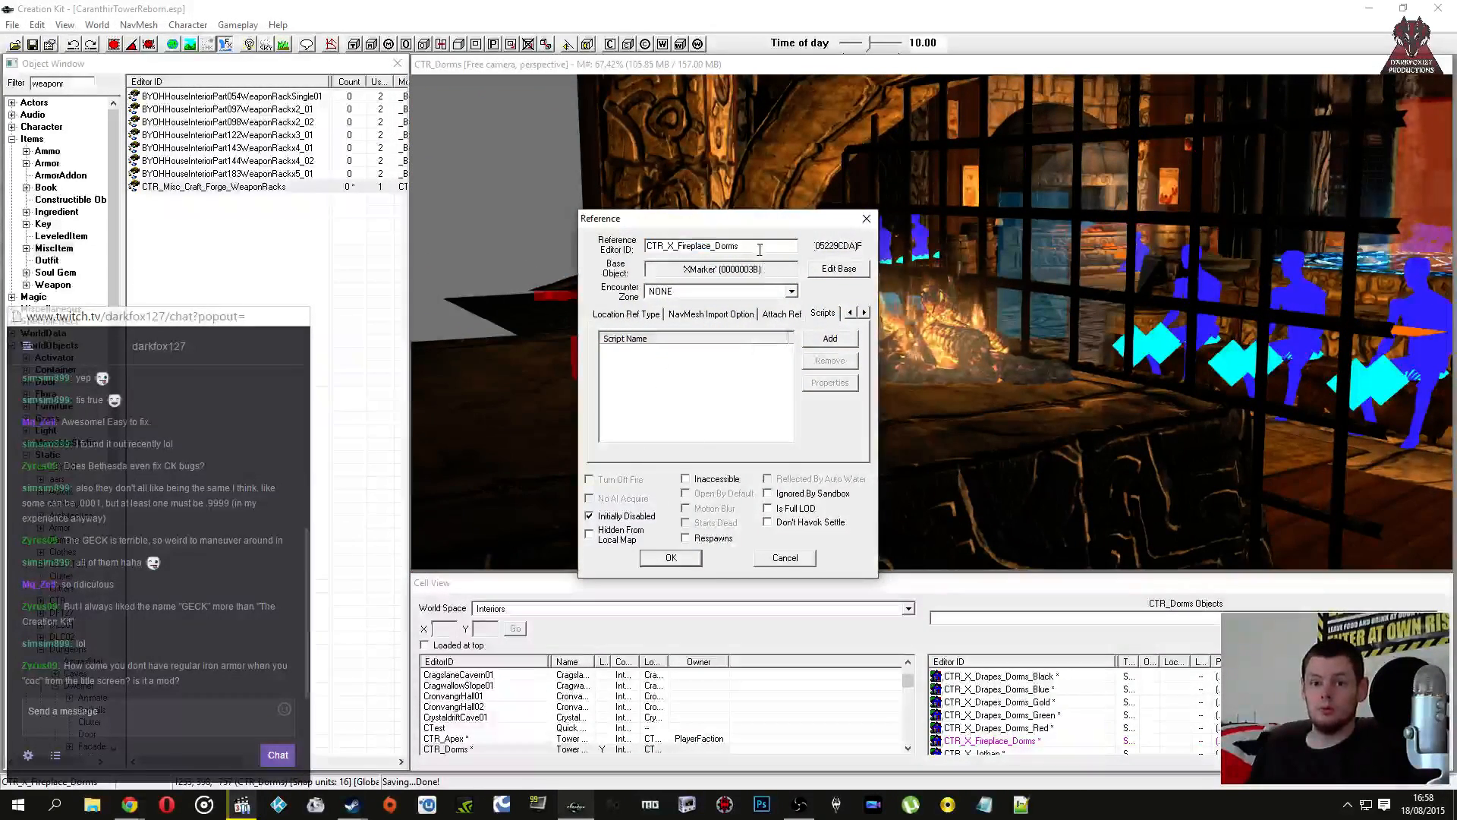
pyautogui.click(679, 559)
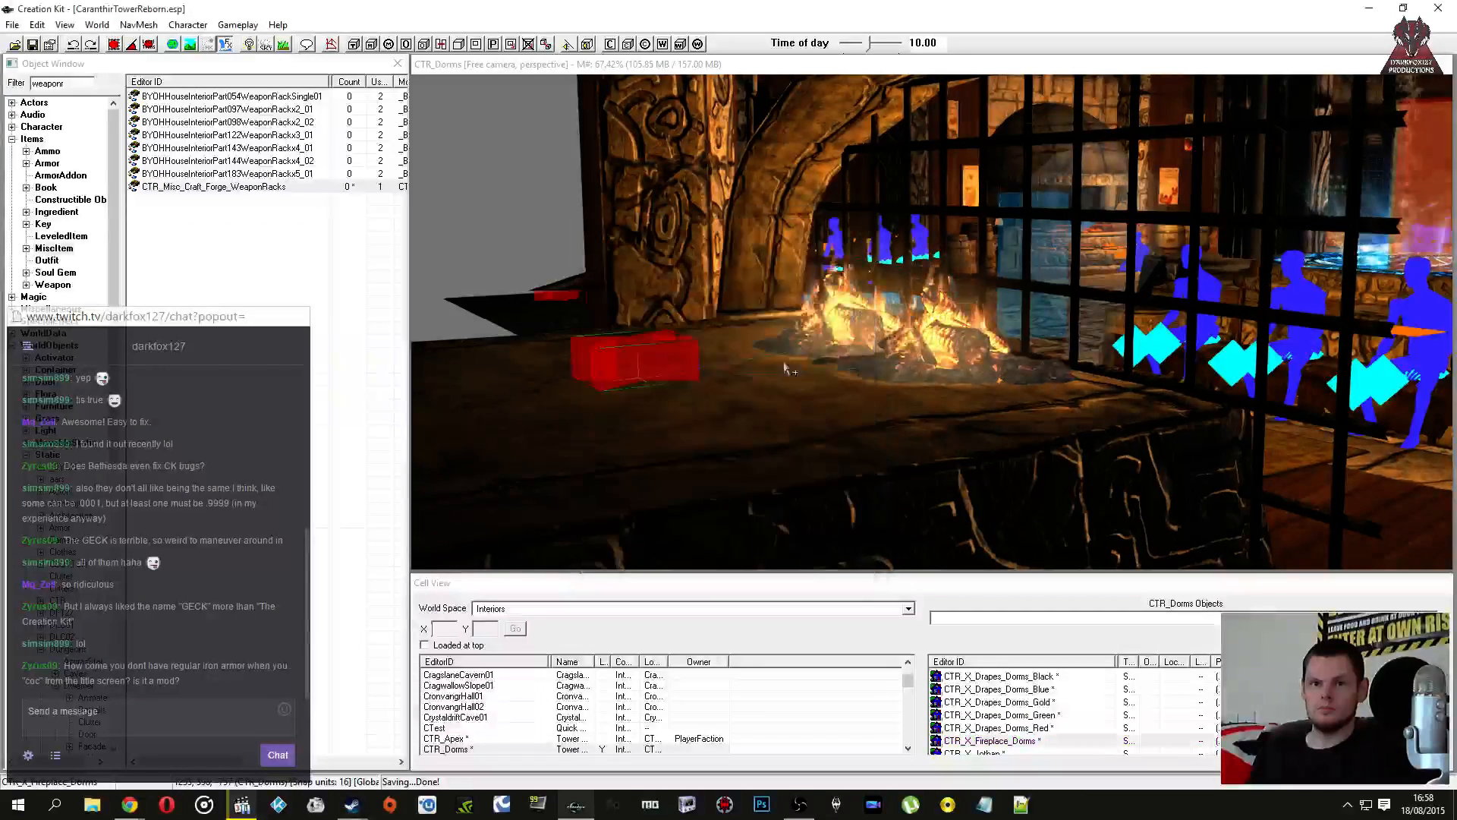
pyautogui.moveTo(785, 365); pyautogui.dragTo(838, 456, button='middle')
pyautogui.click(34, 46)
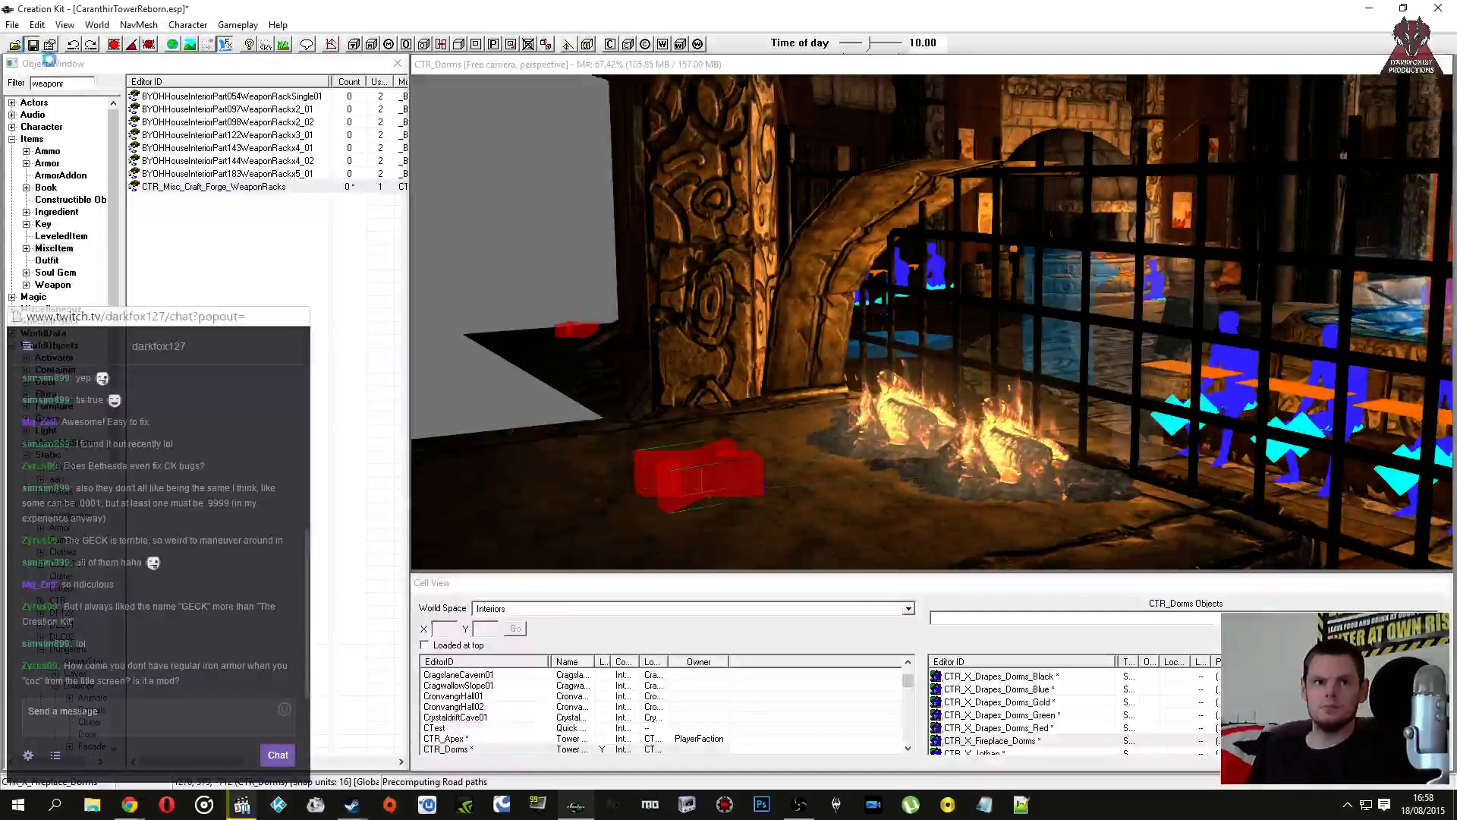
pyautogui.scroll(-2, 816, 402)
pyautogui.moveTo(816, 402); pyautogui.dragTo(844, 375, button='middle')
pyautogui.click(896, 310)
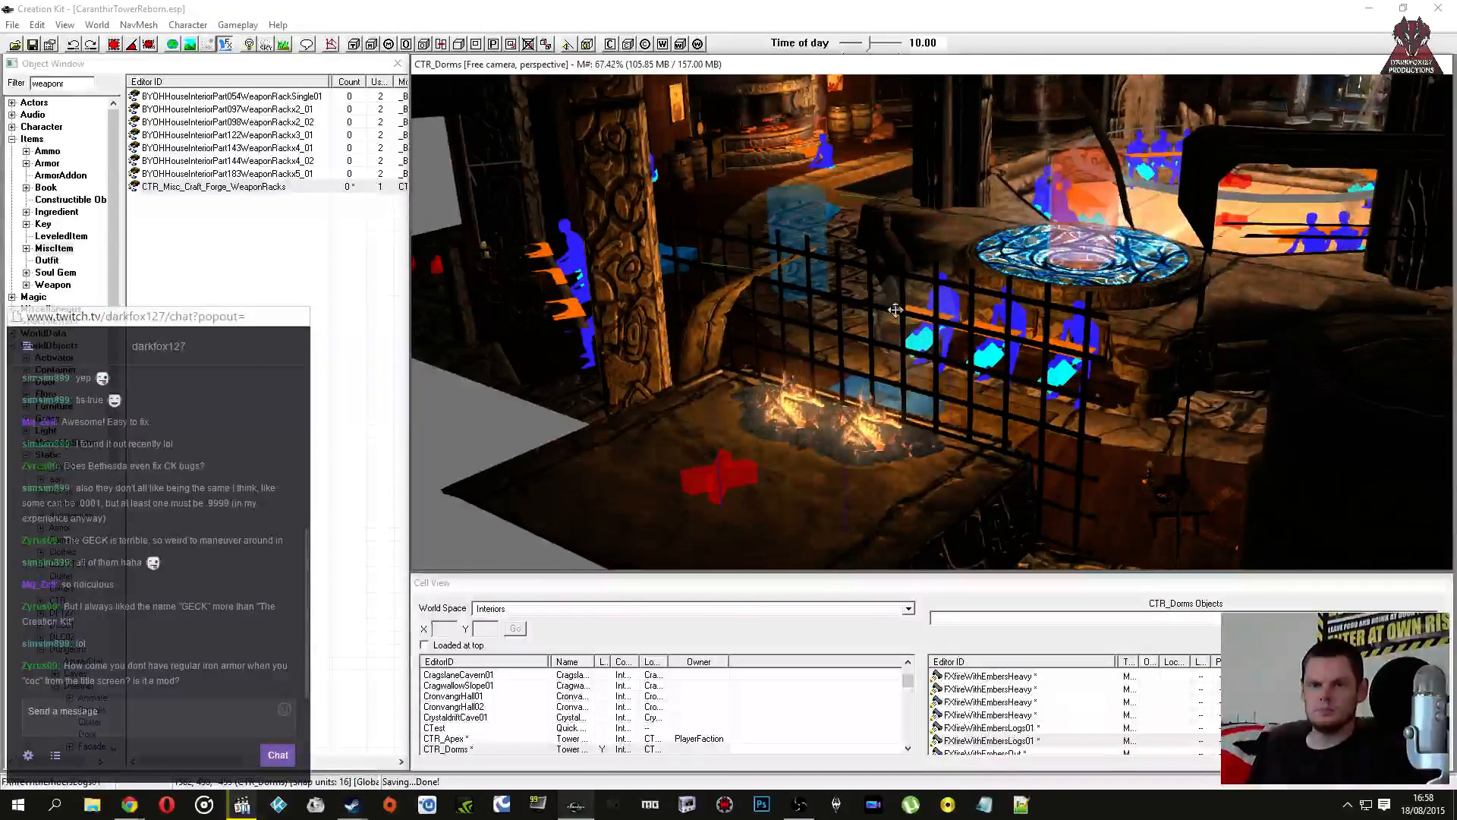
pyautogui.keyDown('shift'); pyautogui.moveTo(896, 309); pyautogui.dragTo(892, 280, button='middle'); pyautogui.keyUp('shift')
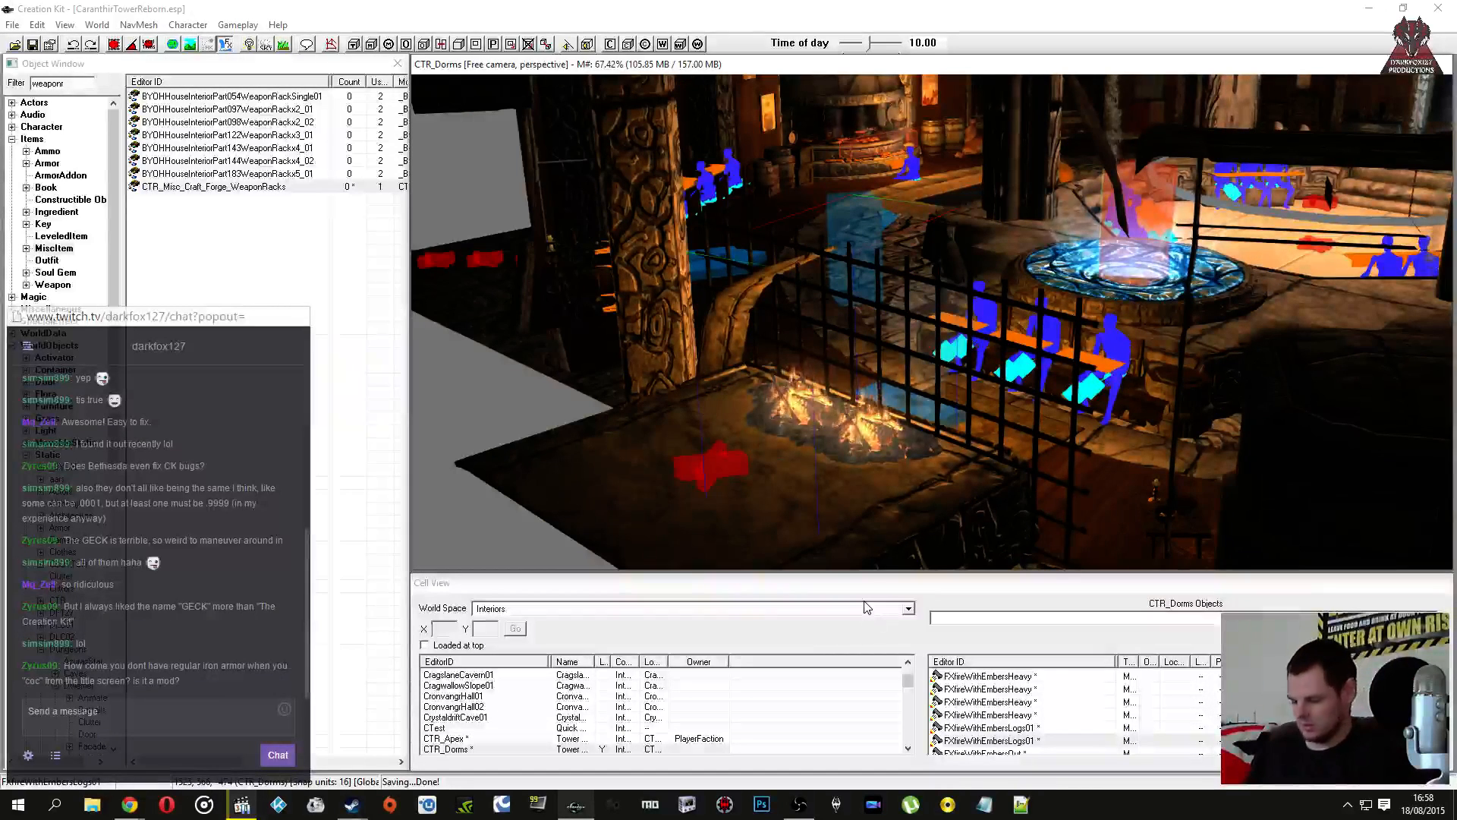
pyautogui.press('l')
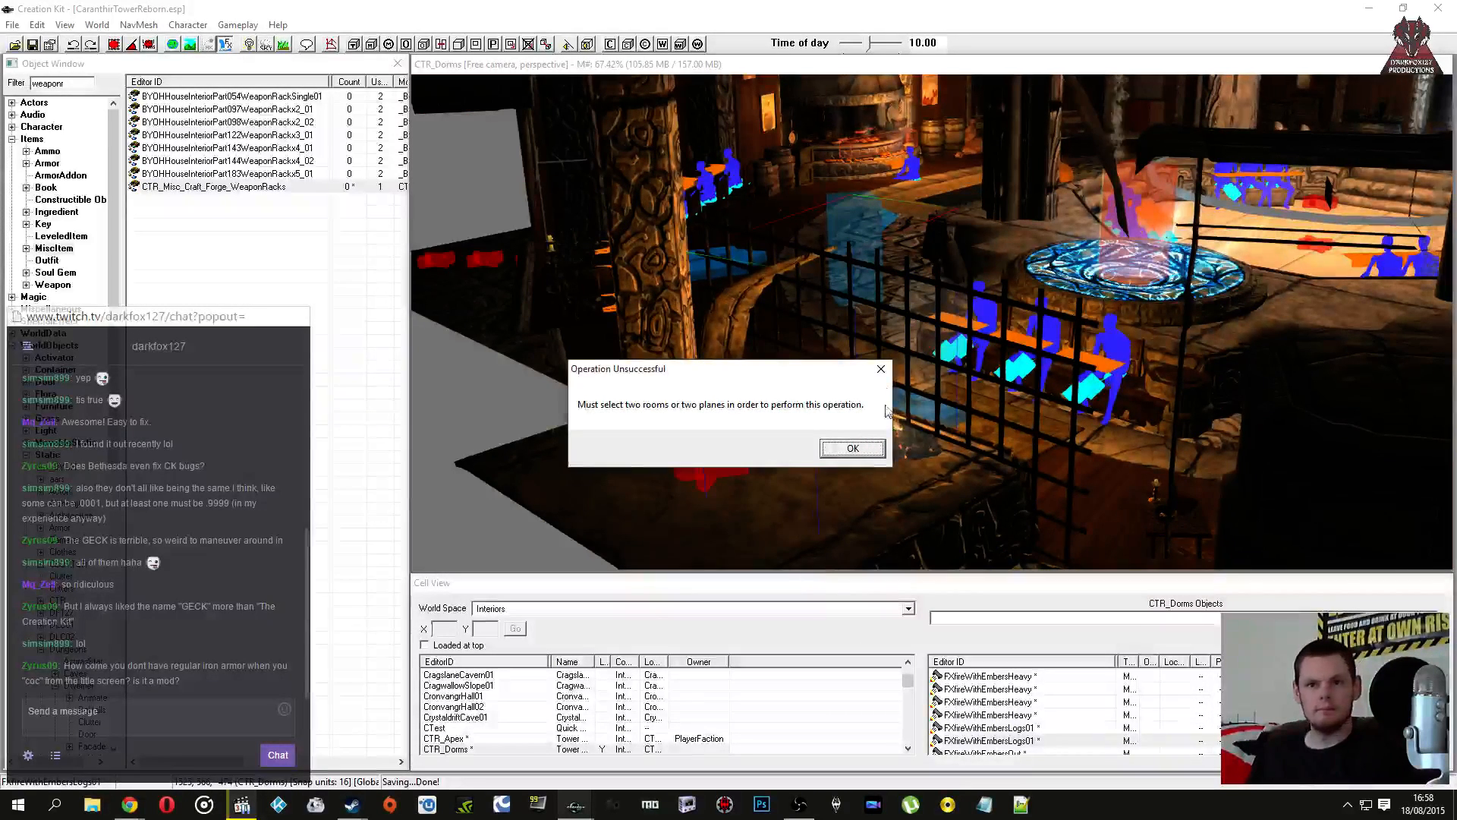
pyautogui.click(881, 370)
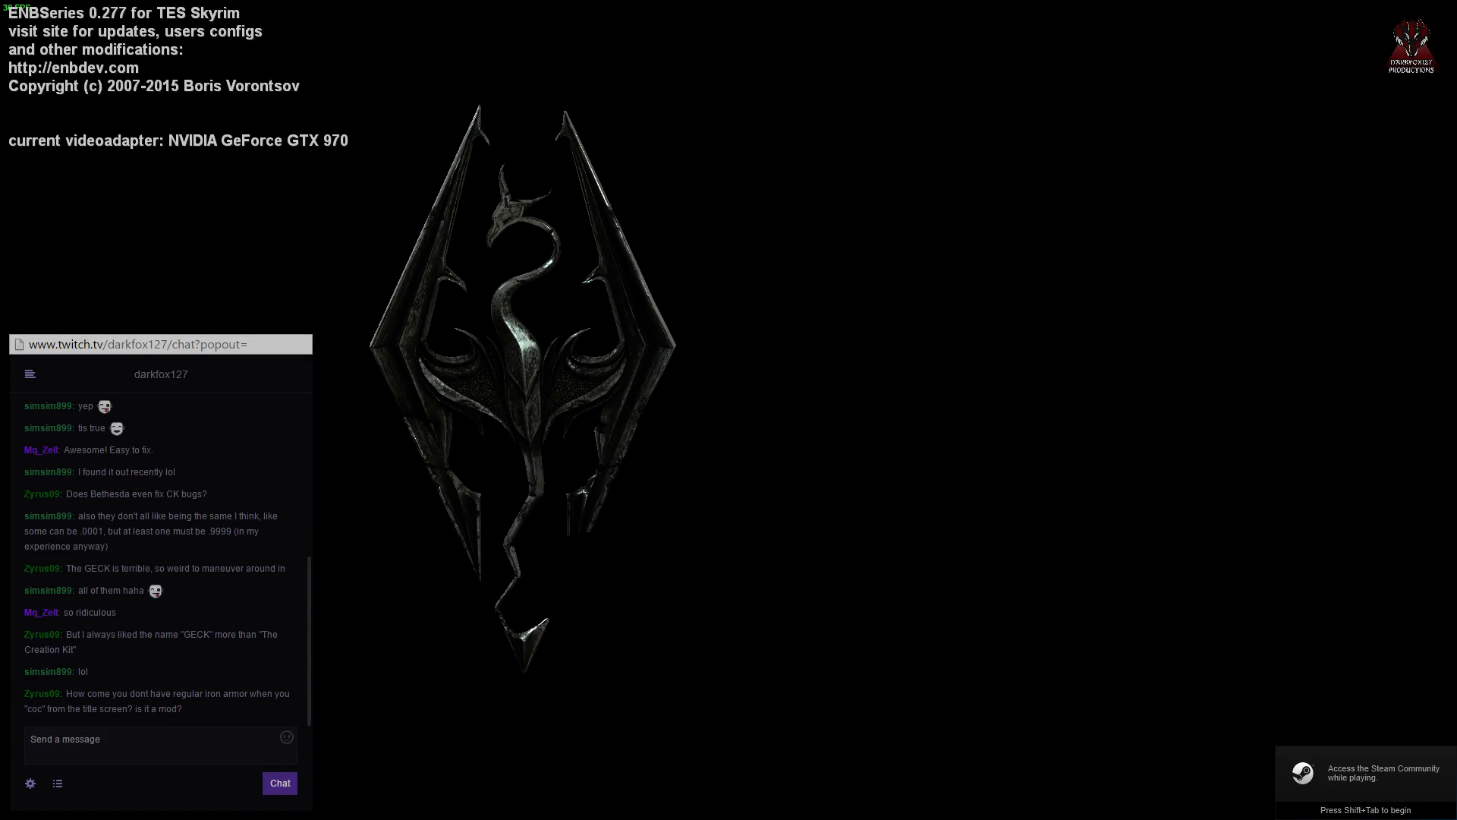
# Step: Switch to Skyrim and load the dorms cell with the console command coc ctr_dorms
pyautogui.press('`')
pyautogui.write('coc ctr')
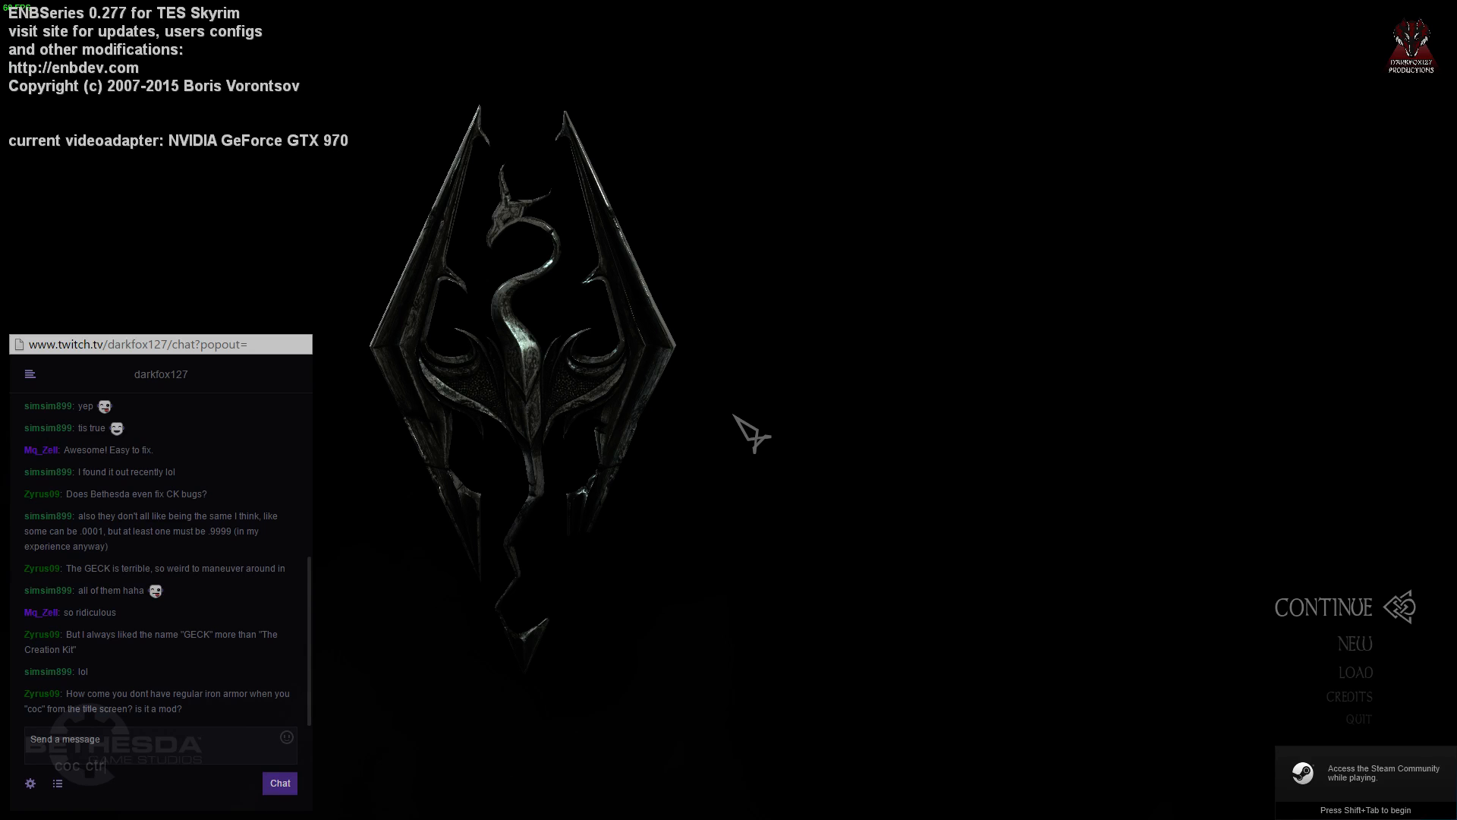
pyautogui.write('_dorms')
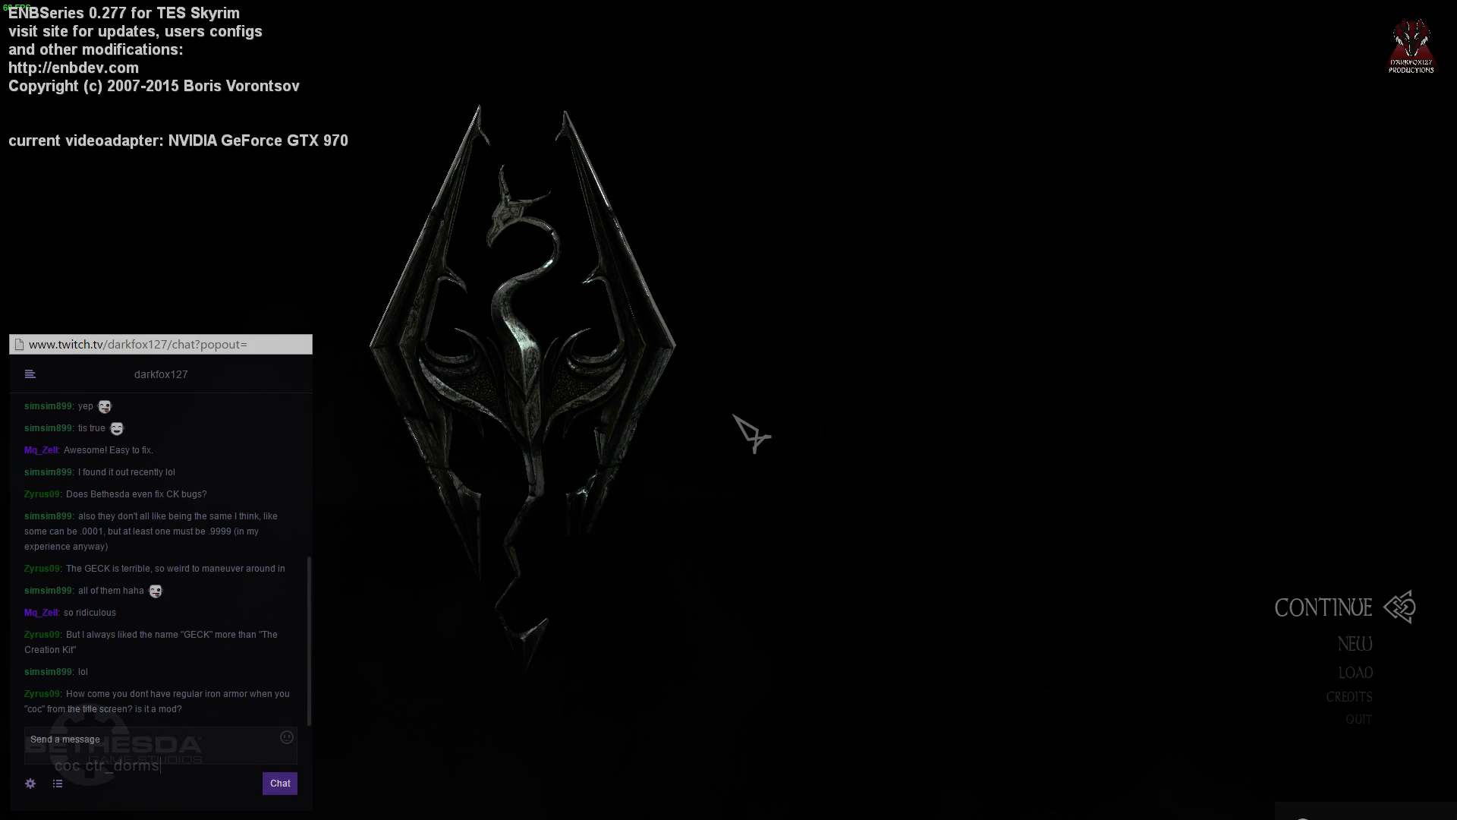
pyautogui.press('Return')
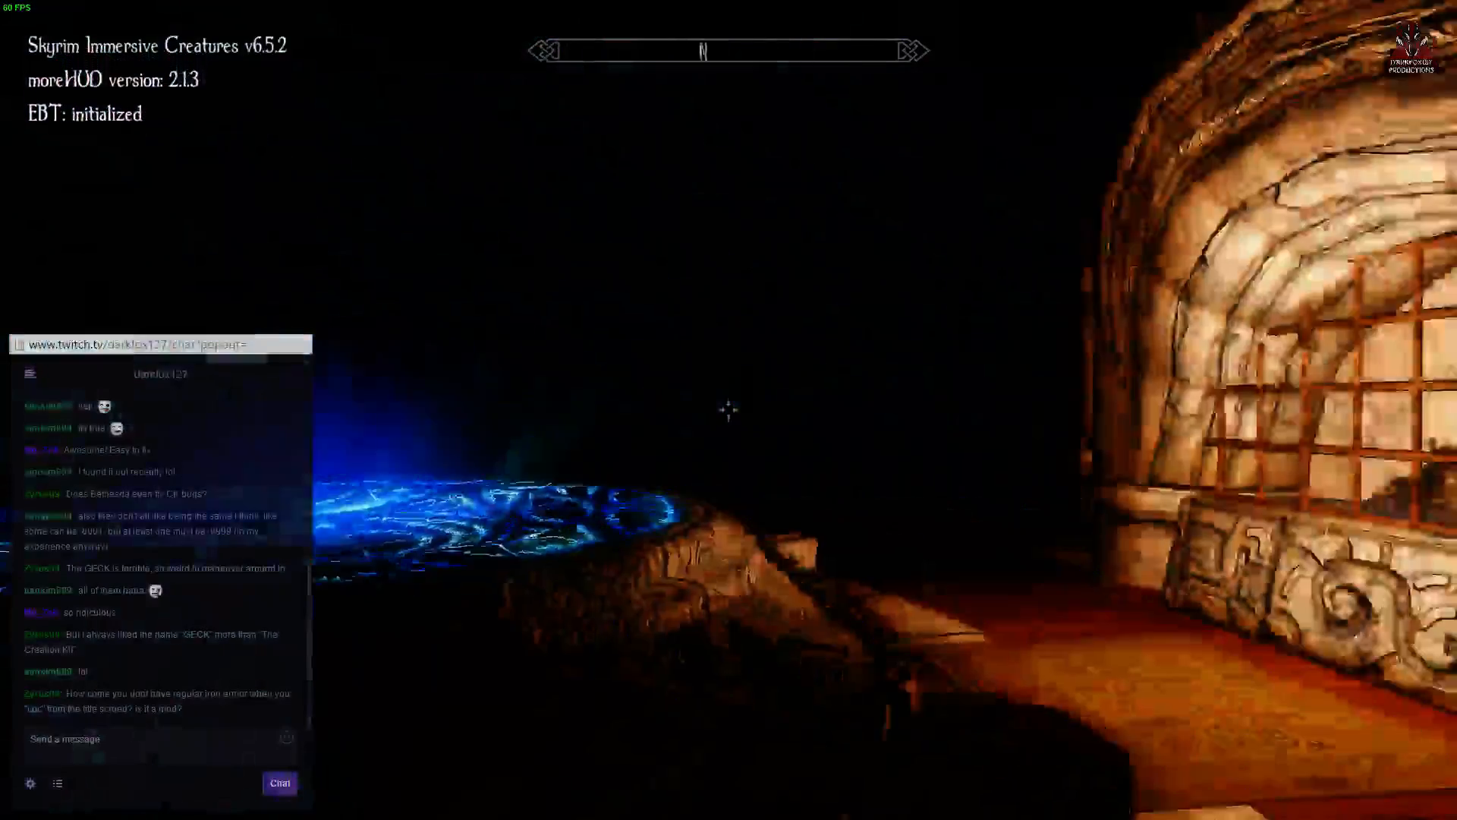
# Step: Walk through the dorms to the oven and examine it in the game
pyautogui.press('w')
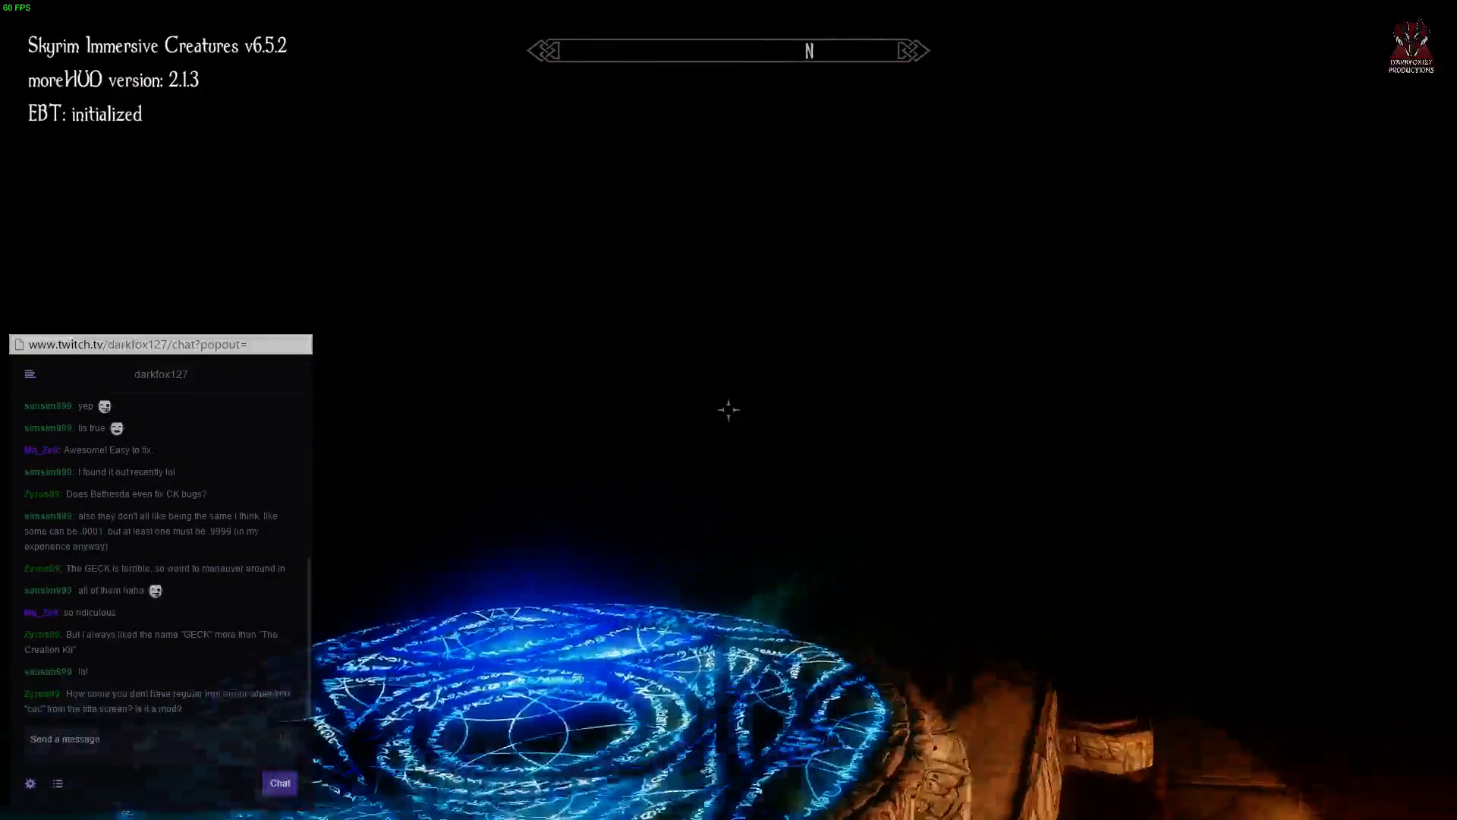
pyautogui.press('d')
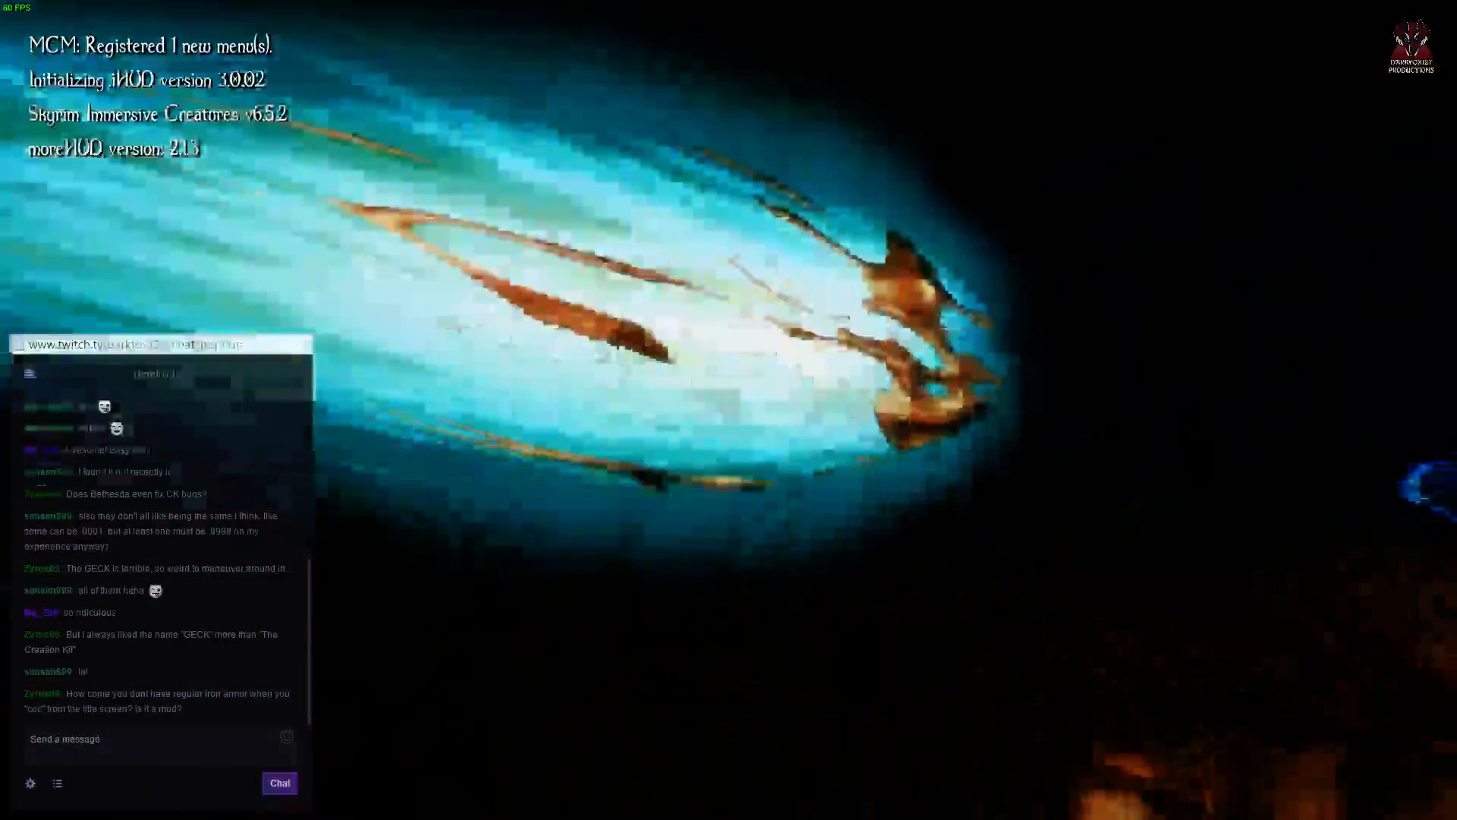
pyautogui.press('w')
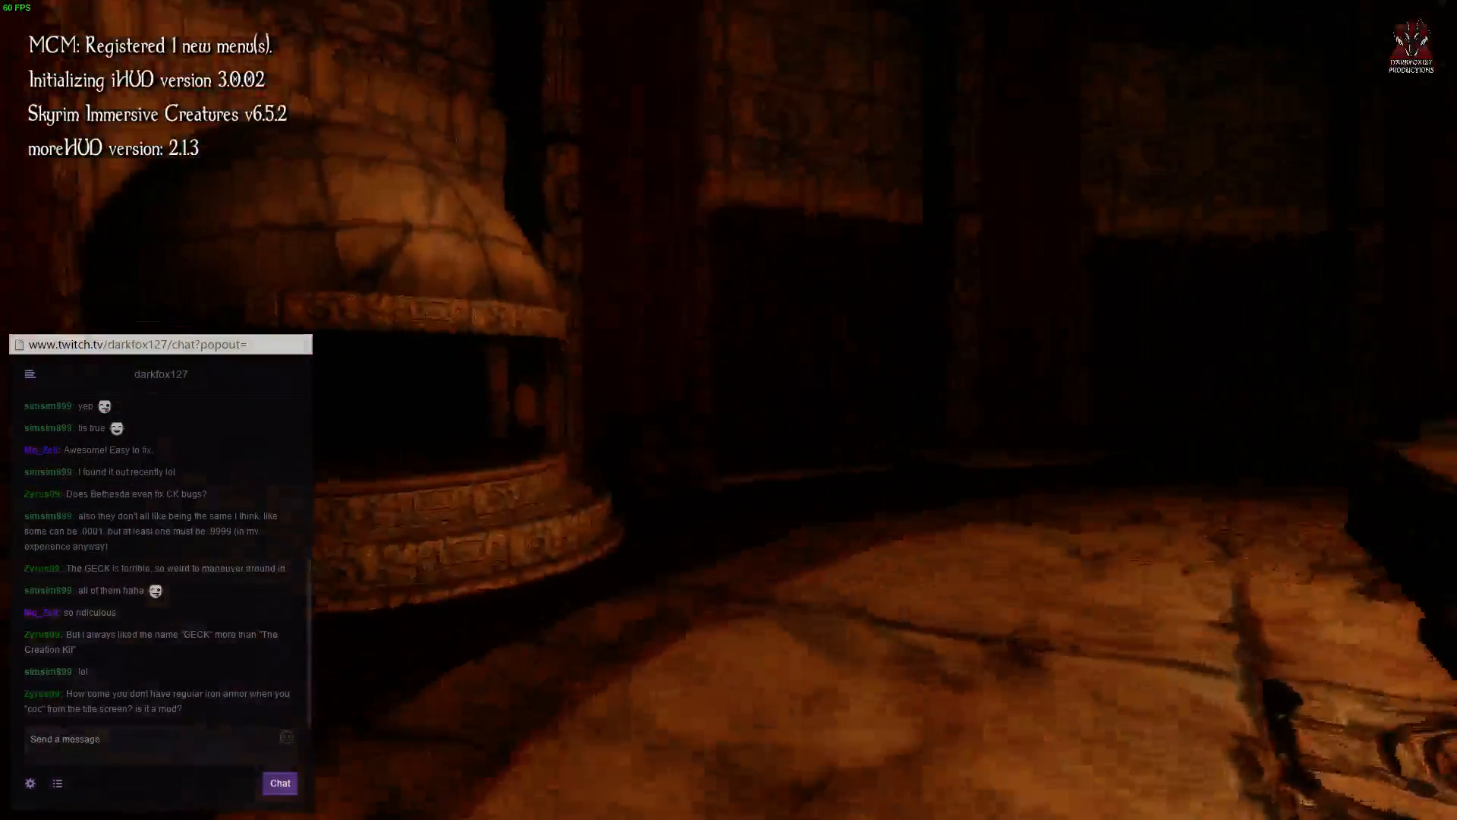
pyautogui.press('w')
pyautogui.press('s')
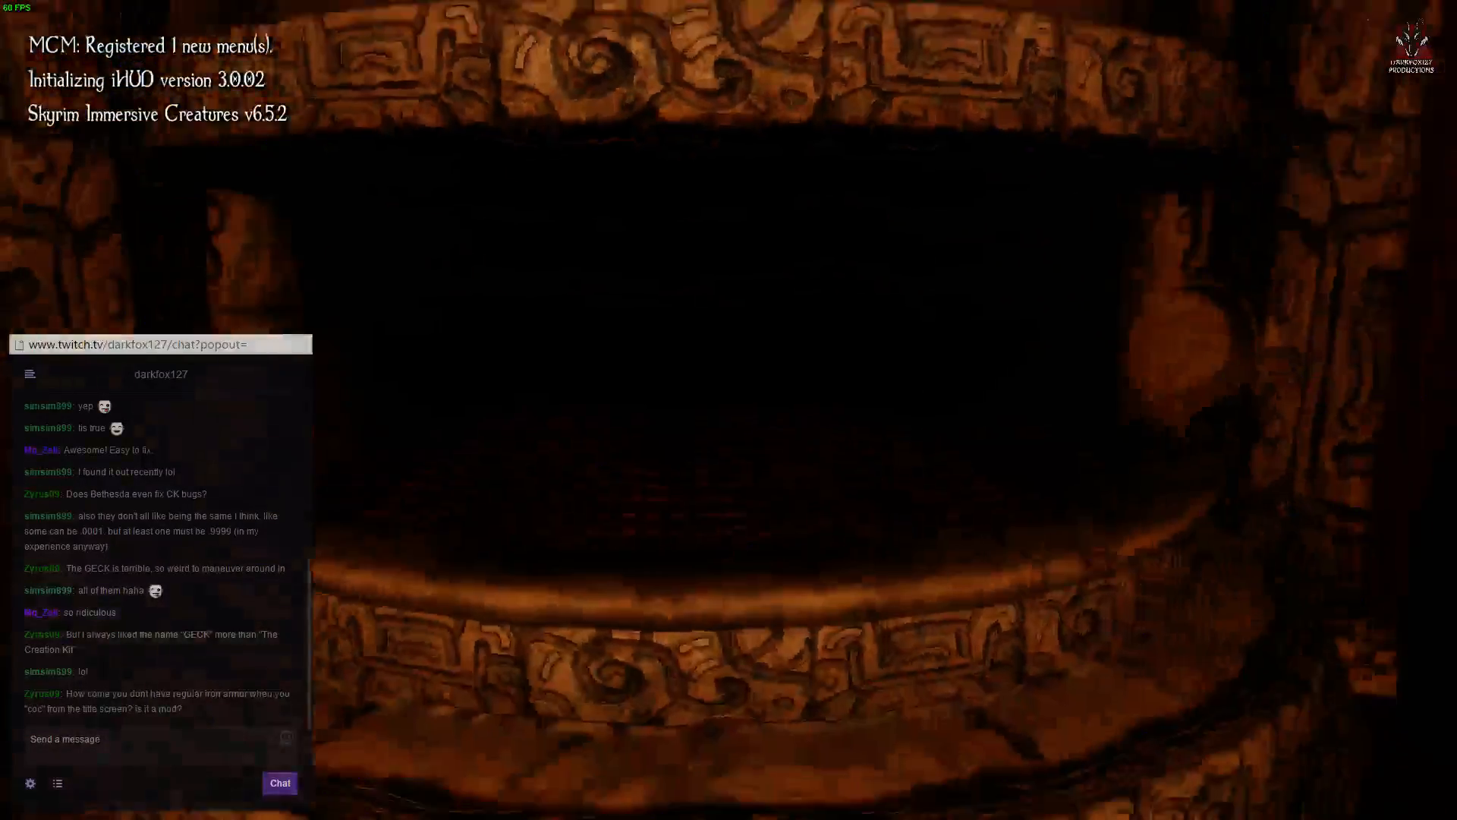
# Step: Inspect the oven's interior from several angles and look over the hanging pan and the wall beside it
pyautogui.press('w')
pyautogui.press('s')
pyautogui.press('w')
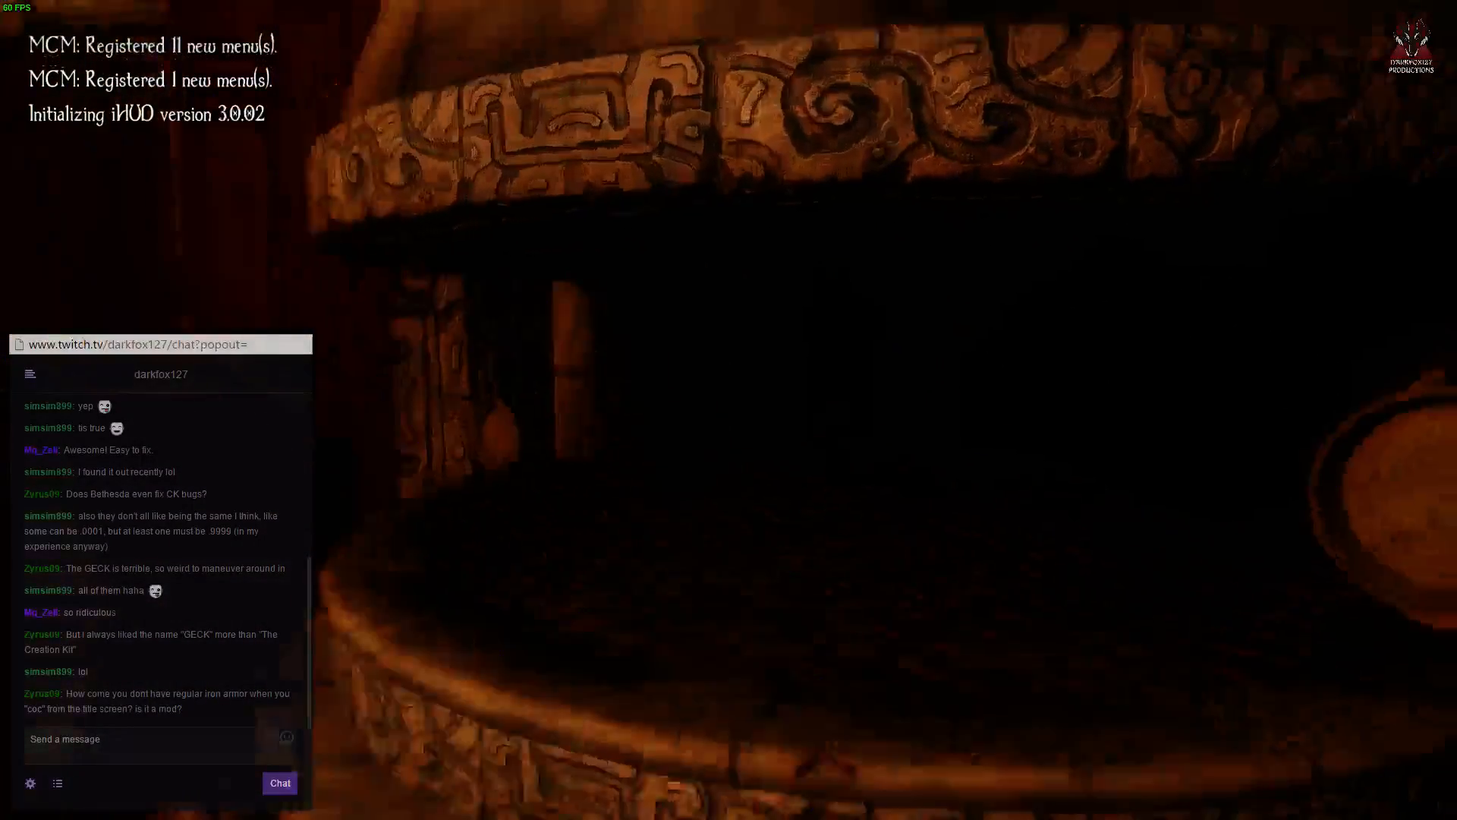
pyautogui.press('w')
pyautogui.press('w')
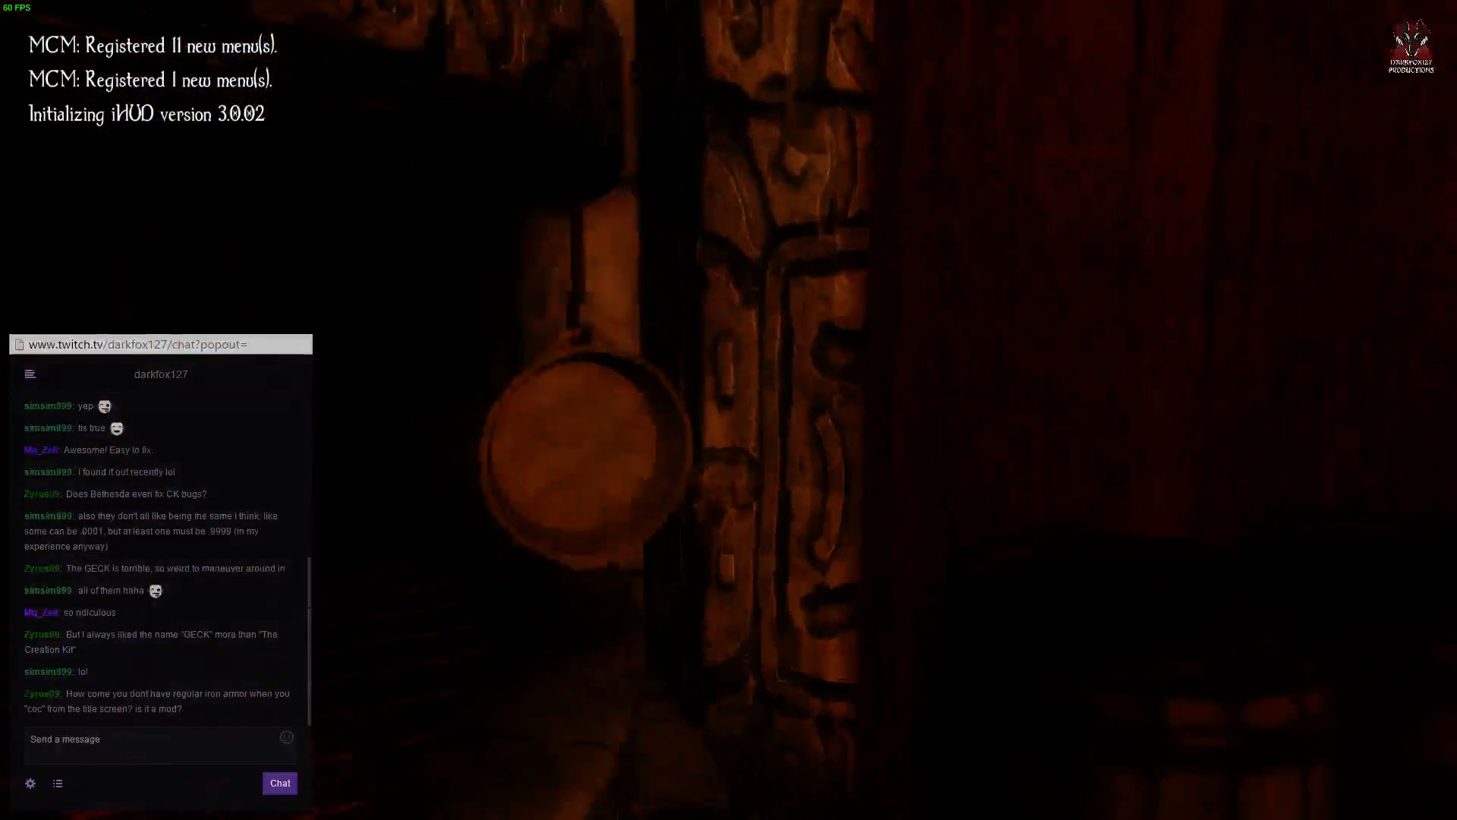
pyautogui.press('s')
pyautogui.press('w')
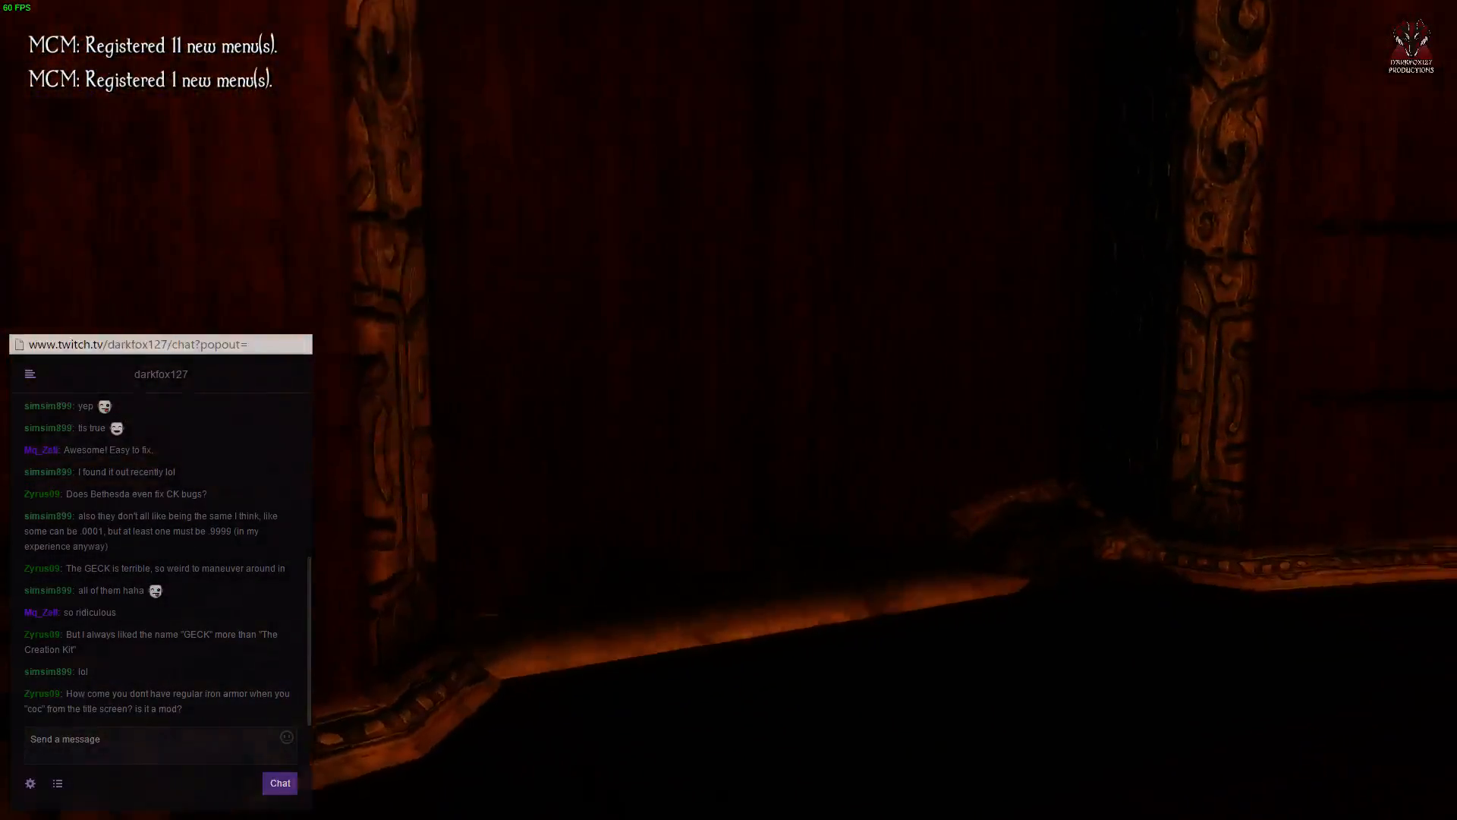
# Step: Walk across the dorms to the barred fireplace and examine its logs and grate up close
pyautogui.press('w')
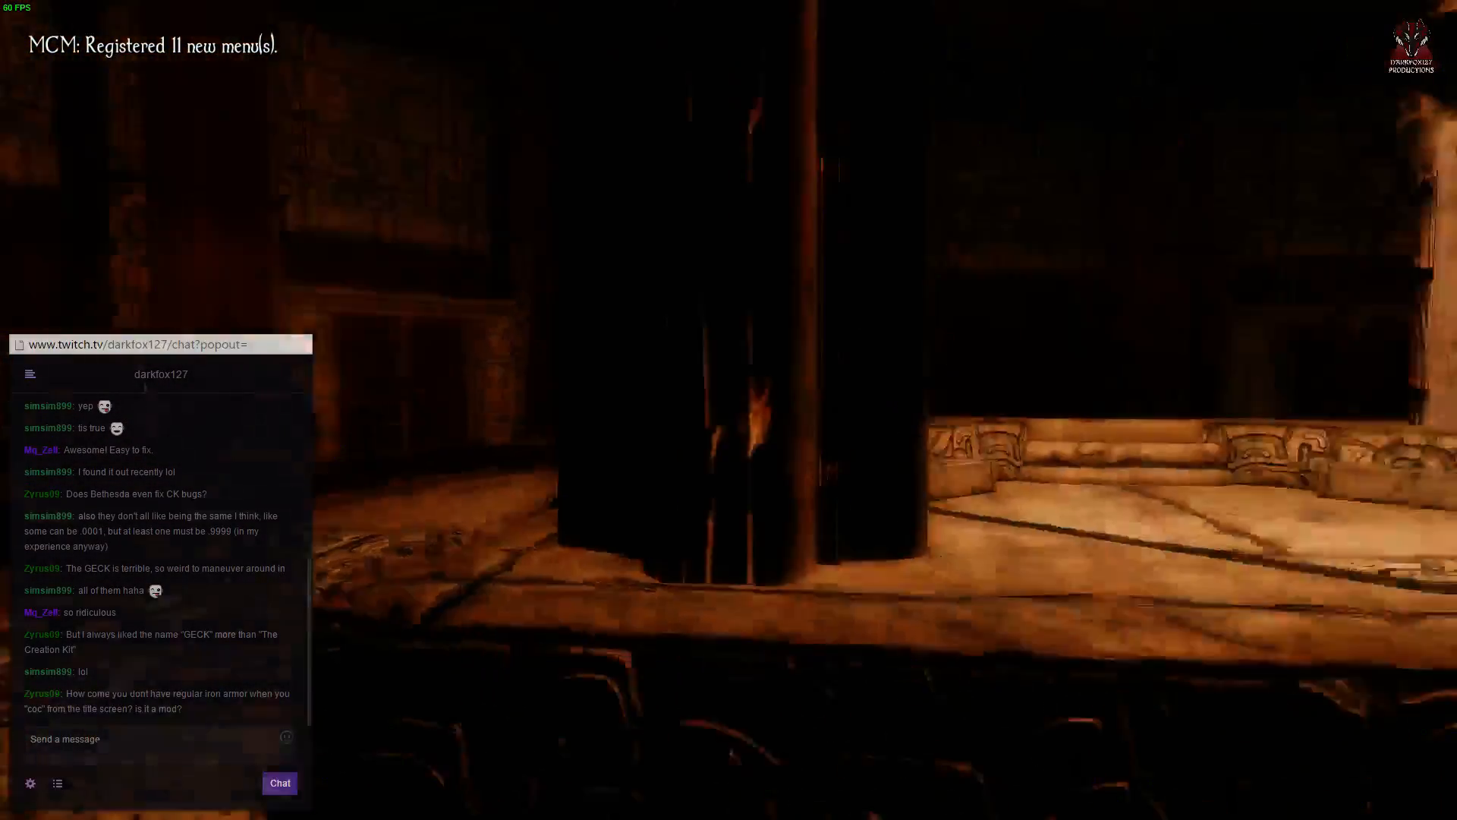
pyautogui.press('w')
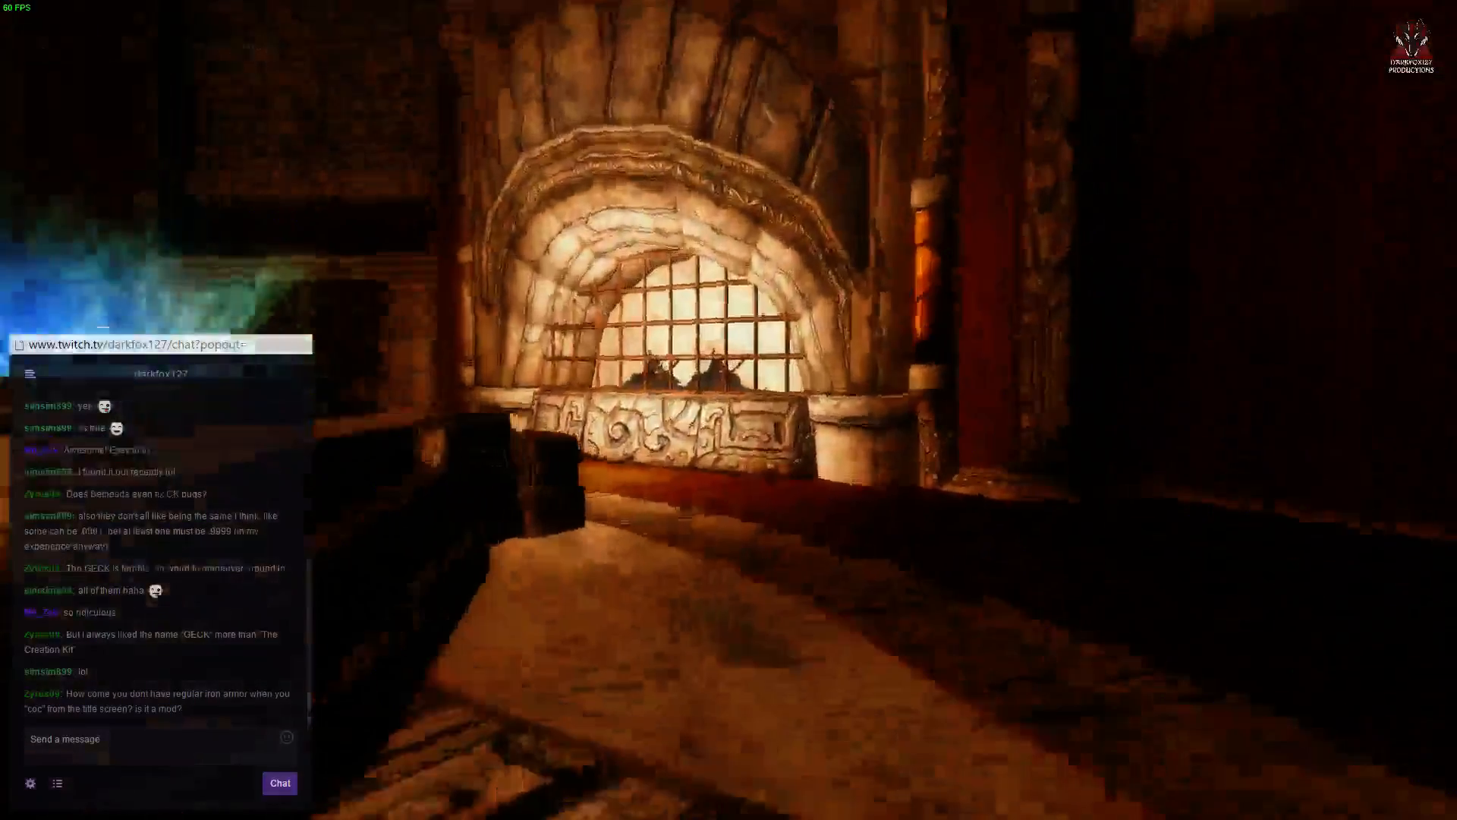
pyautogui.press('w')
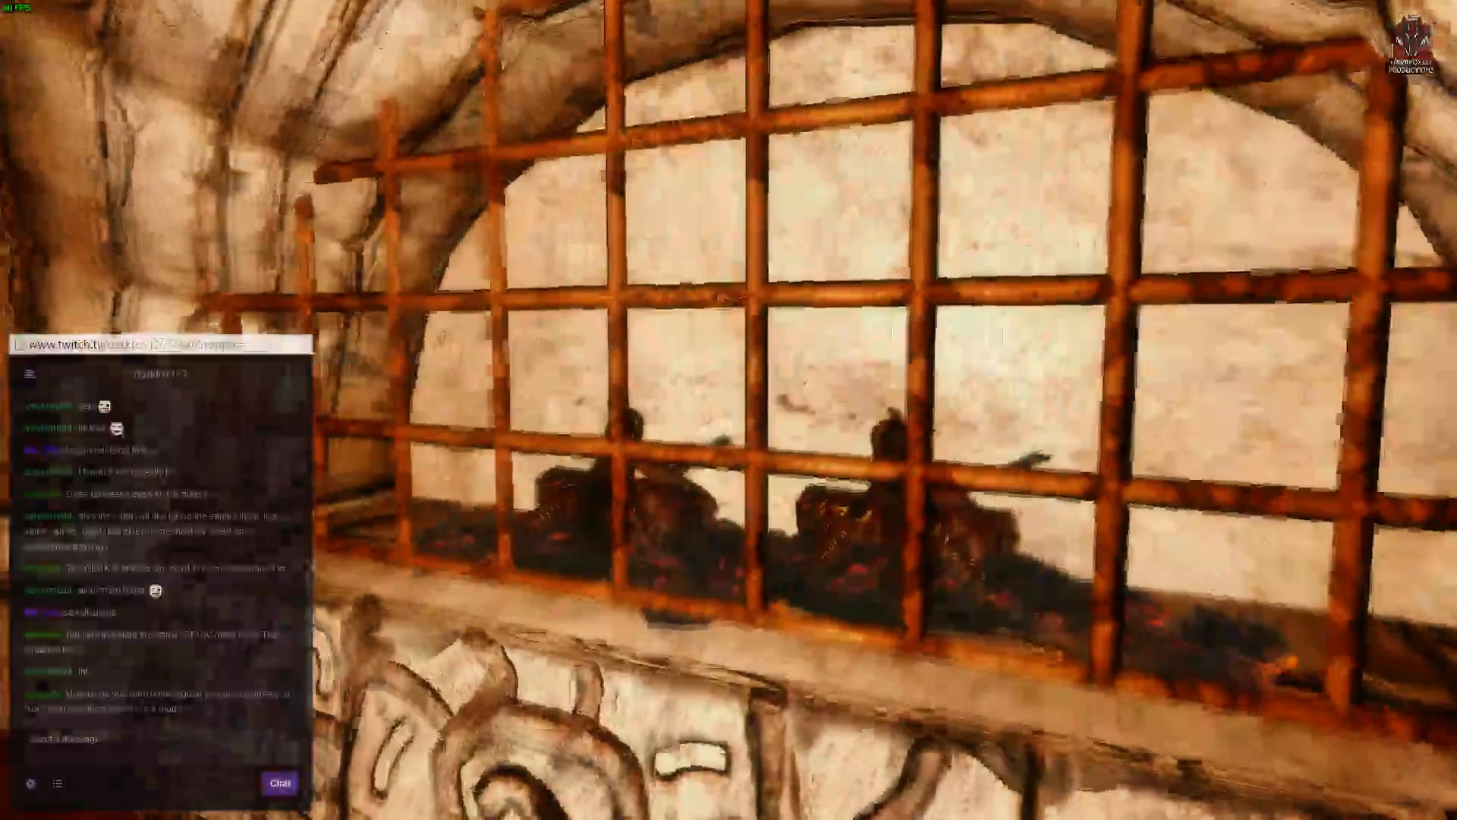
pyautogui.press('s')
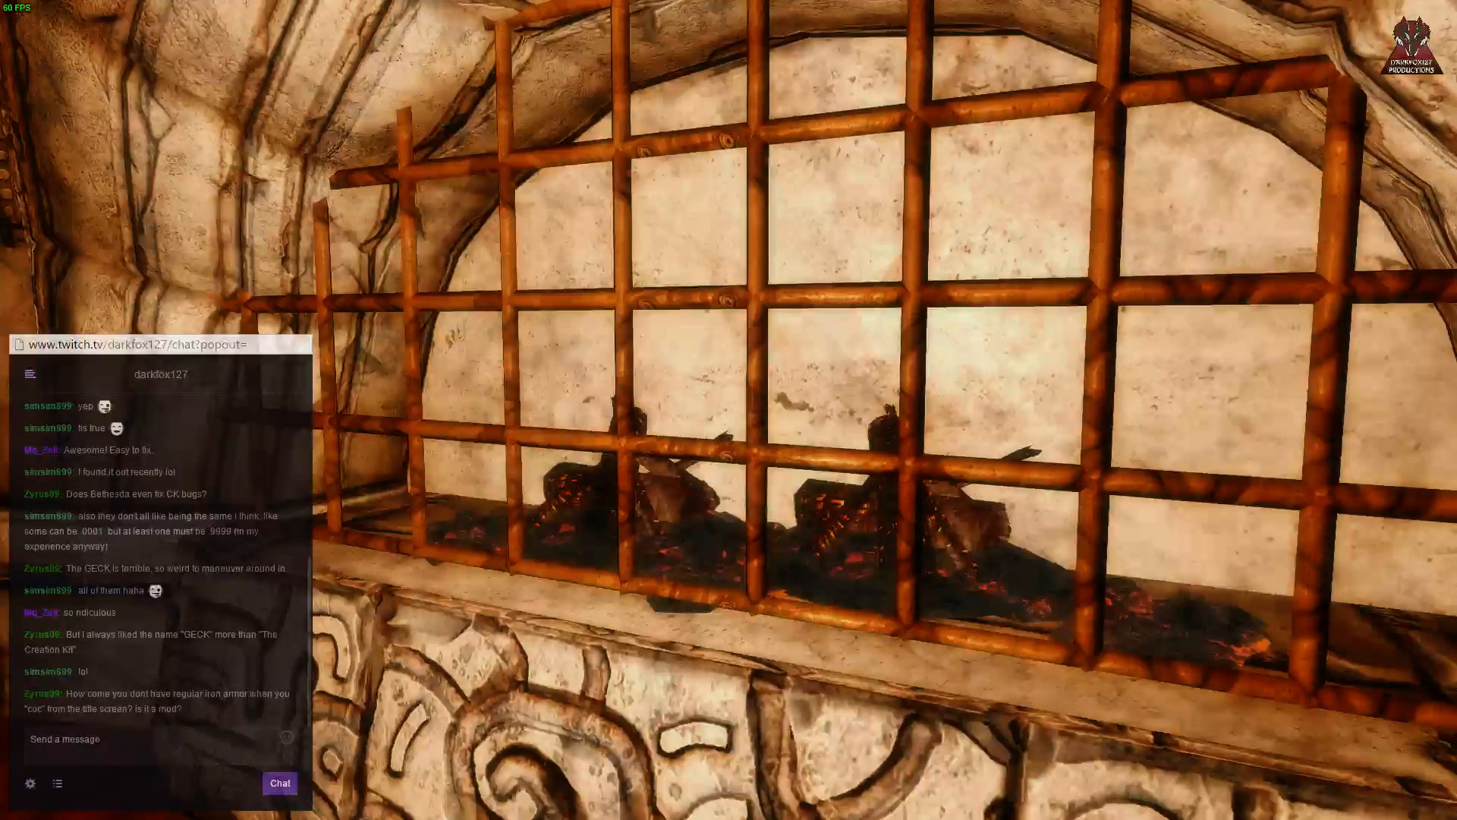
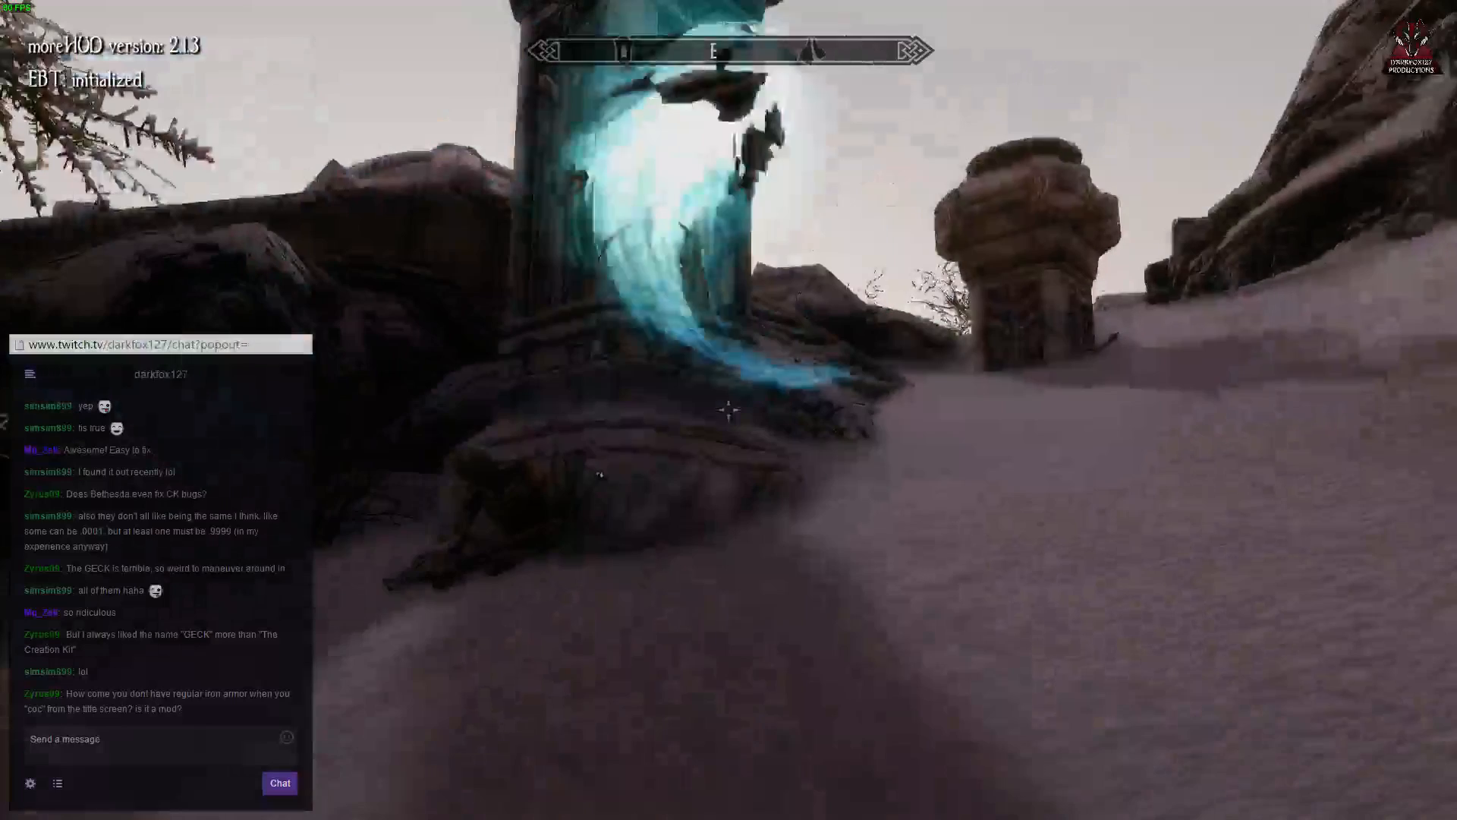
# Step: Equip spells for both hands and ready them beside the stone pillars outside the tower
pyautogui.press('`')
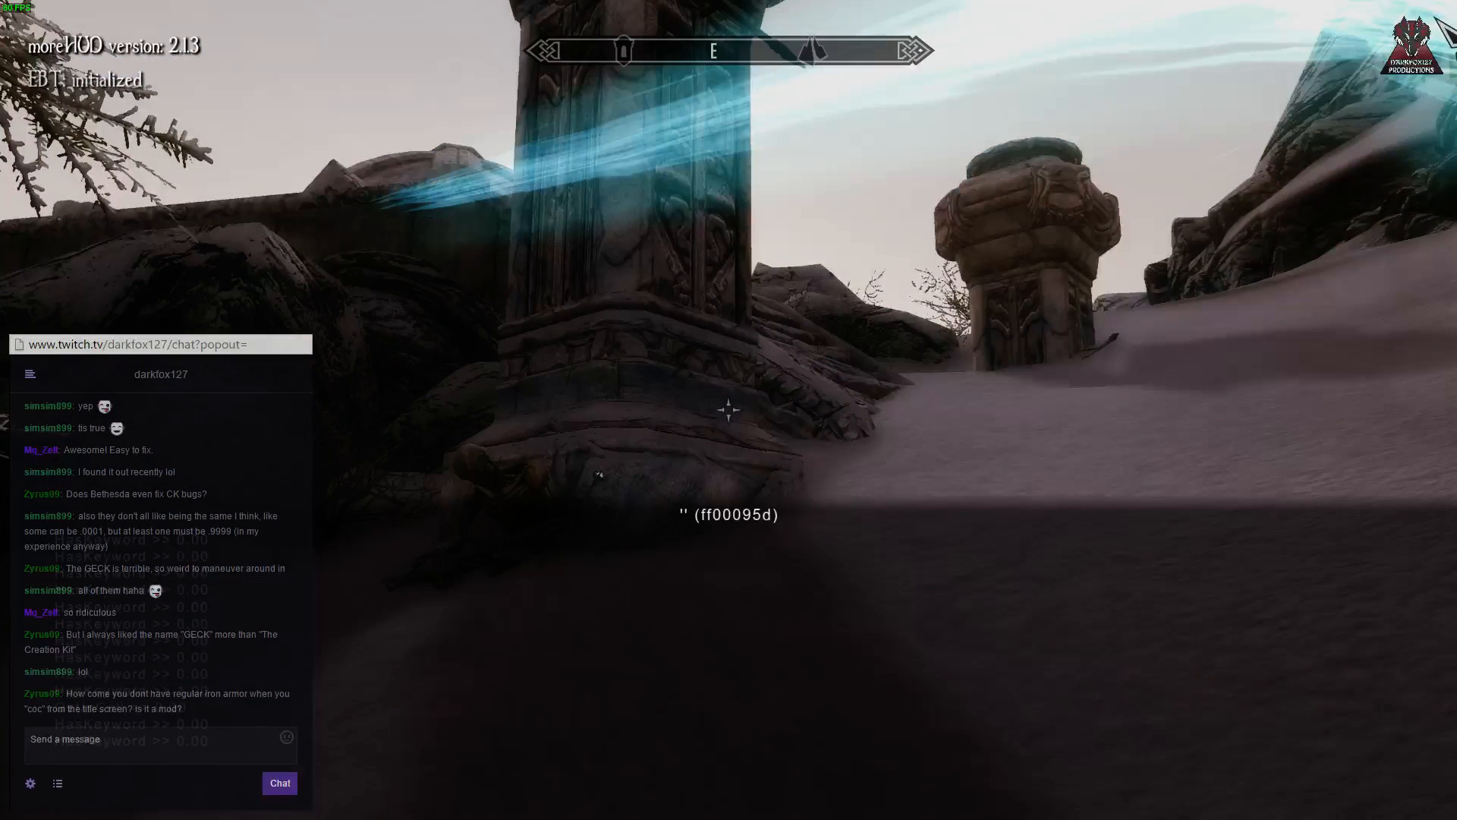
pyautogui.press('Return')
pyautogui.press('`')
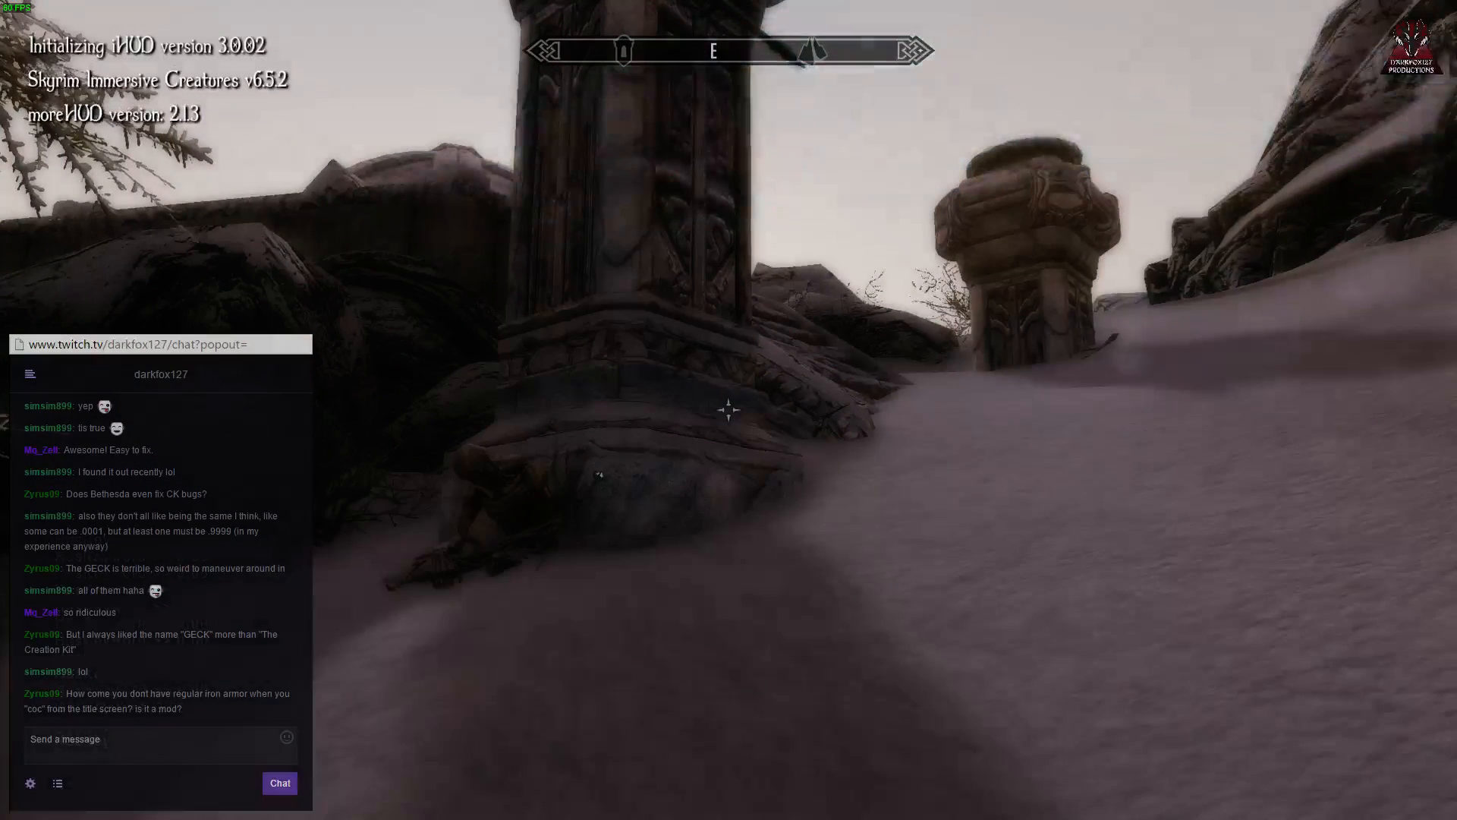
pyautogui.press('Tab')
pyautogui.press('Left')
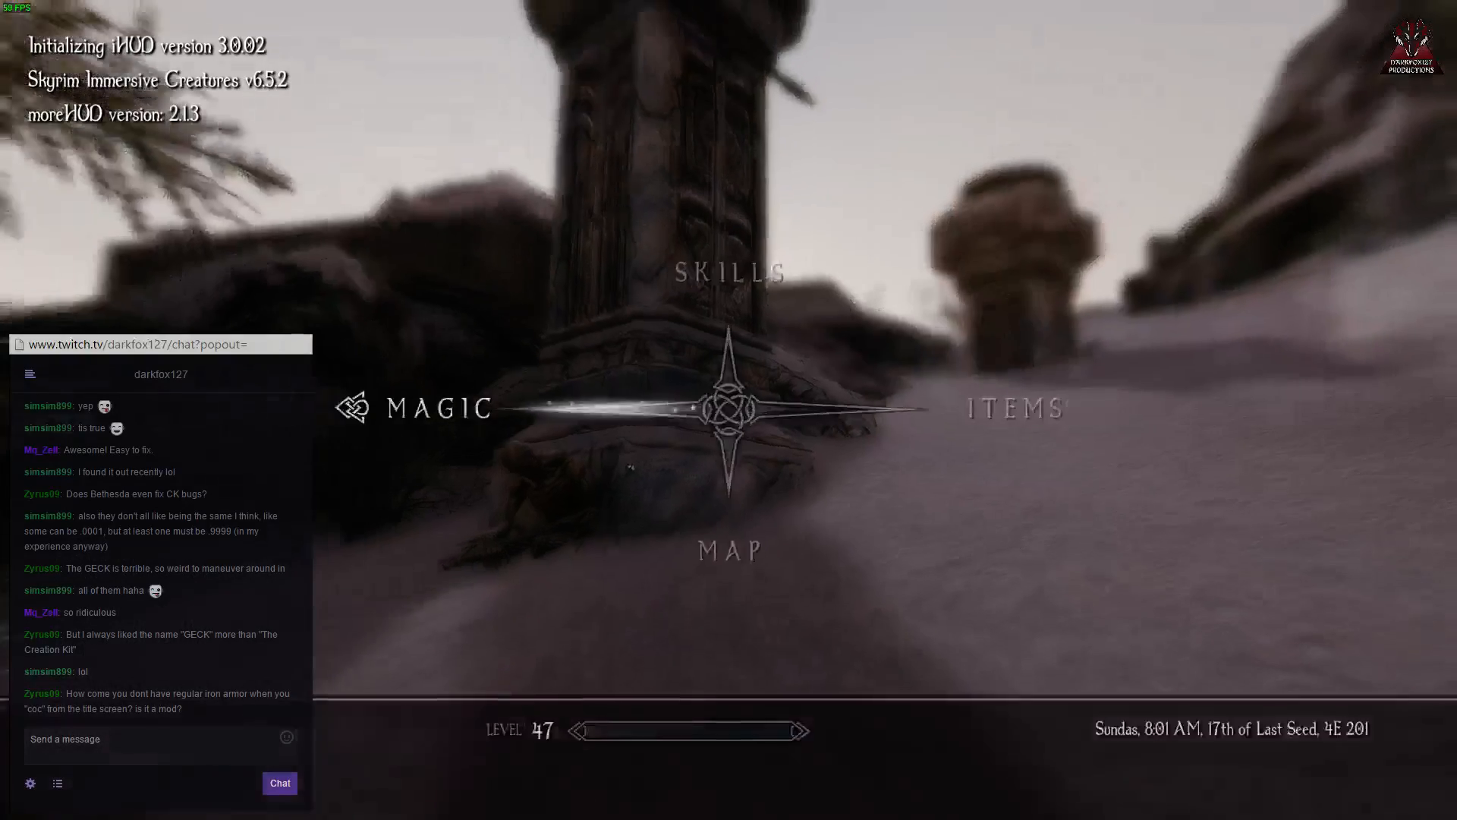
pyautogui.press('Down')
pyautogui.press('Down')
pyautogui.press('Down')
pyautogui.press('Tab')
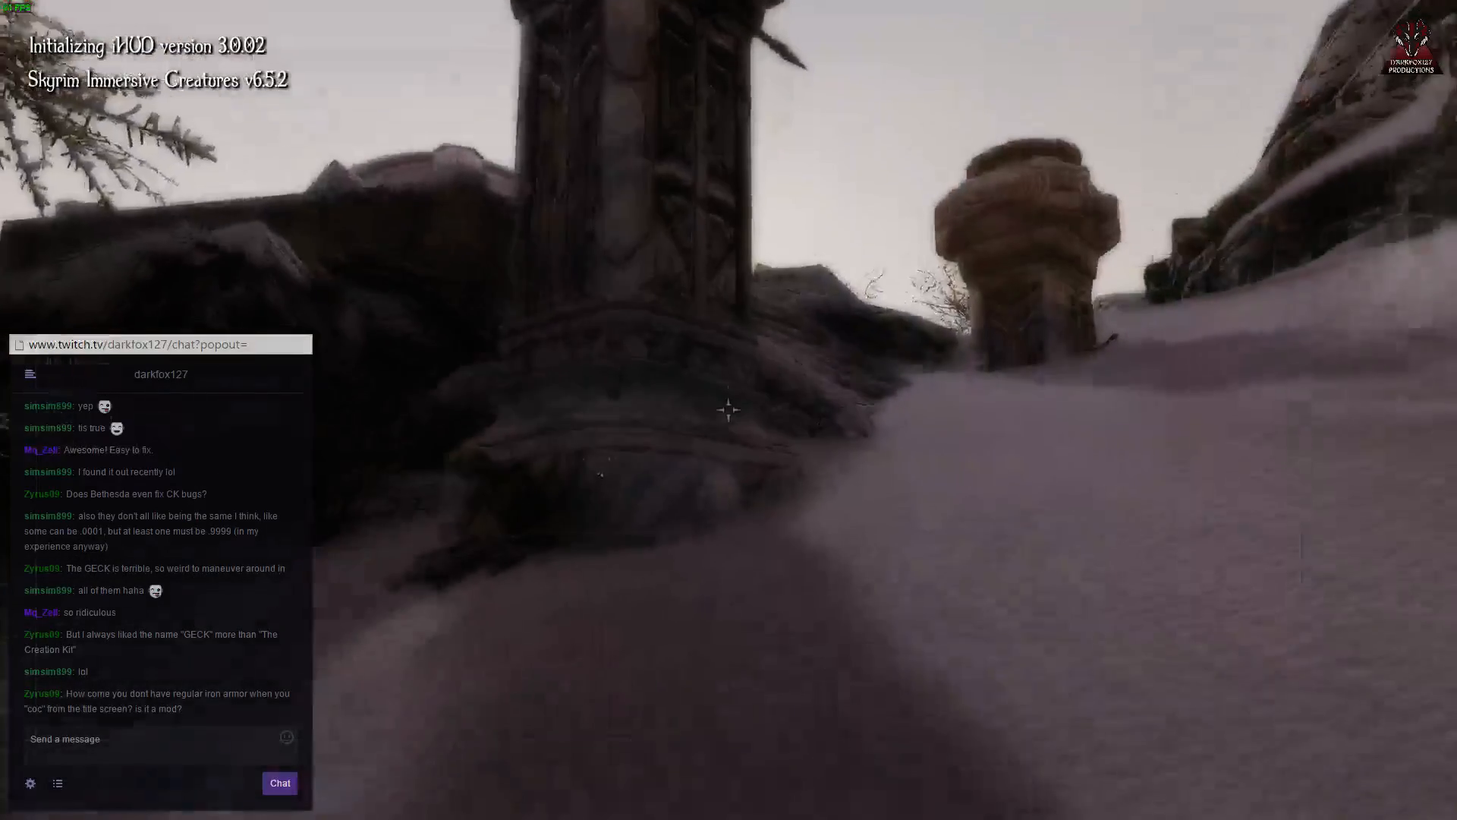
pyautogui.press('r')
pyautogui.press('s')
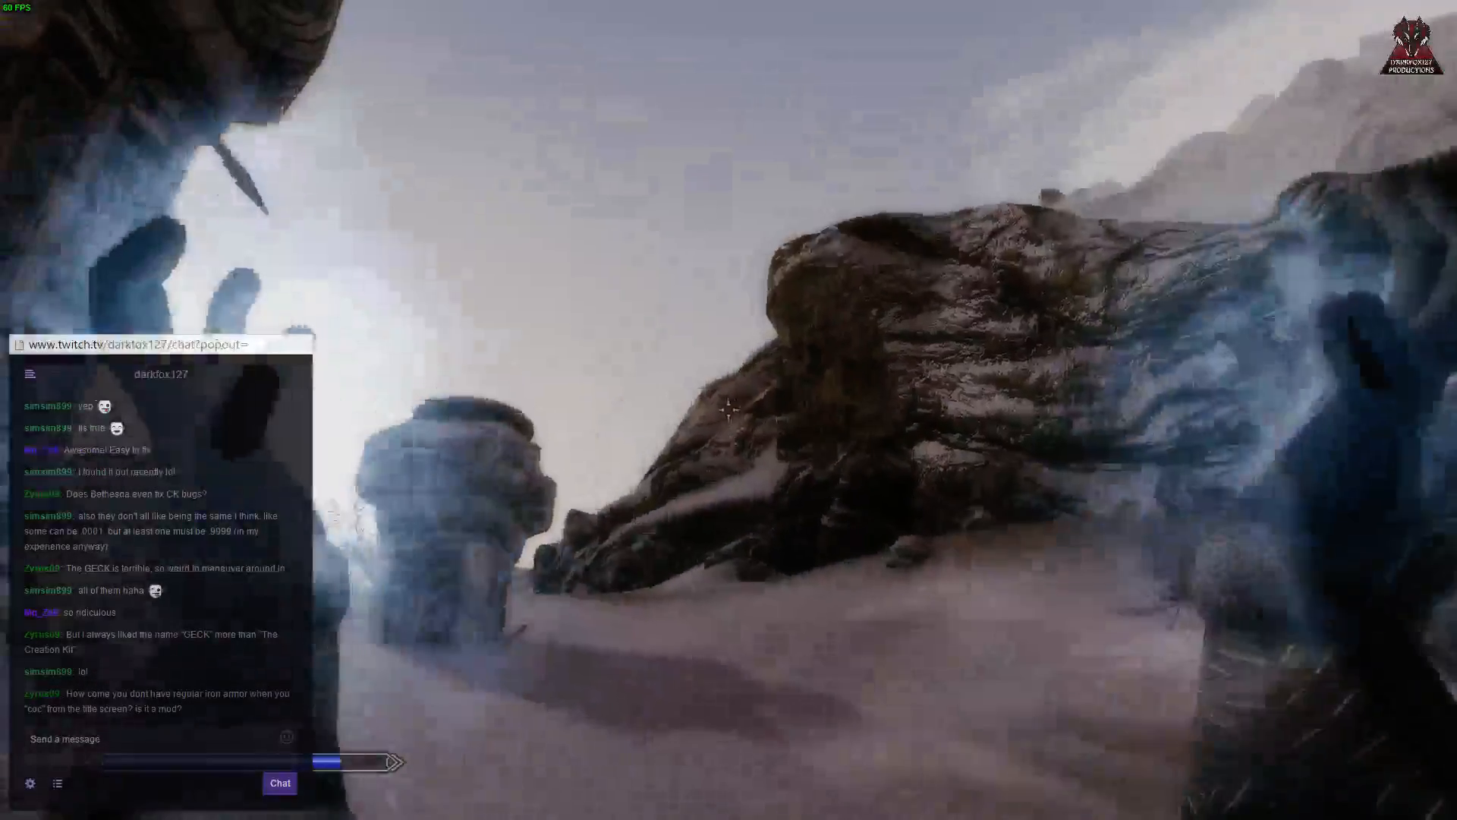
# Step: Head toward the stone stairs and enable god mode with the console command tgm
pyautogui.press('w')
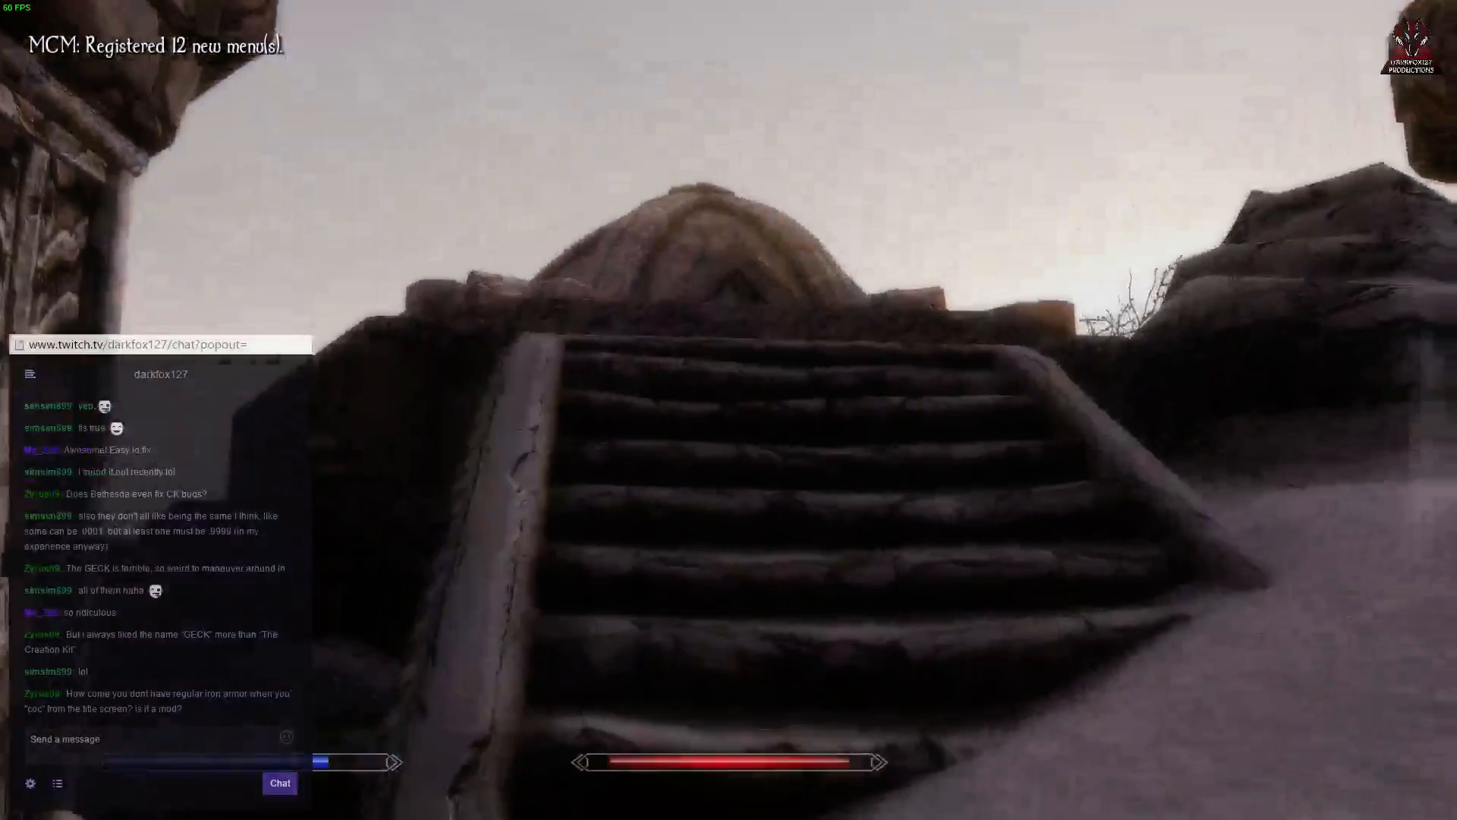
pyautogui.press('`')
pyautogui.click(733, 416)
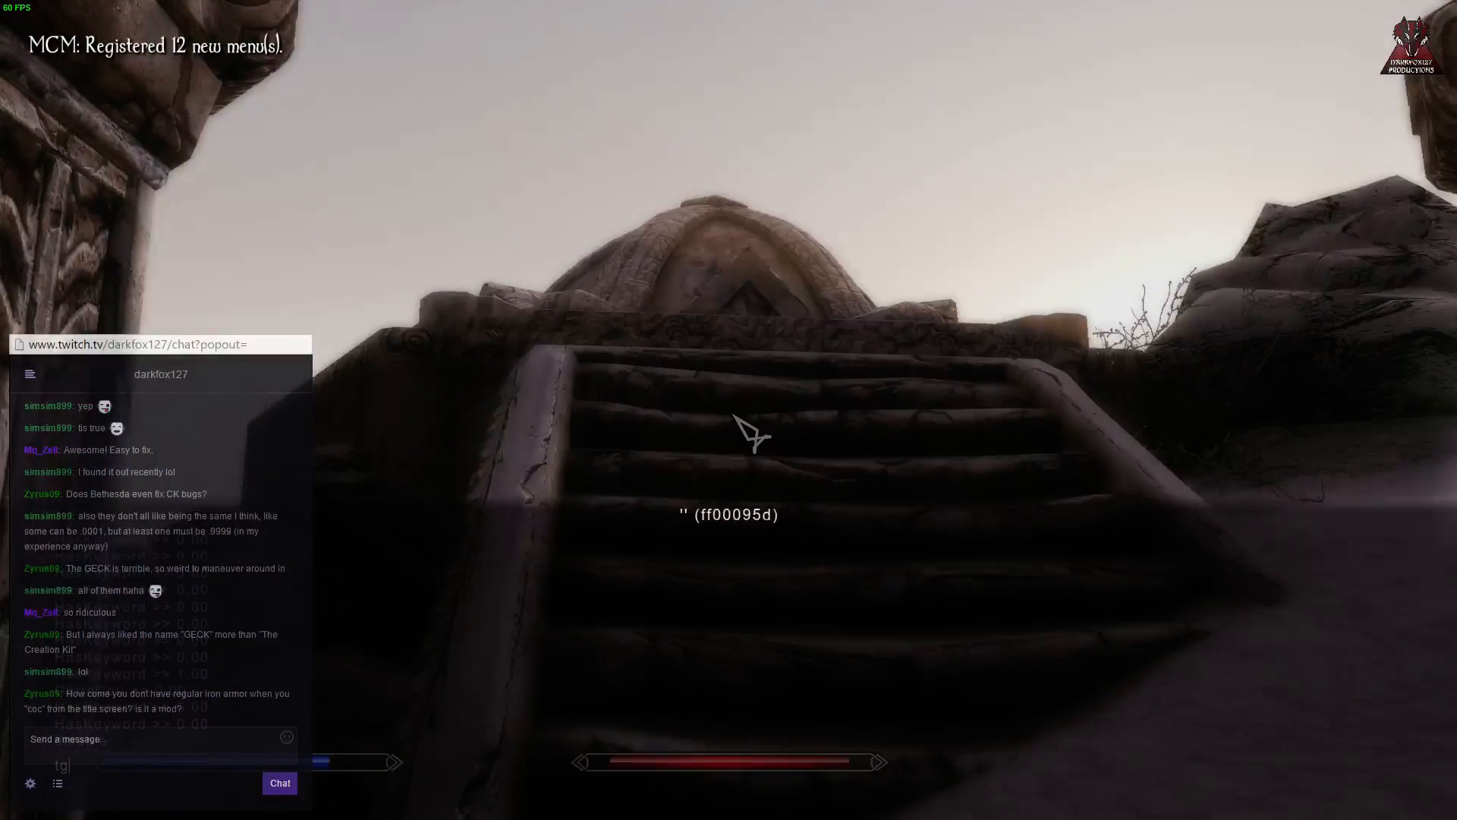
pyautogui.press('`')
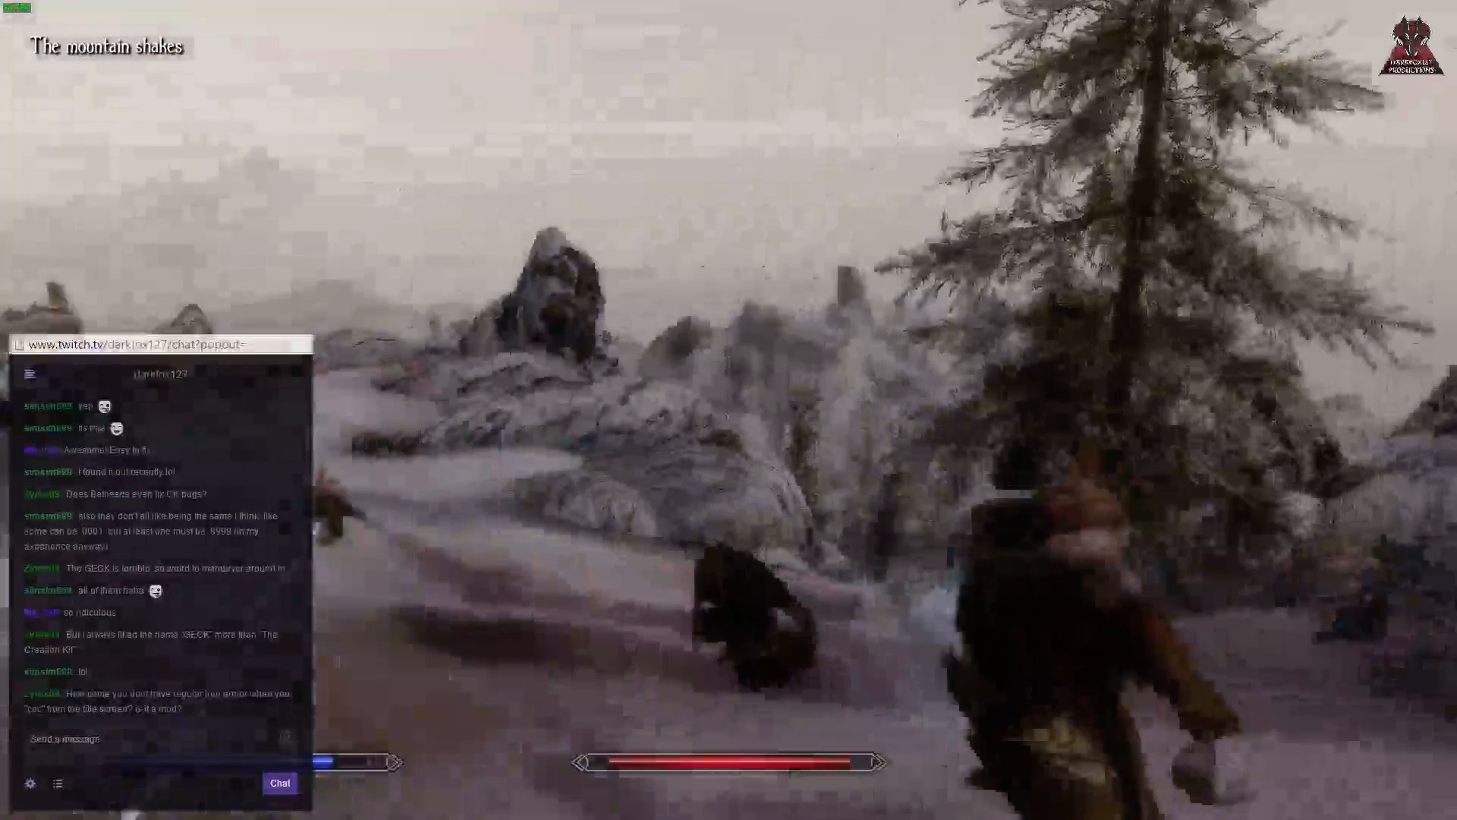
# Step: Equip the Ebony Bow with Ebony Arrows and shoot at the attacking Dragontooth creatures
pyautogui.press('i')
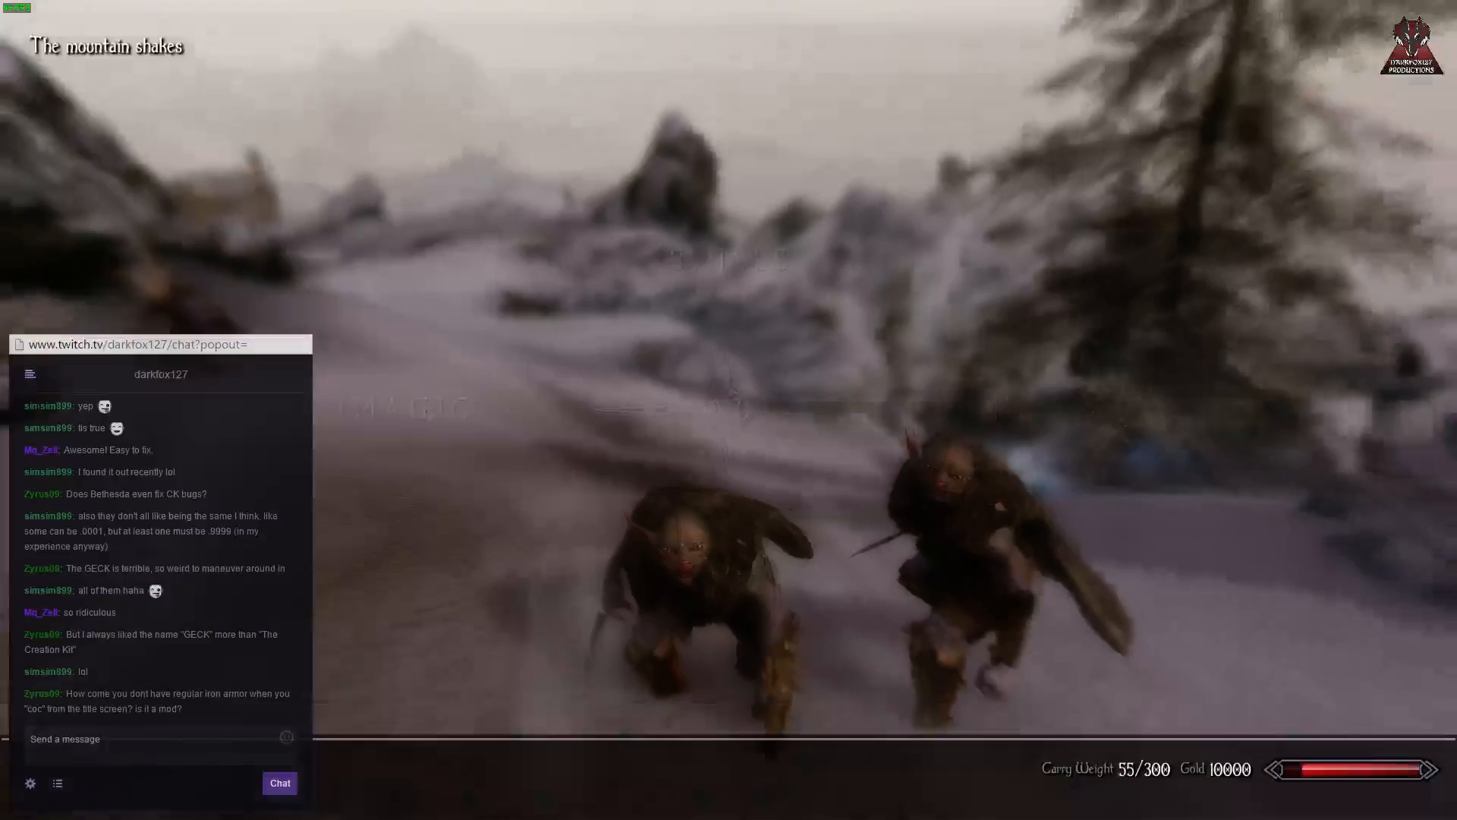
pyautogui.press('Down')
pyautogui.press('Down')
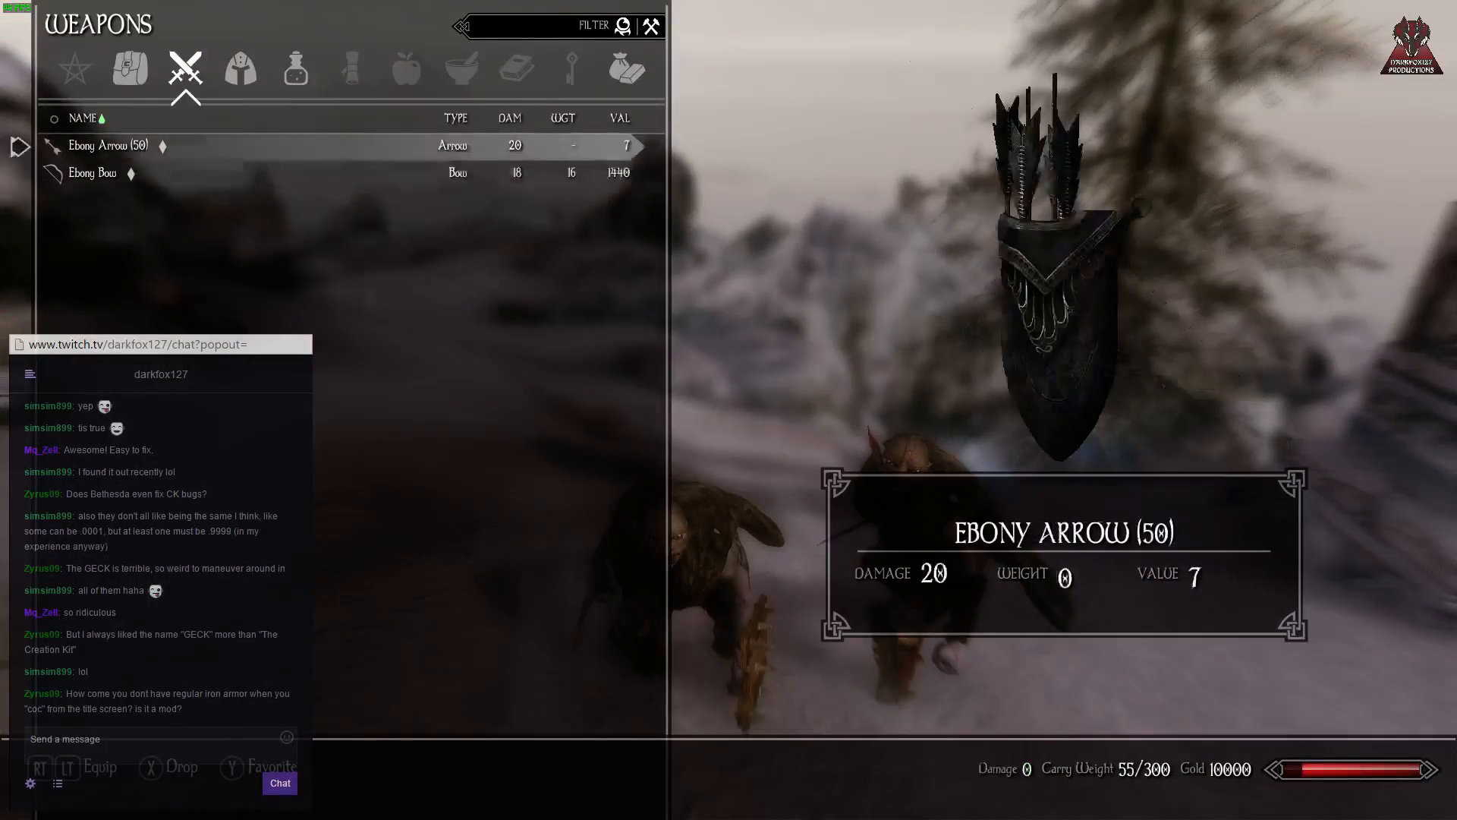
pyautogui.press('Tab')
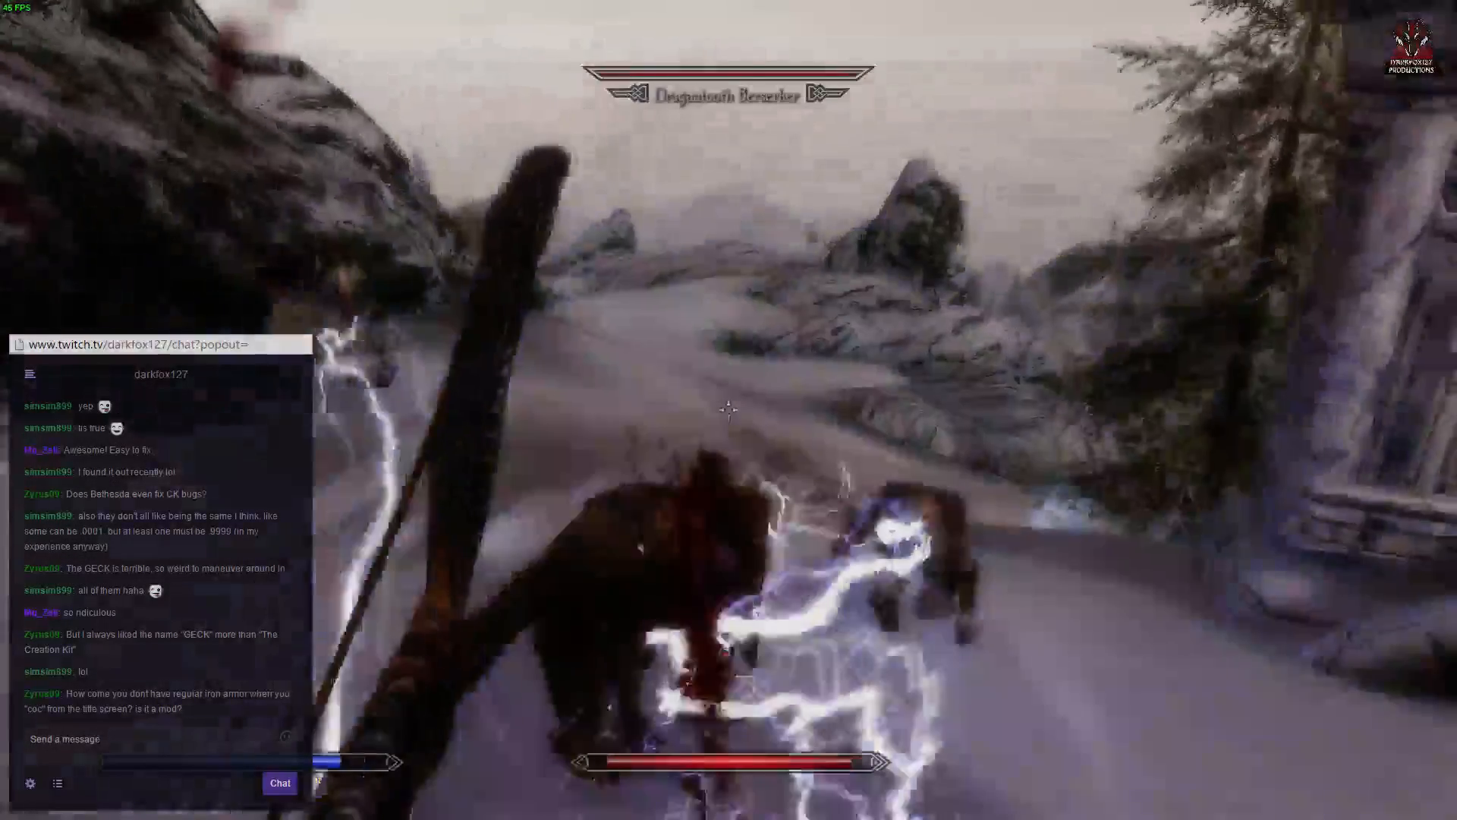
pyautogui.click(728, 409)
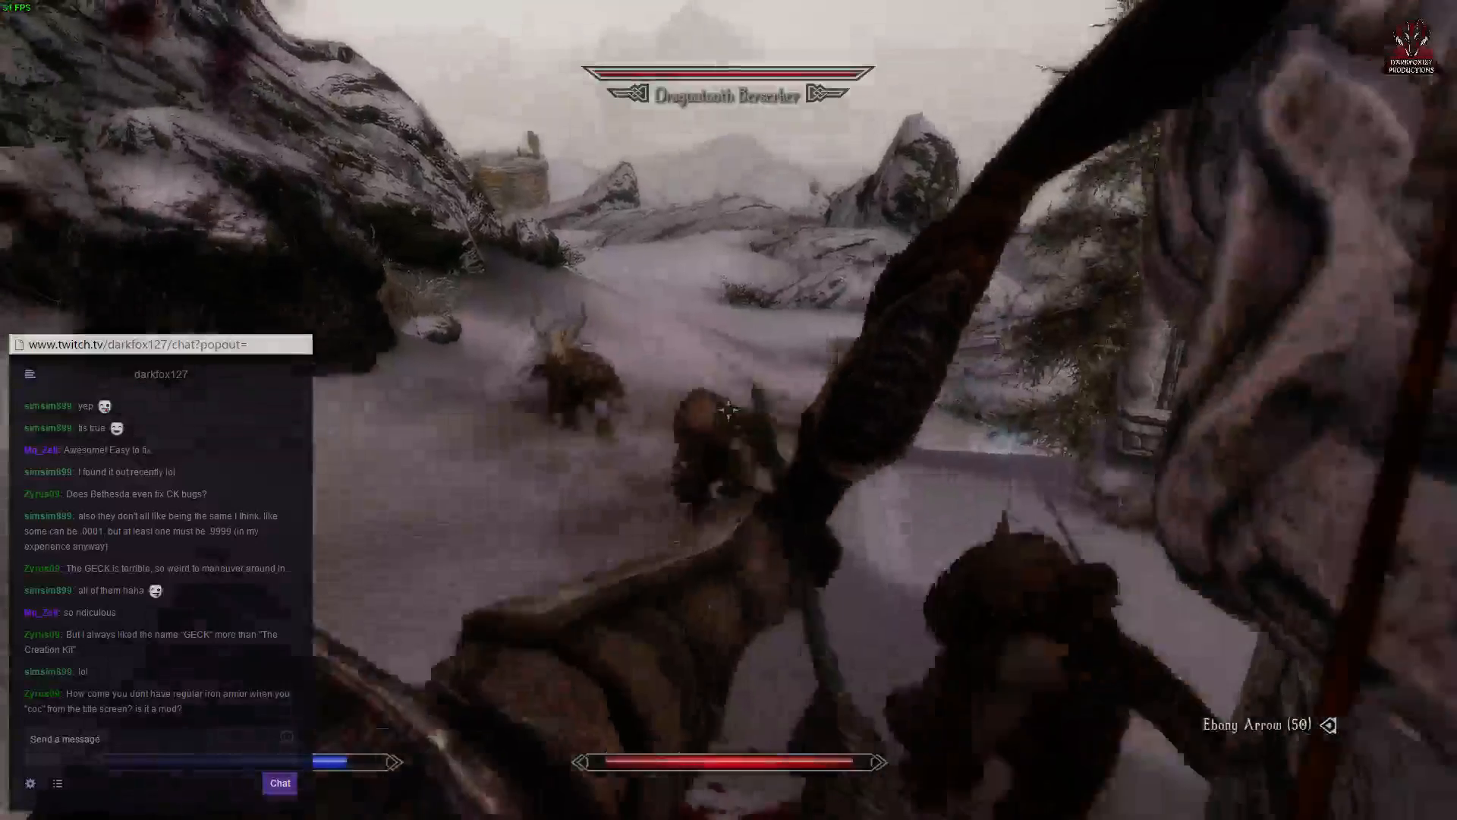
pyautogui.click(728, 410)
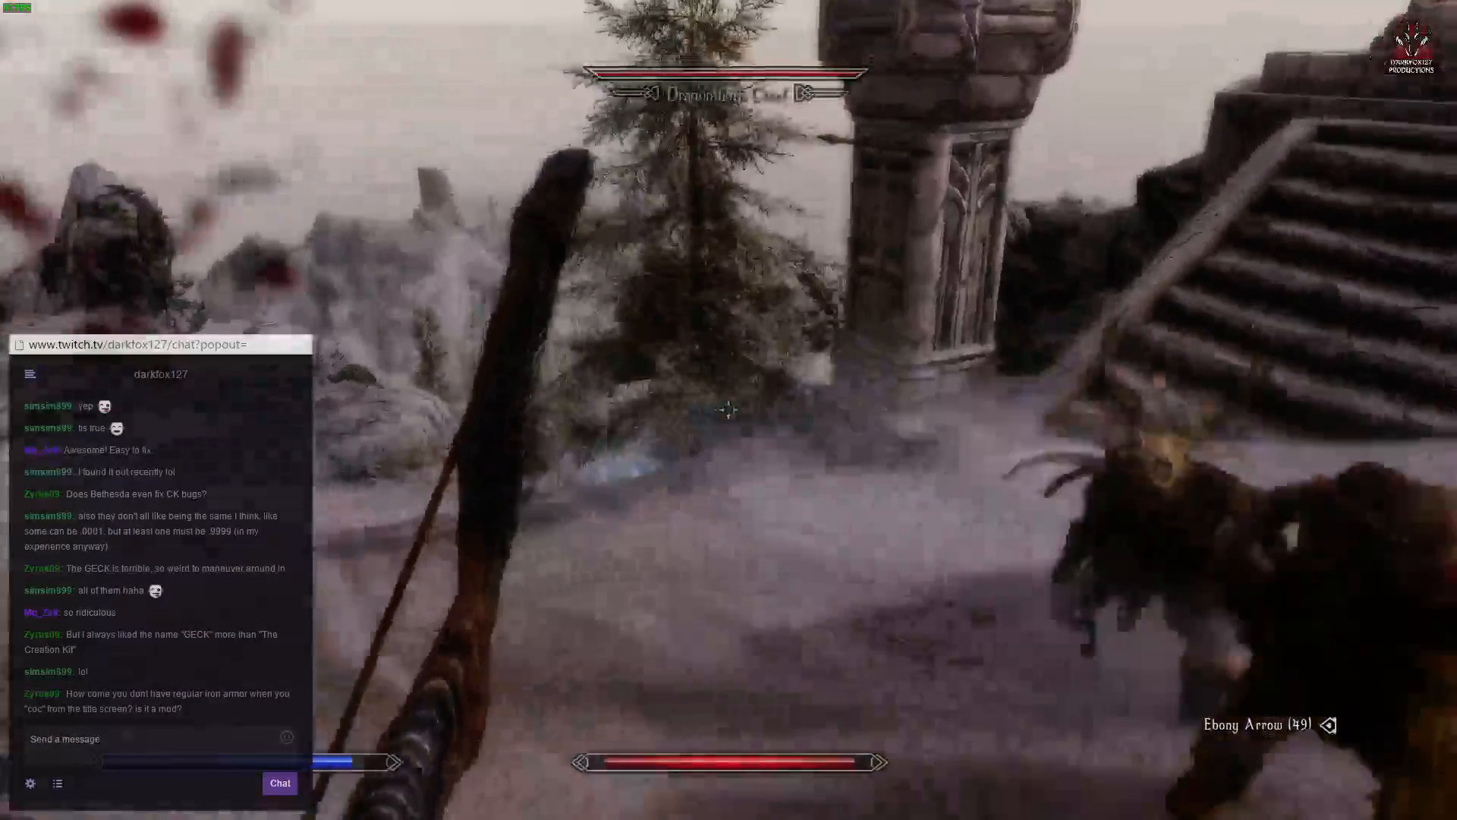
# Step: Kill all the attacking creatures with the console command killall
pyautogui.press('`')
pyautogui.click(740, 421)
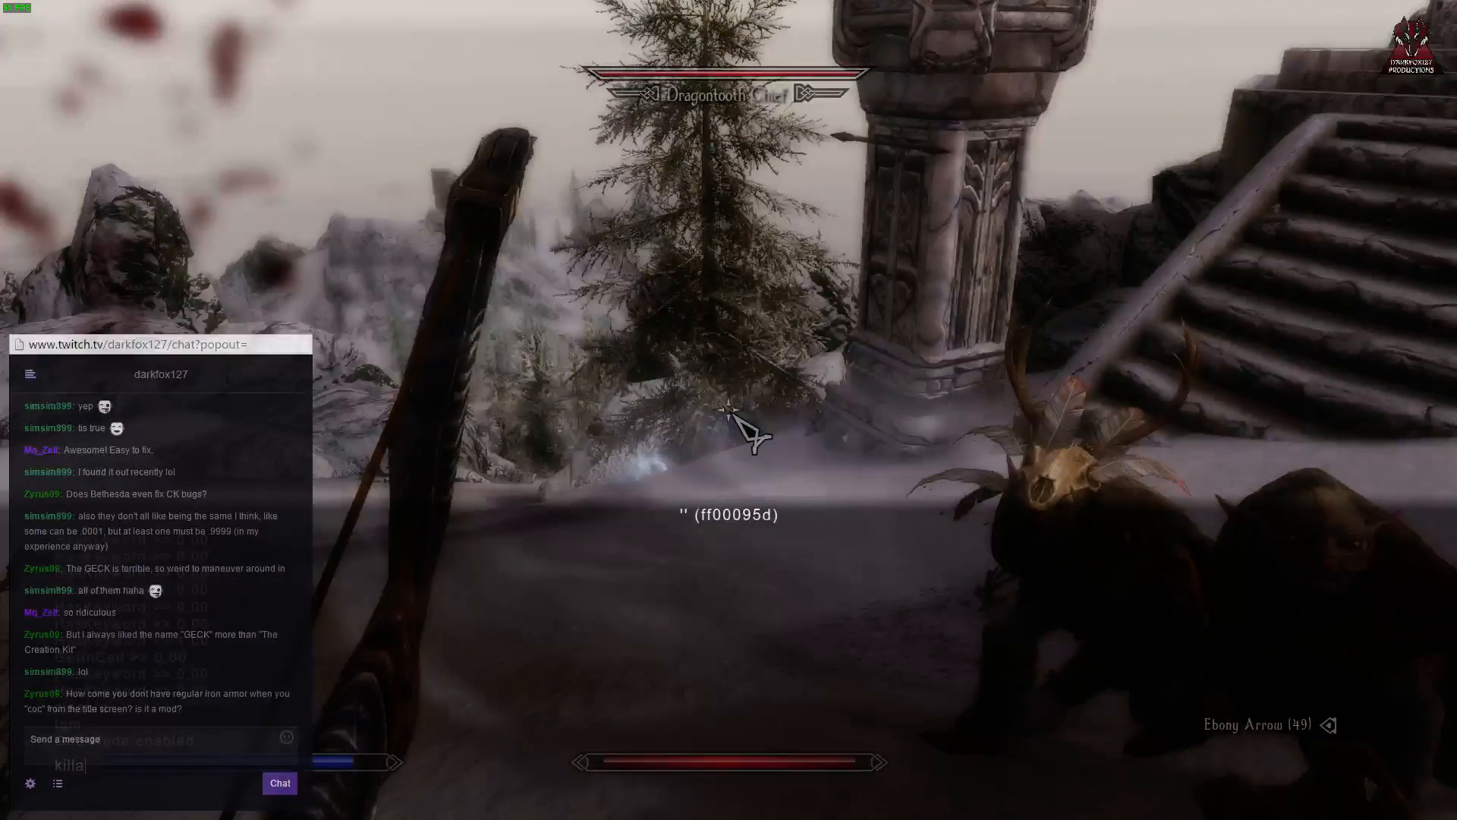
pyautogui.write('killall')
pyautogui.press('Return')
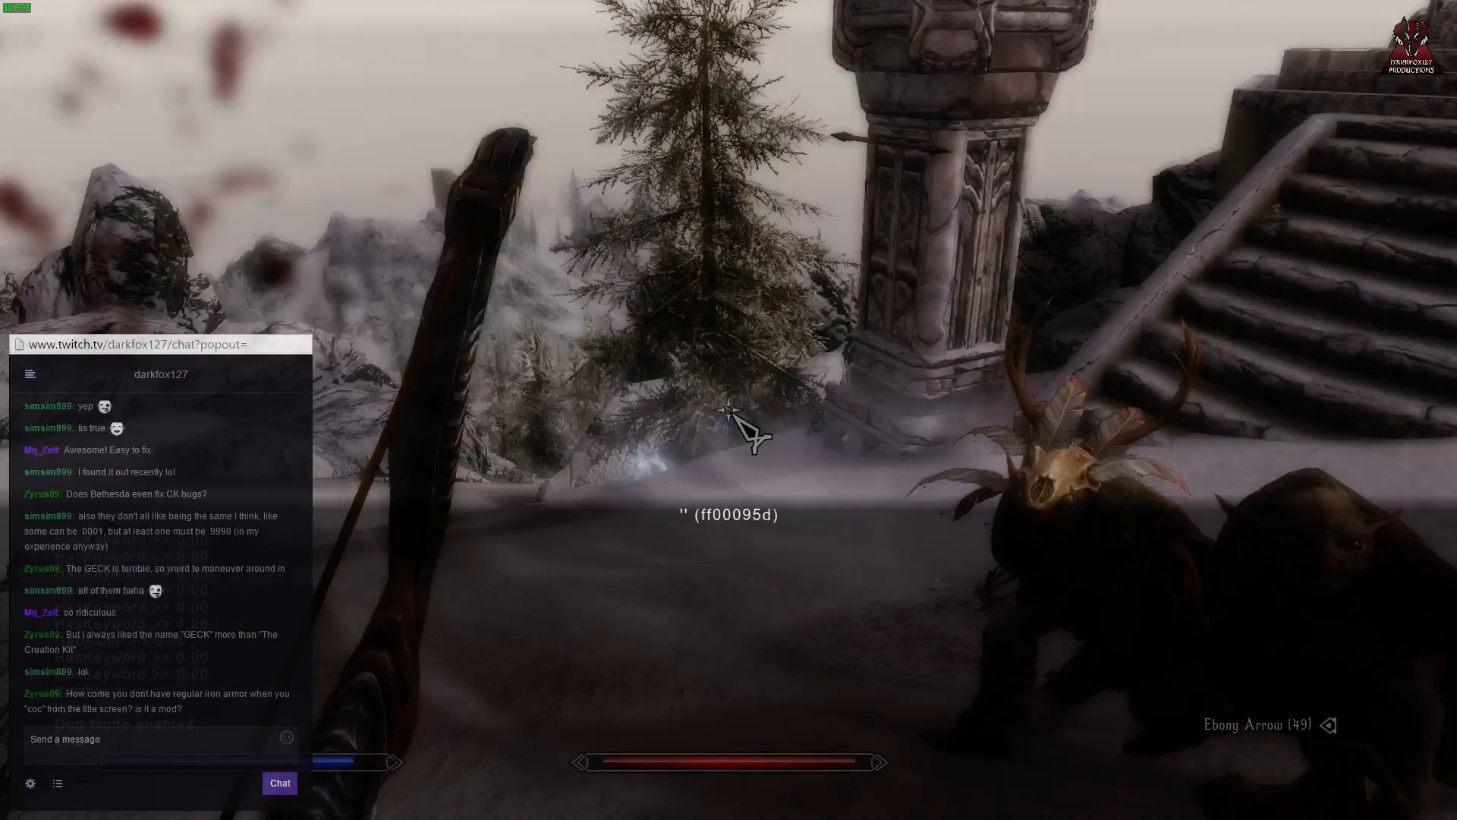
pyautogui.press('`')
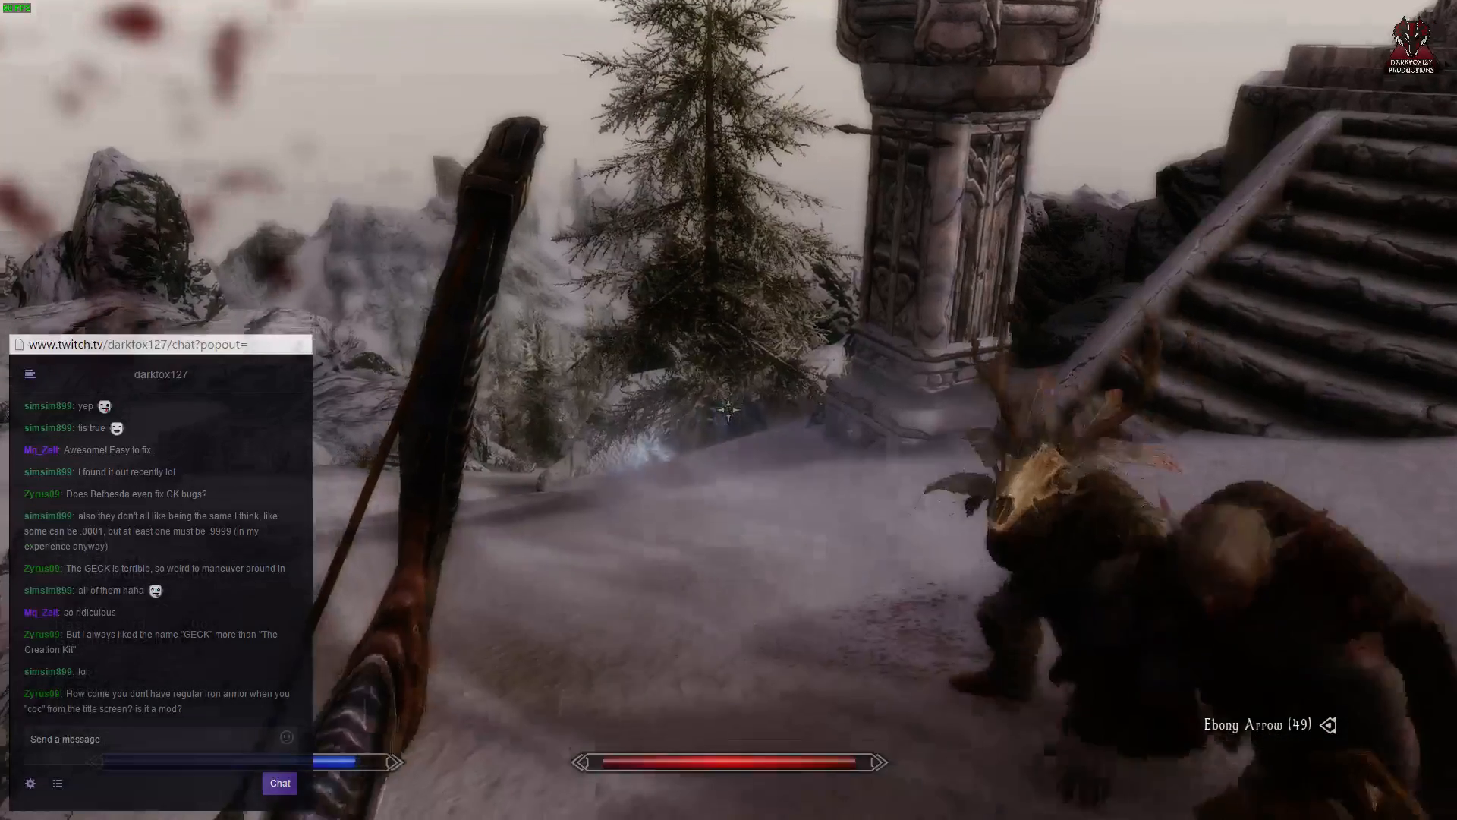
# Step: Move in below Caranthir Tower and look over its exterior and lit windows
pyautogui.press('w')
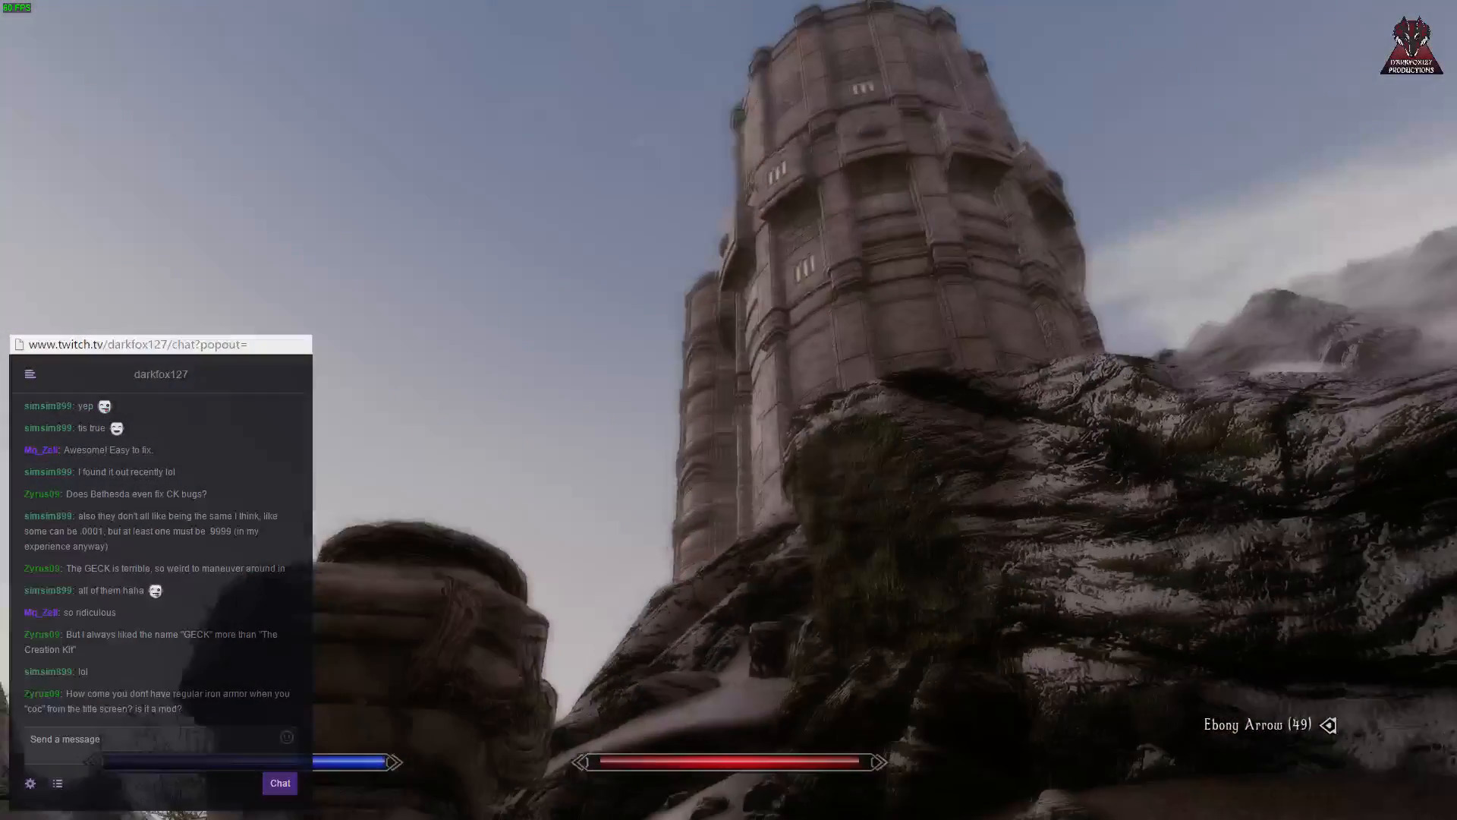
pyautogui.press('w')
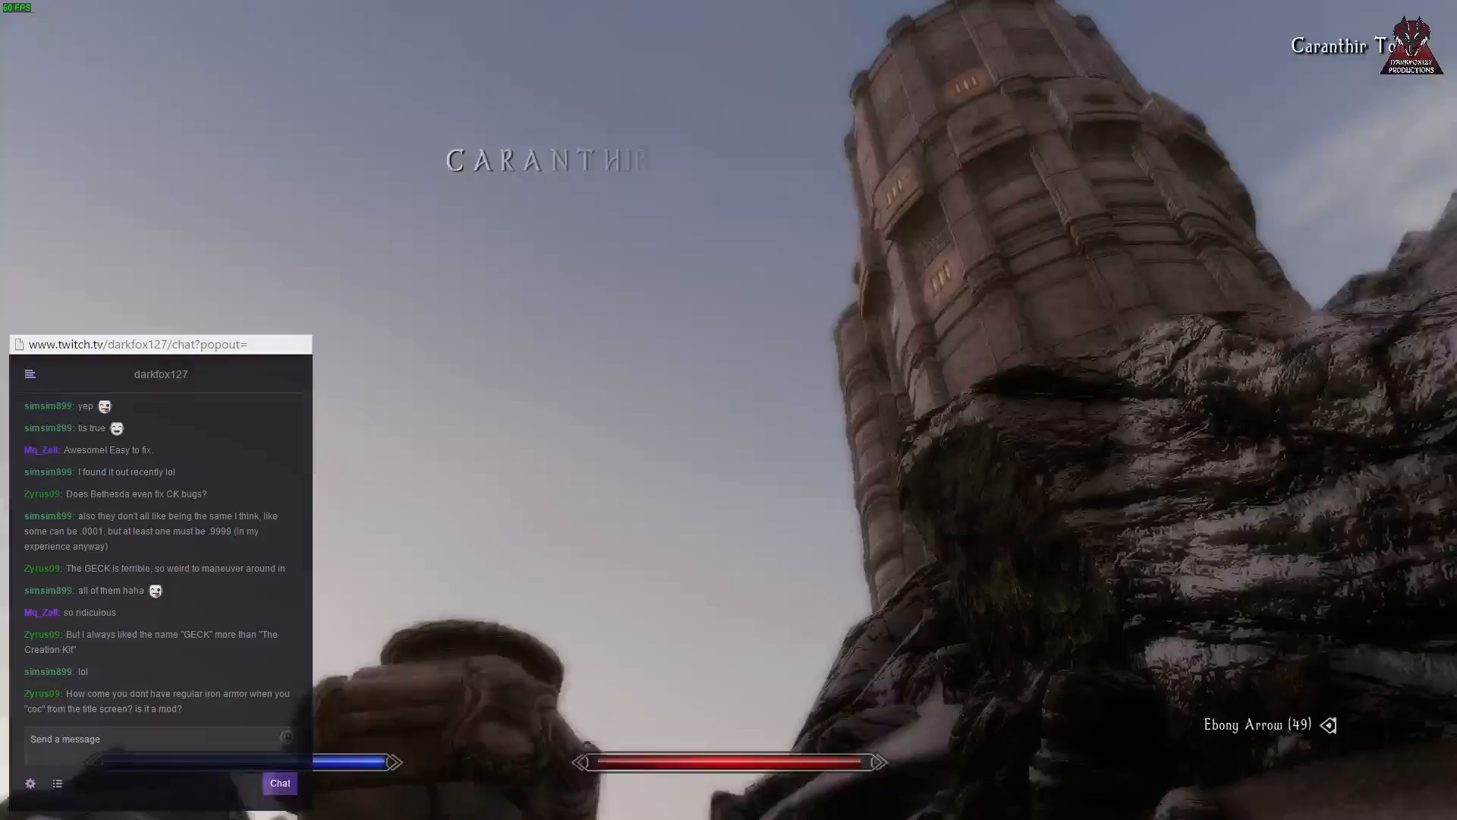
pyautogui.press('s')
# Step: Load Caranthir Tower's forge cell with the console command coc
pyautogui.press('`')
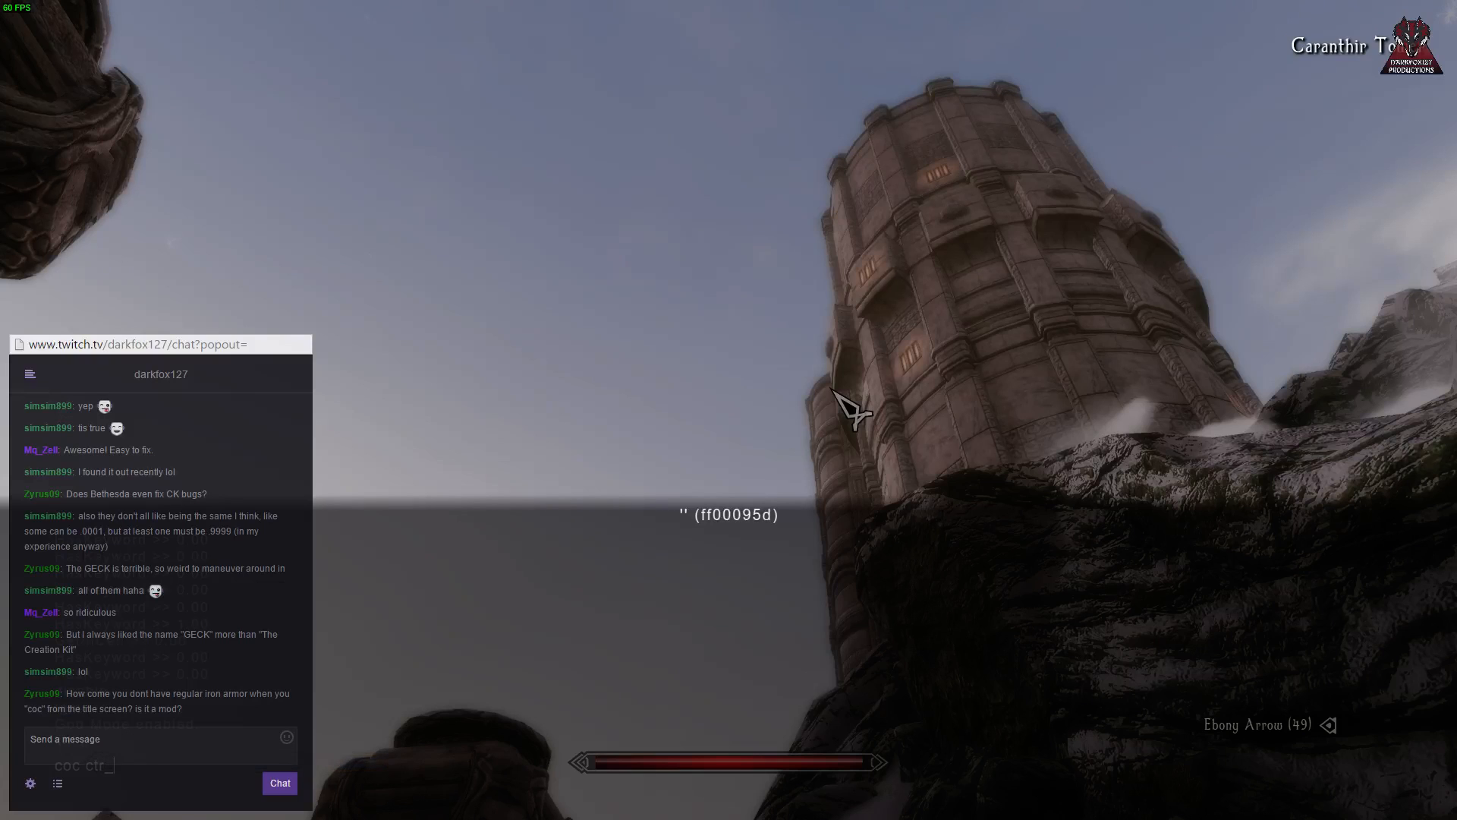
pyautogui.write('coc ctr_forgi')
pyautogui.press('Return')
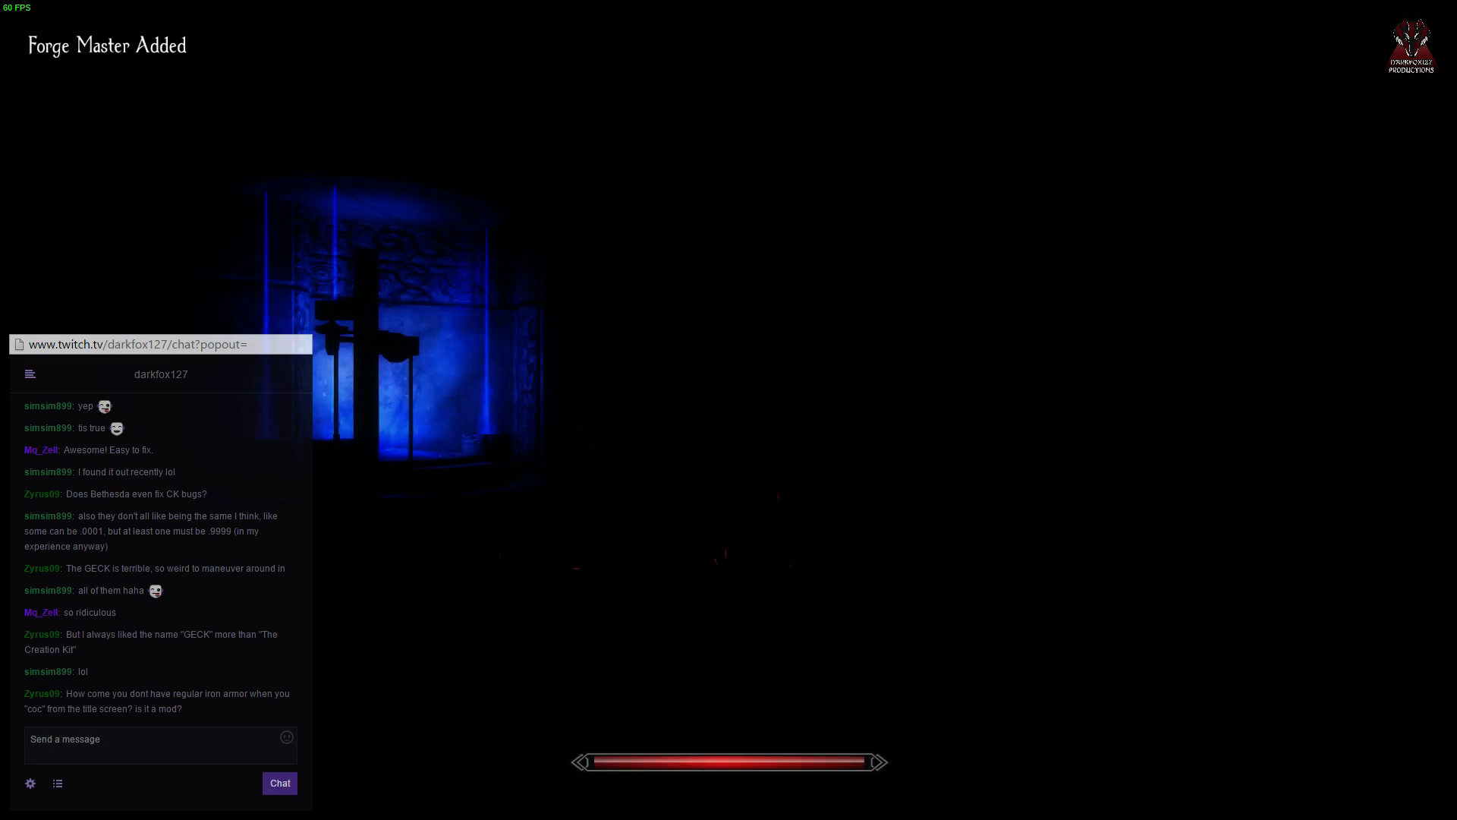
# Step: Look through the full list of carried items in the inventory and return to the forge
pyautogui.press('Tab')
pyautogui.press('Right')
pyautogui.press('Left')
pyautogui.press('Down')
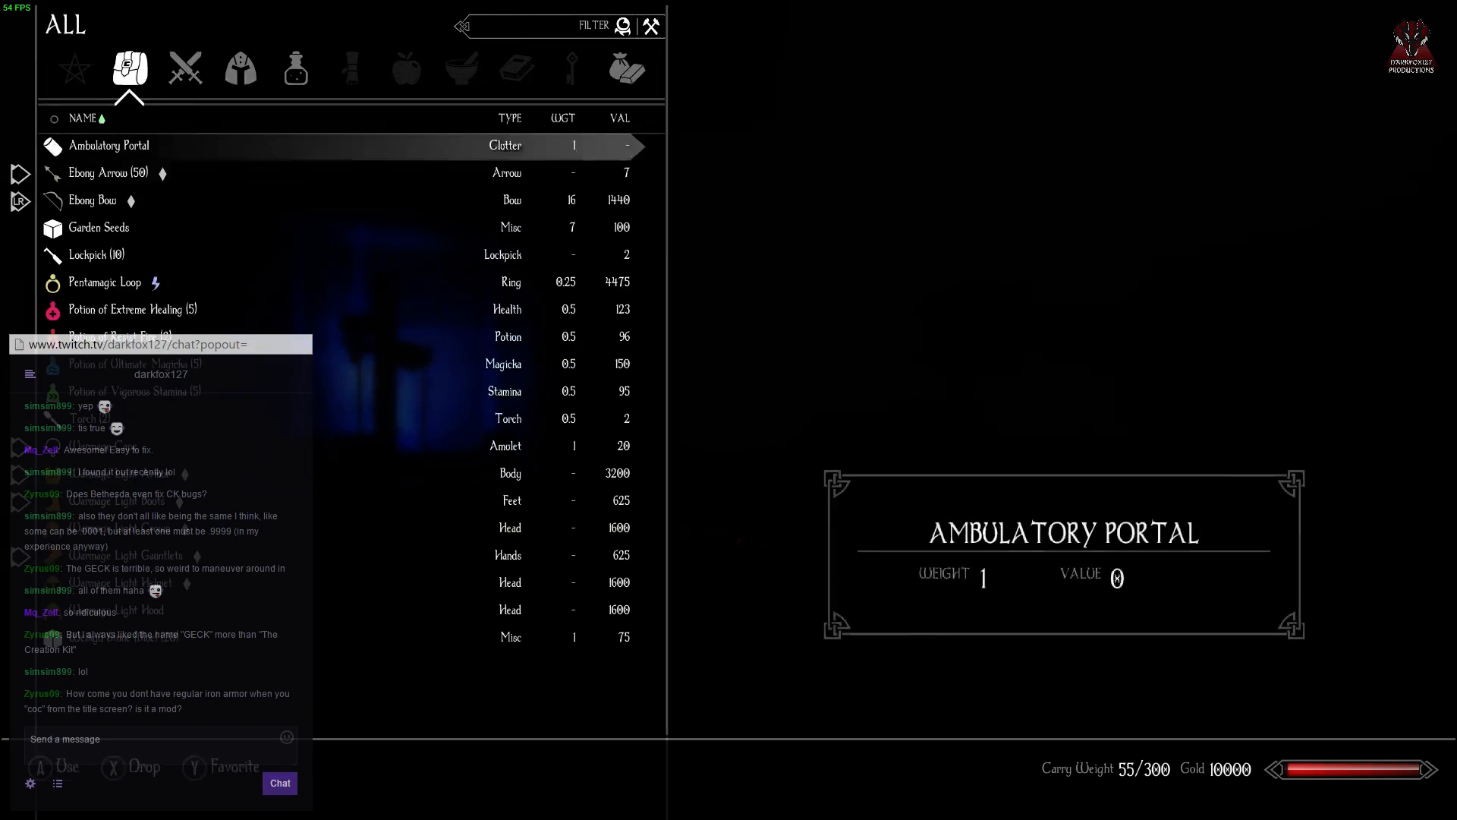
pyautogui.press('Down')
pyautogui.press('Left')
pyautogui.press('Right')
pyautogui.press('Down')
pyautogui.press('Down')
pyautogui.press('Down')
pyautogui.press('Down')
pyautogui.press('Down')
pyautogui.press('Down')
pyautogui.press('Down')
pyautogui.press('Down')
pyautogui.press('Down')
pyautogui.press('Down')
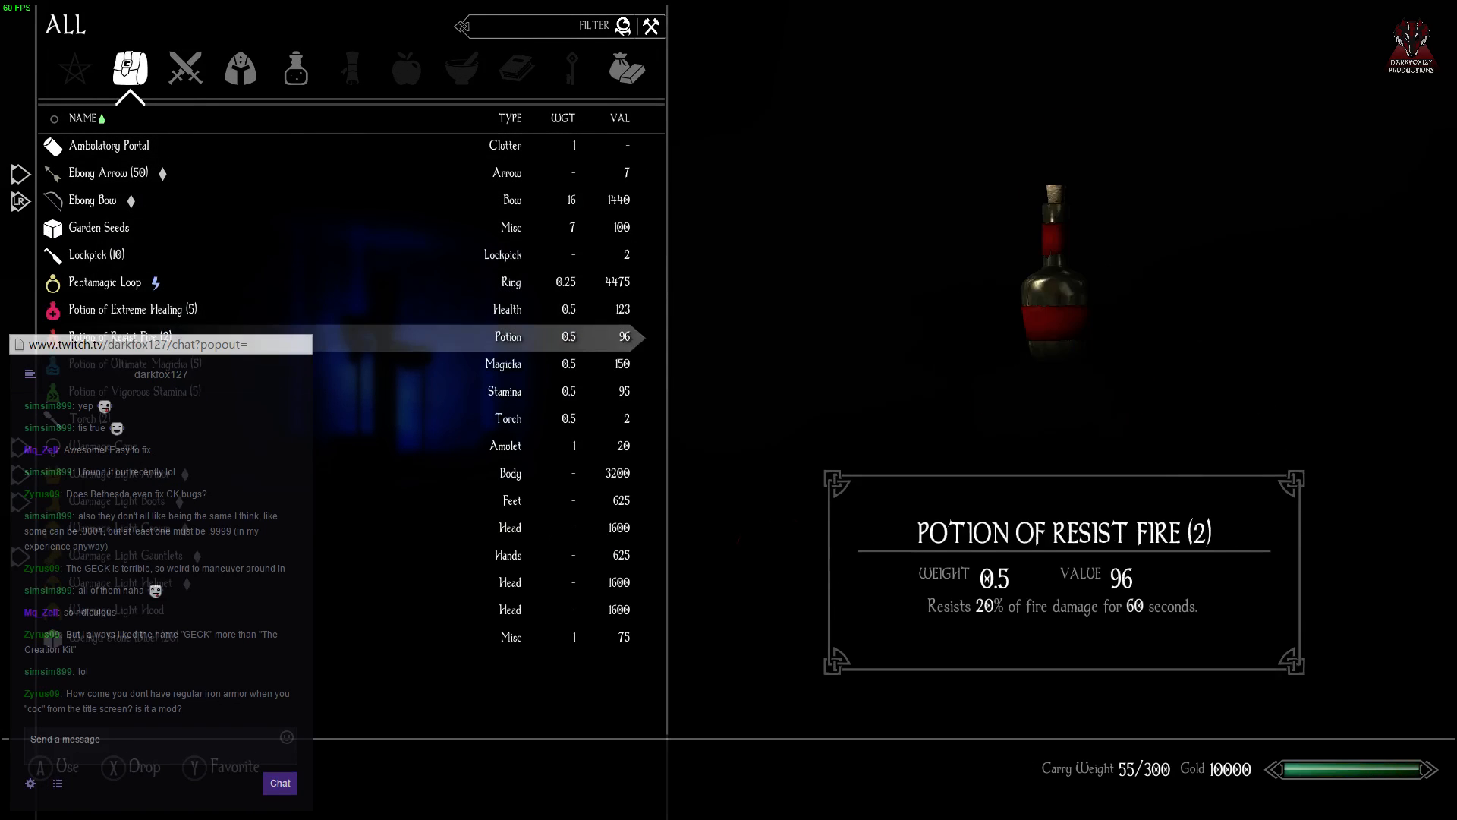
pyautogui.press('e')
pyautogui.press('e')
pyautogui.press('Tab')
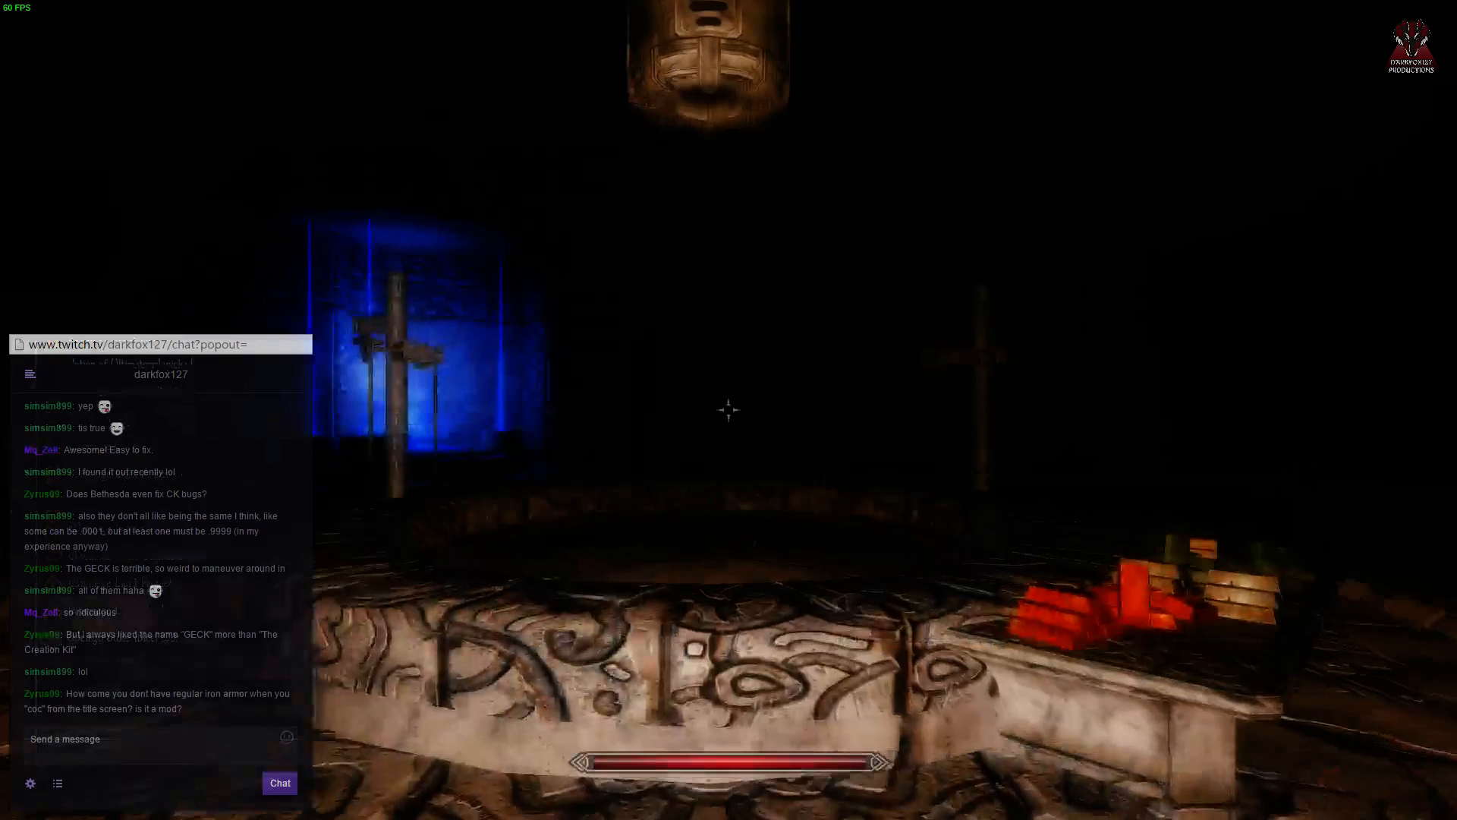
# Step: Activate the portal in the forge with a blue Welkyd Stone and walk on past the fire
pyautogui.press('w')
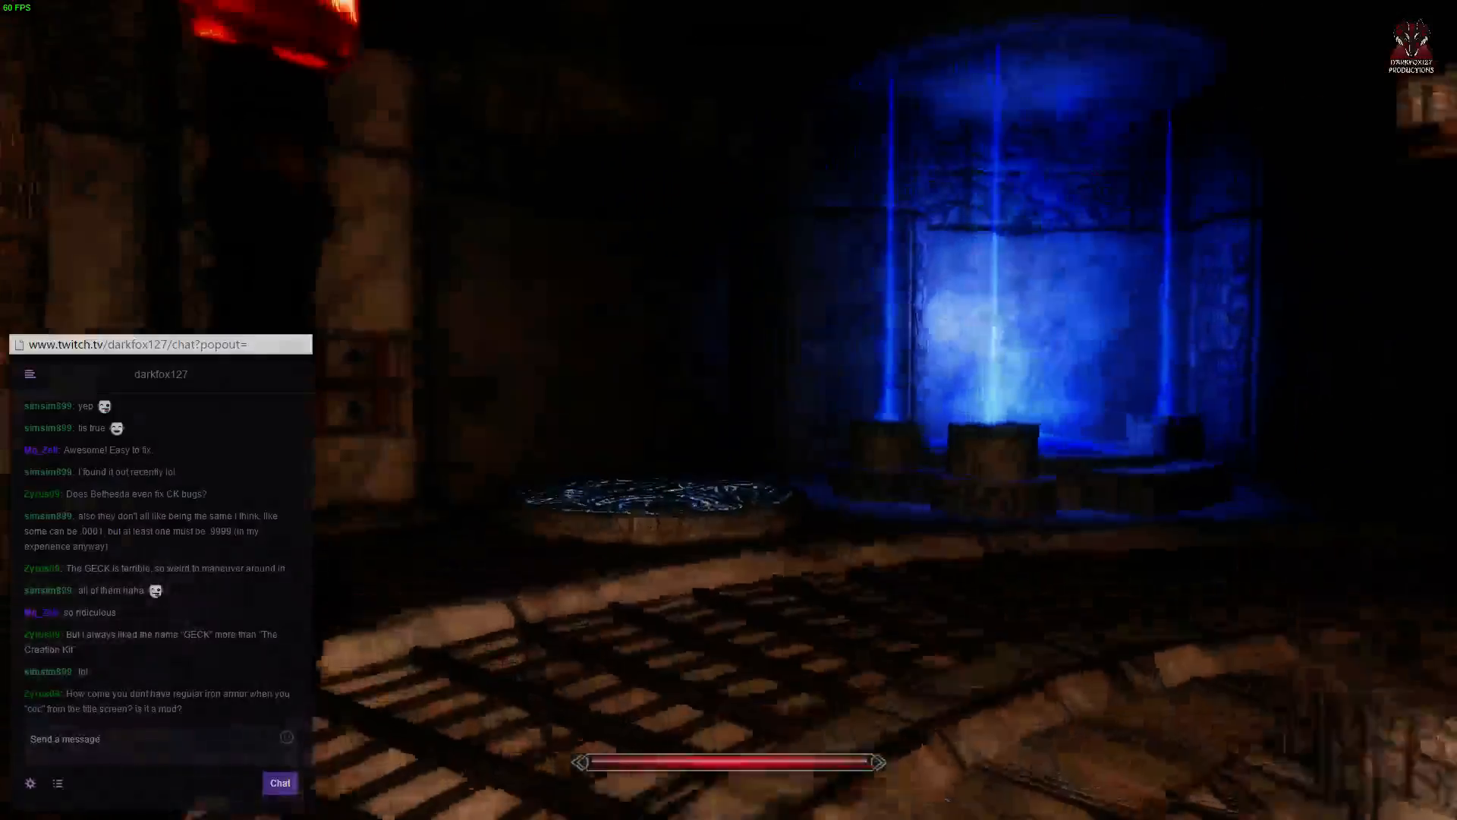
pyautogui.press('w')
pyautogui.press('e')
pyautogui.press('Right')
pyautogui.press('e')
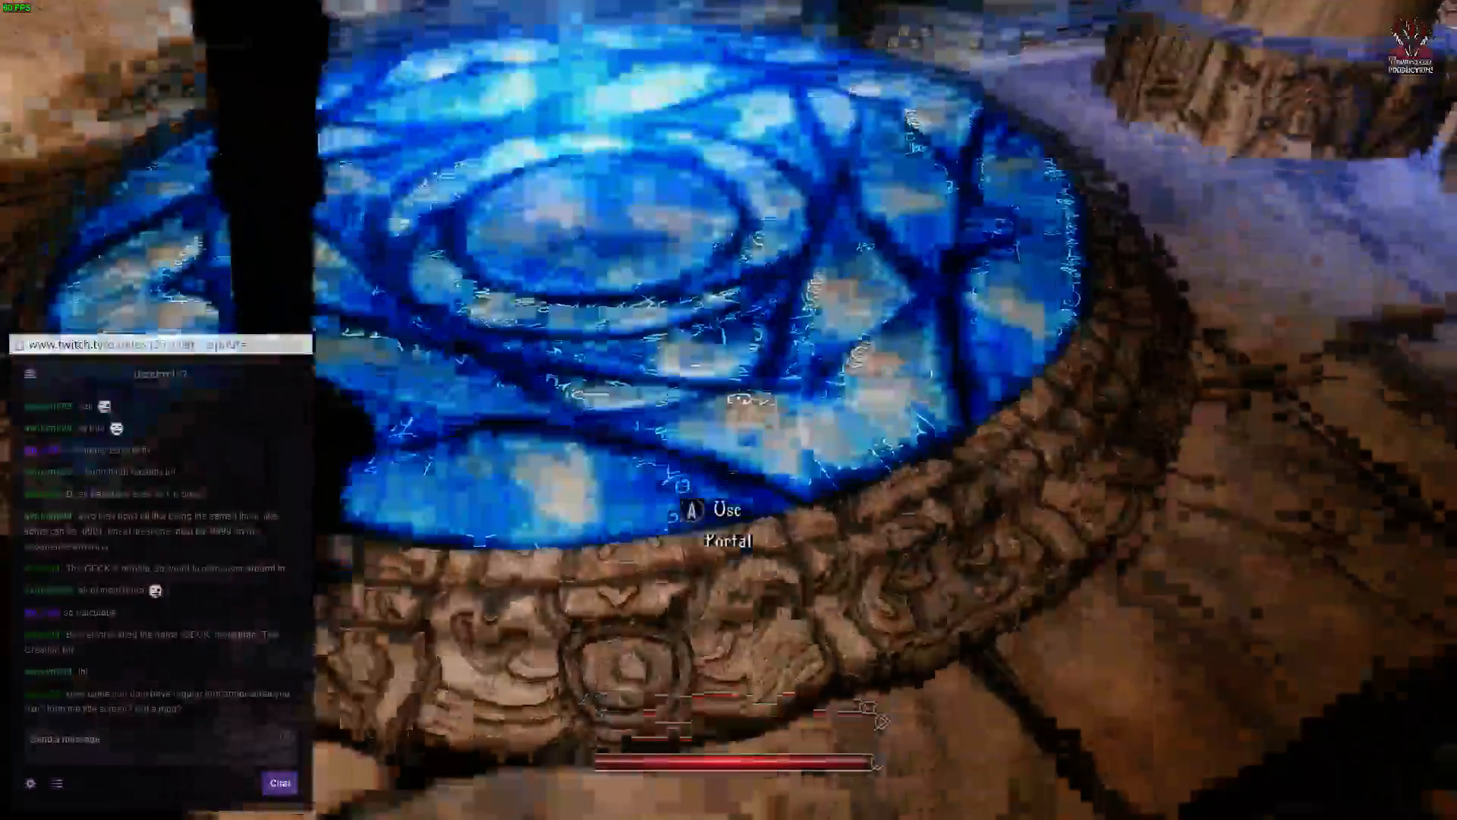
pyautogui.press('w')
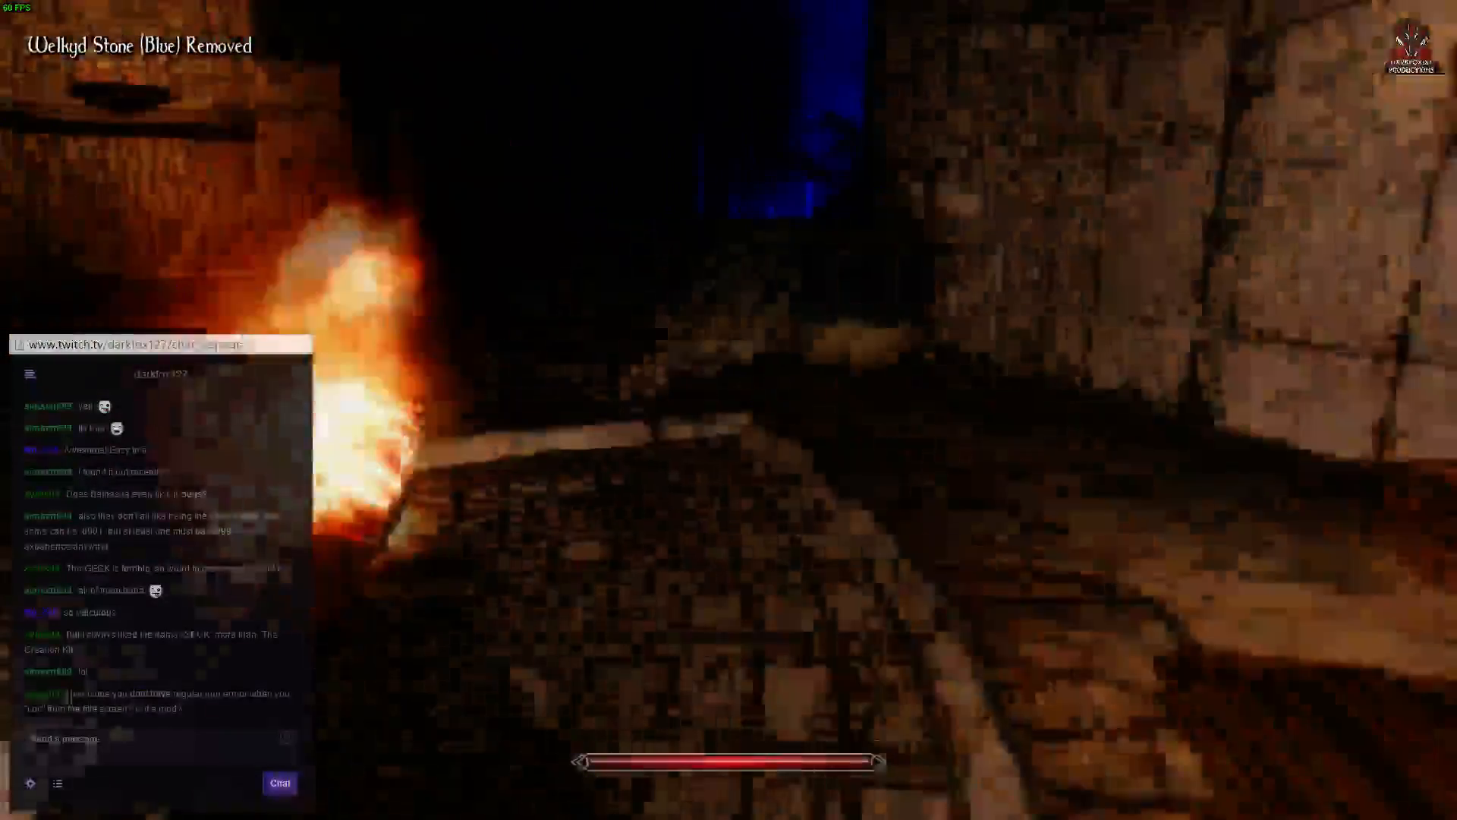
pyautogui.press('w')
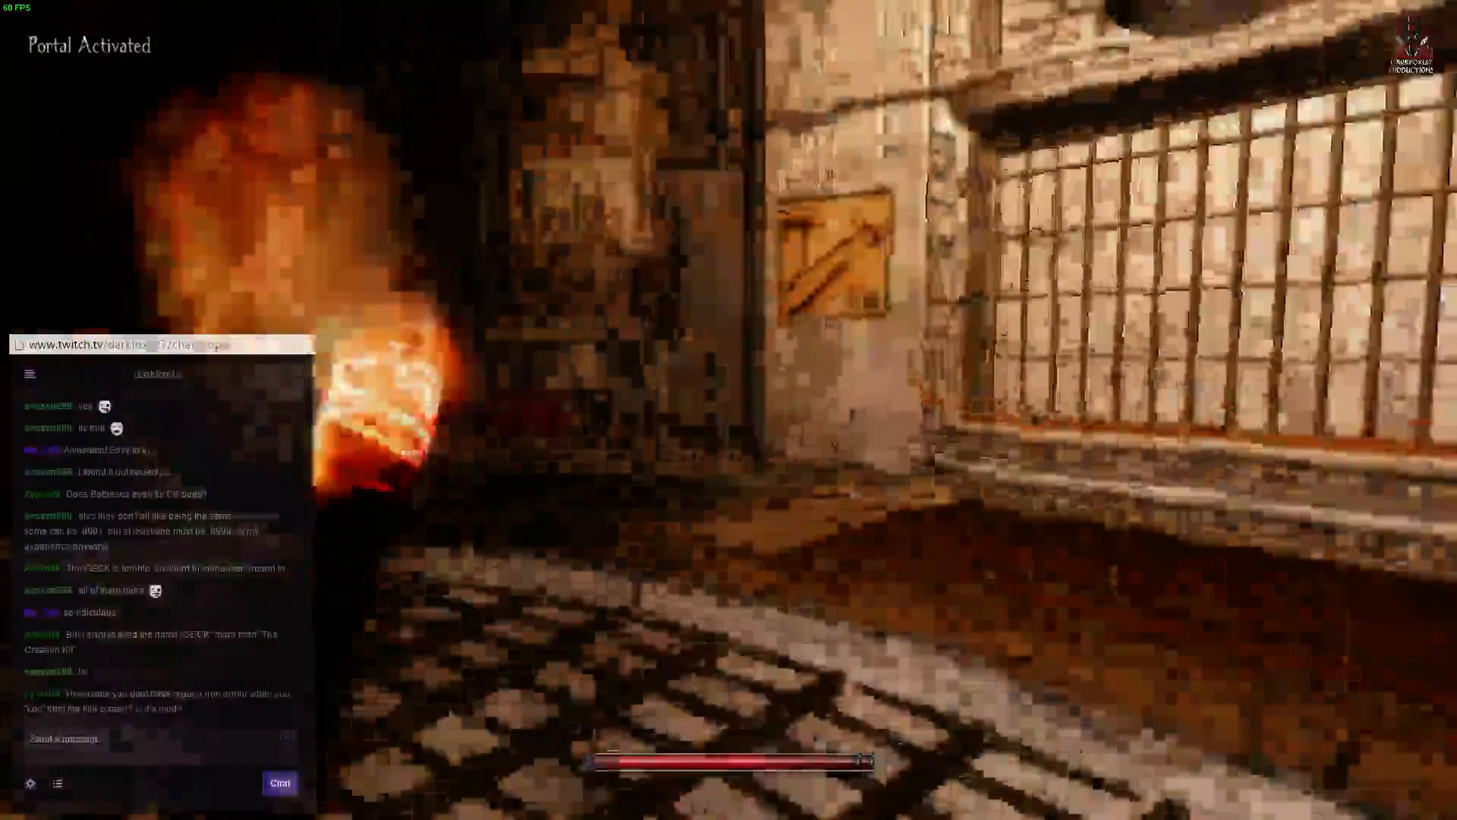
# Step: Activate the first steam valve beyond the forge and load the vault cell with the console command coc ctr_vault
pyautogui.press('w')
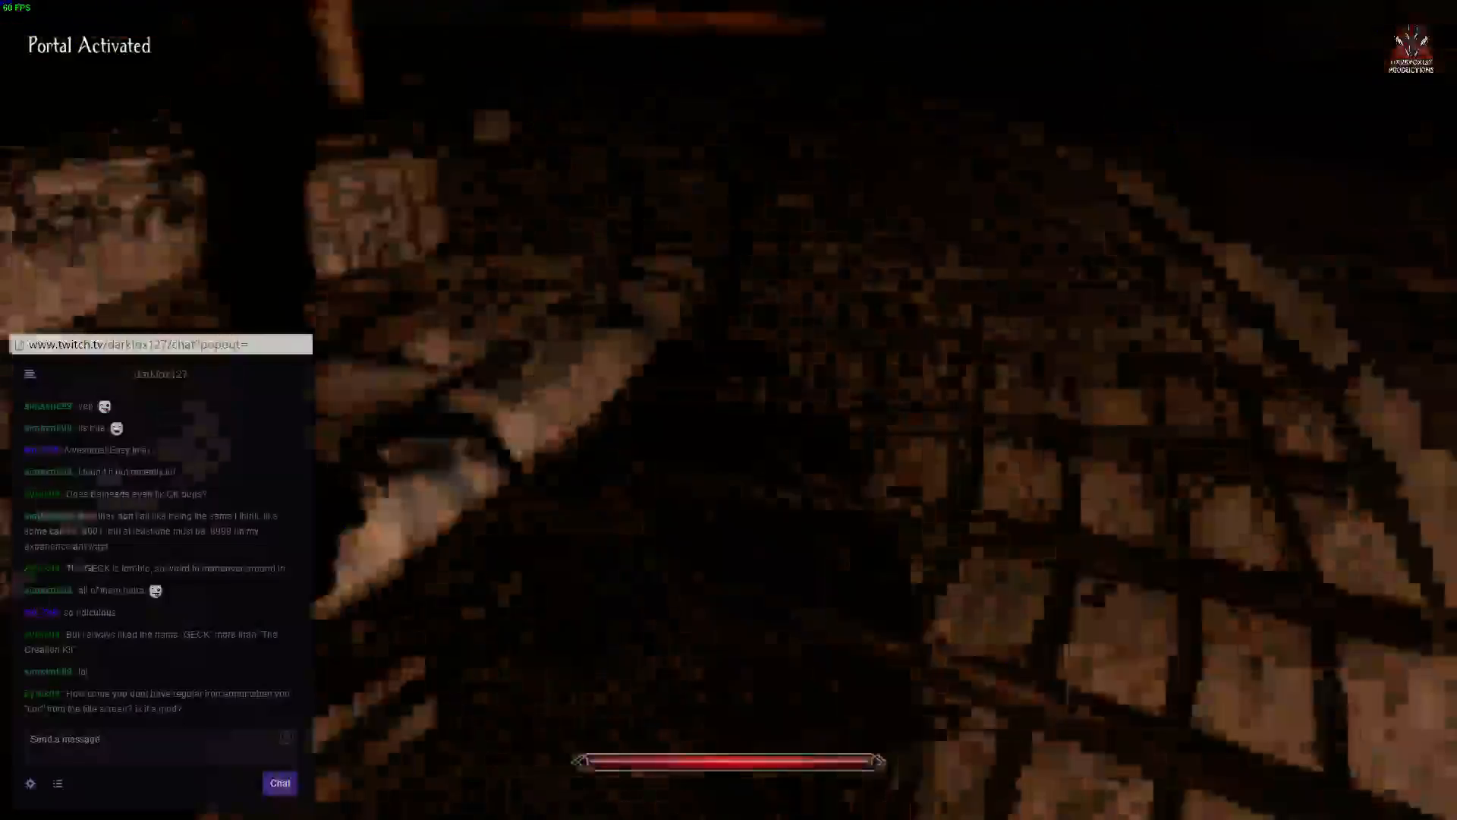
pyautogui.press('w')
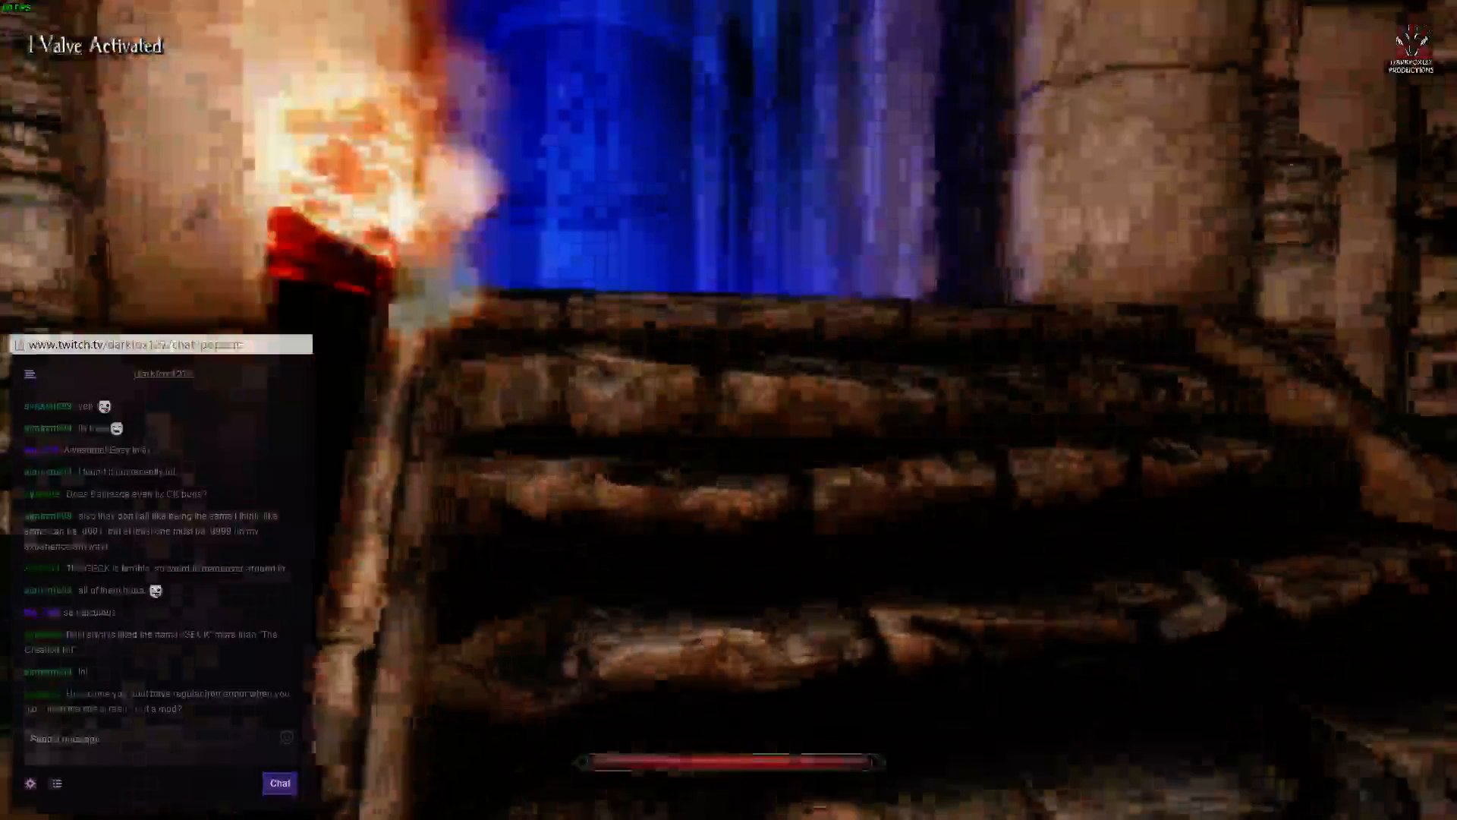
pyautogui.press('`')
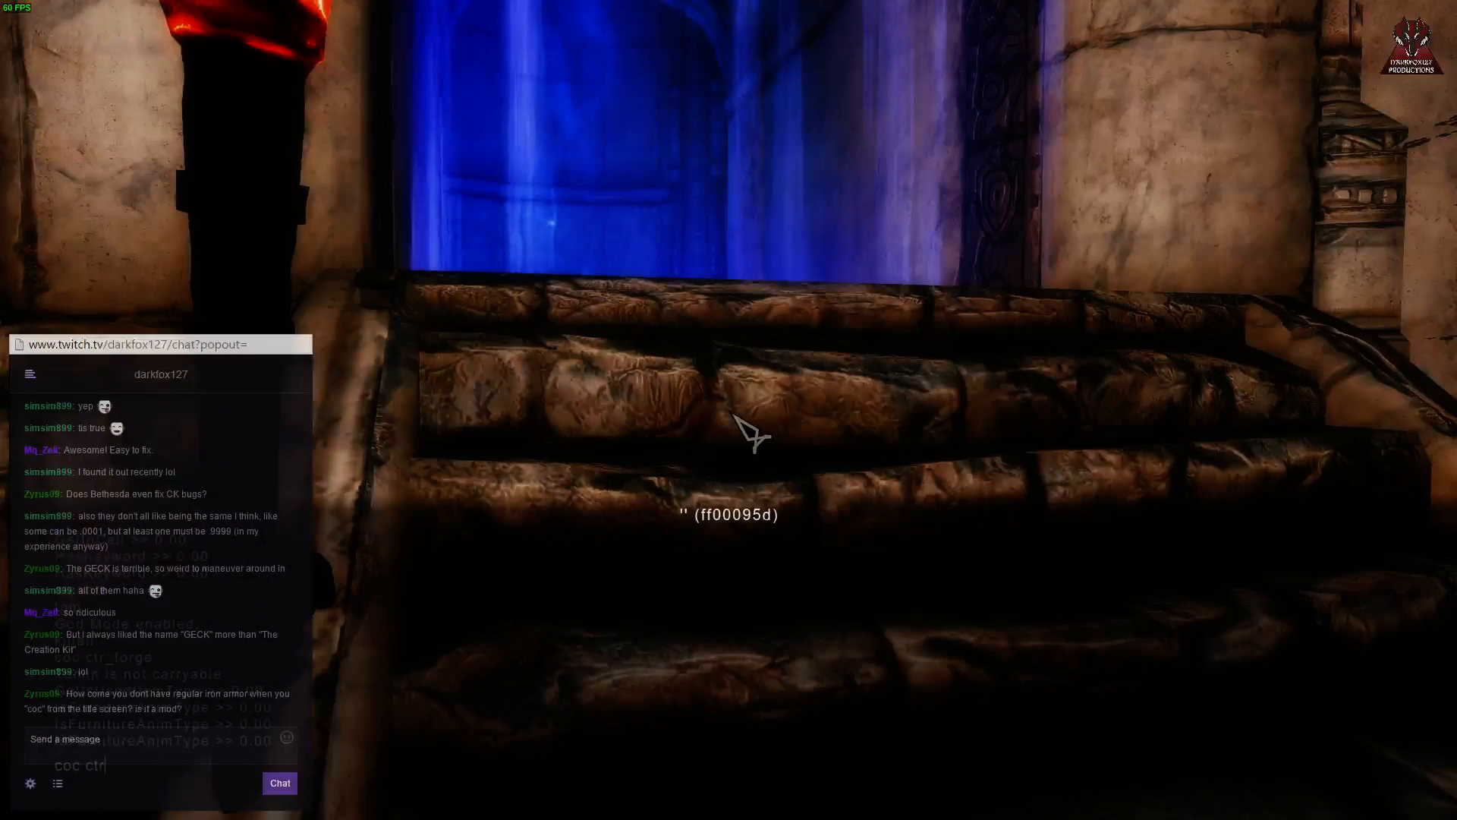
pyautogui.write('coc ctr_vault')
pyautogui.press('Return')
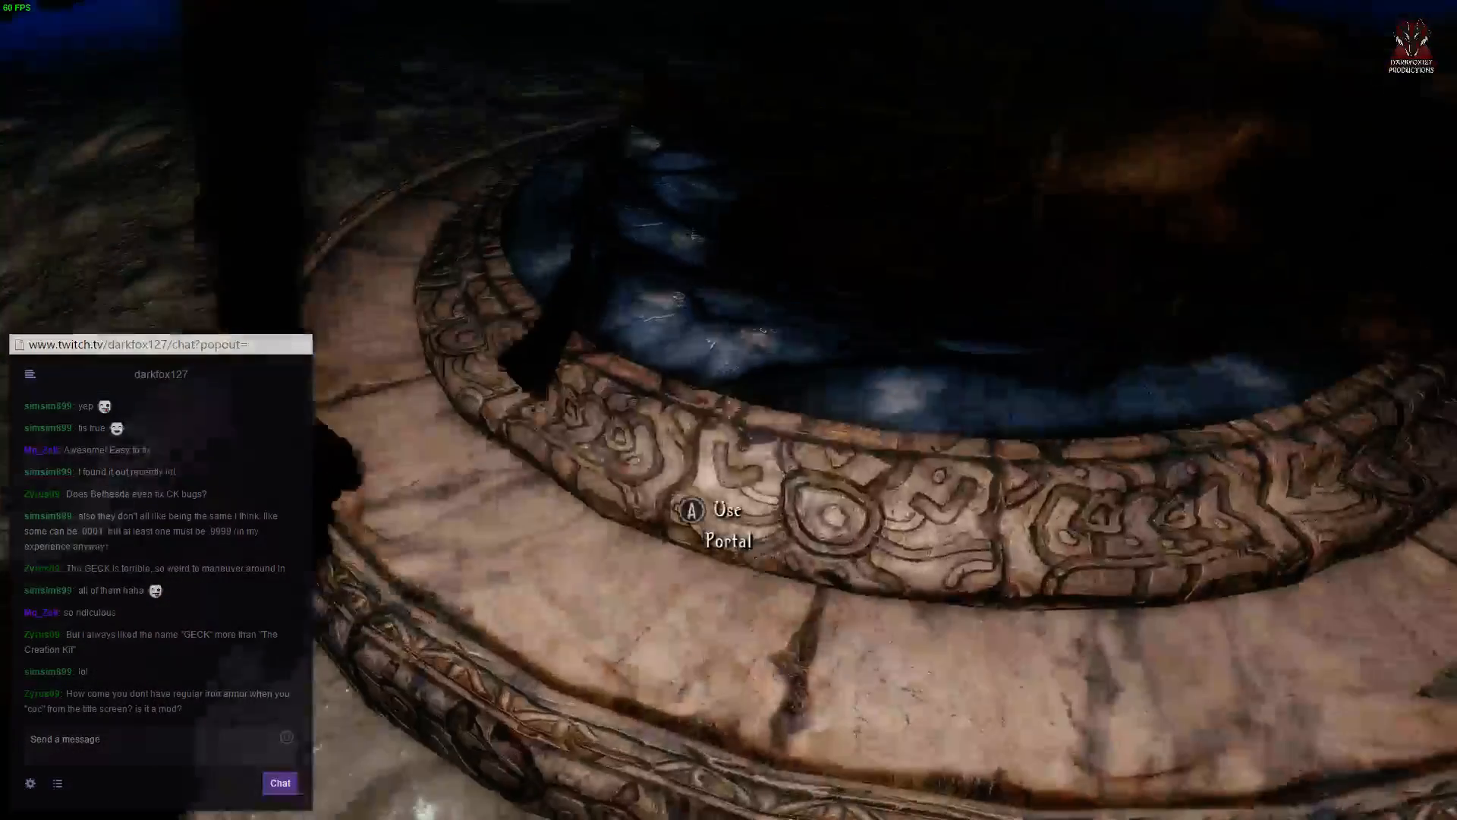
# Step: Activate the portal with a blue Welkyd Stone and remove the object blocking the round tunnel with the console command disable
pyautogui.press('e')
pyautogui.press('Return')
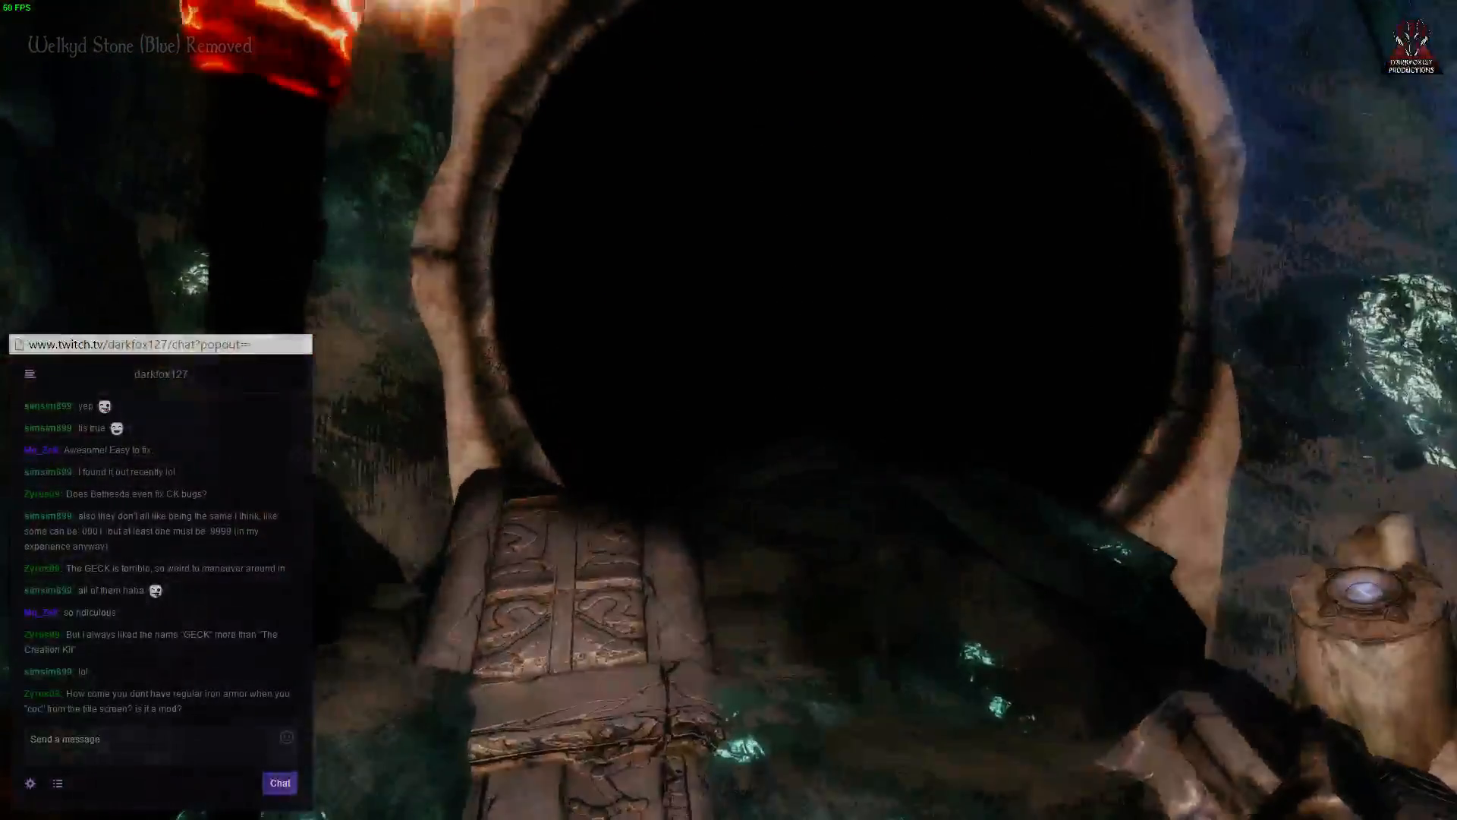
pyautogui.click(711, 203)
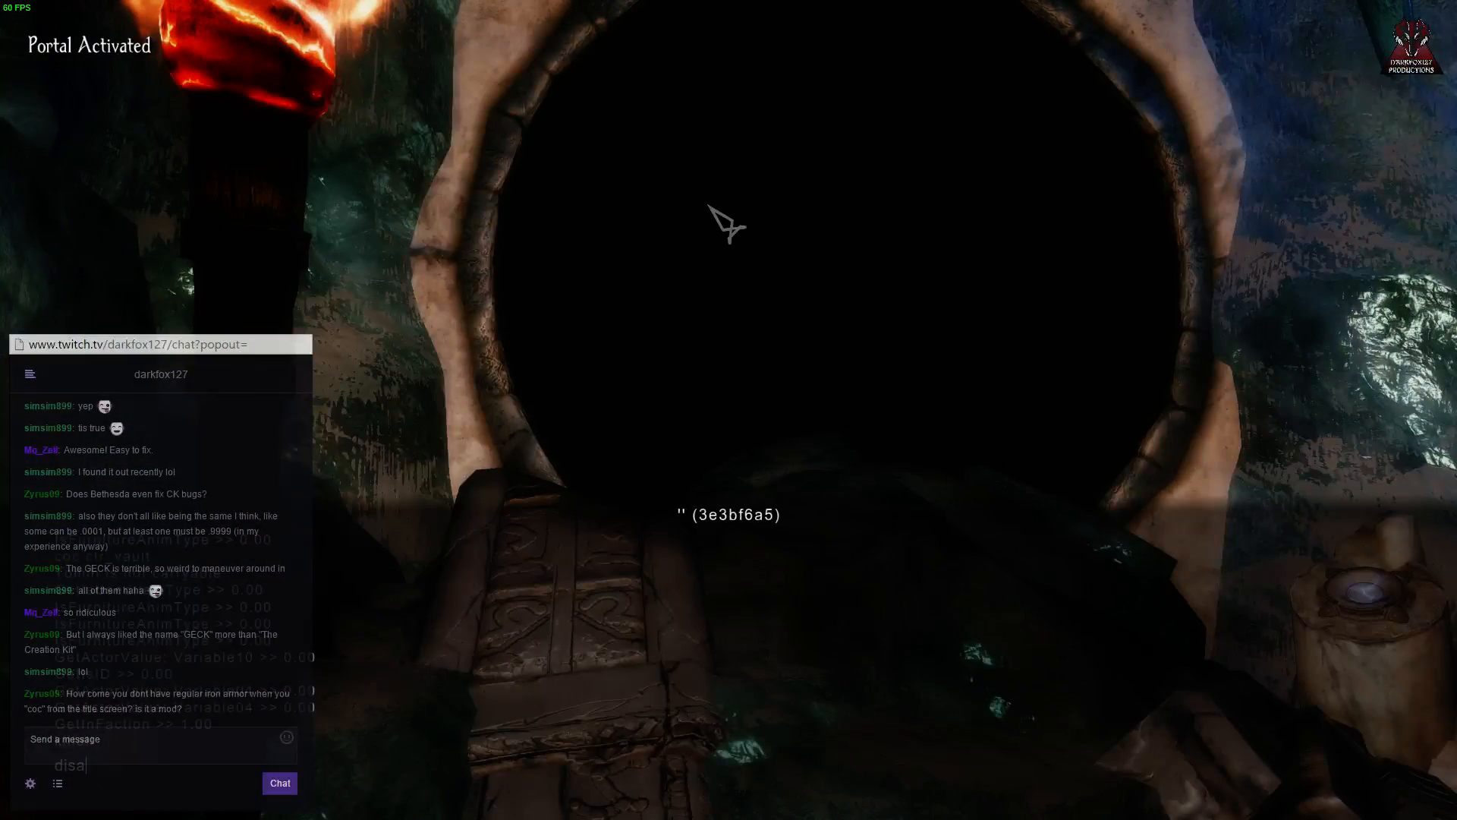
pyautogui.write('disable')
pyautogui.press('Return')
pyautogui.press('`')
# Step: Walk through the opened tunnel and turn the red steam valve at its end
pyautogui.press('w')
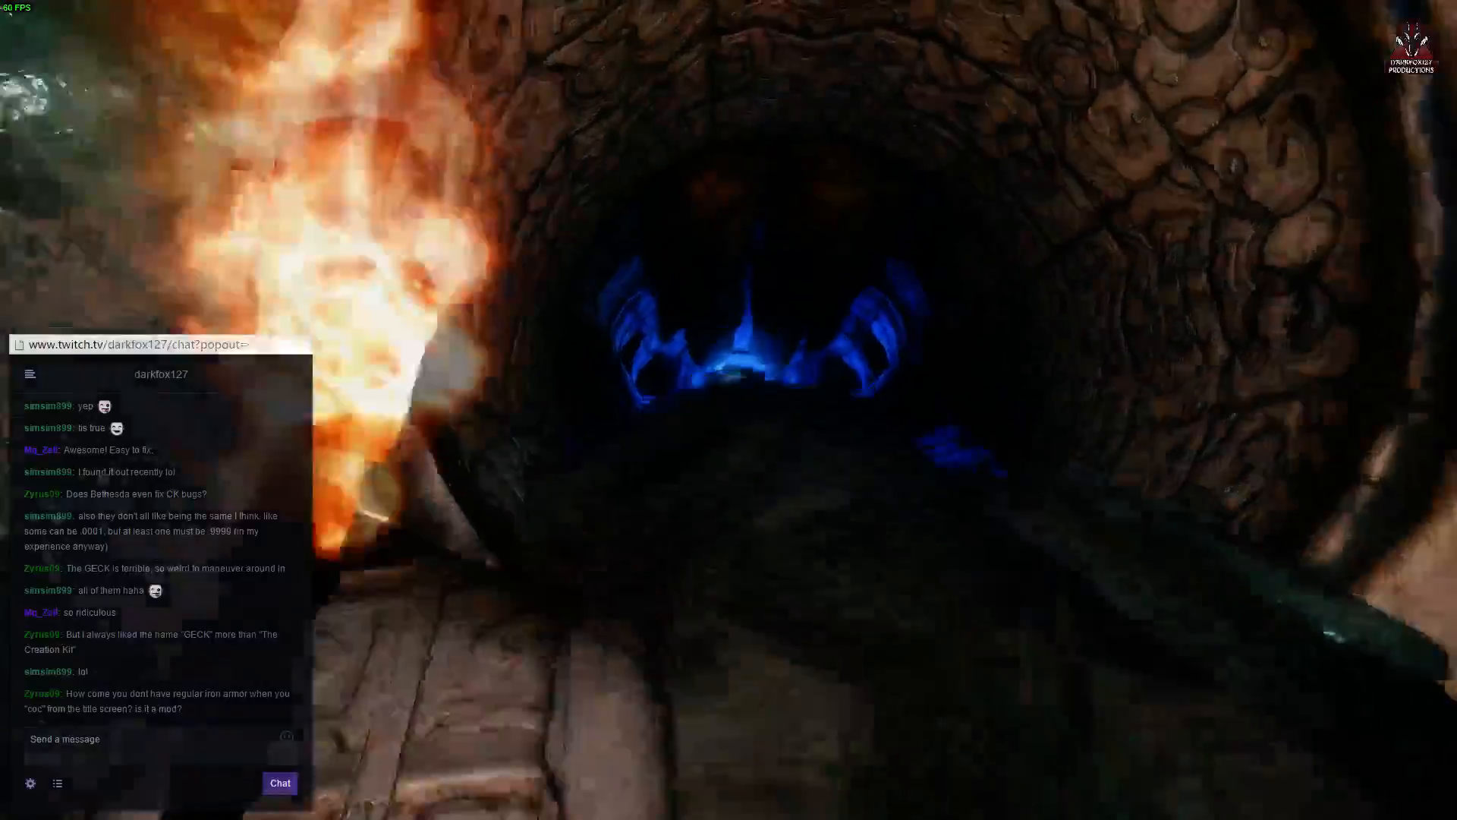
pyautogui.press('w')
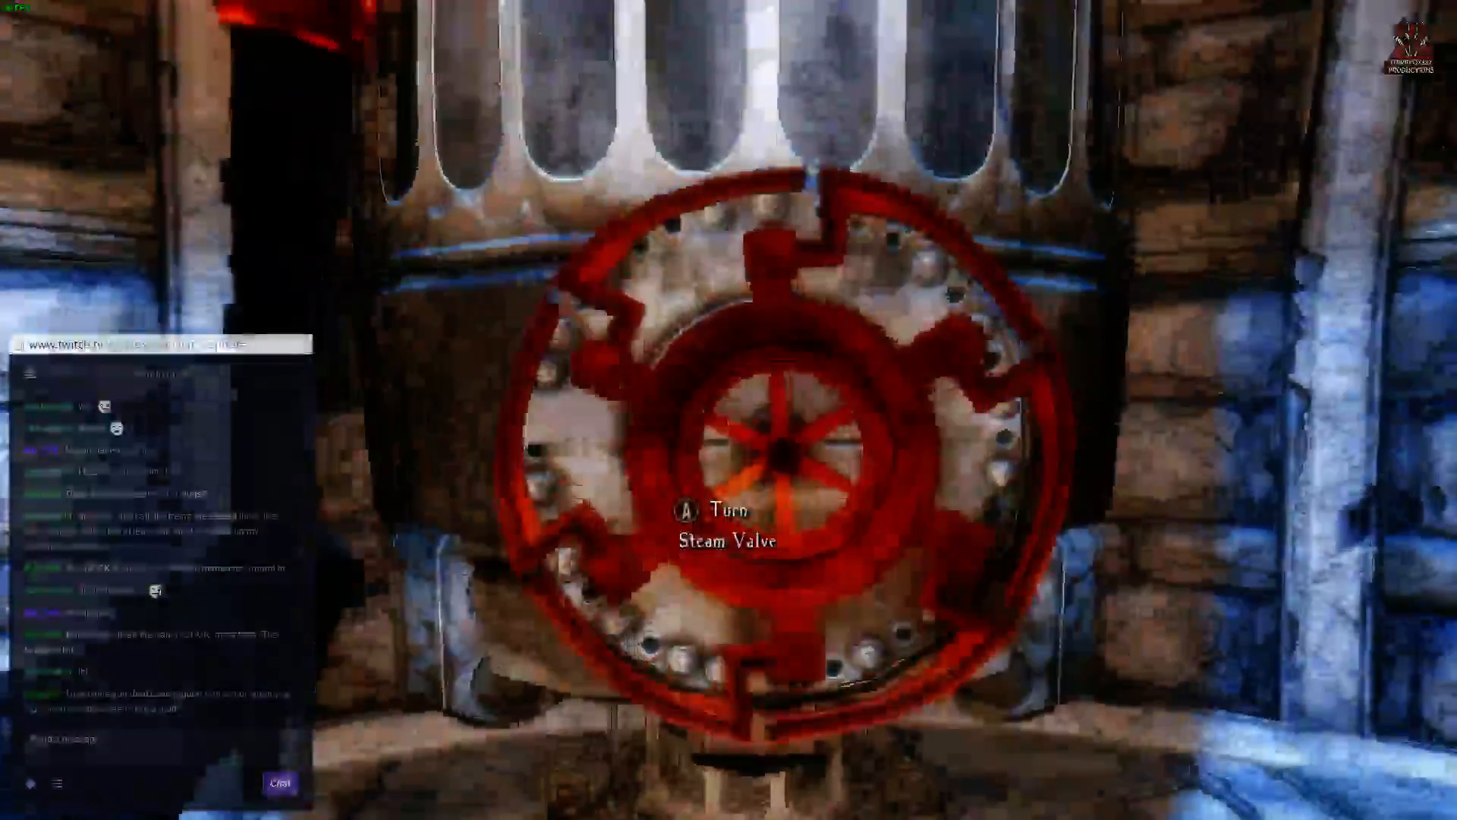
pyautogui.press('e')
pyautogui.press('w')
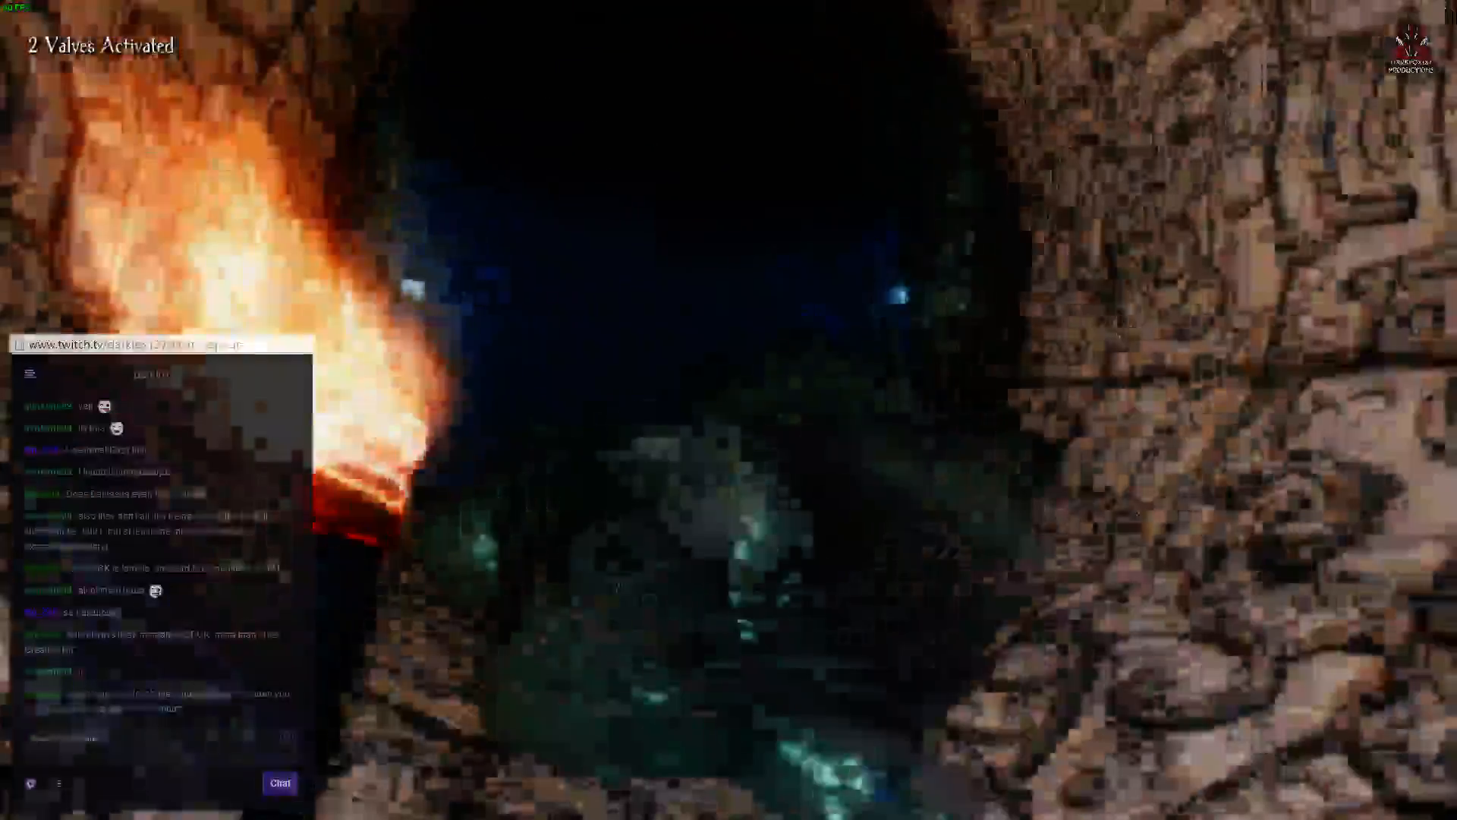
# Step: Cross the cave past the pool to the other round tunnel and turn the steam valve inside it
pyautogui.press('w')
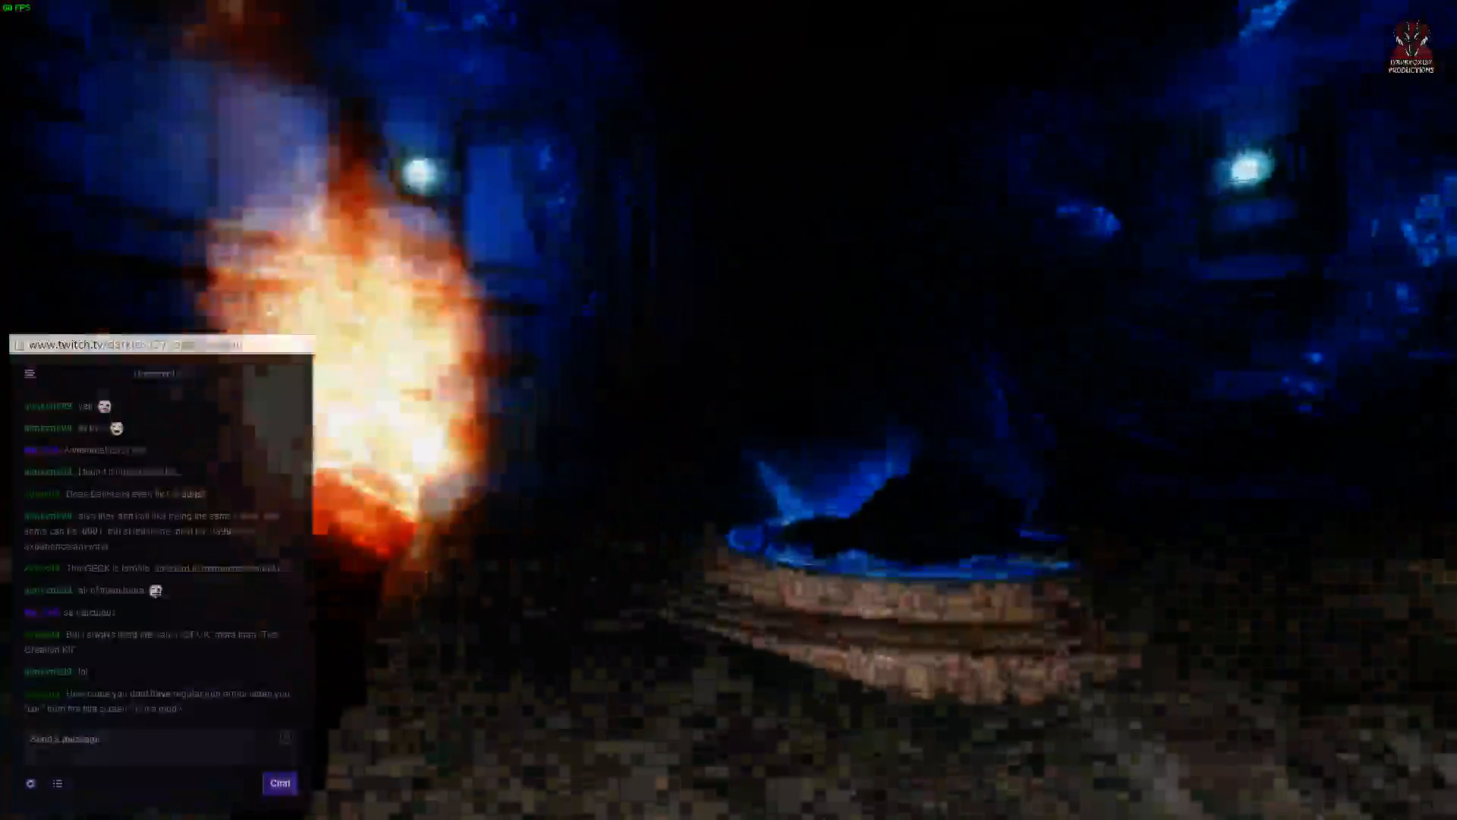
pyautogui.press('w')
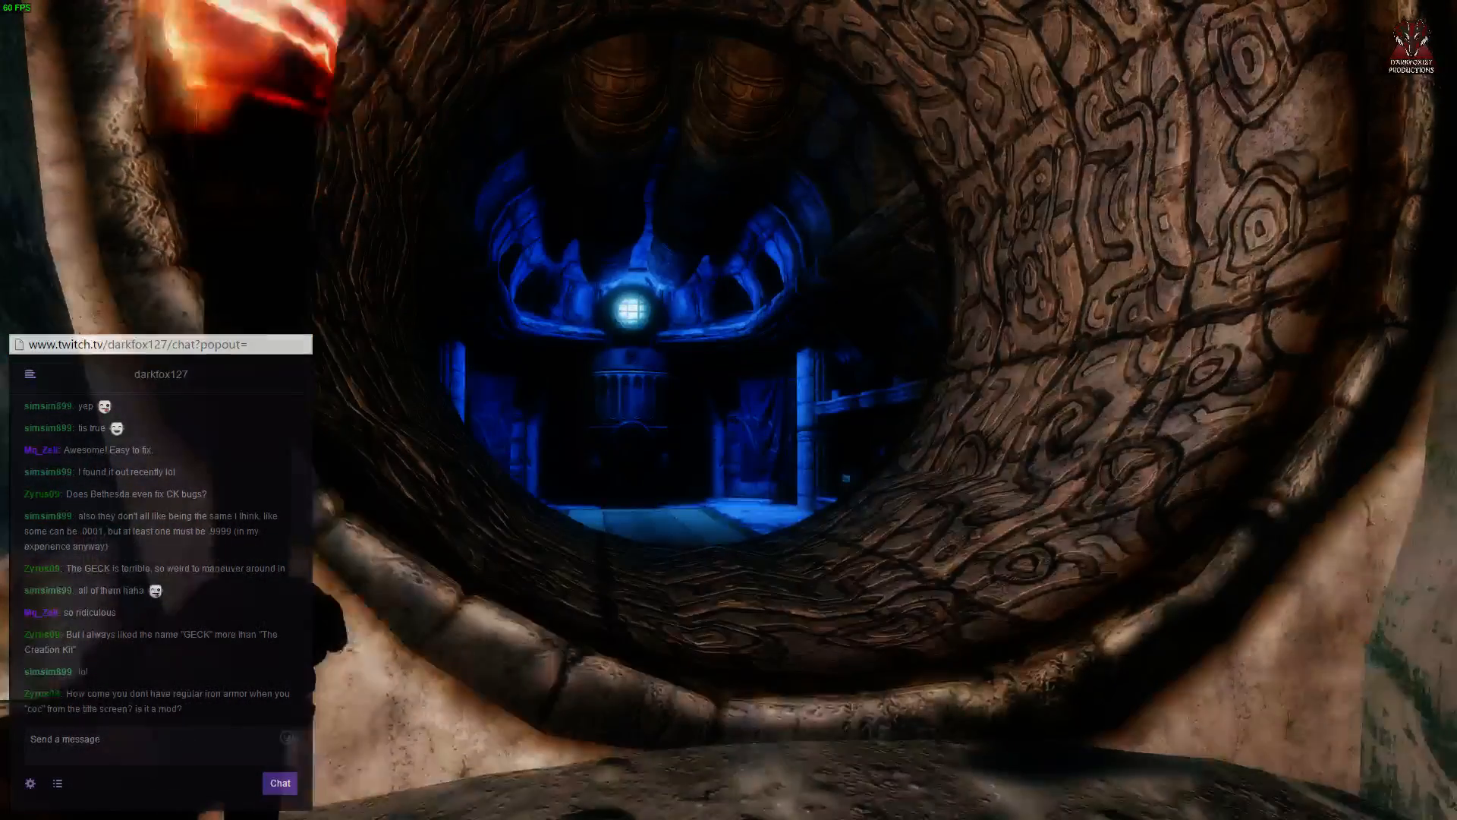
pyautogui.press('w')
pyautogui.press('w')
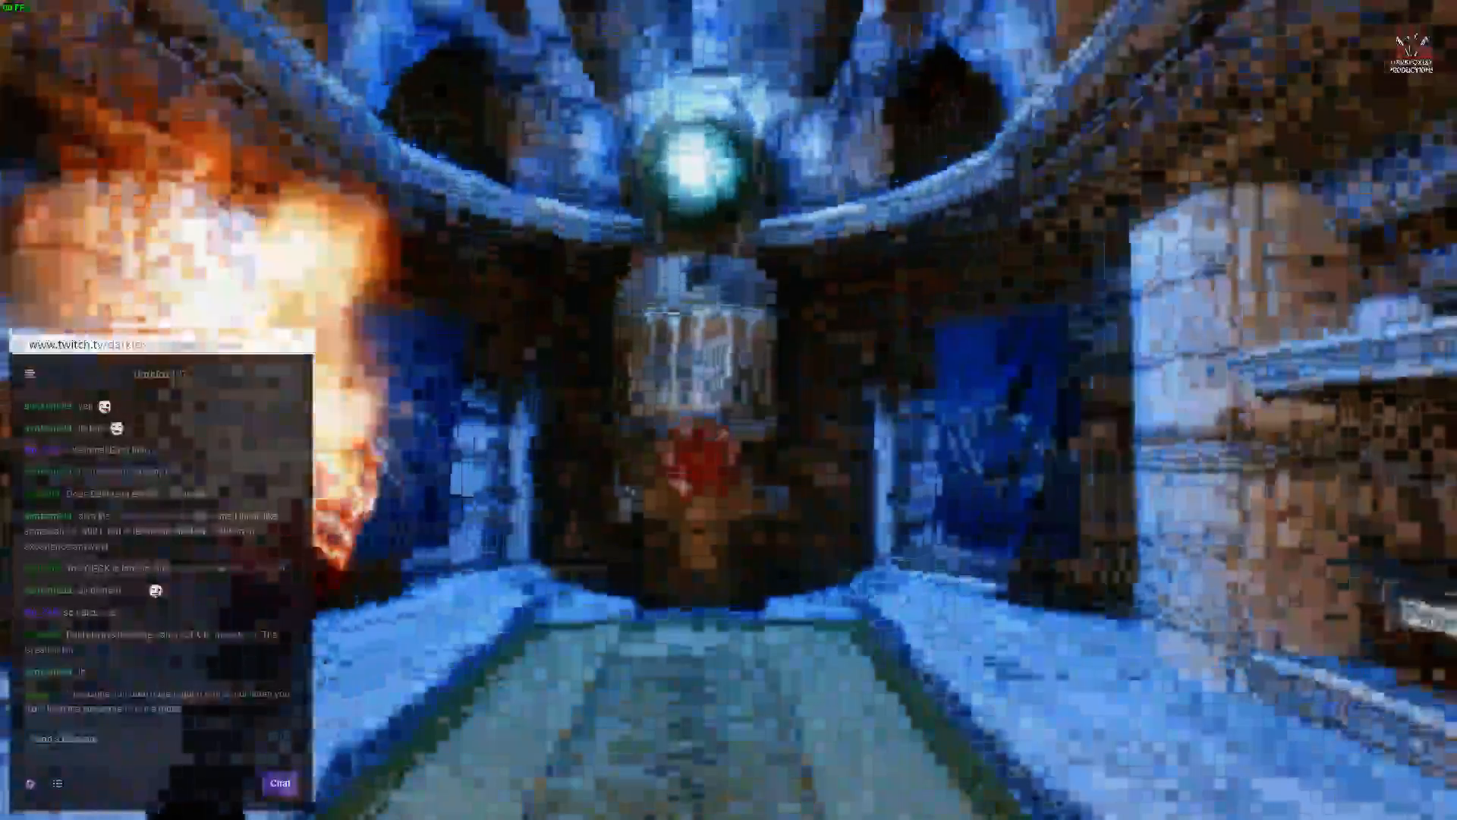
pyautogui.press('e')
# Step: Head back out into the cave and load the forge cell with the console command coc ctr_forge
pyautogui.press('w')
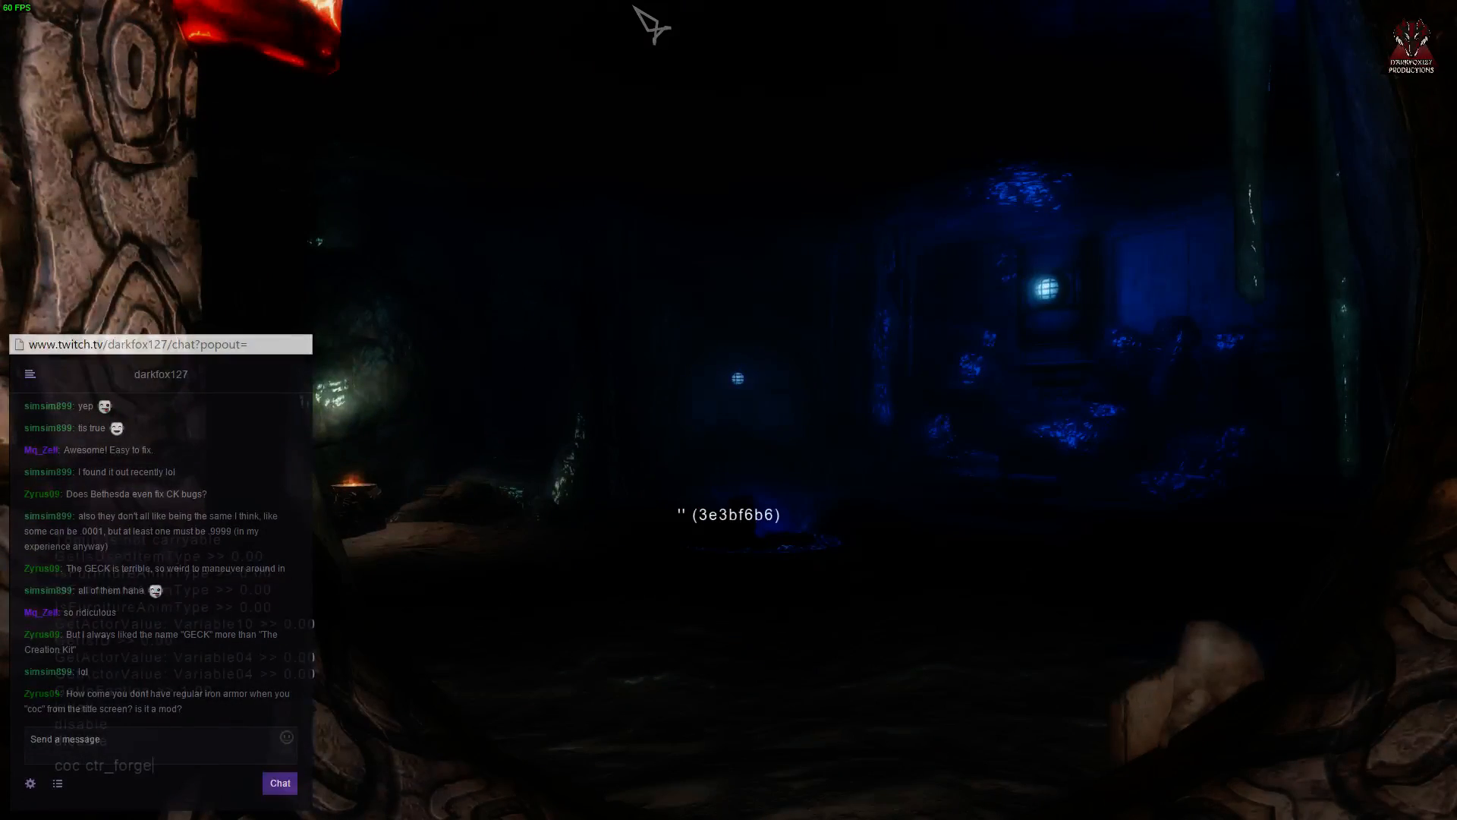
pyautogui.press('w')
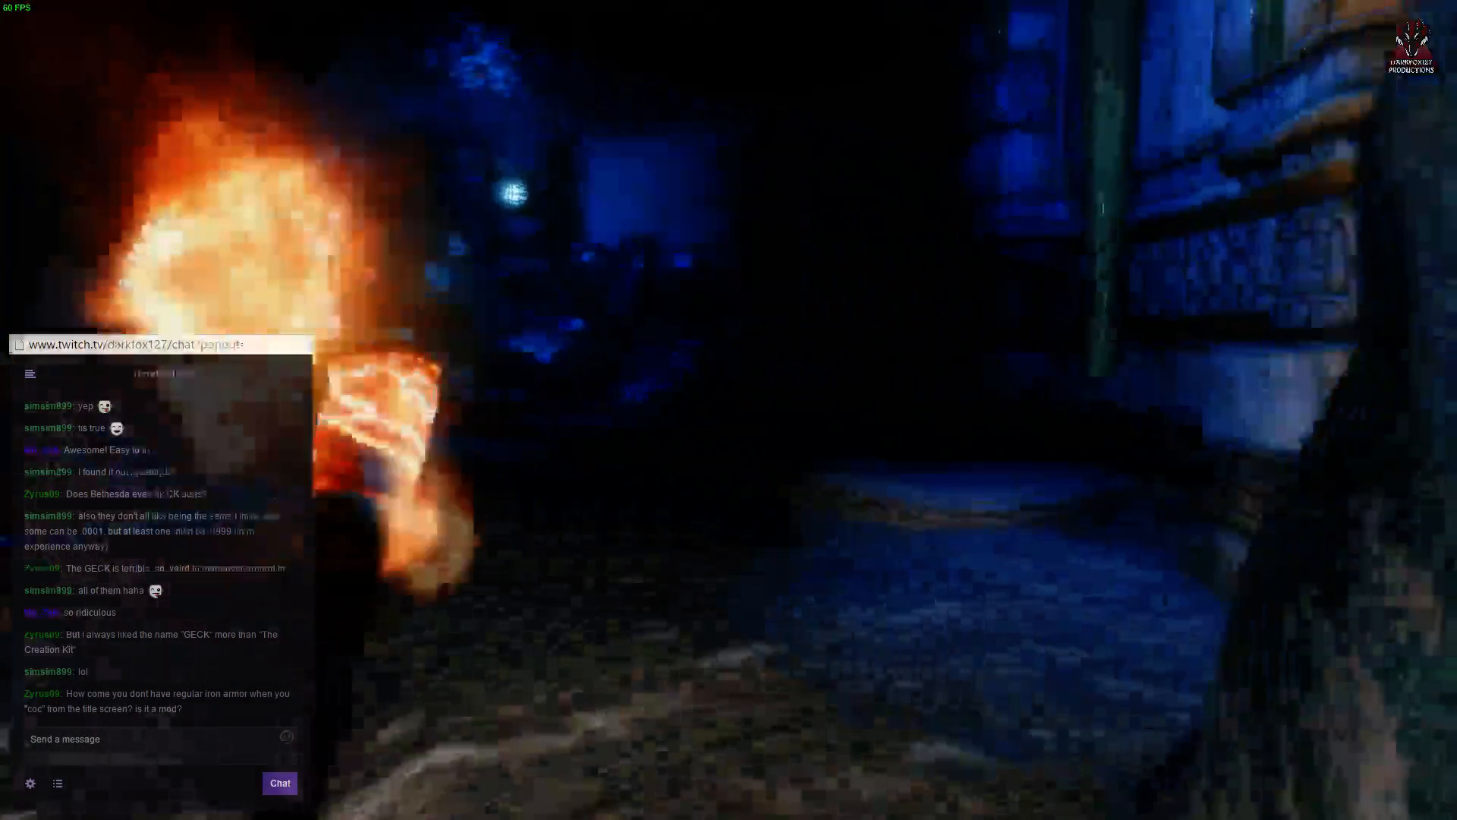
pyautogui.press('w')
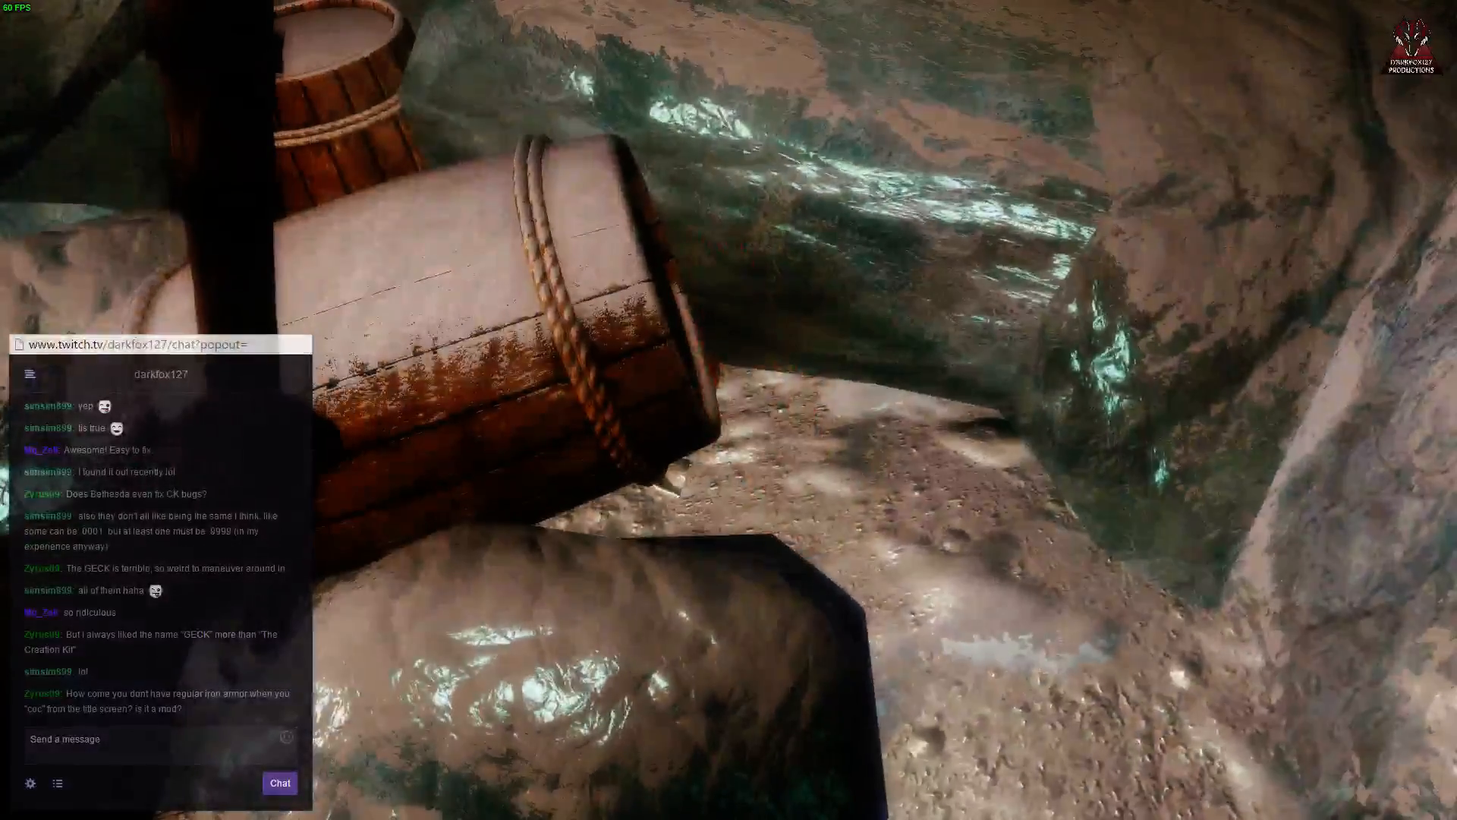
pyautogui.press('`')
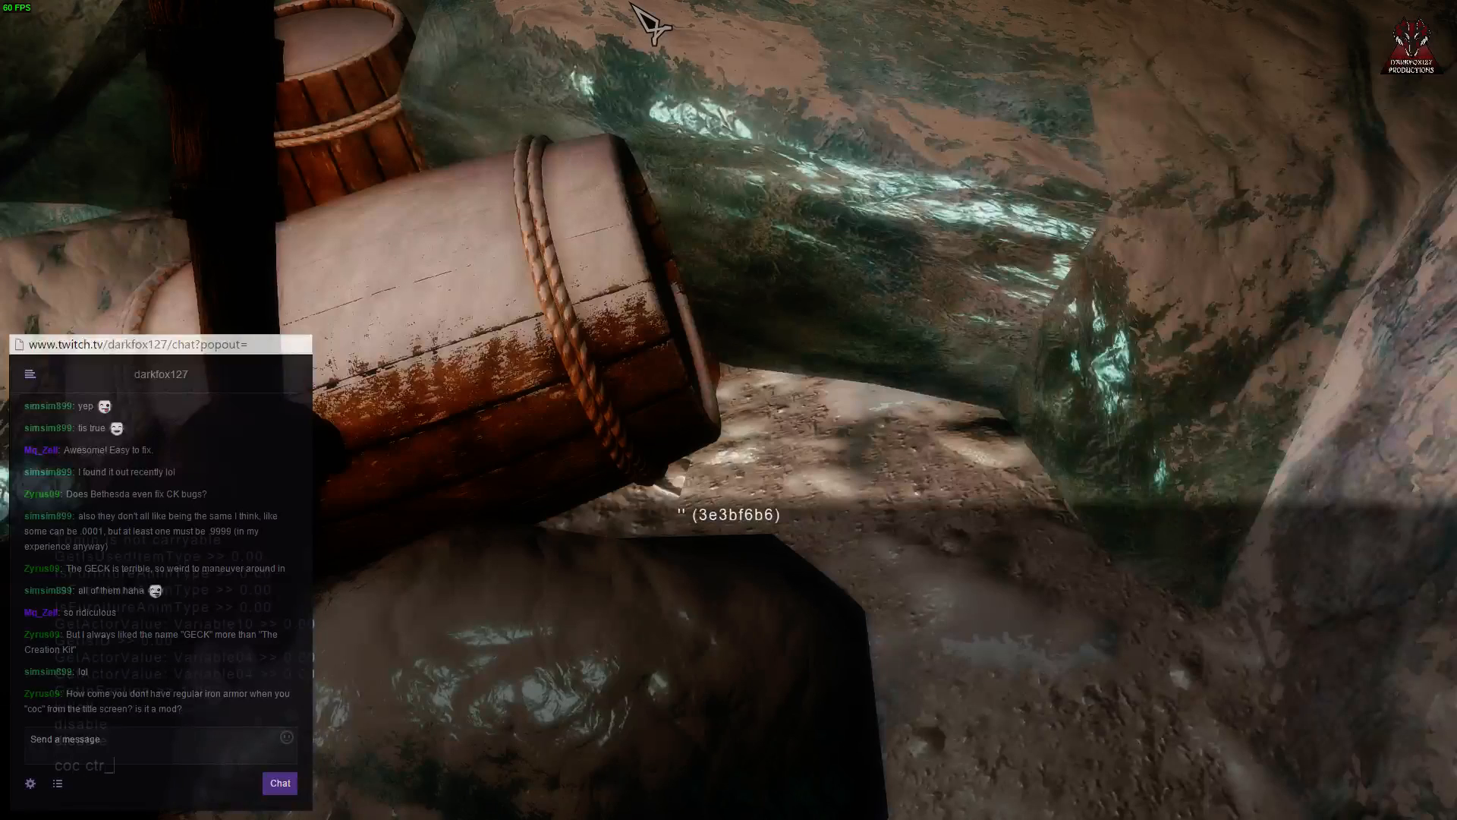
pyautogui.press('Return')
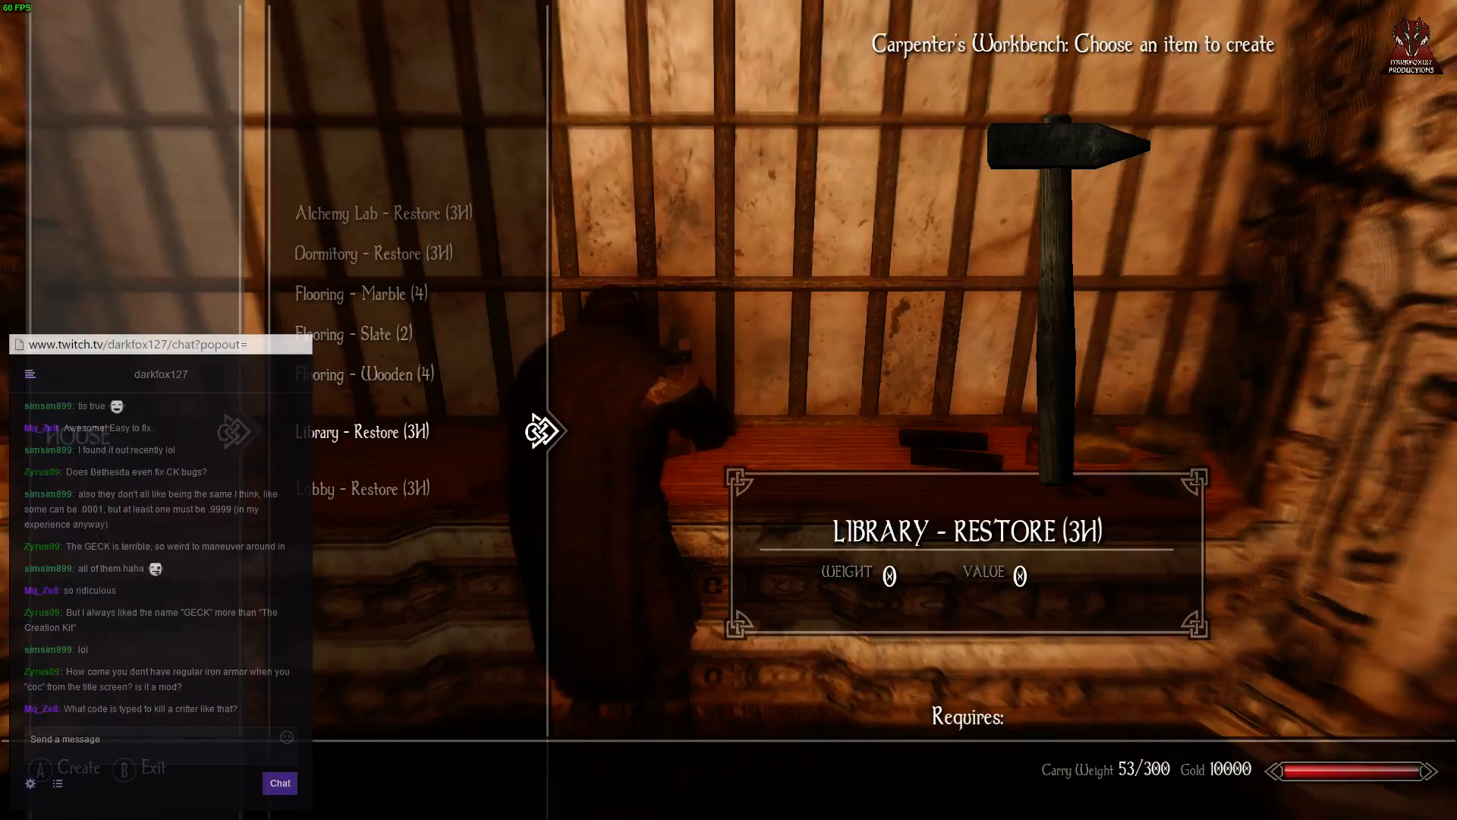
# Step: Browse the house restoration and flooring recipes at the Carpenter's Workbench up to Flooring - Marble (4), and leave the workbench
pyautogui.press('Up')
pyautogui.press('Up')
pyautogui.press('Up')
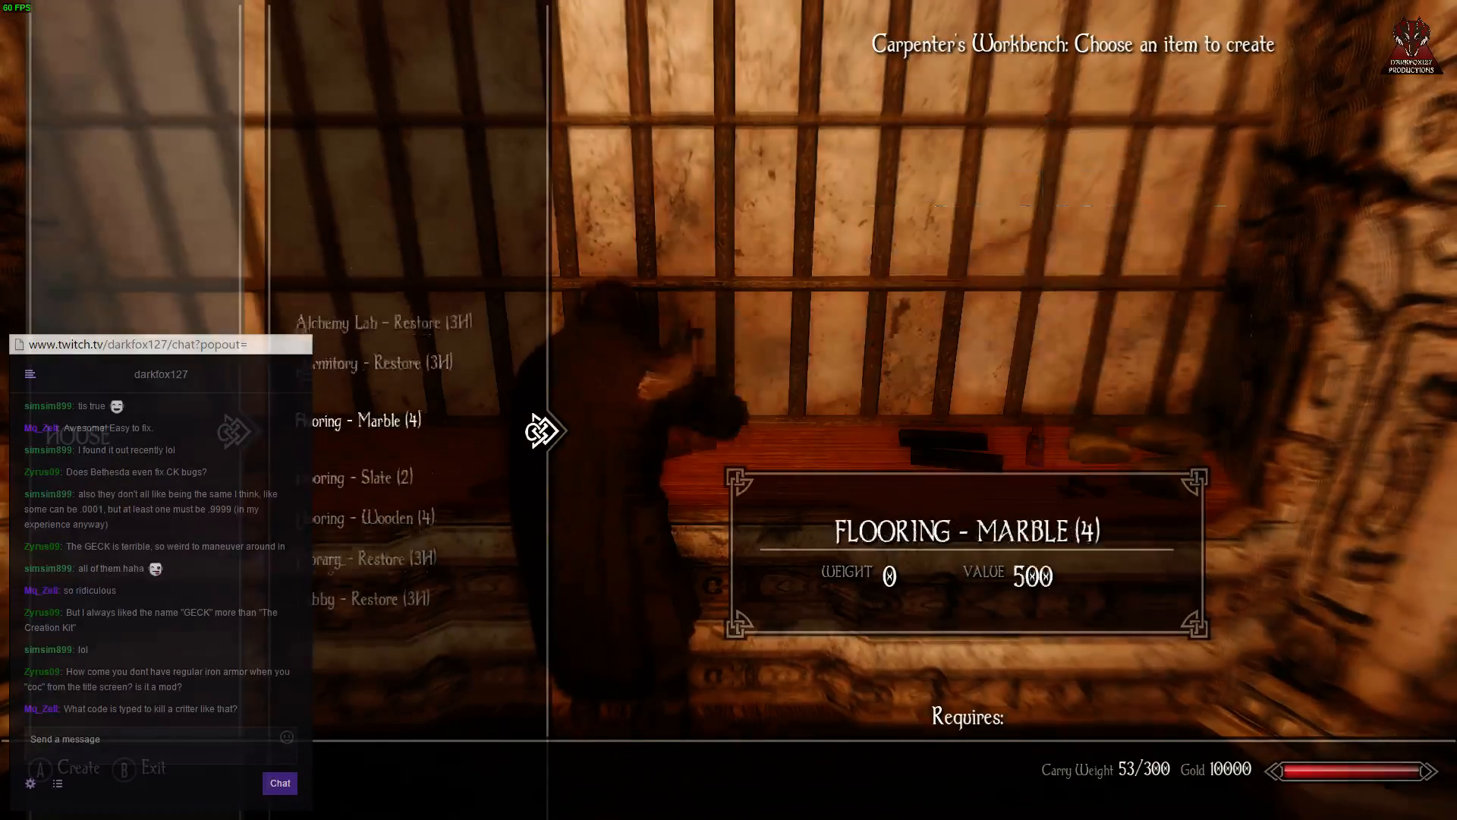
pyautogui.press('Tab')
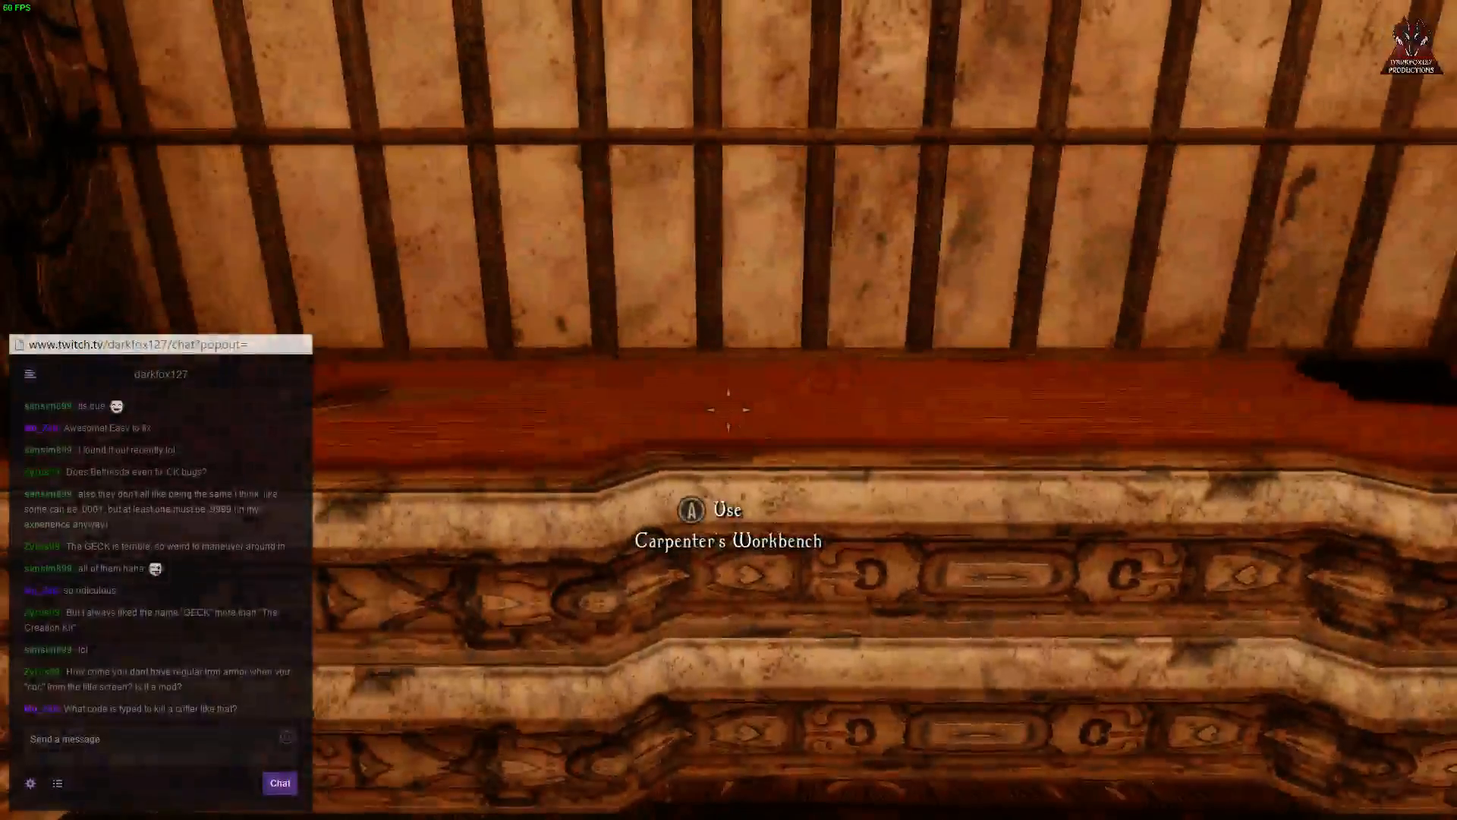
# Step: Load the dormitory cell with the console command coc and walk past the glowing blue circle to the oven
pyautogui.press('`')
pyautogui.click(734, 419)
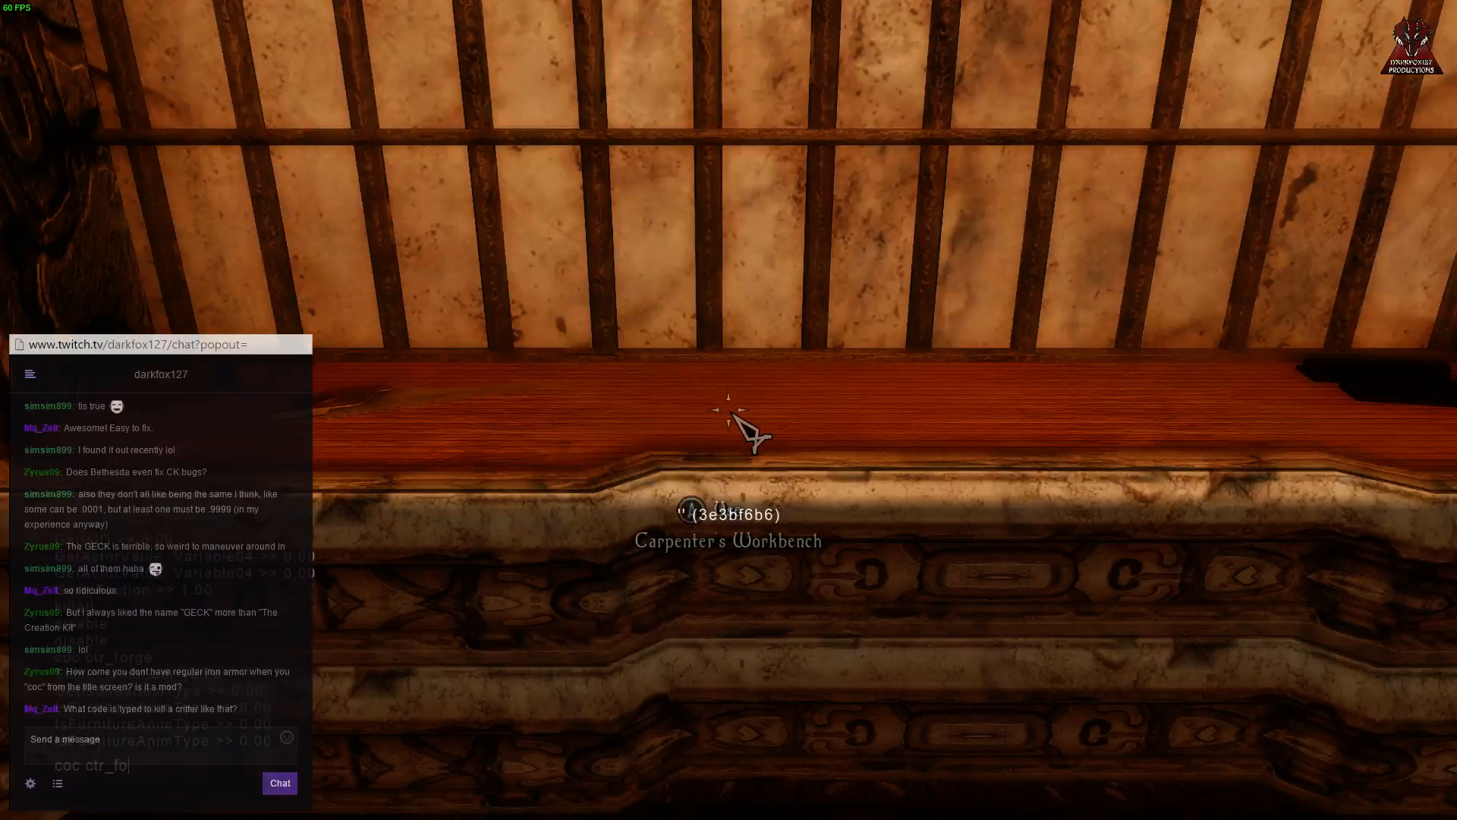
pyautogui.press('Return')
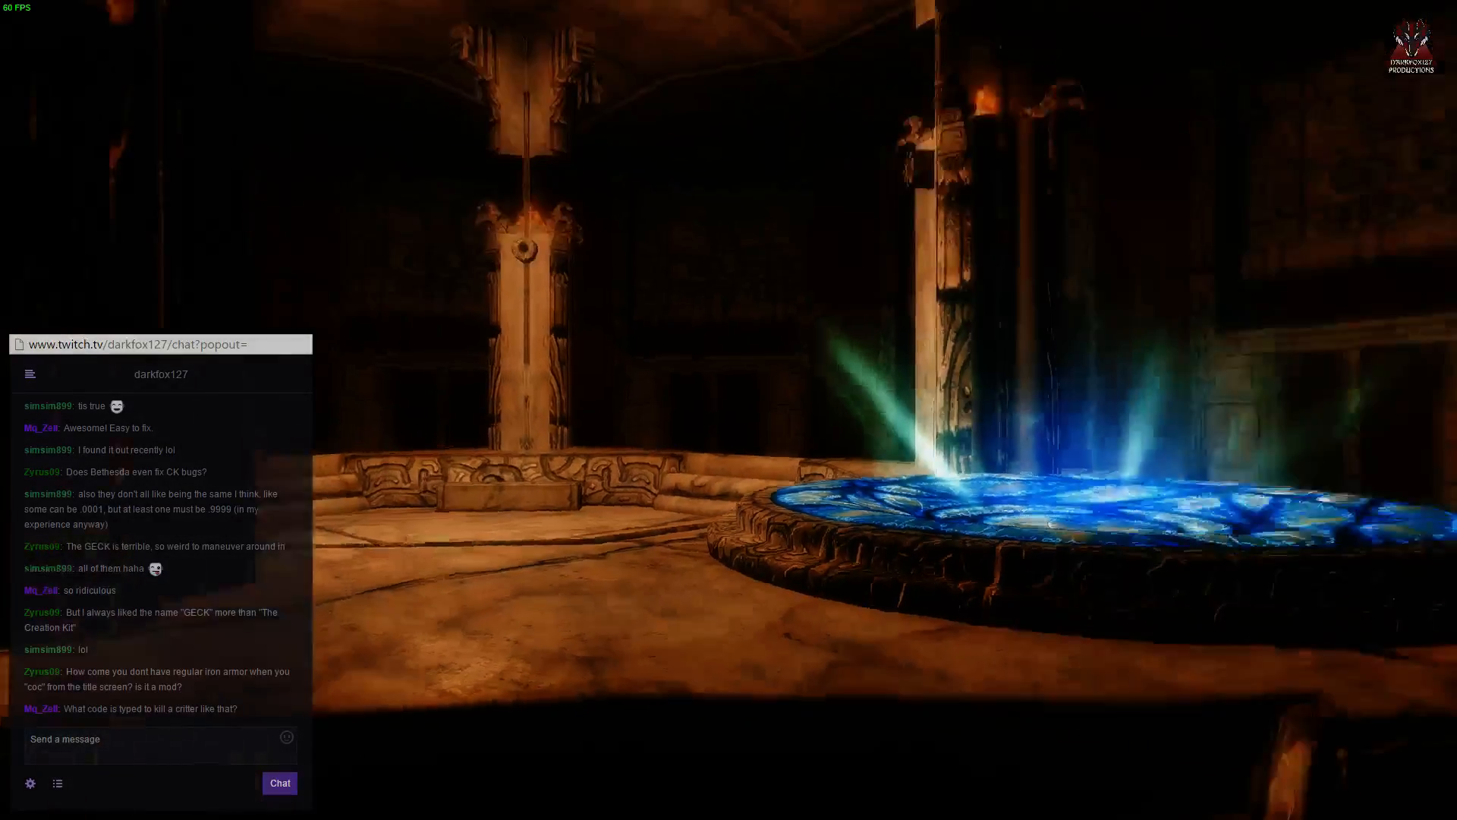
pyautogui.press('w')
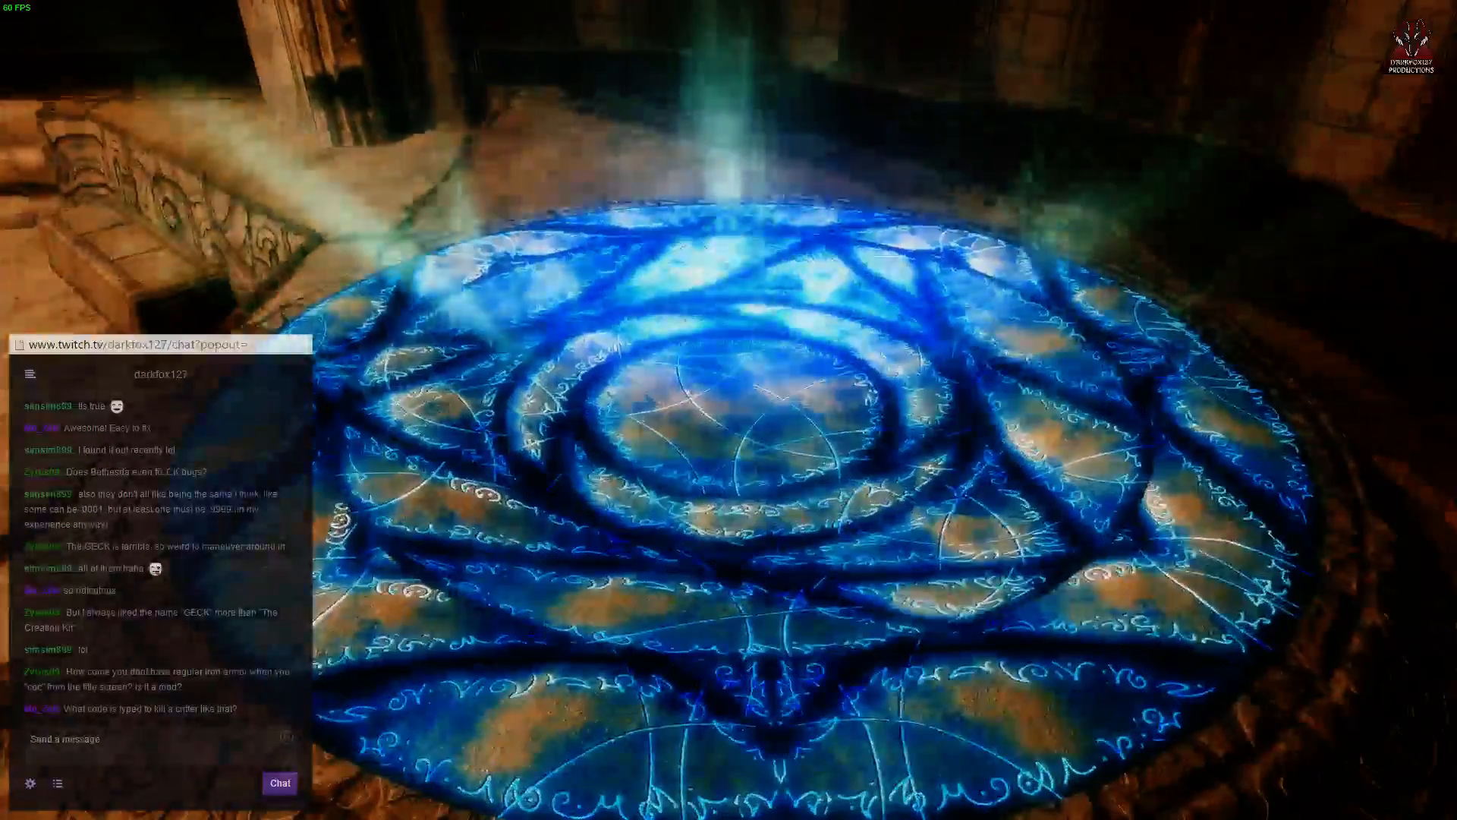
pyautogui.press('w')
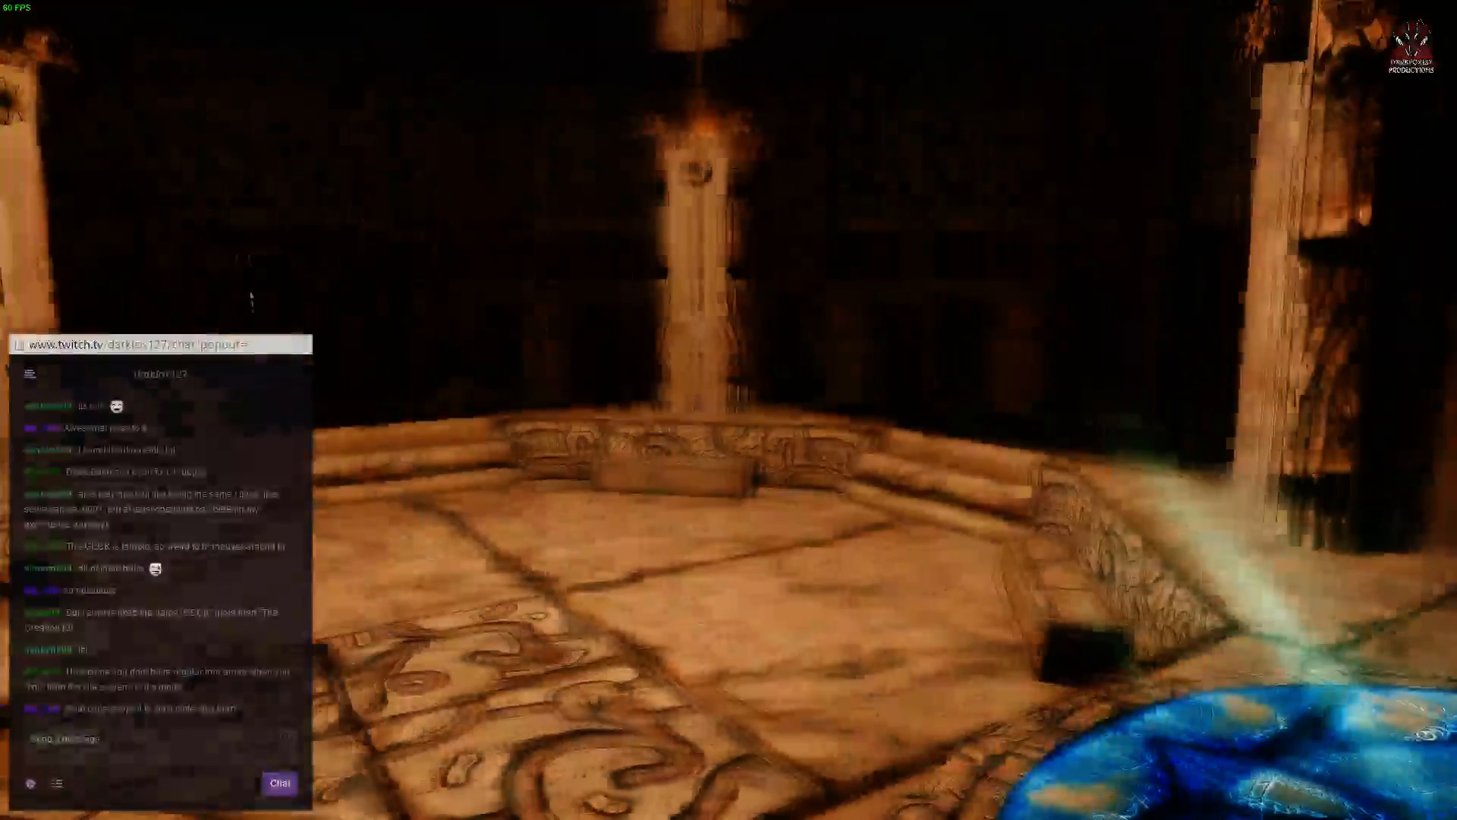
pyautogui.press('w')
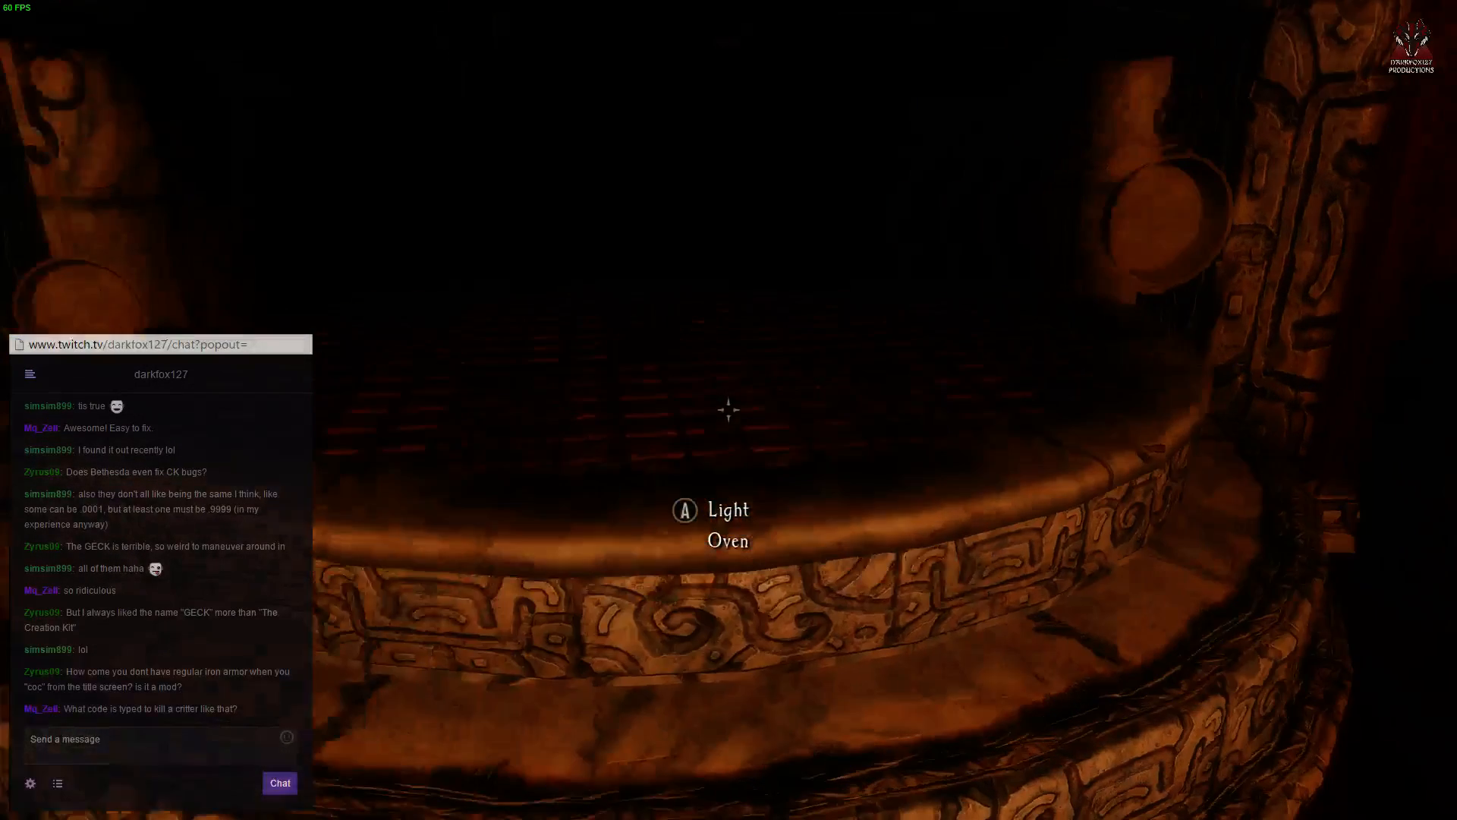
# Step: Try to light the oven and unpack the kitchen supplies, agreeing to spend the hour
pyautogui.press('e')
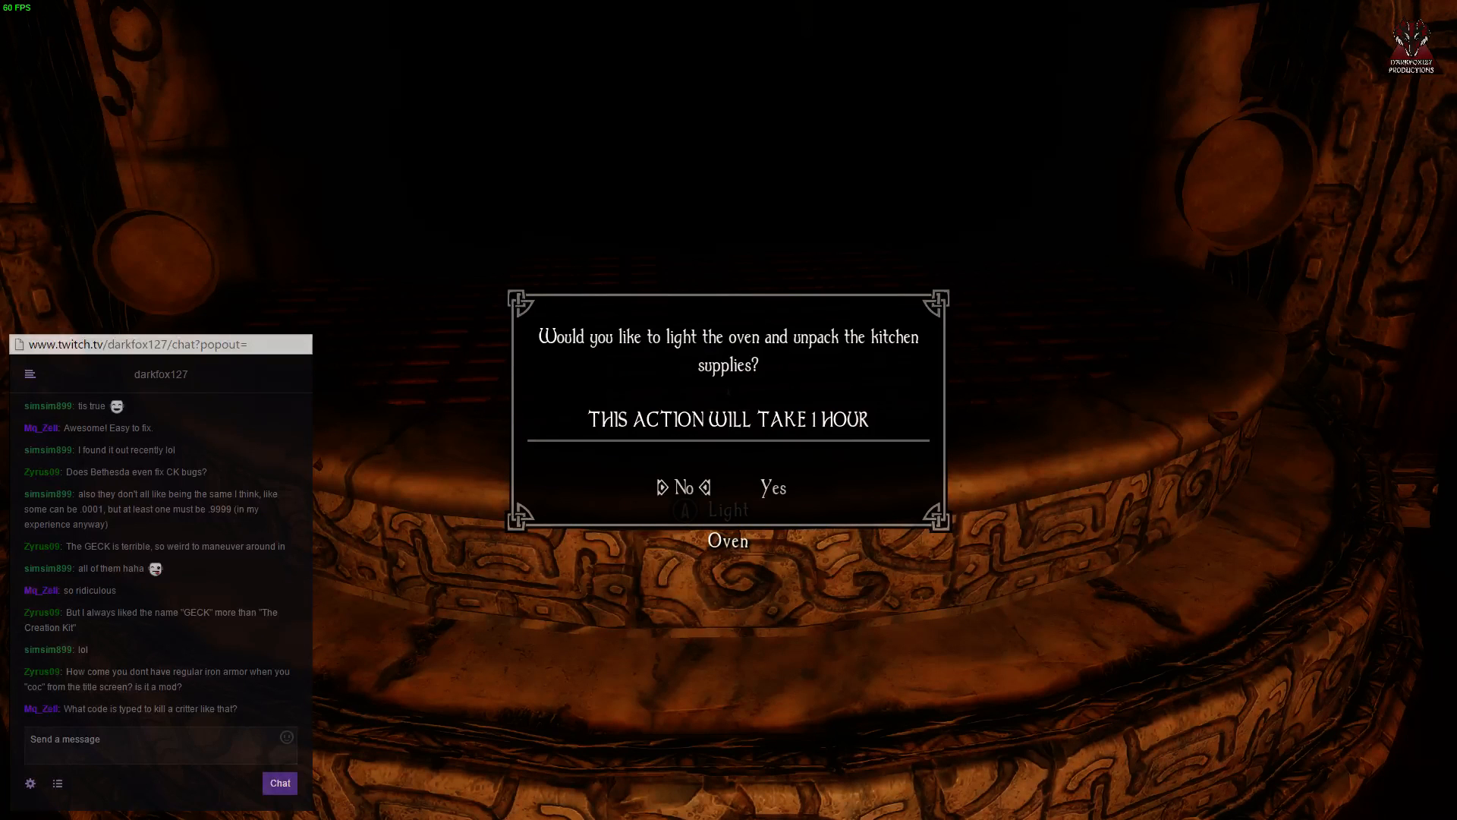
pyautogui.press('Right')
pyautogui.press('e')
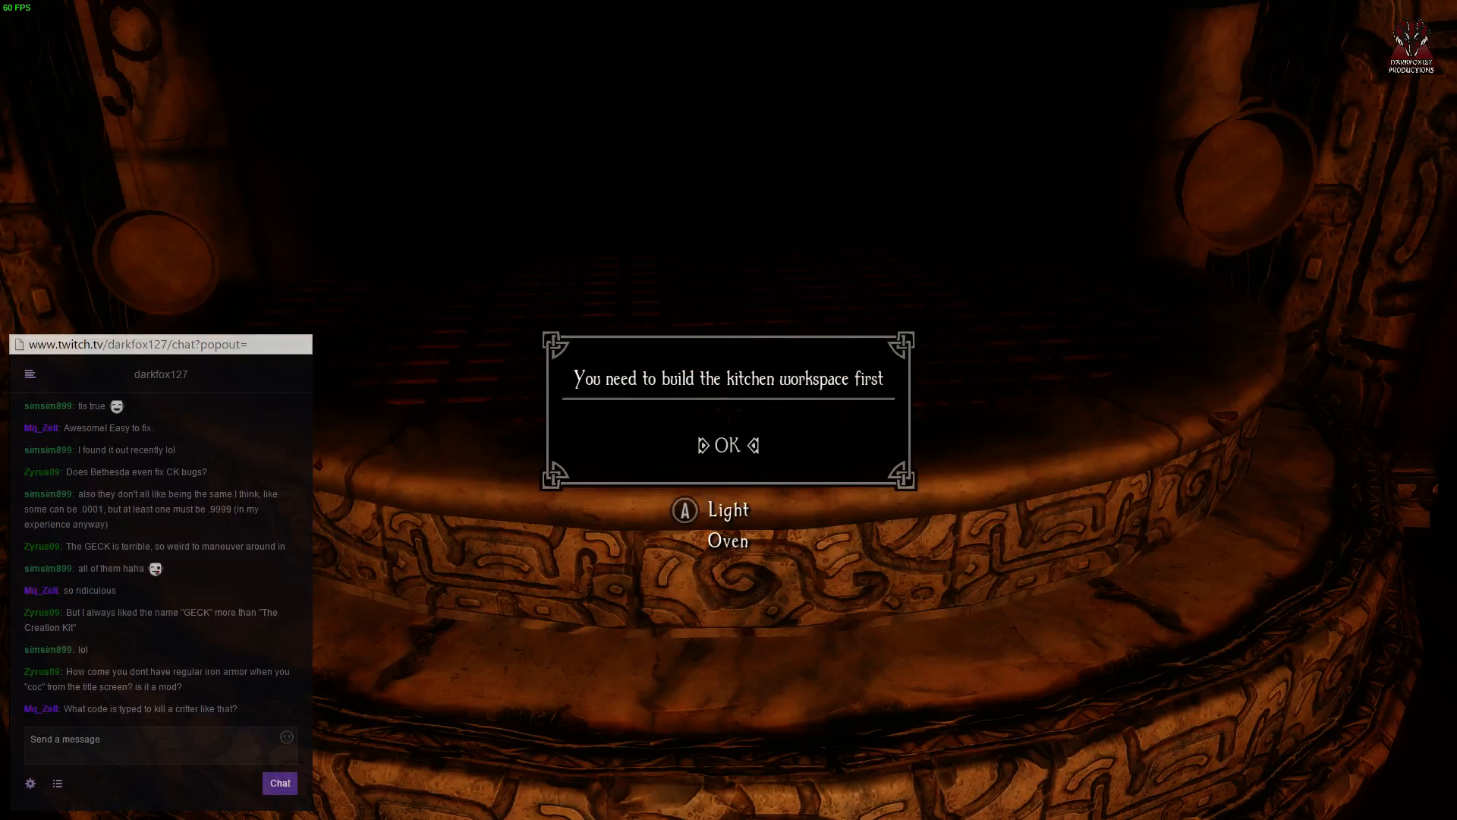
pyautogui.press('e')
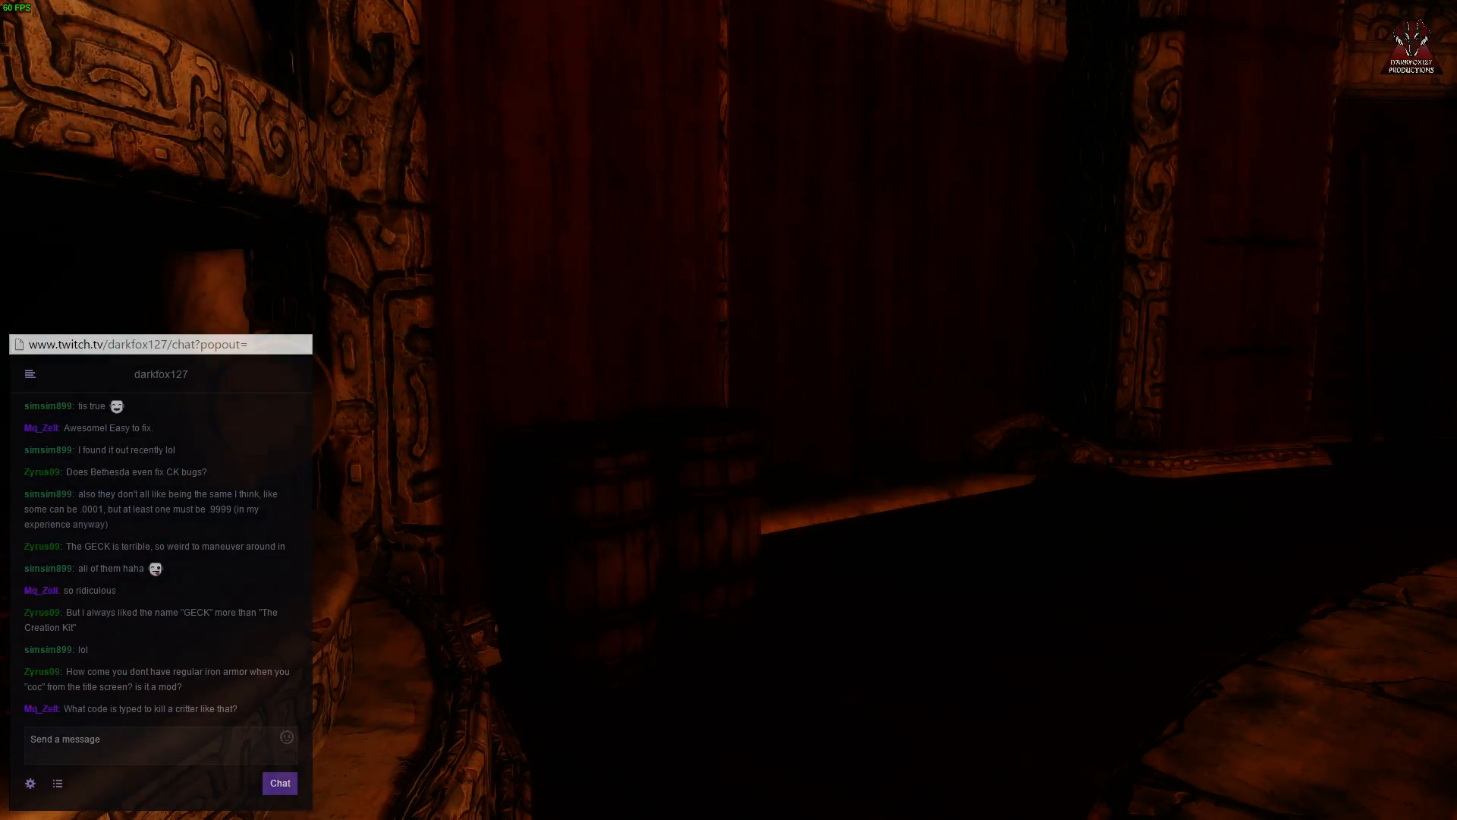
# Step: Walk along the wall from the oven to the crates and try to unpack them to clutter the Dormitory
pyautogui.press('w')
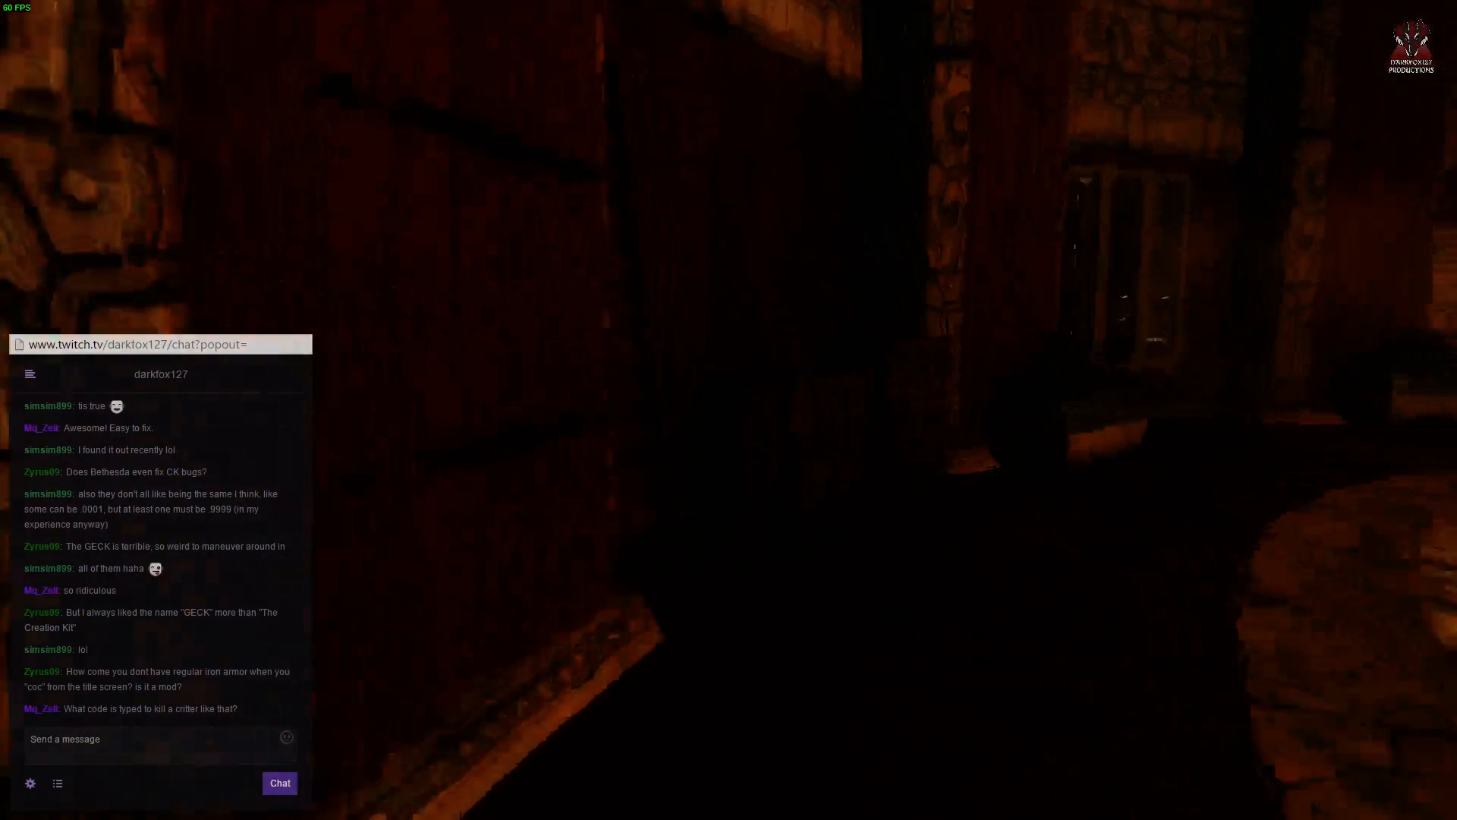
pyautogui.press('e')
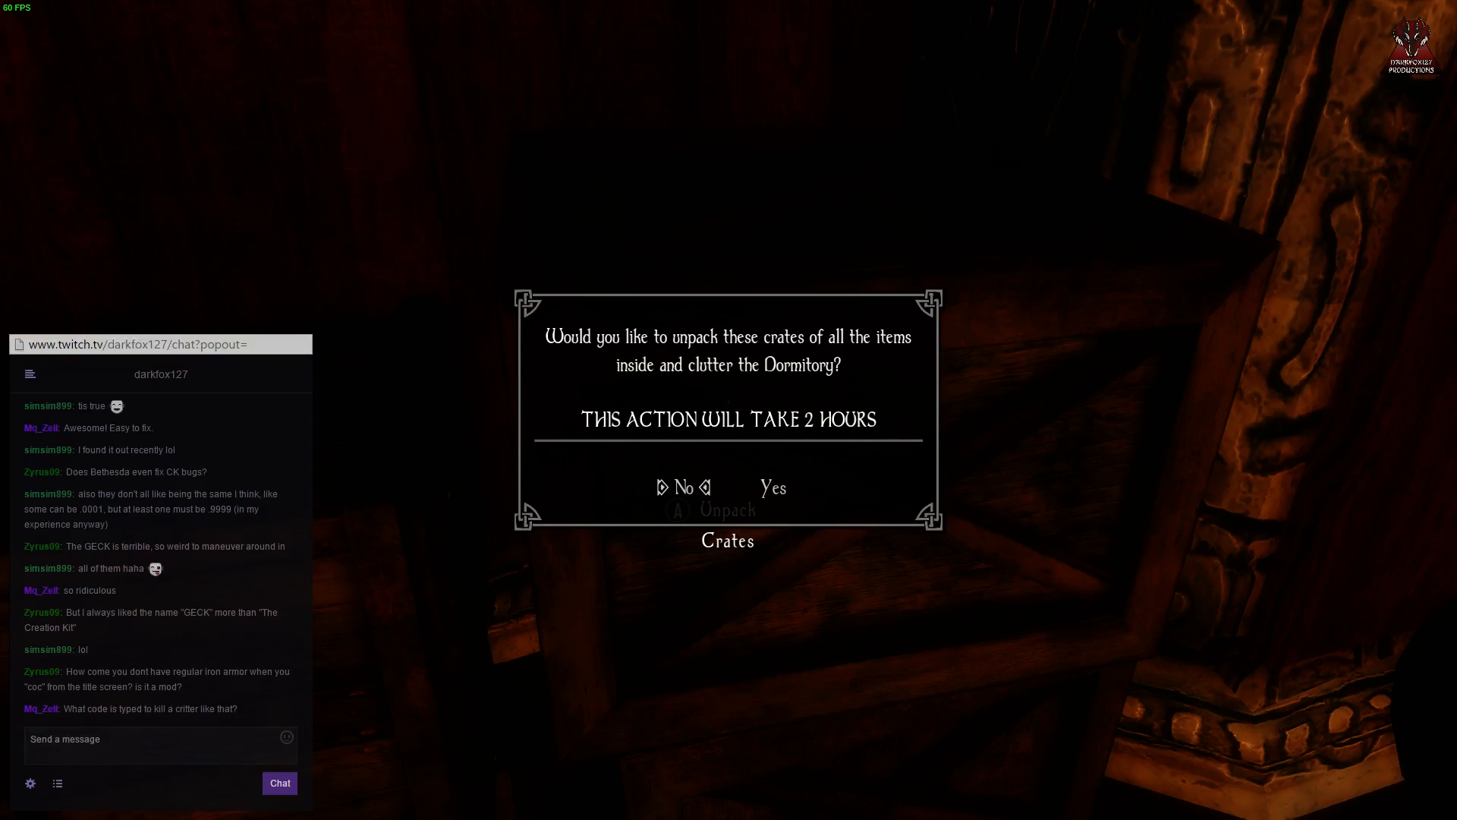
pyautogui.press('Return')
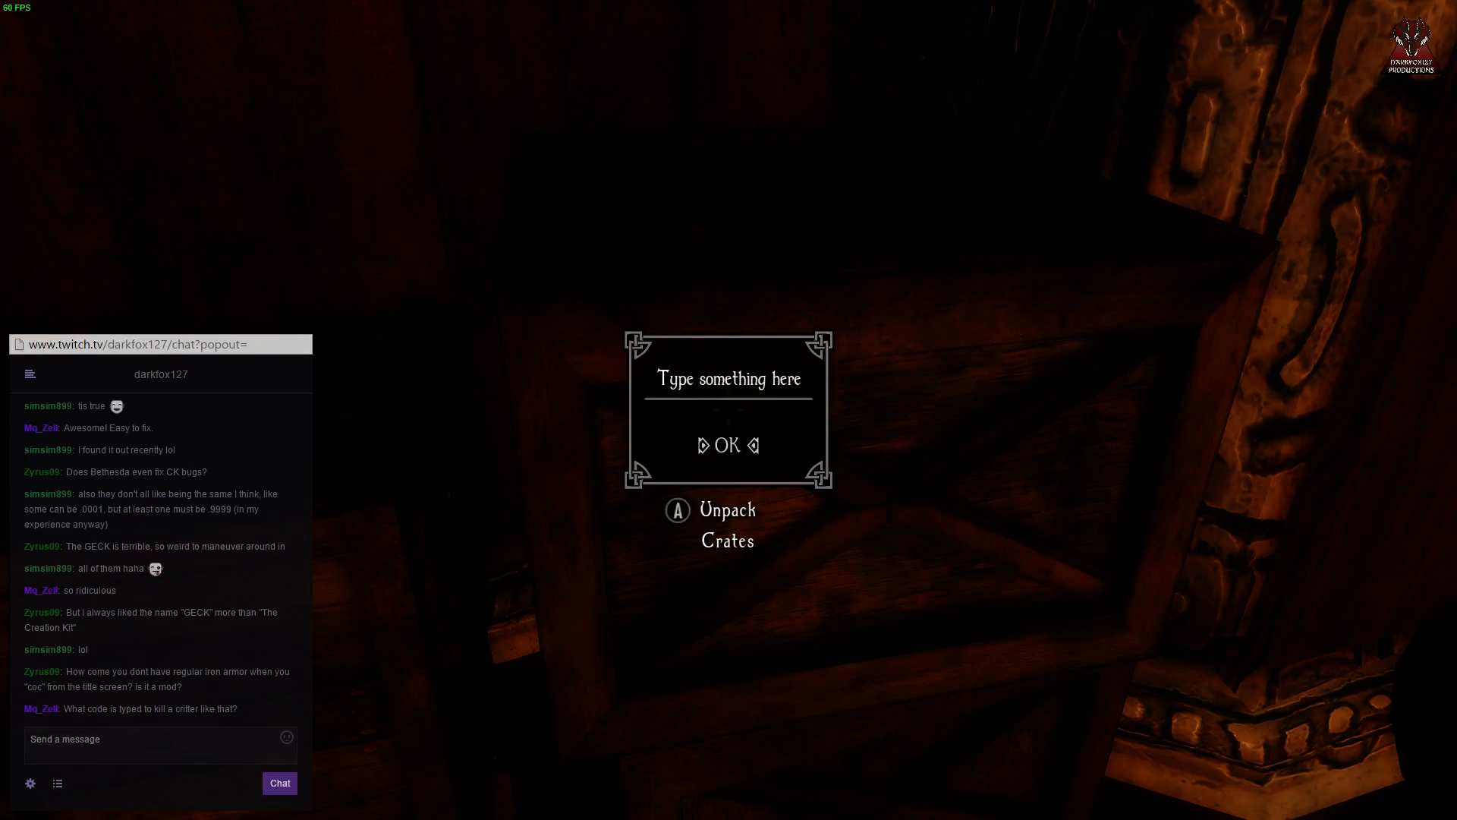
pyautogui.press('Return')
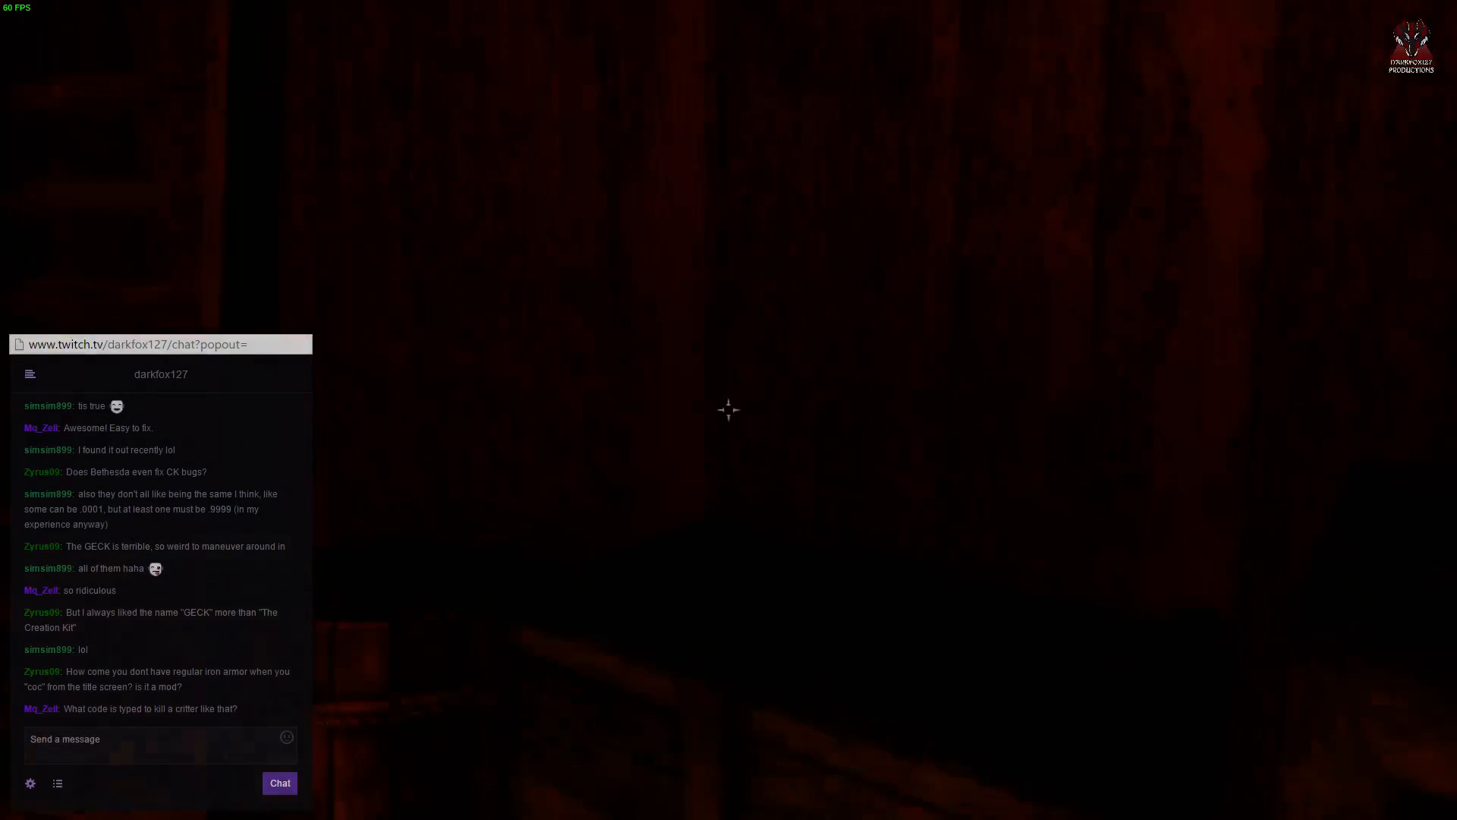
# Step: Walk around the dormitory and look over the oven, windows and surrounding walls
pyautogui.press('w')
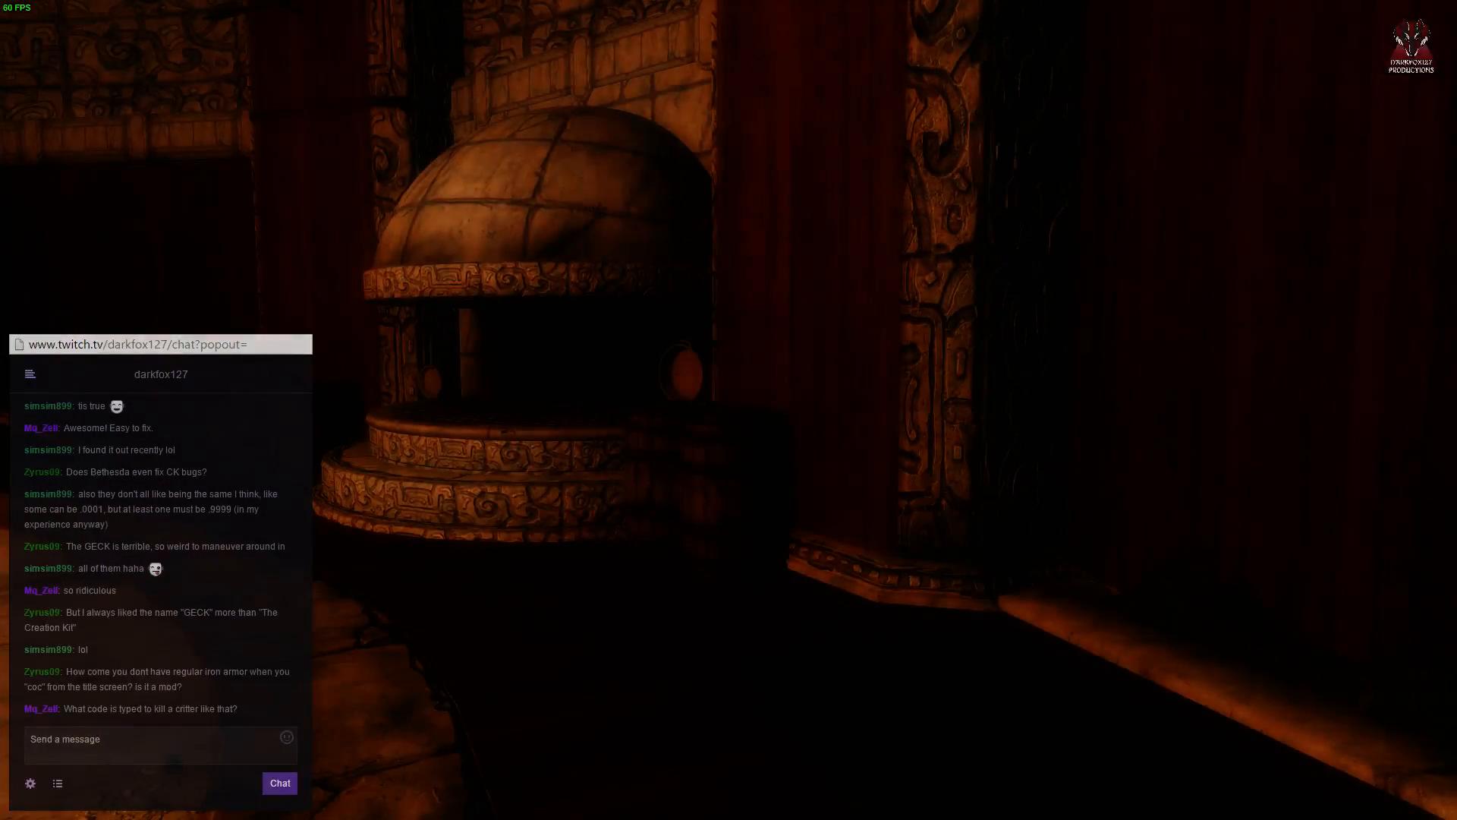
pyautogui.press('w')
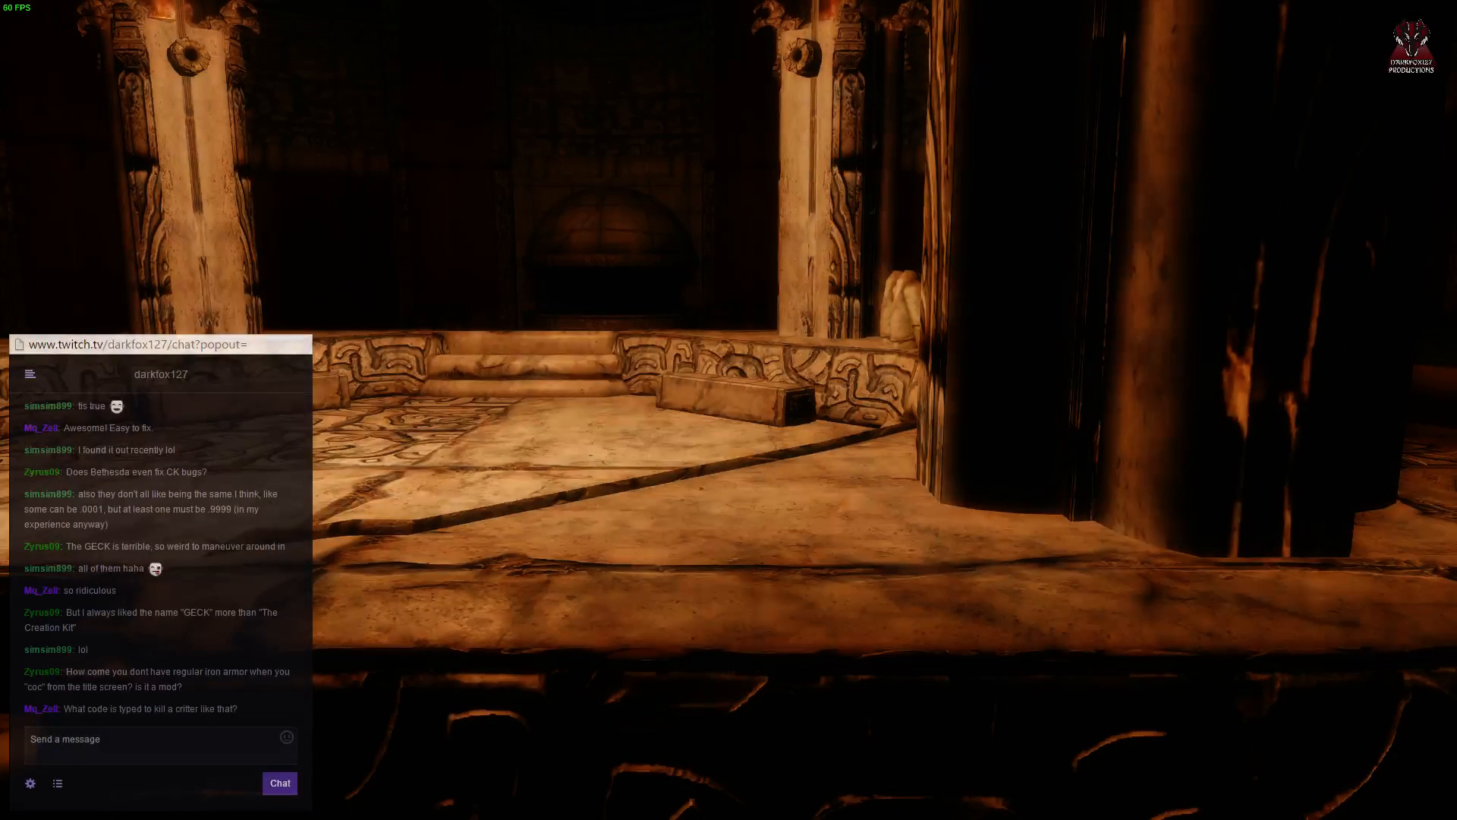
pyautogui.press('w')
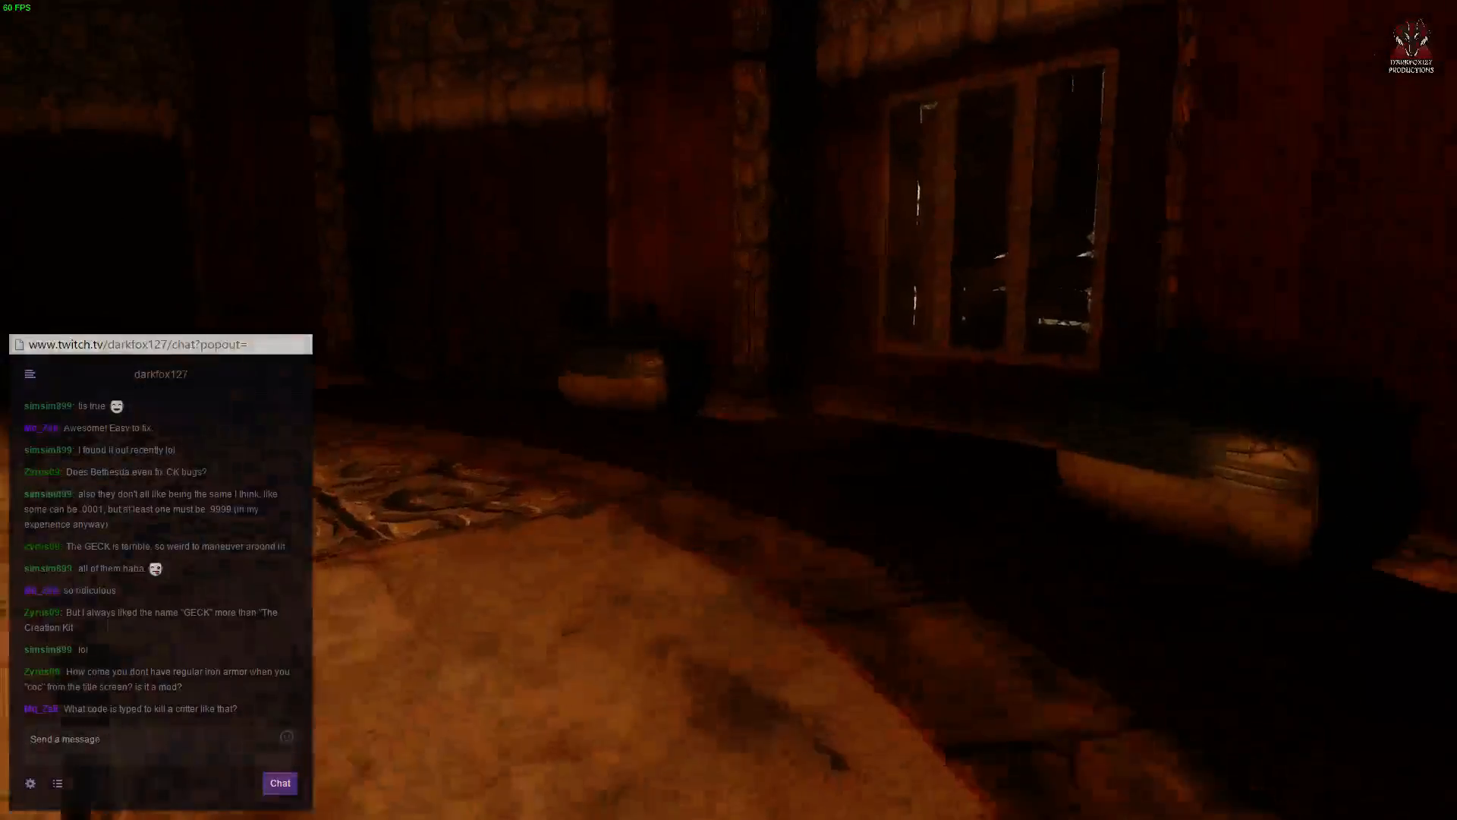
pyautogui.press('w')
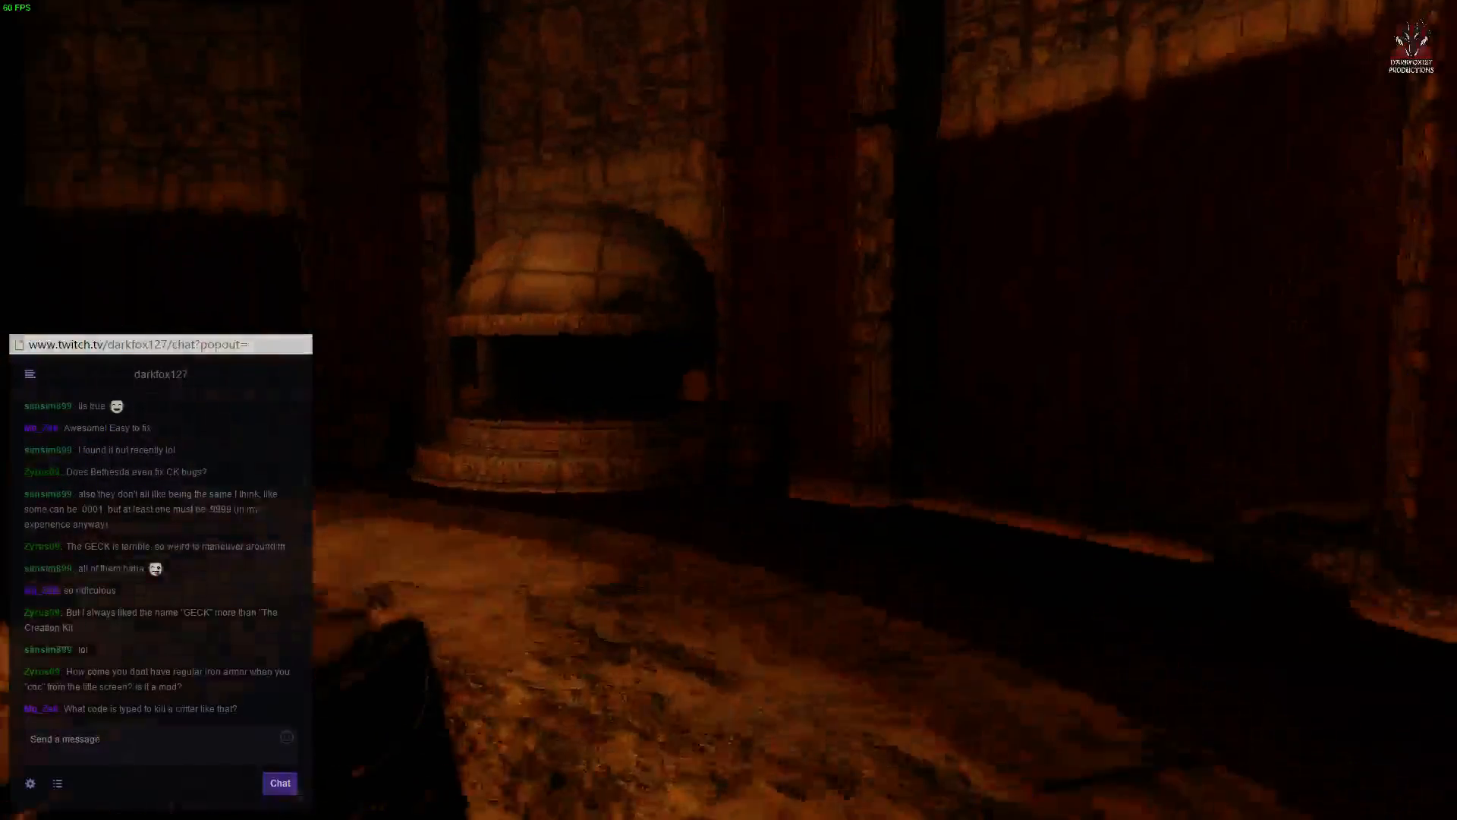
pyautogui.press('w')
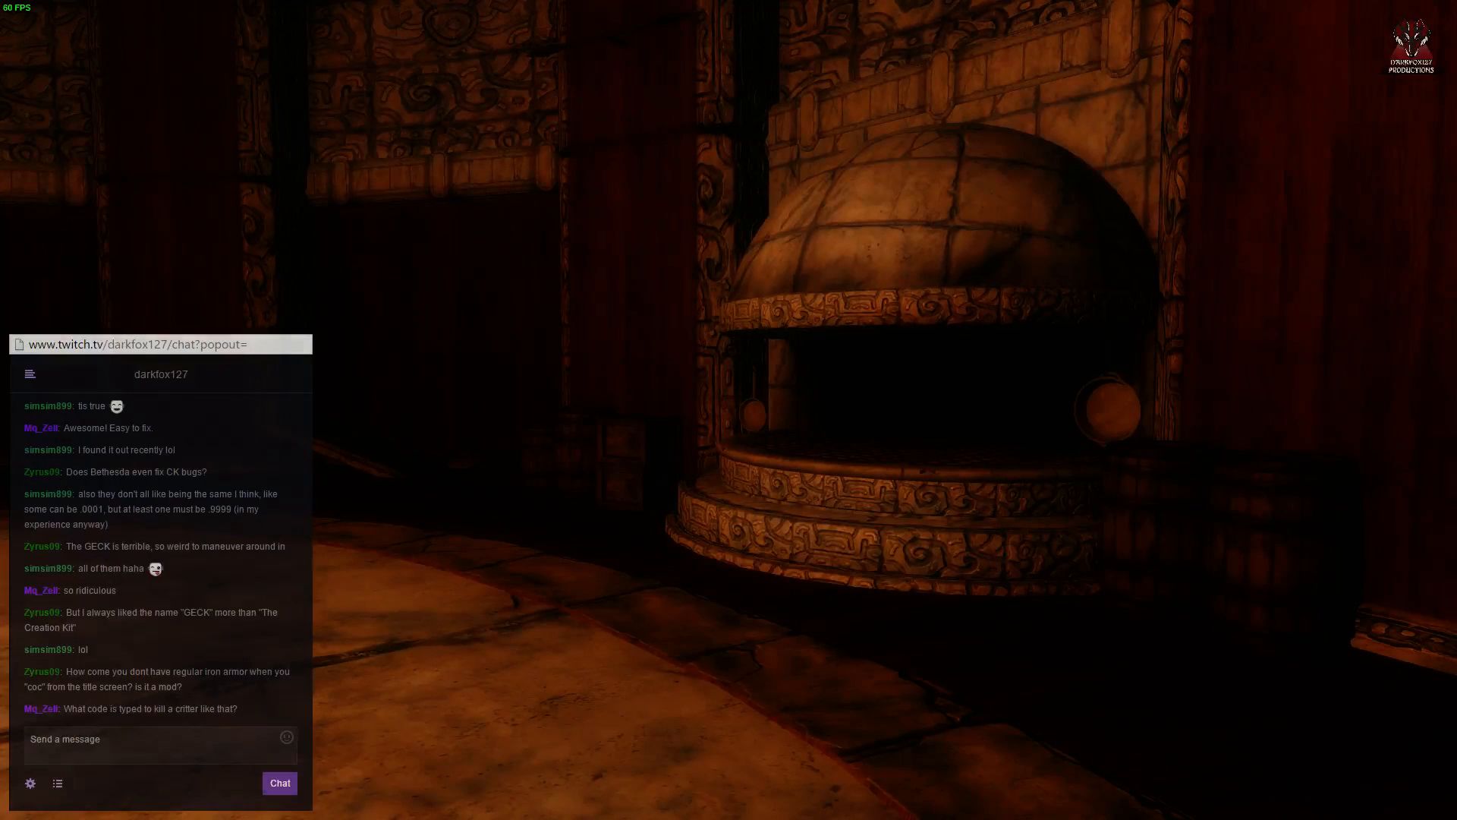
pyautogui.press('`')
pyautogui.write('coc ctr_')
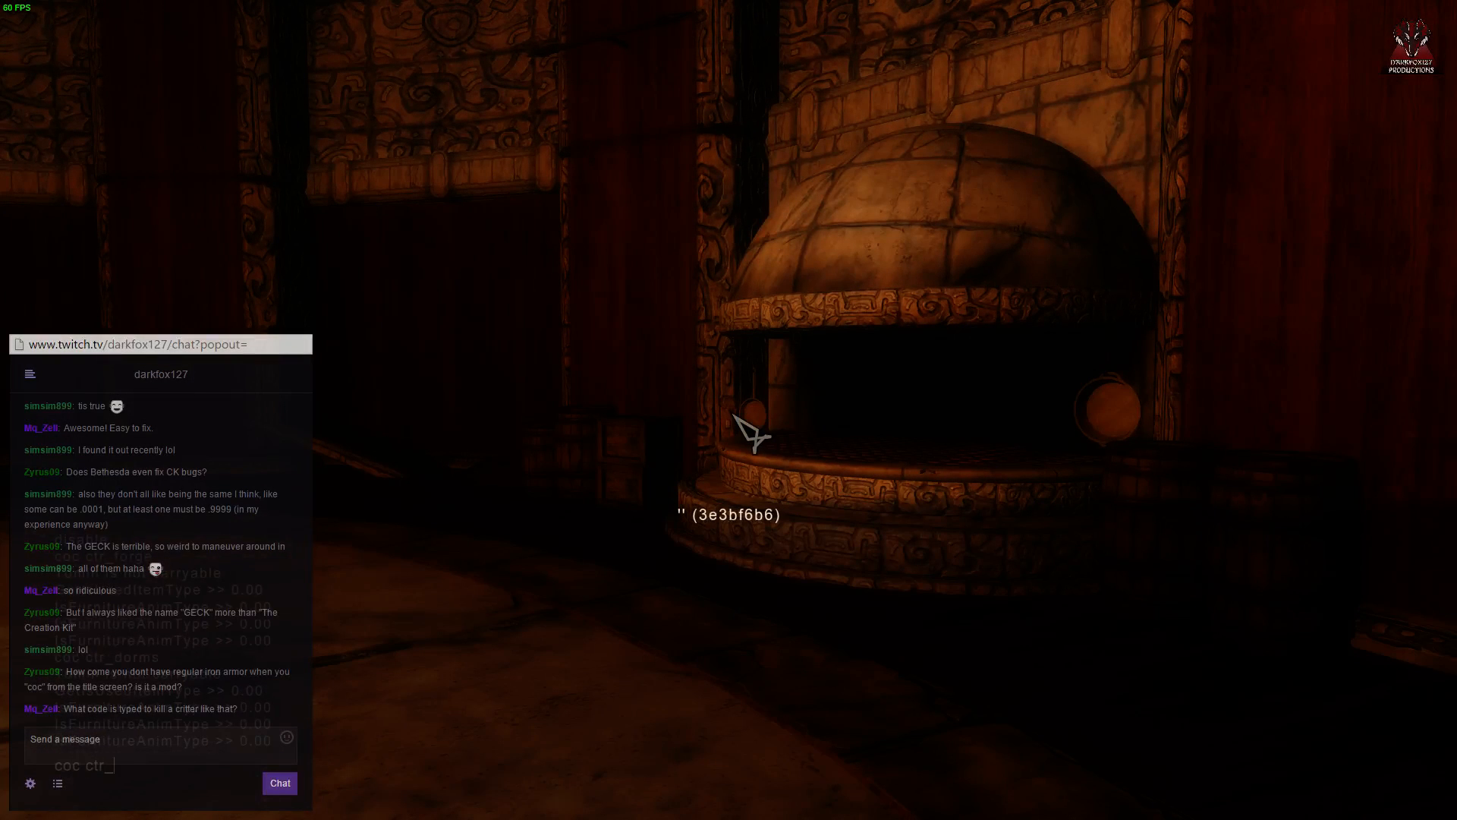
pyautogui.press('`')
# Step: Walk to the glowing blue portal in the dormitory and use it to travel to the Forge
pyautogui.press('w')
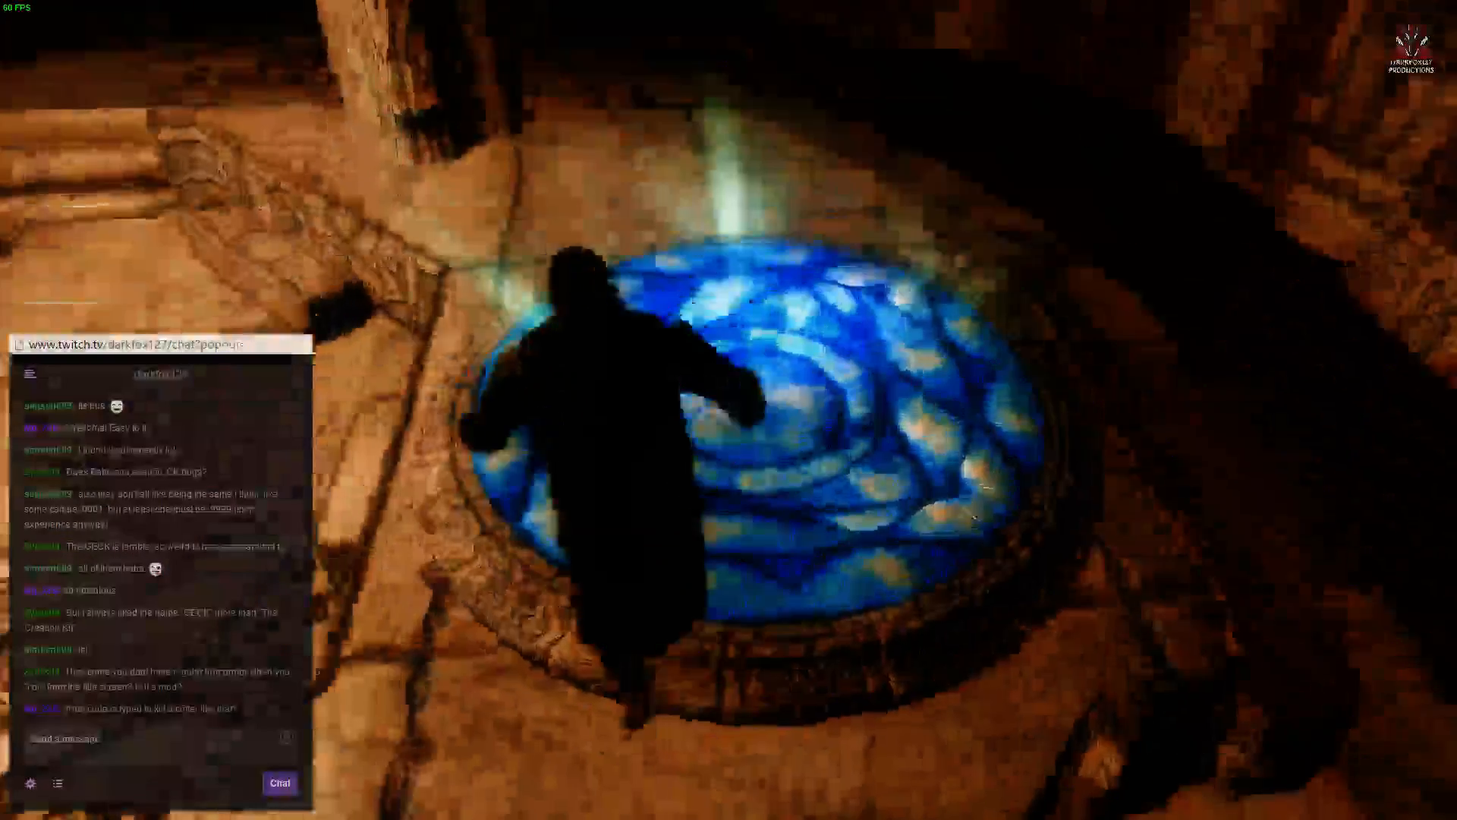
pyautogui.press('e')
pyautogui.press('Right')
pyautogui.press('Right')
pyautogui.press('Right')
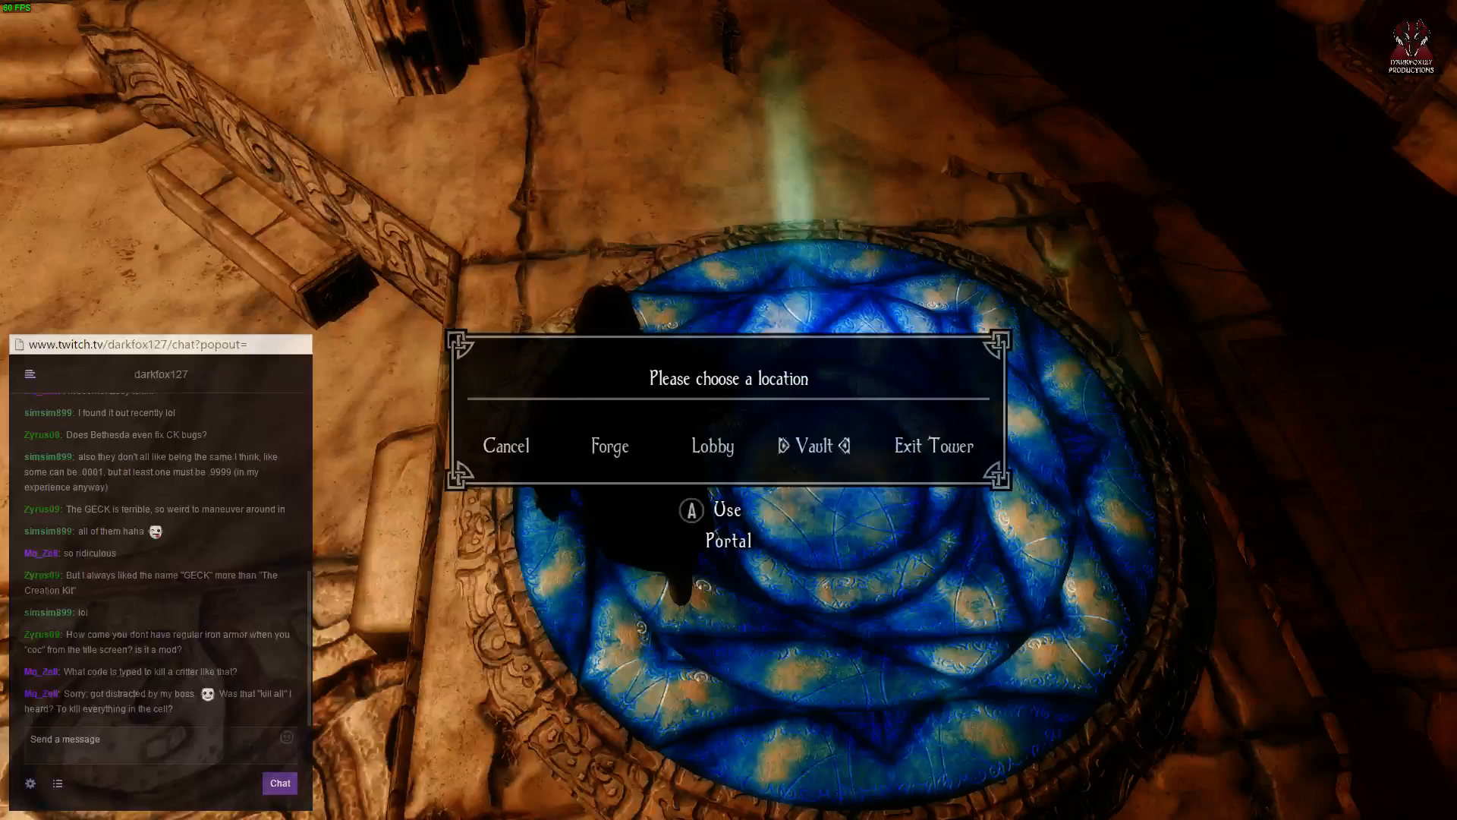
pyautogui.press('Return')
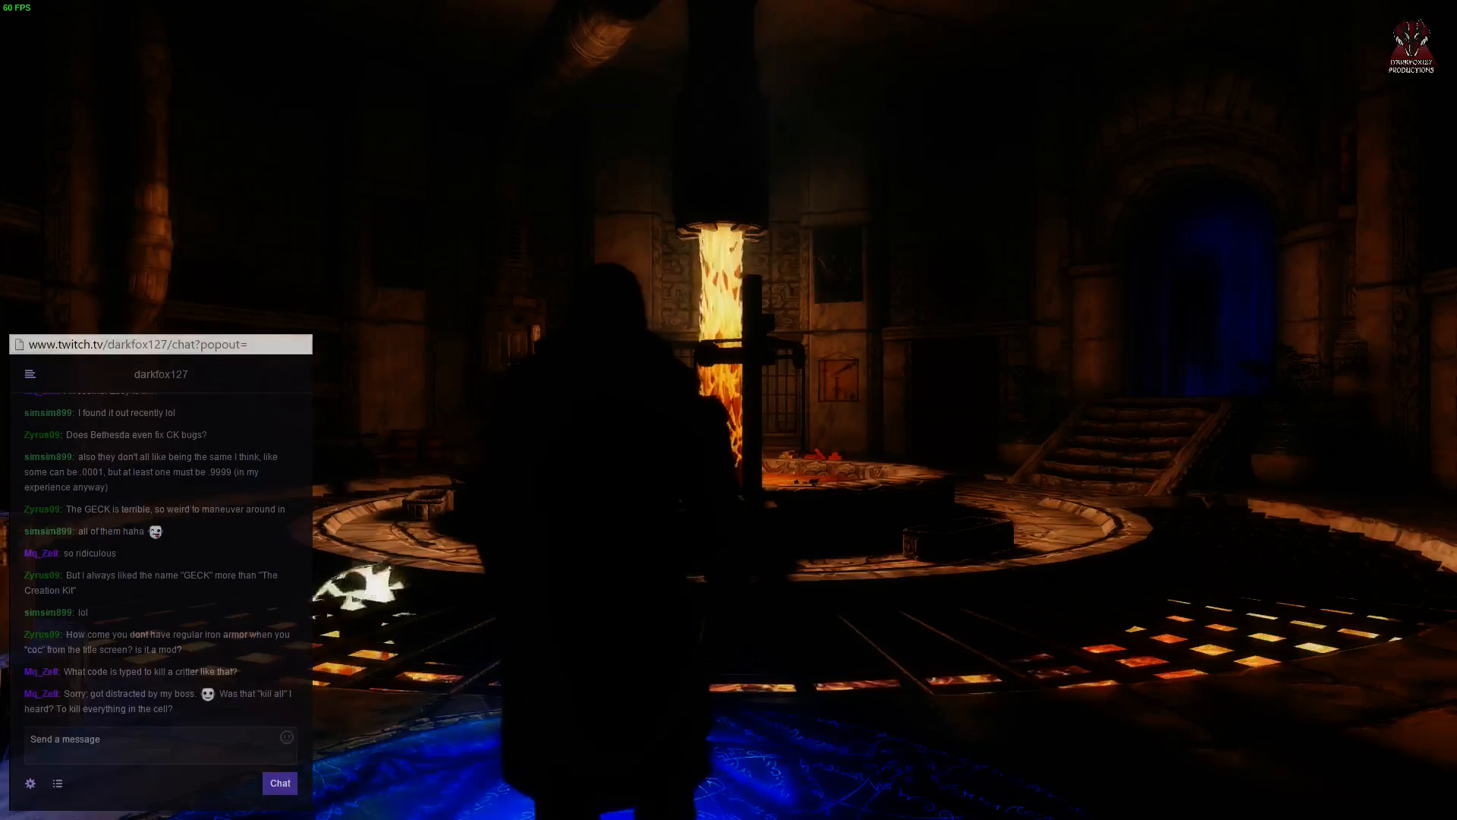
# Step: Walk across the Forge to the Carpenter's Workbench and start crafting at it
pyautogui.press('w')
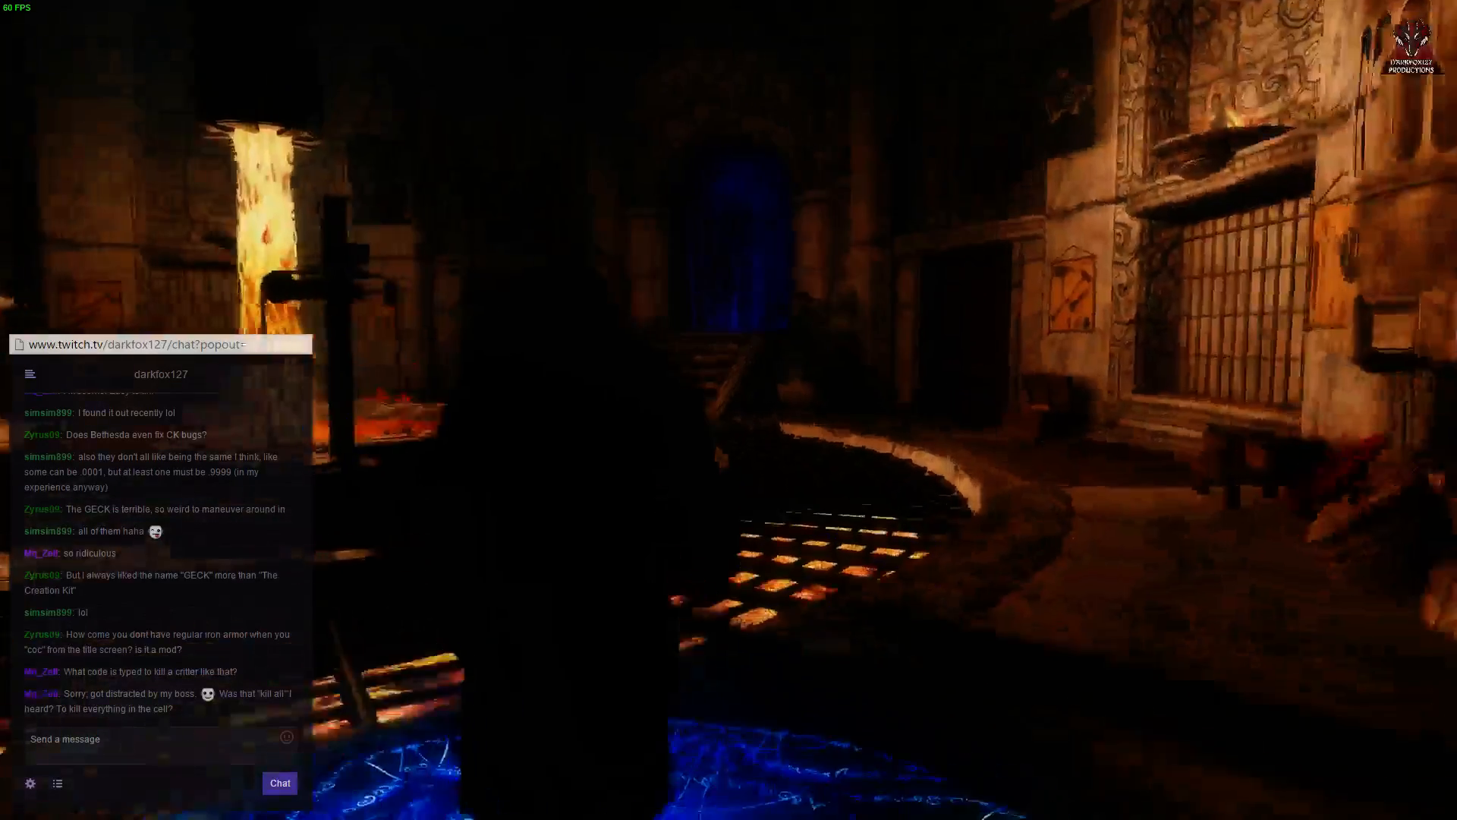
pyautogui.press('w')
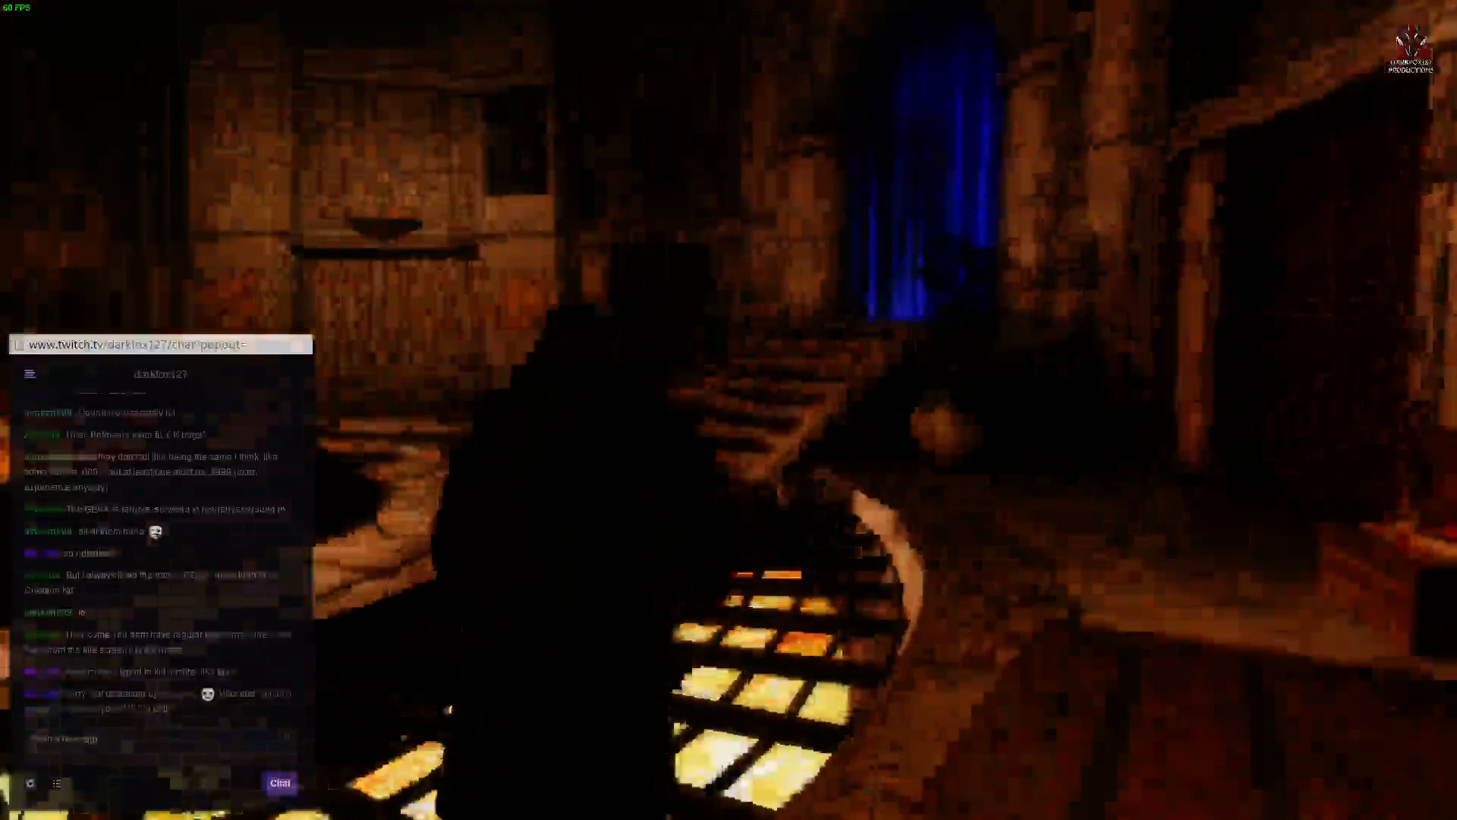
pyautogui.press('w')
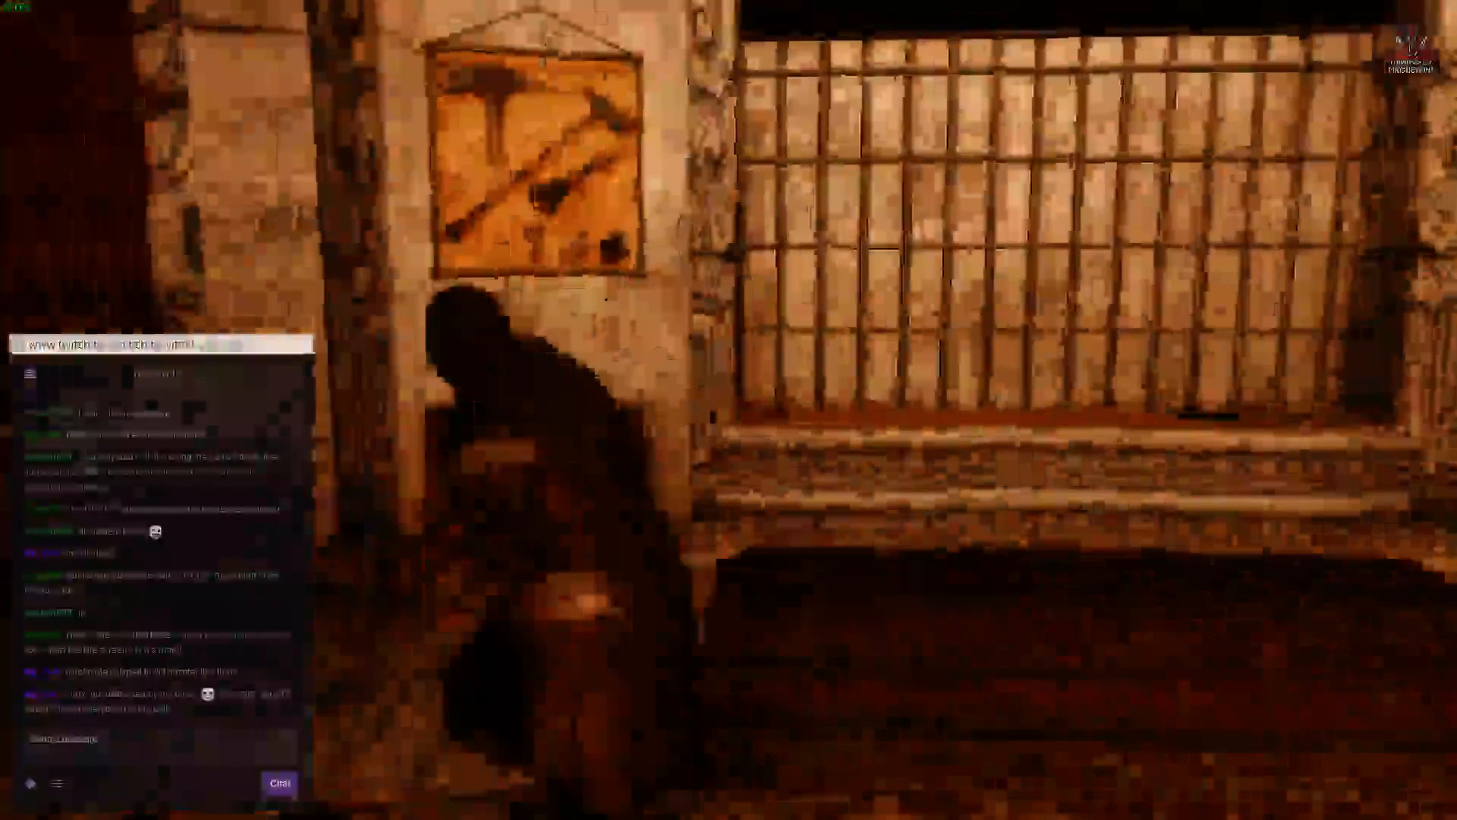
pyautogui.press('e')
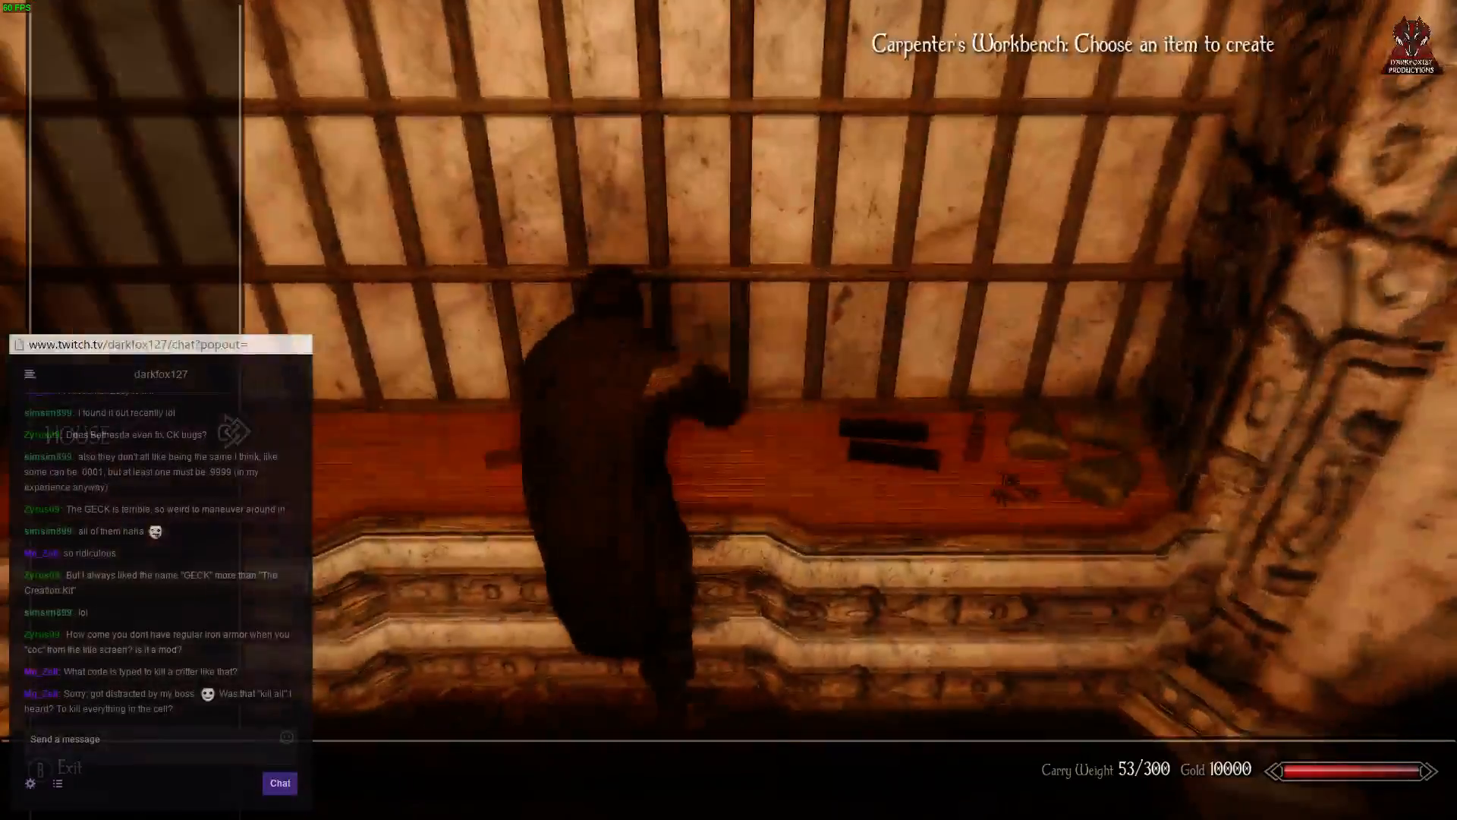
# Step: Craft Dormitory - Restore (3H) from the House recipes
pyautogui.press('Down')
pyautogui.press('Down')
pyautogui.press('Up')
pyautogui.press('e')
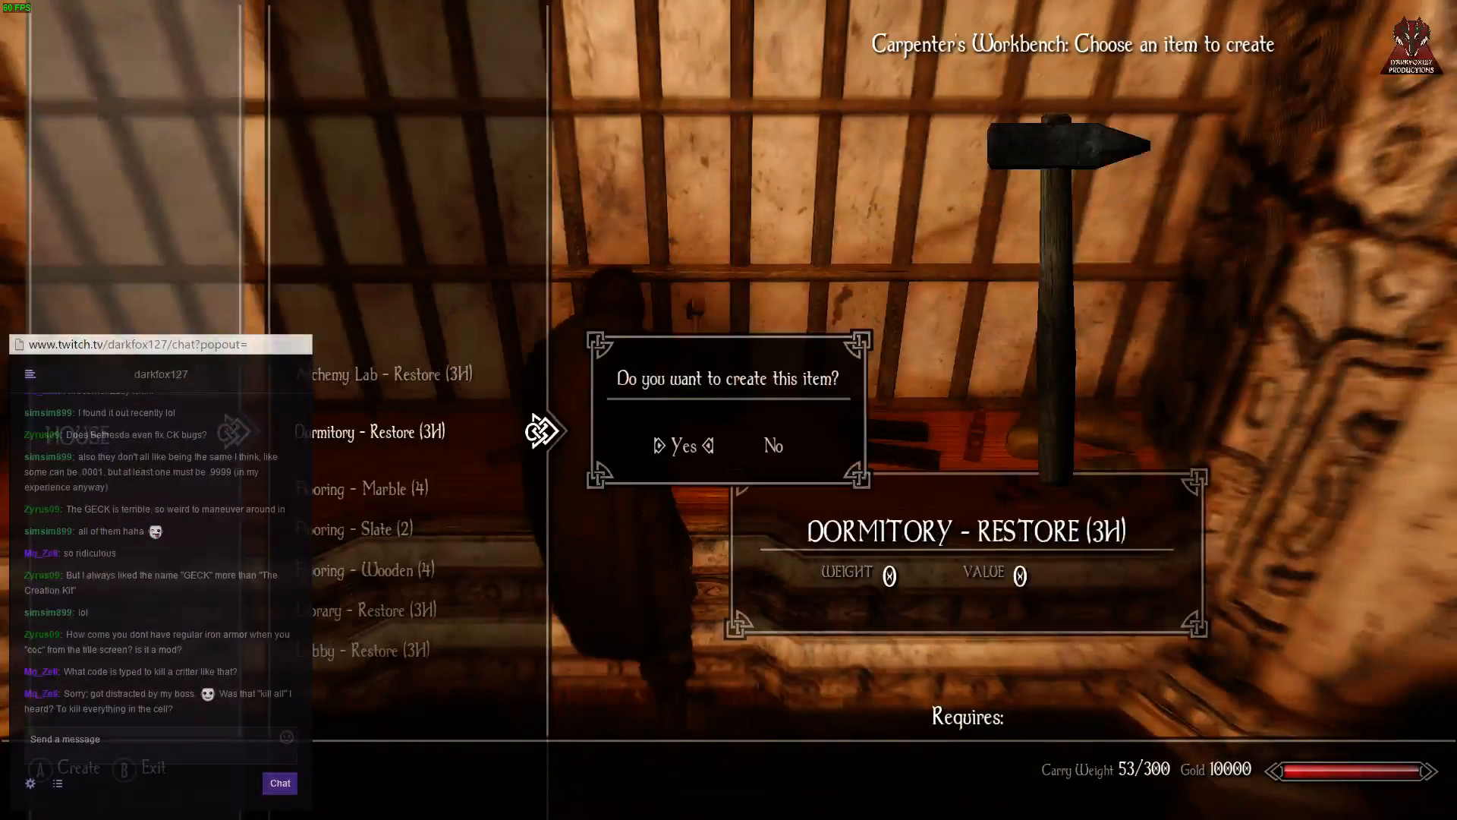
pyautogui.press('e')
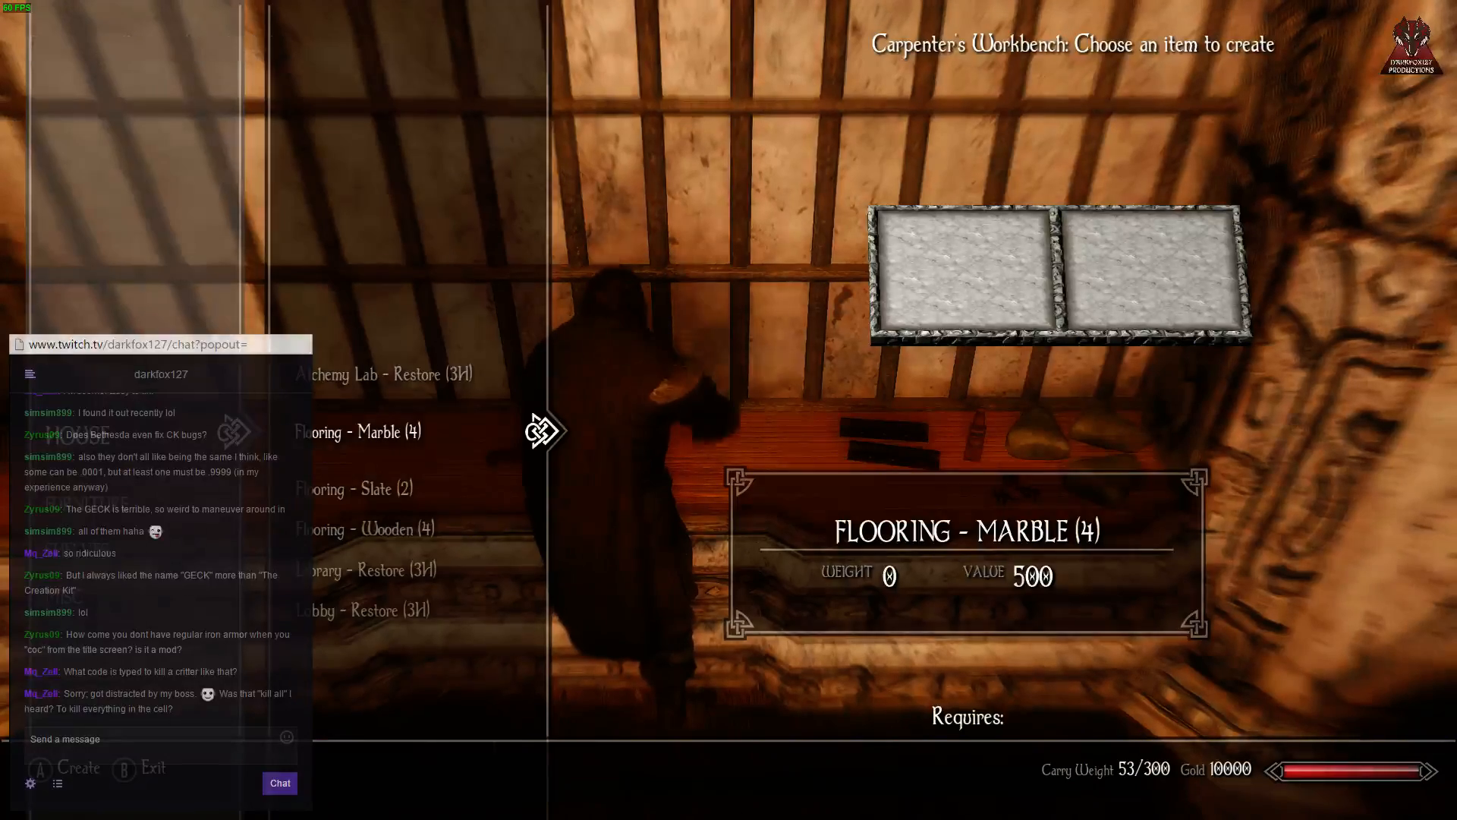
# Step: Look through the dormitory's furniture, shelves and misc recipes and craft Dormitory - Beds (5H)
pyautogui.press('Left')
pyautogui.press('Down')
pyautogui.press('Right')
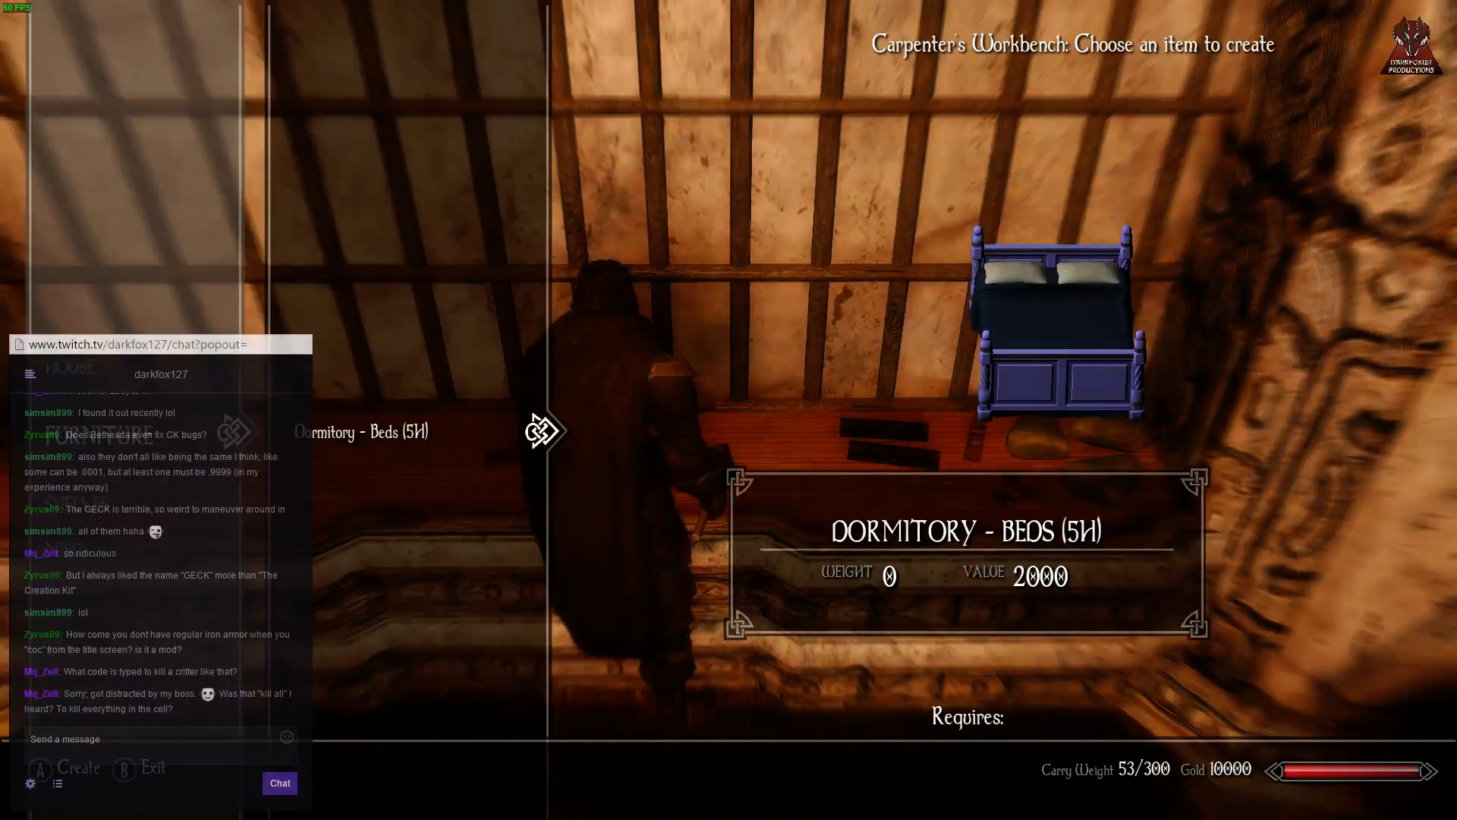
pyautogui.press('Down')
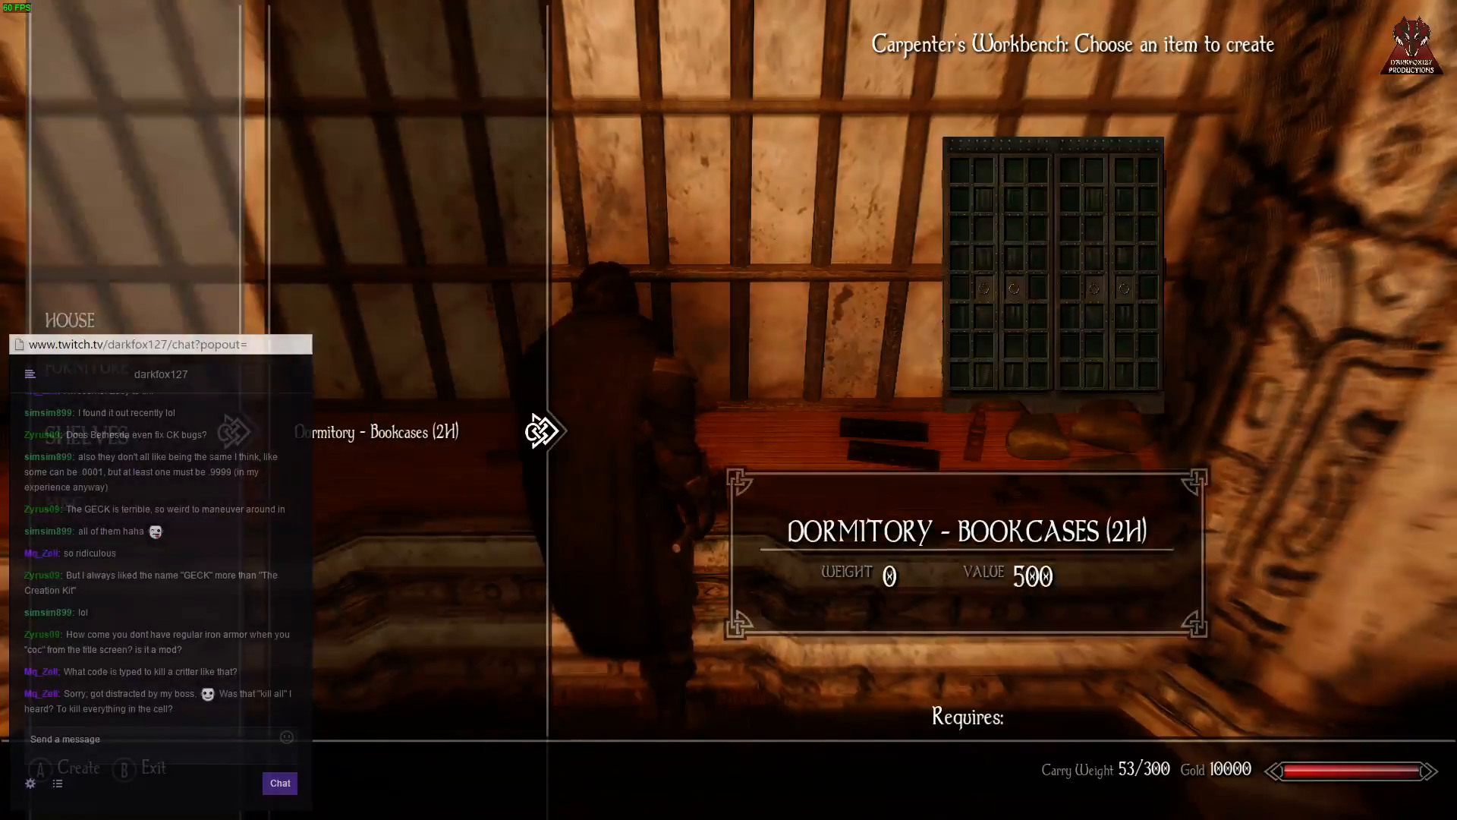
pyautogui.press('Down')
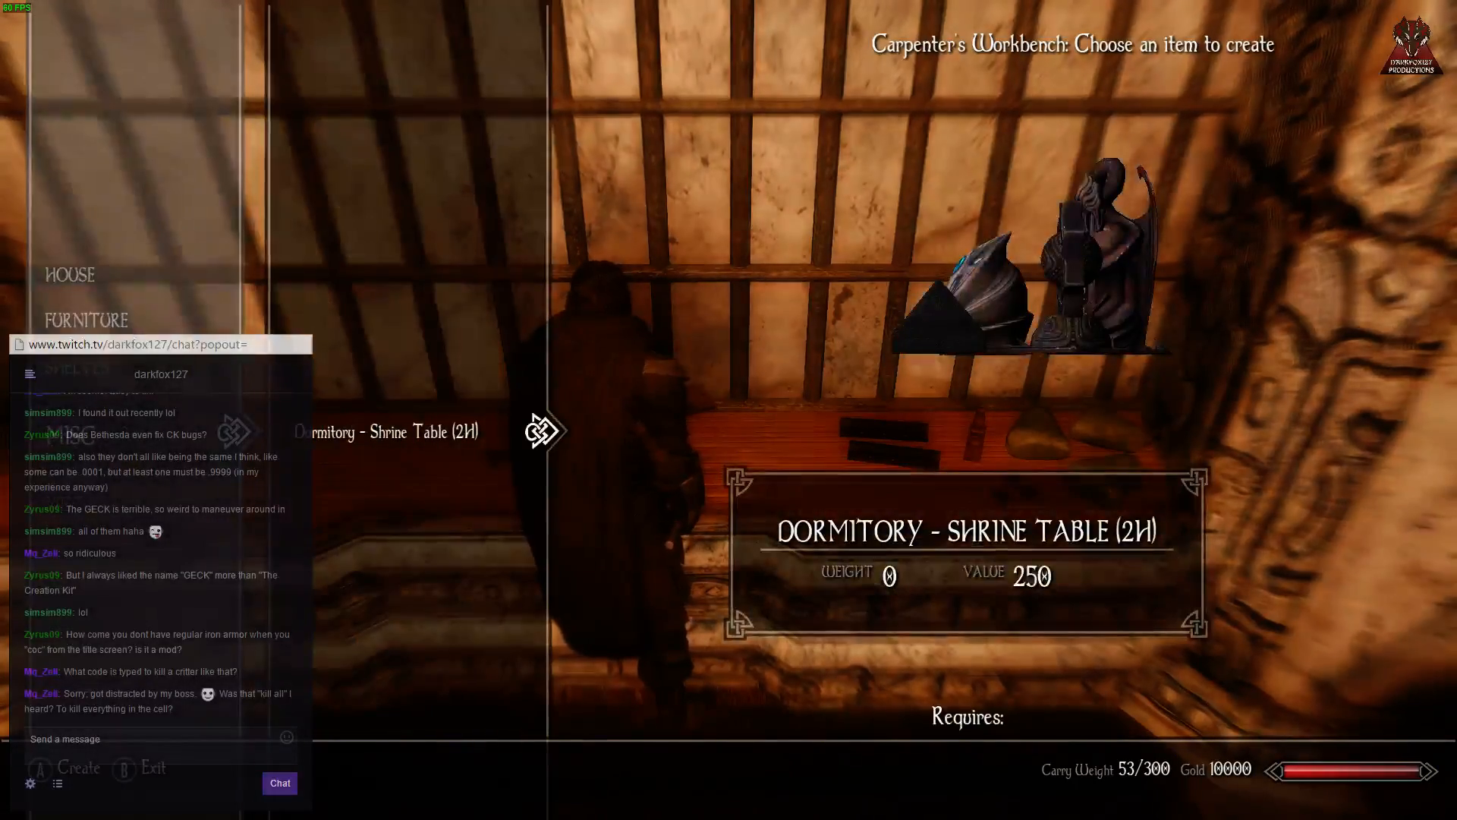
pyautogui.press('Up')
pyautogui.press('Up')
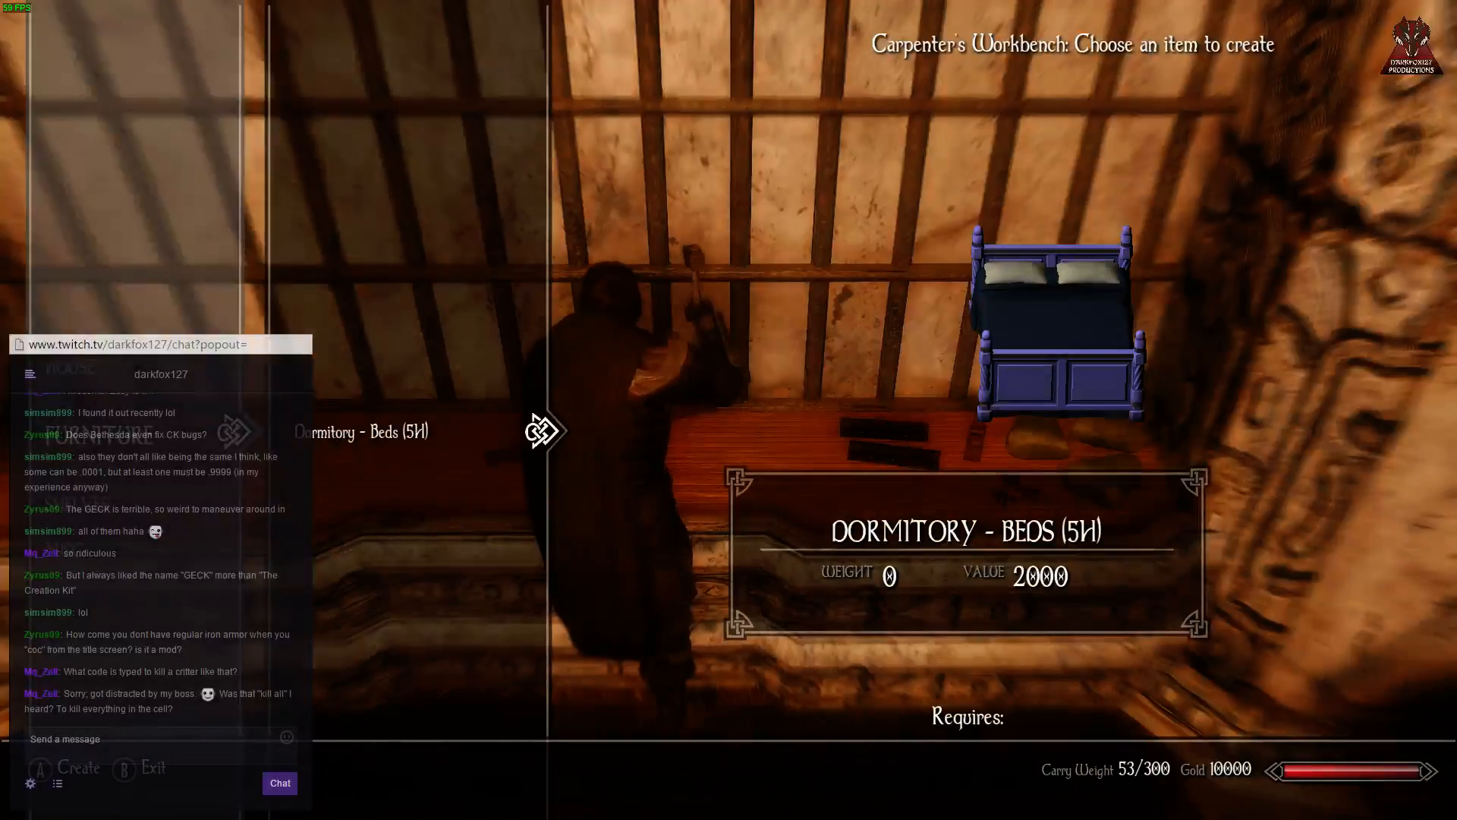
pyautogui.press('Return')
pyautogui.press('Return')
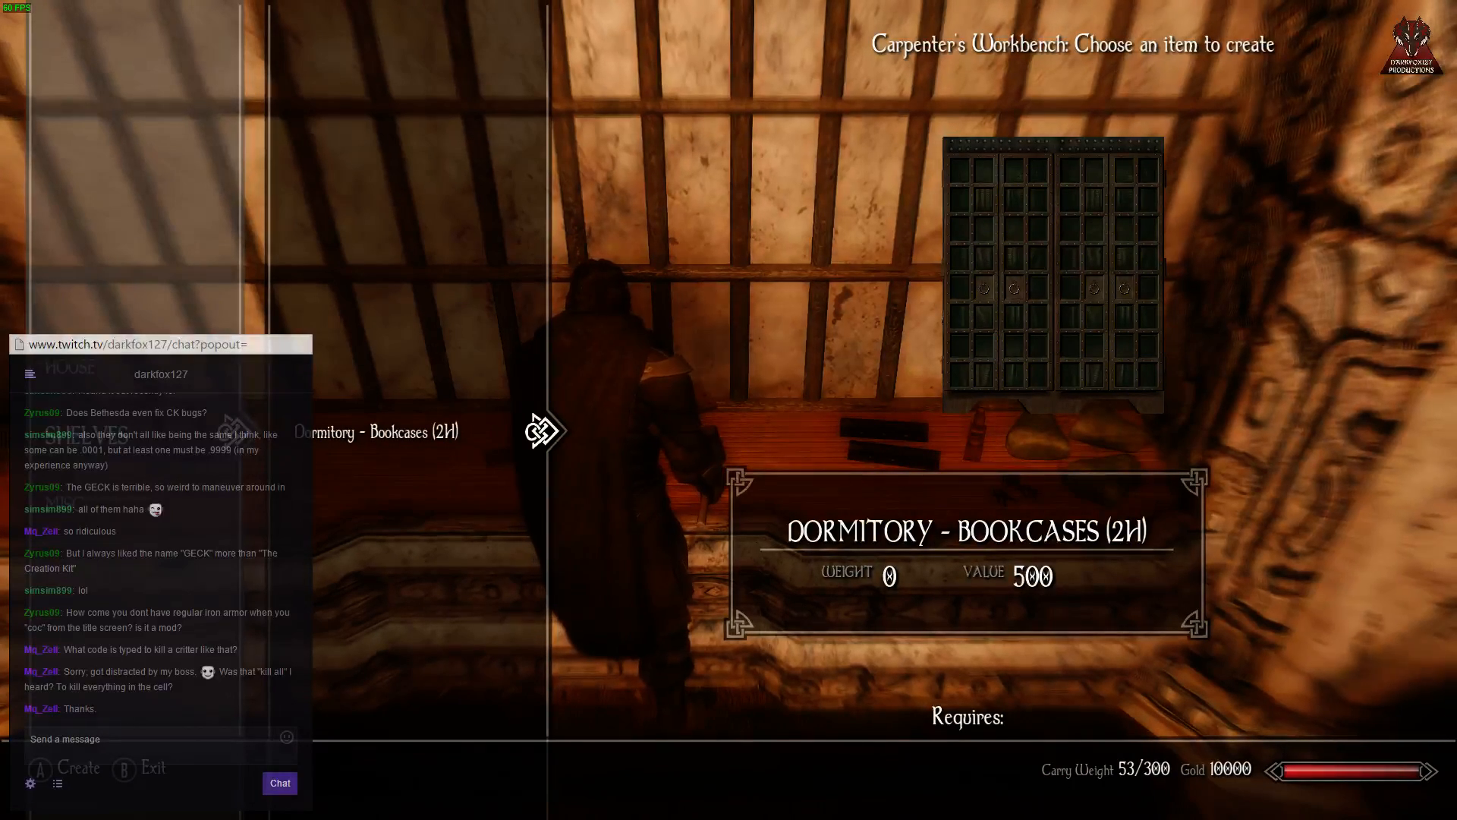
pyautogui.press('Return')
pyautogui.press('Return')
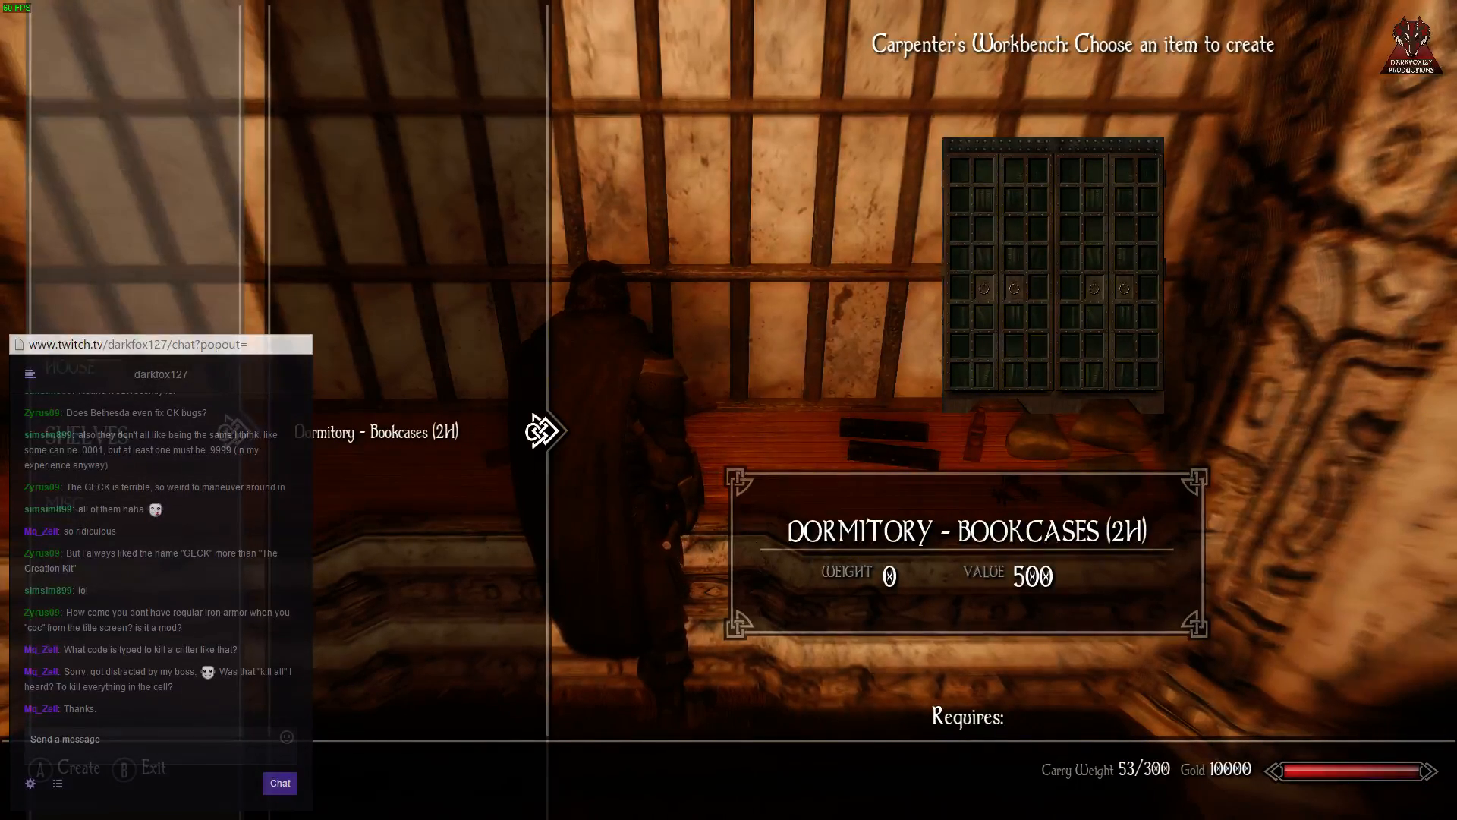
# Step: Craft Flooring - Wooden (4), Flooring - Slate (2) and Flooring - Marble (4) from the House recipes
pyautogui.press('Left')
pyautogui.press('Up')
pyautogui.press('Right')
pyautogui.press('Up')
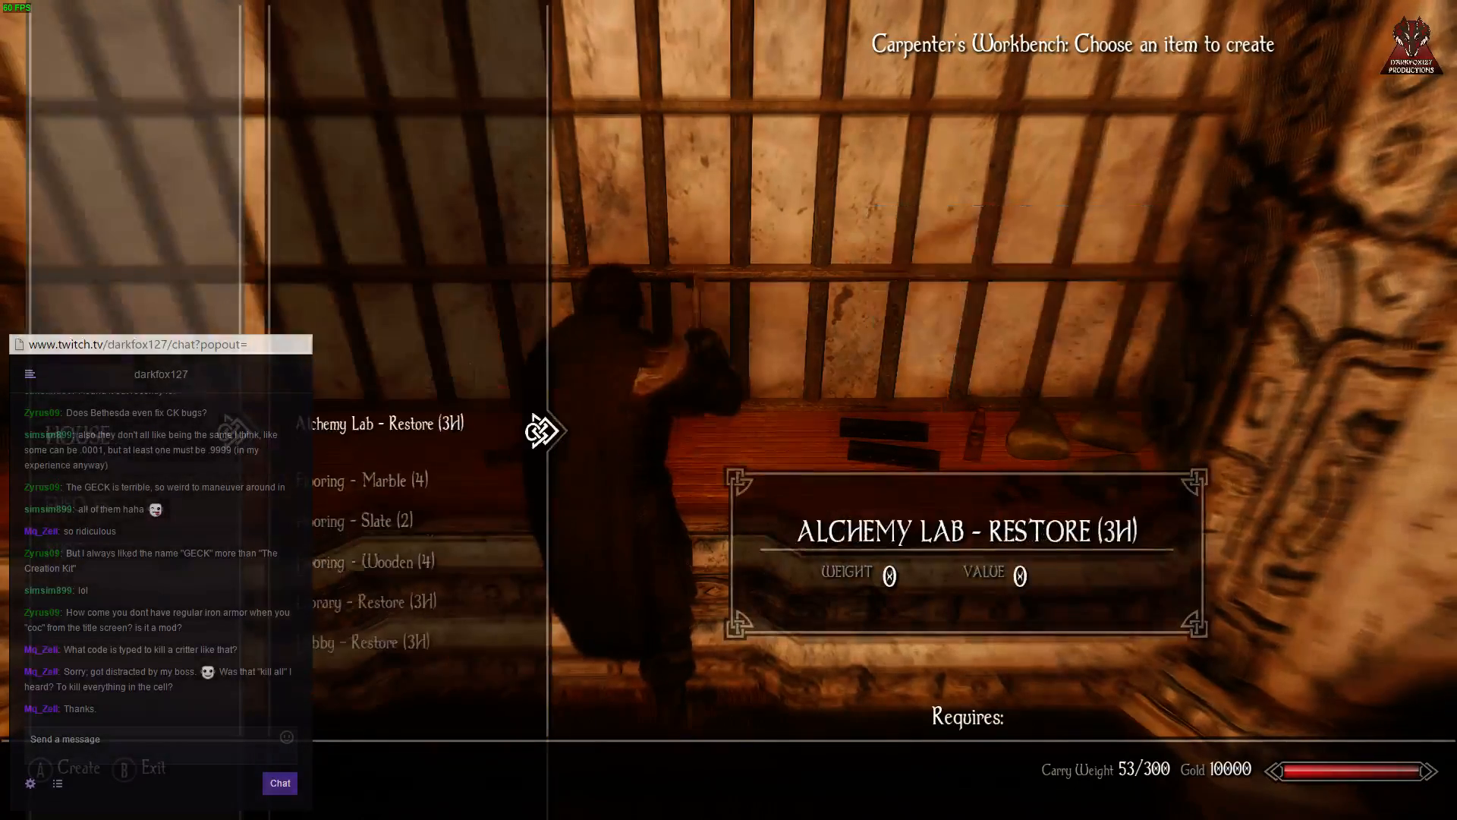
pyautogui.press('Down')
pyautogui.press('Down')
pyautogui.press('Down')
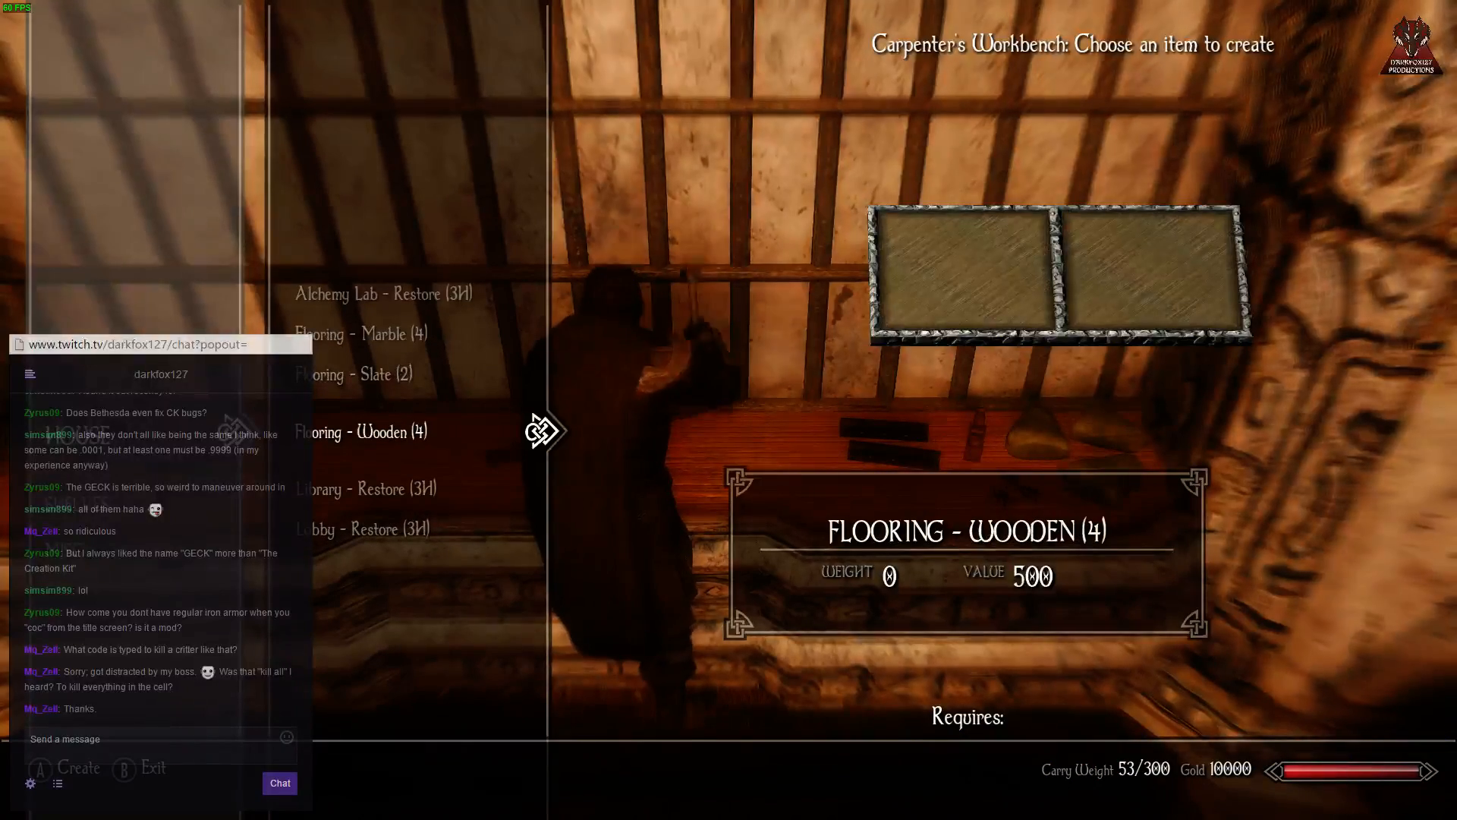
pyautogui.press('Return')
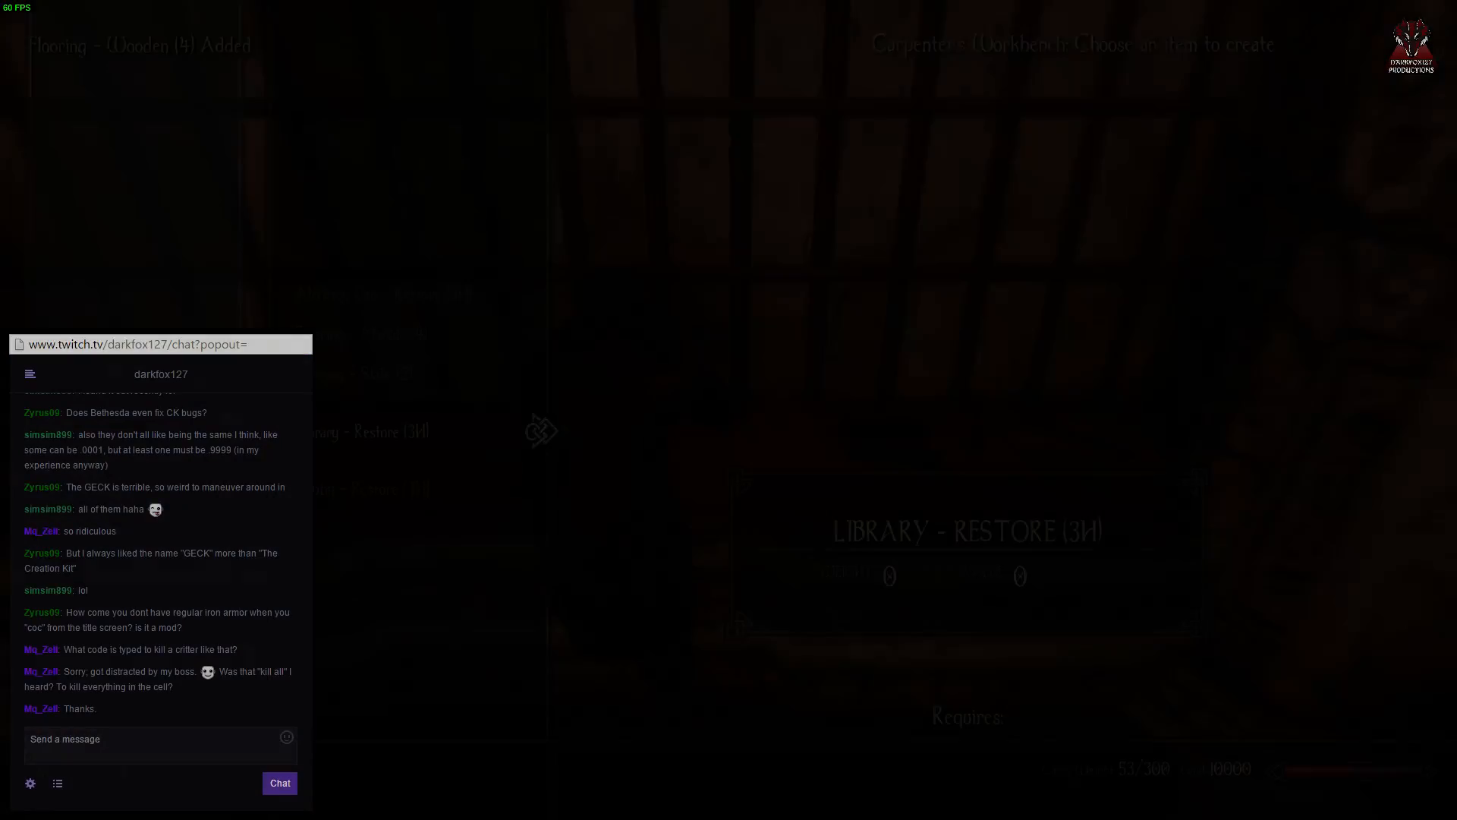
pyautogui.press('Up')
pyautogui.press('Return')
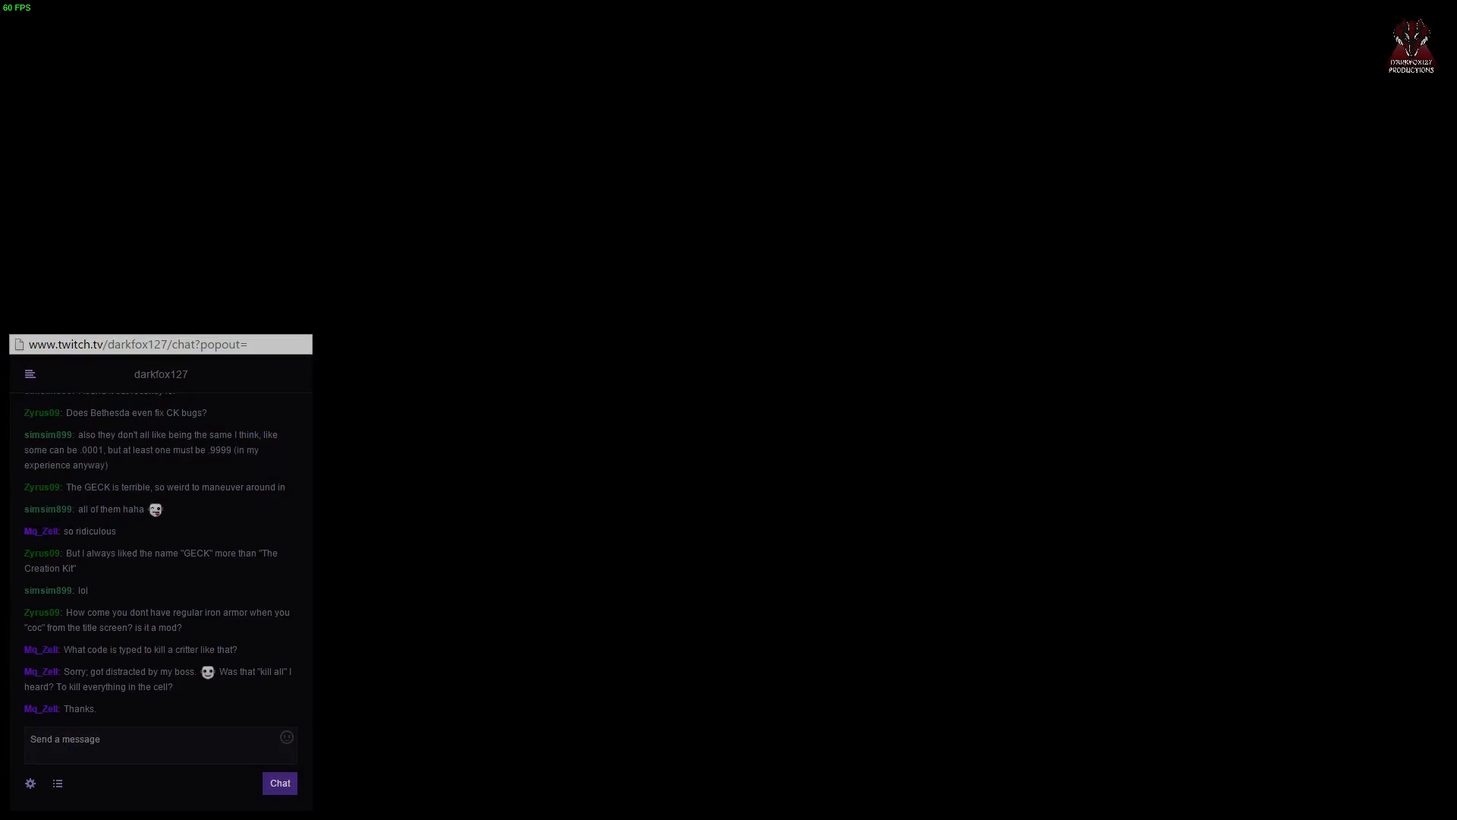
pyautogui.press('Return')
# Step: Craft Dormitory - Shrine Table (2H) and Dormitory - Bookcases (2H) from the remaining dormitory recipes
pyautogui.press('Left')
pyautogui.press('Down')
pyautogui.press('Right')
pyautogui.press('Left')
pyautogui.press('Down')
pyautogui.press('Right')
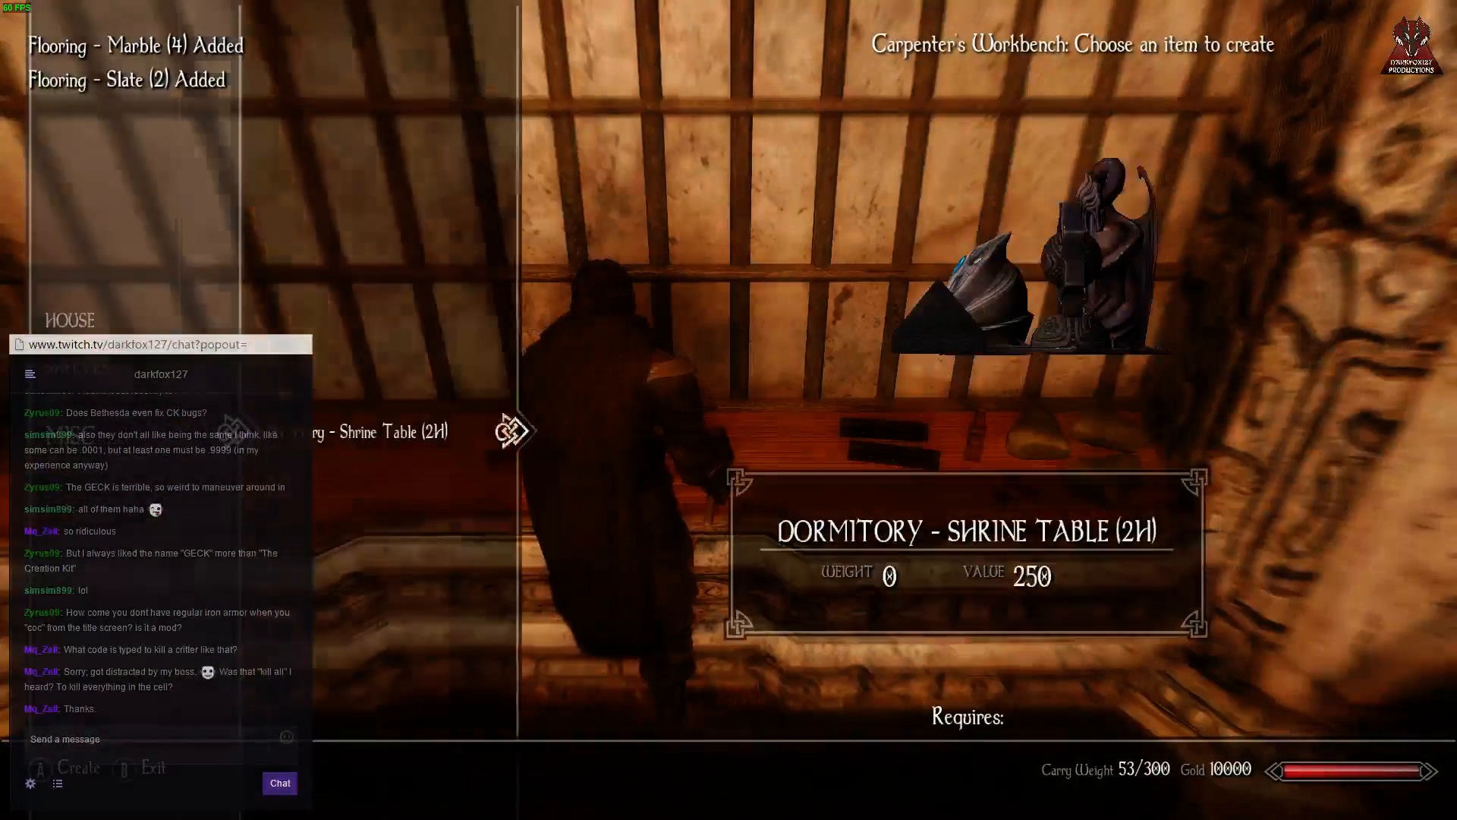
pyautogui.press('Left')
pyautogui.press('Up')
pyautogui.press('Right')
pyautogui.press('Return')
pyautogui.press('Return')
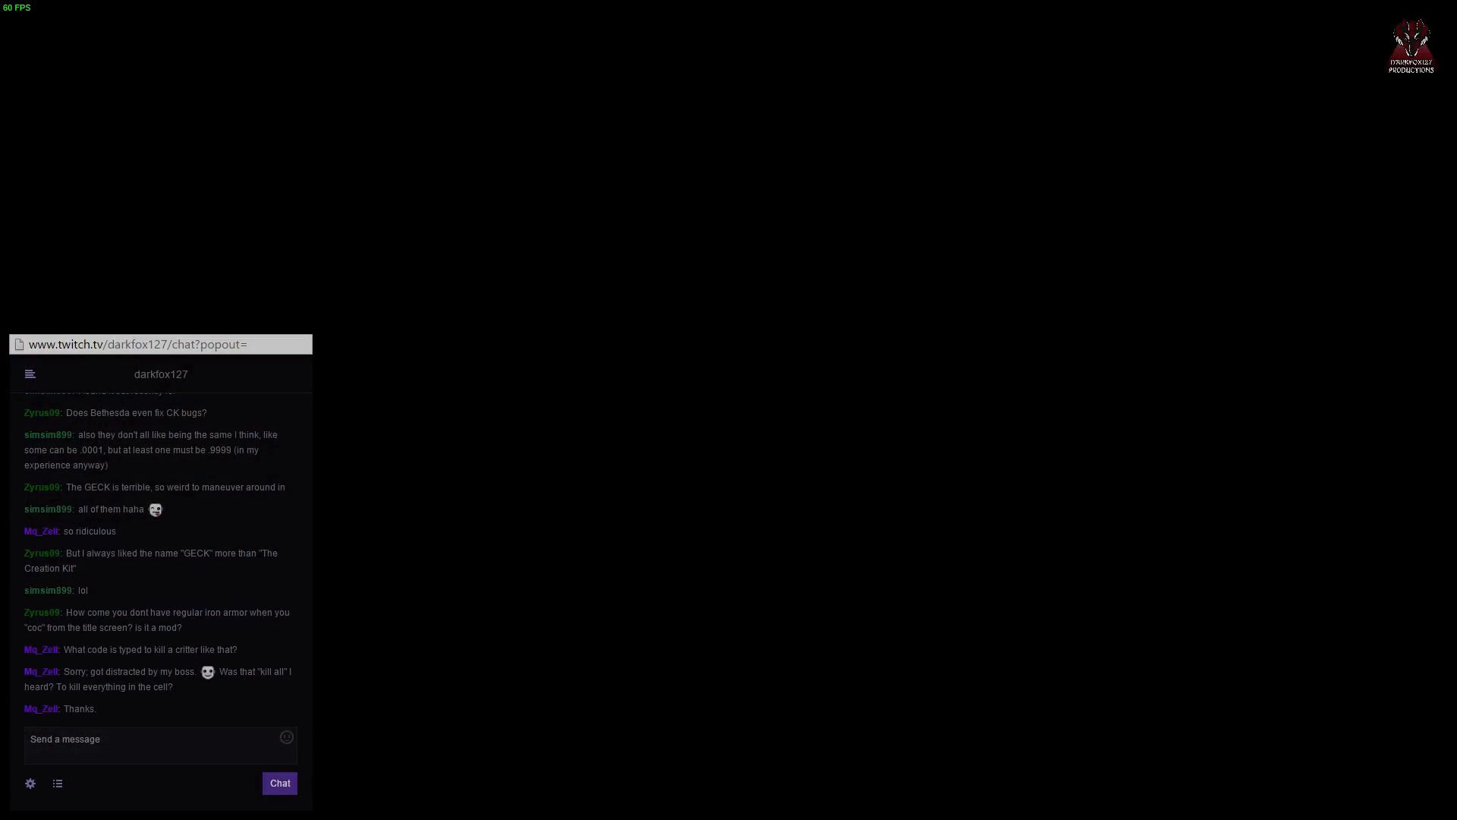
pyautogui.press('Return')
pyautogui.press('Return')
# Step: Review the remaining House recipes and craft Library - Restore (3H) and Lobby - Restore (3H)
pyautogui.press('Down')
pyautogui.press('Up')
pyautogui.press('Down')
pyautogui.press('Down')
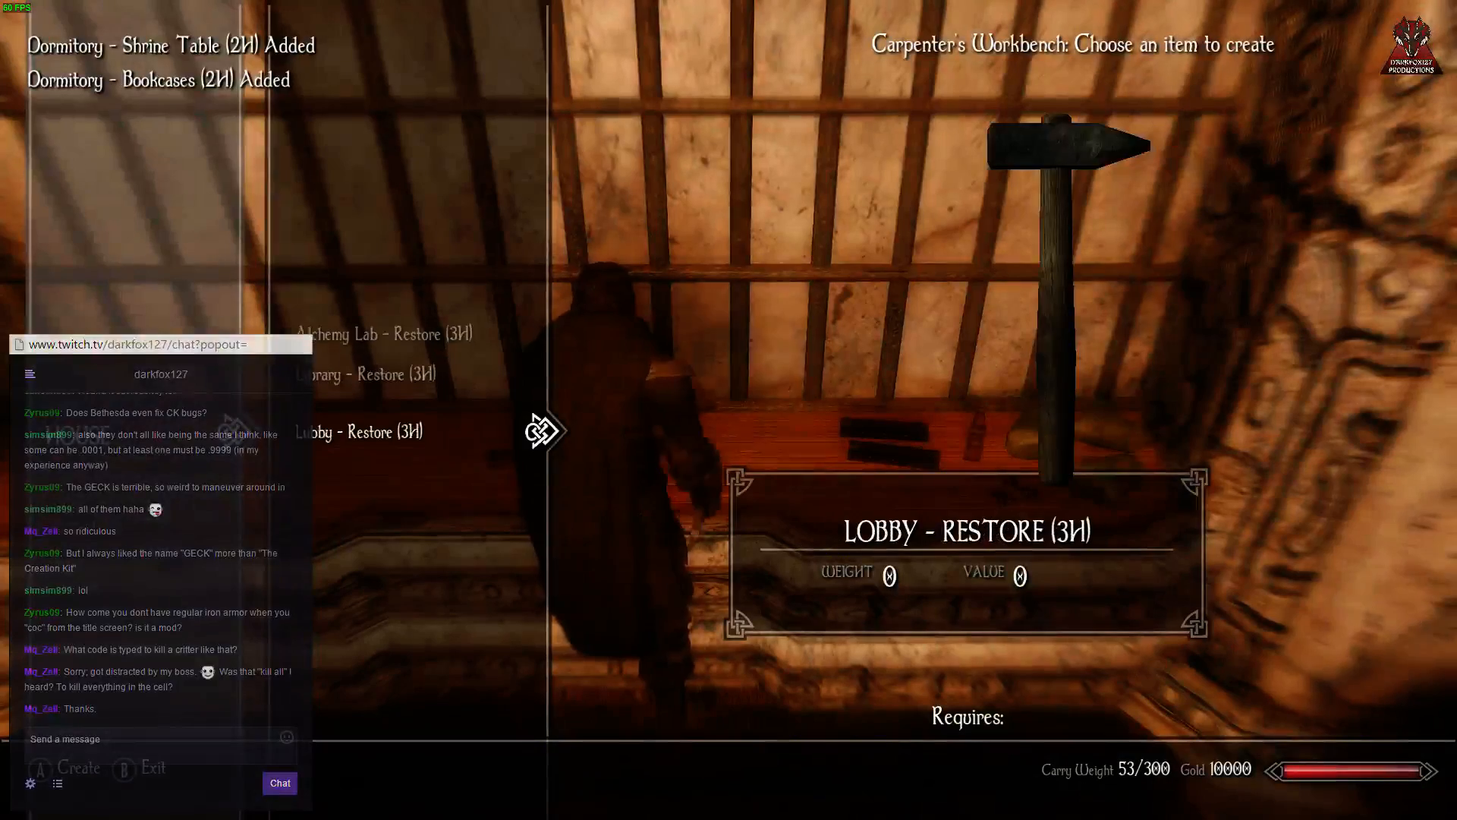
pyautogui.press('Up')
pyautogui.press('Up')
pyautogui.press('Down')
pyautogui.press('Up')
pyautogui.press('Down')
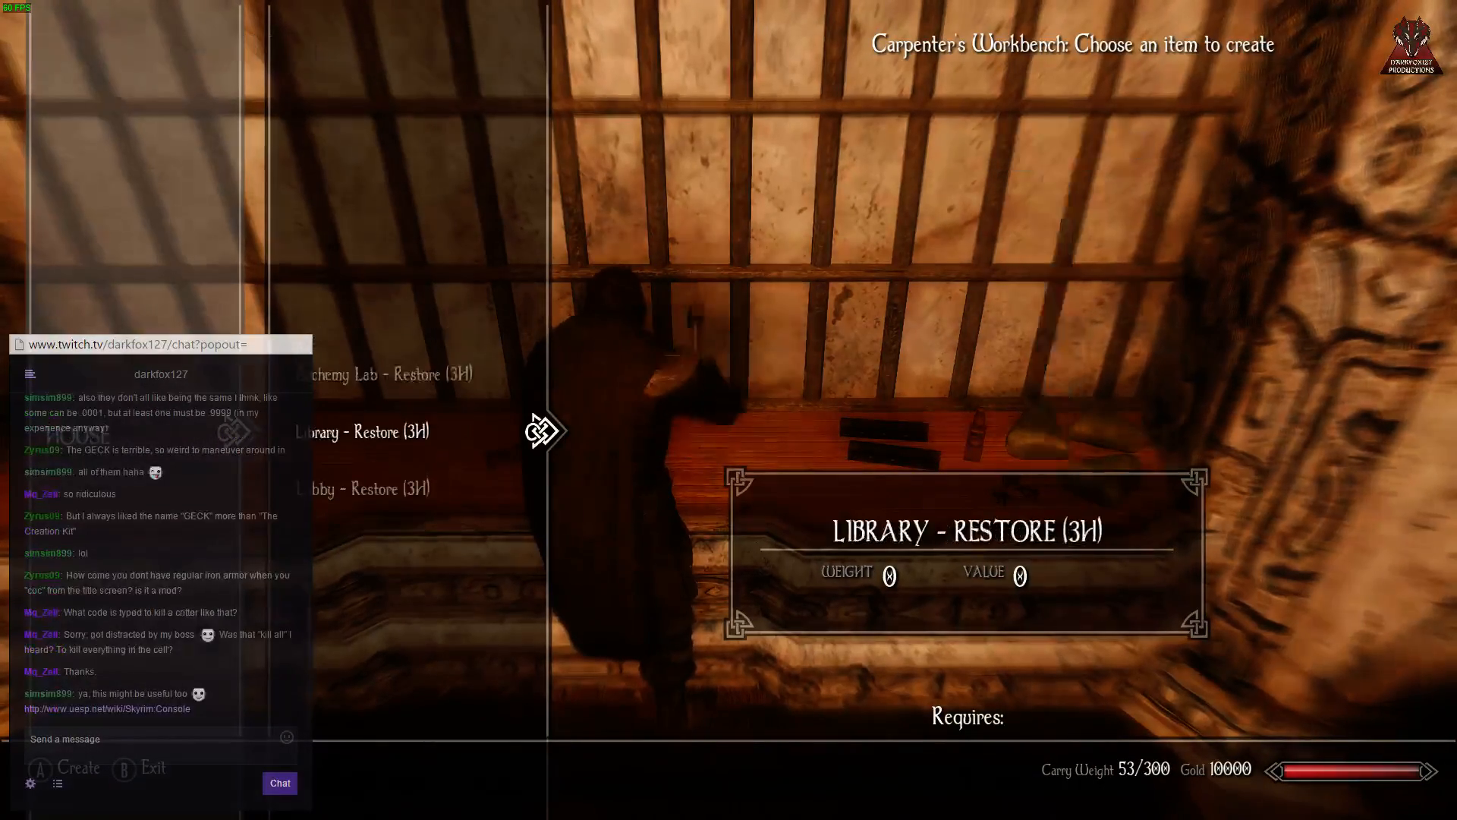
pyautogui.press('Return')
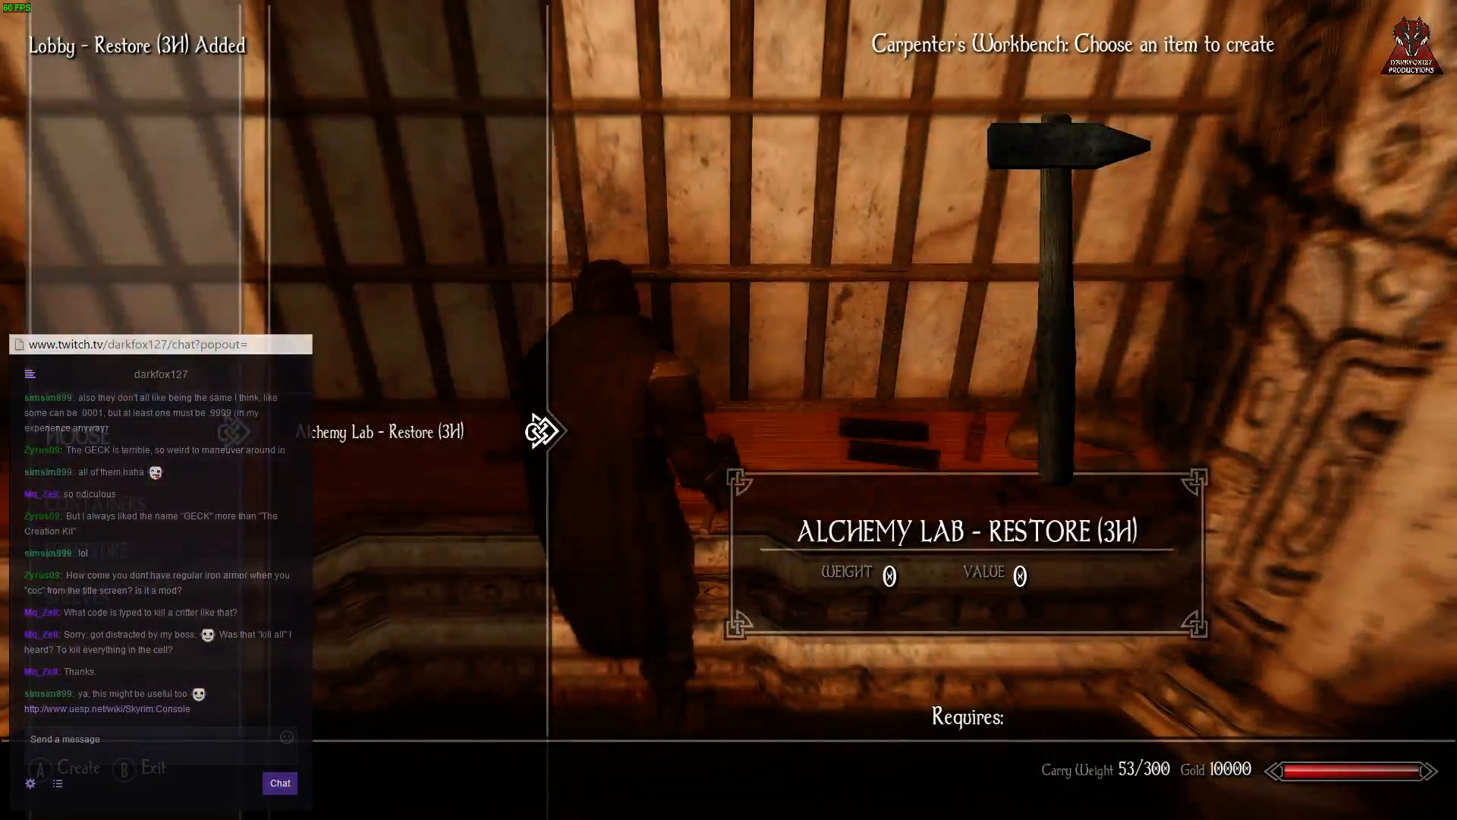
# Step: Look through the Library and Lobby recipes for containers, furniture and shelves, and leave the workbench
pyautogui.press('Left')
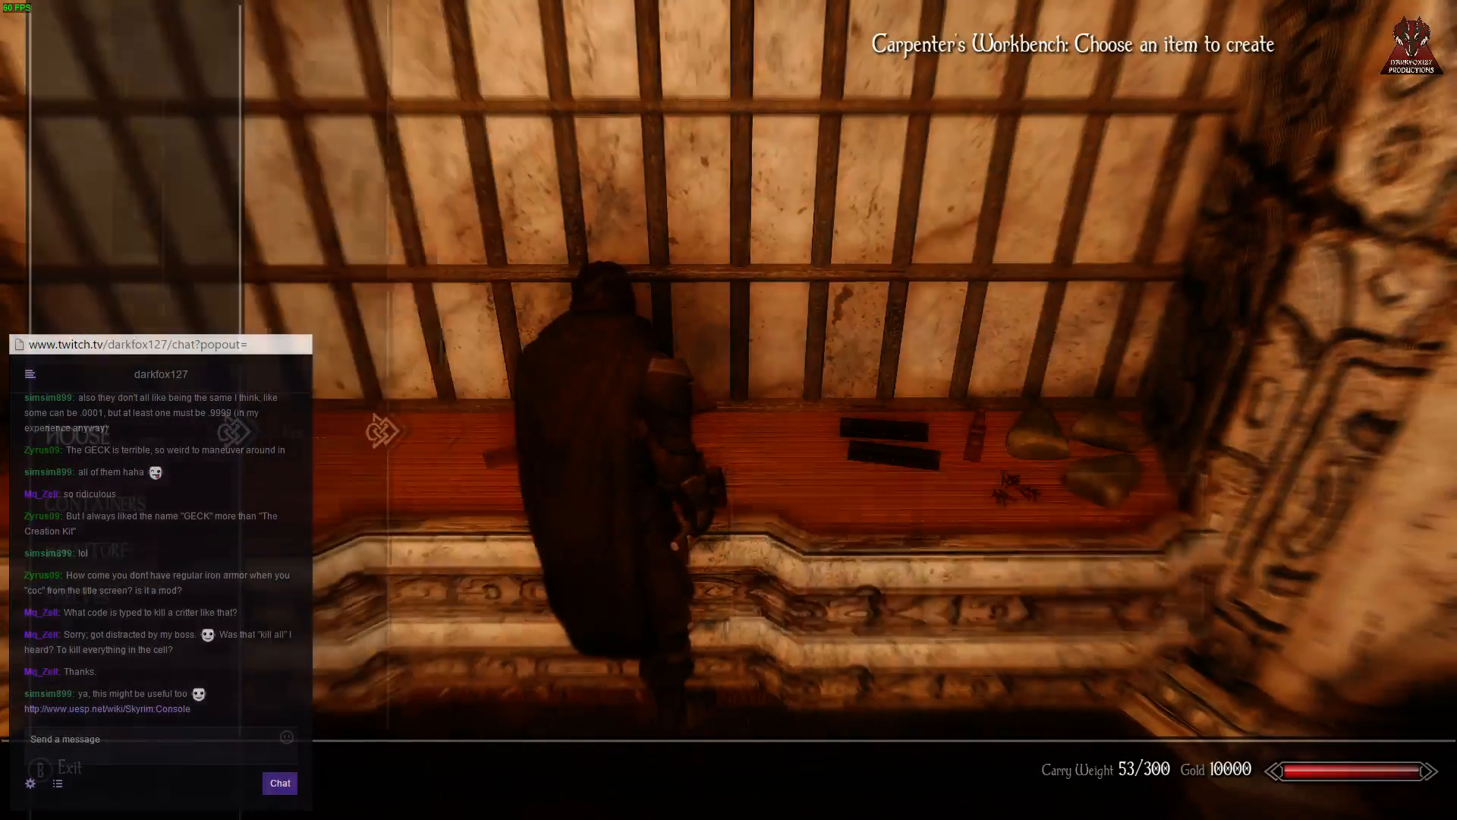
pyautogui.press('Down')
pyautogui.press('Right')
pyautogui.press('Down')
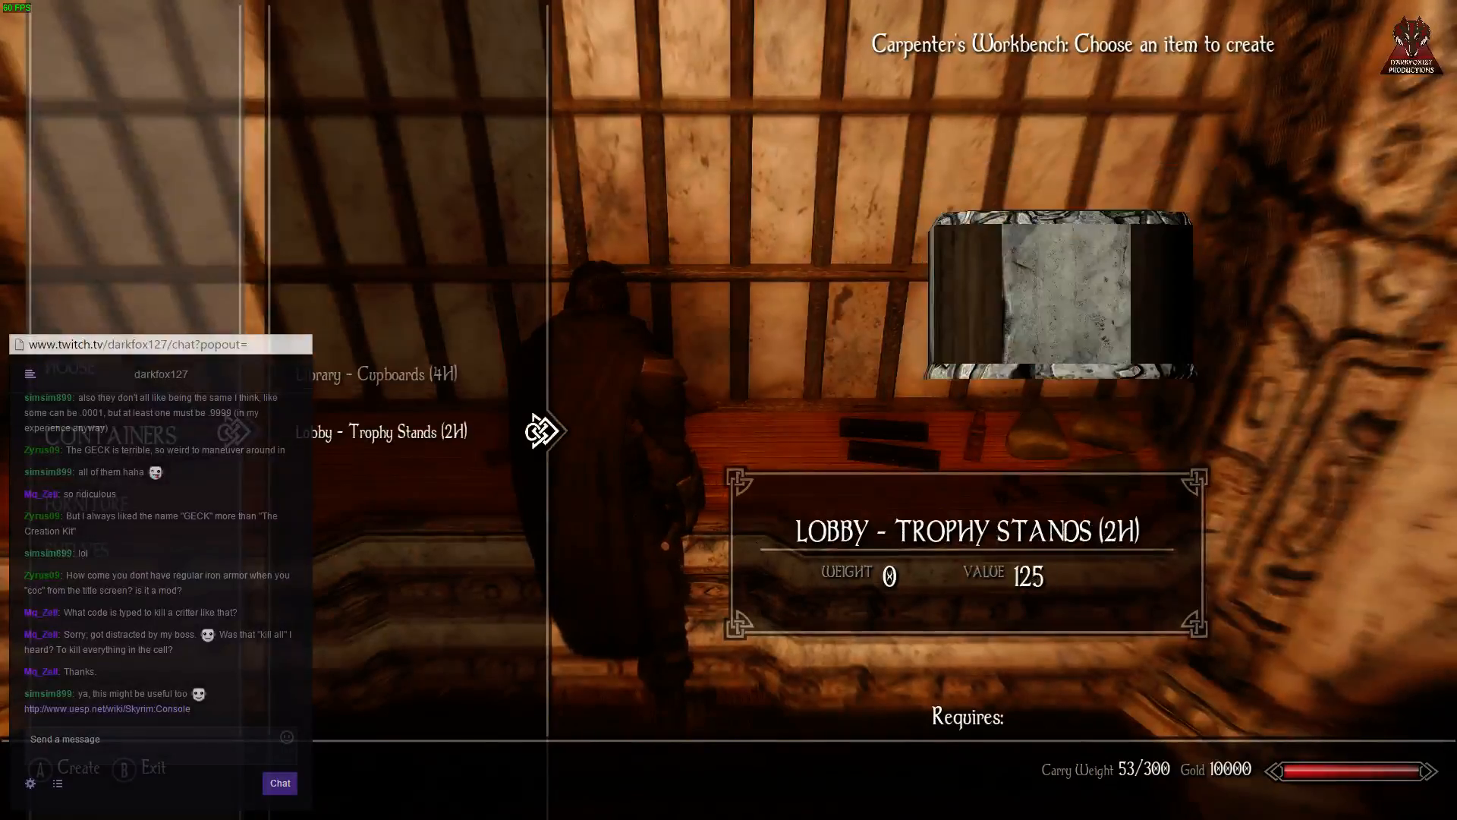
pyautogui.press('Left')
pyautogui.press('Down')
pyautogui.press('Right')
pyautogui.press('Down')
pyautogui.press('Down')
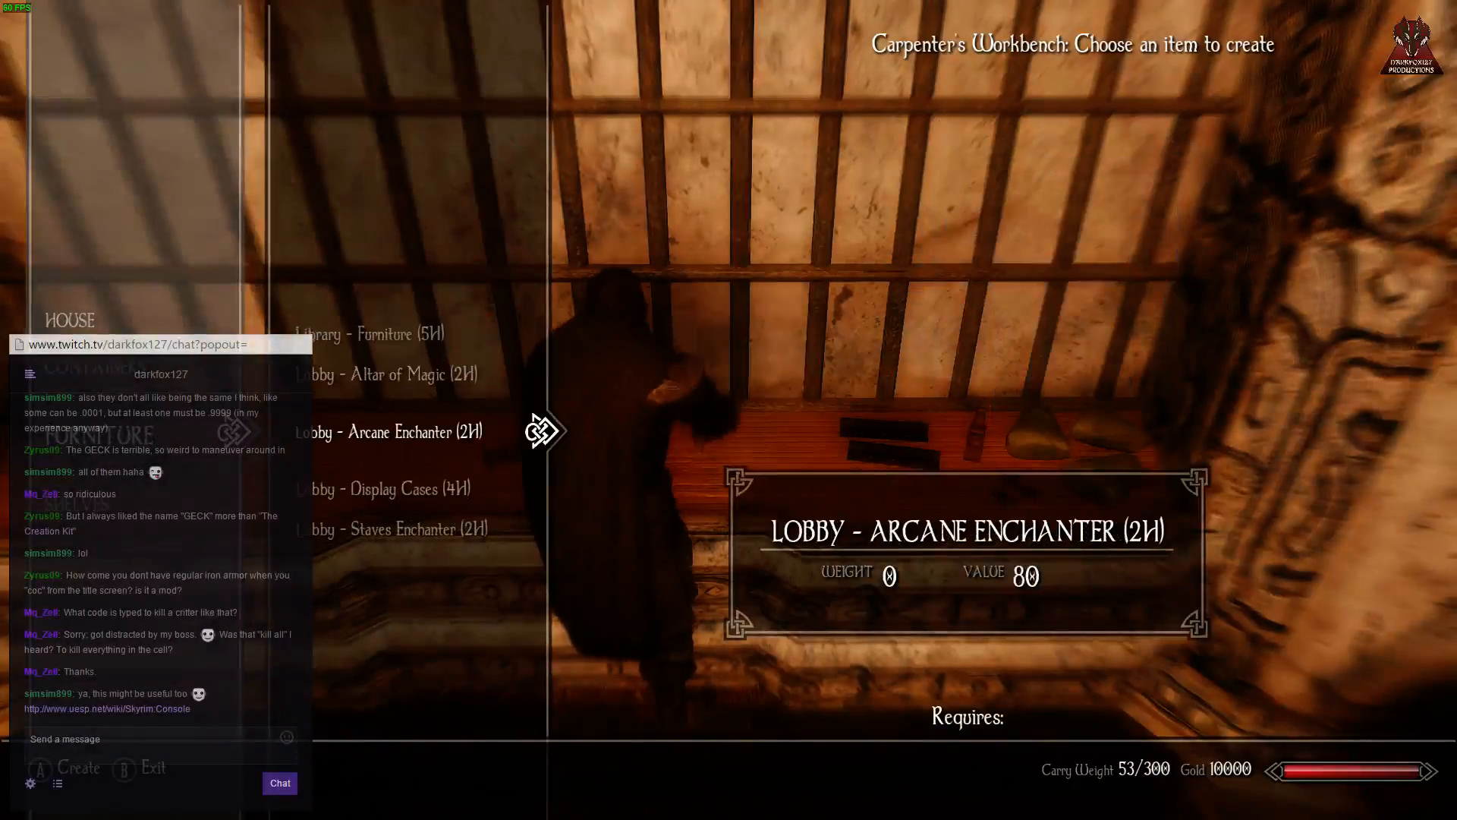
pyautogui.press('Down')
pyautogui.press('Down')
pyautogui.press('Up')
pyautogui.press('Up')
pyautogui.press('Up')
pyautogui.press('Up')
pyautogui.press('Down')
pyautogui.press('Down')
pyautogui.press('Down')
pyautogui.press('Down')
pyautogui.press('Left')
pyautogui.press('Right')
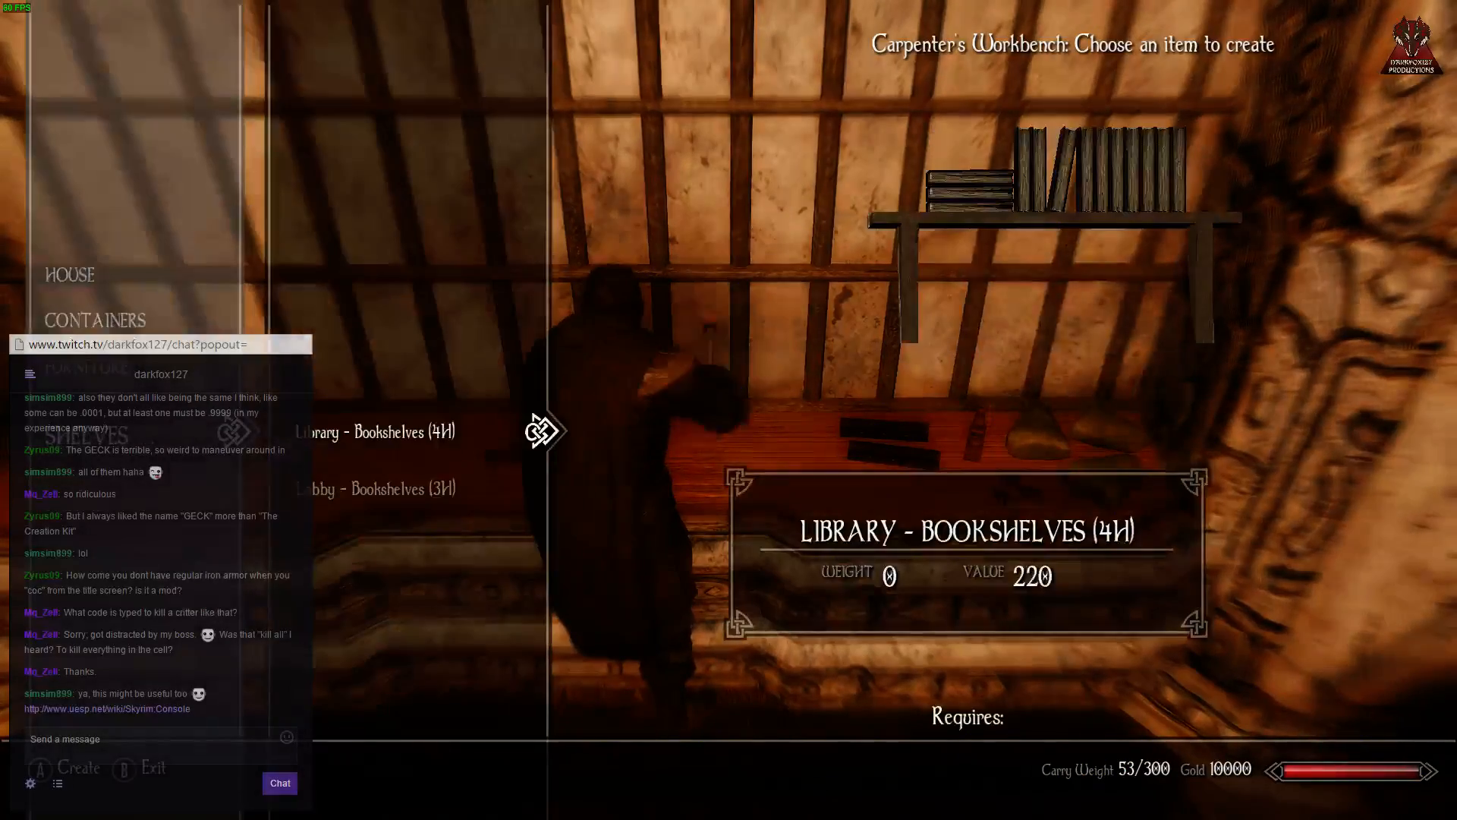
pyautogui.press('Down')
pyautogui.press('Tab')
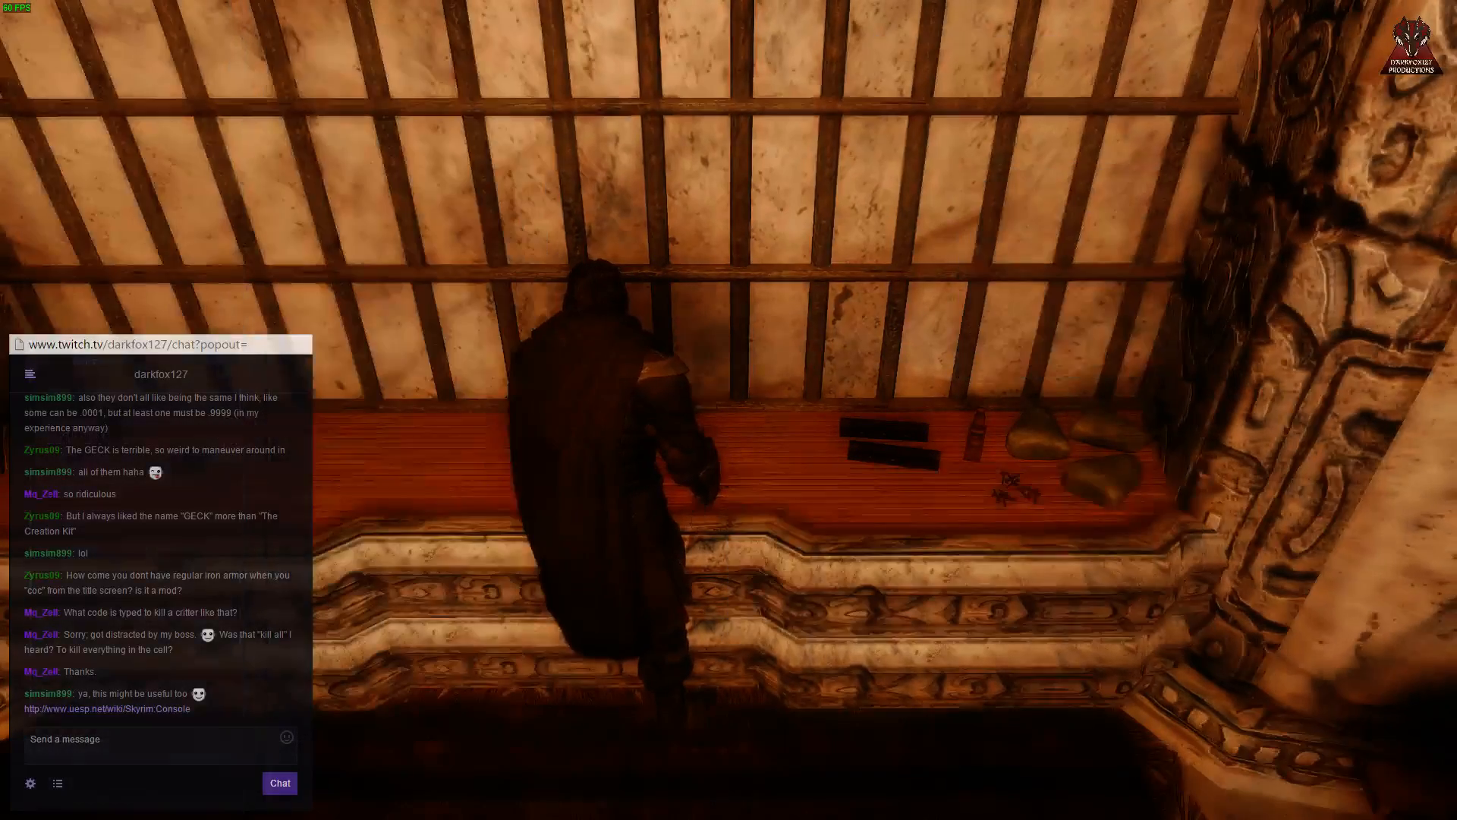
# Step: Quit Skyrim to the desktop and return to the Creation Kit
pyautogui.press('j')
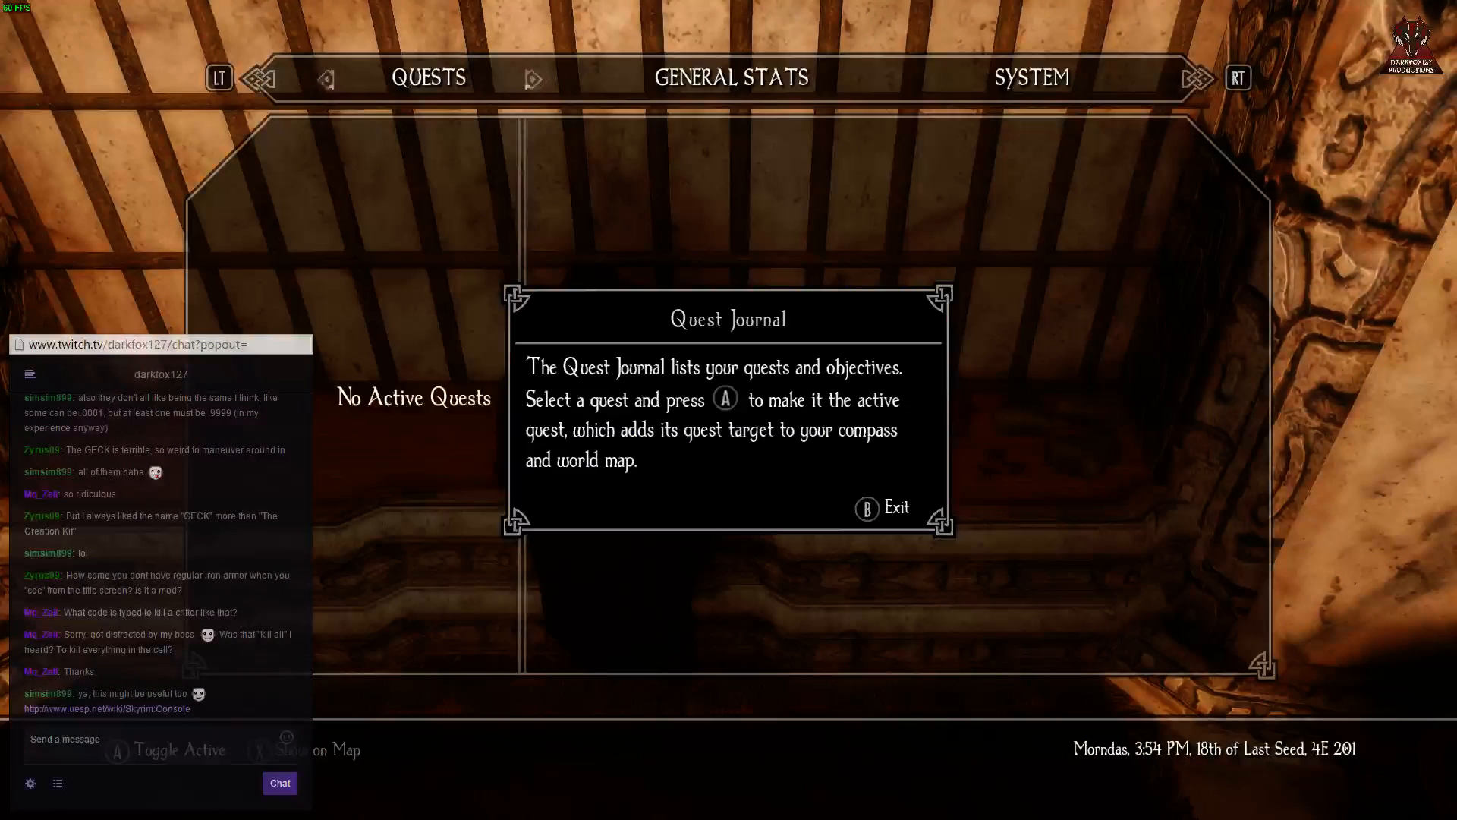
pyautogui.press('Right')
pyautogui.press('Right')
pyautogui.press('Down')
pyautogui.press('Down')
pyautogui.press('Down')
pyautogui.press('Down')
pyautogui.press('Return')
pyautogui.press('Down')
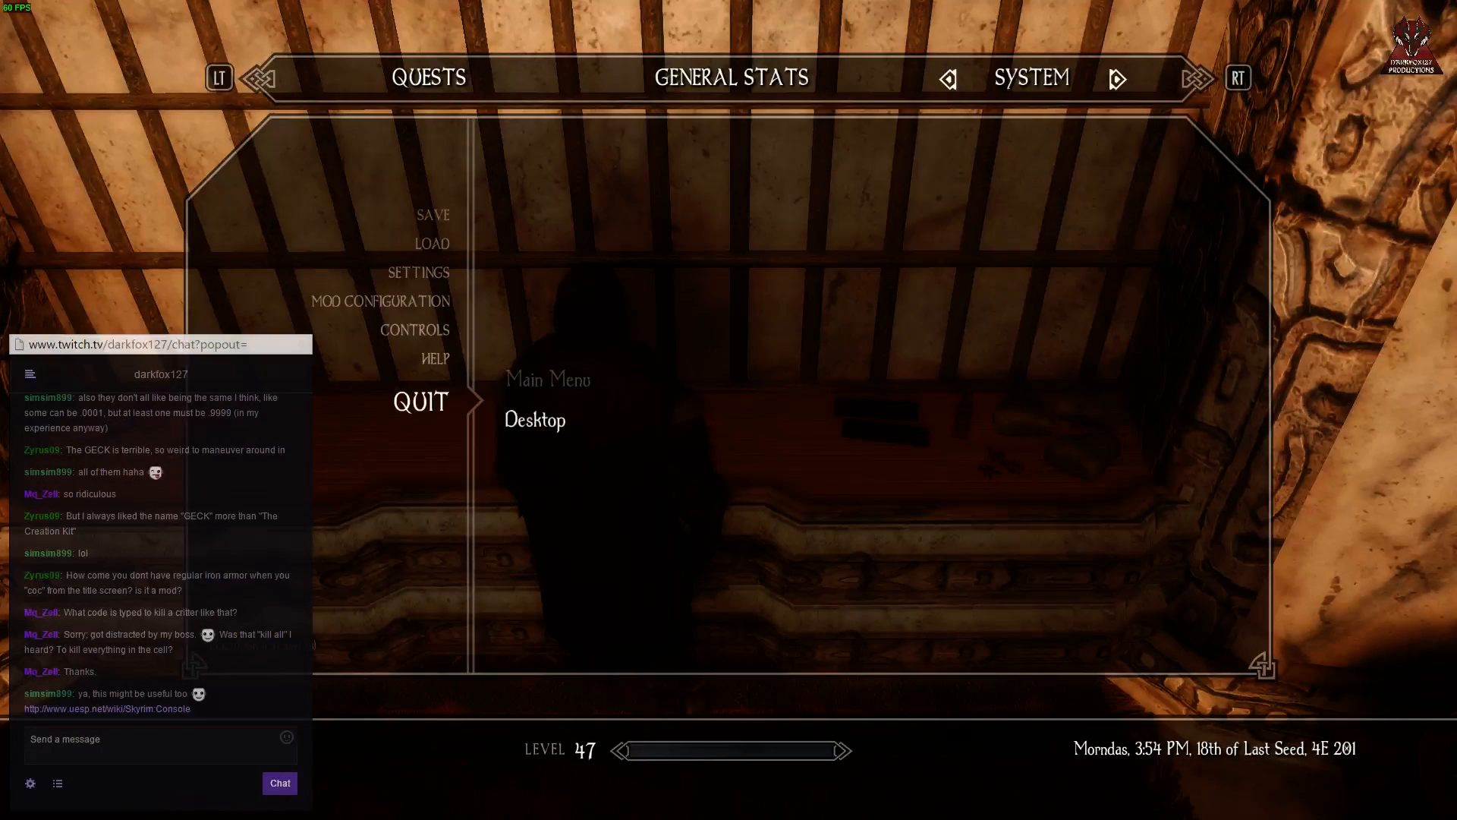
pyautogui.press('Return')
pyautogui.press('Return')
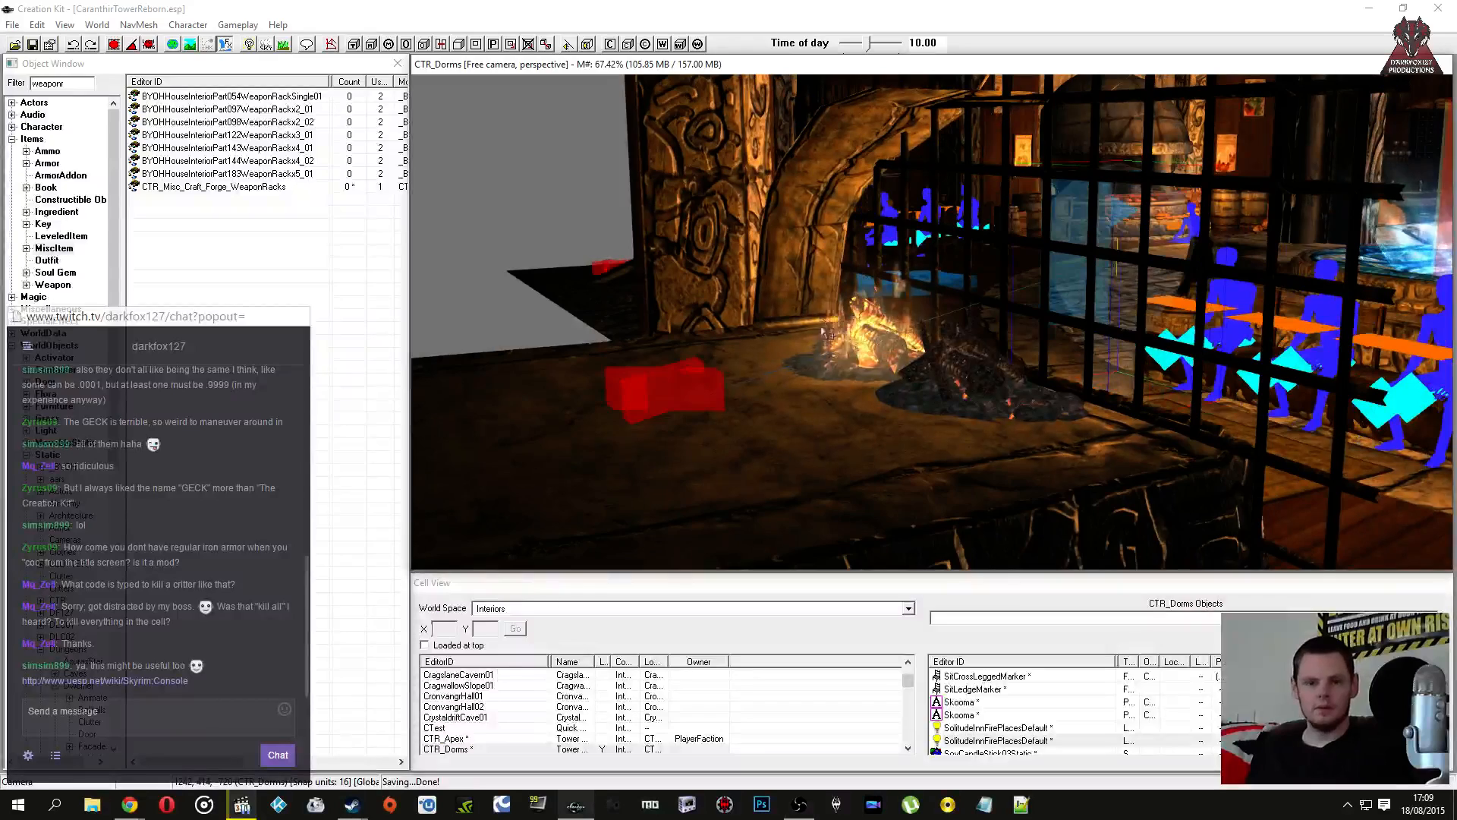
# Step: Filter the constructible objects by "dorms" to list the dormitory recipes
pyautogui.click(56, 212)
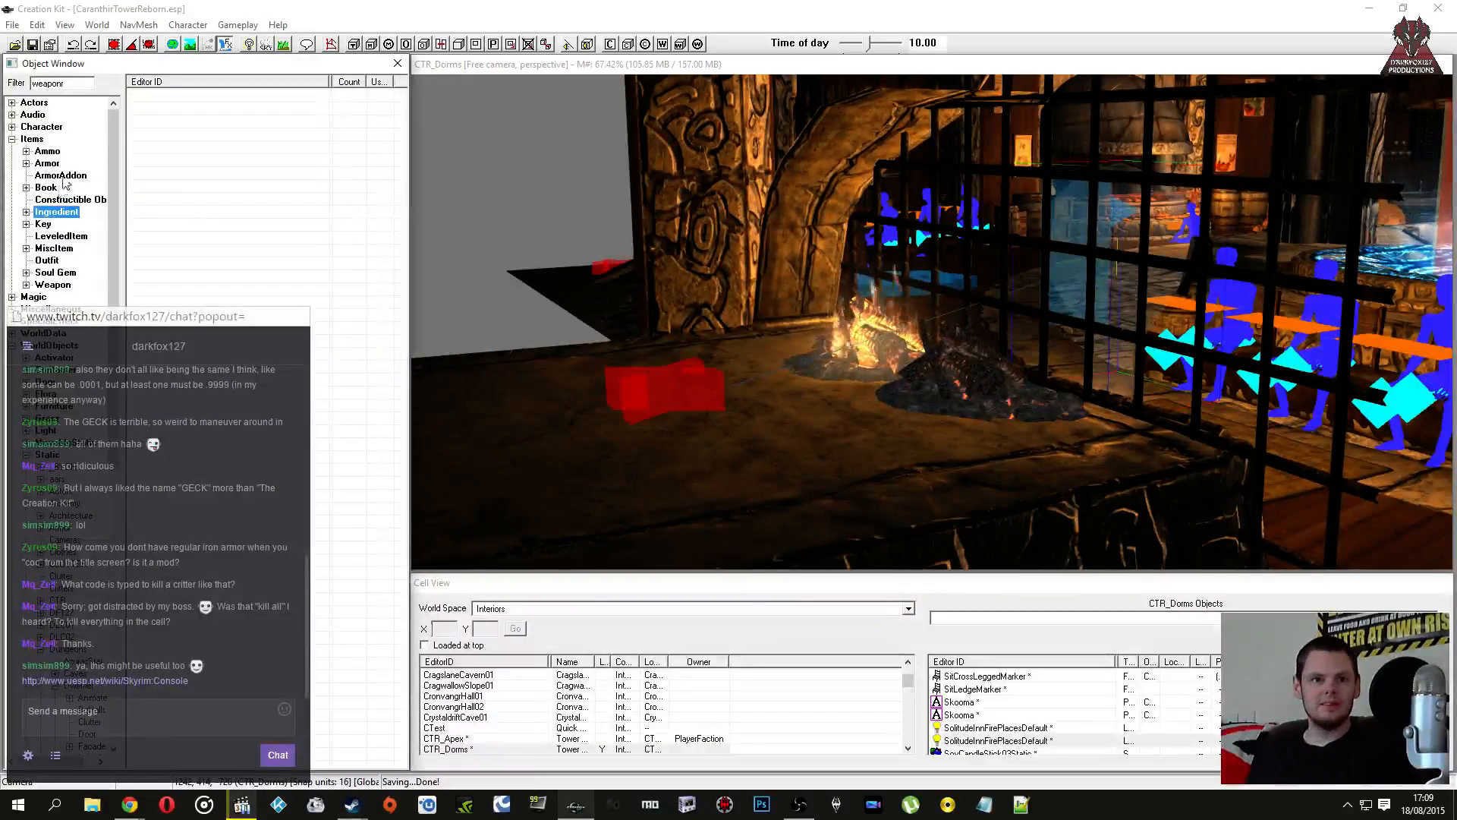
pyautogui.click(67, 200)
pyautogui.doubleClick(50, 84)
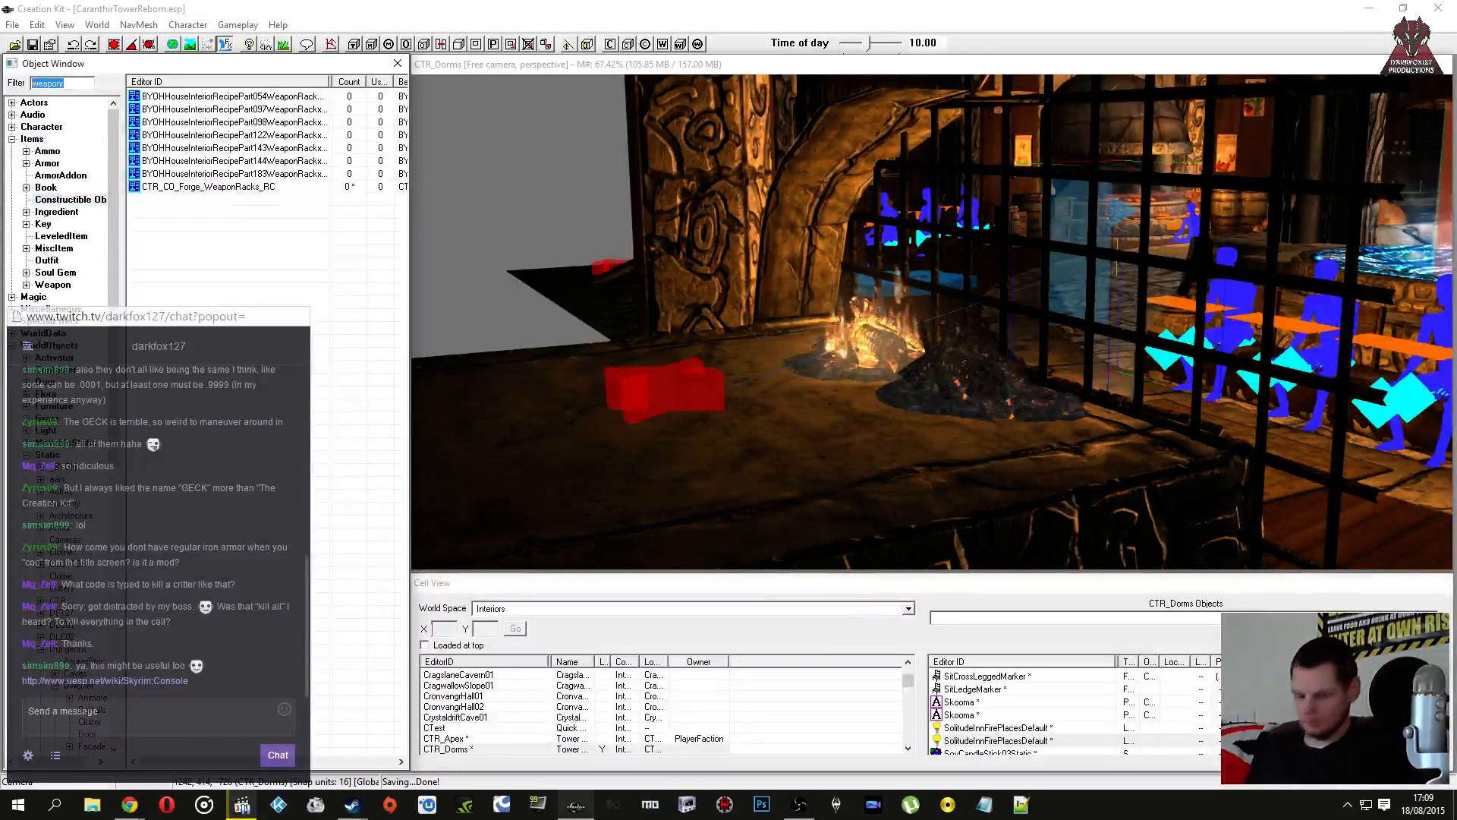
pyautogui.write('dorms')
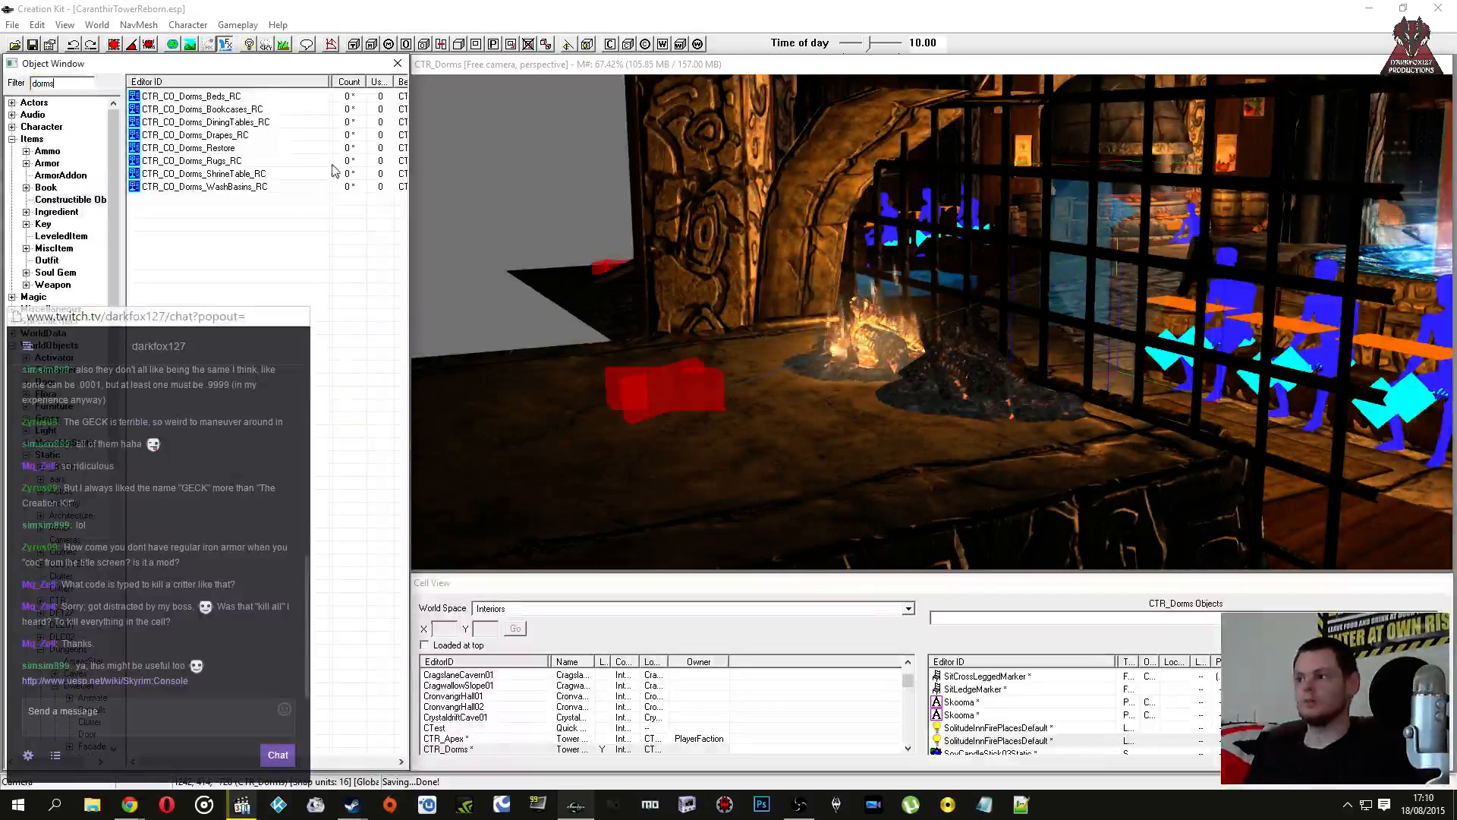
pyautogui.click(303, 186)
pyautogui.click(243, 147)
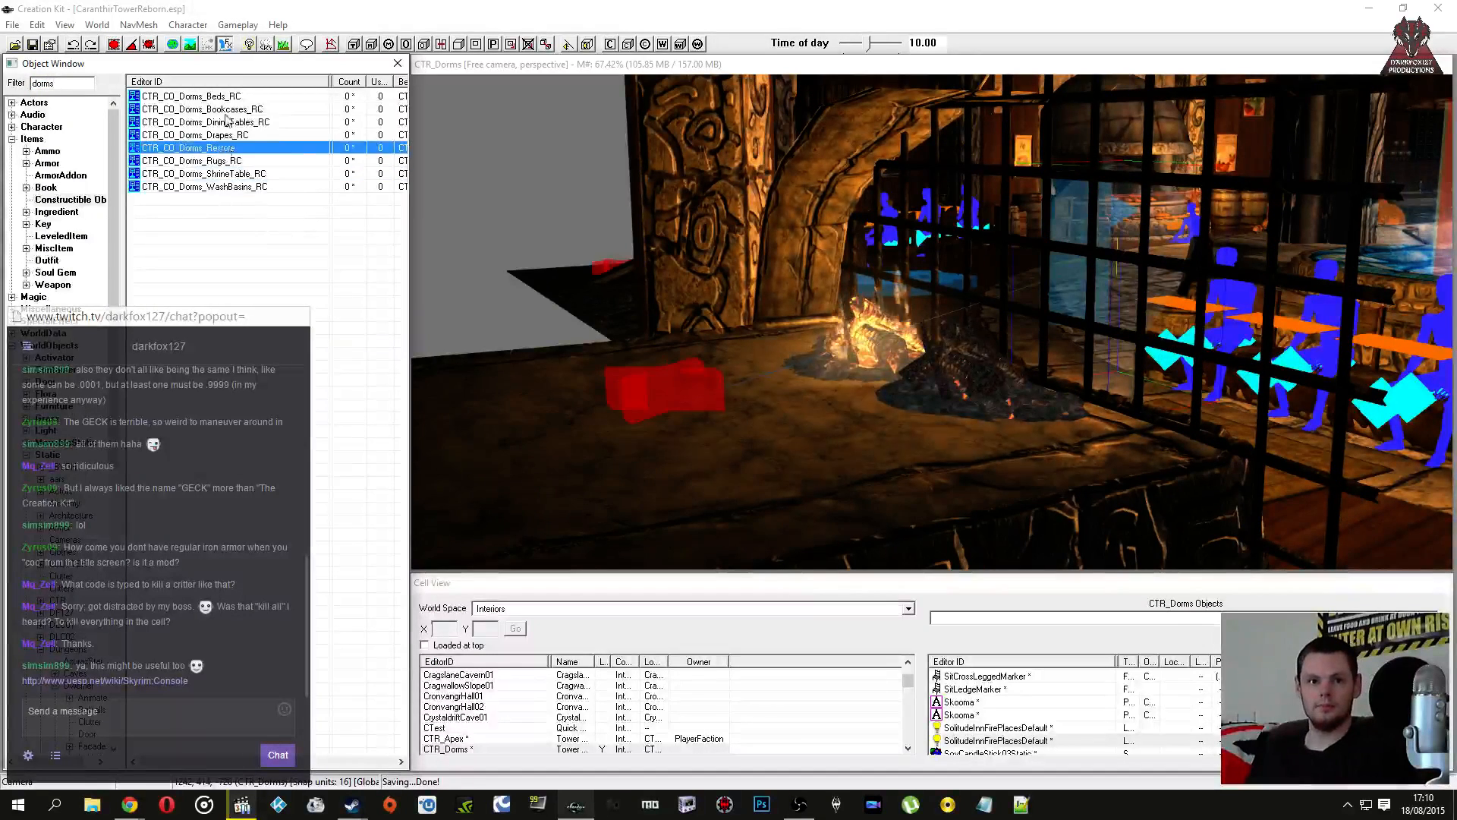
# Step: Check which marker reference the GetDisabled conditions of the CTR_CO_Dorms_Bookcases_RC recipe run on, and leave the recipe without changes
pyautogui.click(227, 112)
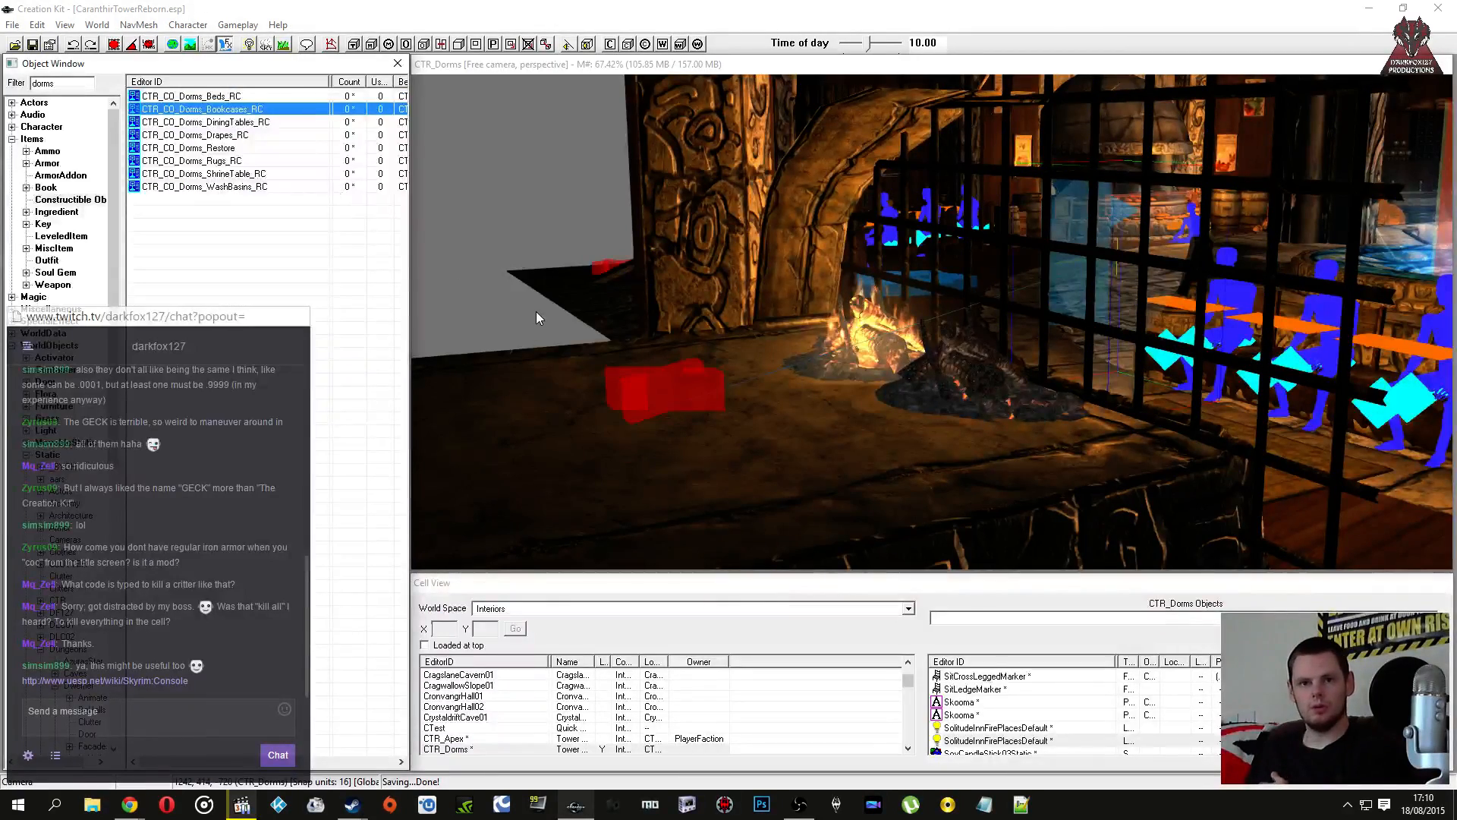
pyautogui.doubleClick(739, 471)
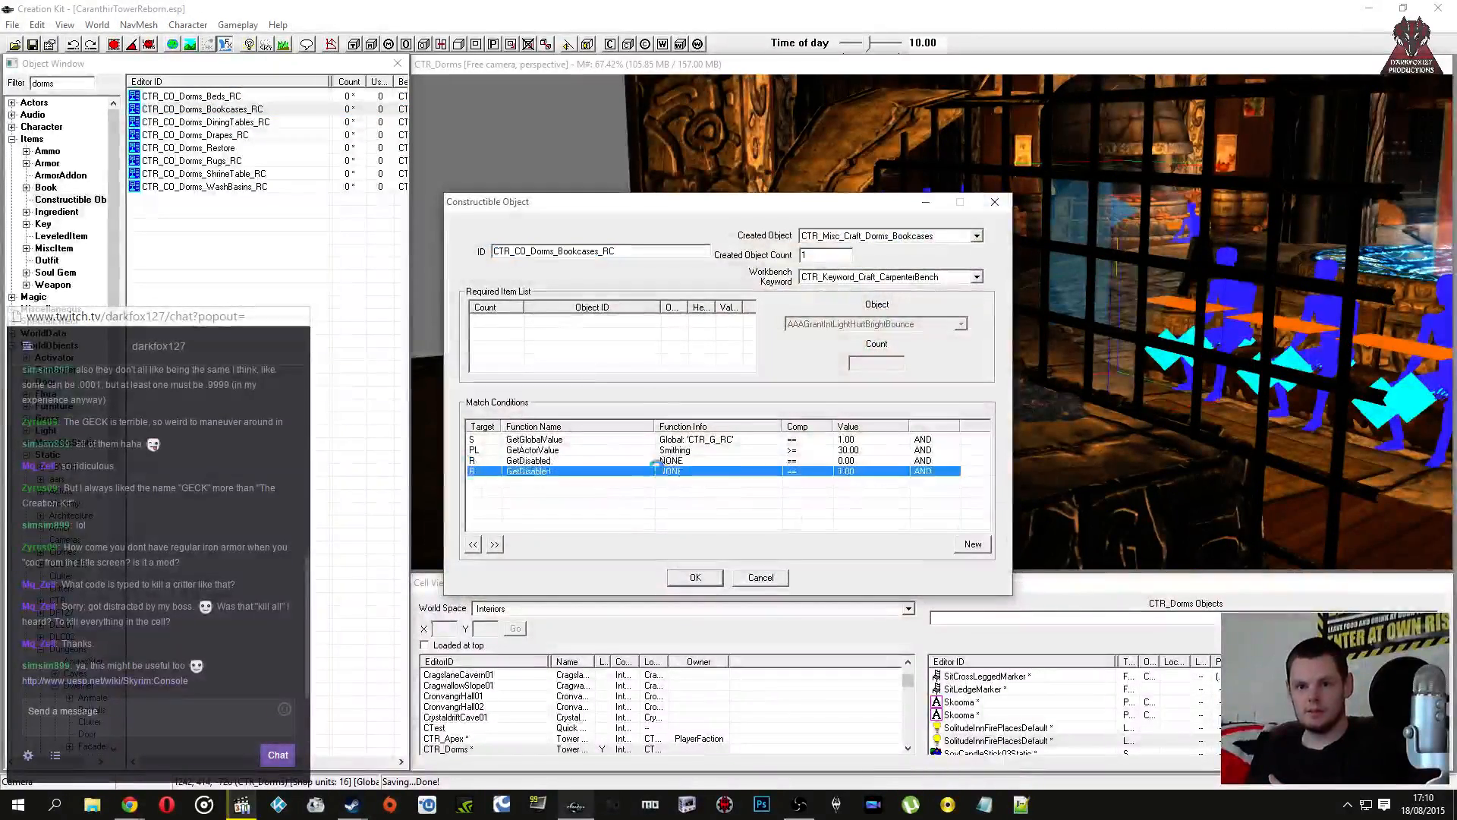
pyautogui.click(1024, 540)
pyautogui.doubleClick(600, 460)
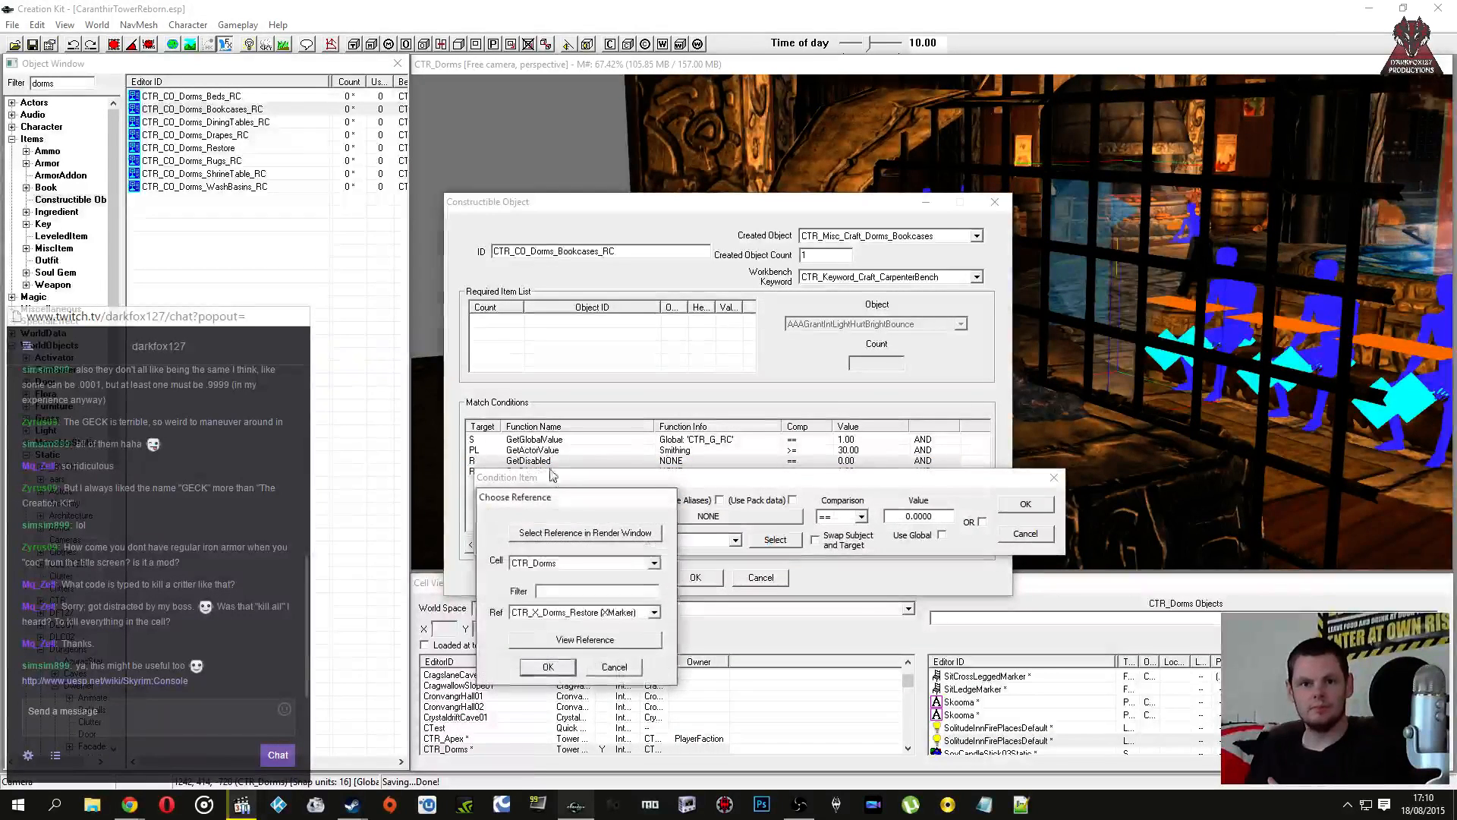
pyautogui.click(614, 666)
pyautogui.click(1024, 533)
pyautogui.click(761, 577)
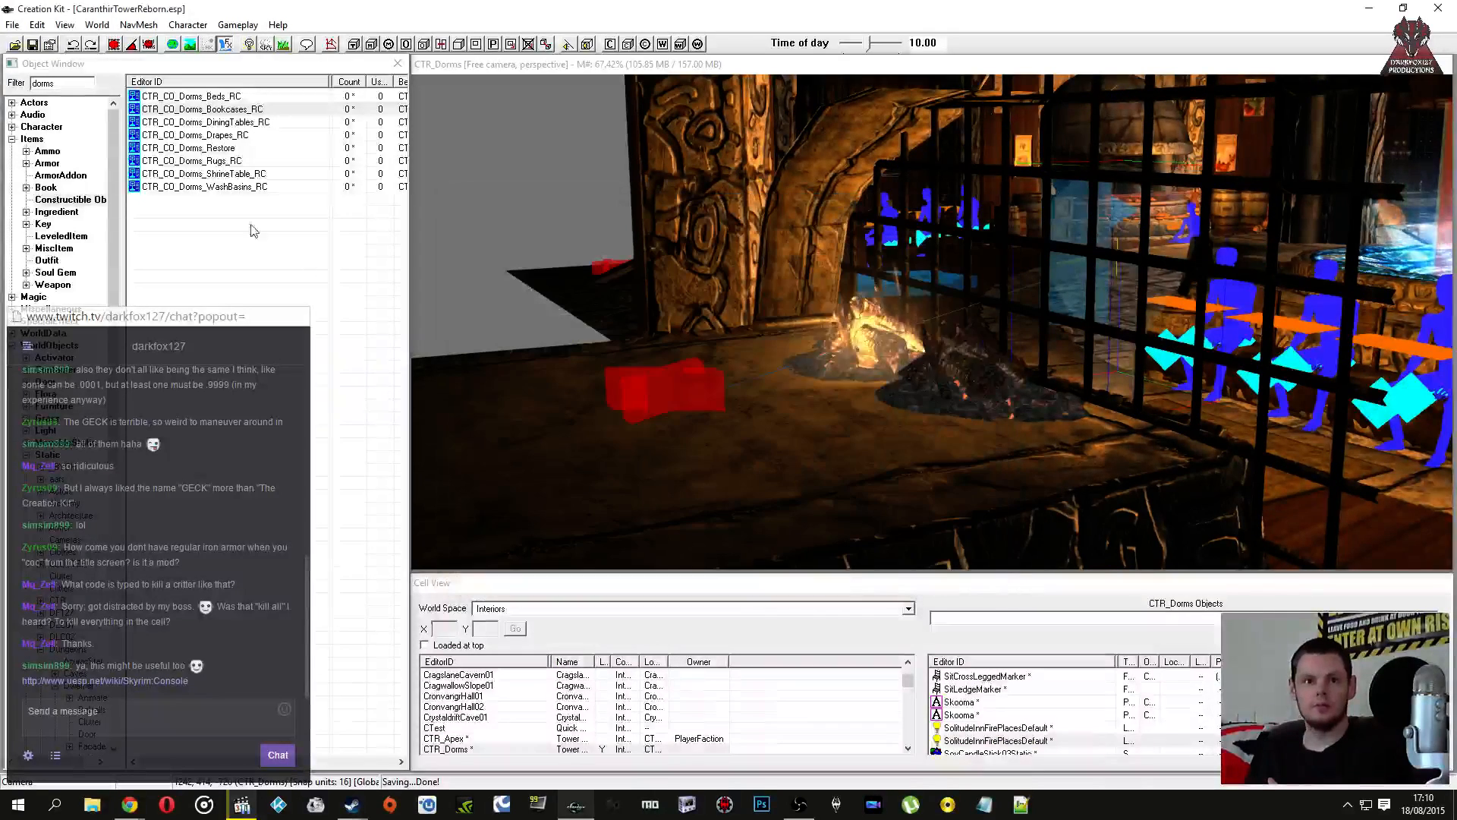
# Step: Inspect the first GetDisabled condition's reference in the CTR_CO_Dorms_Beds_RC recipe, and close it without changes
pyautogui.click(235, 97)
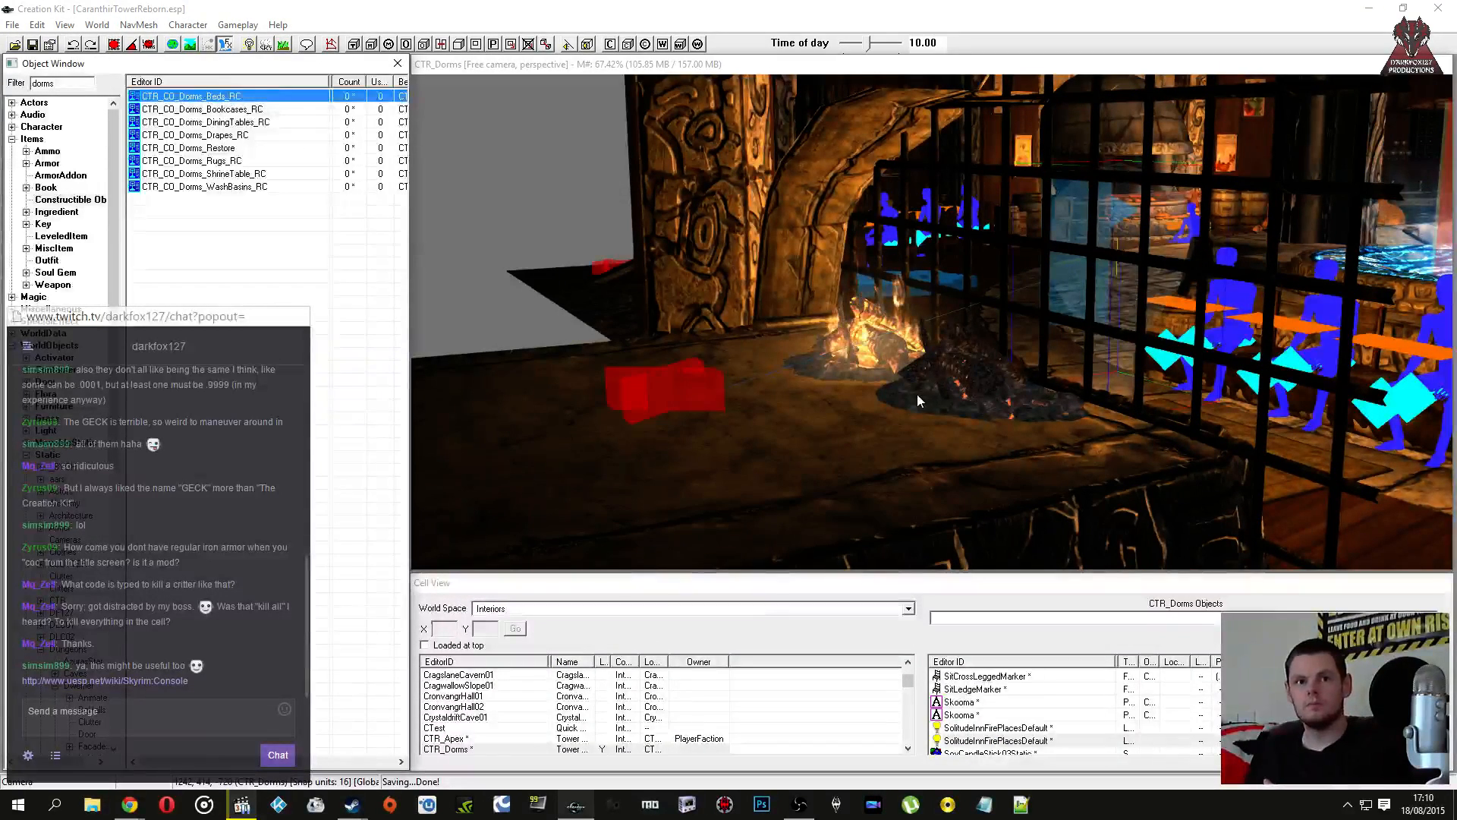
pyautogui.press('Return')
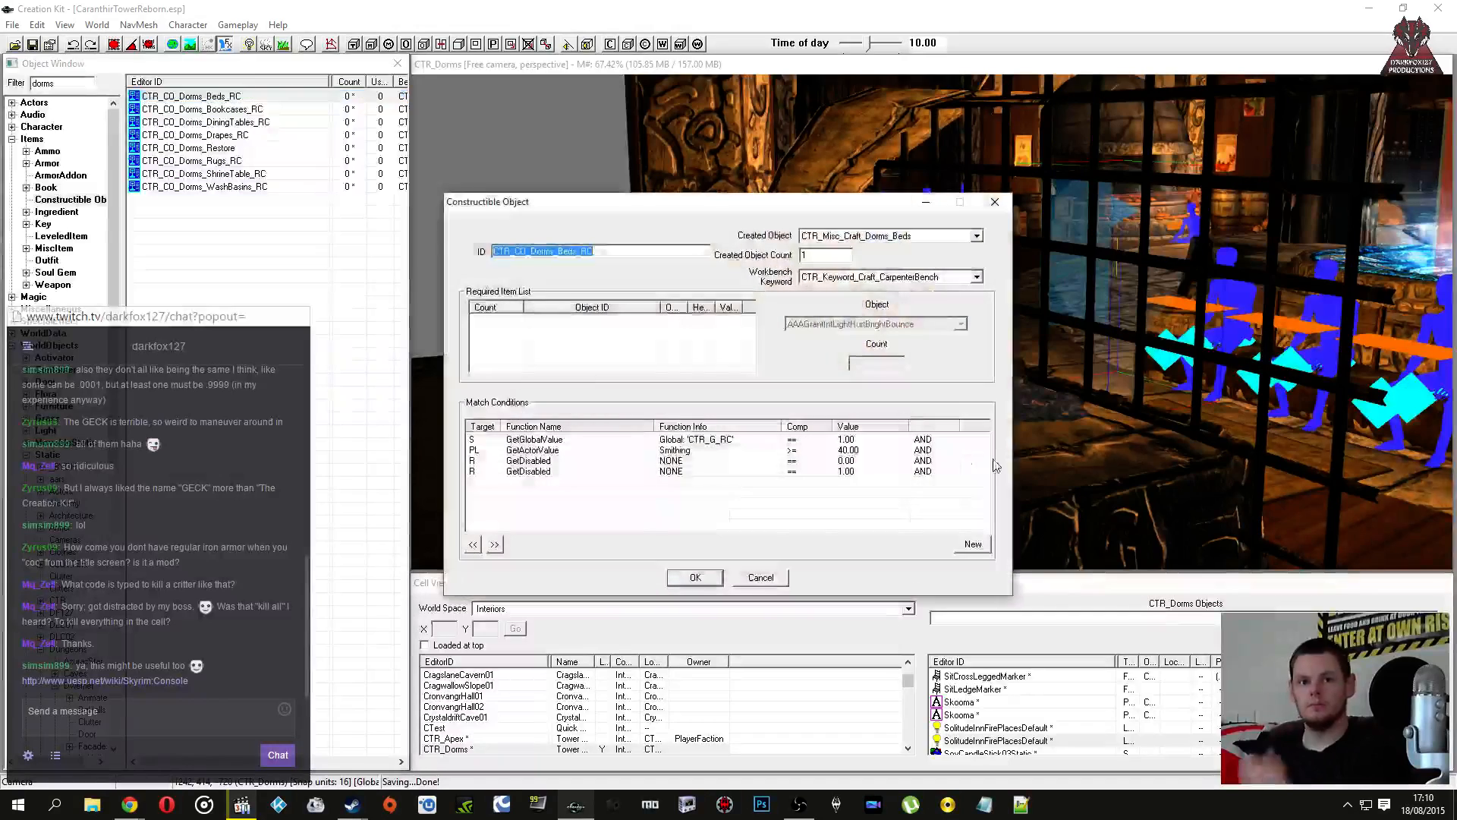
pyautogui.click(646, 461)
pyautogui.doubleClick(645, 463)
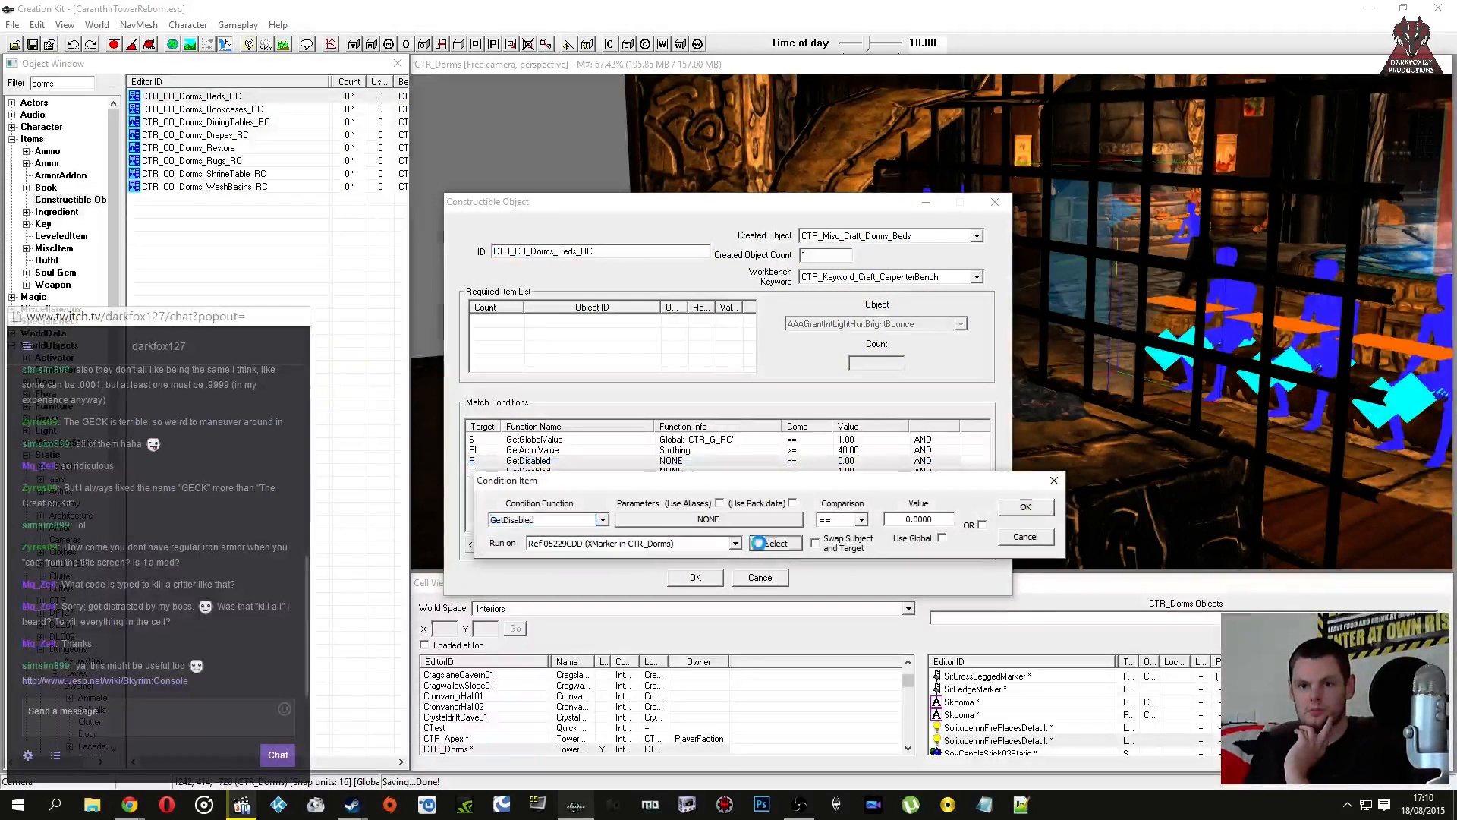
pyautogui.click(775, 542)
pyautogui.click(614, 670)
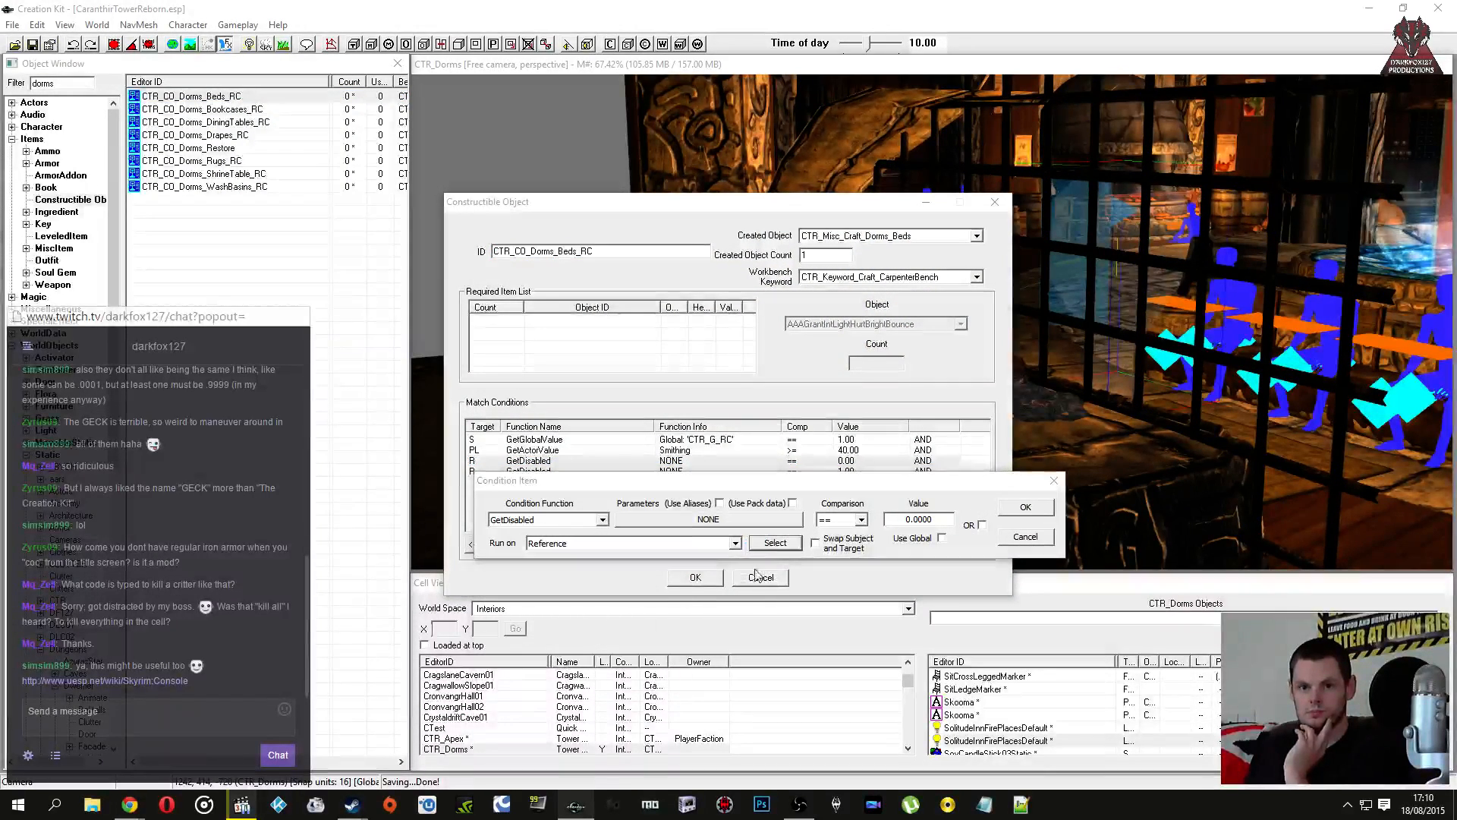
pyautogui.press('Escape')
pyautogui.click(760, 578)
# Step: Examine the Smithing and GetDisabled conditions of the CTR_CO_Dorms_ShrineTable_RC recipe, including the marker reference, and cancel out of it
pyautogui.click(213, 173)
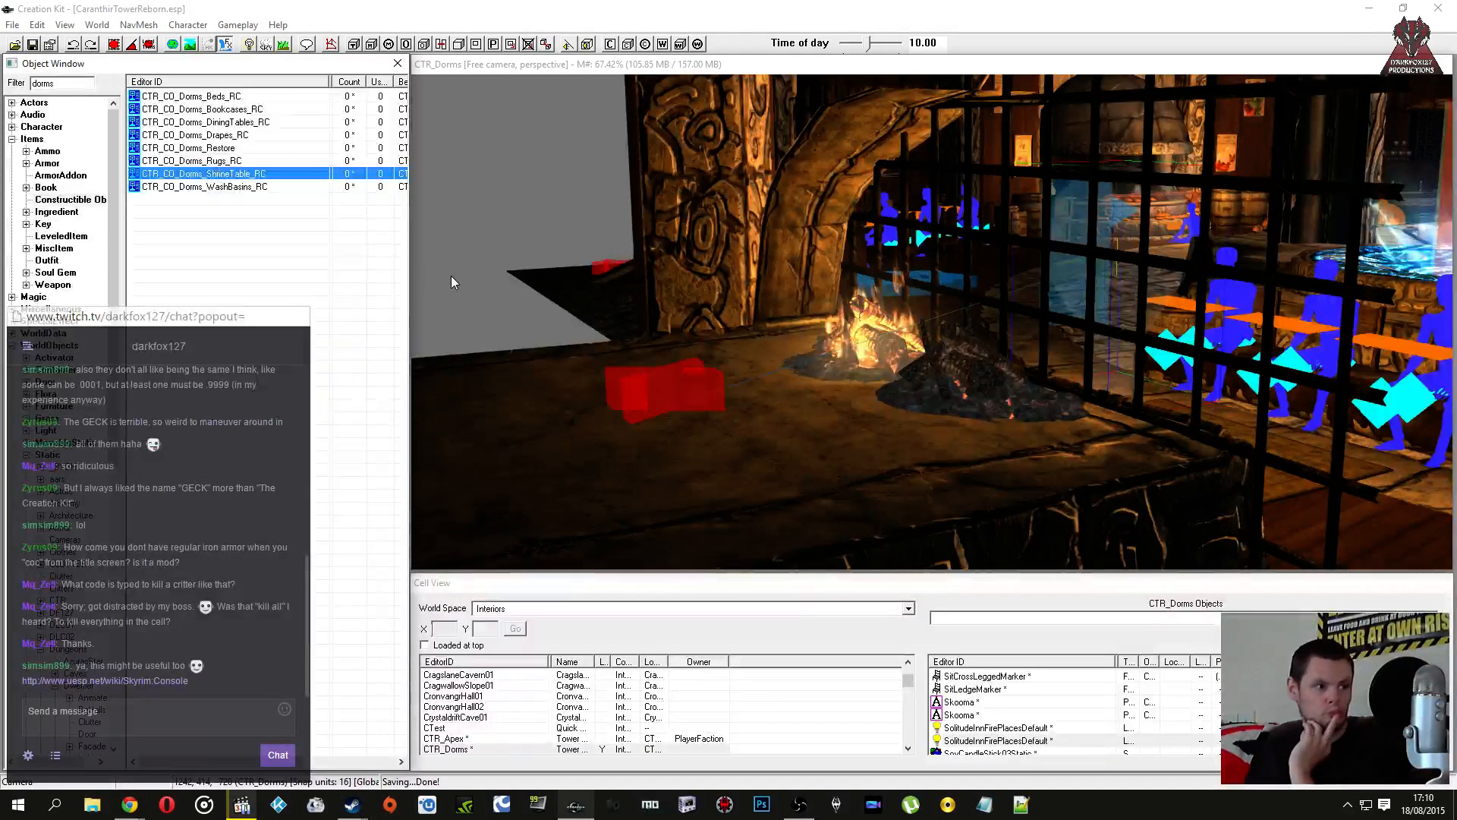
pyautogui.press('Return')
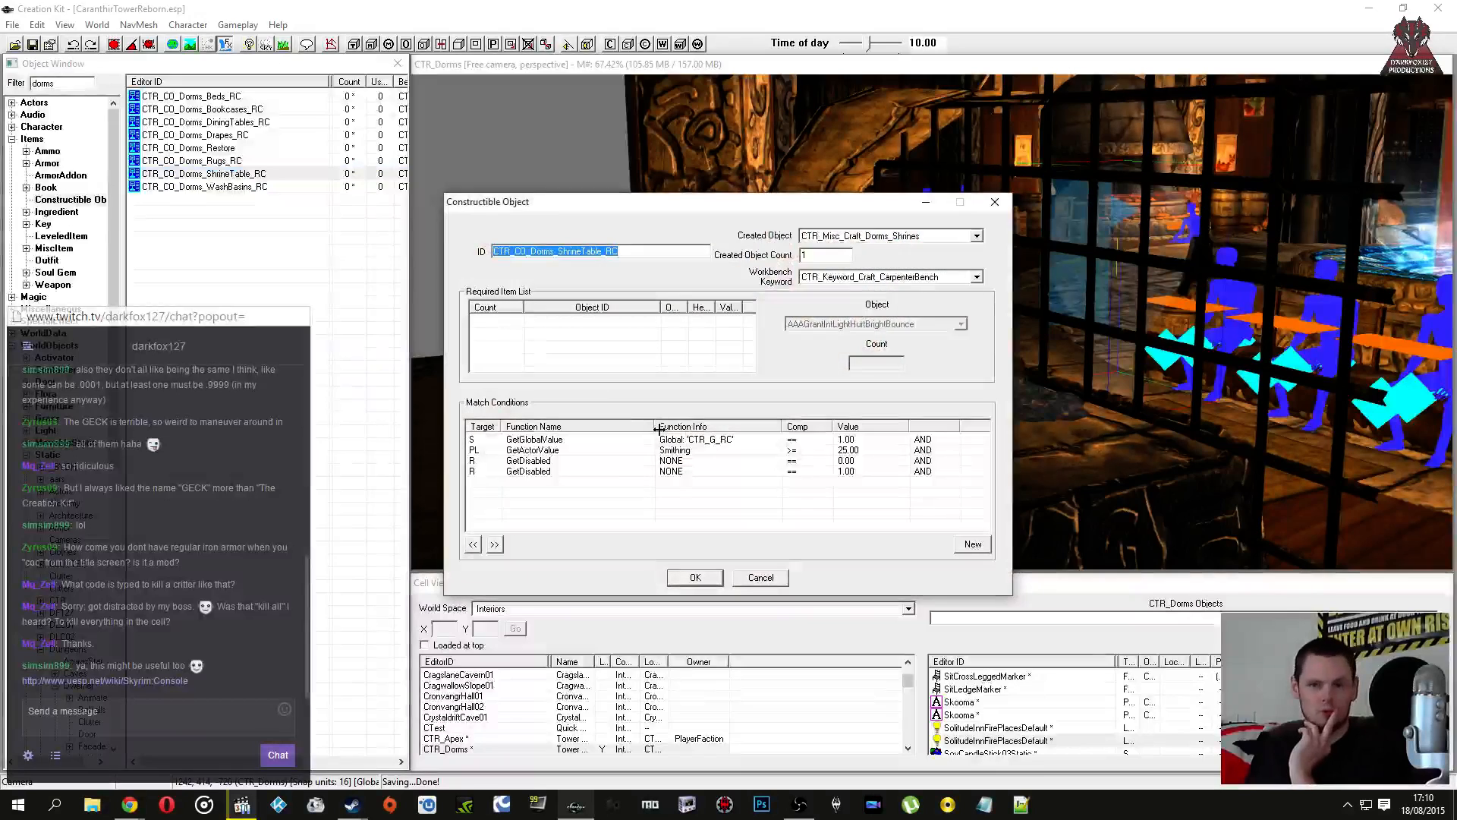
pyautogui.click(620, 450)
pyautogui.click(622, 460)
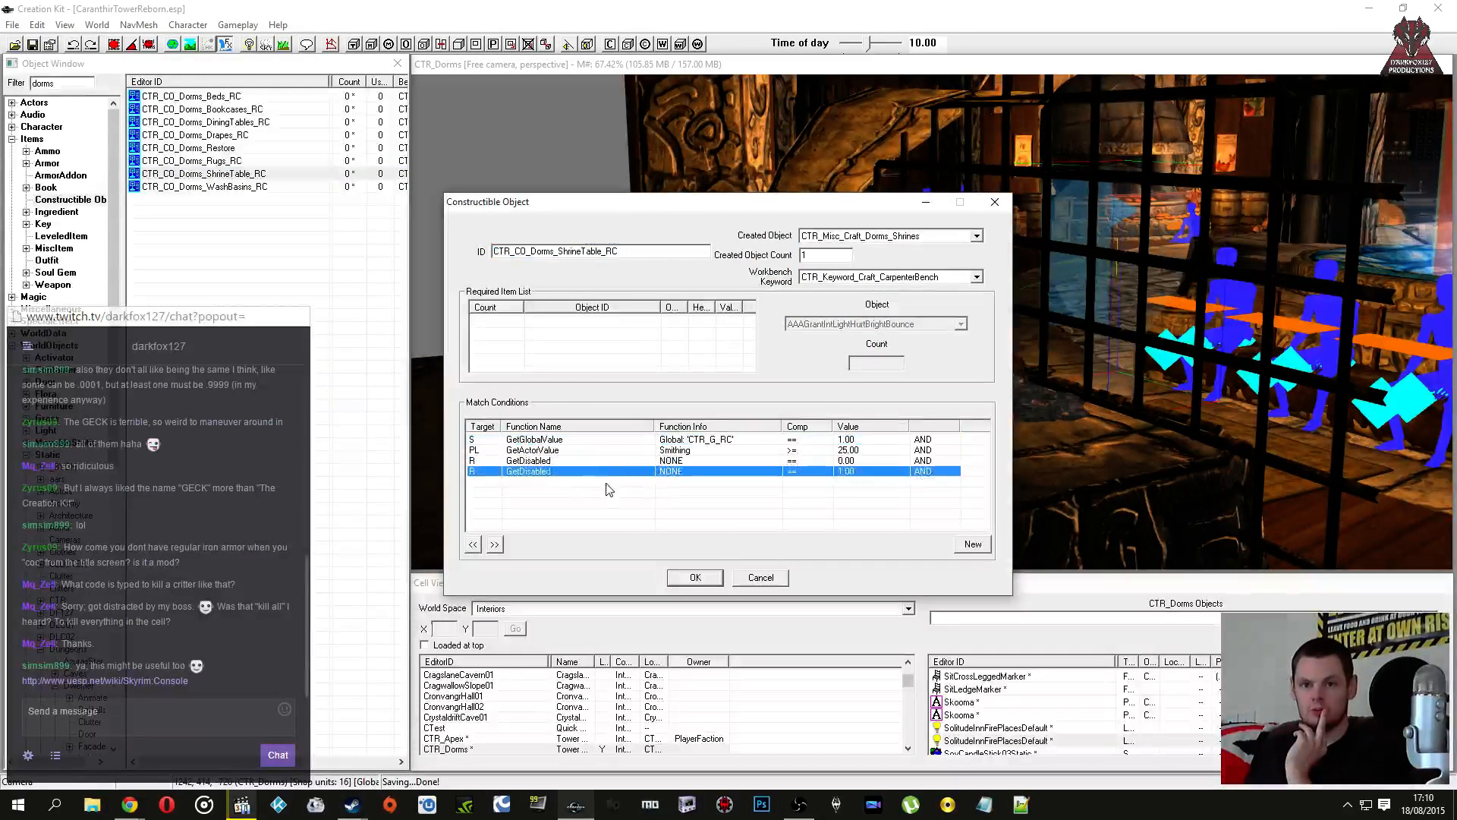
pyautogui.doubleClick(616, 450)
pyautogui.click(1025, 527)
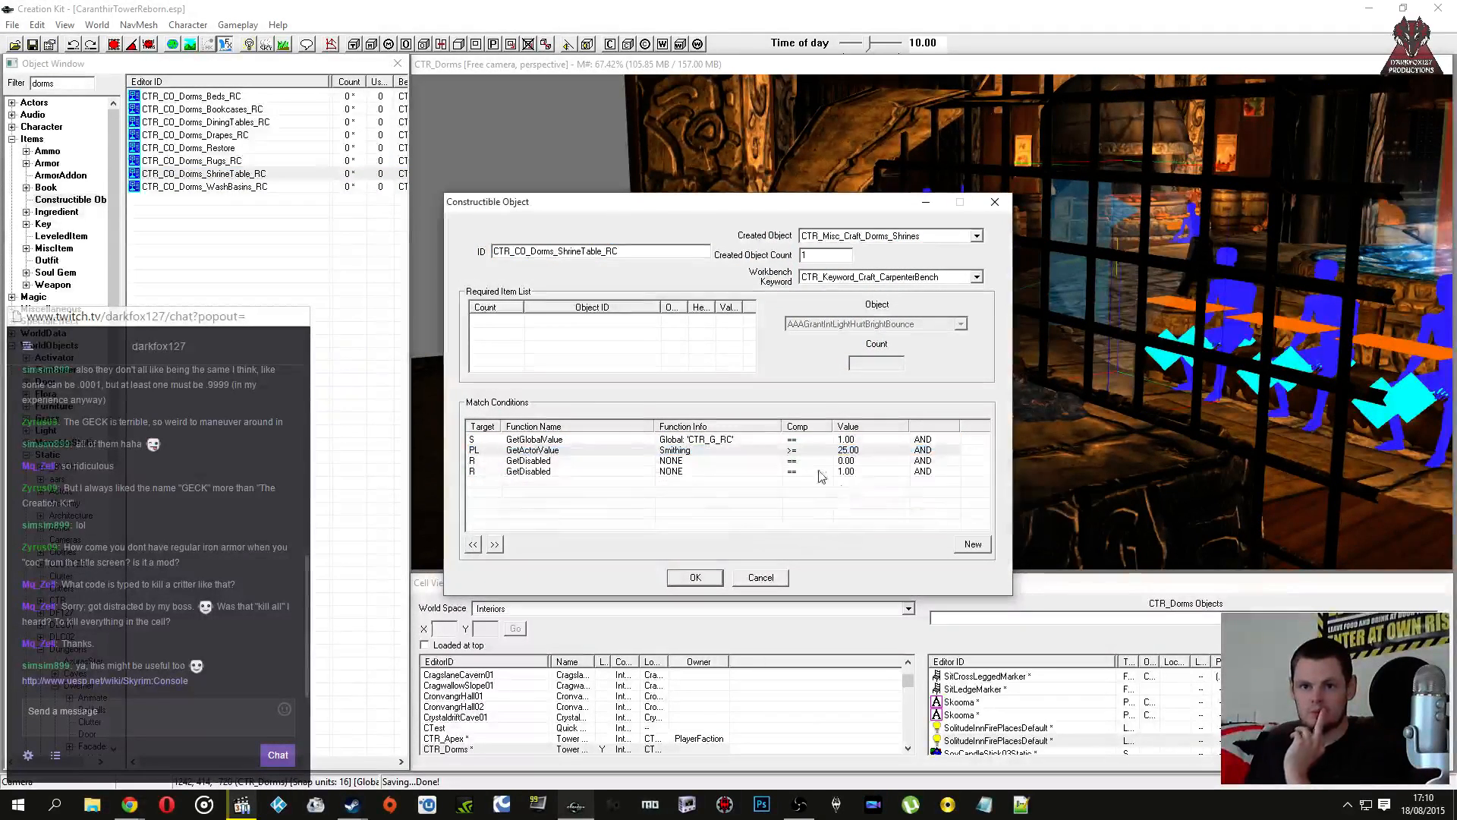
pyautogui.doubleClick(759, 461)
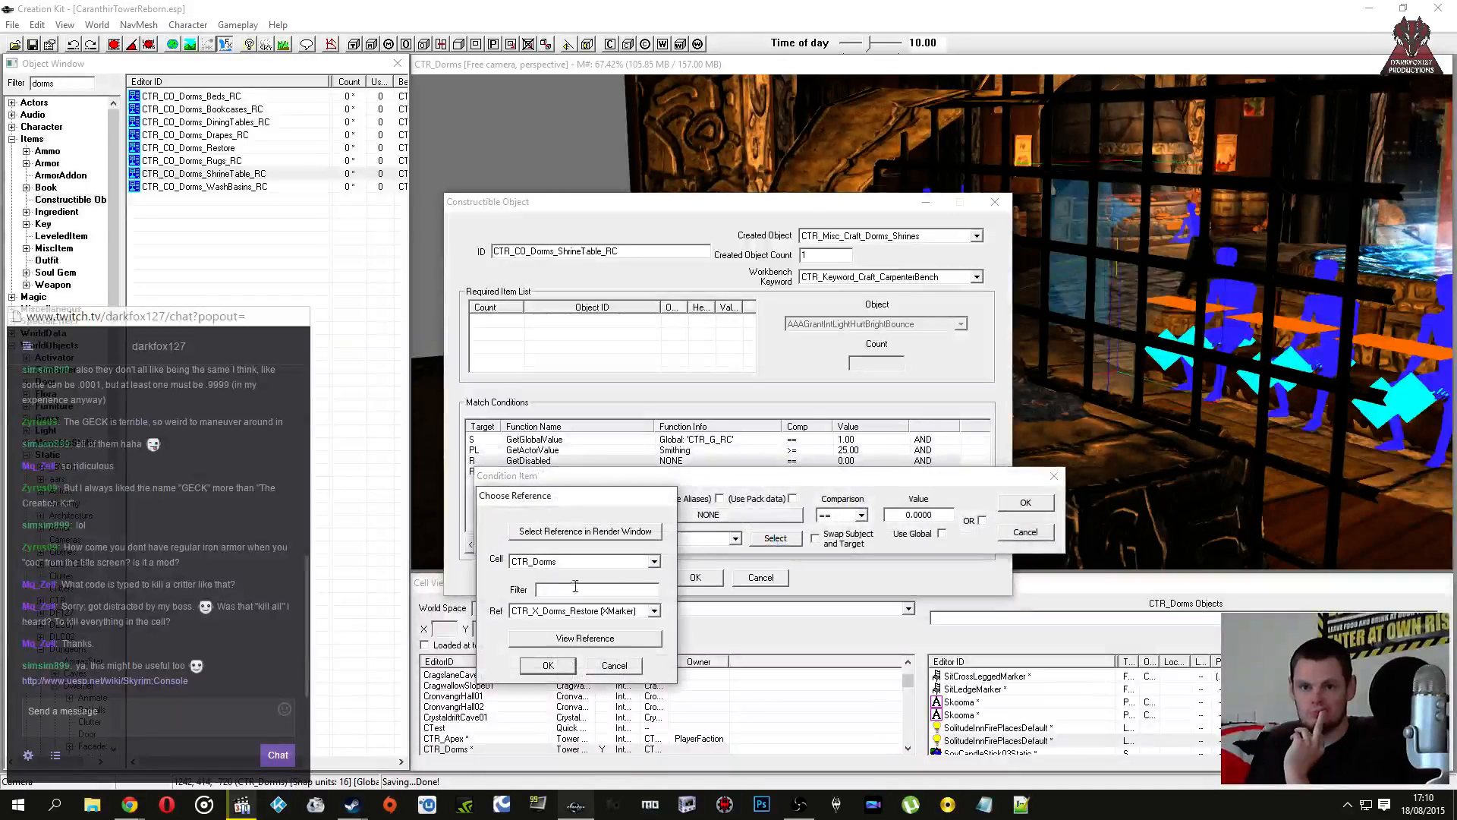
pyautogui.click(617, 666)
pyautogui.click(1020, 531)
pyautogui.click(760, 576)
# Step: Preview the model of the misc item CTR_Misc_Craft_Dorms_Kitchen_Workspace and close the preview
pyautogui.click(230, 122)
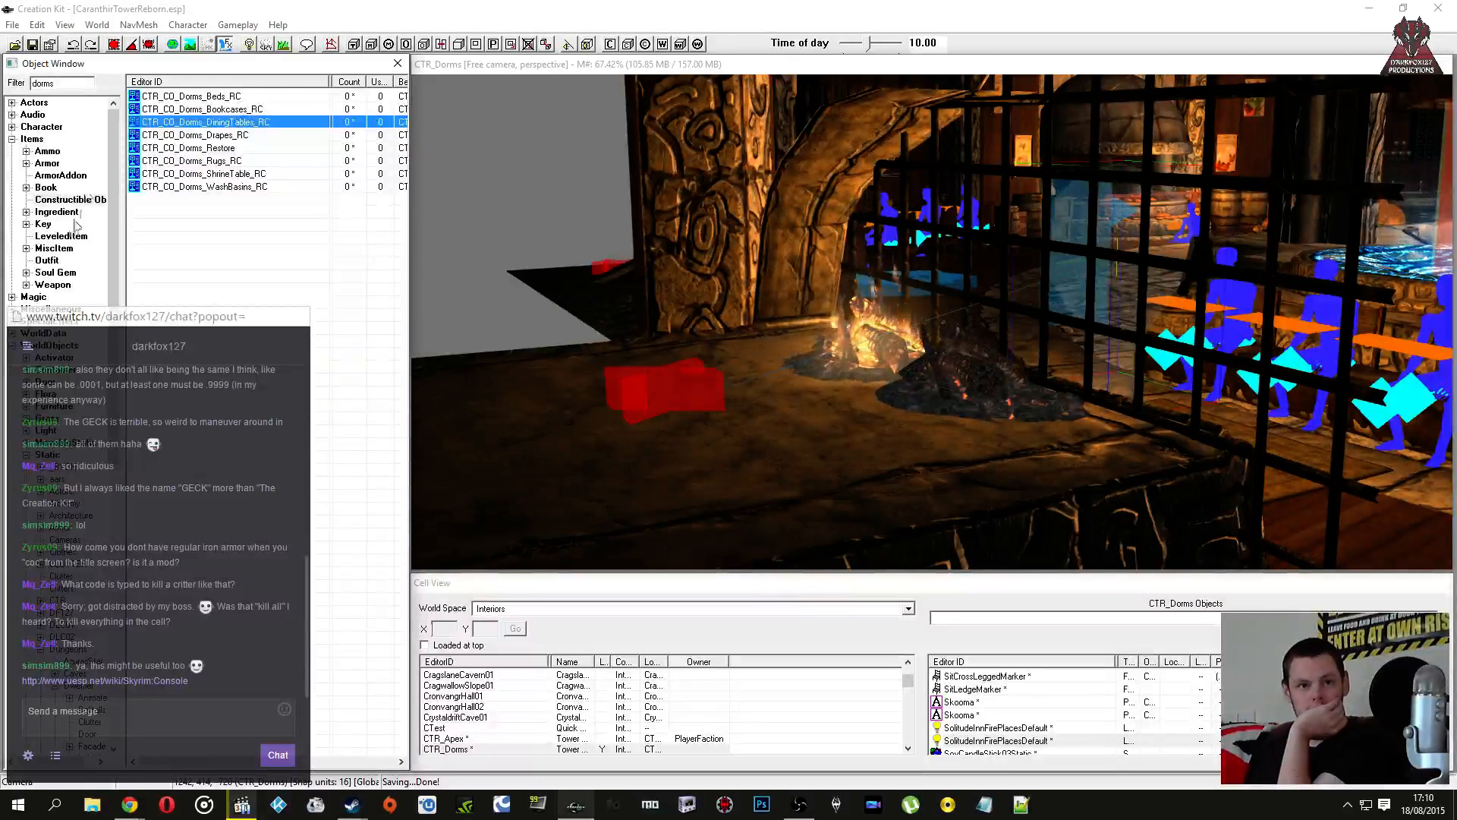
pyautogui.click(54, 248)
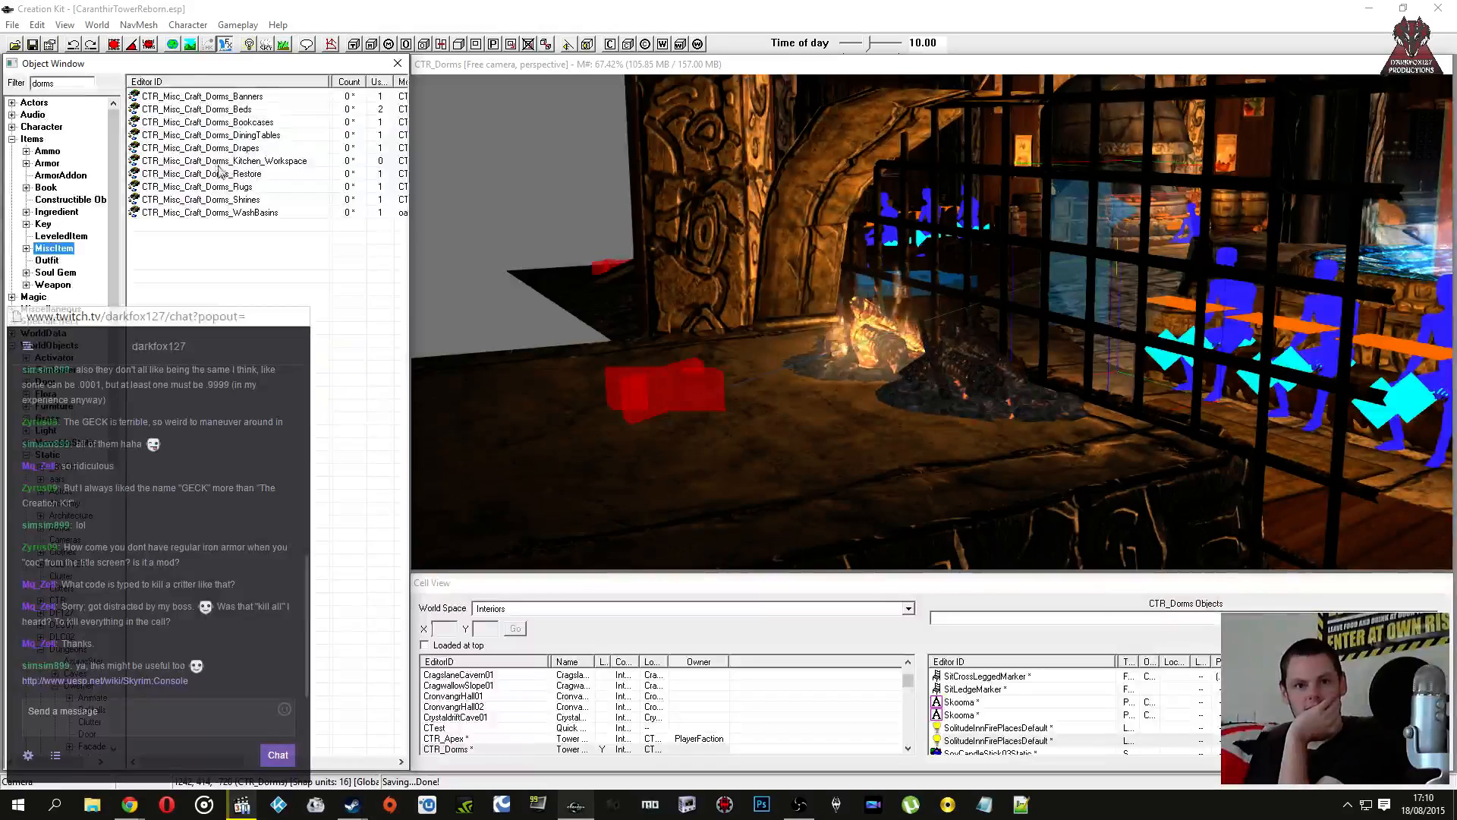
pyautogui.rightClick(275, 160)
pyautogui.click(288, 237)
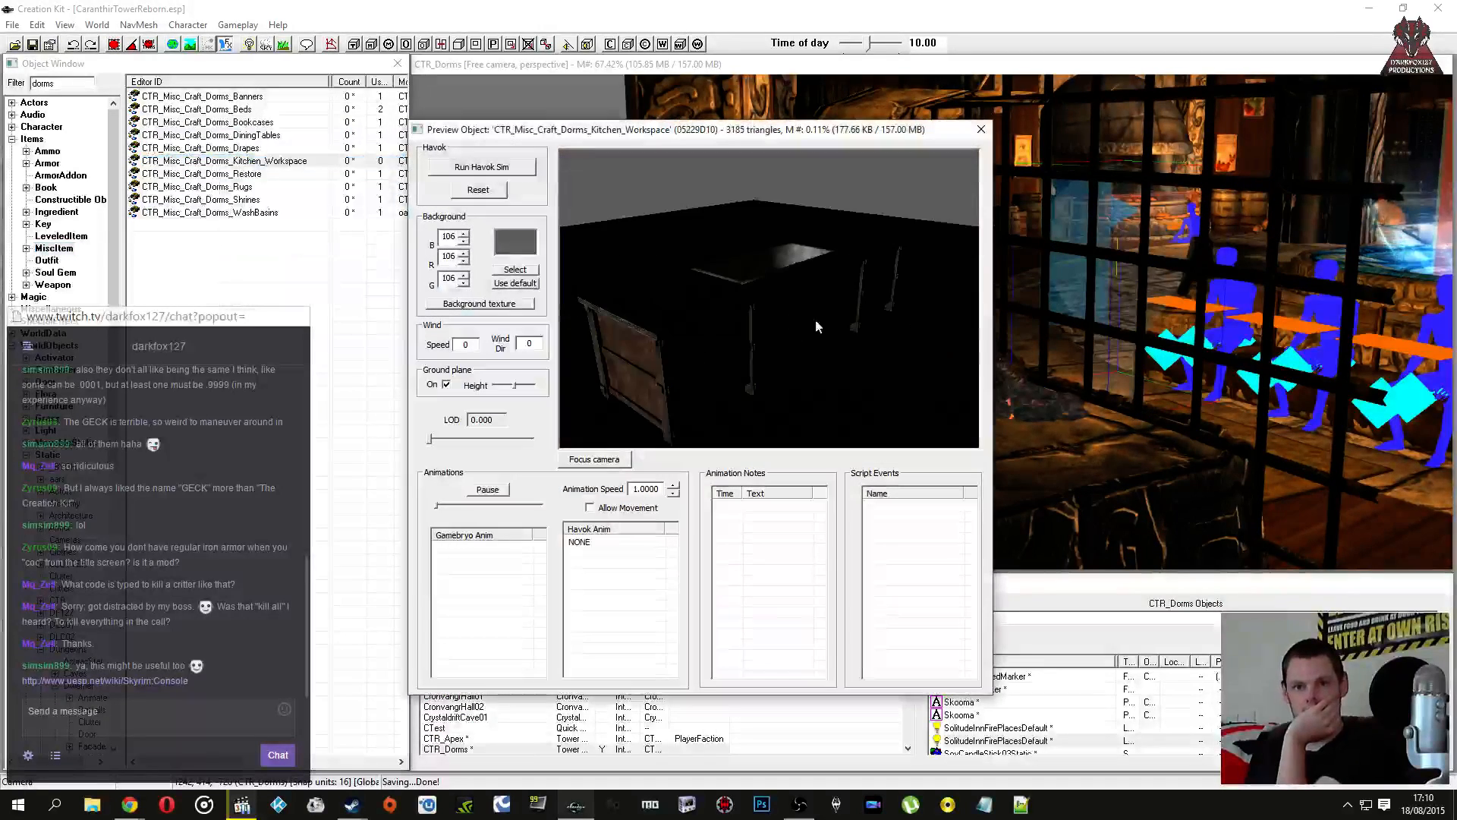
pyautogui.moveTo(910, 311); pyautogui.dragTo(981, 202)
pyautogui.click(982, 130)
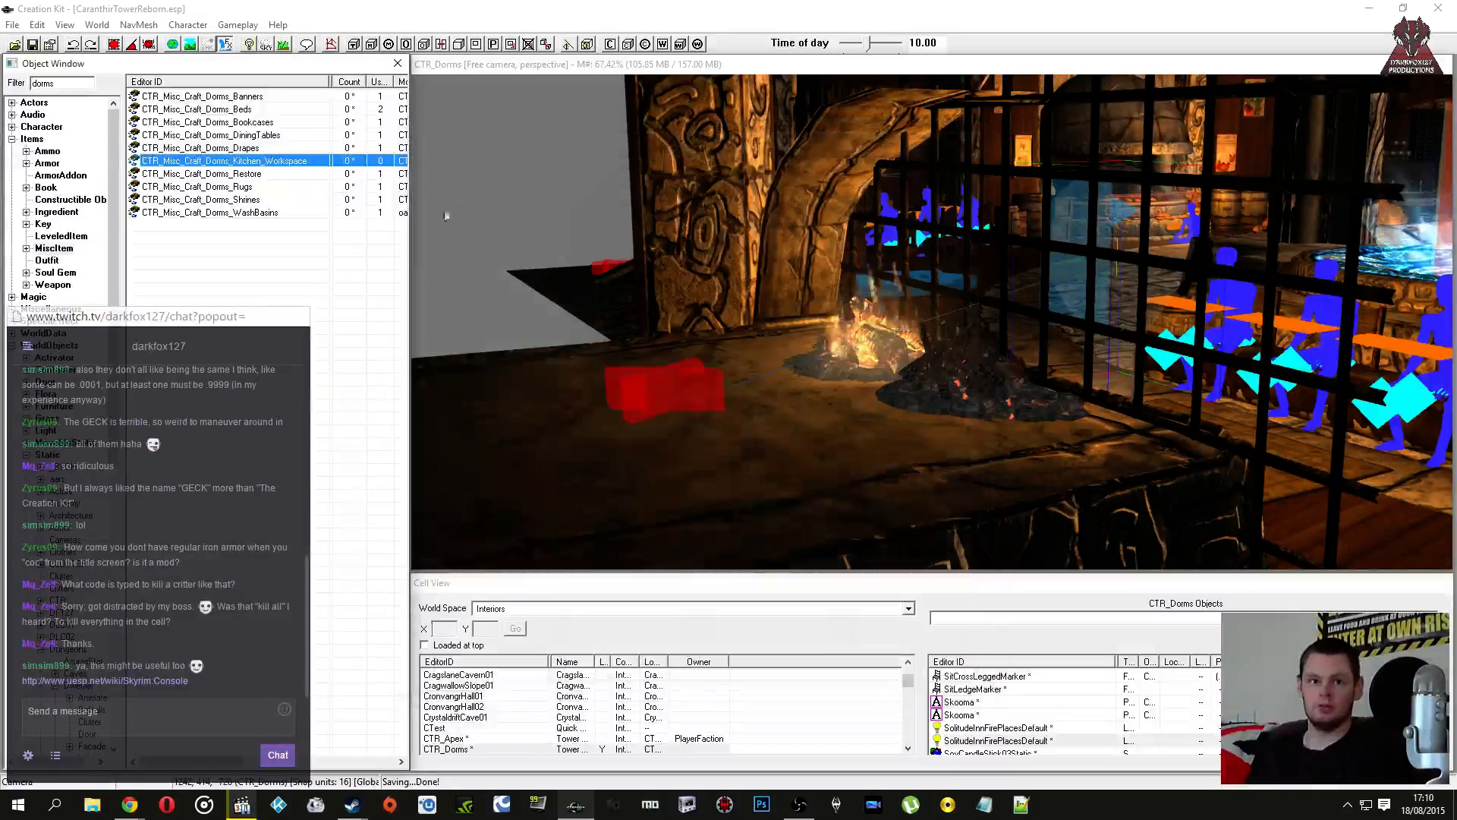
# Step: Compare the dormitory craft misc items against the dormitory recipes to look for items without a matching recipe
pyautogui.click(259, 99)
pyautogui.press('Down')
pyautogui.press('Down')
pyautogui.press('Down')
pyautogui.press('Down')
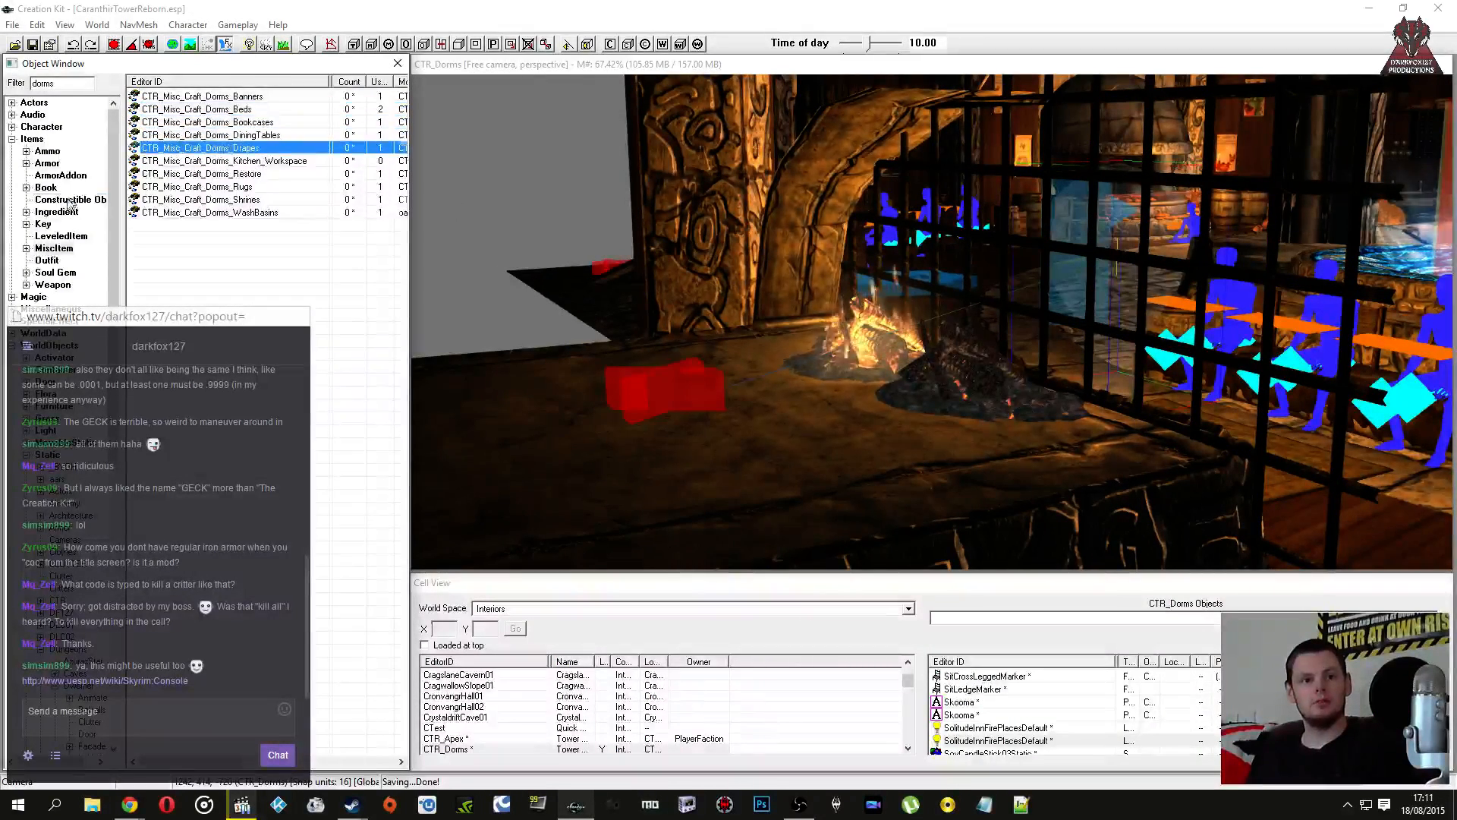
pyautogui.click(70, 199)
pyautogui.click(228, 97)
pyautogui.click(242, 110)
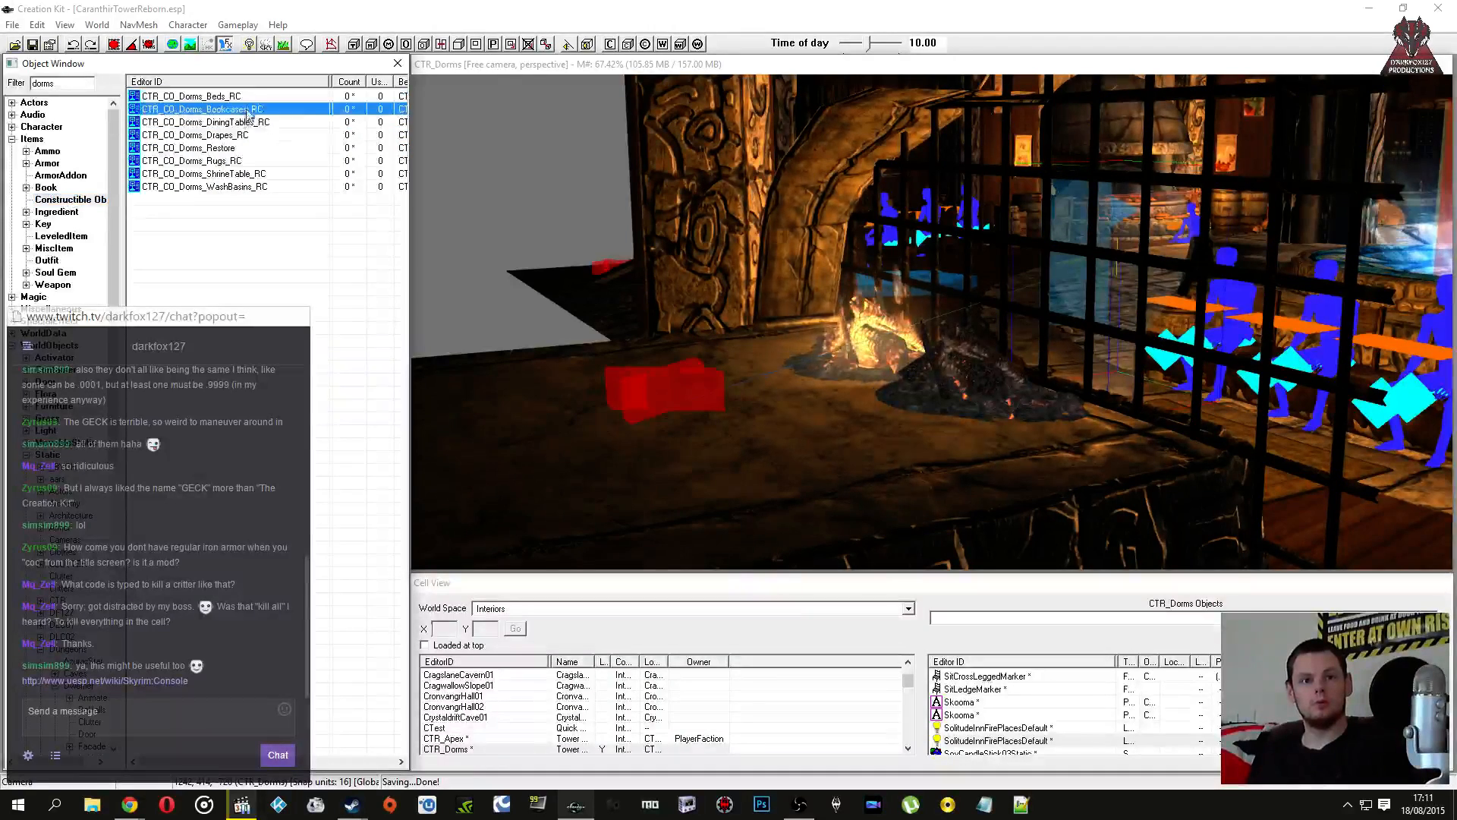
# Step: Filter the recipes by "banners" and rename the dormitory banners recipe's ID to CTR_CO_Dorms_Banners_RC
pyautogui.doubleClick(54, 84)
pyautogui.write('banners')
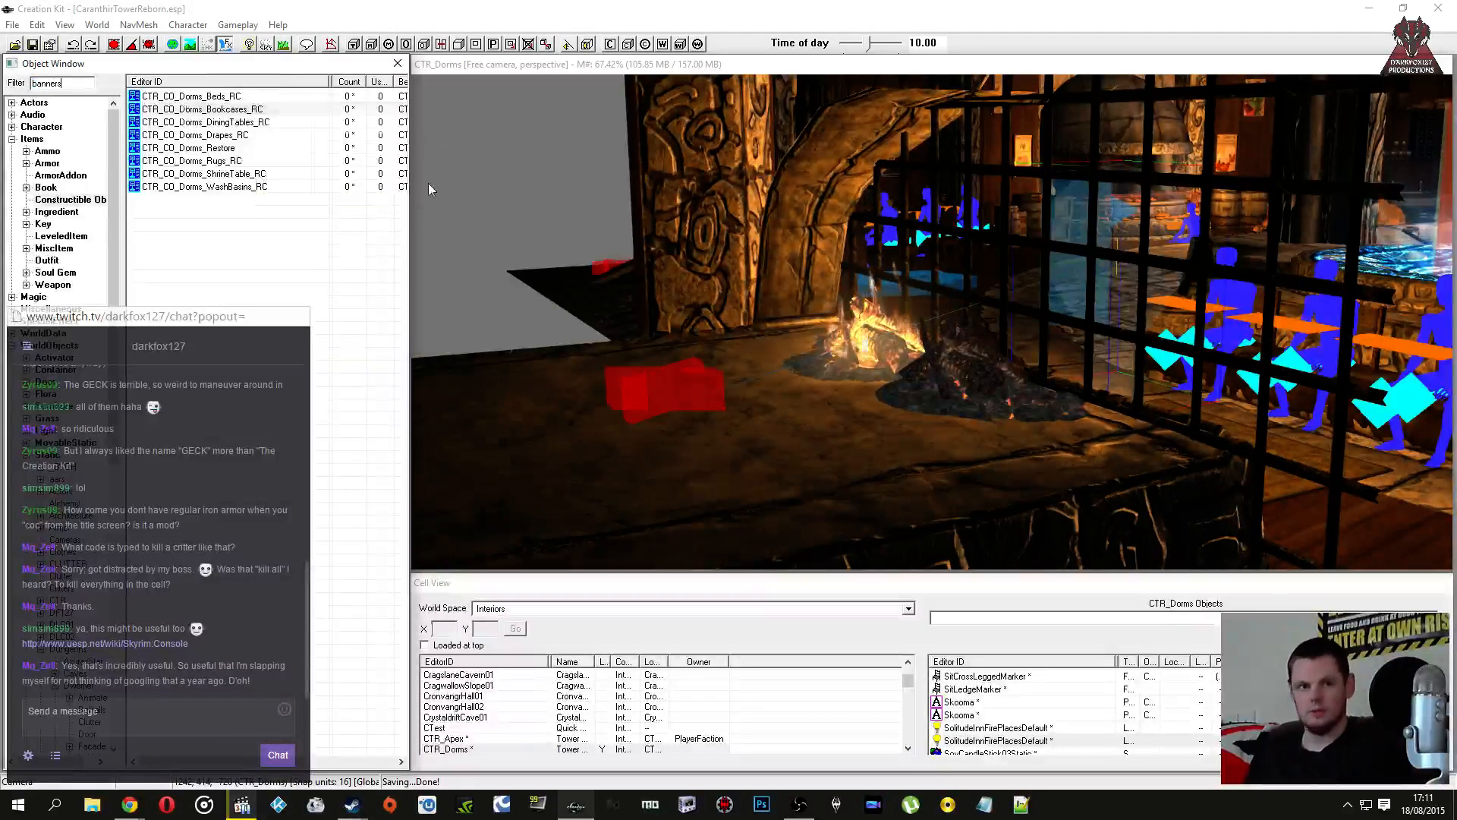
pyautogui.click(202, 121)
pyautogui.click(201, 109)
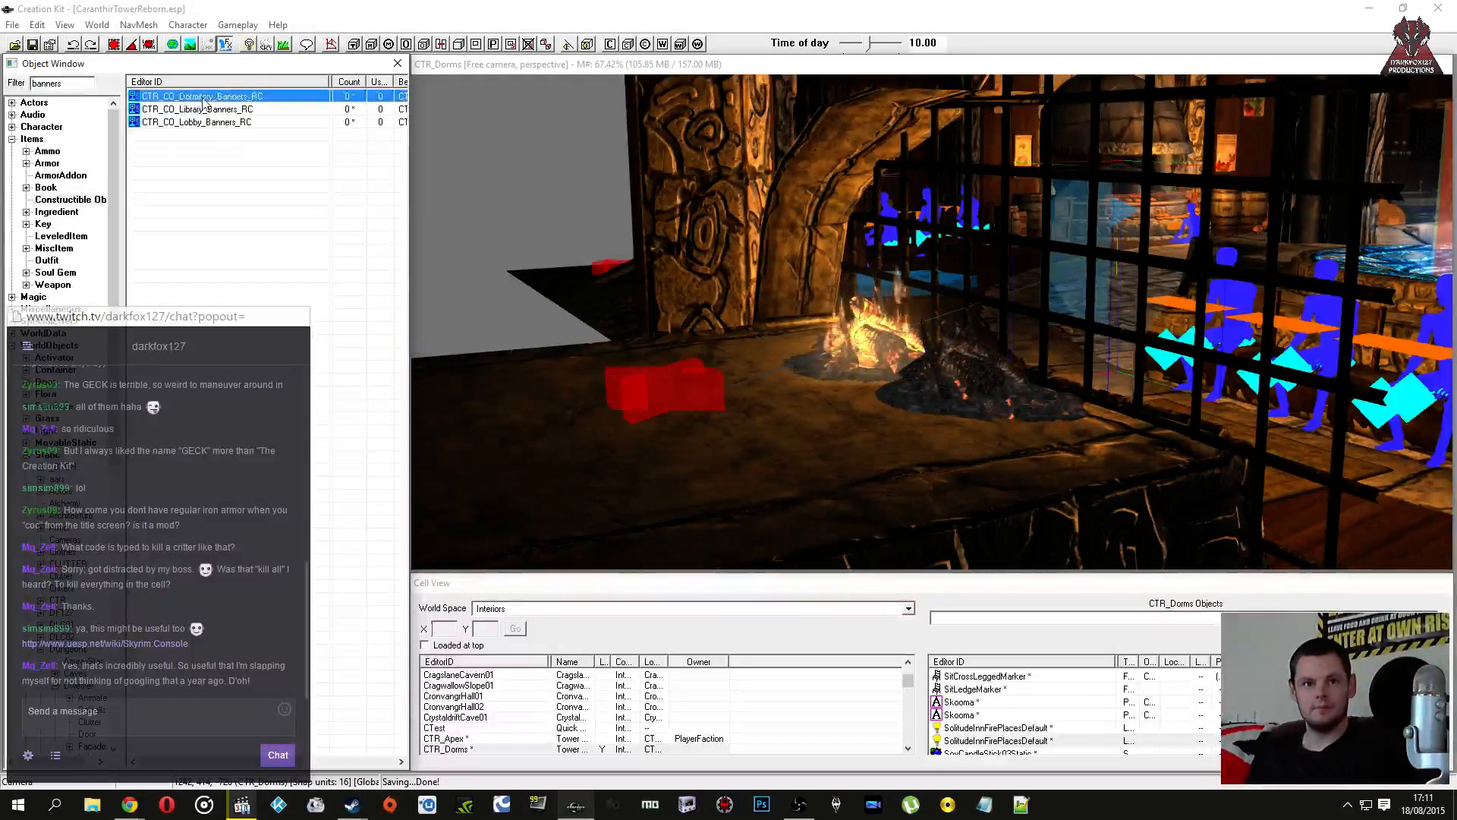
pyautogui.click(221, 97)
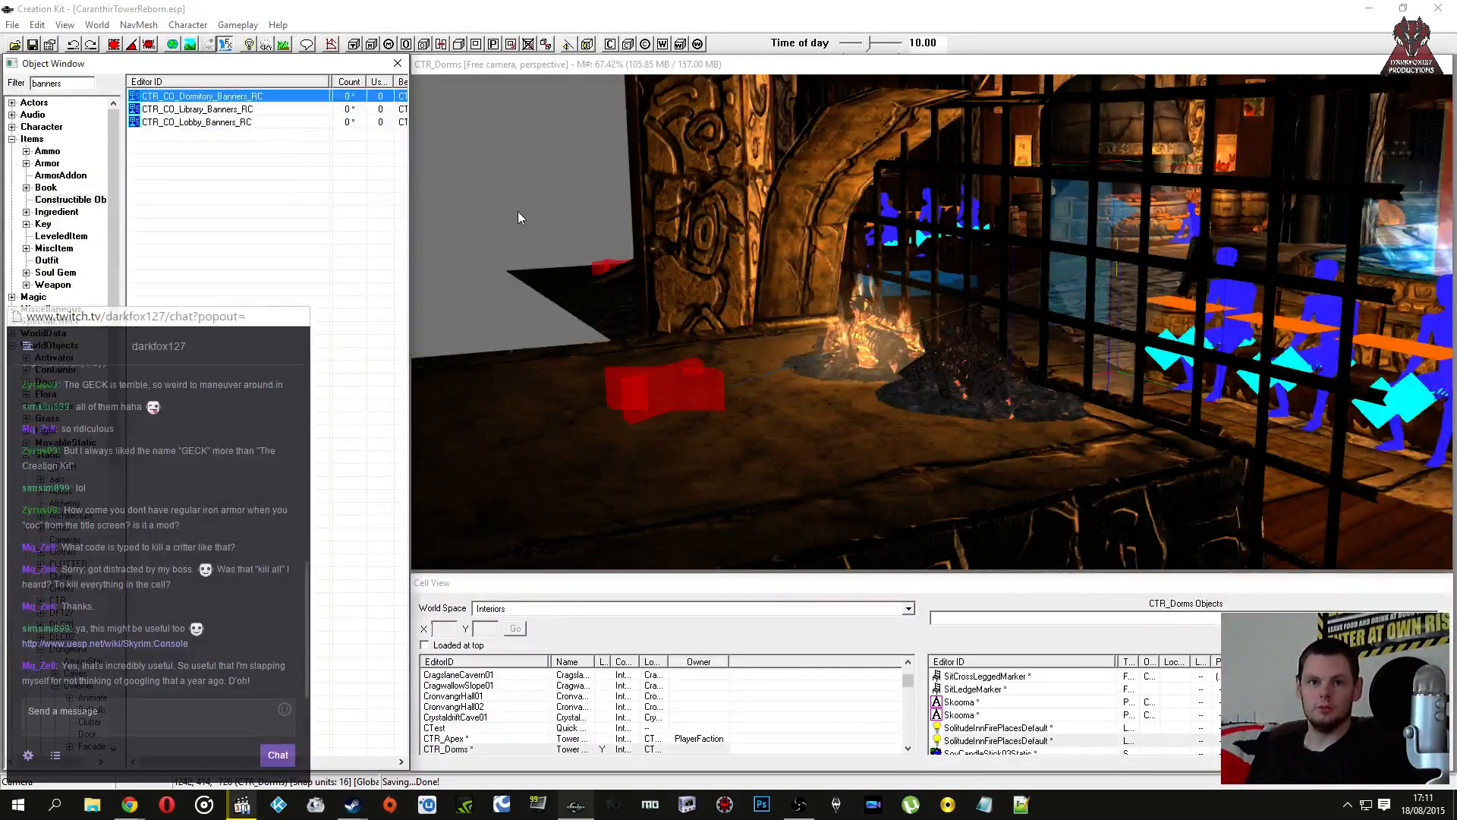
pyautogui.press('BackSpace')
pyautogui.press('BackSpace')
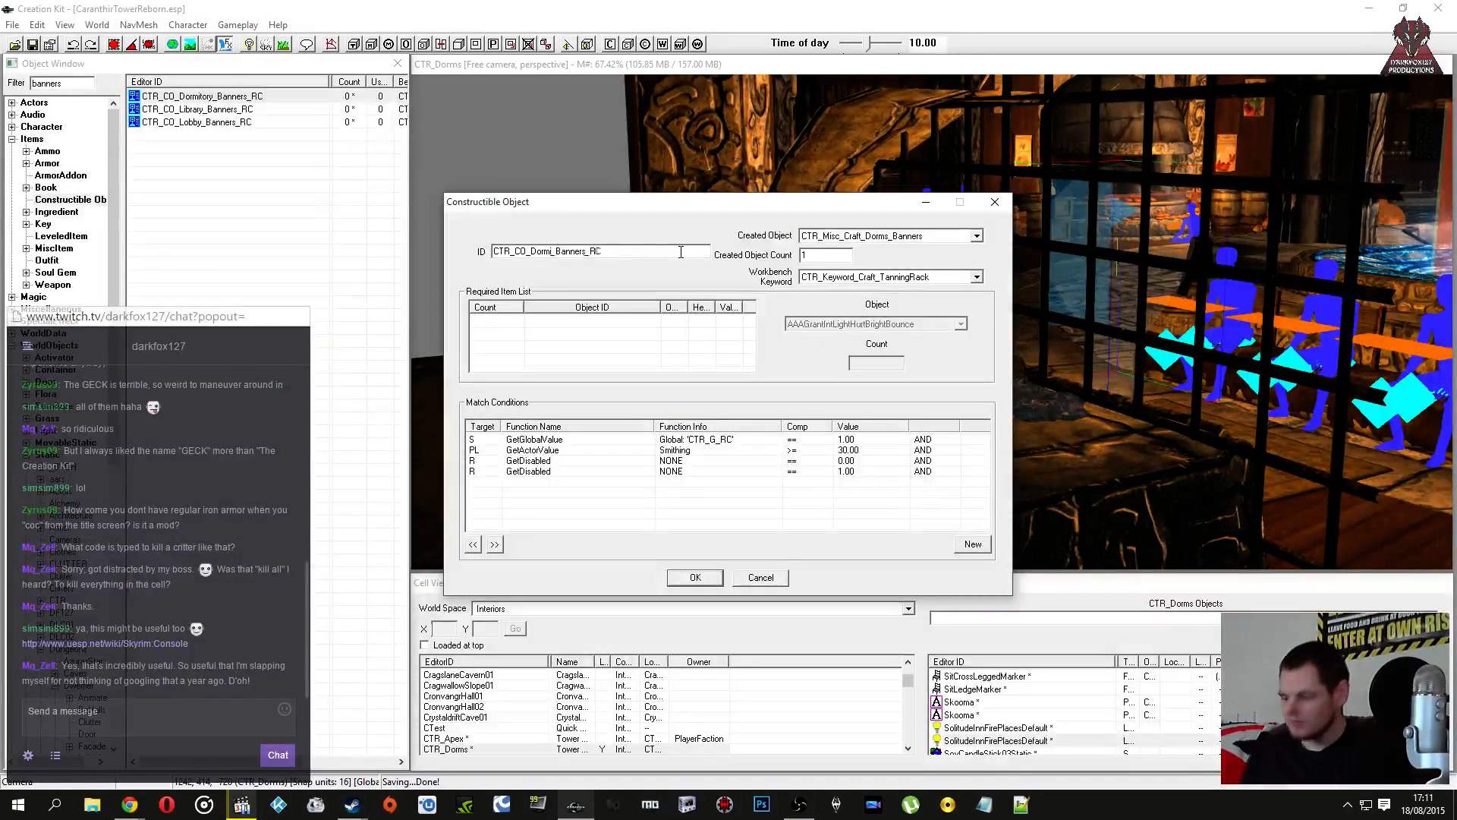
pyautogui.write('s')
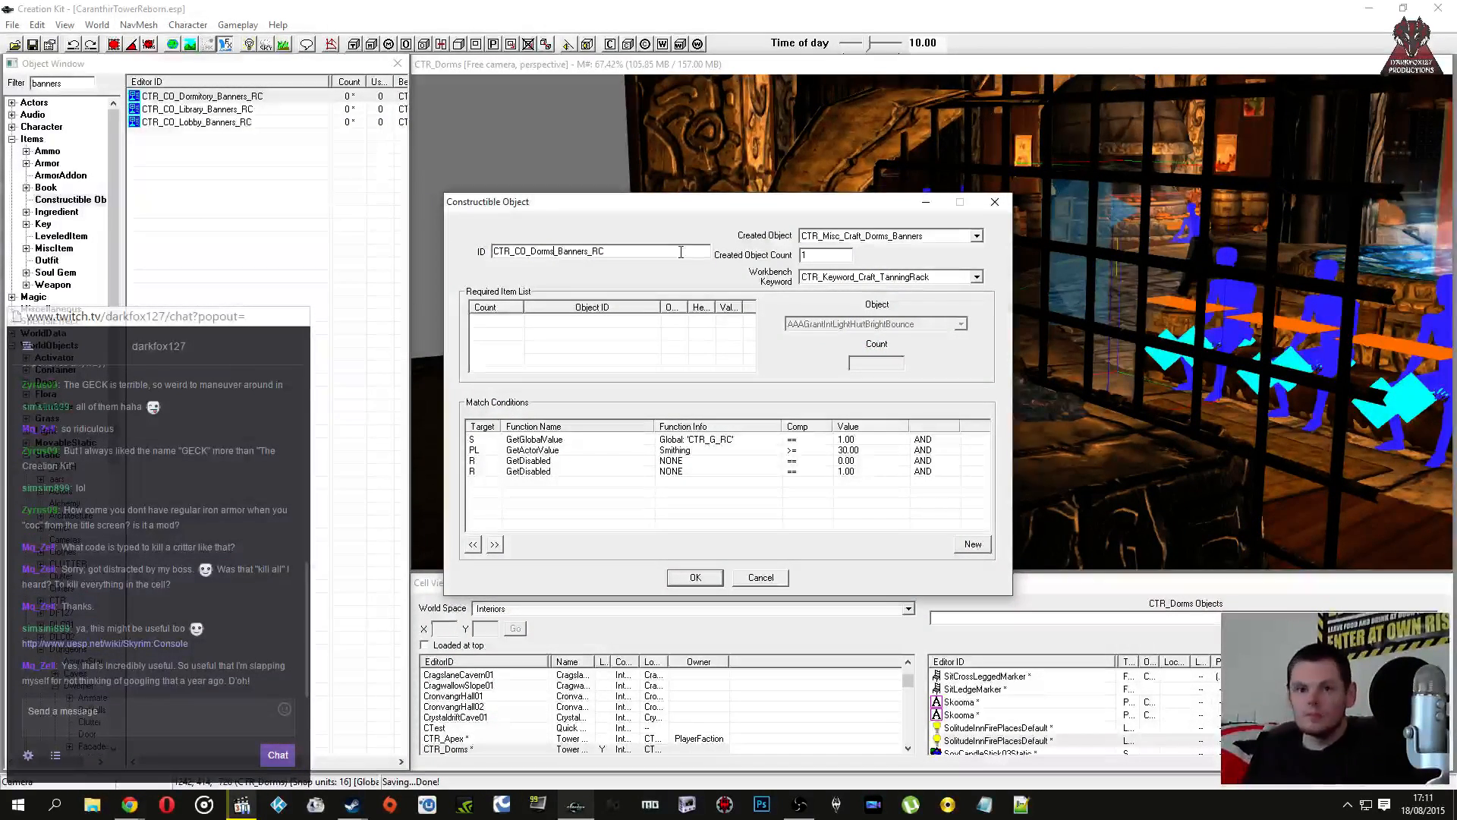
pyautogui.click(694, 578)
pyautogui.click(751, 468)
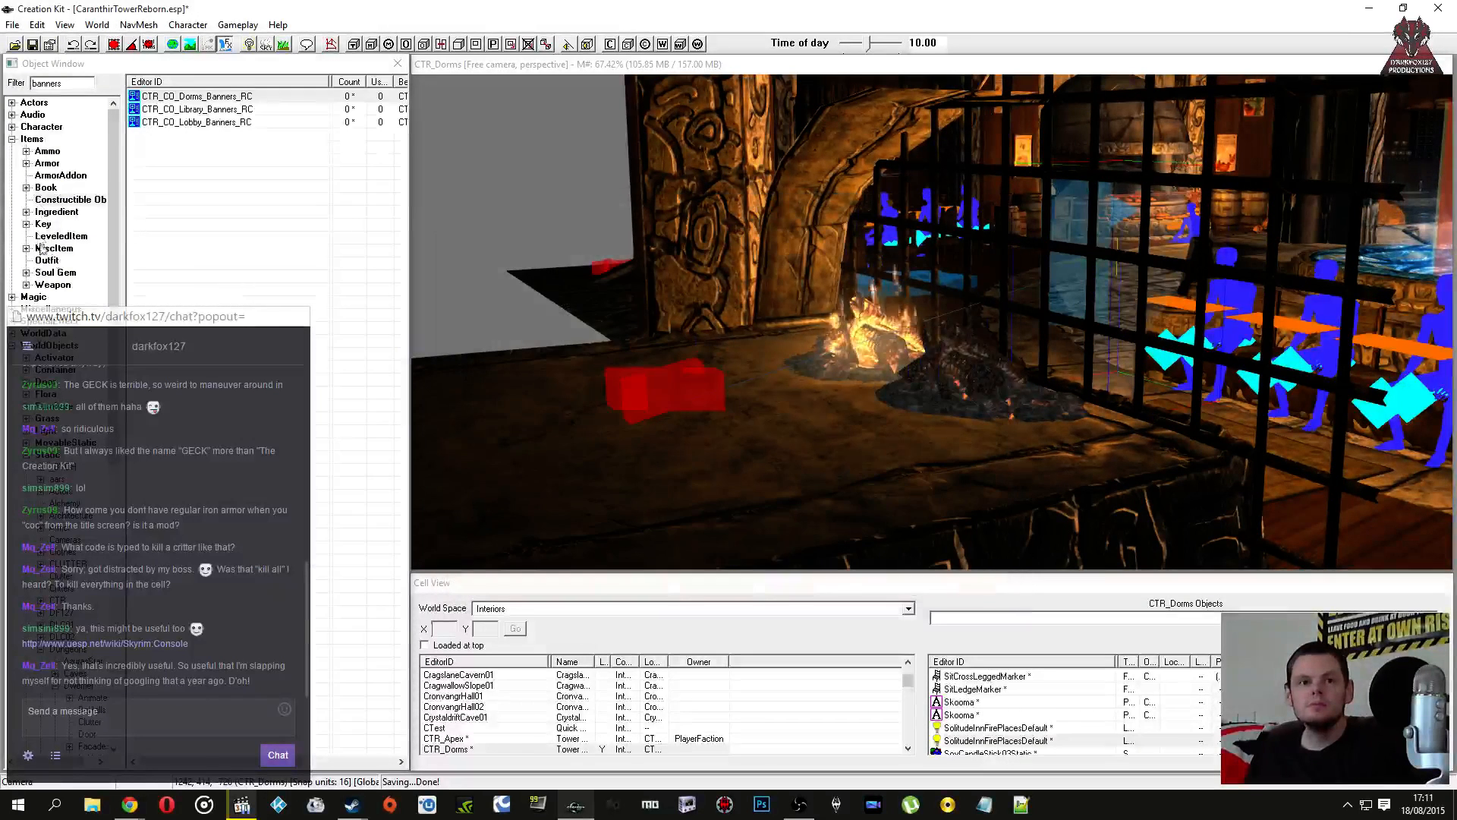
# Step: List the misc items filtered by "dorms" and return to the constructible objects to compare them
pyautogui.click(44, 248)
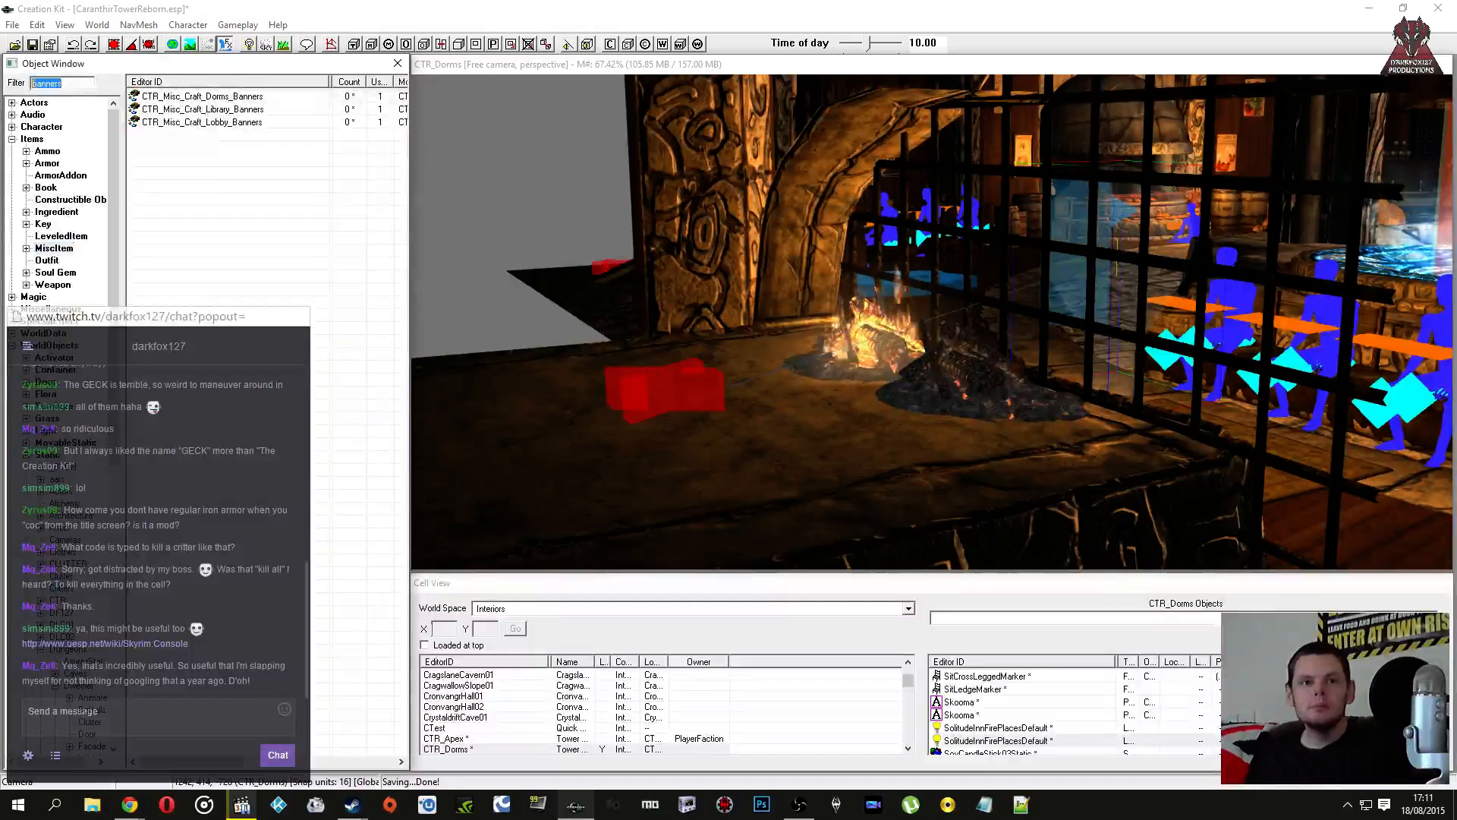
pyautogui.click(72, 199)
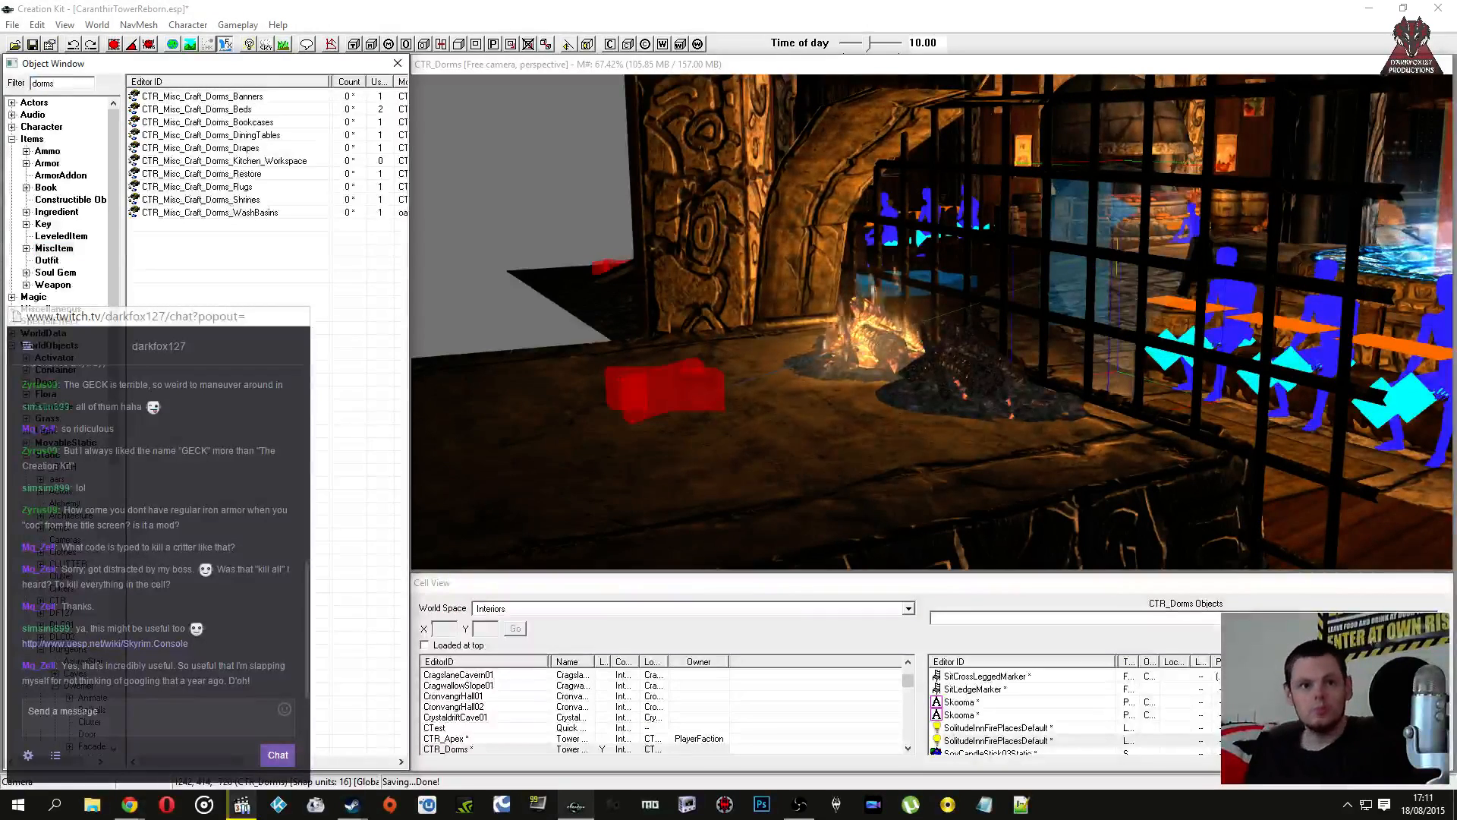
# Step: Open the CTR_CO_Dorms_DiningTables_RC constructible object as the basis for a kitchen workspace recipe
pyautogui.click(54, 248)
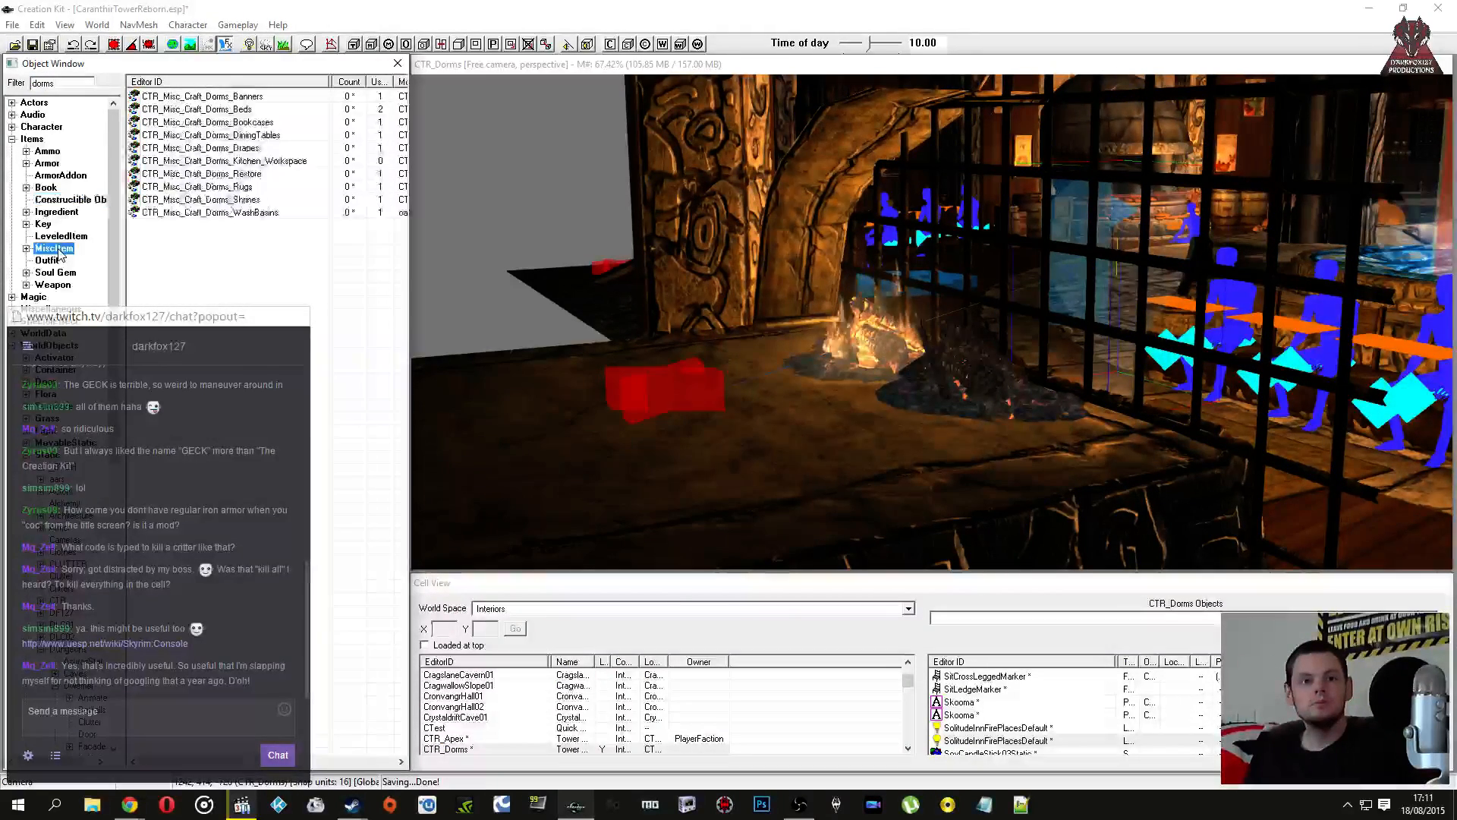
pyautogui.click(224, 161)
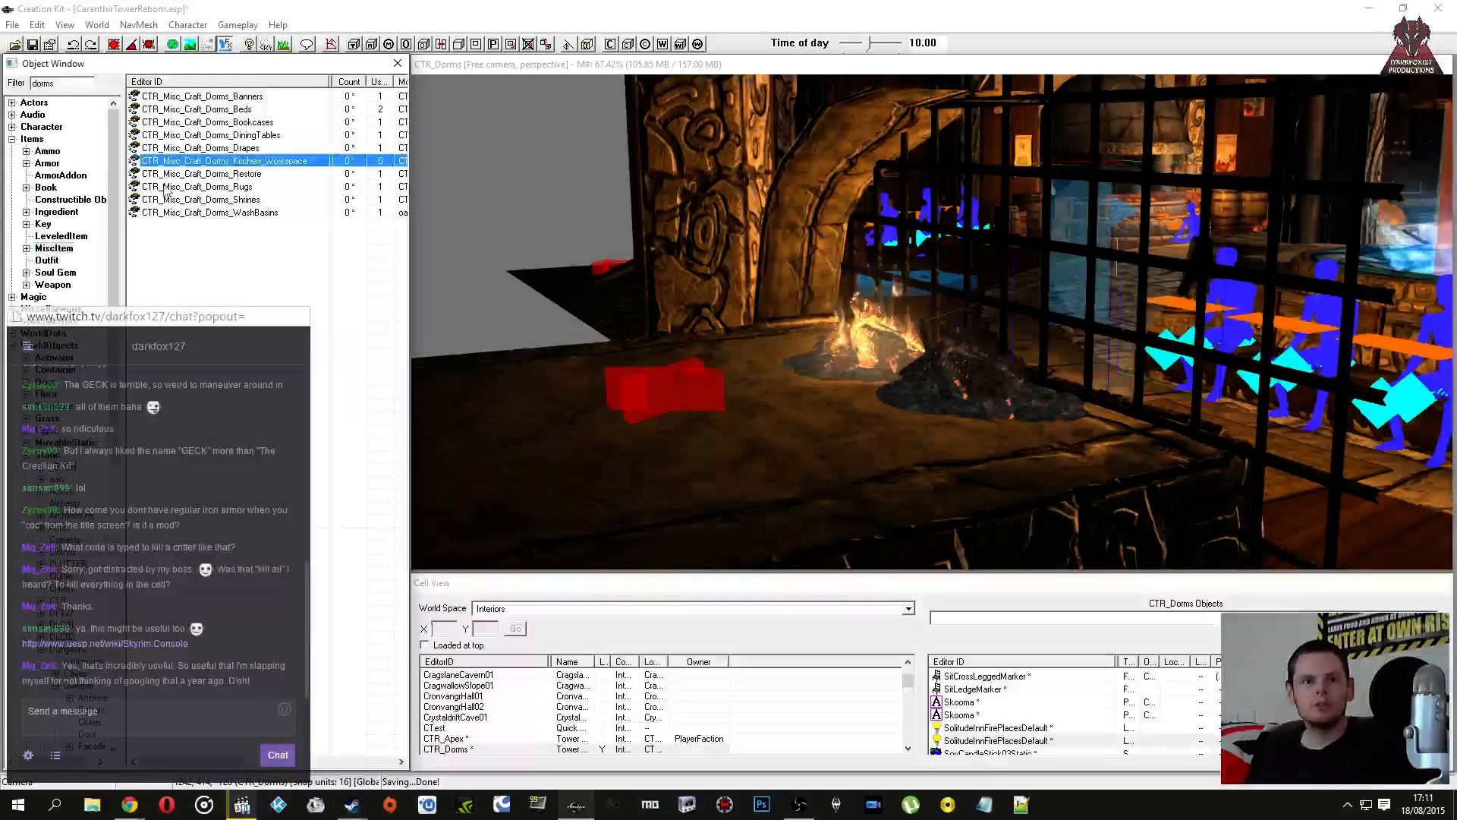
pyautogui.click(54, 201)
pyautogui.click(215, 175)
pyautogui.click(216, 161)
pyautogui.click(219, 149)
pyautogui.click(220, 136)
pyautogui.click(221, 124)
pyautogui.click(220, 136)
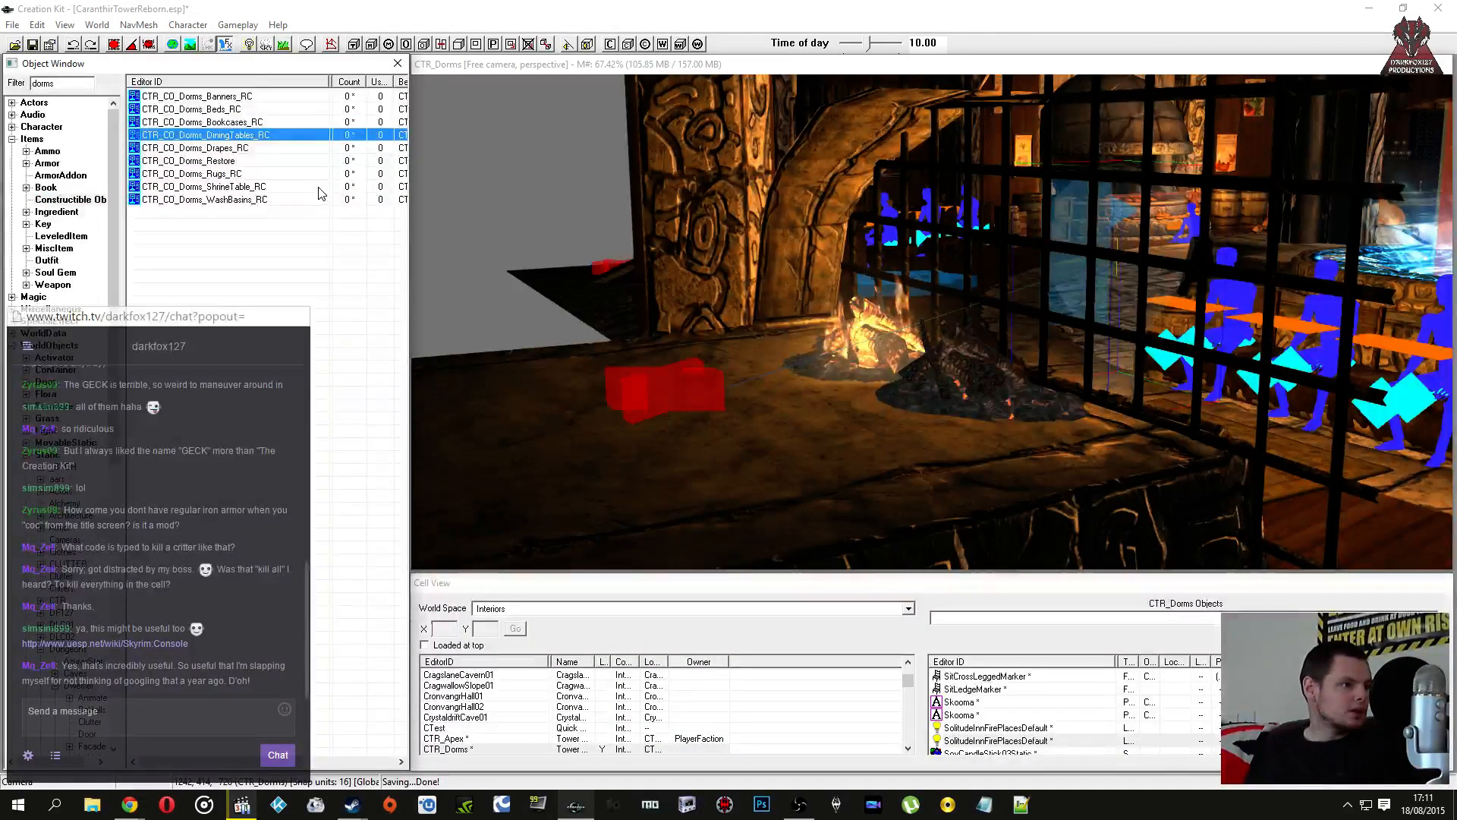
pyautogui.press('Return')
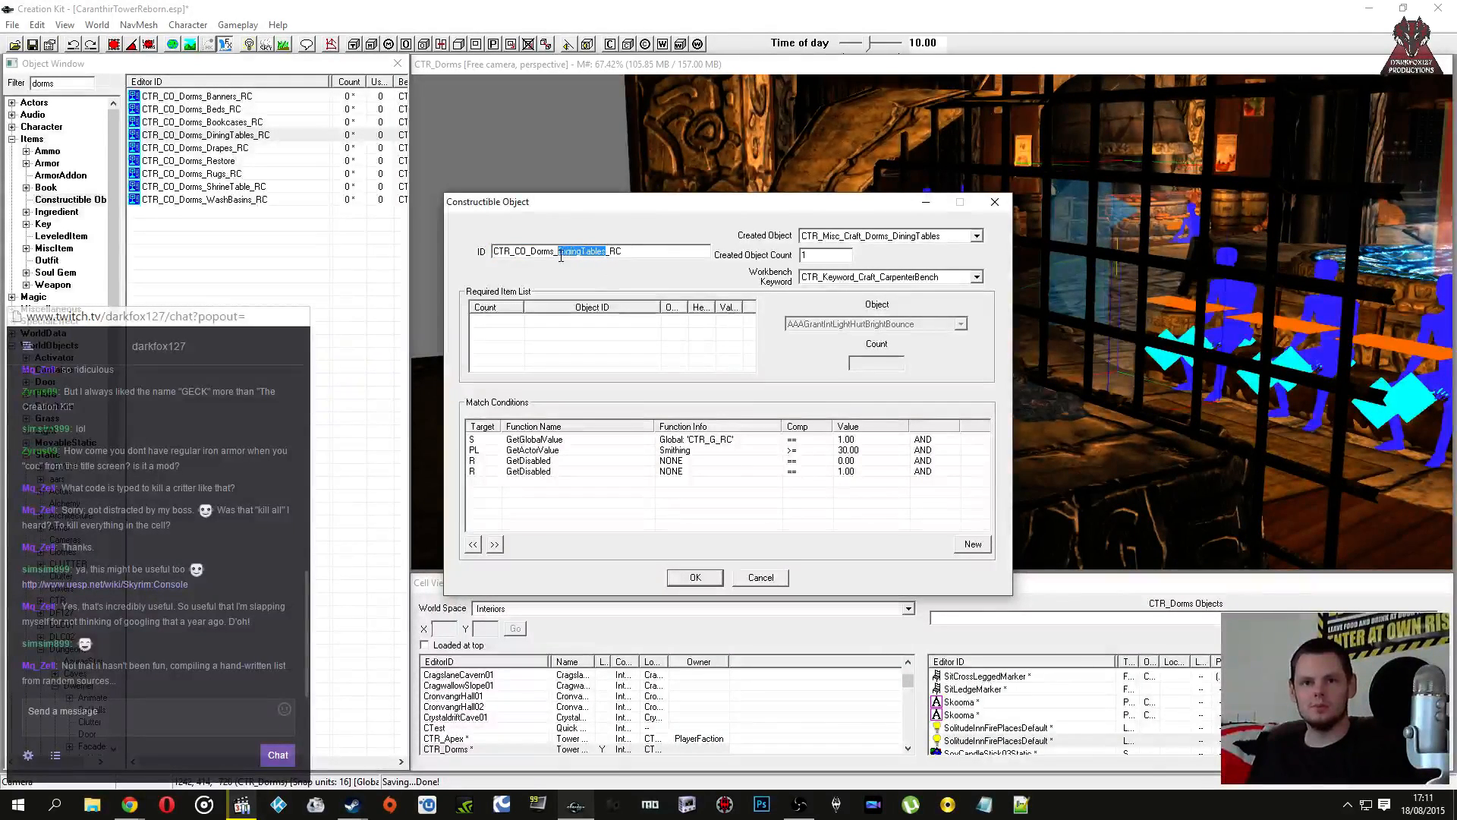
# Step: Set the ID to CTR_CO_Dorms_KitchenWorkspace_RC and the created object to CTR_Misc_Craft_Dorms_Kitchen_Workspace
pyautogui.write('Workspac')
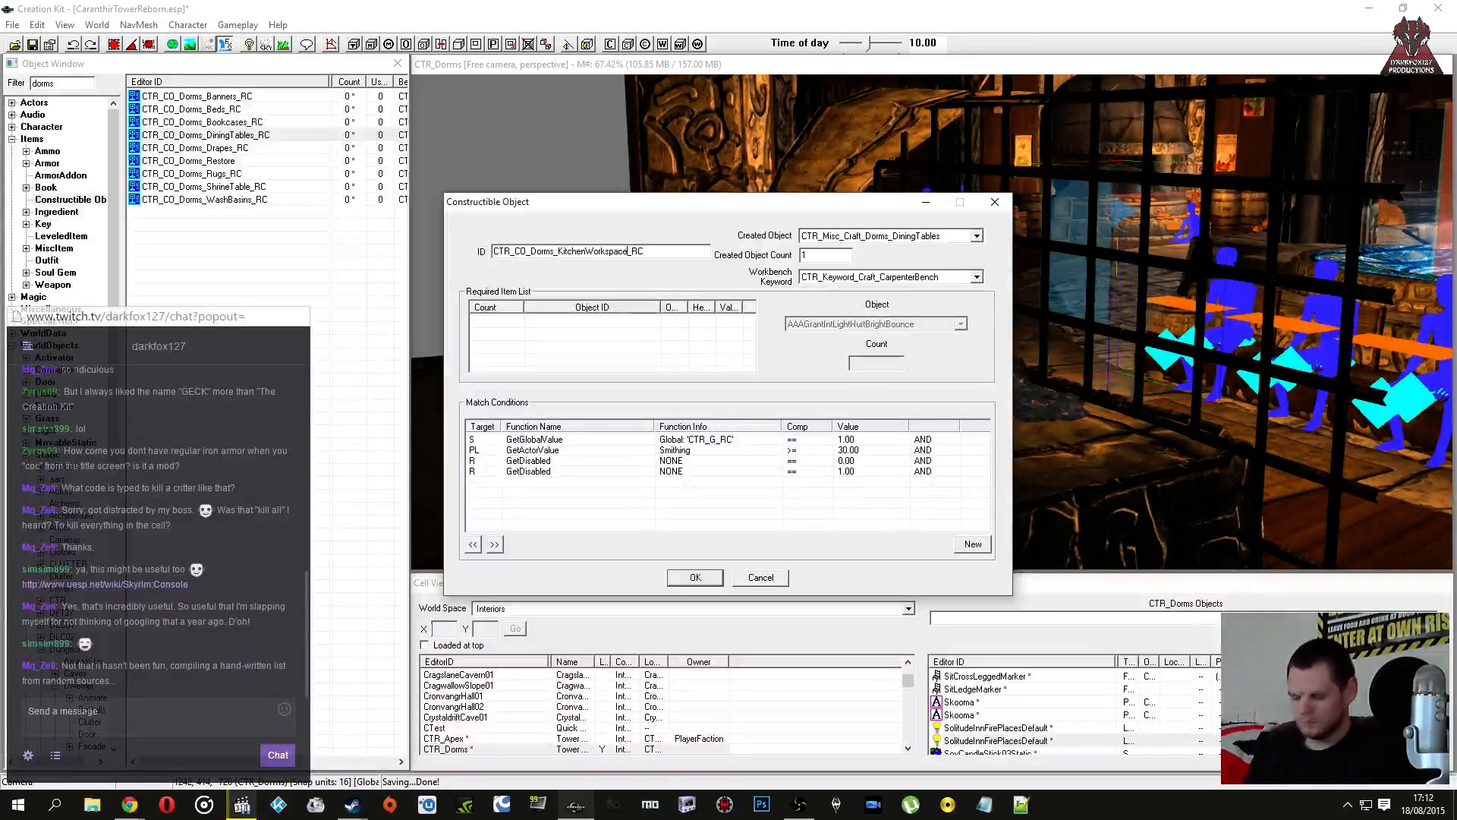
pyautogui.click(873, 236)
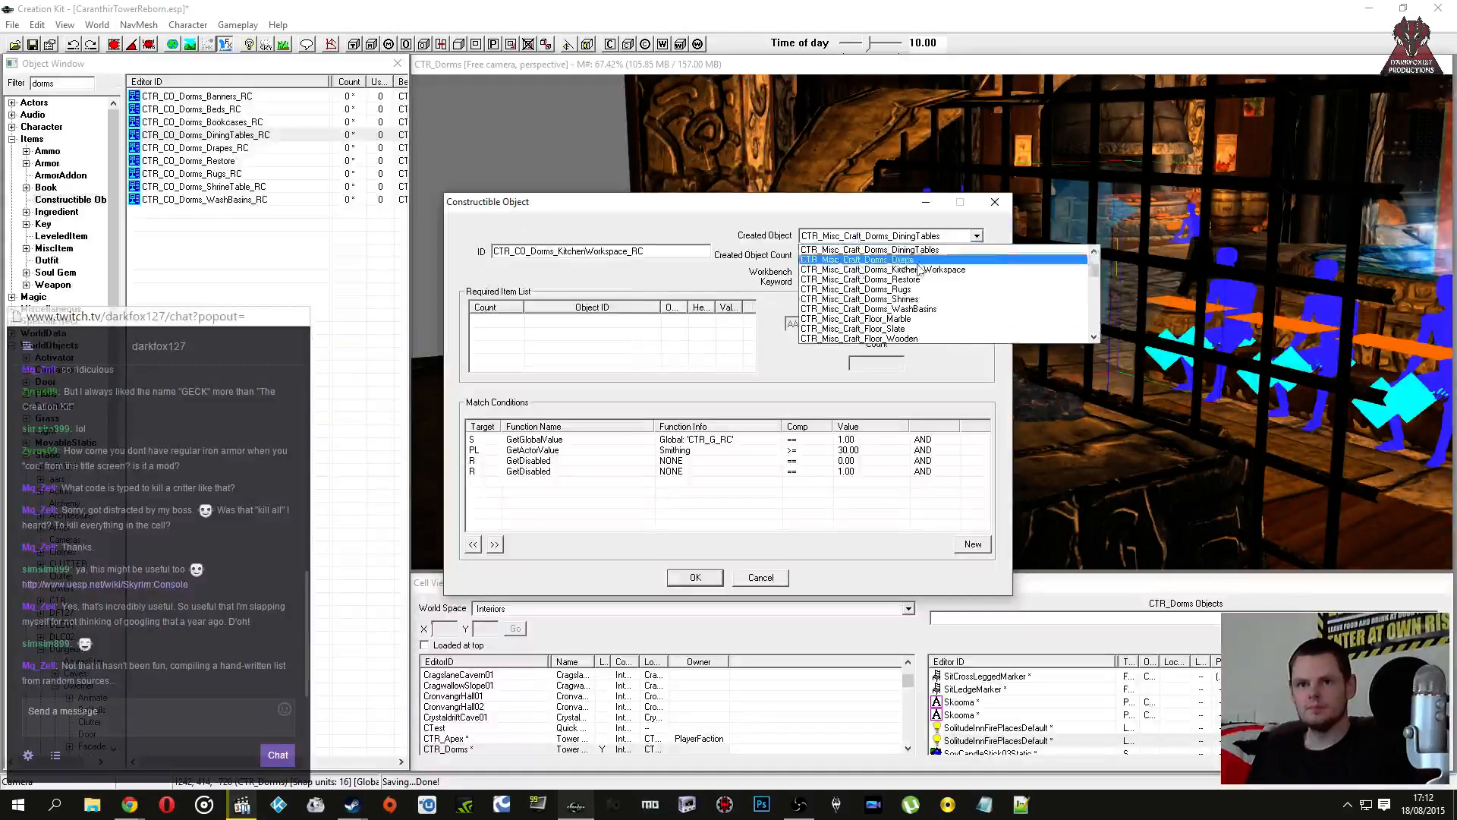
pyautogui.click(971, 271)
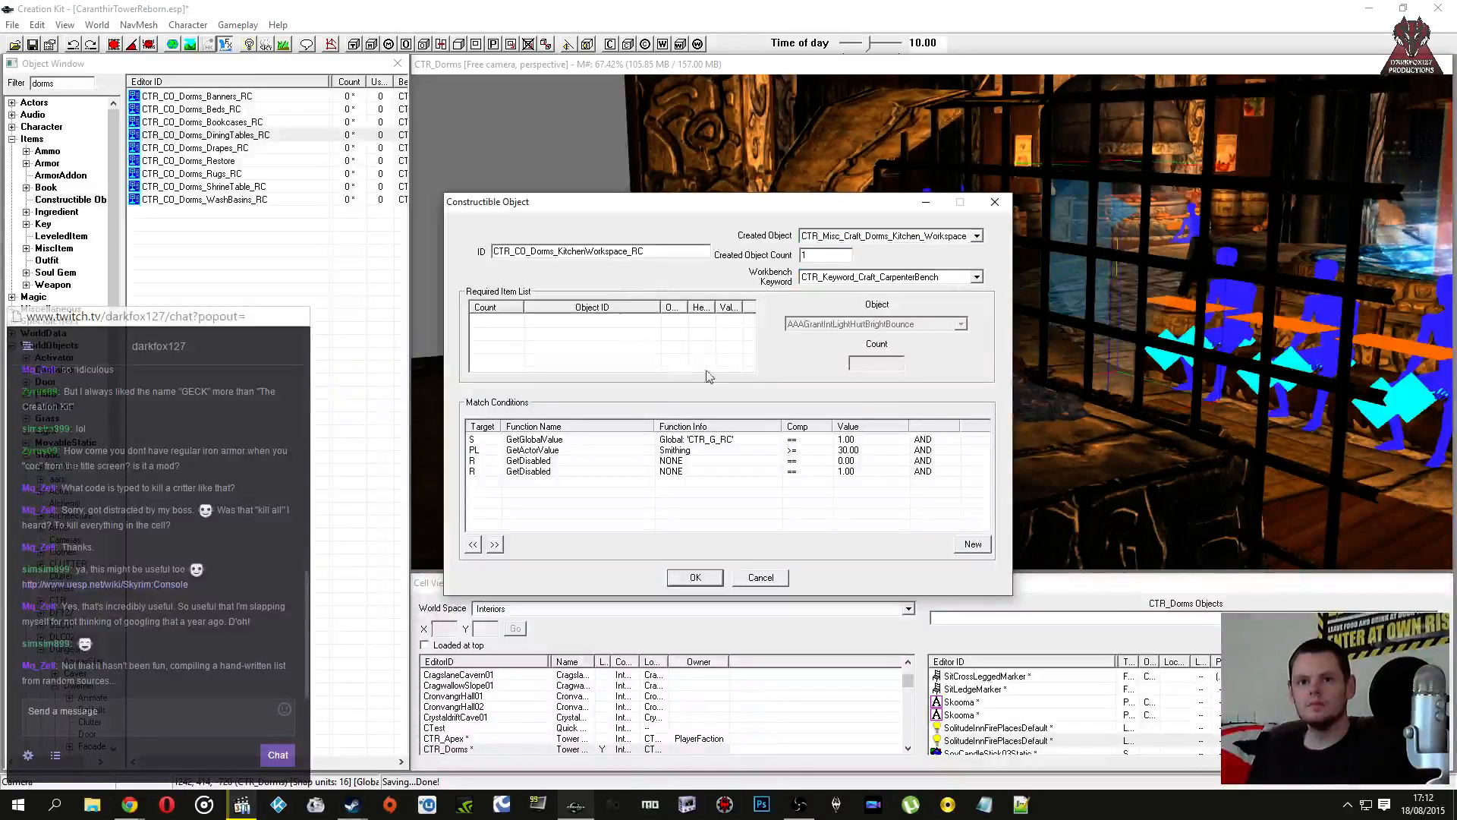
# Step: Point the GetDisabled == 0 match condition at the CTR_X_Dorms_Restore marker in CTR_Dorms
pyautogui.click(684, 461)
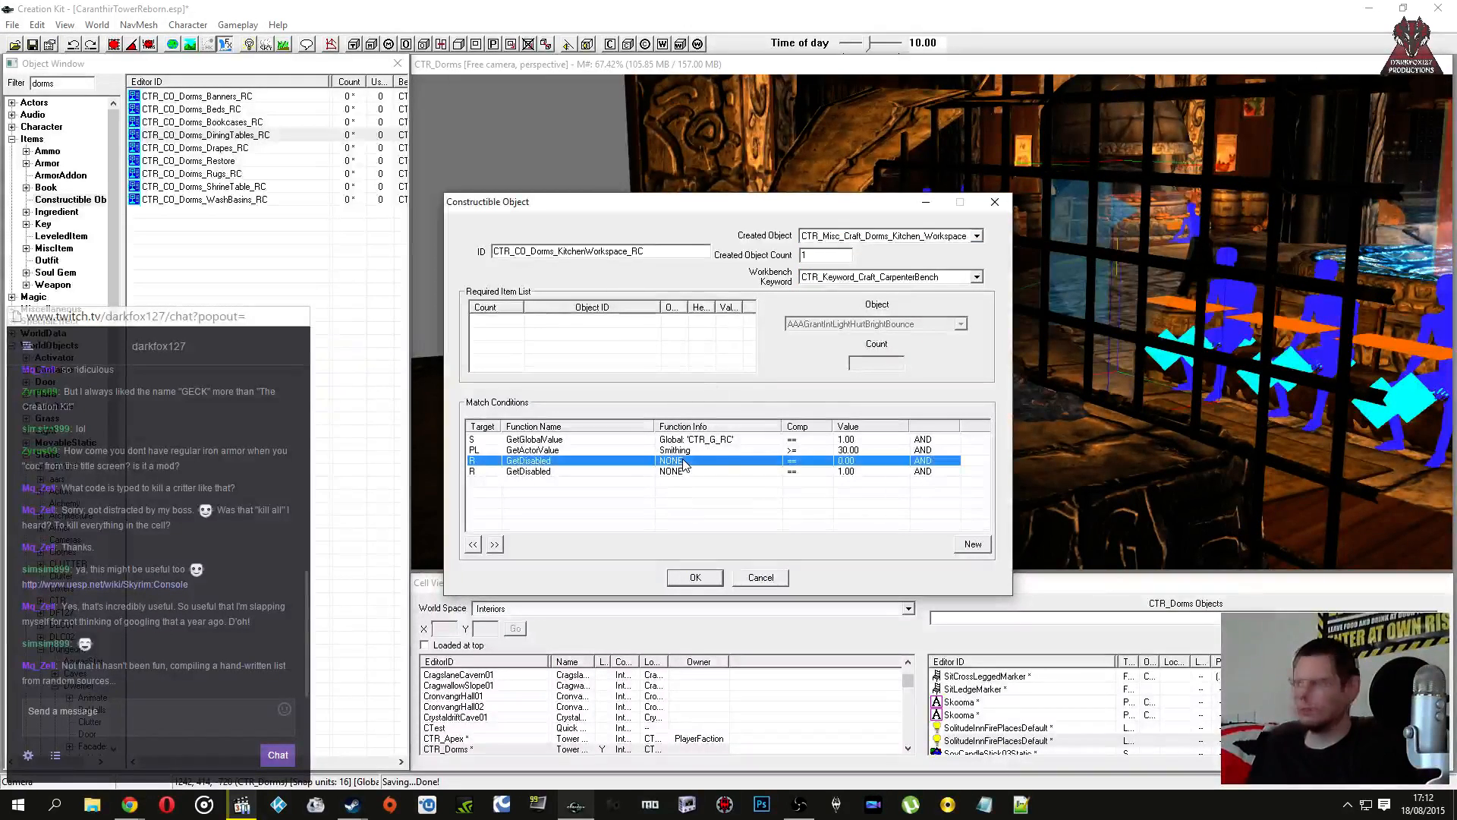
pyautogui.doubleClick(671, 471)
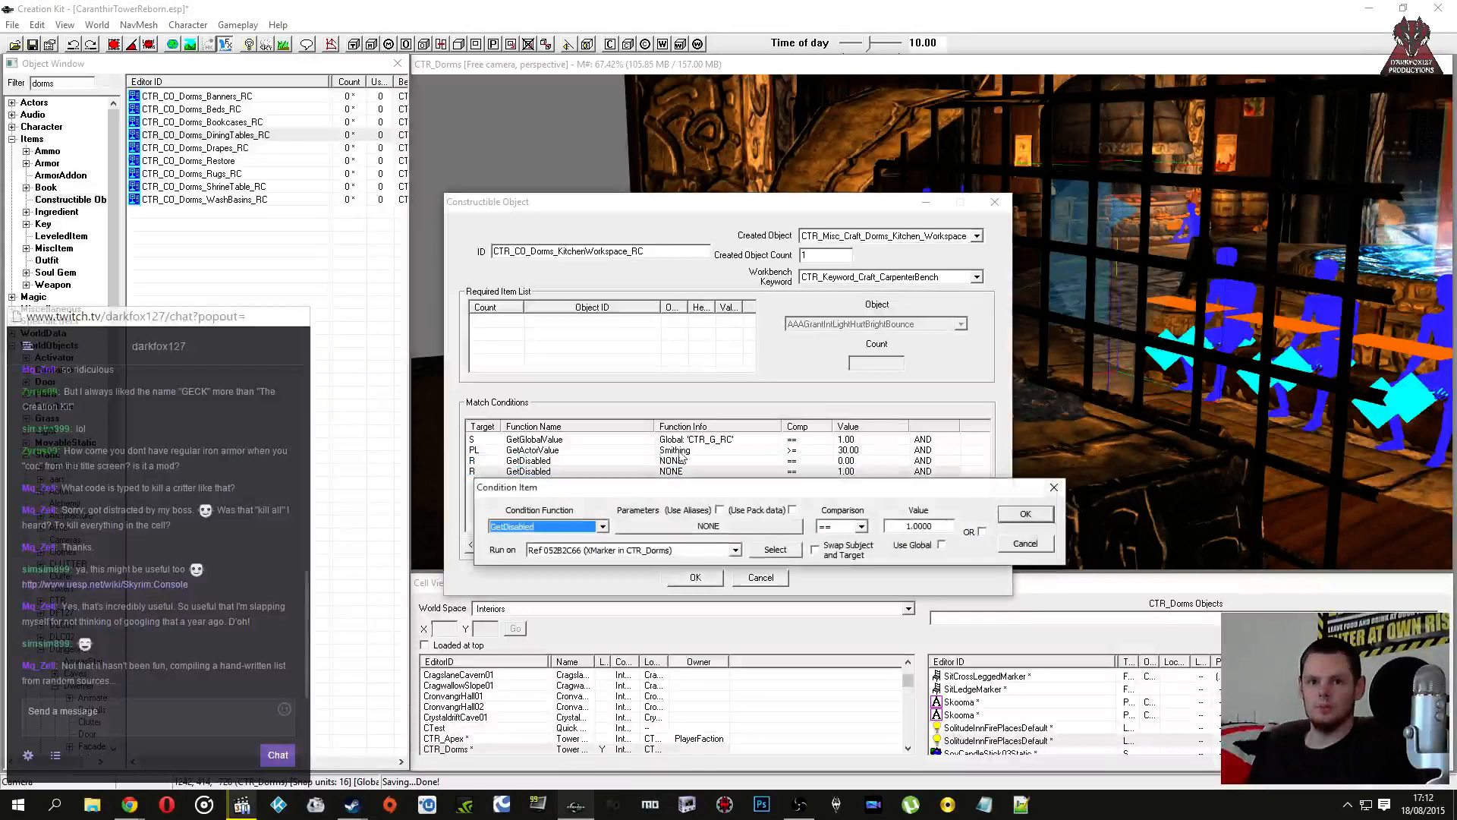
pyautogui.click(911, 551)
pyautogui.doubleClick(712, 461)
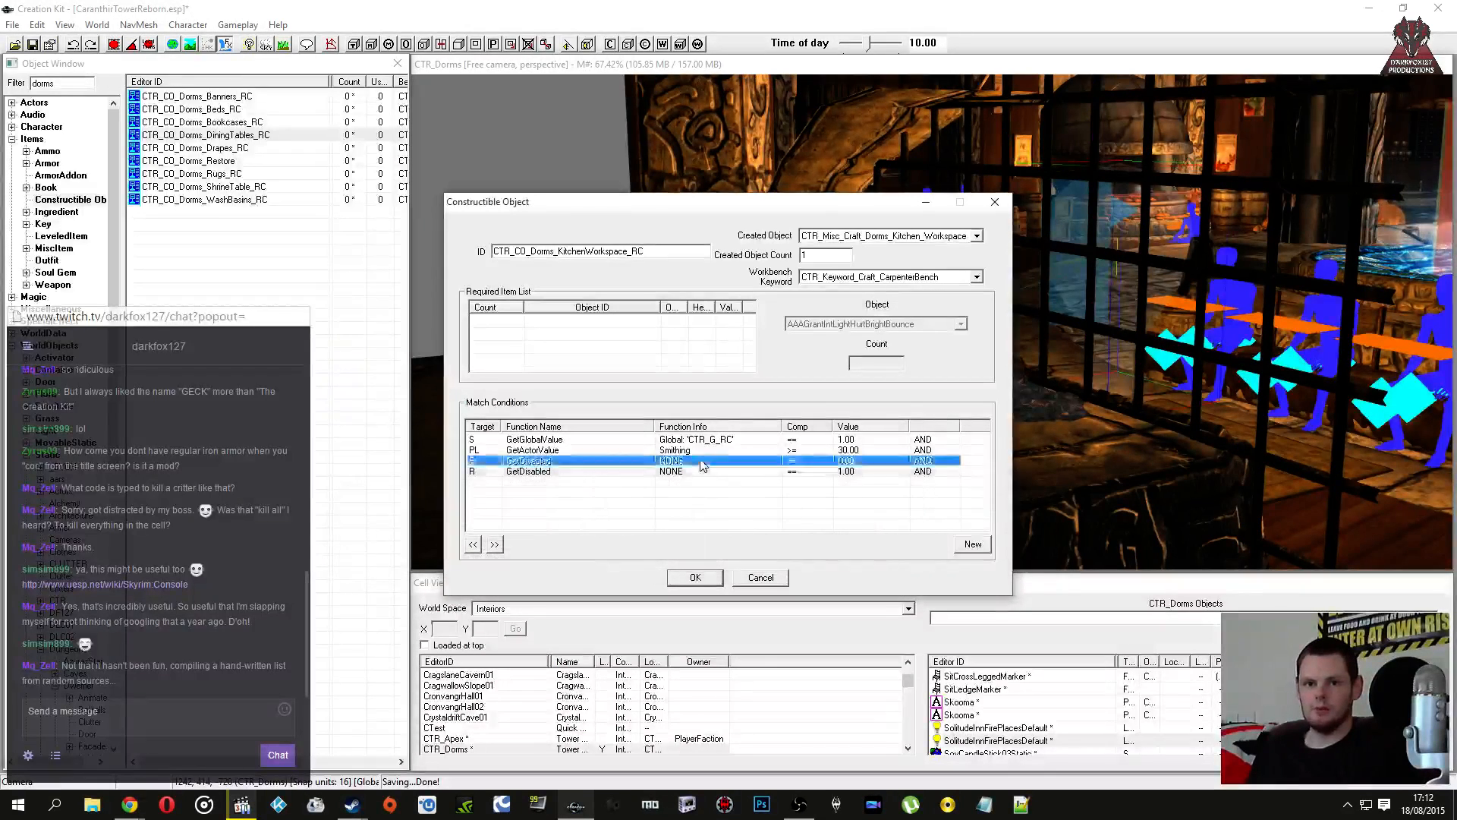
pyautogui.click(760, 528)
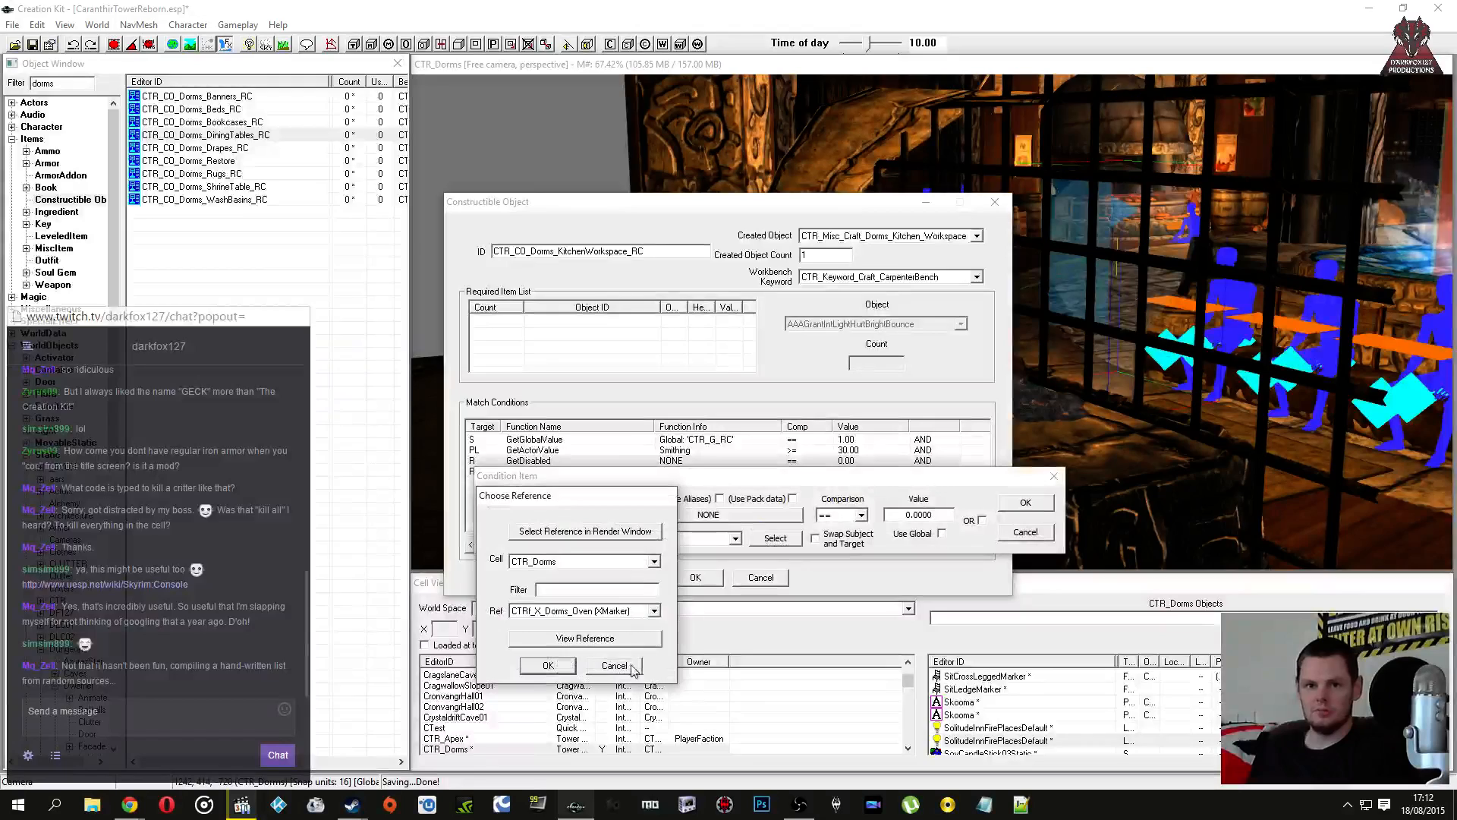
pyautogui.click(653, 610)
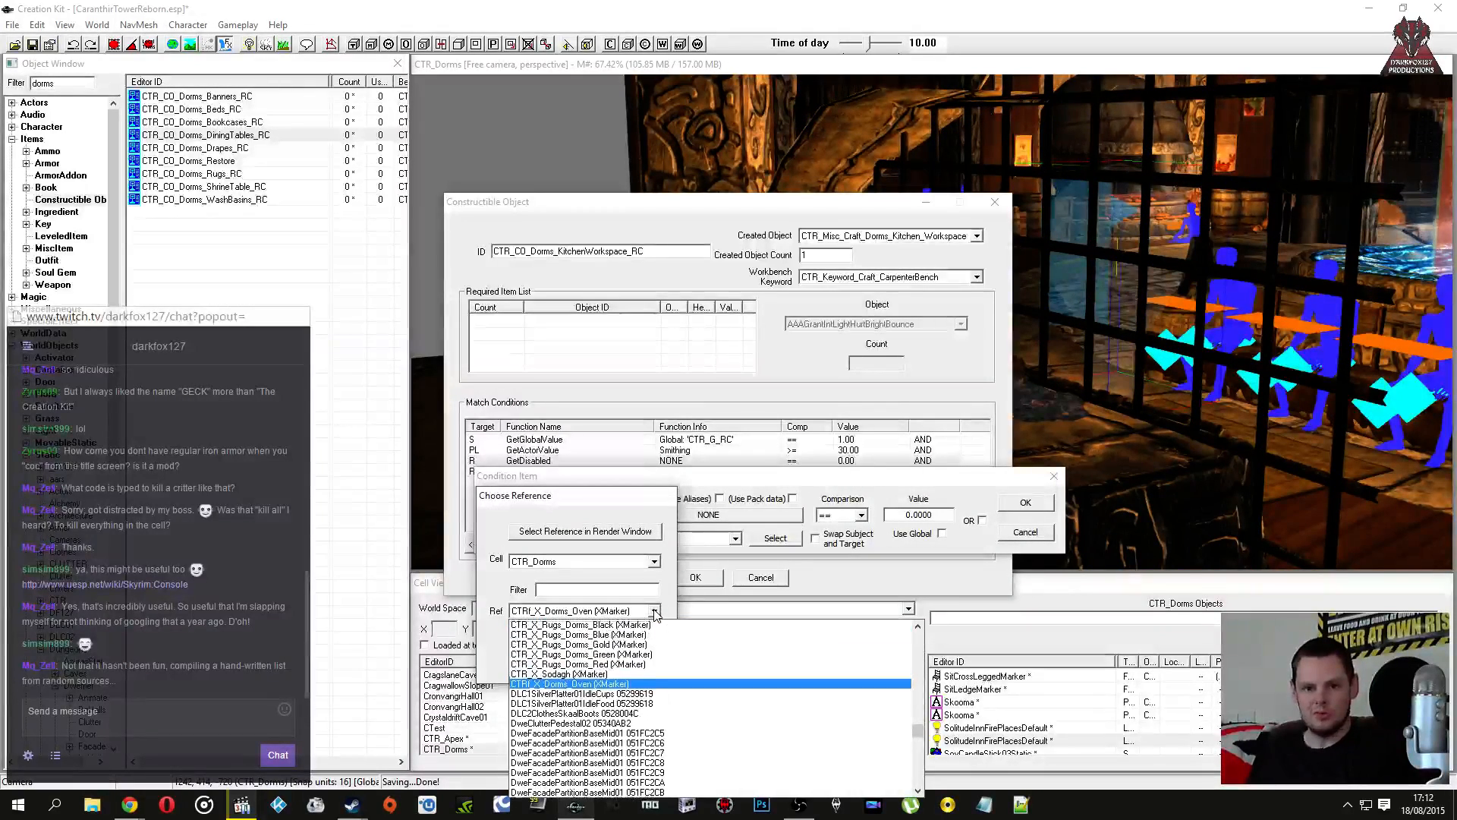
pyautogui.scroll(2, 603, 664)
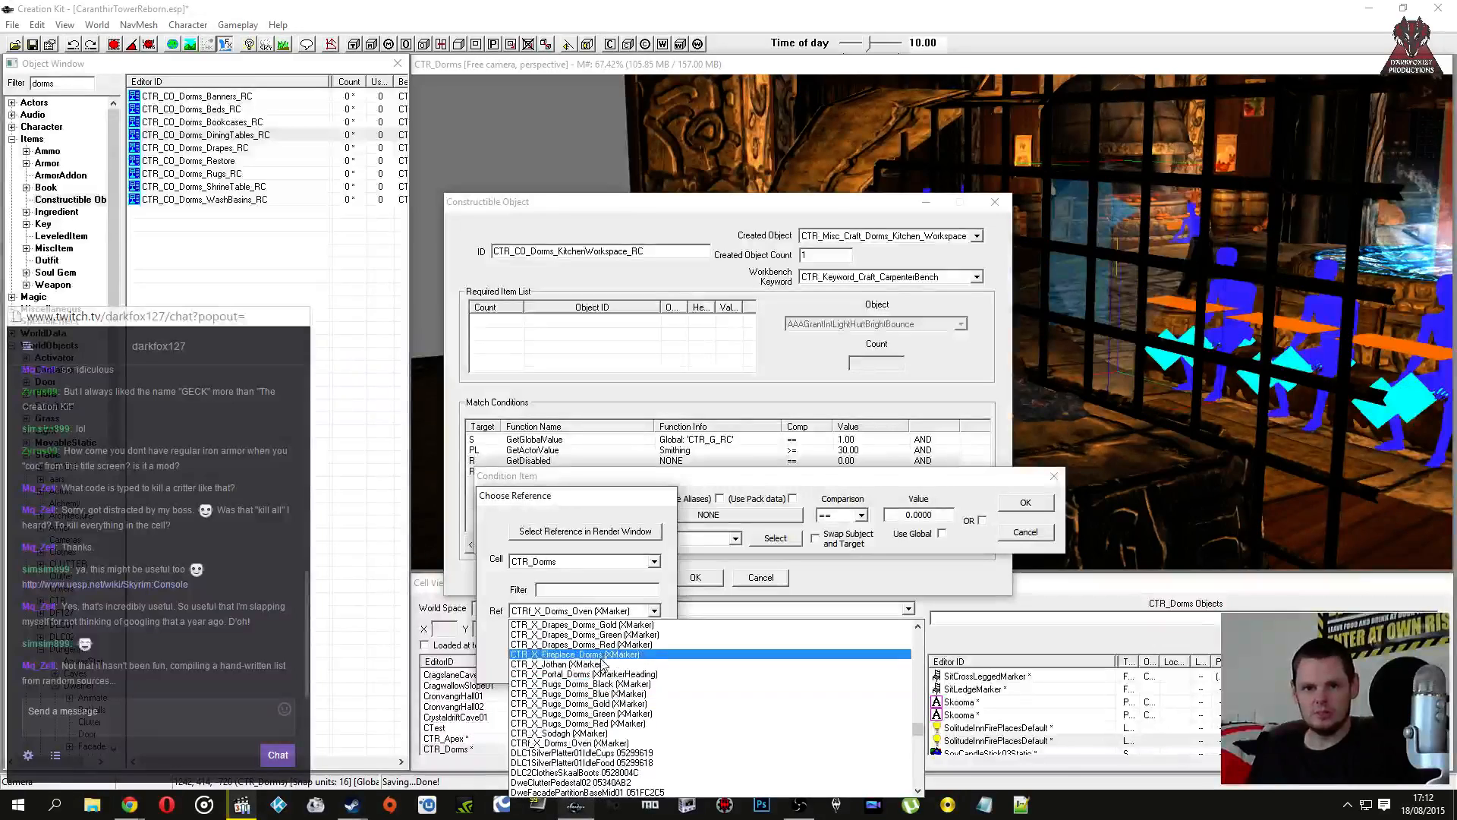
pyautogui.scroll(2, 604, 664)
pyautogui.scroll(5, 604, 664)
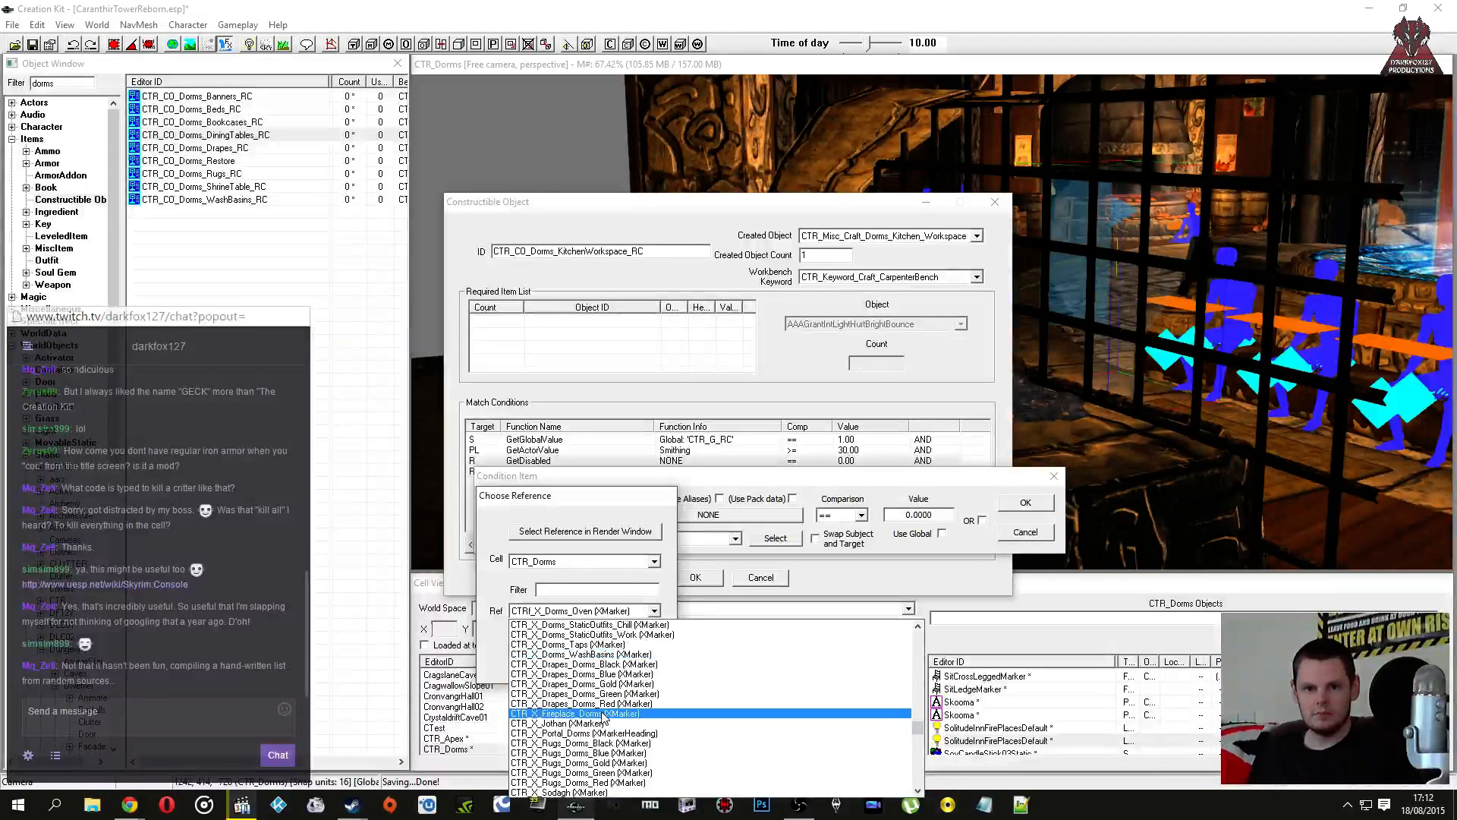
pyautogui.scroll(-1, 604, 712)
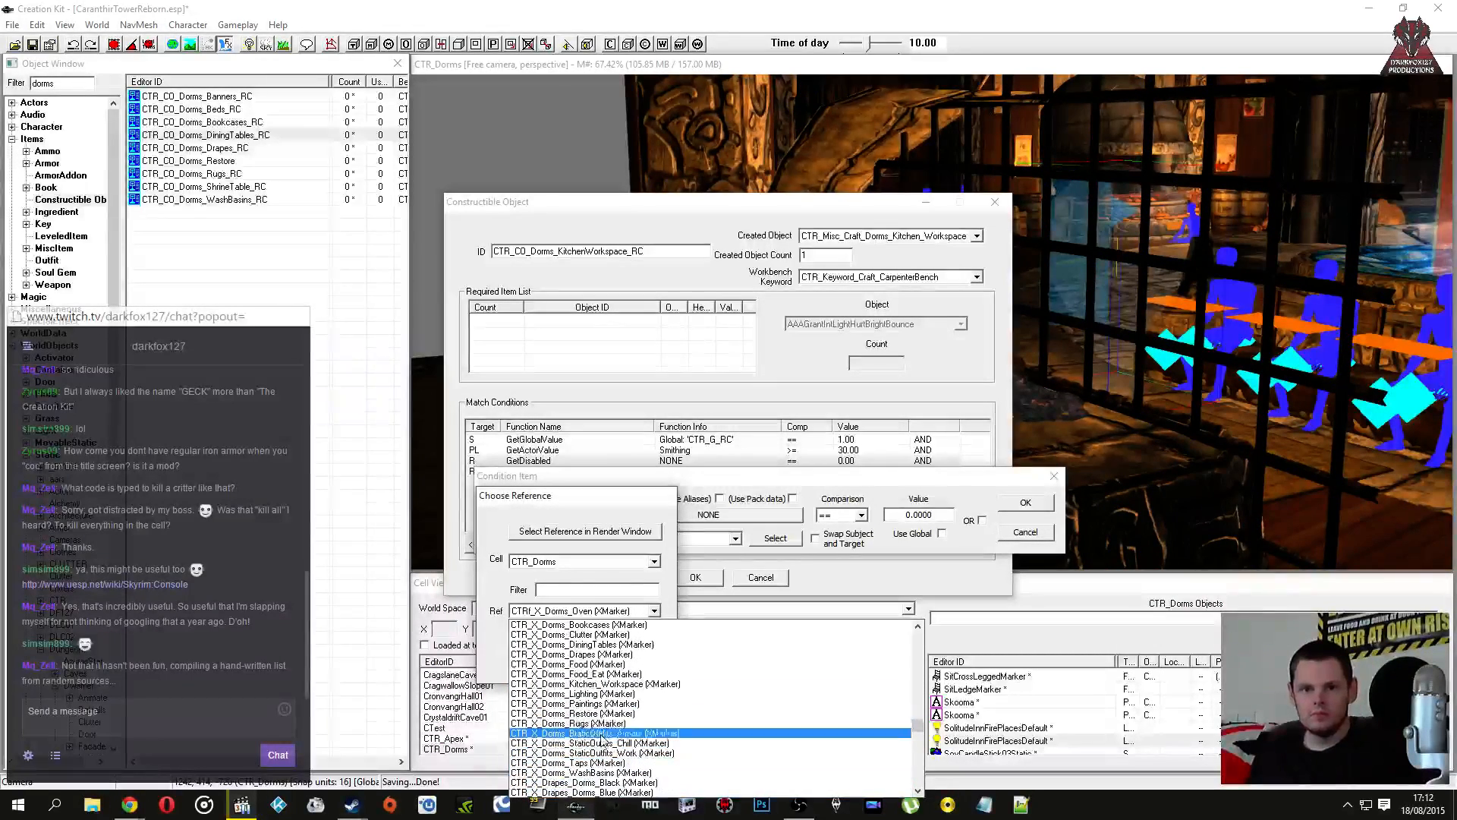
pyautogui.click(606, 714)
pyautogui.click(550, 668)
pyautogui.click(1025, 503)
# Step: Point the GetDisabled == 1 match condition at the CTR_X_Dorms_Kitchen_Workspace marker in CTR_Dorms
pyautogui.doubleClick(672, 471)
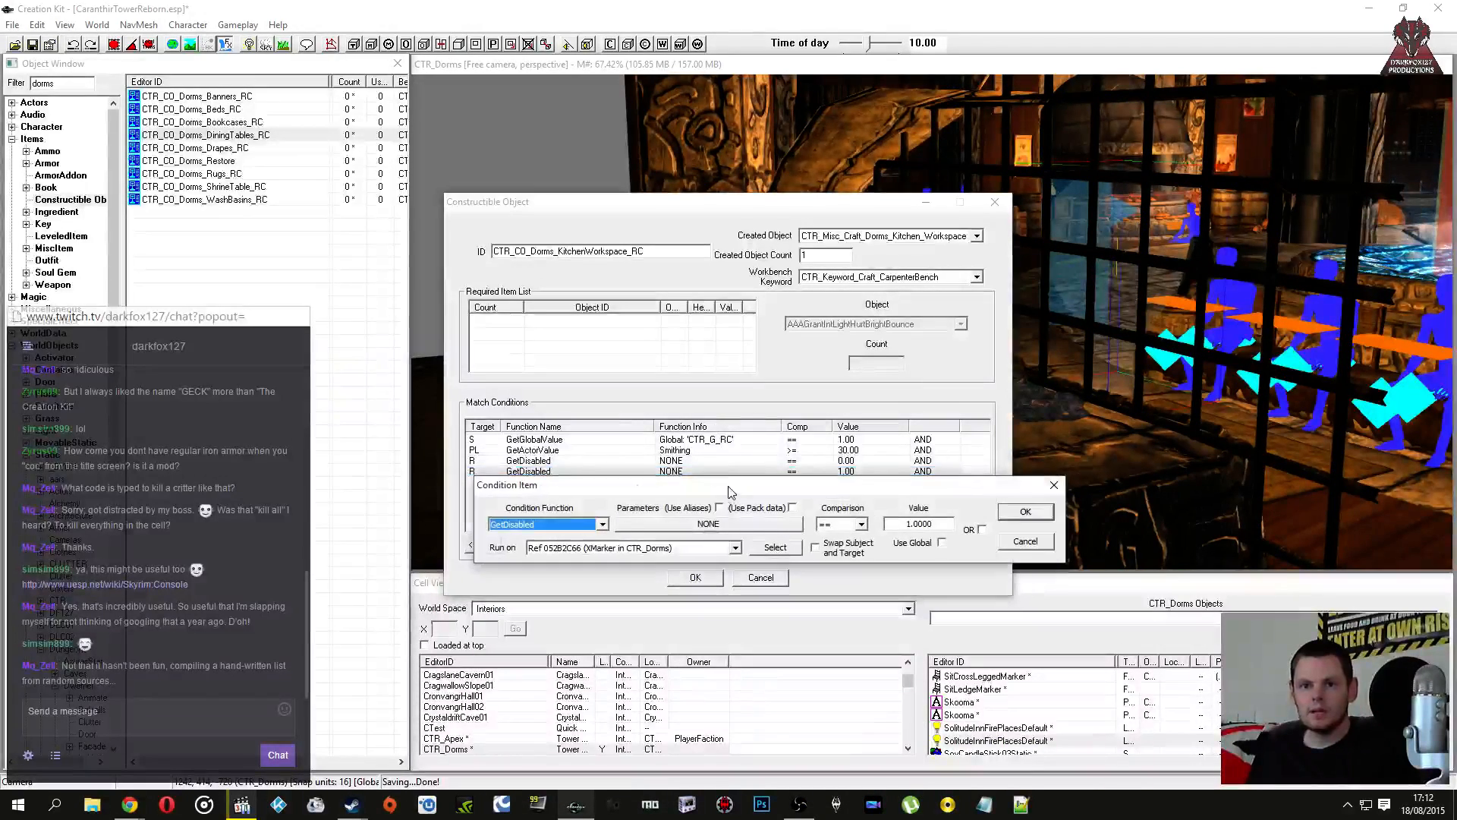
pyautogui.moveTo(728, 488); pyautogui.dragTo(522, 468)
pyautogui.click(1093, 432)
pyautogui.press('shift')
pyautogui.keyDown('shift'); pyautogui.moveTo(1166, 417); pyautogui.dragTo(1030, 411, button='middle'); pyautogui.keyUp('shift')
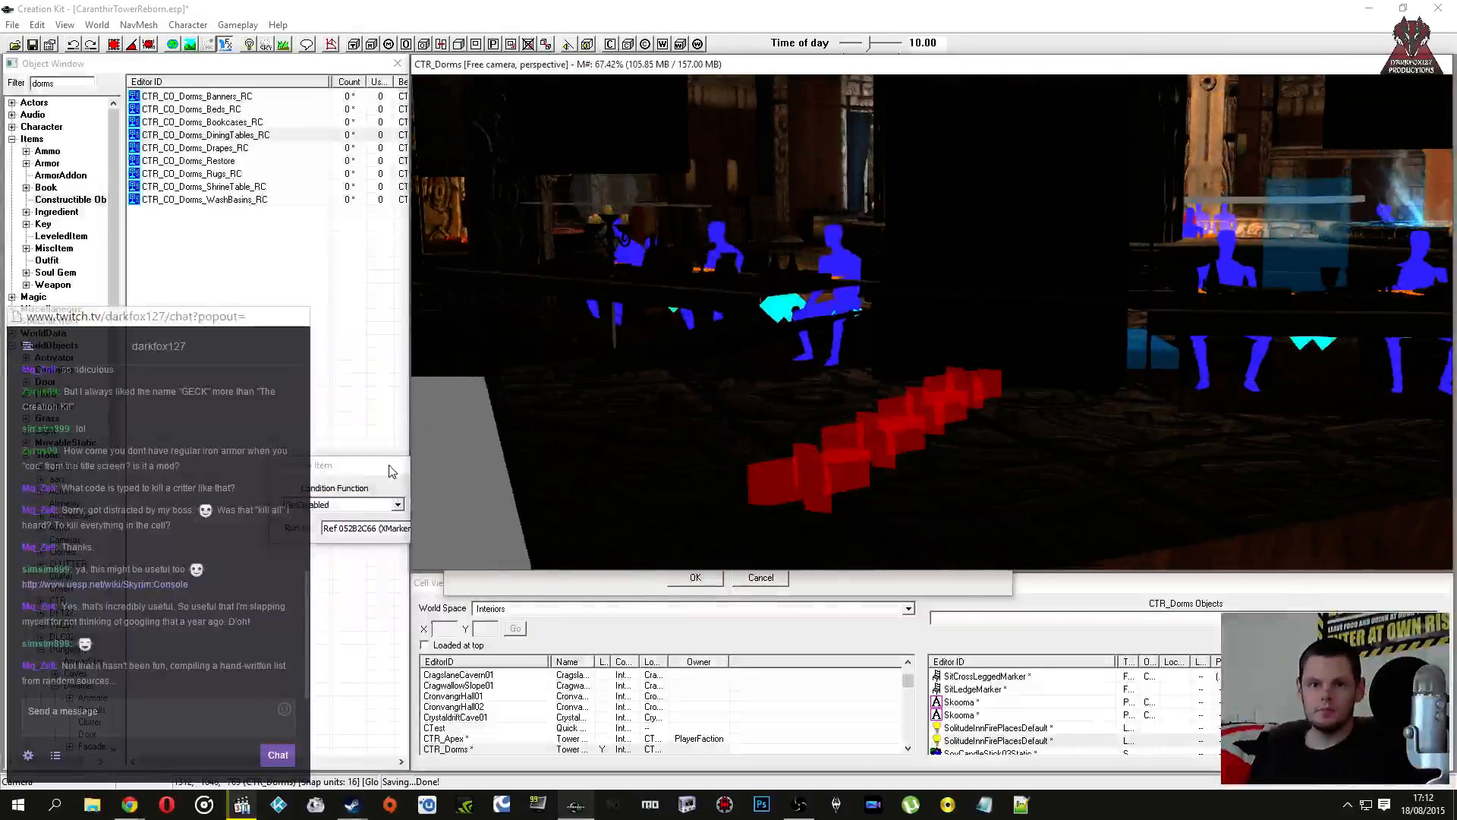
pyautogui.click(392, 471)
pyautogui.click(406, 517)
pyautogui.doubleClick(859, 436)
pyautogui.click(449, 601)
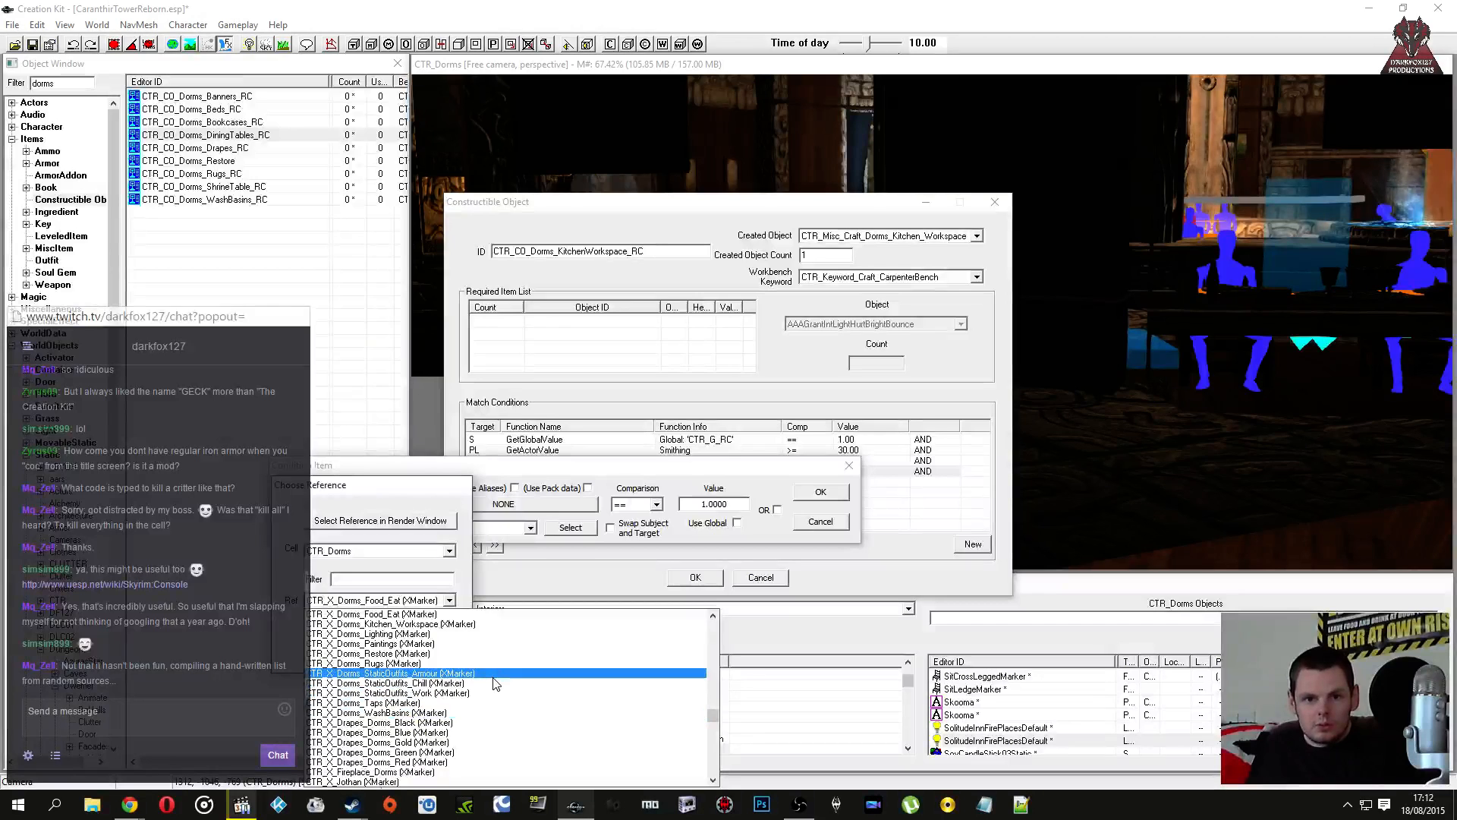
pyautogui.scroll(3, 494, 683)
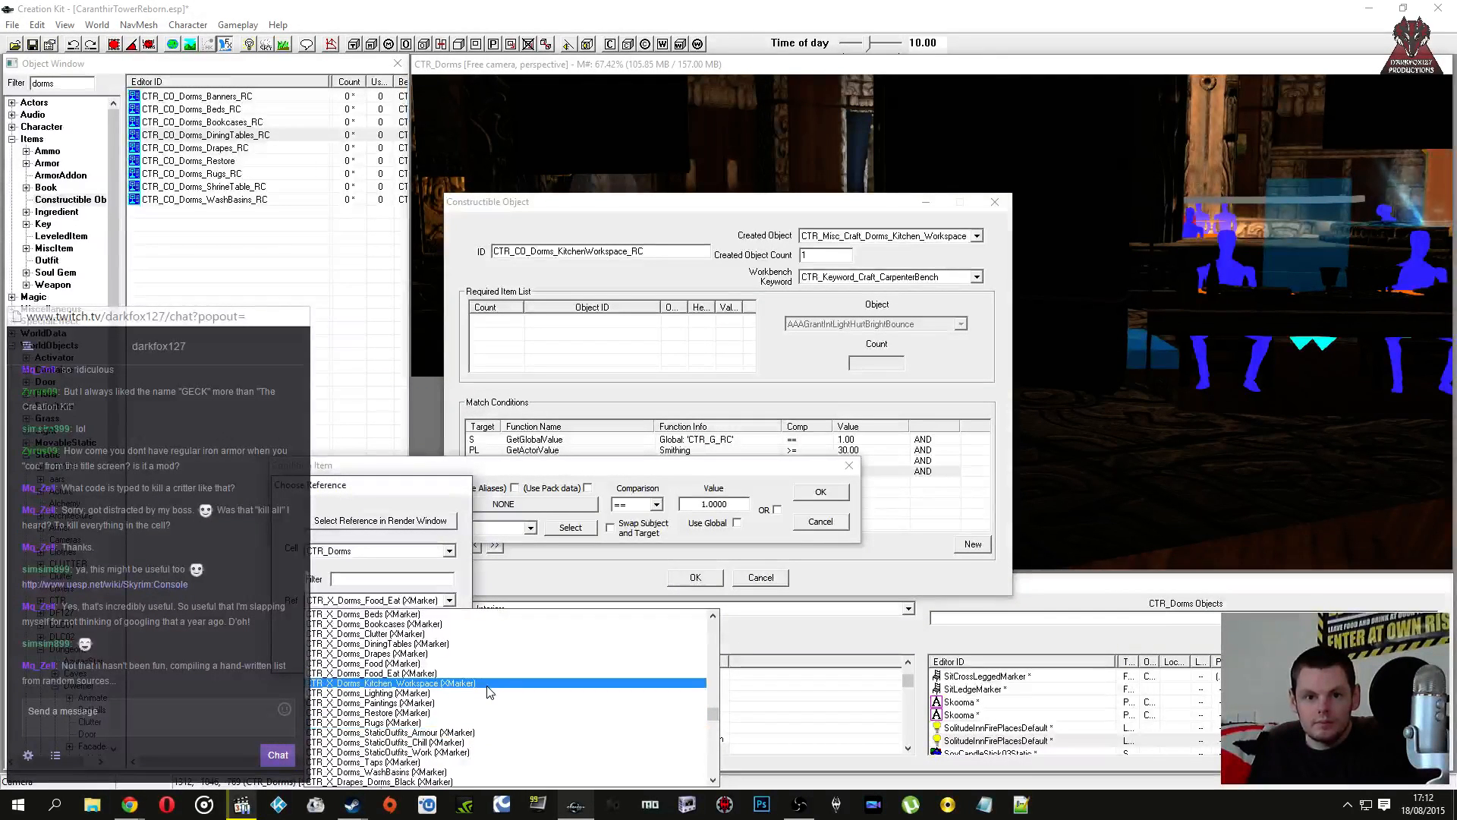
pyautogui.click(488, 684)
pyautogui.click(342, 655)
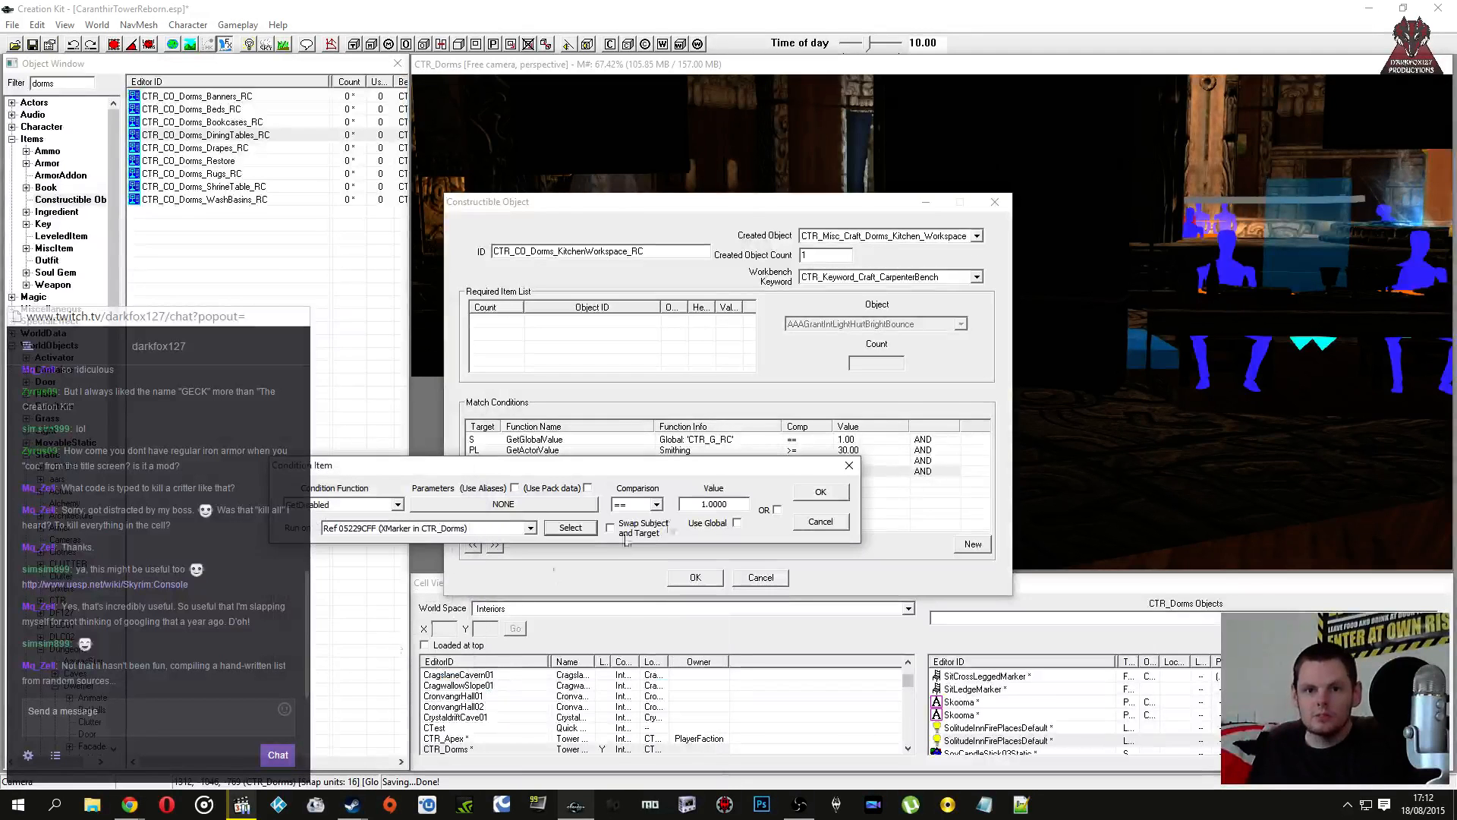
pyautogui.click(820, 492)
# Step: Check the recipe's created object, then accept the edited recipe as a new form
pyautogui.click(914, 236)
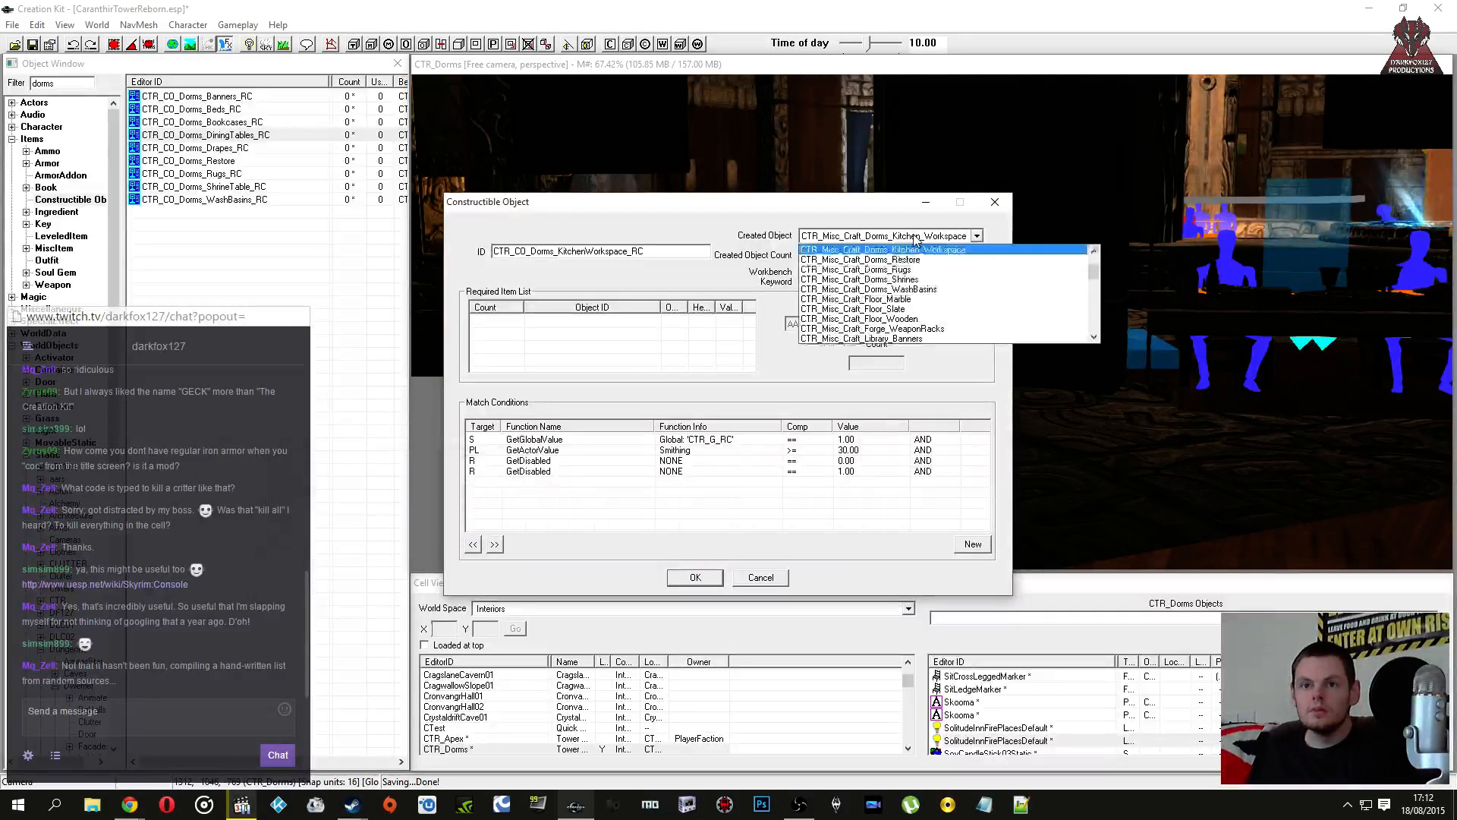
pyautogui.click(914, 236)
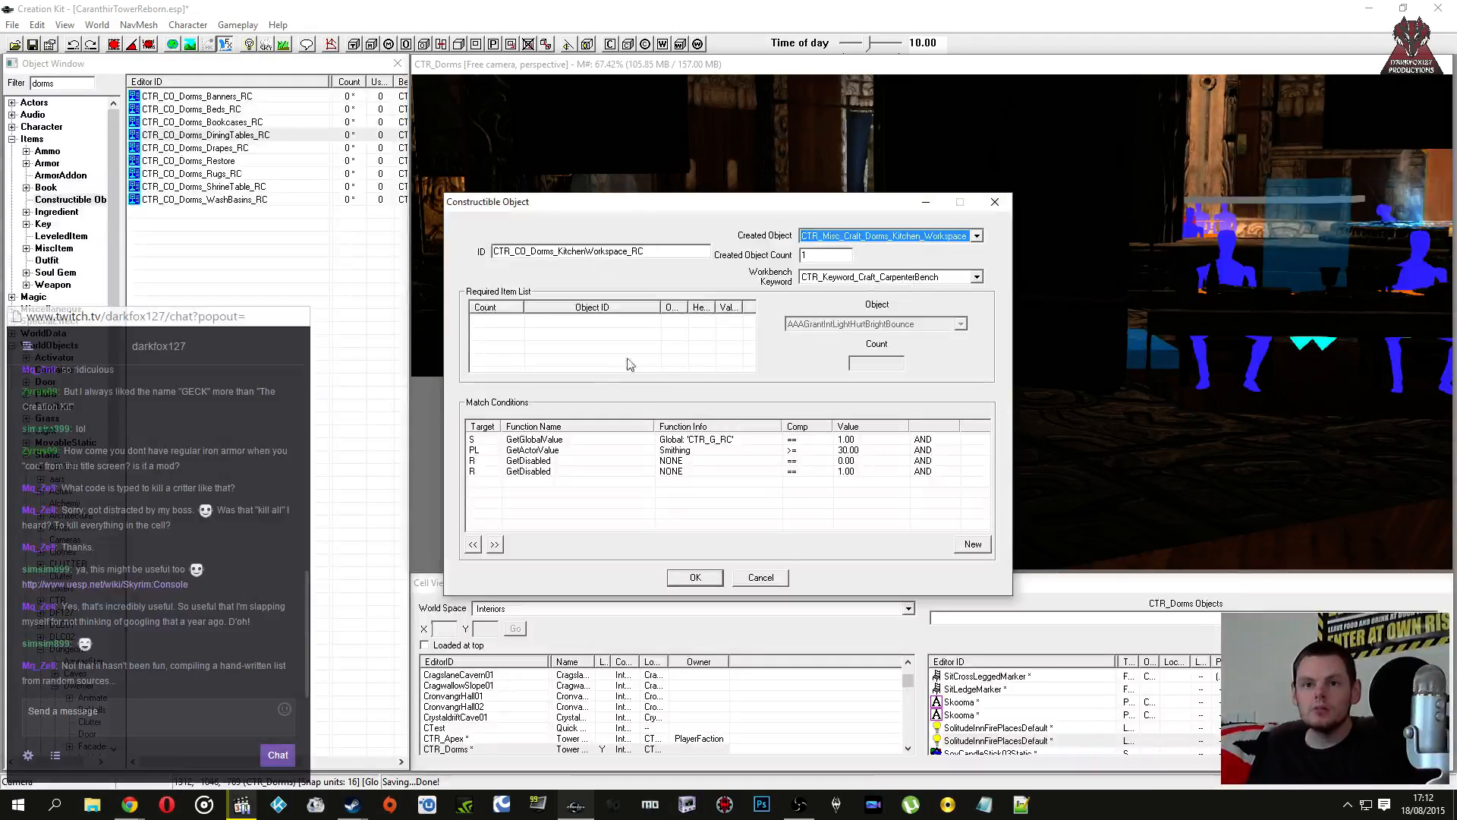
pyautogui.click(695, 576)
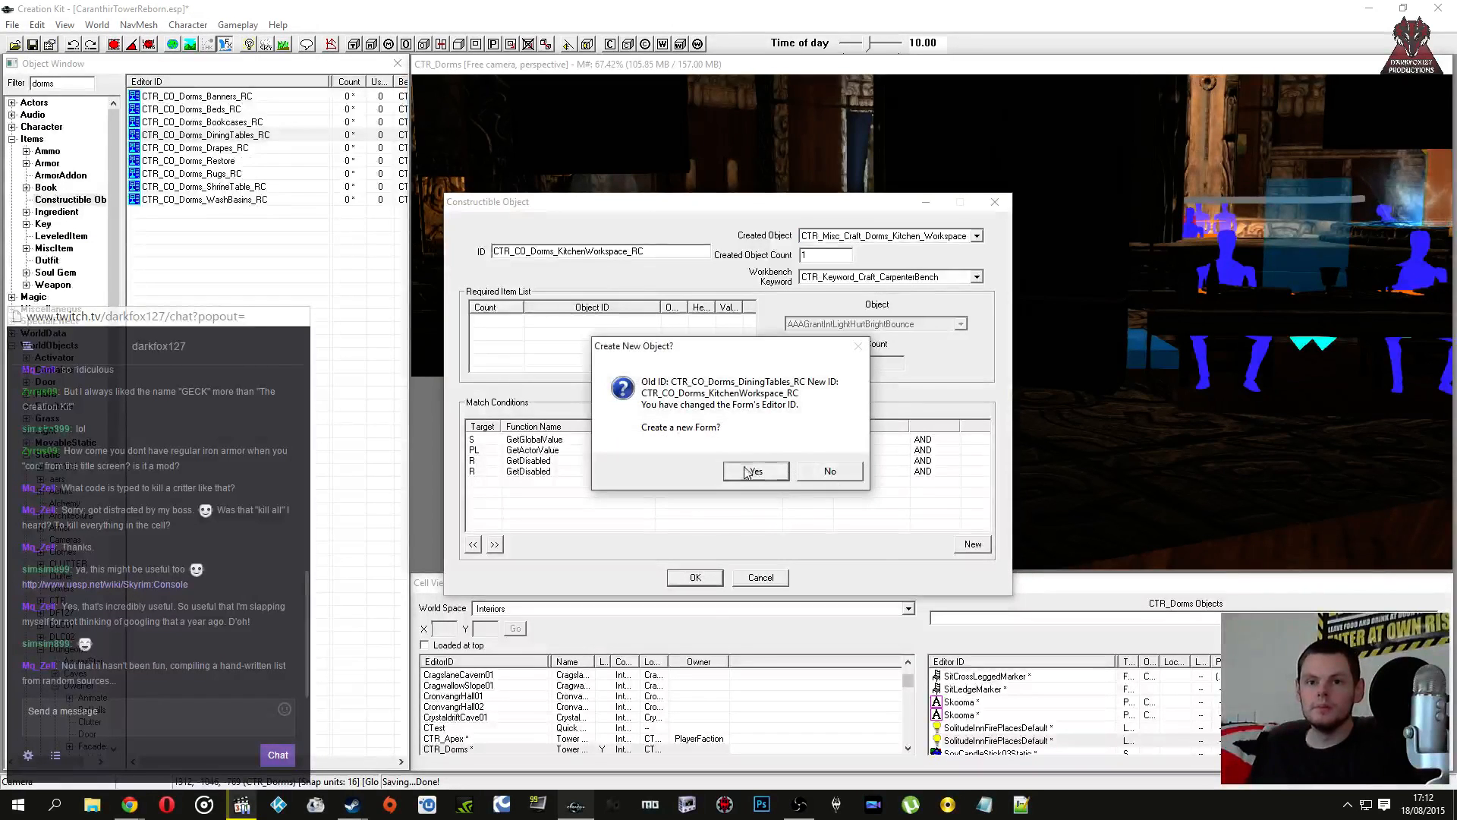
pyautogui.click(754, 471)
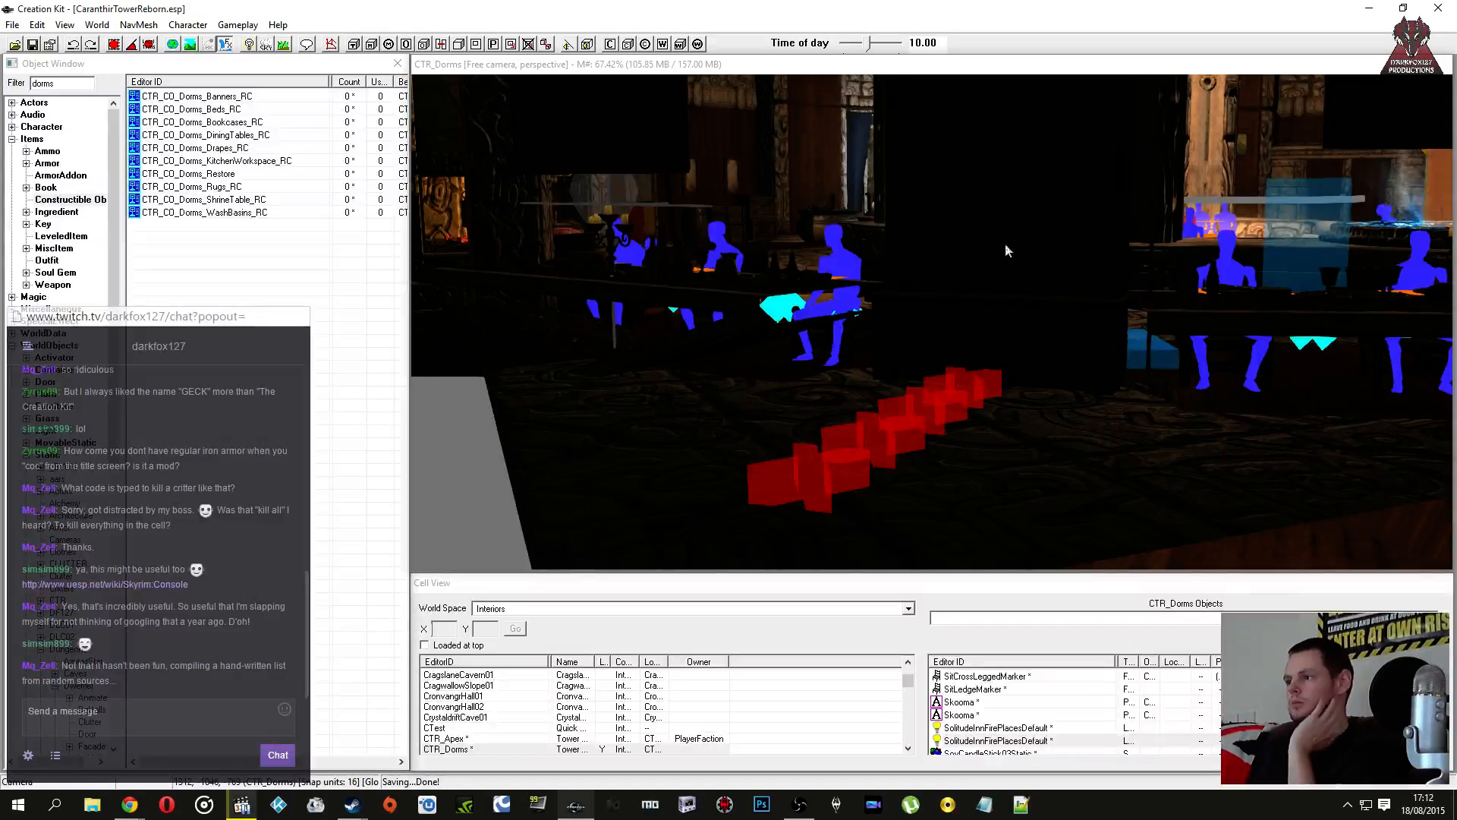
# Step: Save the CaranthirTowerReborn.esp plugin
pyautogui.moveTo(968, 249); pyautogui.dragTo(948, 277, button='middle')
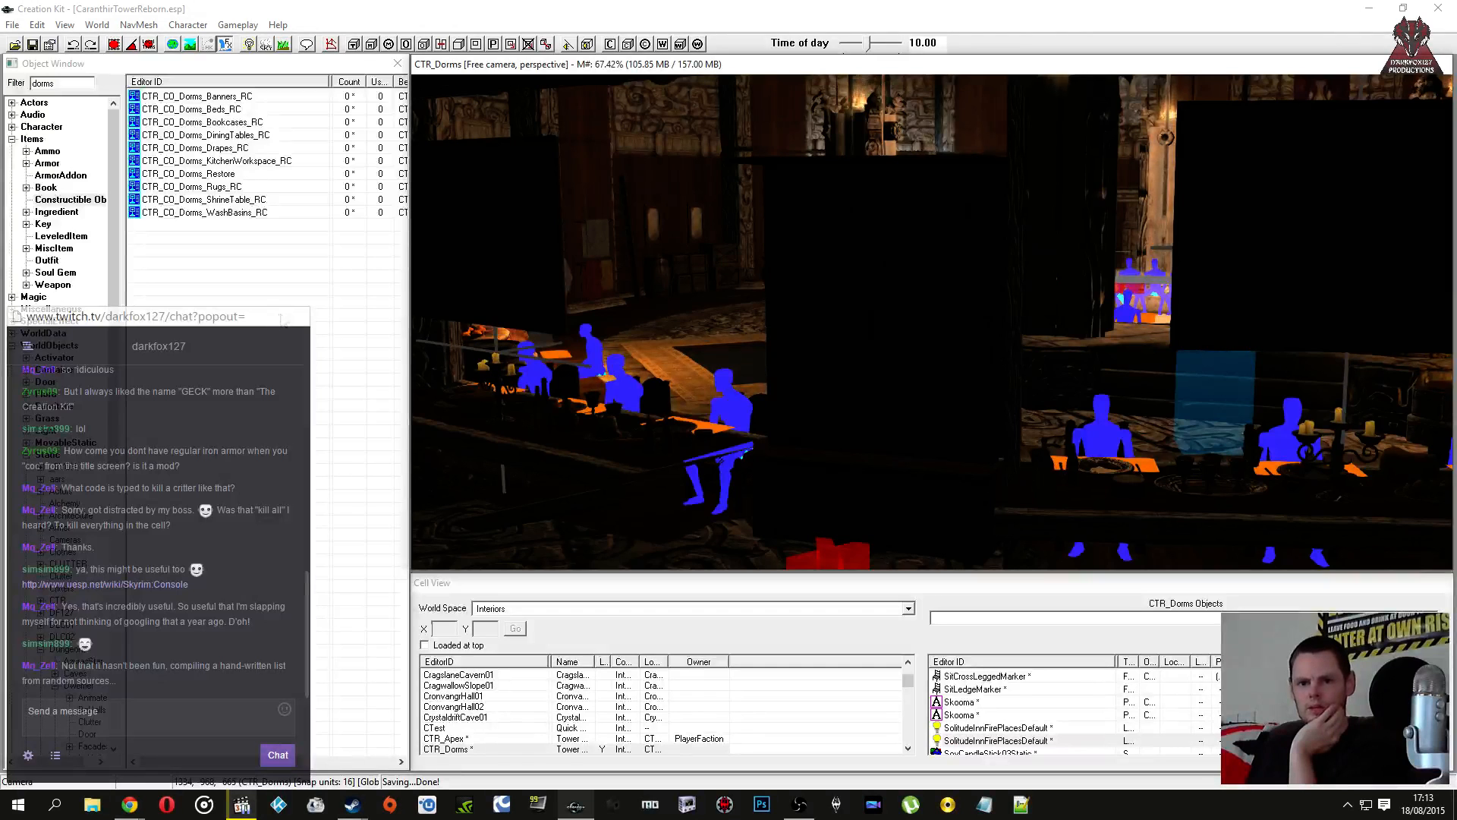
pyautogui.click(279, 298)
pyautogui.click(32, 44)
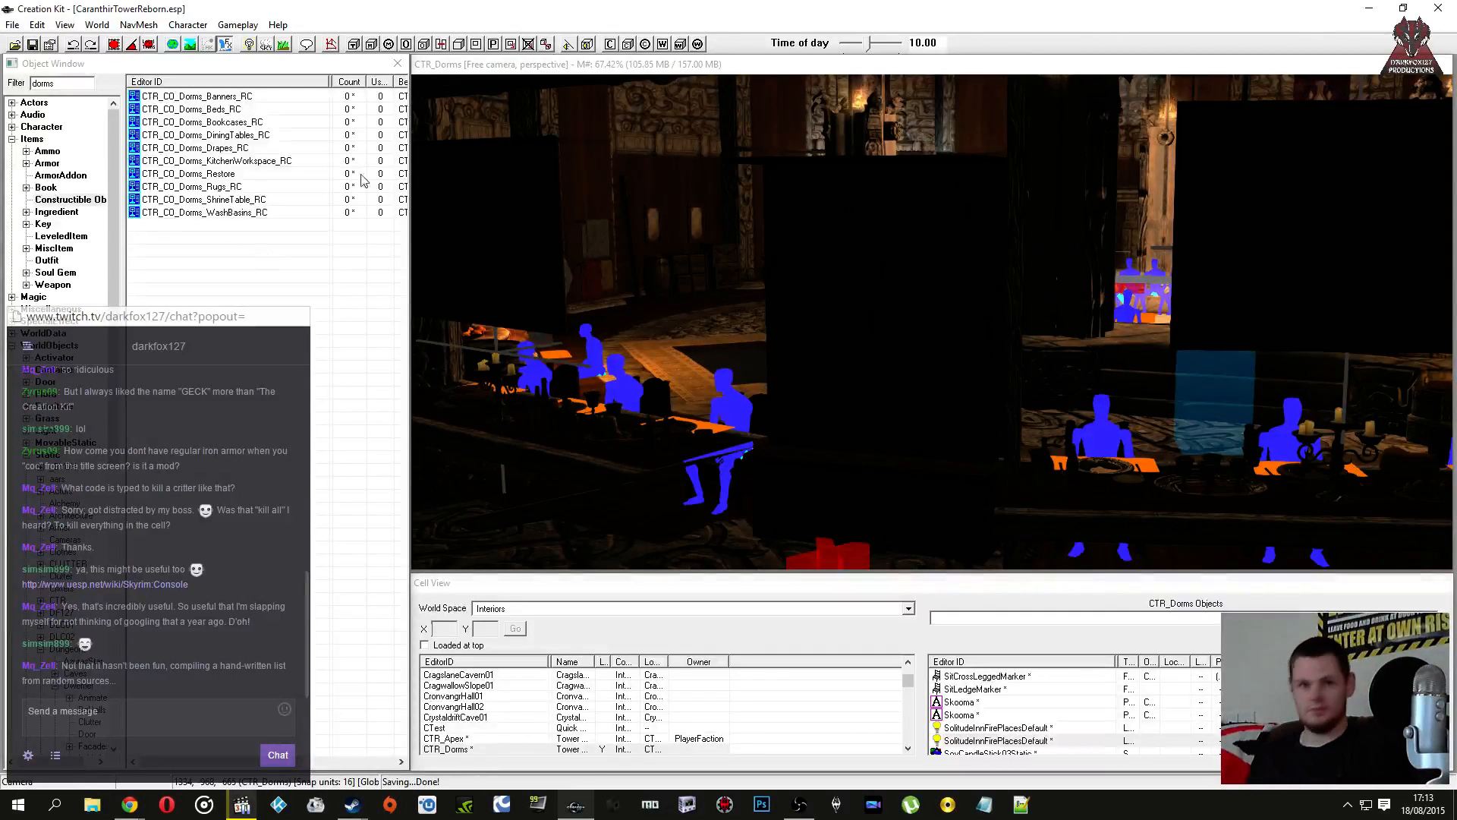
# Step: Set the object list filter to "weapon"
pyautogui.moveTo(873, 229)
pyautogui.mouseDown(button='middle')
pyautogui.moveTo(855, 215)
pyautogui.moveTo(801, 230)
pyautogui.moveTo(851, 233)
pyautogui.mouseUp(button='middle')
pyautogui.click(850, 232)
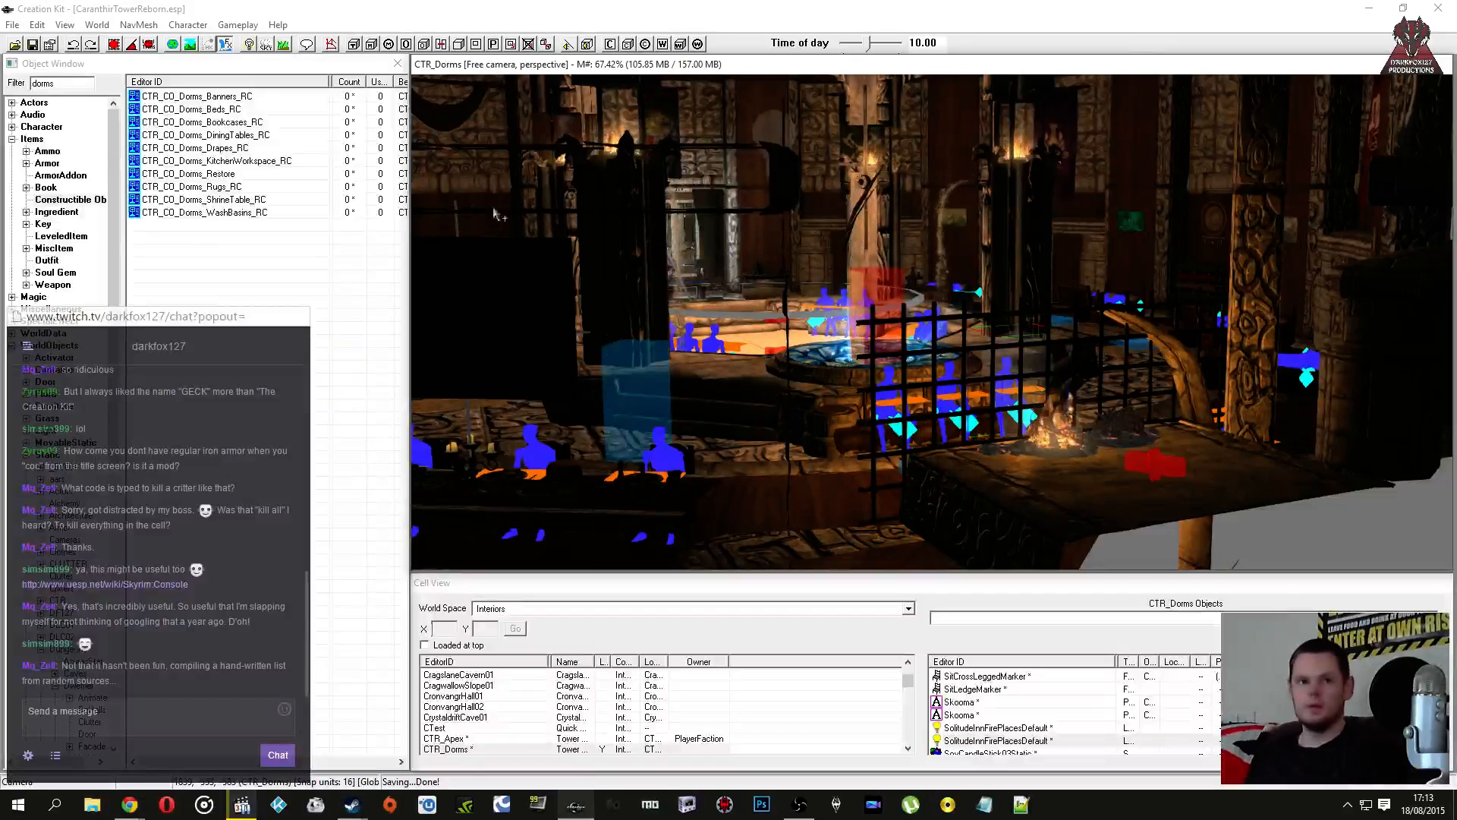
pyautogui.doubleClick(58, 85)
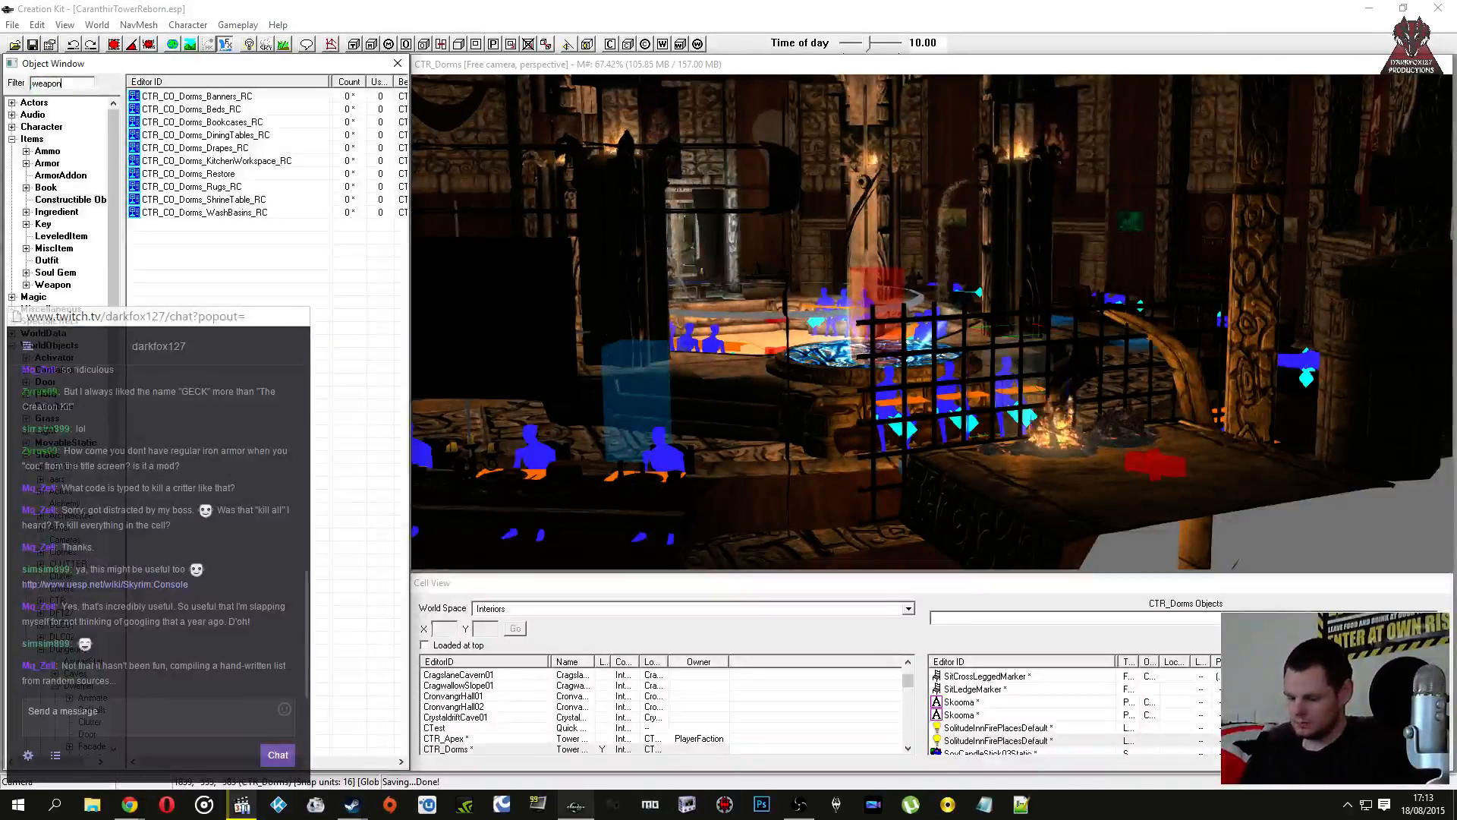
# Step: Switch to the desktop and open the CTR Guide Crafting workbook from the Carantir Tower Reborn Documentation folder in Excel, placed beside the folder
pyautogui.click(1369, 8)
pyautogui.moveTo(1446, 232); pyautogui.dragTo(1121, 213)
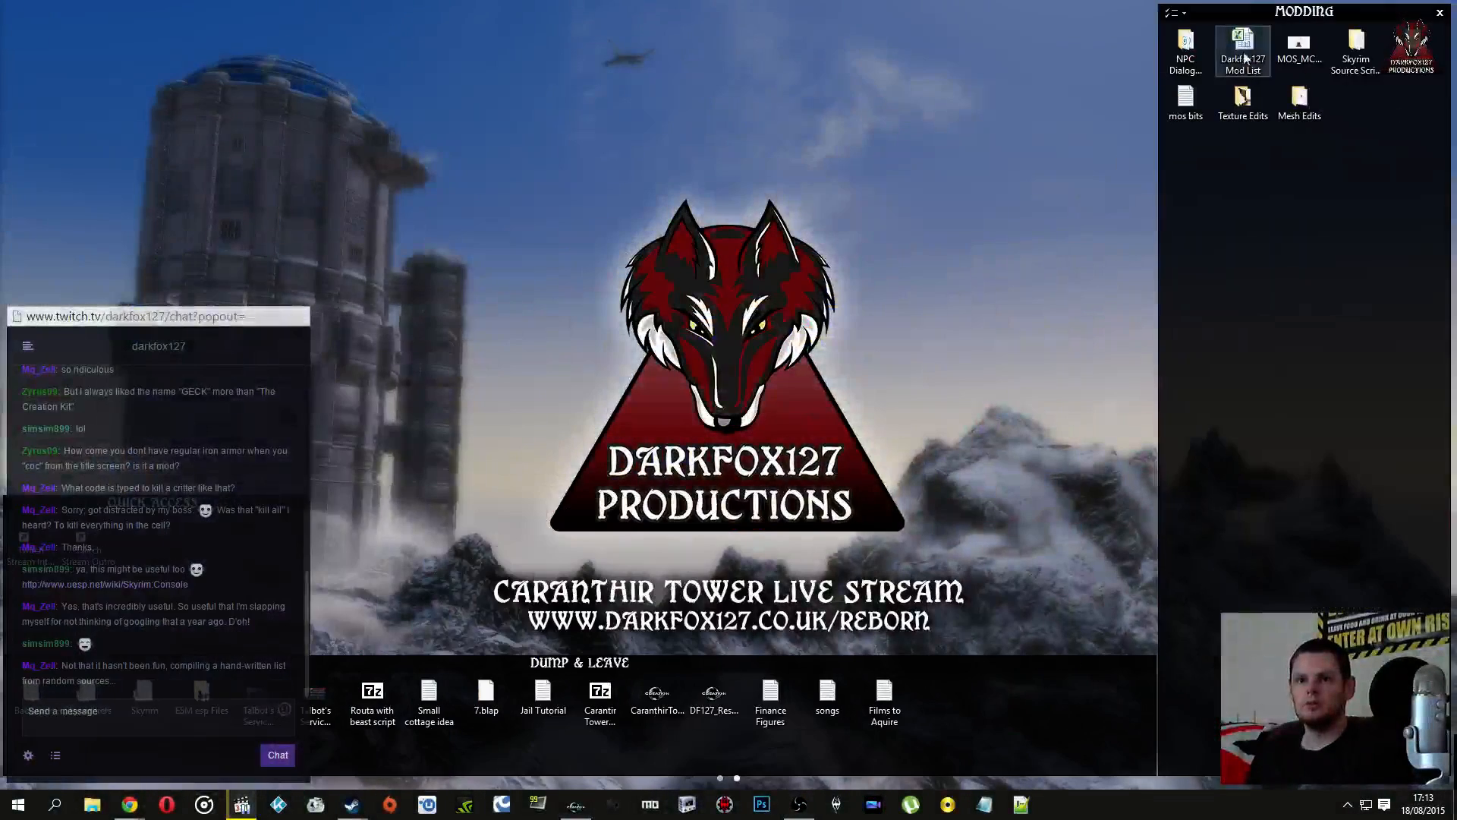
pyautogui.doubleClick(1412, 47)
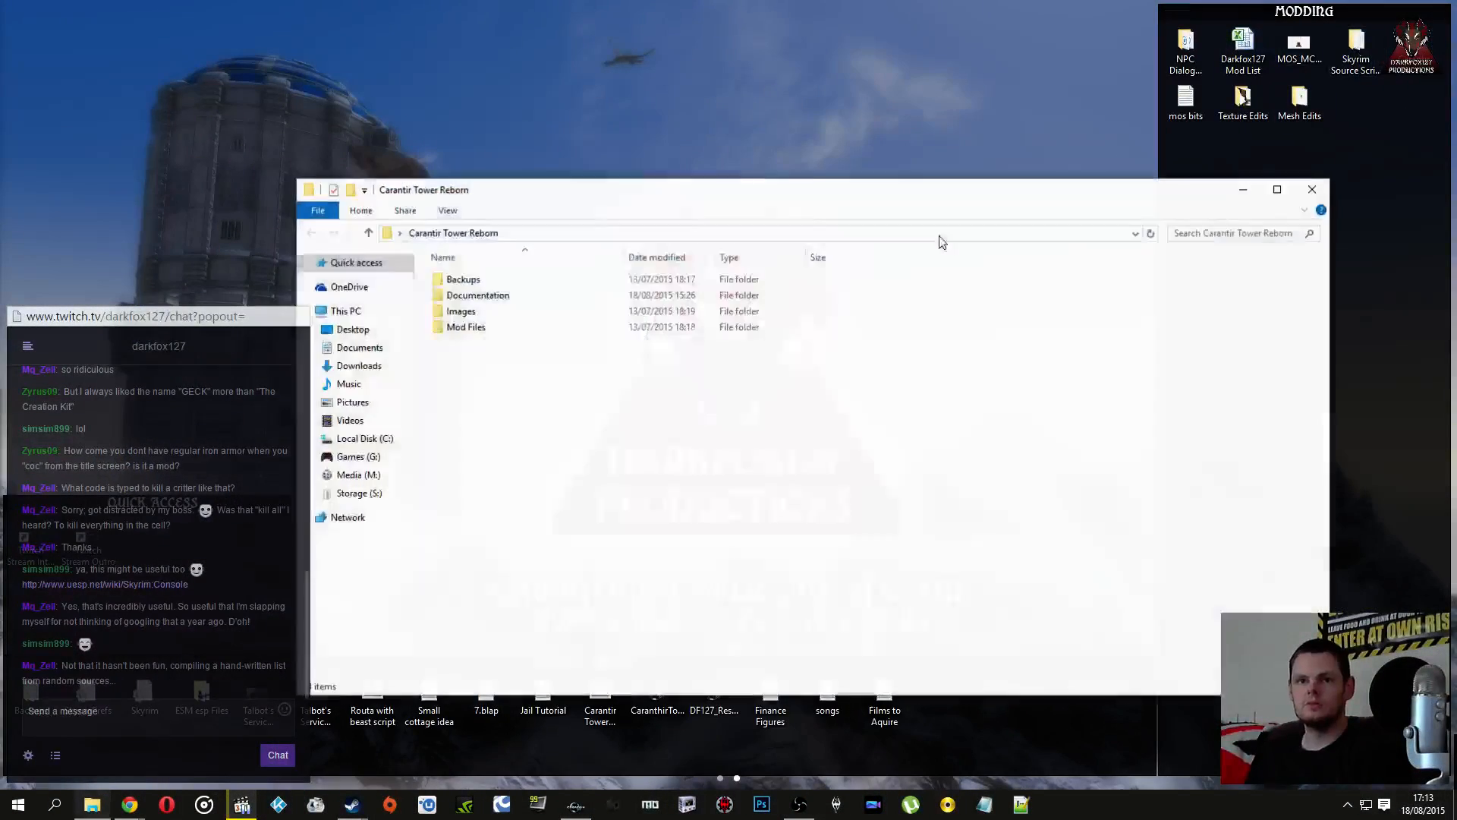
pyautogui.doubleClick(519, 296)
pyautogui.doubleClick(518, 279)
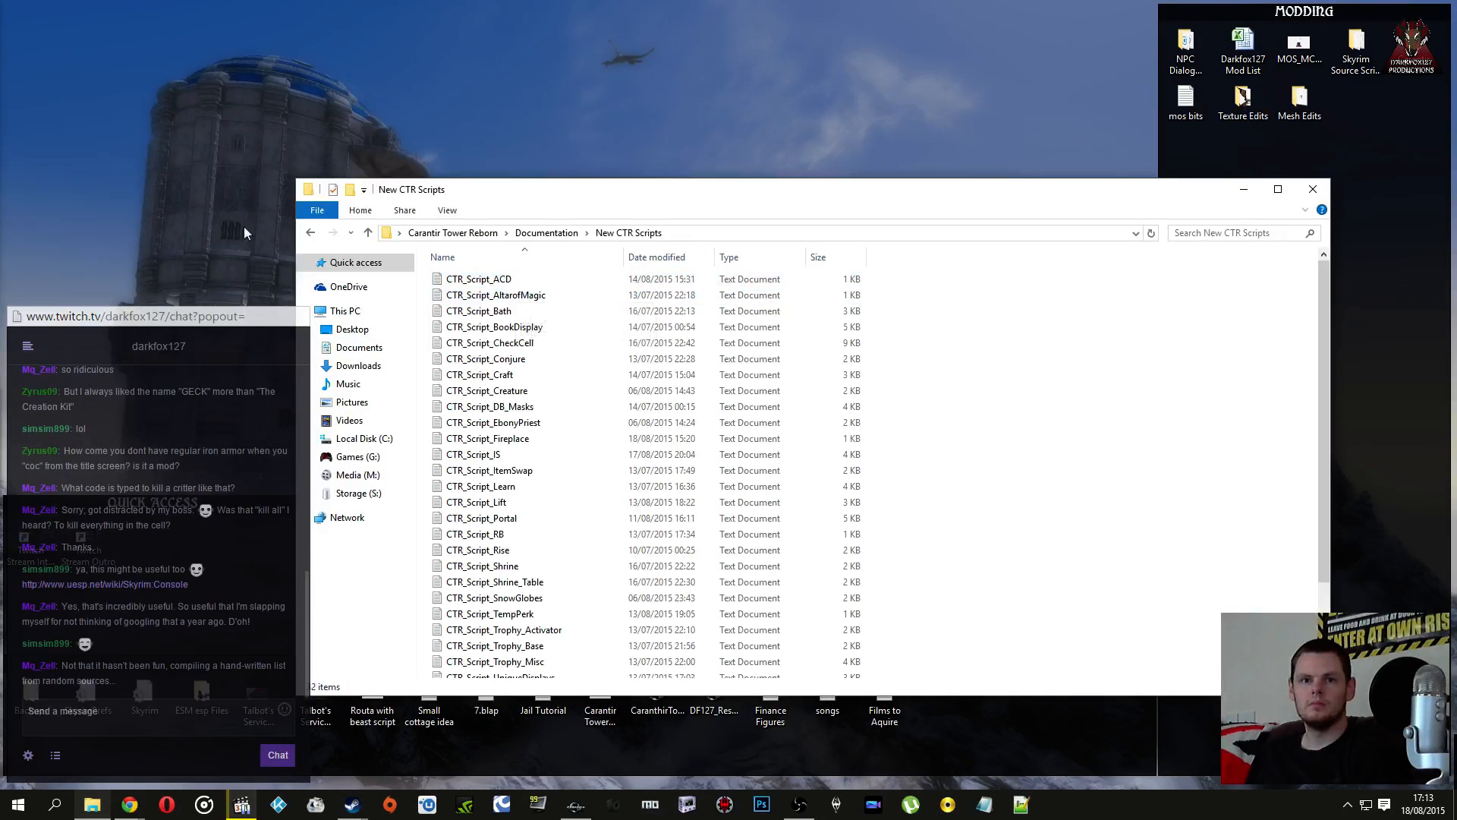
pyautogui.click(310, 232)
pyautogui.doubleClick(465, 295)
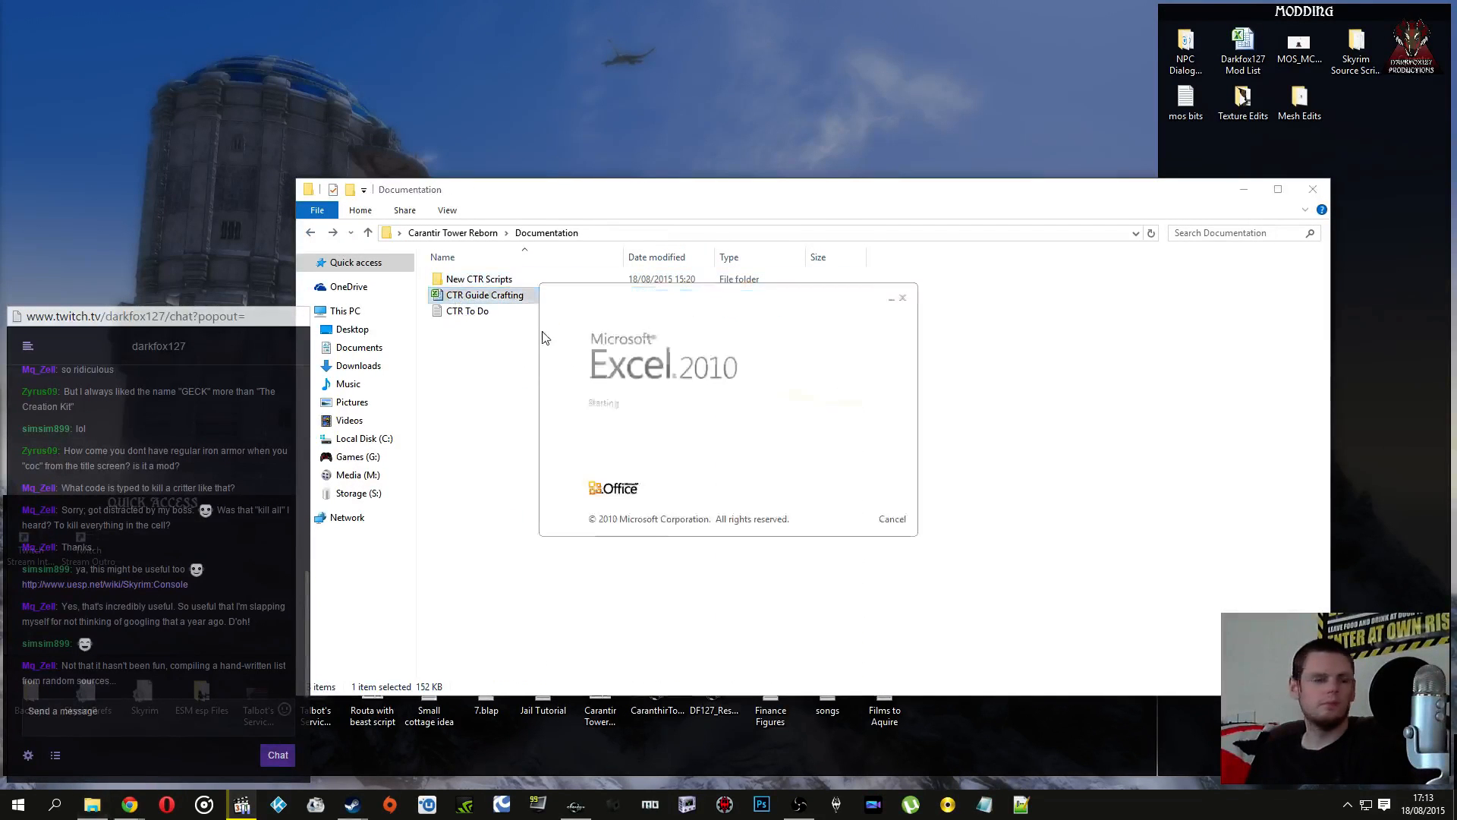
pyautogui.moveTo(724, 189); pyautogui.dragTo(1456, 224)
# Step: Set the Condition of Weapon Racks in the Forge table to "Forge Activated"
pyautogui.scroll(-3, 996, 334)
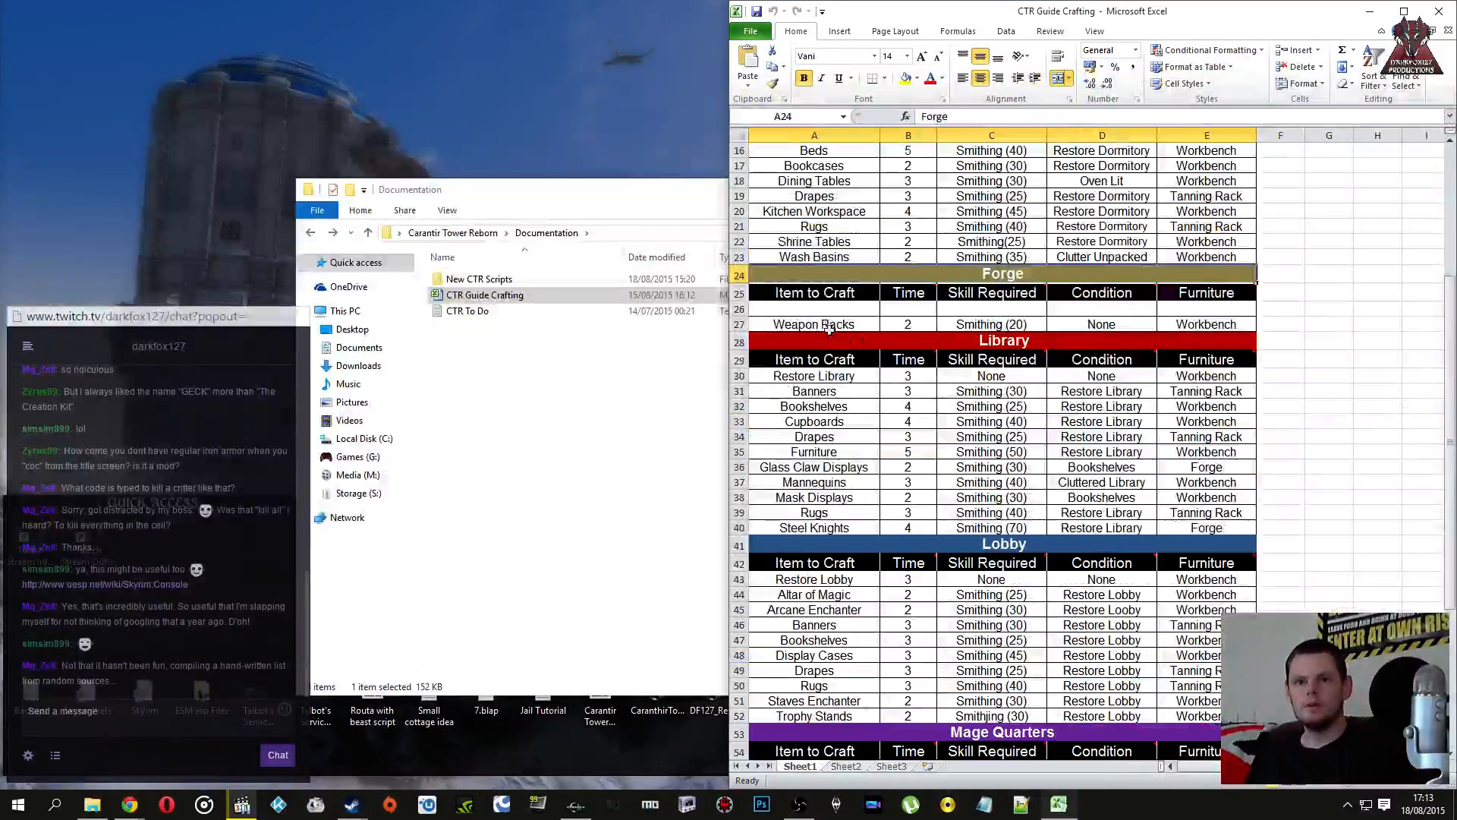
pyautogui.click(1091, 327)
pyautogui.press('Delete')
pyautogui.write('F')
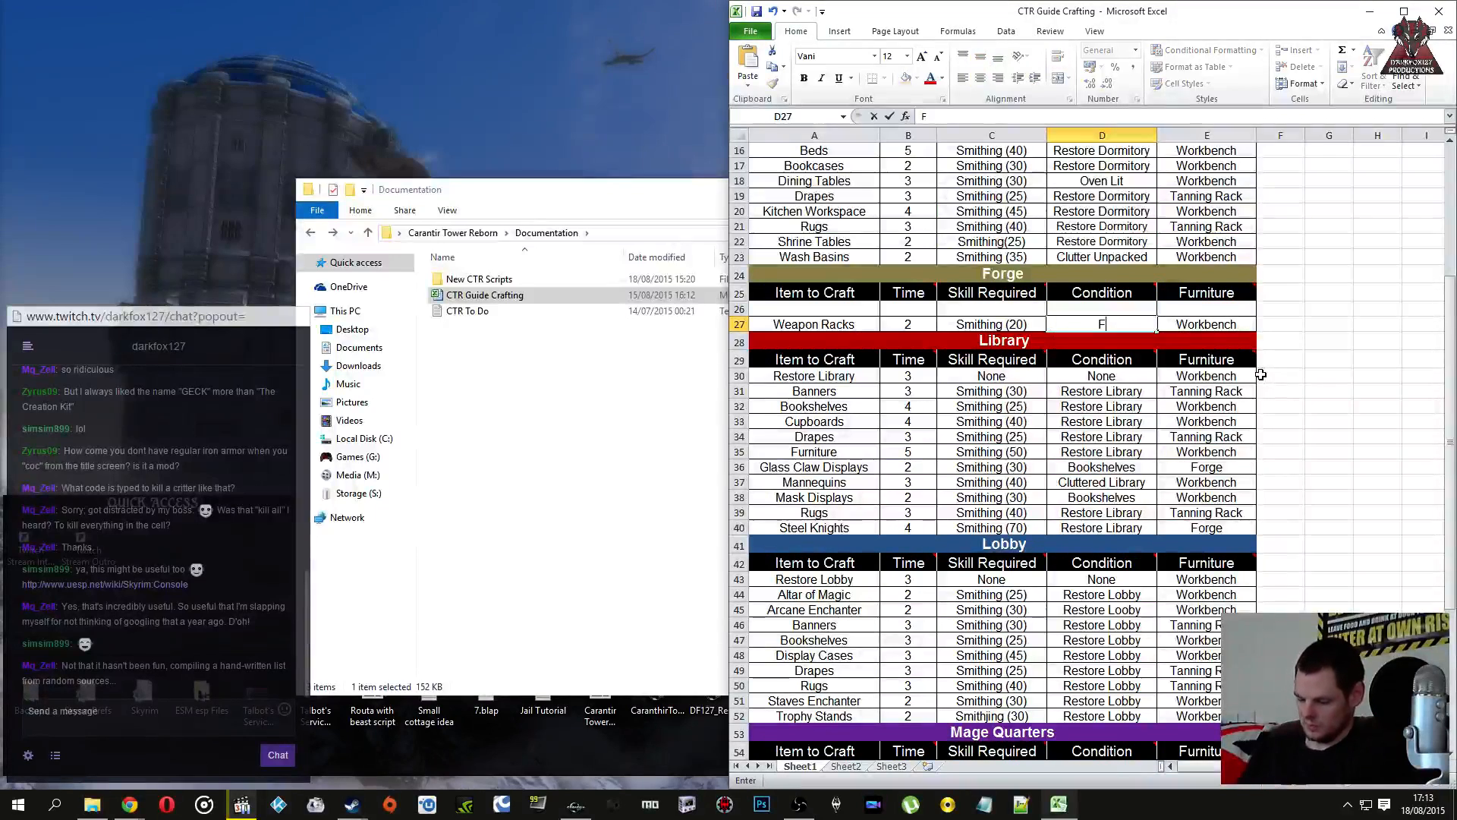
pyautogui.write('orge Activated')
pyautogui.click(1332, 425)
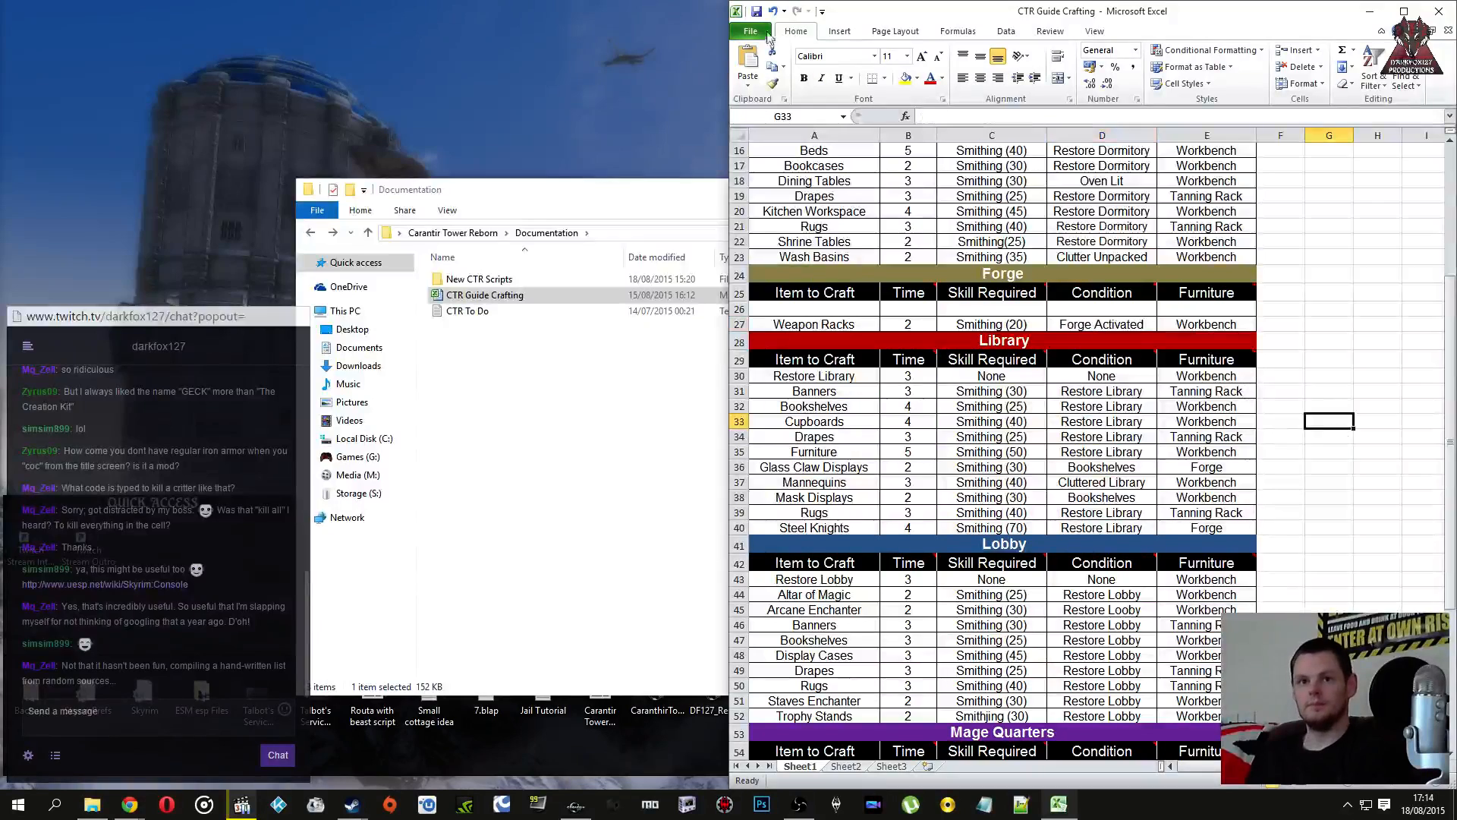
# Step: Save and close the CTR Guide Crafting workbook, close the Documentation folder, and switch back to the Creation Kit
pyautogui.click(1439, 11)
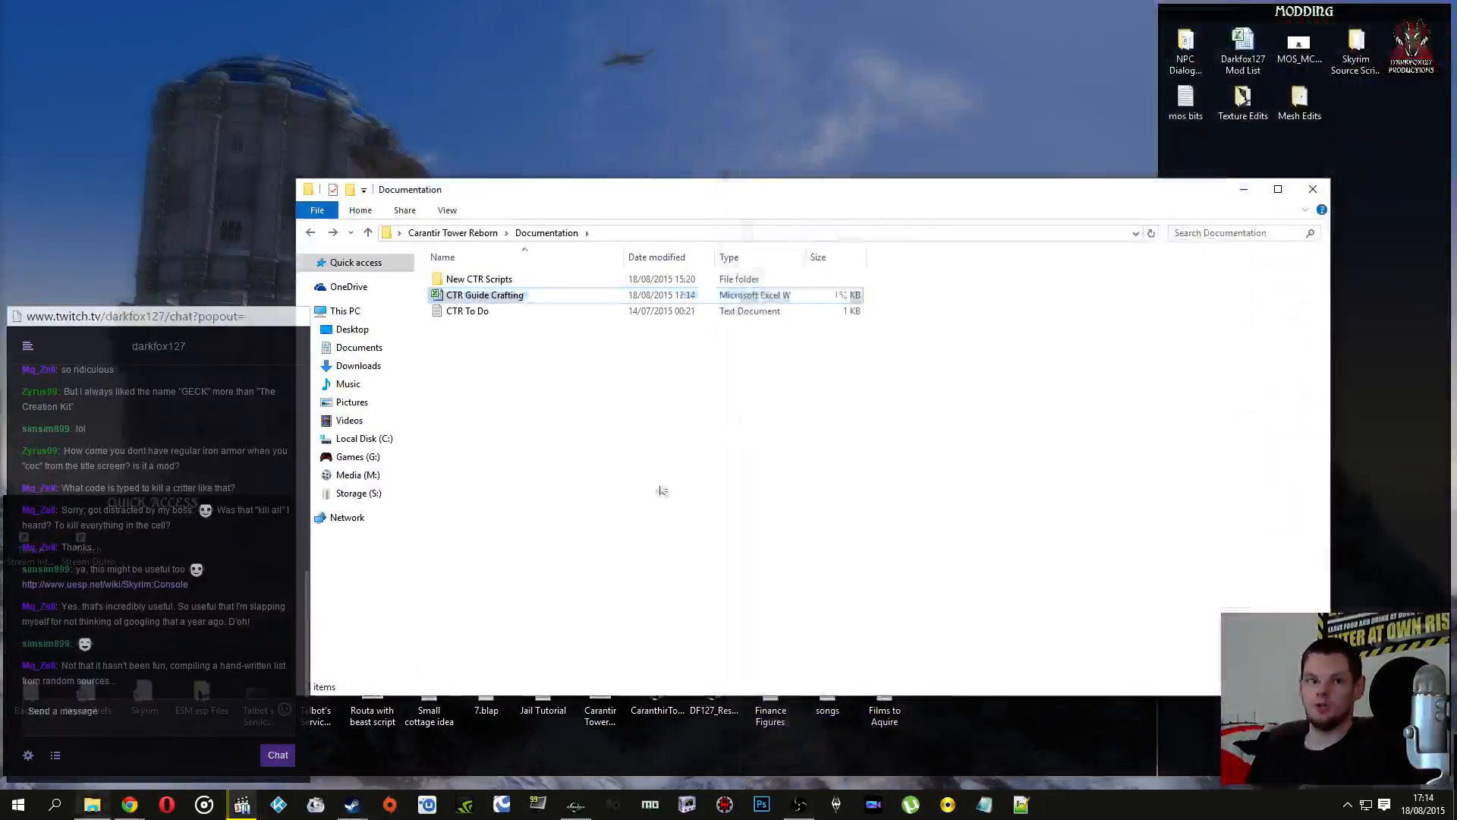
pyautogui.click(1312, 191)
pyautogui.moveTo(541, 236); pyautogui.dragTo(825, 251)
pyautogui.moveTo(946, 326); pyautogui.dragTo(1184, 304)
pyautogui.click(576, 803)
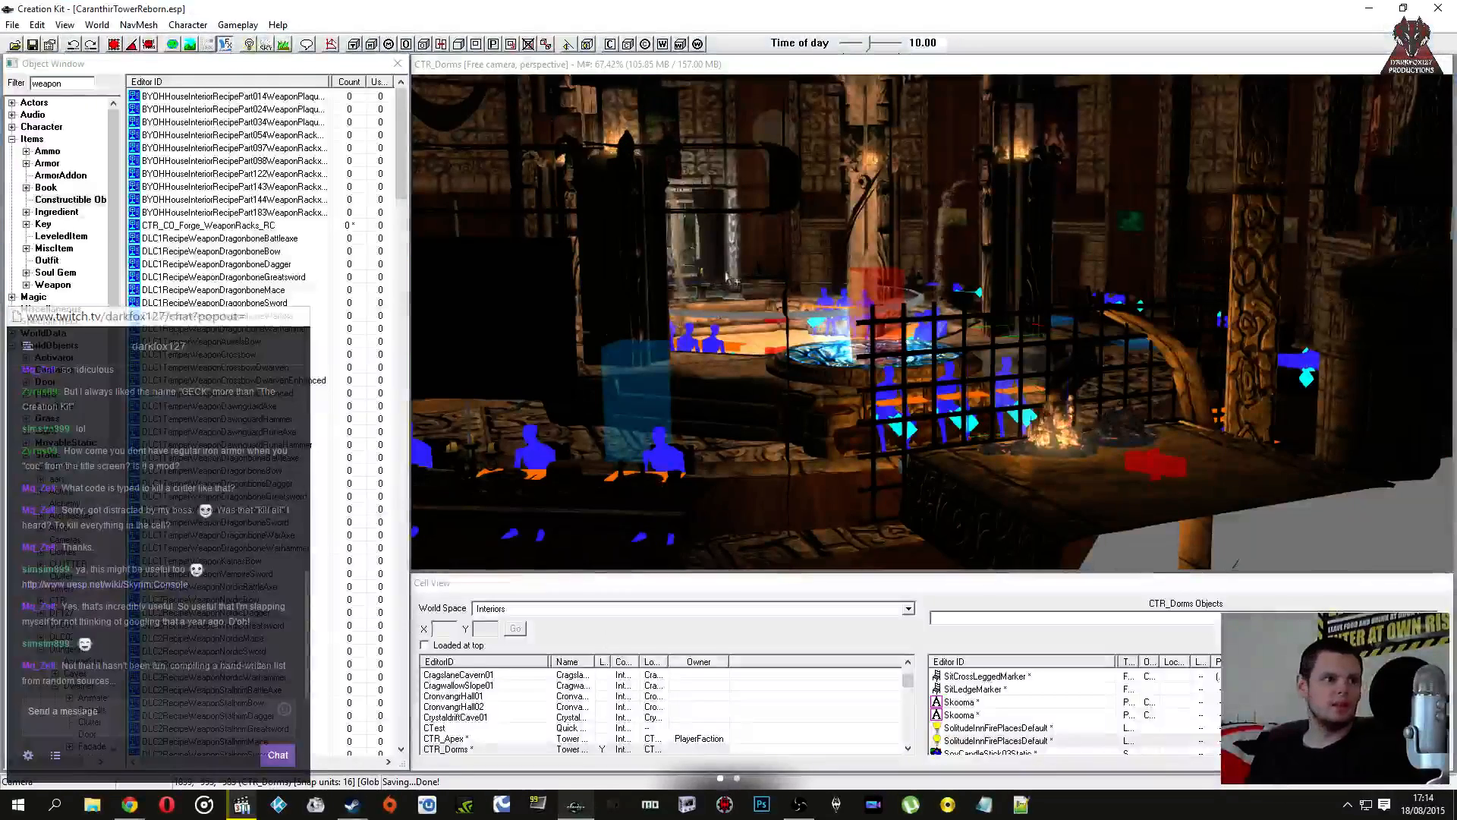
# Step: In the CTR_CO_Forge_WeaponRacks_RC recipe, start a new GetDisabled == 0 match condition that runs on a chosen reference
pyautogui.click(212, 121)
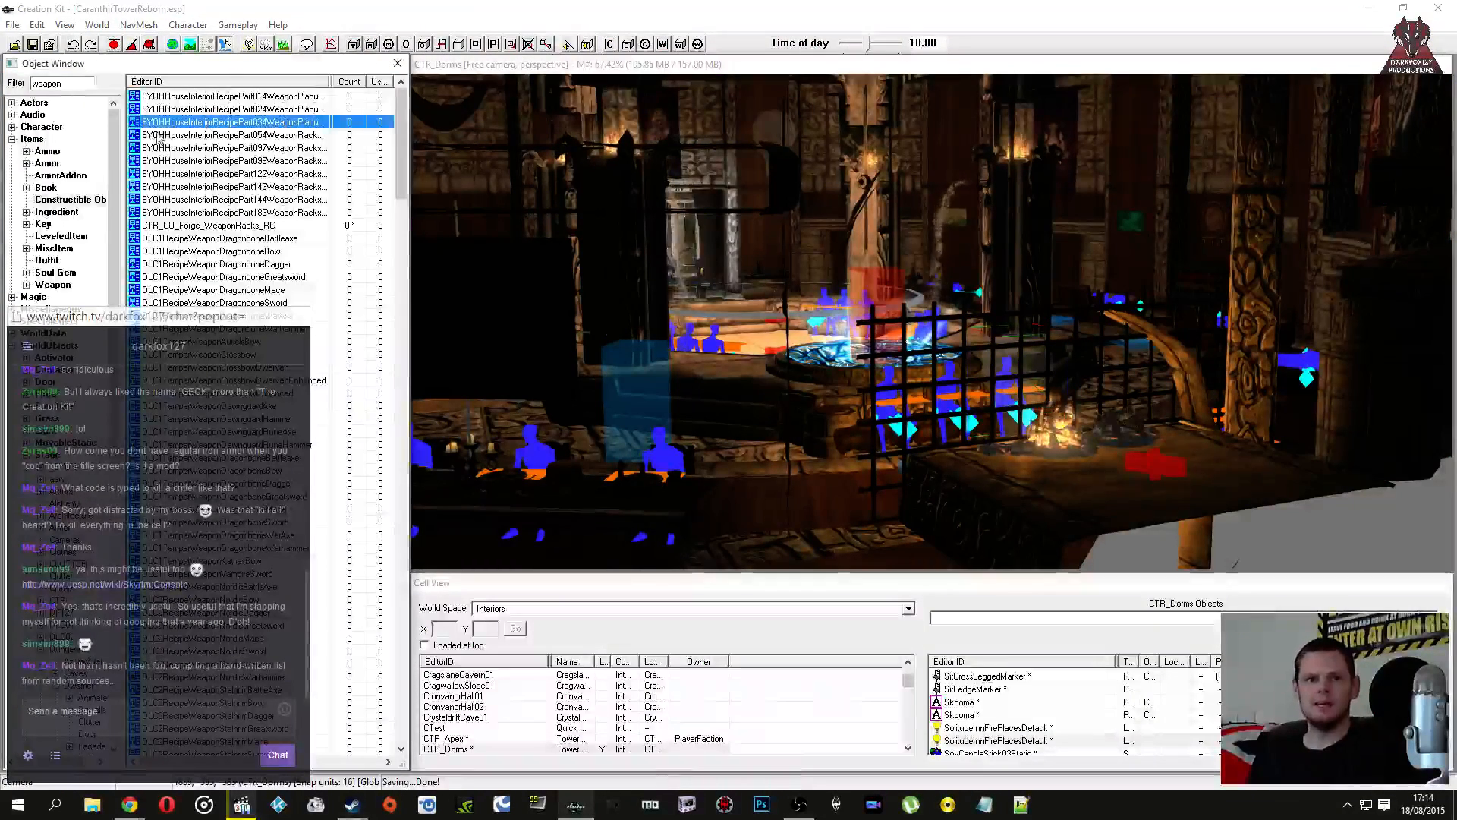
pyautogui.click(162, 226)
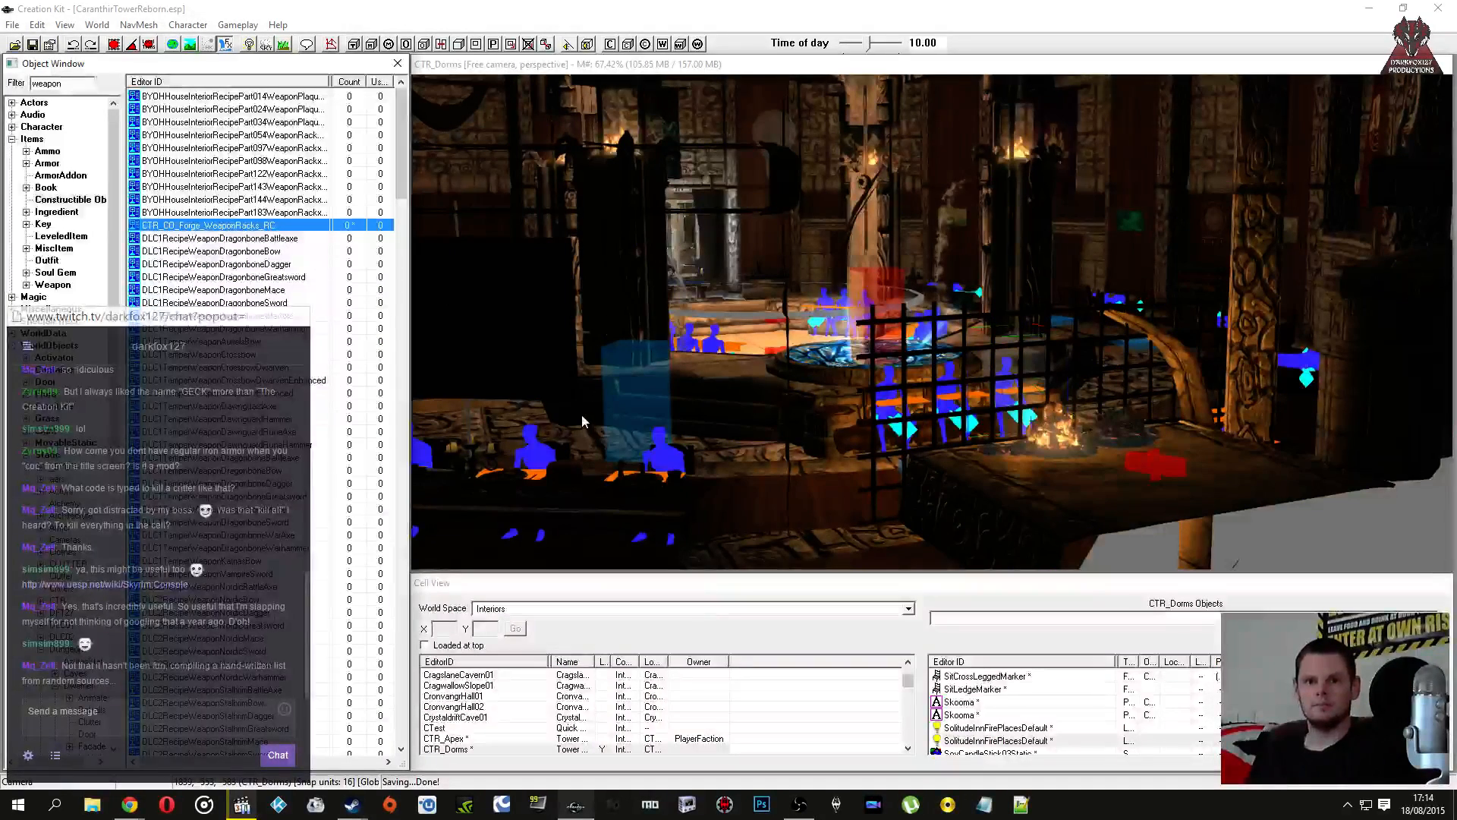
pyautogui.rightClick(617, 490)
pyautogui.click(713, 498)
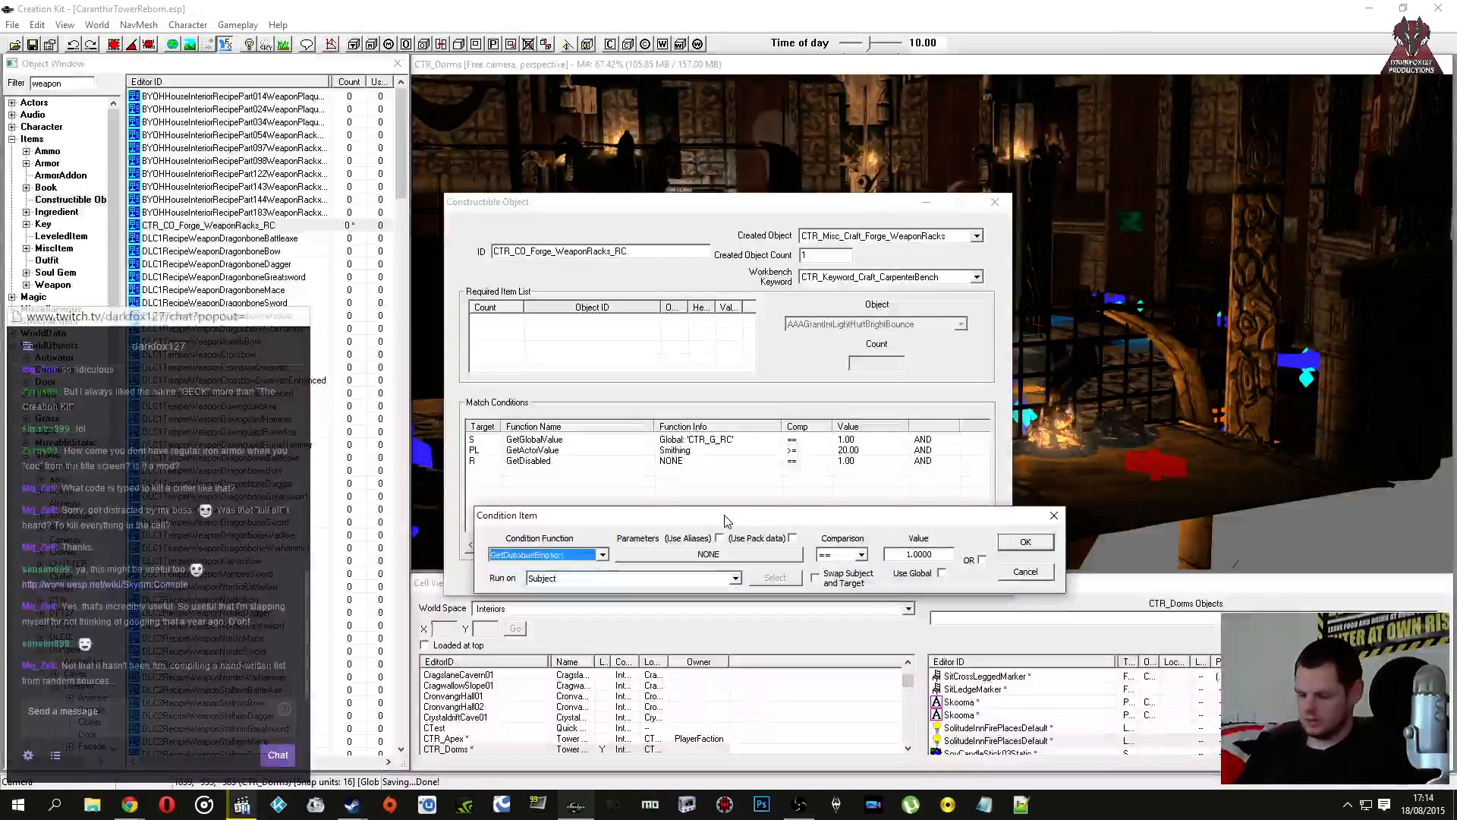
pyautogui.moveTo(939, 555); pyautogui.dragTo(781, 573)
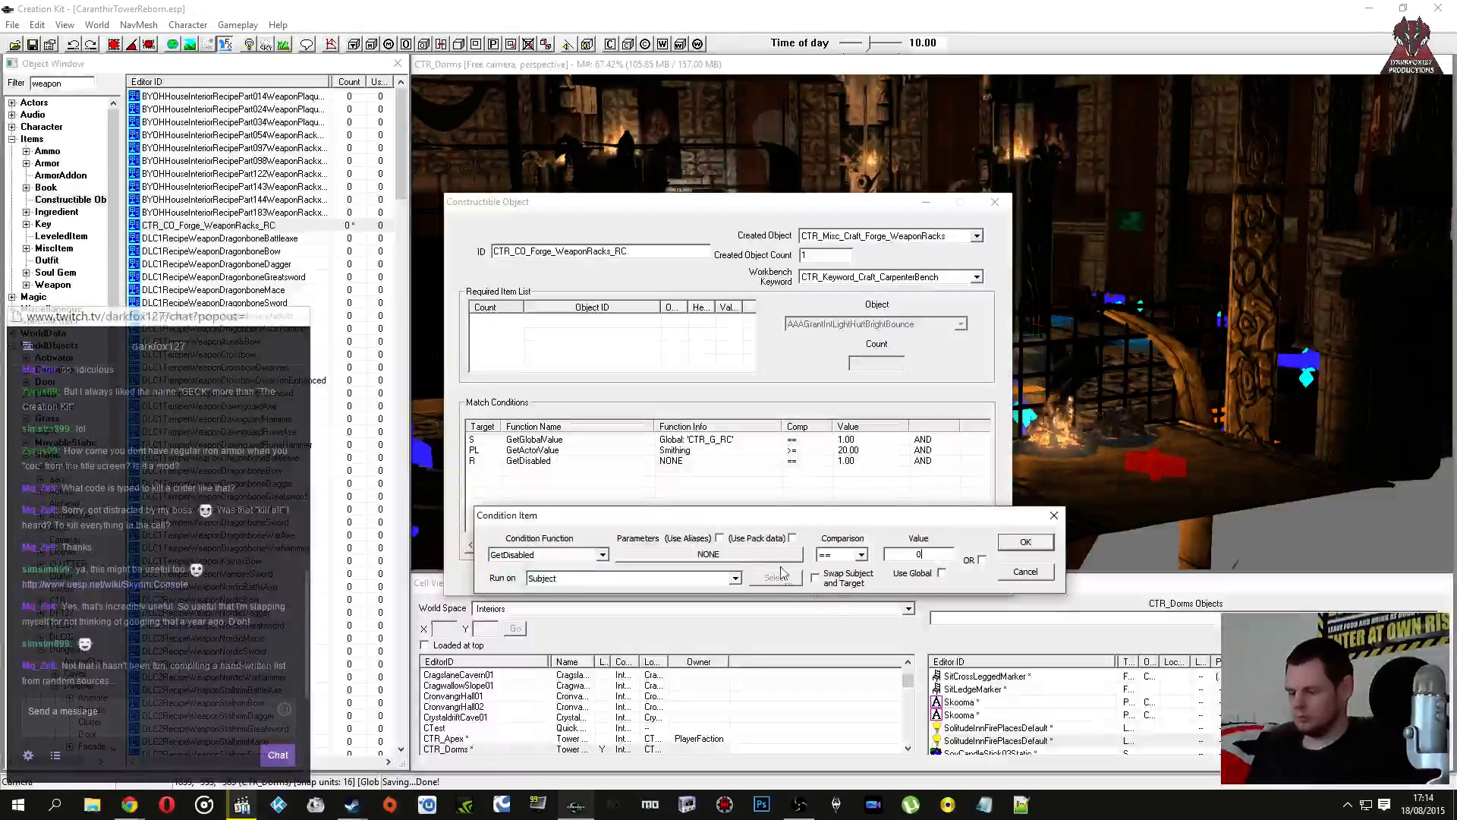
pyautogui.click(714, 580)
pyautogui.click(651, 611)
pyautogui.click(775, 578)
# Step: Pick the fireplace marker CTR_X_Fireplace_Dorms in the render view as the condition's reference and browse the other CTR_Dorms markers
pyautogui.click(551, 572)
pyautogui.doubleClick(1148, 465)
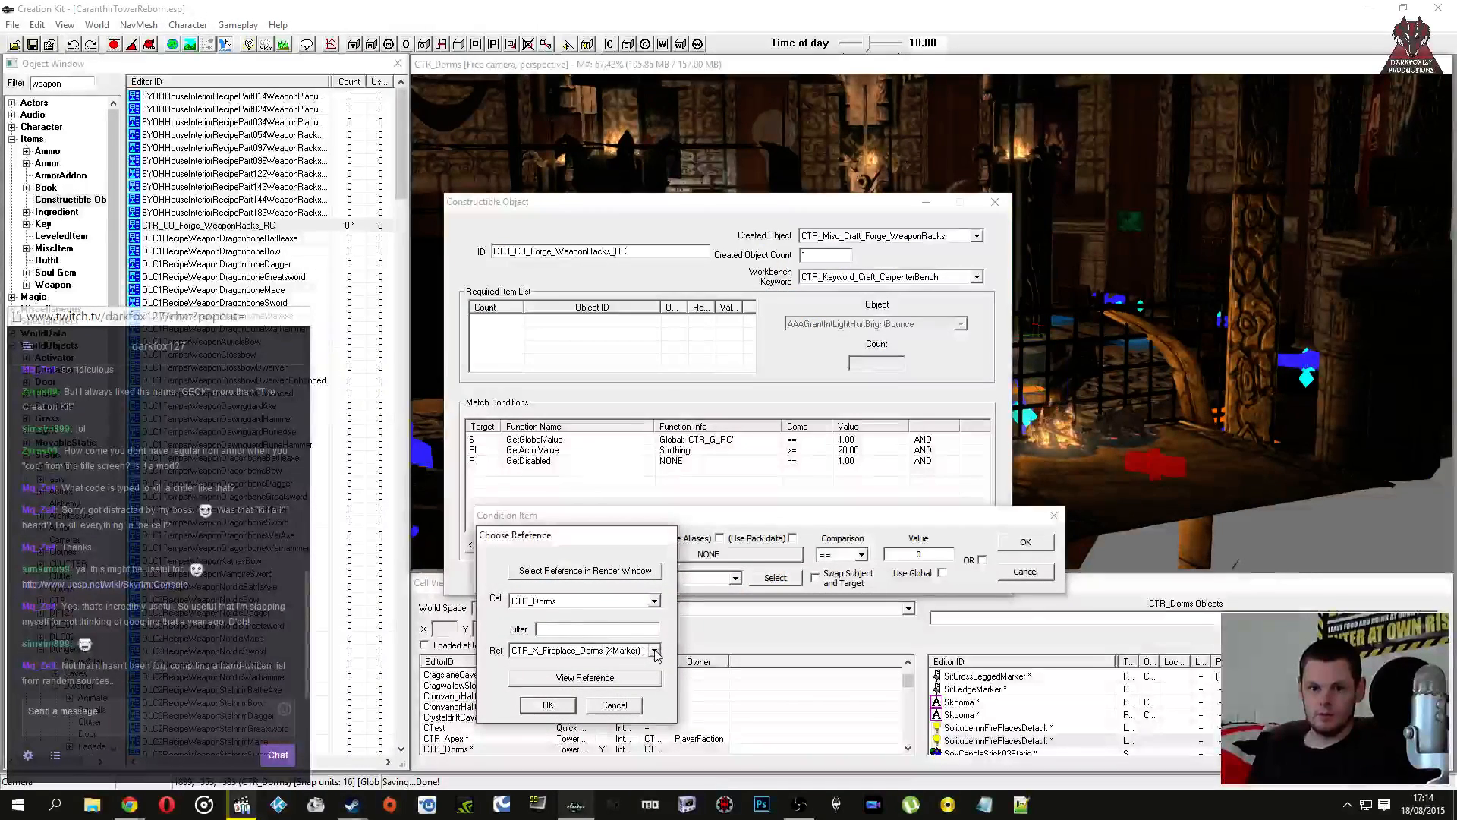
pyautogui.click(654, 651)
pyautogui.scroll(2, 630, 600)
pyautogui.scroll(2, 626, 543)
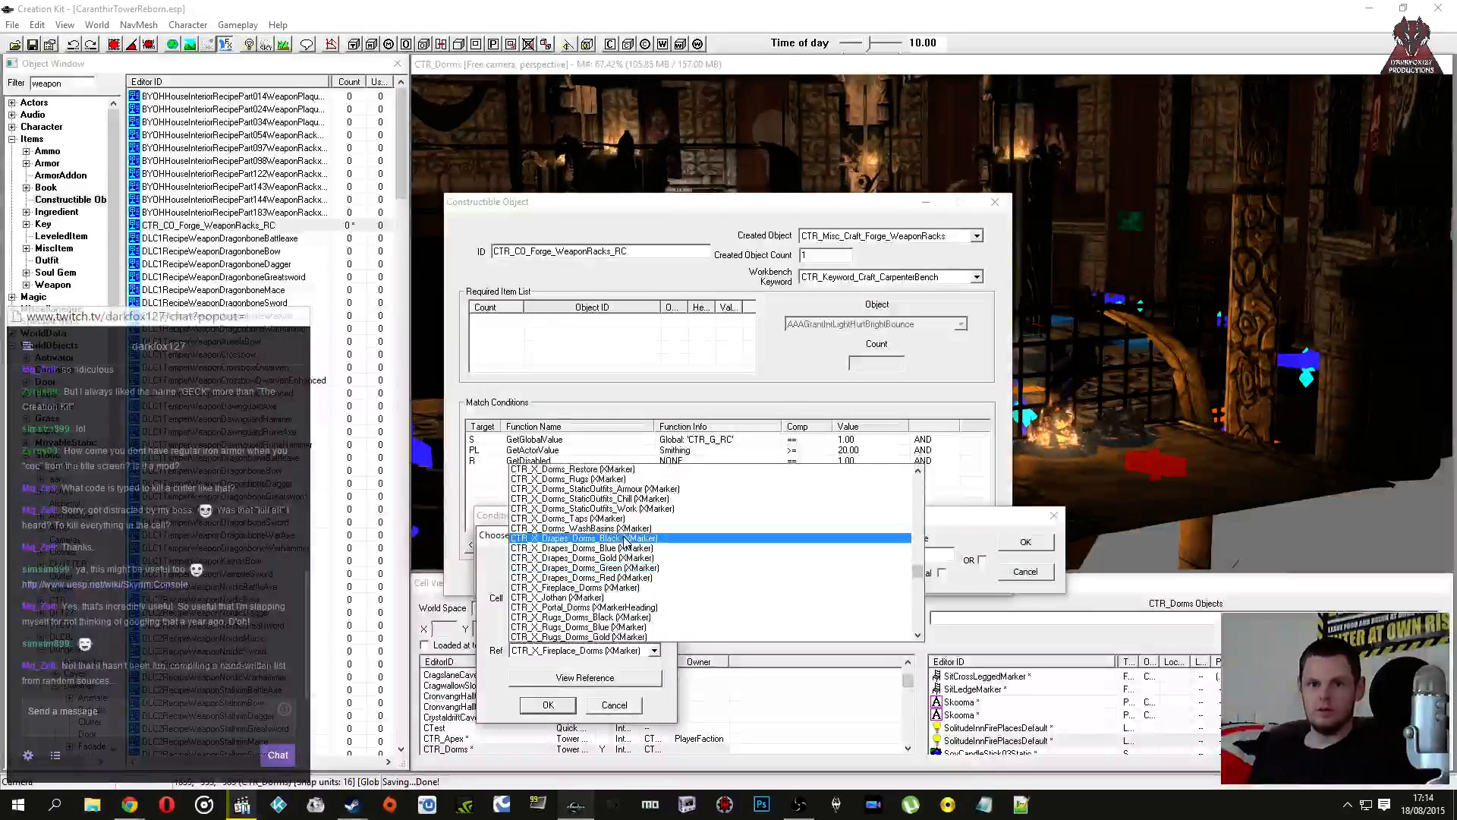
pyautogui.click(592, 600)
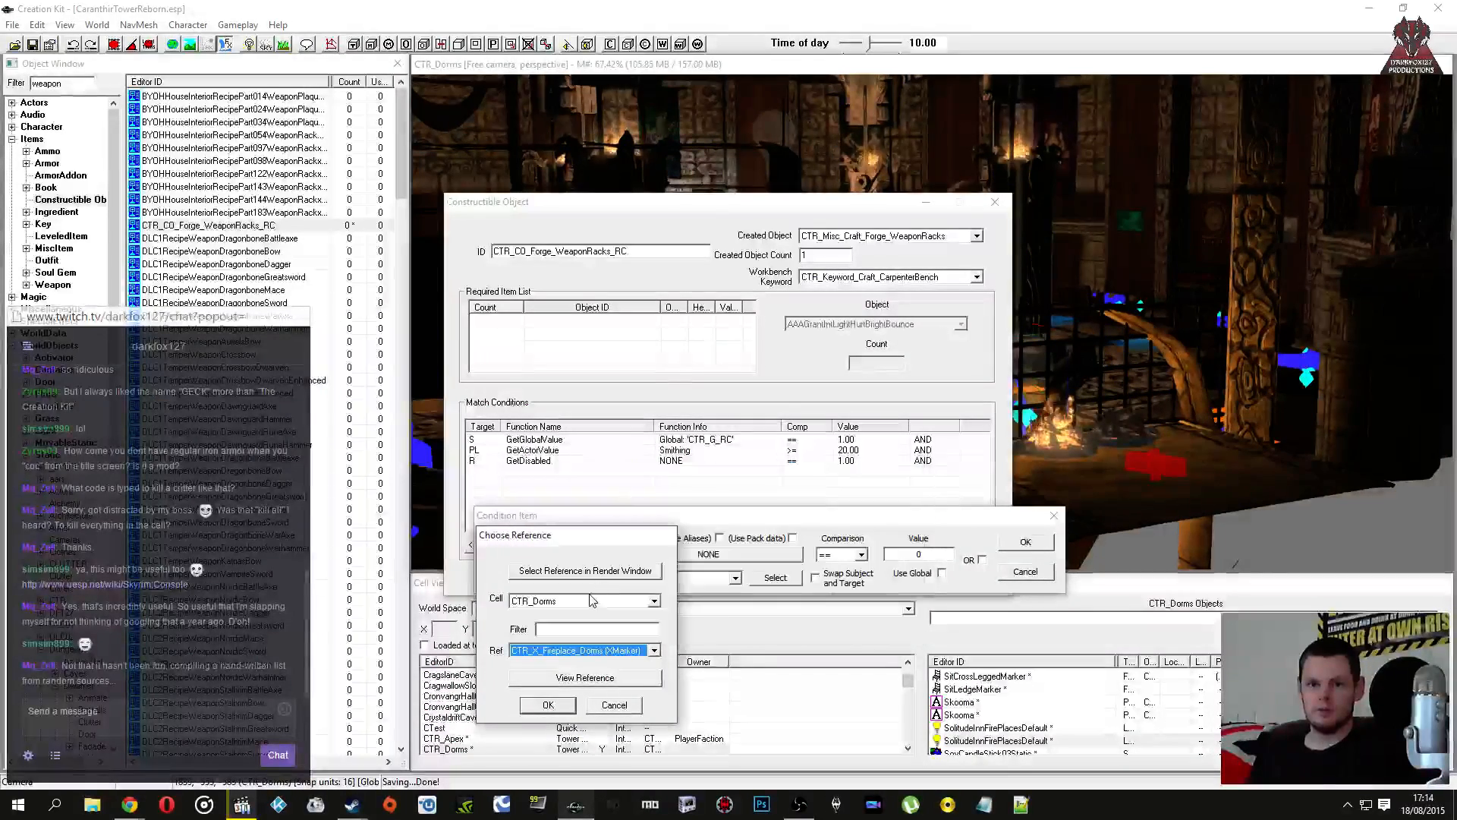
# Step: Choose a forge XMarker in the CTR_Forge cell as the condition's reference and add the condition to the recipe
pyautogui.click(593, 600)
pyautogui.scroll(1, 588, 652)
pyautogui.click(560, 706)
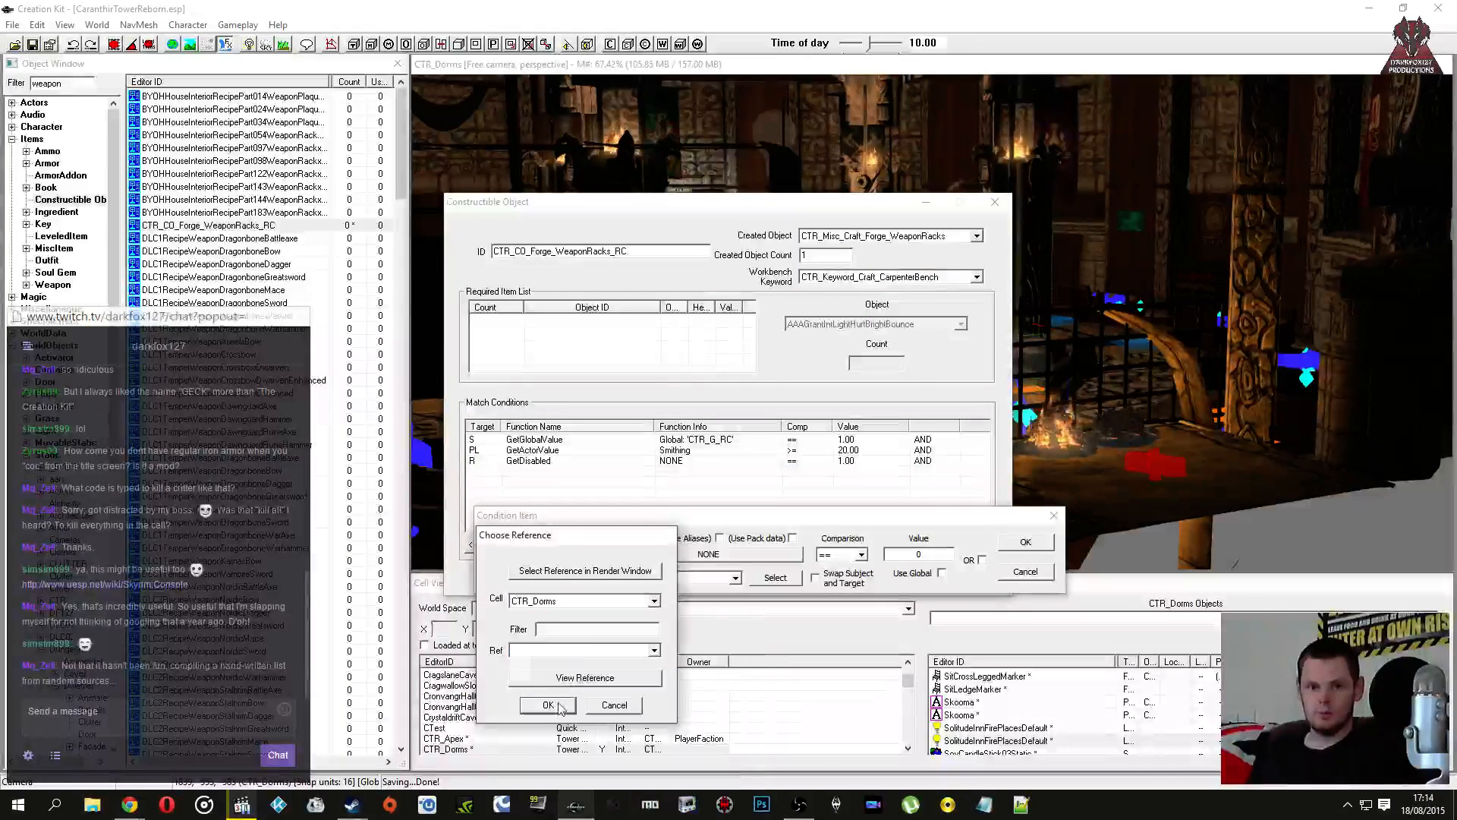
pyautogui.click(565, 651)
pyautogui.scroll(-10, 551, 641)
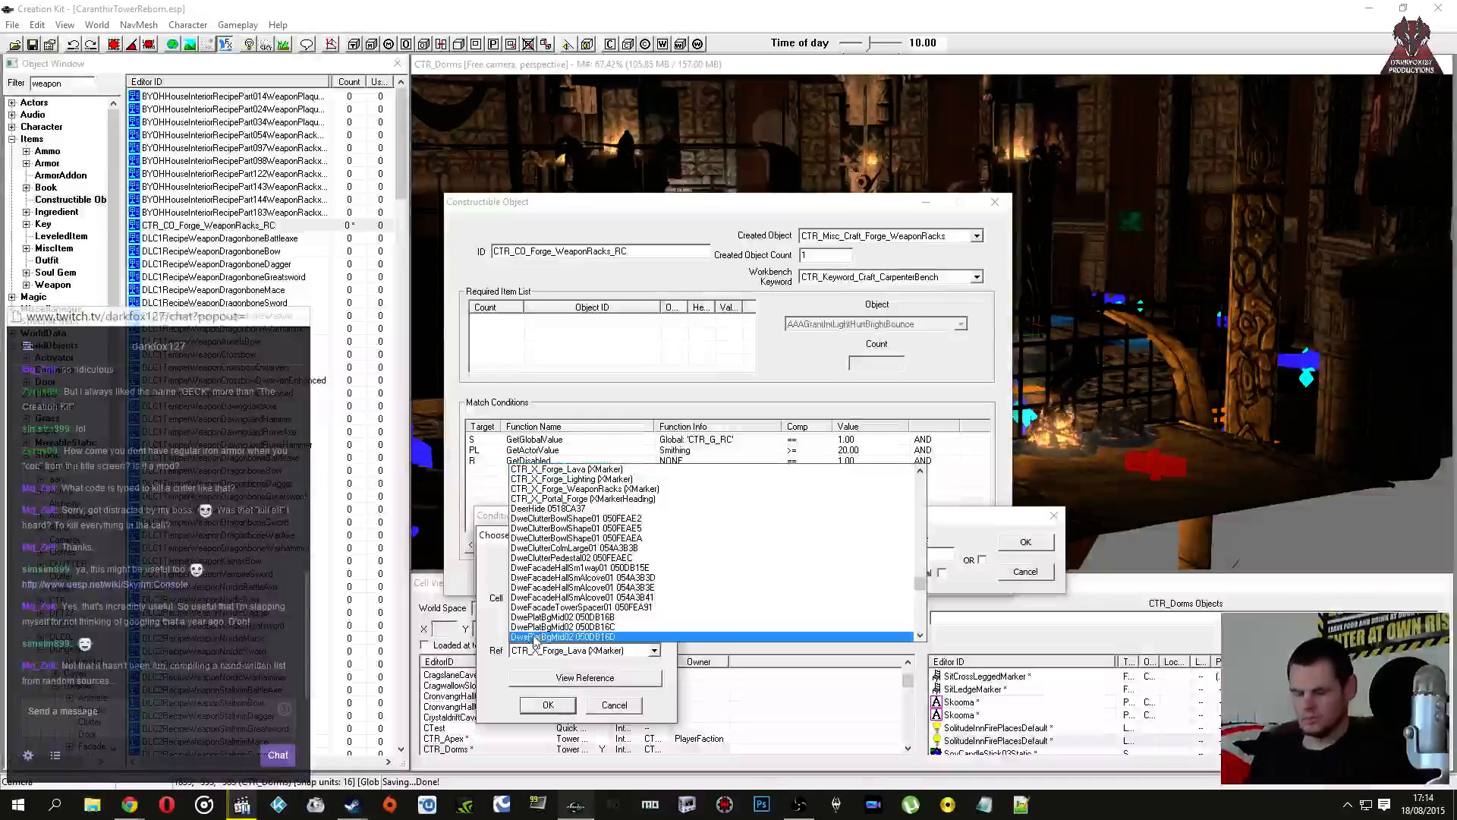
pyautogui.scroll(-1, 636, 592)
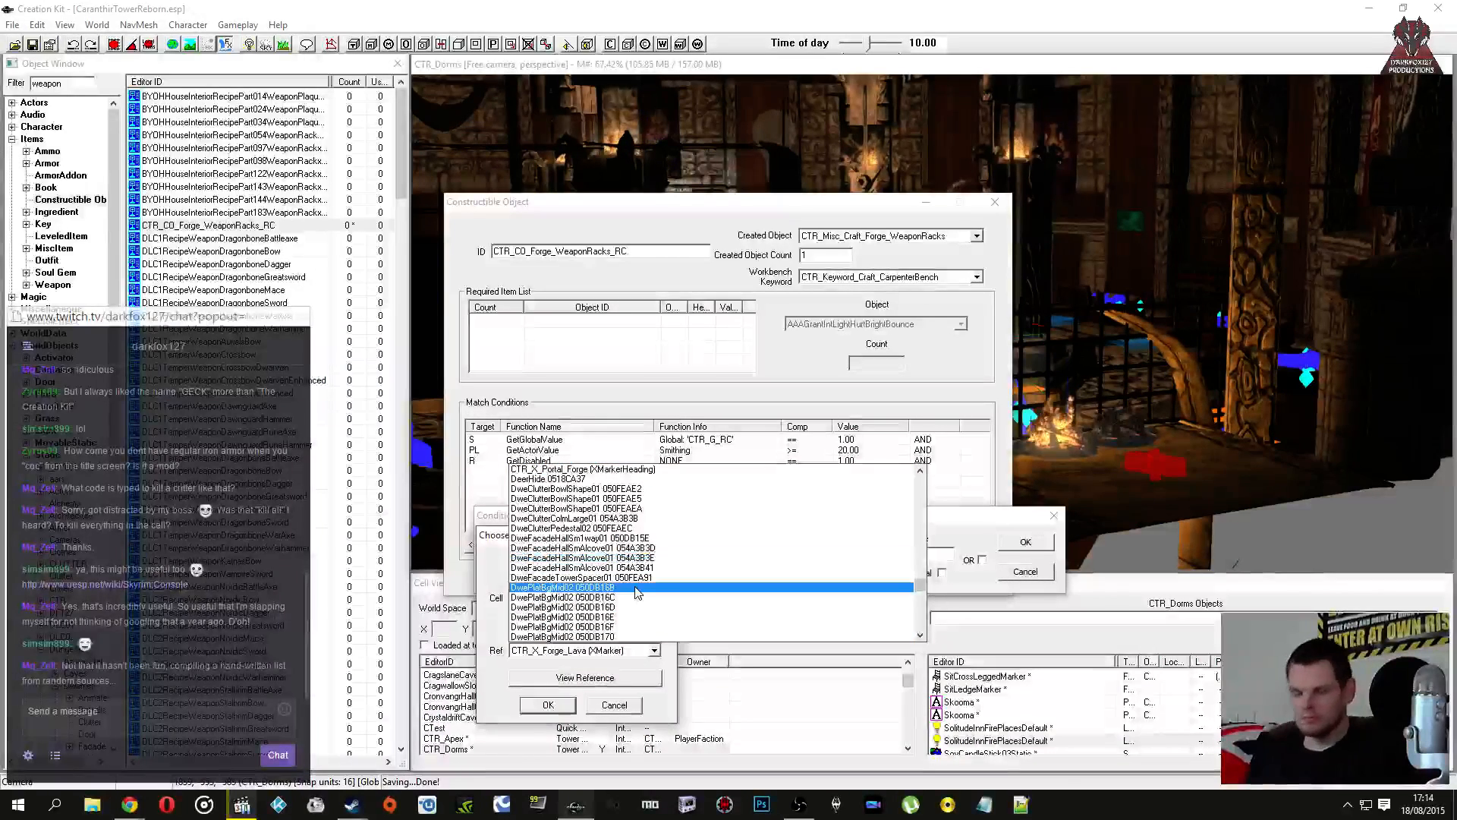
pyautogui.scroll(2, 636, 593)
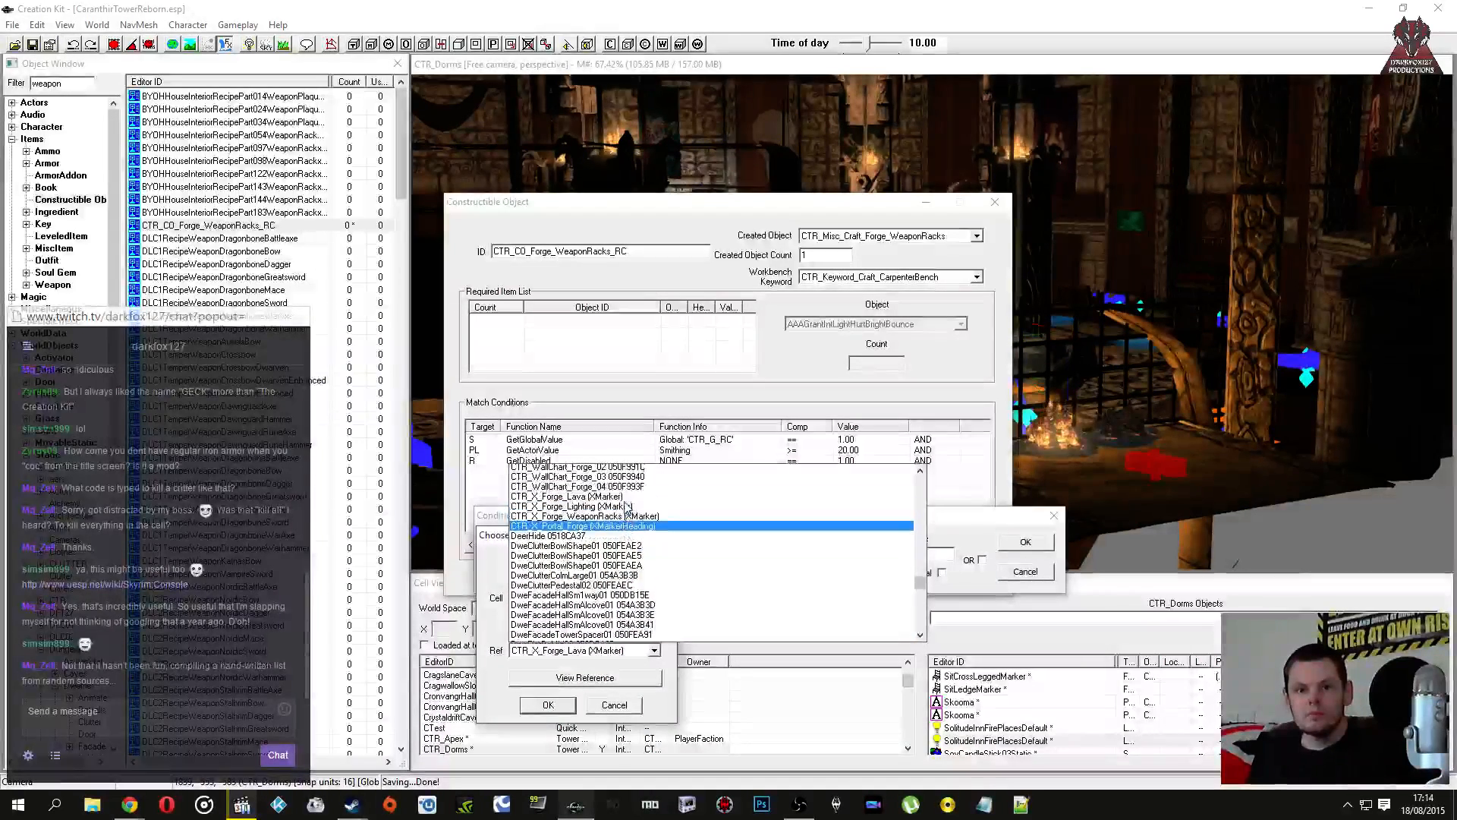
pyautogui.click(626, 506)
pyautogui.click(548, 704)
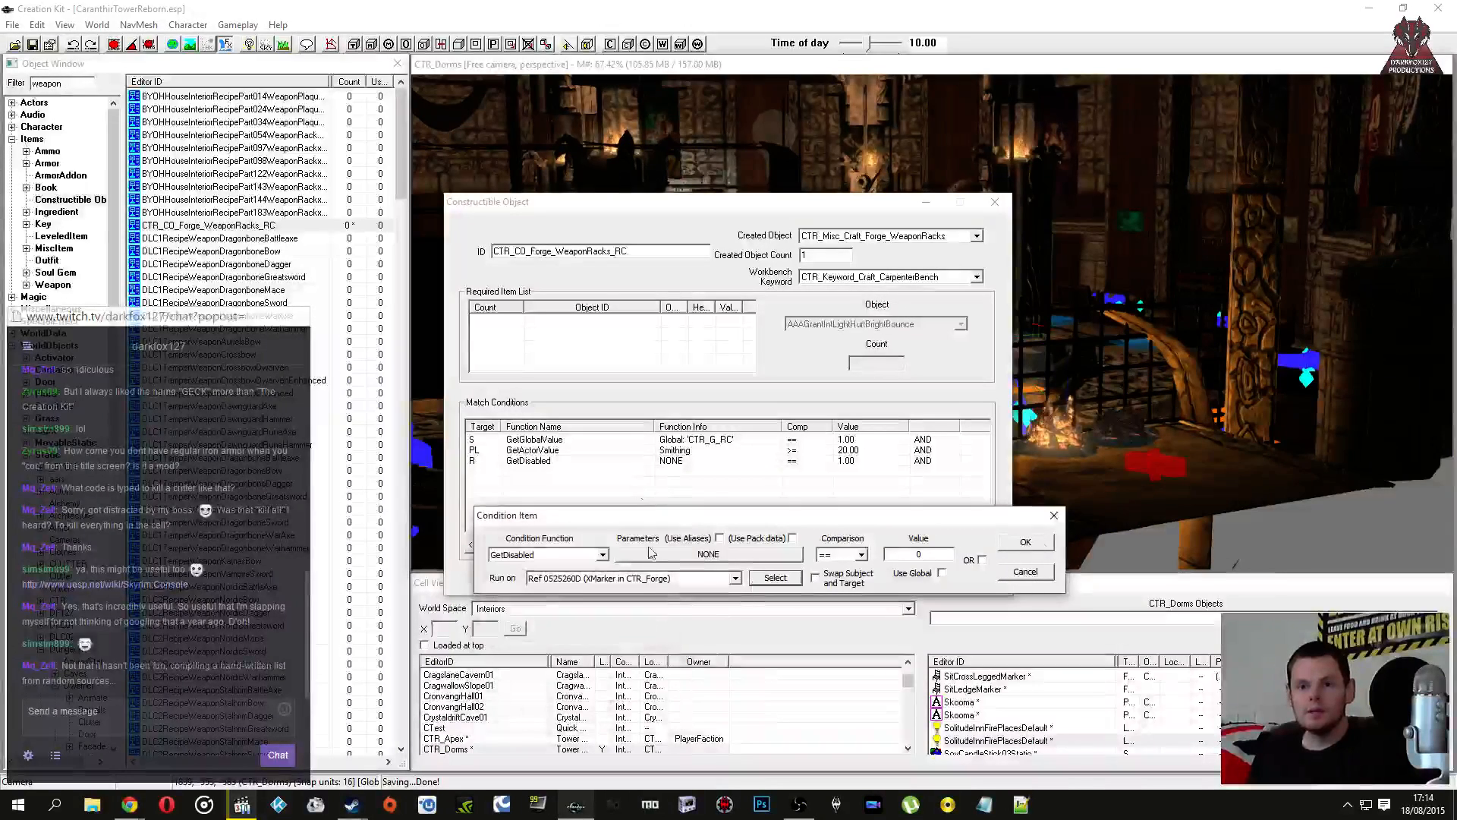
pyautogui.click(1026, 541)
# Step: Confirm the weapon racks recipe changes and save the CaranthirTowerReborn.esp plugin
pyautogui.click(651, 441)
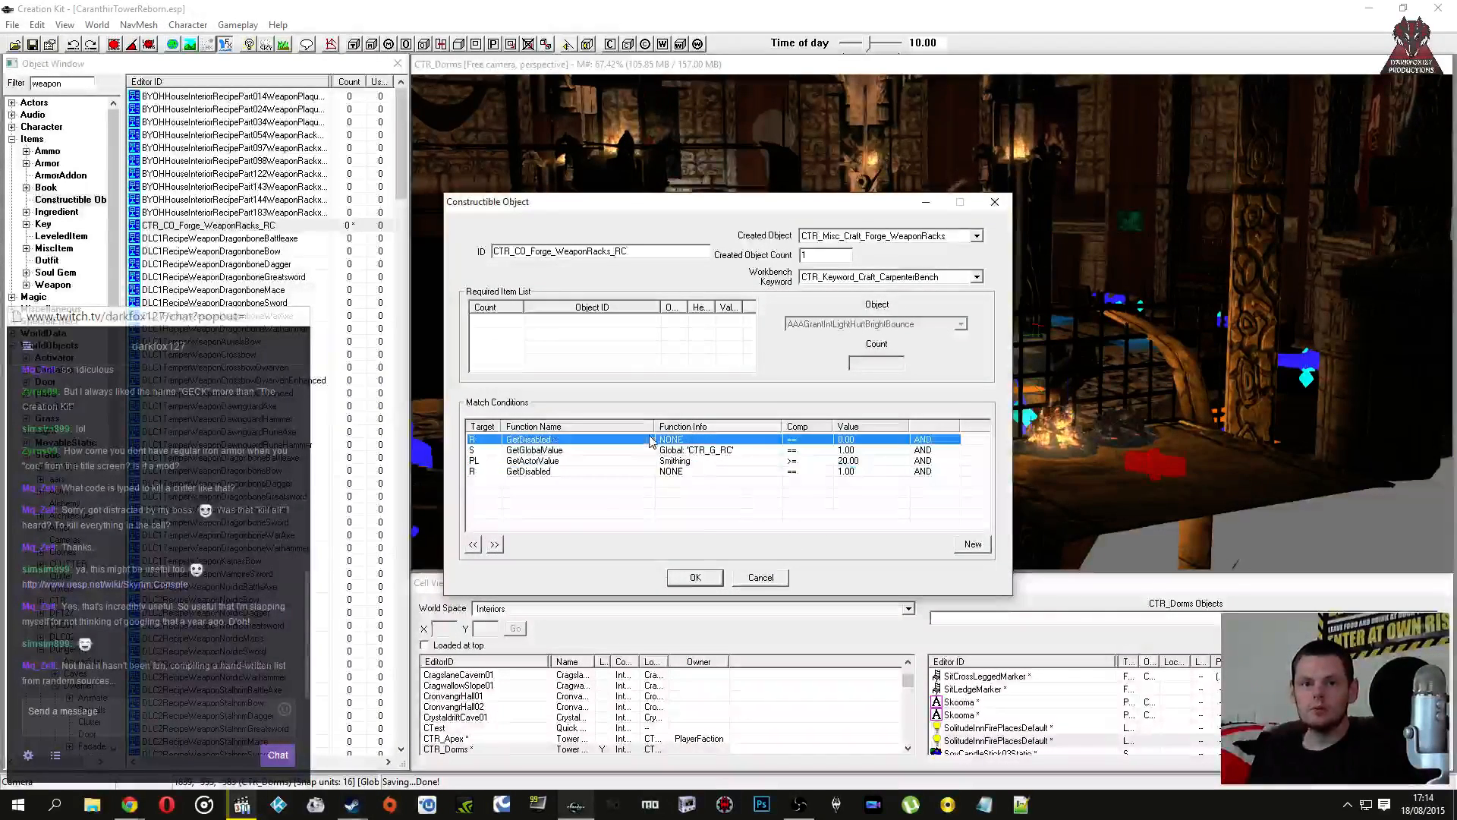
pyautogui.click(695, 577)
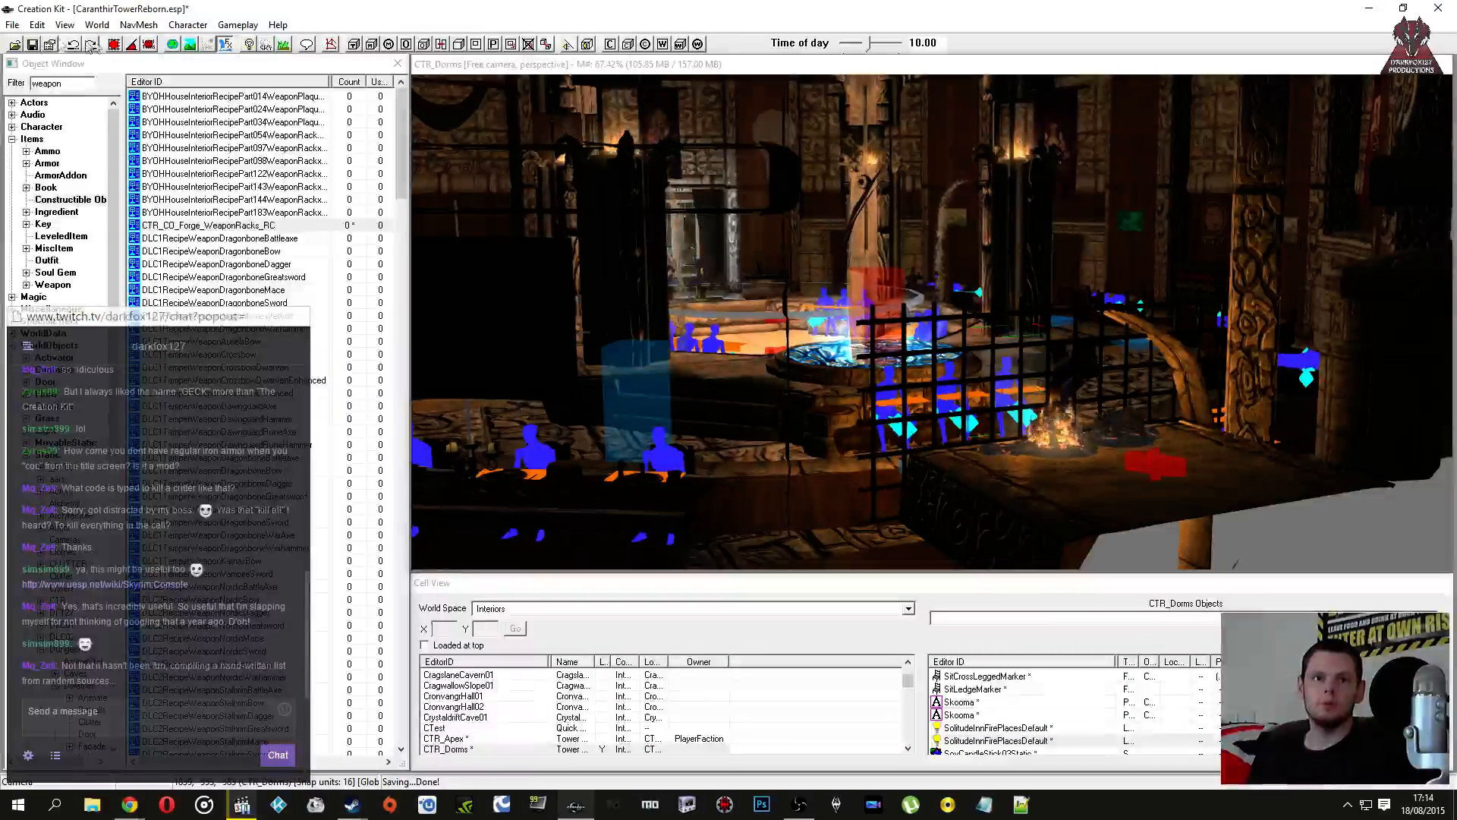
pyautogui.click(34, 45)
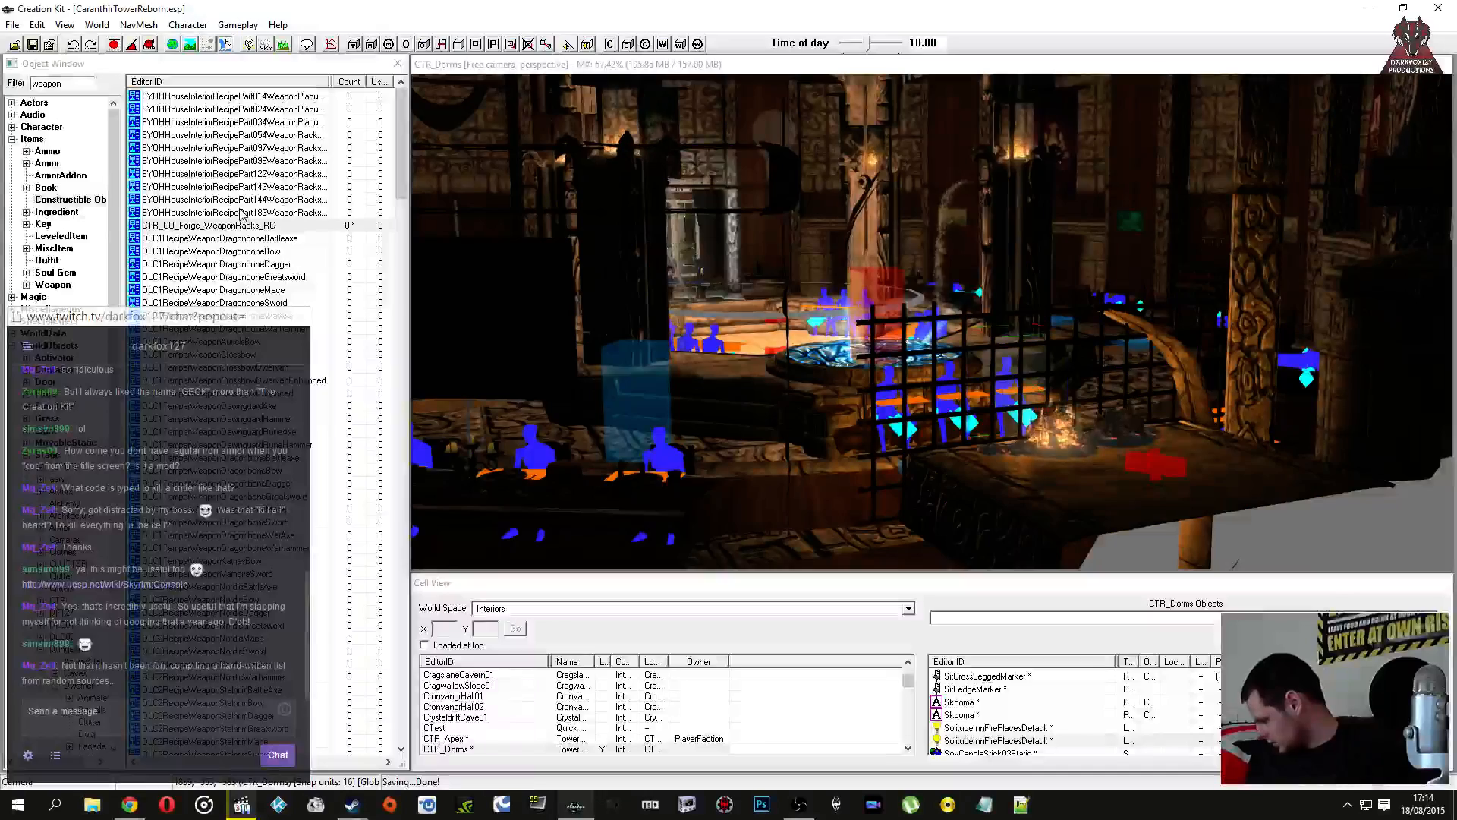
# Step: Open the reference settings of the frost spider snow globe lying in the open chest in CTR_Dorms
pyautogui.click(686, 357)
pyautogui.moveTo(687, 357); pyautogui.dragTo(866, 453, button='middle')
pyautogui.scroll(5, 865, 387)
pyautogui.scroll(8, 920, 367)
pyautogui.click(988, 384)
pyautogui.scroll(3, 902, 393)
pyautogui.click(869, 389)
pyautogui.scroll(4, 893, 427)
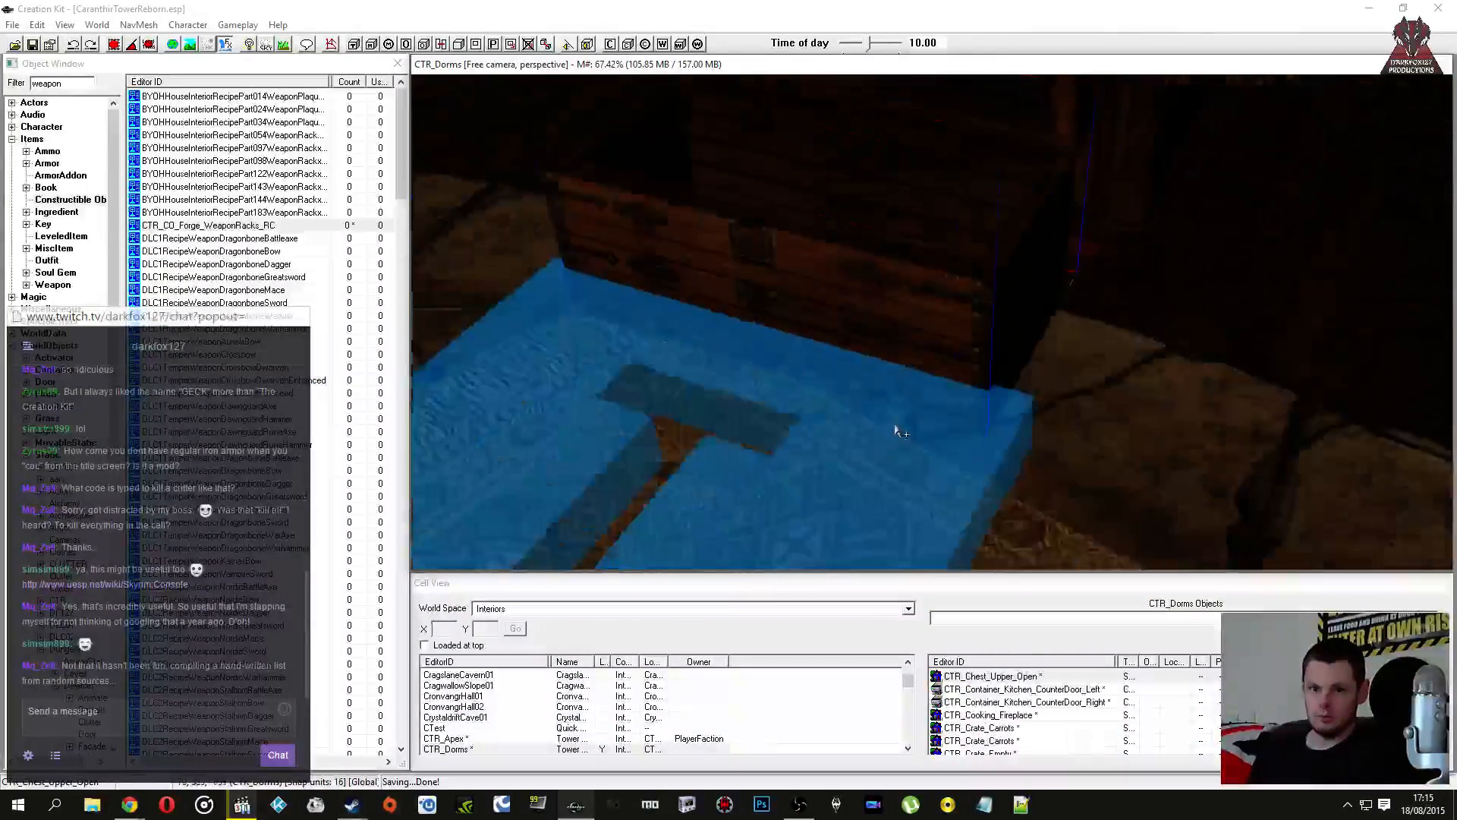
pyautogui.scroll(3, 918, 455)
pyautogui.scroll(-5, 923, 455)
pyautogui.scroll(-3, 872, 465)
pyautogui.click(812, 440)
pyautogui.scroll(4, 818, 438)
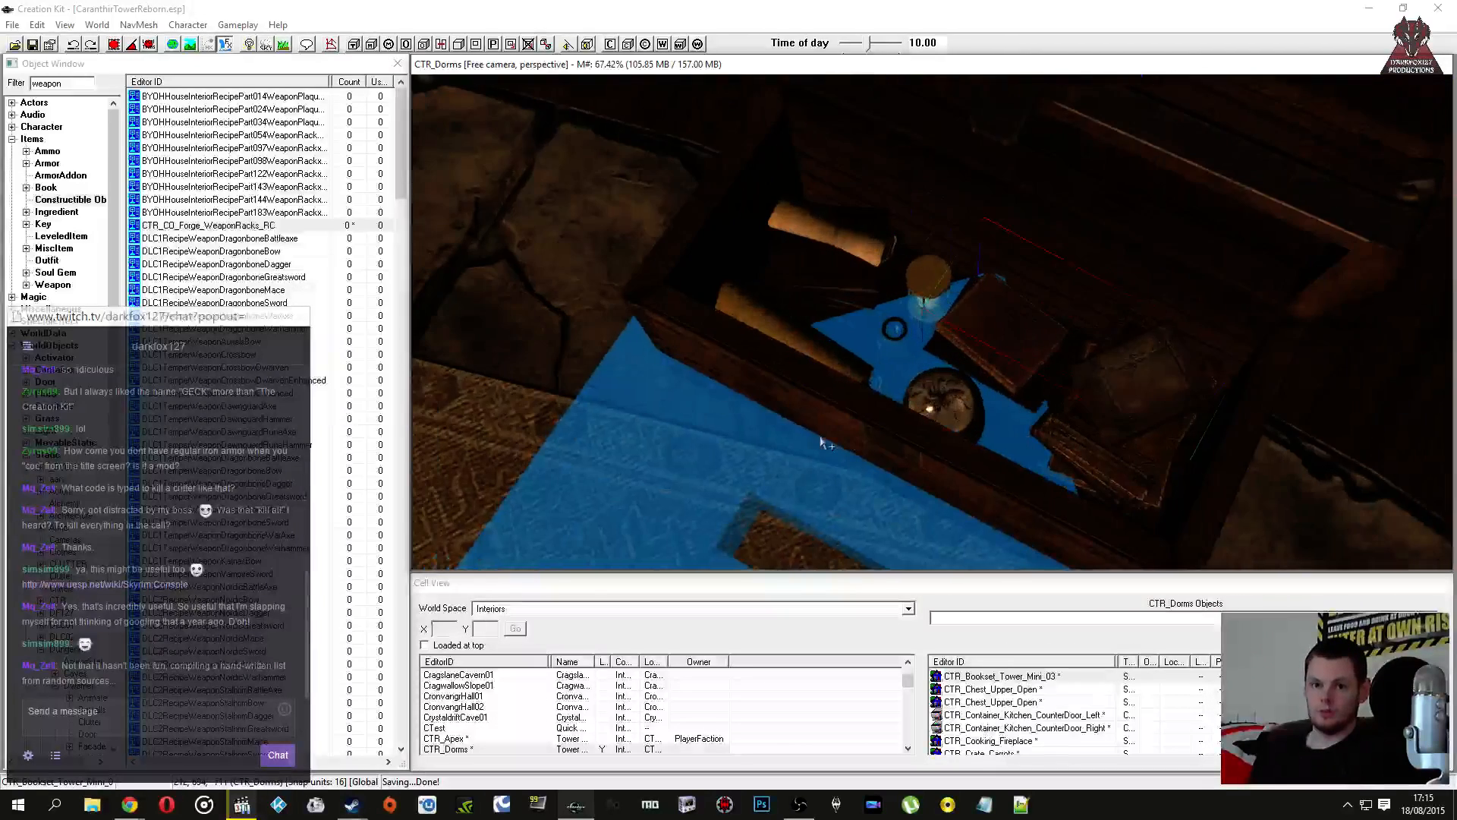
pyautogui.doubleClick(948, 407)
pyautogui.moveTo(774, 215); pyautogui.dragTo(388, 220)
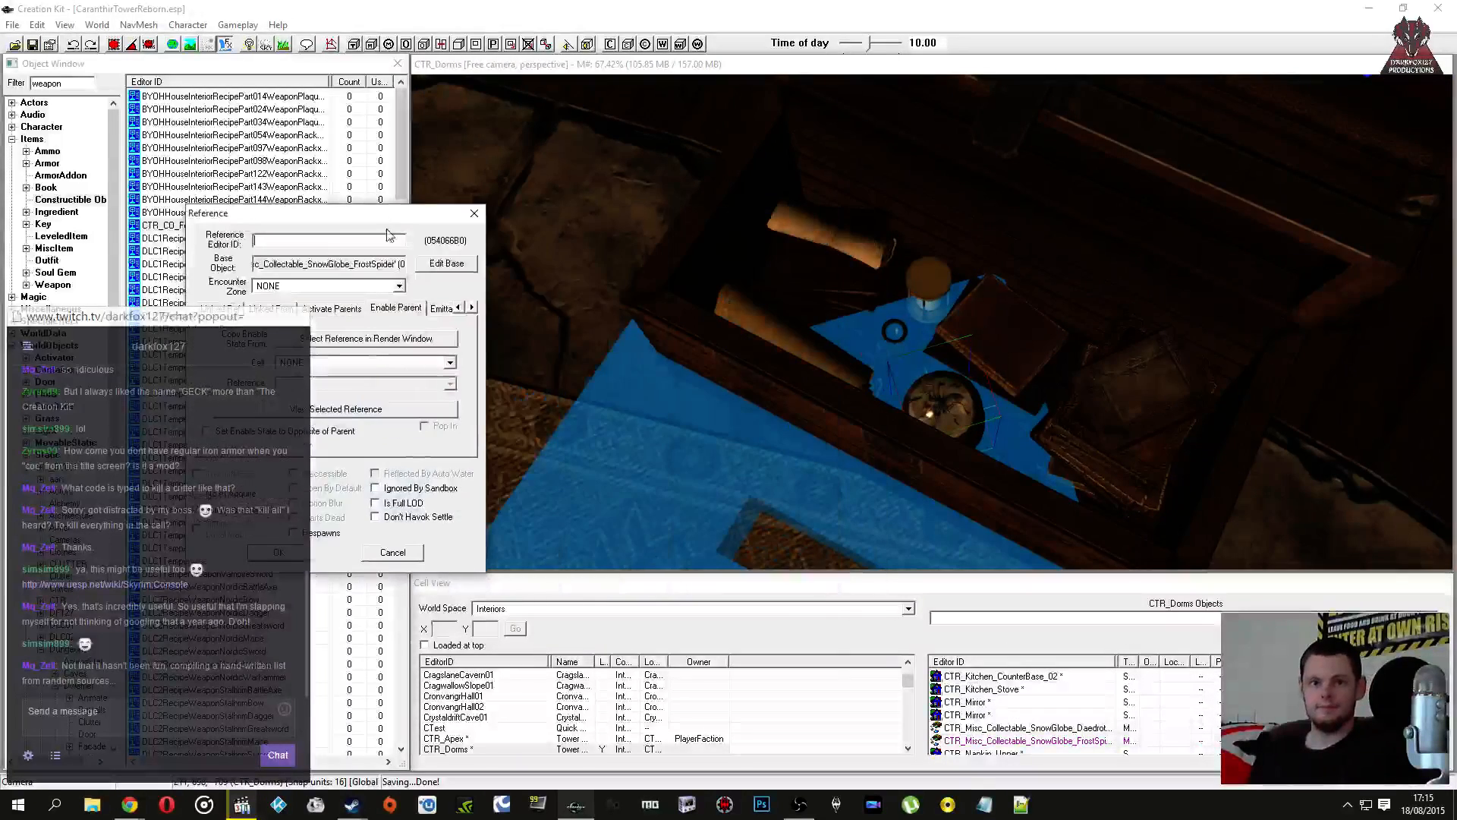
# Step: Check the nearby book set's enable parent, and set the snow globe's enable parent to CTR_X_Arkvon in CTR_Dorms
pyautogui.doubleClick(797, 241)
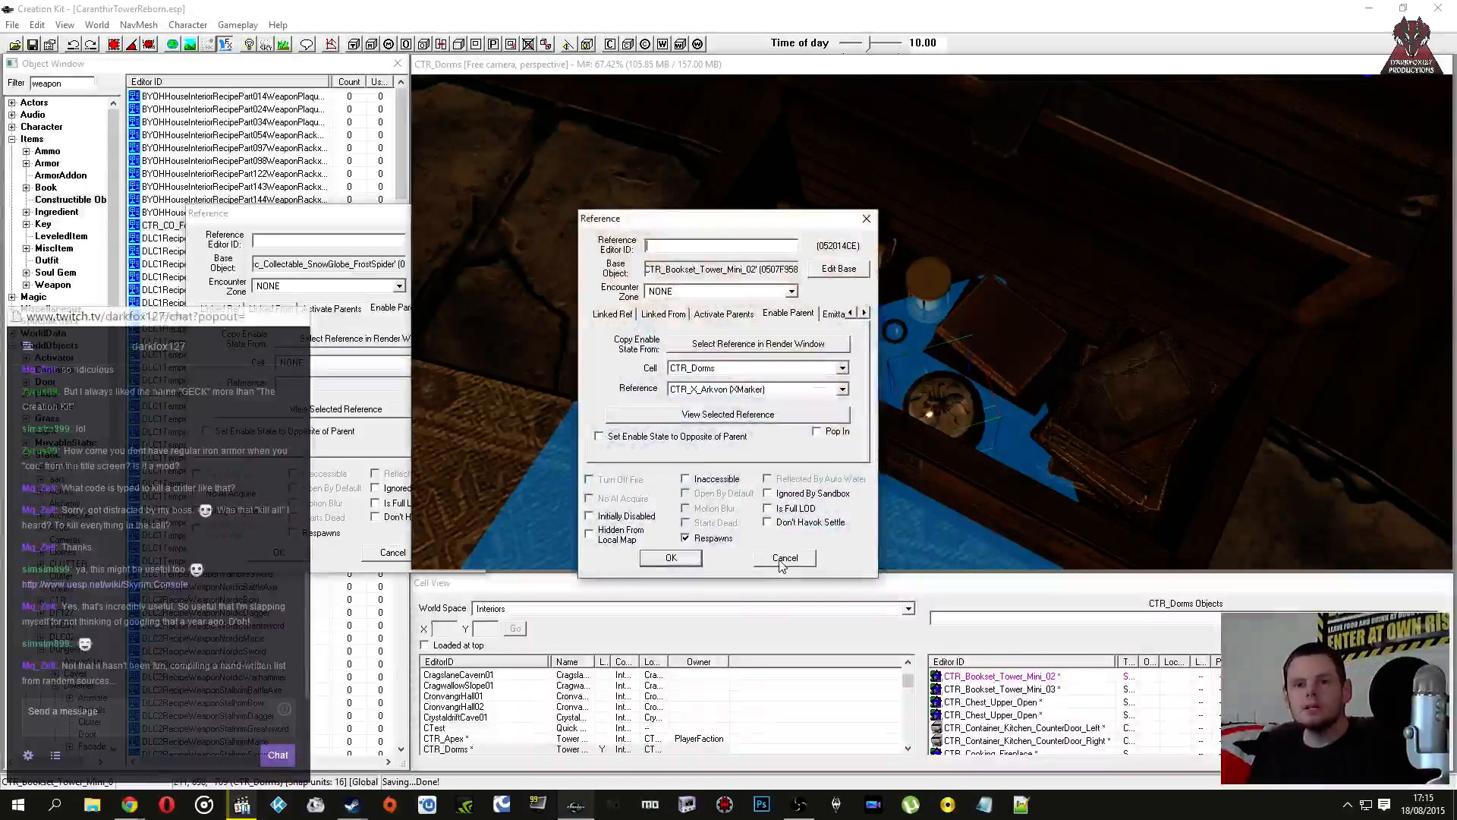
pyautogui.click(781, 562)
pyautogui.scroll(-8, 746, 313)
pyautogui.keyDown('shift'); pyautogui.moveTo(681, 345); pyautogui.dragTo(571, 247, button='middle'); pyautogui.keyUp('shift')
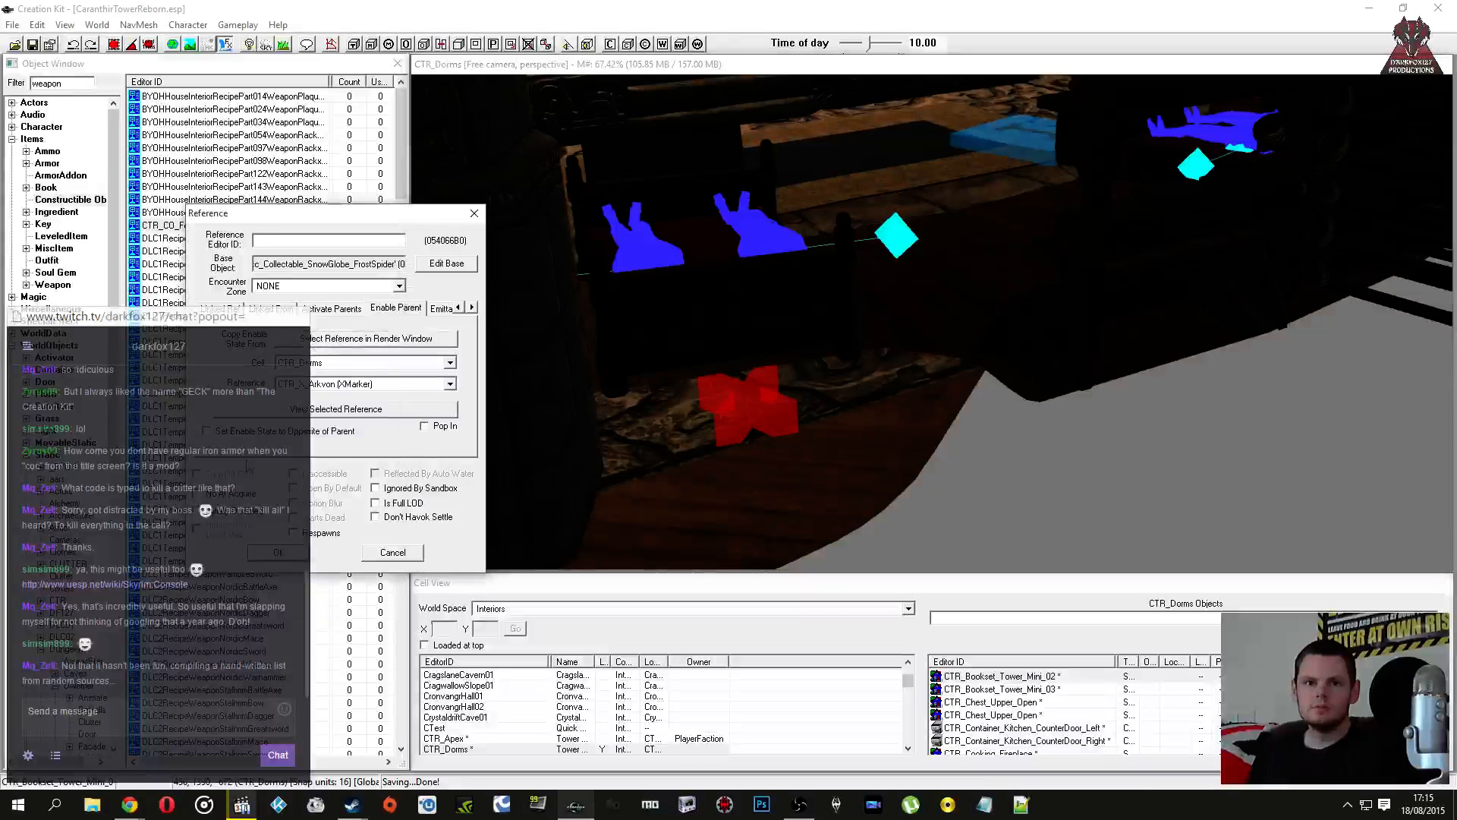
pyautogui.click(260, 551)
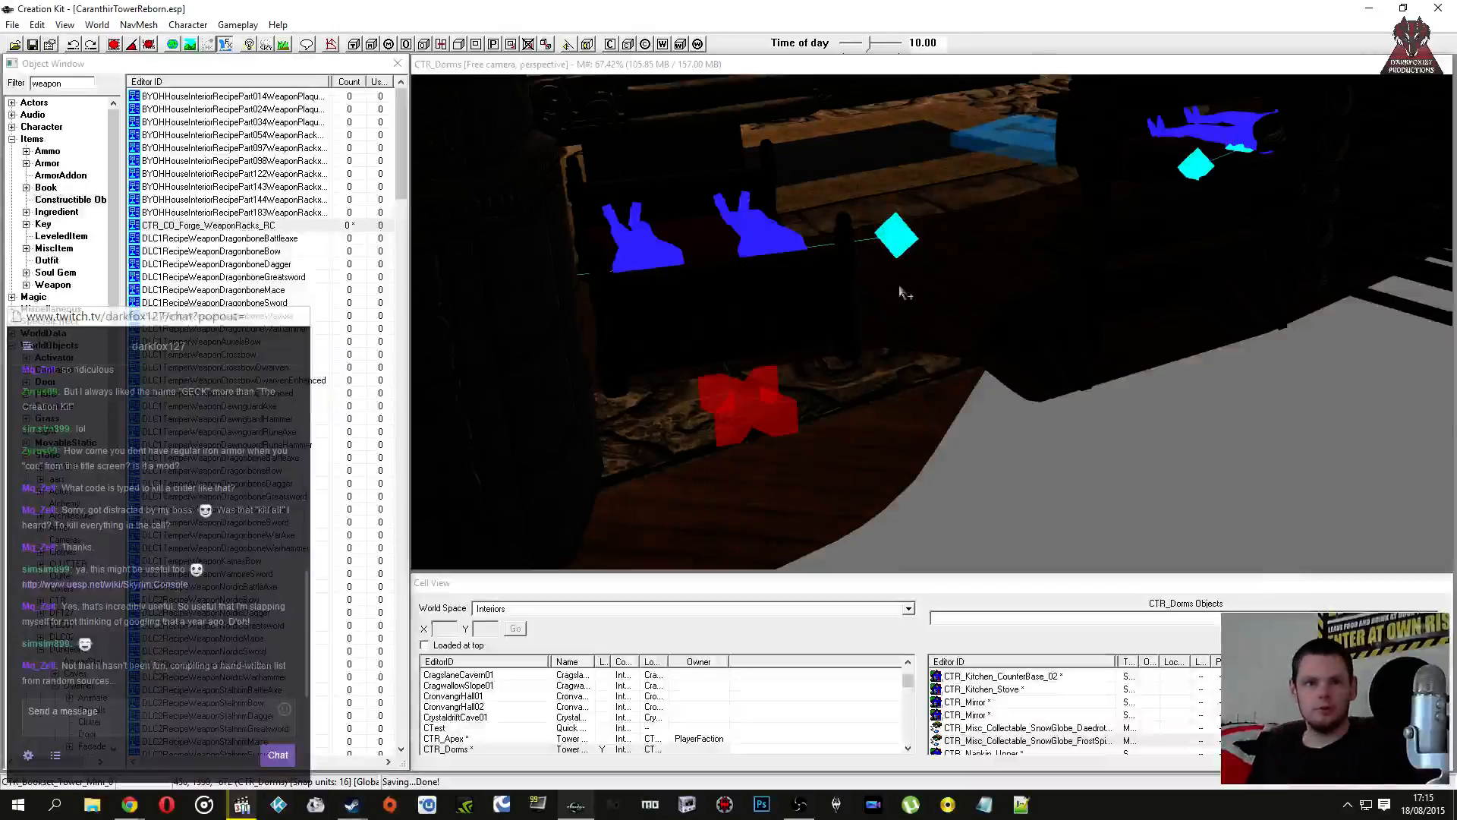
# Step: Open the source of CTR_Script_Unpack from the base activator of the CTR_Ref_Dorms_Activator_Clutter crates
pyautogui.scroll(-10, 901, 292)
pyautogui.moveTo(901, 292); pyautogui.dragTo(1022, 317, button='middle')
pyautogui.scroll(5, 837, 348)
pyautogui.scroll(4, 908, 388)
pyautogui.click(915, 328)
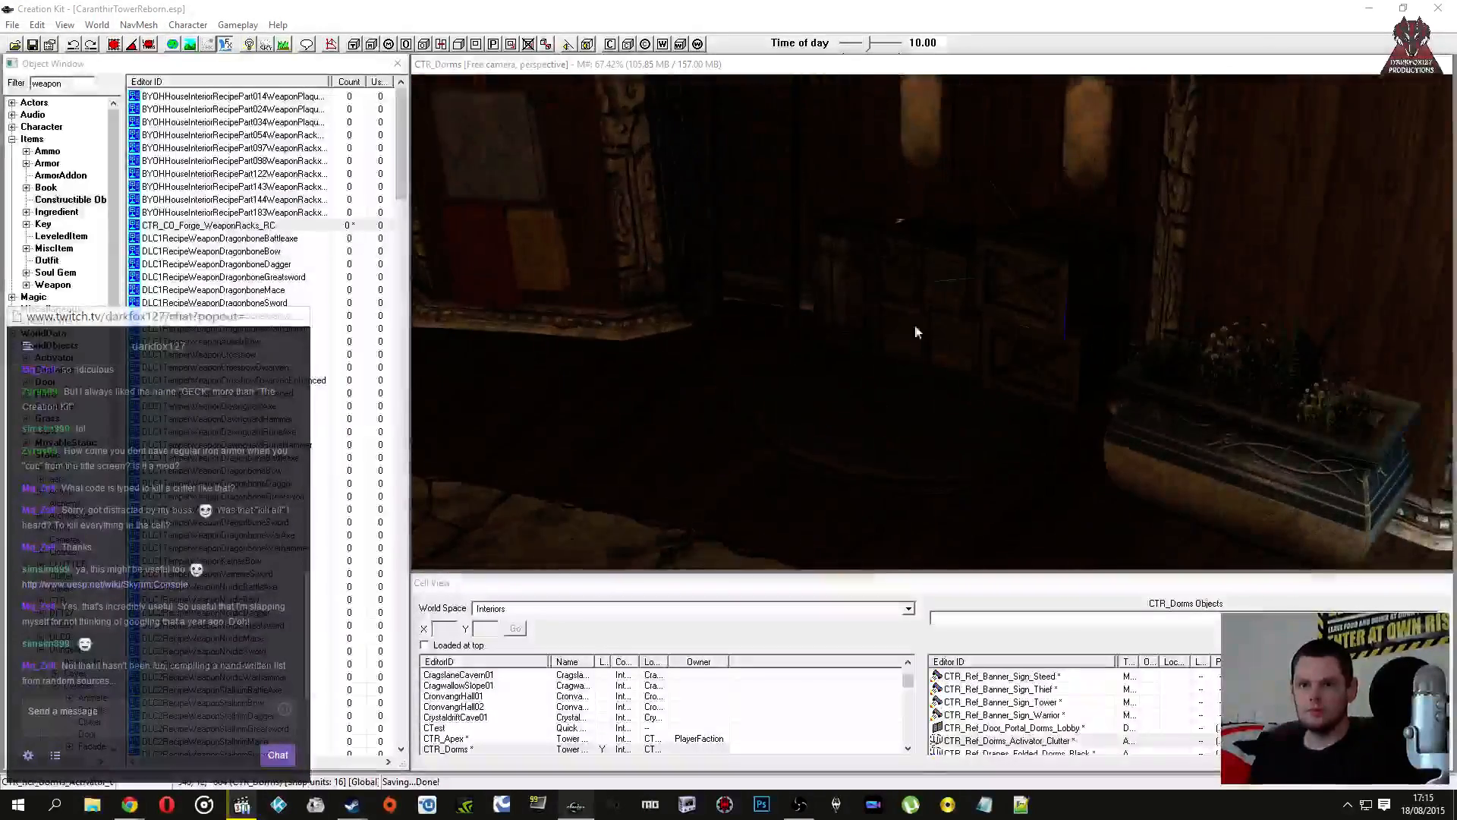
pyautogui.doubleClick(915, 331)
pyautogui.click(835, 262)
pyautogui.click(985, 335)
pyautogui.rightClick(984, 334)
pyautogui.click(1095, 417)
# Step: Read through the unpack script's activation, time-passing and action functions, and close the script and activator without changes
pyautogui.scroll(-5, 591, 478)
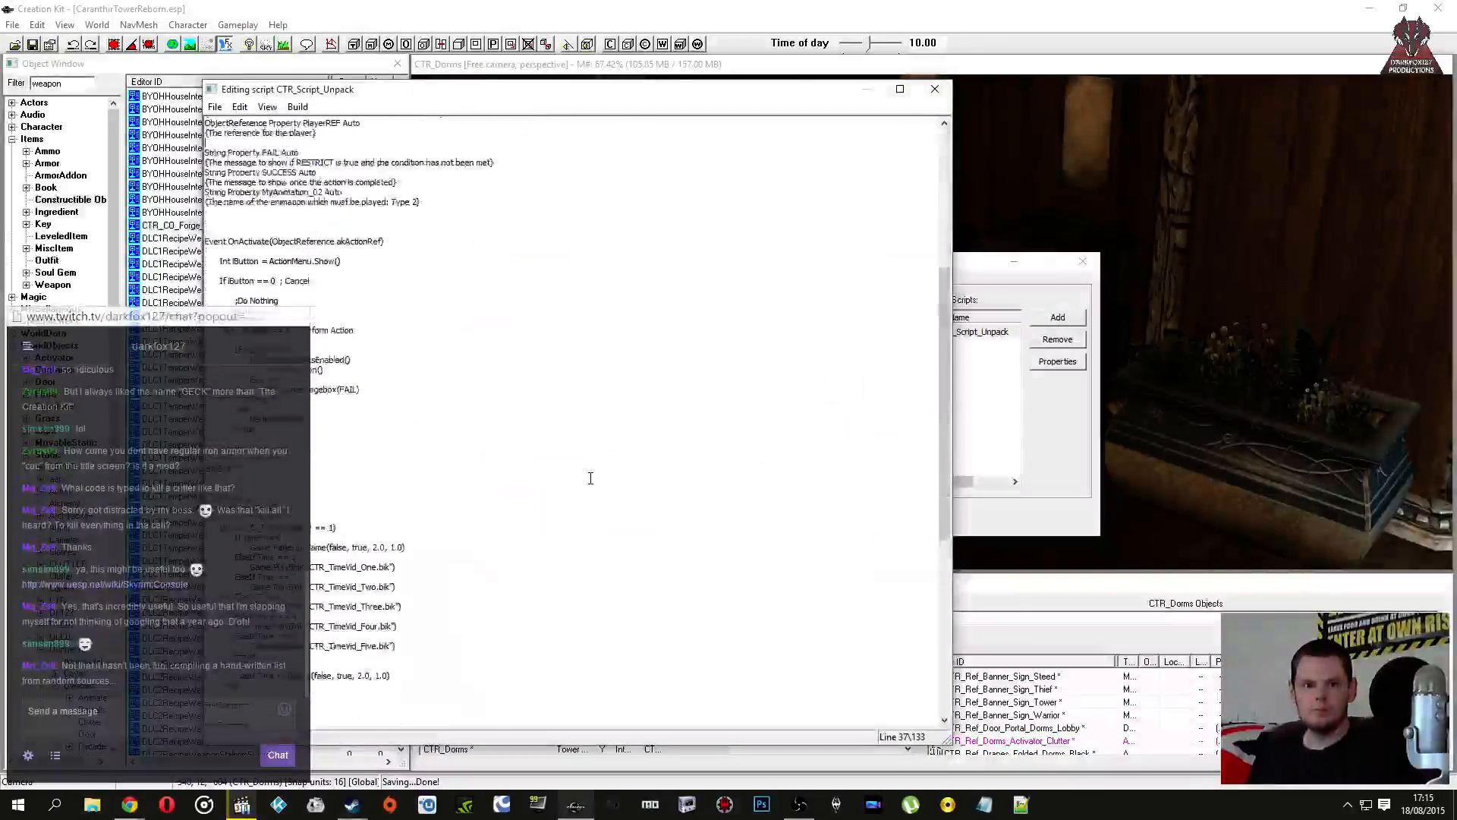
pyautogui.scroll(-8, 591, 478)
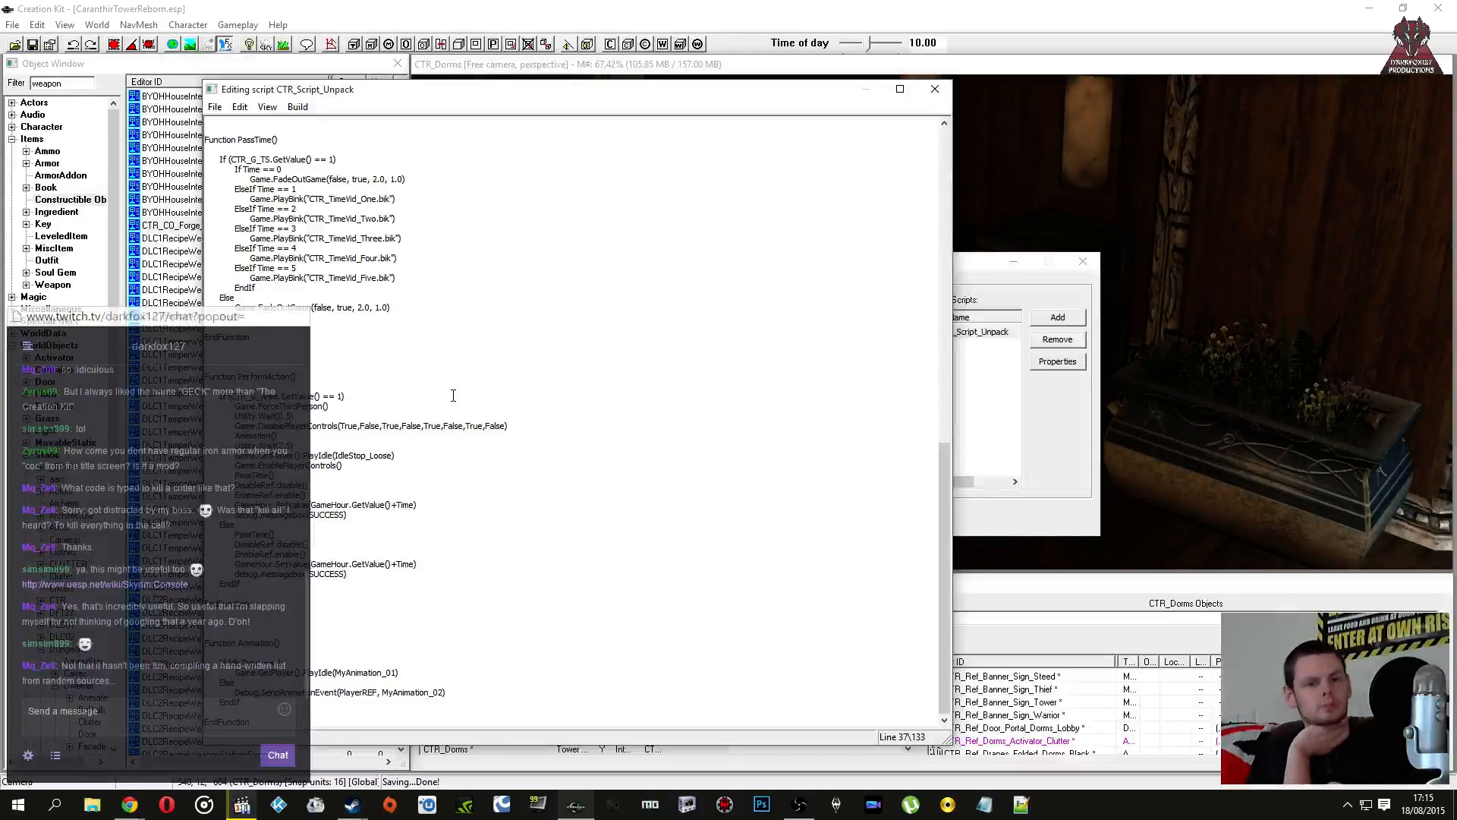
pyautogui.scroll(3, 455, 399)
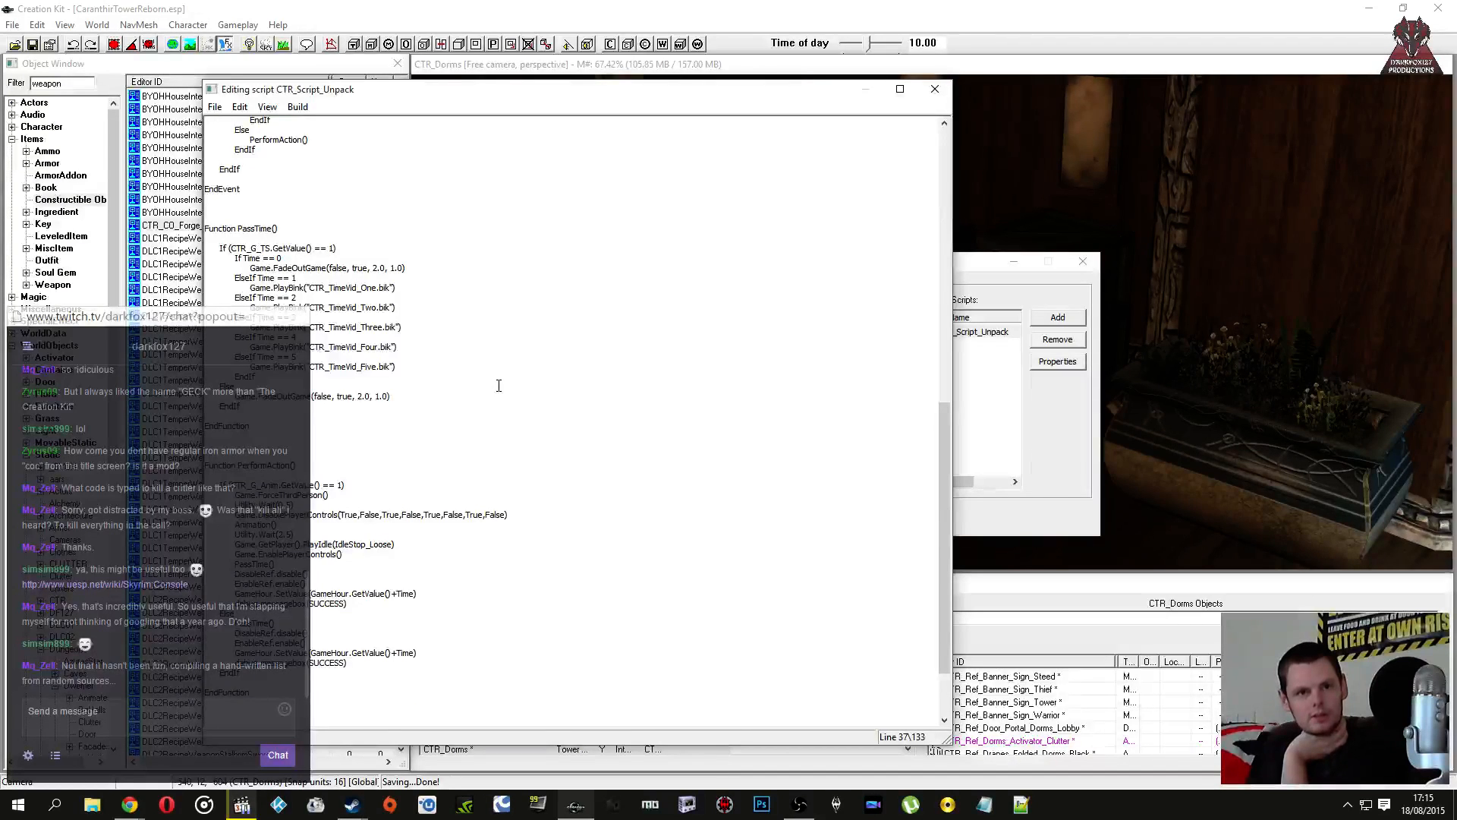
pyautogui.scroll(4, 498, 386)
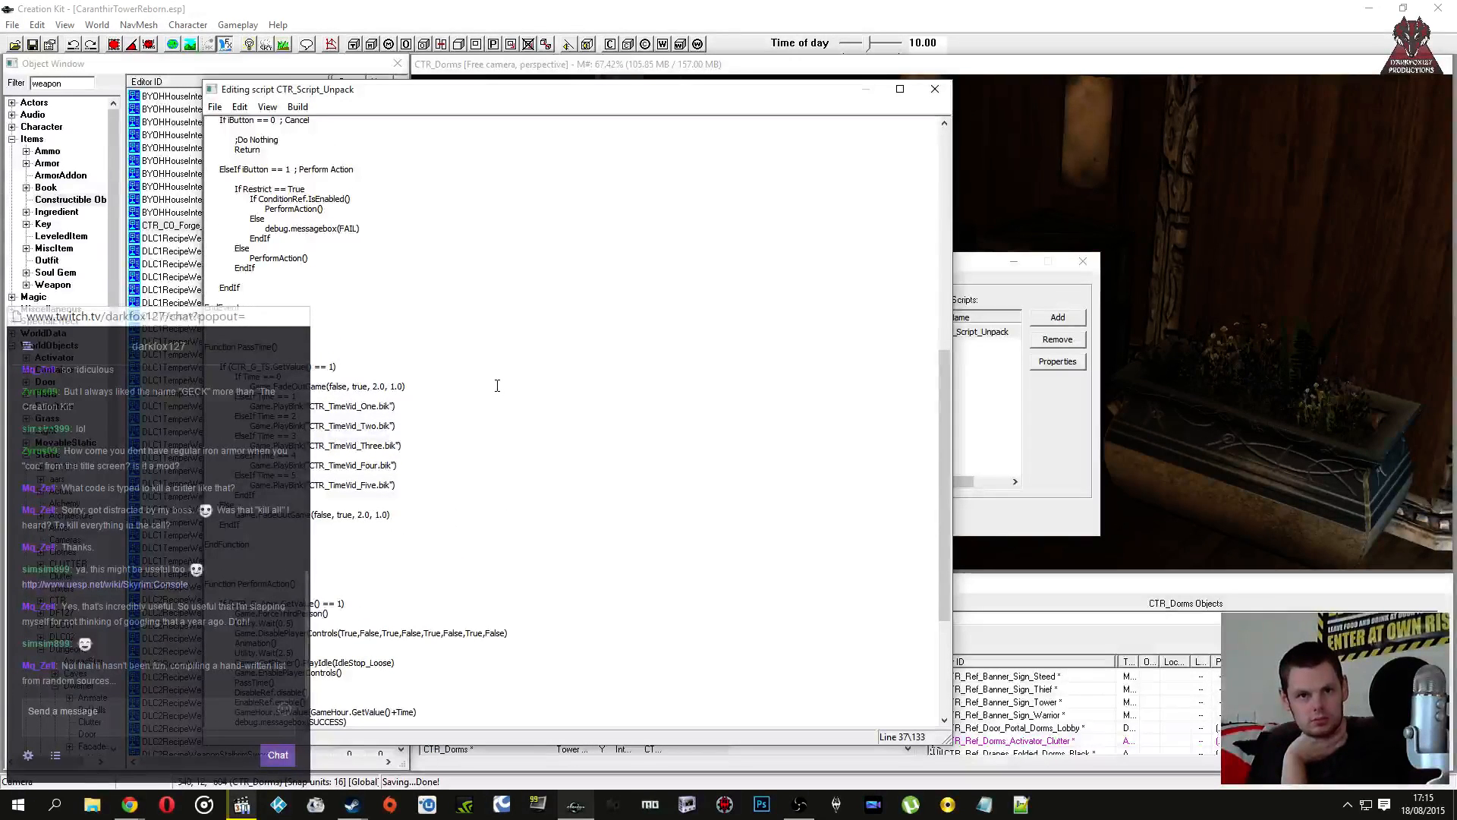
pyautogui.click(942, 91)
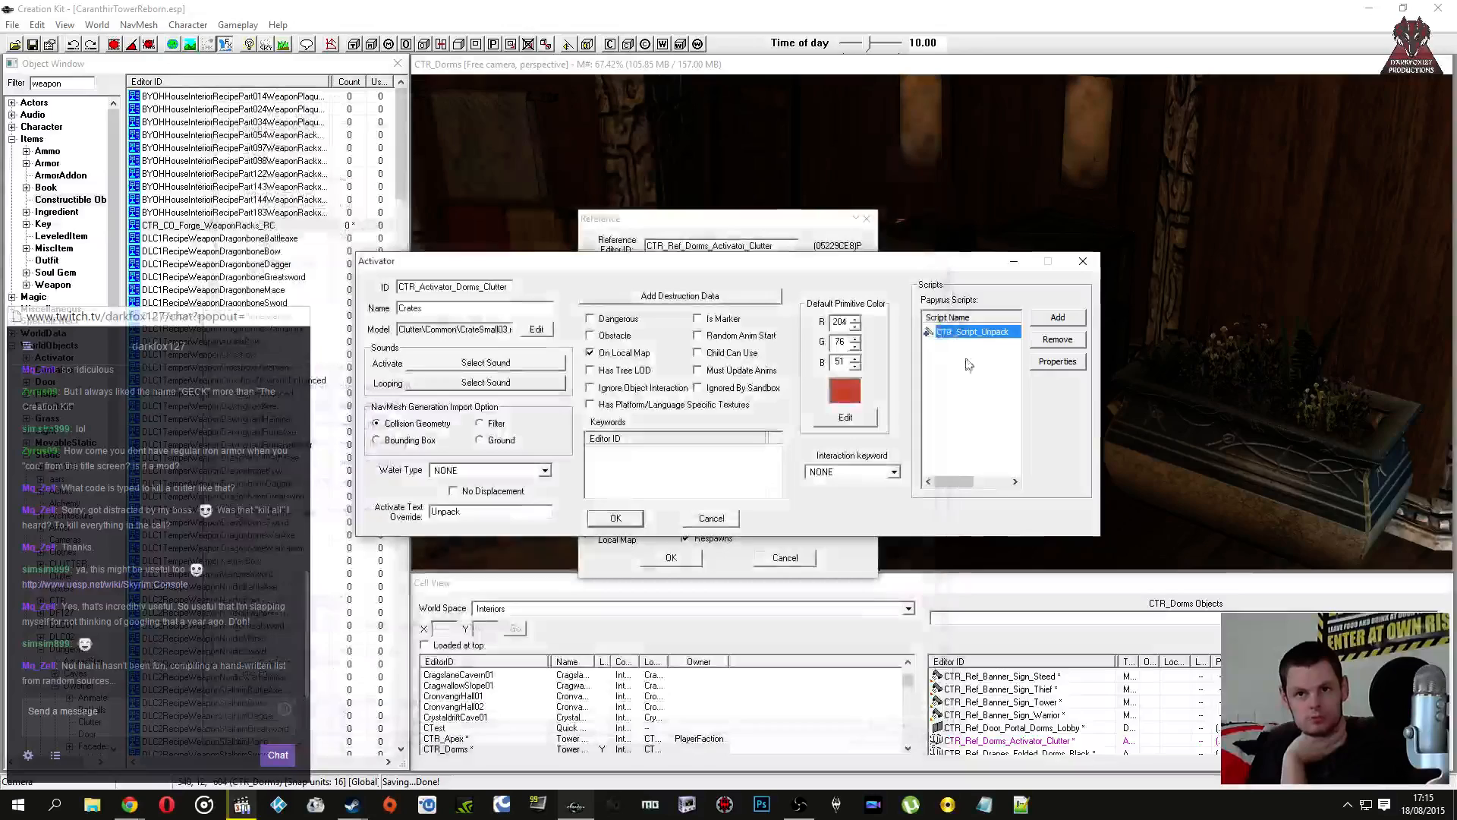
pyautogui.click(699, 519)
# Step: Examine the animation properties of CTR_Script_Unpack attached to the CTR_Ref_Dorms_Activator_Clutter reference
pyautogui.click(865, 313)
pyautogui.click(864, 313)
pyautogui.click(865, 314)
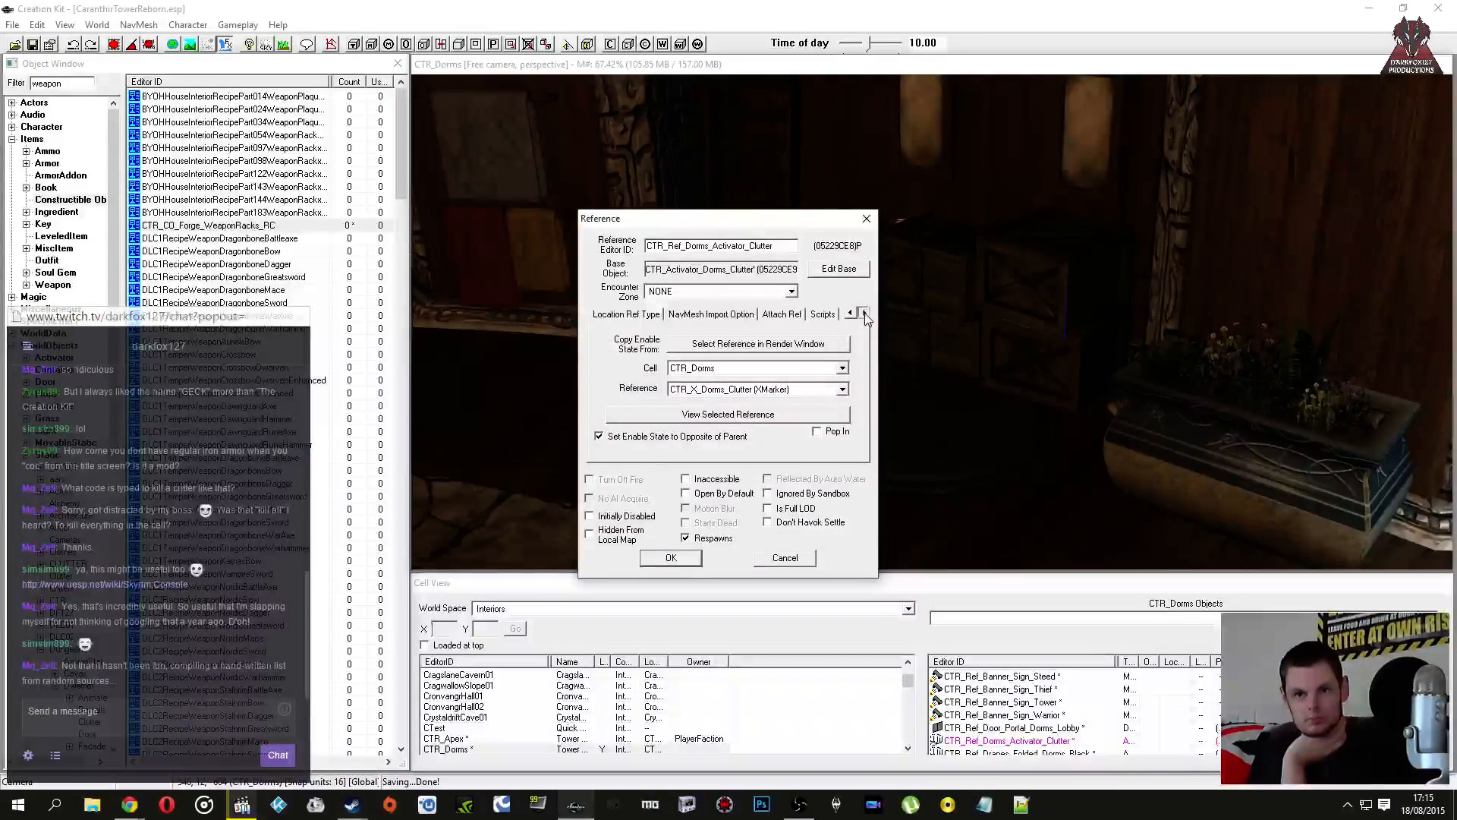
pyautogui.click(821, 314)
pyautogui.click(645, 354)
pyautogui.doubleClick(645, 354)
pyautogui.click(358, 497)
pyautogui.scroll(-2, 358, 502)
pyautogui.click(353, 575)
pyautogui.click(339, 533)
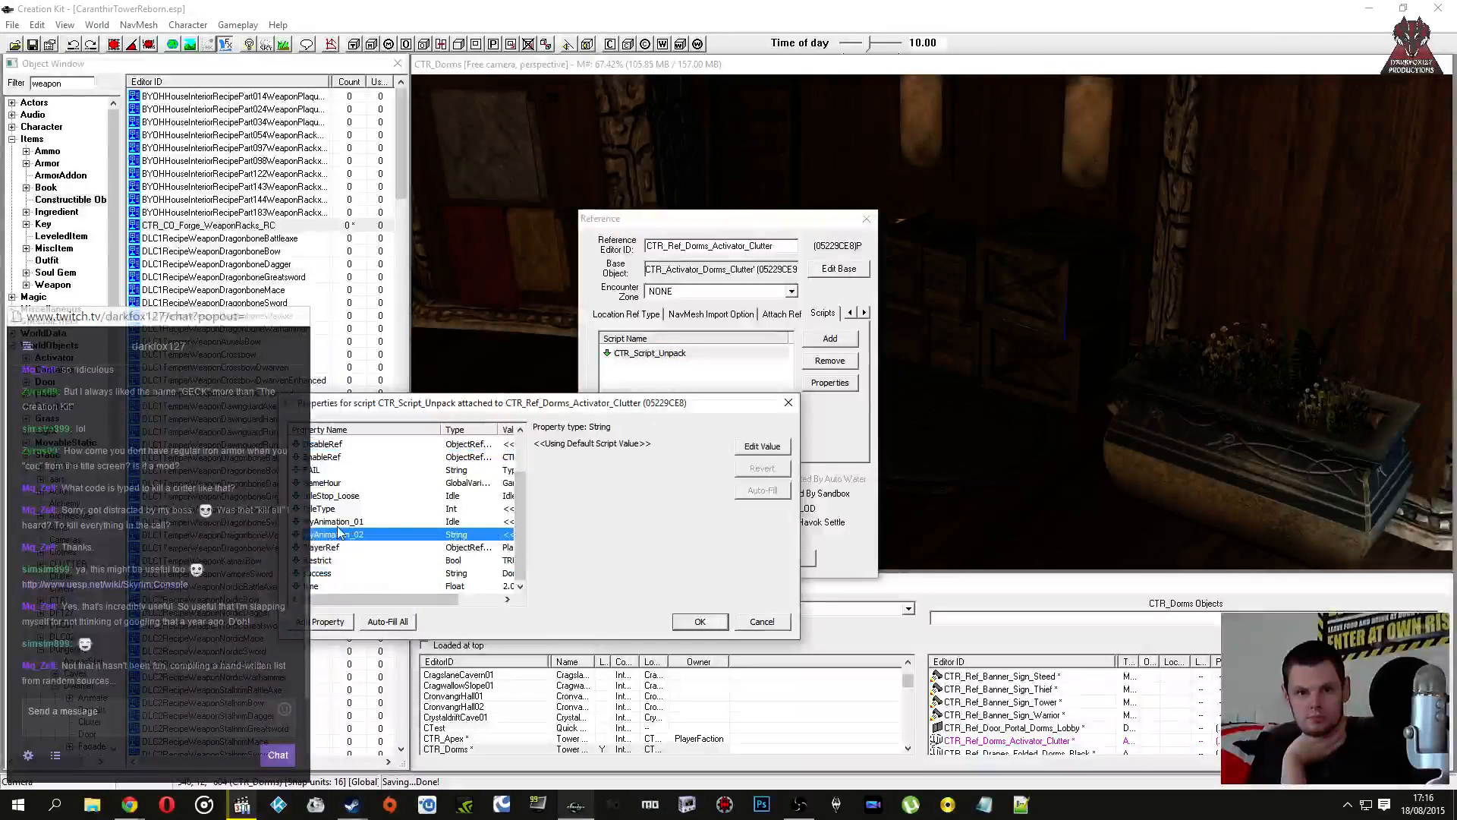
pyautogui.moveTo(375, 520)
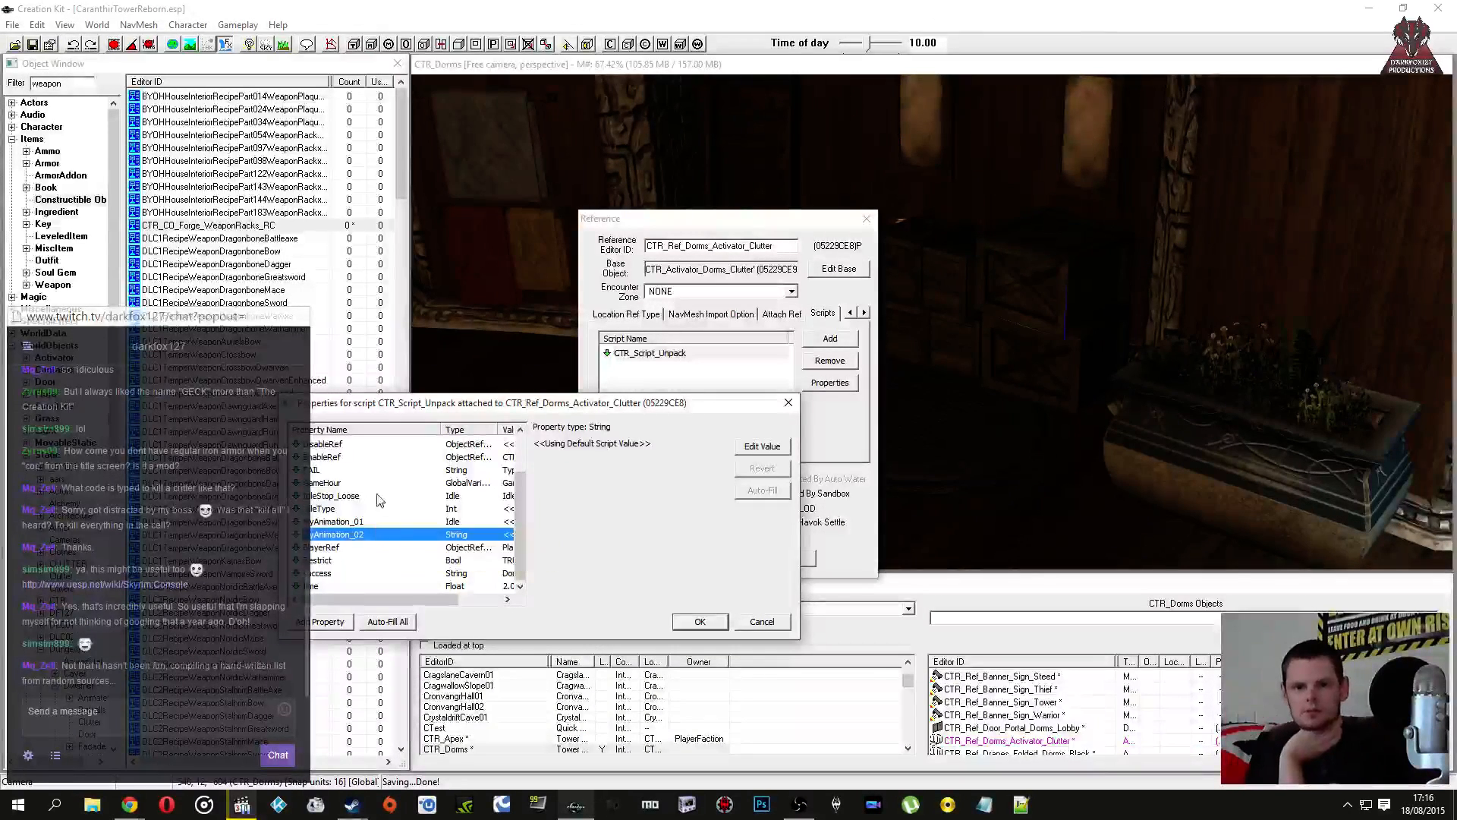
# Step: Switch to the desktop and reopen the CTR Guide Crafting workbook from the Reborn documentation folder in Excel
pyautogui.click(1369, 9)
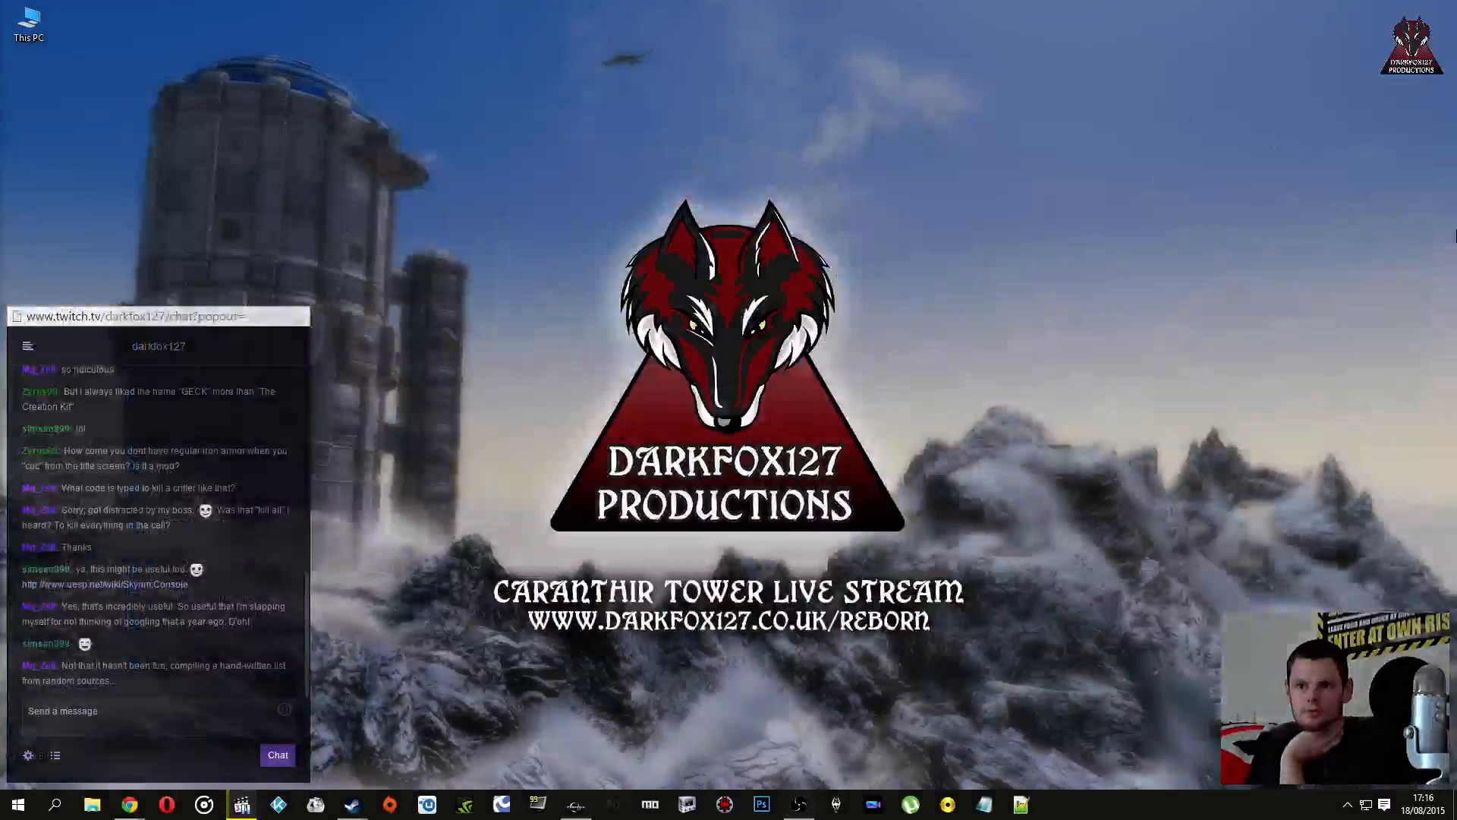
pyautogui.moveTo(1456, 235); pyautogui.dragTo(1184, 198)
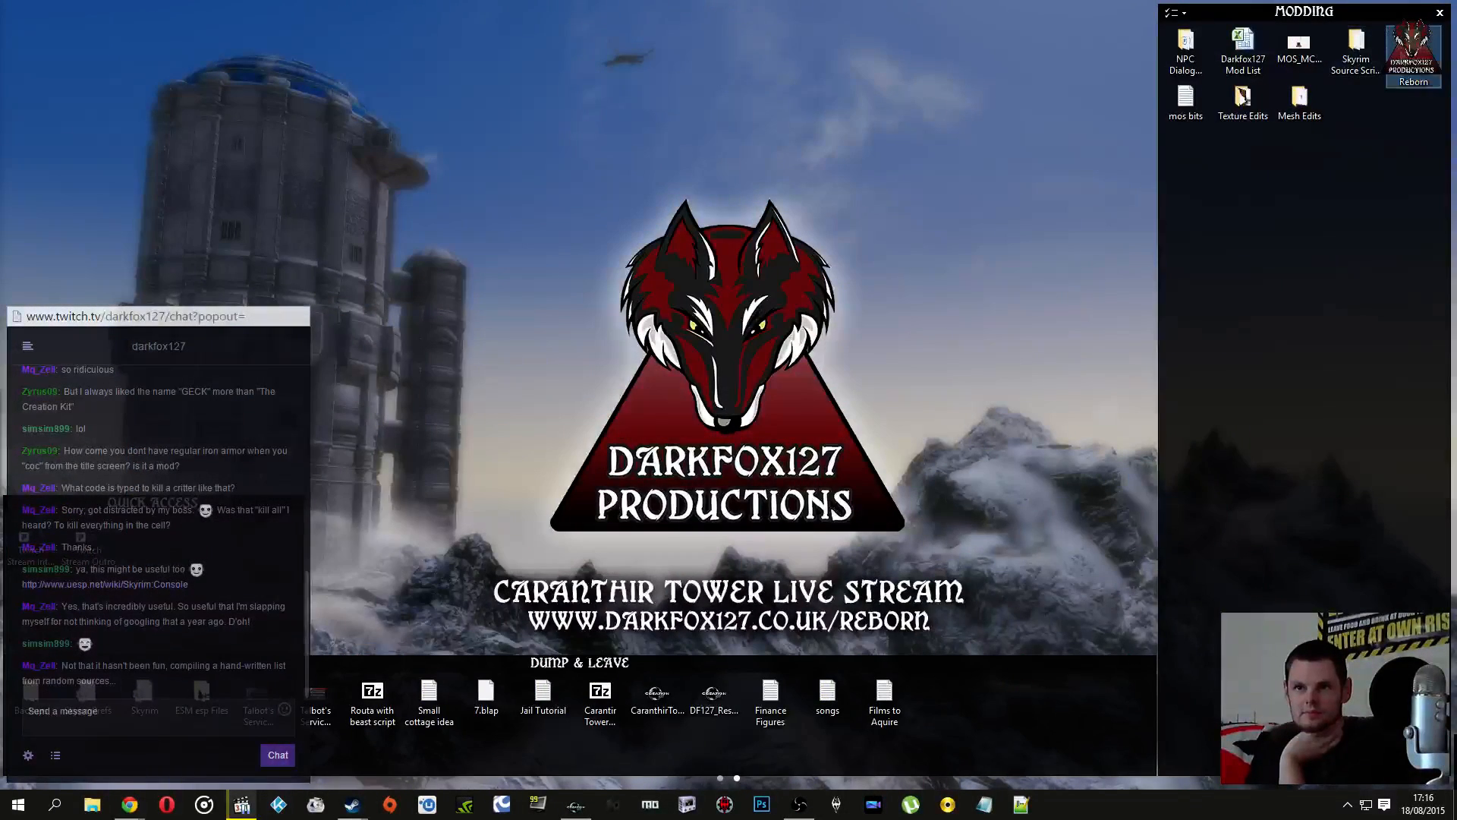
pyautogui.doubleClick(1413, 53)
pyautogui.doubleClick(489, 314)
pyautogui.click(491, 303)
pyautogui.doubleClick(494, 314)
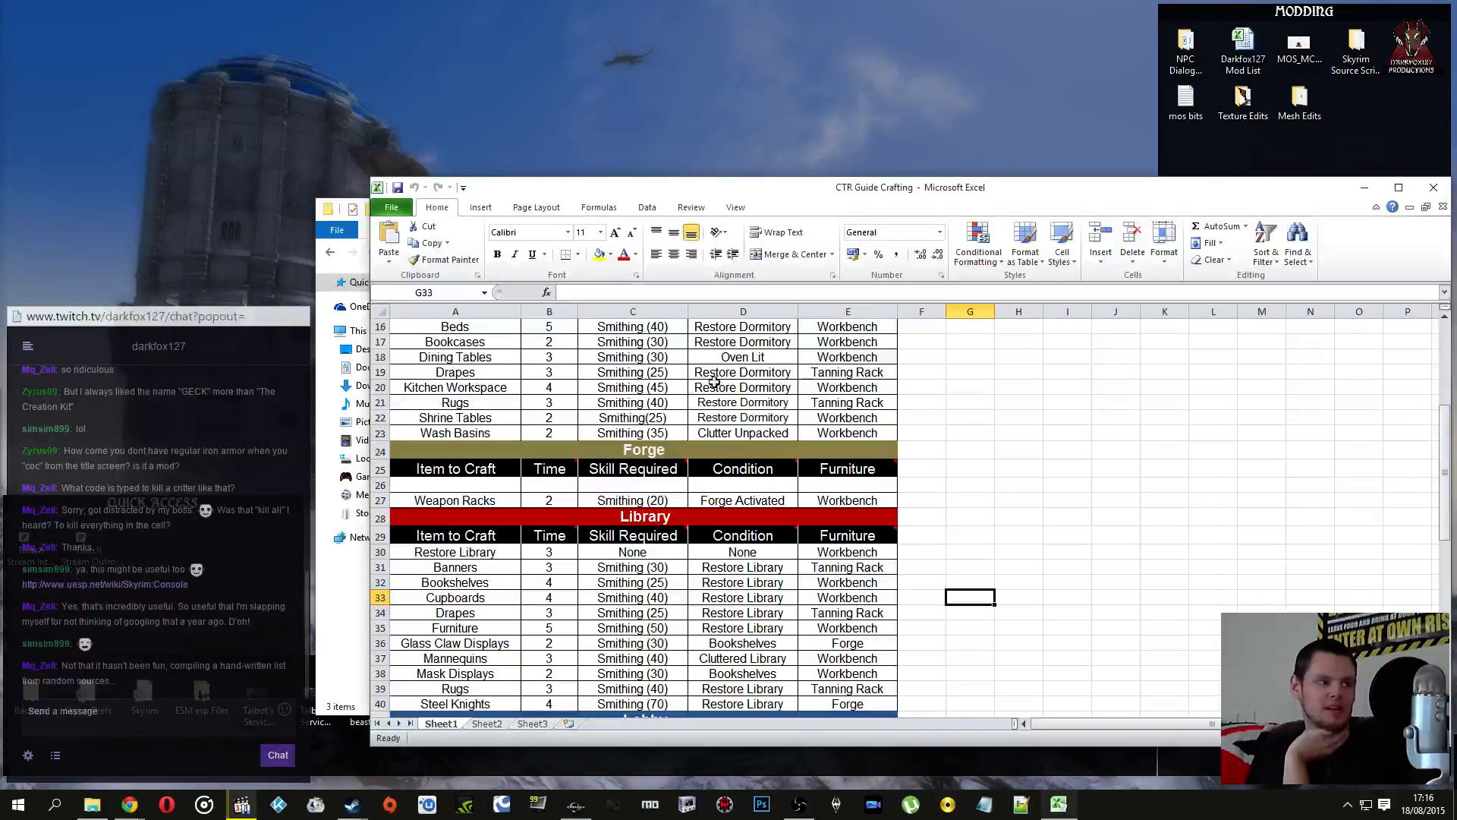
# Step: Review the Dormitory section of the crafting guide and switch back to the Creation Kit
pyautogui.click(968, 401)
pyautogui.scroll(3, 962, 403)
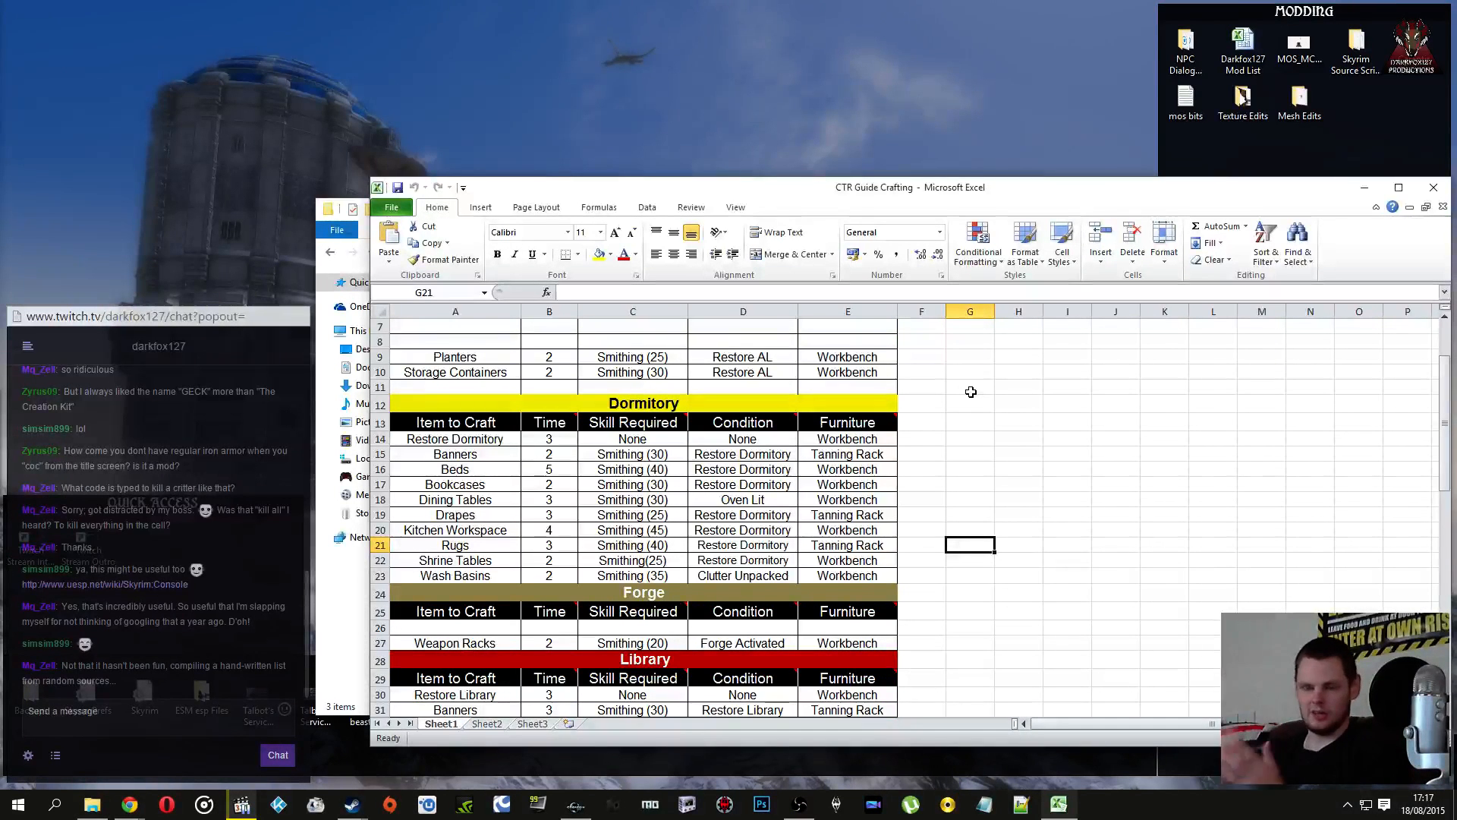
pyautogui.click(1061, 805)
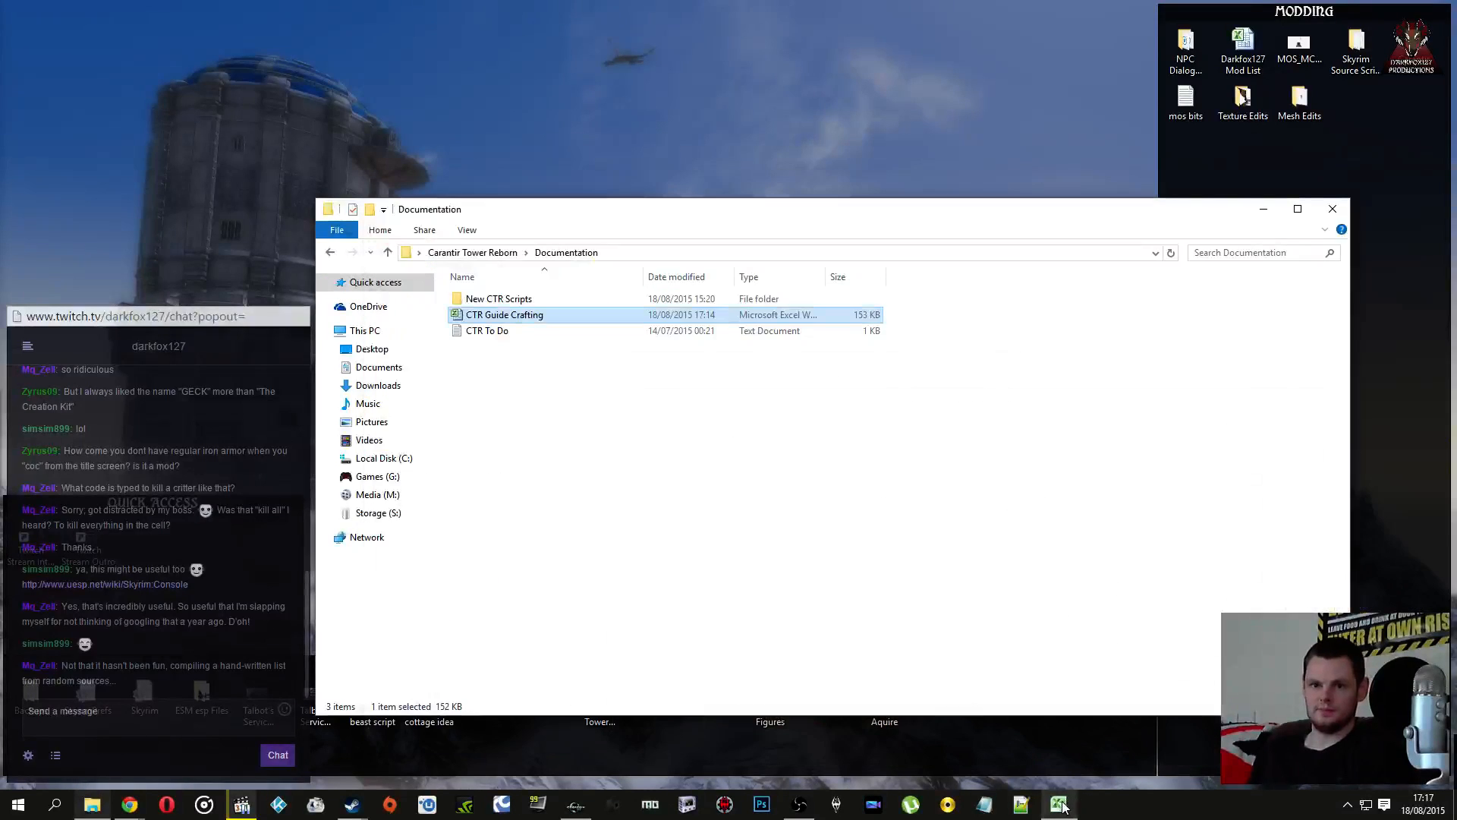
pyautogui.click(572, 803)
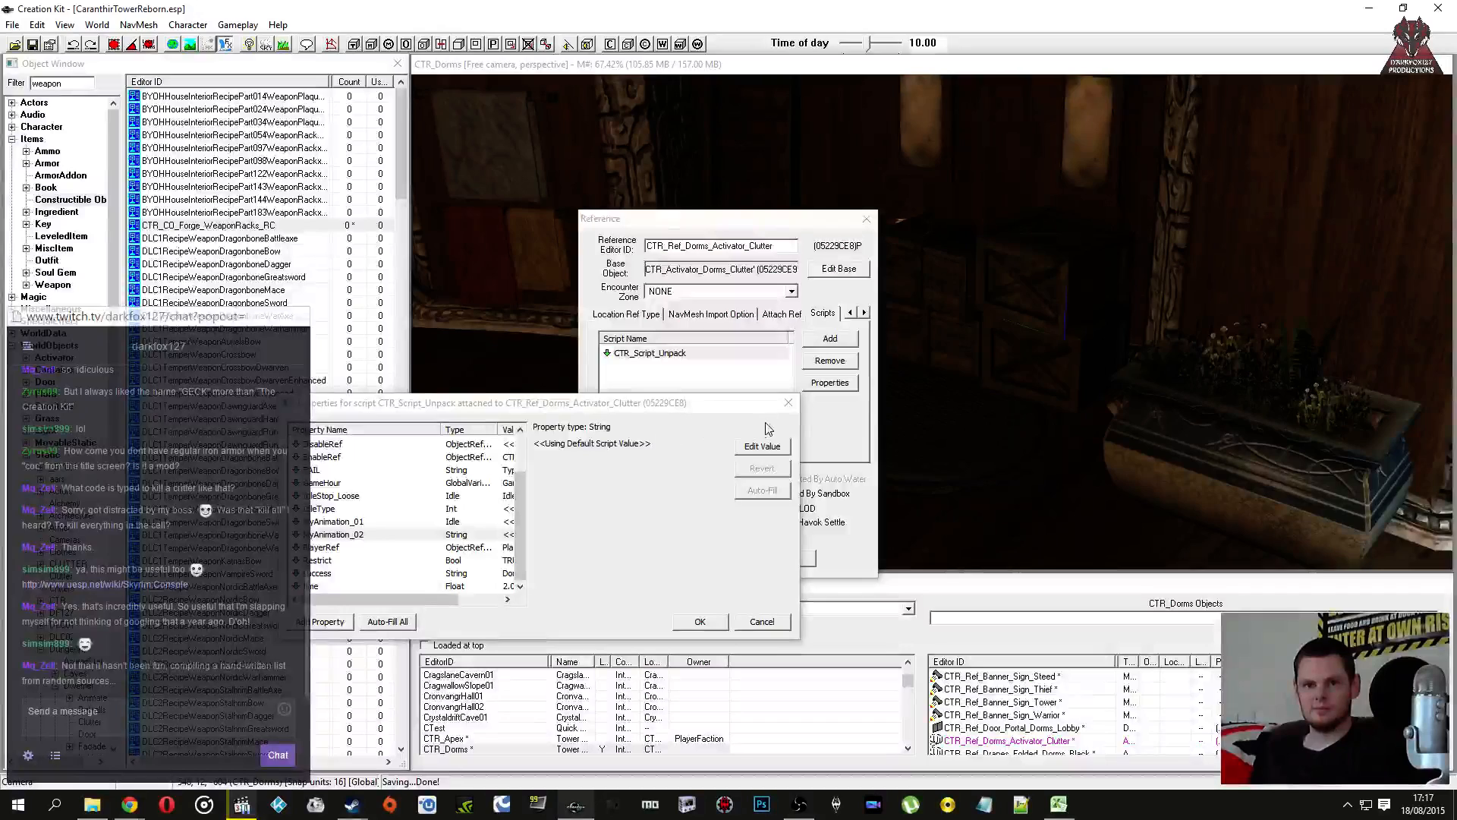
# Step: Check the IdleType and GameHour properties of the unpack script on the clutter reference and close them without changes
pyautogui.click(374, 509)
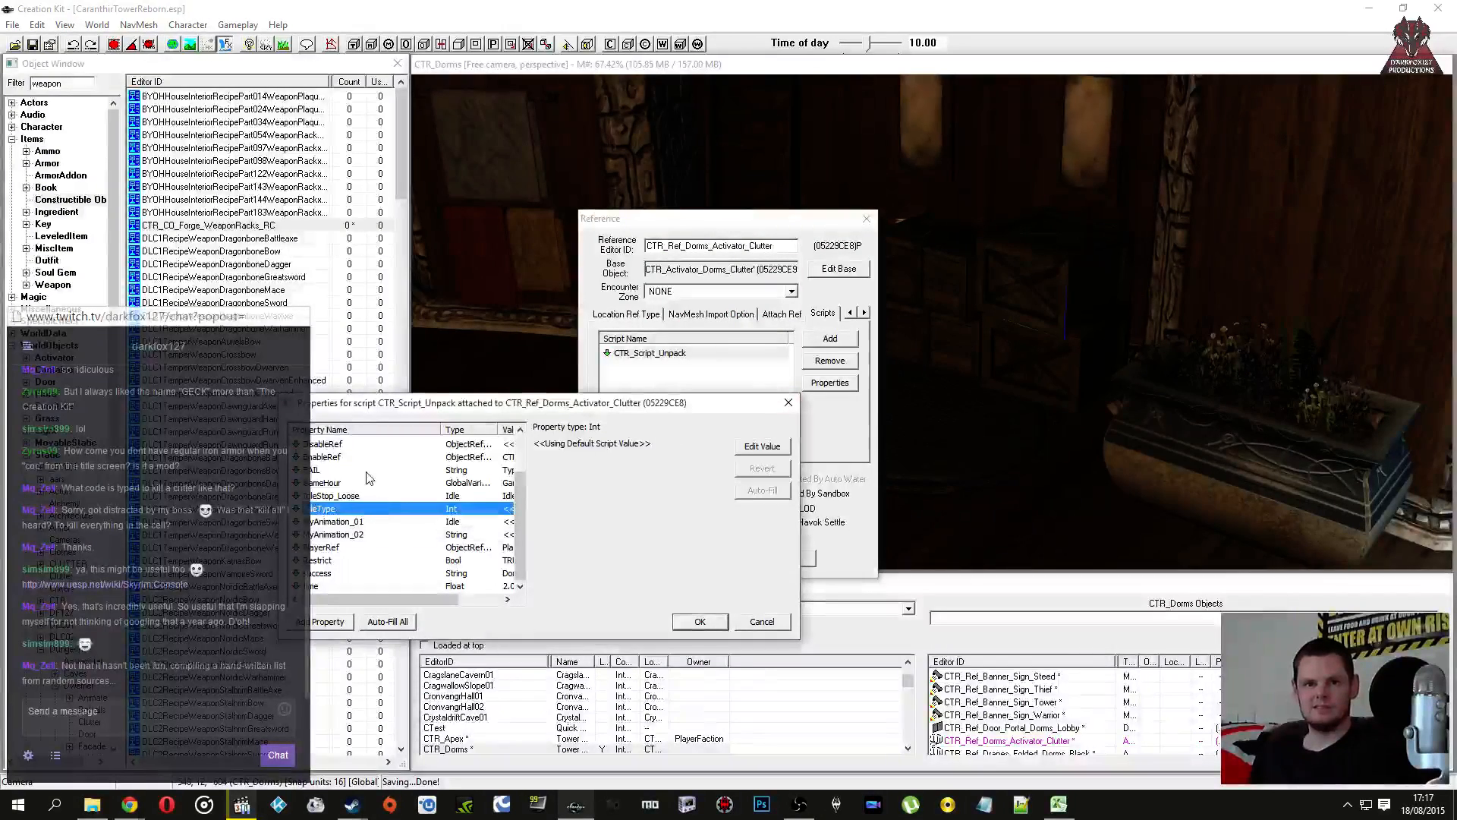
pyautogui.click(368, 476)
pyautogui.click(753, 621)
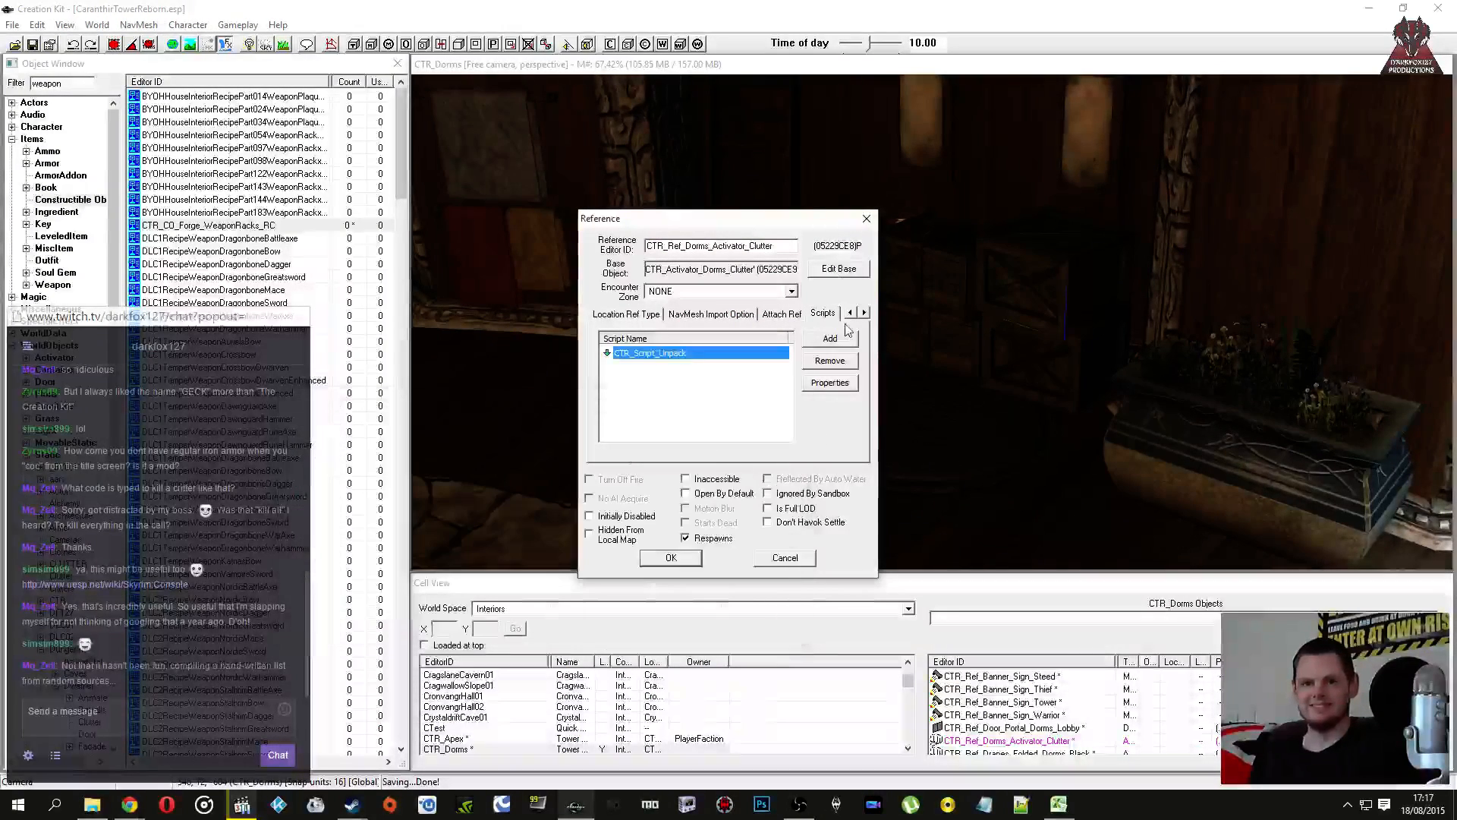
# Step: Open the FAIL string of CTR_Script_Unpack on the crates' base activator for editing
pyautogui.click(833, 270)
pyautogui.doubleClick(972, 331)
pyautogui.click(316, 484)
pyautogui.click(340, 521)
pyautogui.moveTo(689, 449); pyautogui.dragTo(556, 448)
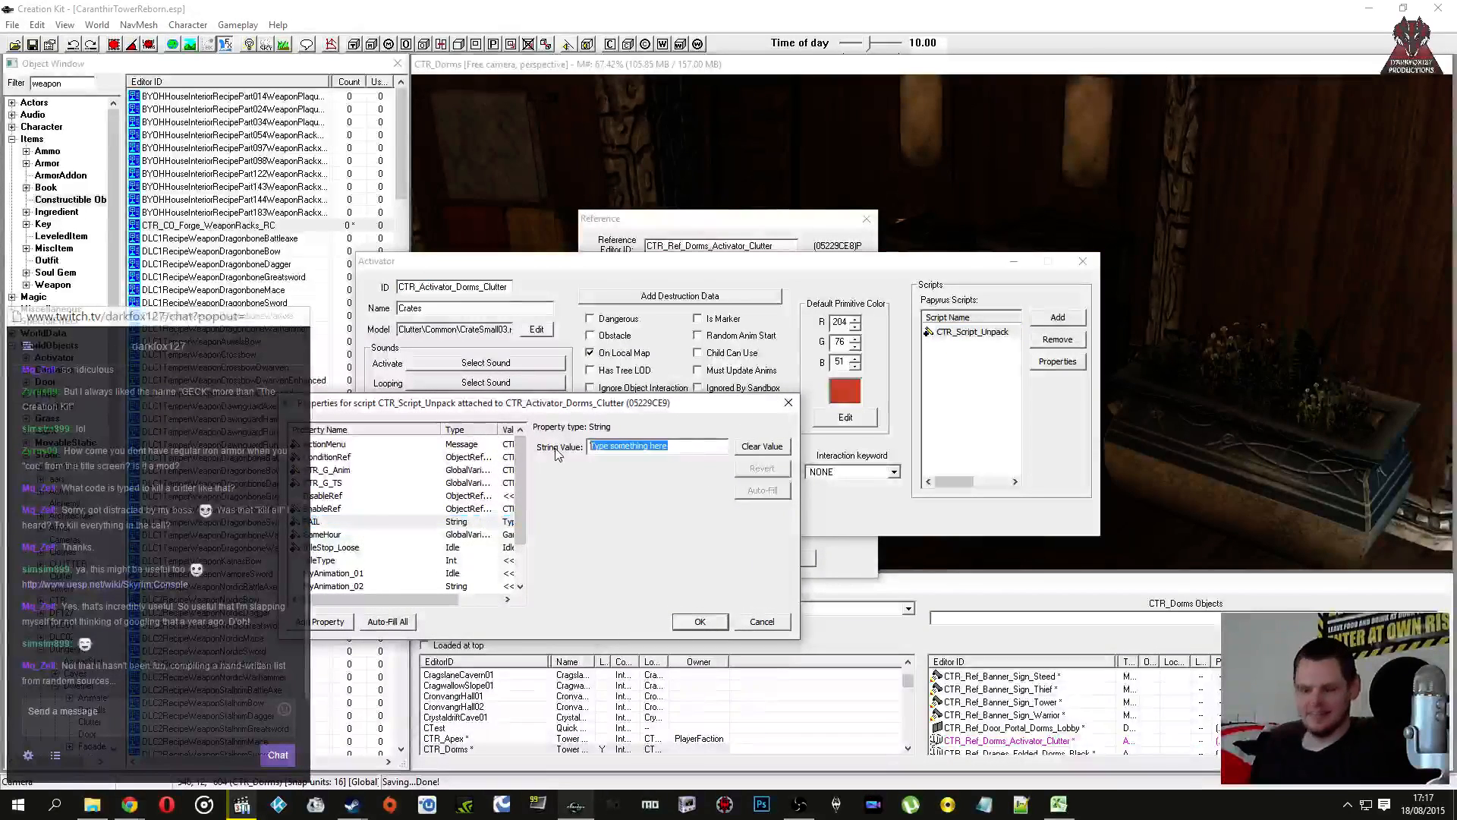
pyautogui.write('Dining Tables must be crafted')
pyautogui.press('BackSpace')
pyautogui.press('BackSpace')
pyautogui.press('BackSpace')
pyautogui.press('BackSpace')
pyautogui.press('BackSpace')
pyautogui.press('BackSpace')
pyautogui.press('BackSpace')
pyautogui.press('BackSpace')
pyautogui.press('BackSpace')
pyautogui.press('BackSpace')
pyautogui.press('BackSpace')
pyautogui.press('BackSpace')
pyautogui.press('BackSpace')
pyautogui.press('BackSpace')
pyautogui.press('BackSpace')
pyautogui.press('BackSpace')
pyautogui.press('BackSpace')
pyautogui.press('BackSpace')
pyautogui.press('BackSpace')
pyautogui.press('BackSpace')
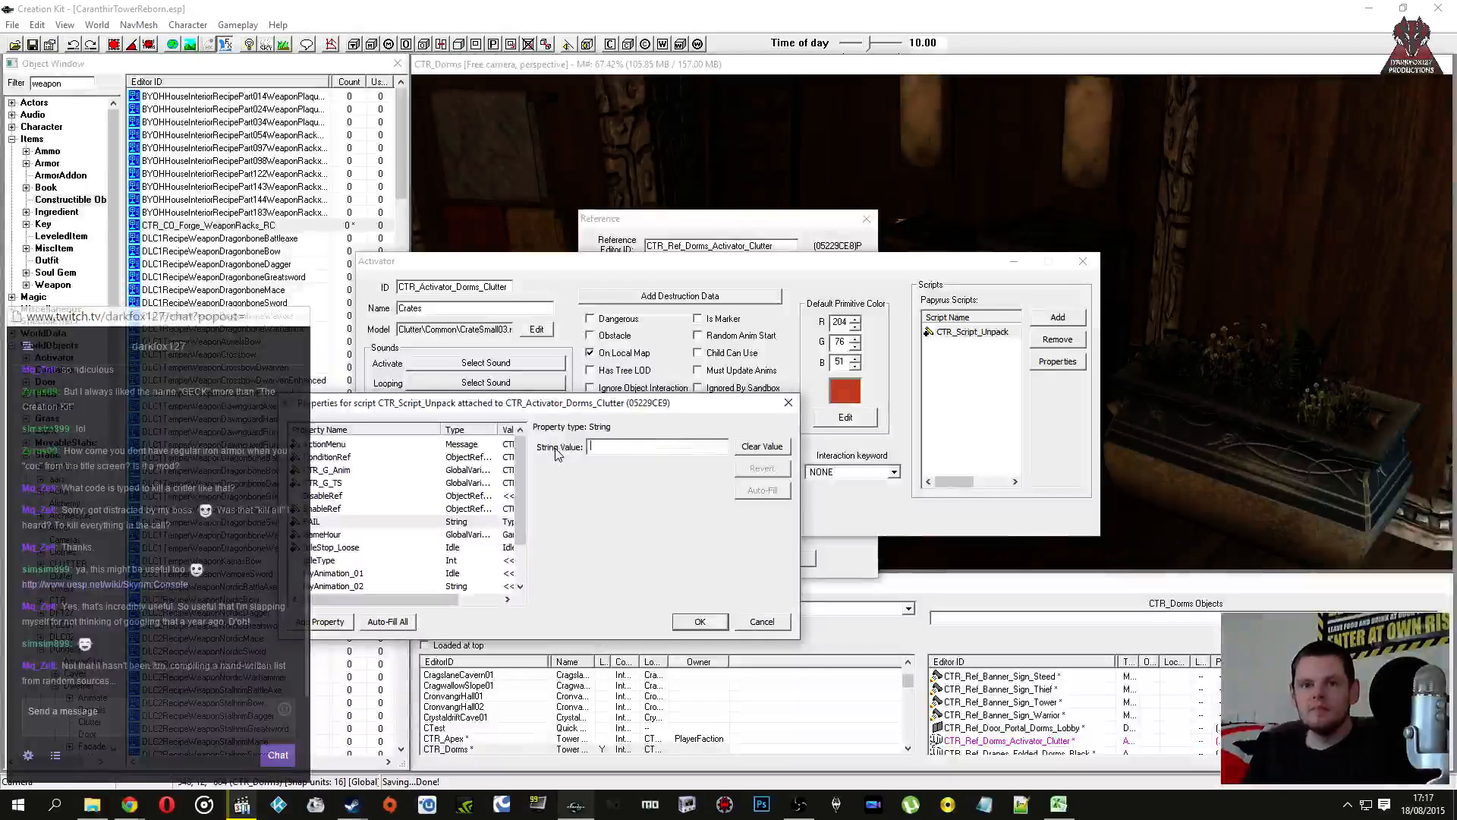
# Step: Set the FAIL string of the activator's unpack script to "Continue crafting the Dormitory first."
pyautogui.write('Continue')
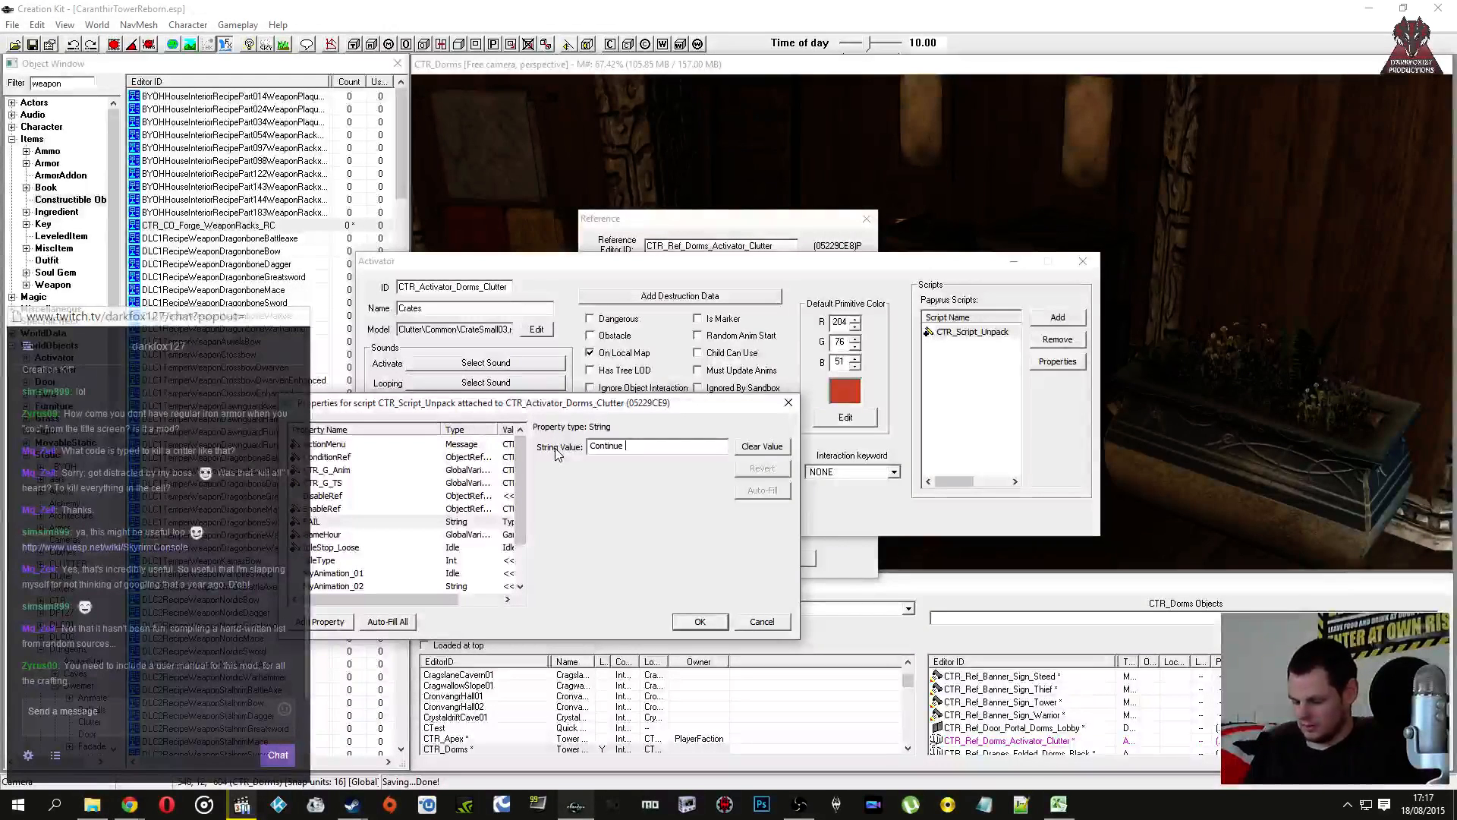
pyautogui.write('crafting the Dorm')
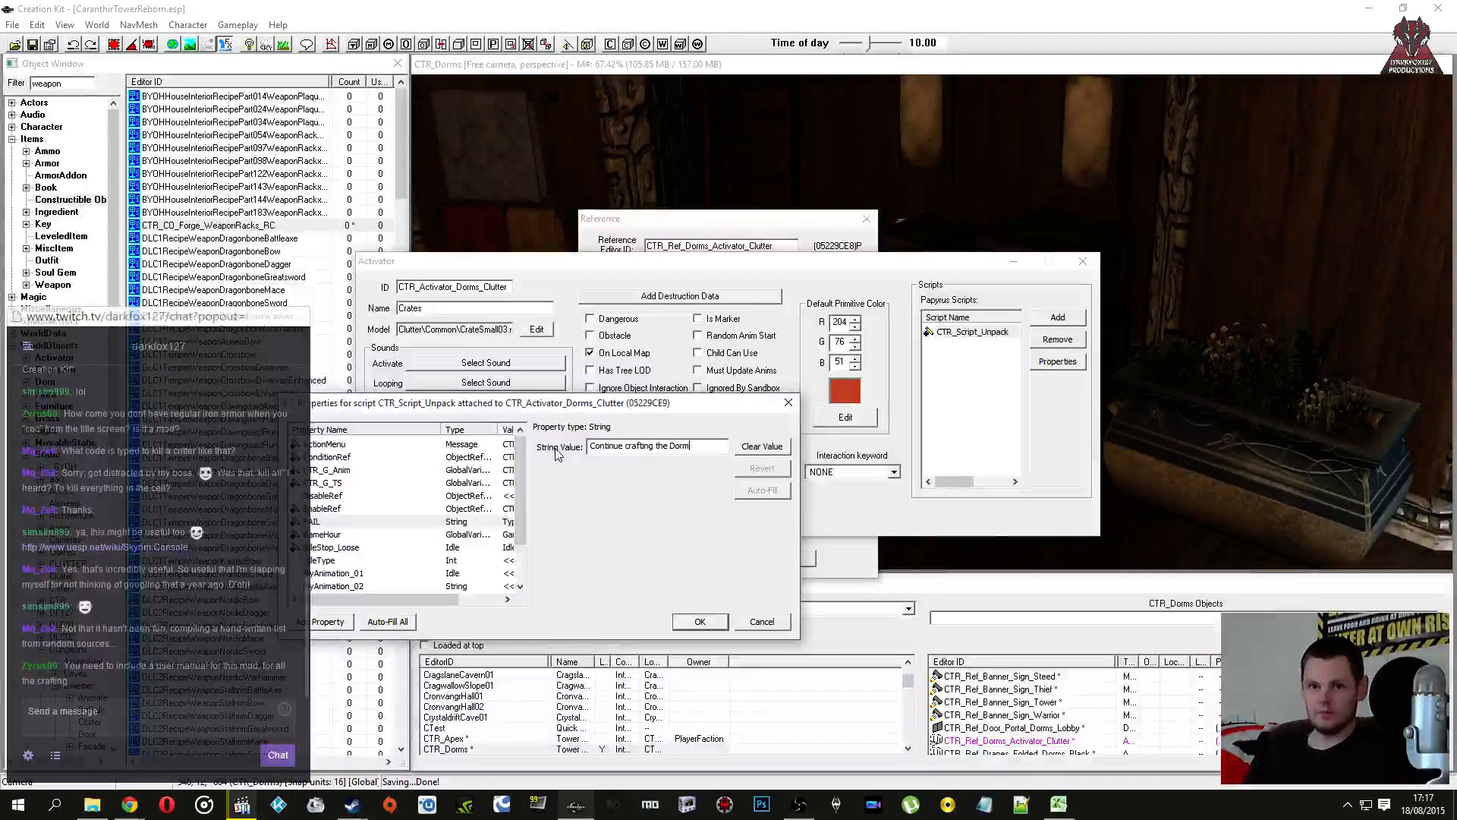
pyautogui.write('sitory')
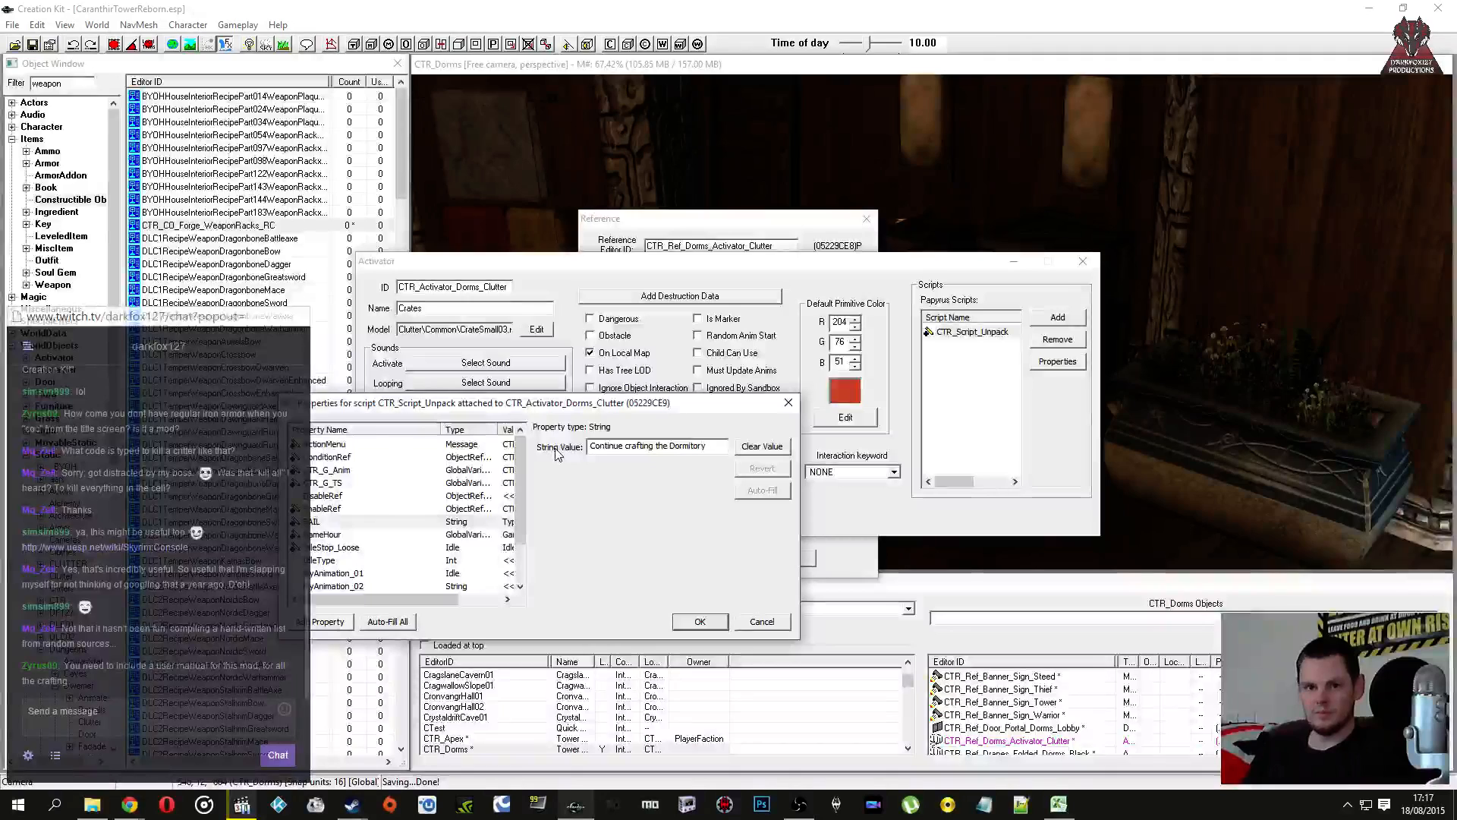
pyautogui.write(' items t')
pyautogui.write('o')
pyautogui.press('BackSpace')
pyautogui.press('BackSpace')
pyautogui.press('BackSpace')
pyautogui.press('BackSpace')
pyautogui.press('BackSpace')
pyautogui.press('BackSpace')
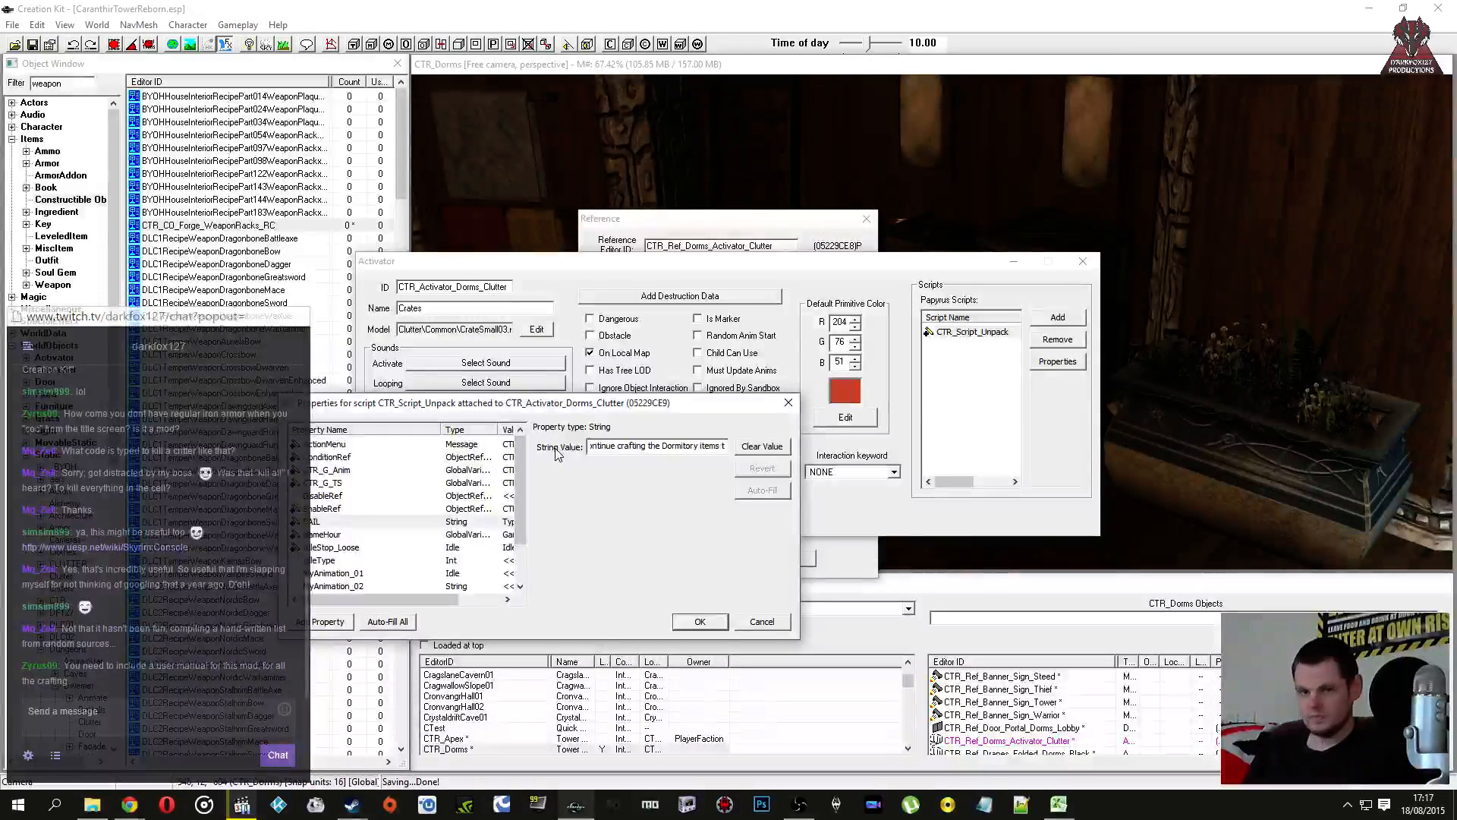
pyautogui.write('f')
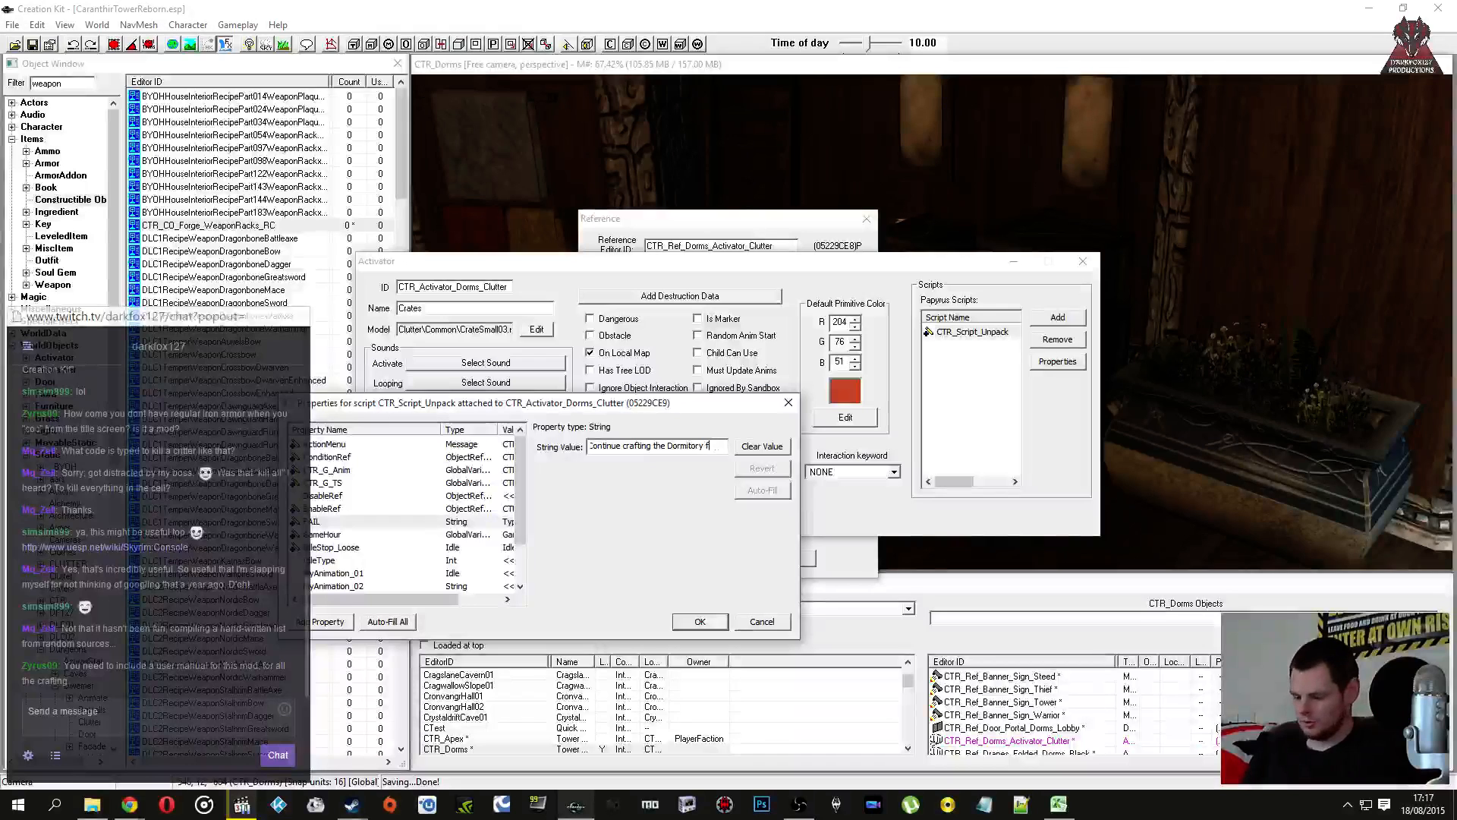
pyautogui.write('l')
pyautogui.press('BackSpace')
pyautogui.write('irst.')
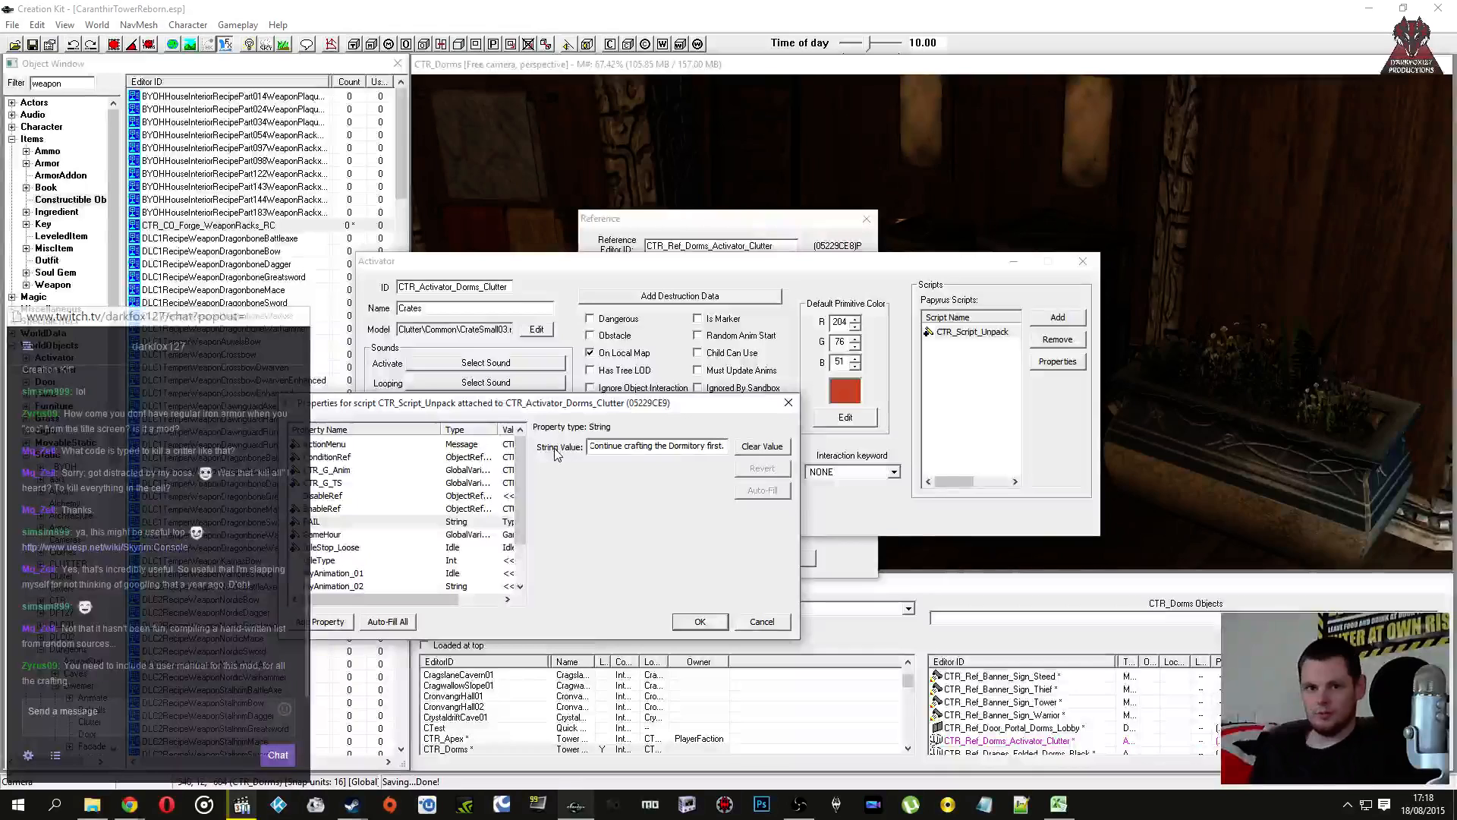
pyautogui.click(337, 509)
pyautogui.click(337, 523)
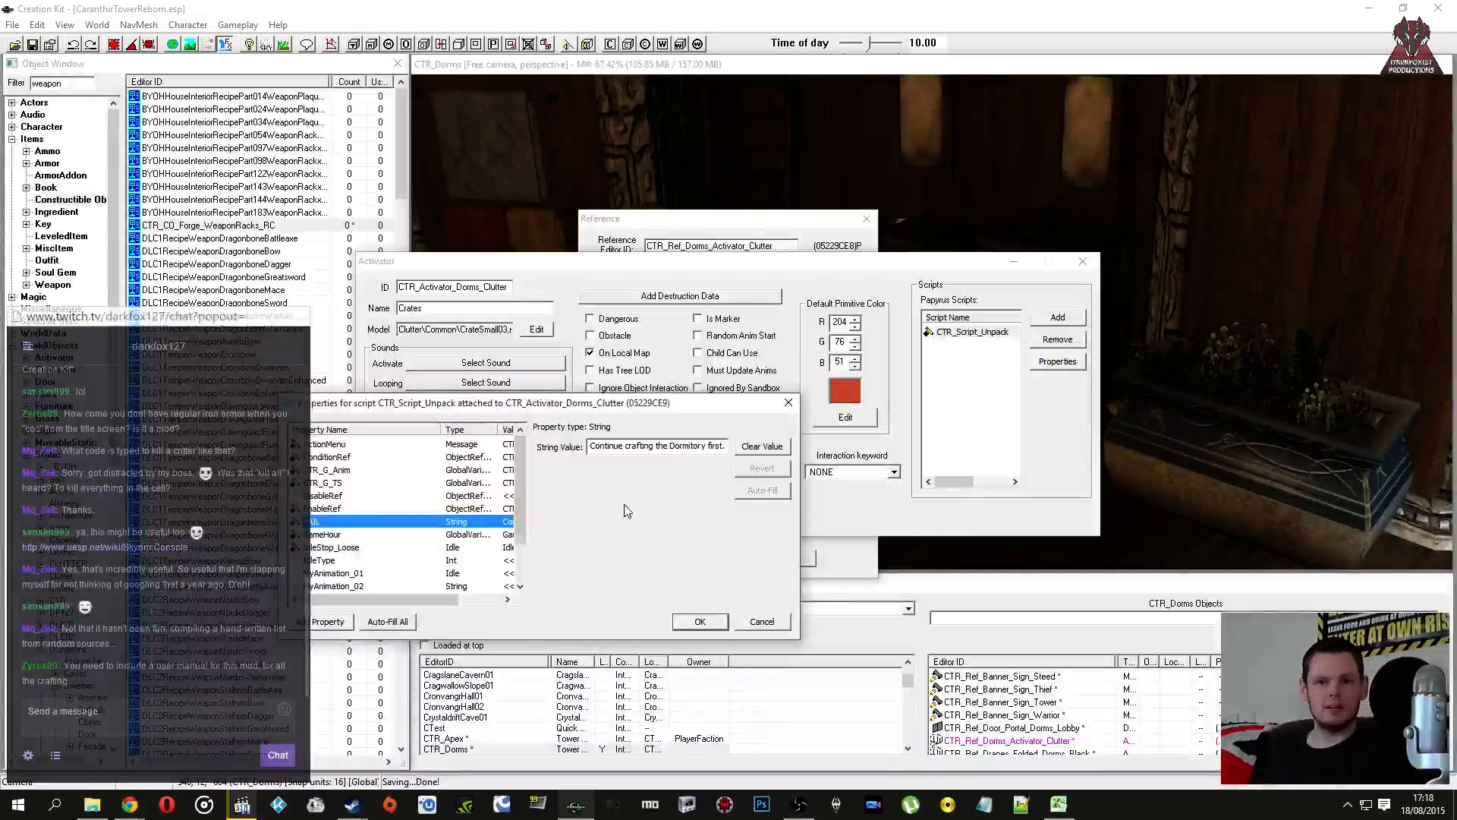
# Step: Accept the changes to the script properties, activator and clutter reference, and save the plugin
pyautogui.click(698, 621)
pyautogui.click(957, 334)
pyautogui.click(966, 373)
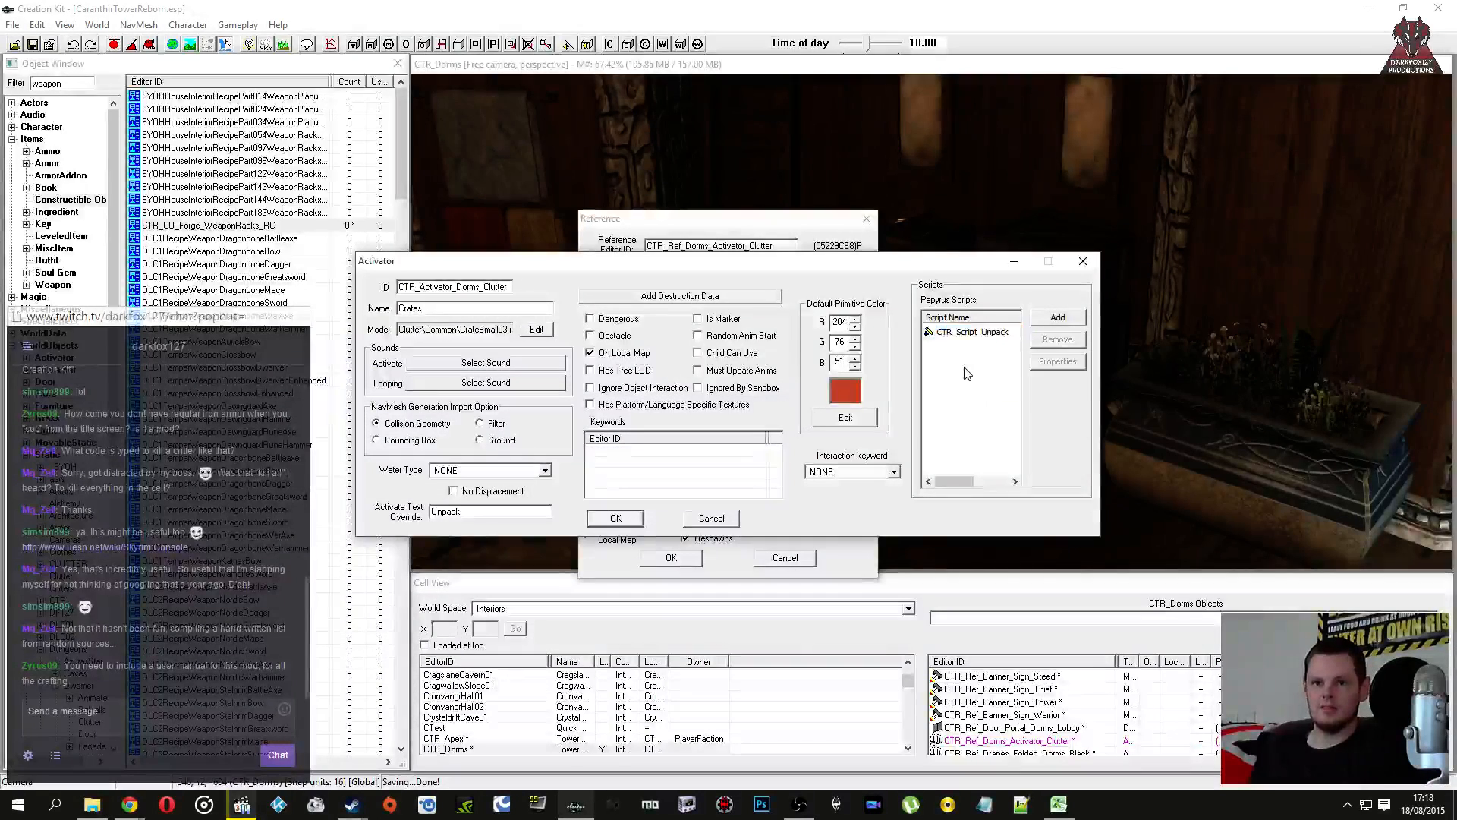
pyautogui.click(616, 517)
pyautogui.click(671, 557)
pyautogui.click(32, 45)
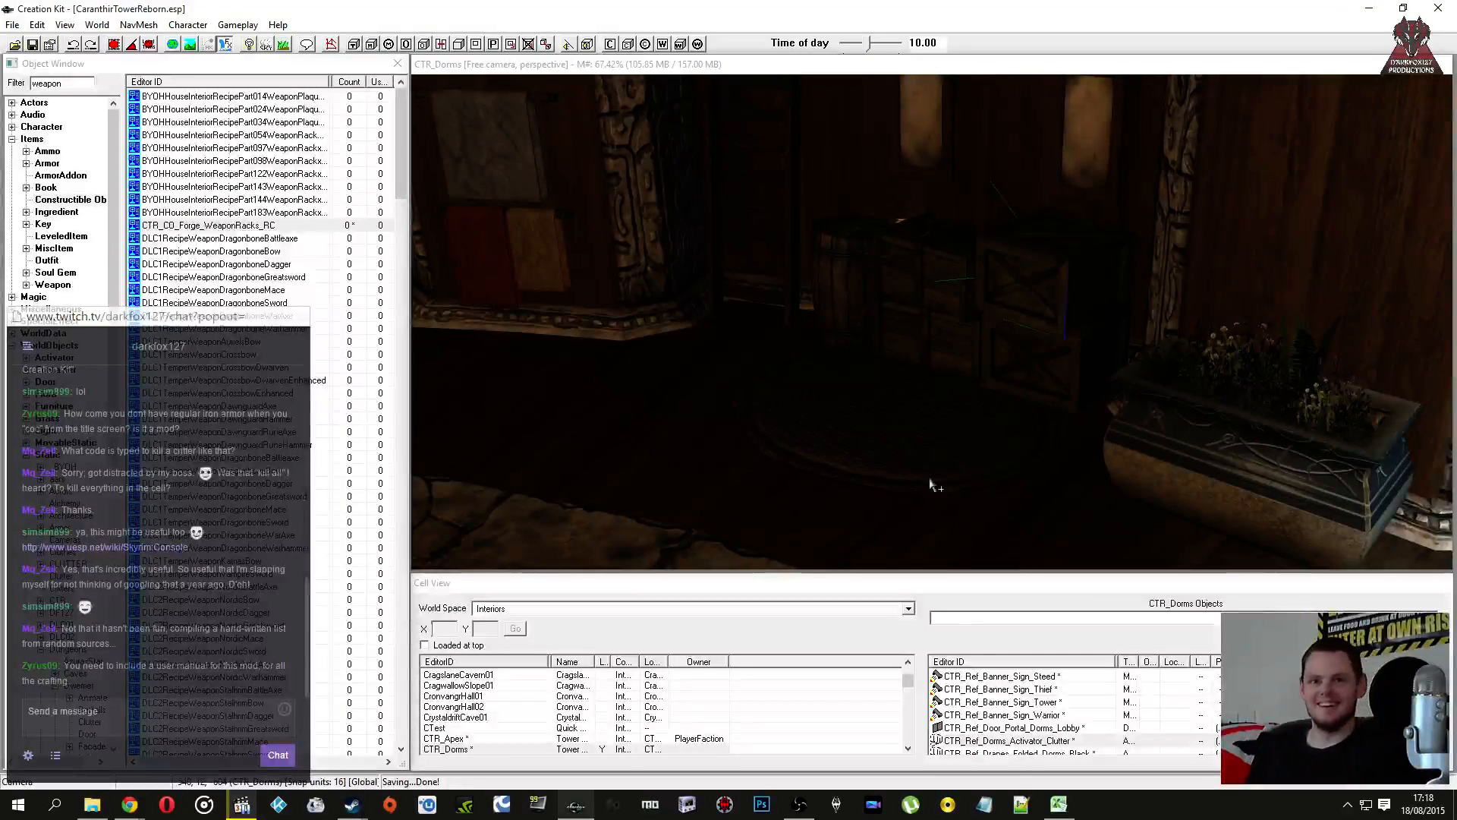
# Step: Switch to the crafting guide workbook in Excel and examine the conditions and furniture listed for the Library and other room sections
pyautogui.click(1058, 804)
pyautogui.scroll(-14, 736, 500)
pyautogui.click(929, 438)
pyautogui.scroll(13, 728, 489)
pyautogui.scroll(-10, 729, 489)
pyautogui.scroll(5, 593, 476)
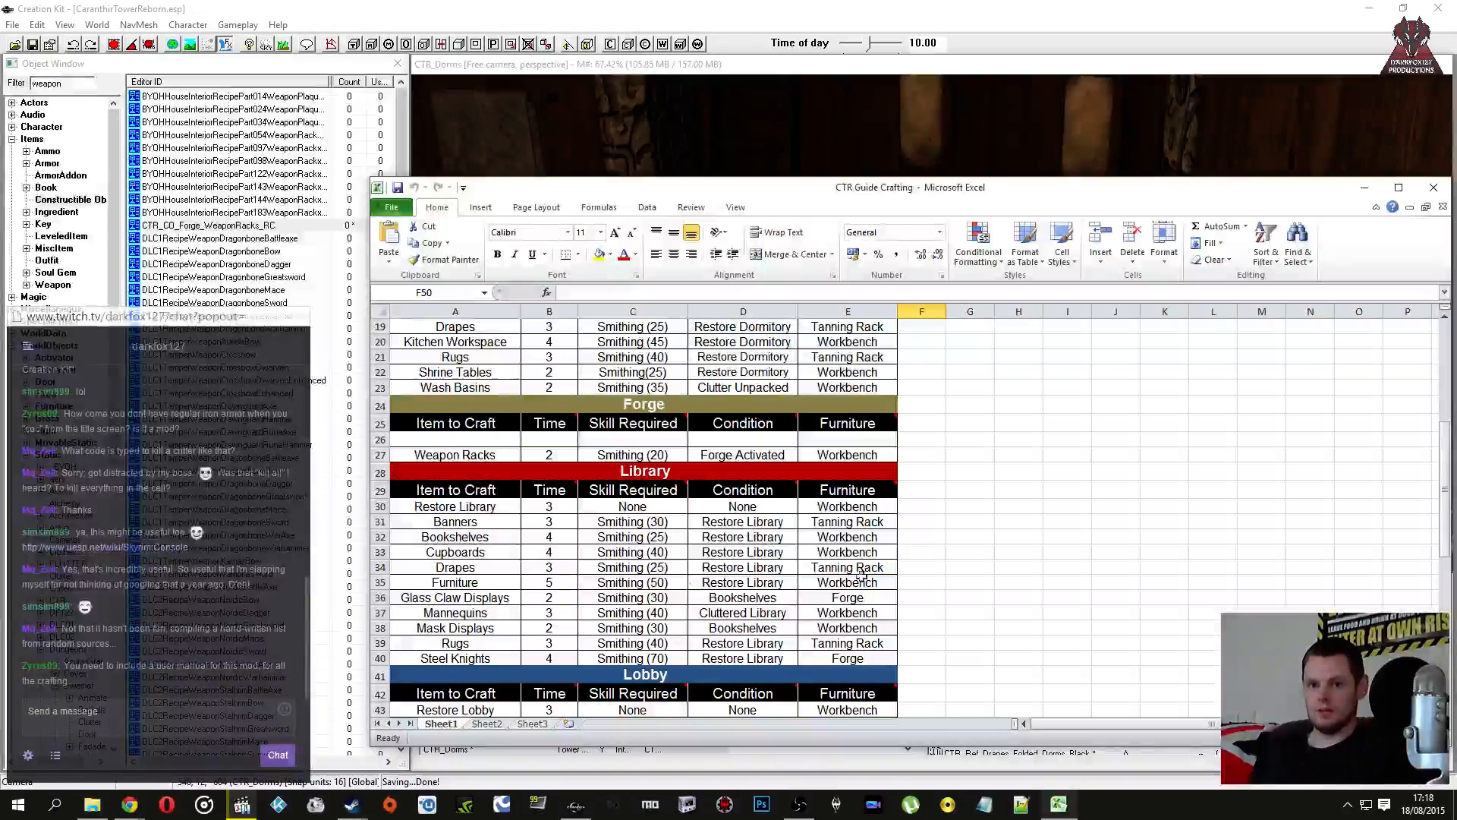
pyautogui.click(738, 523)
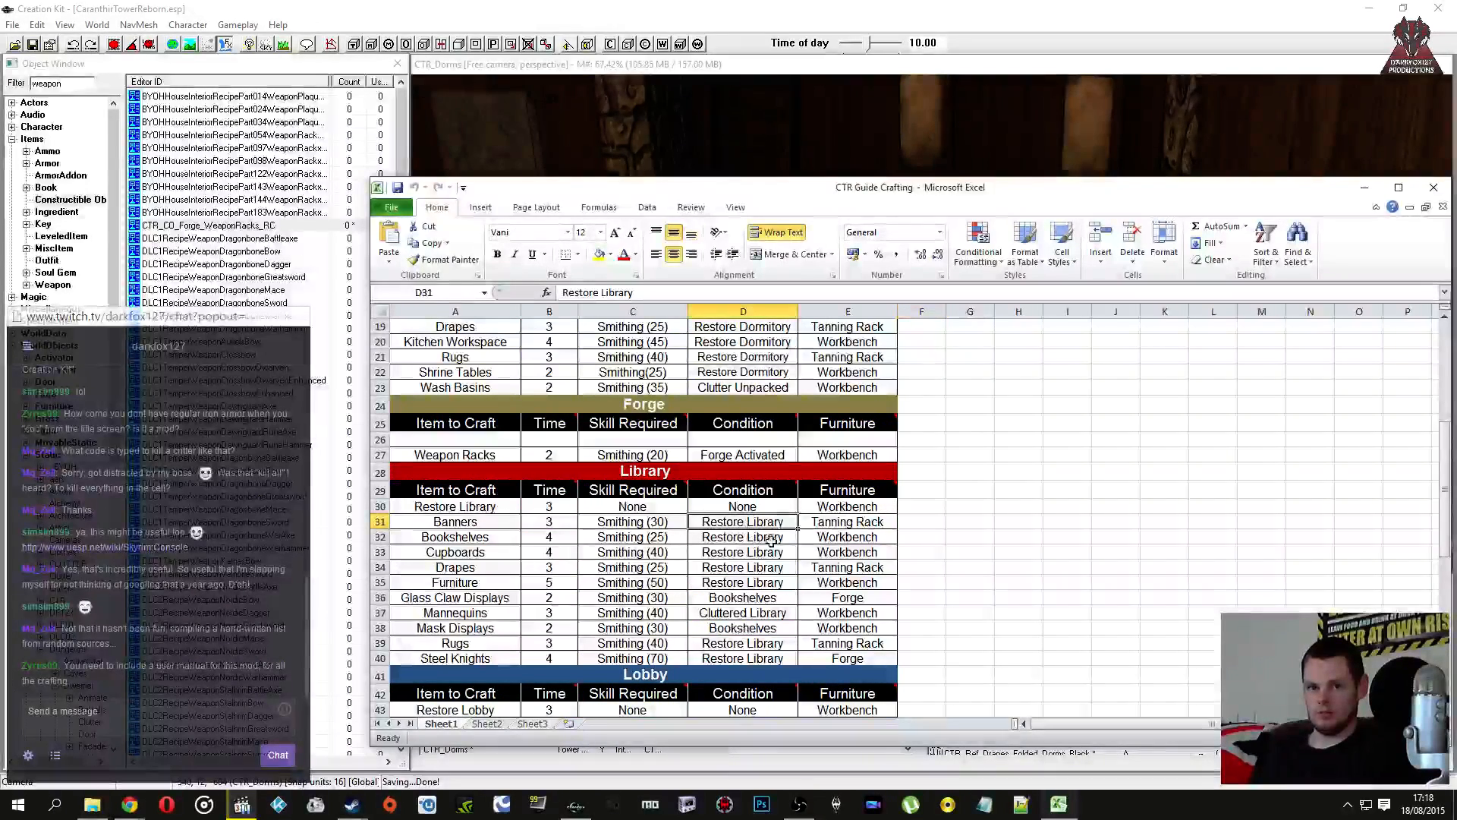
pyautogui.click(864, 509)
pyautogui.click(866, 523)
pyautogui.click(862, 539)
pyautogui.click(858, 554)
pyautogui.click(857, 569)
pyautogui.click(857, 584)
pyautogui.click(865, 524)
pyautogui.click(862, 539)
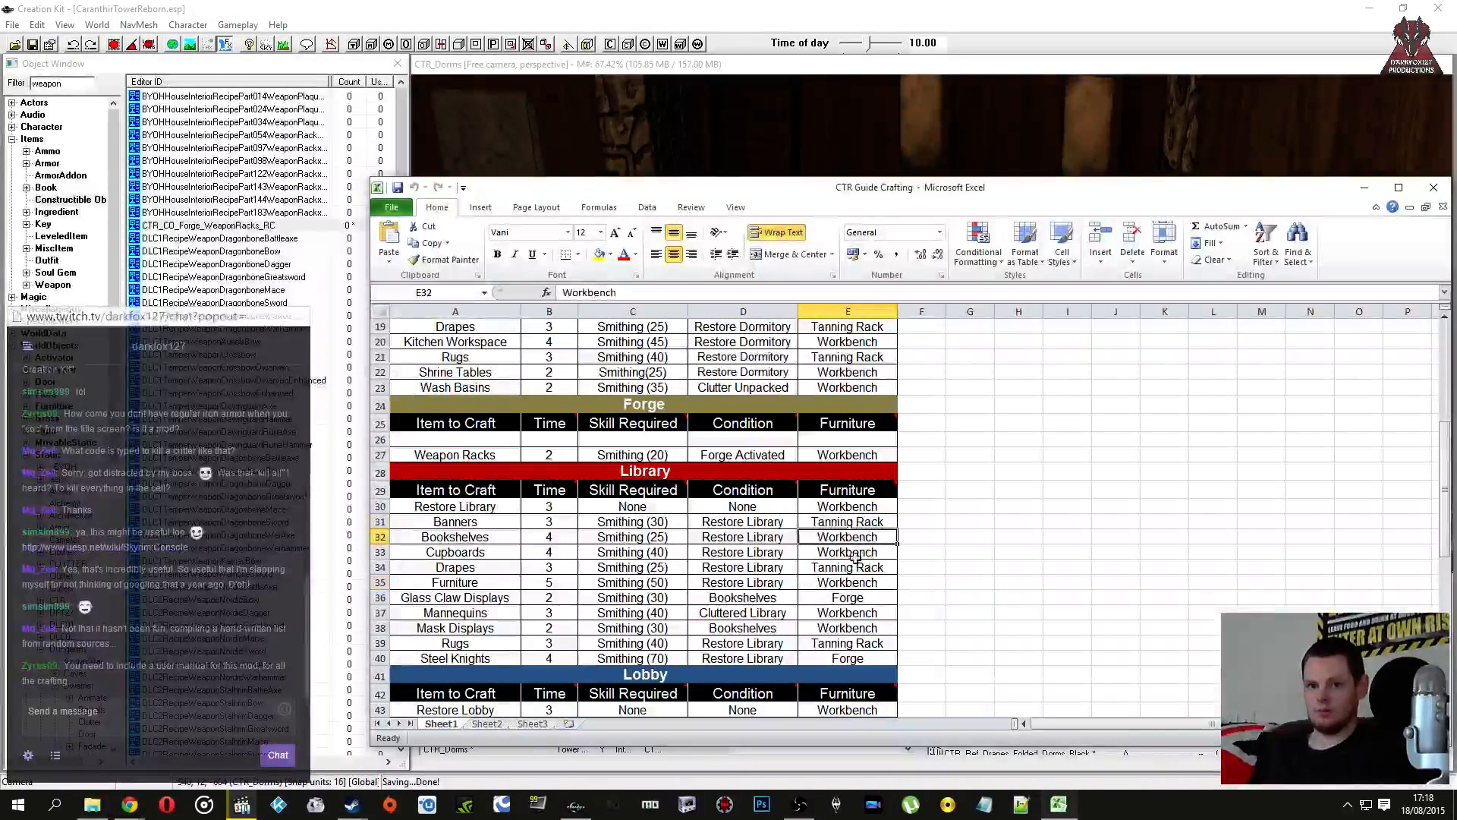
pyautogui.scroll(-5, 856, 557)
pyautogui.scroll(4, 848, 548)
pyautogui.scroll(7, 847, 548)
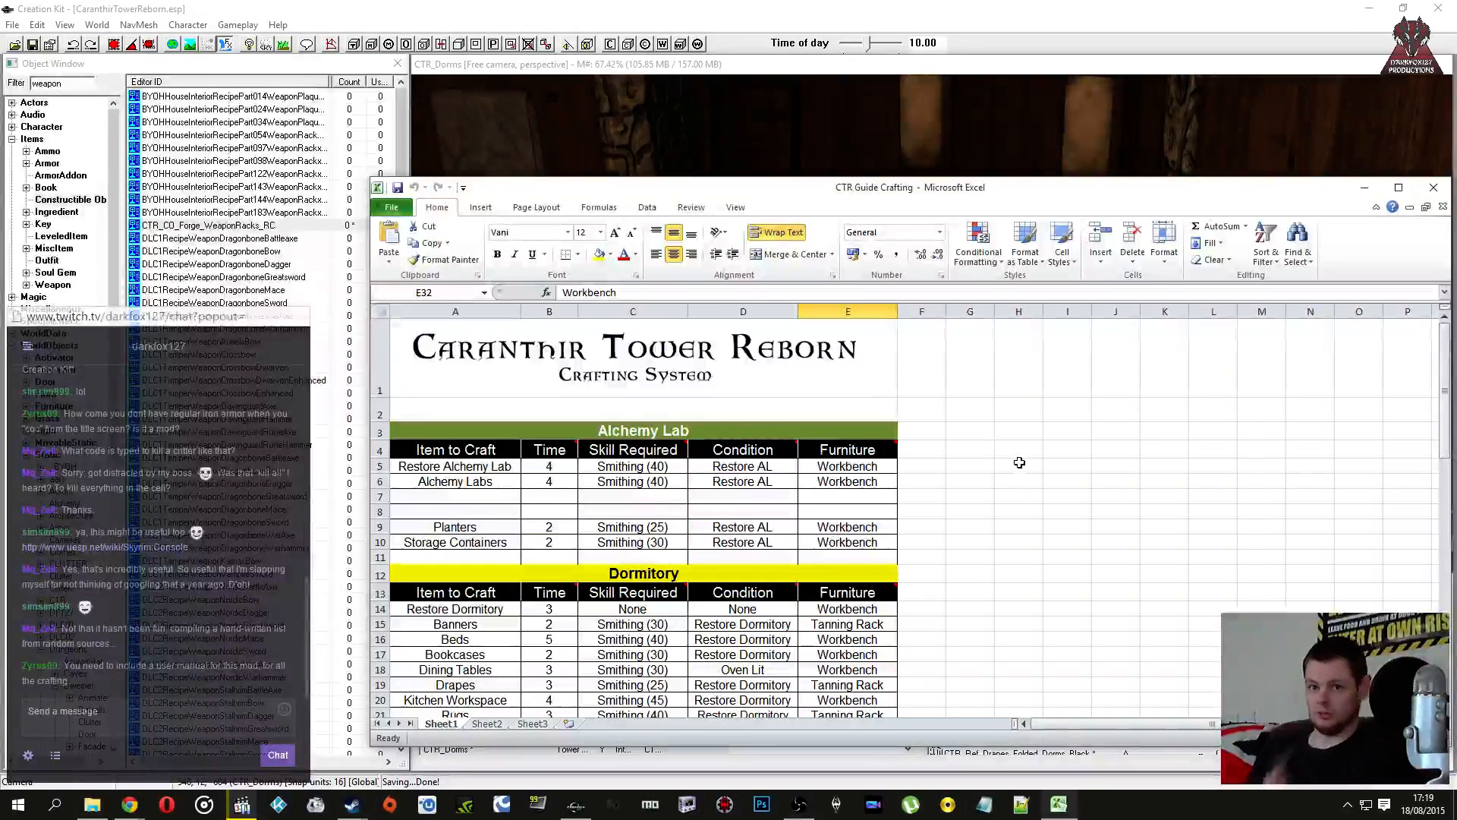
pyautogui.click(939, 448)
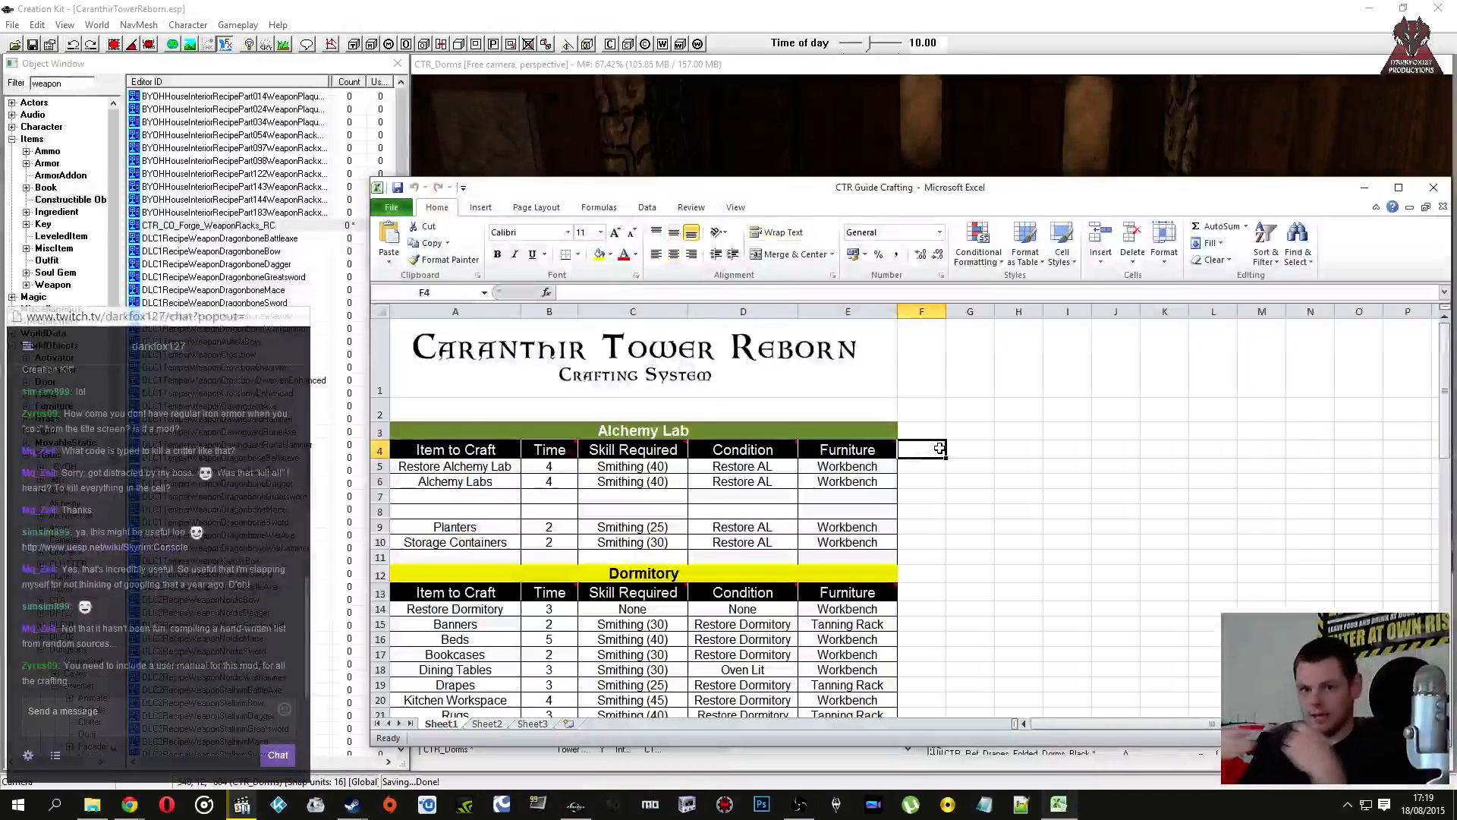
pyautogui.click(975, 338)
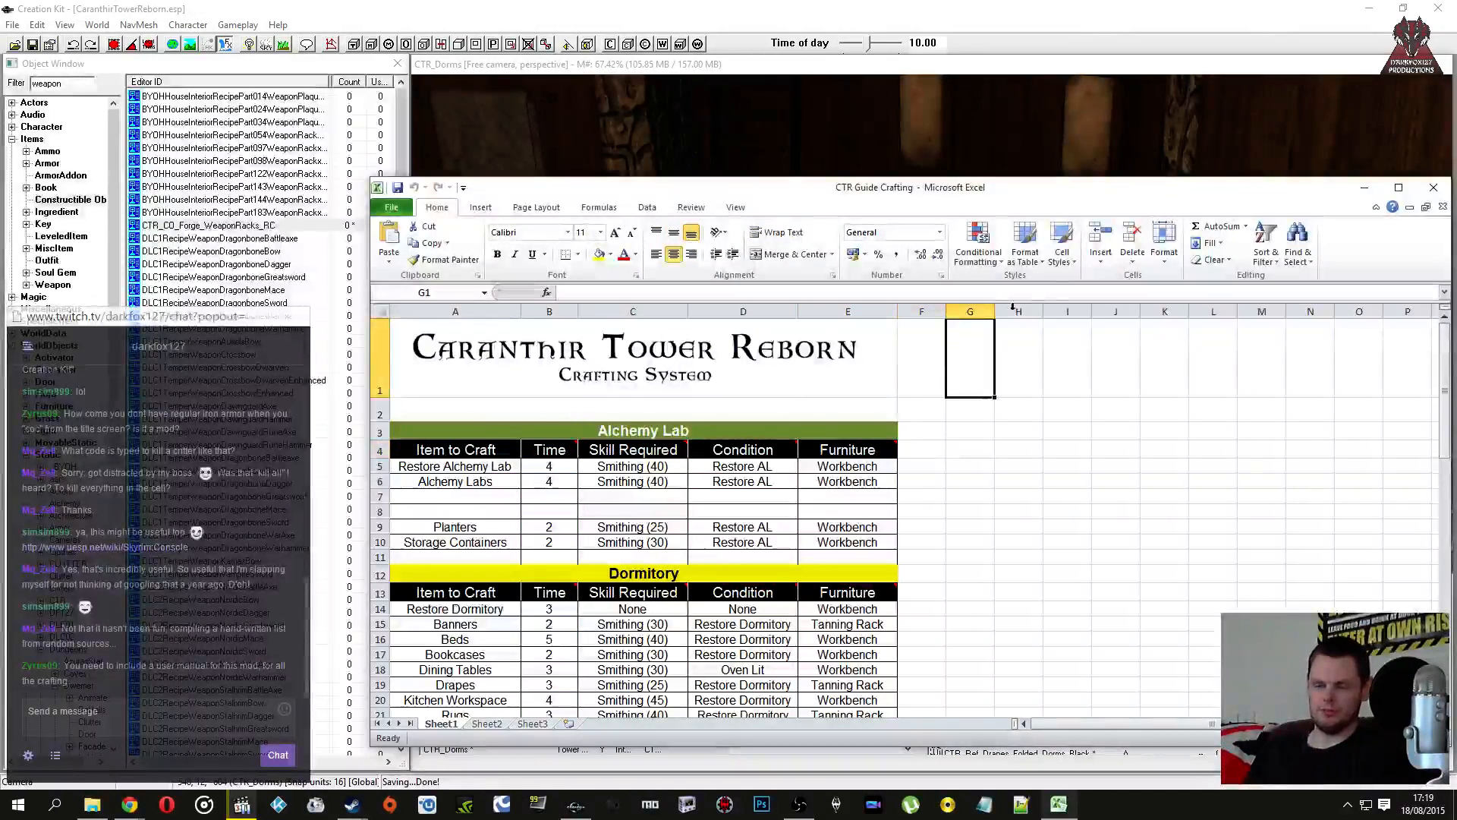
# Step: Save and close the crafting guide workbook, and save the plugin in the Creation Kit
pyautogui.press('super+Right')
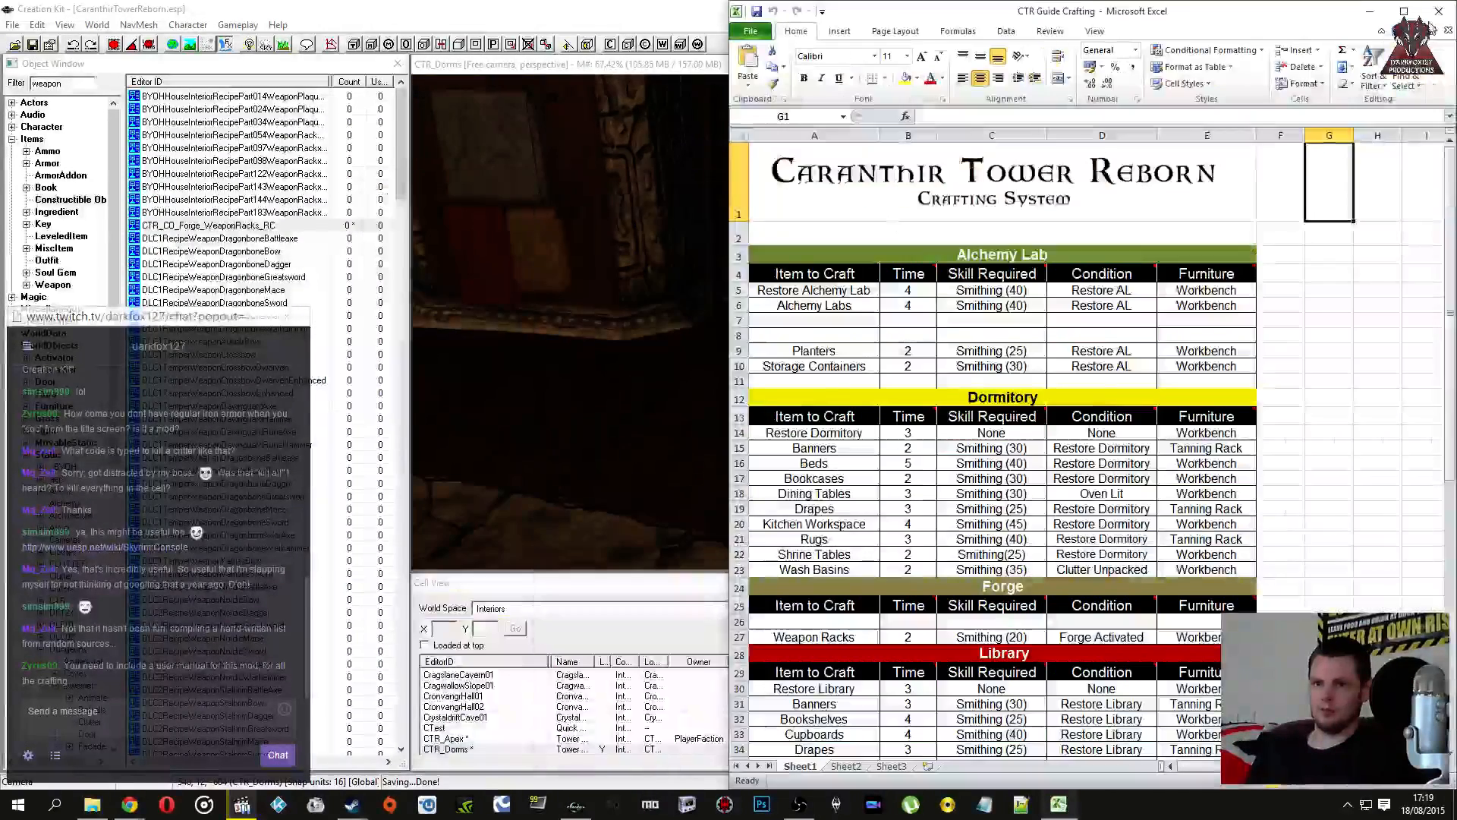
pyautogui.click(756, 14)
pyautogui.click(1438, 10)
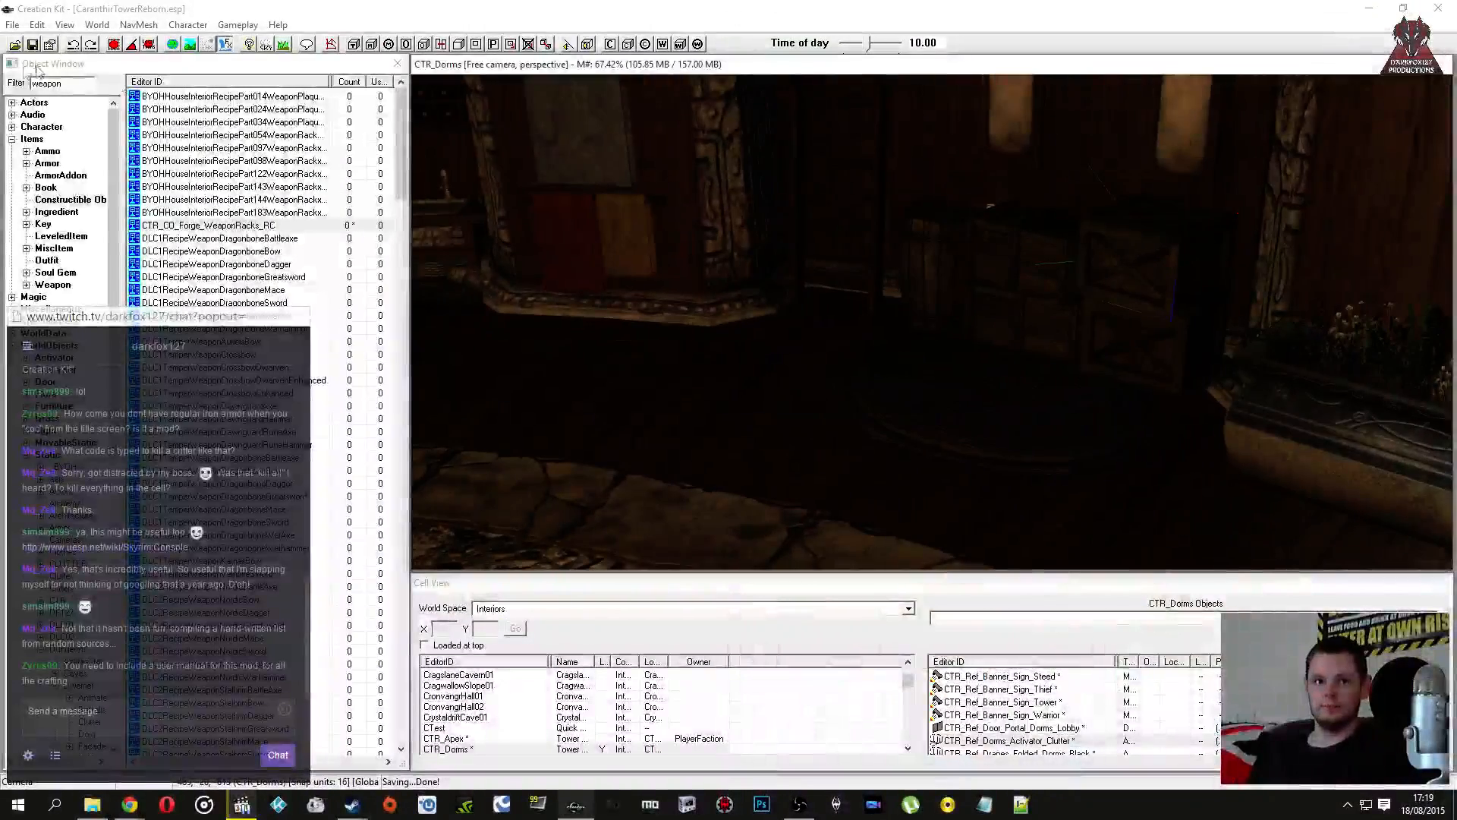
pyautogui.click(33, 45)
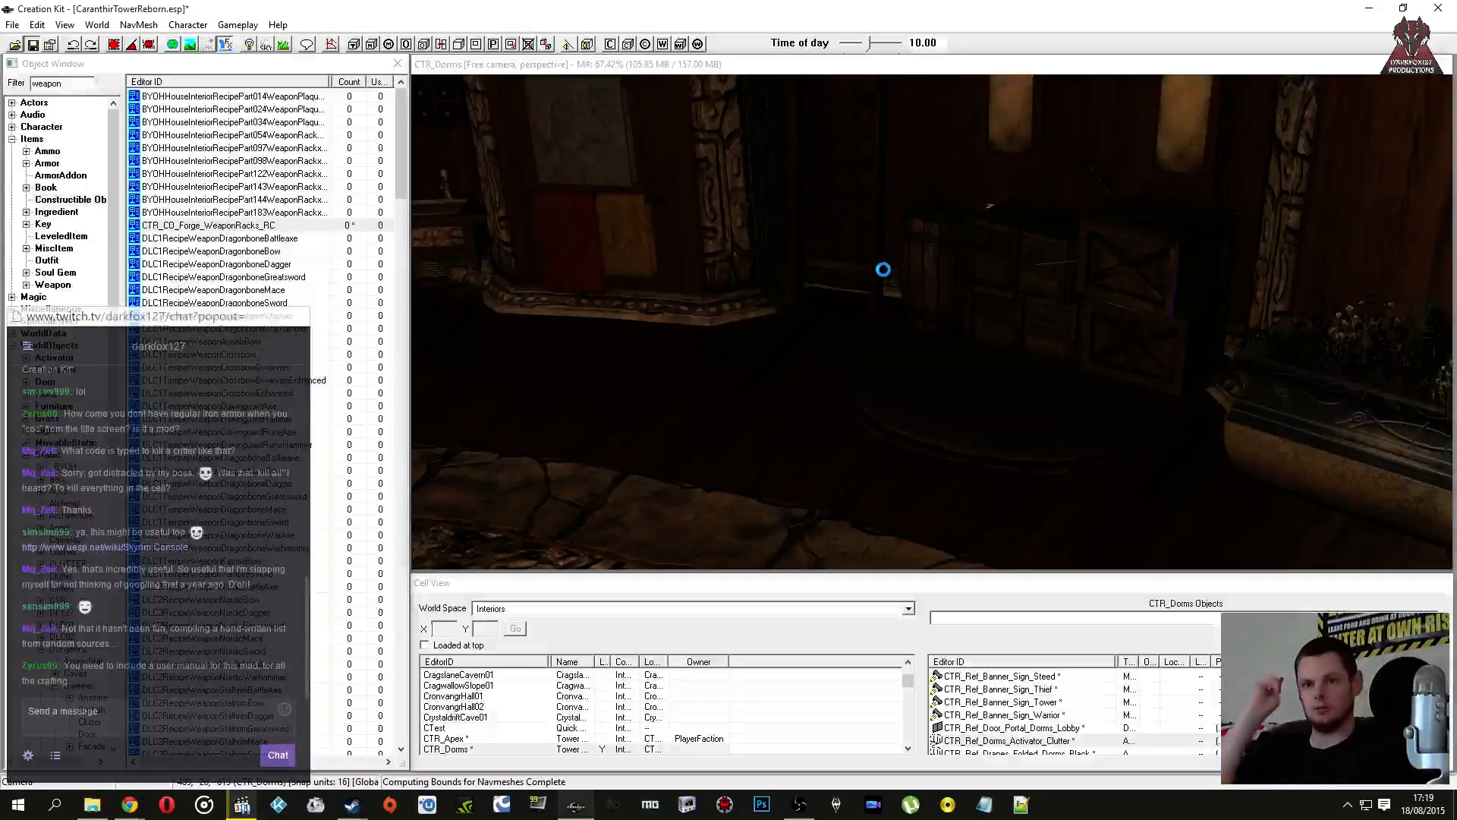
# Step: Set the ConditionRef of CTR_Script_Unpack on the clutter crates' base activator to the CTR_X_Dorms_DiningTables marker in the CTR_Dorms cell
pyautogui.doubleClick(1152, 238)
pyautogui.doubleClick(648, 353)
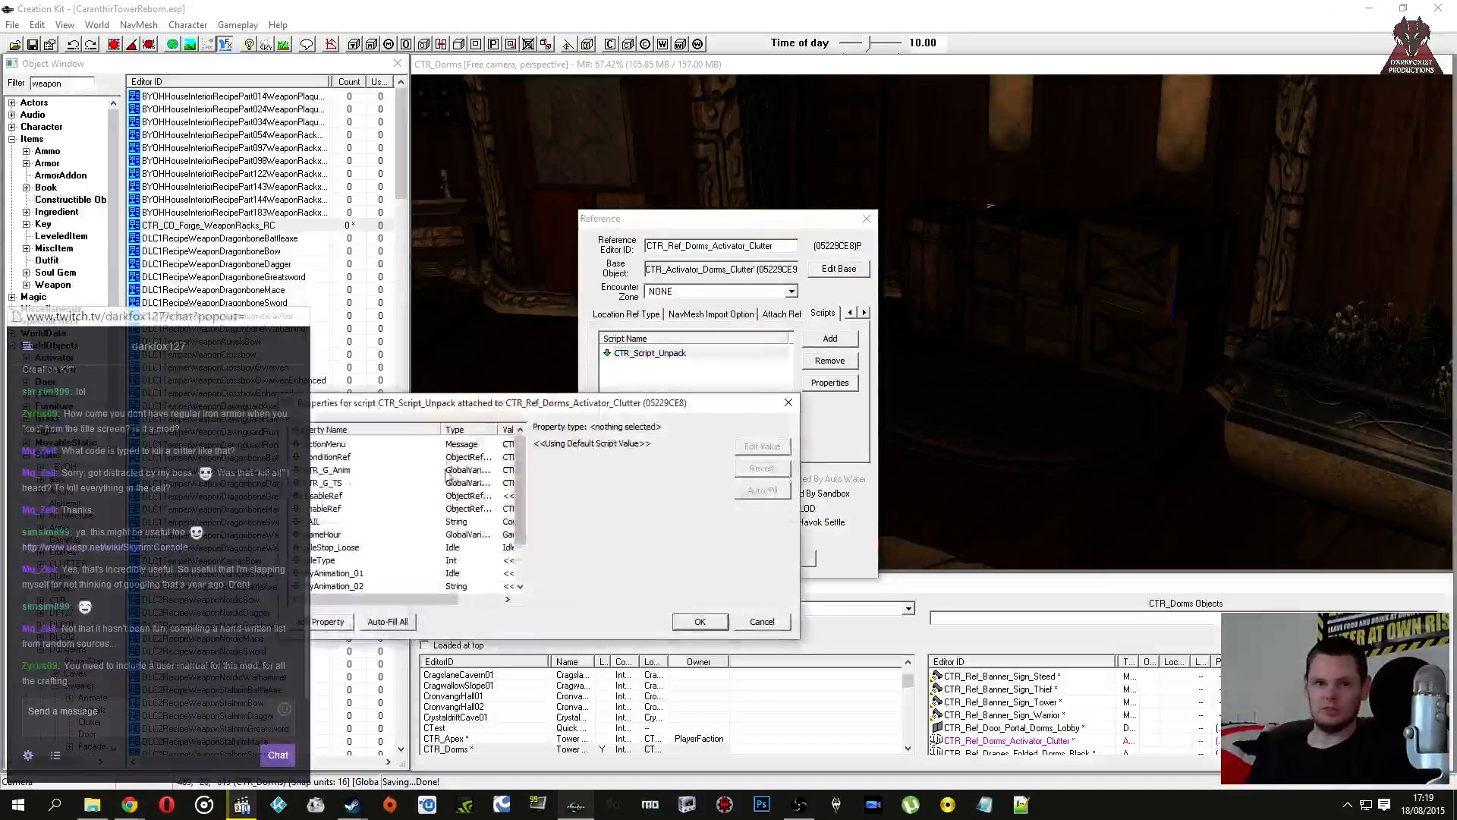
pyautogui.click(788, 402)
pyautogui.click(838, 269)
pyautogui.doubleClick(974, 331)
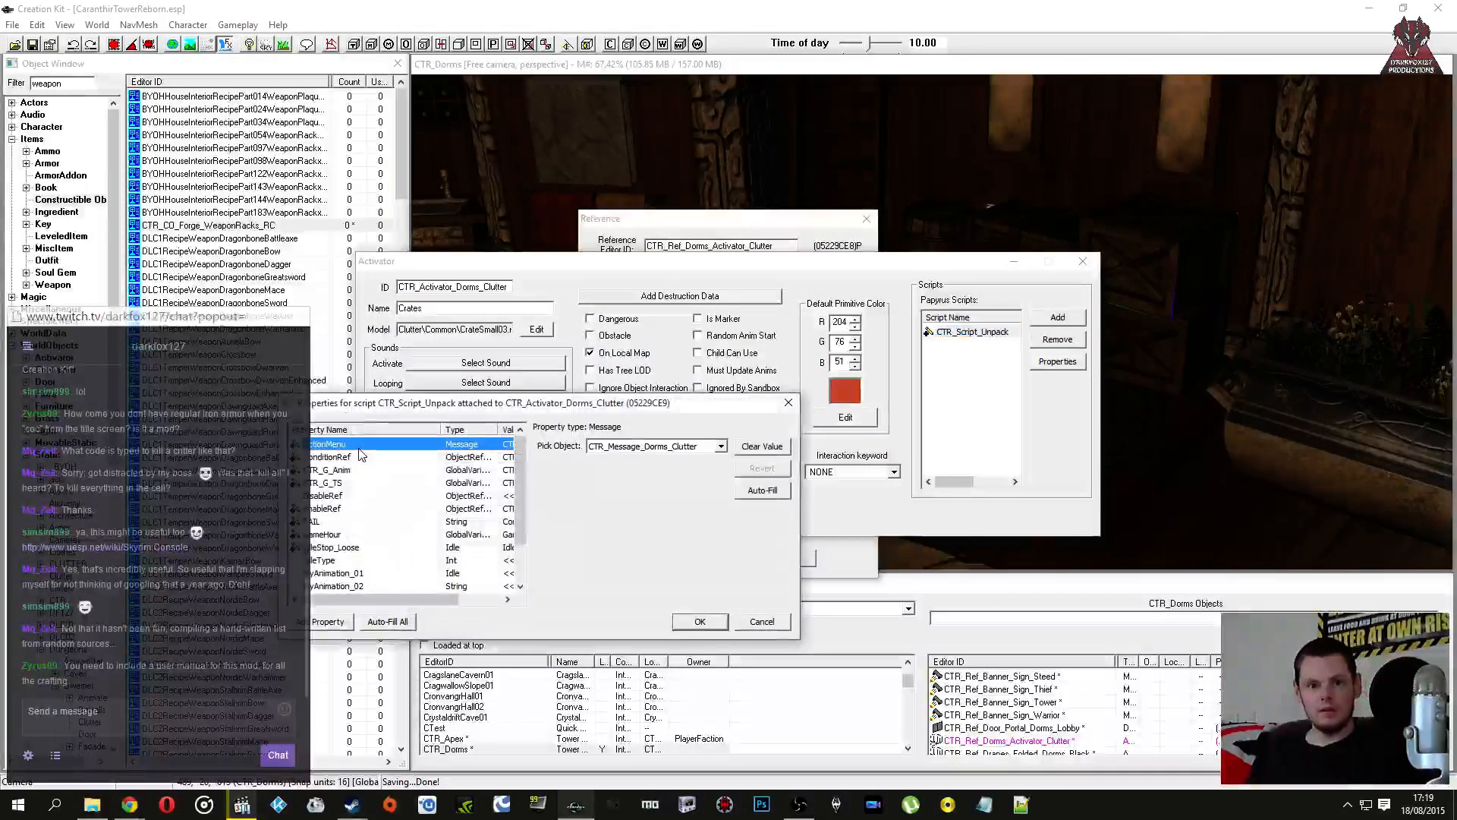
pyautogui.click(355, 458)
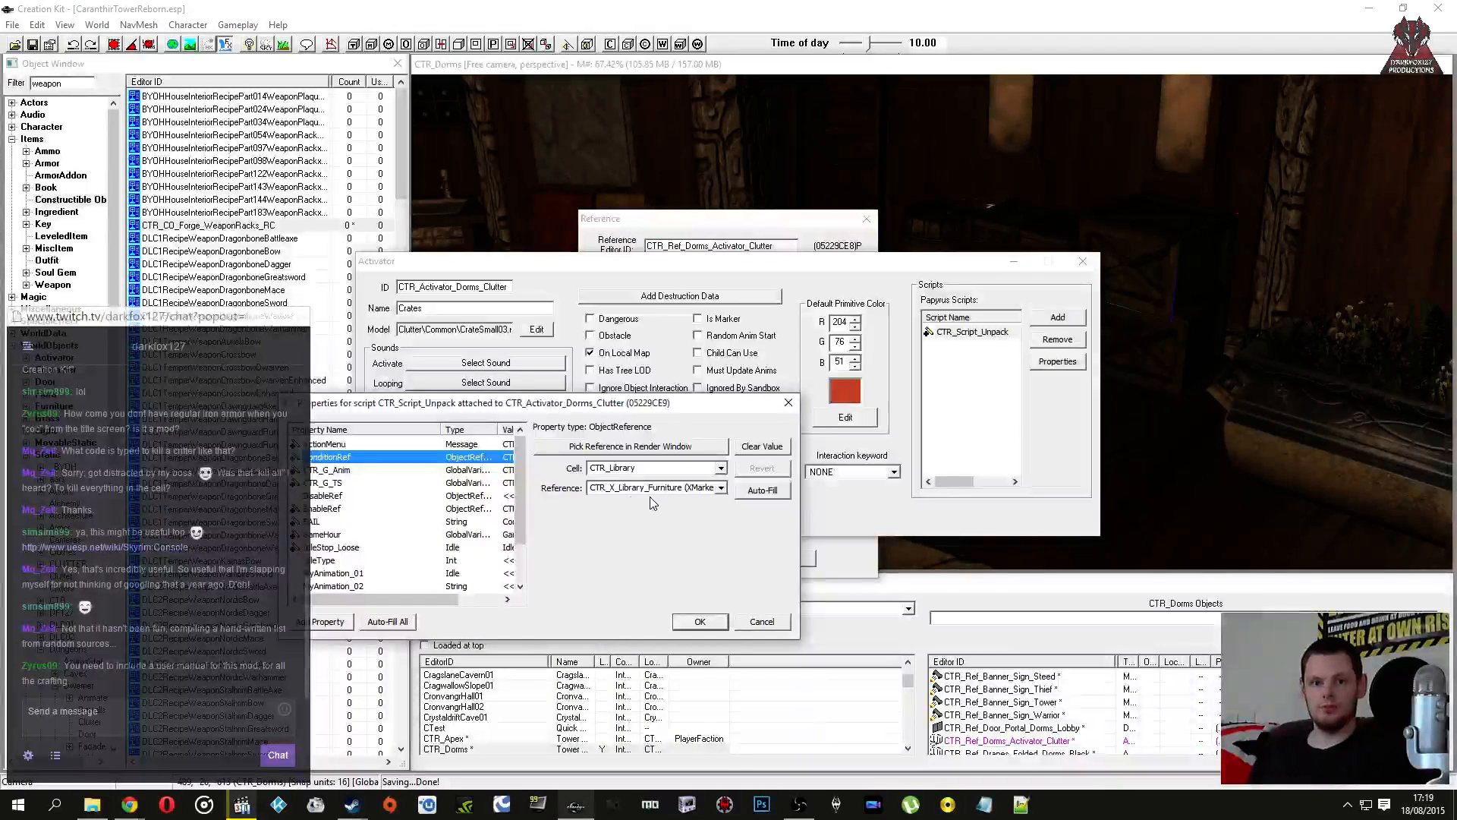
pyautogui.click(721, 468)
pyautogui.scroll(2, 628, 503)
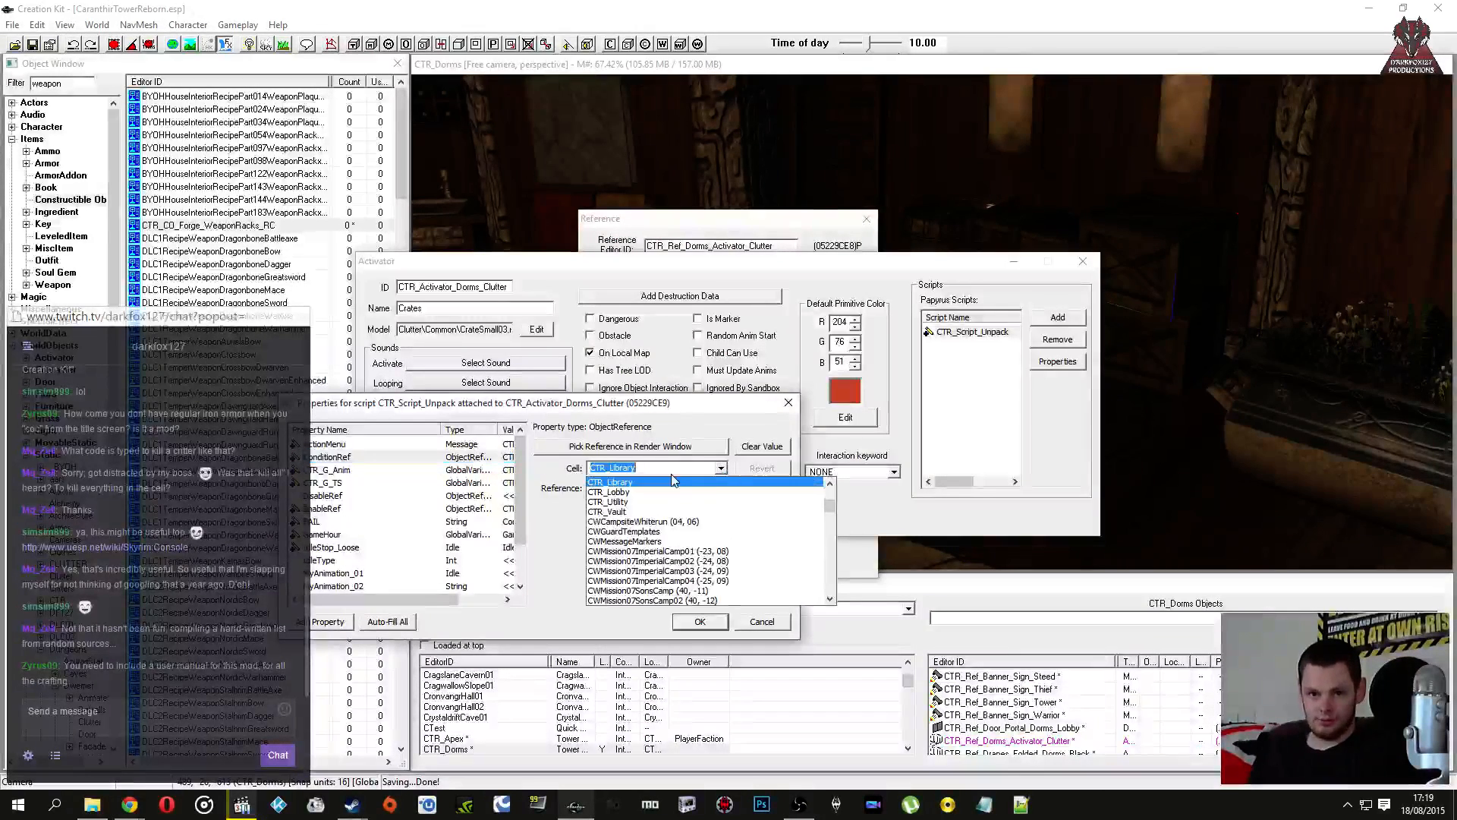
pyautogui.click(628, 503)
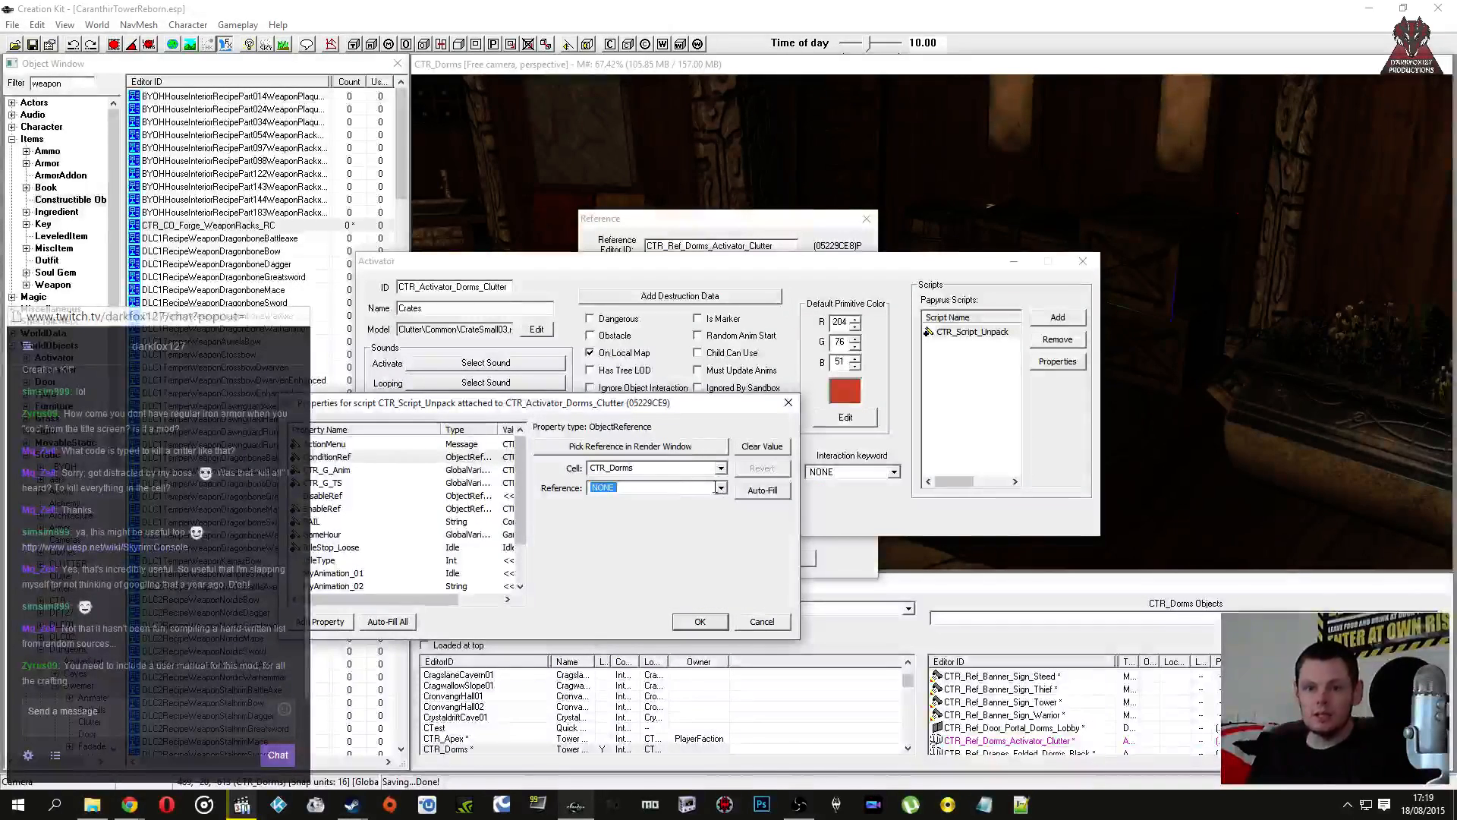
pyautogui.write('ctr_x_')
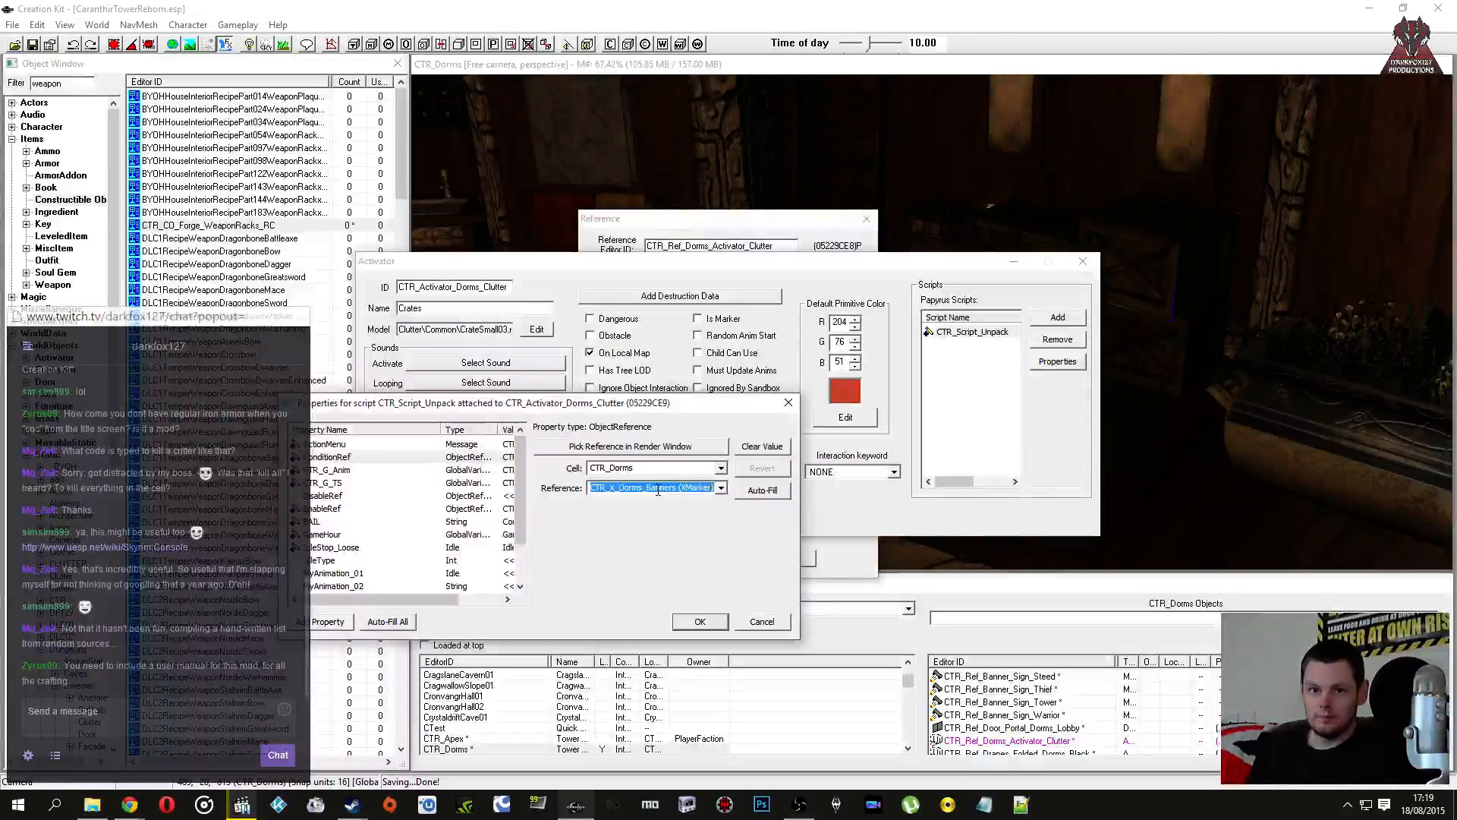
pyautogui.click(721, 488)
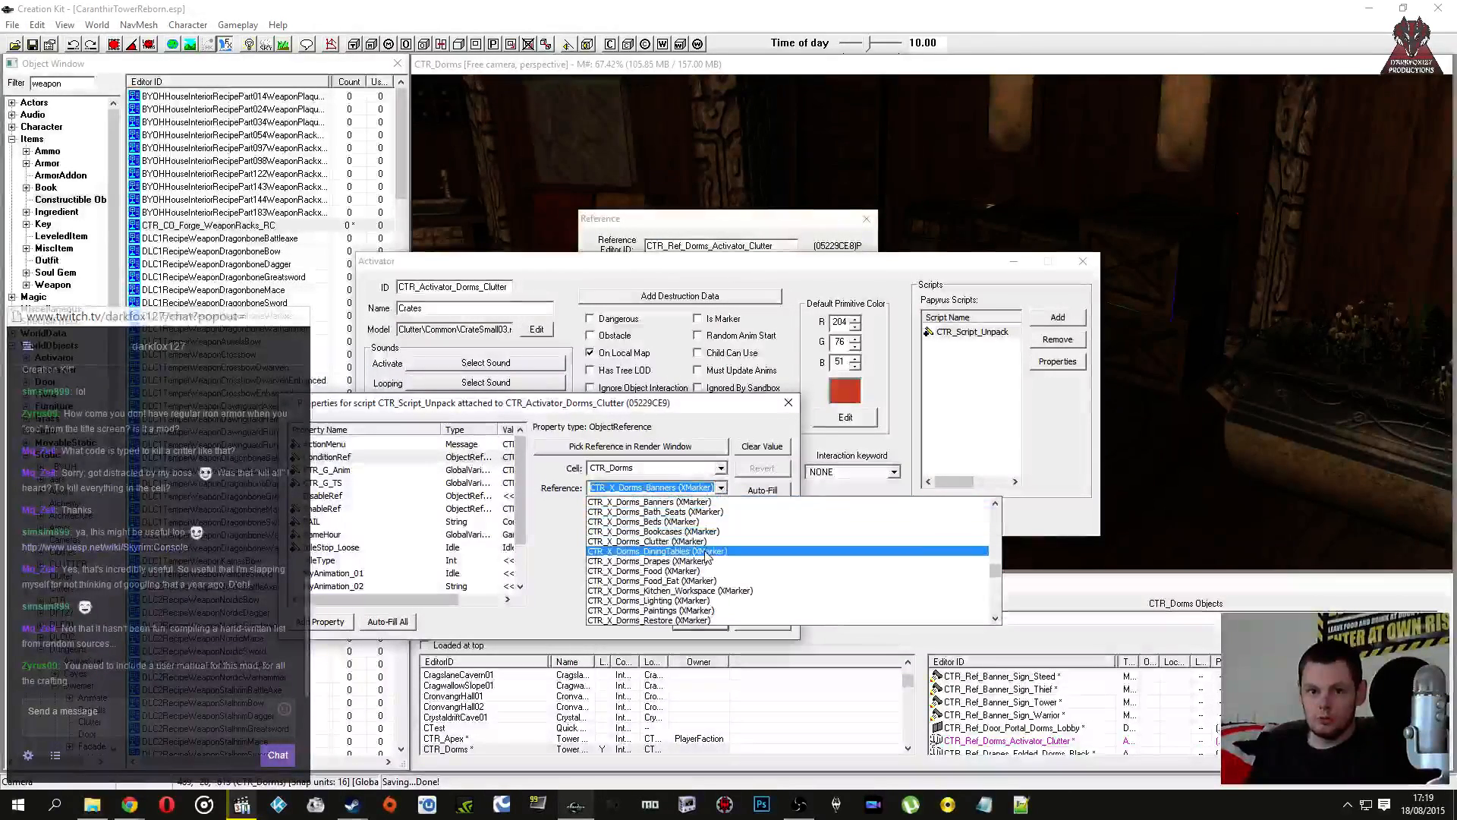
pyautogui.click(706, 552)
# Step: Review the remaining CTR_Script_Unpack properties on the clutter crates' activator, including the globals, EnableRef, Restrict and Success text
pyautogui.click(341, 470)
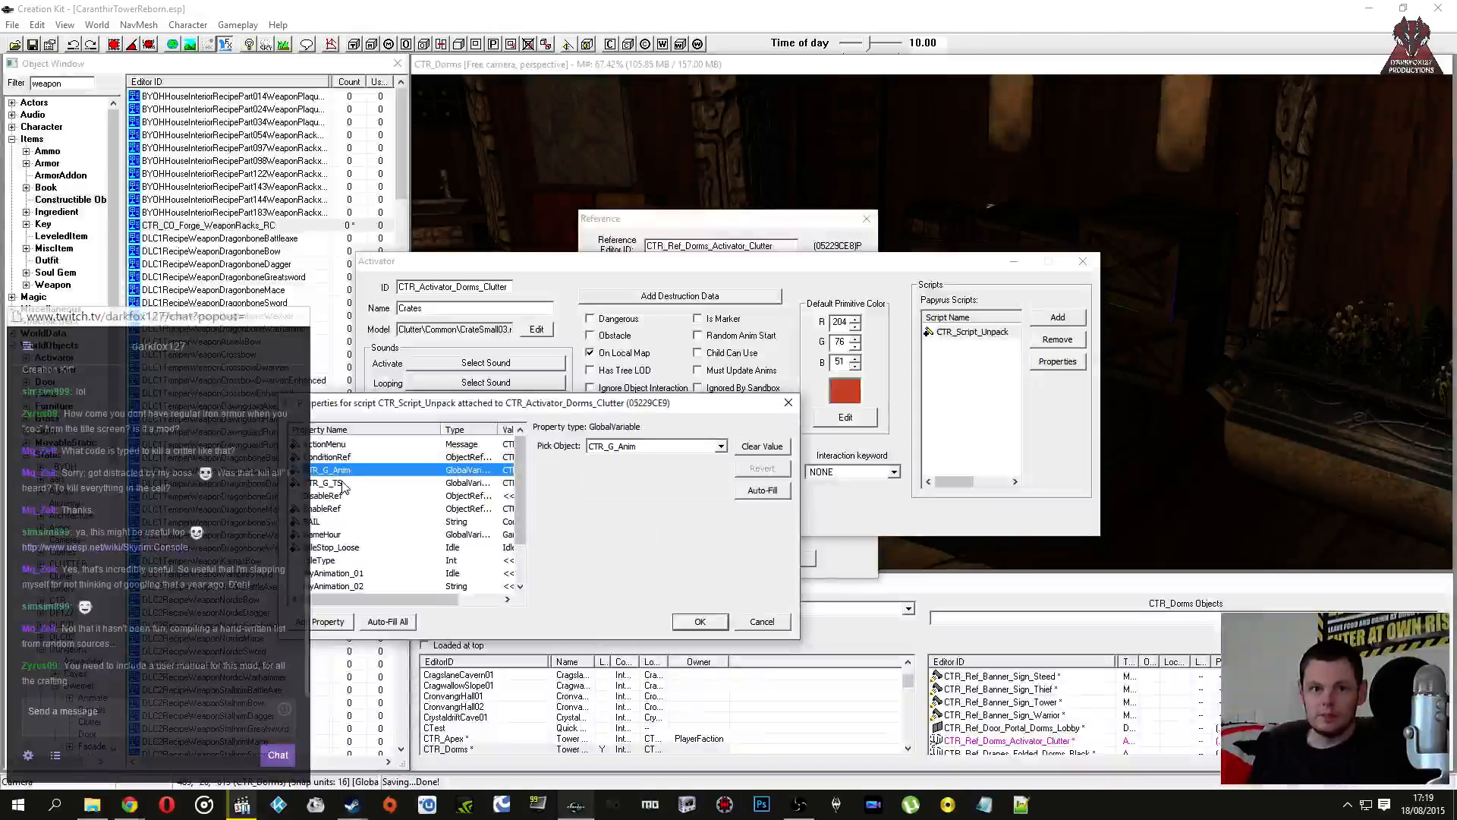
pyautogui.click(342, 484)
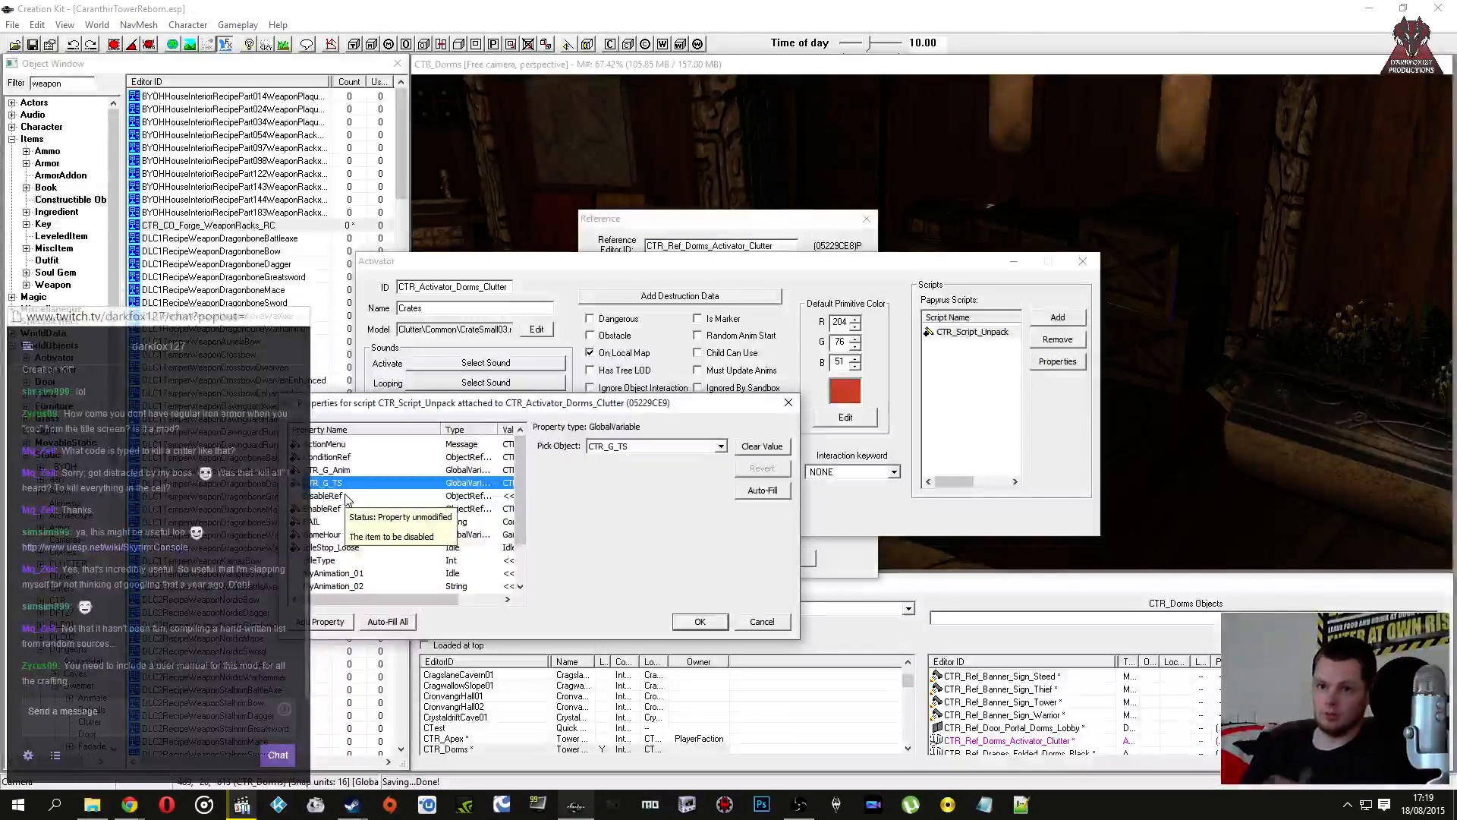
pyautogui.click(341, 510)
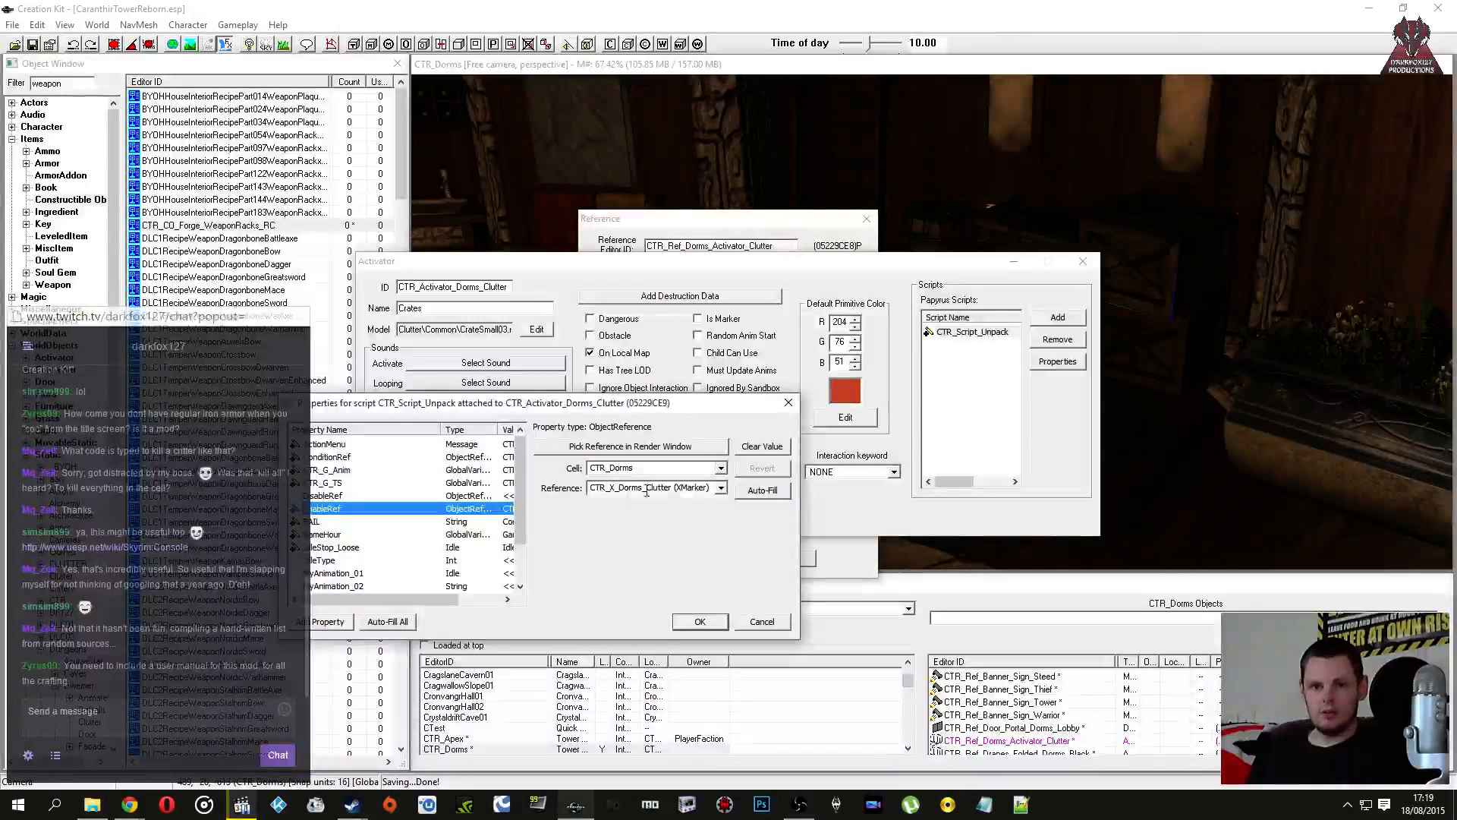
pyautogui.click(646, 491)
pyautogui.click(343, 522)
pyautogui.click(342, 536)
pyautogui.click(342, 549)
pyautogui.scroll(-2, 383, 547)
pyautogui.click(341, 509)
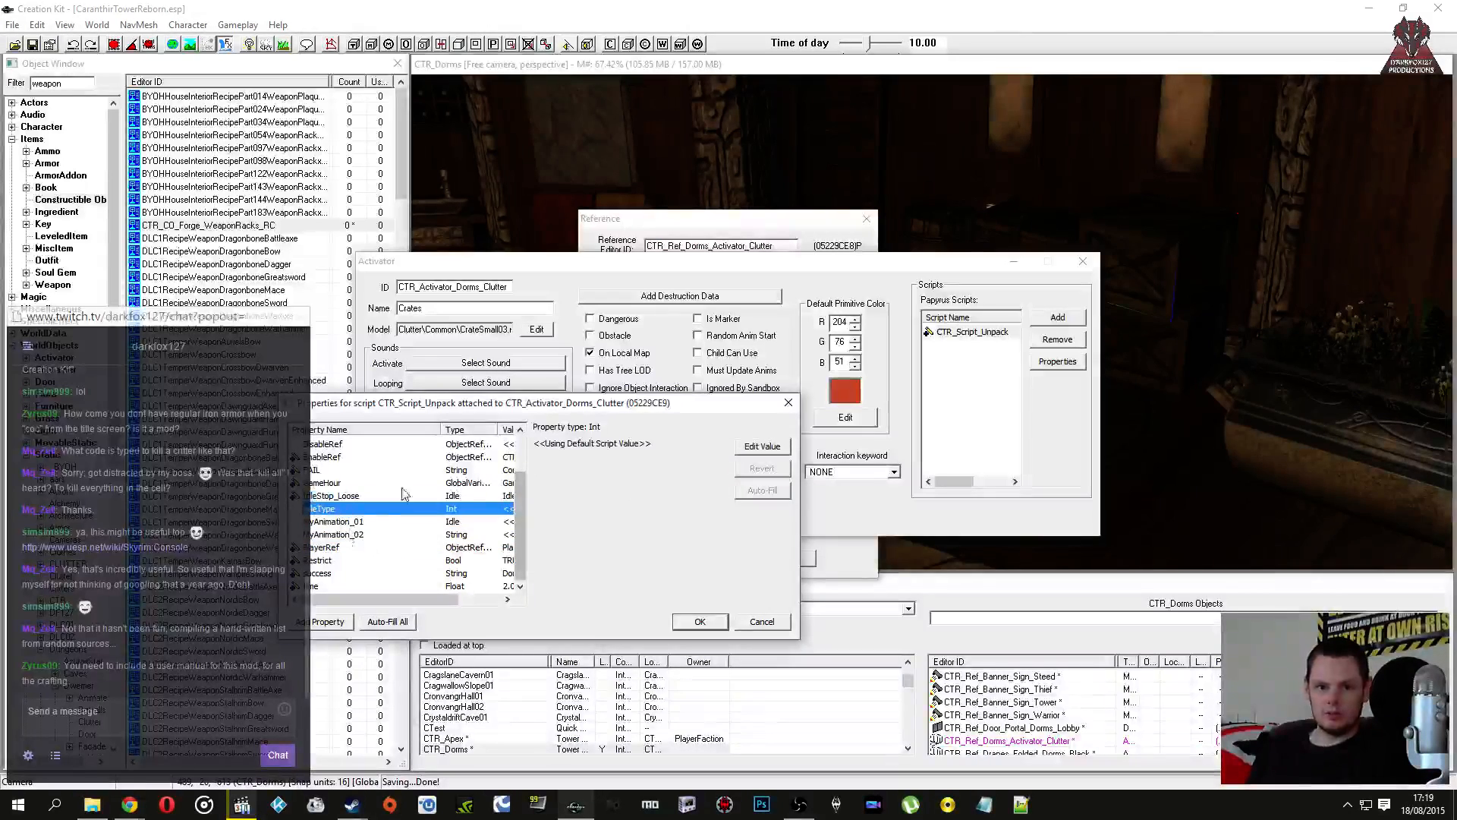
pyautogui.click(345, 551)
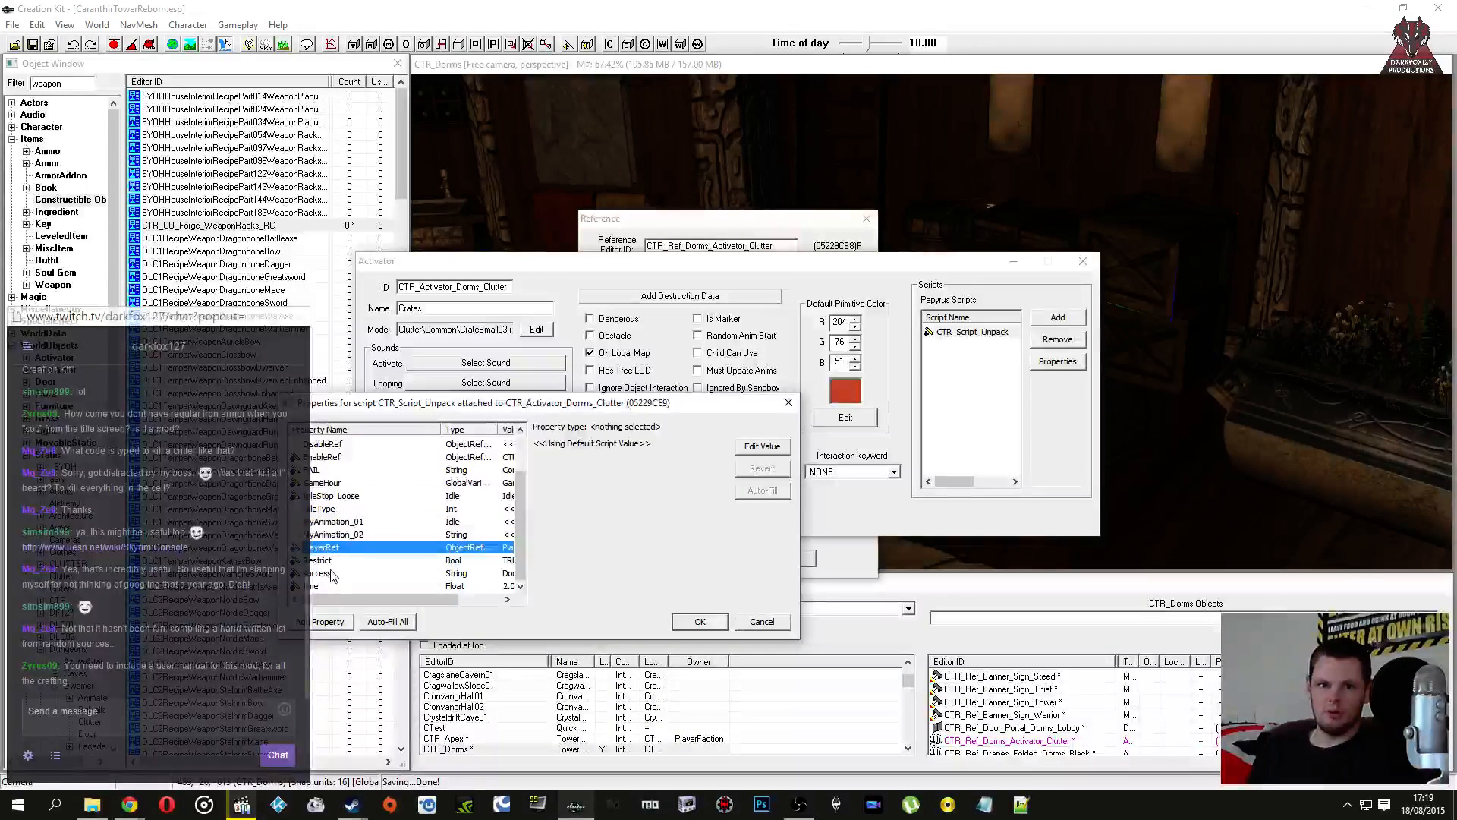
pyautogui.click(349, 573)
pyautogui.click(333, 548)
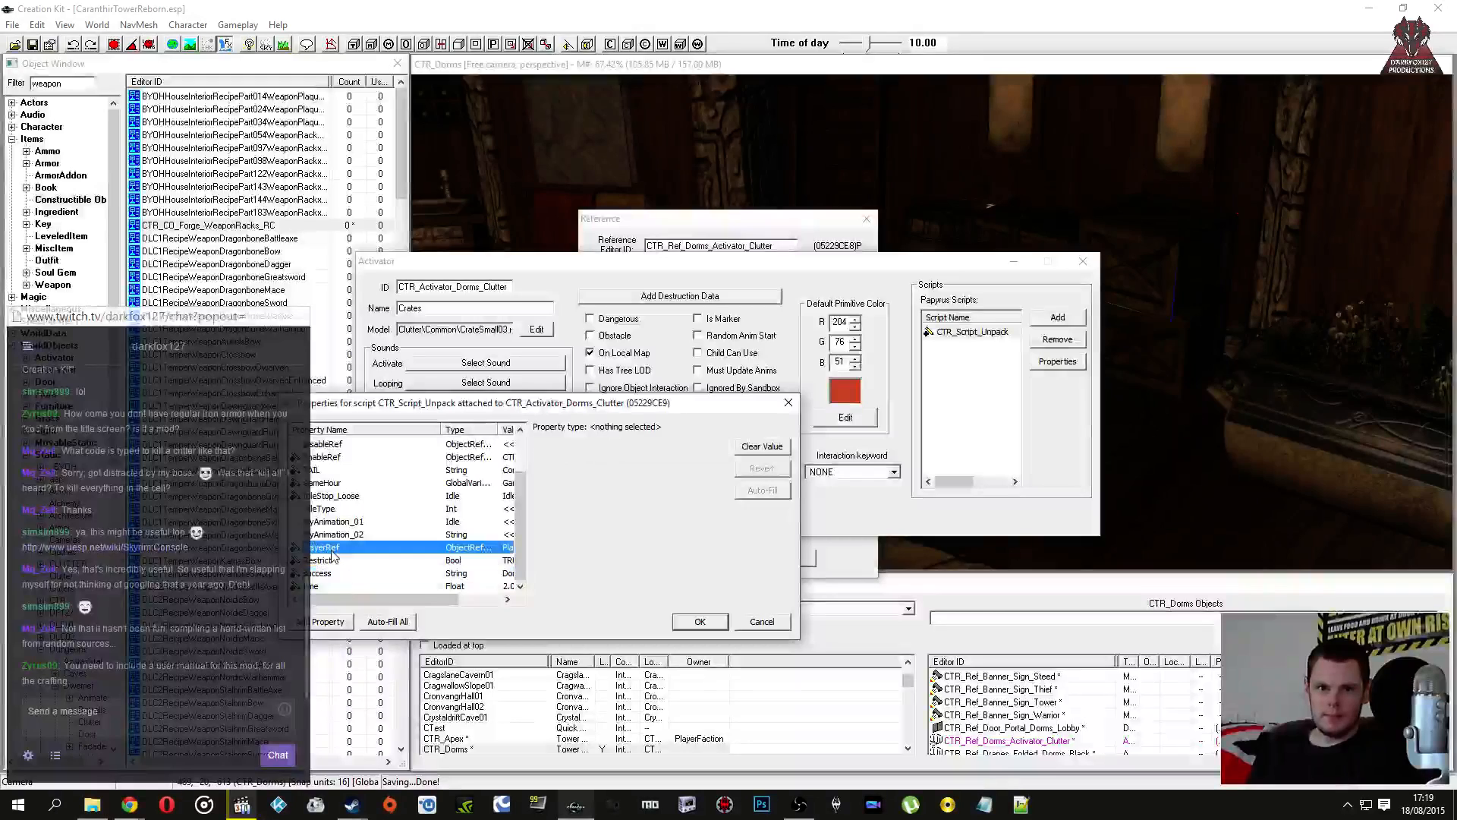
pyautogui.click(335, 562)
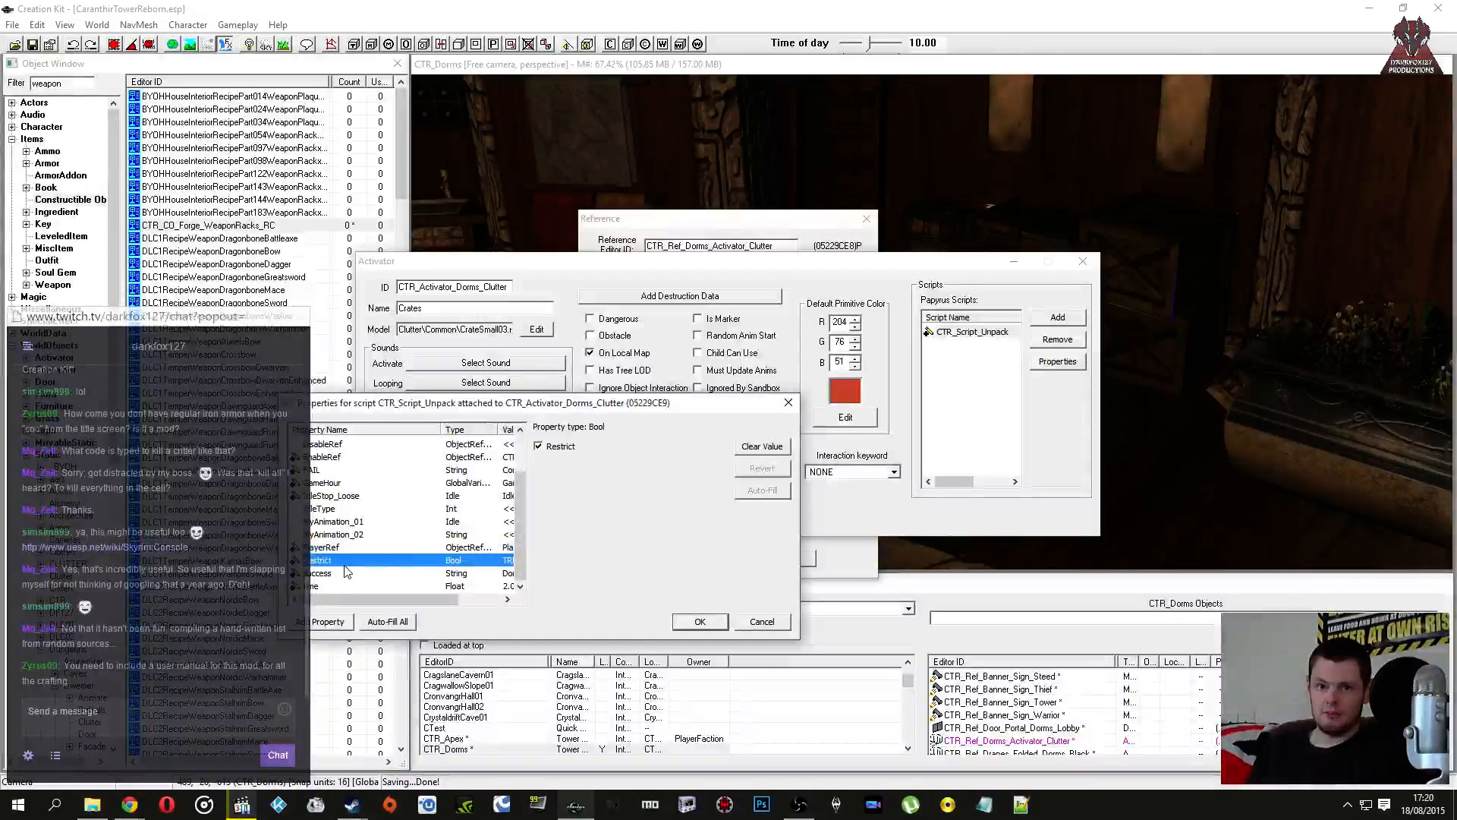
pyautogui.click(341, 573)
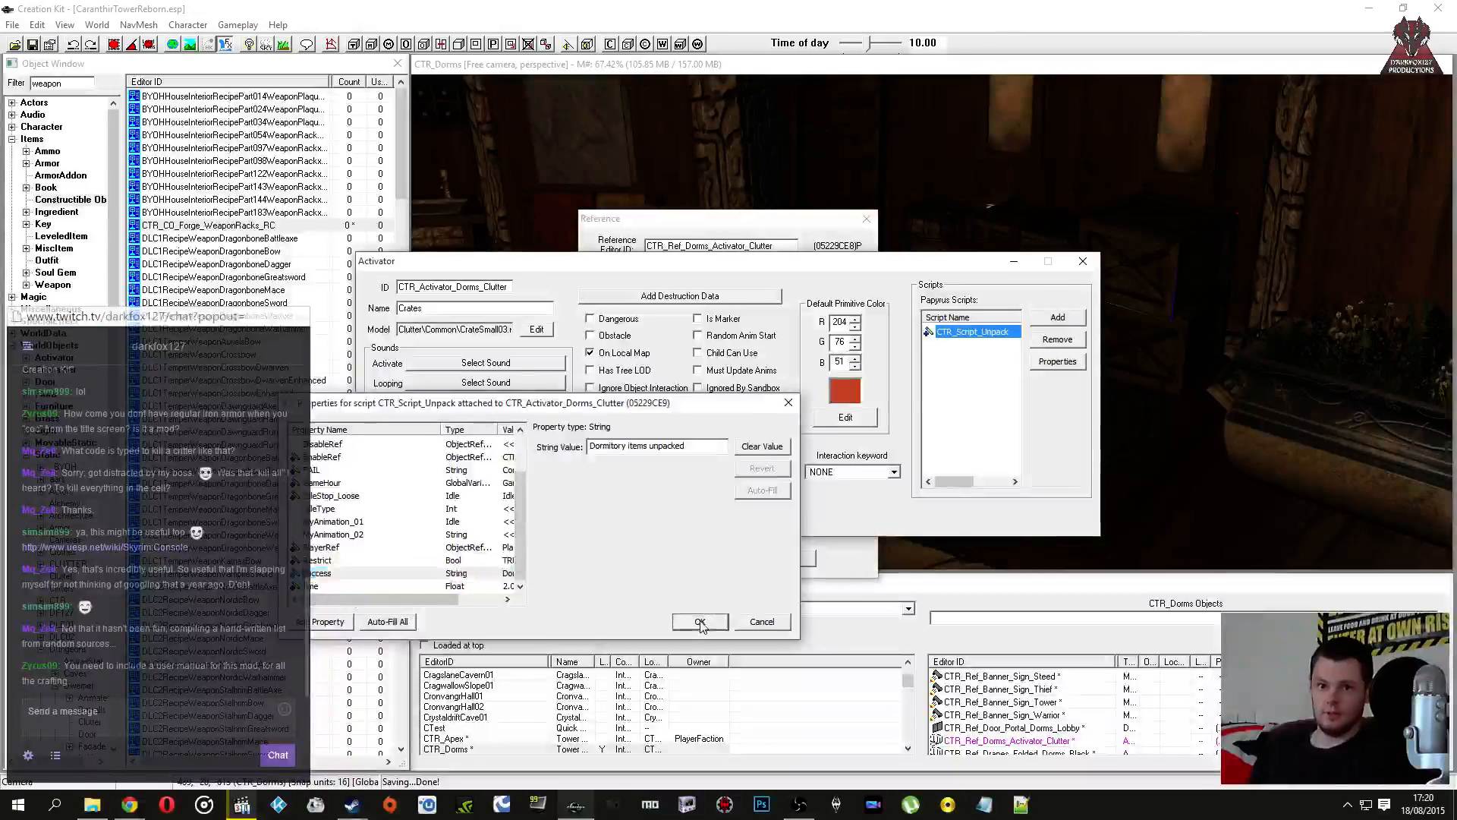
# Step: Accept the ConditionRef change, close the activator and clutter reference windows, and save the plugin
pyautogui.click(700, 621)
pyautogui.click(696, 518)
pyautogui.click(673, 559)
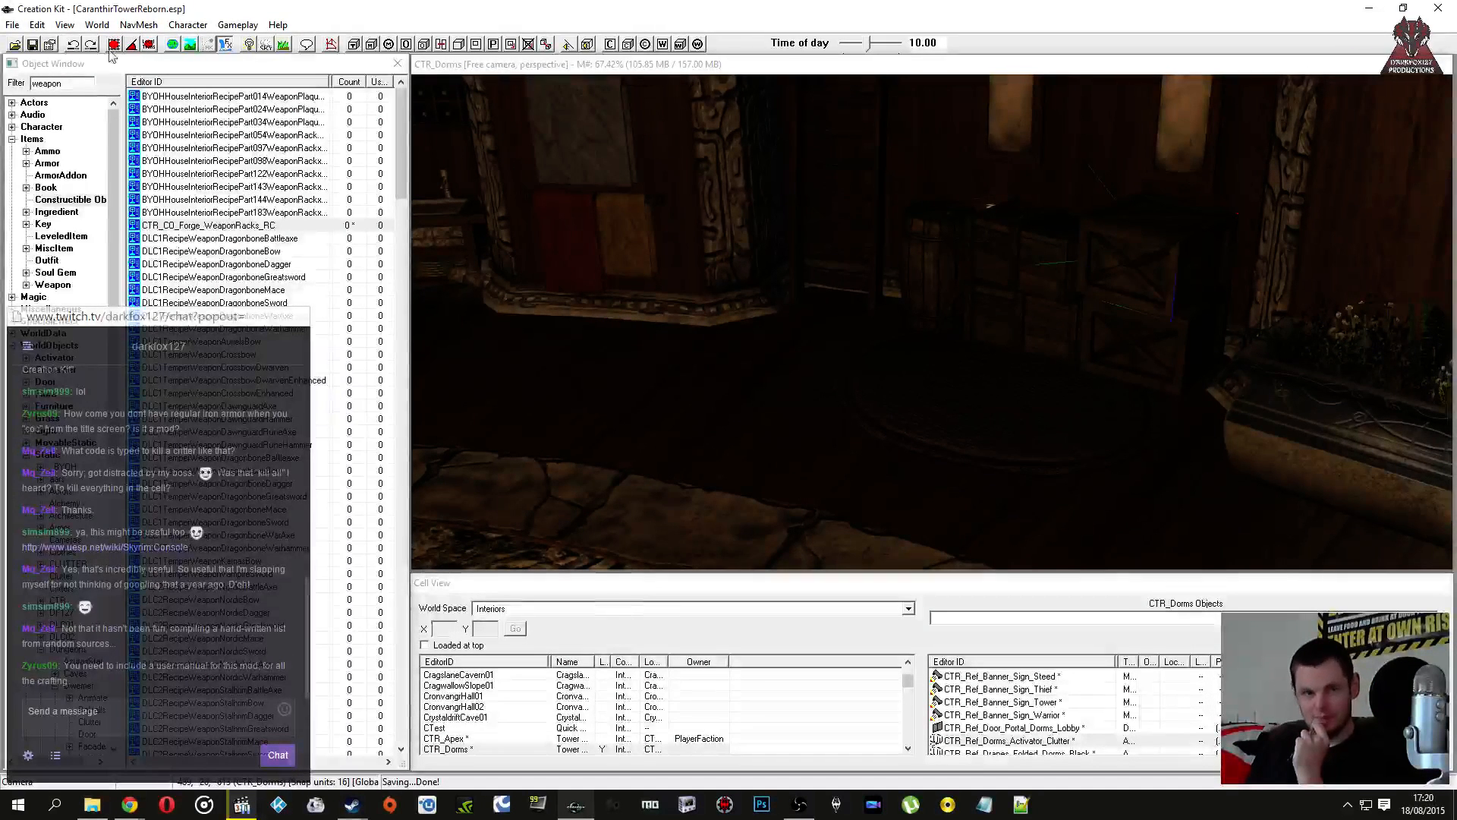
pyautogui.click(33, 43)
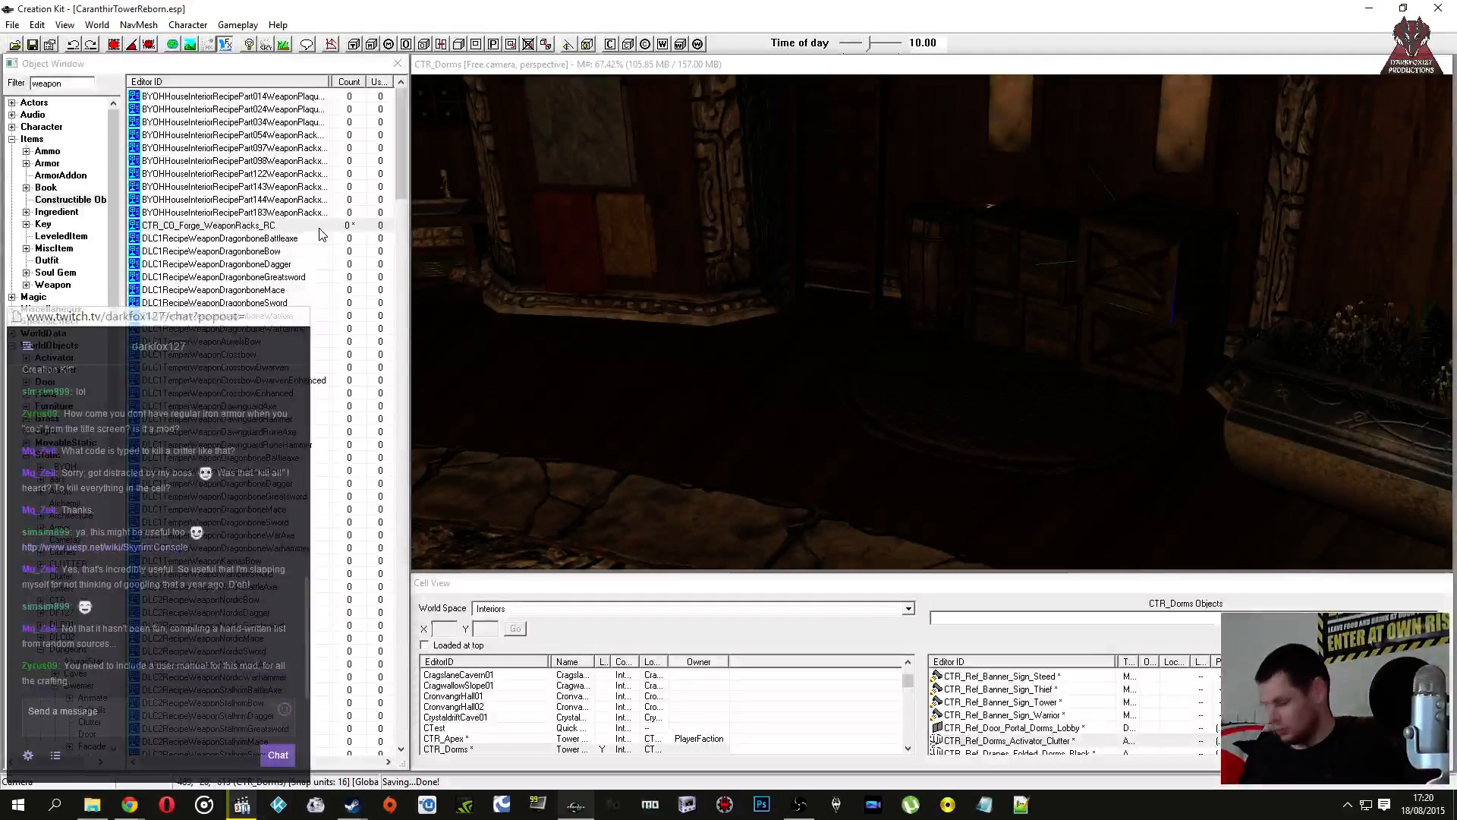
pyautogui.hotkey('ctrl', 's')
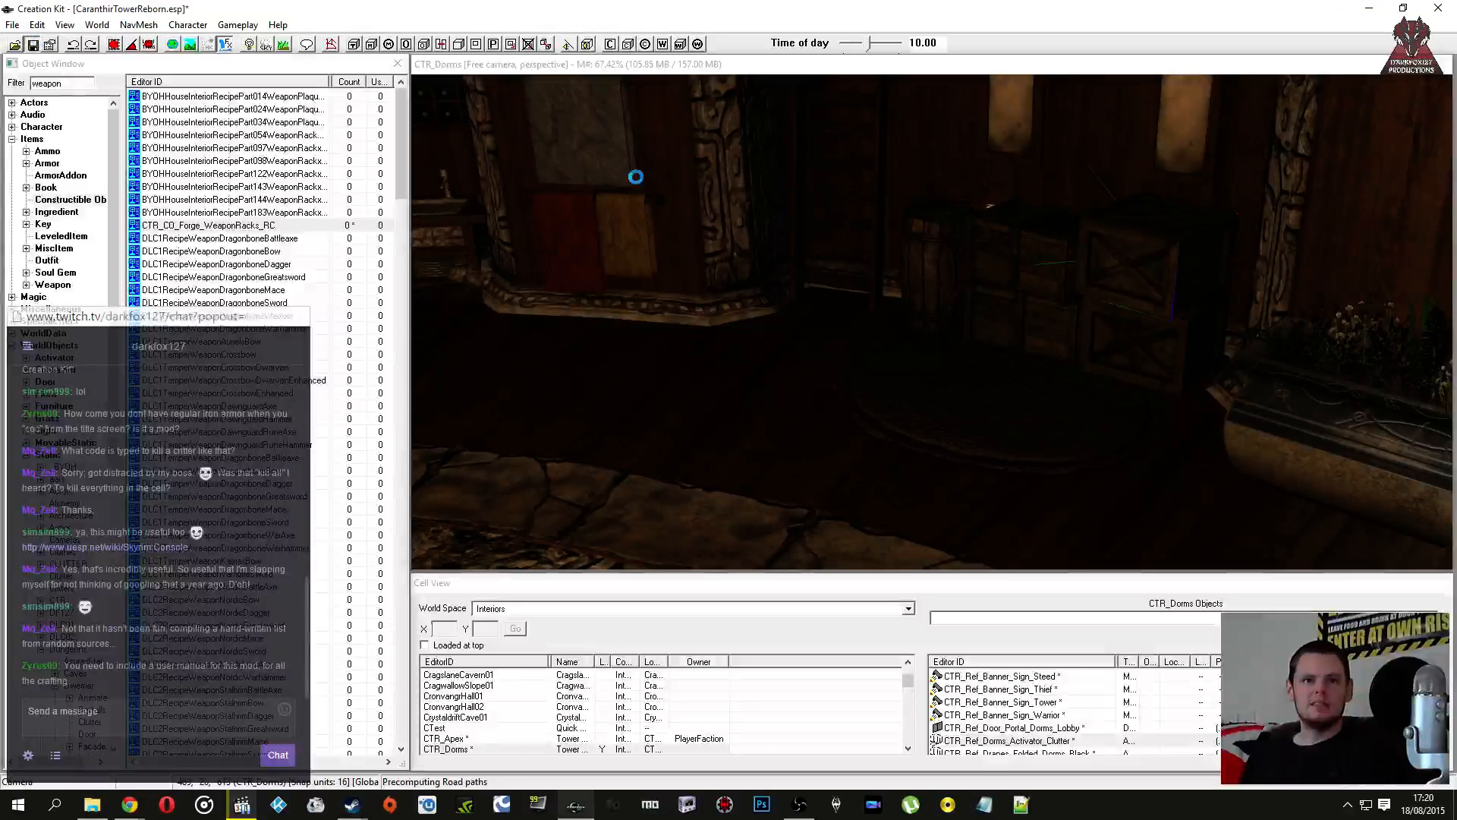
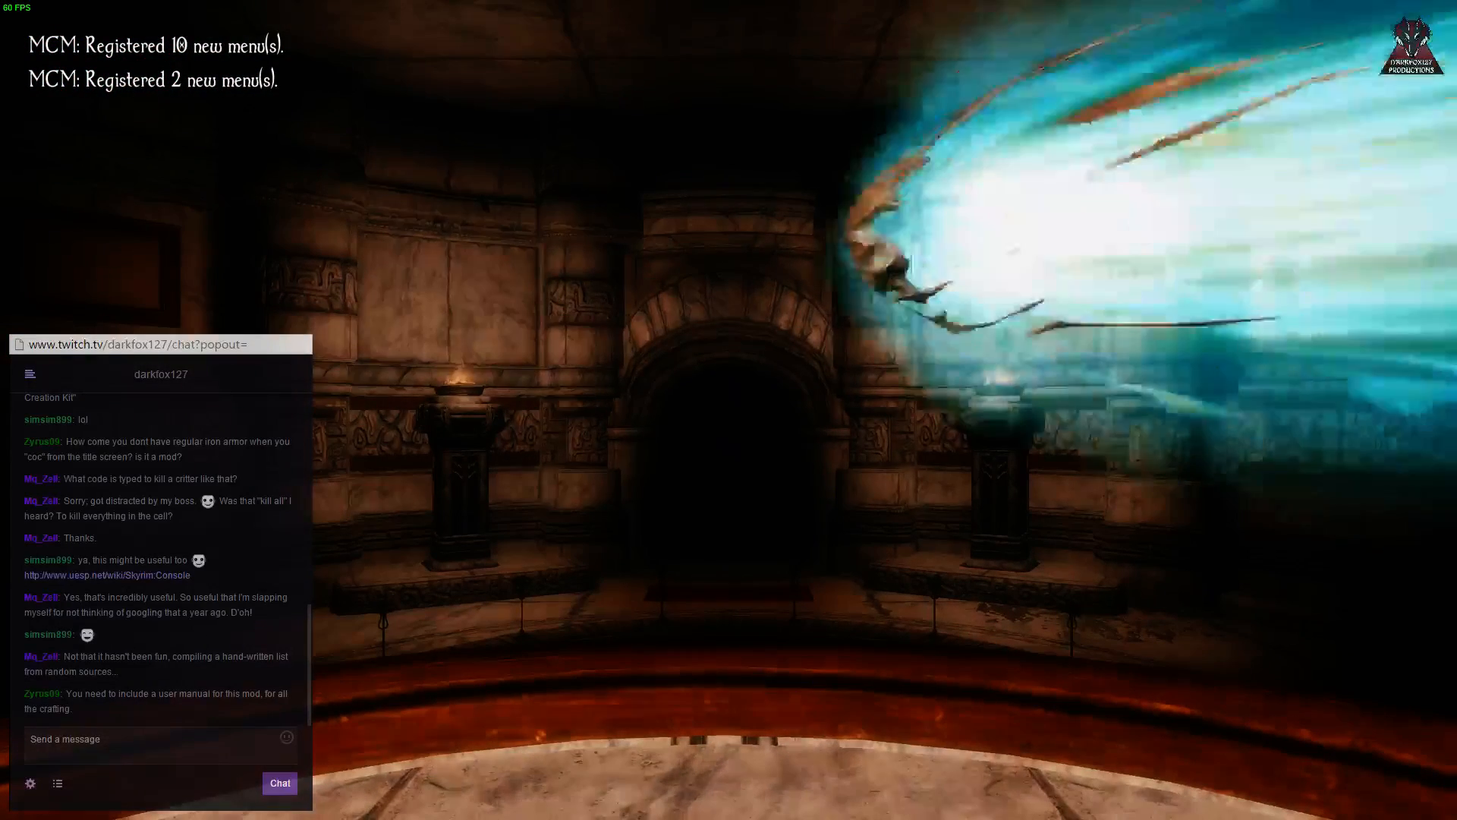
# Step: In Skyrim, teleport to the tower's exterior with the console command coc ctr_entrance
pyautogui.press('`')
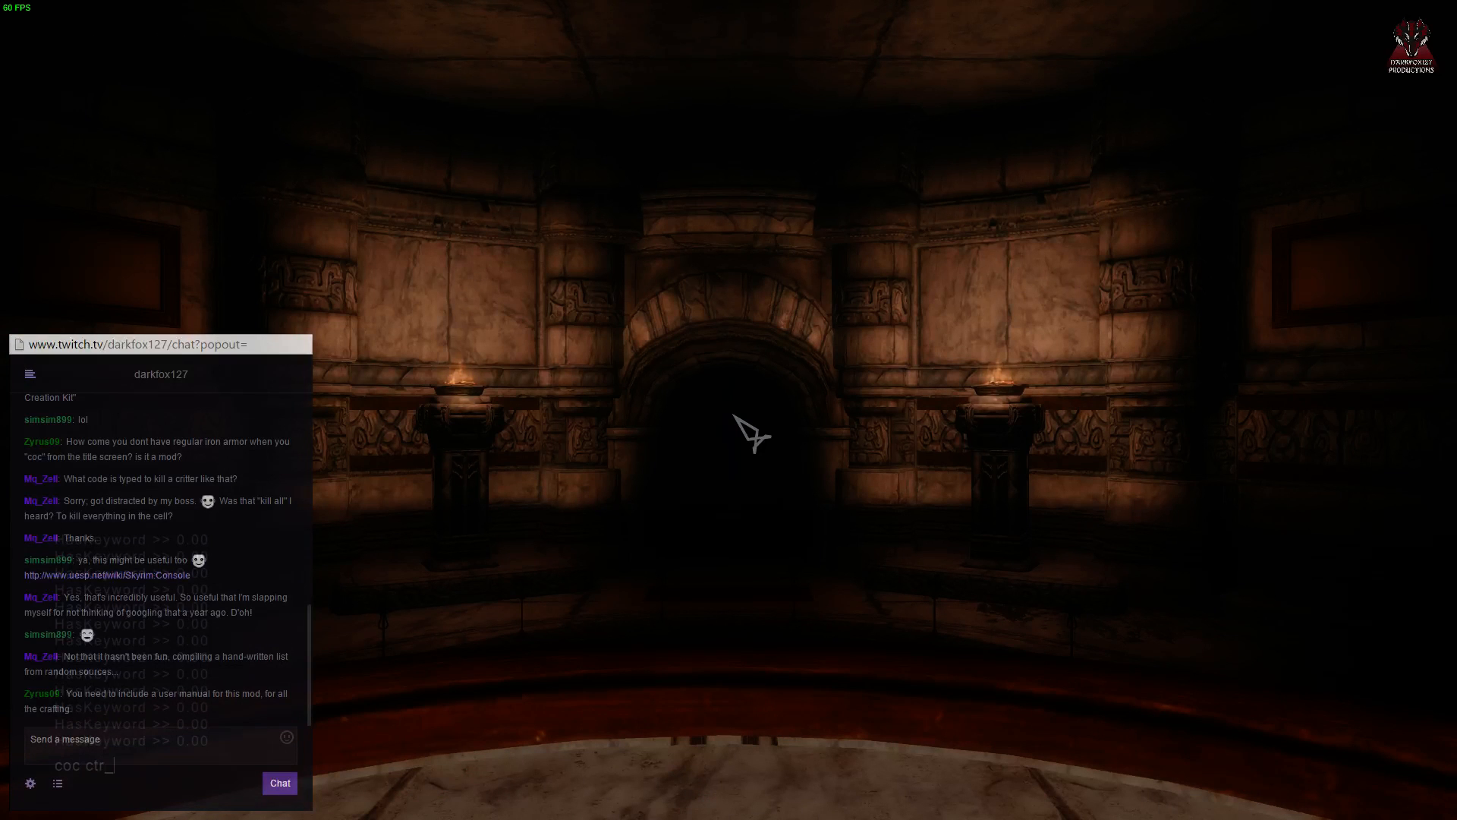
pyautogui.write('coc ctr_entrance')
pyautogui.press('Return')
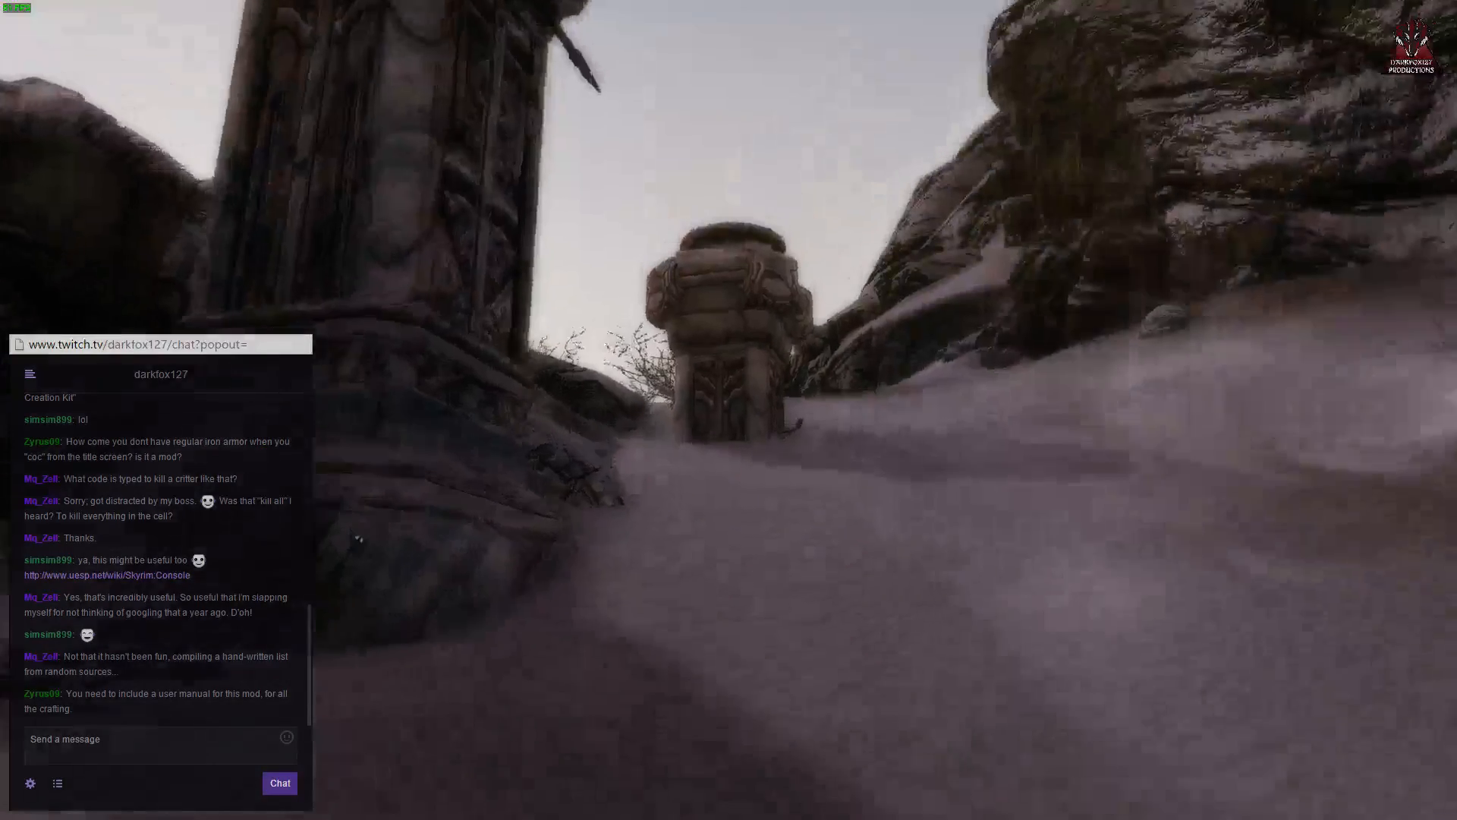
# Step: Equip the Act of Revealment spell and cast it to make the concealed tower visible
pyautogui.press('Tab')
pyautogui.press('Left')
pyautogui.press('Down')
pyautogui.press('Down')
pyautogui.press('Down')
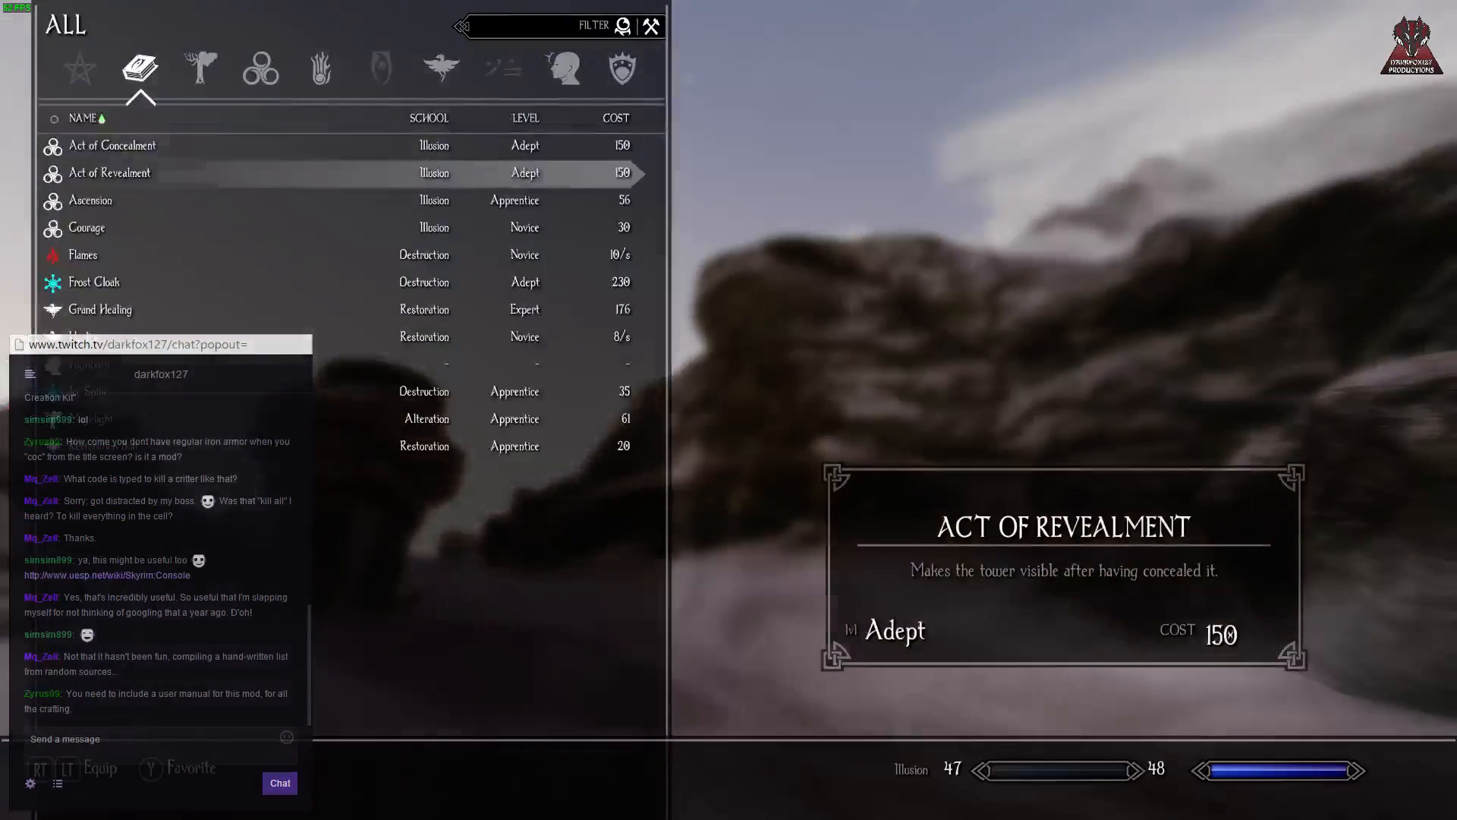
pyautogui.press('e')
pyautogui.press('Tab')
pyautogui.press('r')
pyautogui.click(728, 410)
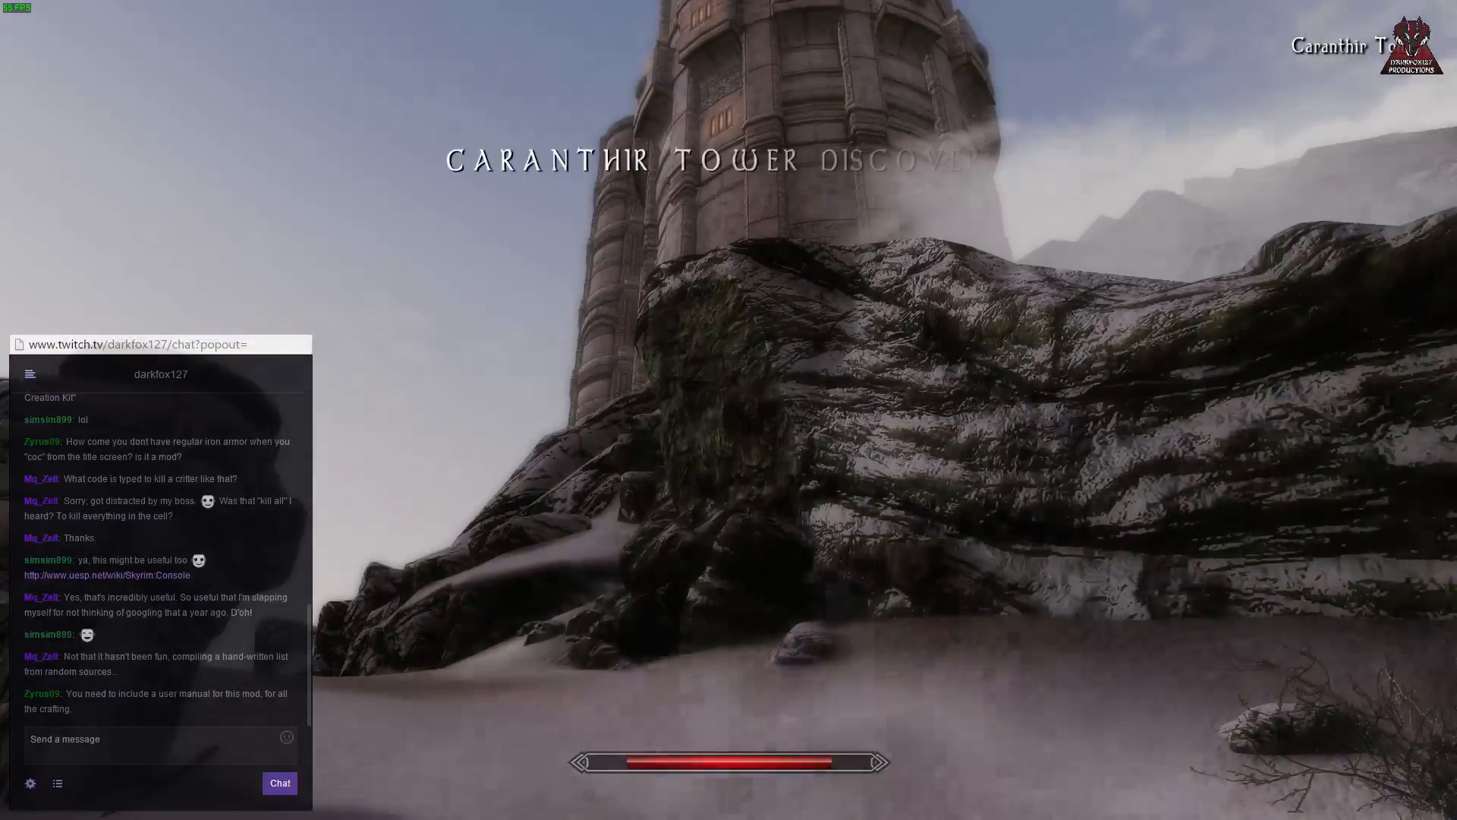
# Step: Approach the stone stairs outside the tower and teleport to the vault with the console command coc ctr_vault
pyautogui.press('w')
pyautogui.press('w')
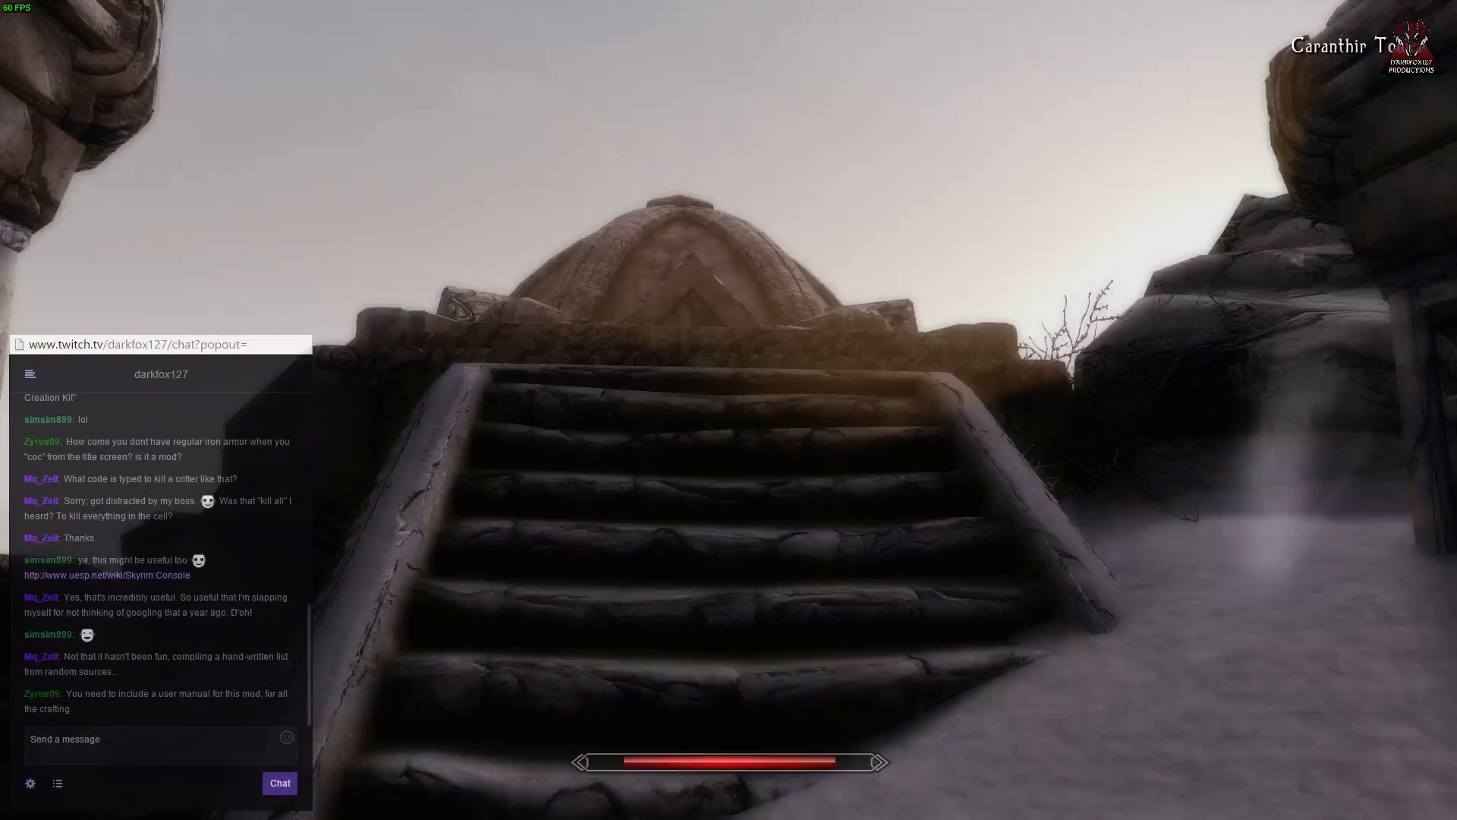
pyautogui.press('`')
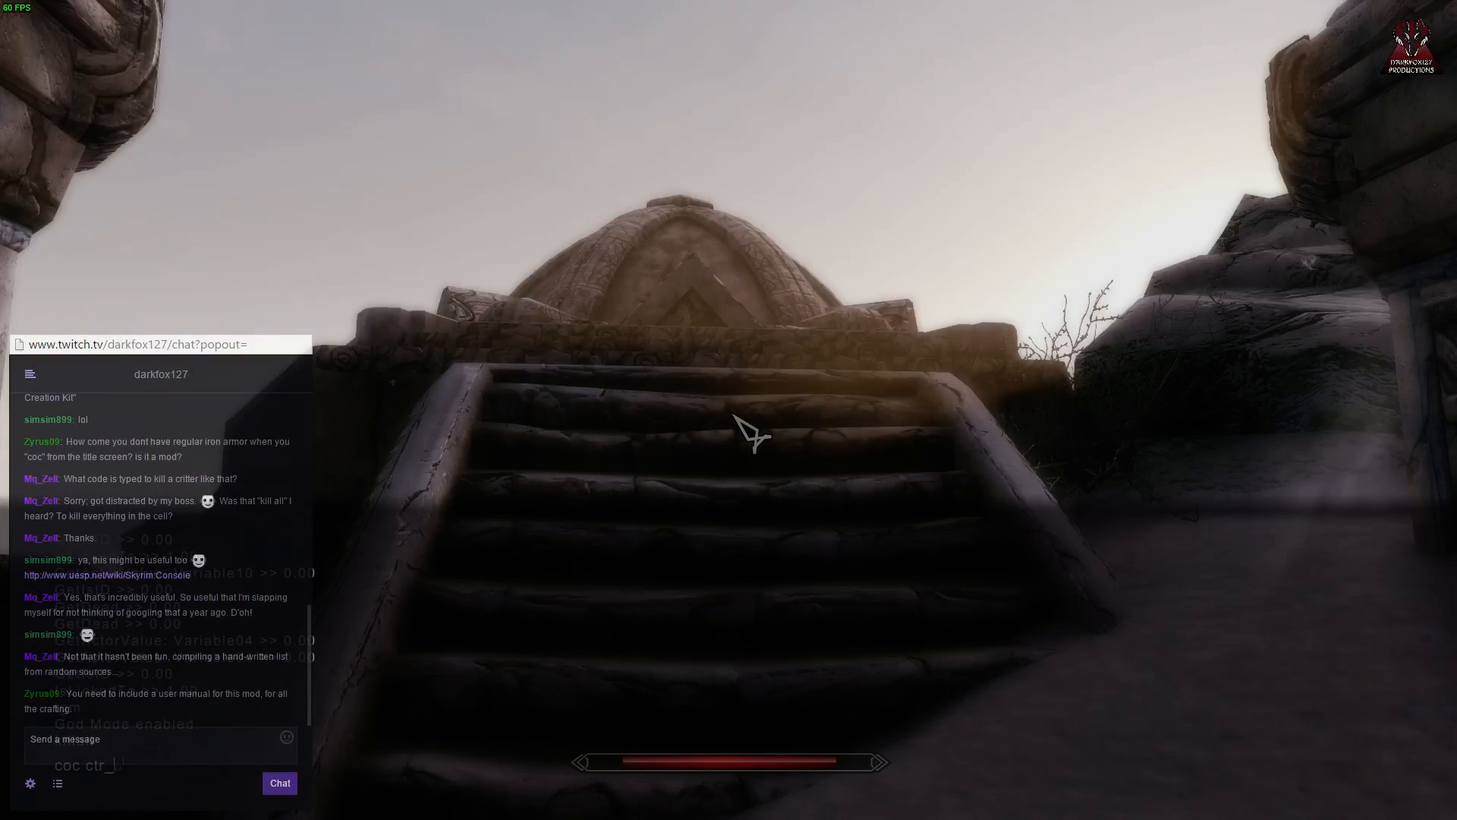
pyautogui.write('coc ctr_vault')
pyautogui.press('Return')
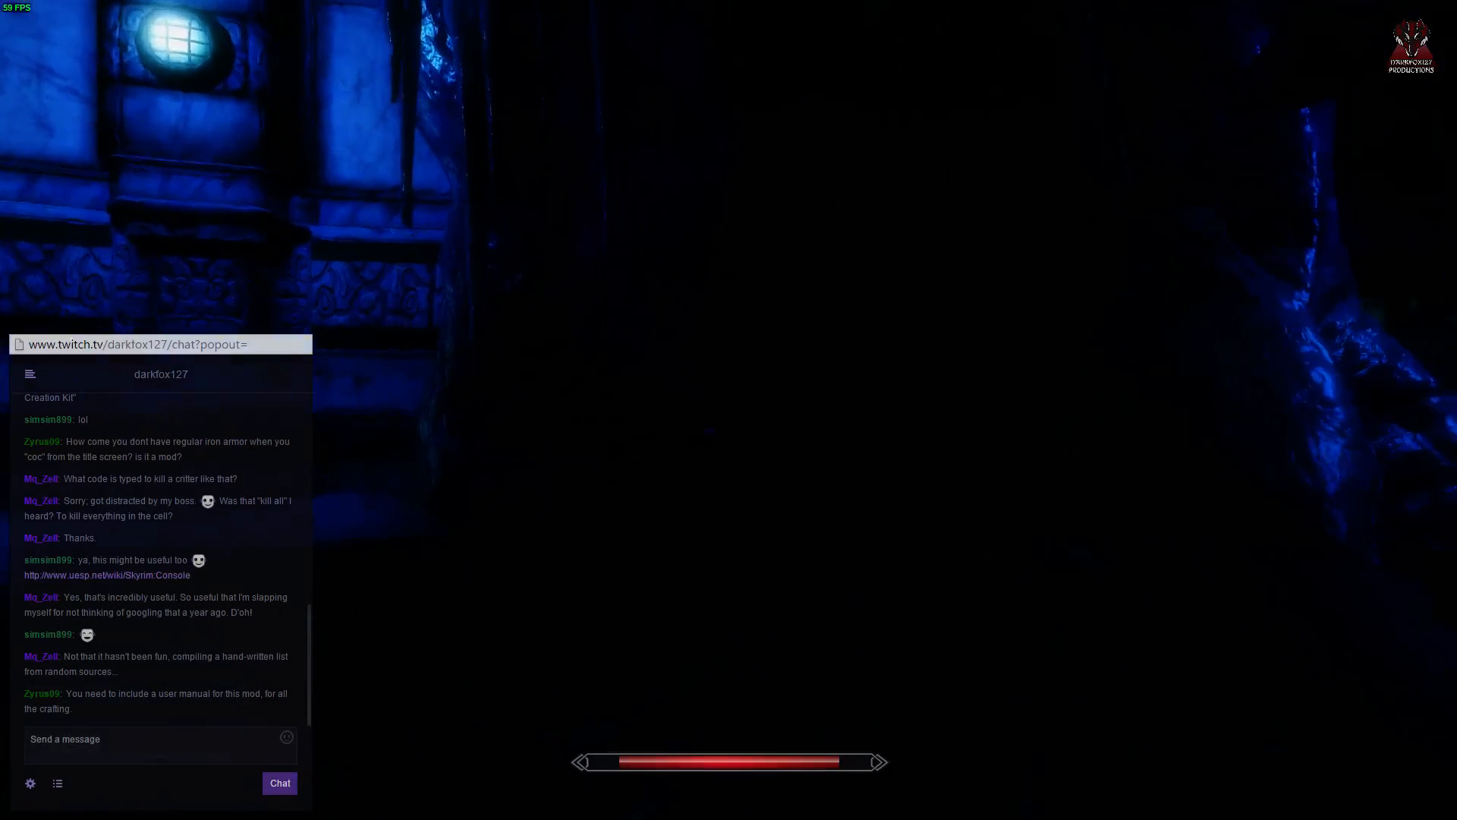
# Step: Search the Ebony Champion's remains and activate the vault portal
pyautogui.press('e')
pyautogui.press('Tab')
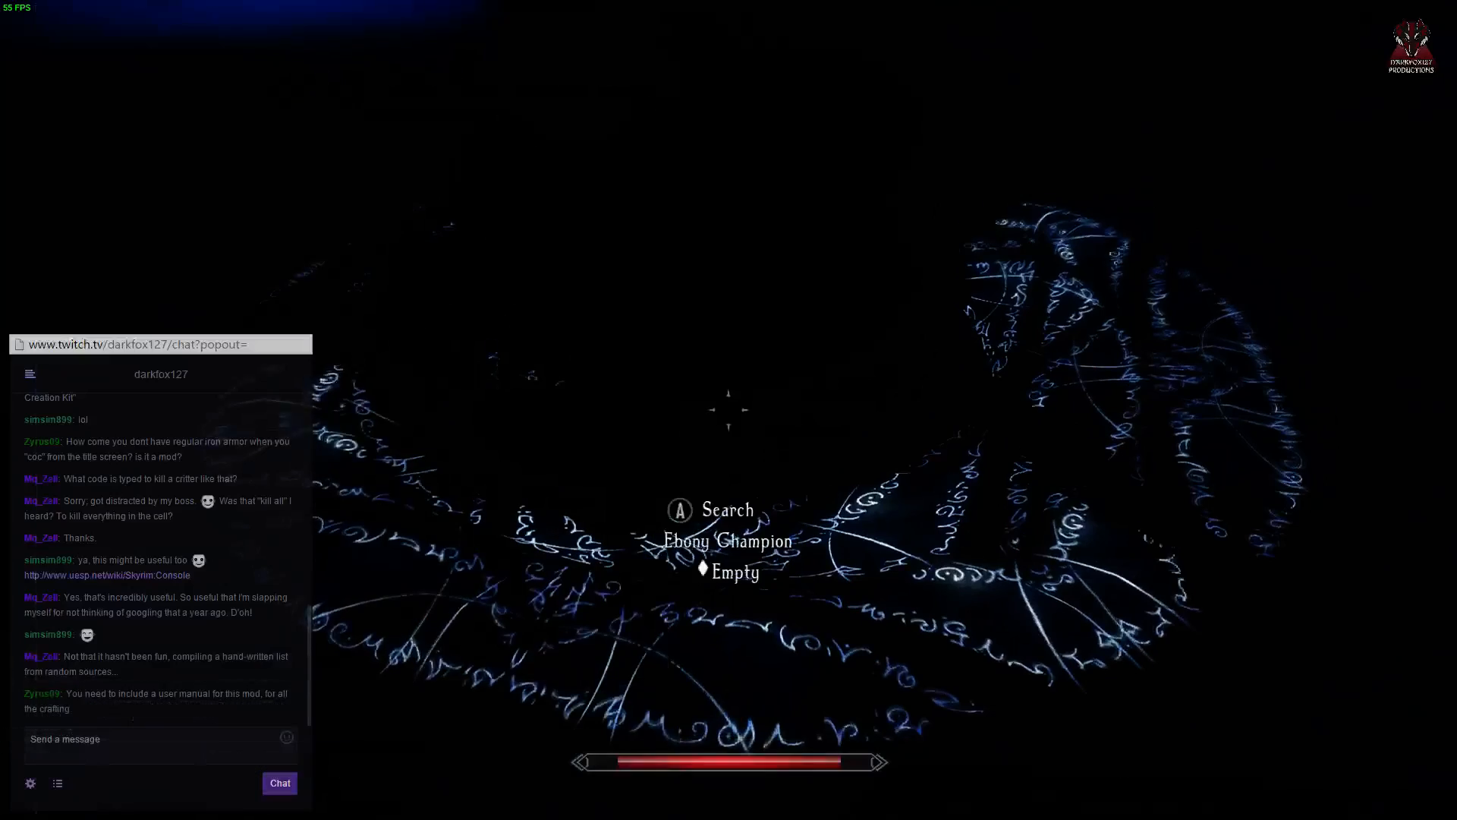
pyautogui.press('e')
pyautogui.press('Tab')
pyautogui.press('e')
pyautogui.press('e')
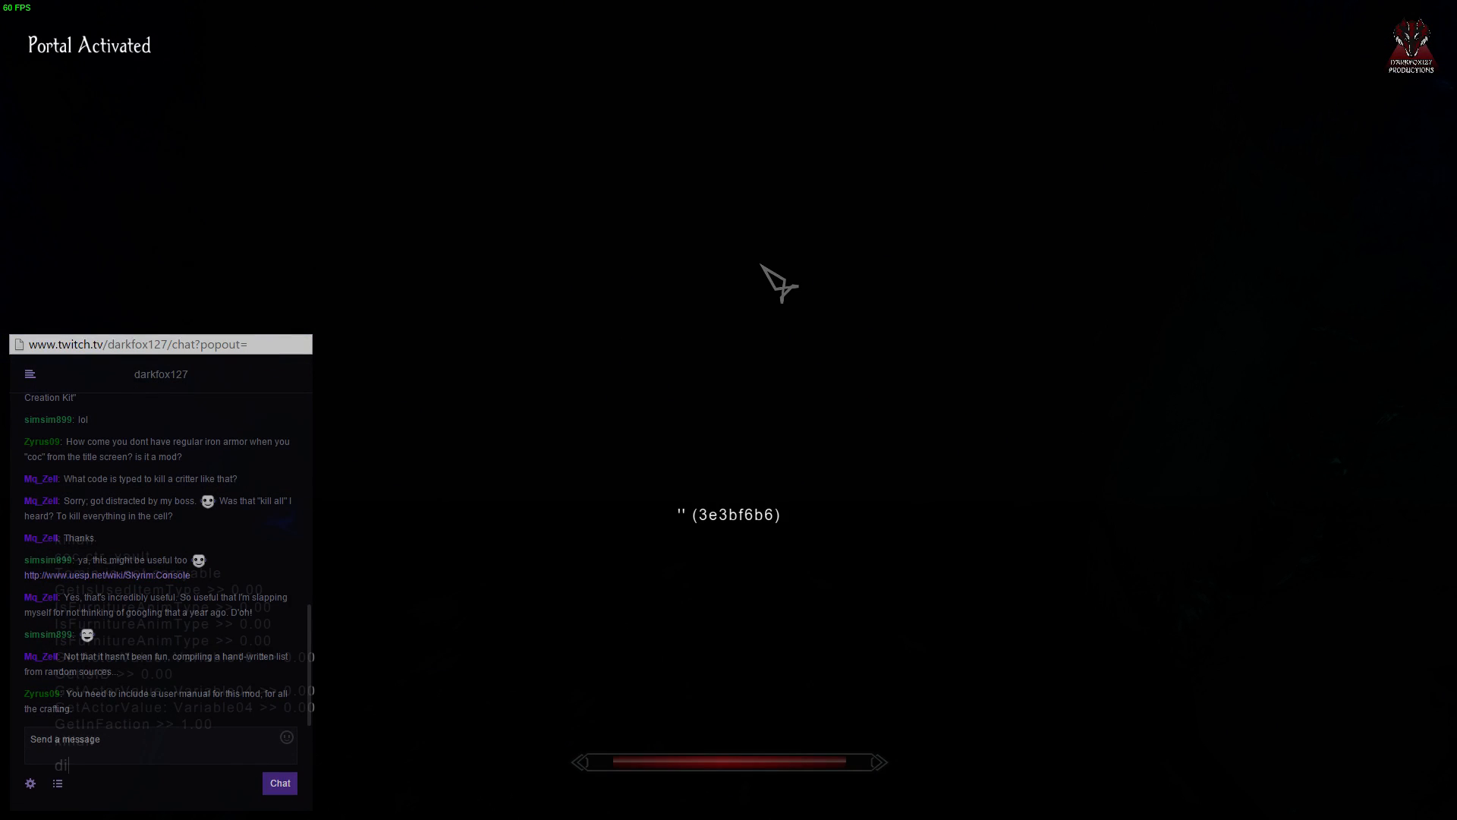
# Step: Disable the selected reference through the console and turn the first steam valve in the vault
pyautogui.write('le')
pyautogui.press('Return')
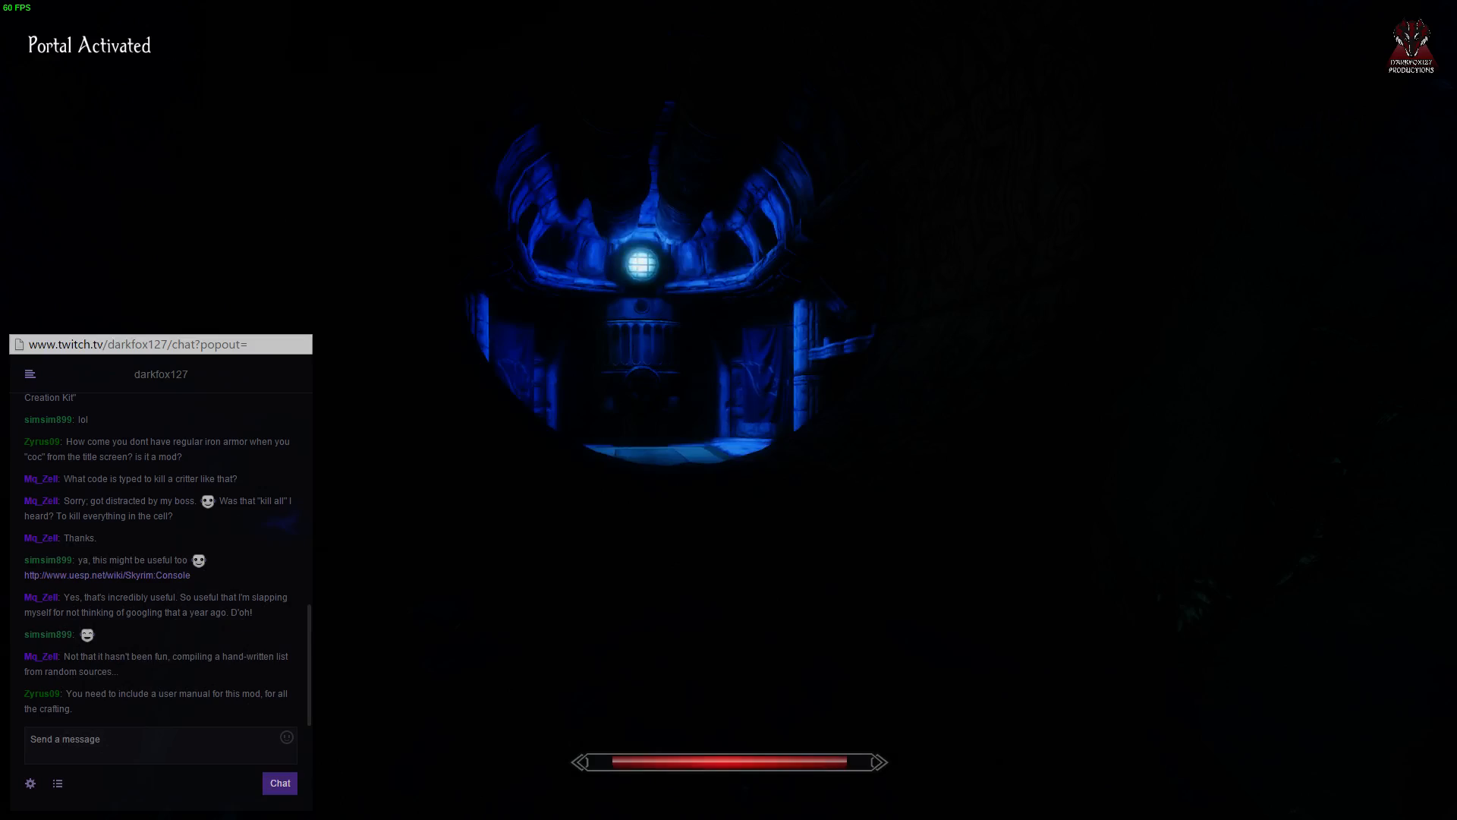
pyautogui.press('w')
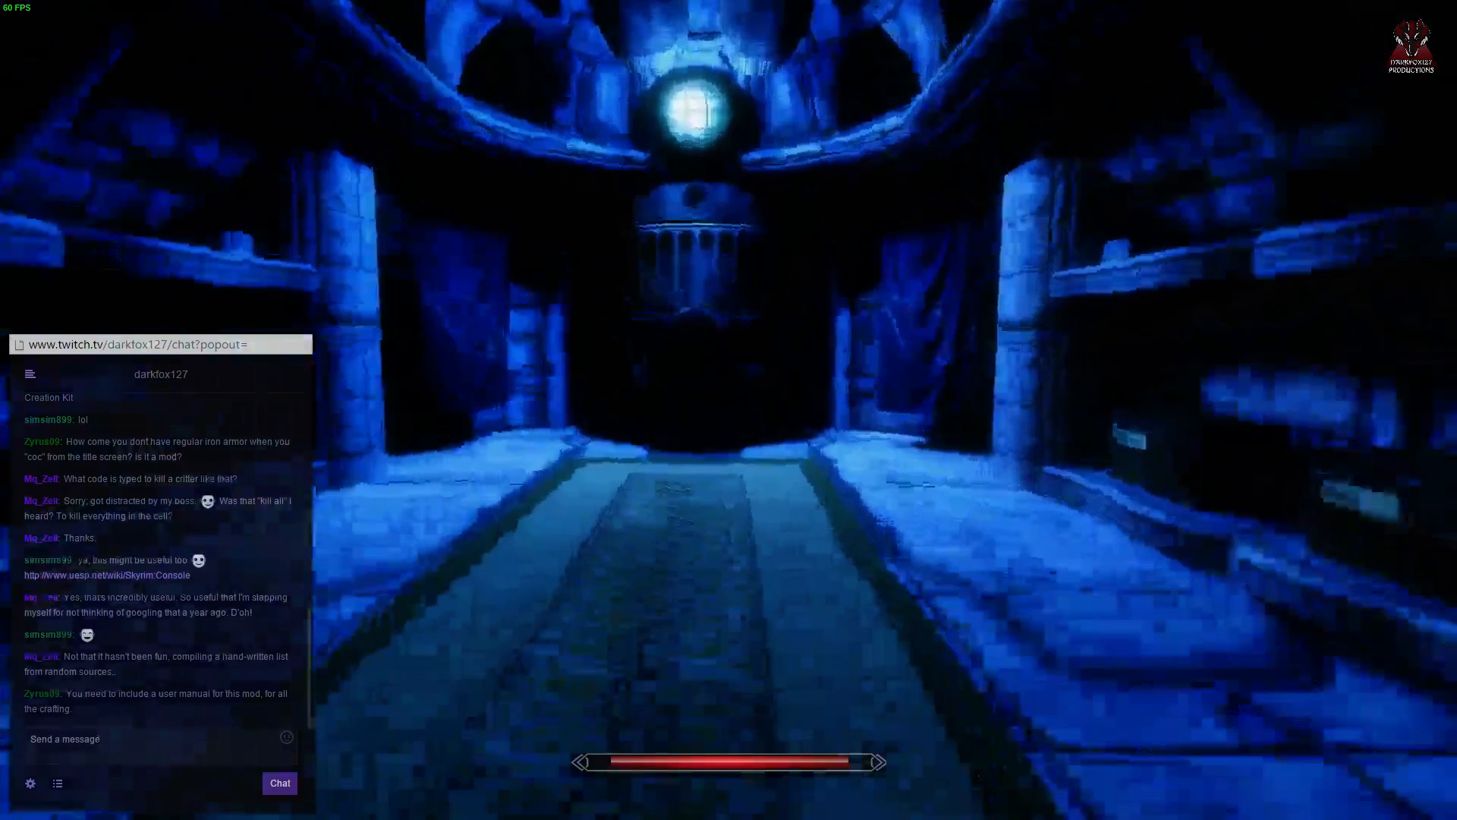
pyautogui.press('e')
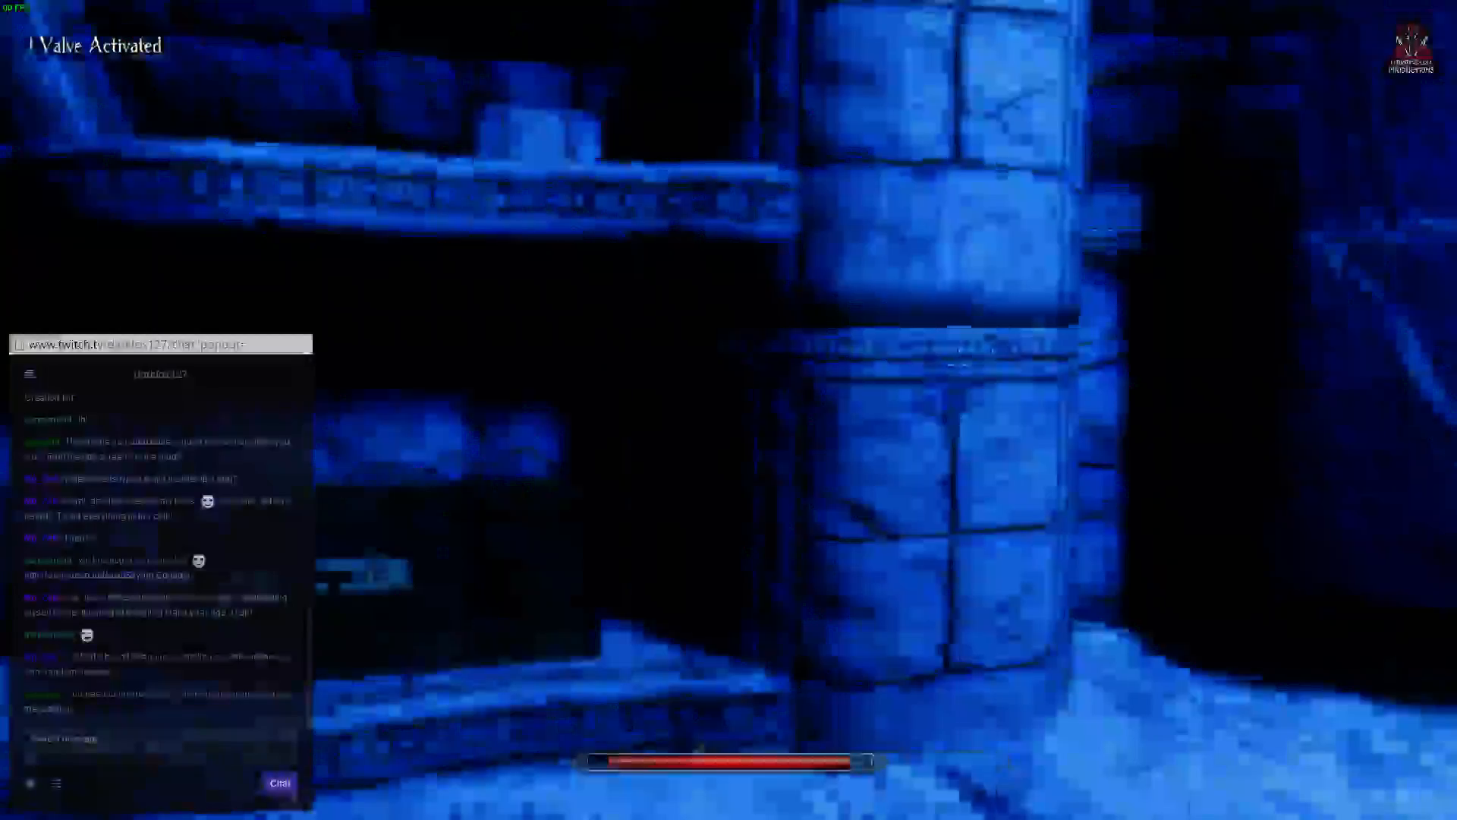
# Step: Cross the vault cavern to the second blue-lit chamber and turn its steam valve
pyautogui.press('w')
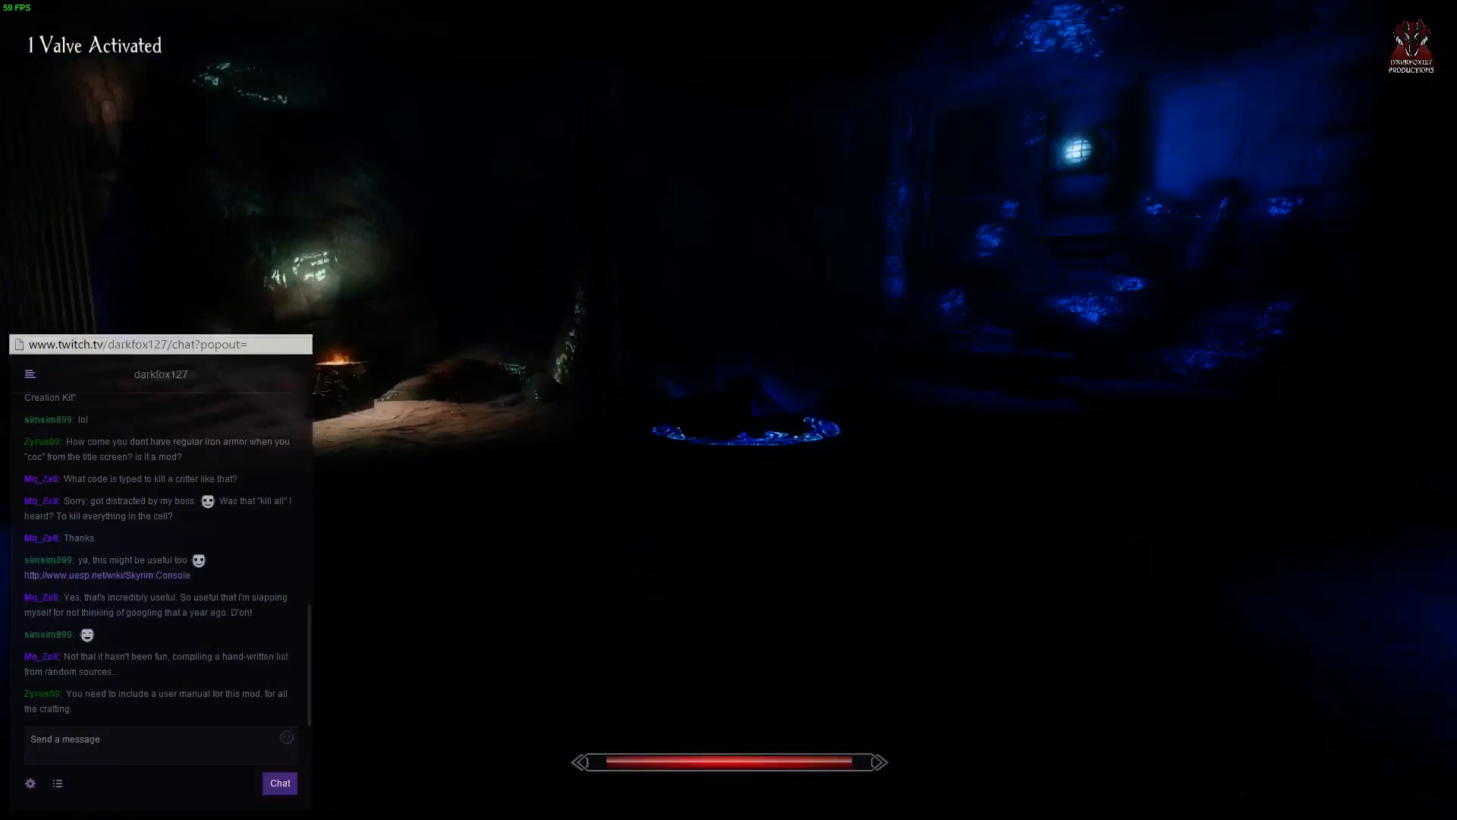
pyautogui.press('w')
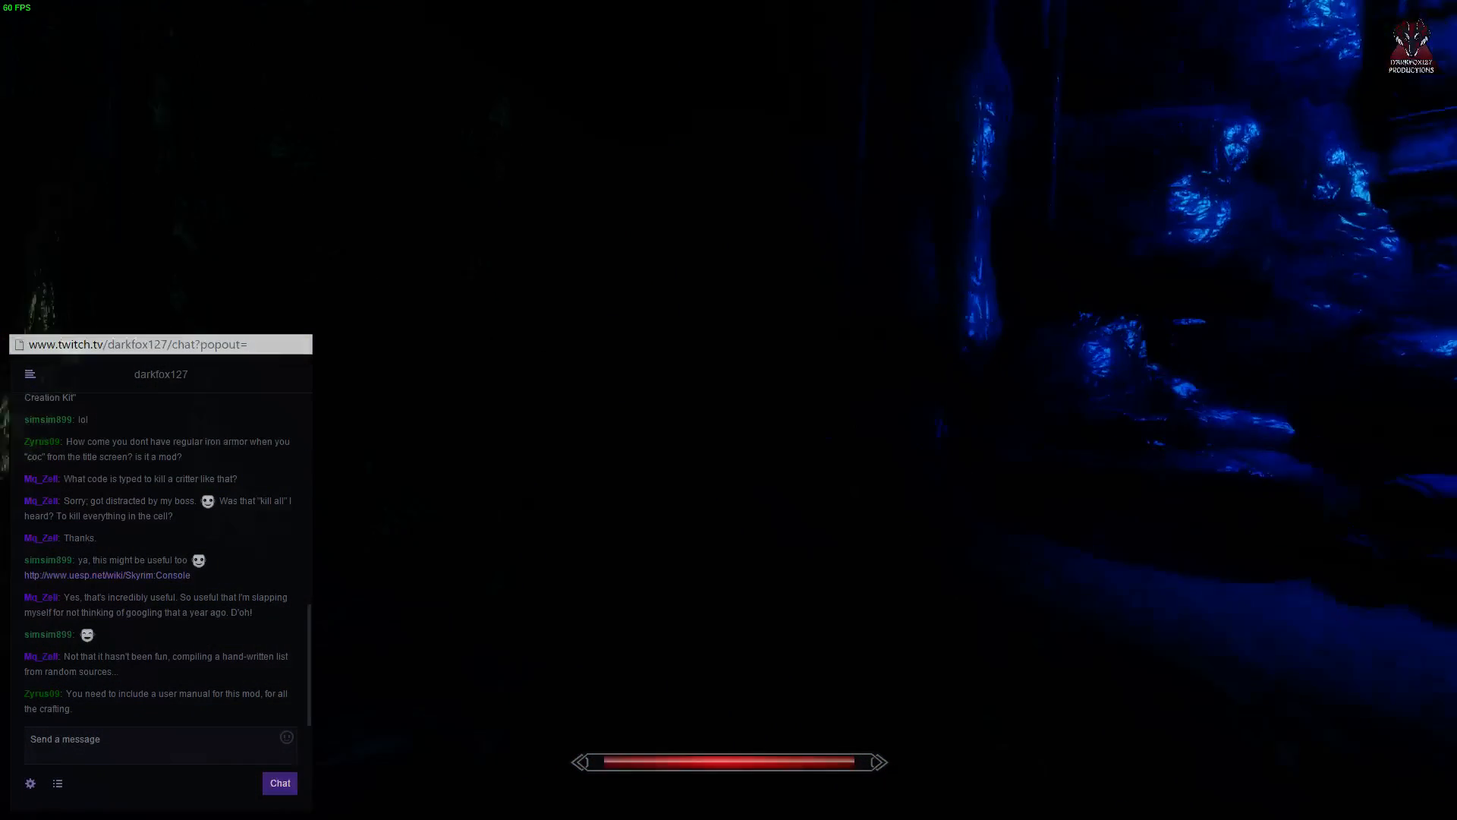
pyautogui.press('w')
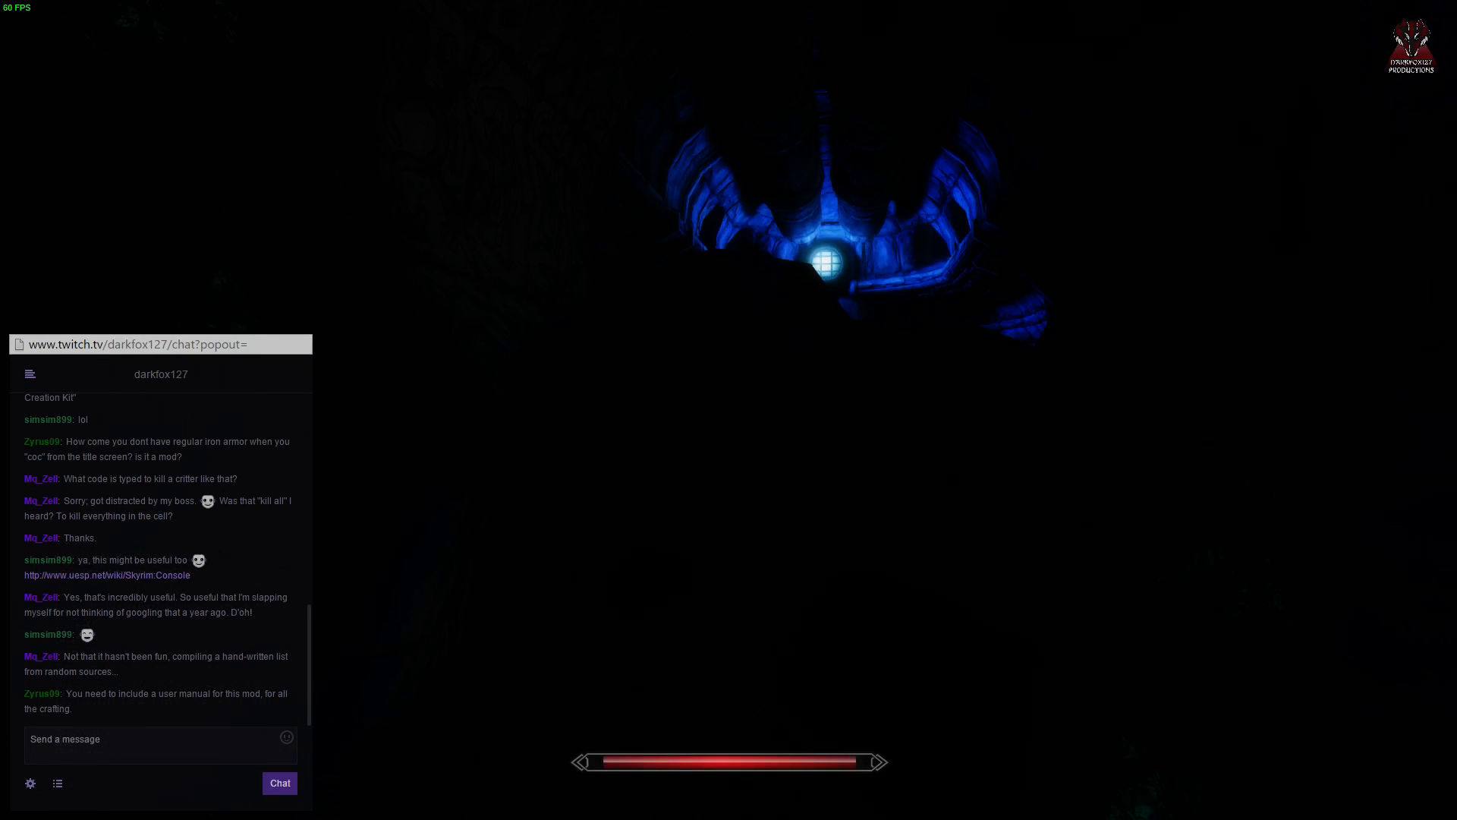
pyautogui.press('w')
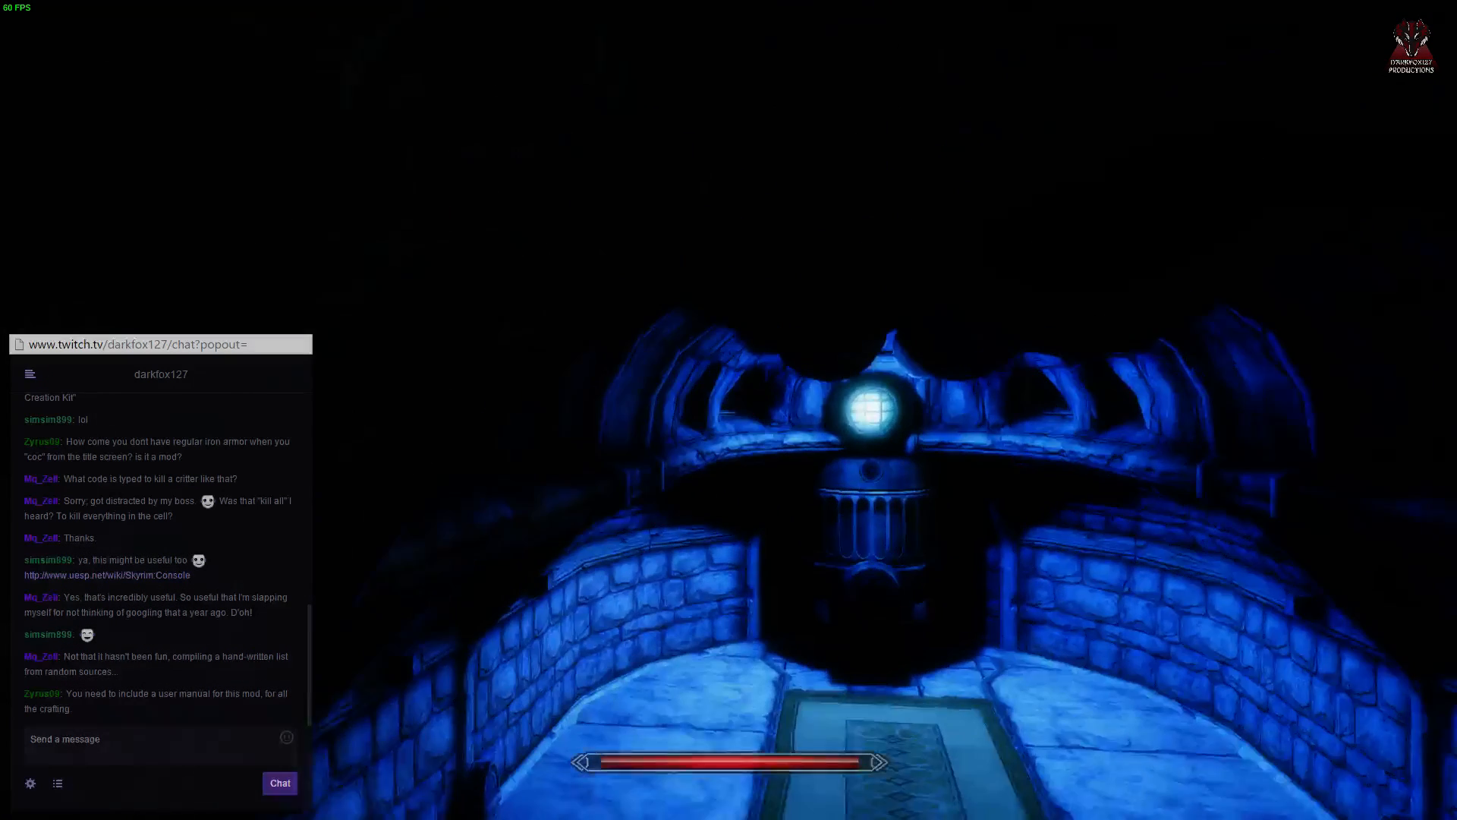
pyautogui.press('w')
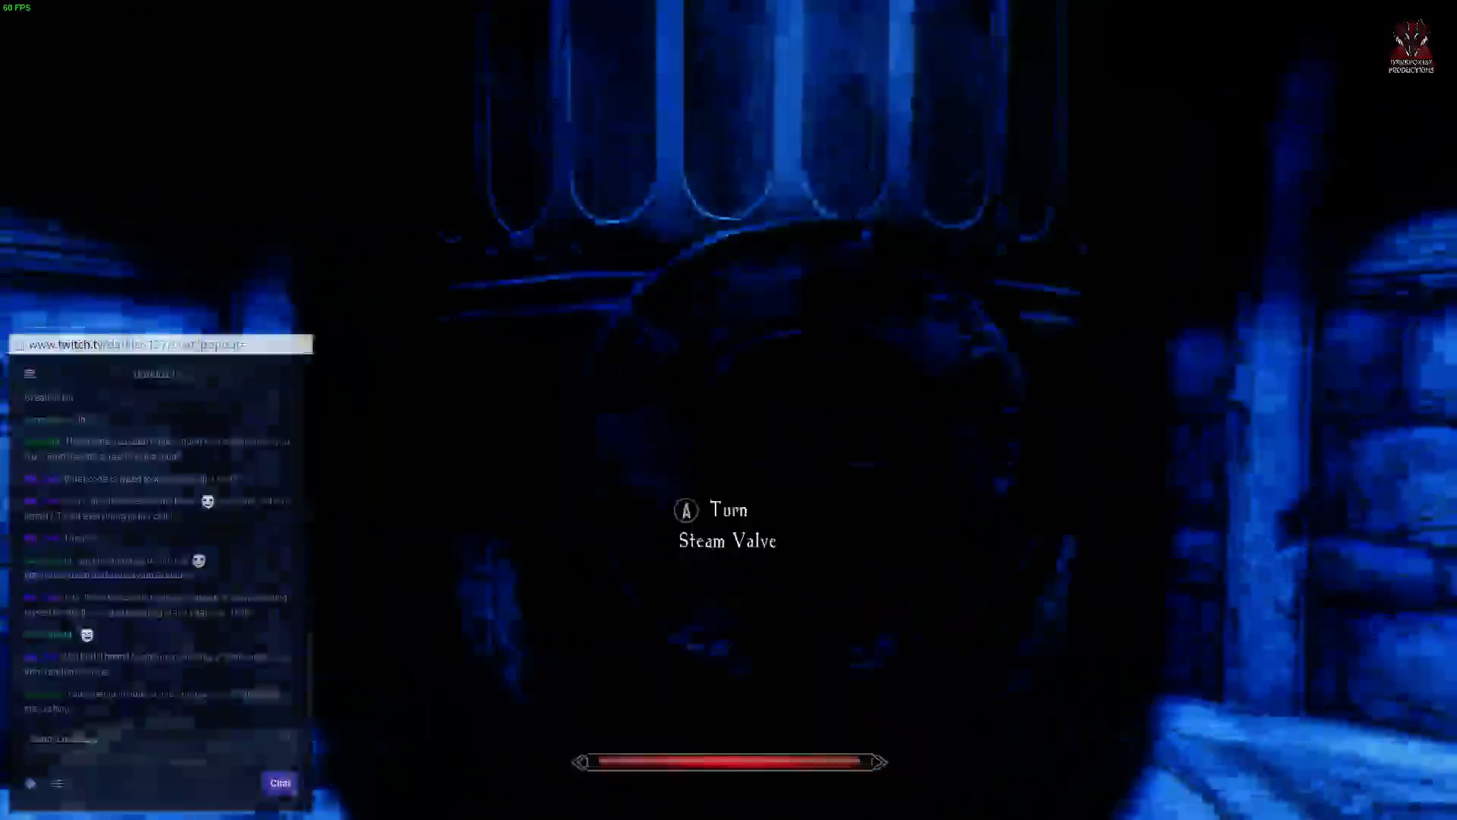
pyautogui.press('e')
# Step: Go past the barrels to the Vault Spikes switch and continue to the blue-lit portal platform
pyautogui.press('w')
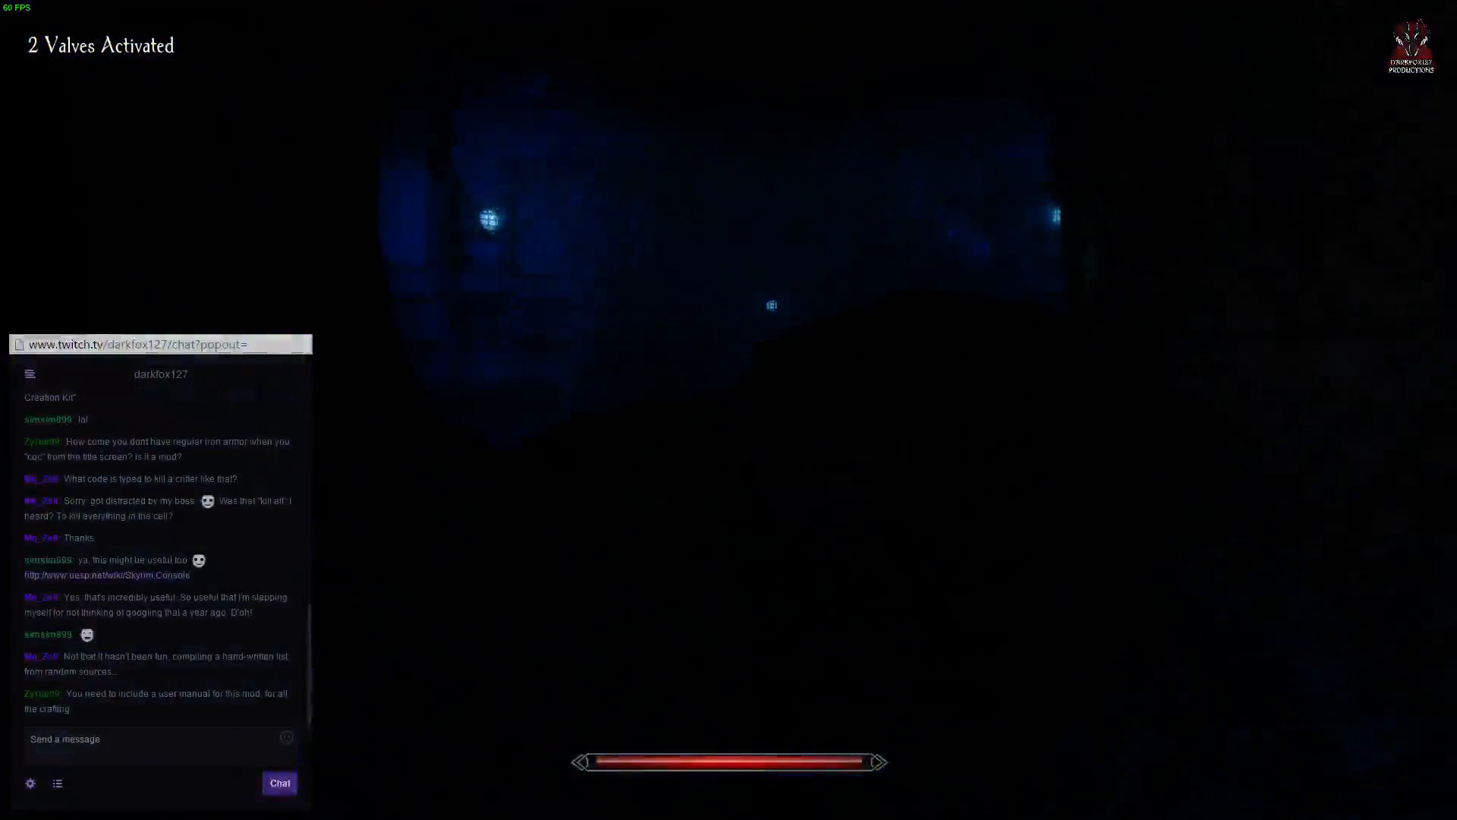
pyautogui.press('w')
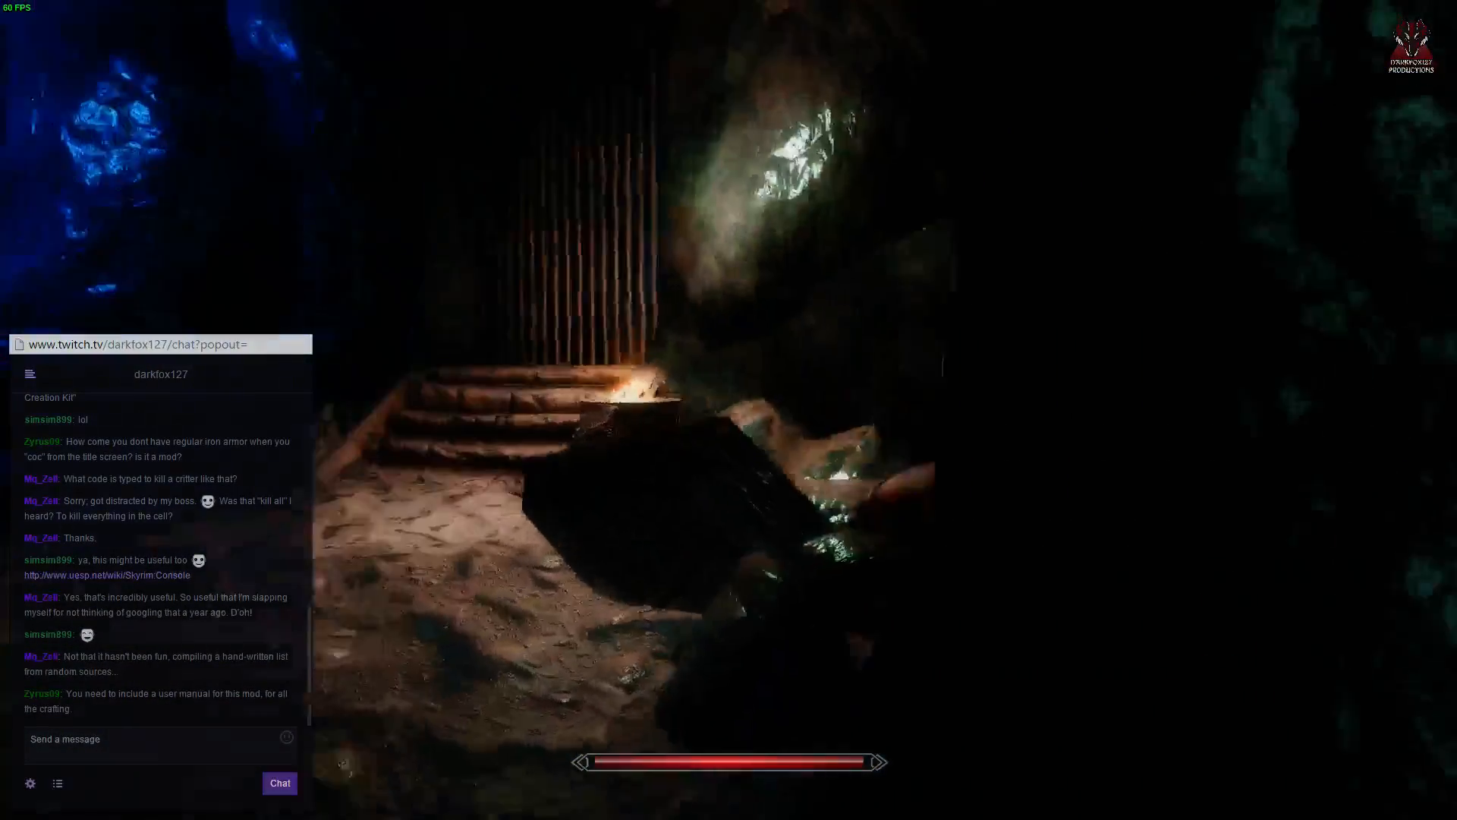
pyautogui.press('w')
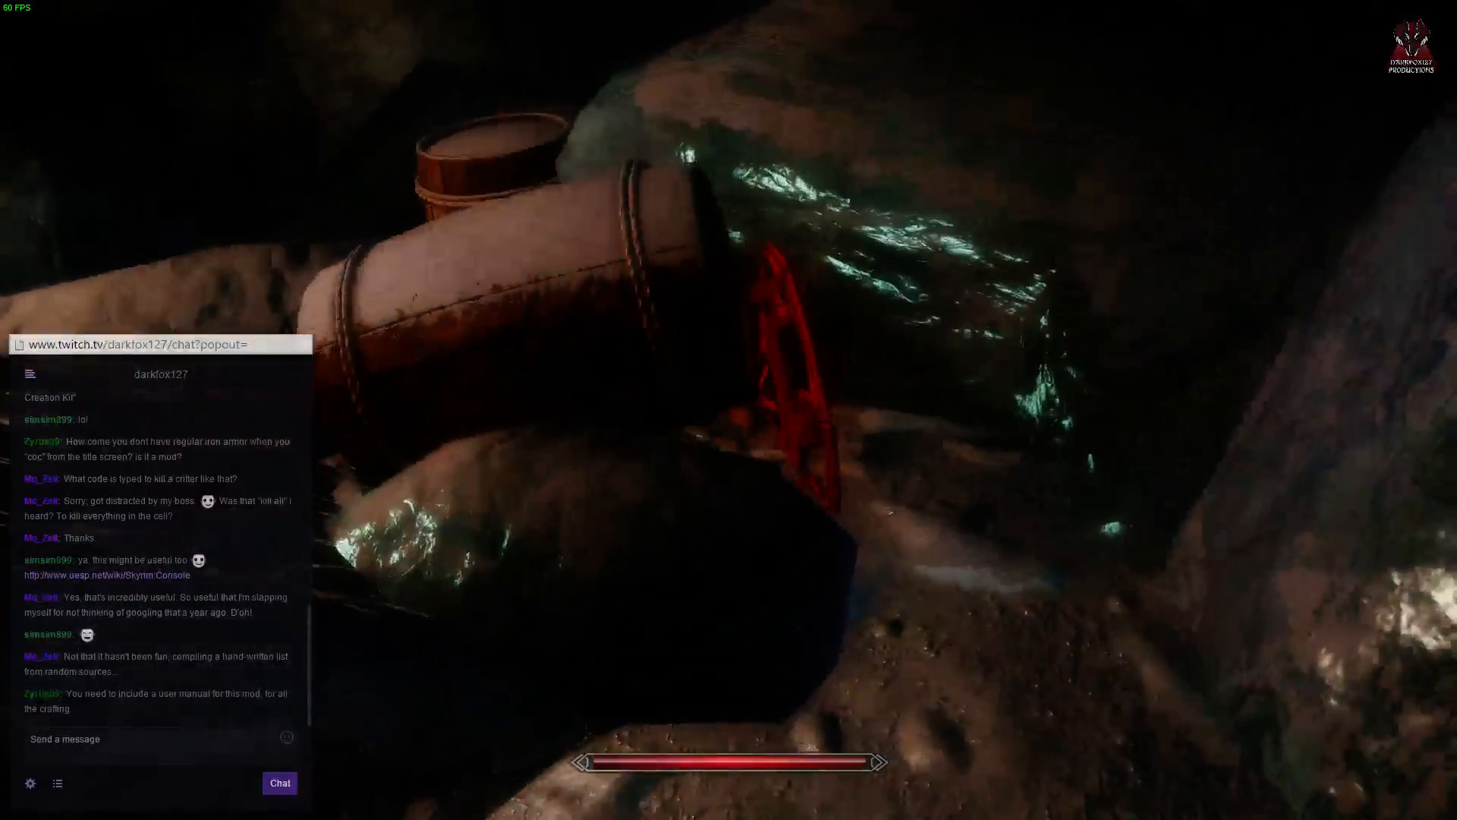
pyautogui.press('w')
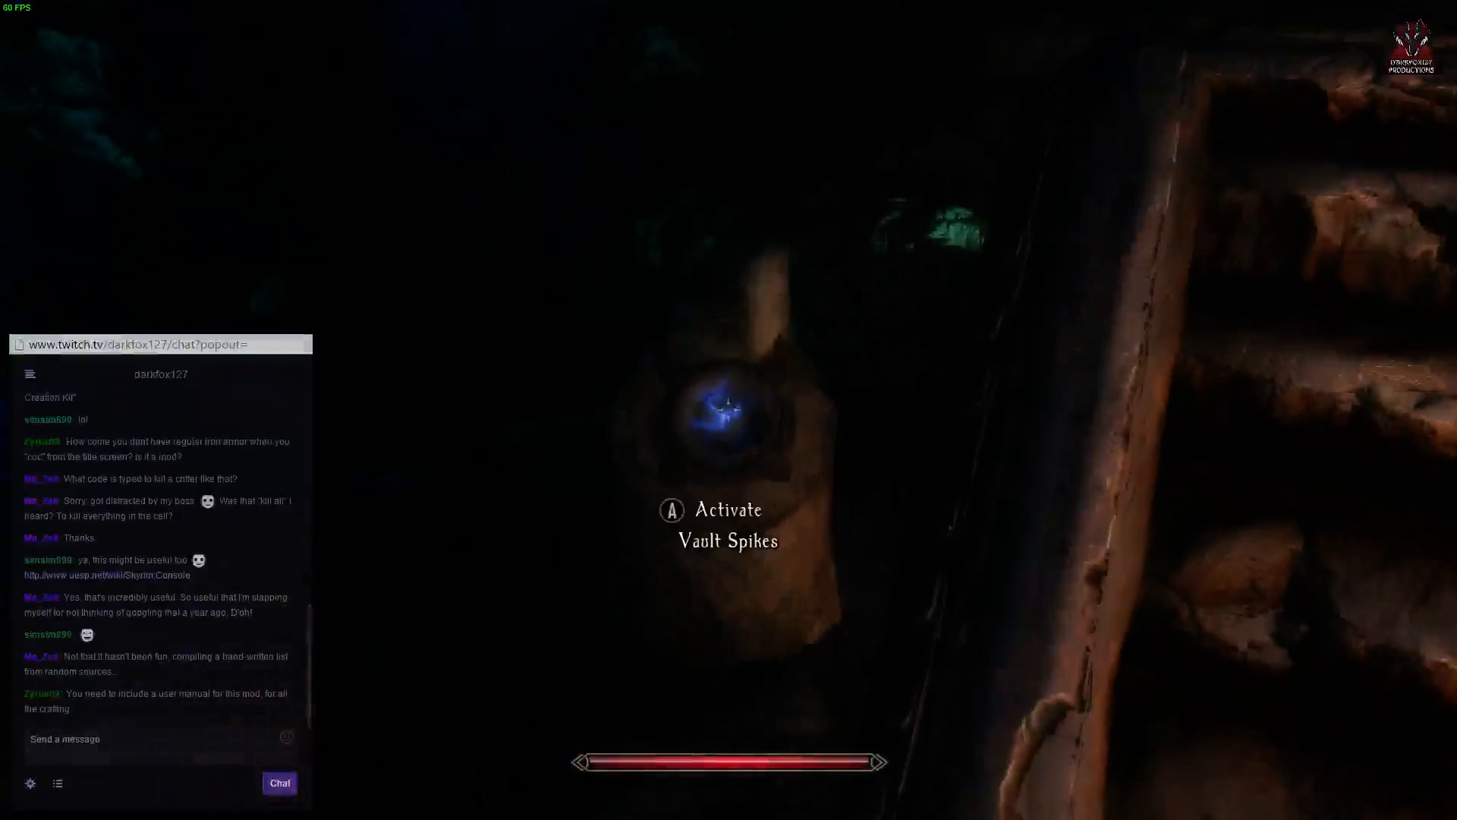
pyautogui.press('w')
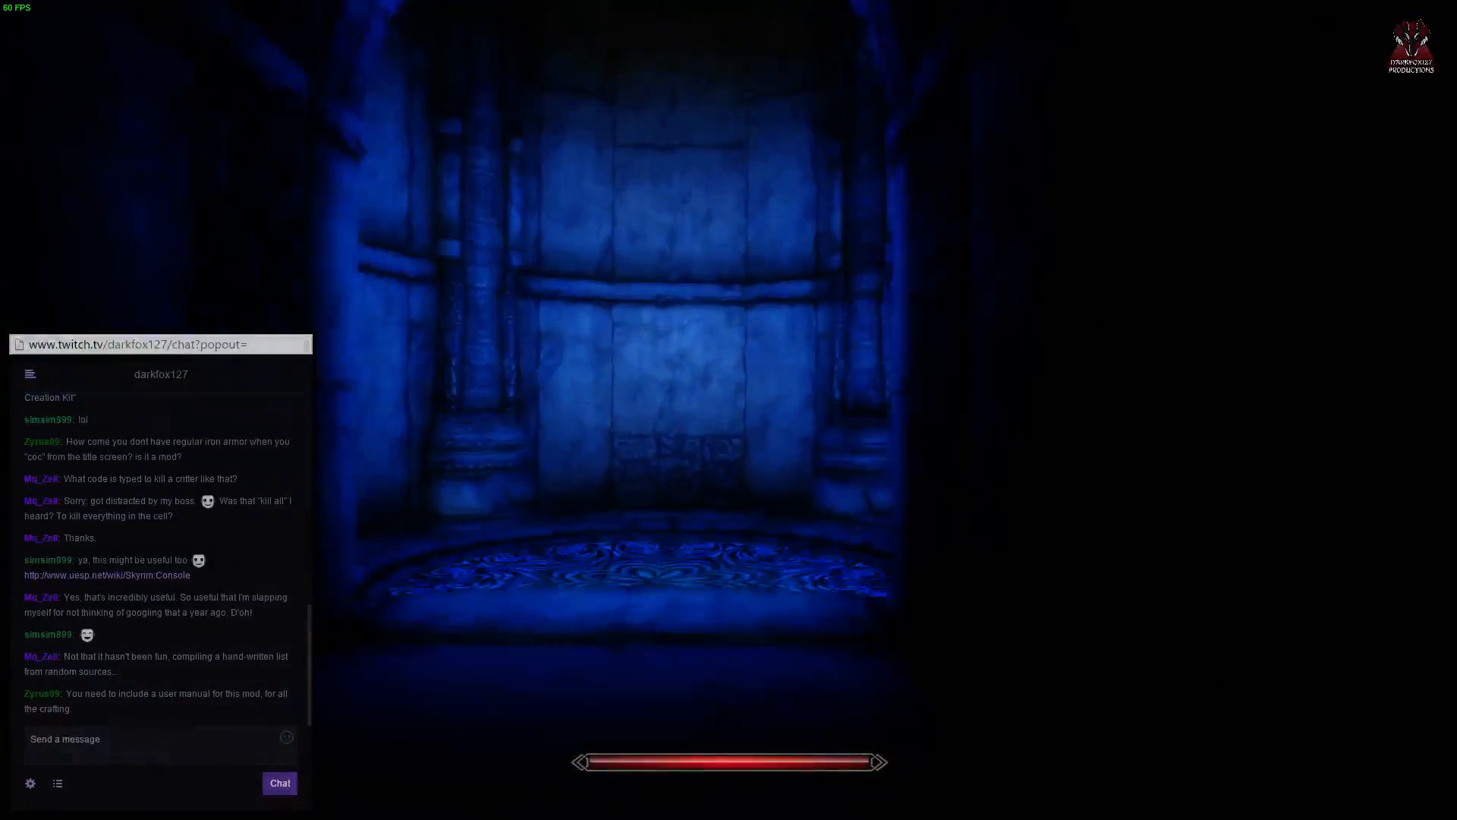
# Step: Activate the portal and pick a destination from its menu to leave the vault
pyautogui.press('e')
pyautogui.press('Right')
pyautogui.press('Right')
pyautogui.press('Right')
pyautogui.press('Return')
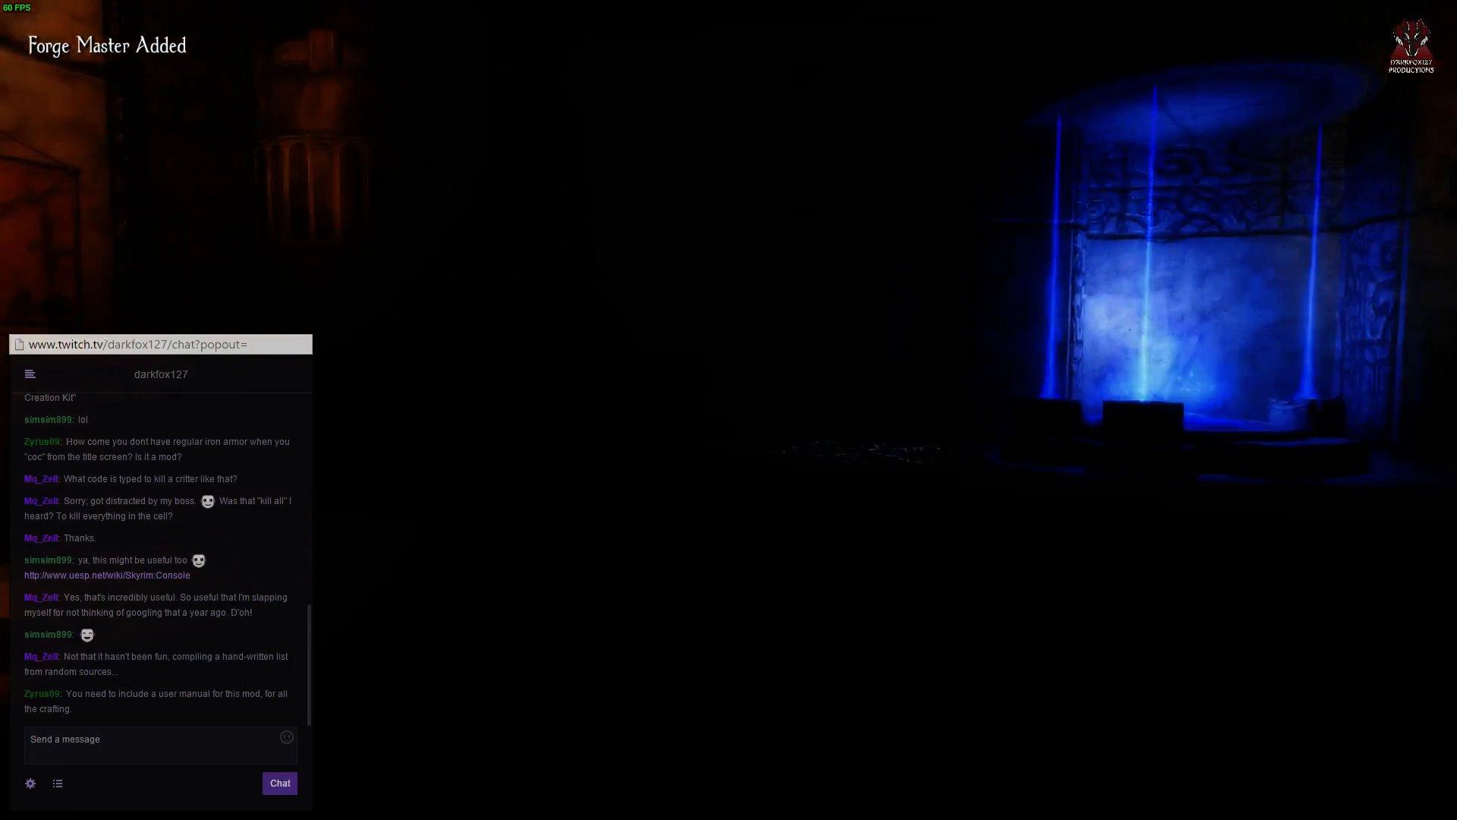
# Step: Examine the items carried in the inventory's Misc category, including the Ambulatory Portal, Pipe Valve Fitting and Welkyd Stones
pyautogui.press('Tab')
pyautogui.press('Right')
pyautogui.press('Left')
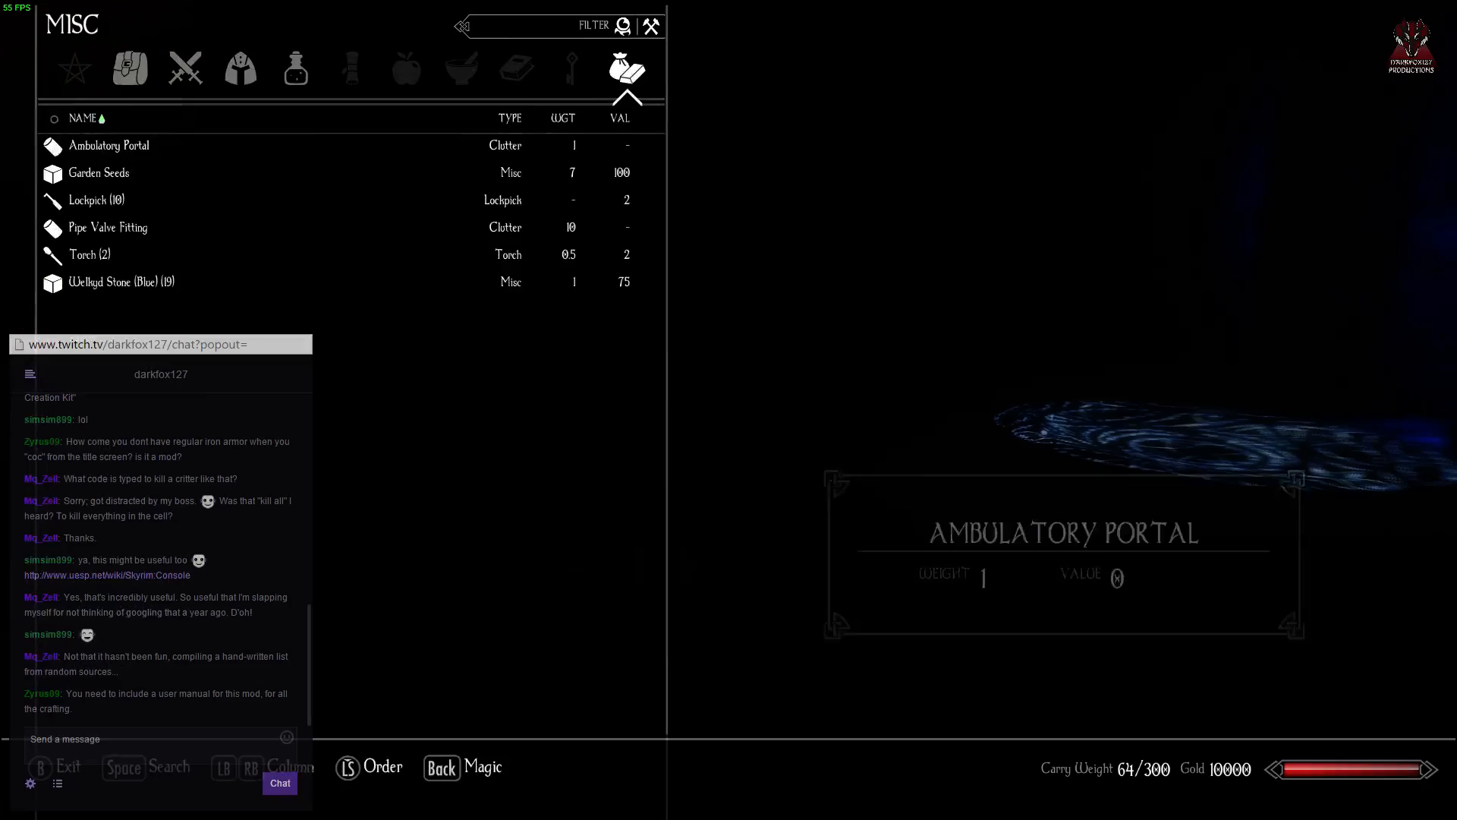
pyautogui.press('Down')
pyautogui.press('Down')
pyautogui.press('Down')
pyautogui.press('Down')
pyautogui.press('Tab')
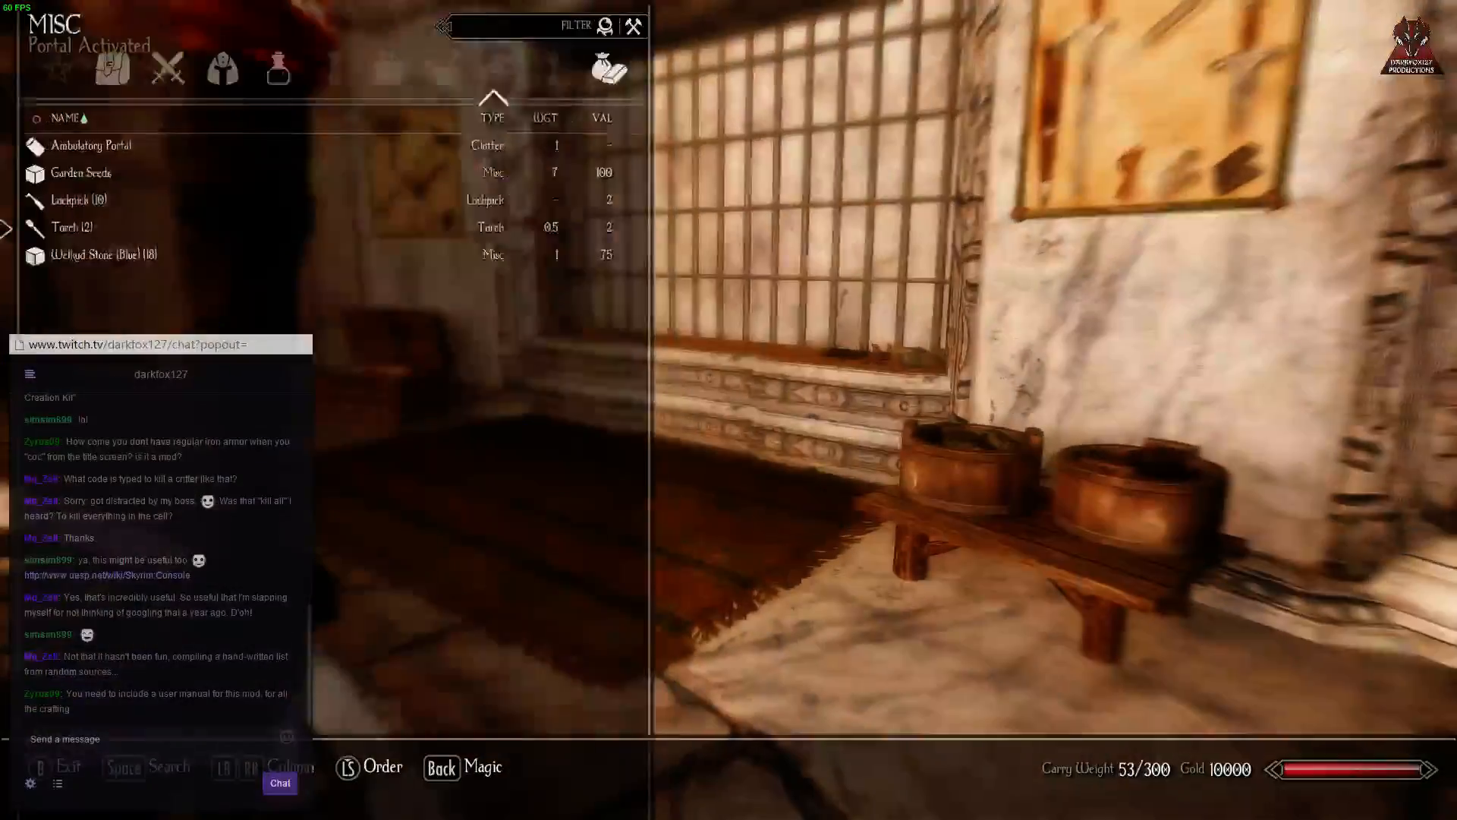
pyautogui.press('Down')
pyautogui.press('Down')
pyautogui.press('Tab')
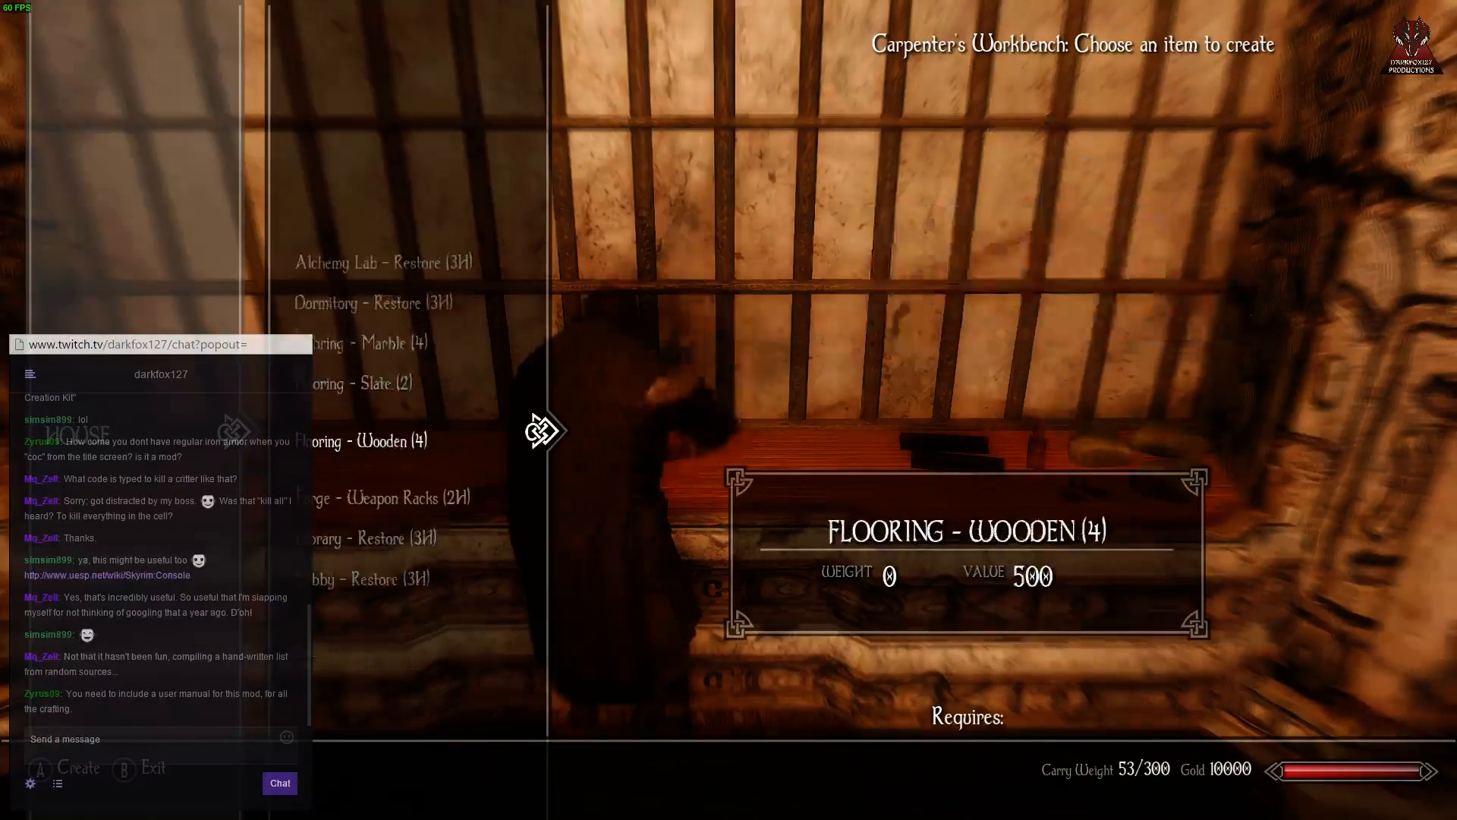
# Step: Craft the wooden, slate and marble floorings and the forge weapon racks at the Carpenter's Workbench
pyautogui.press('Return')
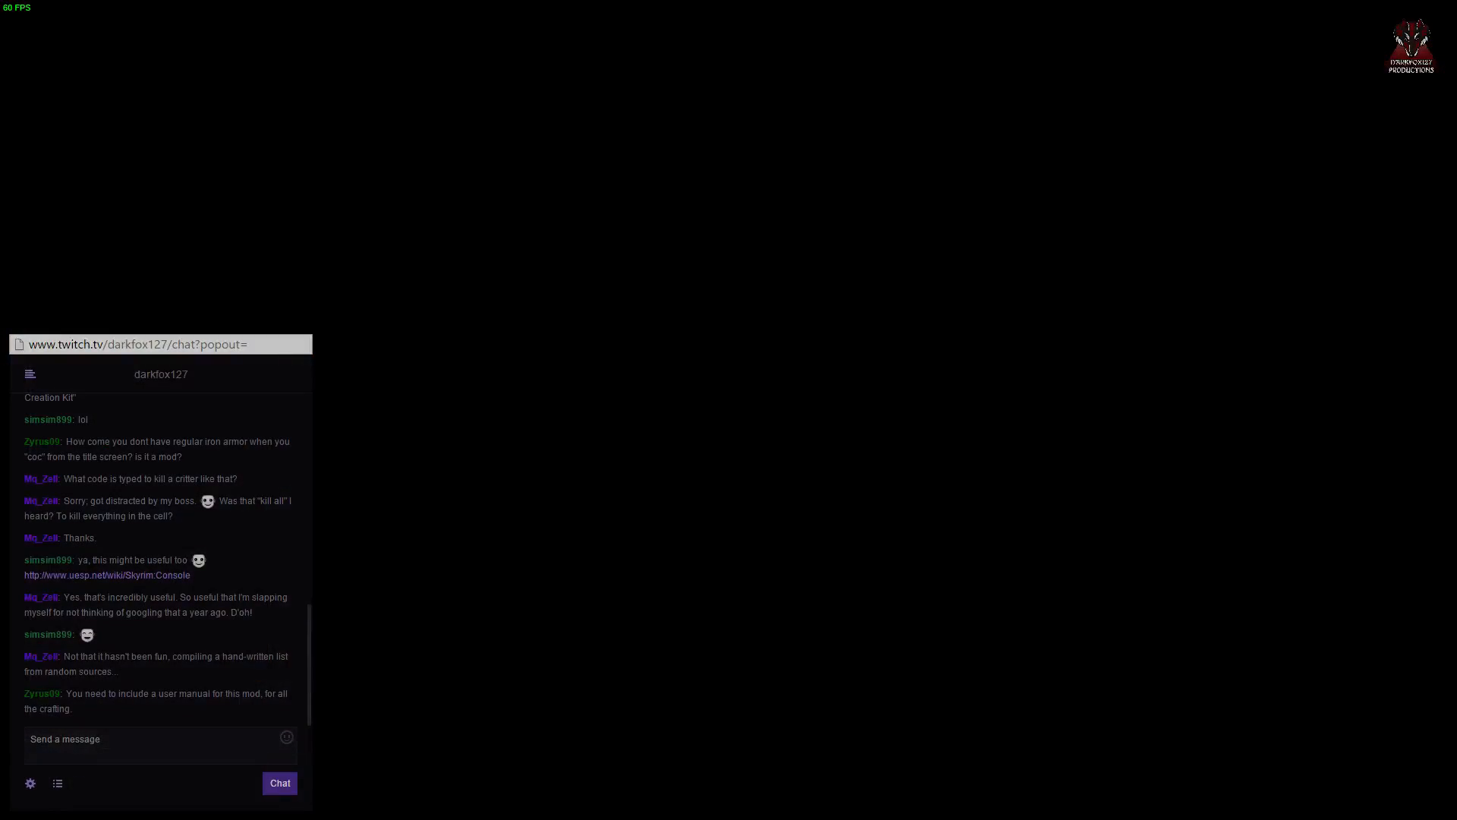
pyautogui.press('Up')
pyautogui.press('Return')
pyautogui.press('Return')
pyautogui.press('Up')
pyautogui.press('Return')
pyautogui.press('Return')
pyautogui.press('Return')
pyautogui.press('Return')
# Step: Craft Dormitory - Restore (3H) from the House category and leave the Carpenter's Workbench
pyautogui.press('Up')
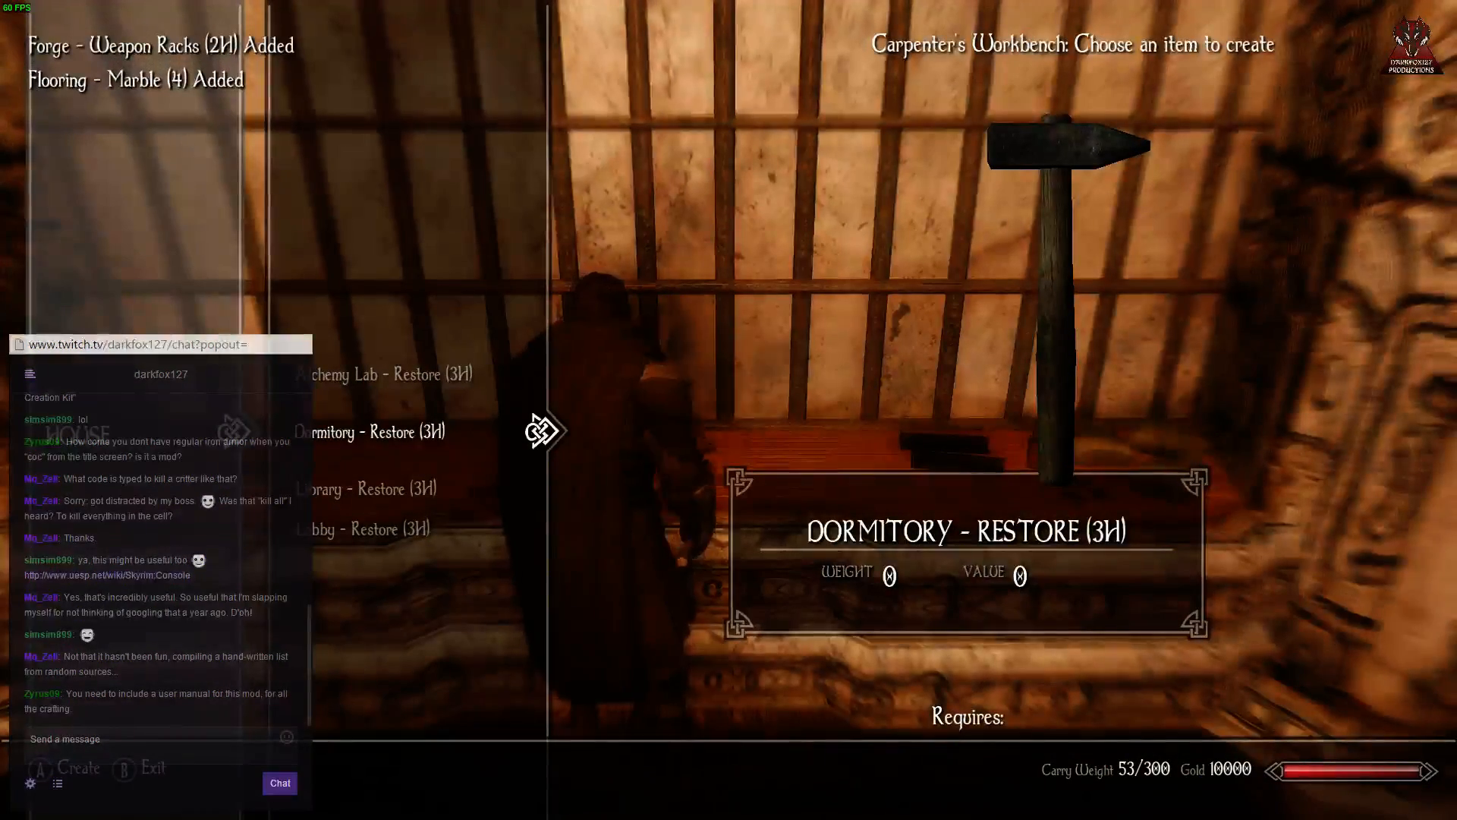
pyautogui.press('Return')
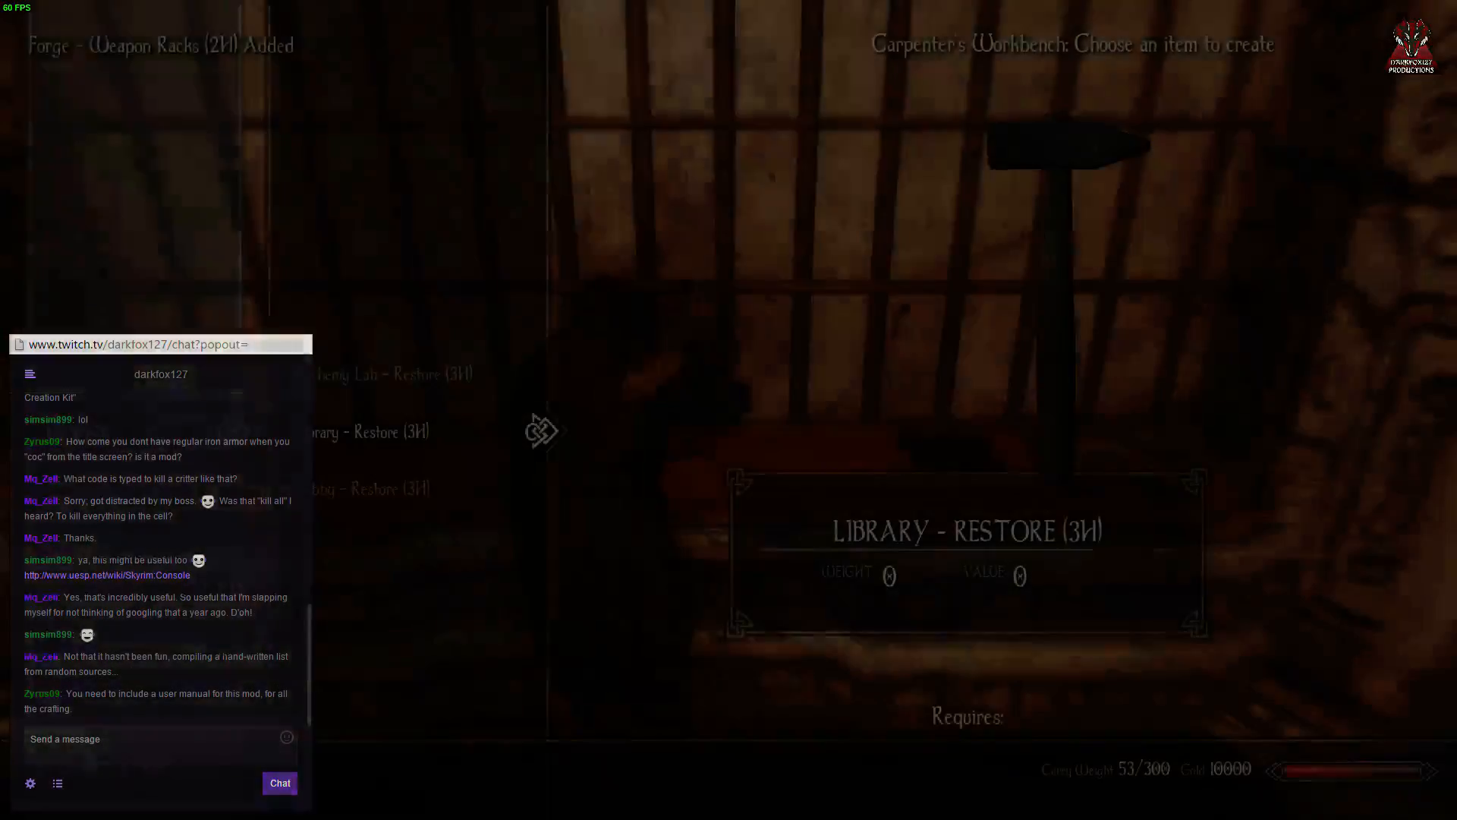
pyautogui.press('Tab')
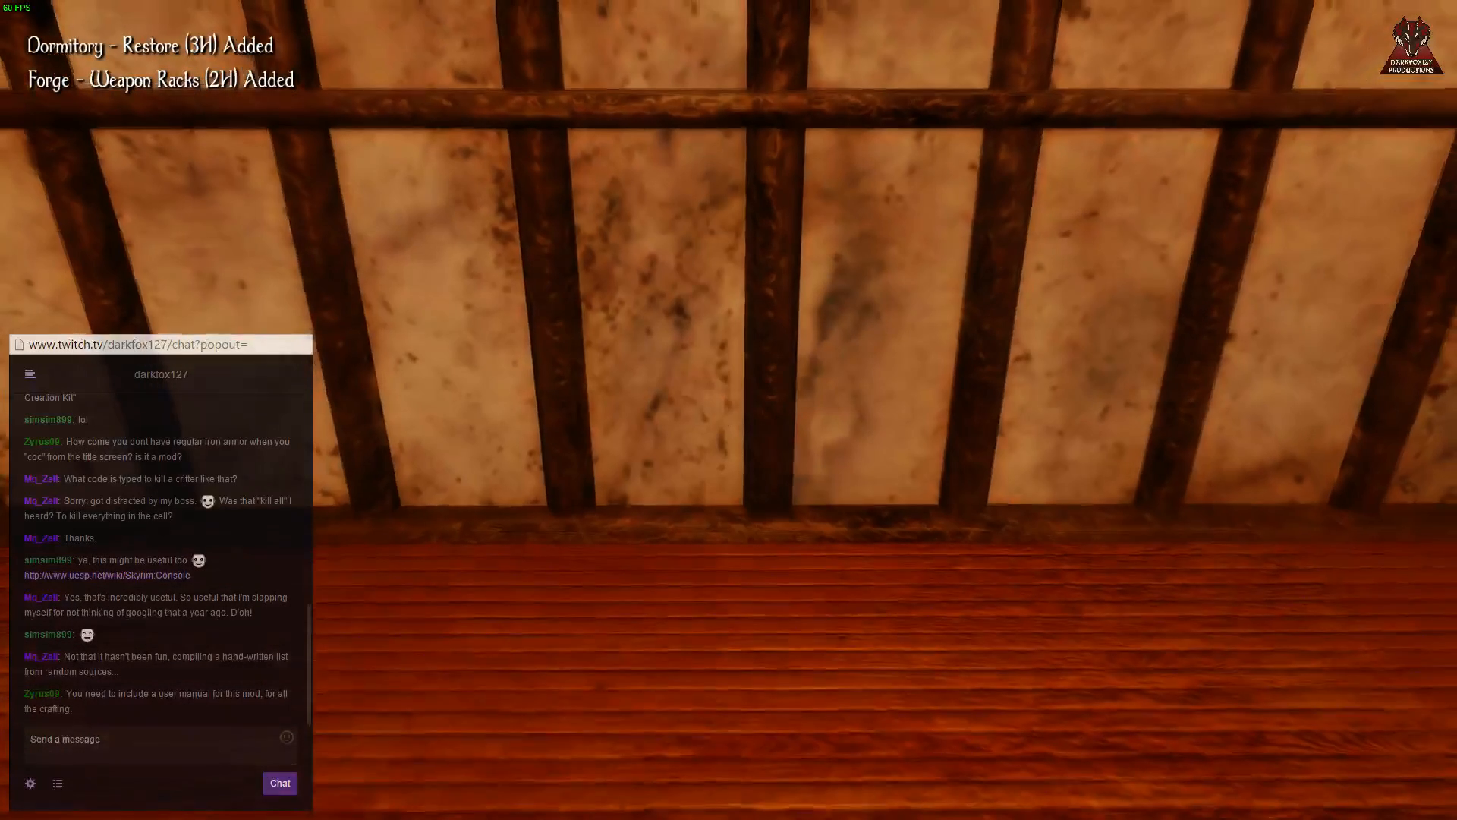
# Step: Teleport to another tower cell with the console's coc command and use the portal there to reach the dormitory
pyautogui.press('`')
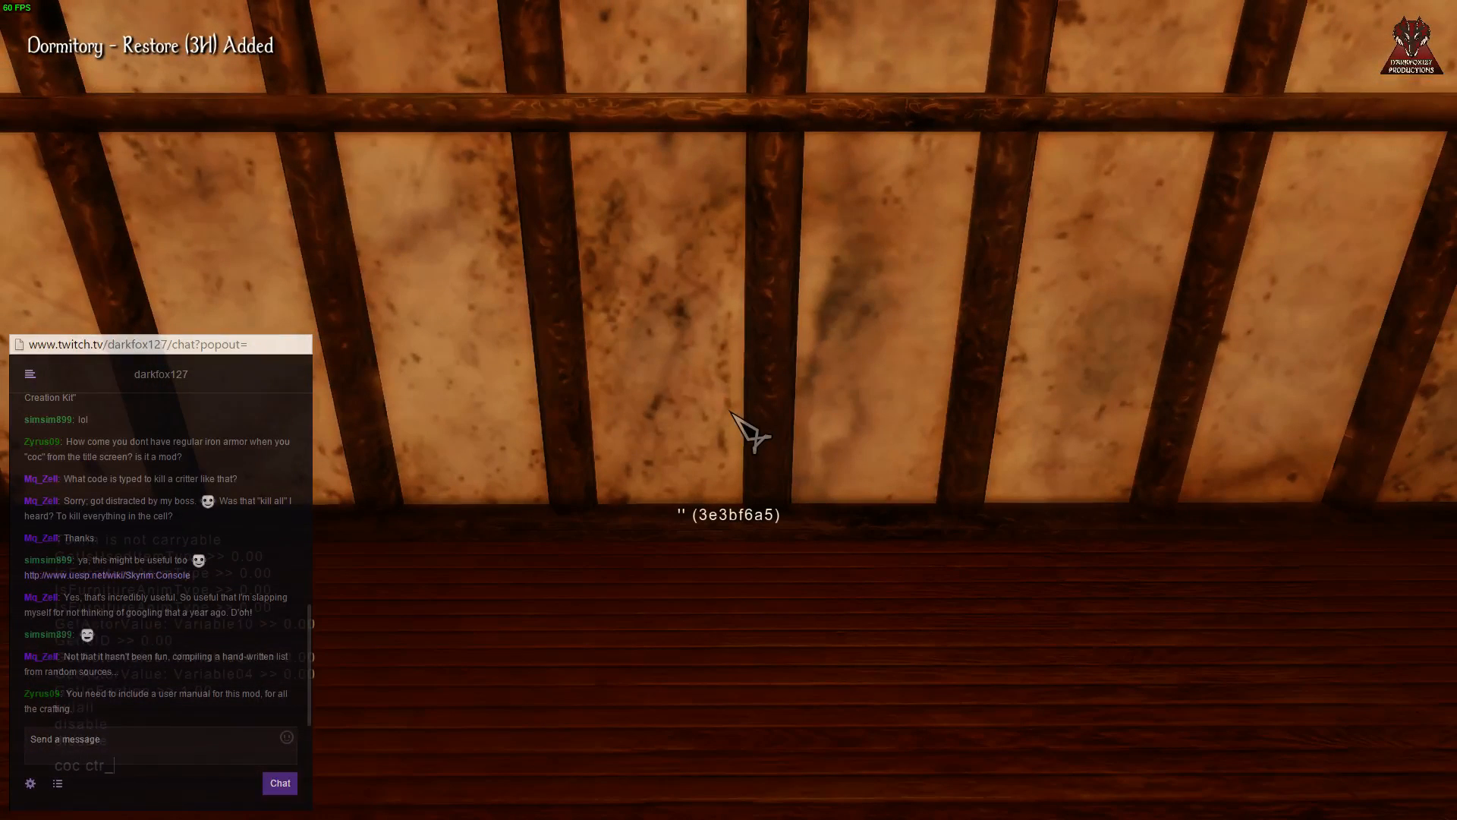
pyautogui.press('Return')
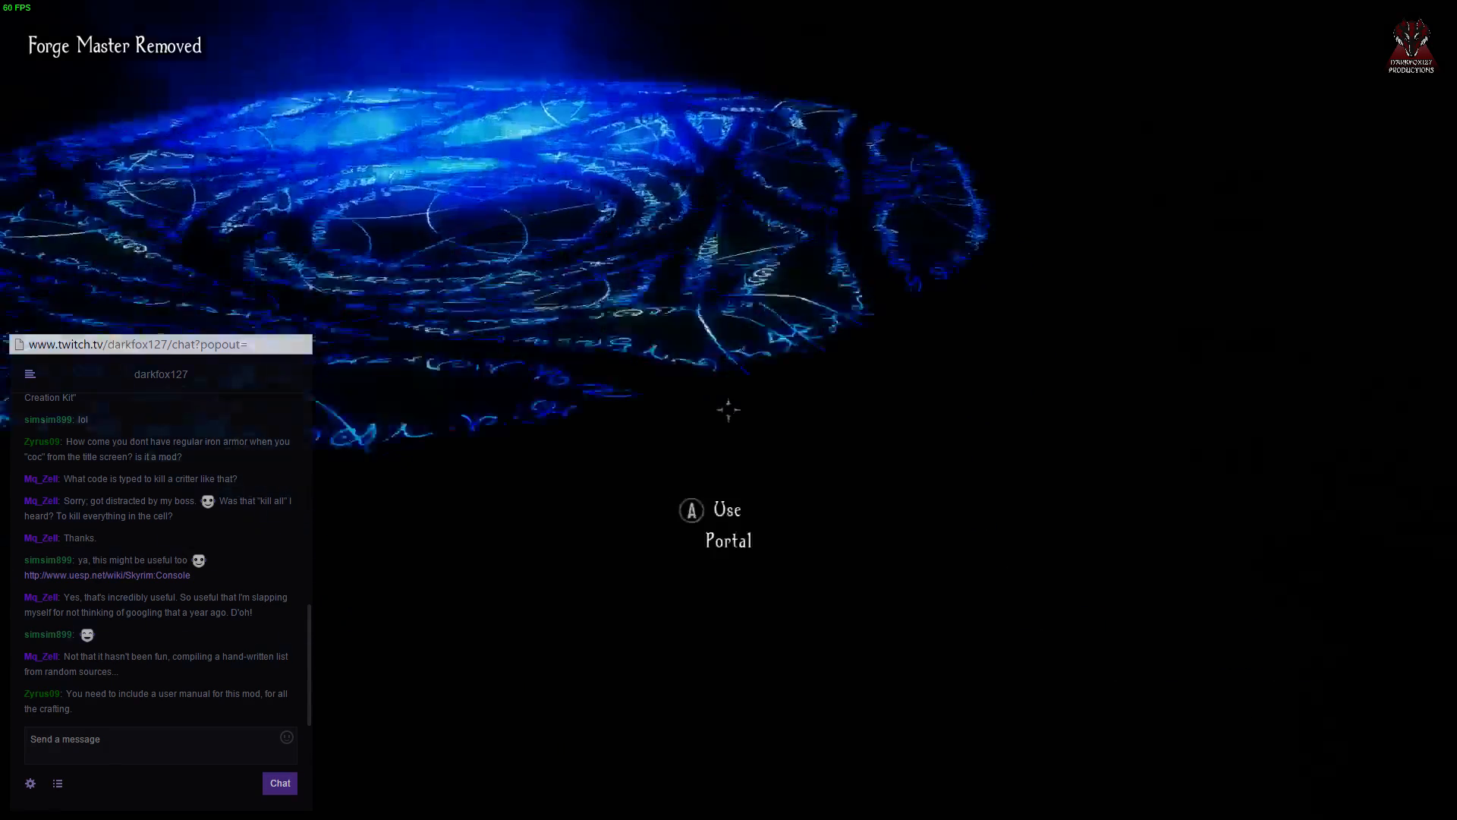
pyautogui.press('e')
pyautogui.press('e')
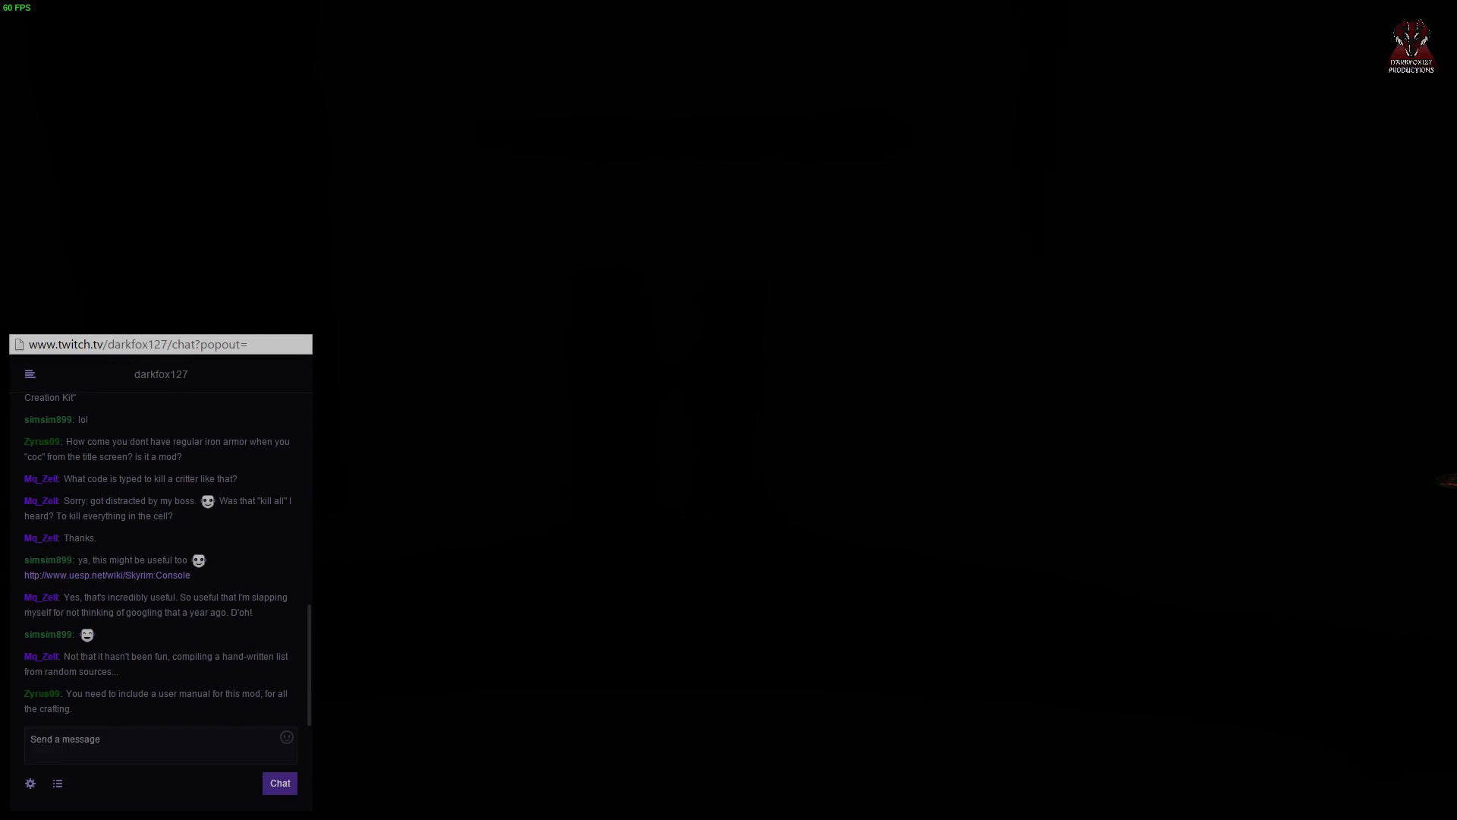
# Step: Equip the Flames spell from the magic list, ready it, and lower it again near the dormitory oven
pyautogui.press('Tab')
pyautogui.press('Left')
pyautogui.press('Down')
pyautogui.press('Down')
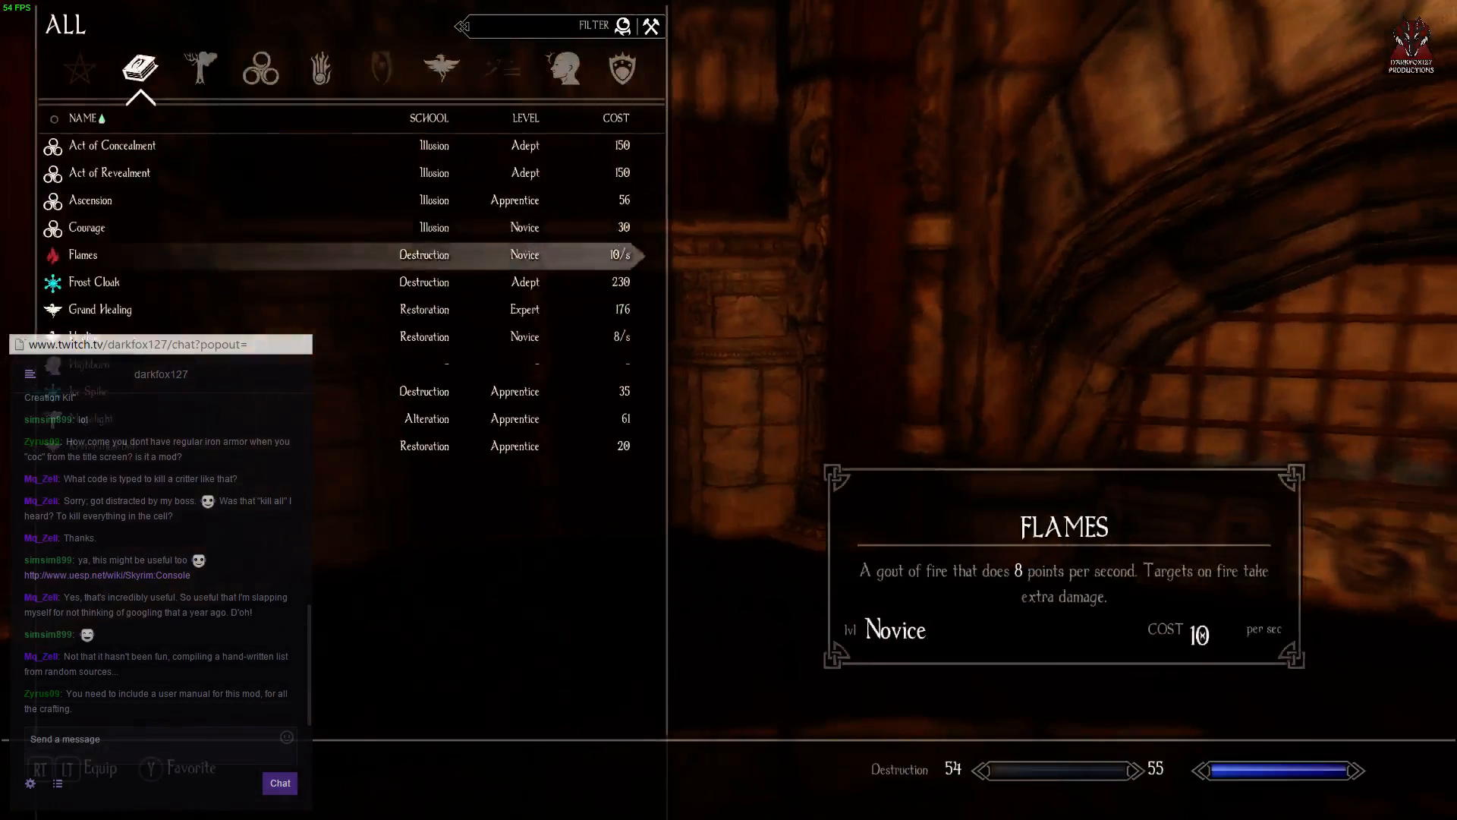
pyautogui.press('e')
pyautogui.press('Tab')
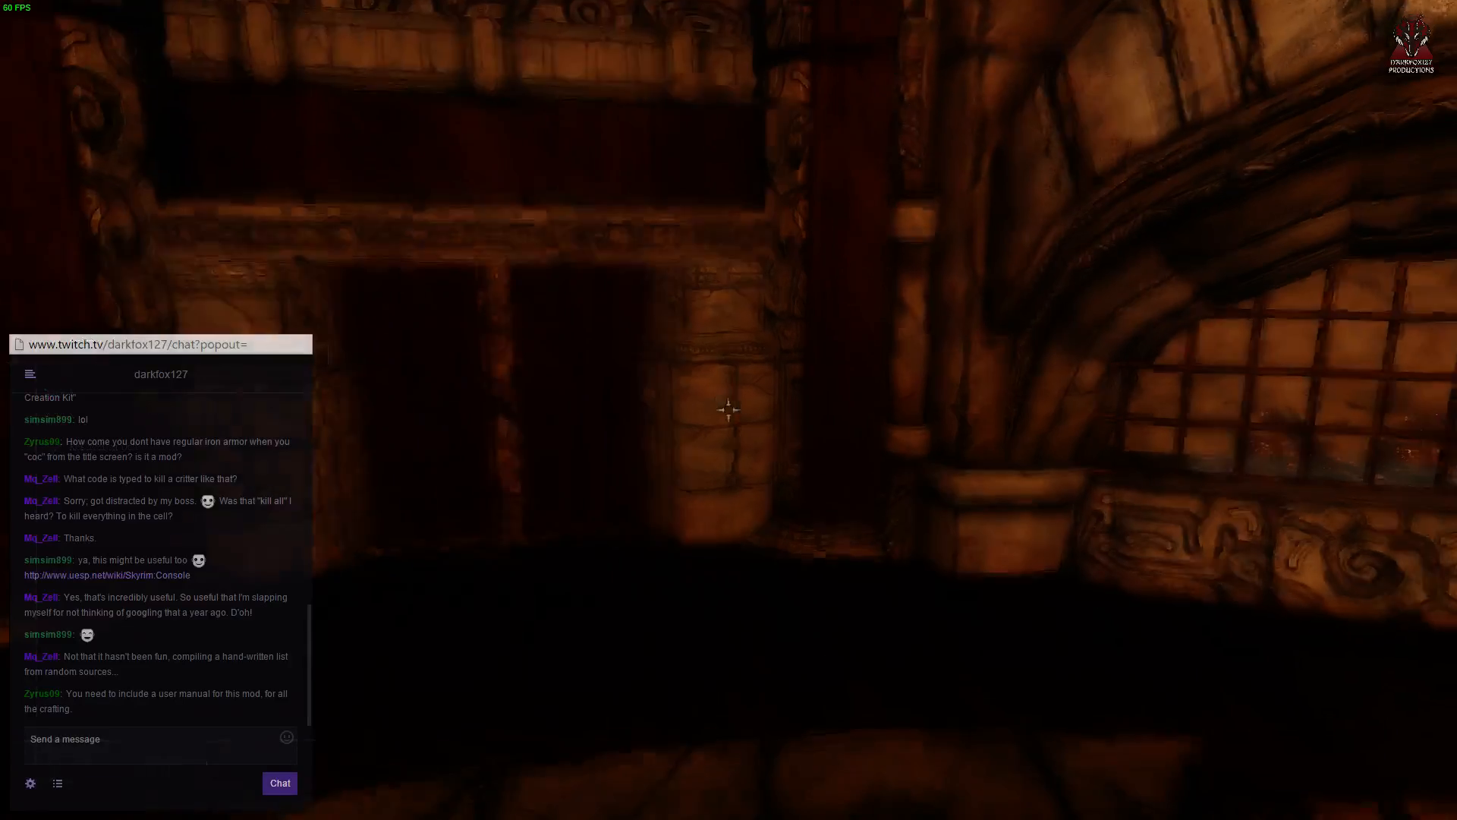
pyautogui.press('r')
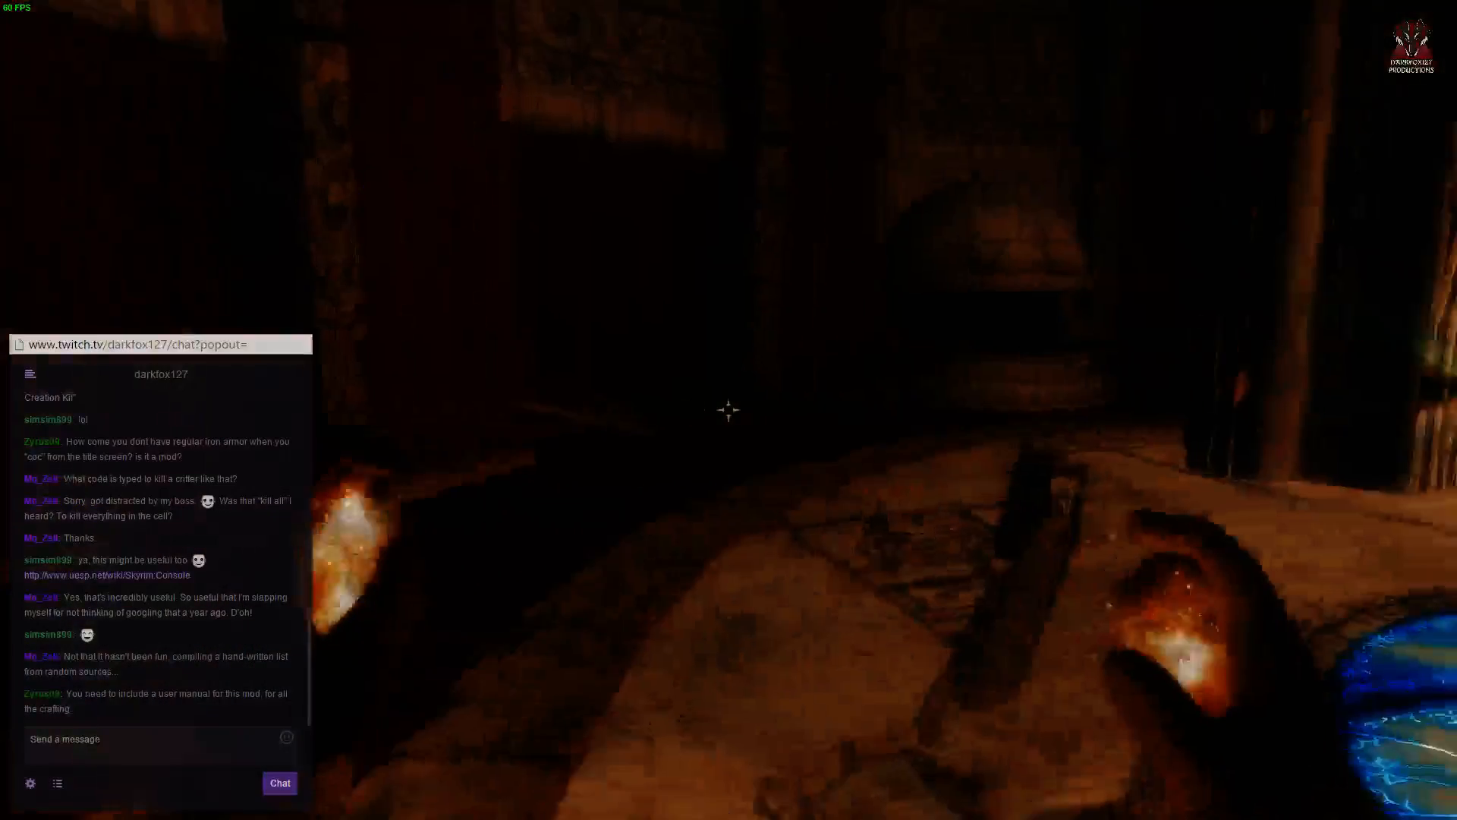
pyautogui.press('r')
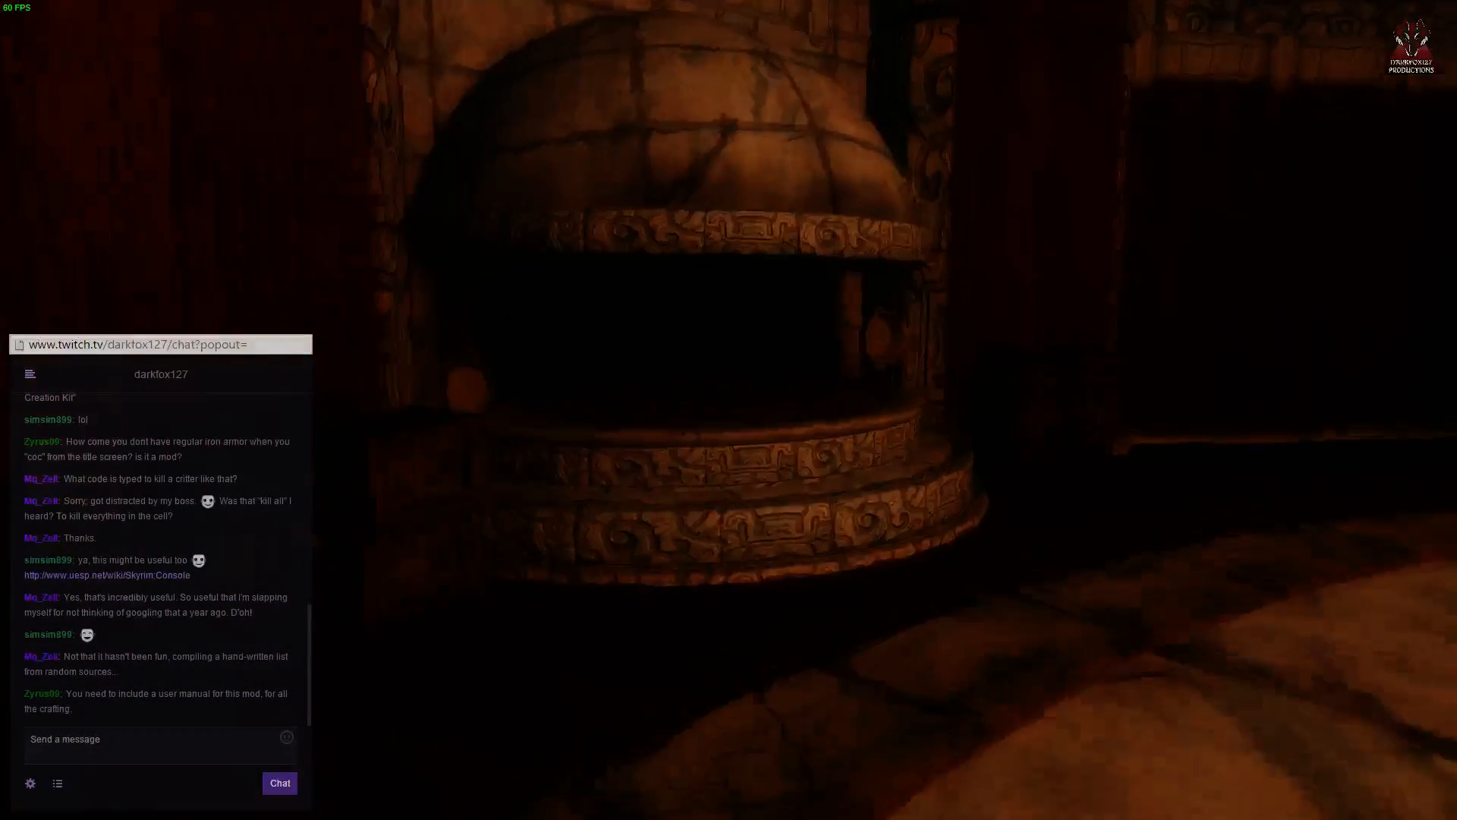
# Step: Try to light the dormitory oven, dismiss the message box and go on past the planters by the window
pyautogui.press('e')
pyautogui.press('e')
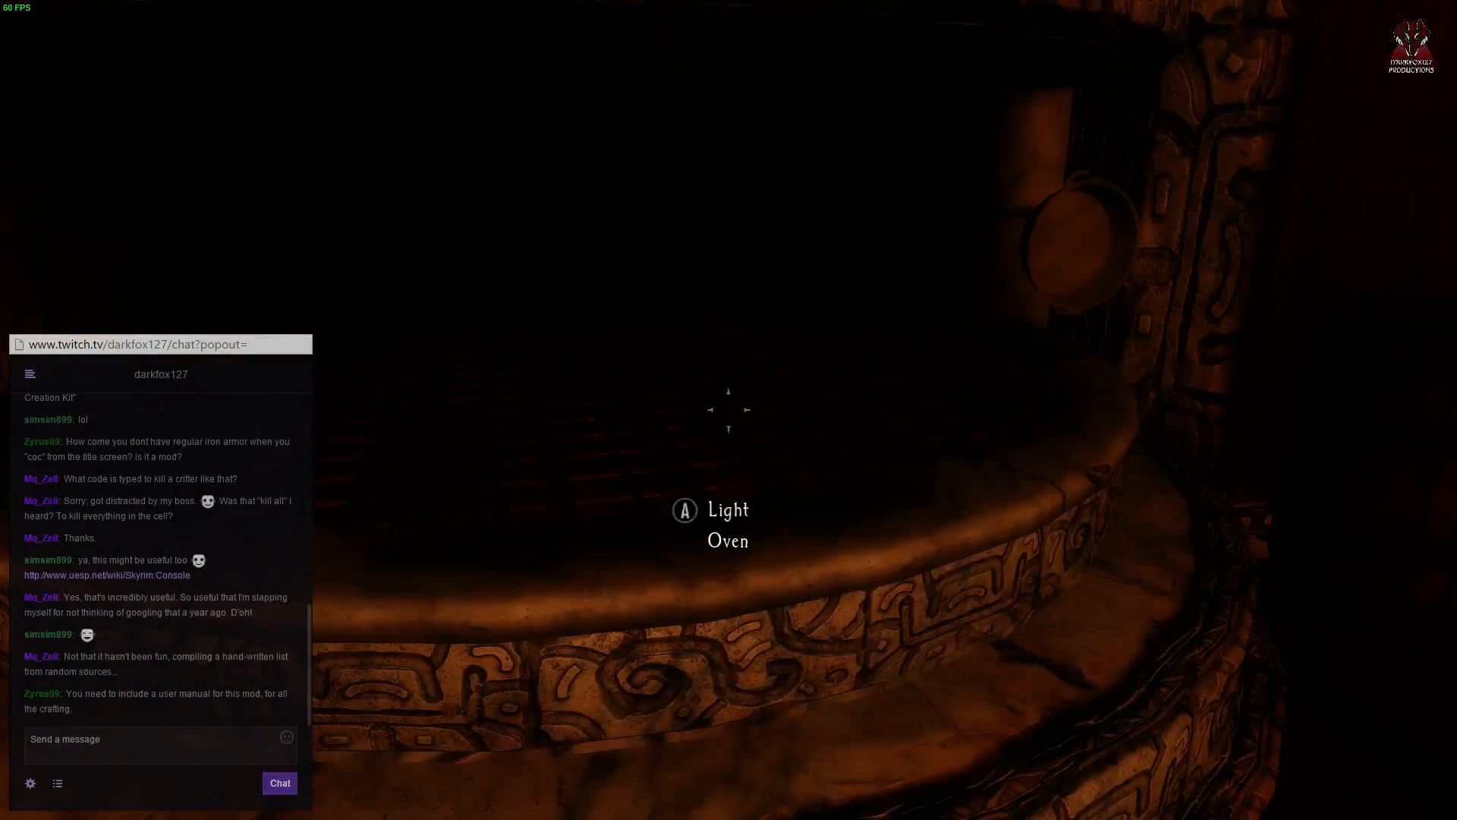
pyautogui.press('e')
pyautogui.press('e')
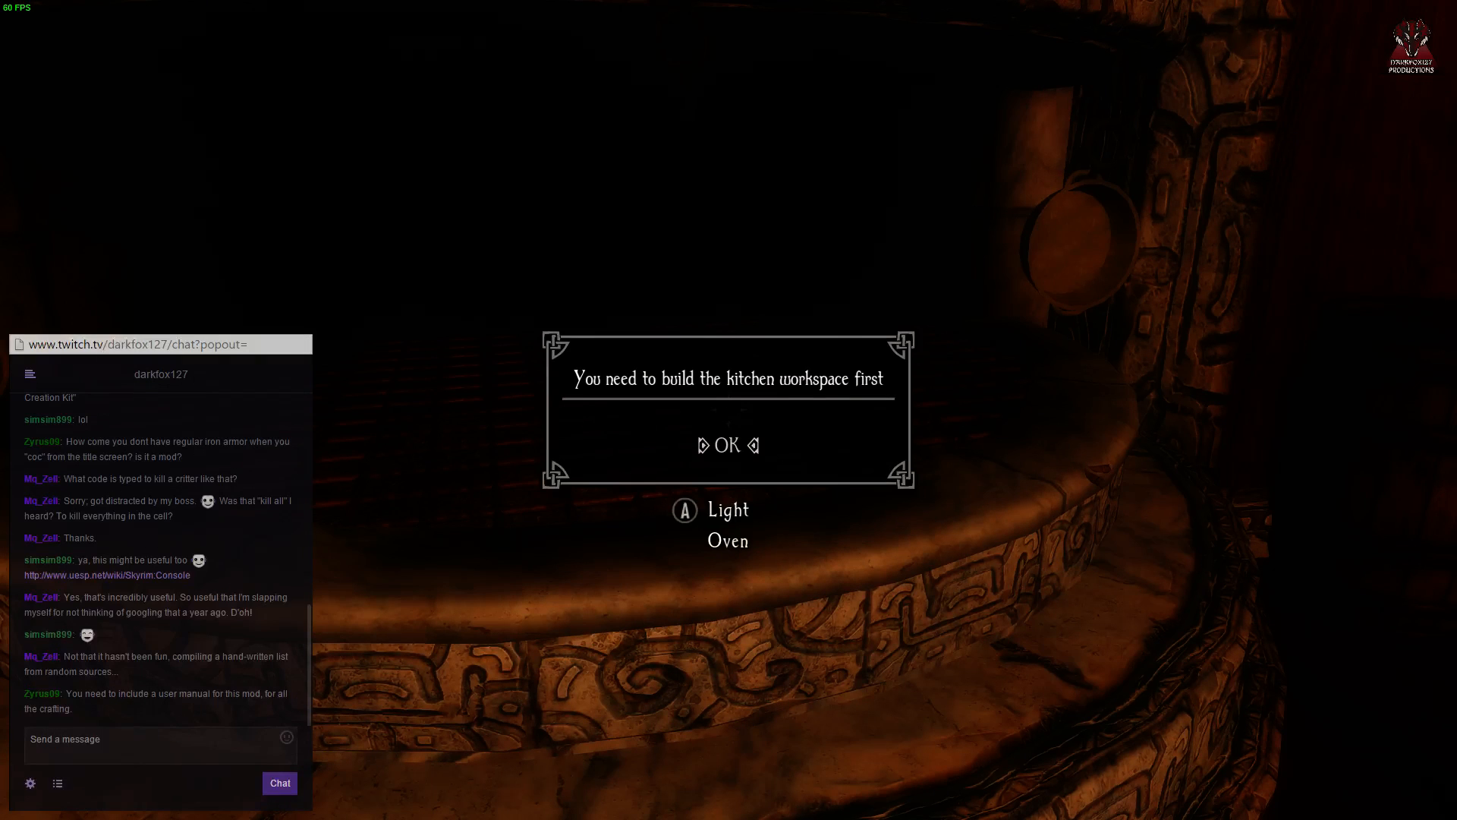
pyautogui.press('e')
pyautogui.press('e')
pyautogui.press('e')
pyautogui.press('e')
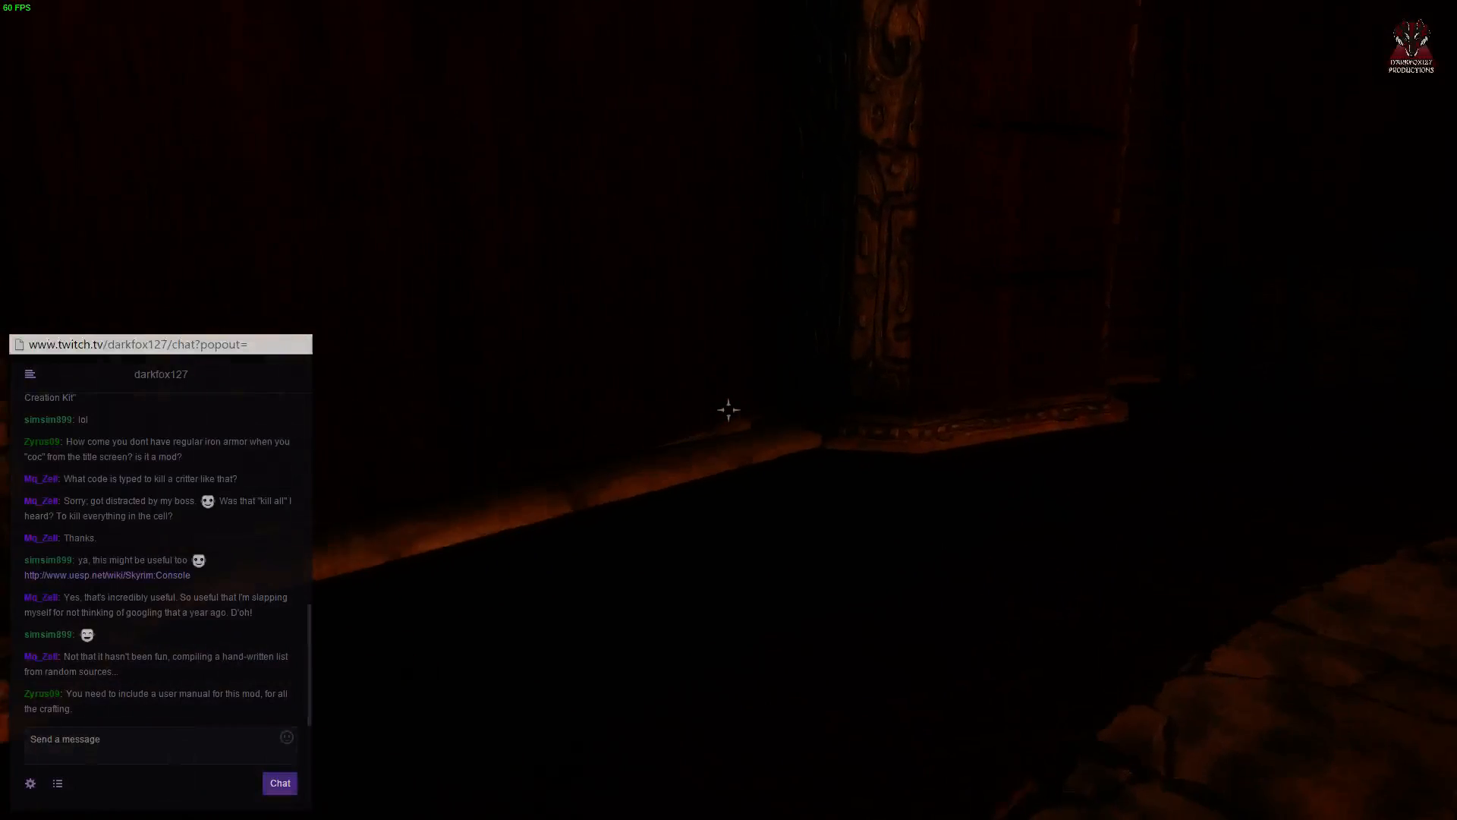
pyautogui.press('e')
pyautogui.press('e')
pyautogui.press('e')
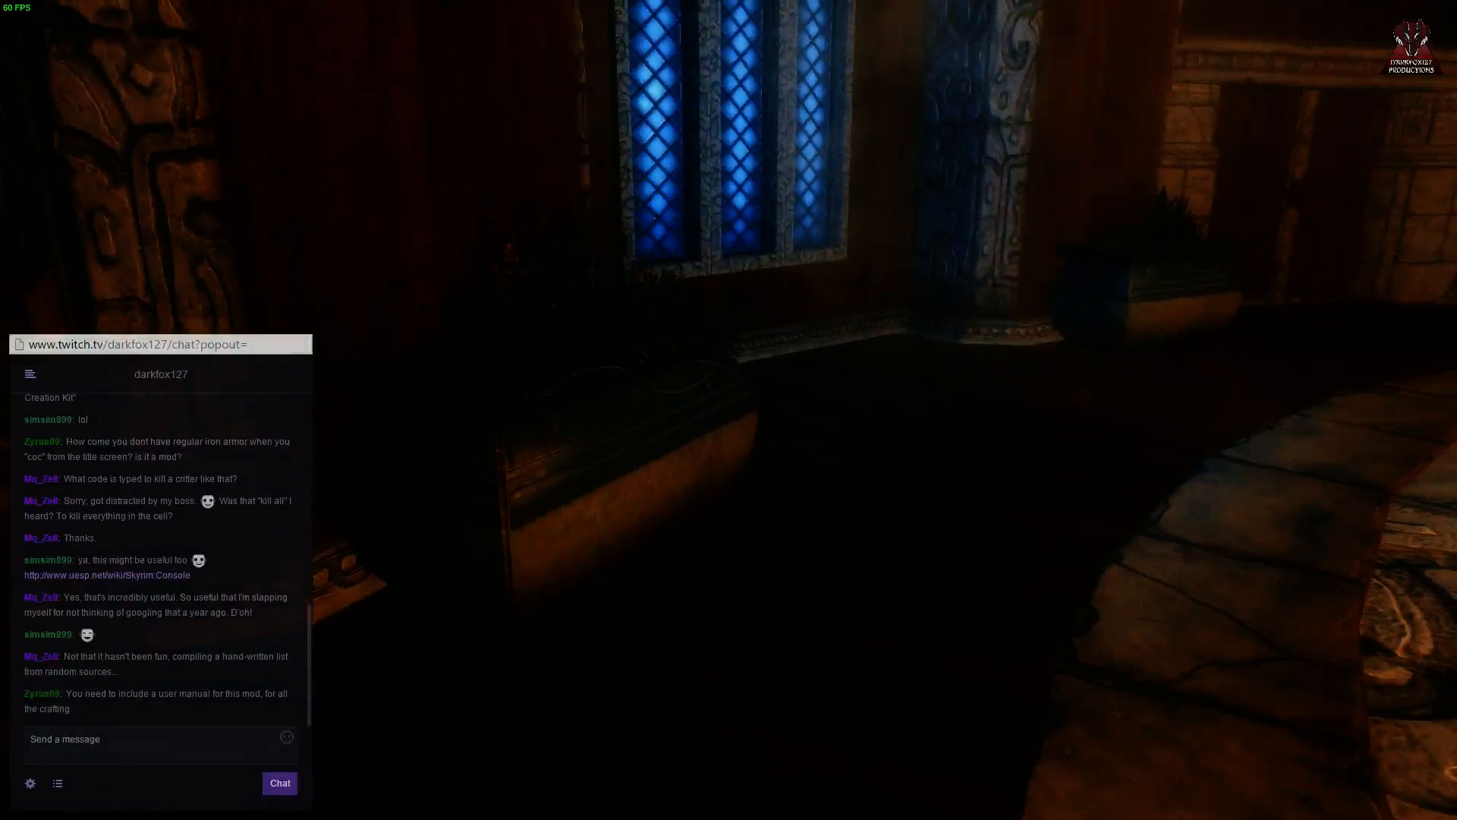
# Step: Teleport back with the console's coc command and repeatedly craft Dormitory - Kitchen Workspace (4H) at the Carpenter's Workbench
pyautogui.press('`')
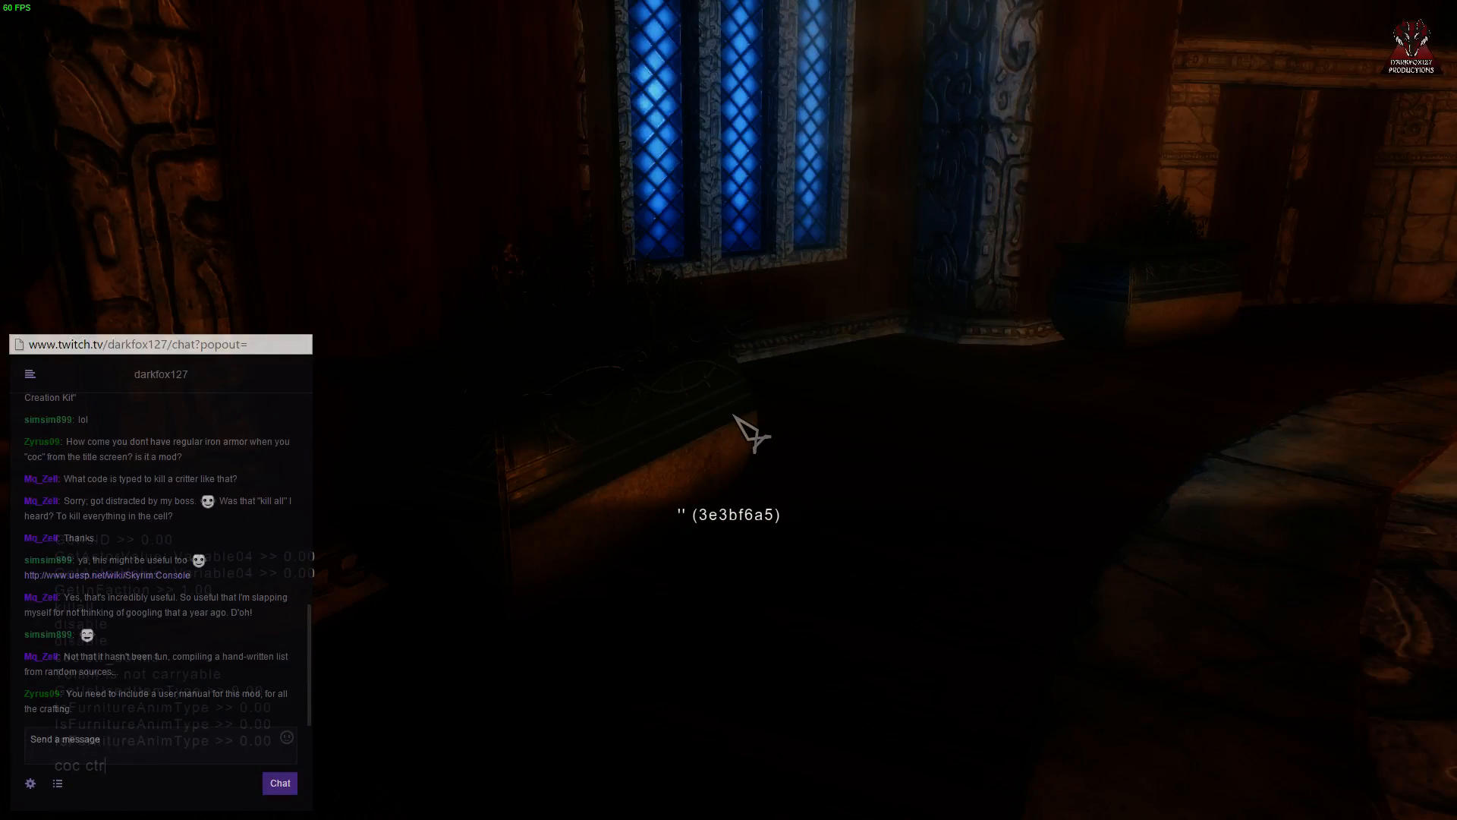
pyautogui.press('Return')
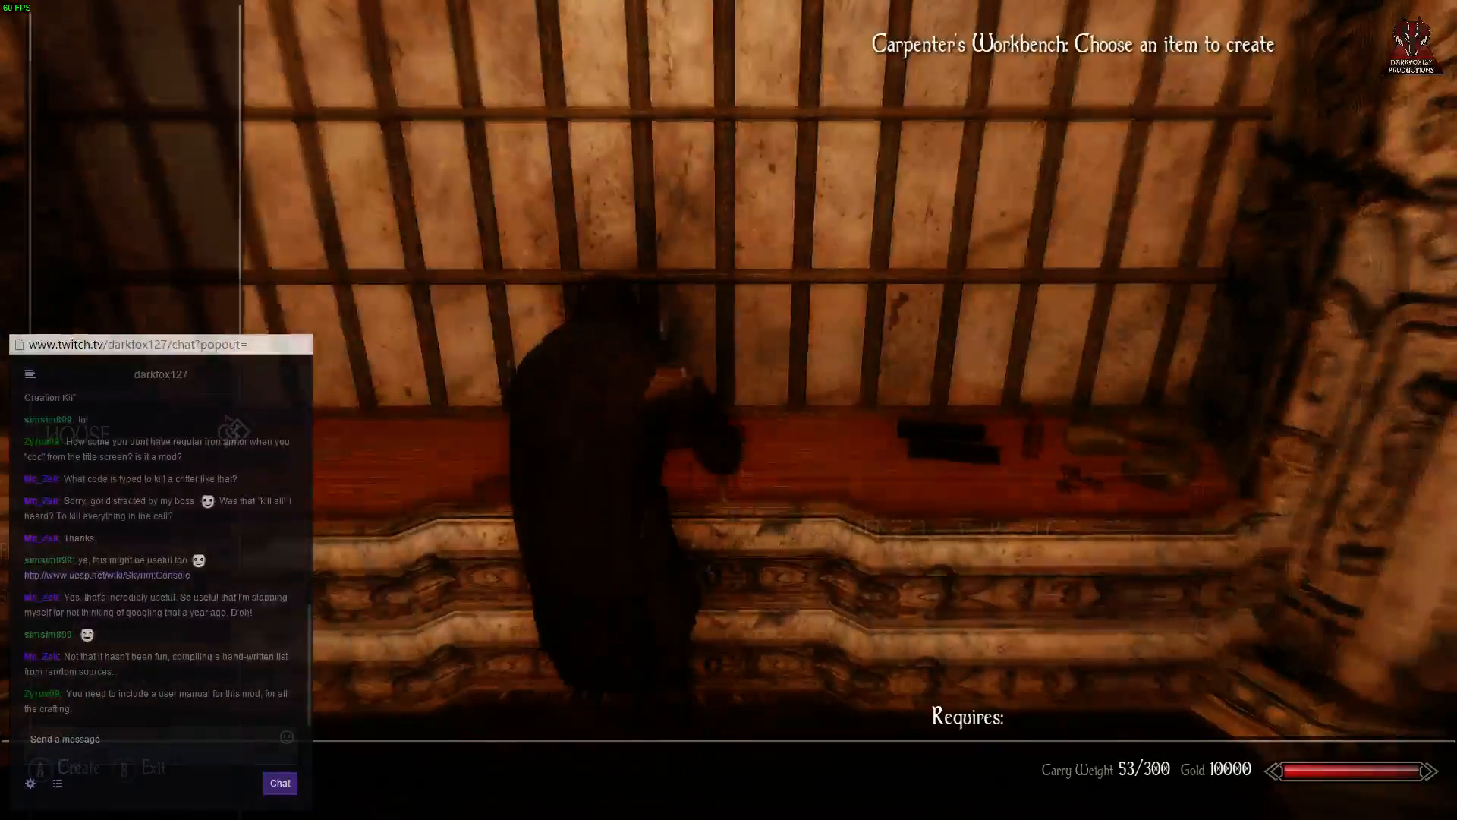
pyautogui.press('Down')
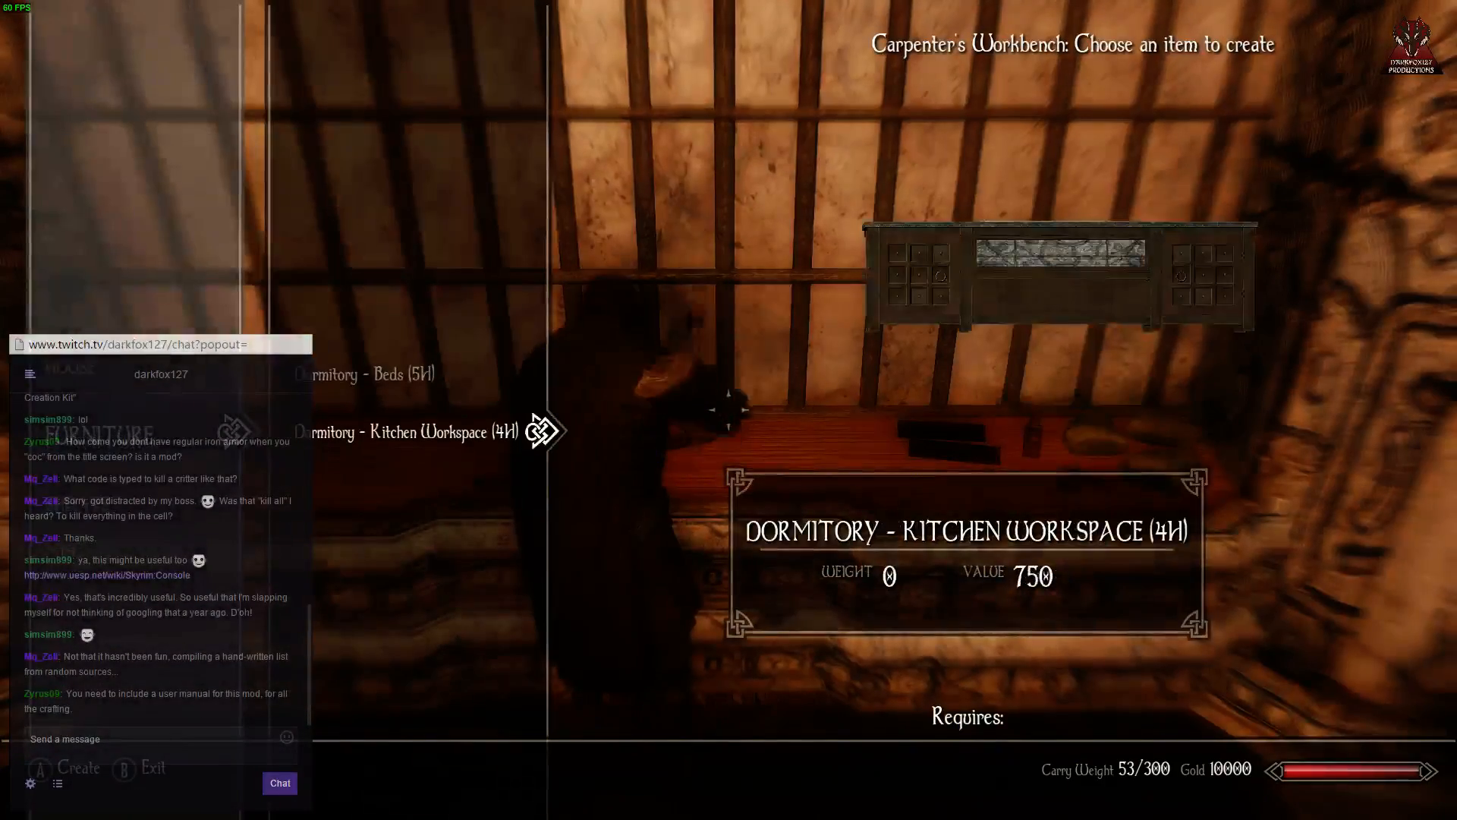
pyautogui.press('Return')
pyautogui.press('Return')
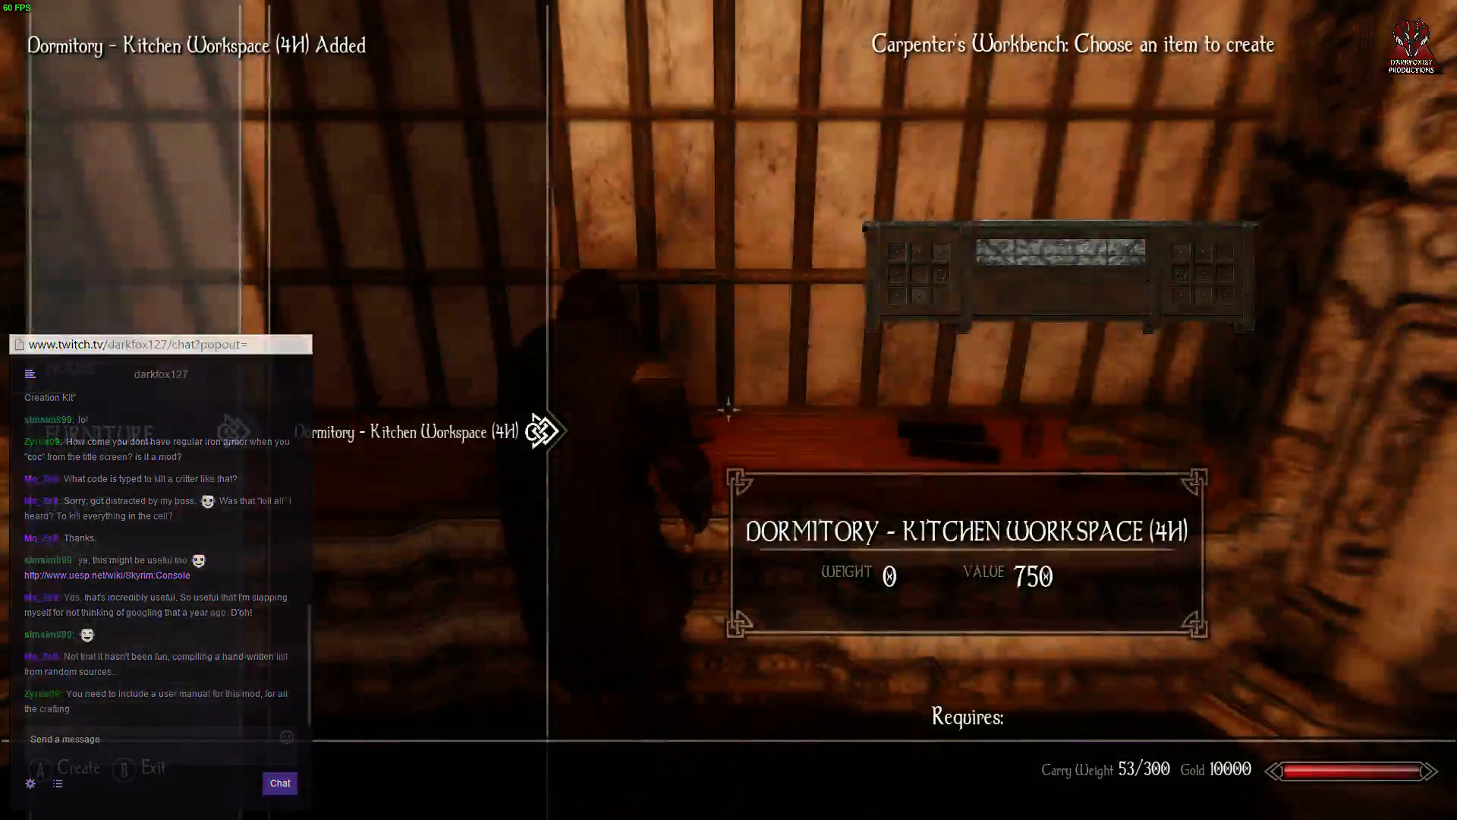
pyautogui.press('Return')
pyautogui.press('Return')
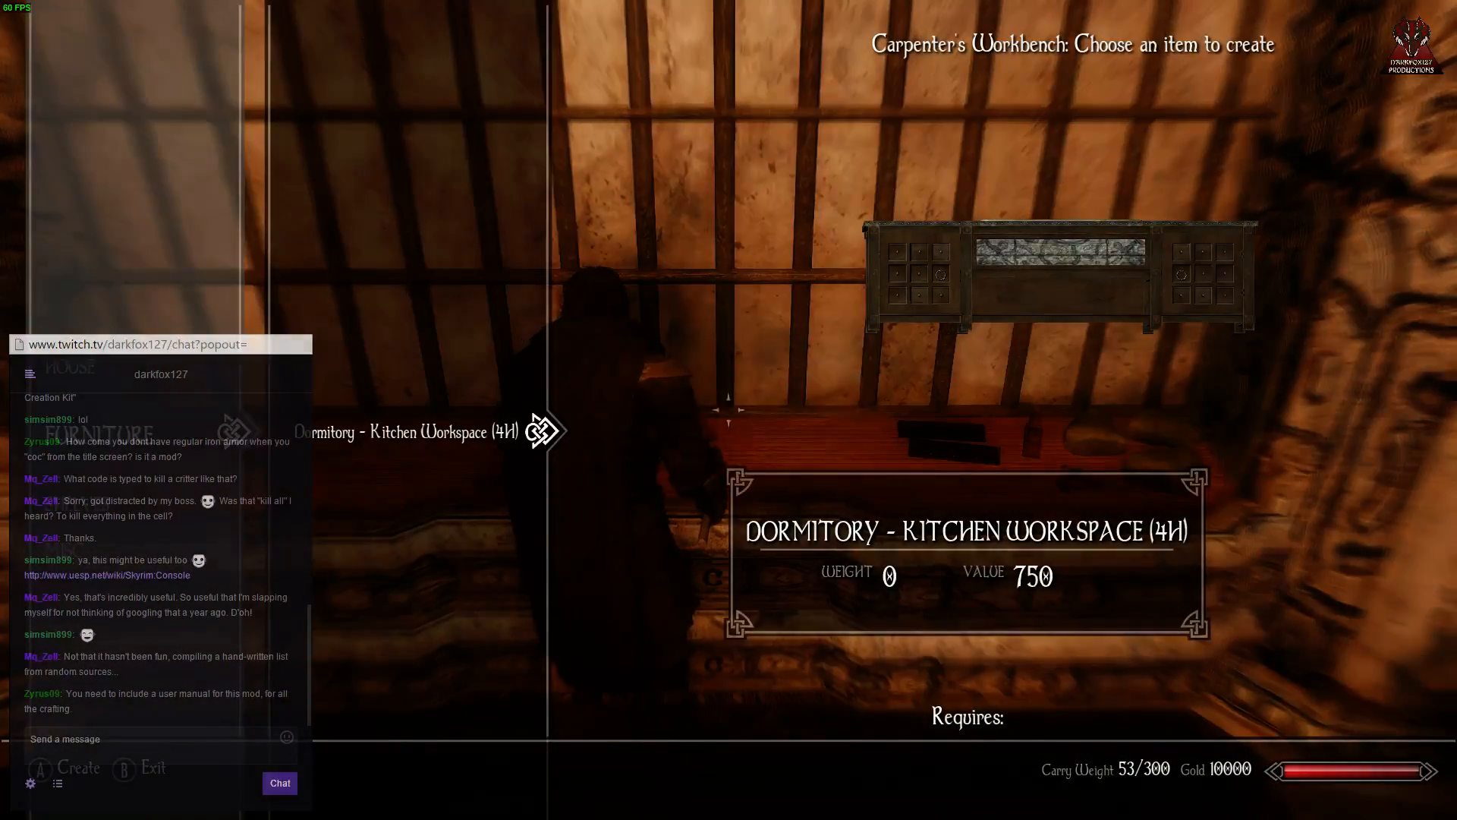
pyautogui.press('Return')
pyautogui.press('Return')
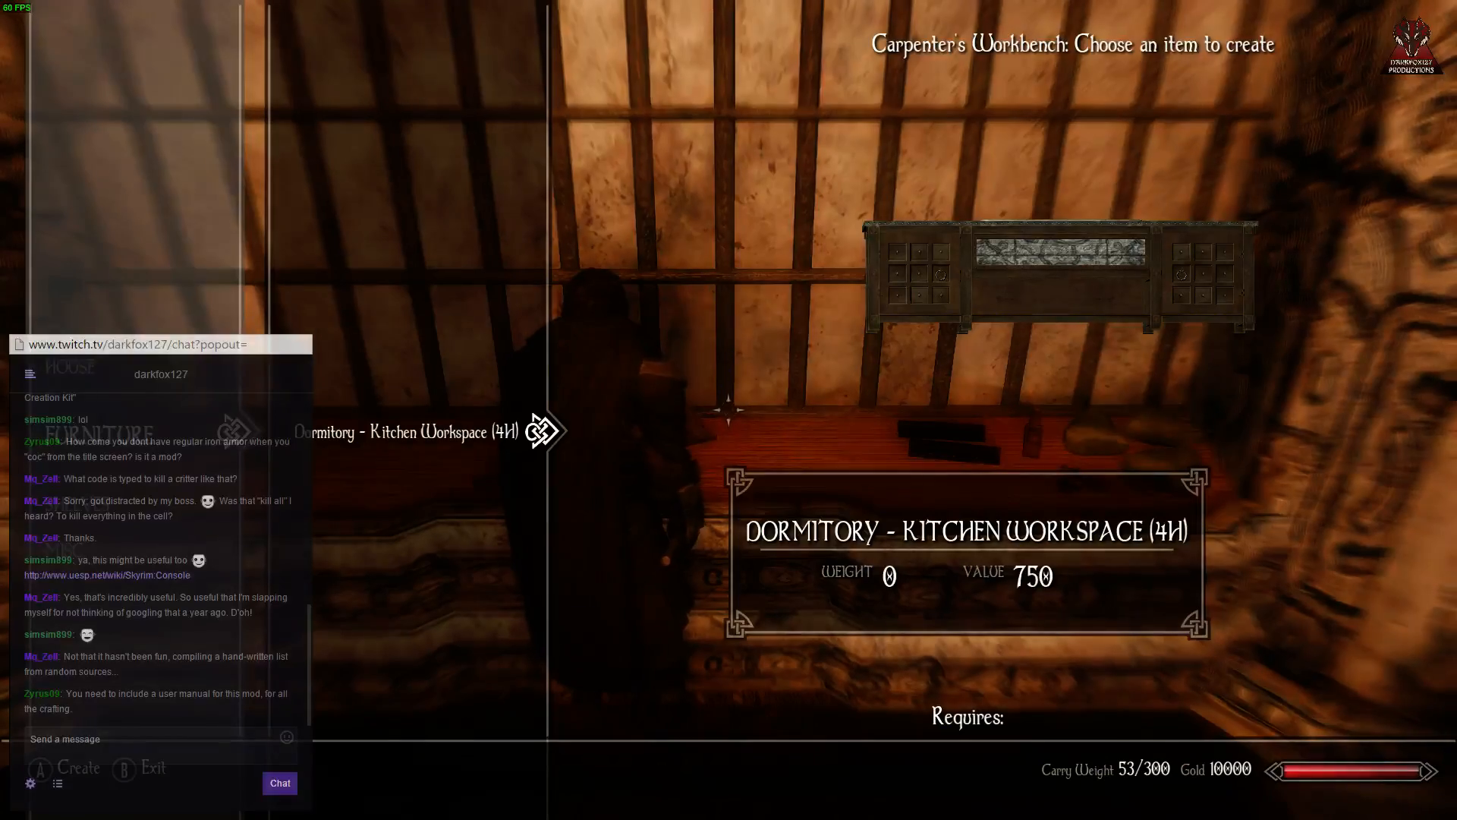
# Step: Examine which items the workbench offers in its House, Shelves and Misc categories, and leave the workbench
pyautogui.press('Left')
pyautogui.press('Up')
pyautogui.press('Right')
pyautogui.press('Left')
pyautogui.press('Down')
pyautogui.press('Down')
pyautogui.press('Right')
pyautogui.press('Left')
pyautogui.press('Down')
pyautogui.press('Right')
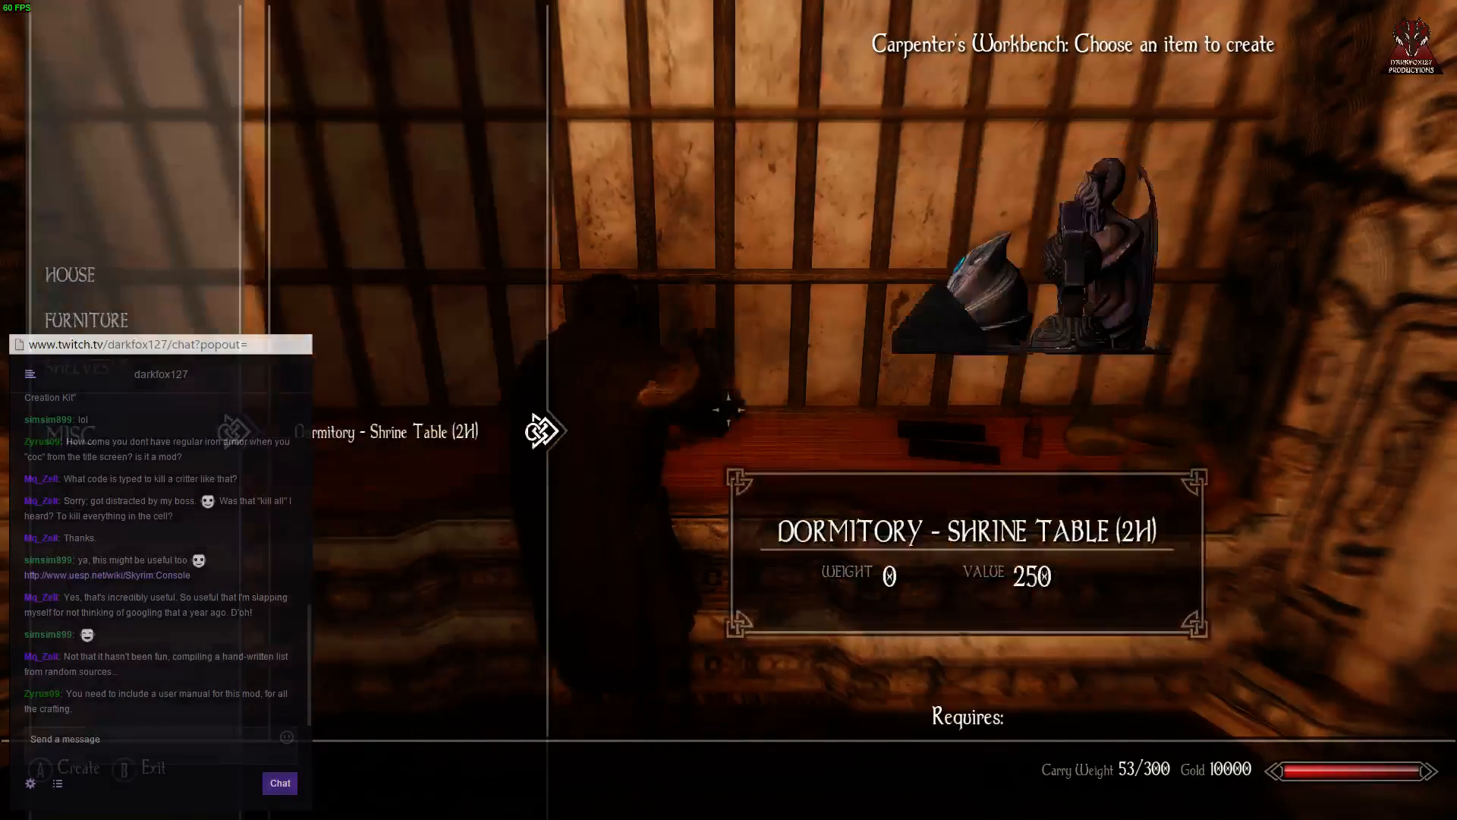
pyautogui.press('Tab')
# Step: Quit the game to the desktop and close Mod Organizer
pyautogui.press('j')
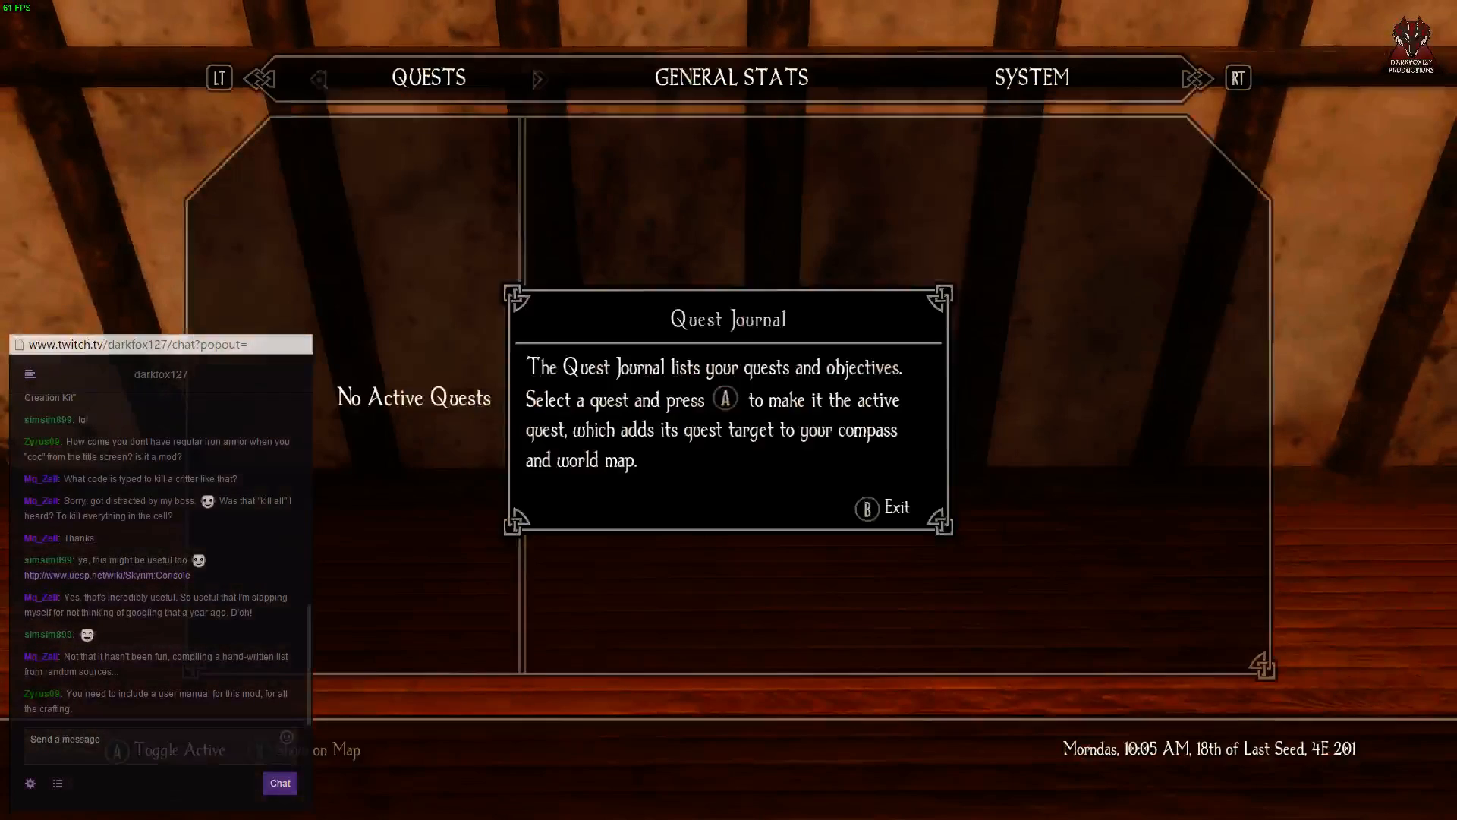
pyautogui.press('Tab')
pyautogui.press('Left')
pyautogui.press('Down')
pyautogui.press('Down')
pyautogui.press('Down')
pyautogui.press('Down')
pyautogui.press('Down')
pyautogui.press('Down')
pyautogui.press('Return')
pyautogui.press('Down')
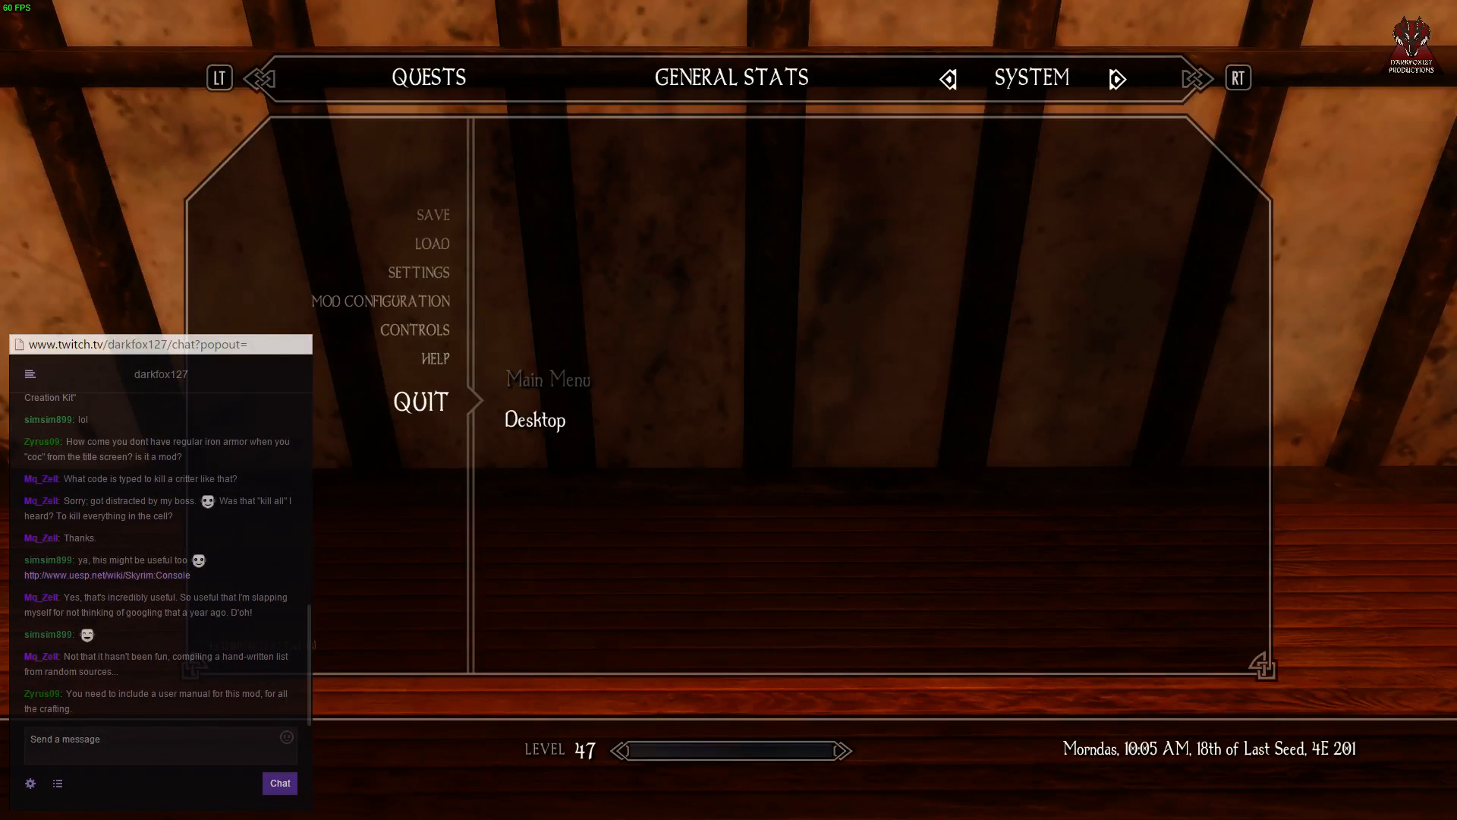
pyautogui.press('Return')
pyautogui.press('Return')
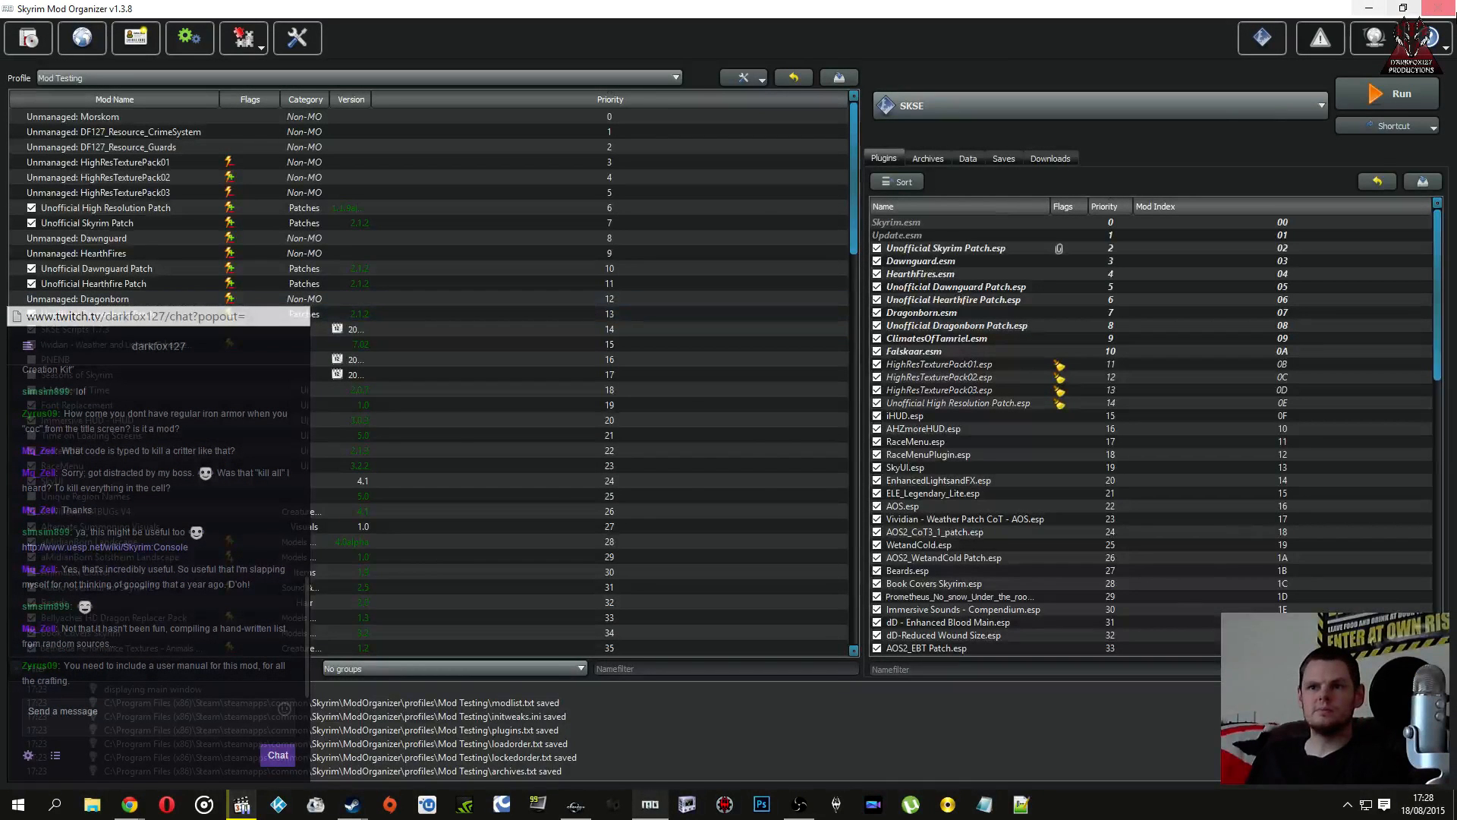
pyautogui.click(1438, 8)
# Step: Switch to the Creation Kit, filter constructible objects by "kitchen" and check the match conditions of CTR_CO_Dorms_KitchenWorkspace_RC
pyautogui.click(576, 806)
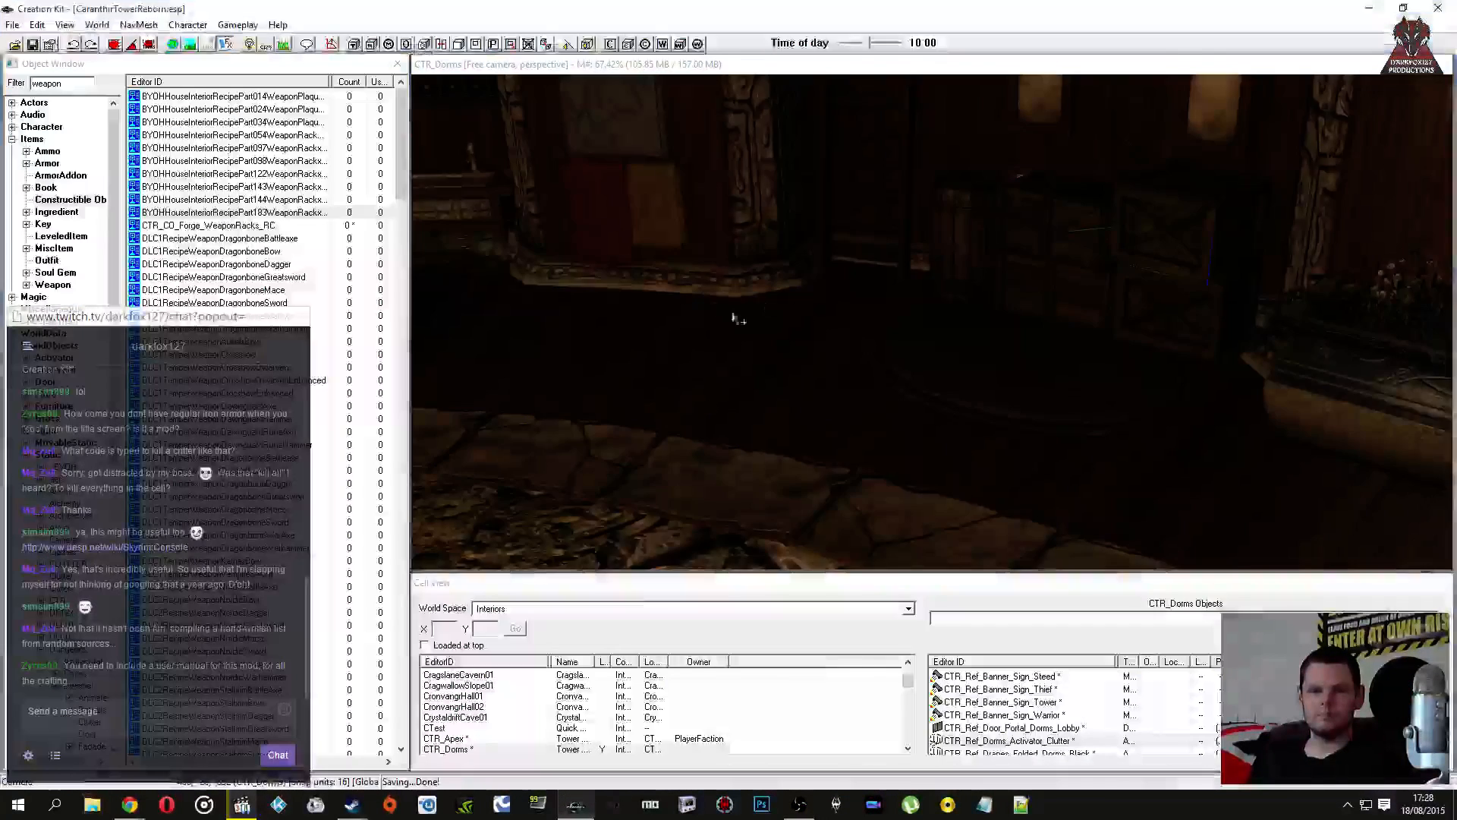
pyautogui.doubleClick(78, 84)
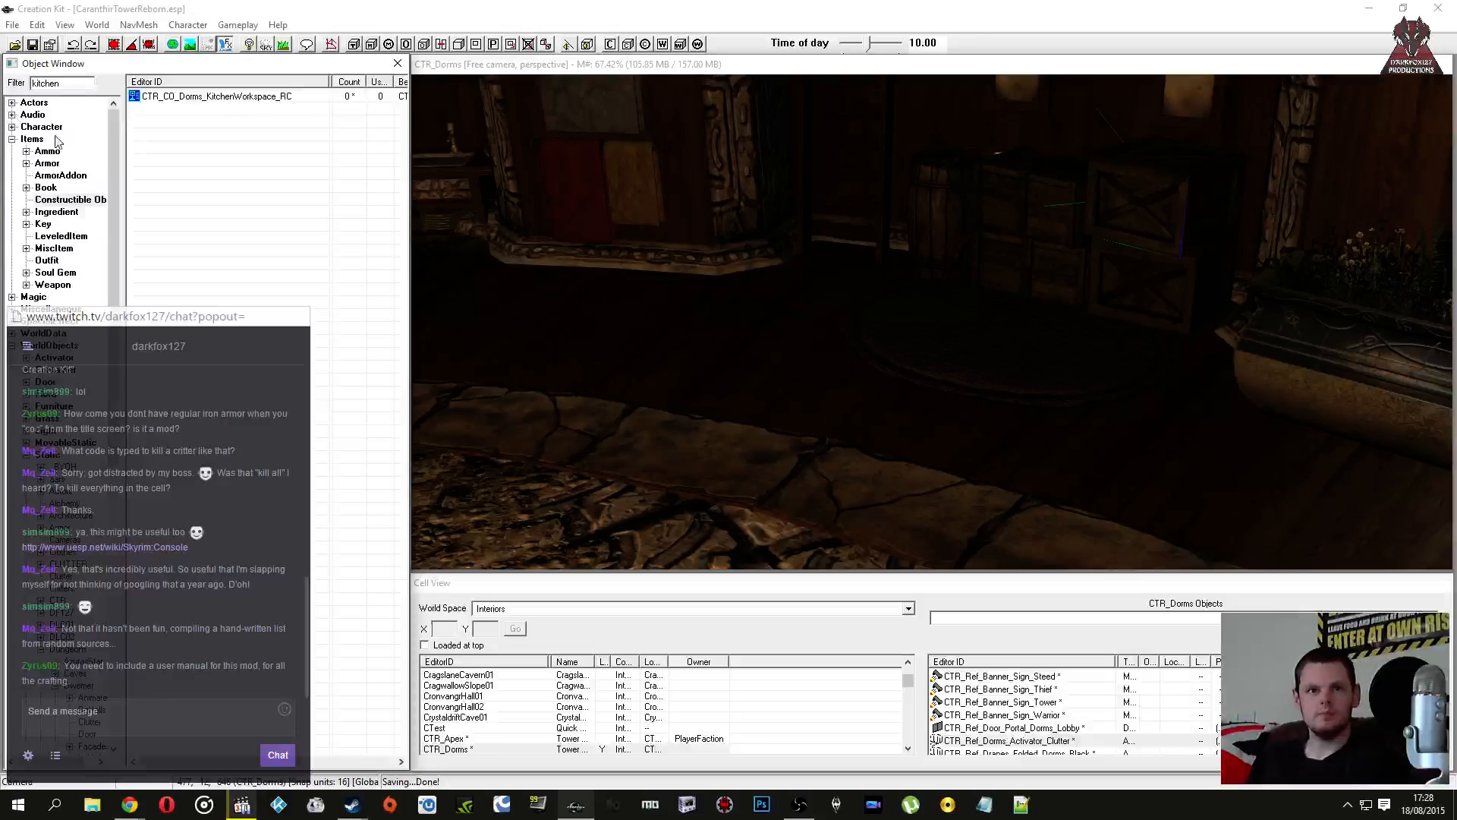
pyautogui.click(222, 97)
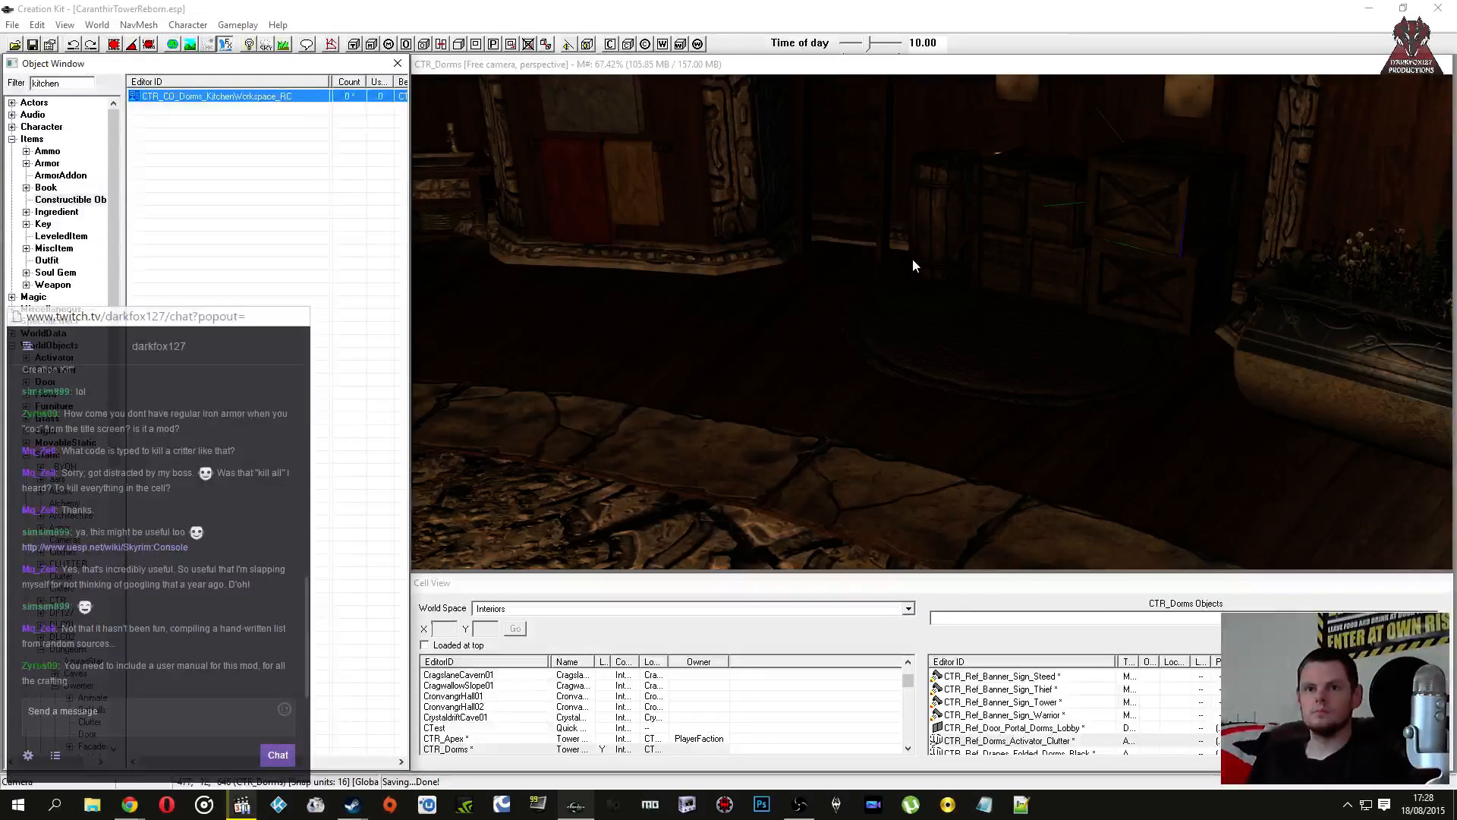
pyautogui.press('Return')
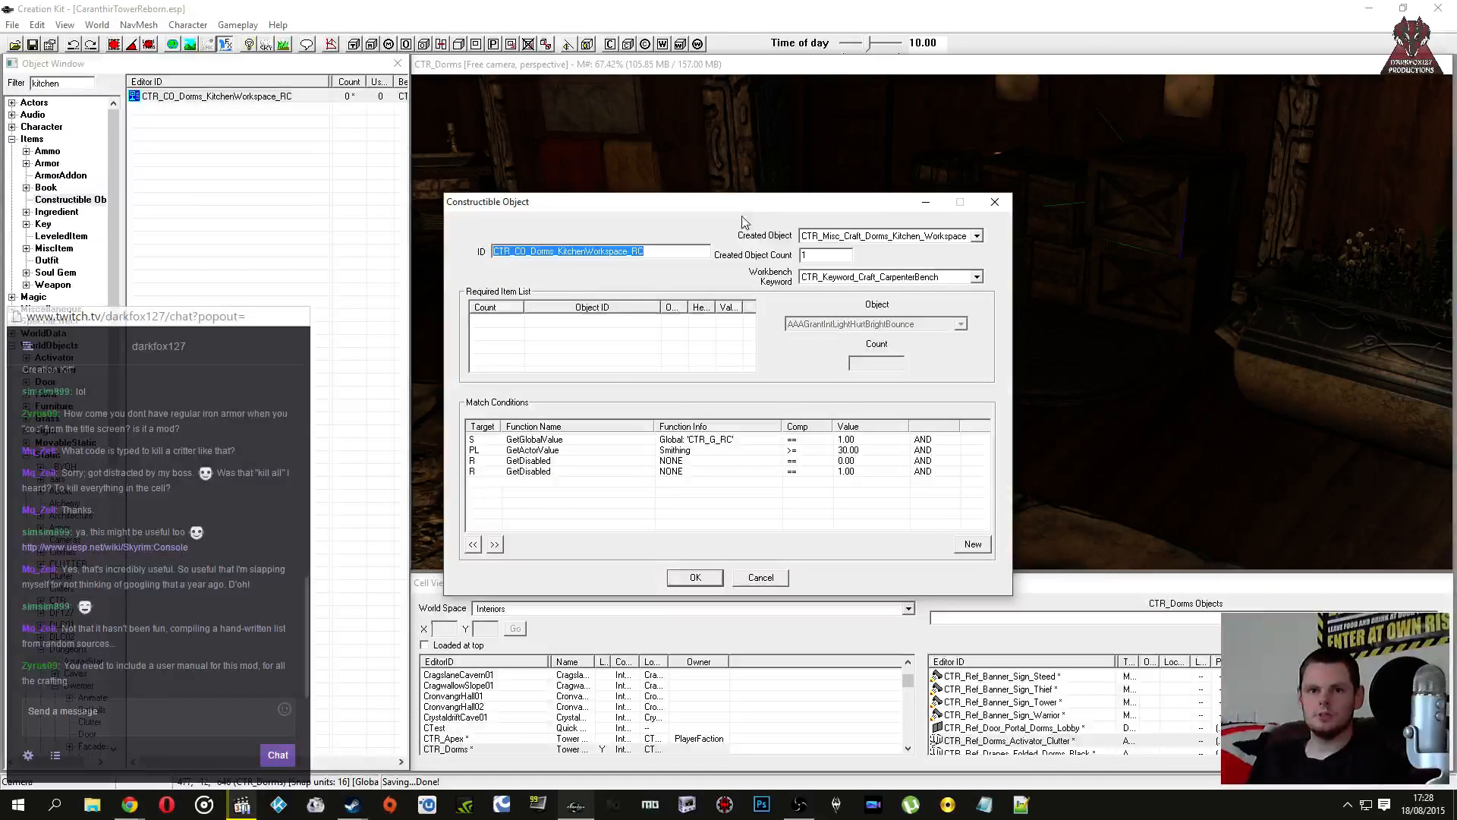
pyautogui.click(711, 577)
# Step: Open the kitchen workspace misc item's CTR_Script_Craft properties and set CraftItem to CTR_Misc_Craft_Dorms_Kitchen_Workspace
pyautogui.click(58, 250)
pyautogui.doubleClick(194, 96)
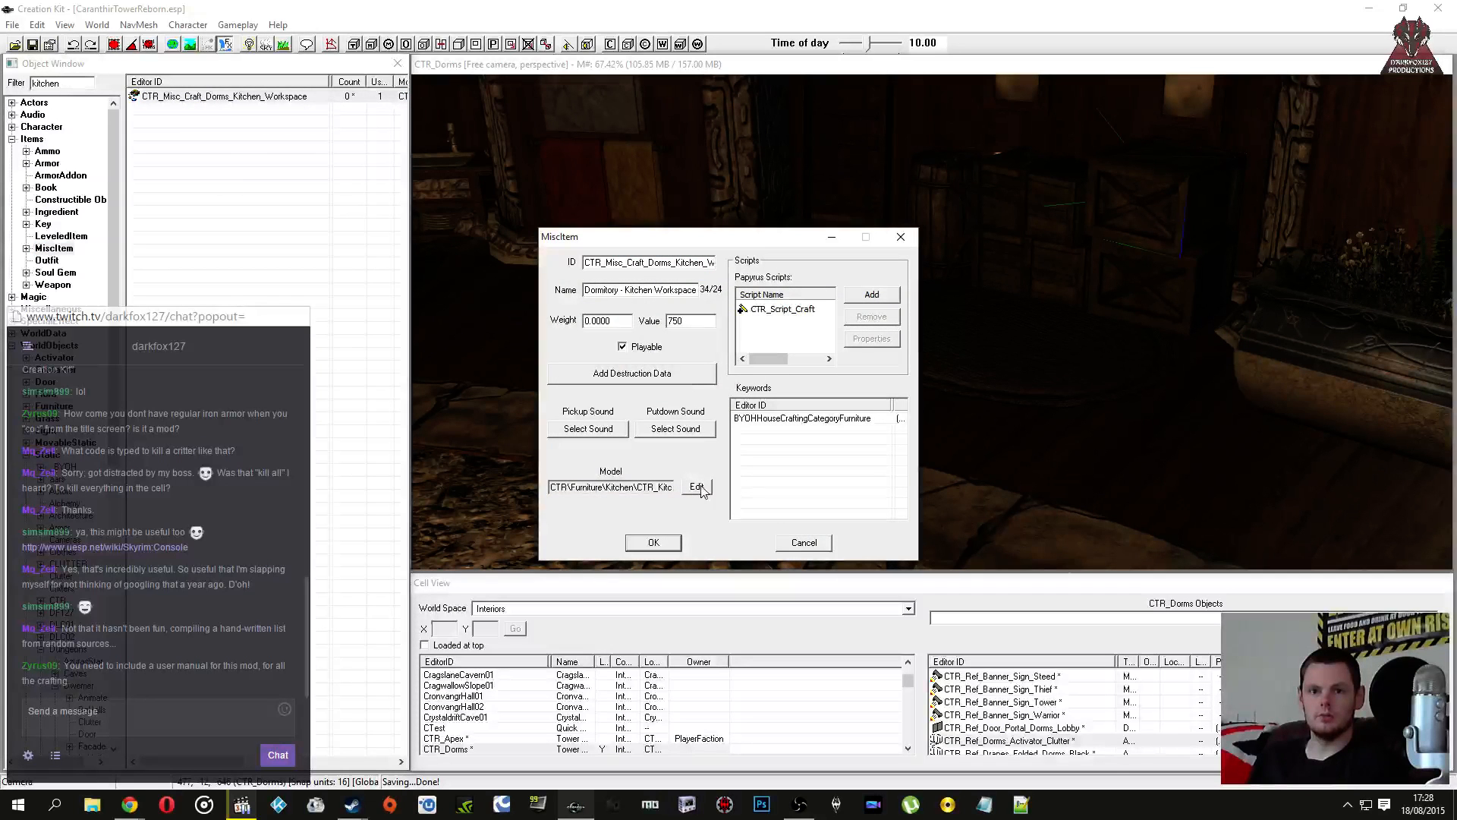
pyautogui.click(785, 311)
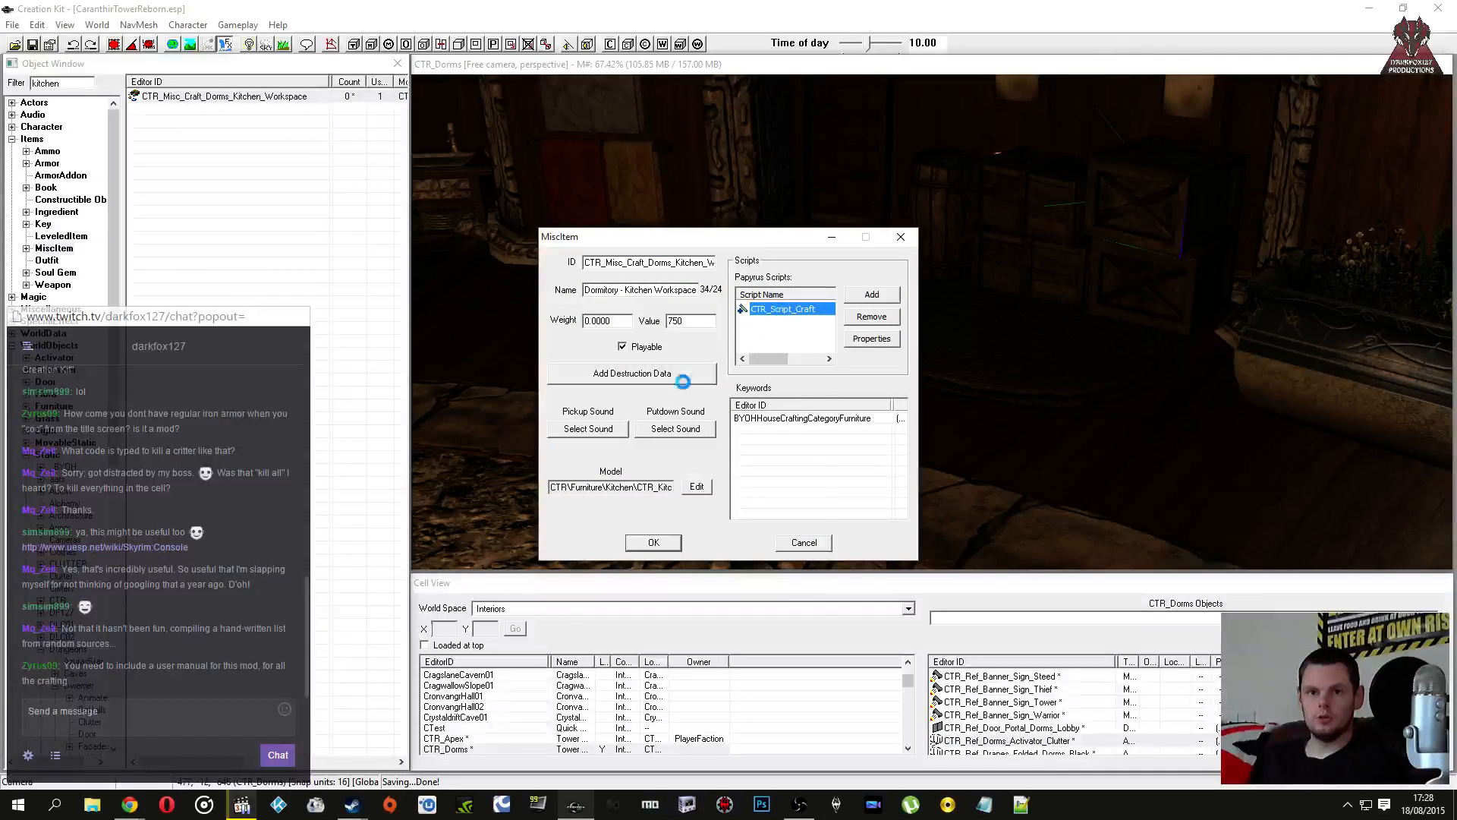
pyautogui.click(430, 445)
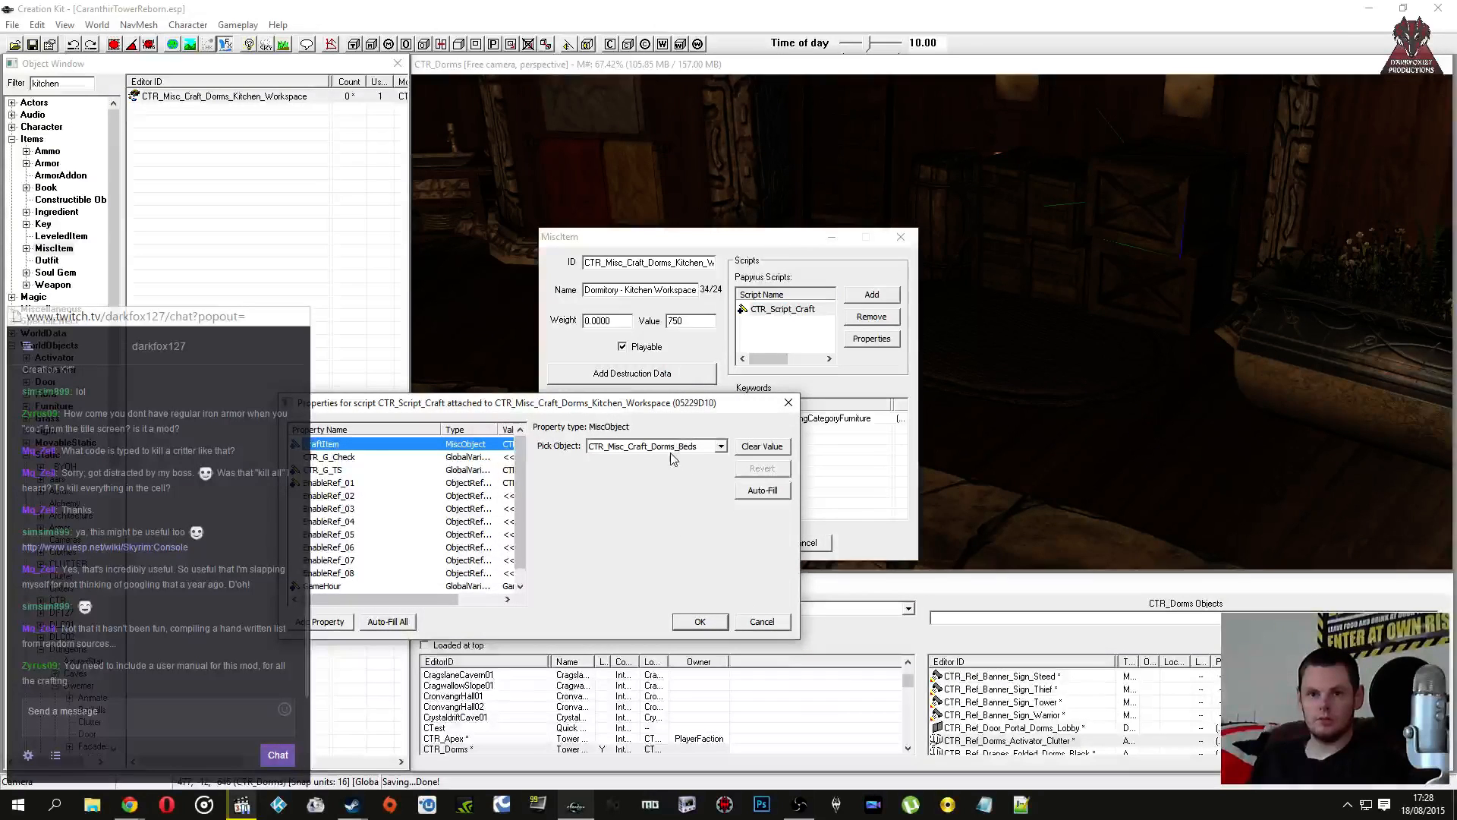
pyautogui.click(673, 448)
pyautogui.click(713, 500)
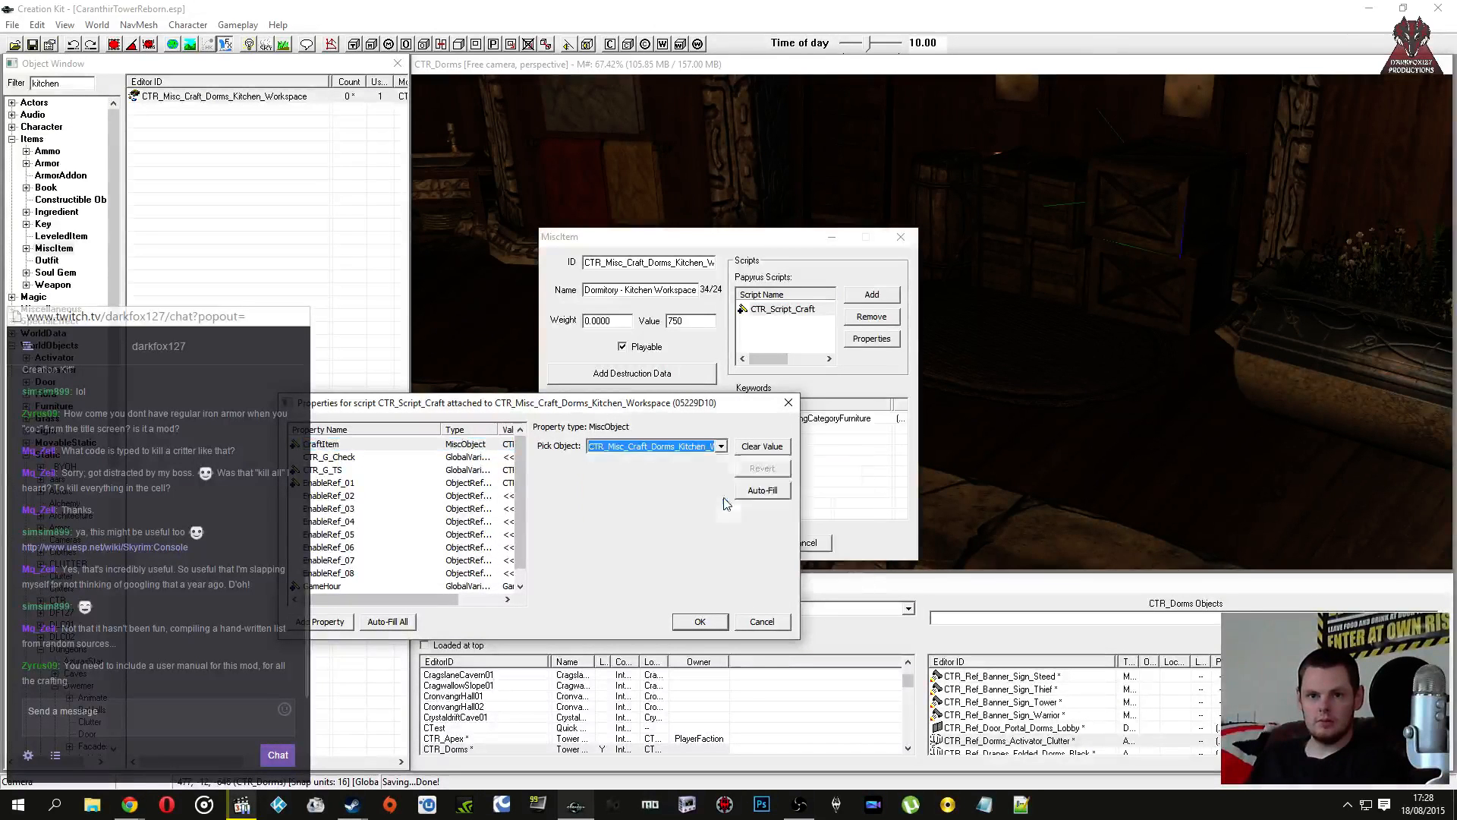
# Step: Try to choose the EnableRef_01 reference by picking one of the red XMarkers in the render window
pyautogui.click(359, 470)
pyautogui.click(358, 483)
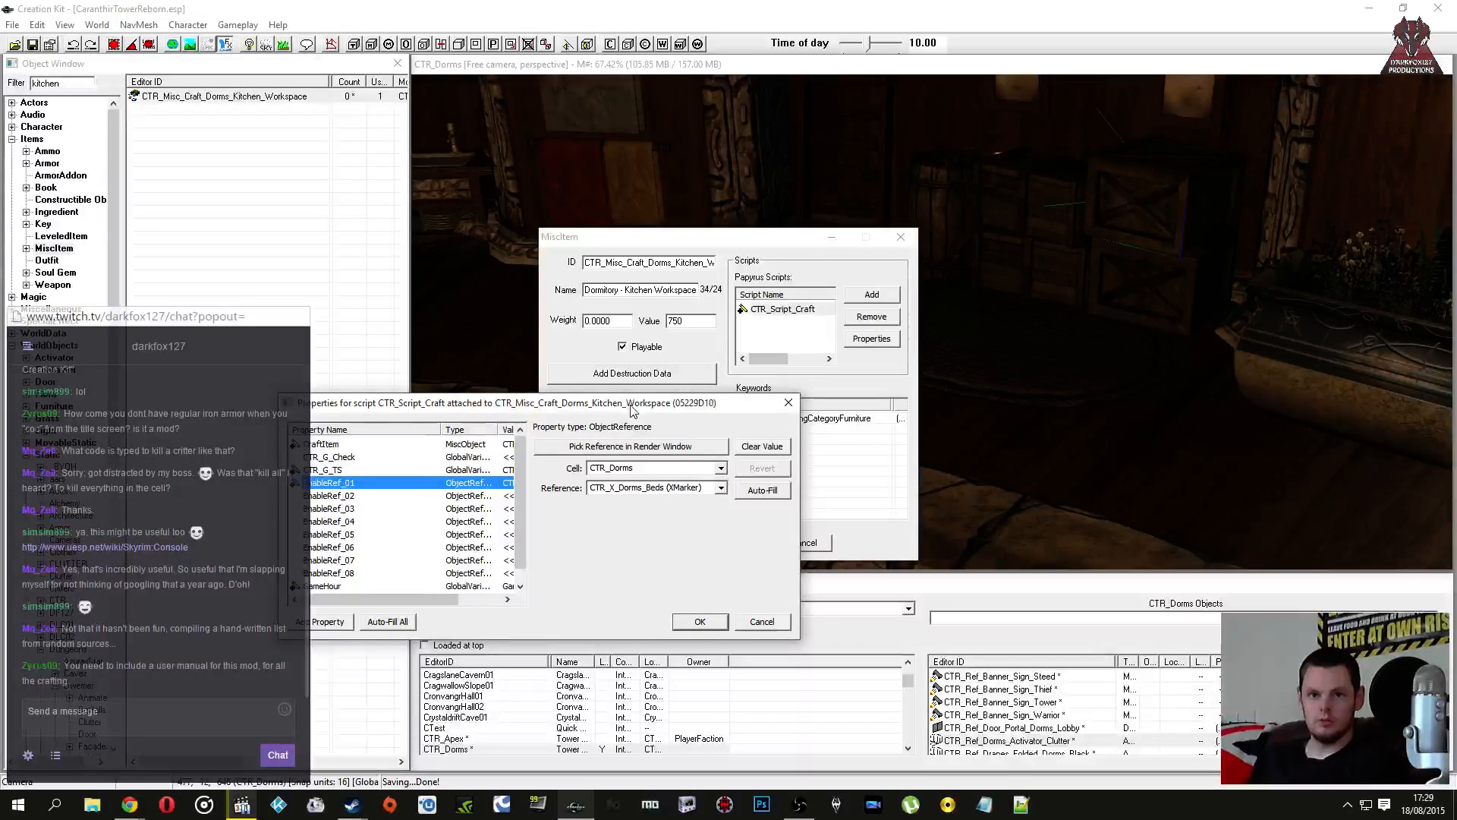
pyautogui.moveTo(631, 404); pyautogui.dragTo(611, 401)
pyautogui.click(1153, 372)
pyautogui.moveTo(1153, 372); pyautogui.dragTo(891, 364, button='middle')
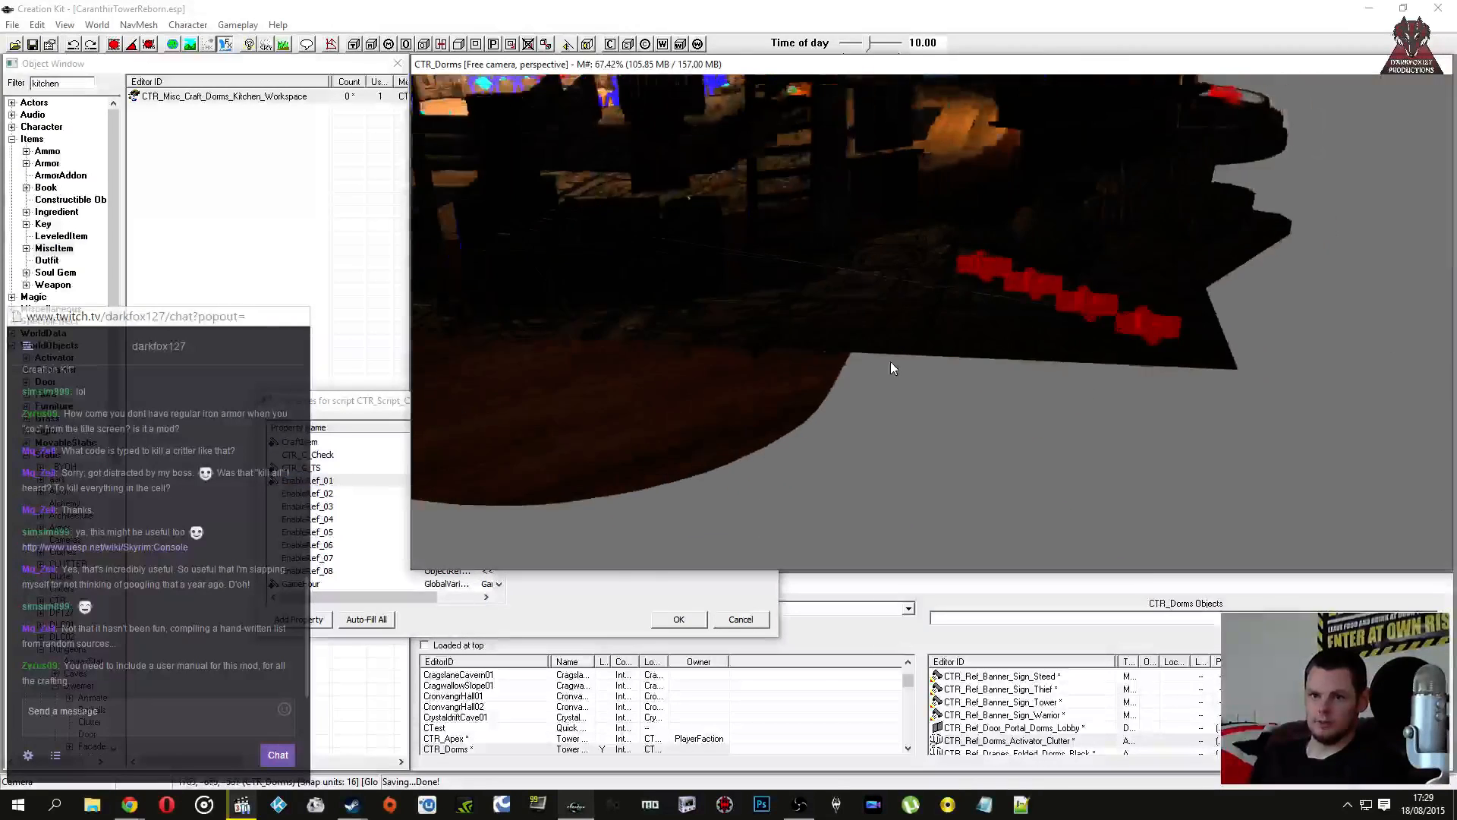
pyautogui.click(374, 478)
pyautogui.click(659, 441)
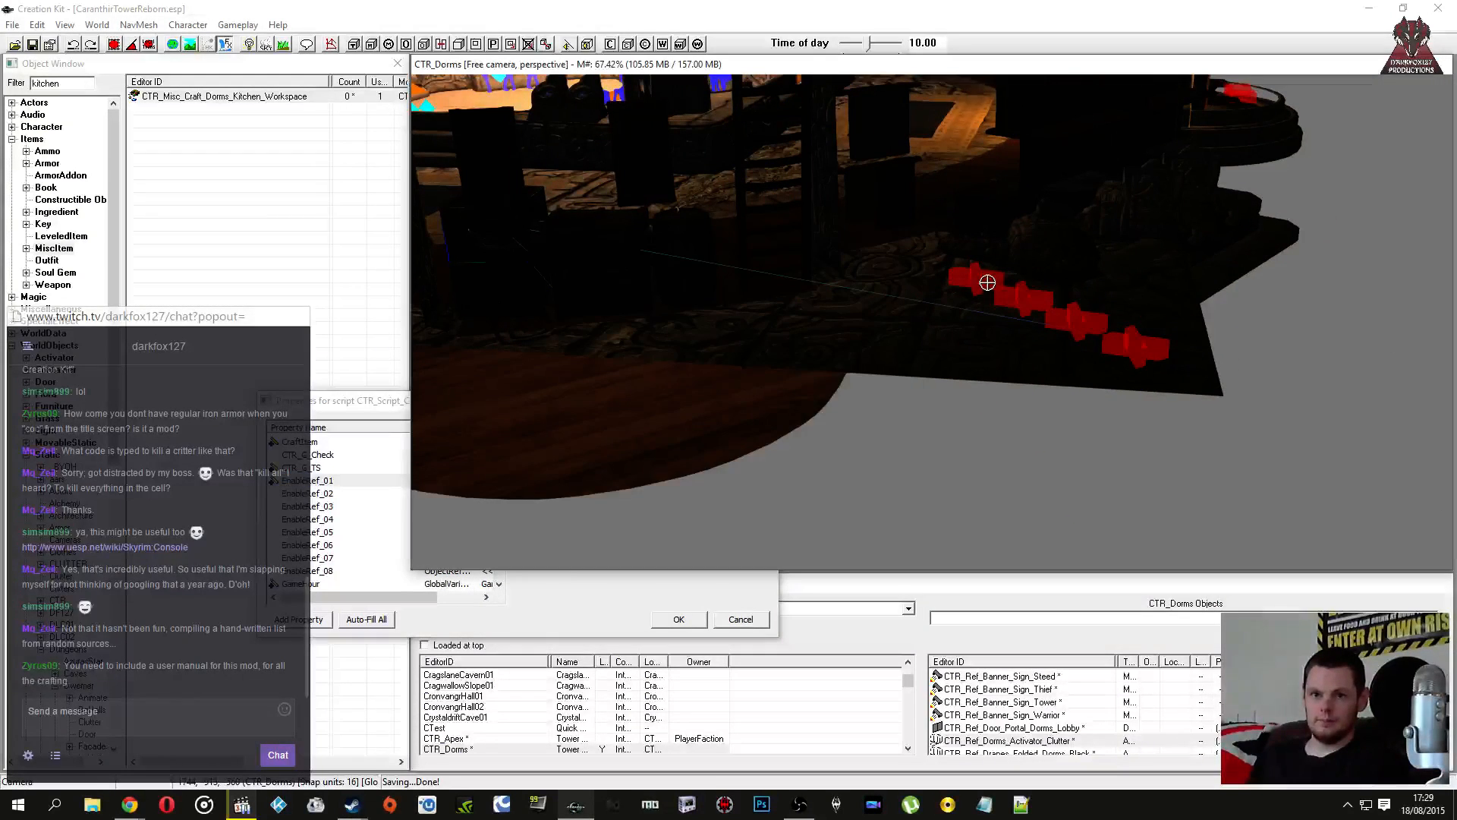
pyautogui.click(342, 469)
# Step: Set EnableRef_01 to the CTR_X_Dorms_Kitchen_Workspace marker, accept the script and item changes, and save the plugin
pyautogui.click(343, 481)
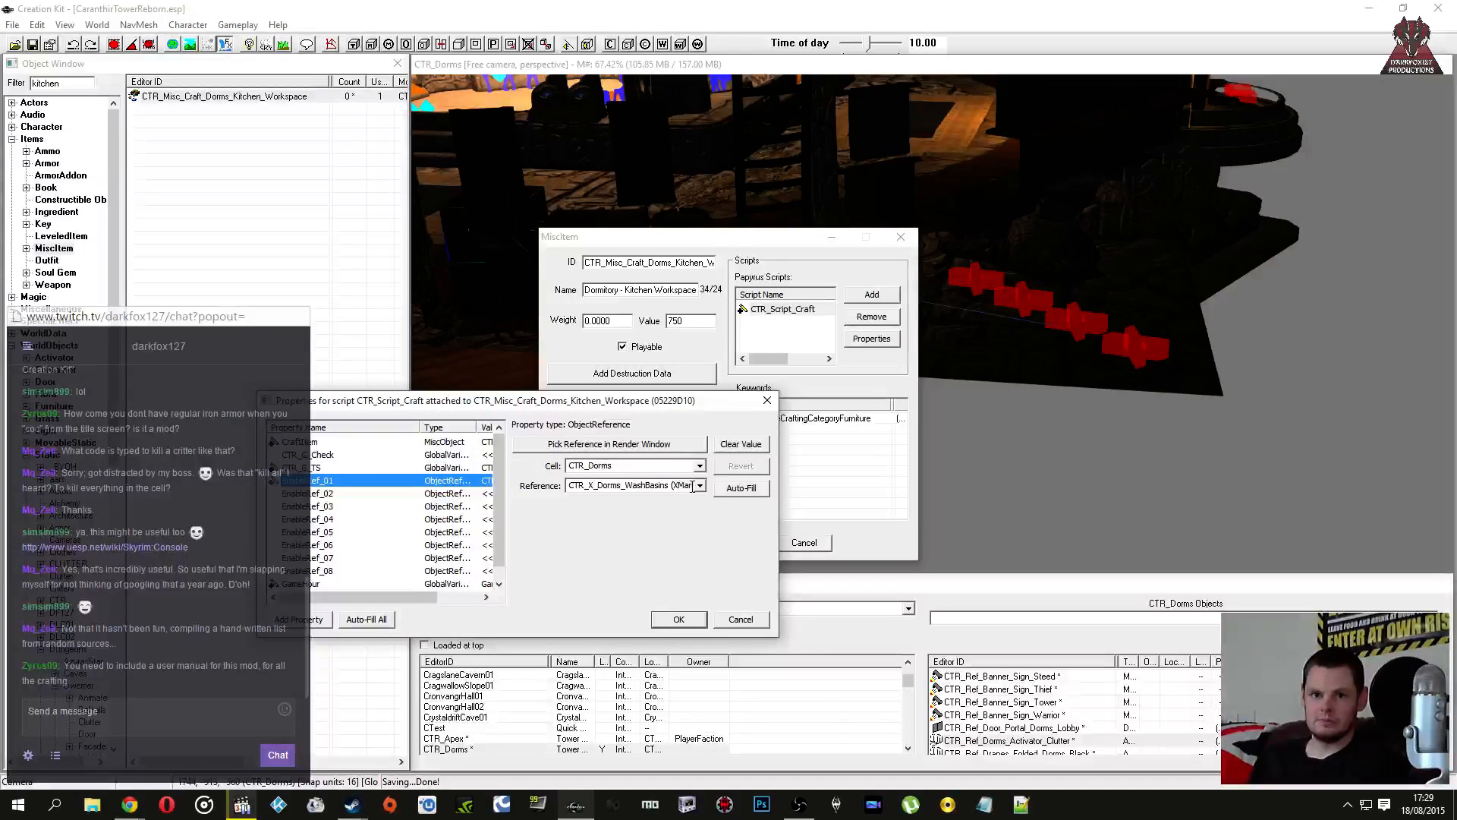
pyautogui.click(698, 485)
pyautogui.scroll(3, 692, 512)
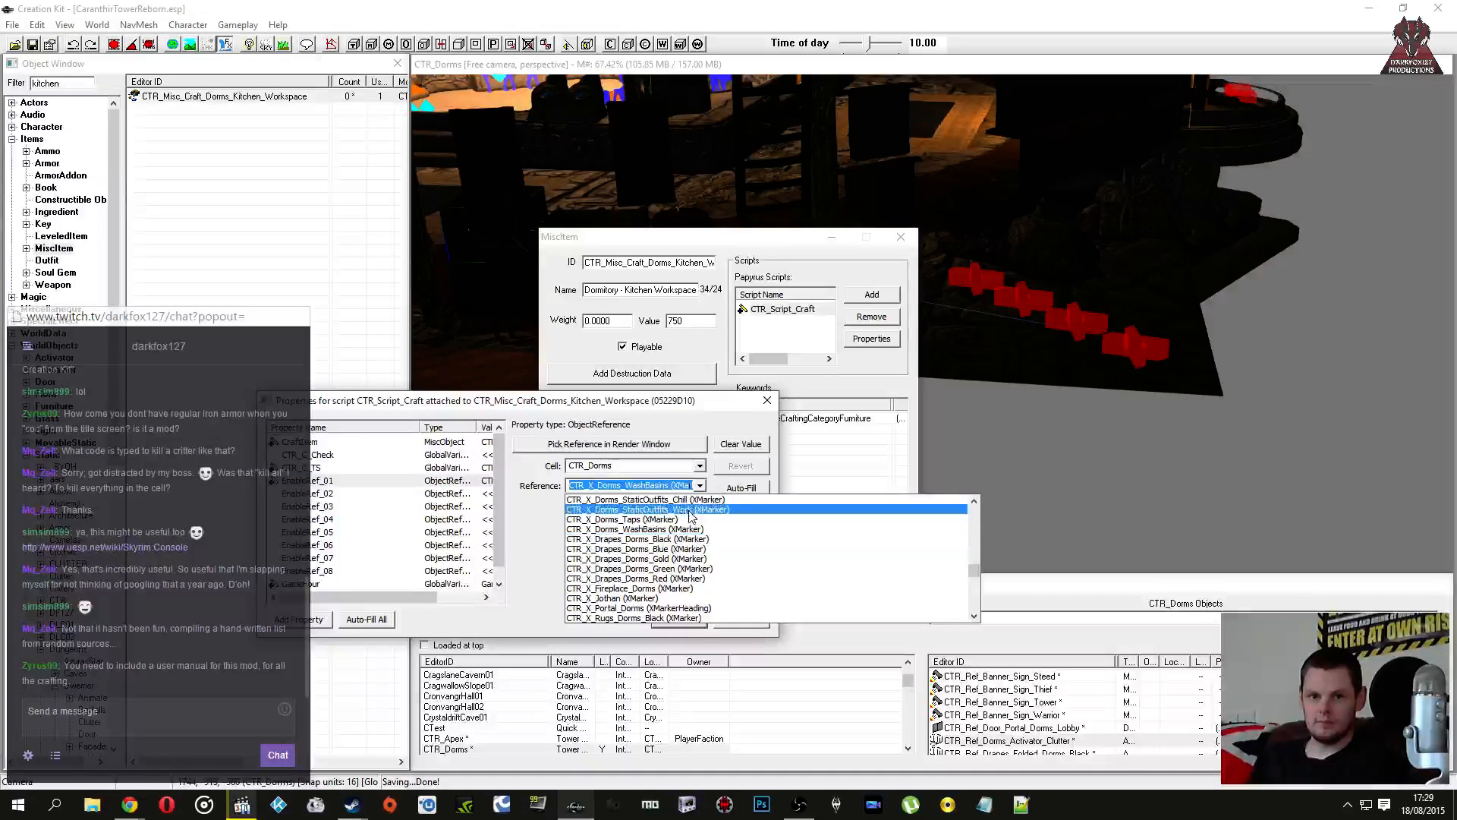
pyautogui.scroll(3, 689, 516)
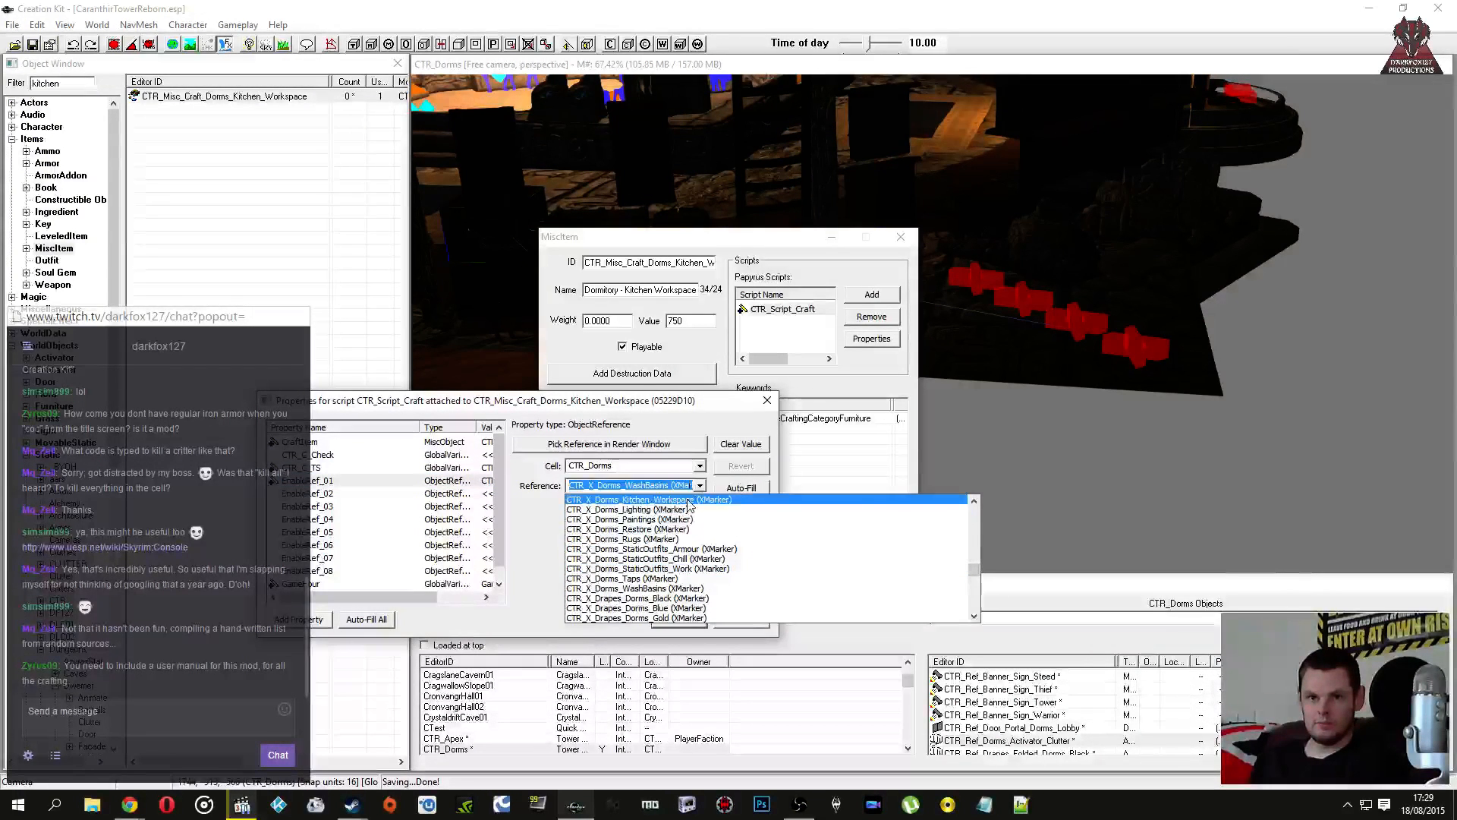
pyautogui.click(687, 513)
pyautogui.click(342, 506)
pyautogui.click(683, 619)
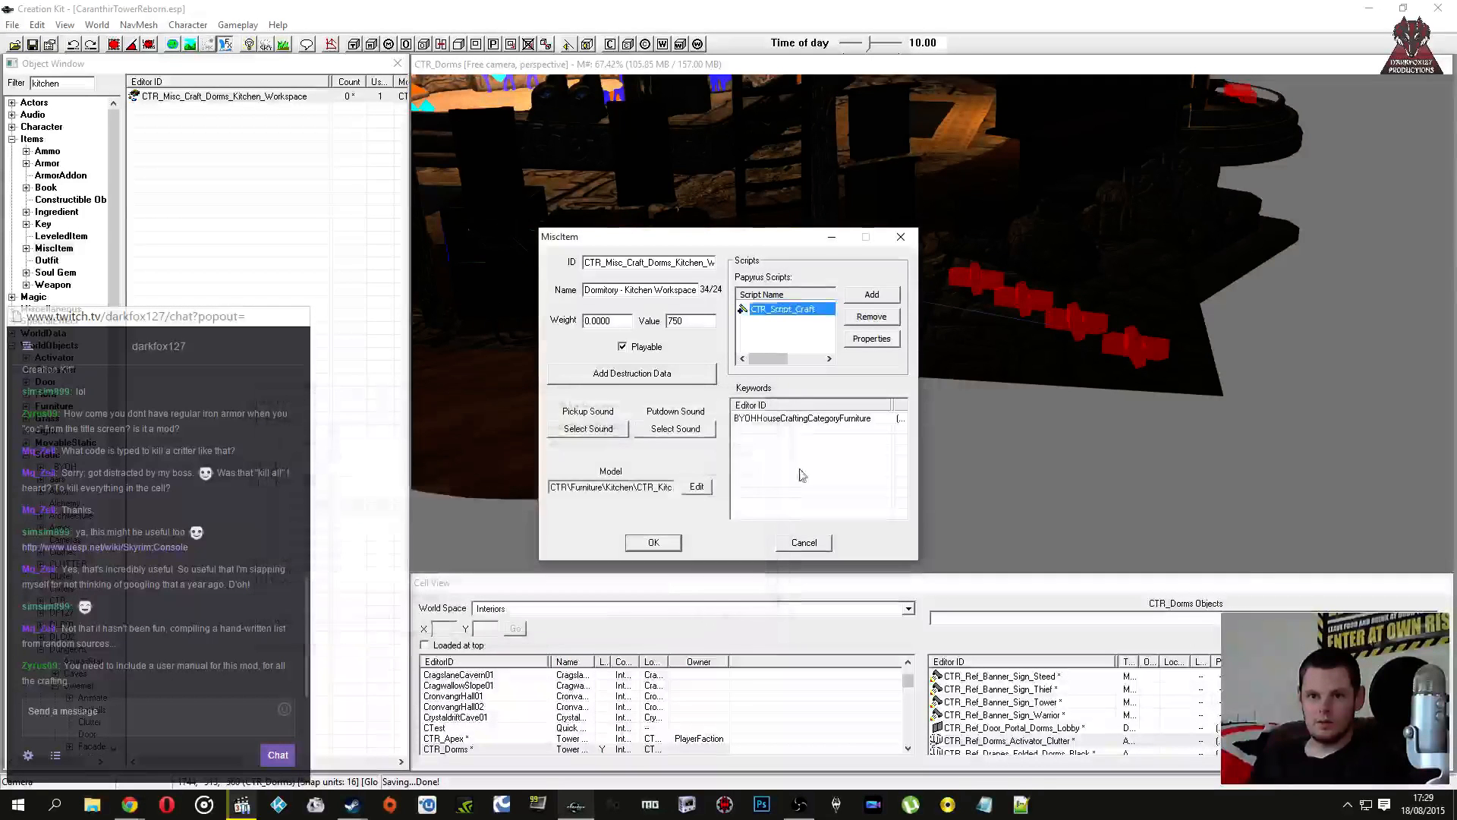
pyautogui.click(677, 545)
pyautogui.click(34, 45)
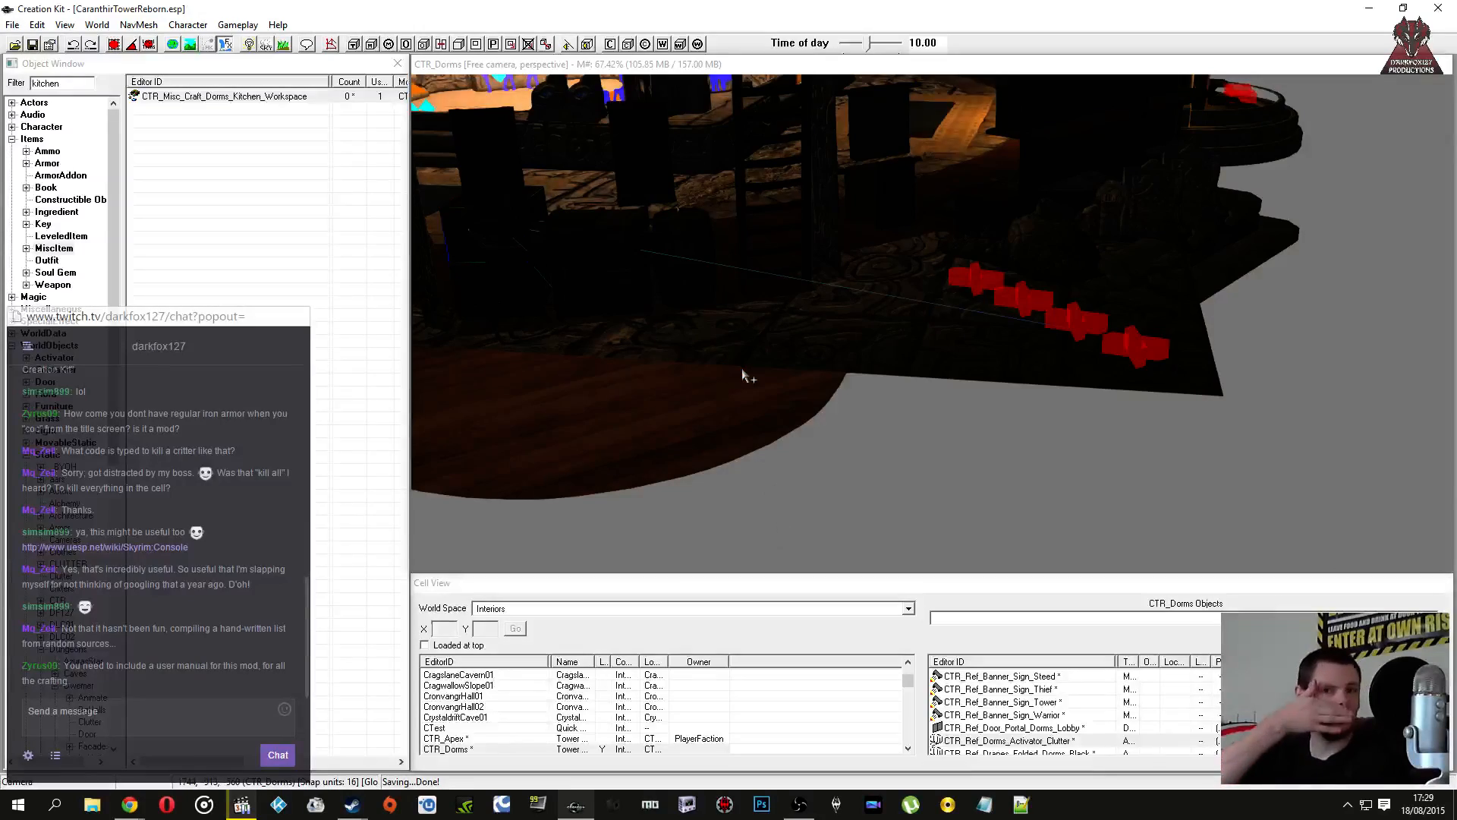
# Step: Examine the CTR_Dorms interior around the central seating area, the surrounding walkway and the walls
pyautogui.moveTo(843, 285); pyautogui.dragTo(839, 339, button='middle')
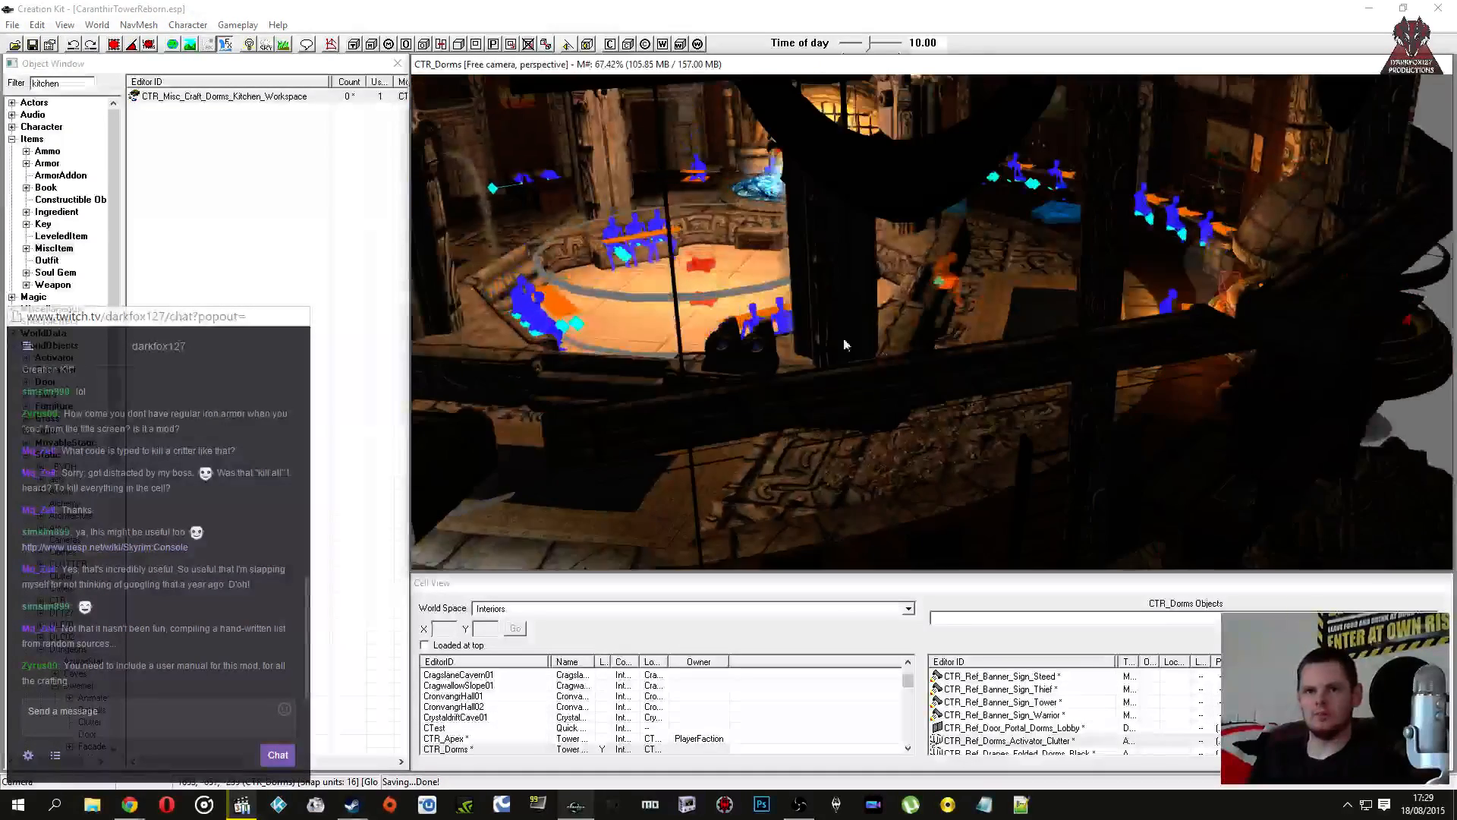
pyautogui.click(839, 339)
pyautogui.press('shift')
pyautogui.press('shift')
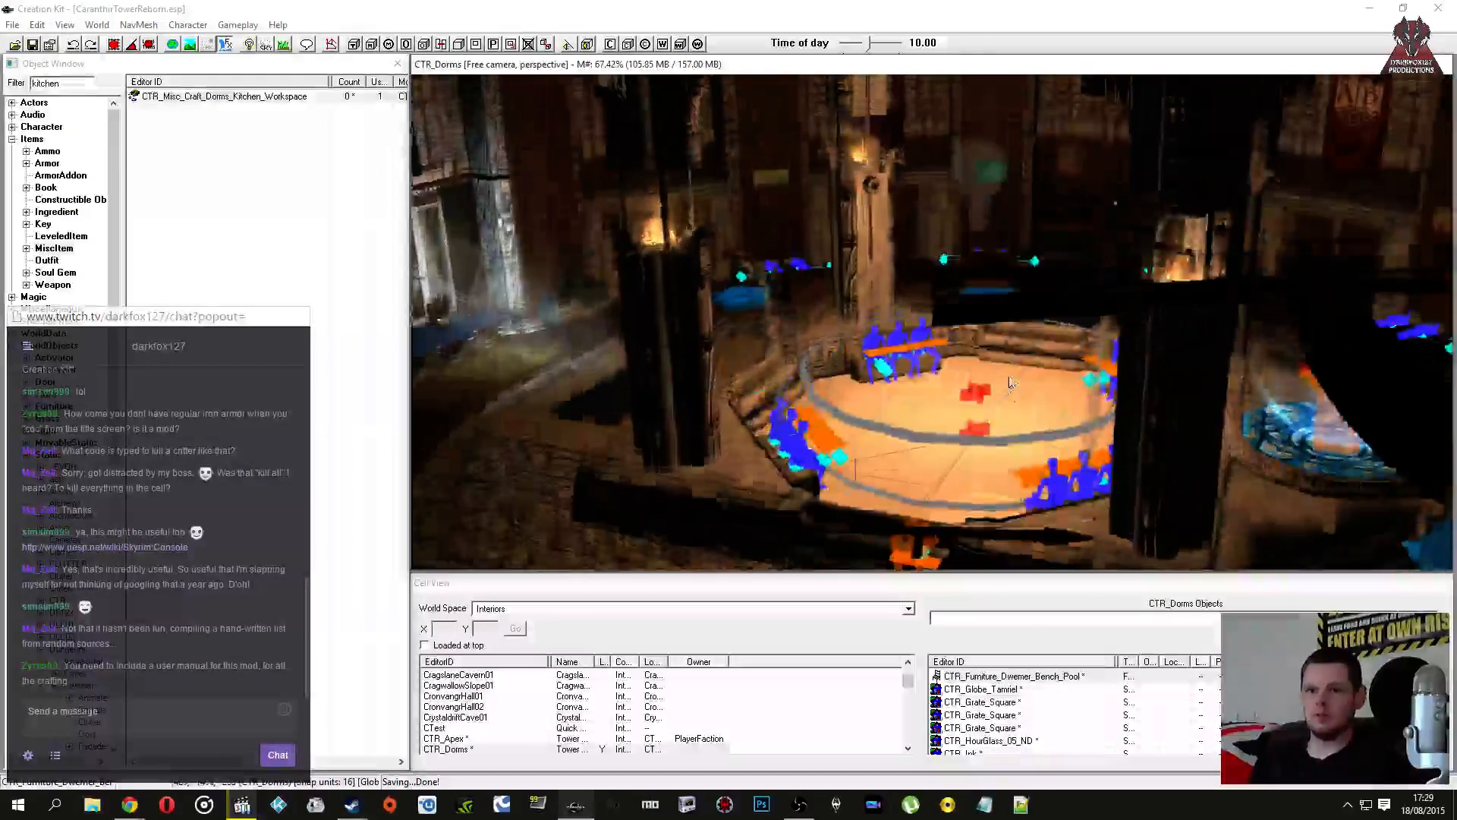
pyautogui.scroll(3, 1005, 382)
pyautogui.click(1006, 382)
pyautogui.press('shift')
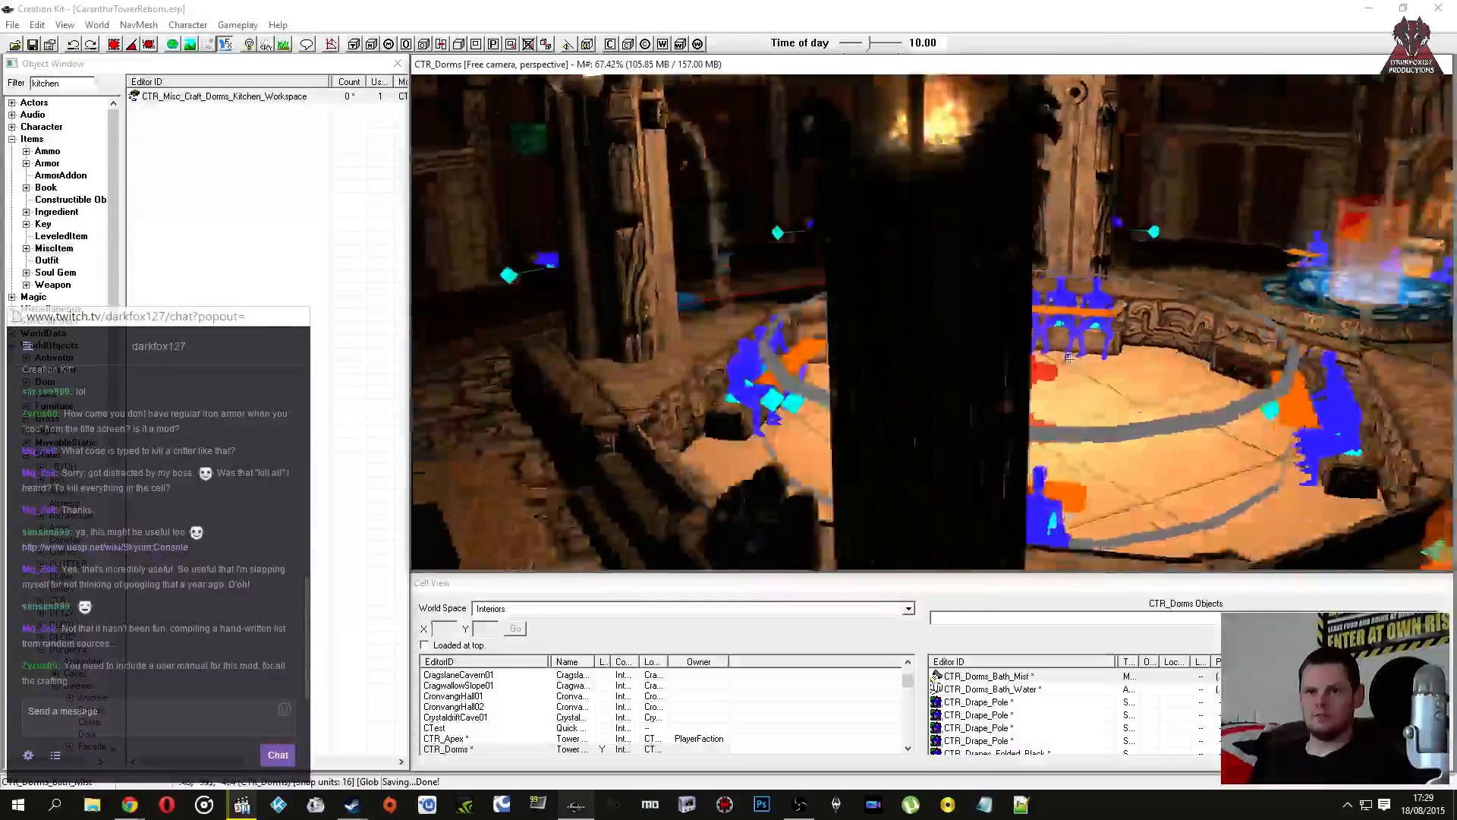
pyautogui.press('shift')
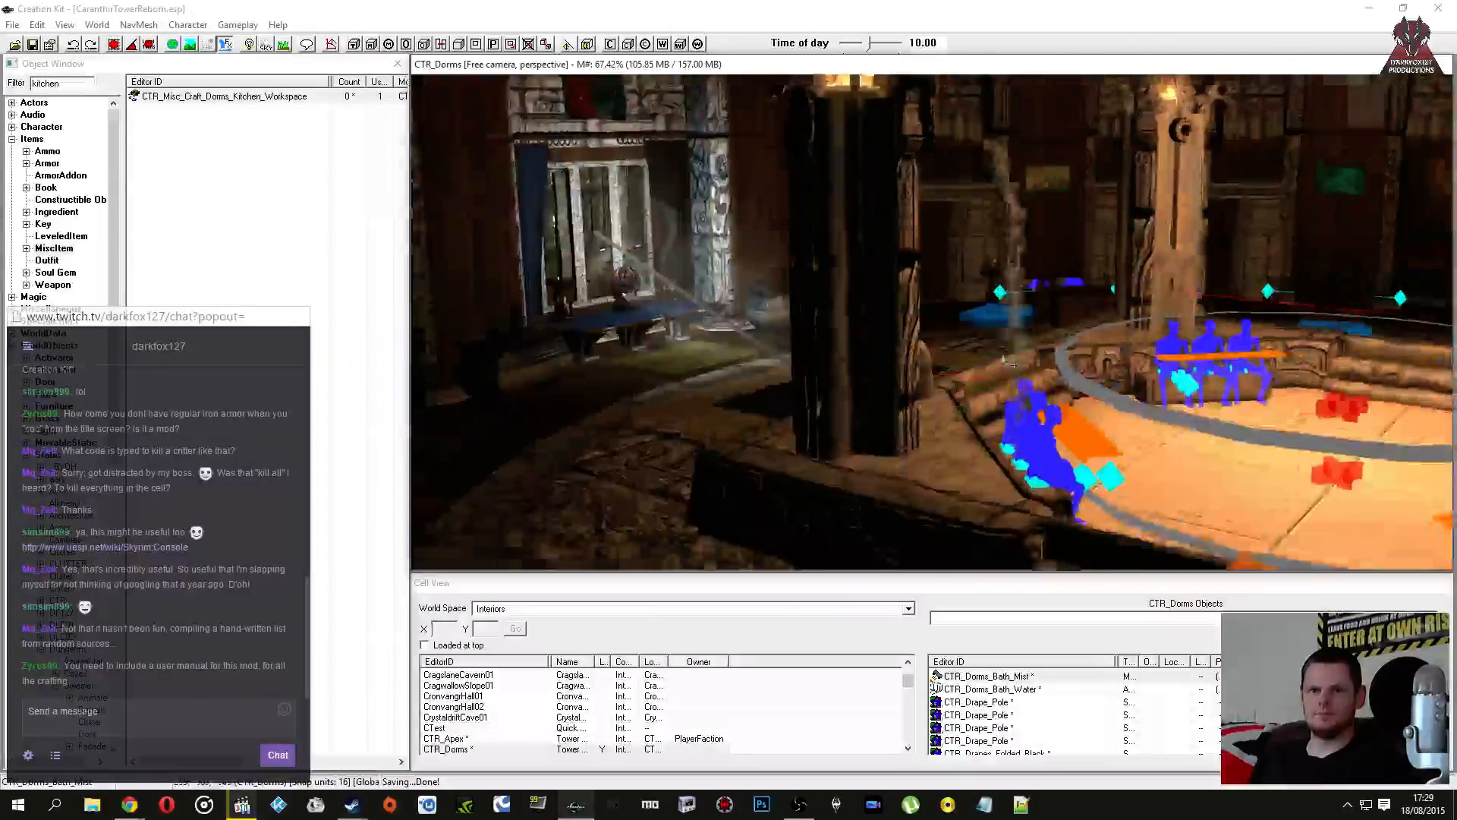
pyautogui.press('shift')
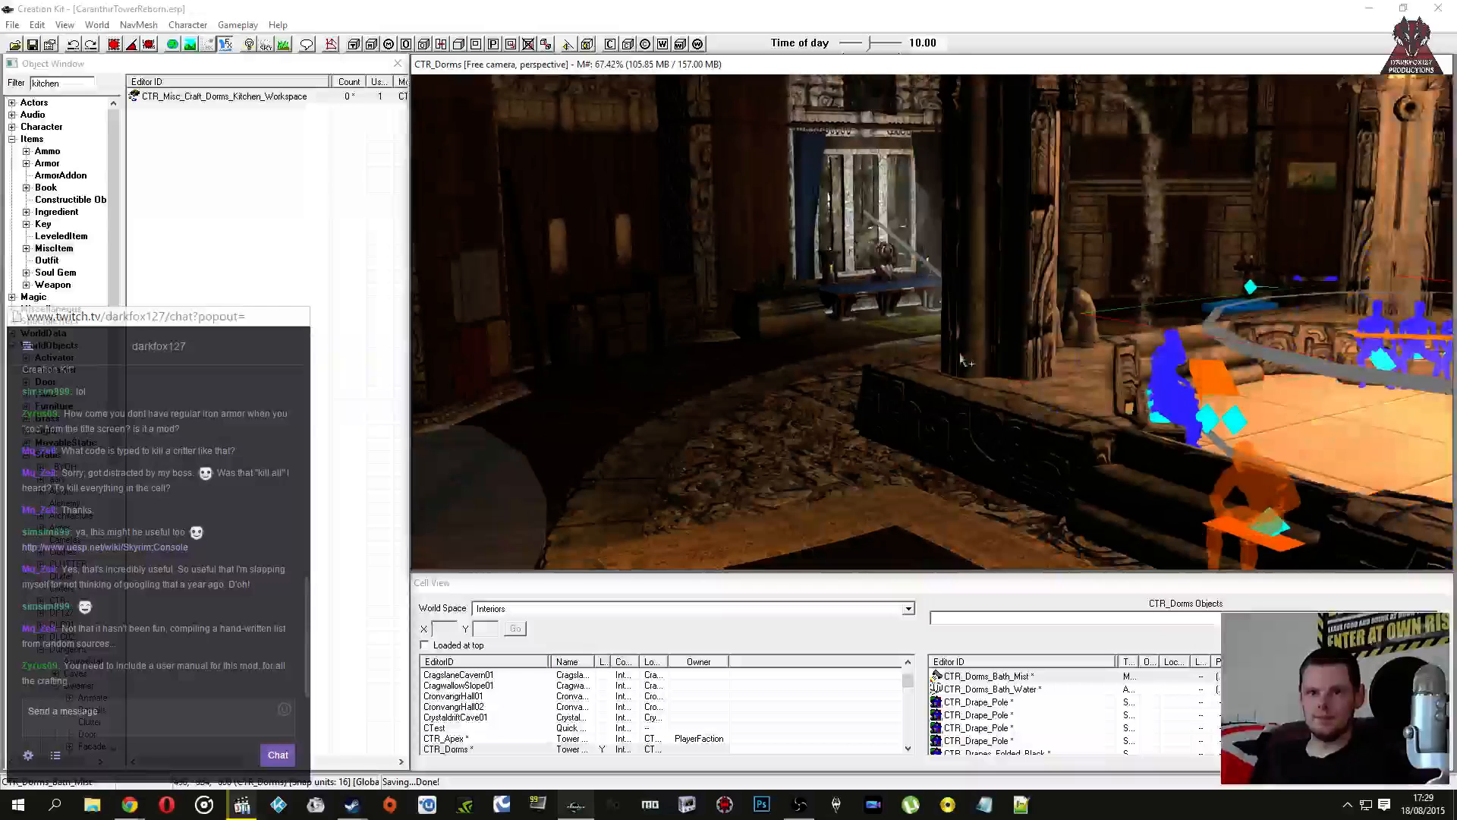
pyautogui.press('shift')
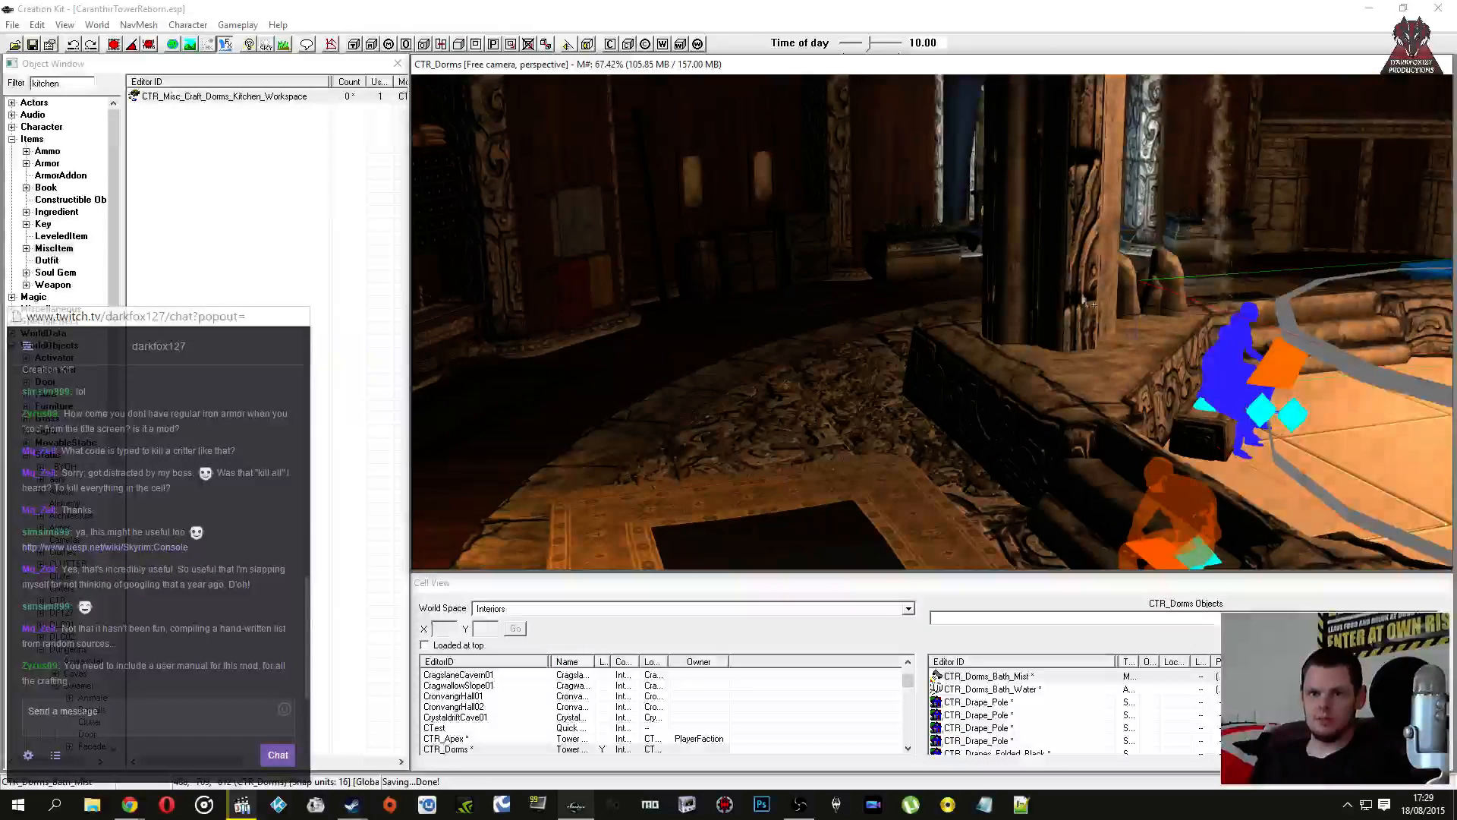
# Step: Filter the misc items by "dorms" and check the EnableRef_01 script property of CTR_Misc_Craft_Dorms_Banners
pyautogui.click(365, 175)
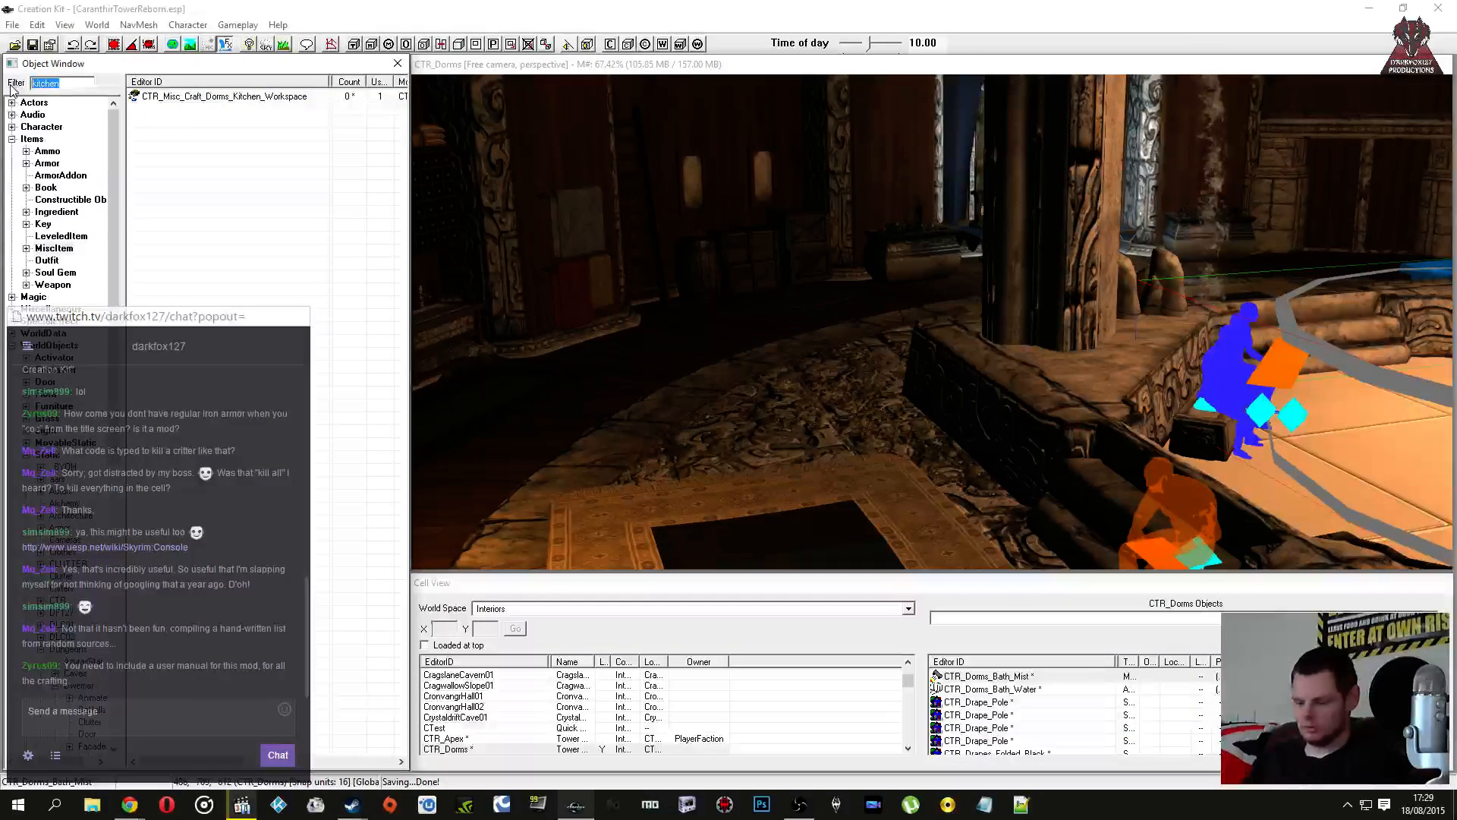
pyautogui.doubleClick(201, 96)
pyautogui.doubleClick(775, 310)
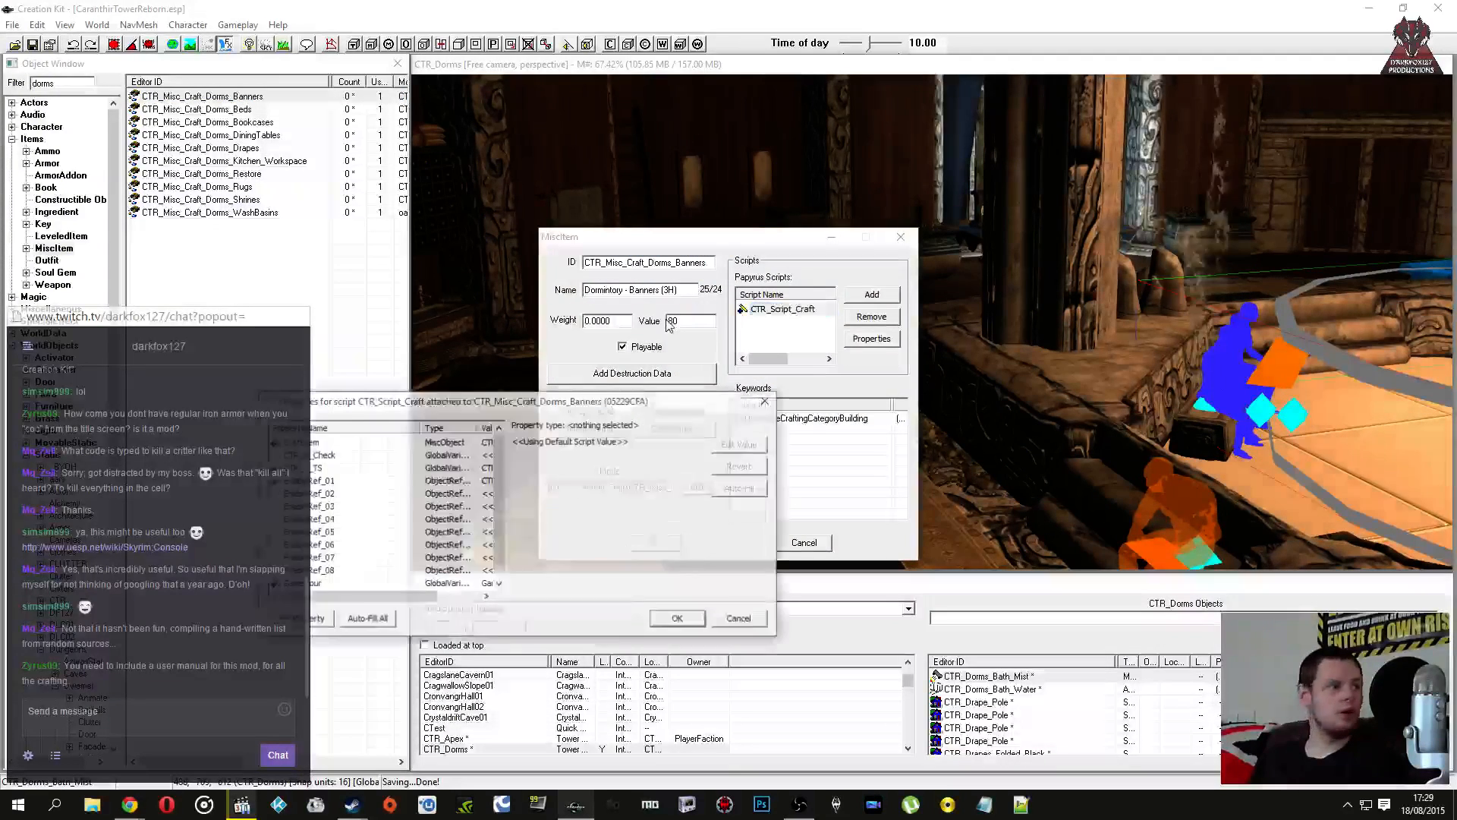
pyautogui.click(326, 480)
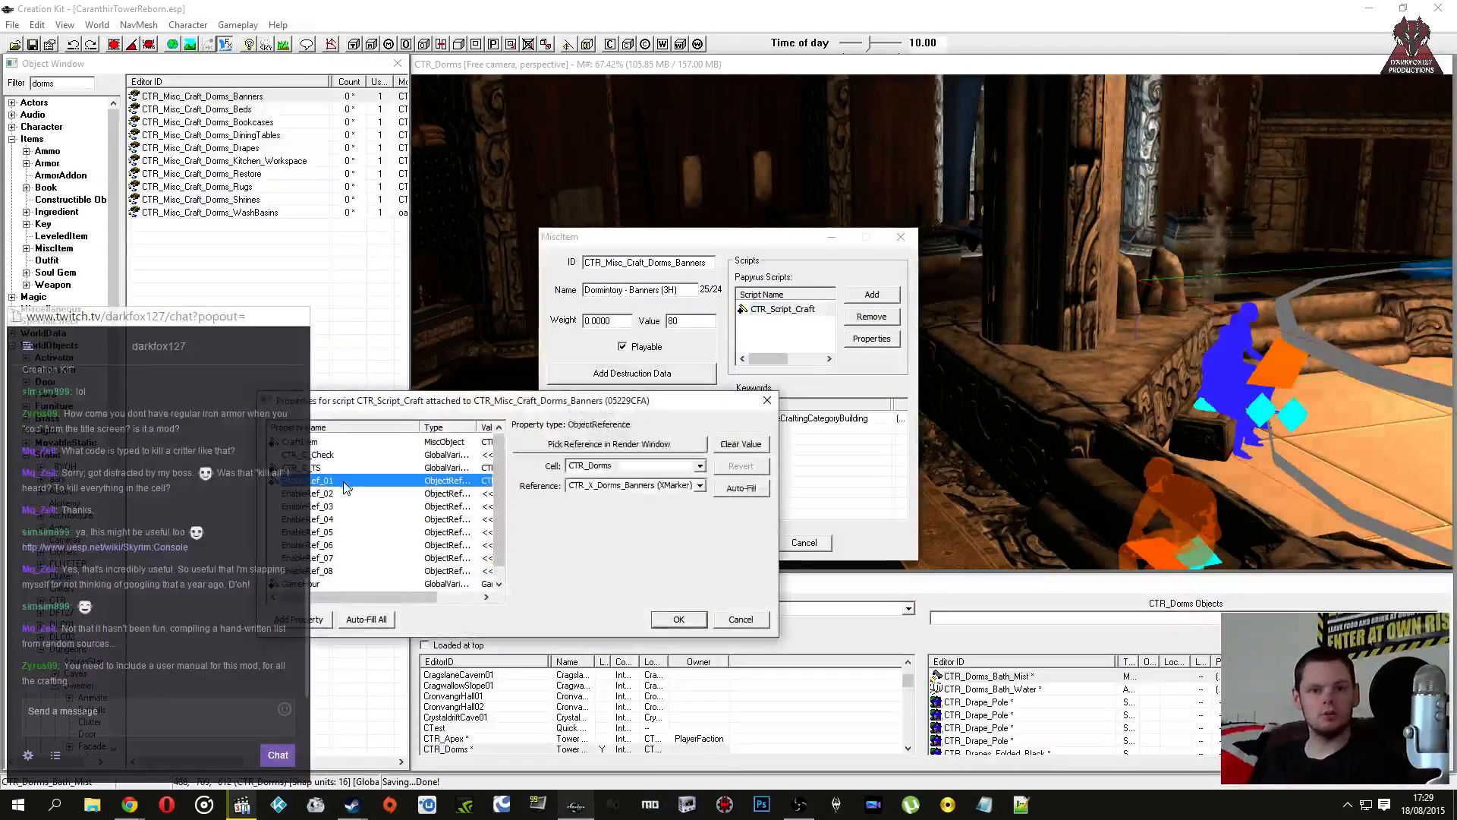
pyautogui.click(730, 619)
pyautogui.click(789, 542)
# Step: Check the CTR_Script_Craft properties of the dormitory Beds and Bookcases craft items without changing them
pyautogui.doubleClick(202, 108)
pyautogui.click(775, 308)
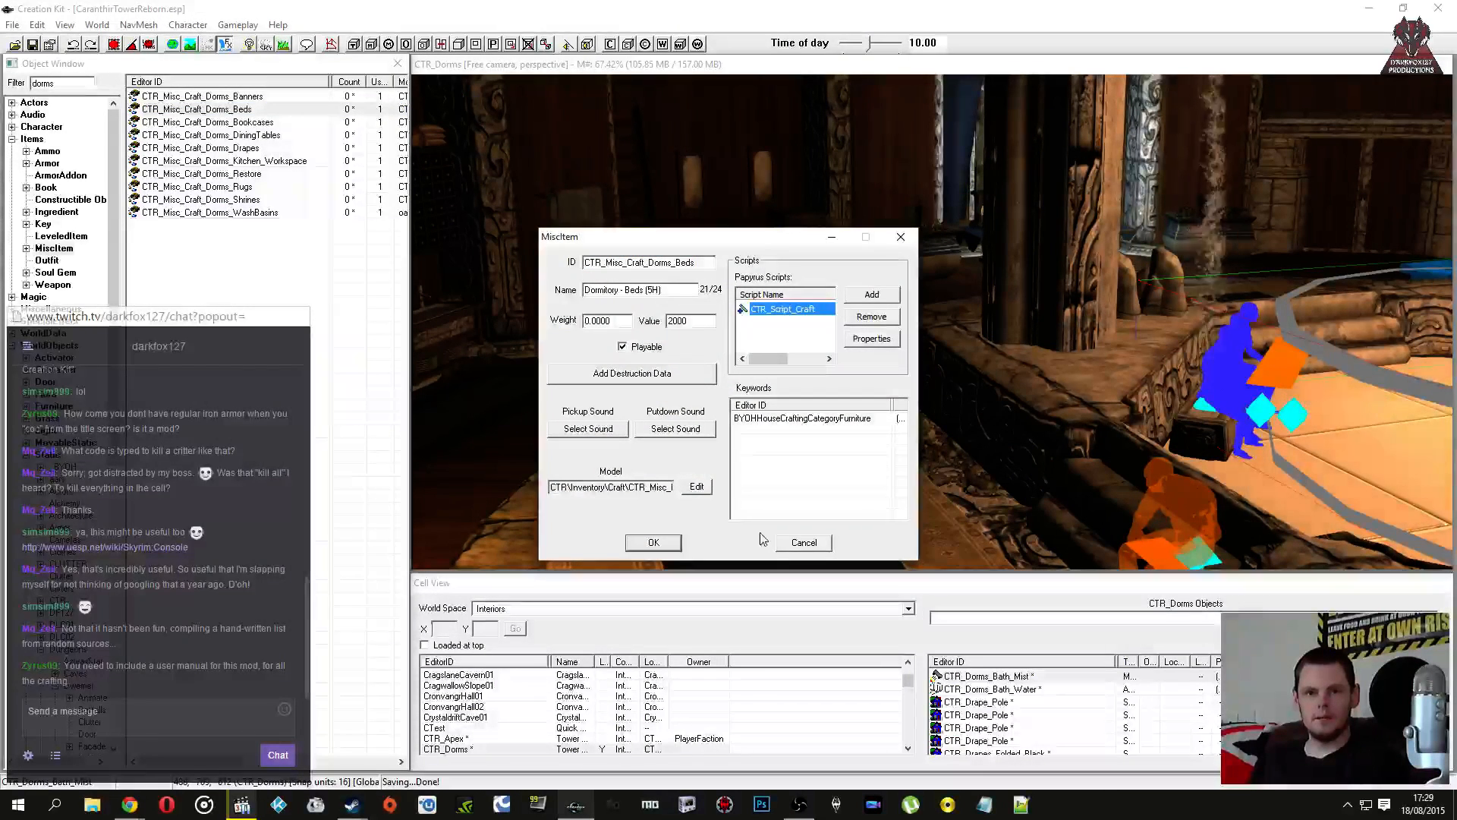
pyautogui.click(803, 542)
pyautogui.doubleClick(207, 121)
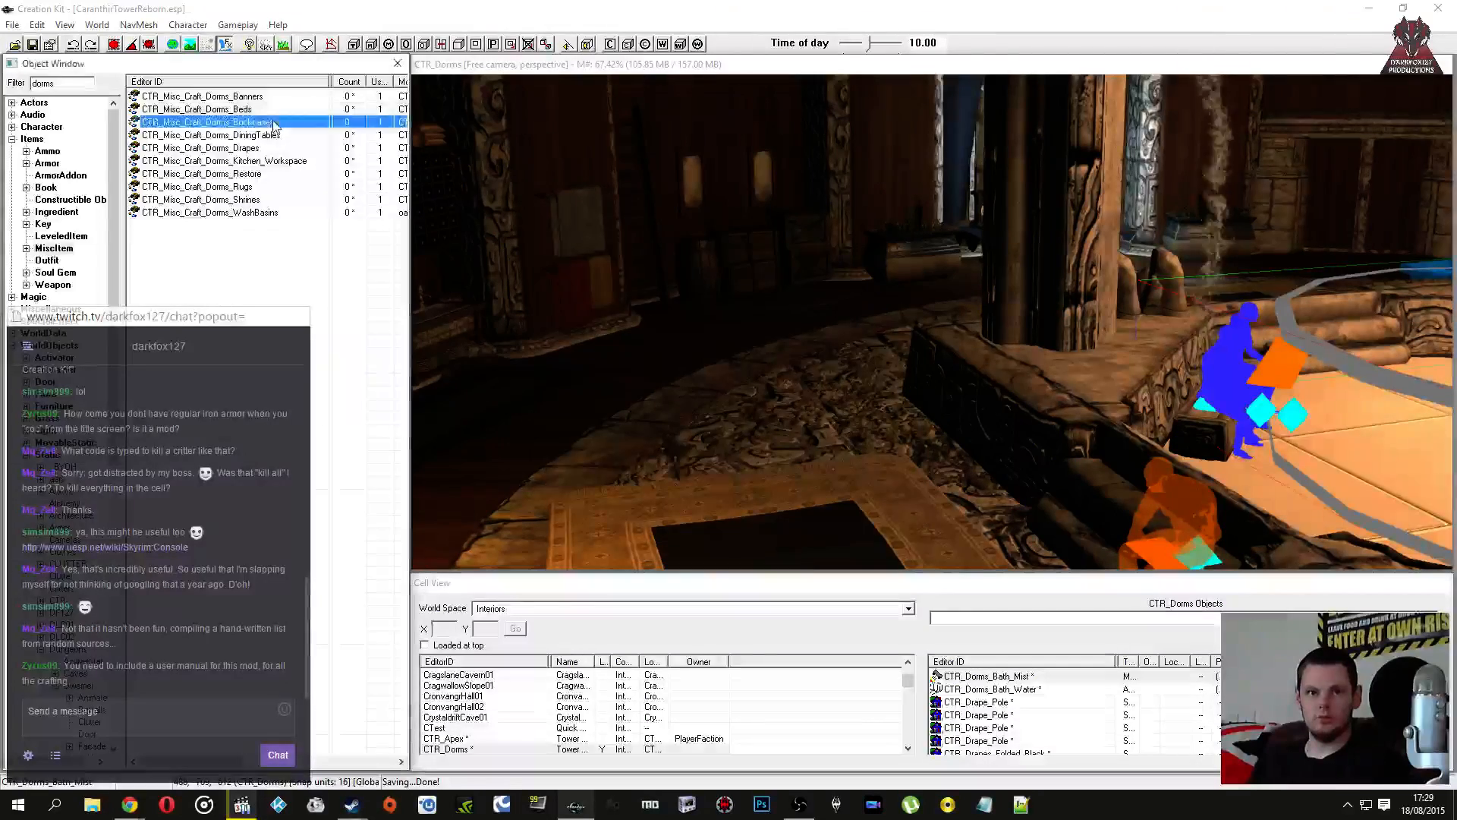
pyautogui.click(771, 314)
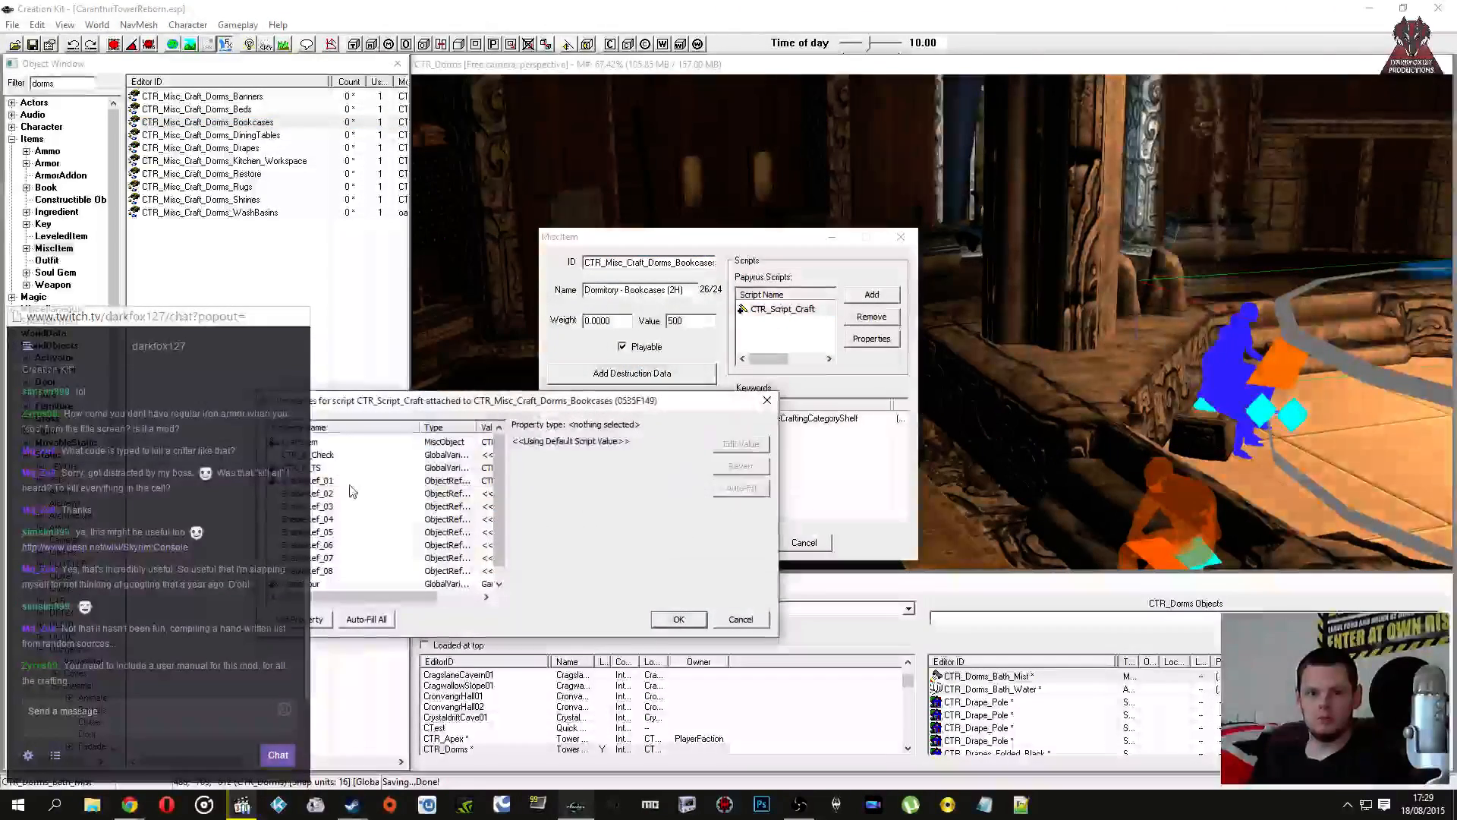
pyautogui.click(740, 619)
pyautogui.click(804, 542)
# Step: Check the CraftItem and EnableRef_01 script properties of CTR_Misc_Craft_Dorms_DiningTables
pyautogui.doubleClick(210, 134)
pyautogui.doubleClick(805, 312)
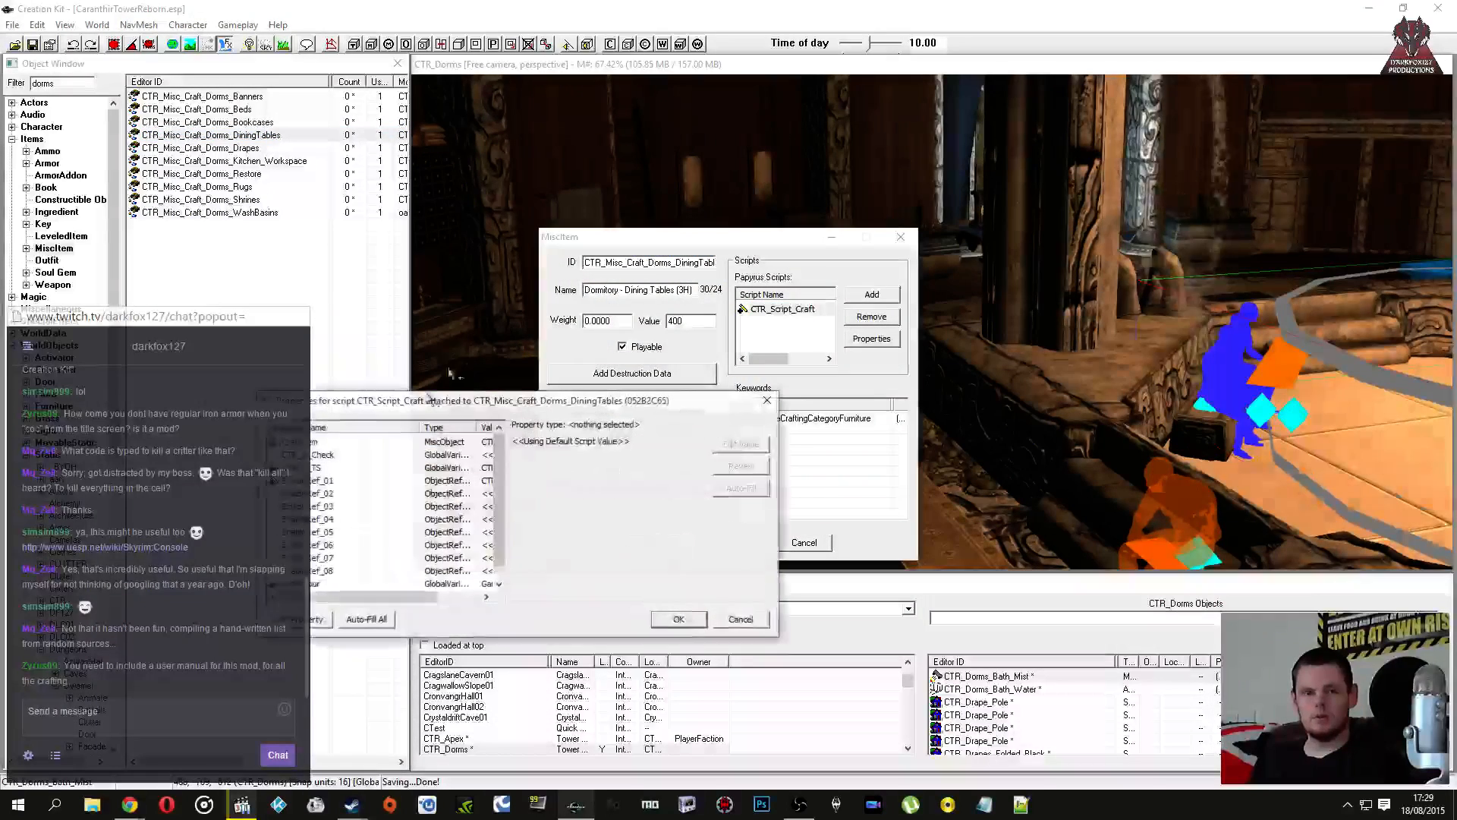
pyautogui.click(343, 437)
pyautogui.click(334, 482)
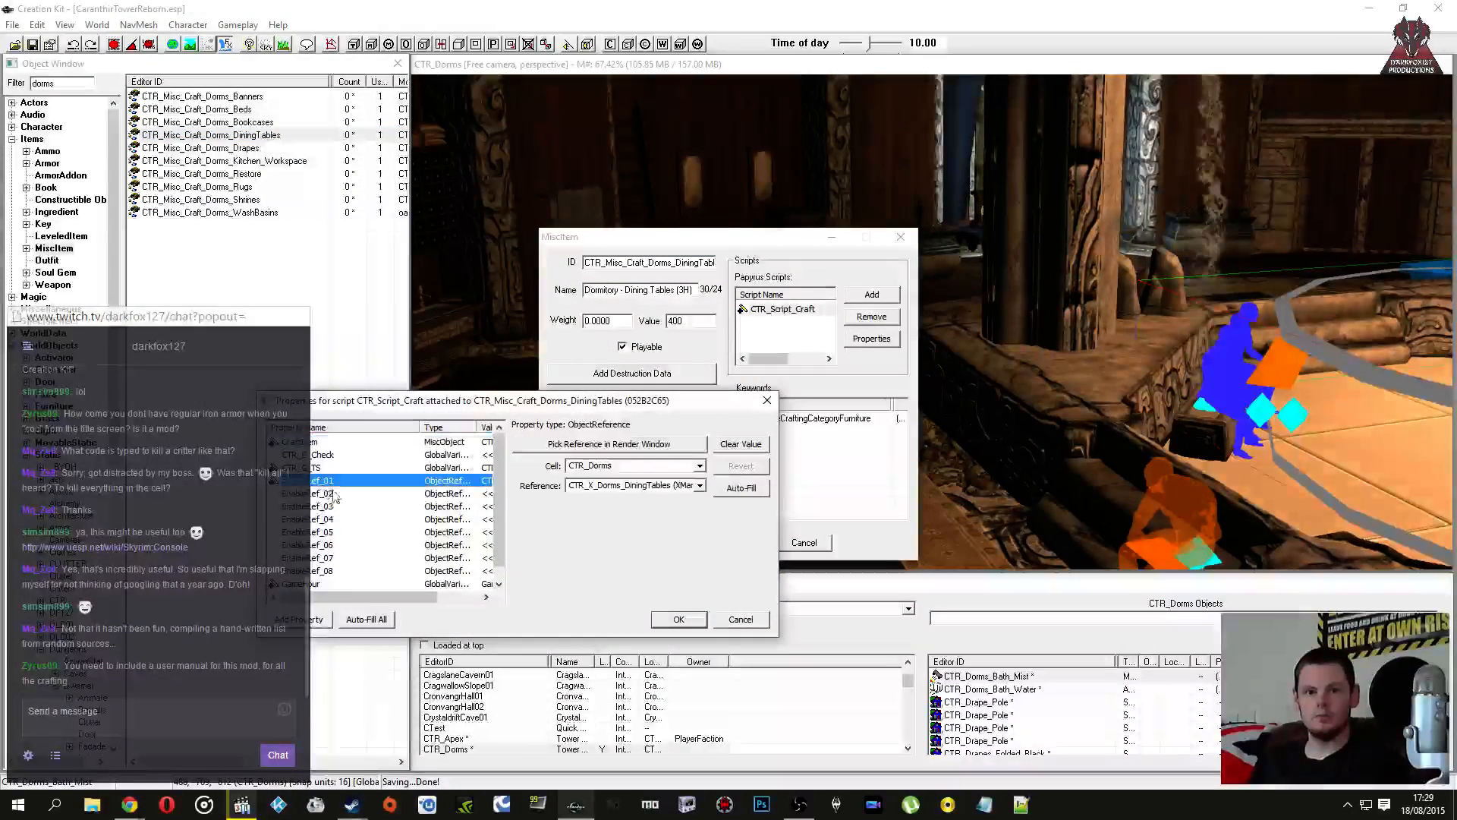
pyautogui.click(740, 619)
pyautogui.click(804, 542)
# Step: Recheck the CraftItem and EnableRef_01 script properties of CTR_Misc_Craft_Dorms_Kitchen_Workspace
pyautogui.doubleClick(224, 160)
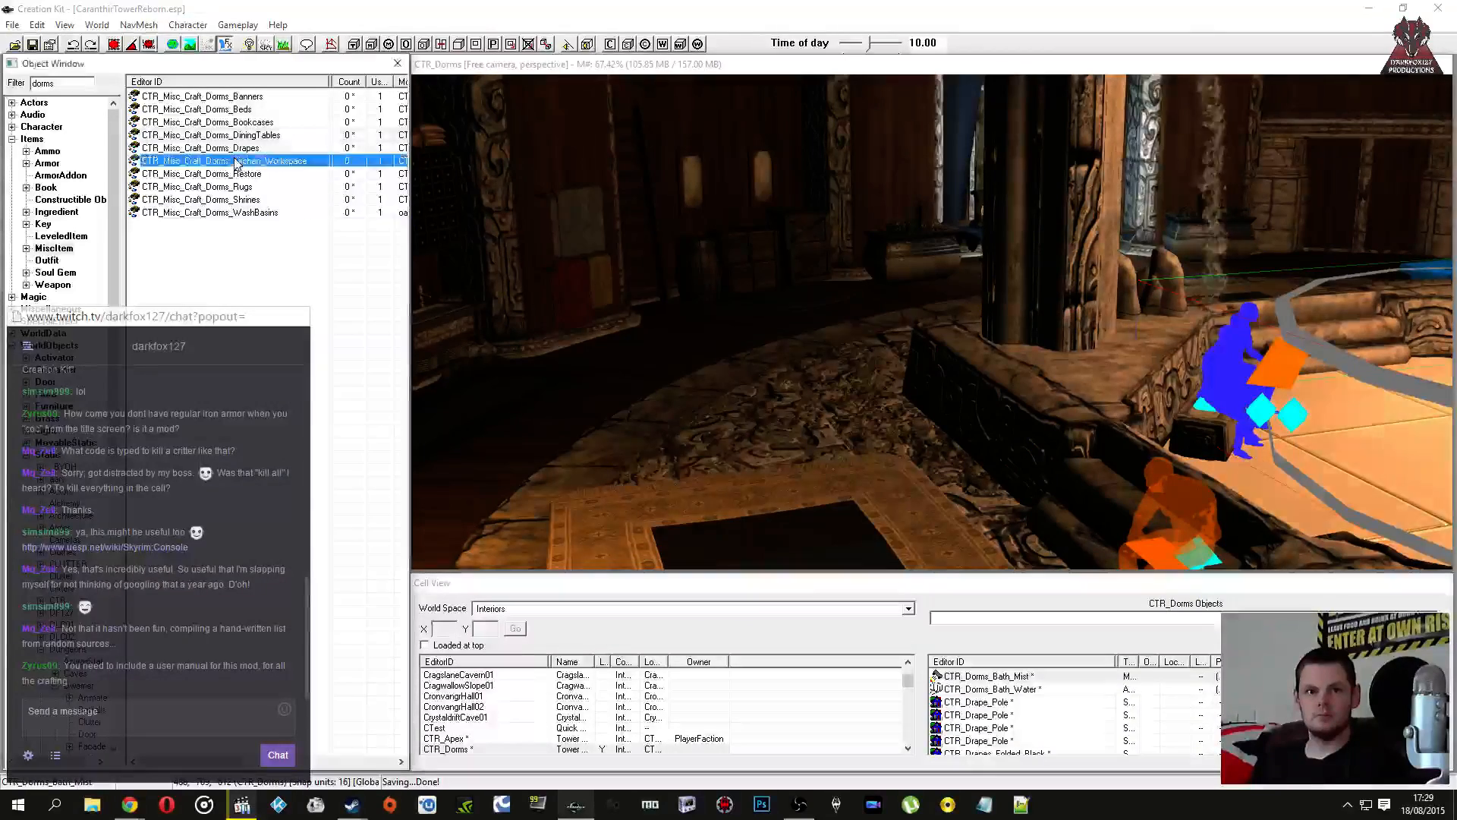
pyautogui.click(792, 314)
pyautogui.click(805, 543)
pyautogui.doubleClick(252, 163)
pyautogui.doubleClick(796, 308)
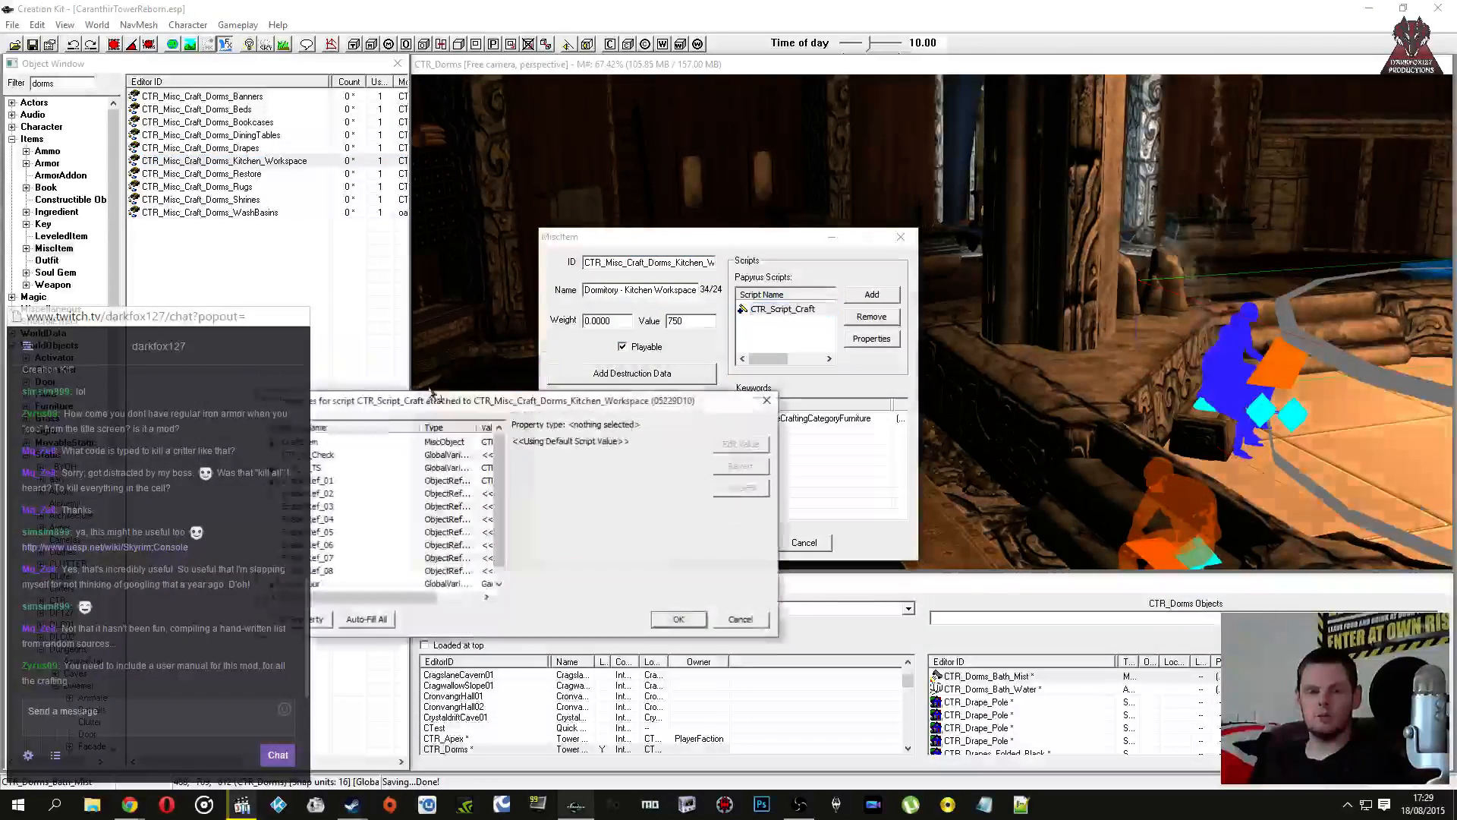
pyautogui.click(339, 444)
pyautogui.click(336, 481)
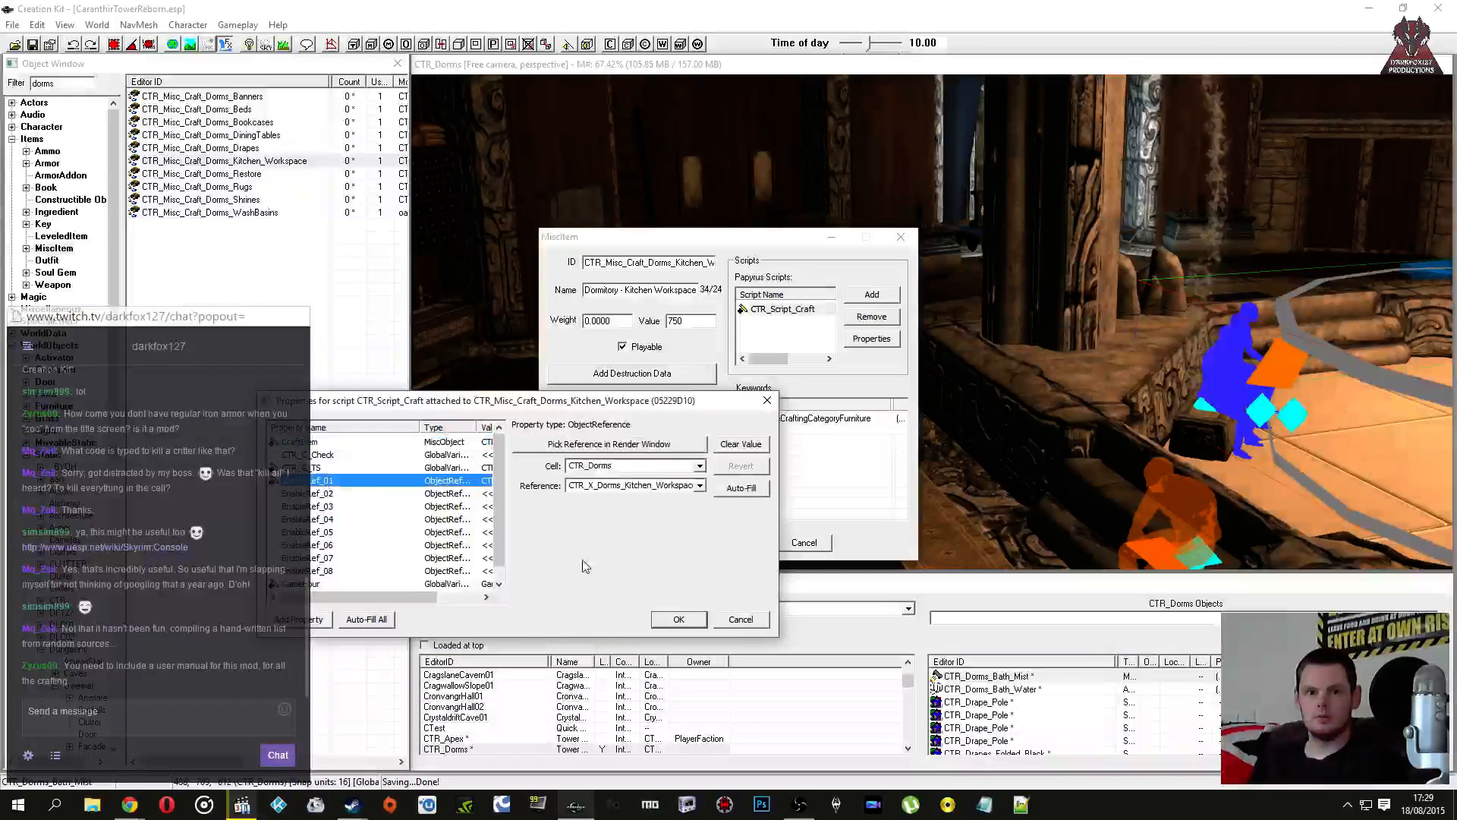
pyautogui.click(739, 620)
pyautogui.click(805, 543)
# Step: Check the CraftItem script property of CTR_Misc_Craft_Dorms_Rugs and close the item without changes
pyautogui.doubleClick(197, 187)
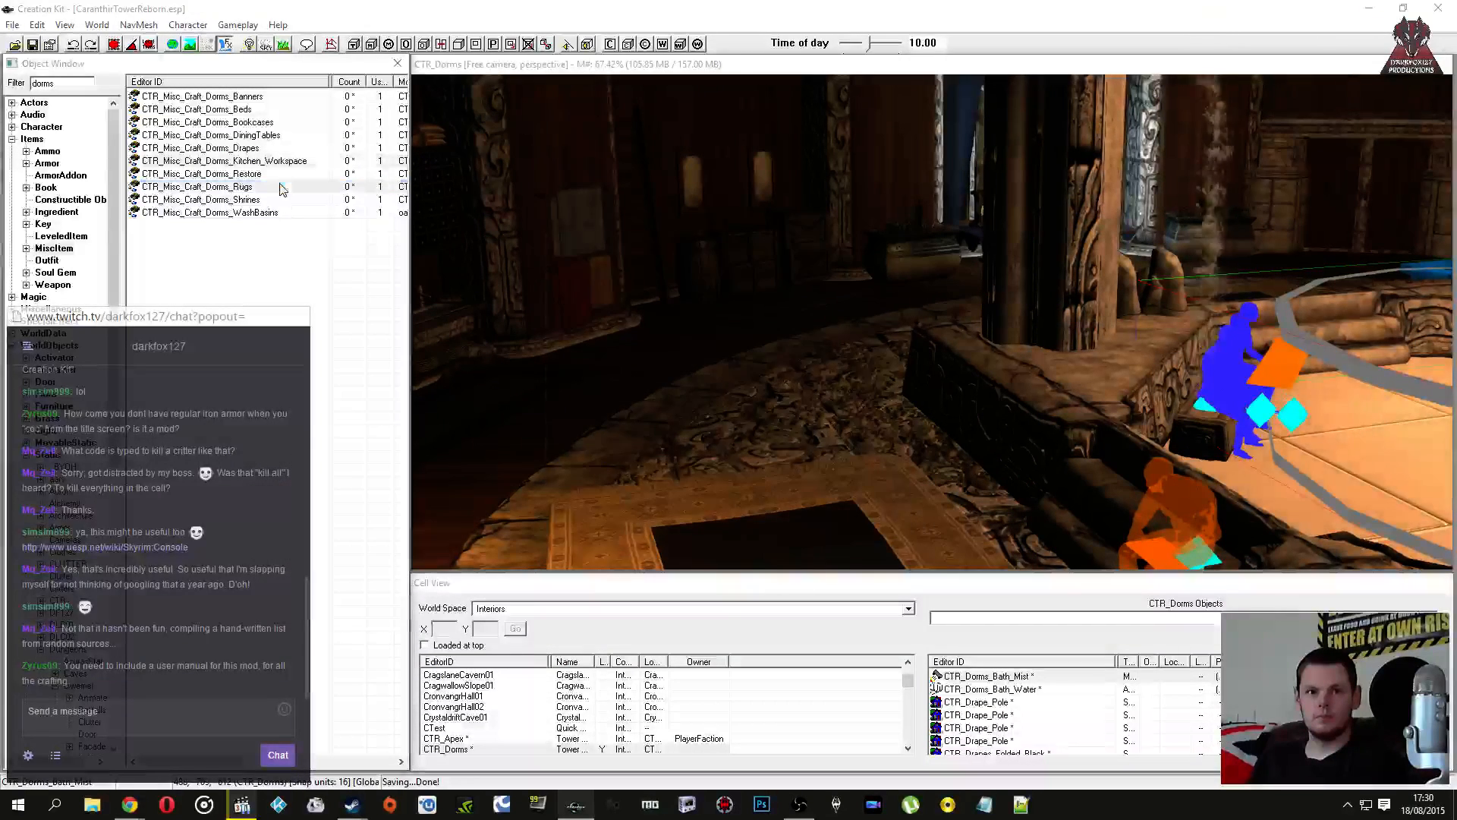
pyautogui.doubleClick(782, 309)
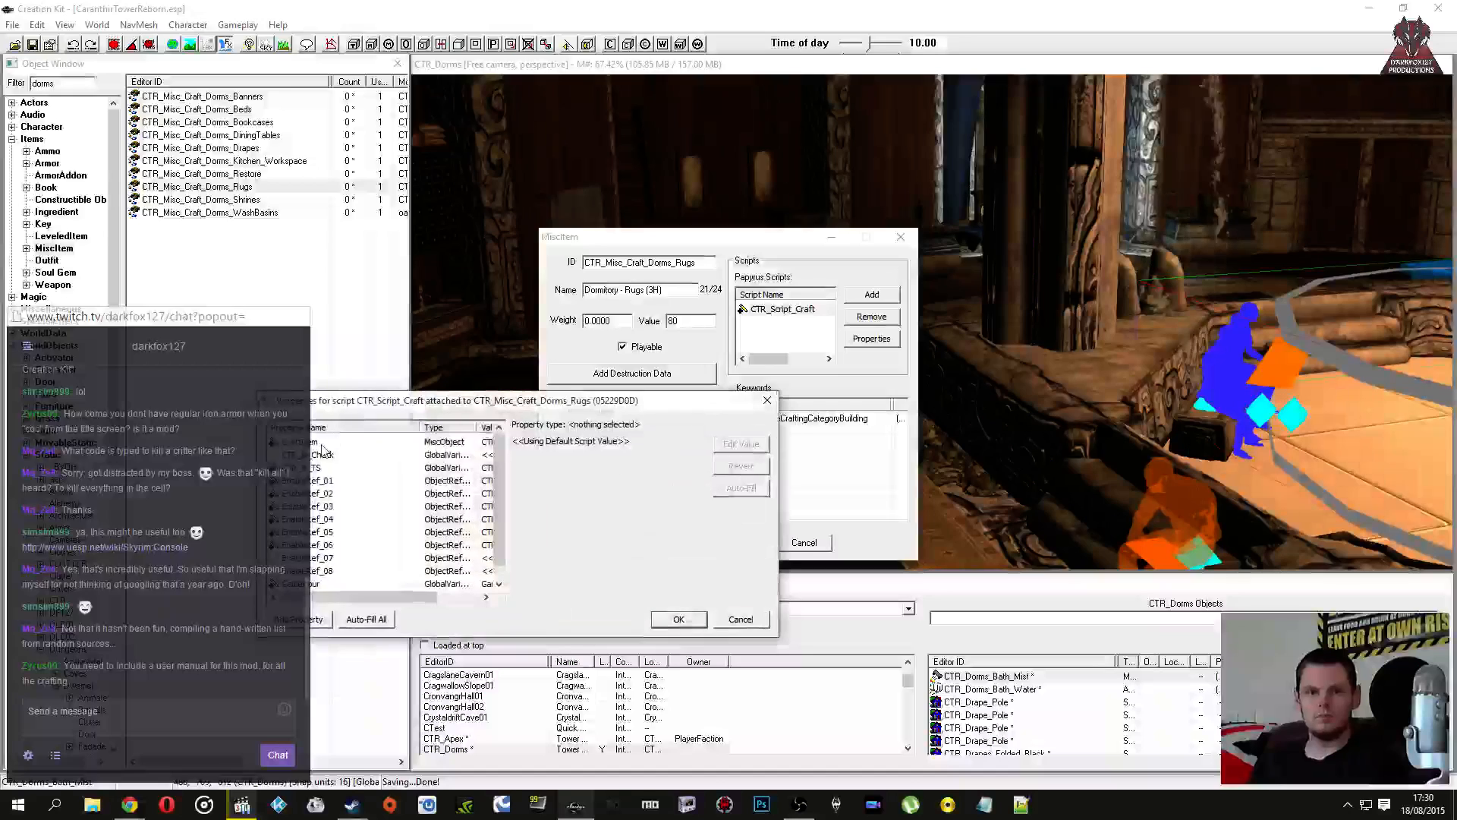
pyautogui.click(326, 443)
pyautogui.click(740, 619)
pyautogui.click(805, 542)
# Step: Check the CraftItem and EnableRef_01 script properties of CTR_Misc_Craft_Dorms_Shrines
pyautogui.doubleClick(201, 200)
pyautogui.doubleClick(782, 309)
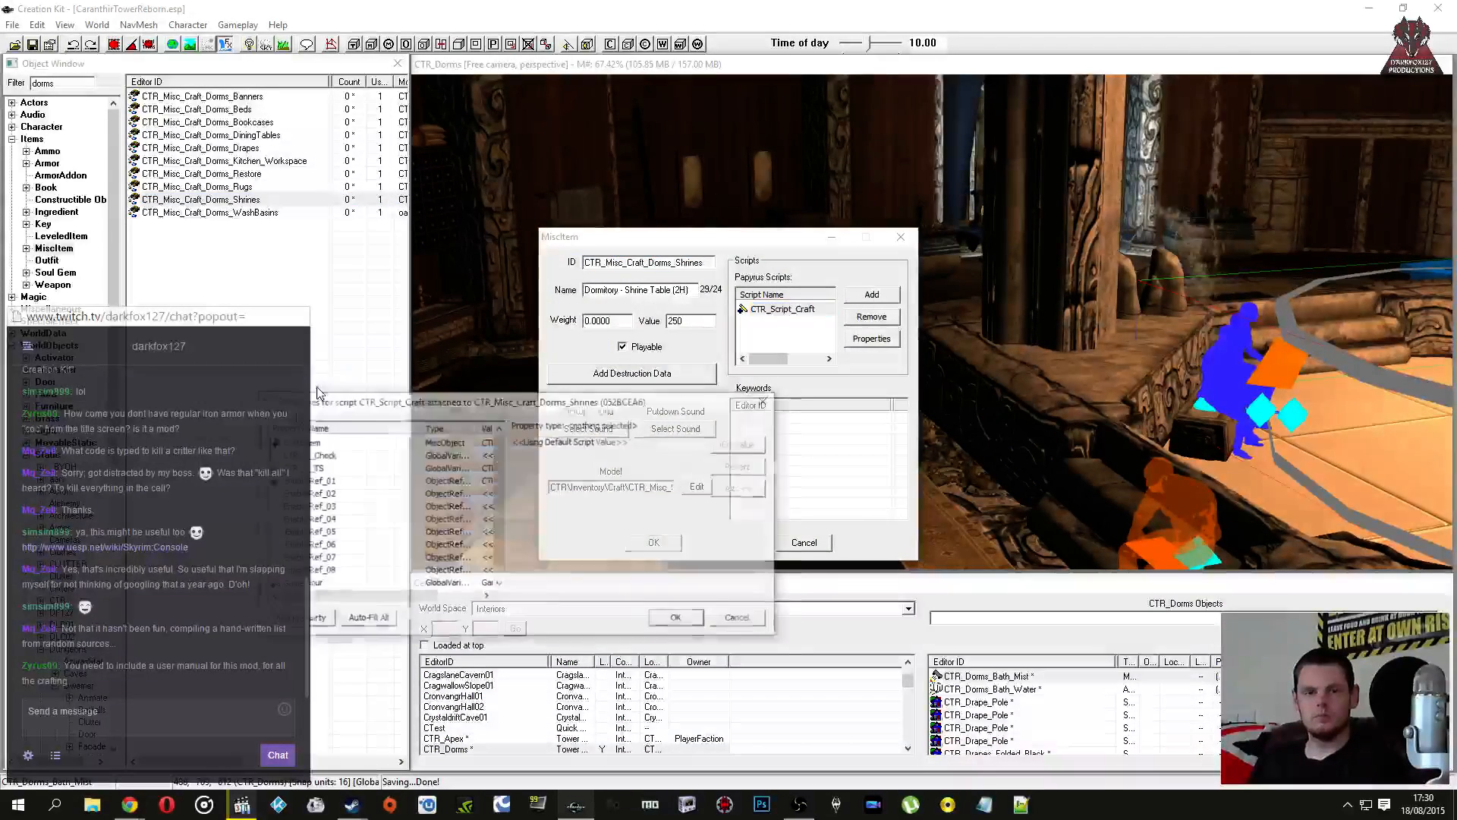
pyautogui.click(326, 444)
pyautogui.click(326, 480)
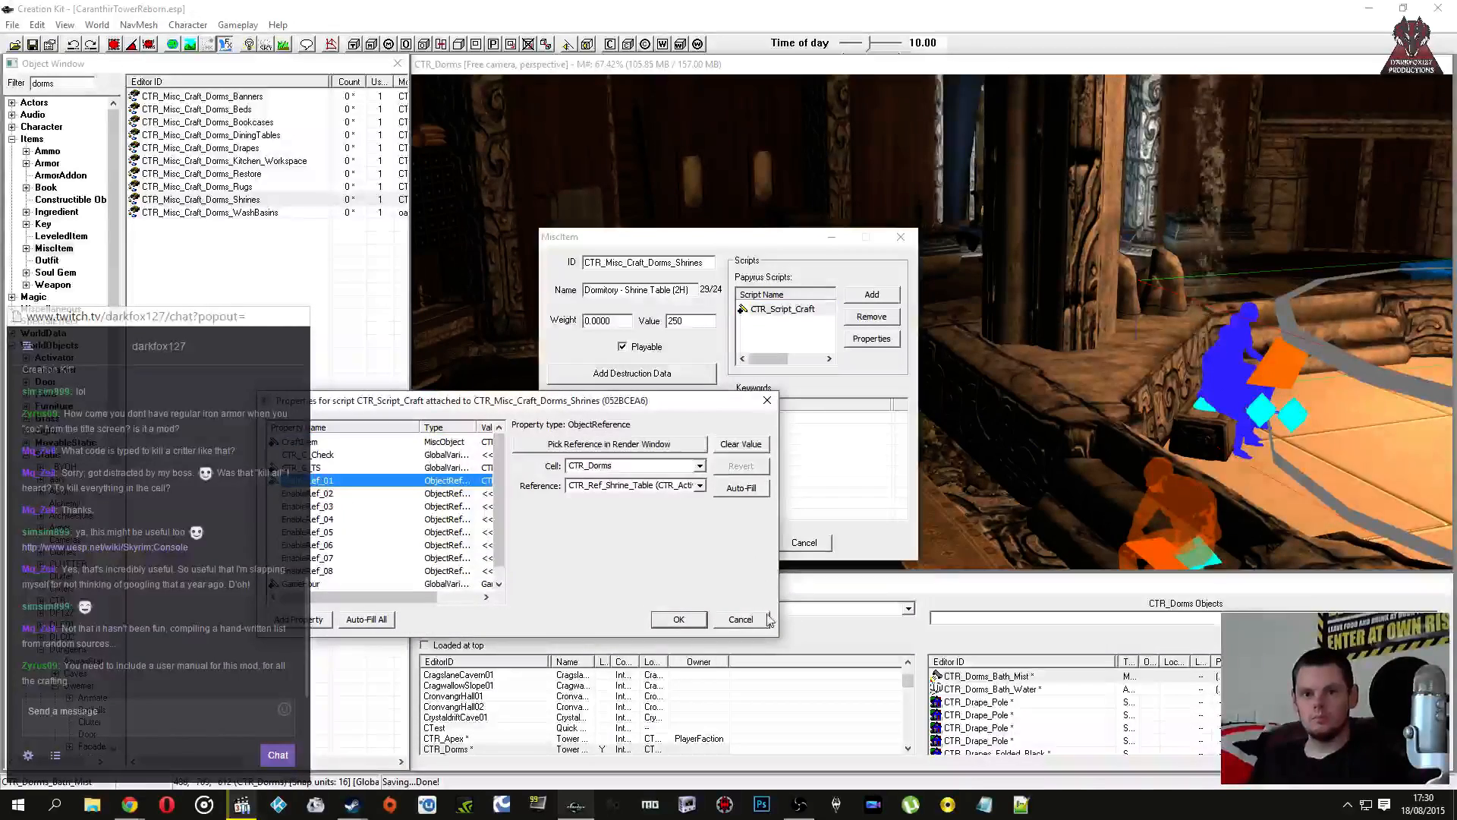
pyautogui.click(740, 619)
pyautogui.click(804, 543)
# Step: Check the CraftItem and EnableRef_01 script properties of CTR_Misc_Craft_Dorms_WashBasins and close the item without changes
pyautogui.doubleClick(211, 212)
pyautogui.doubleClick(798, 313)
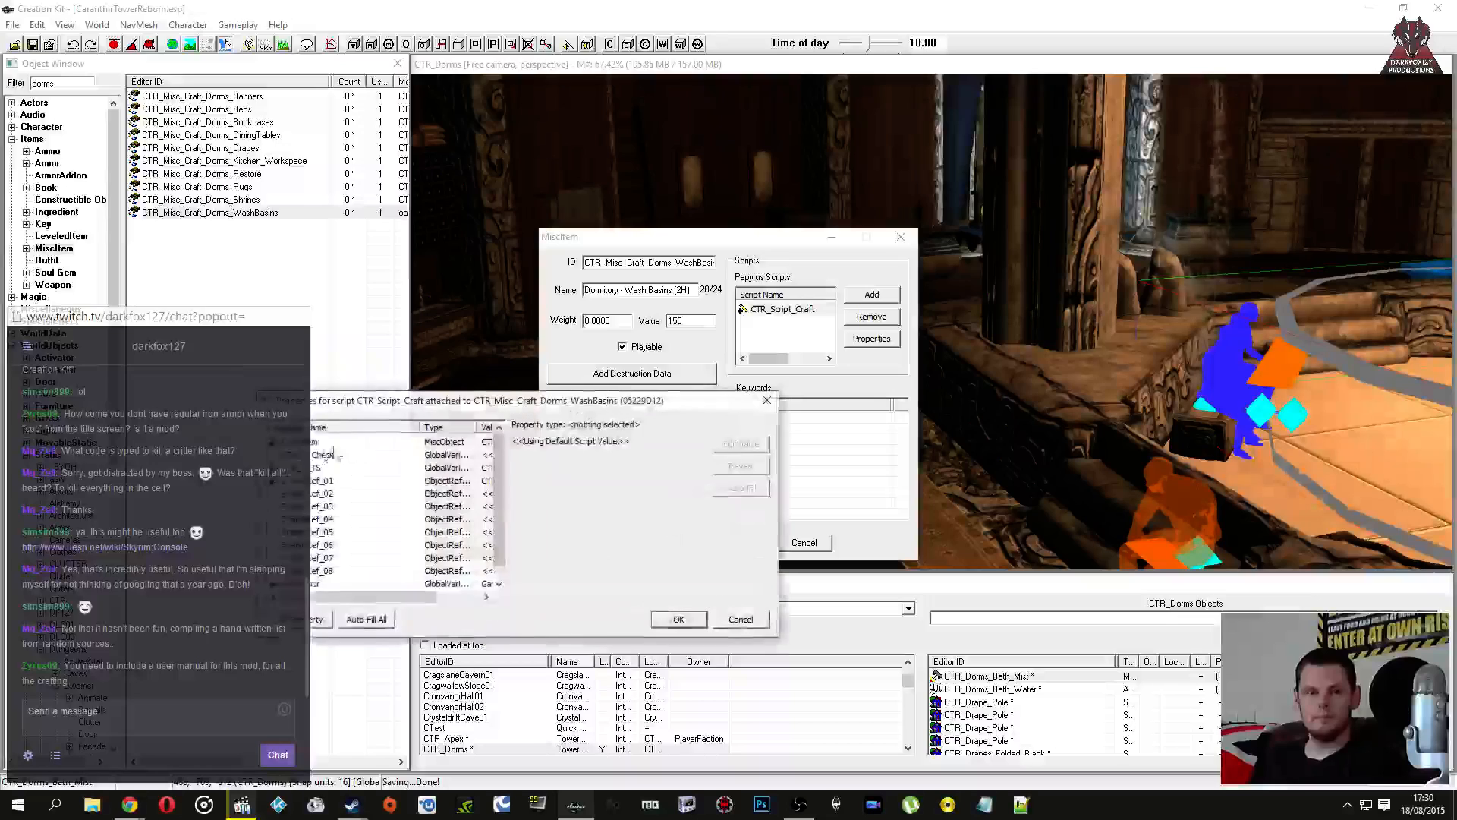
pyautogui.click(426, 443)
pyautogui.click(414, 478)
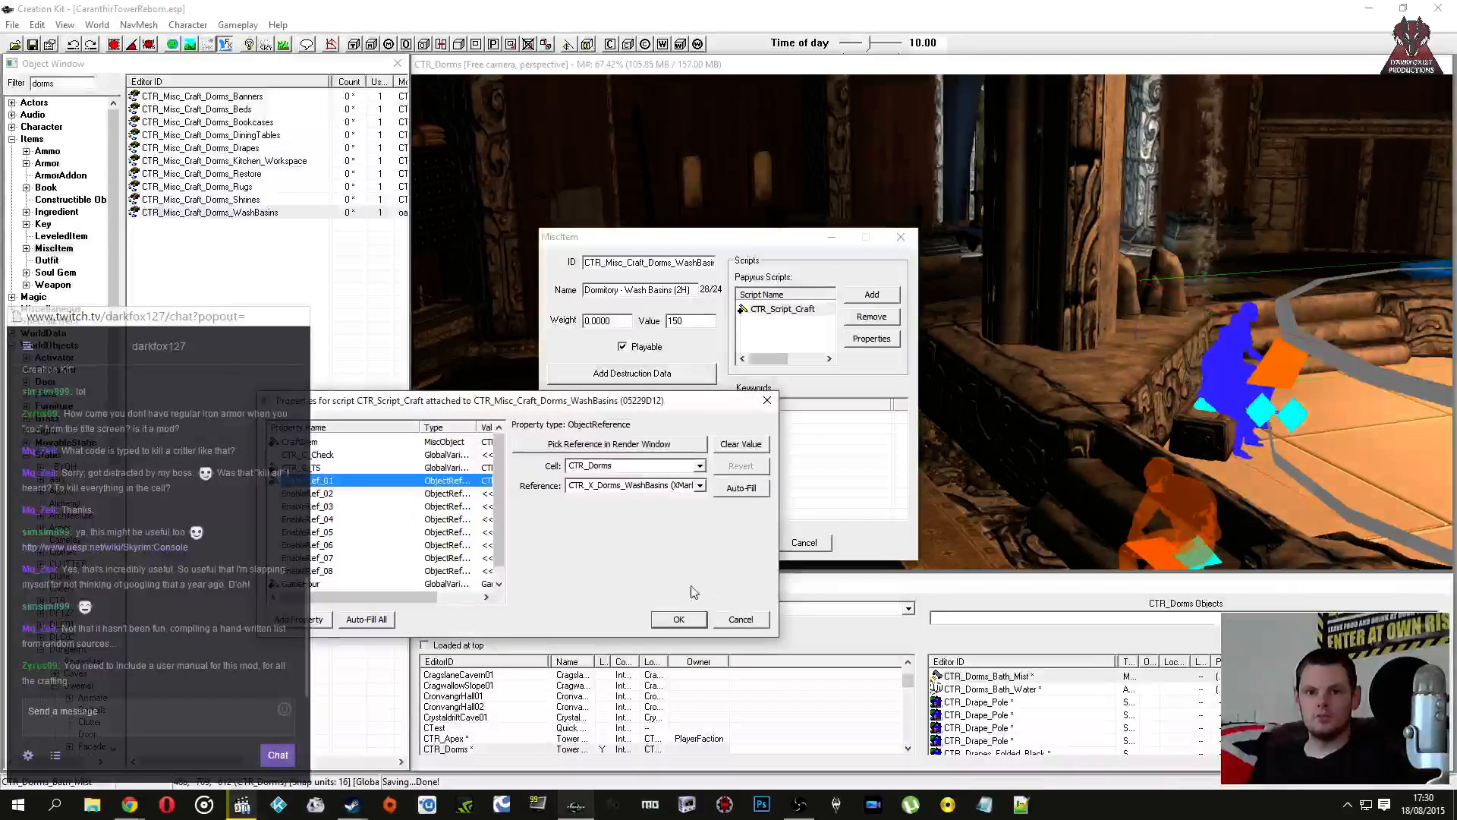
pyautogui.click(740, 619)
pyautogui.click(803, 543)
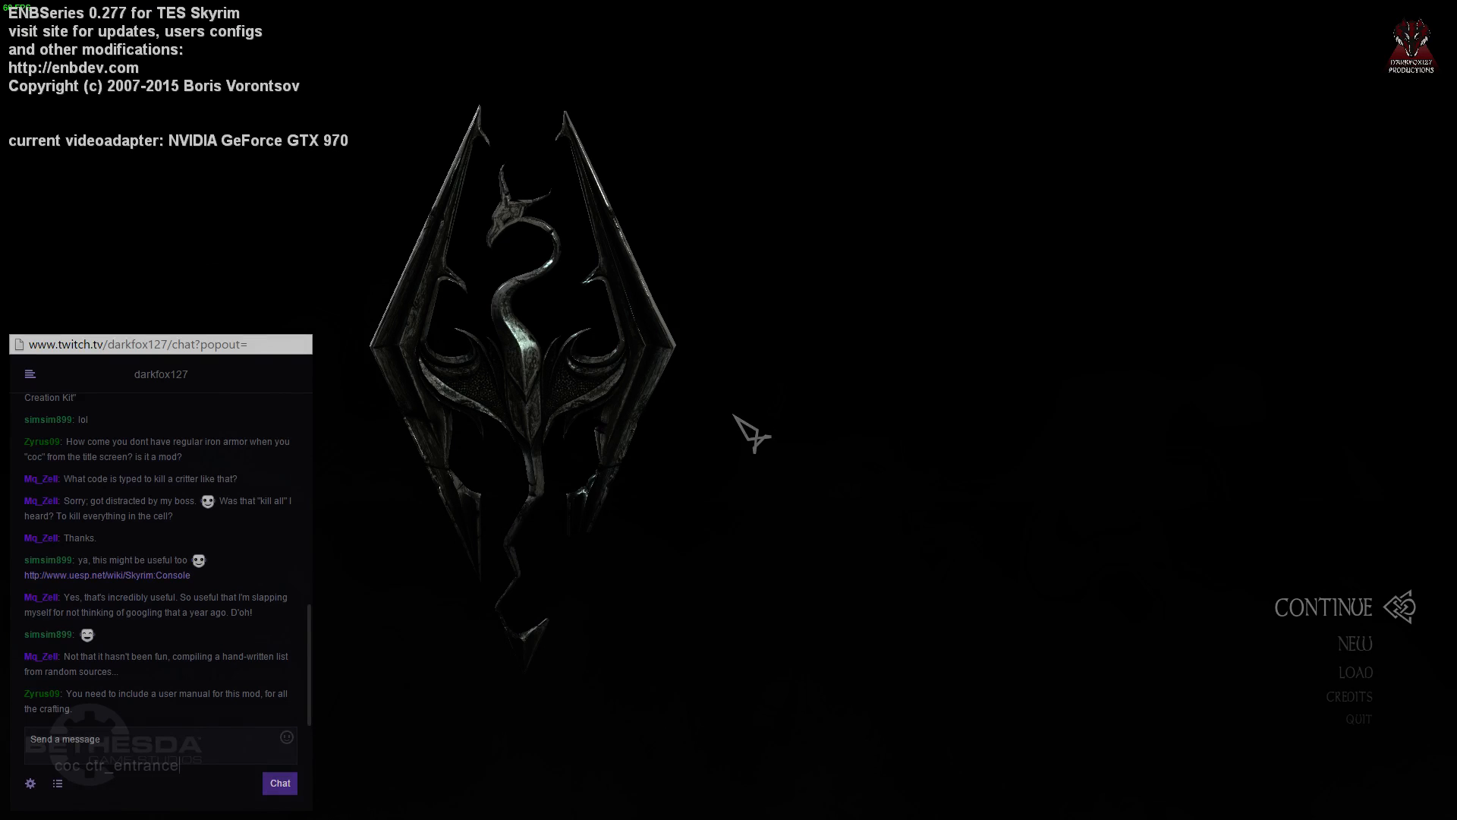
# Step: In Skyrim, travel to ctr_entrance with the console coc command and use the Ascension spell to reveal Caranthir Tower
pyautogui.press('Return')
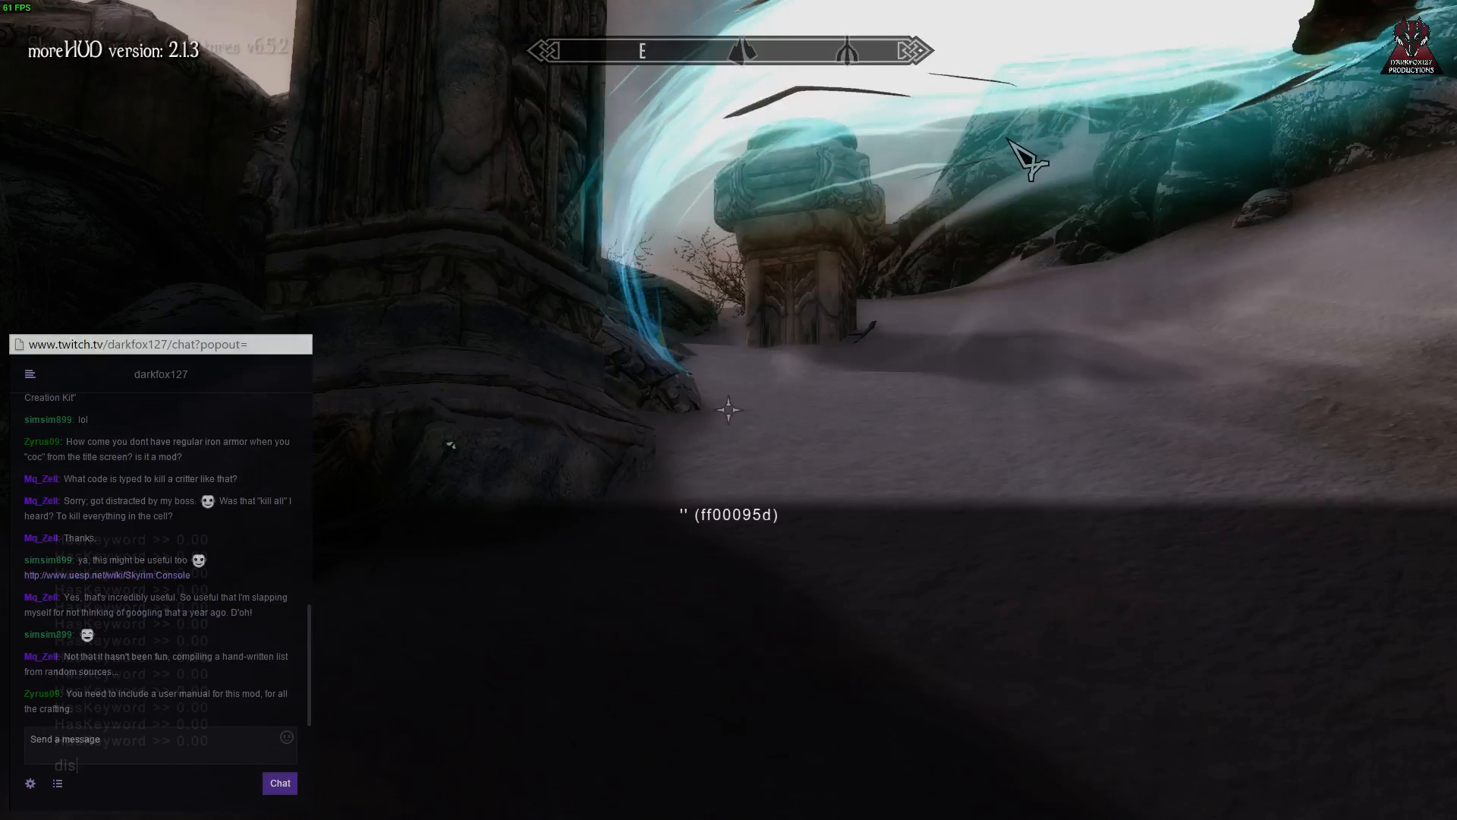
pyautogui.press('`')
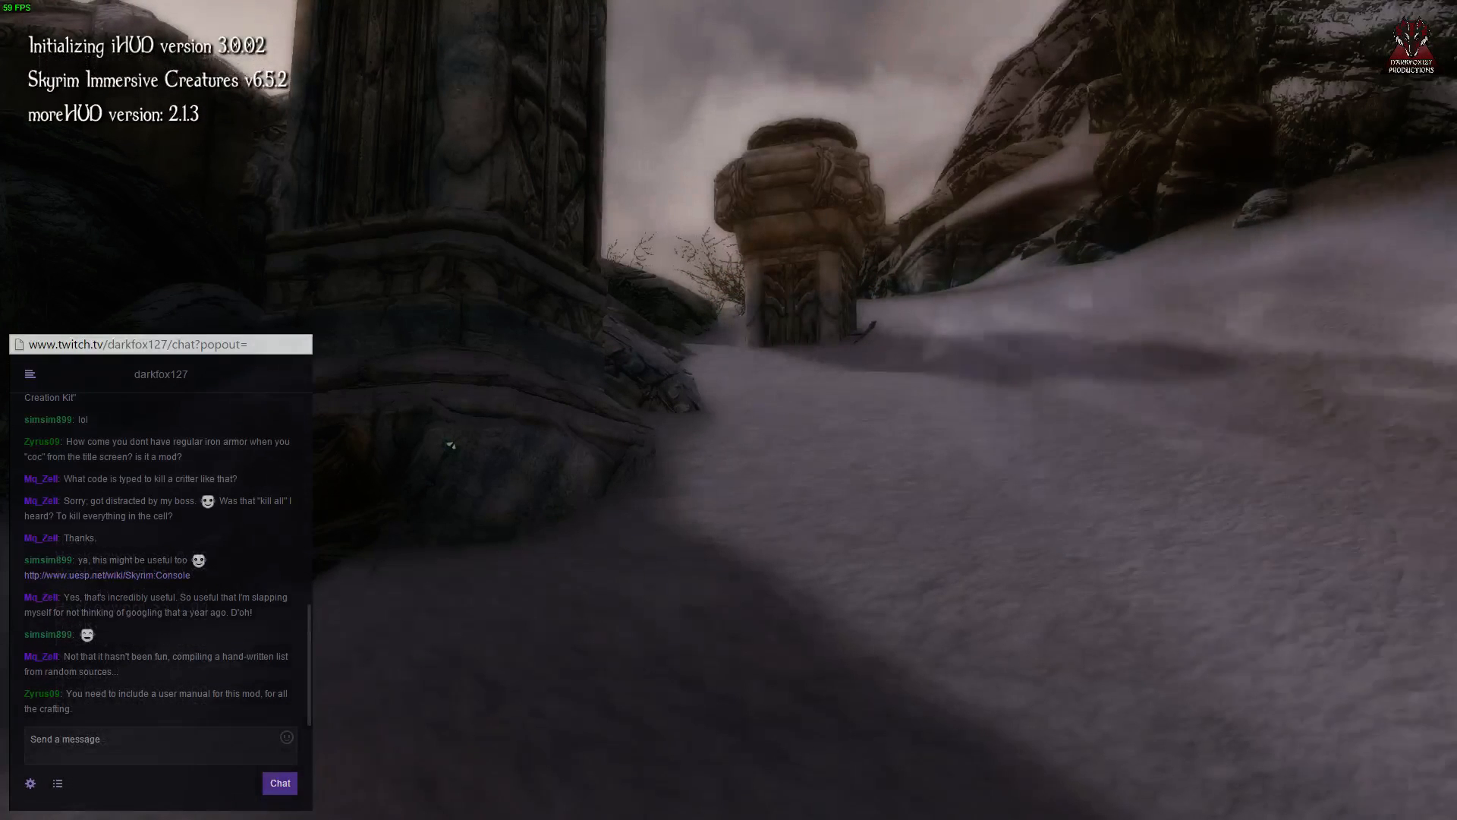
pyautogui.press('p')
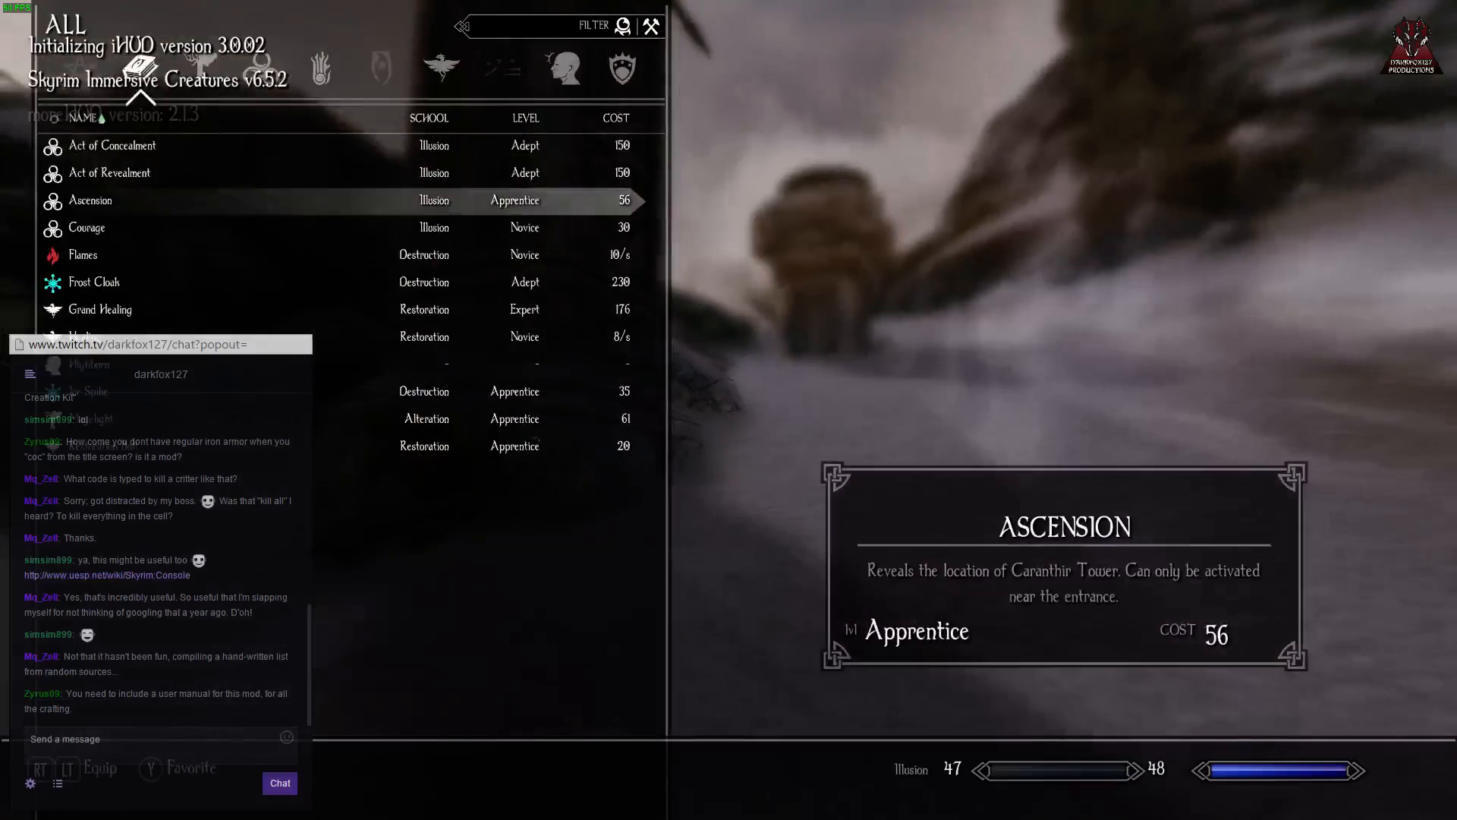
pyautogui.press('Tab')
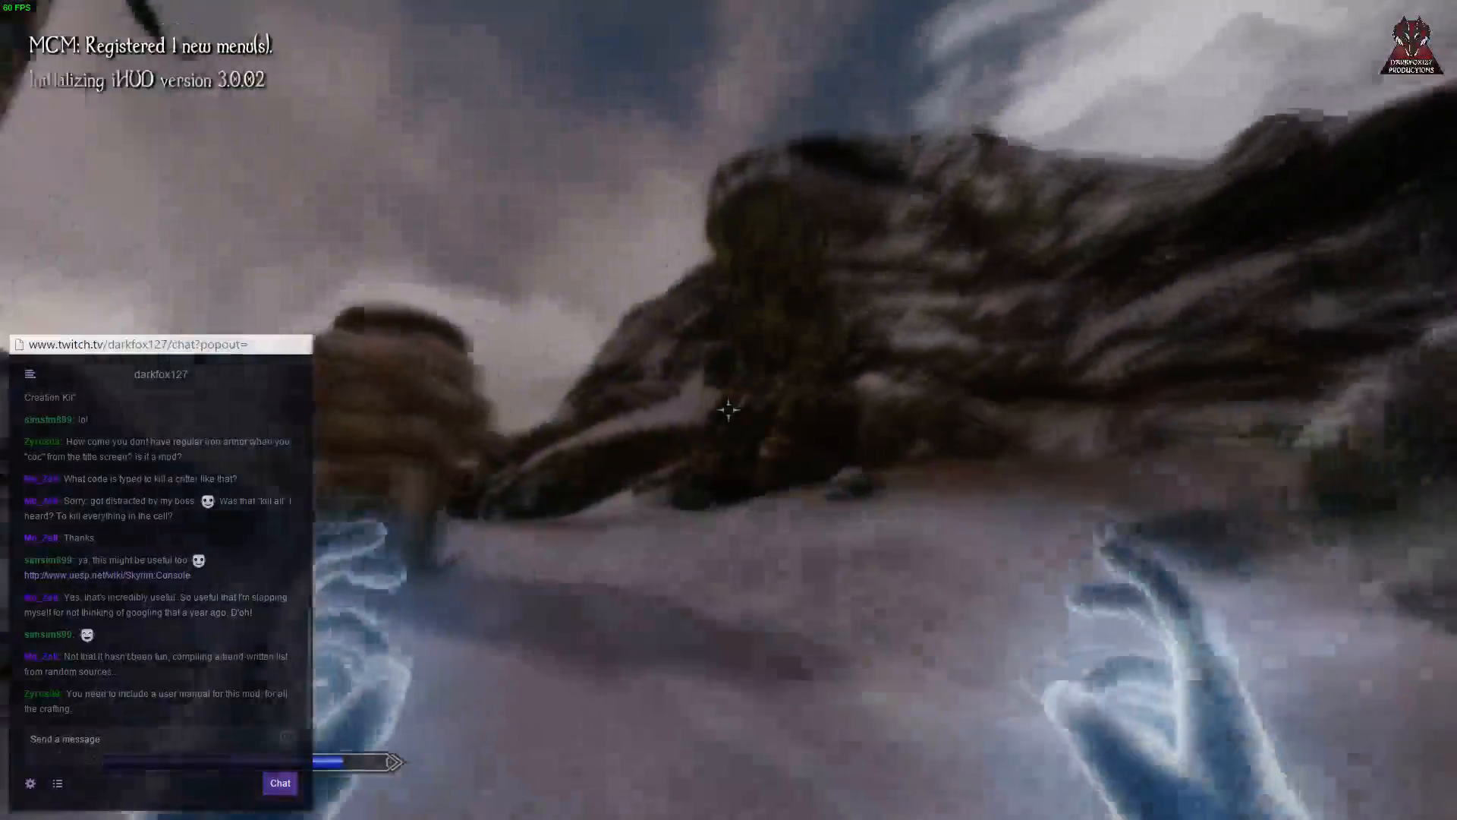
pyautogui.press('r')
pyautogui.press('w')
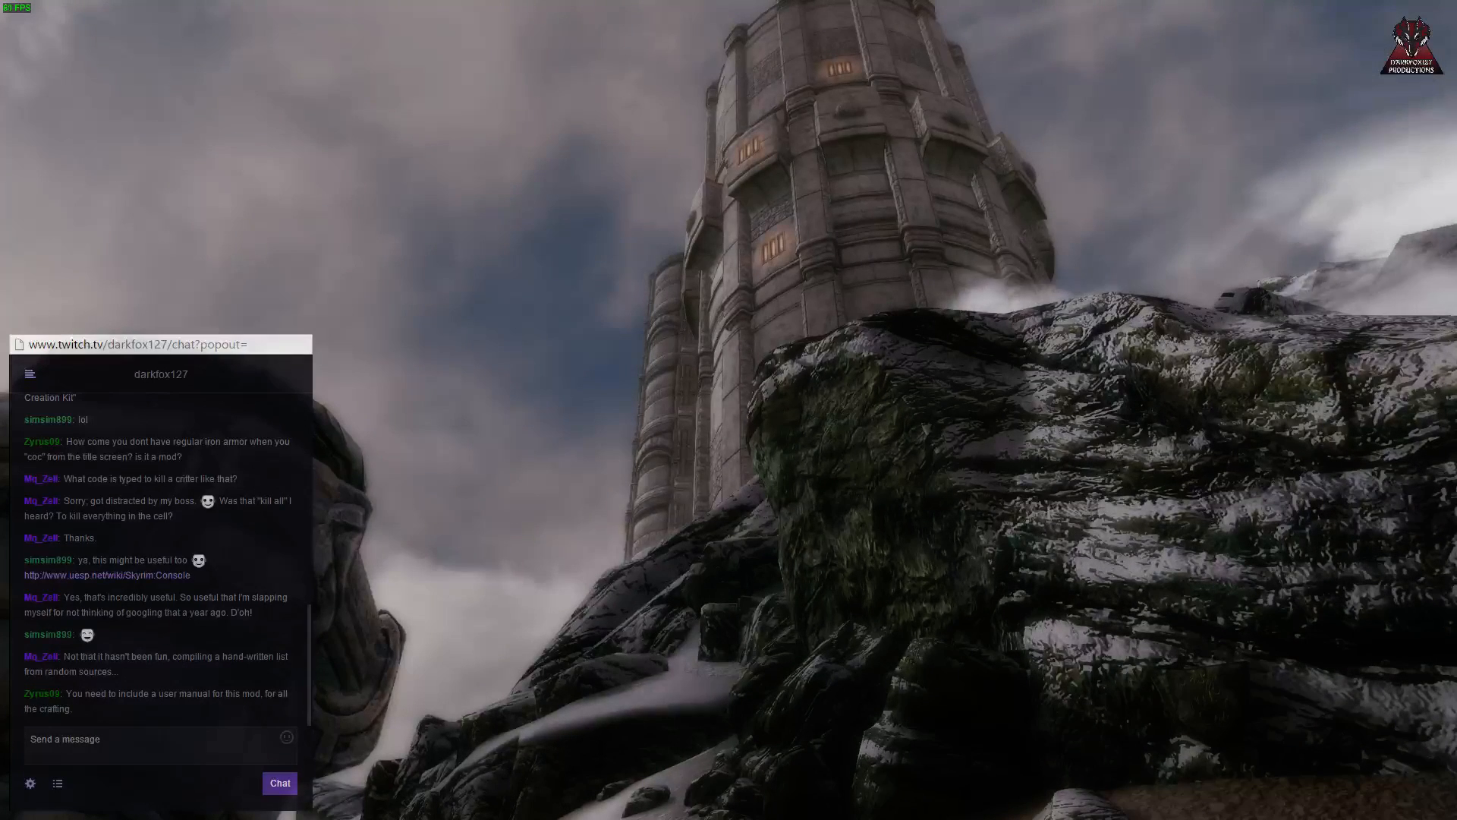
# Step: Travel to ctr_forge with the console coc command and craft Dormitory - Restore (3H) at the Carpenter's Workbench
pyautogui.press('`')
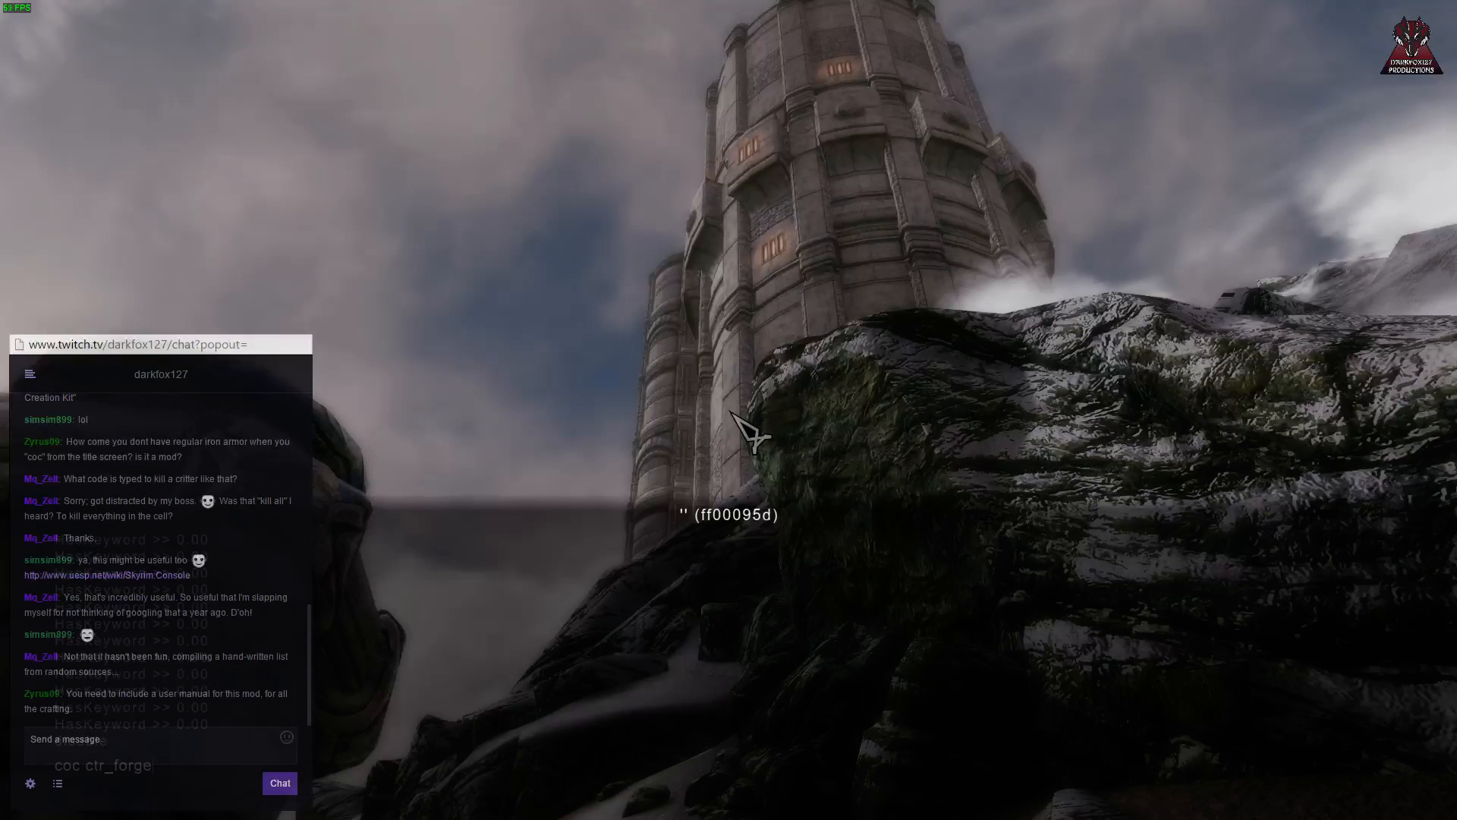
pyautogui.press('Return')
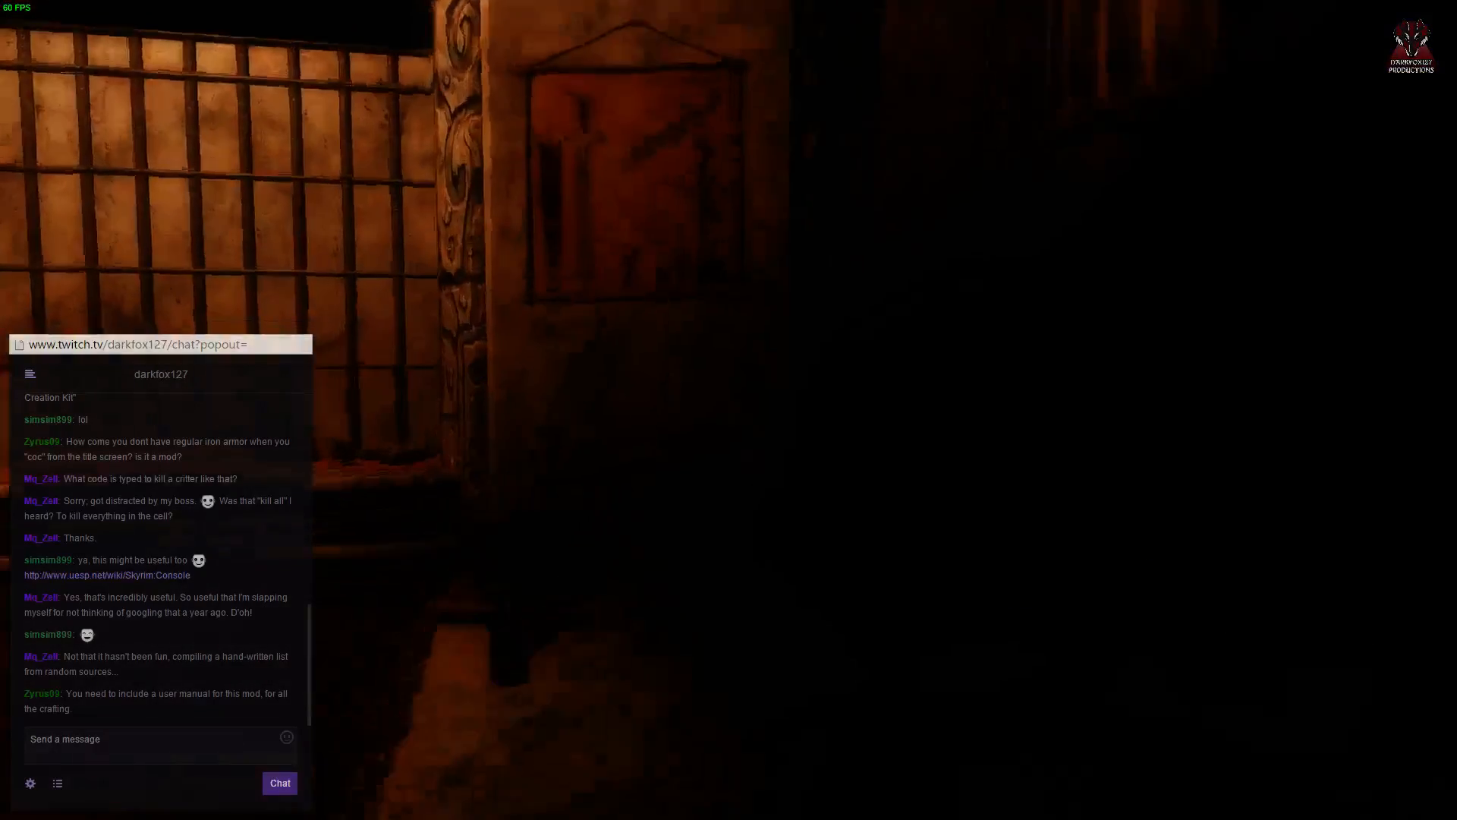
pyautogui.press('e')
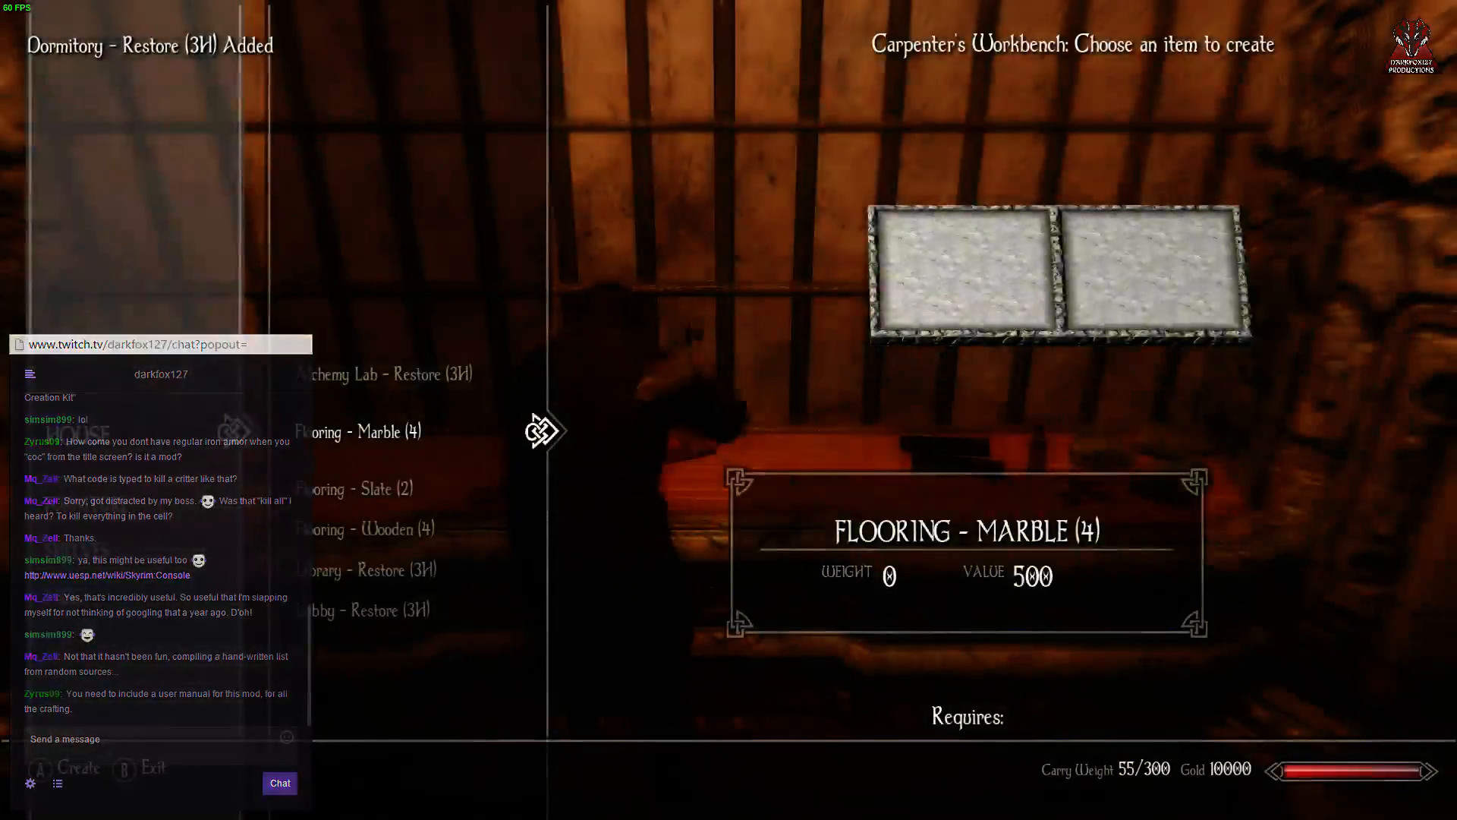
# Step: Craft Dormitory - Kitchen Workspace (4H) from the workbench's Furniture category
pyautogui.press('Up')
pyautogui.press('Down')
pyautogui.press('Down')
pyautogui.press('Down')
pyautogui.press('Left')
pyautogui.press('Down')
pyautogui.press('Right')
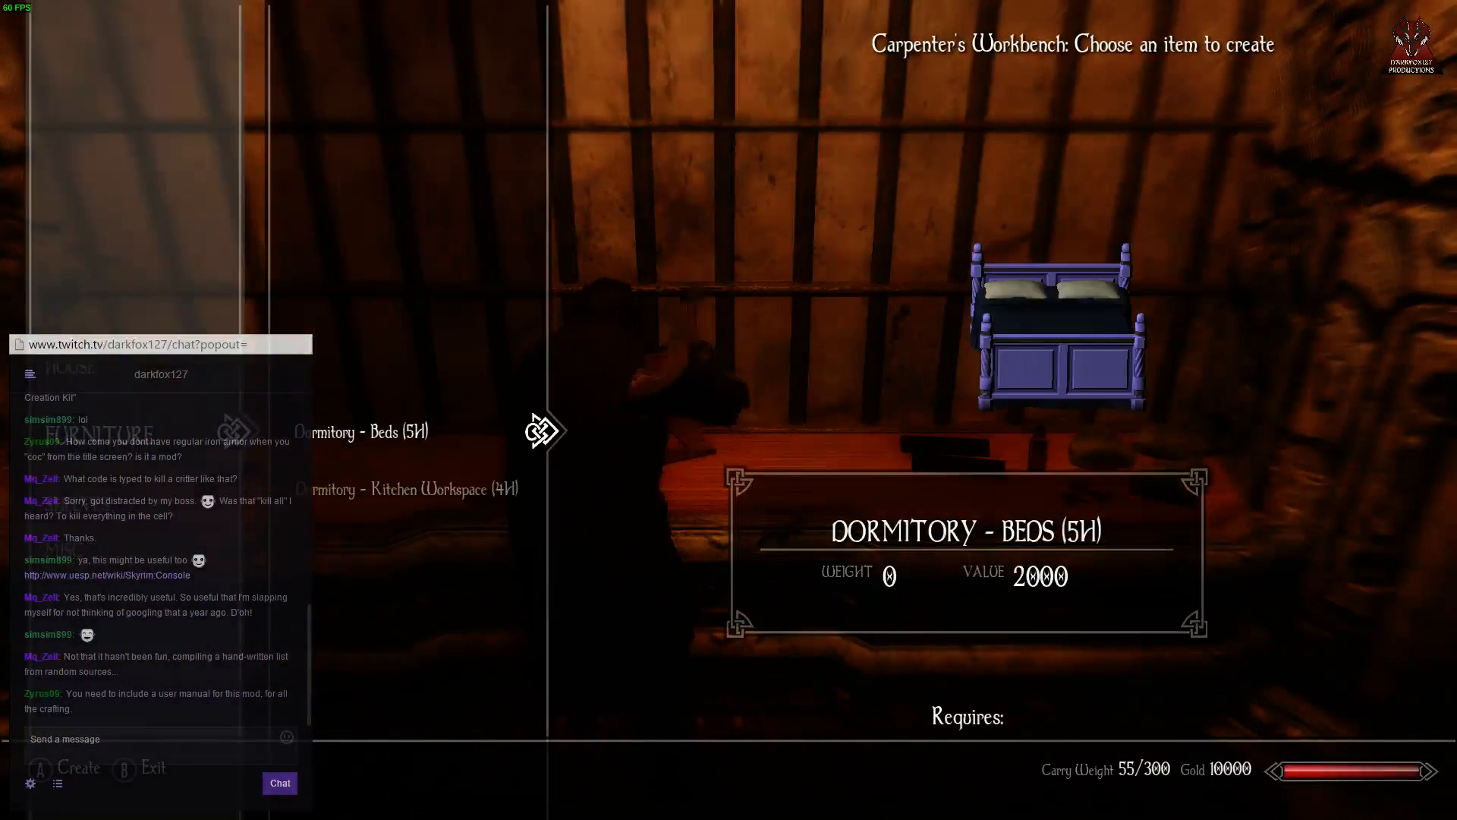
pyautogui.press('Down')
pyautogui.press('e')
pyautogui.press('e')
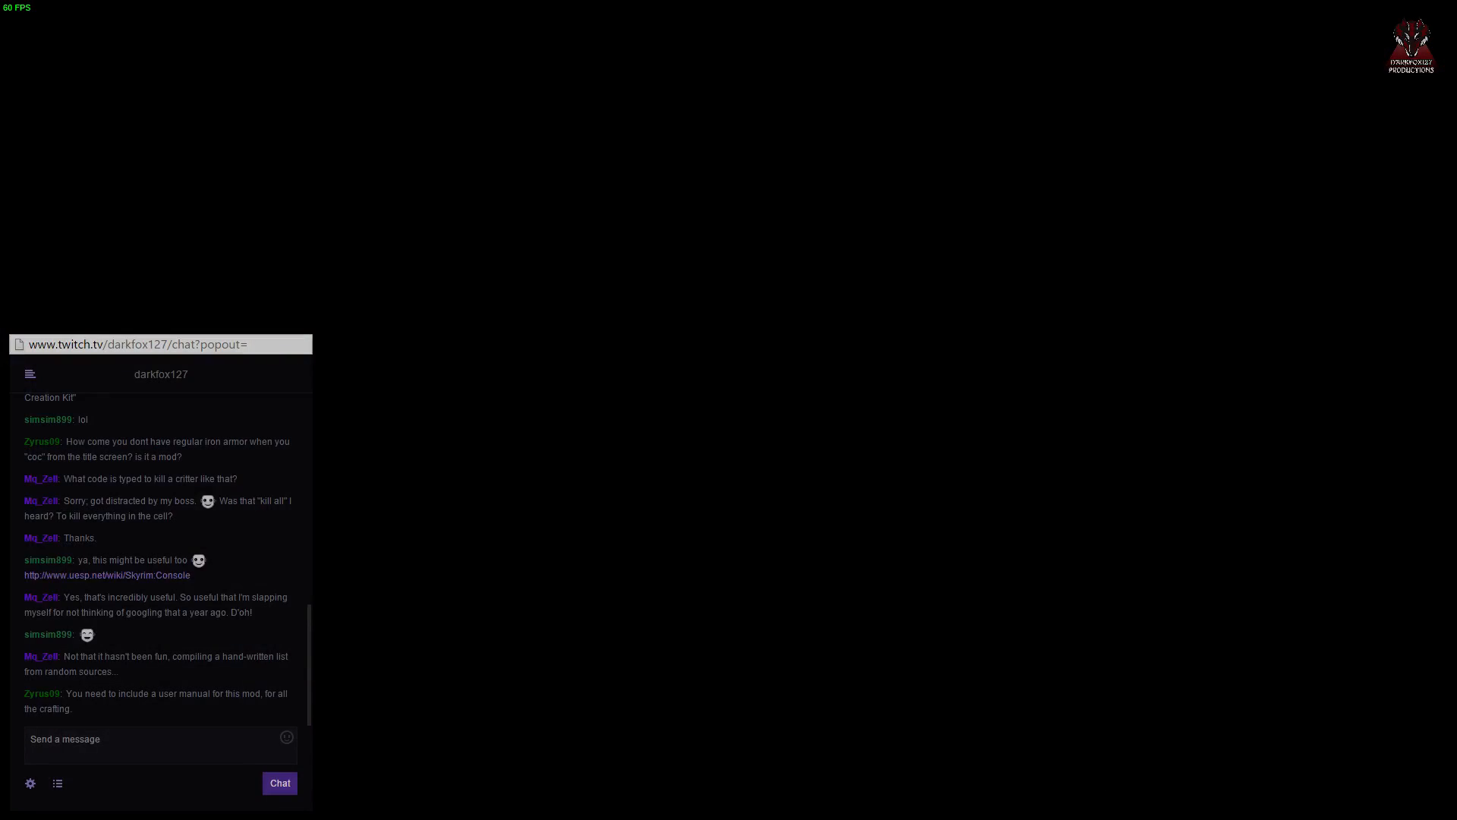
pyautogui.press('e')
pyautogui.press('e')
pyautogui.press('e')
pyautogui.press('e')
pyautogui.press('e')
pyautogui.press('e')
# Step: Review the House category items from Flooring - Marble (4) through Lobby - Restore (3H), and leave the workbench
pyautogui.press('Down')
pyautogui.press('Down')
pyautogui.press('Down')
pyautogui.press('Down')
pyautogui.press('Down')
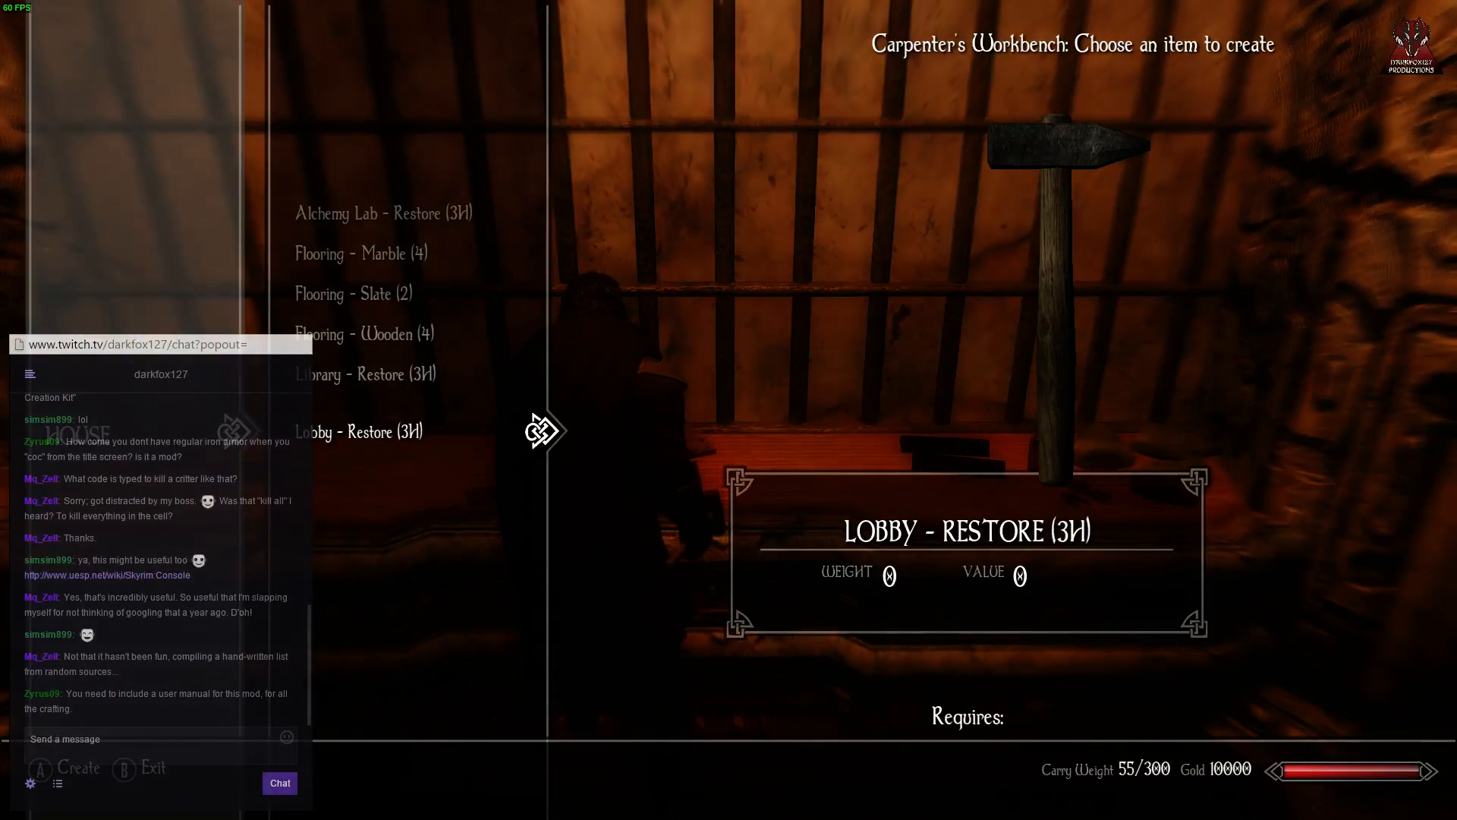
pyautogui.press('Up')
pyautogui.press('Up')
pyautogui.press('Up')
pyautogui.press('Up')
pyautogui.press('Up')
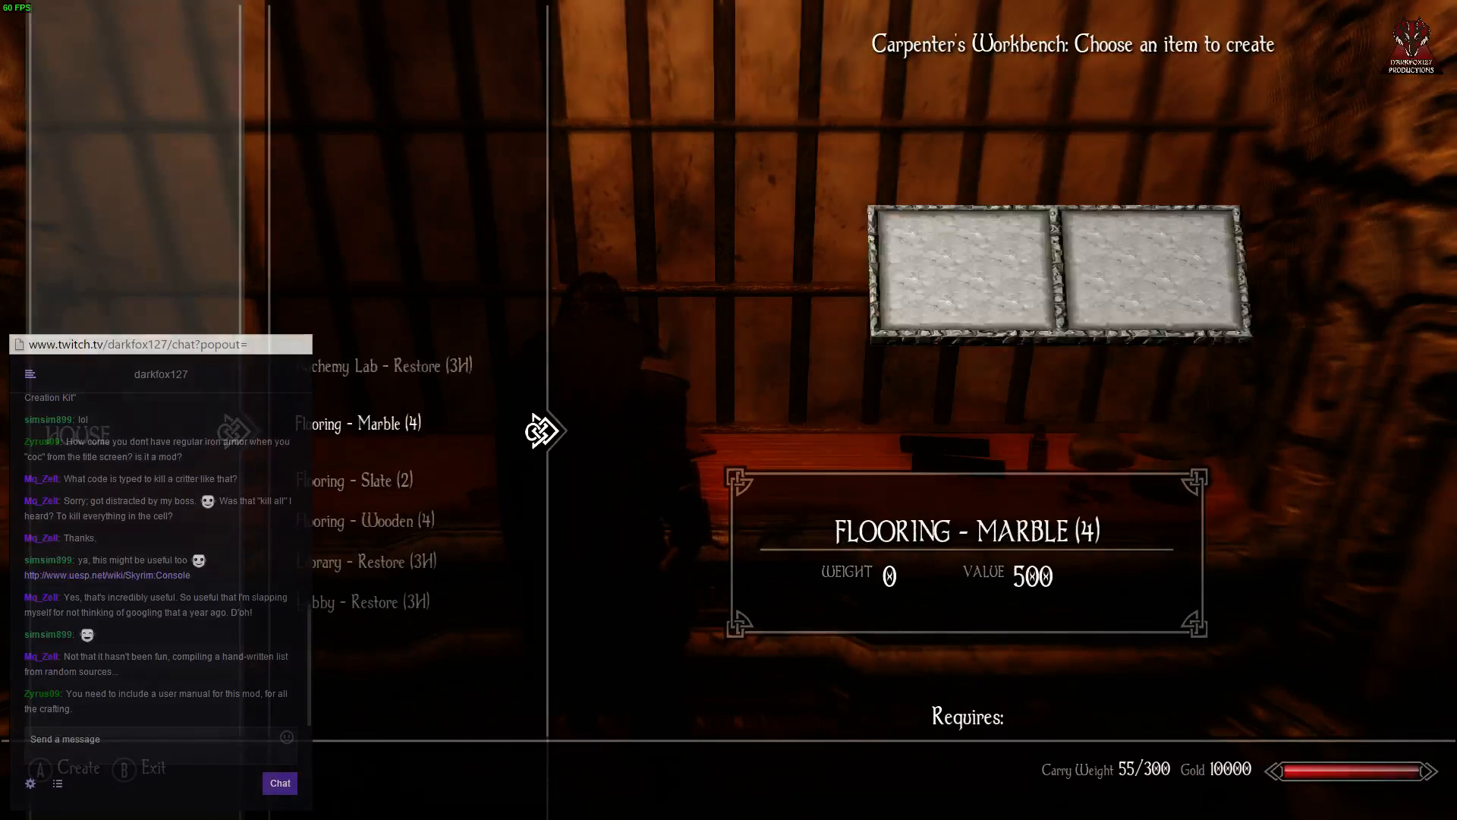
pyautogui.press('Left')
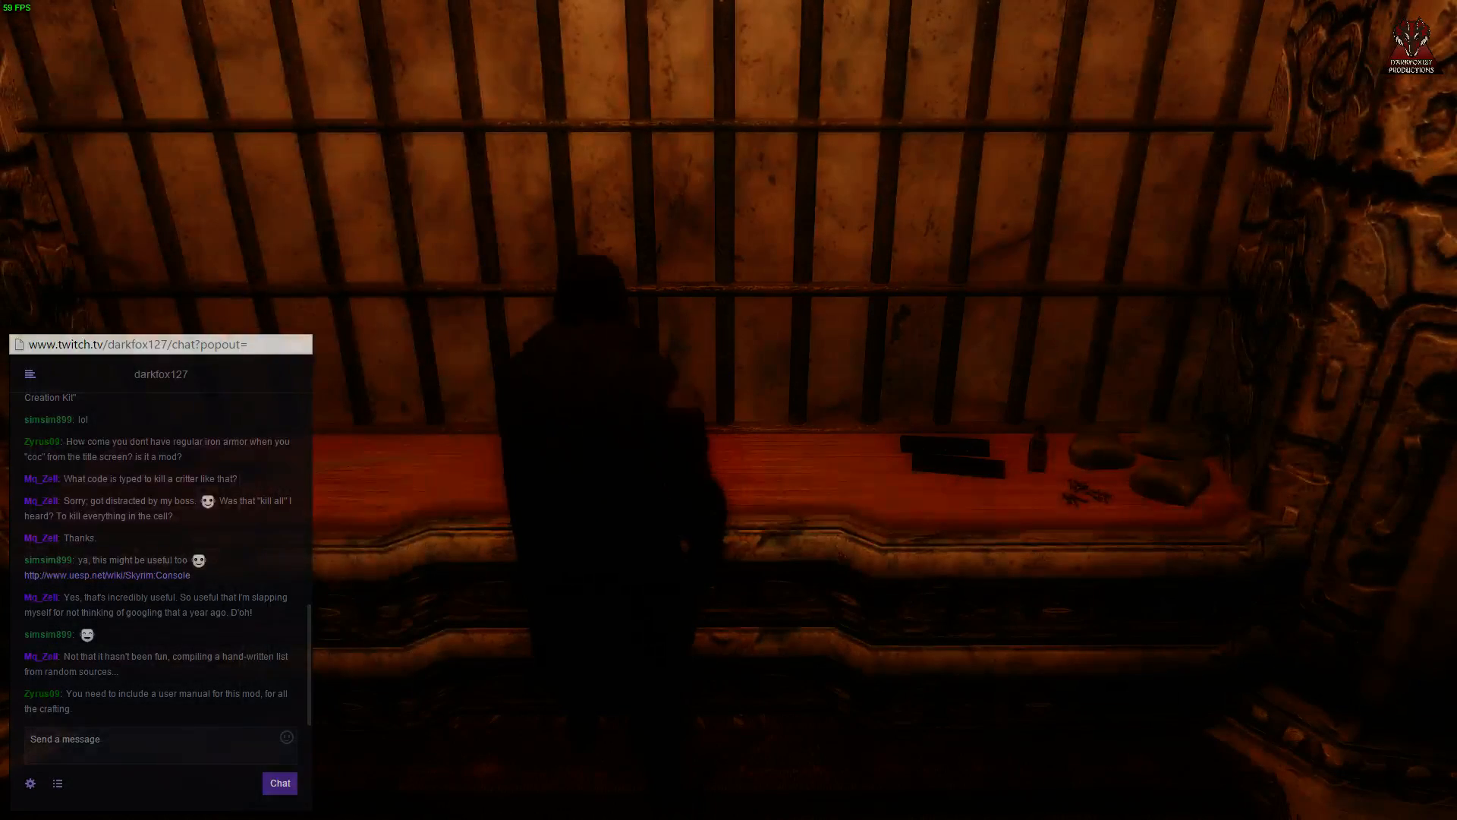
# Step: Travel to the dormitory through the console, and light the kitchen oven and unpack its food
pyautogui.press('`')
pyautogui.write('c')
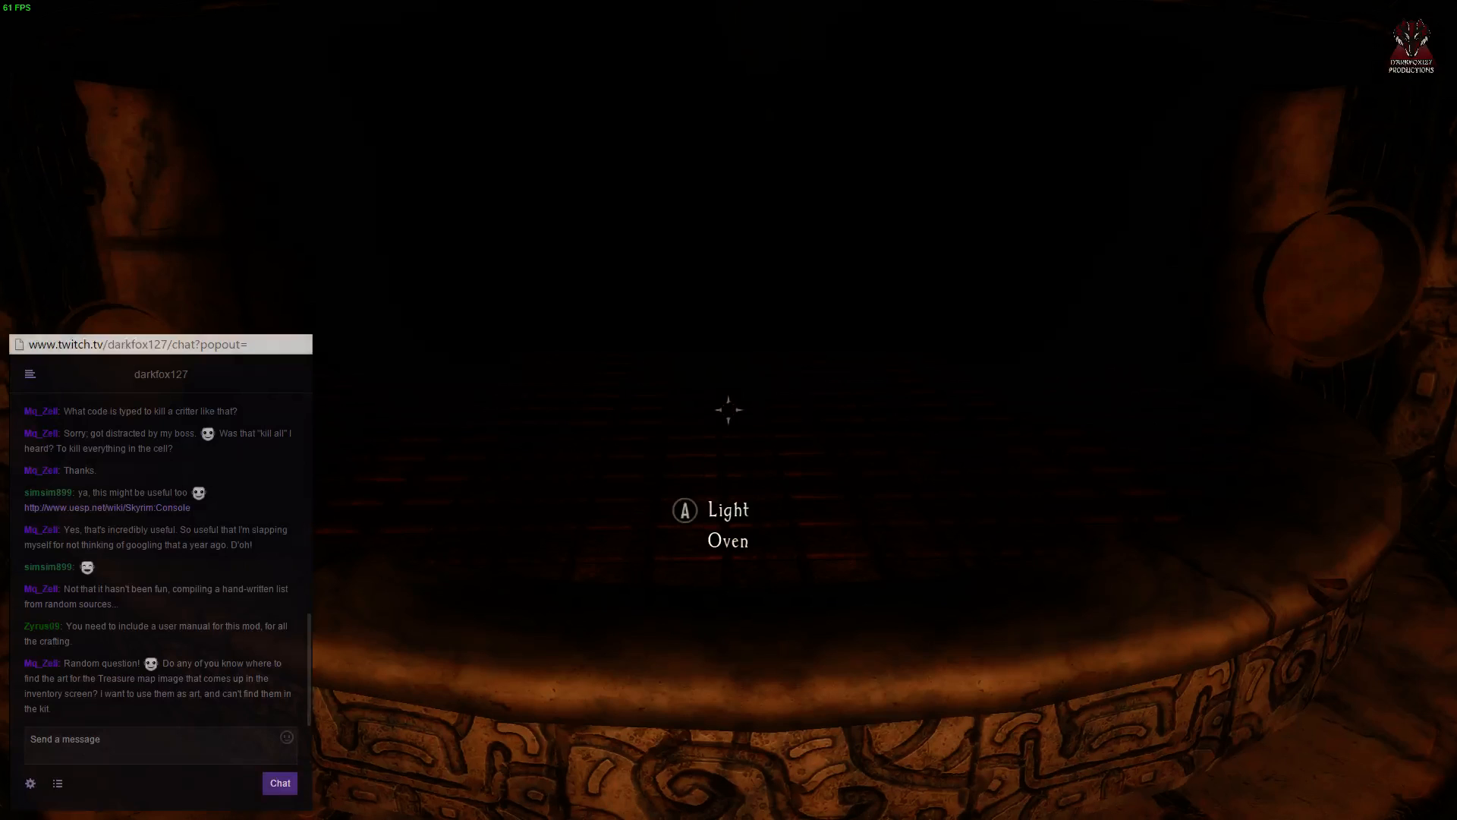
pyautogui.press('e')
pyautogui.press('Return')
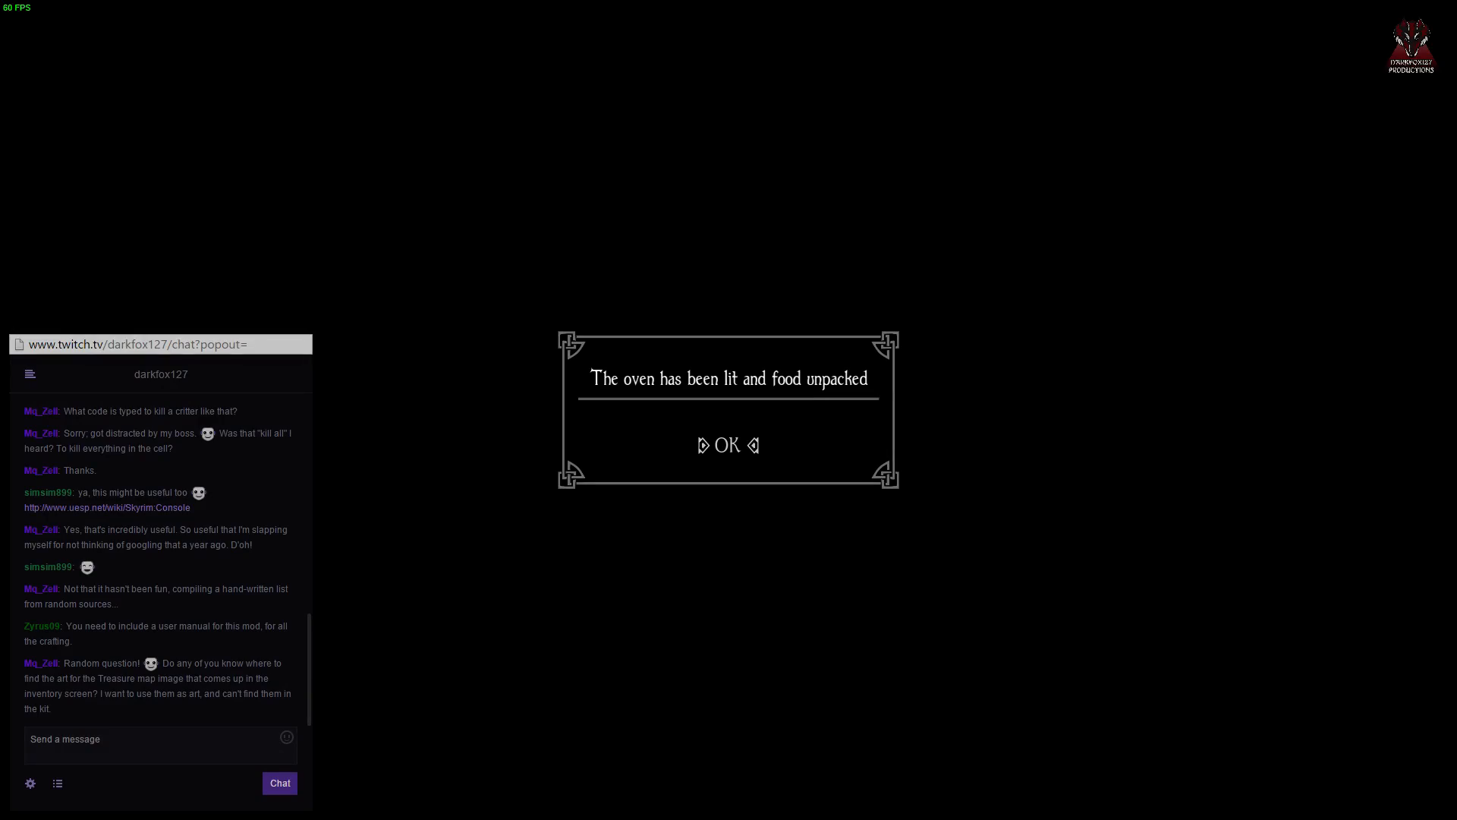
pyautogui.press('Return')
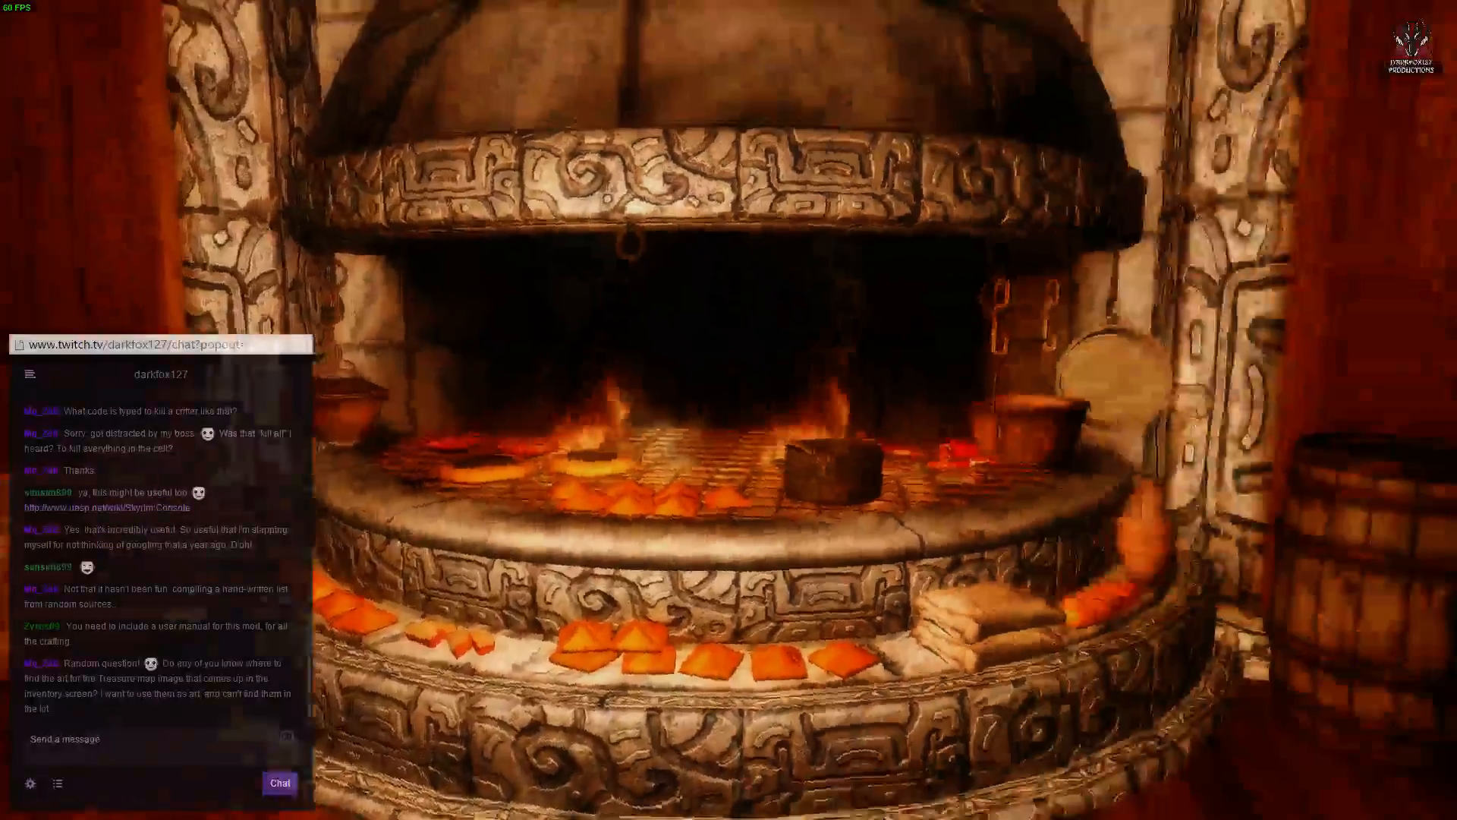
# Step: Inspect the kitchen around the lit oven, including the barrels, sacks, cupboards and basins along the walls
pyautogui.press('w')
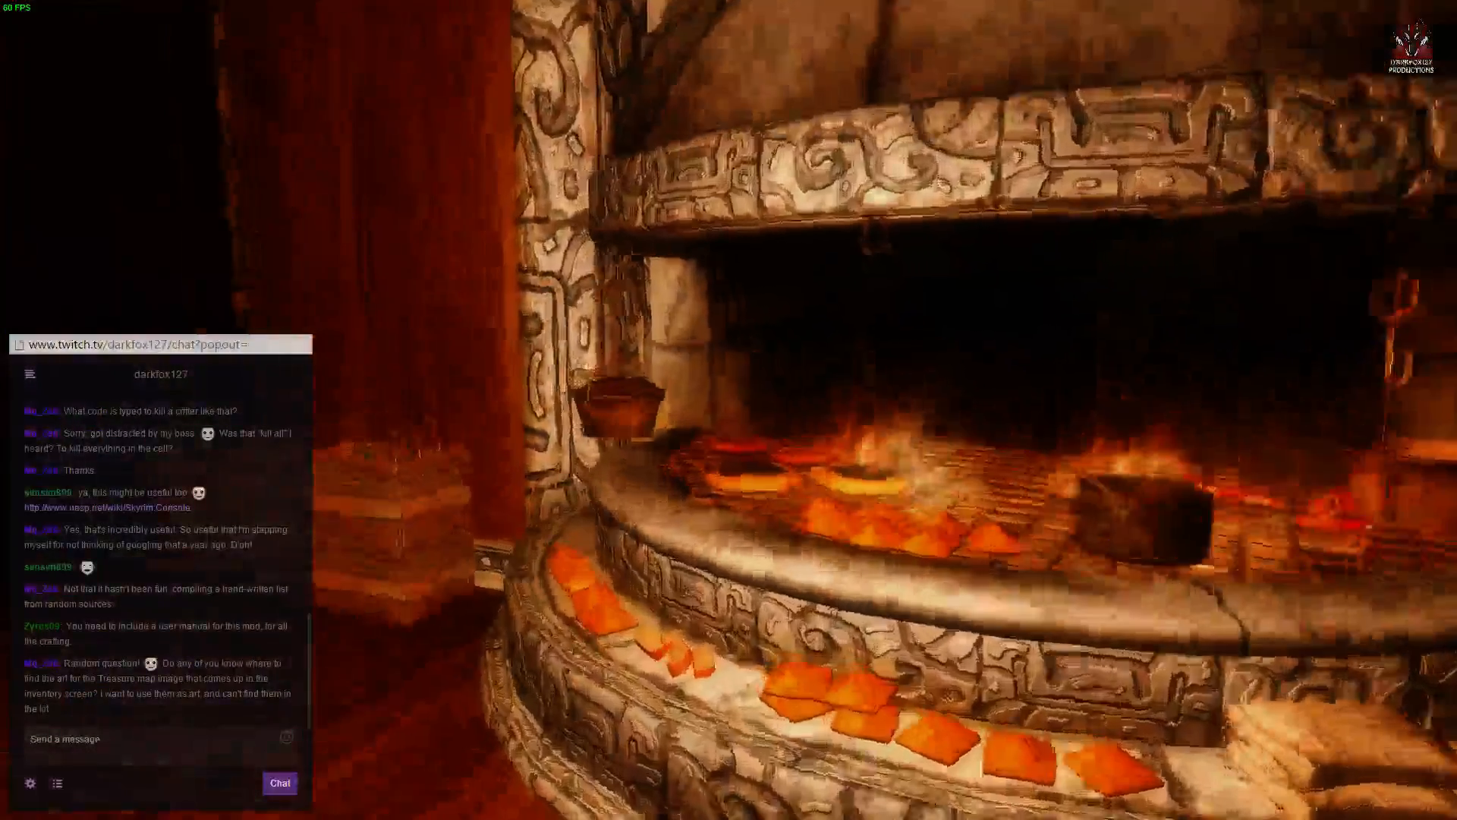
pyautogui.press('s')
pyautogui.press('w')
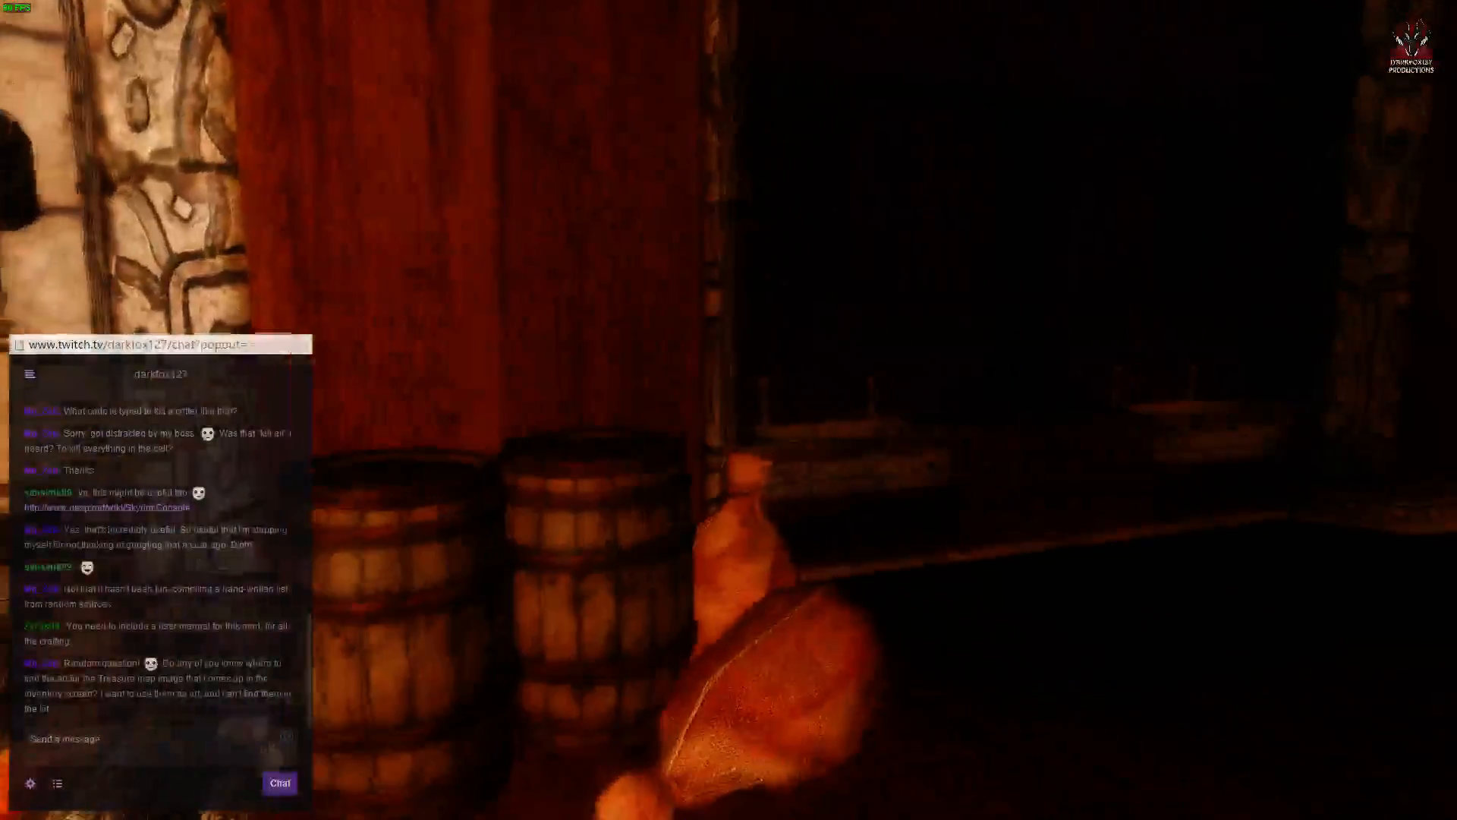
pyautogui.press('w')
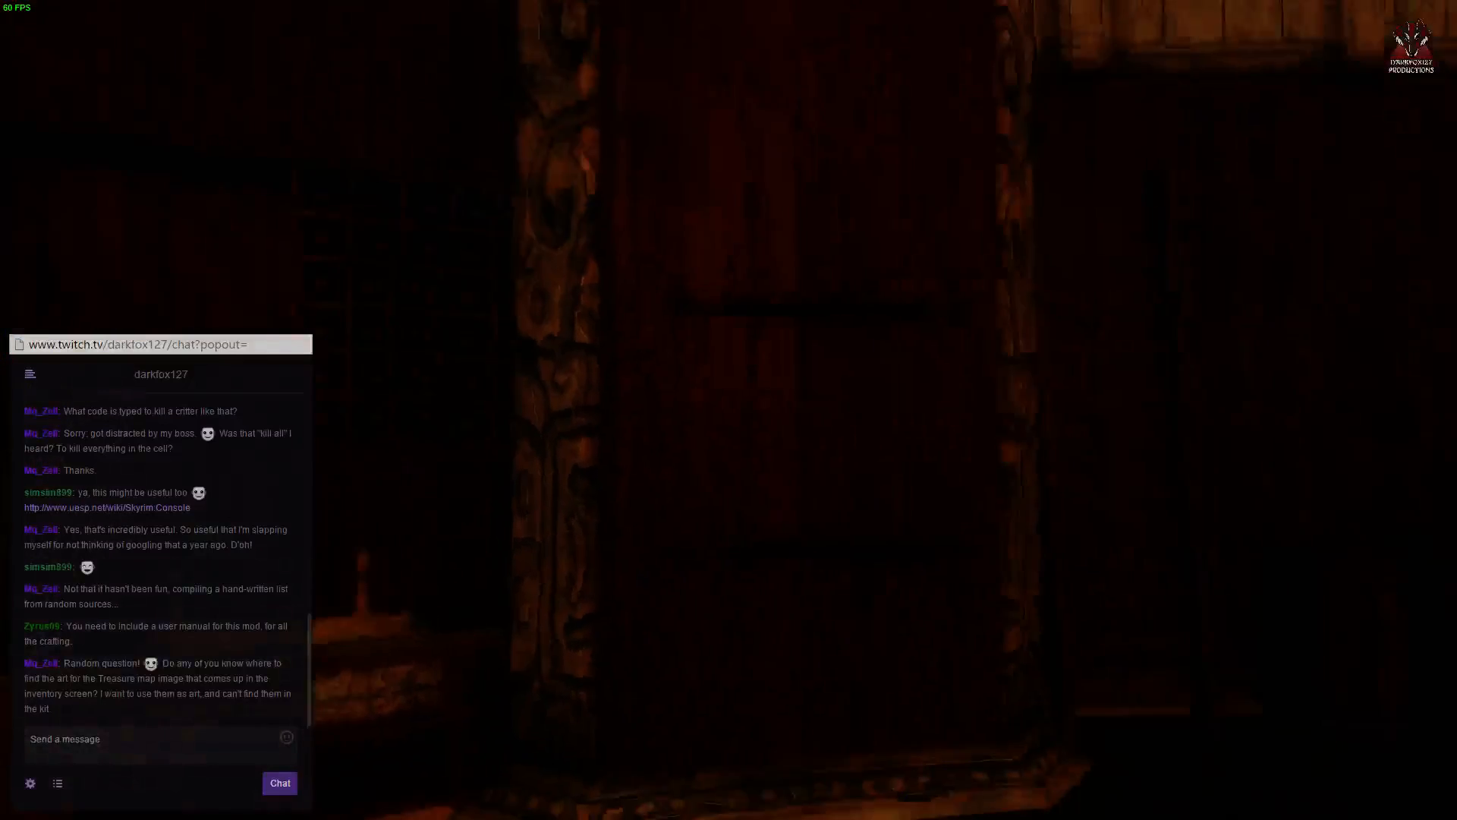
pyautogui.press('w')
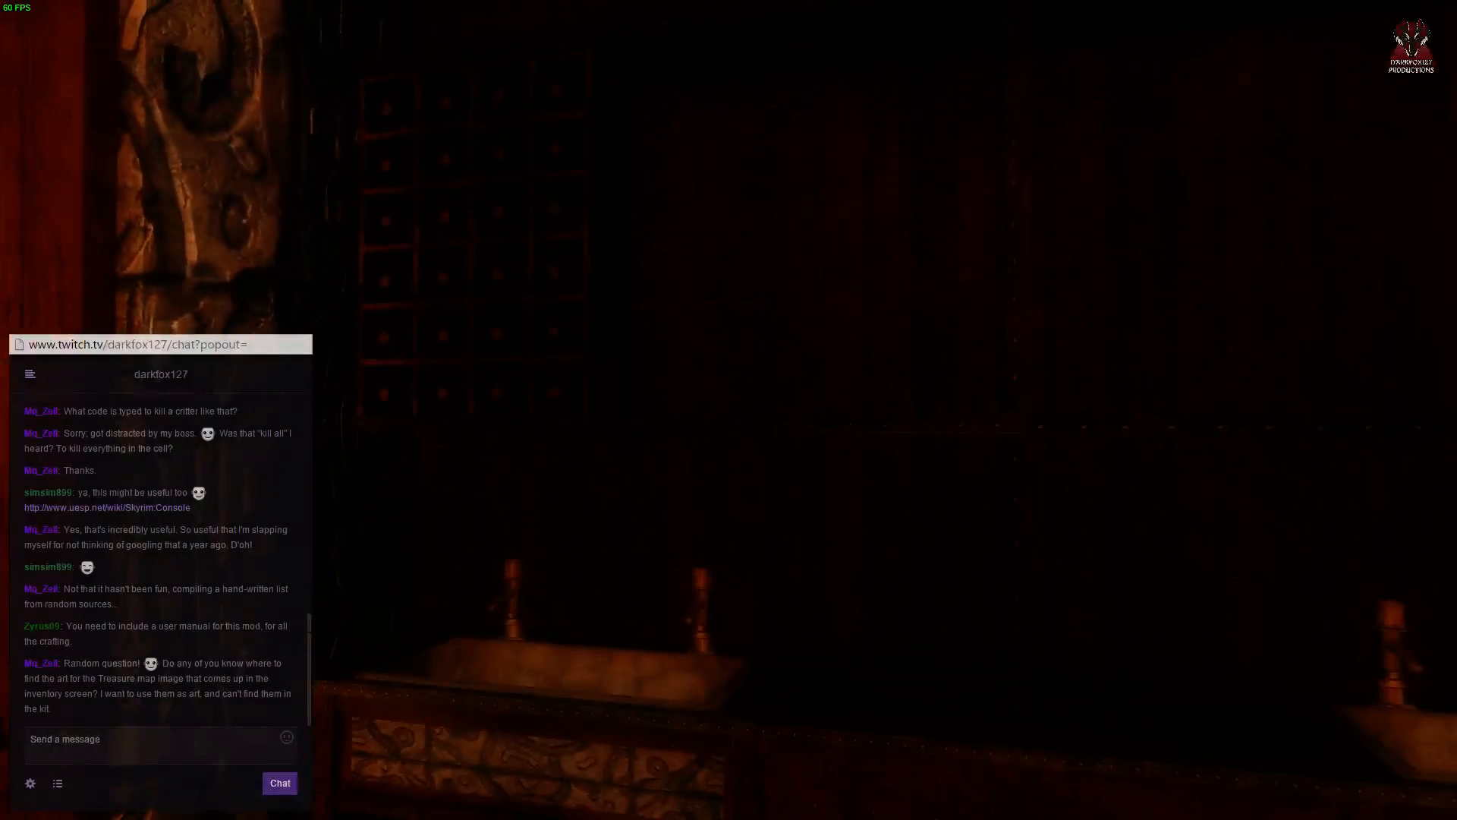
pyautogui.press('w')
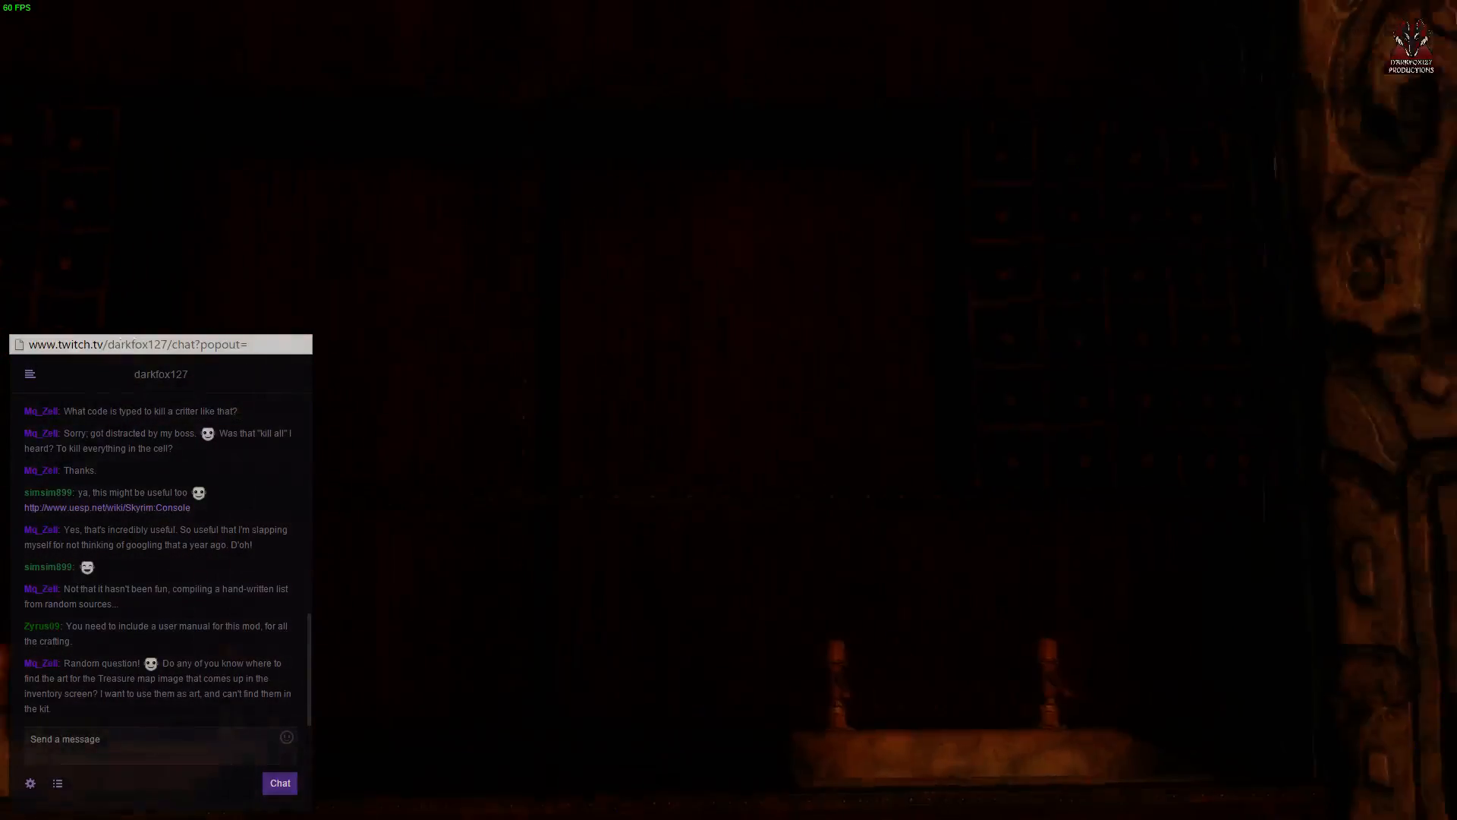
pyautogui.press('w')
pyautogui.press('e')
pyautogui.press('Right')
pyautogui.press('Return')
pyautogui.press('Return')
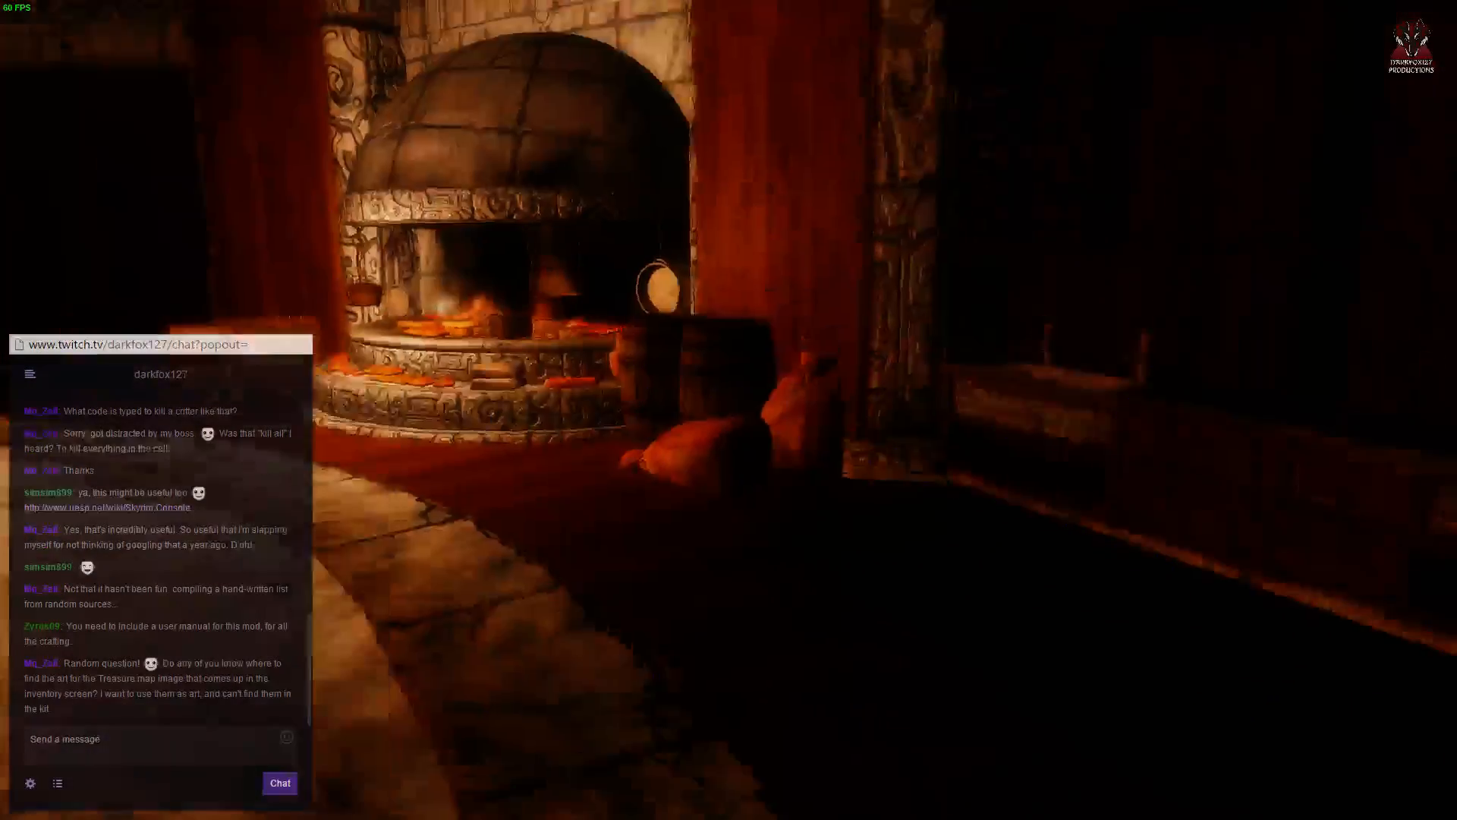
pyautogui.press('w')
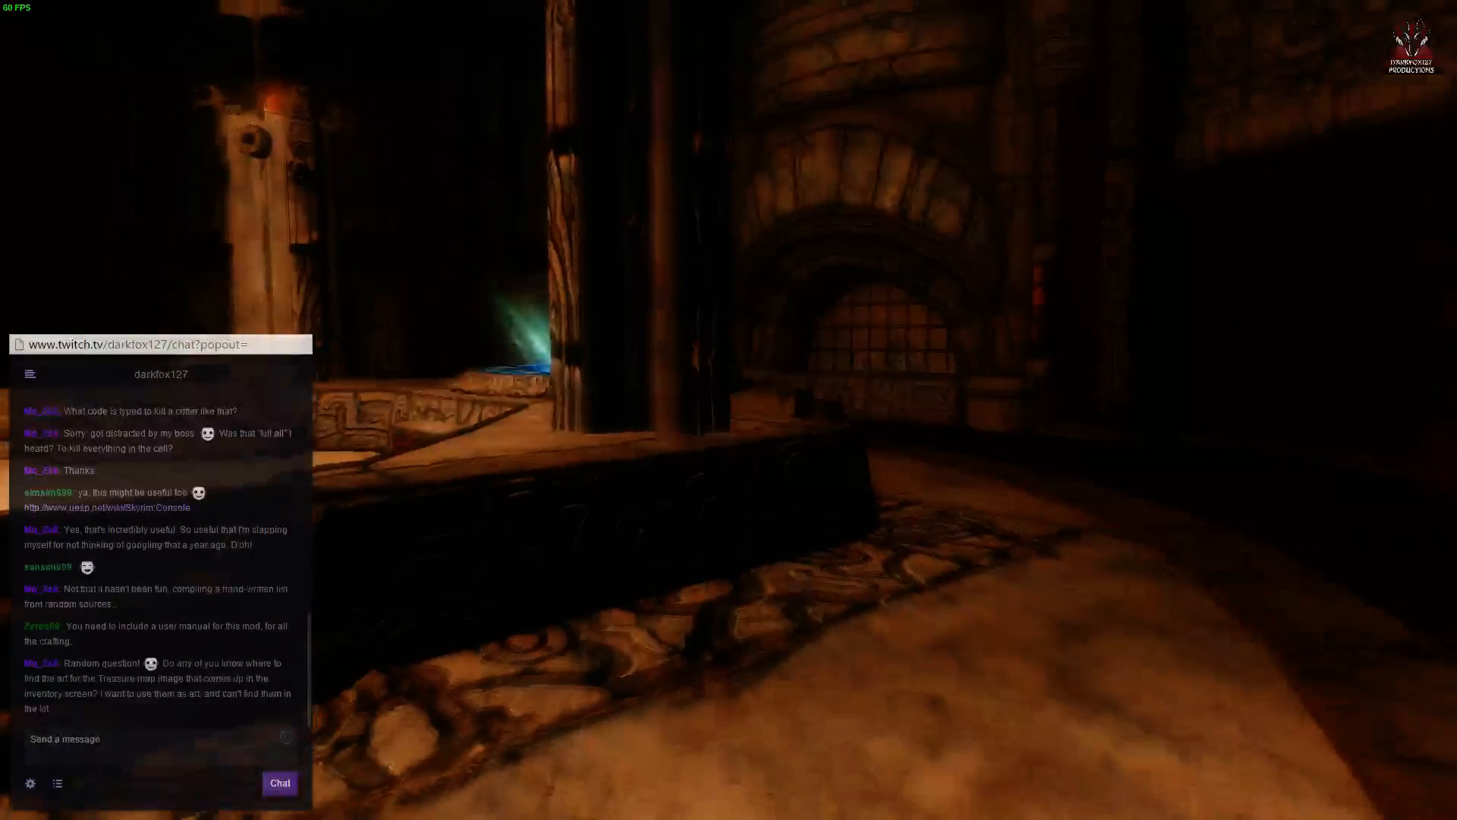
# Step: Select a spell in the magic menu and cast it in the dormitory
pyautogui.press('Tab')
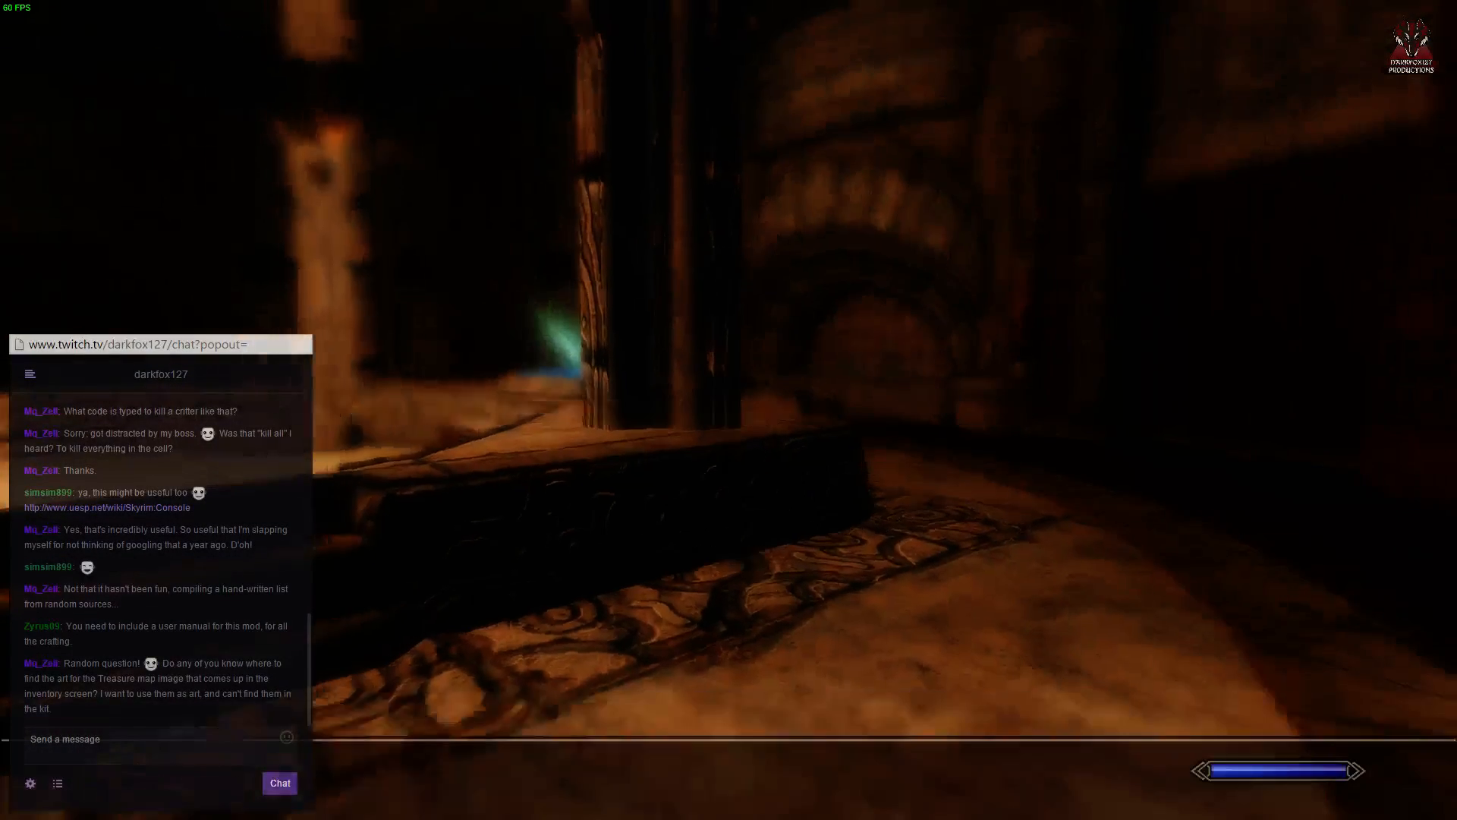
pyautogui.press('Left')
pyautogui.press('Down')
pyautogui.press('Down')
pyautogui.press('Down')
pyautogui.press('Down')
pyautogui.press('Tab')
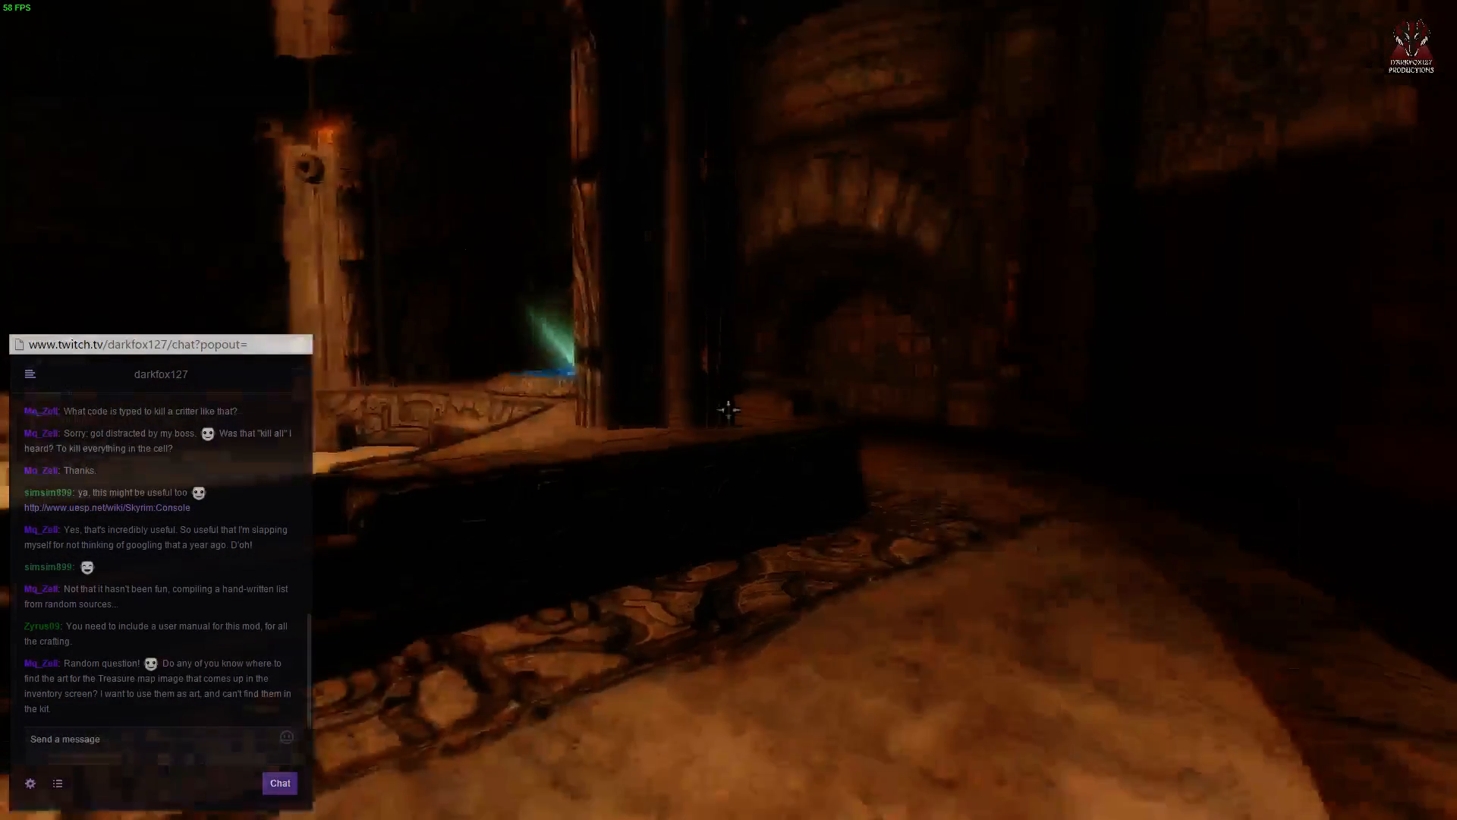
pyautogui.press('r')
pyautogui.press('w')
pyautogui.click(728, 410)
pyautogui.rightClick(729, 409)
# Step: Try to open the locked dormitory wardrobe and look over the surrounding furnishings and fireplace
pyautogui.press('w')
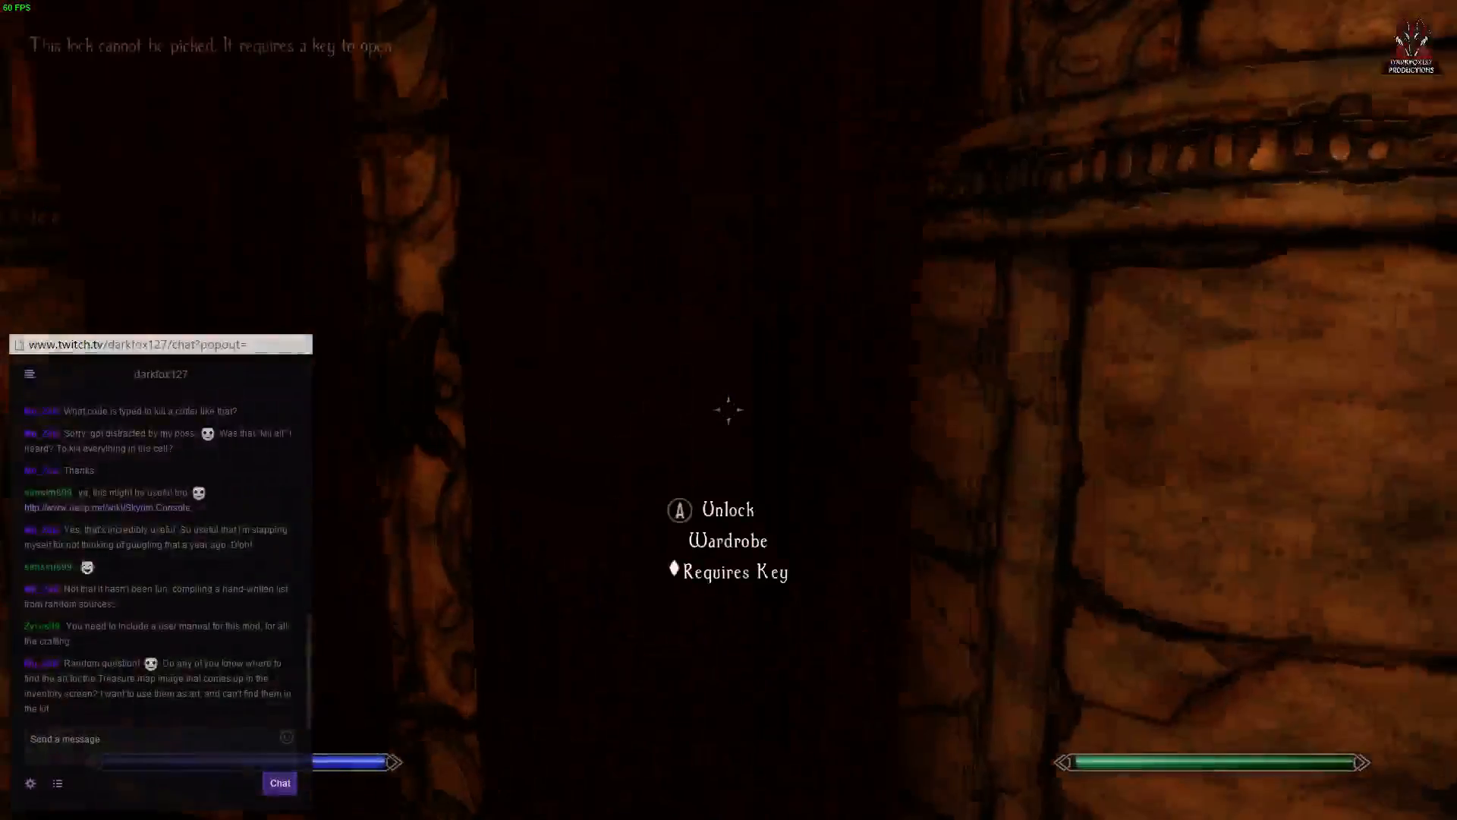
pyautogui.press('e')
pyautogui.press('w')
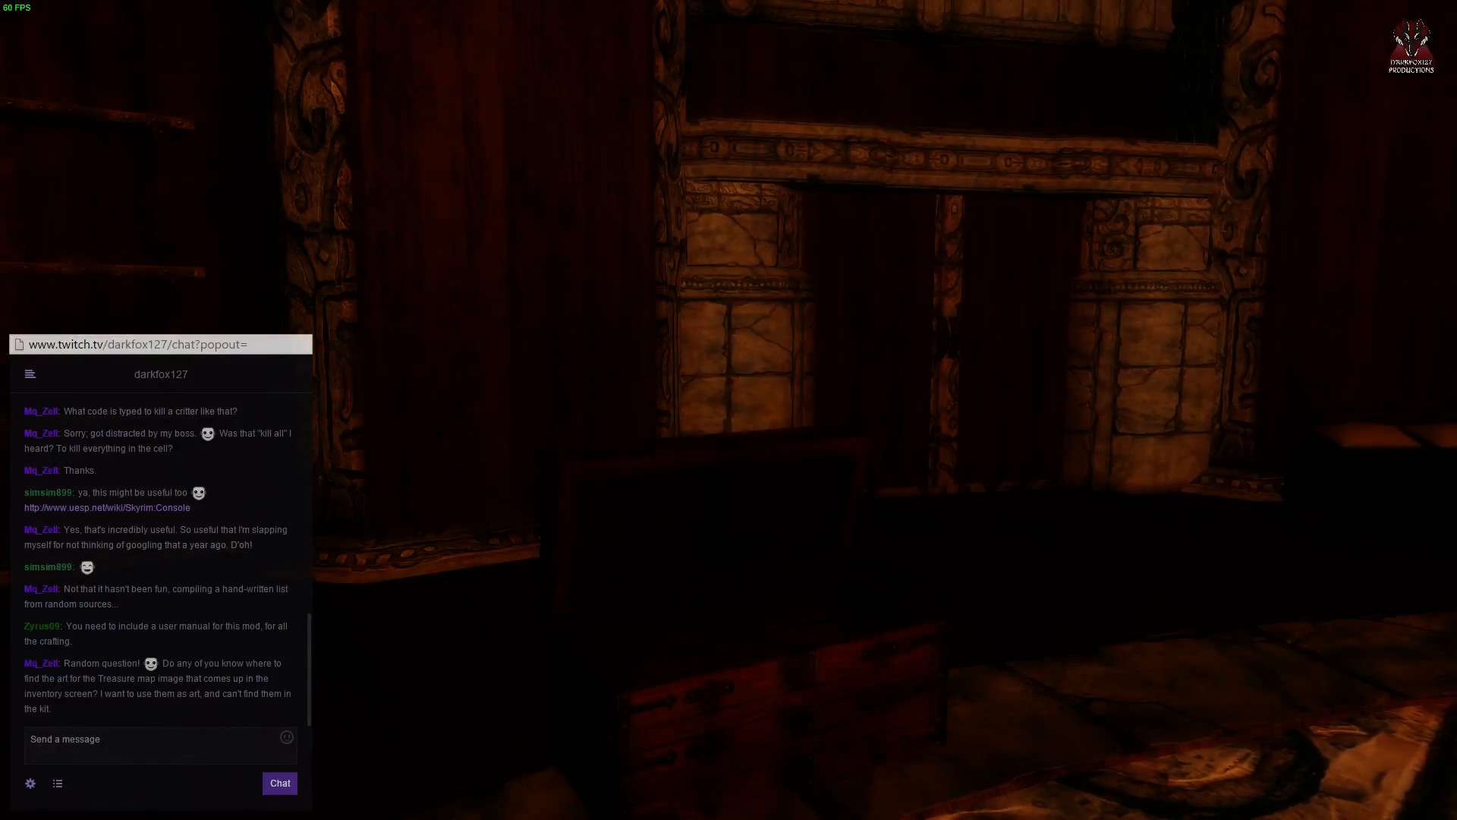
pyautogui.press('w')
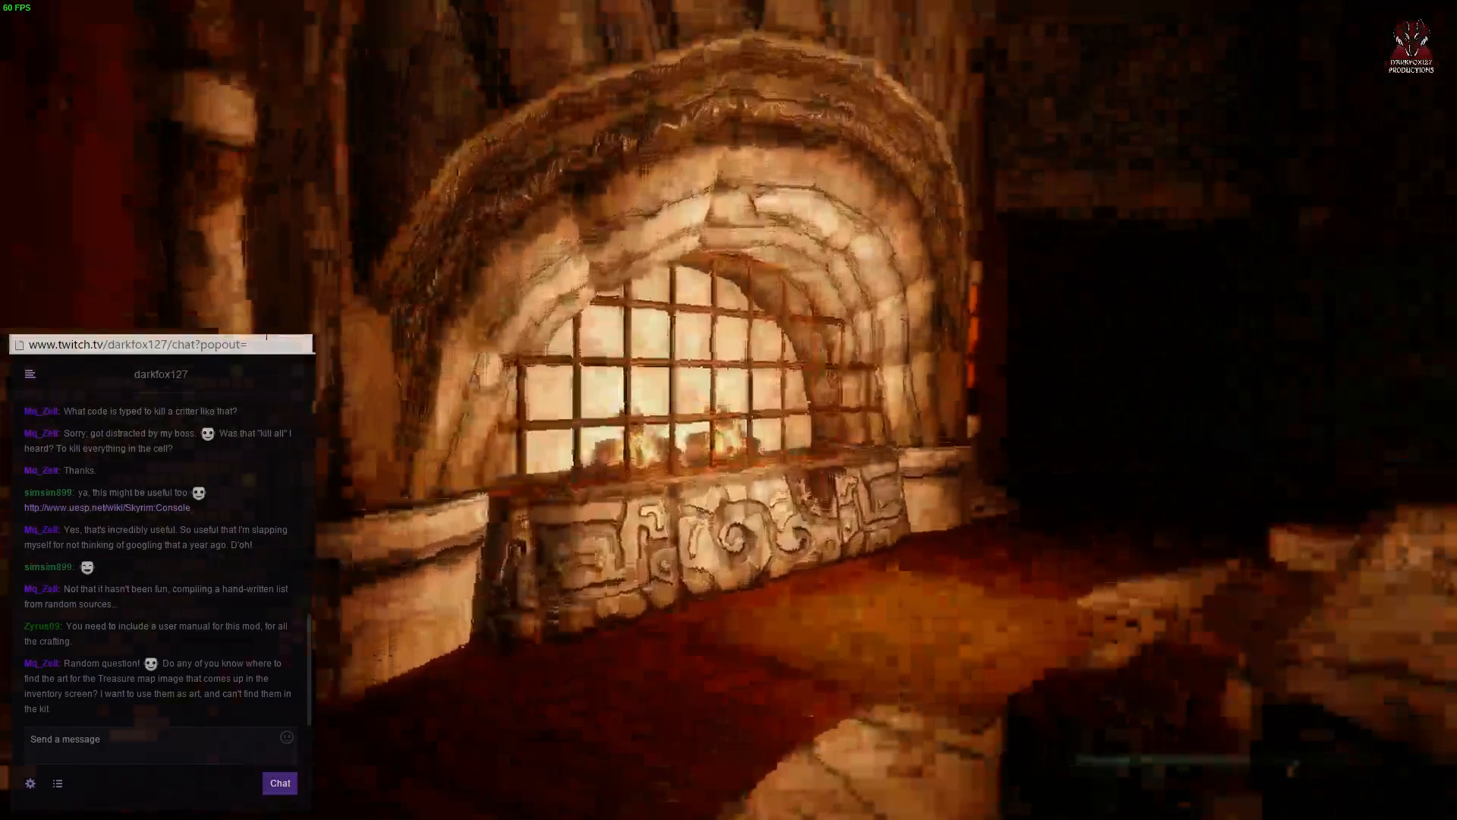
# Step: Return to the forge with the console command coc ctr_forge and open the Carpenter's Workbench
pyautogui.press('`')
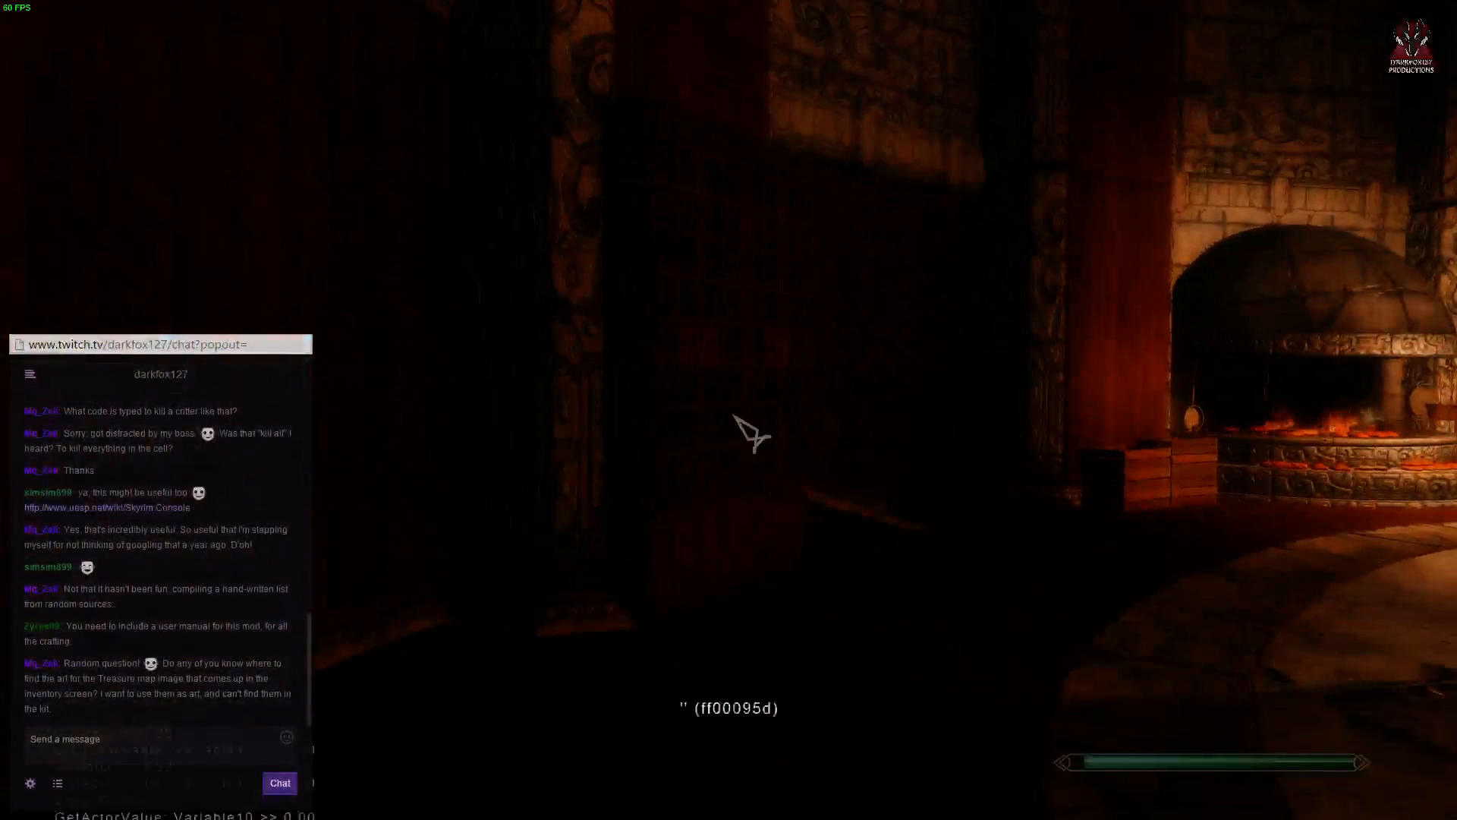
pyautogui.write('coc ctr_forge')
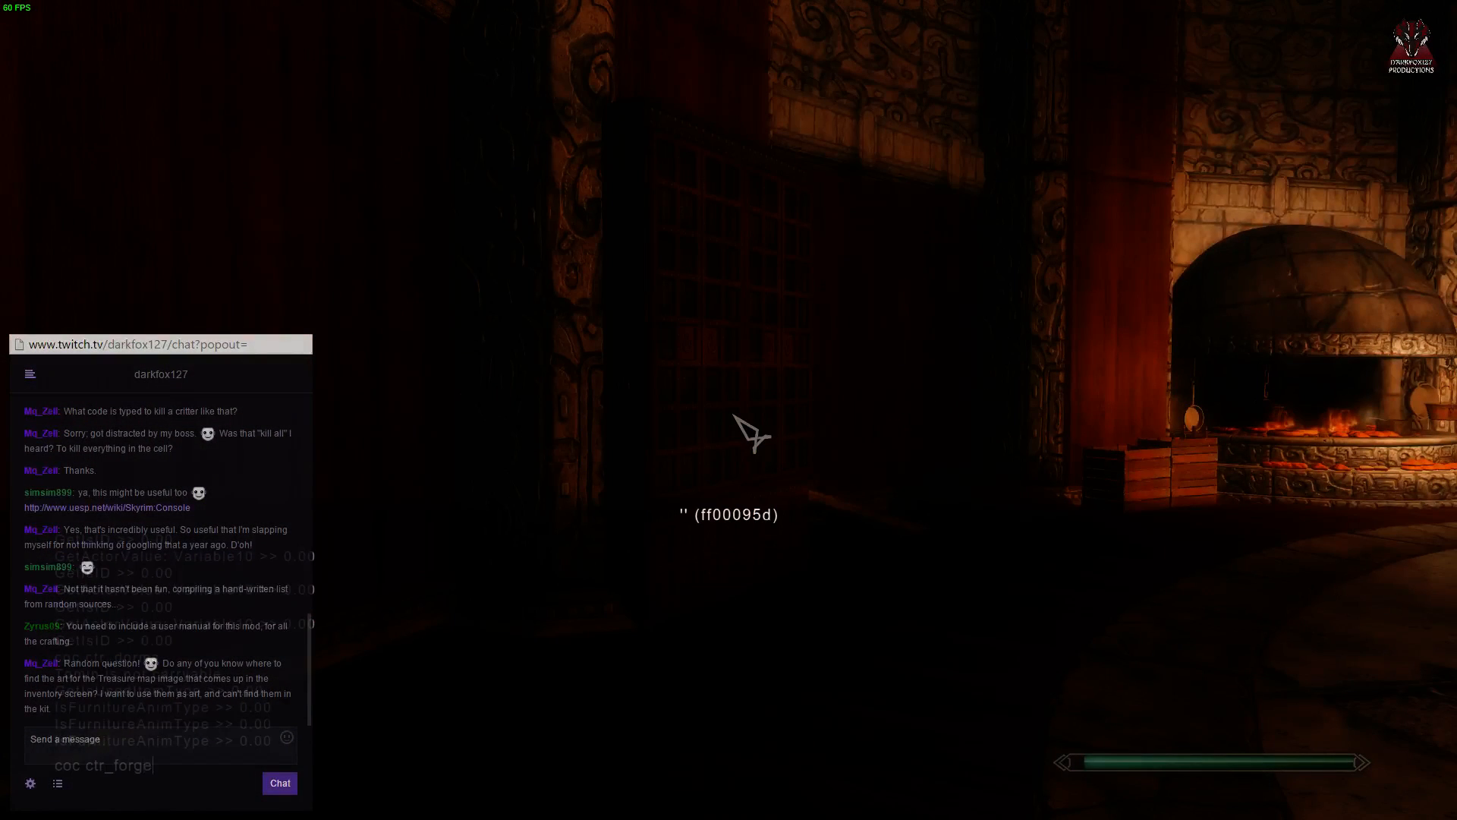
pyautogui.press('Return')
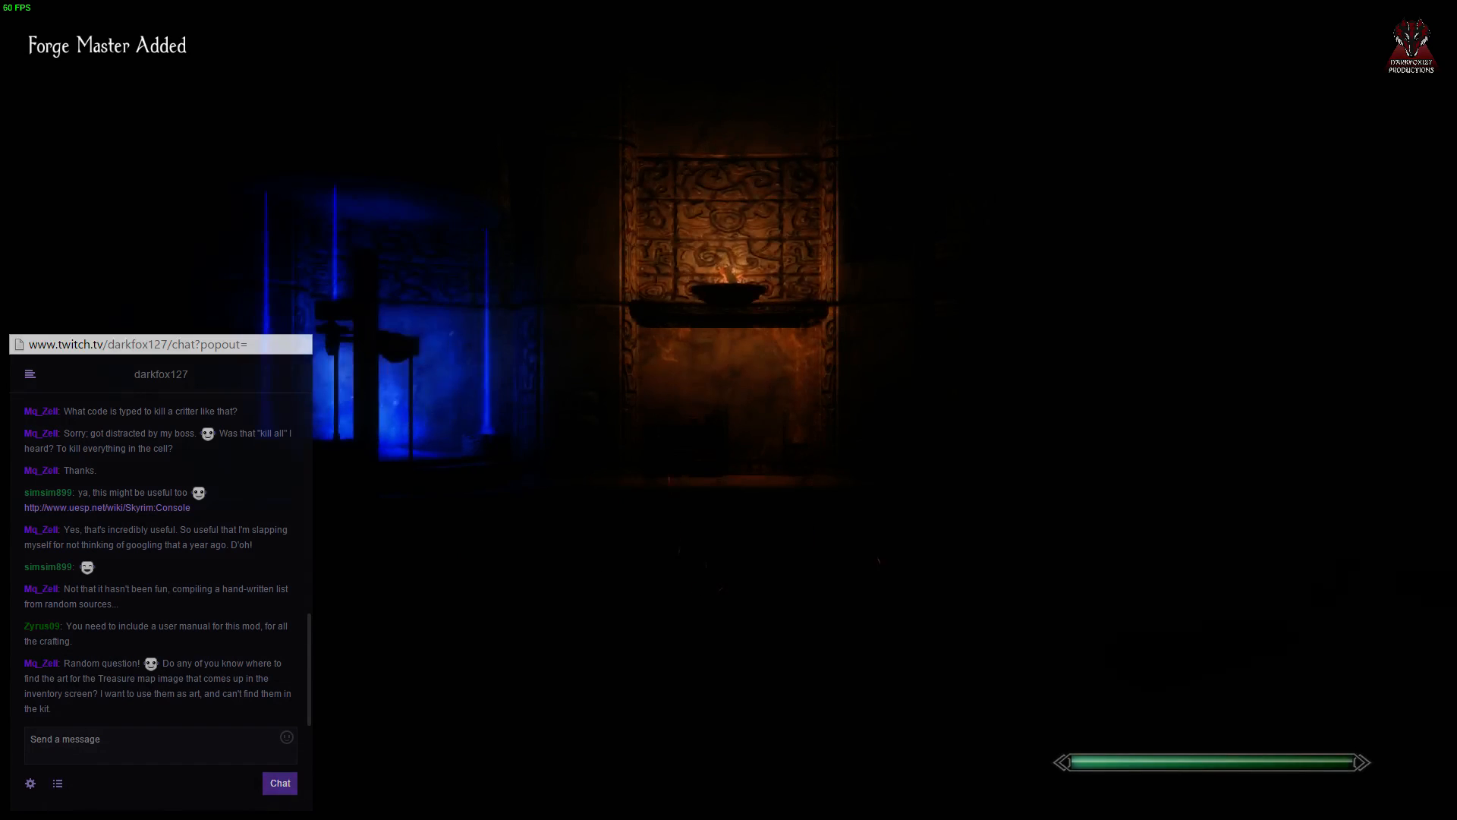
pyautogui.press('i')
pyautogui.press('i')
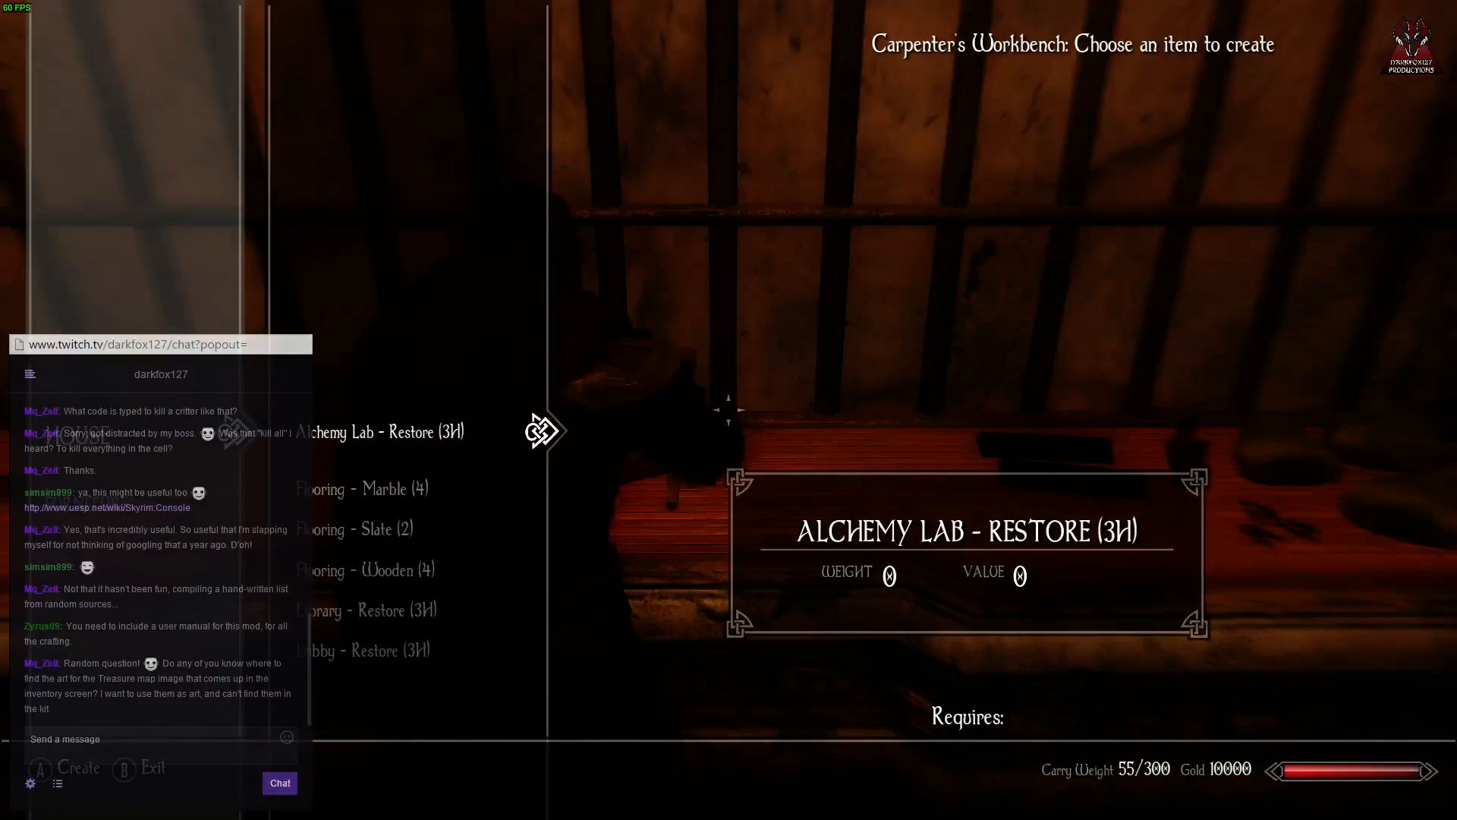
# Step: Craft the Dormitory - Dining Tables (3H) item at the Carpenter's Workbench and leave the workbench
pyautogui.press('Down')
pyautogui.press('Down')
pyautogui.press('Down')
pyautogui.press('Down')
pyautogui.press('Down')
pyautogui.press('Left')
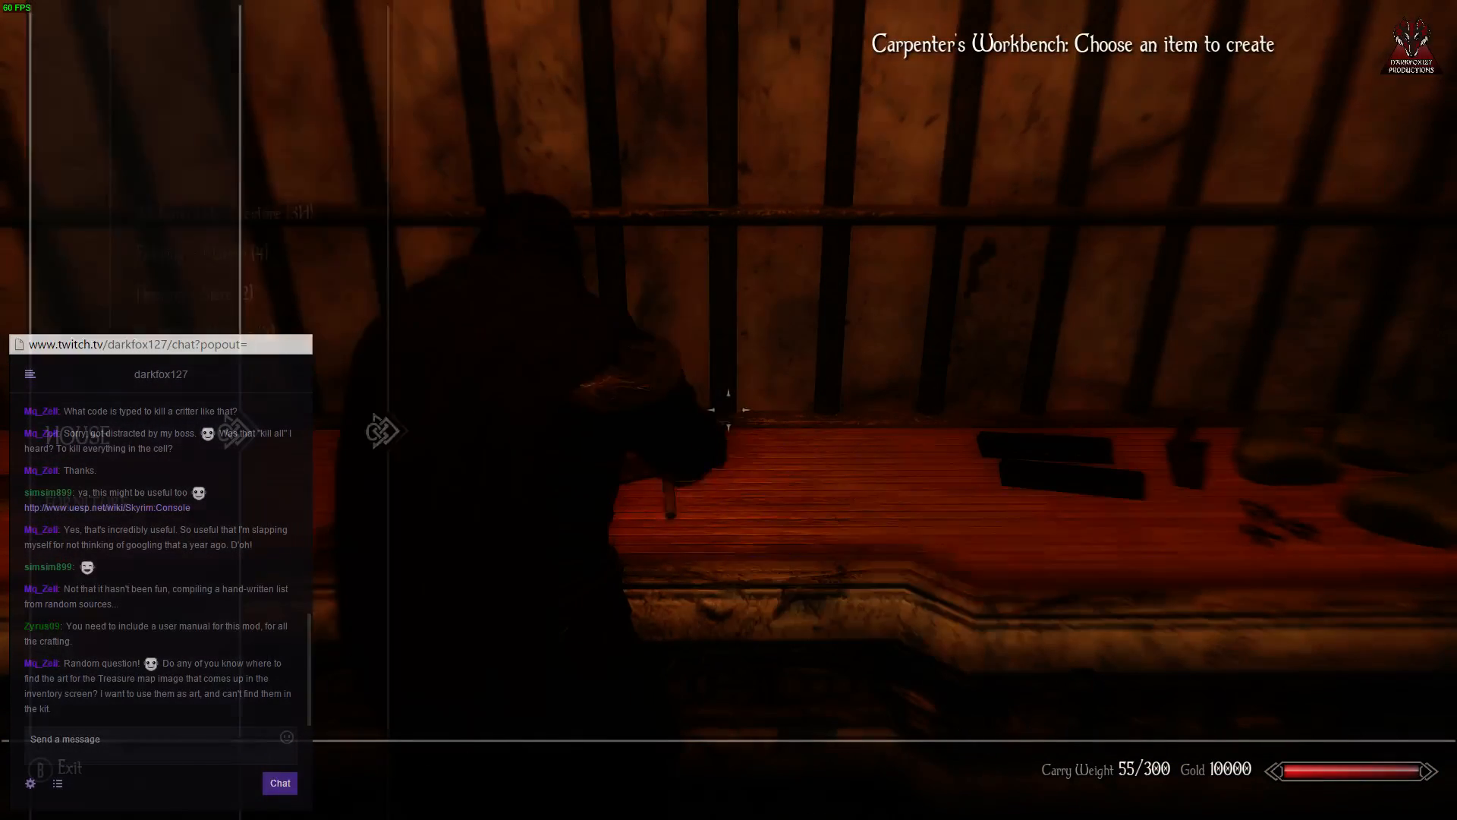
pyautogui.press('Down')
pyautogui.press('Right')
pyautogui.press('Return')
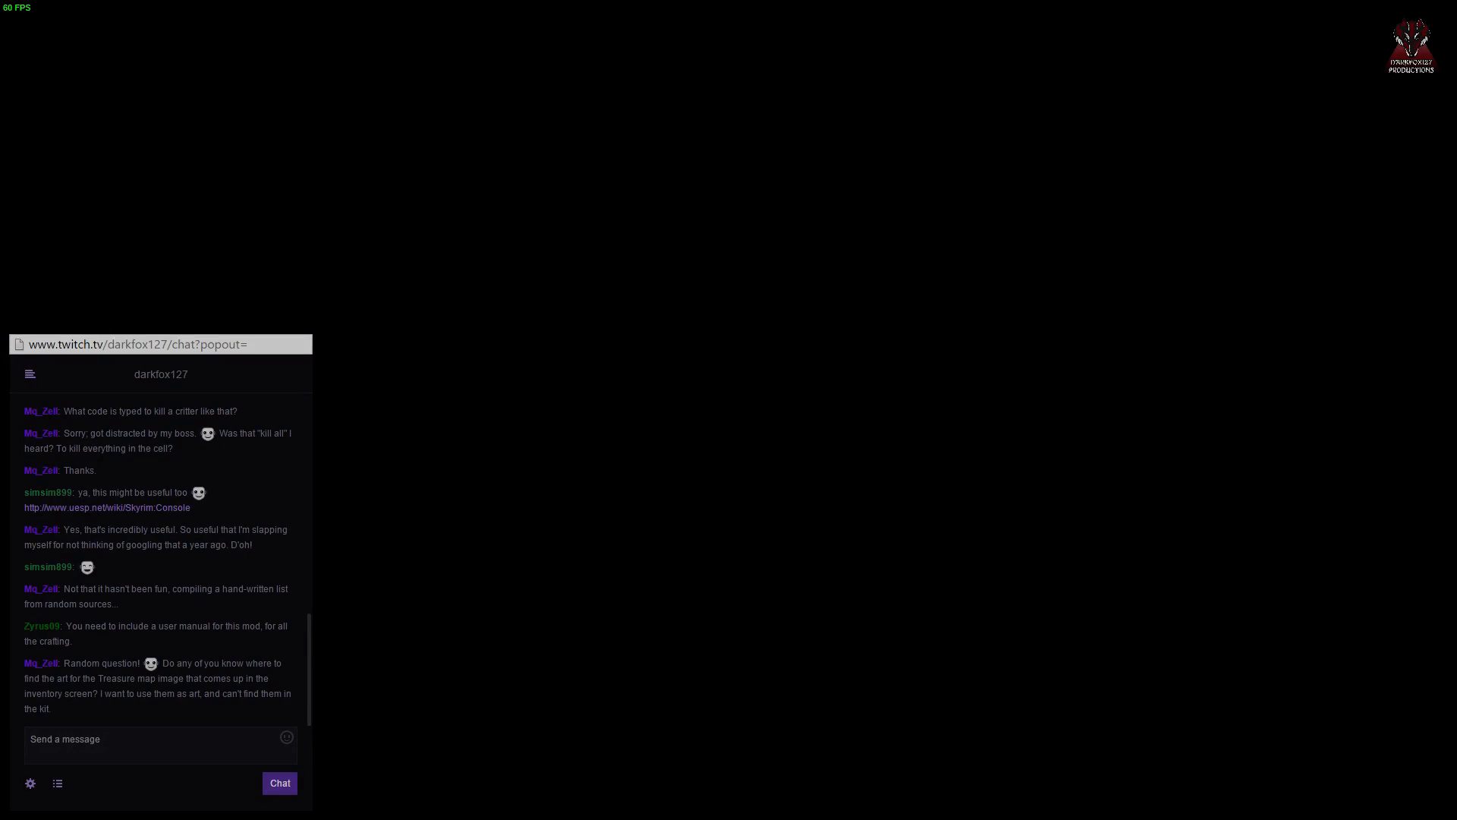
pyautogui.press('Down')
pyautogui.press('Down')
pyautogui.press('Down')
pyautogui.press('Escape')
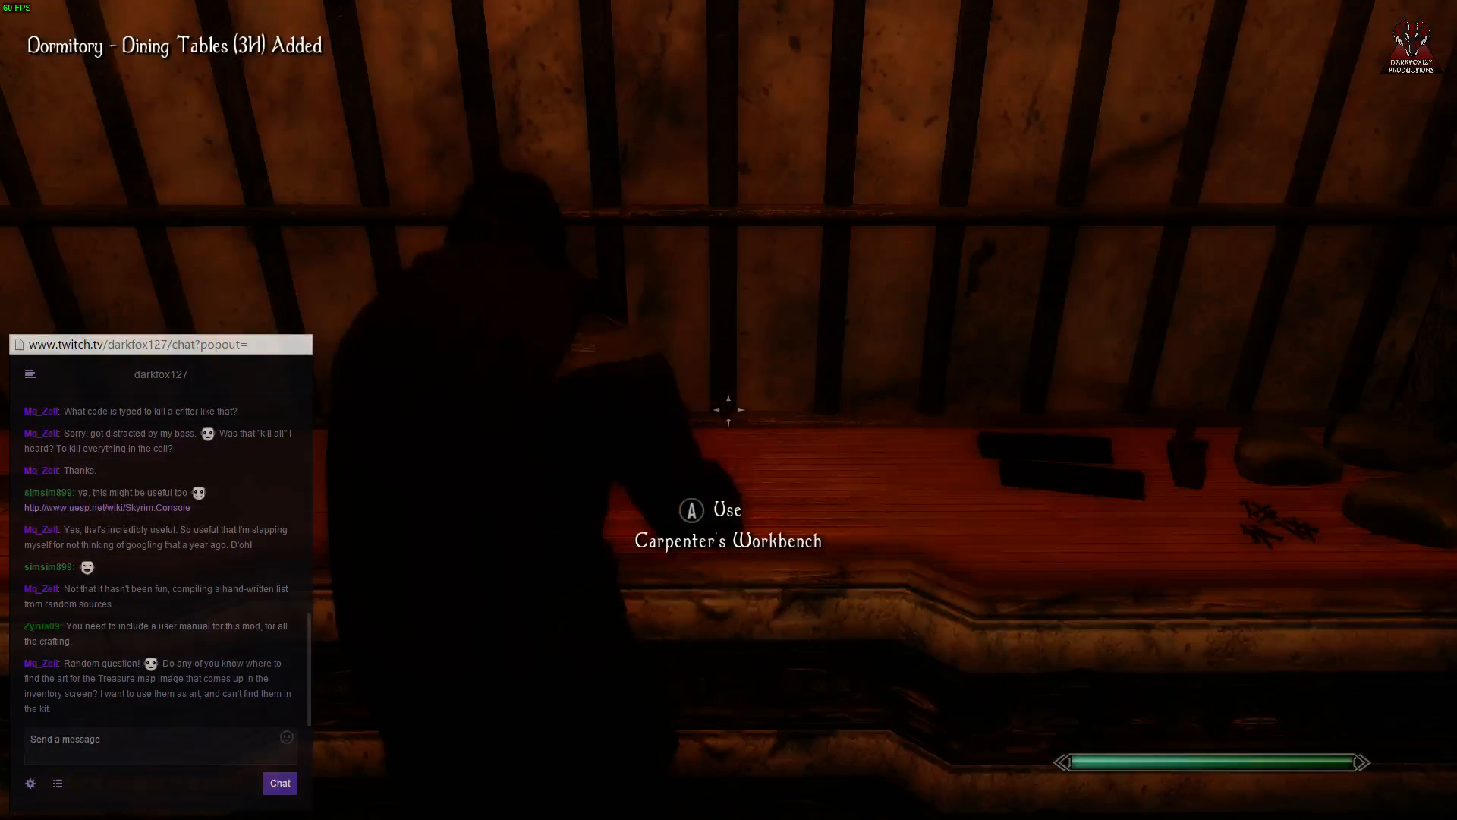
# Step: Travel to the dormitory with the console command coc ctr_dorms
pyautogui.press('`')
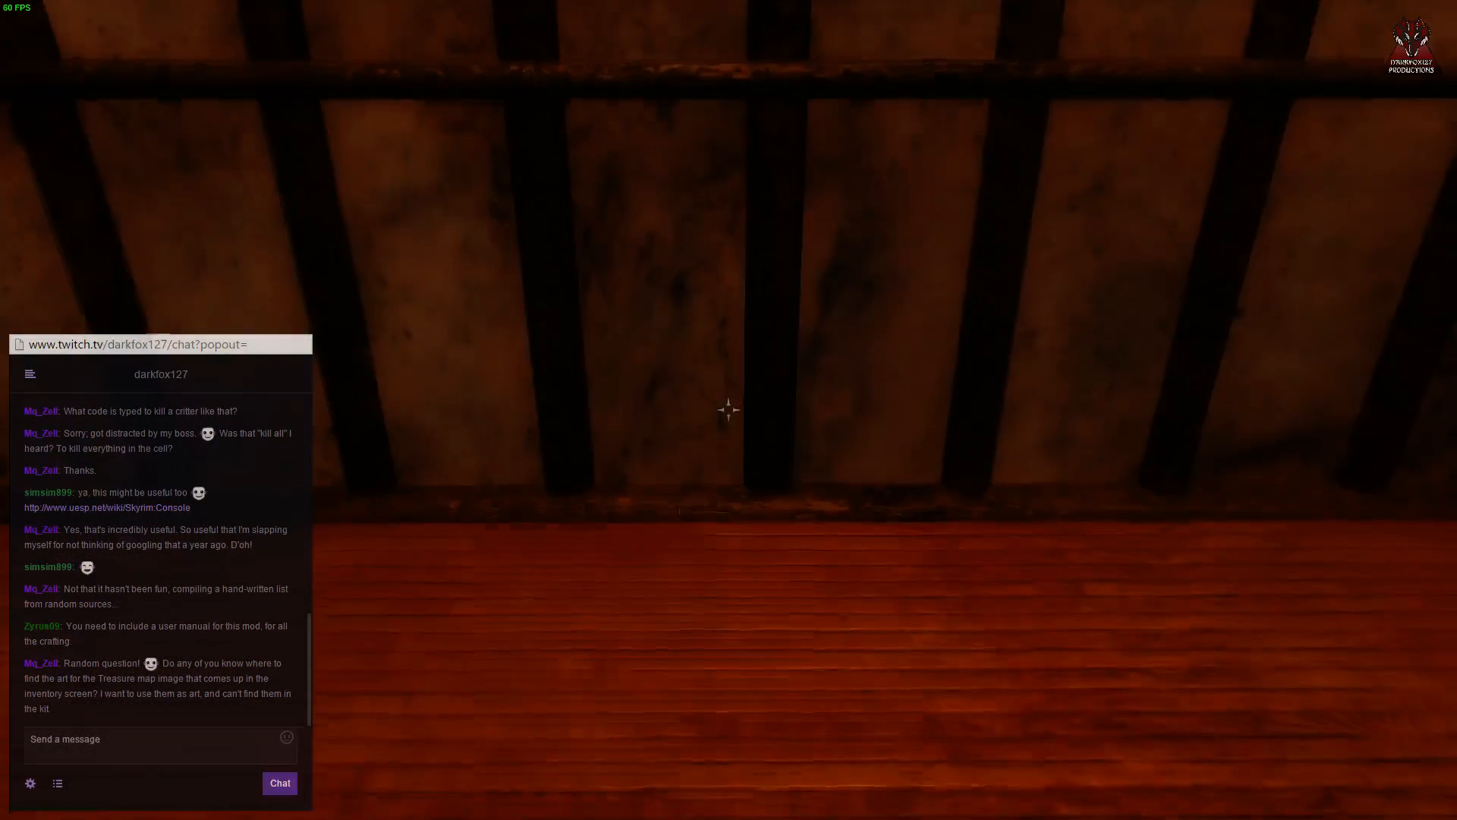
pyautogui.press('`')
pyautogui.write('coc c')
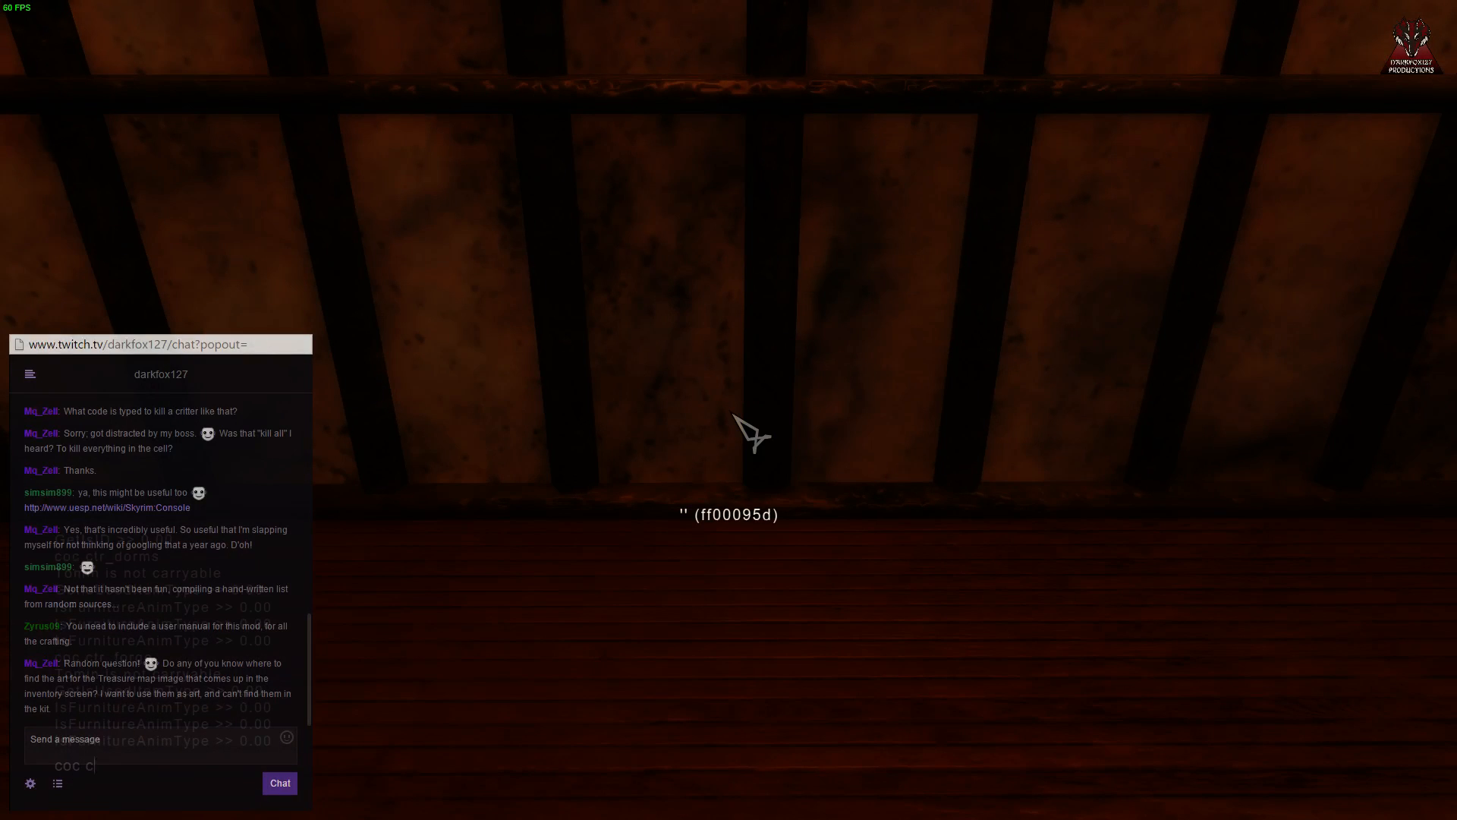
pyautogui.write('tr_dorms')
pyautogui.press('Return')
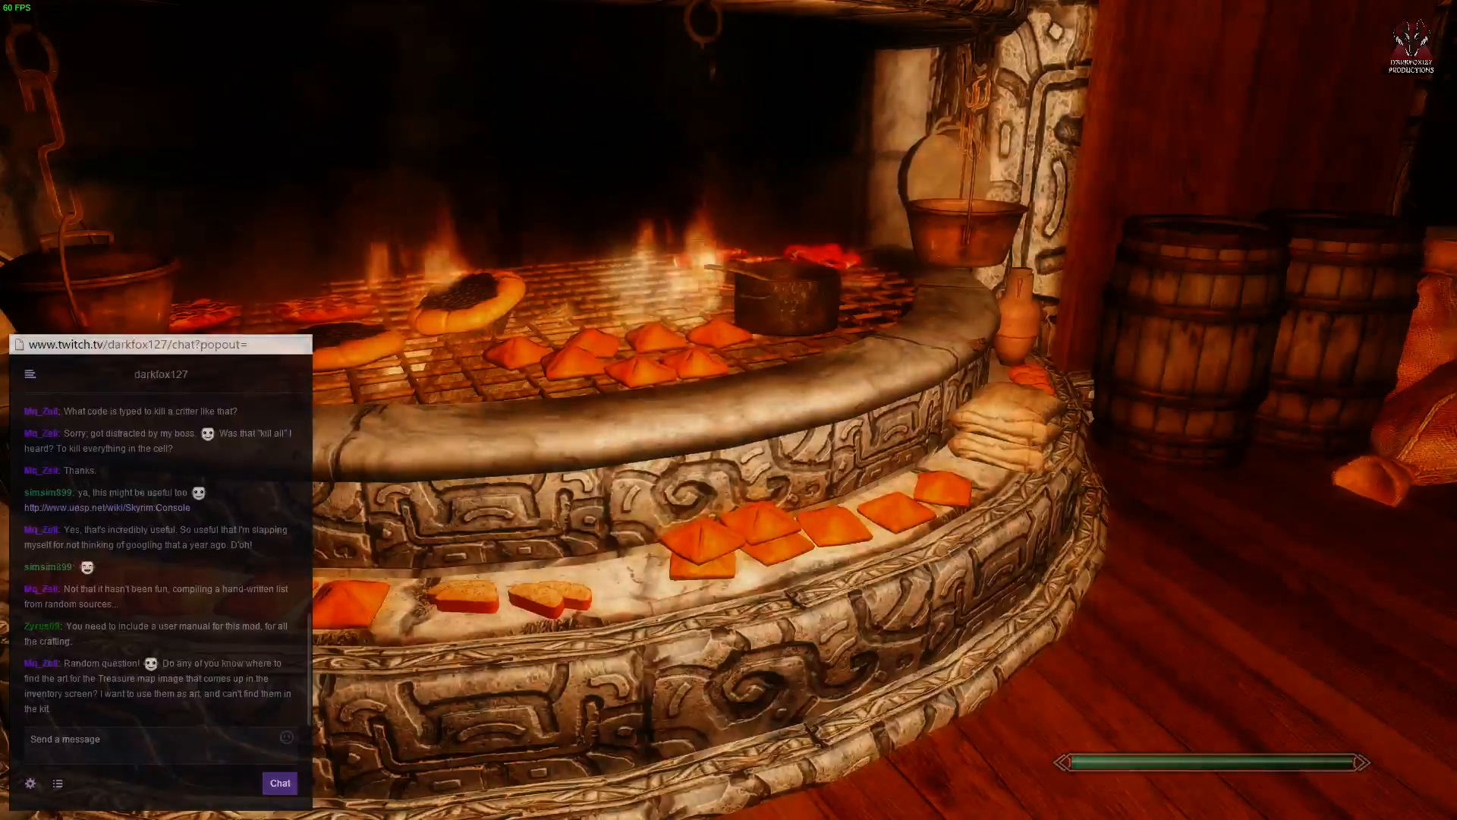
# Step: Inspect the food on the lit dormitory oven and the dark kitchen counters, basins and shelves beside it
pyautogui.press('w')
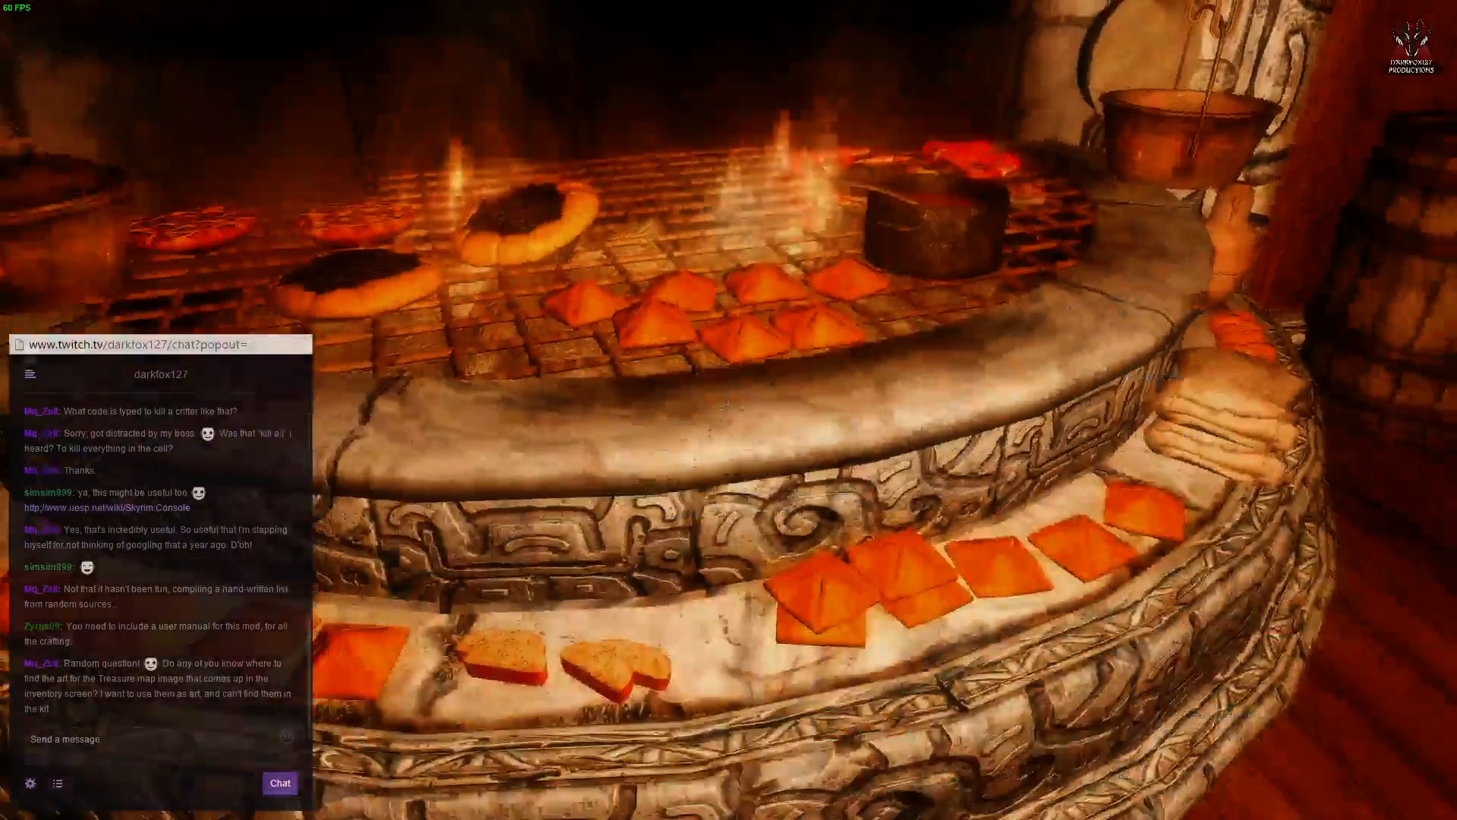
pyautogui.press('s')
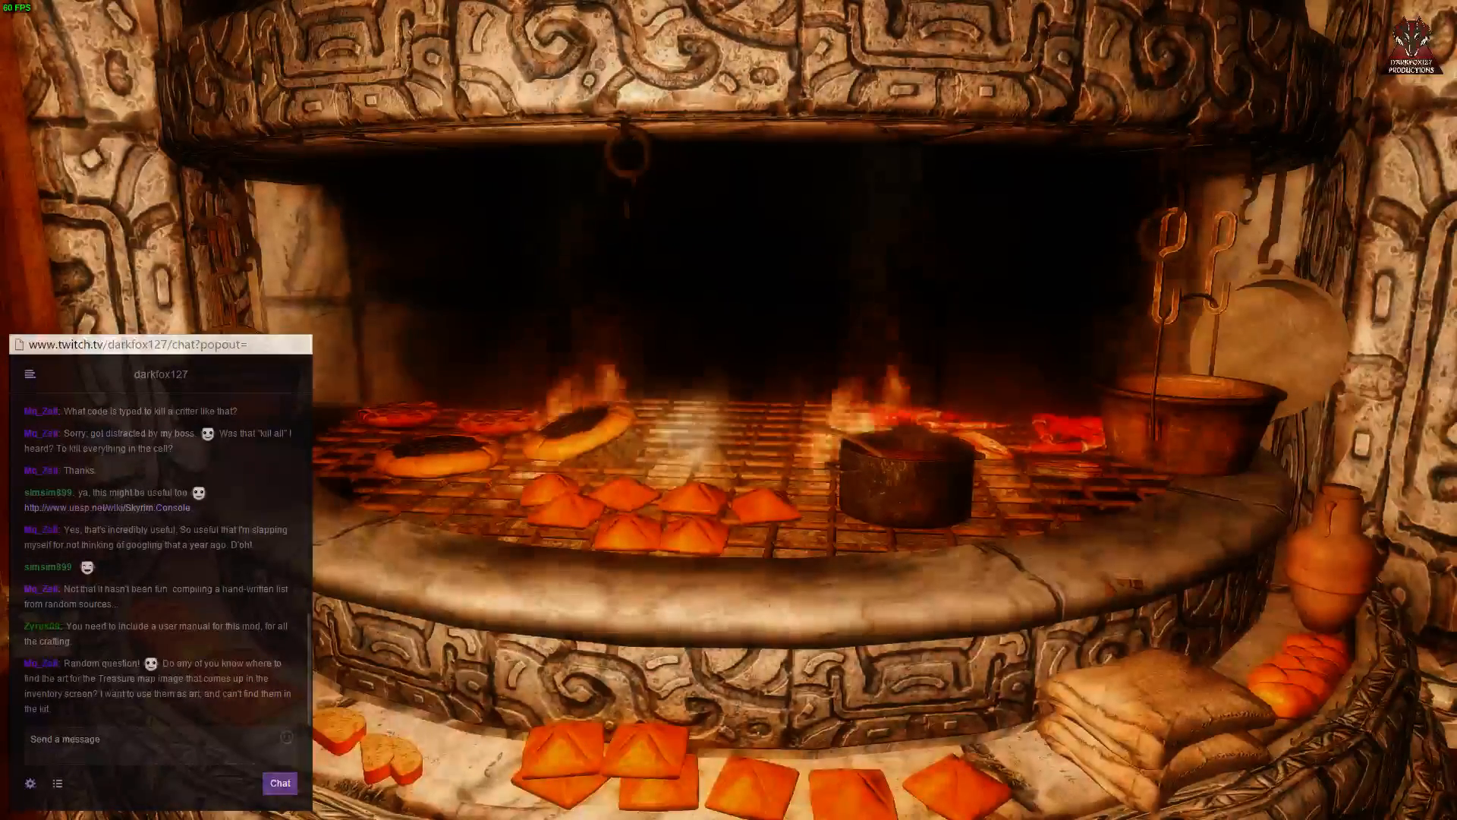
pyautogui.press('d')
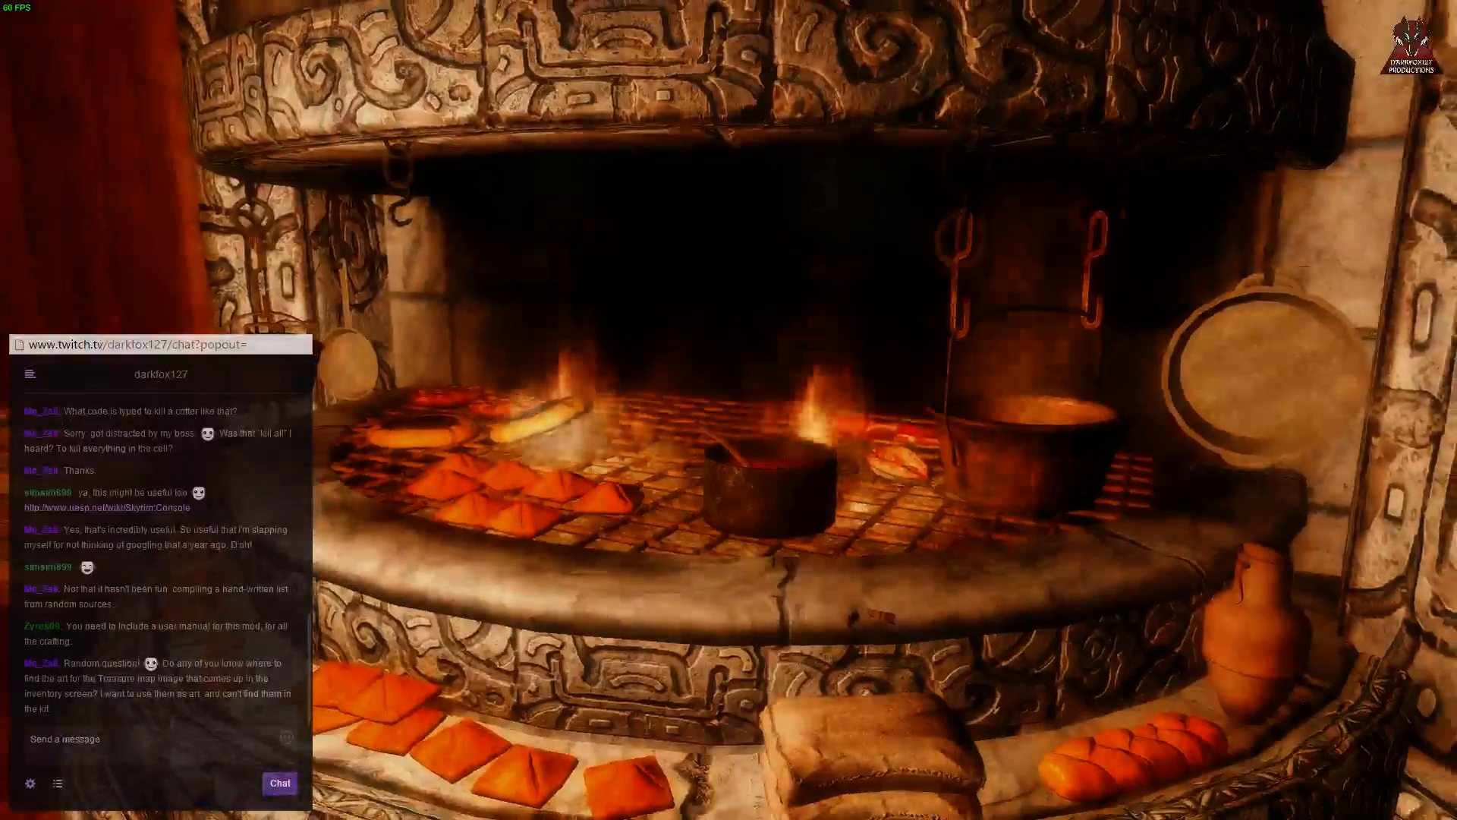
pyautogui.press('w')
pyautogui.press('a')
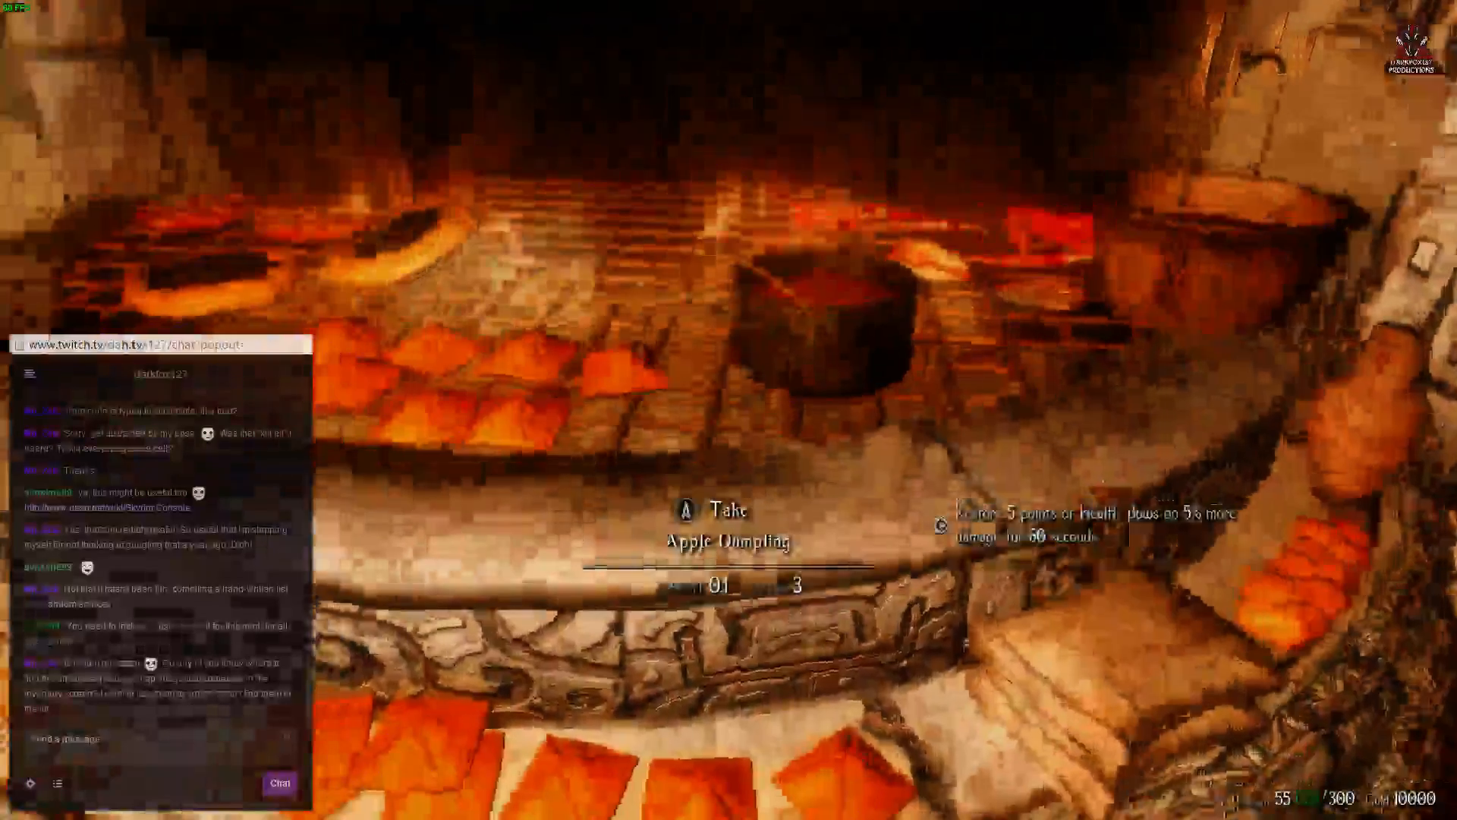
pyautogui.press('s')
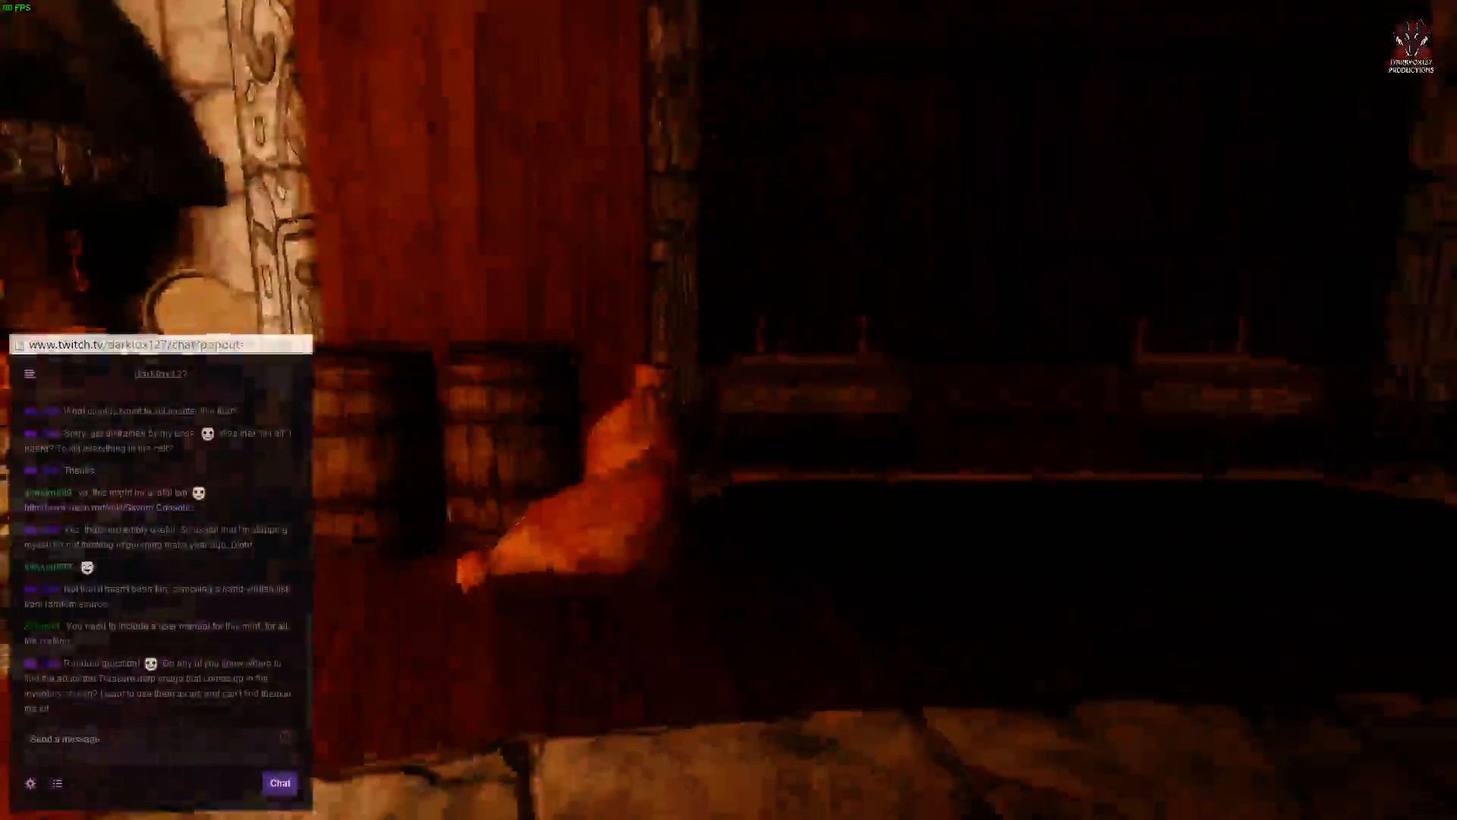
pyautogui.press('w')
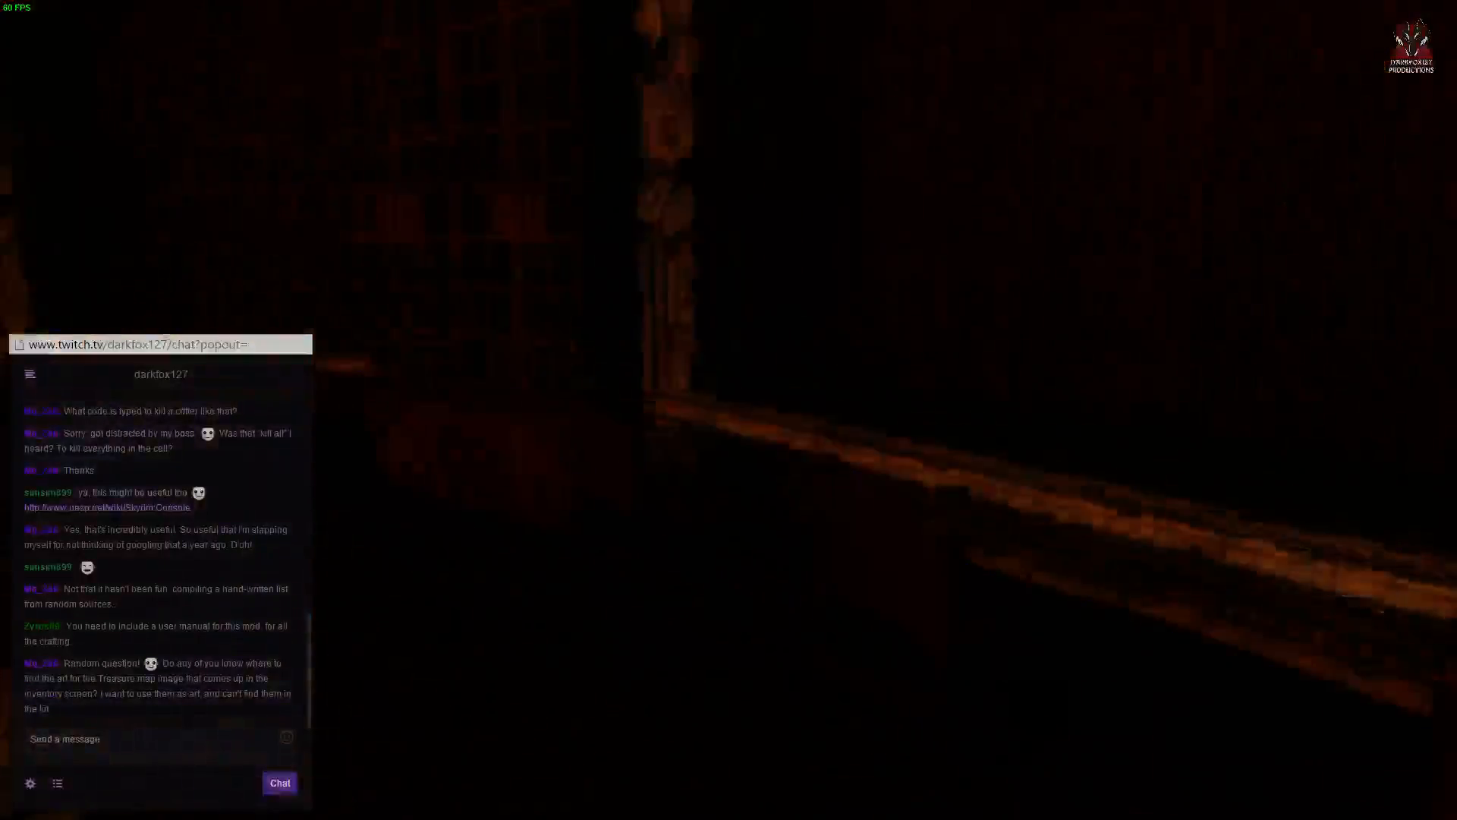
pyautogui.press('w')
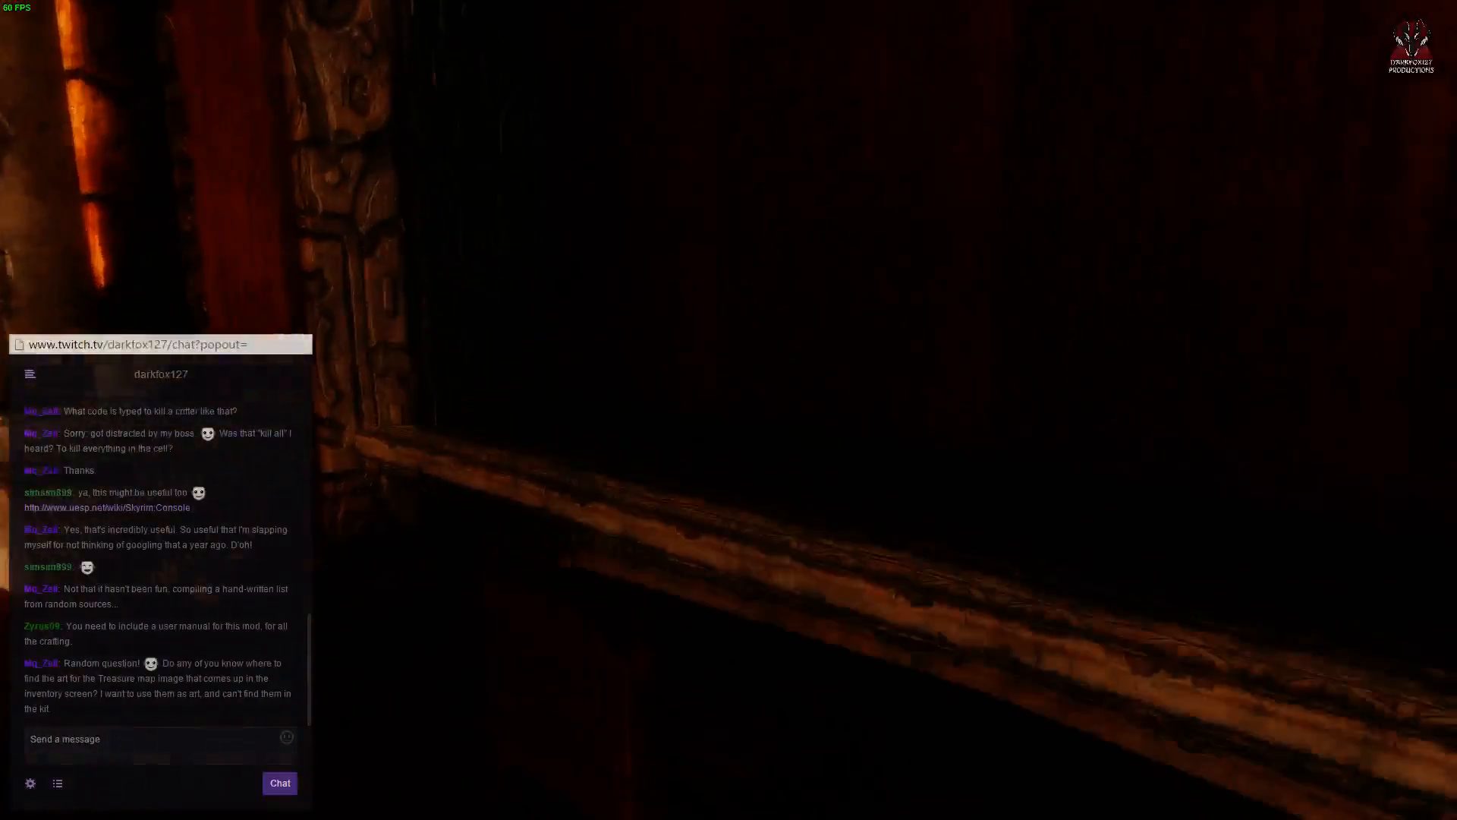
pyautogui.press('w')
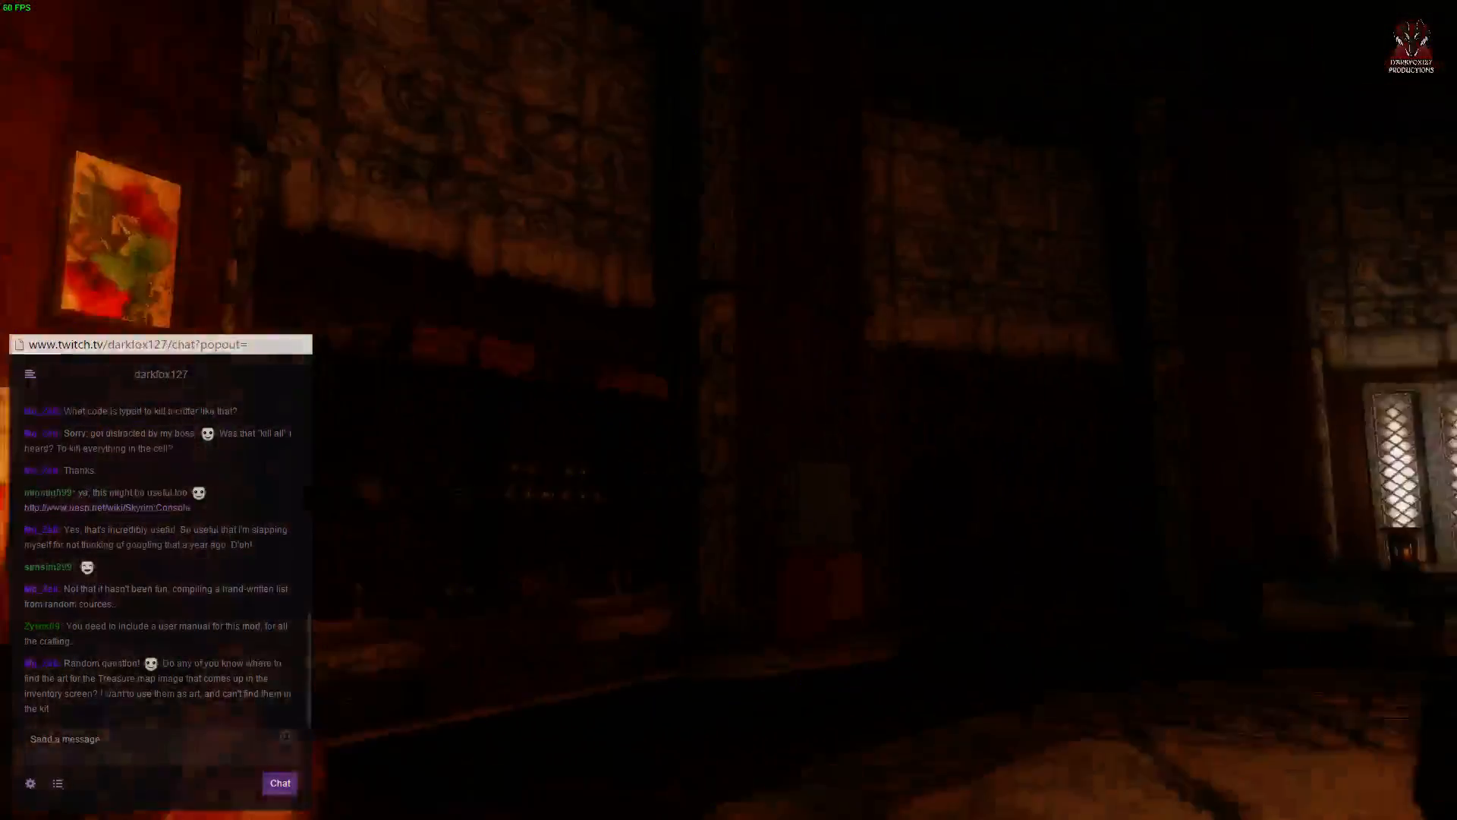
pyautogui.press('w')
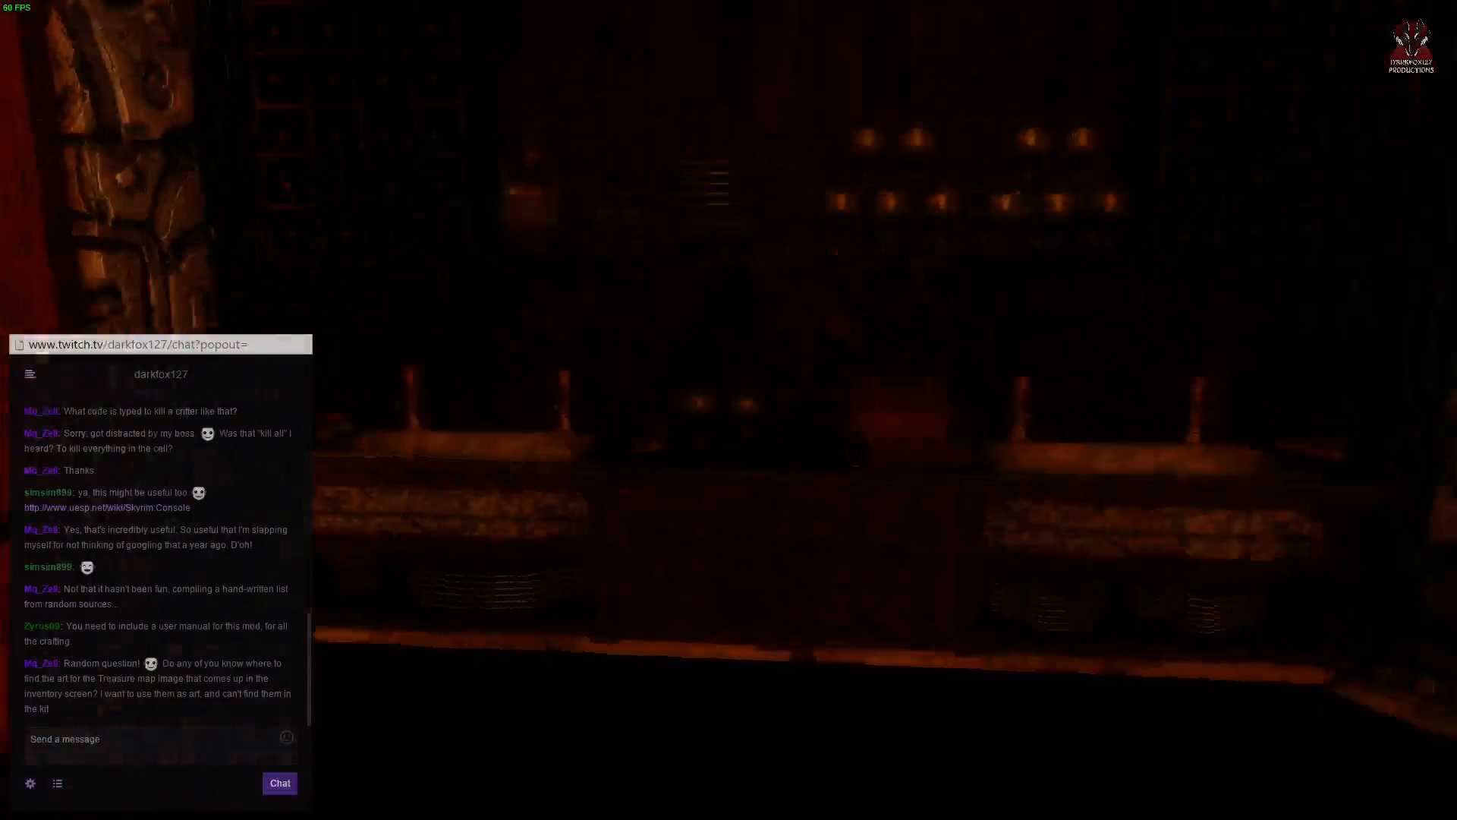
# Step: Switch to the Creation Kit and view the enable parent settings of the CTR_Furnitre_Oven_Naked reference in CTR_Dorms
pyautogui.hotkey('alt', 'Tab')
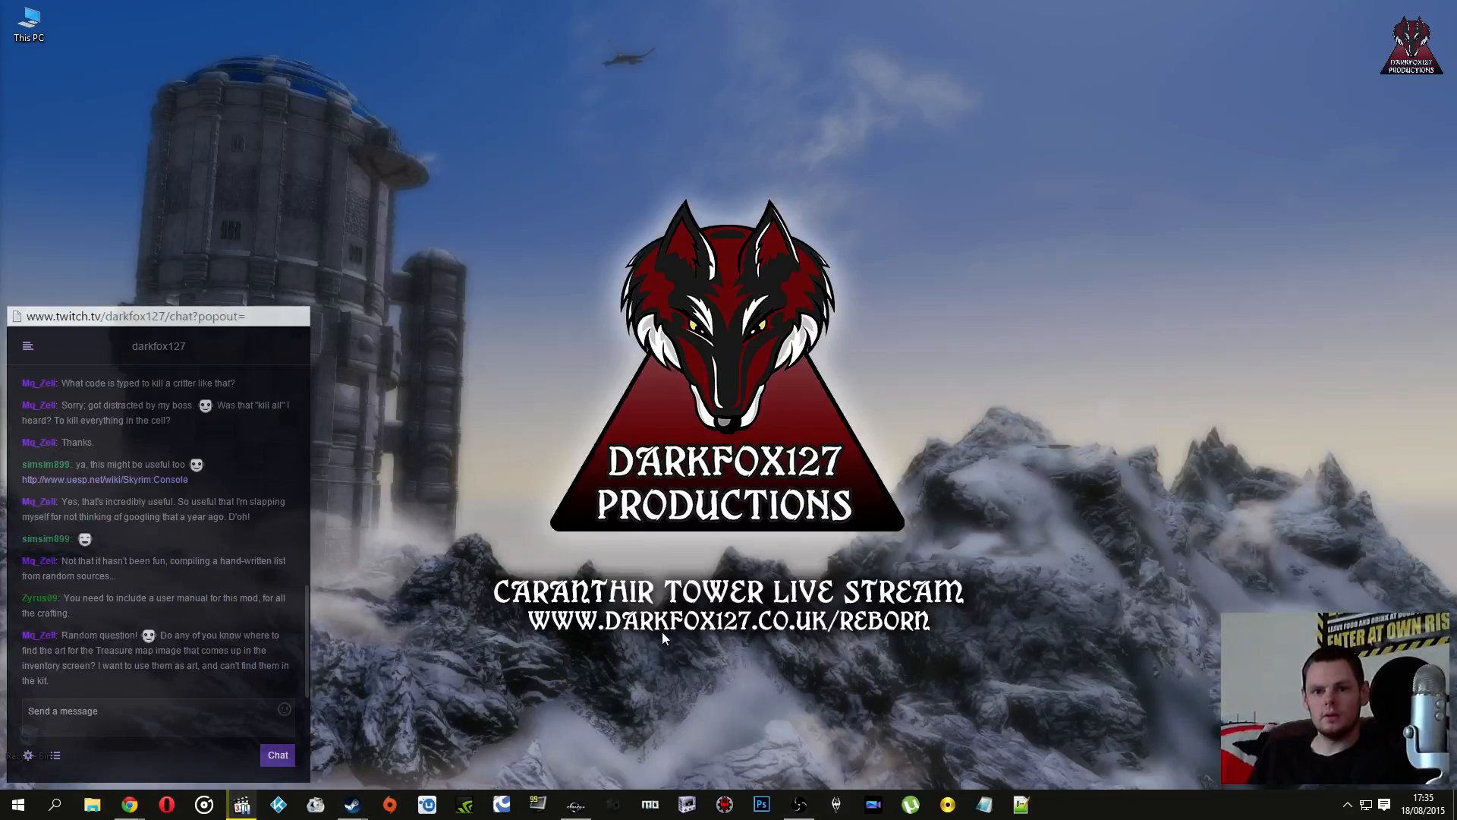
pyautogui.click(577, 804)
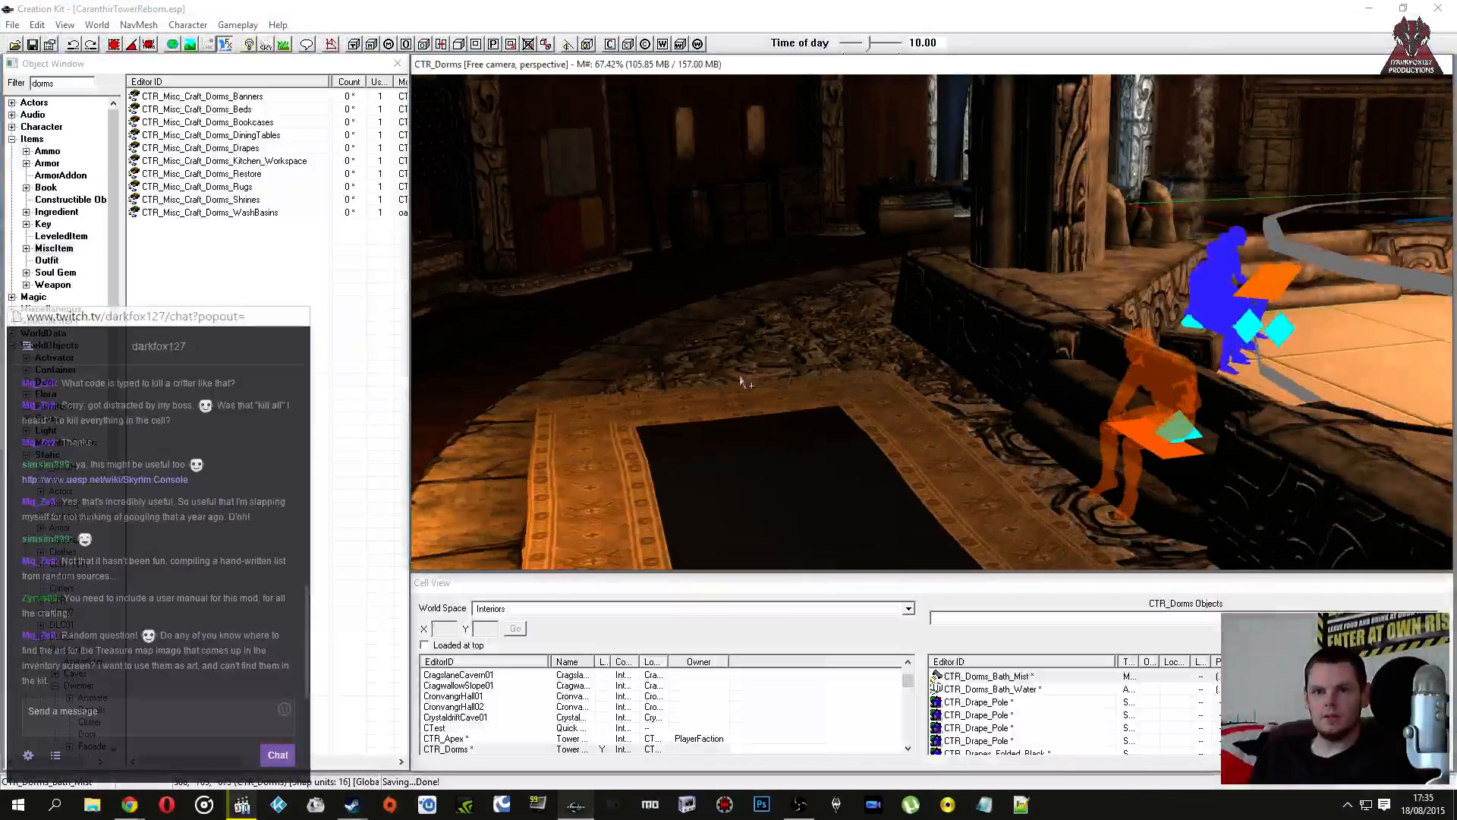
pyautogui.keyDown('shift'); pyautogui.moveTo(1007, 395); pyautogui.dragTo(991, 483, button='middle'); pyautogui.keyUp('shift')
pyautogui.scroll(5, 956, 420)
pyautogui.doubleClick(990, 483)
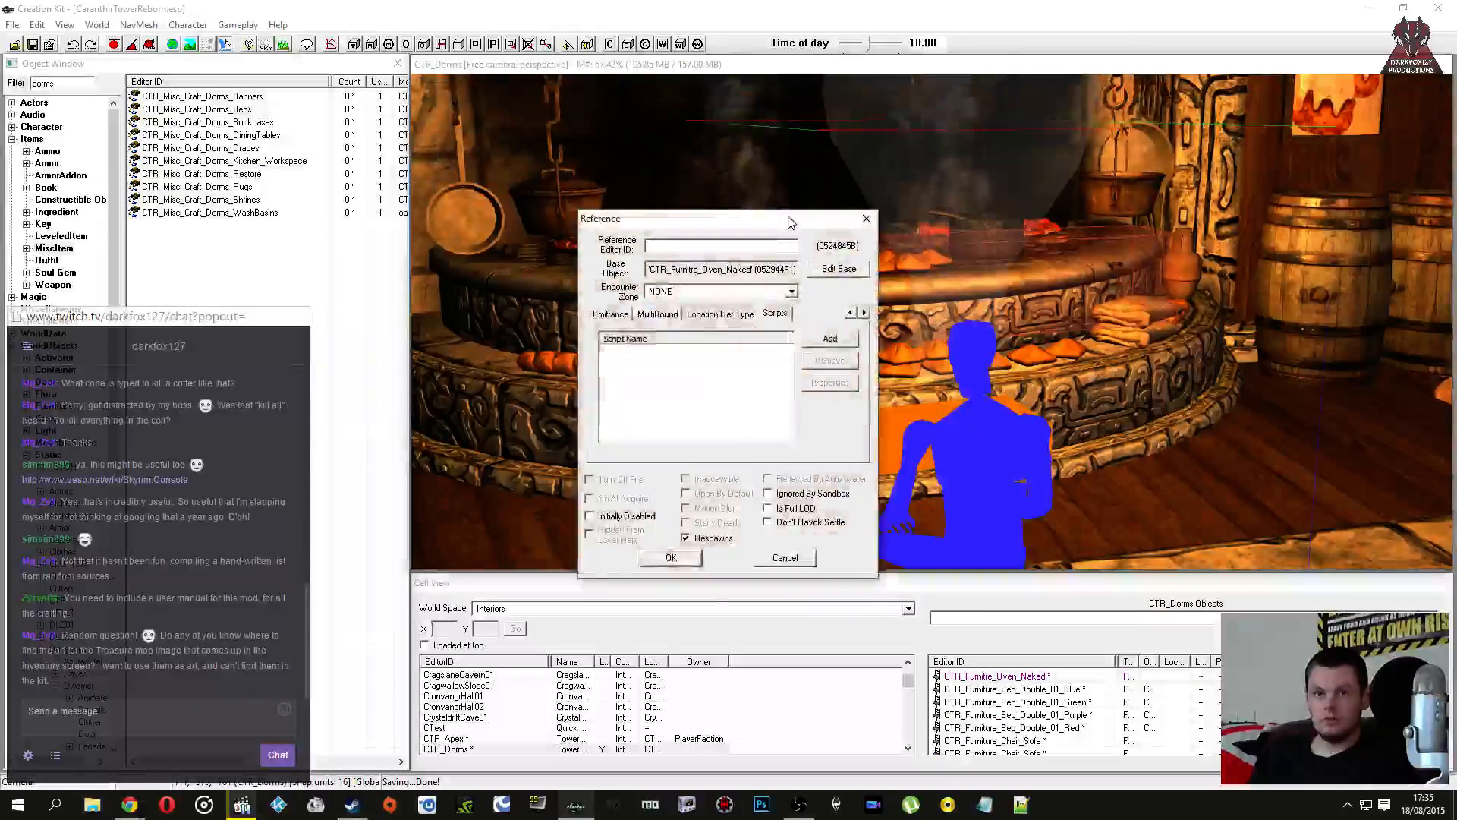
pyautogui.moveTo(829, 220); pyautogui.dragTo(515, 220)
pyautogui.click(543, 314)
pyautogui.click(544, 314)
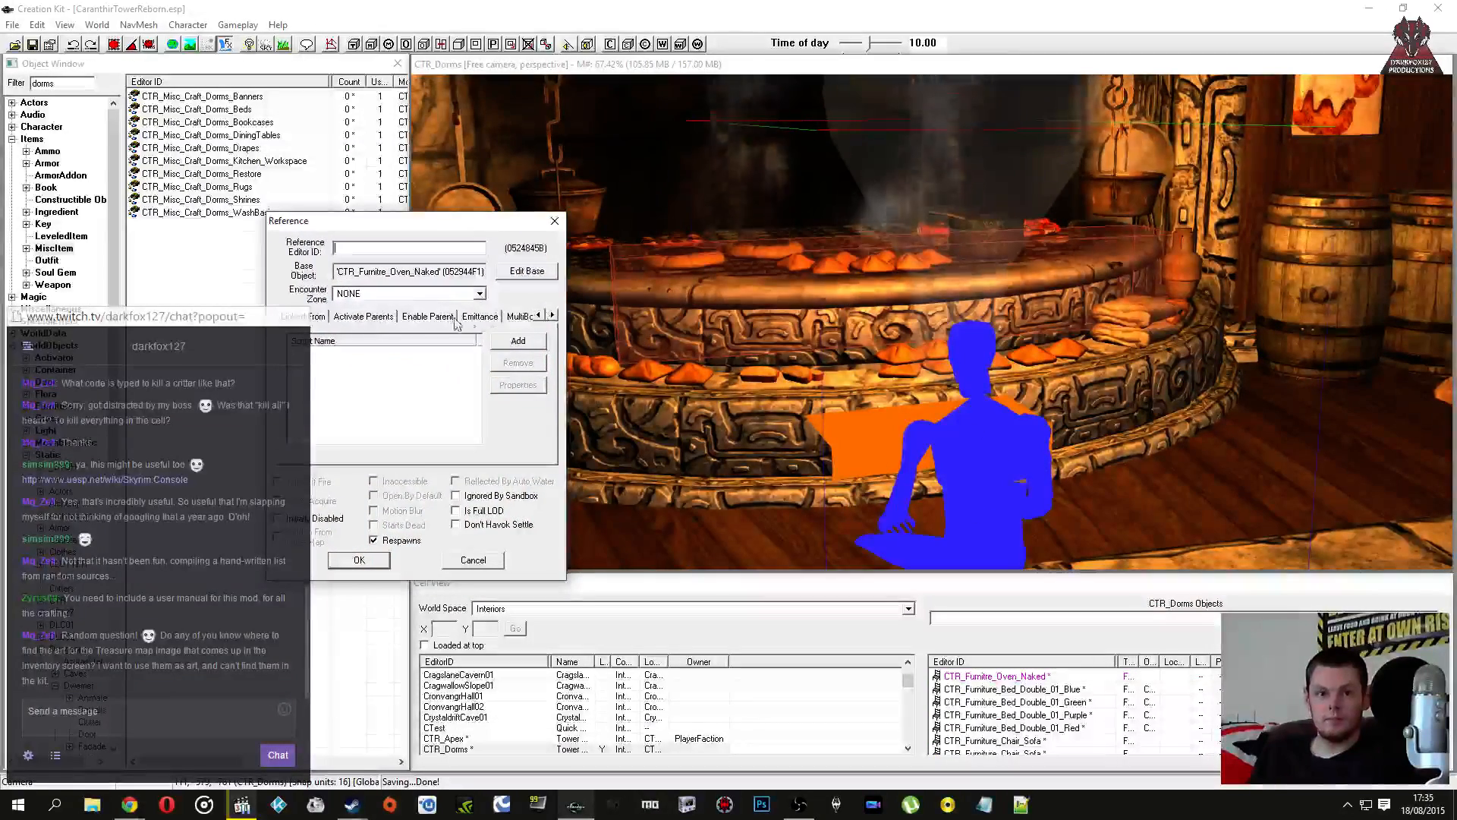
pyautogui.click(427, 316)
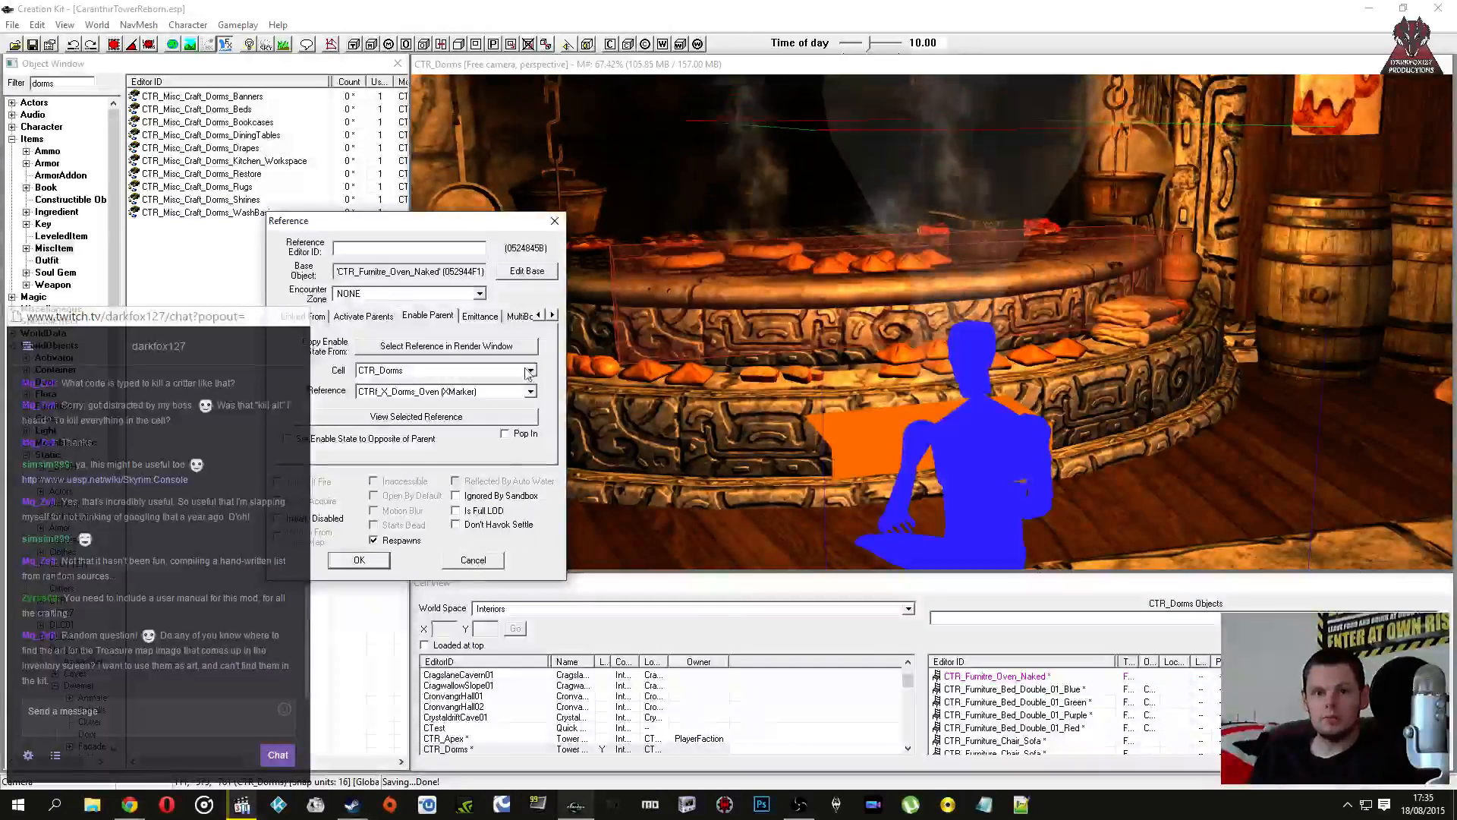
# Step: Review the oven's base furniture record, recheck its reference without changes, and look over the oven area
pyautogui.click(525, 273)
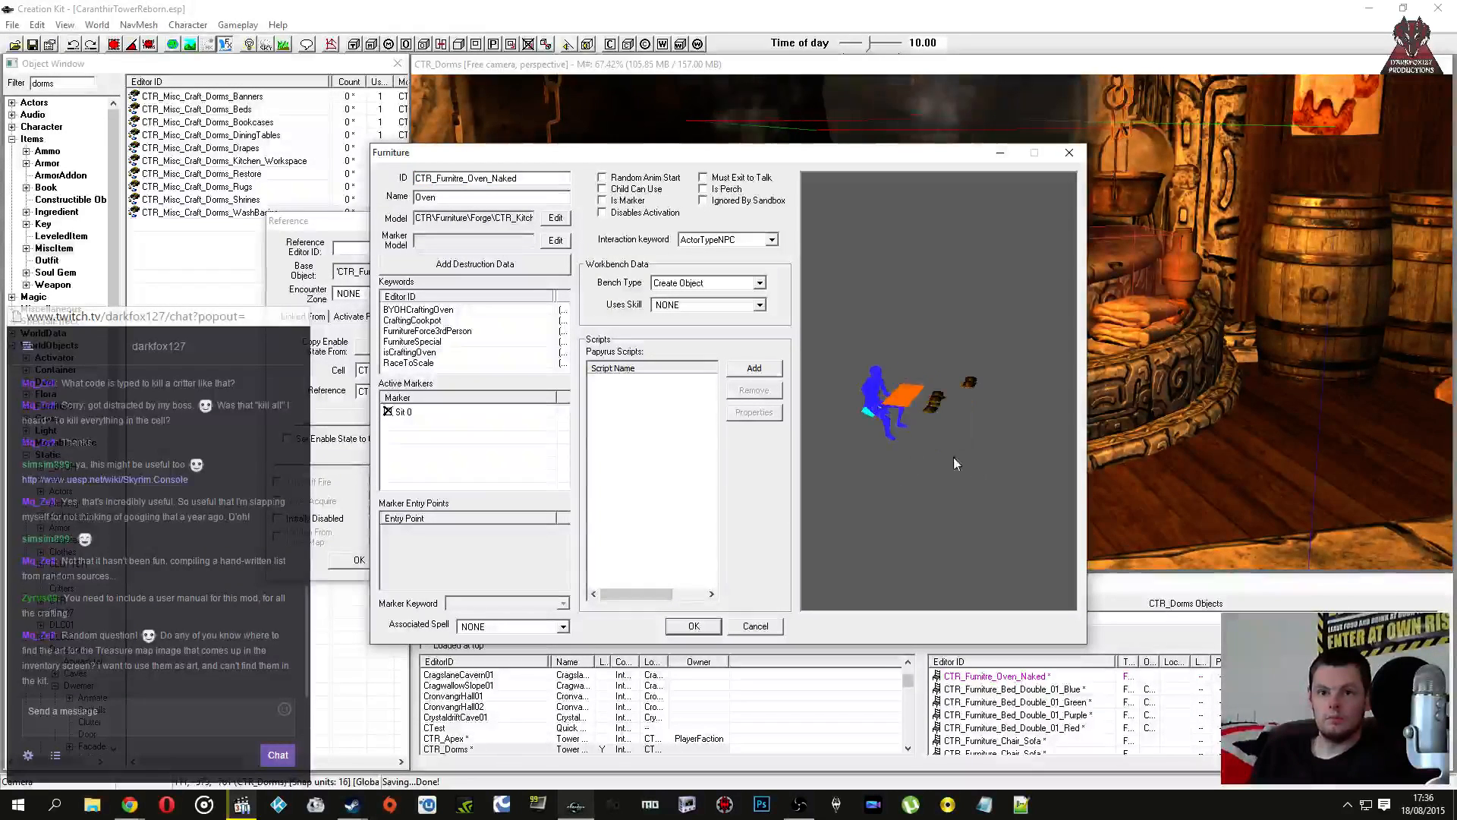
pyautogui.click(755, 625)
pyautogui.click(491, 563)
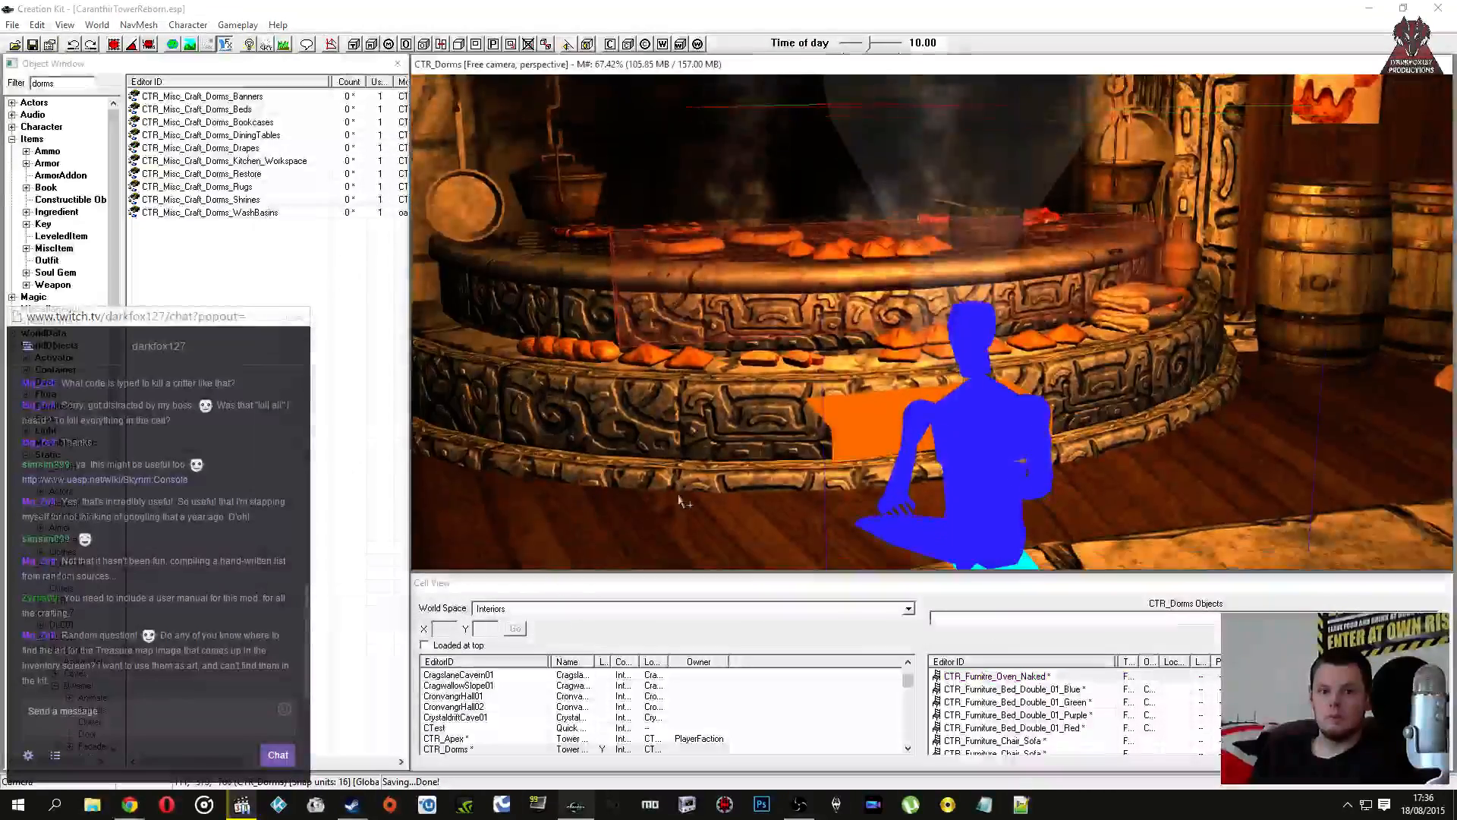
pyautogui.doubleClick(1008, 412)
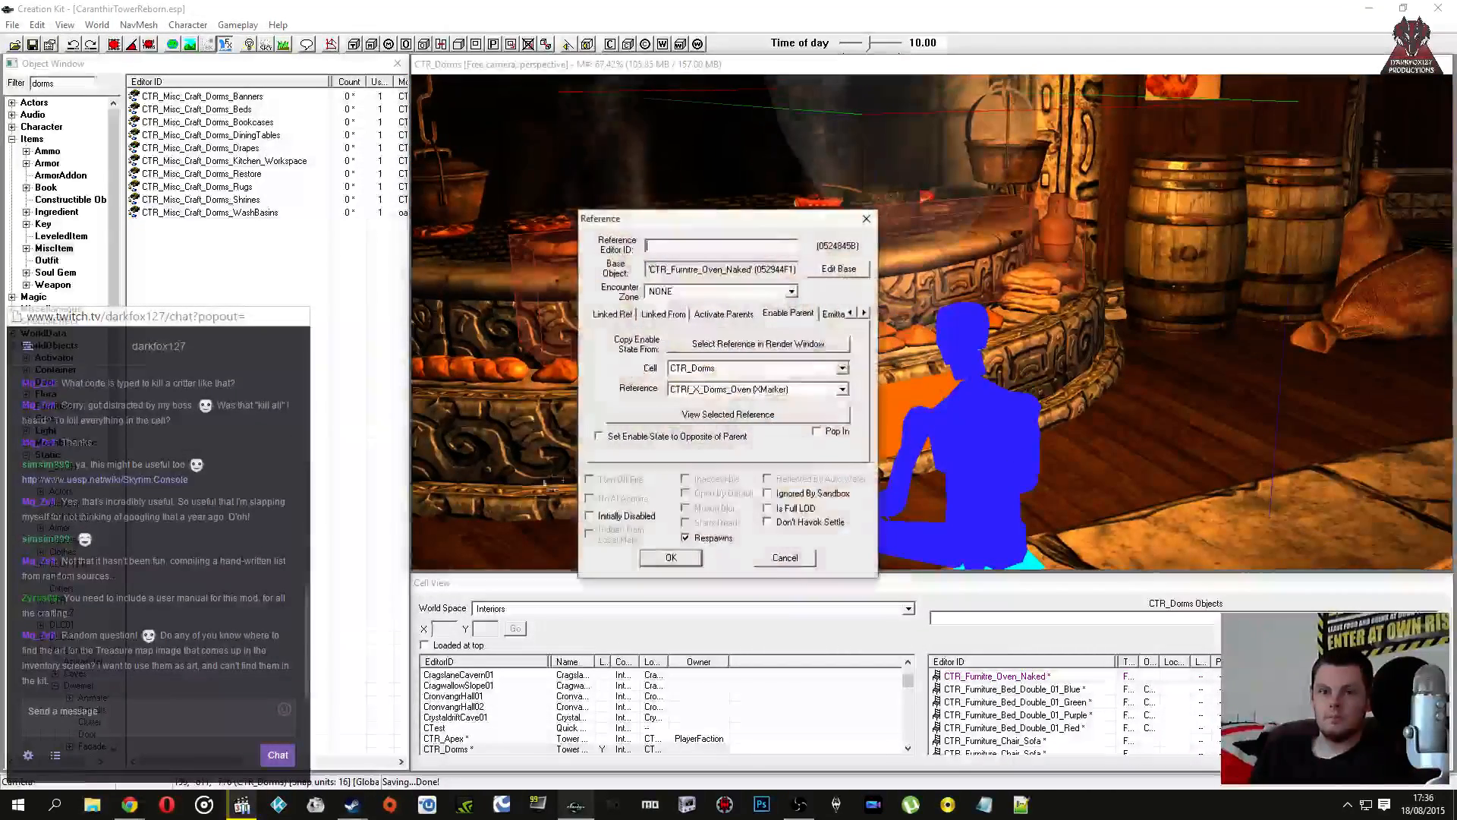
pyautogui.click(784, 557)
pyautogui.scroll(5, 794, 438)
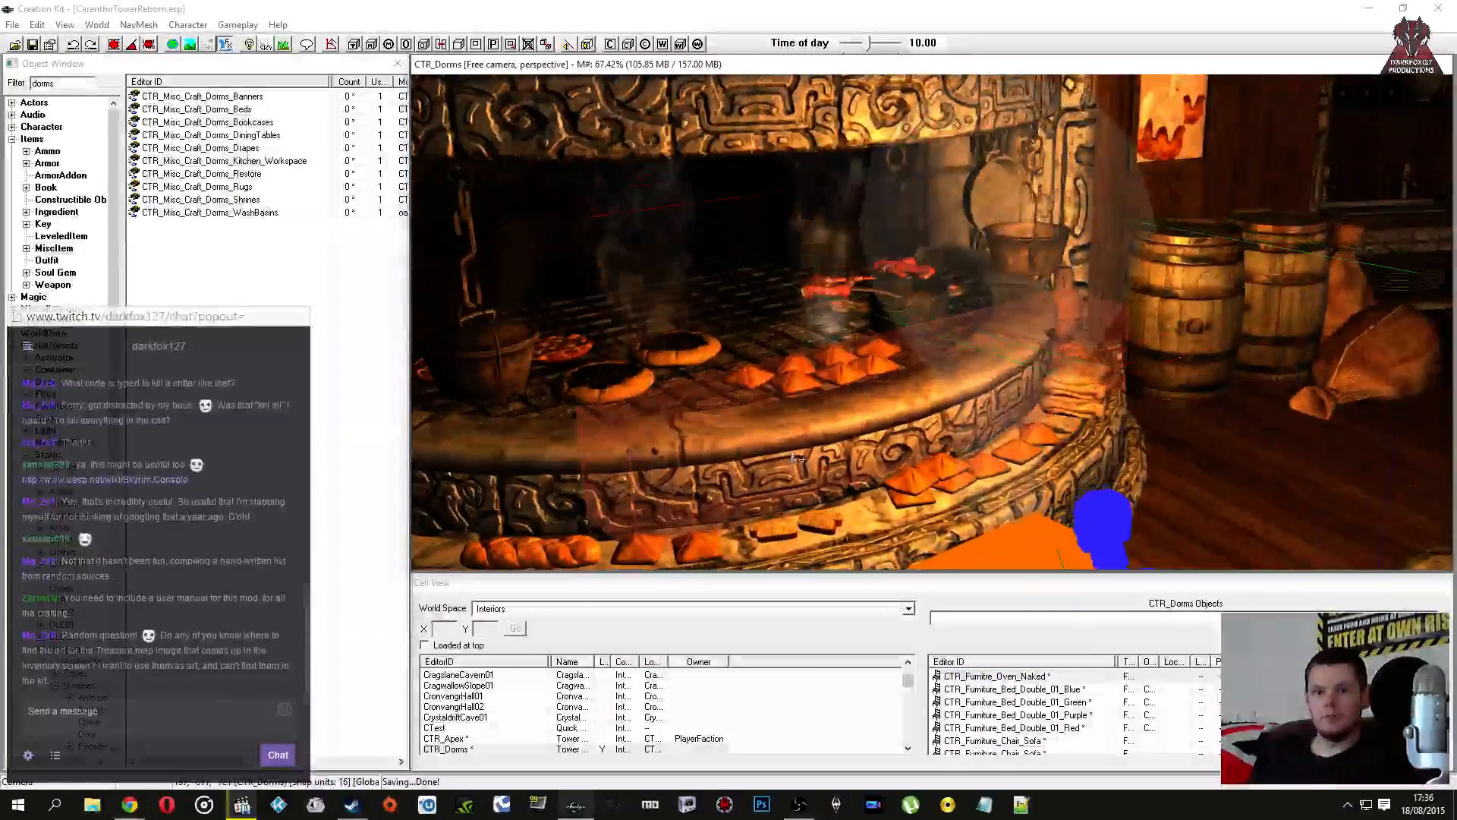
pyautogui.moveTo(794, 439)
pyautogui.keyDown('shift'); pyautogui.mouseDown(button='middle')
pyautogui.moveTo(858, 408)
pyautogui.moveTo(702, 431)
pyautogui.moveTo(768, 422)
pyautogui.moveTo(717, 392)
pyautogui.moveTo(776, 342)
pyautogui.mouseUp(button='middle'); pyautogui.keyUp('shift')
pyautogui.scroll(-4, 805, 414)
pyautogui.click(702, 431)
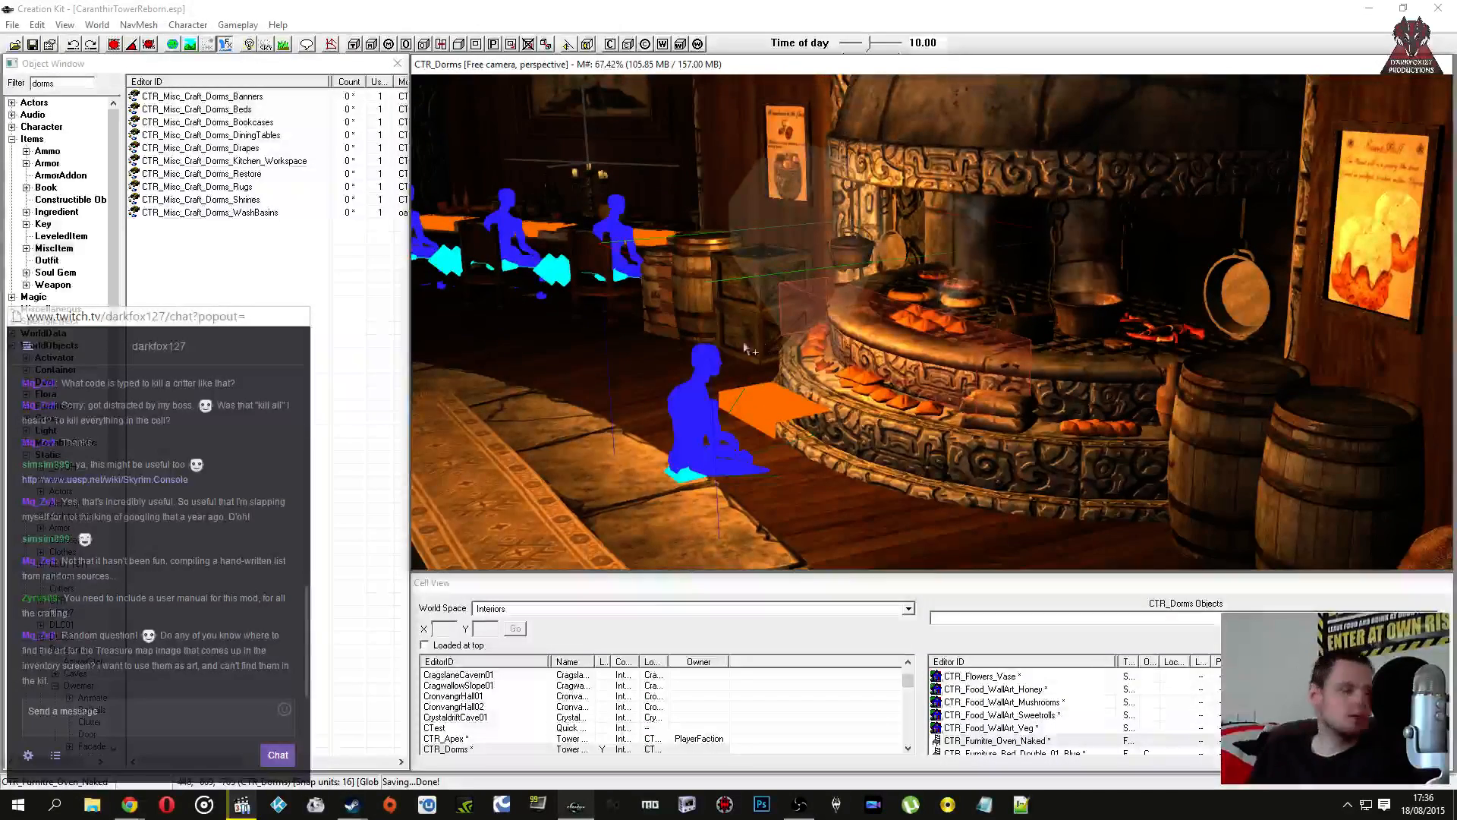
# Step: Minimise the Creation Kit and browse File Explorer to C:\Program Files (x86)\BSAopt\textures
pyautogui.click(1391, 10)
pyautogui.doubleClick(35, 34)
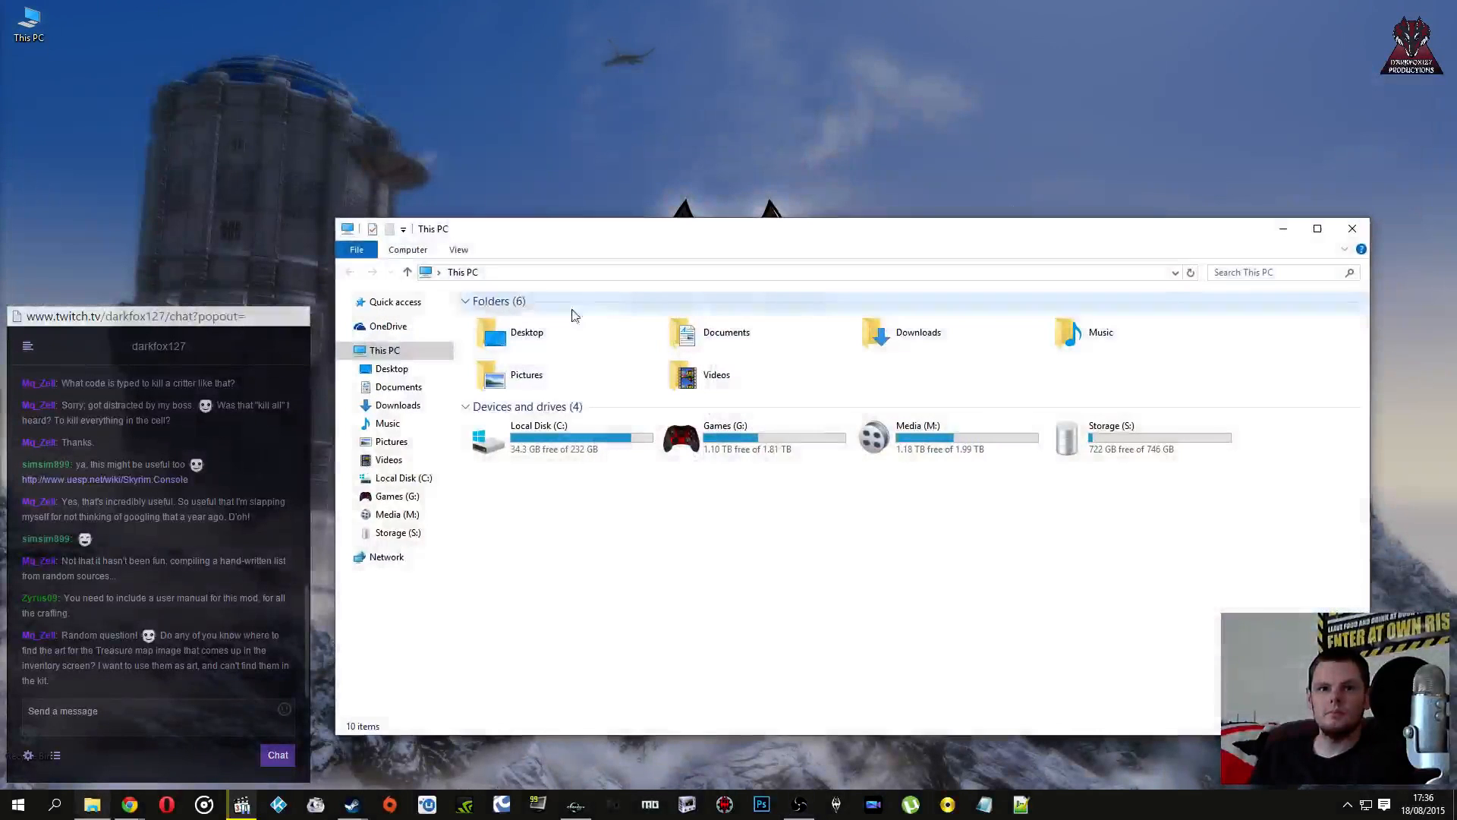
pyautogui.doubleClick(566, 444)
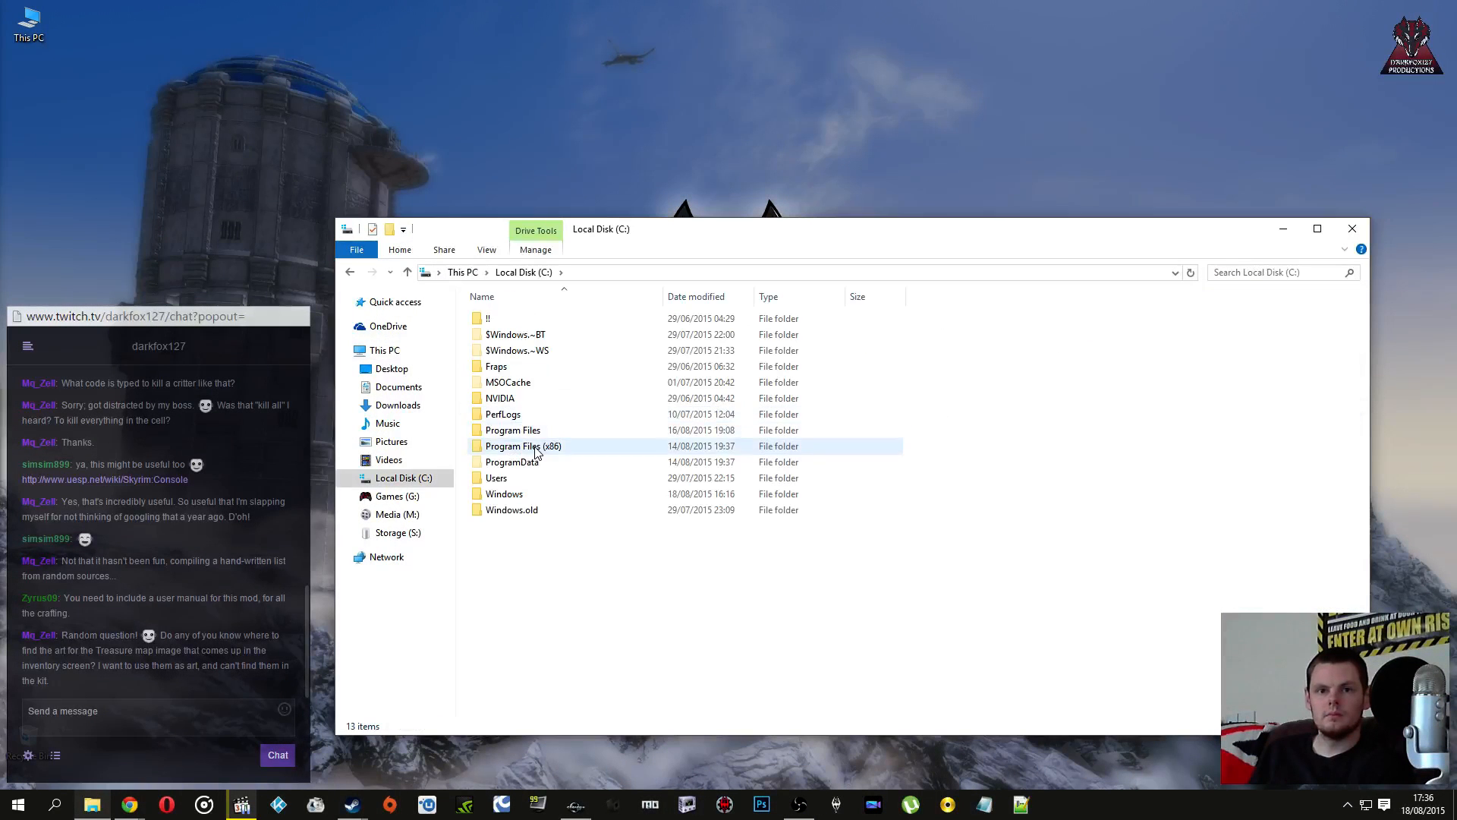
pyautogui.doubleClick(561, 445)
pyautogui.doubleClick(536, 430)
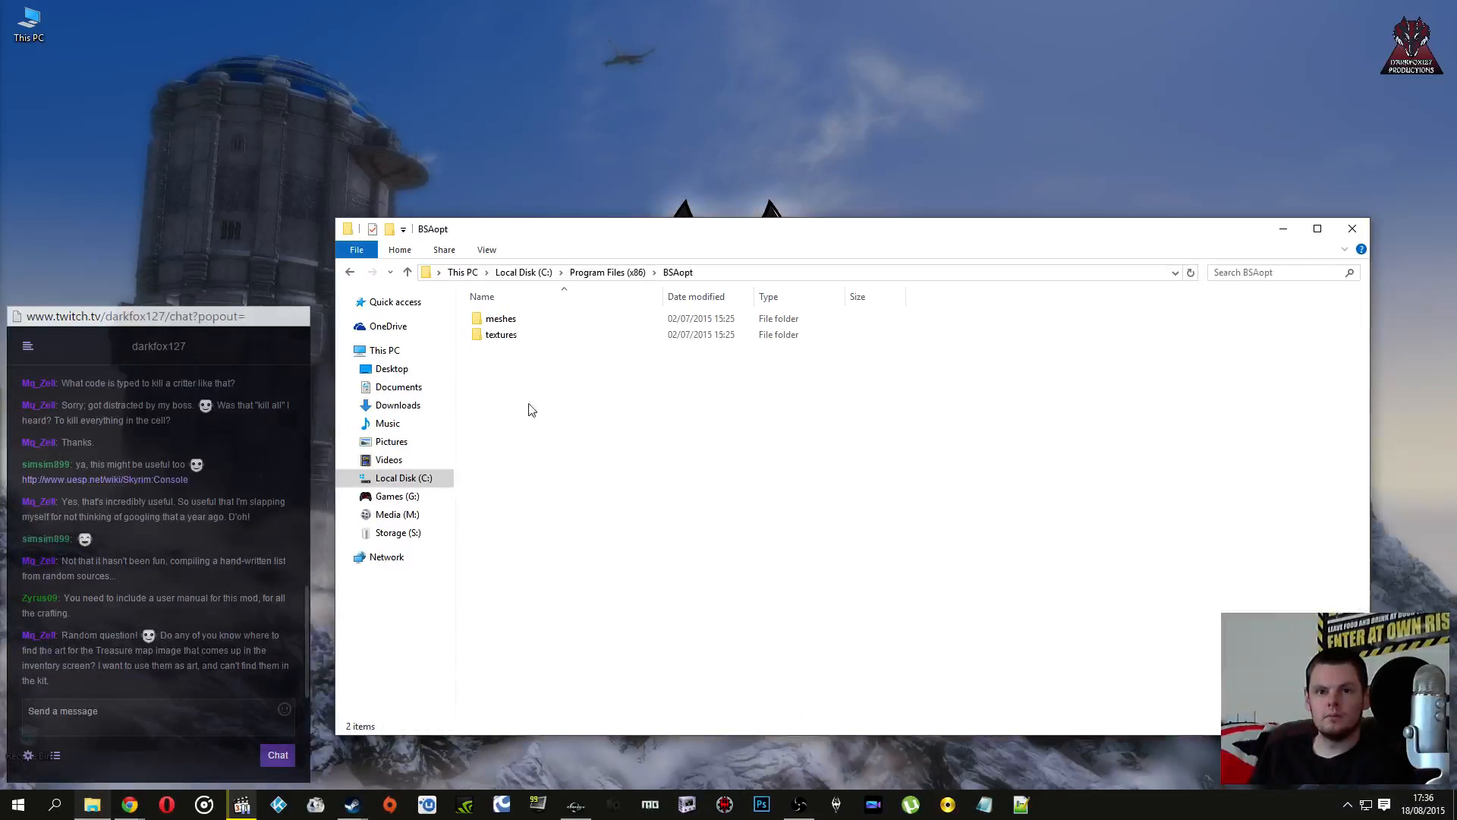
pyautogui.doubleClick(525, 335)
pyautogui.click(525, 335)
pyautogui.scroll(-3, 581, 409)
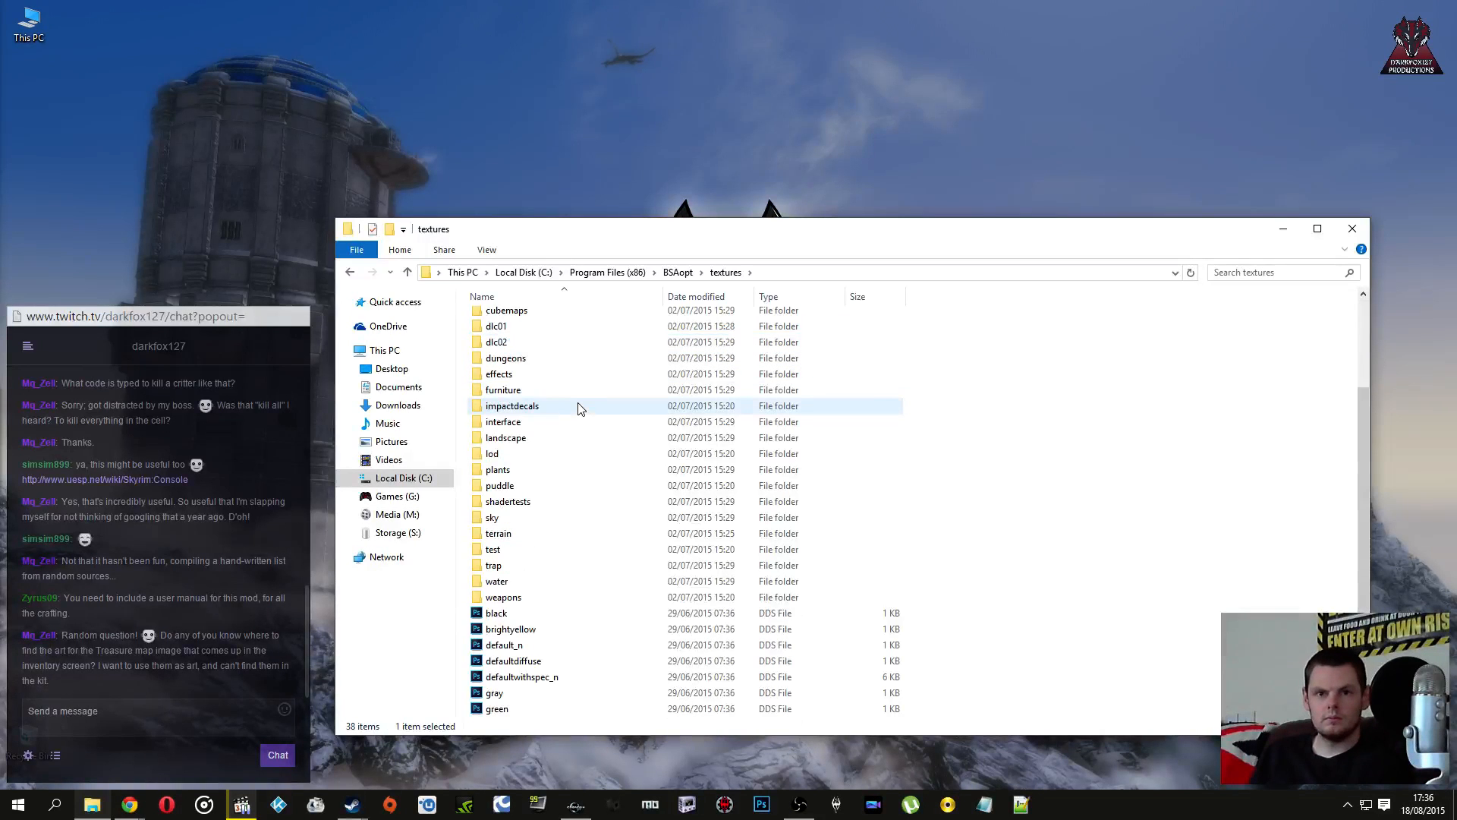
pyautogui.scroll(3, 563, 493)
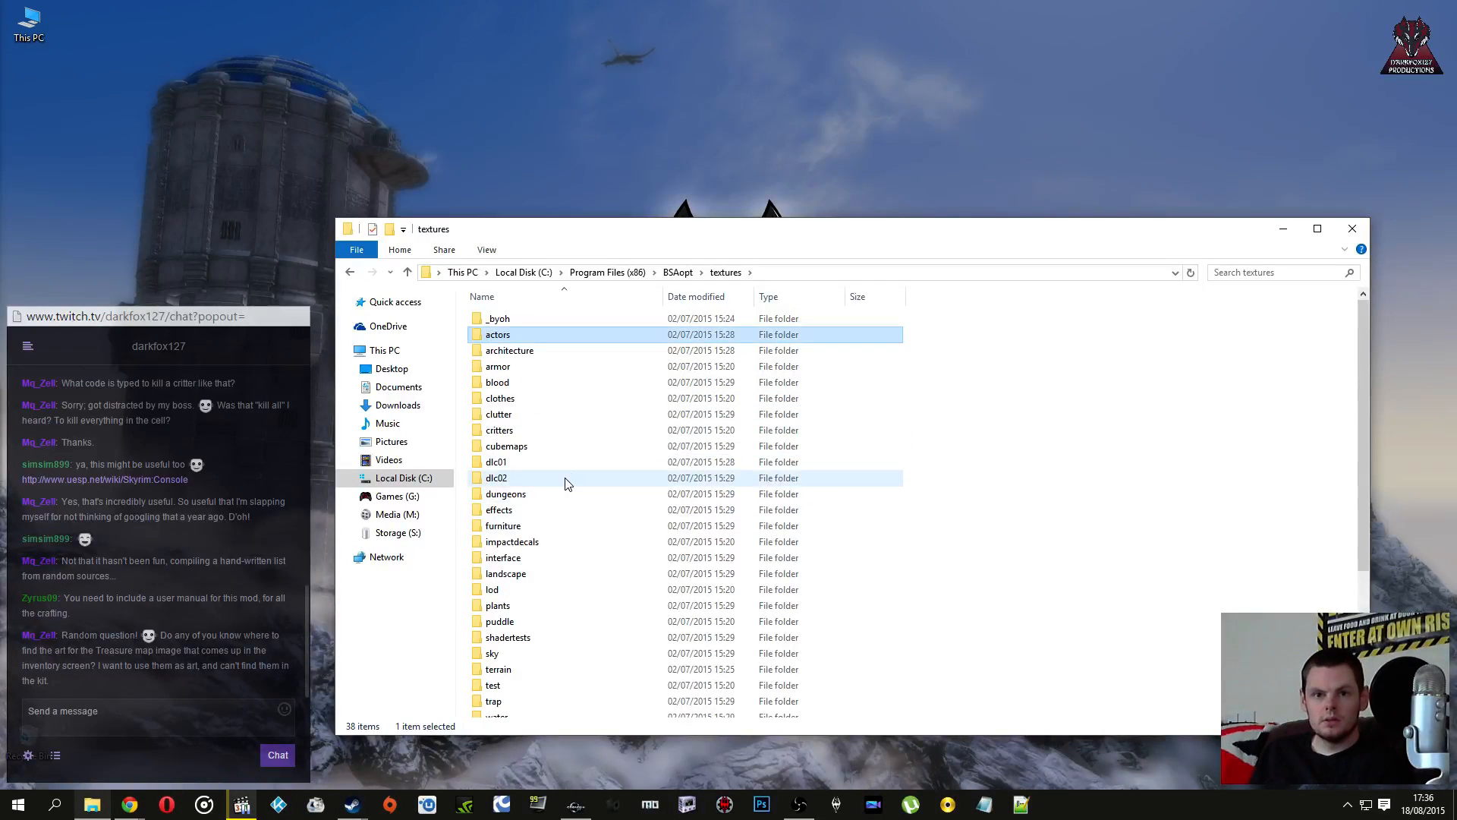
# Step: Open the clutter\books texture folder and look through its page, note and book textures for treasure map art
pyautogui.doubleClick(524, 415)
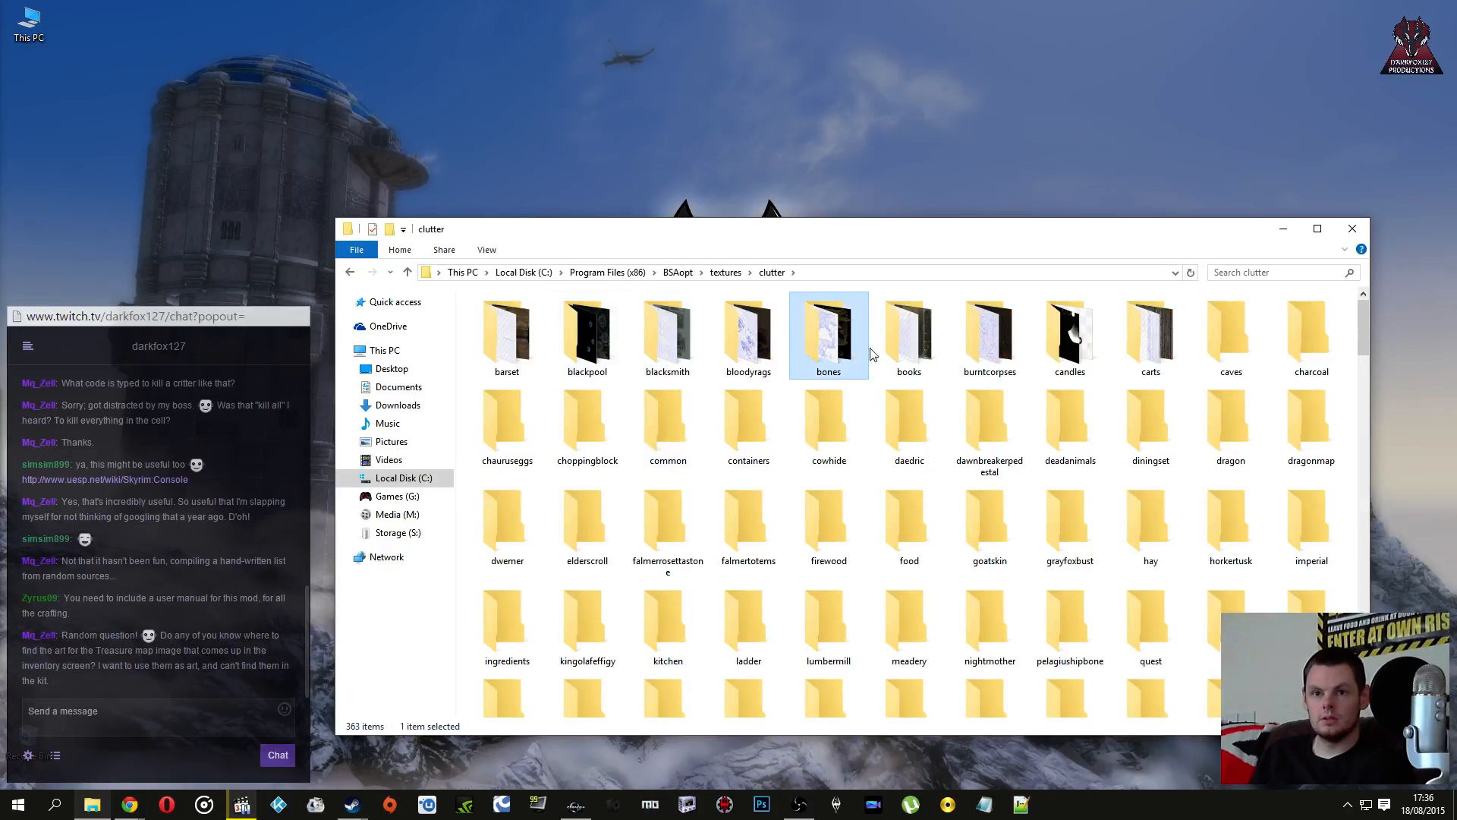
pyautogui.doubleClick(908, 334)
pyautogui.click(900, 413)
pyautogui.scroll(-10, 936, 414)
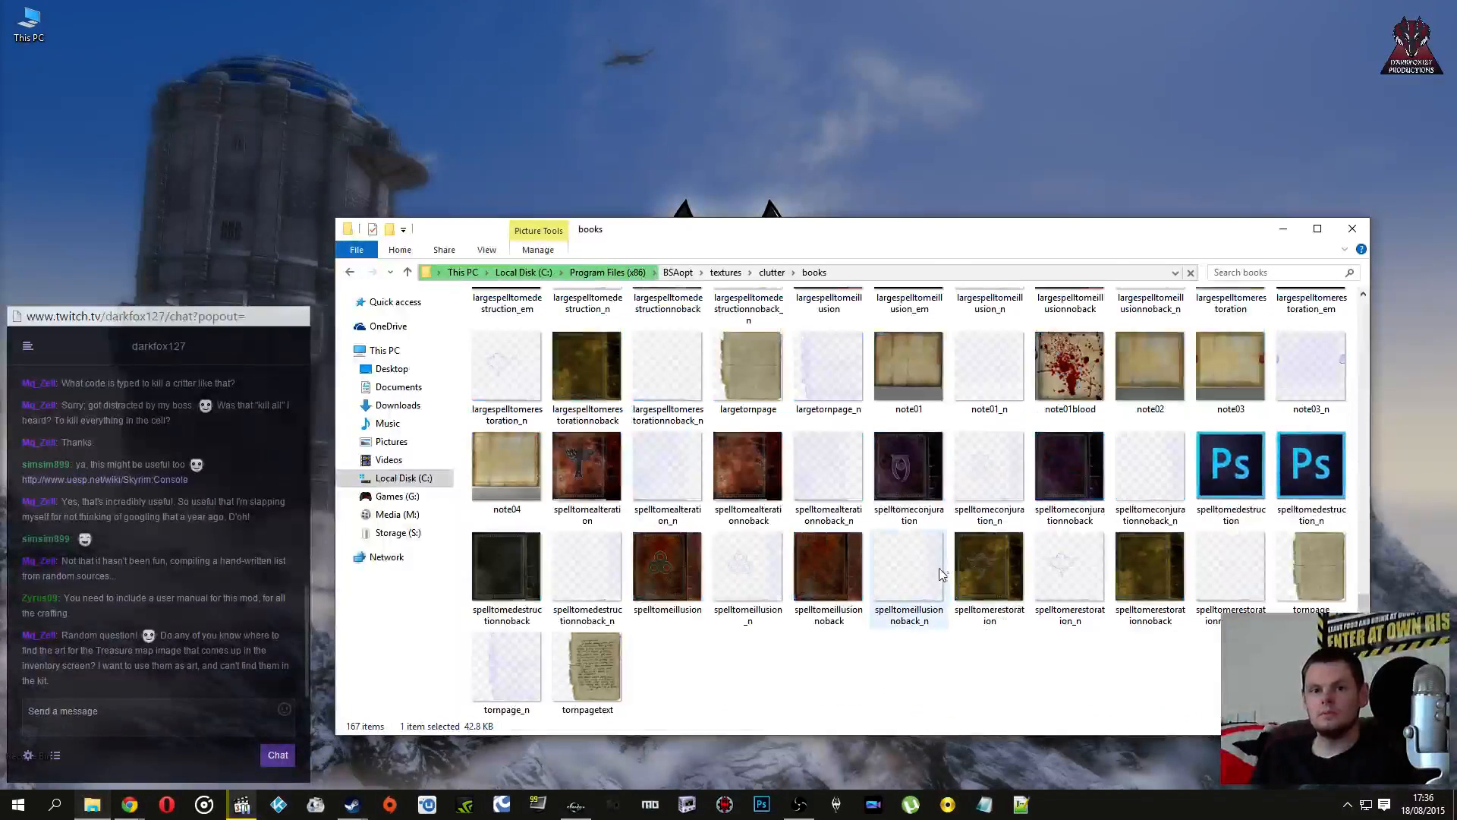
# Step: Go back to the clutter texture folder and look through its subfolders for treasure map art
pyautogui.press('BackSpace')
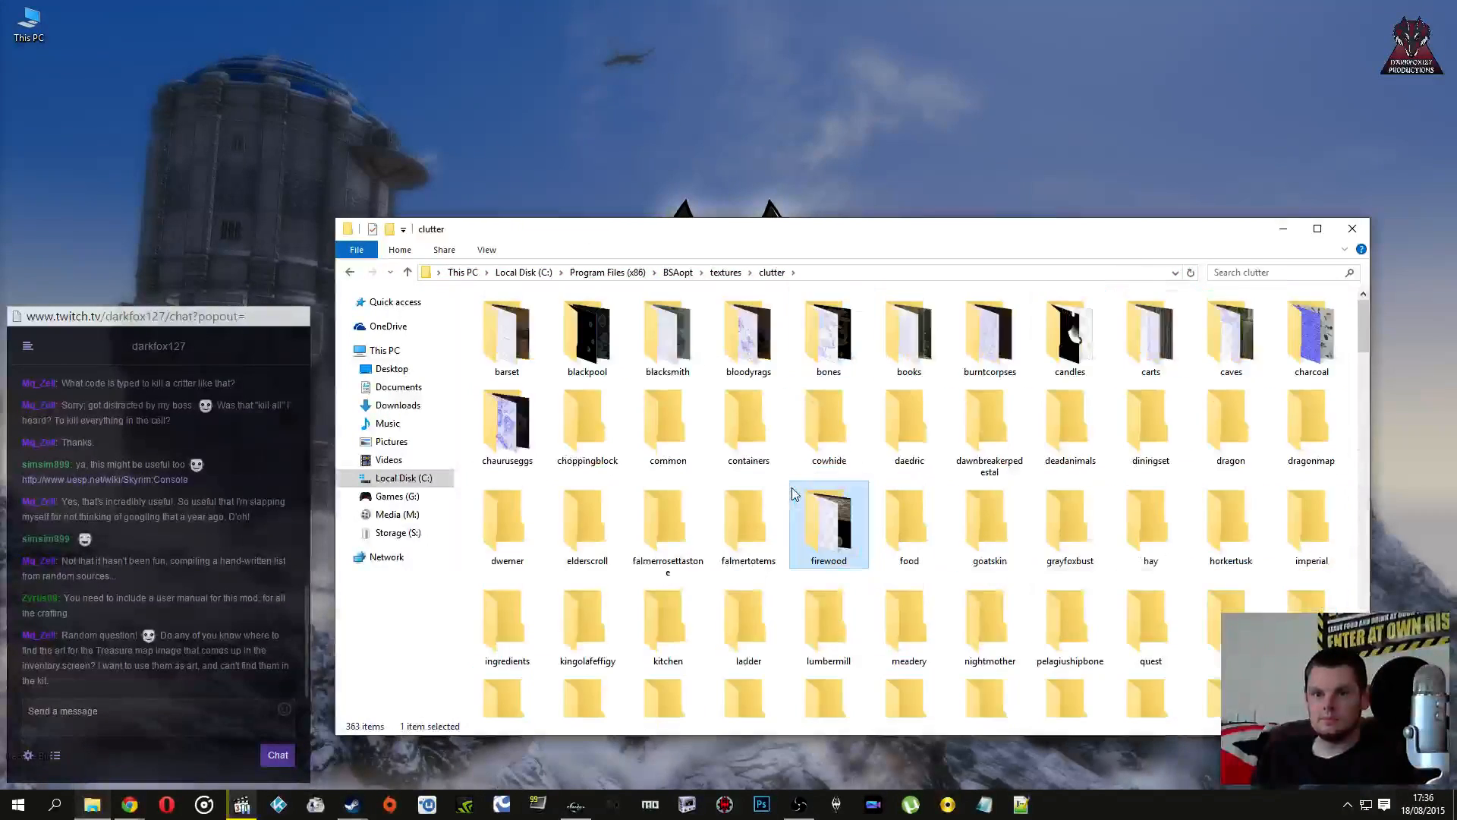
pyautogui.scroll(-2, 793, 493)
pyautogui.click(731, 494)
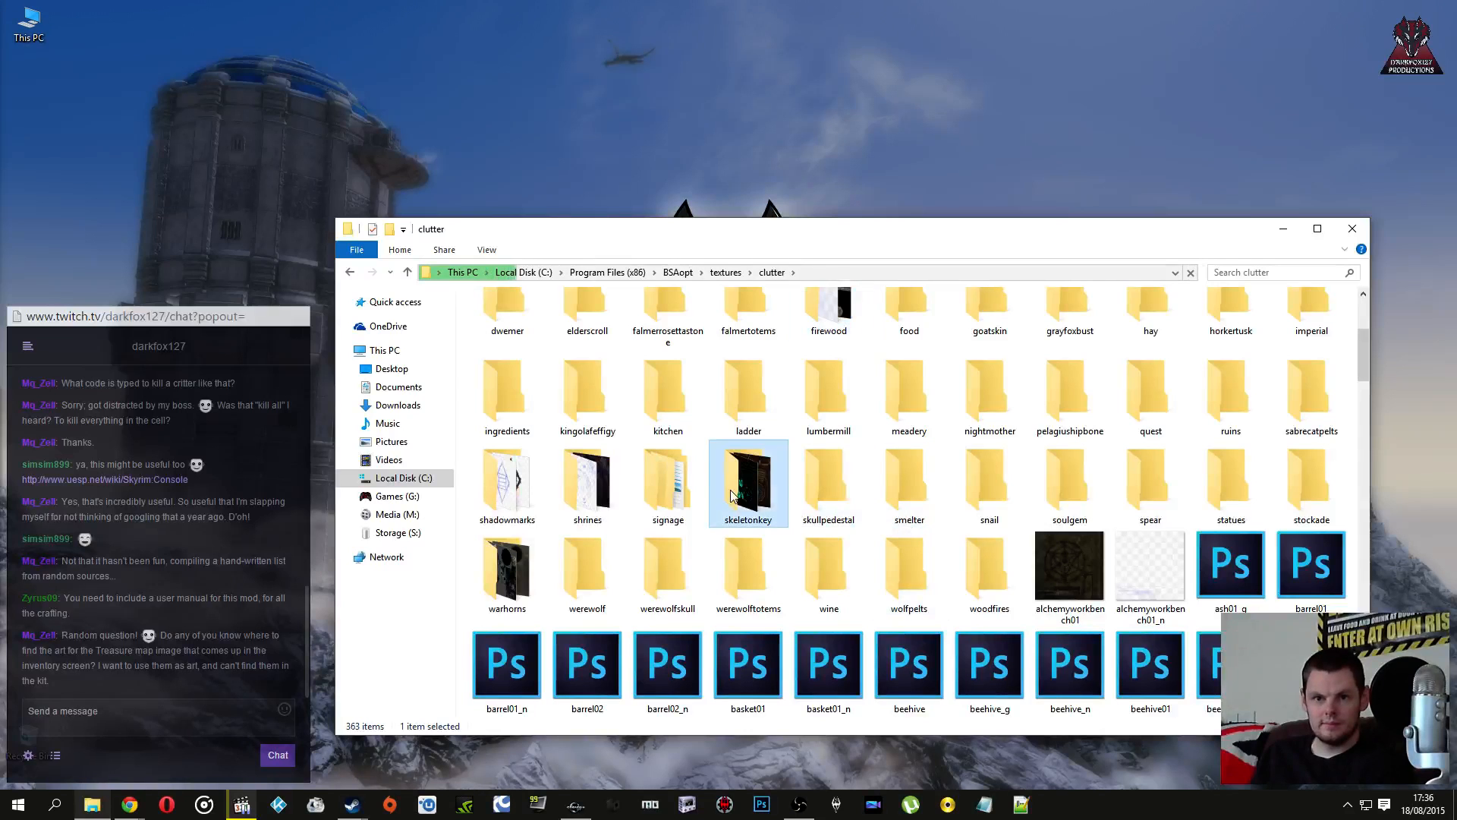
pyautogui.scroll(2, 790, 501)
pyautogui.scroll(-3, 833, 507)
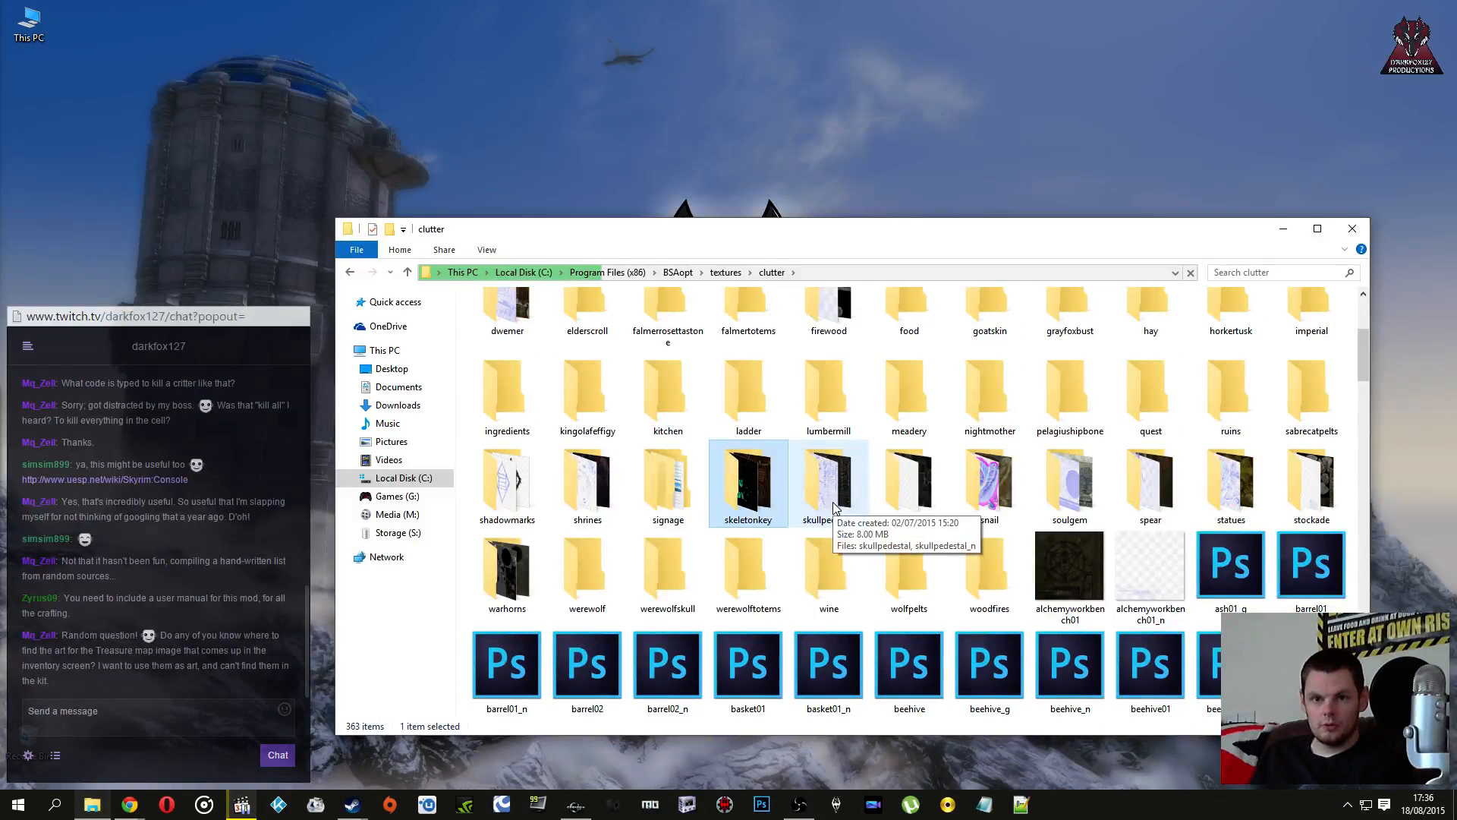
pyautogui.scroll(3, 832, 502)
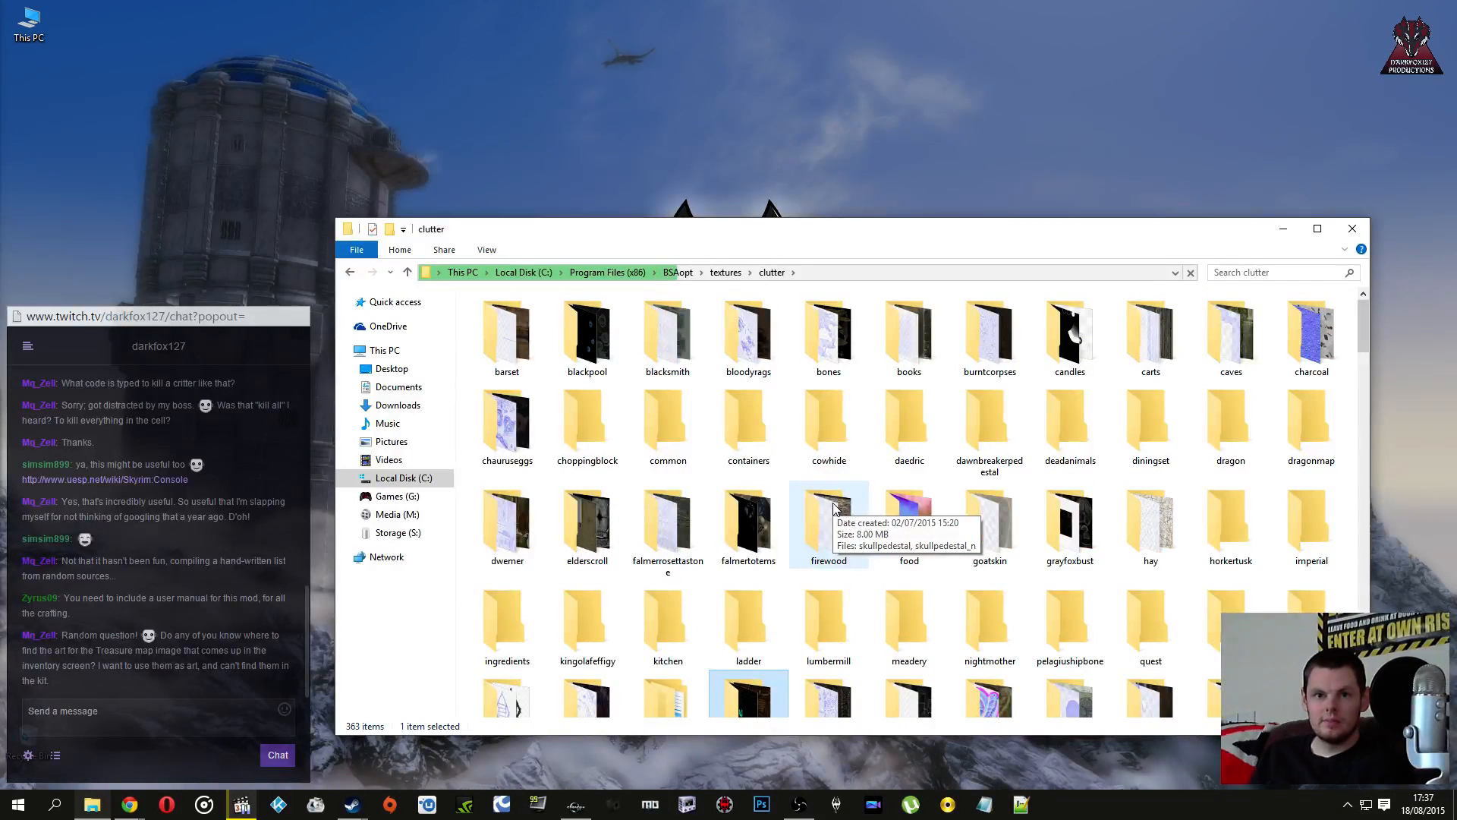
pyautogui.click(750, 337)
pyautogui.click(829, 354)
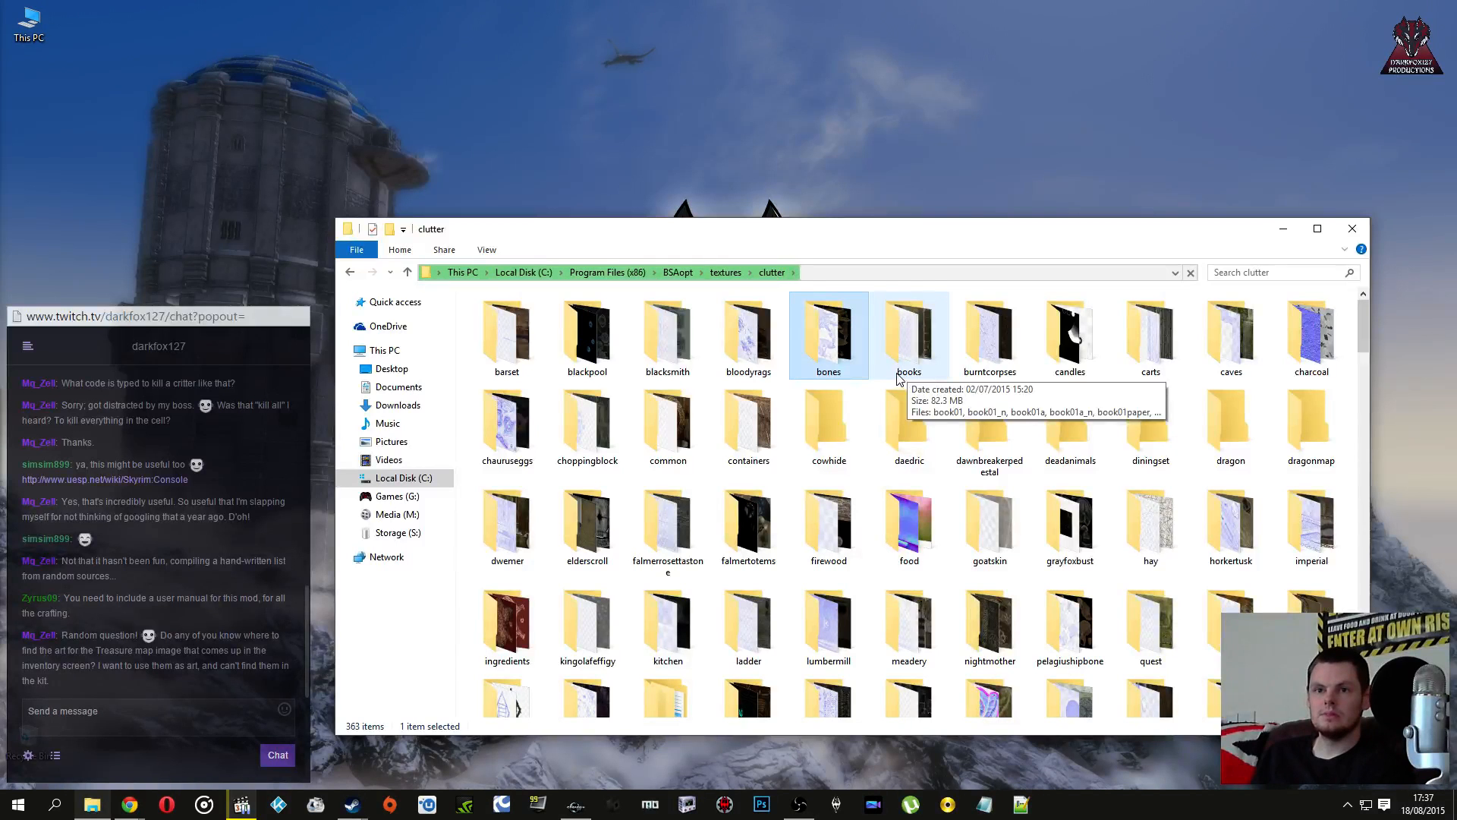
# Step: Browse to BSAopt\meshes\clutter and look through its subfolders for map or book meshes
pyautogui.click(691, 274)
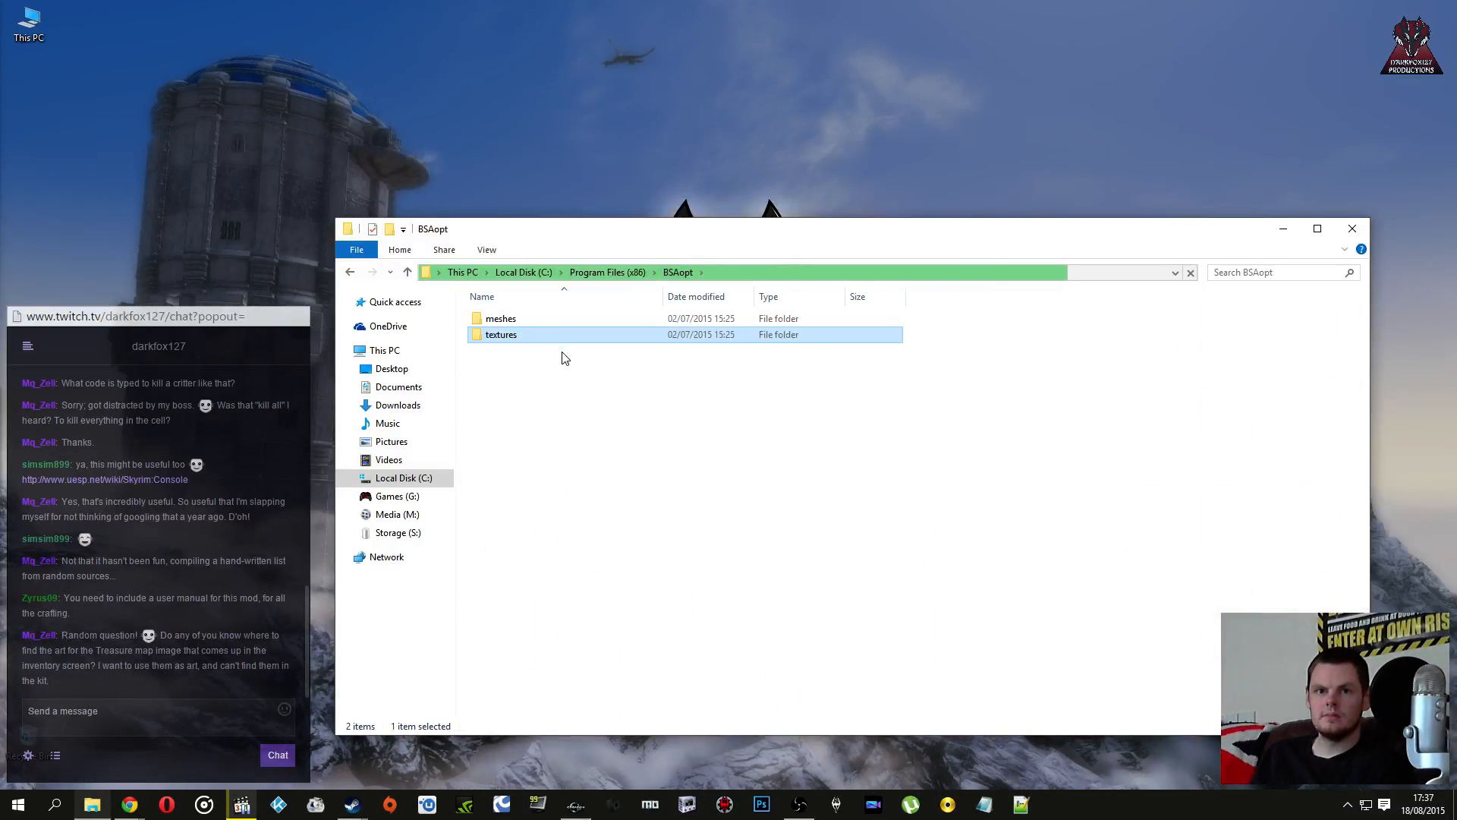
pyautogui.doubleClick(540, 316)
pyautogui.doubleClick(529, 429)
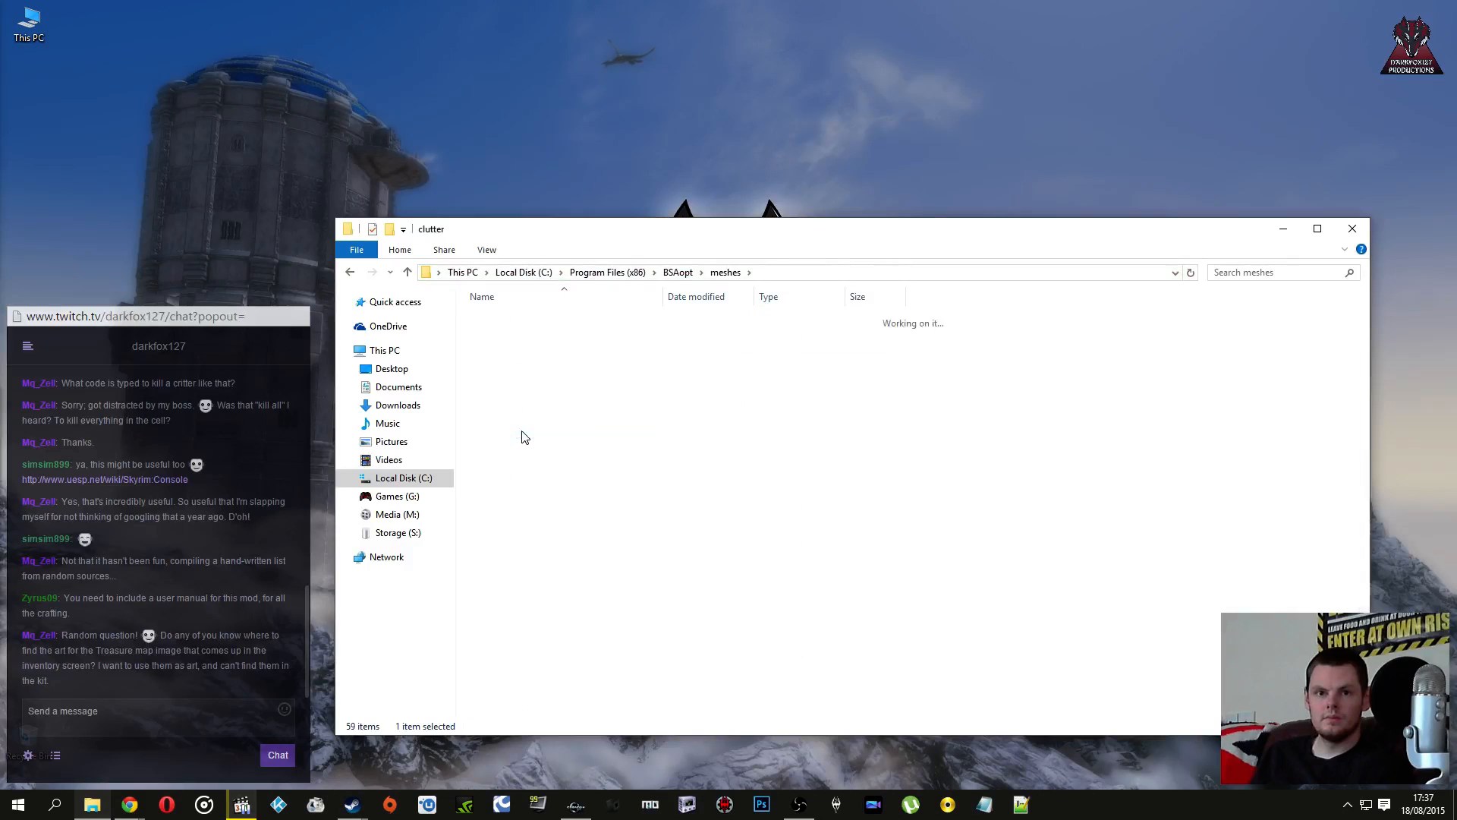
pyautogui.scroll(-15, 592, 434)
pyautogui.scroll(-20, 592, 438)
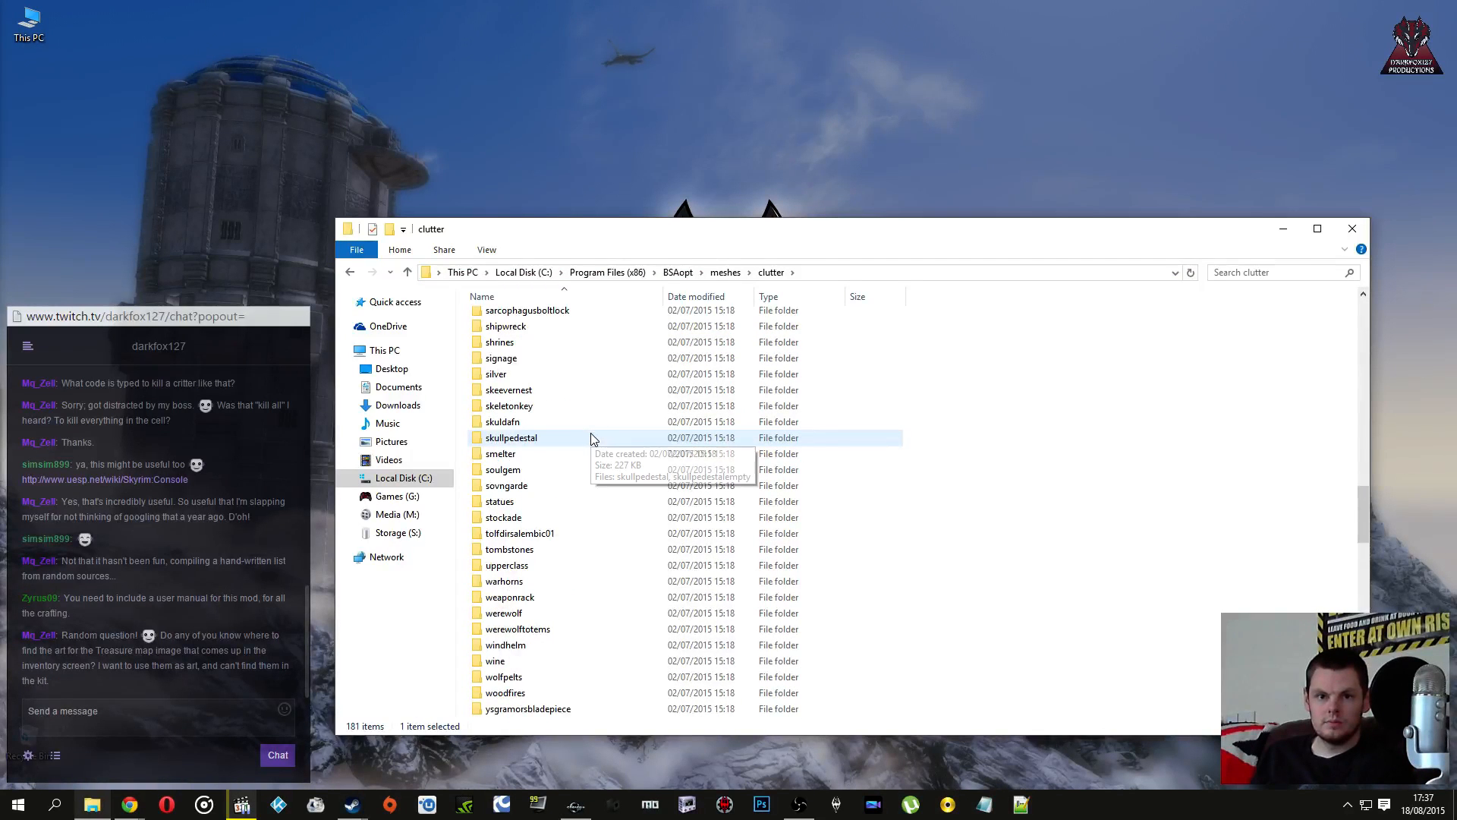
pyautogui.scroll(20, 593, 438)
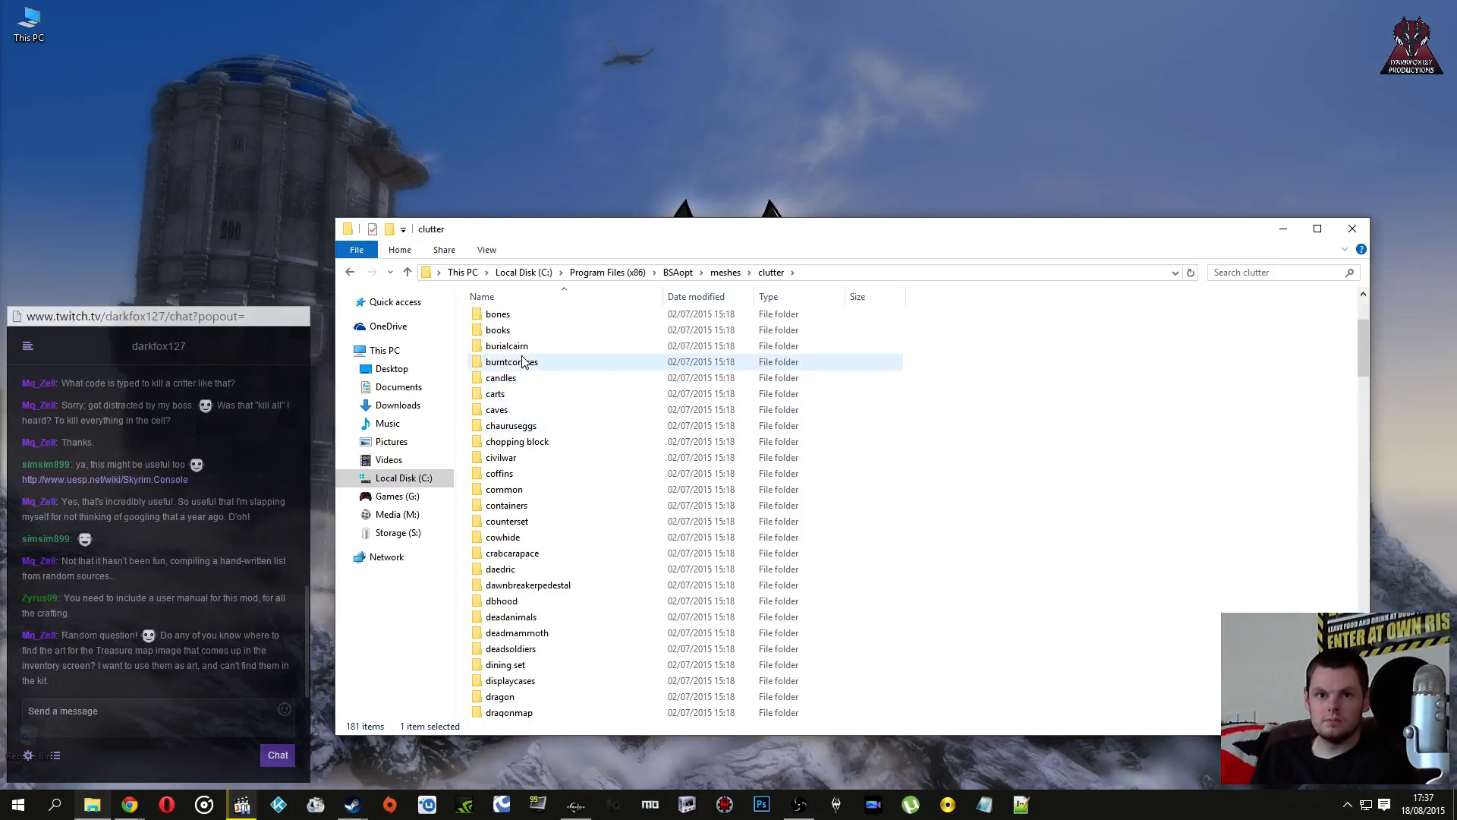
pyautogui.scroll(2, 540, 386)
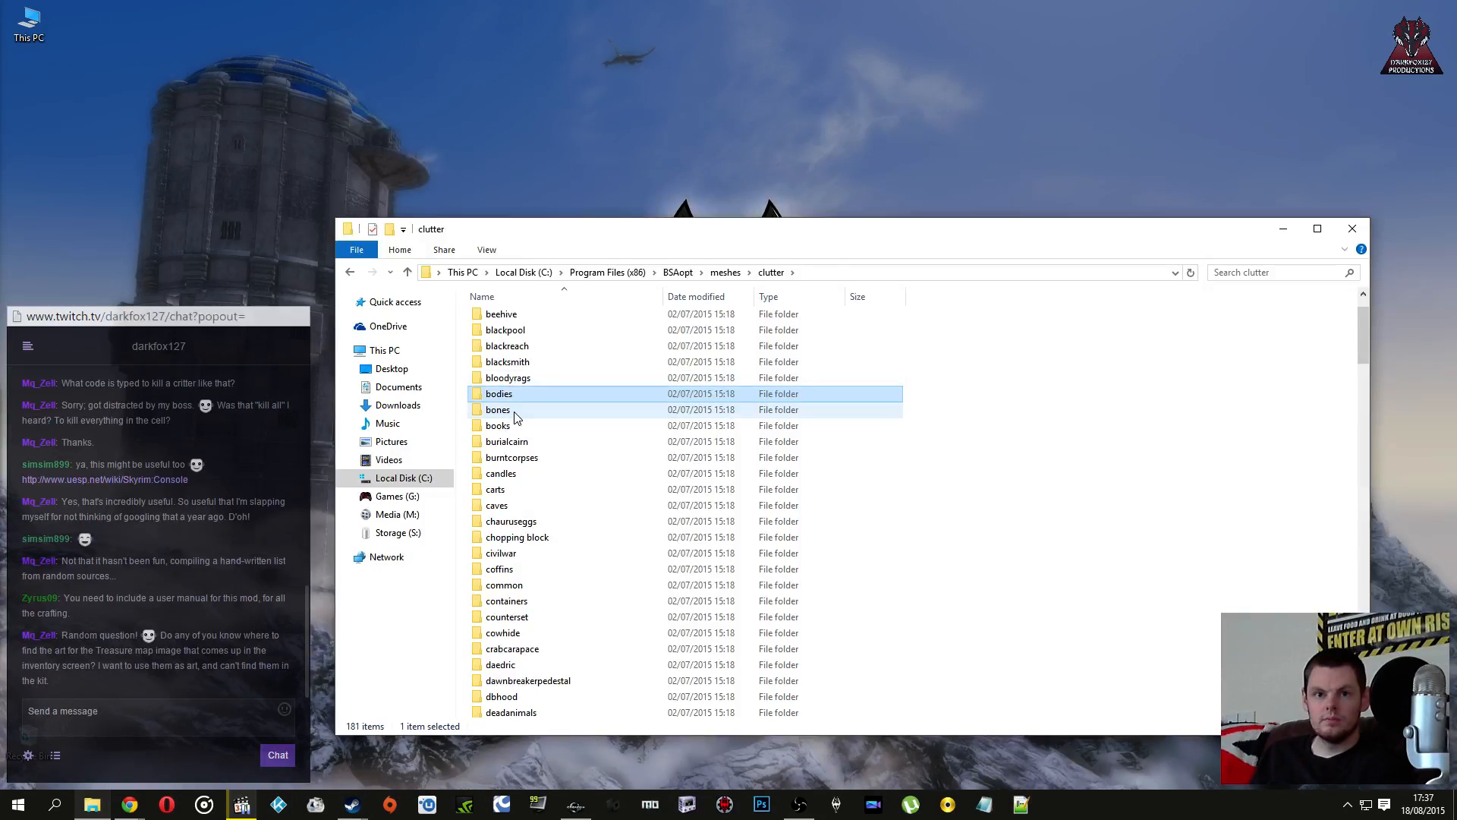
# Step: Open the books mesh folder, check its note01 subfolder, and look over the book and note meshes
pyautogui.doubleClick(506, 426)
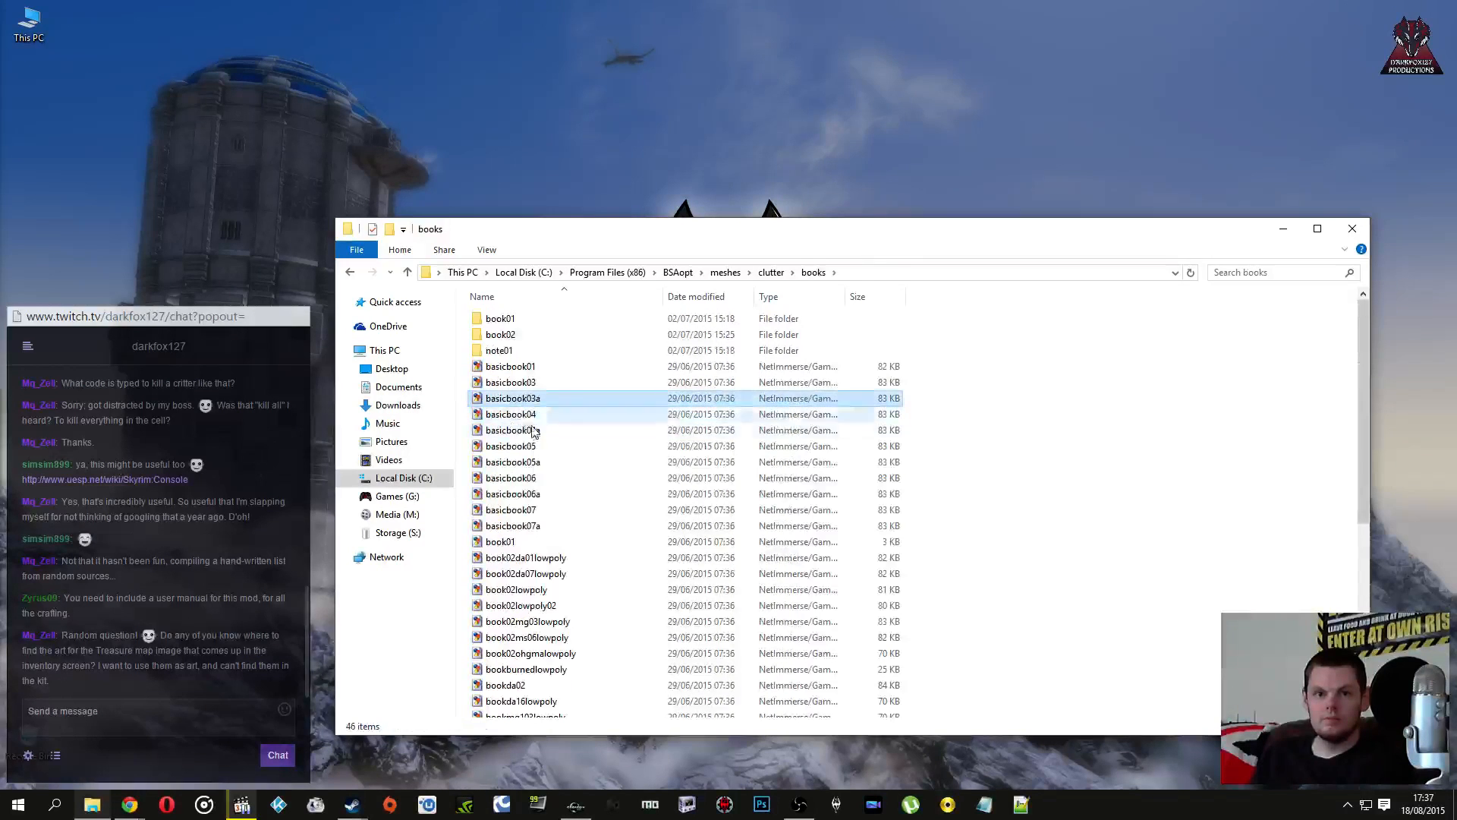
pyautogui.doubleClick(529, 351)
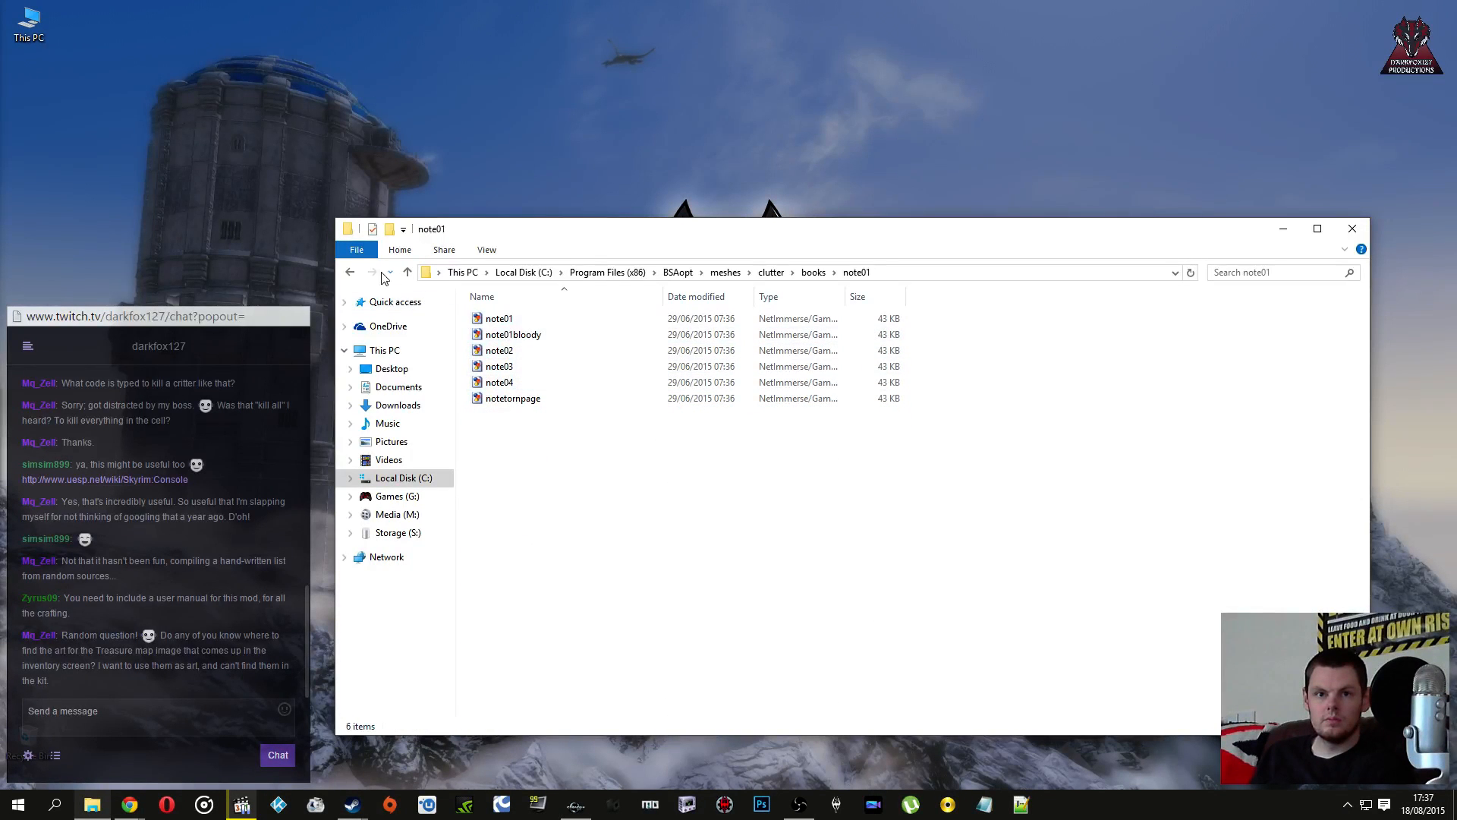
pyautogui.hotkey('alt', 'Left')
pyautogui.scroll(-7, 543, 380)
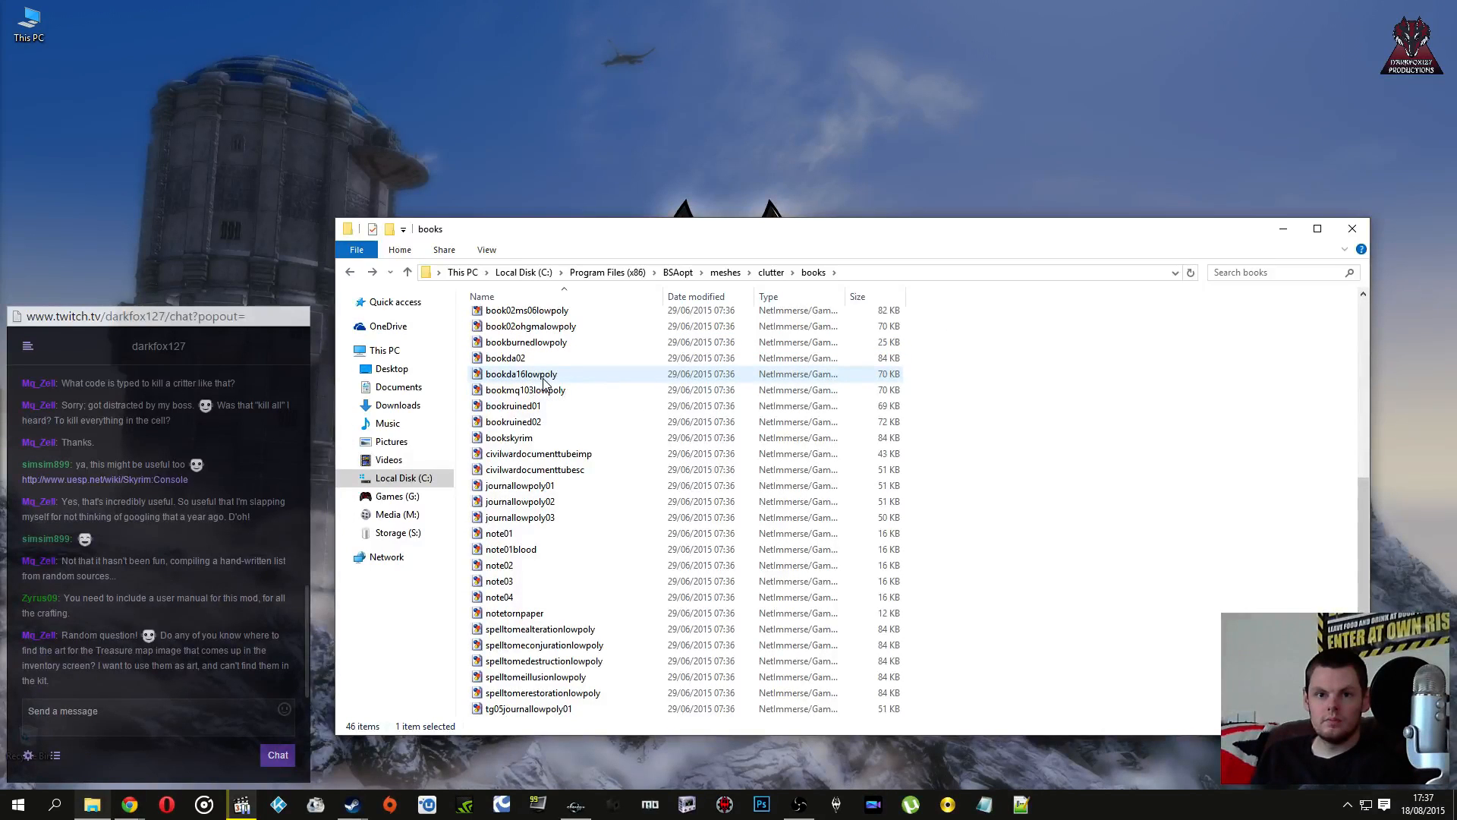
# Step: Switch to the Creation Kit and preview the DLC2dunHaknirTreasureMap object found with the treasure filter
pyautogui.click(576, 805)
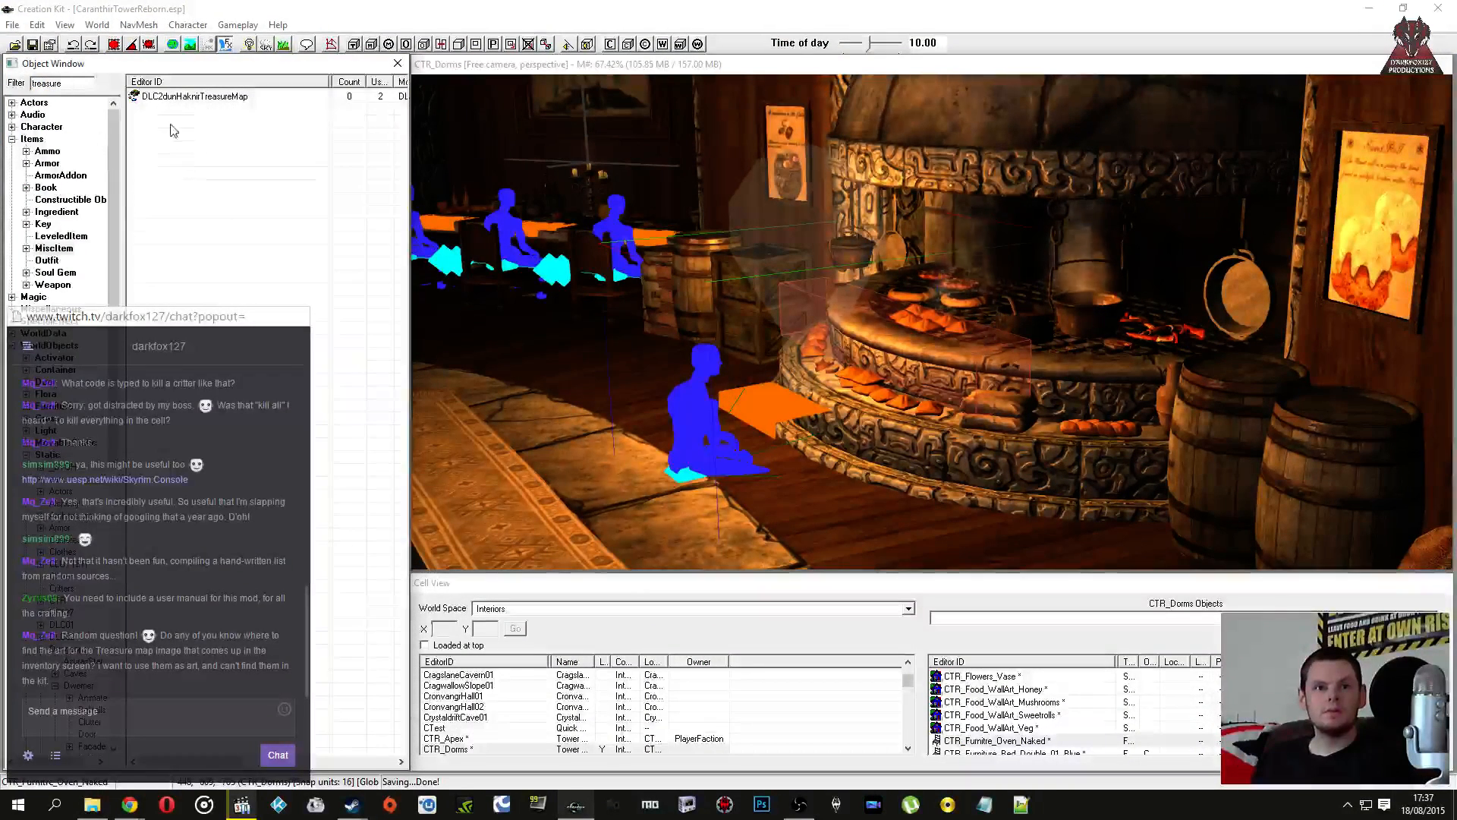
pyautogui.click(178, 98)
pyautogui.rightClick(178, 101)
pyautogui.click(207, 175)
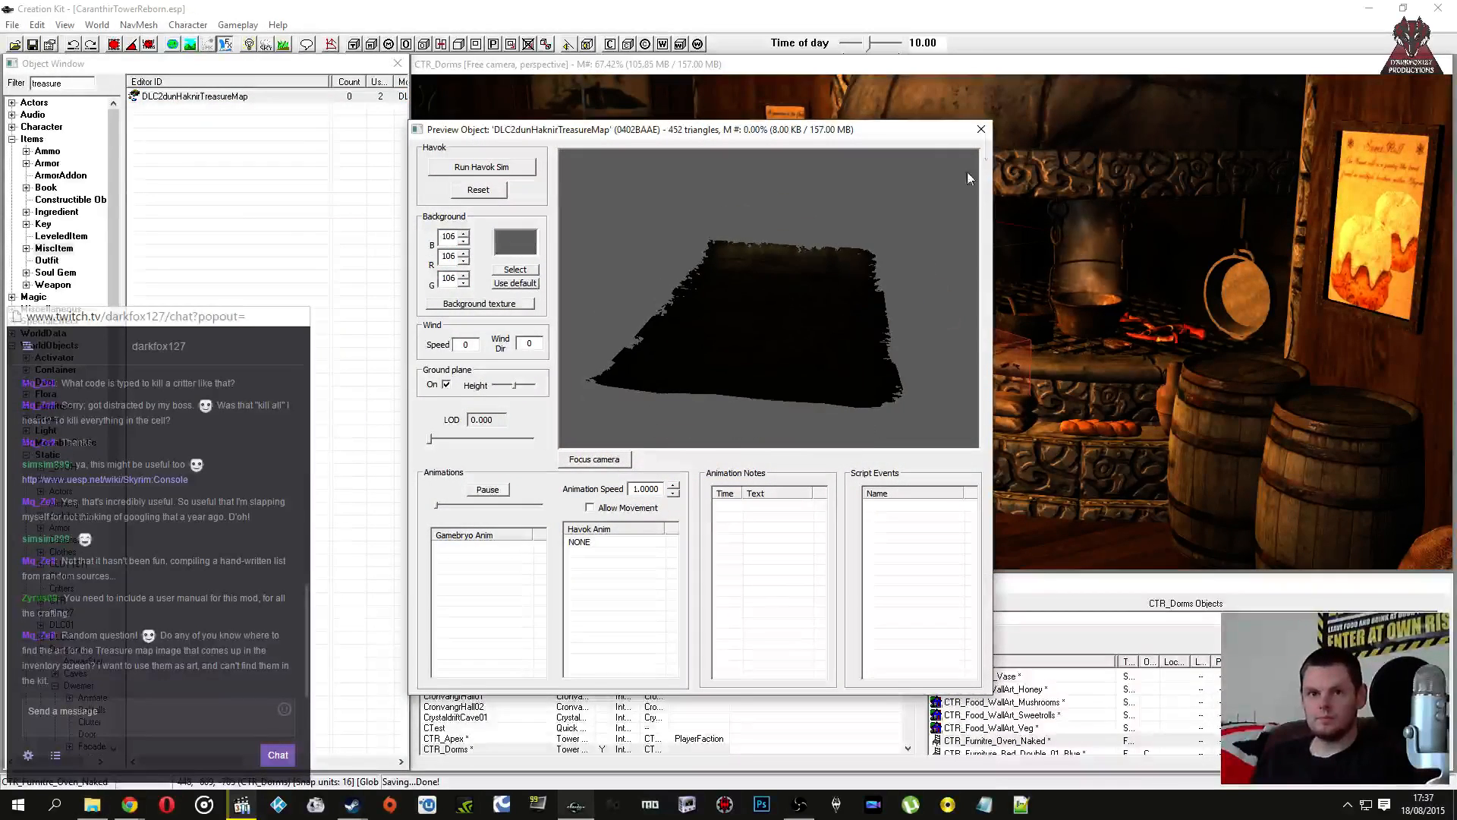
pyautogui.click(981, 130)
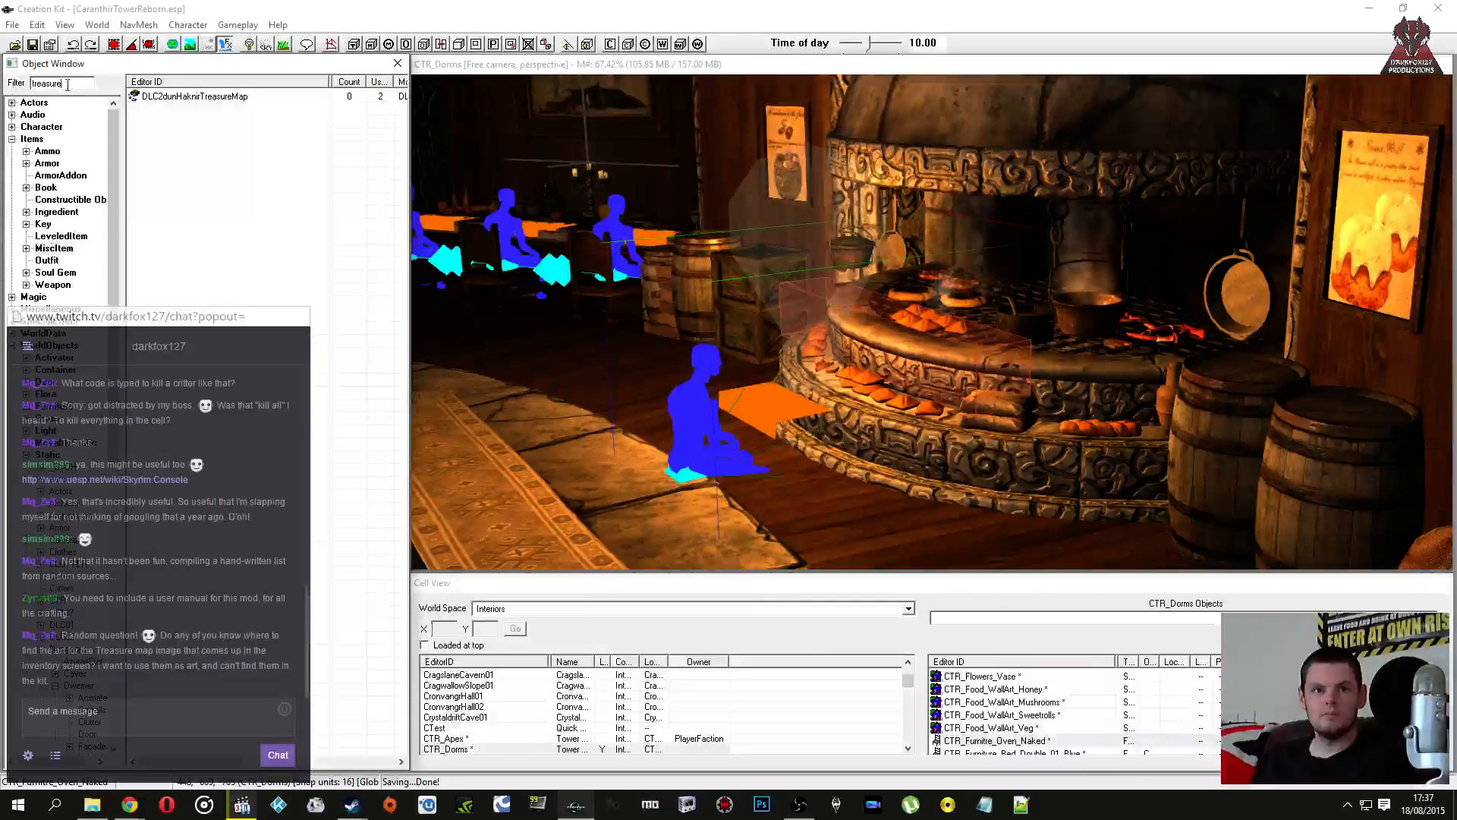
# Step: Filter the Object Window by map and again by treasure, then list matching records across all object types
pyautogui.write('map')
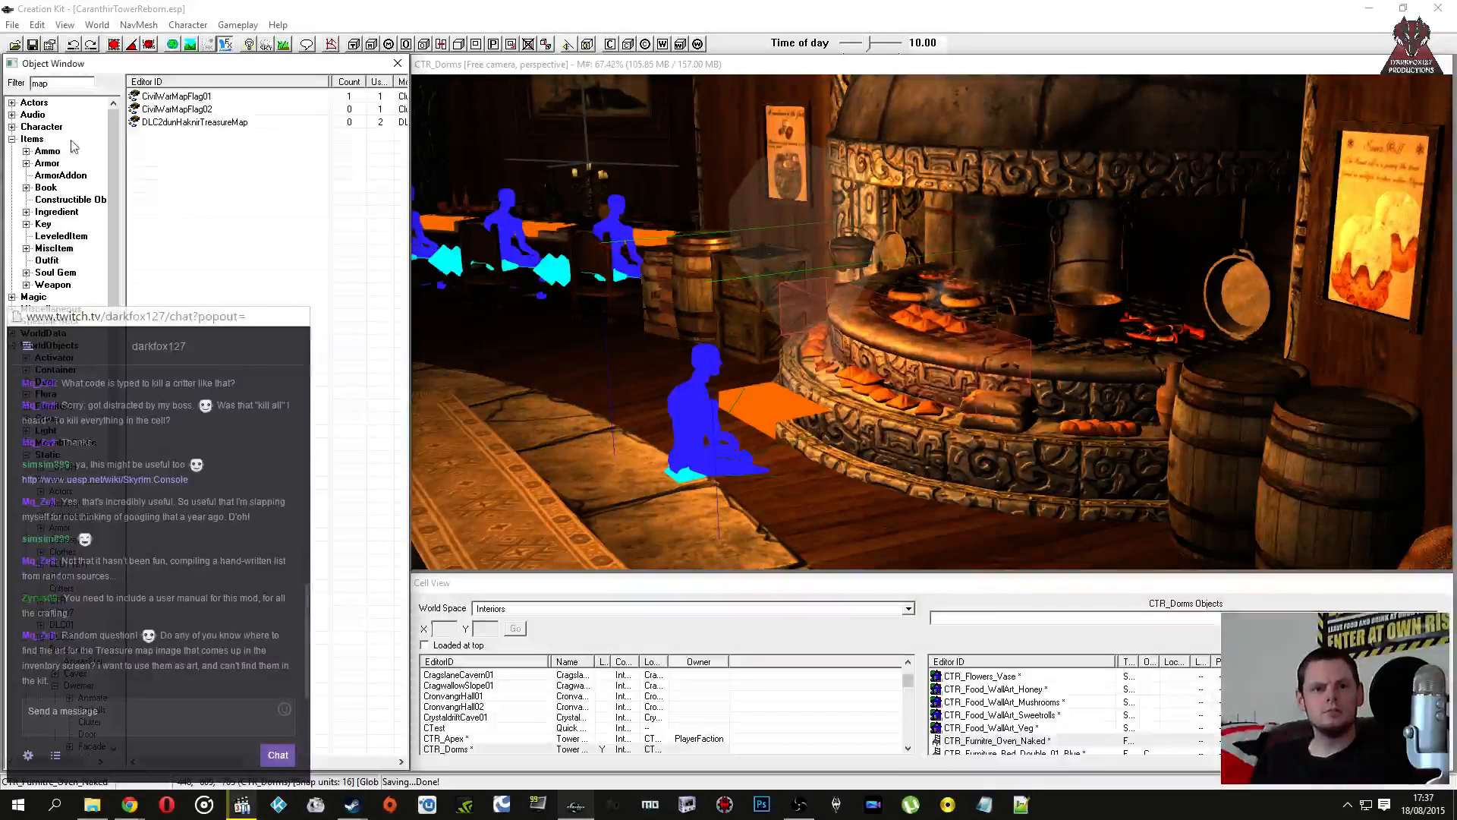
pyautogui.write('treasure')
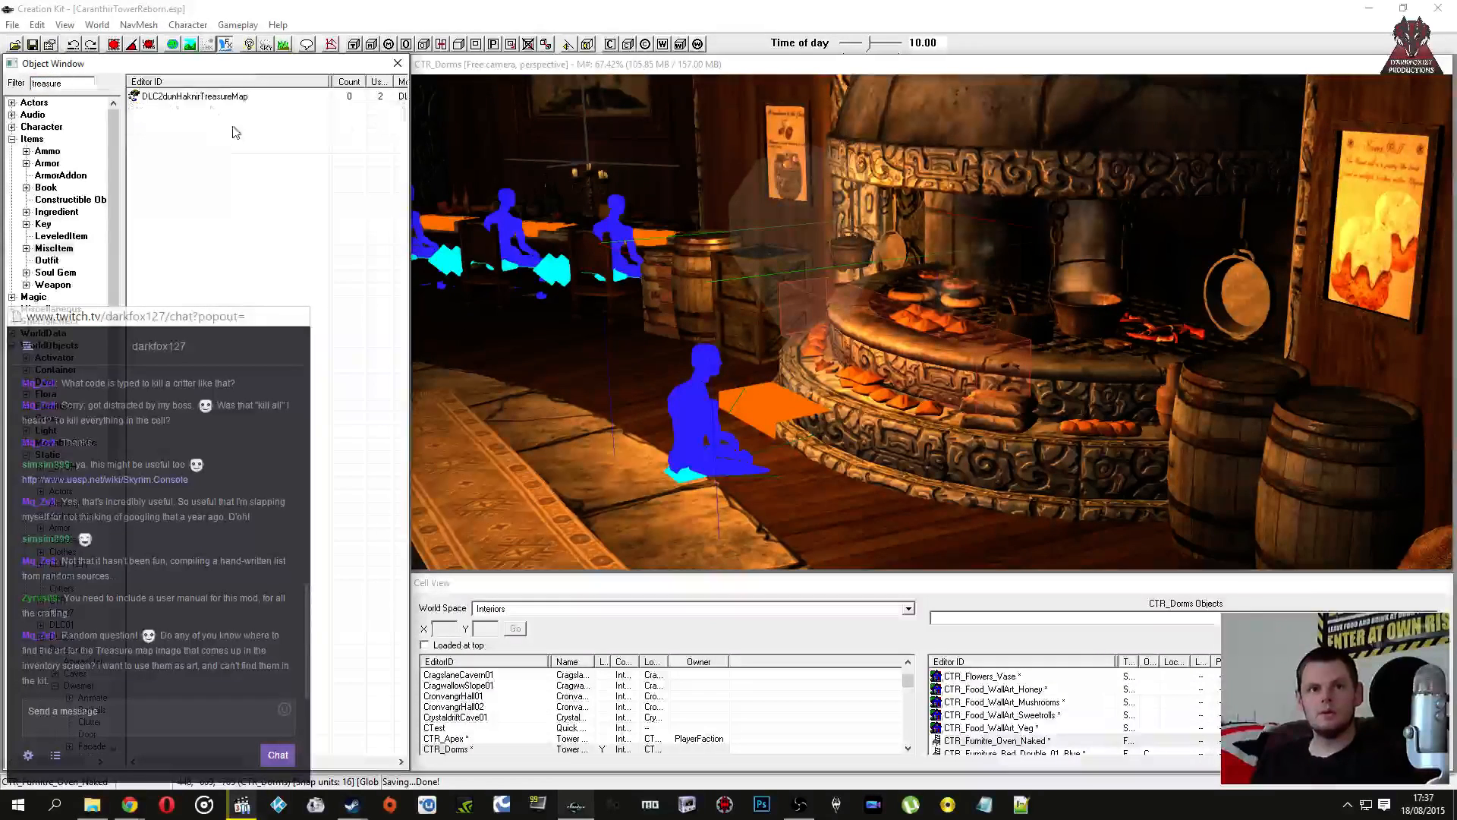
pyautogui.click(177, 97)
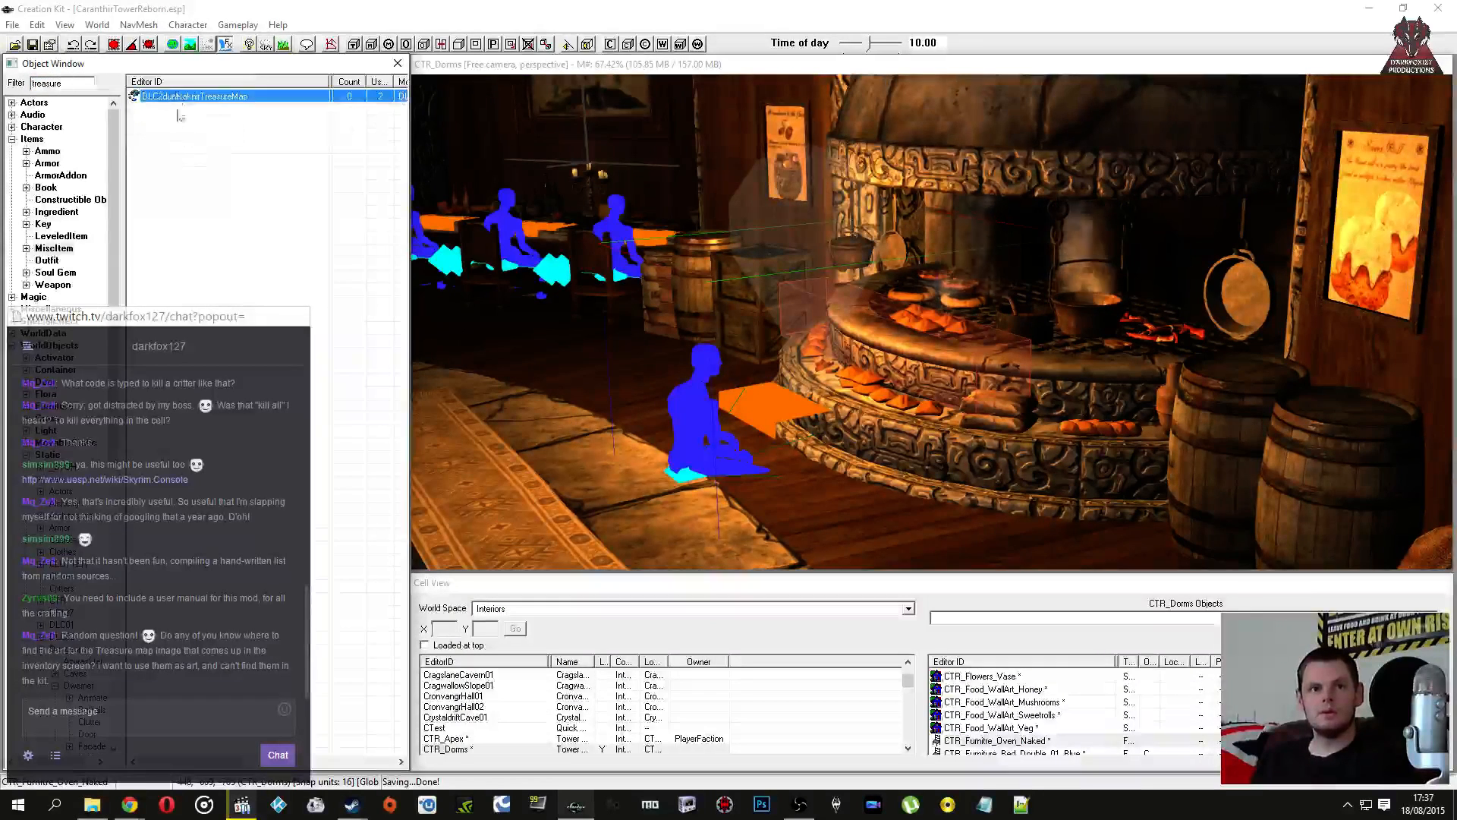
pyautogui.click(189, 153)
pyautogui.moveTo(110, 139); pyautogui.dragTo(110, 348)
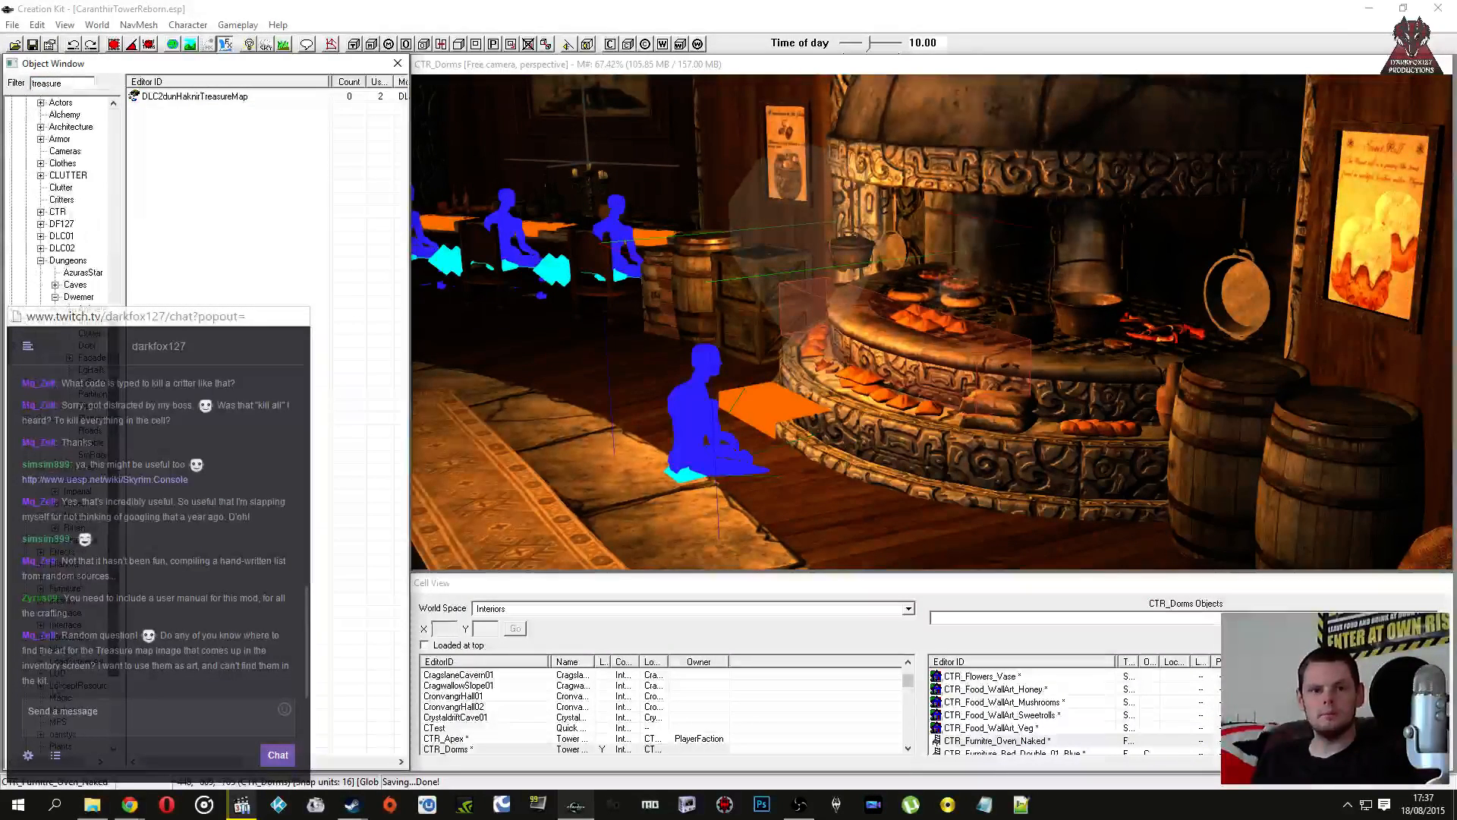
pyautogui.moveTo(111, 586); pyautogui.dragTo(111, 668)
pyautogui.click(28, 747)
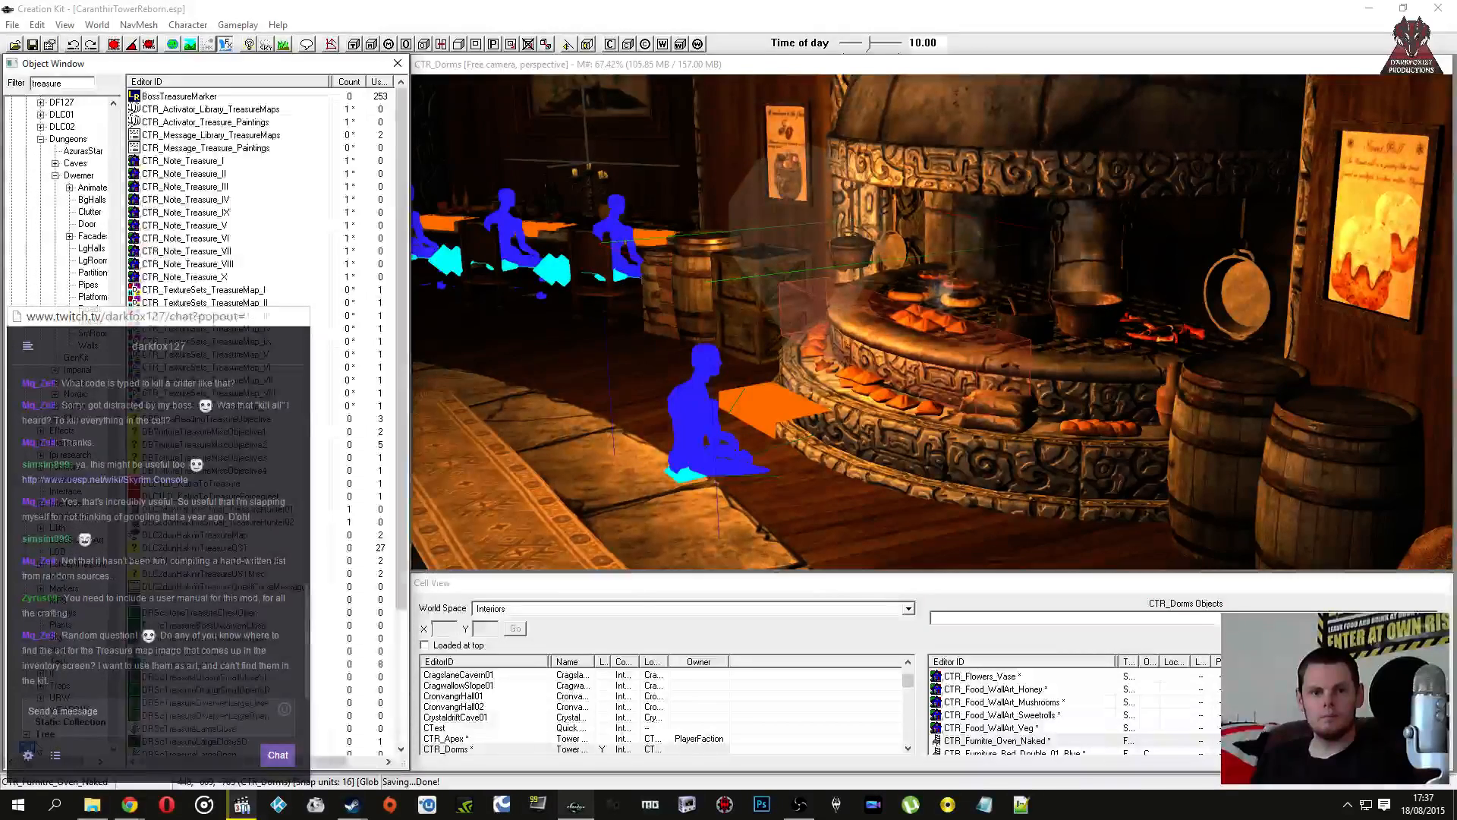
# Step: Preview one of the CTR_Note_Treasure objects and look through the remaining treasure records
pyautogui.rightClick(204, 211)
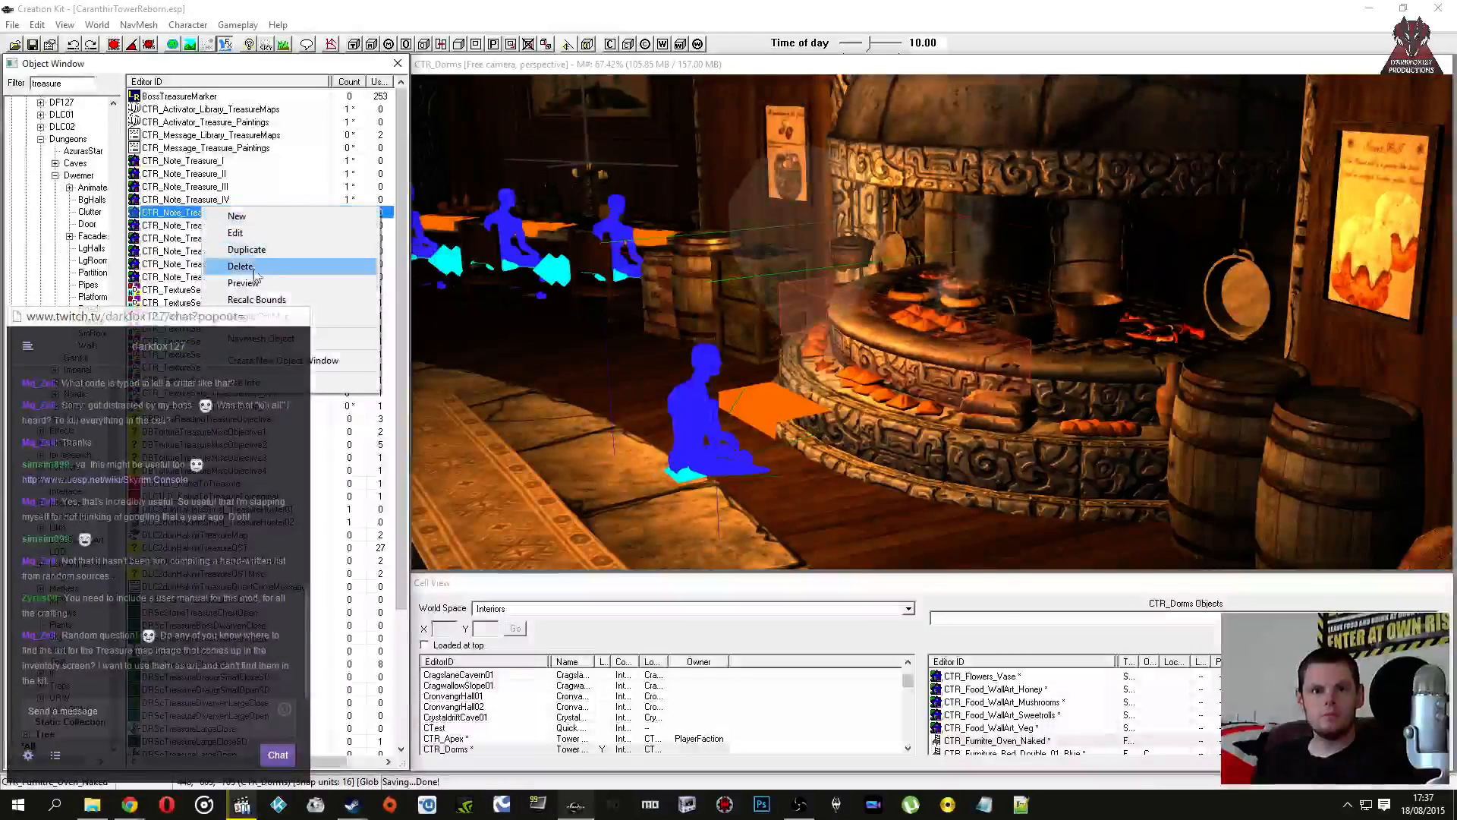
pyautogui.click(242, 279)
pyautogui.click(979, 131)
pyautogui.click(240, 299)
pyautogui.click(234, 278)
pyautogui.scroll(-4, 234, 278)
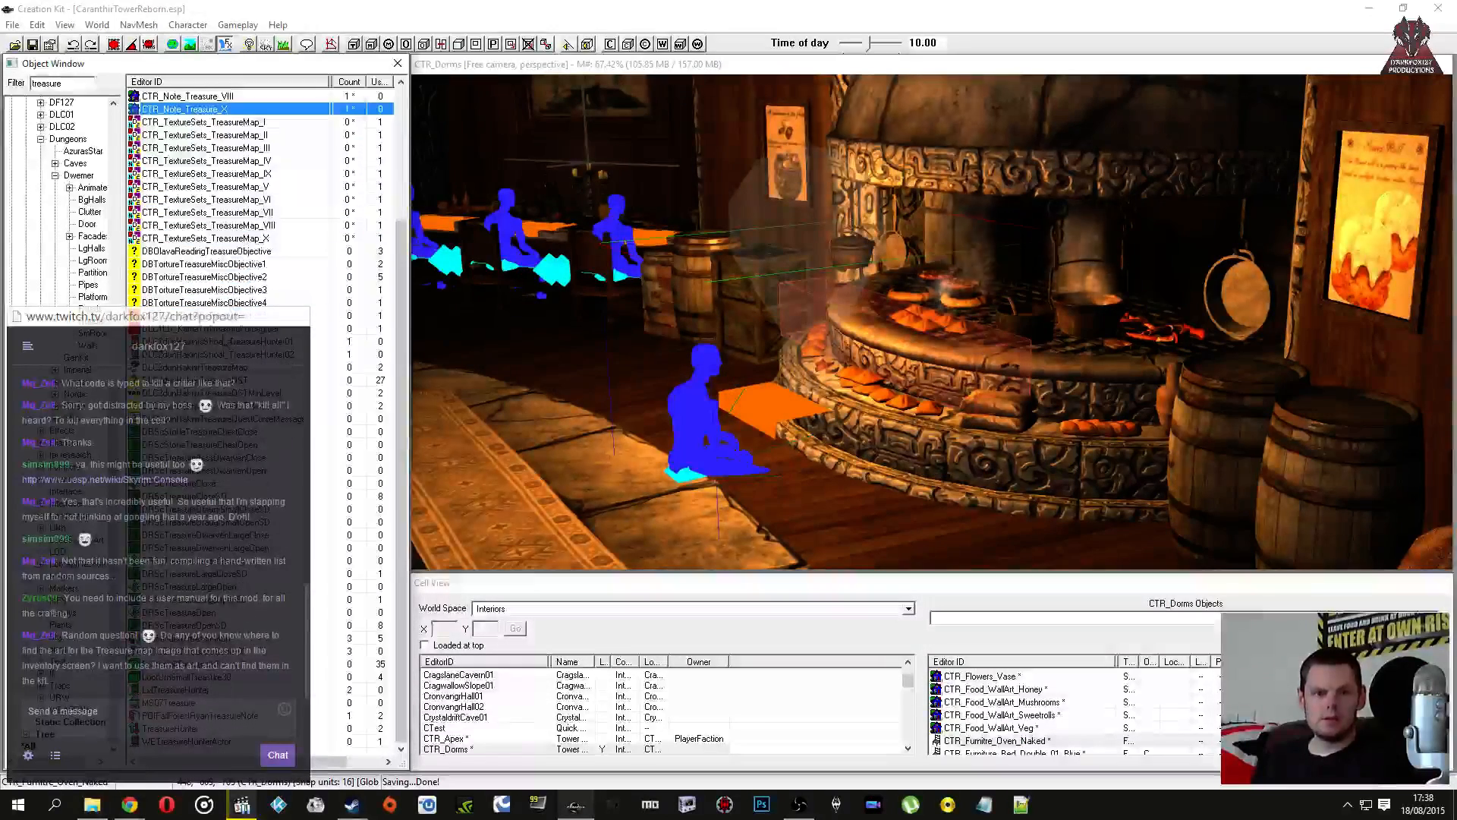
pyautogui.click(229, 472)
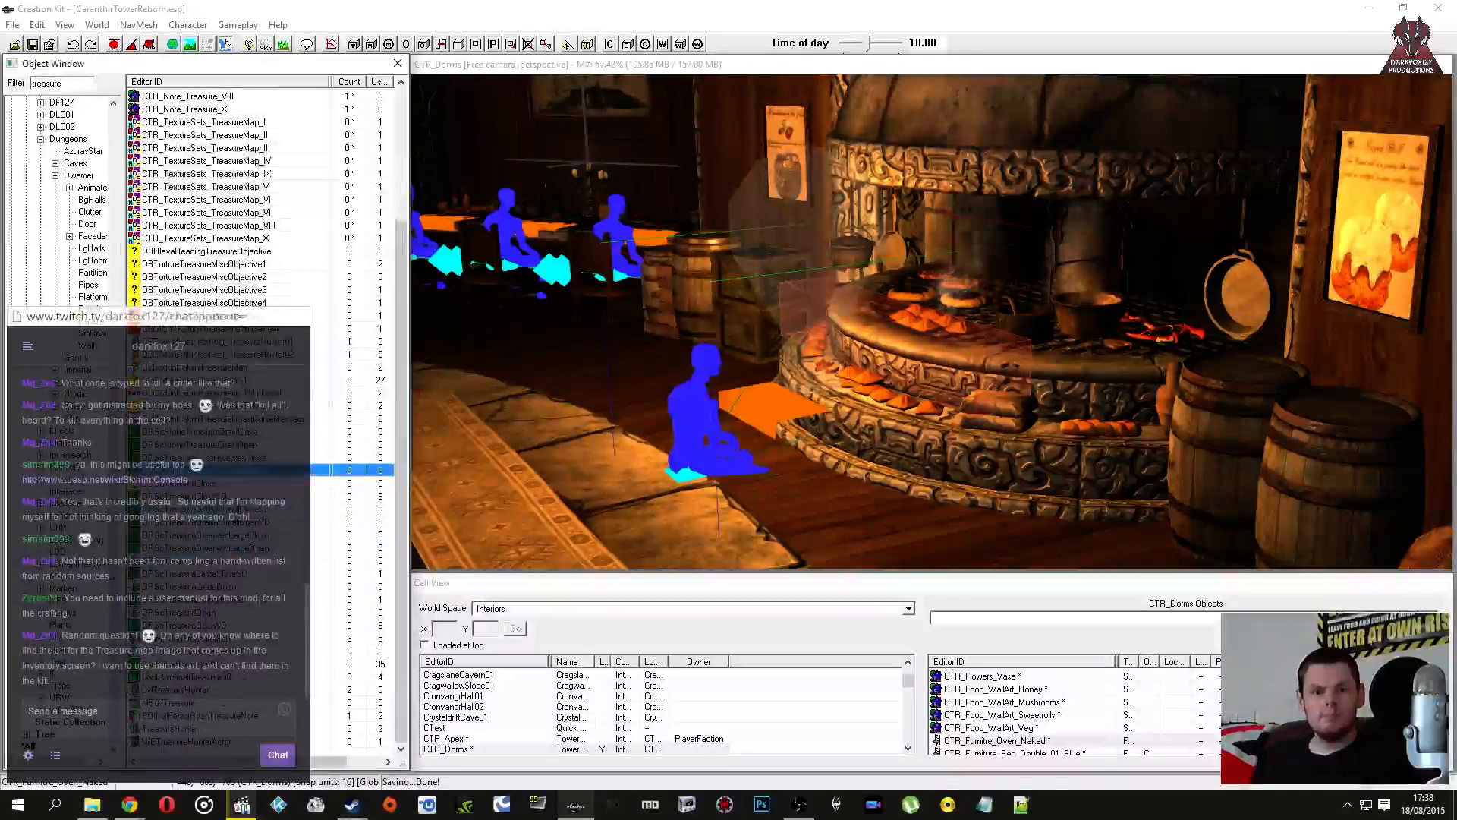
# Step: Check the browser for the treasure map's form ID, filter the Object Window by 000EF07A, and open dunTreasMapRiverwood
pyautogui.click(131, 806)
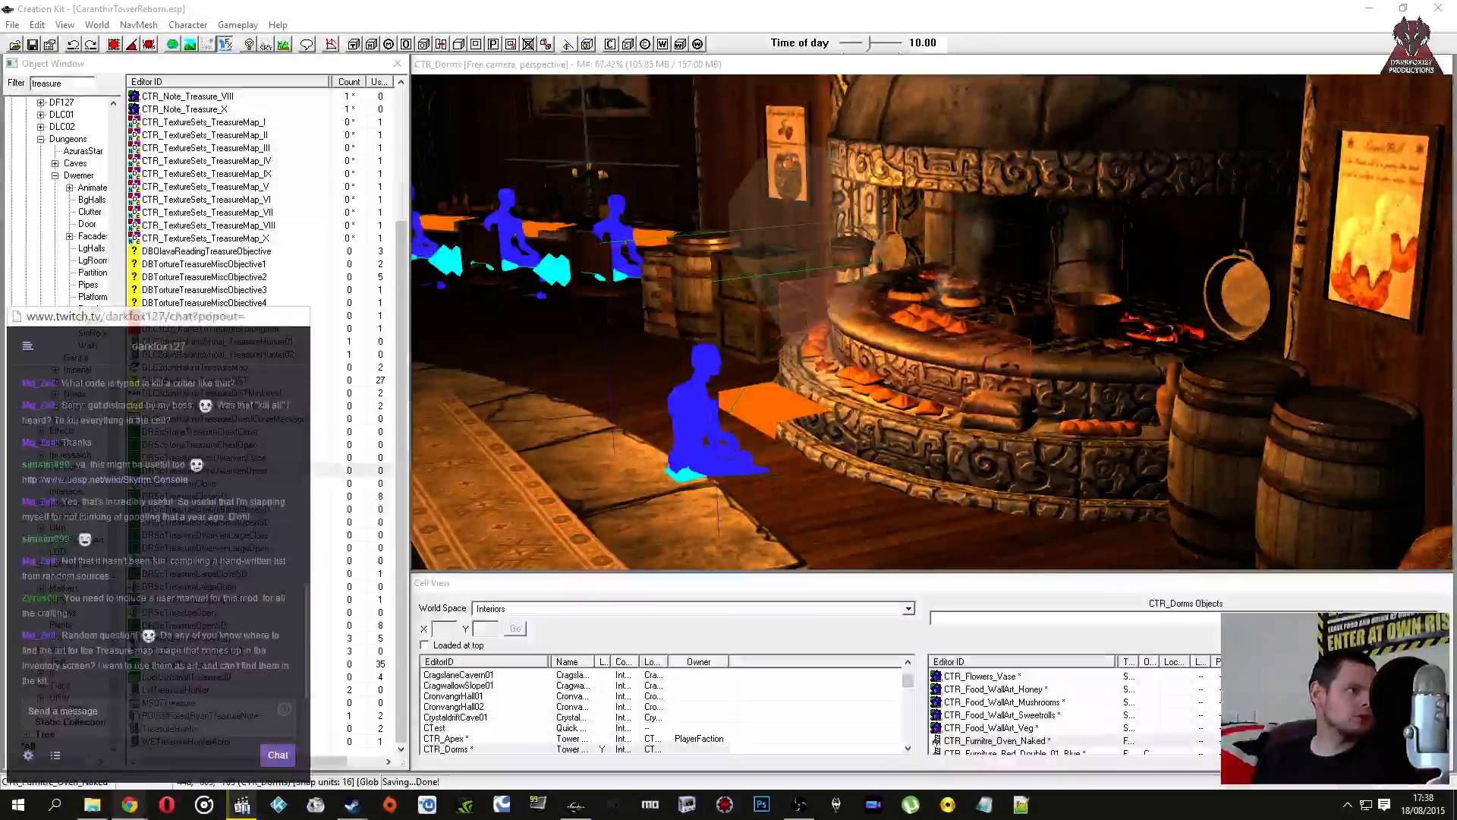
pyautogui.doubleClick(75, 83)
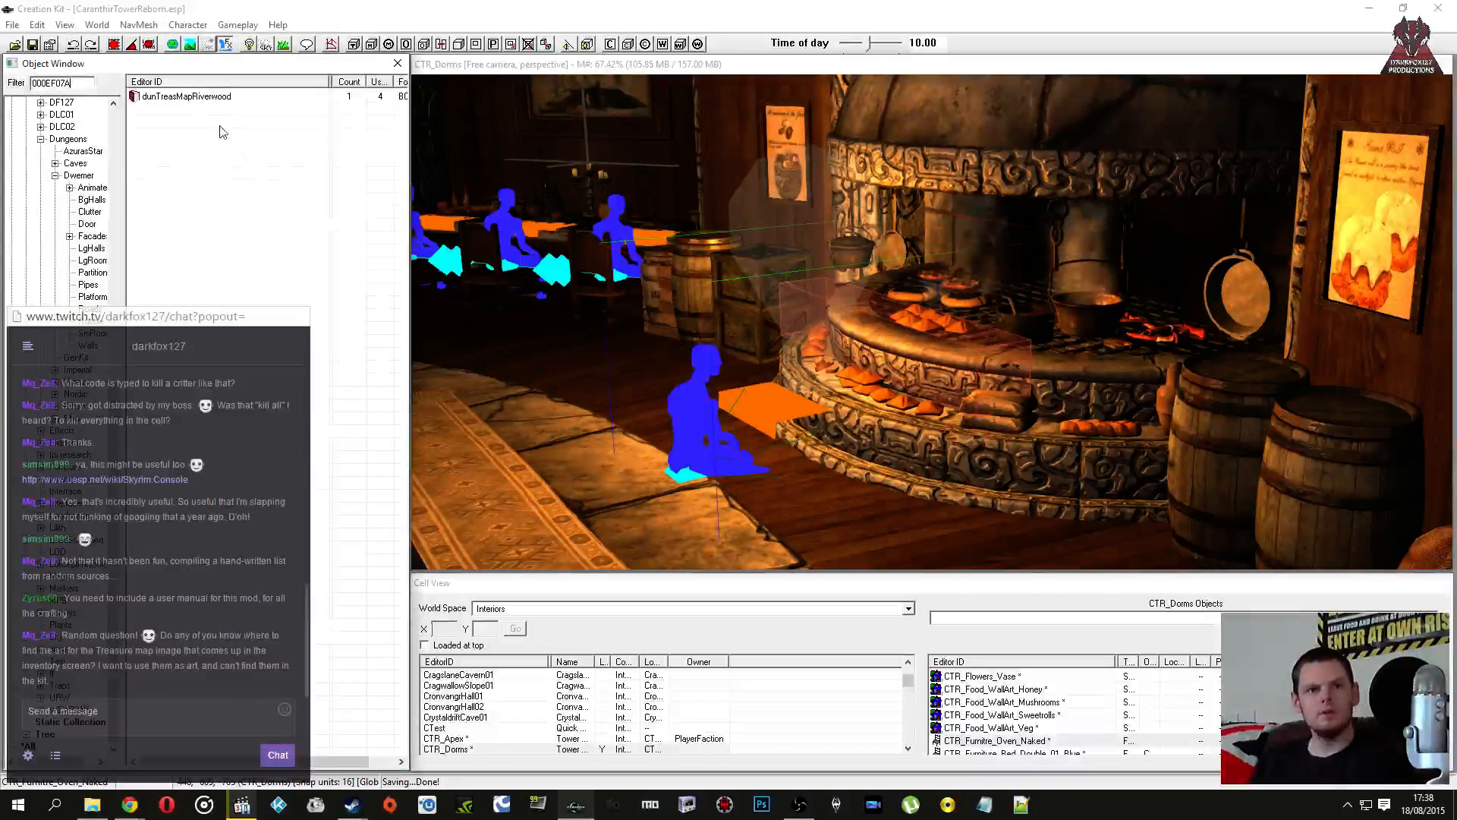
pyautogui.rightClick(189, 98)
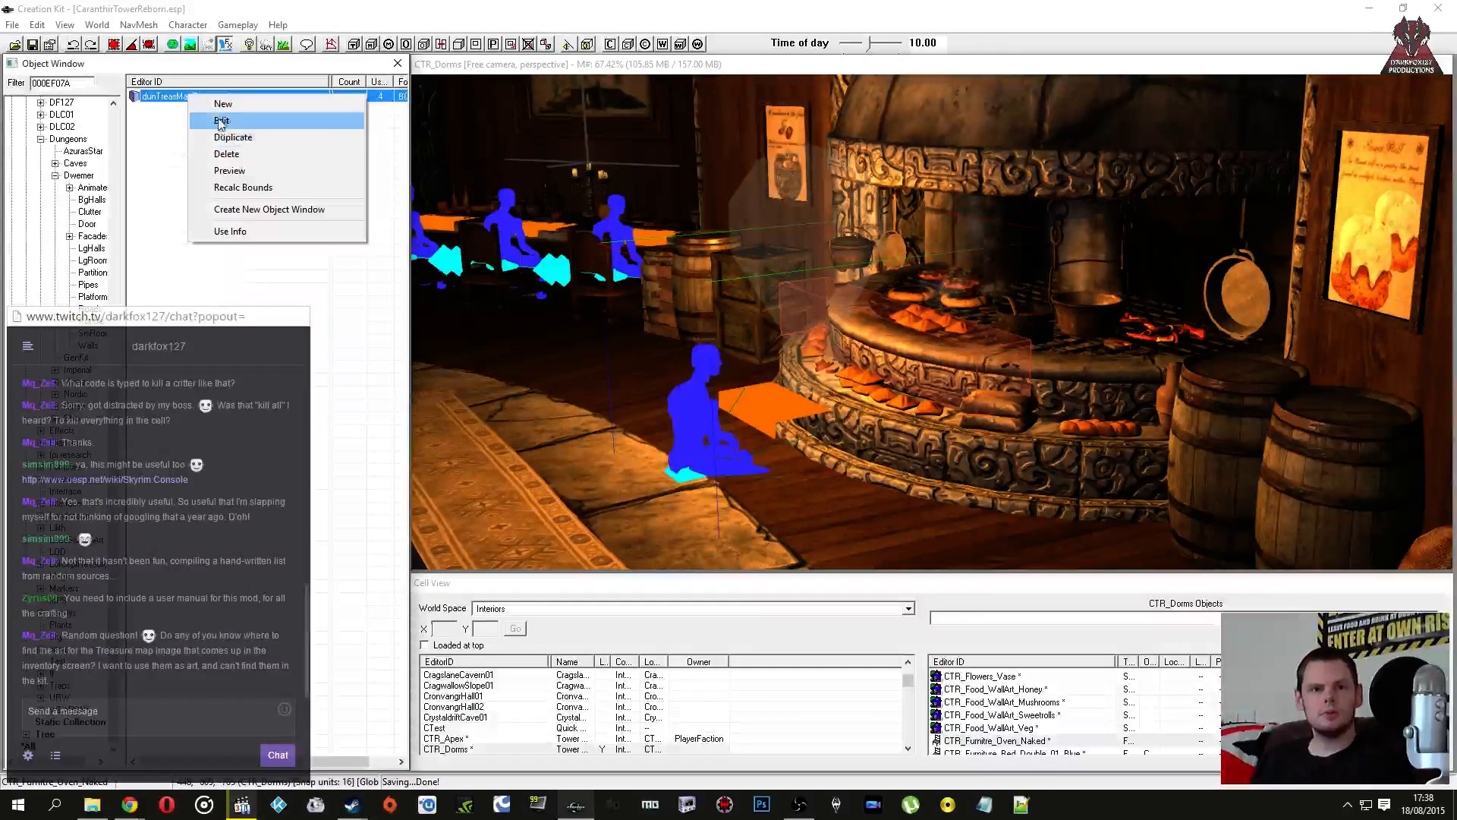
pyautogui.click(219, 122)
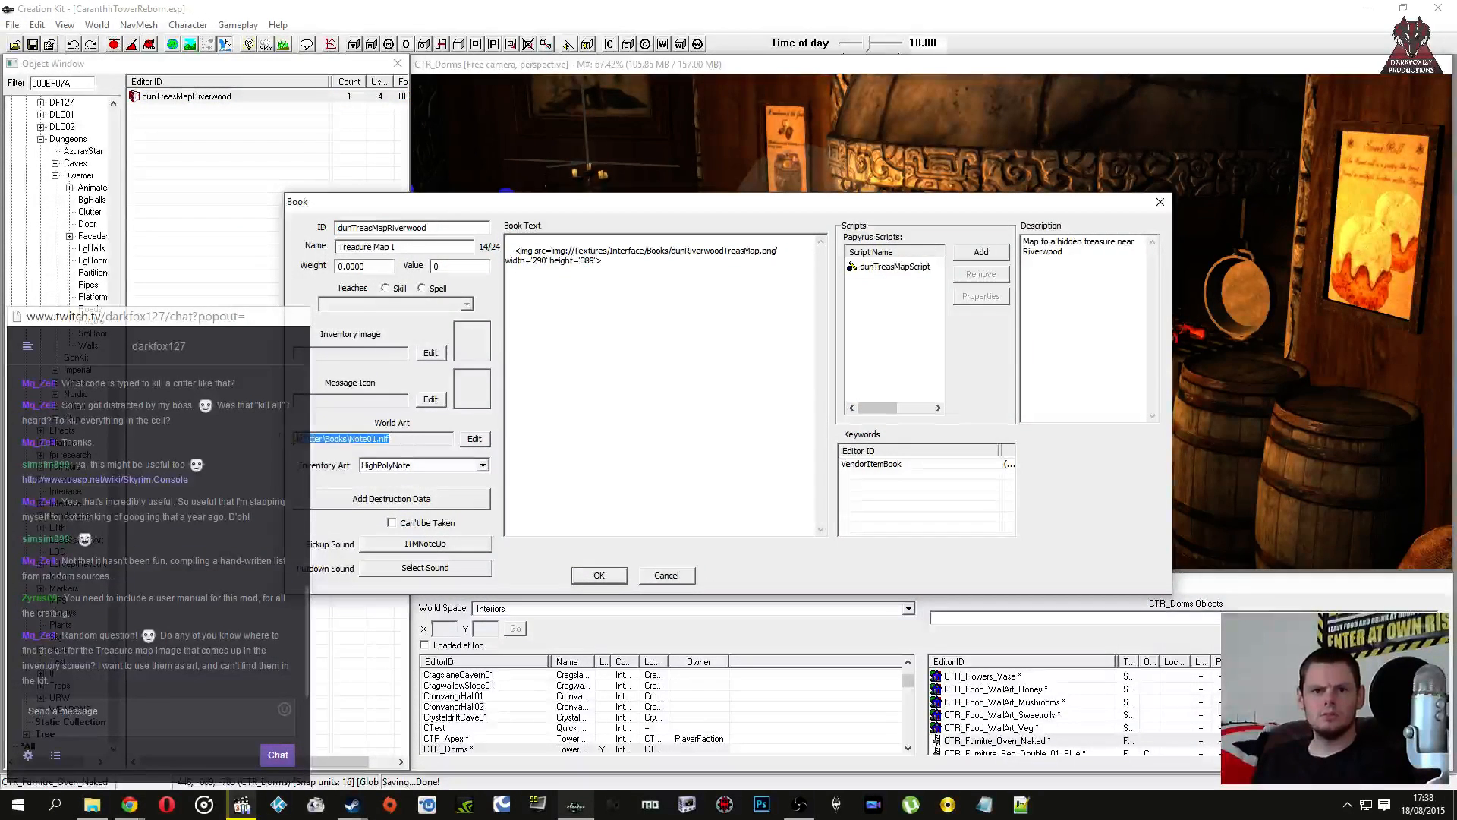
# Step: View the world art model data of the Treasure Map I book, rotate its preview, and close it unchanged
pyautogui.click(414, 438)
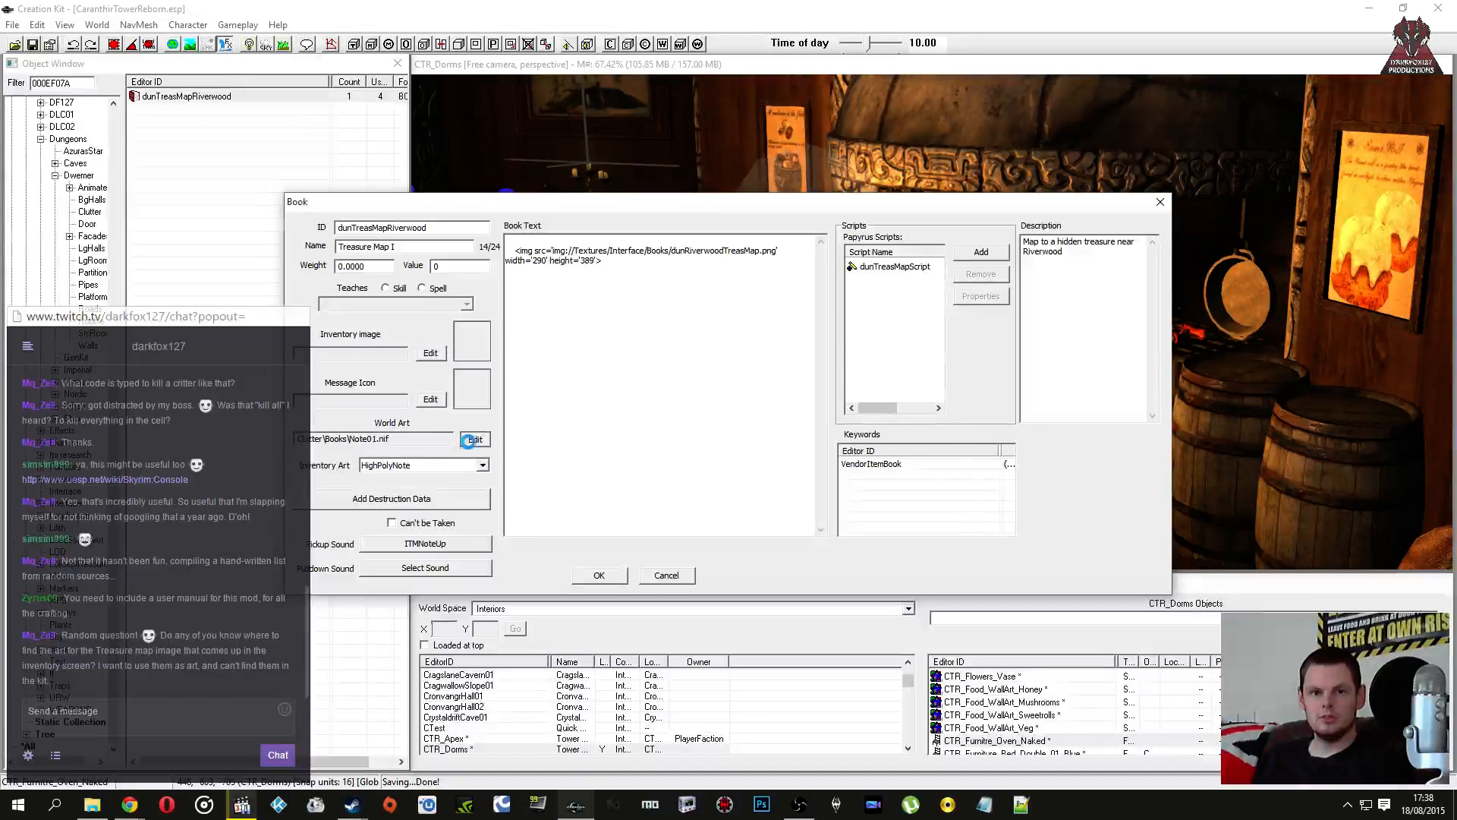
pyautogui.click(475, 438)
pyautogui.moveTo(873, 447)
pyautogui.mouseDown()
pyautogui.moveTo(836, 404)
pyautogui.moveTo(840, 423)
pyautogui.moveTo(885, 427)
pyautogui.mouseUp()
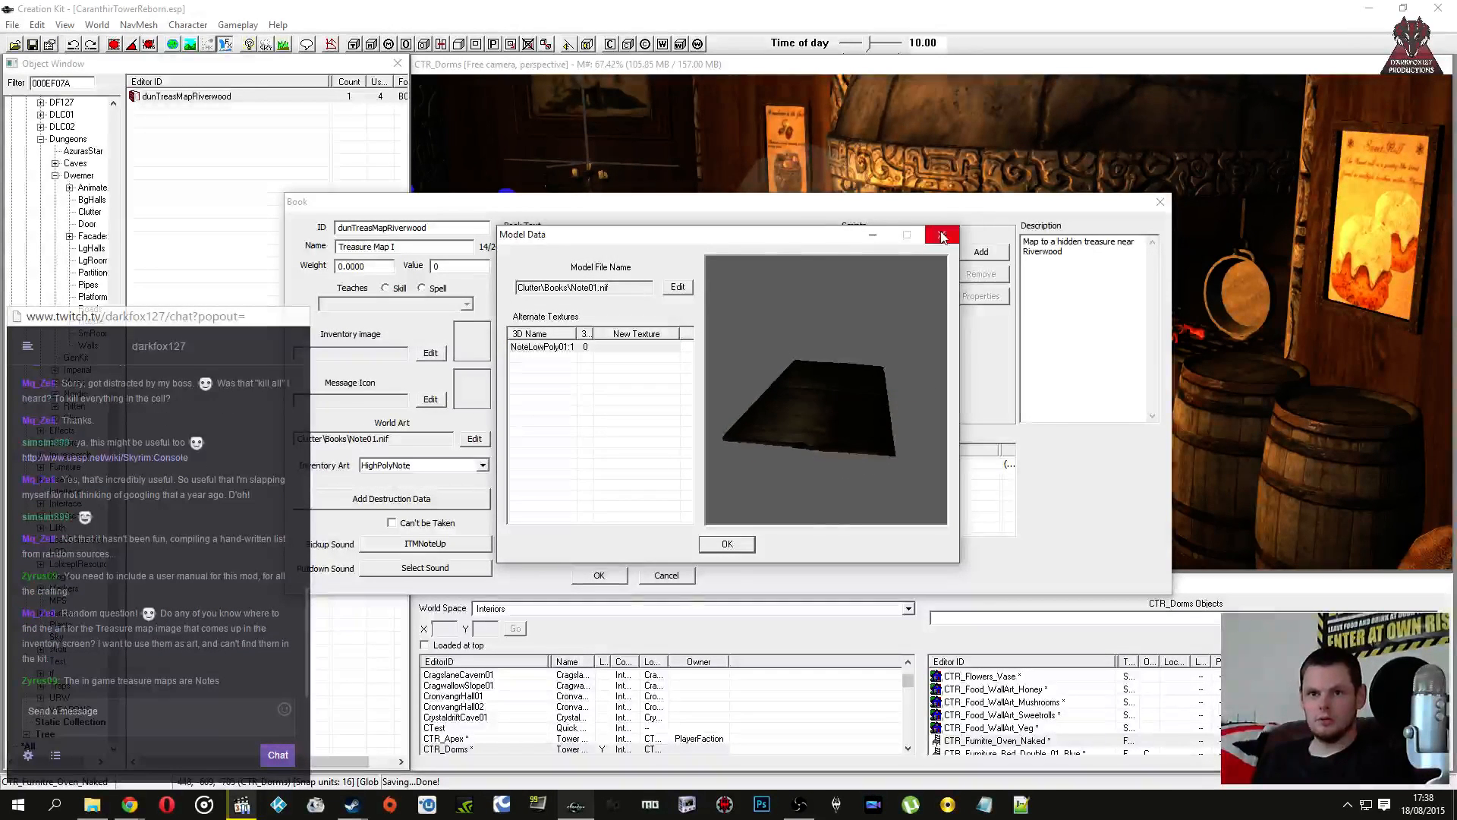
pyautogui.click(942, 234)
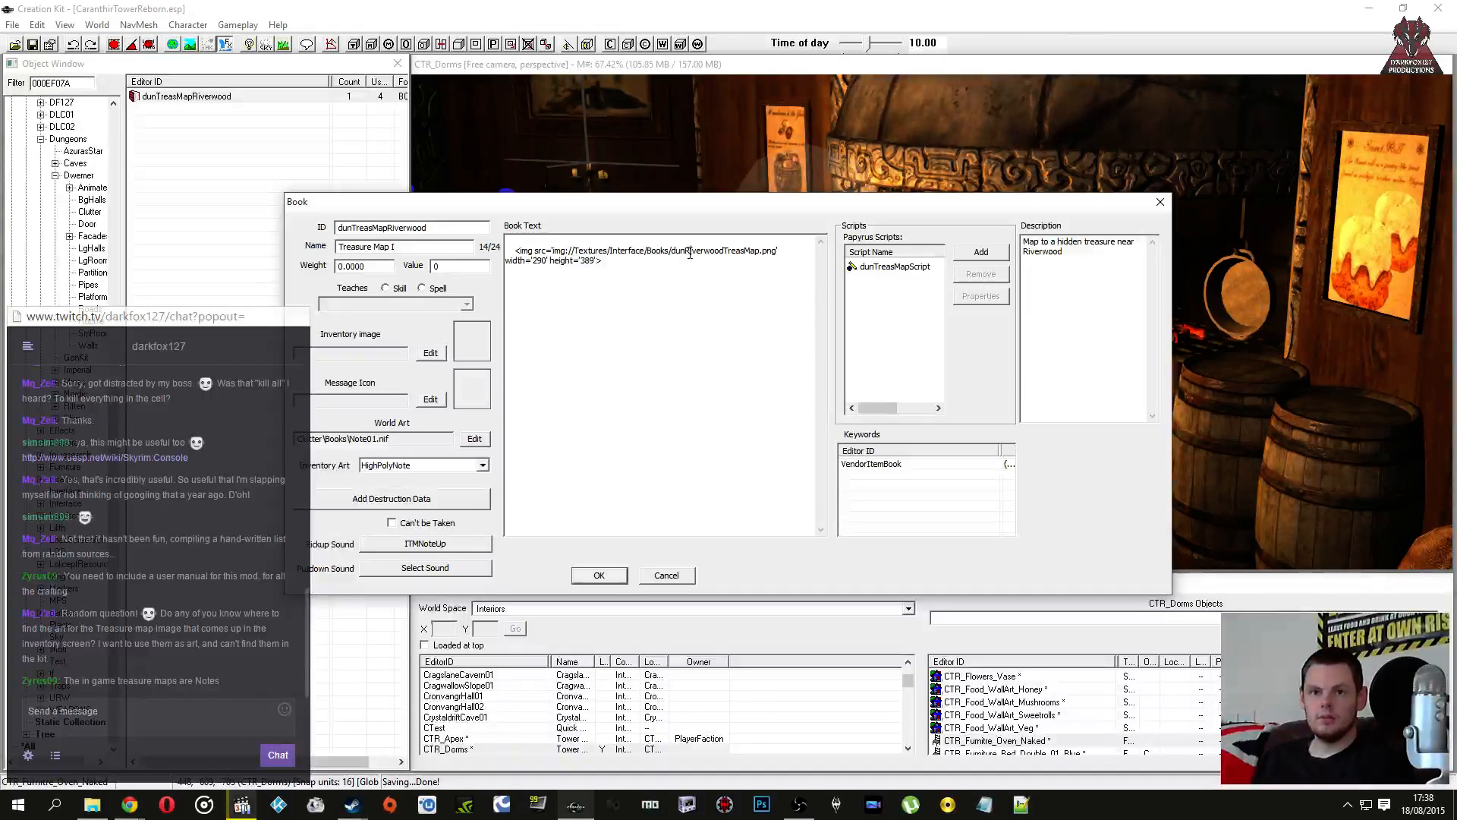
# Step: Switch to File Explorer, browse to BSAopt\textures, and open the clutter\books folder to find the map image
pyautogui.click(99, 811)
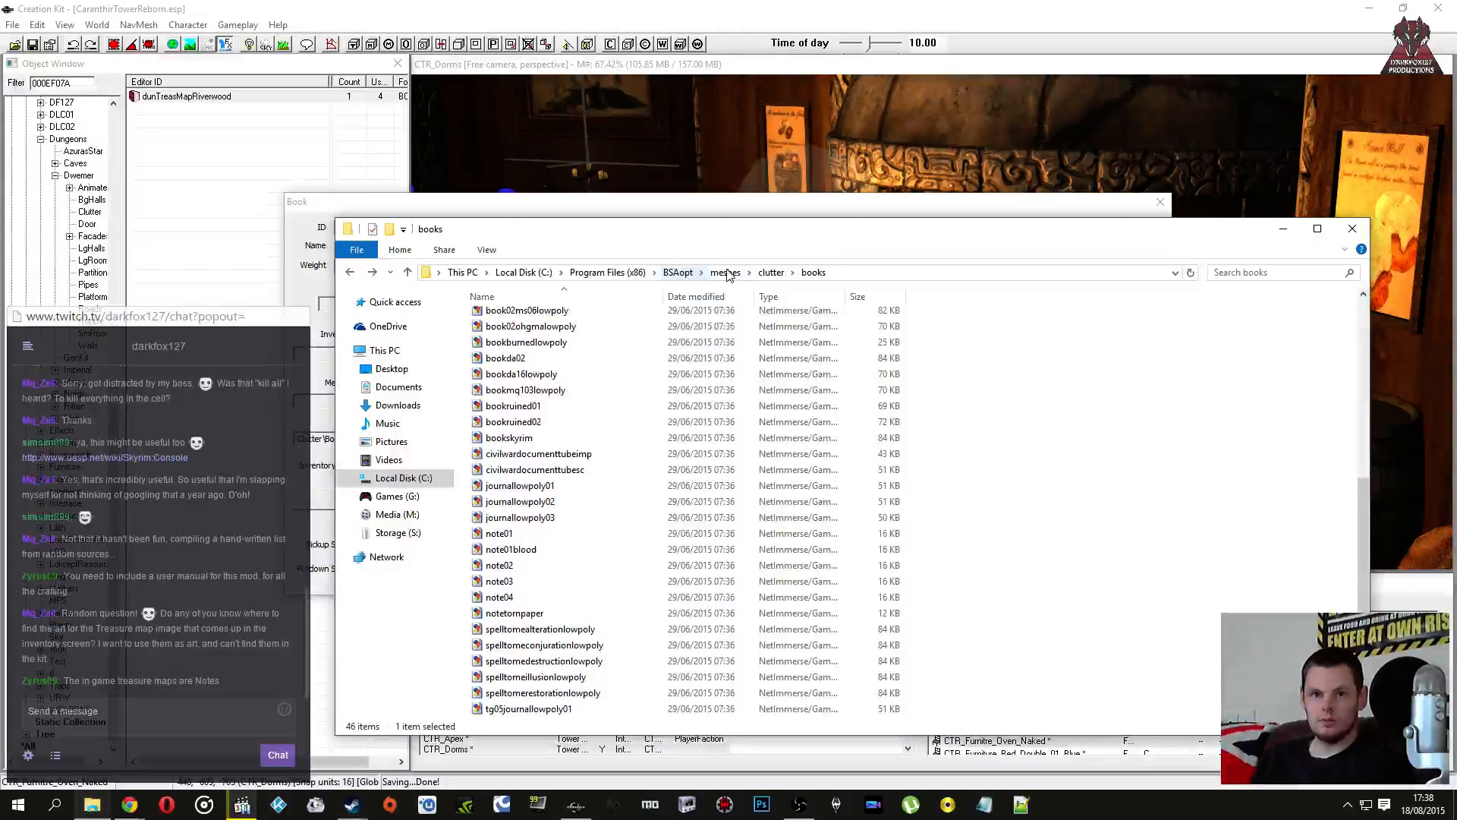
pyautogui.click(678, 271)
pyautogui.doubleClick(544, 336)
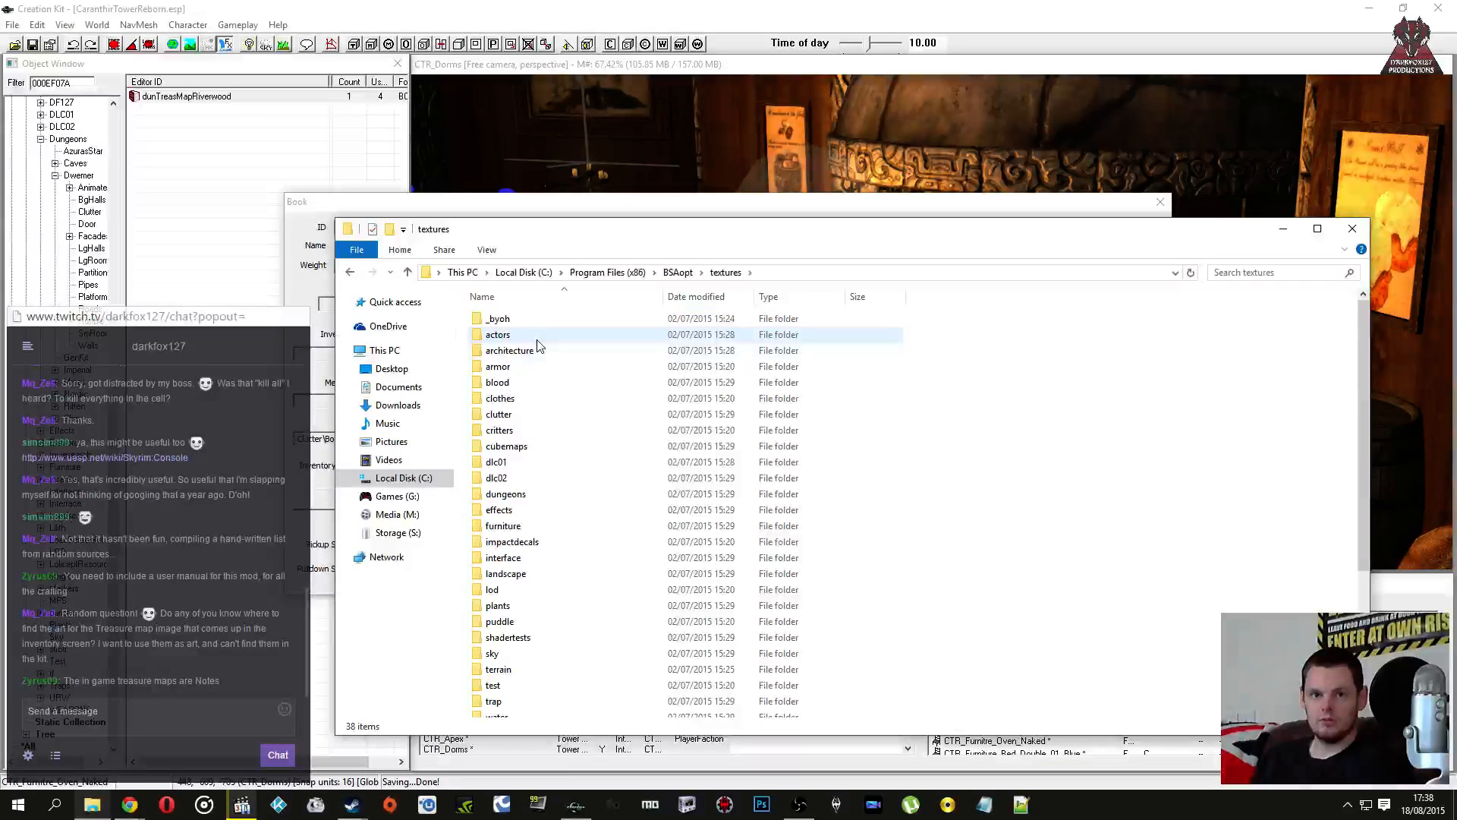
pyautogui.click(573, 400)
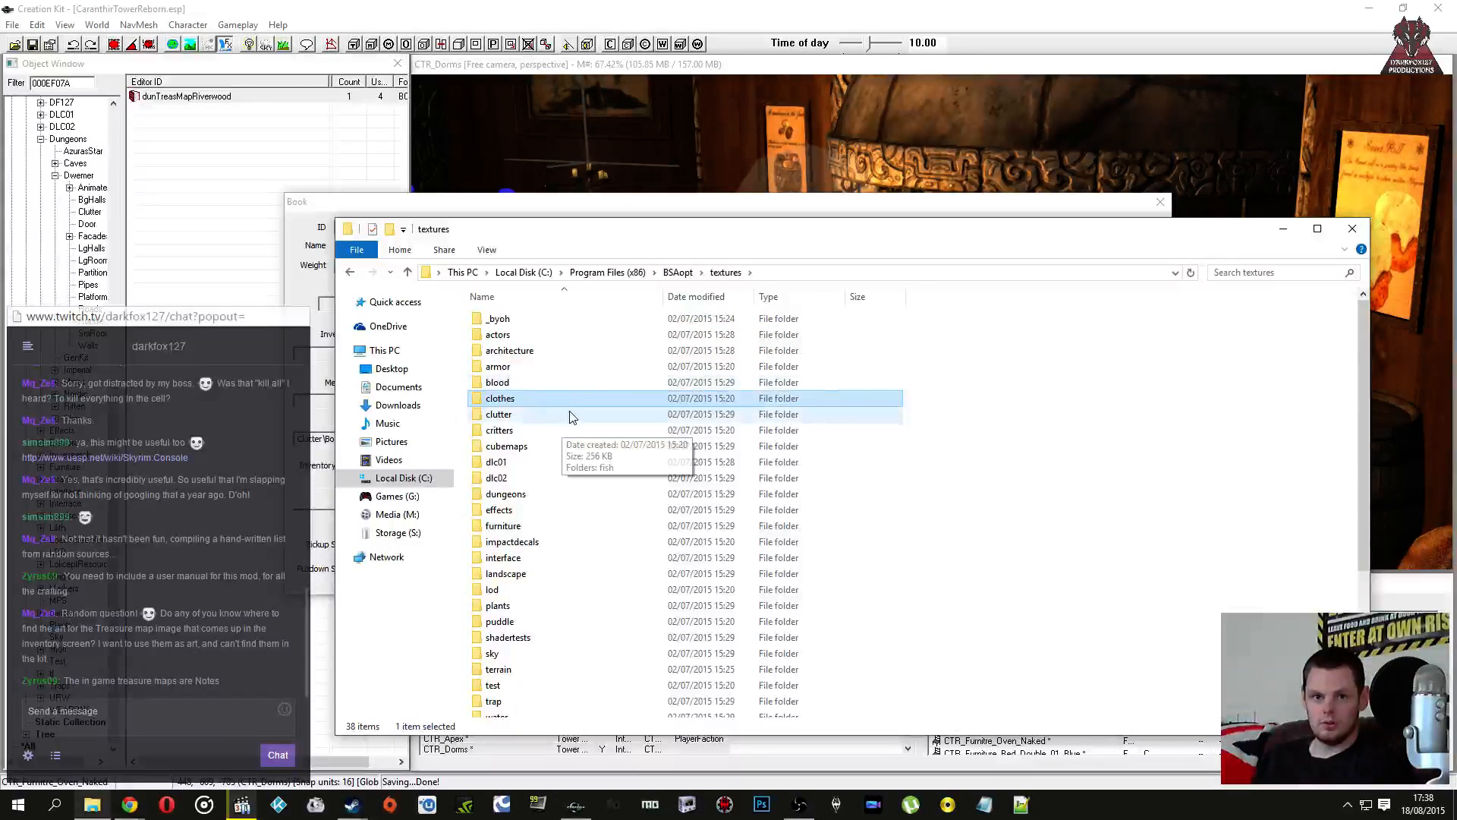
pyautogui.scroll(-3, 576, 425)
pyautogui.scroll(3, 591, 459)
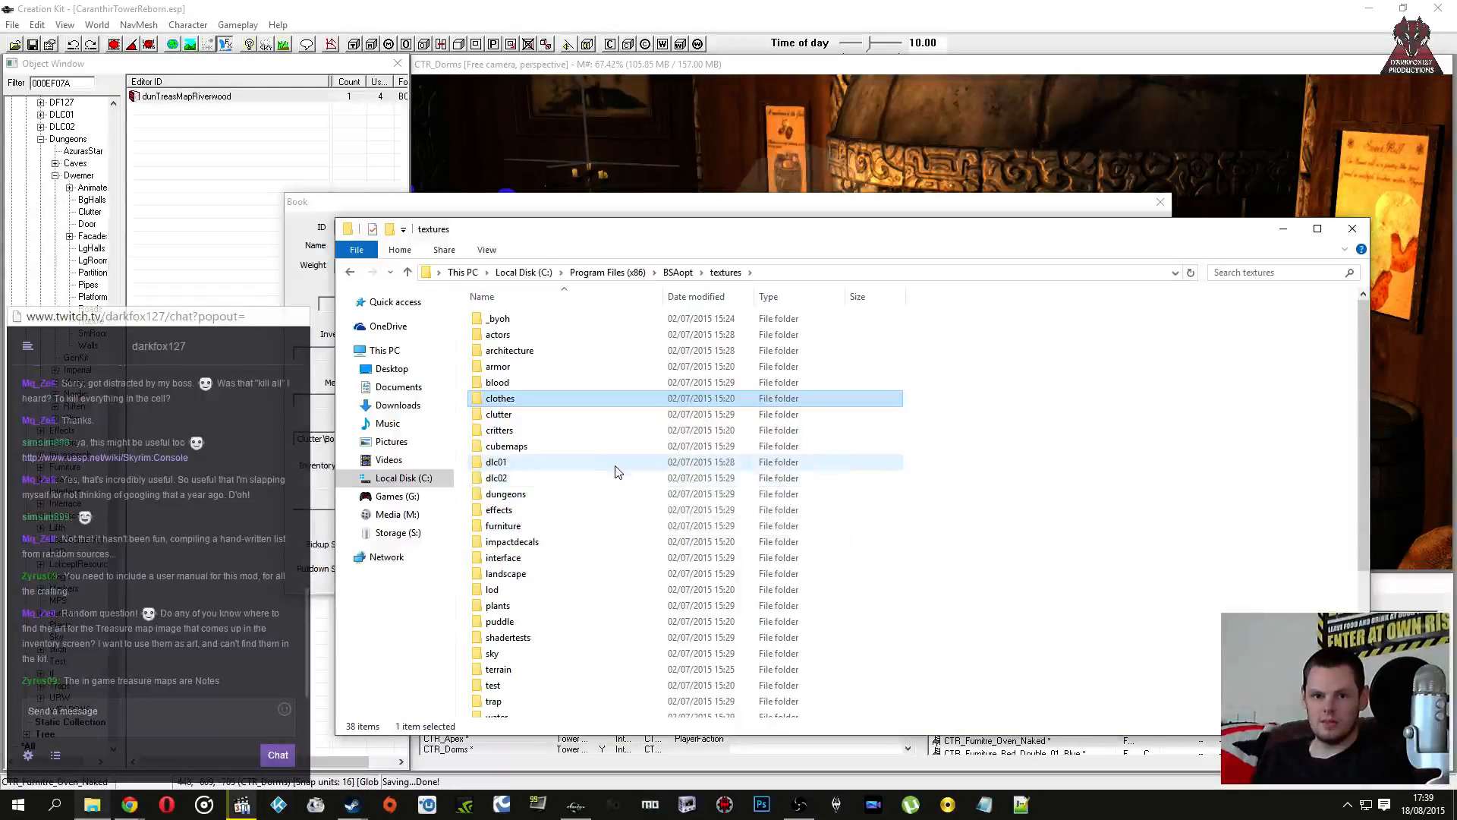
pyautogui.scroll(-1, 554, 484)
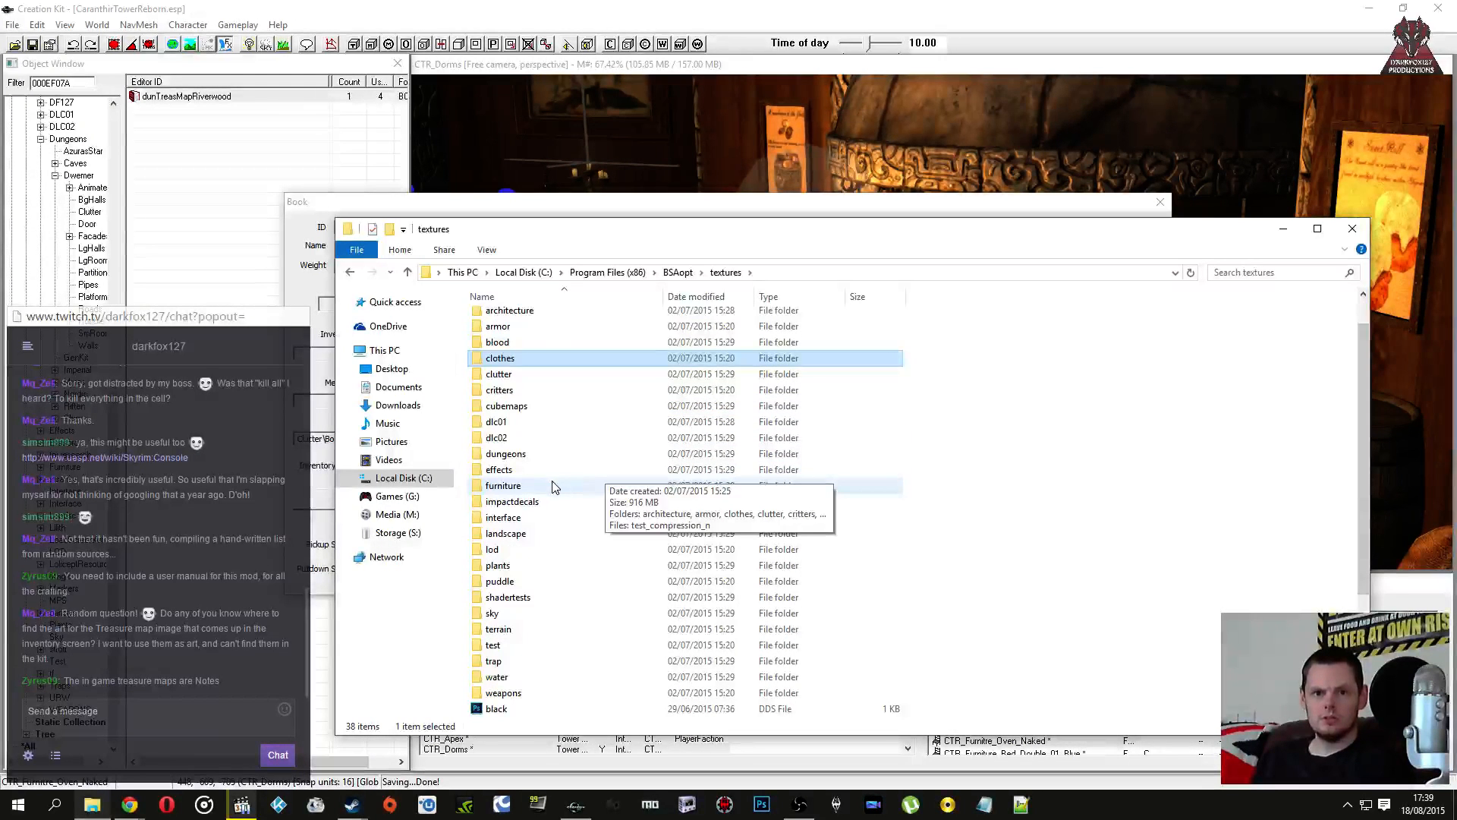
pyautogui.scroll(1, 553, 486)
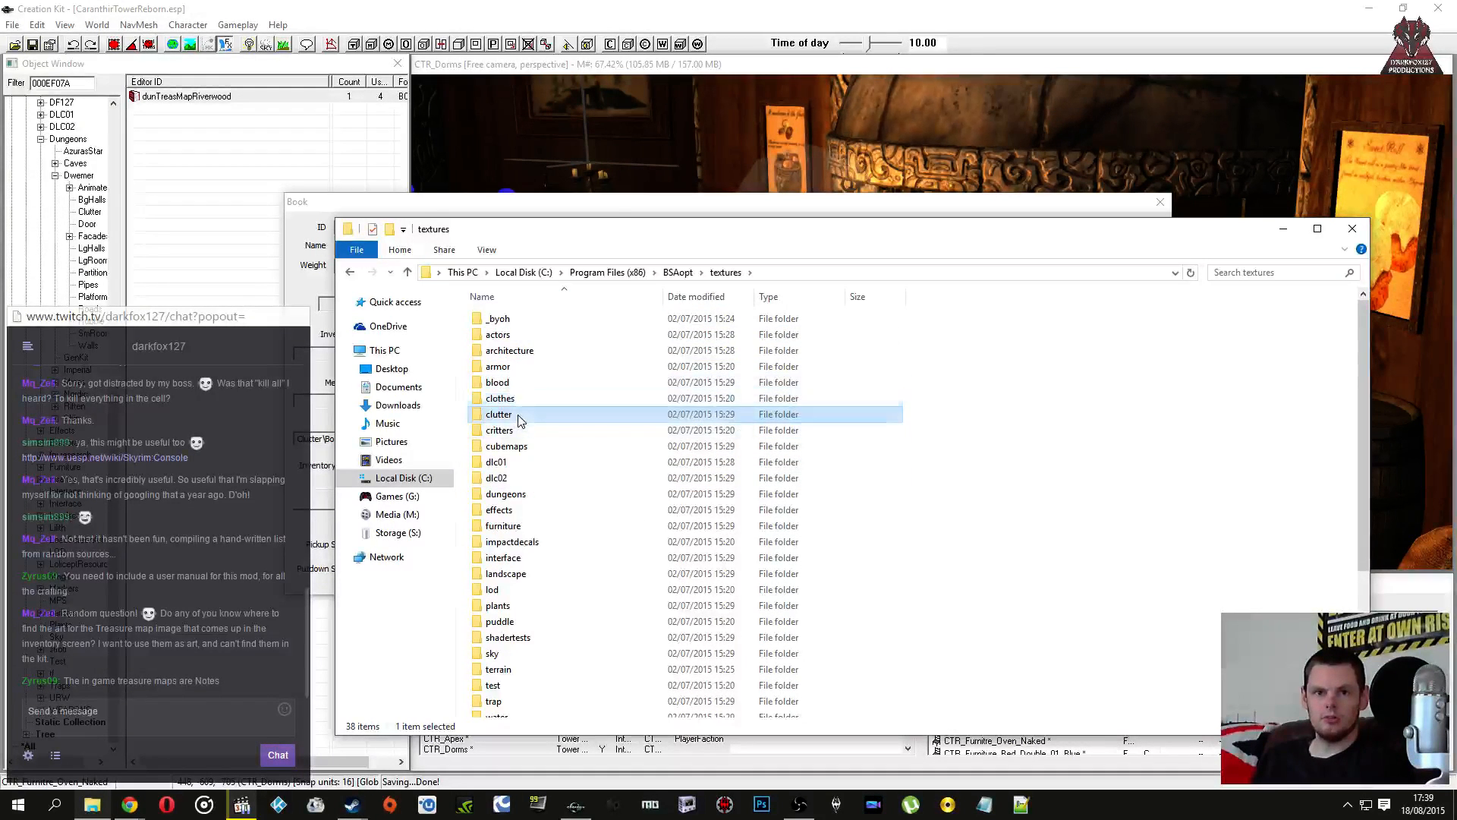
pyautogui.doubleClick(519, 416)
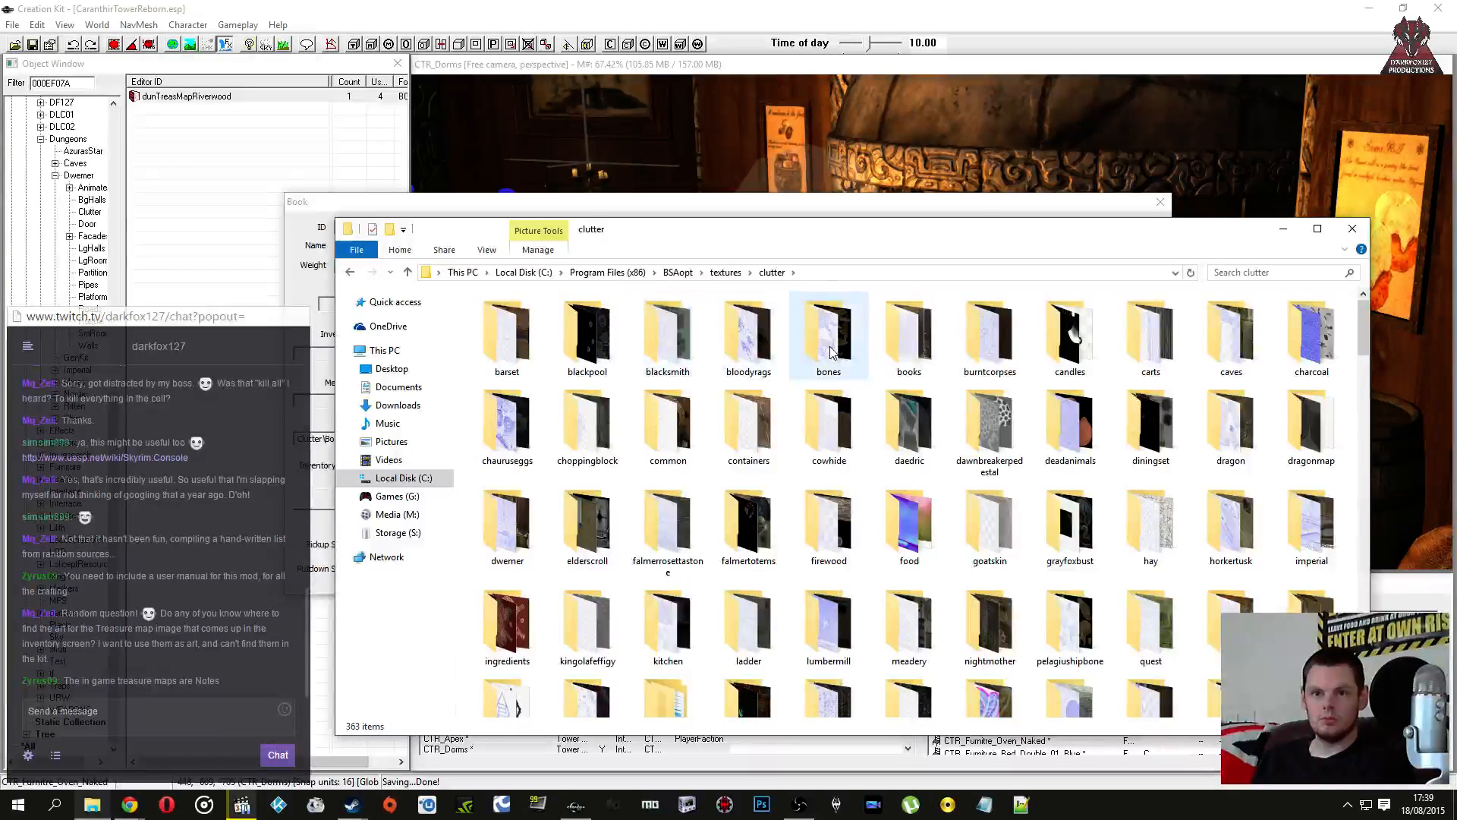
pyautogui.doubleClick(909, 334)
# Step: Recheck the image path in the Treasure Map I book text and return to the BSAopt\textures folder
pyautogui.click(325, 207)
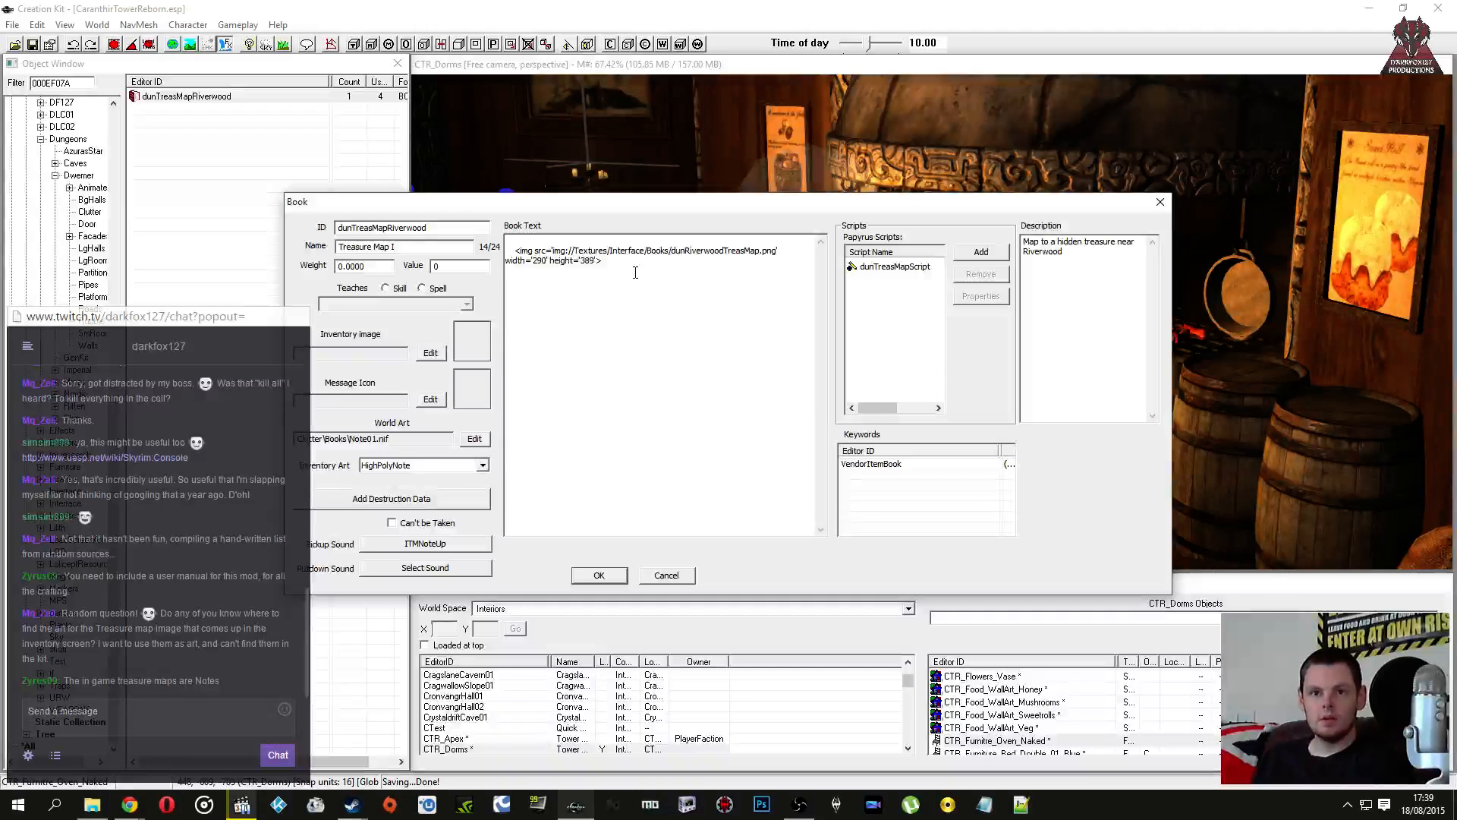
pyautogui.click(91, 806)
pyautogui.click(725, 273)
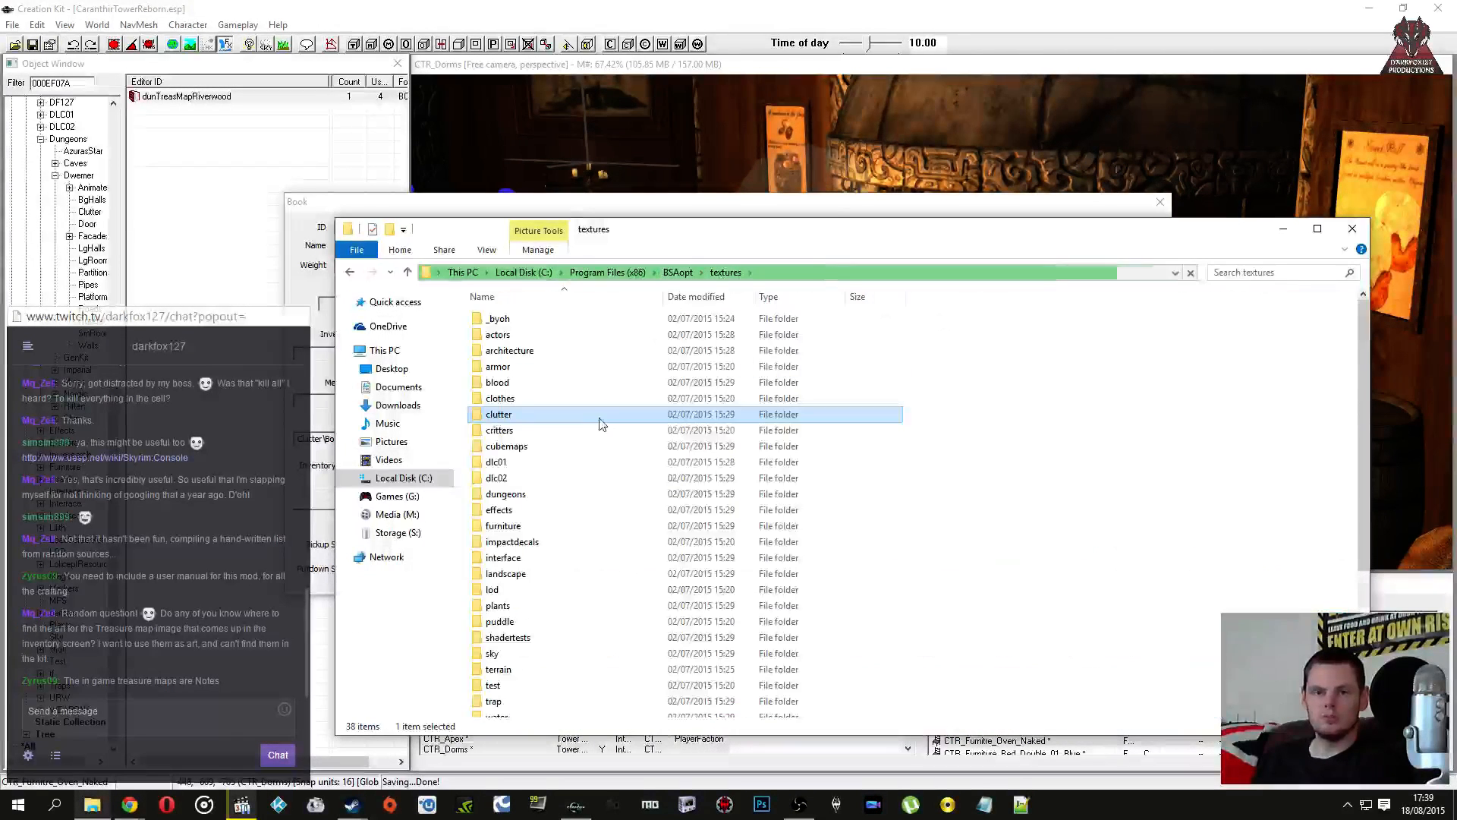
# Step: Open the interface folder inside textures and look over its images
pyautogui.scroll(-1, 553, 493)
pyautogui.doubleClick(535, 519)
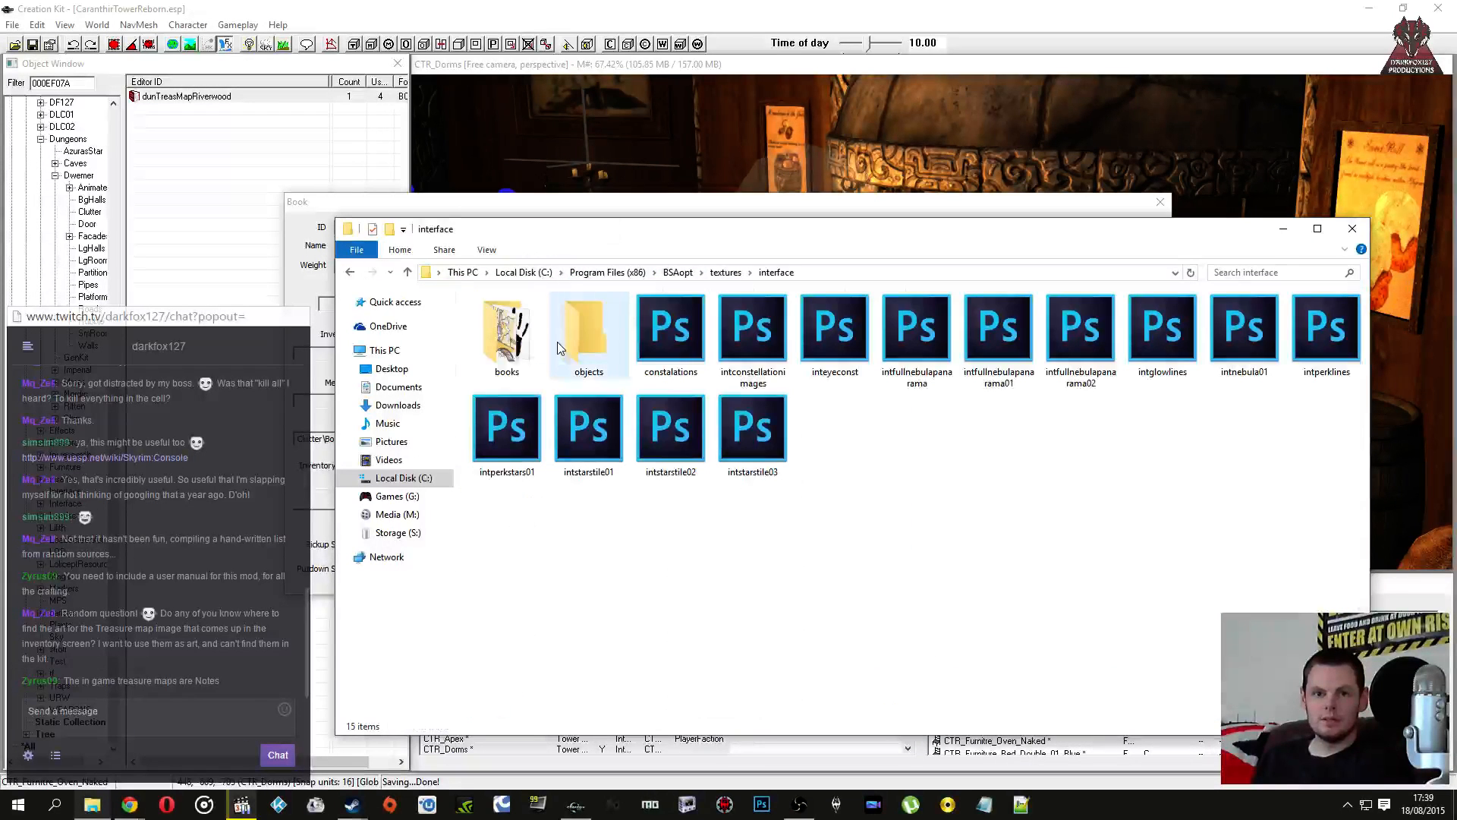
pyautogui.click(999, 345)
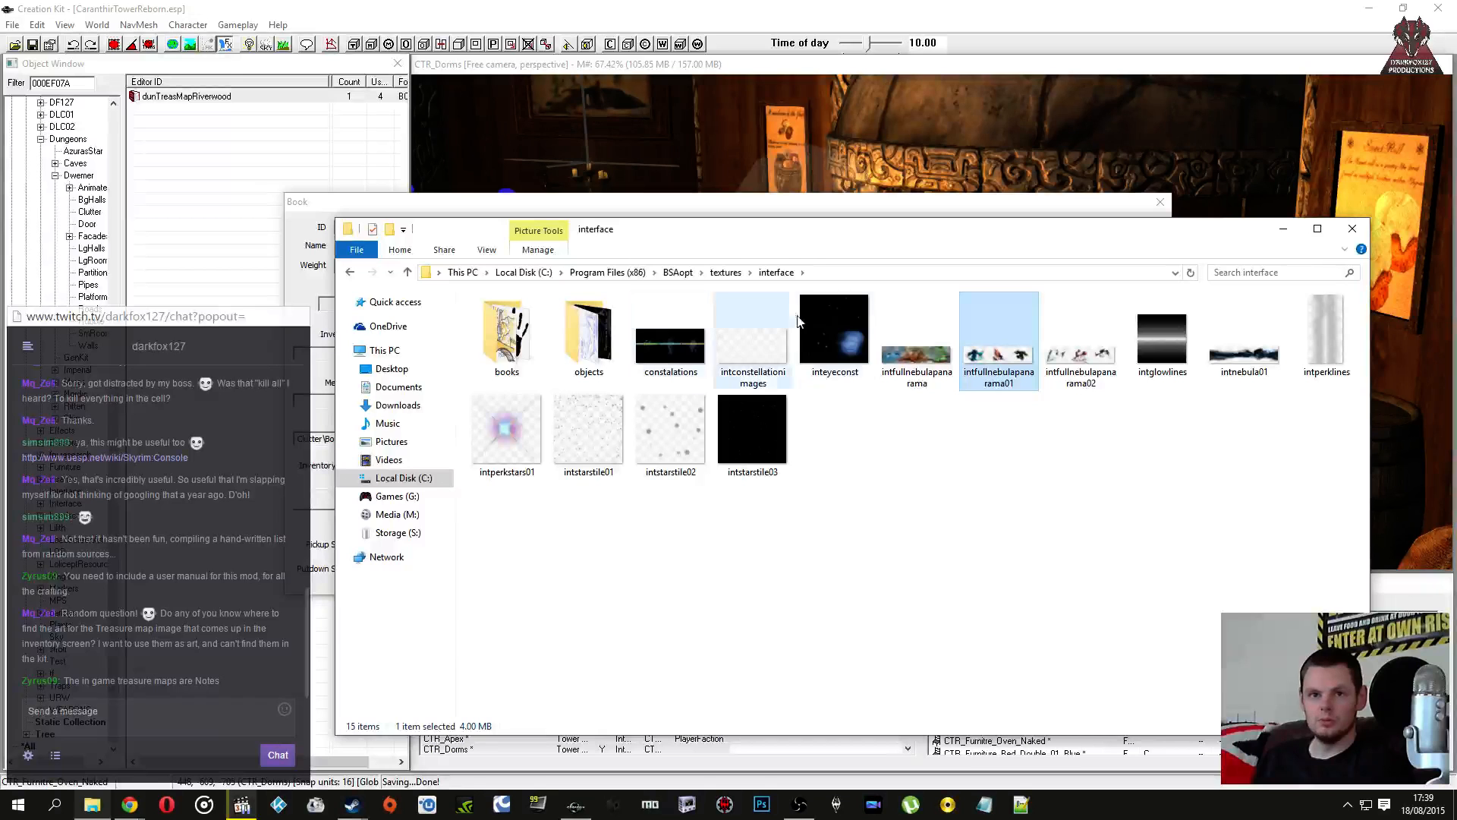
pyautogui.rightClick(977, 451)
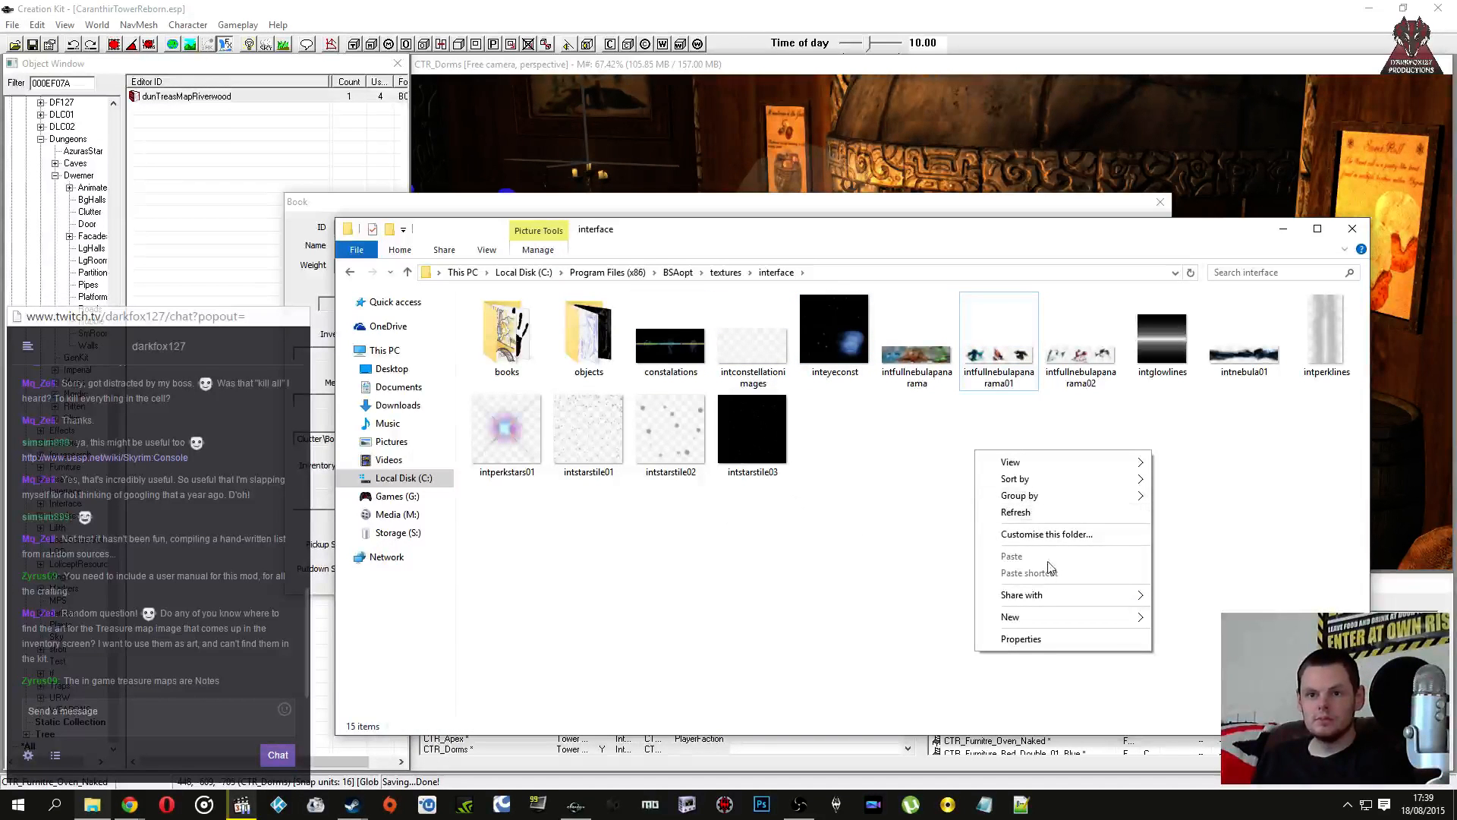
pyautogui.moveTo(1020, 463)
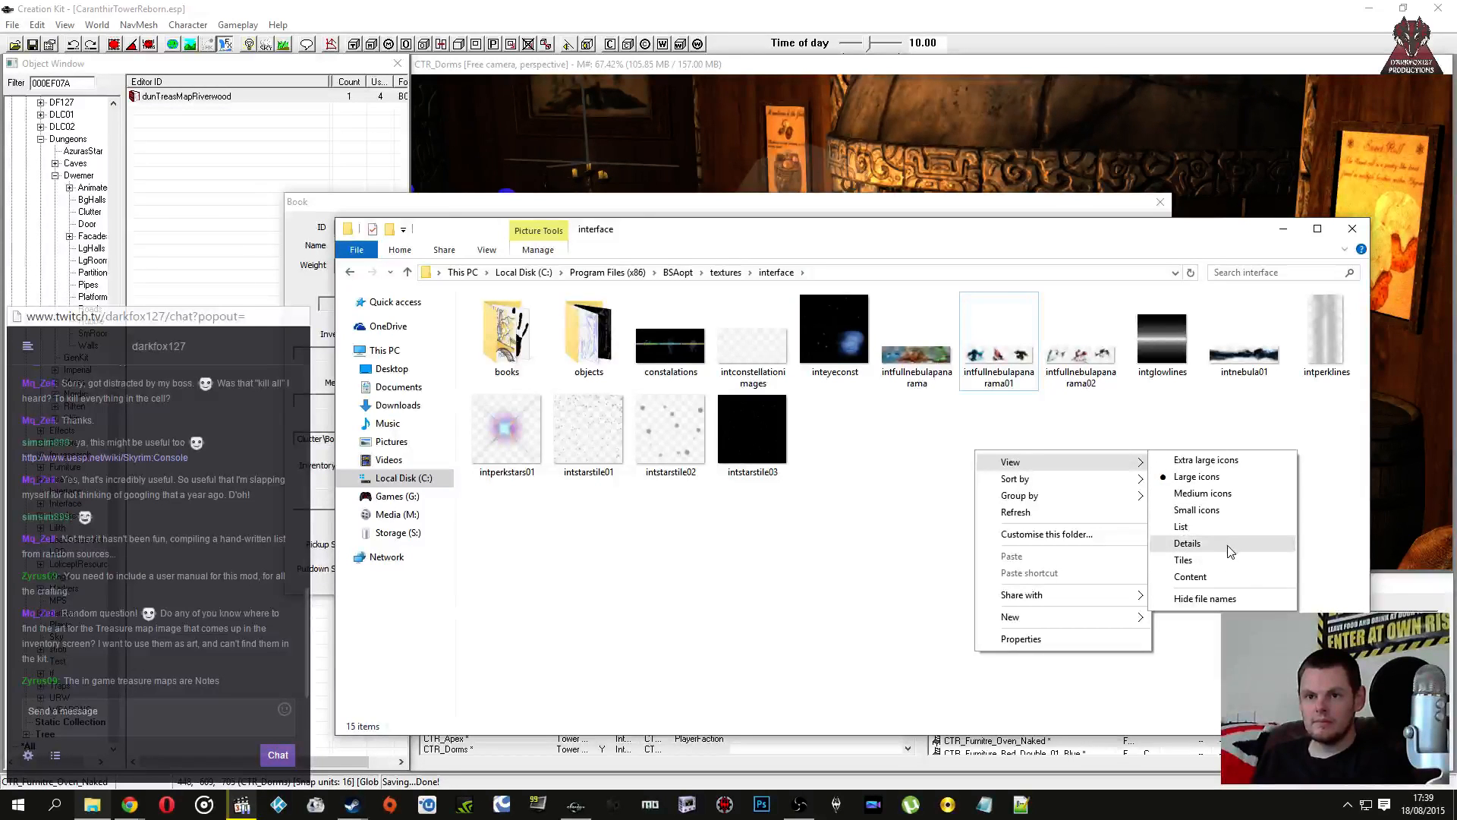
pyautogui.click(912, 557)
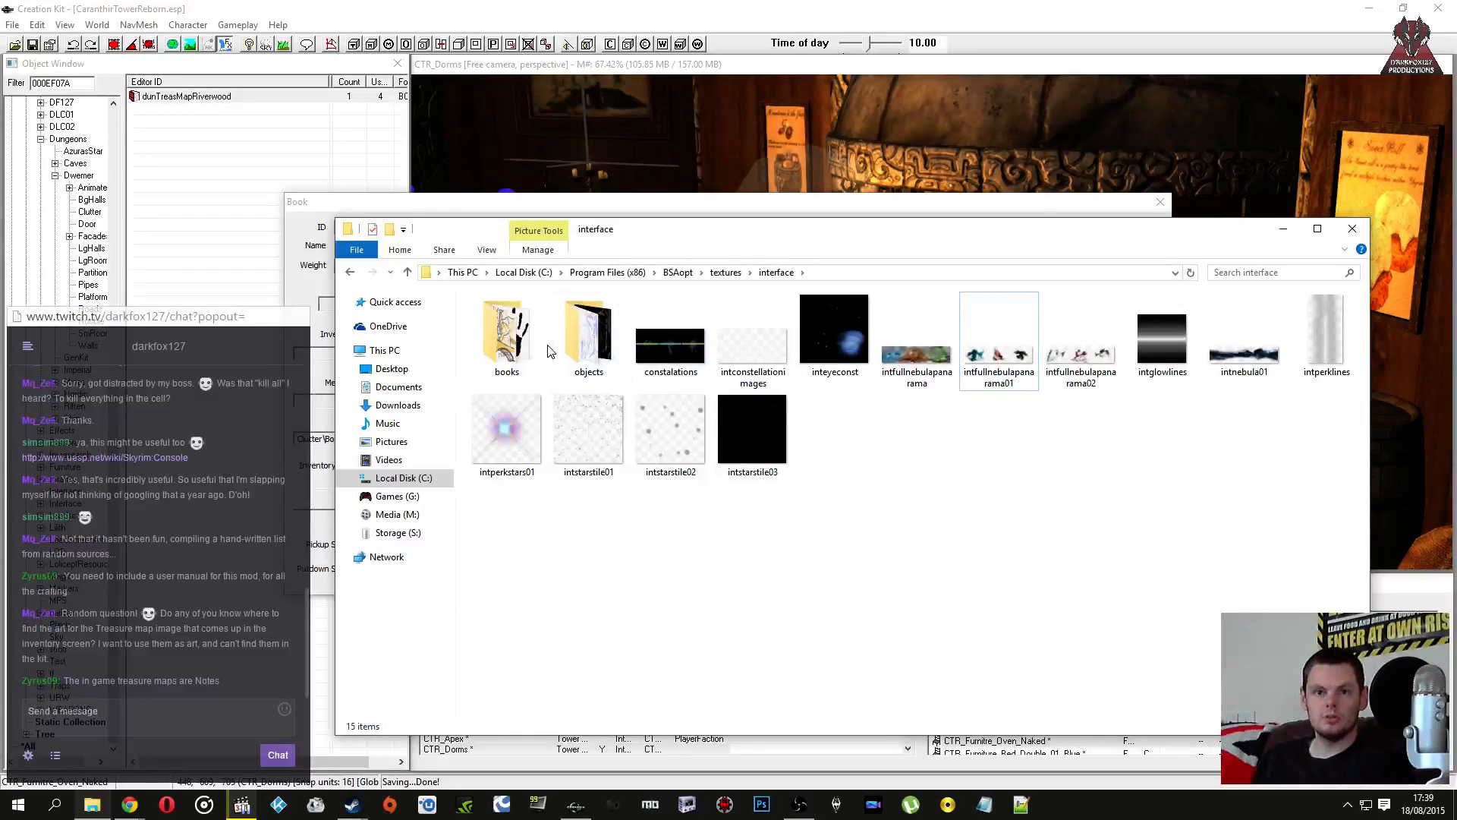
# Step: Open the books subfolder and look through its thumbnails for the treasure map images
pyautogui.doubleClick(523, 340)
pyautogui.click(829, 437)
pyautogui.scroll(-2, 910, 463)
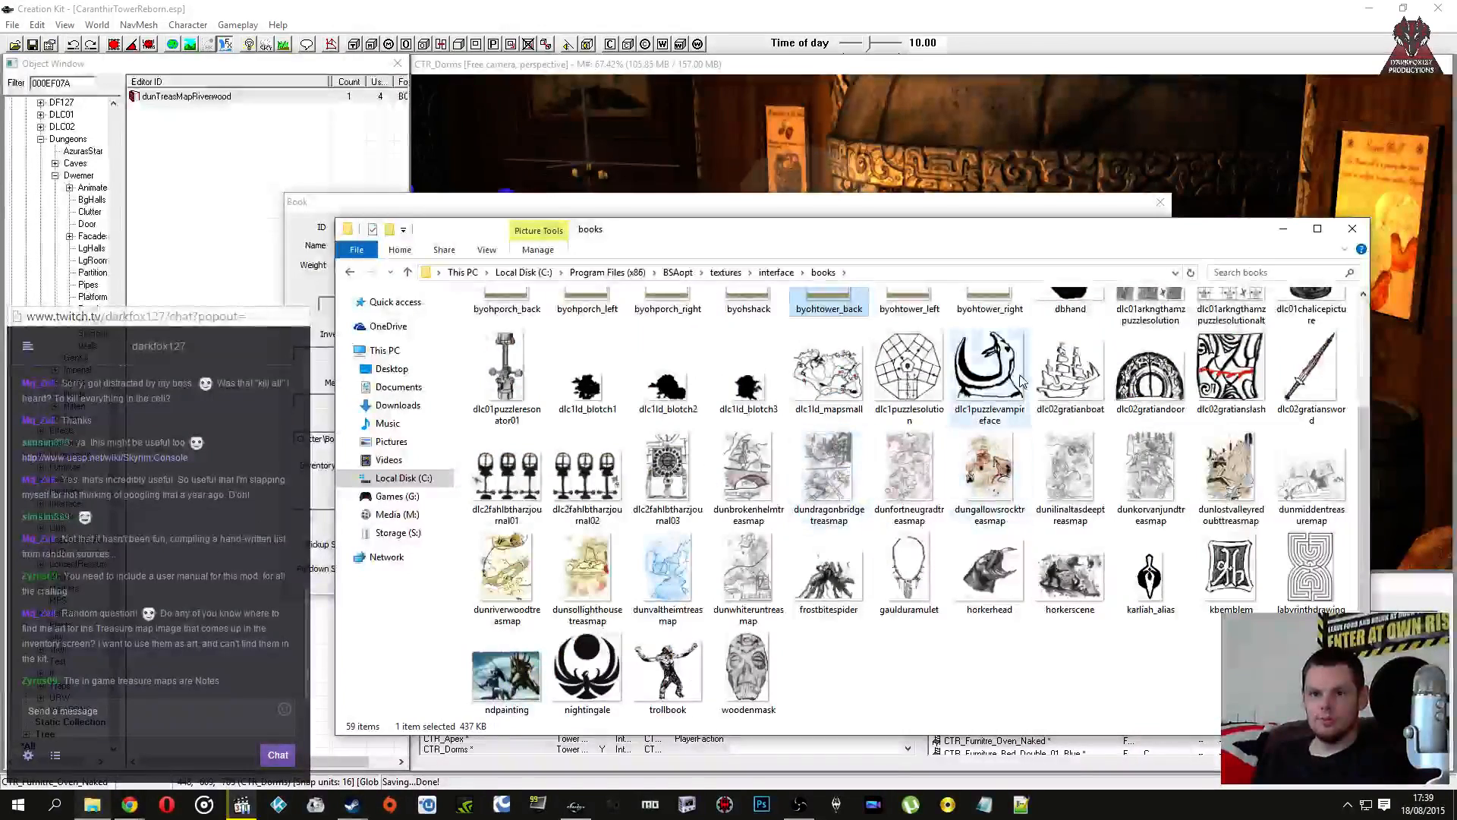
pyautogui.click(668, 380)
pyautogui.click(748, 573)
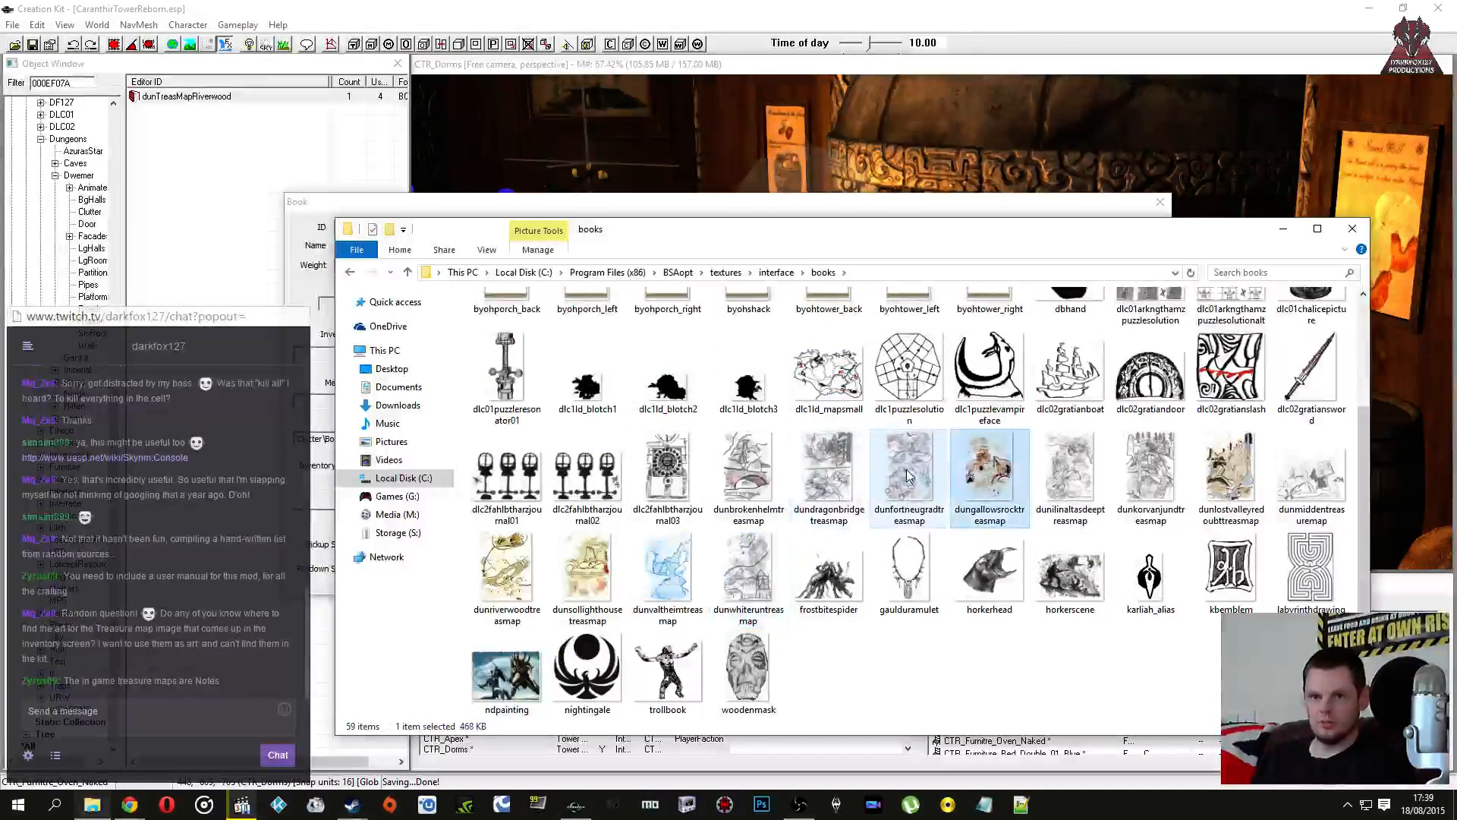
pyautogui.click(748, 470)
pyautogui.click(708, 481)
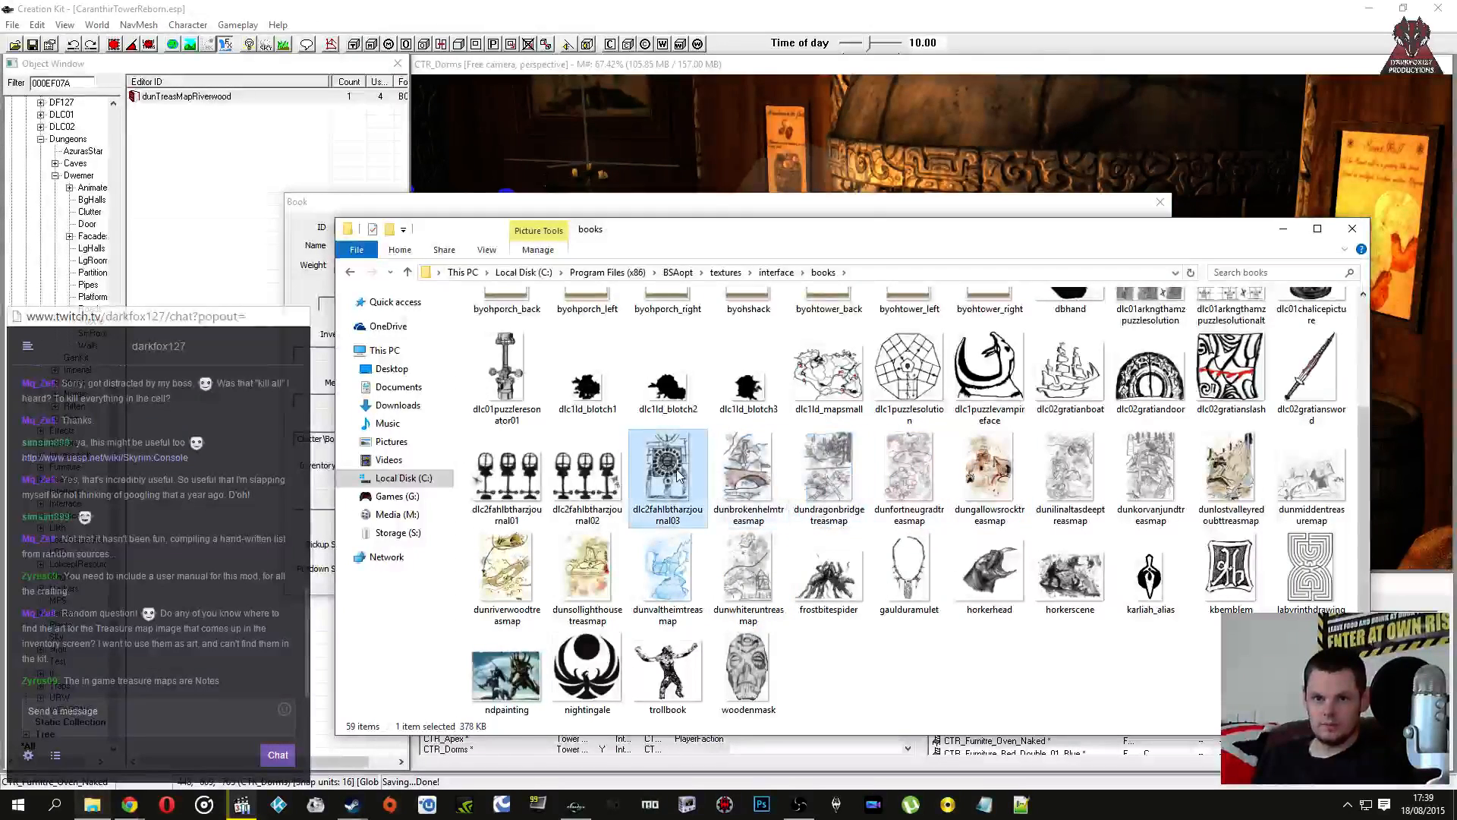
# Step: Preview the dlc2fahlbtharzjournal03 image at full size, then close the preview
pyautogui.rightClick(677, 469)
pyautogui.click(719, 125)
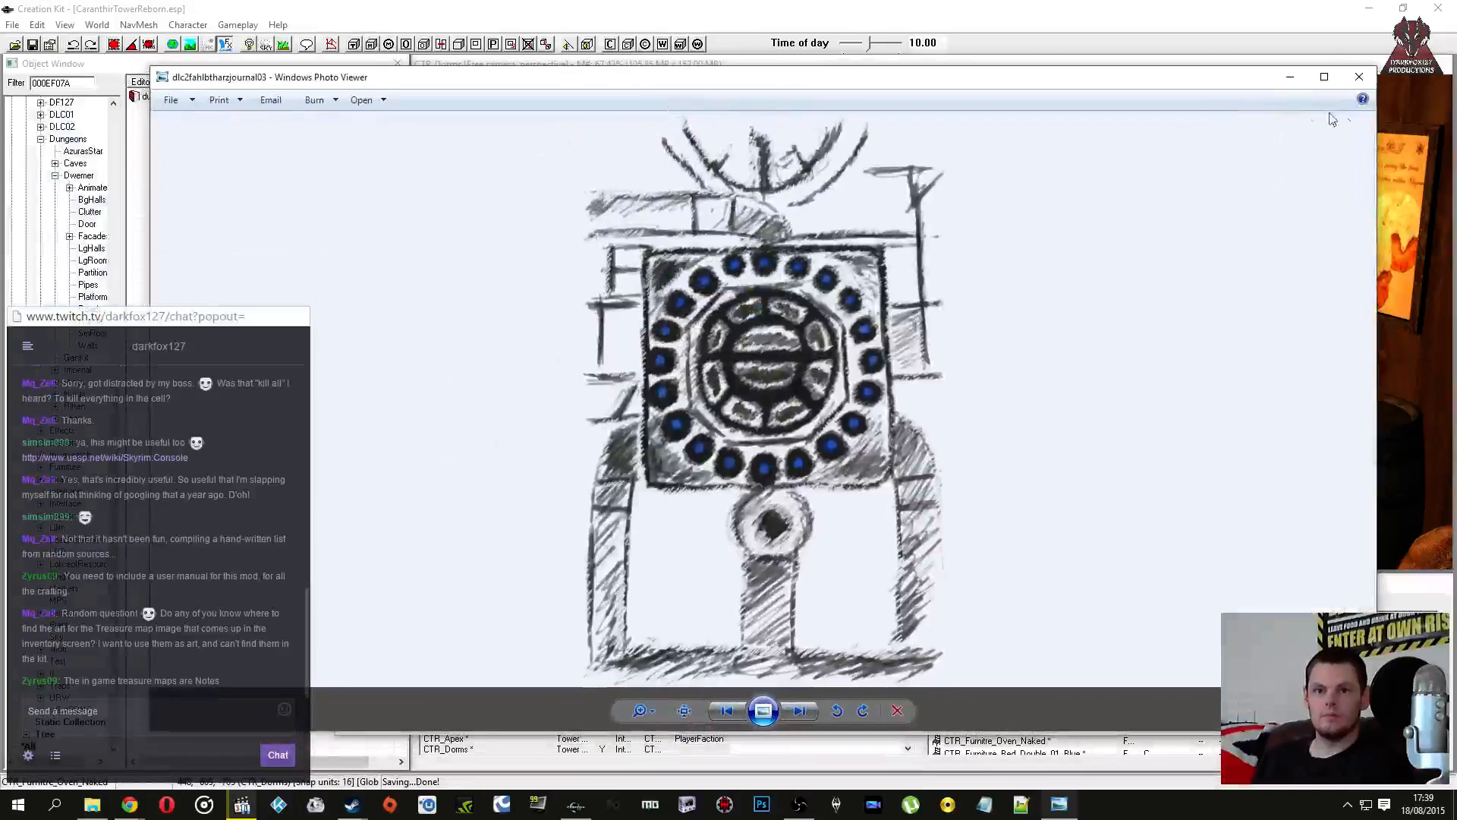
pyautogui.click(1359, 77)
# Step: Preview the dunfortneugradtreasmap image at full size, then close the preview
pyautogui.rightClick(940, 444)
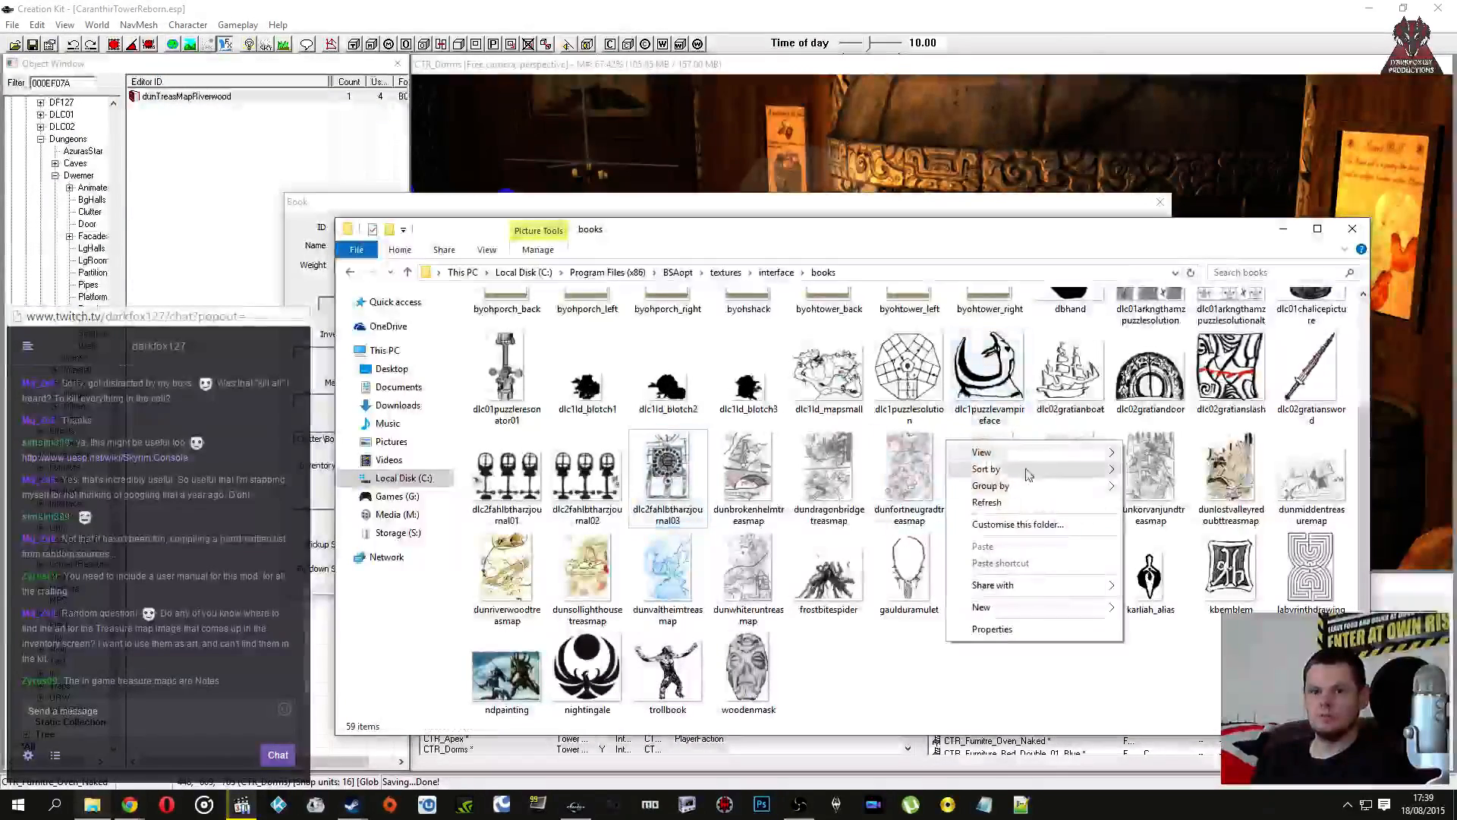
pyautogui.click(891, 477)
pyautogui.rightClick(891, 477)
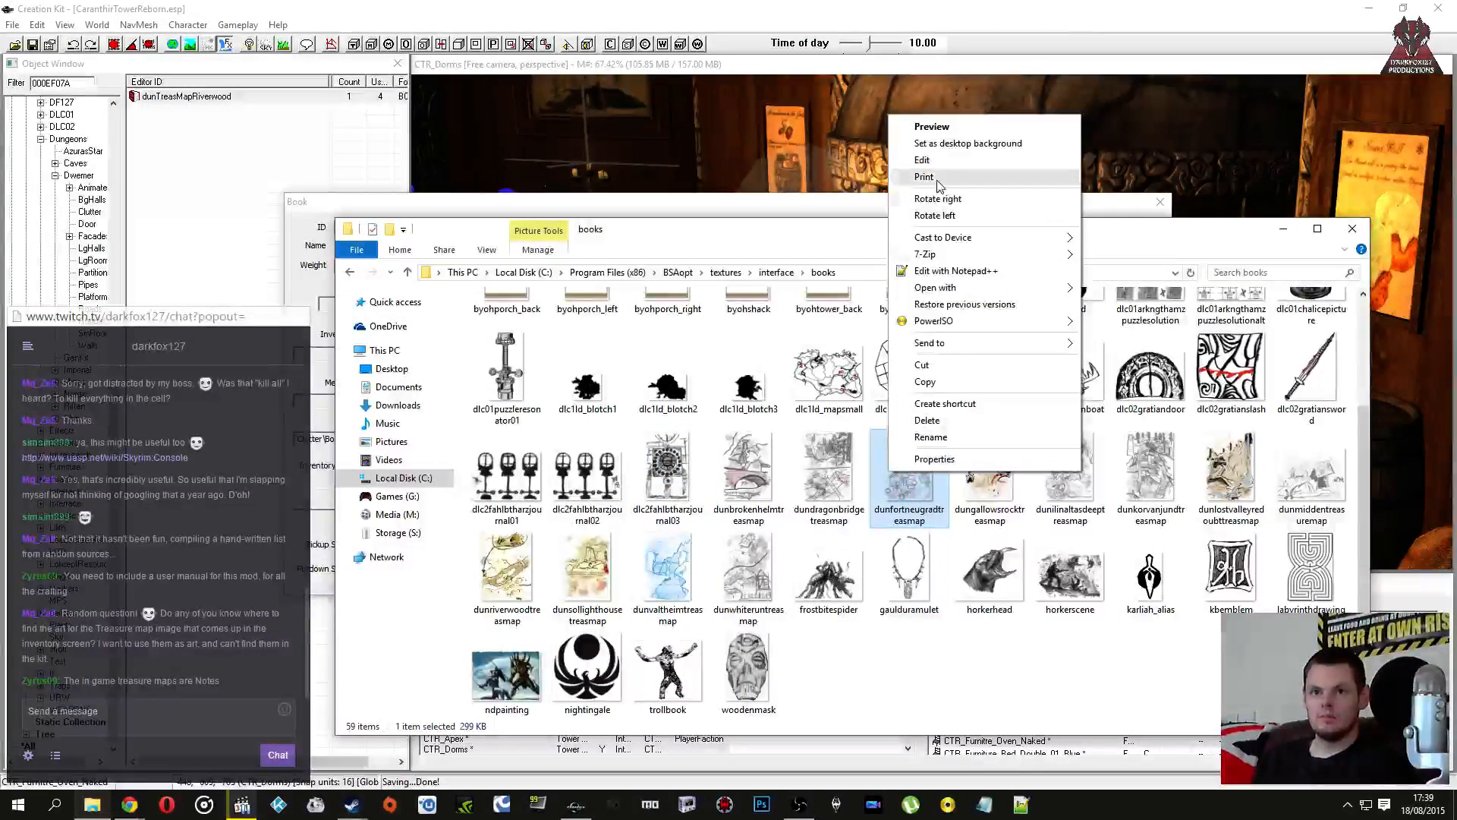
pyautogui.click(932, 127)
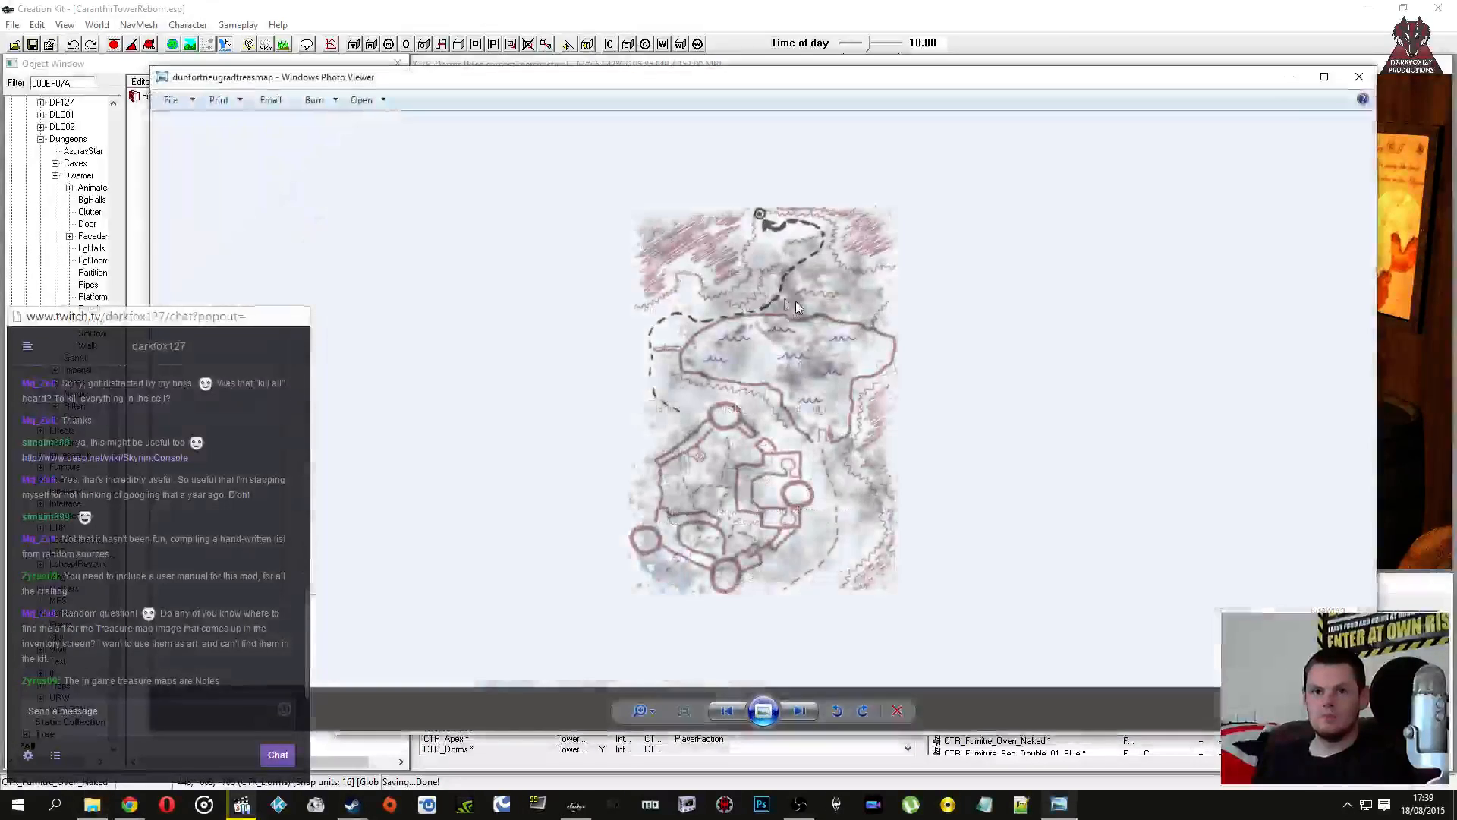
pyautogui.click(1358, 76)
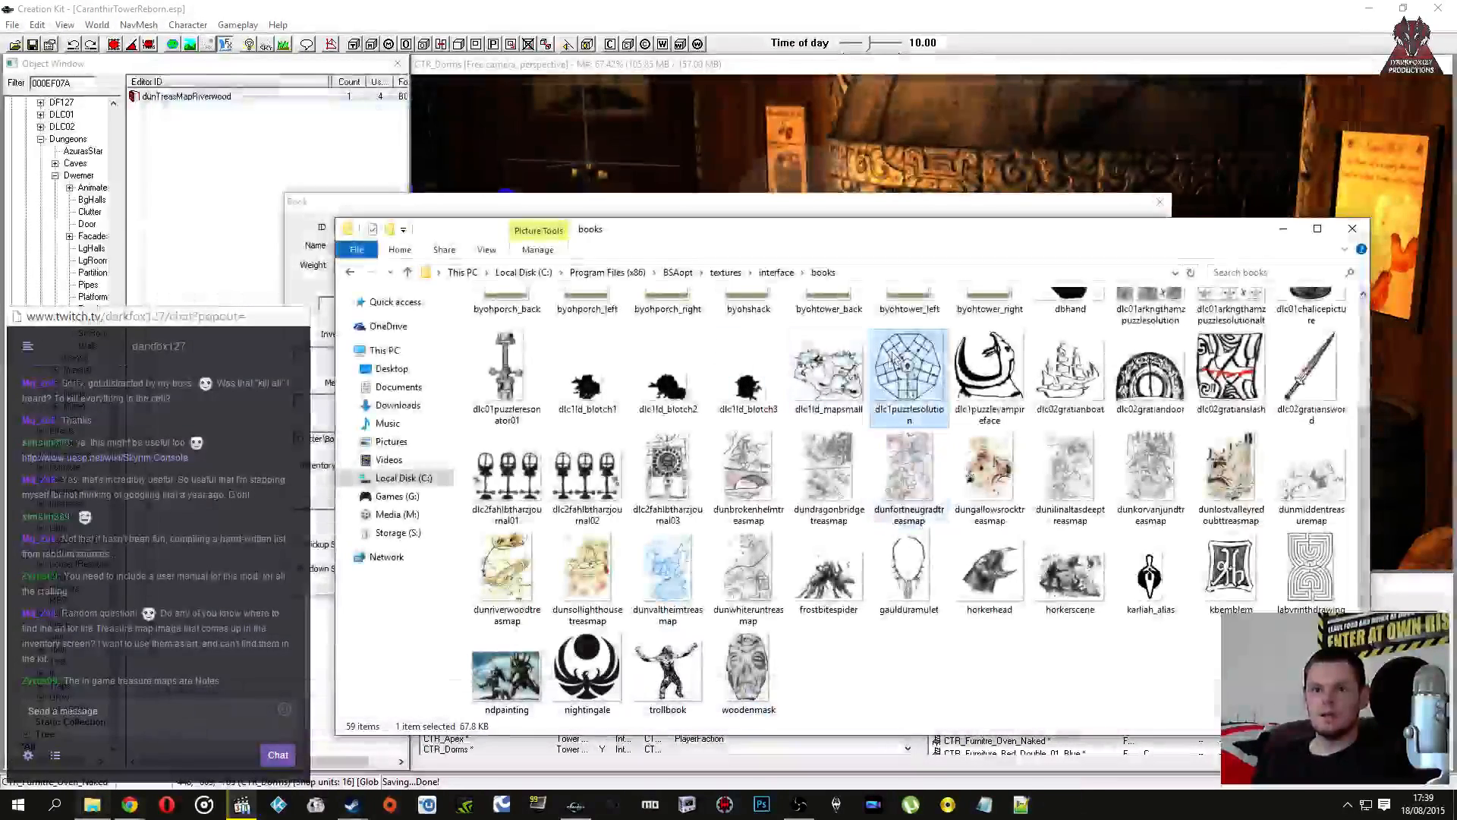
# Step: Look over the illustration subfolders in the books folder, such as alchemy ingredients, arcane scribblings and illuminated_letters
pyautogui.scroll(3, 766, 416)
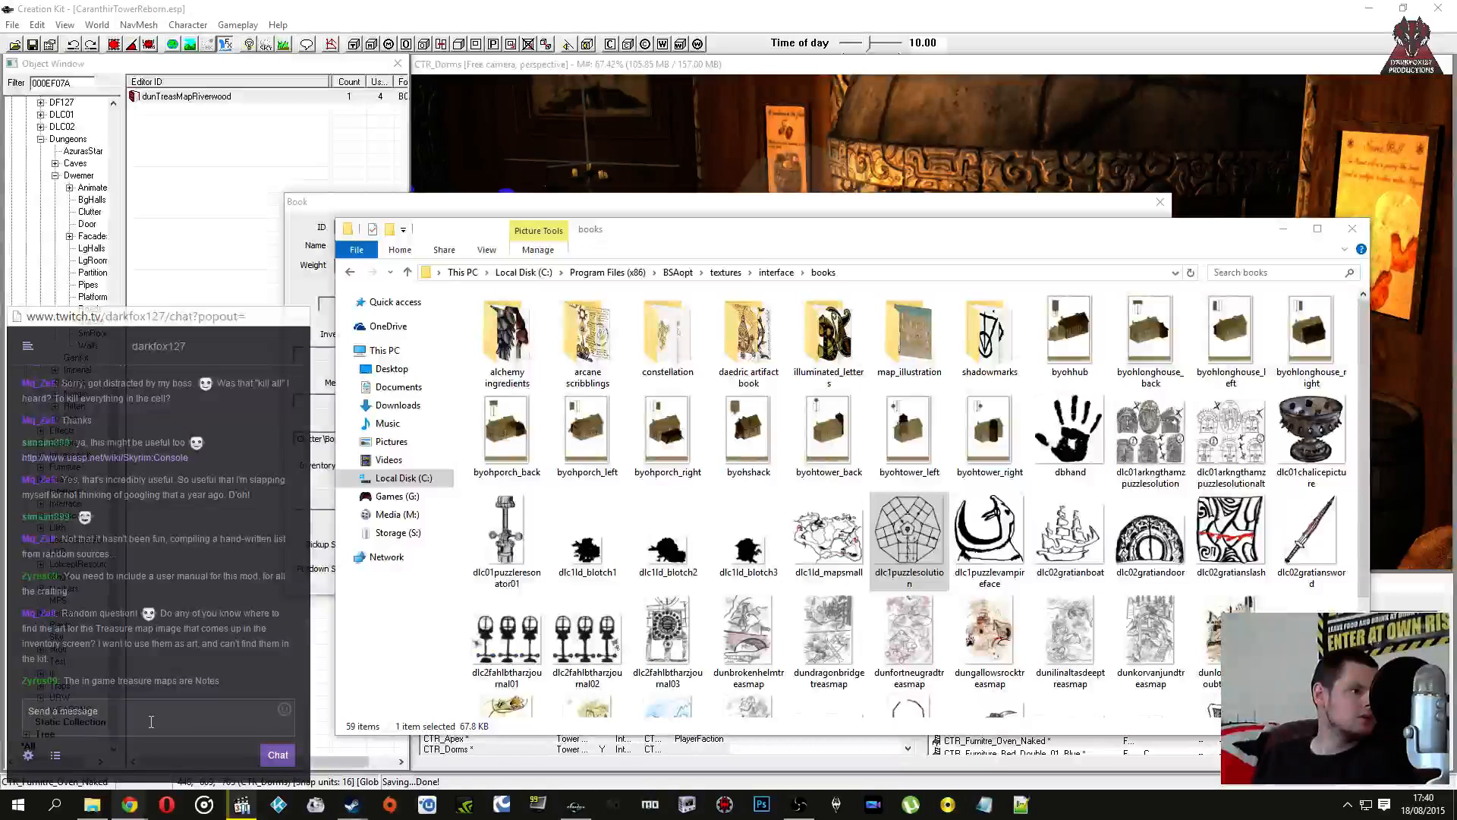
pyautogui.click(123, 711)
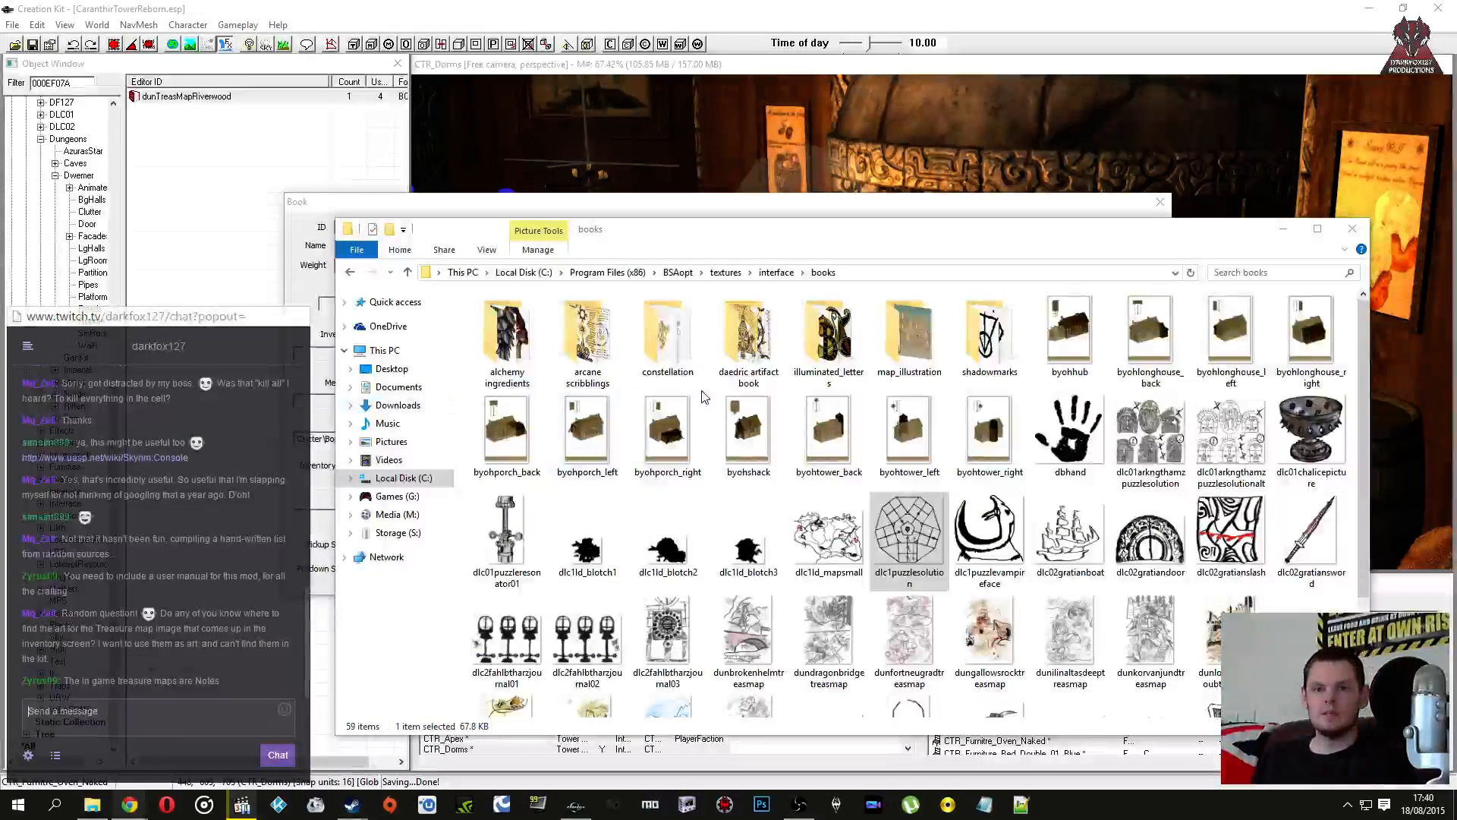
pyautogui.click(680, 413)
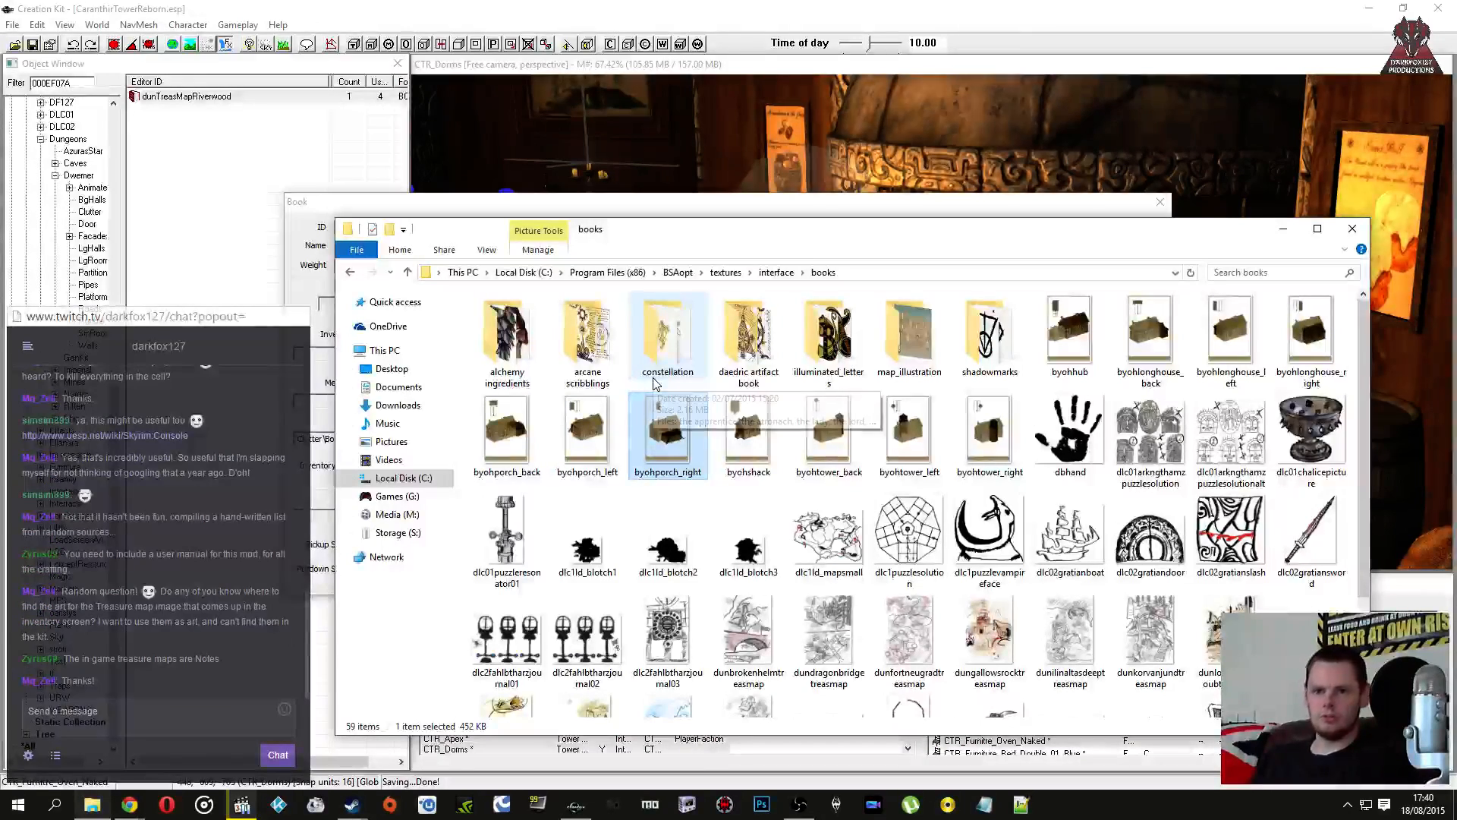
pyautogui.click(777, 375)
pyautogui.click(847, 341)
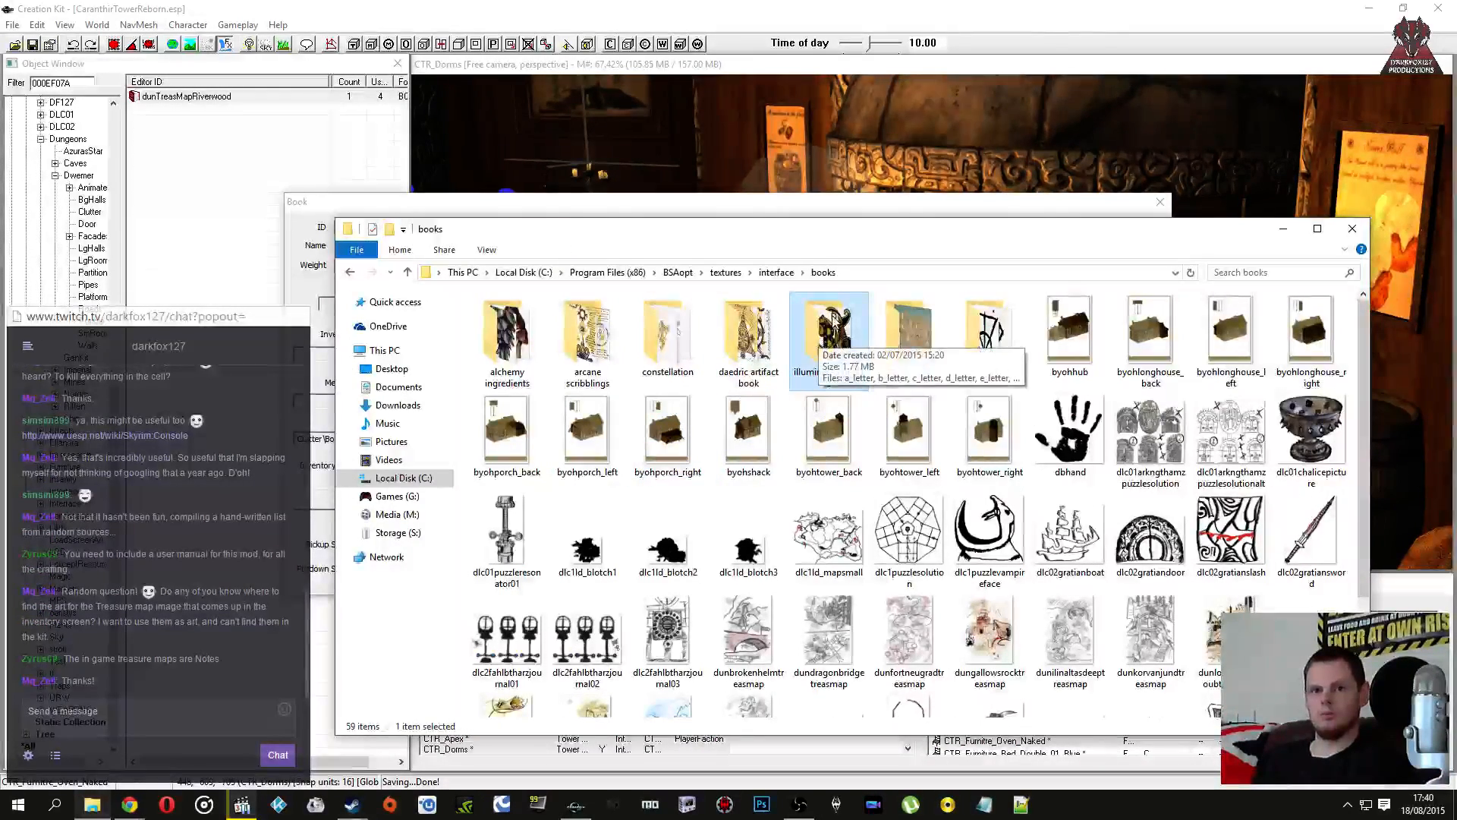
pyautogui.click(507, 334)
pyautogui.click(654, 332)
pyautogui.click(599, 332)
pyautogui.click(525, 334)
pyautogui.click(595, 332)
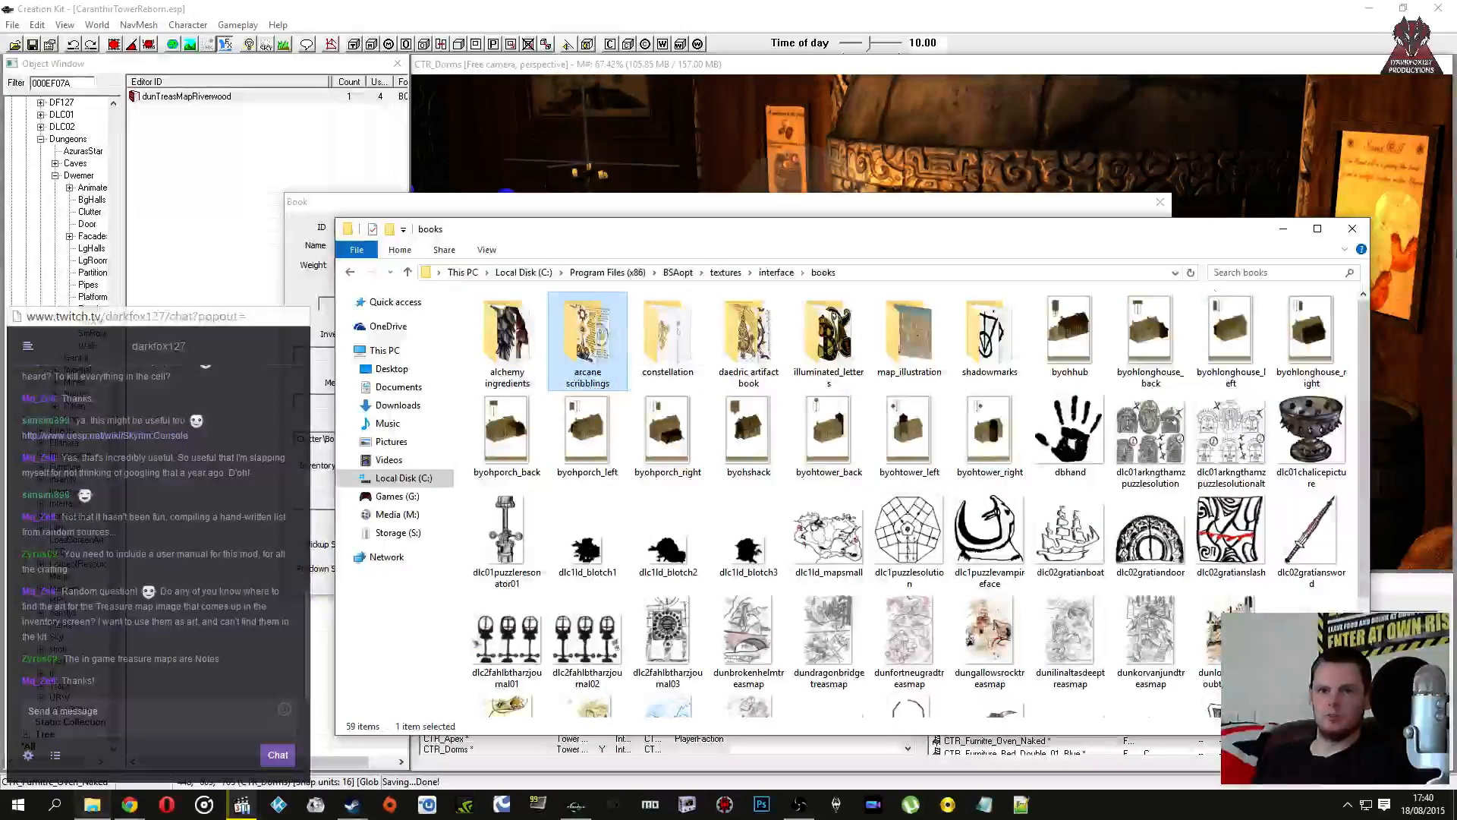
# Step: Close the folder window, examine the image path in dunTreasMapRiverwood's book text, and leave the record without saving changes
pyautogui.click(1351, 229)
pyautogui.moveTo(616, 261); pyautogui.dragTo(534, 249)
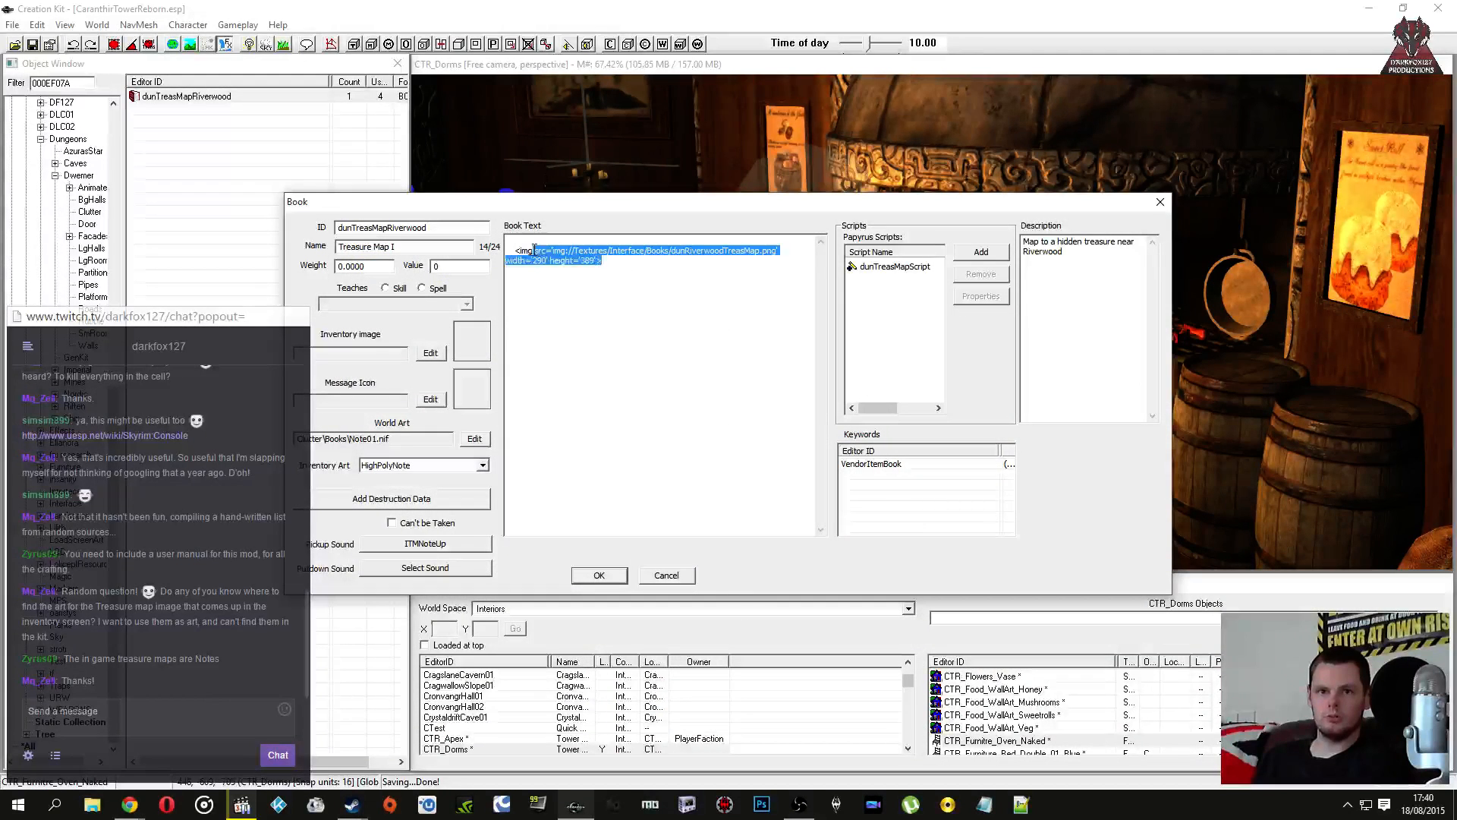
pyautogui.click(620, 260)
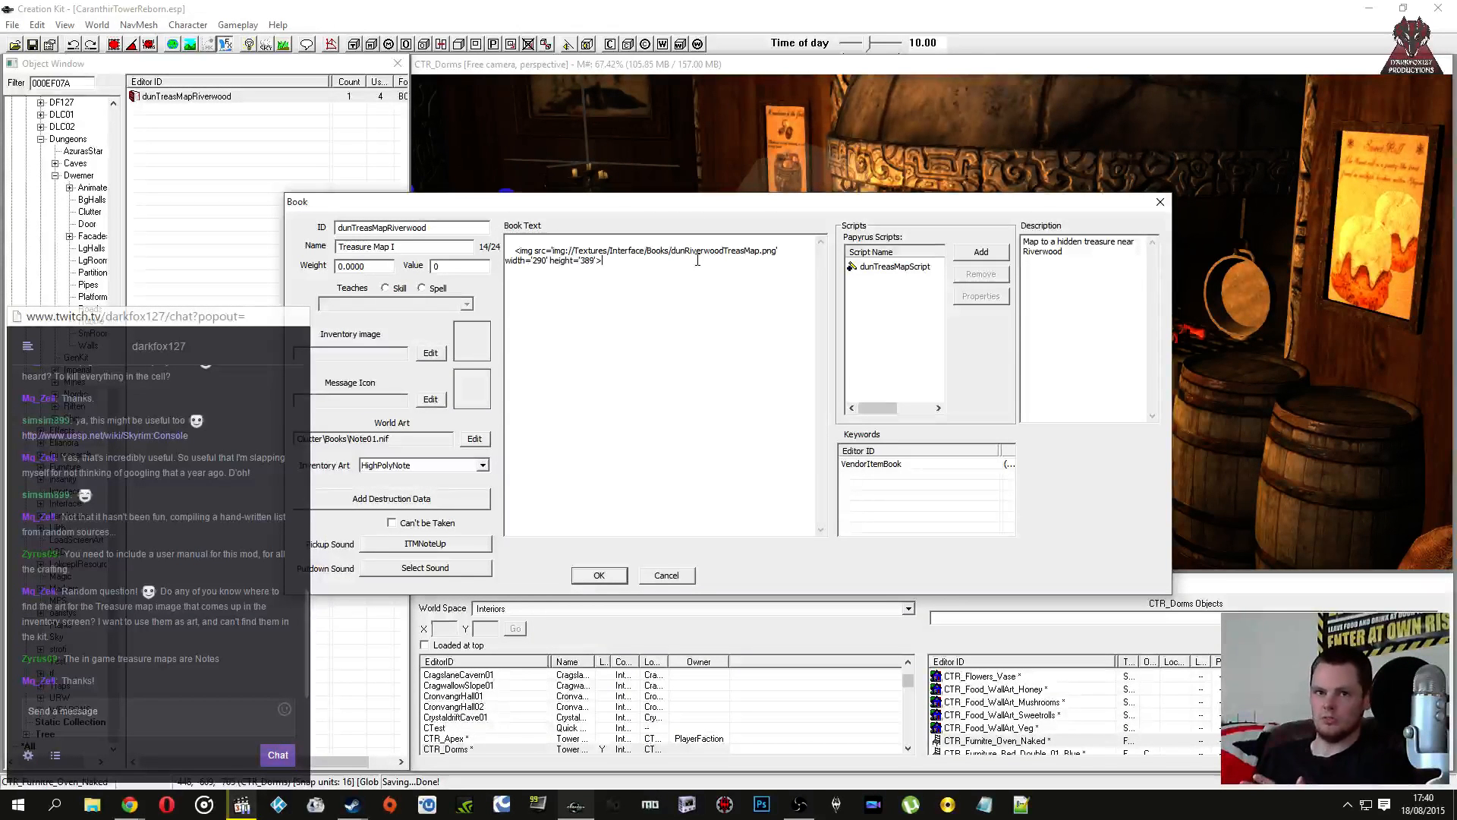
pyautogui.hotkey('ctrl', 'a')
pyautogui.click(642, 275)
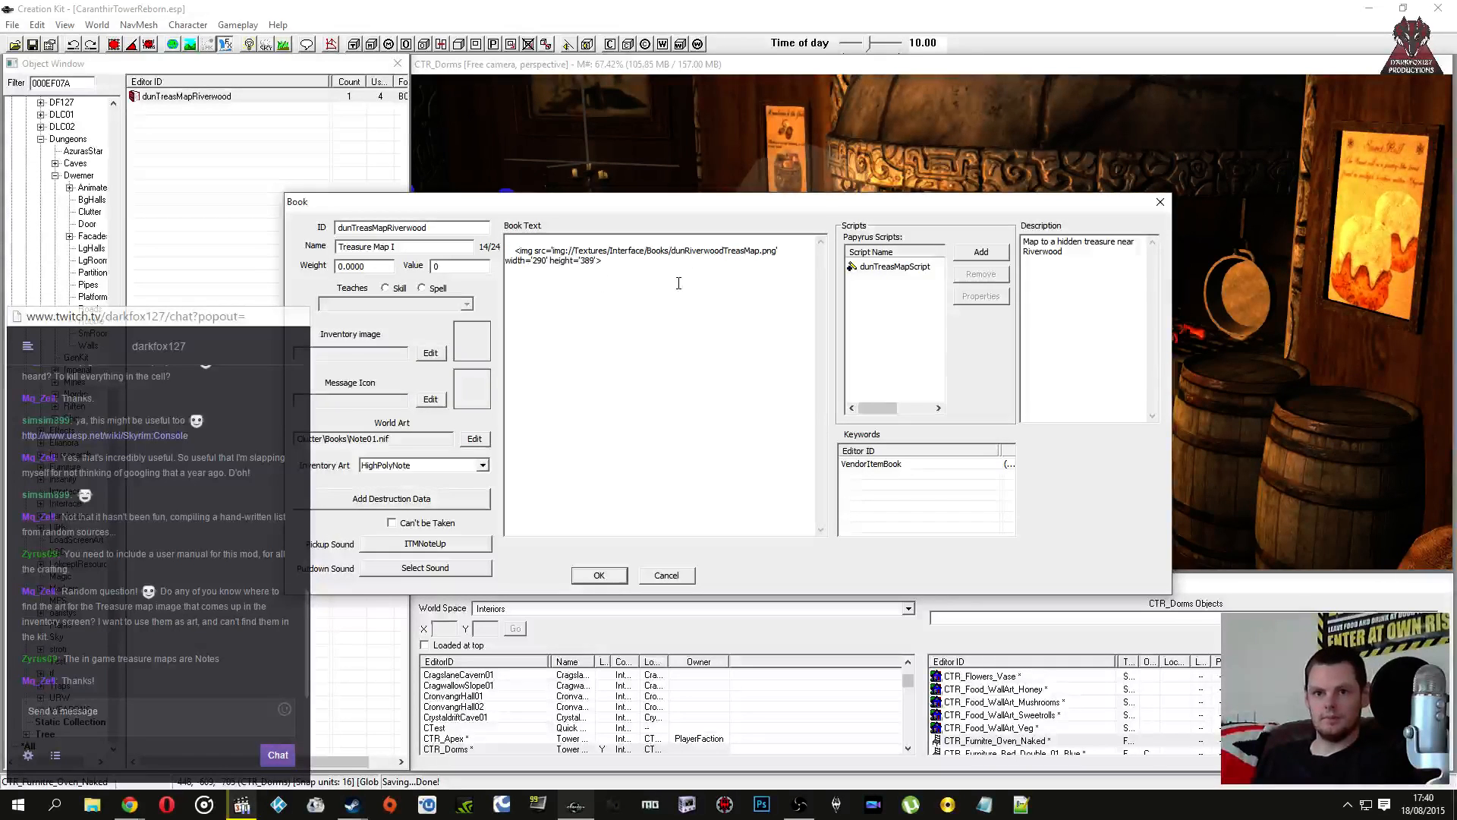
pyautogui.click(687, 577)
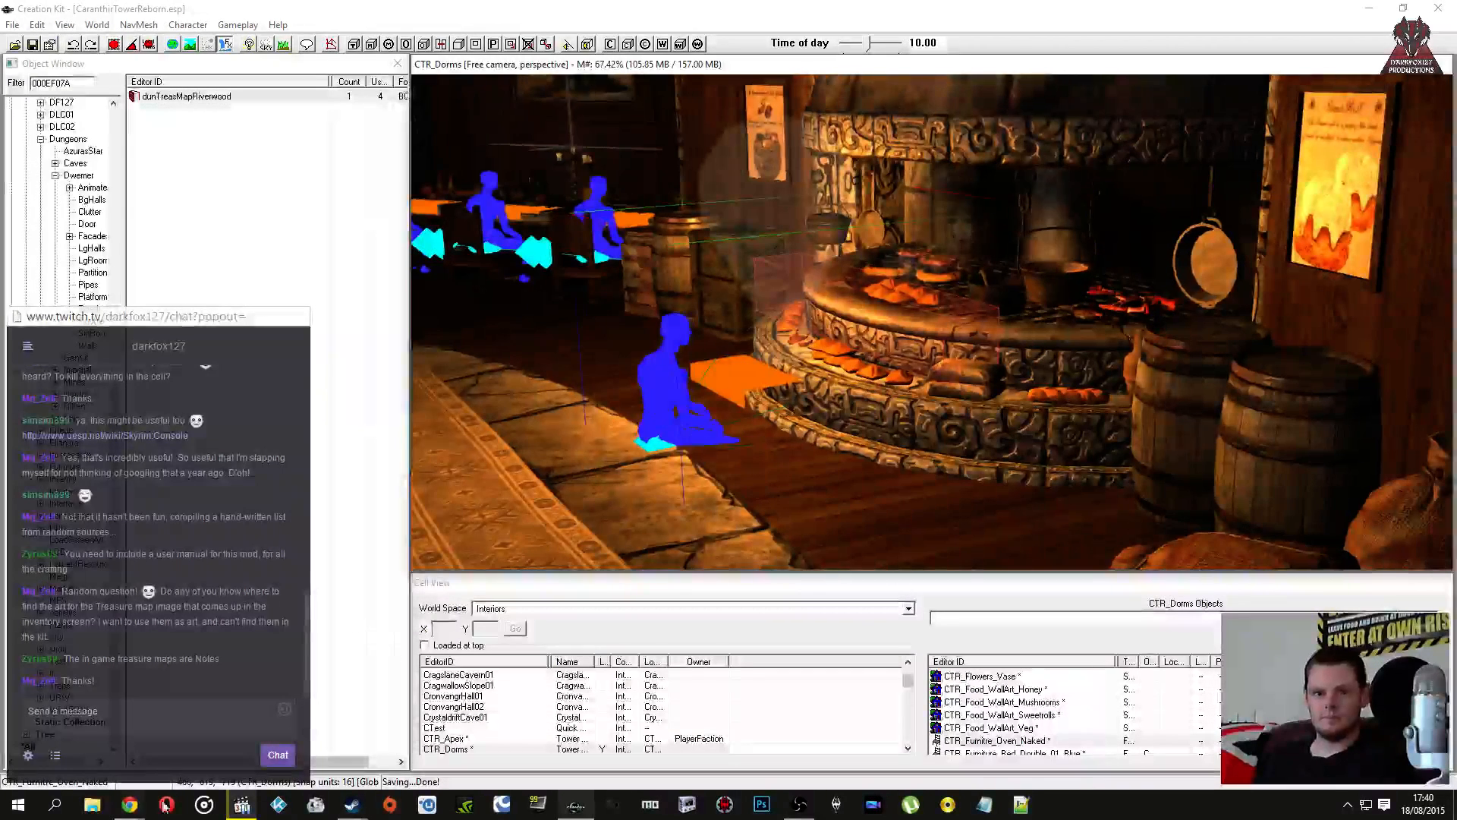
pyautogui.click(127, 809)
pyautogui.click(312, 686)
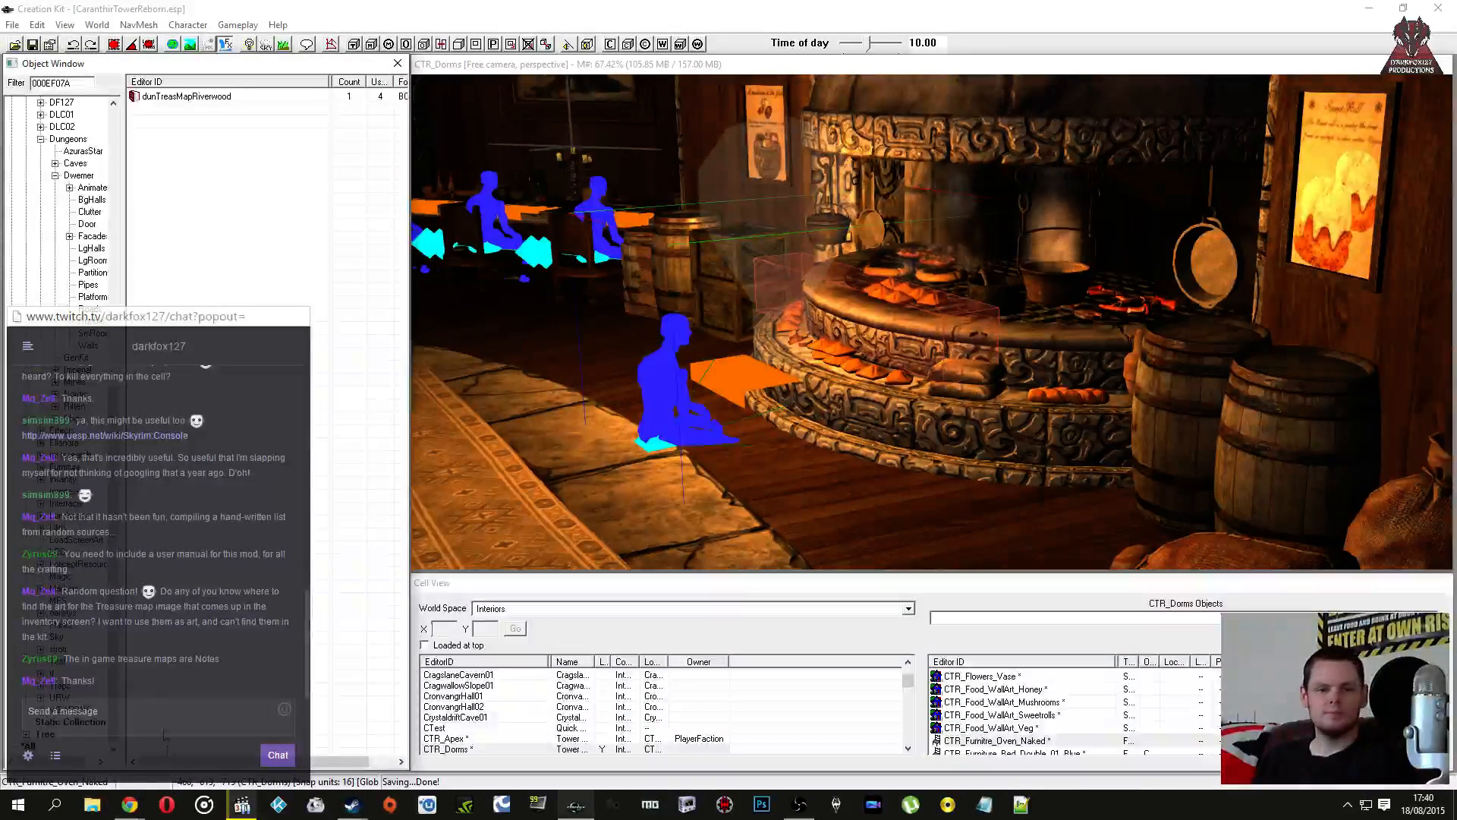
pyautogui.click(152, 711)
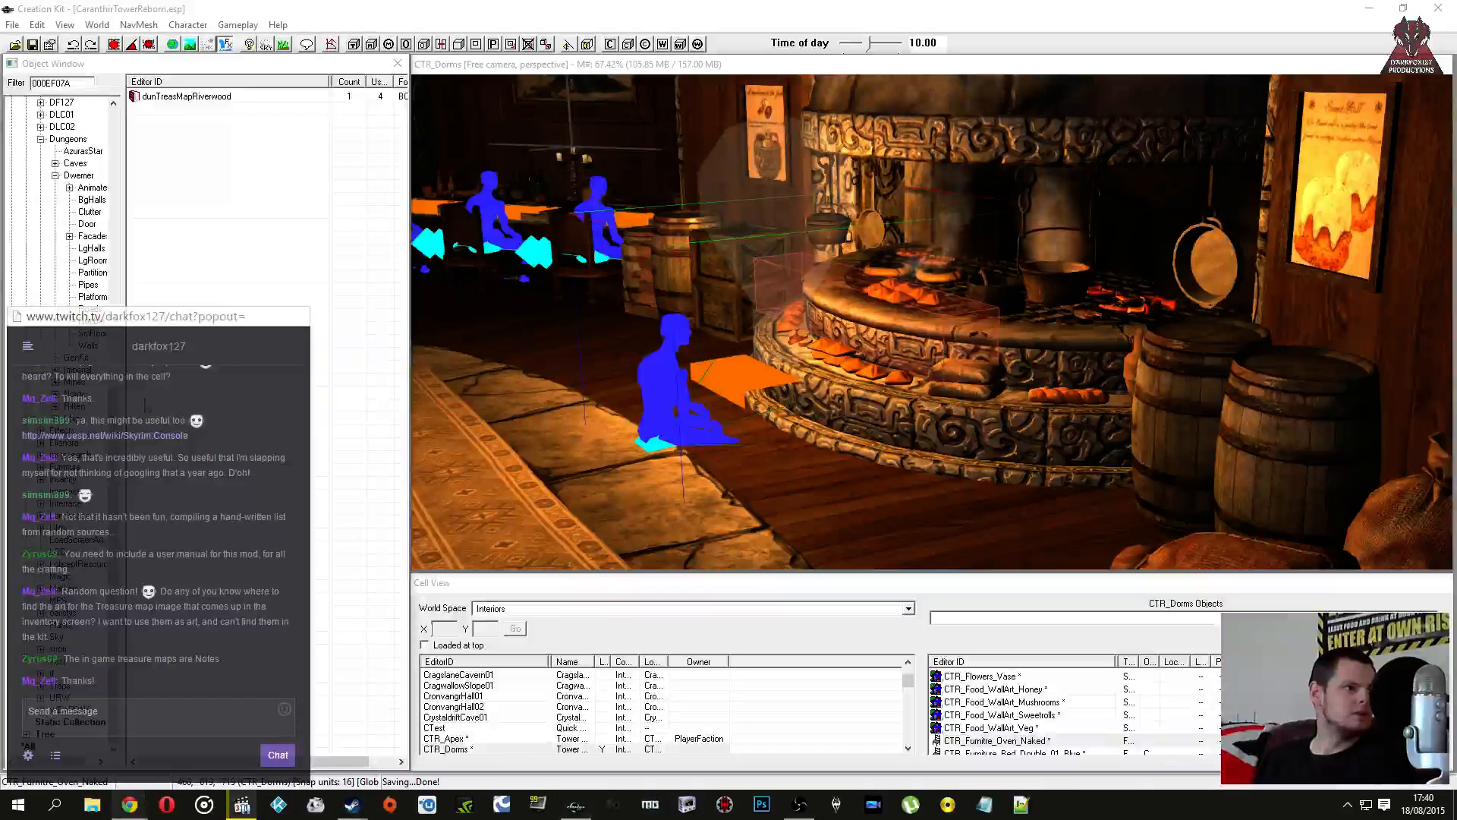
# Step: Filter the object list by "treasure"
pyautogui.moveTo(600, 227); pyautogui.dragTo(784, 299, button='middle')
pyautogui.click(75, 86)
pyautogui.hotkey('ctrl', 'a')
pyautogui.write('treasure')
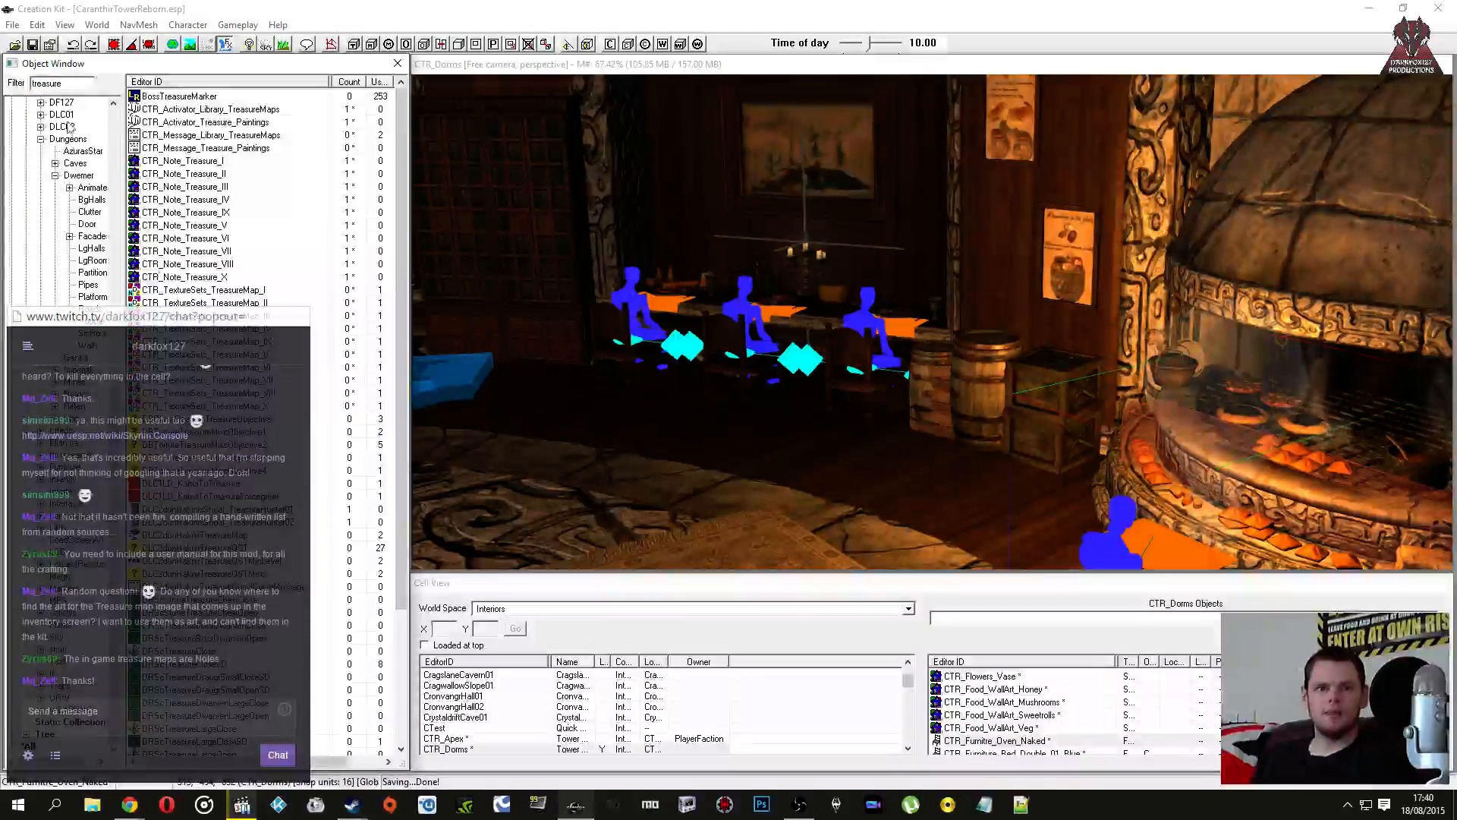
# Step: Preview the CTR_Note_Treasure_VII object and toggle the lighting so its texture shows at full brightness
pyautogui.rightClick(209, 251)
pyautogui.click(236, 321)
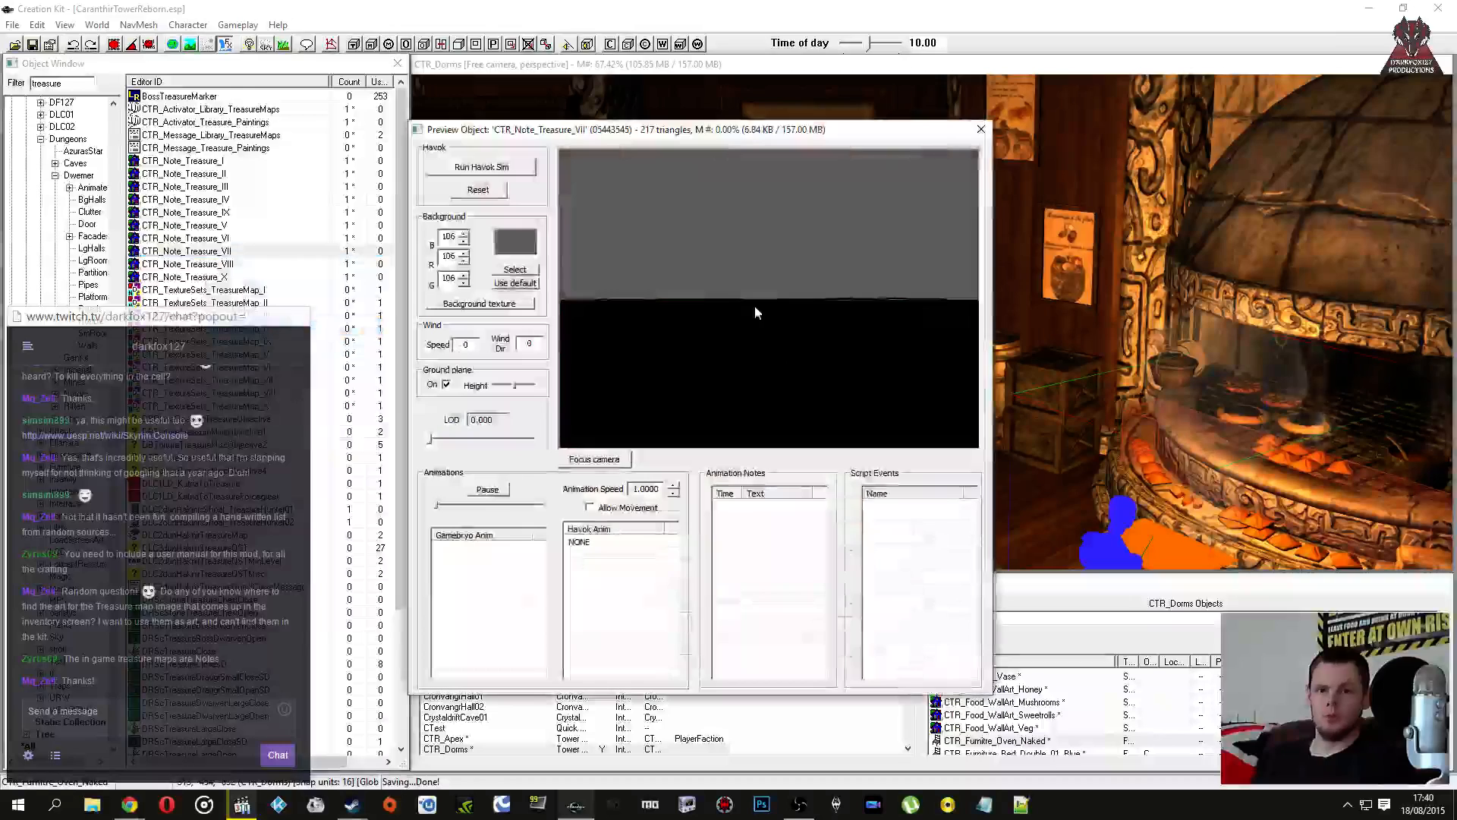
pyautogui.moveTo(732, 360); pyautogui.dragTo(727, 360)
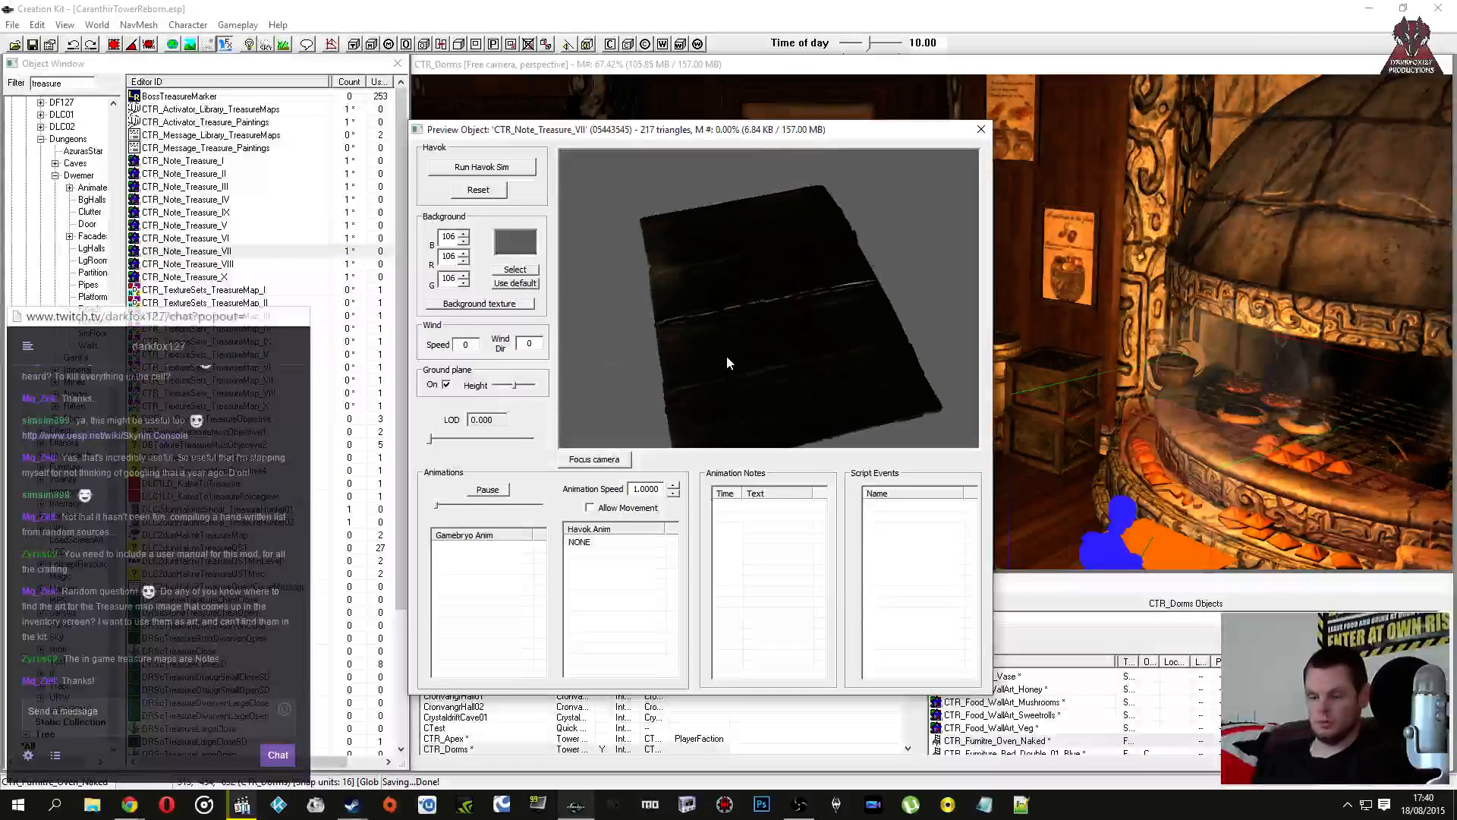
pyautogui.click(249, 45)
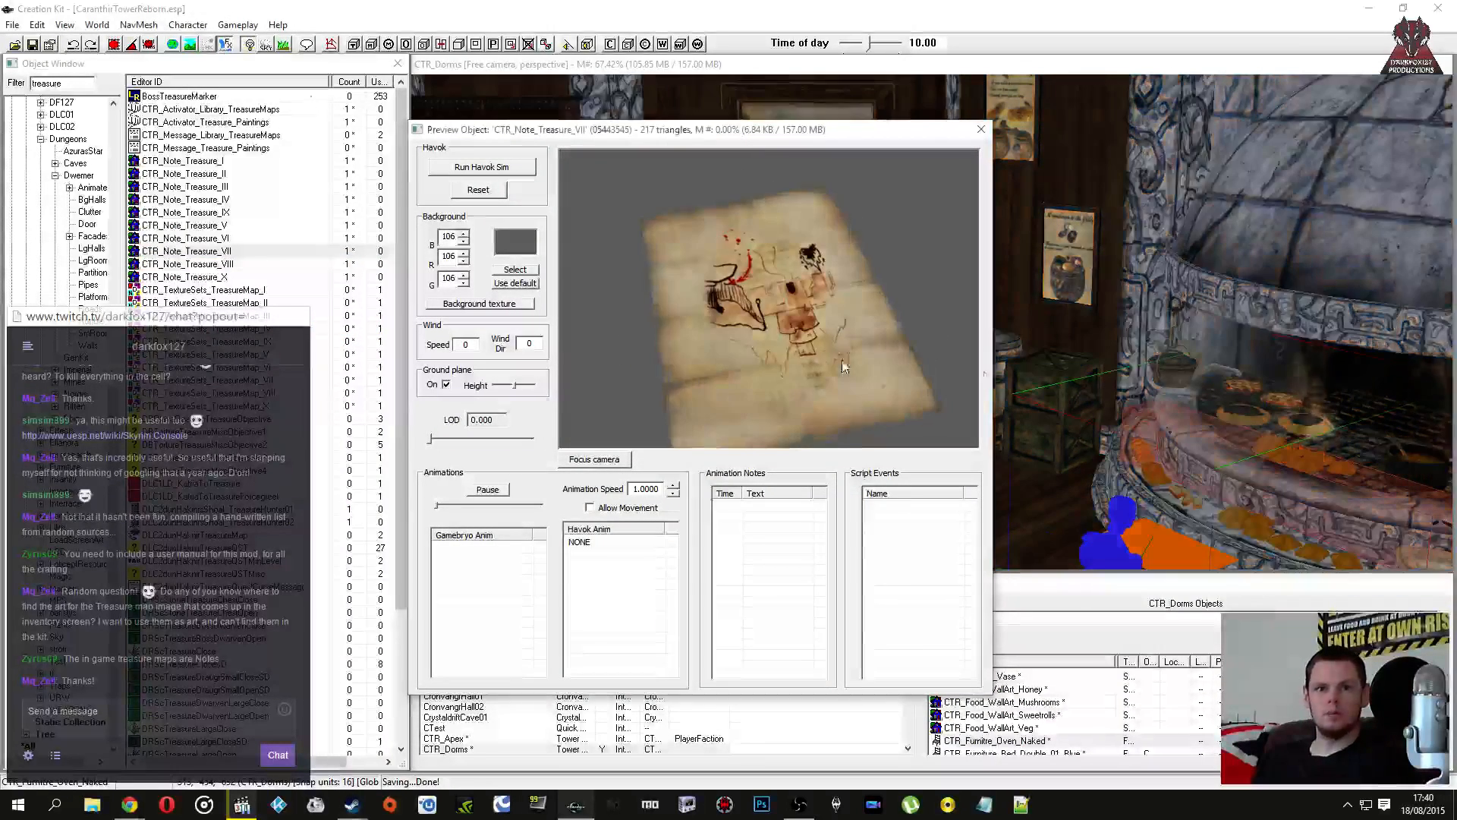
# Step: Examine the map drawing on the previewed treasure note from several angles
pyautogui.moveTo(824, 294); pyautogui.dragTo(865, 331)
pyautogui.moveTo(795, 300); pyautogui.dragTo(775, 267)
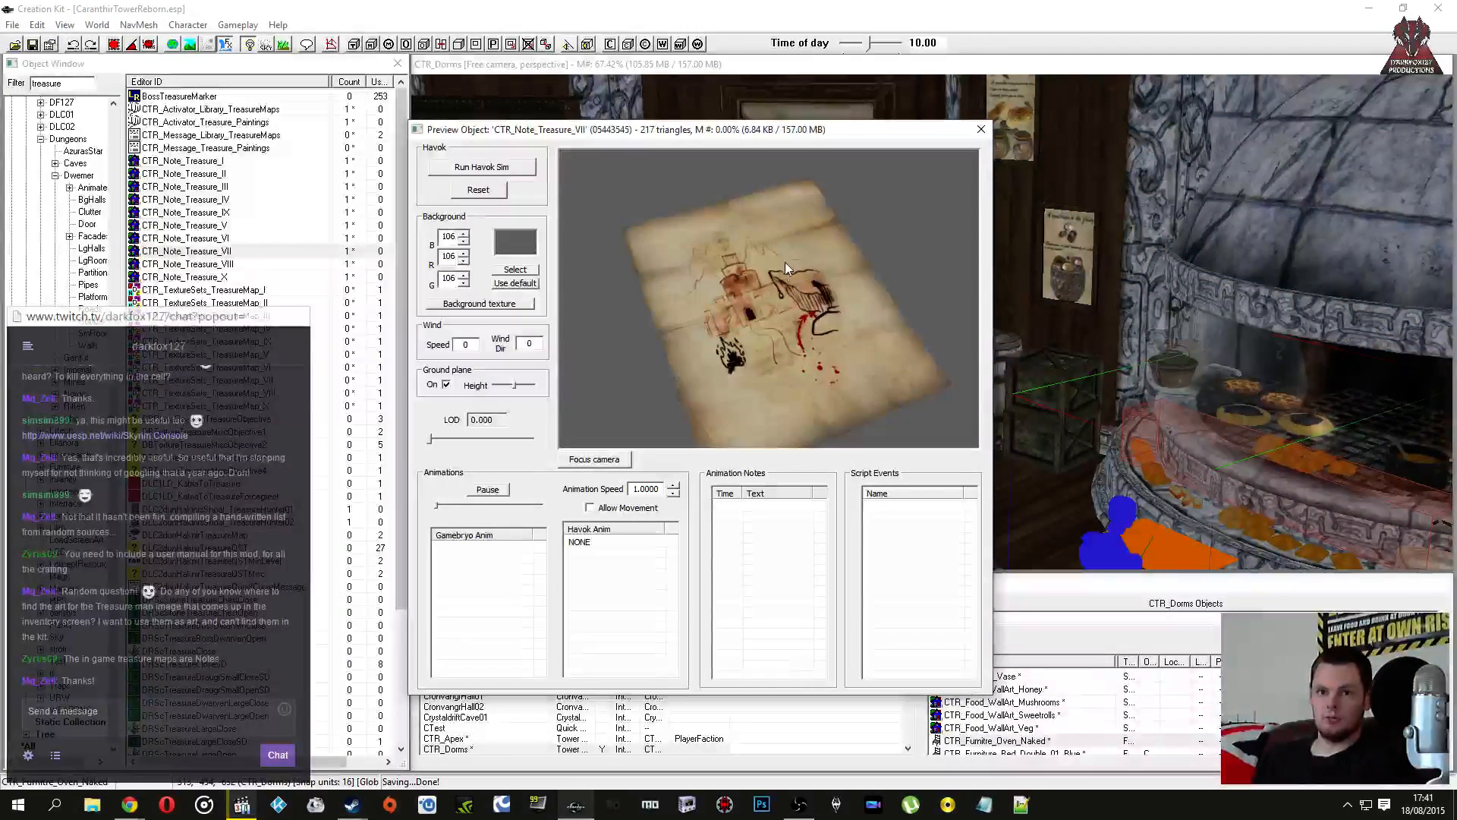
pyautogui.moveTo(786, 261); pyautogui.dragTo(743, 325)
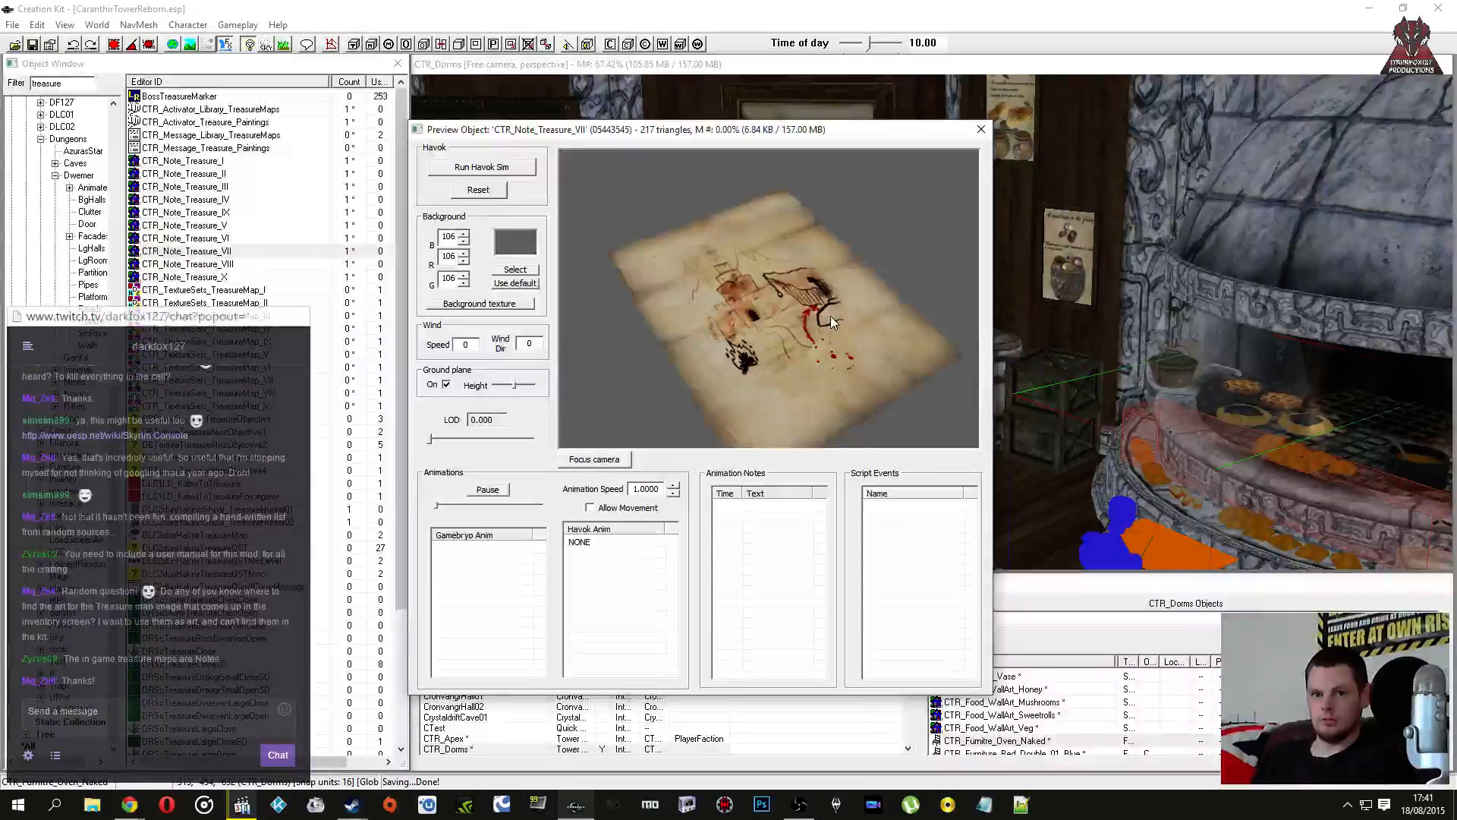
pyautogui.moveTo(827, 317); pyautogui.dragTo(816, 366)
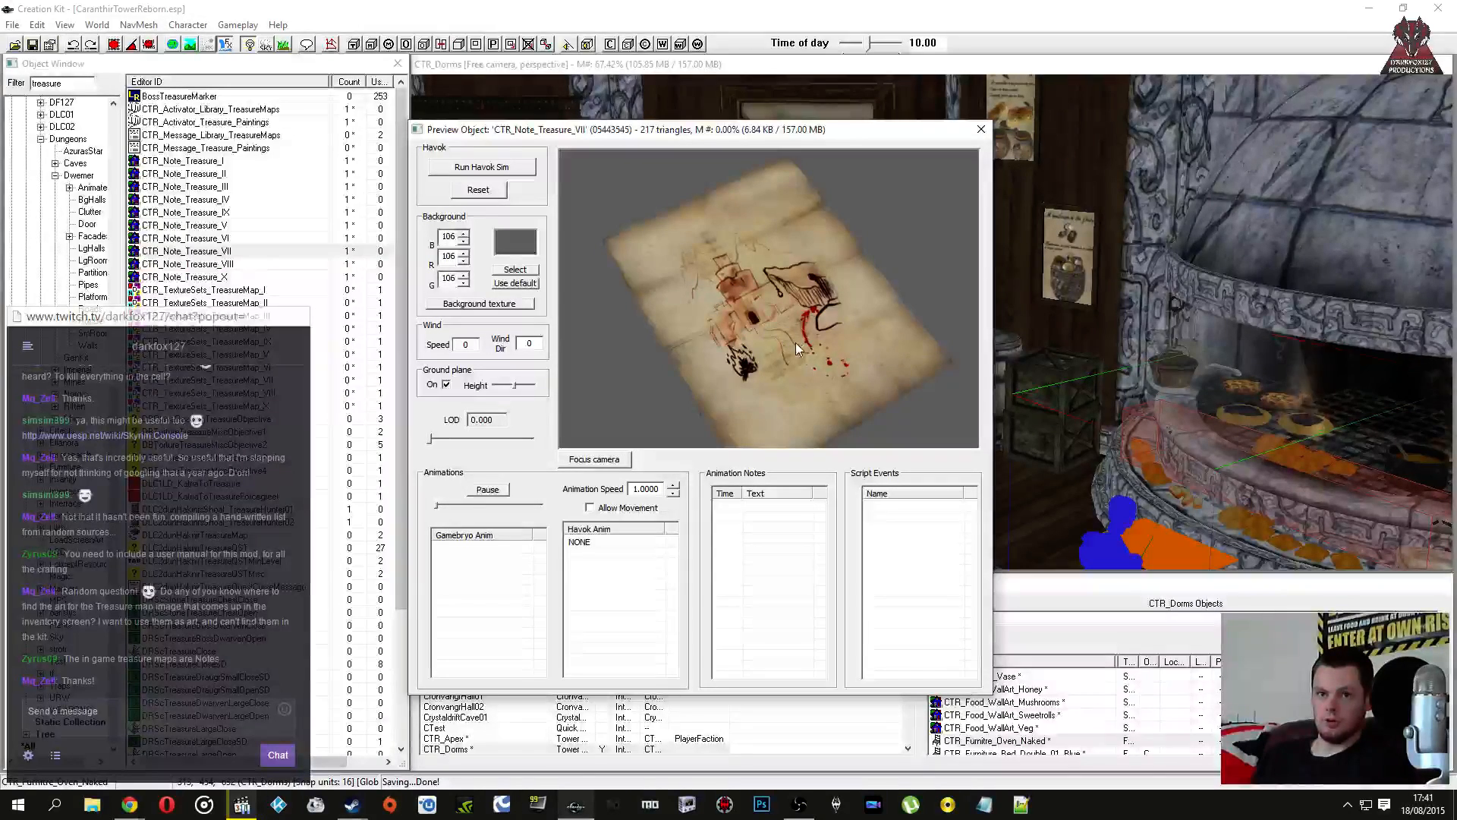
pyautogui.moveTo(783, 344); pyautogui.dragTo(899, 202)
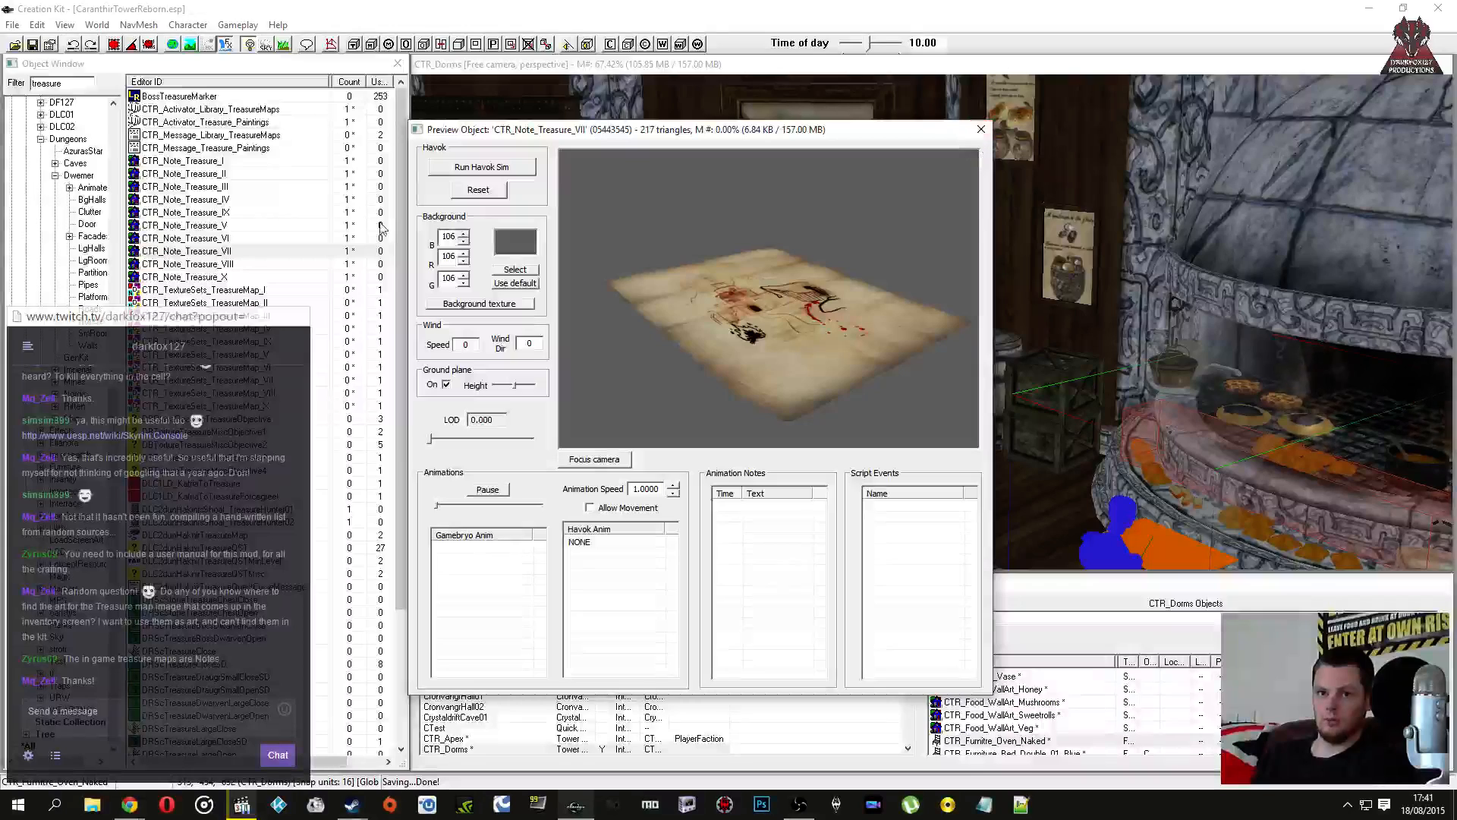
pyautogui.moveTo(735, 333); pyautogui.dragTo(695, 339)
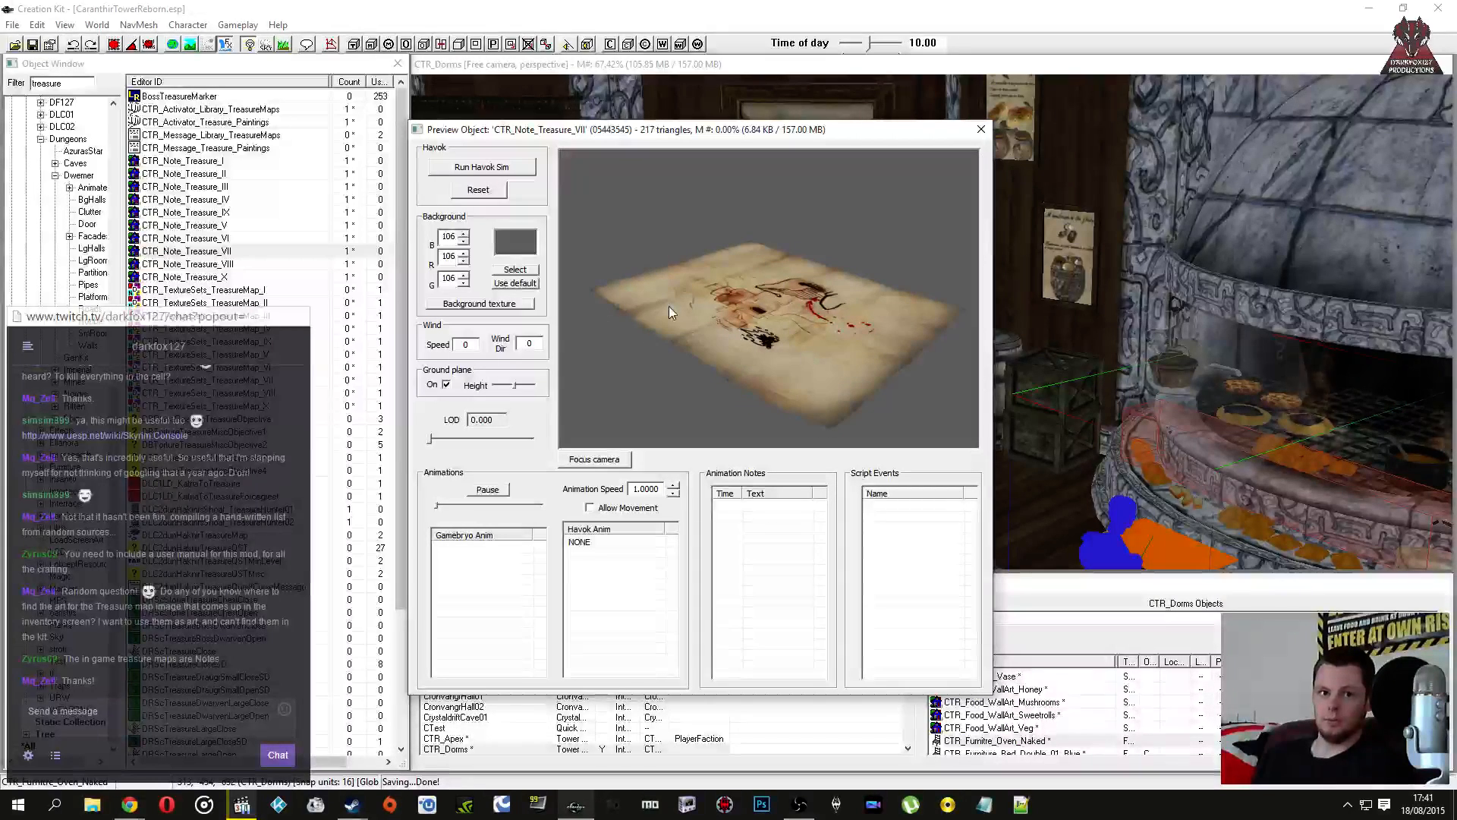
# Step: Look at the map images in the CTR_TextureSets_TreasureMap_II and III texture sets, and close the texture sets and the object preview
pyautogui.doubleClick(205, 302)
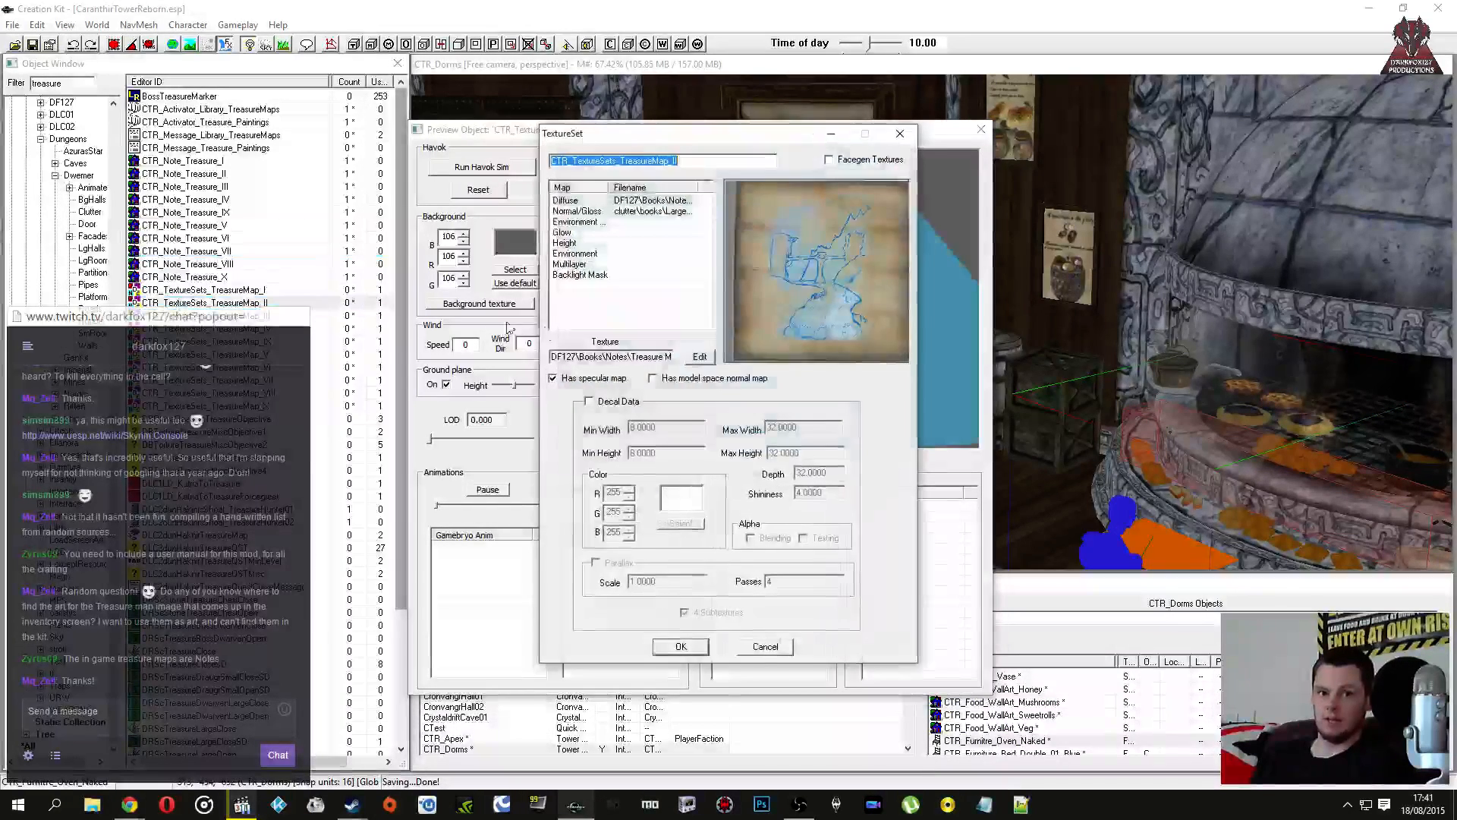
pyautogui.click(900, 133)
pyautogui.doubleClick(205, 315)
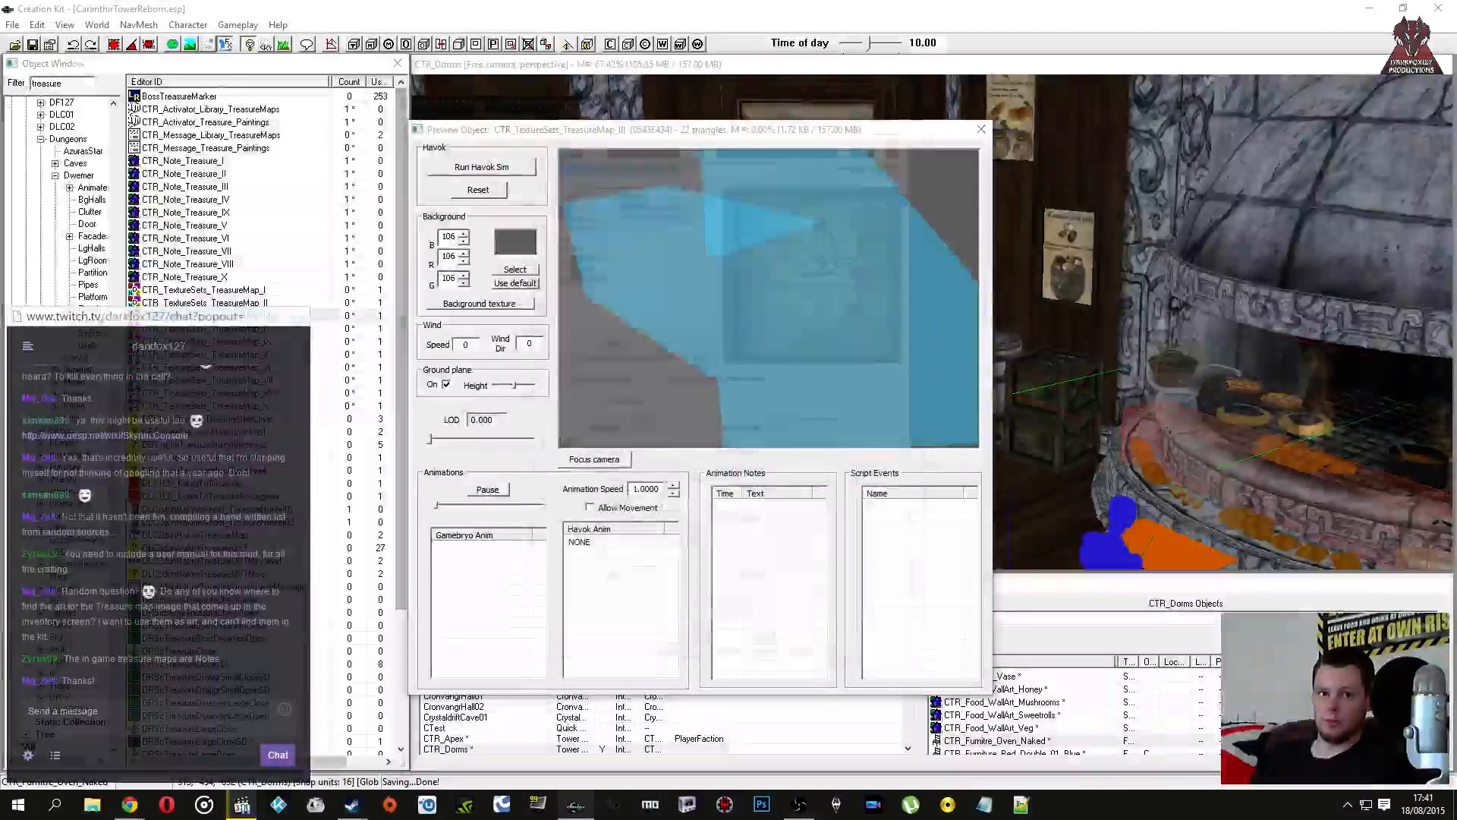
pyautogui.click(900, 133)
pyautogui.click(900, 134)
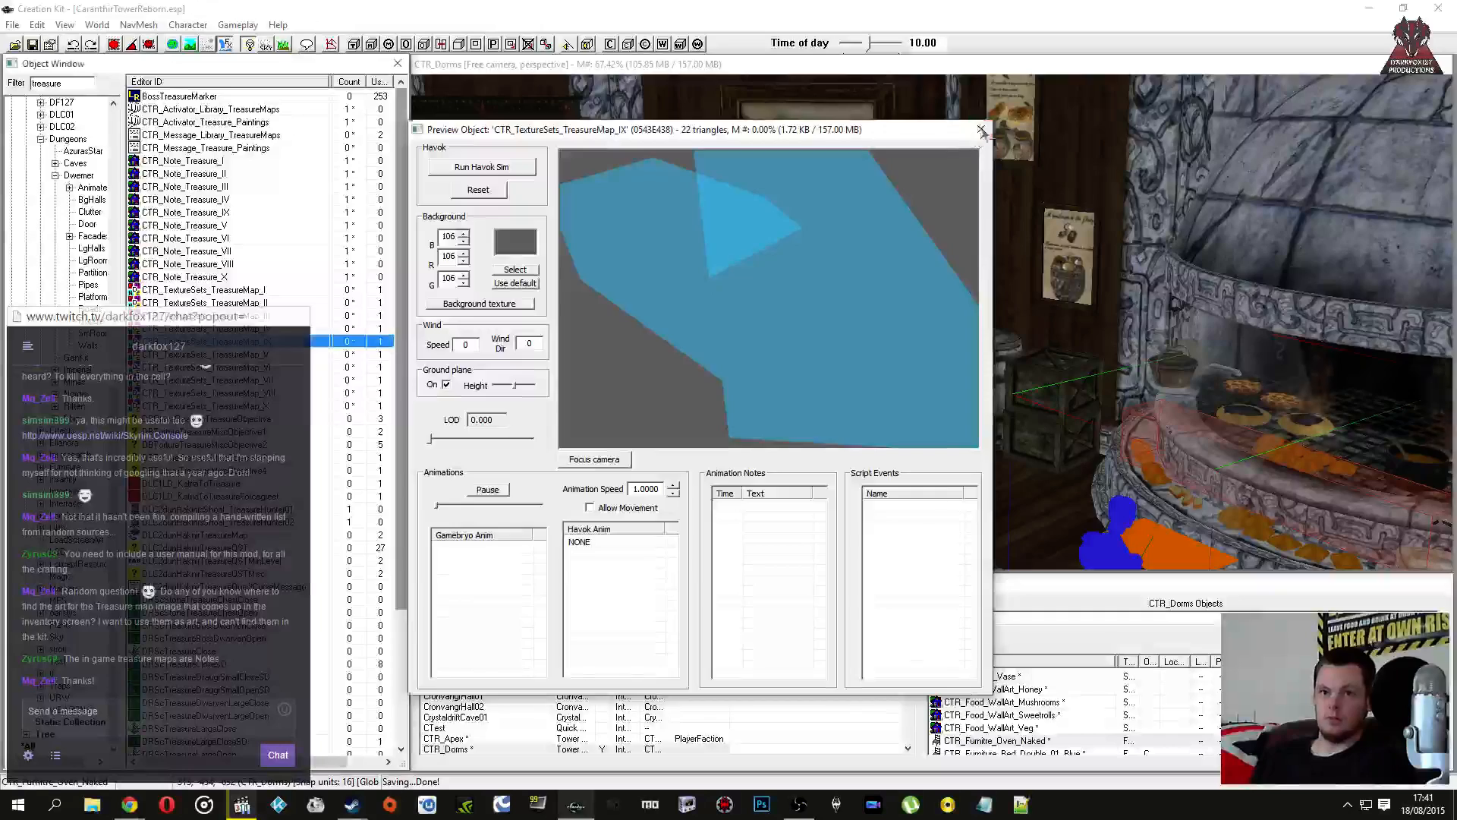
pyautogui.click(980, 131)
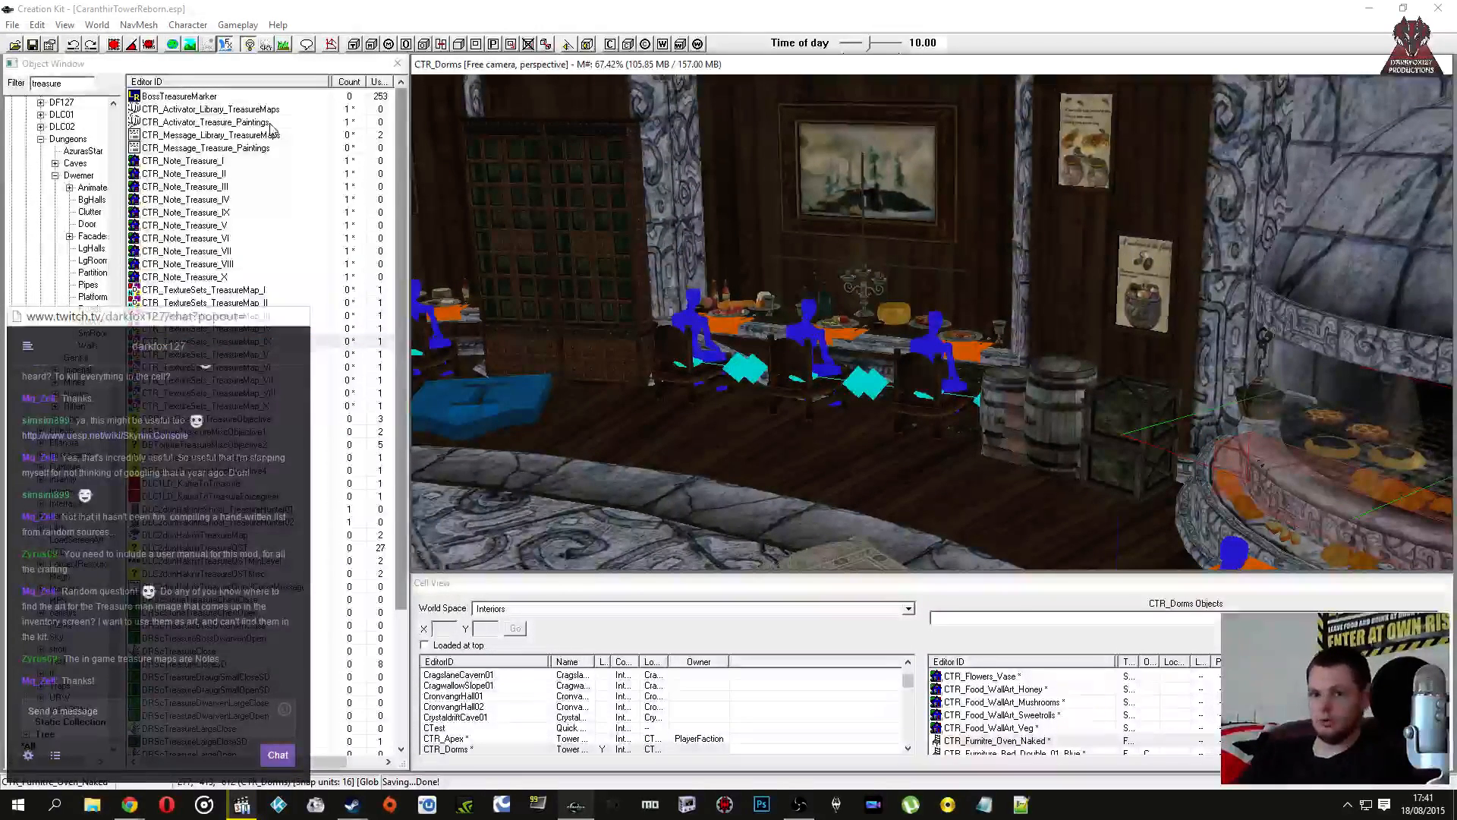
# Step: Save the CaranthirTowerReborn.esp plugin and load the CTR_Library interior cell into the render view
pyautogui.moveTo(1020, 246); pyautogui.dragTo(1035, 241, button='middle')
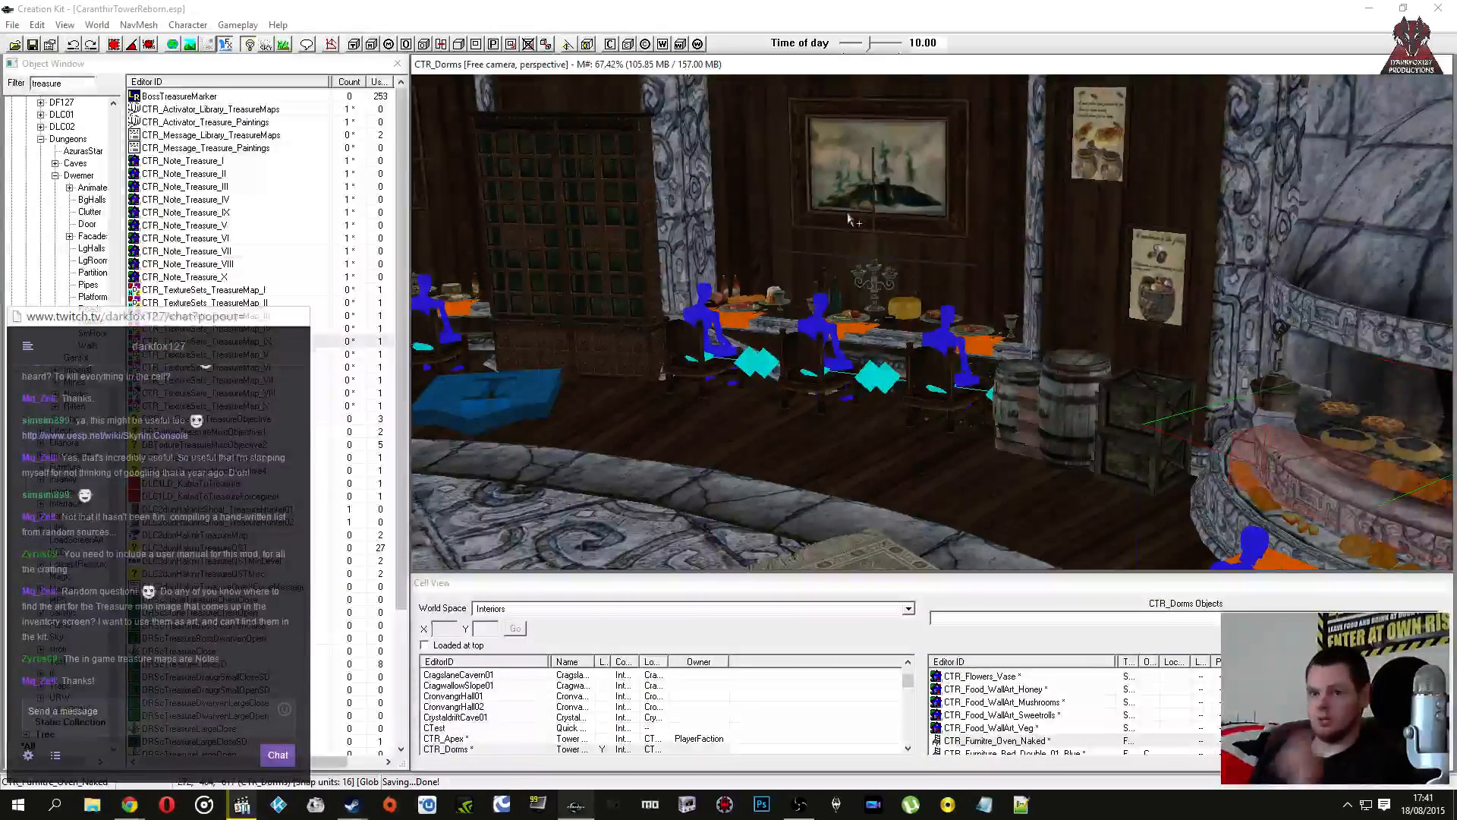
pyautogui.click(33, 44)
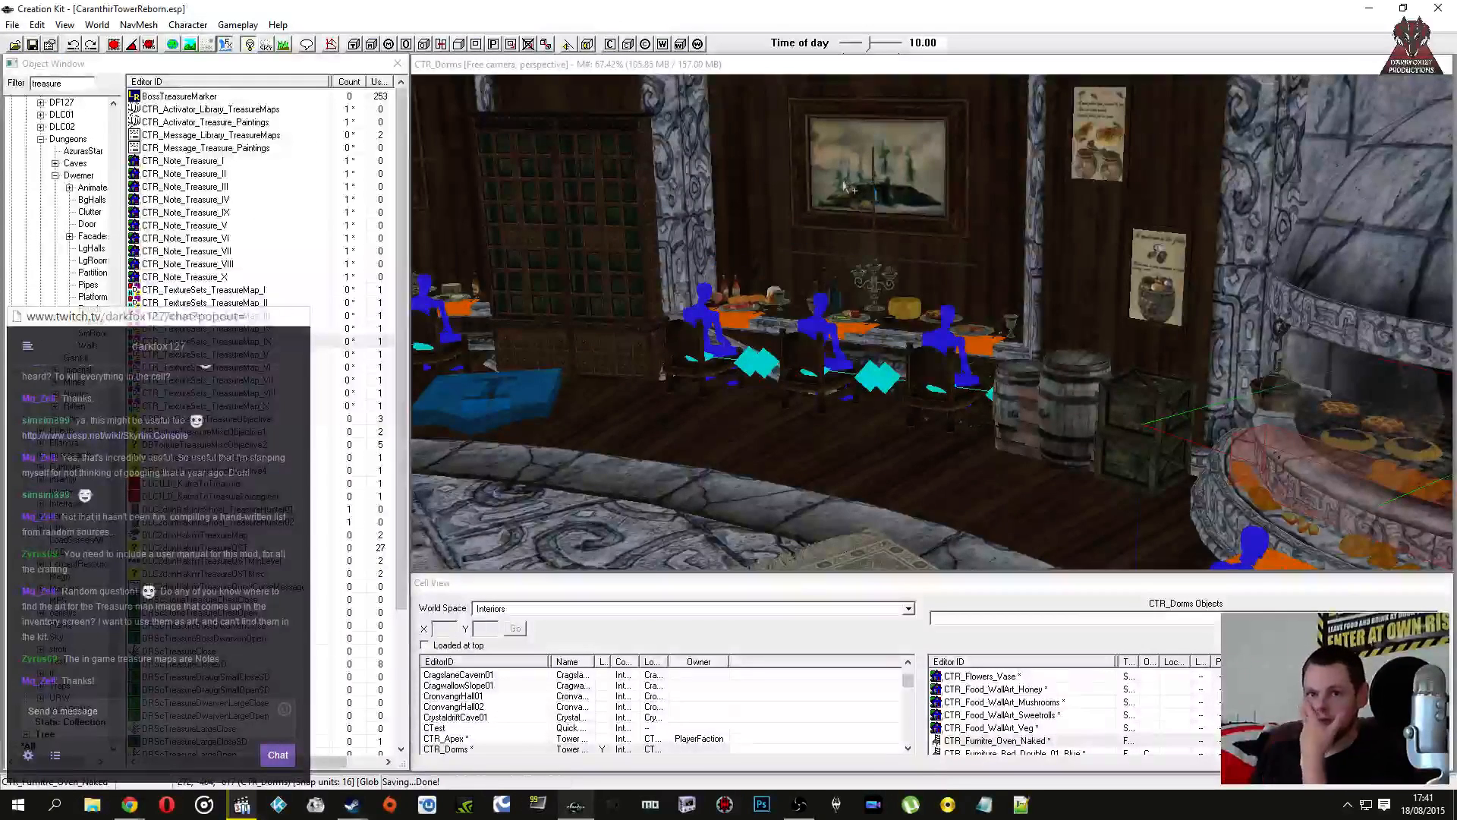
pyautogui.scroll(4, 776, 267)
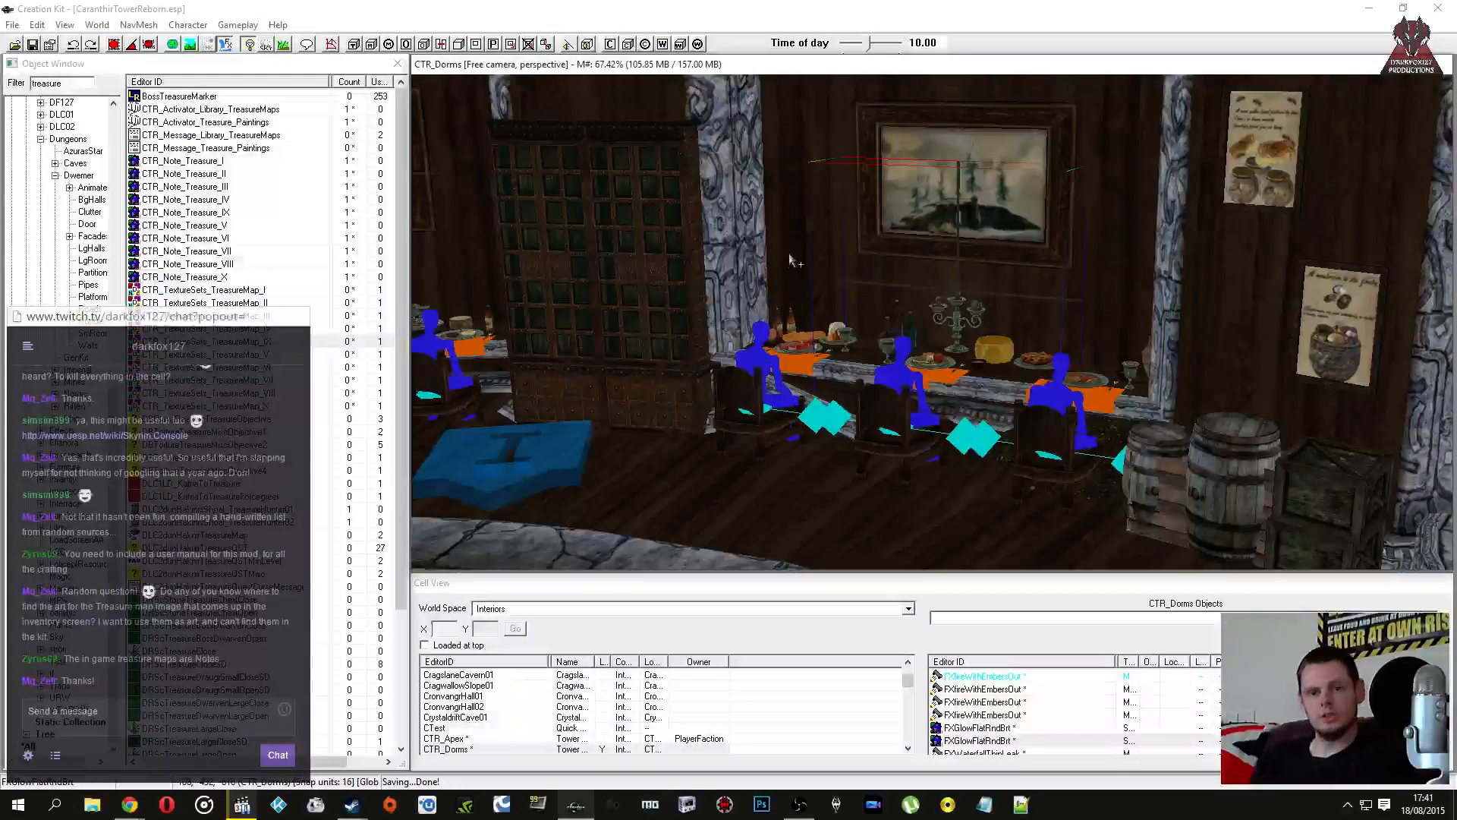
pyautogui.click(447, 731)
pyautogui.scroll(-1, 532, 701)
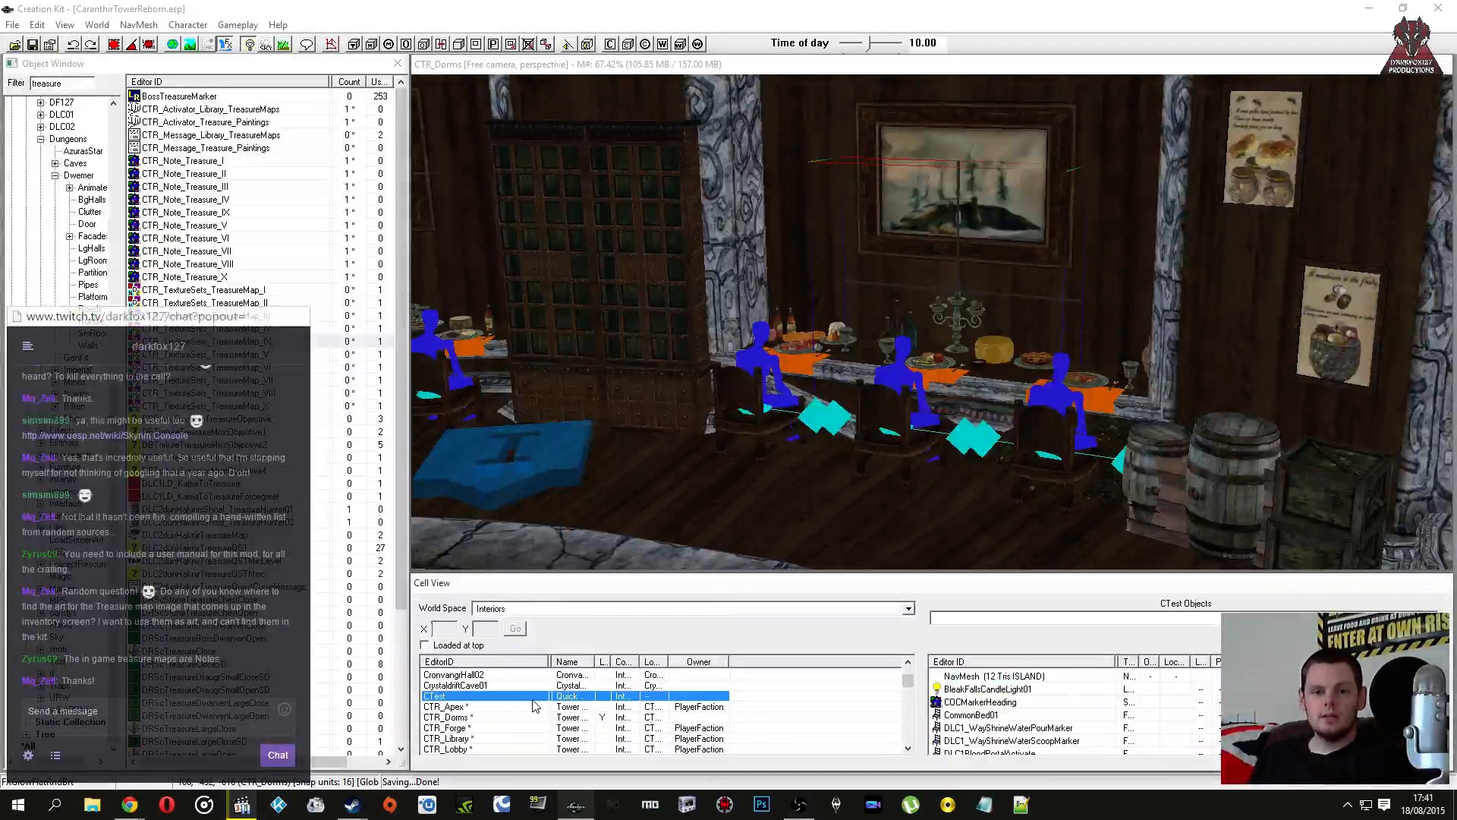
pyautogui.click(458, 739)
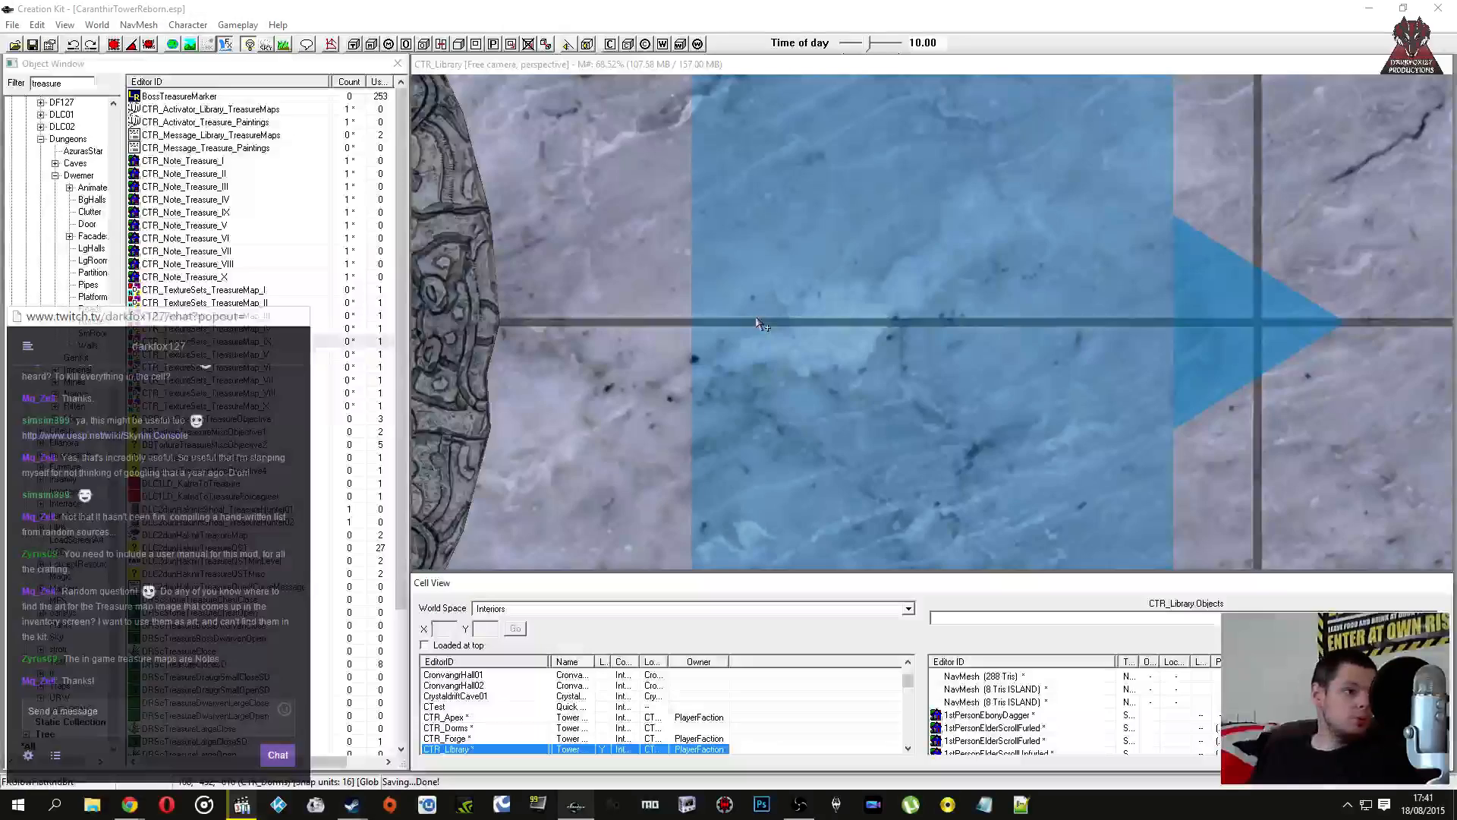
# Step: Find the wall map board in the library cell and hide the CTR_Activator_Library_TreasureMaps activator covering it
pyautogui.click(801, 320)
pyautogui.scroll(-5, 803, 322)
pyautogui.keyDown('shift'); pyautogui.moveTo(806, 324); pyautogui.dragTo(831, 298, button='middle'); pyautogui.keyUp('shift')
pyautogui.scroll(5, 861, 313)
pyautogui.click(860, 313)
pyautogui.press('1')
pyautogui.press('1')
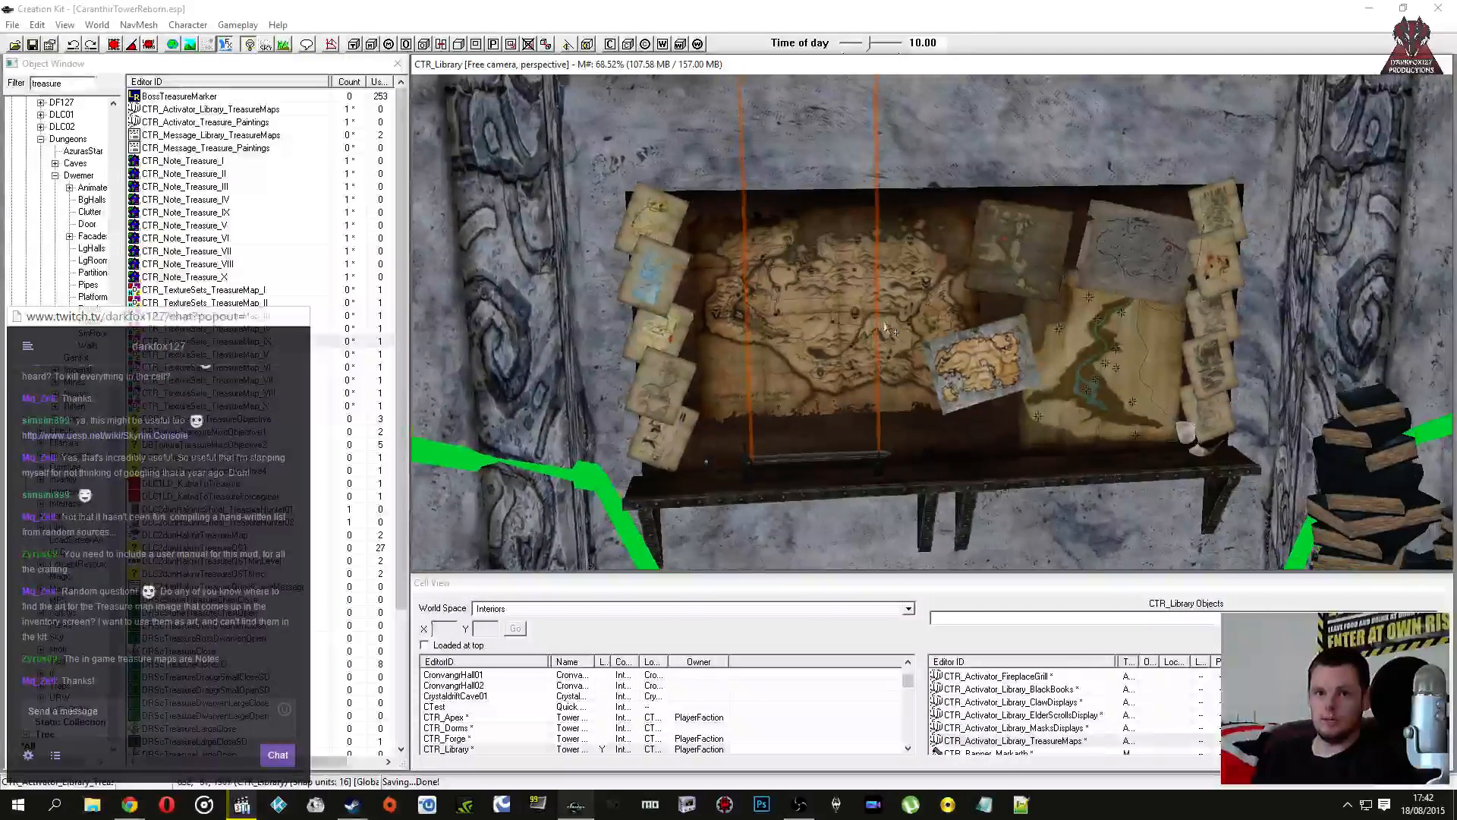
# Step: Select the treasure map notes along both sides of the library's map board one after another to point them out
pyautogui.click(650, 218)
pyautogui.click(658, 270)
pyautogui.click(653, 326)
pyautogui.click(658, 392)
pyautogui.click(661, 444)
pyautogui.click(1196, 364)
pyautogui.click(1201, 269)
pyautogui.click(1202, 229)
pyautogui.click(1210, 269)
pyautogui.click(1207, 327)
pyautogui.click(1210, 417)
# Step: Examine the larger maps in the middle of the board, including CTR_STATIC_Map_Reachman, up close
pyautogui.keyDown('shift'); pyautogui.moveTo(1062, 355); pyautogui.dragTo(1013, 357, button='middle'); pyautogui.keyUp('shift')
pyautogui.click(982, 336)
pyautogui.click(1106, 338)
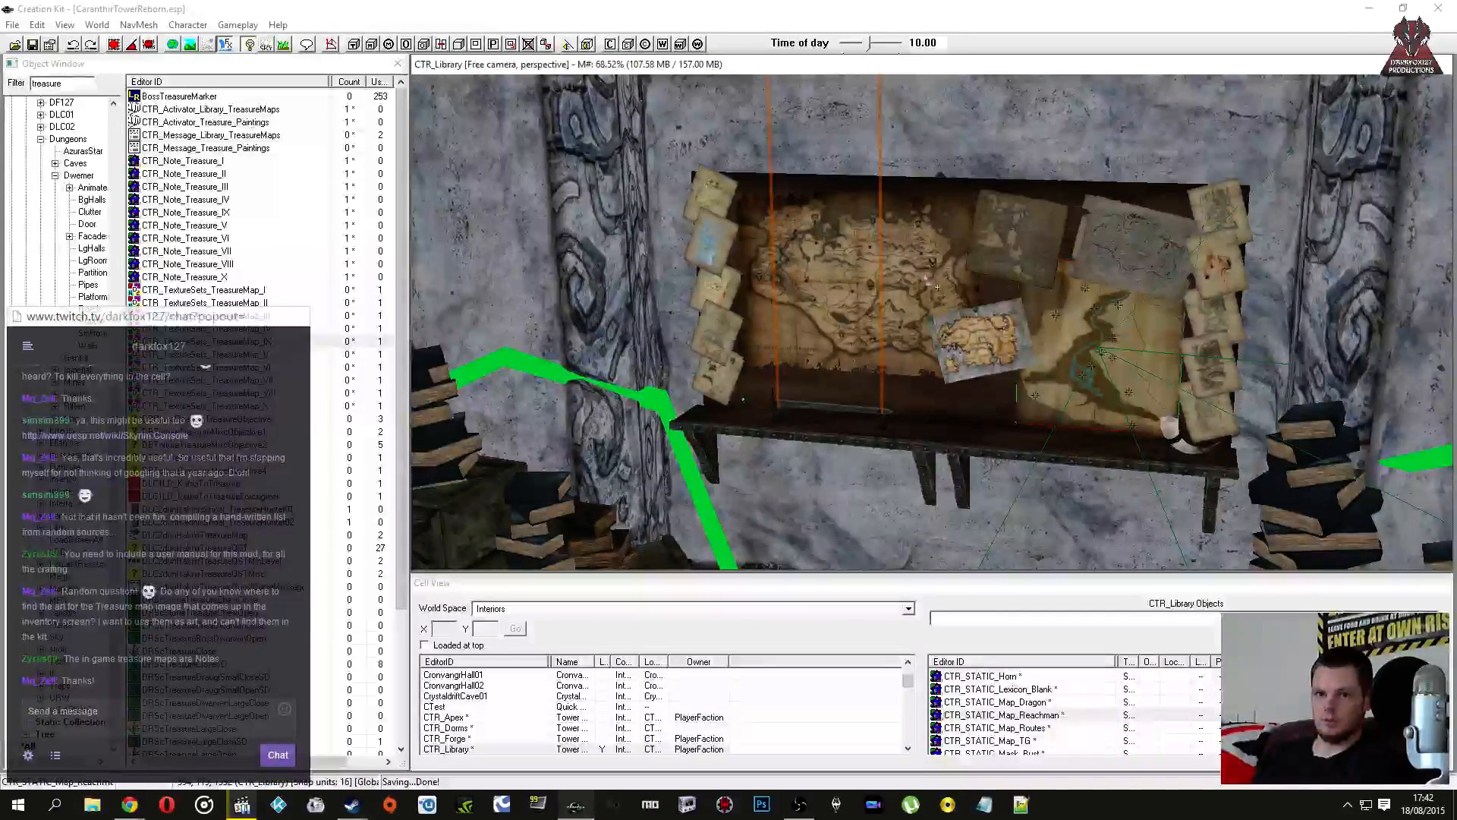
pyautogui.scroll(2, 924, 278)
pyautogui.scroll(2, 941, 292)
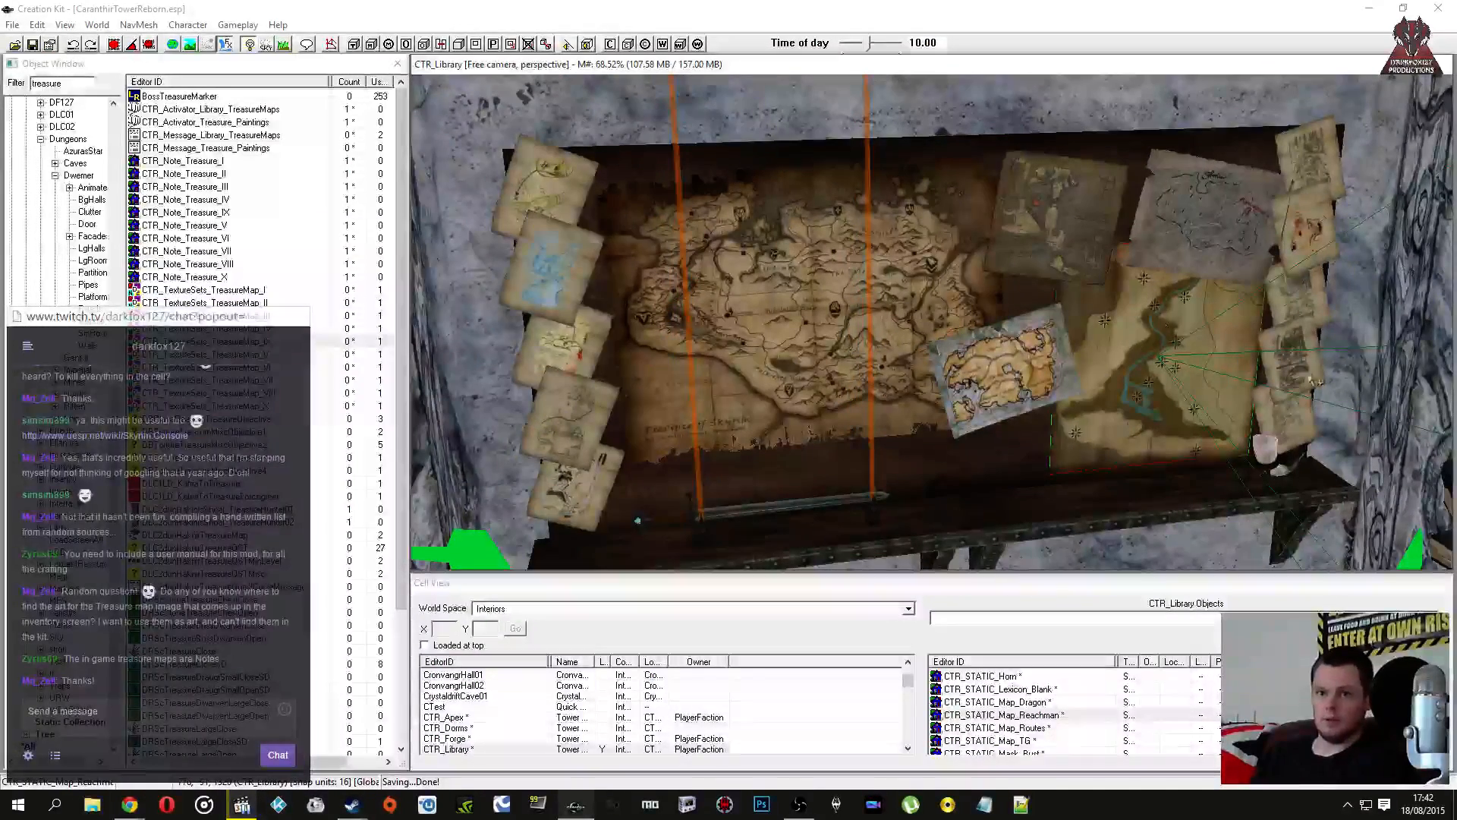
# Step: Leave the map board and save the plugin again
pyautogui.keyDown('shift'); pyautogui.moveTo(782, 433); pyautogui.dragTo(776, 265, button='middle'); pyautogui.keyUp('shift')
pyautogui.click(1107, 323)
pyautogui.click(32, 44)
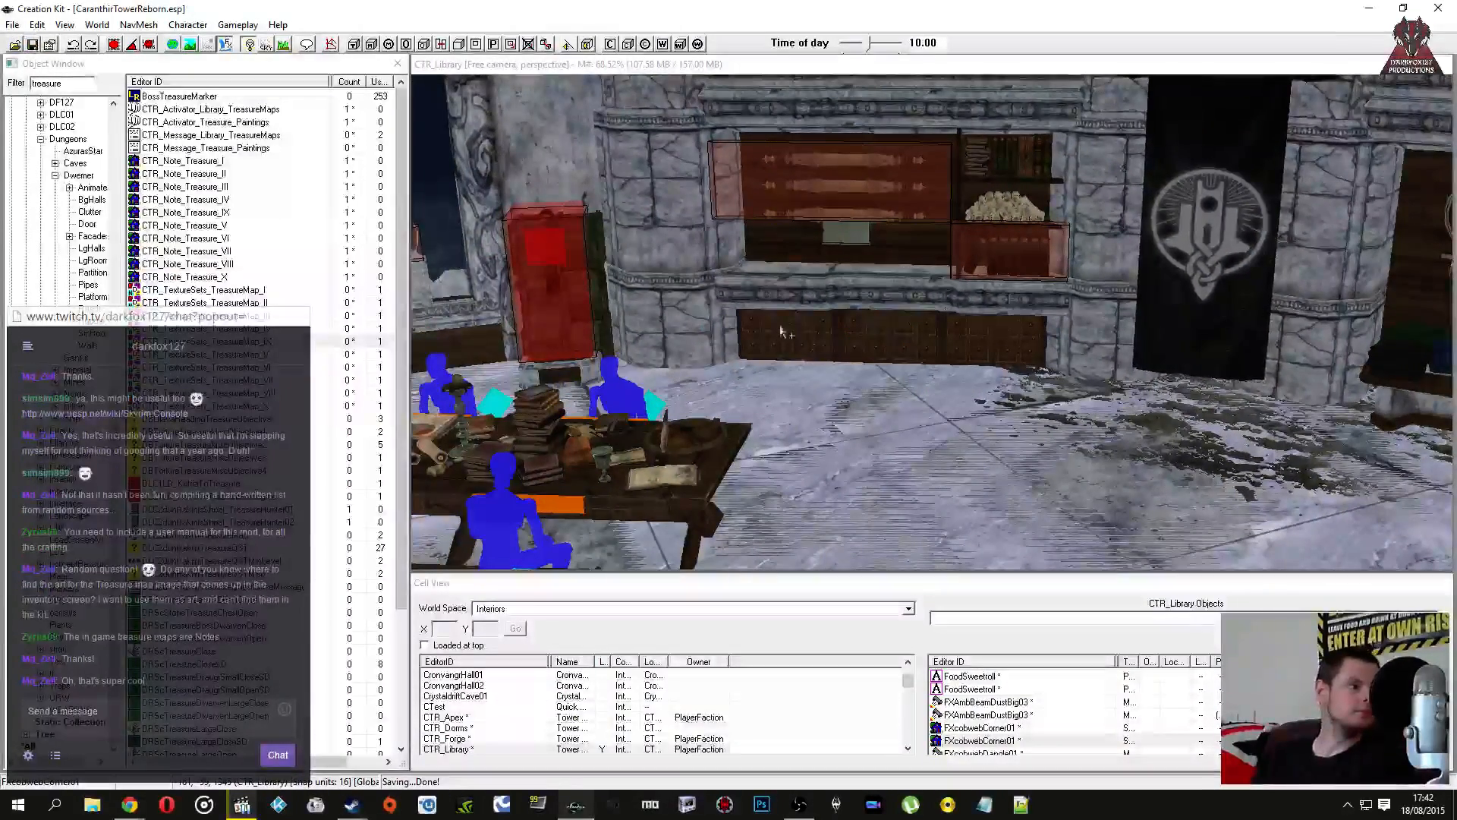
# Step: Look around the library from the map board to the reading table, and toggle the cell's lighting
pyautogui.moveTo(781, 334); pyautogui.dragTo(762, 296, button='middle')
pyautogui.keyDown('shift'); pyautogui.moveTo(812, 440); pyautogui.dragTo(898, 371, button='middle'); pyautogui.keyUp('shift')
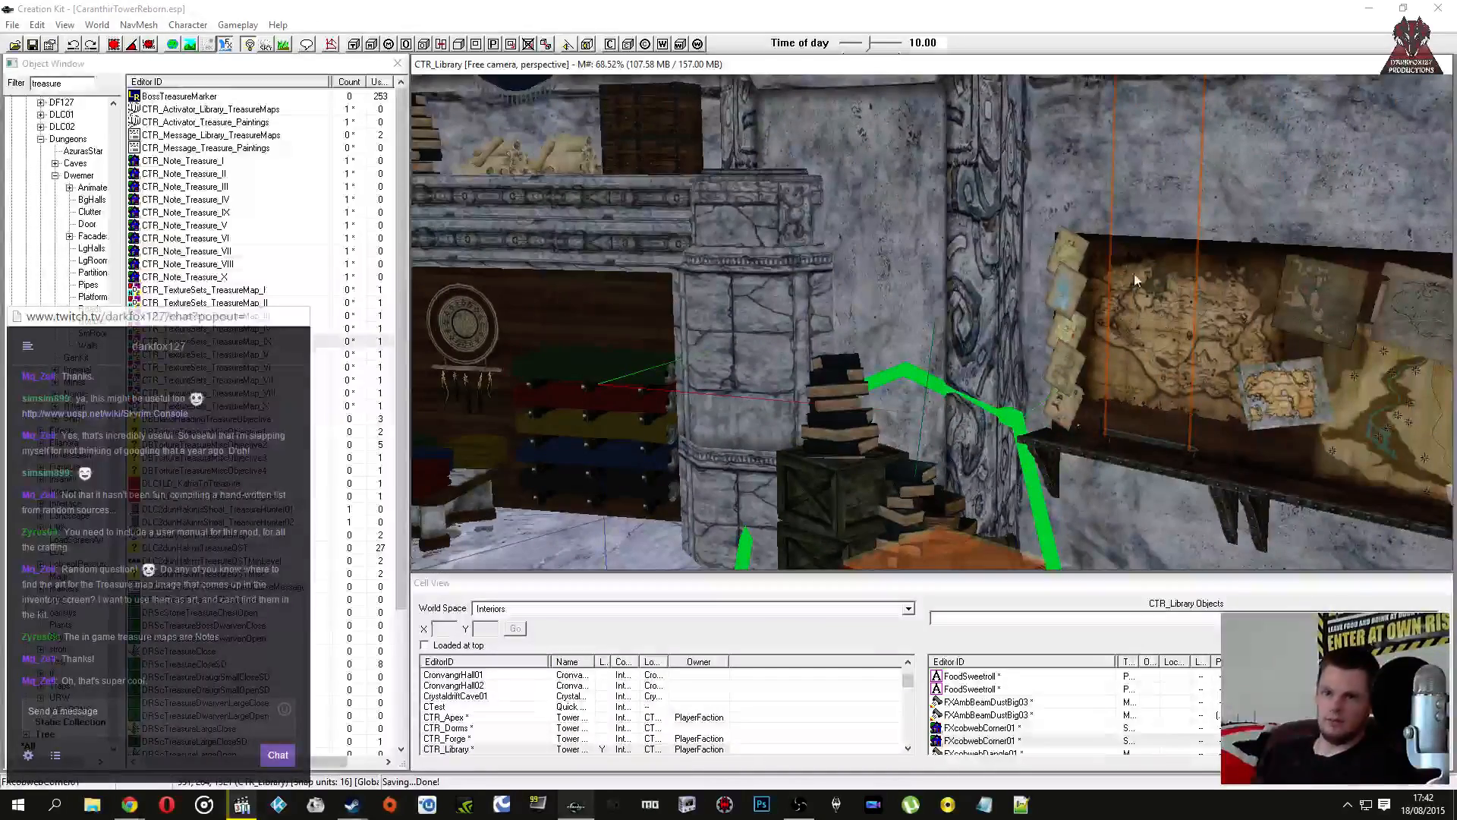
pyautogui.keyDown('shift'); pyautogui.moveTo(1123, 302); pyautogui.dragTo(1254, 307, button='middle'); pyautogui.keyUp('shift')
pyautogui.click(1038, 313)
pyautogui.keyDown('shift'); pyautogui.moveTo(1038, 313); pyautogui.dragTo(942, 330, button='middle'); pyautogui.keyUp('shift')
pyautogui.press('a')
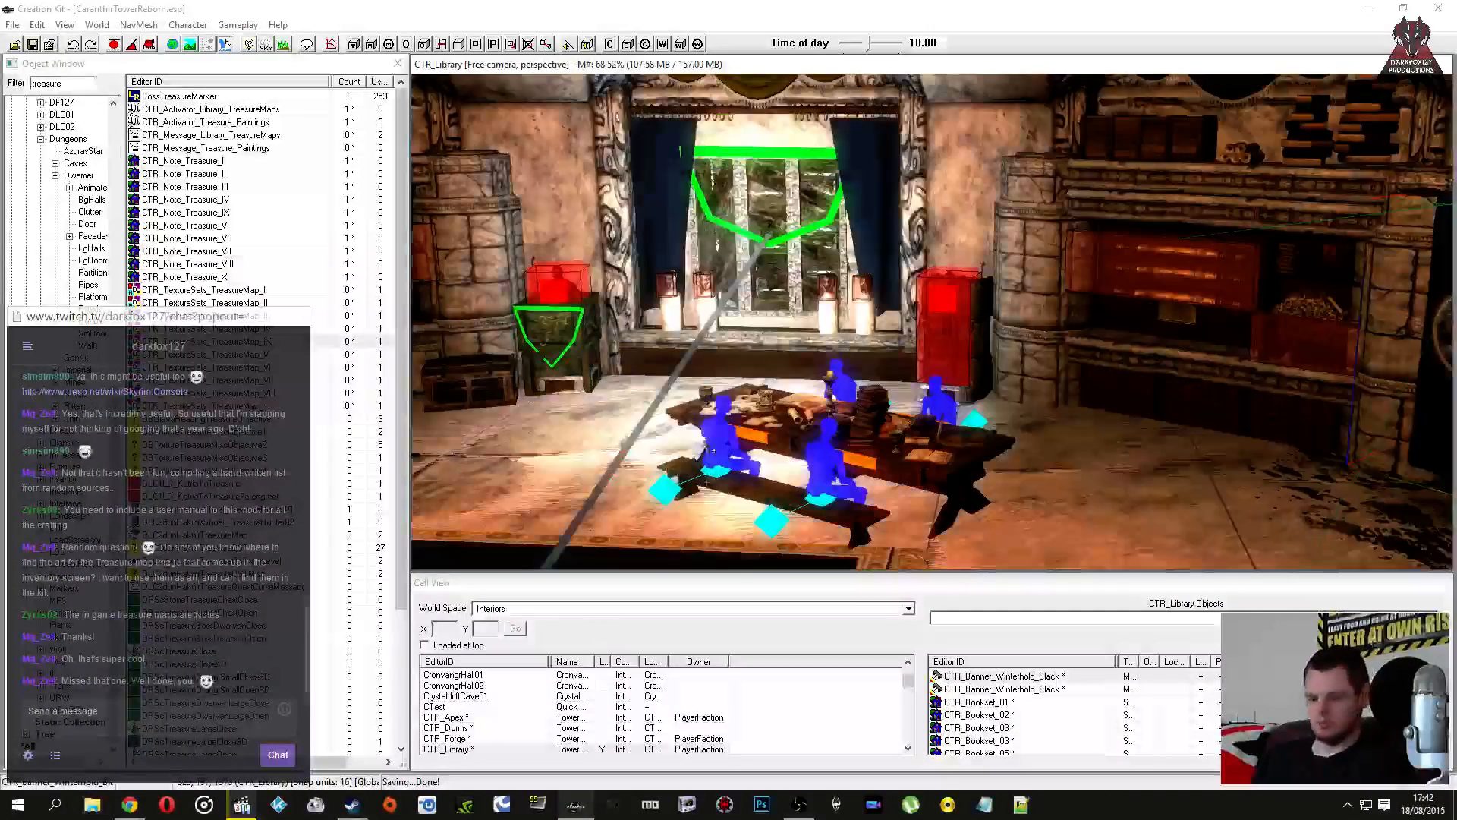
pyautogui.moveTo(712, 429); pyautogui.dragTo(715, 400, button='middle')
pyautogui.click(798, 417)
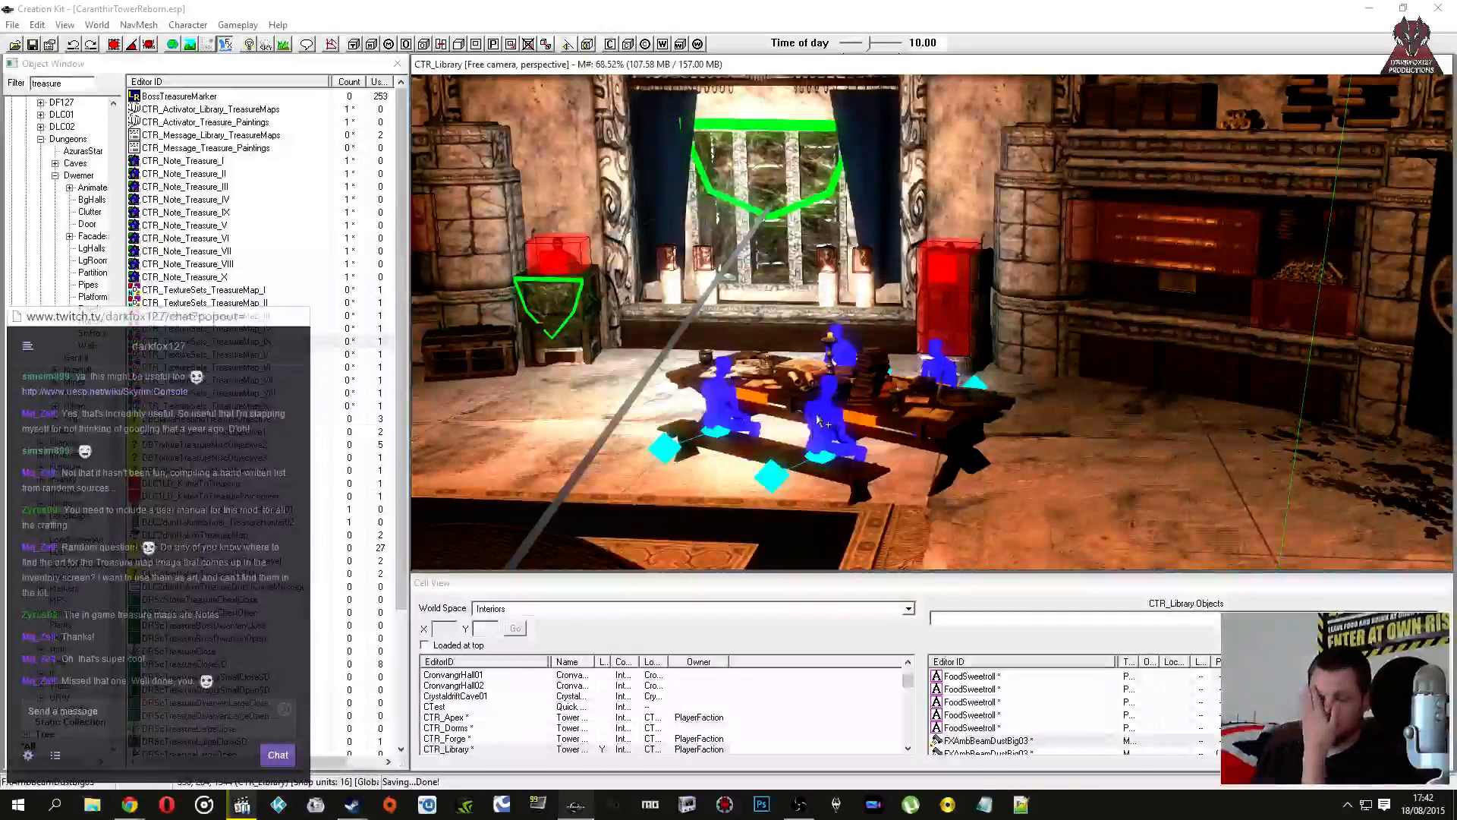
pyautogui.click(567, 739)
pyautogui.click(465, 686)
pyautogui.scroll(-3, 490, 703)
pyautogui.click(489, 706)
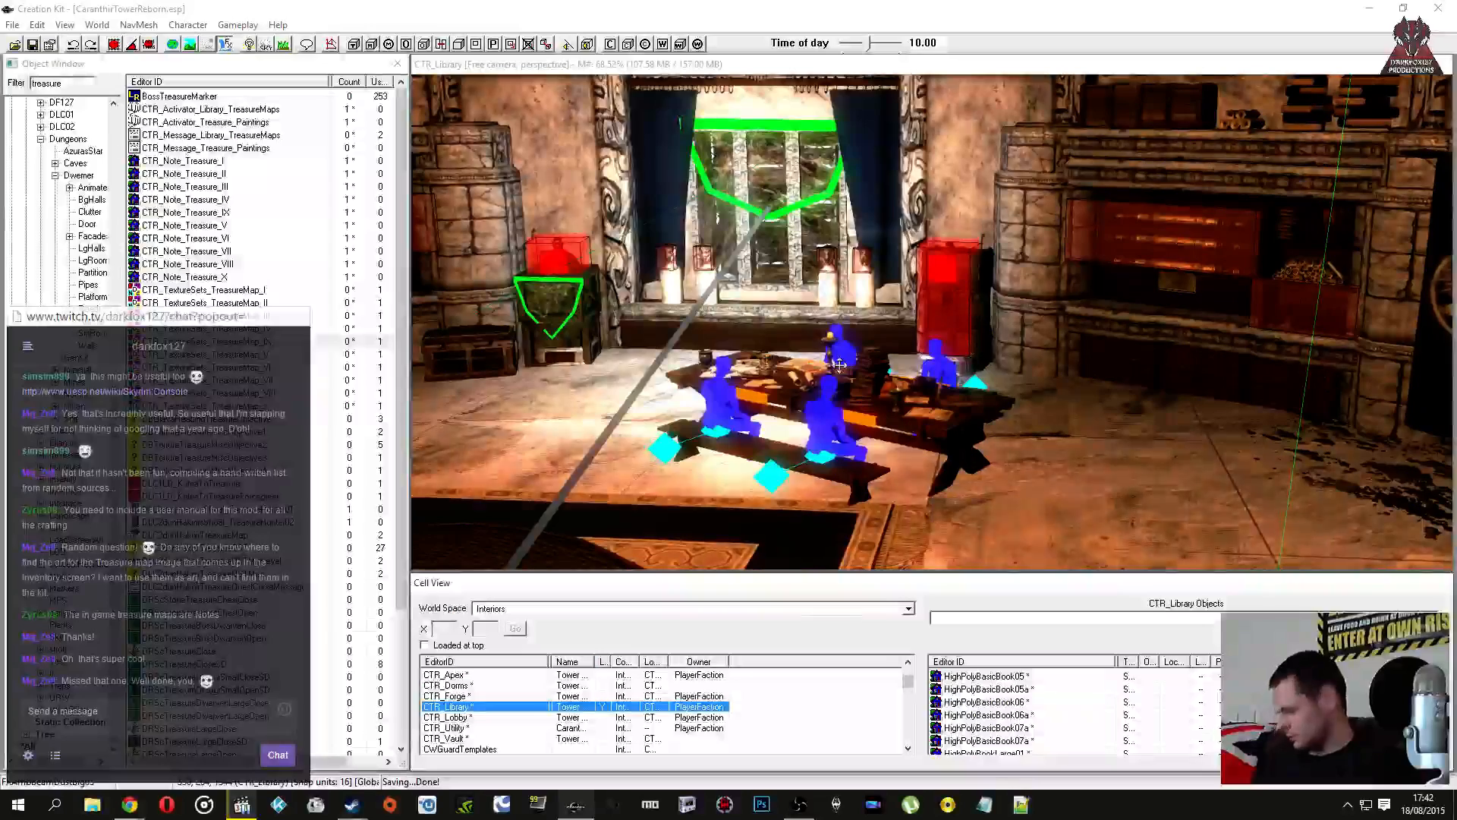
pyautogui.click(160, 277)
pyautogui.scroll(1, 114, 281)
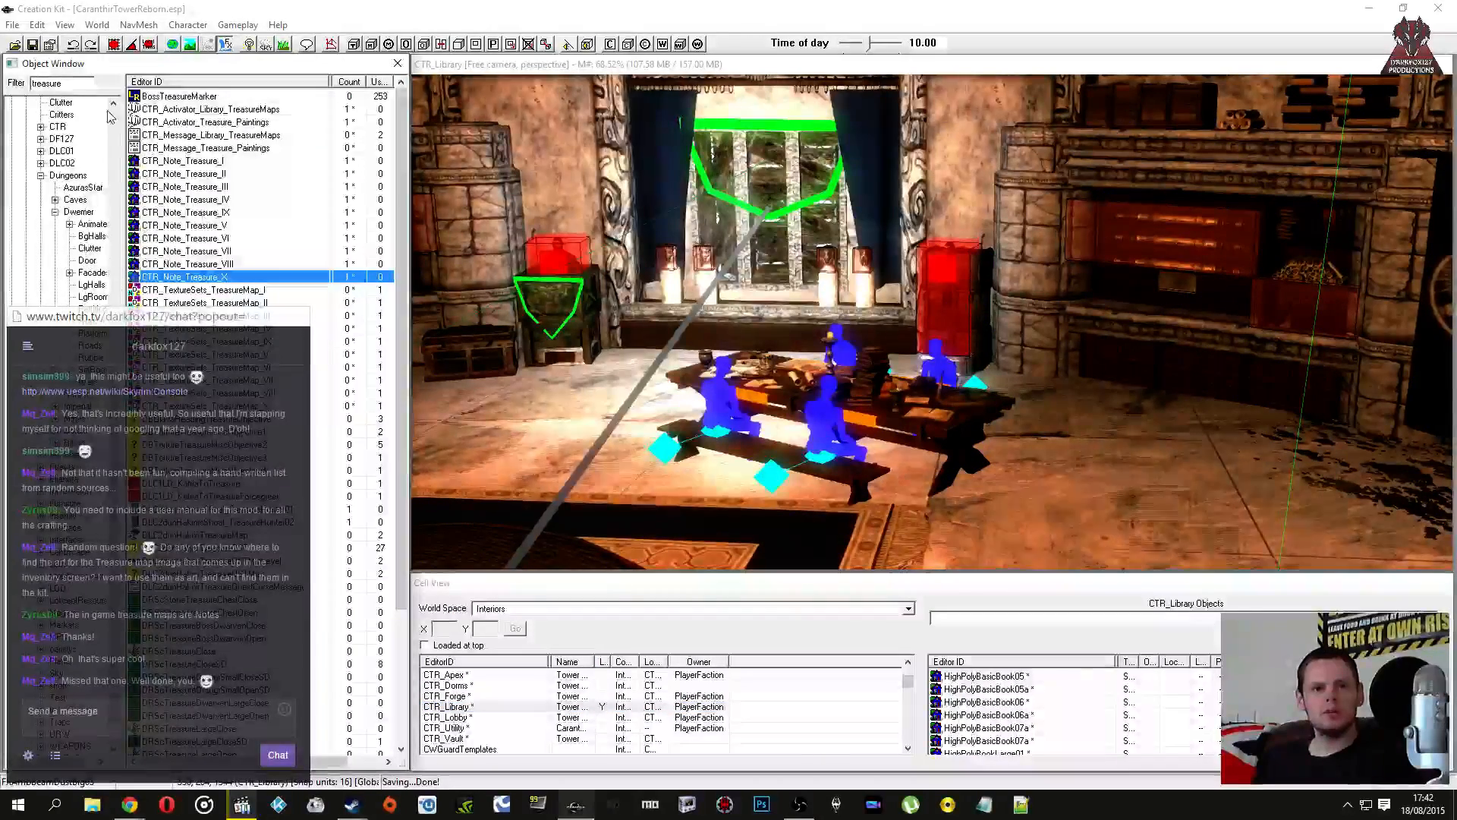
# Step: Fine-tune the position and edges of the Object Window, the render window and the Cell View so they fit together
pyautogui.moveTo(99, 65); pyautogui.dragTo(93, 68)
pyautogui.moveTo(450, 69); pyautogui.dragTo(448, 70)
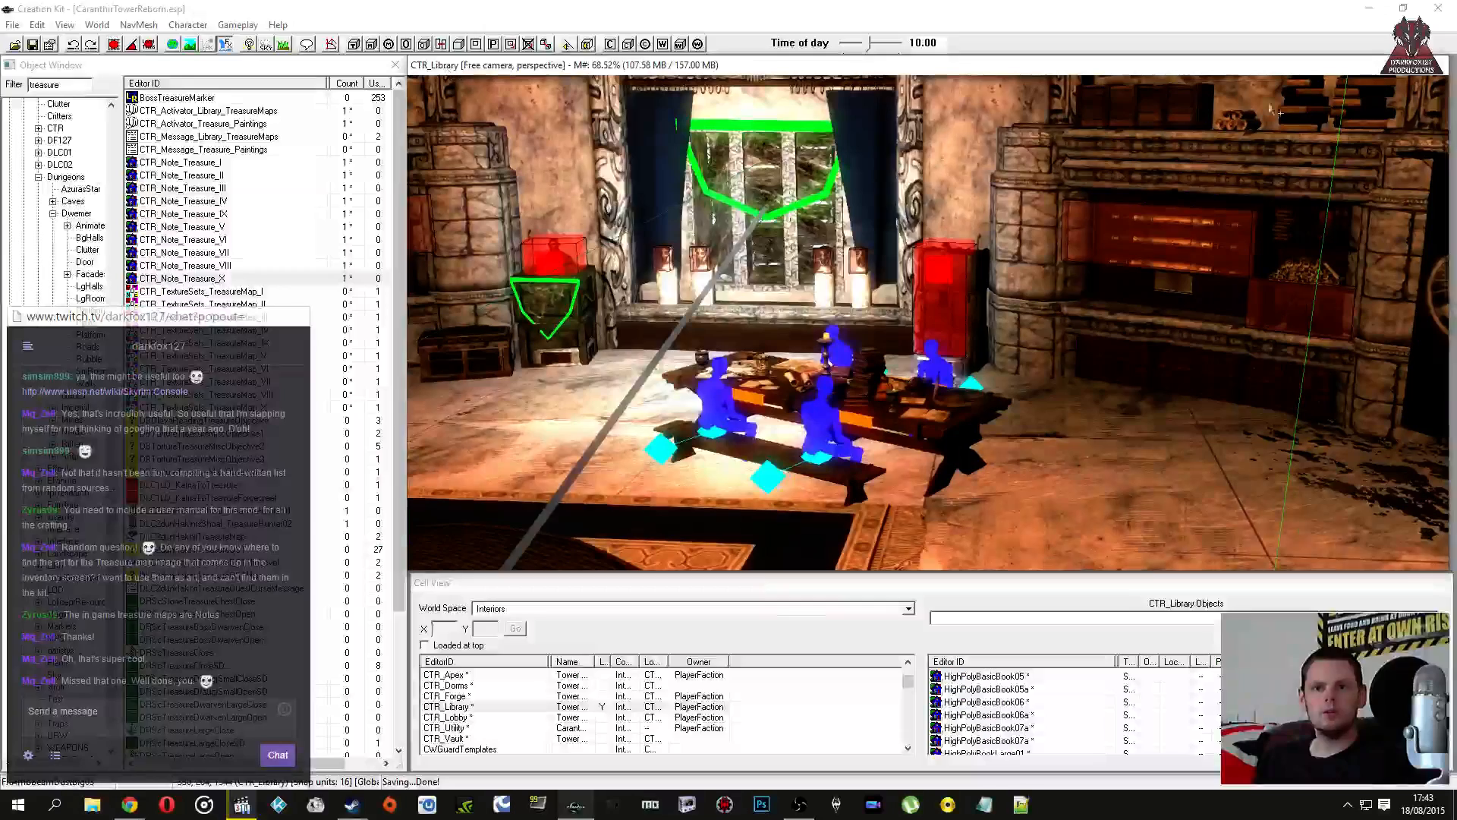
pyautogui.moveTo(1449, 118); pyautogui.dragTo(1453, 119)
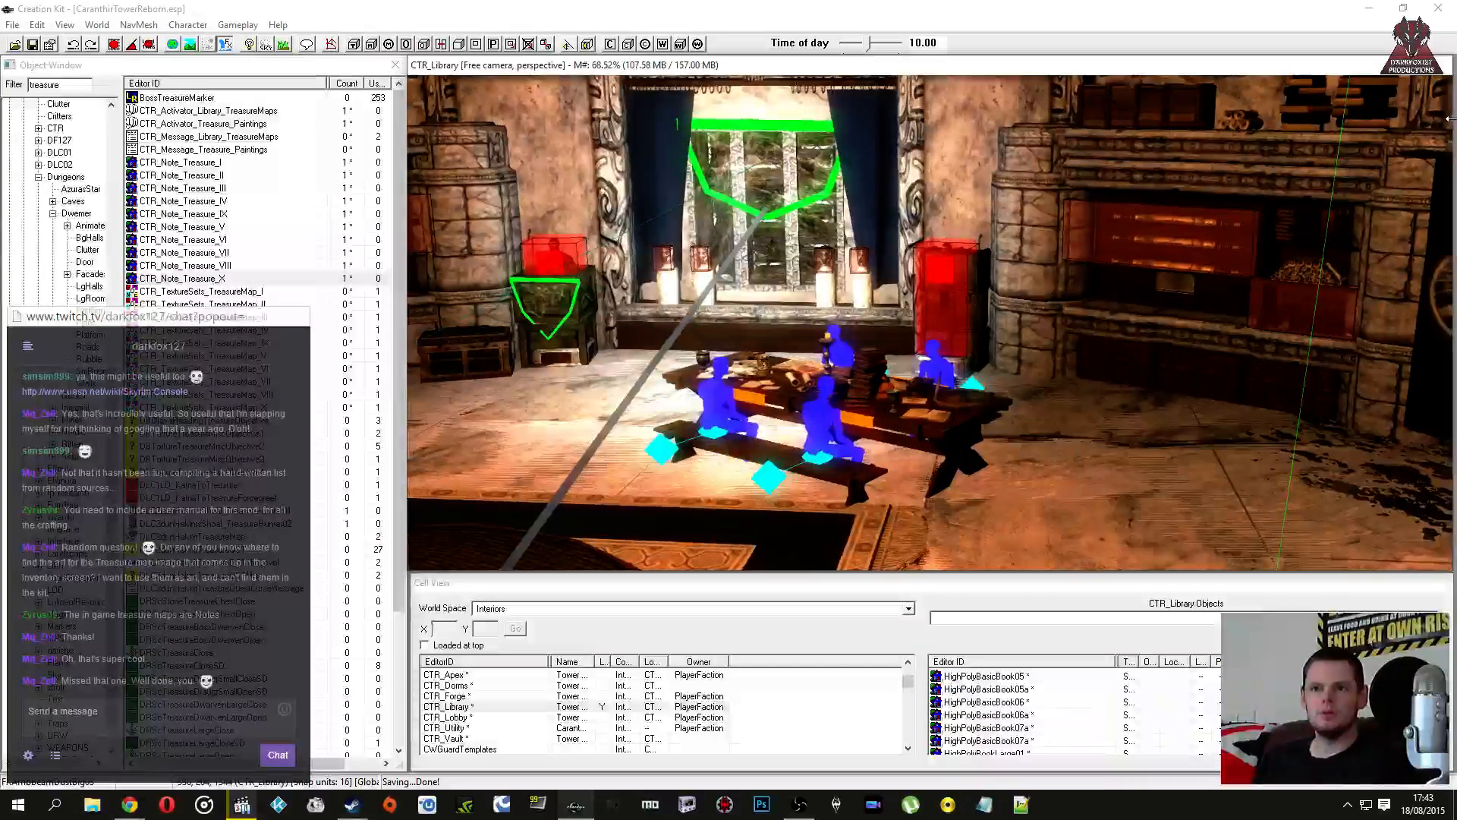
pyautogui.moveTo(1429, 590); pyautogui.dragTo(1429, 589)
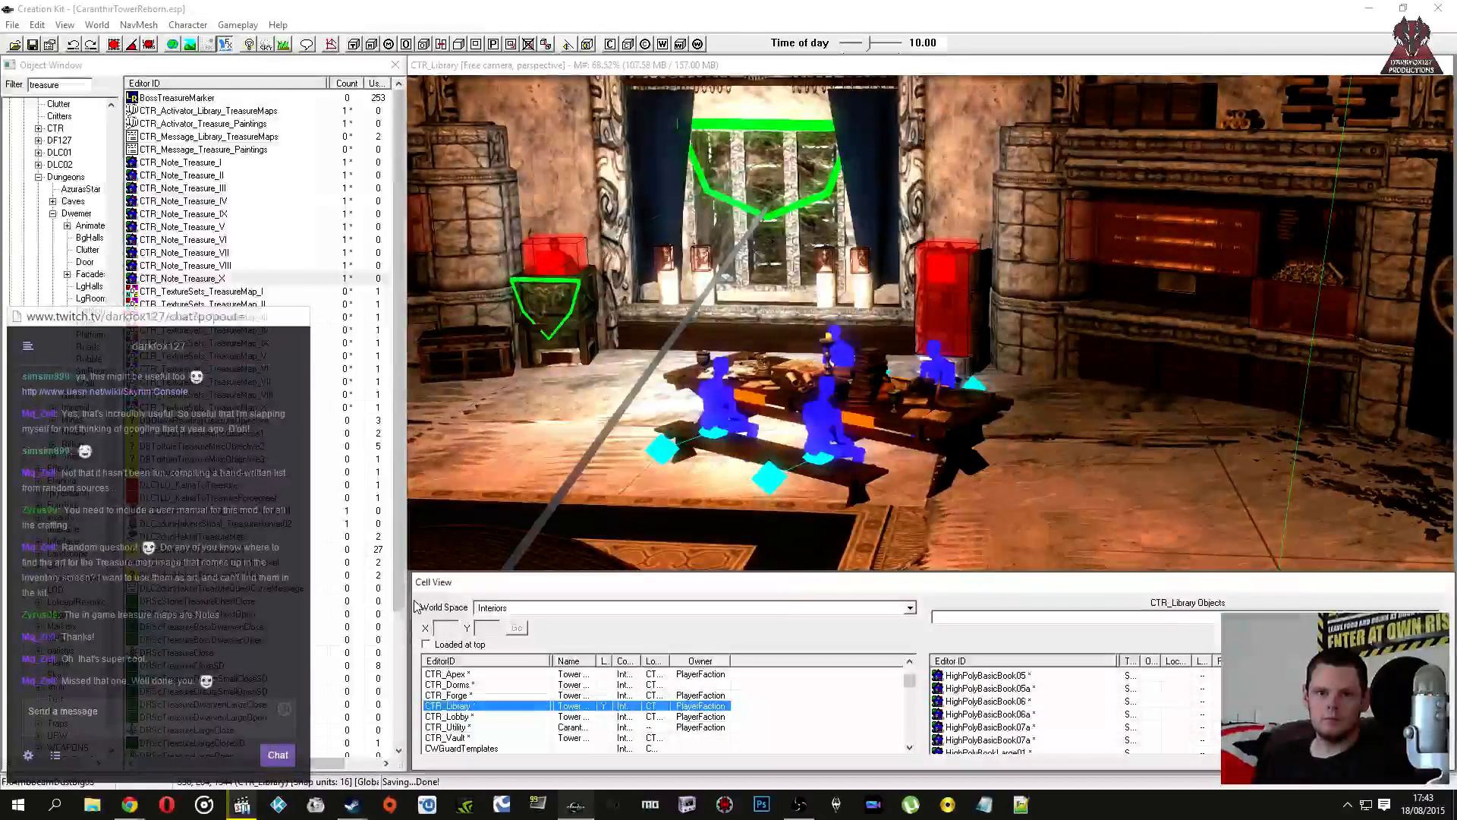
pyautogui.moveTo(410, 599); pyautogui.dragTo(405, 601)
pyautogui.moveTo(441, 771); pyautogui.dragTo(441, 773)
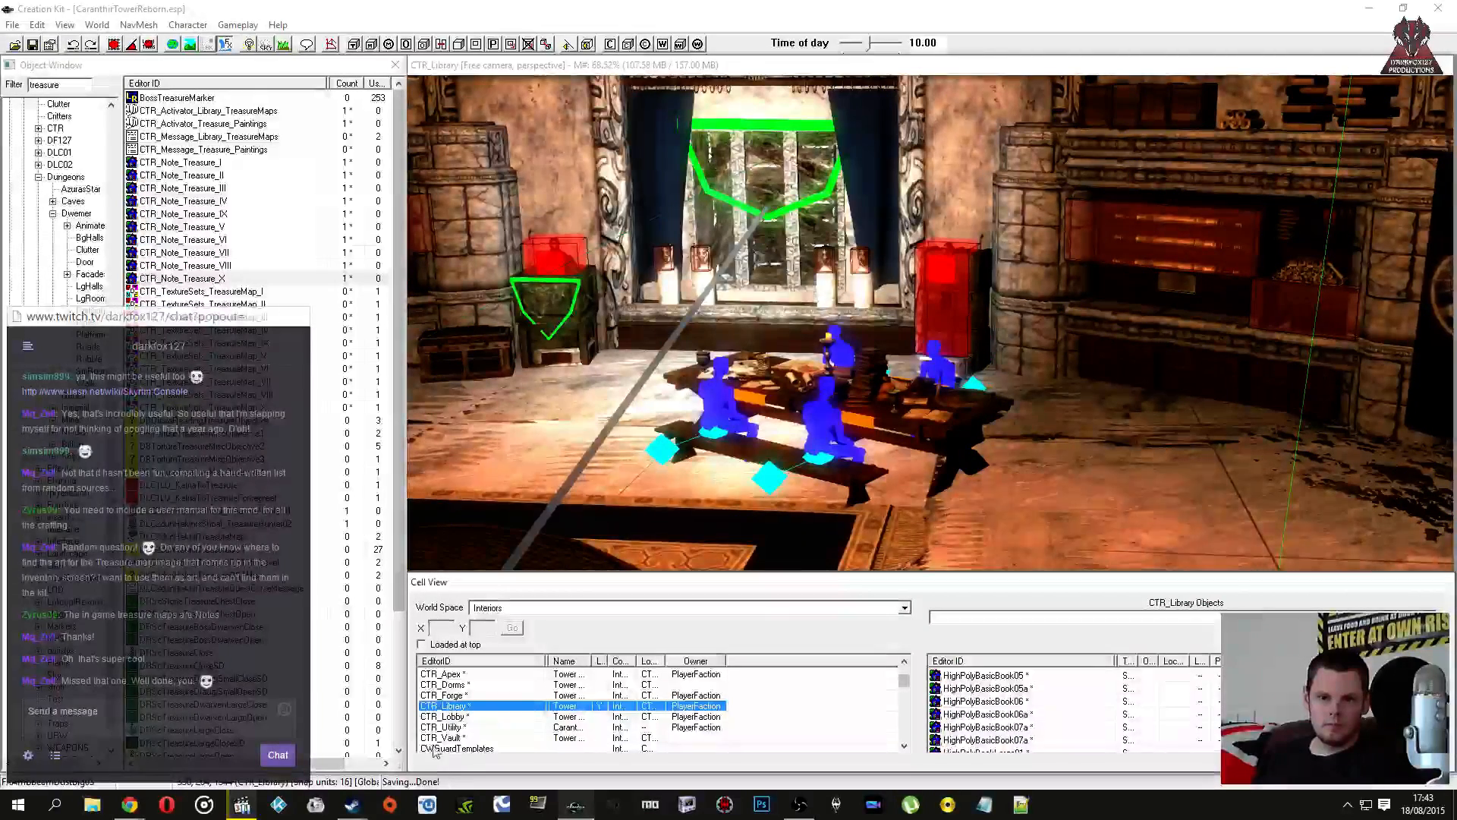
# Step: Filter the objects by "portal" and list only the Message records to look through the CTR_Message_Portal entries
pyautogui.doubleClick(60, 84)
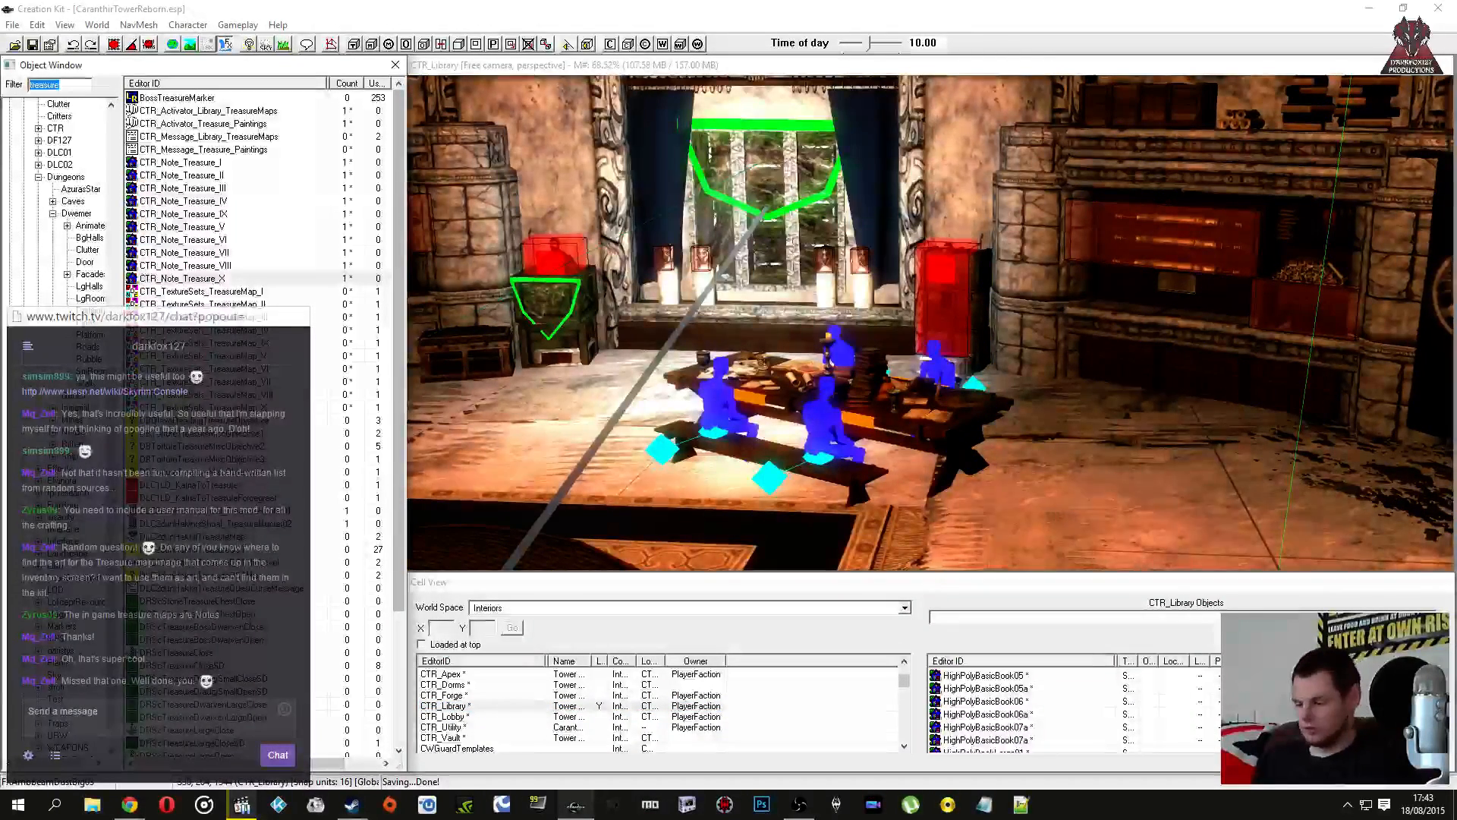
pyautogui.write('portal')
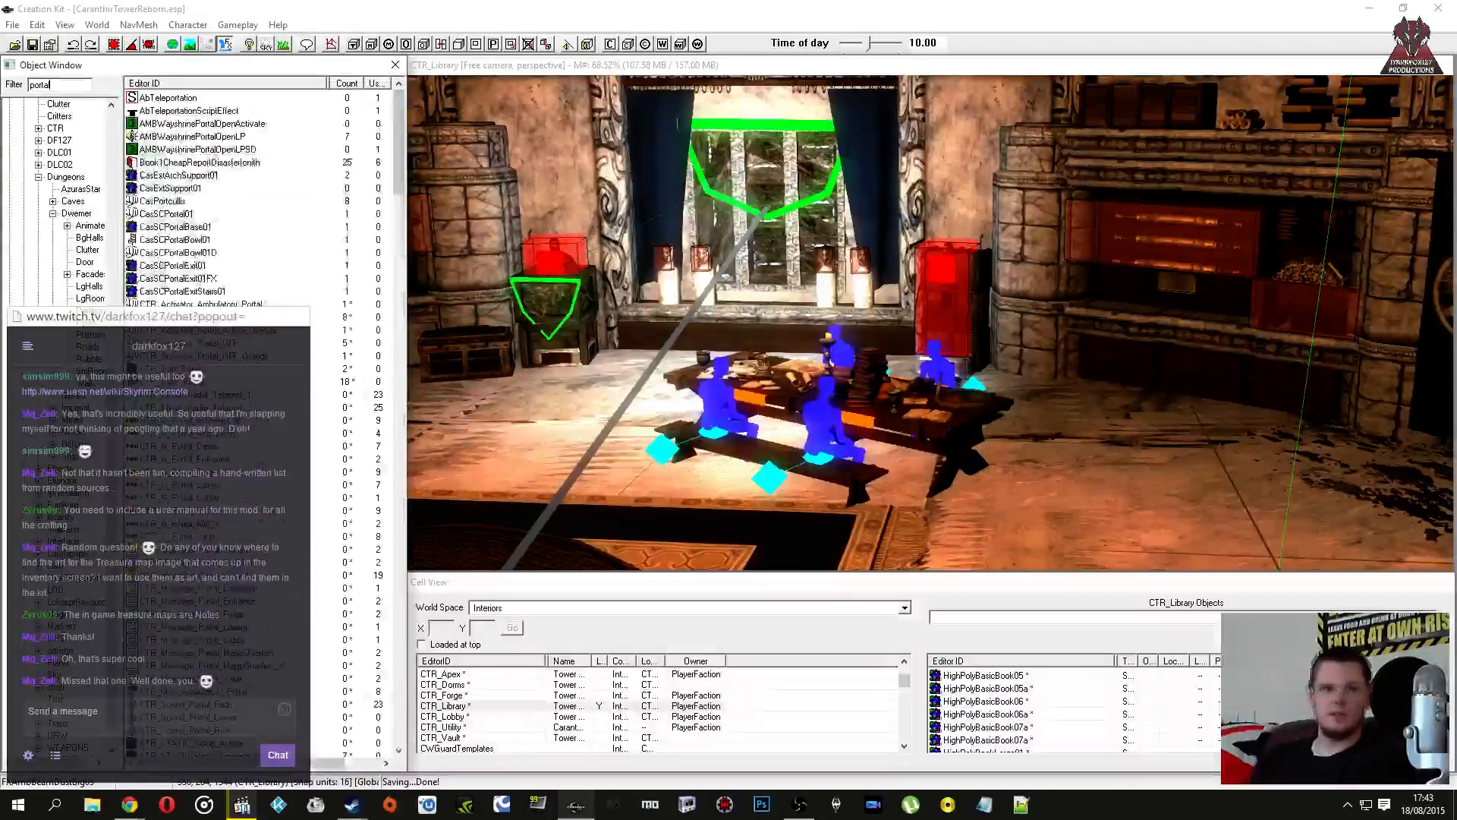
pyautogui.moveTo(111, 389); pyautogui.dragTo(167, 122)
pyautogui.click(10, 310)
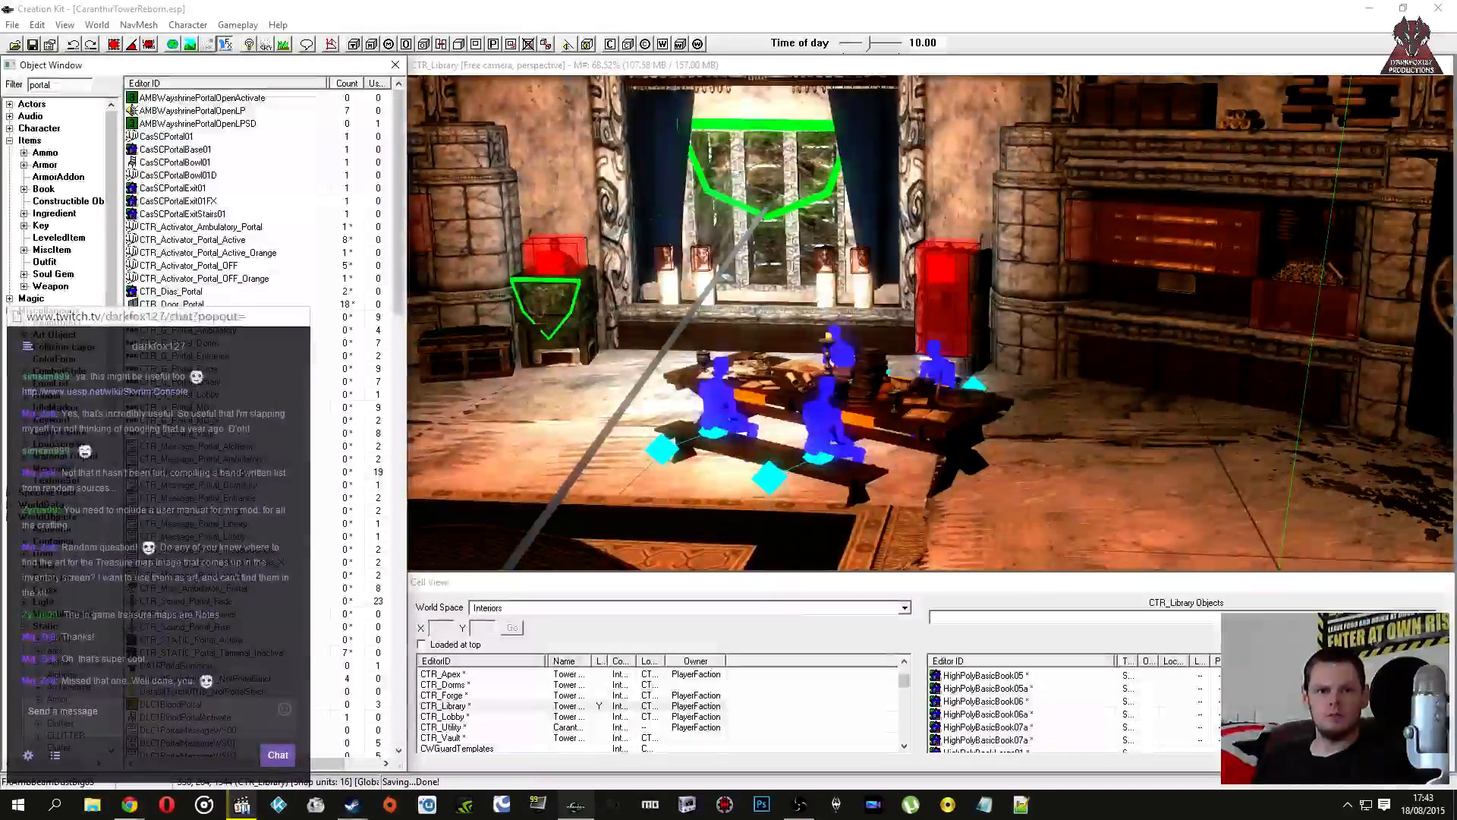
pyautogui.click(52, 469)
pyautogui.click(194, 304)
pyautogui.click(215, 204)
pyautogui.click(226, 151)
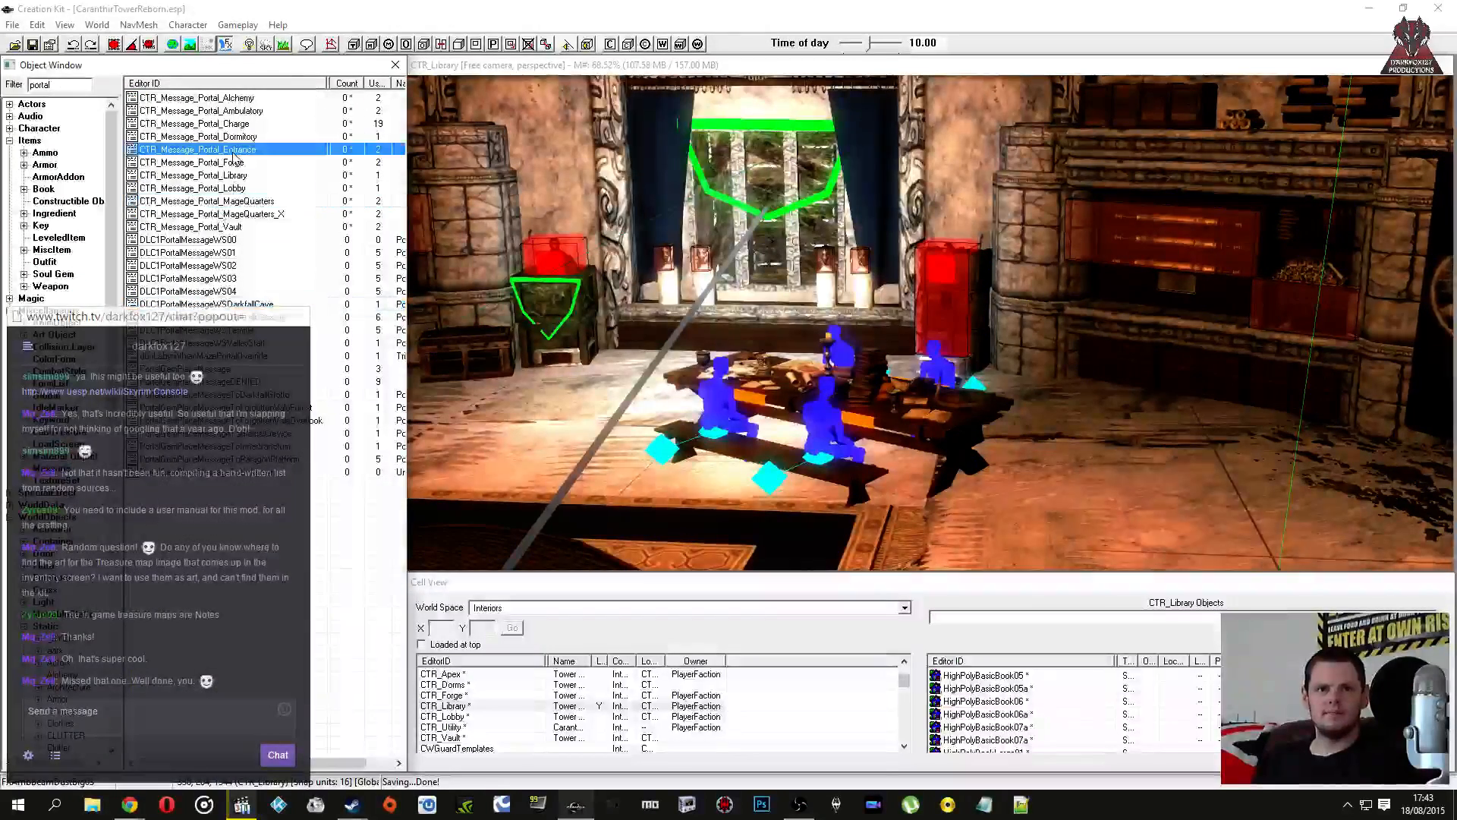
pyautogui.click(232, 137)
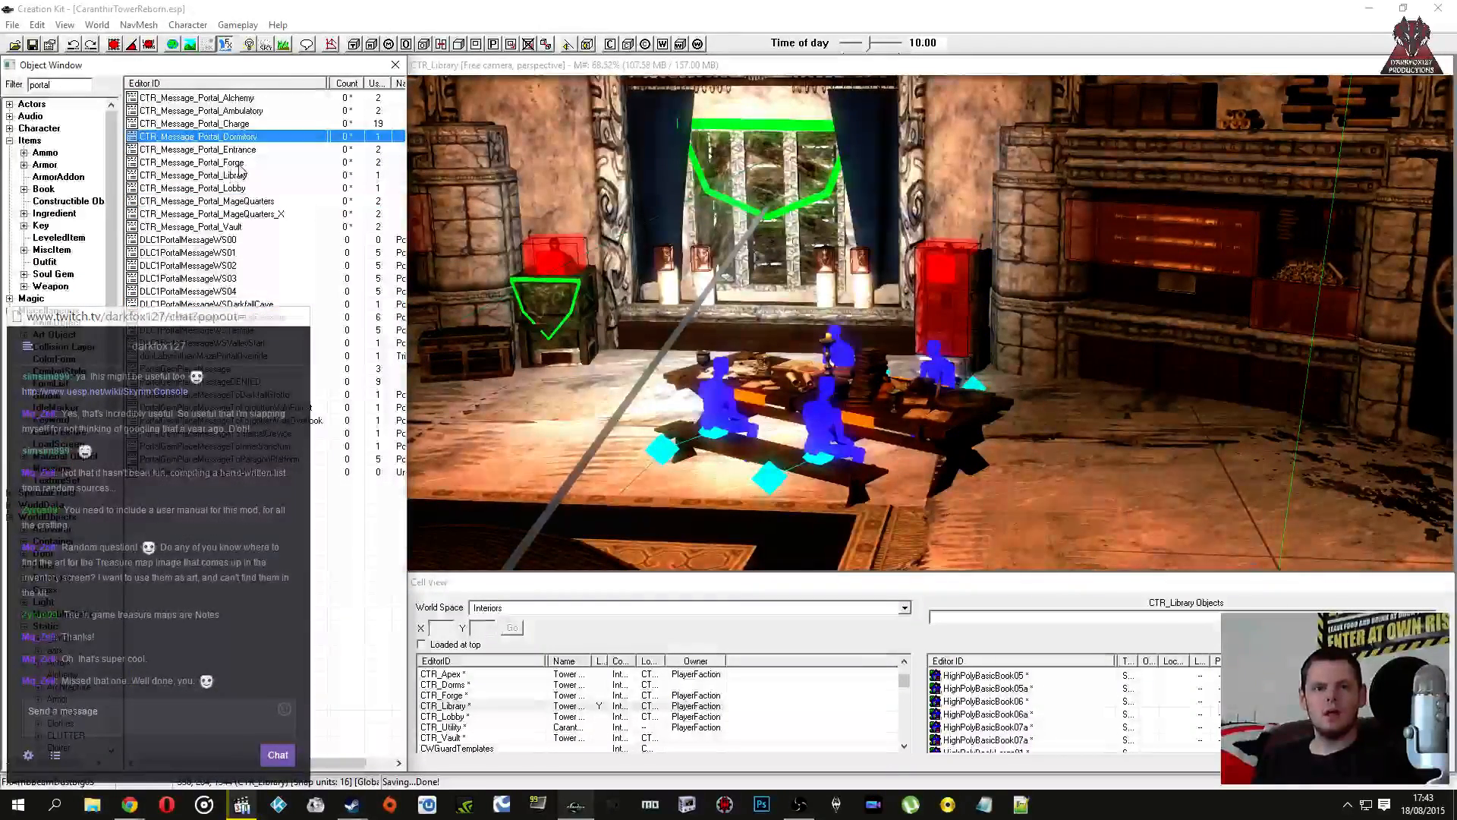
# Step: Review each menu button text in the CTR_Message_Portal_Vault message and leave the record without saving changes
pyautogui.doubleClick(232, 226)
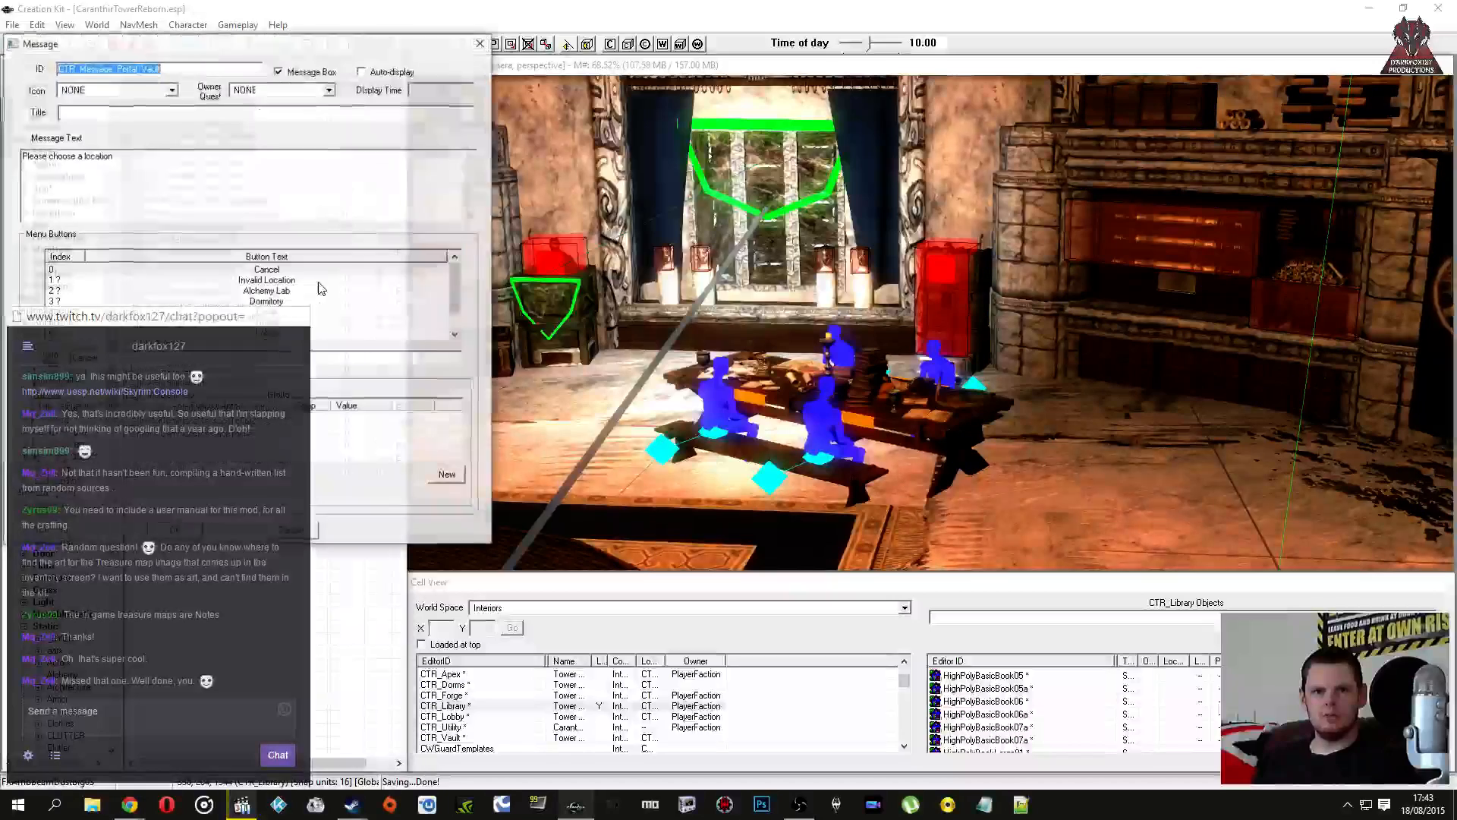
pyautogui.click(278, 281)
pyautogui.click(278, 291)
pyautogui.click(278, 302)
pyautogui.click(277, 313)
pyautogui.click(276, 324)
pyautogui.click(276, 335)
pyautogui.scroll(-1, 278, 343)
pyautogui.click(291, 531)
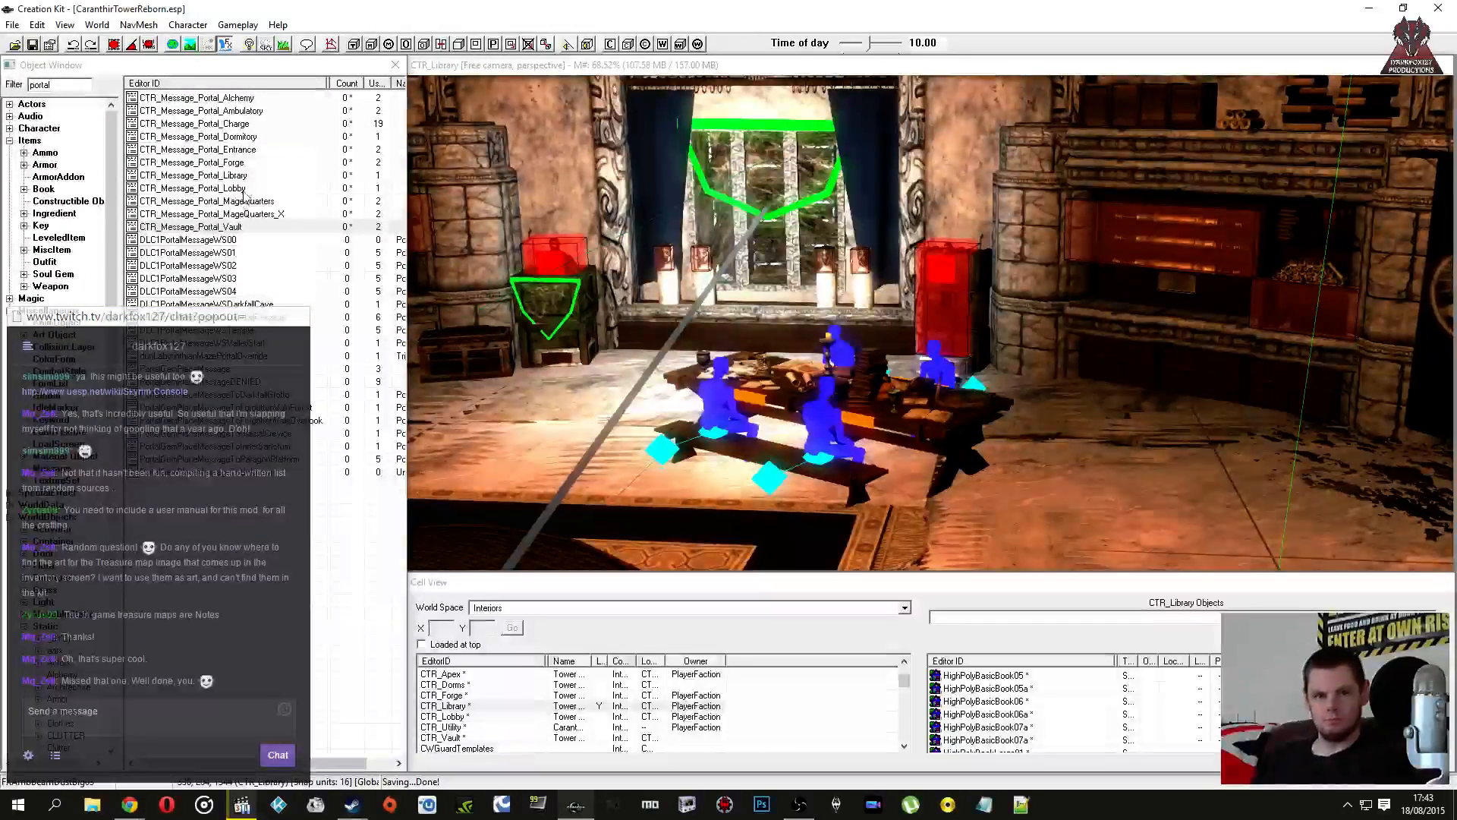
# Step: Filter the Message records by "lift"
pyautogui.doubleClick(42, 85)
pyautogui.write('lif')
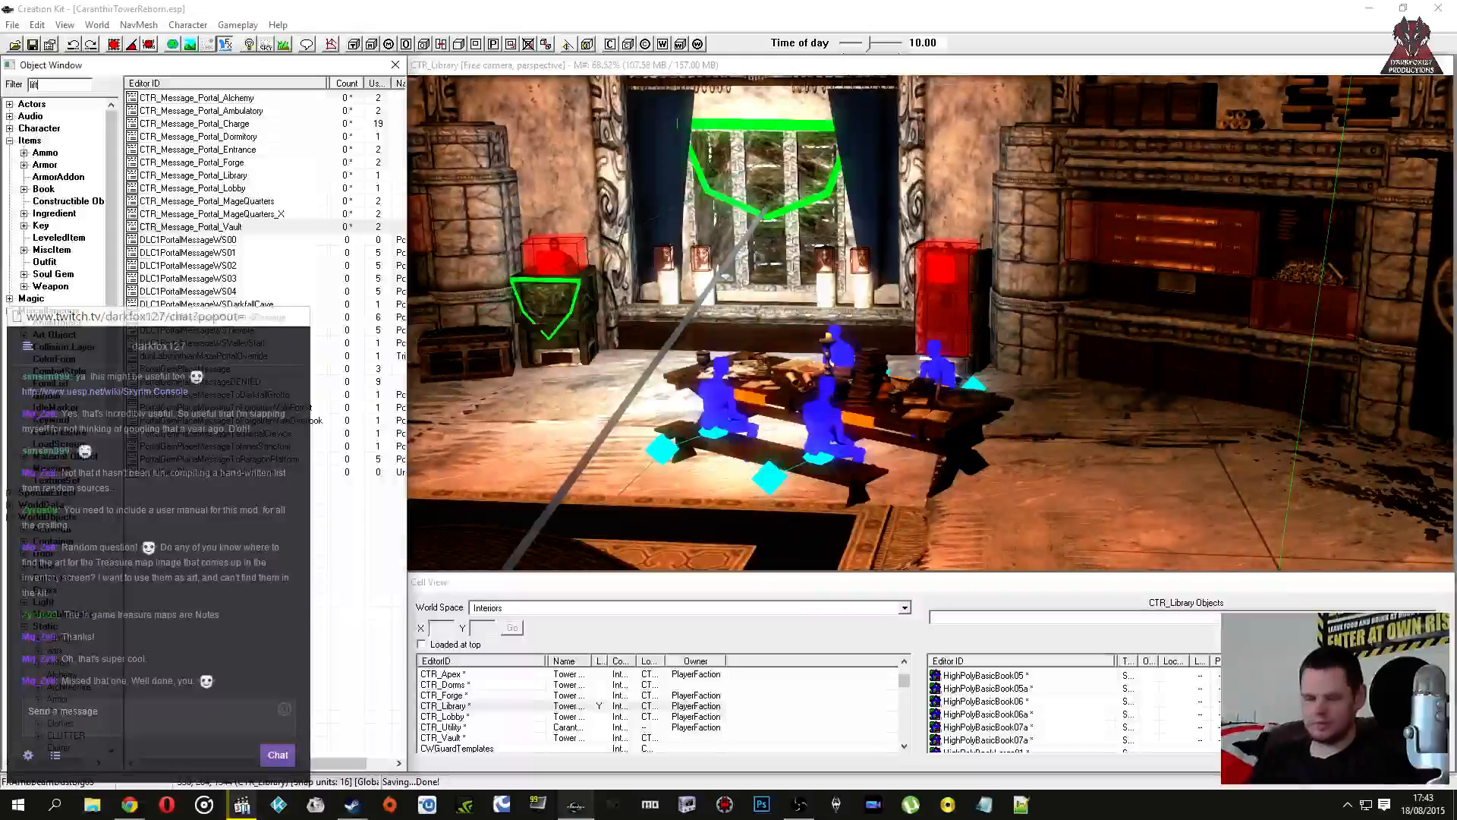
pyautogui.write('t')
# Step: Change the "Central" menu button text in CTR_Message_Lift_Vault to "Lobby" and save the record
pyautogui.click(203, 137)
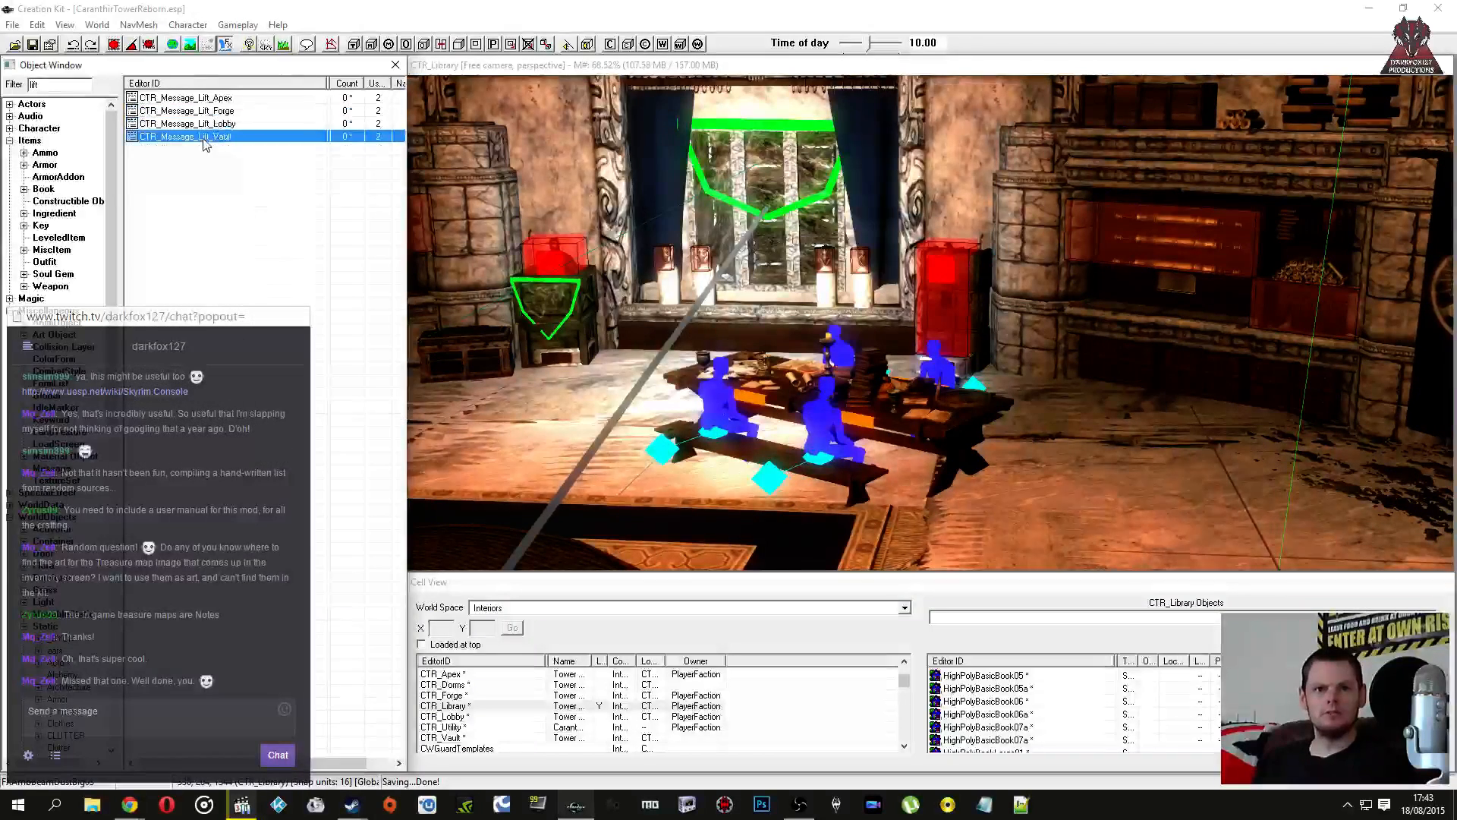
pyautogui.doubleClick(203, 139)
pyautogui.click(422, 408)
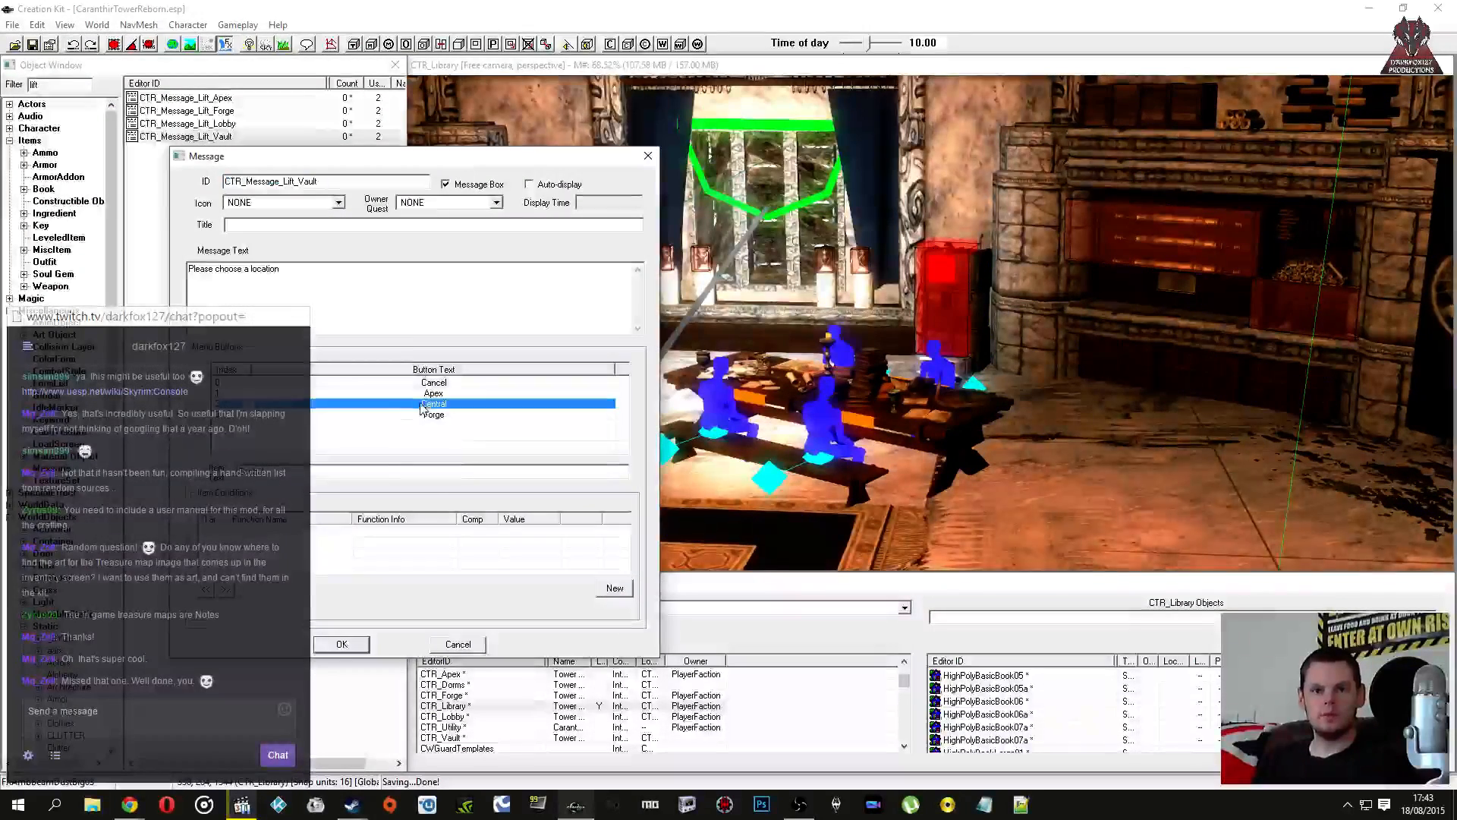
pyautogui.write('Lobby')
pyautogui.click(430, 417)
pyautogui.click(435, 395)
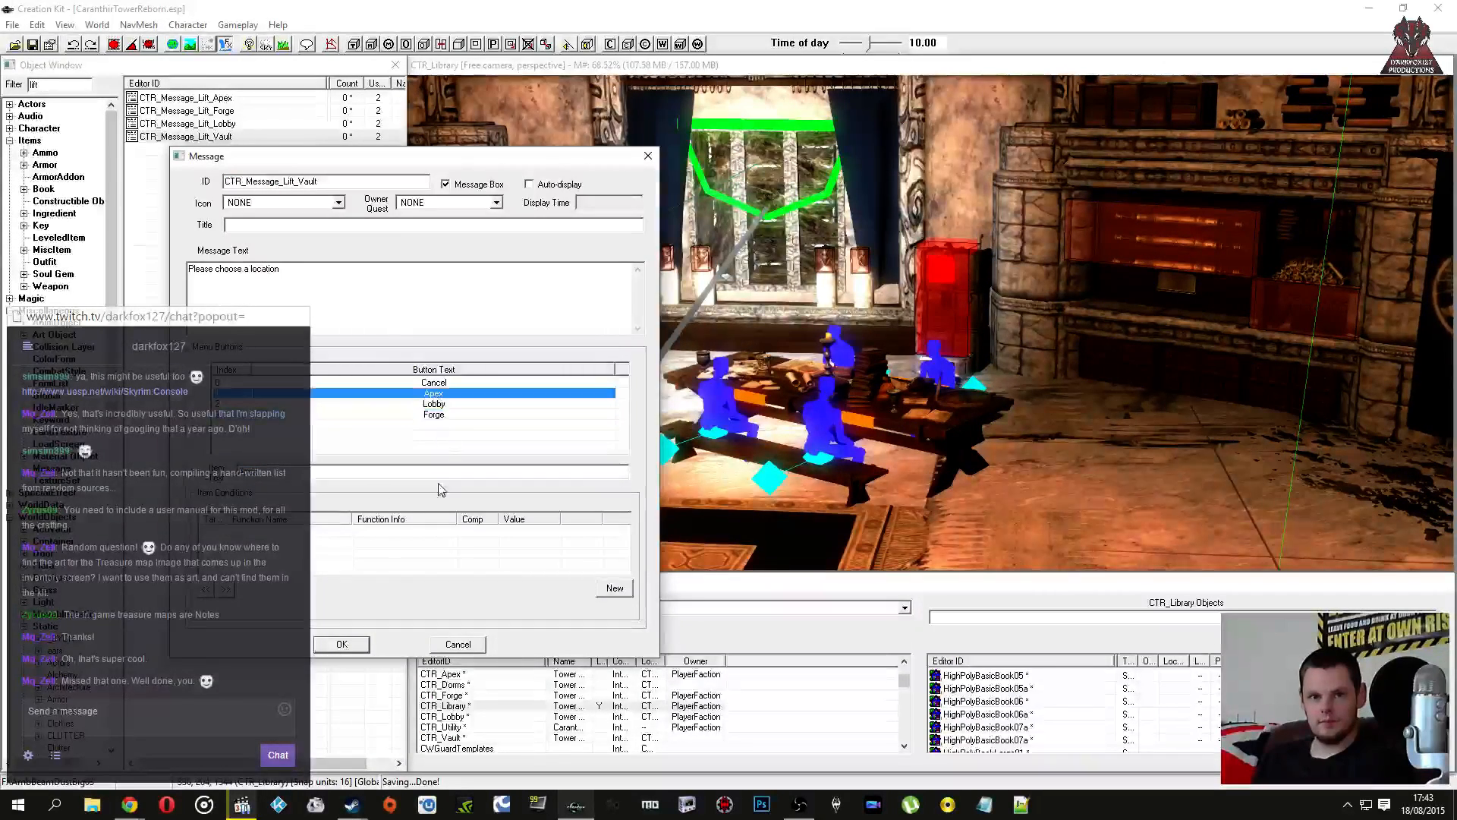
pyautogui.click(343, 643)
# Step: Check the button texts in CTR_Message_Lift_Lobby, and change "Central" to "Lobby" in the saved CTR_Message_Lift_Apex message
pyautogui.doubleClick(231, 126)
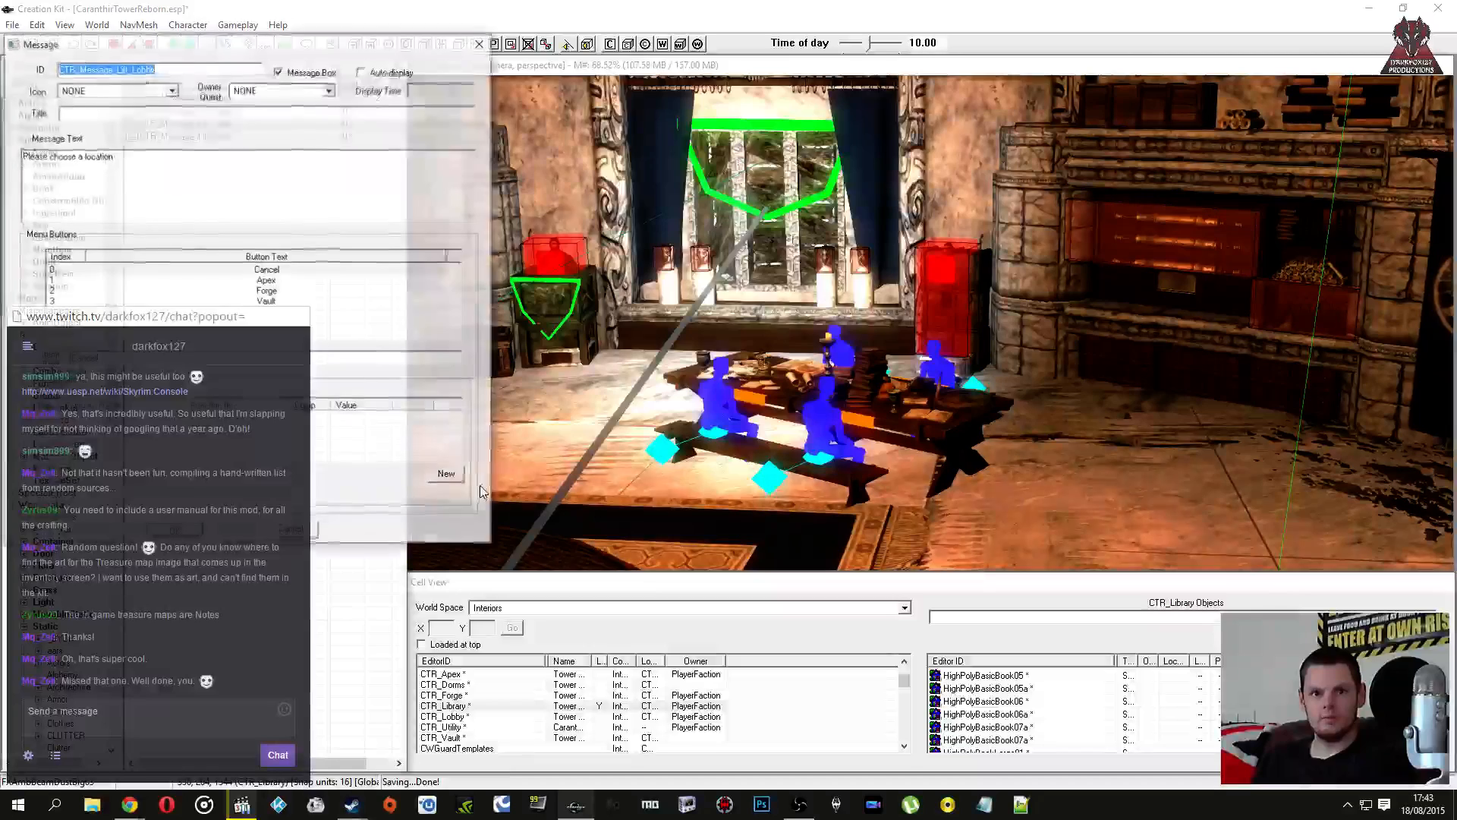
pyautogui.click(296, 528)
pyautogui.doubleClick(234, 98)
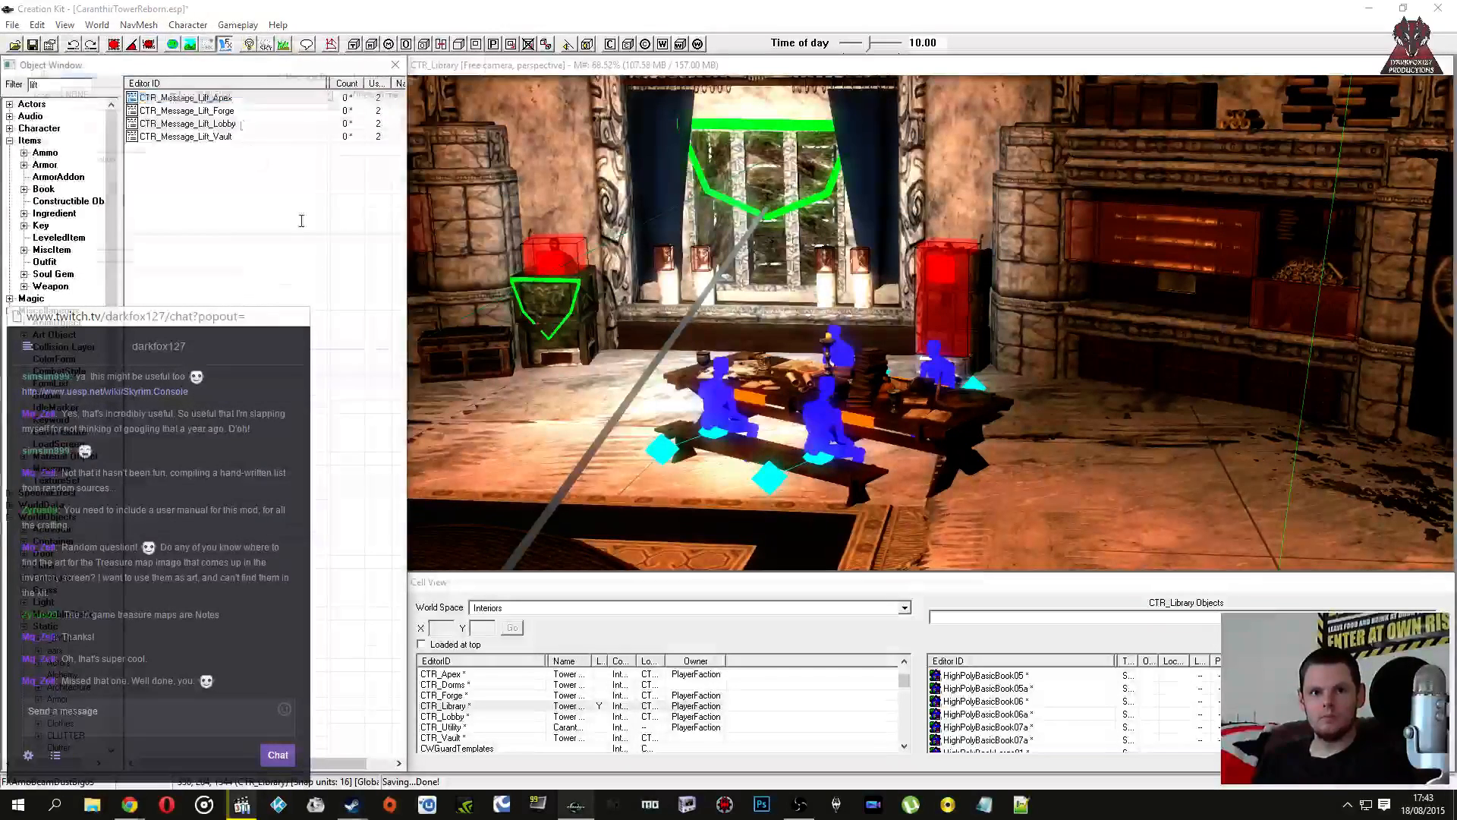
pyautogui.click(190, 280)
pyautogui.click(190, 356)
pyautogui.write('Lobby')
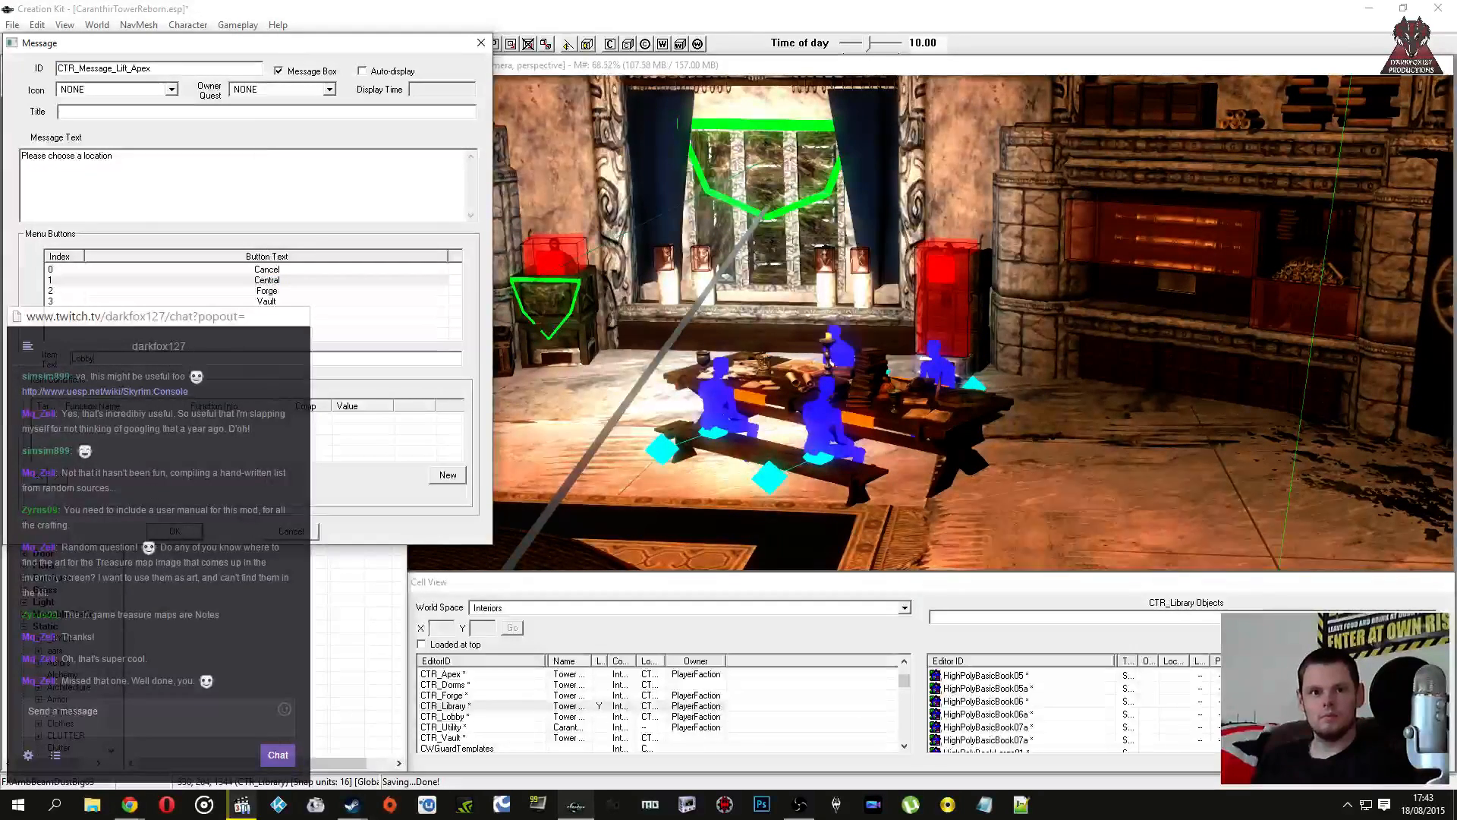
pyautogui.click(183, 535)
pyautogui.doubleClick(211, 99)
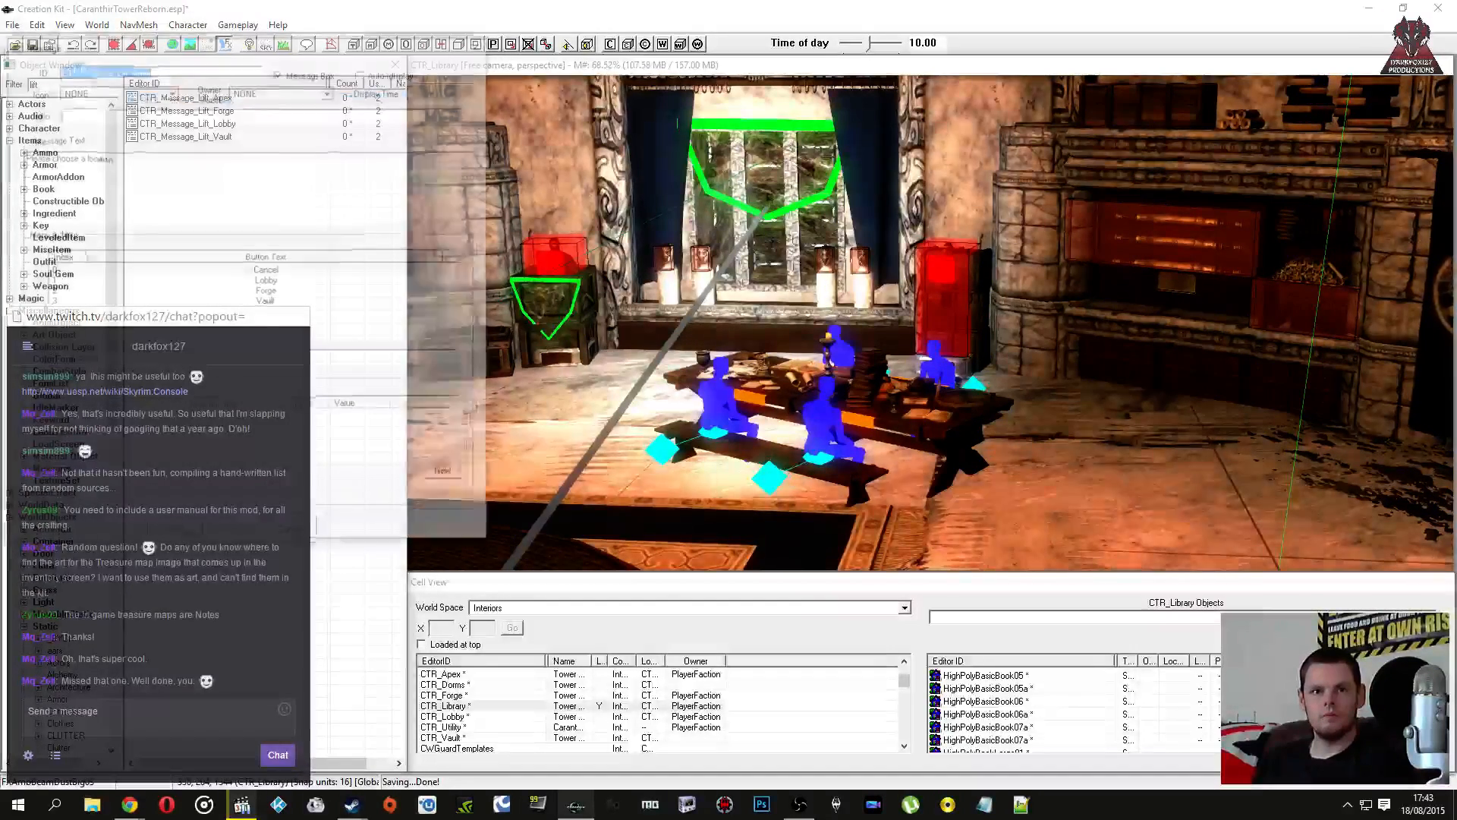
pyautogui.click(174, 530)
# Step: Change the "Central" menu button text in CTR_Message_Lift_Forge to "Lobby" and save the plugin
pyautogui.doubleClick(205, 116)
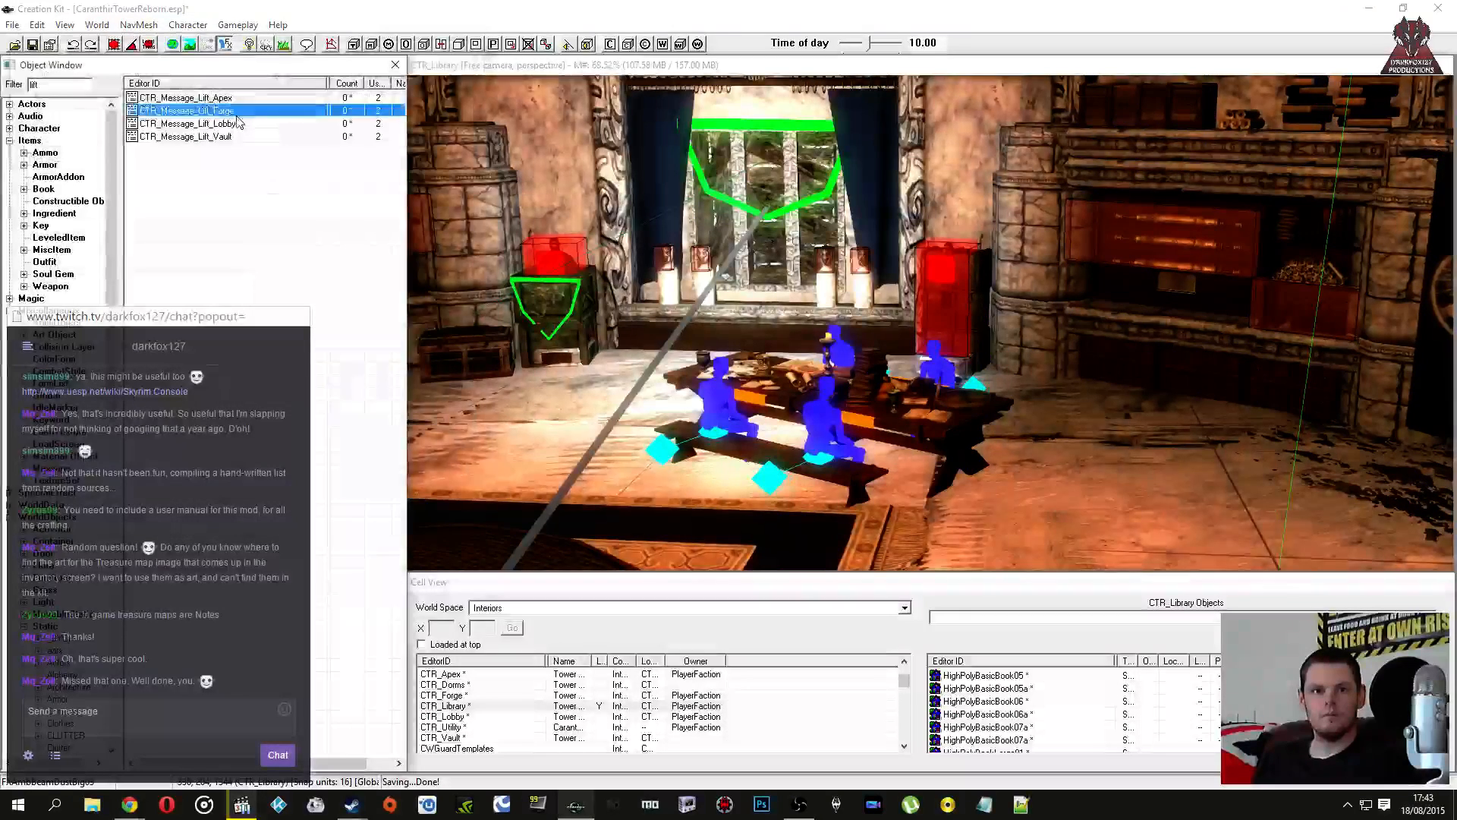
pyautogui.click(271, 290)
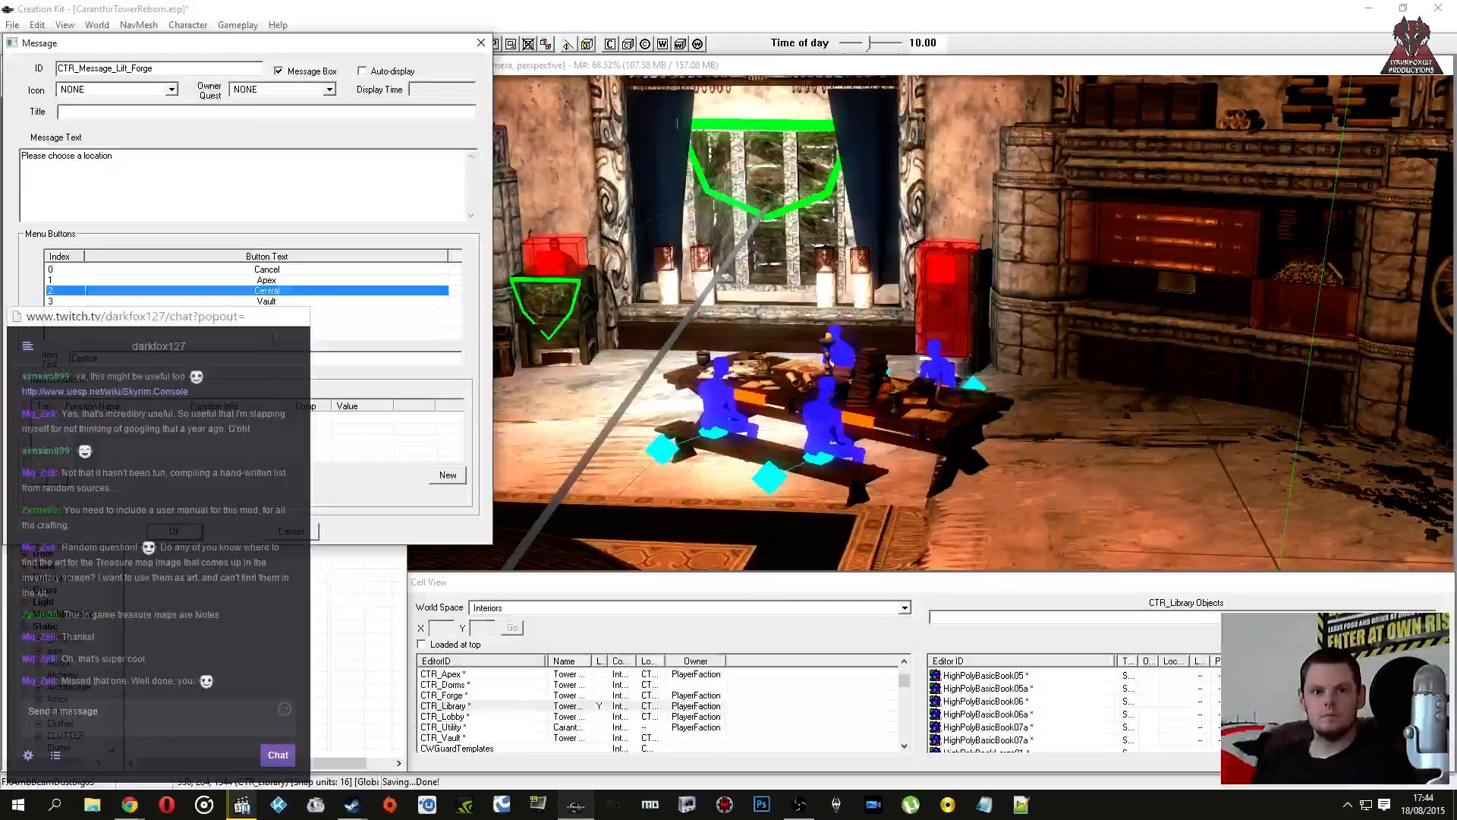
pyautogui.doubleClick(223, 361)
pyautogui.write('Lobby')
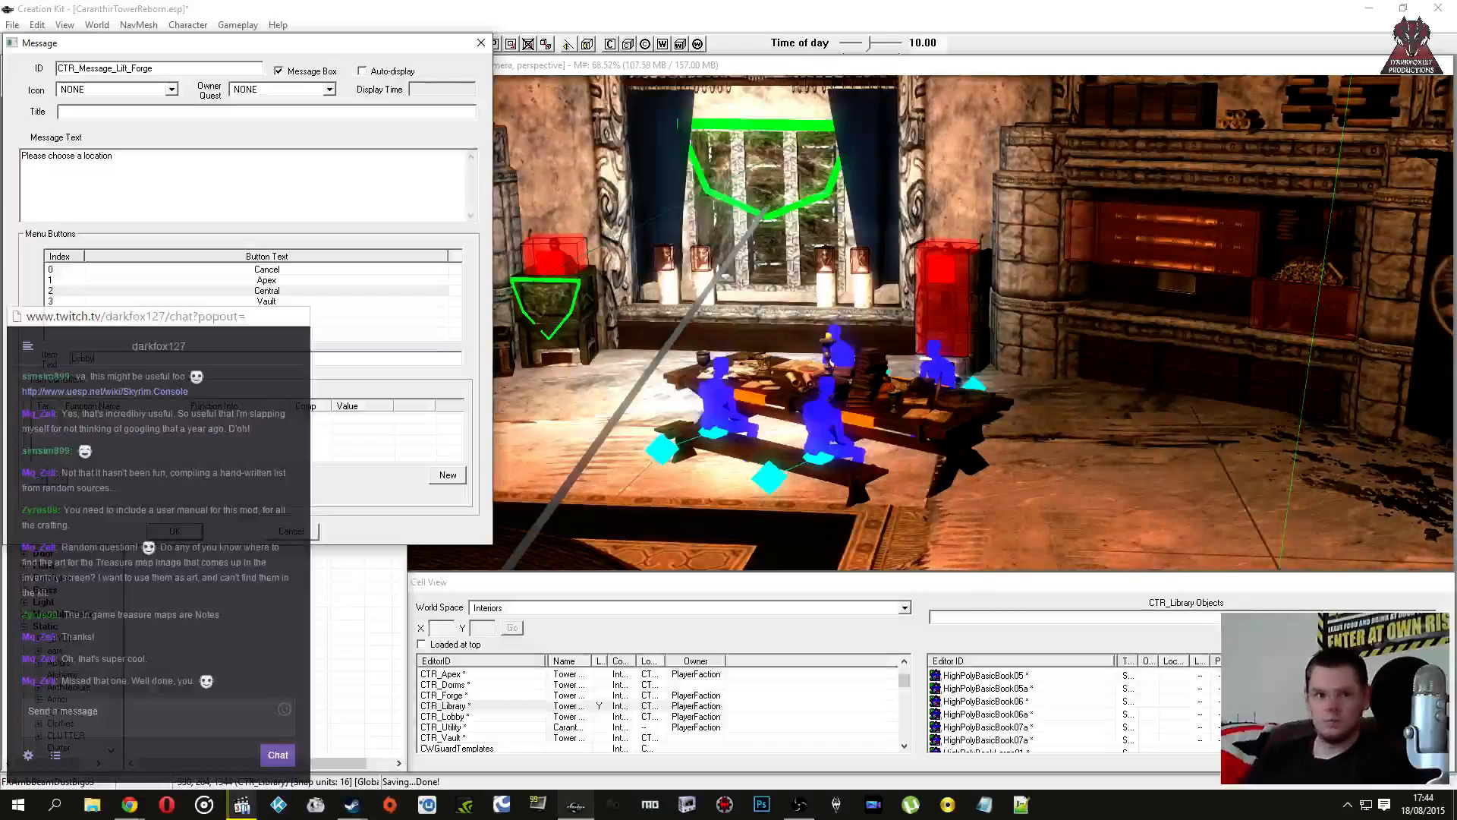
pyautogui.click(267, 301)
pyautogui.click(175, 531)
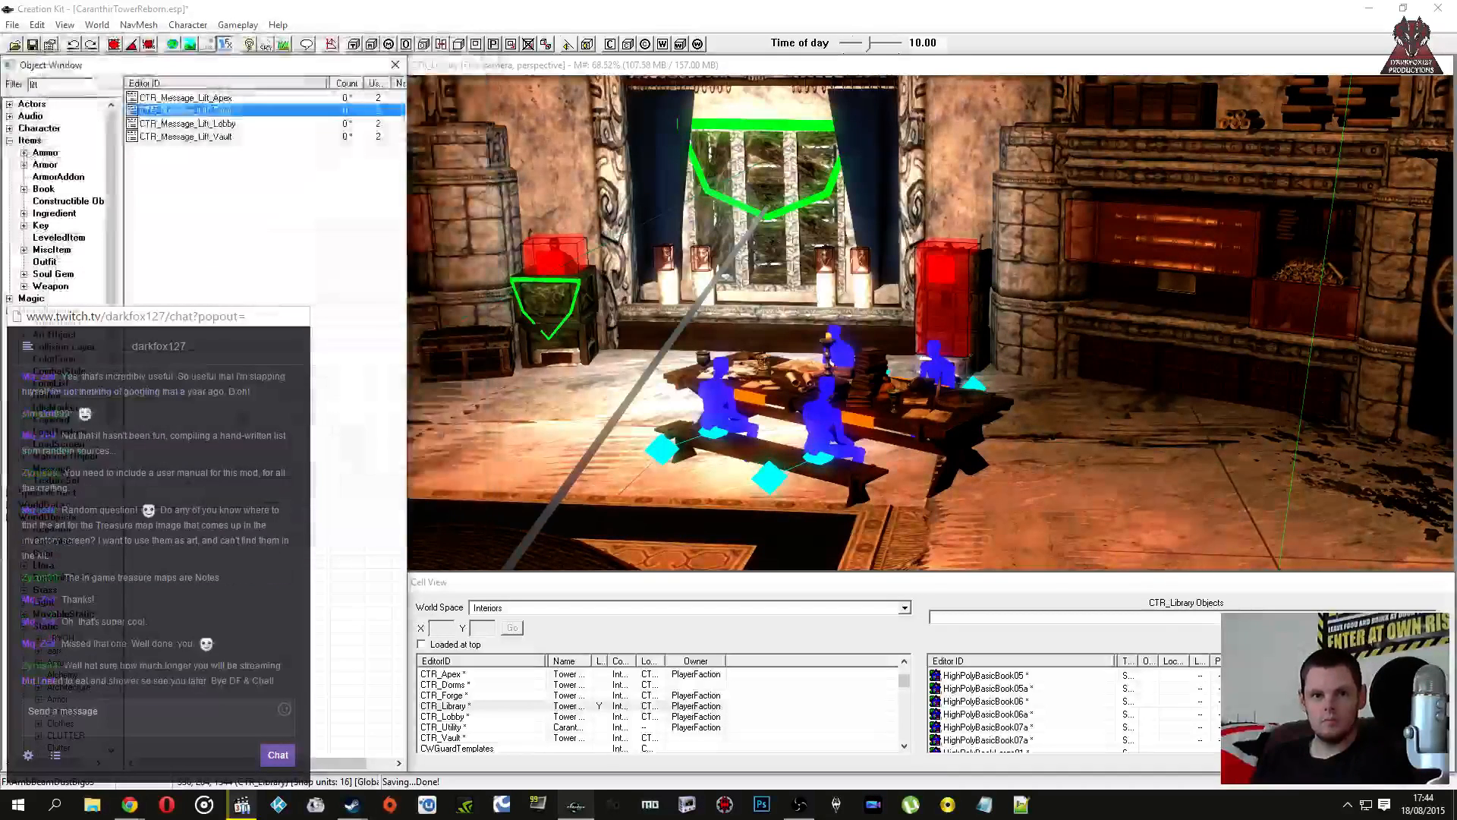
pyautogui.click(33, 45)
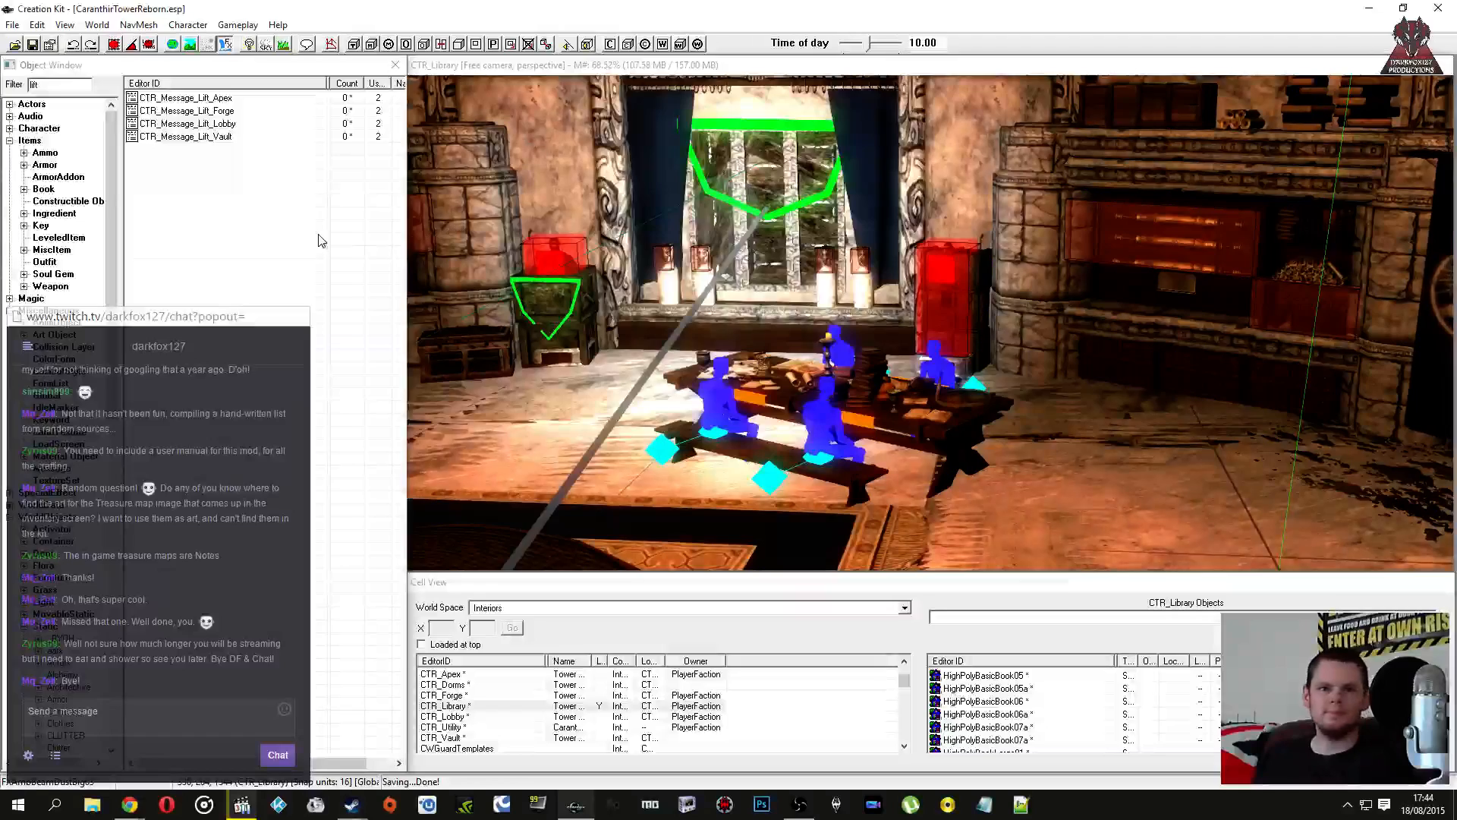
pyautogui.scroll(-5, 931, 322)
pyautogui.moveTo(931, 322); pyautogui.dragTo(865, 322, button='middle')
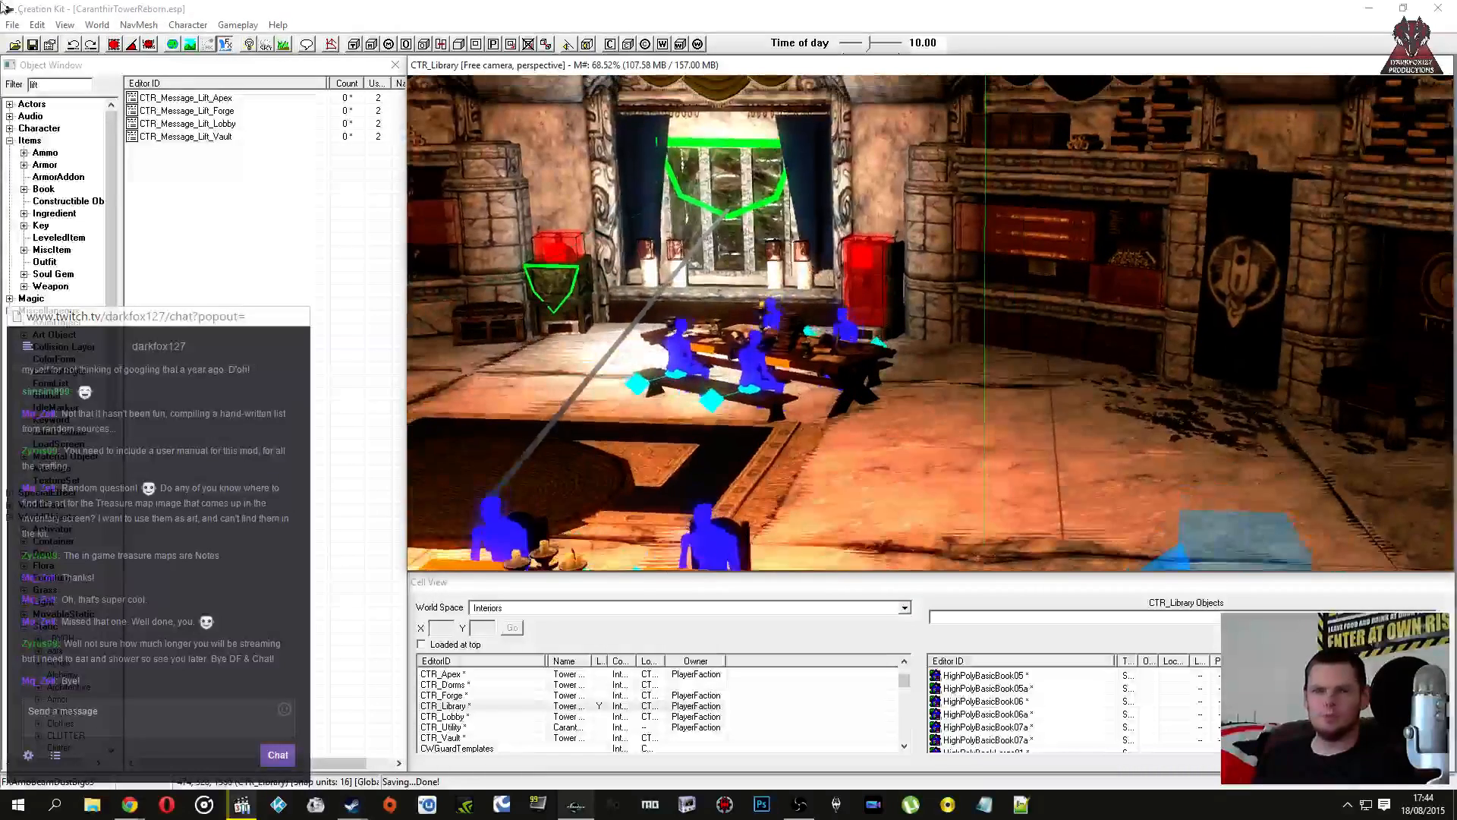
pyautogui.click(32, 45)
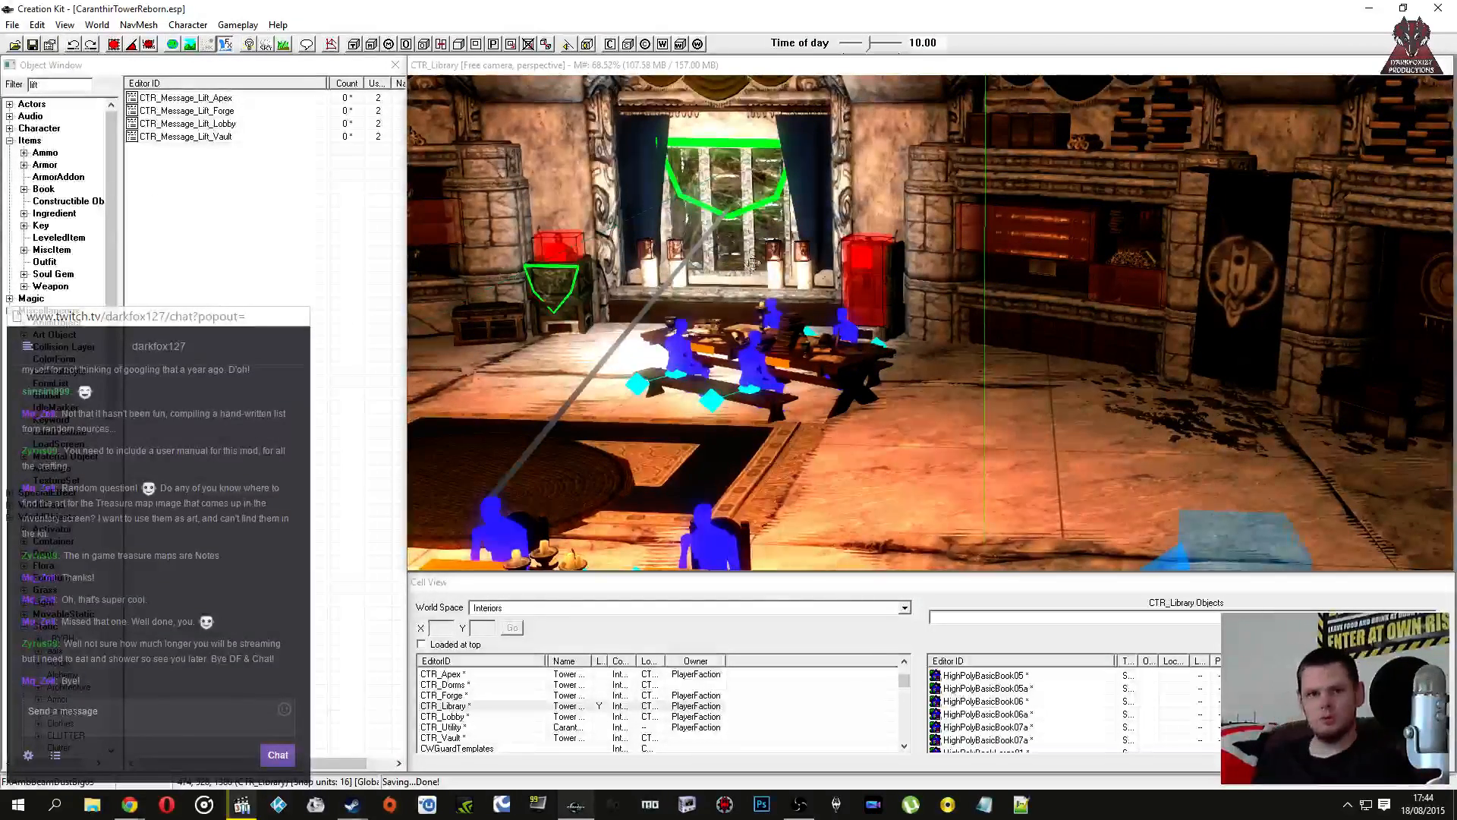
# Step: Filter the MiscItem records by "shrine" and review the CTR_Script_Craft properties of CTR_Misc_Craft_Dorms_Shrines without changing them
pyautogui.click(328, 226)
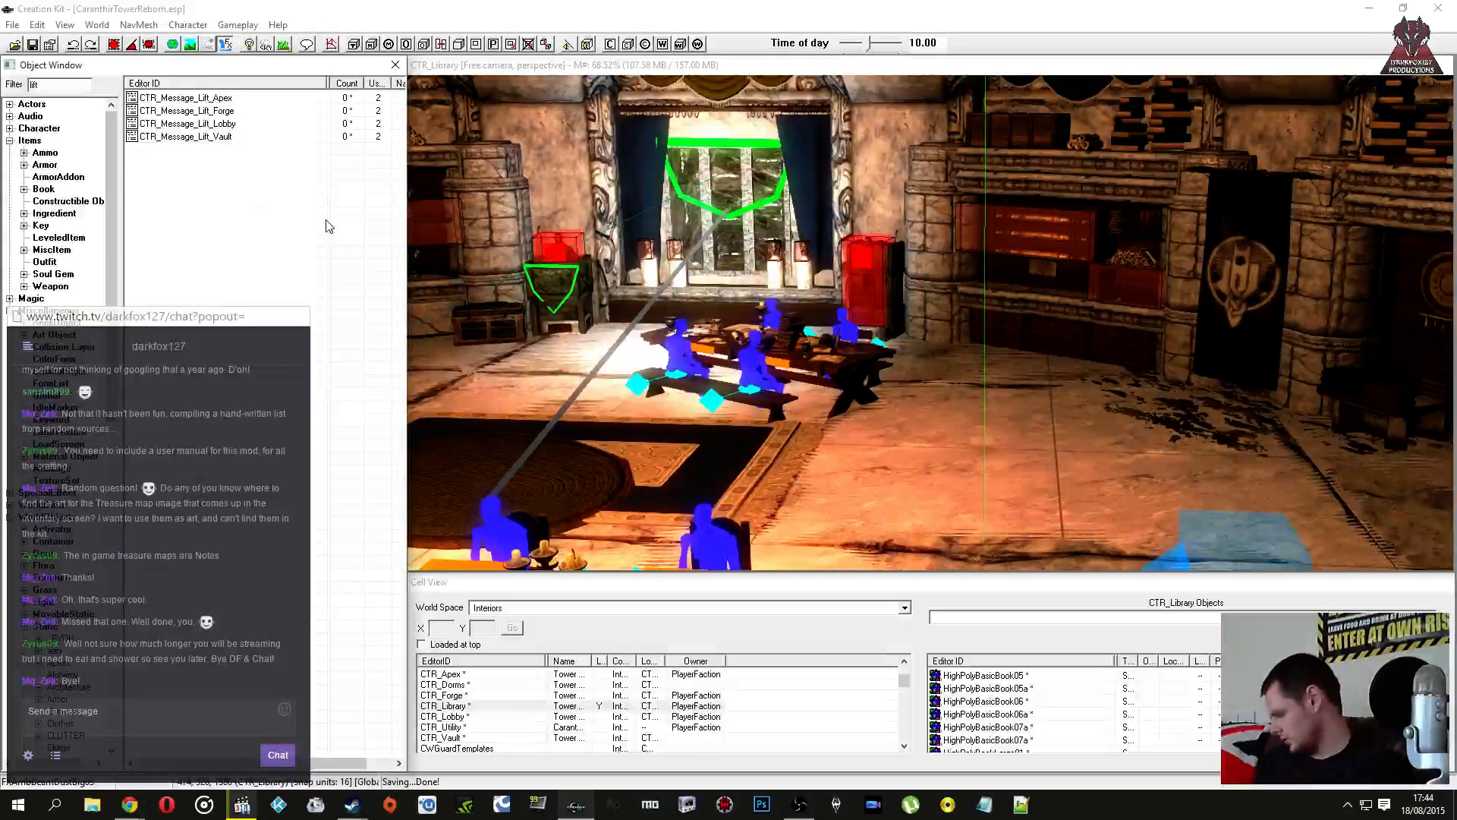
pyautogui.click(51, 249)
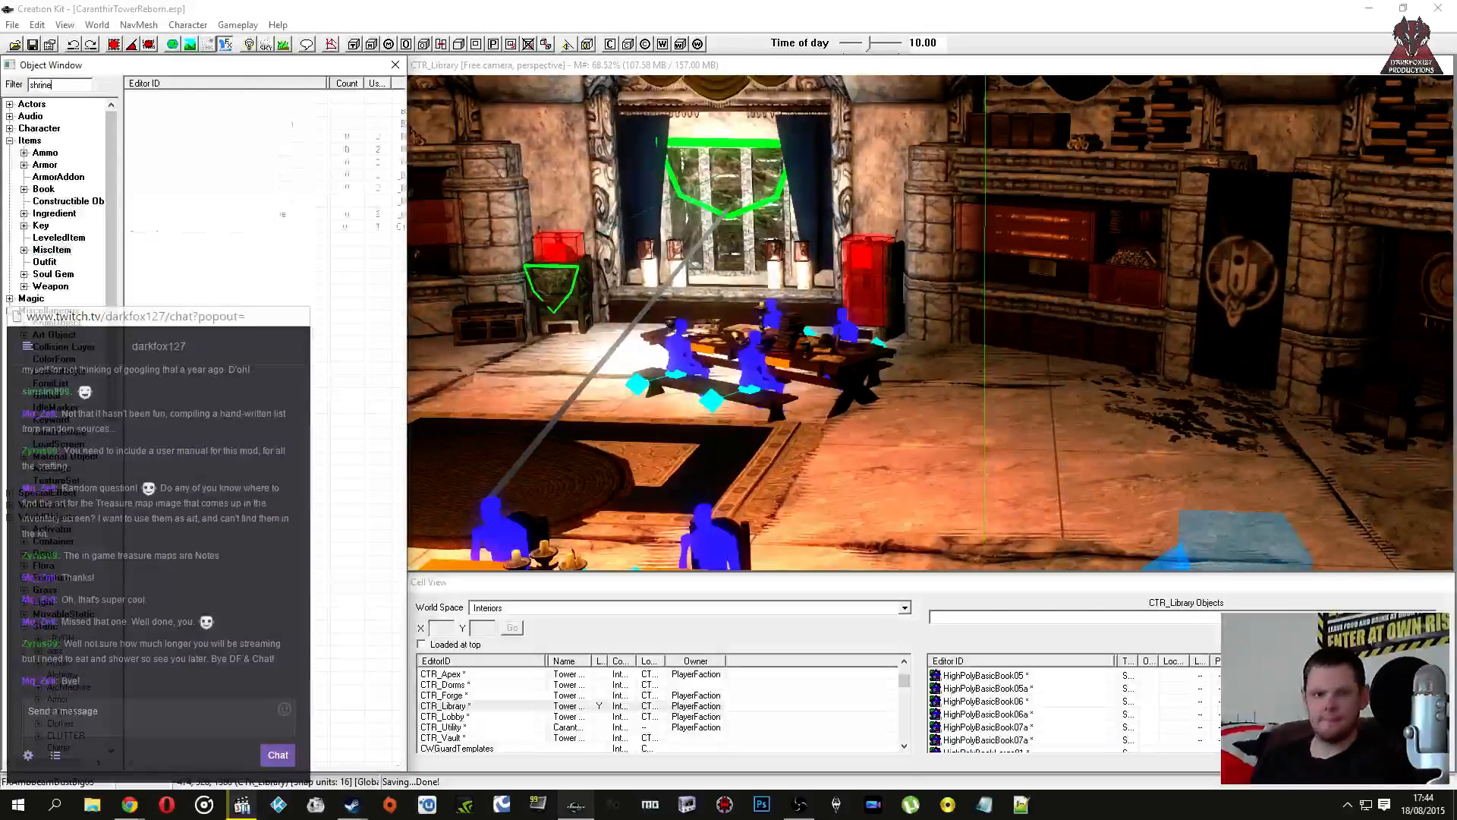
pyautogui.write('shrine')
pyautogui.doubleClick(198, 227)
pyautogui.click(793, 310)
pyautogui.click(742, 618)
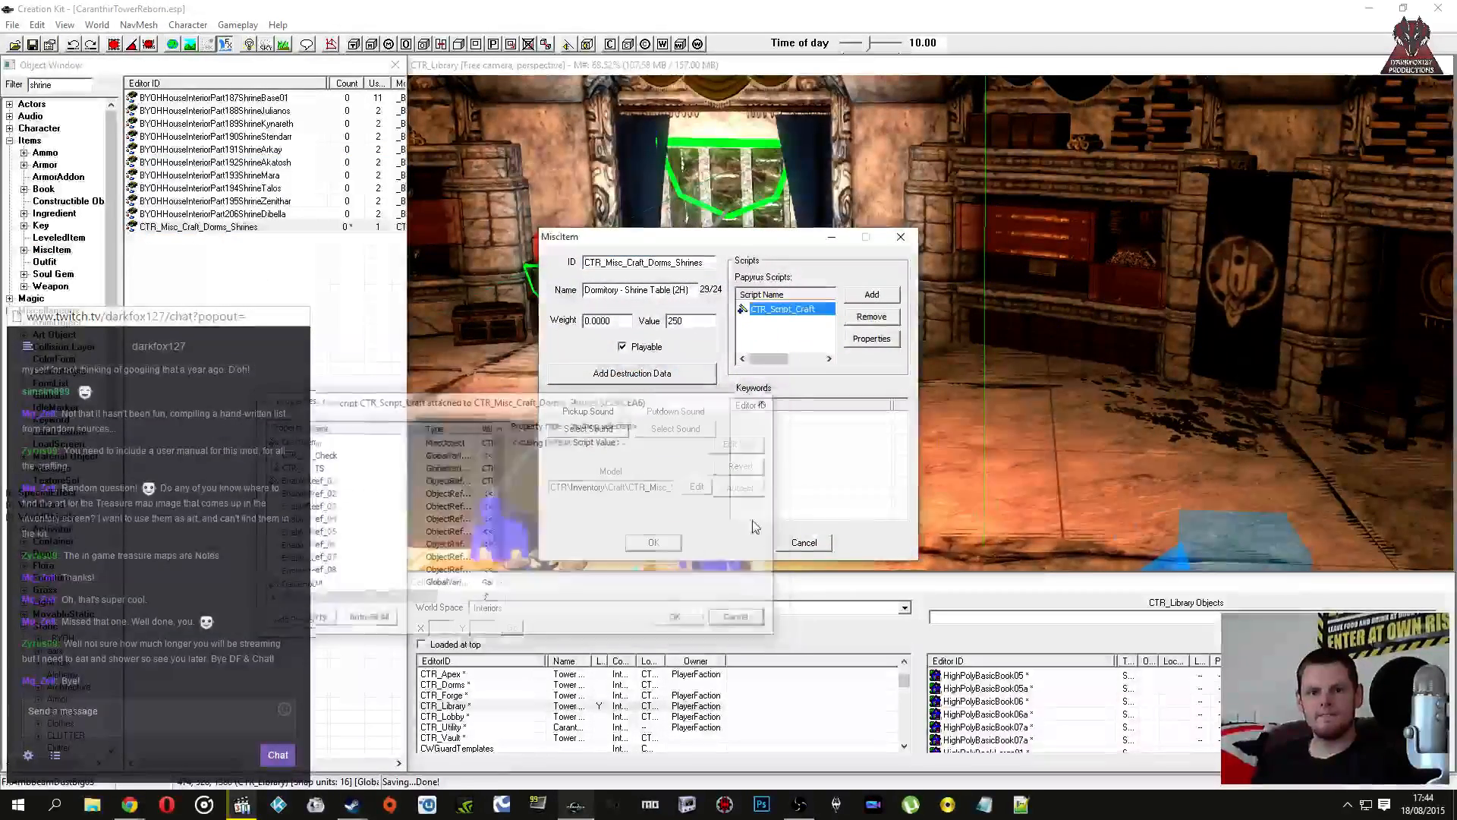
# Step: Add the BYOHHouseCraftingCategoryFurniture keyword to CTR_Misc_Craft_Dorms_Shrines and save the record
pyautogui.click(827, 467)
pyautogui.write('fu')
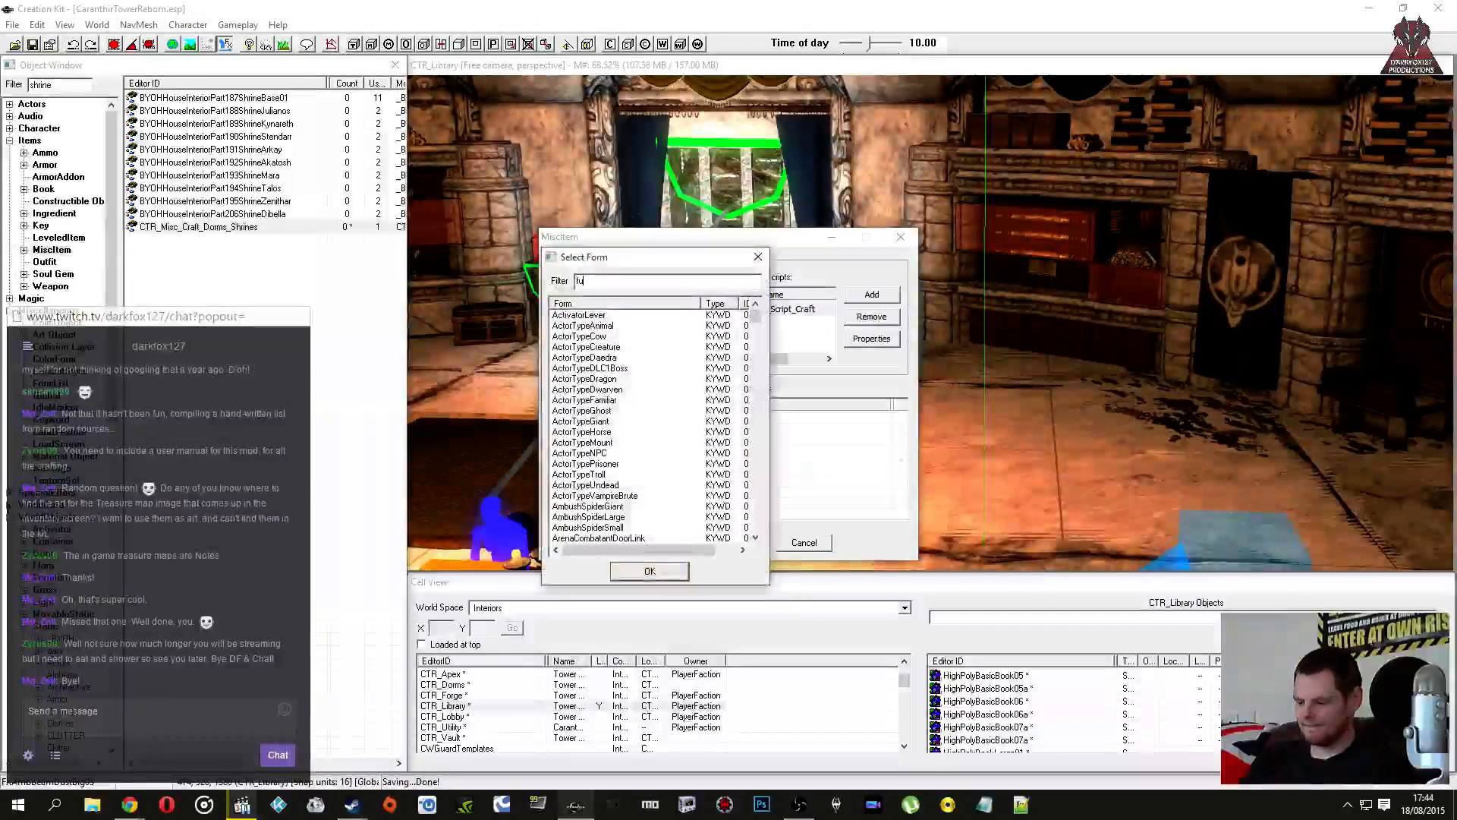
pyautogui.write('rniture')
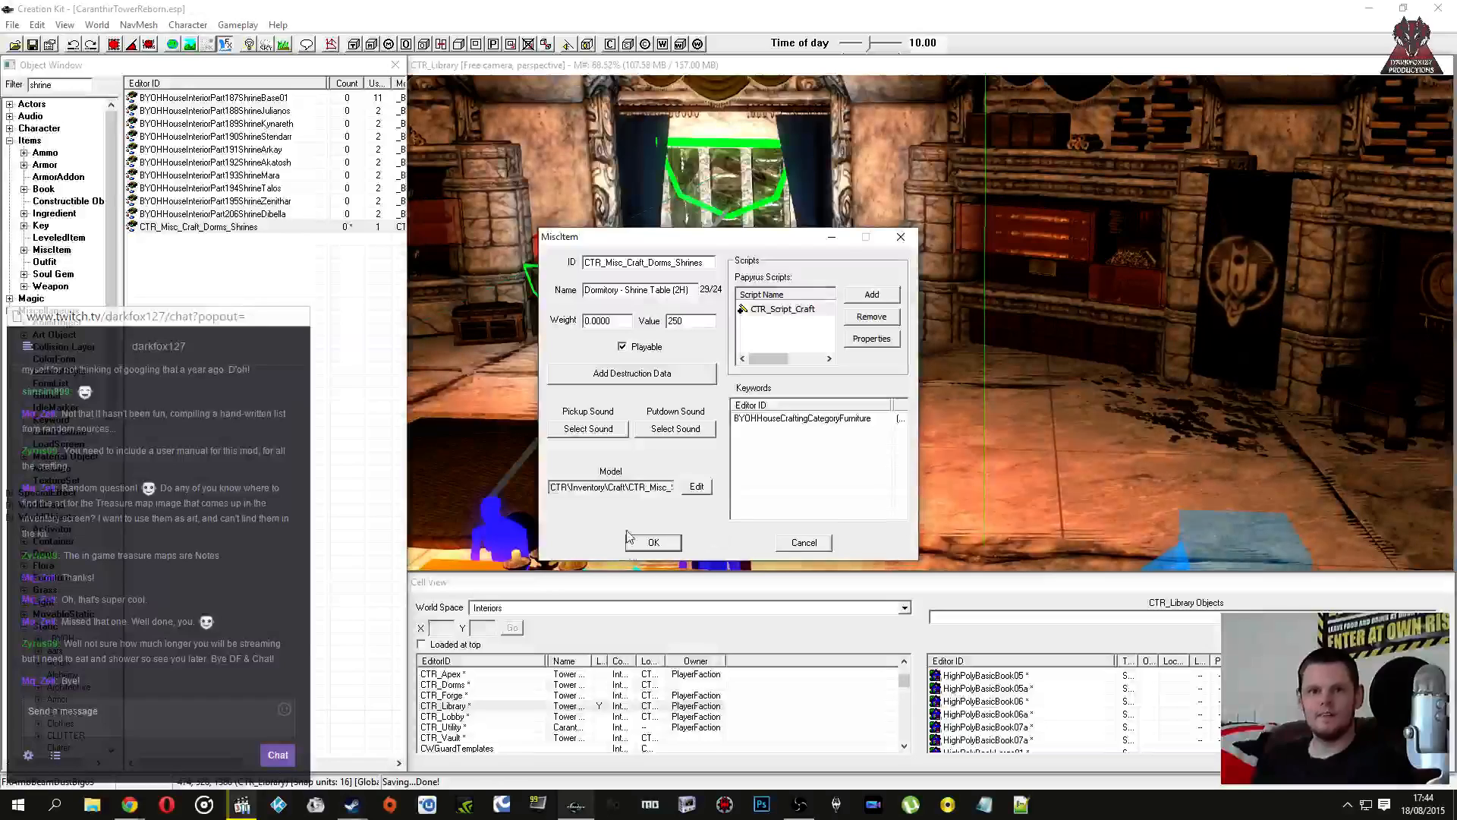
pyautogui.click(629, 541)
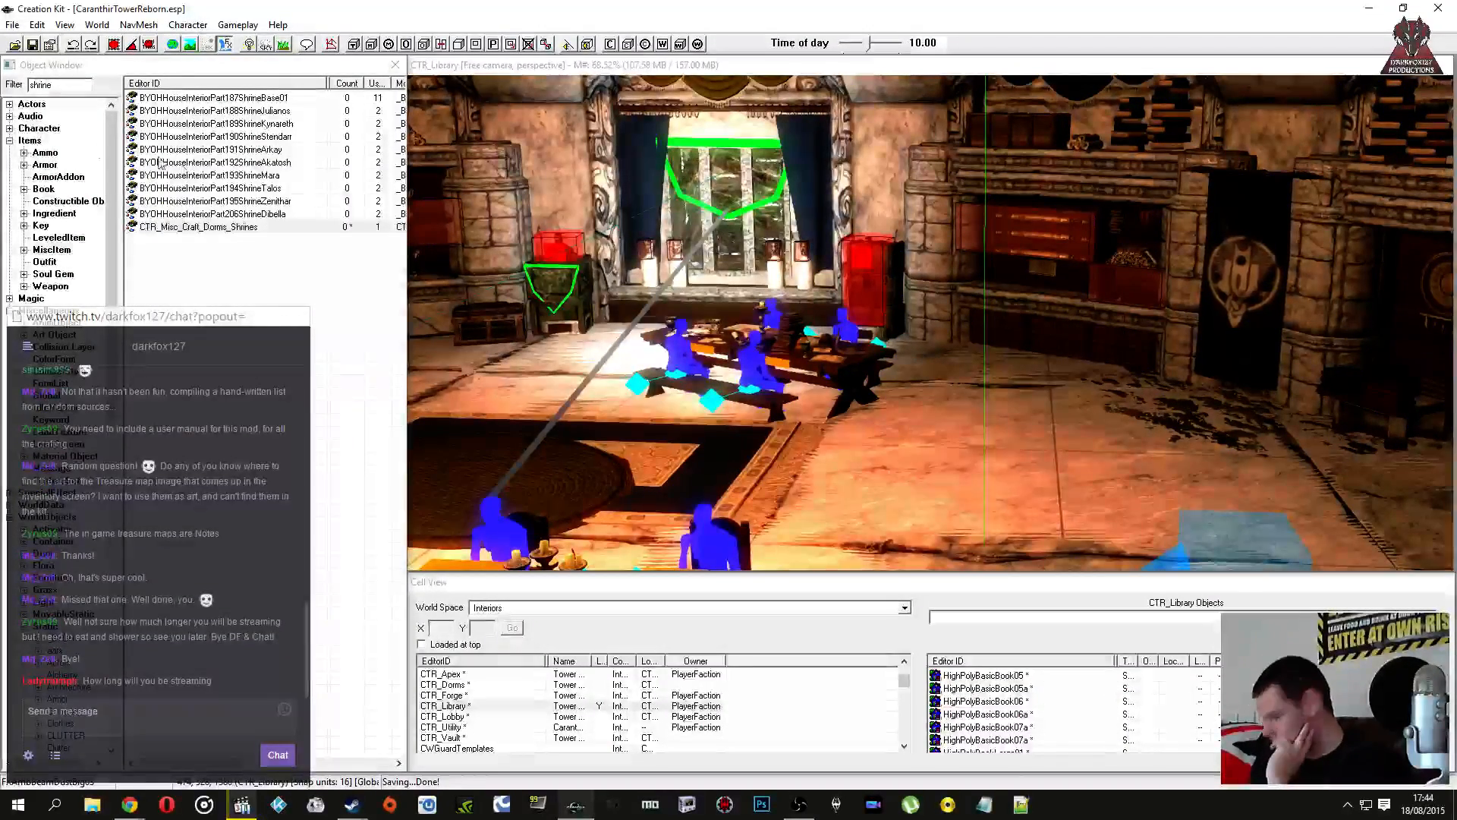
# Step: Filter the MiscItem records by "bed" and review the craft script properties of CTR_Misc_Craft_Bed_MQ without saving changes
pyautogui.click(182, 164)
pyautogui.doubleClick(53, 85)
pyautogui.write('bed')
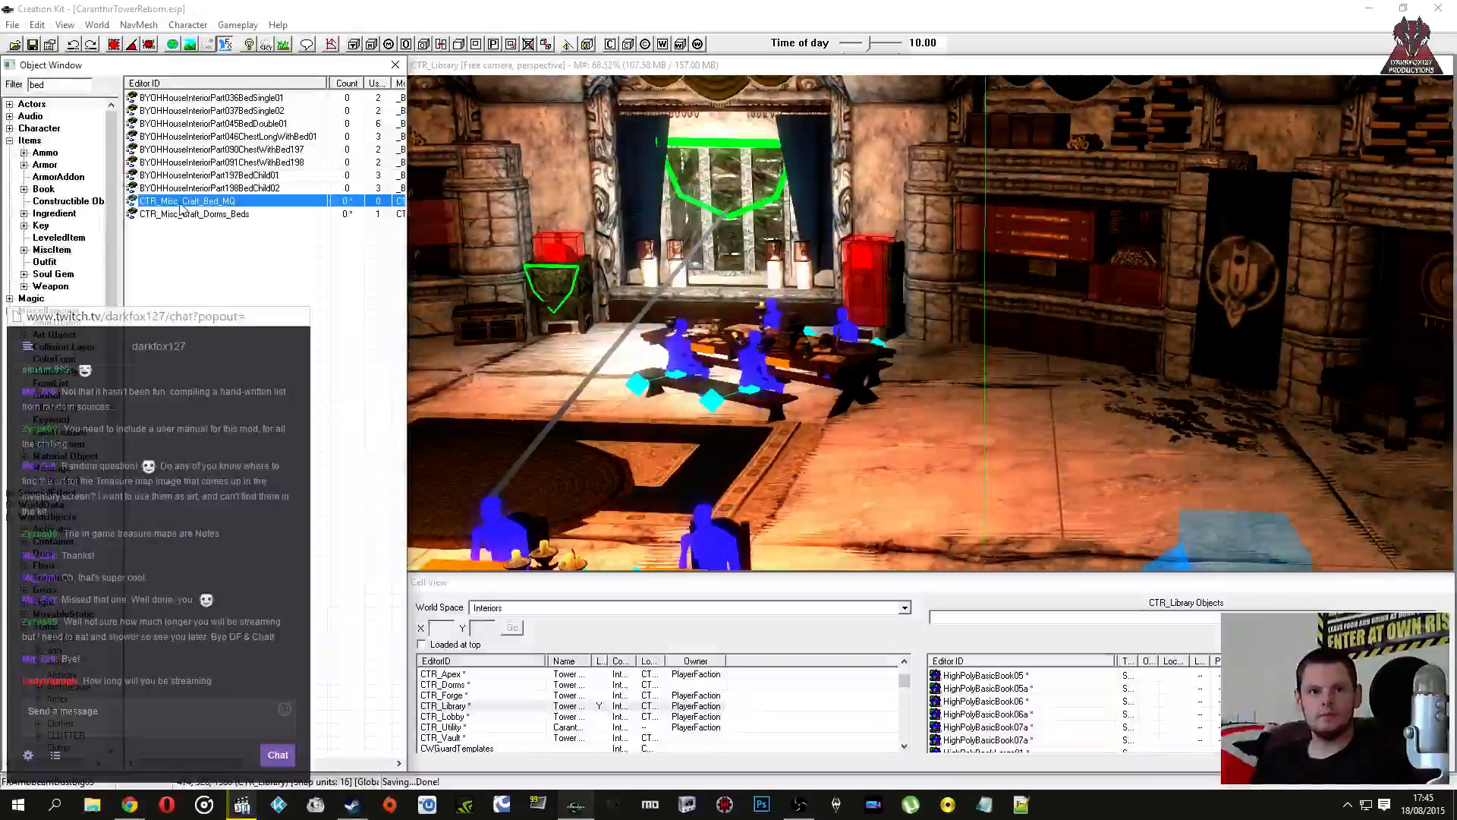
pyautogui.doubleClick(181, 202)
pyautogui.doubleClick(782, 309)
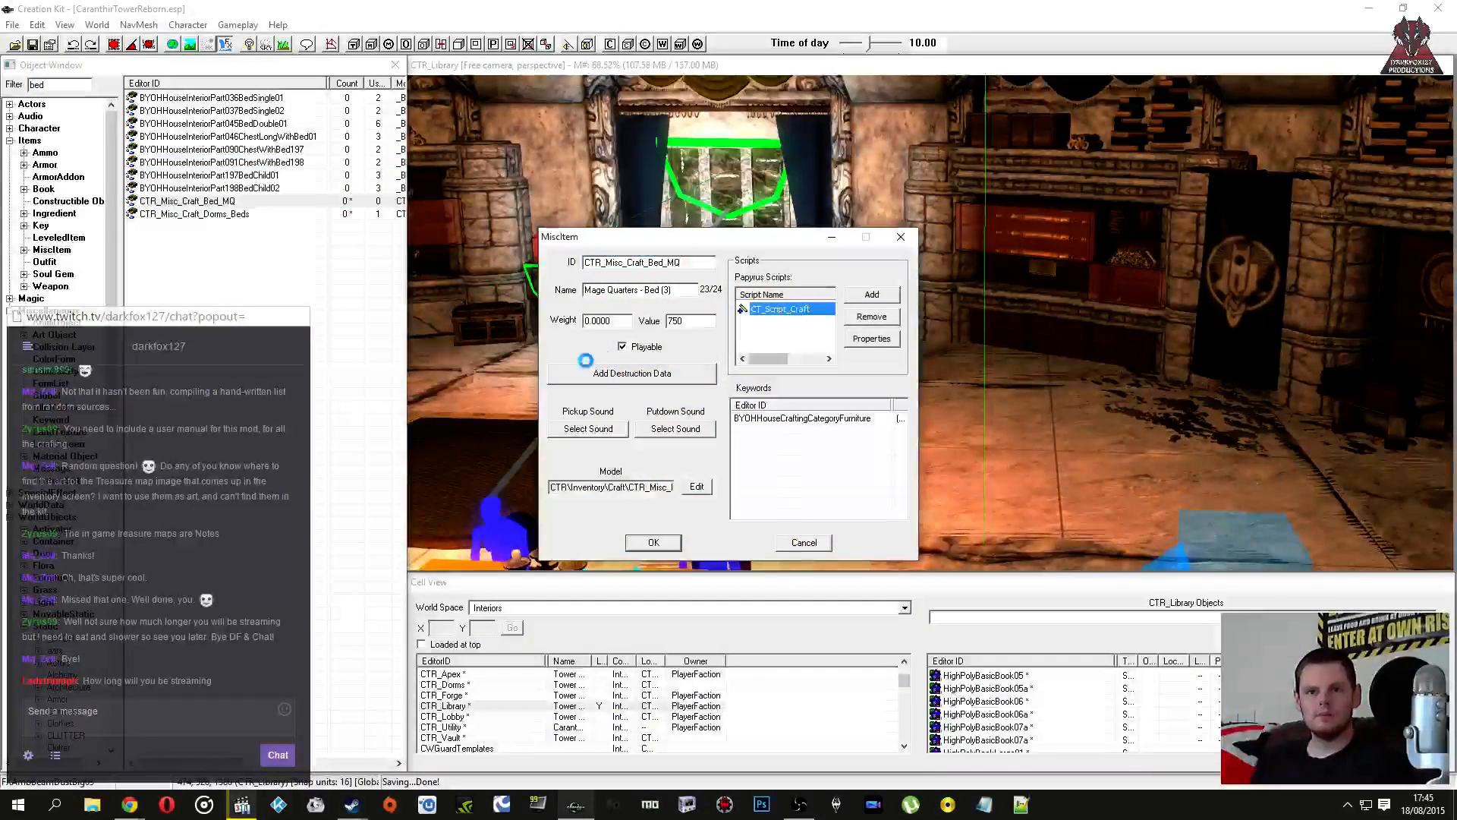
pyautogui.click(458, 456)
pyautogui.click(741, 620)
pyautogui.click(805, 543)
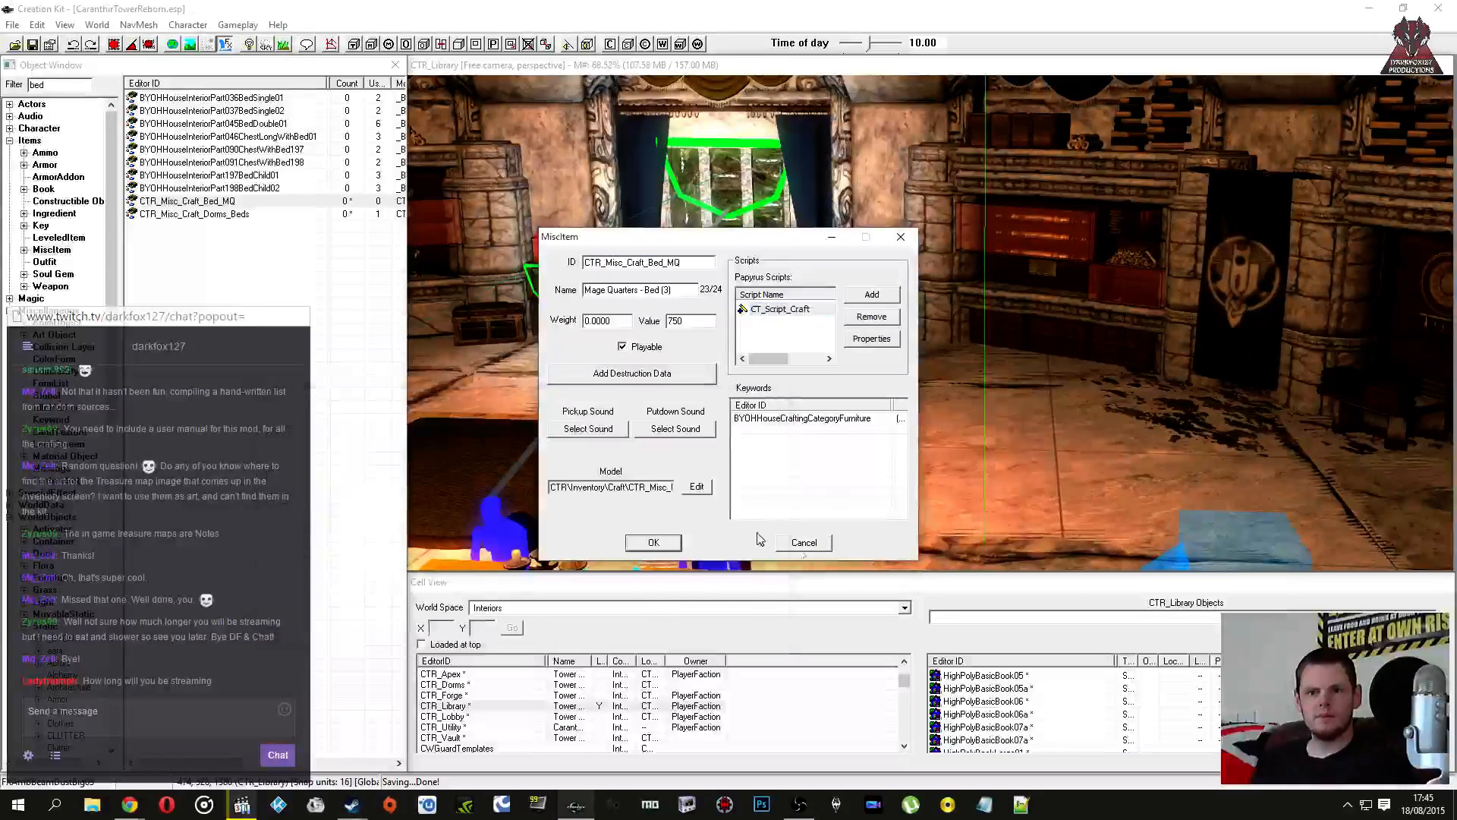
# Step: Review the CTR_Script_Craft properties of CTR_Misc_Craft_Dorms_Beds and leave the record unchanged
pyautogui.doubleClick(194, 214)
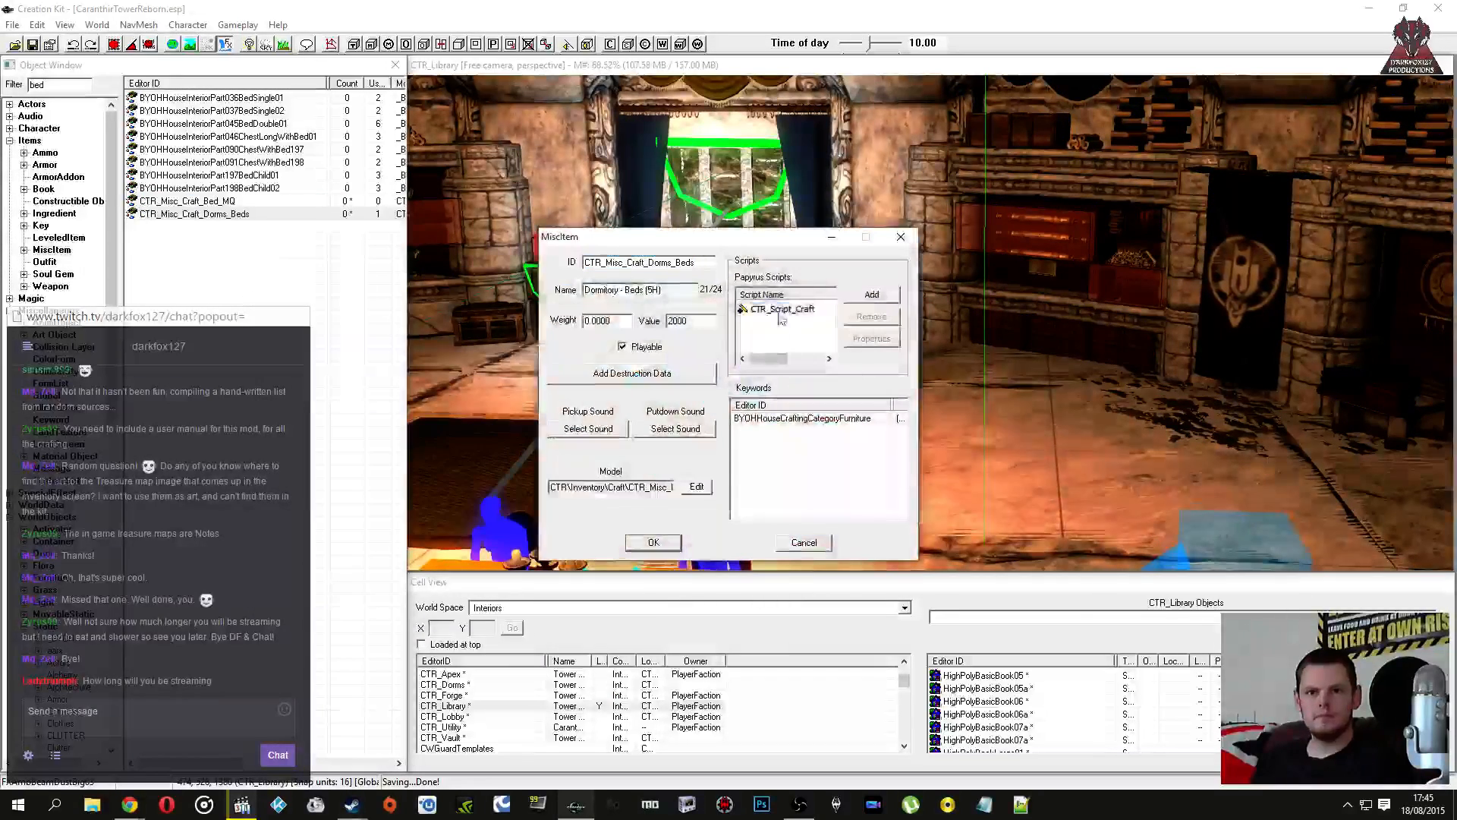
pyautogui.click(322, 484)
pyautogui.click(322, 496)
pyautogui.click(321, 507)
pyautogui.click(323, 495)
pyautogui.click(678, 619)
pyautogui.click(748, 543)
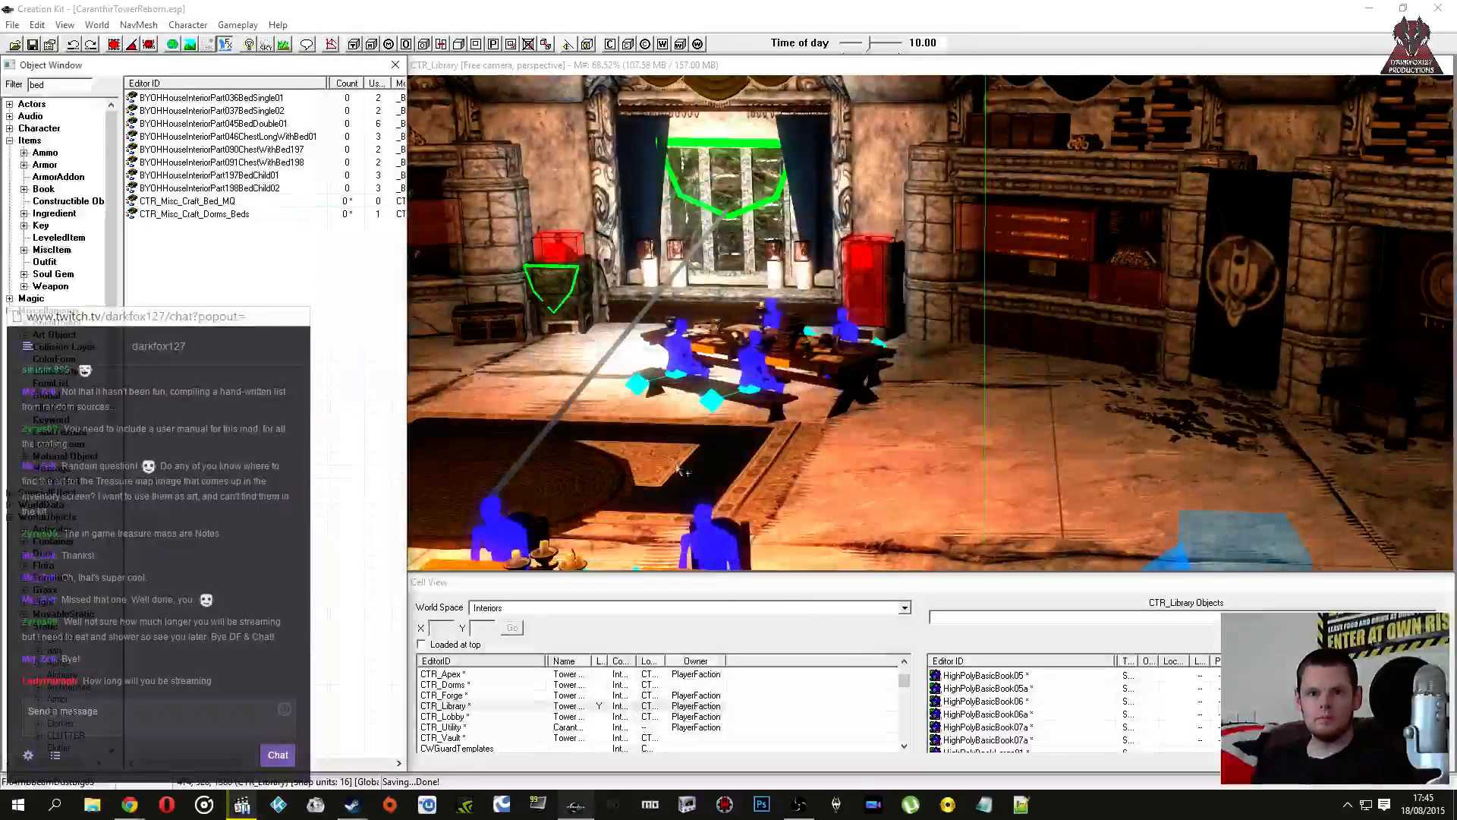
# Step: Load the CTR_Dorms cell into the render window and look over the central seating area
pyautogui.doubleClick(523, 684)
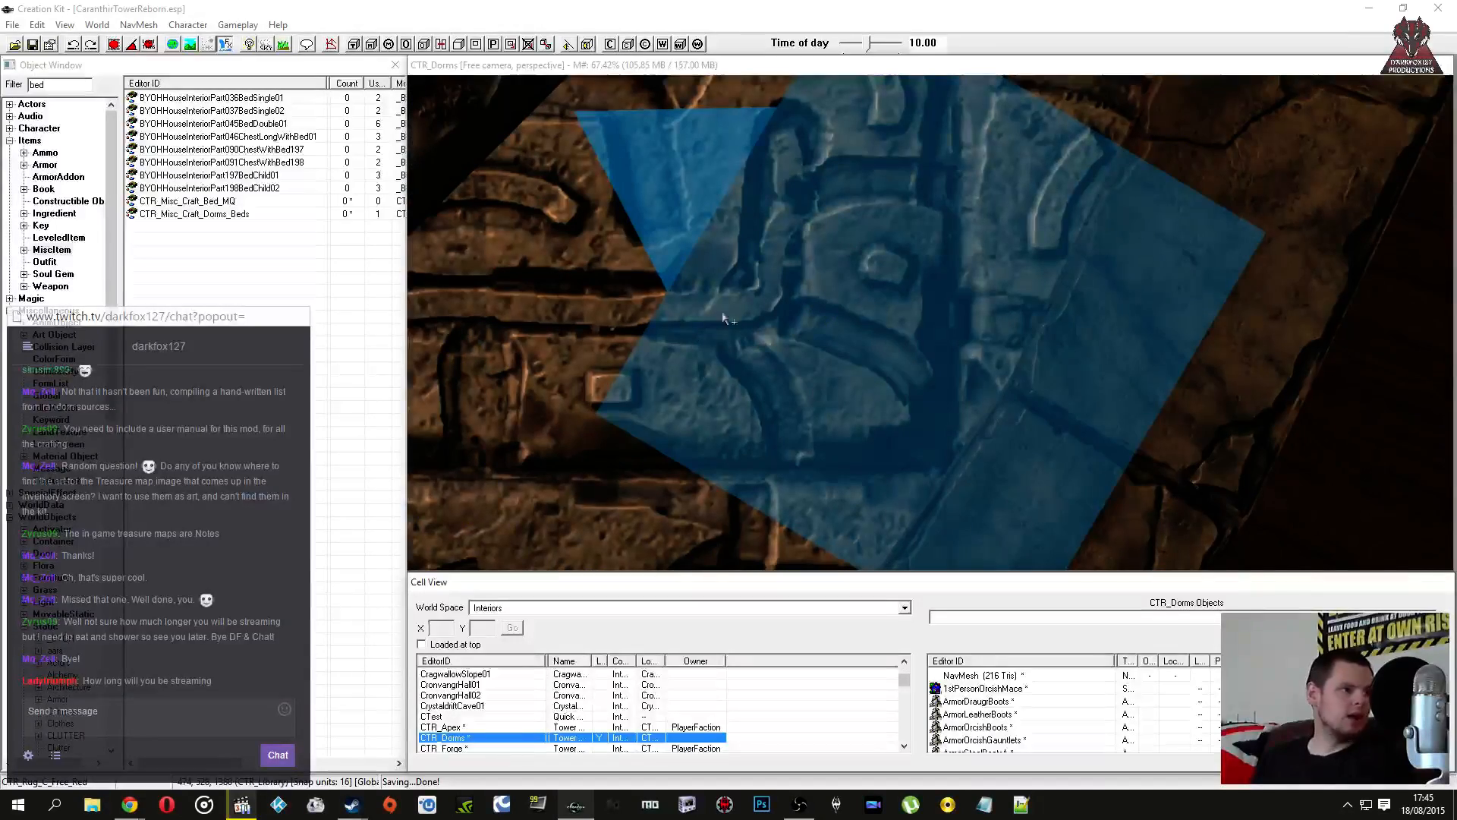
pyautogui.click(799, 272)
pyautogui.scroll(-5, 826, 284)
pyautogui.click(827, 285)
pyautogui.moveTo(827, 285)
pyautogui.keyDown('shift'); pyautogui.mouseDown(button='middle')
pyautogui.moveTo(852, 274)
pyautogui.moveTo(770, 260)
pyautogui.moveTo(758, 243)
pyautogui.moveTo(877, 280)
pyautogui.moveTo(903, 256)
pyautogui.mouseUp(button='middle'); pyautogui.keyUp('shift')
pyautogui.click(770, 260)
pyautogui.press('1')
pyautogui.press('1')
pyautogui.click(794, 250)
pyautogui.click(919, 290)
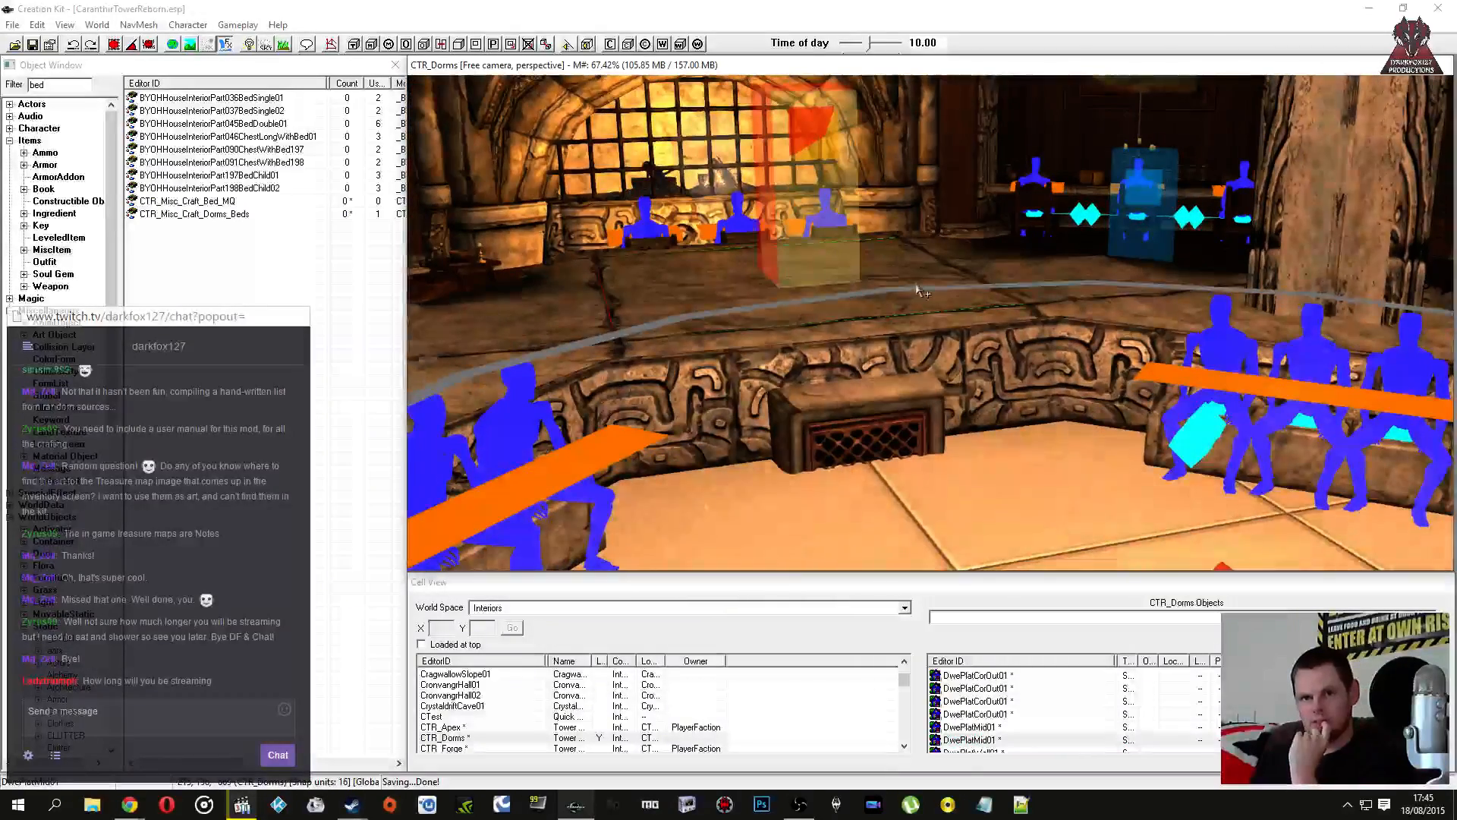
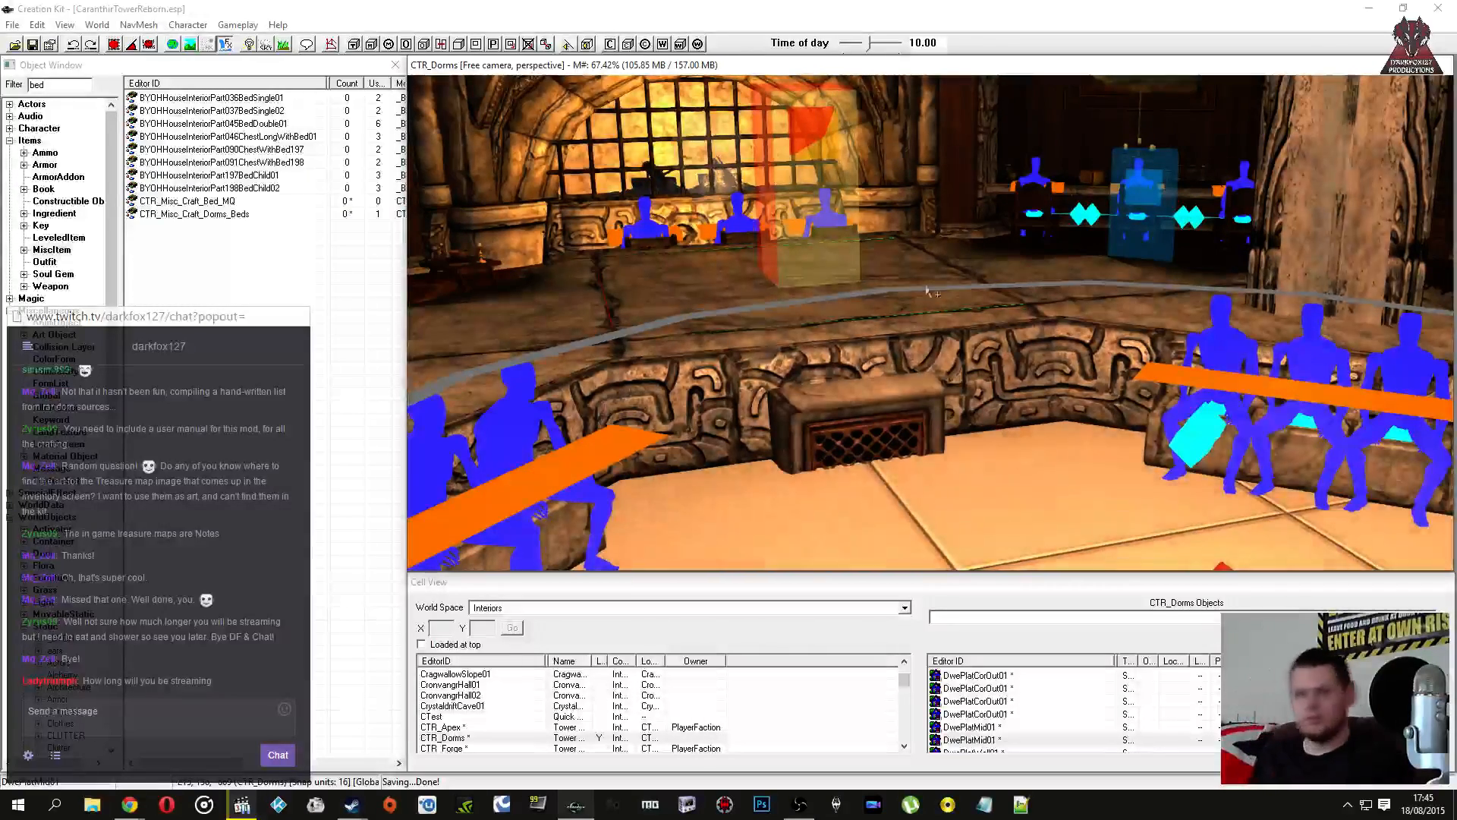
# Step: Check the enable parent of the green double bed in the dormitory and leave its reference unchanged
pyautogui.keyDown('shift'); pyautogui.moveTo(922, 221); pyautogui.dragTo(986, 278, button='middle'); pyautogui.keyUp('shift')
pyautogui.click(921, 272)
pyautogui.click(199, 136)
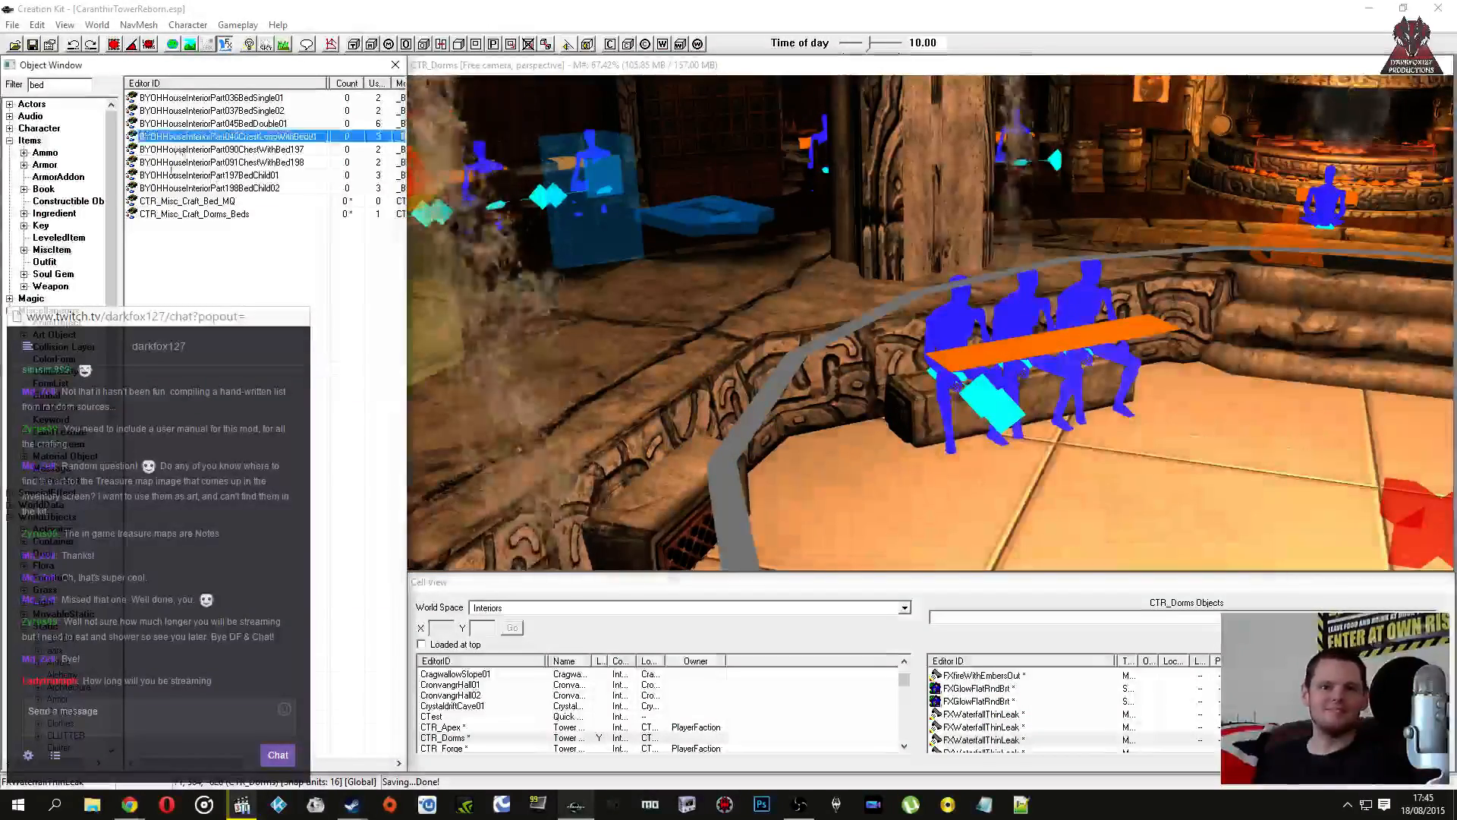
pyautogui.click(216, 187)
pyautogui.moveTo(767, 387); pyautogui.dragTo(842, 351, button='middle')
pyautogui.click(713, 337)
pyautogui.doubleClick(971, 352)
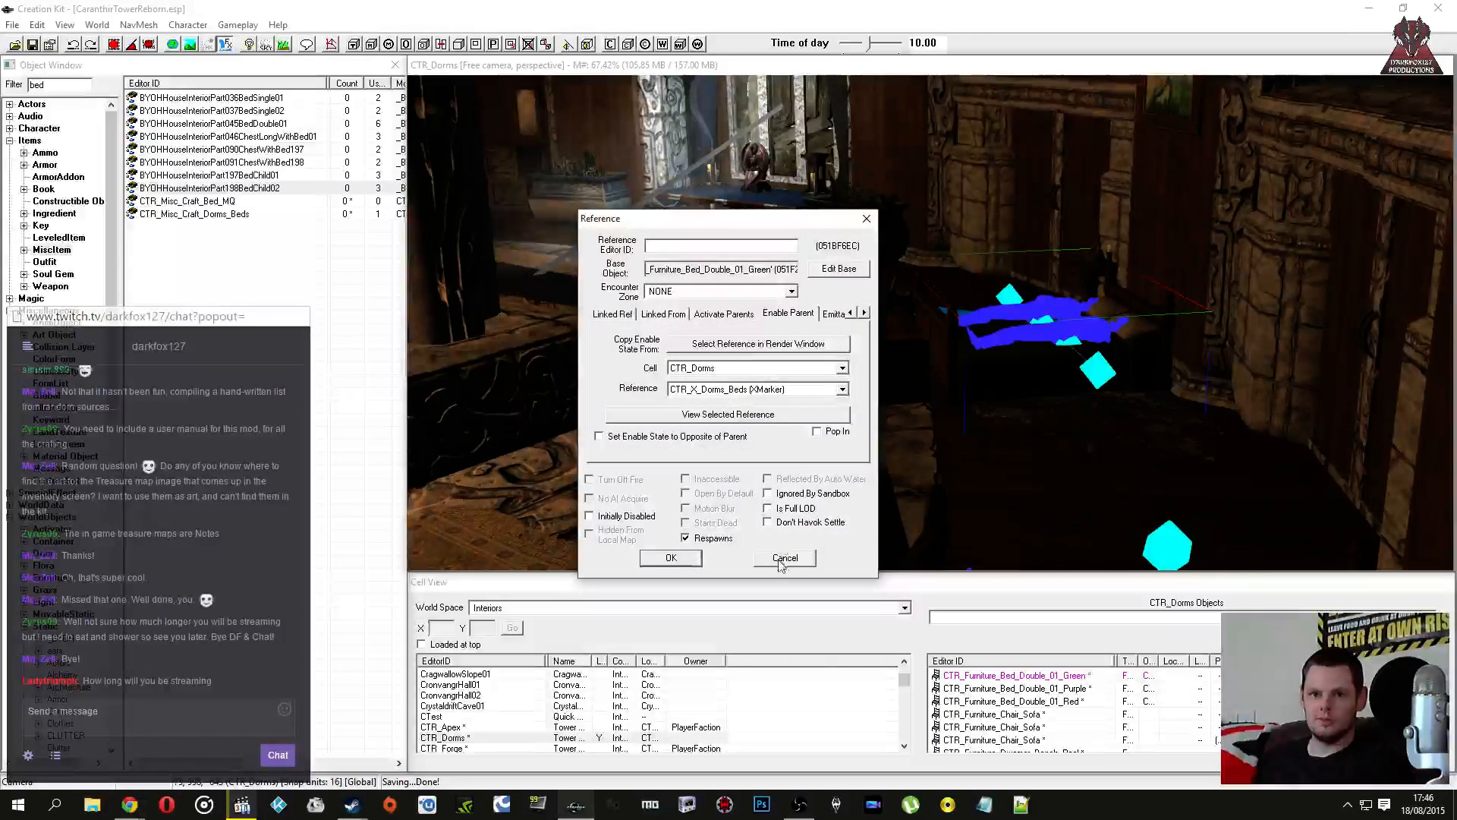
pyautogui.click(784, 558)
# Step: Check the enable parent of the purple double bed and leave its reference unchanged
pyautogui.keyDown('shift'); pyautogui.moveTo(780, 565); pyautogui.dragTo(1050, 456, button='middle'); pyautogui.keyUp('shift')
pyautogui.doubleClick(897, 474)
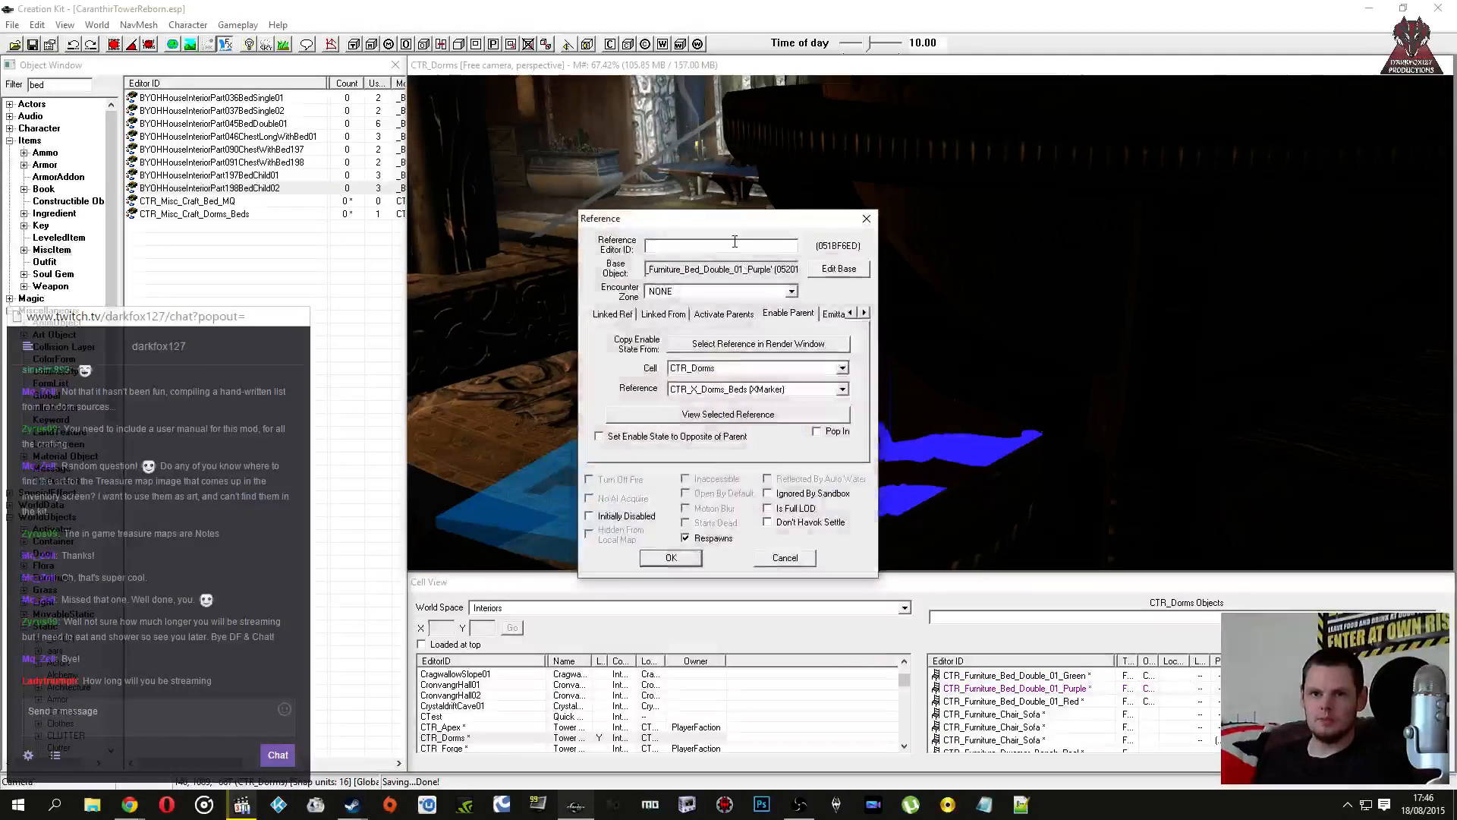
pyautogui.moveTo(752, 225); pyautogui.dragTo(477, 221)
pyautogui.keyDown('shift'); pyautogui.moveTo(729, 303); pyautogui.dragTo(937, 345, button='middle'); pyautogui.keyUp('shift')
pyautogui.scroll(-3, 1001, 331)
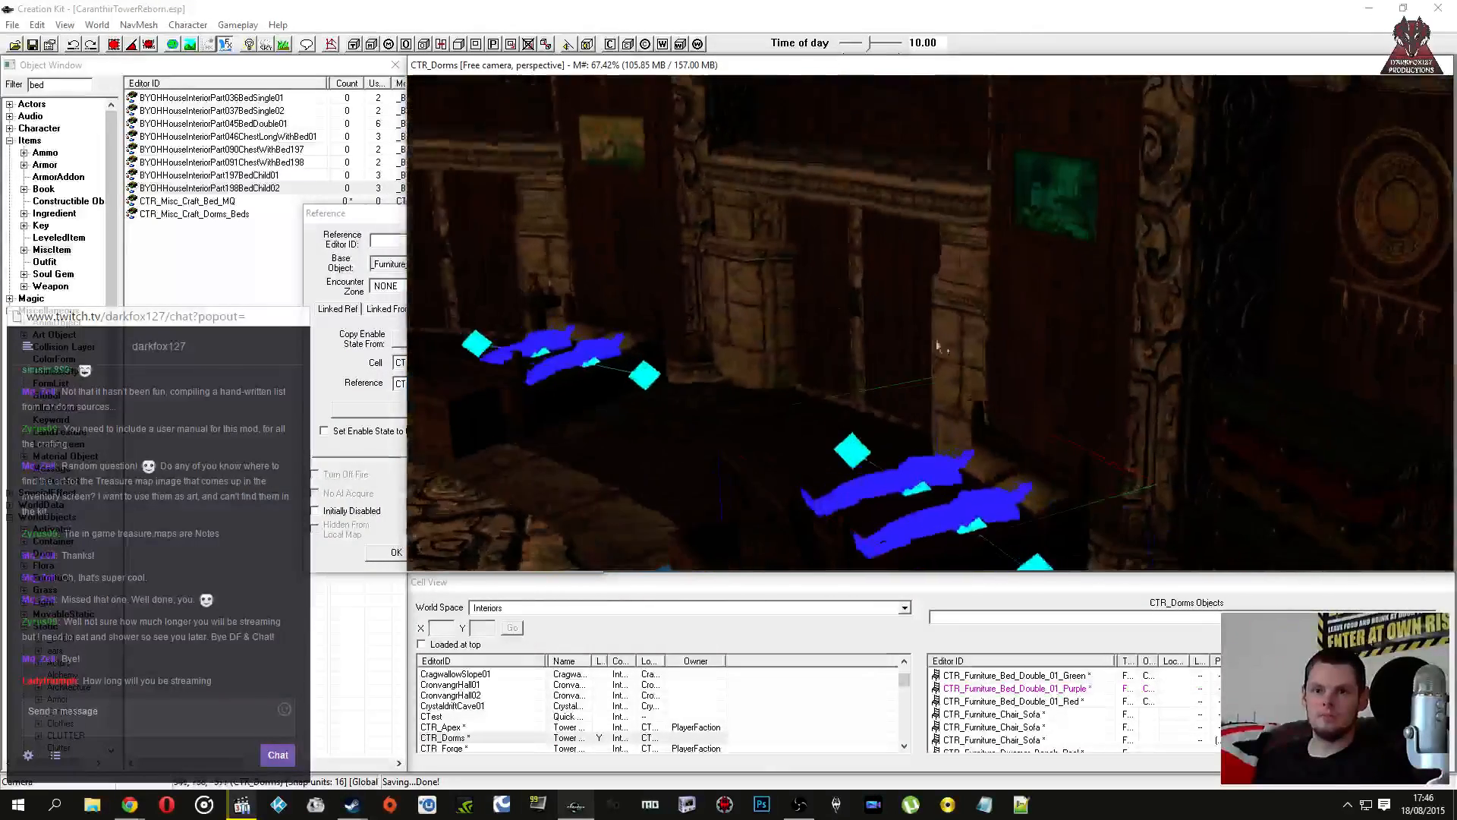
pyautogui.click(343, 490)
pyautogui.click(511, 553)
# Step: Open the red double bed's reference and pick a red XMarker outside the room as its enable parent
pyautogui.keyDown('shift'); pyautogui.moveTo(713, 489); pyautogui.dragTo(943, 413, button='middle'); pyautogui.keyUp('shift')
pyautogui.doubleClick(943, 413)
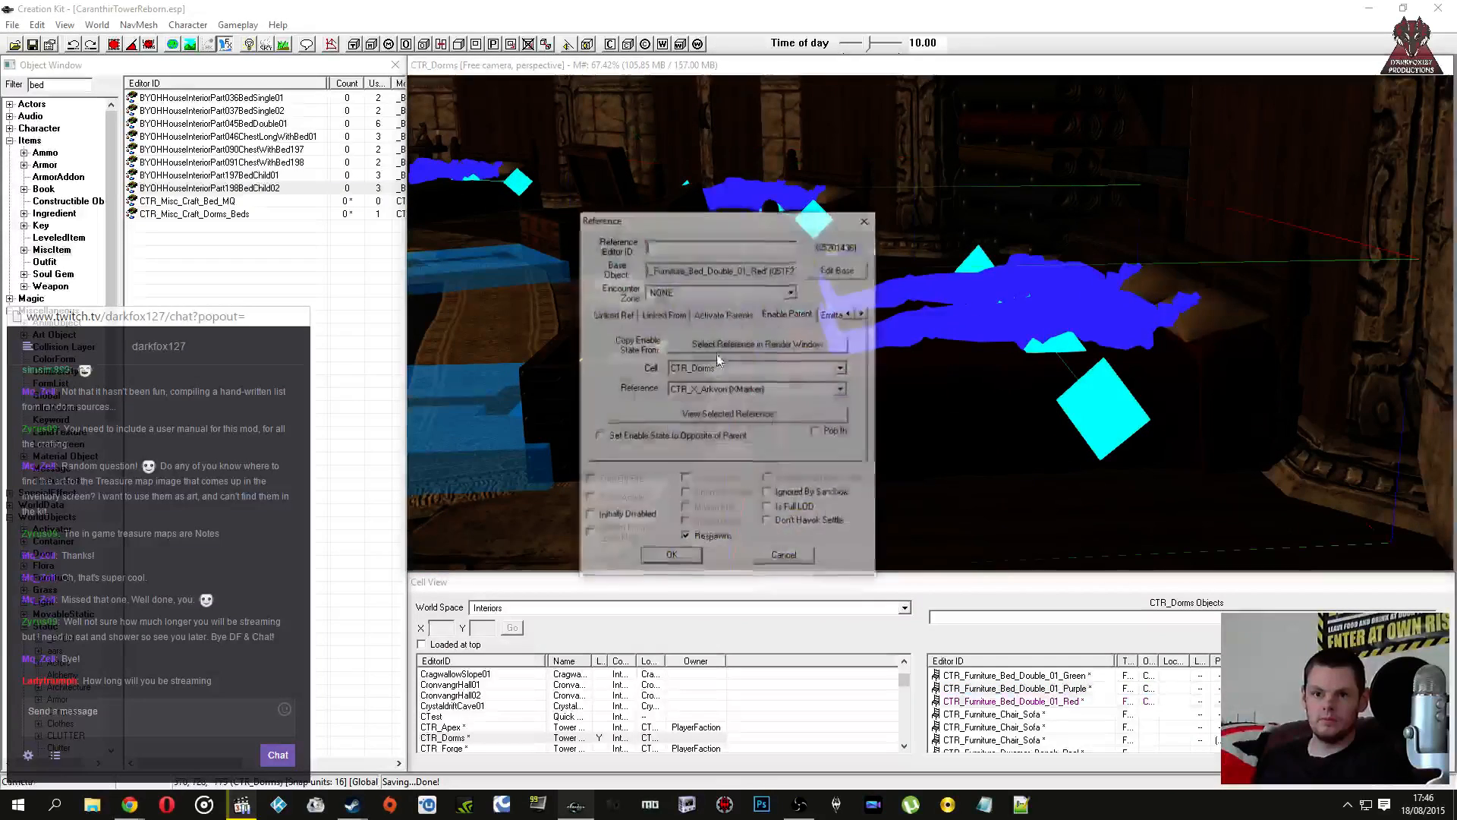
pyautogui.moveTo(734, 221); pyautogui.dragTo(409, 210)
pyautogui.keyDown('shift'); pyautogui.moveTo(850, 284); pyautogui.dragTo(1037, 250, button='middle'); pyautogui.keyUp('shift')
pyautogui.click(275, 262)
pyautogui.click(381, 333)
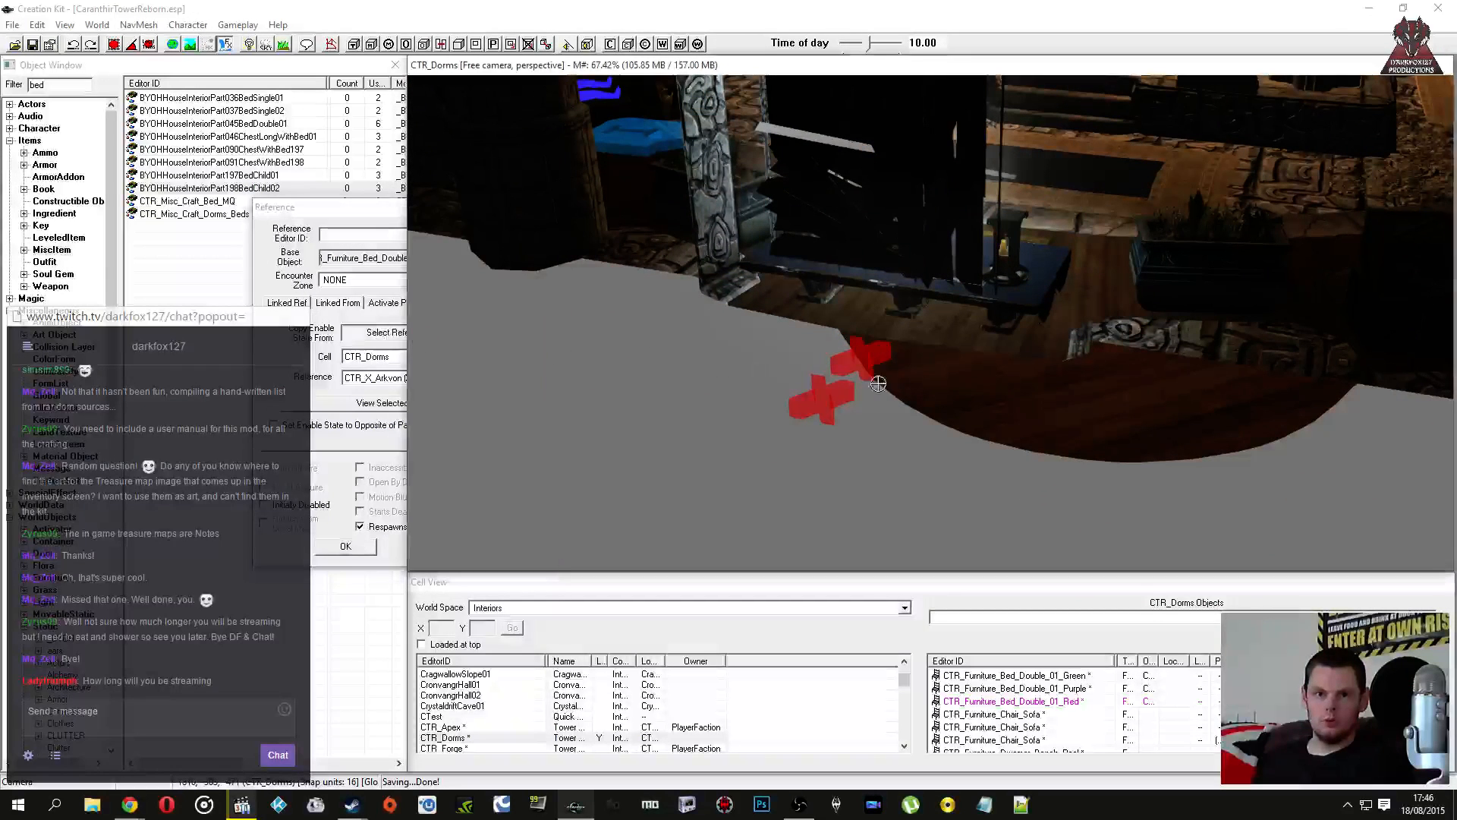
pyautogui.doubleClick(818, 394)
# Step: Set the red double bed's enable parent to CTR_X_Dorms_Beds and save the plugin
pyautogui.click(517, 378)
pyautogui.scroll(3, 494, 413)
pyautogui.scroll(2, 492, 414)
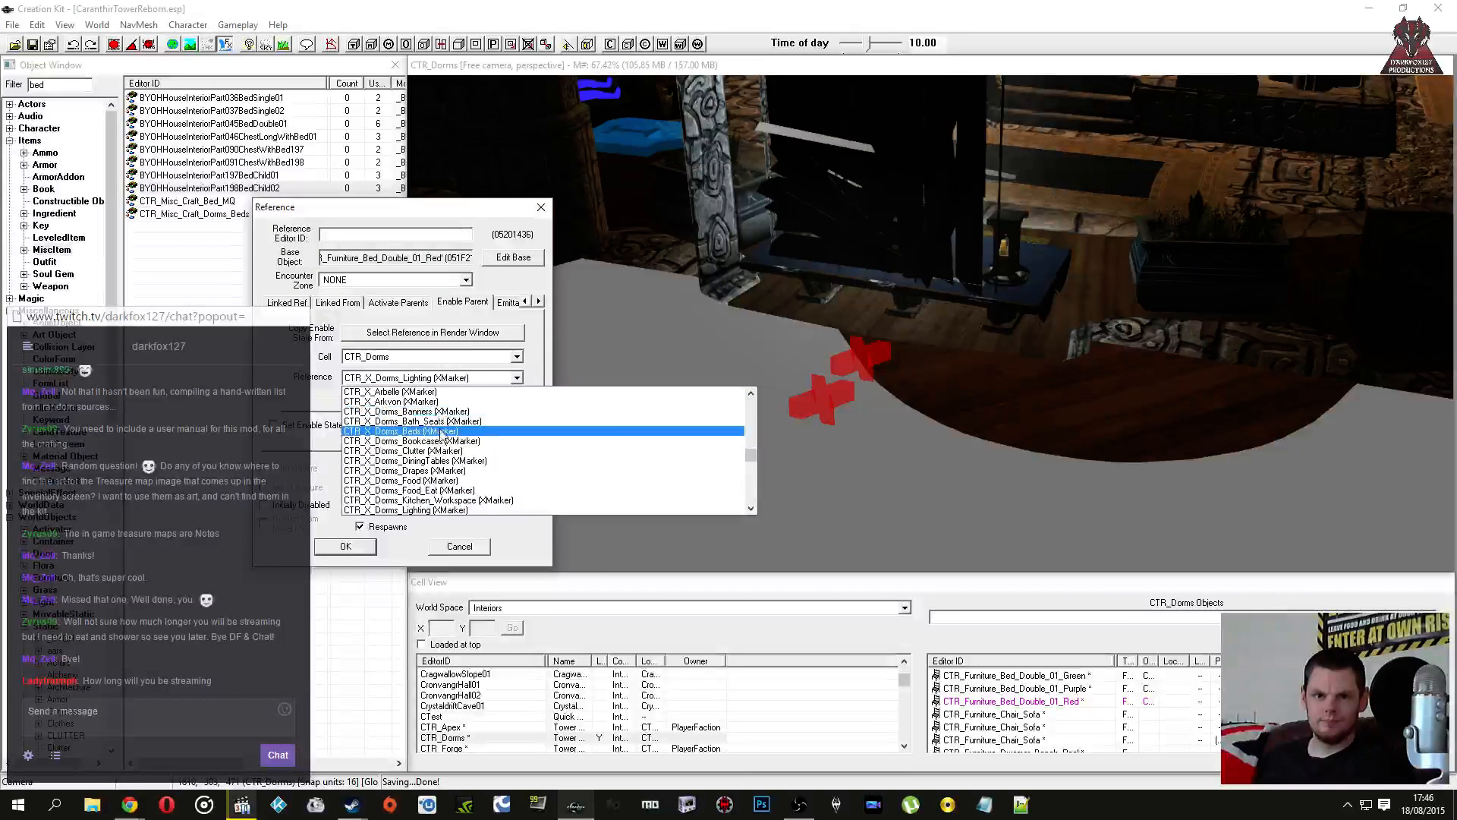
pyautogui.click(440, 431)
pyautogui.click(345, 546)
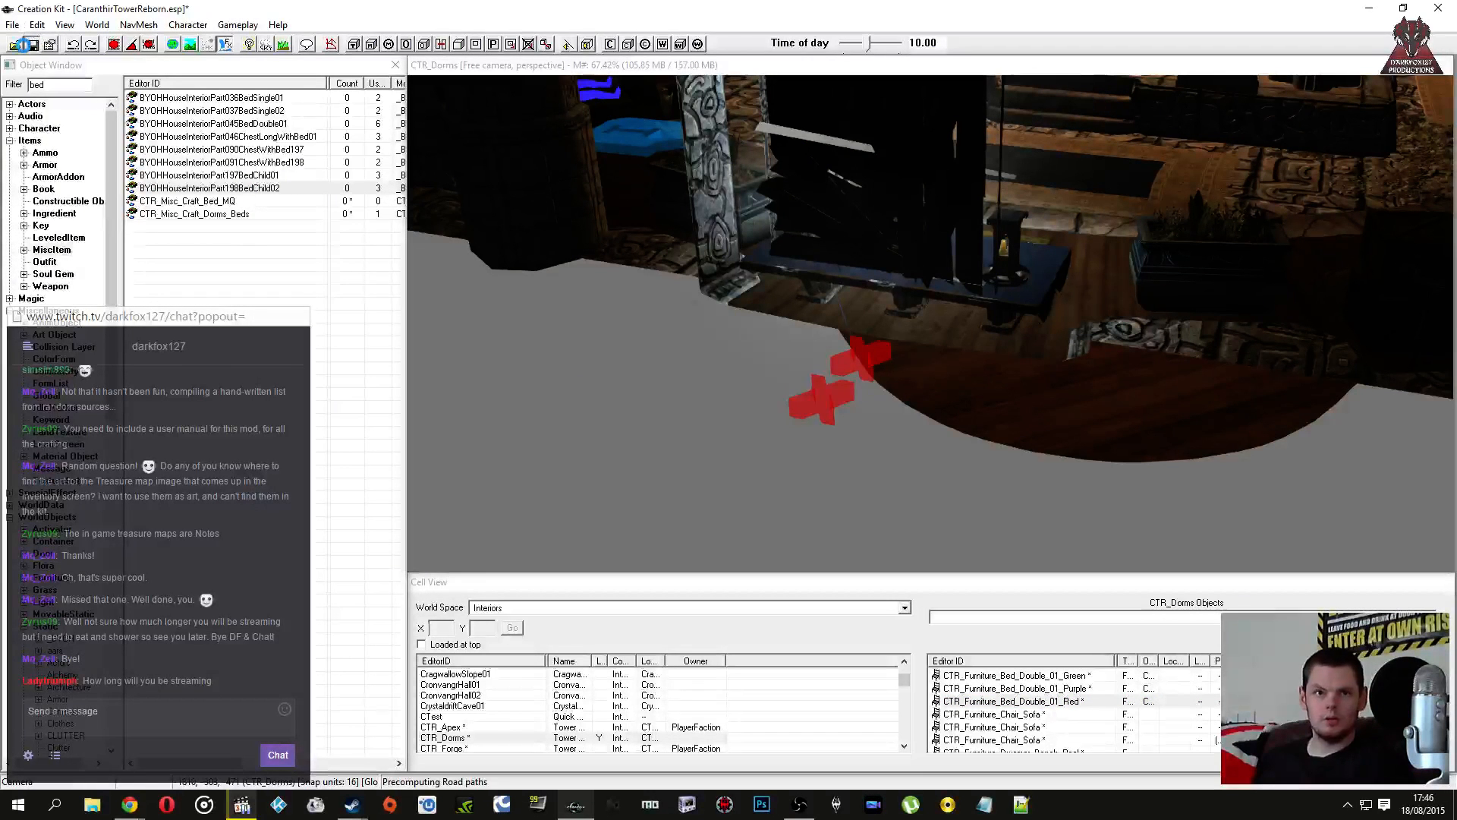
pyautogui.click(29, 45)
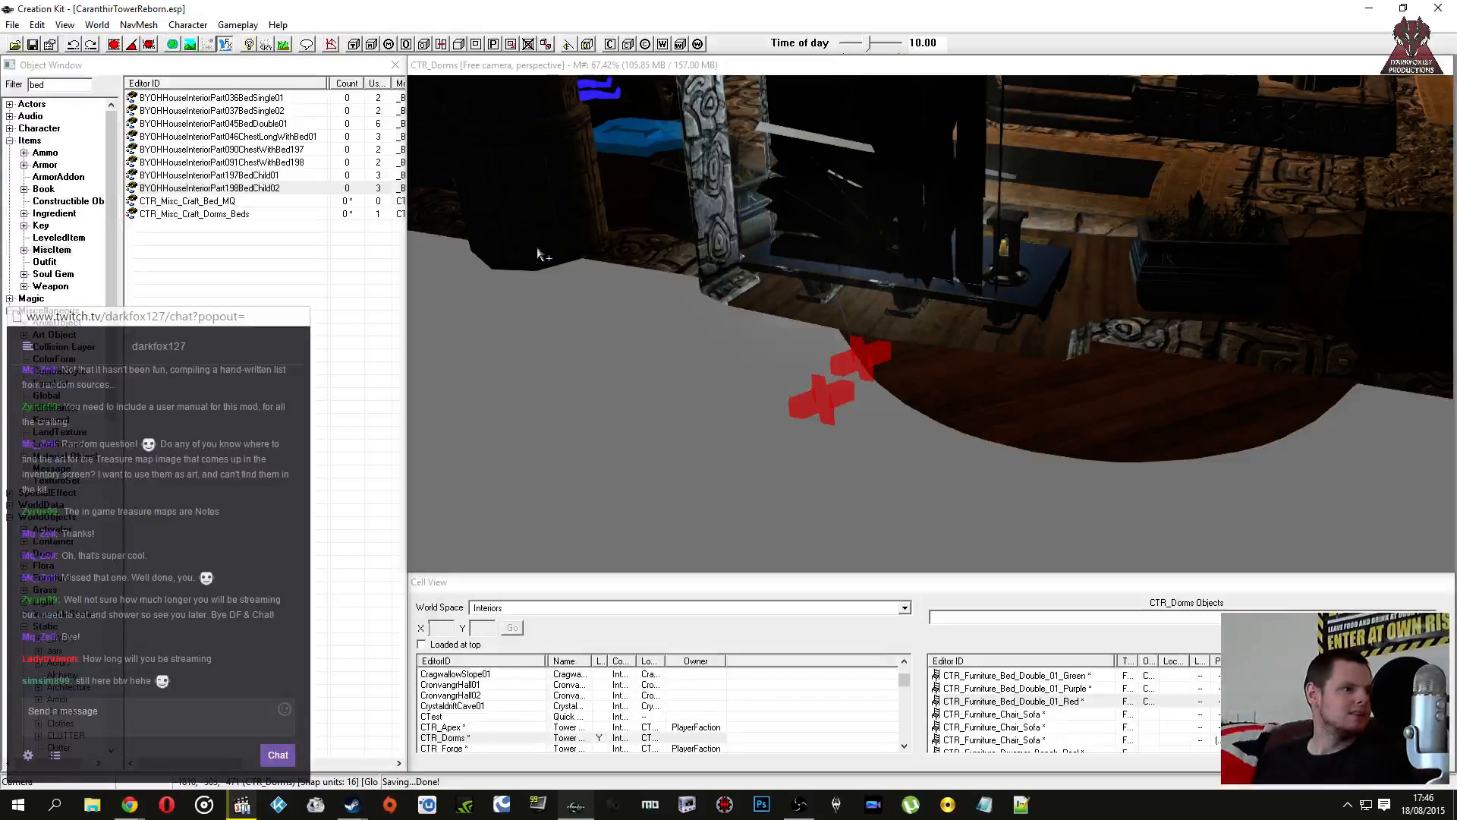
pyautogui.press('shift')
pyautogui.click(933, 214)
pyautogui.scroll(4, 933, 215)
pyautogui.press('shift')
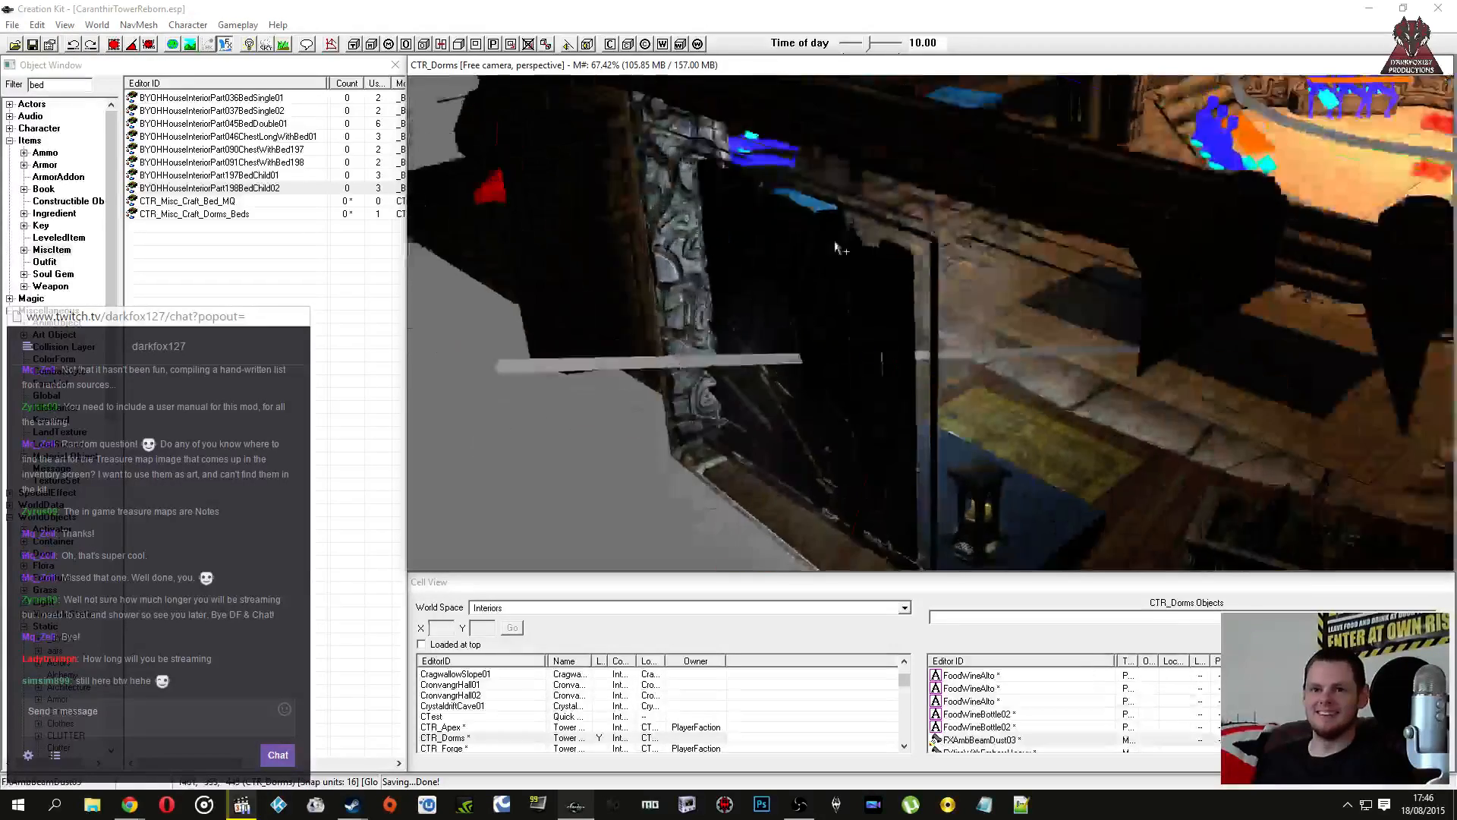
# Step: Examine the bath fill controls at the edge of the dormitory pool
pyautogui.scroll(-3, 851, 244)
pyautogui.click(1161, 186)
pyautogui.scroll(3, 1161, 186)
pyautogui.press('shift')
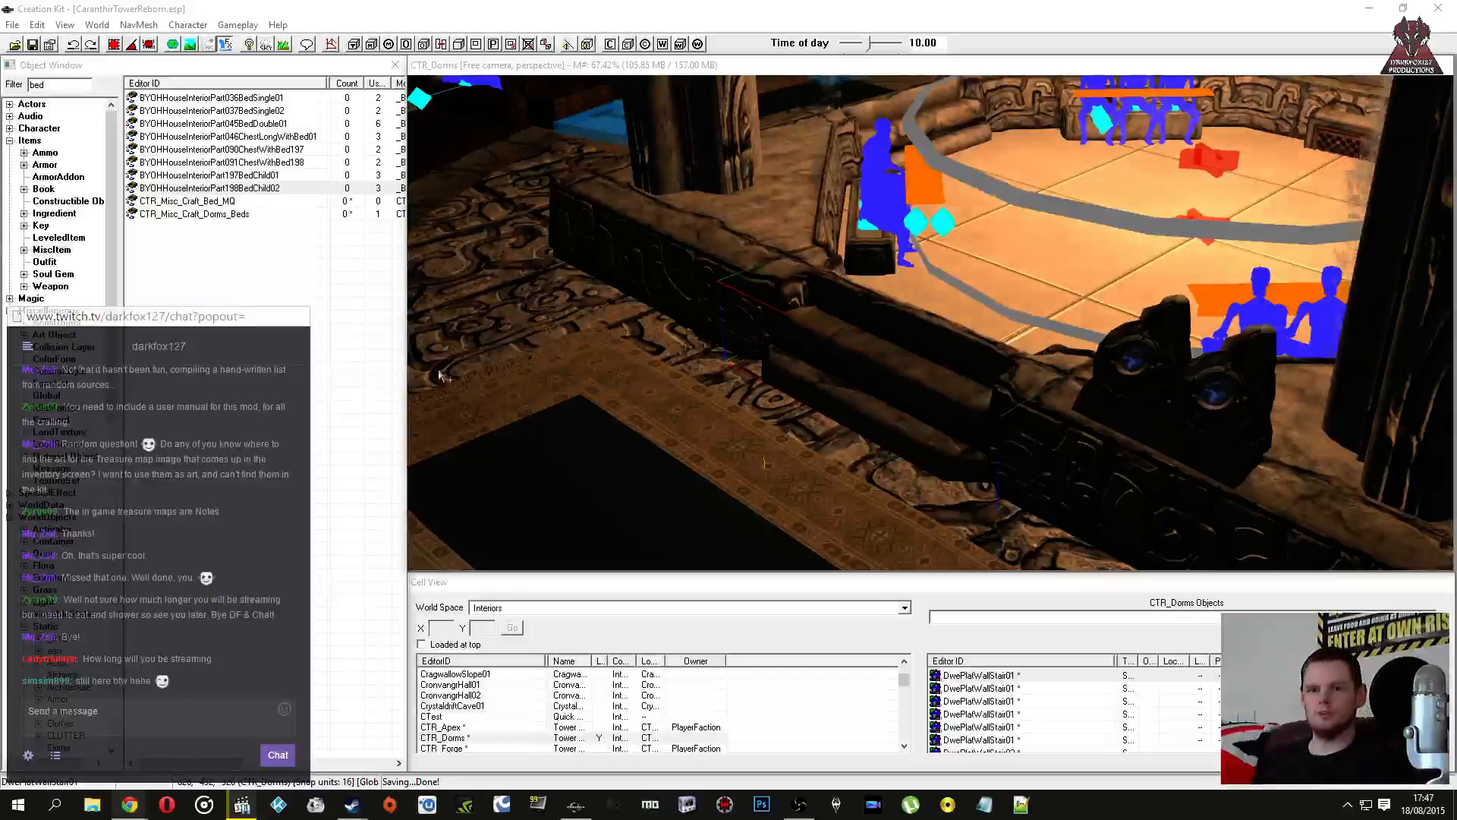
pyautogui.scroll(3, 880, 322)
pyautogui.keyDown('shift'); pyautogui.moveTo(849, 312); pyautogui.dragTo(885, 303, button='middle'); pyautogui.keyUp('shift')
pyautogui.scroll(-2, 888, 300)
pyautogui.click(1138, 244)
pyautogui.keyDown('shift'); pyautogui.moveTo(1138, 245); pyautogui.dragTo(1062, 248, button='middle'); pyautogui.keyUp('shift')
pyautogui.scroll(3, 1054, 249)
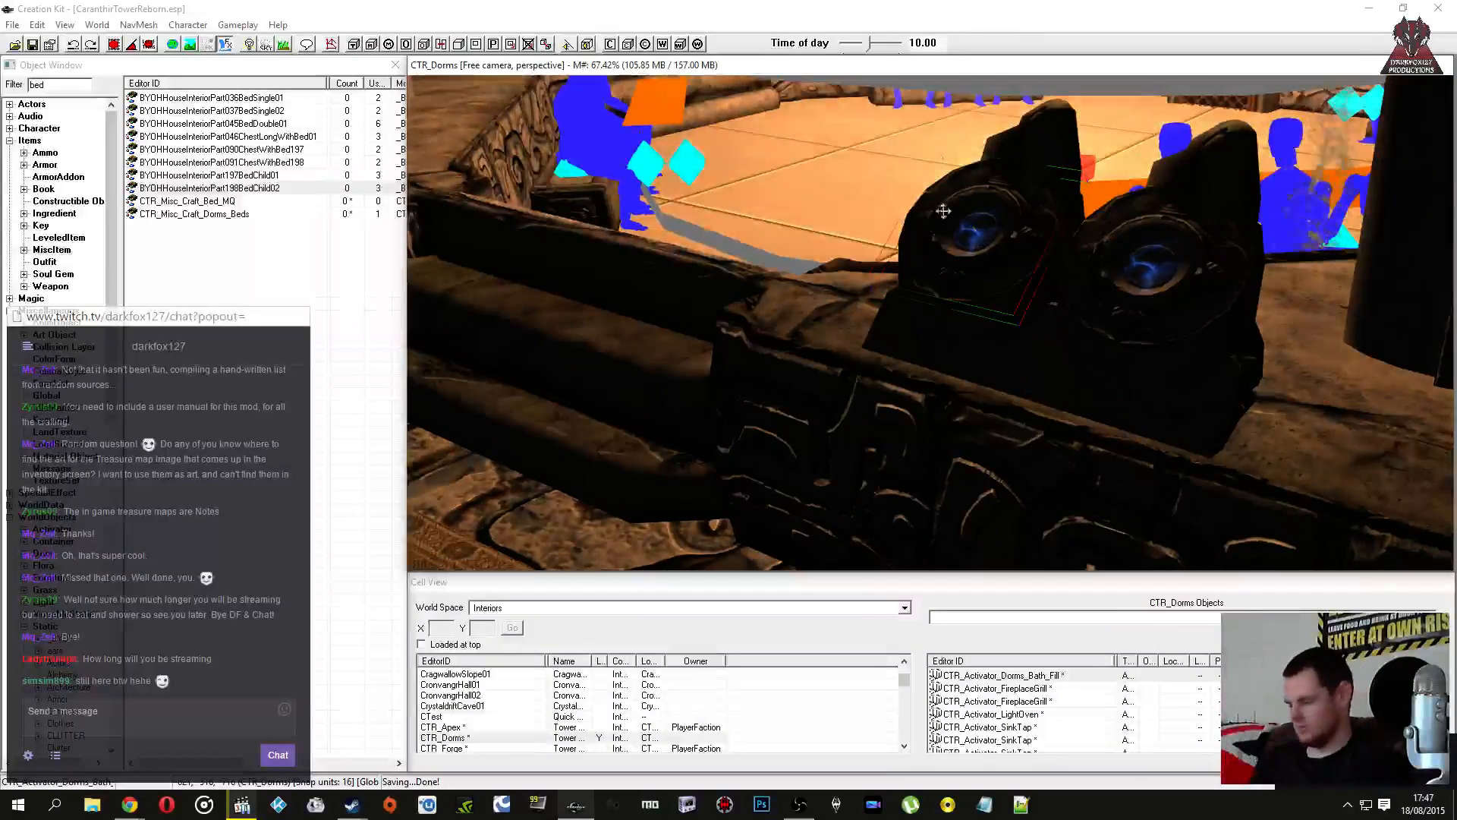
pyautogui.scroll(-5, 936, 229)
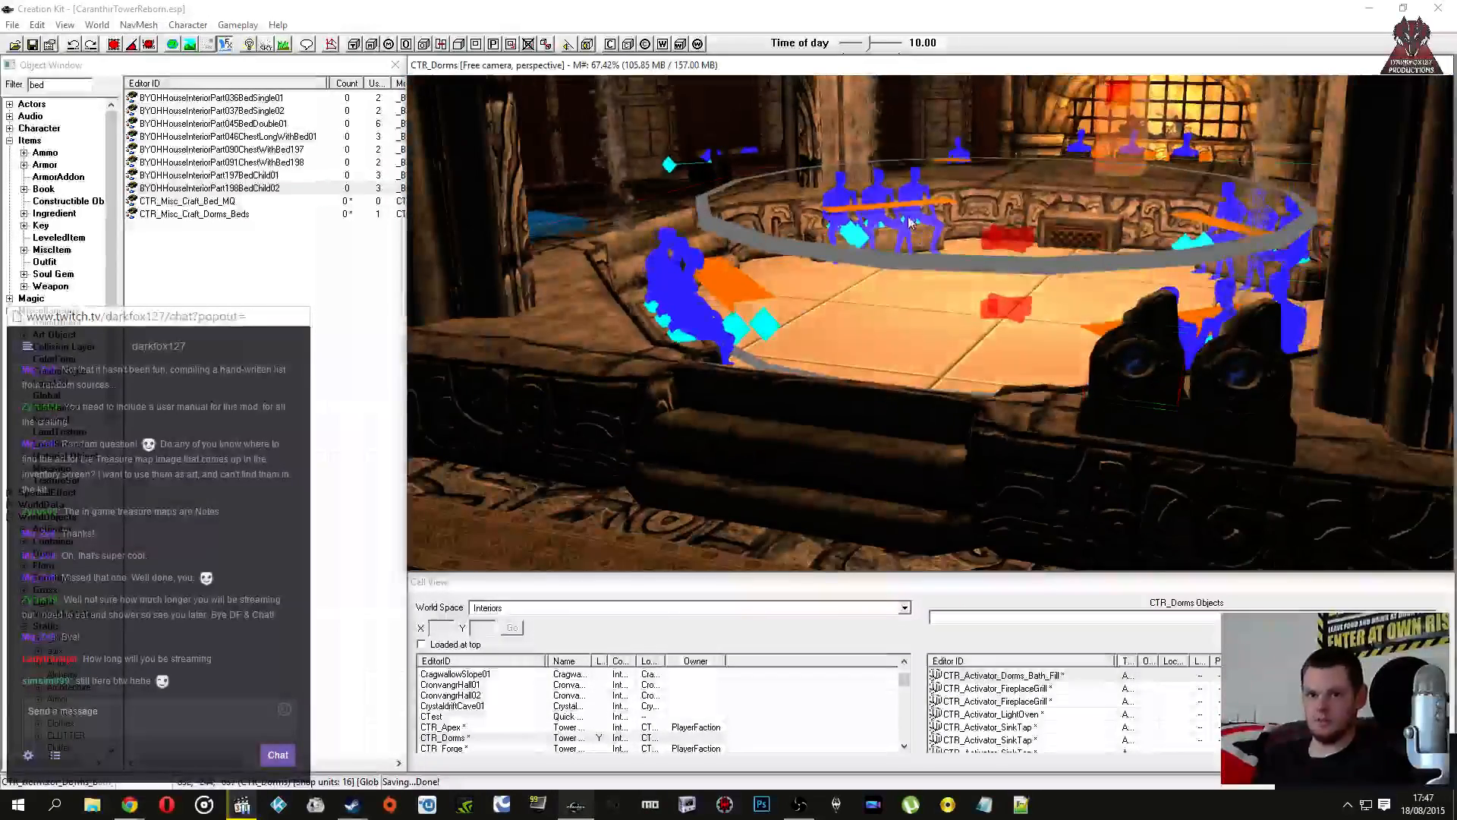
# Step: Inspect the waterfall effects and benches around the dormitory pool, cycling the visibility of obstructing objects
pyautogui.click(909, 260)
pyautogui.press('1')
pyautogui.press('1')
pyautogui.moveTo(896, 246)
pyautogui.mouseDown(button='middle')
pyautogui.moveTo(894, 263)
pyautogui.moveTo(880, 259)
pyautogui.mouseUp(button='middle')
pyautogui.scroll(1, 873, 251)
pyautogui.click(859, 236)
pyautogui.press('1')
pyautogui.press('1')
pyautogui.scroll(1, 891, 259)
pyautogui.click(912, 261)
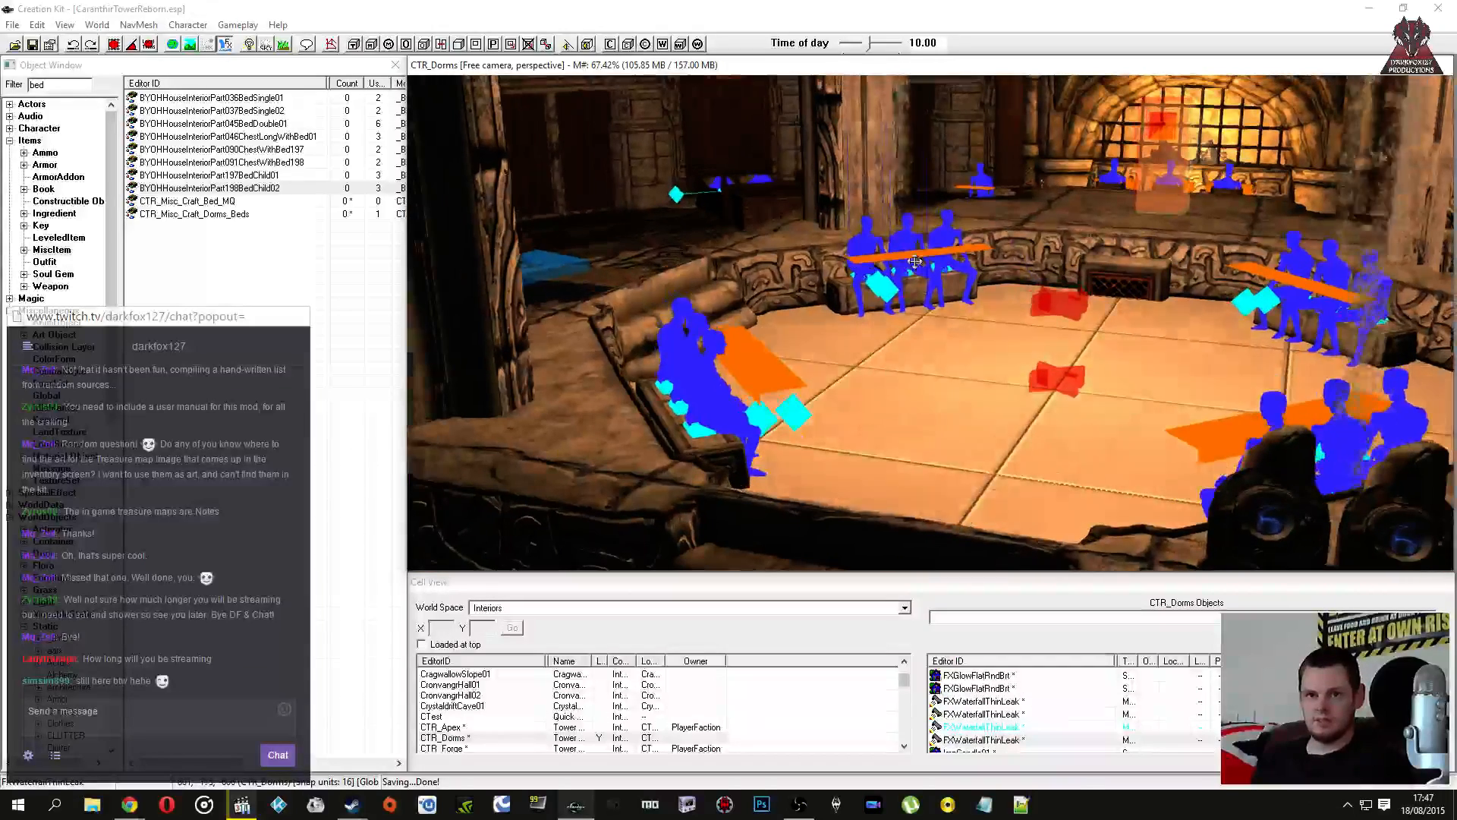
pyautogui.click(902, 275)
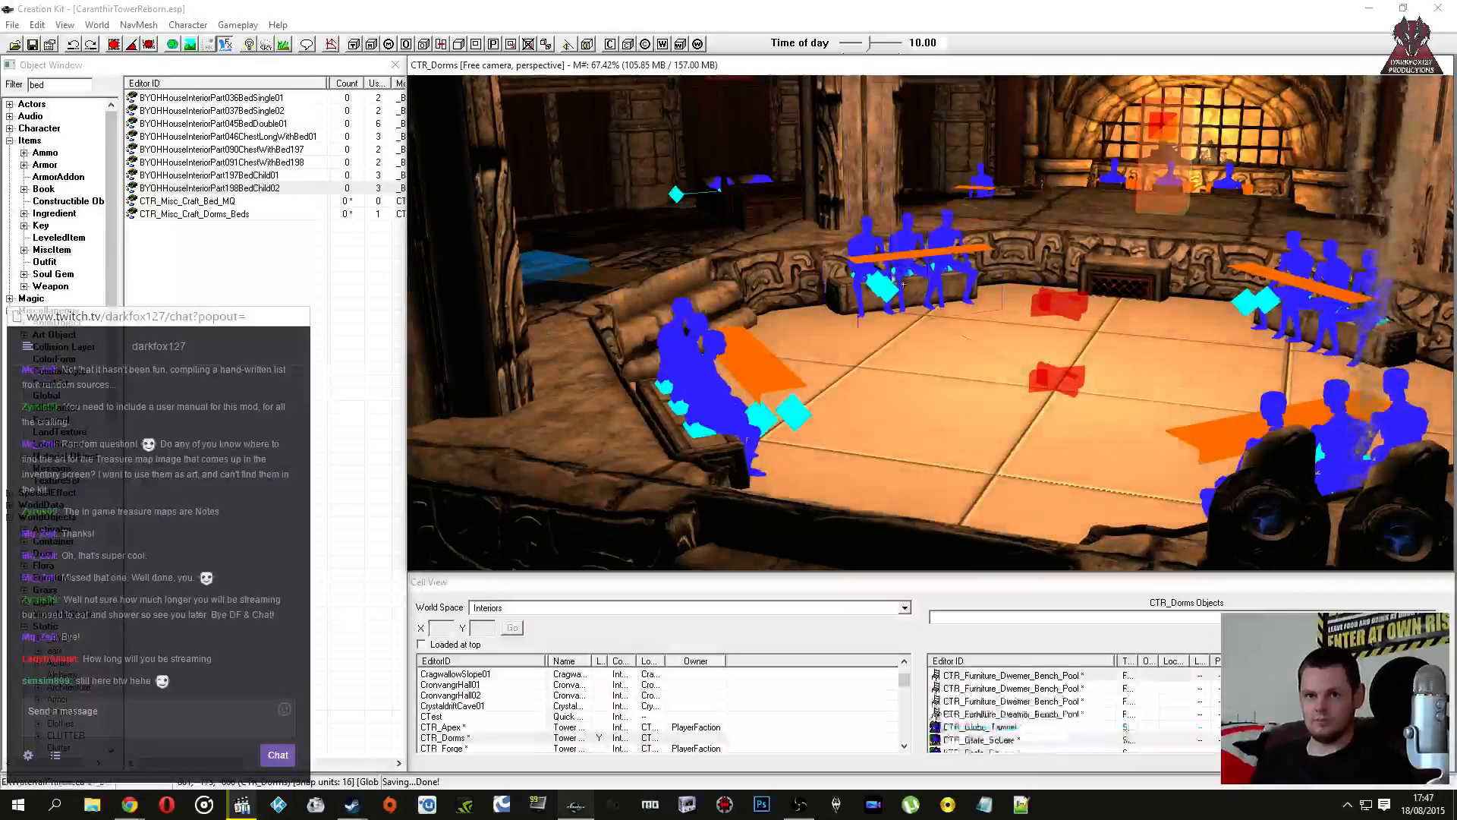
# Step: Open the oven furniture reference and look through its enable parent, emittance, multibound, location ref type and script settings
pyautogui.keyDown('shift'); pyautogui.moveTo(902, 276); pyautogui.dragTo(826, 368, button='middle'); pyautogui.keyUp('shift')
pyautogui.click(921, 327)
pyautogui.click(659, 350)
pyautogui.keyDown('shift'); pyautogui.moveTo(659, 350); pyautogui.dragTo(1188, 309, button='middle'); pyautogui.keyUp('shift')
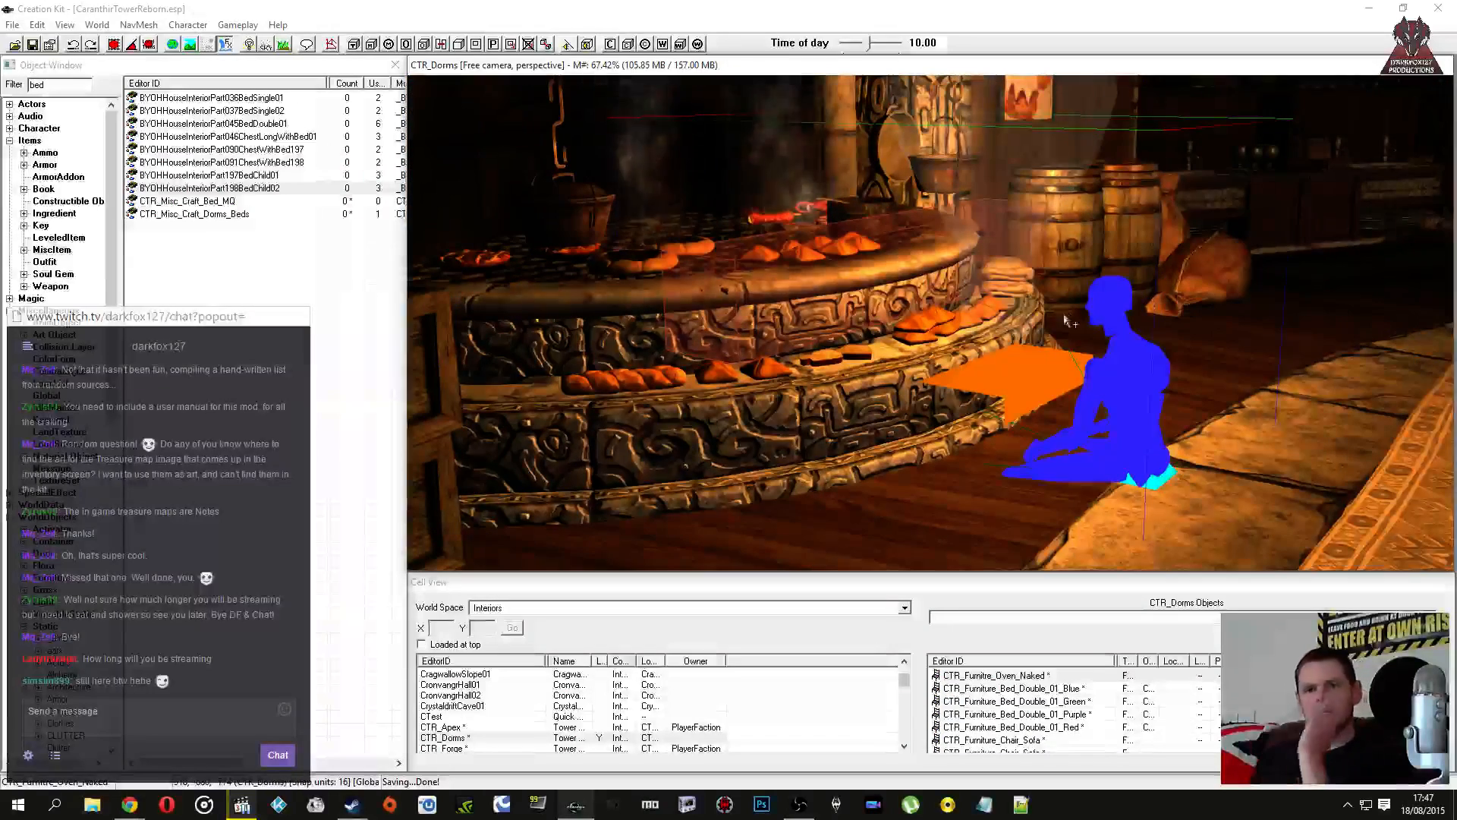
pyautogui.doubleClick(1112, 332)
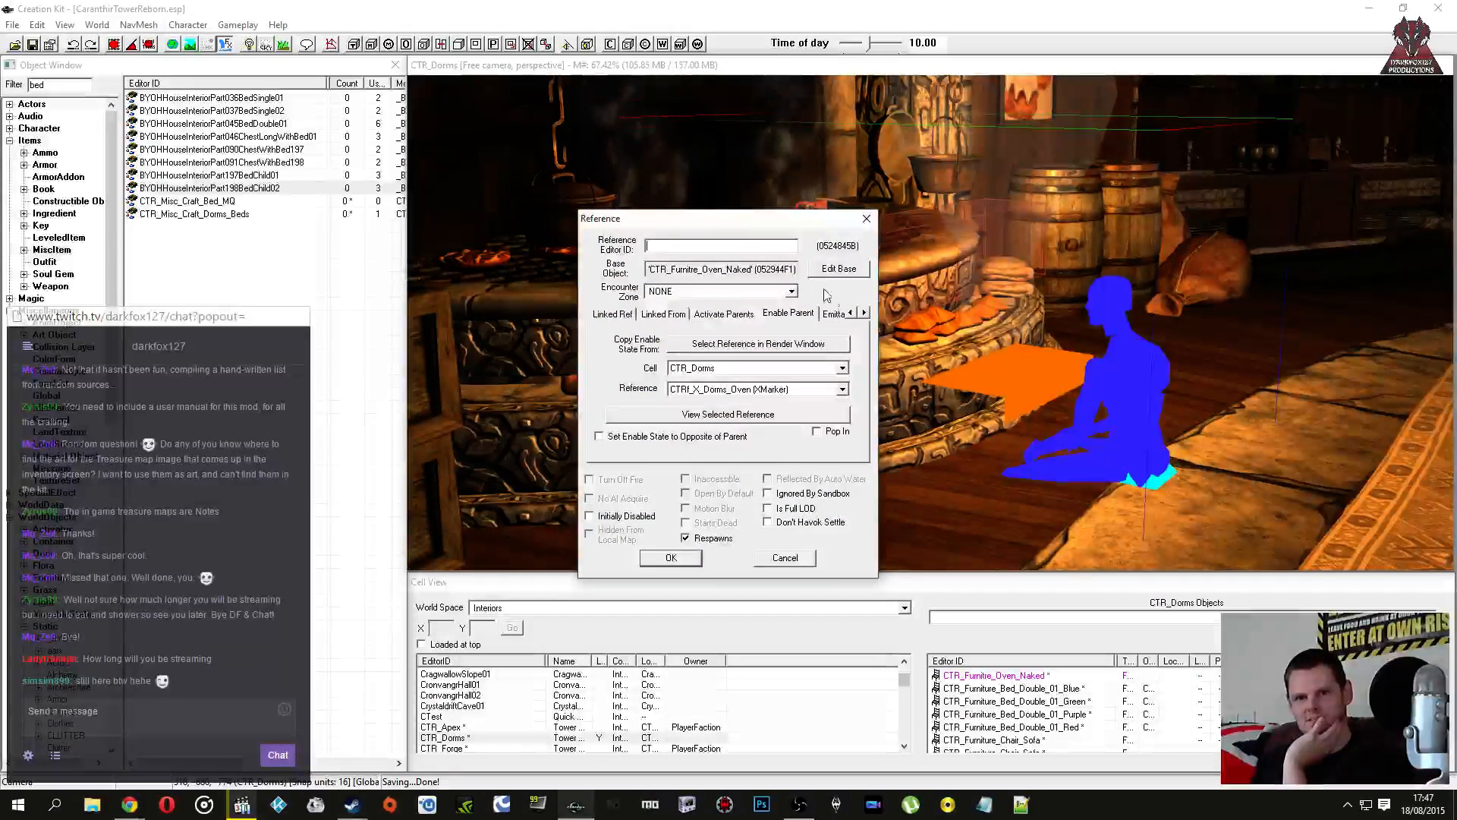
pyautogui.click(863, 313)
pyautogui.click(864, 312)
pyautogui.click(863, 313)
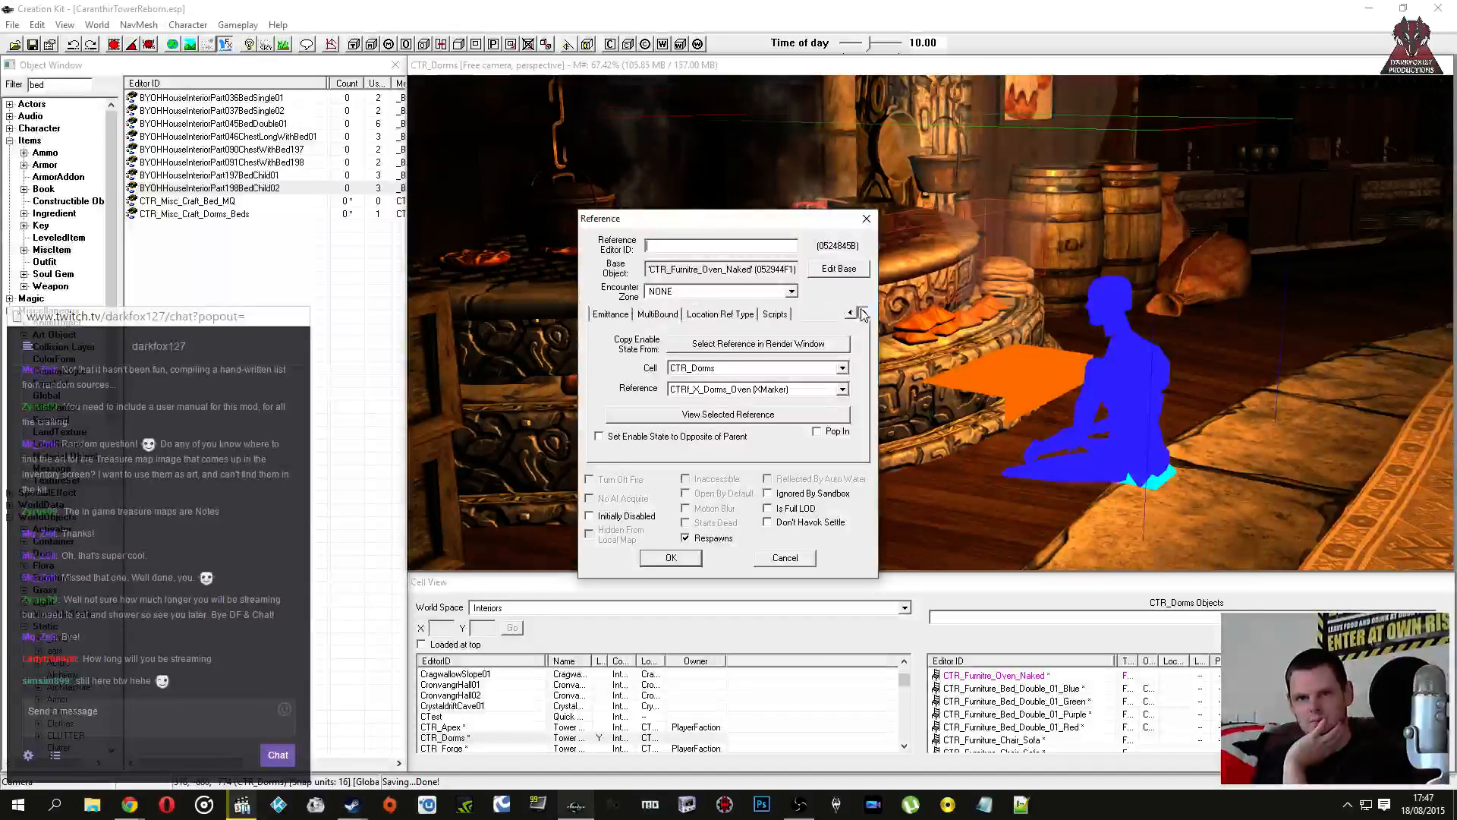
pyautogui.click(735, 315)
pyautogui.click(768, 315)
pyautogui.click(717, 315)
pyautogui.click(660, 315)
pyautogui.click(617, 315)
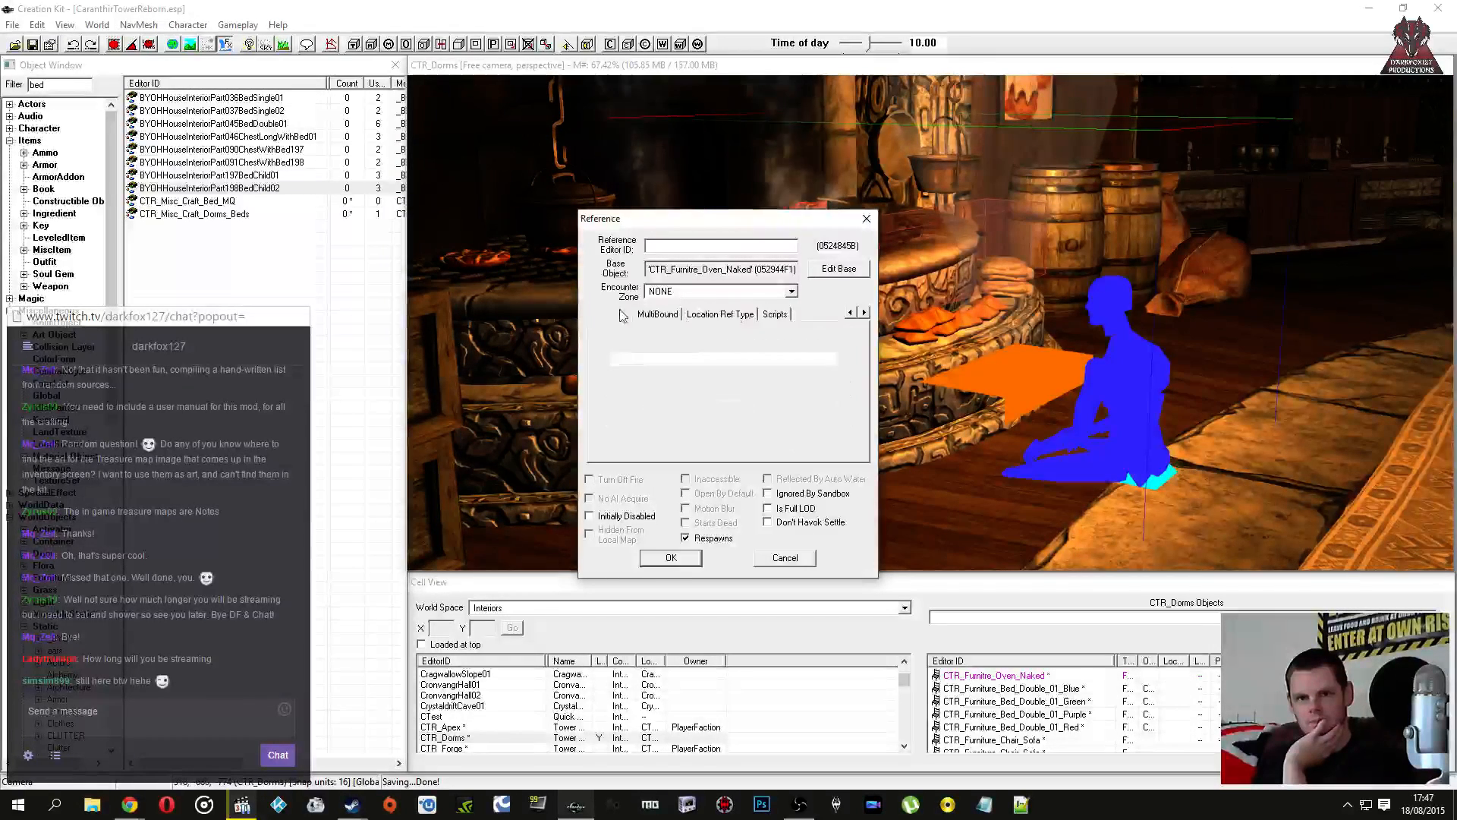
# Step: Look through the oven reference's patrol, extra, ownership and reflection data, and close it without changes
pyautogui.click(850, 312)
pyautogui.click(850, 312)
pyautogui.click(850, 313)
pyautogui.click(850, 312)
pyautogui.click(850, 313)
pyautogui.click(850, 313)
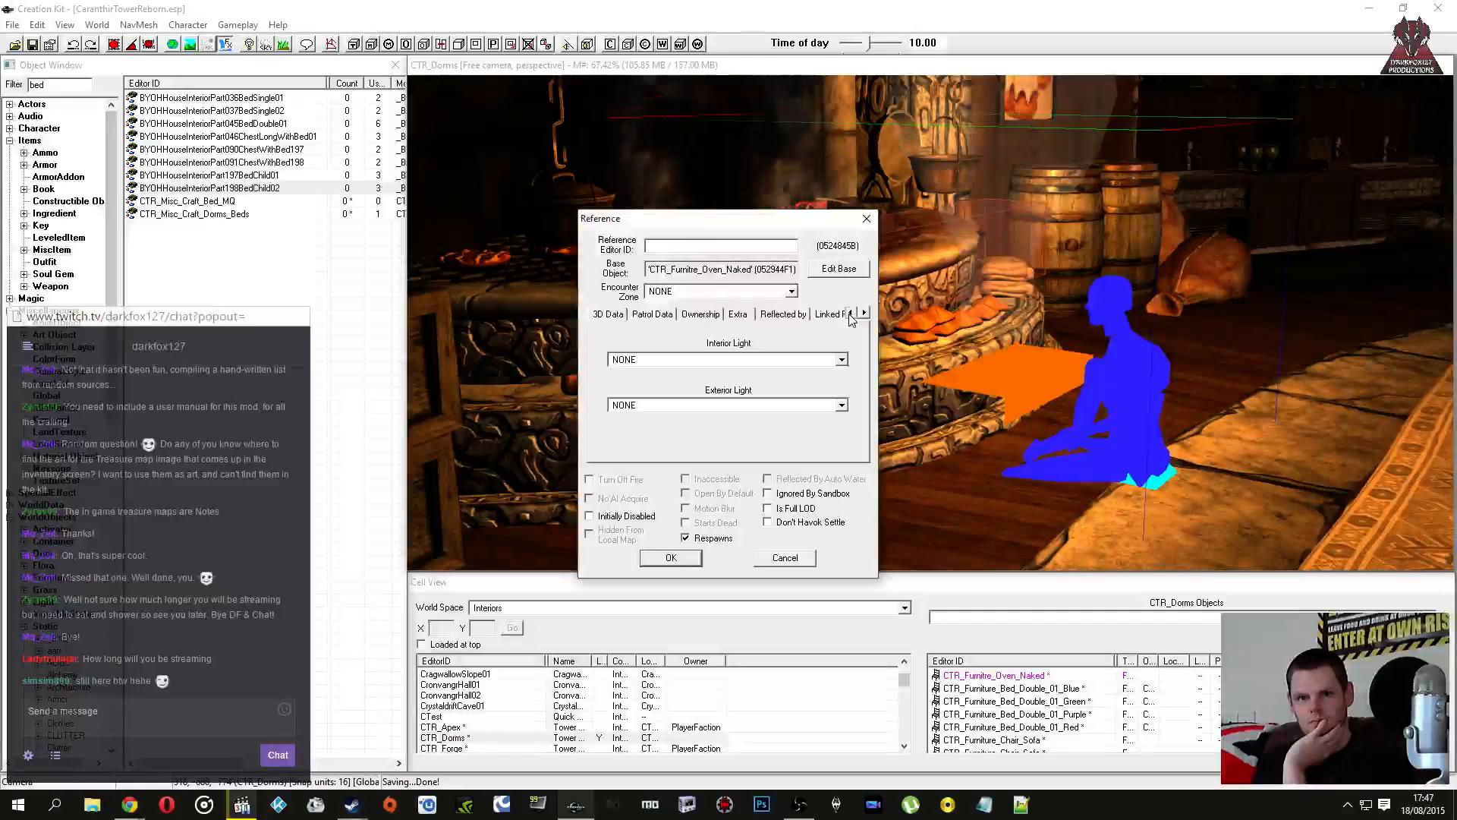
pyautogui.click(661, 316)
pyautogui.click(740, 316)
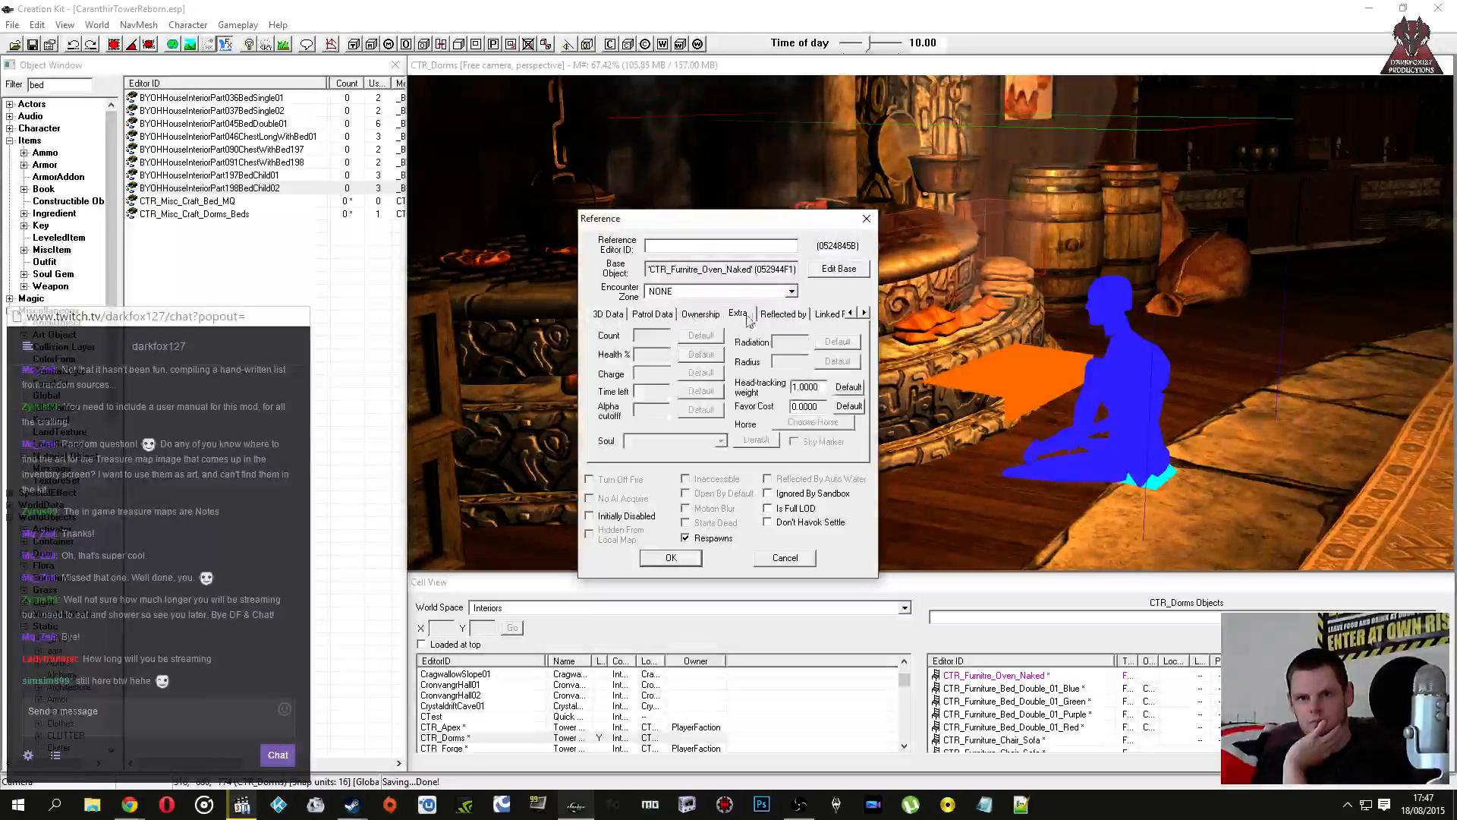
pyautogui.click(706, 316)
pyautogui.click(774, 316)
pyautogui.click(775, 556)
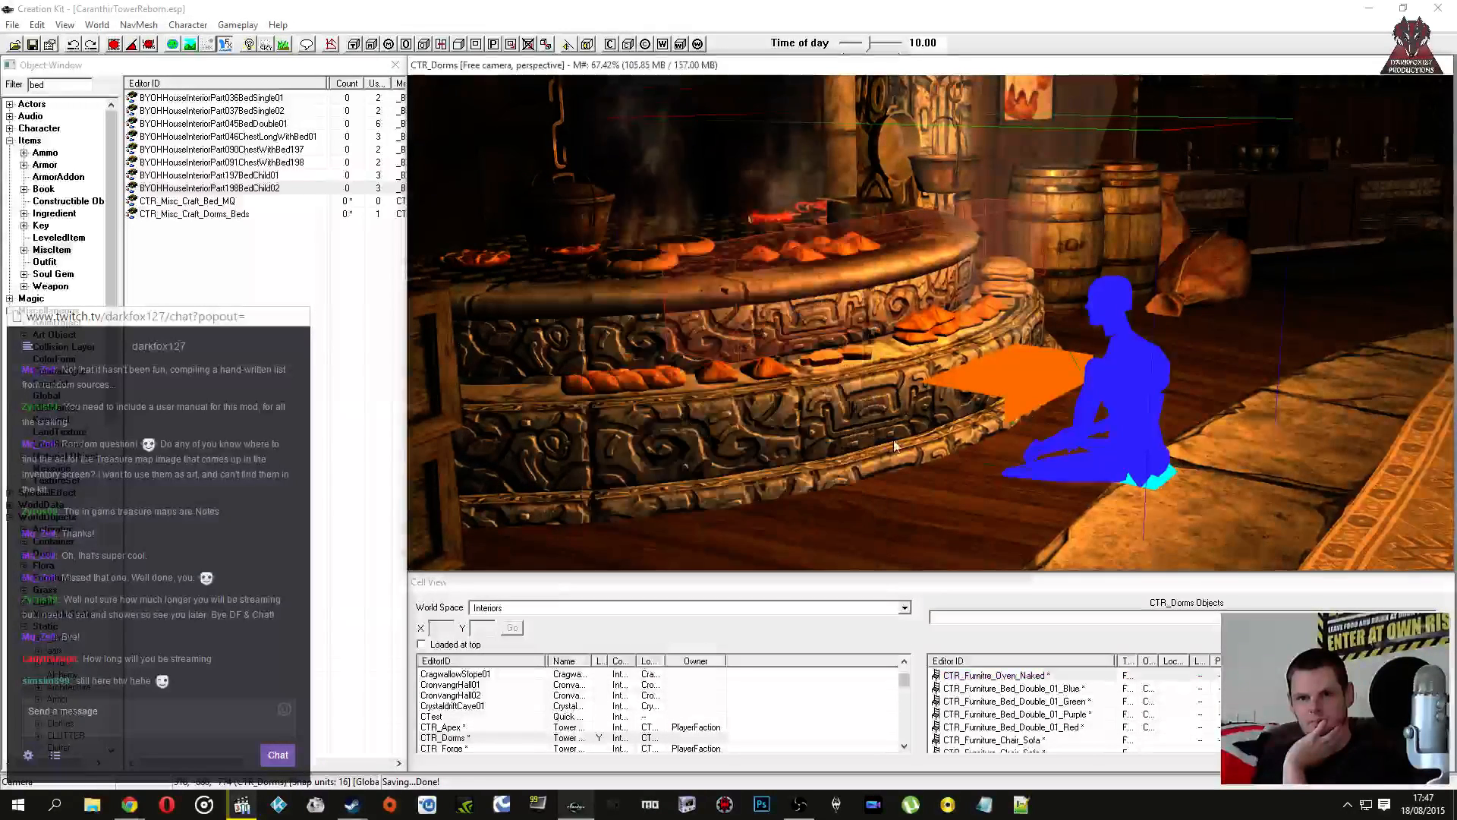
# Step: Reopen the oven furniture reference and check its enable parent
pyautogui.doubleClick(1150, 362)
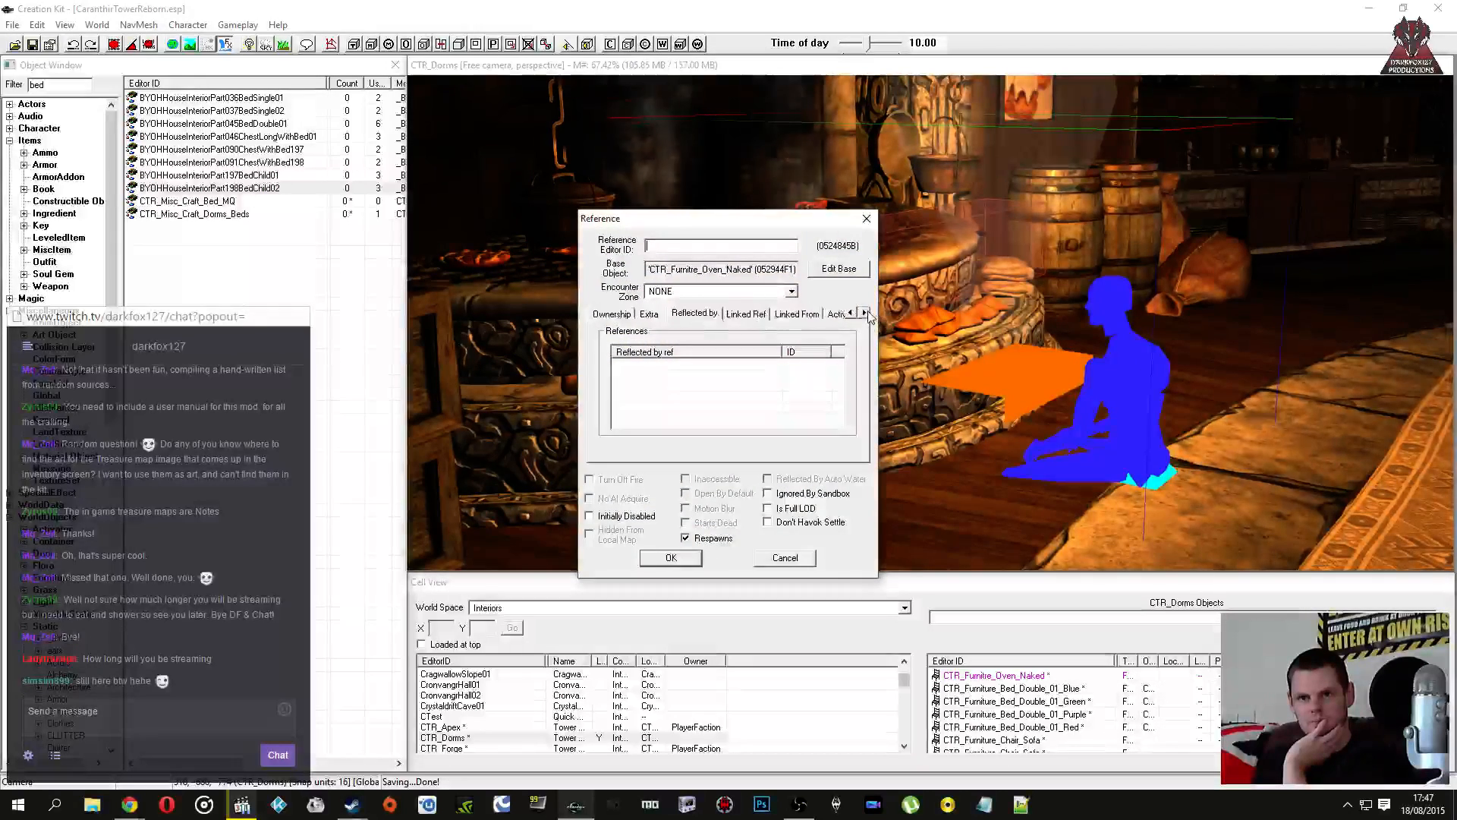
pyautogui.click(806, 315)
pyautogui.click(864, 313)
pyautogui.click(864, 312)
pyautogui.click(864, 313)
pyautogui.click(740, 314)
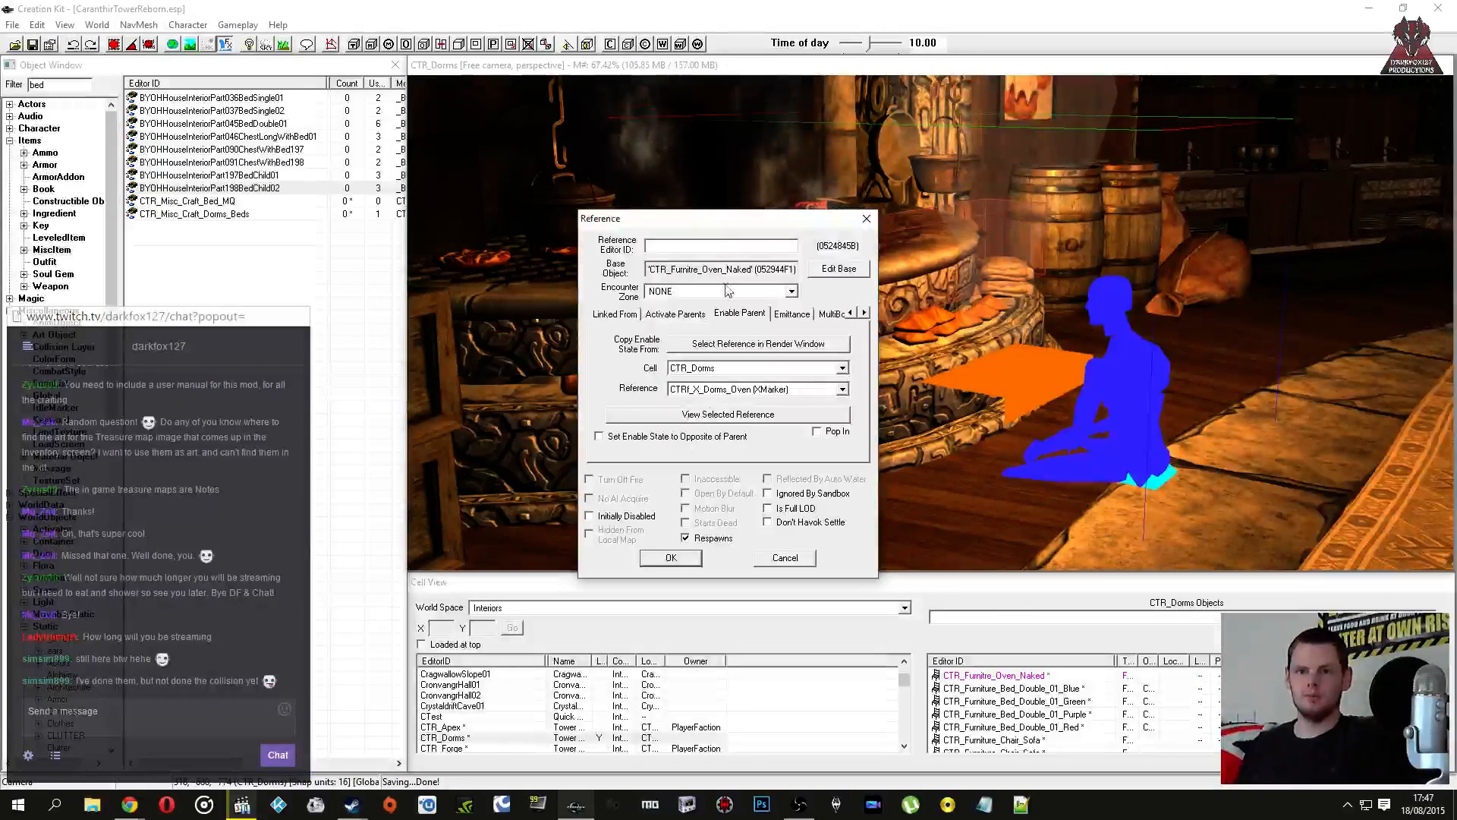
# Step: Open the oven's enable parent XMarker and change its reference editor ID to CTR_X_Dorms_Oven, confirming the rename
pyautogui.moveTo(731, 224); pyautogui.dragTo(449, 221)
pyautogui.keyDown('shift'); pyautogui.moveTo(873, 251); pyautogui.dragTo(1057, 191, button='middle'); pyautogui.keyUp('shift')
pyautogui.doubleClick(1059, 191)
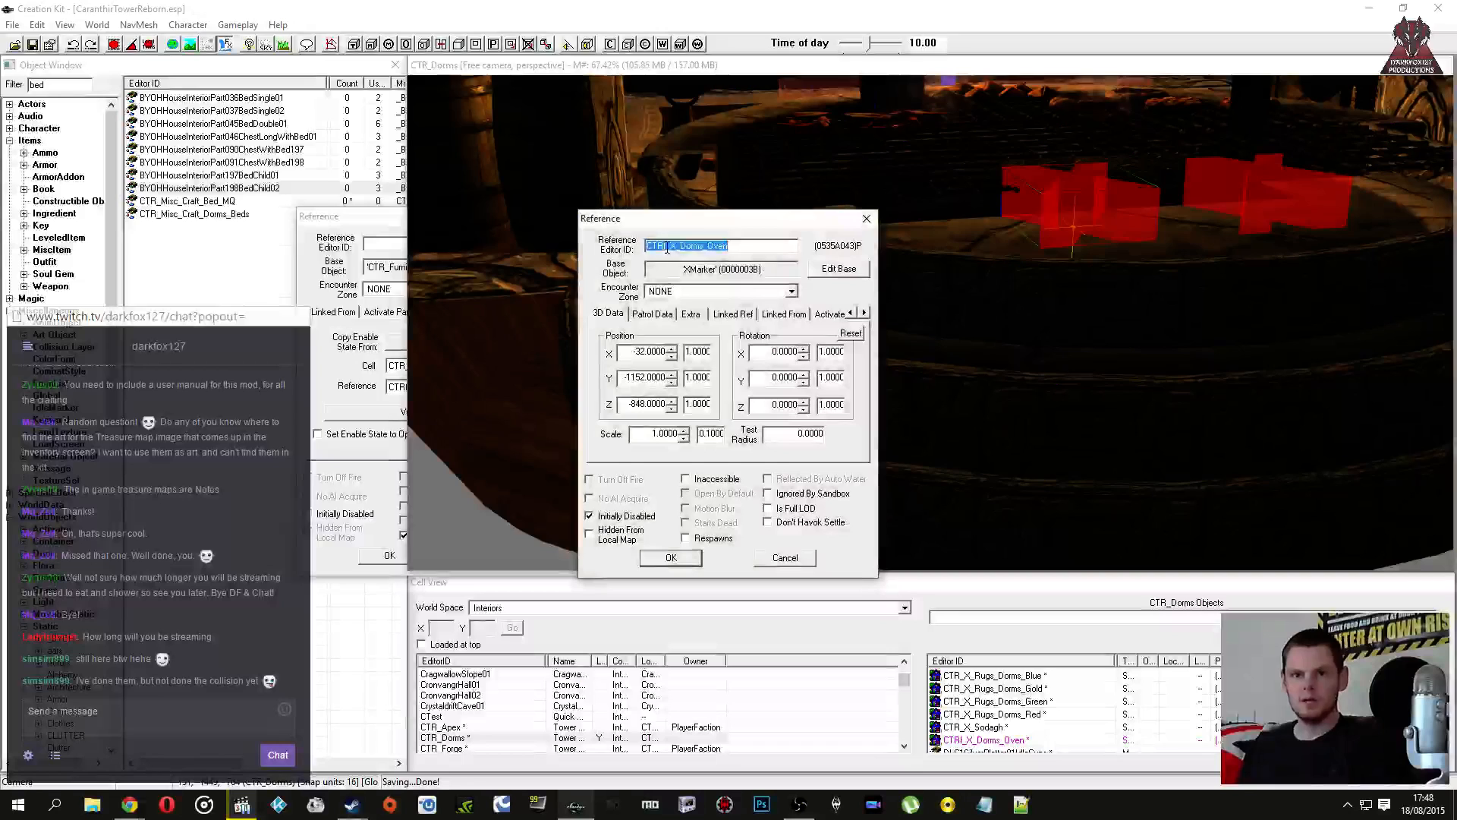
pyautogui.press('BackSpace')
pyautogui.press('Return')
pyautogui.press('Right')
pyautogui.press('Return')
pyautogui.press('Return')
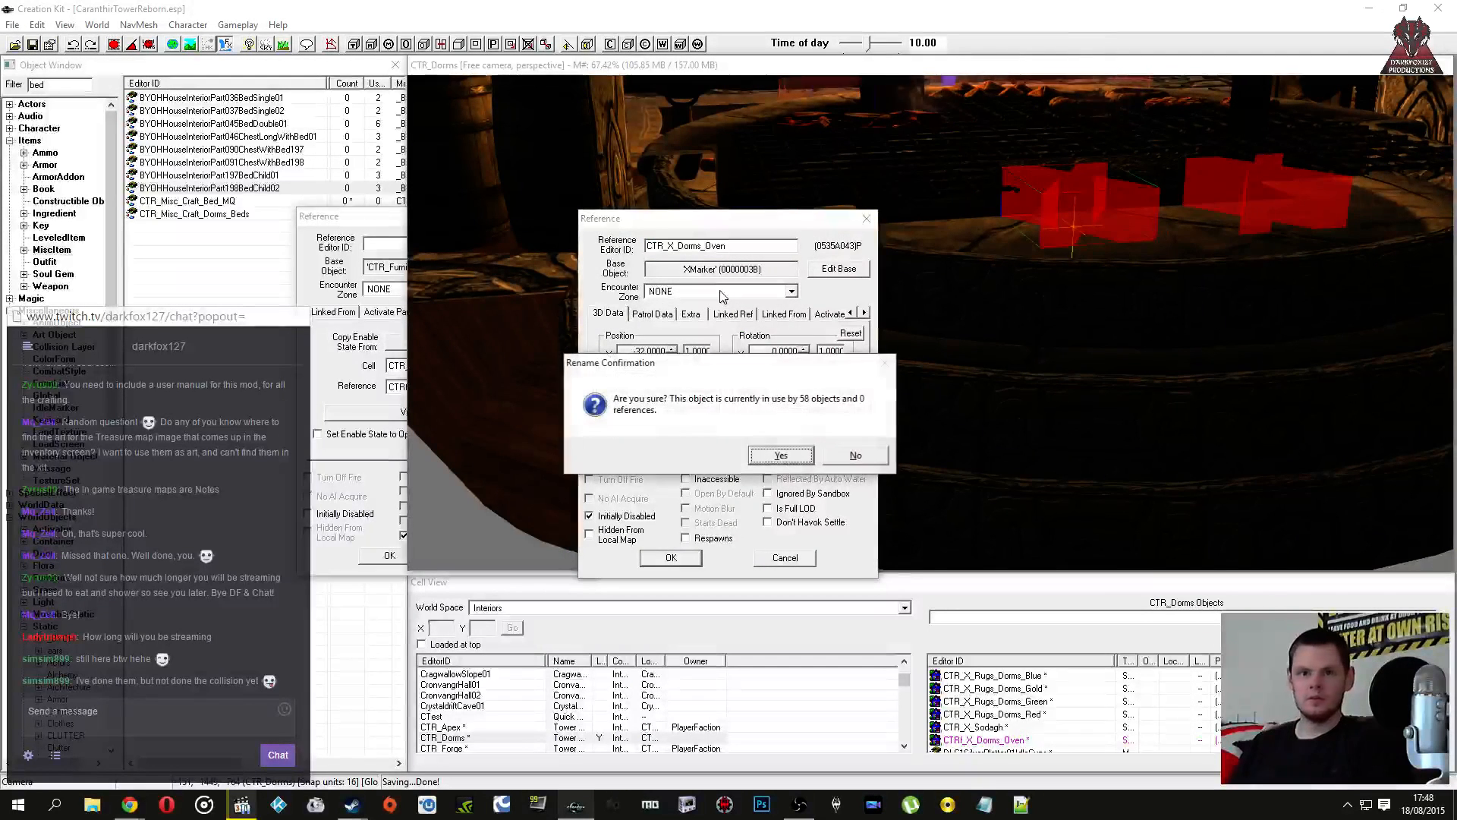
pyautogui.click(781, 456)
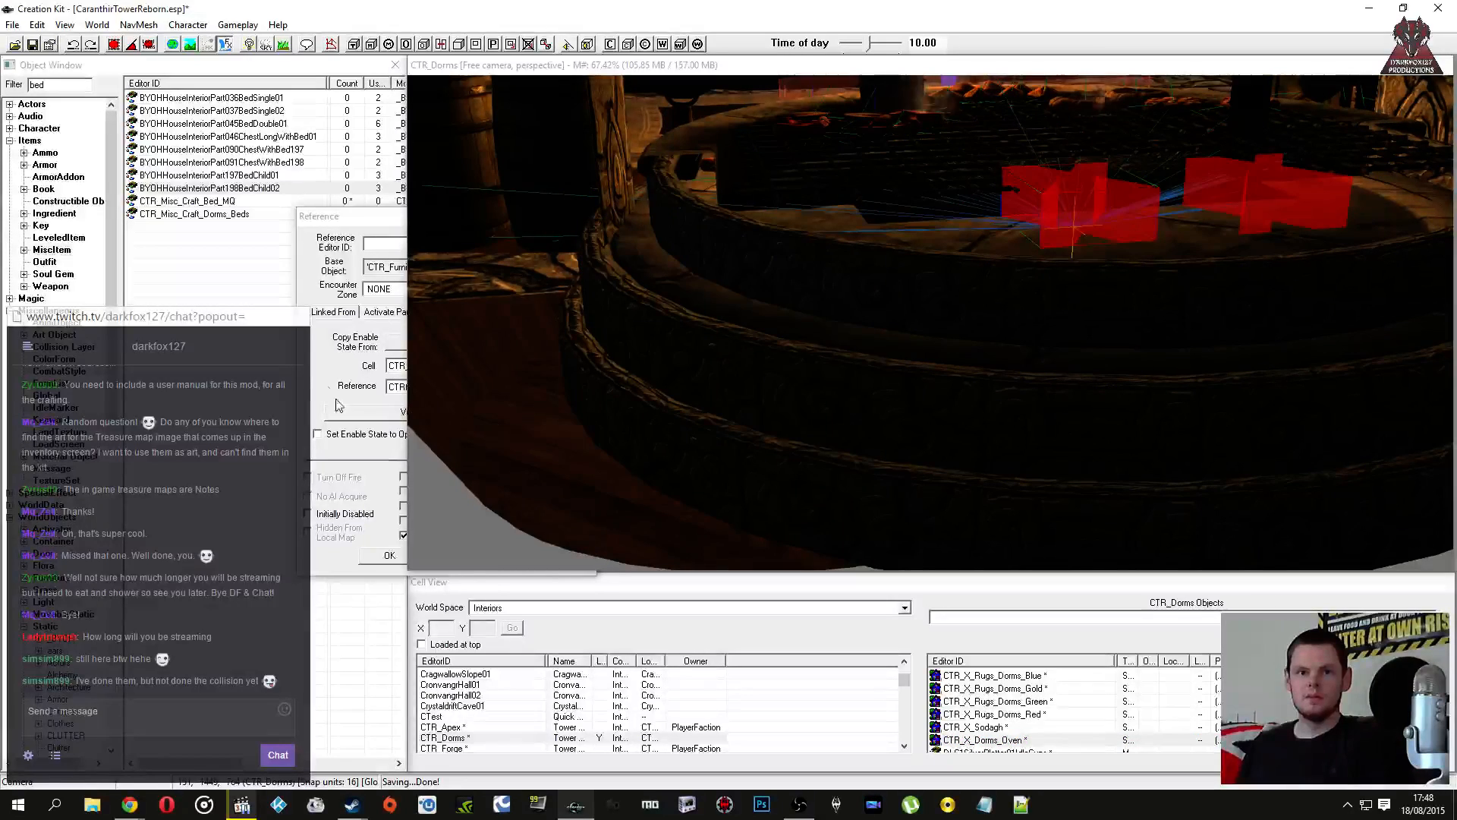
# Step: Close the oven furniture reference, select the renamed oven XMarker and save the plugin
pyautogui.click(388, 558)
pyautogui.scroll(-3, 842, 388)
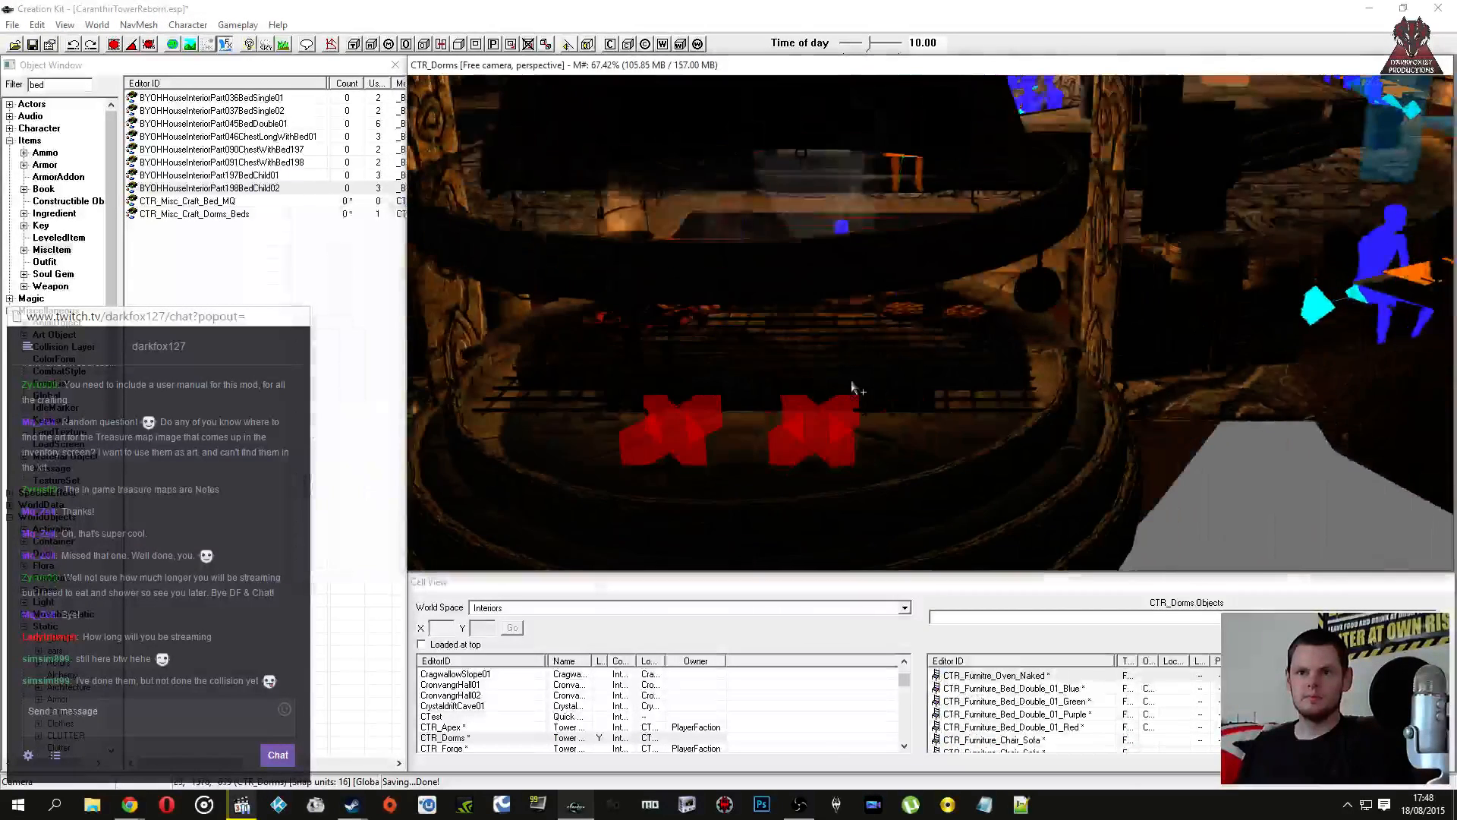
pyautogui.click(699, 425)
pyautogui.moveTo(699, 426); pyautogui.dragTo(729, 415, button='middle')
pyautogui.click(33, 44)
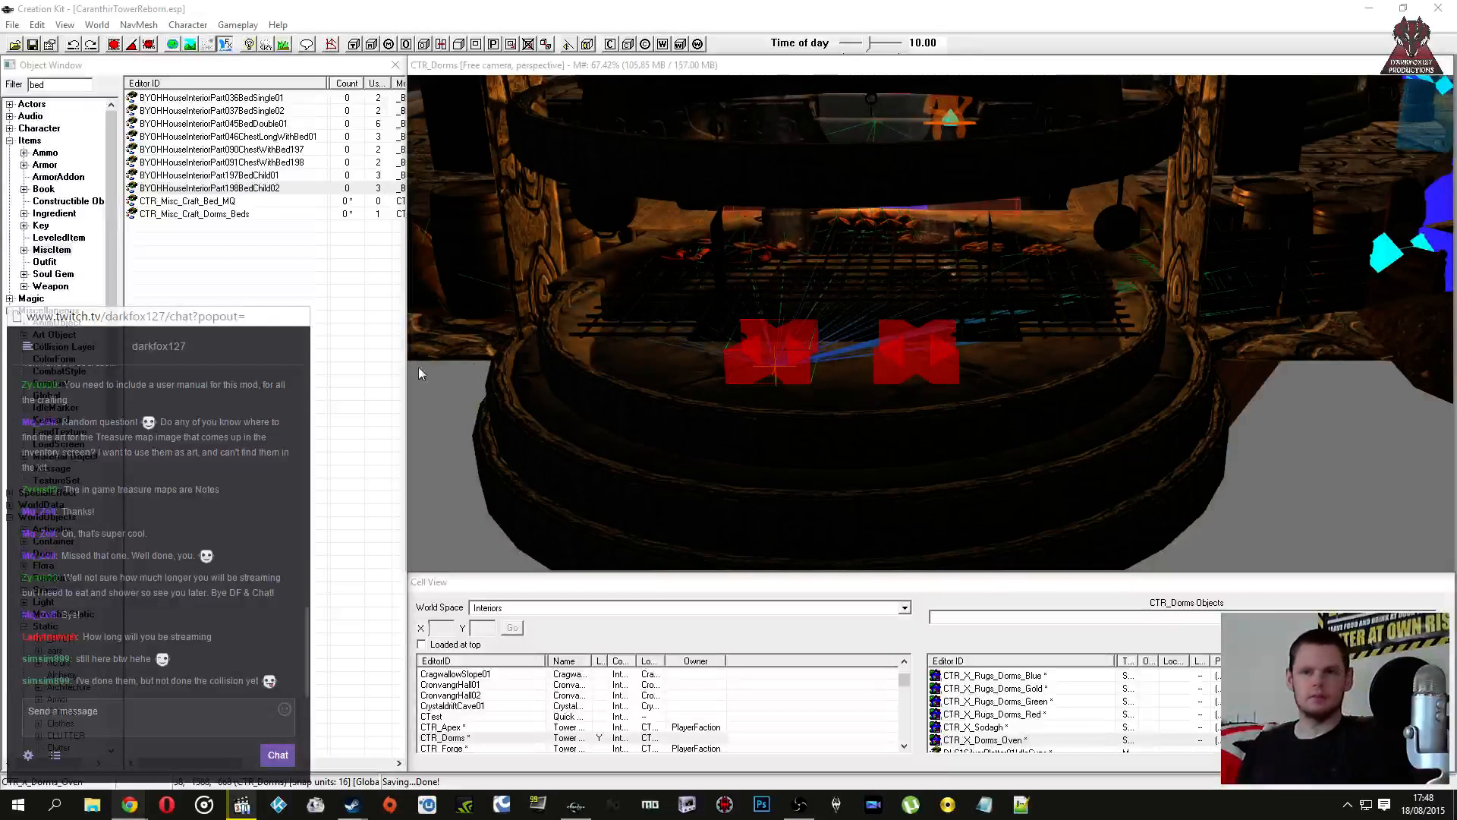
# Step: Look around the dormitory hall from the oven past the columns, fireplace and pool to the side seating areas
pyautogui.scroll(-3, 577, 357)
pyautogui.keyDown('shift'); pyautogui.moveTo(577, 357); pyautogui.dragTo(790, 320, button='middle'); pyautogui.keyUp('shift')
pyautogui.click(790, 319)
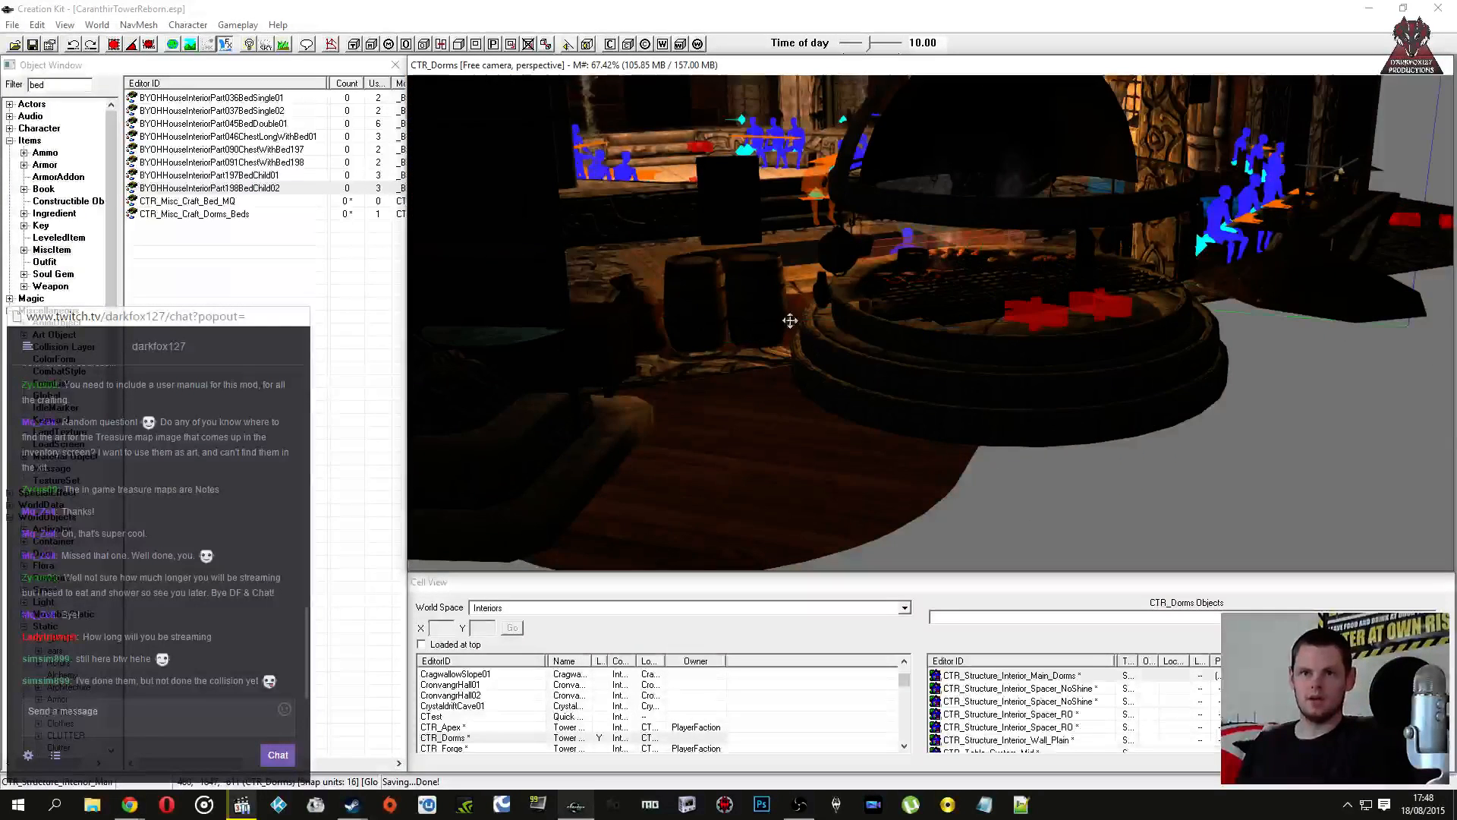
pyautogui.keyDown('shift'); pyautogui.moveTo(638, 284); pyautogui.dragTo(857, 311, button='middle'); pyautogui.keyUp('shift')
pyautogui.scroll(3, 874, 278)
pyautogui.click(858, 311)
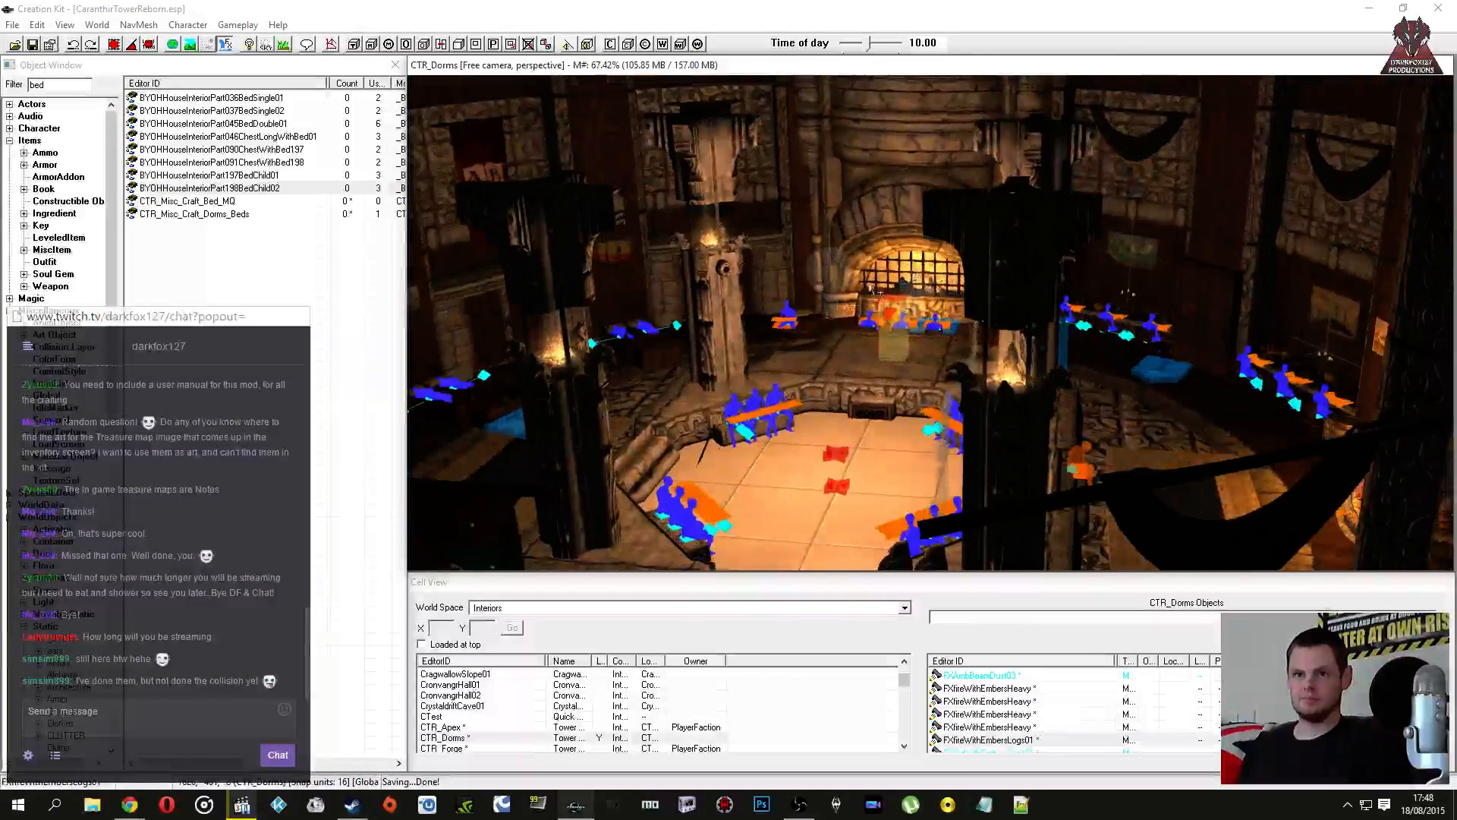
pyautogui.click(832, 286)
pyautogui.scroll(5, 858, 273)
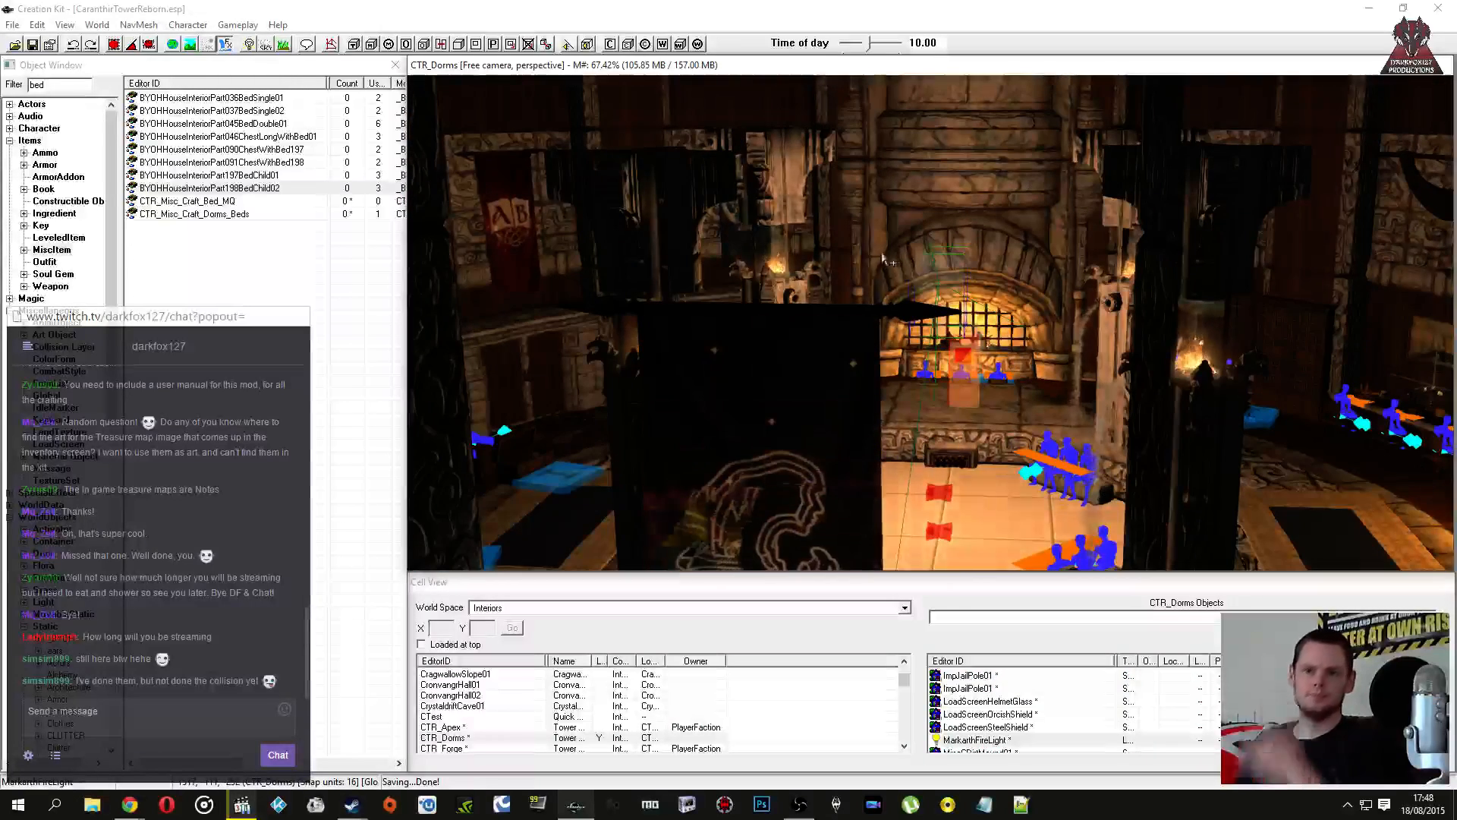
pyautogui.scroll(-4, 877, 273)
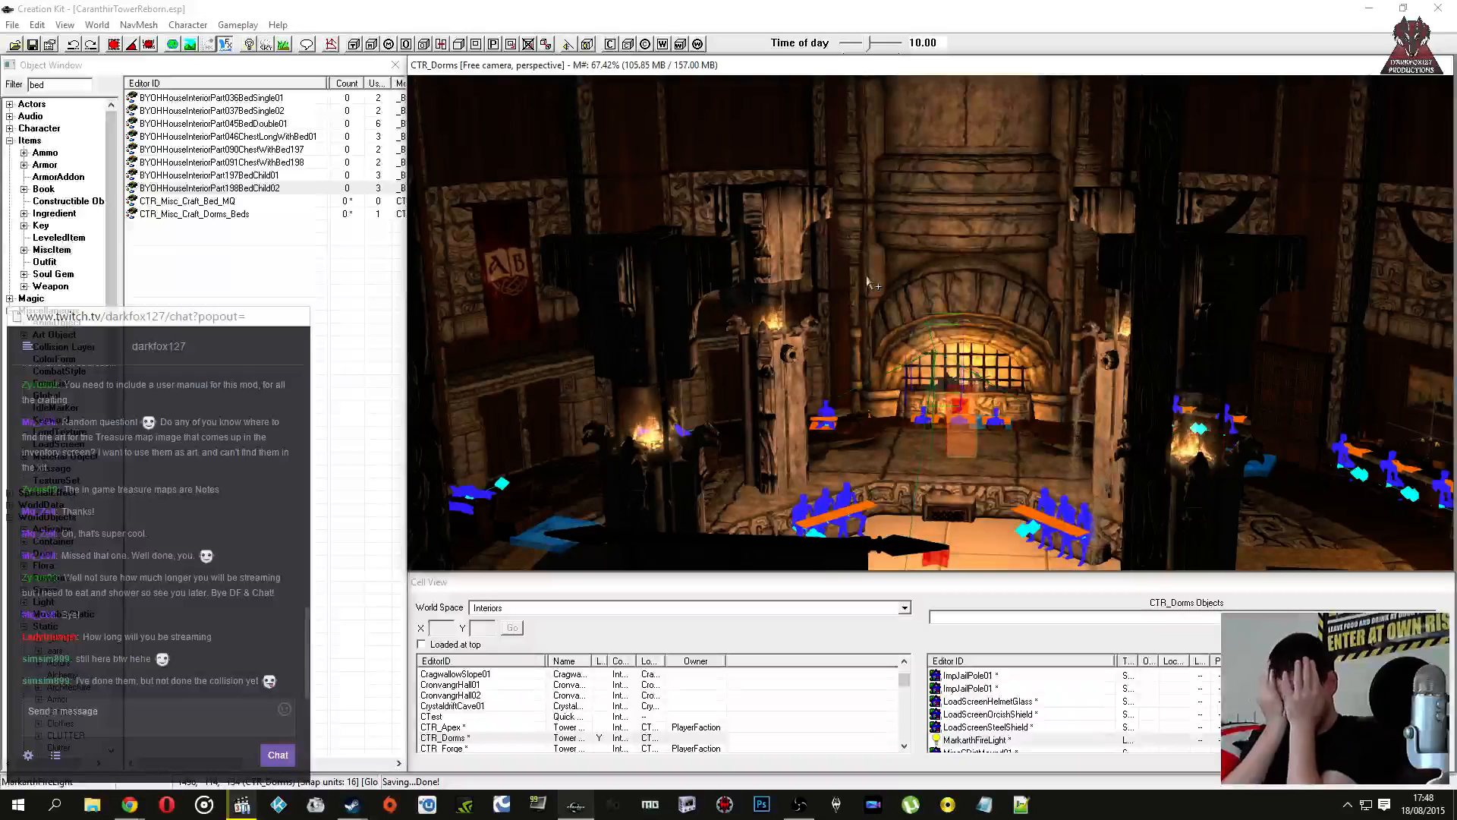
pyautogui.scroll(-4, 683, 281)
pyautogui.moveTo(683, 279); pyautogui.dragTo(925, 287, button='middle')
pyautogui.click(770, 227)
pyautogui.click(723, 219)
pyautogui.click(899, 240)
pyautogui.scroll(2, 928, 291)
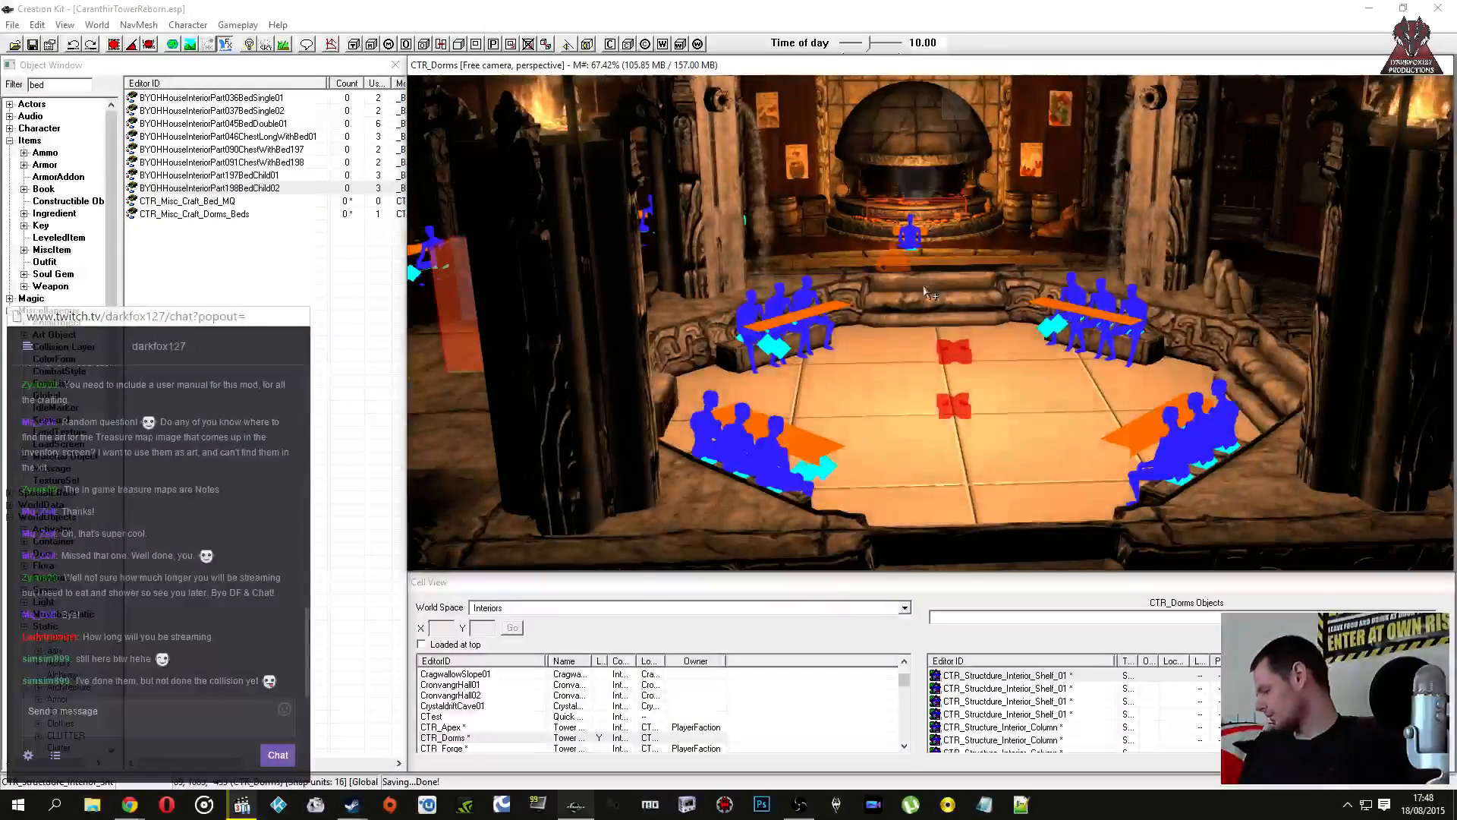
pyautogui.moveTo(924, 291); pyautogui.dragTo(794, 255, button='middle')
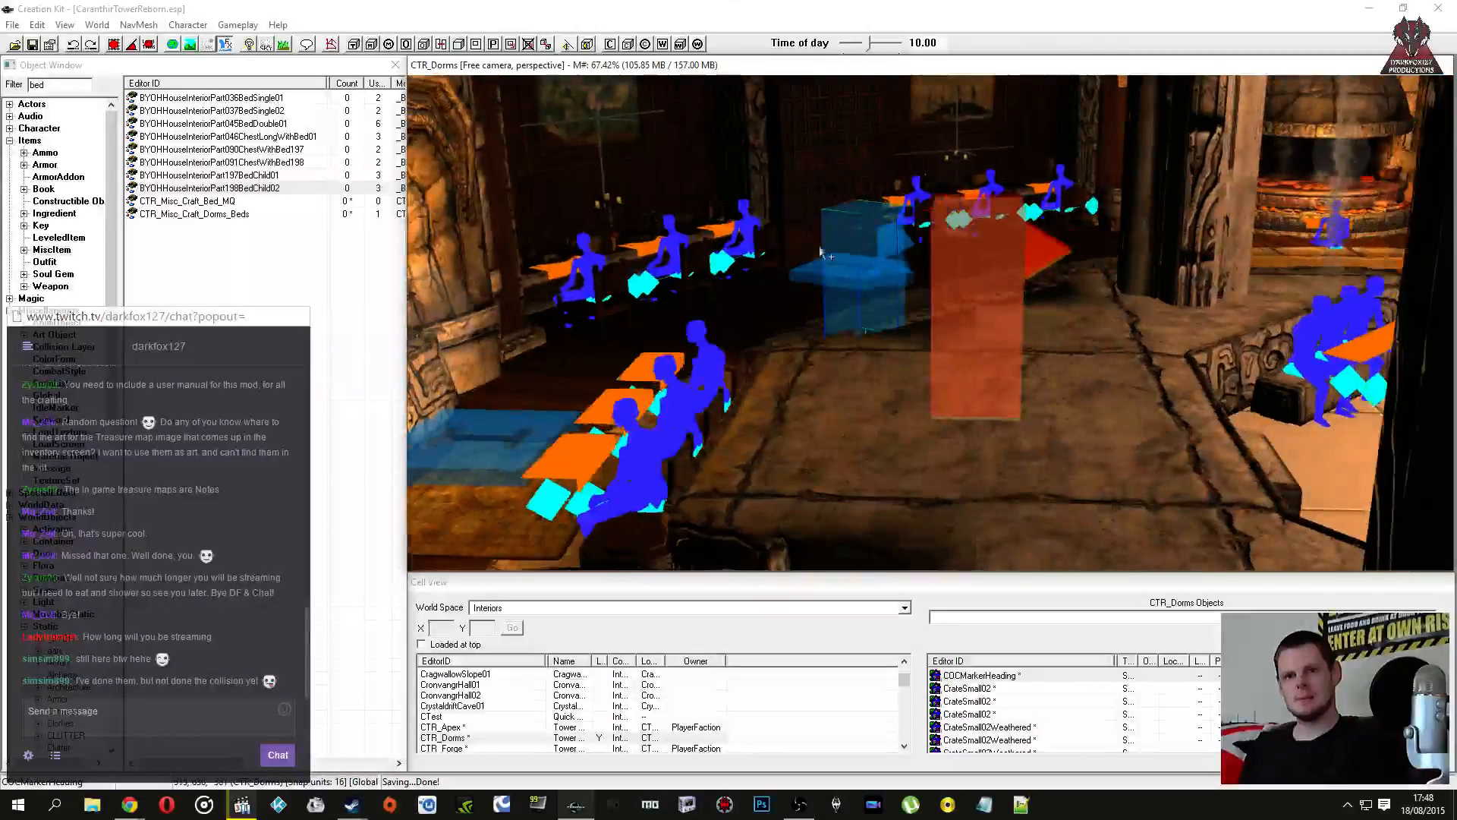
pyautogui.moveTo(1132, 268); pyautogui.dragTo(821, 241, button='middle')
# Step: Filter the objects by "wash" and check the first enable reference in the CTR_Misc_Craft_Dorms_WashBasins crafting script, leaving it unchanged
pyautogui.click(55, 87)
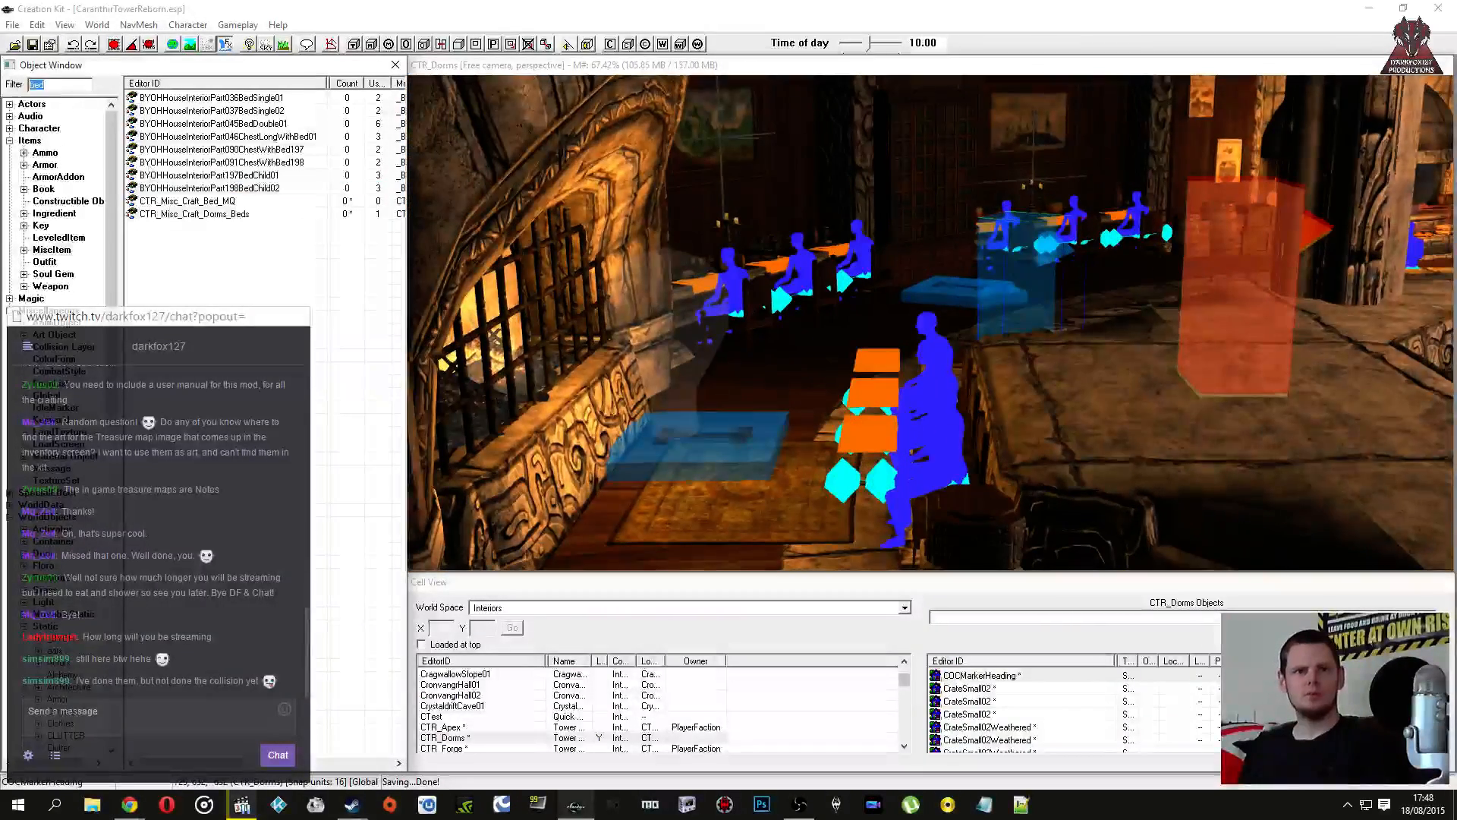
pyautogui.doubleClick(228, 124)
pyautogui.doubleClick(782, 309)
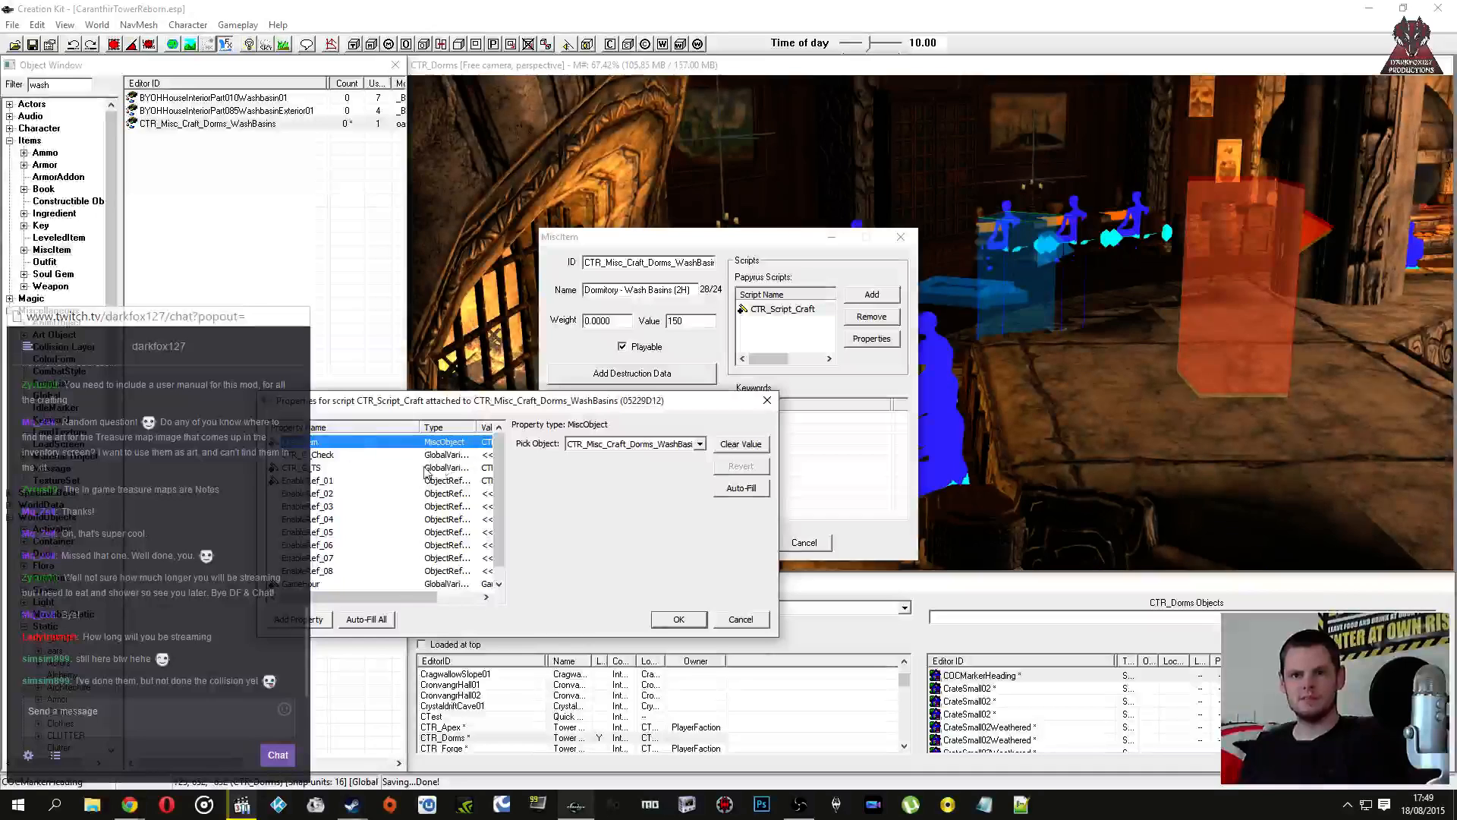
pyautogui.click(328, 481)
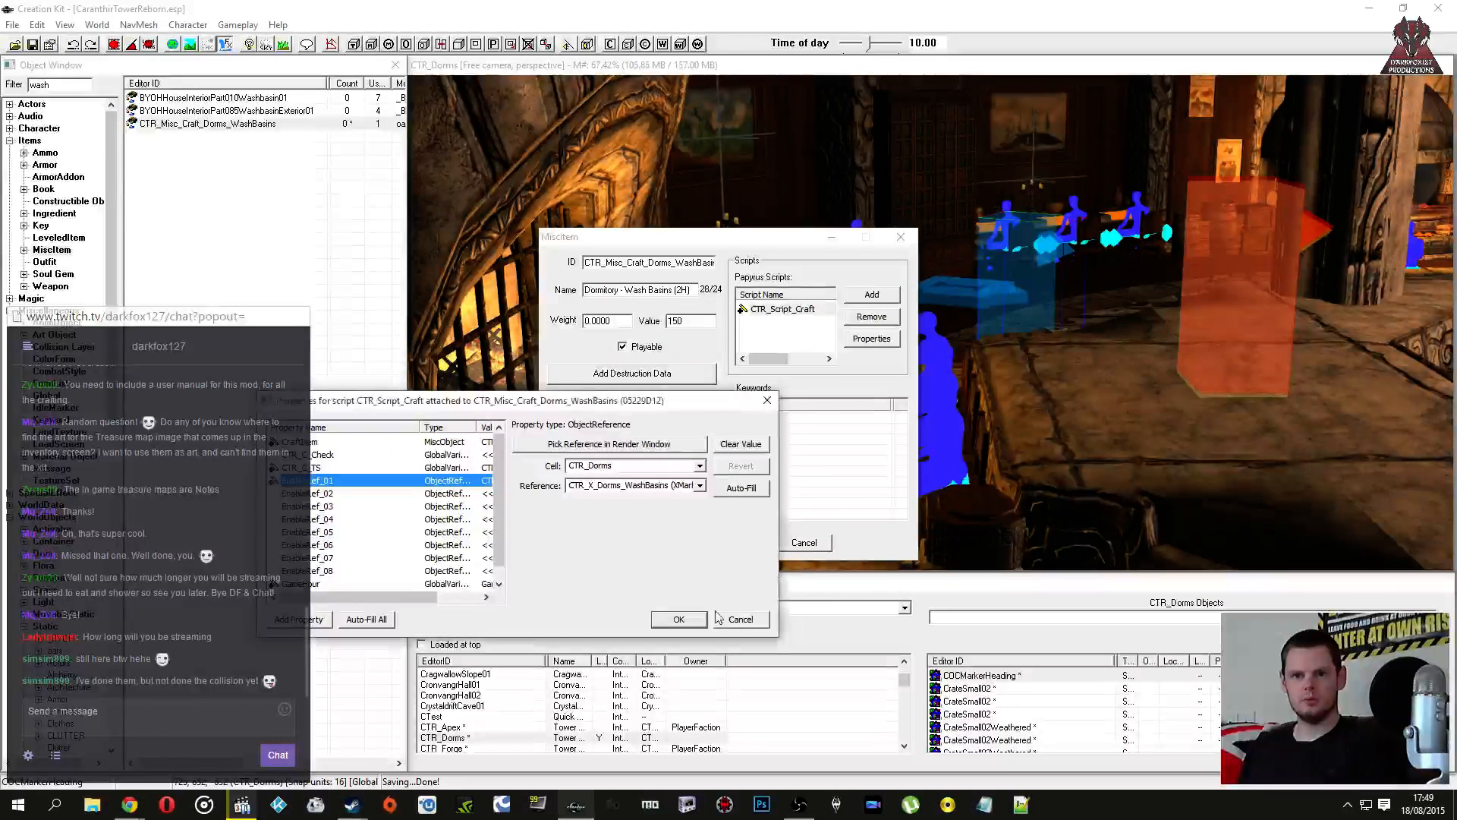
pyautogui.click(740, 619)
pyautogui.click(804, 543)
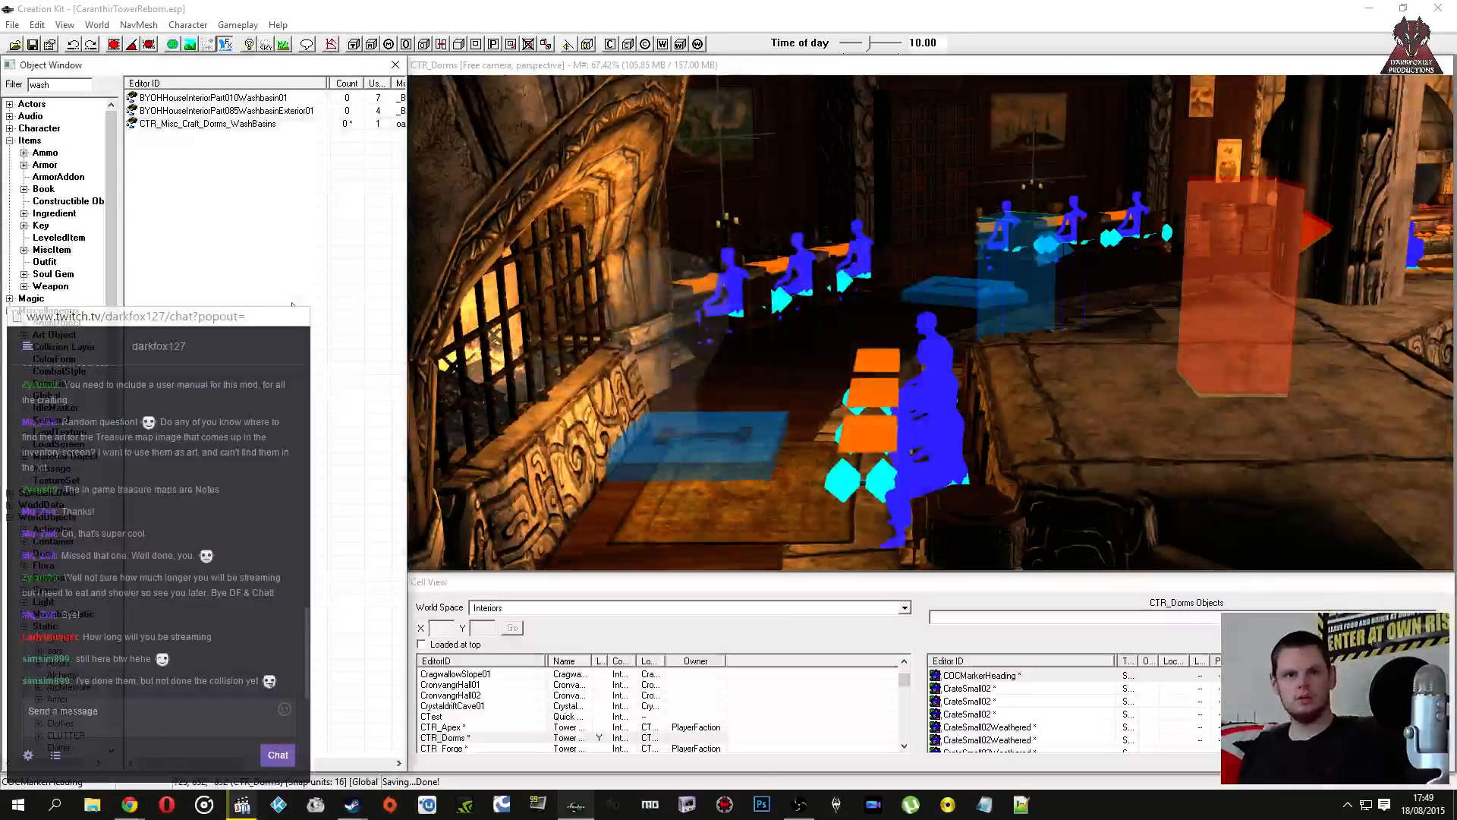
# Step: Open the CTR_CO_Dorms_WashBasins_RC recipe and check the reference used by its GetDisabled == 1 condition
pyautogui.click(67, 201)
pyautogui.click(172, 125)
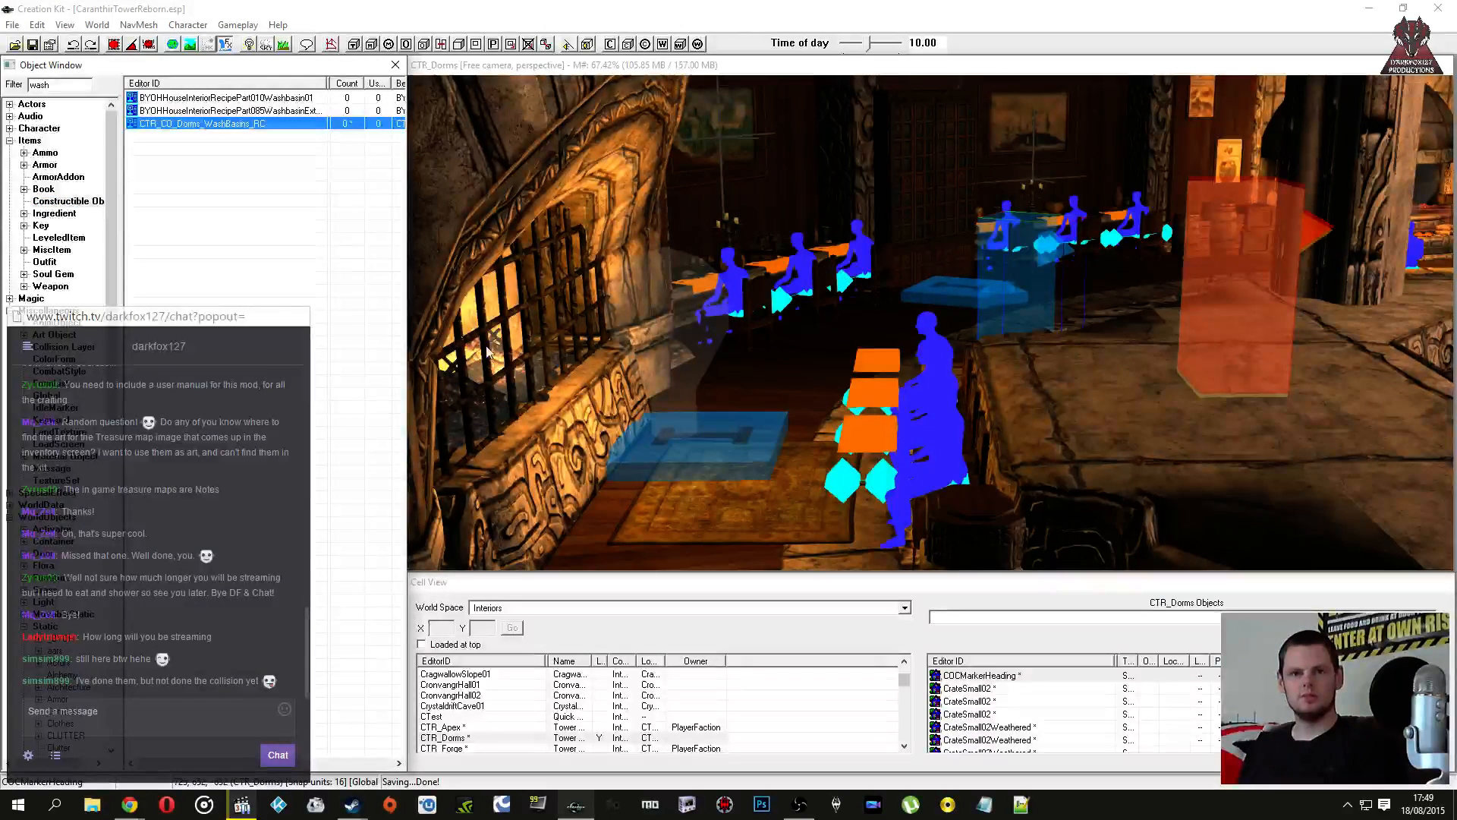
pyautogui.press('Return')
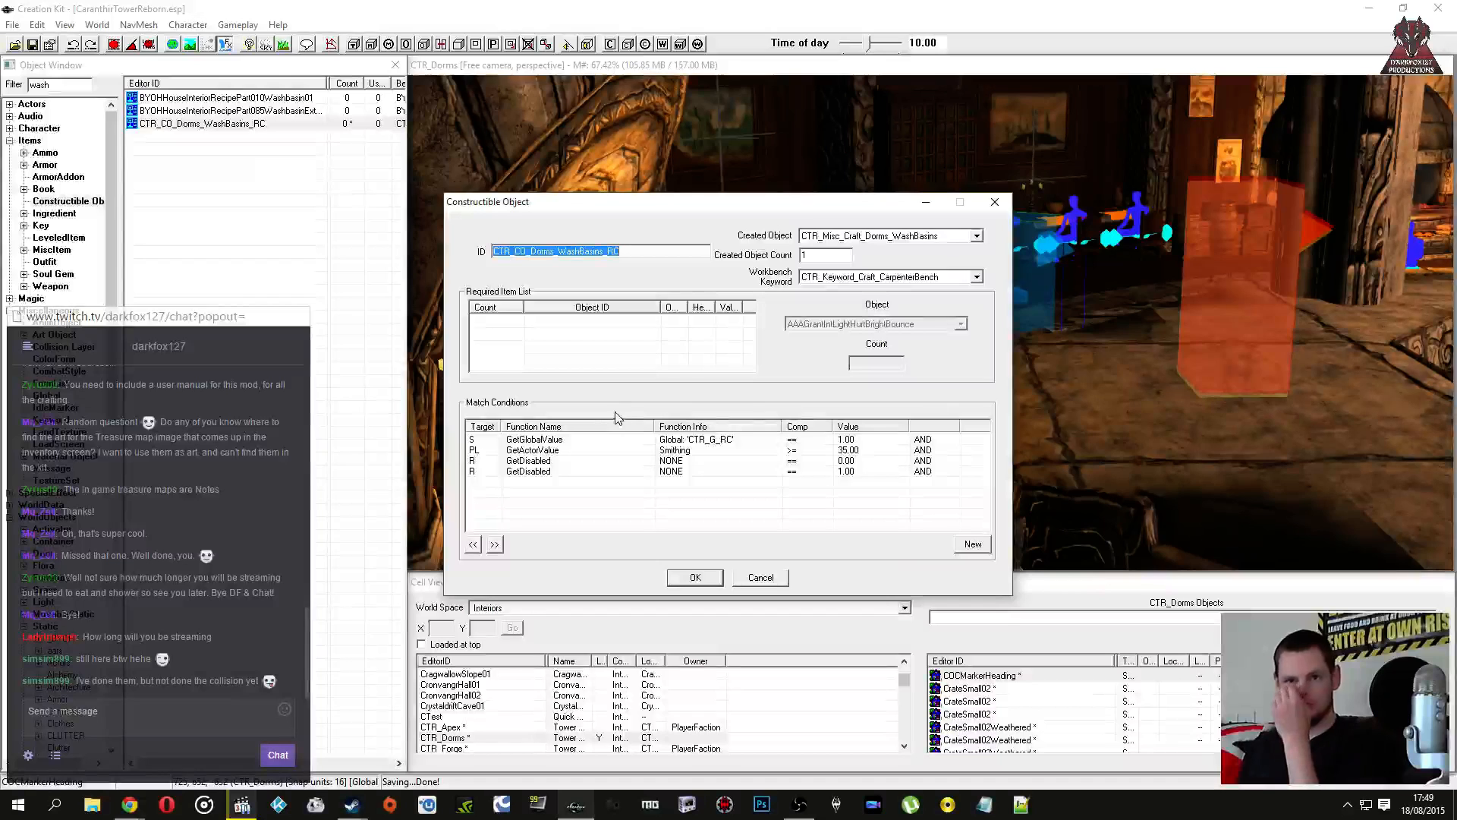
pyautogui.doubleClick(782, 472)
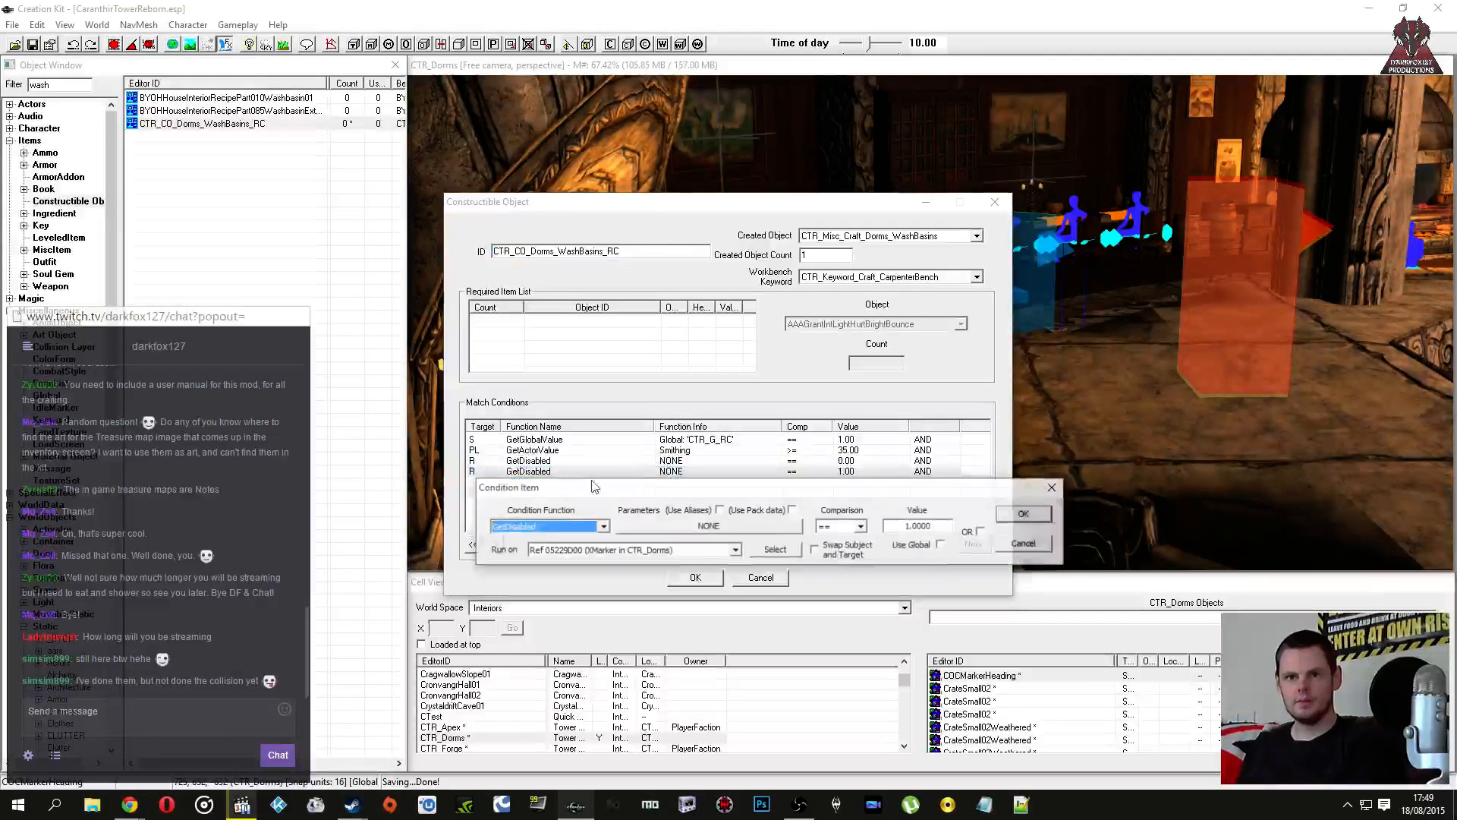
pyautogui.click(622, 676)
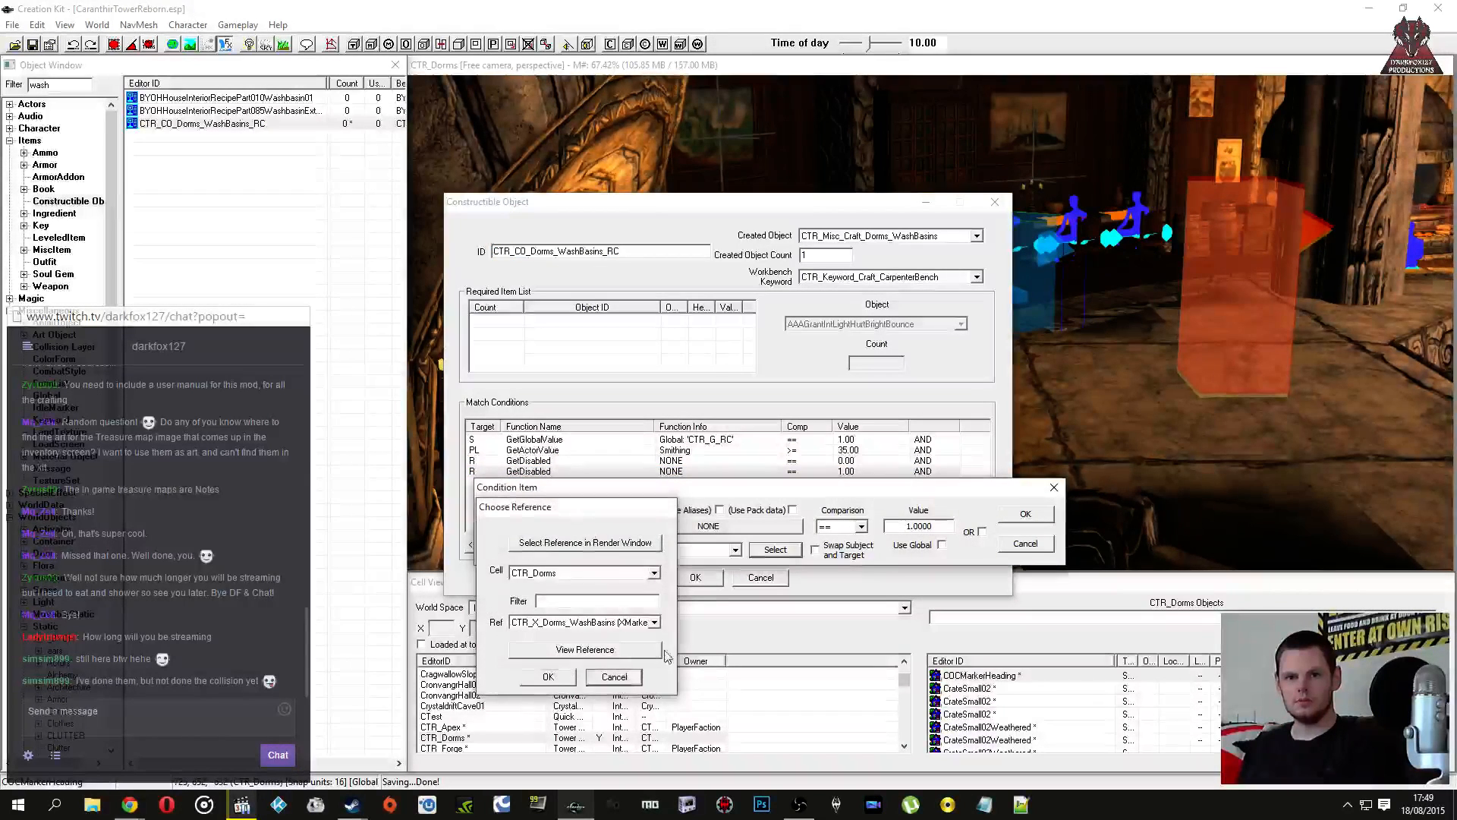
pyautogui.click(1007, 540)
# Step: Check the reference used by the recipe's GetDisabled == 0 condition and close the recipe without changes
pyautogui.doubleClick(759, 460)
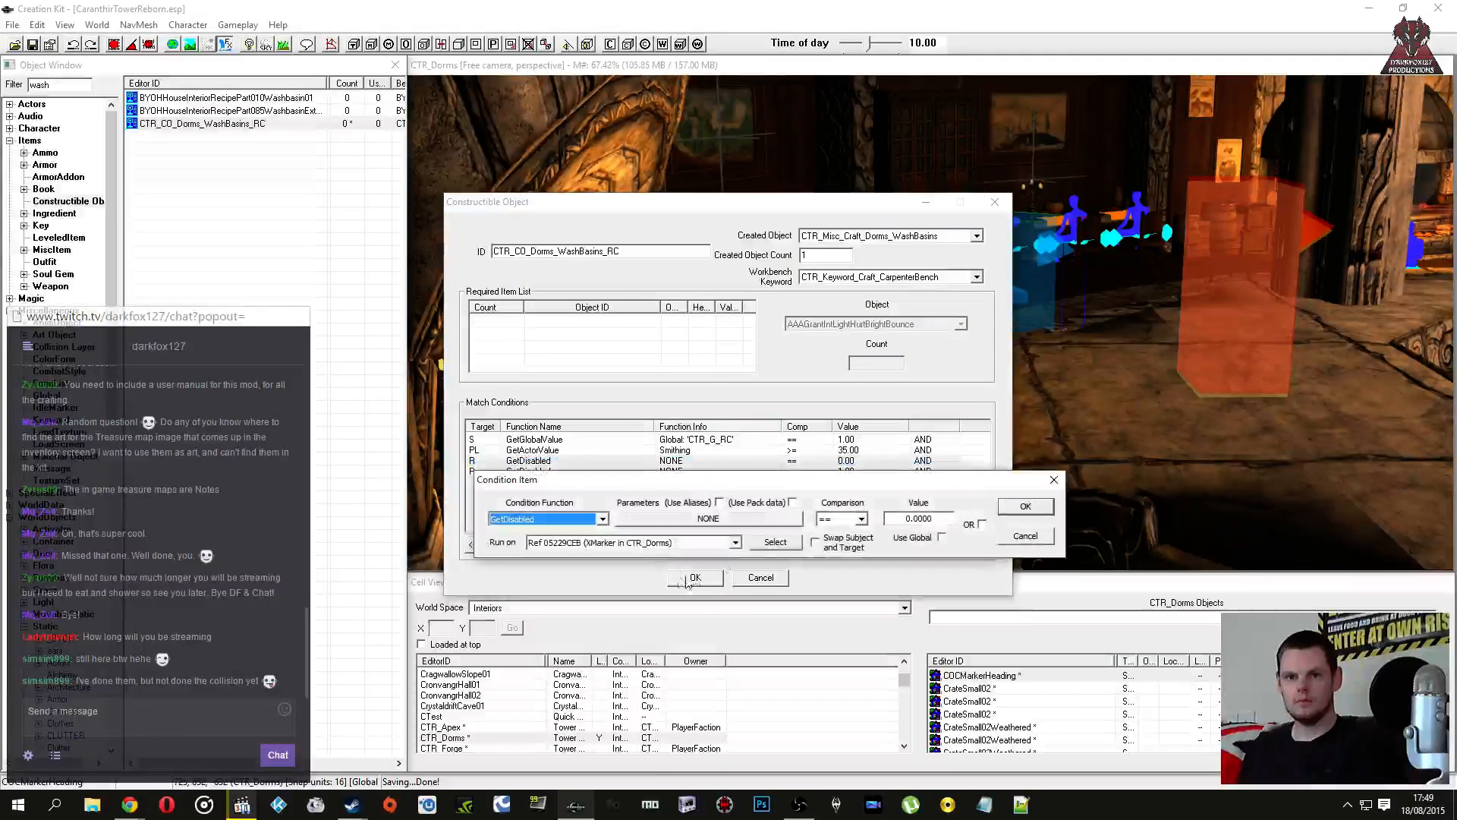
pyautogui.click(752, 540)
pyautogui.click(621, 676)
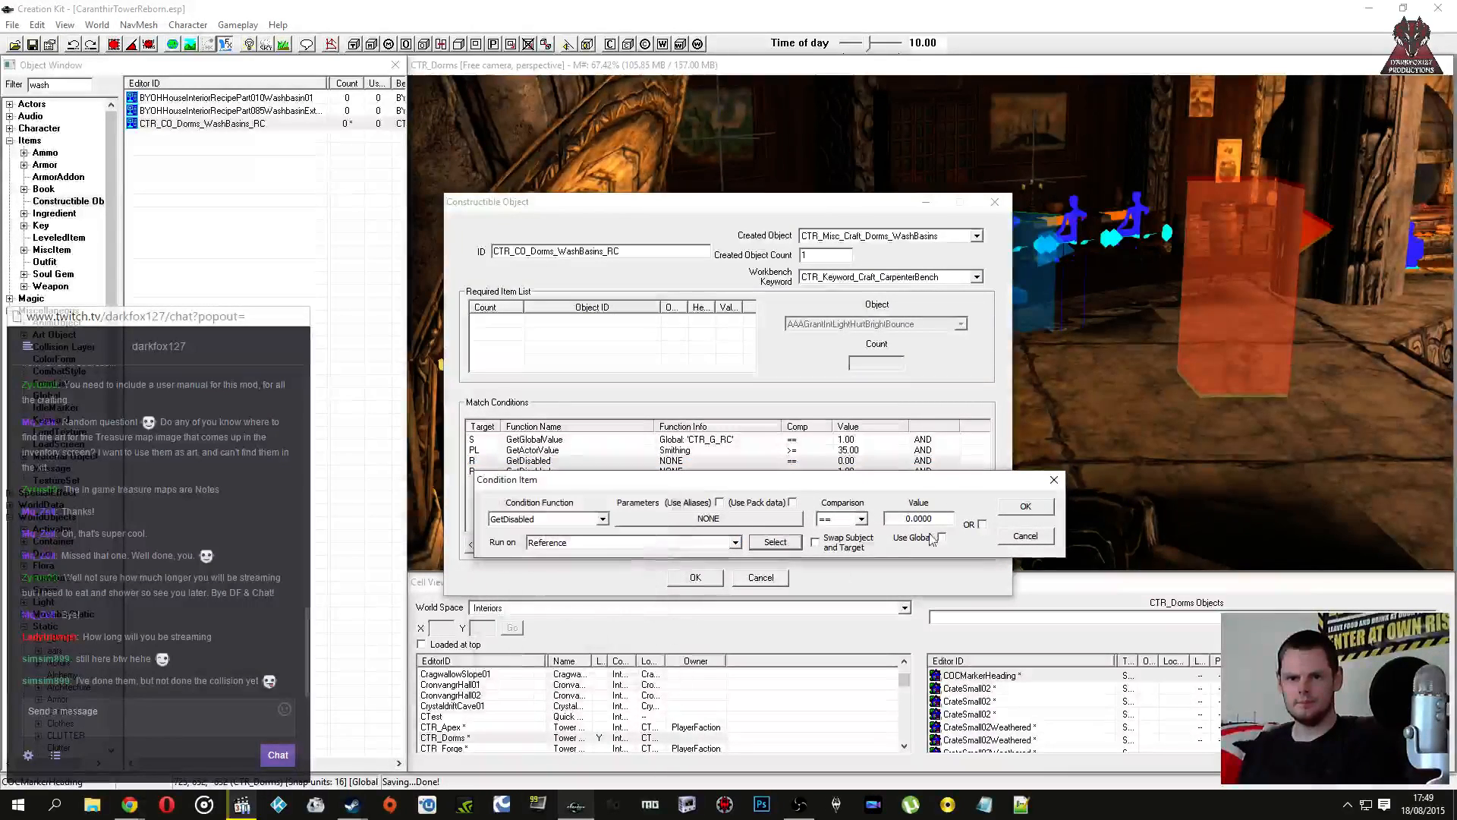
pyautogui.click(1024, 535)
pyautogui.click(761, 577)
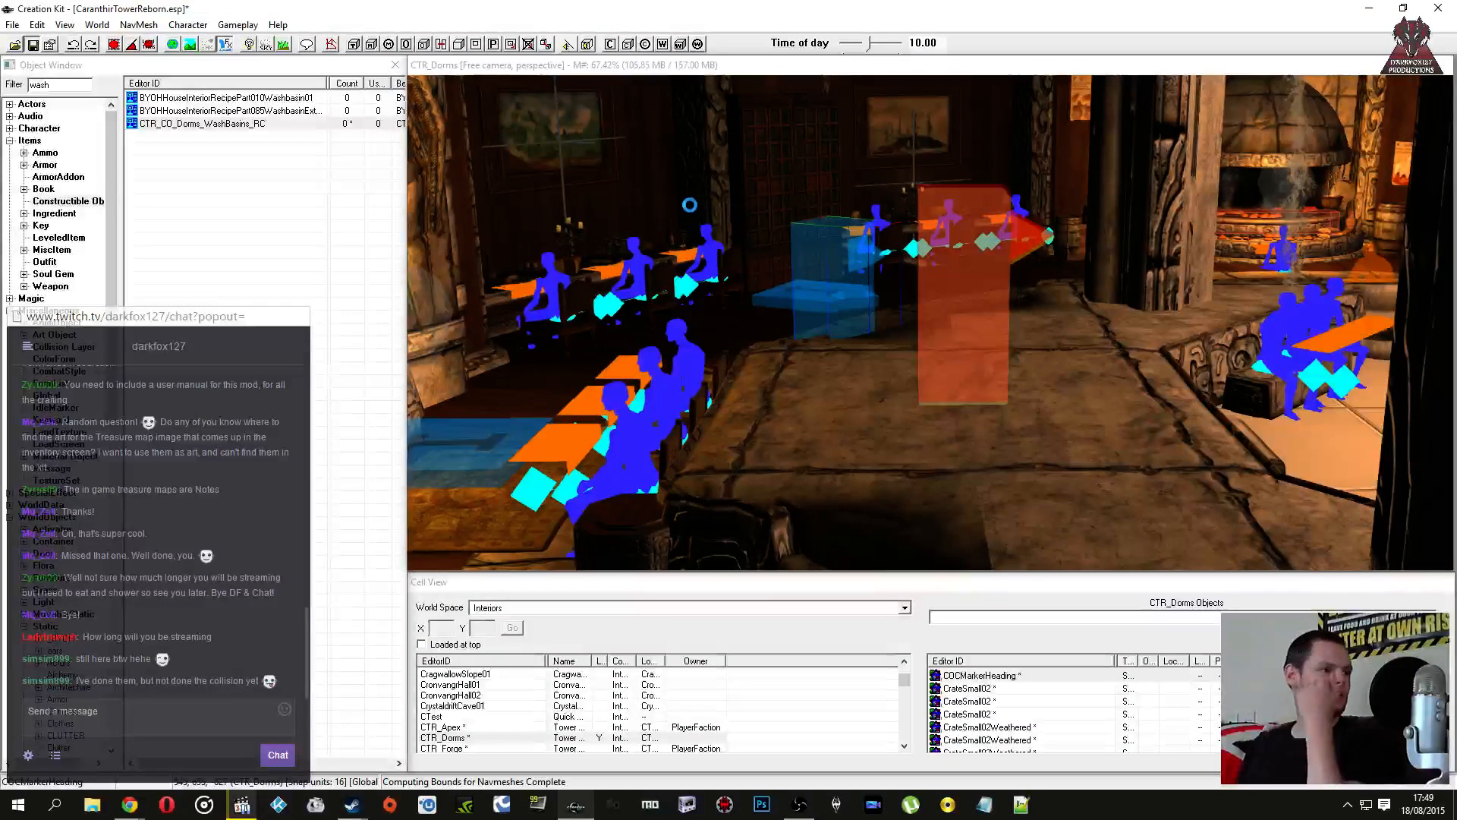
# Step: Review the dormitory navmesh around the seating areas, leave navmesh editing and save the plugin
pyautogui.moveTo(697, 199); pyautogui.dragTo(758, 203, button='middle')
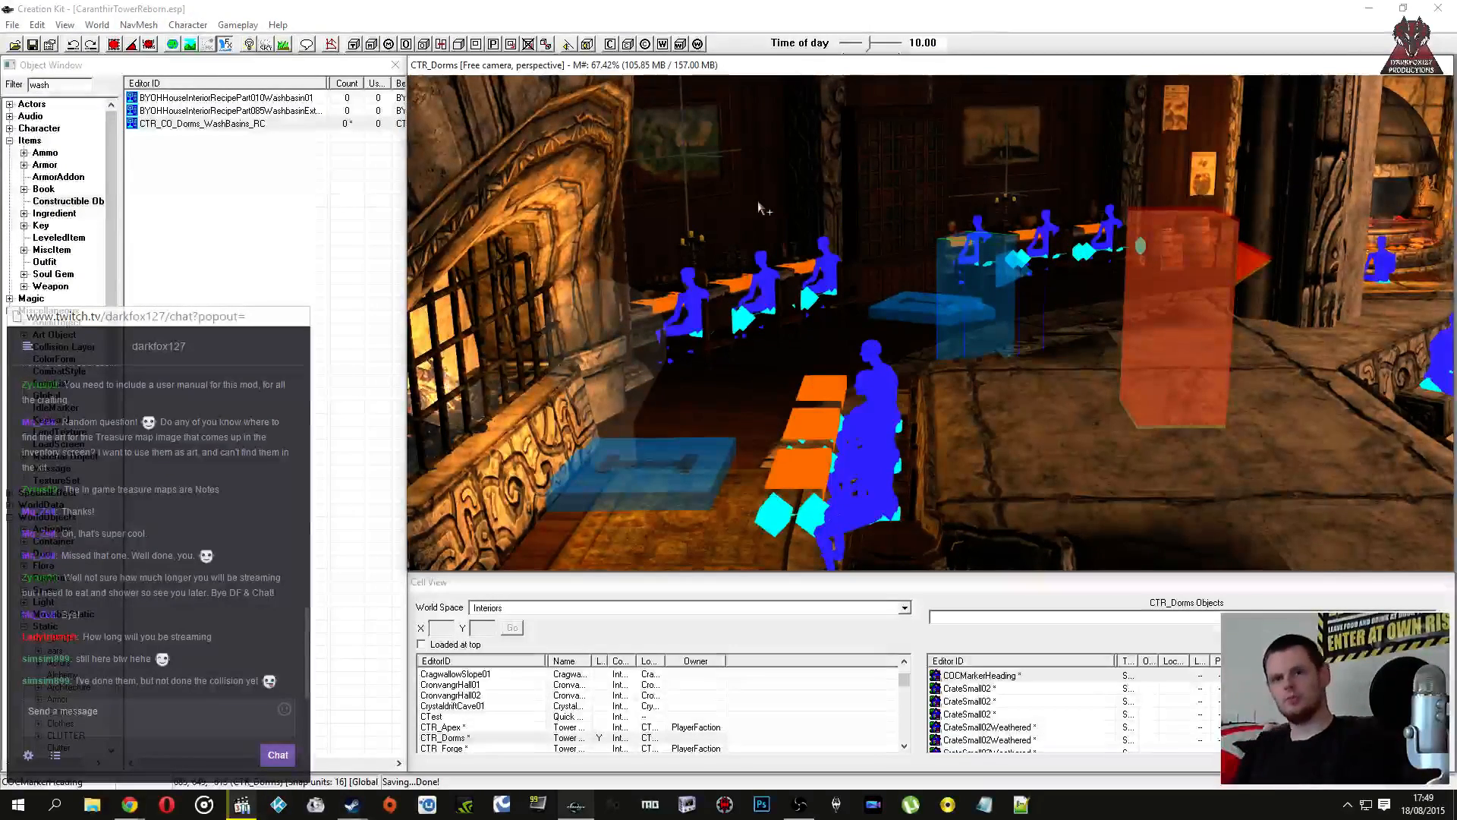
pyautogui.keyDown('shift'); pyautogui.moveTo(981, 261); pyautogui.dragTo(796, 285, button='middle'); pyautogui.keyUp('shift')
pyautogui.click(332, 45)
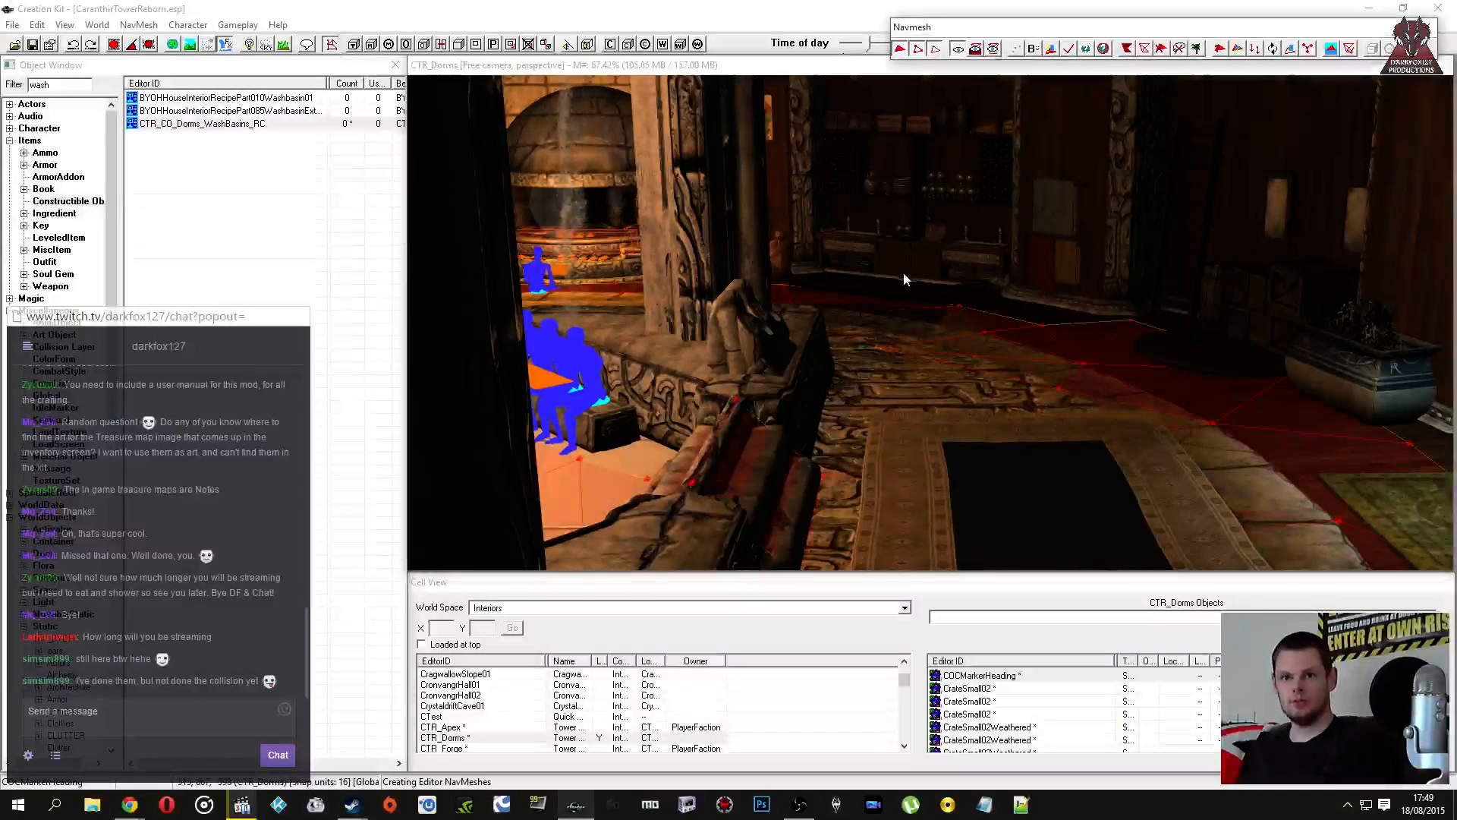
pyautogui.moveTo(873, 245); pyautogui.dragTo(906, 265, button='middle')
pyautogui.scroll(3, 935, 233)
pyautogui.scroll(3, 903, 254)
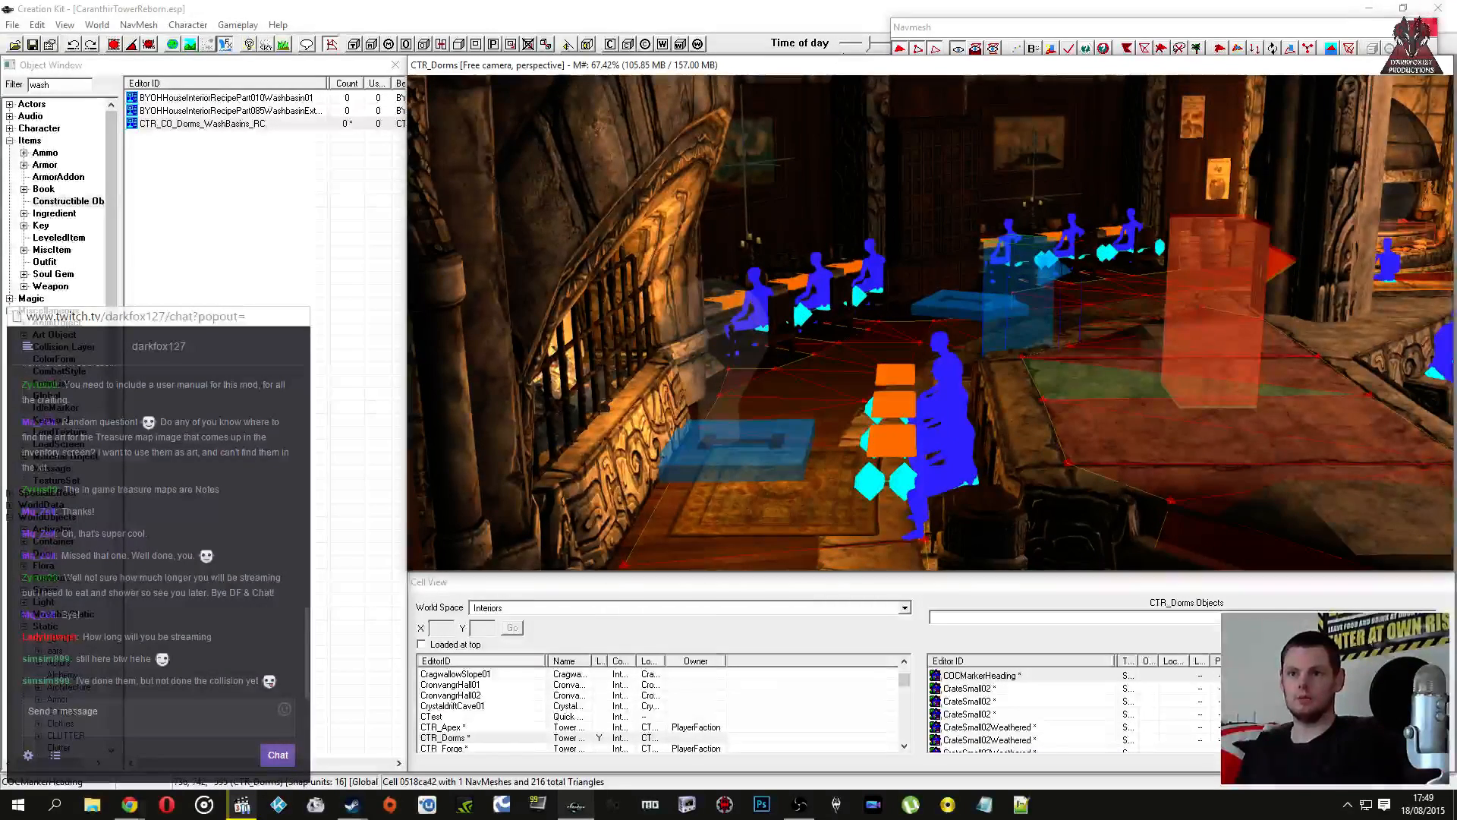
pyautogui.click(1430, 27)
pyautogui.click(15, 44)
pyautogui.click(941, 491)
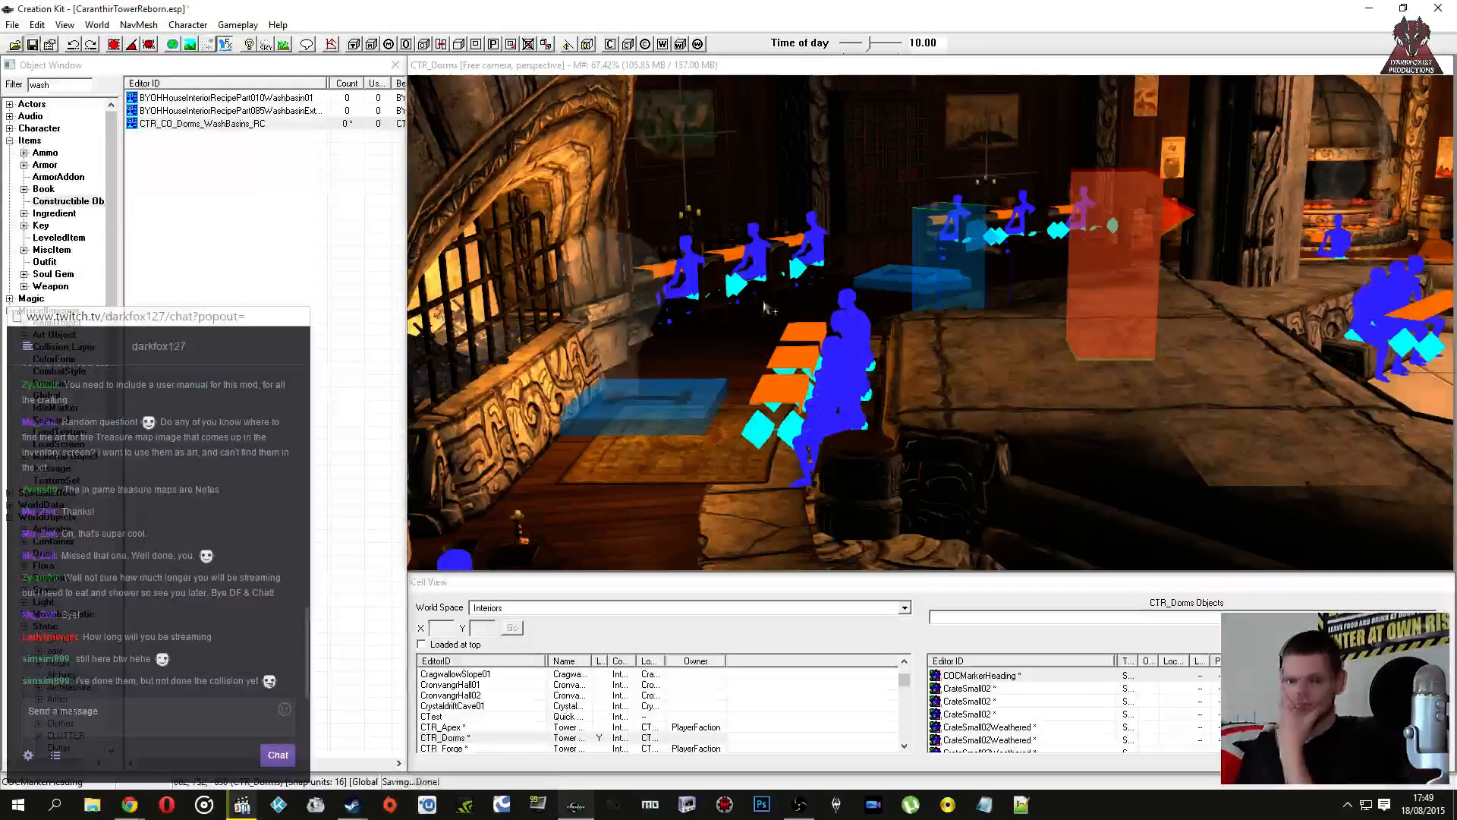
# Step: Set the enable parent of the fireplace's WarmHandsStandIdleMarker to CTR_X_Fireplace_Dorms in cell CTR_Dorms and save the plugin
pyautogui.doubleClick(787, 371)
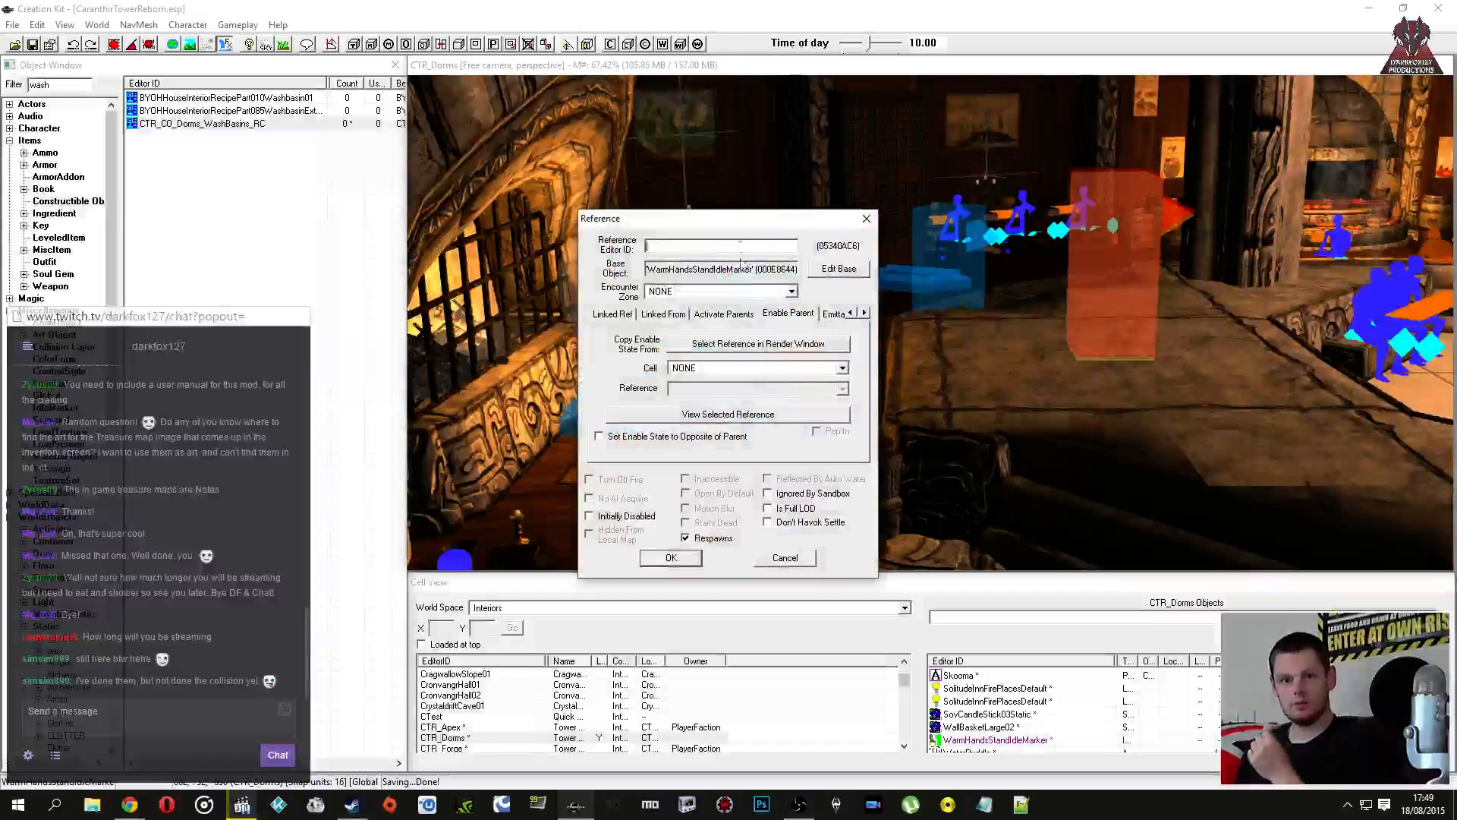
pyautogui.moveTo(744, 224); pyautogui.dragTo(432, 224)
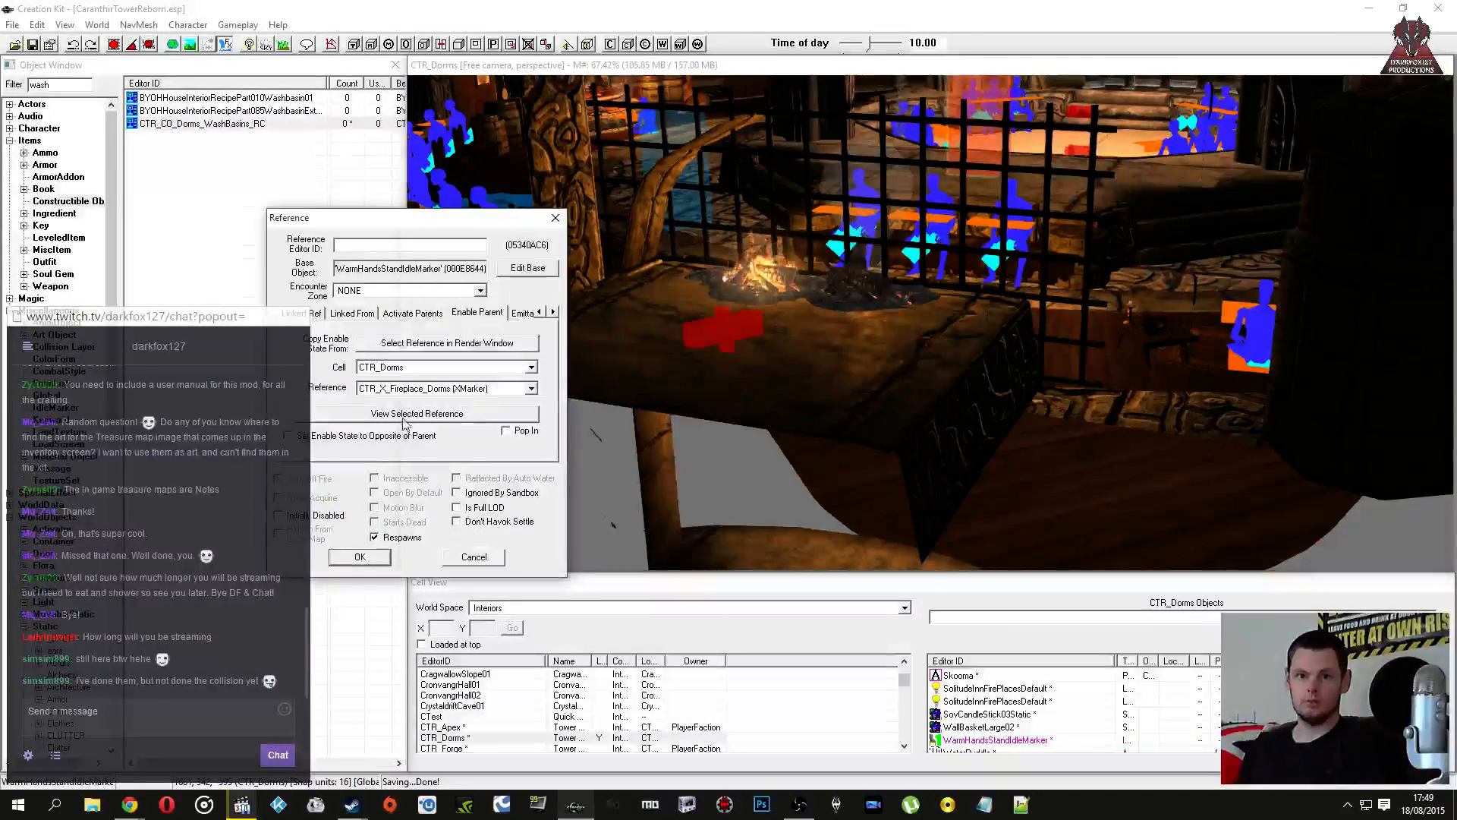
pyautogui.click(360, 558)
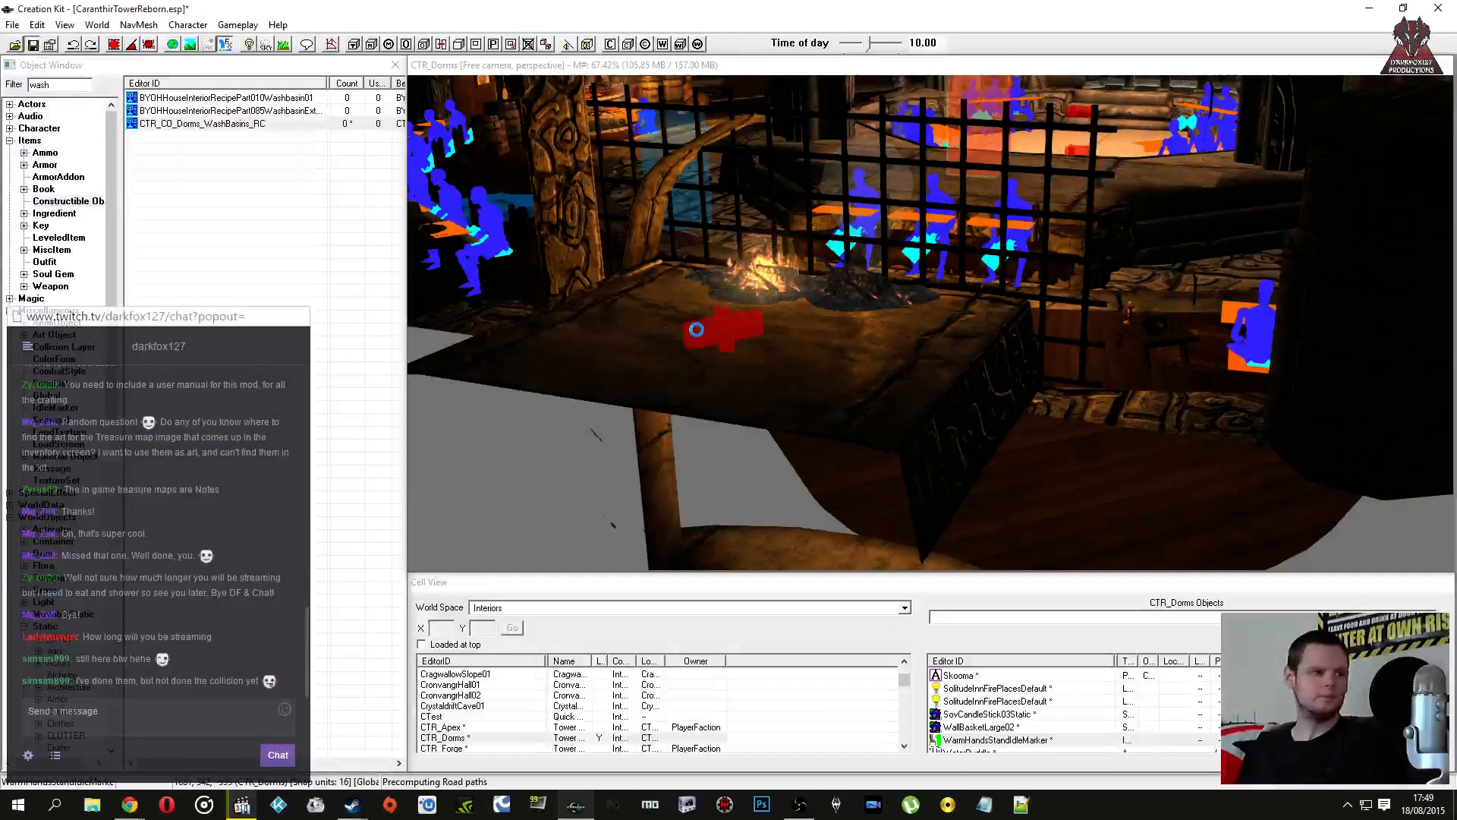
# Step: Read through the CTR_Script_CellCheck source from the CTR_Trigger_CellCheck trigger and close it without changes
pyautogui.keyDown('shift'); pyautogui.moveTo(748, 291); pyautogui.dragTo(899, 386, button='middle'); pyautogui.keyUp('shift')
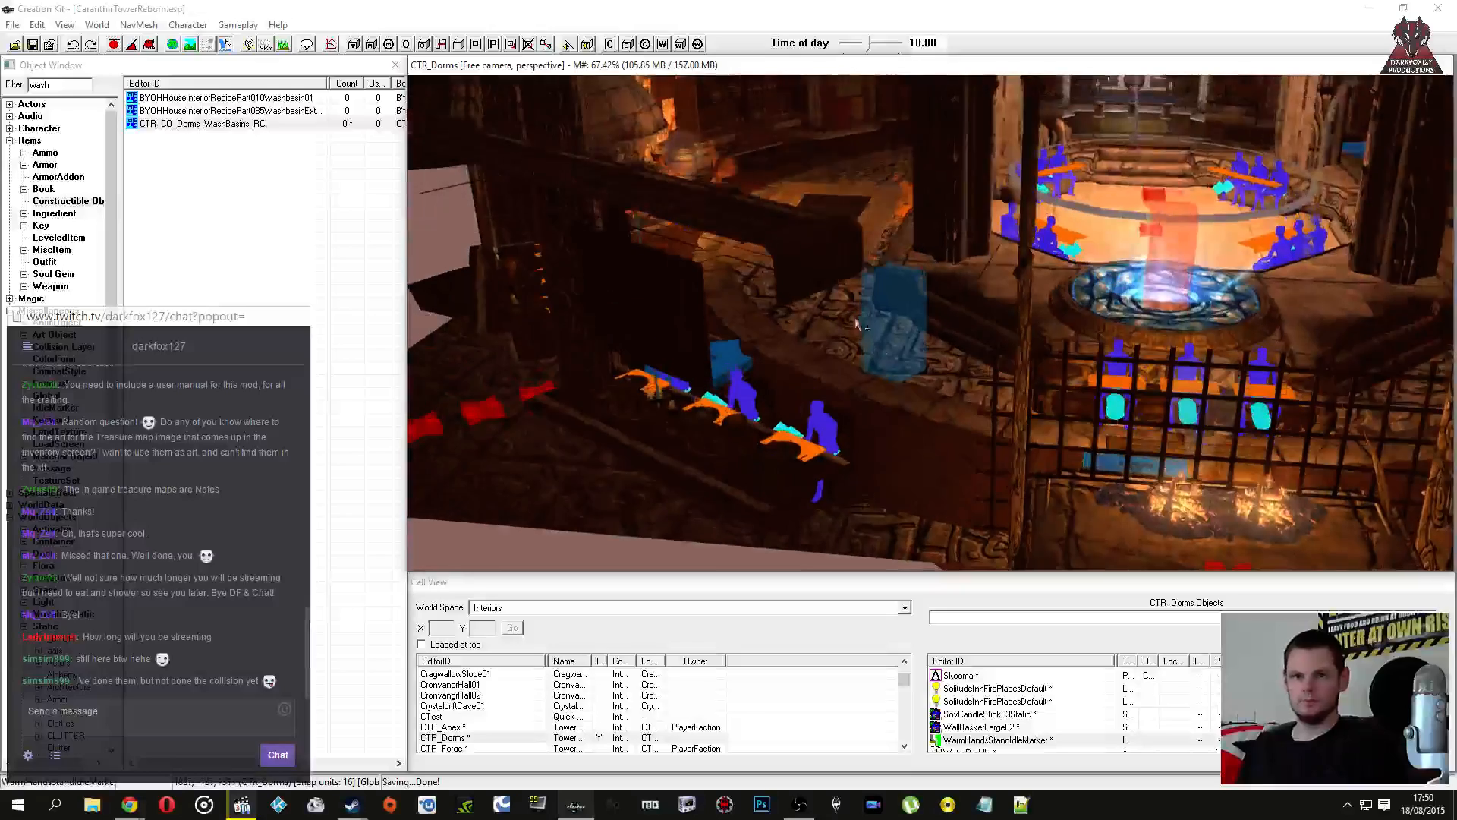
pyautogui.click(828, 305)
pyautogui.doubleClick(828, 305)
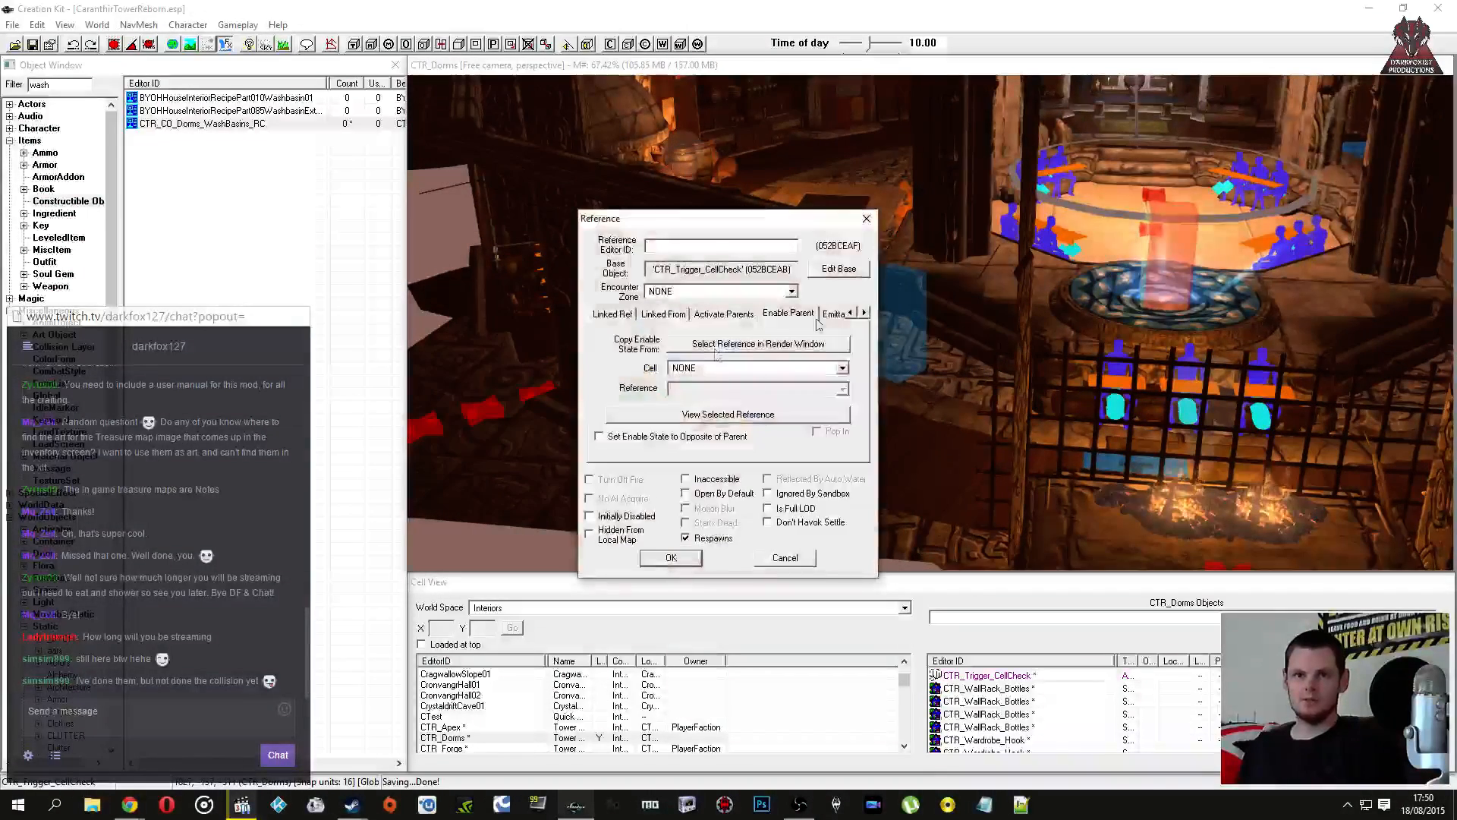
pyautogui.click(849, 274)
pyautogui.rightClick(977, 332)
pyautogui.click(1023, 416)
pyautogui.scroll(-20, 575, 385)
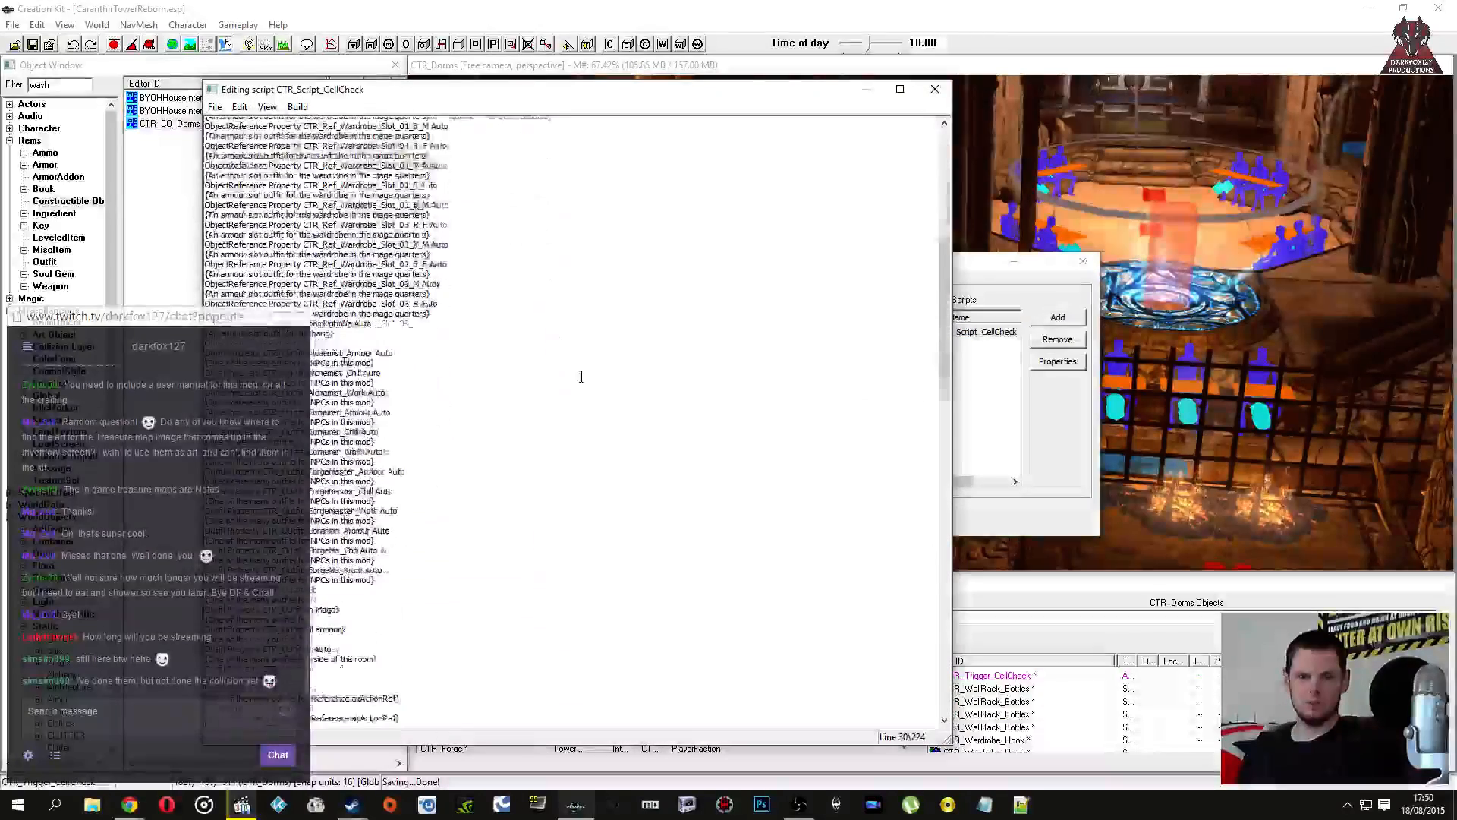
pyautogui.scroll(-15, 577, 378)
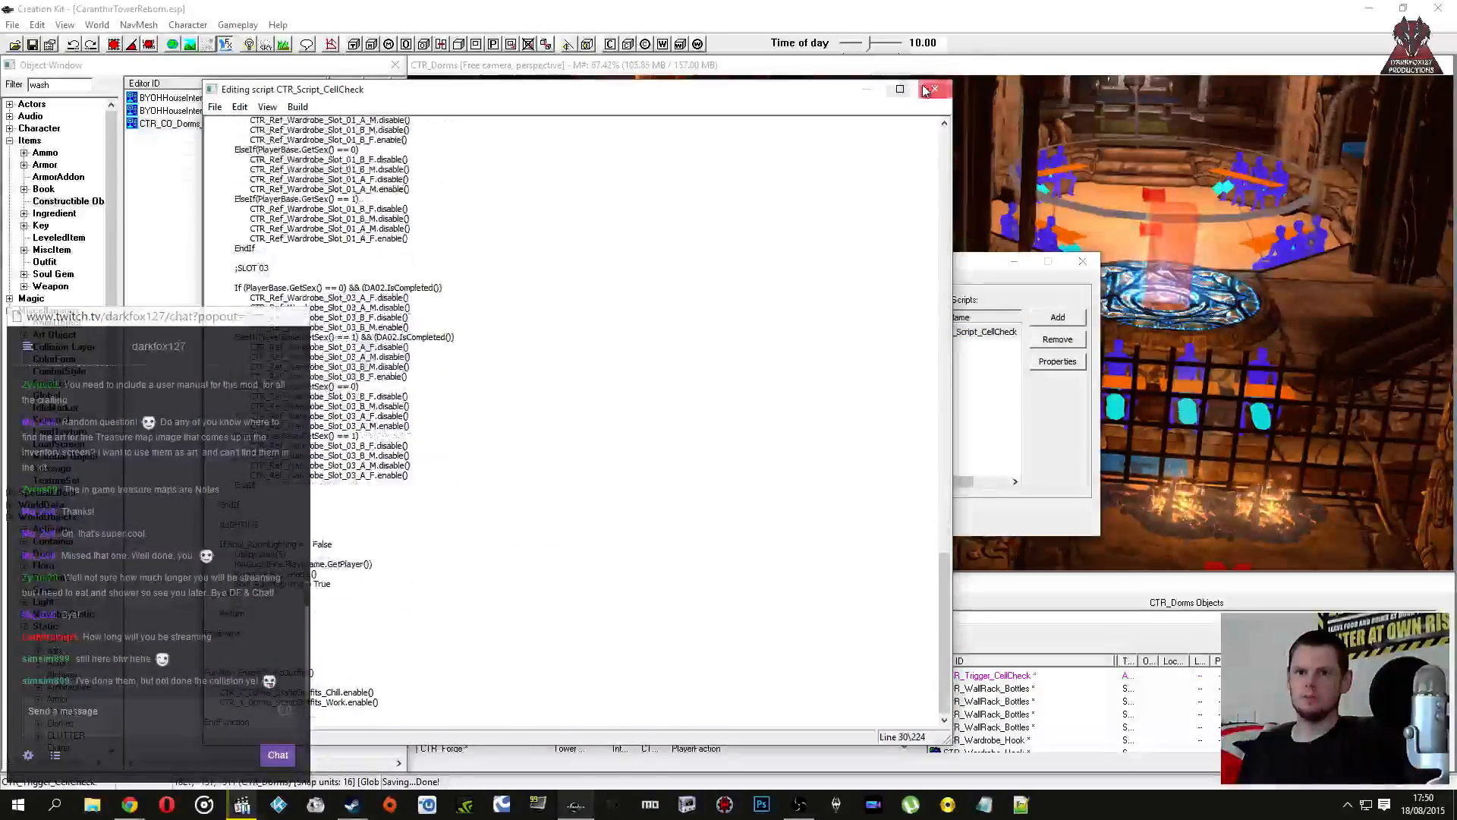
pyautogui.click(935, 89)
pyautogui.click(712, 519)
pyautogui.click(785, 558)
# Step: Inspect the sign banner above the doorway and check its enable parent, leaving its reference unchanged
pyautogui.moveTo(790, 550); pyautogui.dragTo(949, 347, button='middle')
pyautogui.scroll(6, 946, 341)
pyautogui.moveTo(937, 280); pyautogui.dragTo(922, 326, button='middle')
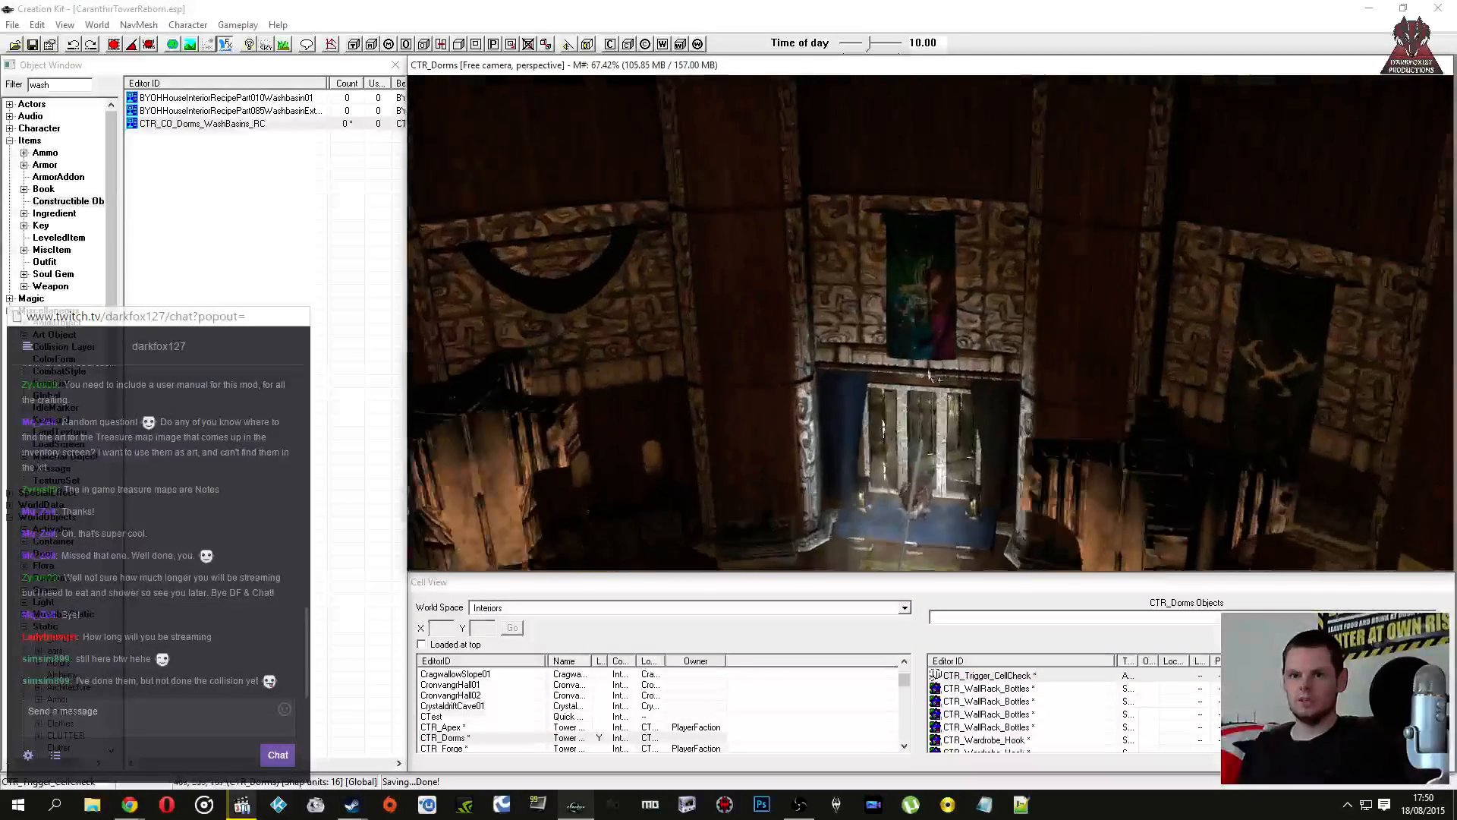
pyautogui.scroll(3, 921, 326)
pyautogui.click(919, 326)
pyautogui.click(787, 314)
pyautogui.click(791, 557)
pyautogui.scroll(3, 911, 375)
pyautogui.click(898, 417)
pyautogui.moveTo(914, 372)
pyautogui.mouseDown(button='middle')
pyautogui.moveTo(897, 461)
pyautogui.moveTo(914, 377)
pyautogui.mouseUp(button='middle')
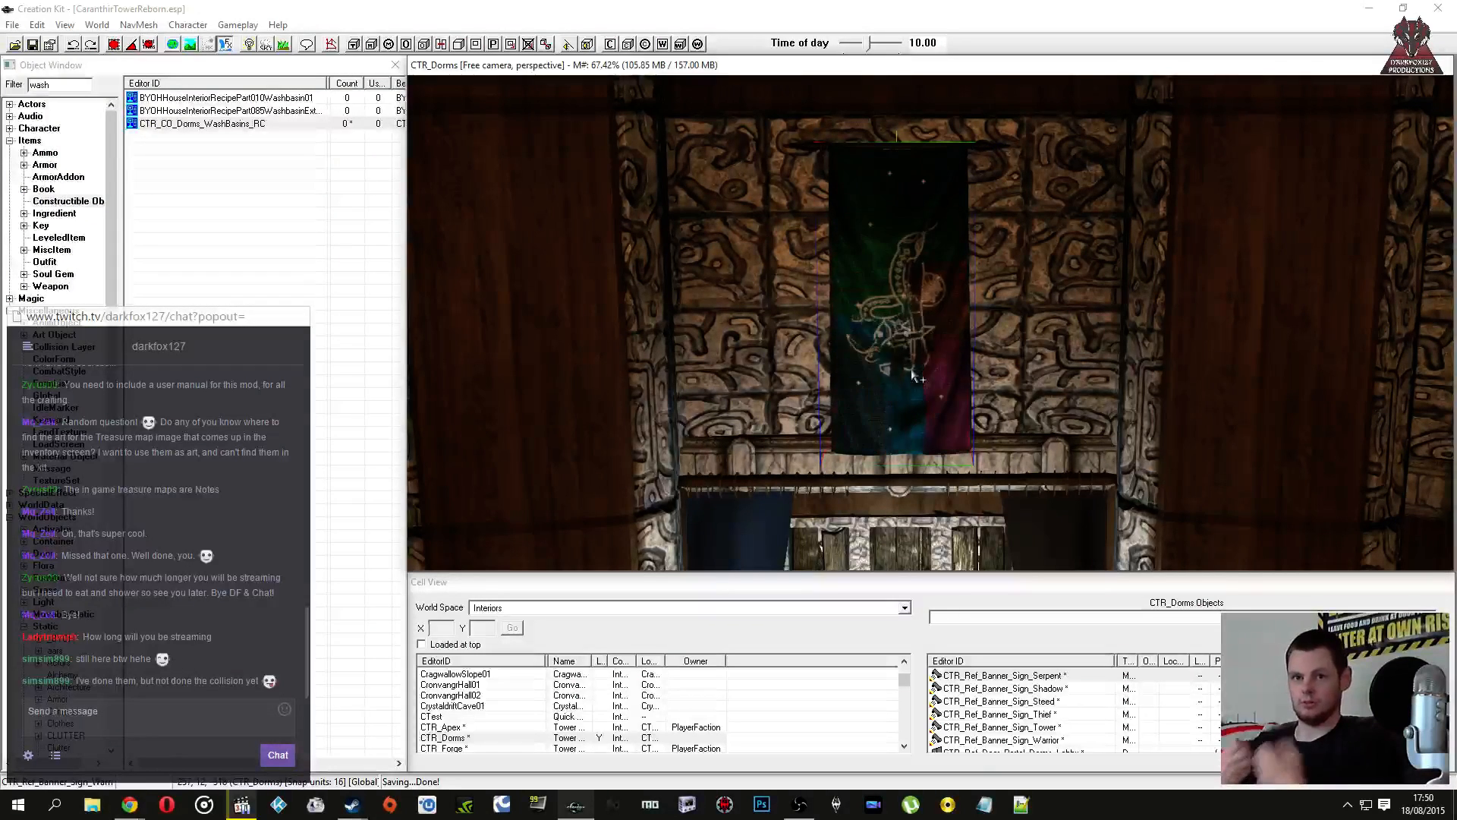
# Step: Reopen the CTR_Trigger_CellCheck trigger's reference to view its settings and close it unchanged
pyautogui.scroll(-6, 870, 249)
pyautogui.keyDown('shift'); pyautogui.moveTo(882, 249); pyautogui.dragTo(973, 249, button='middle'); pyautogui.keyUp('shift')
pyautogui.doubleClick(973, 247)
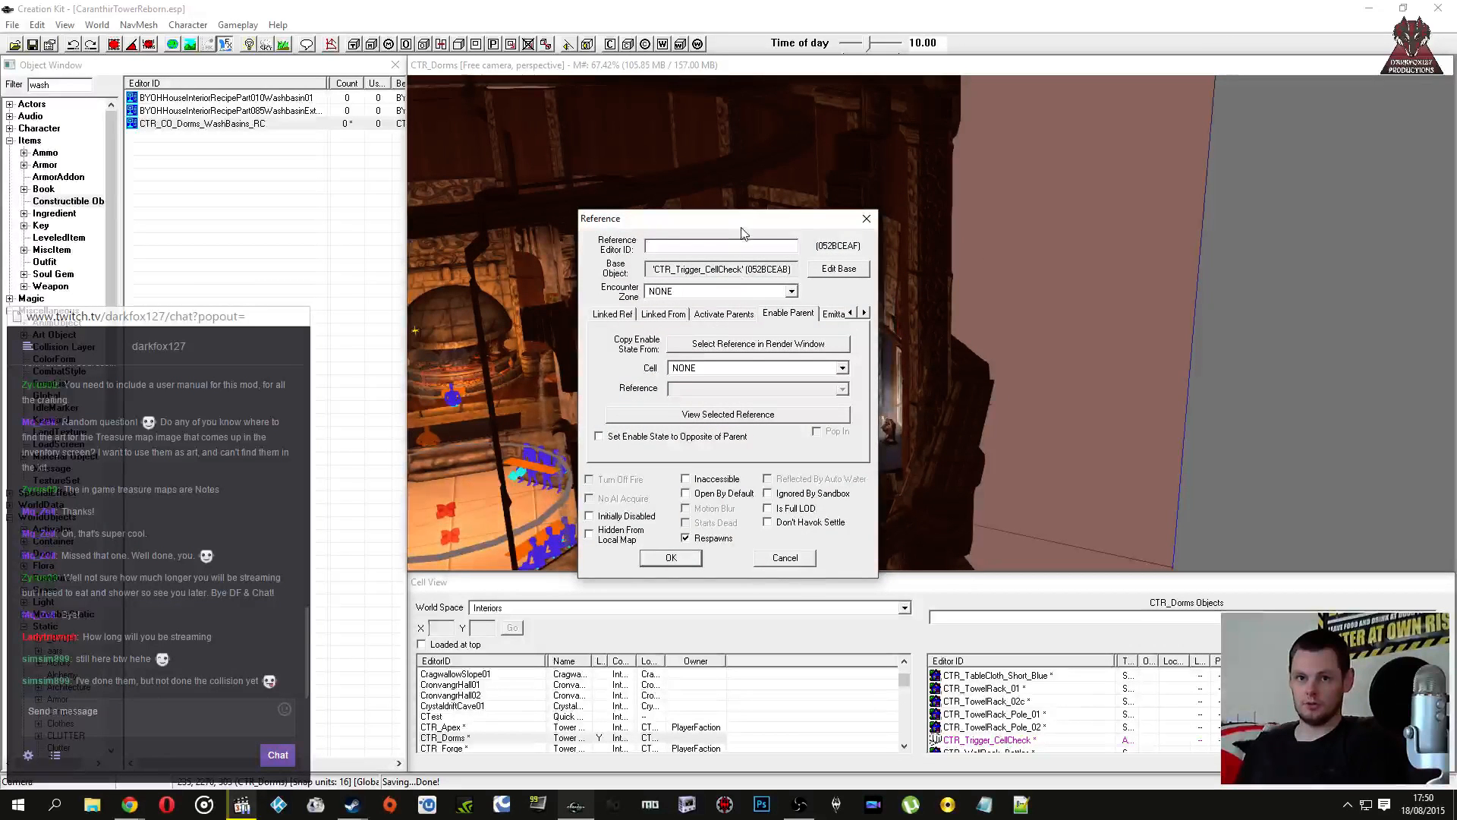
pyautogui.moveTo(742, 220); pyautogui.dragTo(452, 198)
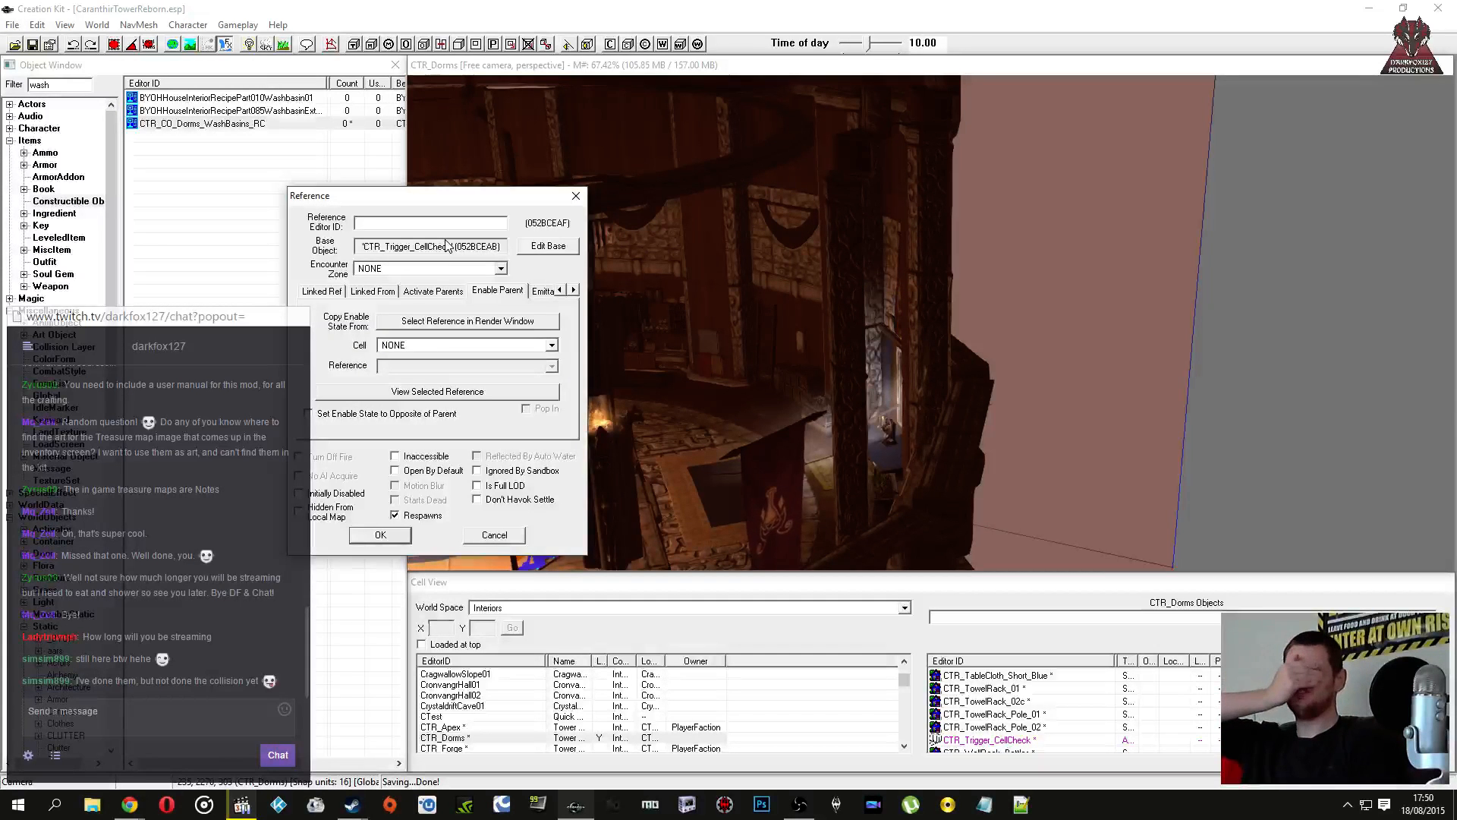
pyautogui.click(576, 197)
pyautogui.scroll(1, 708, 222)
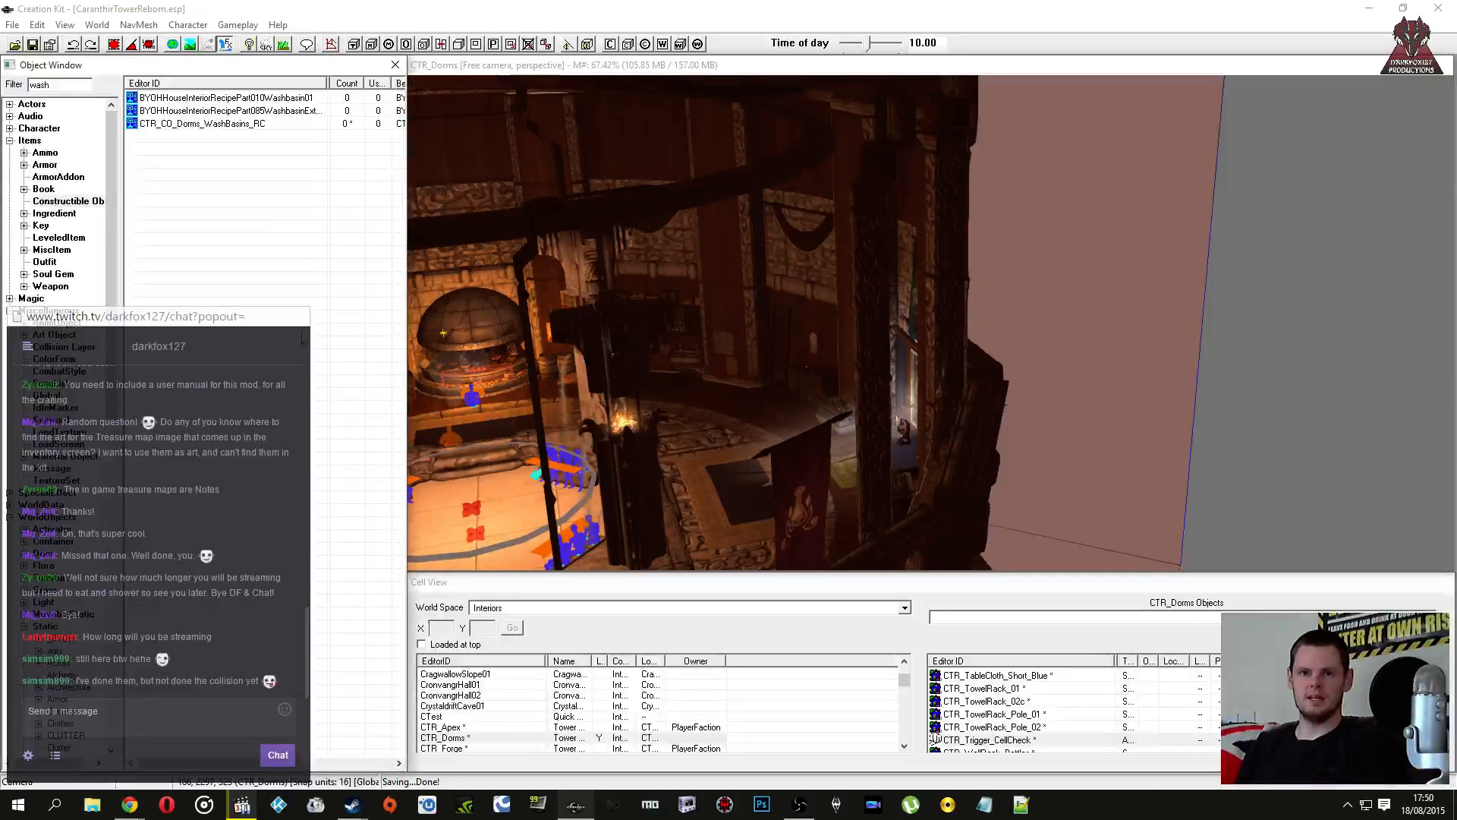
pyautogui.moveTo(567, 340); pyautogui.dragTo(570, 340, button='middle')
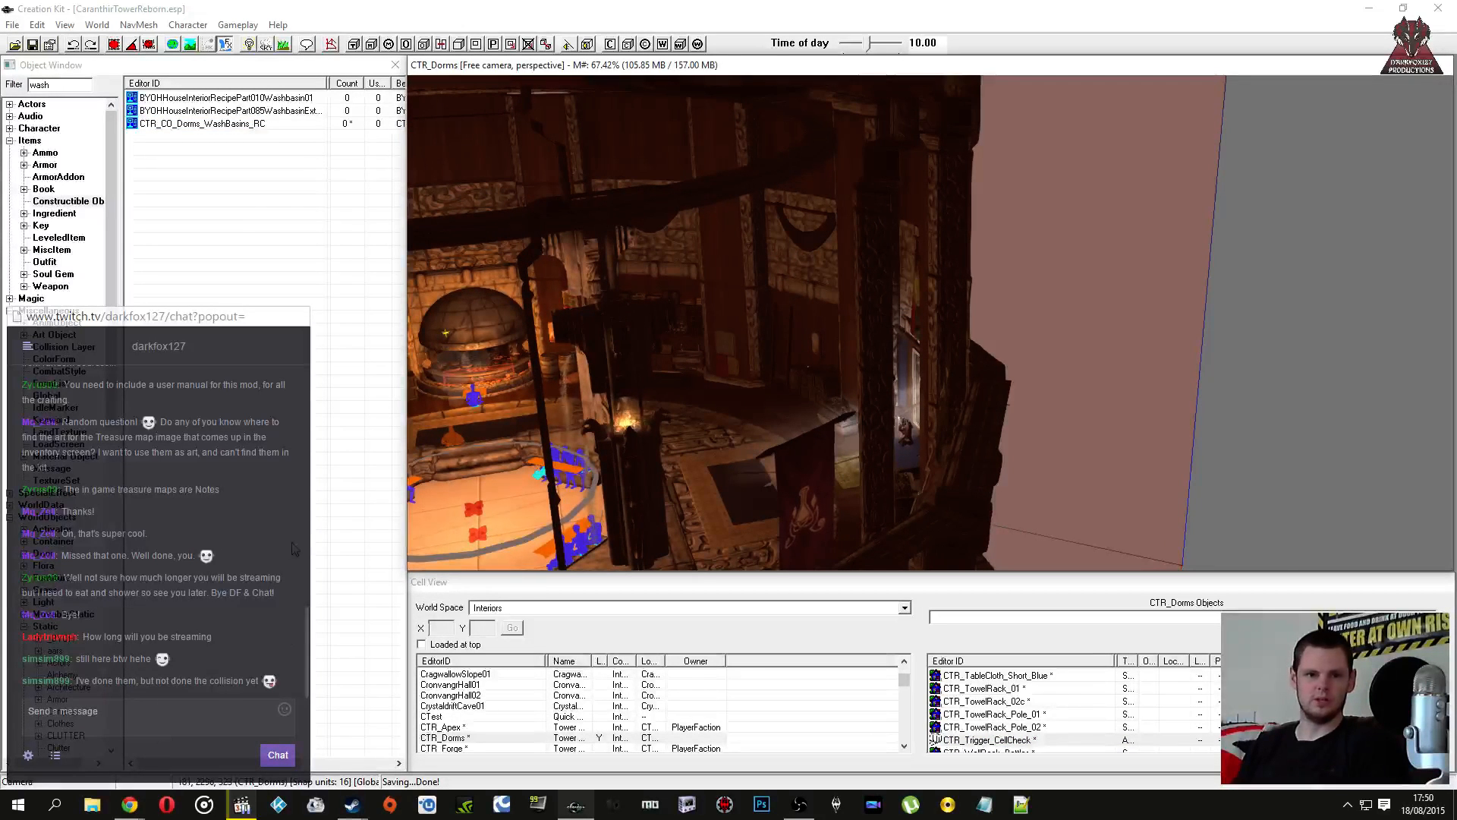
# Step: Switch to Opera, search Google for the Creation Kit wiki and open its Papyrus scripting reference
pyautogui.click(167, 804)
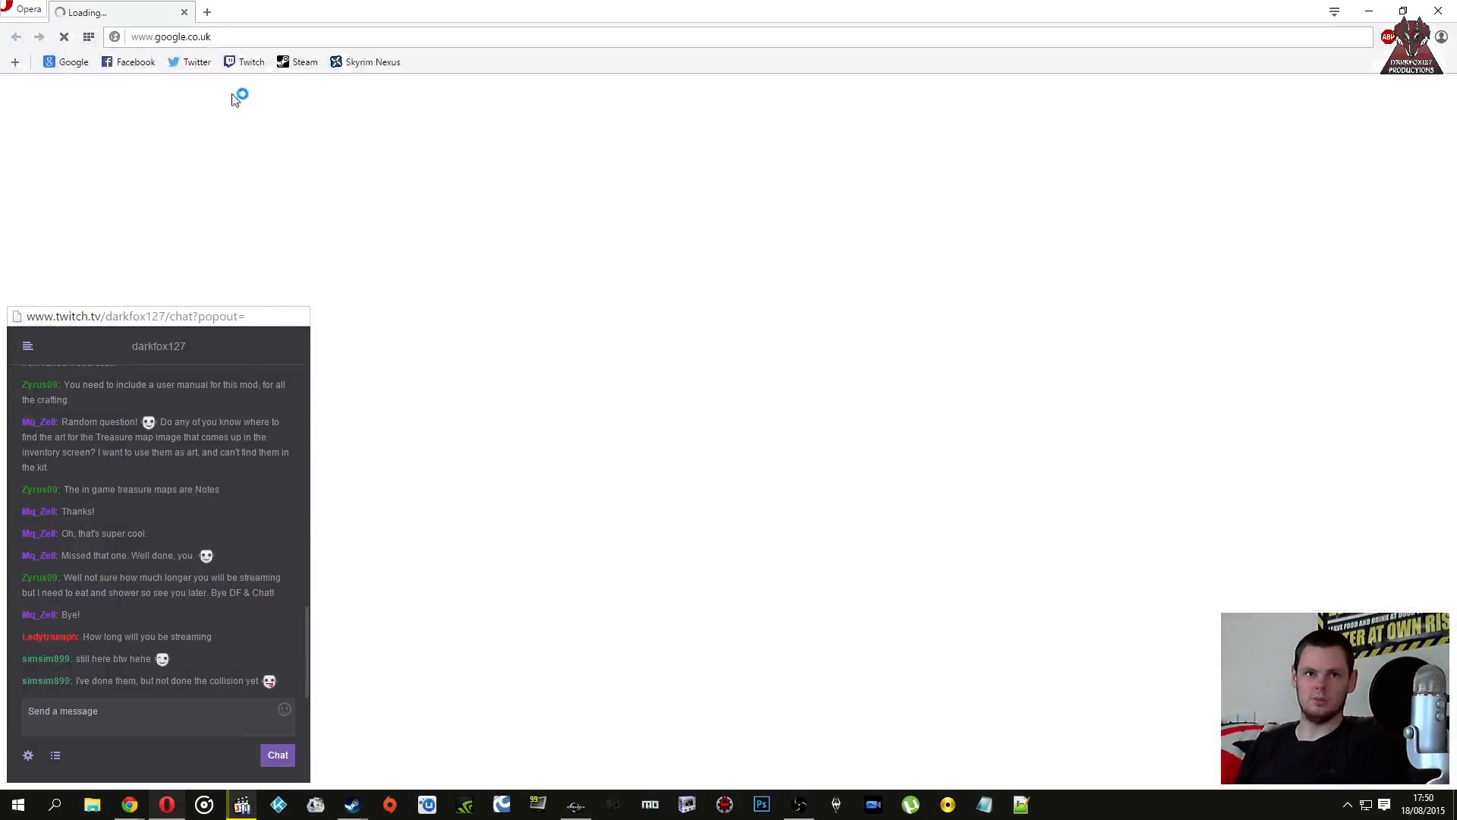
pyautogui.write('cr')
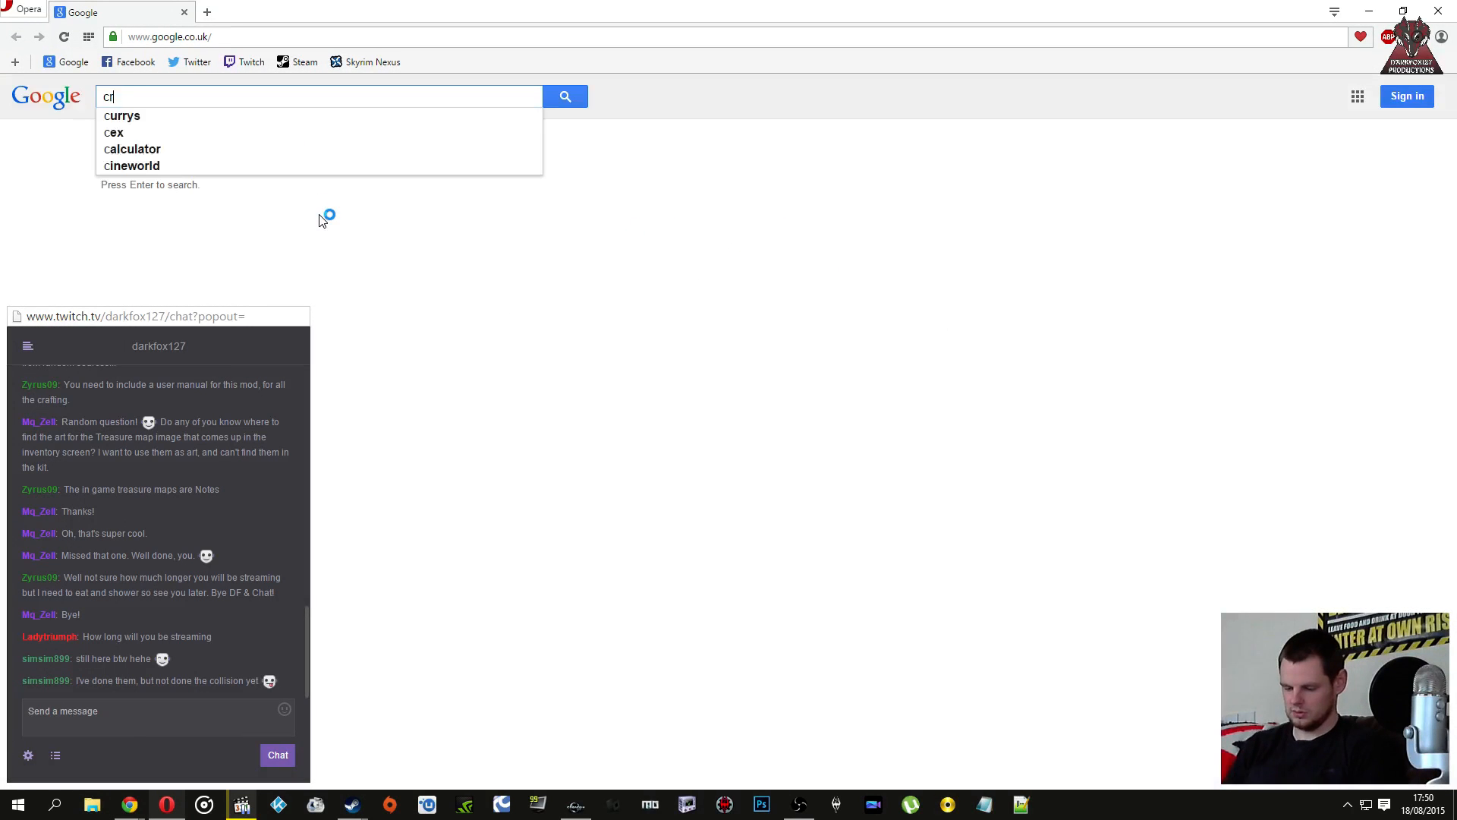
pyautogui.write('eation kit weiki')
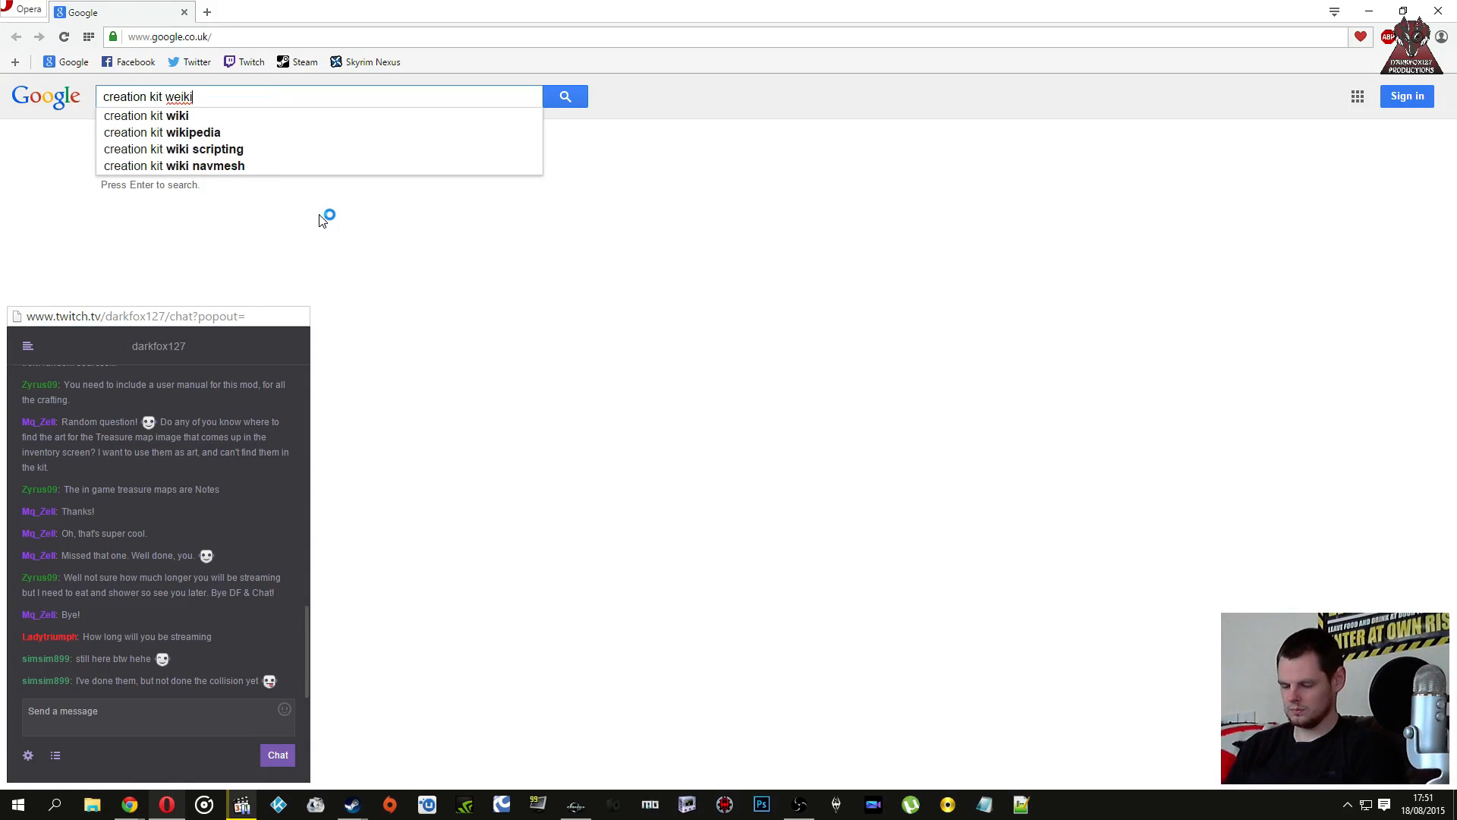
pyautogui.press('Return')
pyautogui.click(311, 220)
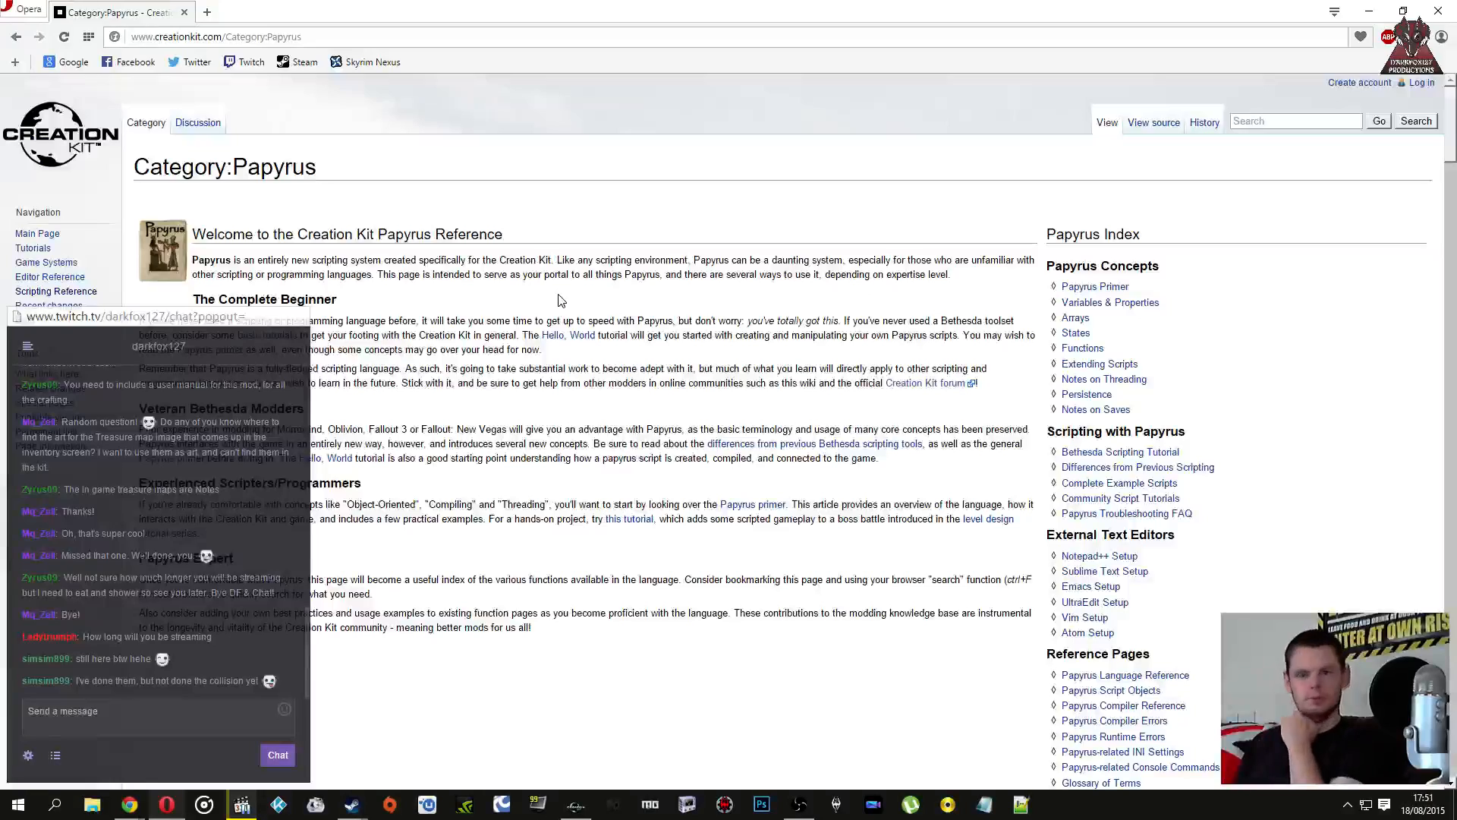
# Step: Search the Papyrus category page for "sign" and examine the listed Is... functions
pyautogui.scroll(-7, 538, 289)
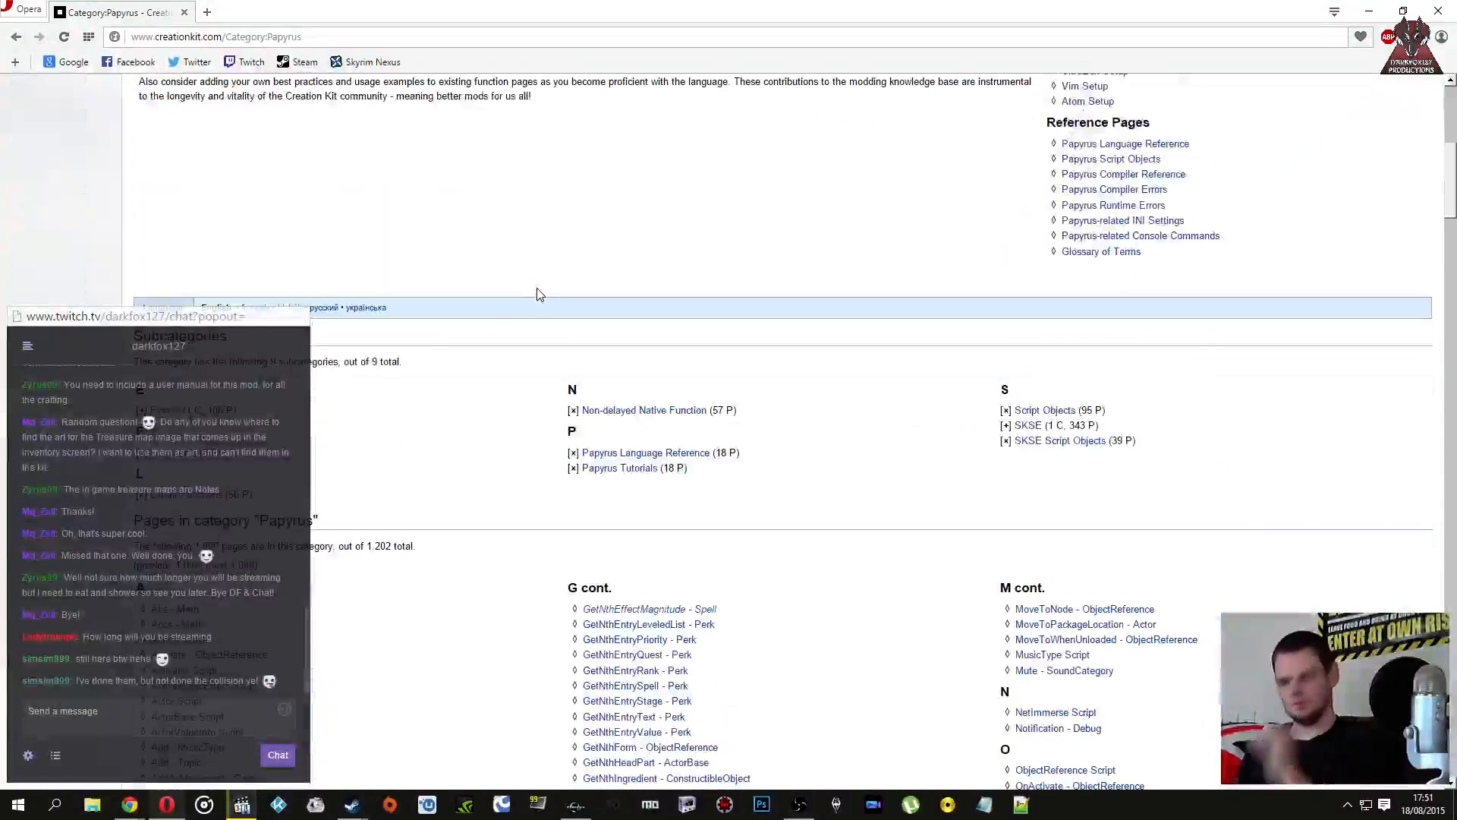
pyautogui.hotkey('ctrl', 'f')
pyautogui.write('sign')
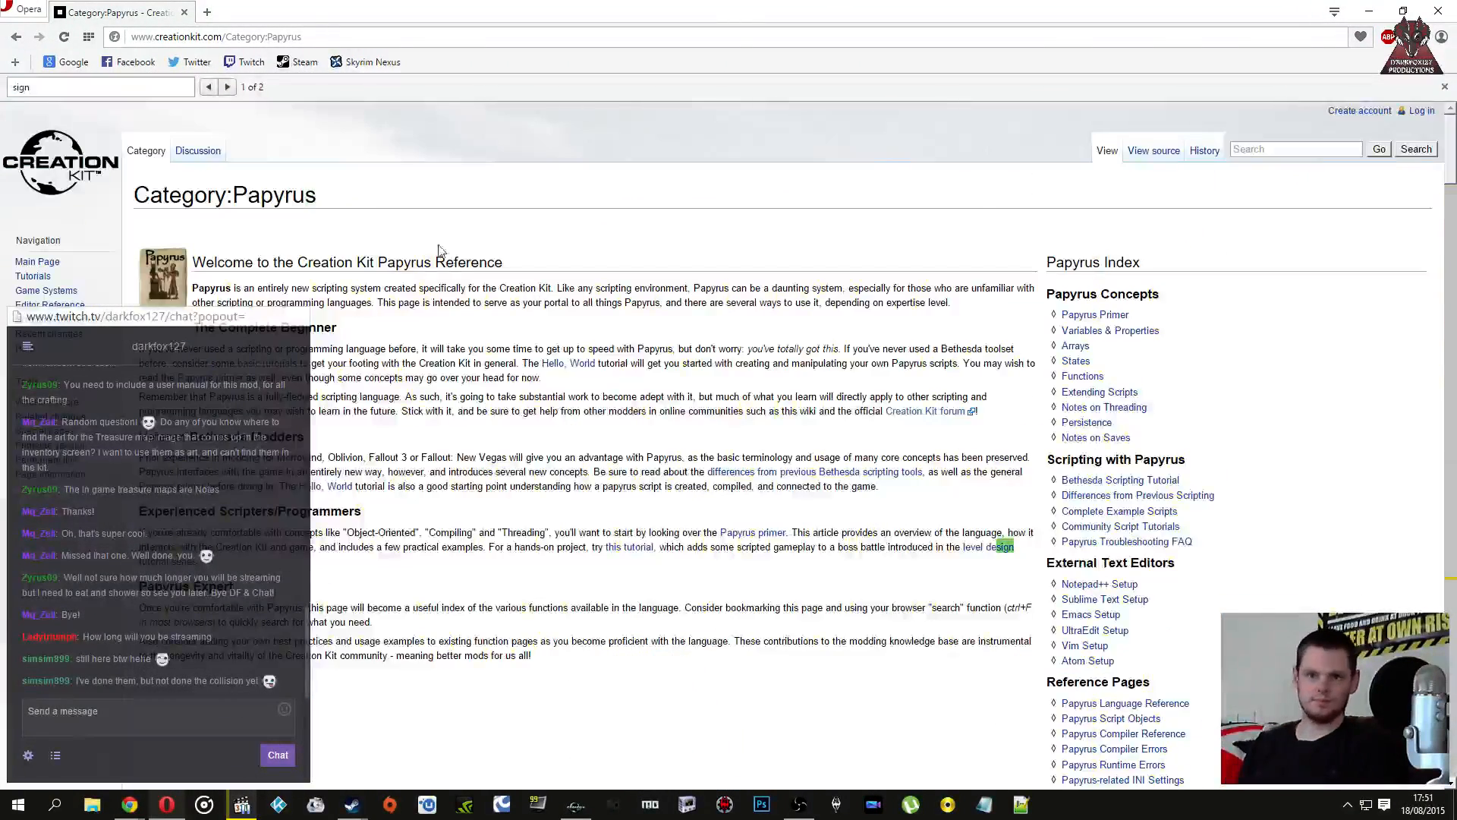
pyautogui.scroll(-5, 447, 266)
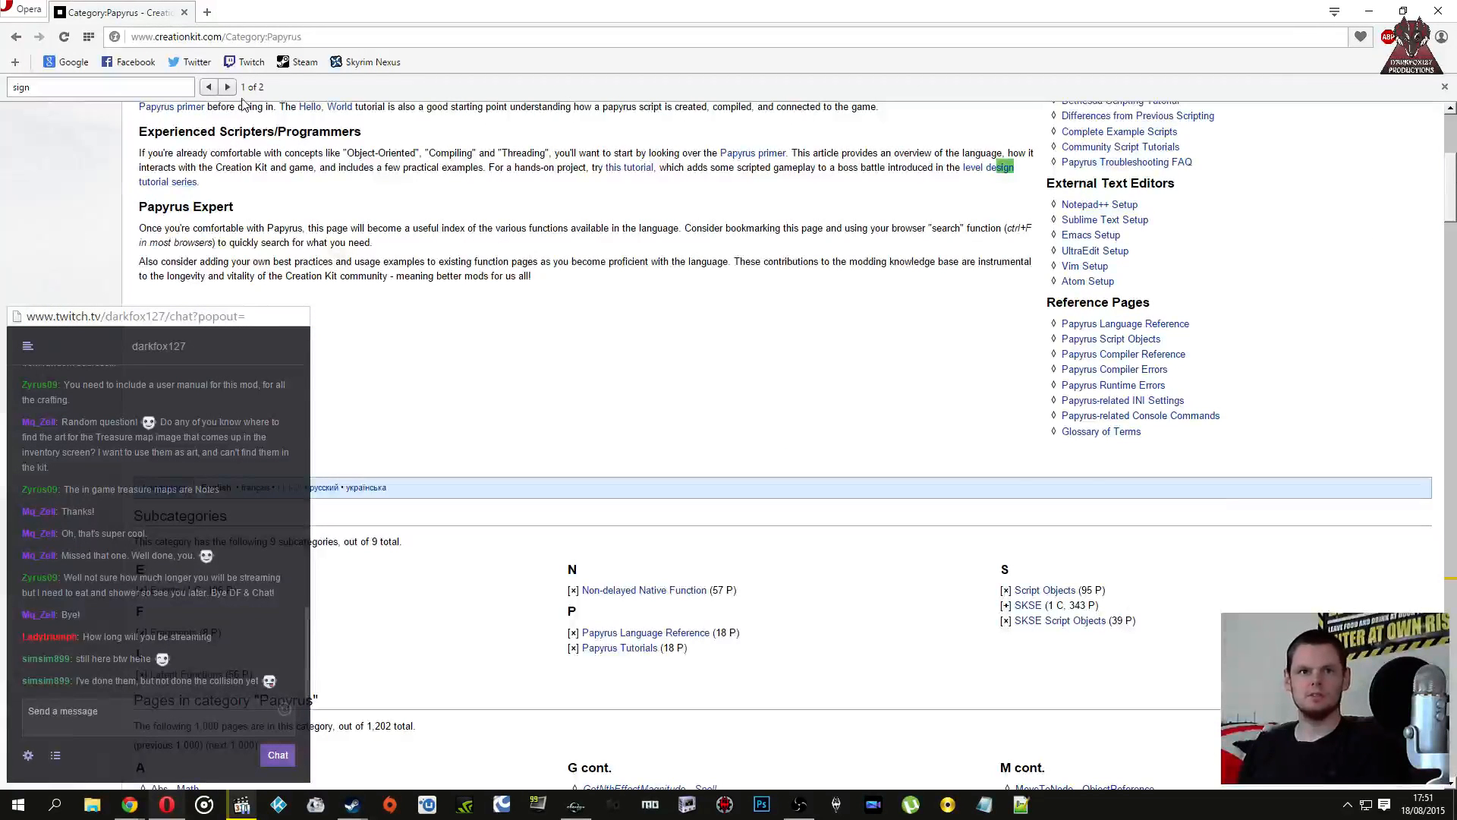
pyautogui.click(227, 87)
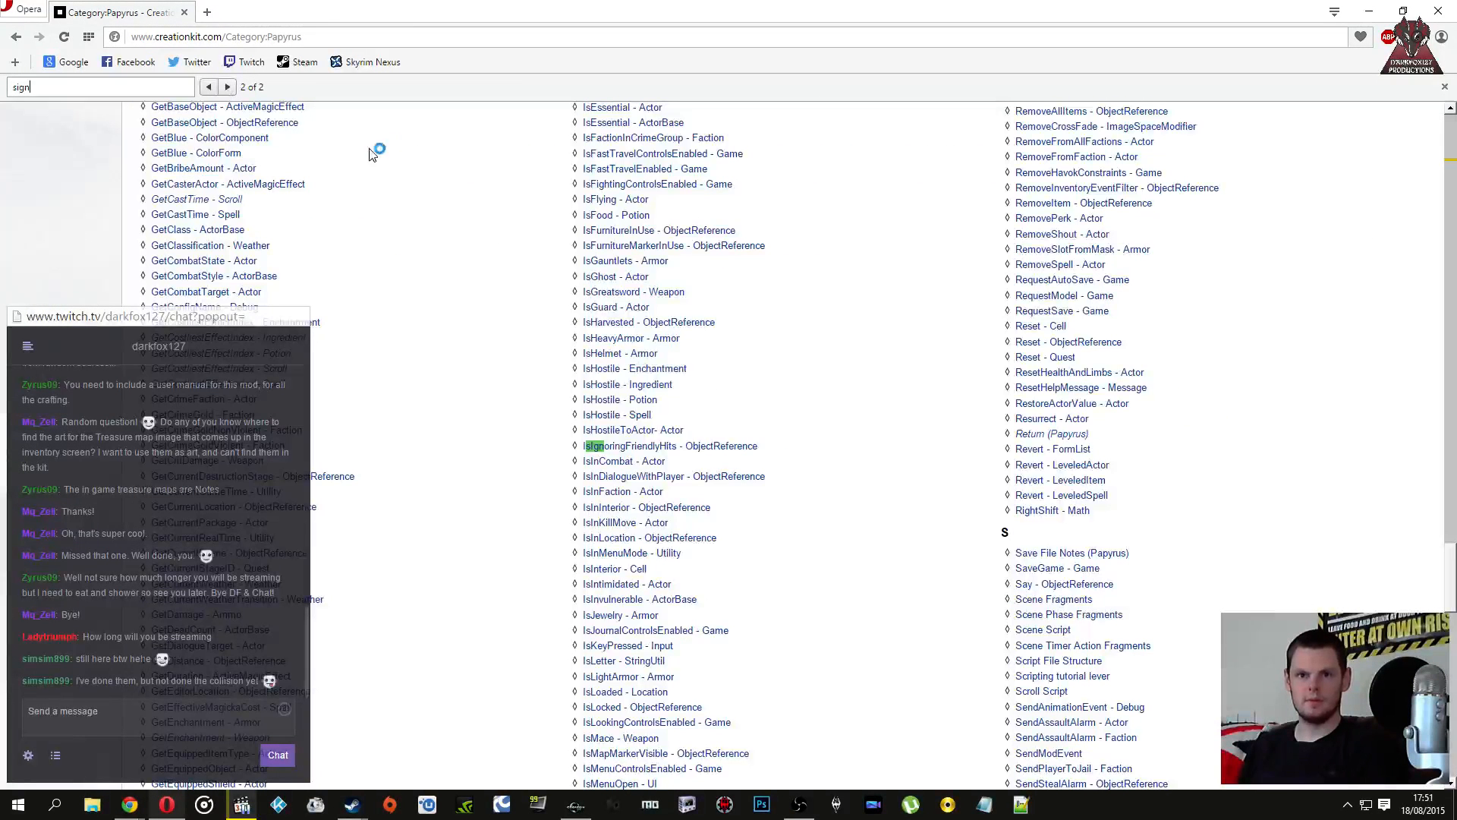
pyautogui.click(1441, 86)
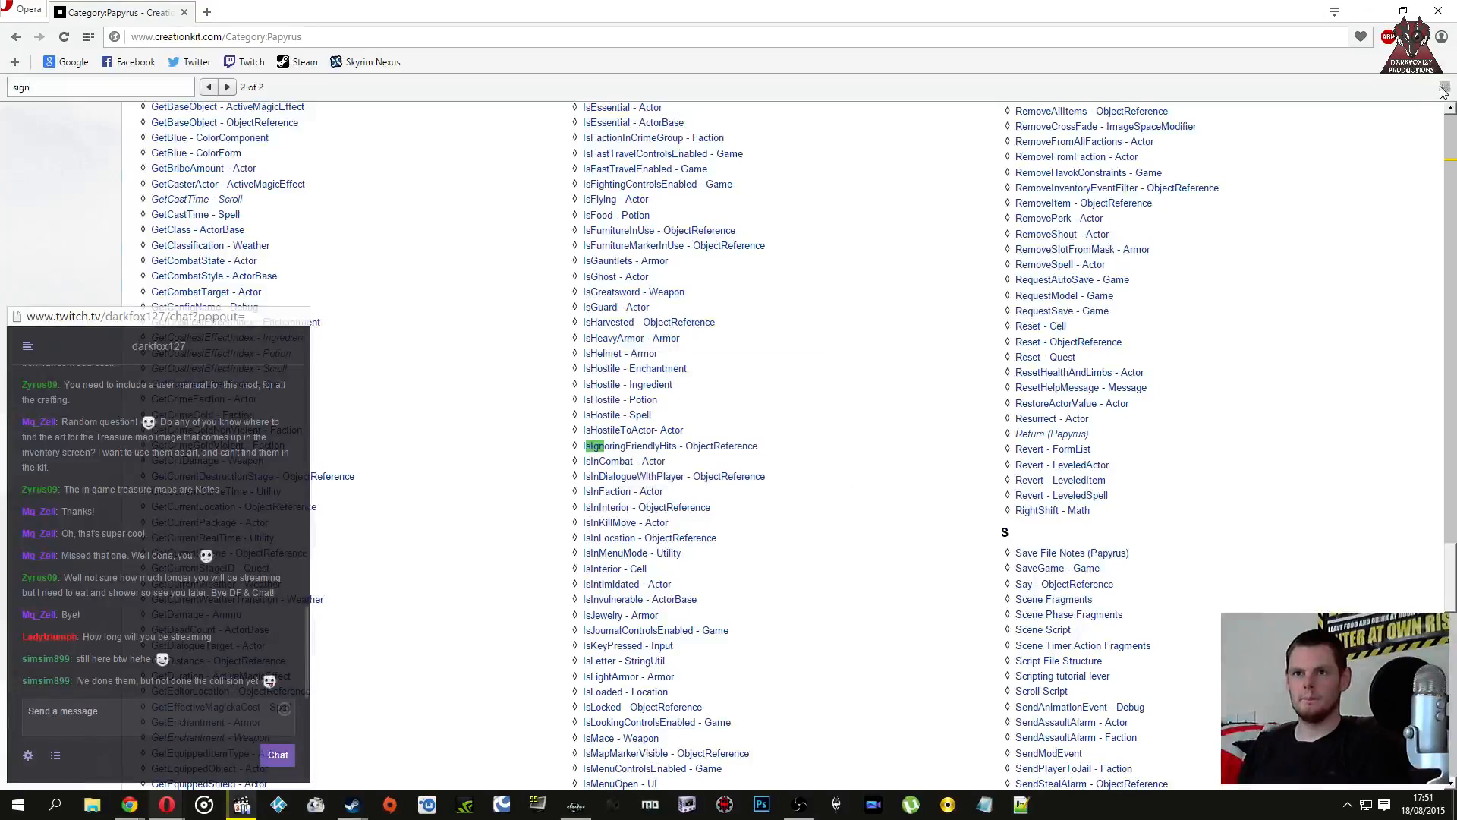
pyautogui.click(1442, 87)
pyautogui.scroll(3, 887, 271)
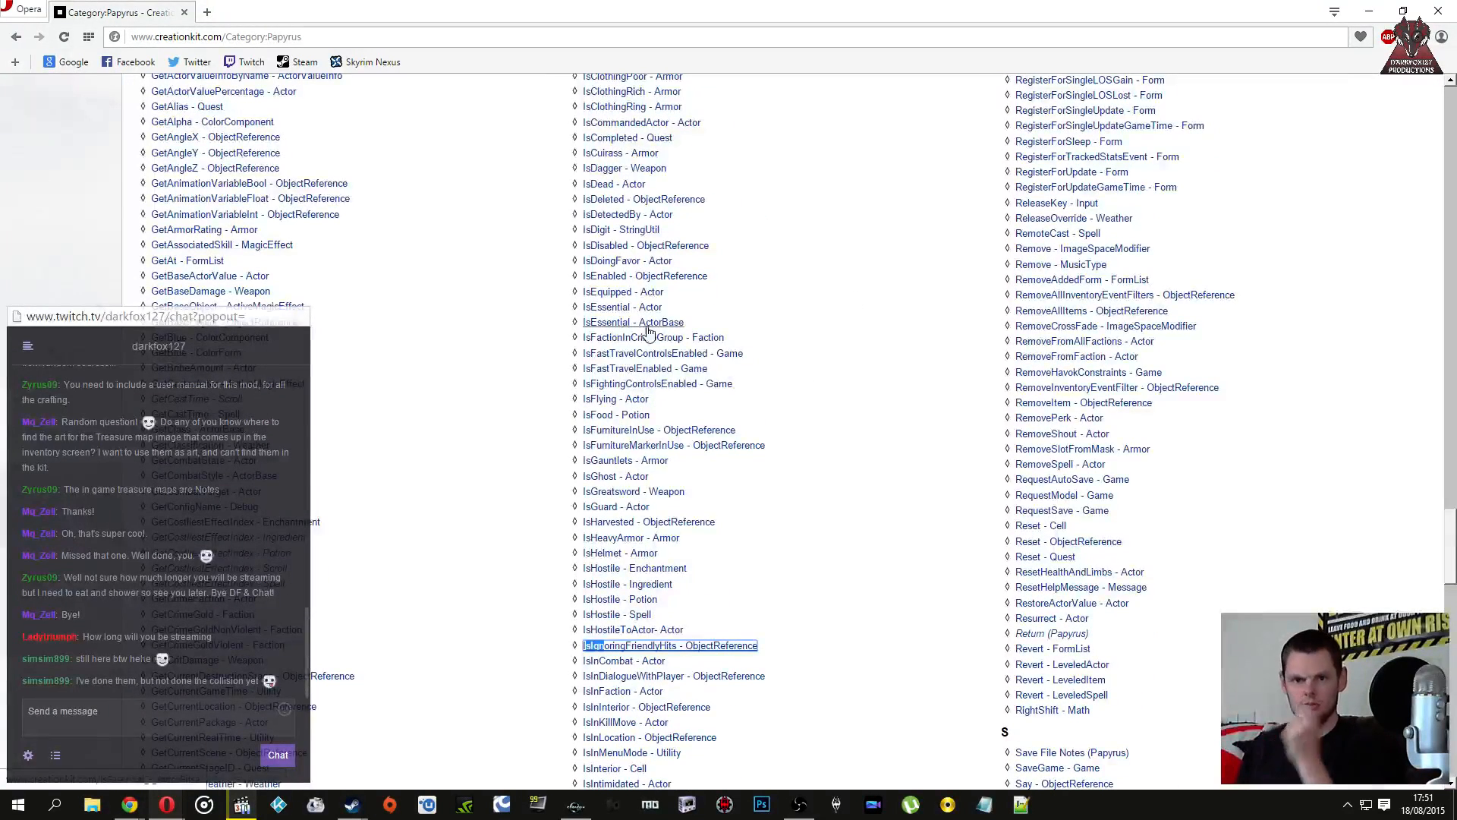
pyautogui.click(695, 506)
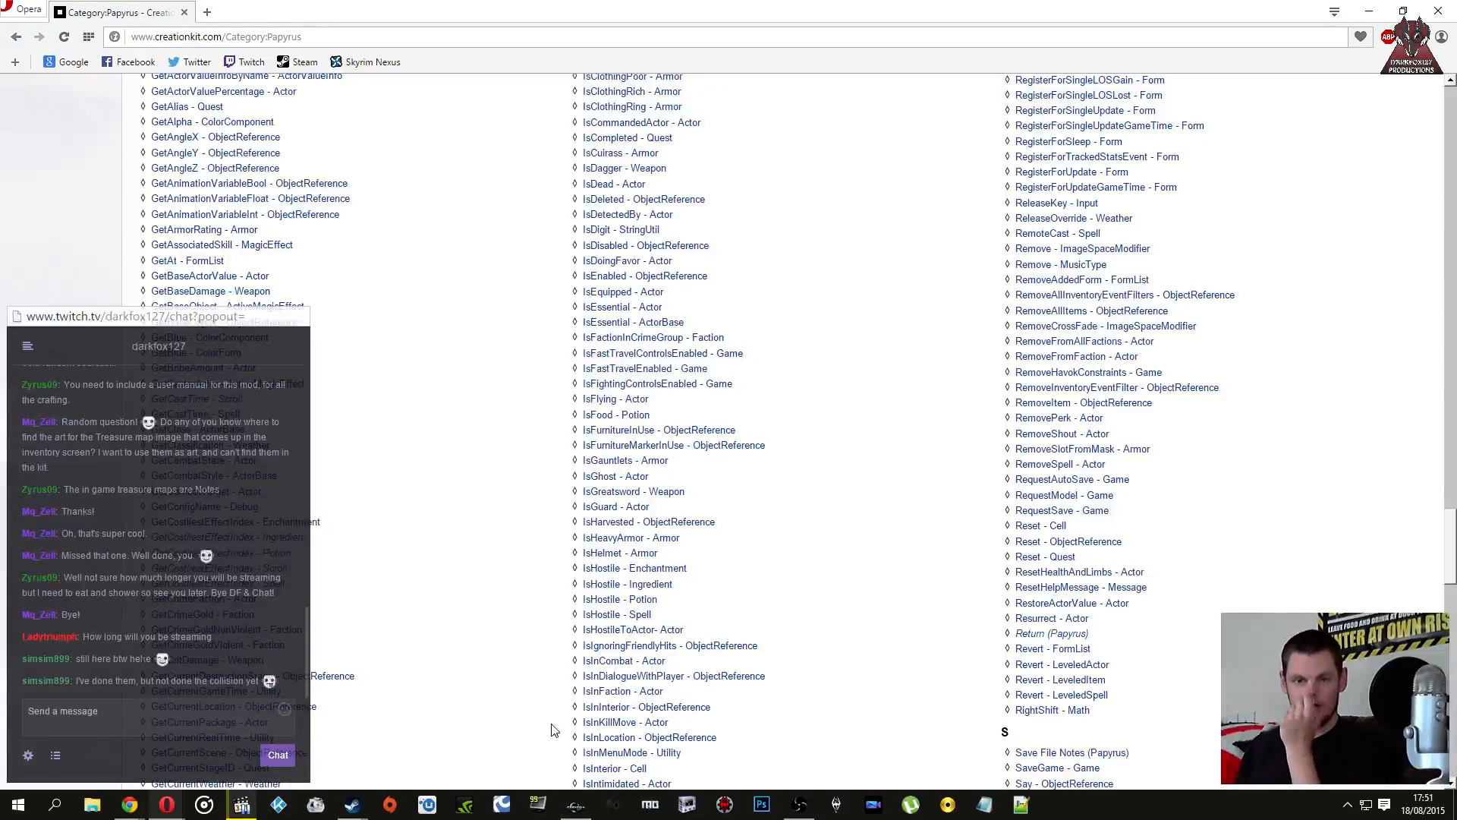
# Step: Switch back to the Creation Kit and filter the objects by "sign", checking several object categories
pyautogui.click(576, 804)
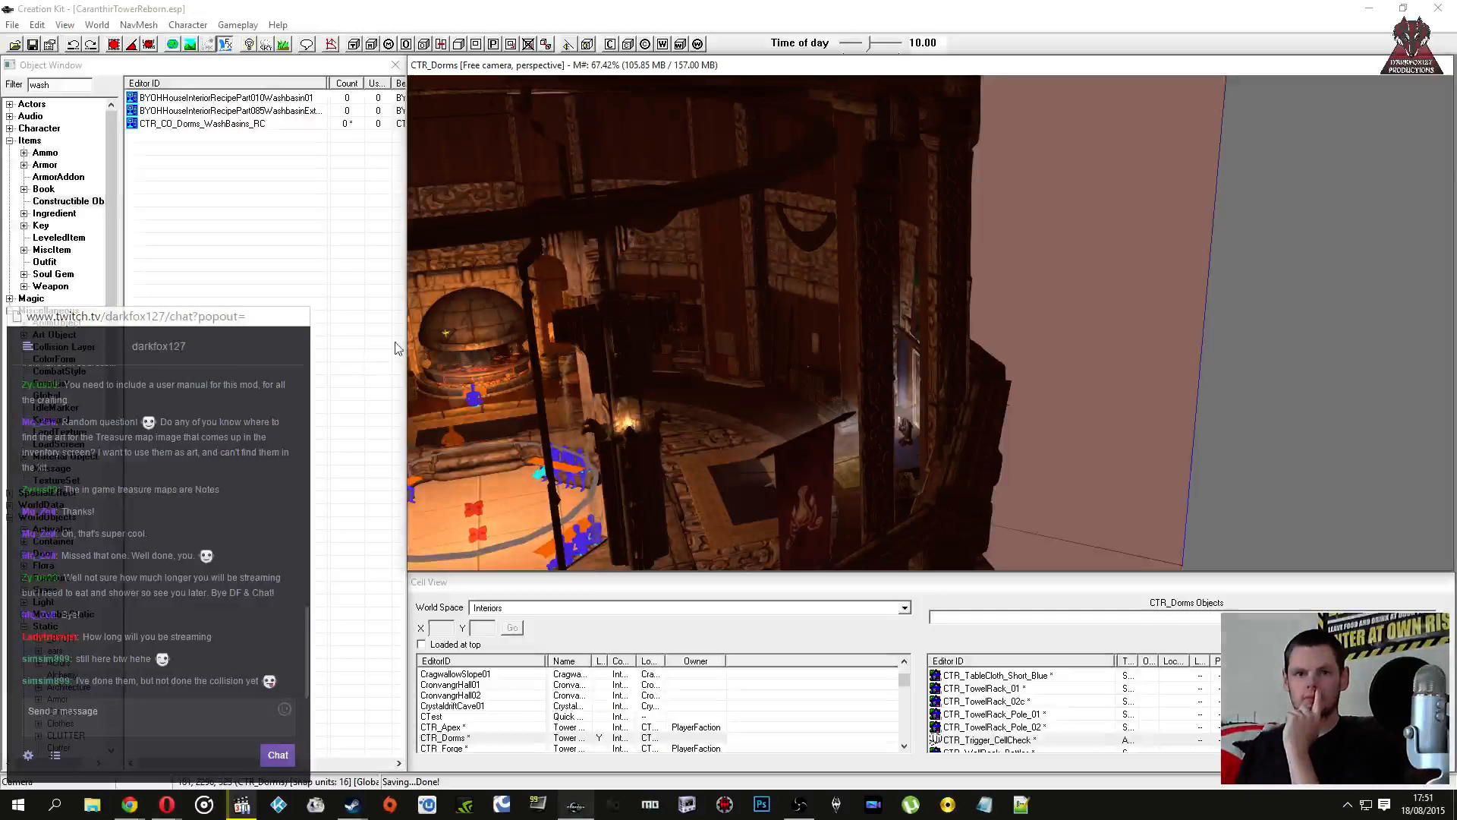
pyautogui.doubleClick(64, 85)
pyautogui.write('sign')
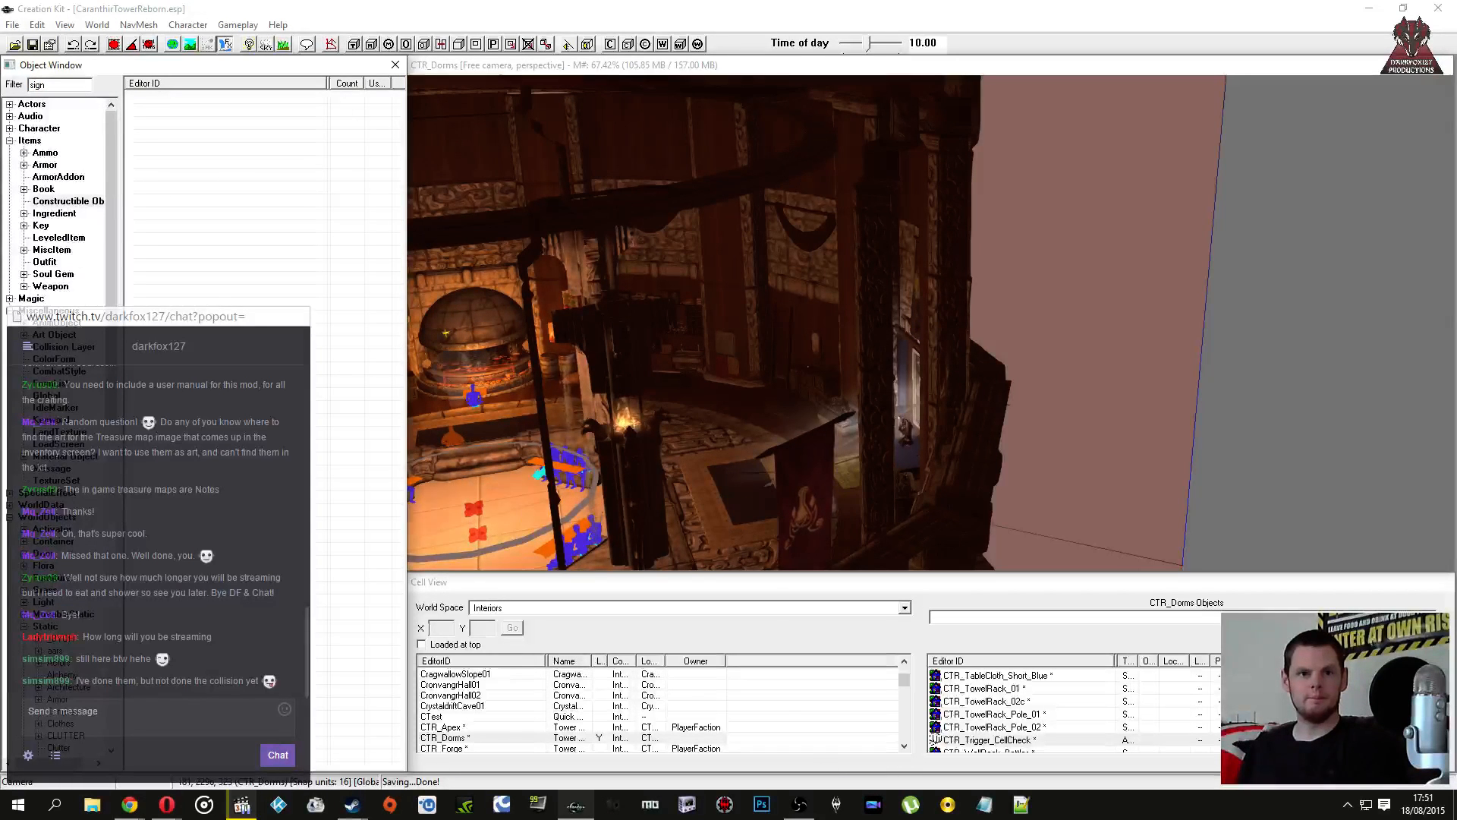
pyautogui.click(67, 201)
pyautogui.click(49, 395)
pyautogui.doubleClick(65, 85)
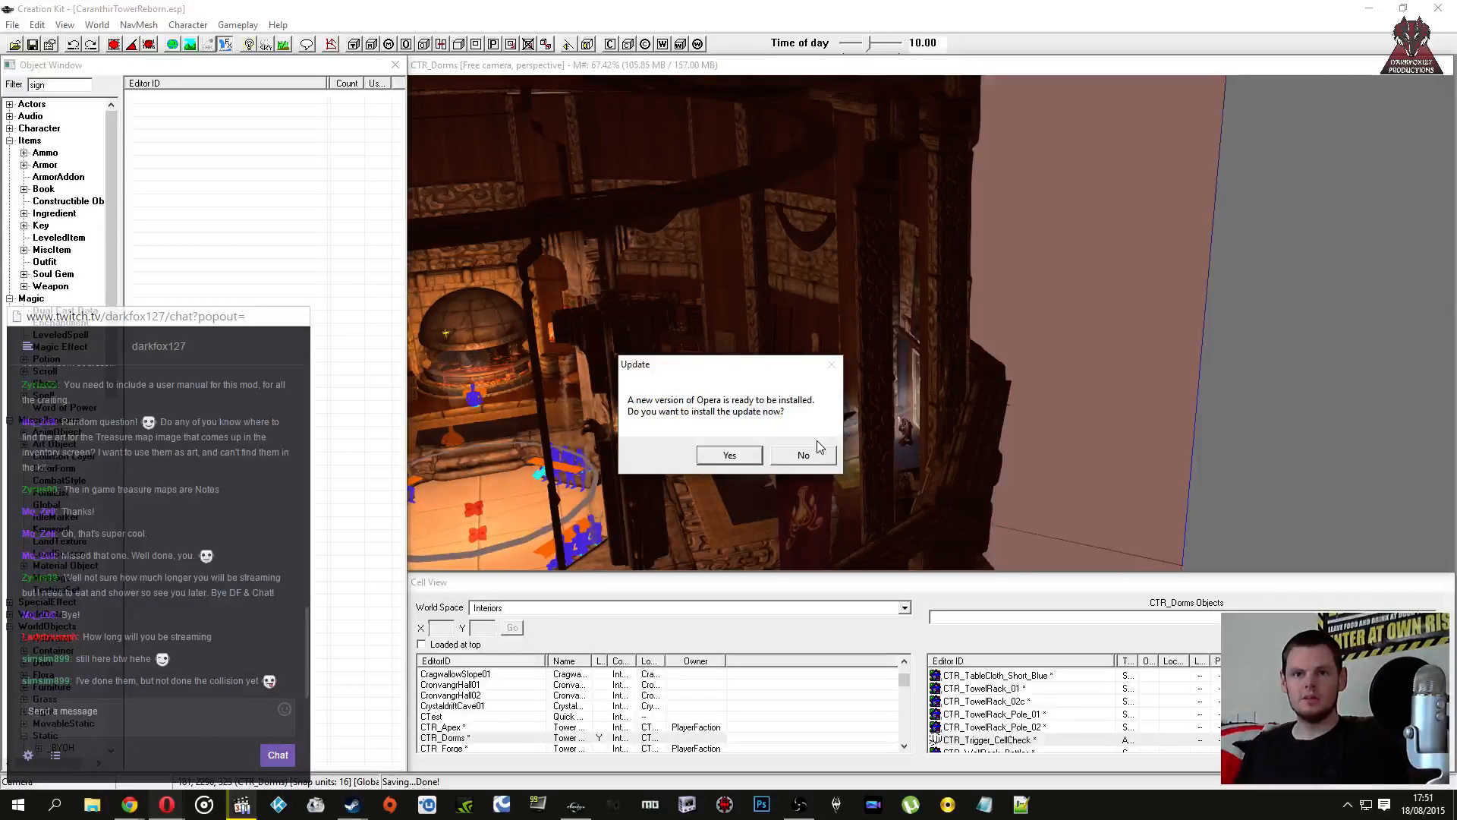
# Step: Decline the Opera update, search Google for "skyrim stones" in a new tab, and open UESP's Standing Stone and Apprentice Stone pages
pyautogui.click(806, 458)
pyautogui.click(166, 805)
pyautogui.hotkey('ctrl', 't')
pyautogui.click(70, 61)
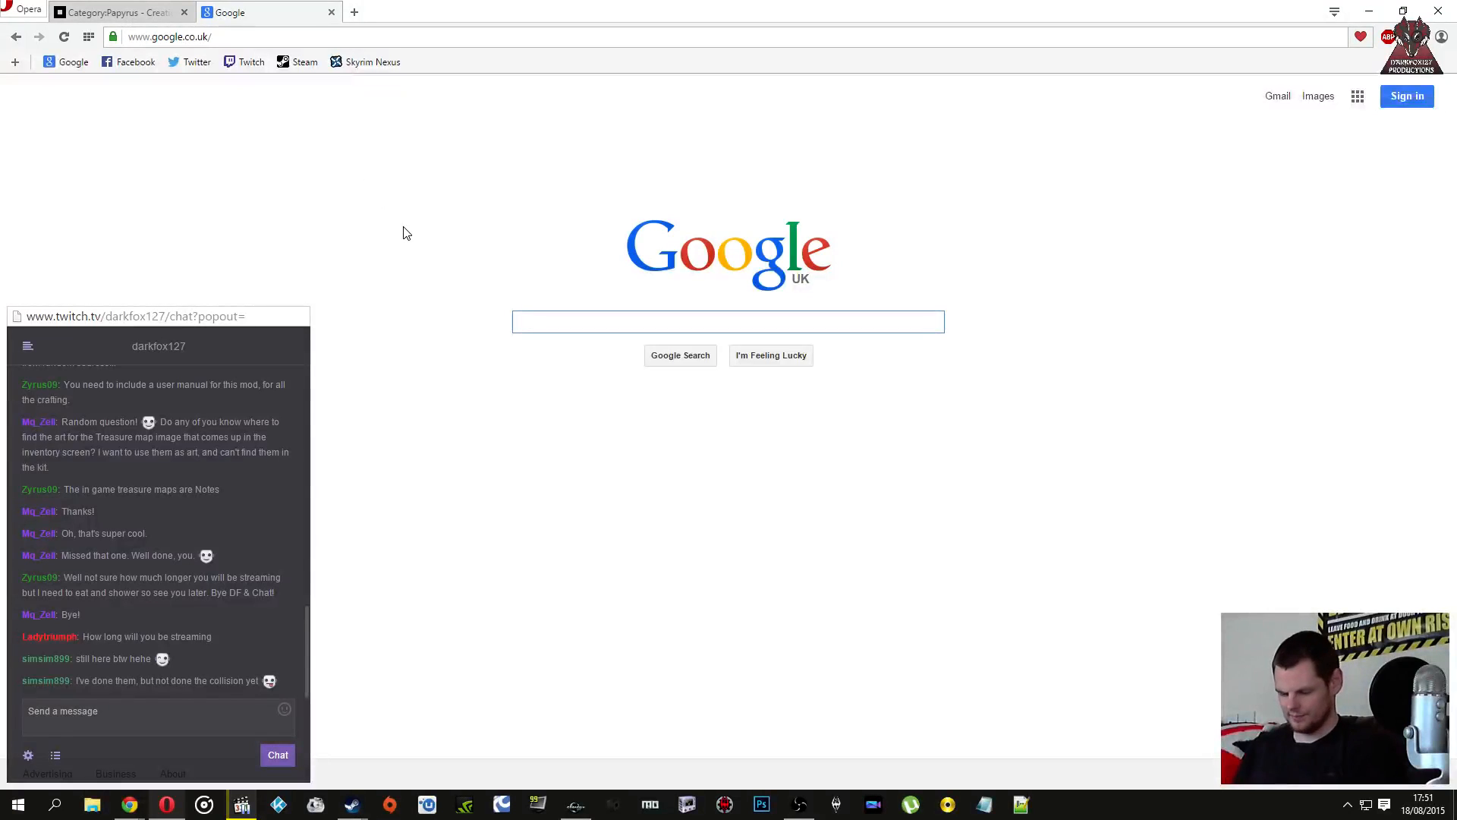
pyautogui.write('skyrim a')
pyautogui.press('BackSpace')
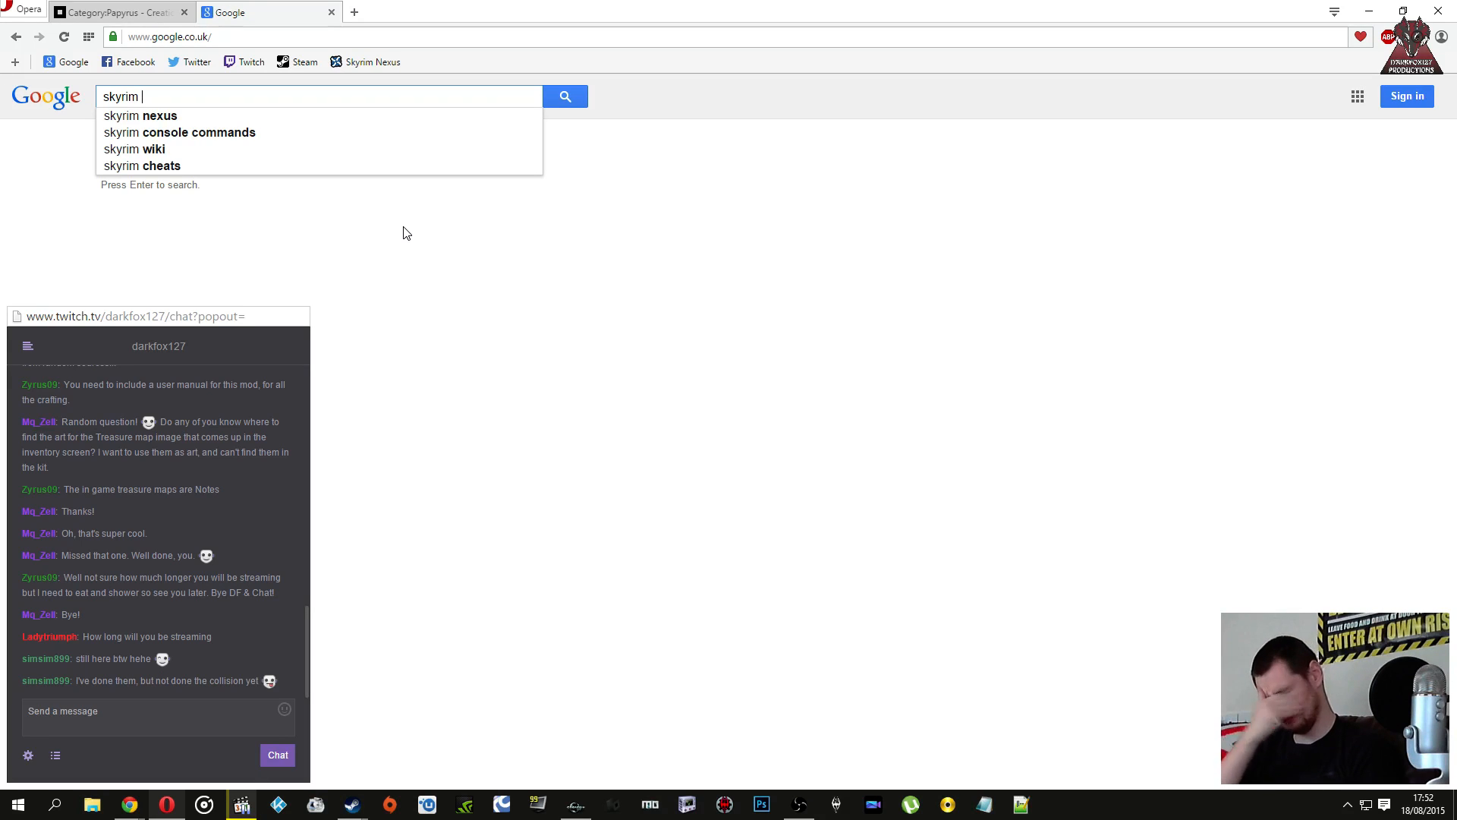
pyautogui.write('stones')
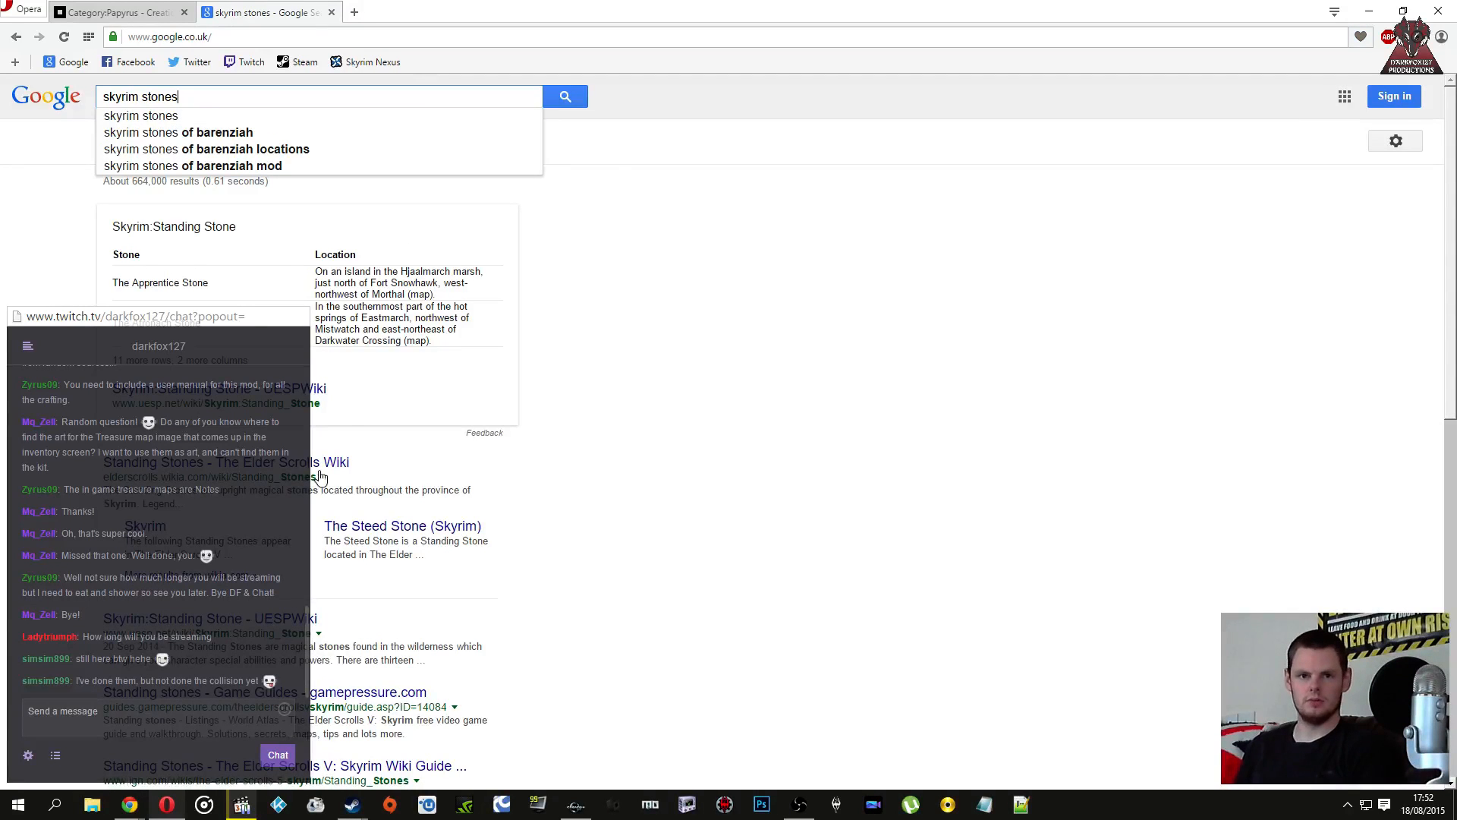
pyautogui.click(314, 621)
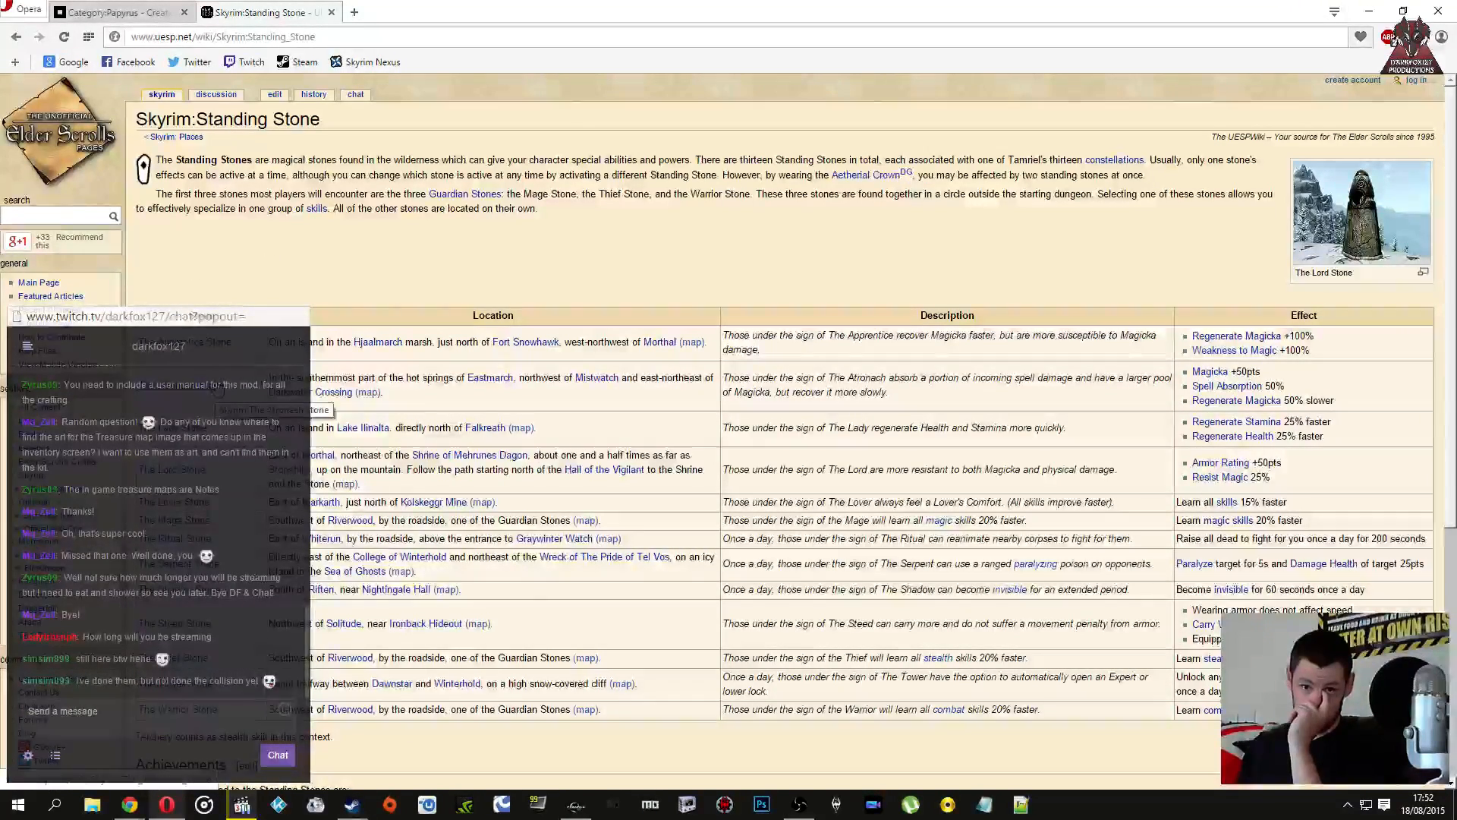
pyautogui.click(187, 343)
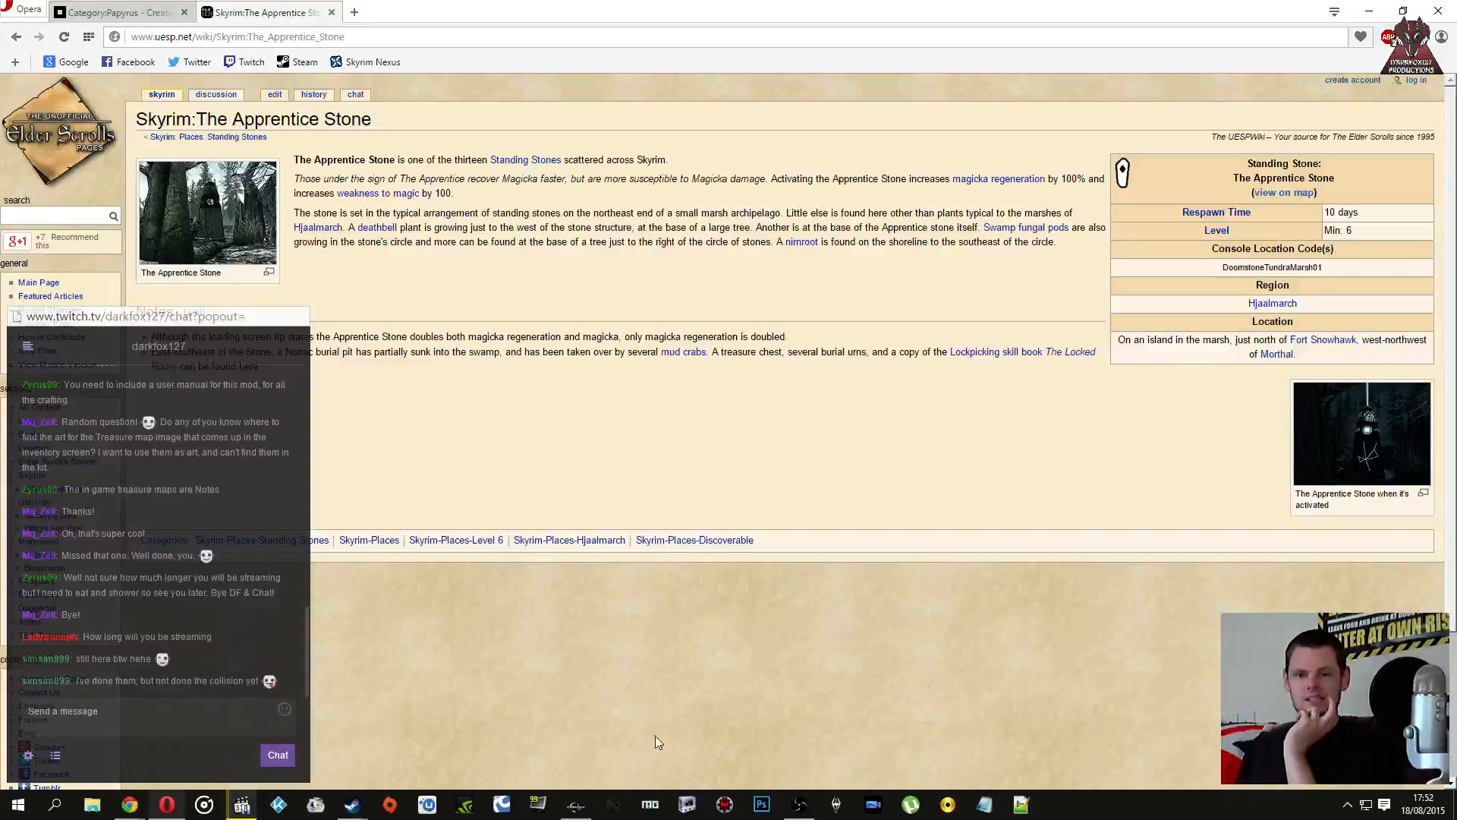
# Step: Switch back to the Creation Kit and filter the spells by "stand" to find standing stone abilities
pyautogui.click(576, 804)
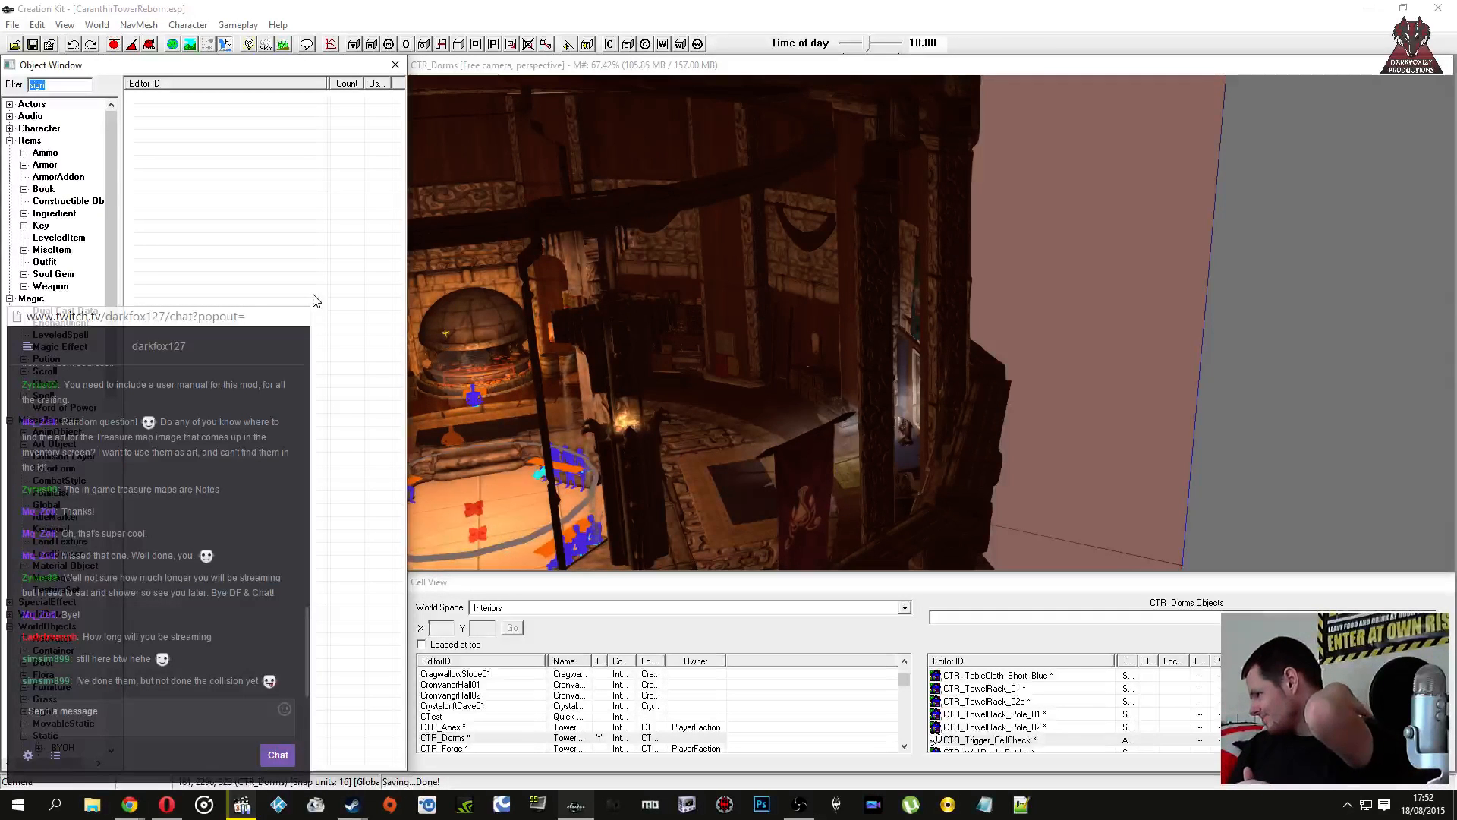
pyautogui.write('stand')
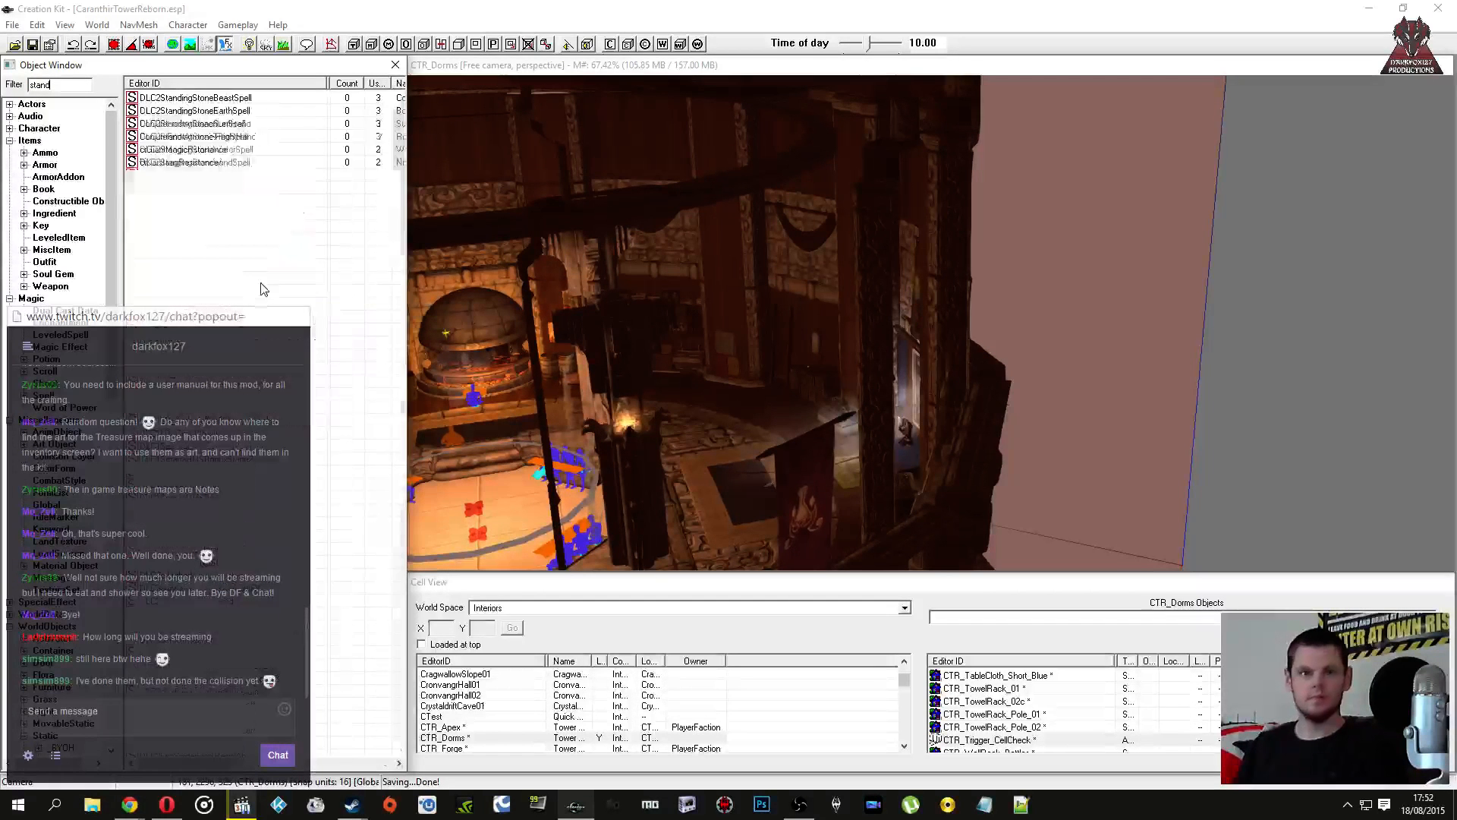
pyautogui.click(192, 136)
pyautogui.click(189, 112)
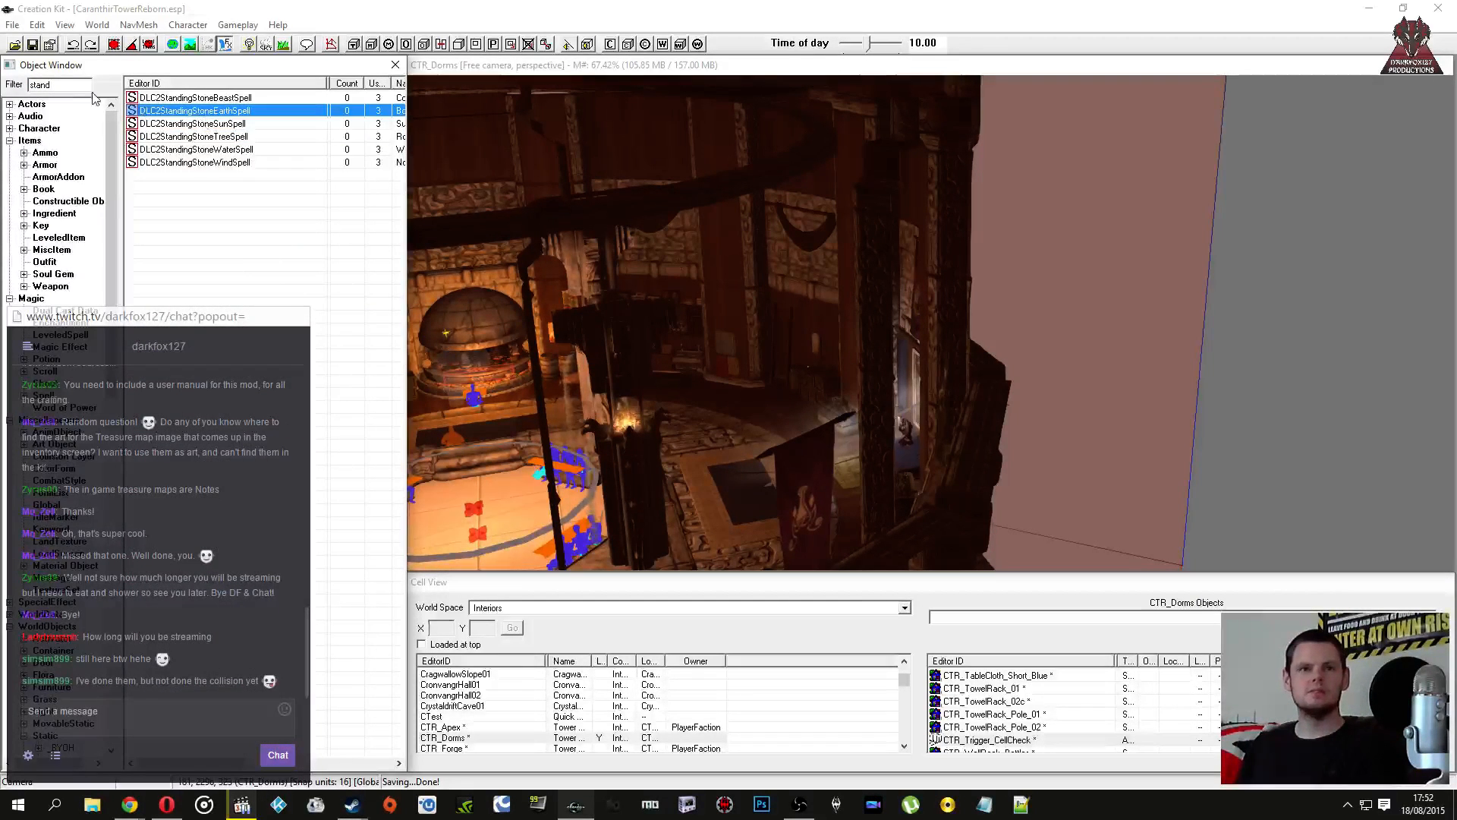
# Step: Filter the objects by "stone" and look through the matching activators for the standing stones
pyautogui.moveTo(63, 85); pyautogui.dragTo(5, 89)
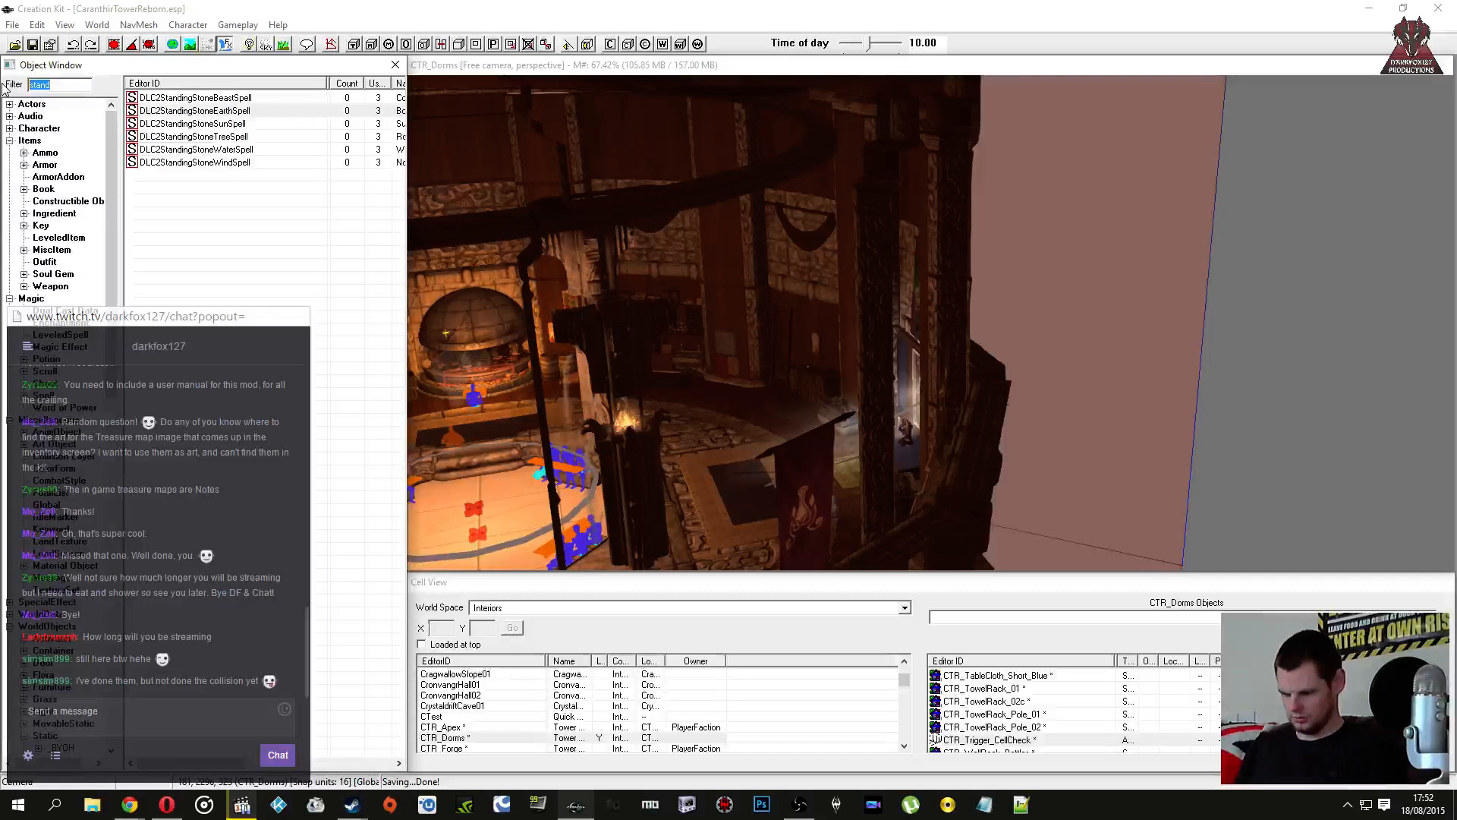
pyautogui.press('BackSpace')
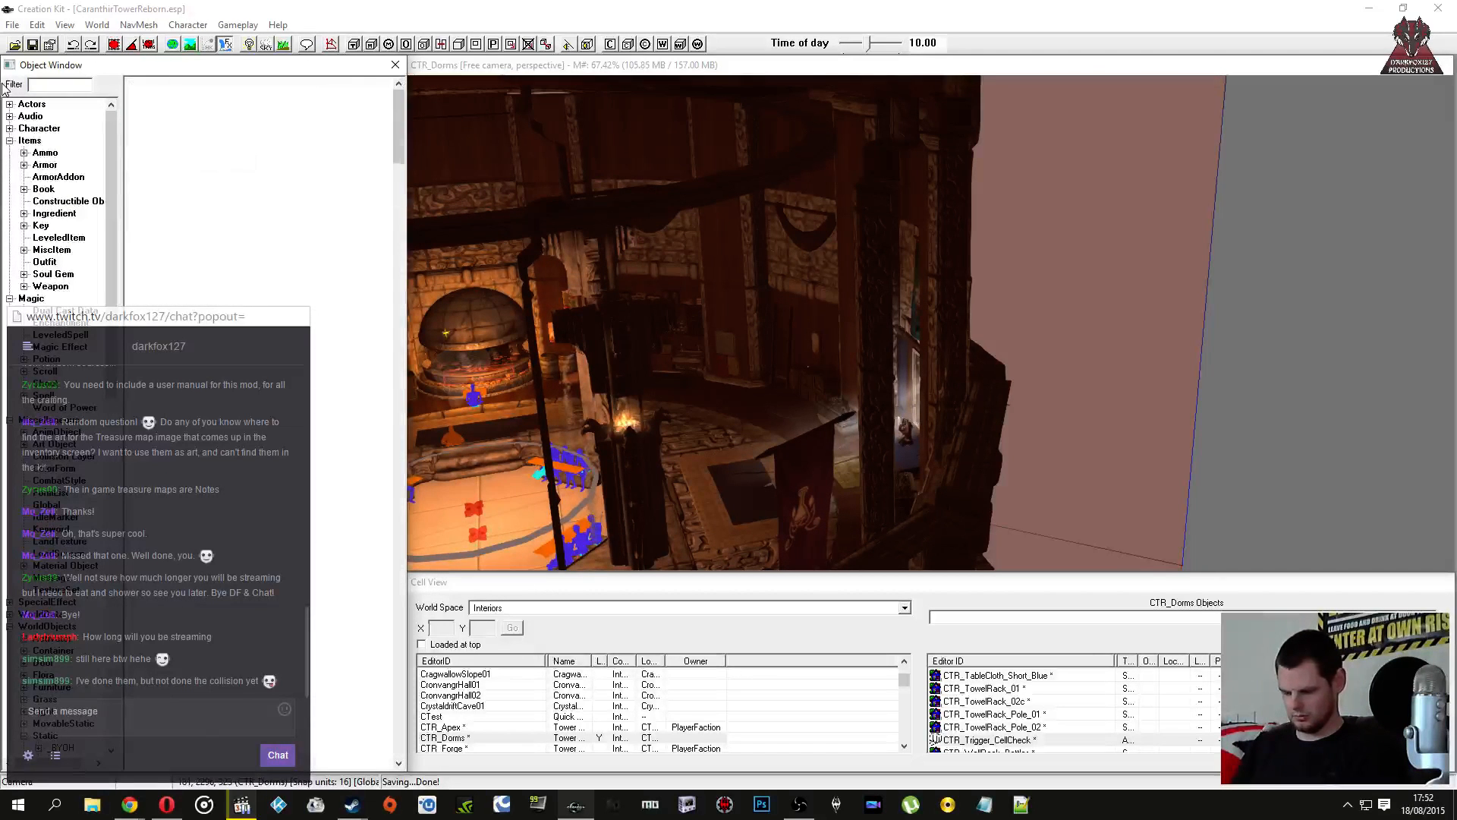
pyautogui.write('stone')
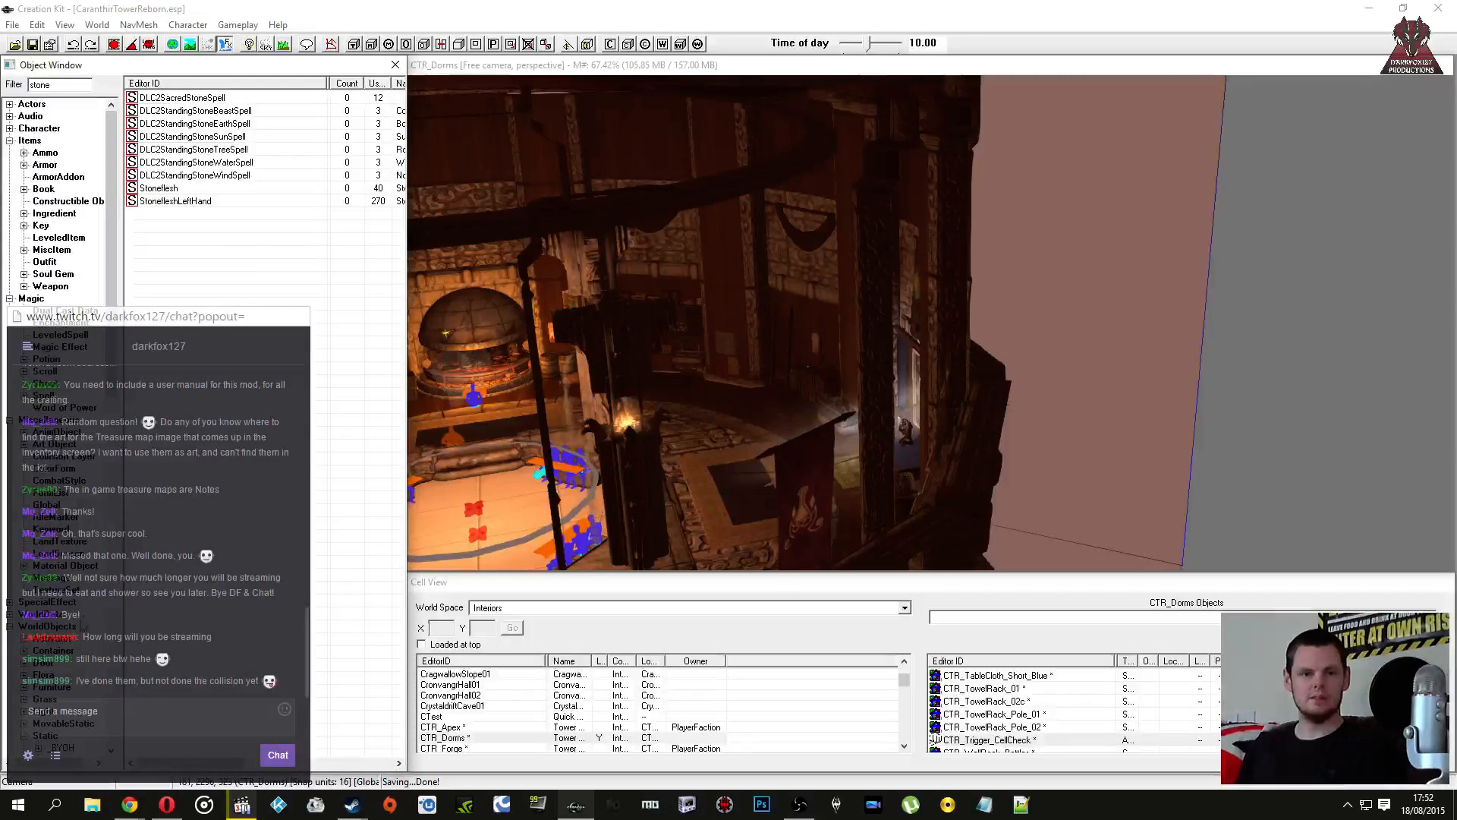
pyautogui.click(52, 638)
pyautogui.click(220, 239)
pyautogui.scroll(-5, 262, 410)
pyautogui.scroll(-20, 262, 410)
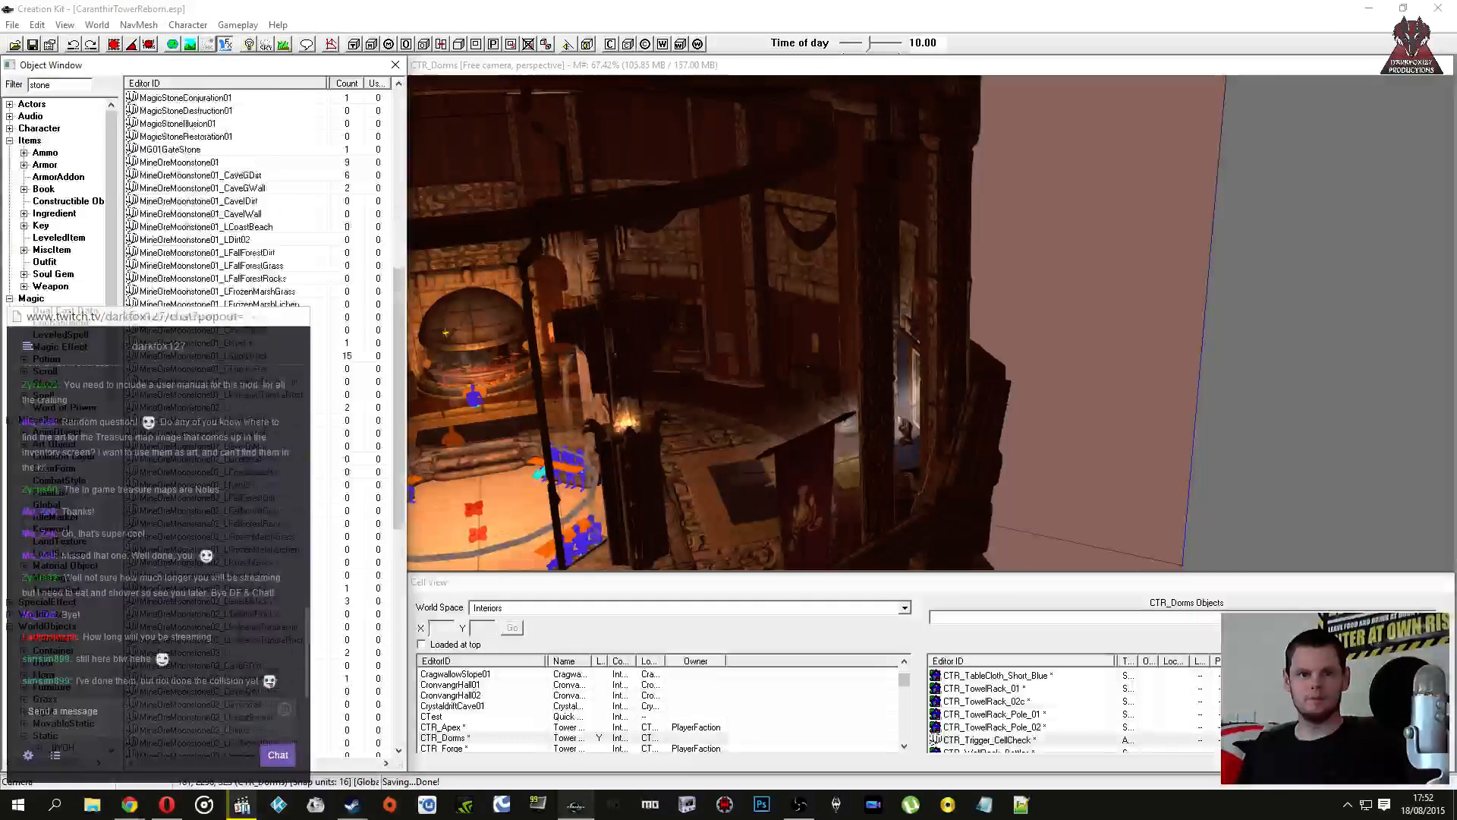
pyautogui.scroll(20, 262, 410)
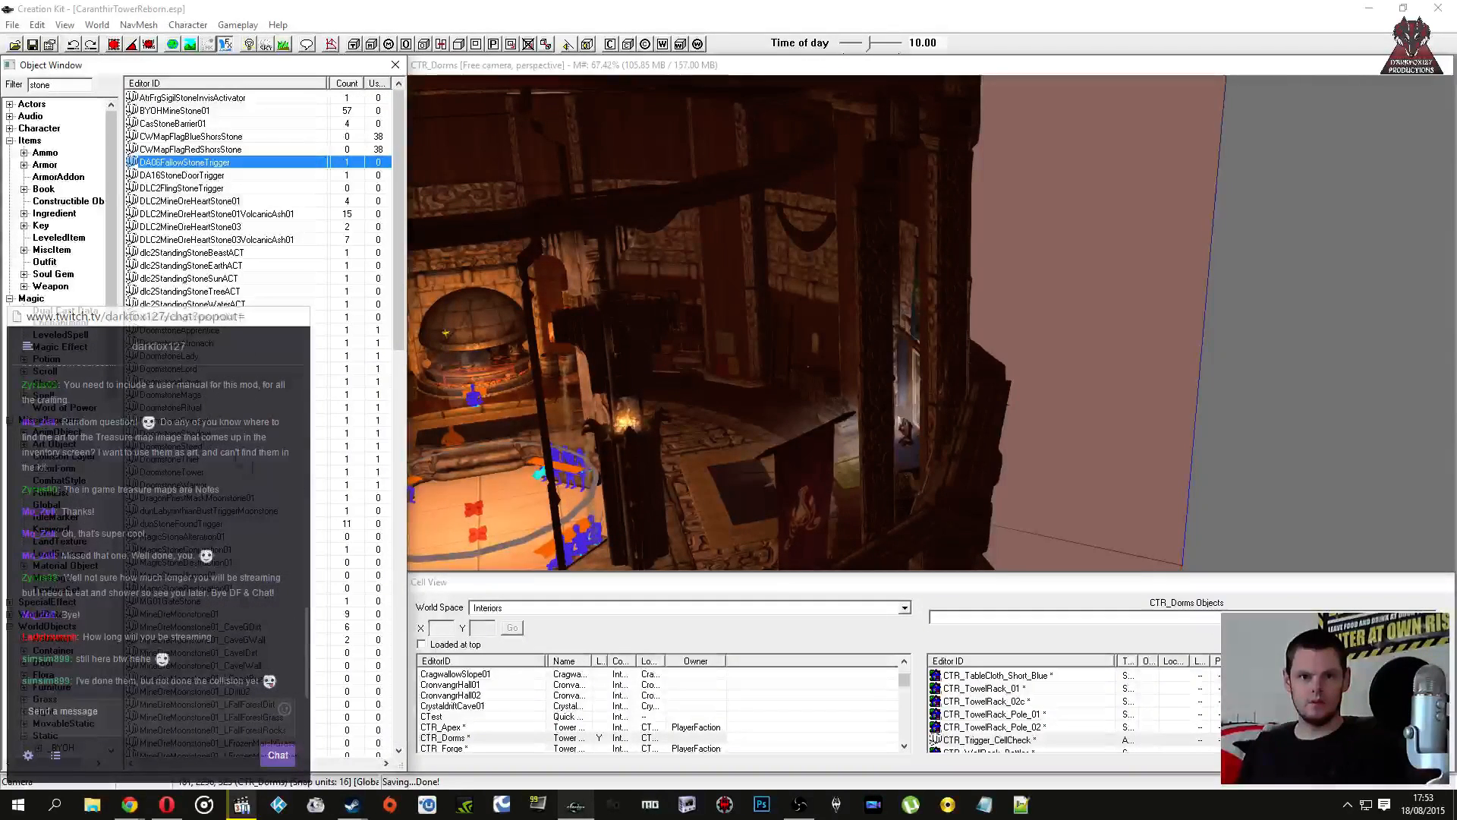
# Step: Open the DoomstoneLover activator and inspect the bLover property of its powerShrineScript
pyautogui.click(193, 433)
pyautogui.click(190, 394)
pyautogui.click(188, 383)
pyautogui.doubleClick(188, 383)
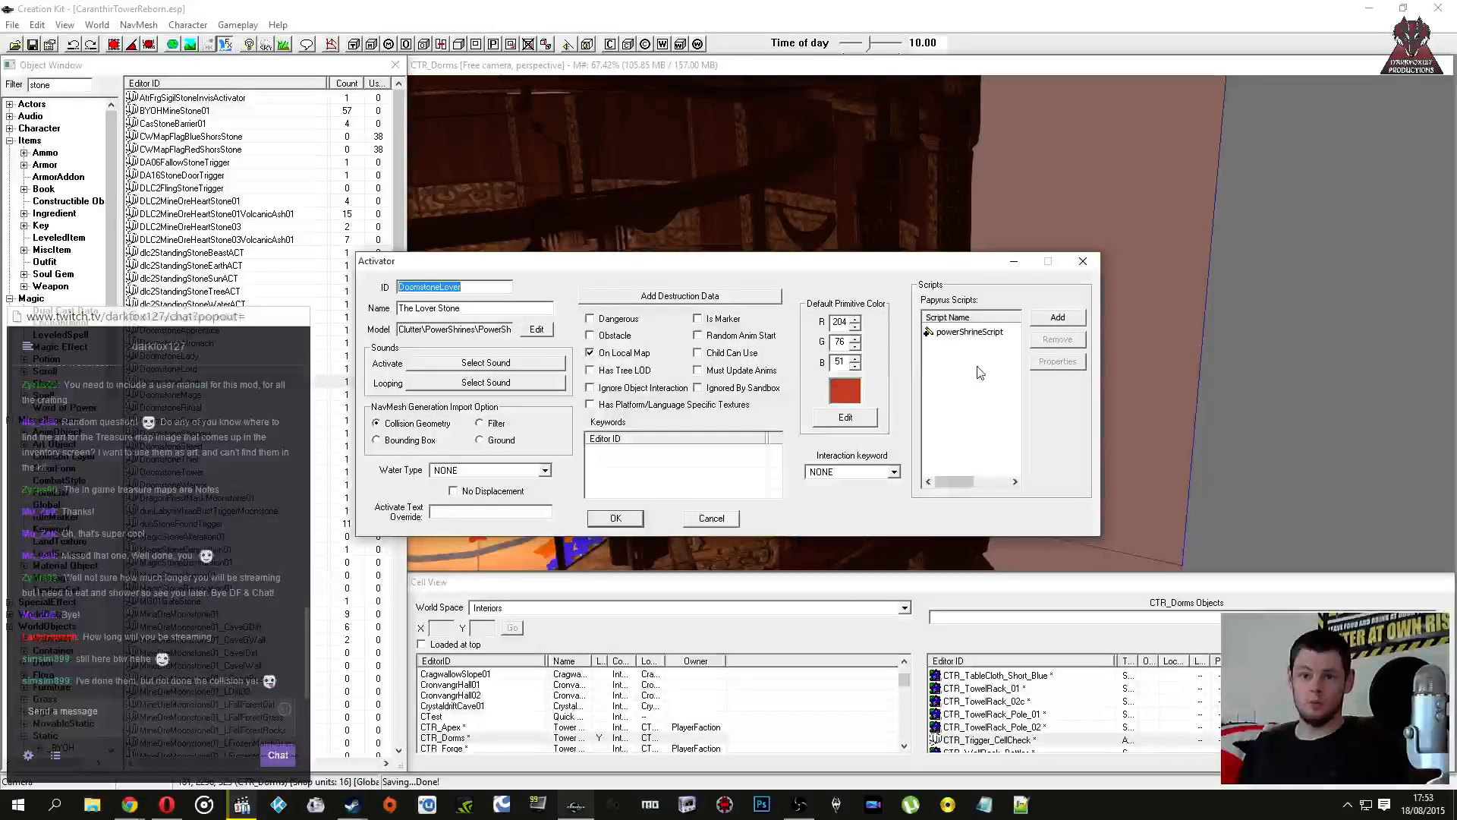
pyautogui.doubleClick(970, 332)
pyautogui.click(345, 493)
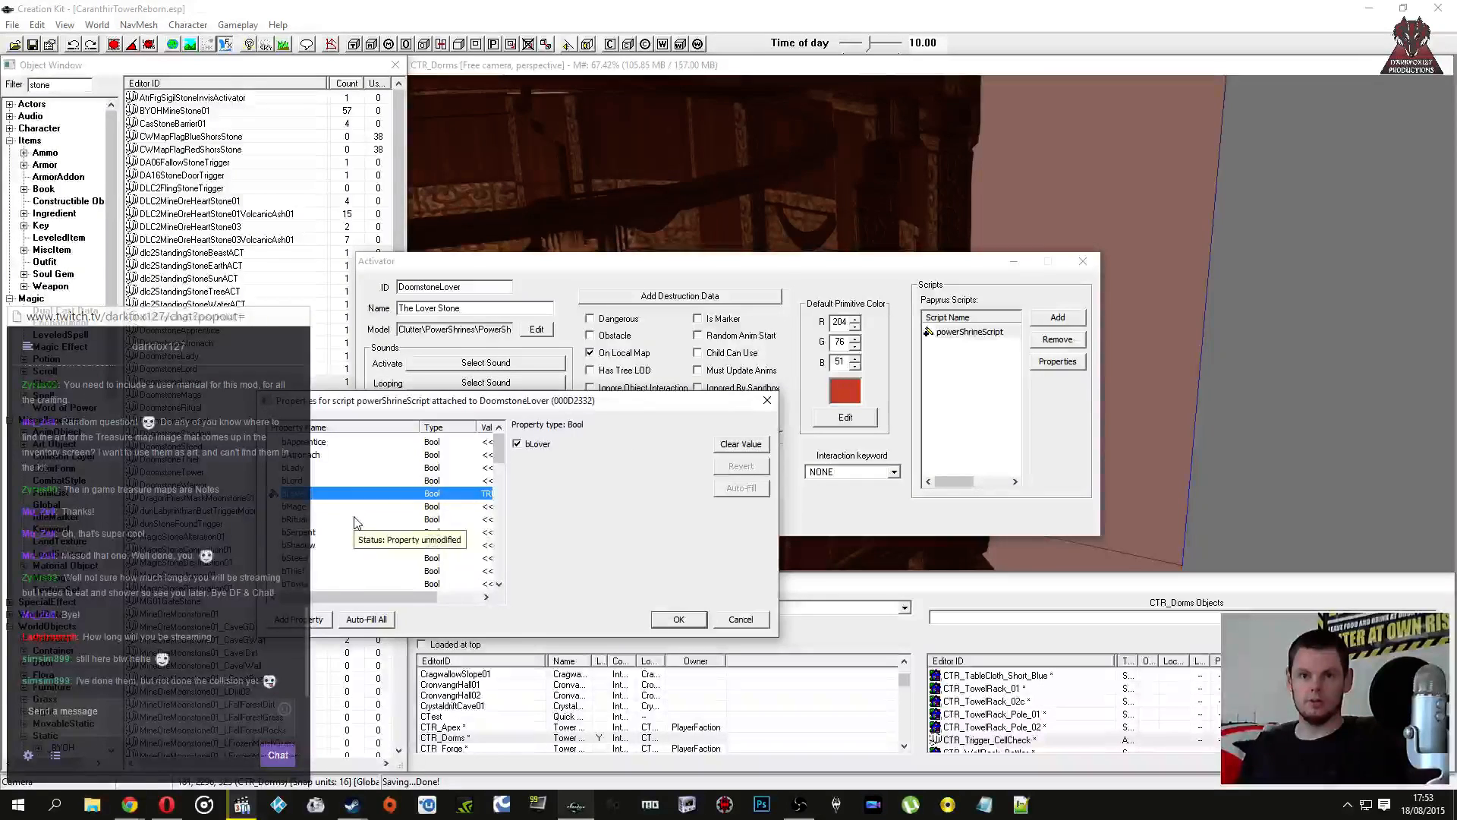
# Step: Examine the ability and message properties of DoomstoneLover's powerShrineScript, including doomApprenticeAbility, and close the activator unchanged
pyautogui.scroll(-5, 357, 523)
pyautogui.click(355, 494)
pyautogui.press('Up')
pyautogui.press('Up')
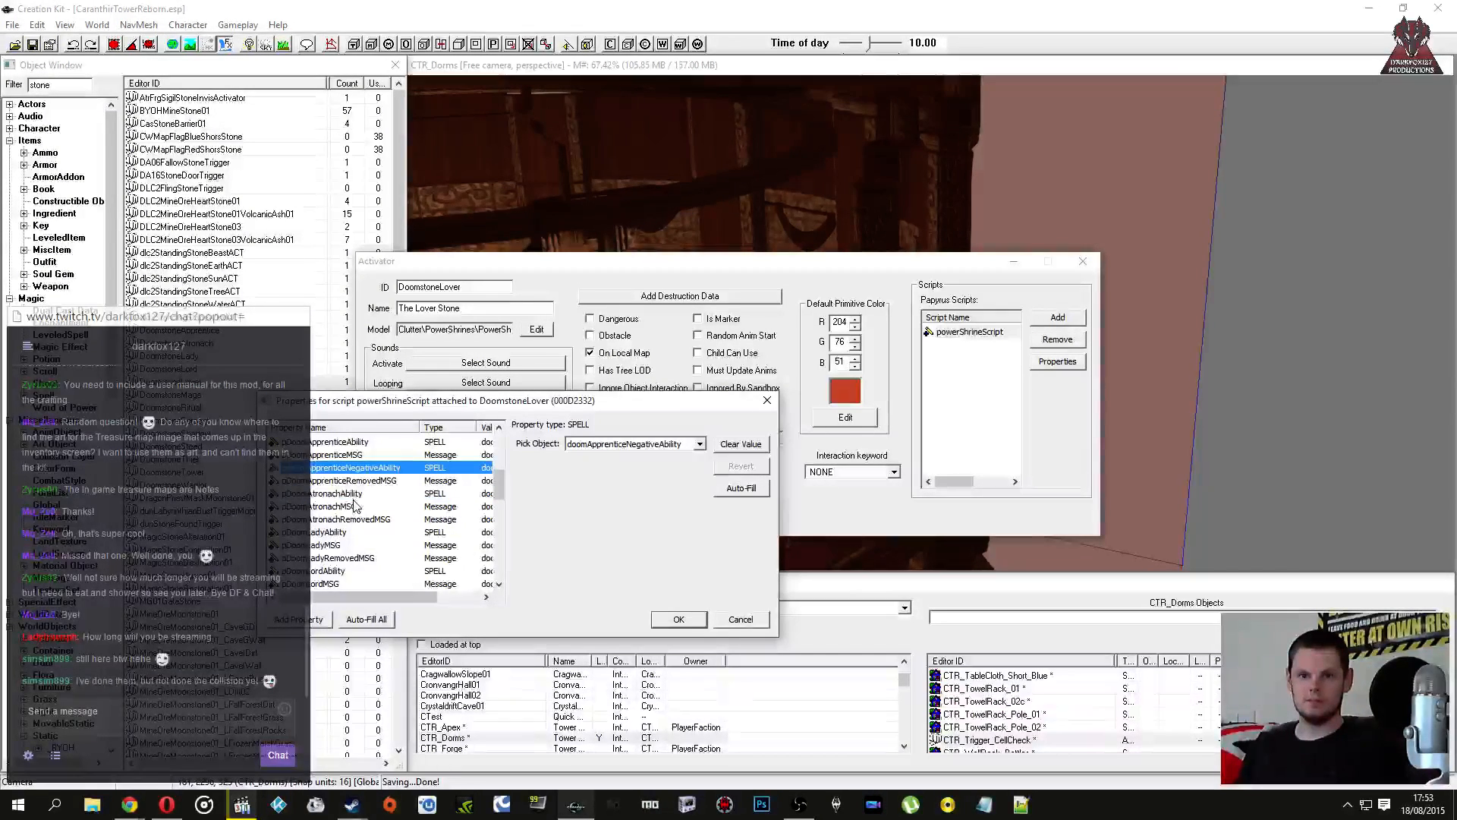
pyautogui.click(364, 443)
pyautogui.scroll(1, 364, 516)
pyautogui.click(319, 456)
pyautogui.click(335, 481)
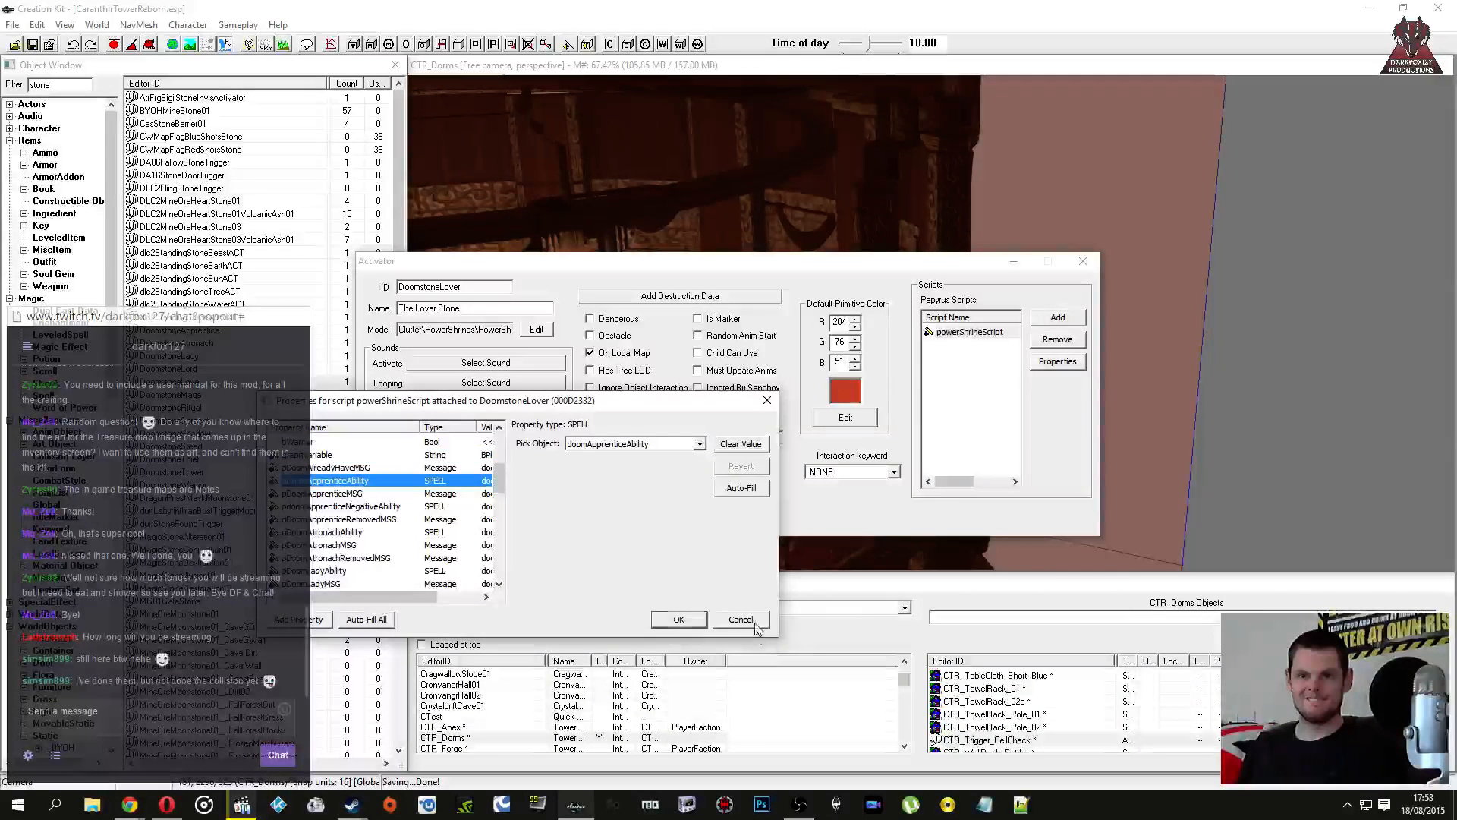
pyautogui.click(752, 621)
pyautogui.click(710, 517)
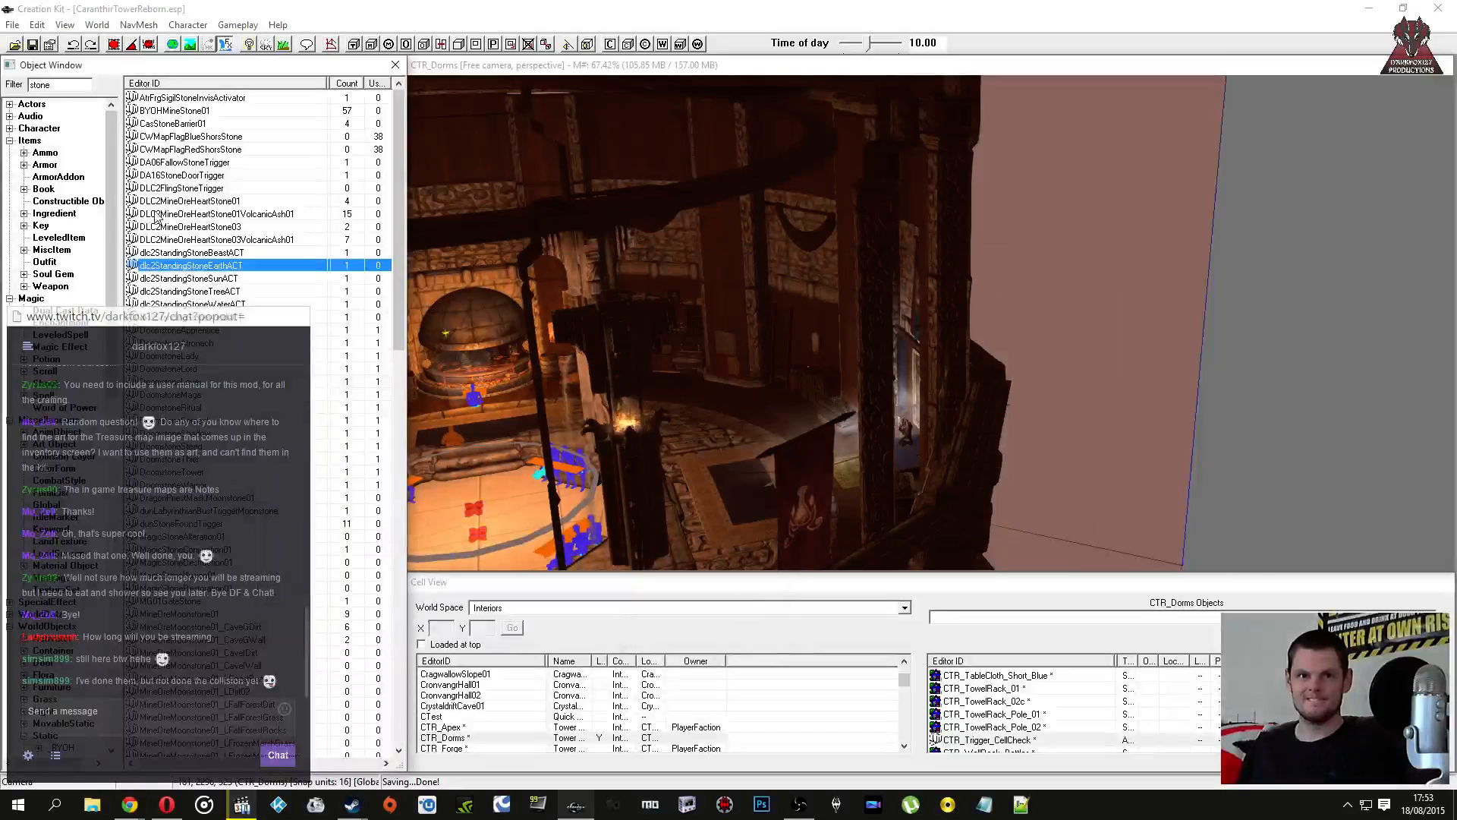
# Step: Filter the activators by "doom" and look over the Doomstone entries
pyautogui.doubleClick(56, 85)
pyautogui.write('doom')
pyautogui.click(228, 150)
pyautogui.click(243, 201)
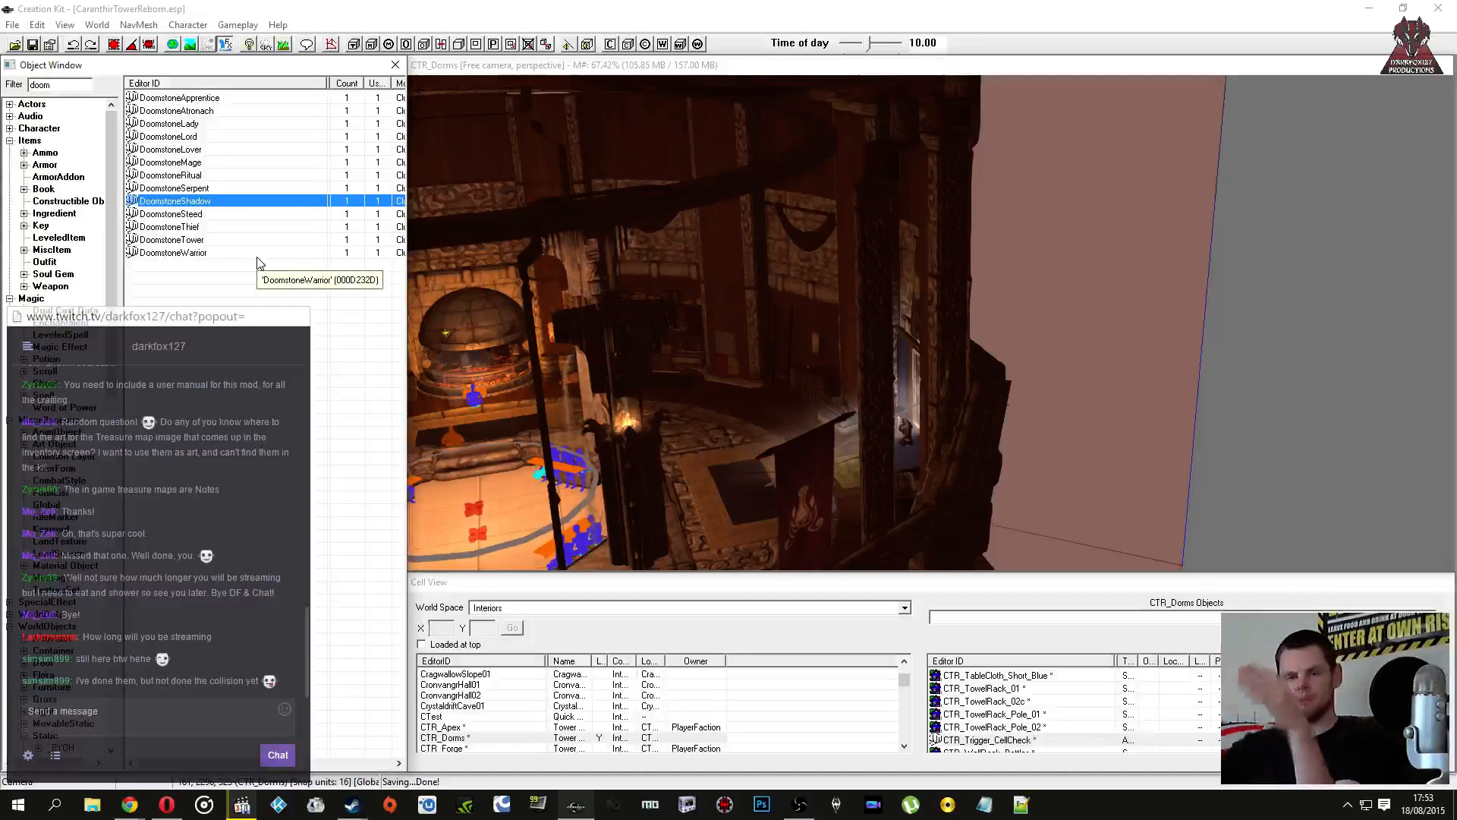
pyautogui.click(243, 150)
# Step: View the powerShrineScript properties of the DoomstoneApprentice activator and close both dialogs unchanged
pyautogui.doubleClick(183, 98)
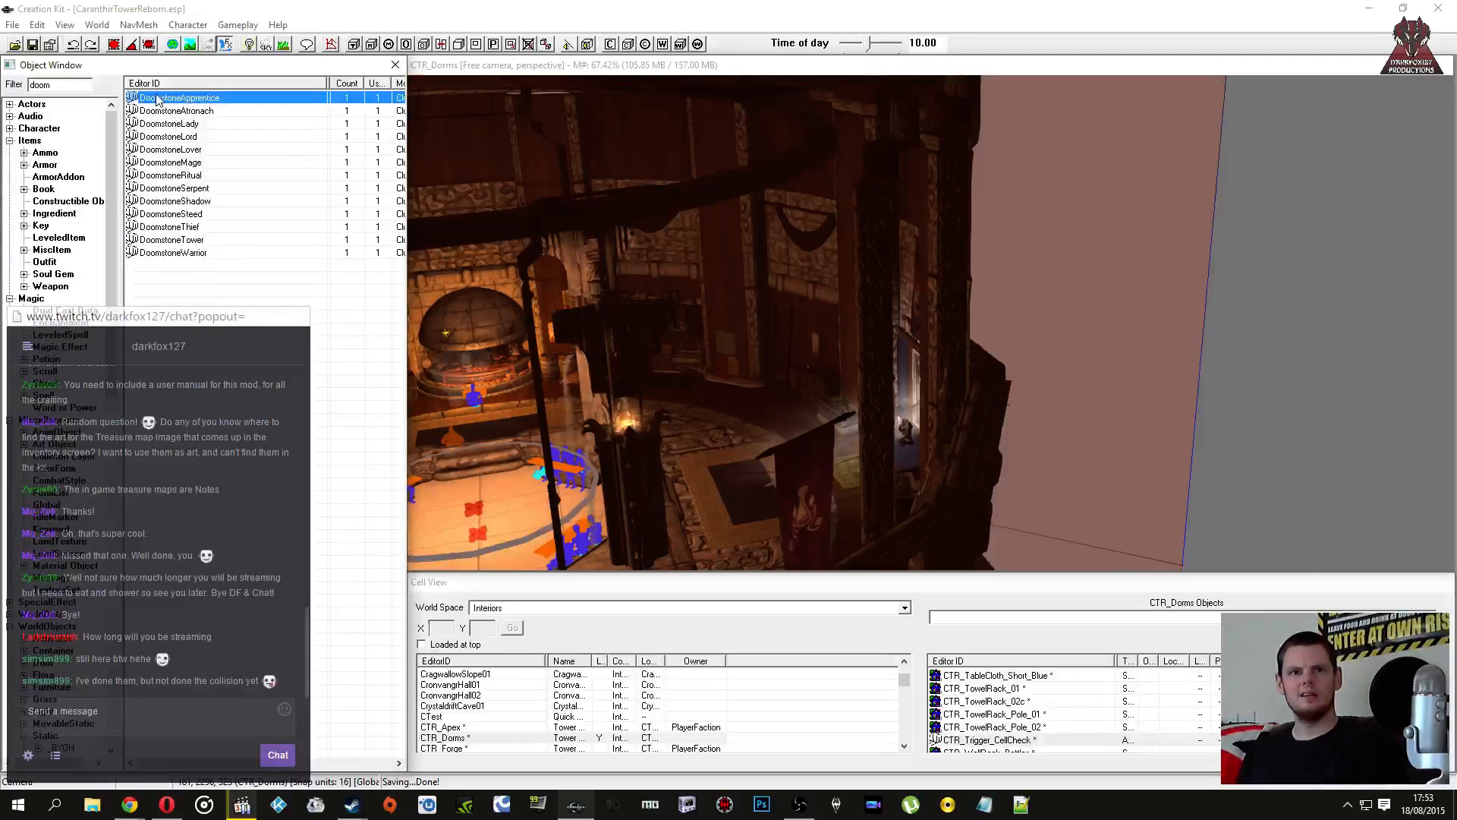
pyautogui.doubleClick(968, 332)
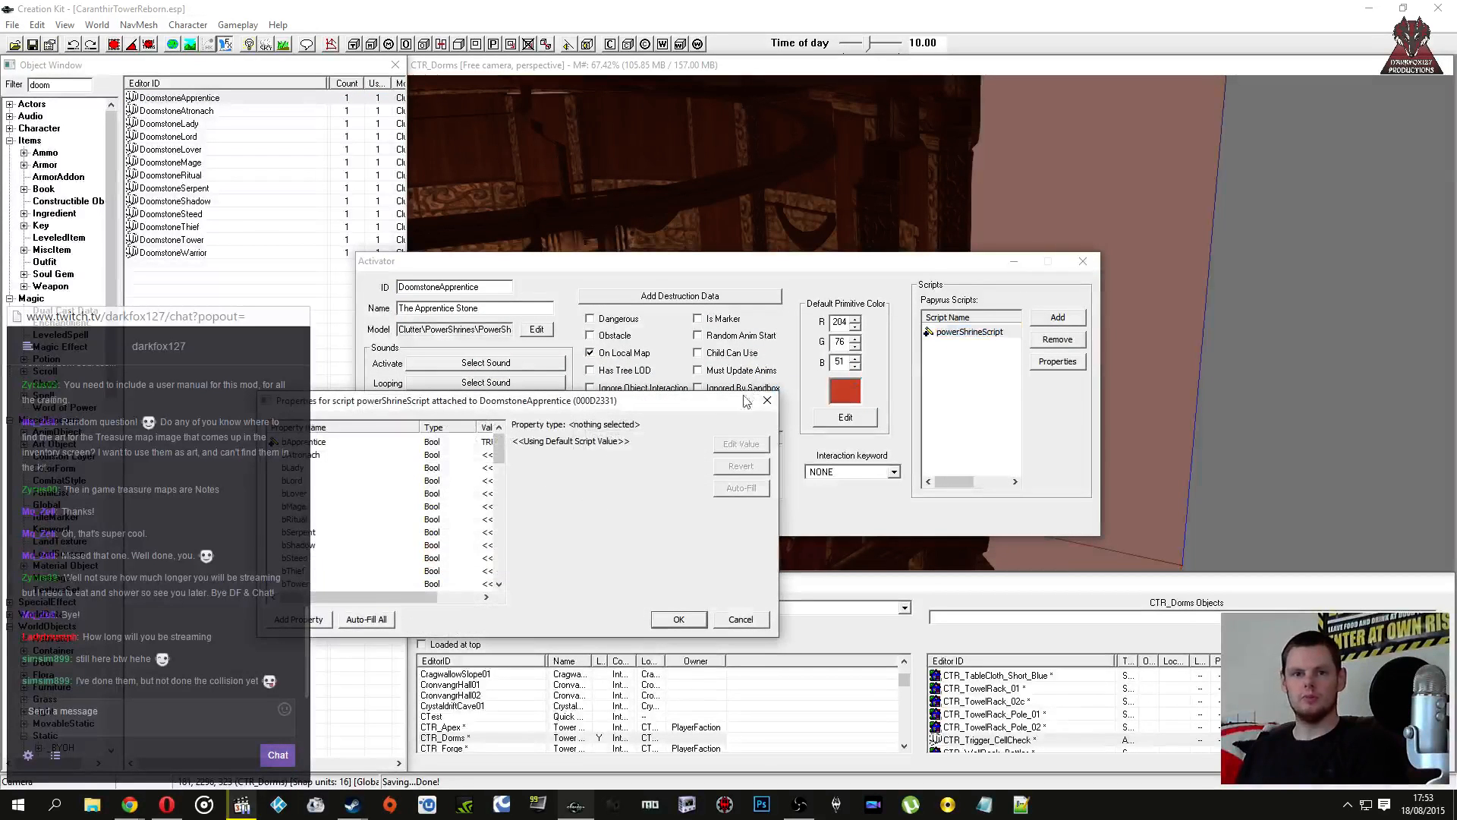
pyautogui.click(742, 619)
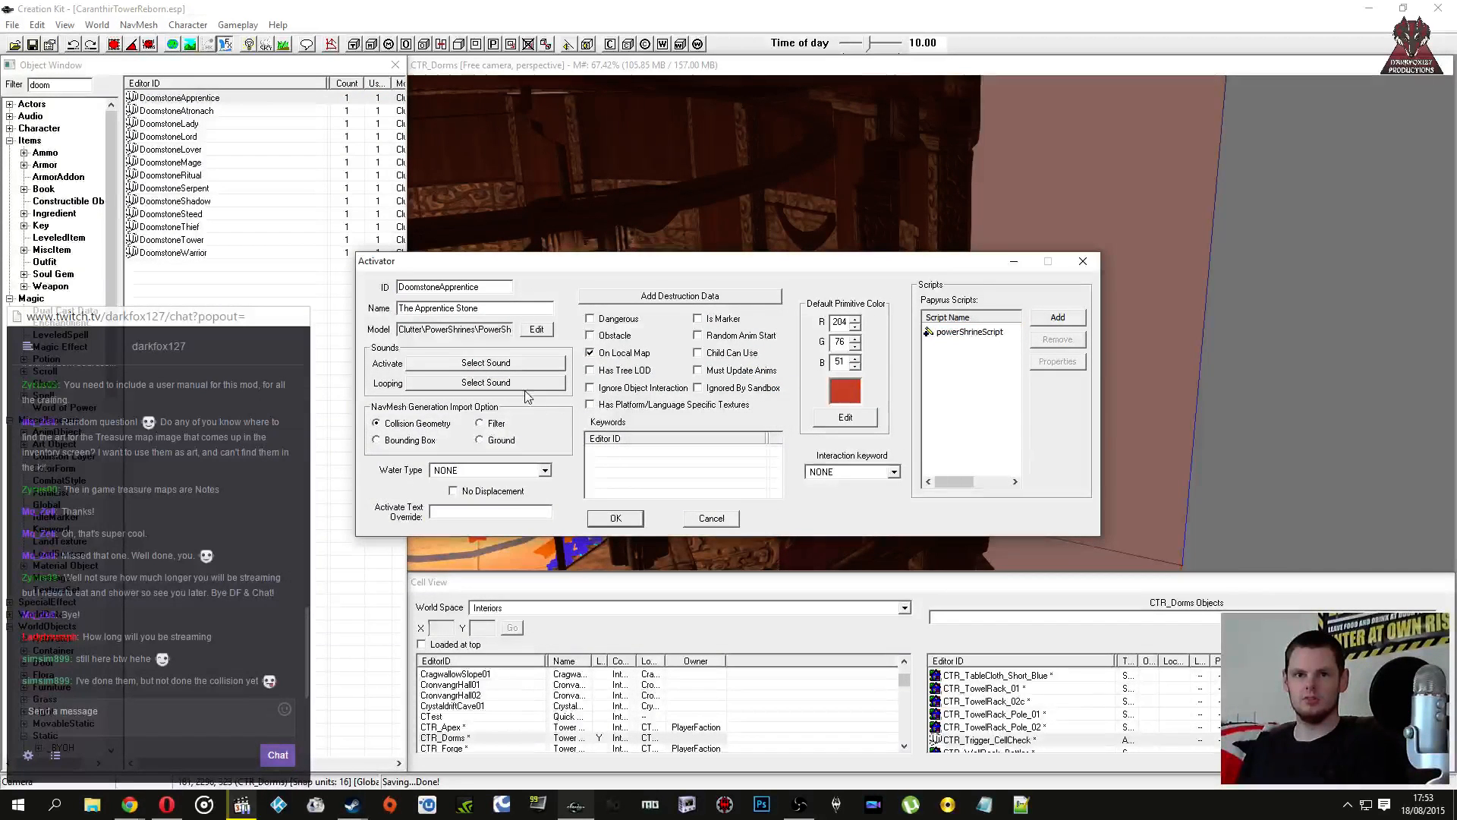
pyautogui.click(710, 518)
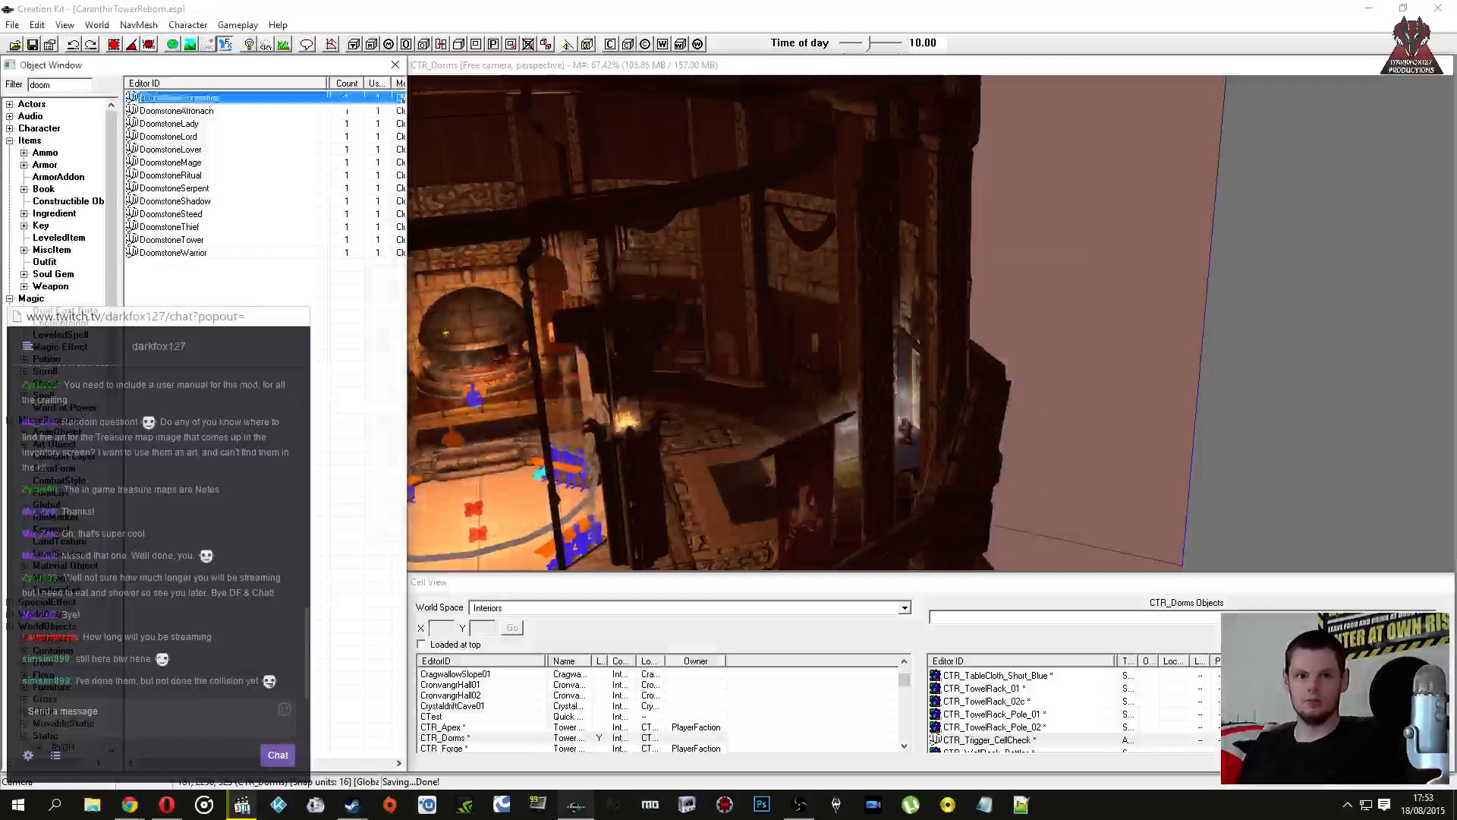
# Step: Check the "doom" magic effects and look through the doomstone ability spells
pyautogui.click(61, 347)
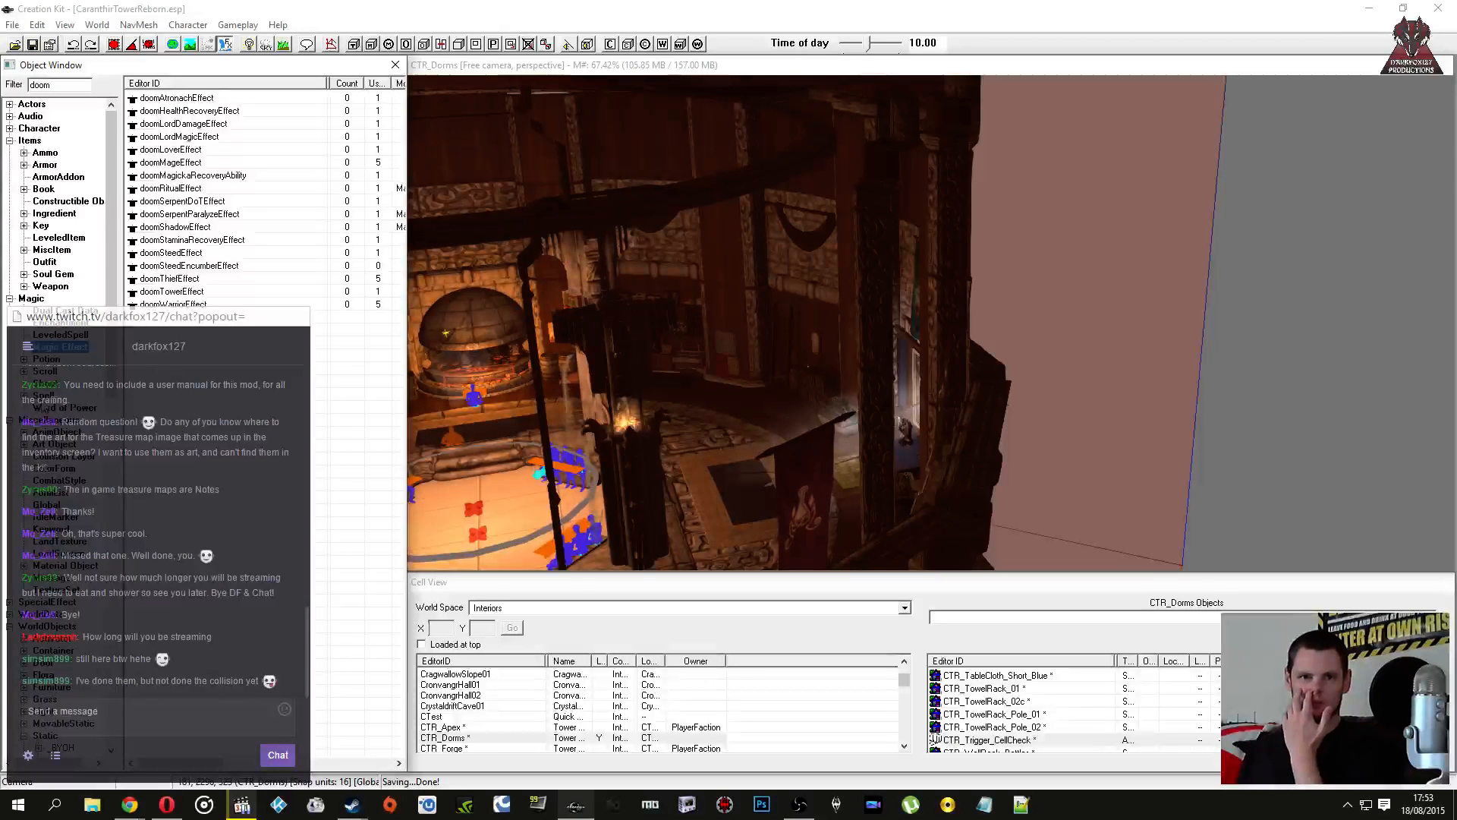
pyautogui.click(45, 395)
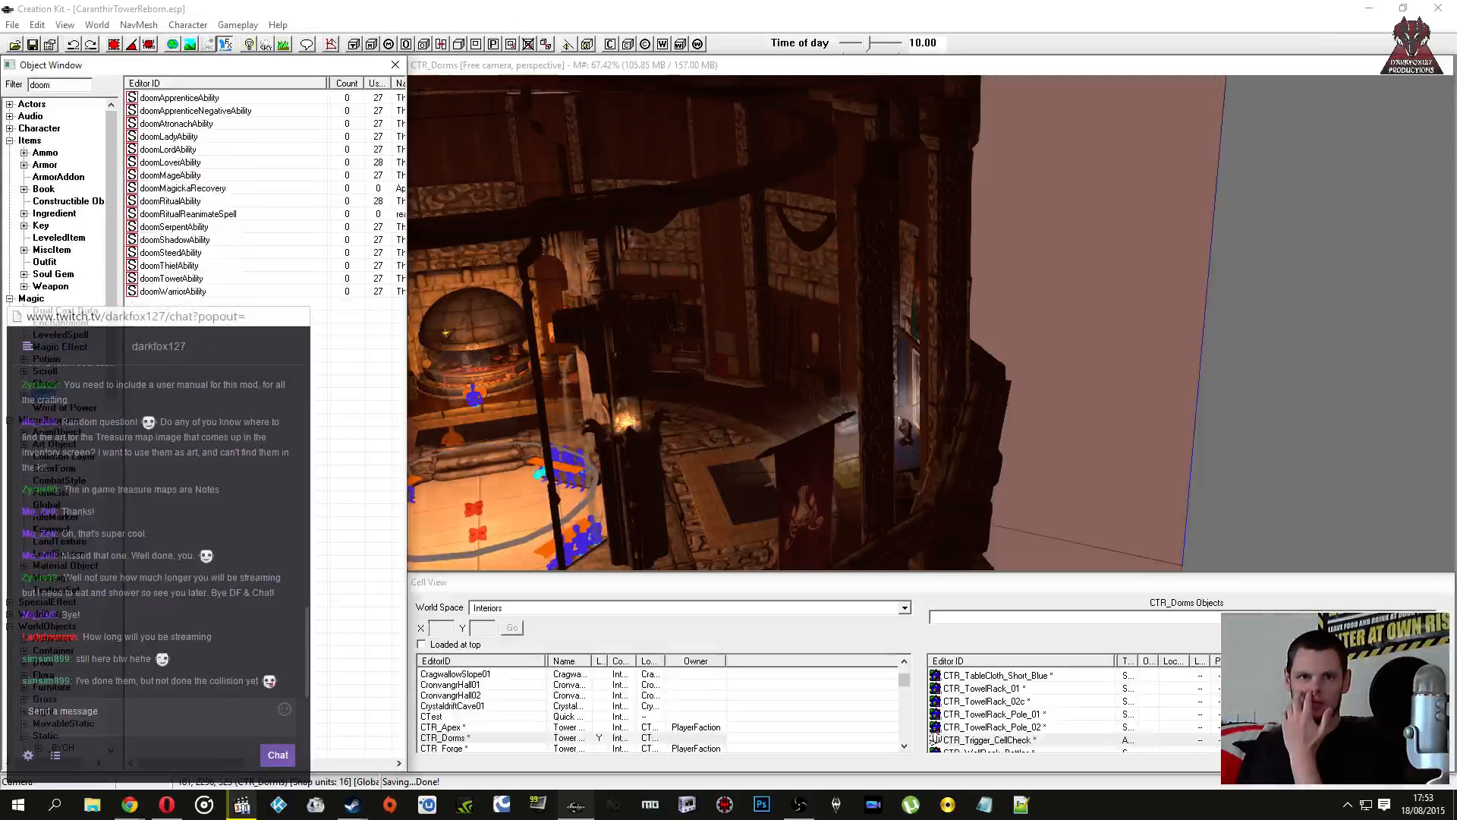
pyautogui.click(204, 138)
pyautogui.click(200, 150)
pyautogui.click(195, 162)
pyautogui.click(189, 175)
pyautogui.click(189, 189)
pyautogui.click(190, 201)
pyautogui.click(195, 175)
pyautogui.click(194, 188)
pyautogui.click(194, 202)
# Step: View the doomApprenticeNegativeAbility and doomApprenticeAbility spells without changing them, and compare the doom magic effects with the spell list
pyautogui.click(208, 112)
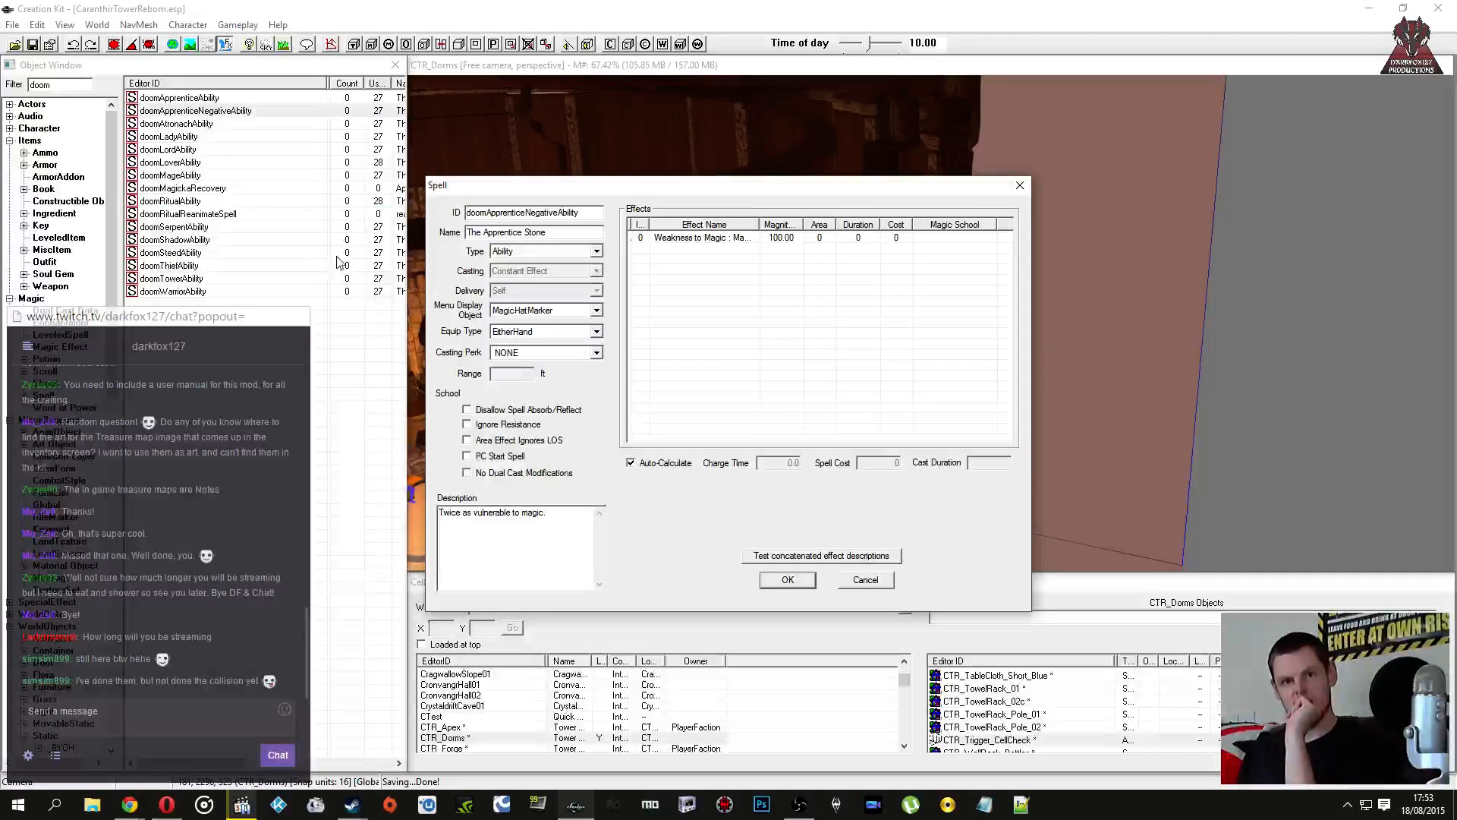
pyautogui.click(880, 579)
pyautogui.doubleClick(230, 99)
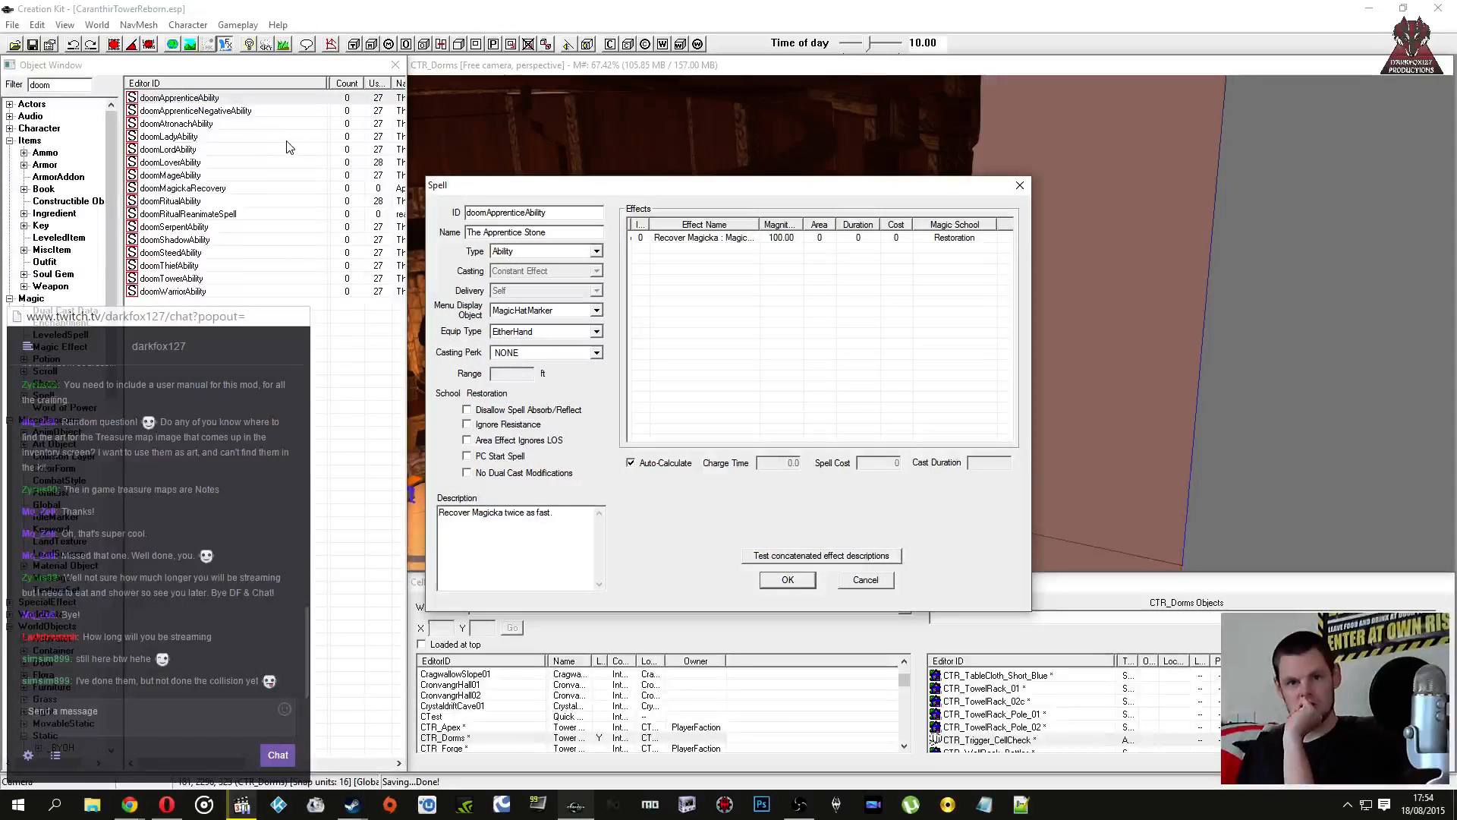
pyautogui.click(866, 581)
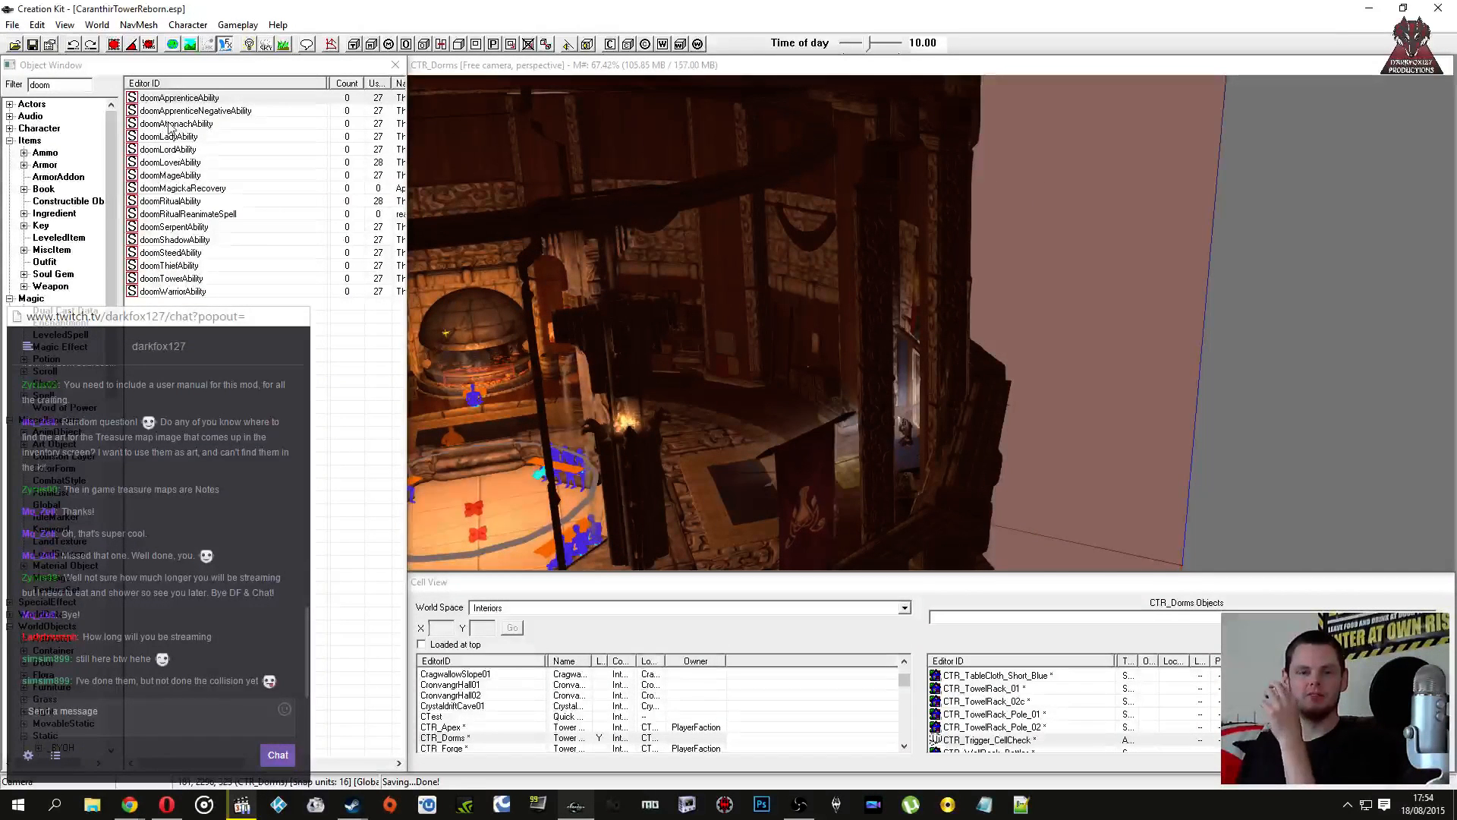
pyautogui.click(60, 346)
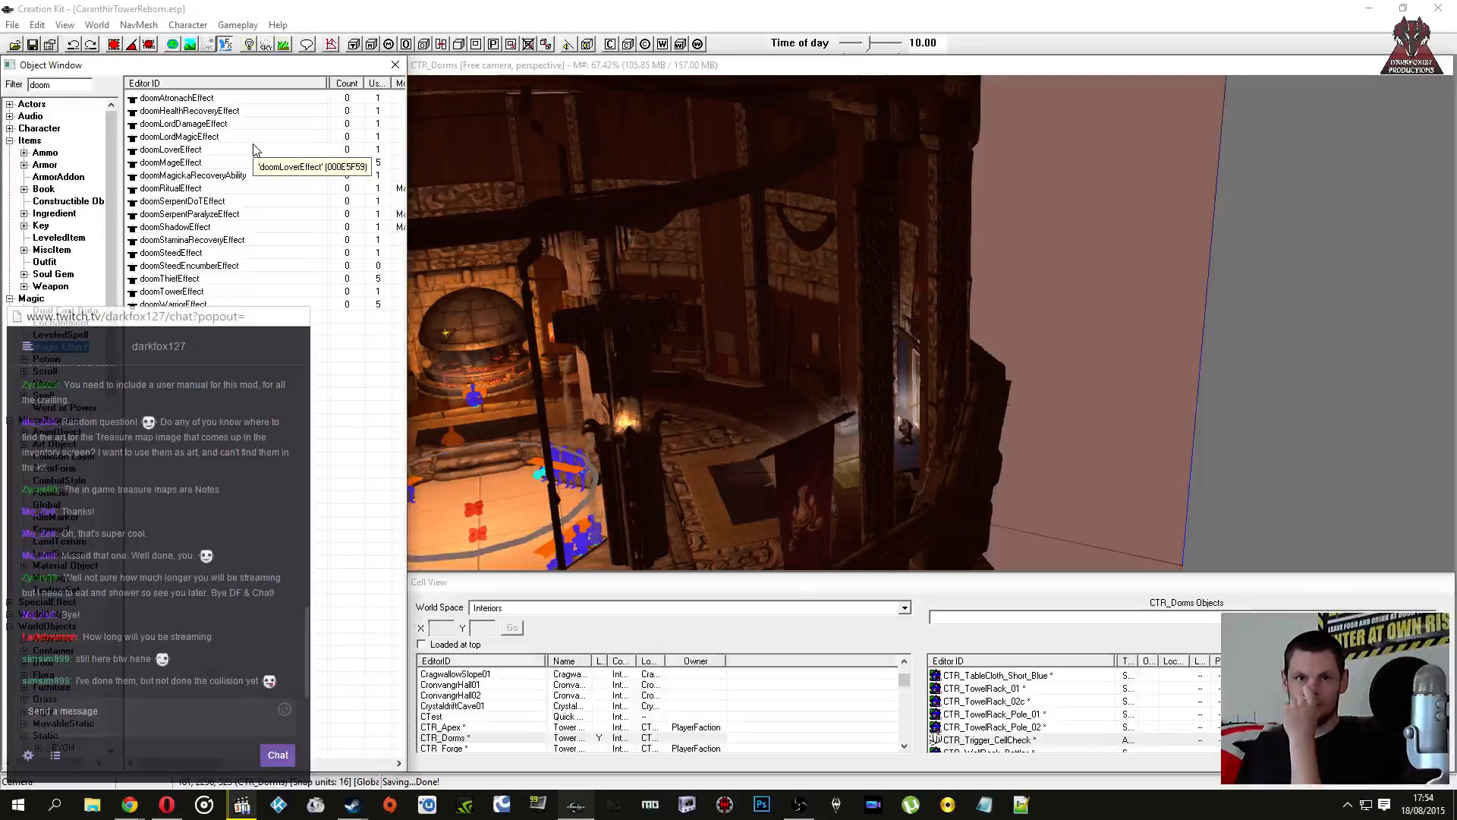
pyautogui.click(46, 395)
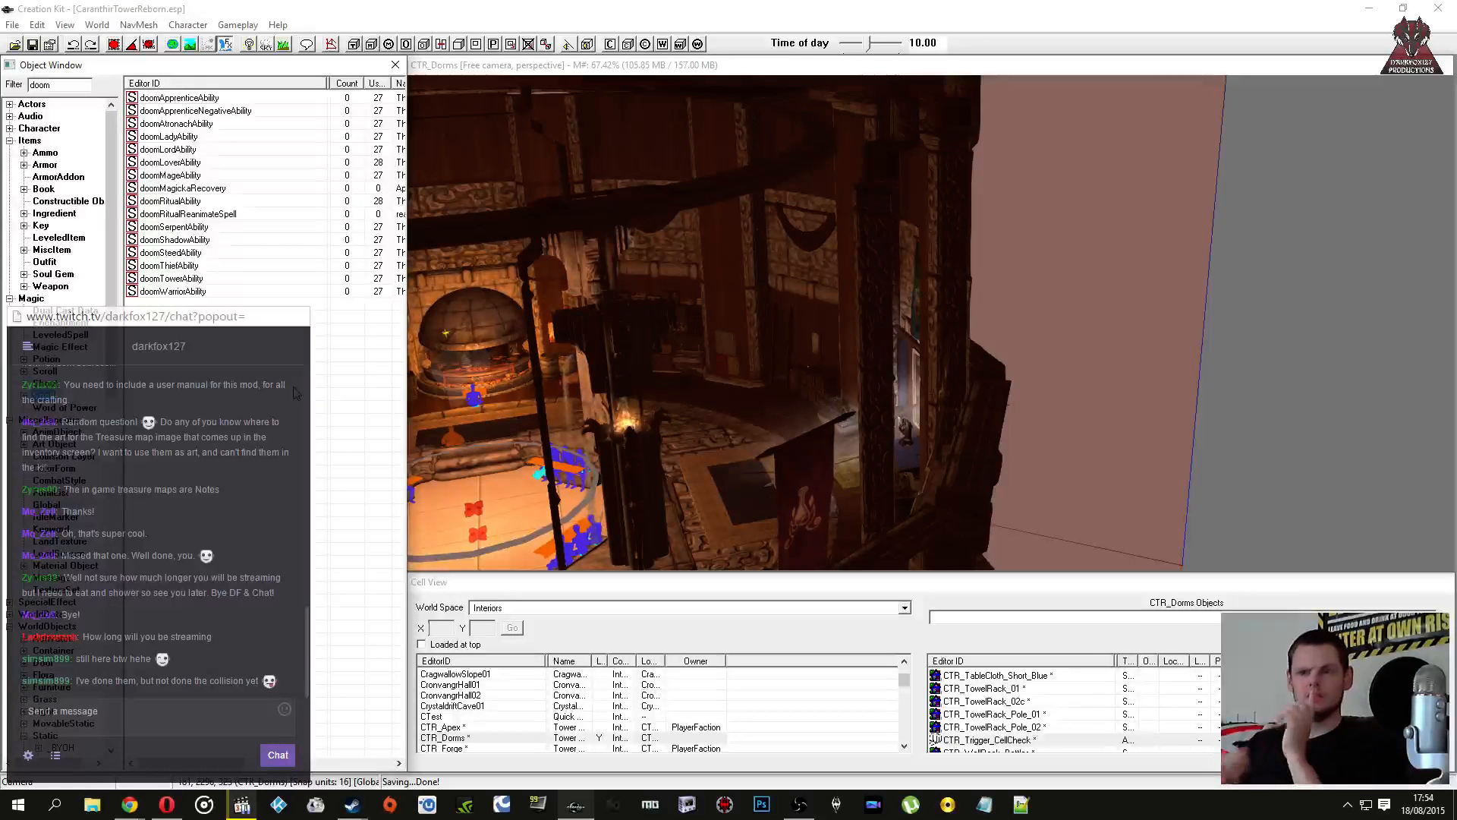
# Step: Open the CTR_Script_CellCheck source from the CTR_Trigger_CellCheck trigger's base activator, select all its code, and close the script and activator
pyautogui.click(701, 394)
pyautogui.doubleClick(672, 372)
pyautogui.click(856, 275)
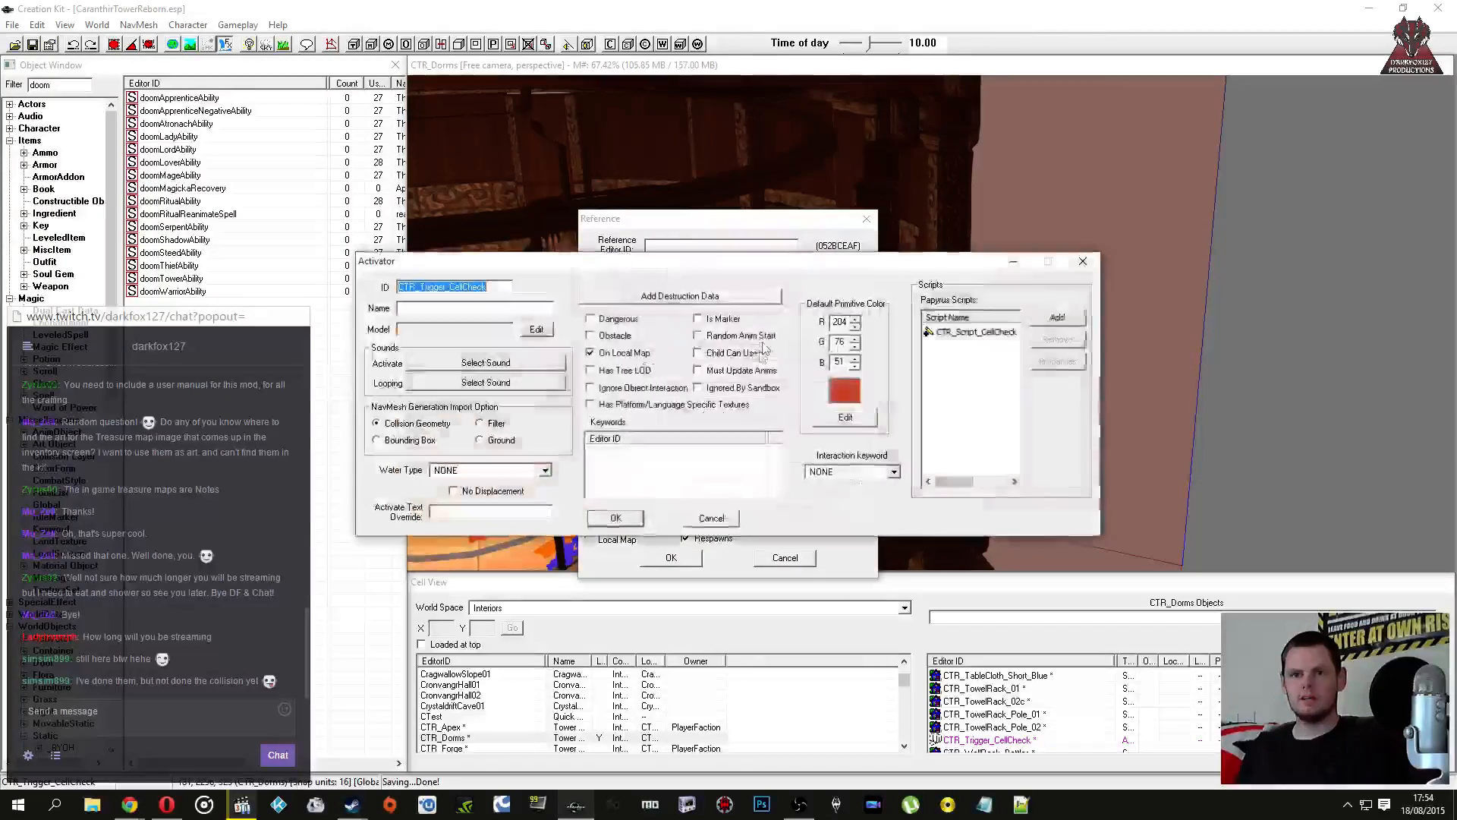
pyautogui.rightClick(995, 328)
pyautogui.click(1026, 417)
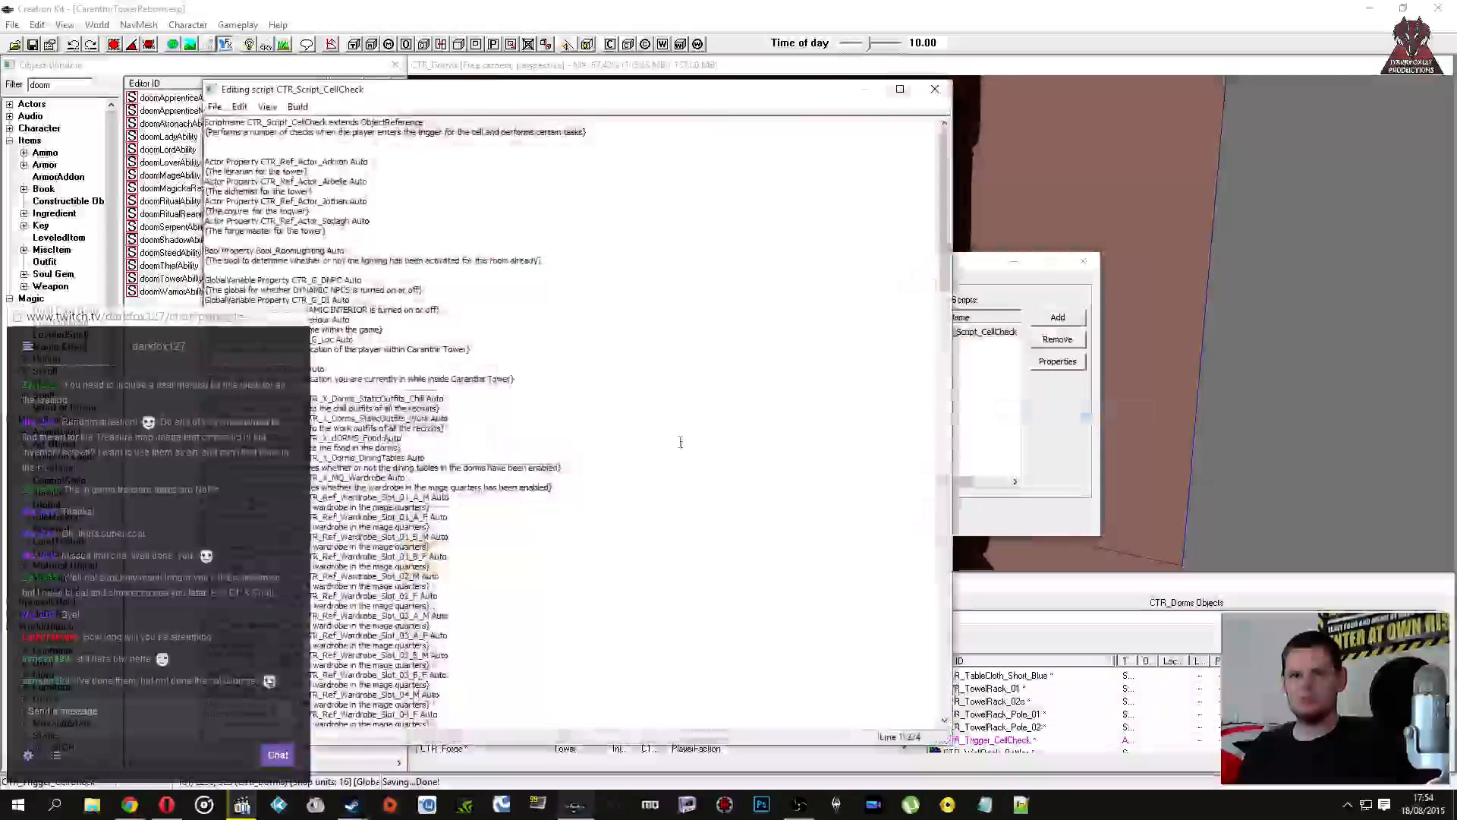
pyautogui.hotkey('ctrl', 'a')
pyautogui.click(935, 89)
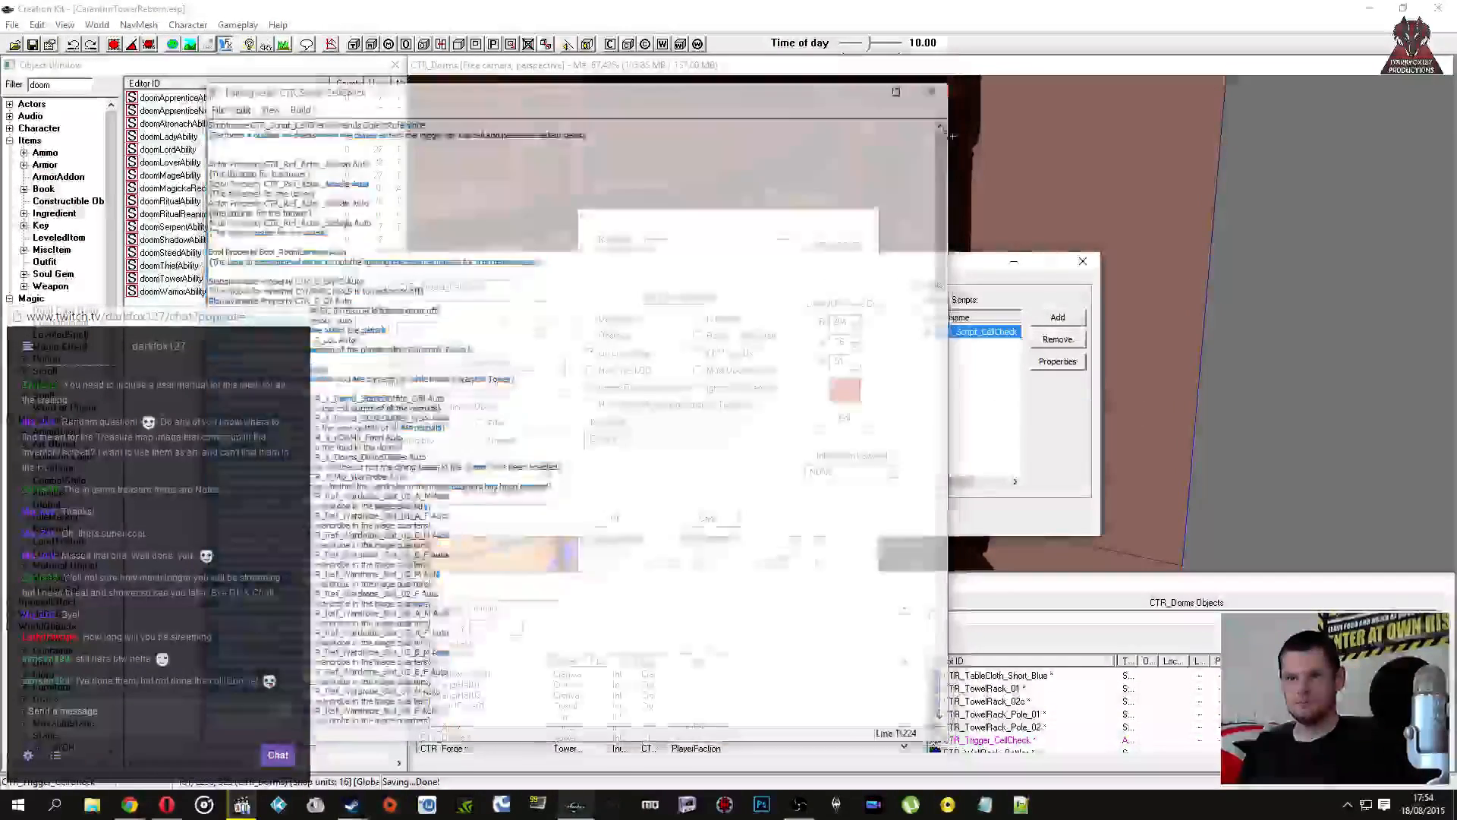
pyautogui.click(1083, 261)
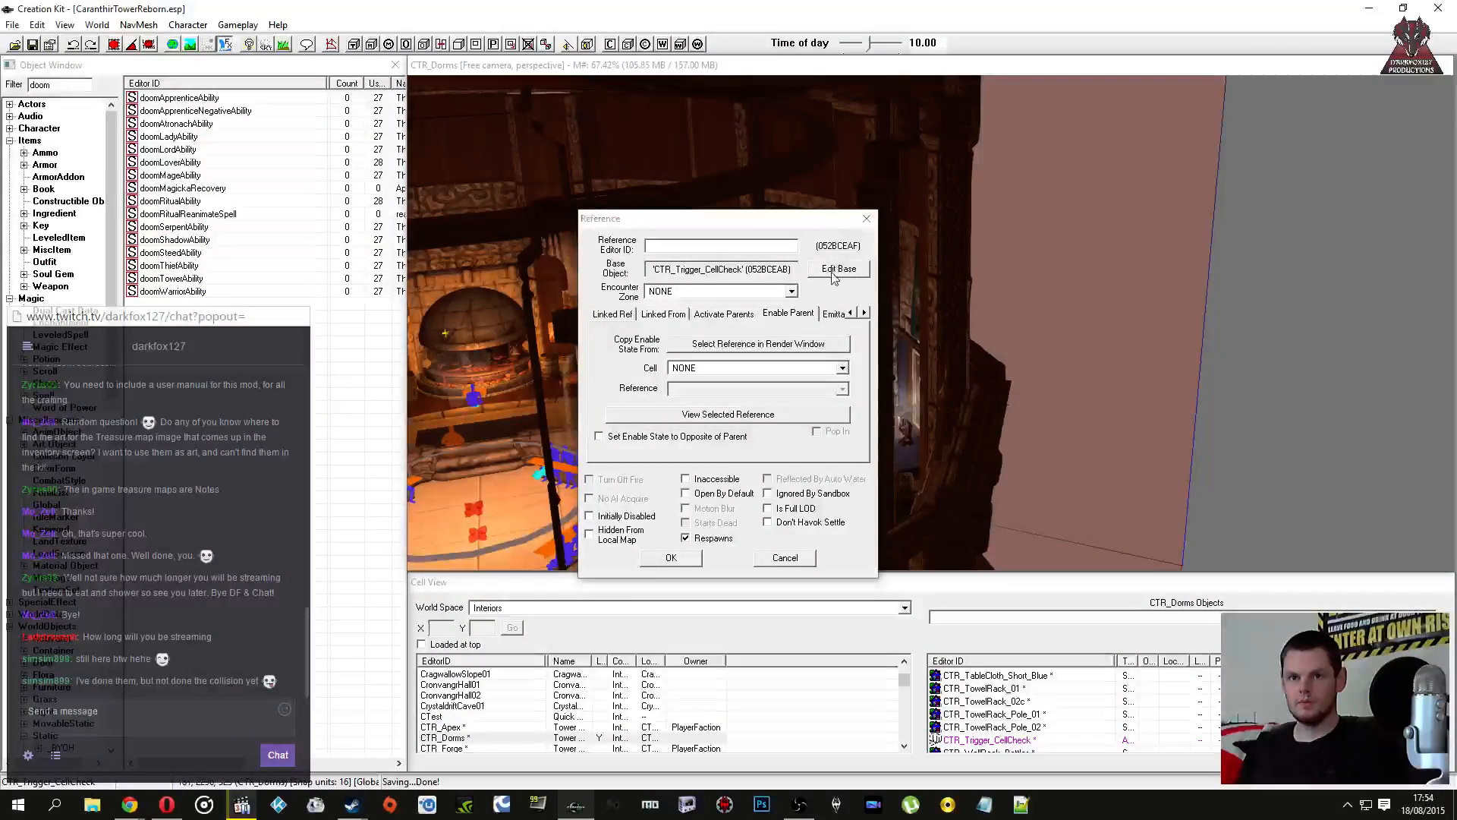
# Step: Close the Skyrim Data folder window and open the New CTR Scripts folder inside Carantir Tower Reborn's Documentation folder
pyautogui.click(839, 269)
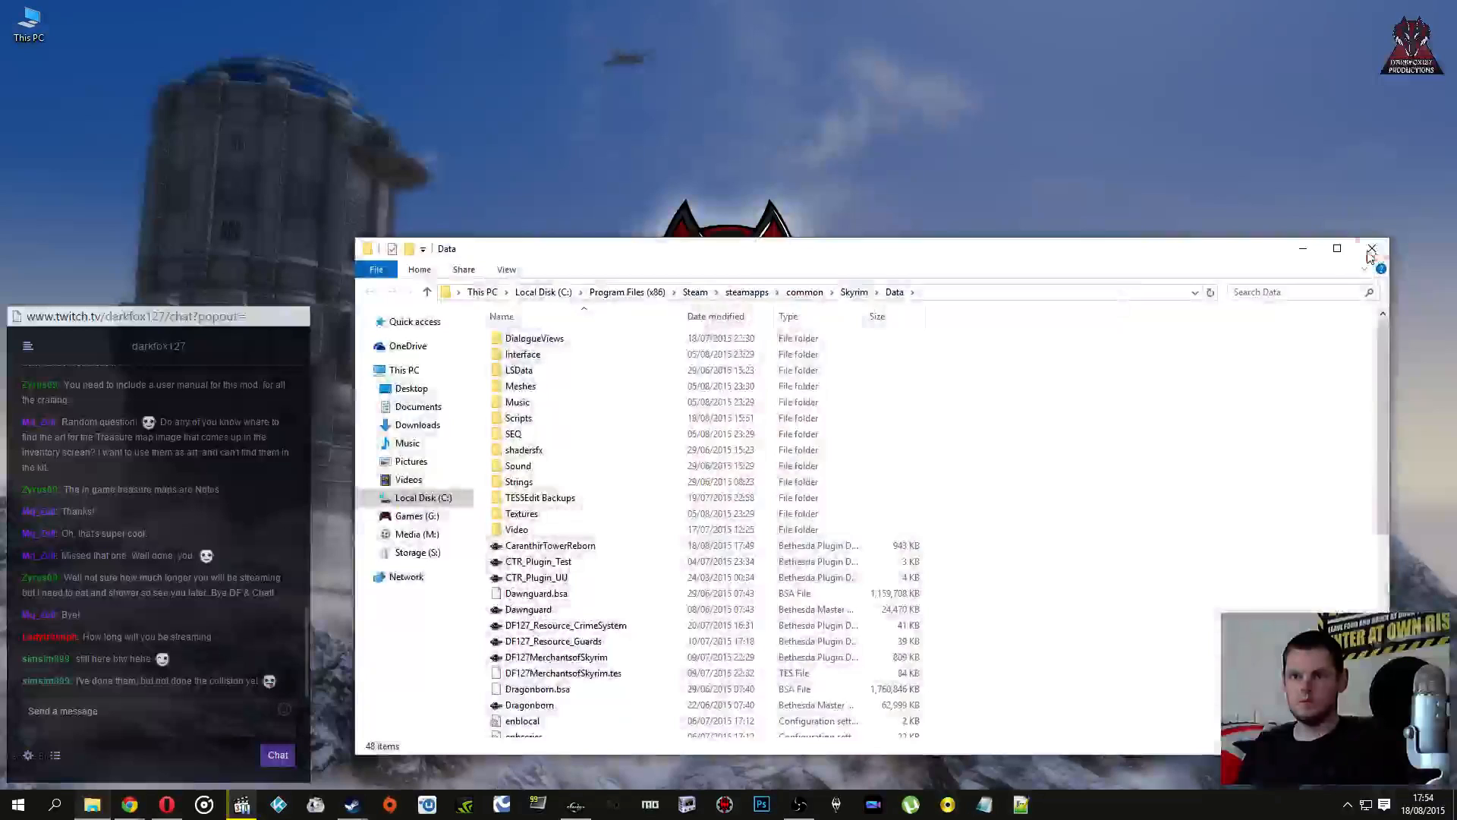
pyautogui.click(1372, 250)
pyautogui.doubleClick(1271, 230)
pyautogui.doubleClick(1414, 69)
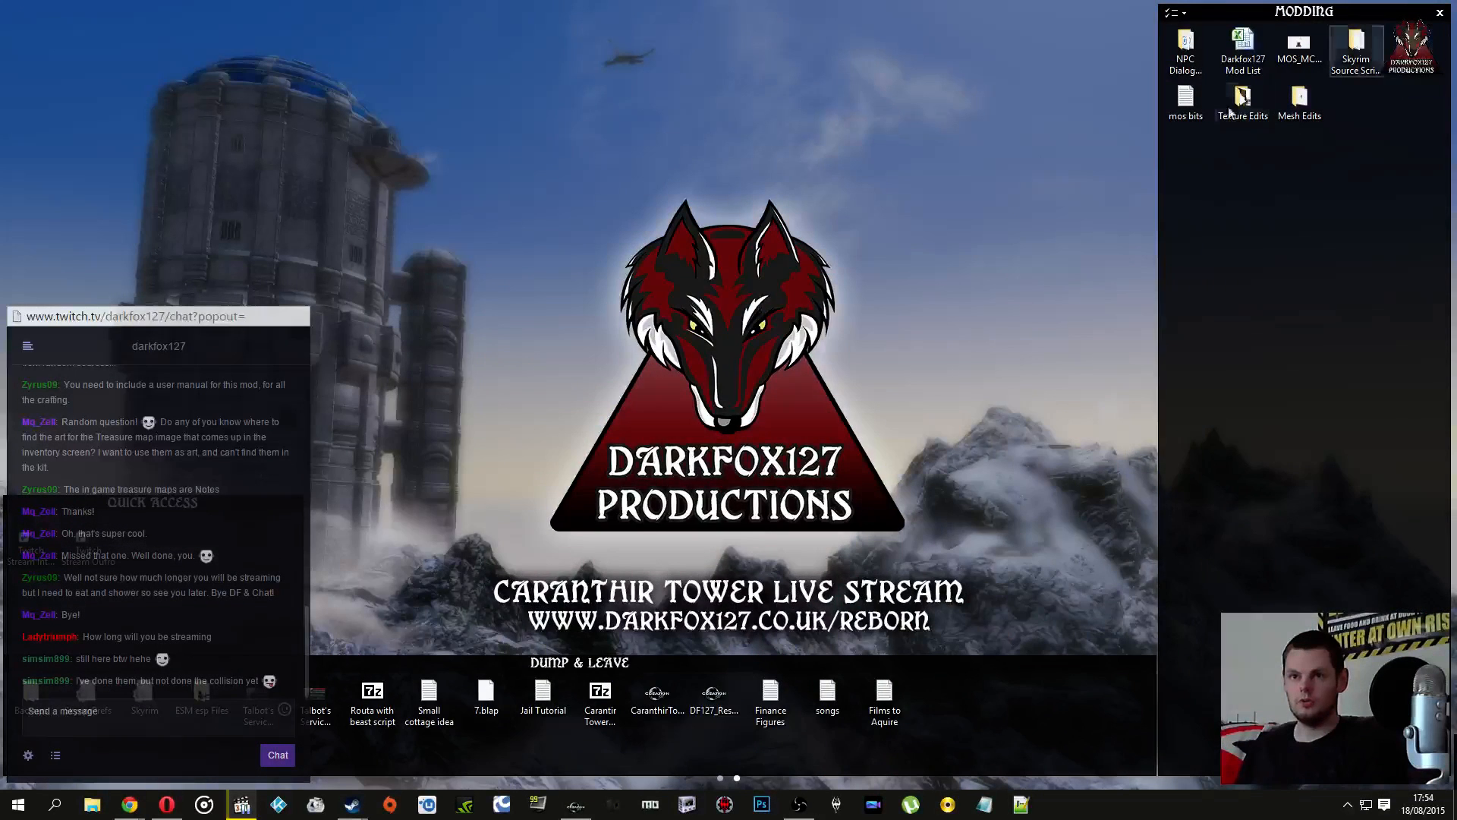
pyautogui.doubleClick(558, 375)
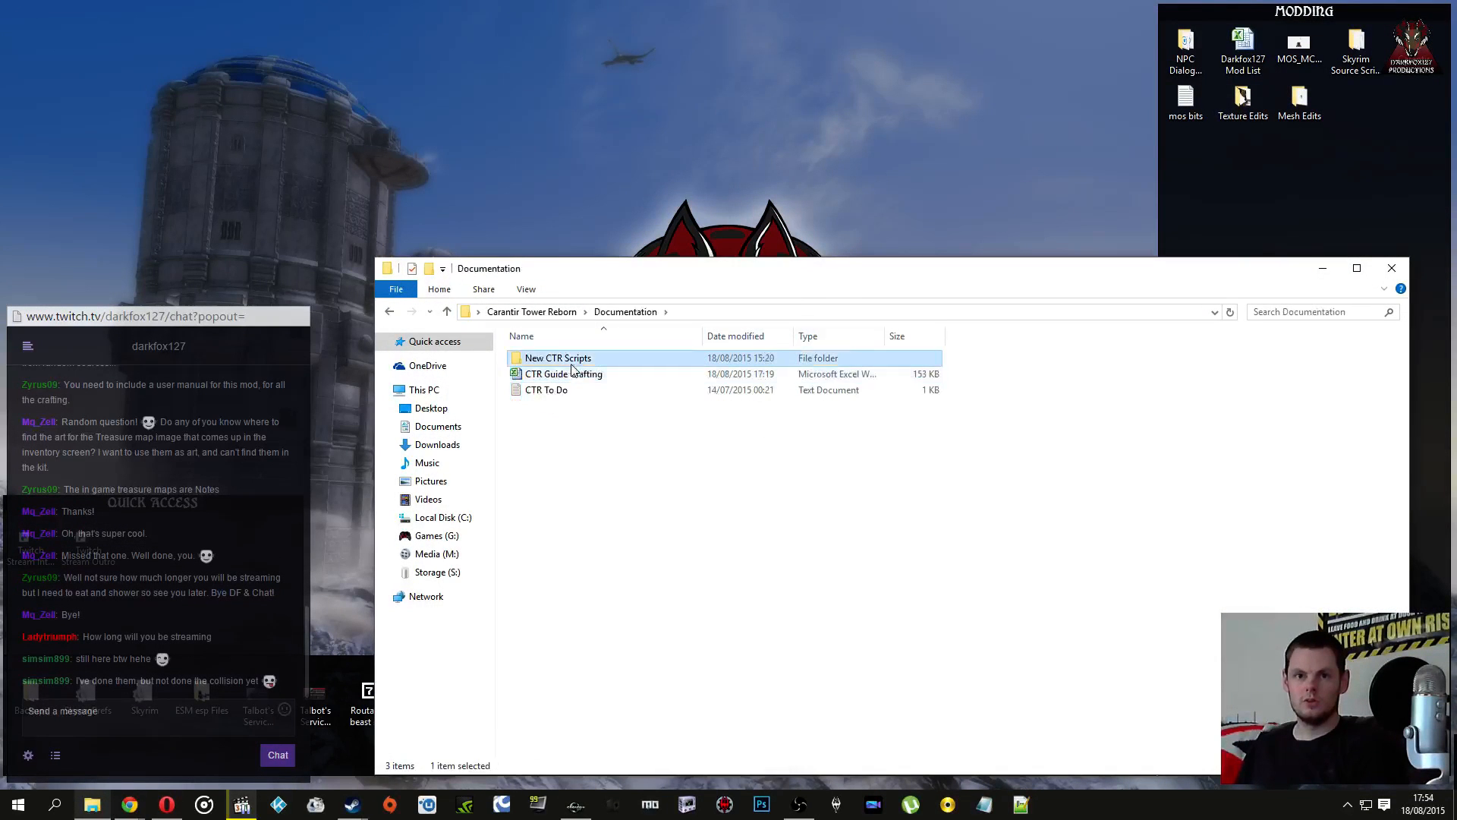
pyautogui.doubleClick(568, 358)
# Step: Open CTR_Script_CheckCell.txt in Notepad++ and replace its contents with the copied CTR_Script_CellCheck code
pyautogui.click(572, 425)
pyautogui.scroll(-3, 572, 427)
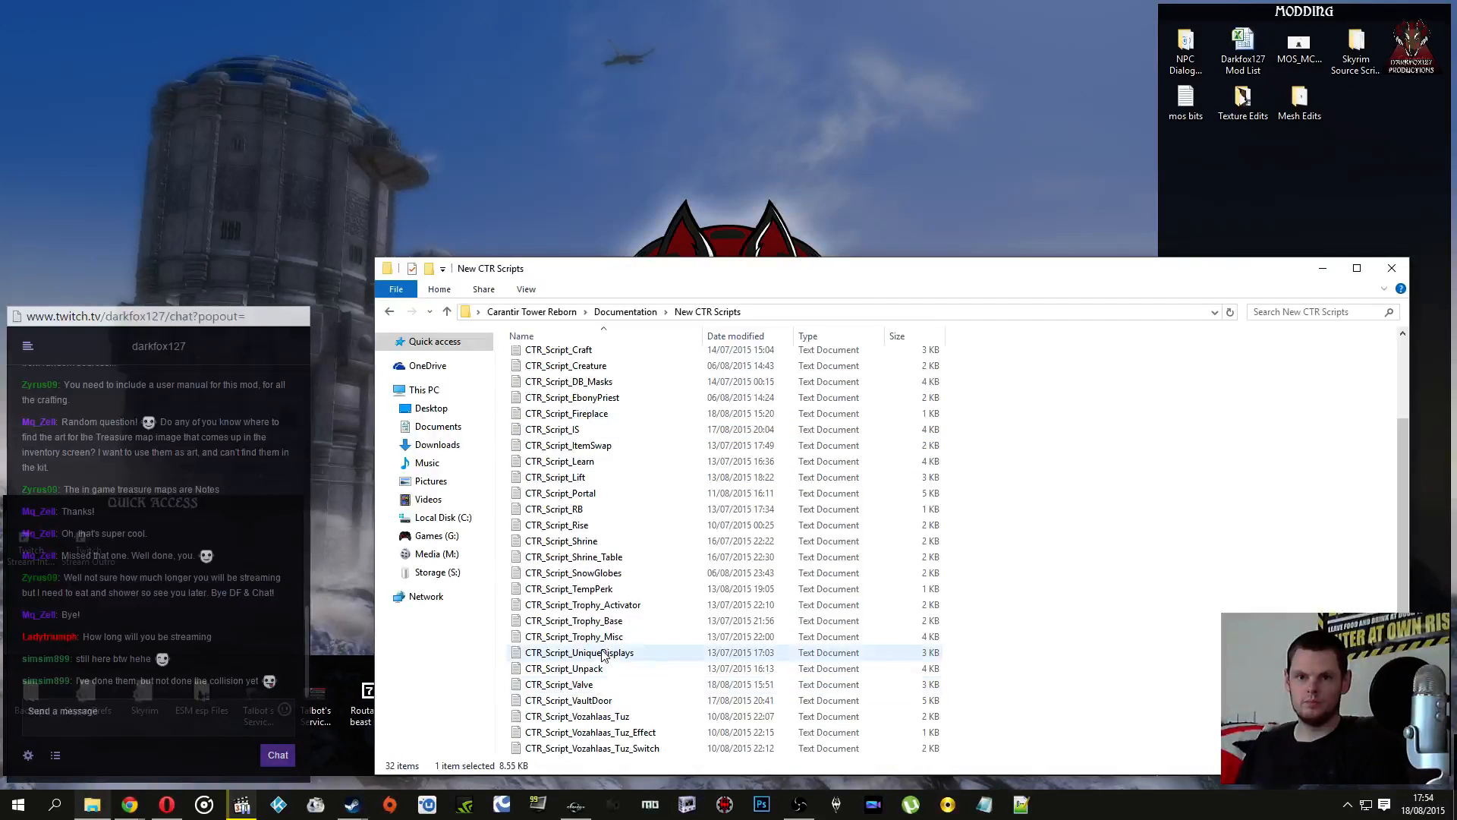
pyautogui.scroll(3, 604, 657)
pyautogui.rightClick(591, 425)
pyautogui.click(657, 503)
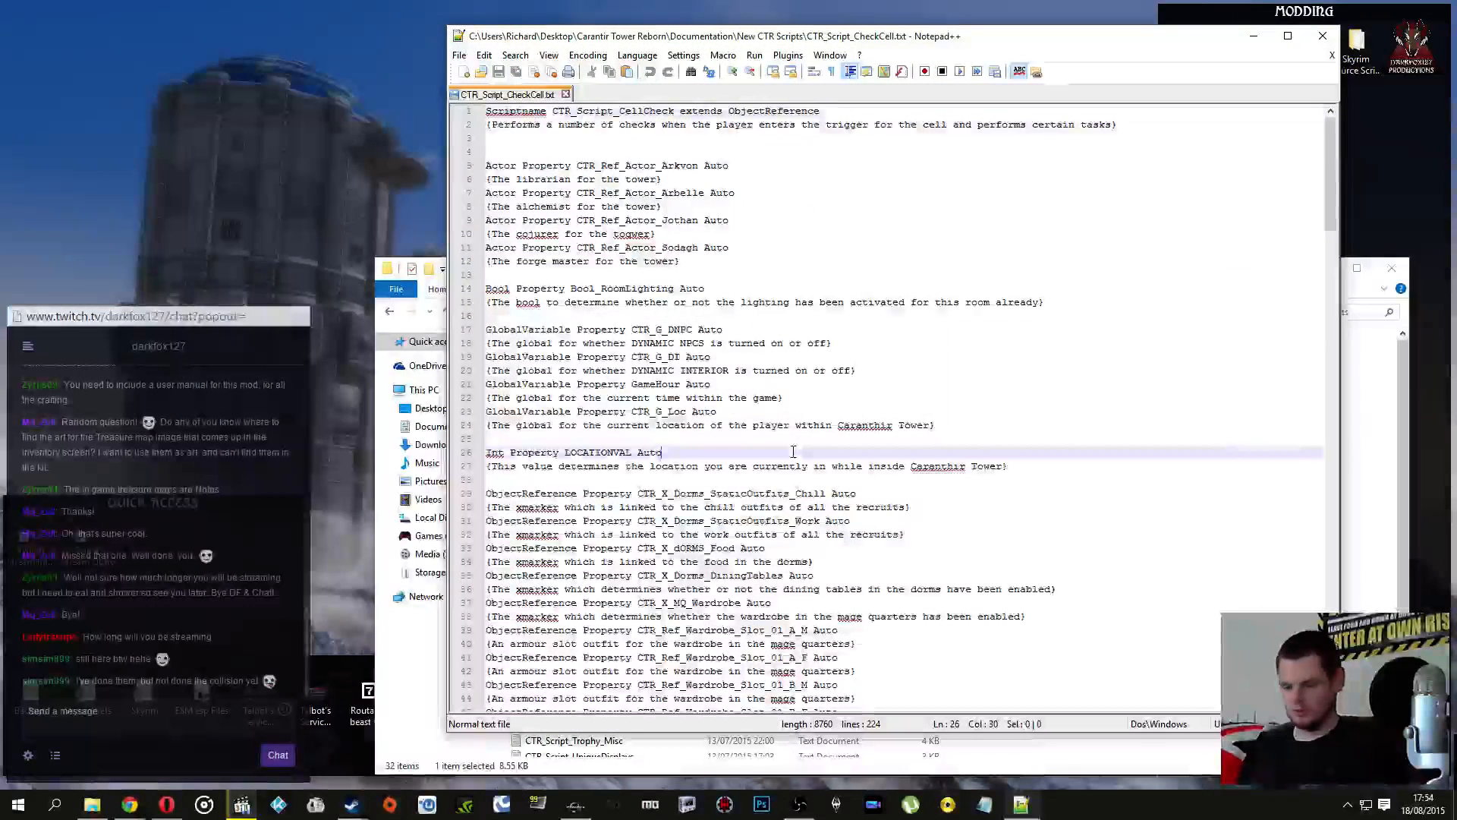
pyautogui.hotkey('ctrl', 'End')
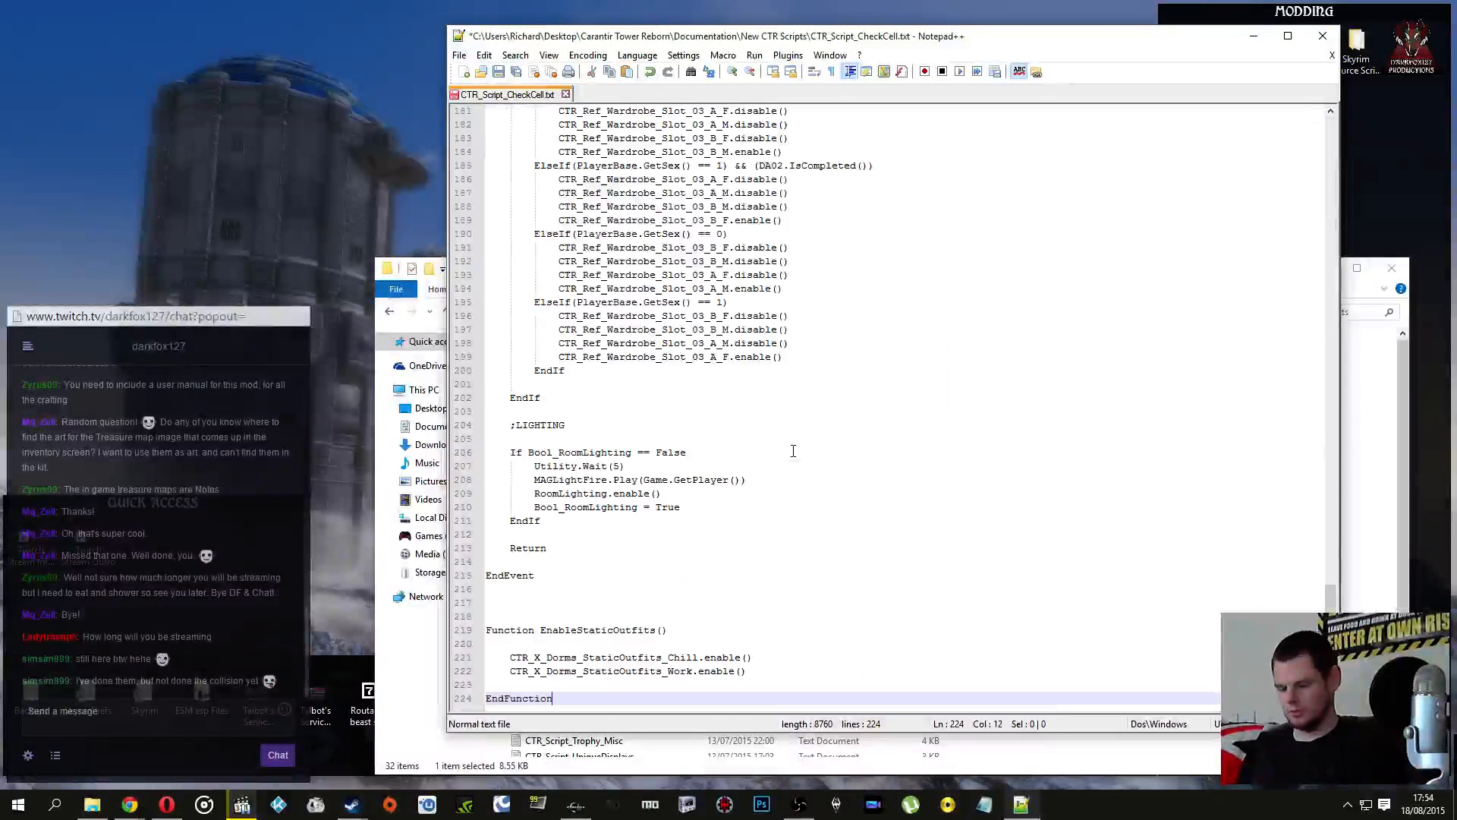
# Step: Correct the misspelled words in the Jothan actor property's description so it reads "The conjurer for the tower"
pyautogui.click(706, 521)
pyautogui.scroll(20, 752, 516)
pyautogui.scroll(20, 753, 514)
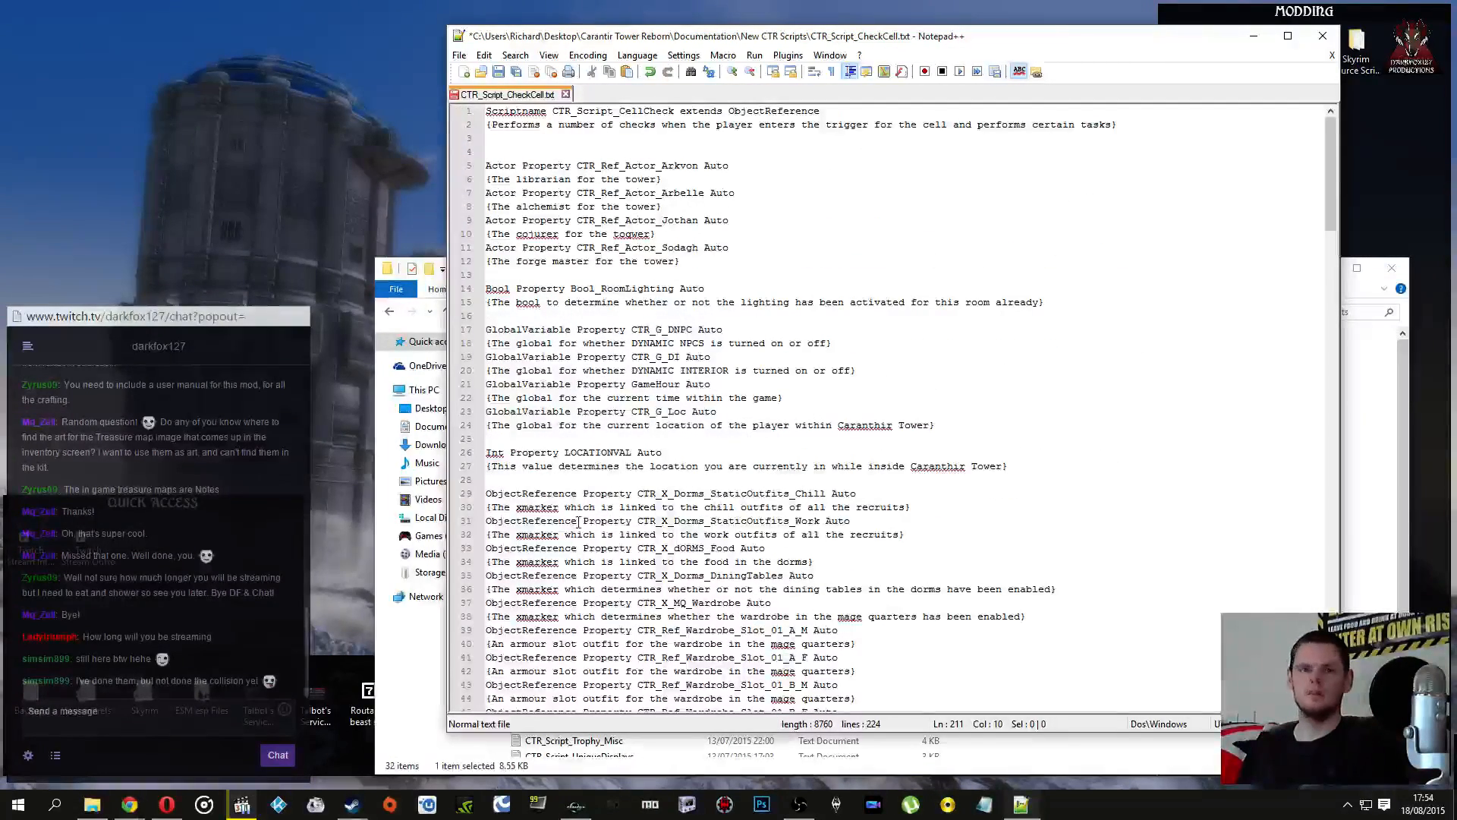
pyautogui.doubleClick(536, 233)
pyautogui.rightClick(534, 237)
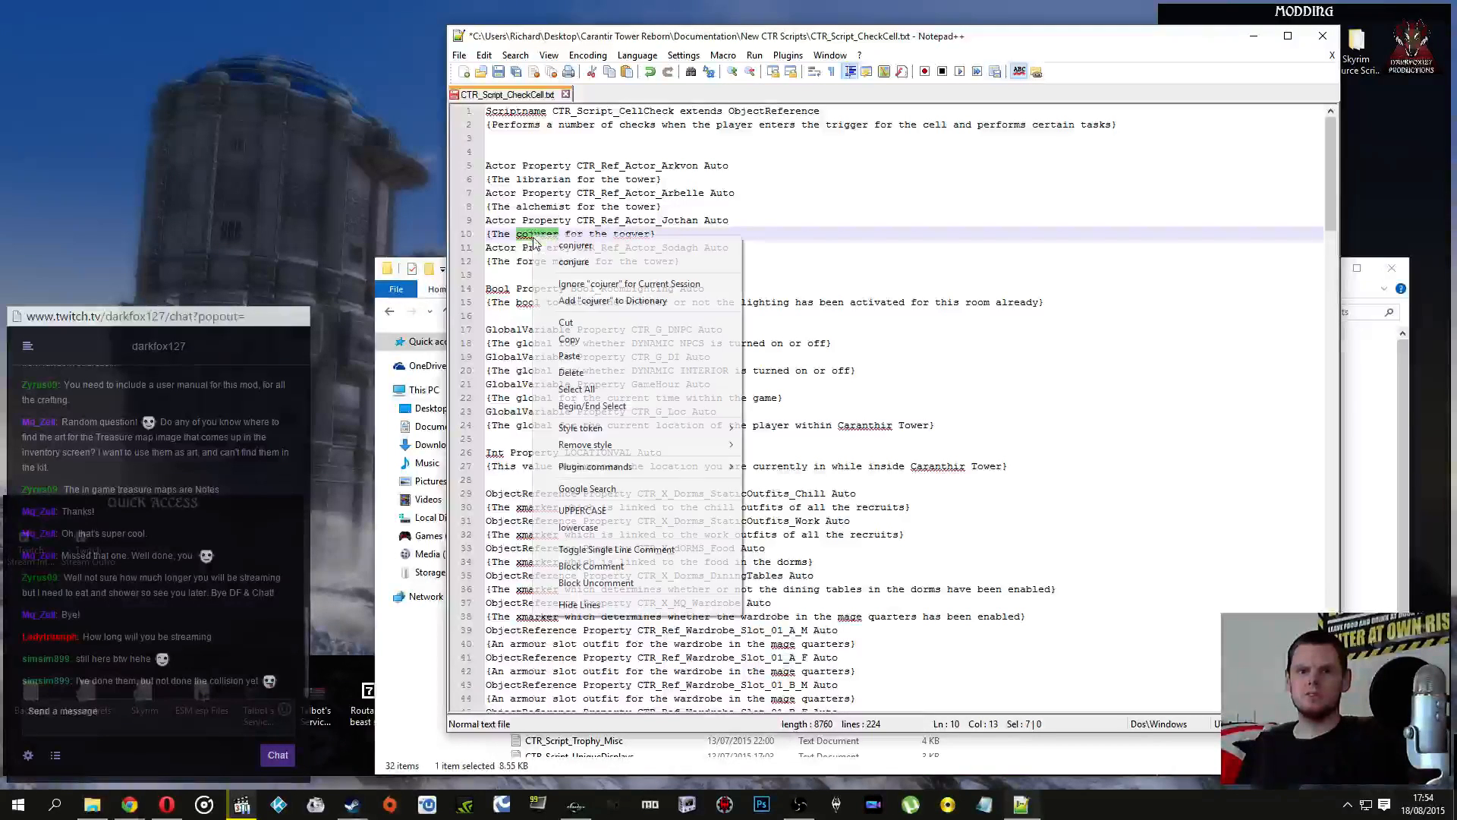
pyautogui.click(571, 207)
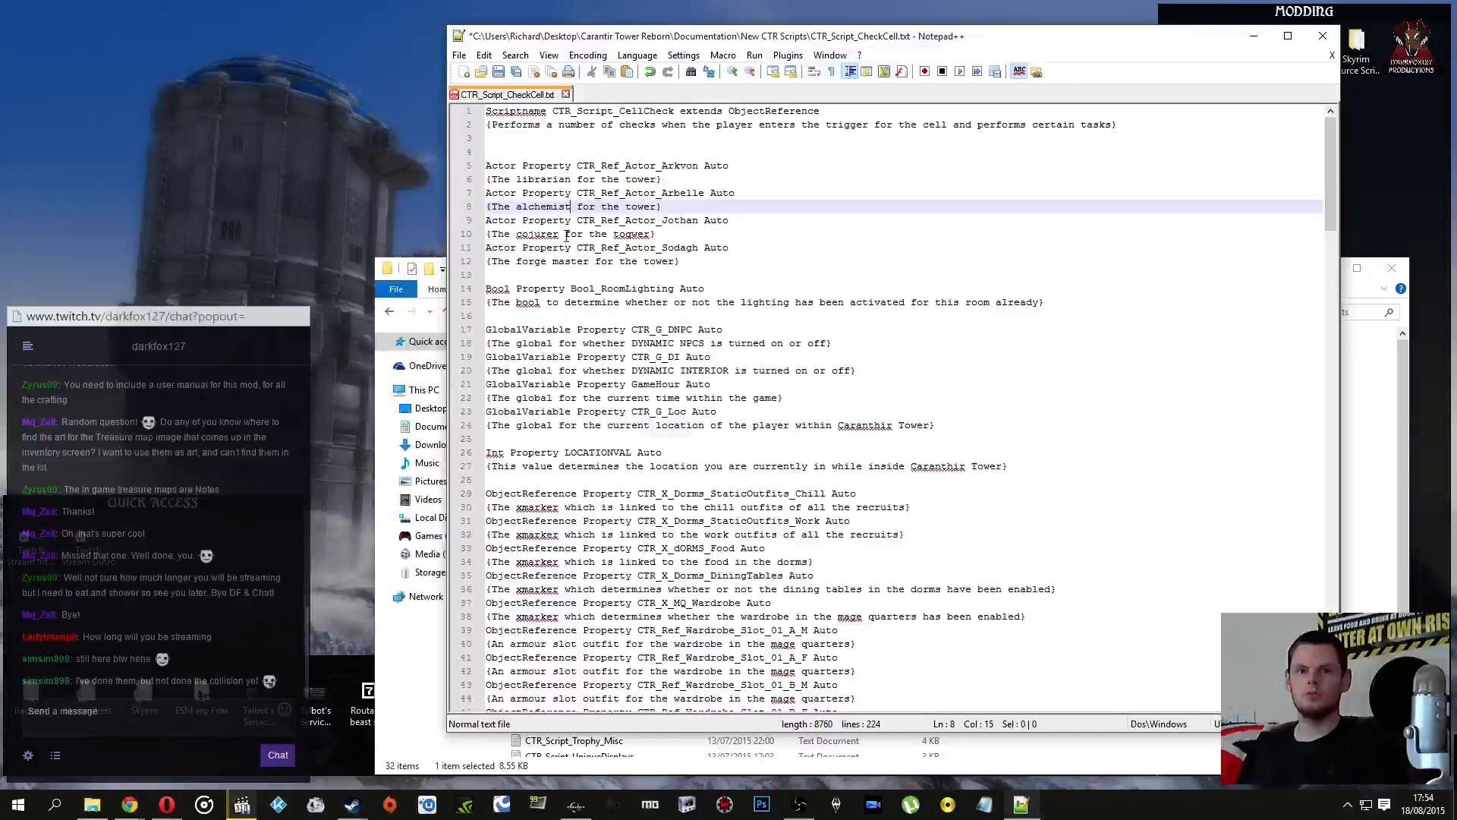
pyautogui.click(519, 234)
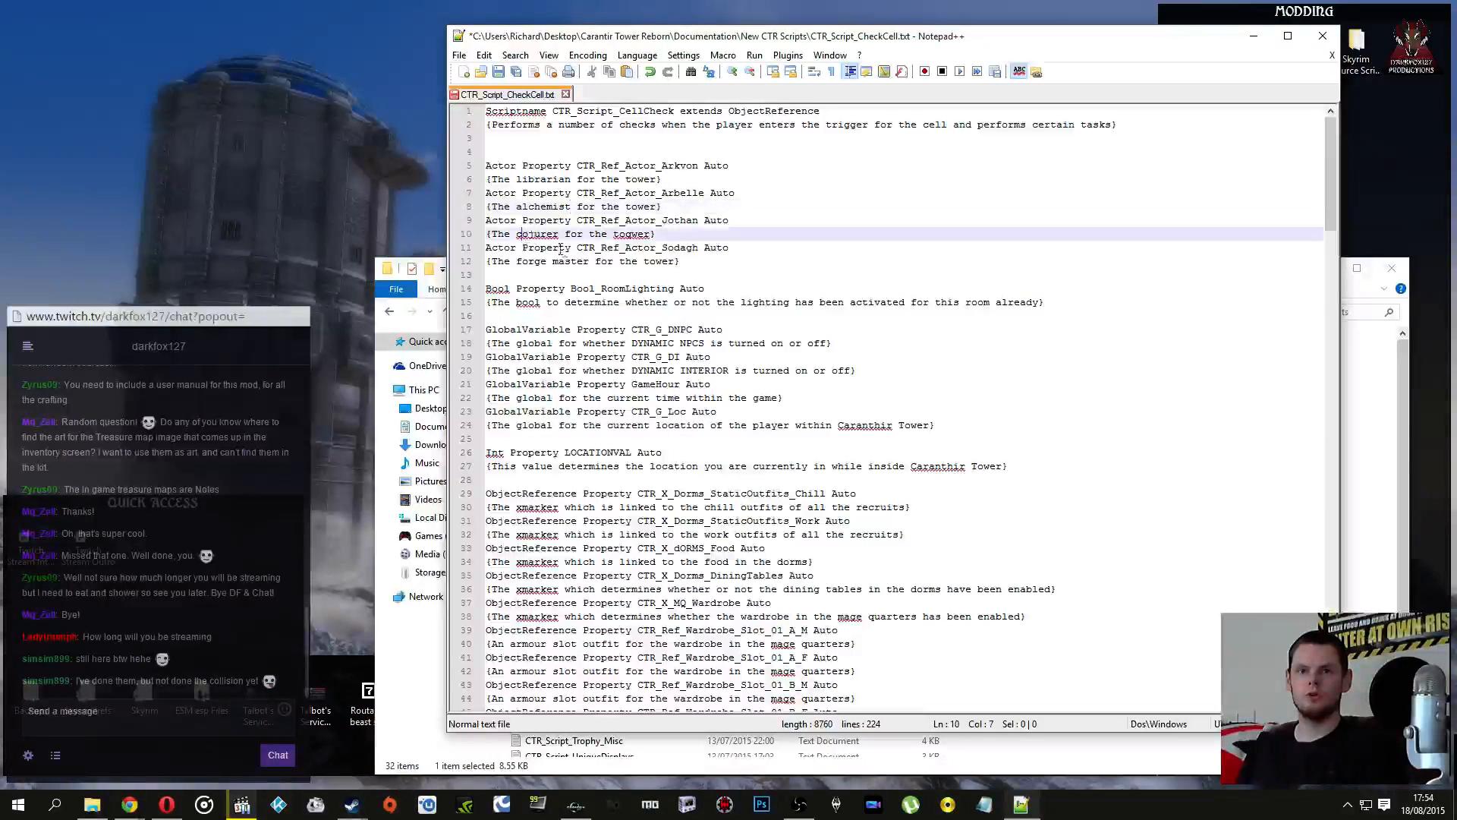
pyautogui.press('Right')
pyautogui.write('n')
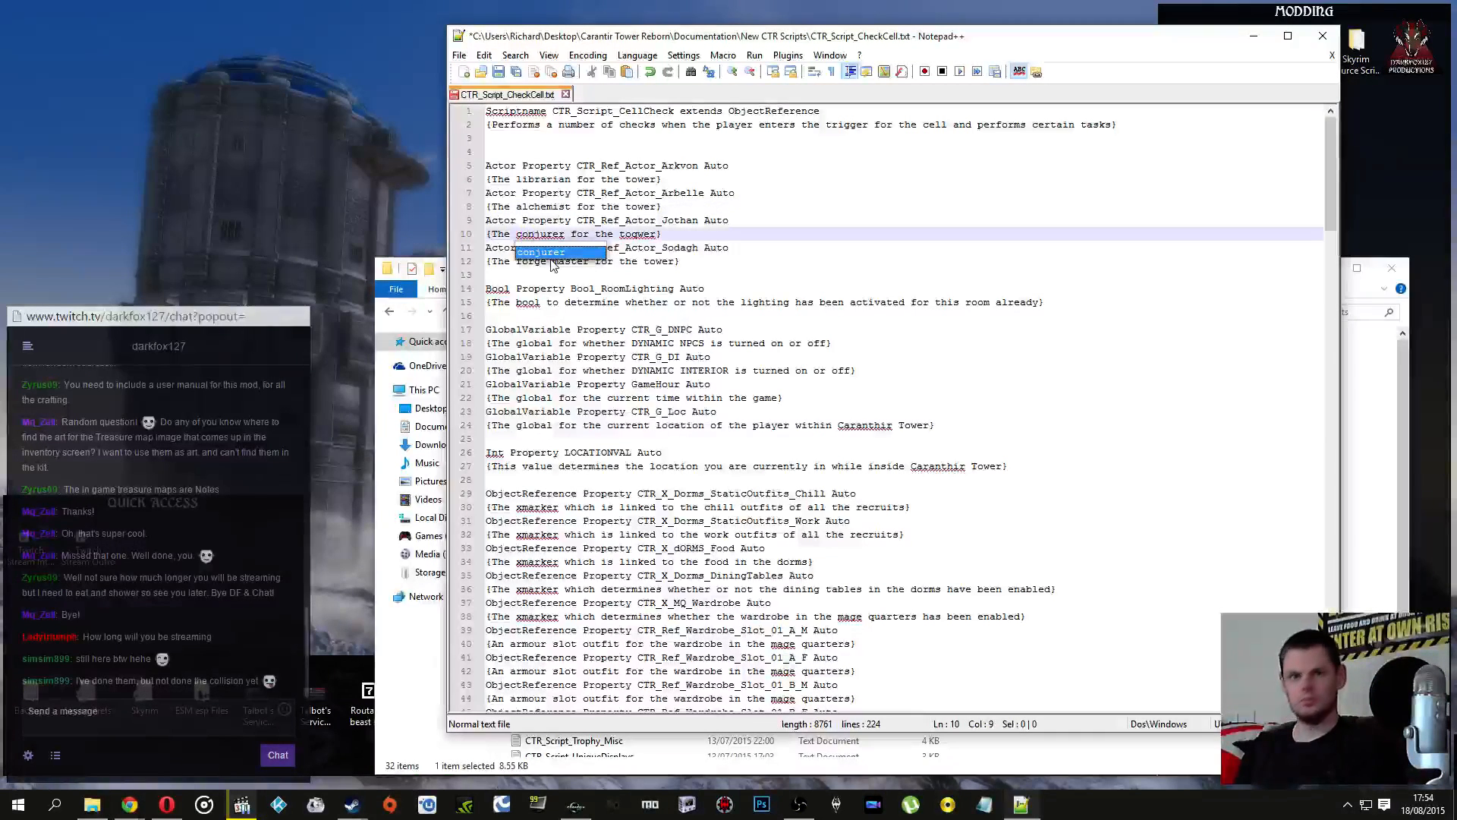
pyautogui.click(635, 219)
pyautogui.rightClick(640, 234)
pyautogui.click(641, 238)
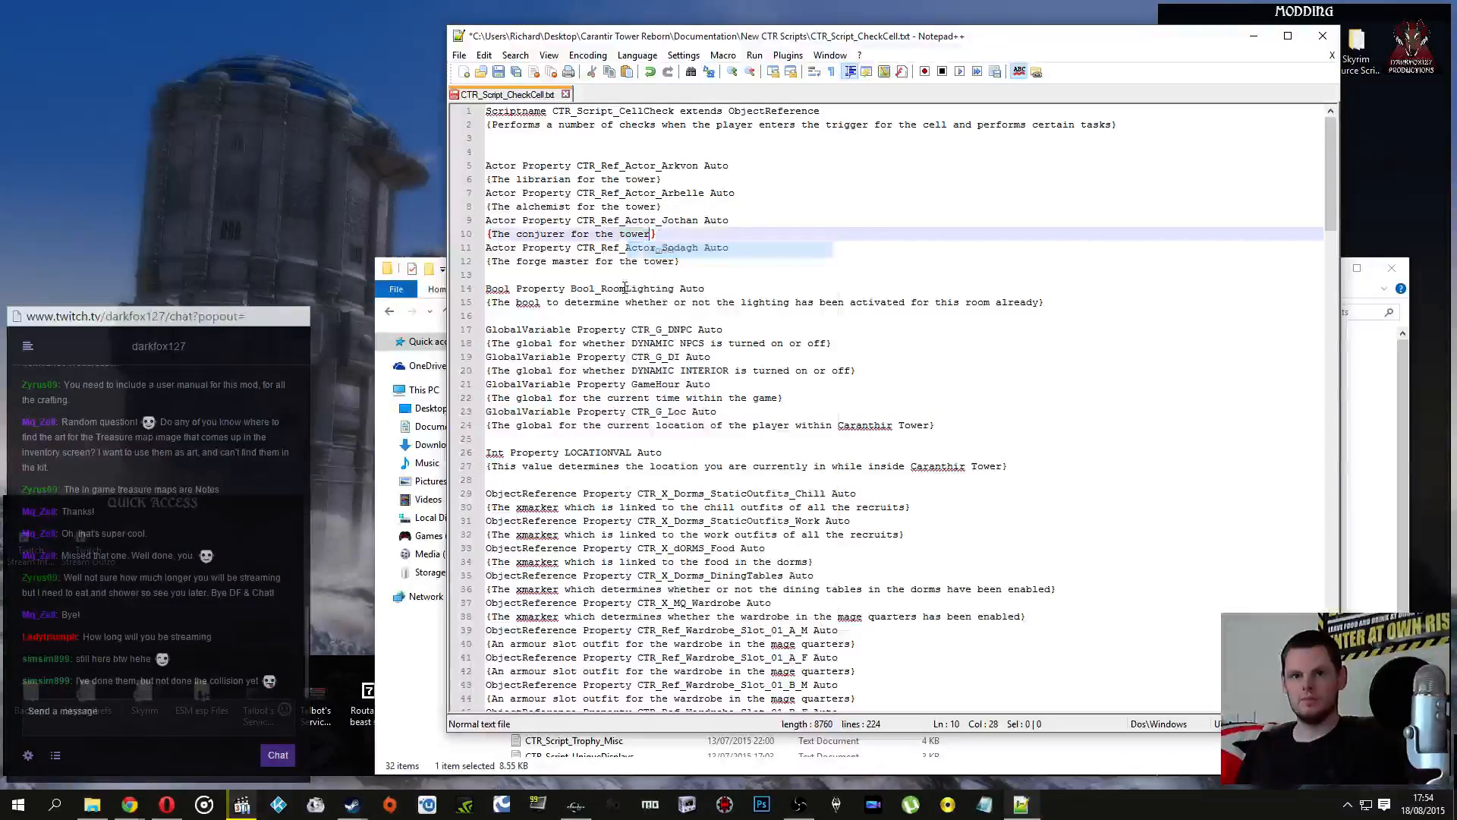
# Step: Look through the script's property declarations and its OnTriggerEnter outfit, food, wardrobe slot and lighting code
pyautogui.click(625, 288)
pyautogui.click(557, 313)
pyautogui.scroll(-2, 599, 360)
pyautogui.click(854, 342)
pyautogui.click(805, 371)
pyautogui.scroll(-4, 760, 412)
pyautogui.scroll(-2, 760, 413)
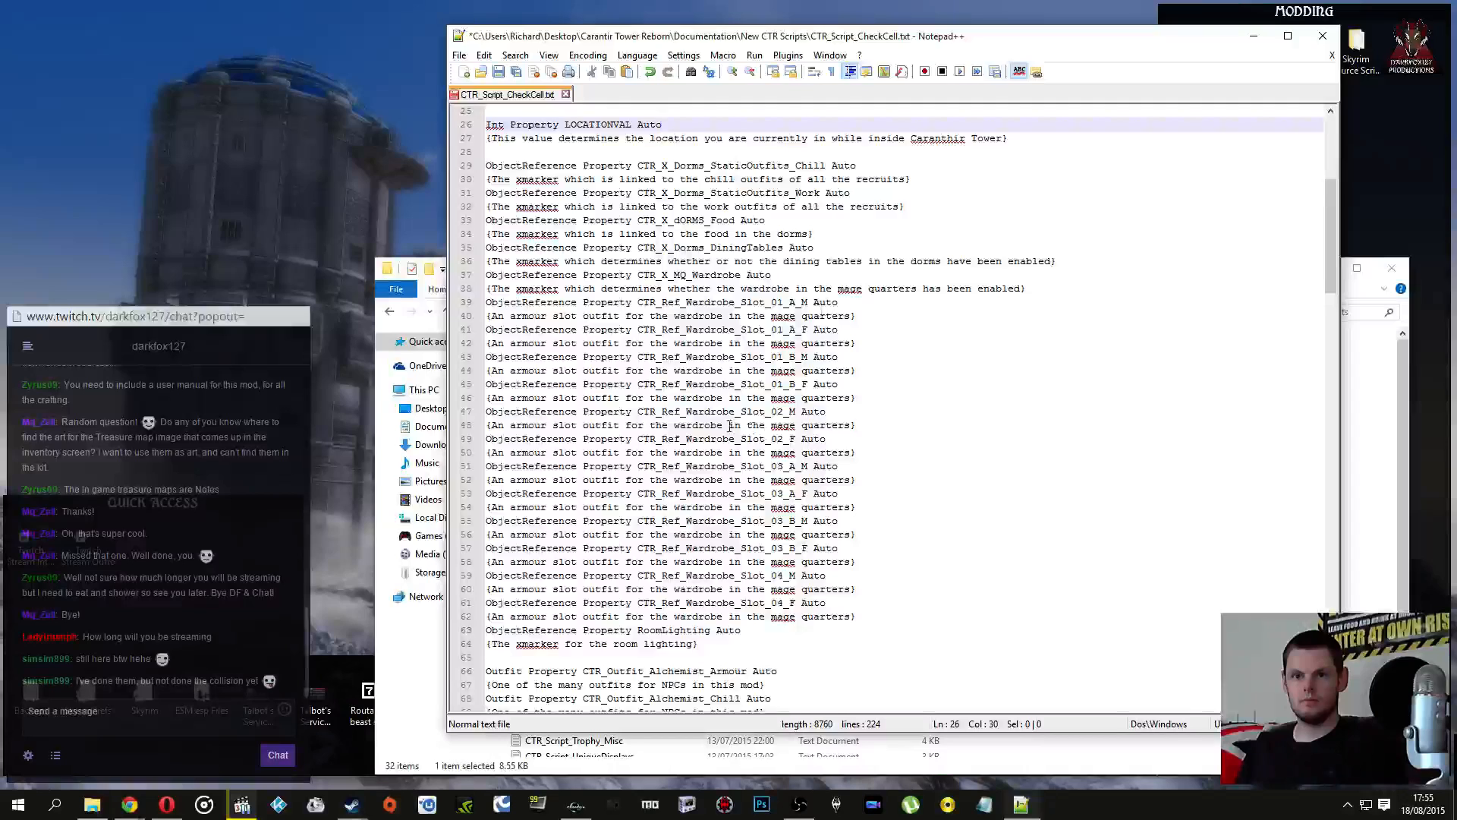
pyautogui.scroll(-7, 752, 429)
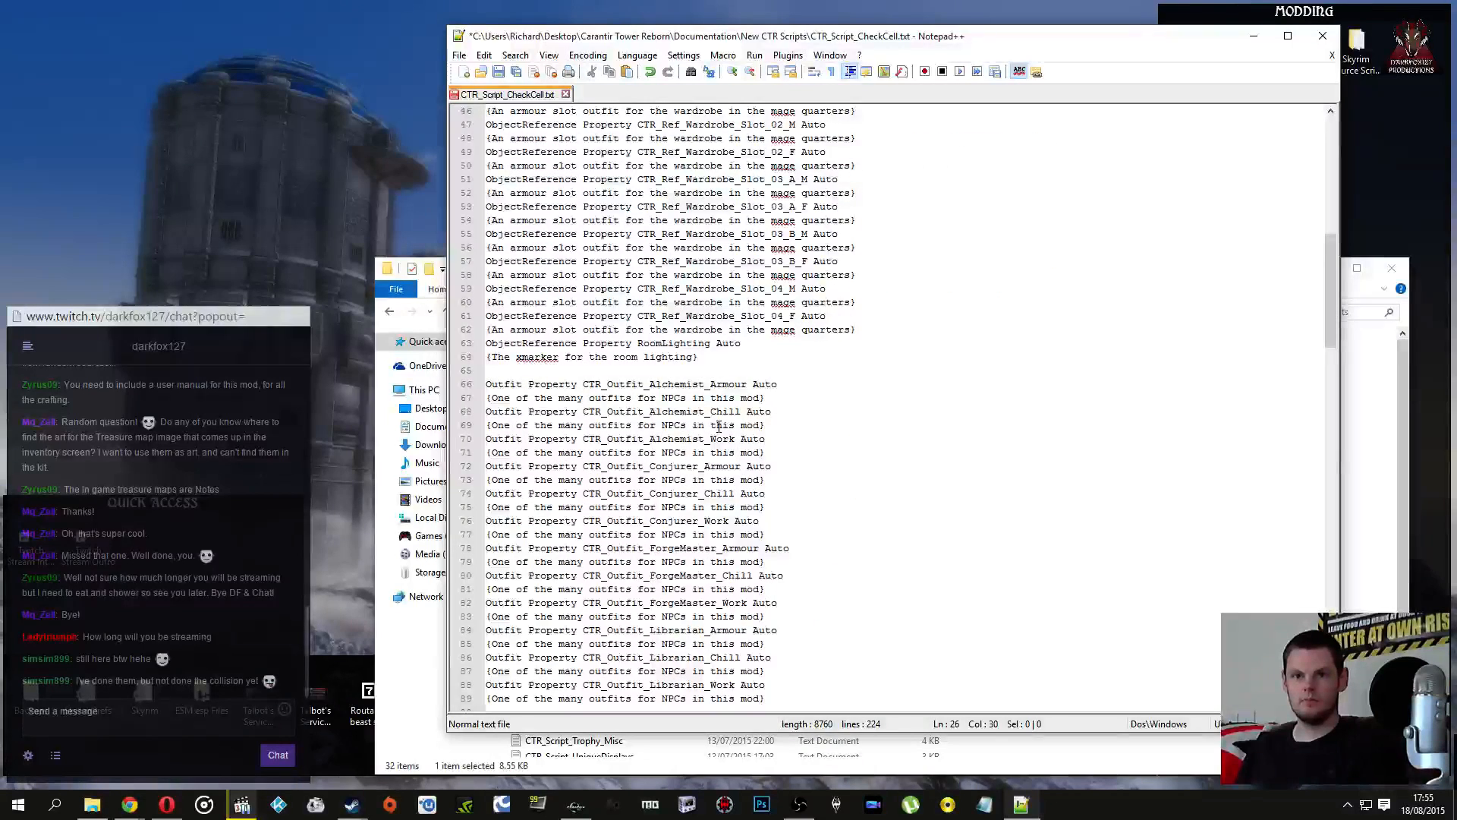
pyautogui.scroll(3, 719, 427)
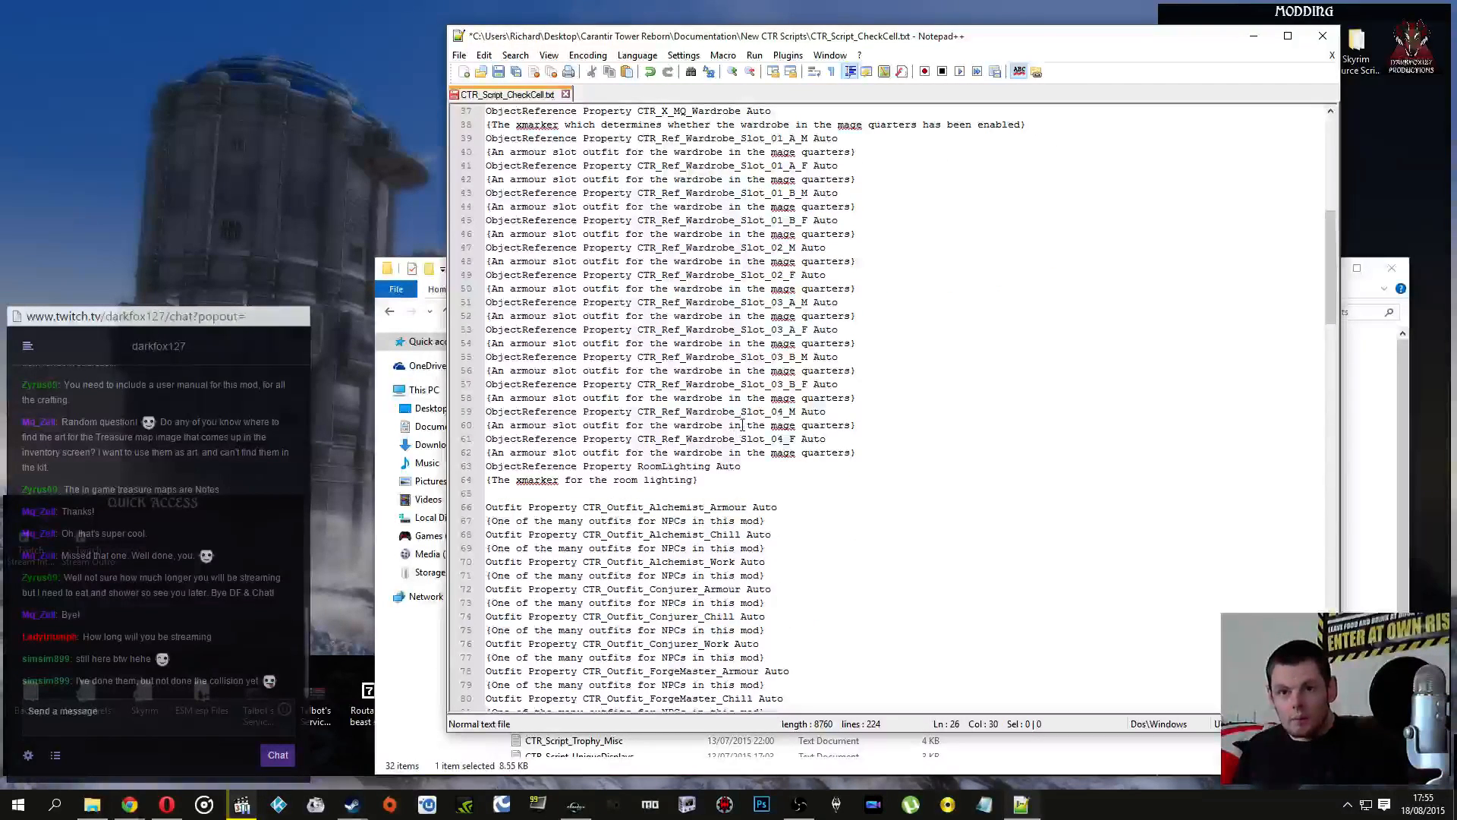
pyautogui.scroll(-13, 743, 425)
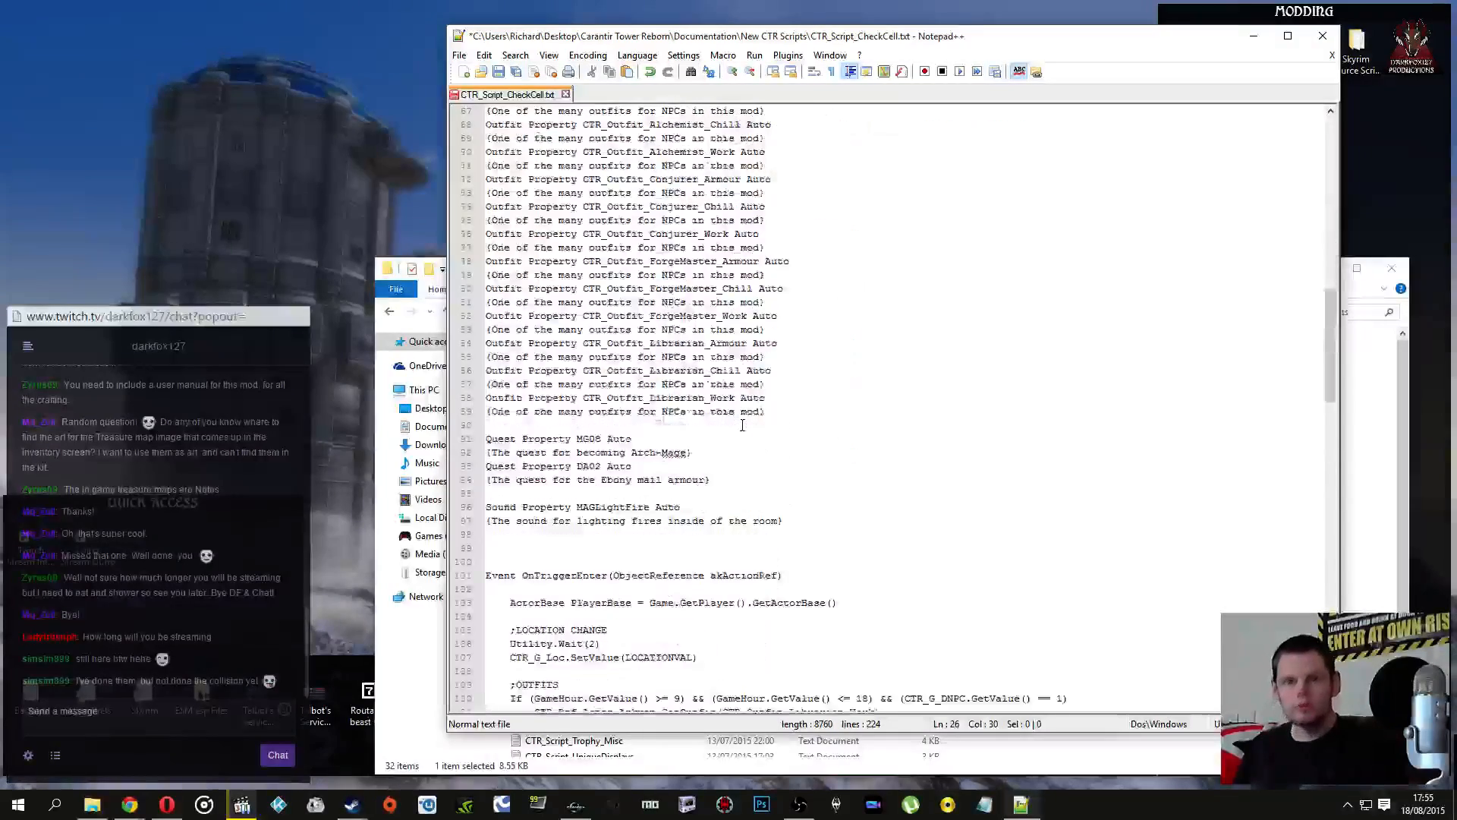
pyautogui.scroll(6, 743, 427)
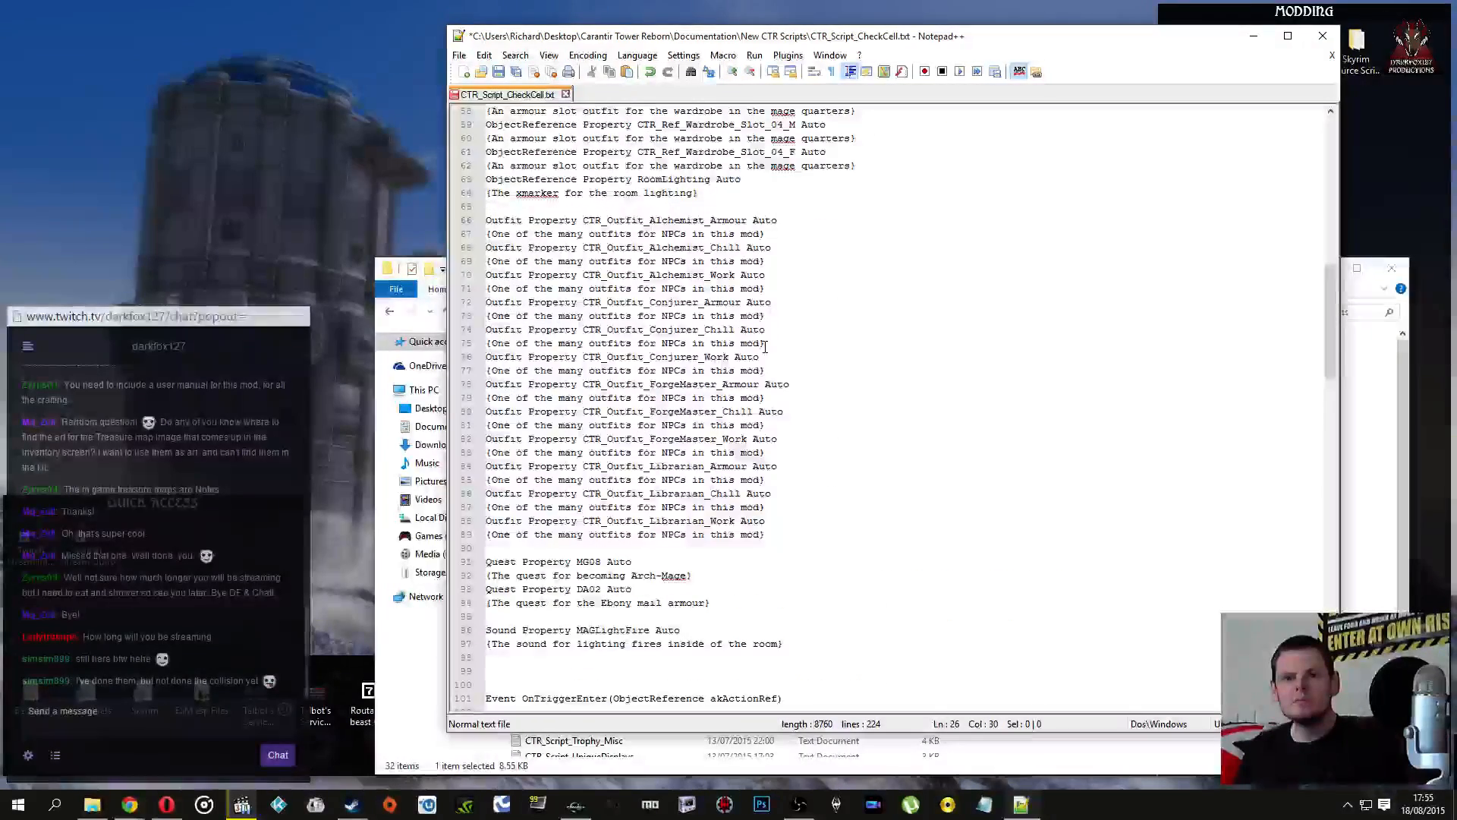
pyautogui.scroll(-12, 765, 347)
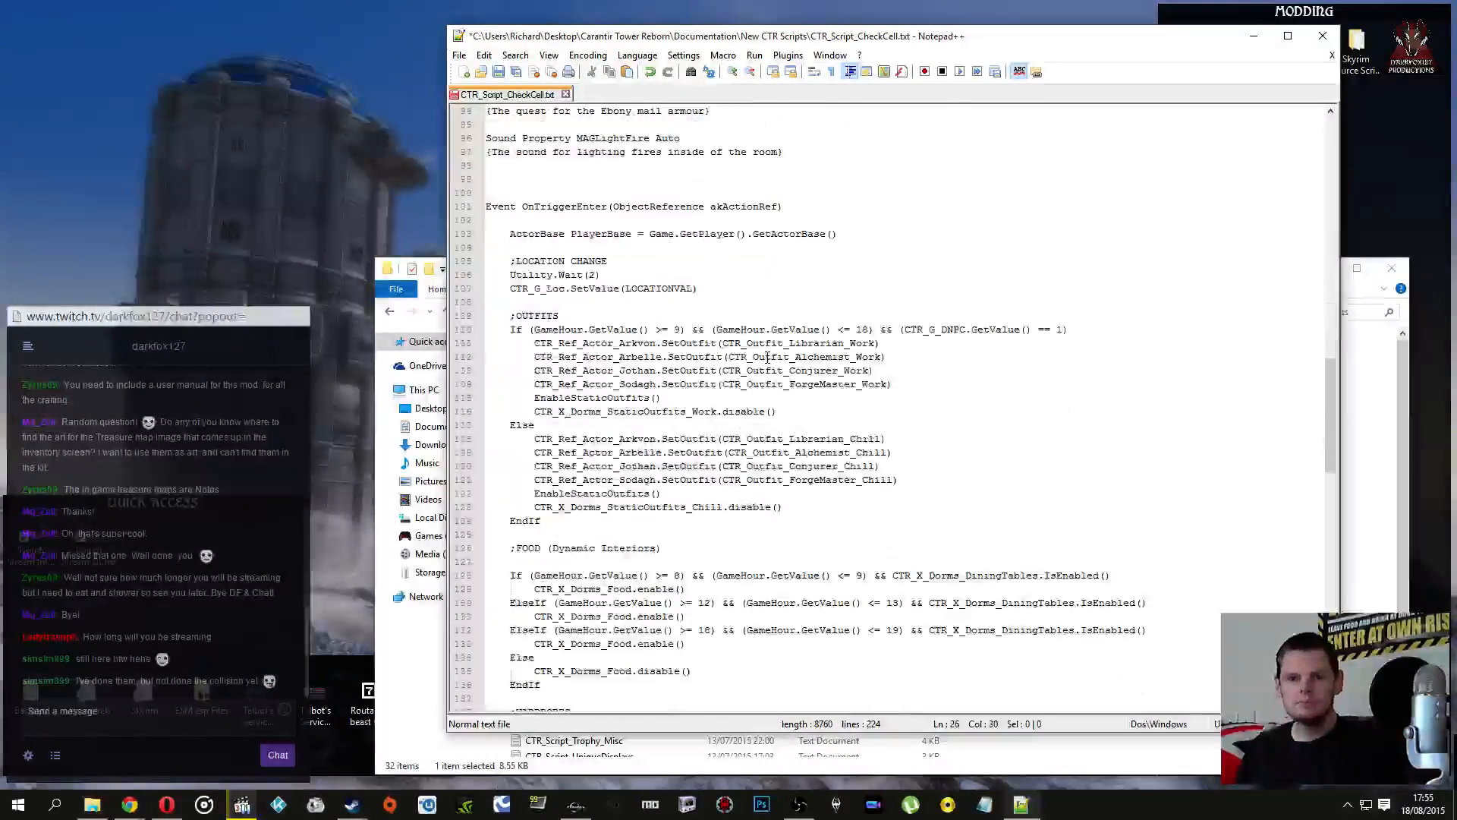
pyautogui.scroll(-20, 768, 357)
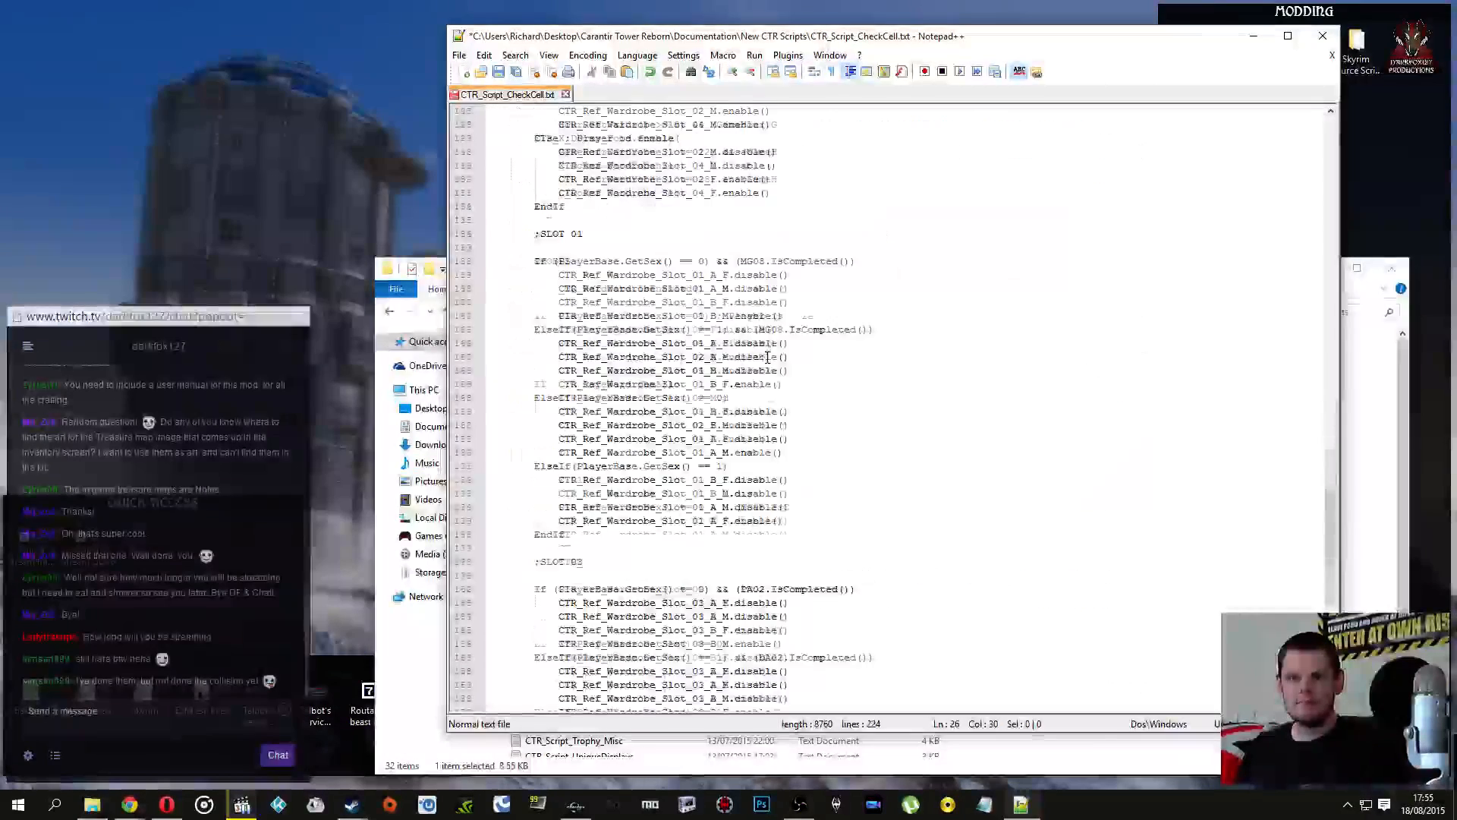
pyautogui.scroll(6, 986, 437)
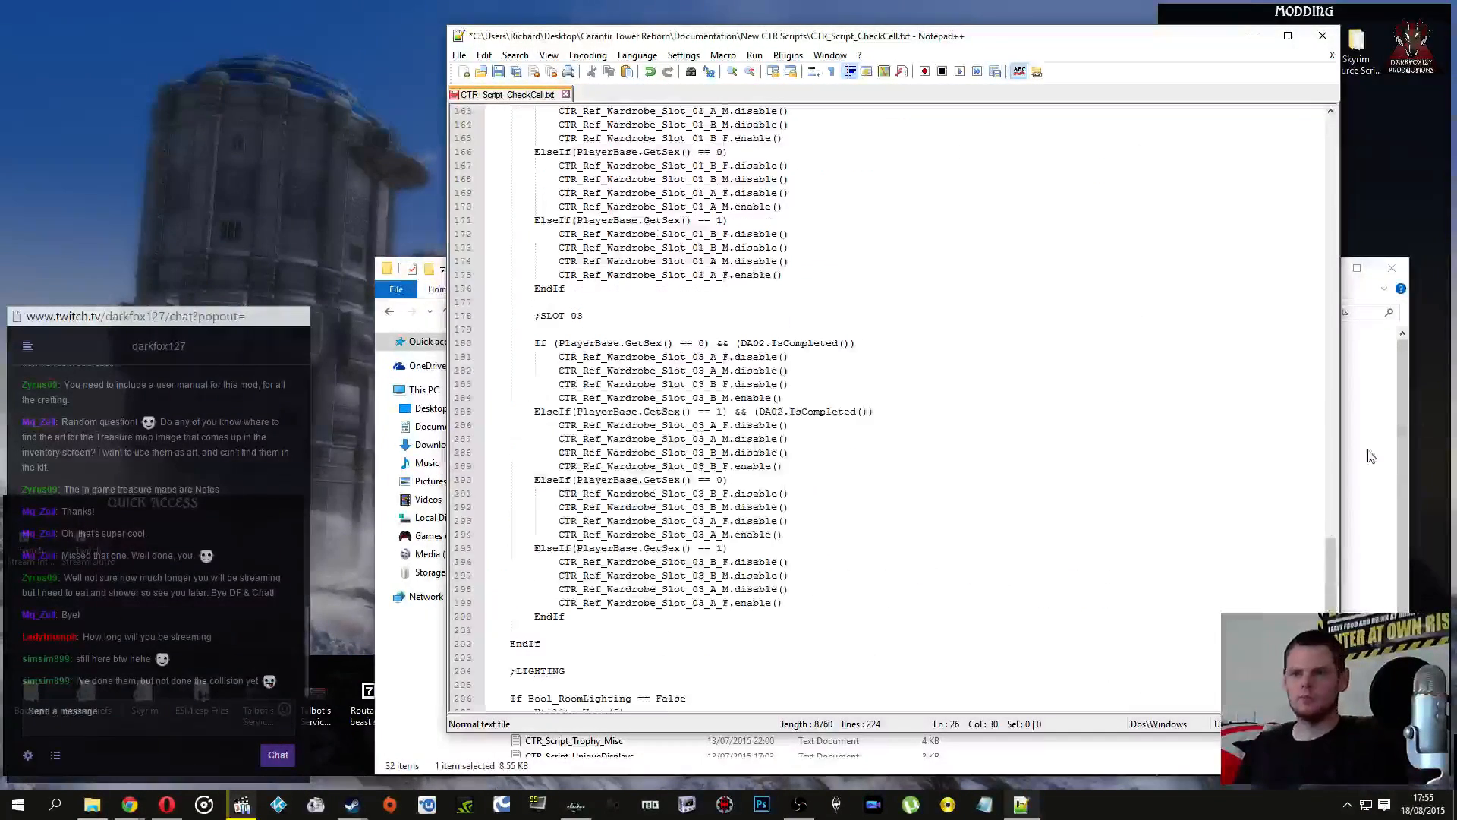
pyautogui.moveTo(1338, 558); pyautogui.dragTo(1335, 157)
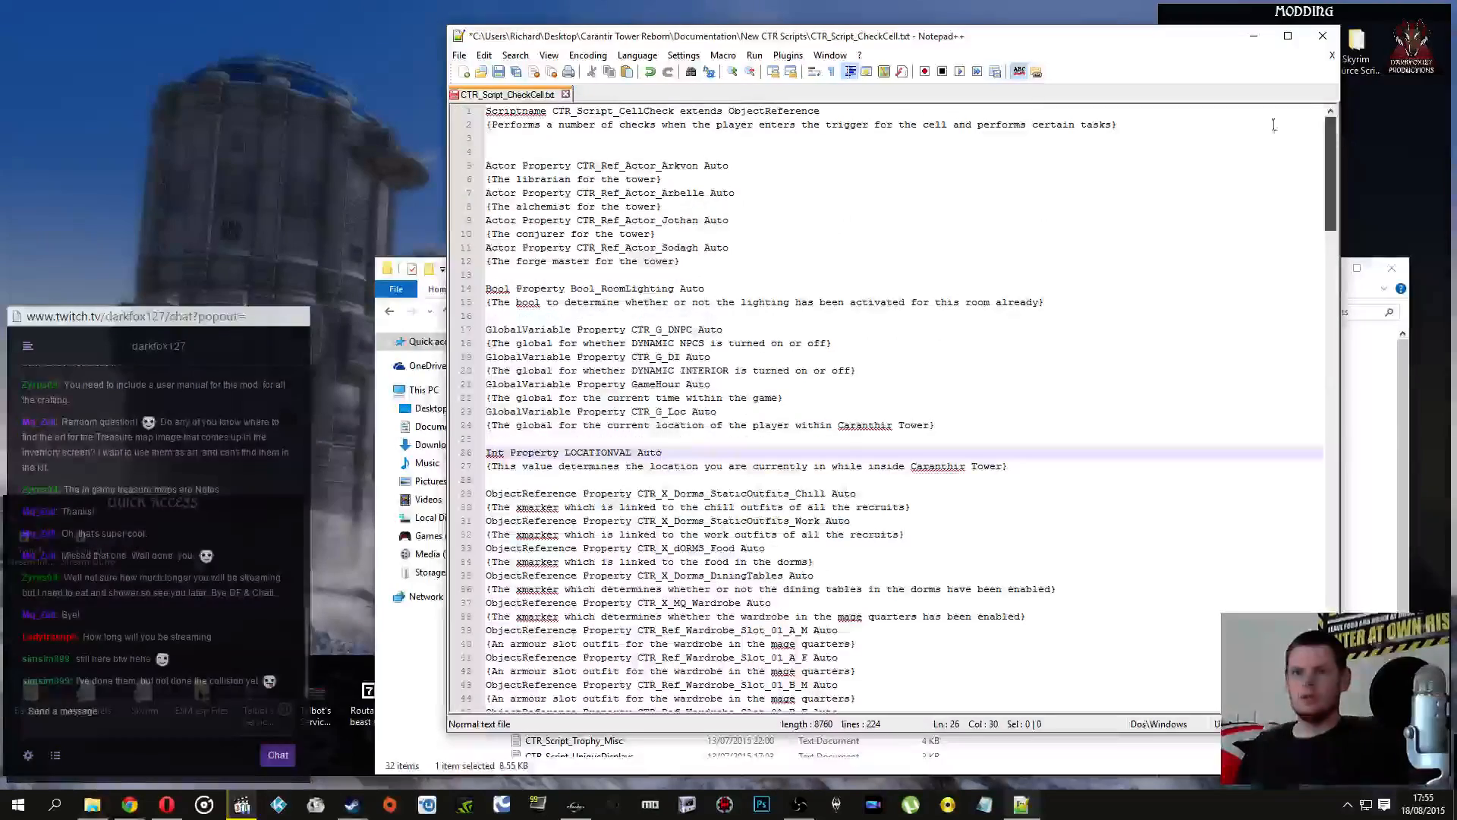
# Step: Start a new "ObjectReference Property" declaration on its own line below the CTR_Outfit_Librarian_Work description
pyautogui.click(650, 138)
pyautogui.click(734, 167)
pyautogui.scroll(-9, 725, 228)
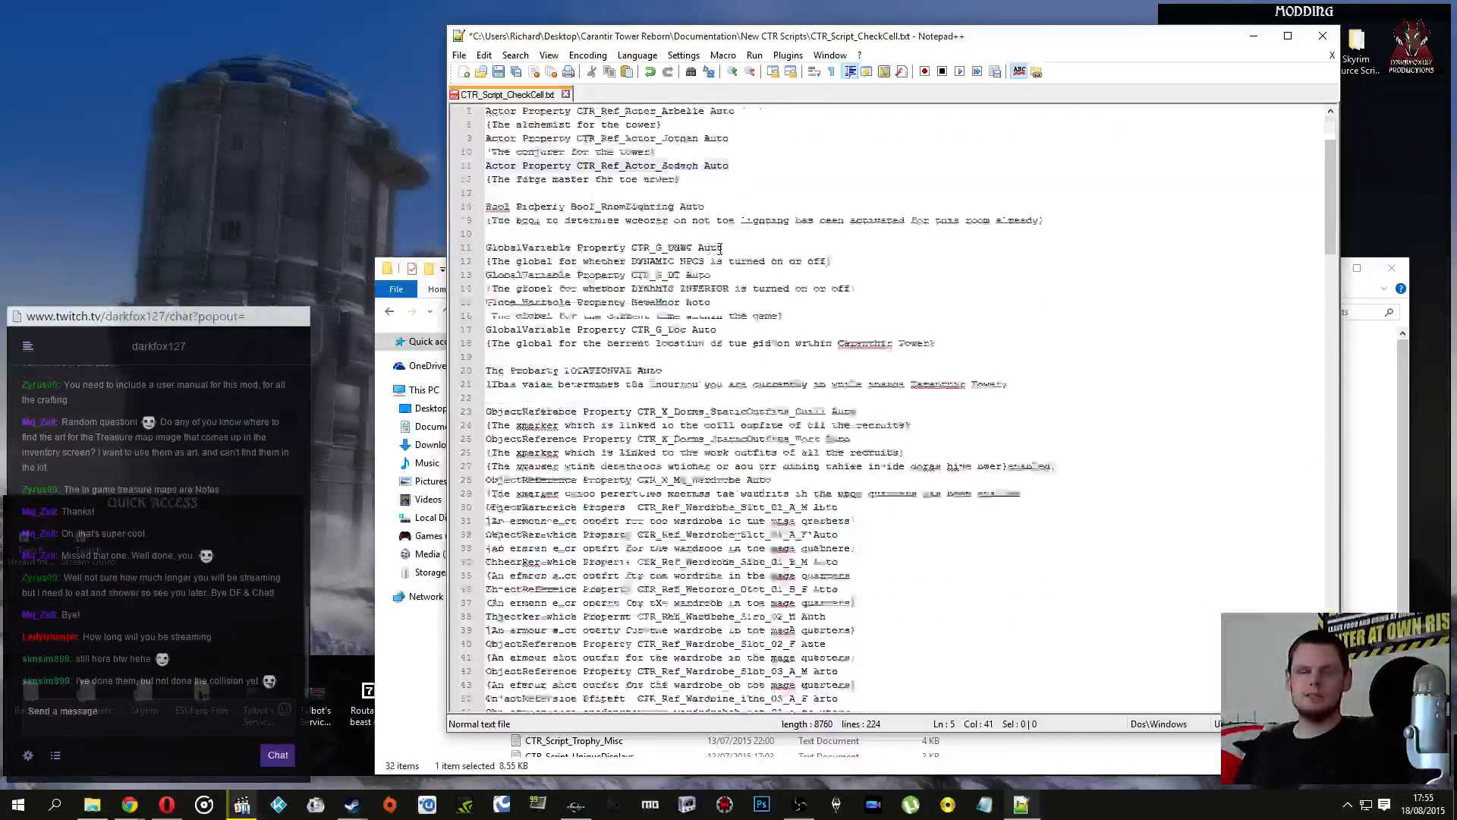
pyautogui.scroll(-2, 720, 247)
pyautogui.scroll(3, 678, 394)
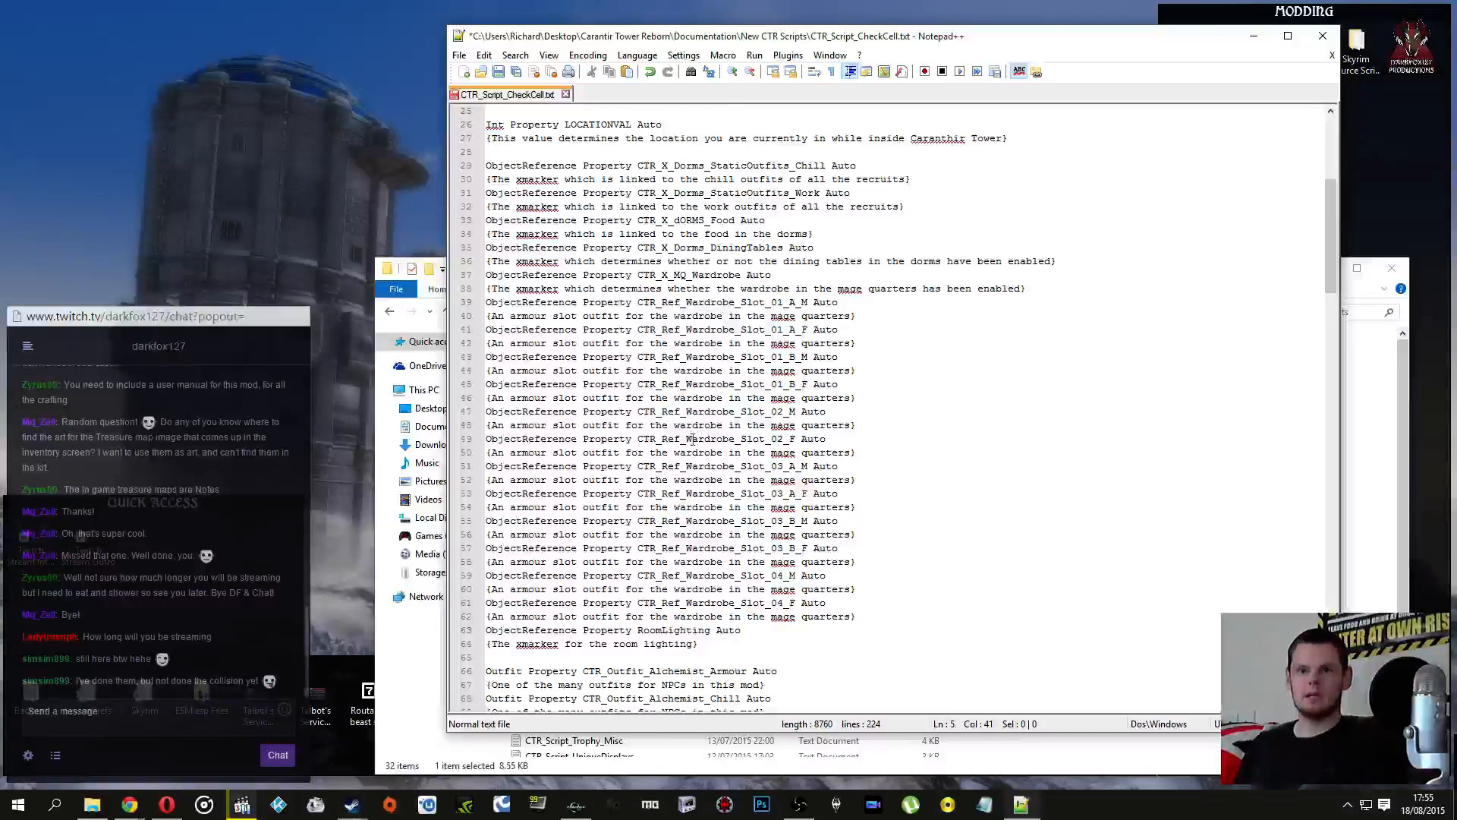
pyautogui.scroll(-1, 713, 492)
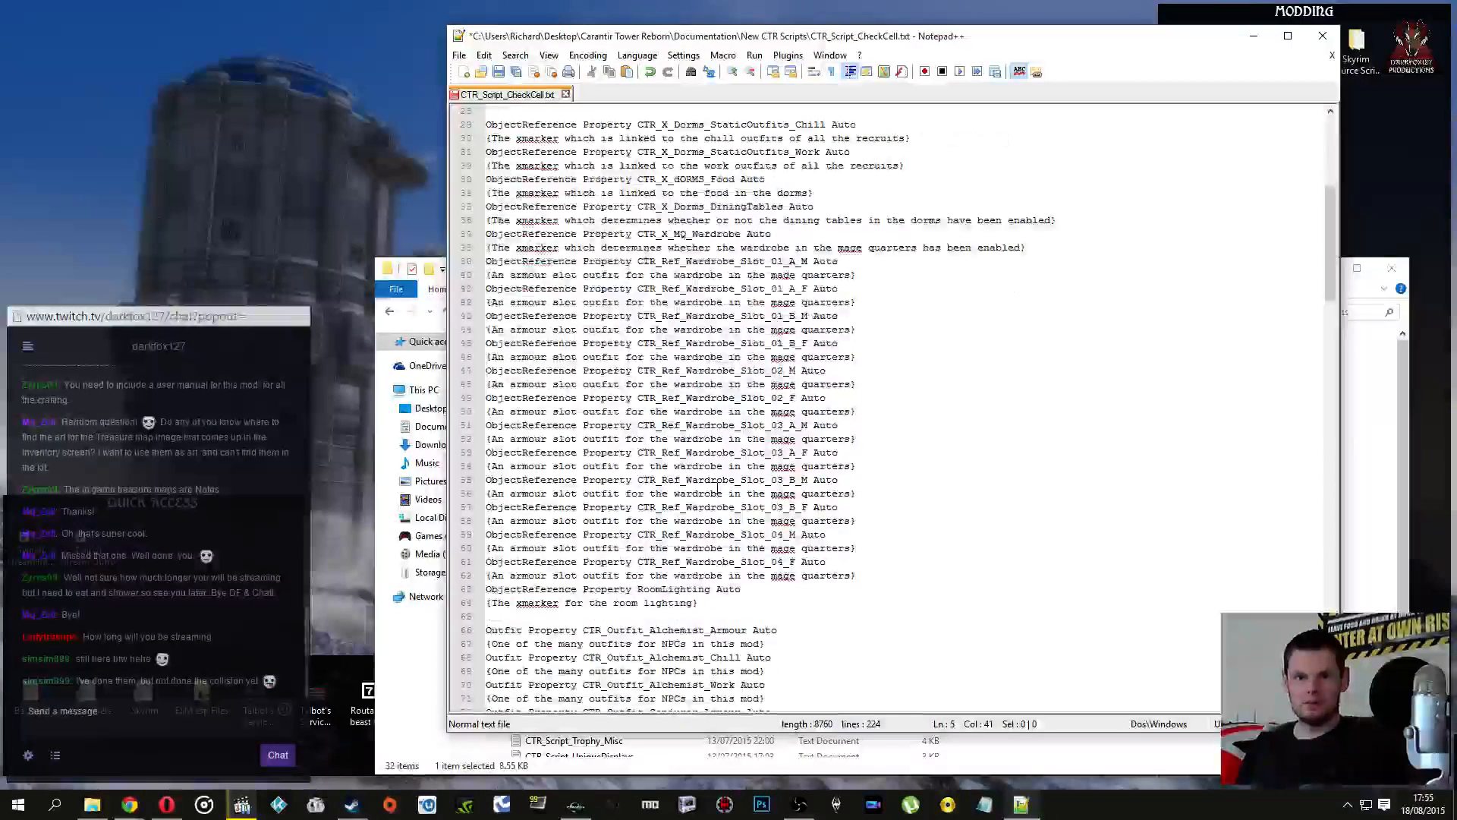
pyautogui.scroll(-14, 718, 490)
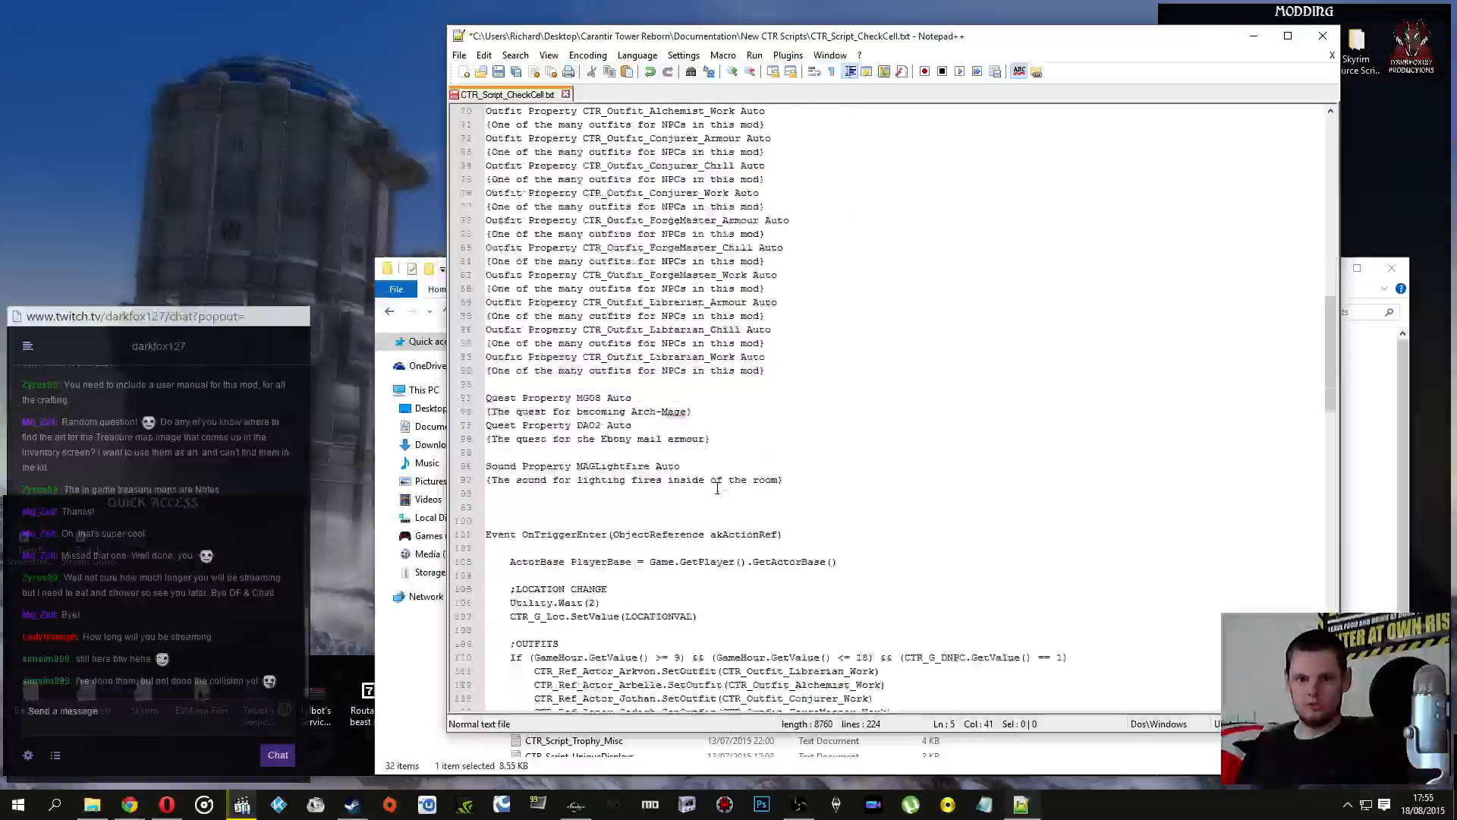
pyautogui.click(778, 375)
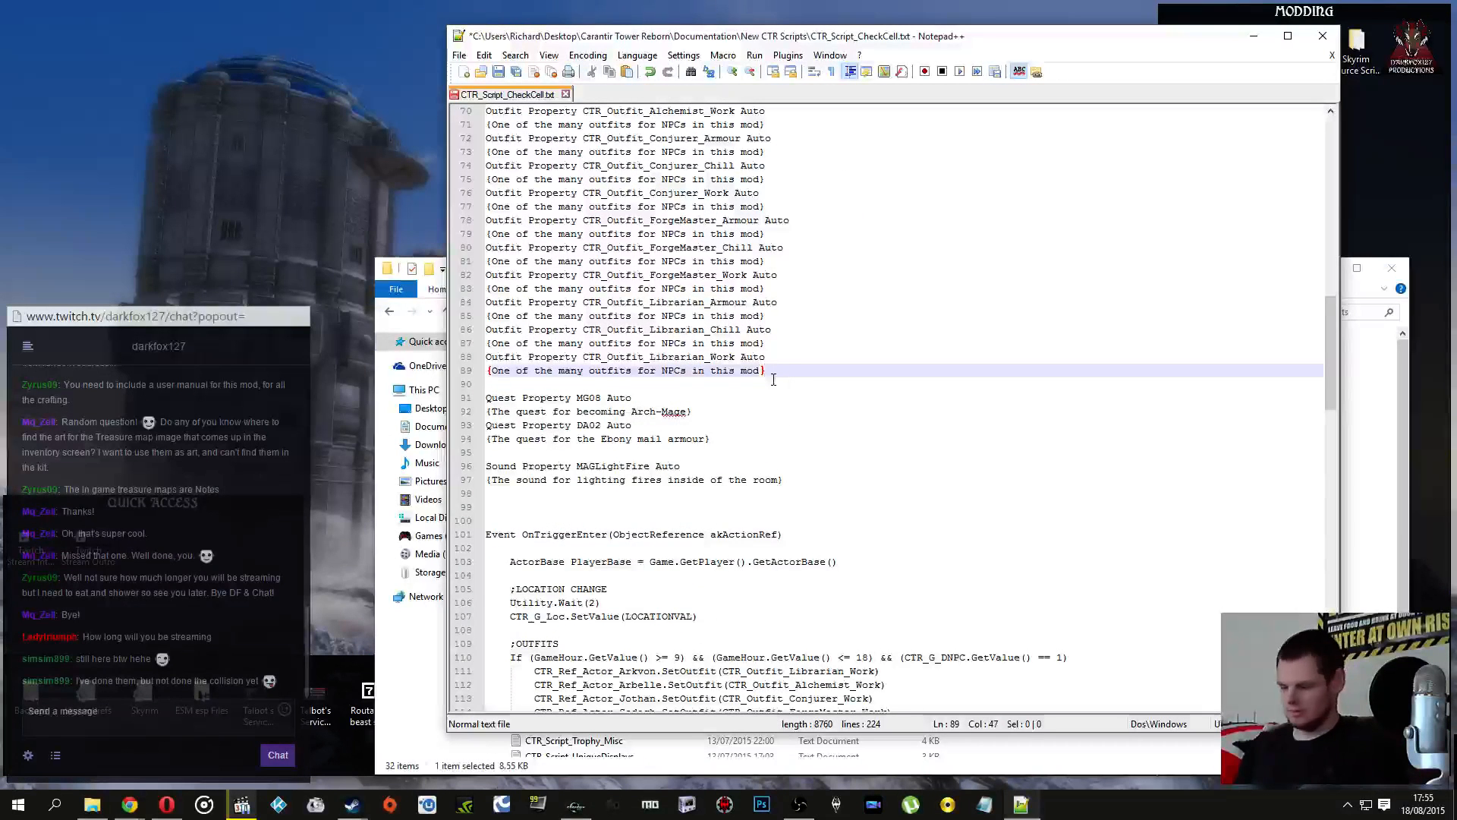
pyautogui.press('Return')
pyautogui.write('ObjectReference Property')
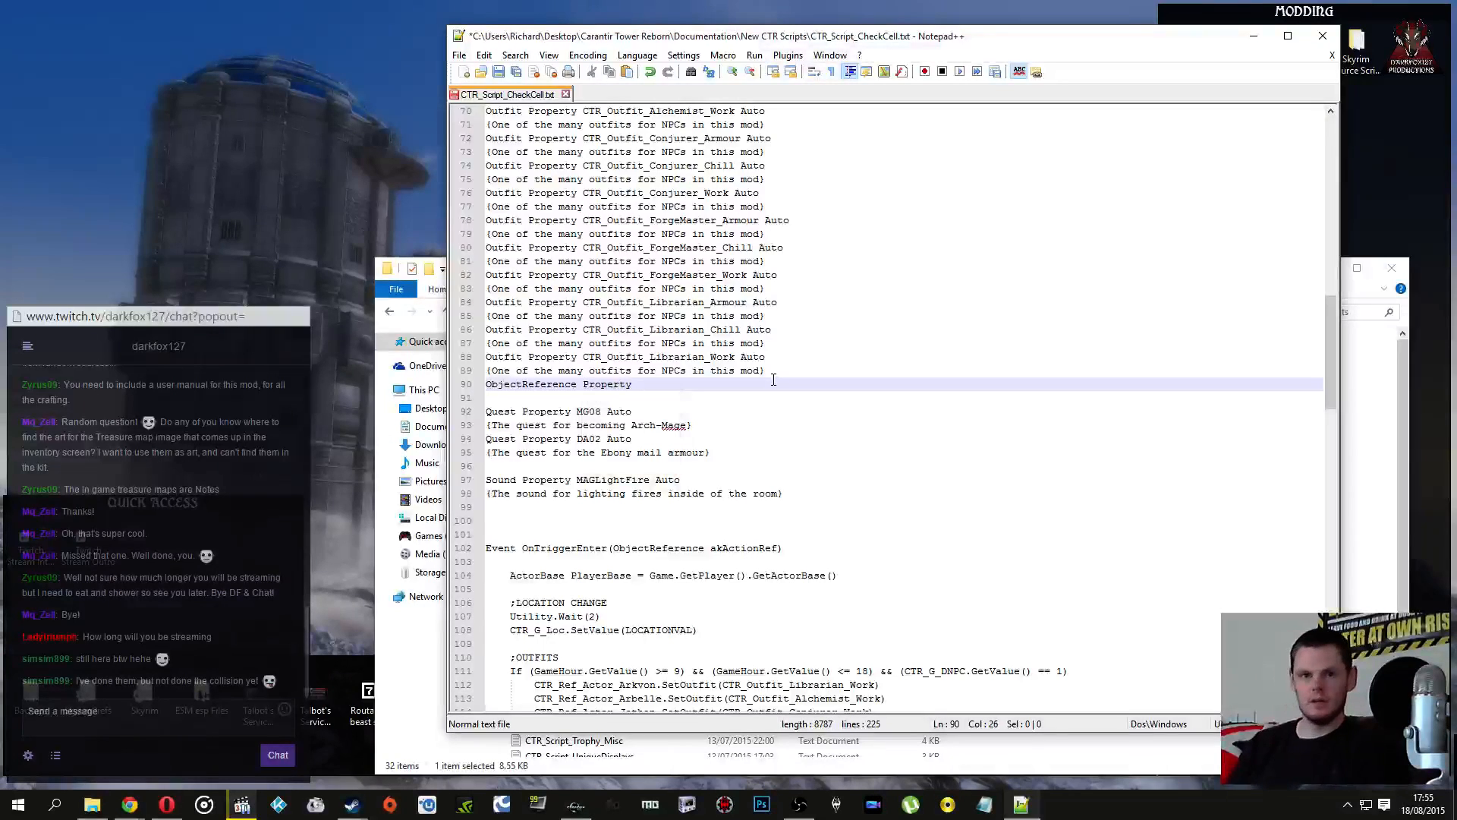
# Step: Switch to the Creation Kit and close the CTR_Trigger_CellCheck activator and reference dialogs without changes
pyautogui.click(576, 804)
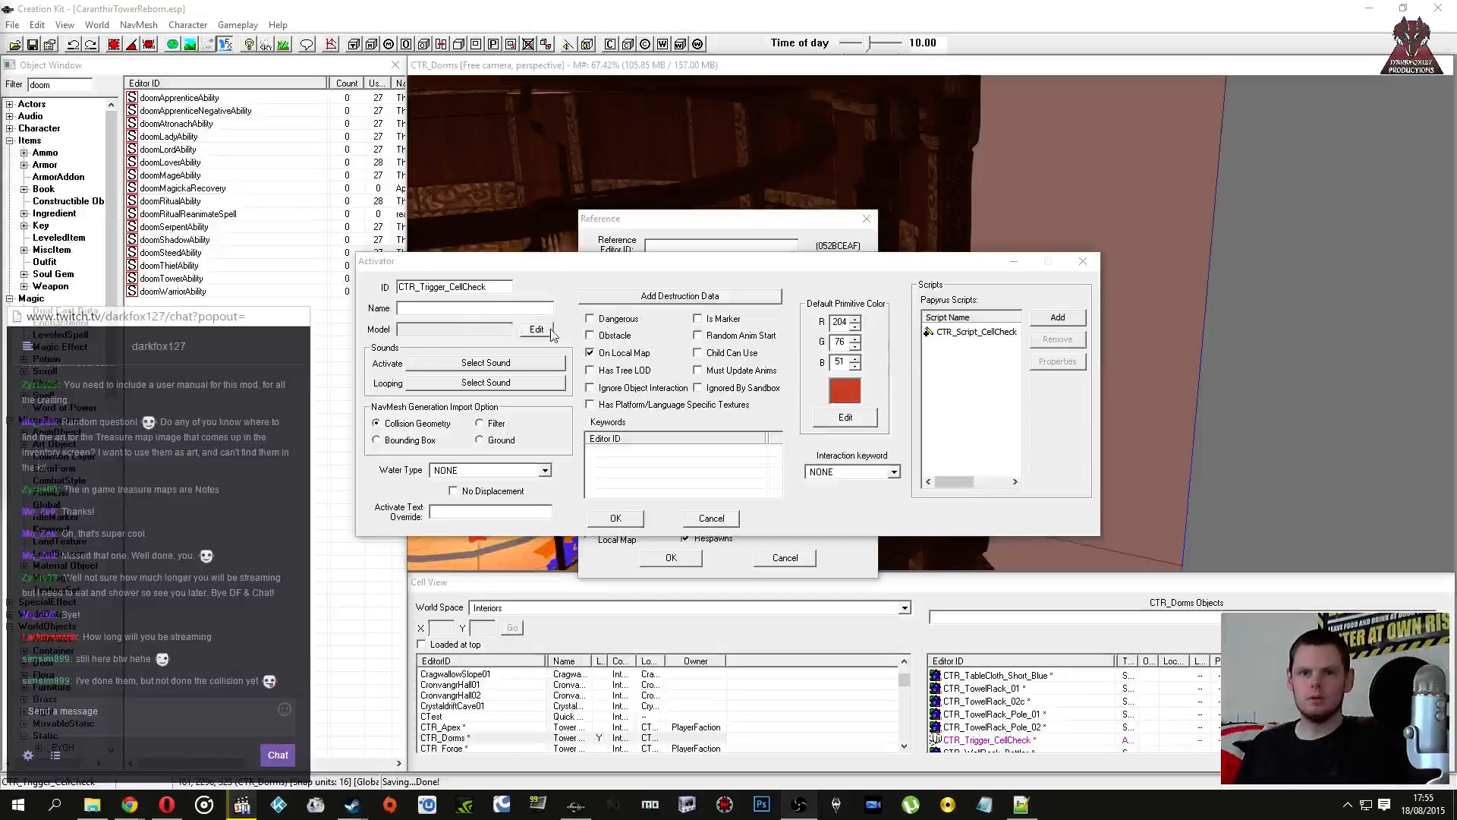
pyautogui.click(478, 319)
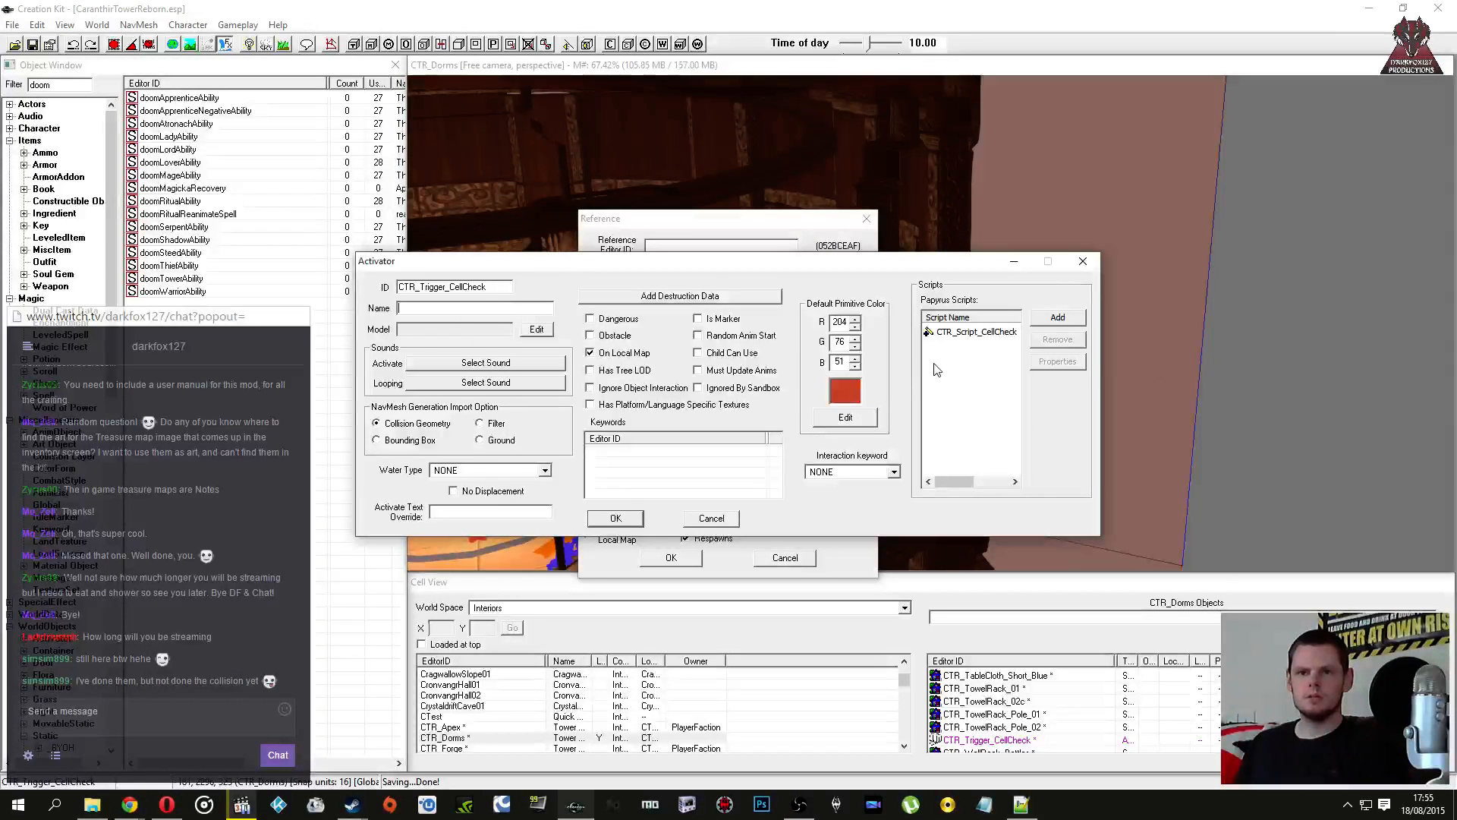
pyautogui.click(767, 557)
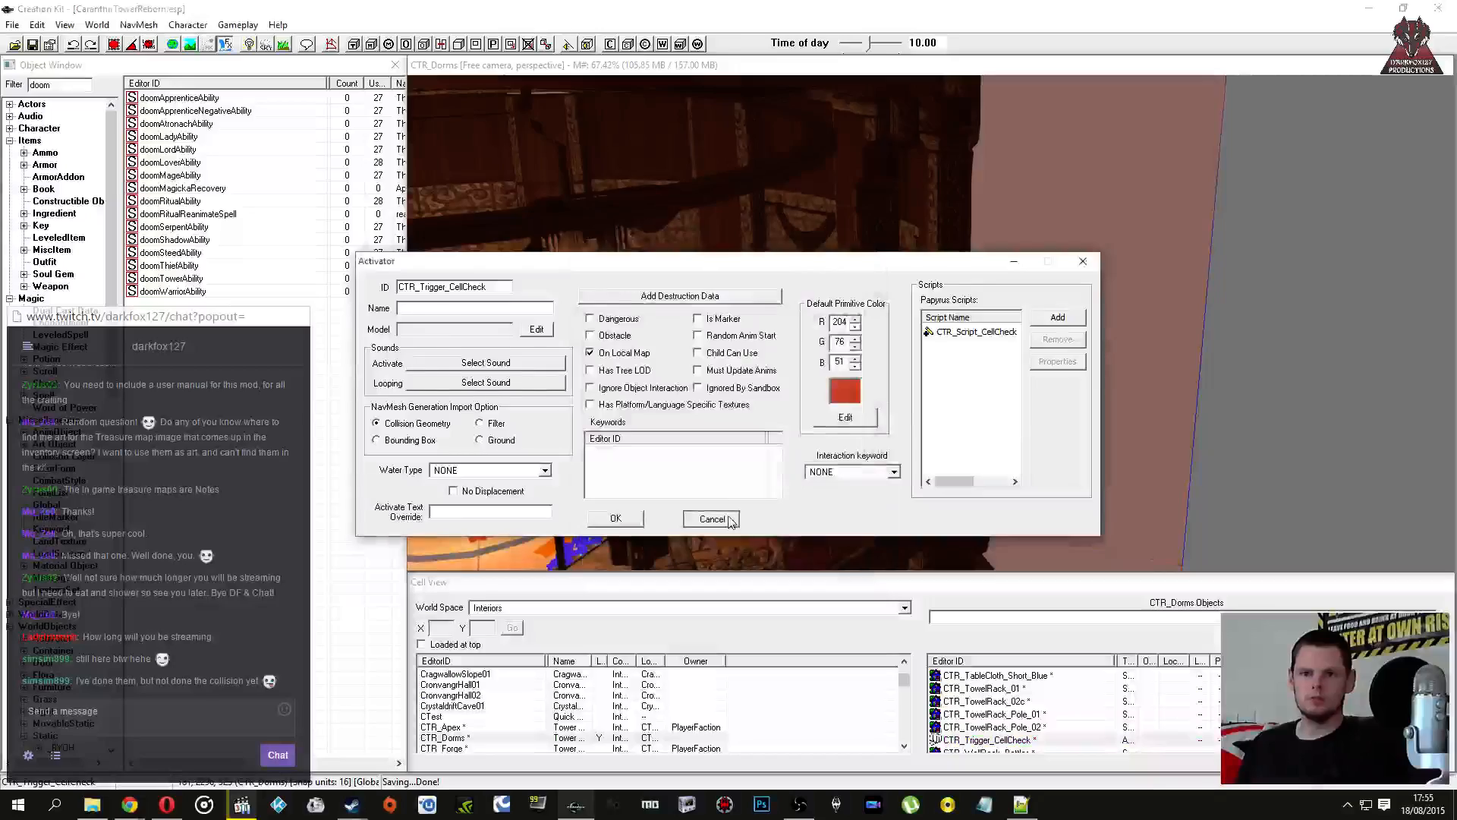
pyautogui.click(728, 517)
# Step: Open the serpent sign banner's reference in CTR_Dorms, copy its editor ID CTR_Ref_Banner_Sign_Serpent, and close it unchanged
pyautogui.moveTo(640, 351); pyautogui.dragTo(647, 364, button='middle')
pyautogui.press('d')
pyautogui.moveTo(810, 359); pyautogui.dragTo(747, 295, button='middle')
pyautogui.click(1195, 278)
pyautogui.click(747, 294)
pyautogui.doubleClick(747, 294)
pyautogui.hotkey('ctrl', 'c')
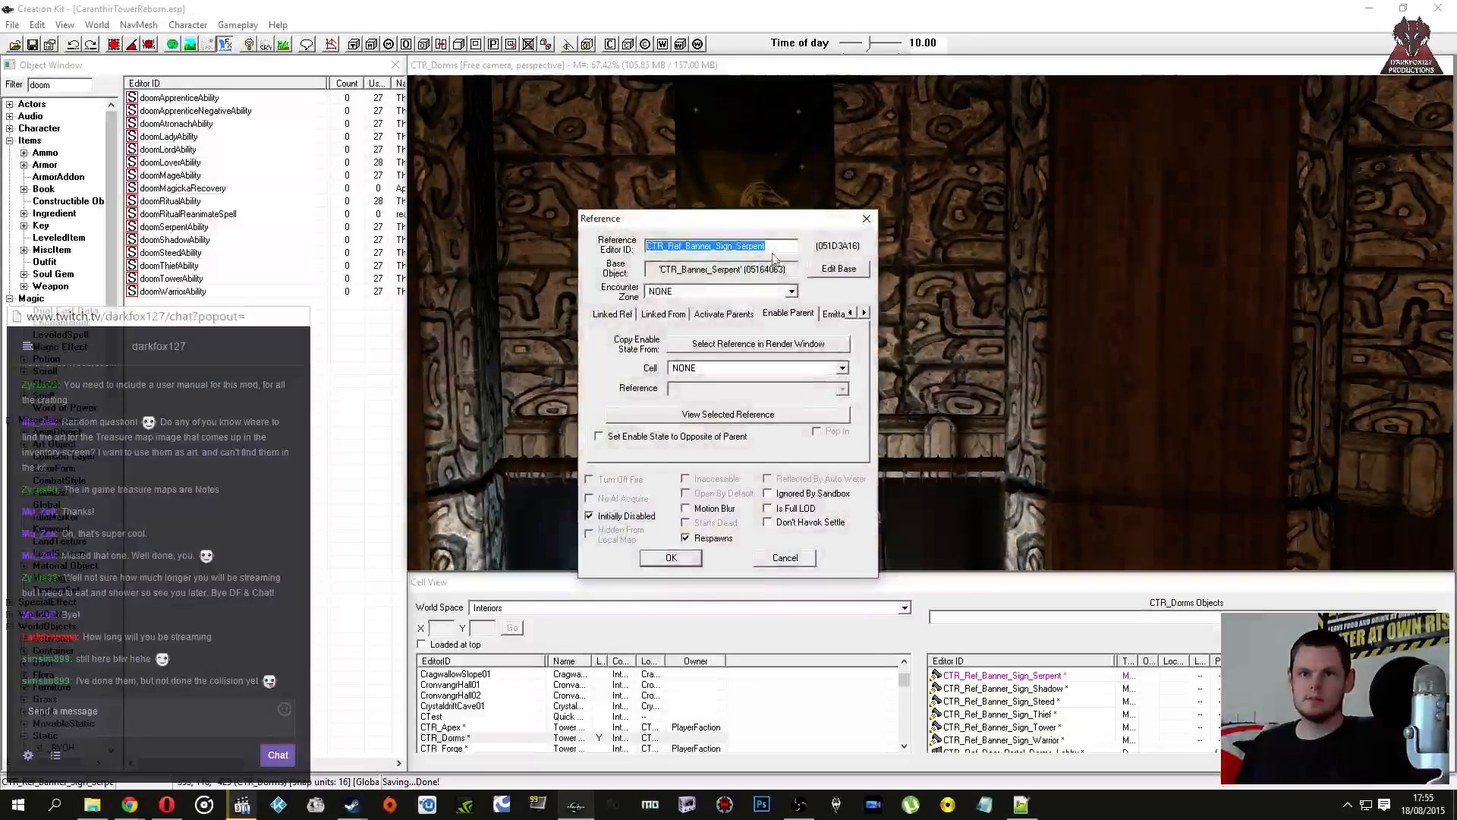
pyautogui.click(781, 556)
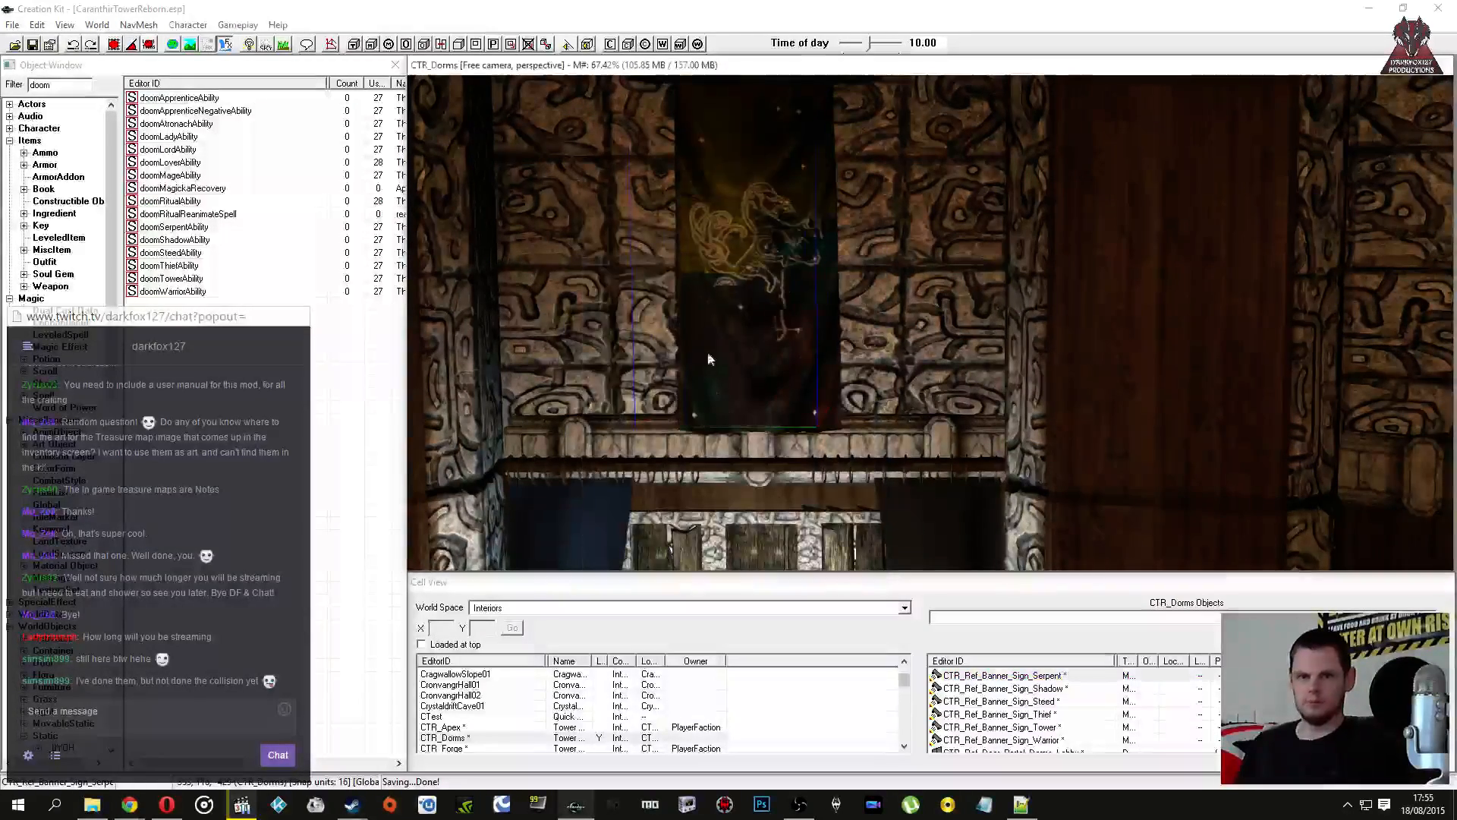
# Step: Arrange the Opera window with the Apprentice Stone wiki page side by side with the Notepad++ script window
pyautogui.click(167, 806)
pyautogui.moveTo(806, 8); pyautogui.dragTo(1456, 159)
pyautogui.moveTo(1214, 16); pyautogui.dragTo(564, 137)
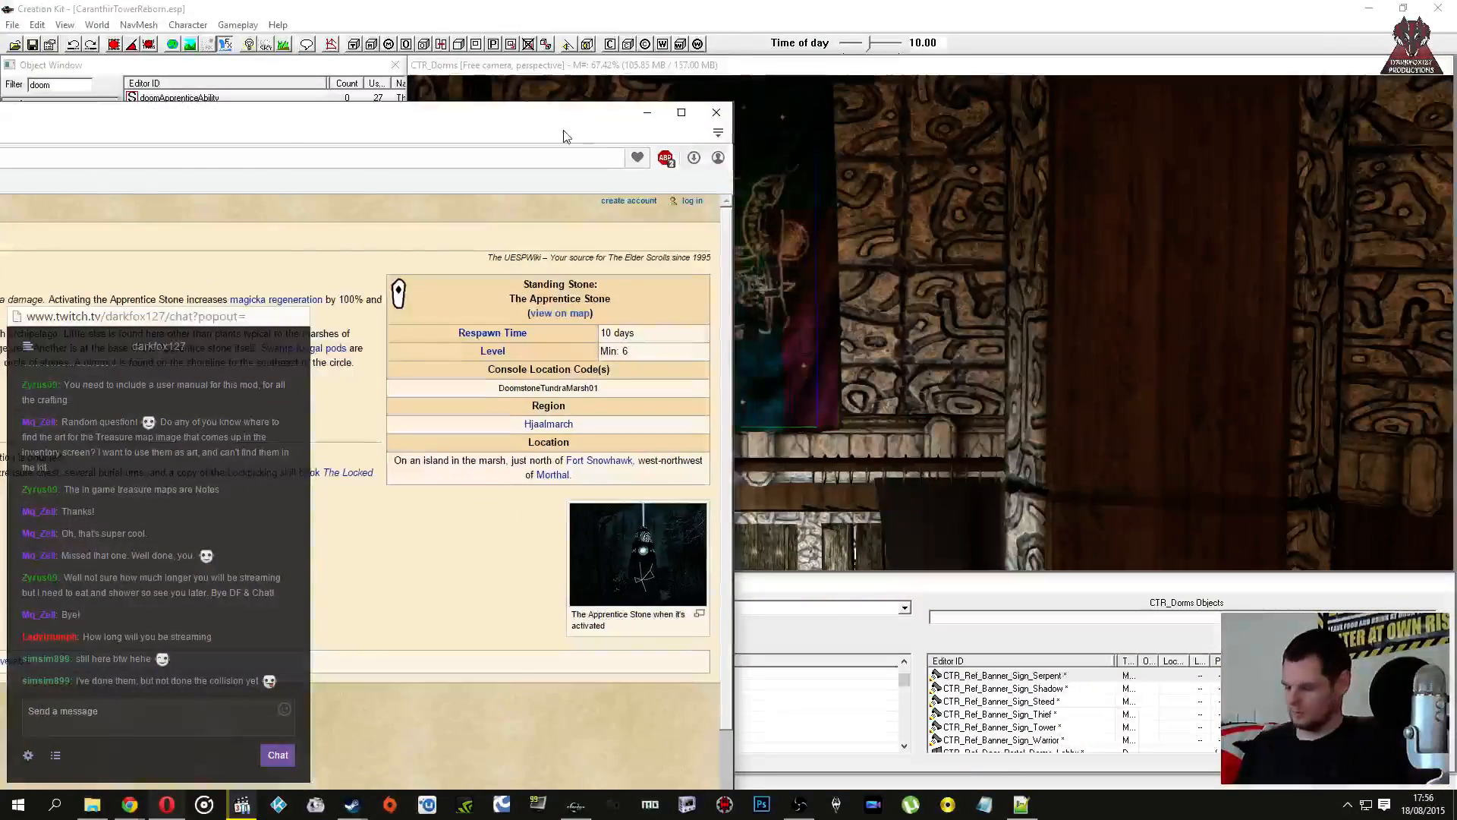
pyautogui.press('super+Left')
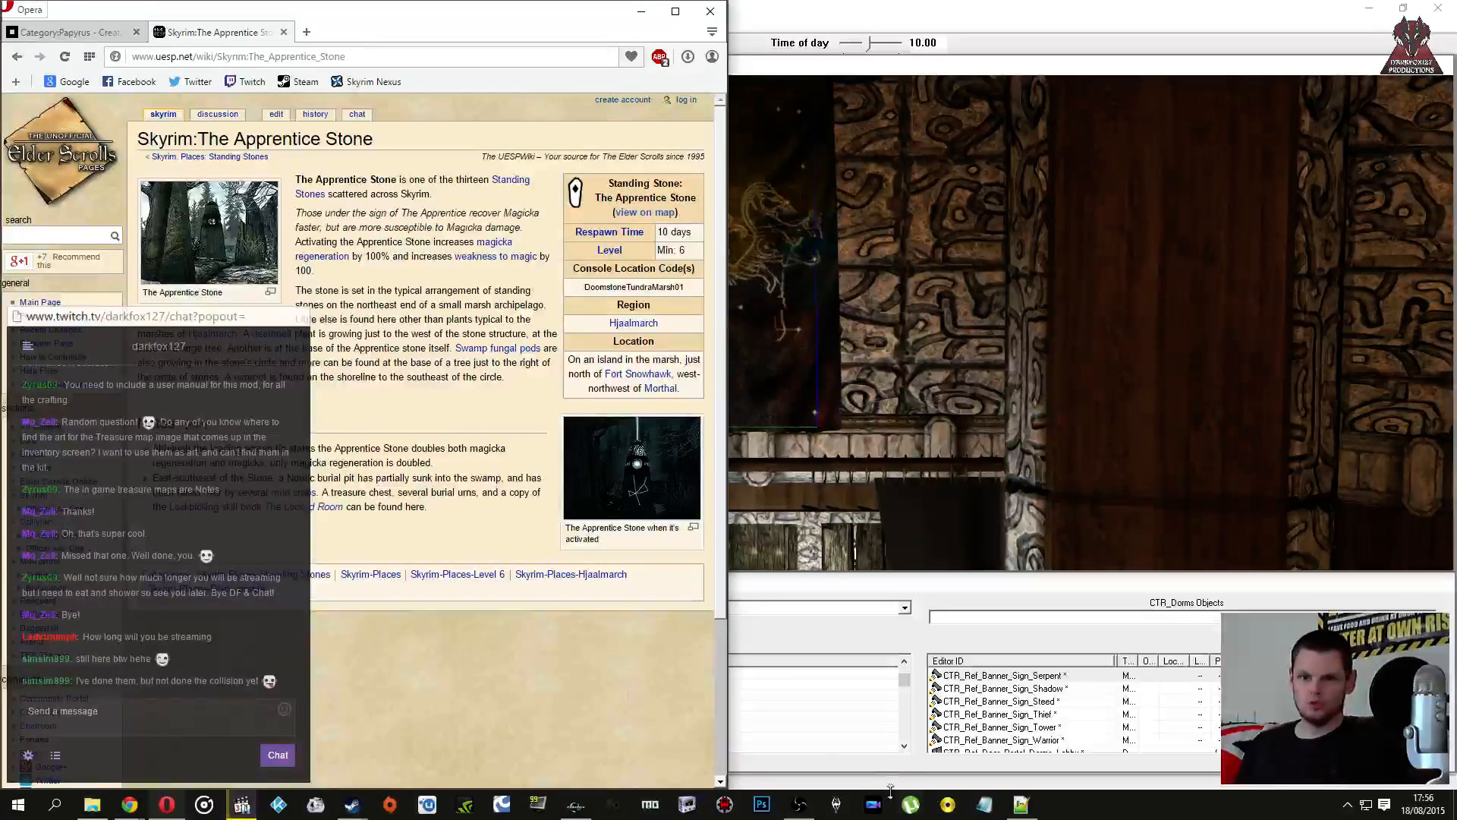
pyautogui.click(1021, 804)
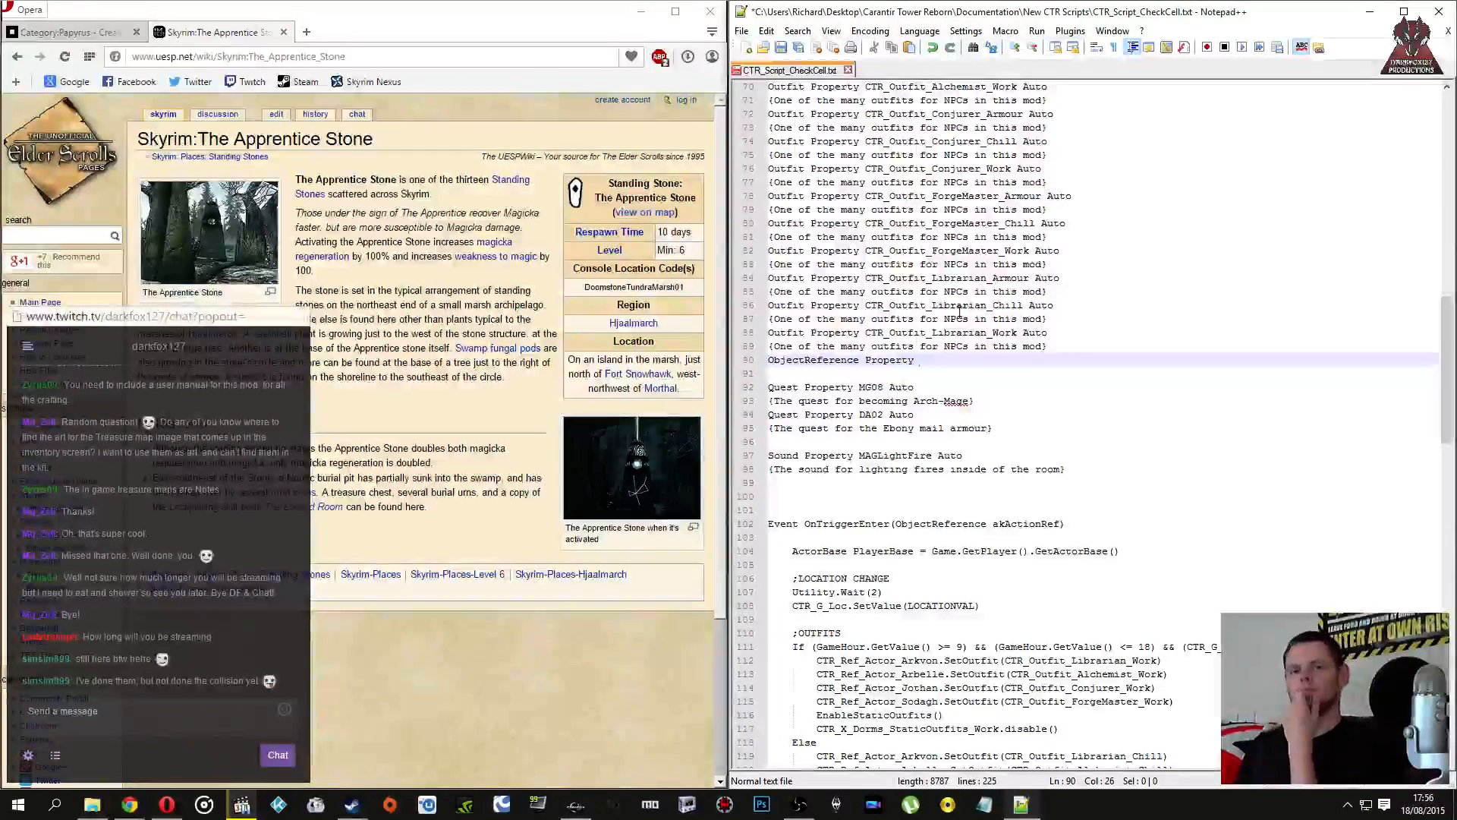
# Step: Complete the new ObjectReference property declaration as CTR_Ref_Banner_Sign_Apprentice Auto, with the wiki's Standing Stone overview open for the sign names
pyautogui.hotkey('ctrl', 'v')
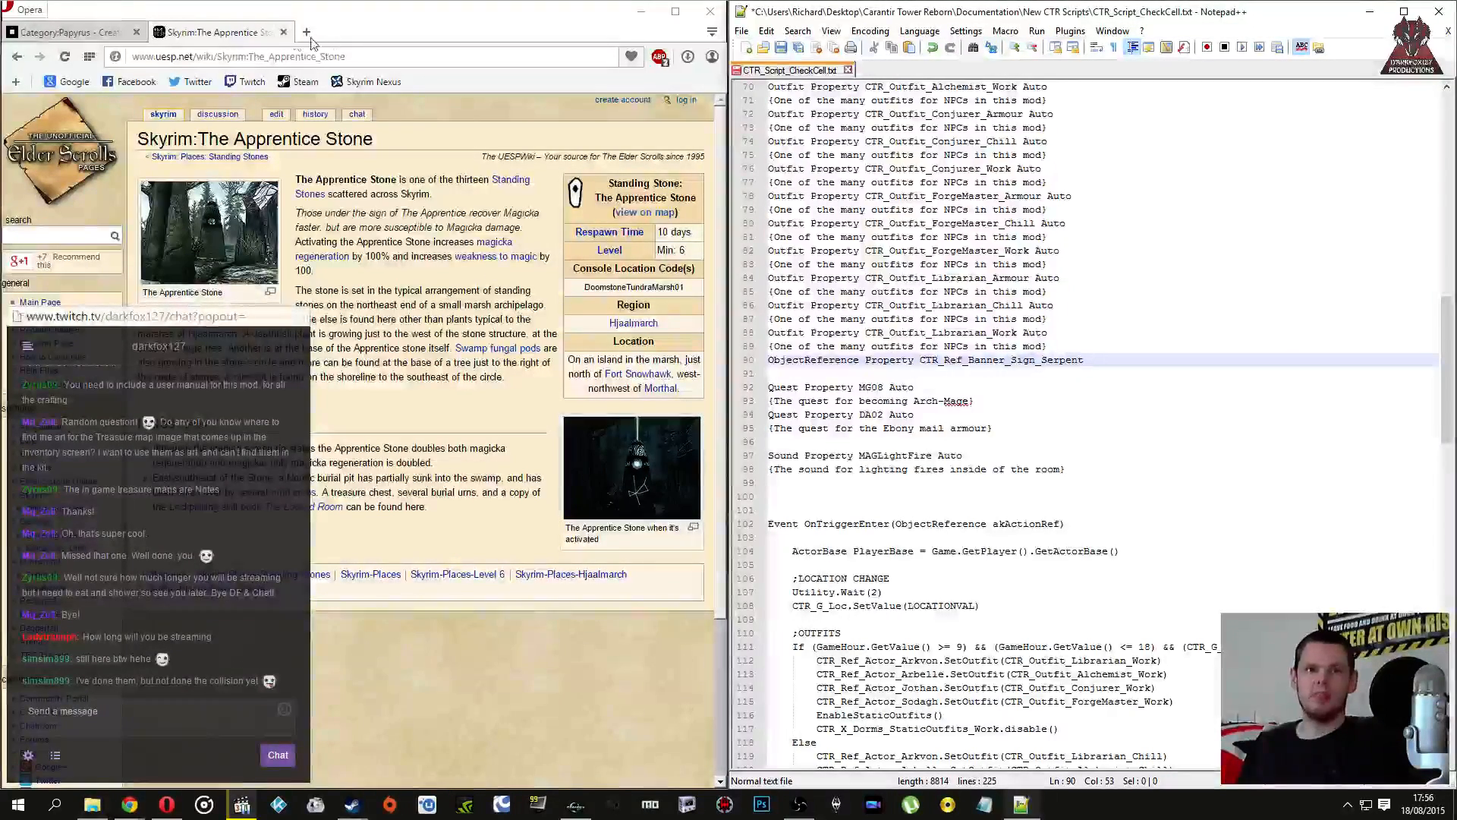
pyautogui.click(16, 57)
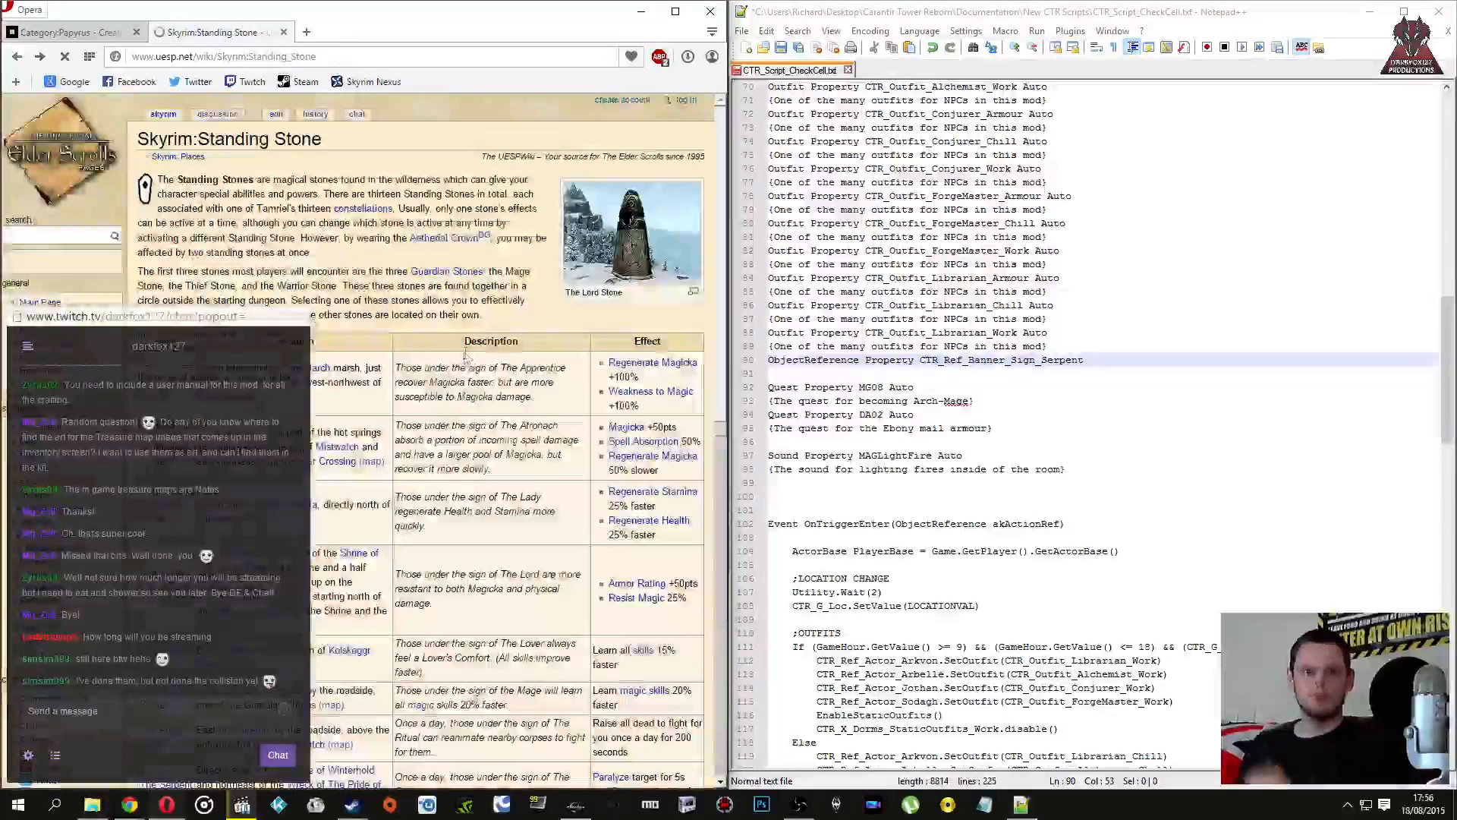
pyautogui.click(1090, 361)
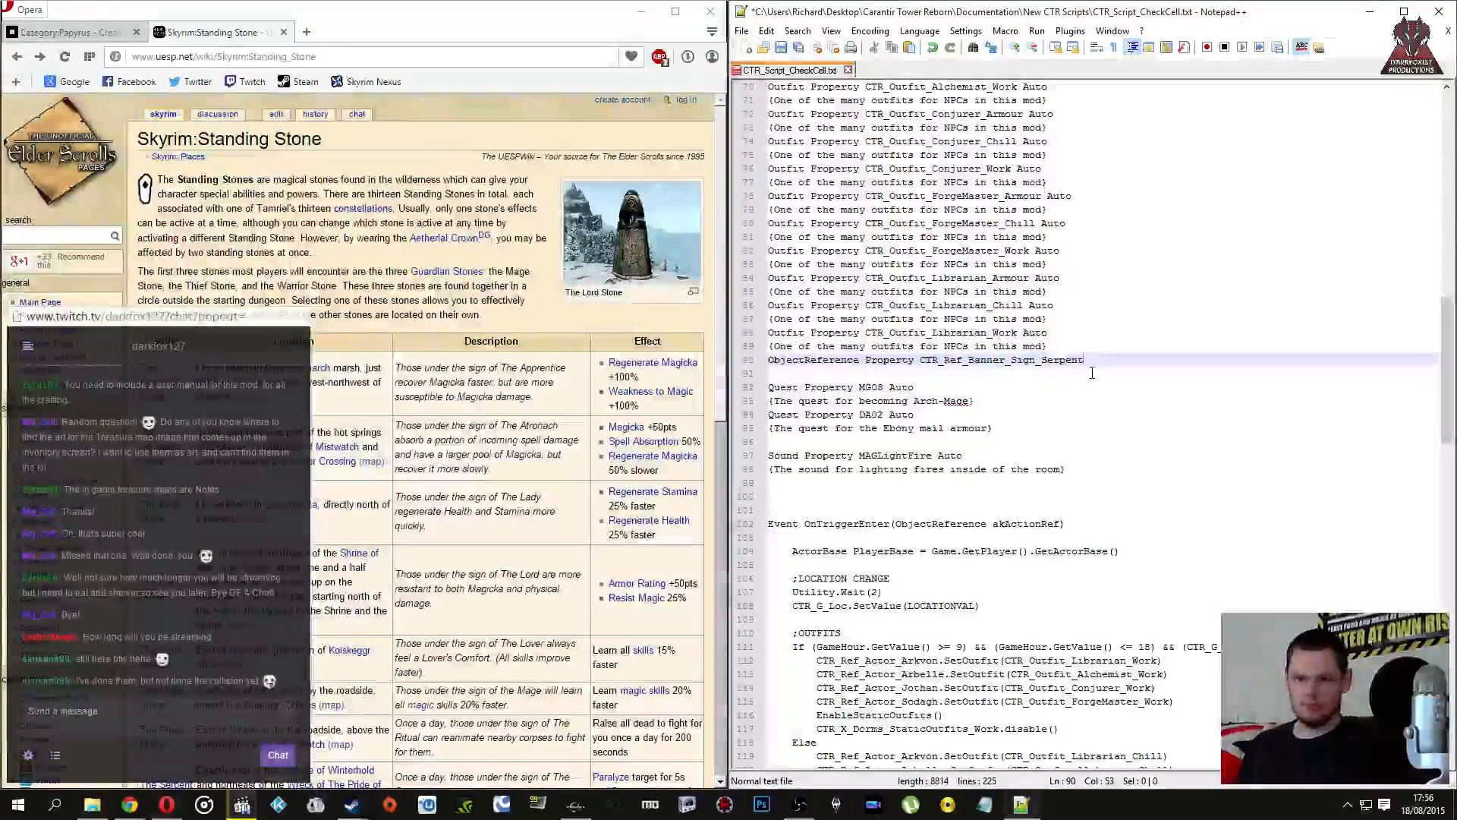
pyautogui.press('BackSpace')
pyautogui.press('BackSpace')
pyautogui.press('BackSpace')
pyautogui.press('BackSpace')
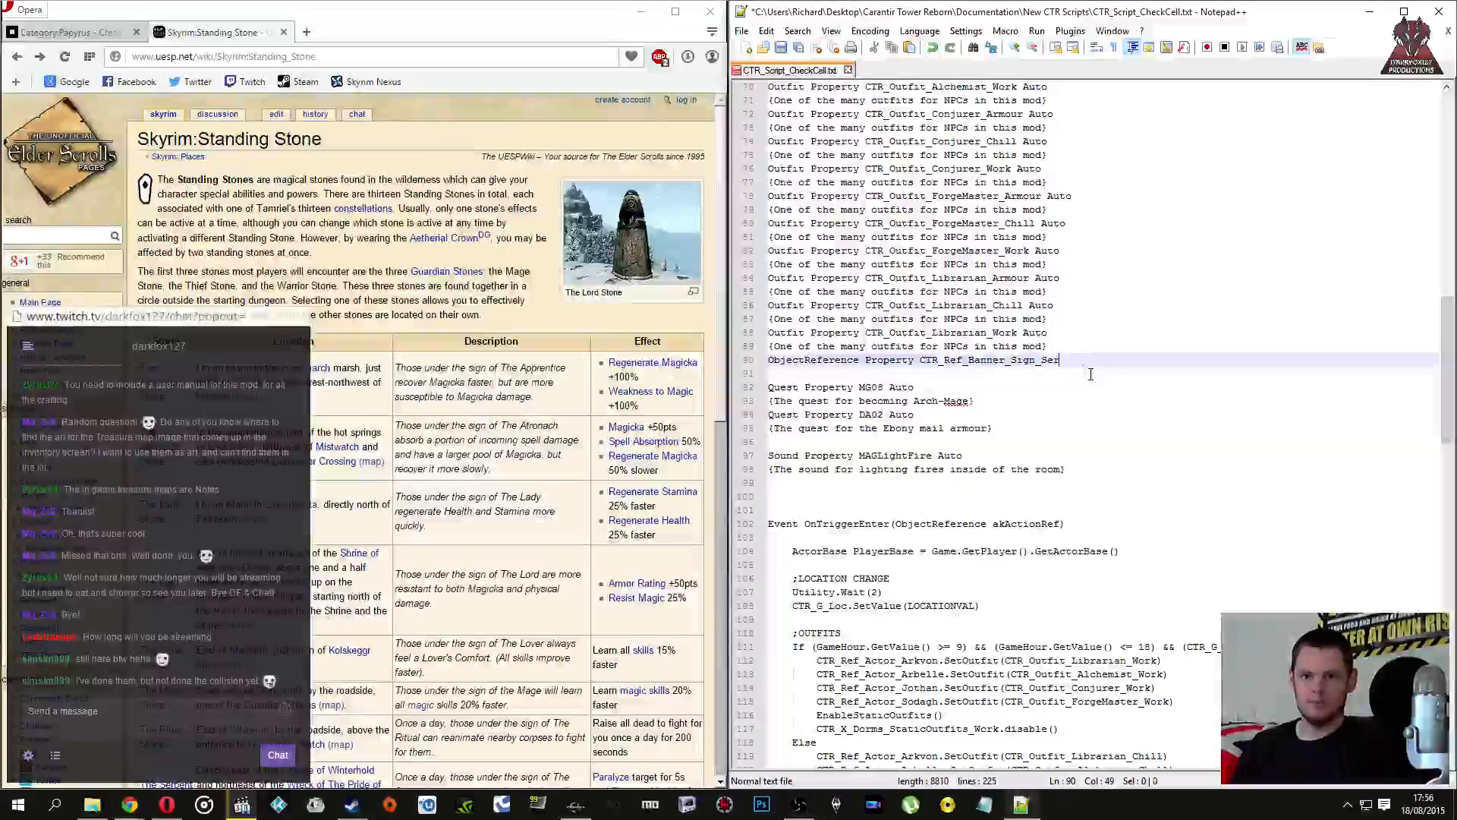
pyautogui.write('Apprentice Auto')
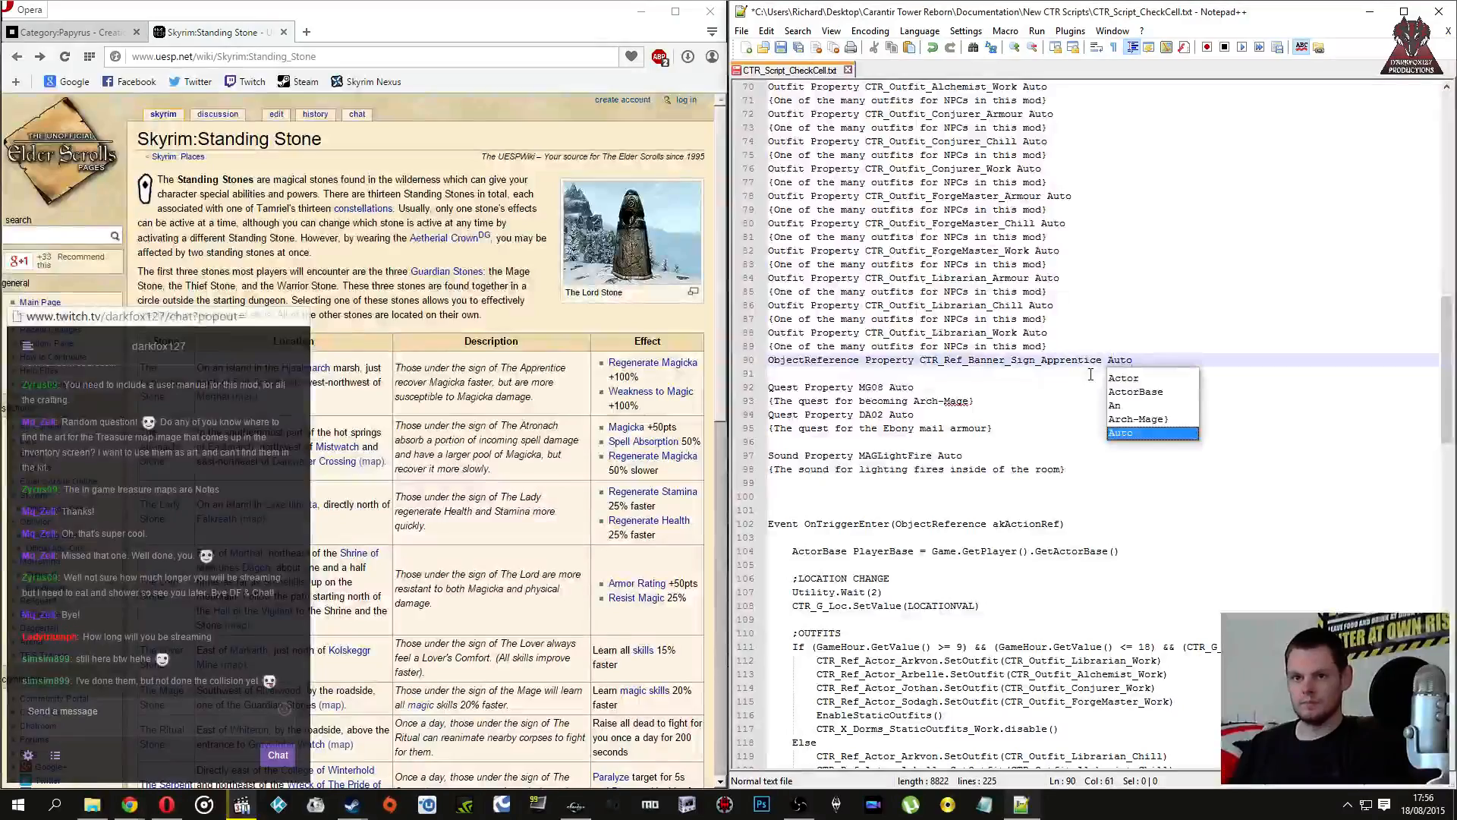
pyautogui.press('Return')
pyautogui.press('Return')
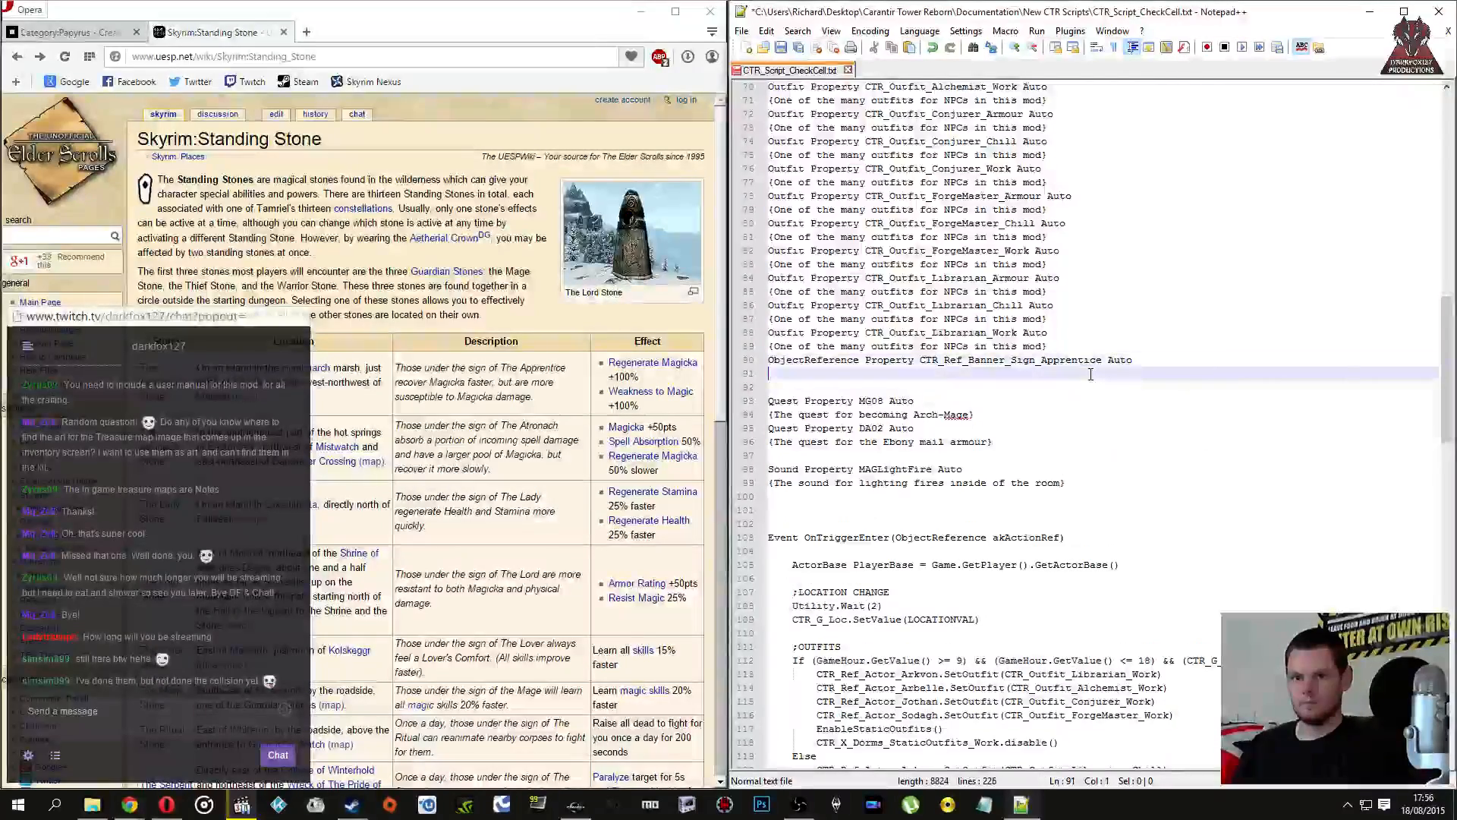
# Step: Add the description "{The reference for one of the sign banners}" below the Apprentice banner property
pyautogui.write('{The referenc e')
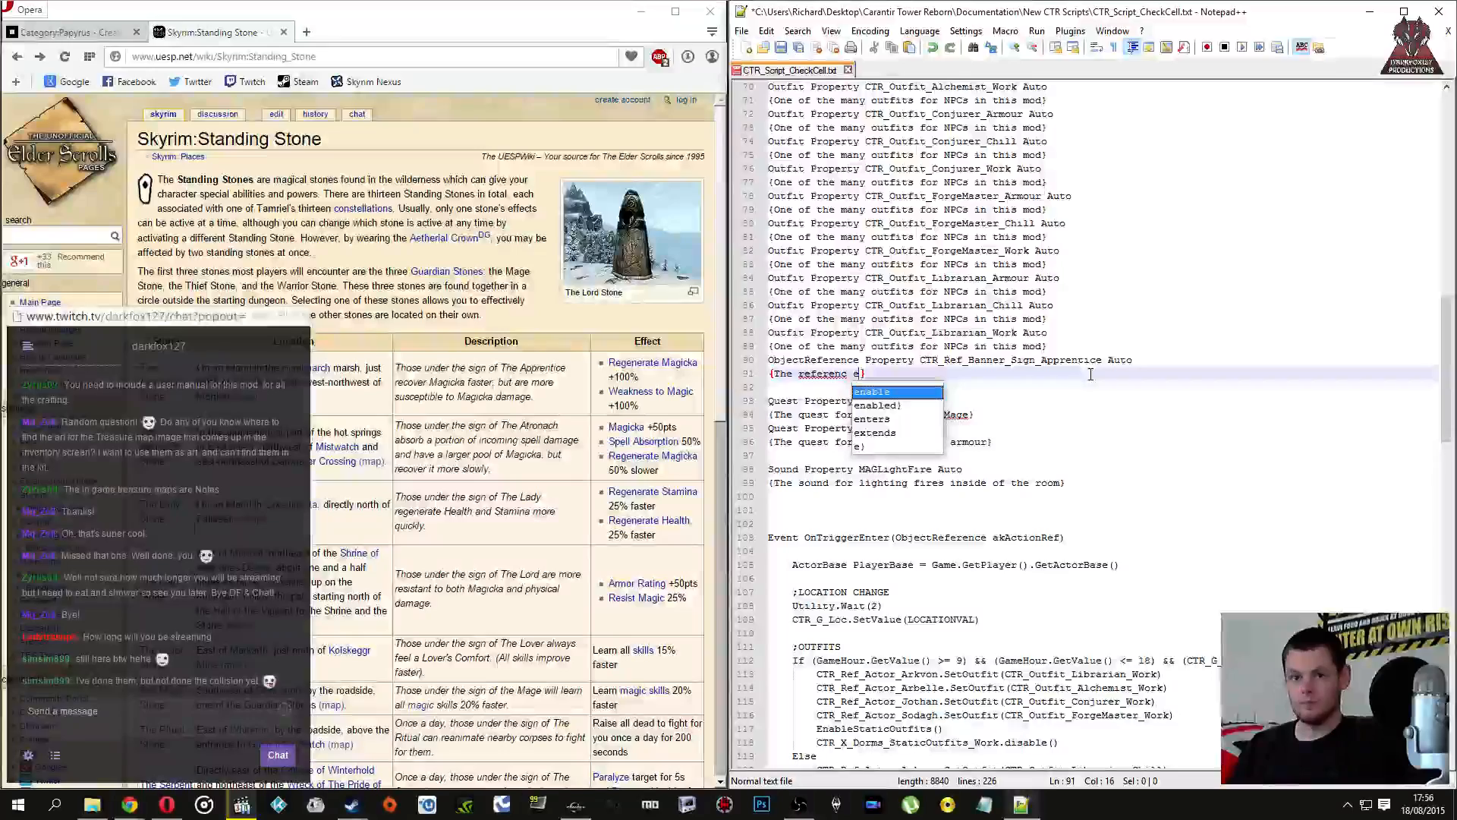
pyautogui.press('BackSpace')
pyautogui.press('BackSpace')
pyautogui.write('e for one o')
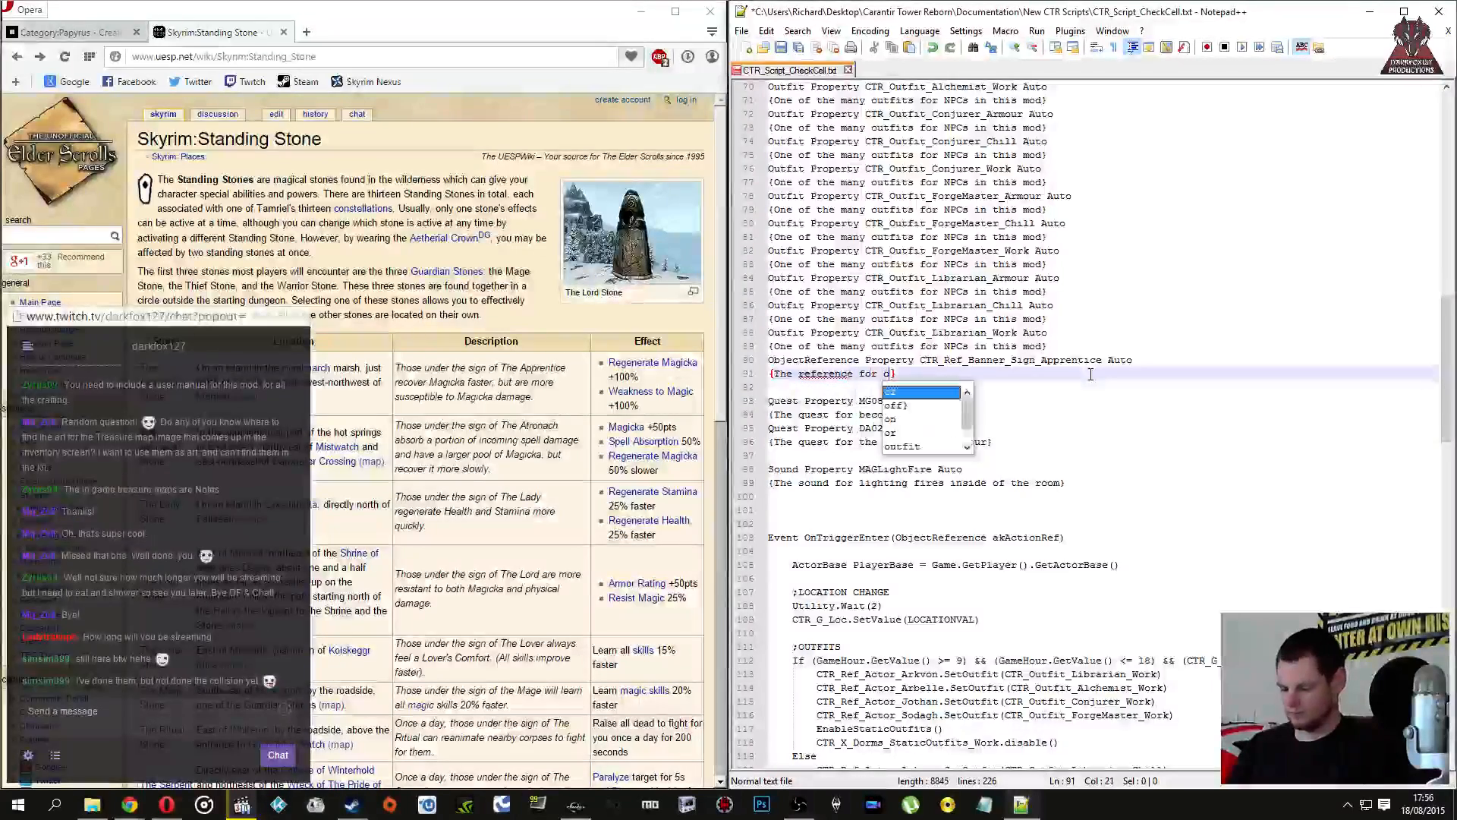
pyautogui.write('f the sign banner')
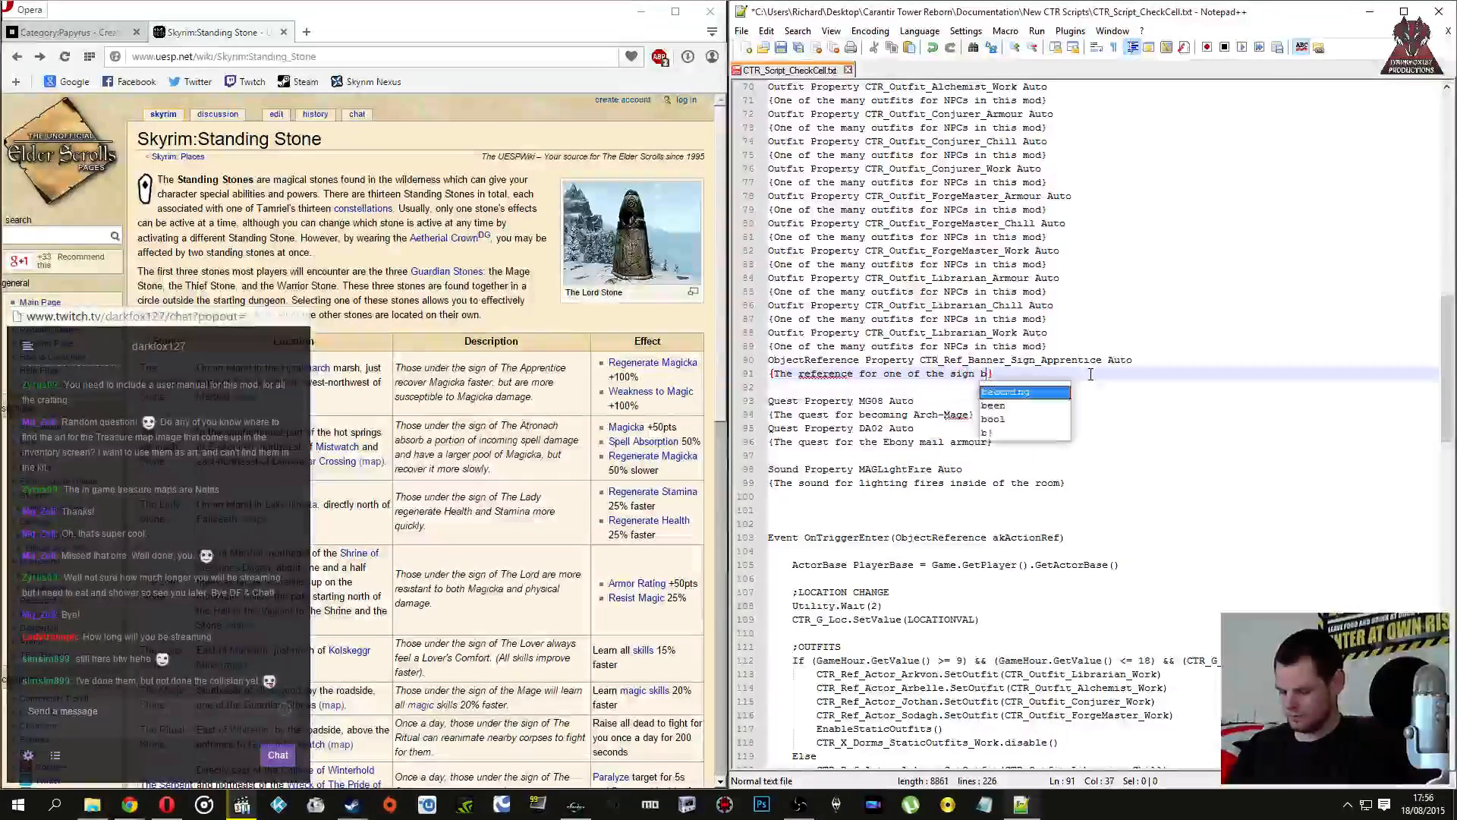
pyautogui.write('s')
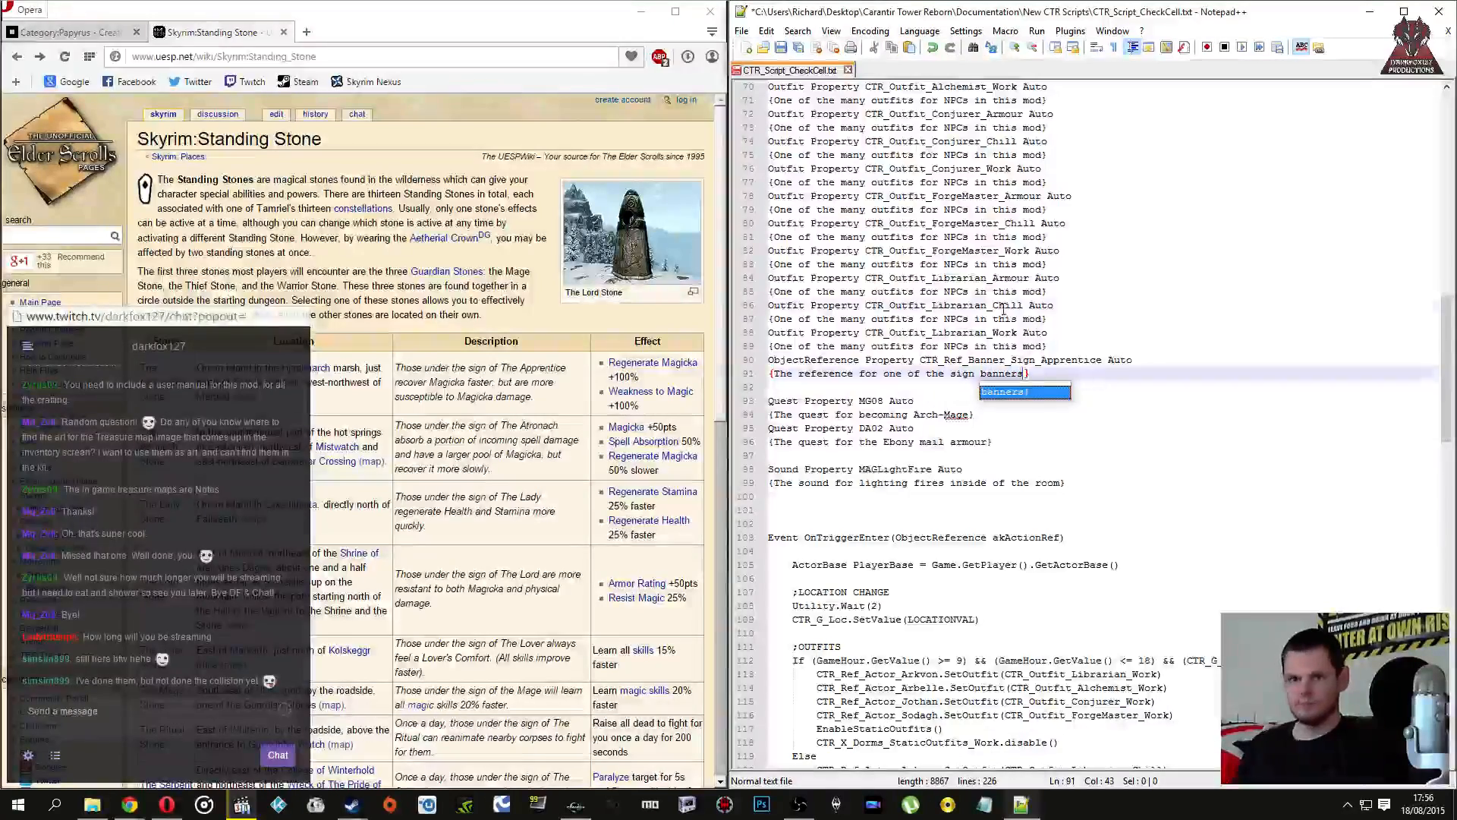
# Step: Duplicate the Apprentice banner property and its description below itself until there are twelve declarations, consulting the wiki's list of standing stones
pyautogui.moveTo(746, 375); pyautogui.dragTo(746, 367)
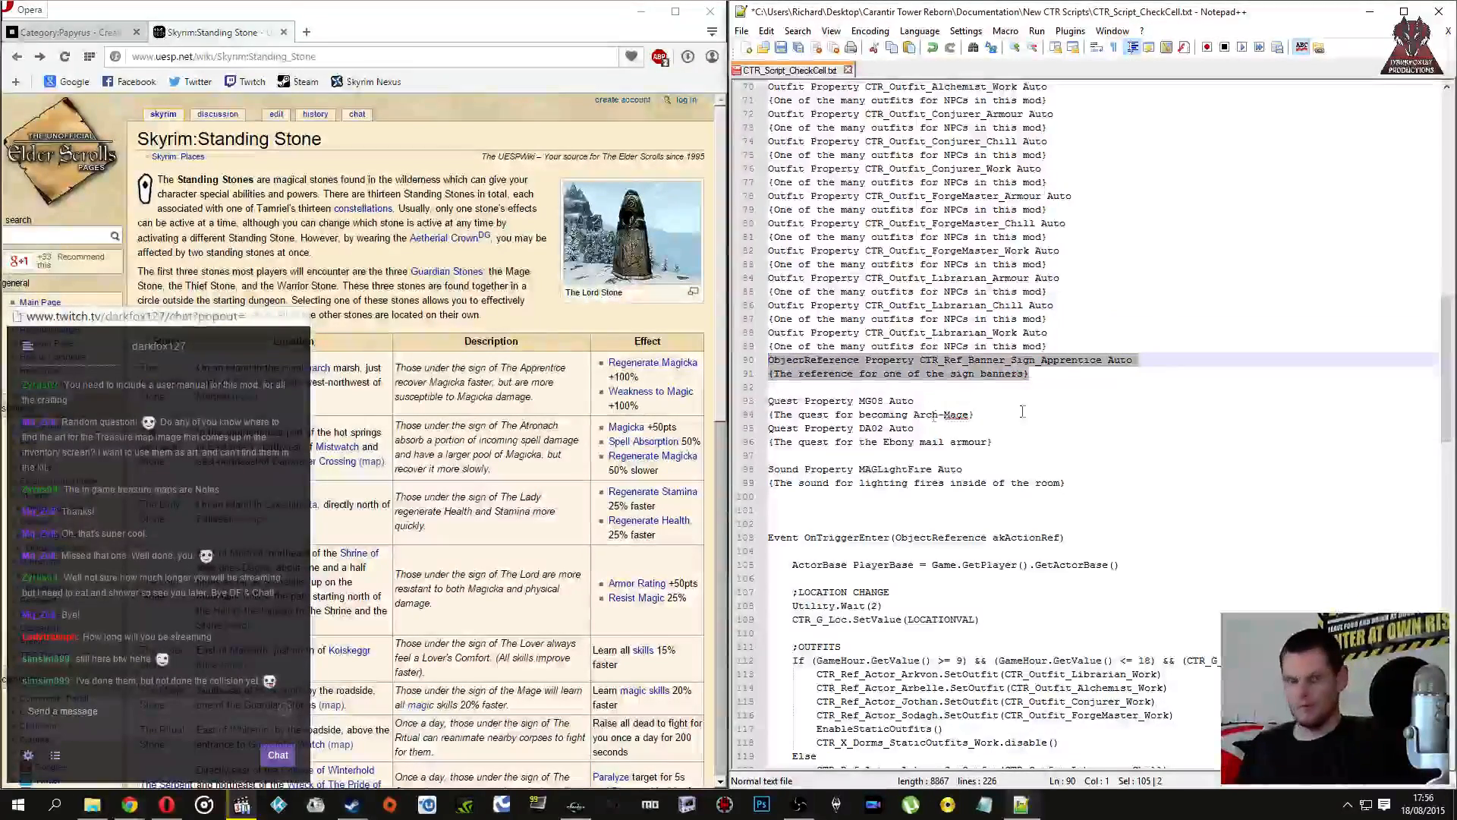
pyautogui.click(1054, 377)
pyautogui.scroll(-2, 327, 494)
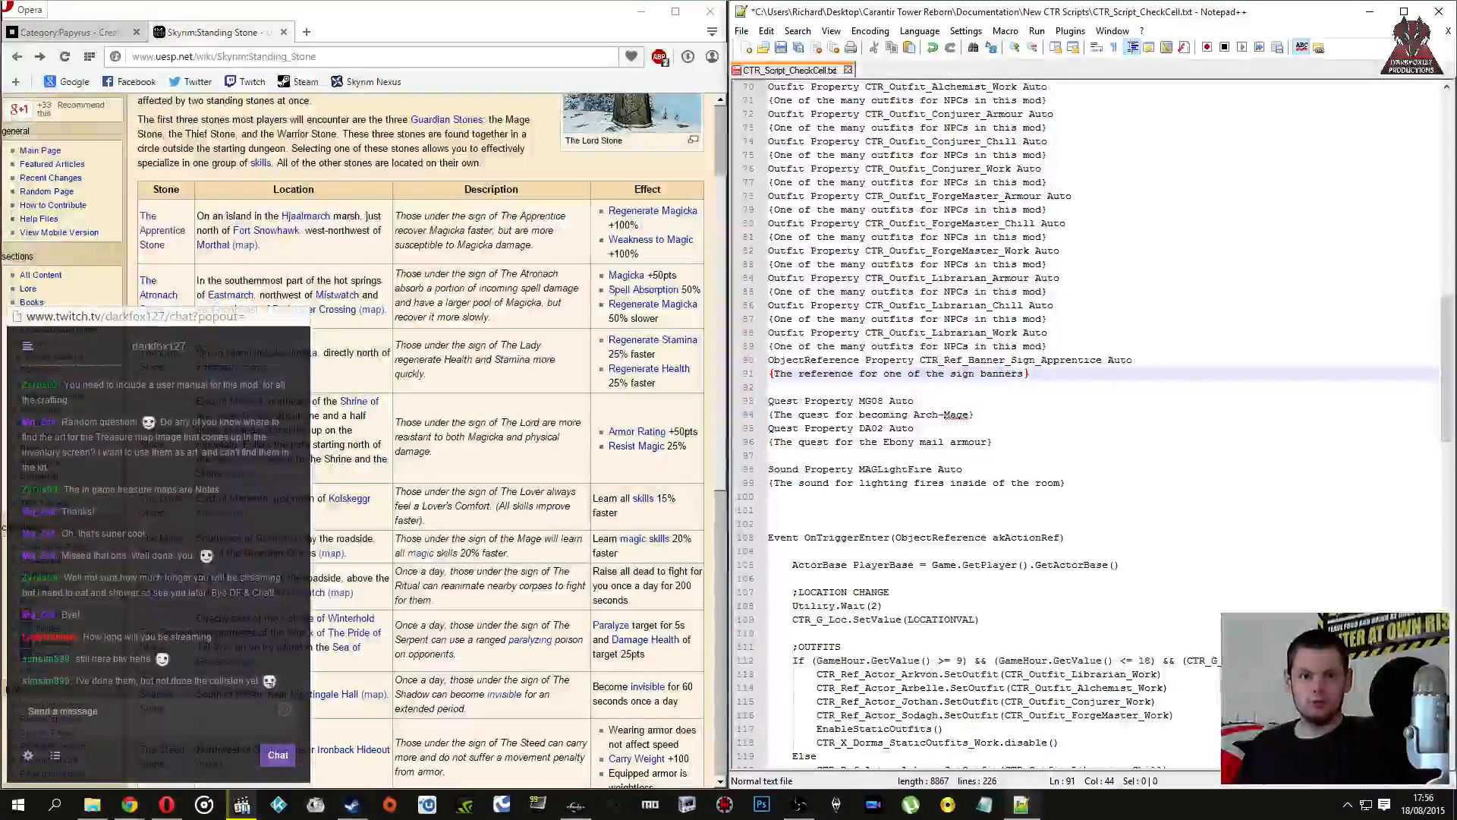
pyautogui.scroll(-2, 364, 440)
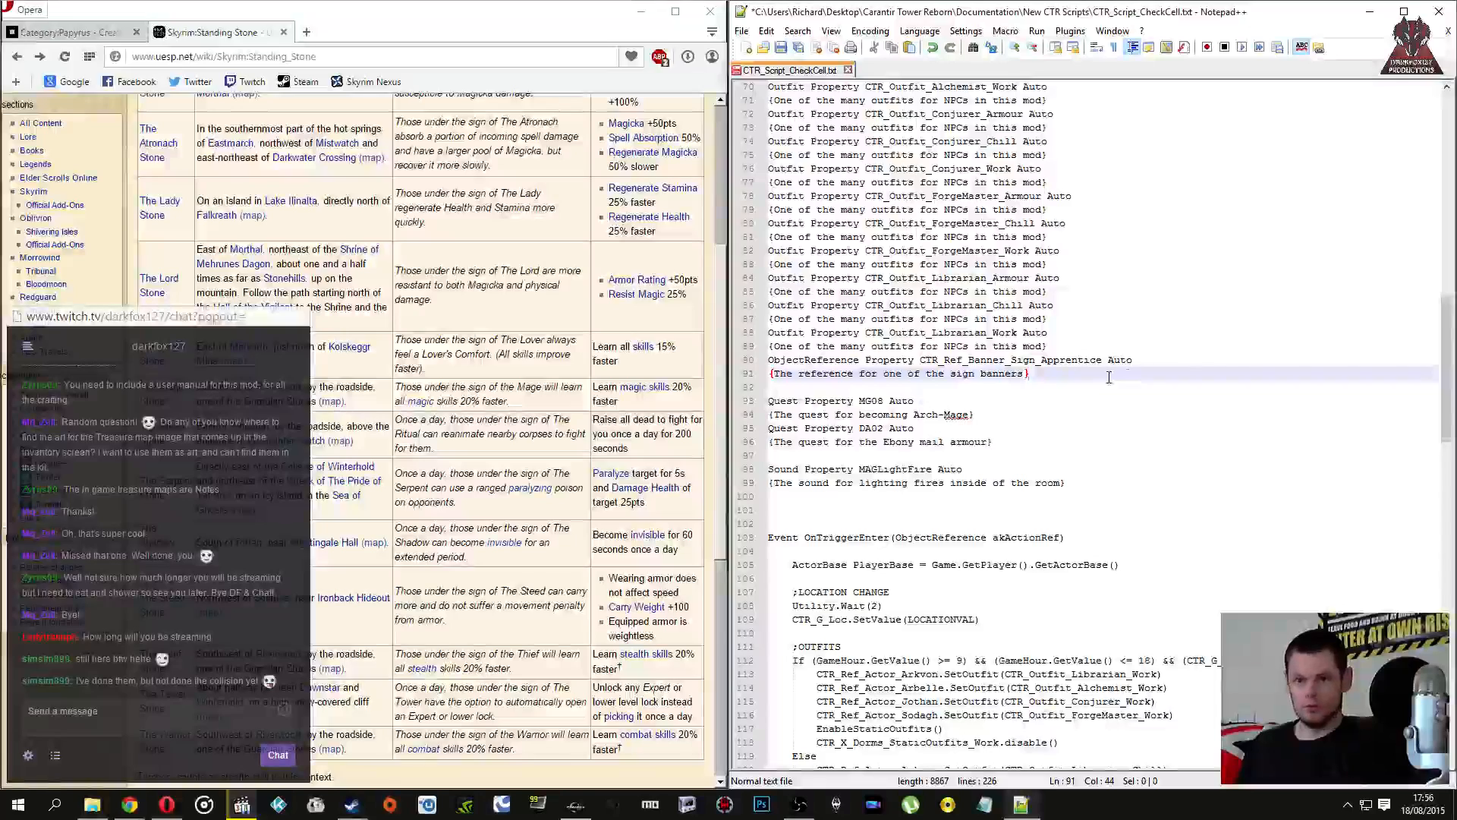
pyautogui.hotkey('ctrl', 'v')
pyautogui.hotkey('ctrl', 'v')
pyautogui.hotkey('ctrl', 'v')
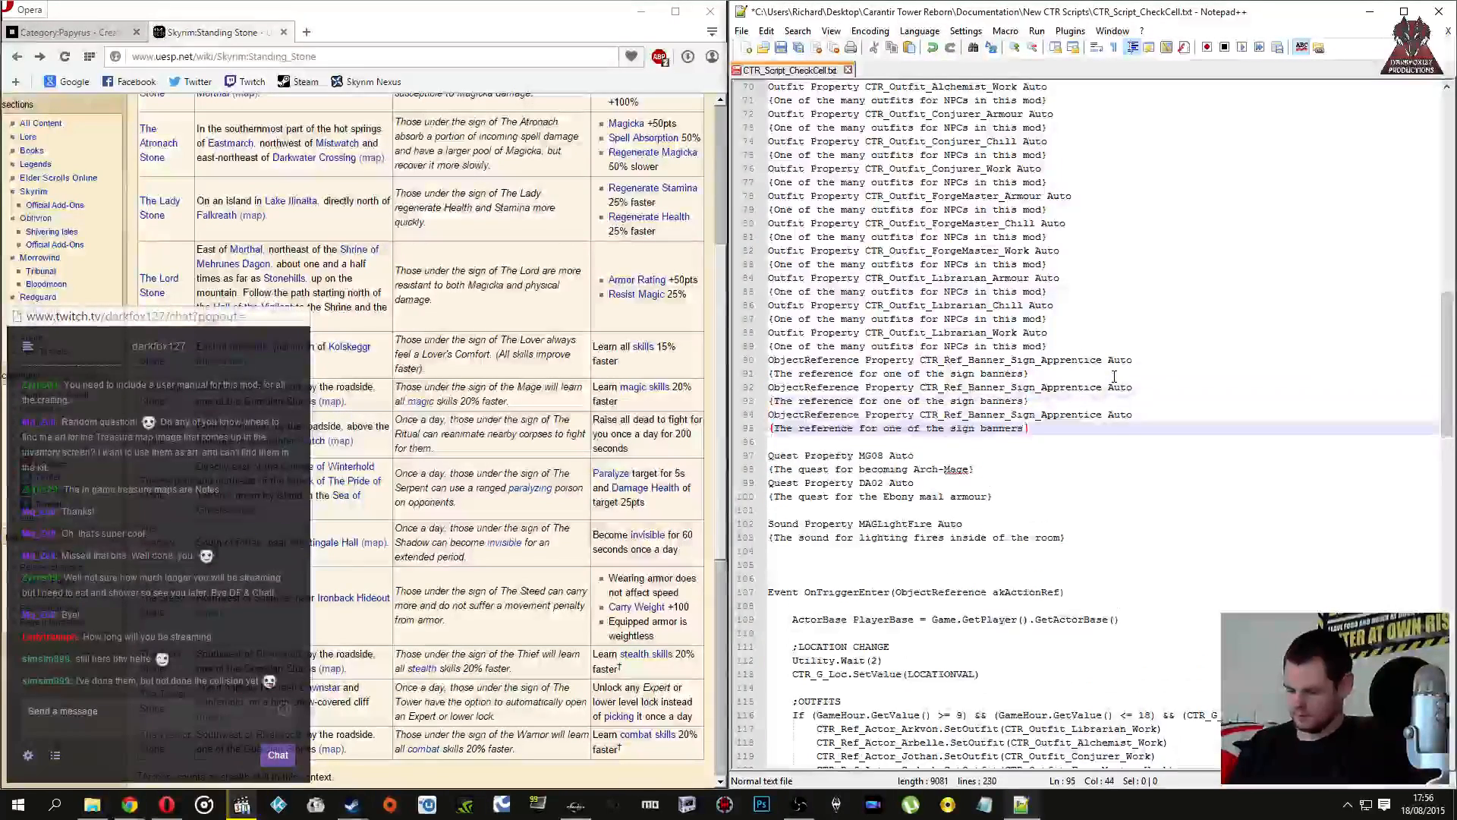
pyautogui.hotkey('ctrl', 'v')
pyautogui.hotkey('ctrl', 'v')
pyautogui.hotkey('ctrl', 'v')
pyautogui.hotkey('ctrl', 'v')
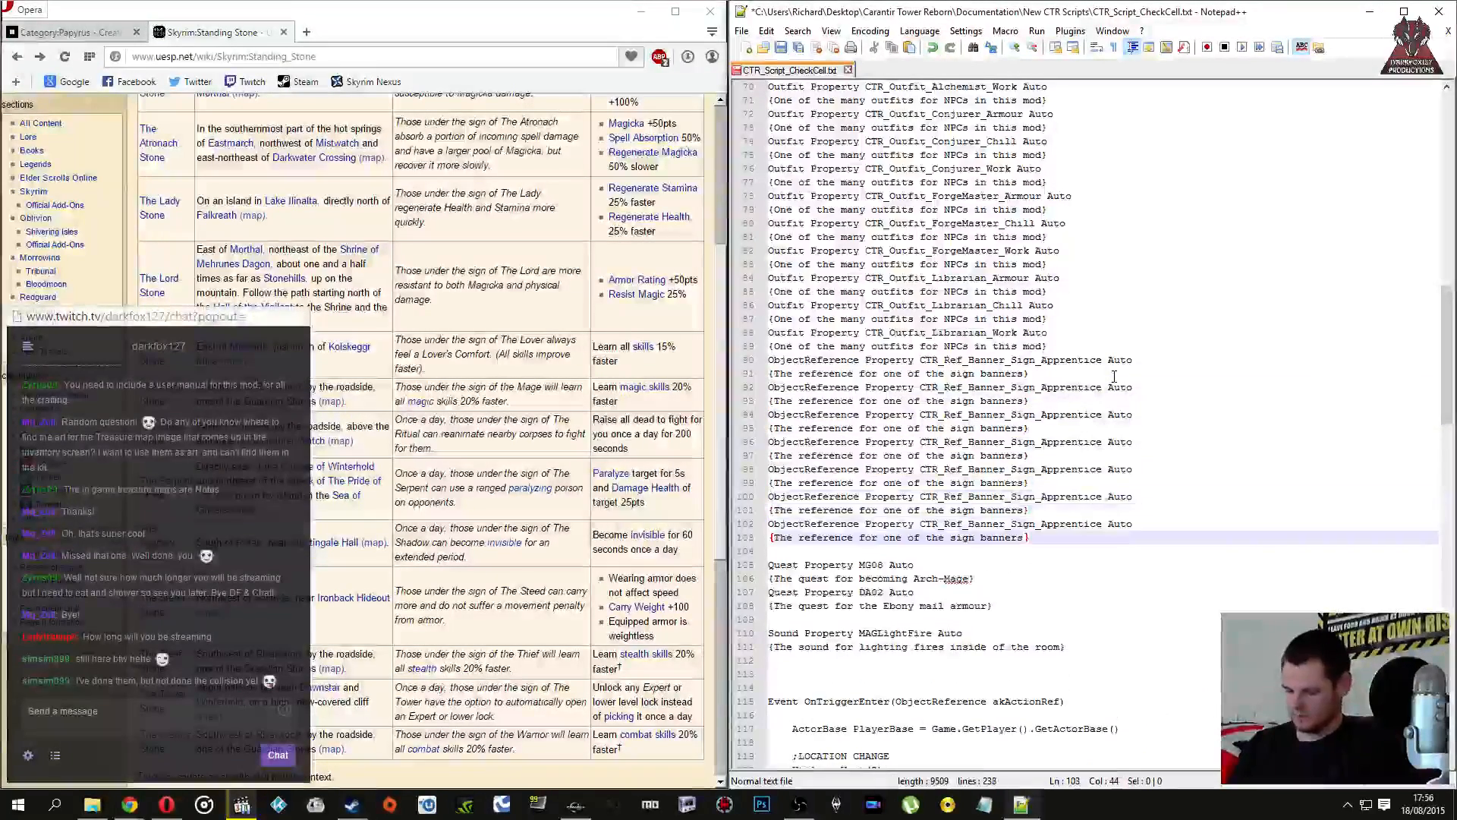
pyautogui.hotkey('ctrl', 'v')
pyautogui.hotkey('ctrl', 'v')
pyautogui.hotkey('ctrl', 'v')
pyautogui.hotkey('ctrl', 'v')
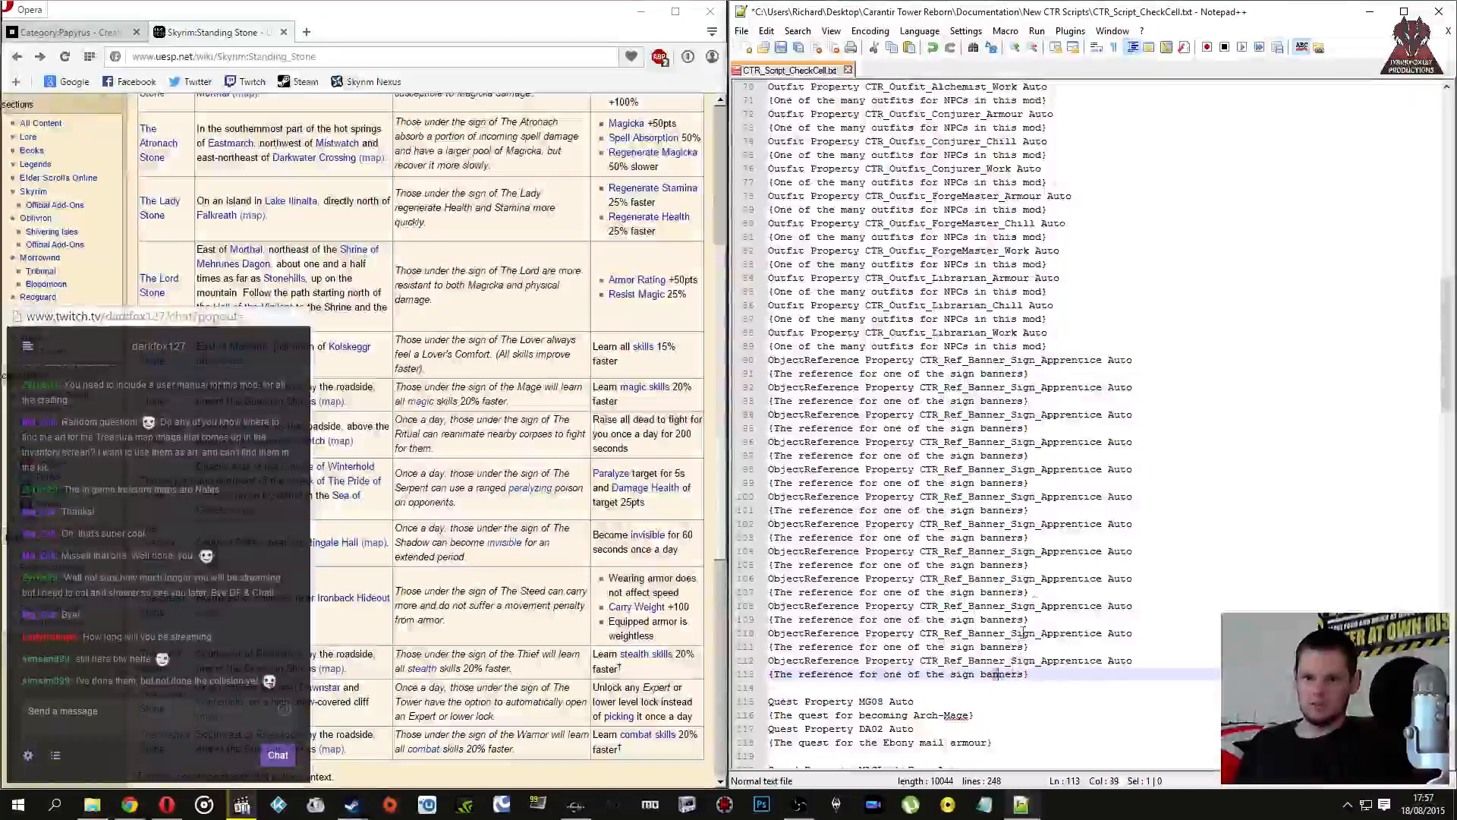
# Step: Rename the second sign banner property to CTR_Ref_Banner_Sign_Atronach
pyautogui.doubleClick(1082, 388)
pyautogui.press('Right')
pyautogui.press('BackSpace')
pyautogui.press('BackSpace')
pyautogui.press('BackSpace')
pyautogui.press('BackSpace')
pyautogui.press('BackSpace')
pyautogui.press('BackSpace')
pyautogui.press('BackSpace')
pyautogui.press('BackSpace')
pyautogui.press('BackSpace')
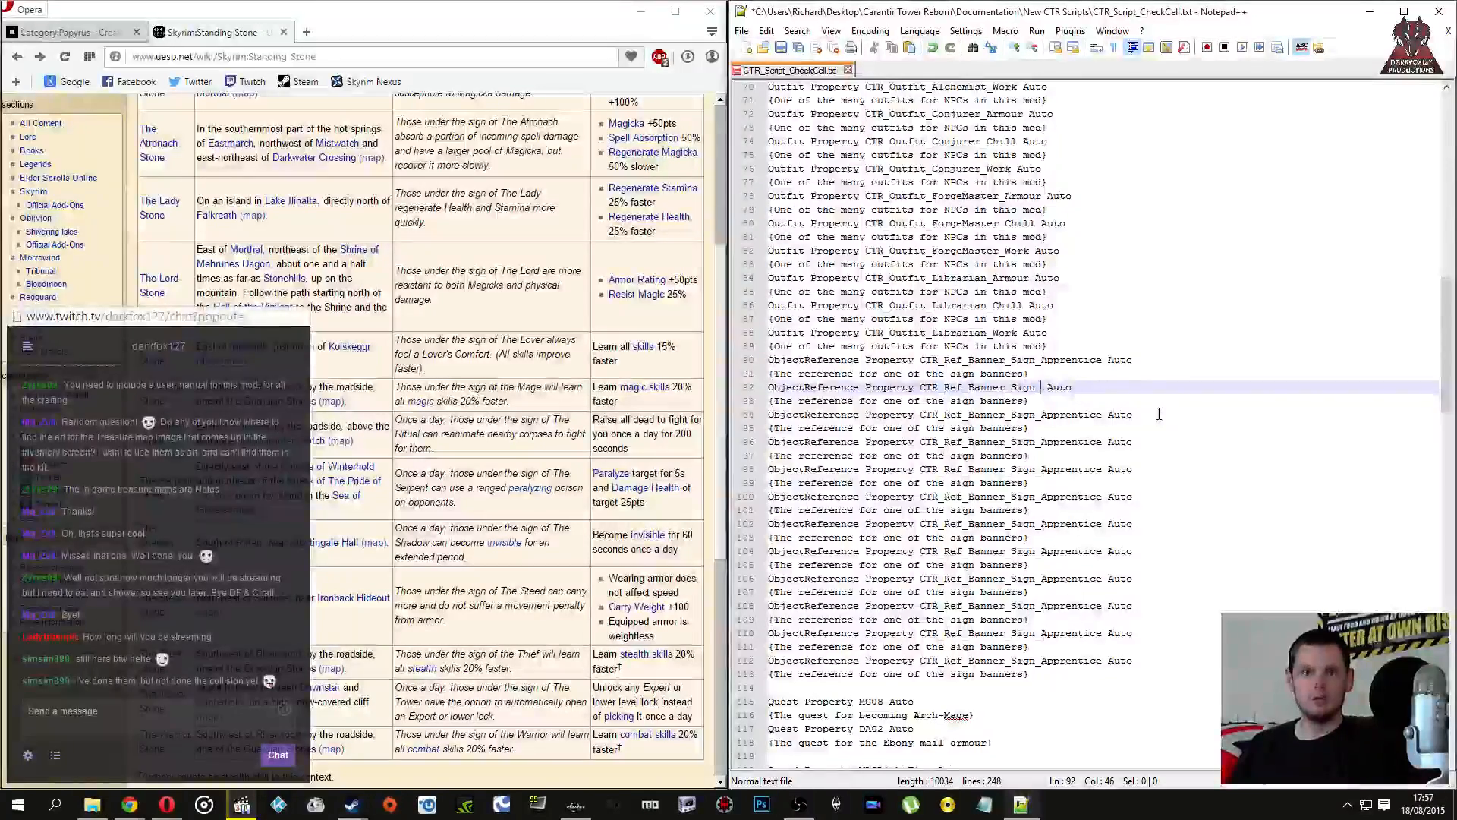
pyautogui.scroll(5, 335, 334)
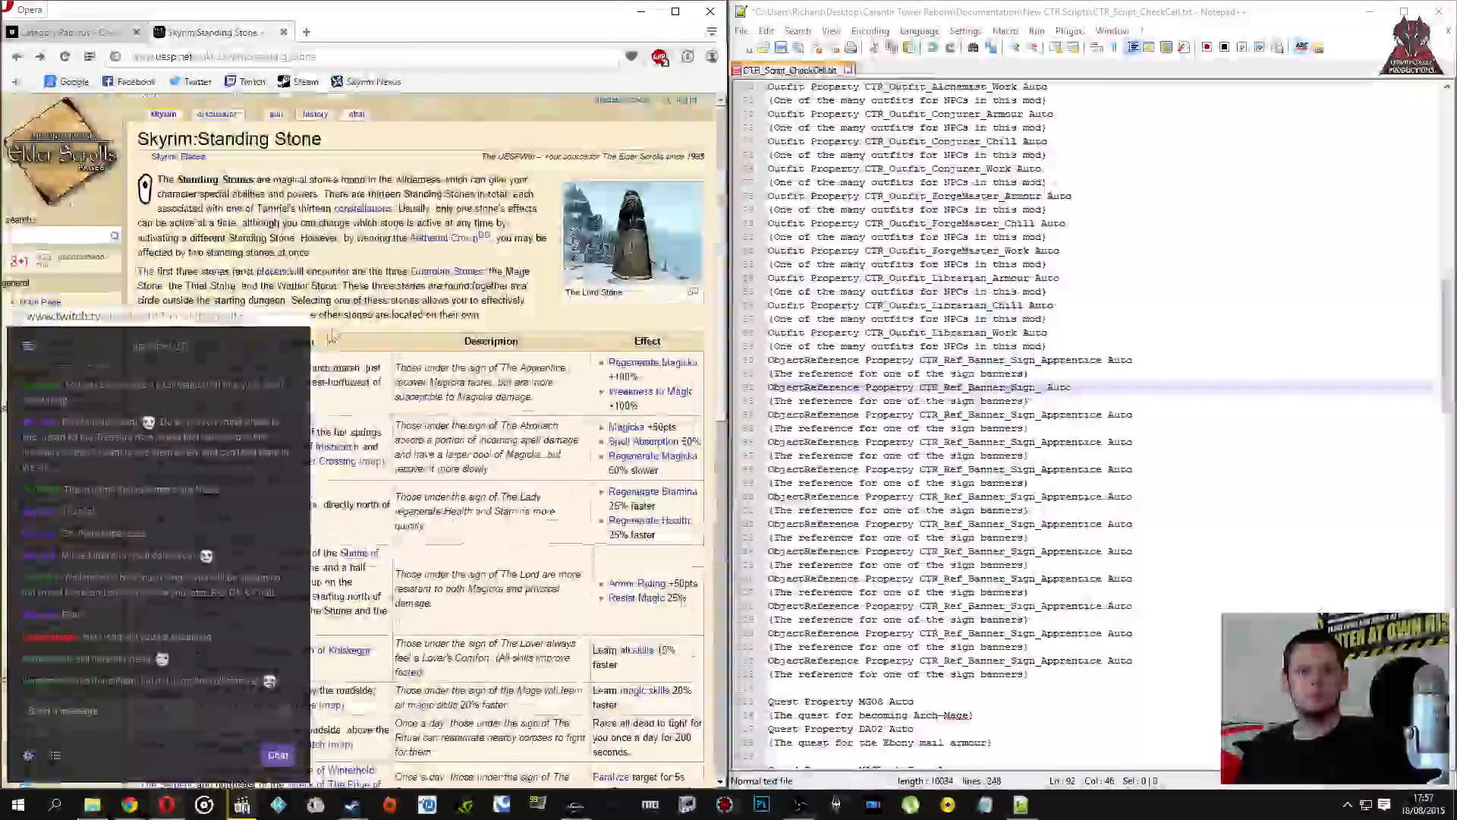
pyautogui.scroll(-3, 335, 334)
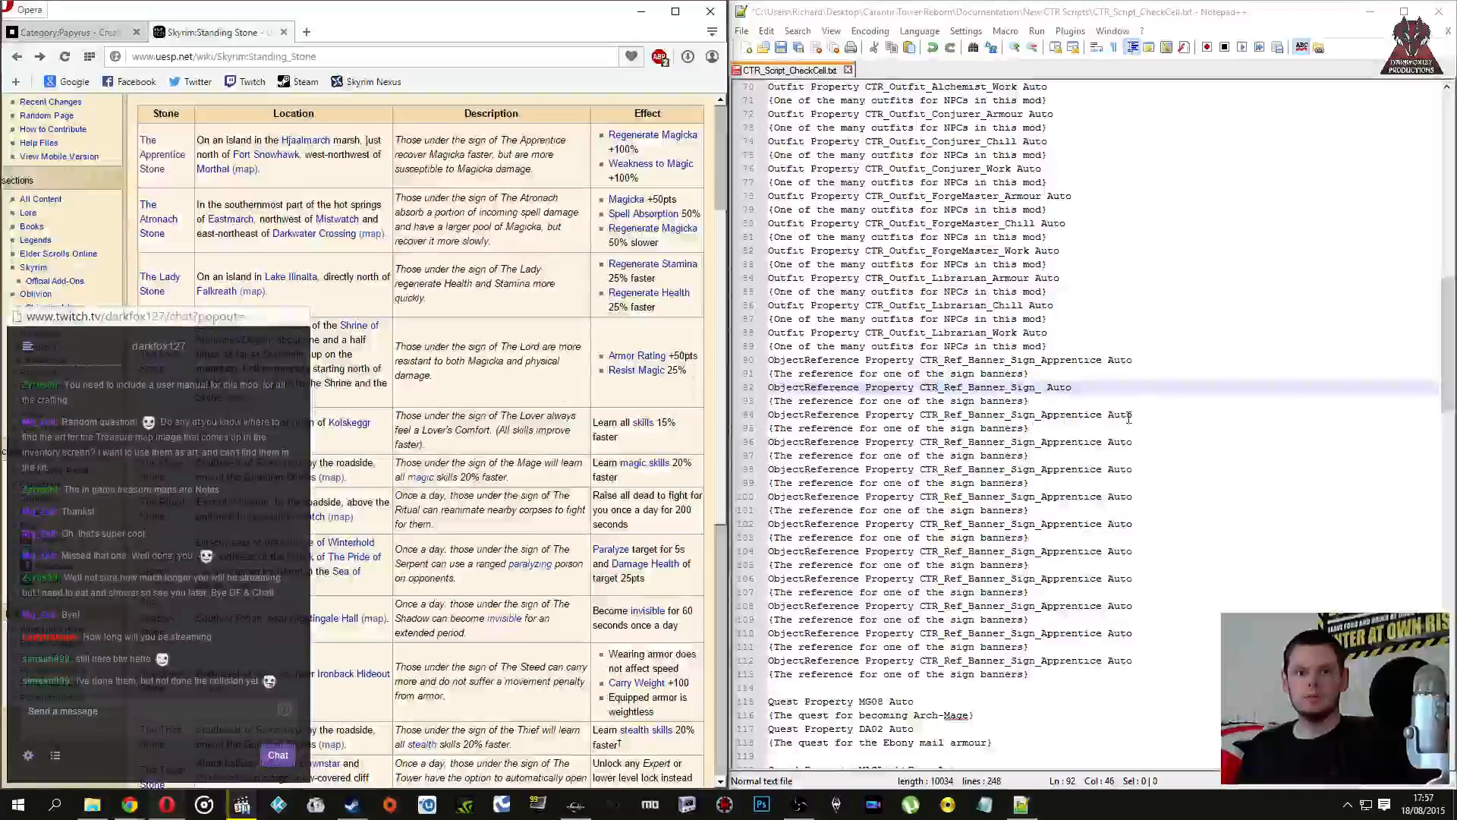
pyautogui.click(1109, 384)
pyautogui.click(1044, 385)
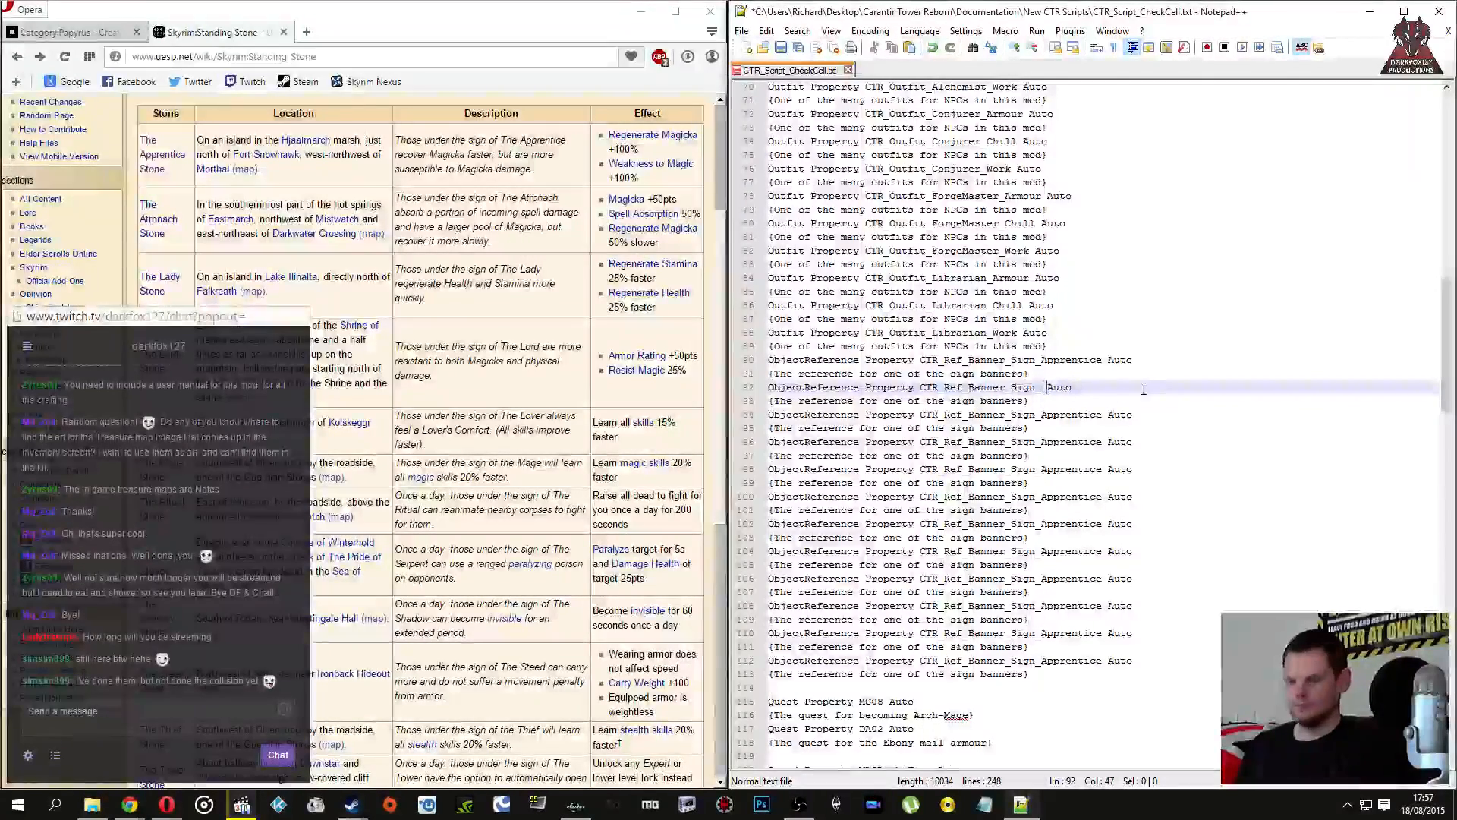
pyautogui.write('Atronach')
# Step: Rename the third sign banner property to CTR_Ref_Banner_Sign_Lady
pyautogui.press('Down')
pyautogui.press('Right')
pyautogui.press('Right')
pyautogui.press('Right')
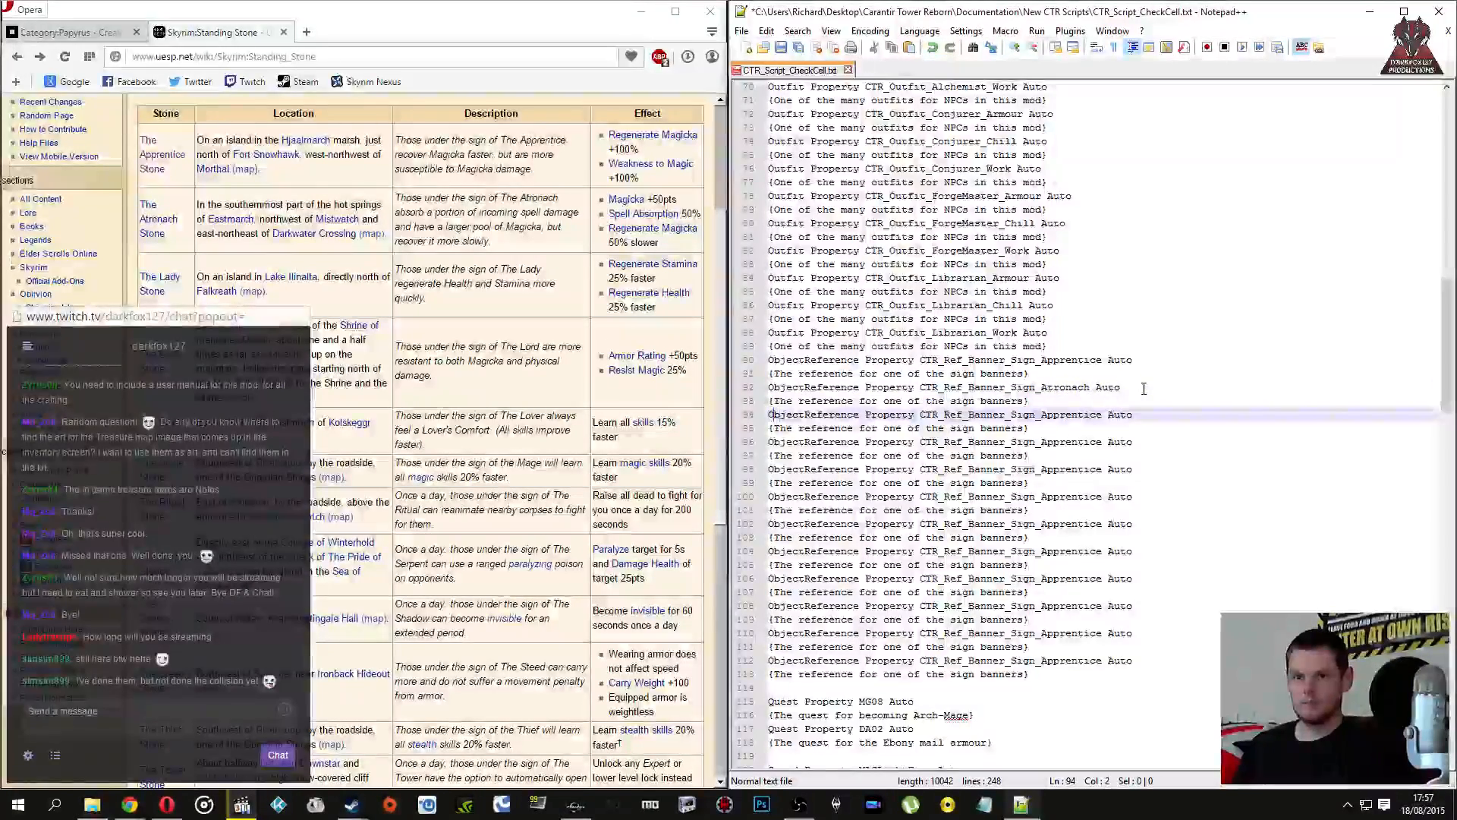
pyautogui.press('Right')
pyautogui.press('Right')
pyautogui.press('Right')
pyautogui.press('Right')
pyautogui.press('Right')
pyautogui.press('Right')
pyautogui.press('Right')
pyautogui.press('Right')
pyautogui.press('Right')
pyautogui.press('Right')
pyautogui.press('Right')
pyautogui.press('Right')
pyautogui.press('Right')
pyautogui.press('Right')
pyautogui.press('Right')
pyautogui.press('Right')
pyautogui.press('Right')
pyautogui.press('Right')
pyautogui.press('Right')
pyautogui.press('Right')
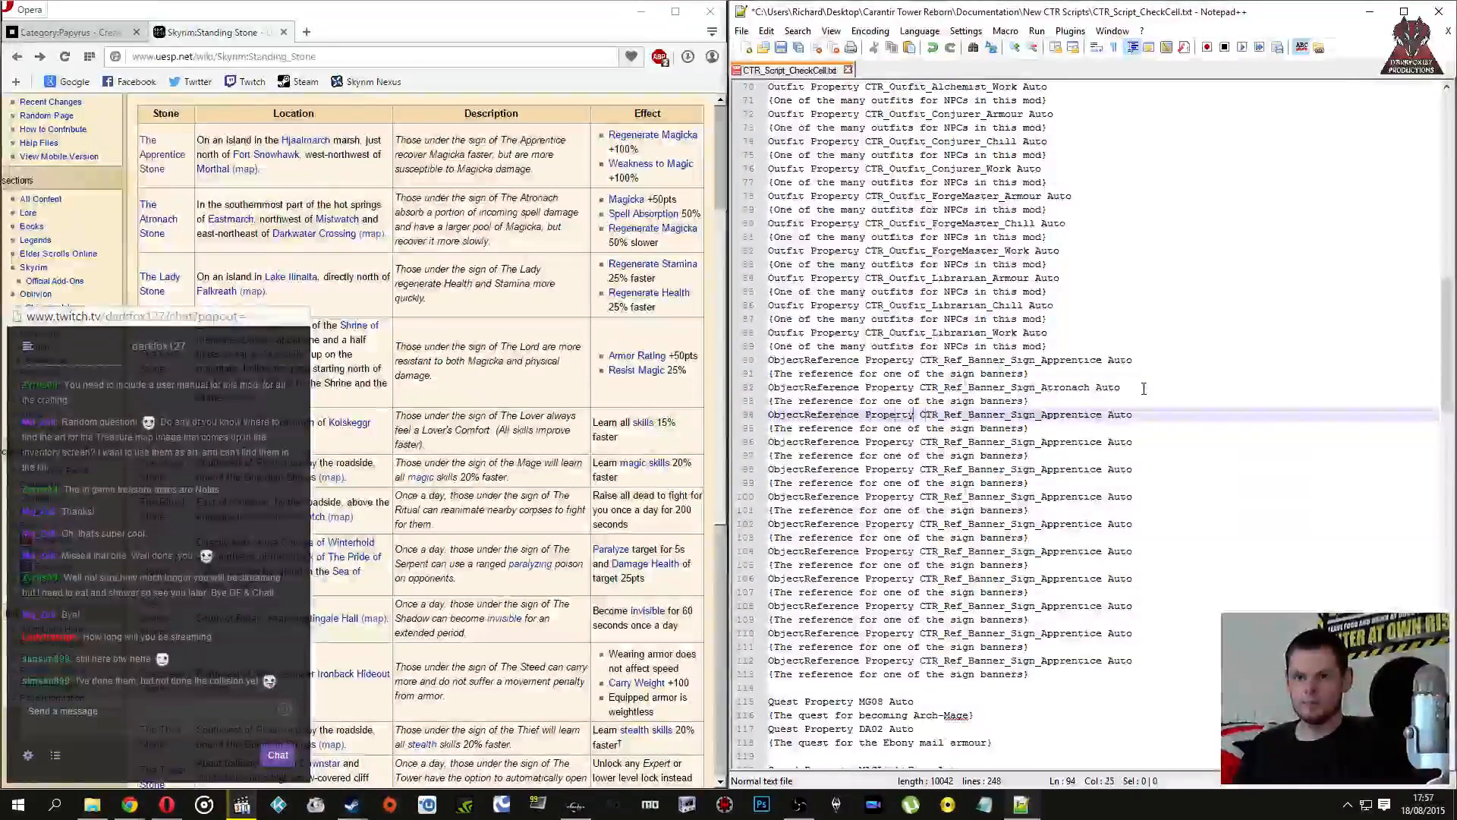
pyautogui.press('Delete')
pyautogui.press('Delete')
pyautogui.press('Delete')
pyautogui.press('Delete')
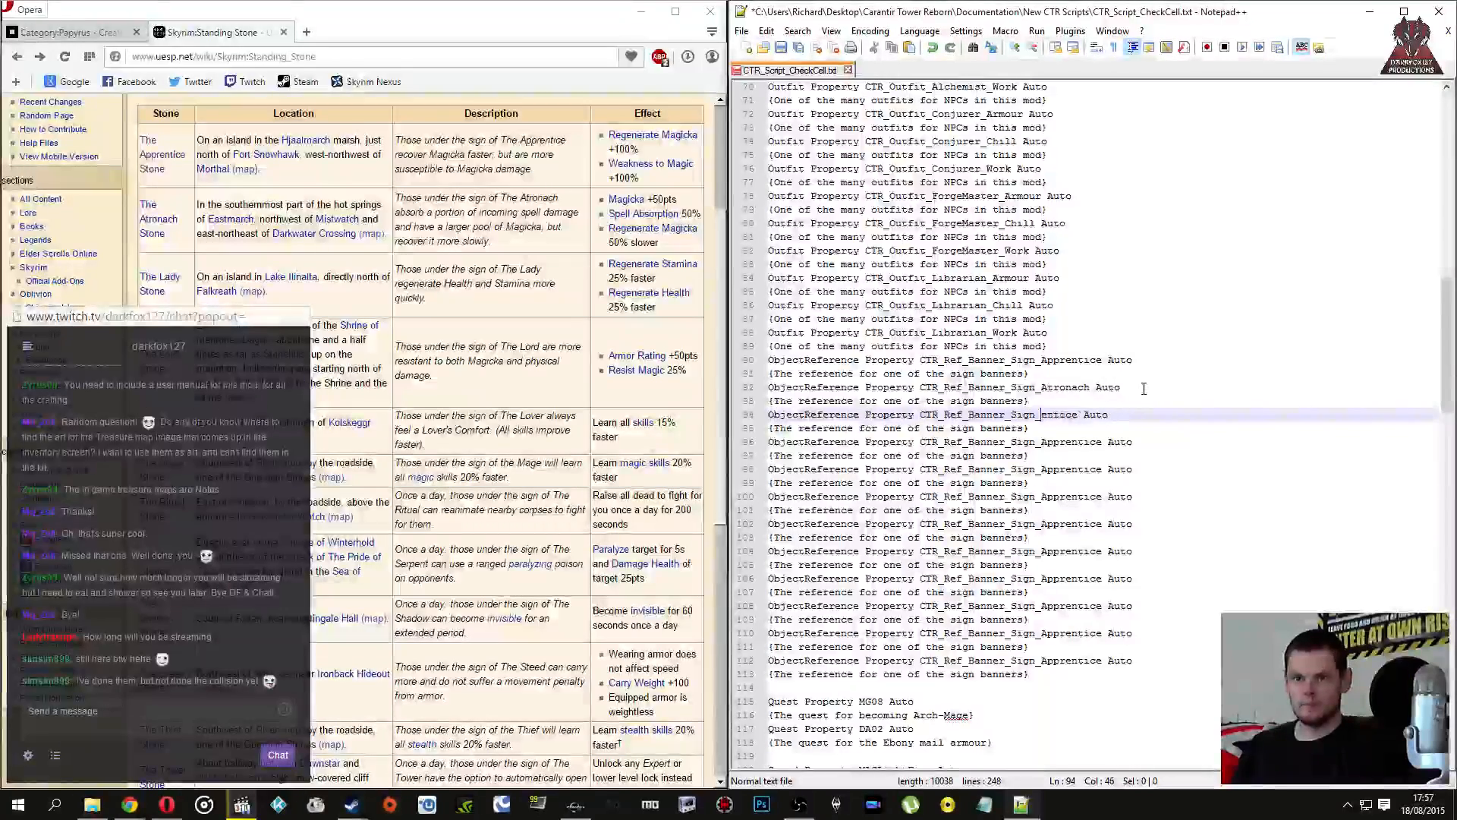
pyautogui.press('Delete')
pyautogui.press('Delete')
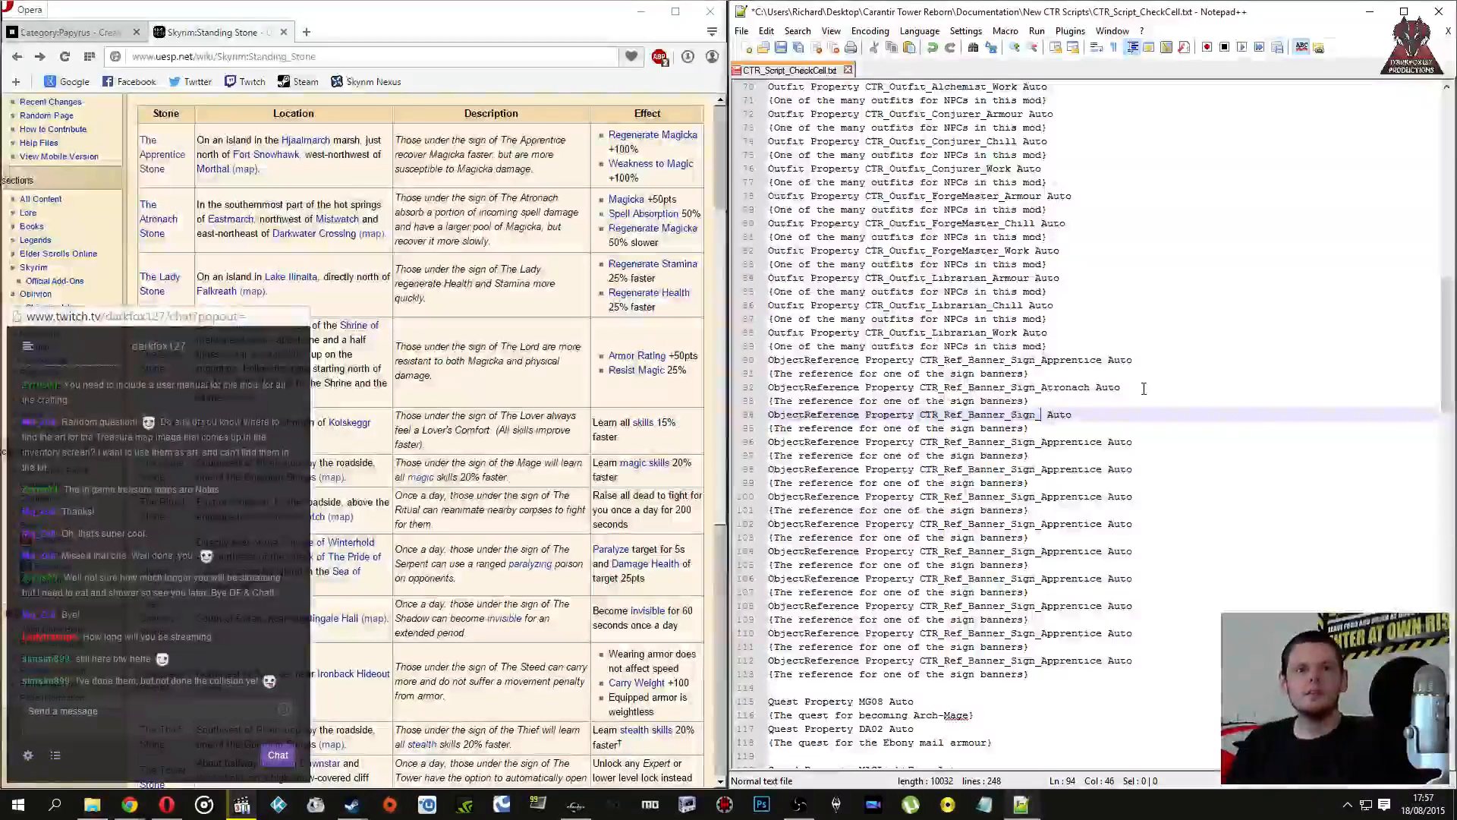
pyautogui.write('Lady')
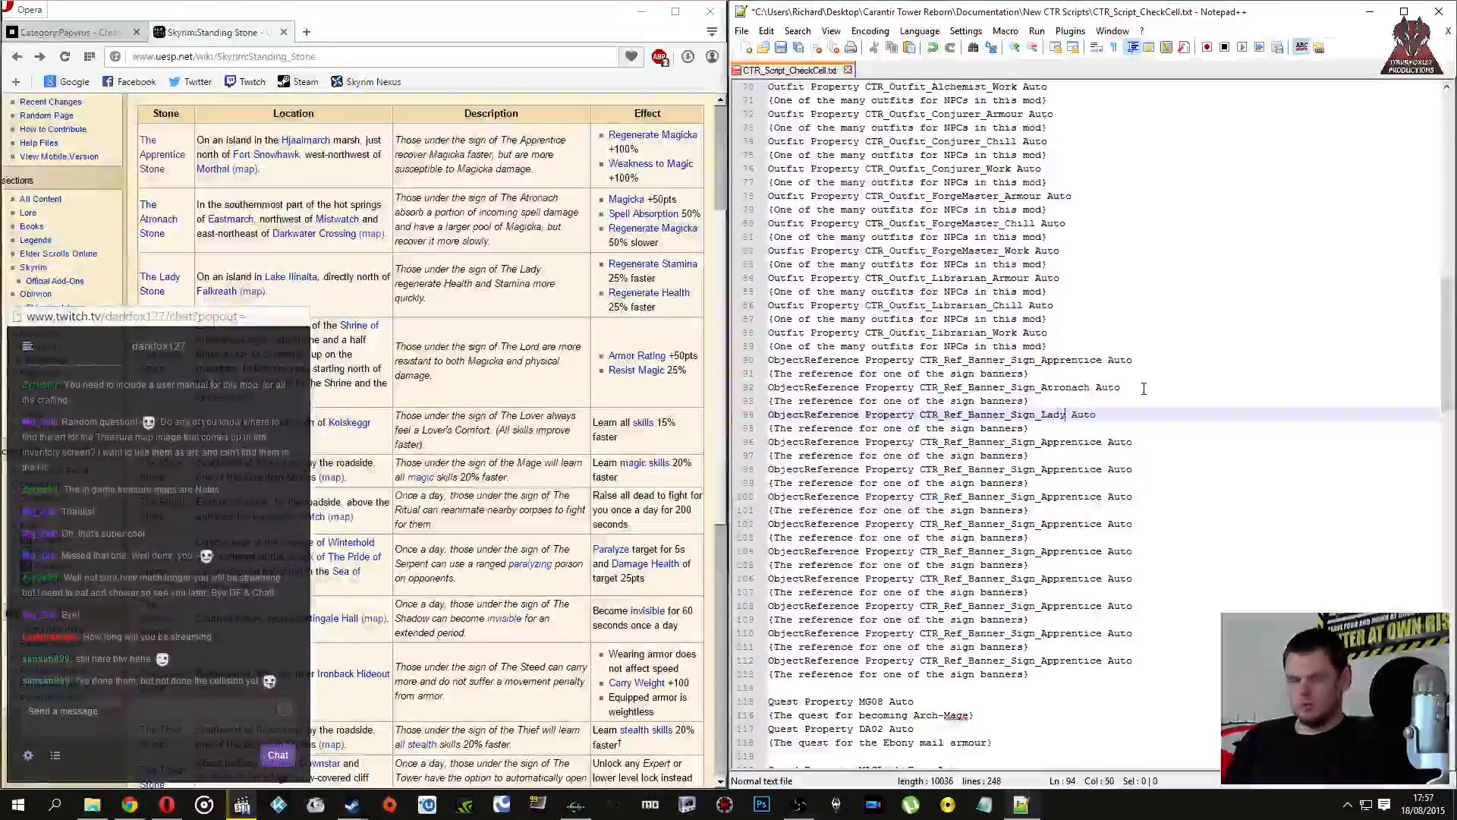
# Step: Rename the fourth sign banner property to CTR_Ref_Banner_Sign_Lord
pyautogui.press('Down')
pyautogui.press('Down')
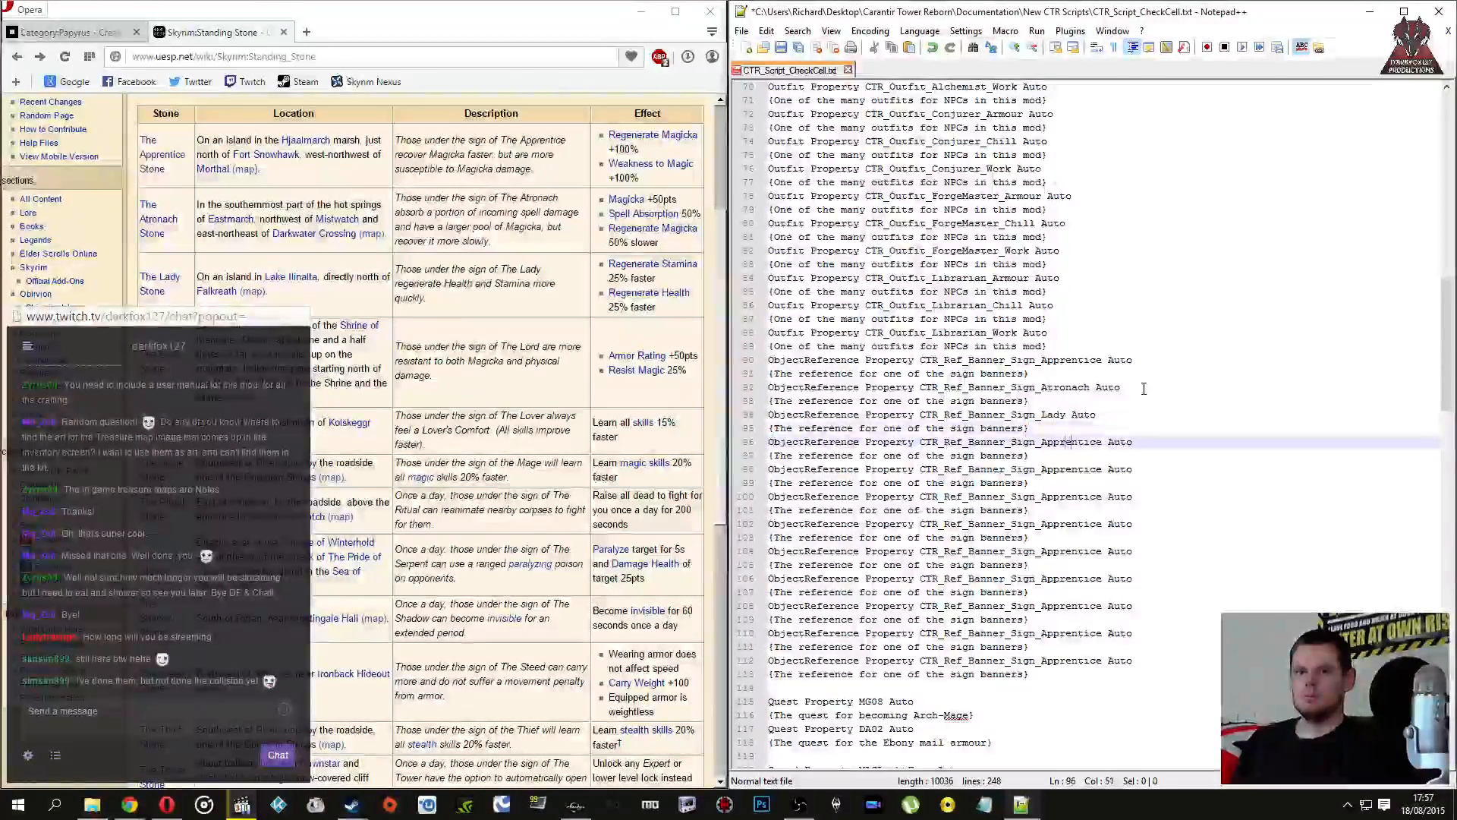
pyautogui.press('BackSpace')
pyautogui.press('BackSpace')
pyautogui.press('BackSpace')
pyautogui.press('BackSpace')
pyautogui.press('BackSpace')
pyautogui.press('BackSpace')
pyautogui.press('BackSpace')
pyautogui.press('BackSpace')
pyautogui.press('Delete')
pyautogui.press('Delete')
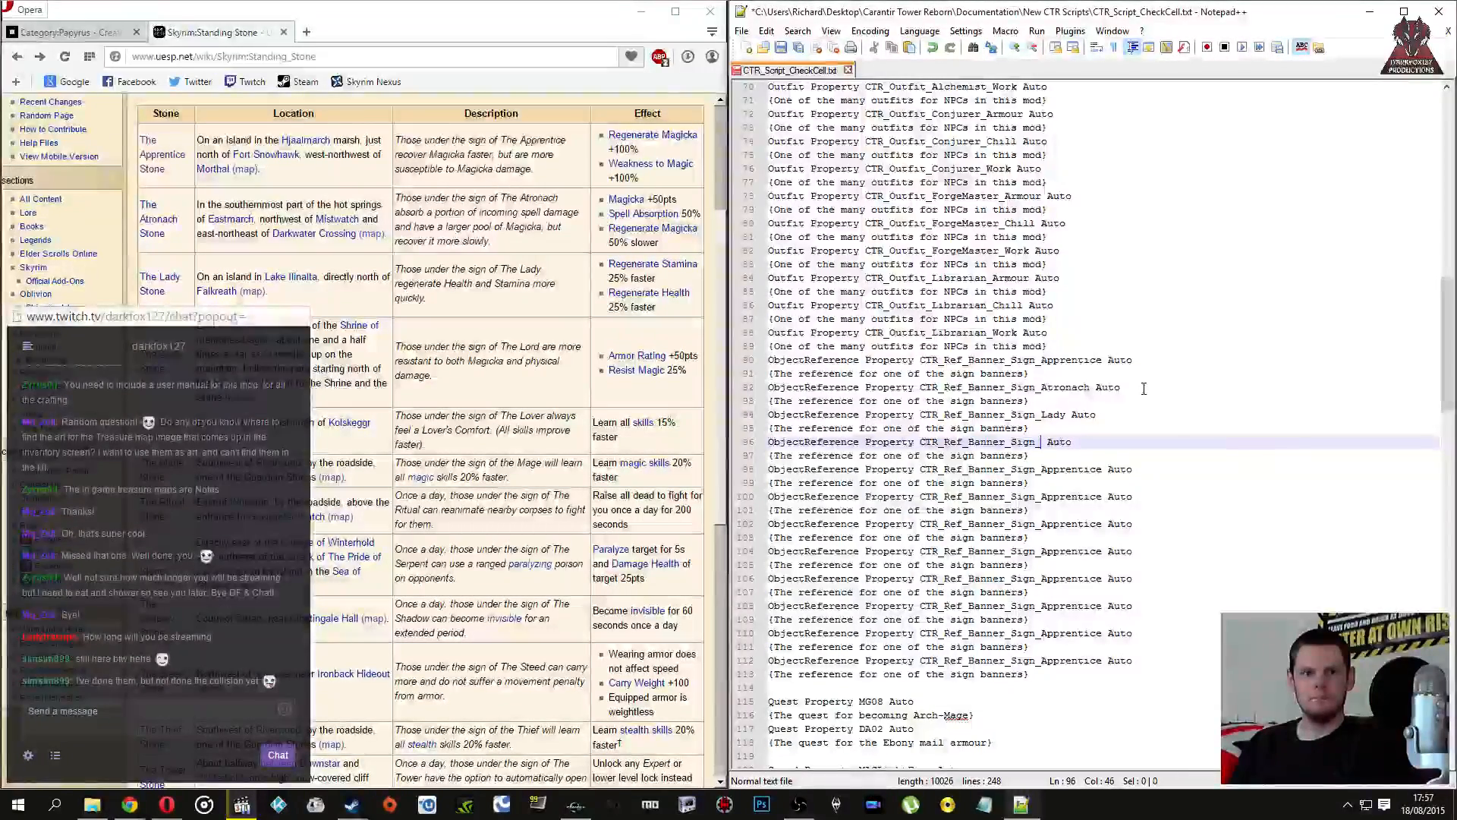
pyautogui.write('Lord')
# Step: Rename the fifth sign banner property to CTR_Ref_Banner_Sign_Lover
pyautogui.press('Down')
pyautogui.press('Down')
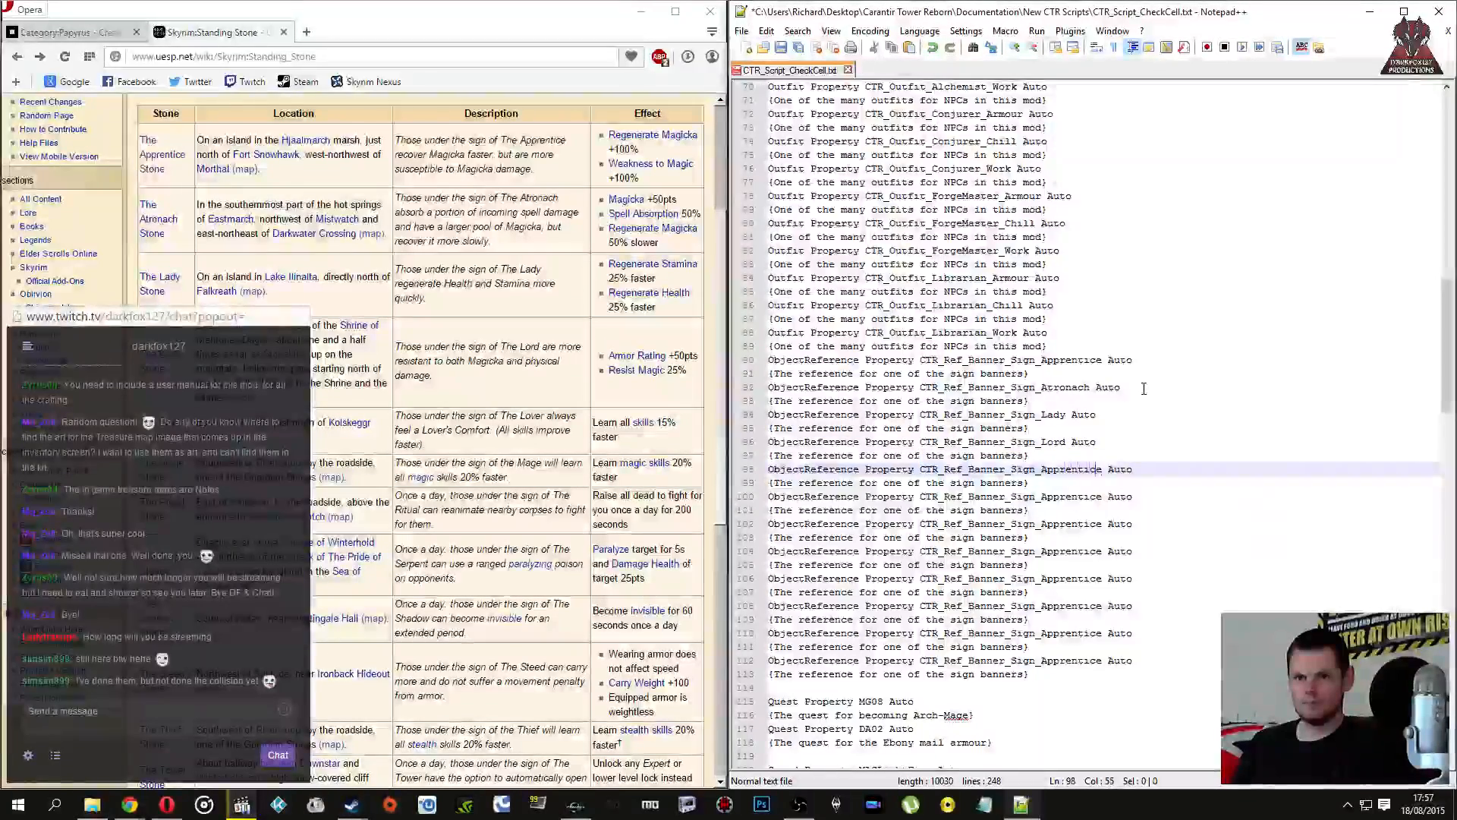
pyautogui.press('BackSpace')
pyautogui.press('BackSpace')
pyautogui.press('BackSpace')
pyautogui.press('BackSpace')
pyautogui.press('BackSpace')
pyautogui.press('BackSpace')
pyautogui.press('BackSpace')
pyautogui.press('BackSpace')
pyautogui.press('Delete')
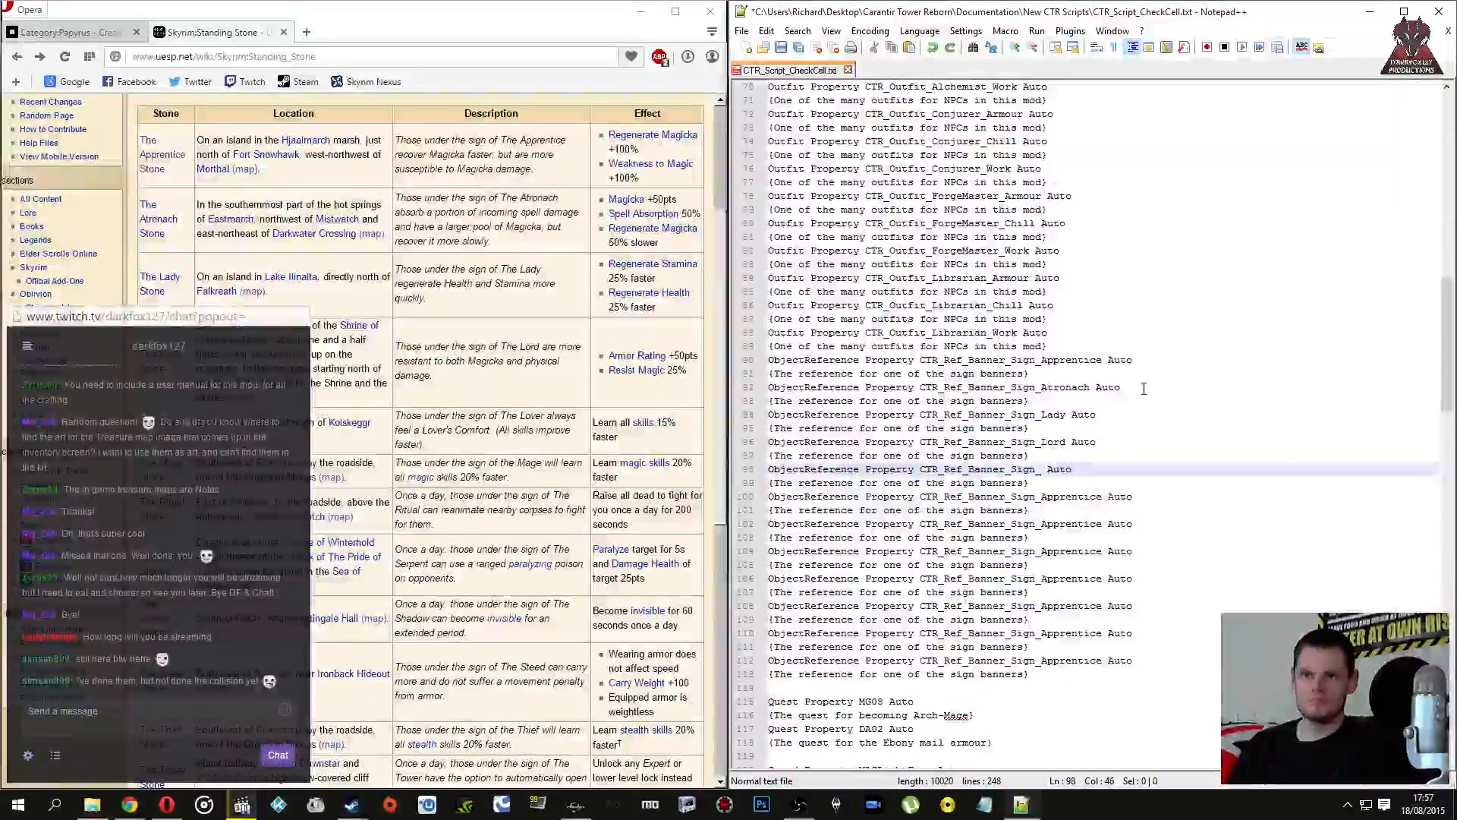
pyautogui.write('Love')
# Step: Rename the sixth sign banner property to CTR_Ref_Banner_Sign_Mage
pyautogui.press('Down')
pyautogui.press('Down')
pyautogui.press('Left')
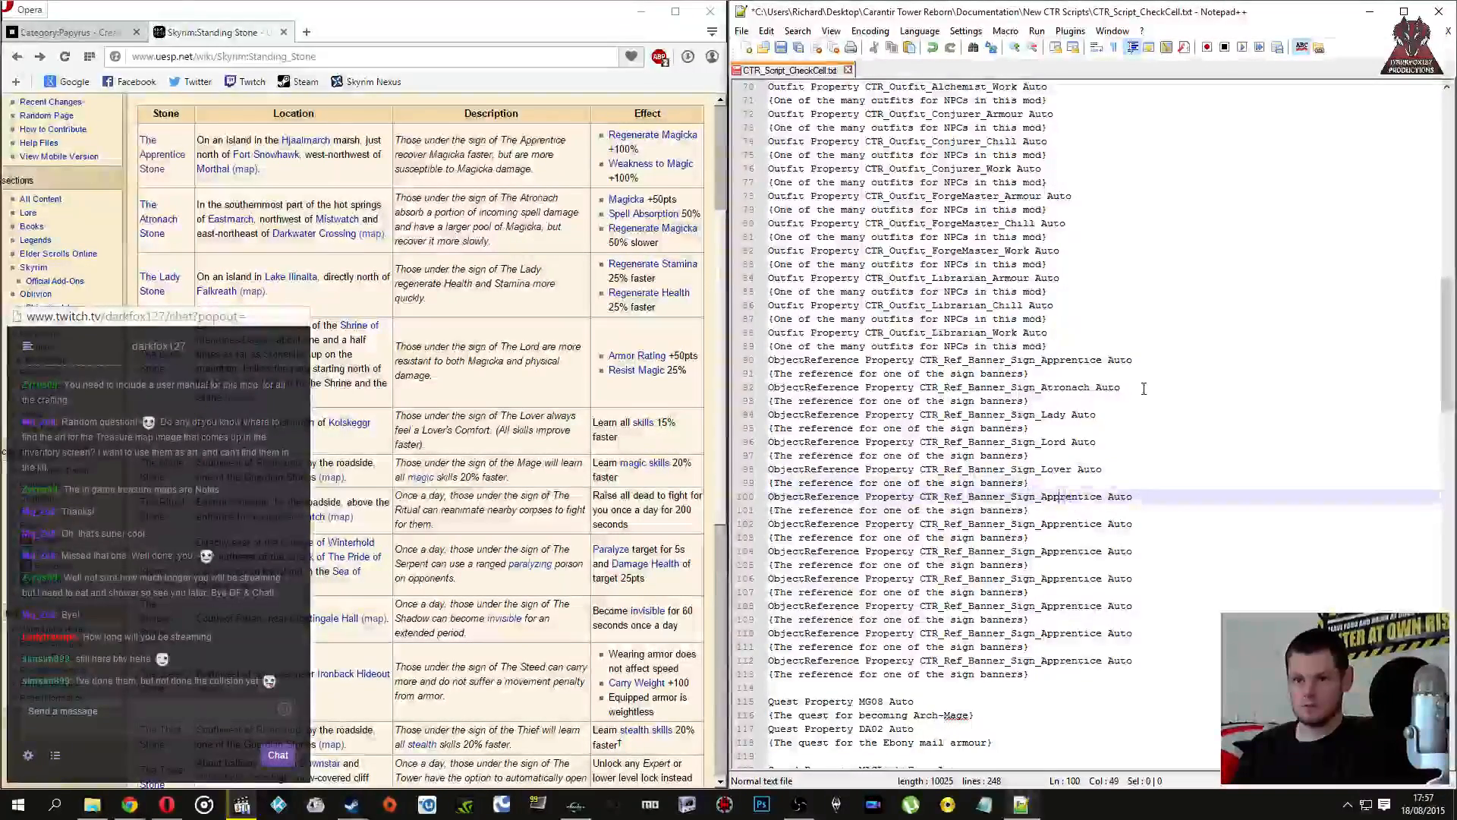
pyautogui.press('Delete')
pyautogui.press('Delete')
pyautogui.press('Delete')
pyautogui.press('Delete')
pyautogui.press('Delete')
pyautogui.press('Delete')
pyautogui.press('Delete')
pyautogui.press('Delete')
pyautogui.press('Delete')
pyautogui.press('Delete')
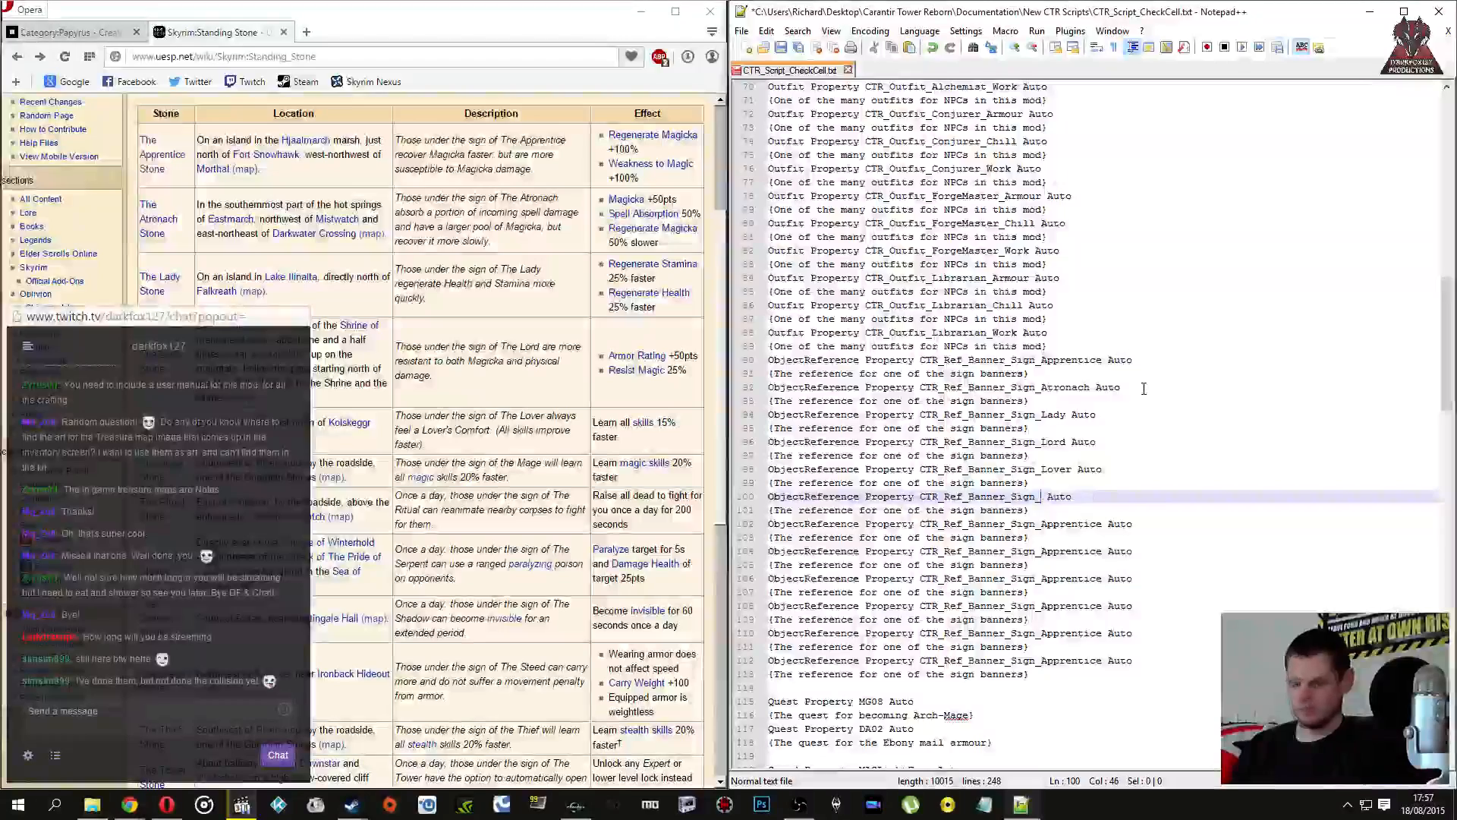
pyautogui.write('Mage')
# Step: Rename the seventh sign banner property to CTR_Ref_Banner_Sign_Ritual
pyautogui.press('Down')
pyautogui.press('Down')
pyautogui.press('Home')
pyautogui.press('Right')
pyautogui.press('Right')
pyautogui.press('Right')
pyautogui.press('Right')
pyautogui.press('Right')
pyautogui.press('Right')
pyautogui.press('Right')
pyautogui.press('Right')
pyautogui.press('Right')
pyautogui.press('Right')
pyautogui.press('Right')
pyautogui.press('Right')
pyautogui.press('Right')
pyautogui.press('Right')
pyautogui.press('Right')
pyautogui.press('Right')
pyautogui.press('Right')
pyautogui.press('Right')
pyautogui.press('Right')
pyautogui.press('Right')
pyautogui.press('Delete')
pyautogui.press('Delete')
pyautogui.press('Delete')
pyautogui.press('Delete')
pyautogui.press('Delete')
pyautogui.press('Delete')
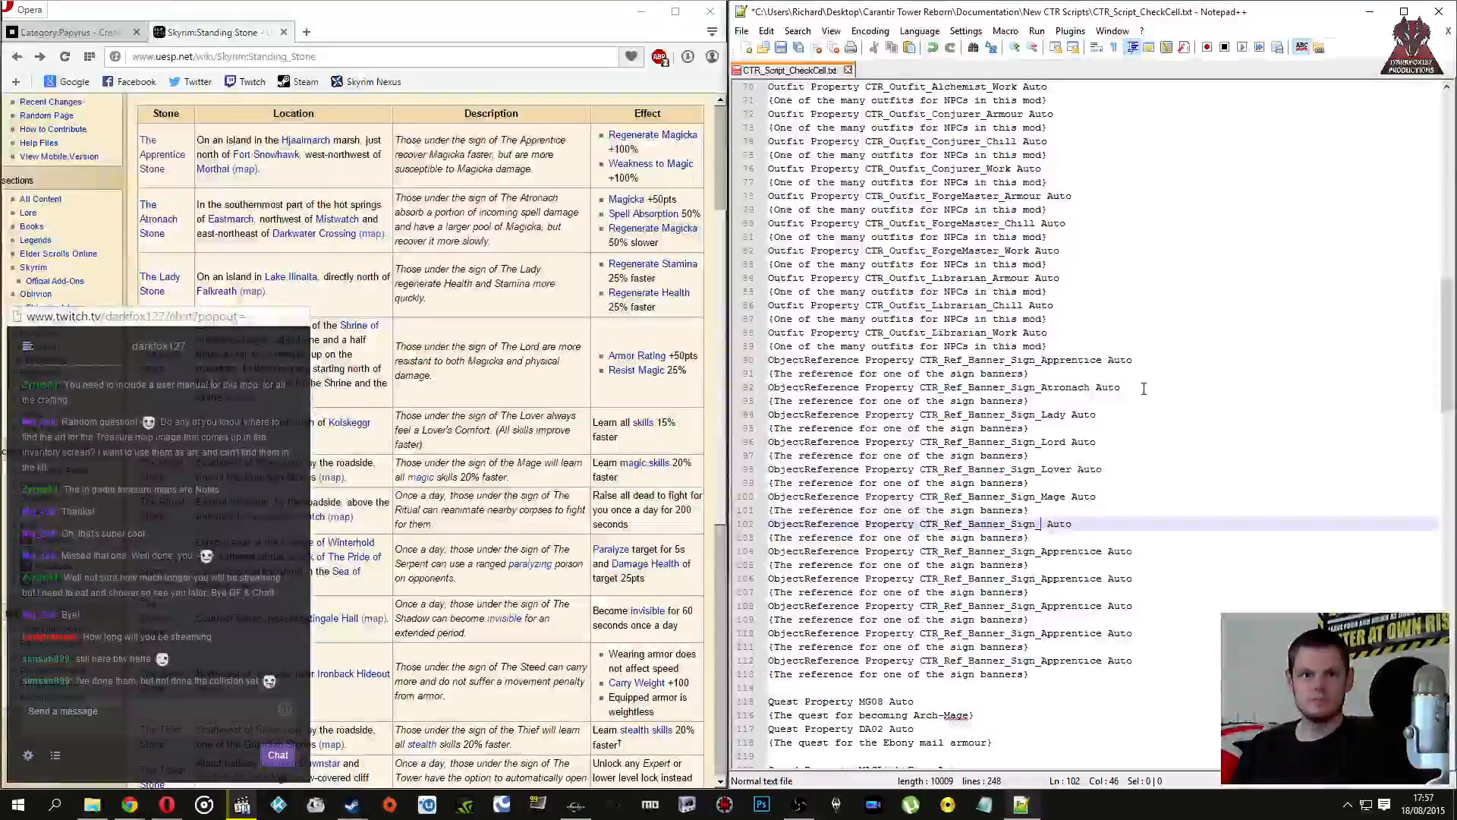
pyautogui.write('Ritual')
# Step: Rename the eighth sign banner property to CTR_Ref_Banner_Sign_Serpent
pyautogui.press('Down')
pyautogui.press('Down')
pyautogui.press('Right')
pyautogui.press('Right')
pyautogui.press('BackSpace')
pyautogui.press('BackSpace')
pyautogui.press('BackSpace')
pyautogui.press('BackSpace')
pyautogui.press('BackSpace')
pyautogui.press('BackSpace')
pyautogui.press('BackSpace')
pyautogui.press('BackSpace')
pyautogui.press('BackSpace')
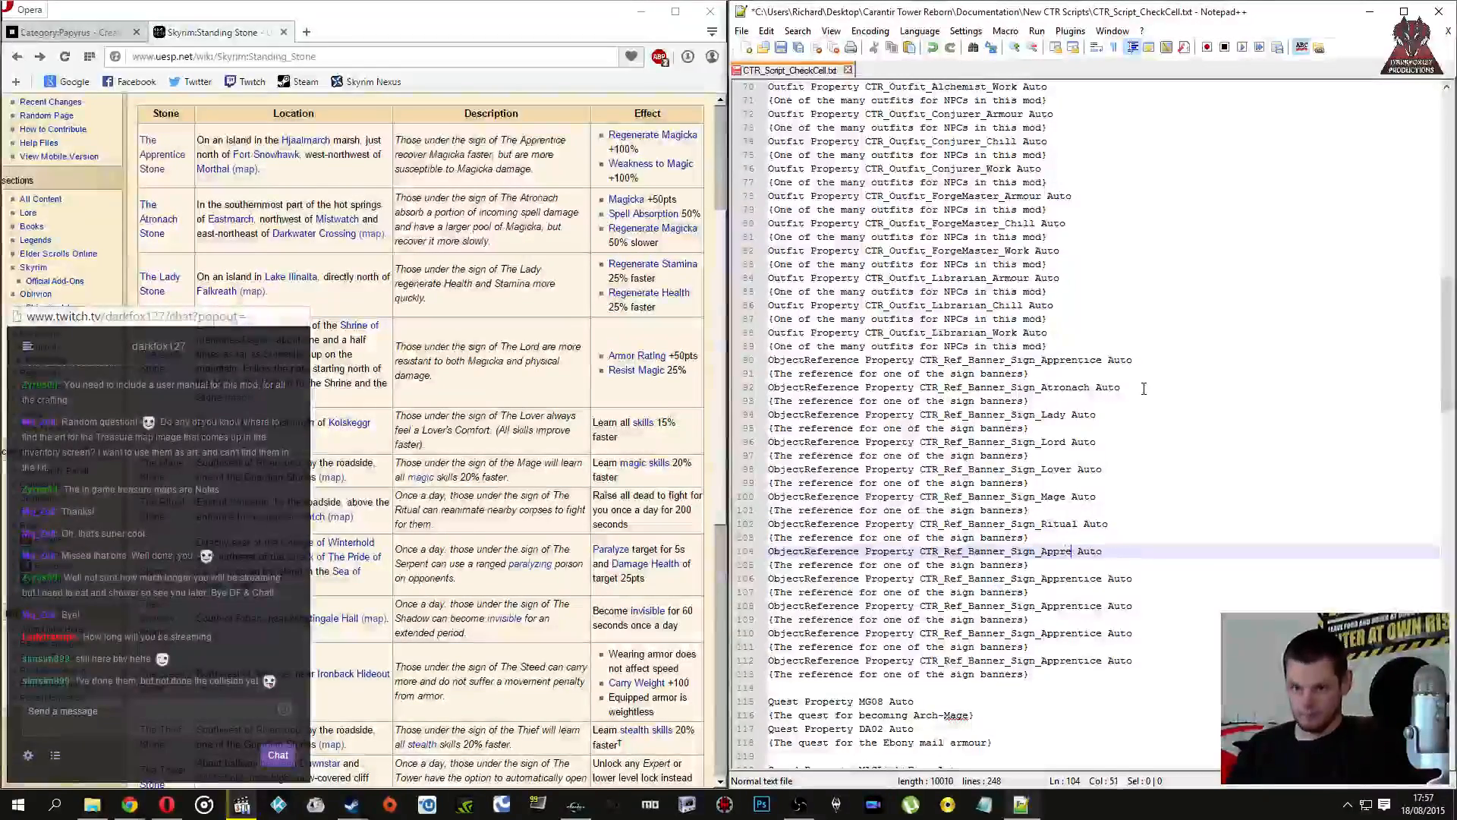
pyautogui.write('Serpent')
# Step: Rename the ninth sign banner property to CTR_Ref_Banner_Sign_Shadow
pyautogui.press('Down')
pyautogui.press('Down')
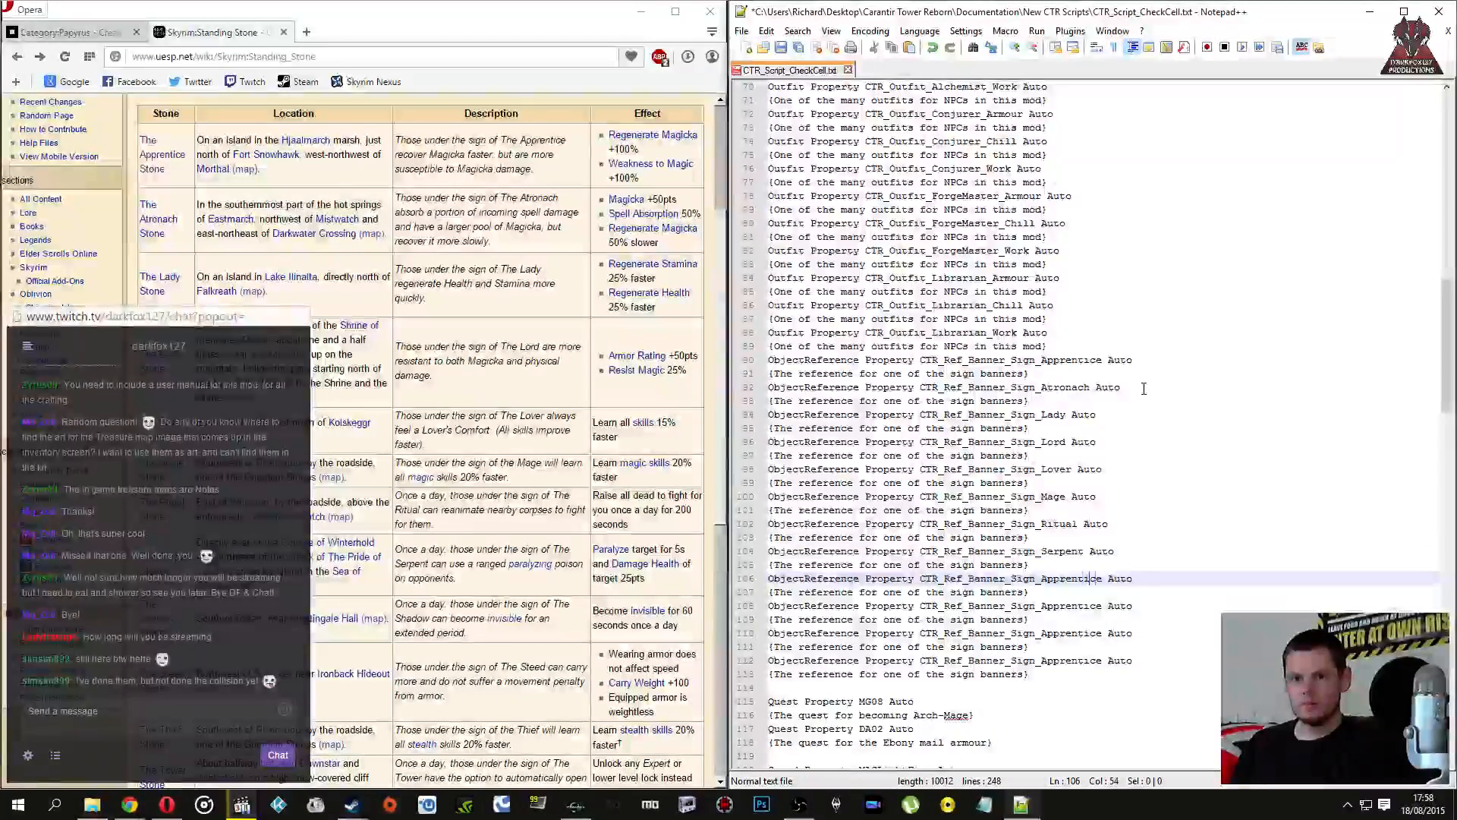
pyautogui.press('Delete')
pyautogui.press('Delete')
pyautogui.press('BackSpace')
pyautogui.press('BackSpace')
pyautogui.press('BackSpace')
pyautogui.press('BackSpace')
pyautogui.press('BackSpace')
pyautogui.press('BackSpace')
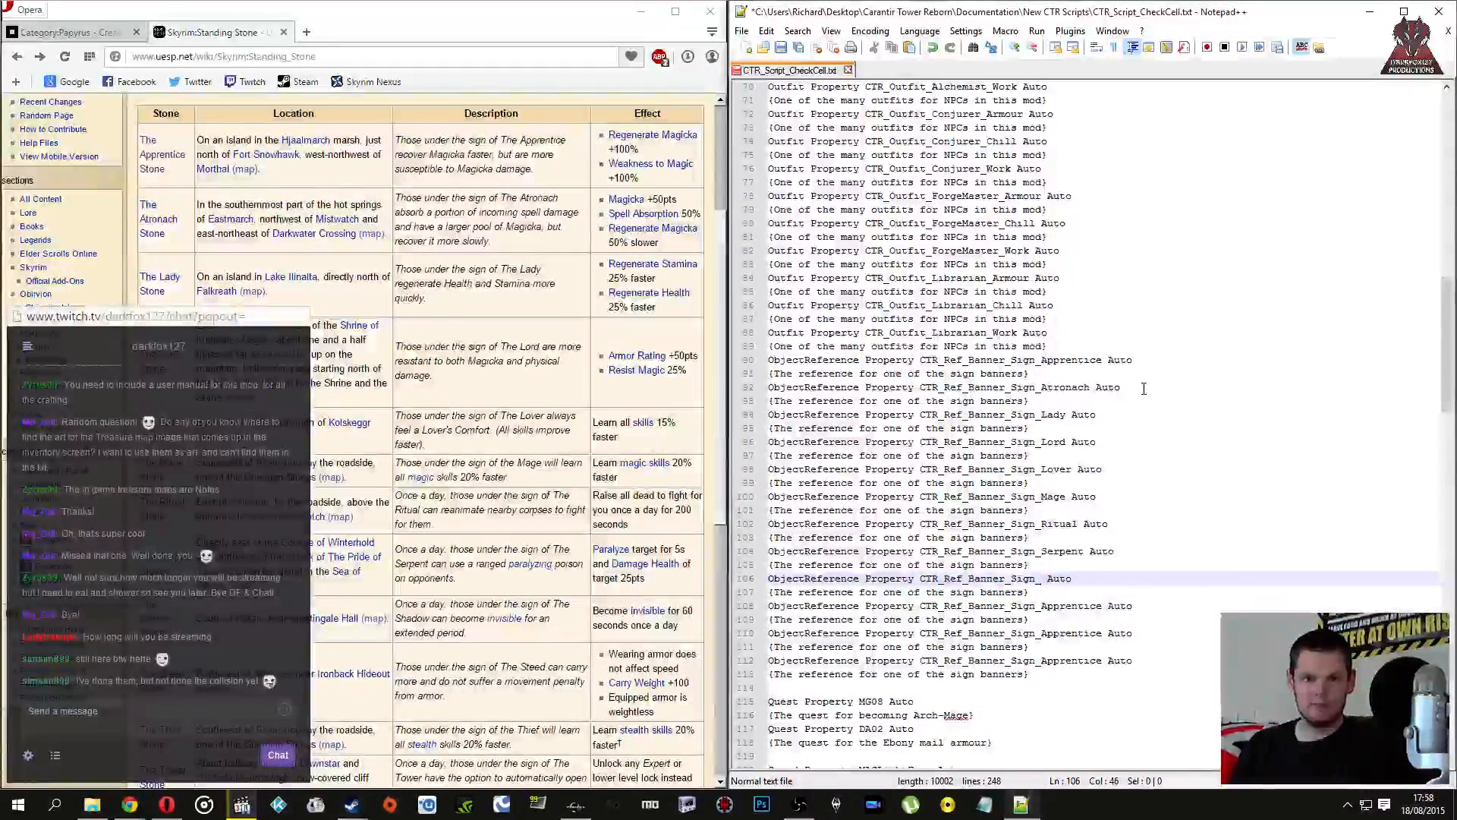
pyautogui.write('Shadow')
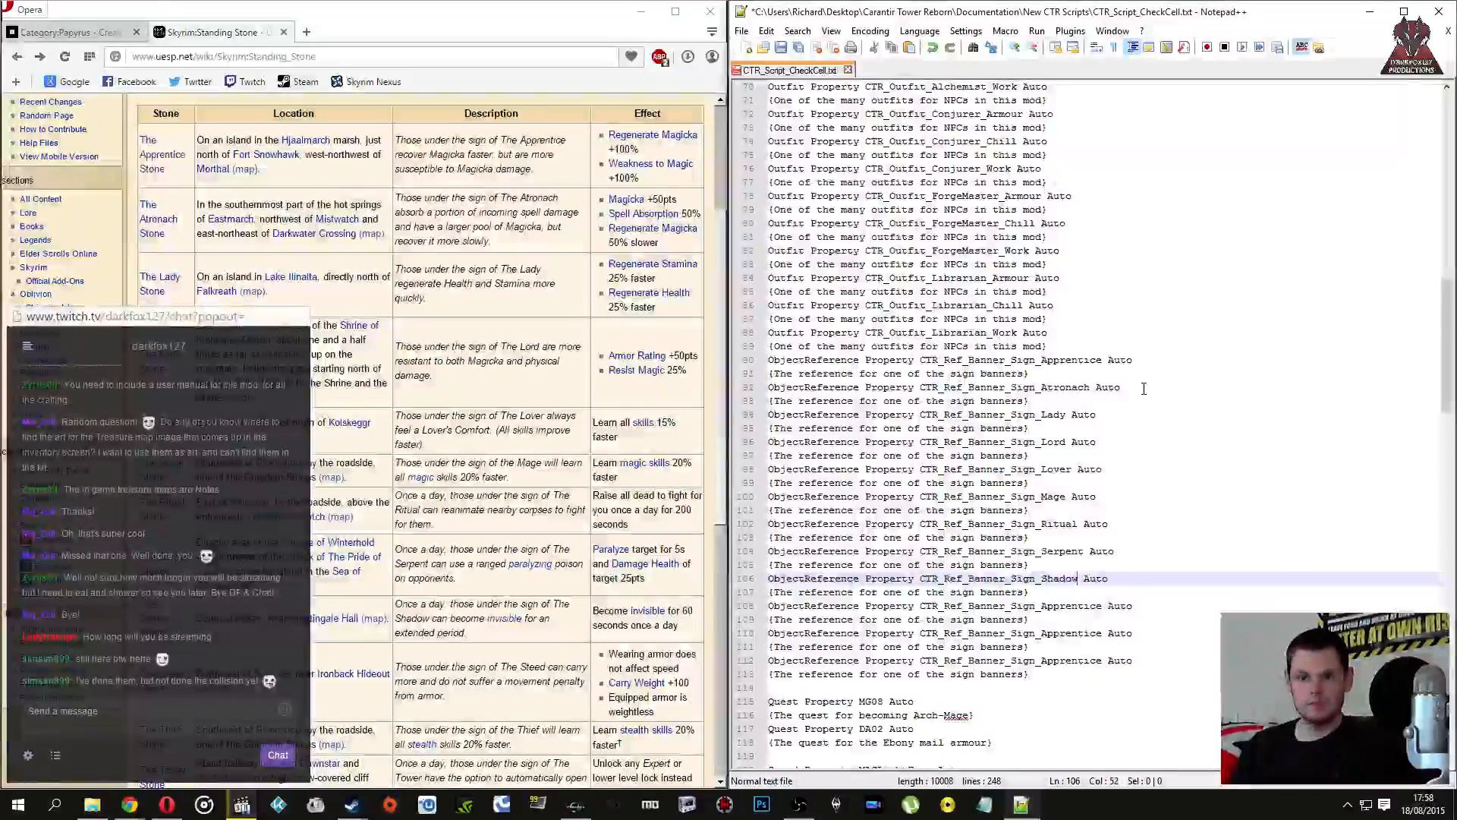
# Step: Rename the tenth sign banner property to CTR_Ref_Banner_Sign_Steed
pyautogui.press('Down')
pyautogui.press('Down')
pyautogui.press('Right')
pyautogui.press('Right')
pyautogui.press('Right')
pyautogui.press('Right')
pyautogui.press('Right')
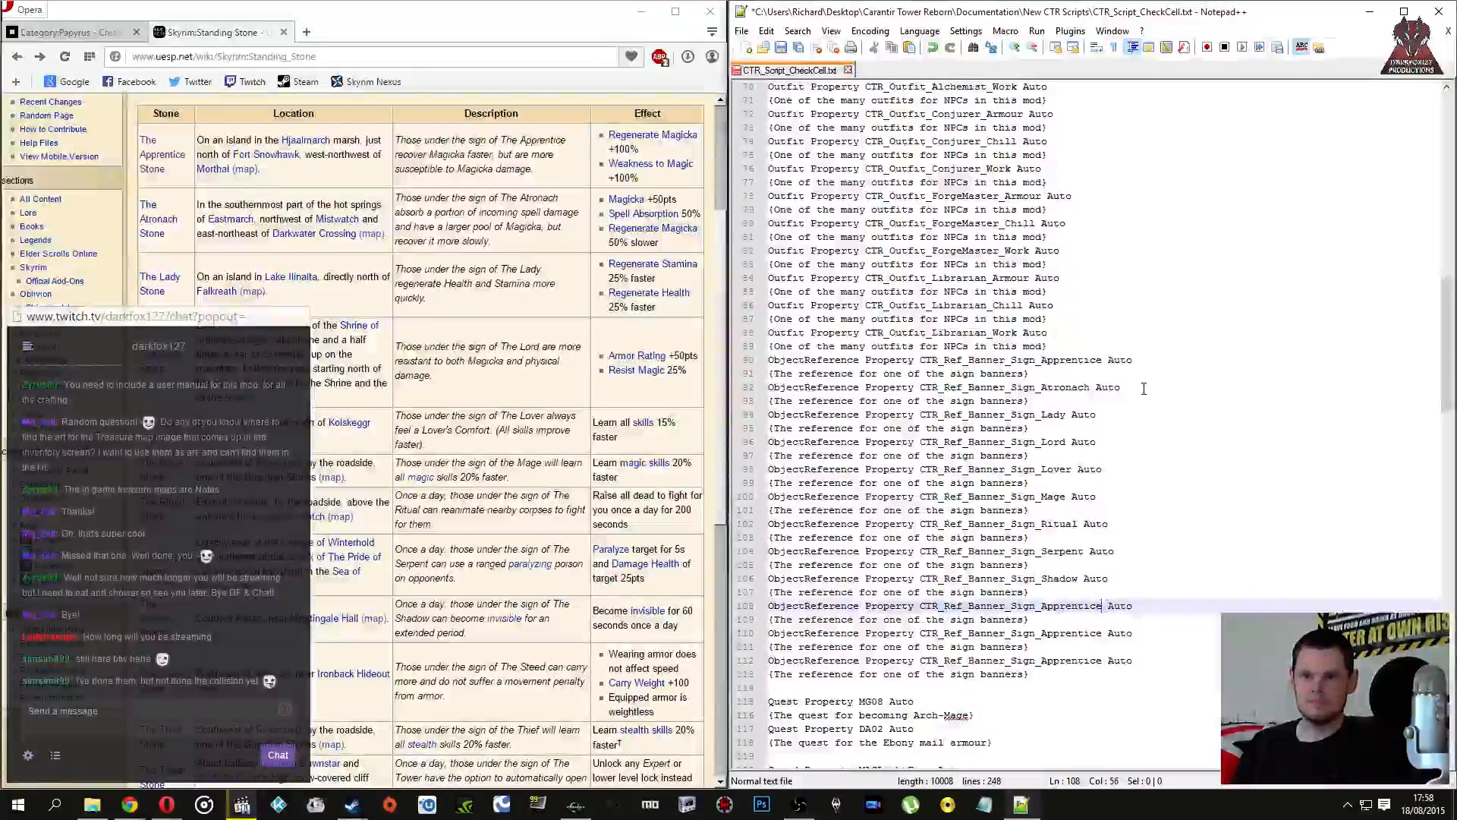
pyautogui.press('BackSpace')
pyautogui.press('BackSpace')
pyautogui.press('BackSpace')
pyautogui.press('BackSpace')
pyautogui.press('BackSpace')
pyautogui.press('BackSpace')
pyautogui.press('BackSpace')
pyautogui.press('BackSpace')
pyautogui.press('BackSpace')
pyautogui.press('BackSpace')
pyautogui.press('BackSpace')
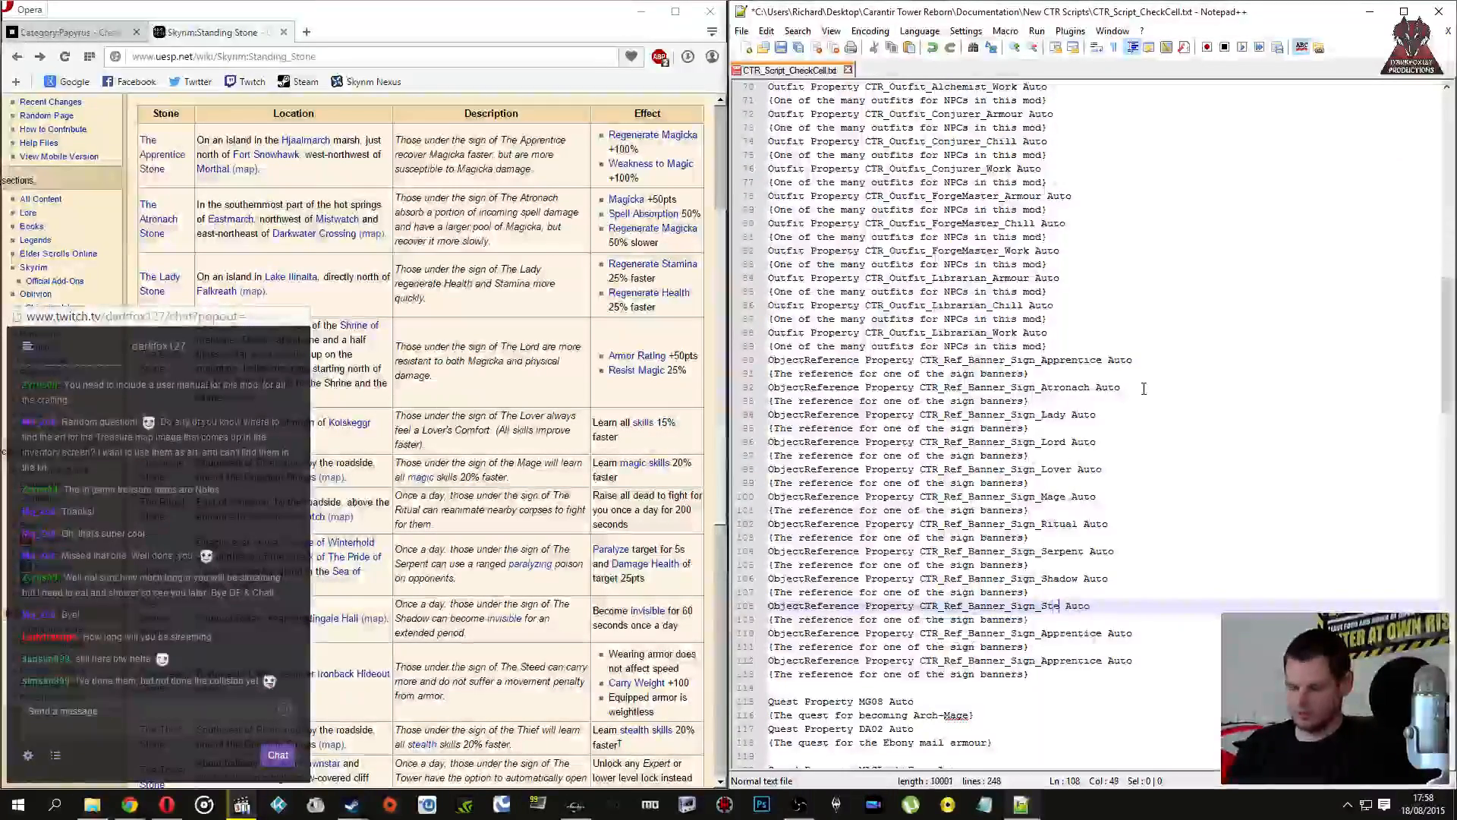
pyautogui.write('ed')
# Step: Rename the eleventh sign banner property to CTR_Ref_Banner_Sign_Thief
pyautogui.press('Down')
pyautogui.press('Down')
pyautogui.press('Right')
pyautogui.press('Right')
pyautogui.press('Right')
pyautogui.press('BackSpace')
pyautogui.press('BackSpace')
pyautogui.press('BackSpace')
pyautogui.press('BackSpace')
pyautogui.press('BackSpace')
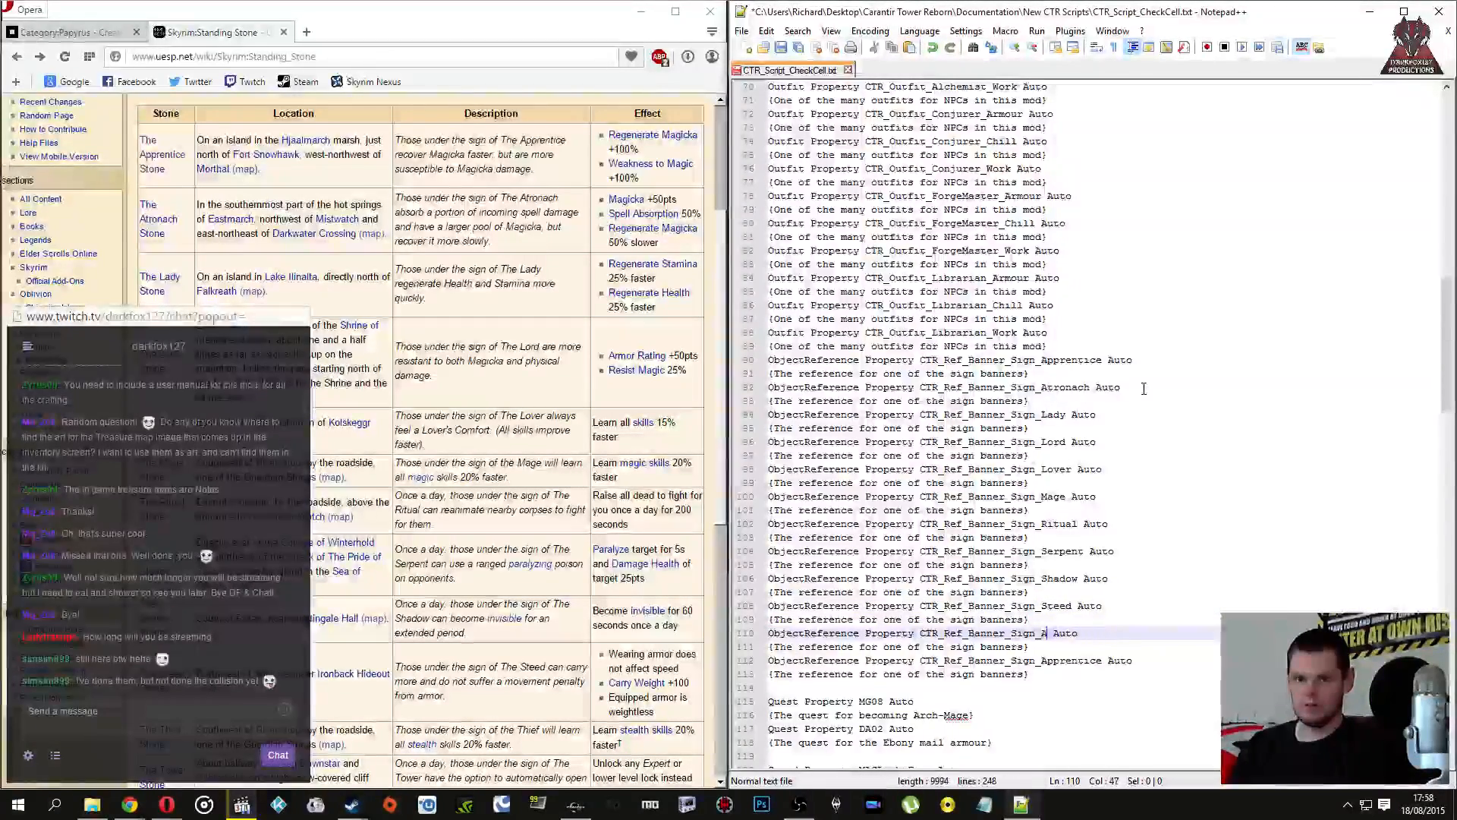
pyautogui.write('Thief')
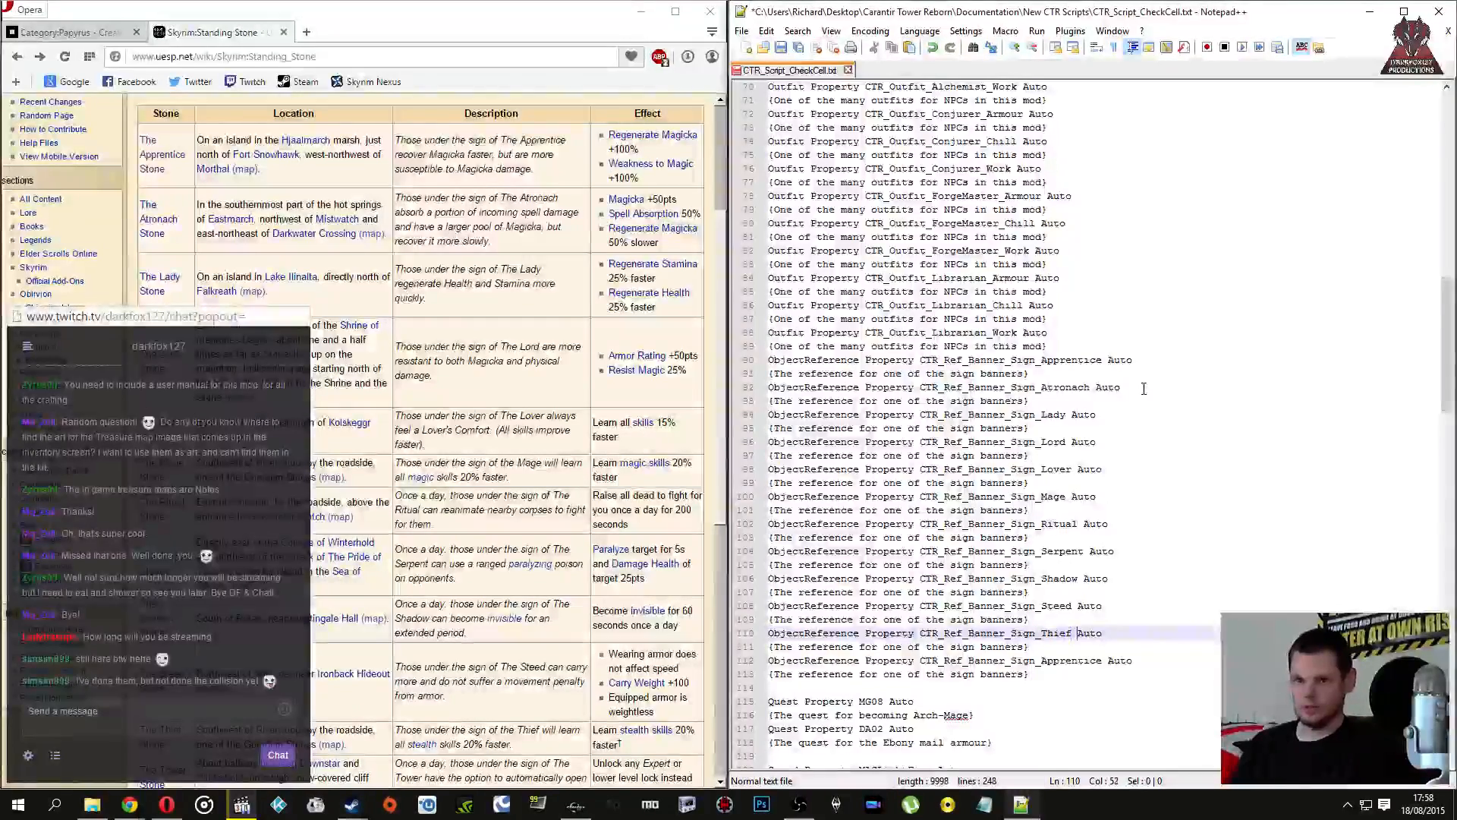
# Step: Review the script's property declarations, OnTriggerEnter event and EnableStaticOutfits function
pyautogui.scroll(20, 1058, 387)
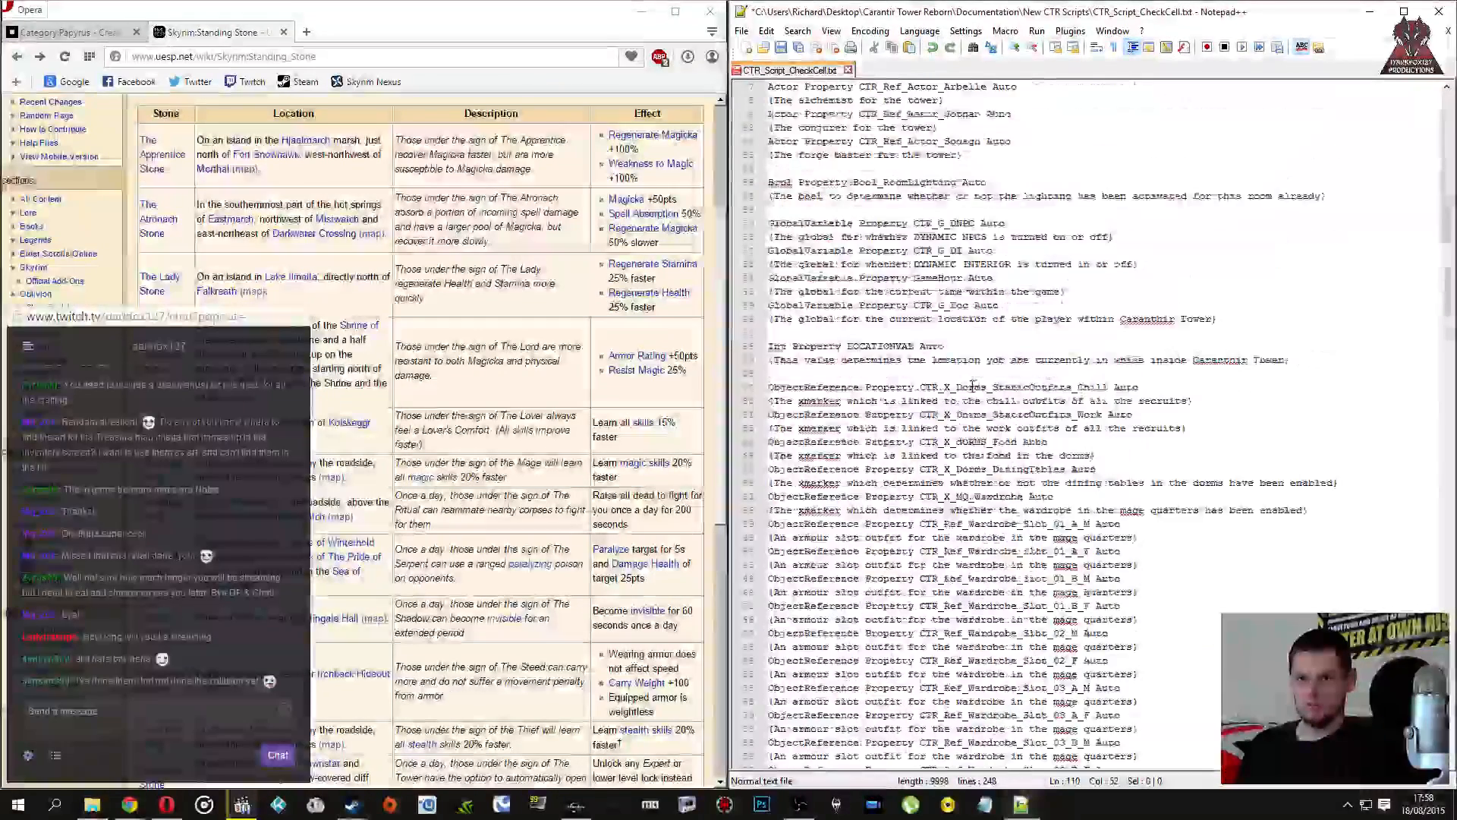
pyautogui.scroll(-17, 973, 387)
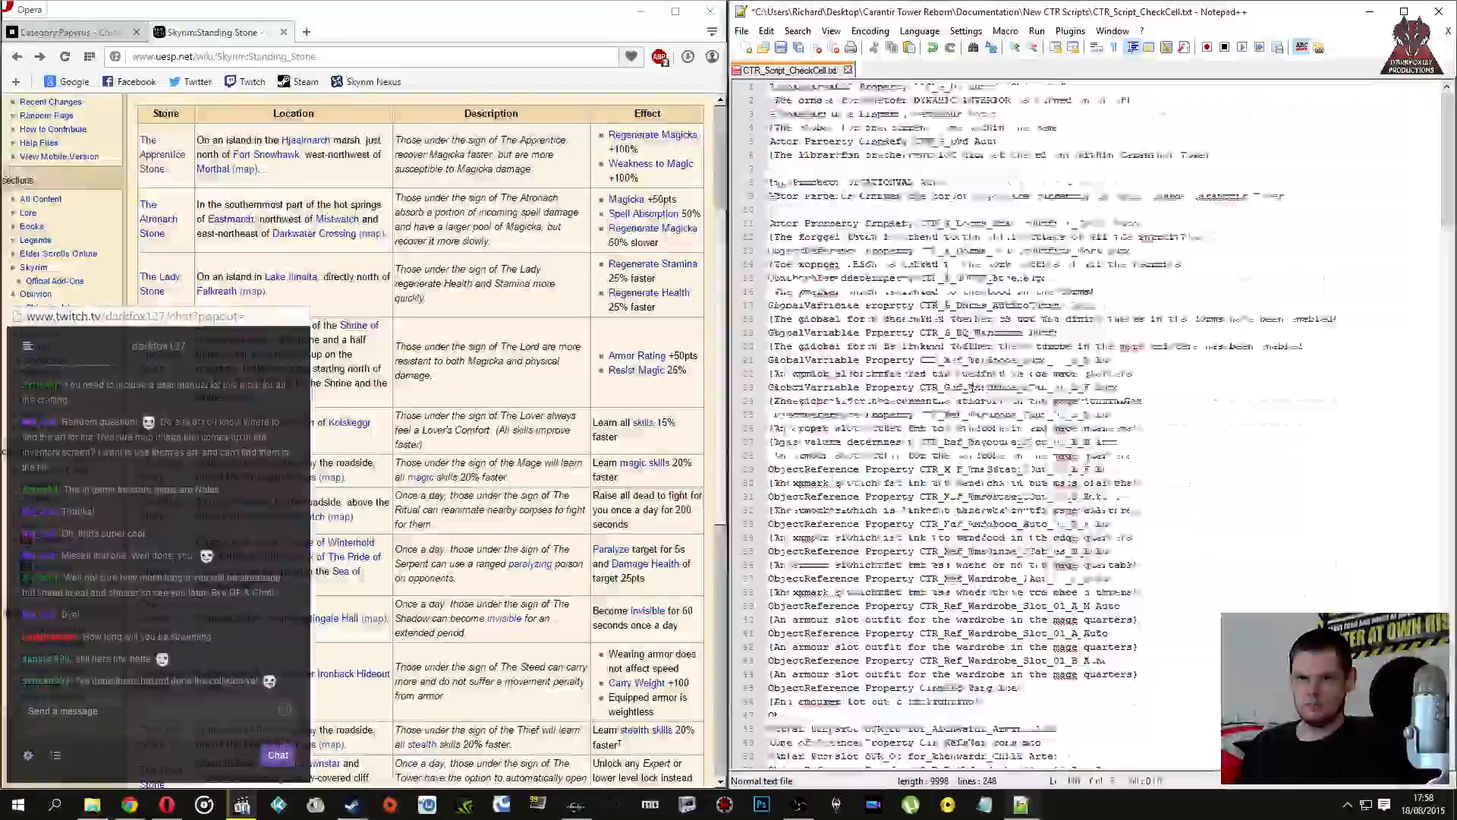
pyautogui.scroll(-17, 973, 387)
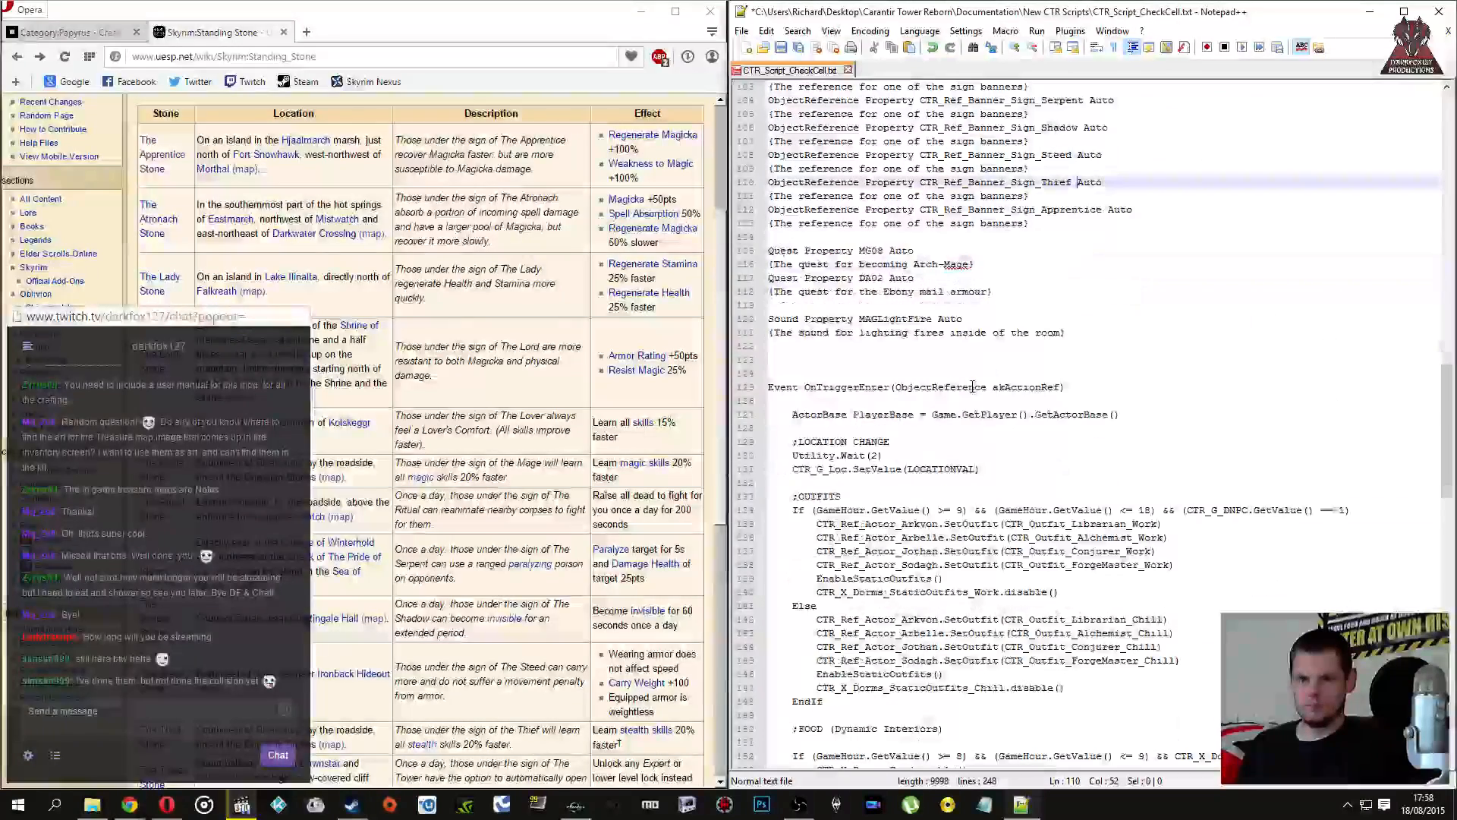
pyautogui.scroll(-4, 973, 387)
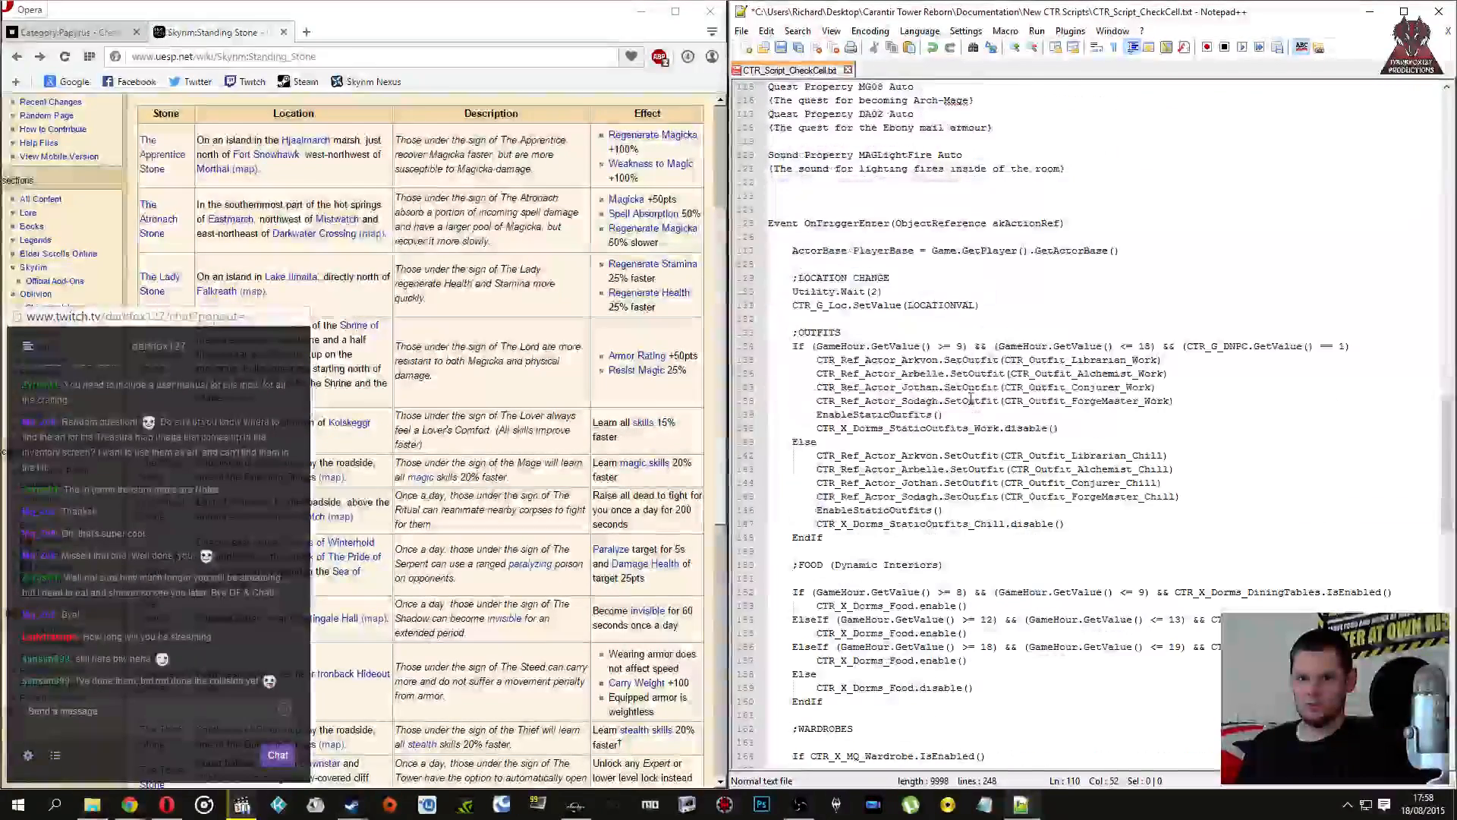
pyautogui.scroll(-5, 971, 398)
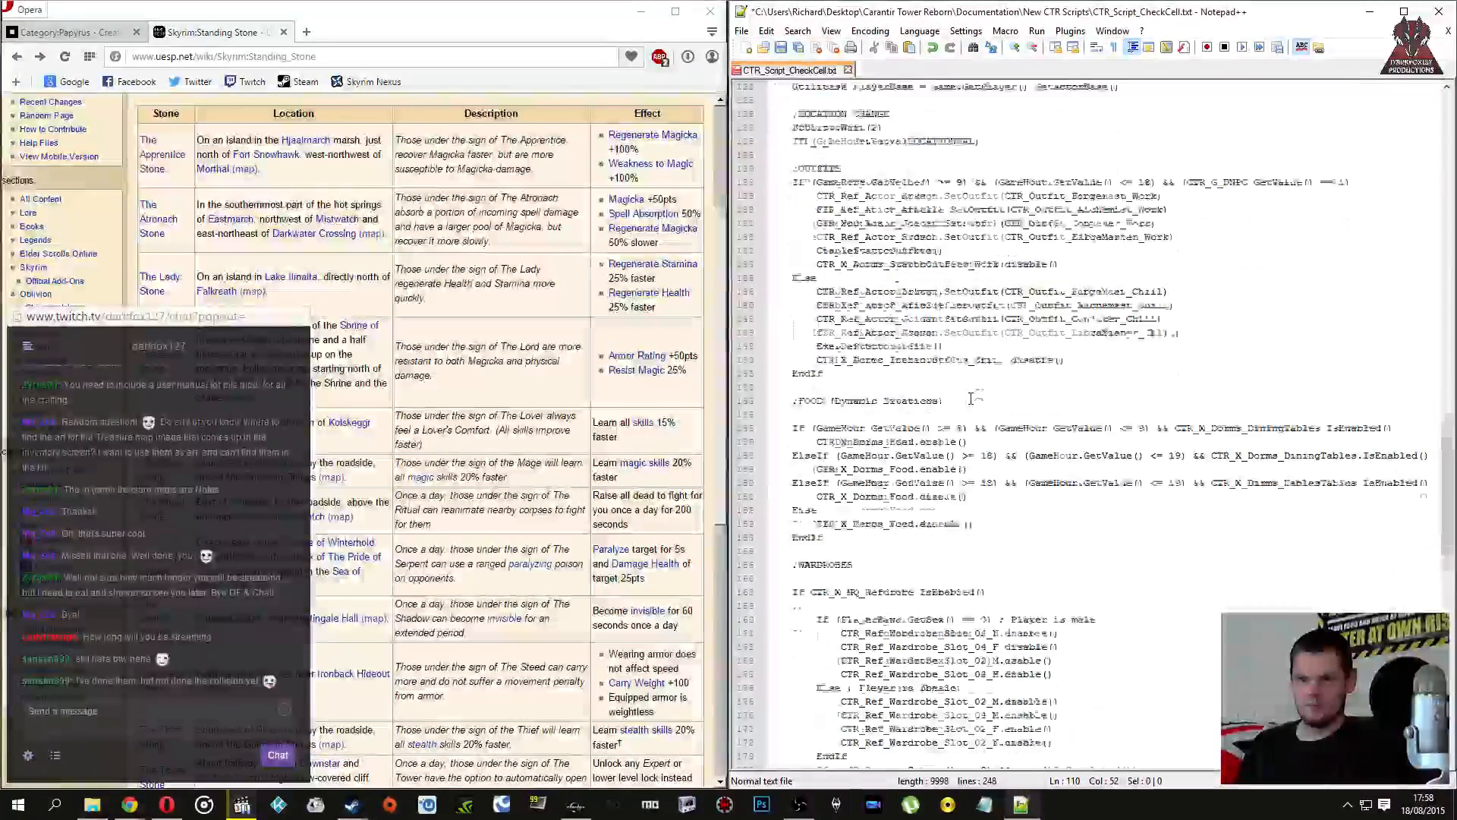
pyautogui.scroll(-20, 972, 400)
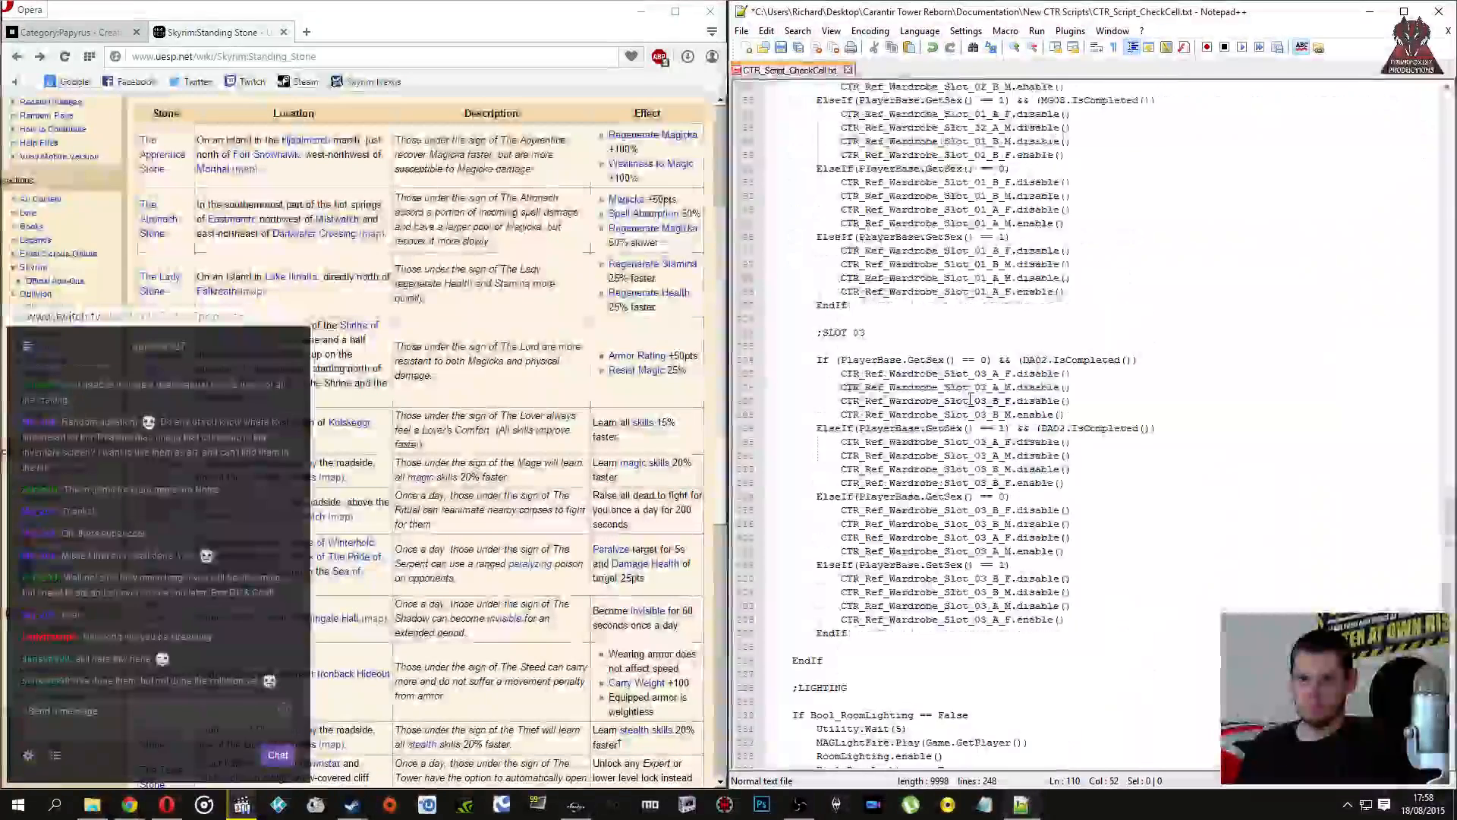
pyautogui.scroll(-1, 969, 400)
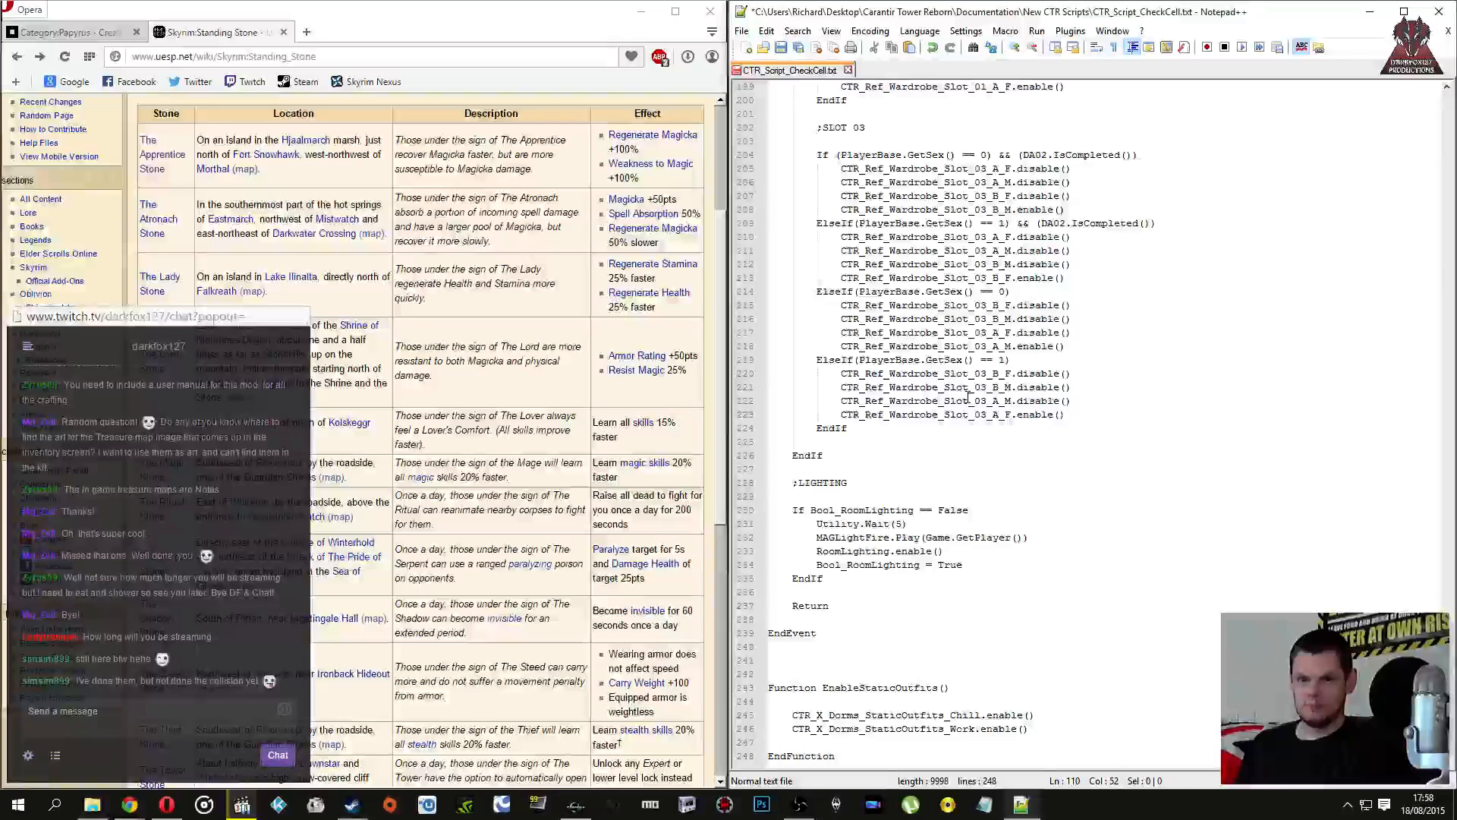
pyautogui.scroll(20, 968, 400)
pyautogui.scroll(7, 967, 403)
# Step: Rename the twelfth sign banner property to CTR_Ref_Banner_Sign_Tower
pyautogui.click(1119, 429)
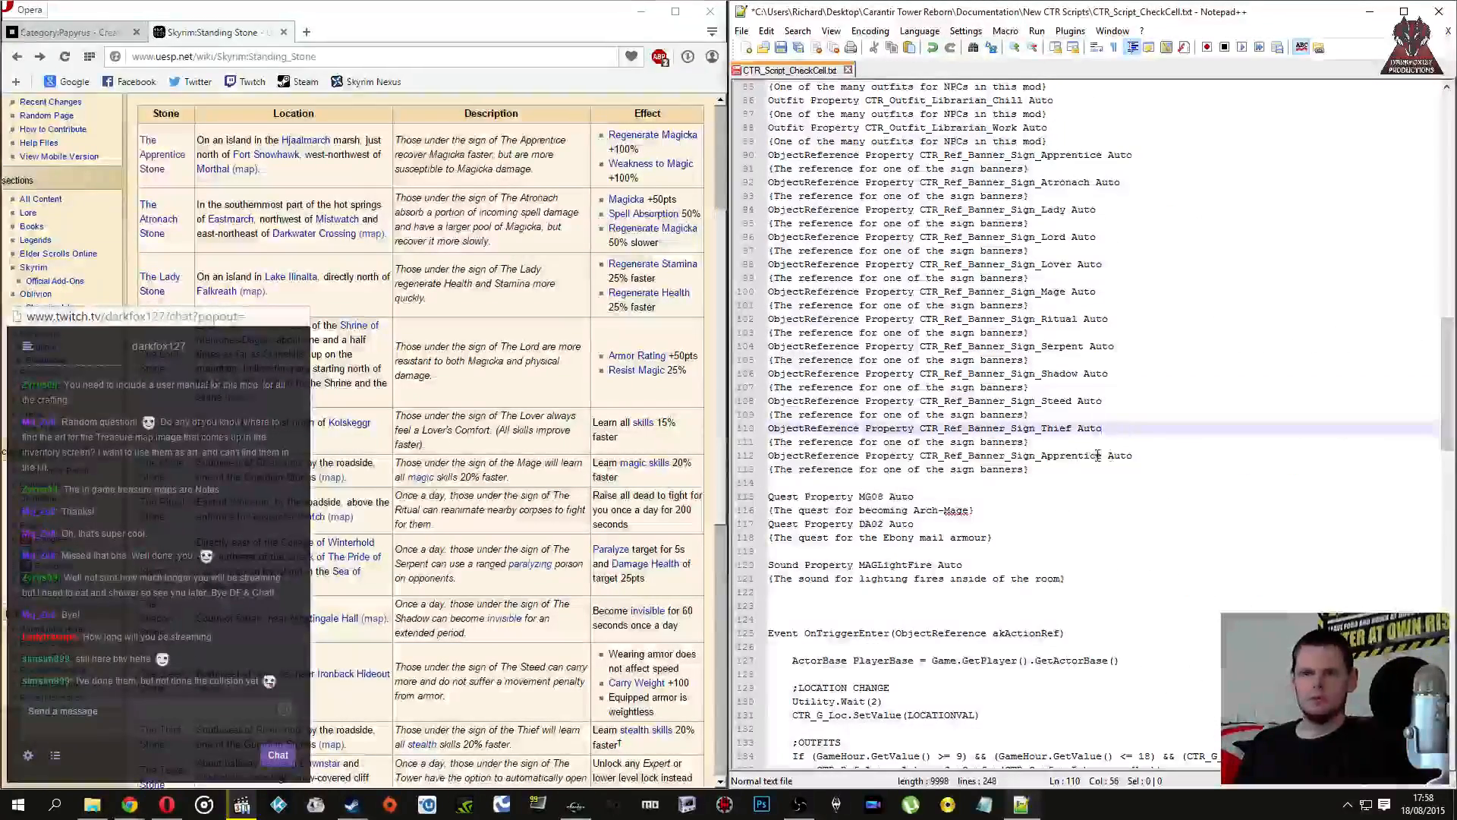
pyautogui.scroll(-1, 454, 528)
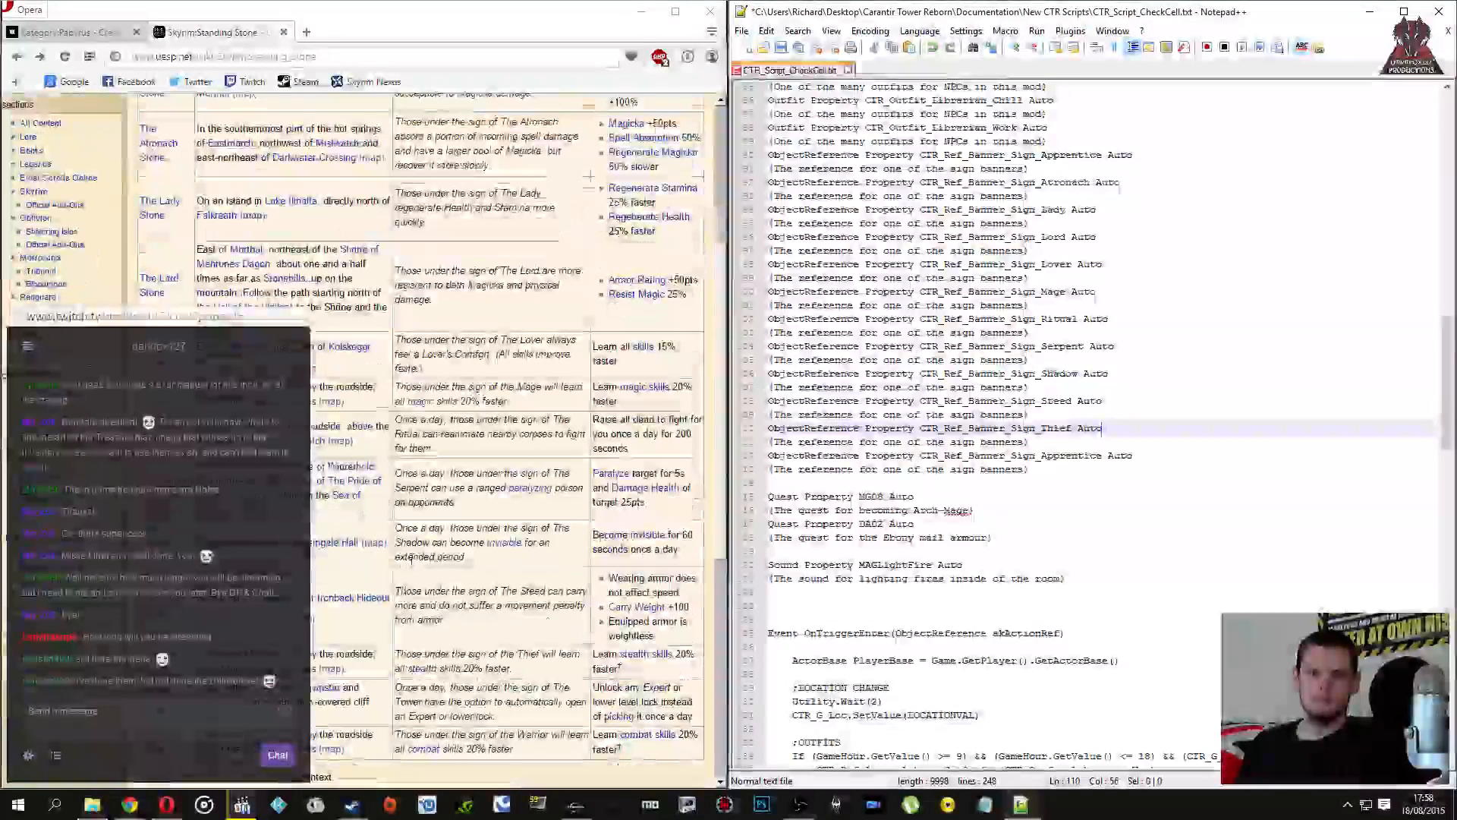
pyautogui.click(1091, 455)
pyautogui.press('Right')
pyautogui.press('BackSpace')
pyautogui.press('BackSpace')
pyautogui.press('BackSpace')
pyautogui.press('BackSpace')
pyautogui.press('BackSpace')
pyautogui.press('BackSpace')
pyautogui.press('BackSpace')
pyautogui.press('BackSpace')
pyautogui.write('Tower')
# Step: Add another copy of the CTR_Ref_Banner_Sign_Apprentice property and its comment line below the Tower banner property
pyautogui.press('End')
pyautogui.press('Down')
pyautogui.write('ObjectReference Property CTR_Ref_Banner_Sign_Apprentice Auto {The reference for one of the sign banners}')
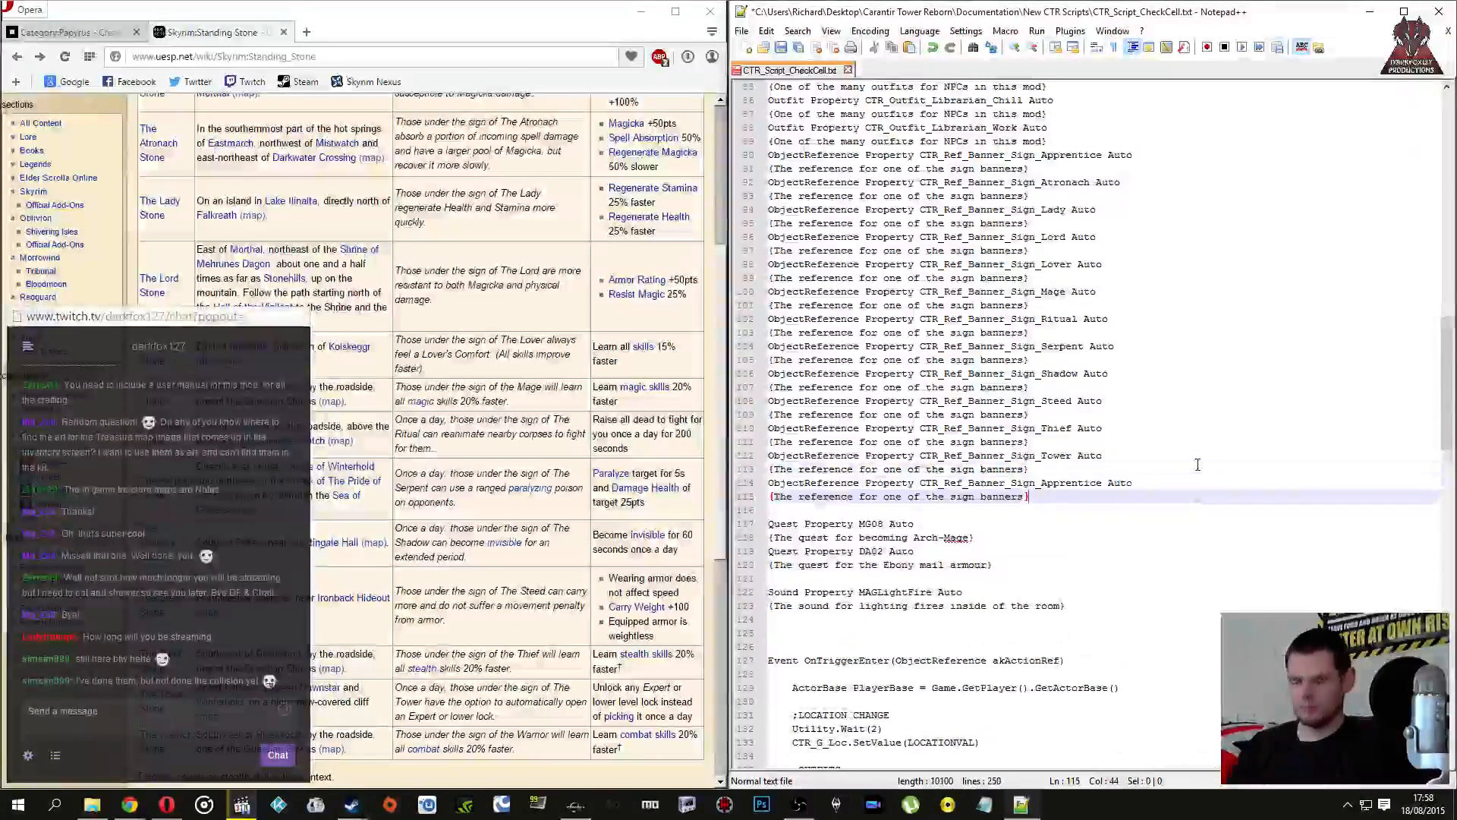
# Step: Rename the thirteenth sign banner property to CTR_Ref_Banner_Sign_Warrior
pyautogui.press('Up')
pyautogui.press('Right')
pyautogui.press('Right')
pyautogui.press('Right')
pyautogui.press('Delete')
pyautogui.press('Delete')
pyautogui.press('Delete')
pyautogui.press('Delete')
pyautogui.press('Delete')
pyautogui.write('Warr')
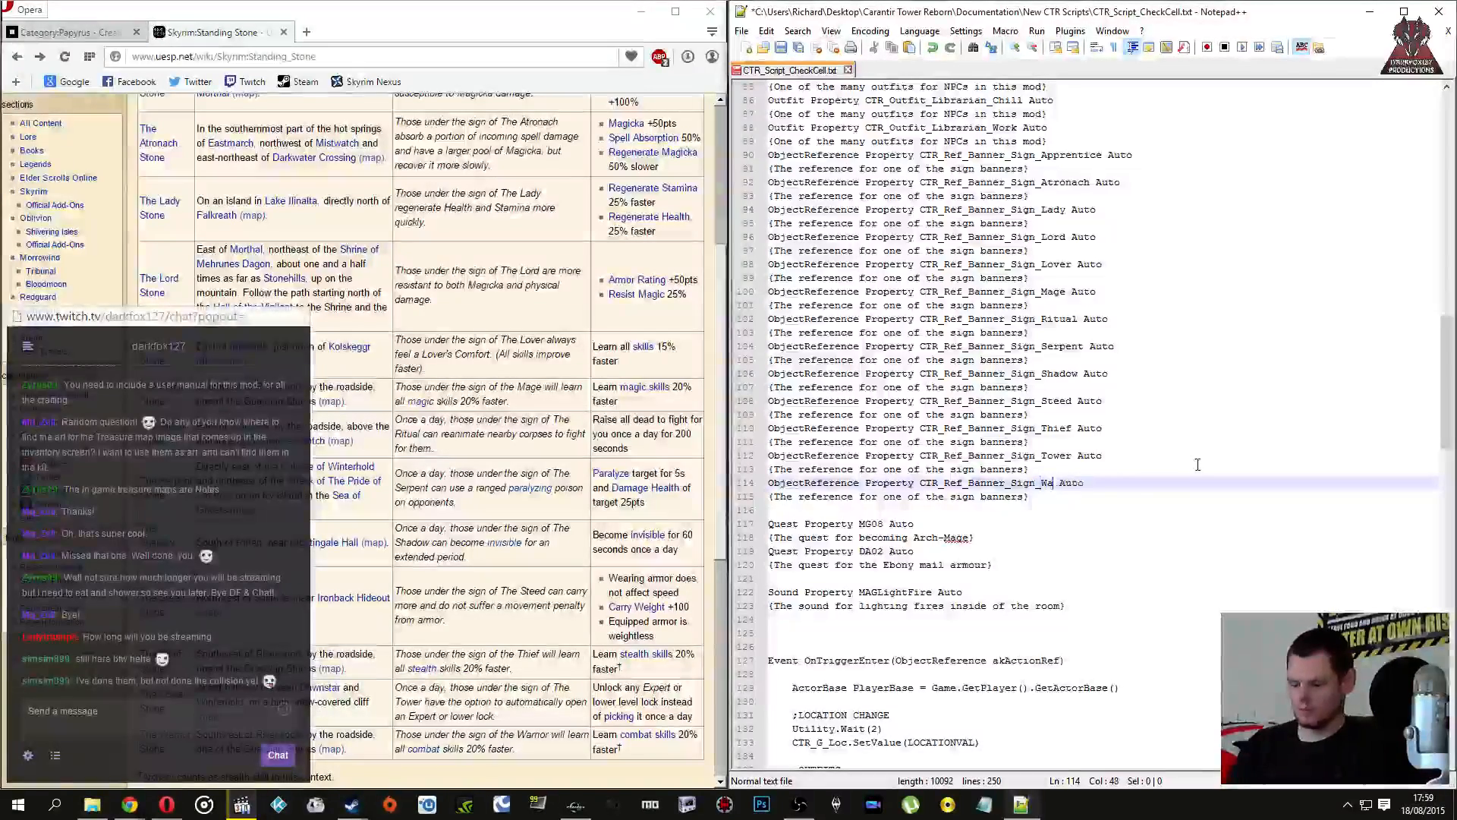
pyautogui.write('ior')
pyautogui.press('Down')
pyautogui.press('End')
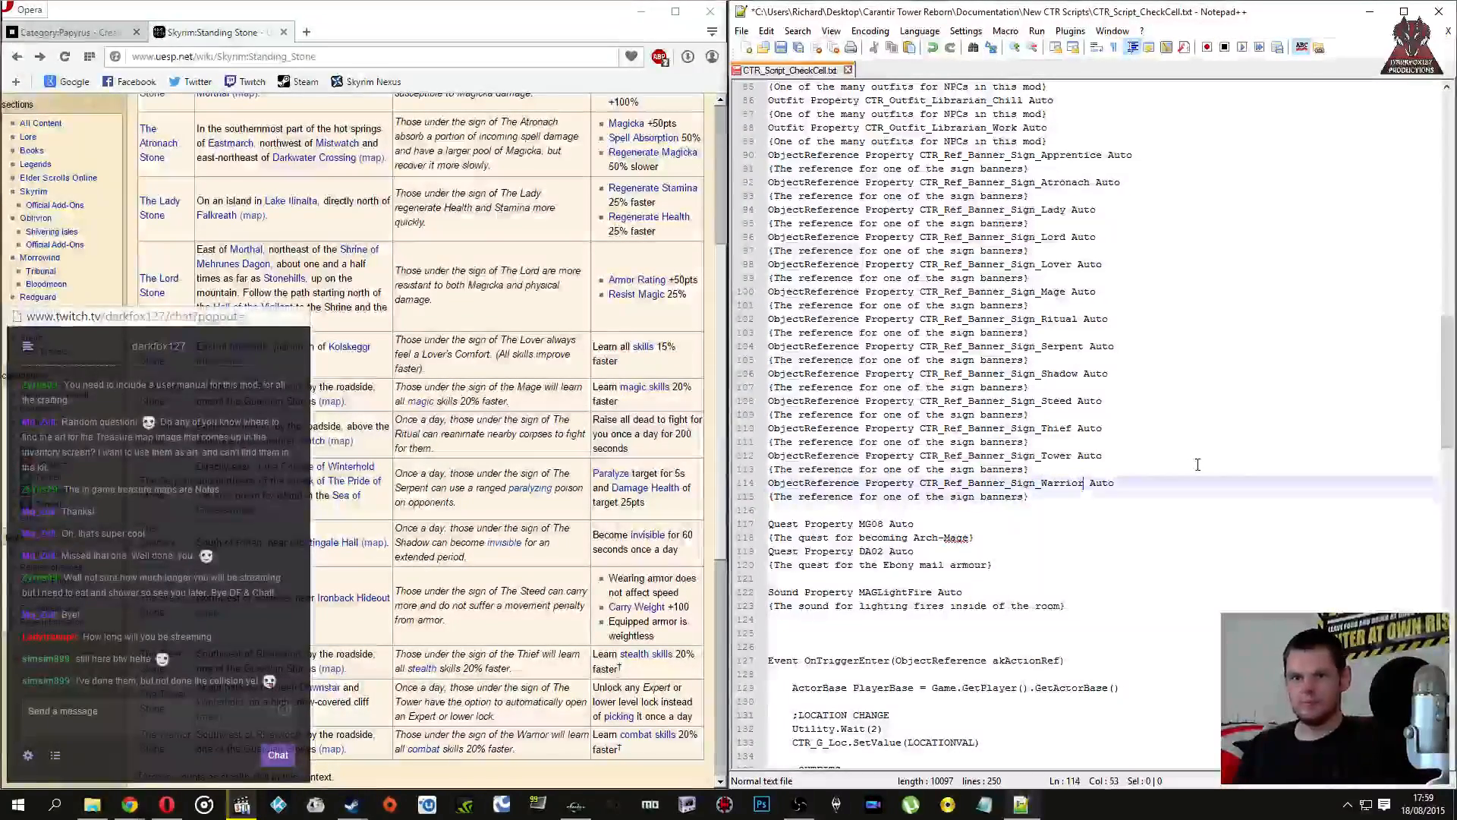
pyautogui.press('Return')
pyautogui.press('Return')
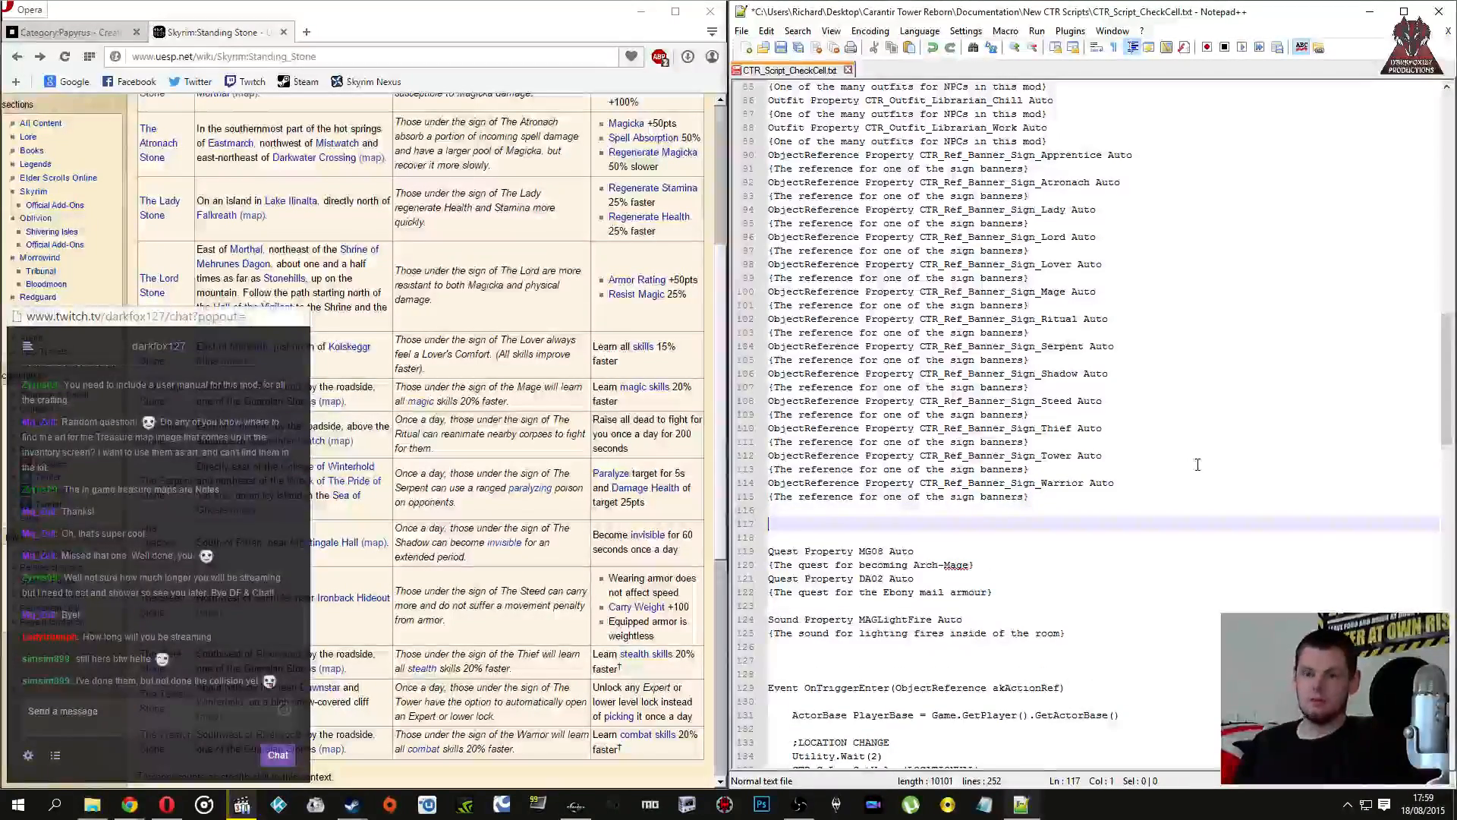
pyautogui.press('BackSpace')
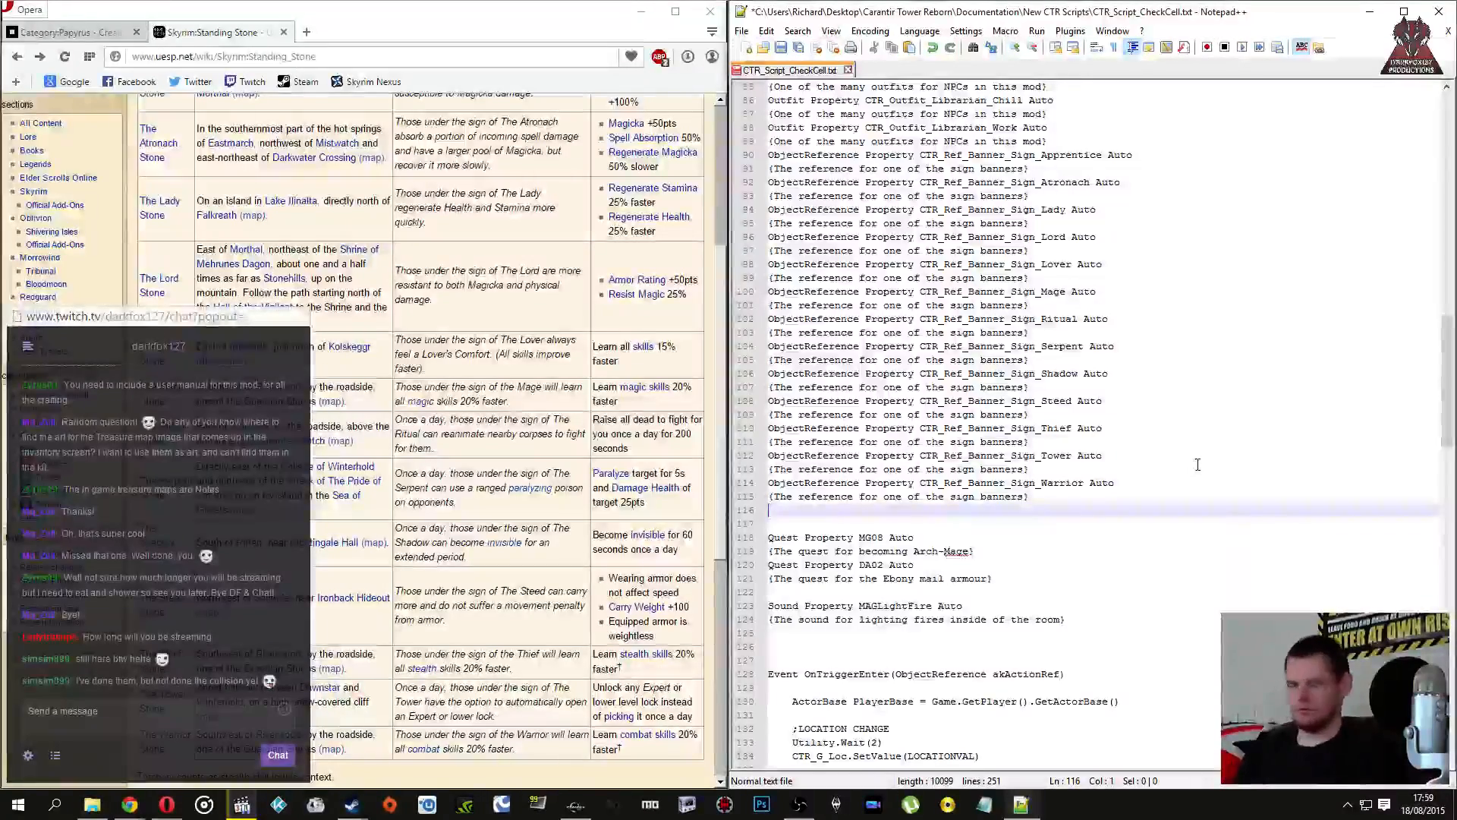
pyautogui.press('Return')
pyautogui.press('Delete')
pyautogui.press('Delete')
# Step: Begin a Spell Property declaration in a new block below the MAGLightFire sound property
pyautogui.press('Down')
pyautogui.press('Down')
pyautogui.press('End')
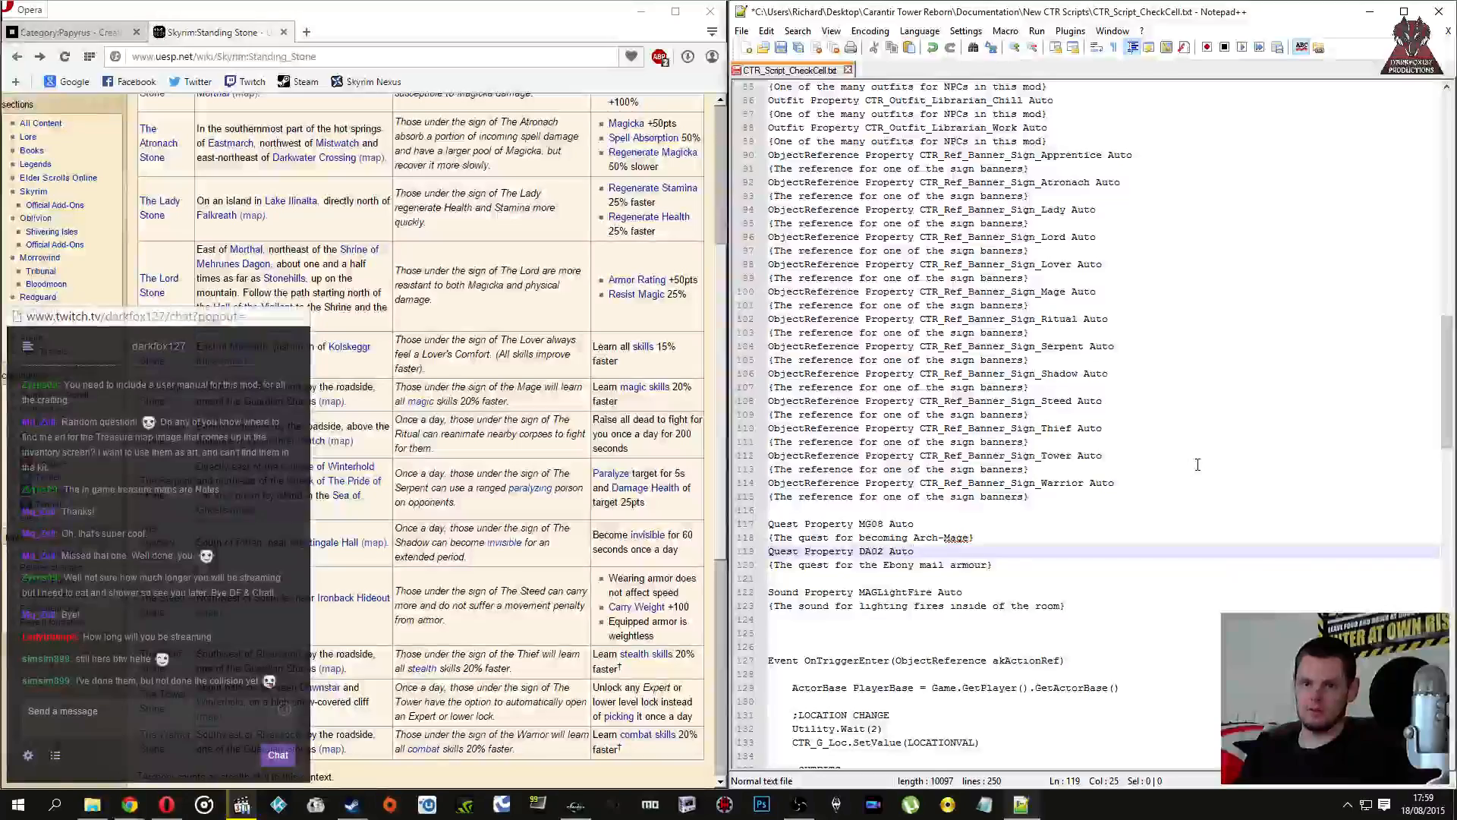
pyautogui.press('Down')
pyautogui.press('Down')
pyautogui.press('Down')
pyautogui.press('Down')
pyautogui.press('Down')
pyautogui.press('Return')
pyautogui.press('Return')
pyautogui.press('Up')
pyautogui.write('Spell')
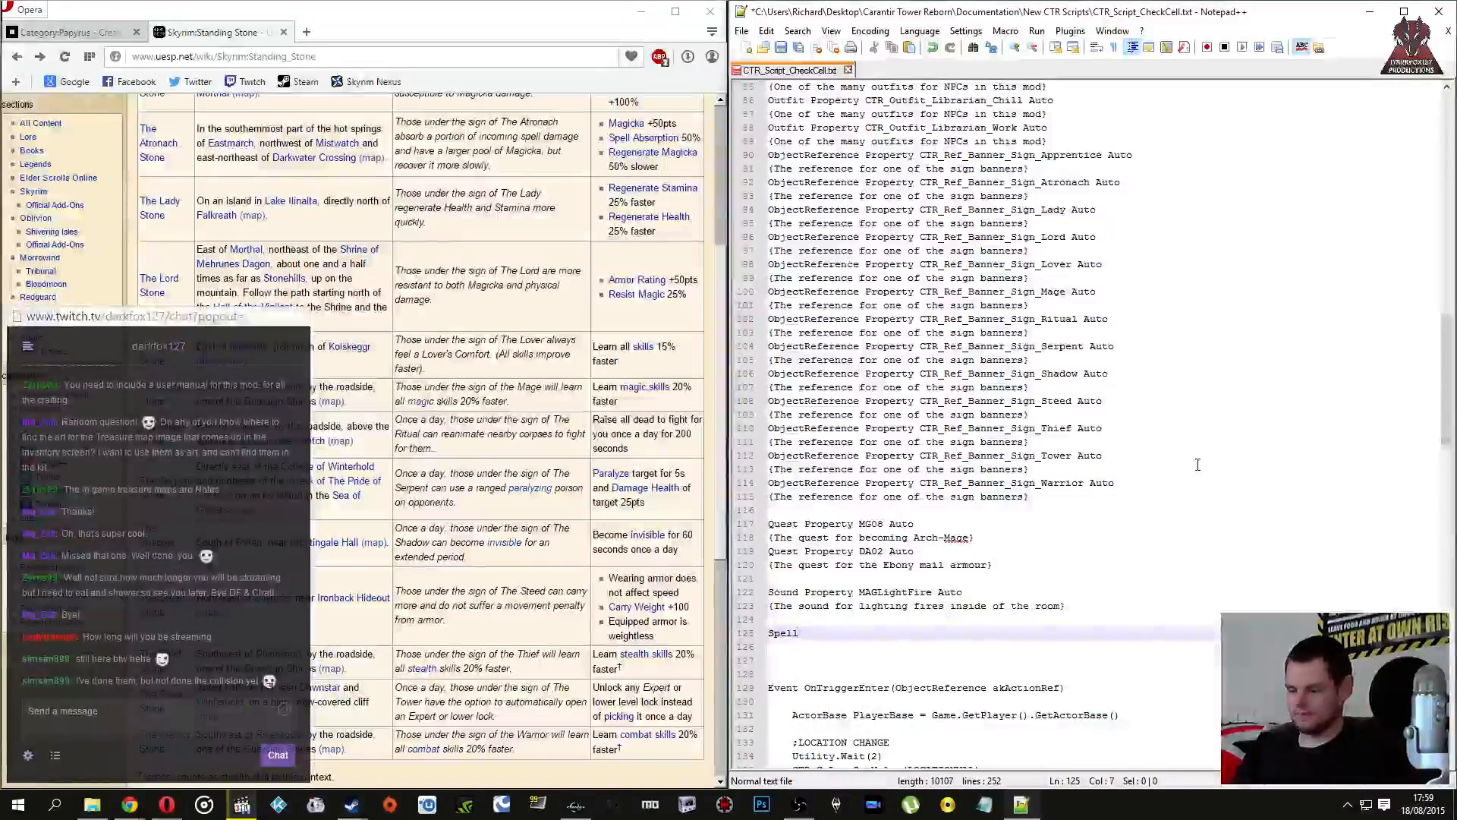
pyautogui.write(' Property')
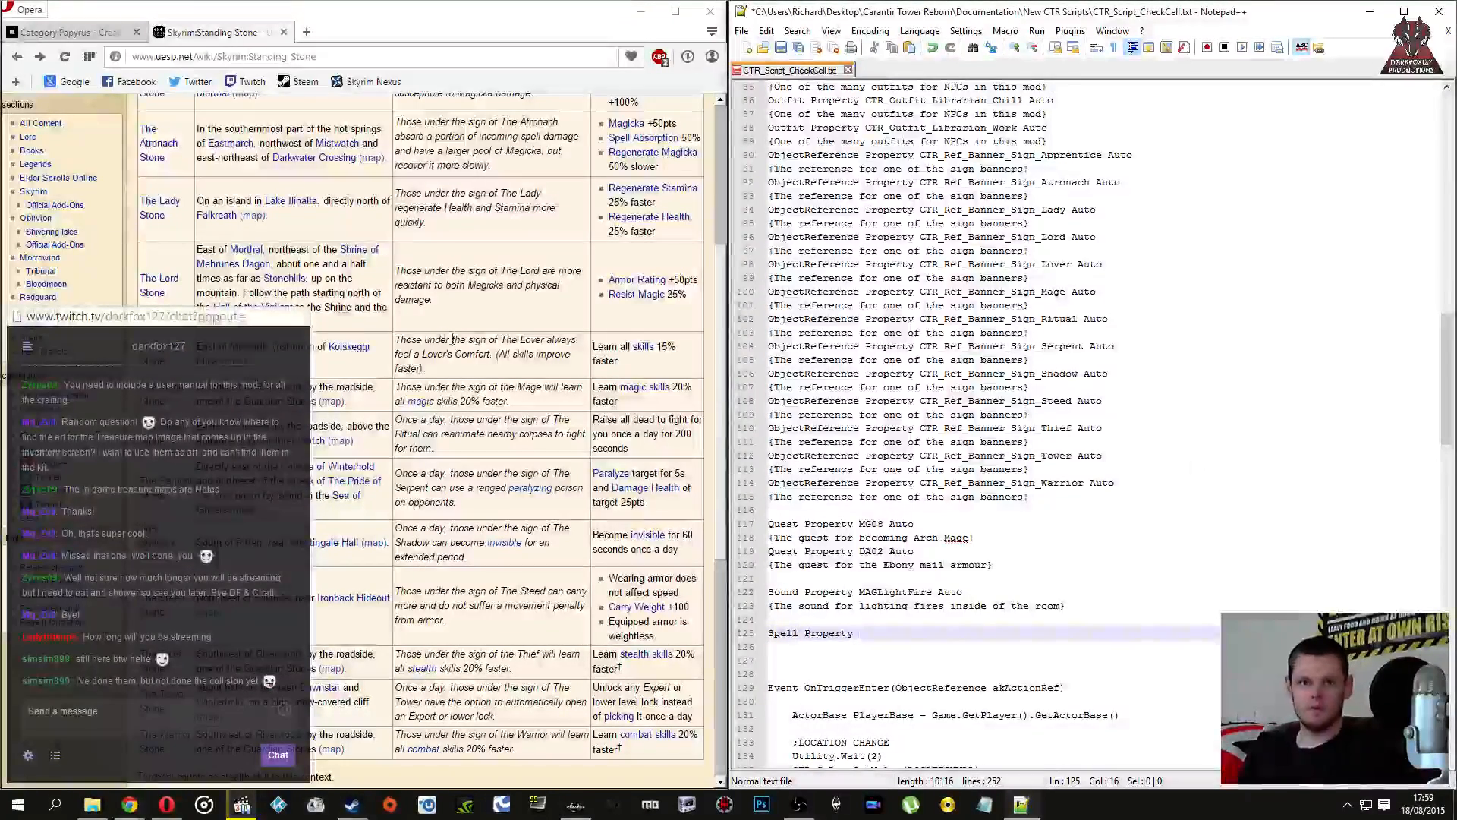
# Step: Switch to the Creation Kit and copy the ID of the doomApprenticeAbility spell without changing the spell
pyautogui.click(711, 11)
pyautogui.click(706, 12)
pyautogui.click(205, 163)
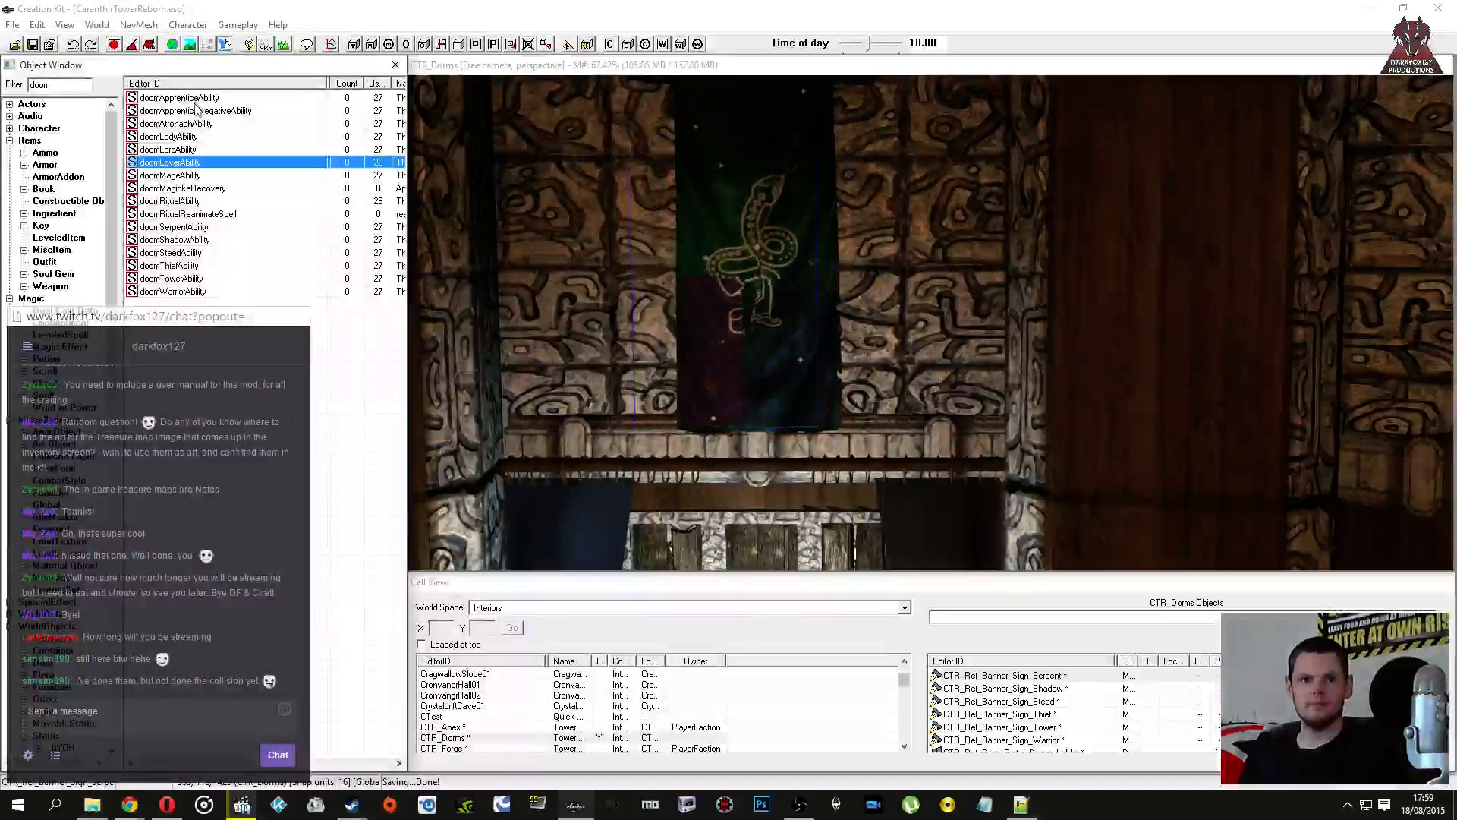
pyautogui.click(197, 98)
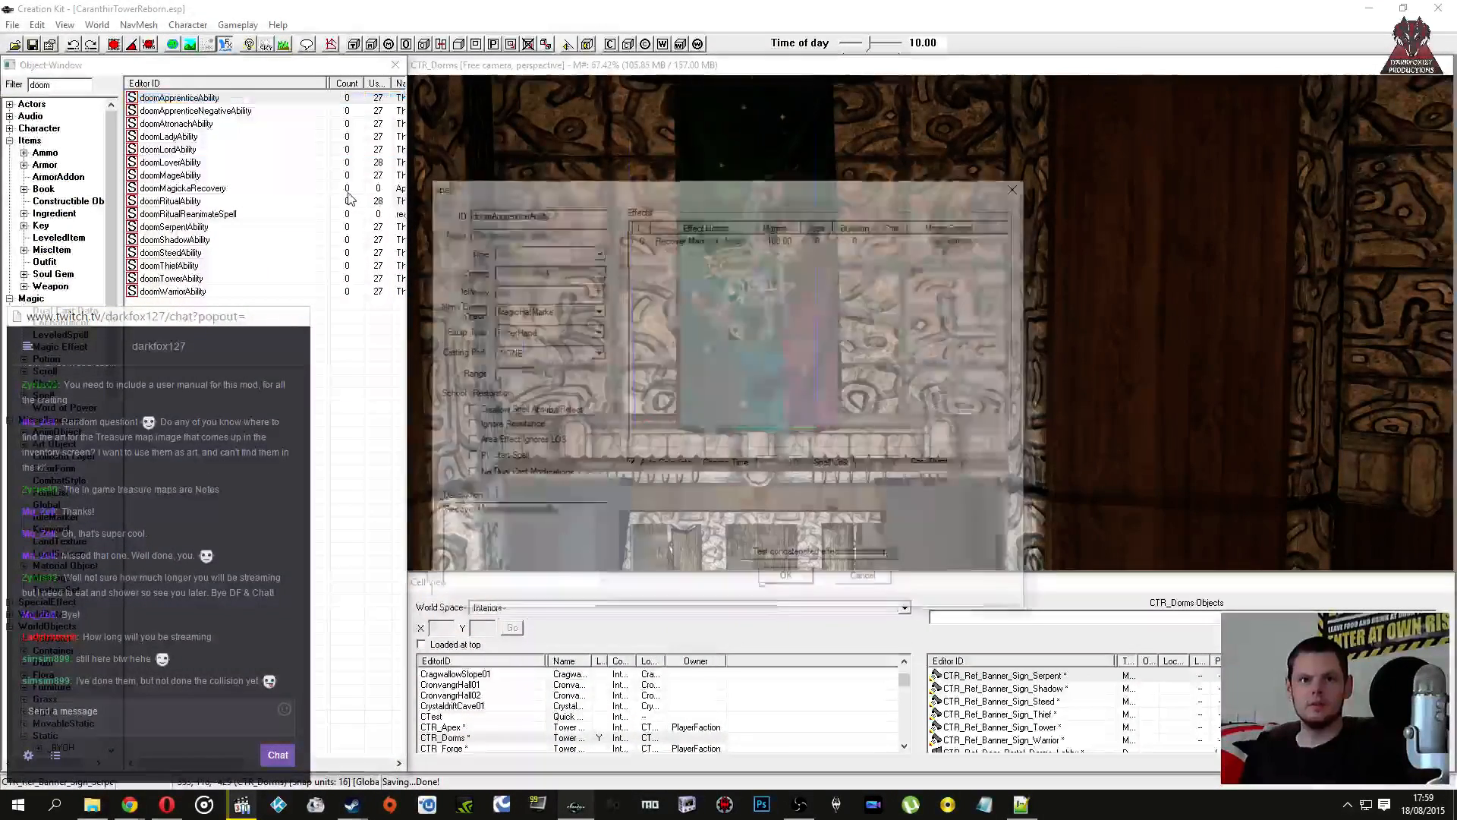
pyautogui.doubleClick(542, 213)
pyautogui.rightClick(542, 213)
pyautogui.click(565, 261)
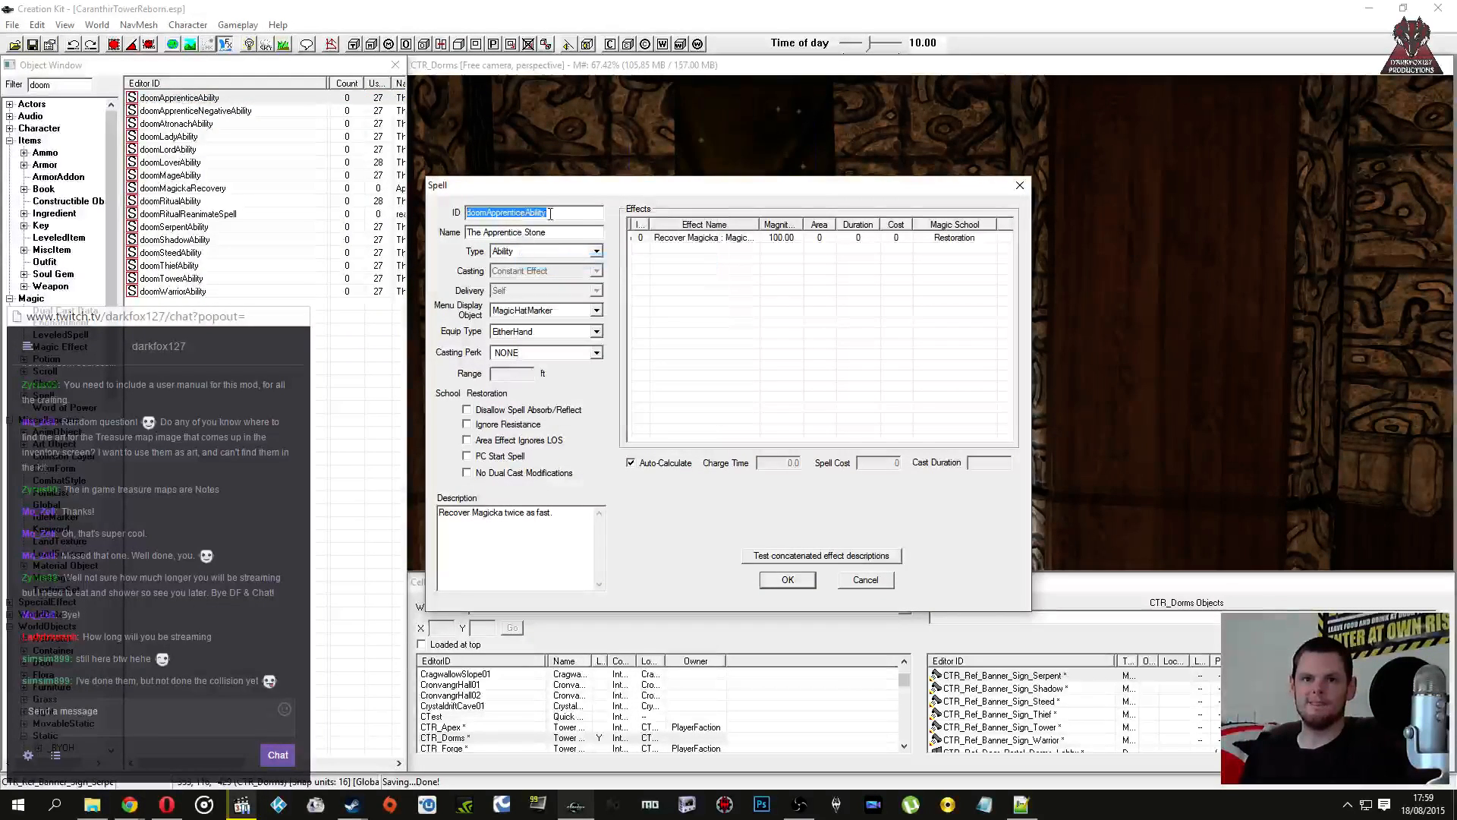
pyautogui.click(865, 579)
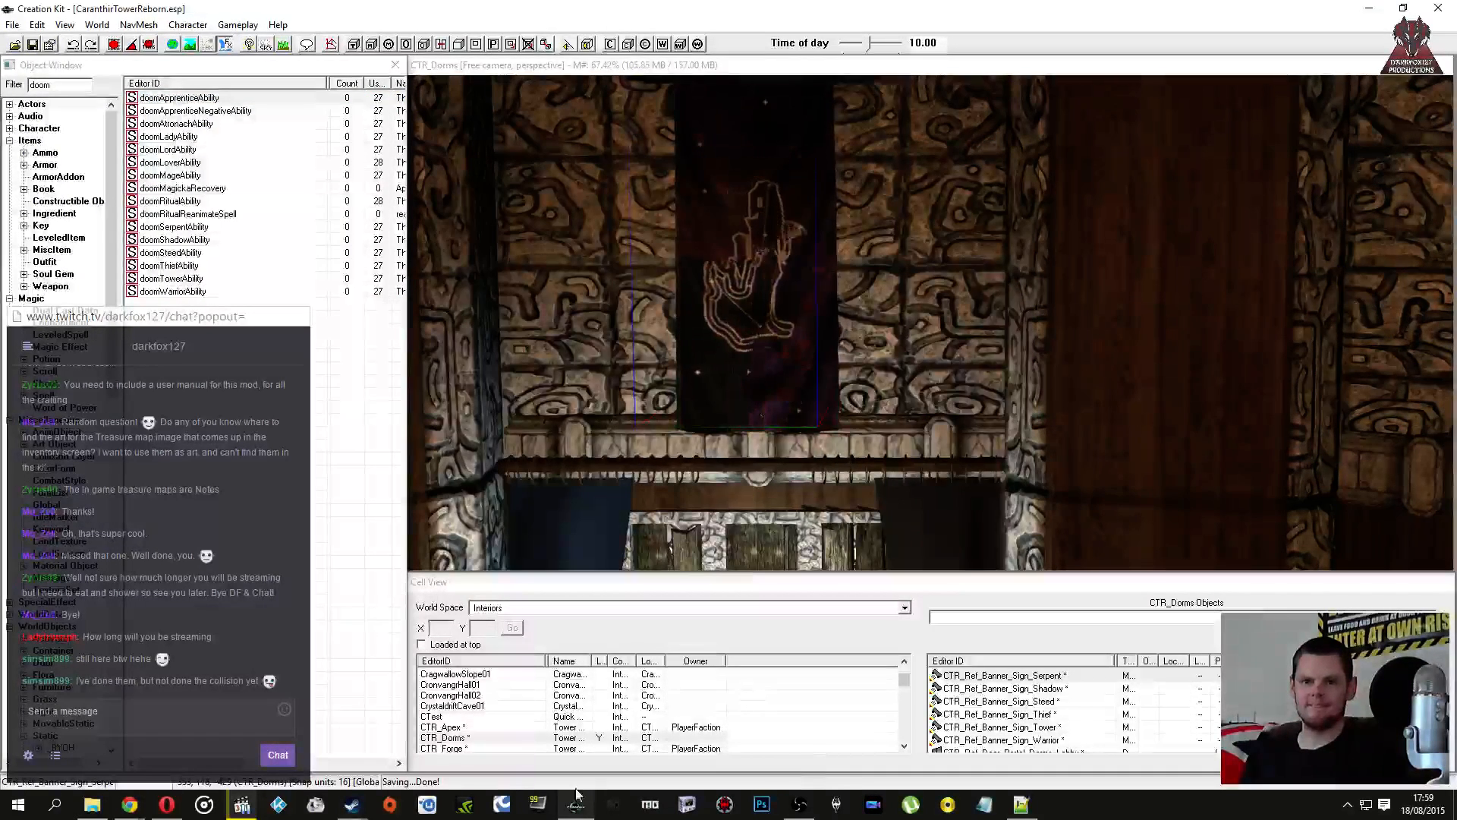
# Step: Switch back to Notepad++ and complete the declaration as Spell Property doomApprenticeAbility Auto, followed by a new line
pyautogui.click(1021, 805)
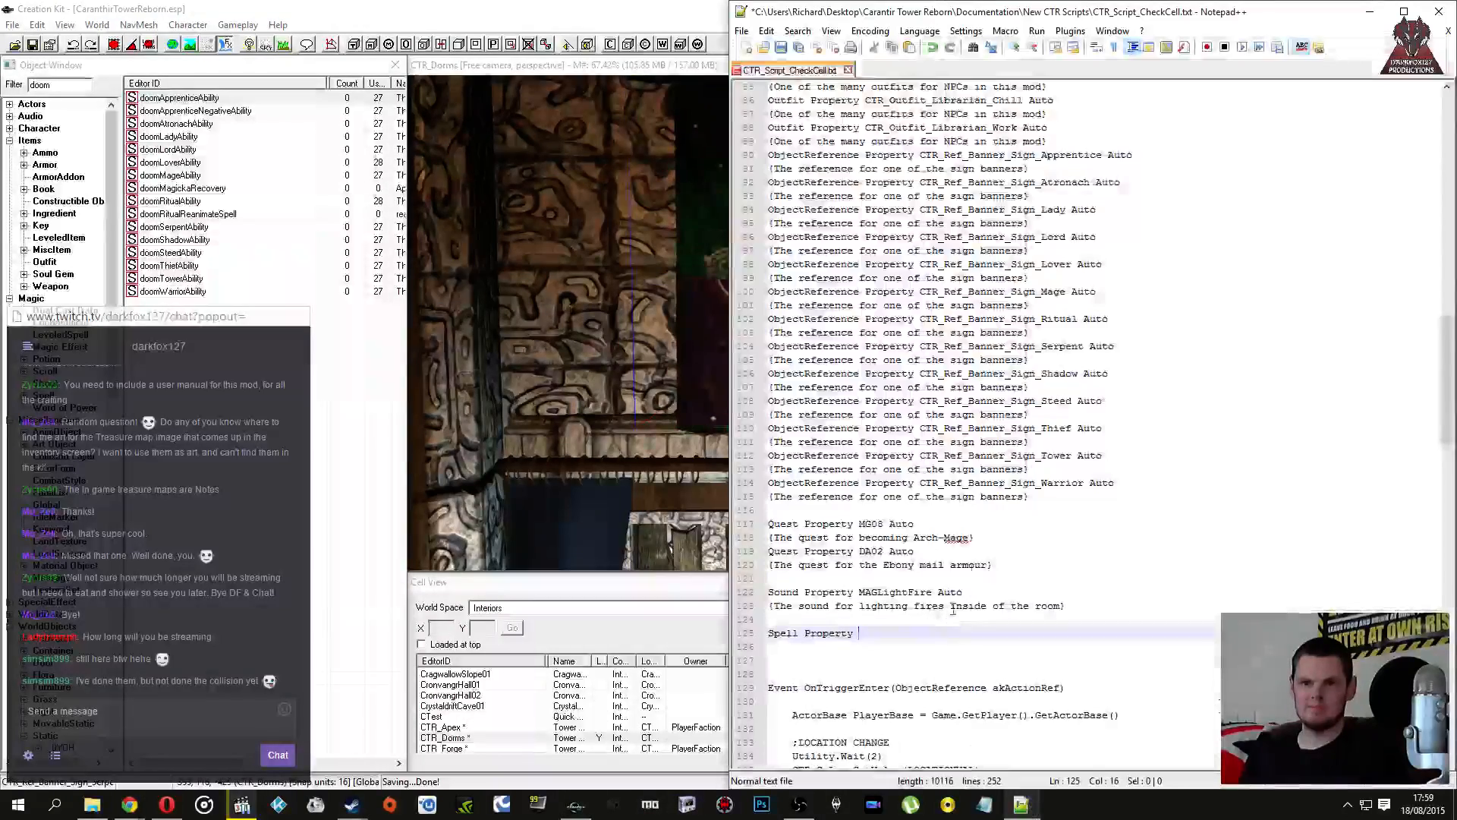
pyautogui.hotkey('ctrl', 'v')
pyautogui.write('A')
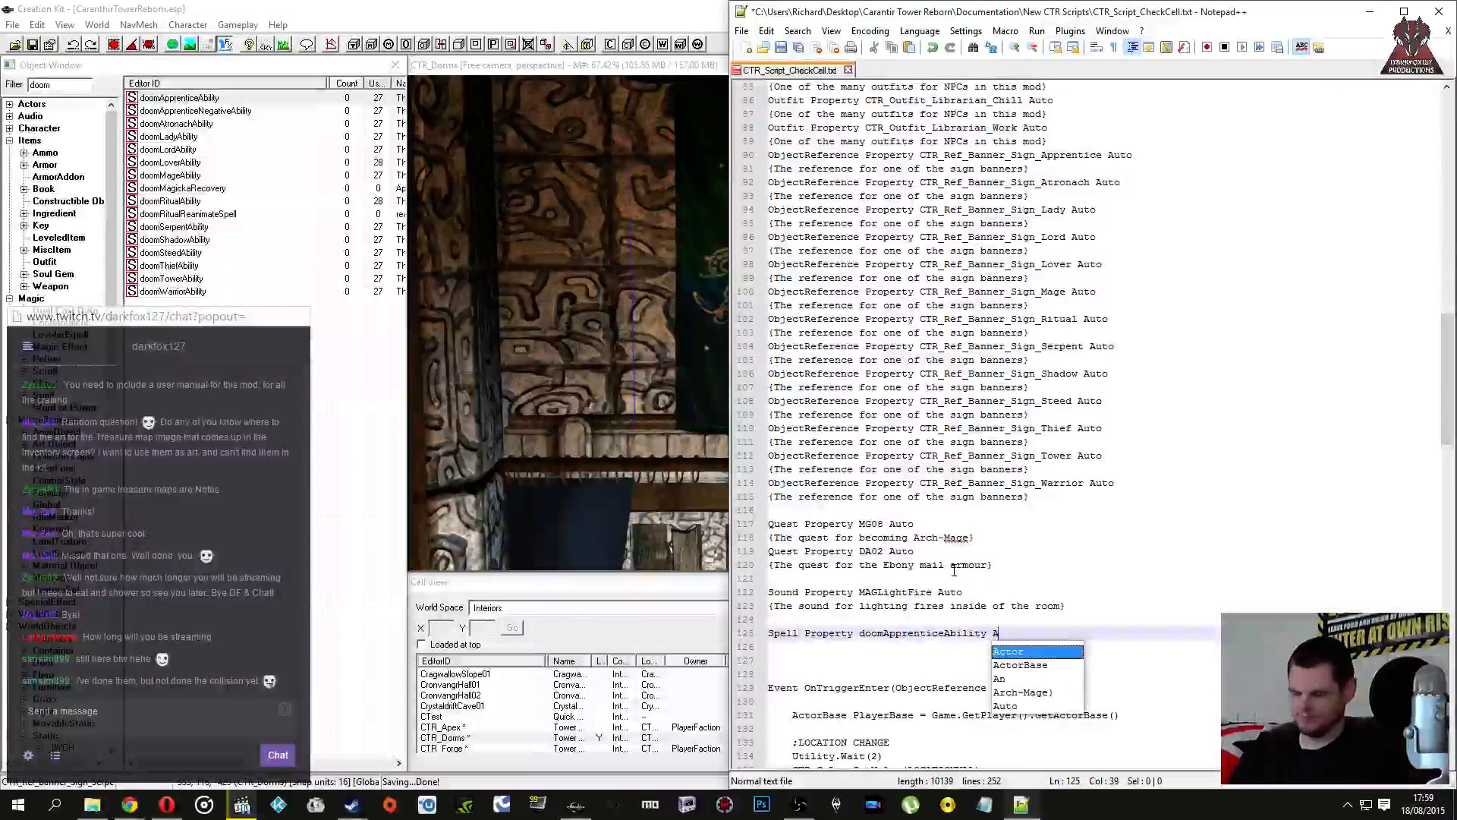
pyautogui.write('uto')
pyautogui.press('Return')
pyautogui.press('Return')
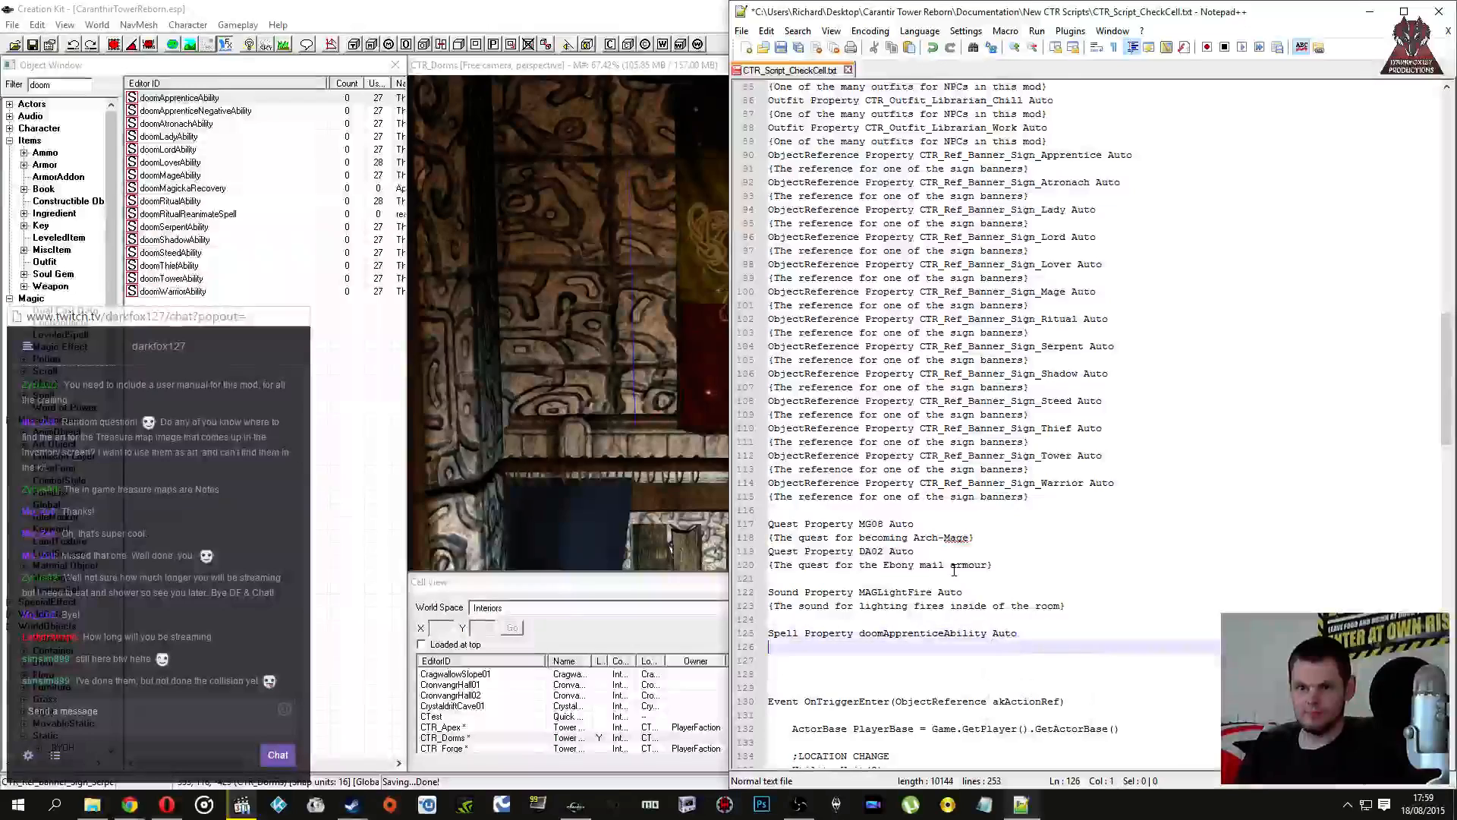
# Step: Add the comment {One of the spells linked to the player's sign abilities} under the doomApprenticeAbility property
pyautogui.write('{One of the s')
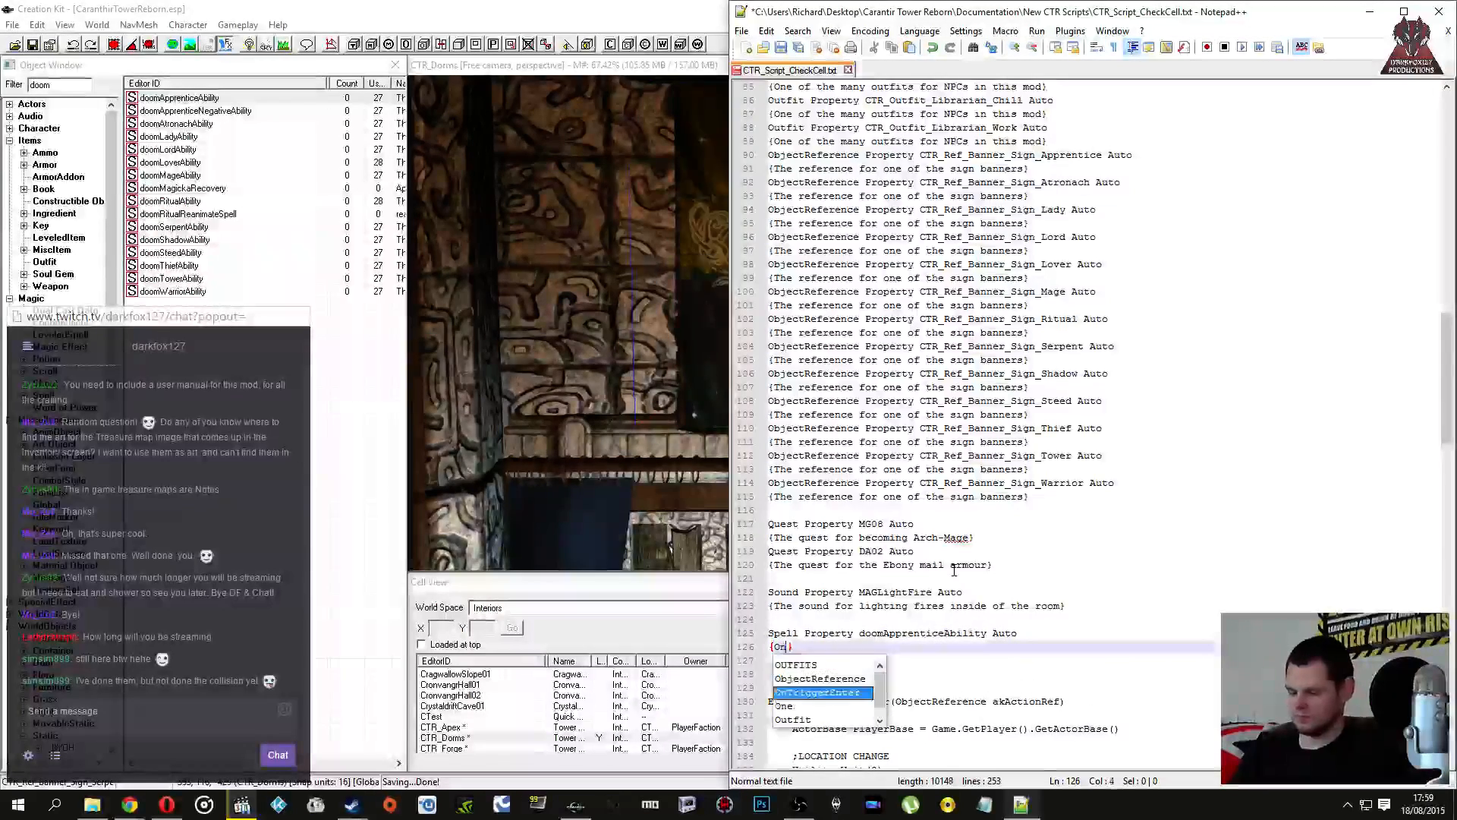
pyautogui.write('pells lin')
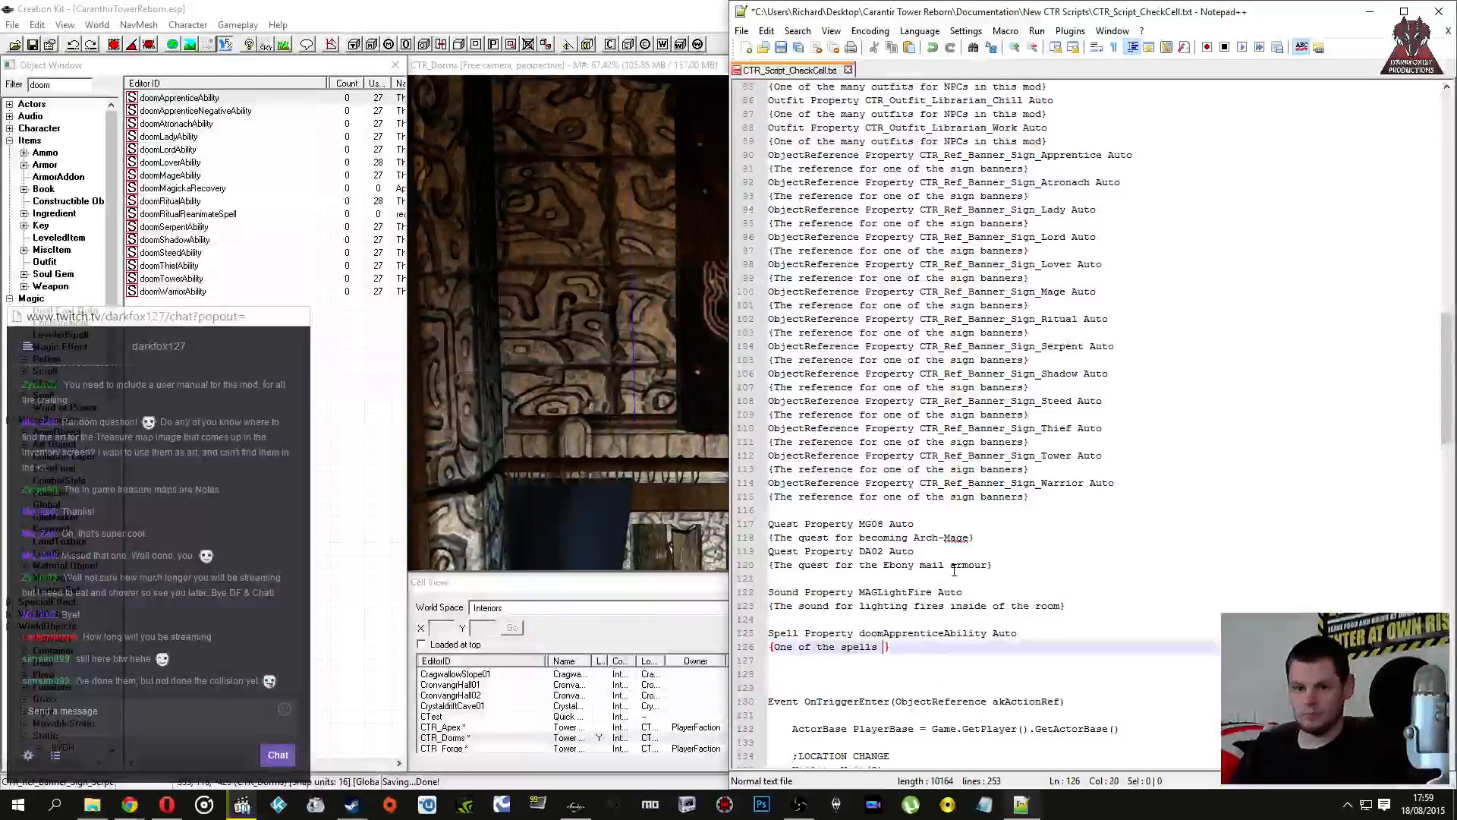
pyautogui.write('ked to the pla')
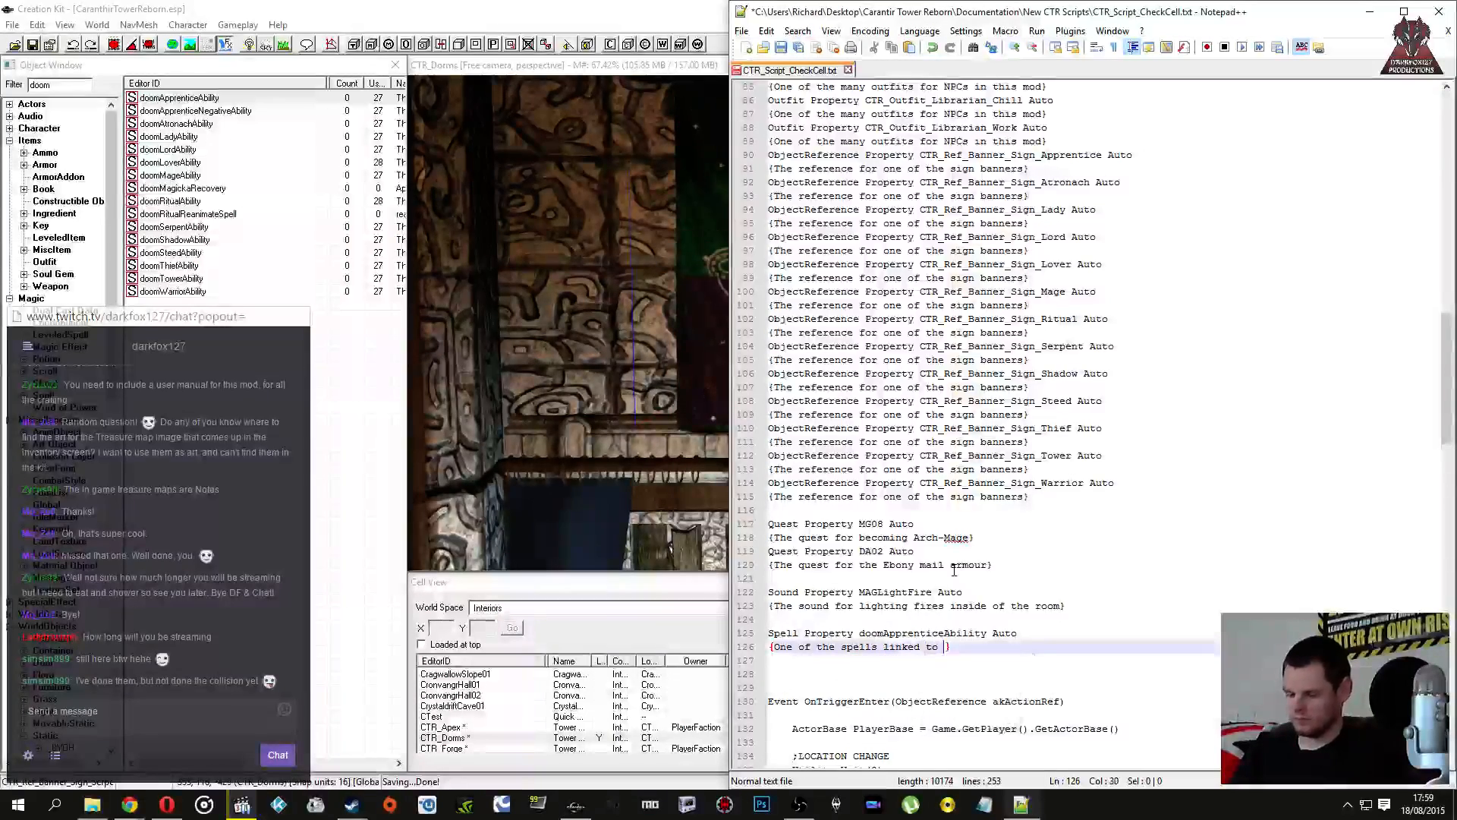
pyautogui.write("yer's si")
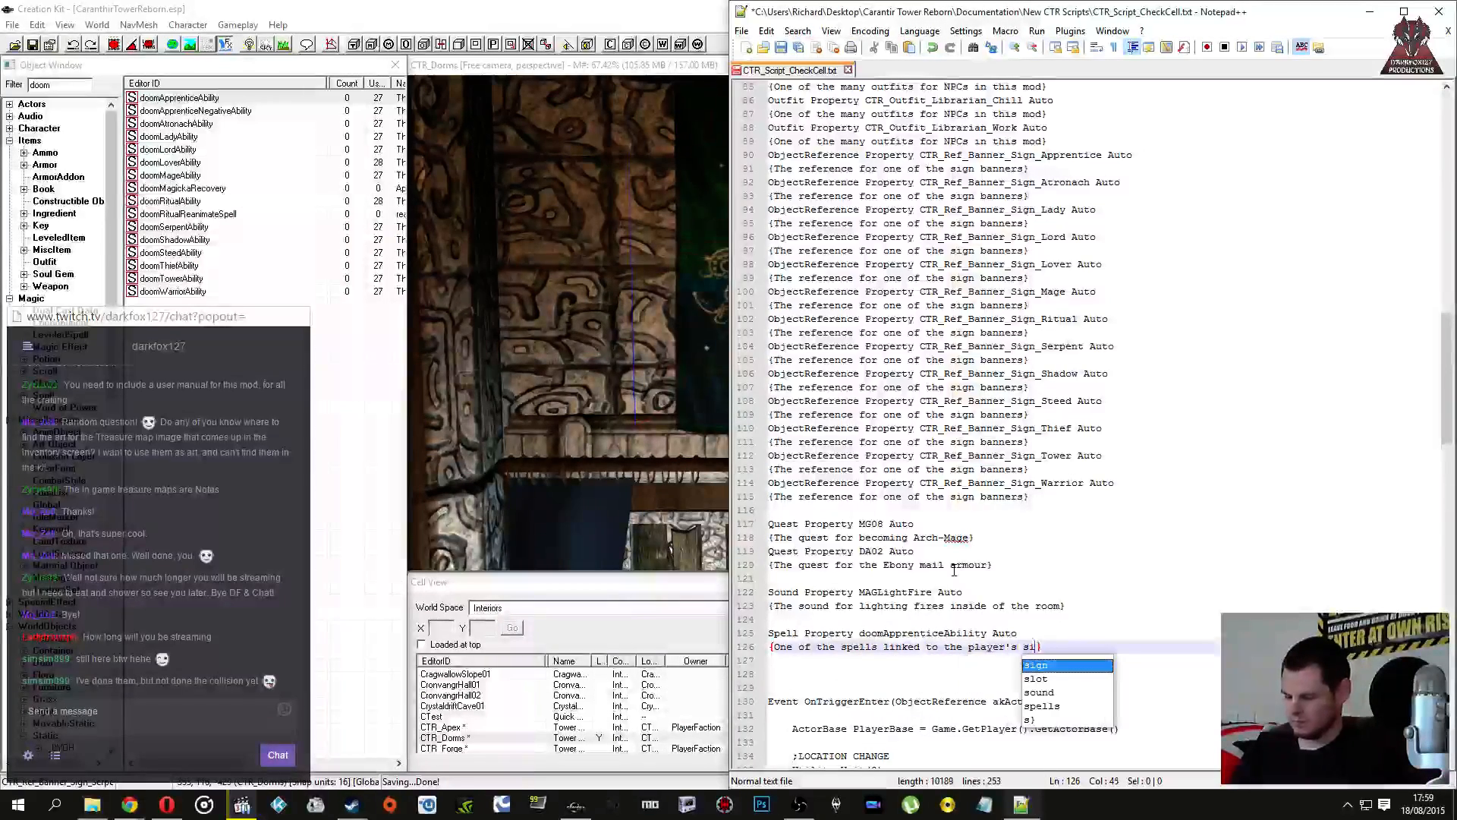
pyautogui.write('gn abilit')
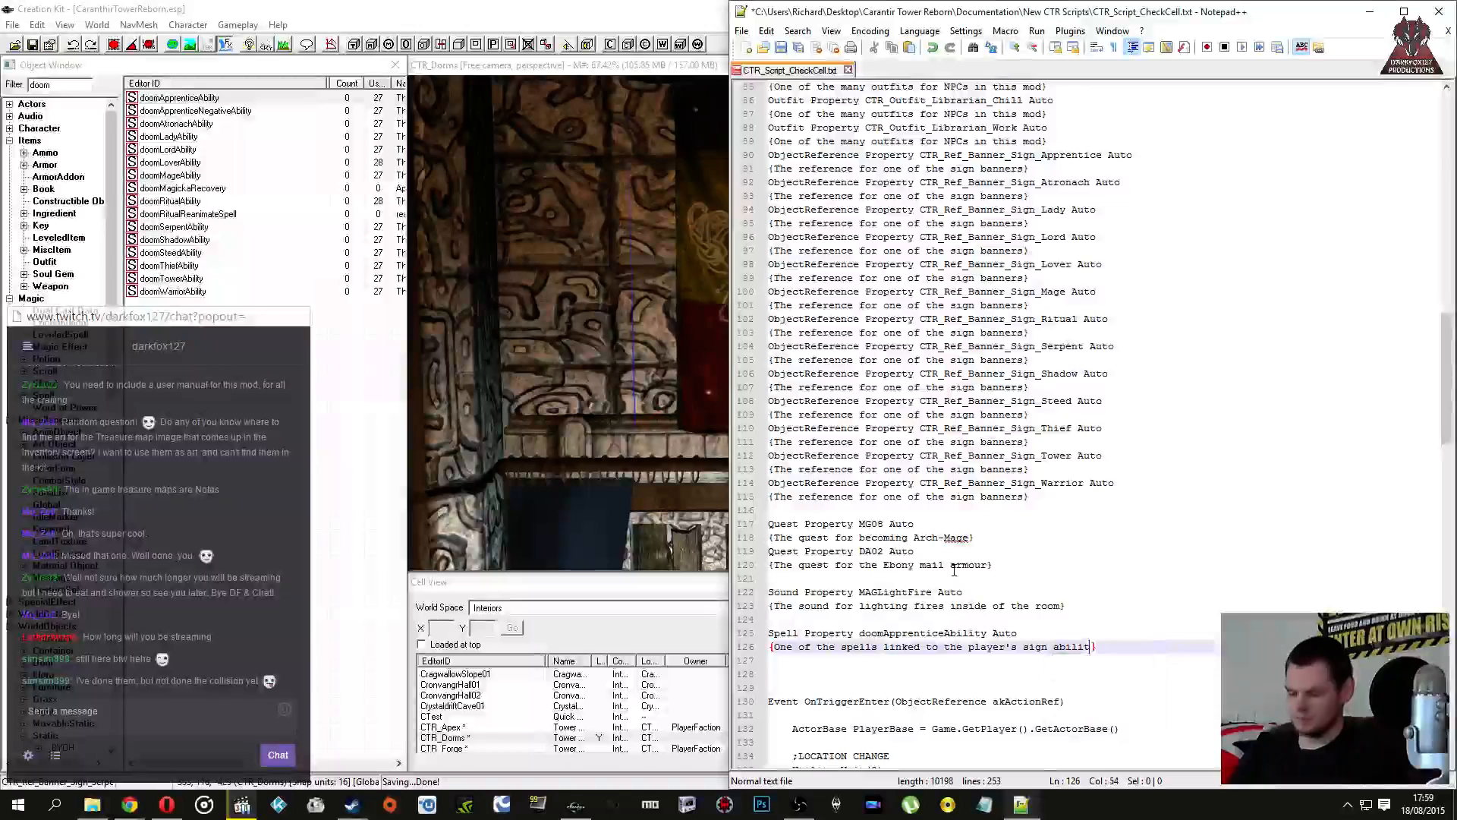
pyautogui.write('ies')
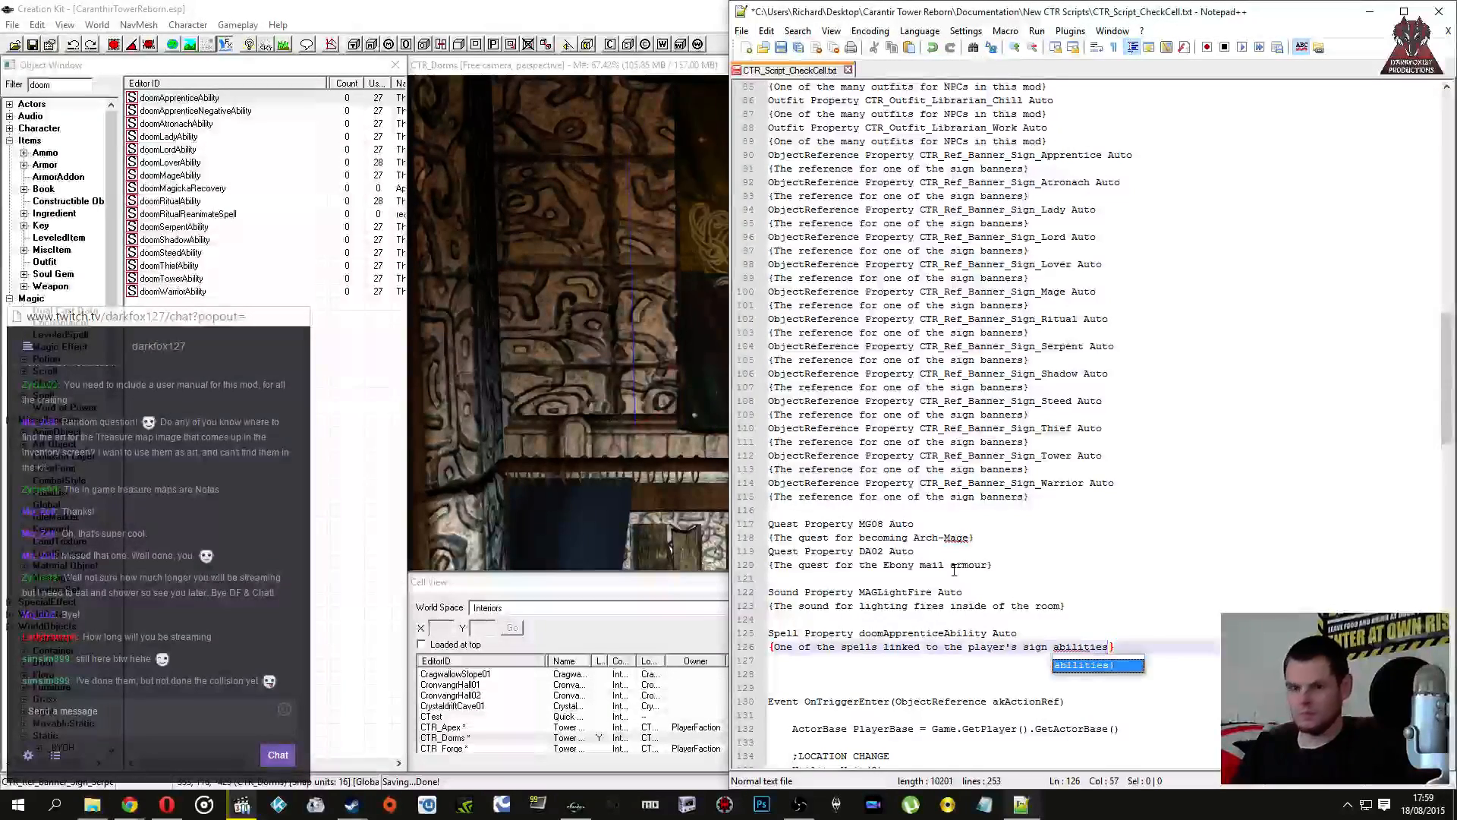
pyautogui.press('Down')
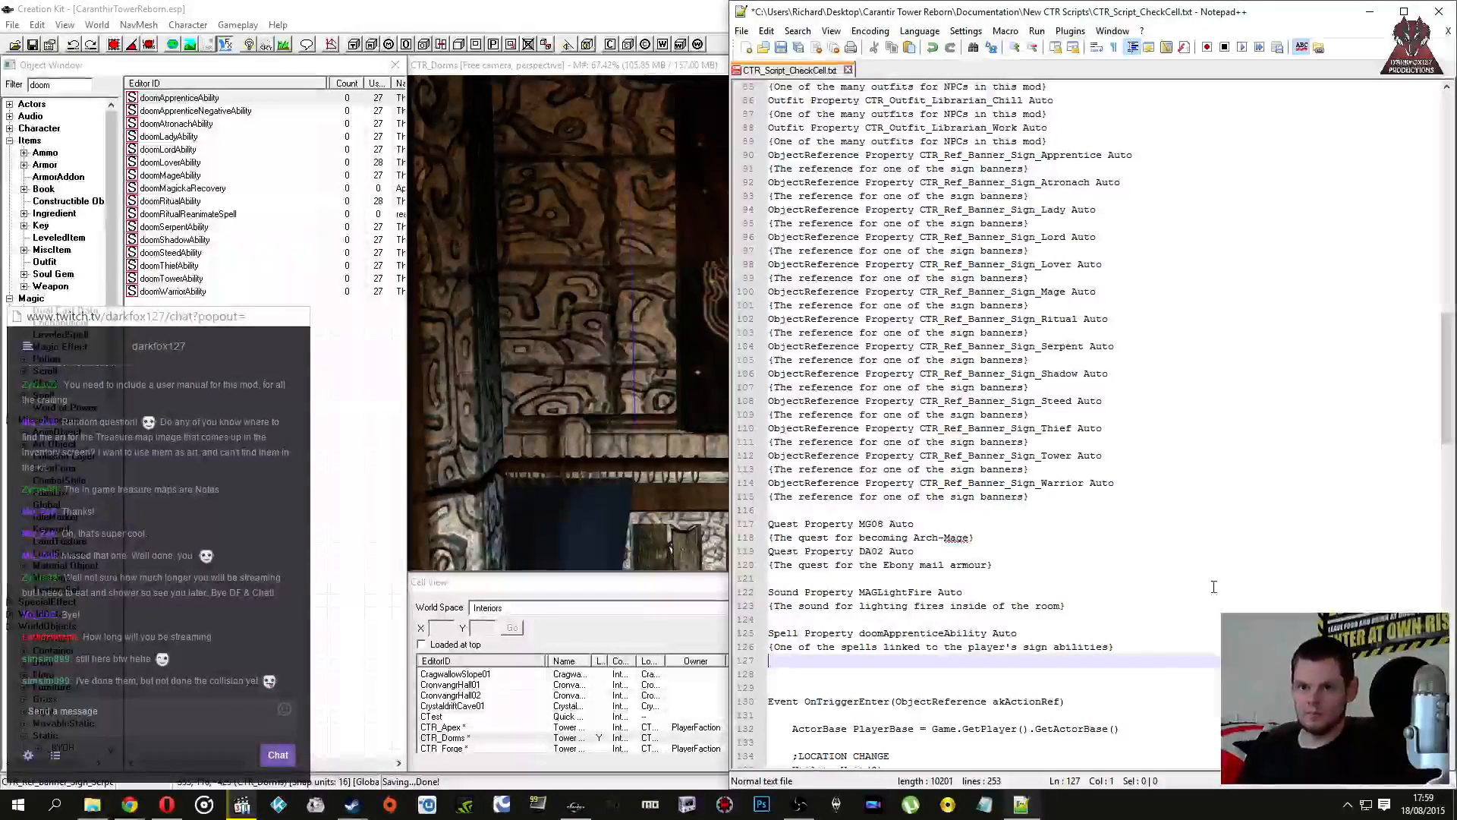
# Step: Copy the doomApprenticeAbility spell property together with its comment line
pyautogui.moveTo(1114, 647); pyautogui.dragTo(763, 633)
pyautogui.hotkey('ctrl', 'c')
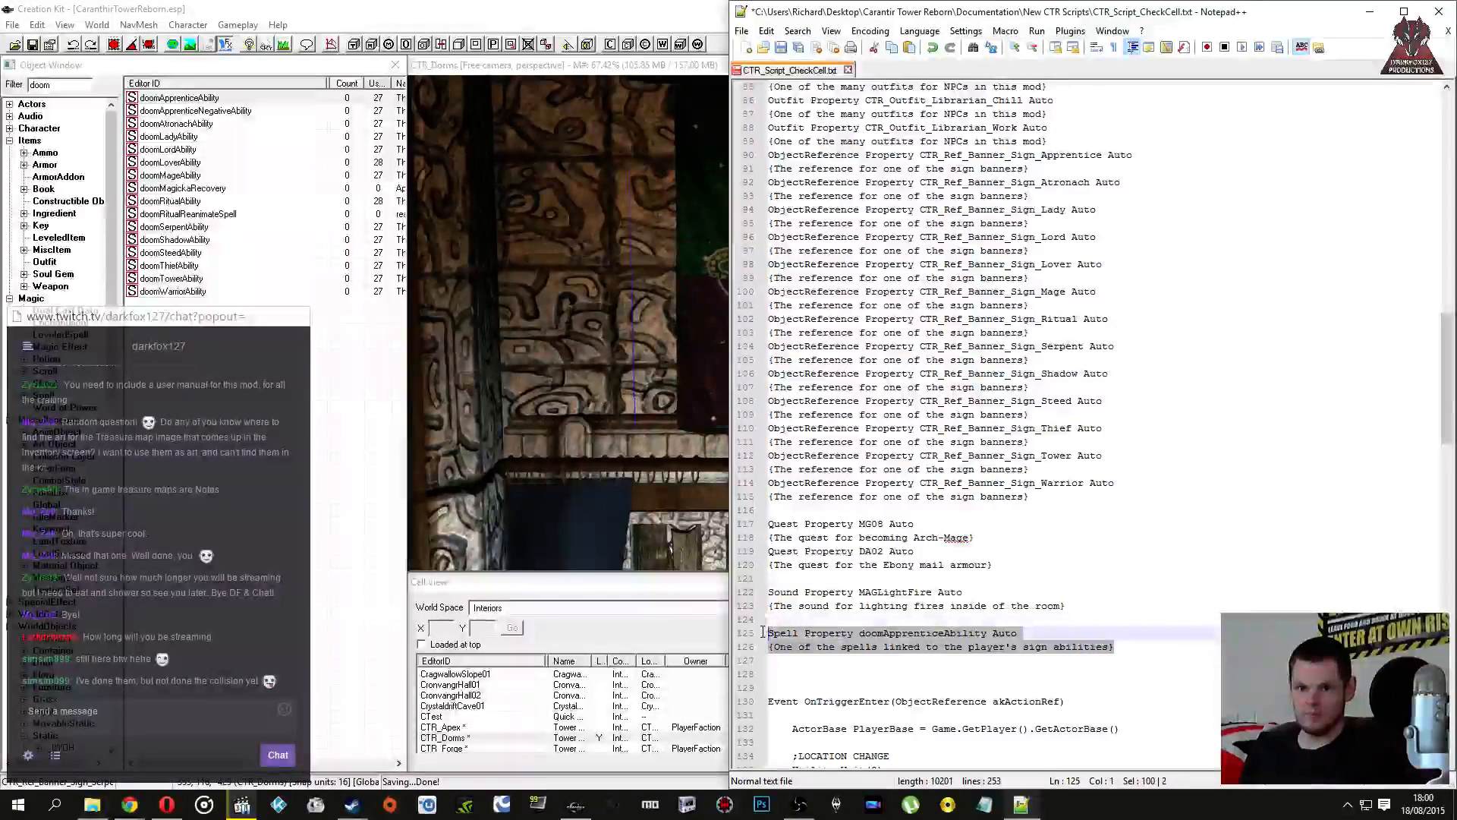
# Step: Duplicate the doomApprenticeAbility spell property with its comment below the original and rename the copy doomApprenticeNegetiveAbility
pyautogui.click(956, 687)
pyautogui.click(1121, 648)
pyautogui.press('Return')
pyautogui.hotkey('ctrl', 'v')
pyautogui.press('Up')
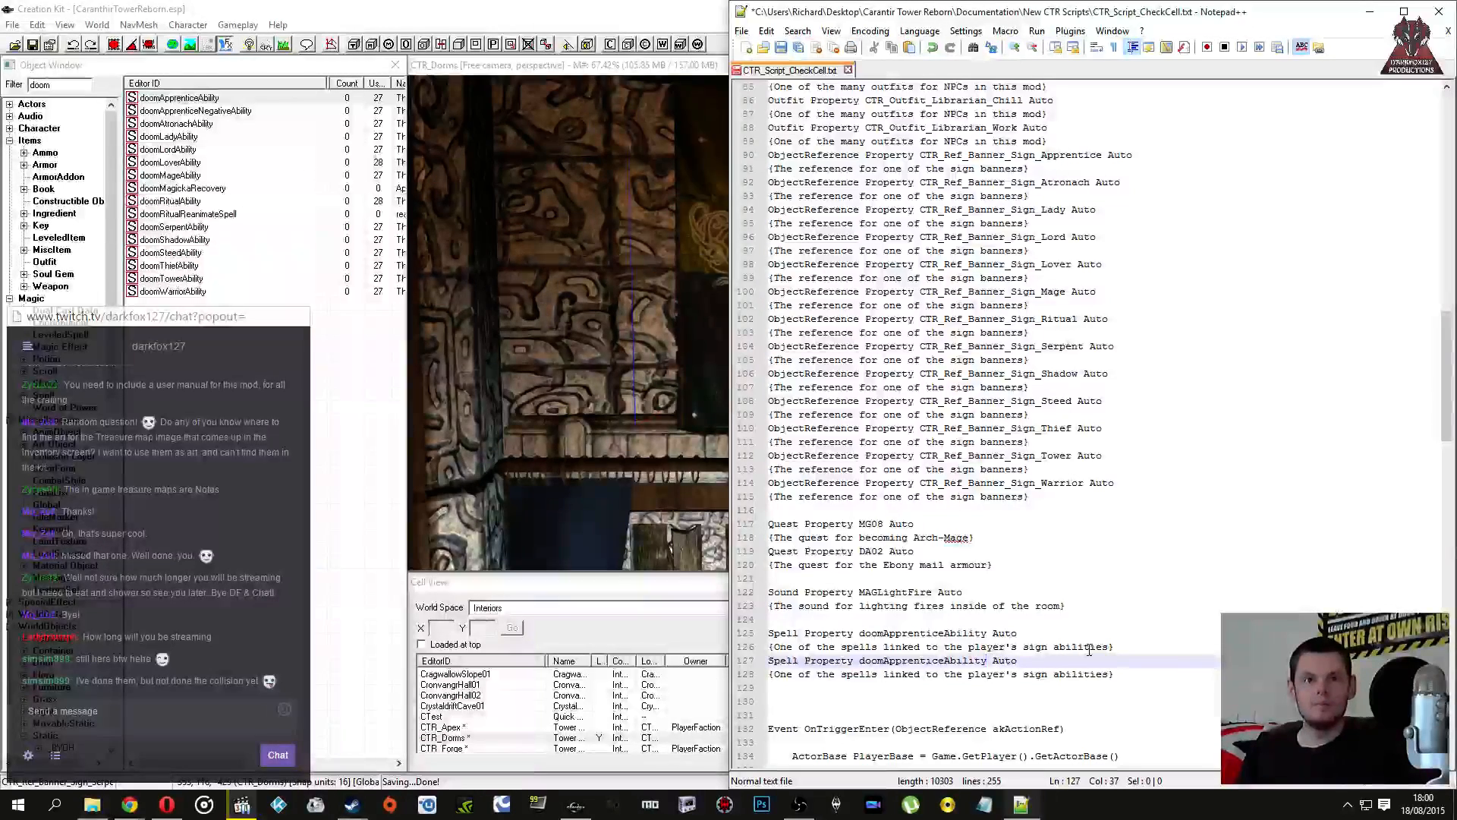
pyautogui.write('Negetive')
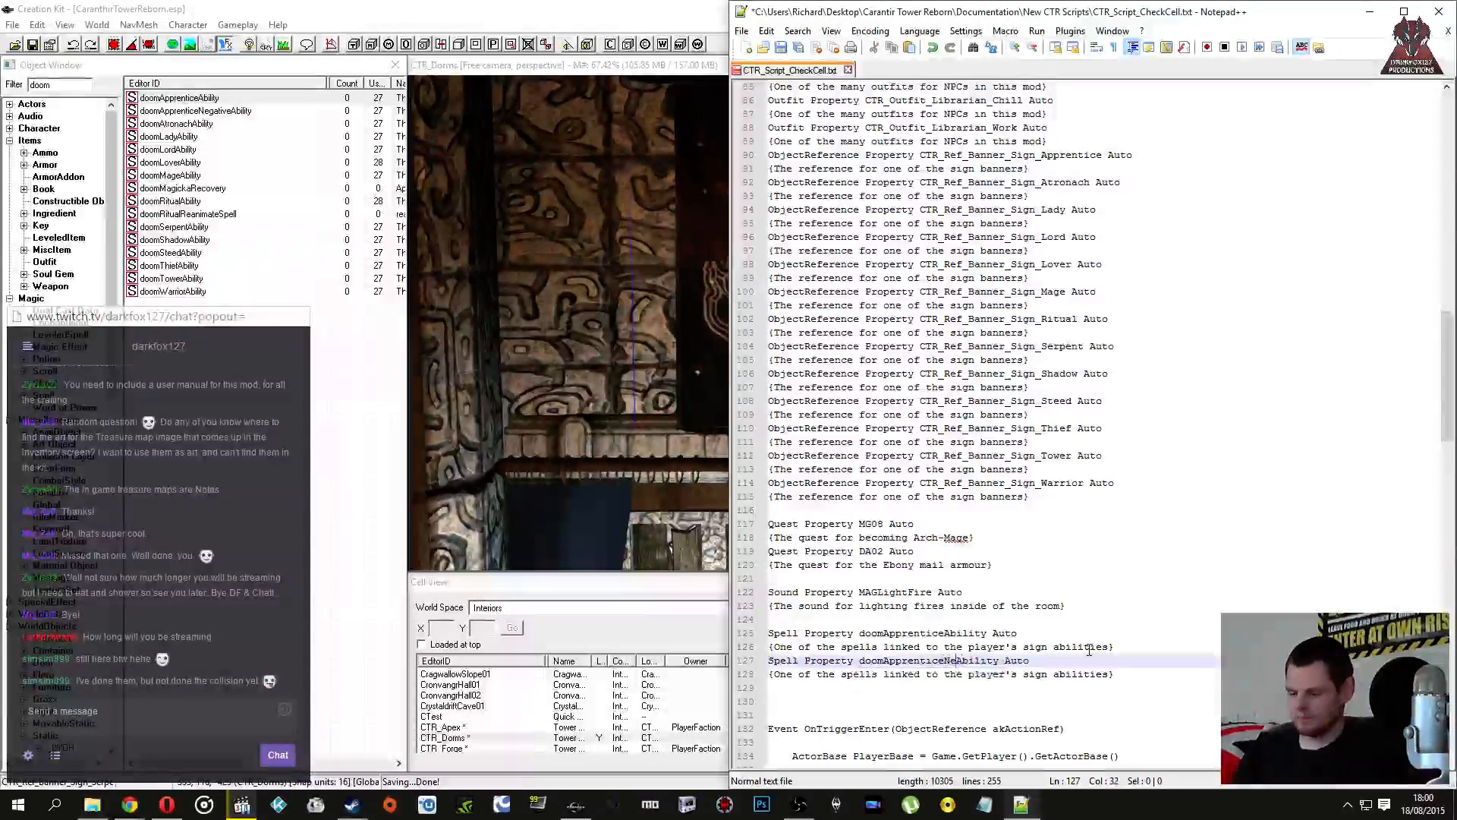
# Step: Add another copy of the spell property and comment below the ApprenticeNegetive entry, naming it doomAtronachAbility
pyautogui.press('Down')
pyautogui.press('Down')
pyautogui.press('Return')
pyautogui.hotkey('ctrl', 'v')
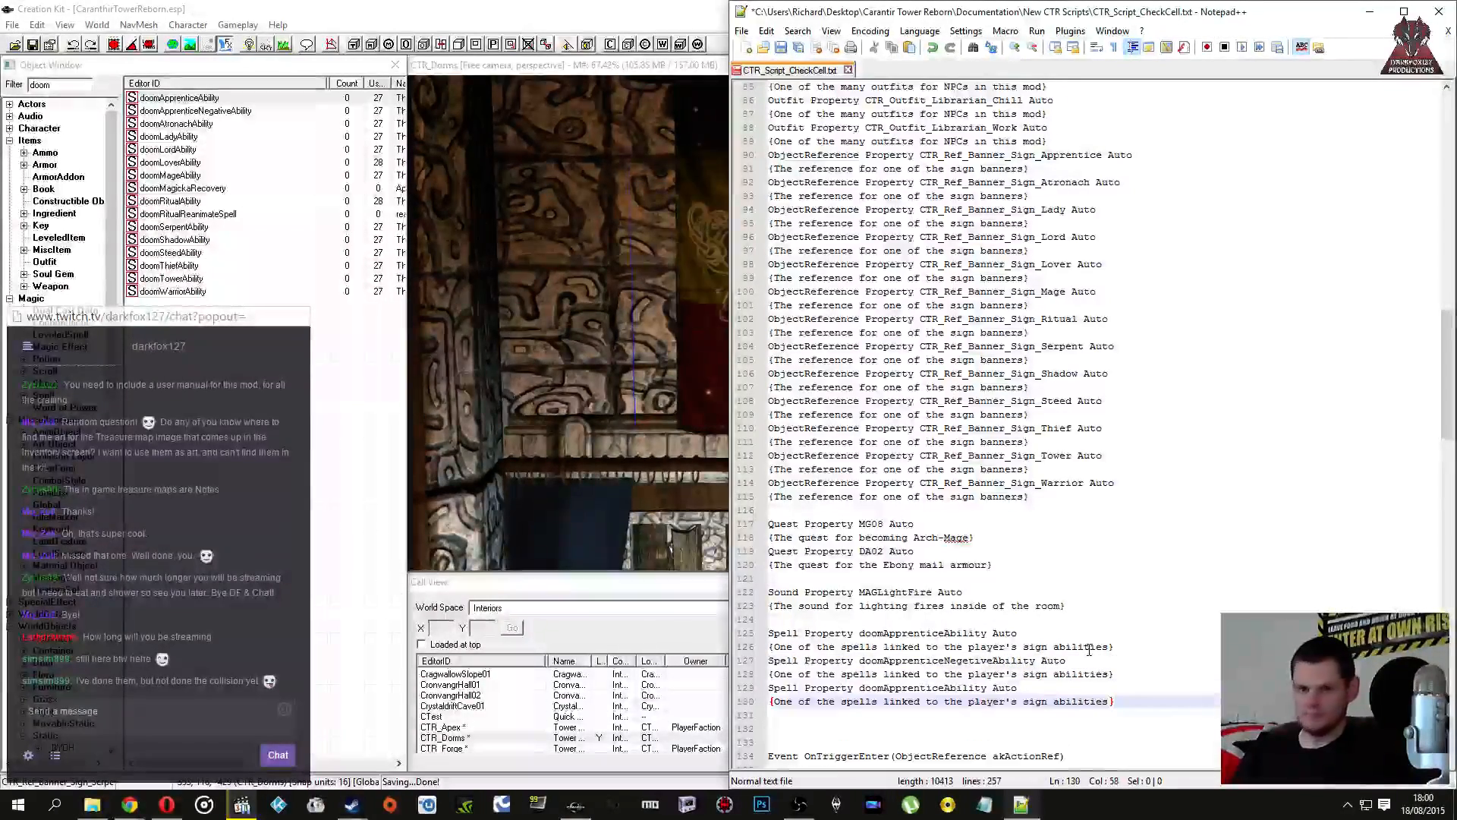
pyautogui.press('Up')
pyautogui.hotkey('ctrl', 'Left')
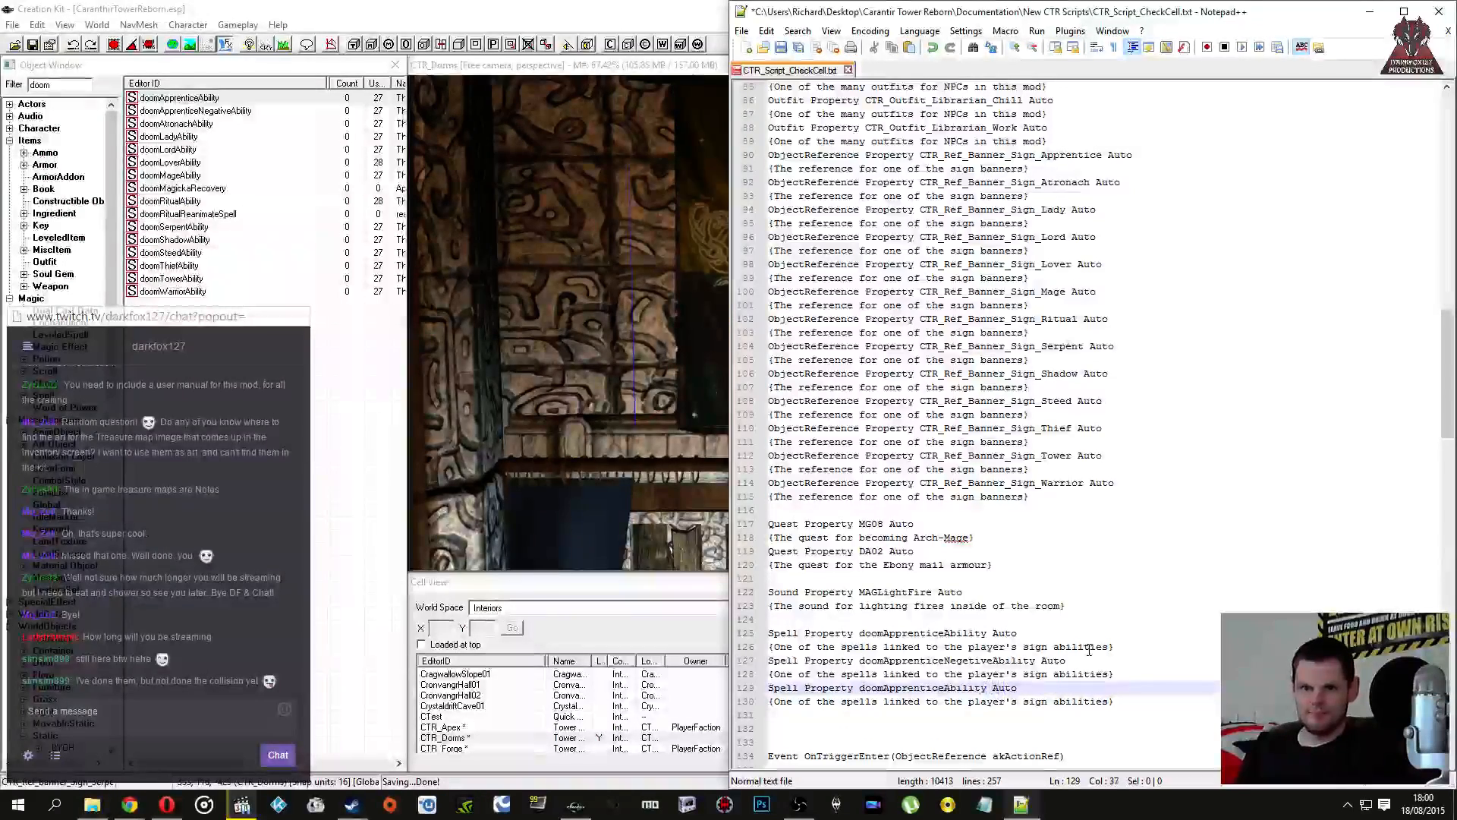
pyautogui.press('BackSpace')
pyautogui.press('BackSpace')
pyautogui.press('BackSpace')
pyautogui.press('BackSpace')
pyautogui.press('BackSpace')
pyautogui.press('BackSpace')
pyautogui.press('BackSpace')
pyautogui.press('BackSpace')
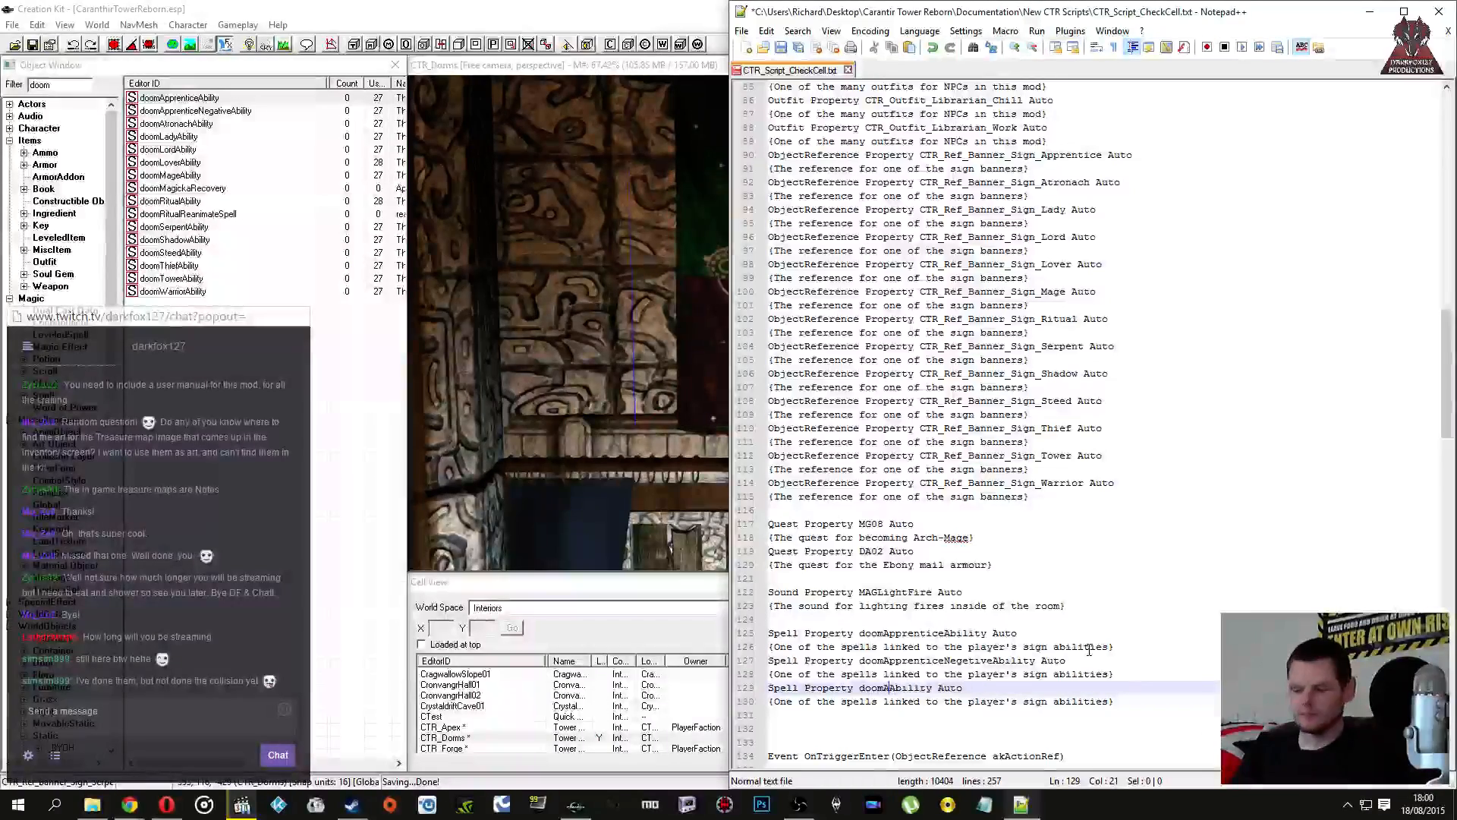
pyautogui.write('tronachA')
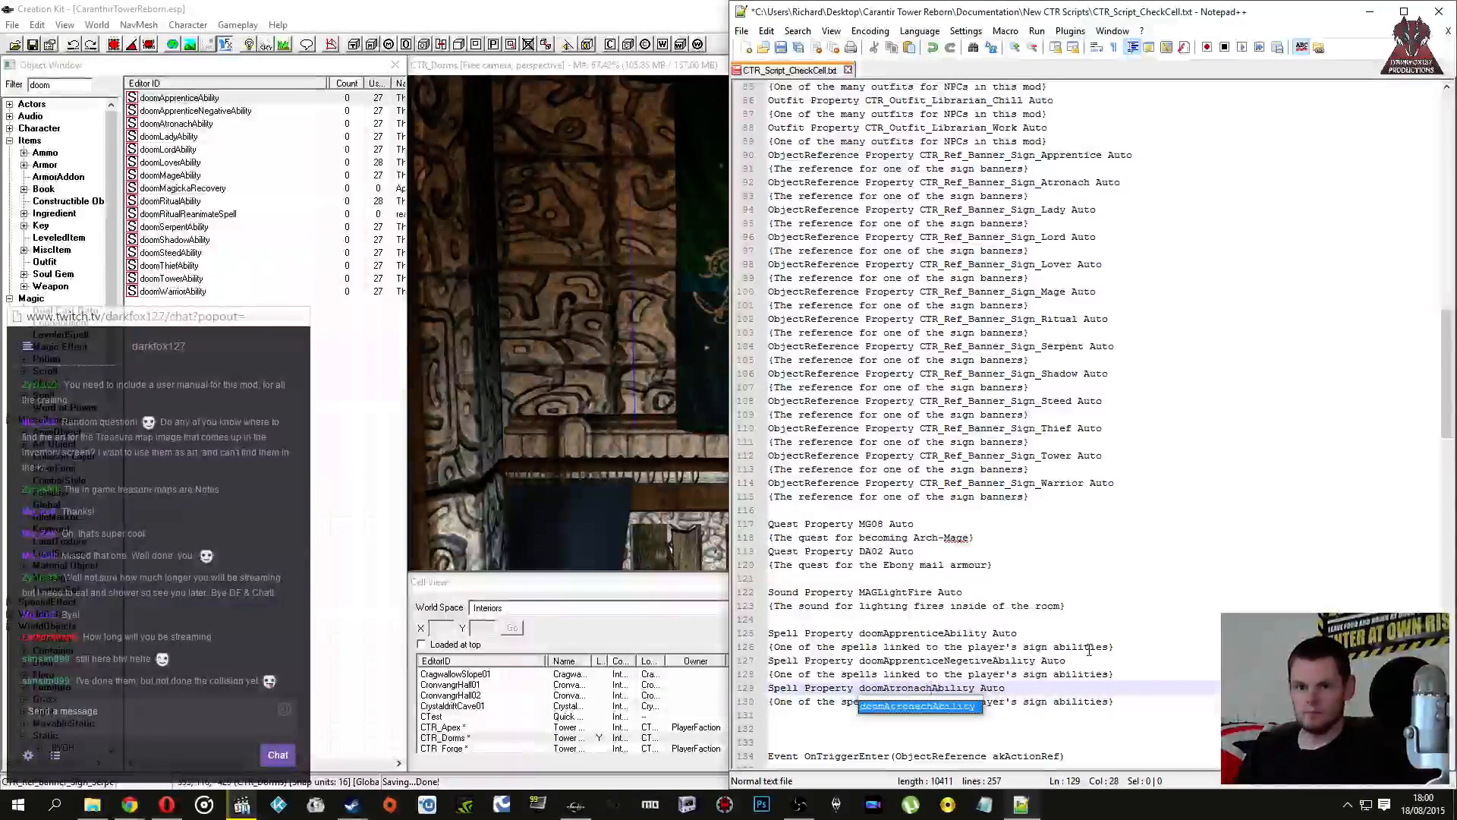
pyautogui.press('Escape')
# Step: Paste two more copies of the doomApprenticeAbility spell property and comment below the Atronach entry
pyautogui.press('Down')
pyautogui.press('Down')
pyautogui.hotkey('ctrl', 'v')
pyautogui.press('Return')
pyautogui.press('Return')
pyautogui.press('Up')
pyautogui.hotkey('ctrl', 'v')
# Step: Rename the spell property directly below the Atronach entry as doomLadyAbility
pyautogui.press('Up')
pyautogui.press('Up')
pyautogui.press('Up')
pyautogui.press('Left')
pyautogui.press('Left')
pyautogui.press('BackSpace')
pyautogui.press('BackSpace')
pyautogui.press('BackSpace')
pyautogui.press('BackSpace')
pyautogui.press('BackSpace')
pyautogui.press('BackSpace')
pyautogui.press('BackSpace')
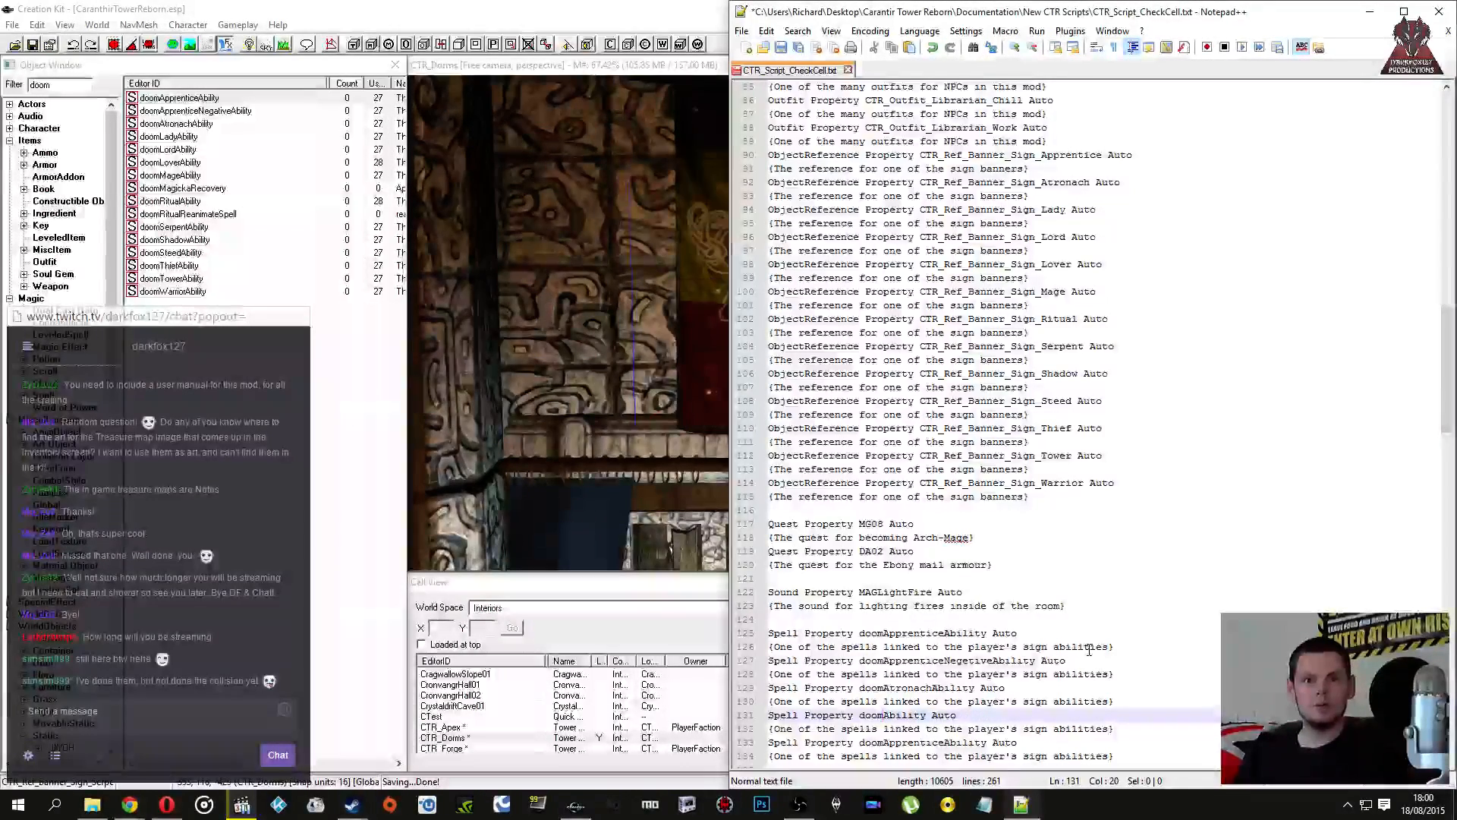
pyautogui.write('Lady')
# Step: Rename the spell property below the Lady entry as doomLordAbility
pyautogui.press('Down')
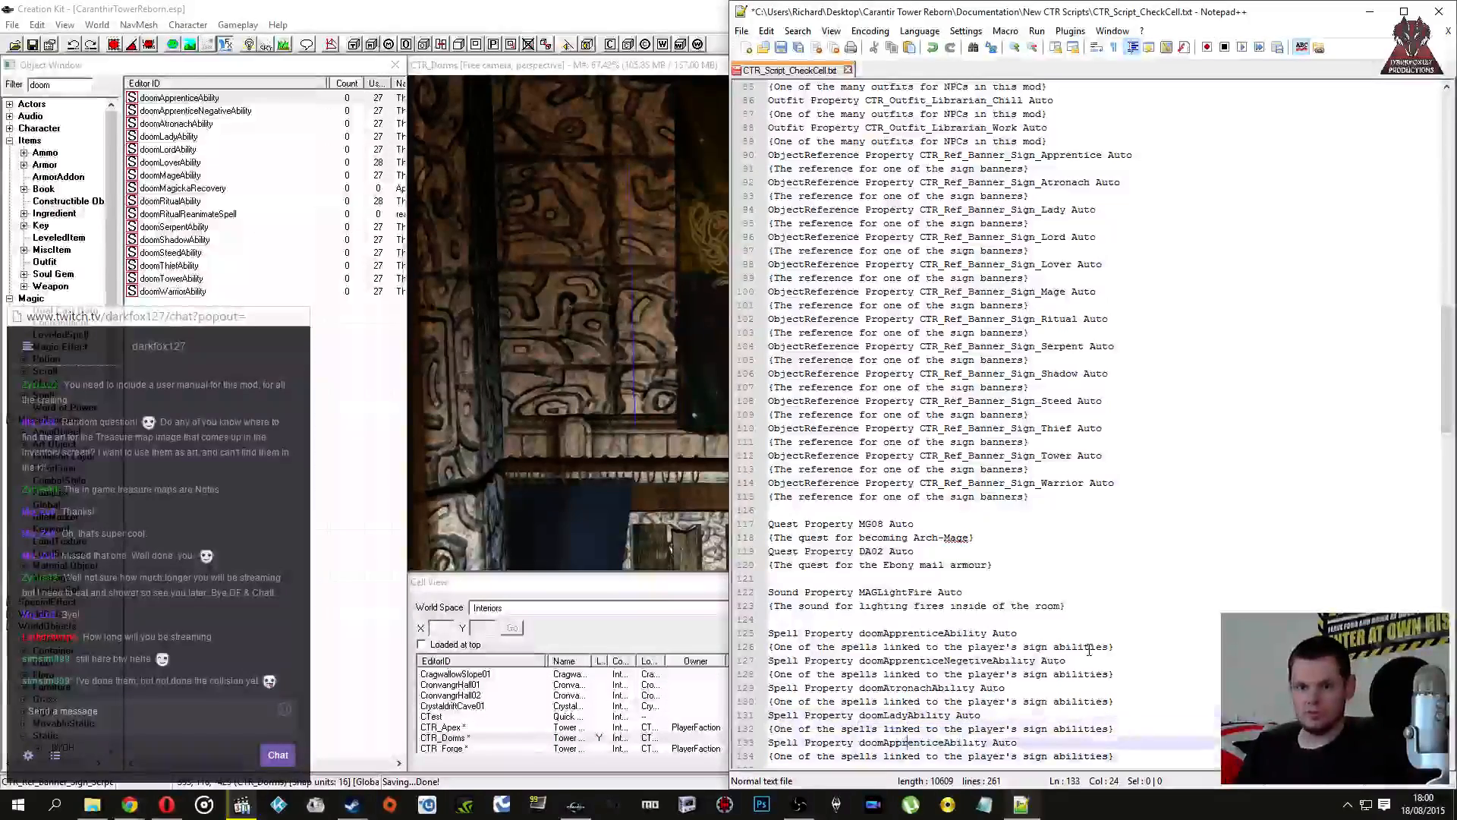
pyautogui.press('Down')
pyautogui.press('BackSpace')
pyautogui.press('BackSpace')
pyautogui.press('BackSpace')
pyautogui.press('BackSpace')
pyautogui.press('Delete')
pyautogui.press('Delete')
pyautogui.press('Delete')
pyautogui.press('Delete')
pyautogui.press('Delete')
pyautogui.press('Delete')
pyautogui.write('Lord')
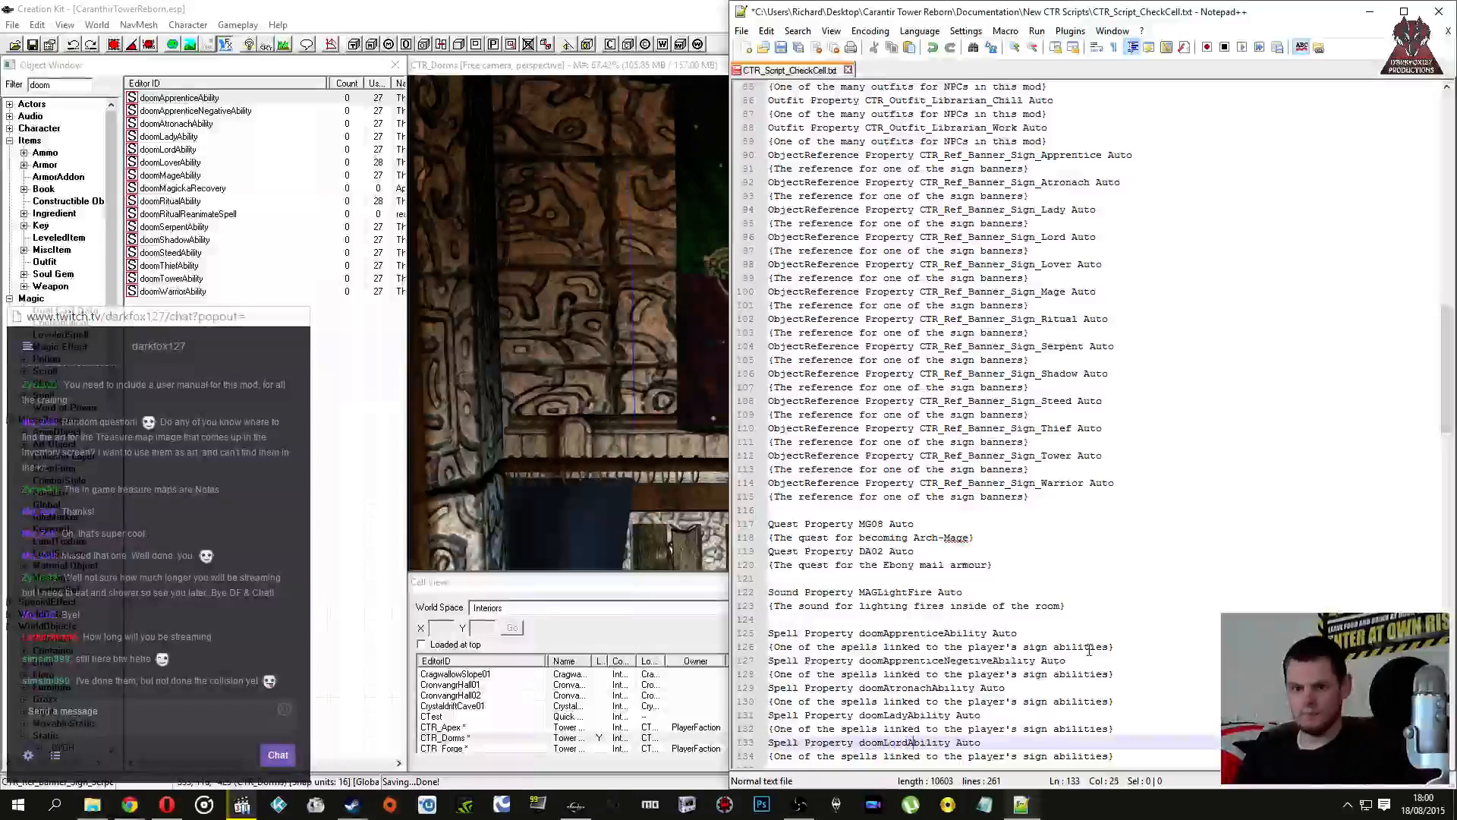
# Step: Add another copy of the spell property and comment below the Lord entry, naming it doomLoverAbility
pyautogui.press('Down')
pyautogui.press('Down')
pyautogui.press('Return')
pyautogui.press('Up')
pyautogui.hotkey('ctrl', 'v')
pyautogui.press('Up')
pyautogui.press('Left')
pyautogui.press('Left')
pyautogui.press('Left')
pyautogui.press('Left')
pyautogui.press('Left')
pyautogui.press('Left')
pyautogui.press('Left')
pyautogui.press('Left')
pyautogui.press('Left')
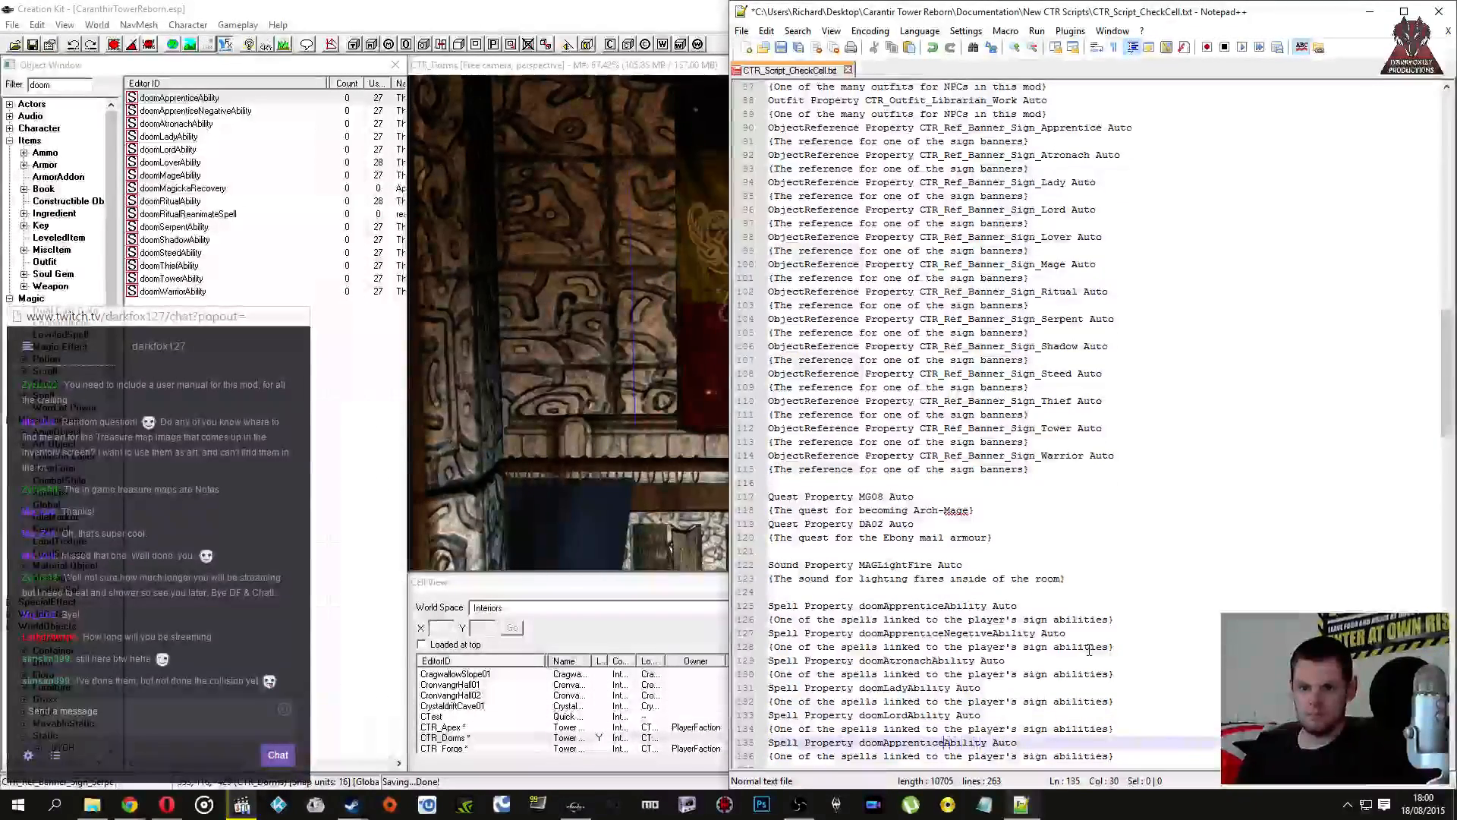
pyautogui.press('BackSpace')
pyautogui.press('BackSpace')
pyautogui.press('BackSpace')
pyautogui.press('BackSpace')
pyautogui.press('BackSpace')
pyautogui.press('BackSpace')
pyautogui.press('BackSpace')
pyautogui.press('BackSpace')
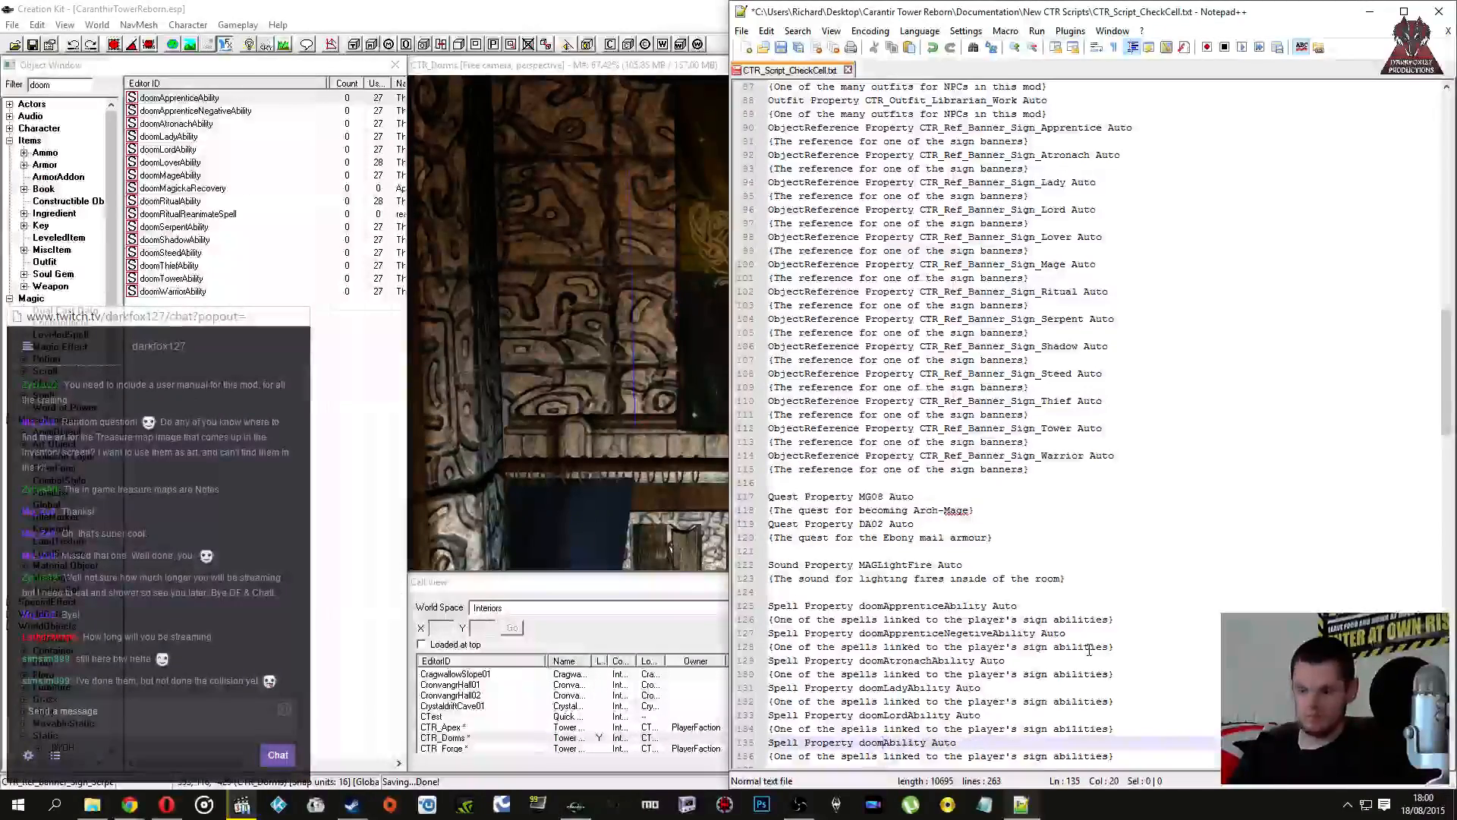
pyautogui.write('Lover')
# Step: Add another copy of the spell property and comment below the Lover entry, naming it doomMageAbility
pyautogui.press('Down')
pyautogui.press('Down')
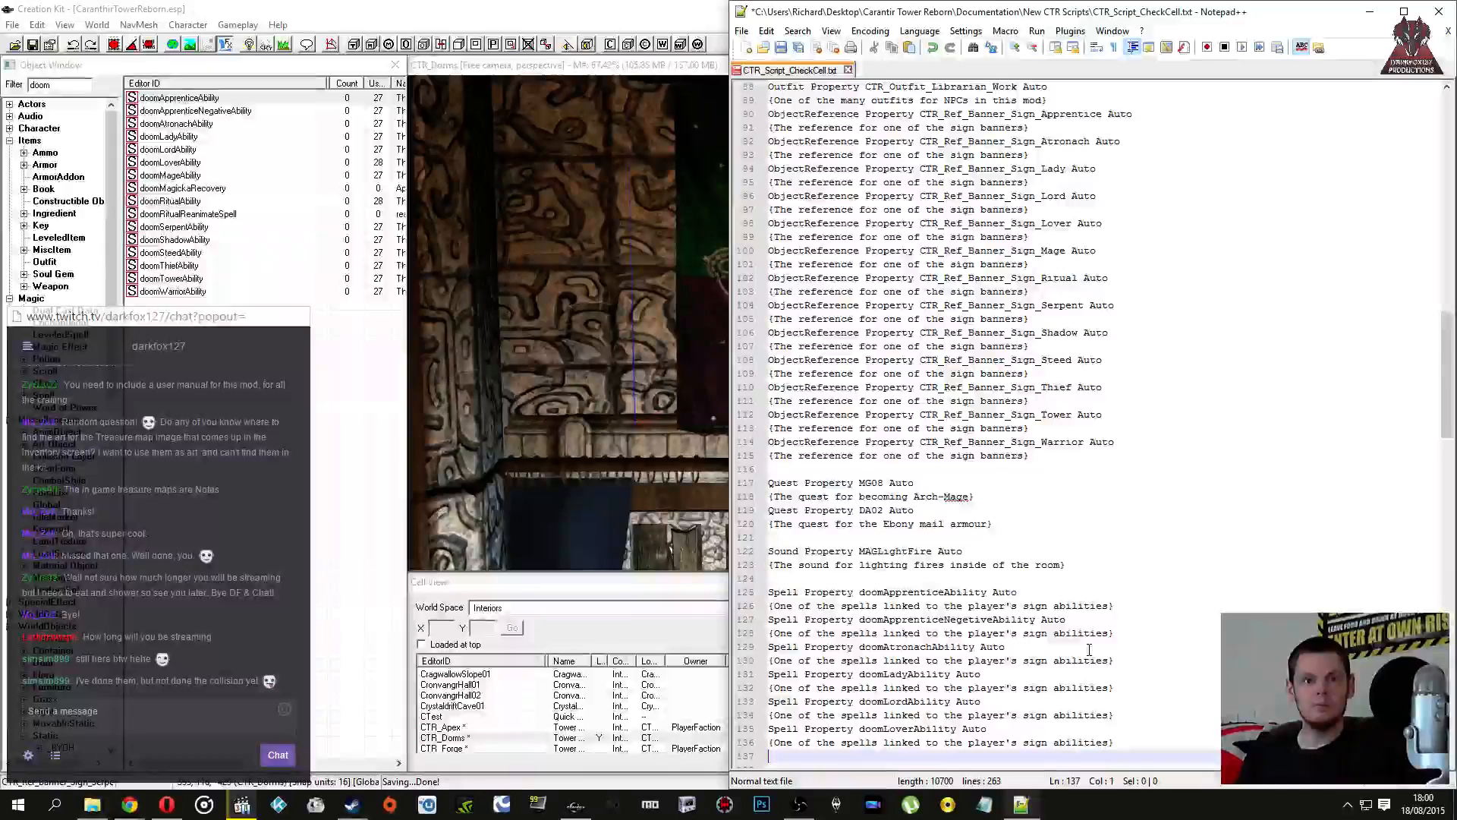
pyautogui.press('Up')
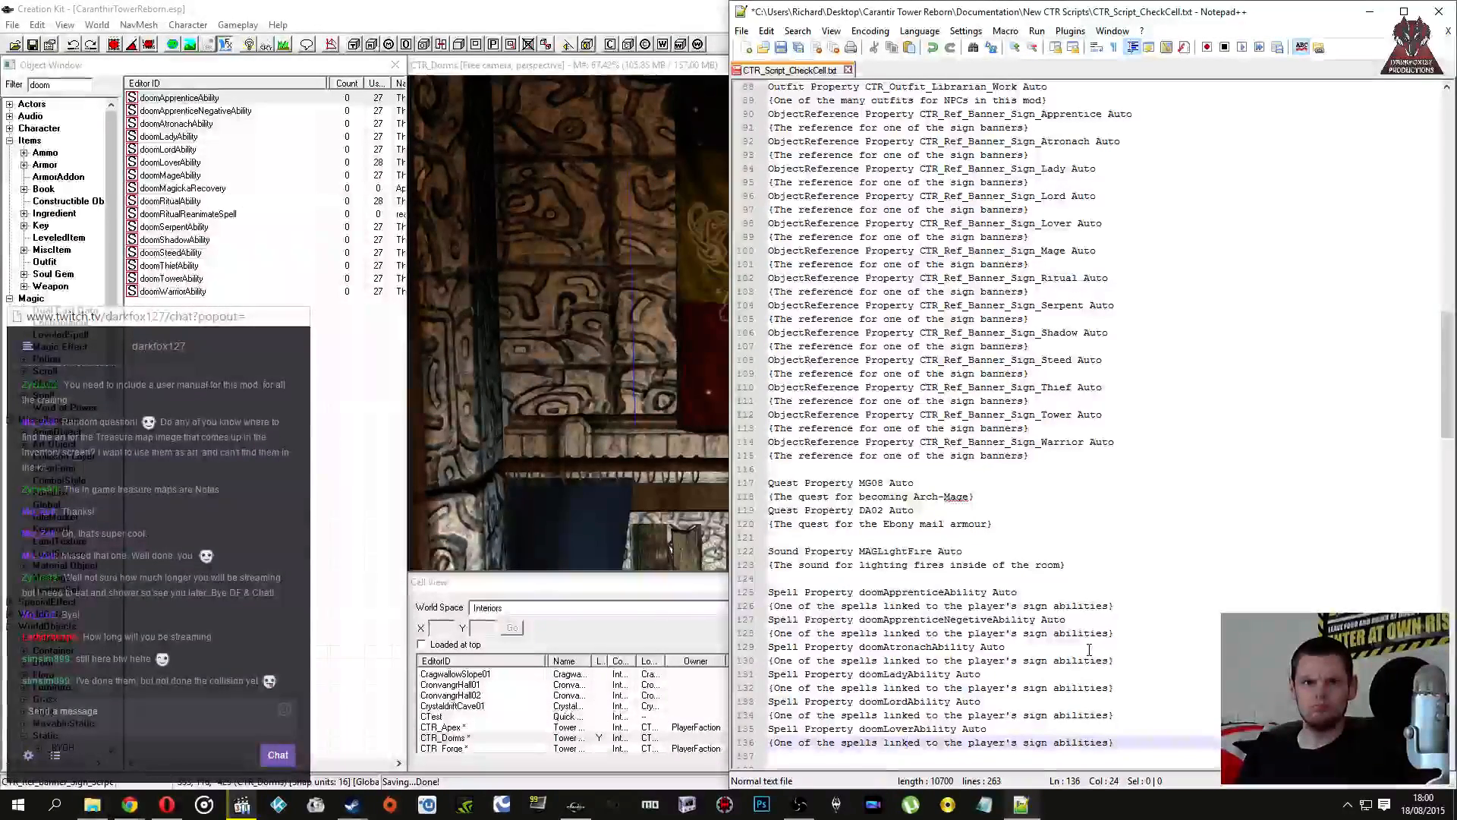
pyautogui.press('End')
pyautogui.press('Return')
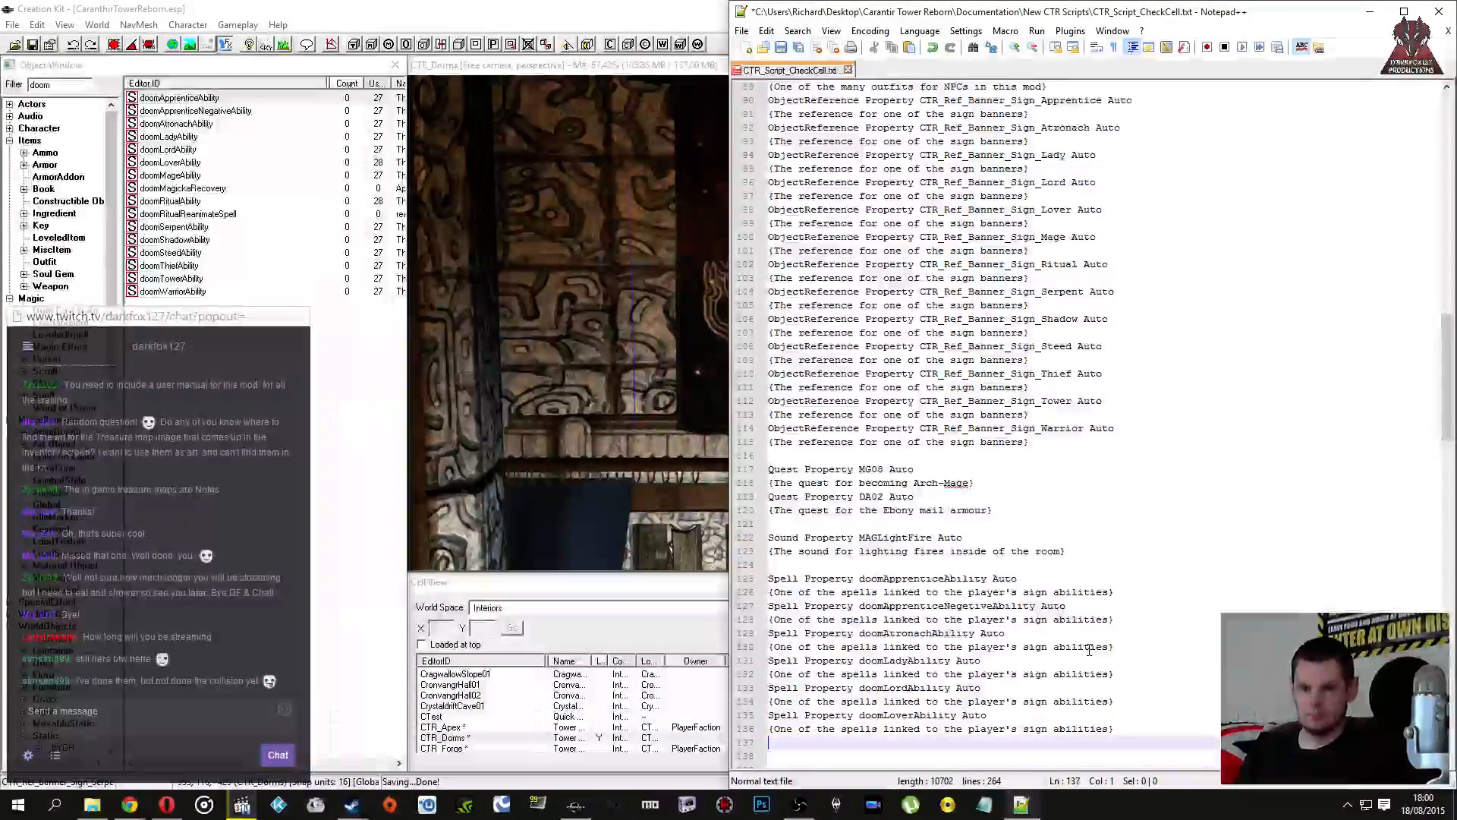
pyautogui.hotkey('ctrl', 'v')
pyautogui.press('Up')
pyautogui.press('Left')
pyautogui.press('Left')
pyautogui.press('Left')
pyautogui.press('Left')
pyautogui.press('Left')
pyautogui.press('Left')
pyautogui.press('Left')
pyautogui.press('Left')
pyautogui.press('Left')
pyautogui.press('Left')
pyautogui.press('Left')
pyautogui.press('Left')
pyautogui.press('BackSpace')
pyautogui.press('BackSpace')
pyautogui.press('BackSpace')
pyautogui.press('BackSpace')
pyautogui.press('BackSpace')
pyautogui.press('BackSpace')
pyautogui.press('BackSpace')
pyautogui.press('BackSpace')
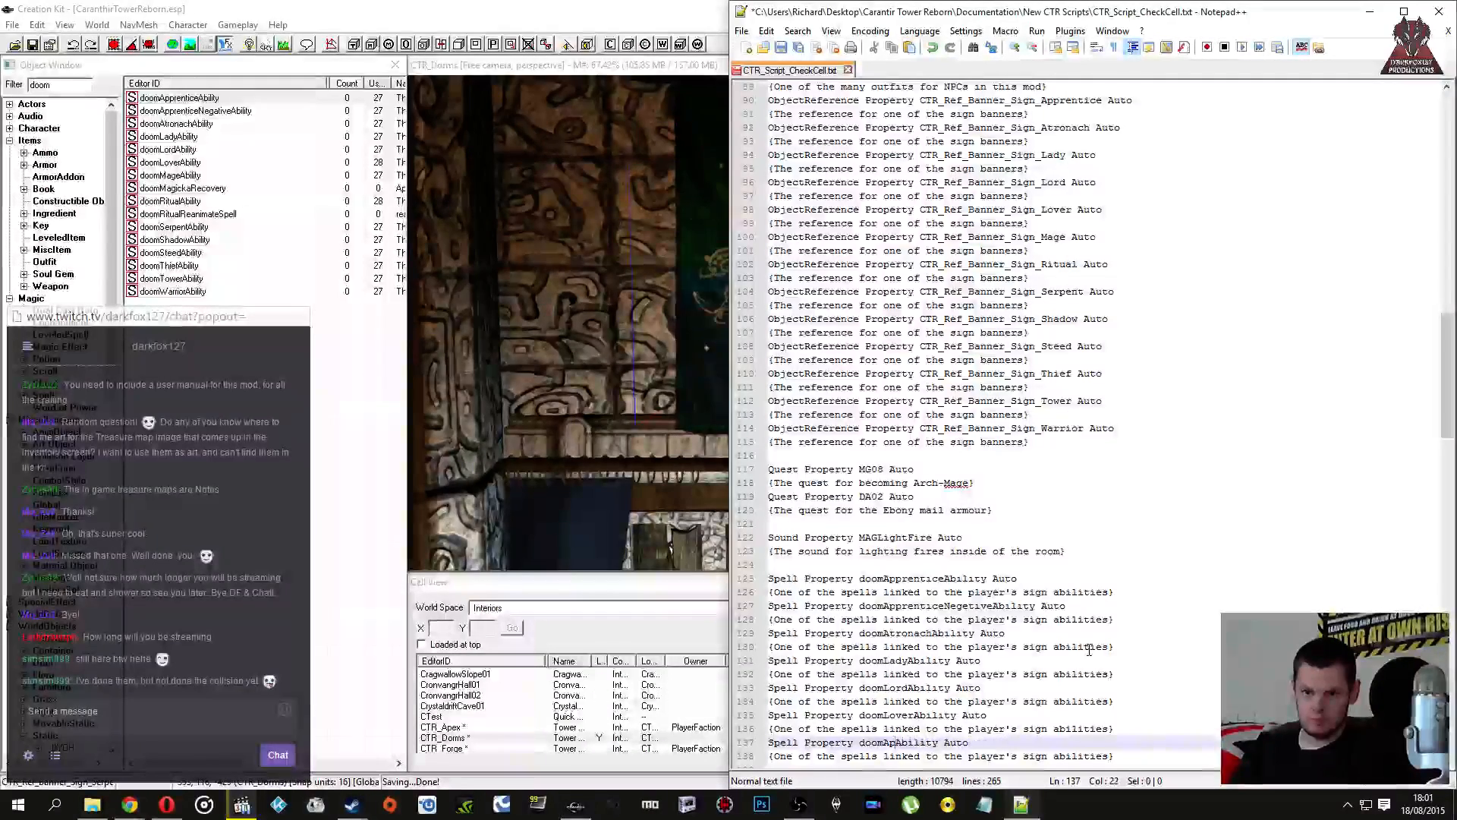
pyautogui.write('Mage')
# Step: Add another copy of the spell property and comment below the Mage entry, naming it doomRitualAbility
pyautogui.press('Down')
pyautogui.press('Down')
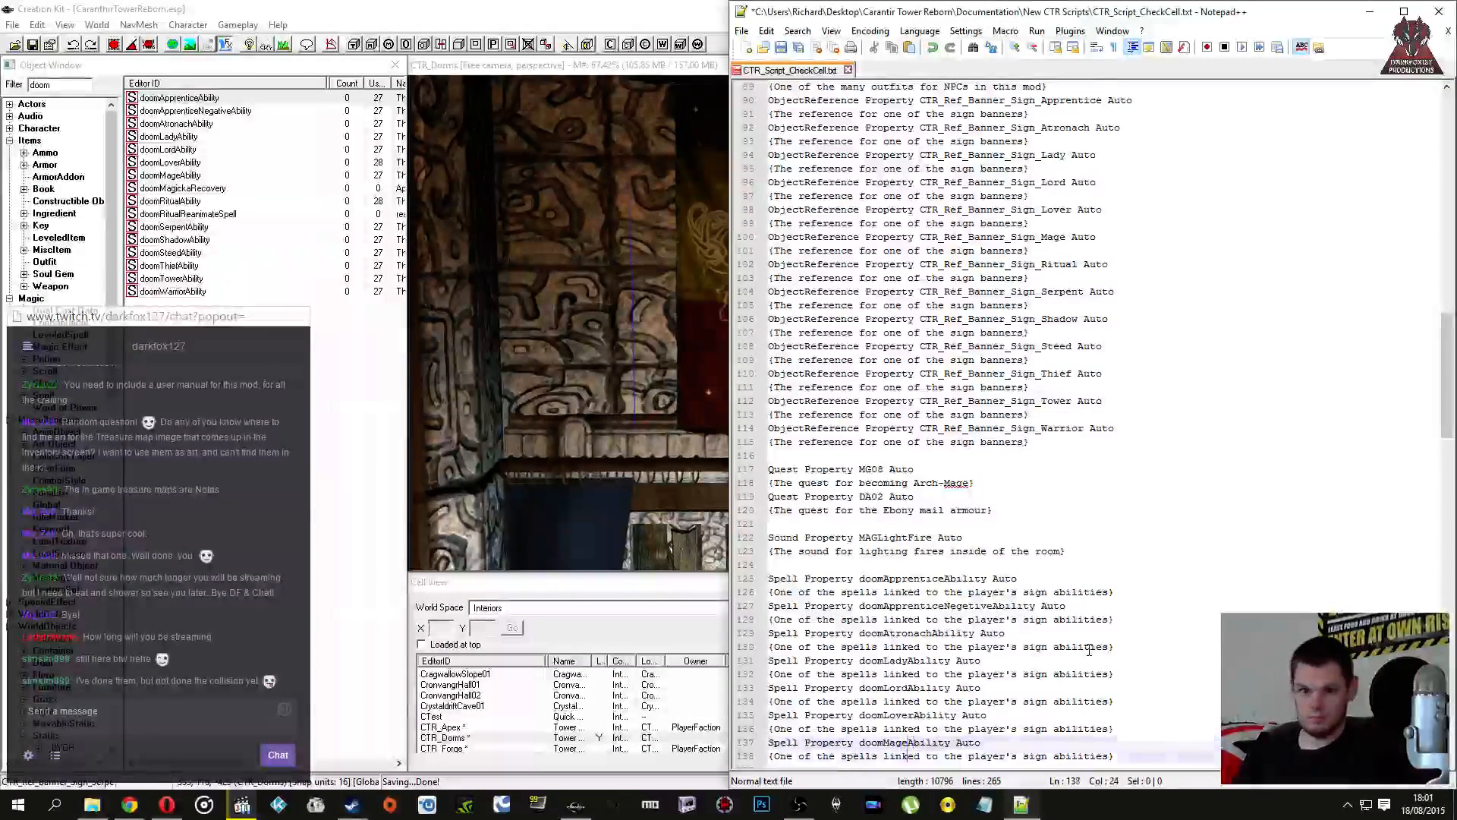
pyautogui.write("Spell Property doomApprenticeAbility Auto {One of the spells linked to the player's sign abilities}")
pyautogui.press('Up')
pyautogui.press('Up')
pyautogui.press('End')
pyautogui.press('Left')
pyautogui.press('Left')
pyautogui.press('Left')
pyautogui.press('Left')
pyautogui.press('Left')
pyautogui.press('Left')
pyautogui.press('Left')
pyautogui.press('Left')
pyautogui.press('Left')
pyautogui.press('Left')
pyautogui.press('Left')
pyautogui.press('BackSpace')
pyautogui.press('BackSpace')
pyautogui.press('BackSpace')
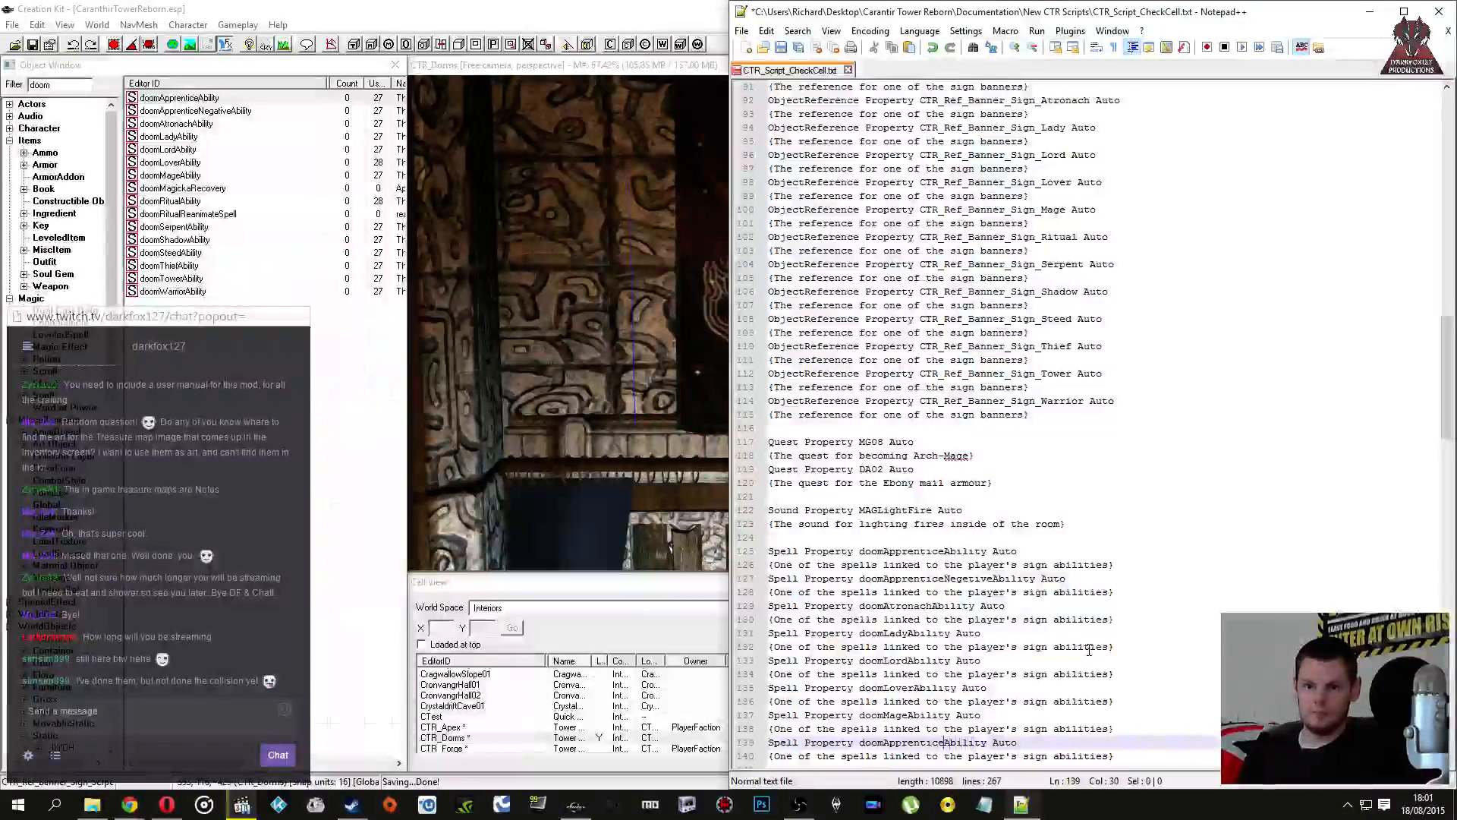
pyautogui.press('BackSpace')
pyautogui.press('BackSpace')
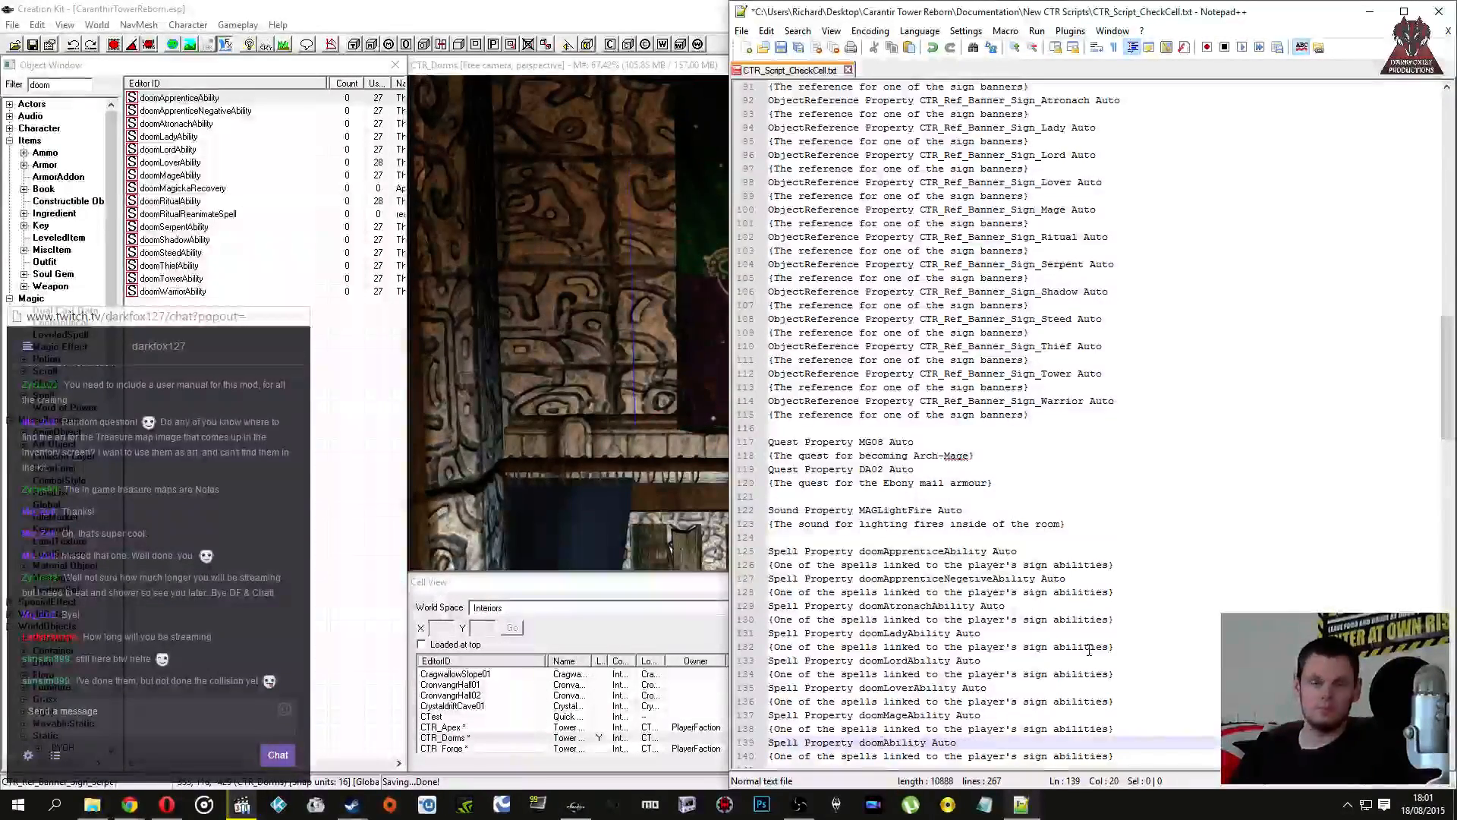
pyautogui.write('R')
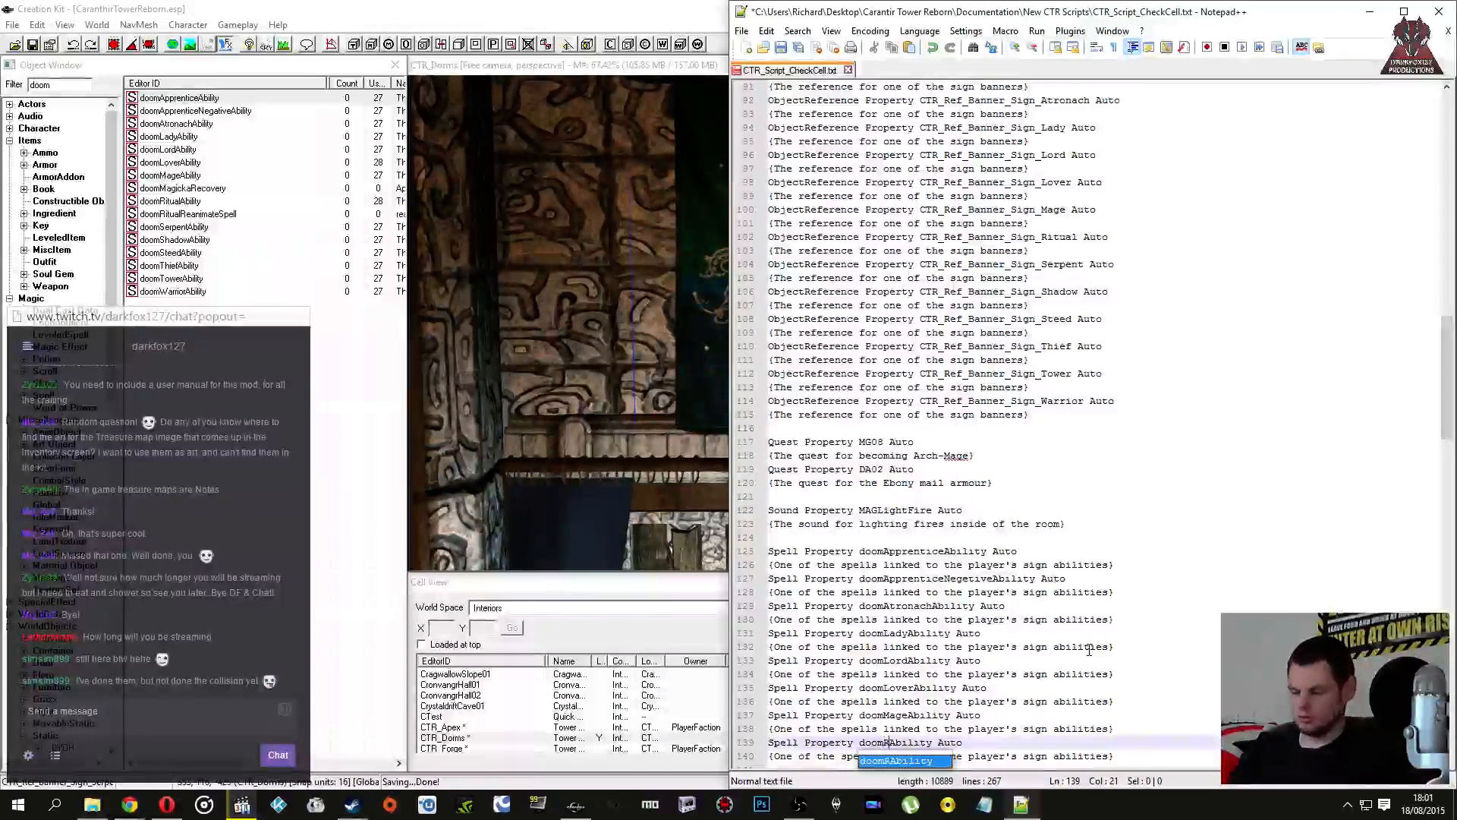
pyautogui.write('i')
pyautogui.write('tual;')
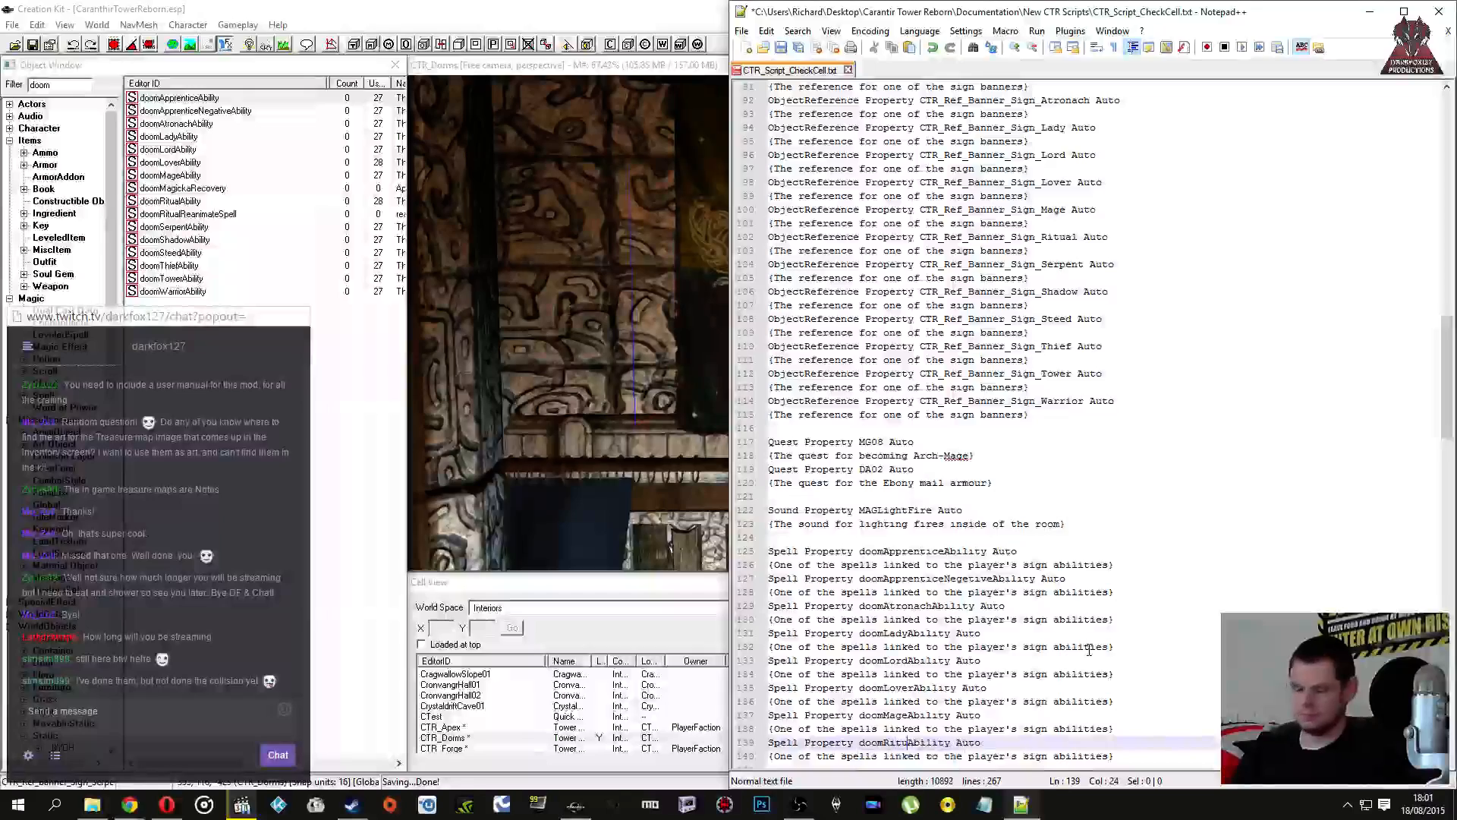
pyautogui.press('BackSpace')
# Step: Add another copy of the spell property and comment below the Ritual entry, stripping Apprentice from its name to leave doomAbility
pyautogui.press('Down')
pyautogui.press('End')
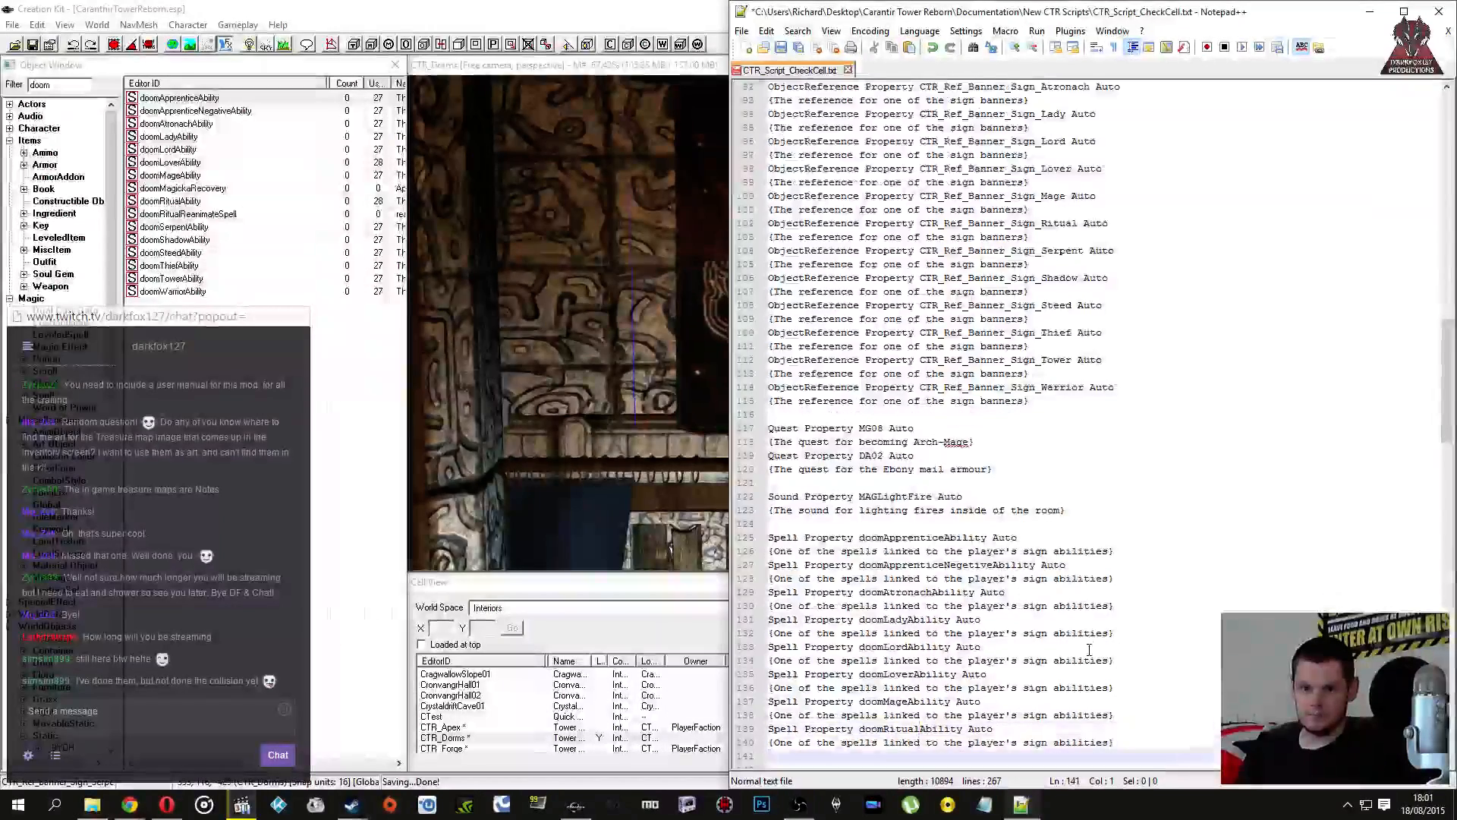
pyautogui.press('Return')
pyautogui.write("Spell Property doomApprenticeAbility Auto {One of the spells linked to the player's sign abilities}")
pyautogui.press('Up')
pyautogui.press('Left')
pyautogui.press('Left')
pyautogui.press('Left')
pyautogui.press('Left')
pyautogui.press('Left')
pyautogui.press('Left')
pyautogui.press('Left')
pyautogui.press('Left')
pyautogui.press('Left')
pyautogui.press('Left')
pyautogui.press('Left')
pyautogui.press('Left')
pyautogui.press('BackSpace')
pyautogui.press('BackSpace')
pyautogui.press('BackSpace')
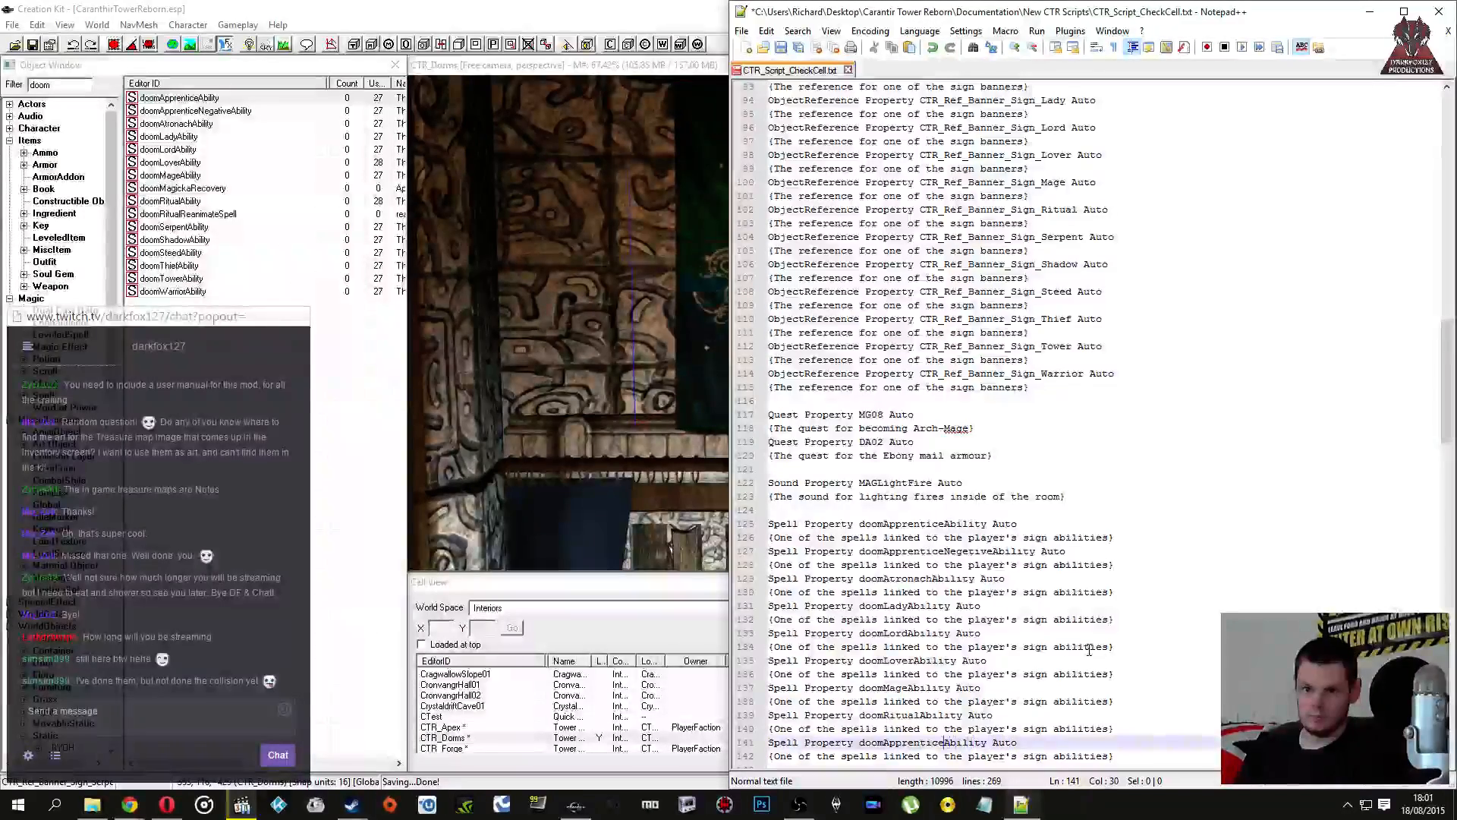
pyautogui.press('BackSpace')
pyautogui.press('BackSpace')
pyautogui.press('BackSpace')
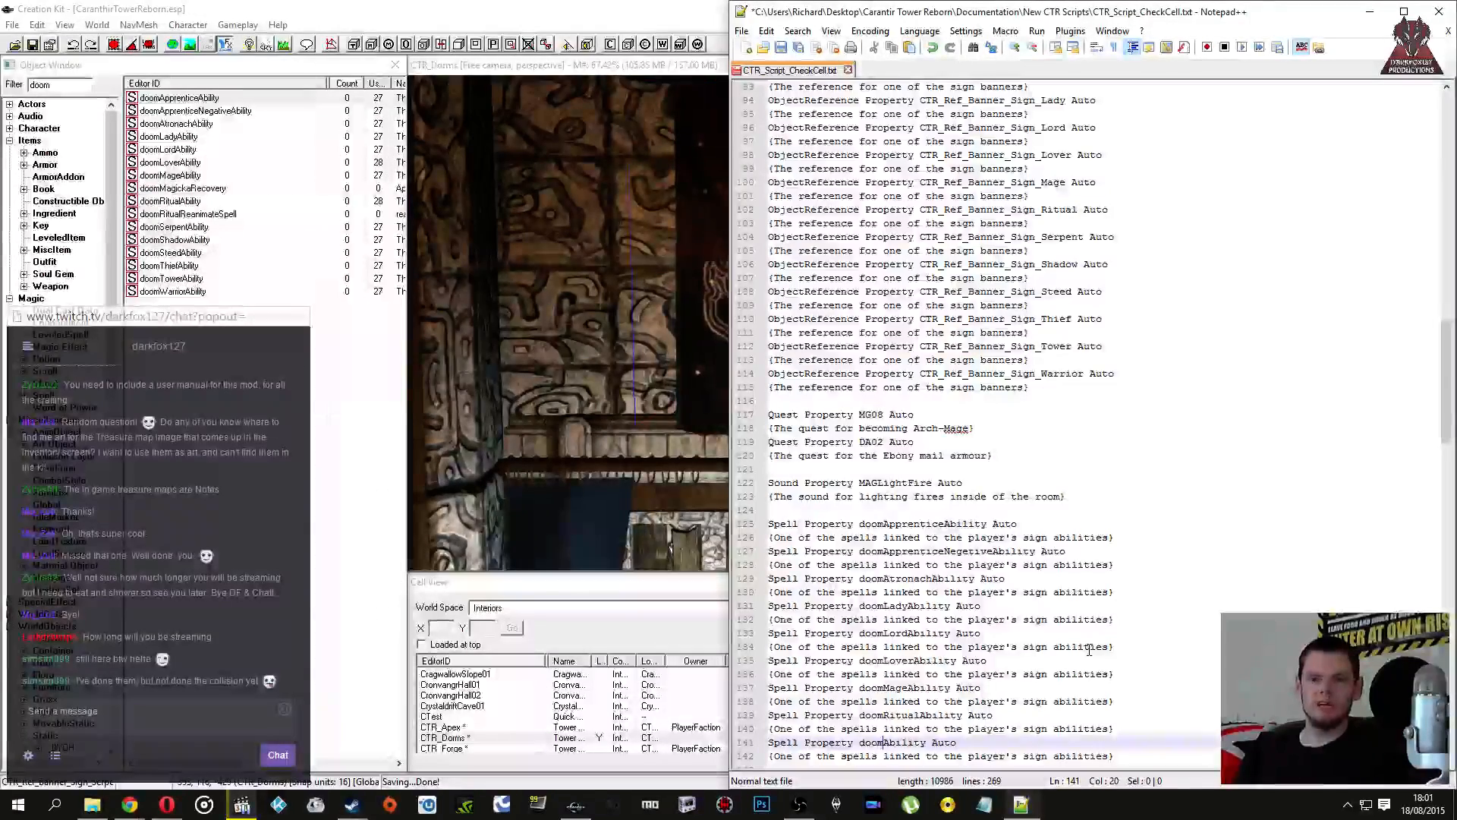
pyautogui.write('Rit')
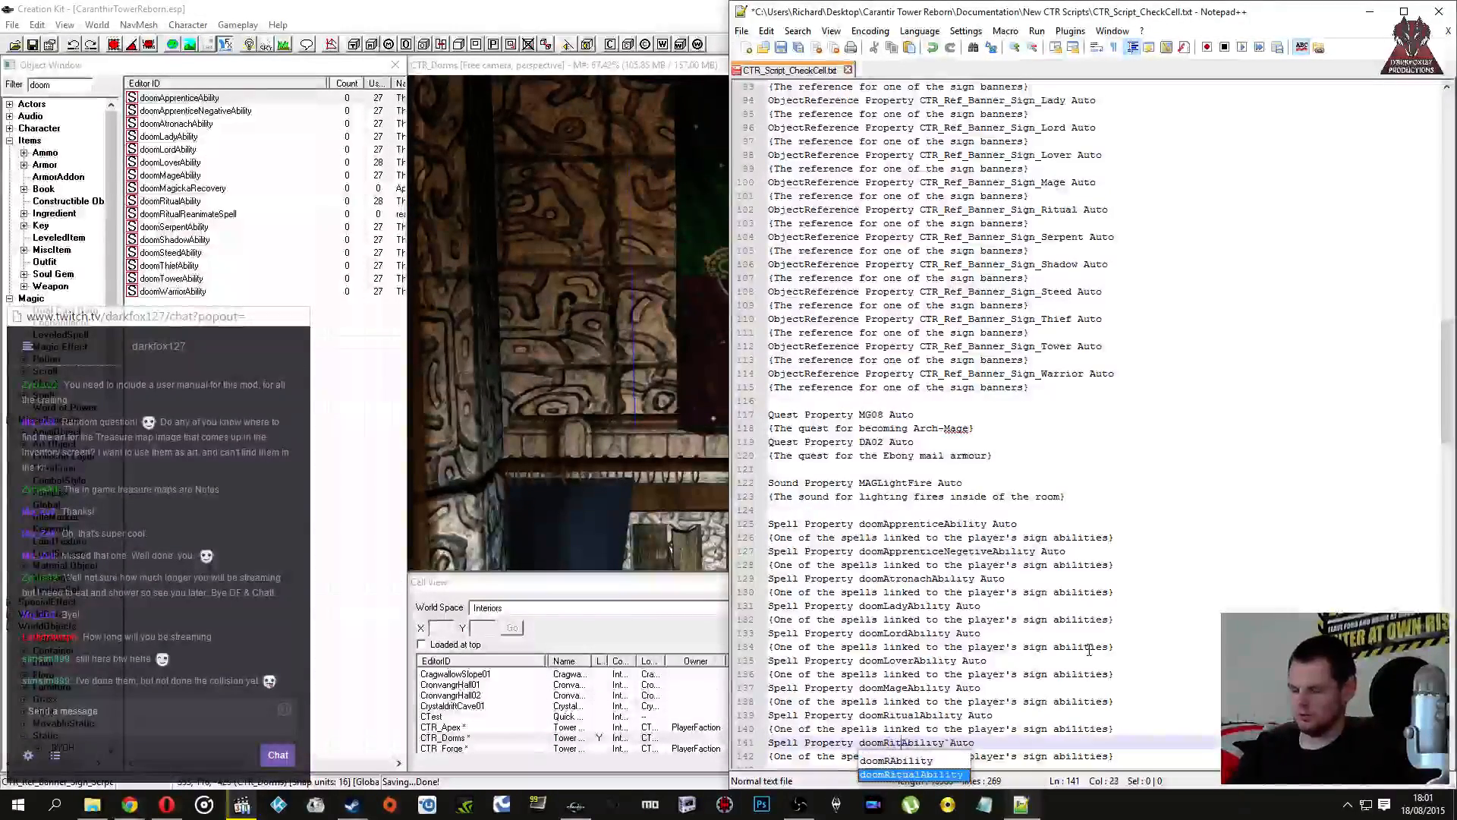
pyautogui.write('ualReanime')
pyautogui.press('BackSpace')
pyautogui.write('ateSpell')
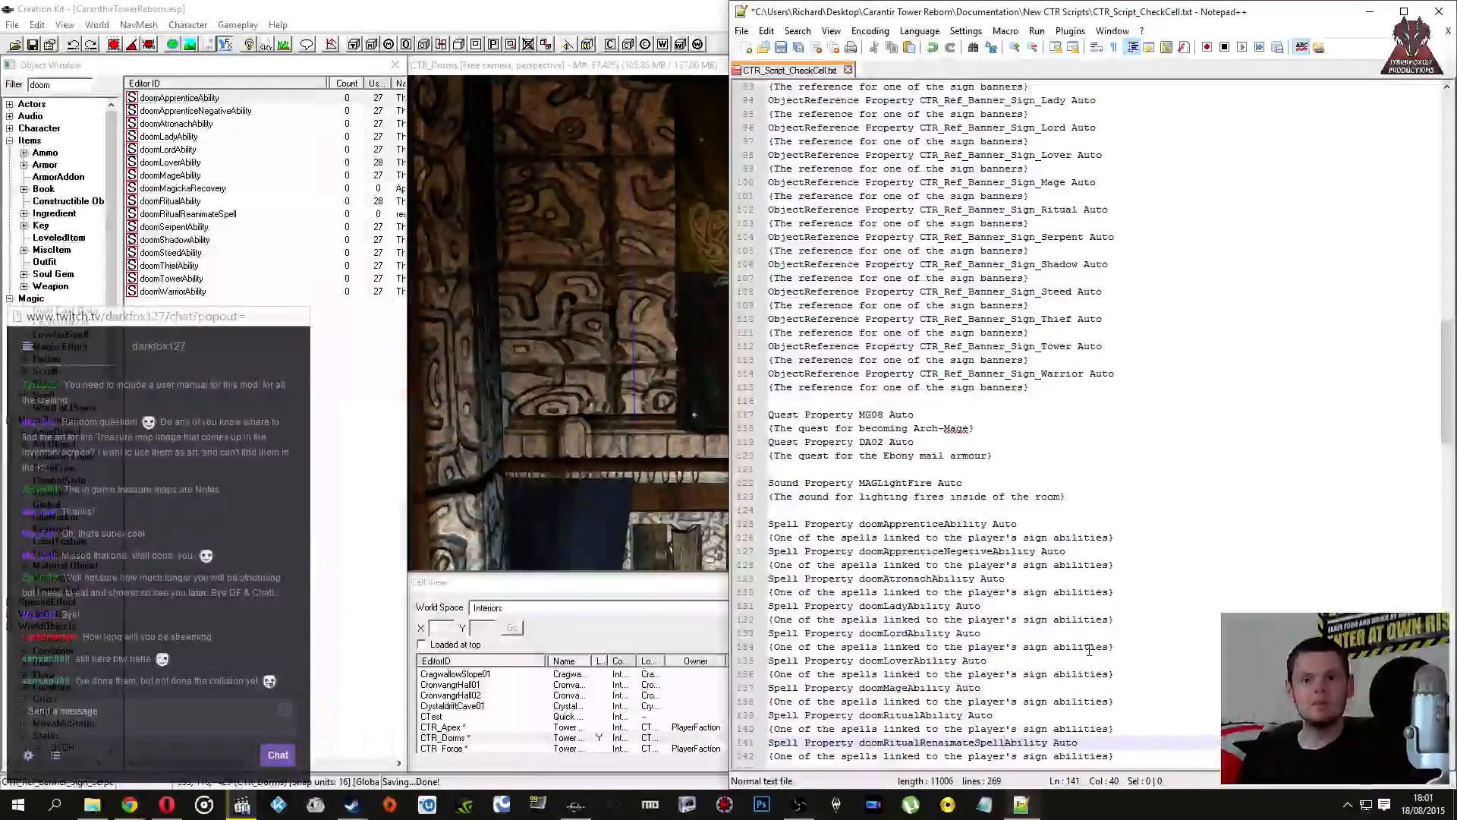
pyautogui.press('BackSpace')
pyautogui.press('BackSpace')
pyautogui.press('BackSpace')
pyautogui.press('BackSpace')
pyautogui.press('BackSpace')
pyautogui.press('BackSpace')
pyautogui.press('BackSpace')
pyautogui.press('BackSpace')
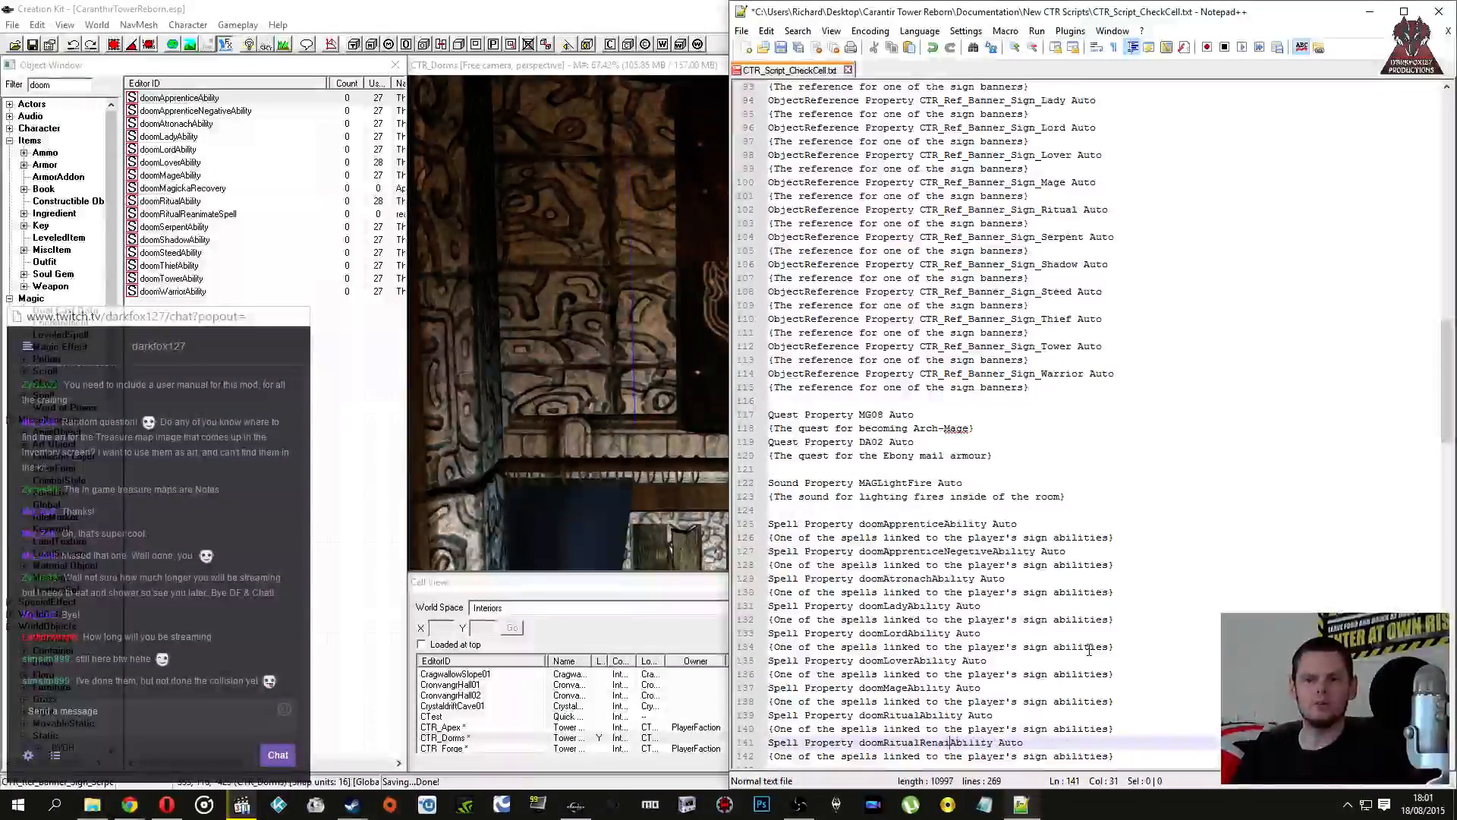
pyautogui.press('BackSpace')
pyautogui.press('BackSpace')
pyautogui.press('BackSpace')
pyautogui.press('BackSpace')
pyautogui.press('BackSpace')
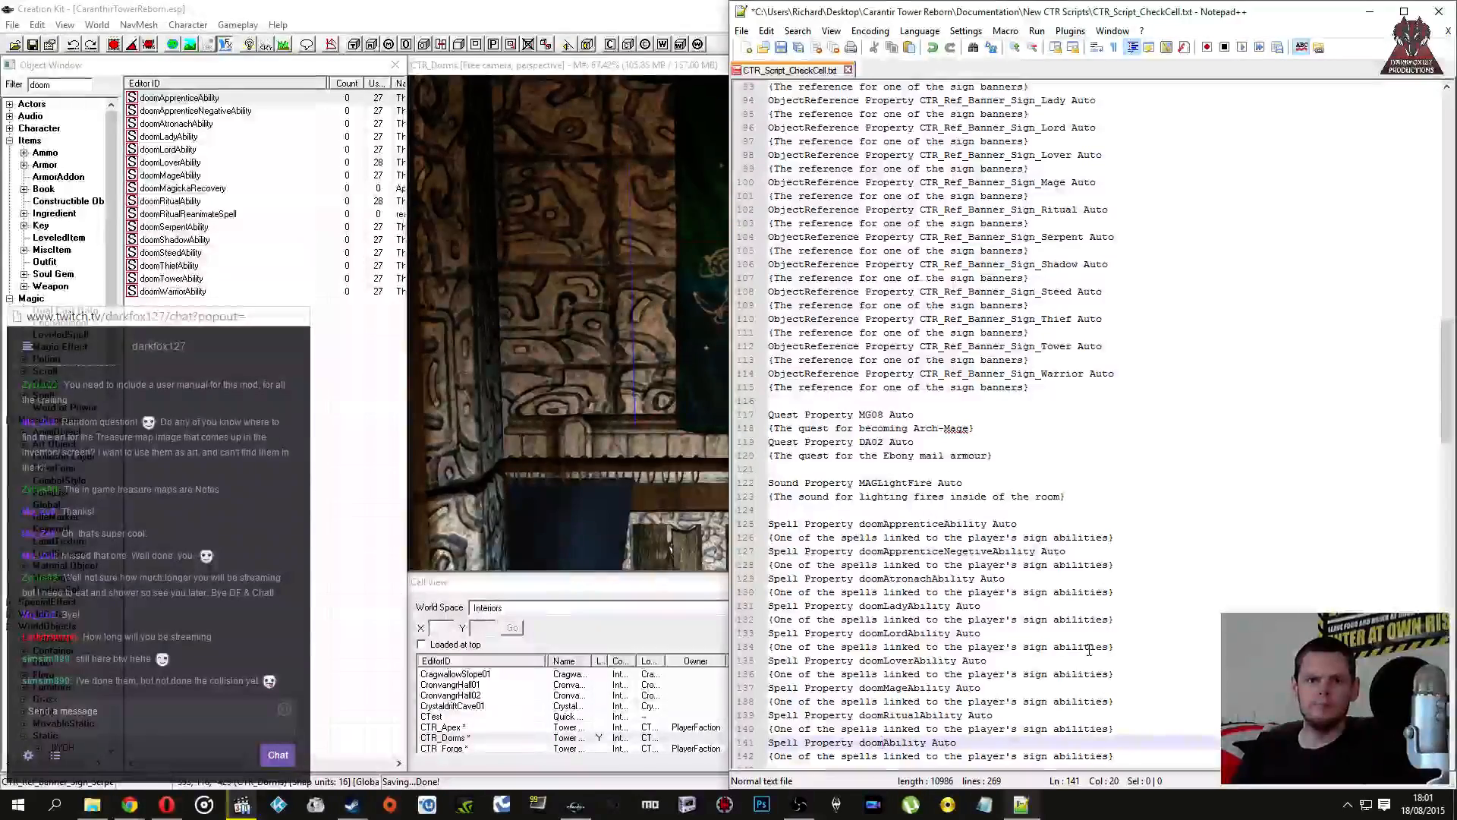
# Step: Complete the name of the spell property below the Ritual entry as doomSerpentAbility
pyautogui.write('Serpent')
pyautogui.press('Down')
pyautogui.press('Down')
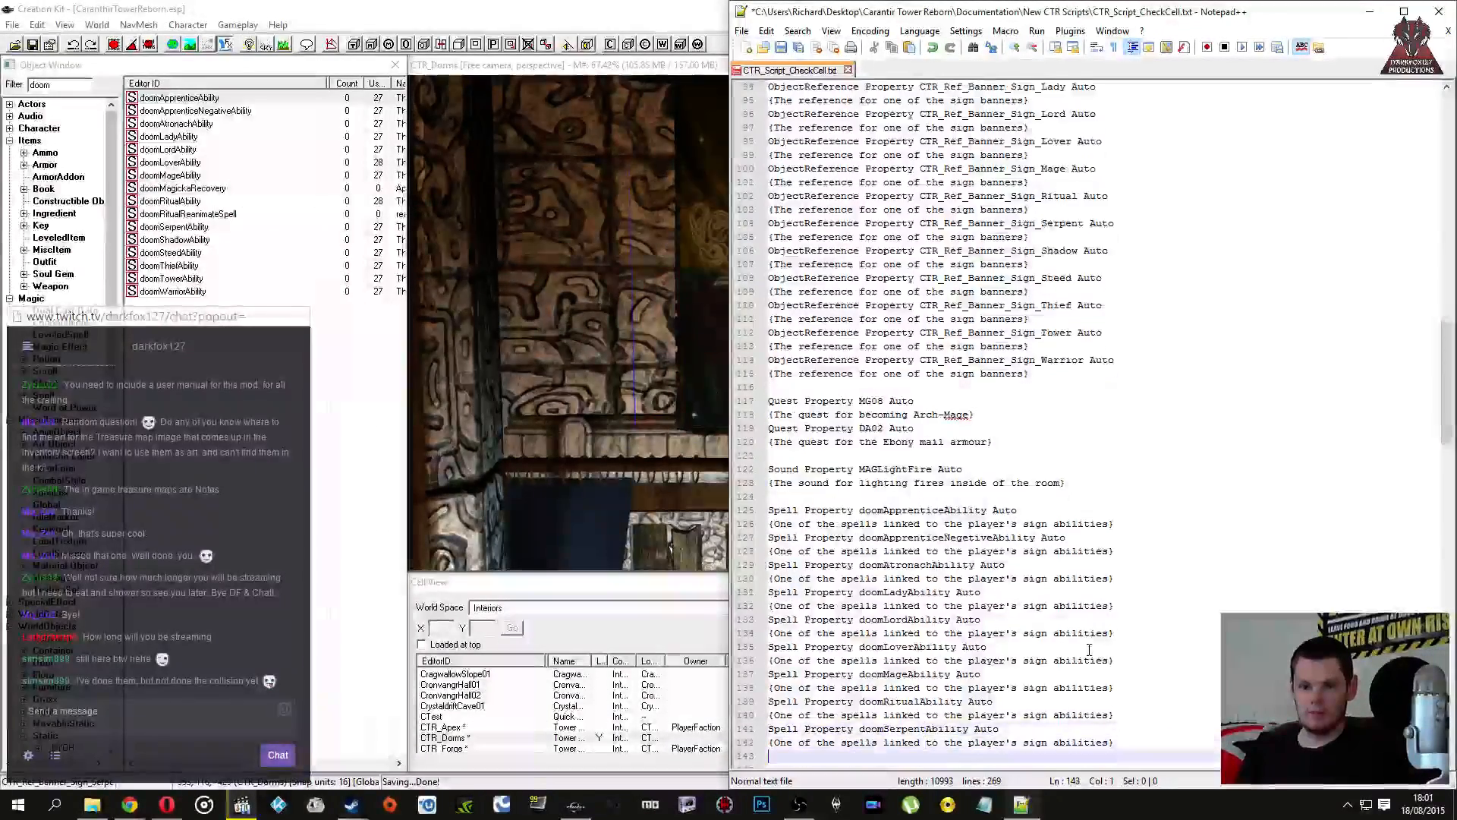
# Step: Add another copy of the spell property and comment below the Serpent entry, naming it doomShadowAbility
pyautogui.write("Spell Property doomApprenticeAbility Auto {One of the spells linked to the player's sign abilities}")
pyautogui.press('Up')
pyautogui.press('Up')
pyautogui.press('End')
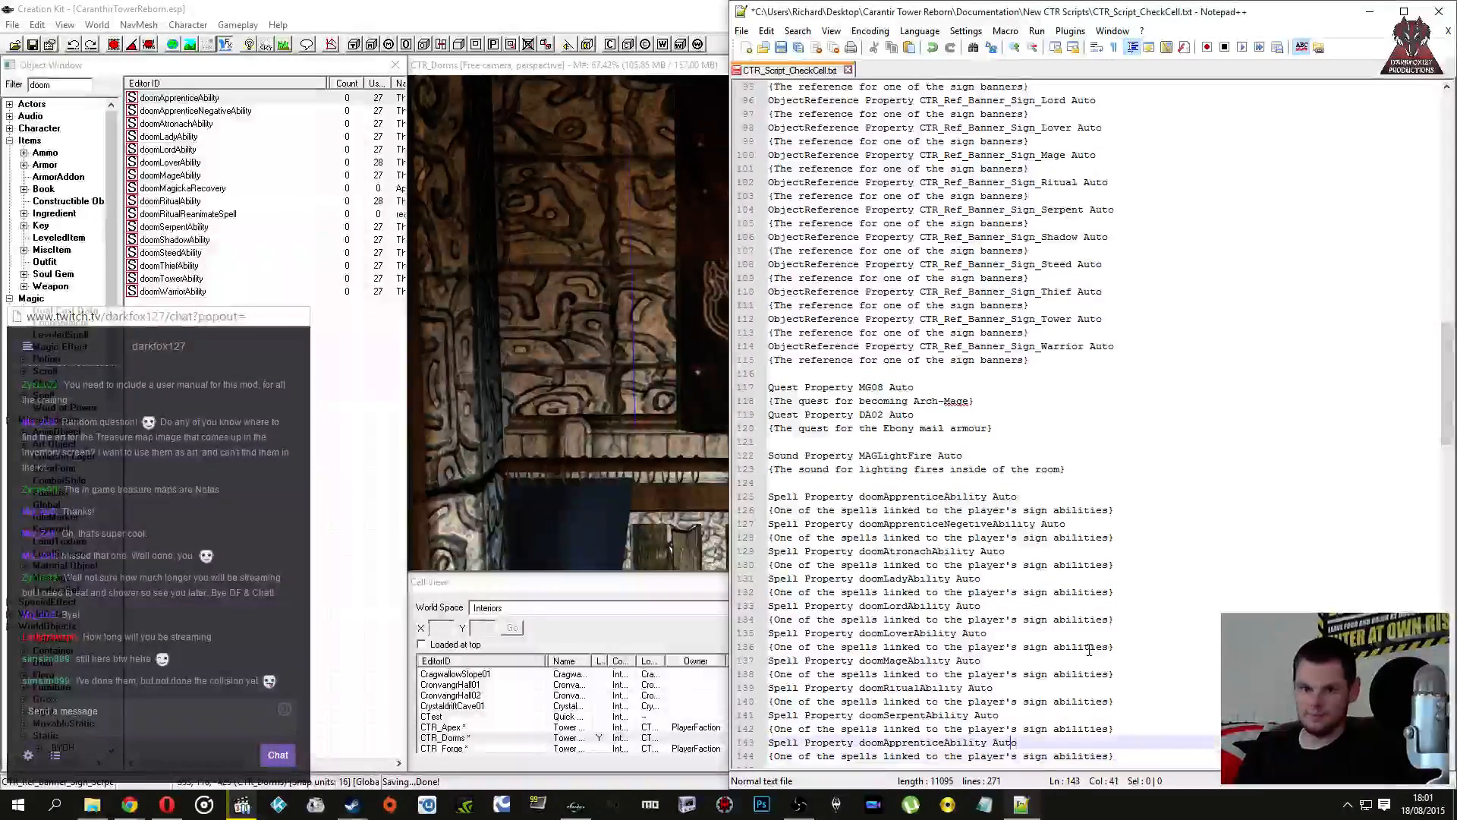
pyautogui.press('Left')
pyautogui.press('Left')
pyautogui.press('Left')
pyautogui.press('Left')
pyautogui.press('BackSpace')
pyautogui.press('BackSpace')
pyautogui.press('BackSpace')
pyautogui.press('BackSpace')
pyautogui.press('BackSpace')
pyautogui.press('BackSpace')
pyautogui.press('BackSpace')
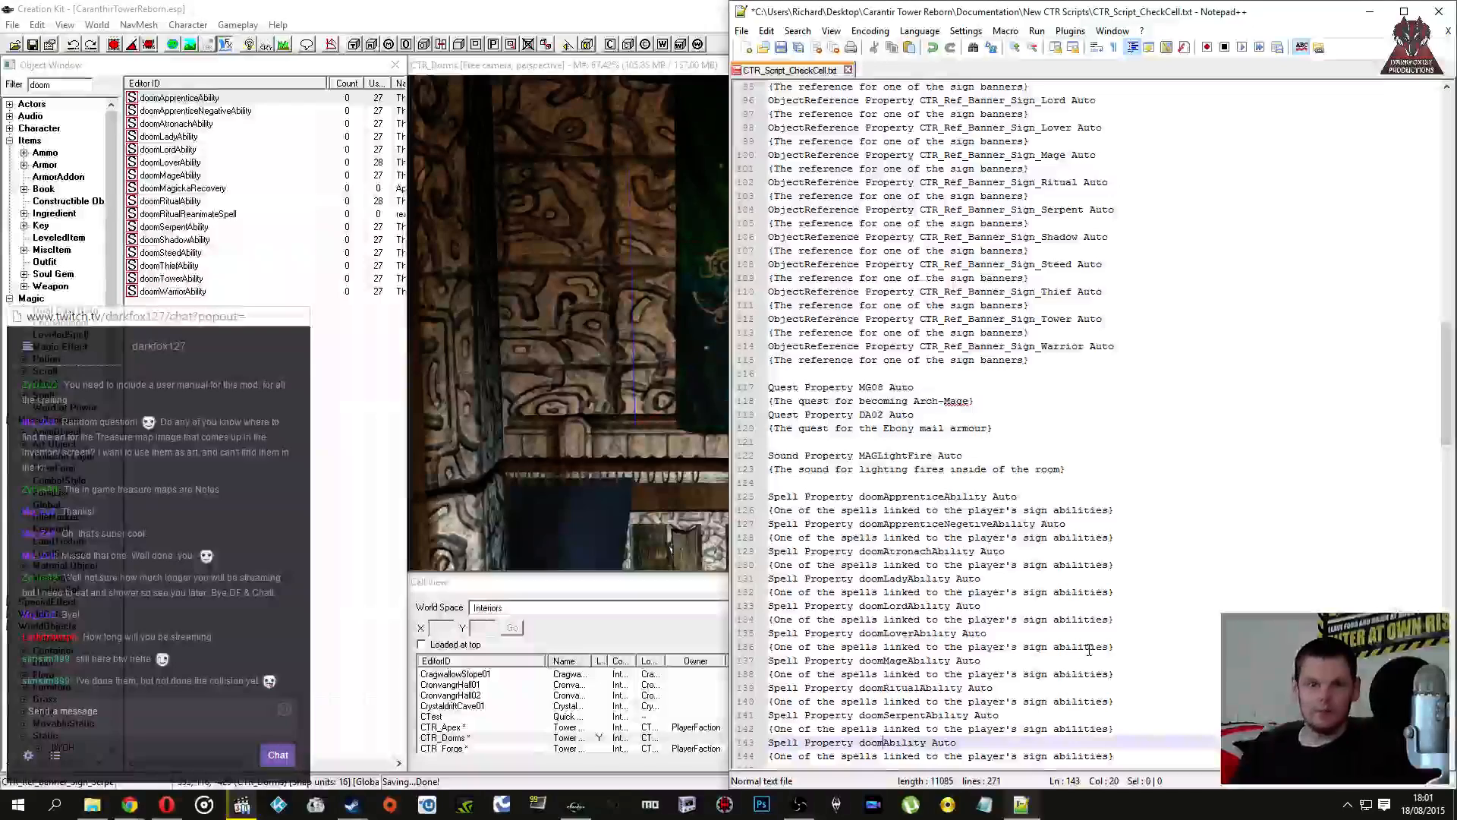
pyautogui.write('Sha')
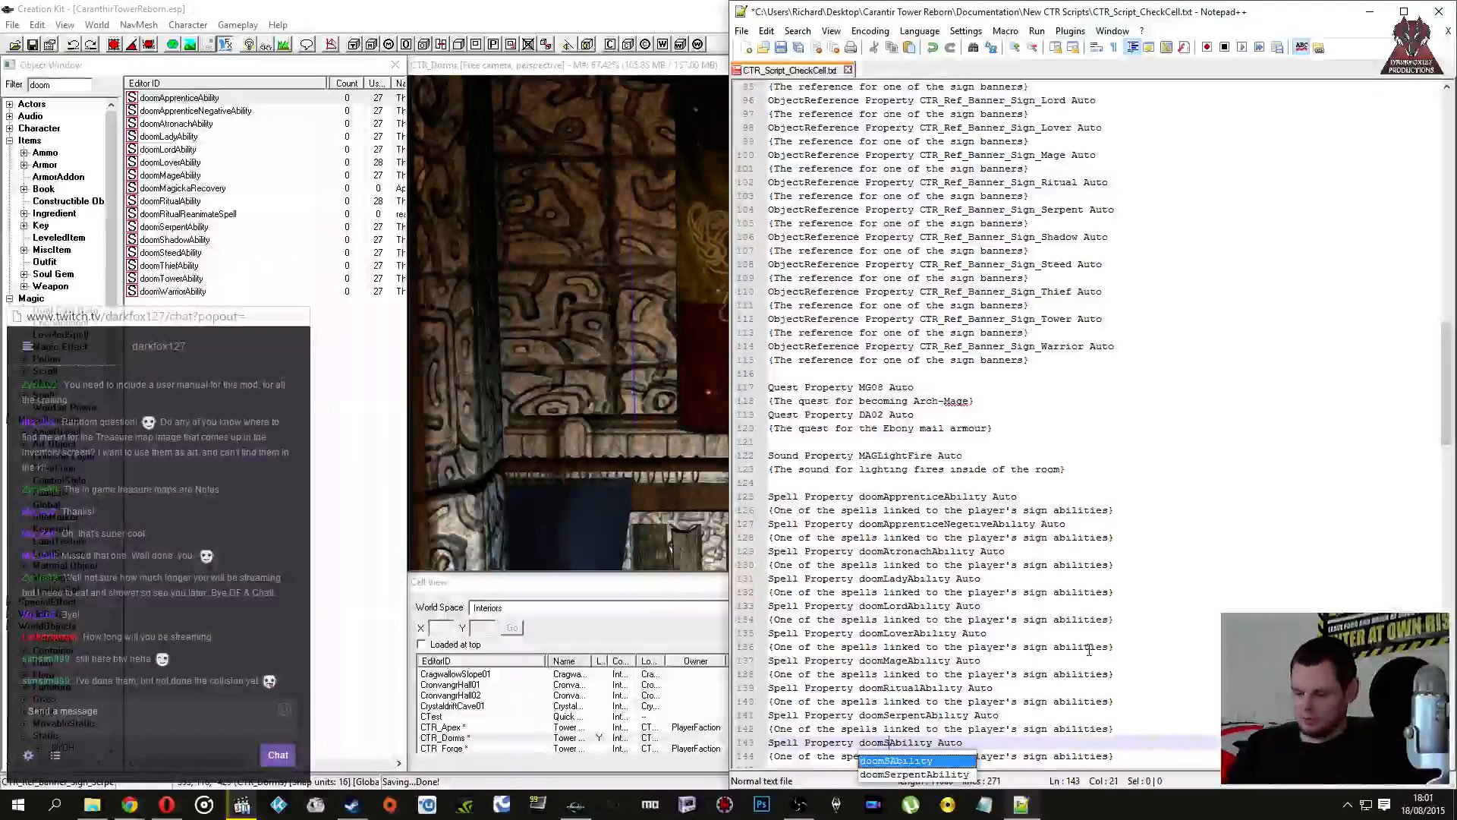
pyautogui.write('dow')
# Step: Add another copy of the spell property and comment below the Shadow entry, naming it doomSteedAbility
pyautogui.press('Down')
pyautogui.press('Down')
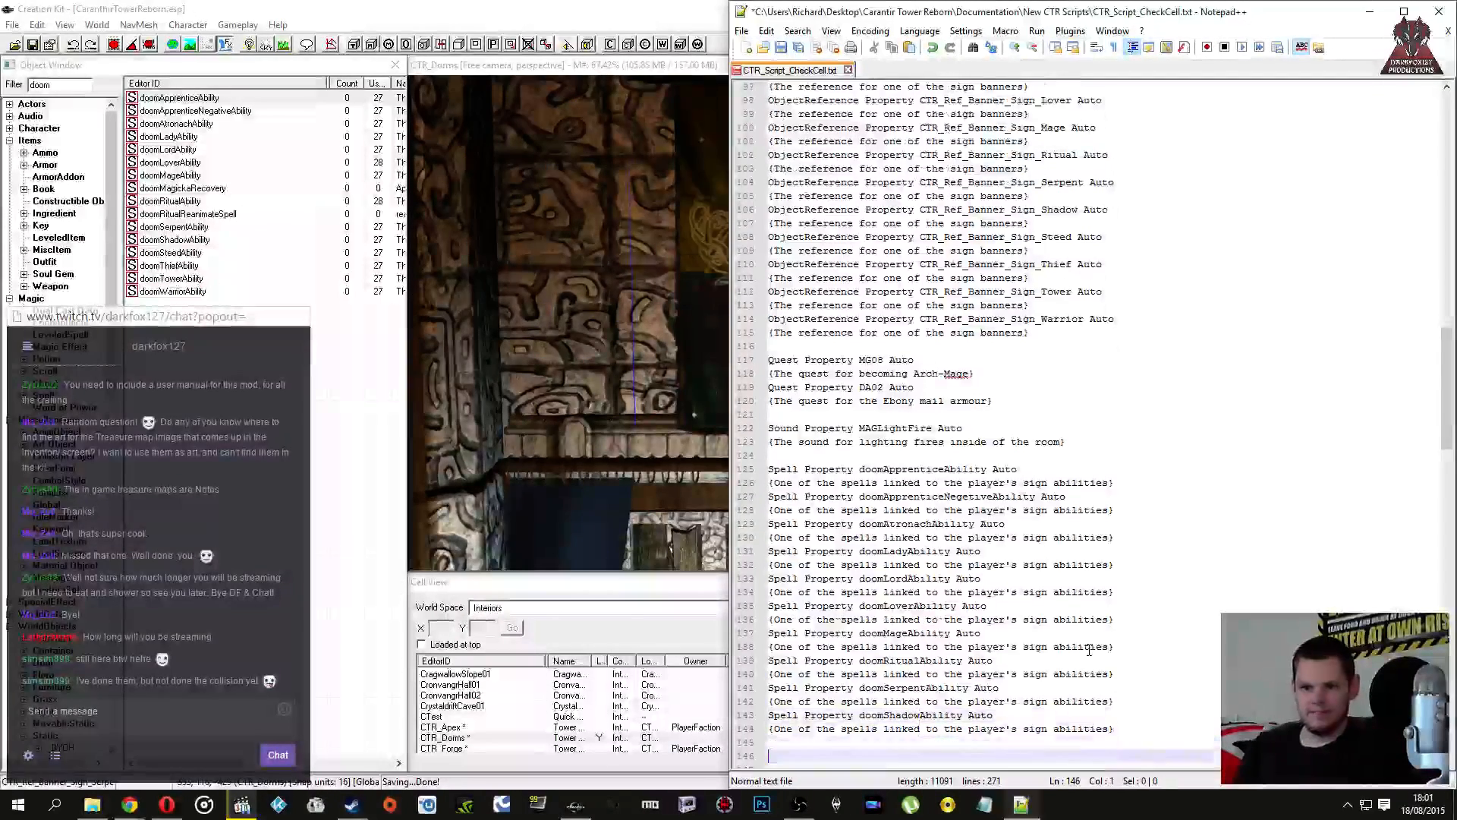
pyautogui.write("Spell Property doomApprenticeAbility Auto {One of the spells linked to the player's sign abilities}")
pyautogui.press('Up')
pyautogui.press('Up')
pyautogui.hotkey('ctrl', 'Right')
pyautogui.hotkey('ctrl', 'Right')
pyautogui.hotkey('ctrl', 'Right')
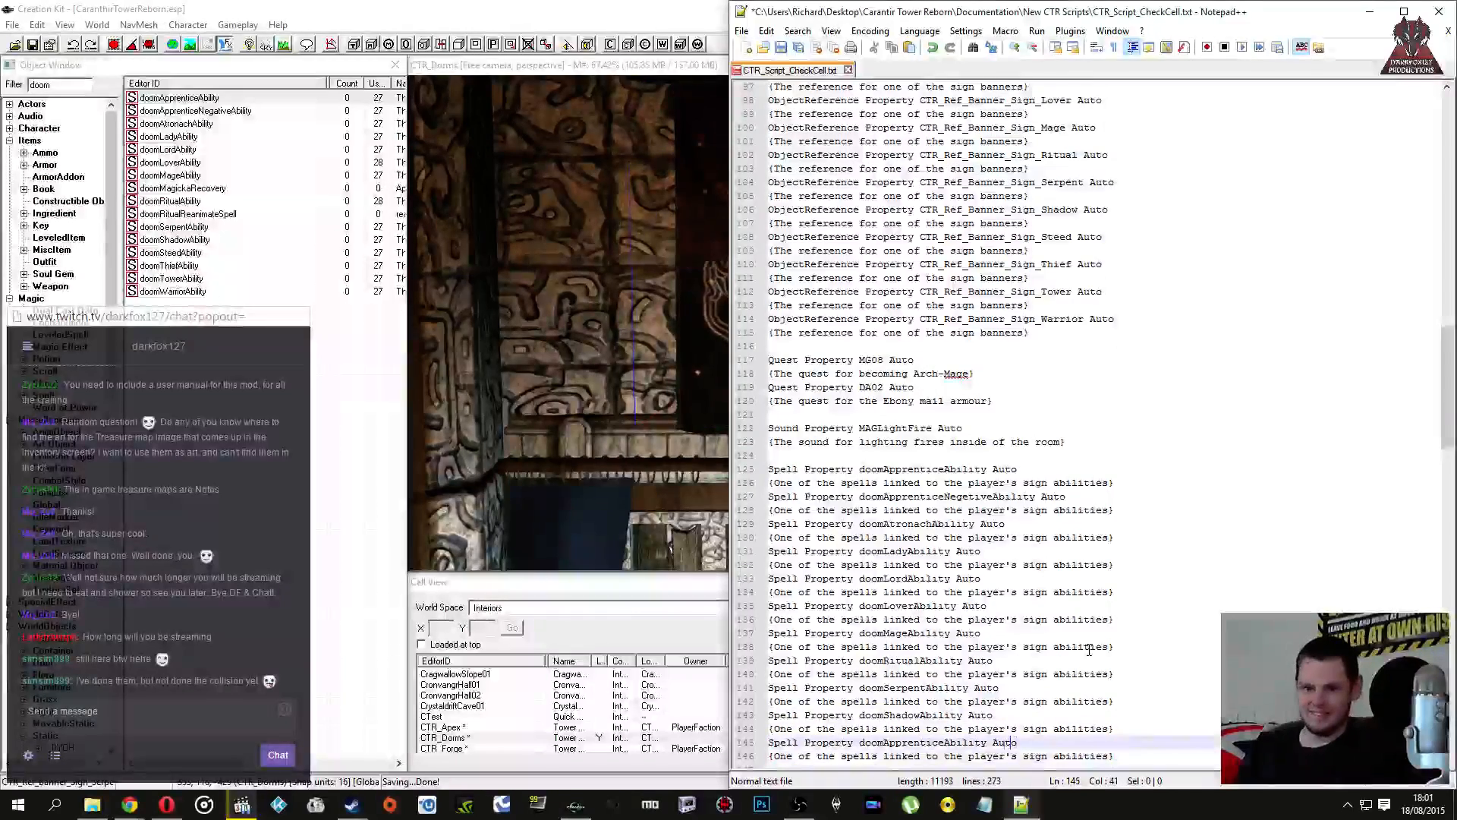
pyautogui.press('Left')
pyautogui.press('Left')
pyautogui.press('Left')
pyautogui.press('Left')
pyautogui.press('Left')
pyautogui.press('Left')
pyautogui.press('Left')
pyautogui.press('Left')
pyautogui.press('BackSpace')
pyautogui.press('BackSpace')
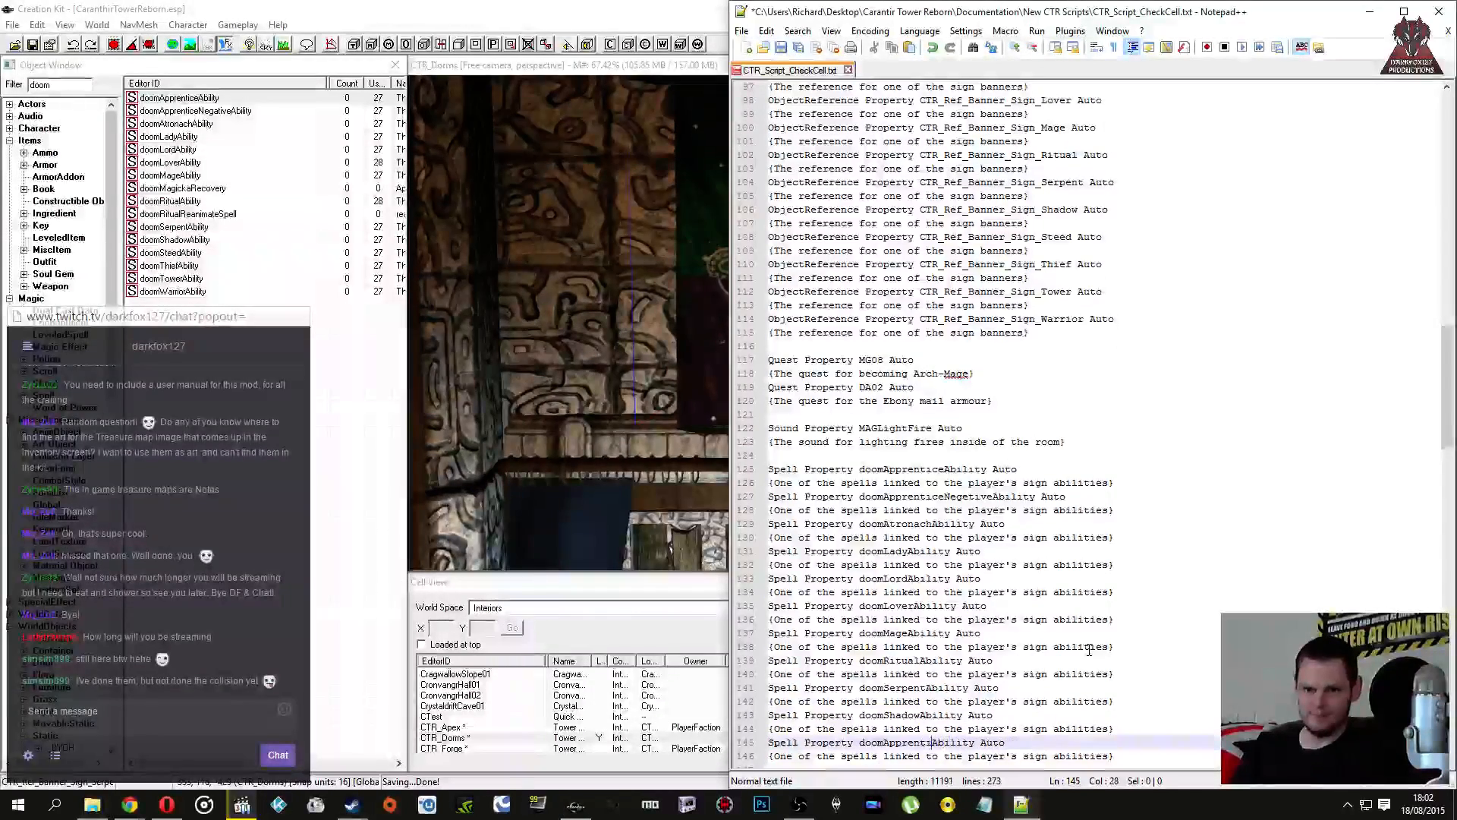
pyautogui.press('BackSpace')
pyautogui.press('BackSpace')
pyautogui.press('BackSpace')
pyautogui.press('BackSpace')
pyautogui.press('BackSpace')
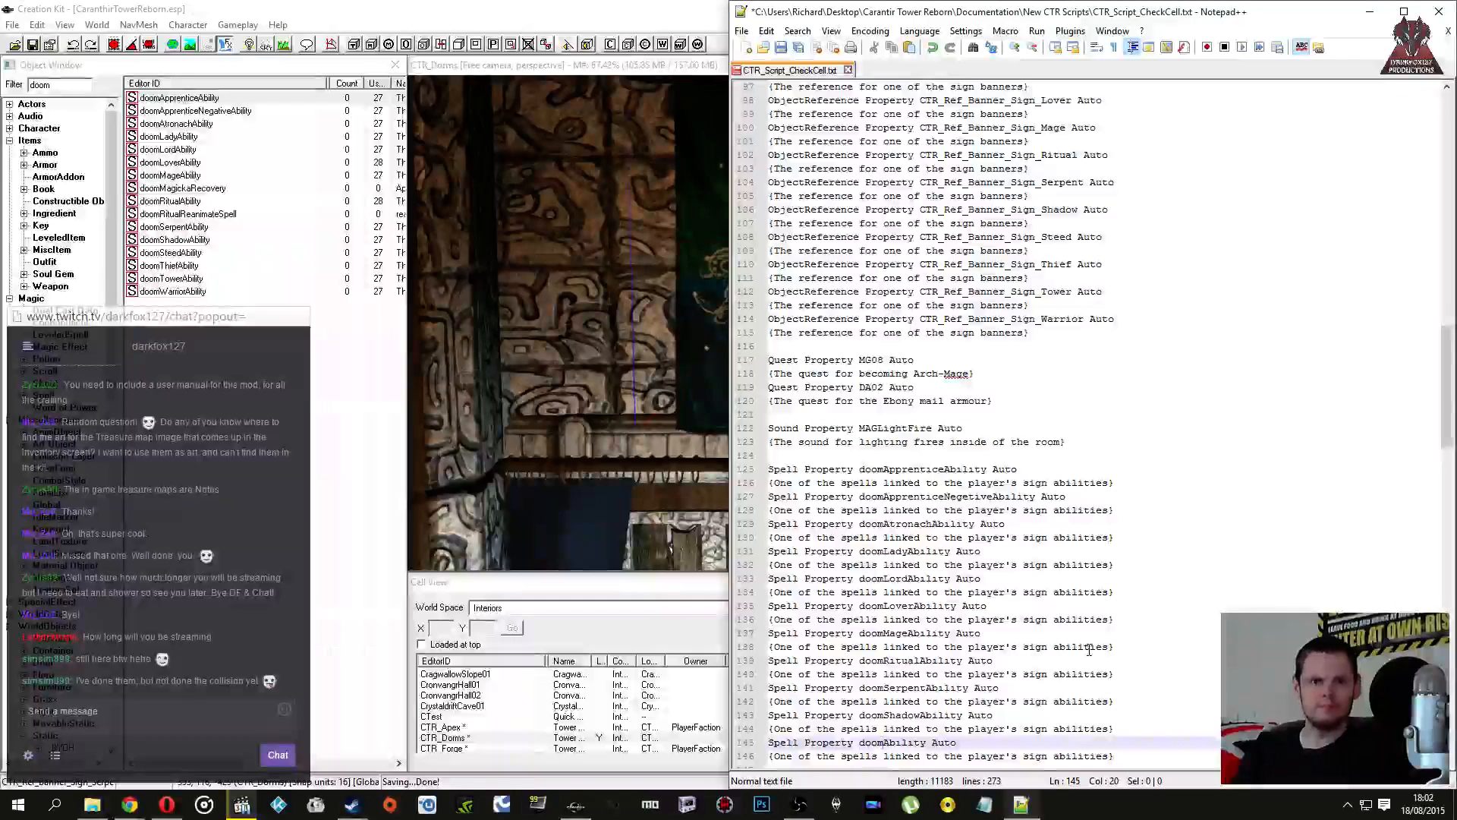
pyautogui.write('Steed')
pyautogui.press('Escape')
# Step: Add another copy of the spell property and comment below the Steed entry, naming it doomThiefAbility
pyautogui.press('Down')
pyautogui.press('Down')
pyautogui.press('Return')
pyautogui.press('Up')
pyautogui.write("Spell Property doomApprenticeAbility Auto {One of the spells linked to the player's sign abilities}")
pyautogui.press('Up')
pyautogui.press('Left')
pyautogui.press('Left')
pyautogui.press('Left')
pyautogui.press('Left')
pyautogui.press('Left')
pyautogui.press('Left')
pyautogui.press('Left')
pyautogui.press('Left')
pyautogui.press('Left')
pyautogui.press('Left')
pyautogui.press('BackSpace')
pyautogui.press('BackSpace')
pyautogui.press('BackSpace')
pyautogui.press('BackSpace')
pyautogui.press('BackSpace')
pyautogui.press('BackSpace')
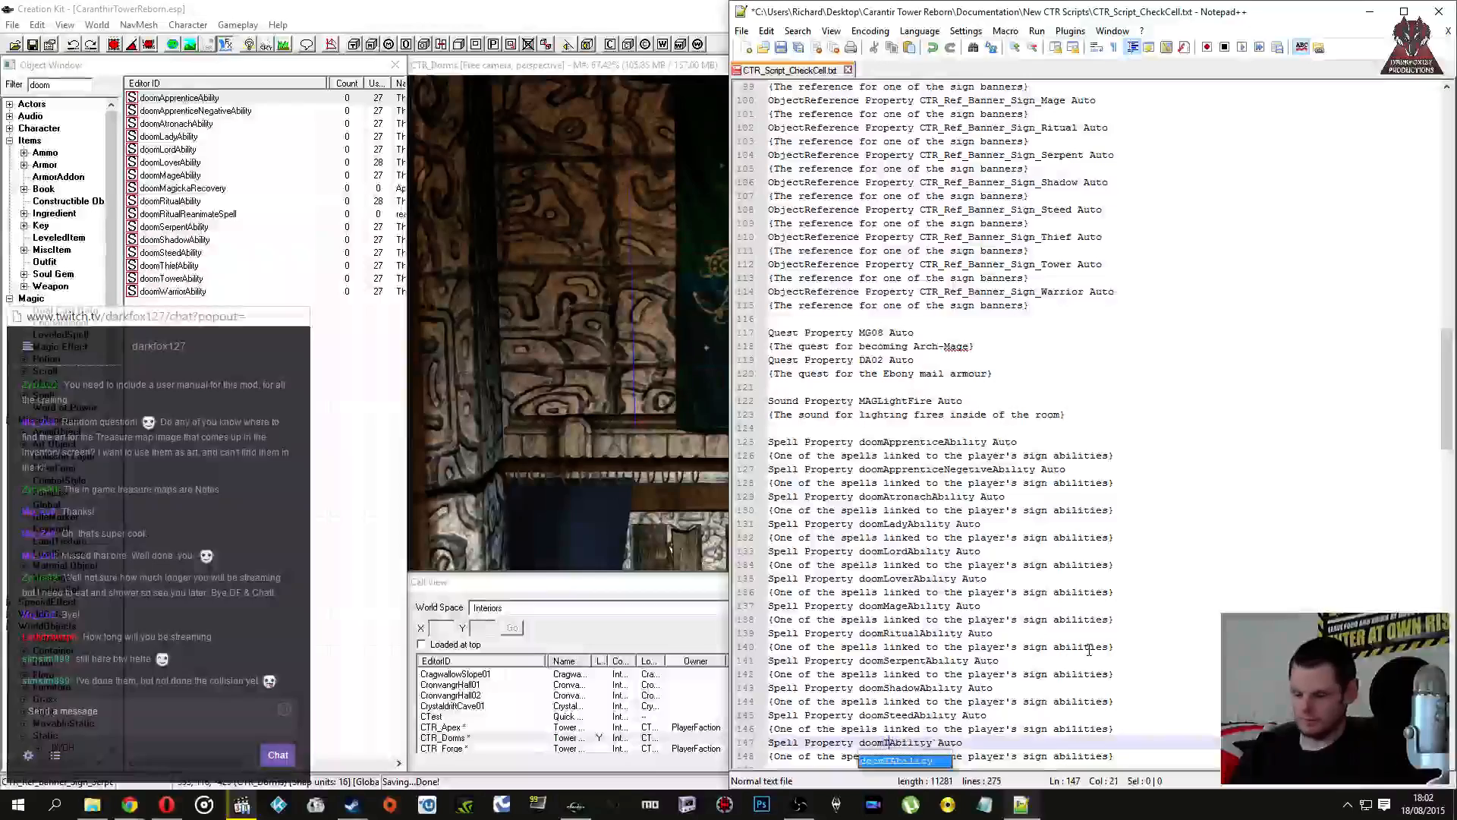
pyautogui.write('f')
# Step: Add another copy of the spell property and comment below the Thief entry, naming it doomTowerAbility
pyautogui.press('Down')
pyautogui.press('End')
pyautogui.press('Return')
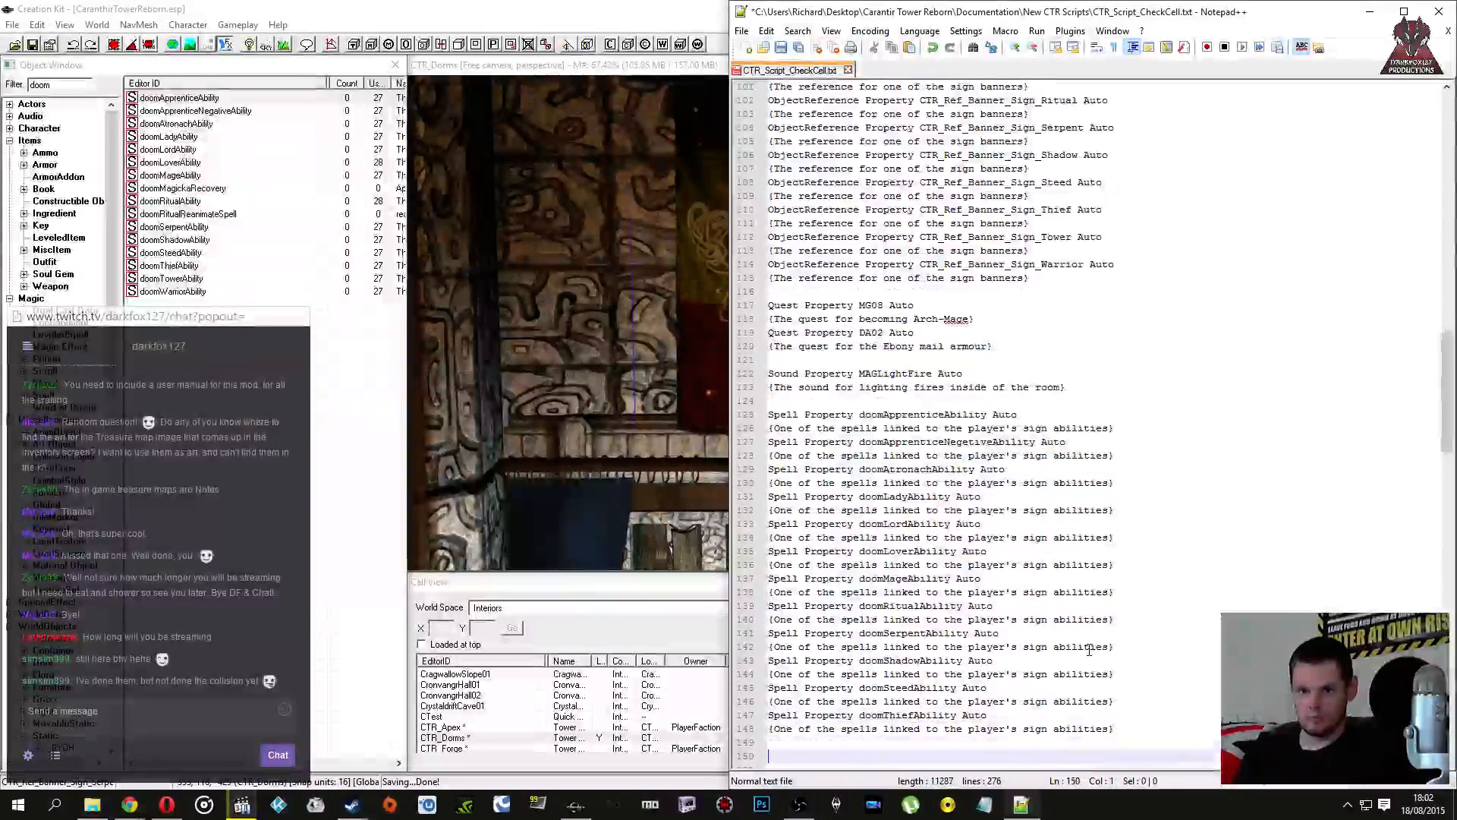
pyautogui.write("Spell Property doomApprenticeAbility Auto {One of the spells linked to the player's sign abilities}")
pyautogui.press('Left')
pyautogui.press('Left')
pyautogui.press('Left')
pyautogui.press('Left')
pyautogui.press('BackSpace')
pyautogui.press('BackSpace')
pyautogui.press('BackSpace')
pyautogui.press('BackSpace')
pyautogui.press('BackSpace')
pyautogui.press('BackSpace')
pyautogui.press('BackSpace')
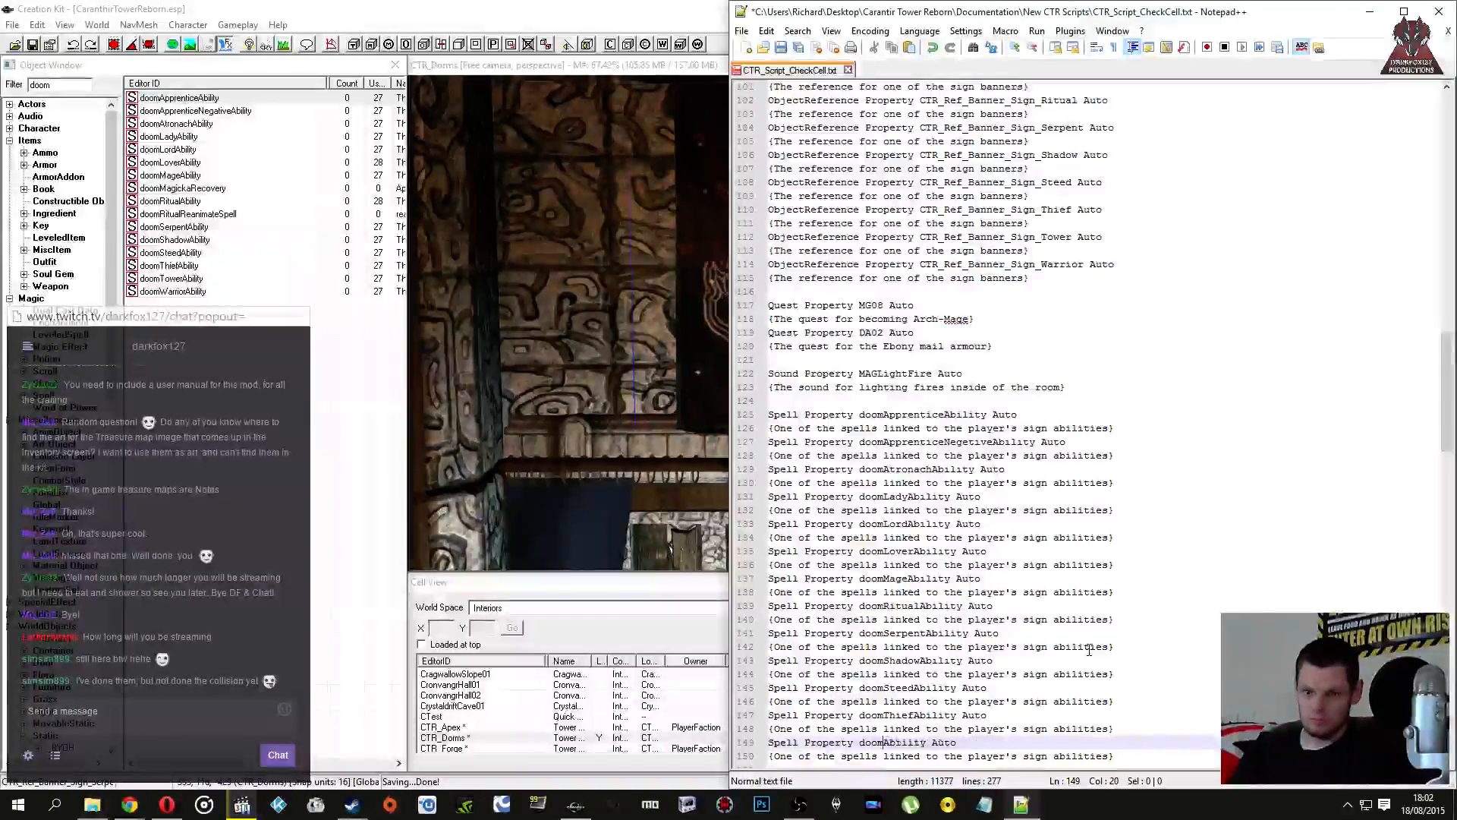
pyautogui.write('Tower')
# Step: Add another copy of the spell property and comment below the Tower entry, naming it doomWarriorAbility
pyautogui.press('Down')
pyautogui.press('Down')
pyautogui.write("Spell Property doomApprenticeAbility Auto {One of the spells linked to the player's sign abilities}")
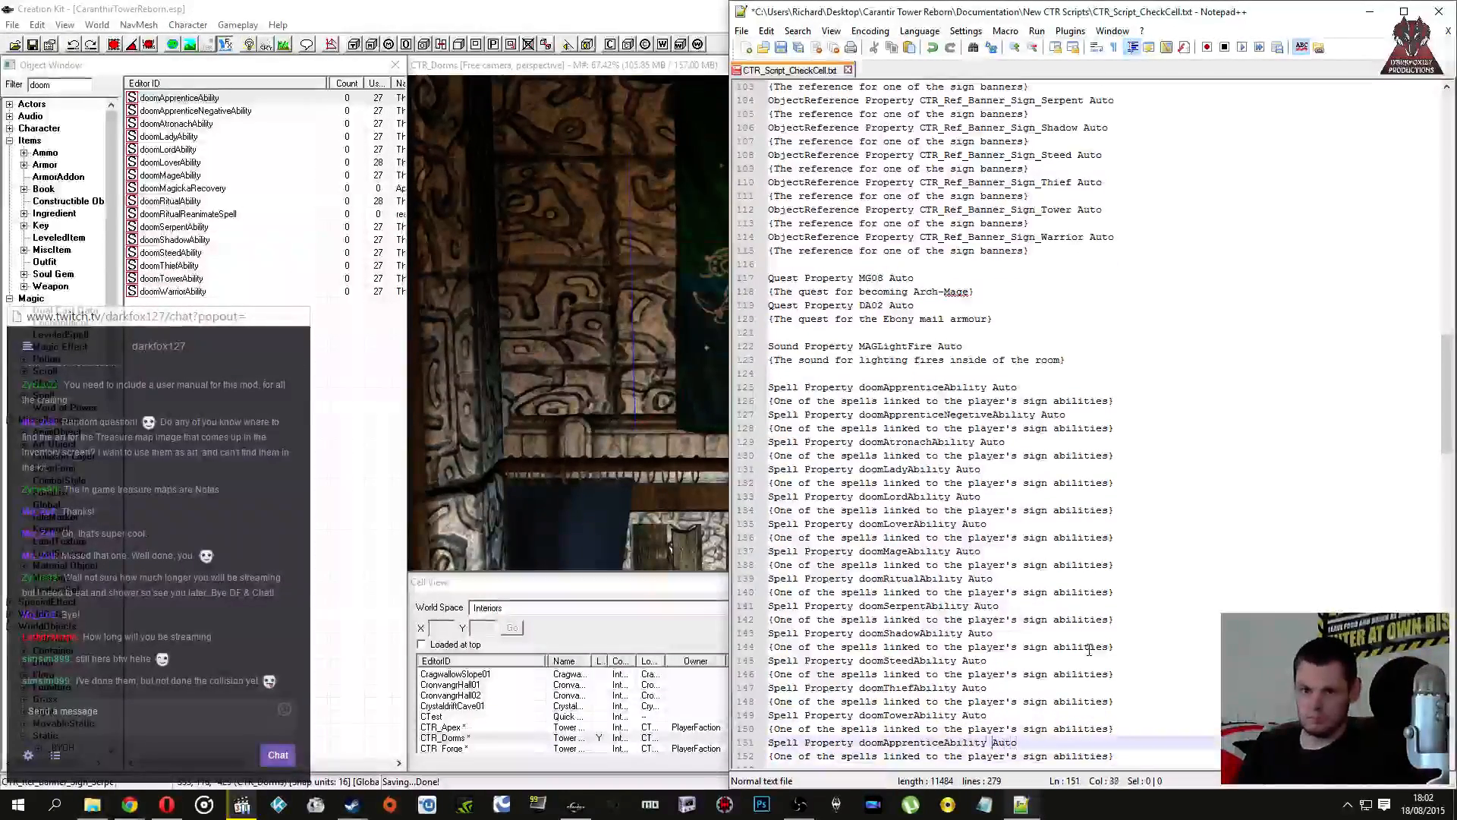
pyautogui.press('Left')
pyautogui.press('Left')
pyautogui.press('Left')
pyautogui.press('Left')
pyautogui.press('BackSpace')
pyautogui.press('BackSpace')
pyautogui.press('BackSpace')
pyautogui.press('BackSpace')
pyautogui.press('BackSpace')
pyautogui.press('BackSpace')
pyautogui.press('BackSpace')
pyautogui.press('BackSpace')
pyautogui.press('BackSpace')
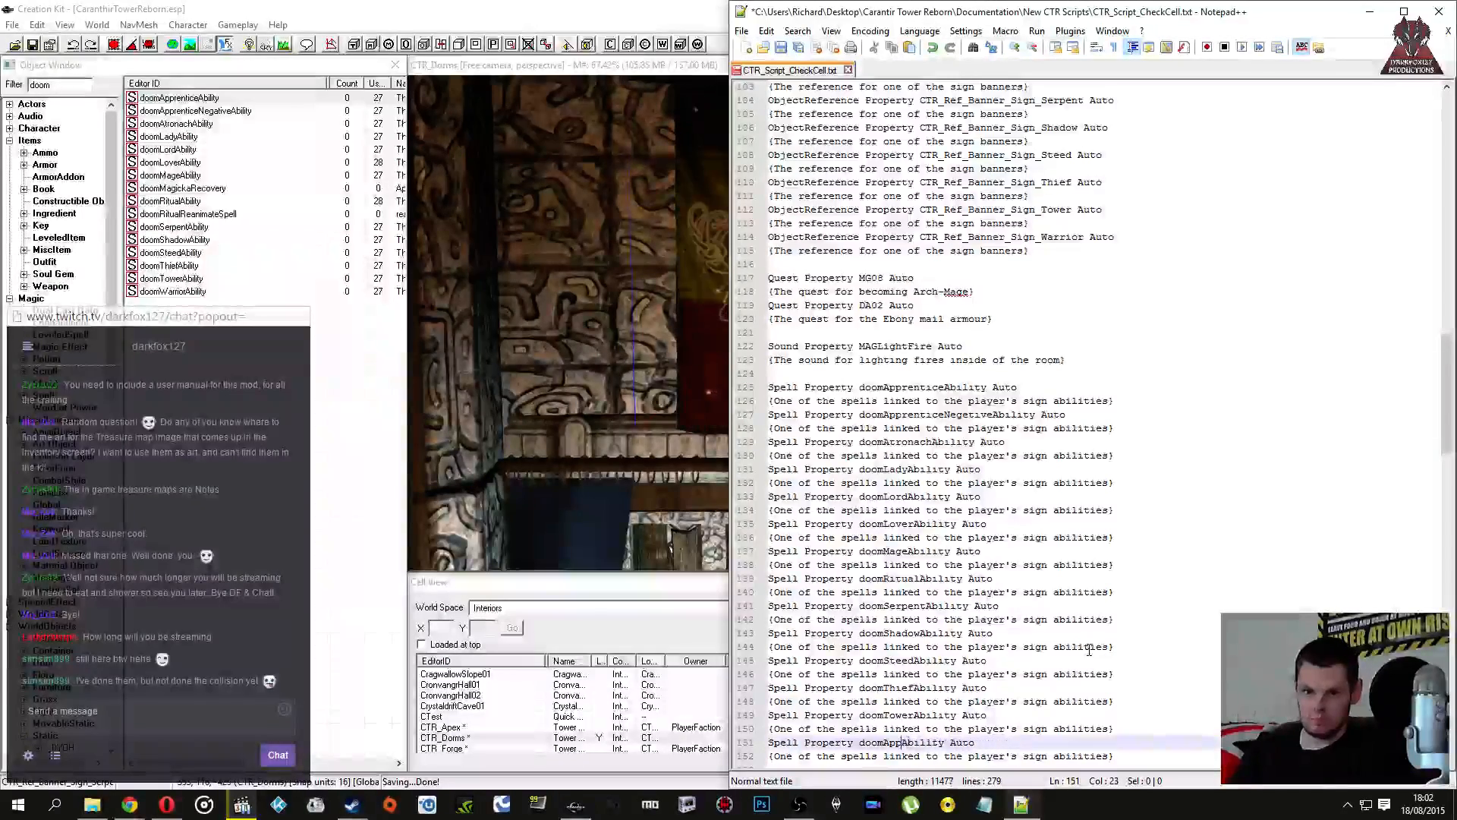
pyautogui.press('BackSpace')
pyautogui.write('Warrior')
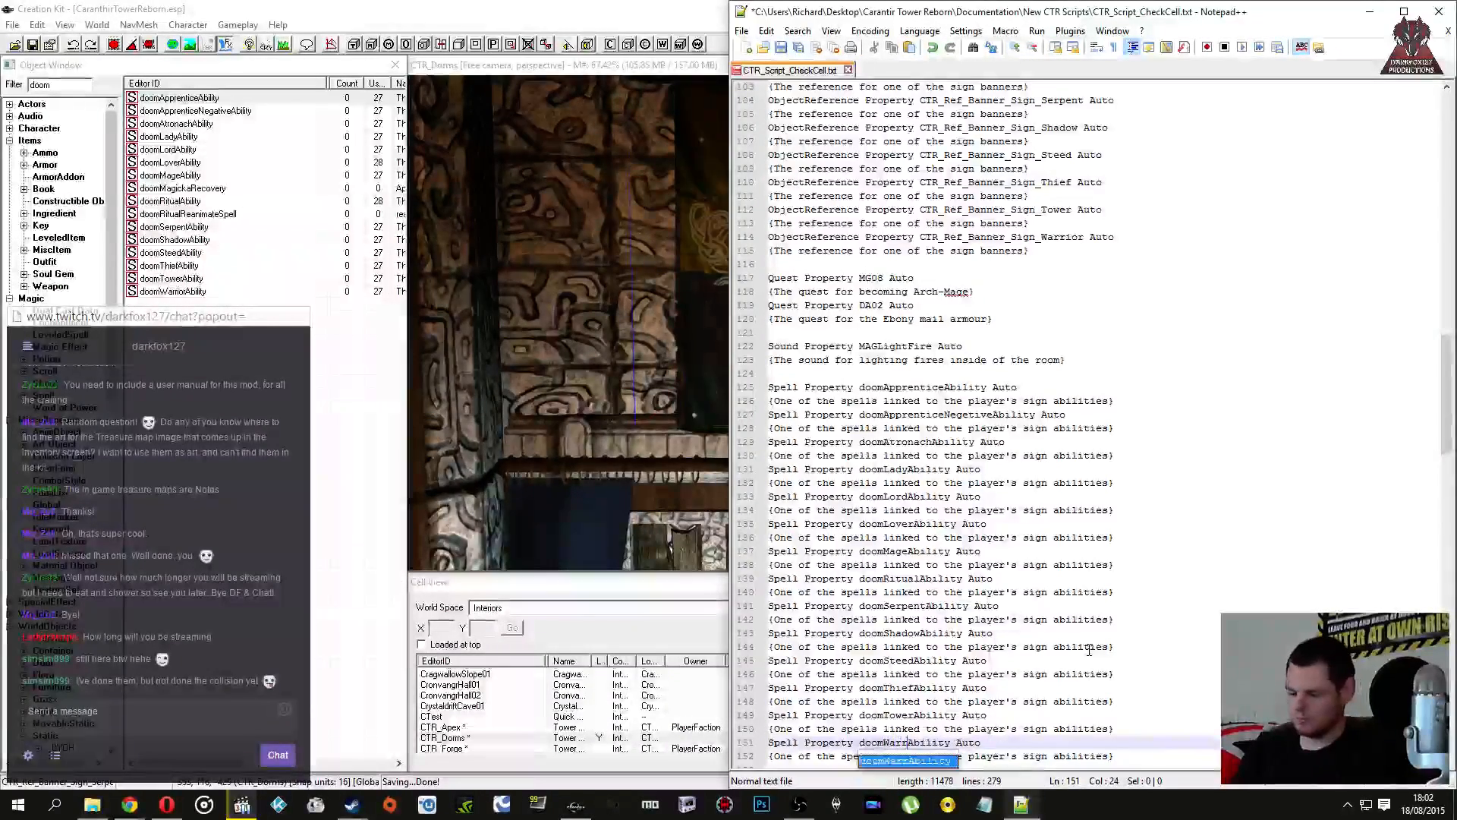
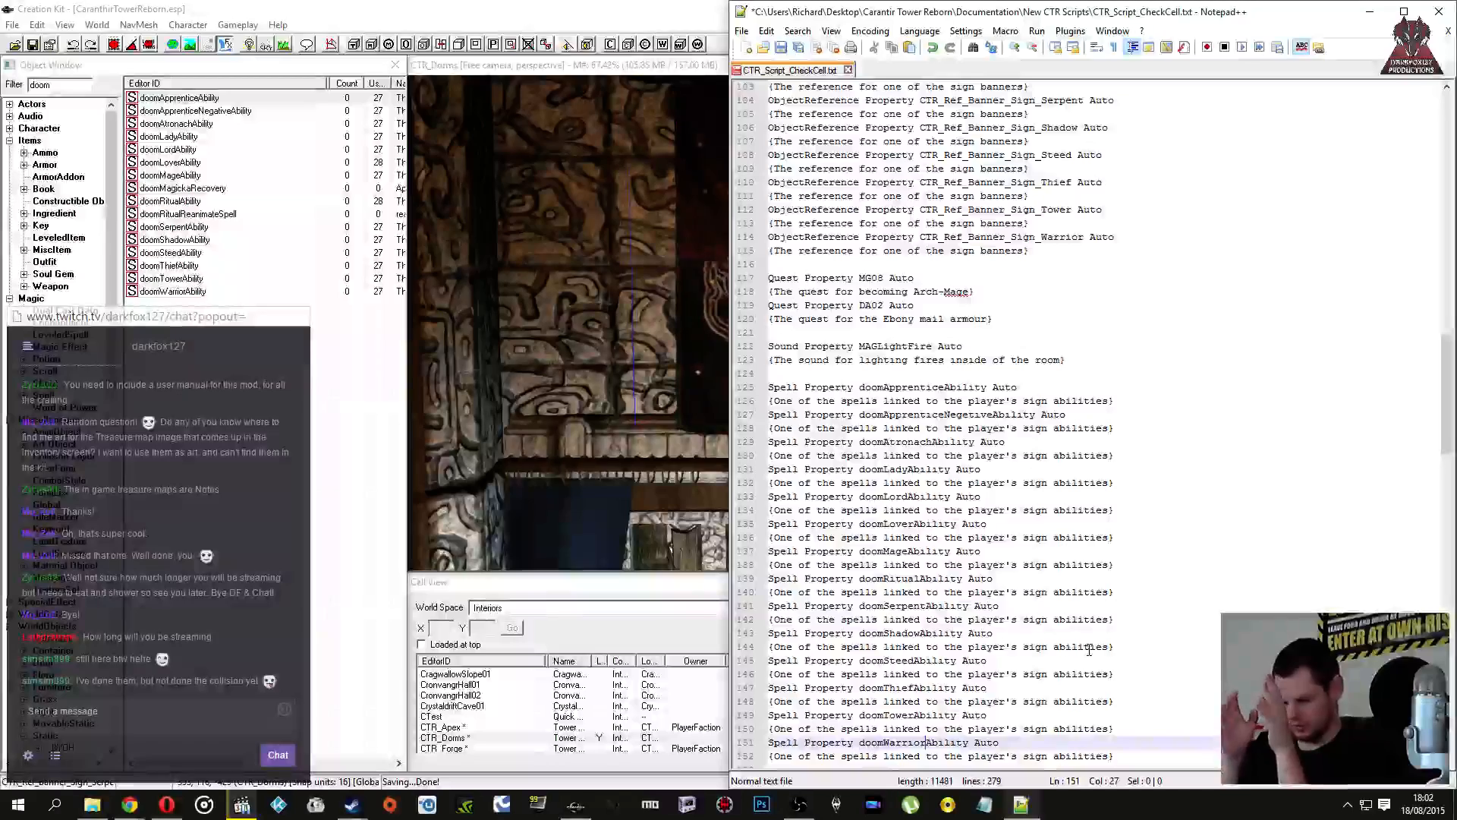
# Step: Examine the sections of the OnTriggerEnter event that follow the property declarations
pyautogui.scroll(-10, 987, 546)
pyautogui.click(862, 469)
pyautogui.scroll(-5, 915, 497)
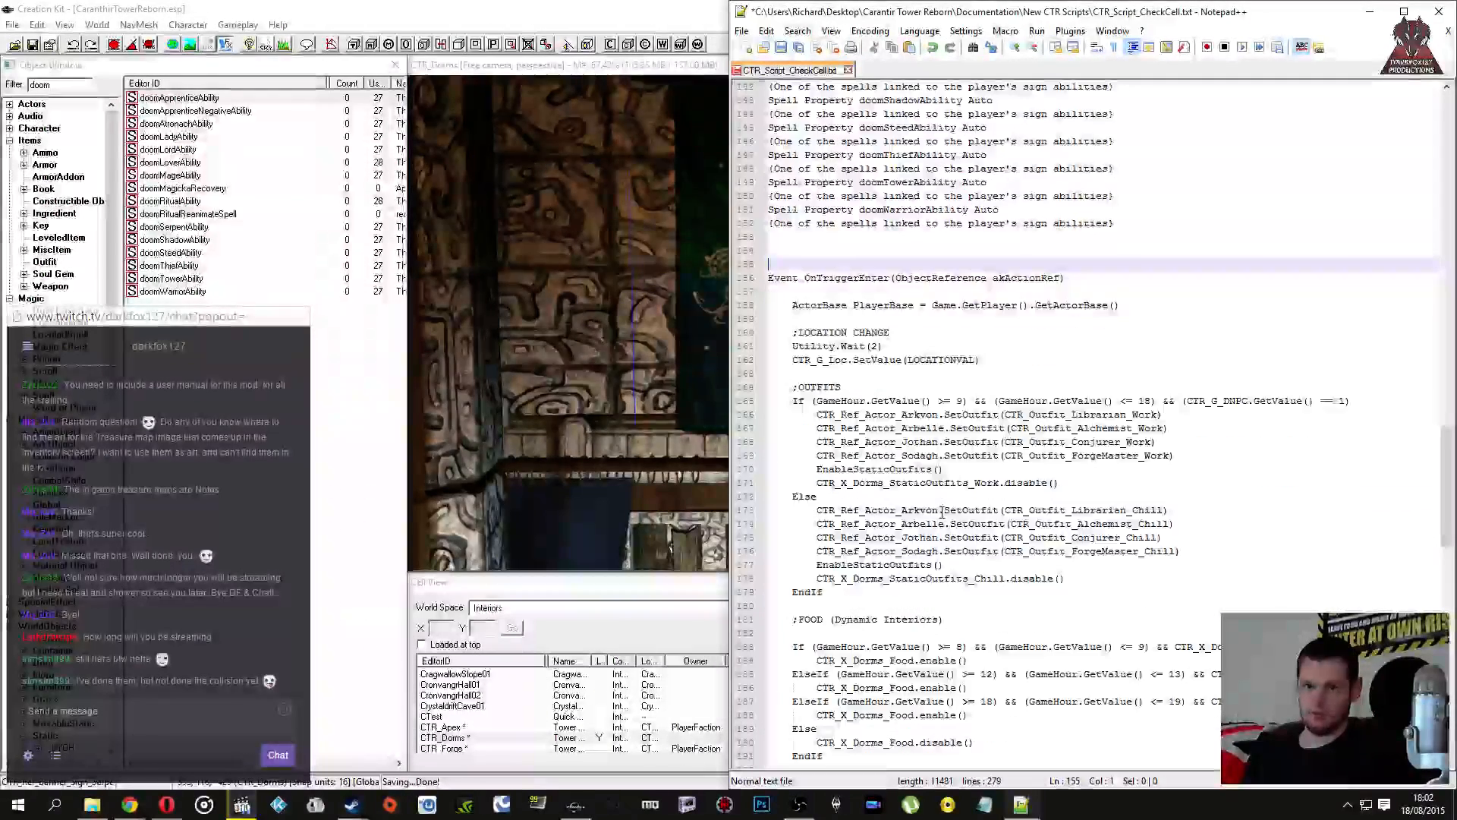
pyautogui.scroll(-3, 1020, 452)
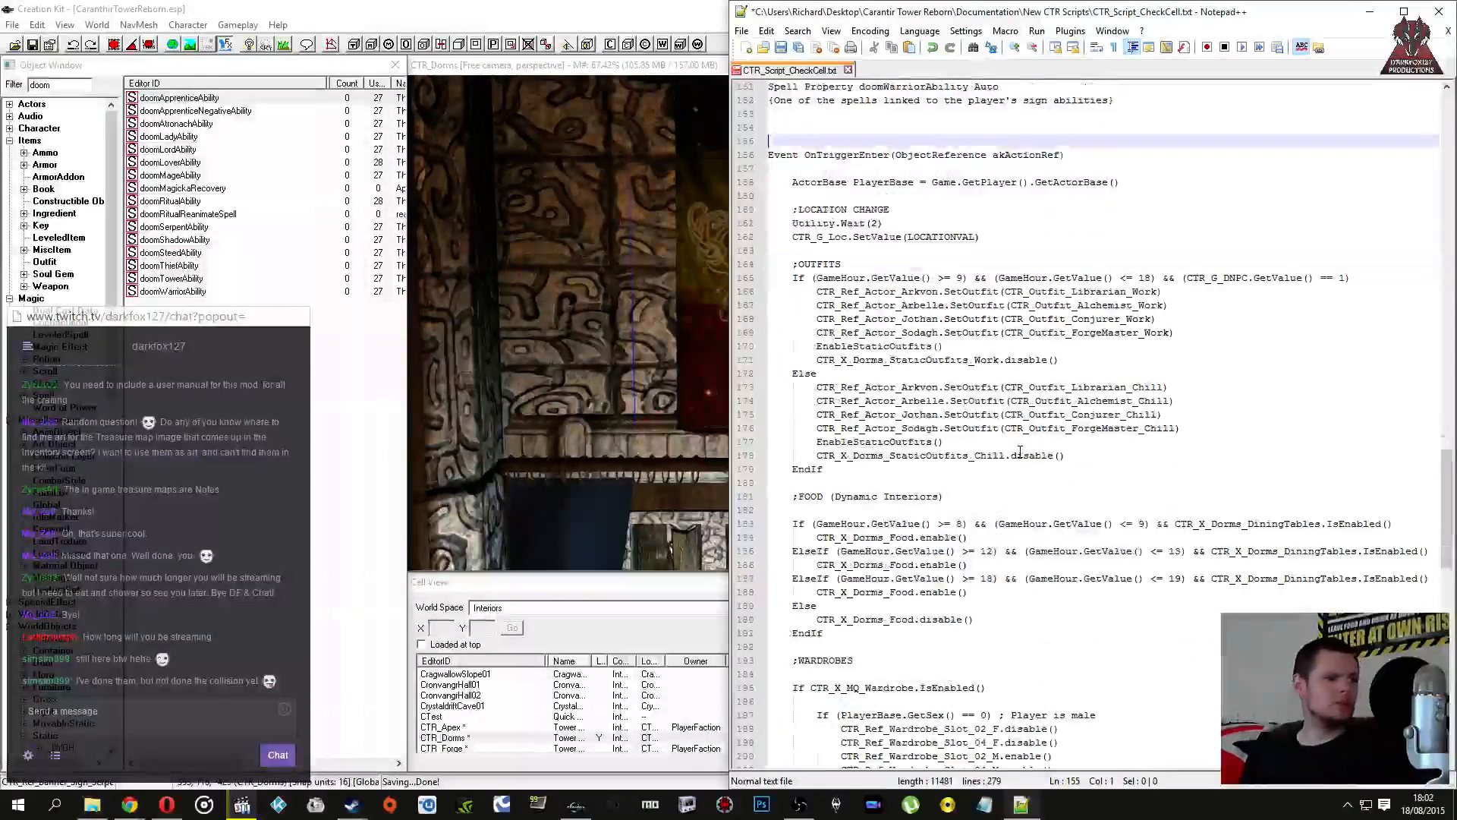
pyautogui.scroll(-1, 1021, 452)
pyautogui.scroll(5, 971, 477)
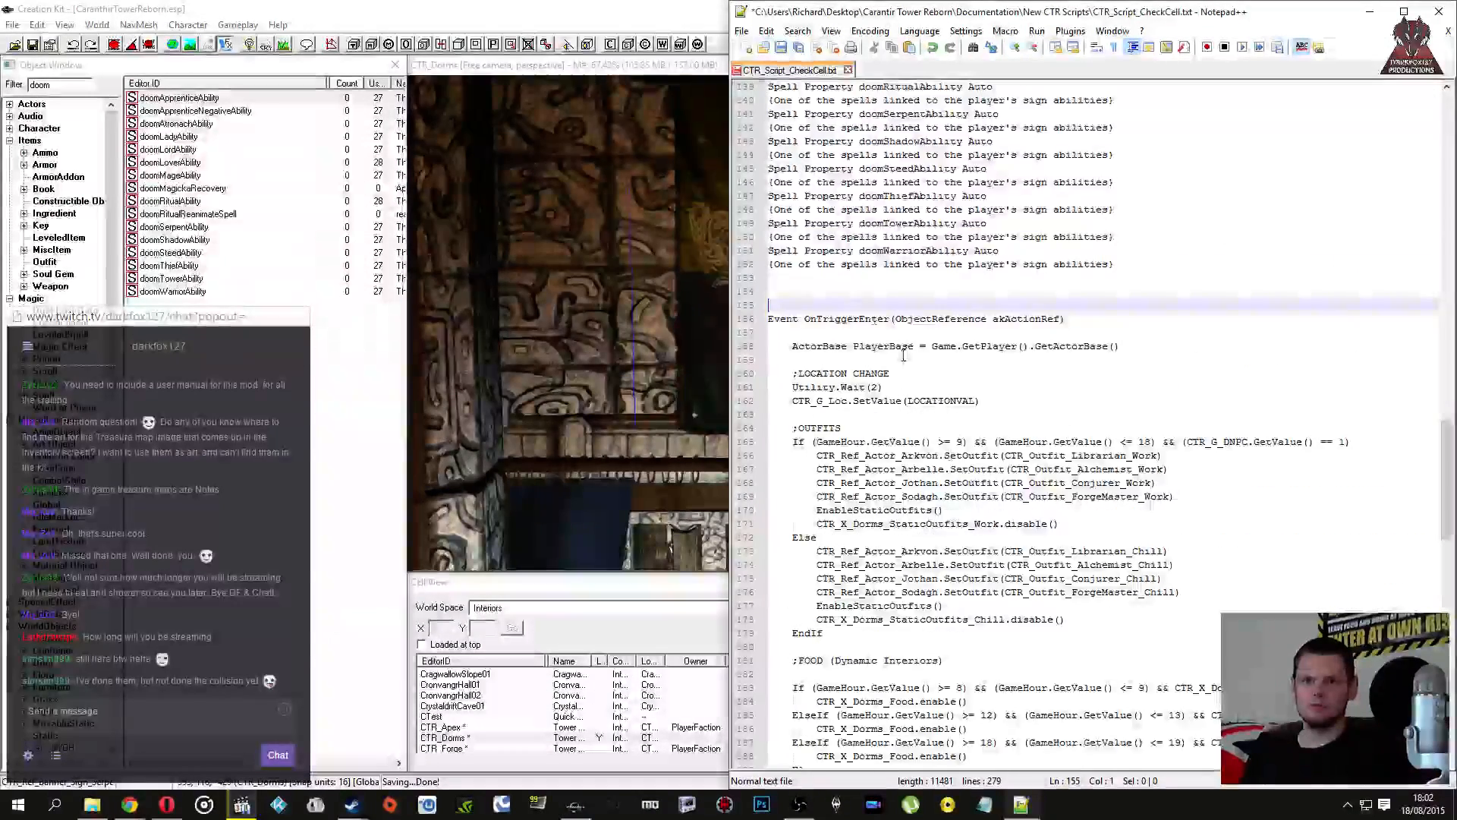
pyautogui.click(808, 295)
pyautogui.click(847, 319)
pyautogui.scroll(-12, 900, 402)
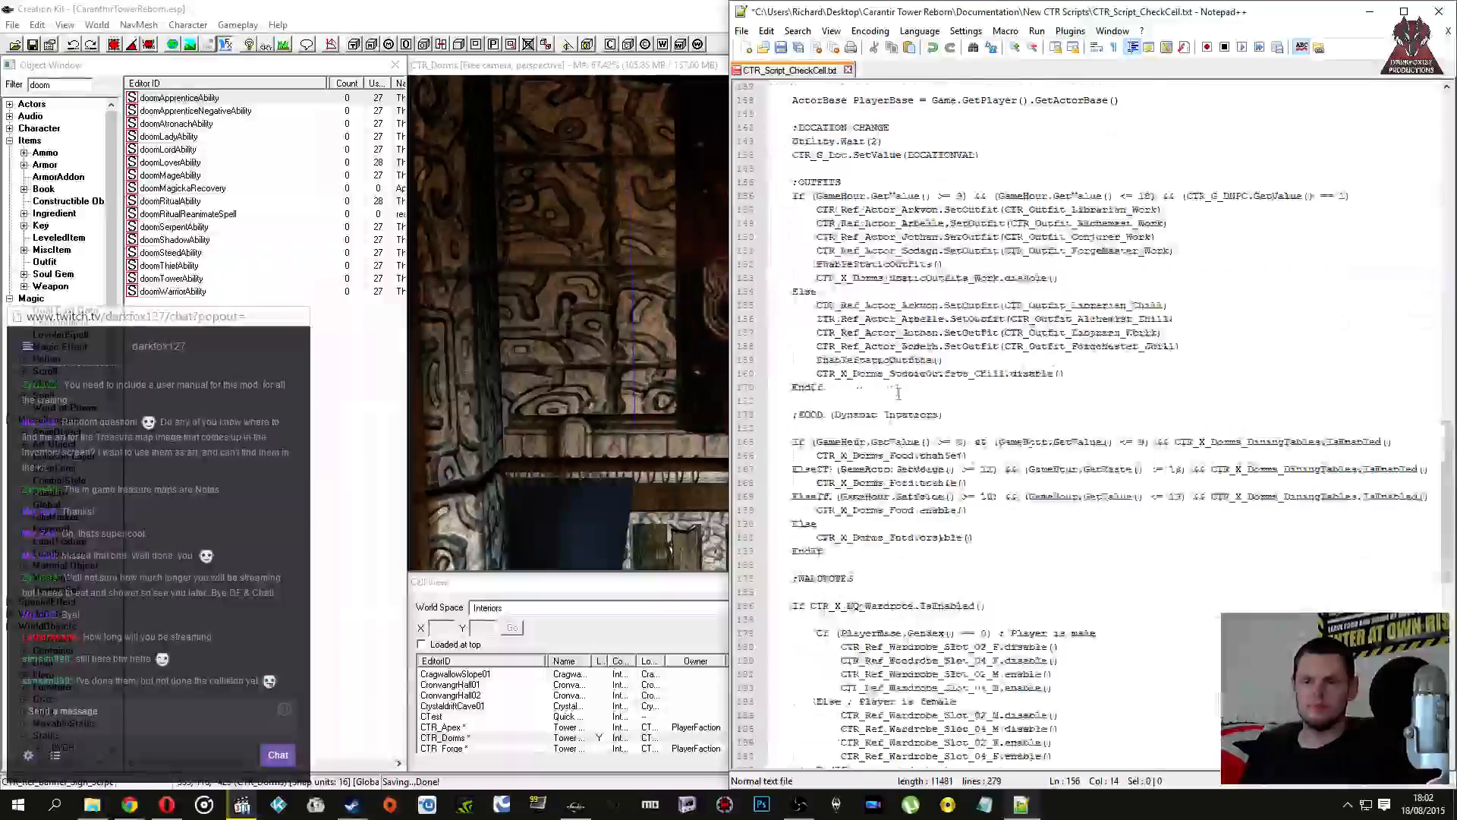
pyautogui.scroll(8, 901, 402)
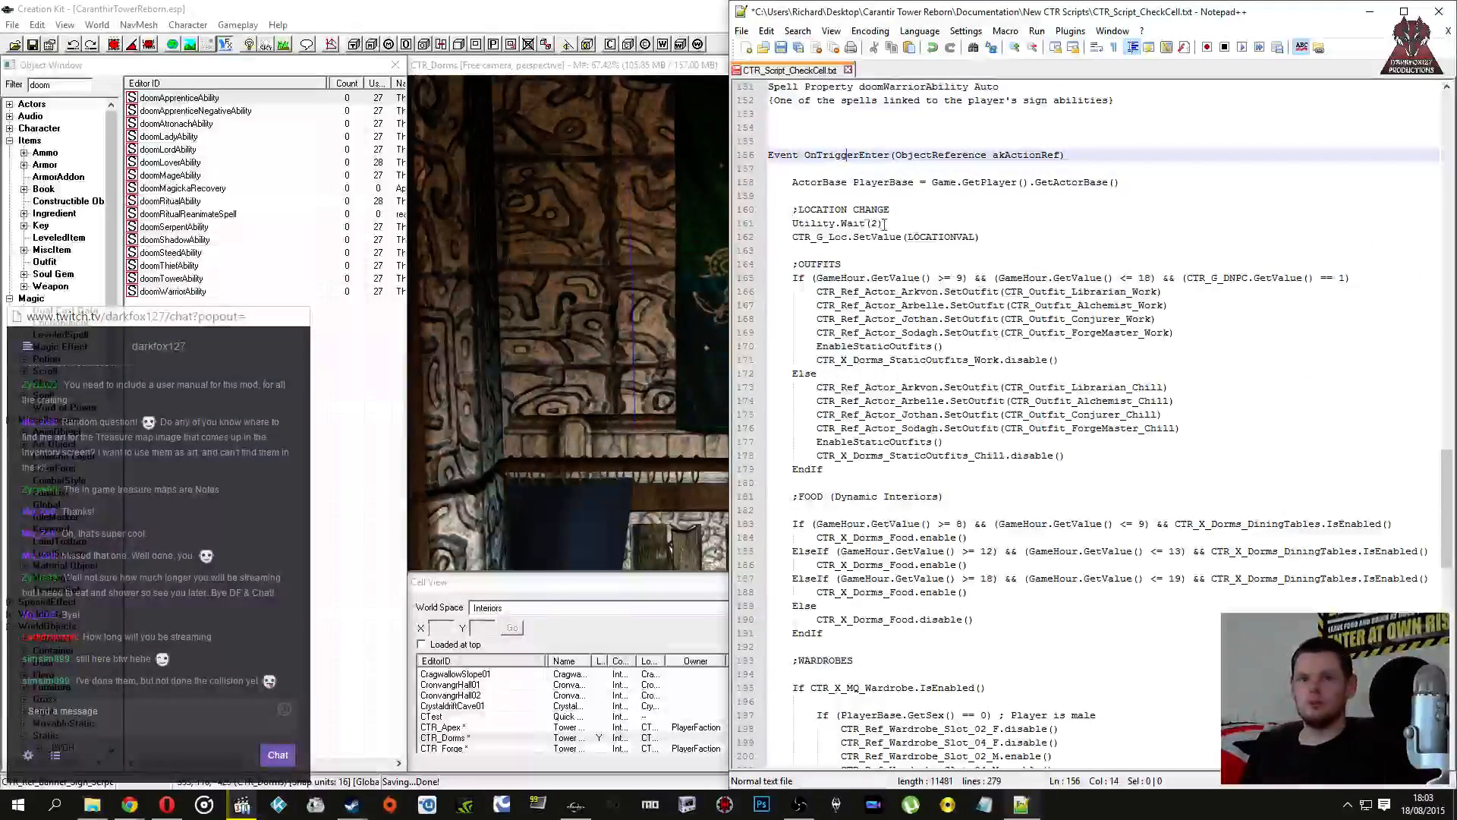
# Step: Insert a ;SIGN comment between the PlayerBase declaration and the LOCATION CHANGE section of the OnTriggerEnter event
pyautogui.click(848, 183)
pyautogui.click(884, 195)
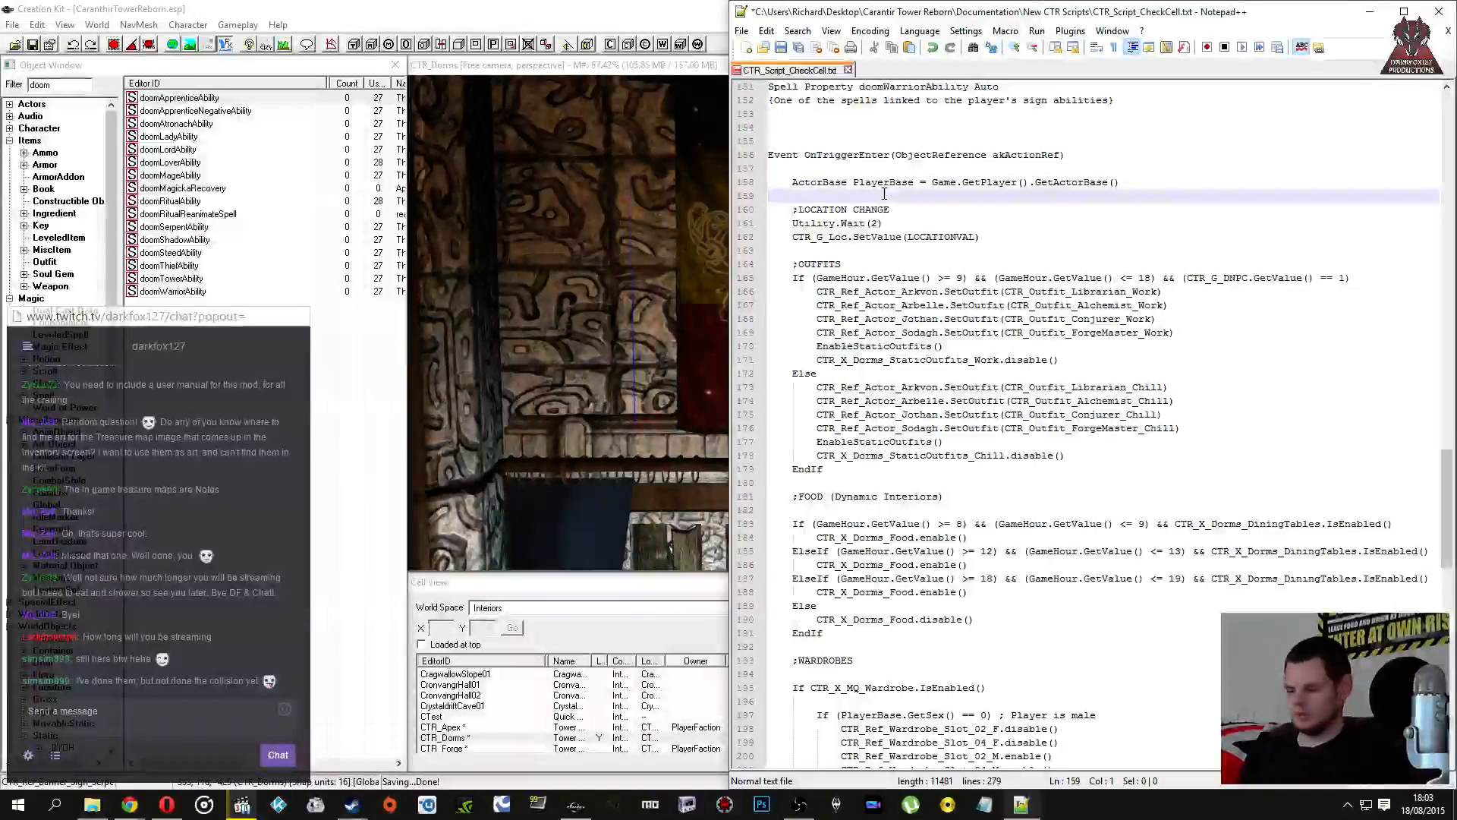
pyautogui.press('Return')
pyautogui.press('Return')
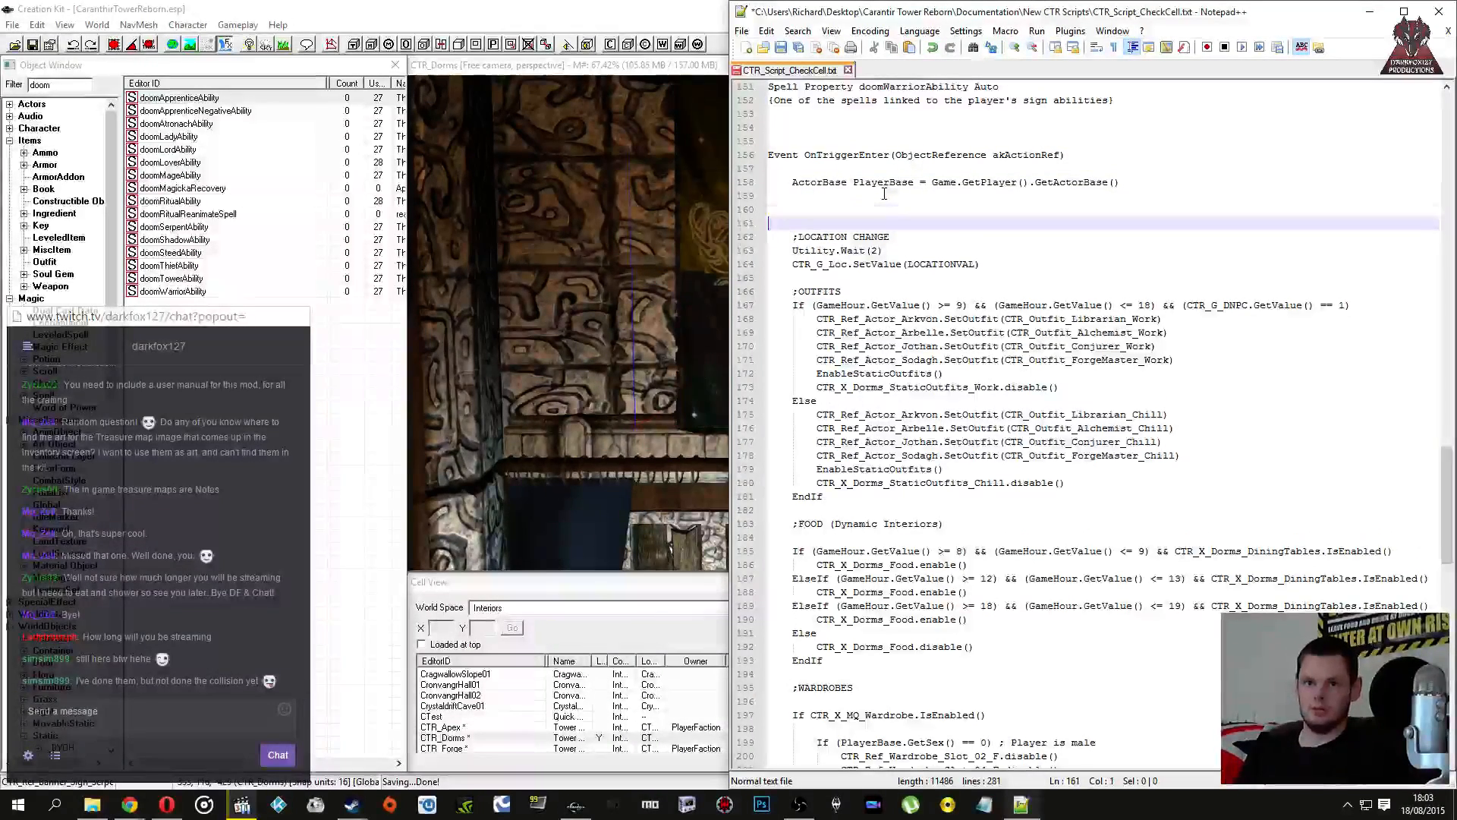
pyautogui.press('Up')
pyautogui.press('End')
pyautogui.write(';SIGN')
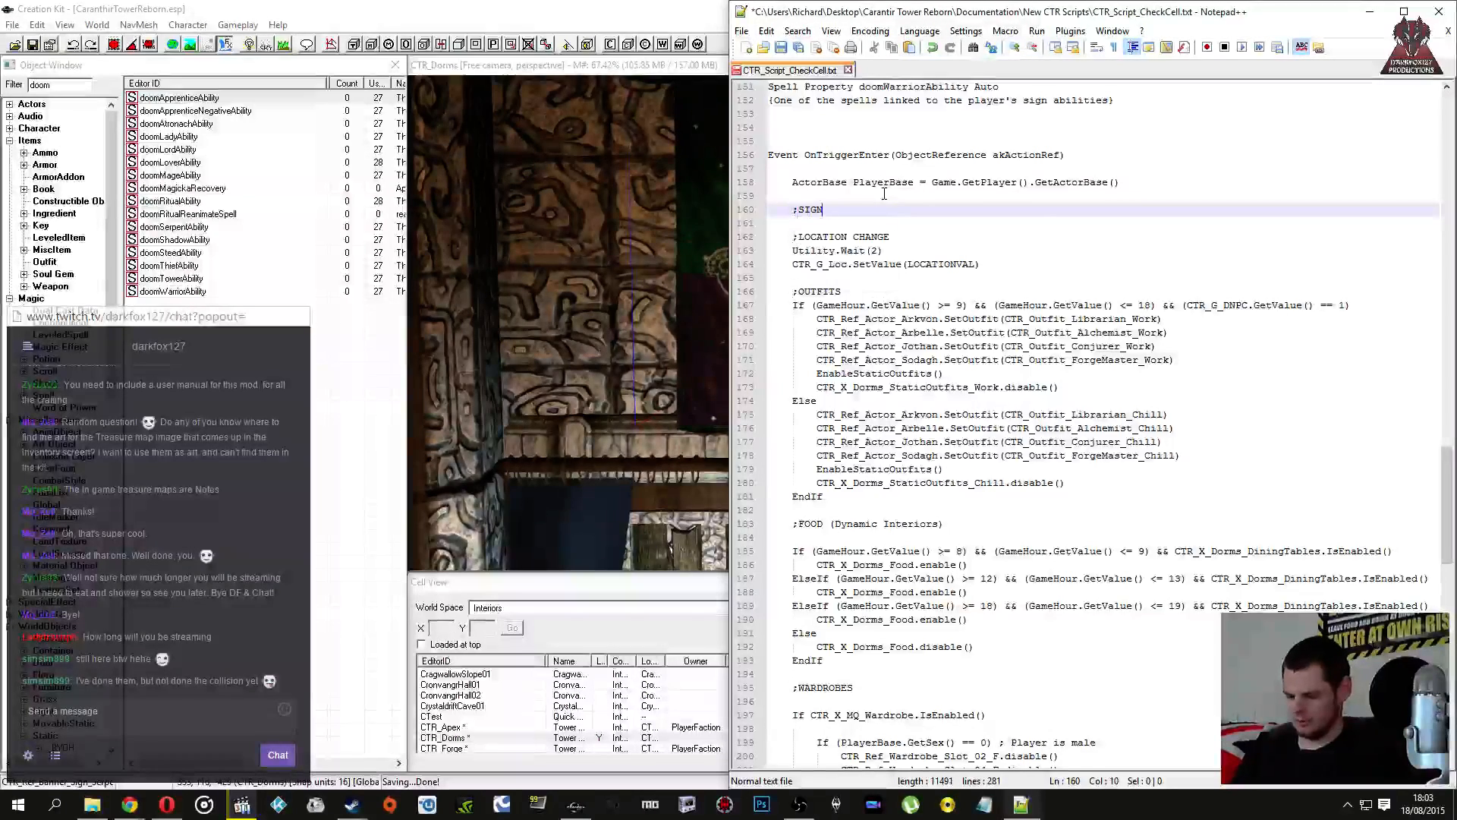
# Step: Complete the sign comment as ;SIGN CHECKER and leave a blank line beneath it
pyautogui.write(' CHECKER')
pyautogui.press('Return')
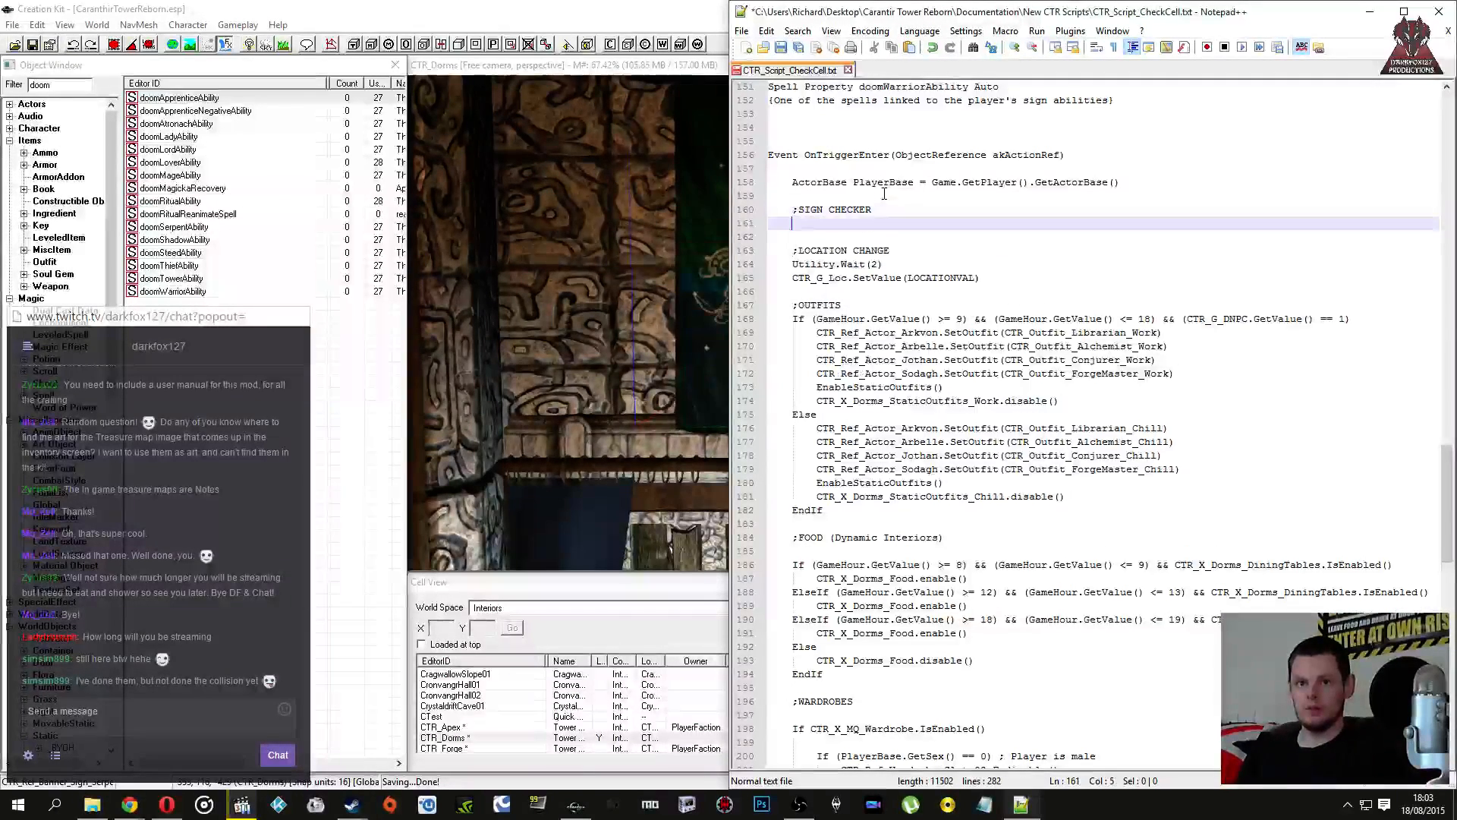
pyautogui.press('Return')
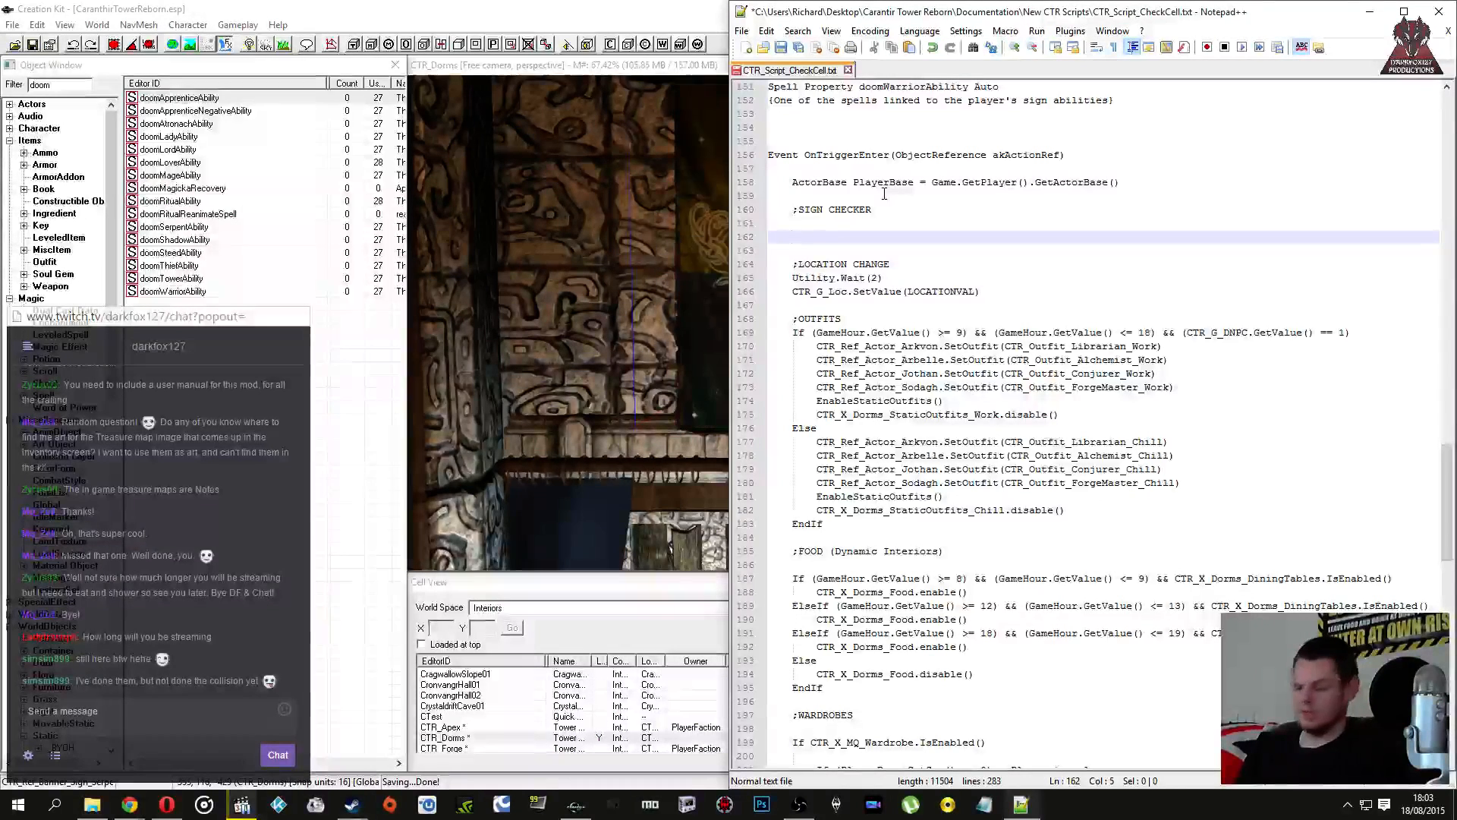
# Step: Below the SIGN CHECKER comment, start an If condition testing Game.GetPlayer().HasSpell(doomApprenticeAbility)
pyautogui.write('If')
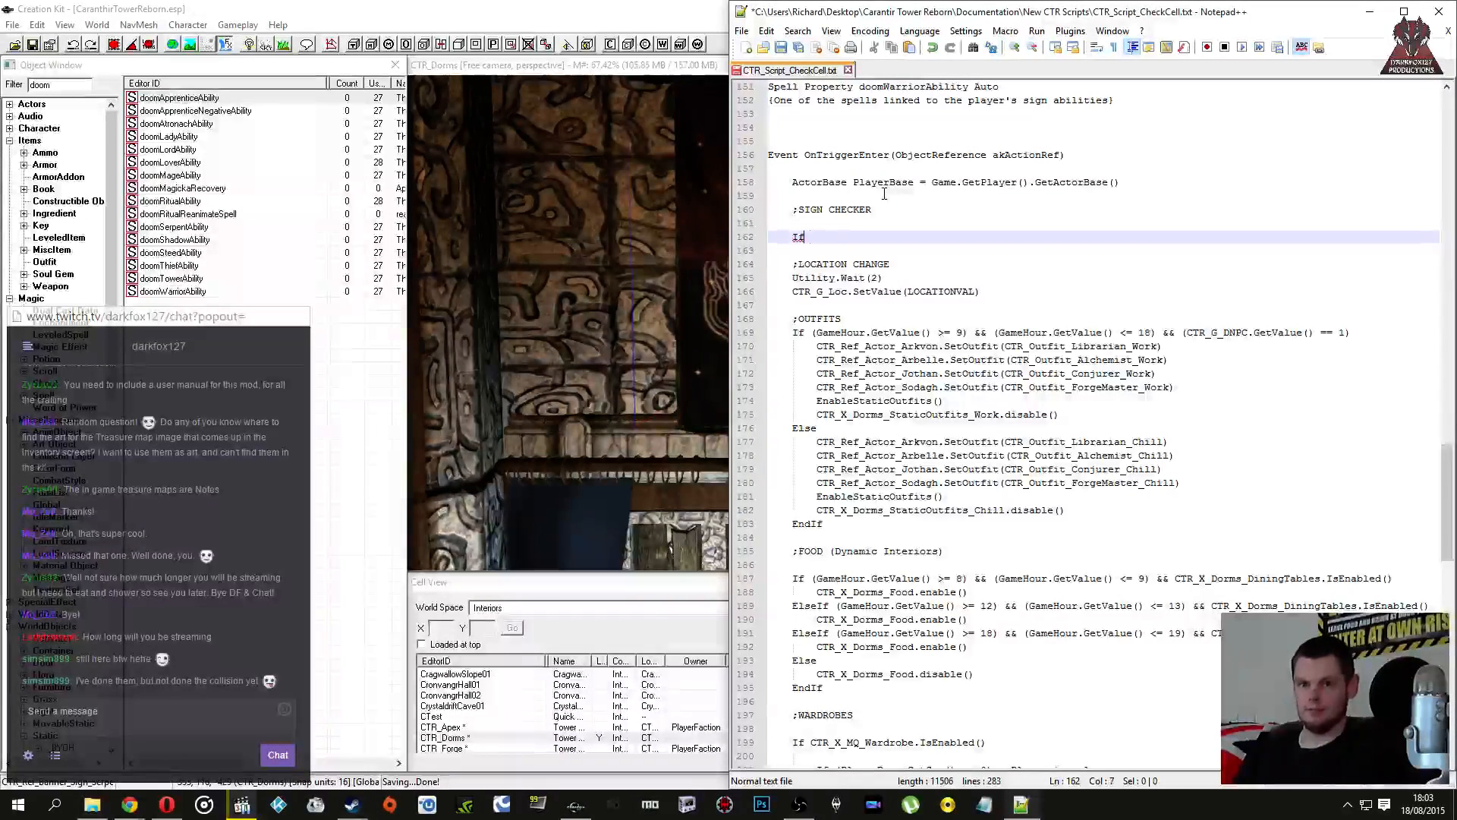
pyautogui.write('g PlayerREF')
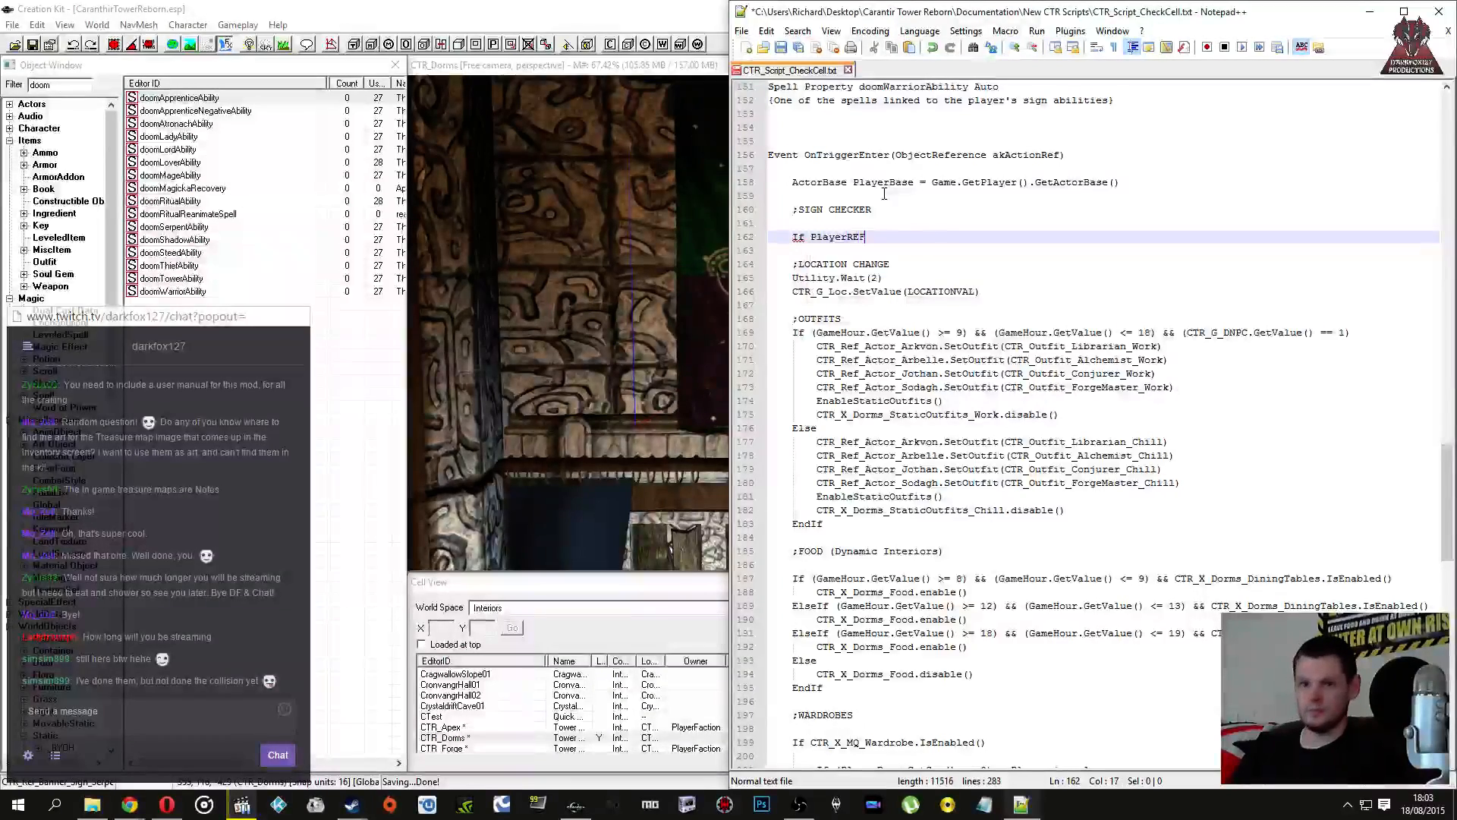
pyautogui.press('BackSpace')
pyautogui.press('BackSpace')
pyautogui.press('BackSpace')
pyautogui.press('BackSpace')
pyautogui.press('BackSpace')
pyautogui.press('BackSpace')
pyautogui.write('G')
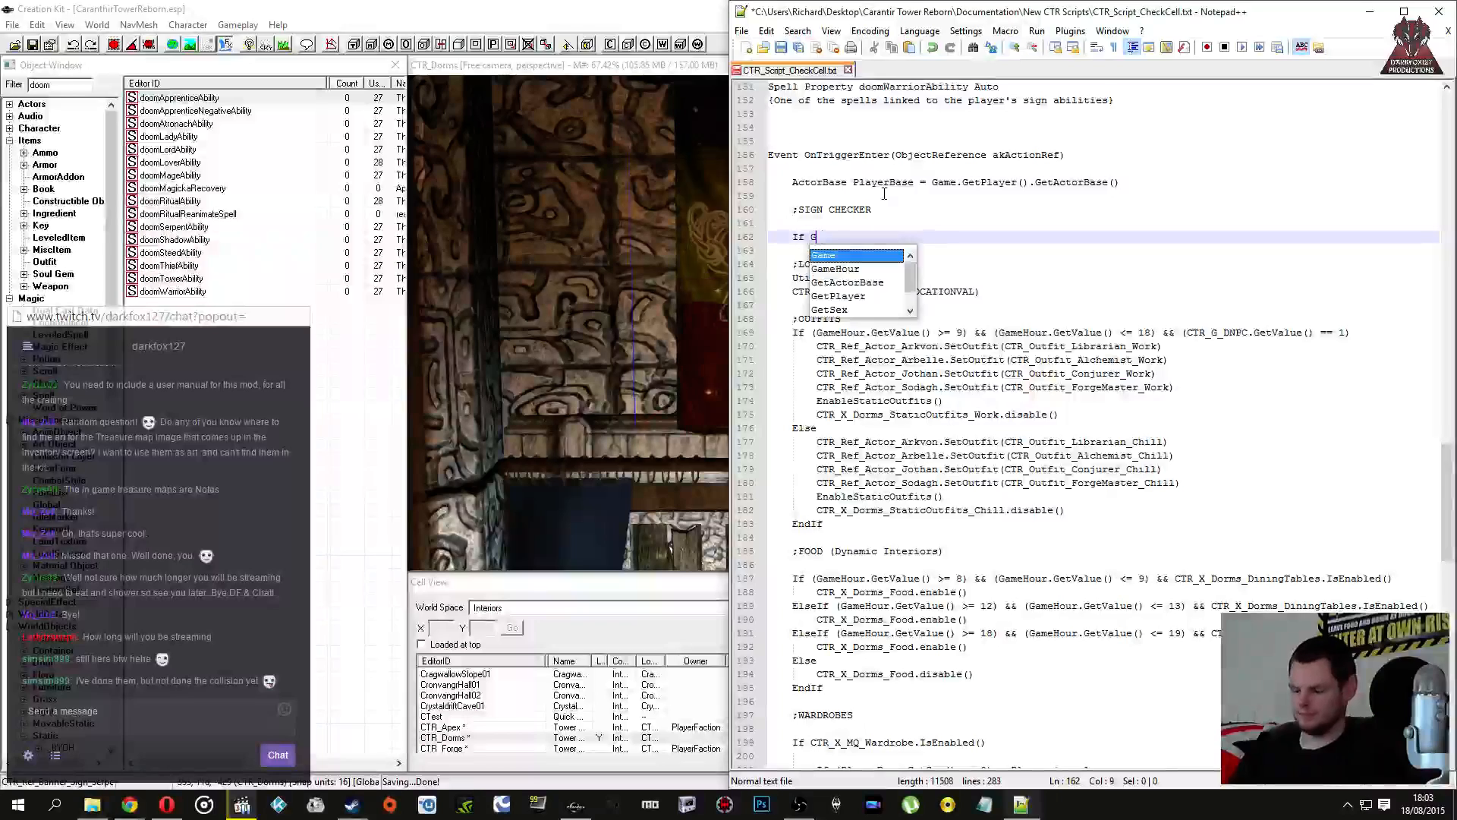
pyautogui.write('ame.GetPlayer')
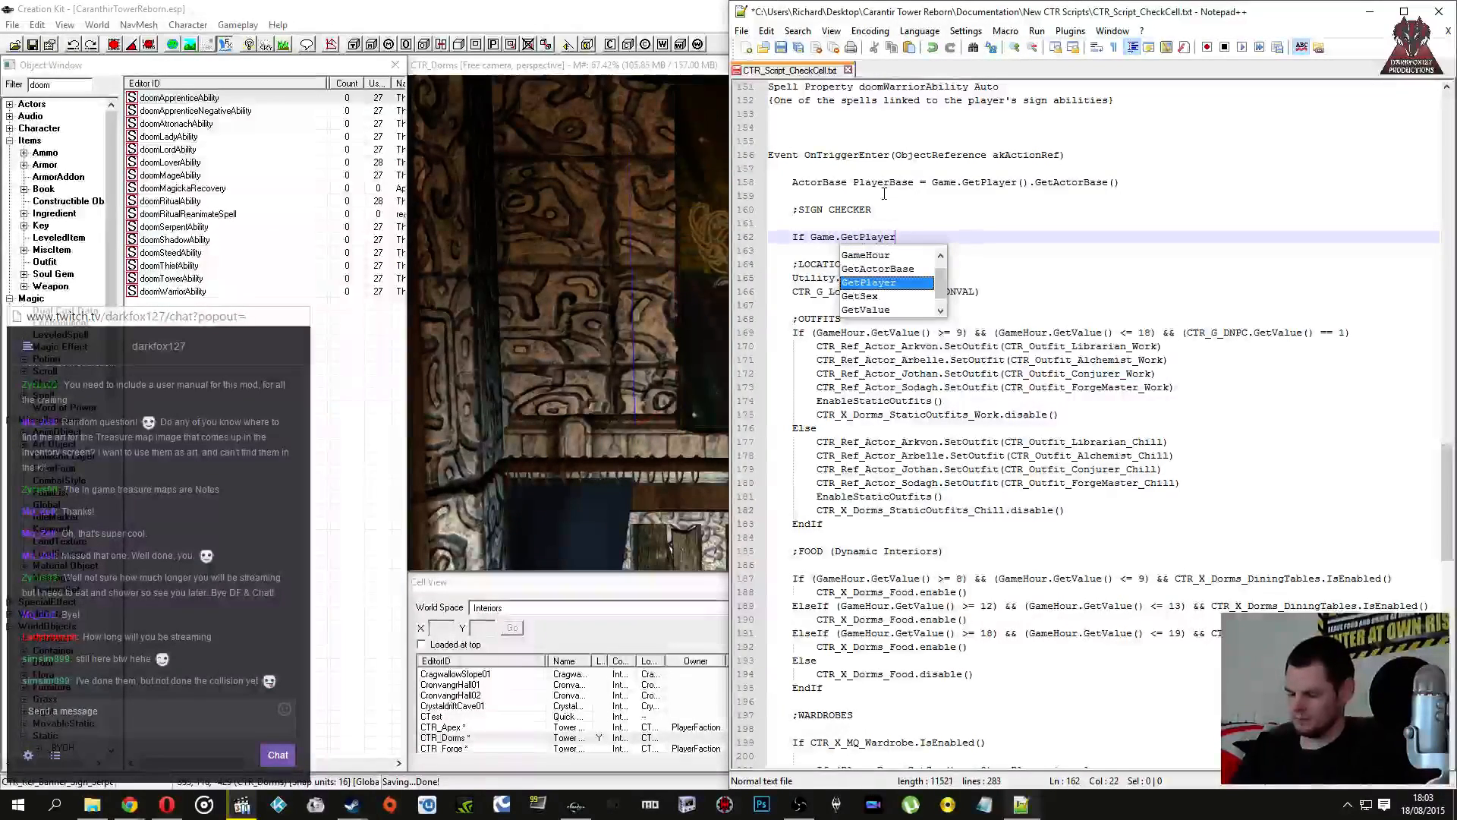
pyautogui.write('().HasSpell(')
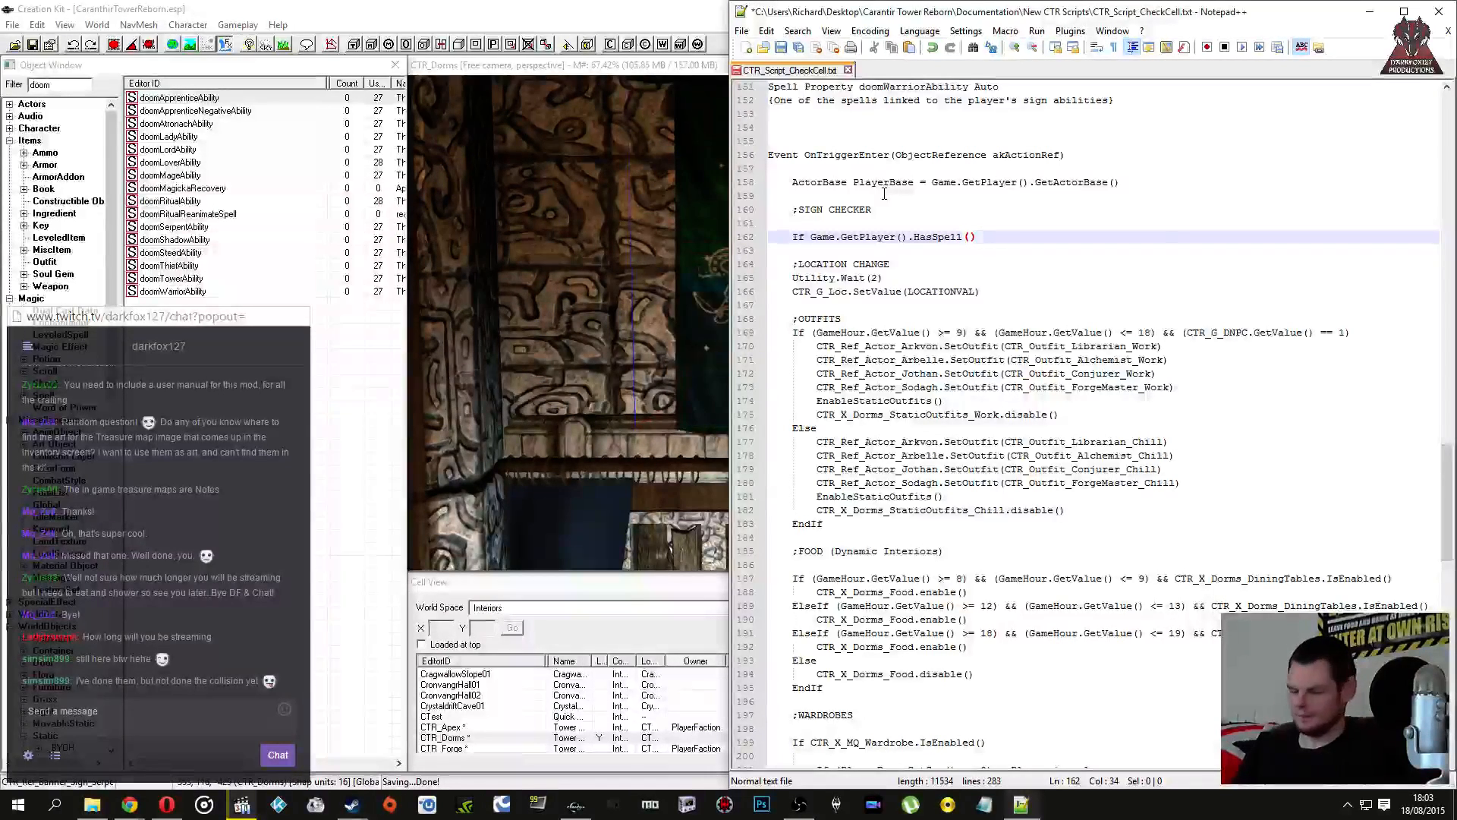
pyautogui.write('doo')
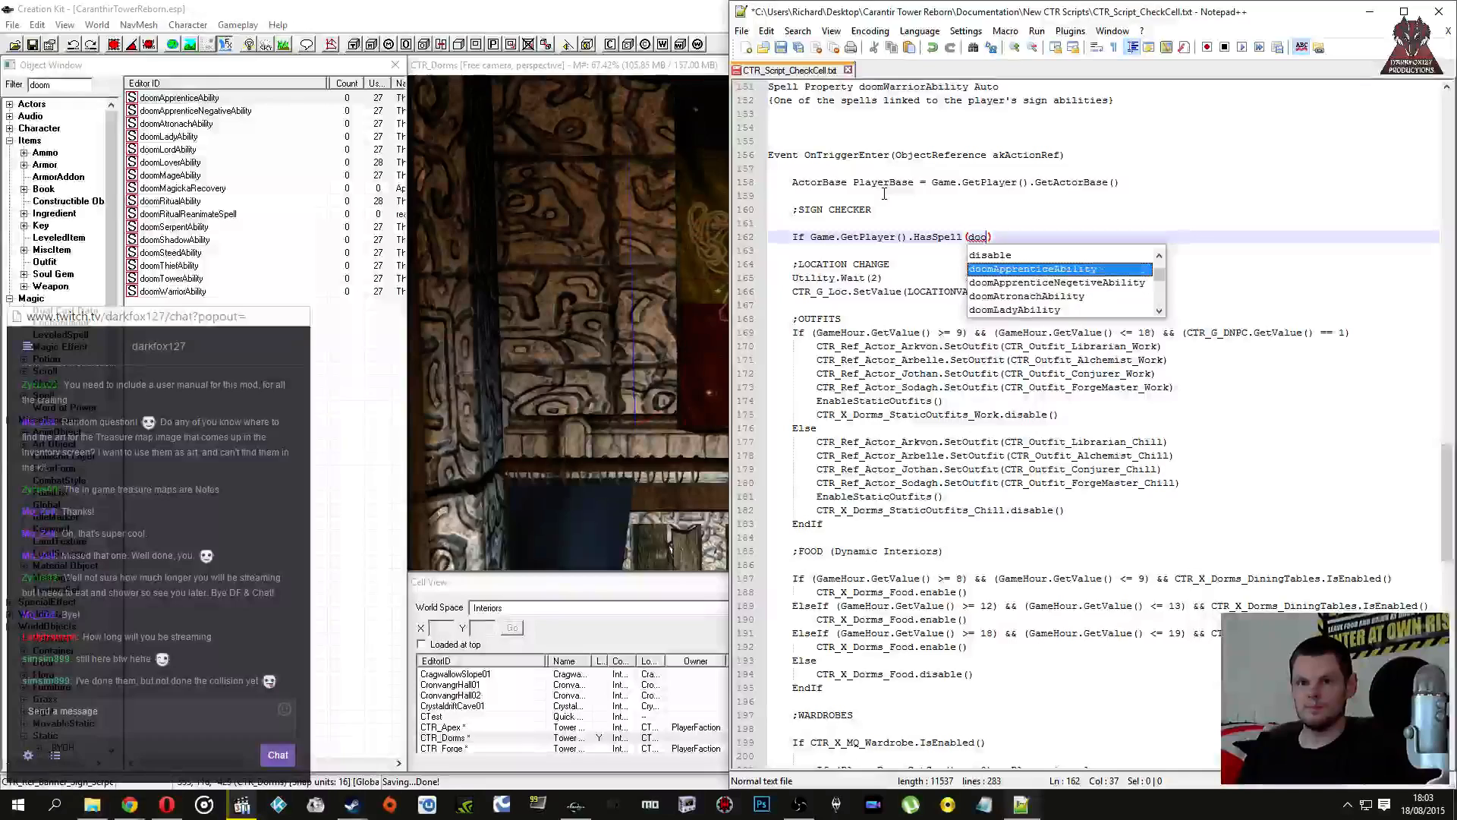
pyautogui.press('Return')
pyautogui.write(')')
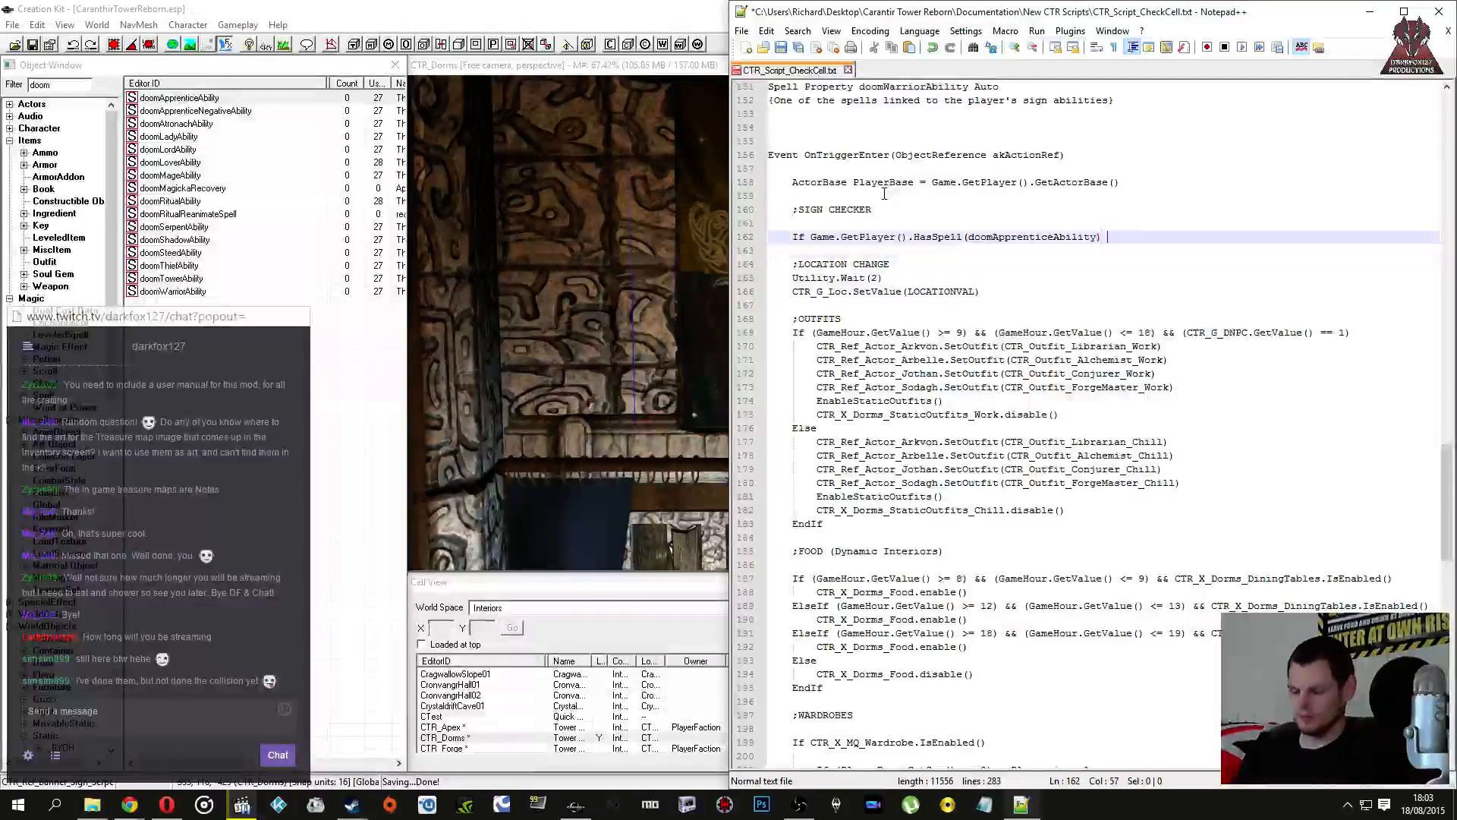
# Step: Extend the If condition with || Game.GetPlayer().HasSpell(doomApprenticeNegetiveAbility)
pyautogui.write(' || ')
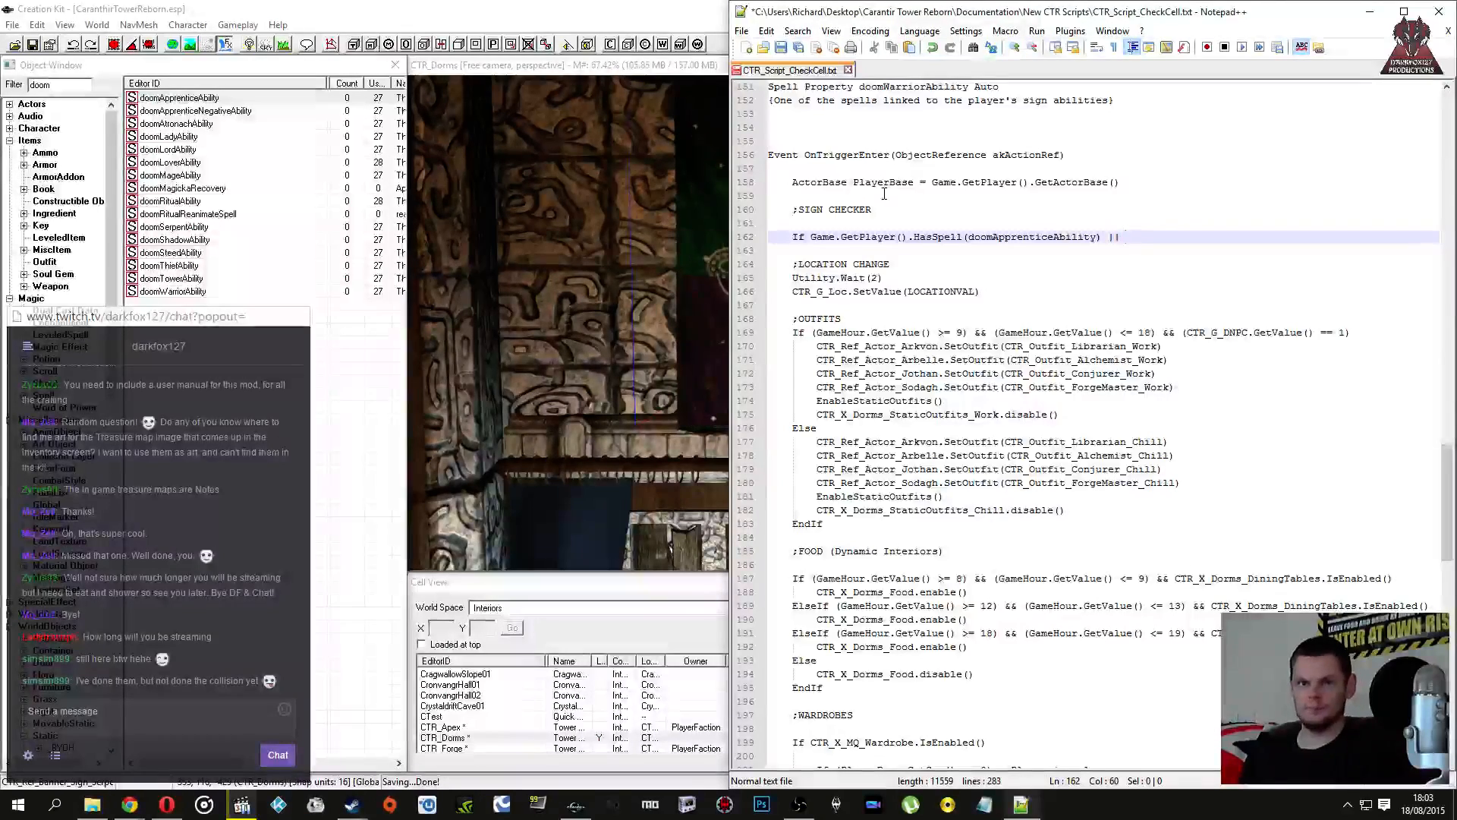
pyautogui.write('Game.GetPlayer(')
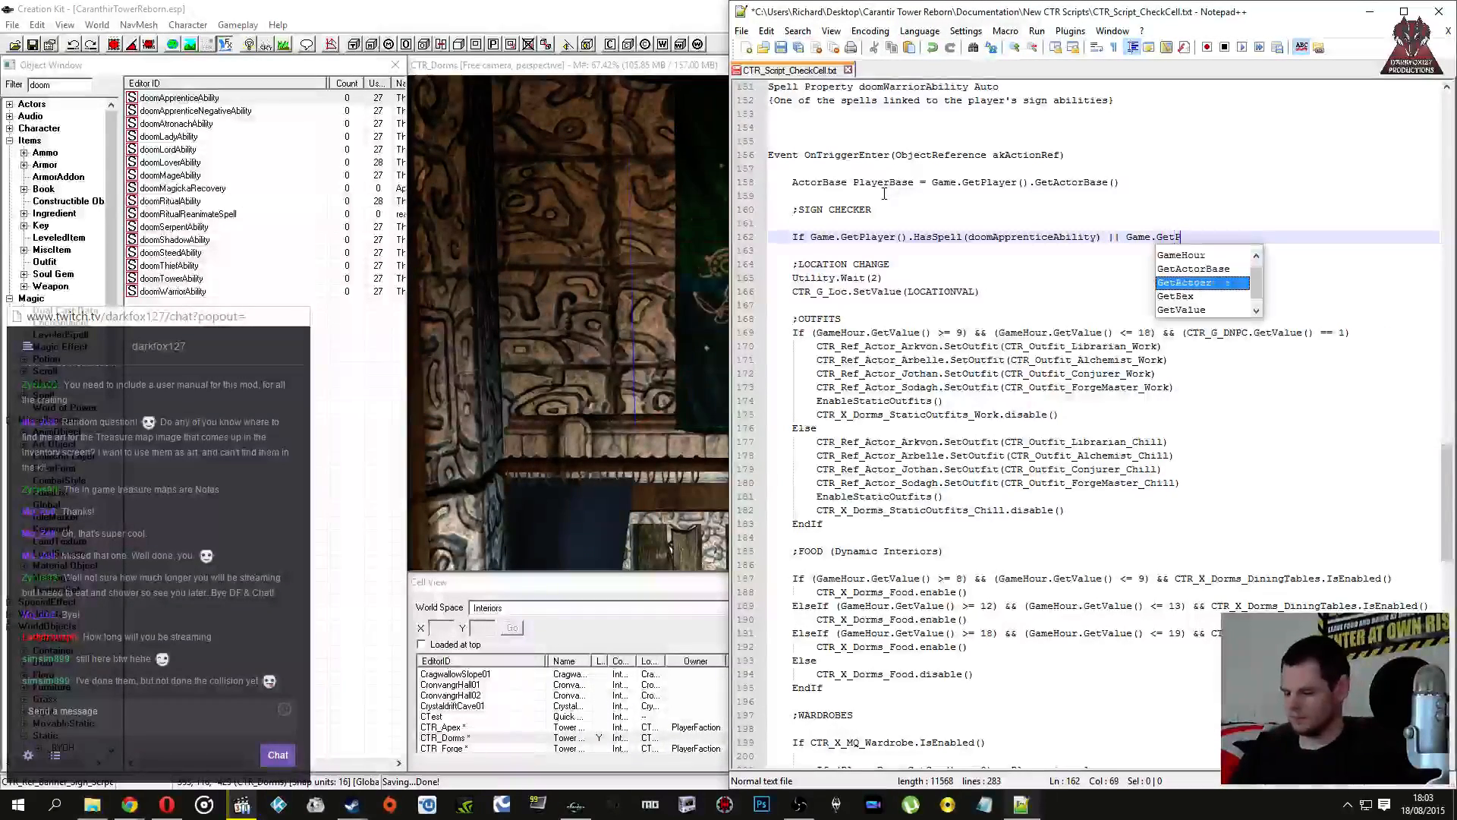
pyautogui.write(')(')
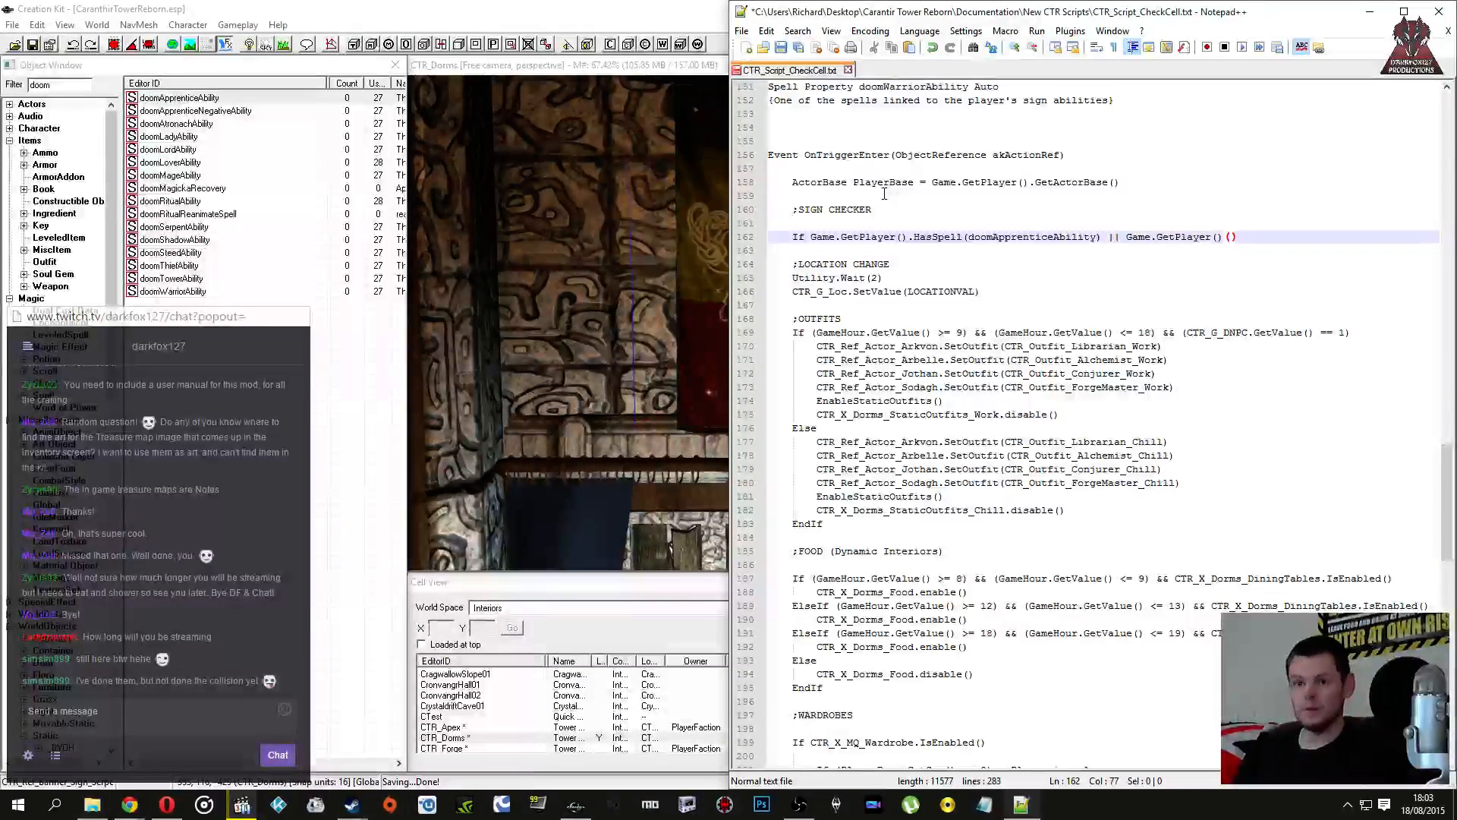
pyautogui.press('BackSpace')
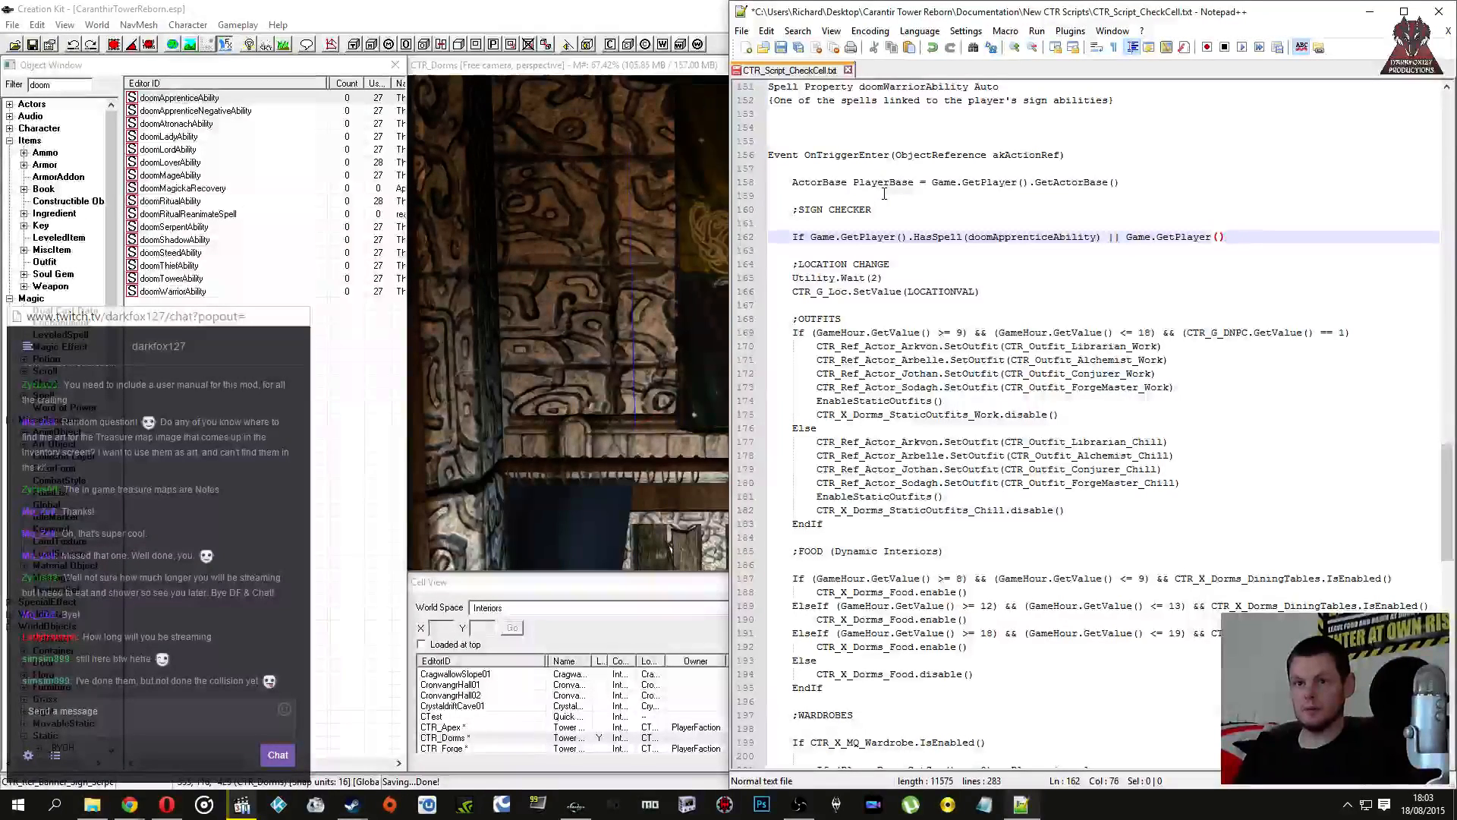
pyautogui.write('.HasSpell(')
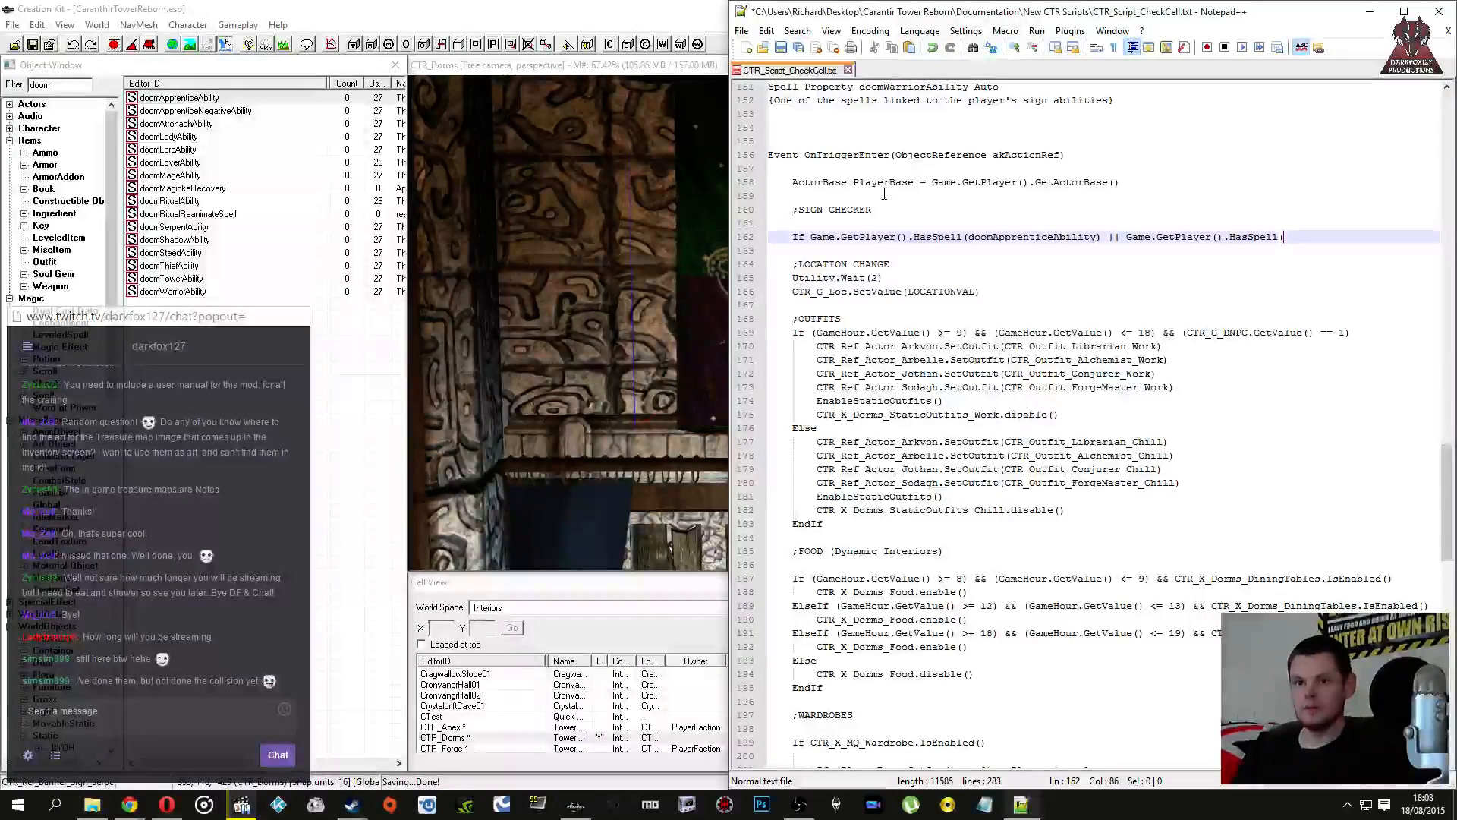
pyautogui.write(')do')
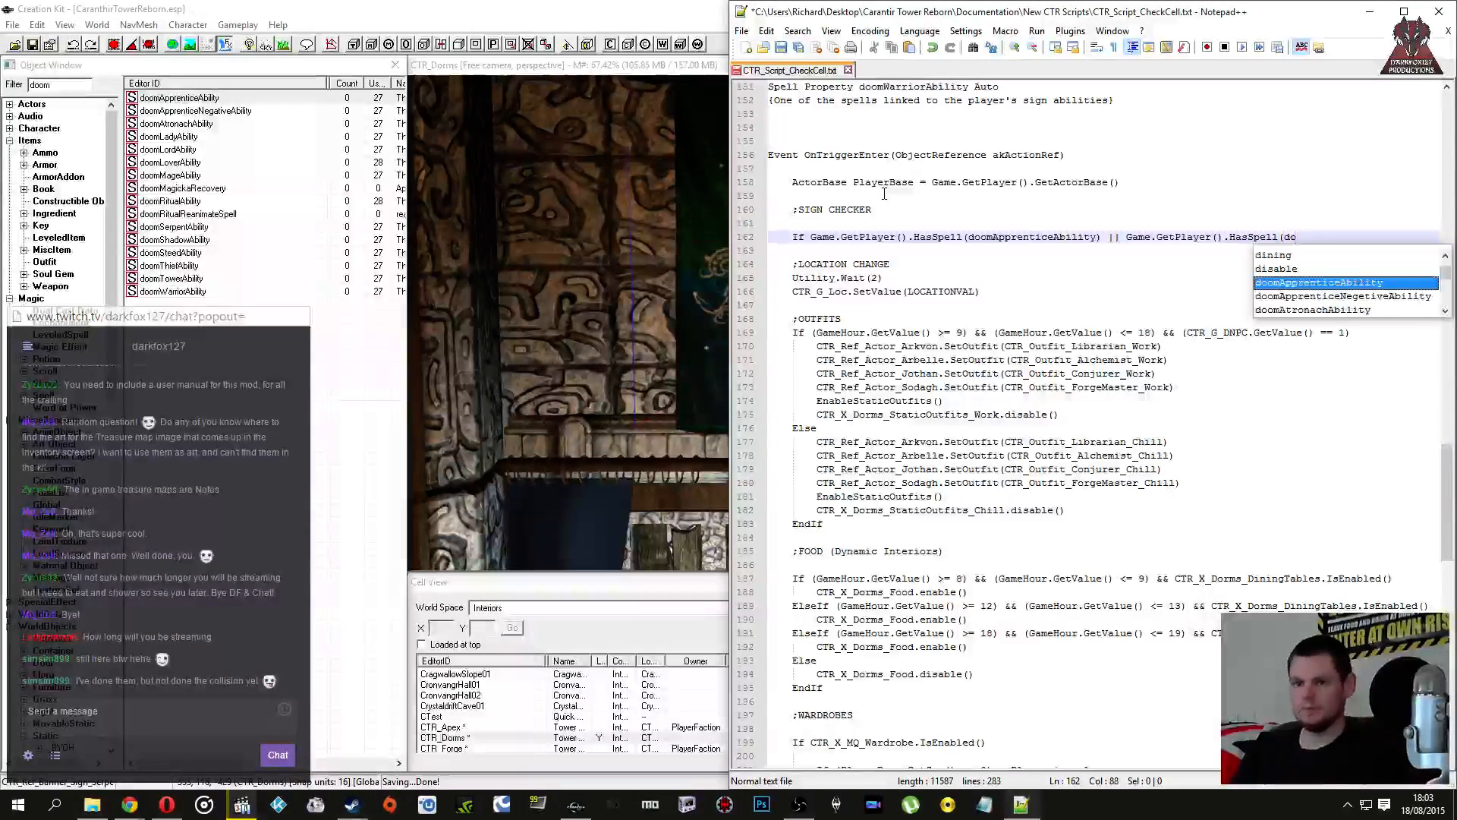
pyautogui.press('Return')
pyautogui.press('Down')
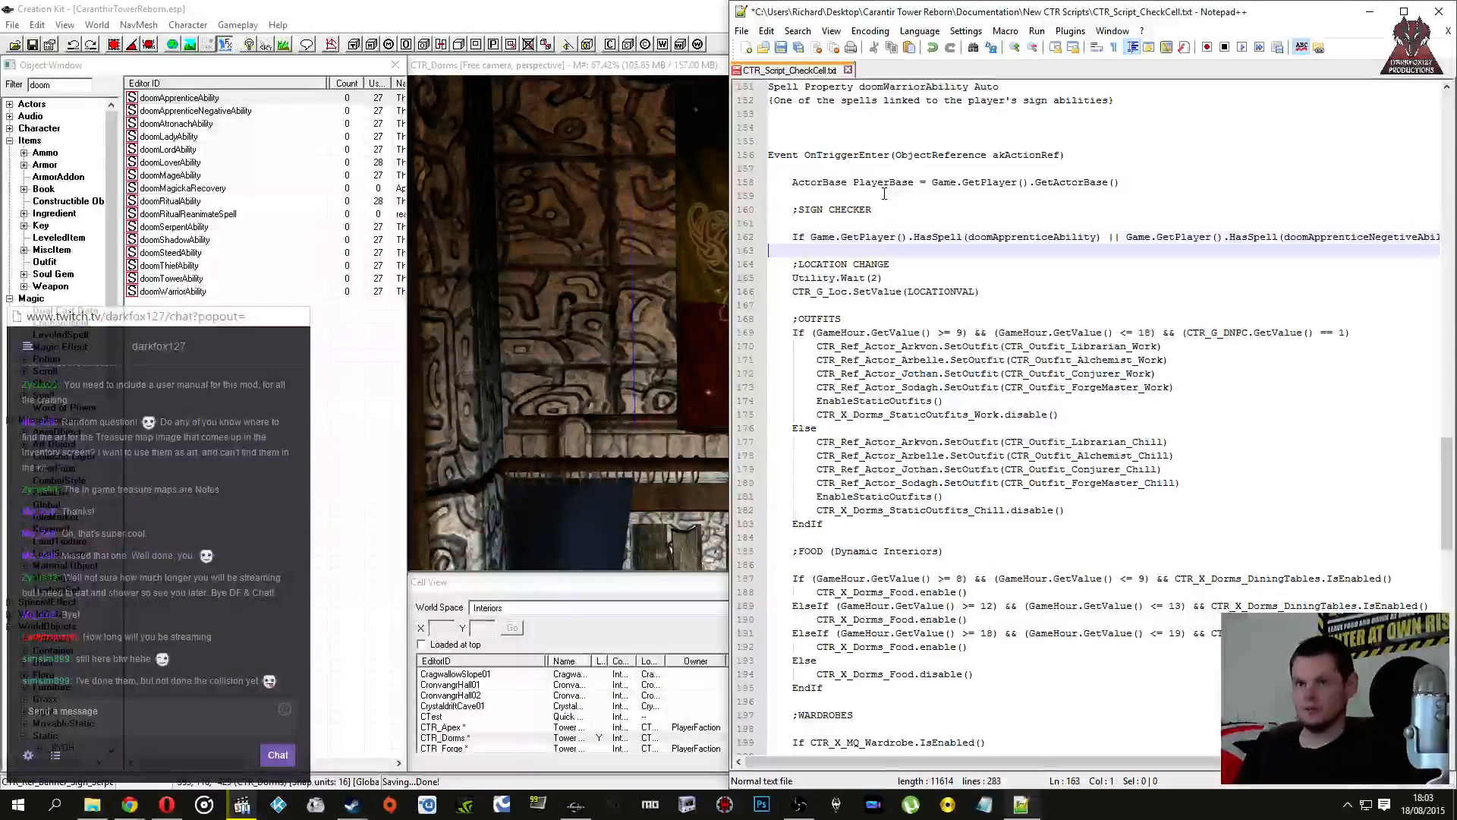
pyautogui.press('Left')
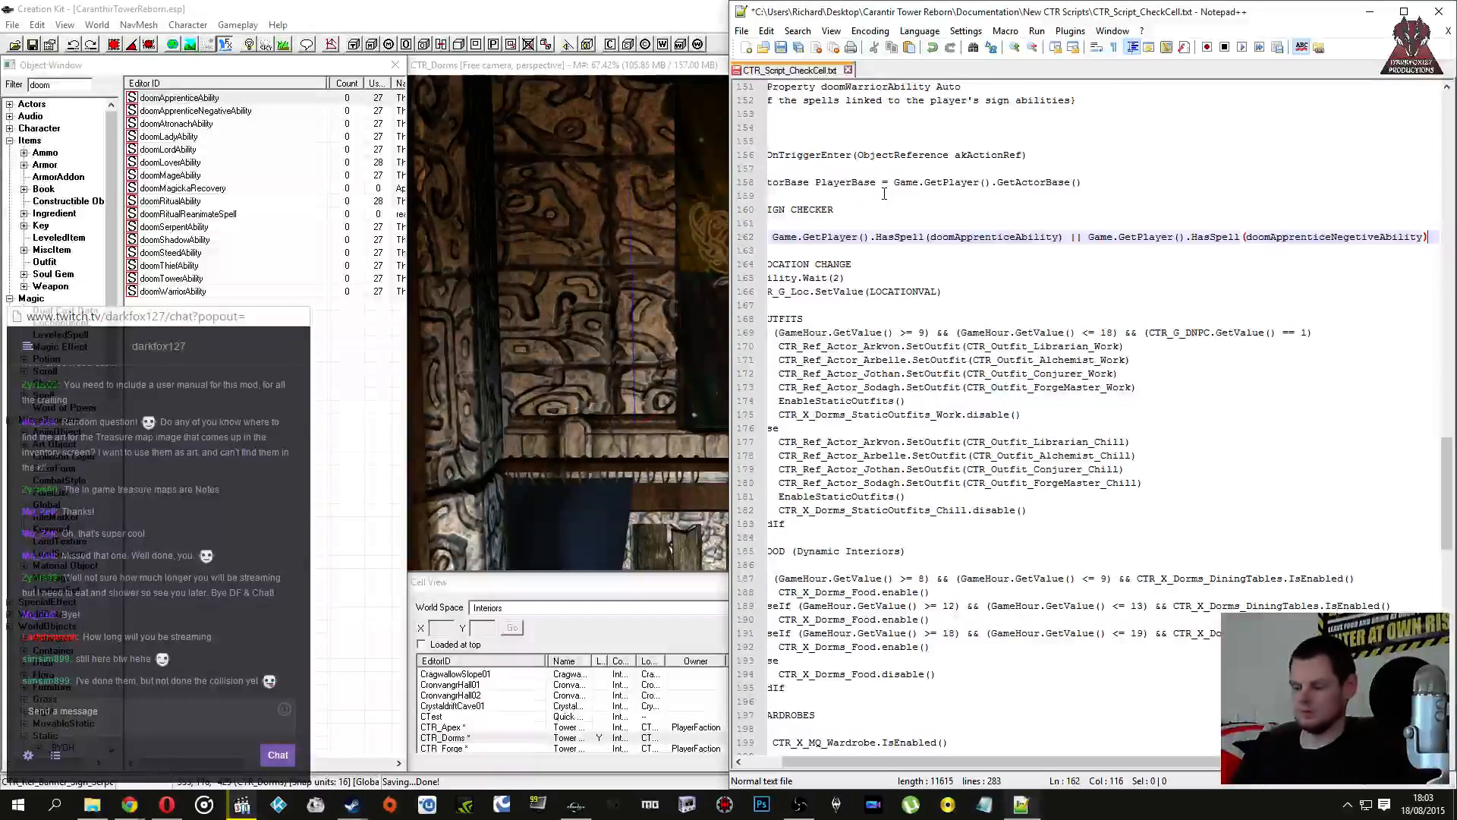
# Step: Close the sign check with an EndIf, keeping an empty line inside the block for its body
pyautogui.press('Return')
pyautogui.press('Return')
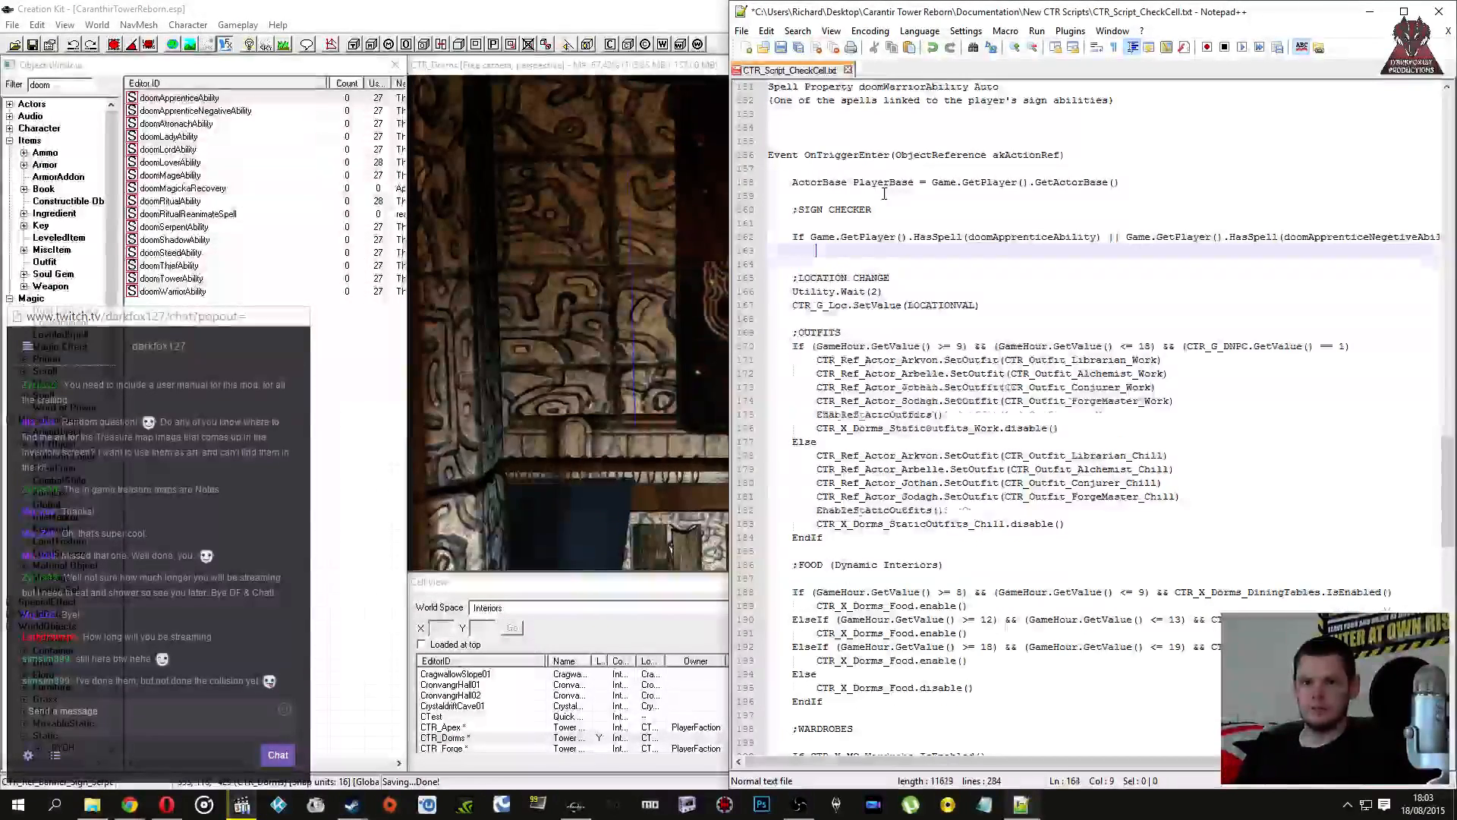
pyautogui.write('EndIf')
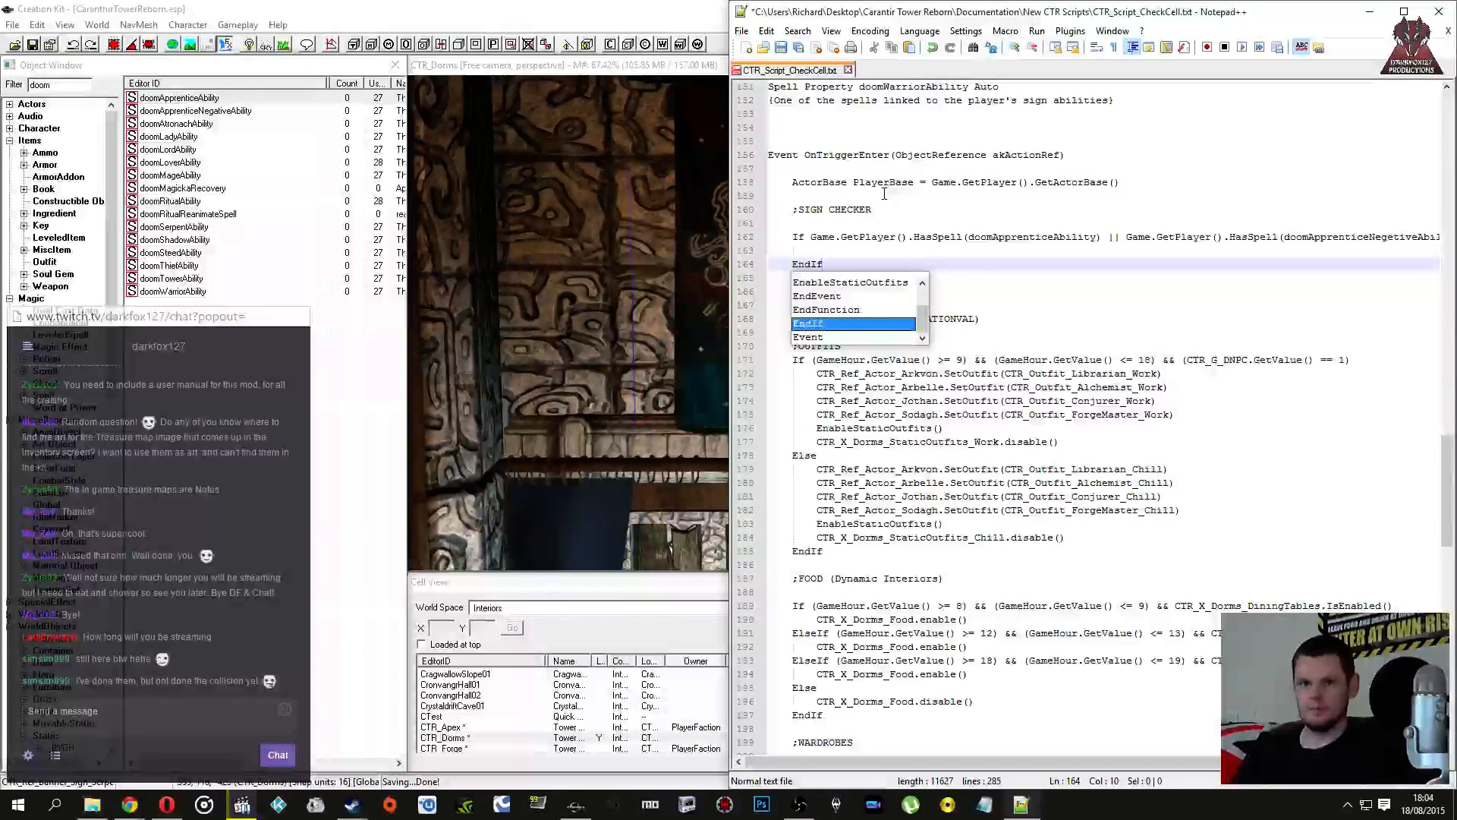
pyautogui.press('Return')
pyautogui.press('Up')
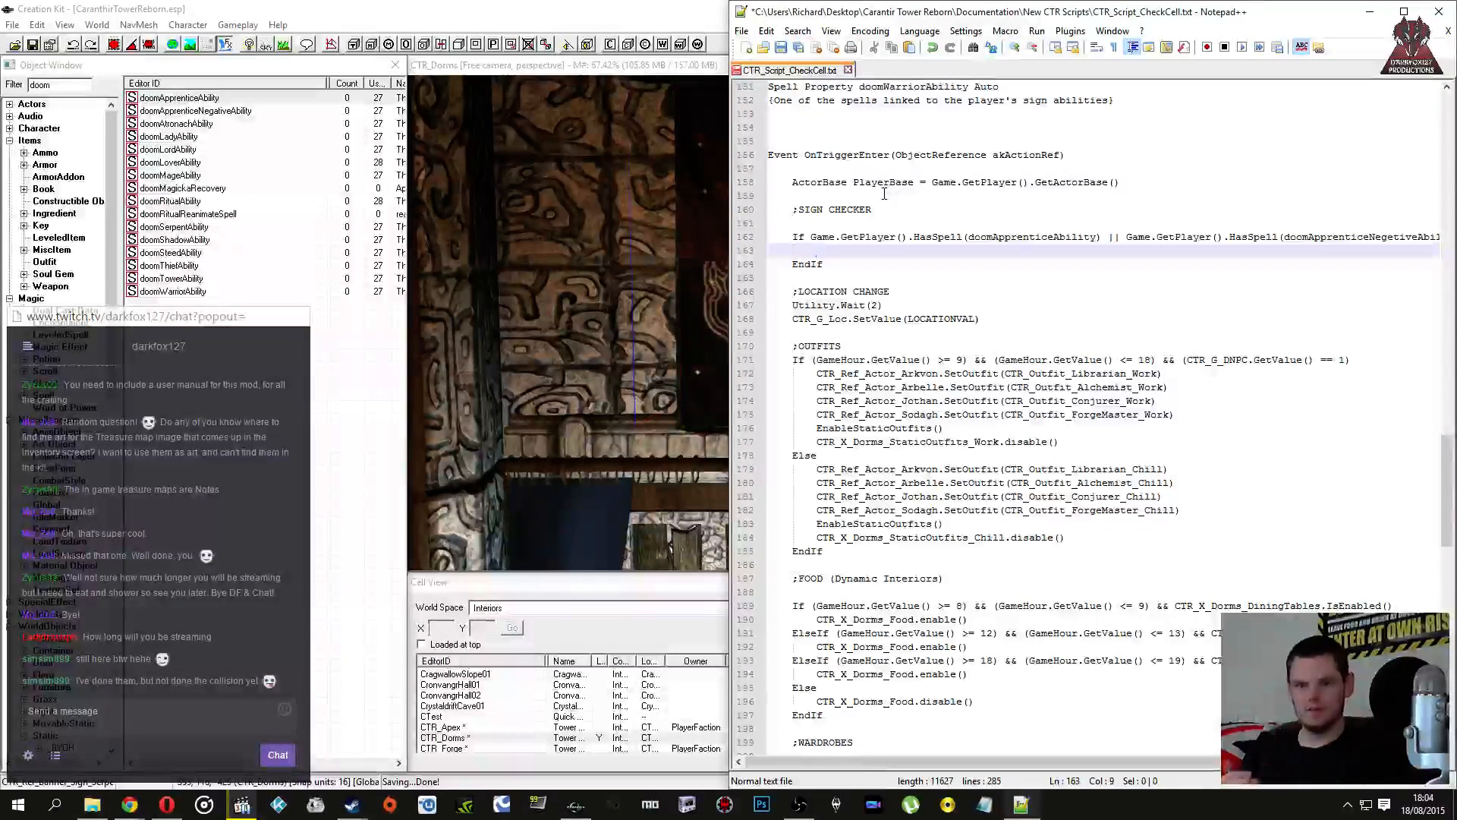
# Step: Call DisSignBanners() as the first statement inside the apprentice If block
pyautogui.write('Dis')
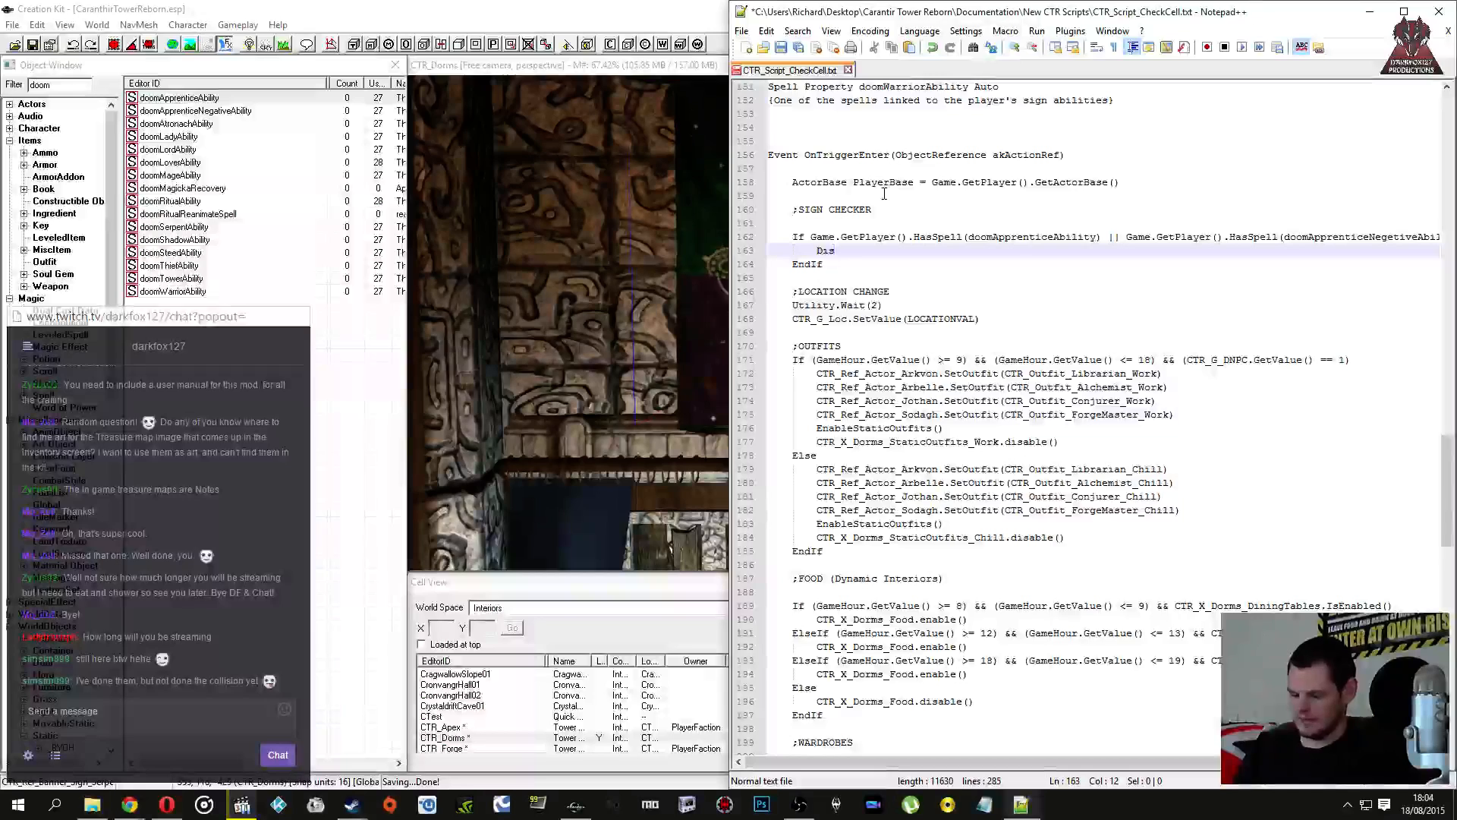
pyautogui.write('SignBanners')
pyautogui.write('()')
pyautogui.press('Return')
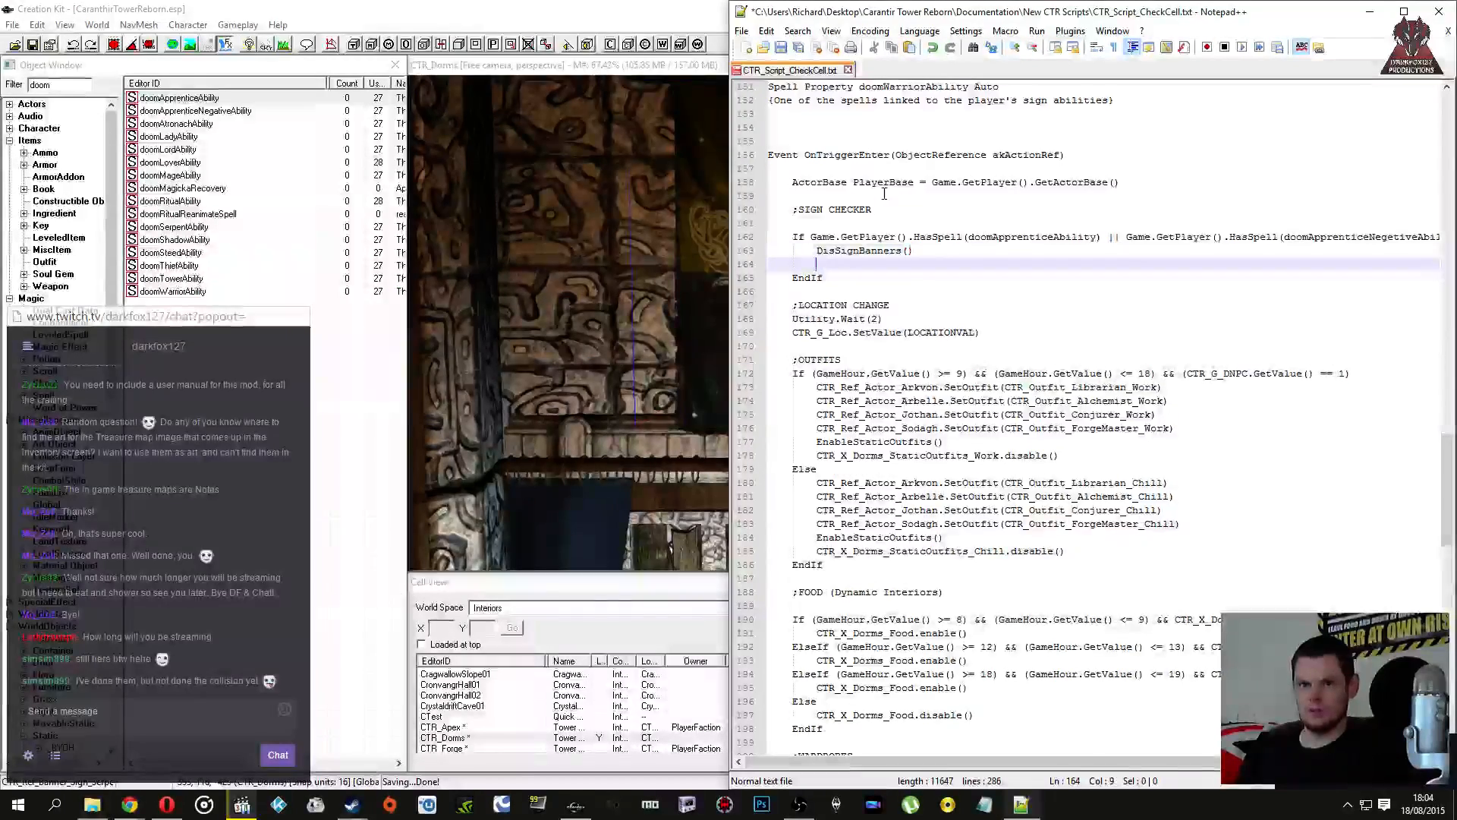
# Step: Add CTR_Ref_Banner_Sign_Apprentice.enable() below the DisSignBanners() call
pyautogui.write('do')
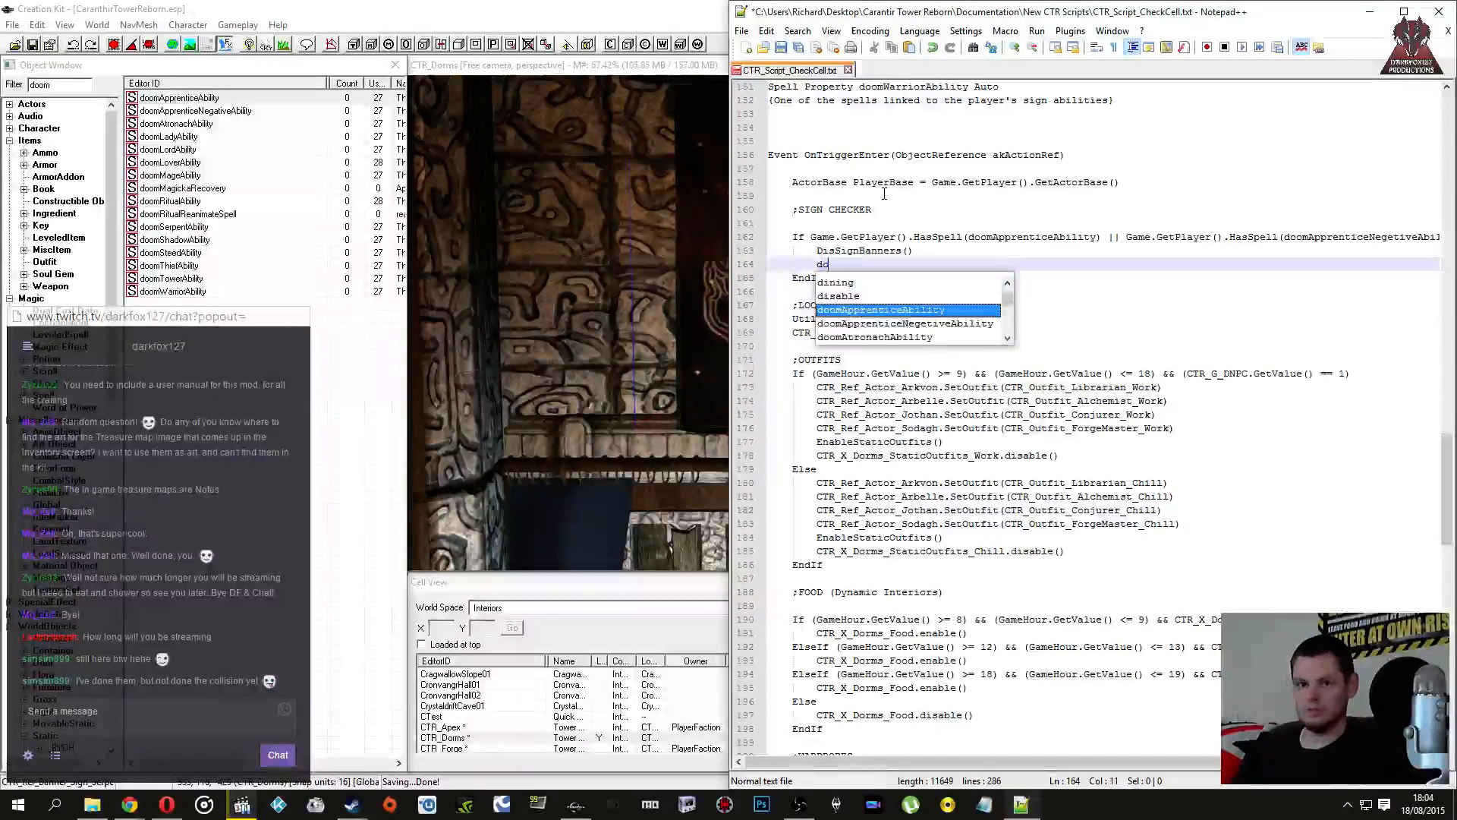
pyautogui.press('BackSpace')
pyautogui.press('BackSpace')
pyautogui.write('CTR')
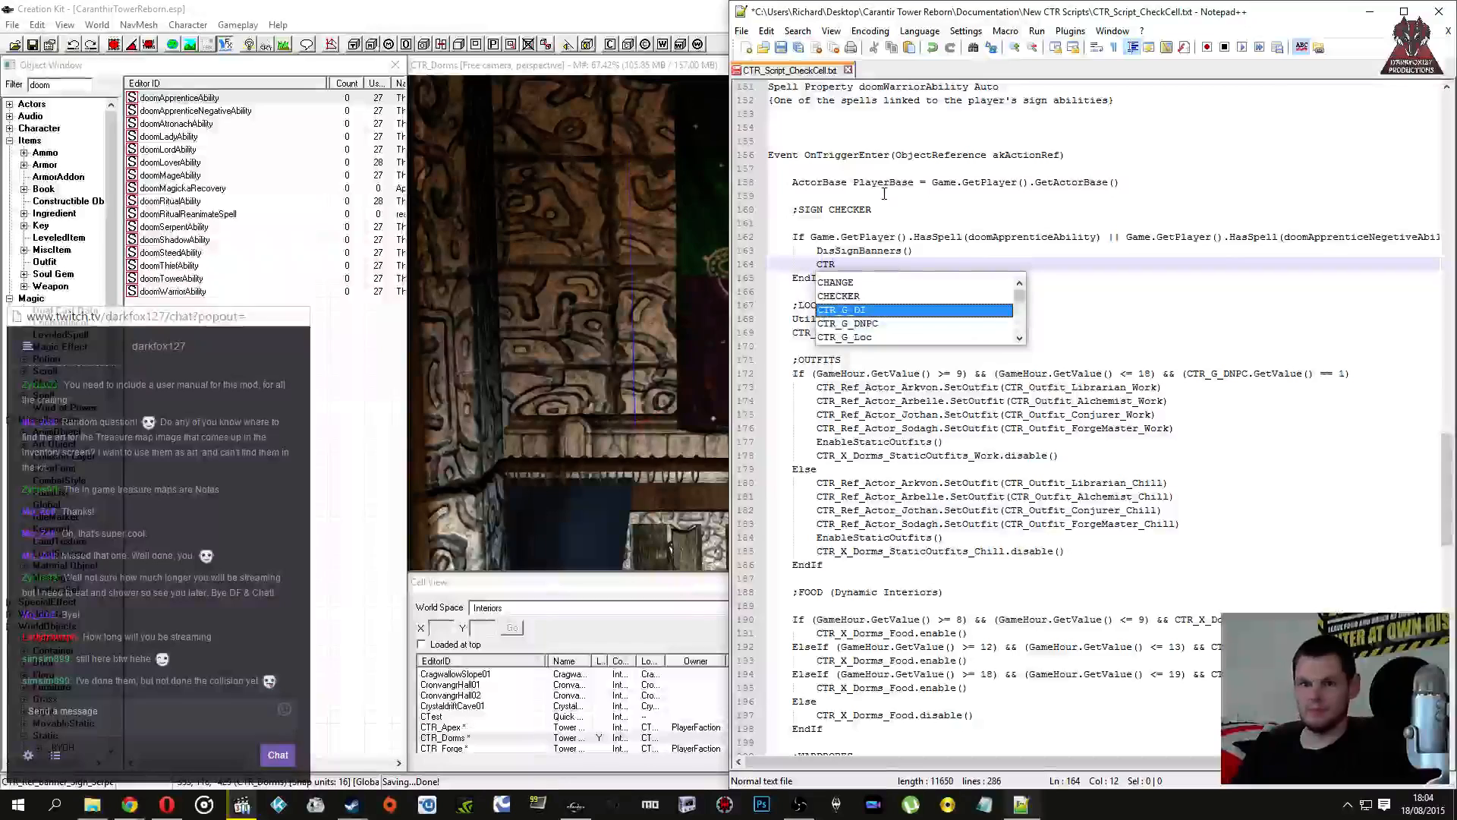
pyautogui.write('_Re')
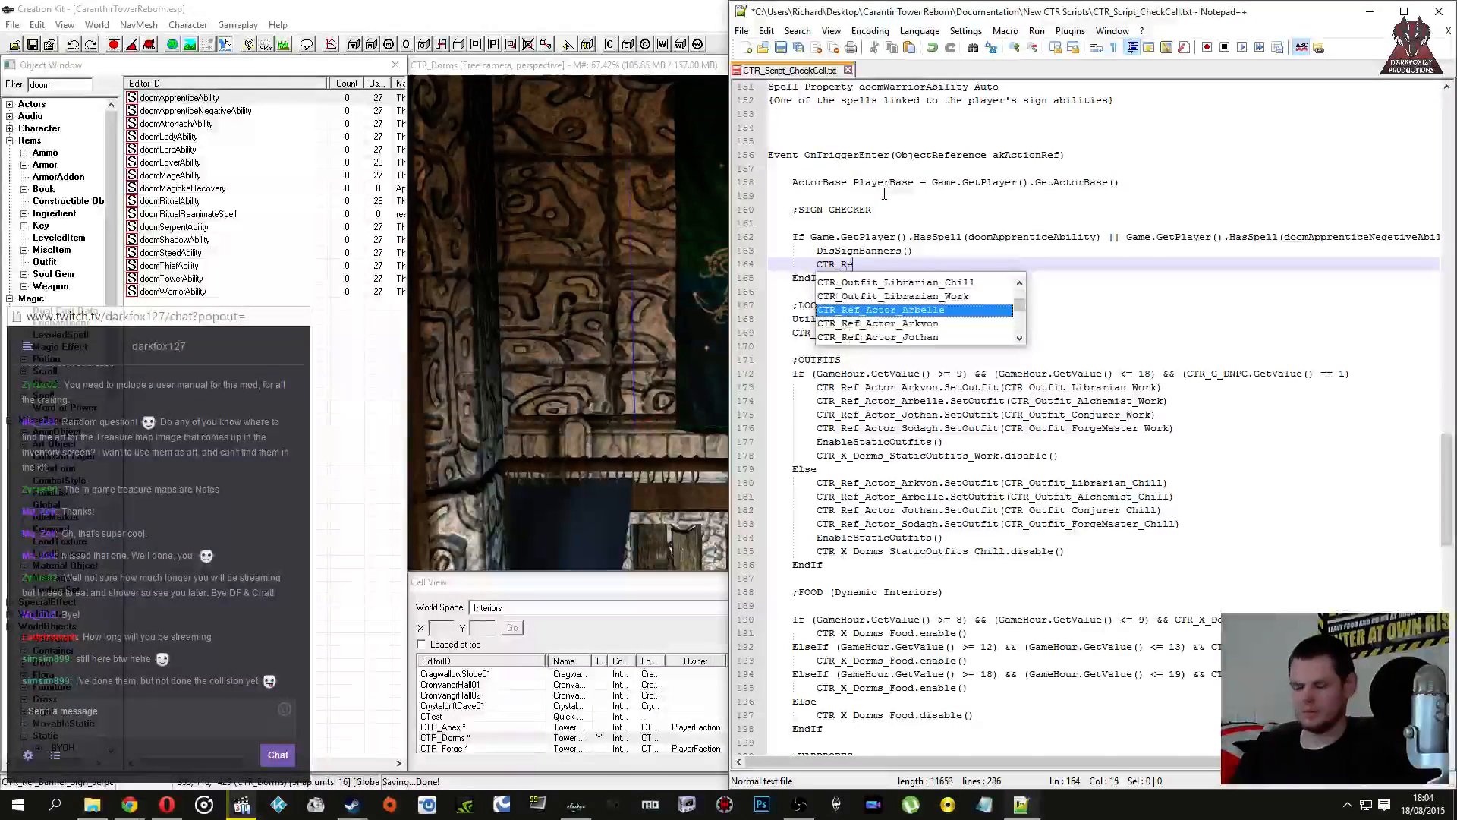
pyautogui.write('f_D')
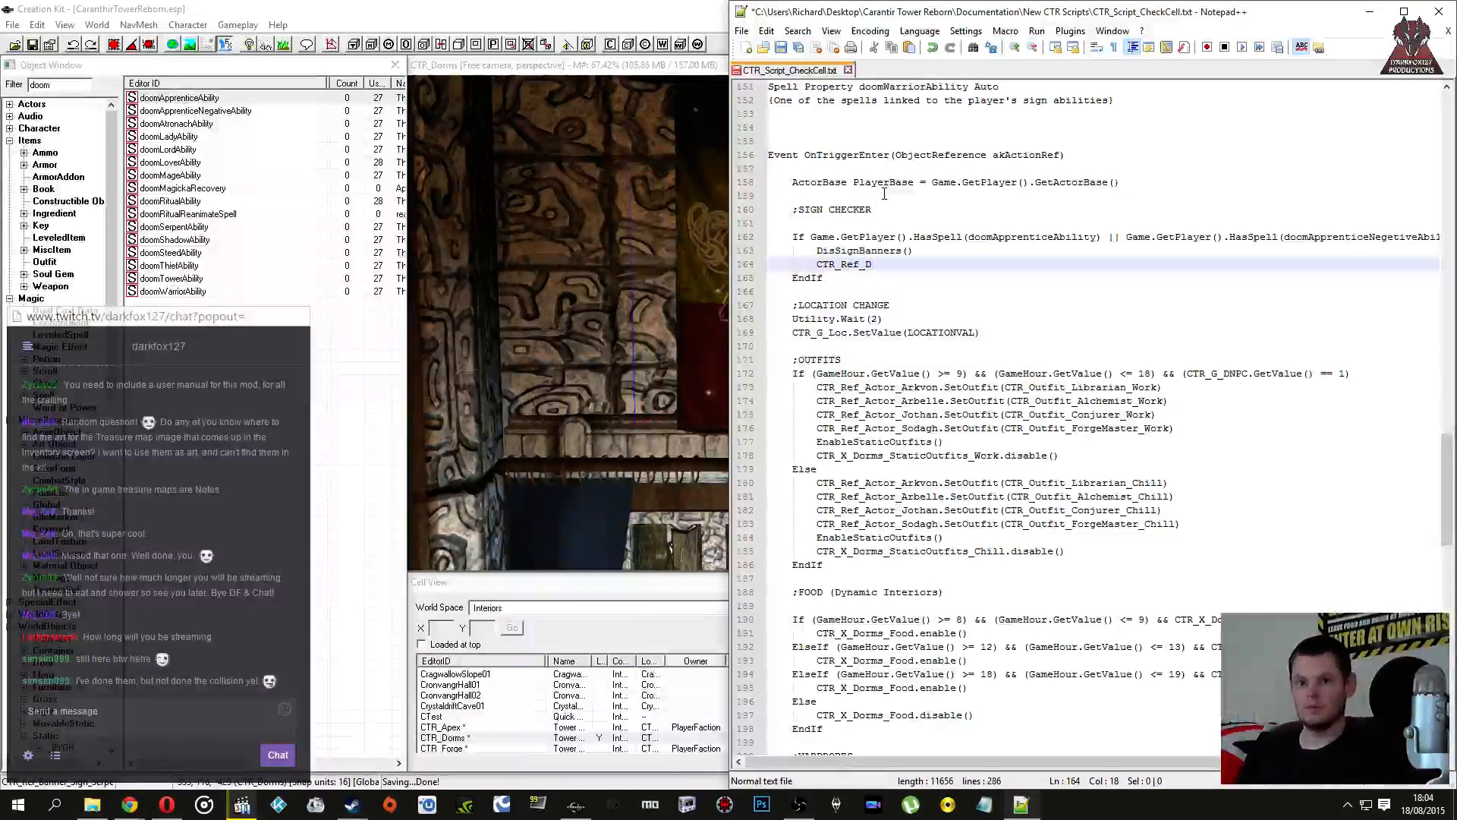
pyautogui.press('BackSpace')
pyautogui.press('BackSpace')
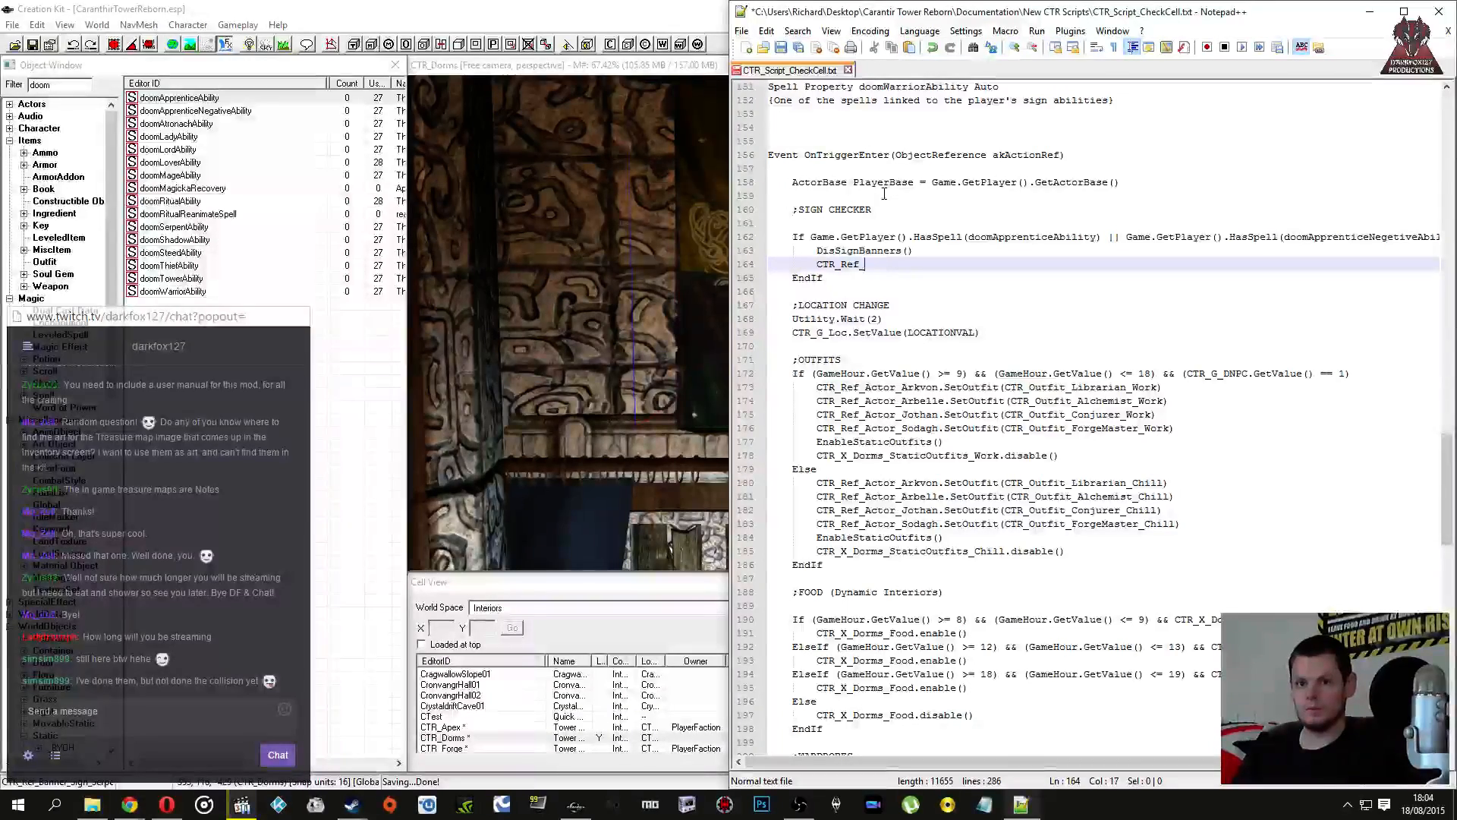
pyautogui.hotkey('ctrl', 'space')
pyautogui.press('Down')
pyautogui.press('Down')
pyautogui.press('Down')
pyautogui.press('Down')
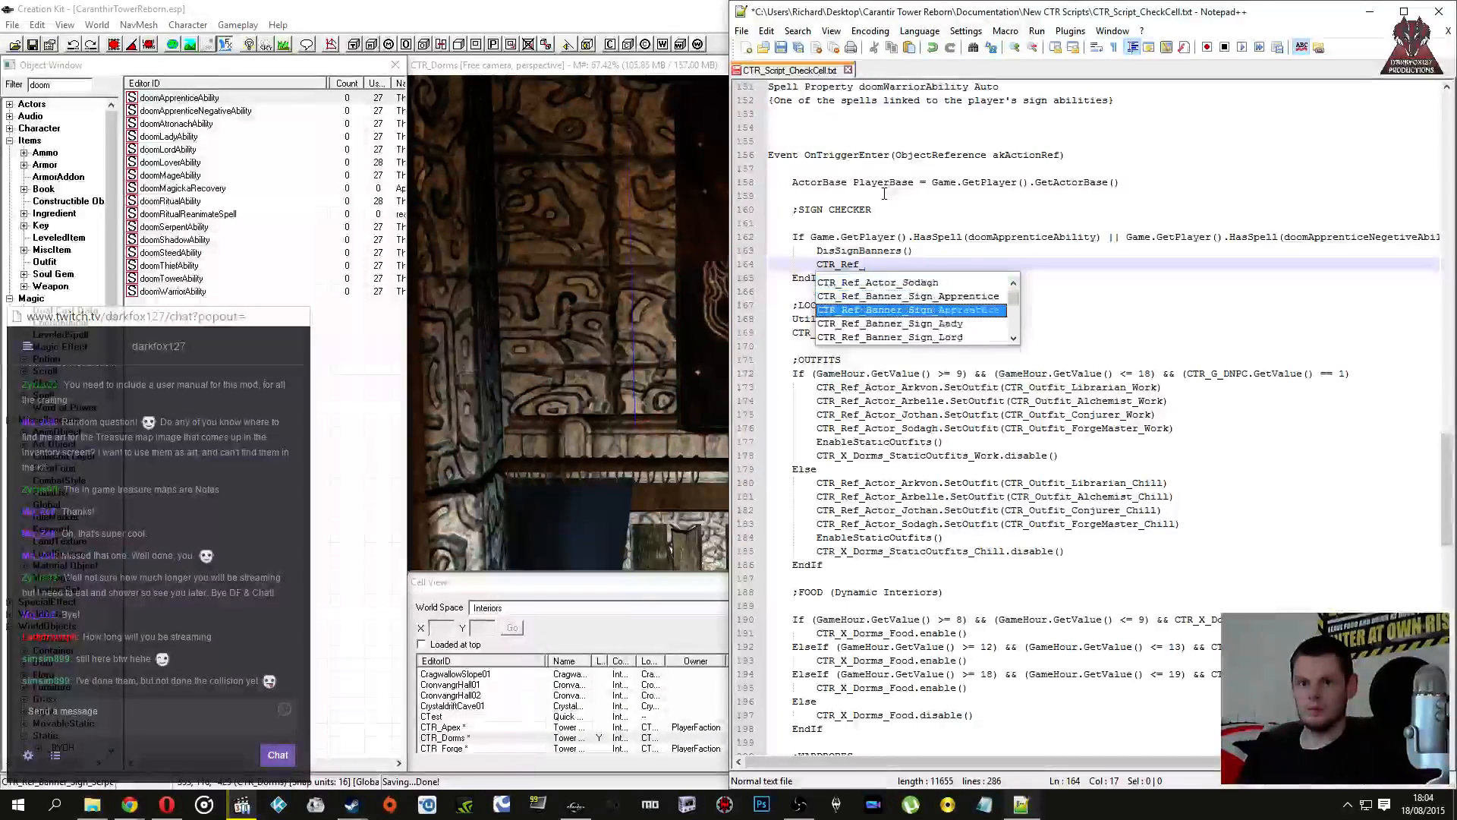
pyautogui.press('Return')
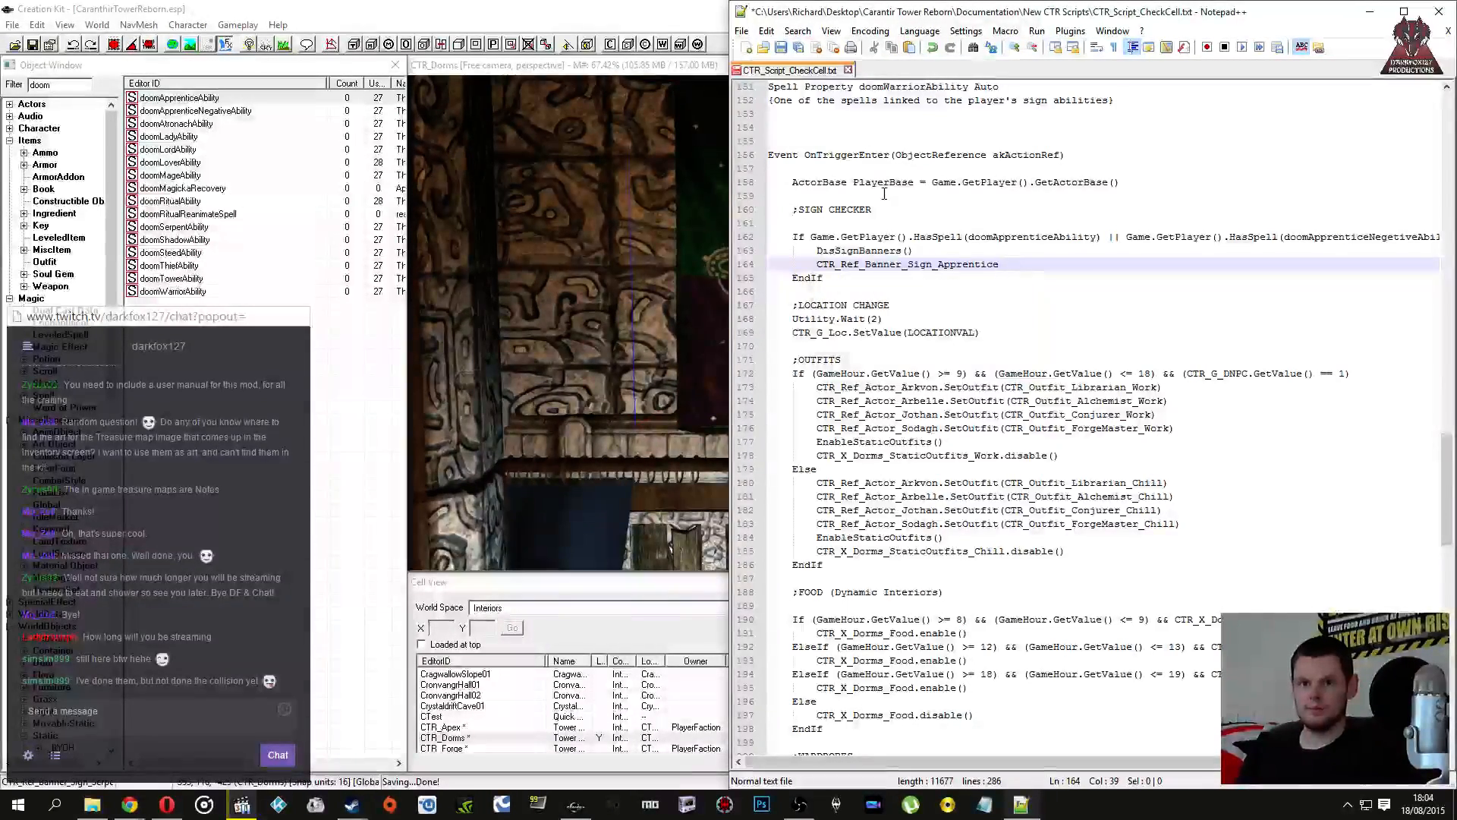
pyautogui.write('.enable')
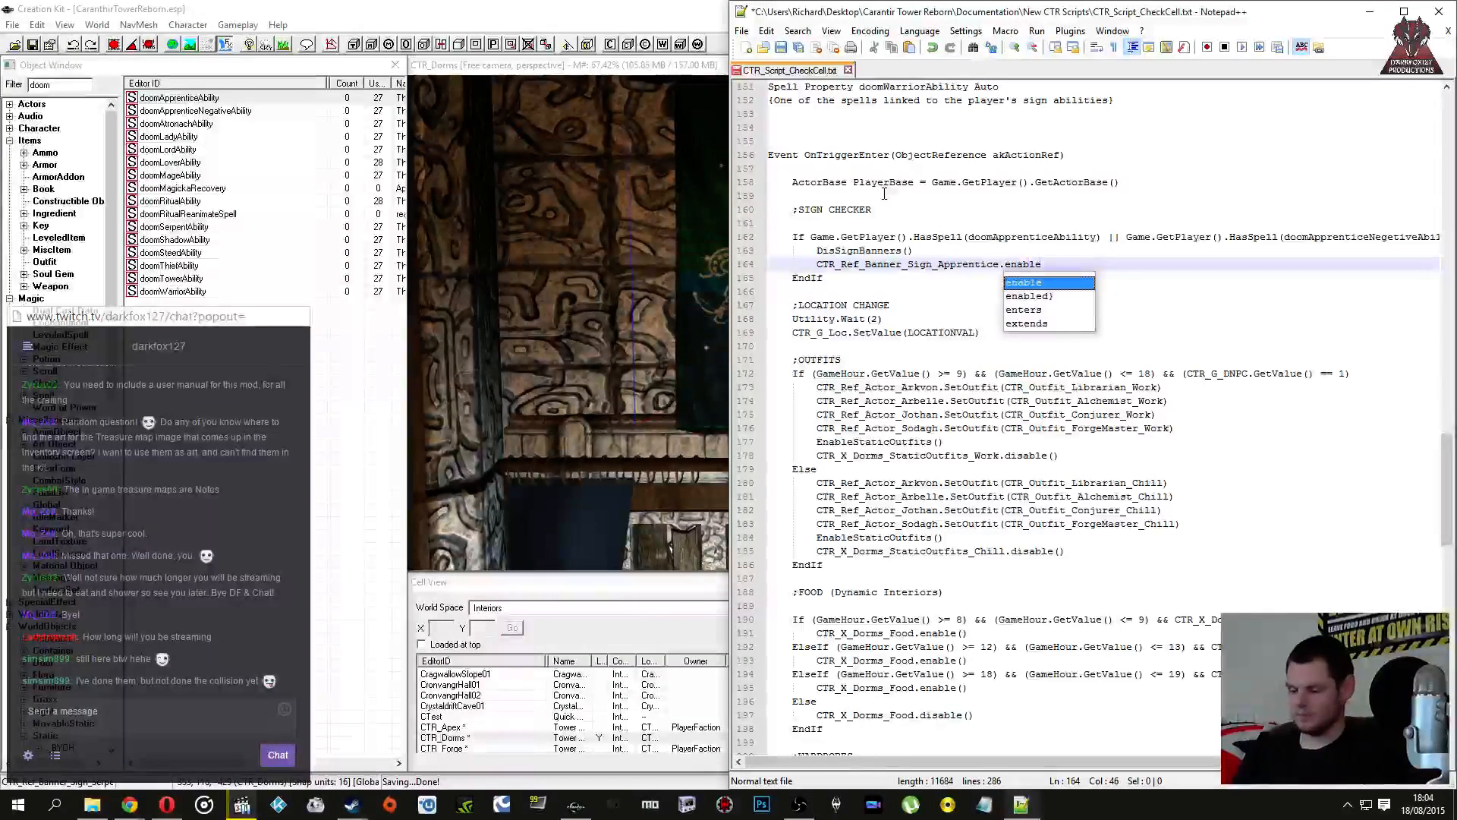
pyautogui.write('()')
pyautogui.press('Up')
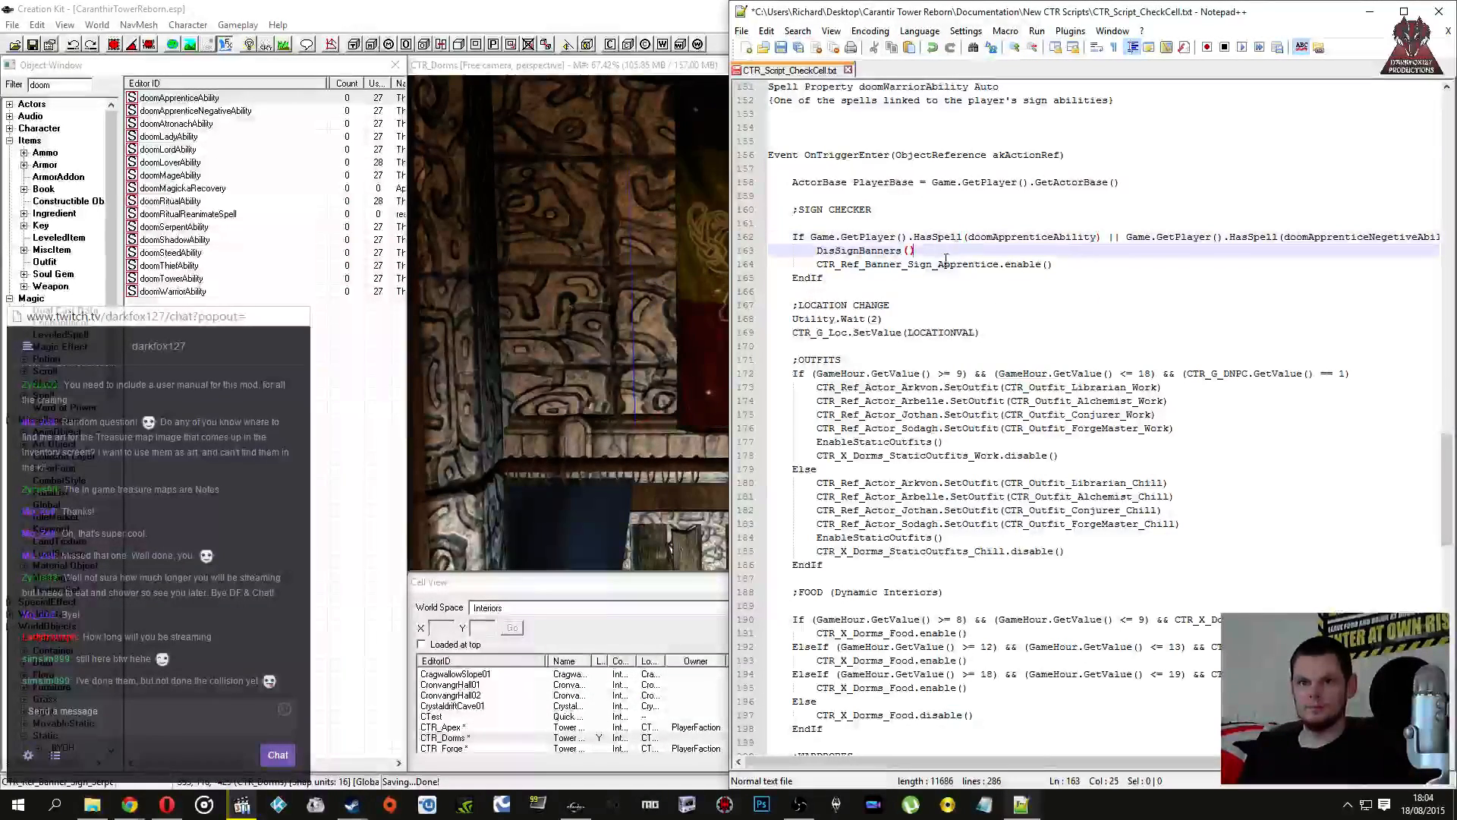
# Step: Declare Function DisSignBanners() at the end of the script, a few lines below the EnableStaticOutfits function
pyautogui.scroll(-20, 1243, 418)
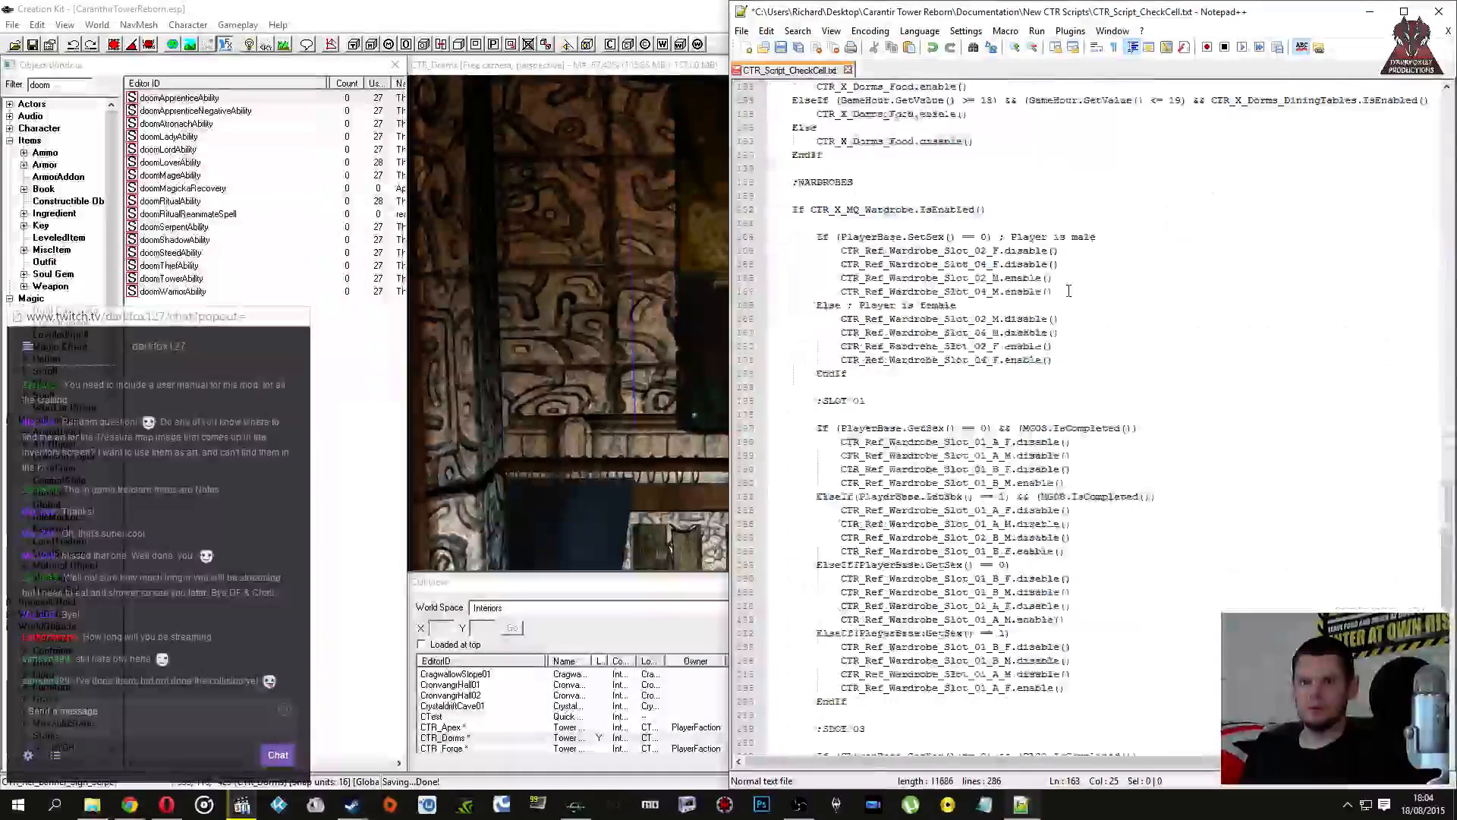
pyautogui.click(880, 736)
pyautogui.press('Return')
pyautogui.press('Return')
pyautogui.press('Return')
pyautogui.press('Return')
pyautogui.write('Function DisSignBanners()')
pyautogui.press('Return')
pyautogui.press('Return')
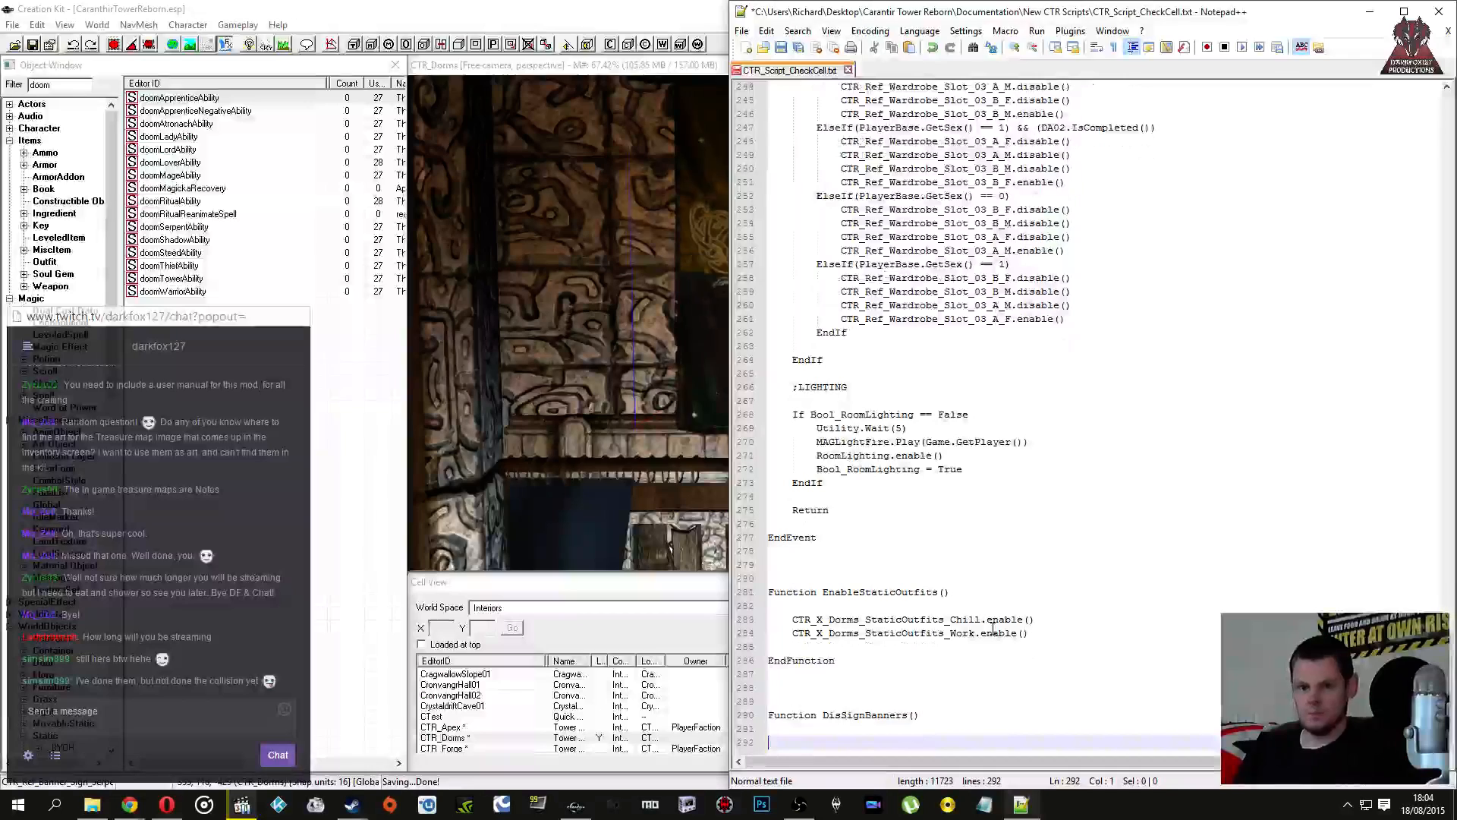
# Step: Close the DisSignBanners function with EndFunction and open an empty, indented body line inside it
pyautogui.write('EndFunction')
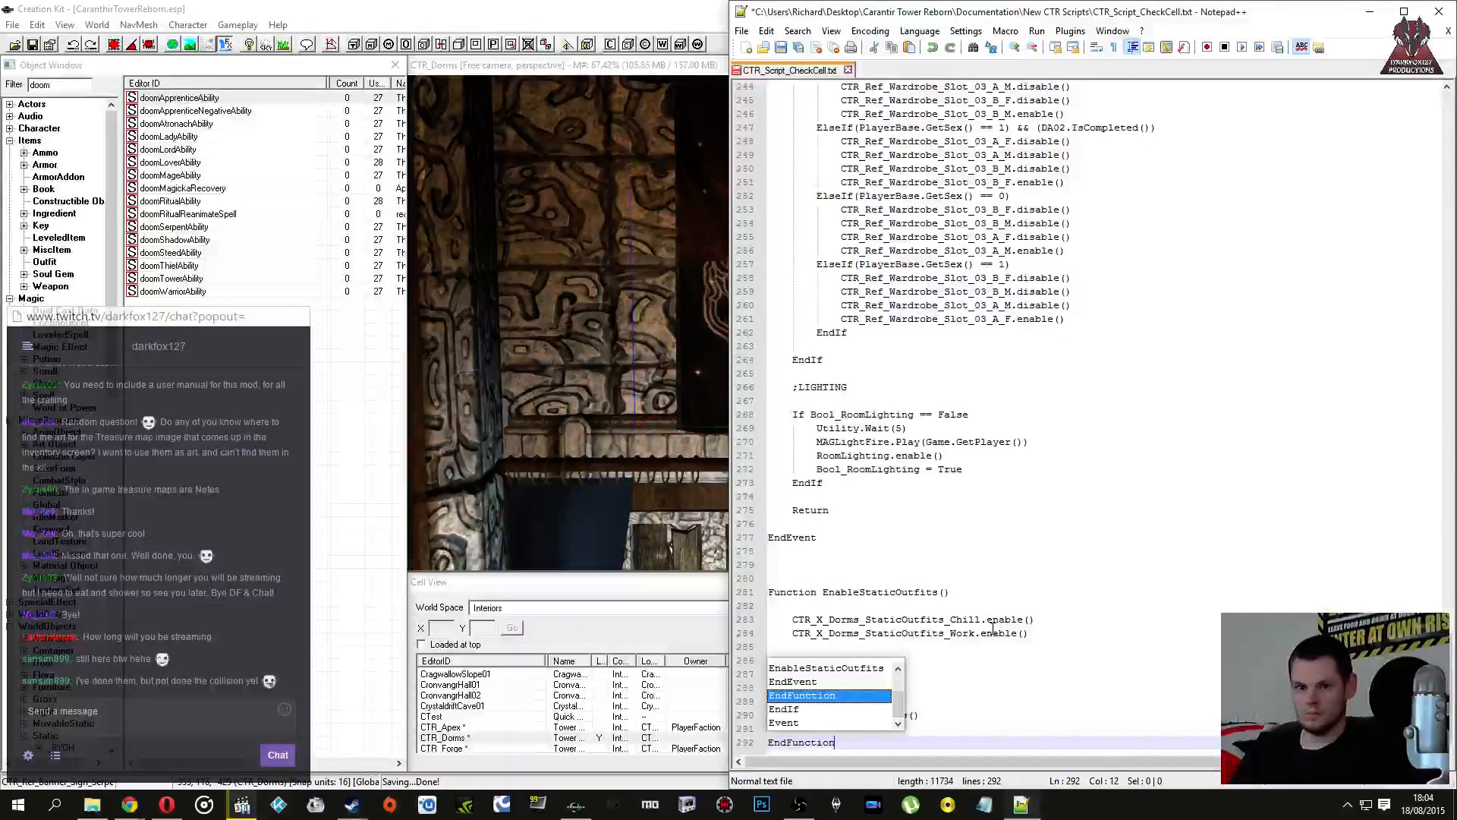
pyautogui.press('Return')
pyautogui.press('Up')
pyautogui.press('Return')
pyautogui.press('Return')
pyautogui.press('Up')
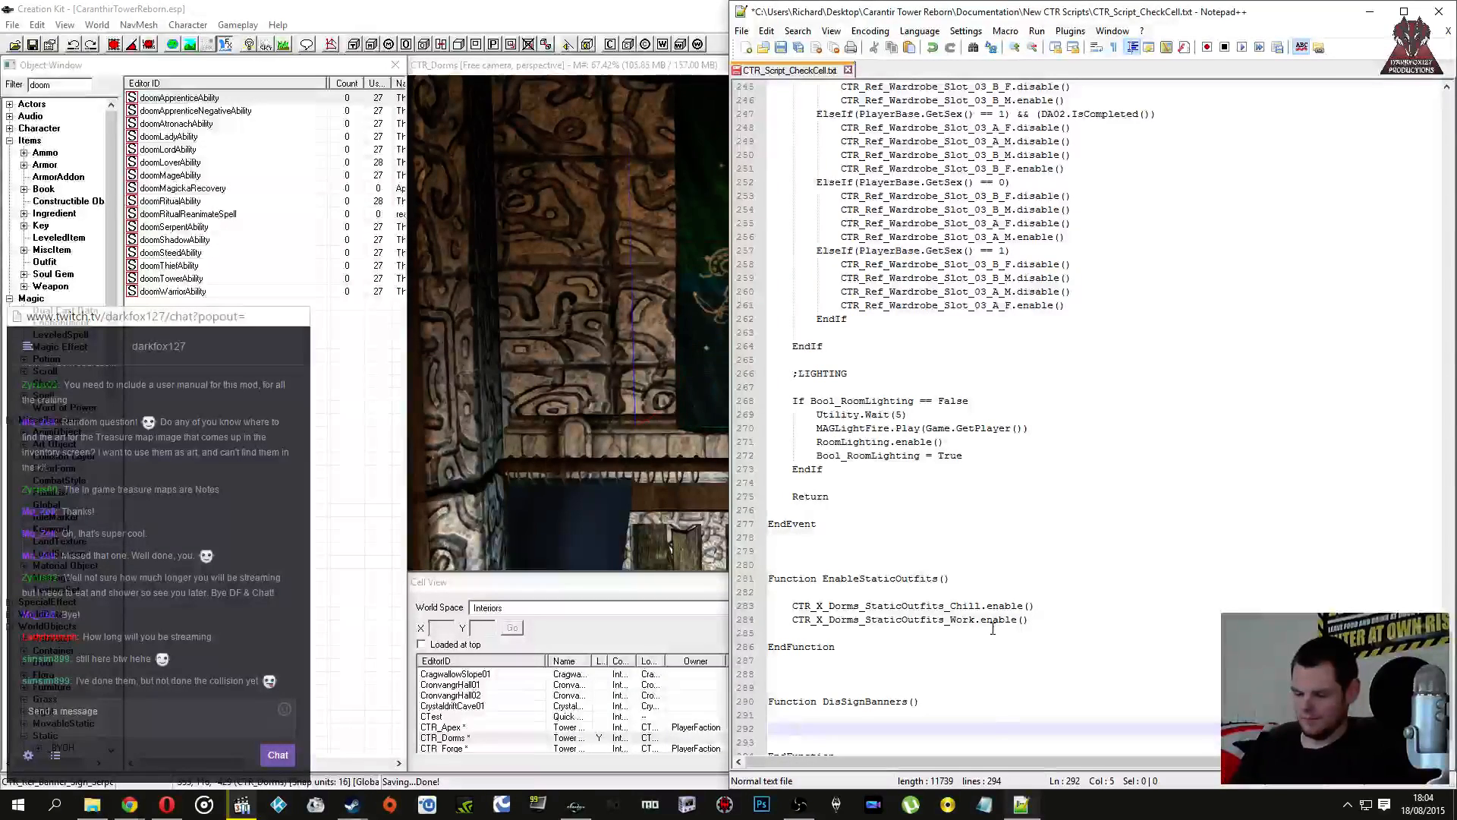
# Step: Add CTR_Ref_Banner_Sign_Apprentice.disable() as the first statement of the DisSignBanners function and copy it
pyautogui.write('CTR_Ref_Banner_Sign_Apprentice.disable()')
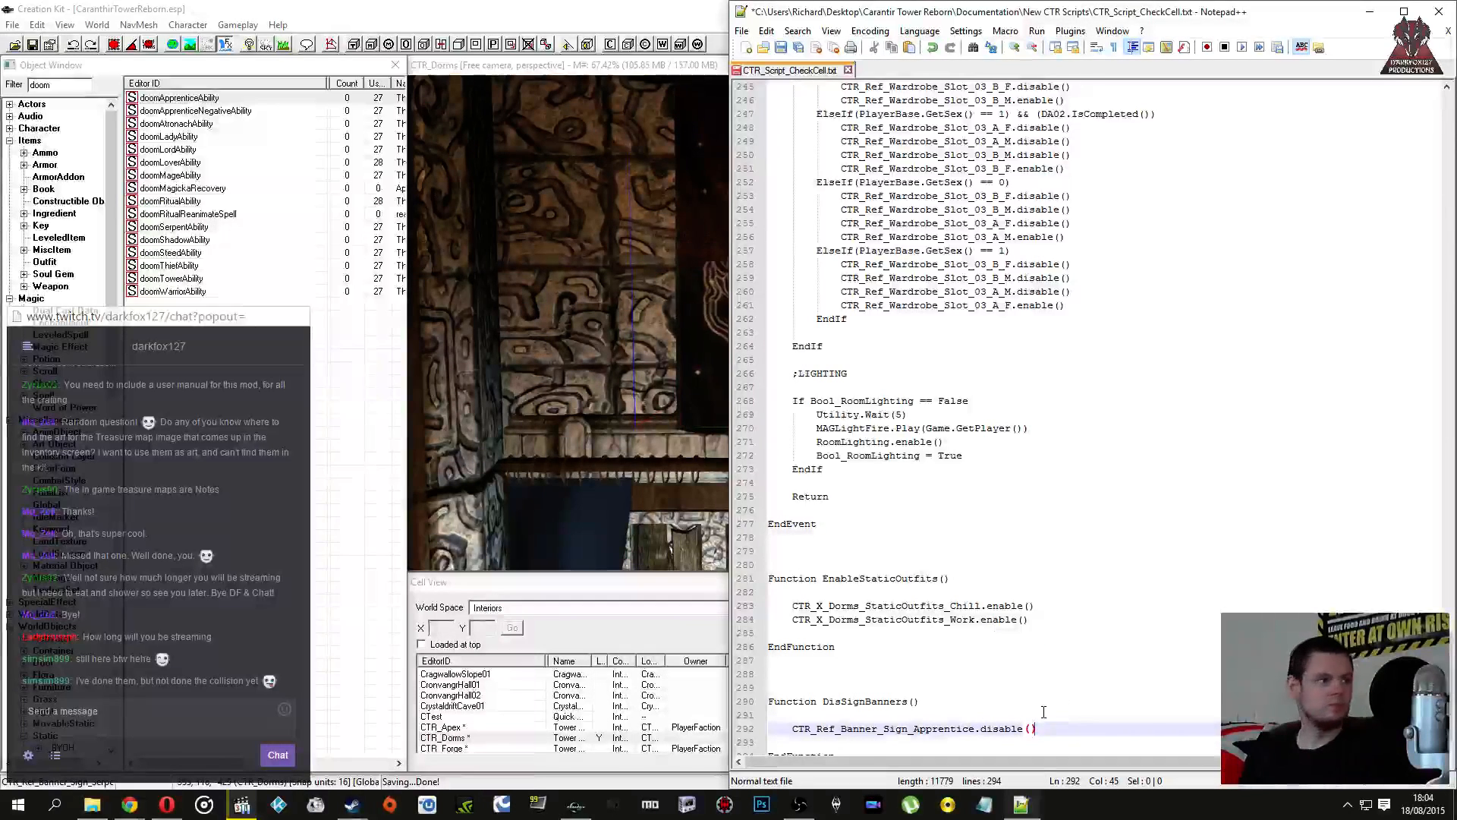
pyautogui.press('Up')
pyautogui.press('Up')
pyautogui.press('Up')
pyautogui.moveTo(1033, 728); pyautogui.dragTo(798, 729)
pyautogui.hotkey('ctrl', 'c')
pyautogui.click(1049, 729)
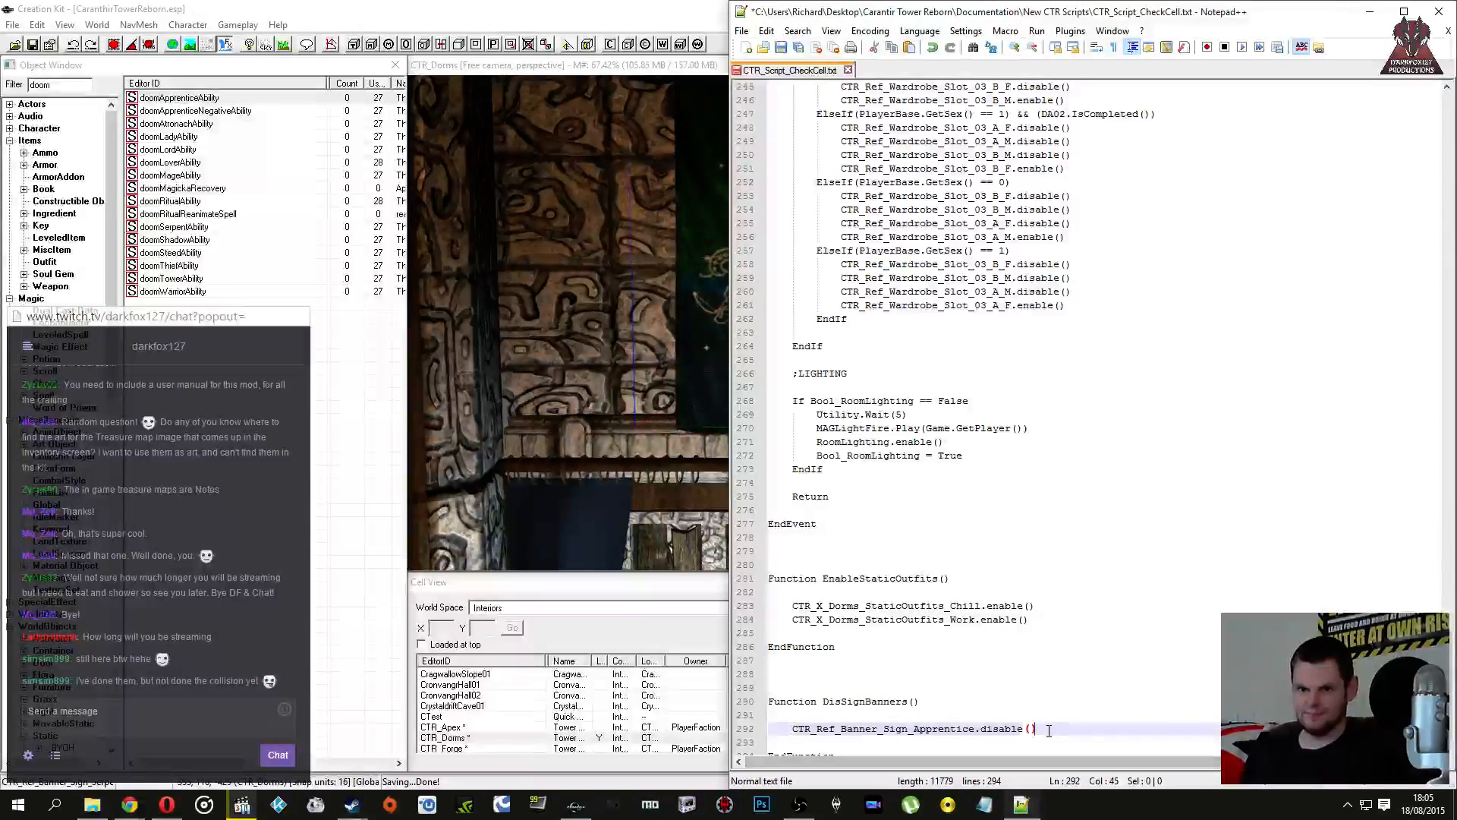
# Step: Paste seven more copies of the Apprentice disable statement on consecutive lines below the first one
pyautogui.press('Return')
pyautogui.hotkey('ctrl', 'v')
pyautogui.press('Return')
pyautogui.hotkey('ctrl', 'v')
pyautogui.press('Return')
pyautogui.hotkey('ctrl', 'v')
pyautogui.press('Return')
pyautogui.hotkey('ctrl', 'v')
pyautogui.press('Return')
pyautogui.hotkey('ctrl', 'v')
pyautogui.press('Return')
pyautogui.hotkey('ctrl', 'v')
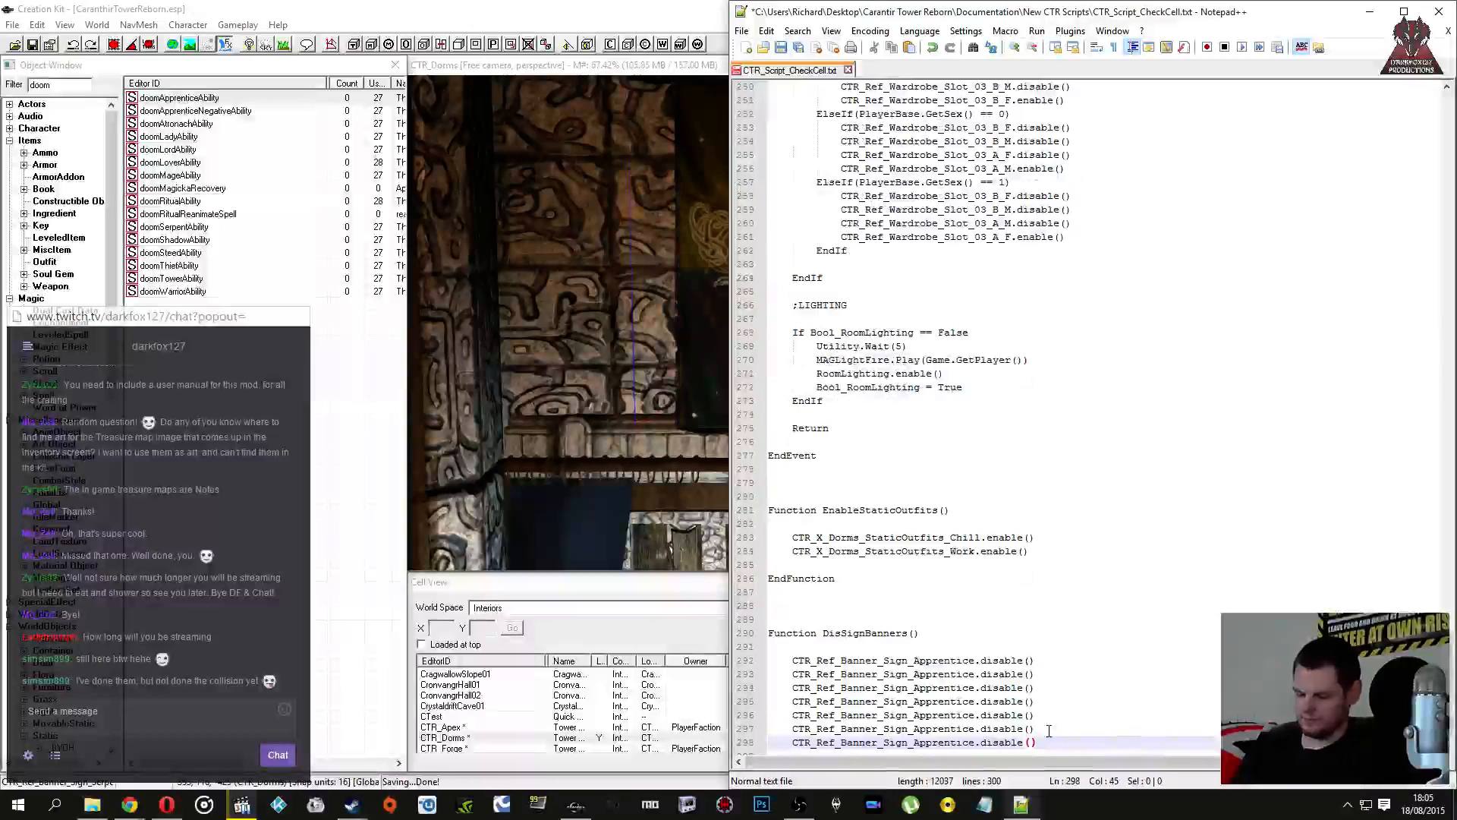
pyautogui.press('Return')
pyautogui.hotkey('ctrl', 'v')
# Step: Change the second disable statement in DisSignBanners to CTR_Ref_Banner_Sign_Atronach.disable()
pyautogui.press('Up')
pyautogui.press('Up')
pyautogui.press('Up')
pyautogui.press('Up')
pyautogui.press('Up')
pyautogui.press('Up')
pyautogui.press('Left')
pyautogui.press('Left')
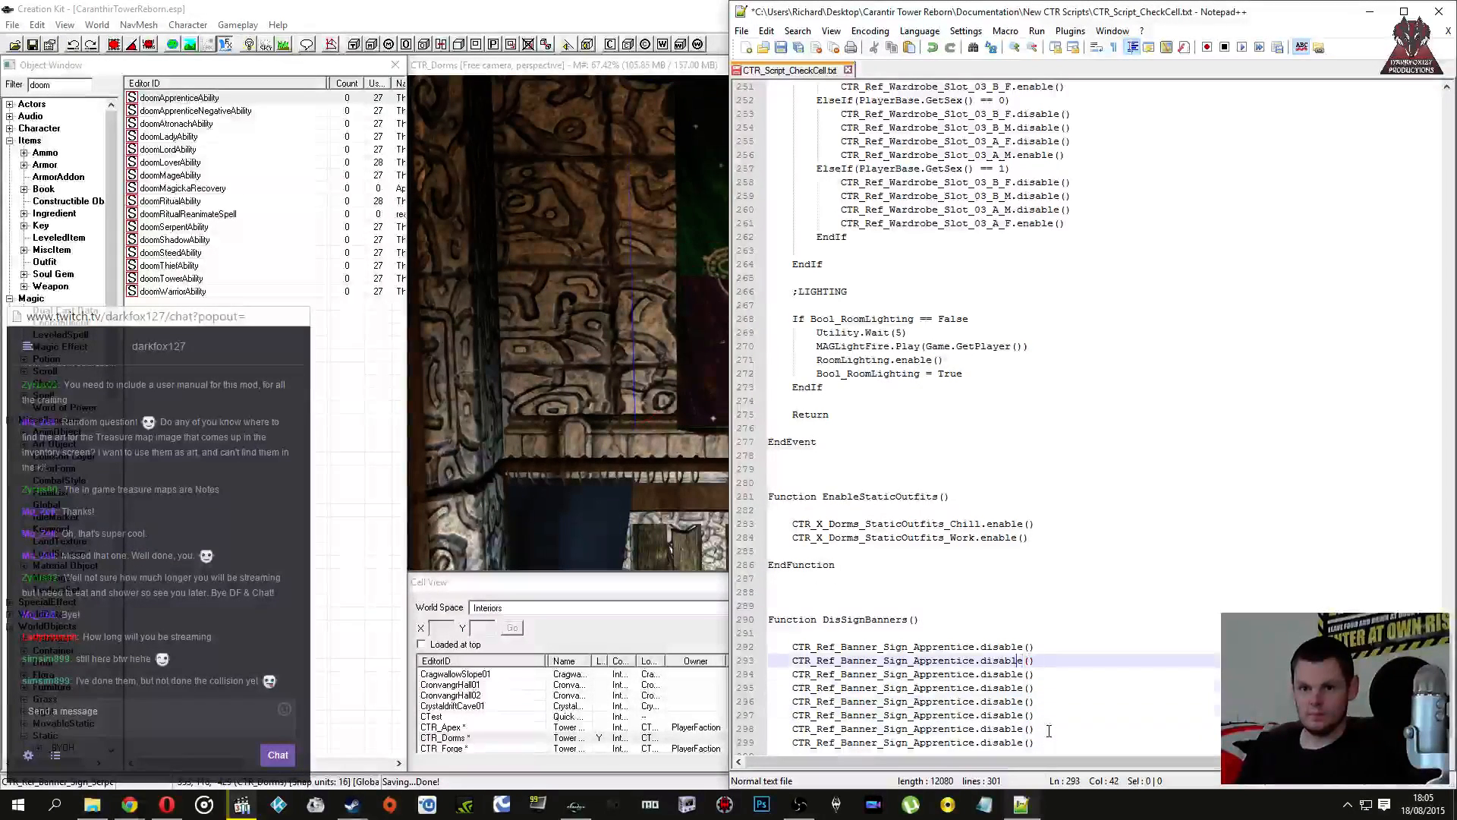
pyautogui.press('BackSpace')
pyautogui.press('BackSpace')
pyautogui.press('BackSpace')
pyautogui.press('BackSpace')
pyautogui.press('BackSpace')
pyautogui.press('BackSpace')
pyautogui.press('BackSpace')
pyautogui.press('BackSpace')
pyautogui.press('BackSpace')
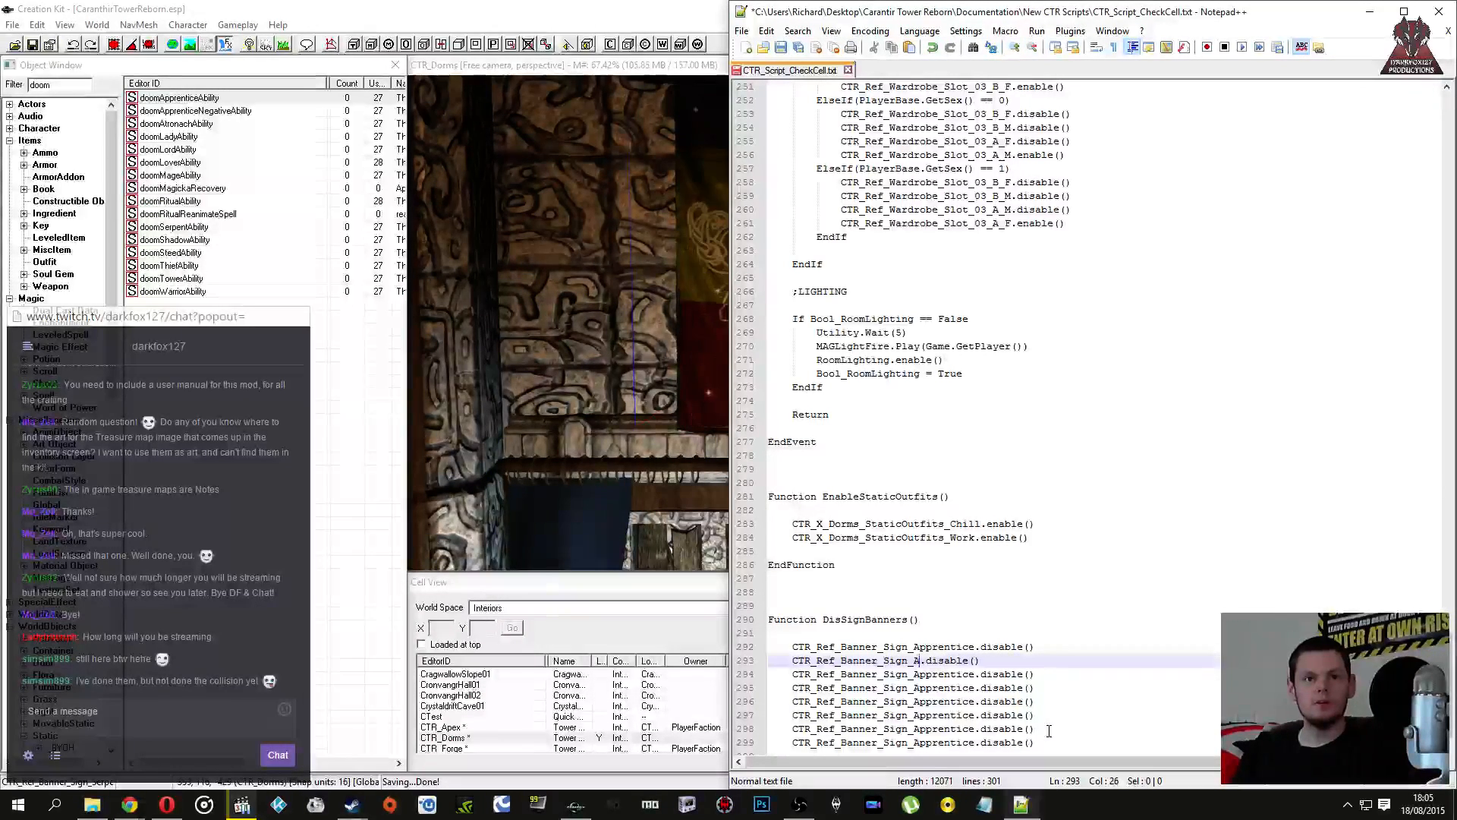
pyautogui.write('tronach')
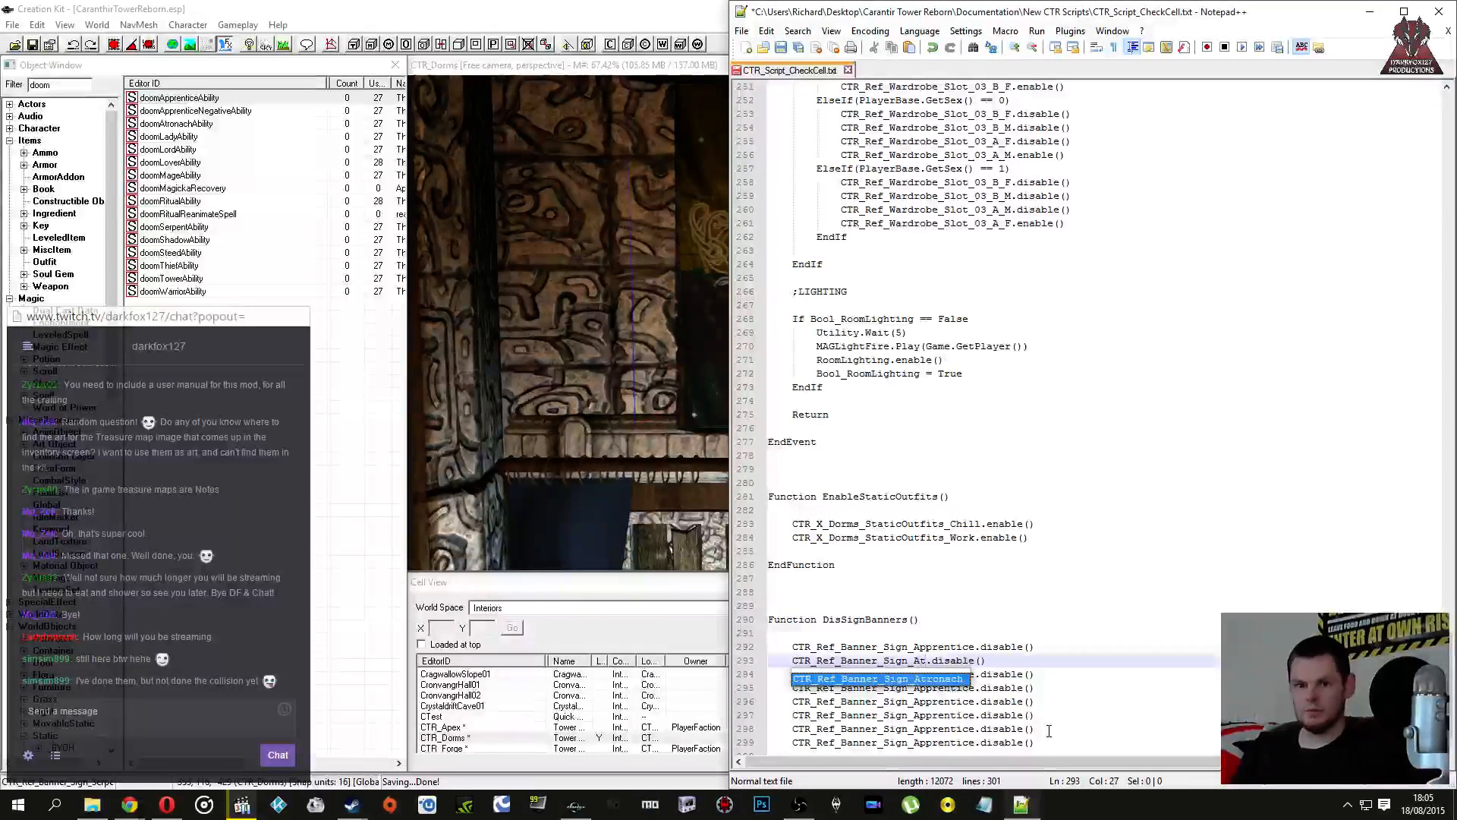
# Step: Change the third disable statement in DisSignBanners to CTR_Ref_Banner_Sign_Lady.disable()
pyautogui.press('Down')
pyautogui.press('Right')
pyautogui.press('BackSpace')
pyautogui.press('BackSpace')
pyautogui.press('BackSpace')
pyautogui.press('BackSpace')
pyautogui.press('BackSpace')
pyautogui.press('BackSpace')
pyautogui.press('BackSpace')
pyautogui.press('BackSpace')
pyautogui.press('BackSpace')
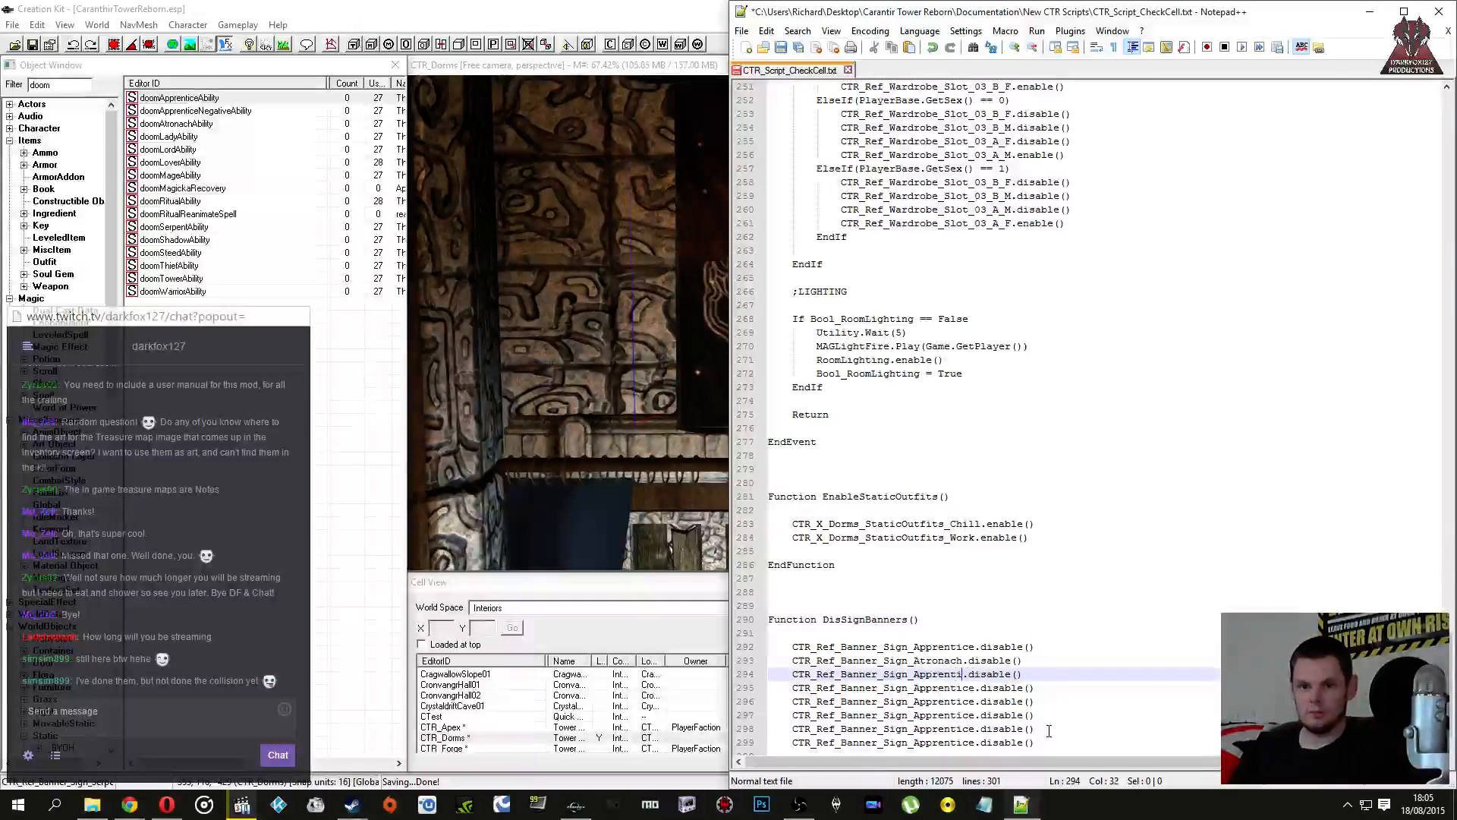
pyautogui.press('BackSpace')
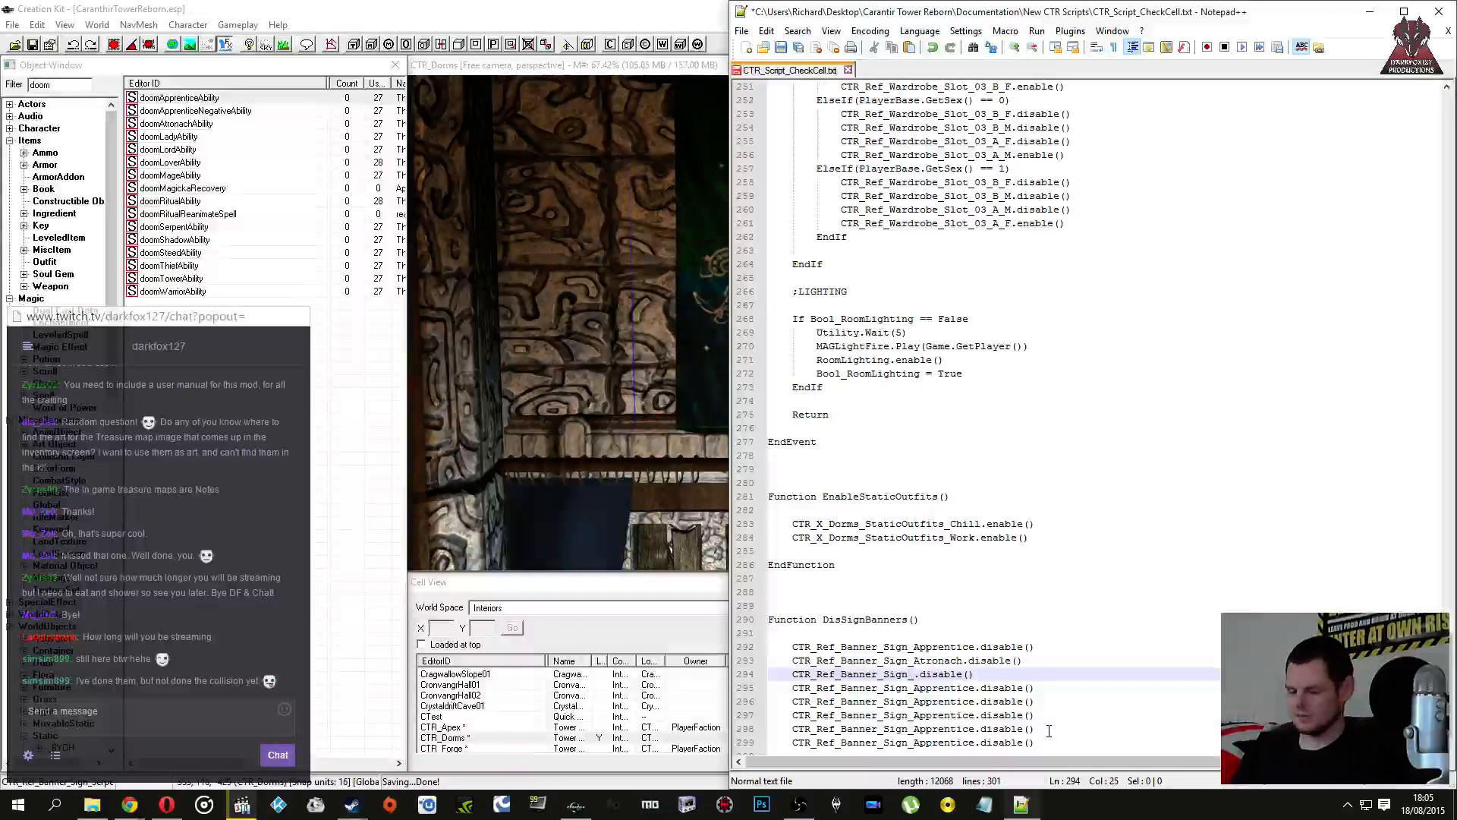
pyautogui.write('La')
pyautogui.press('Escape')
# Step: Change the fourth disable statement in DisSignBanners to CTR_Ref_Banner_Sign_Lord.disable()
pyautogui.press('Down')
pyautogui.press('Down')
pyautogui.press('Up')
pyautogui.press('Left')
pyautogui.press('Left')
pyautogui.press('Left')
pyautogui.press('Left')
pyautogui.press('Delete')
pyautogui.press('Delete')
pyautogui.press('Delete')
pyautogui.press('Delete')
pyautogui.press('Delete')
pyautogui.press('Delete')
pyautogui.press('Delete')
pyautogui.press('Delete')
pyautogui.press('Delete')
pyautogui.press('Delete')
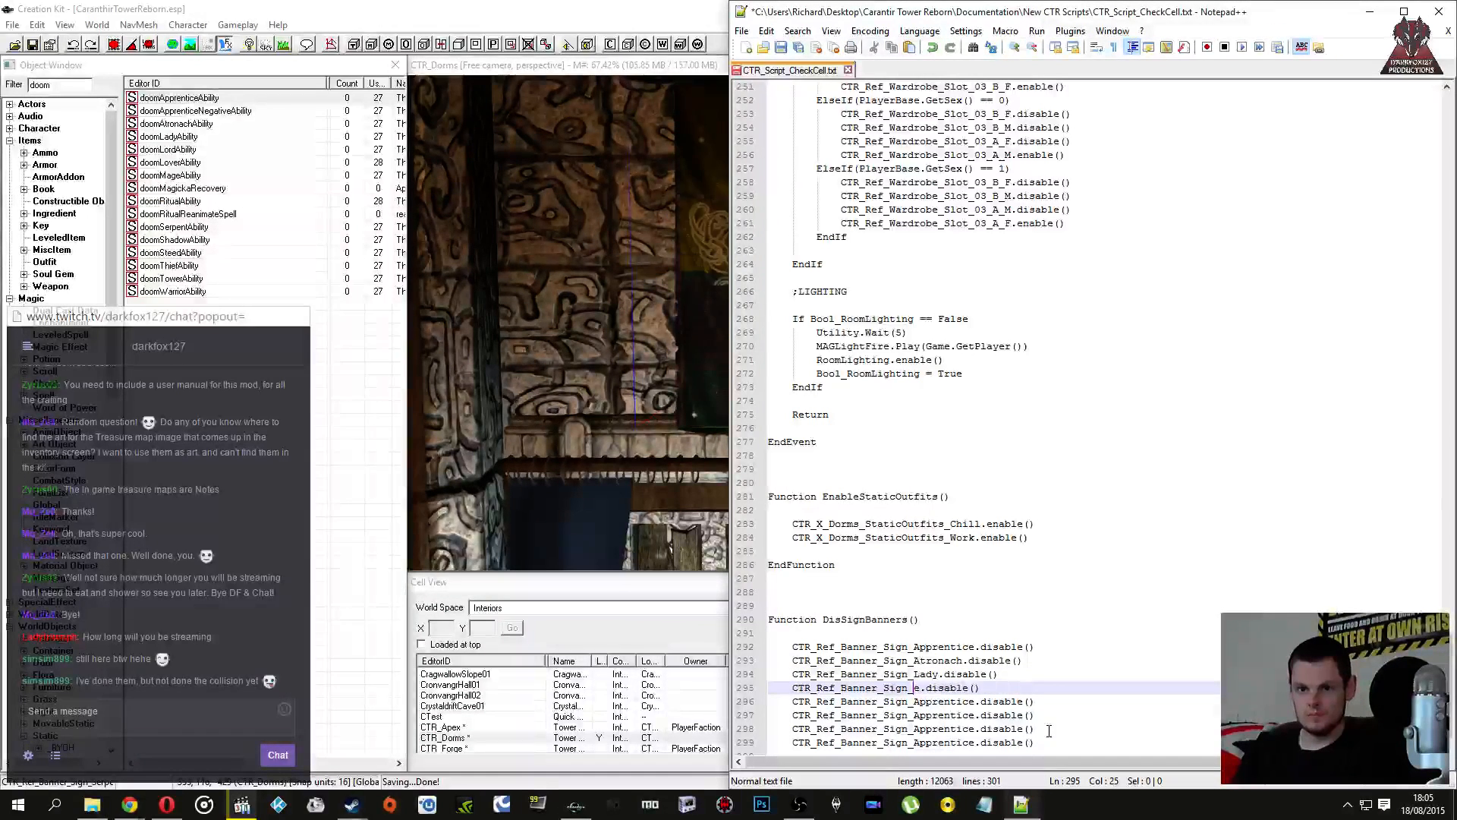
pyautogui.write('Lord')
# Step: Change the fifth disable statement in DisSignBanners to CTR_Ref_Banner_Sign_Lover.disable()
pyautogui.press('Down')
pyautogui.press('Delete')
pyautogui.press('Delete')
pyautogui.press('Delete')
pyautogui.press('Delete')
pyautogui.press('Delete')
pyautogui.press('Delete')
pyautogui.press('Delete')
pyautogui.press('Delete')
pyautogui.press('Delete')
pyautogui.press('Delete')
pyautogui.write('Lover')
pyautogui.press('Return')
# Step: Change the sixth disable statement in DisSignBanners to CTR_Ref_Banner_Sign_Mage.disable()
pyautogui.press('Down')
pyautogui.press('Down')
pyautogui.press('Up')
pyautogui.press('Left')
pyautogui.press('Left')
pyautogui.press('Left')
pyautogui.press('Delete')
pyautogui.press('Delete')
pyautogui.press('Delete')
pyautogui.press('Delete')
pyautogui.press('Delete')
pyautogui.press('Delete')
pyautogui.press('Delete')
pyautogui.press('Delete')
pyautogui.press('BackSpace')
pyautogui.press('BackSpace')
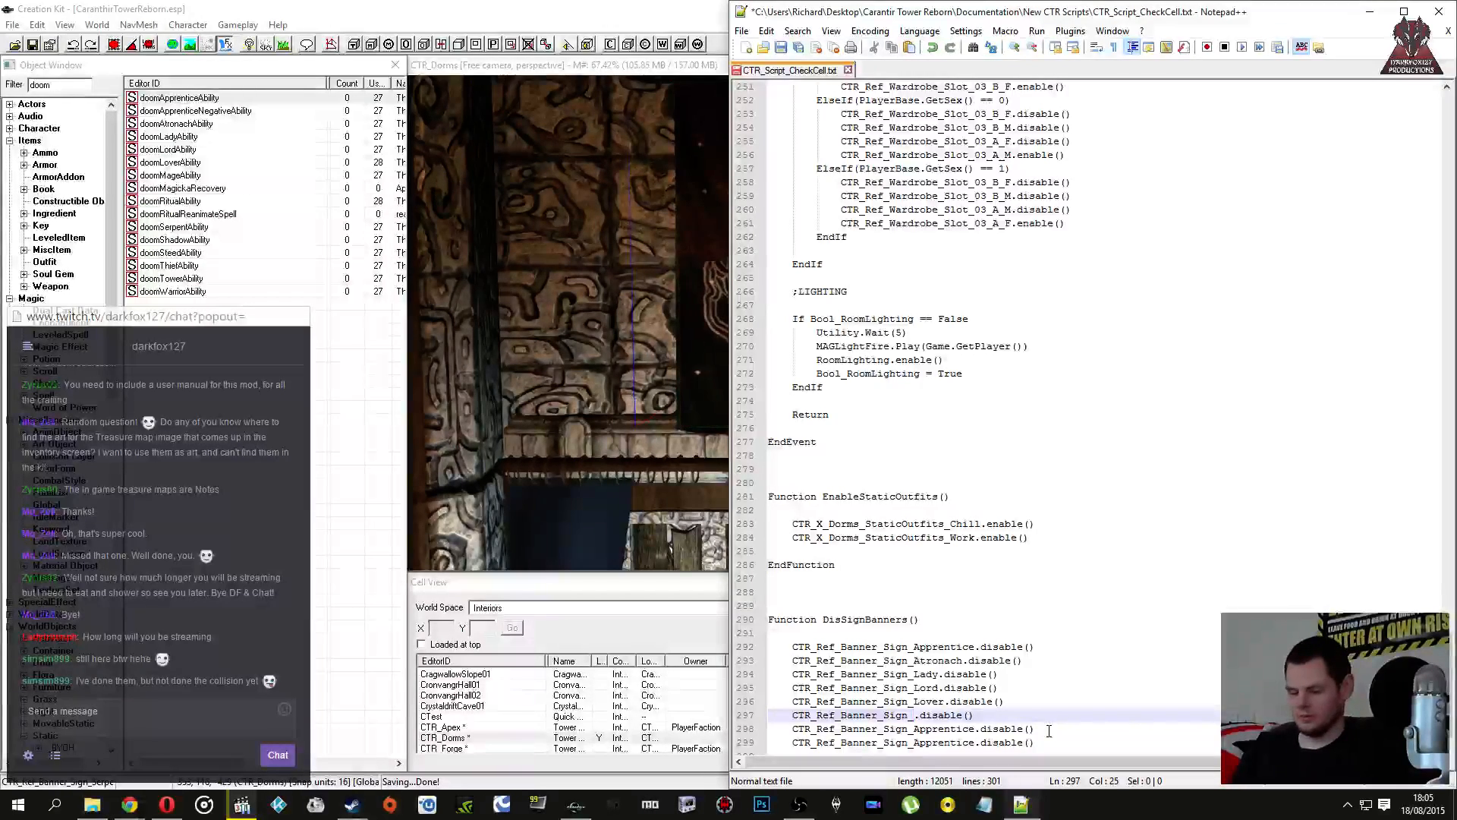
pyautogui.write('Mage')
# Step: Change the seventh disable statement in DisSignBanners to CTR_Ref_Banner_Sign_Ritual.disable()
pyautogui.press('Down')
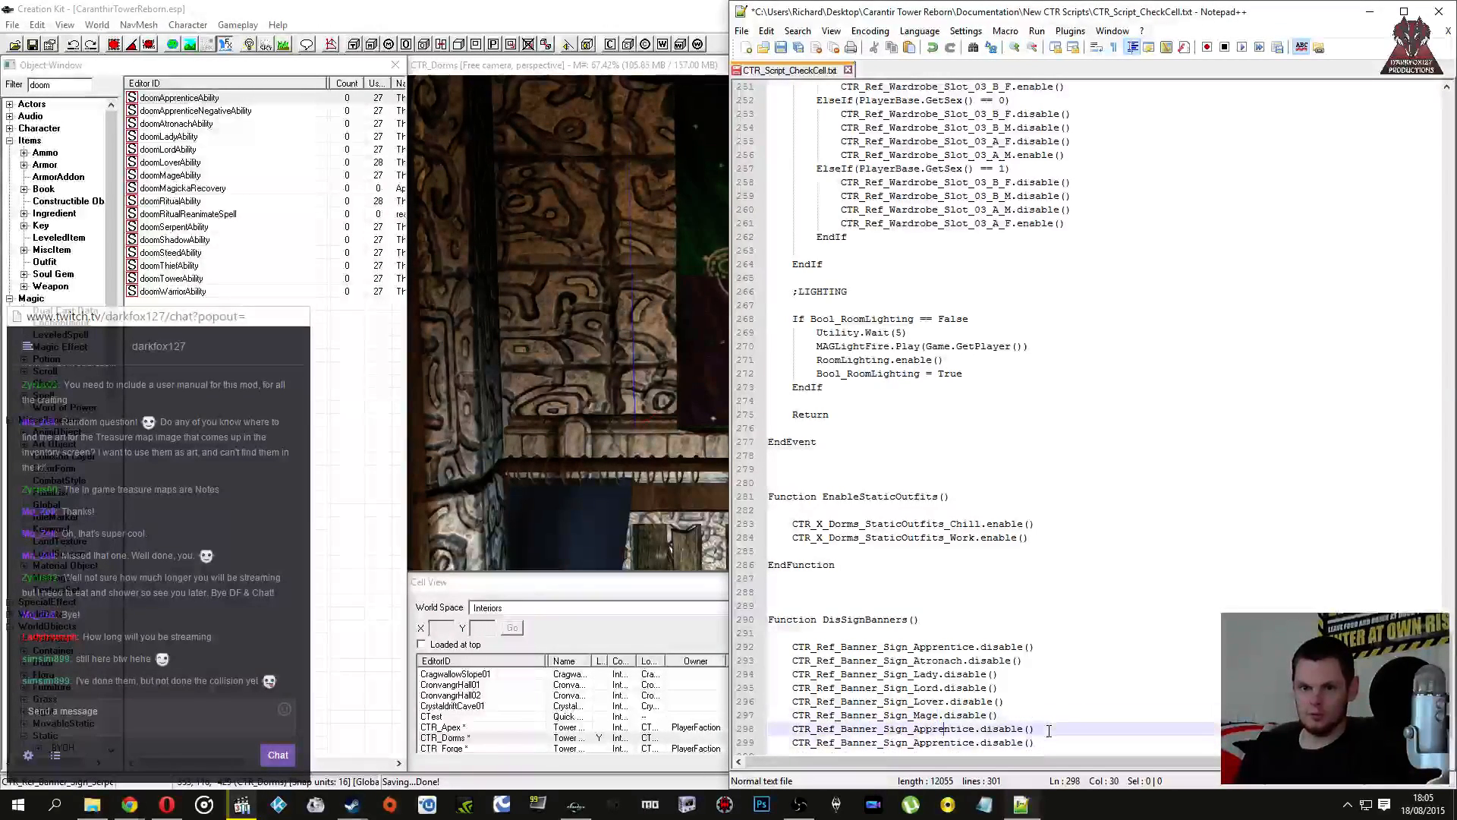
pyautogui.press('Delete')
pyautogui.press('Delete')
pyautogui.press('Delete')
pyautogui.press('Delete')
pyautogui.press('Delete')
pyautogui.press('Delete')
pyautogui.press('Delete')
pyautogui.press('Delete')
pyautogui.press('BackSpace')
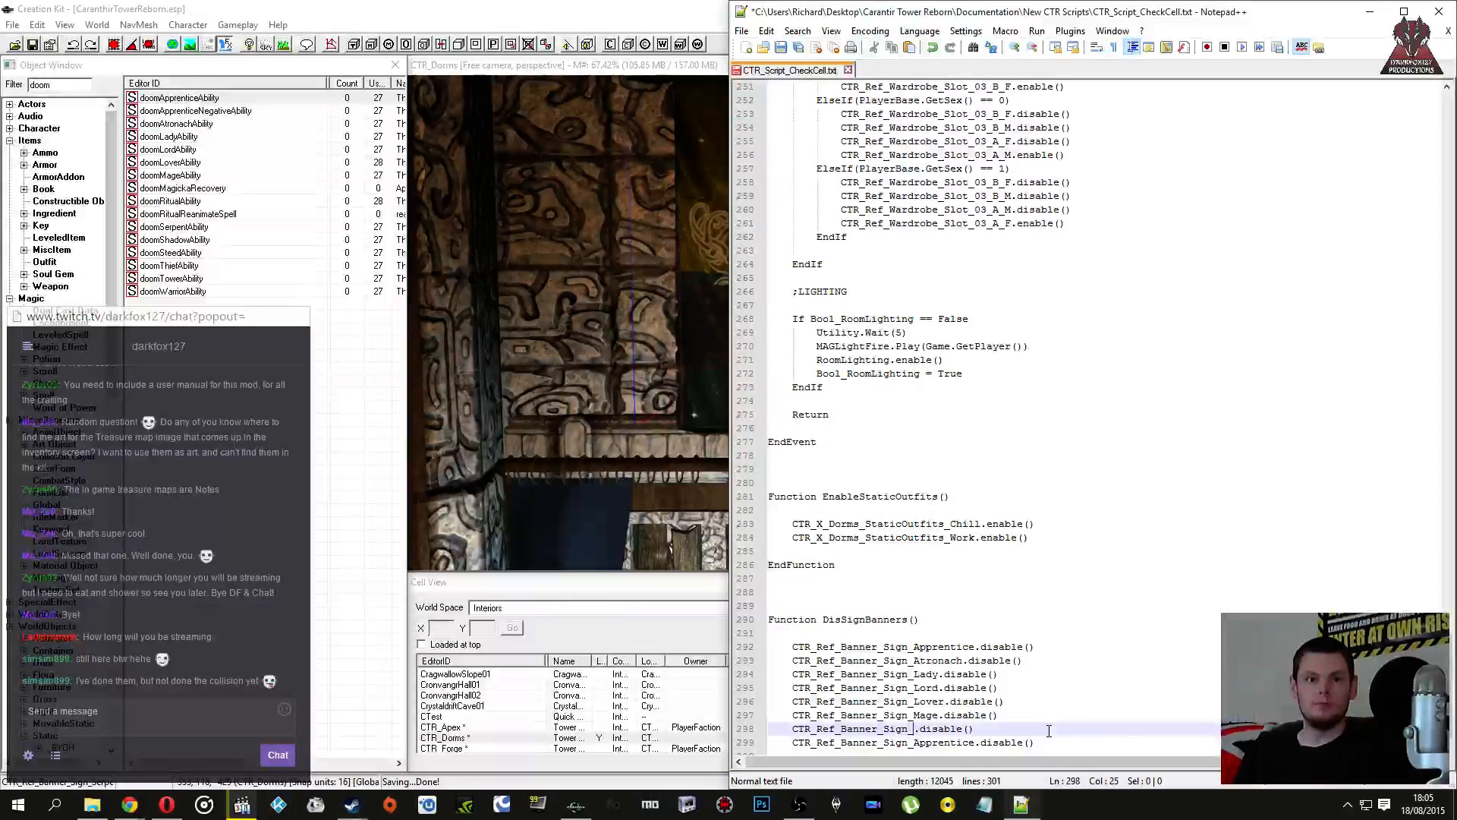
pyautogui.write('Ritual')
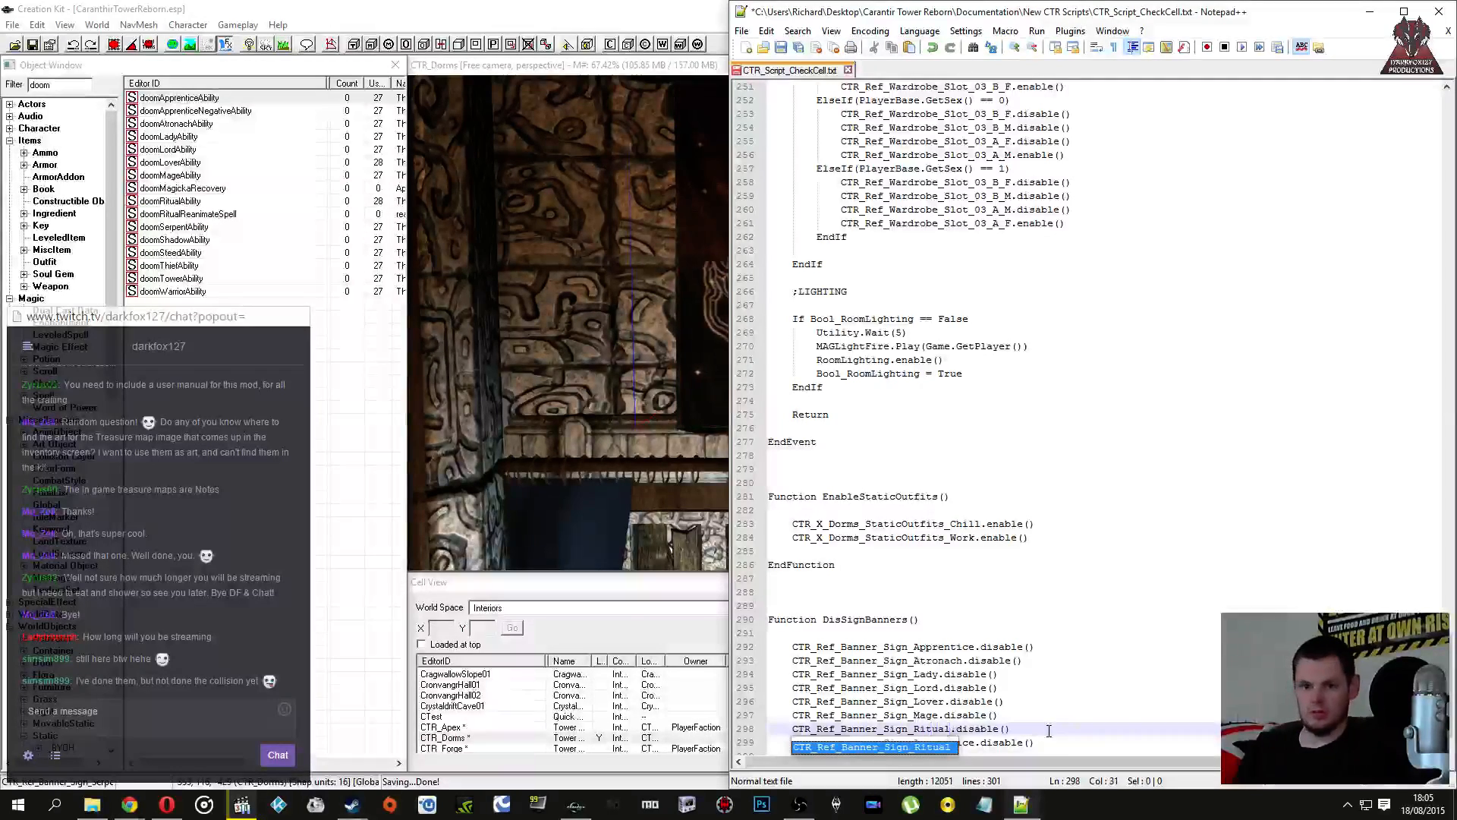
pyautogui.press('Escape')
# Step: Change the eighth disable statement in DisSignBanners to CTR_Ref_Banner_Sign_Serpent.disable()
pyautogui.press('Down')
pyautogui.press('Left')
pyautogui.press('Left')
pyautogui.press('BackSpace')
pyautogui.press('BackSpace')
pyautogui.press('BackSpace')
pyautogui.press('BackSpace')
pyautogui.press('Delete')
pyautogui.press('Delete')
pyautogui.press('Delete')
pyautogui.press('Delete')
pyautogui.press('Delete')
pyautogui.press('Delete')
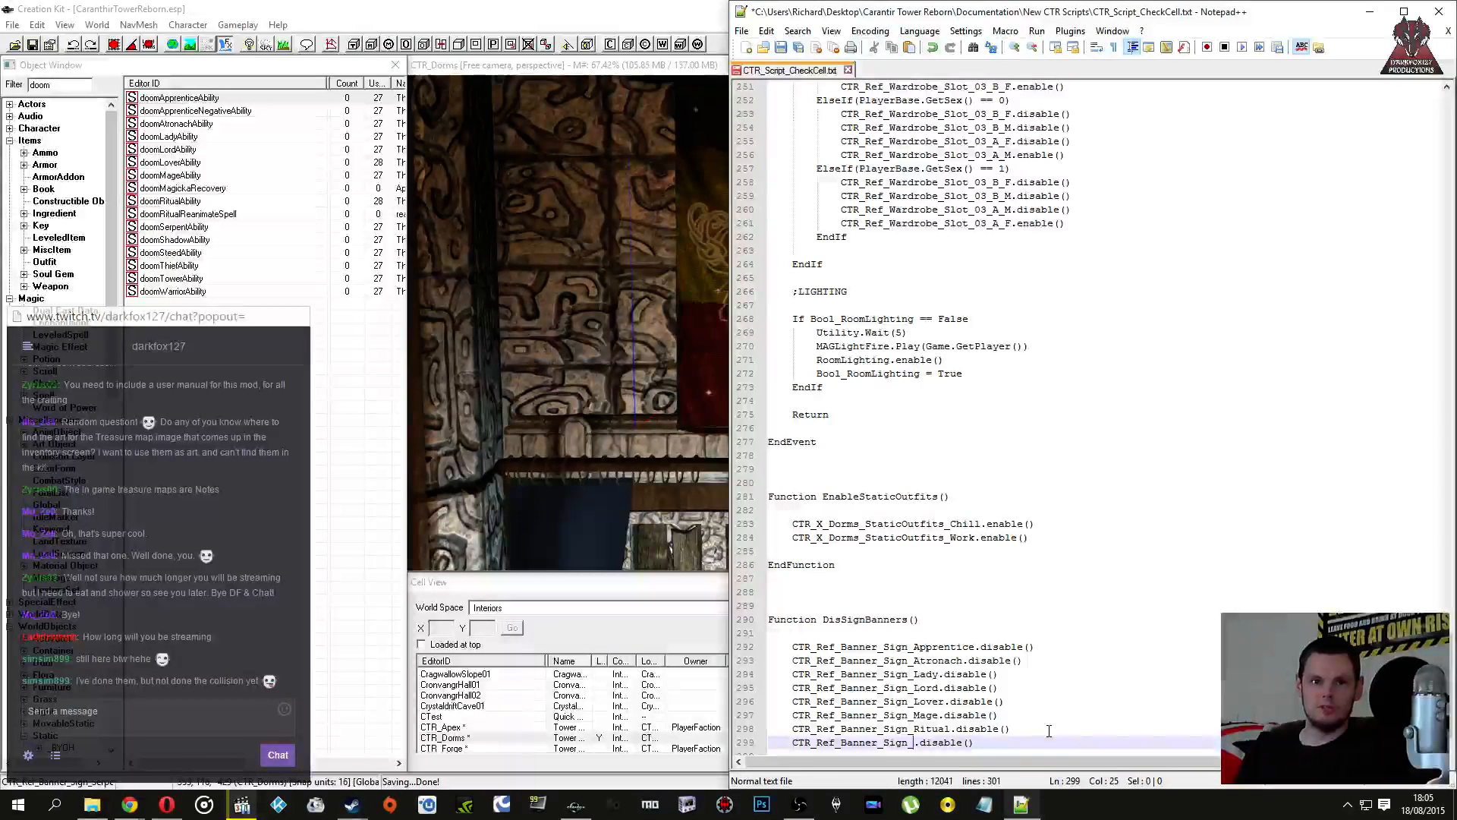
pyautogui.write('Serpent')
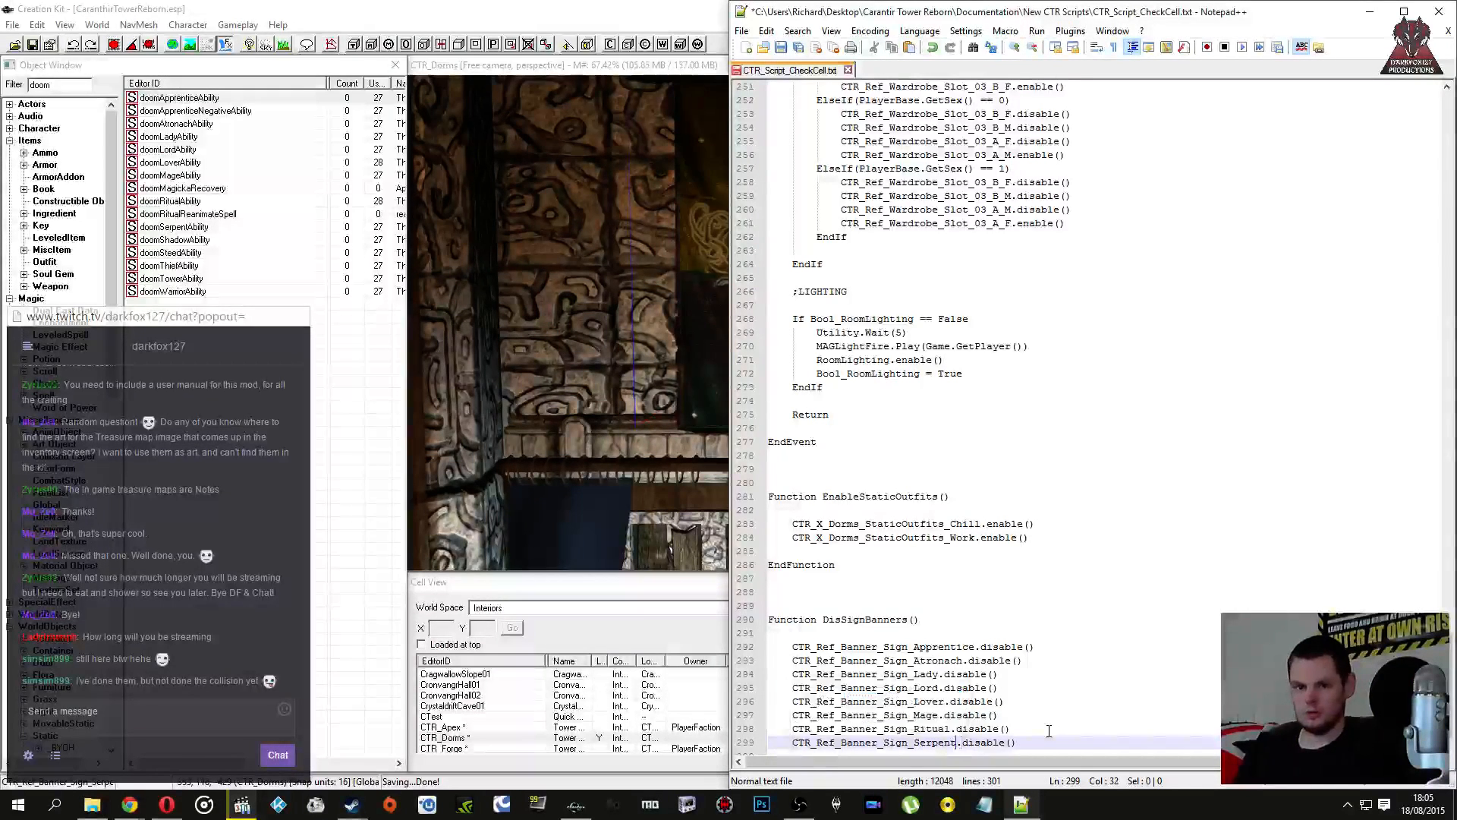
# Step: Make room below the Serpent statement and paste another indented copy of the Apprentice disable statement there
pyautogui.hotkey('ctrl', 'End')
pyautogui.click(1049, 730)
pyautogui.press('Return')
pyautogui.press('Tab')
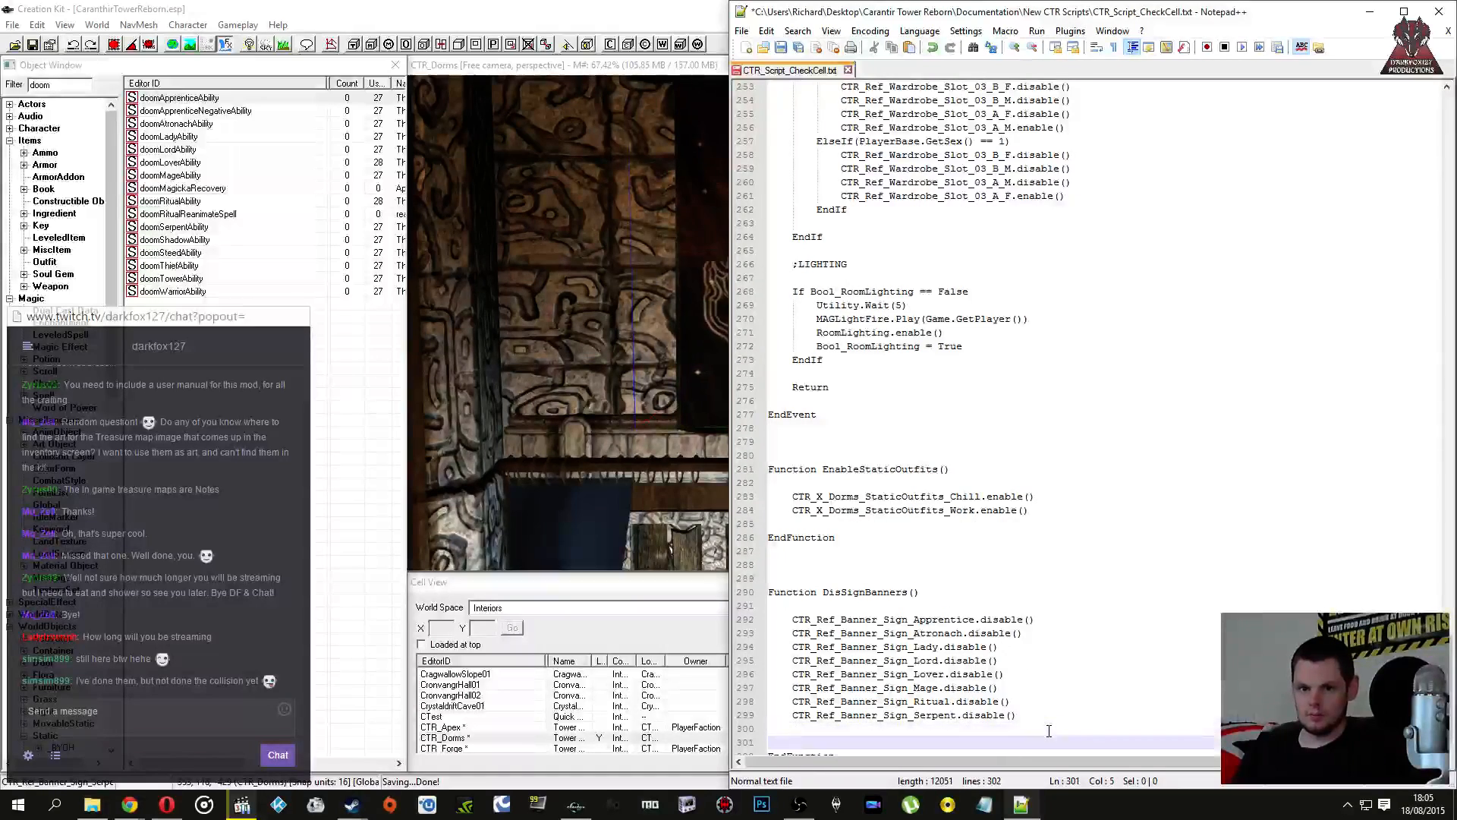
pyautogui.click(1049, 731)
pyautogui.press('Tab')
pyautogui.hotkey('ctrl', 'v')
# Step: Change the ninth disable statement in DisSignBanners to CTR_Ref_Banner_Sign_Shadow.disable()
pyautogui.press('Left')
pyautogui.press('Left')
pyautogui.press('Left')
pyautogui.press('Left')
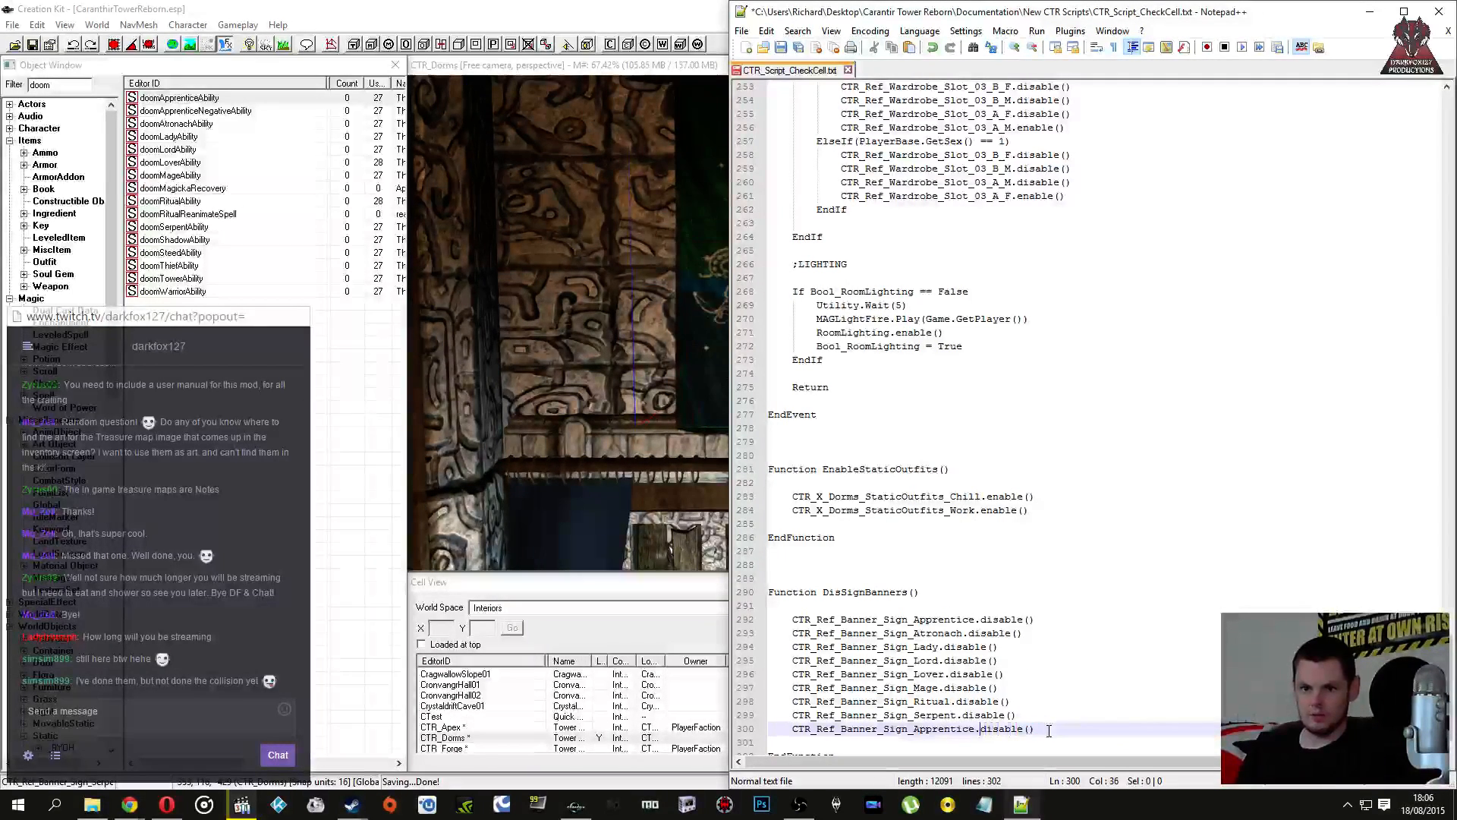
pyautogui.press('BackSpace')
pyautogui.press('BackSpace')
pyautogui.press('BackSpace')
pyautogui.press('BackSpace')
pyautogui.press('BackSpace')
pyautogui.press('BackSpace')
pyautogui.press('BackSpace')
pyautogui.press('BackSpace')
pyautogui.press('BackSpace')
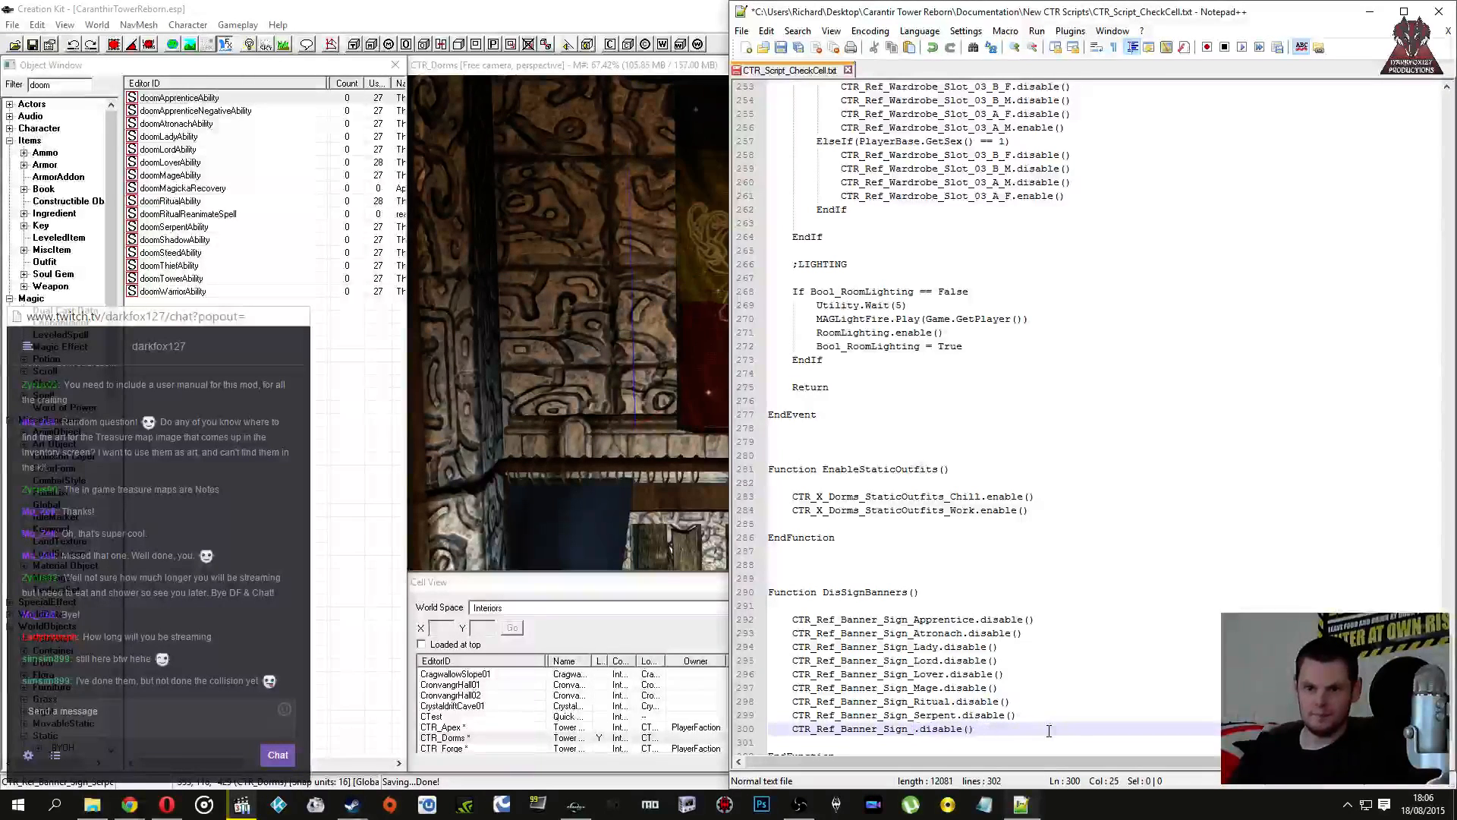
pyautogui.write('Sha')
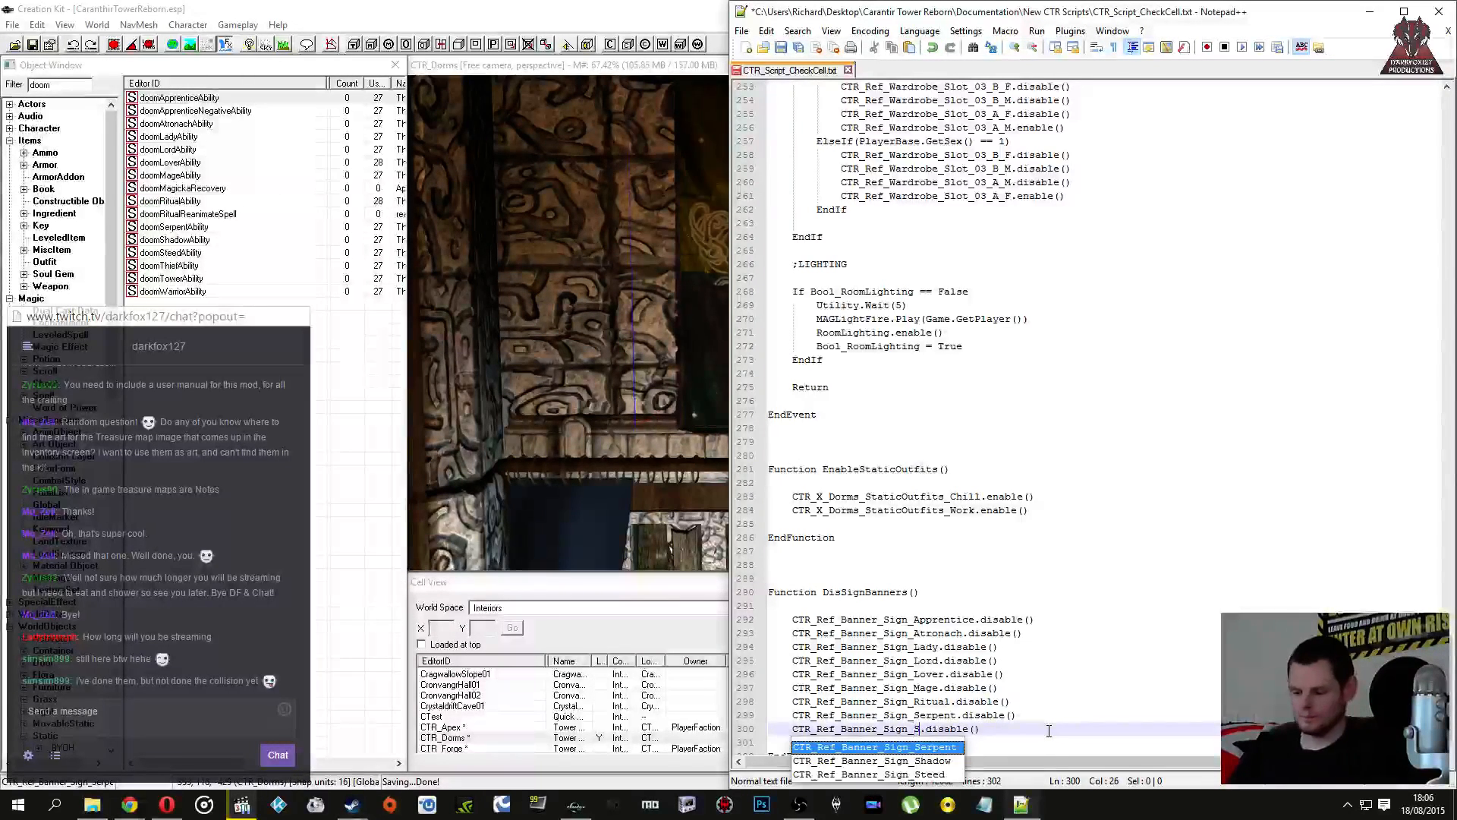
pyautogui.write('dow')
pyautogui.press('Return')
# Step: Complete the Shadow disable statement in DisSignBanners() and paste another copy of the Apprentice disable statement on a new line below it
pyautogui.press('Down')
pyautogui.press('Left')
pyautogui.press('Return')
pyautogui.write('CTR_Ref_Banner_Sign_Apprentice.disable()')
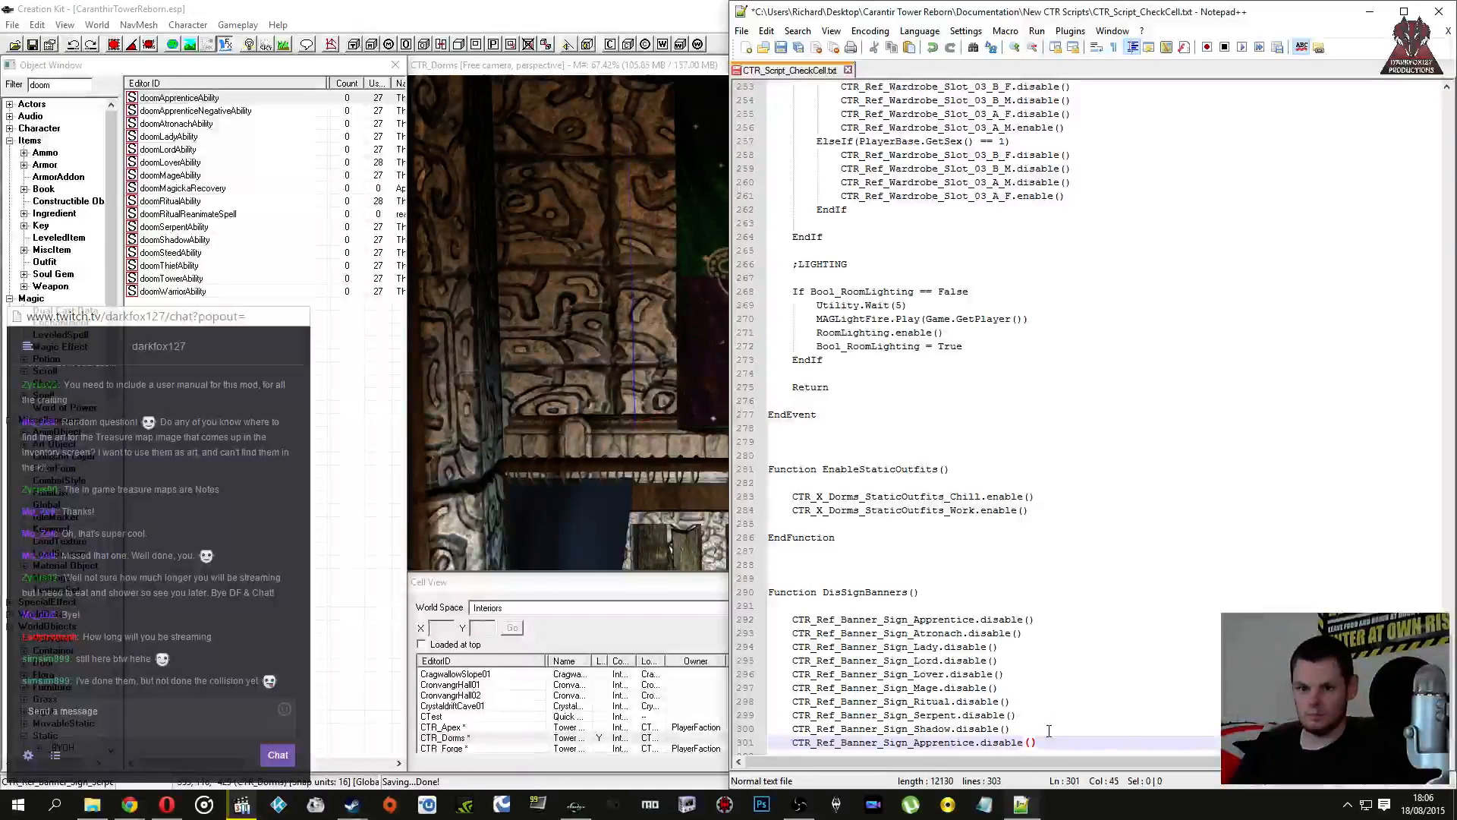
# Step: Change the tenth disable statement in DisSignBanners() to CTR_Ref_Banner_Sign_Steed.disable()
pyautogui.hotkey('ctrl', 'Left')
pyautogui.hotkey('ctrl', 'Left')
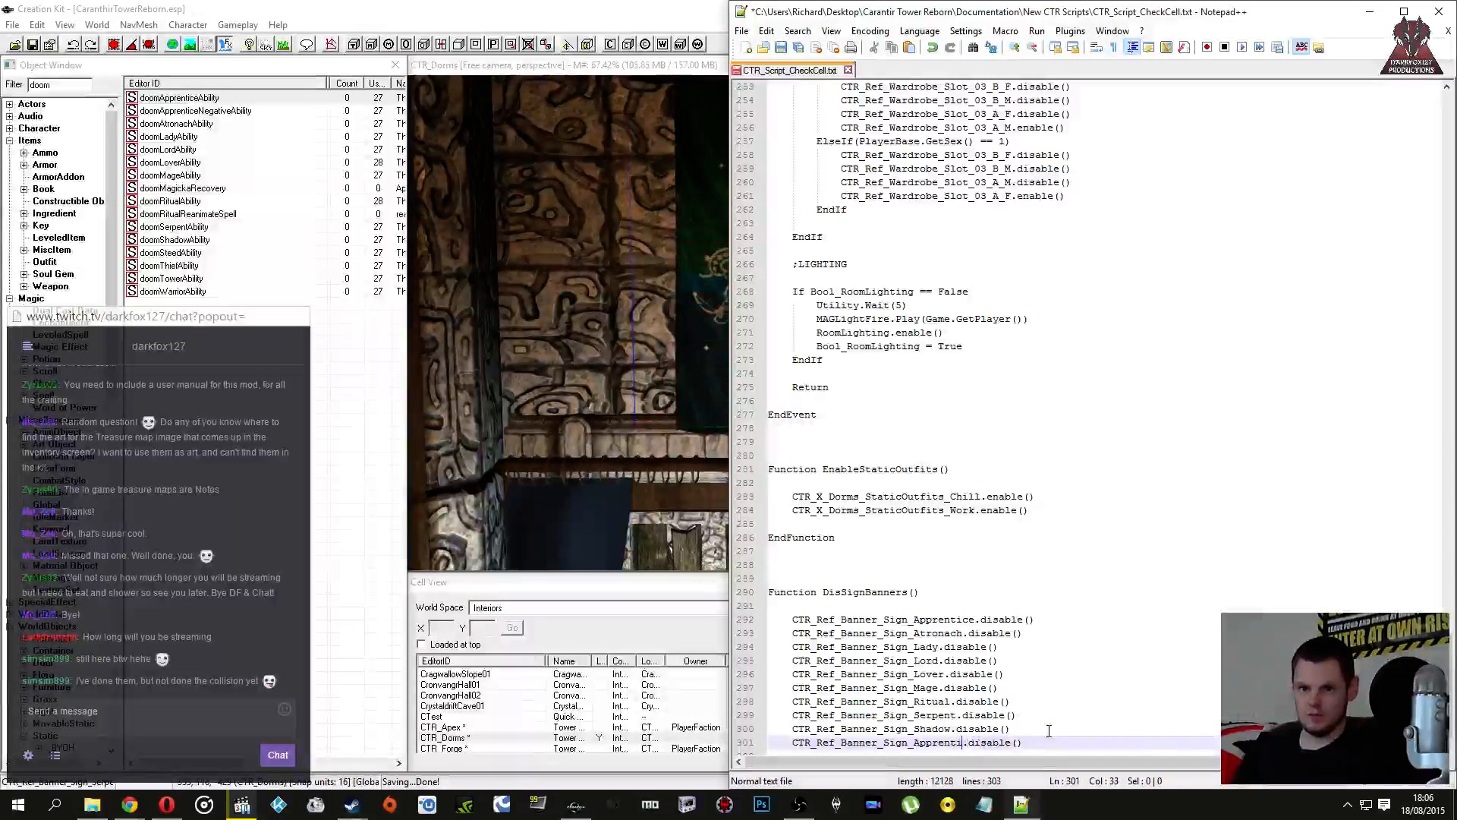
pyautogui.press('BackSpace')
pyautogui.press('BackSpace')
pyautogui.press('BackSpace')
pyautogui.press('BackSpace')
pyautogui.press('BackSpace')
pyautogui.press('BackSpace')
pyautogui.press('BackSpace')
pyautogui.press('BackSpace')
pyautogui.press('BackSpace')
pyautogui.write('Ste')
pyautogui.press('Return')
pyautogui.press('Right')
pyautogui.press('Right')
pyautogui.press('Right')
pyautogui.press('Right')
pyautogui.press('Right')
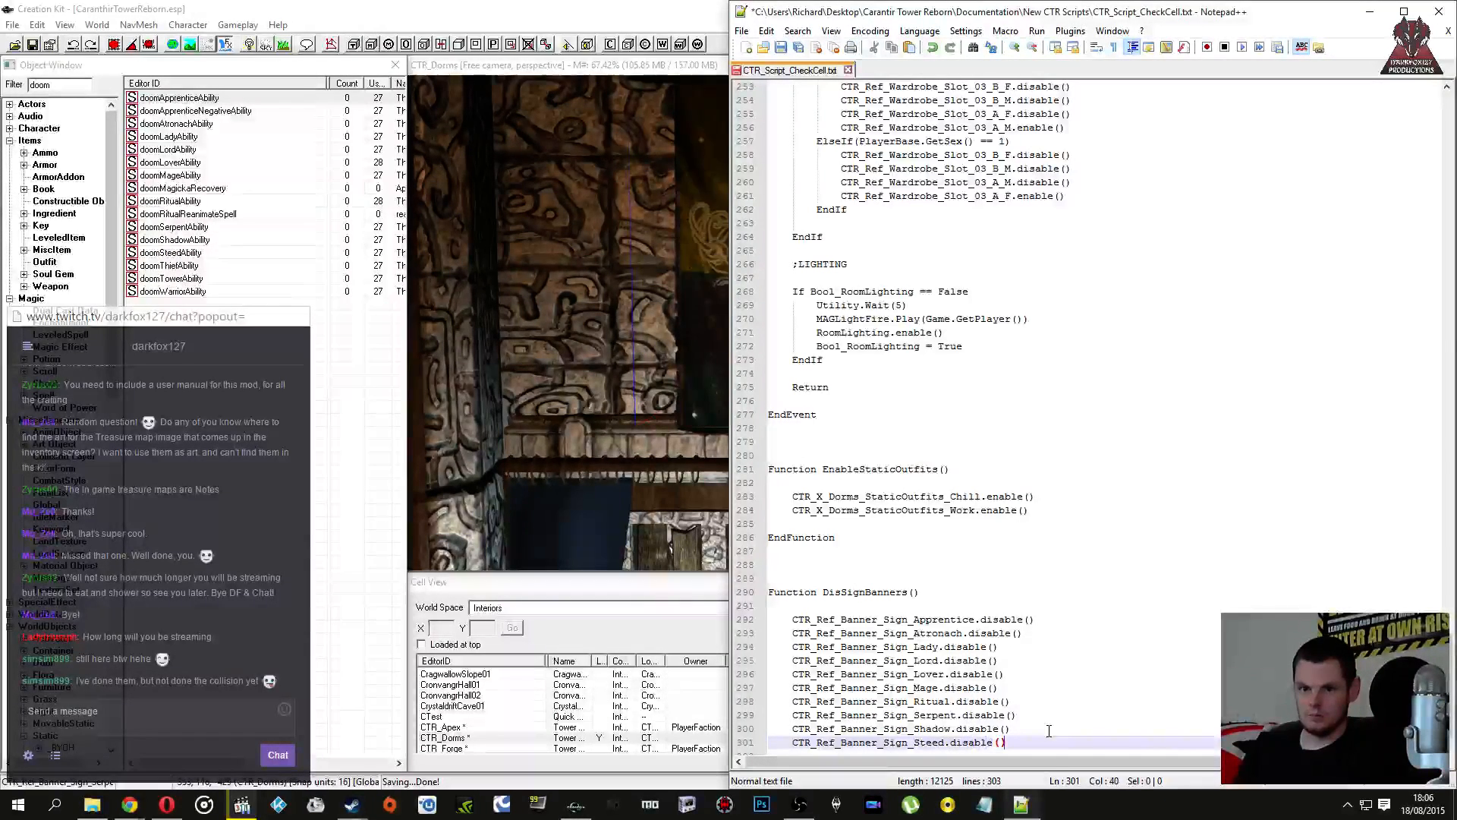
# Step: Add CTR_Ref_Banner_Sign_Thief.disable() below the Steed statement, using a copy of the Apprentice disable statement
pyautogui.press('Return')
pyautogui.write('CTR_Ref_Banner_Sign_Apprentice.disable()')
pyautogui.press('Left')
pyautogui.press('Left')
pyautogui.press('Left')
pyautogui.press('Left')
pyautogui.press('Left')
pyautogui.press('Left')
pyautogui.press('BackSpace')
pyautogui.press('BackSpace')
pyautogui.press('BackSpace')
pyautogui.press('BackSpace')
pyautogui.press('BackSpace')
pyautogui.press('BackSpace')
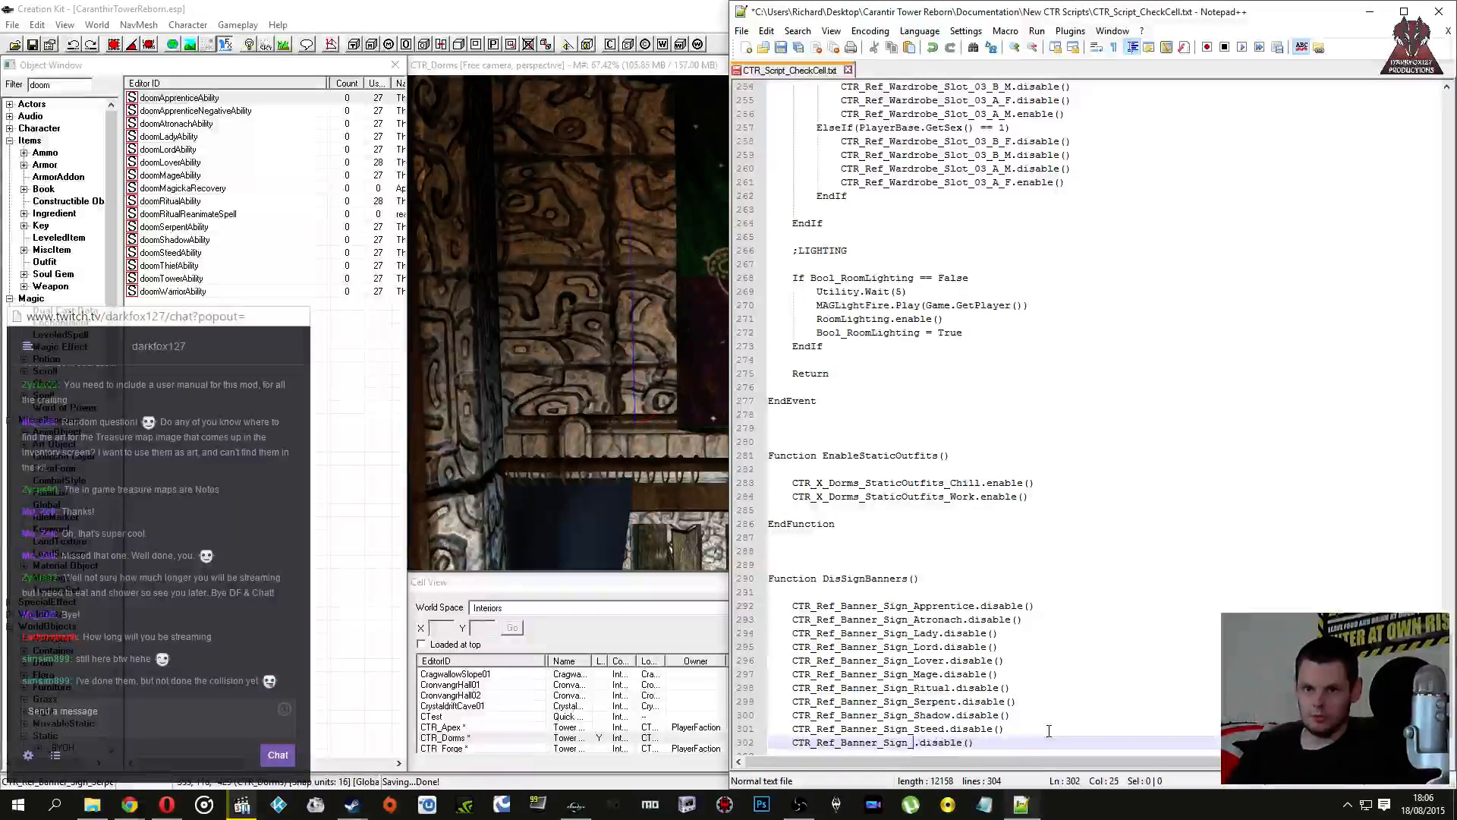
pyautogui.write('Thief')
pyautogui.press('Right')
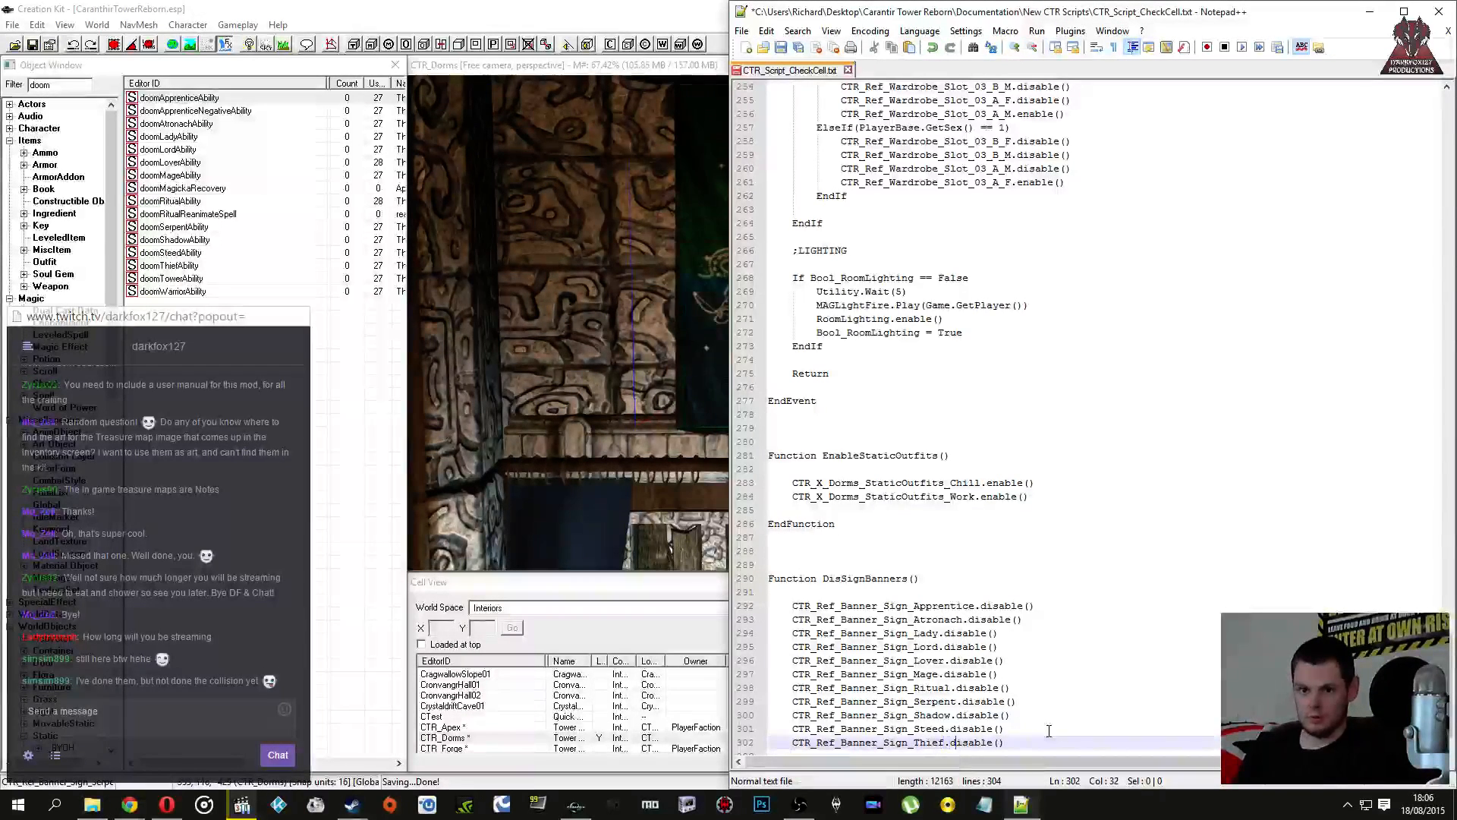
# Step: Add CTR_Ref_Banner_Sign_Tower.disable() below the Thief statement, using a copy of the Apprentice disable statement
pyautogui.press('End')
pyautogui.press('Return')
pyautogui.write('CTR_Ref_Banner_Sign_Apprentice.disable()')
pyautogui.press('Left')
pyautogui.press('Left')
pyautogui.press('Left')
pyautogui.press('Left')
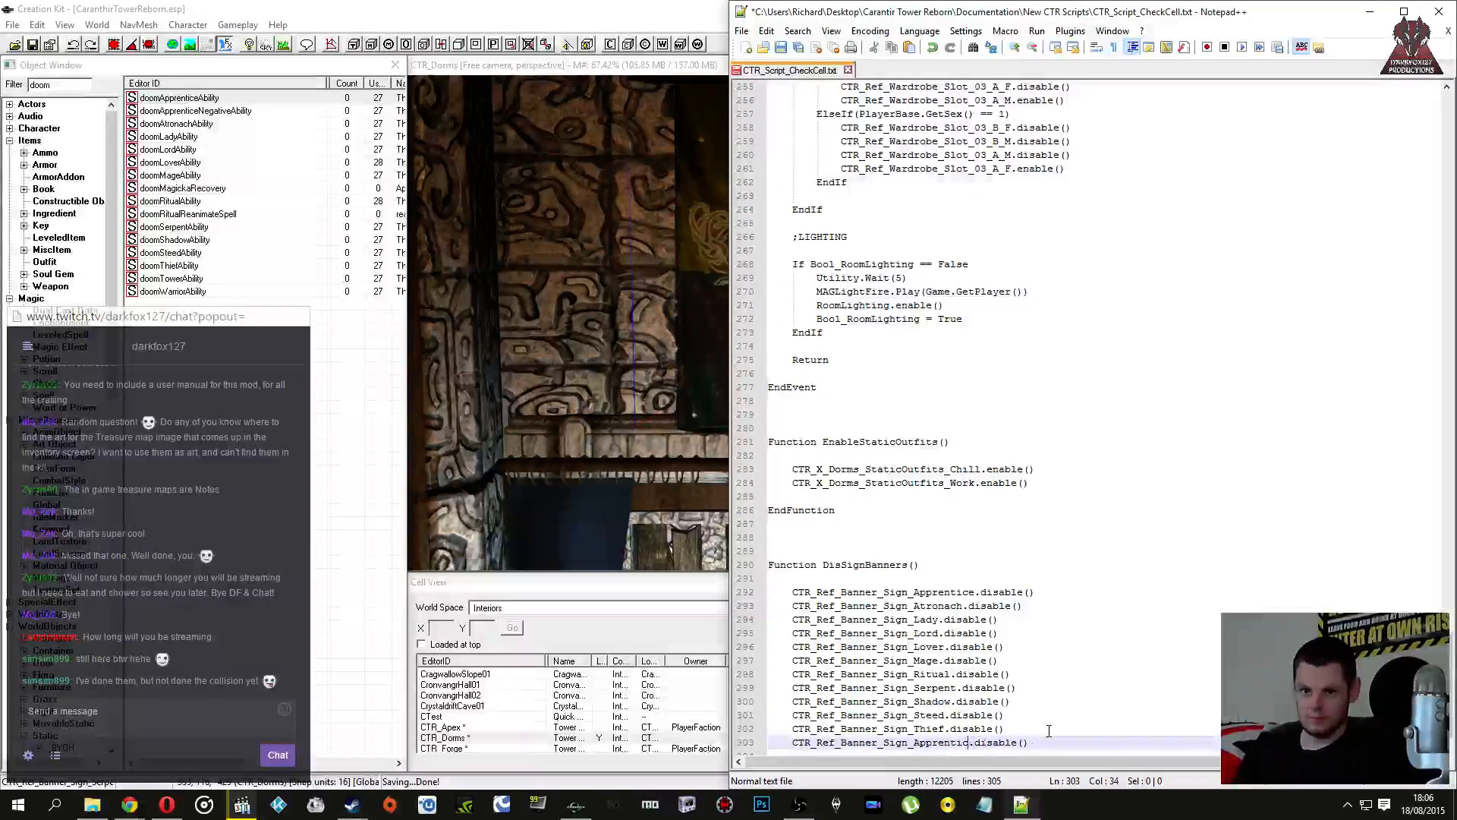
pyautogui.press('BackSpace')
pyautogui.press('BackSpace')
pyautogui.write('Tower')
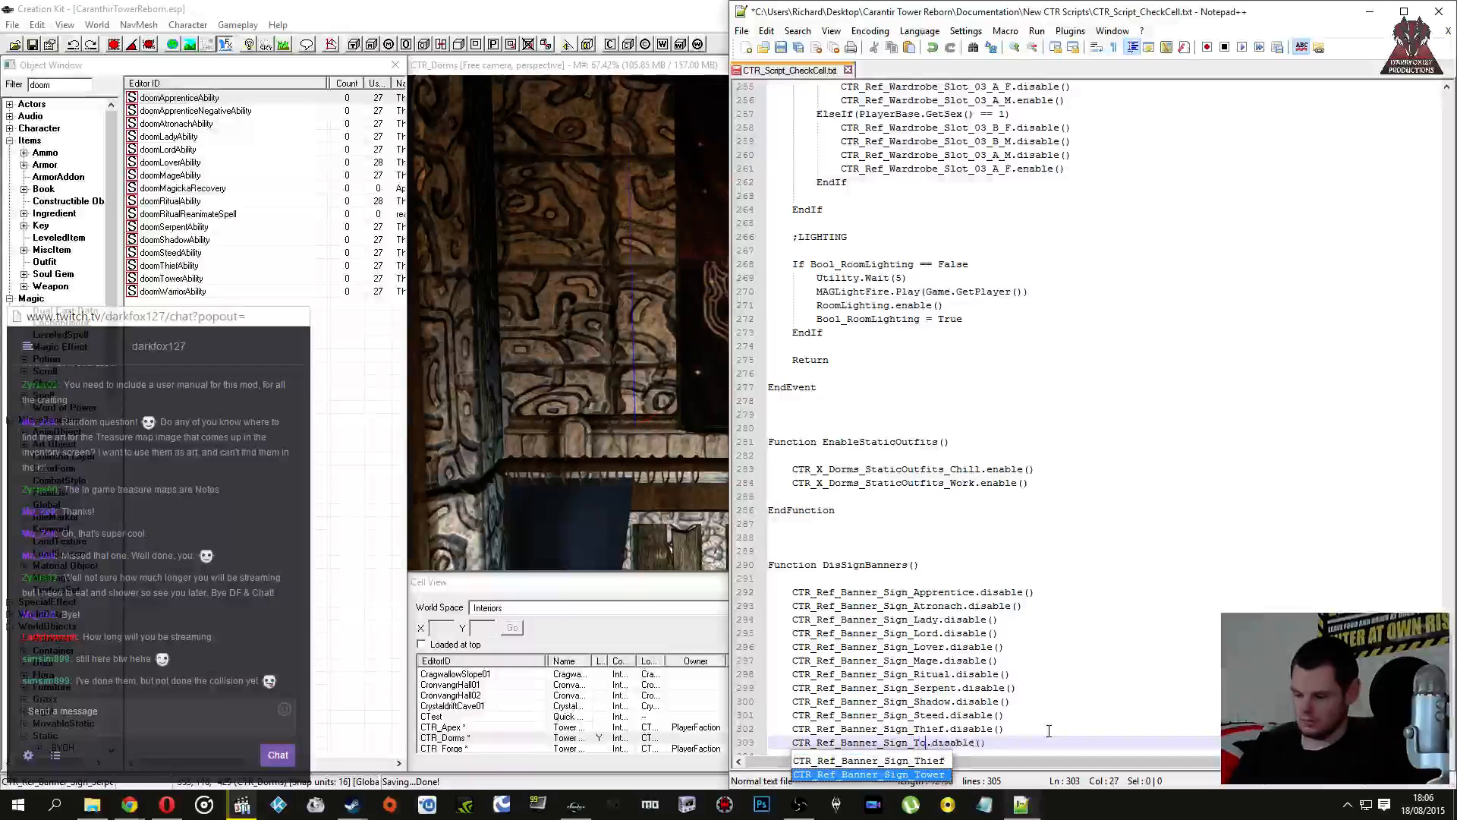
pyautogui.press('Right')
pyautogui.press('Right')
pyautogui.press('Right')
pyautogui.press('Right')
pyautogui.press('Right')
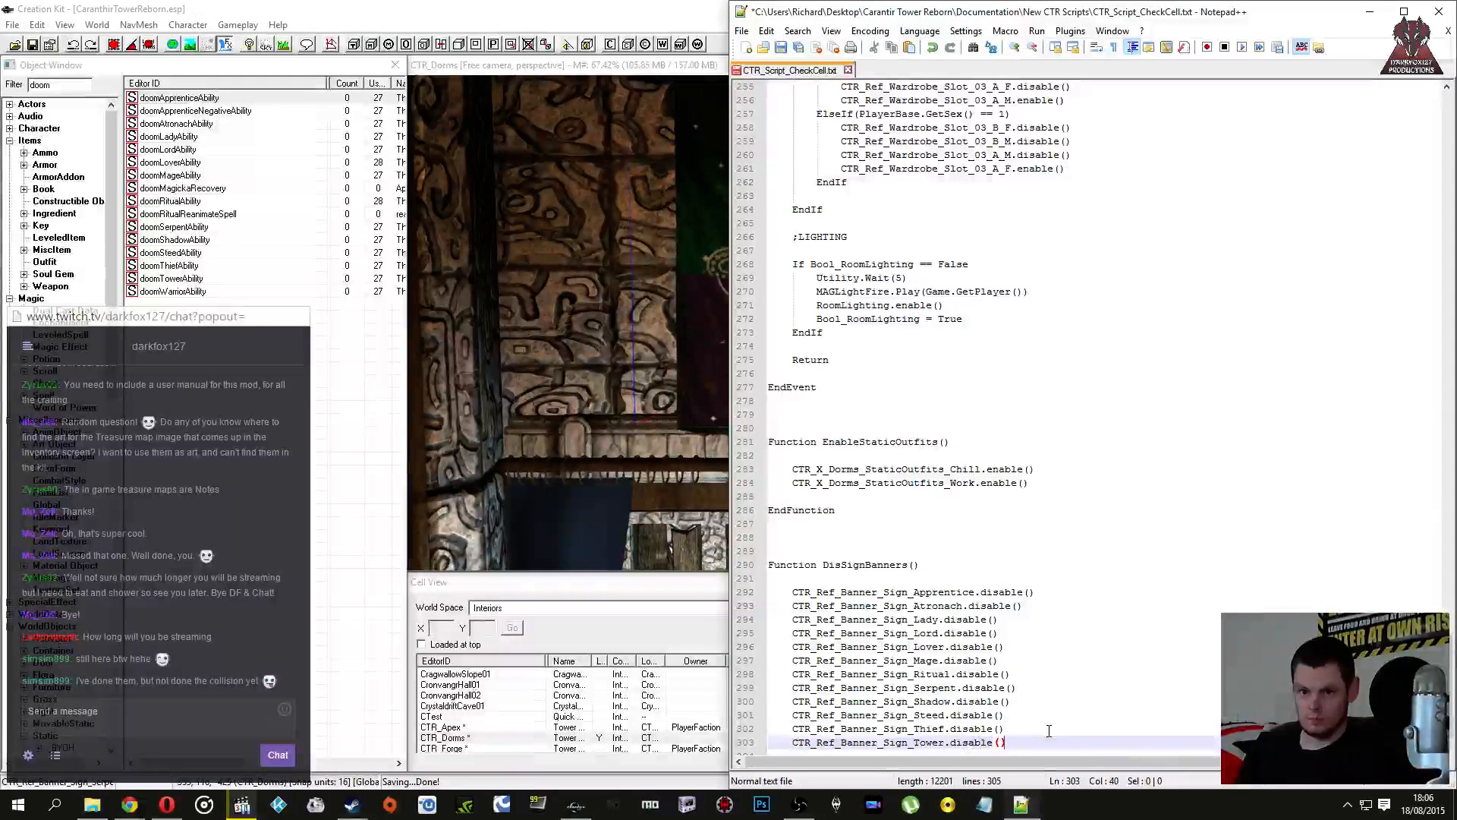
# Step: Add CTR_Ref_Banner_Sign_Warrior.disable() as the final statement below Tower in DisSignBanners()
pyautogui.press('End')
pyautogui.press('Return')
pyautogui.write('CTR_Ref_Banner_Sign_Apprentice.disable()')
pyautogui.press('Left')
pyautogui.press('Left')
pyautogui.press('Left')
pyautogui.press('Left')
pyautogui.press('Left')
pyautogui.press('Left')
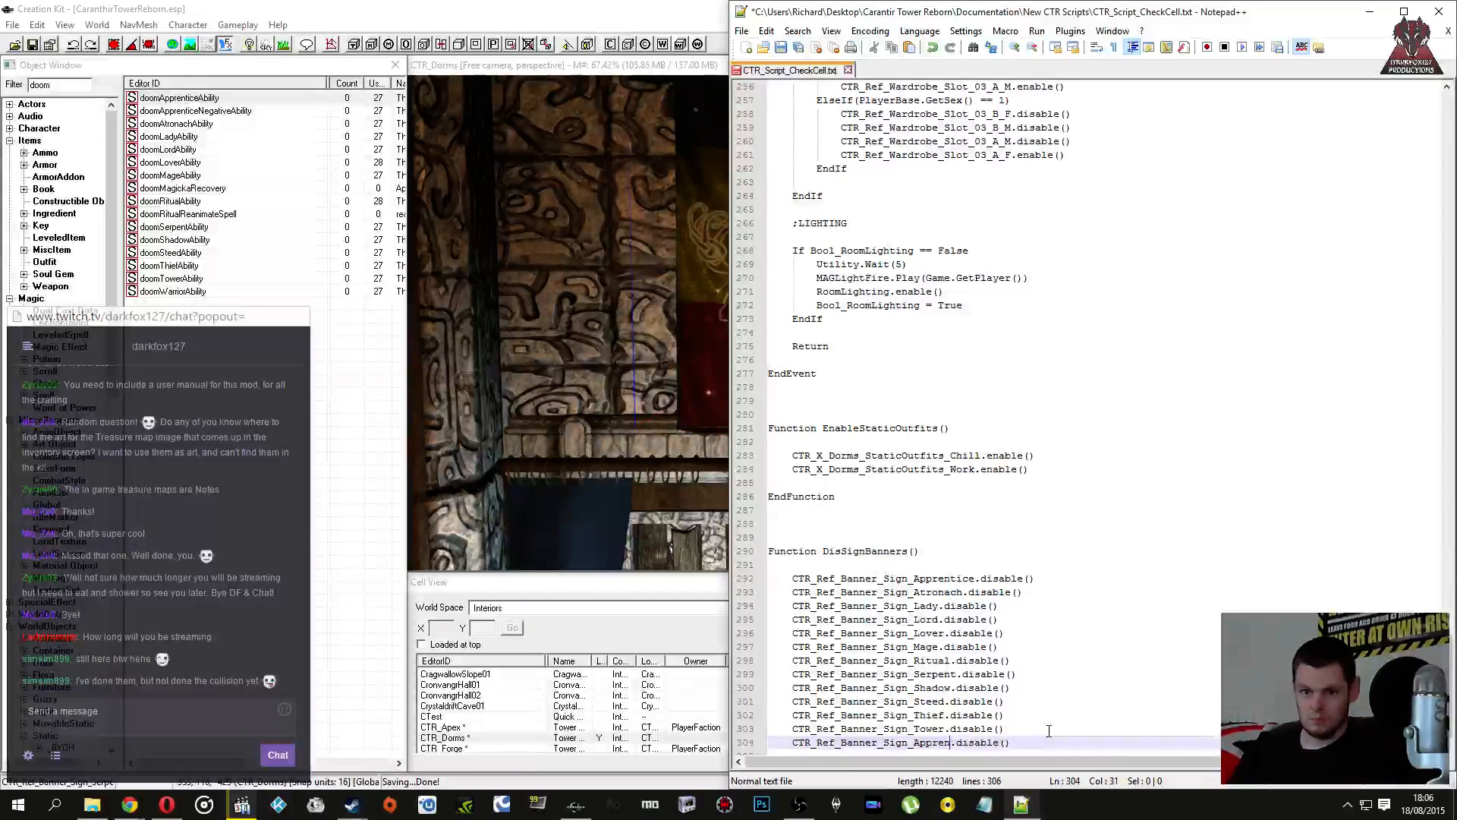
pyautogui.write('Warr')
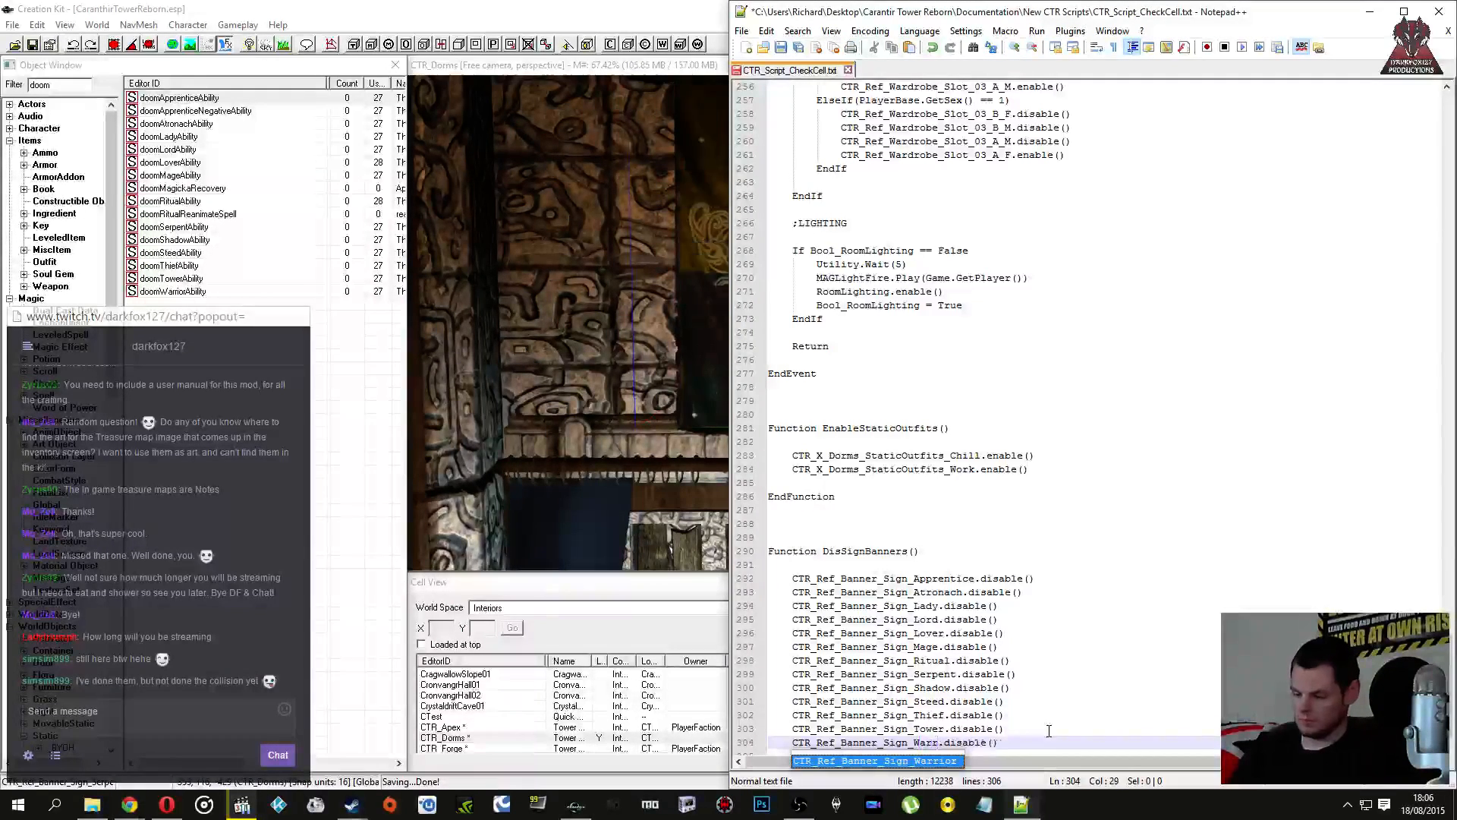
pyautogui.write('ior')
pyautogui.press('Escape')
# Step: Review the banner disable statements in DisSignBanners() line by line
pyautogui.press('Up')
pyautogui.press('Up')
pyautogui.press('Up')
pyautogui.press('Up')
pyautogui.press('Up')
pyautogui.press('Up')
pyautogui.press('Up')
pyautogui.press('Up')
pyautogui.press('Up')
pyautogui.press('Up')
pyautogui.press('Up')
pyautogui.press('Up')
pyautogui.press('Down')
pyautogui.press('Down')
pyautogui.press('Down')
# Step: Copy the Apprentice If block under ;SIGN CHECKER and paste a duplicate below it, separated by a blank line
pyautogui.scroll(14, 962, 506)
pyautogui.scroll(20, 961, 507)
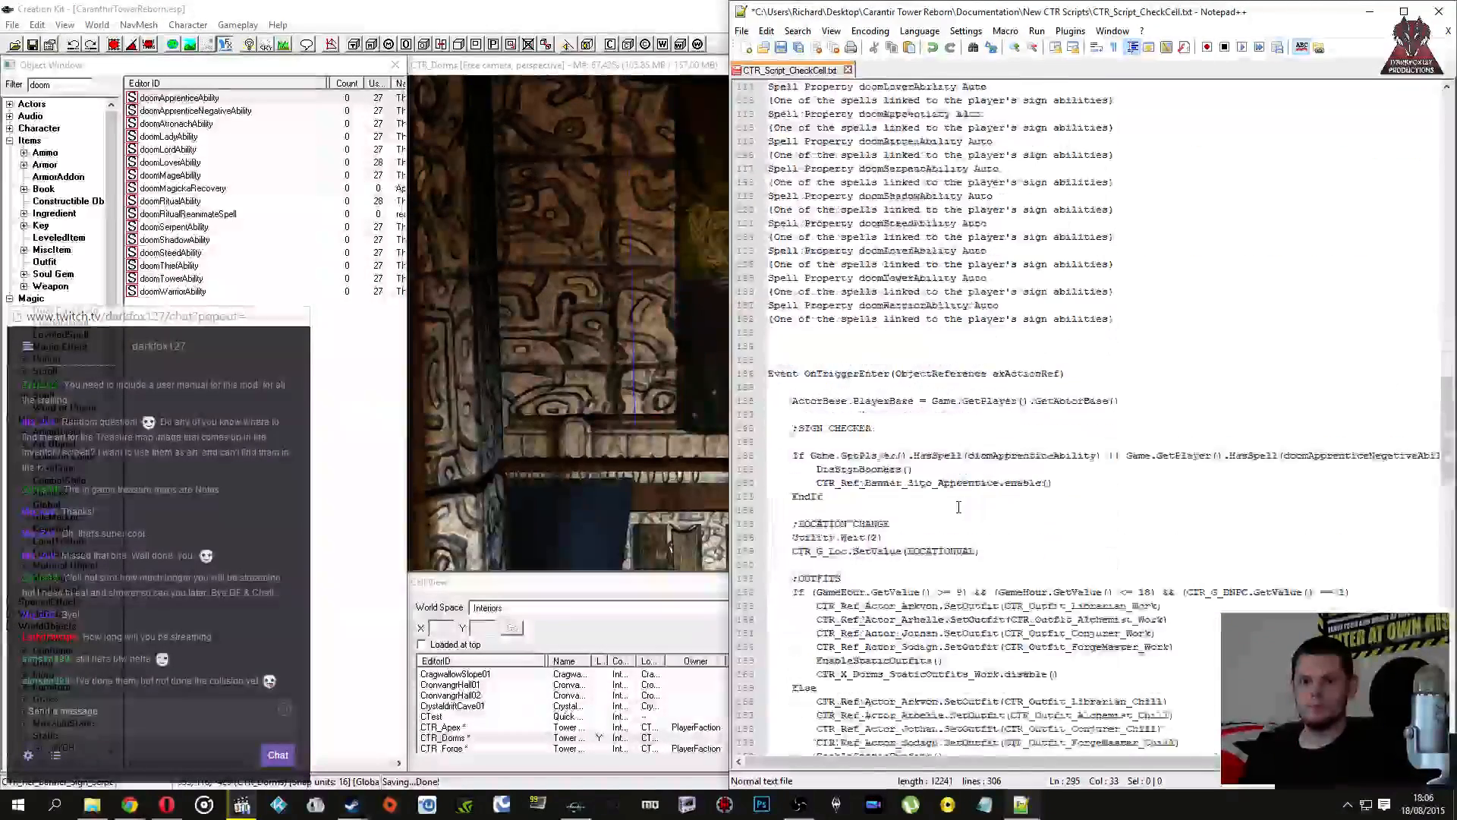
pyautogui.scroll(-2, 959, 507)
pyautogui.moveTo(823, 414); pyautogui.dragTo(792, 373)
pyautogui.hotkey('ctrl', 'c')
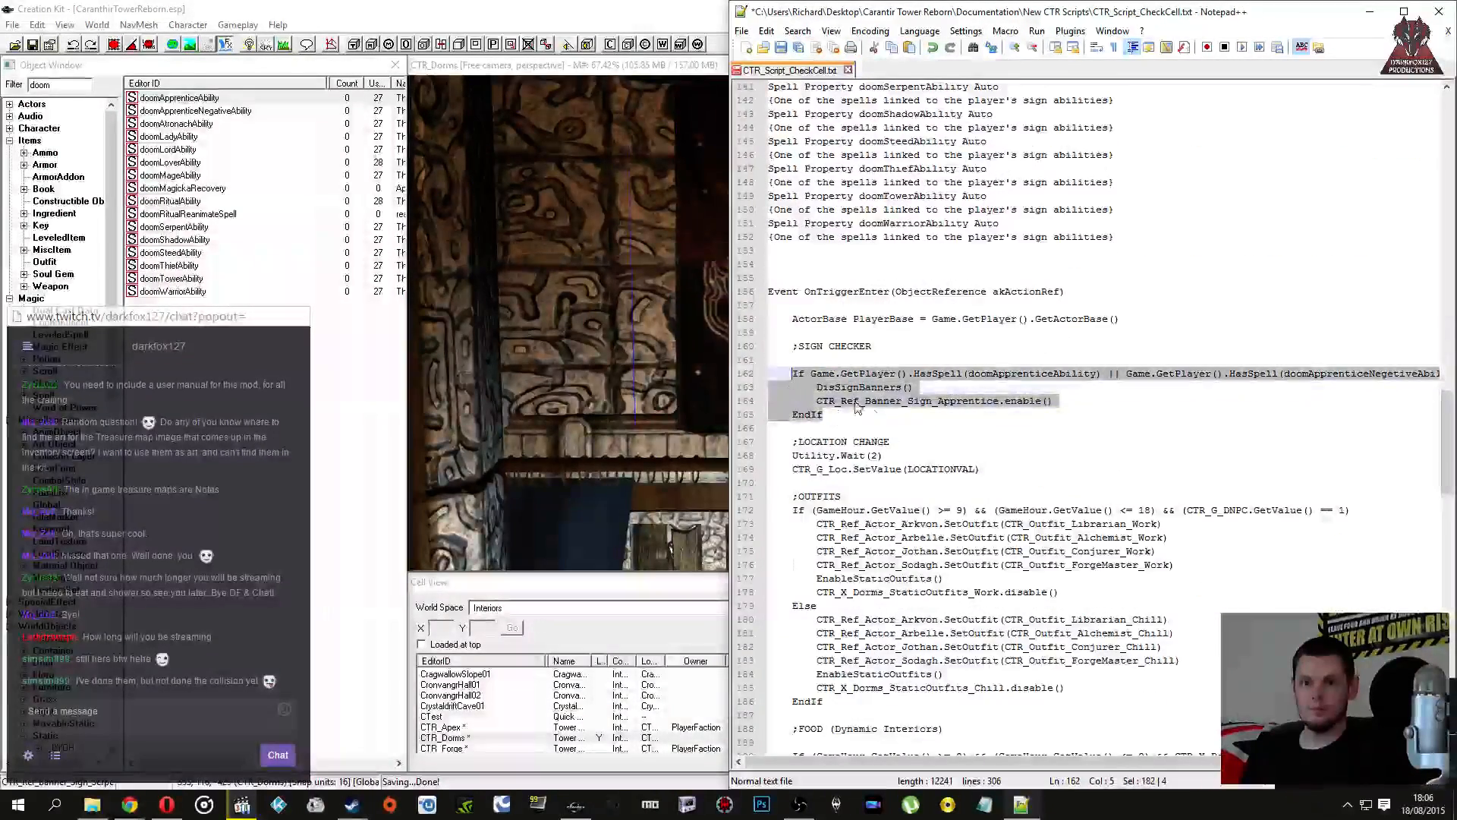
pyautogui.click(871, 417)
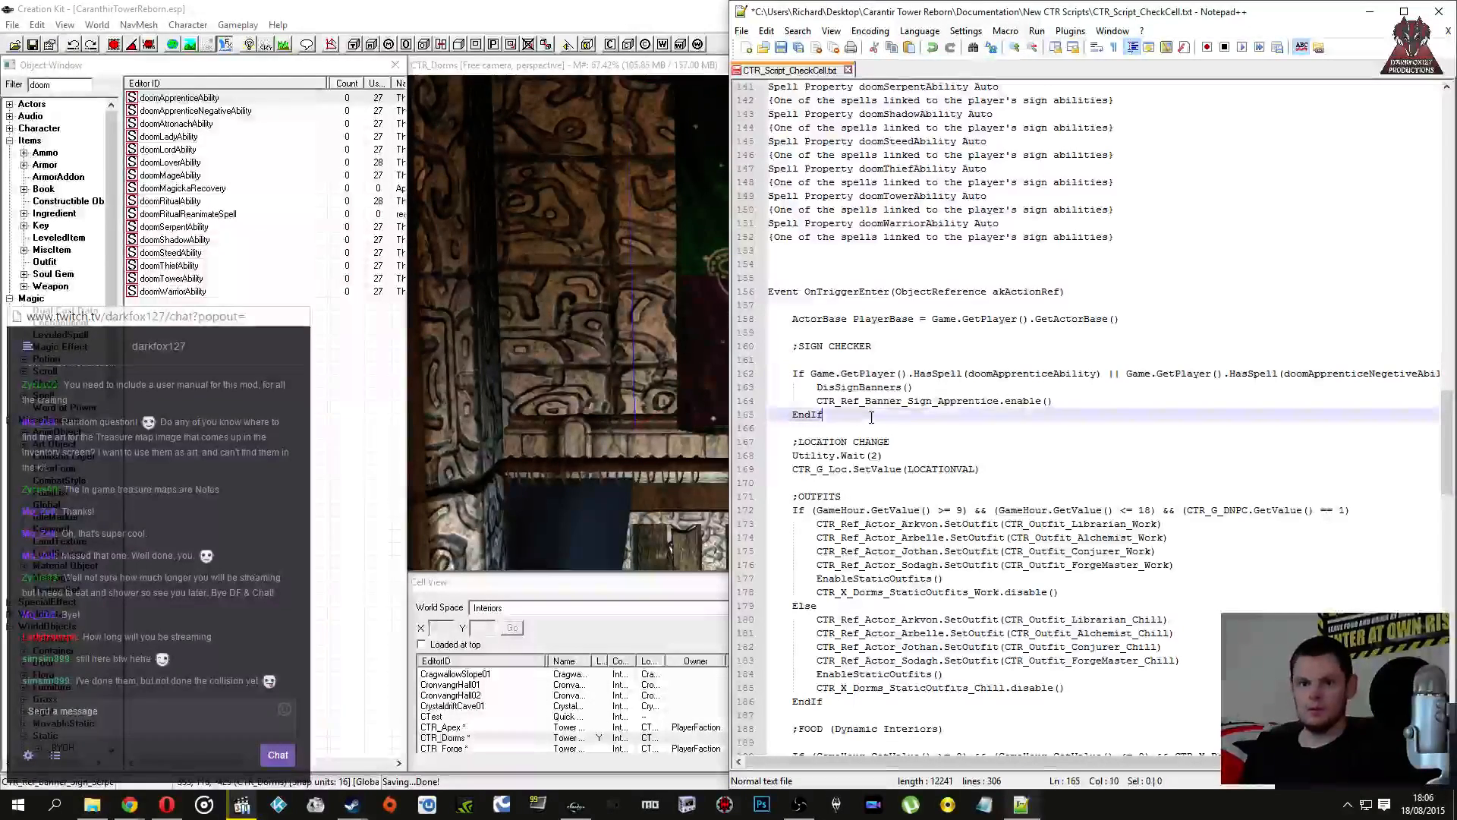
pyautogui.press('Return')
pyautogui.press('Return')
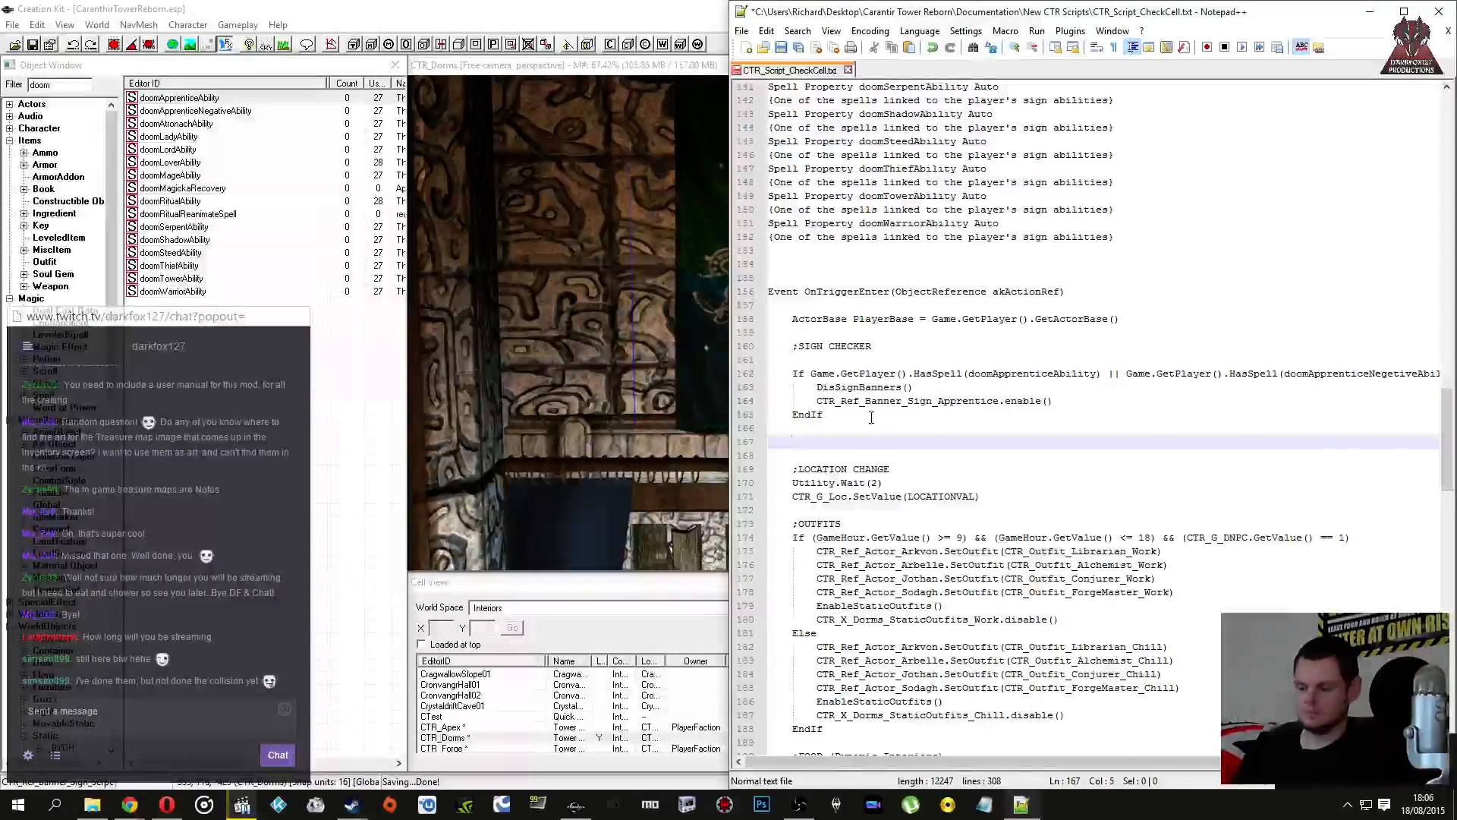
pyautogui.hotkey('ctrl', 'v')
# Step: Change the enable statement in the second sign checker block to CTR_Ref_Banner_Sign_Atronach.enable()
pyautogui.press('Down')
pyautogui.press('Down')
pyautogui.press('Right')
pyautogui.press('Right')
pyautogui.press('Right')
pyautogui.press('Right')
pyautogui.press('Right')
pyautogui.press('Right')
pyautogui.press('Right')
pyautogui.press('Right')
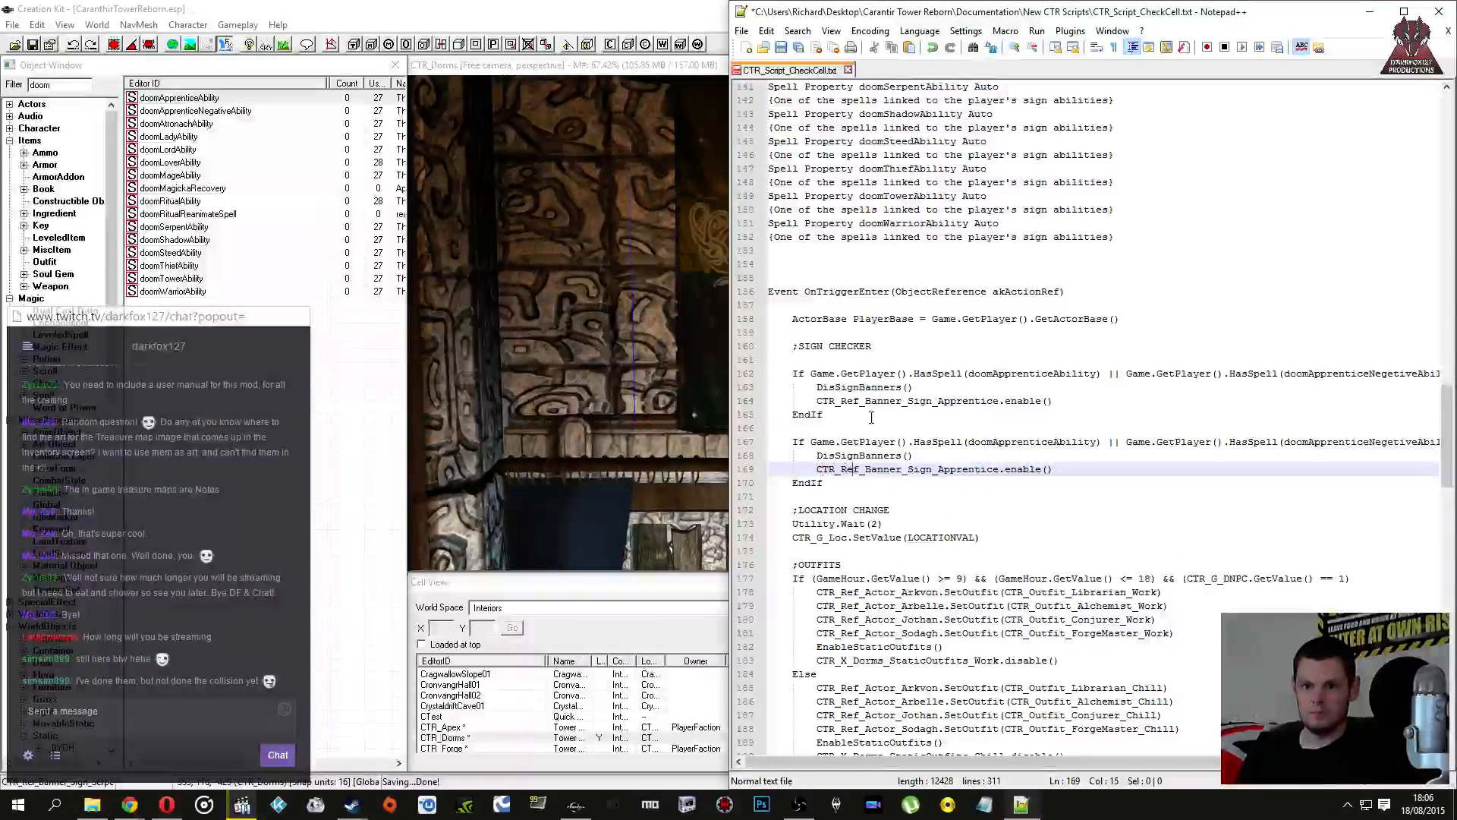
pyautogui.press('Right')
pyautogui.press('Right')
pyautogui.press('Right')
pyautogui.press('Right')
pyautogui.press('Delete')
pyautogui.press('Delete')
pyautogui.press('Delete')
pyautogui.press('Delete')
pyautogui.press('Delete')
pyautogui.press('Delete')
pyautogui.press('Delete')
pyautogui.press('Delete')
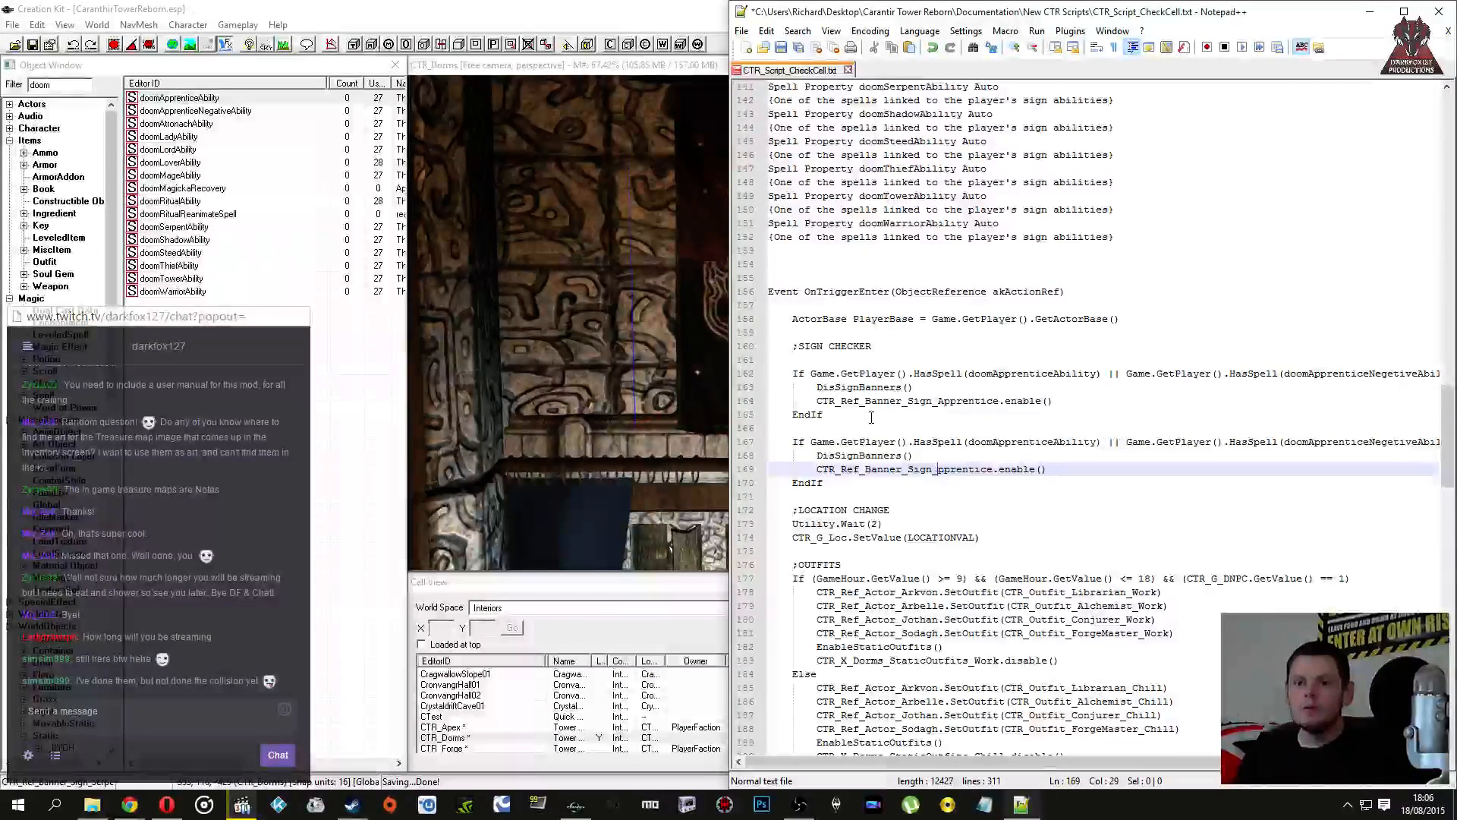
pyautogui.press('Delete')
pyautogui.press('Delete')
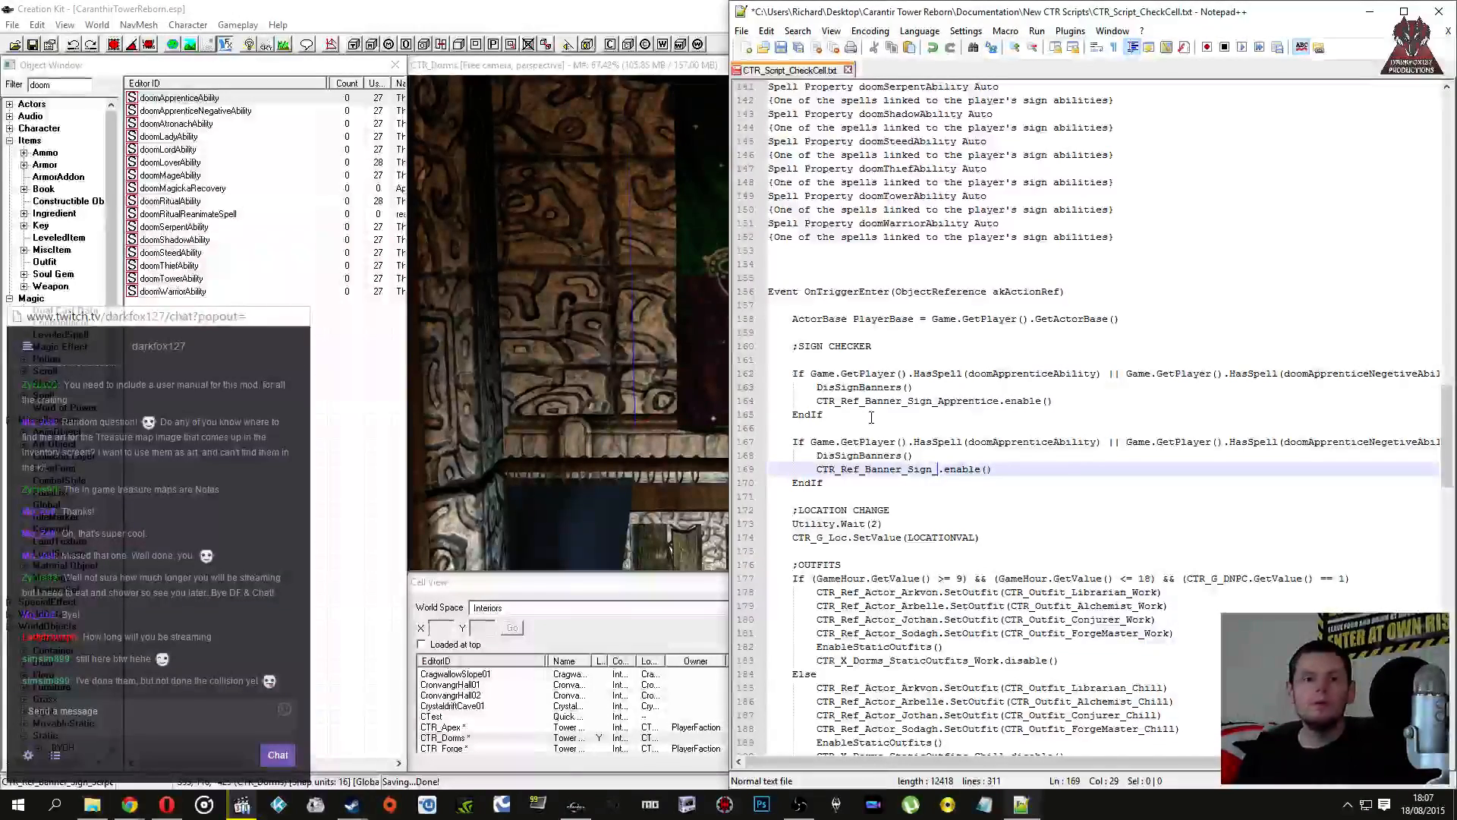
pyautogui.write('Atronach')
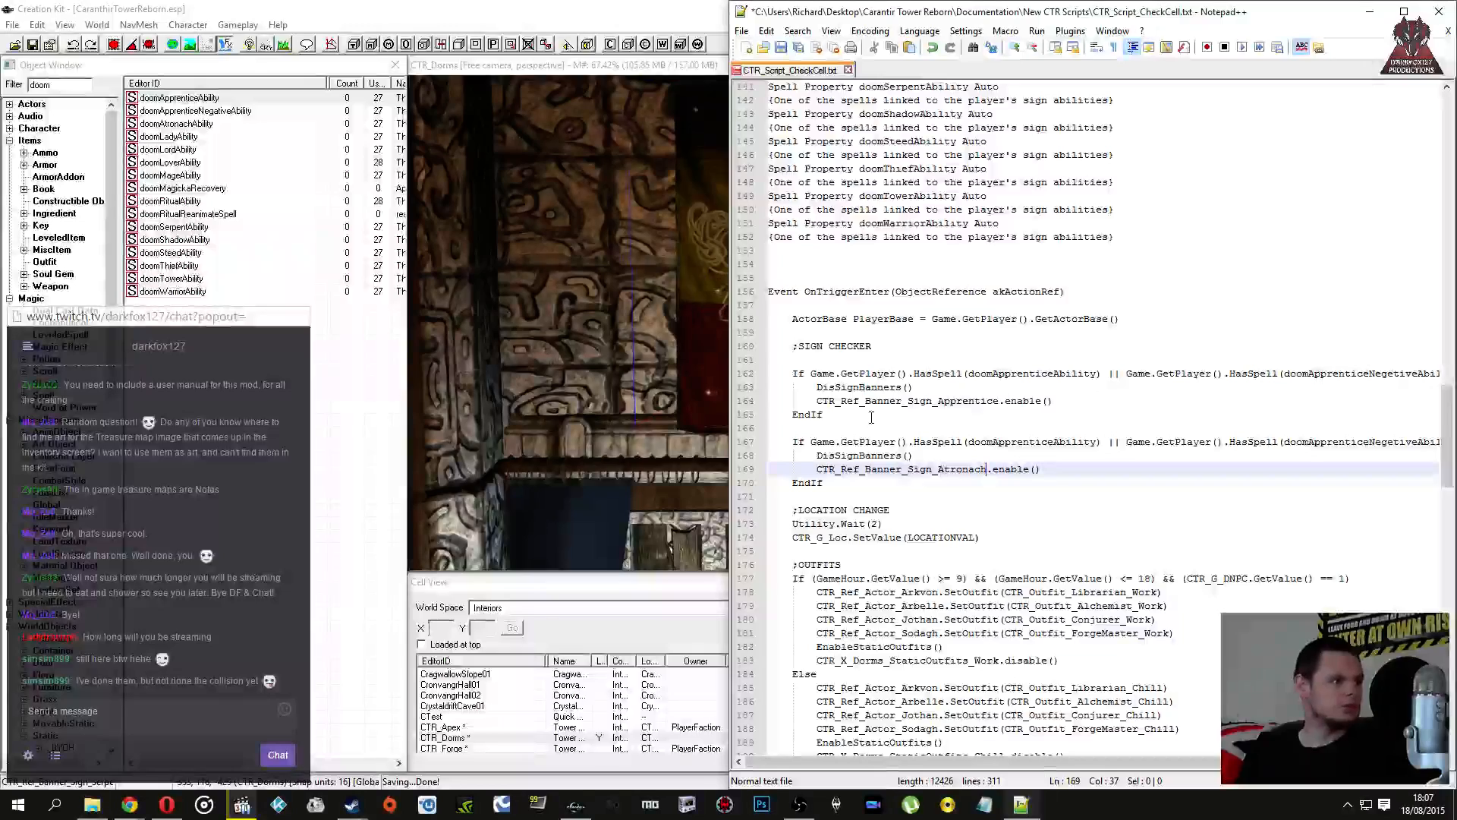
# Step: Make room below the Atronach block's EndIf and paste another copy of the Apprentice If block there
pyautogui.press('Down')
pyautogui.press('Return')
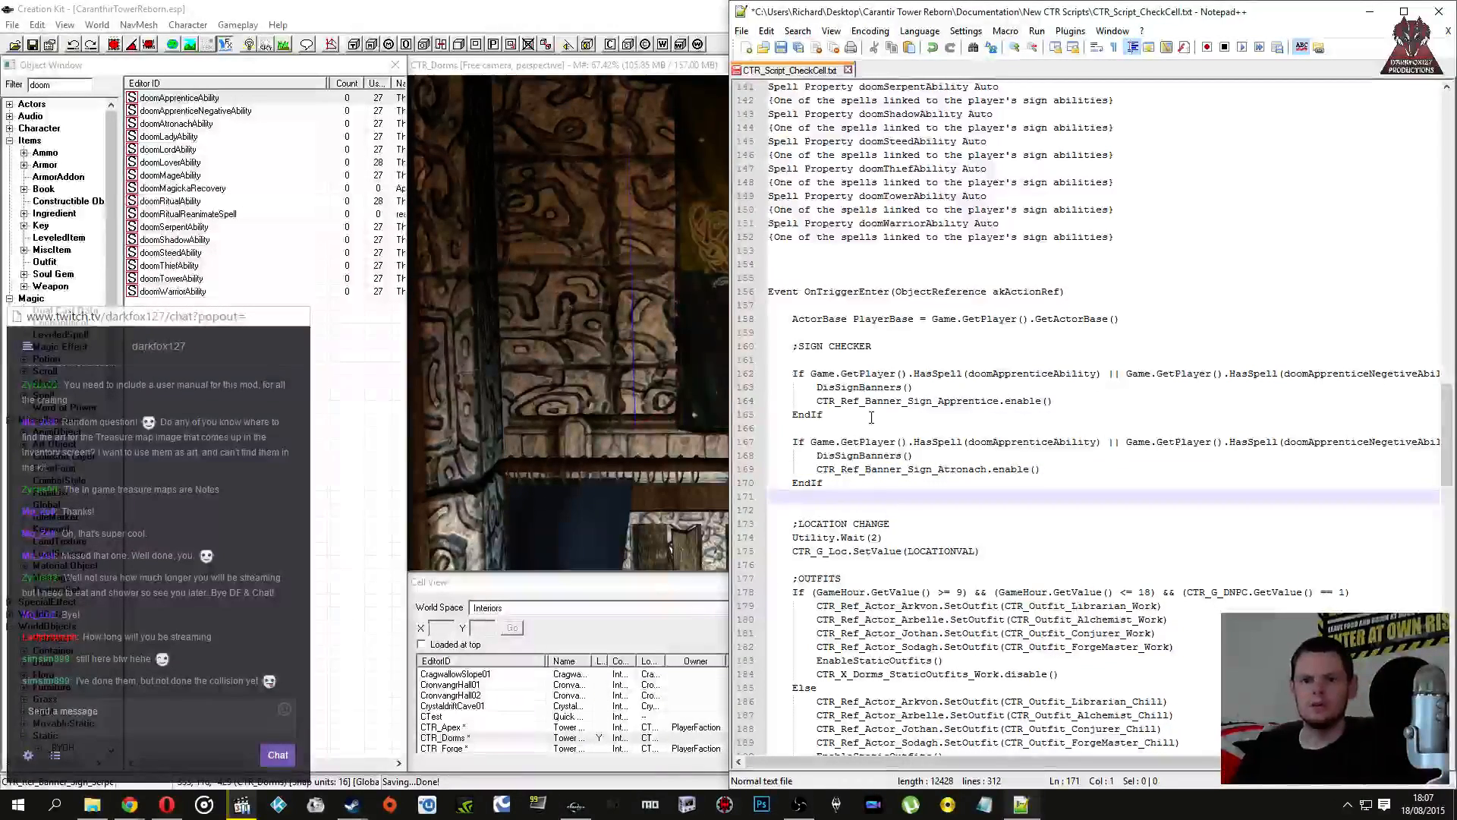
pyautogui.press('Down')
pyautogui.press('Return')
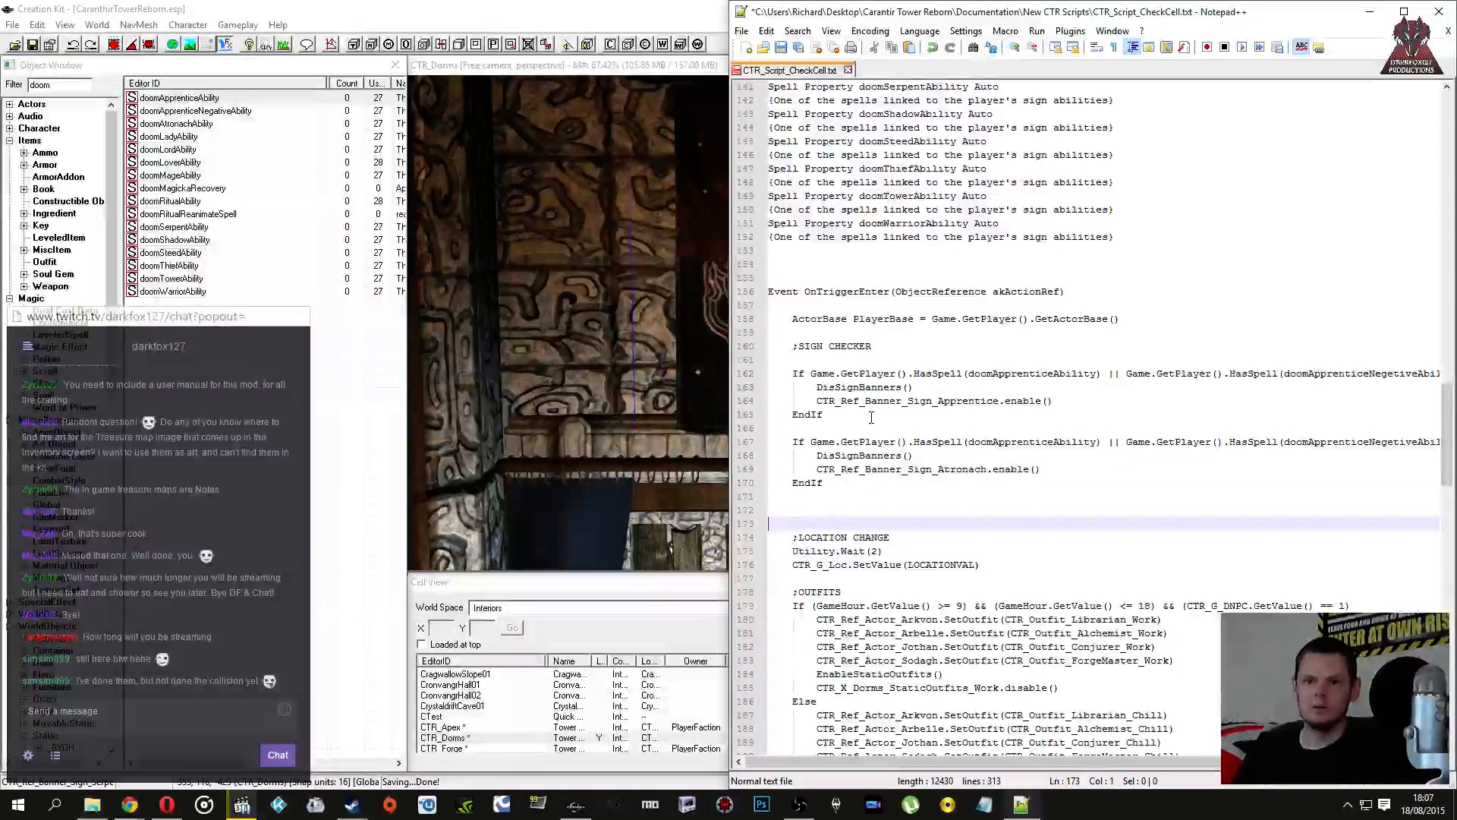
pyautogui.hotkey('ctrl', 'v')
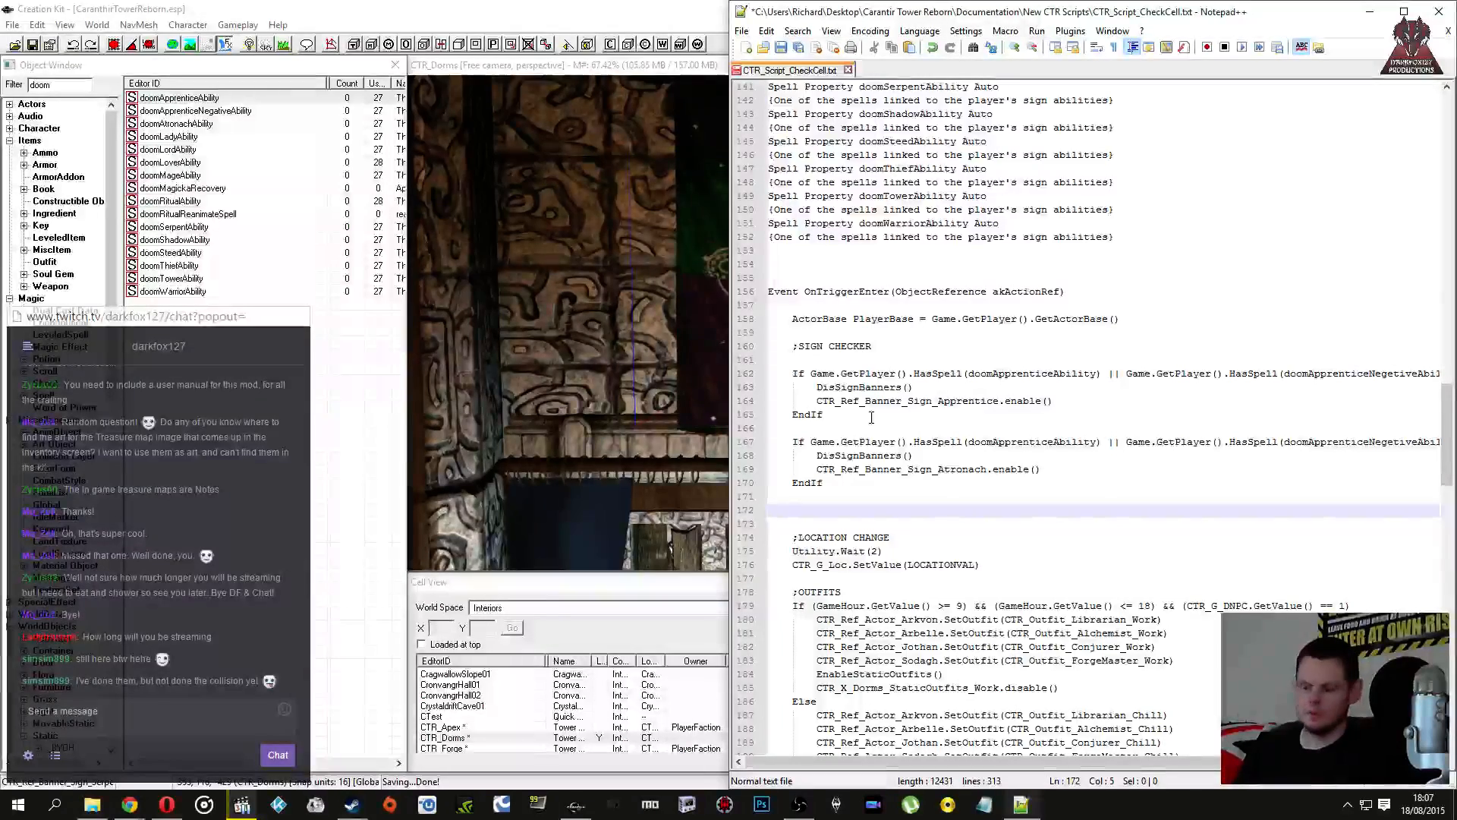
pyautogui.press('Up')
pyautogui.press('Up')
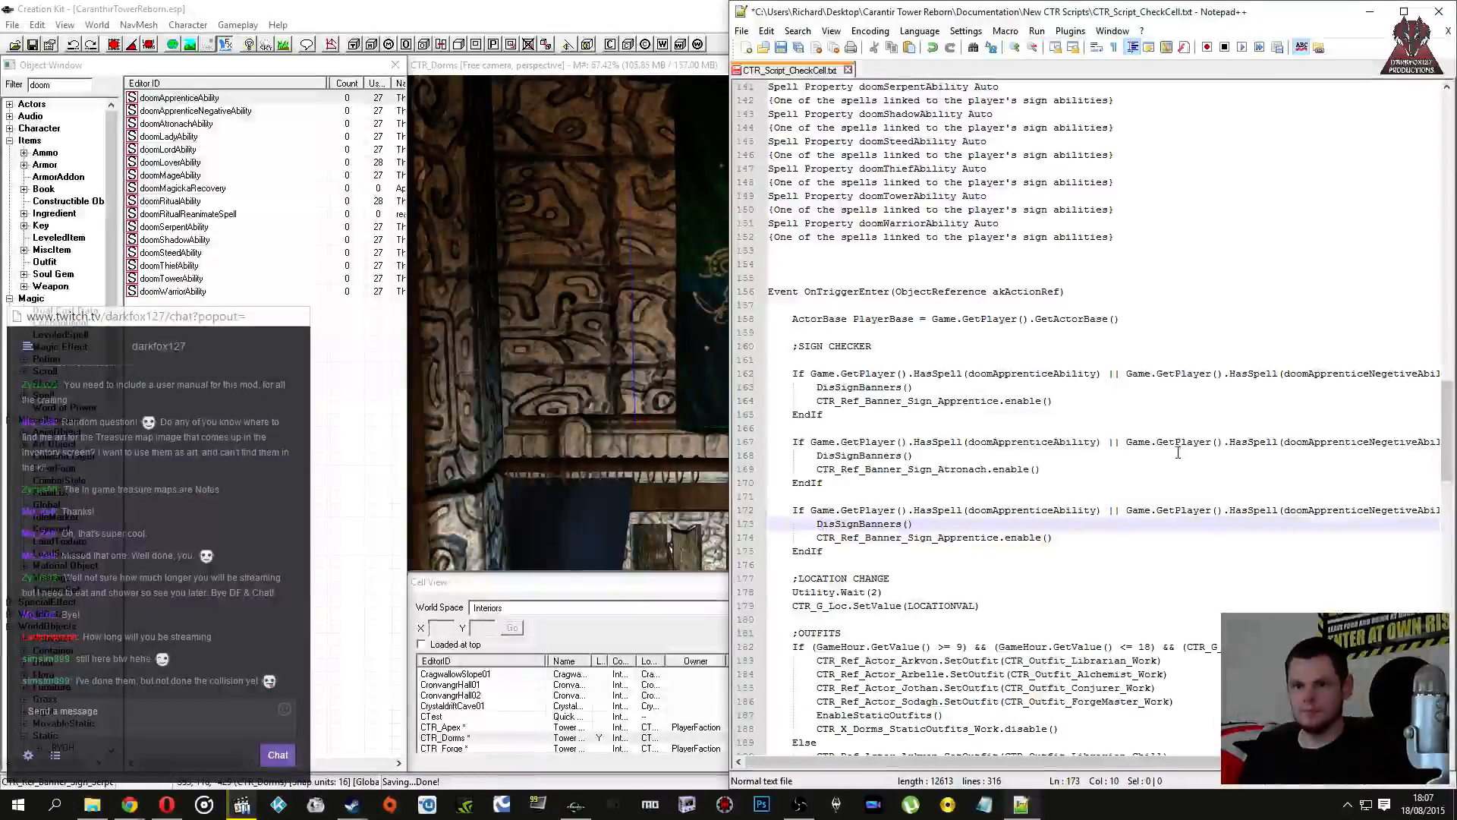
# Step: Remove the second condition, the doomApprenticeNegetiveAbility check with its || operator, from the Atronach block's If line
pyautogui.click(1100, 441)
pyautogui.moveTo(1100, 441); pyautogui.dragTo(1438, 442)
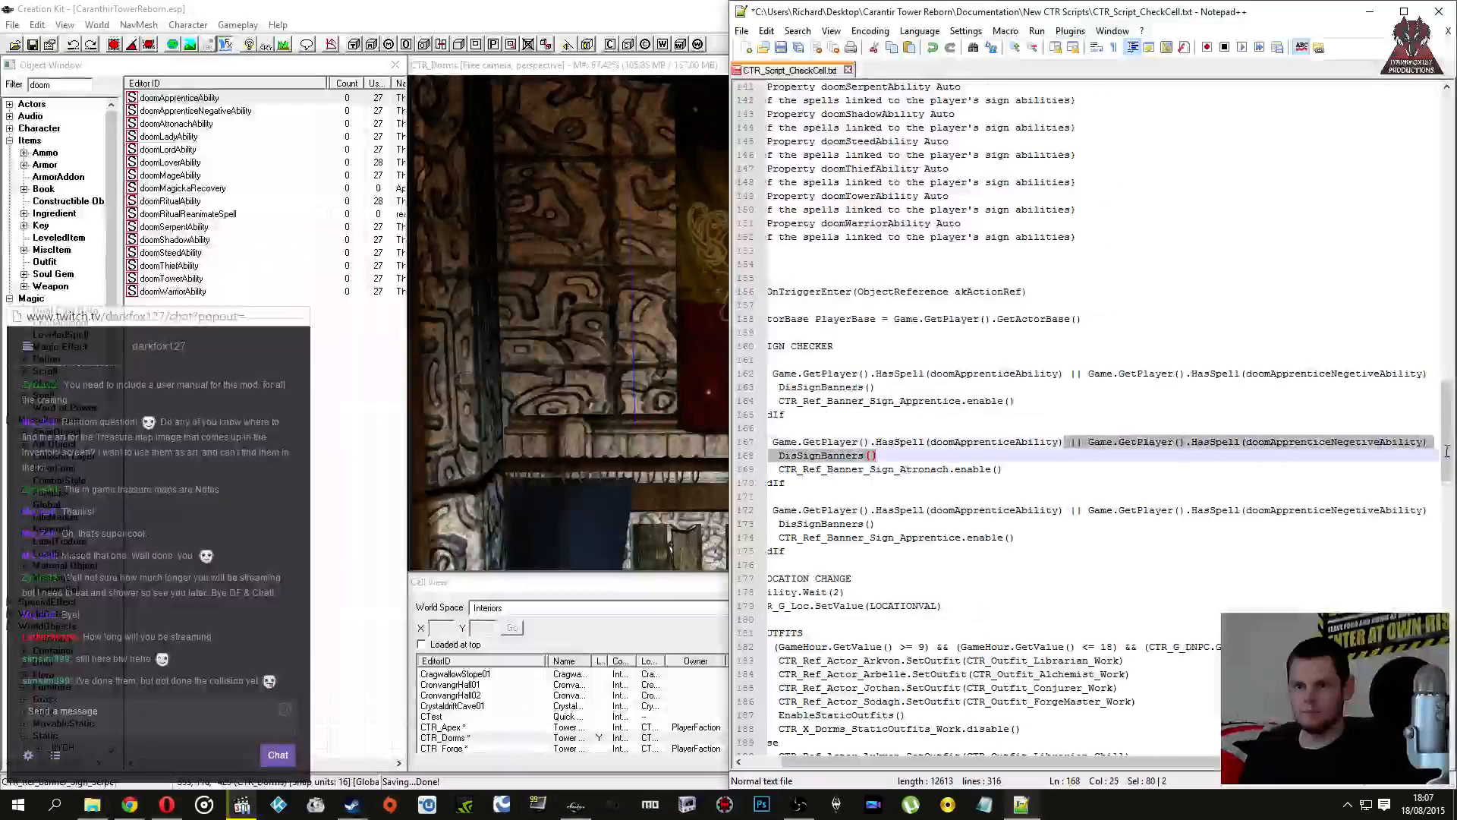
pyautogui.press('Delete')
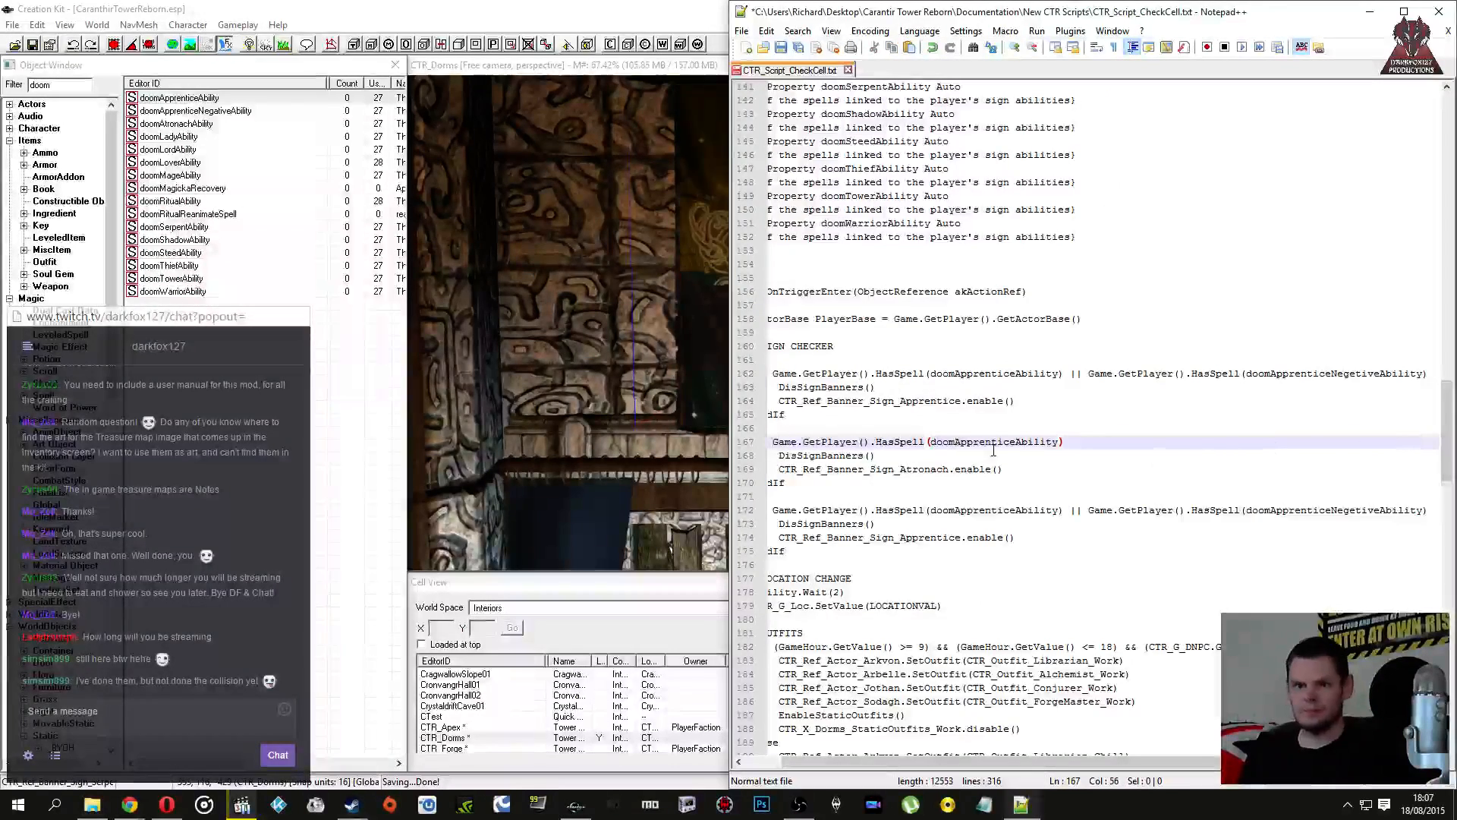
# Step: Change the spell tested in the Atronach block's If line to doomAtronachAbility
pyautogui.moveTo(960, 445); pyautogui.dragTo(1015, 447)
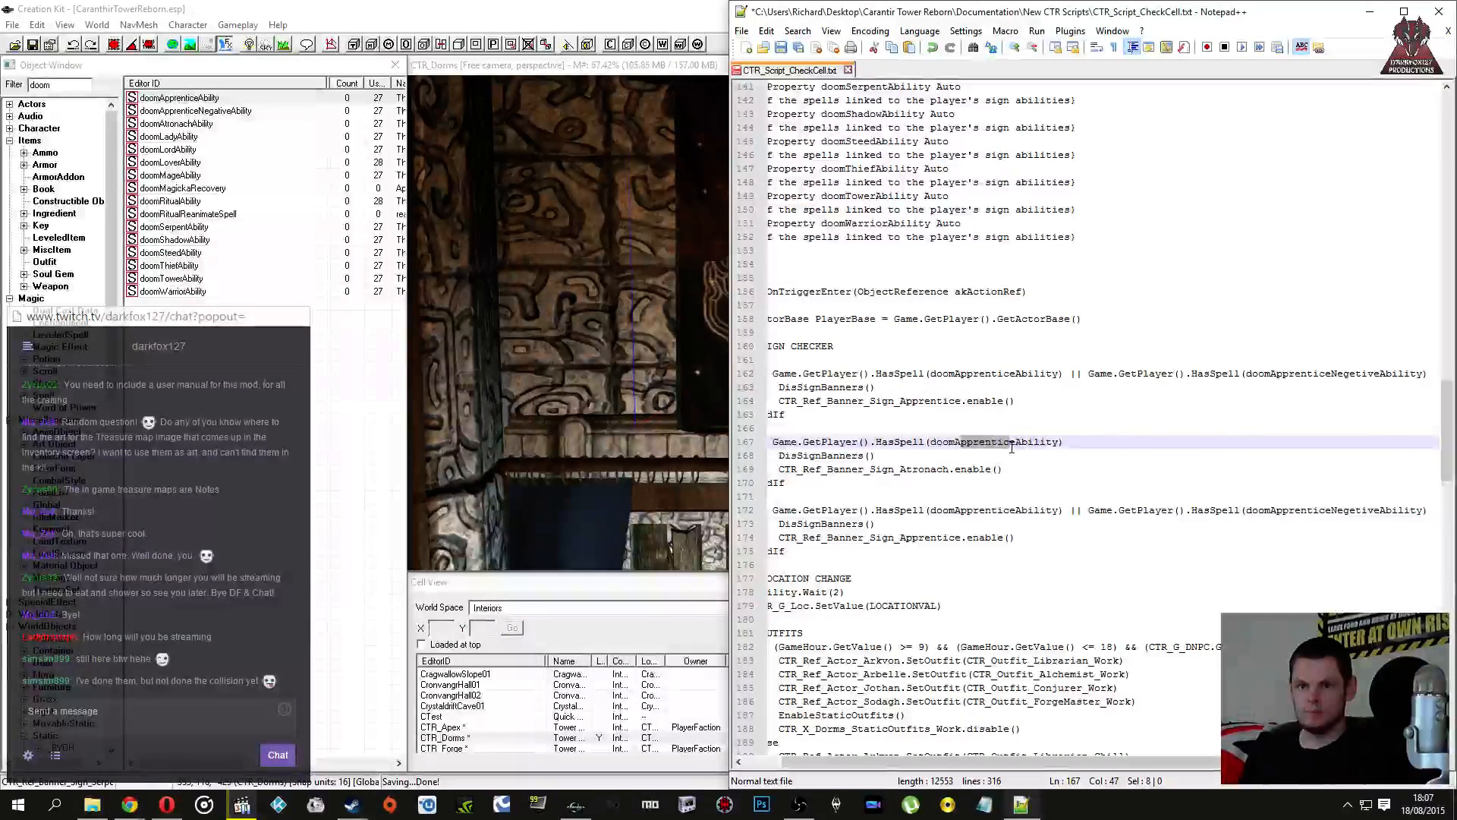
pyautogui.write('t')
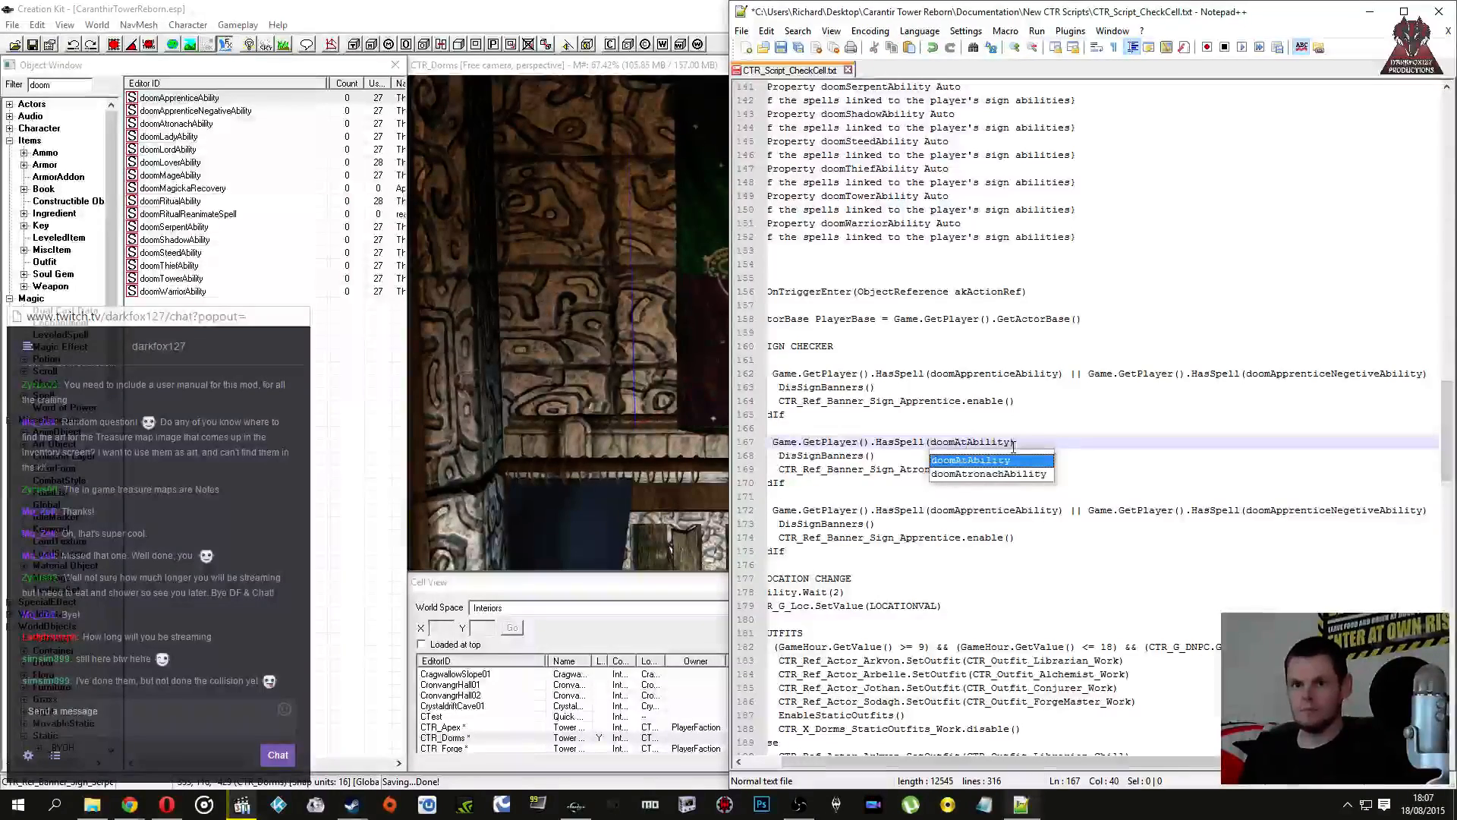
pyautogui.press('Return')
pyautogui.press('BackSpace')
pyautogui.press('BackSpace')
pyautogui.press('BackSpace')
pyautogui.press('BackSpace')
pyautogui.press('BackSpace')
pyautogui.press('BackSpace')
pyautogui.press('BackSpace')
pyautogui.write('ronac')
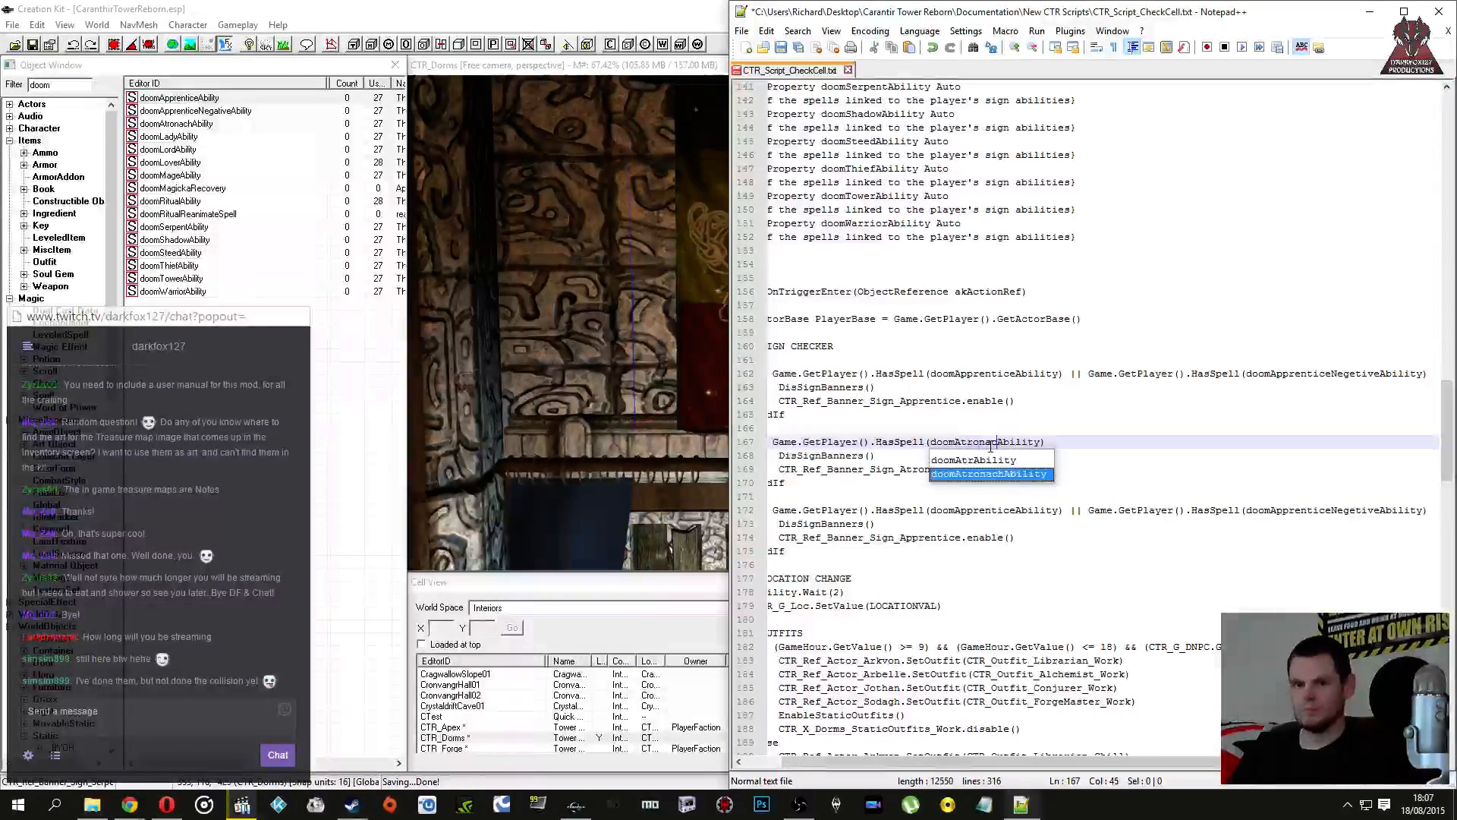
pyautogui.press('Escape')
pyautogui.press('Down')
pyautogui.press('Down')
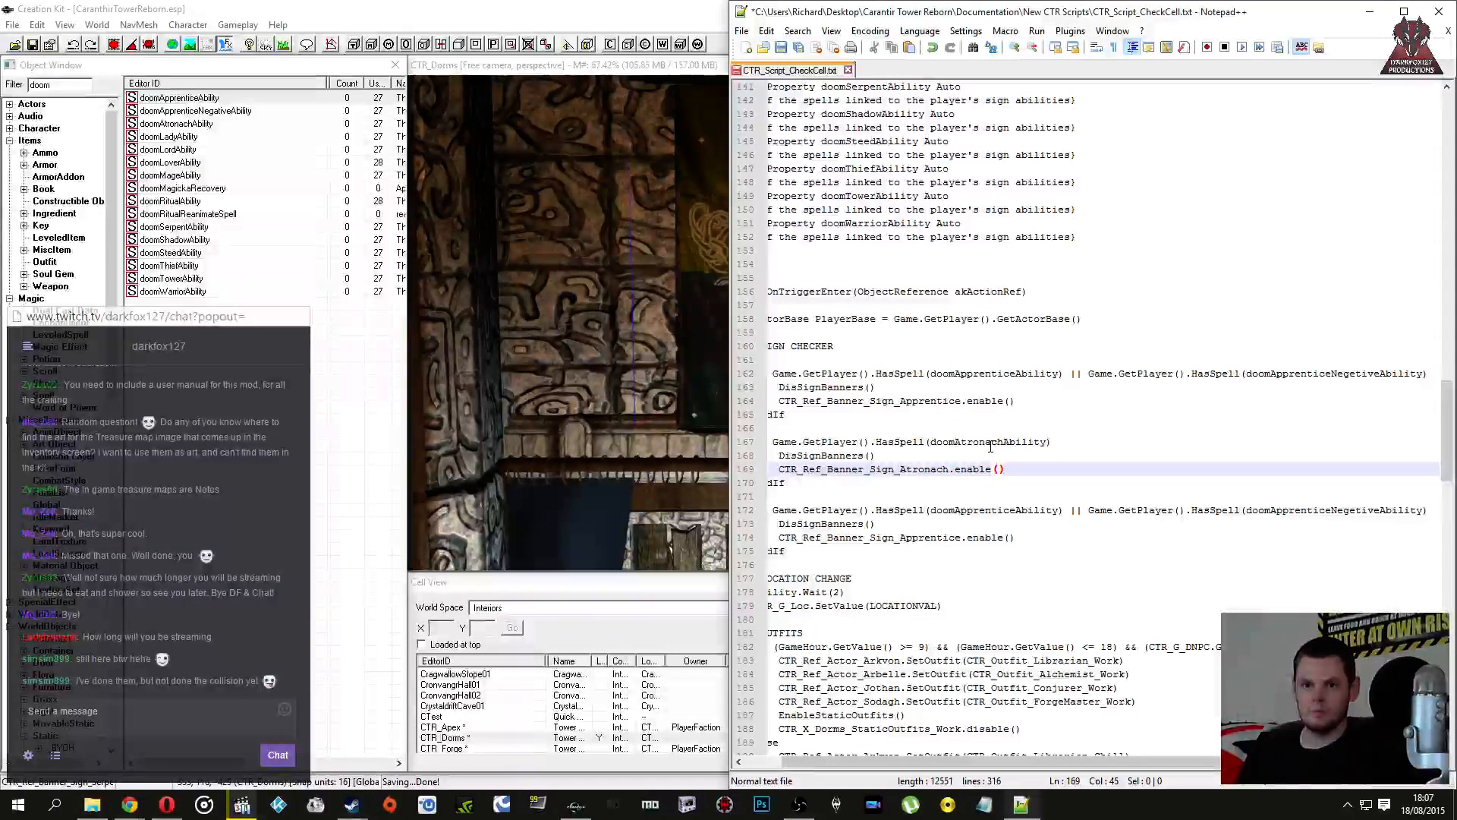
pyautogui.press('Left')
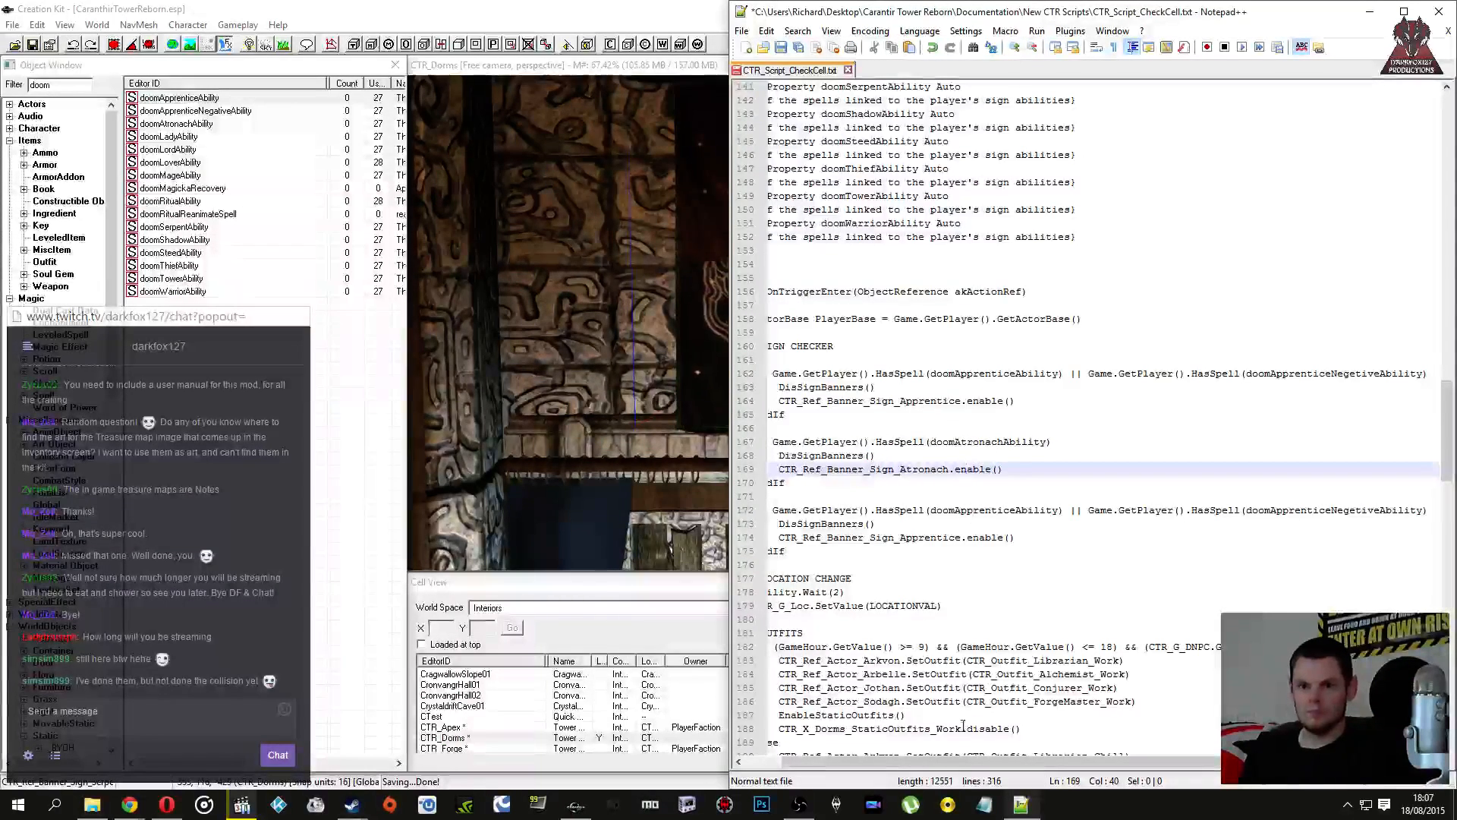
# Step: Change the enable statement in the third sign checker block to CTR_Ref_Banner_Sign_Lady.enable()
pyautogui.moveTo(986, 761); pyautogui.dragTo(945, 761)
pyautogui.moveTo(859, 485); pyautogui.dragTo(823, 475)
pyautogui.click(863, 537)
pyautogui.click(963, 512)
pyautogui.moveTo(939, 540); pyautogui.dragTo(1004, 544)
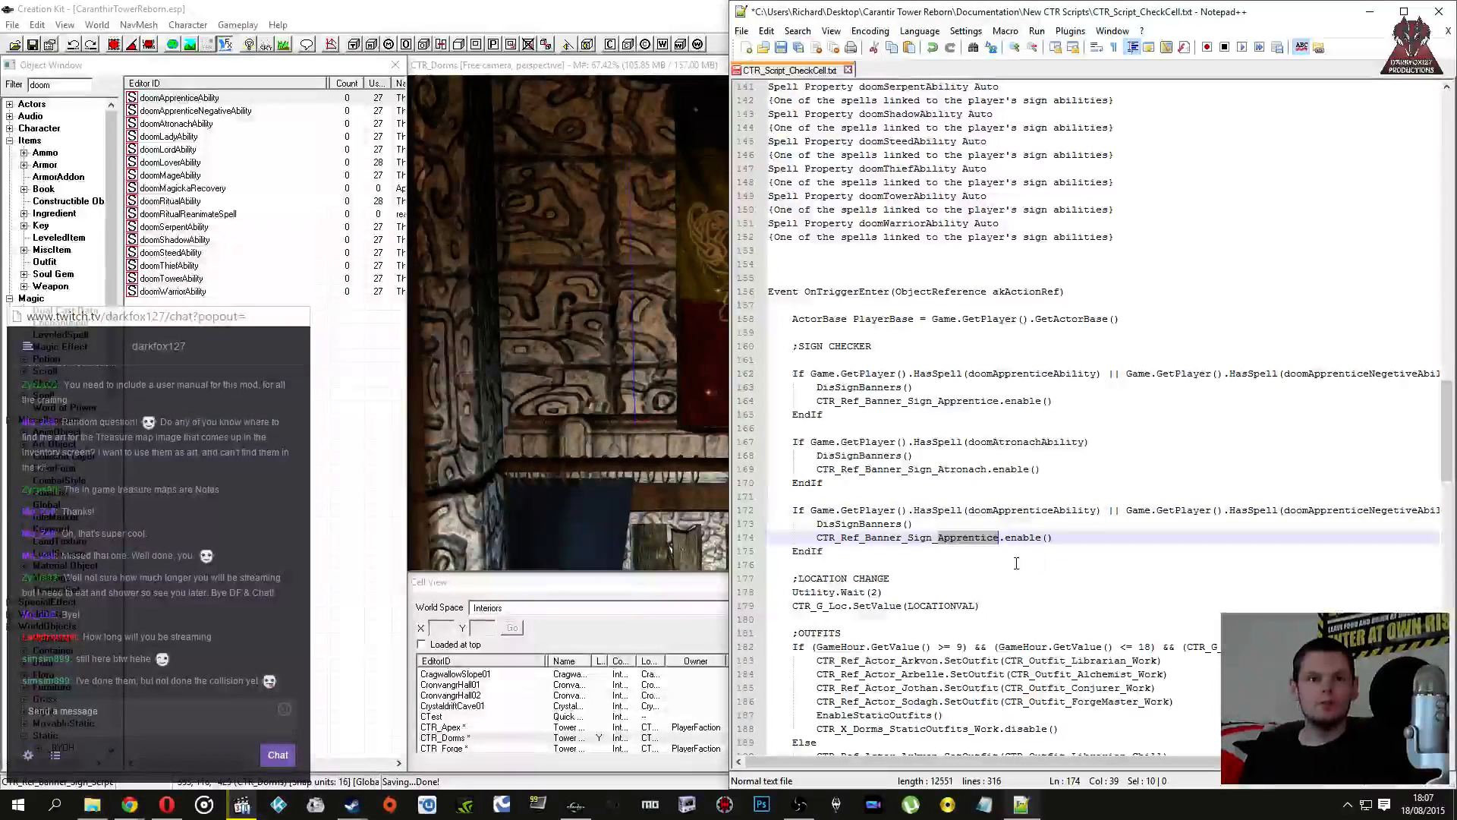
pyautogui.write('Lady')
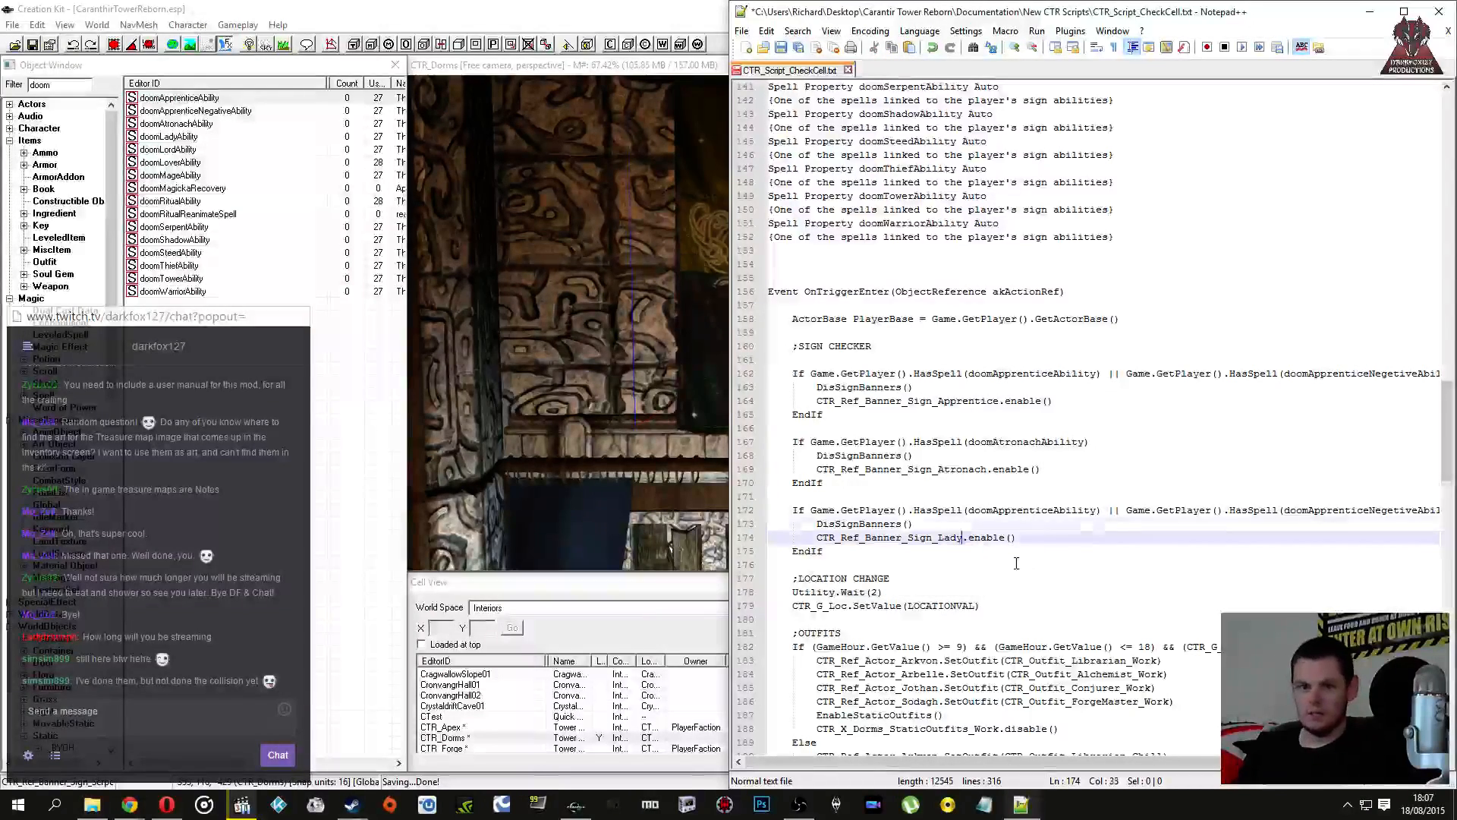
# Step: Change the first spell tested in the third sign checker block's If line to doomLadyAbility
pyautogui.press('Up')
pyautogui.press('Up')
pyautogui.press('Right')
pyautogui.press('Right')
pyautogui.press('Right')
pyautogui.press('Right')
pyautogui.press('Right')
pyautogui.press('Right')
pyautogui.press('Right')
pyautogui.press('Right')
pyautogui.press('Right')
pyautogui.press('Right')
pyautogui.press('Right')
pyautogui.press('Right')
pyautogui.press('Right')
pyautogui.press('Right')
pyautogui.press('Right')
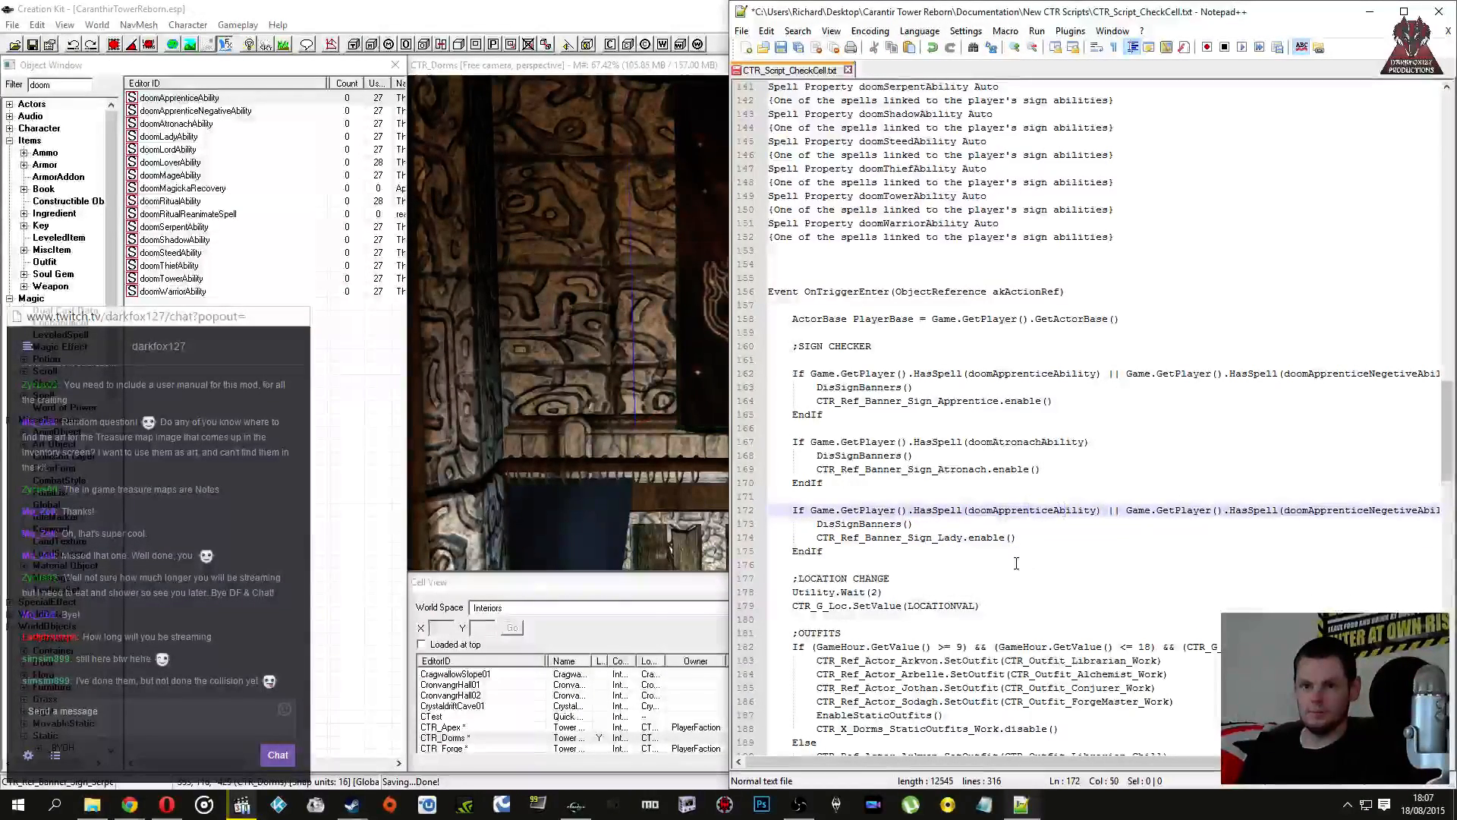
pyautogui.press('BackSpace')
pyautogui.press('BackSpace')
pyautogui.press('BackSpace')
pyautogui.press('BackSpace')
pyautogui.press('BackSpace')
pyautogui.press('BackSpace')
pyautogui.press('BackSpace')
pyautogui.press('BackSpace')
pyautogui.press('BackSpace')
pyautogui.press('BackSpace')
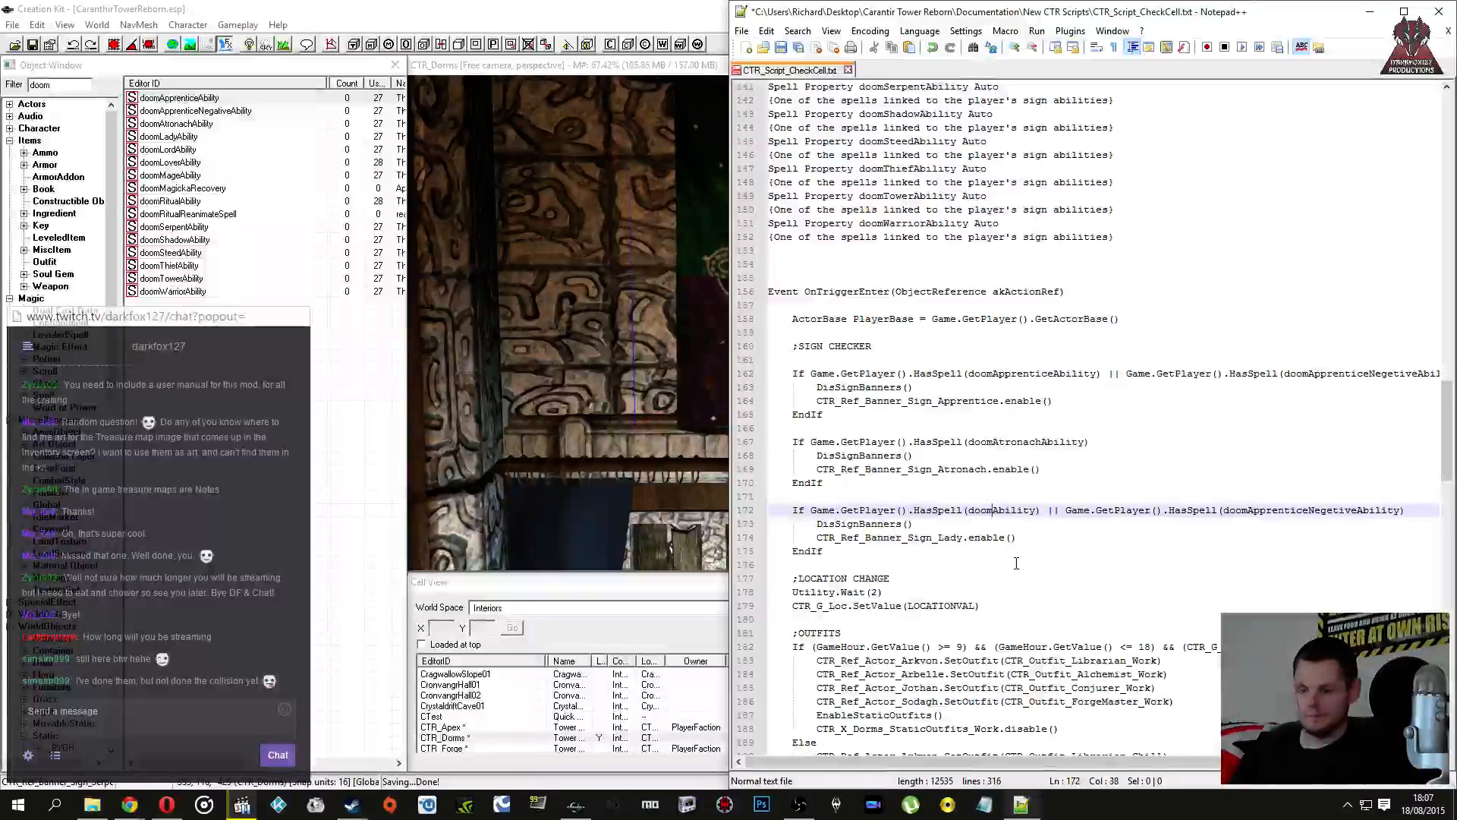
pyautogui.write('Lady')
# Step: Remove the || operator and the second condition, the doomApprenticeNegetiveAbility check, from the Lady block's If line
pyautogui.press('Right')
pyautogui.press('Right')
pyautogui.press('Right')
pyautogui.press('Right')
pyautogui.press('Delete')
pyautogui.press('Delete')
pyautogui.press('Delete')
pyautogui.press('Delete')
pyautogui.press('Delete')
pyautogui.press('Delete')
pyautogui.press('Delete')
pyautogui.press('Delete')
pyautogui.press('Delete')
pyautogui.press('Delete')
pyautogui.press('Delete')
pyautogui.press('Delete')
pyautogui.press('Delete')
pyautogui.press('Delete')
pyautogui.press('Delete')
pyautogui.press('Delete')
pyautogui.press('Delete')
pyautogui.press('Delete')
pyautogui.press('Delete')
pyautogui.press('Delete')
pyautogui.press('Delete')
pyautogui.press('Delete')
pyautogui.press('Delete')
pyautogui.press('Delete')
pyautogui.press('Delete')
pyautogui.press('Delete')
pyautogui.press('Delete')
pyautogui.press('Delete')
pyautogui.press('Delete')
pyautogui.press('Delete')
pyautogui.press('Delete')
pyautogui.press('Delete')
pyautogui.press('Delete')
pyautogui.press('Delete')
pyautogui.press('Delete')
pyautogui.press('Delete')
pyautogui.press('Delete')
pyautogui.press('Delete')
pyautogui.press('Delete')
pyautogui.press('Delete')
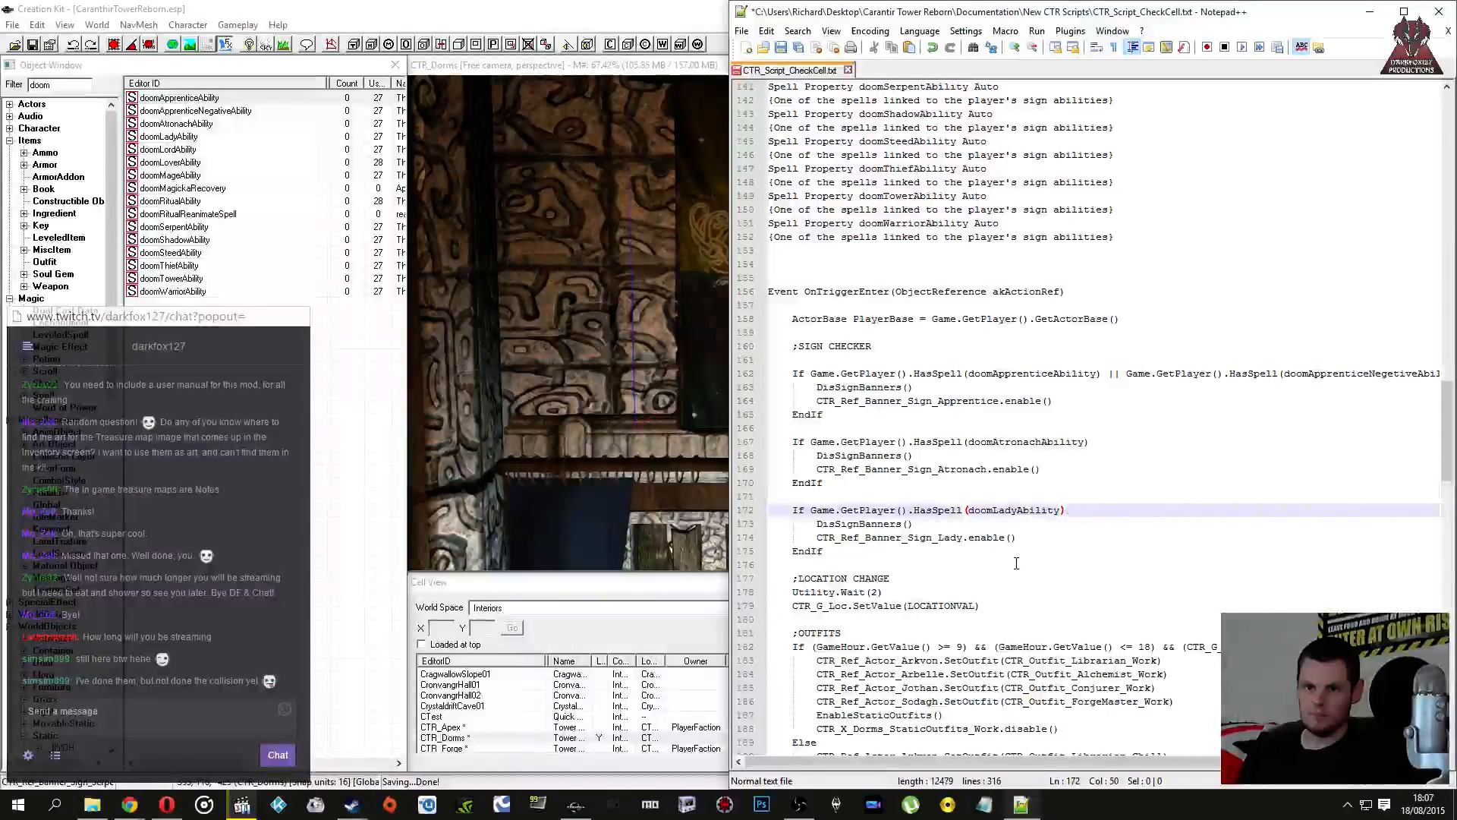
# Step: Copy the whole Lady If block and paste it below its EndIf, separated by a blank line
pyautogui.moveTo(837, 553); pyautogui.dragTo(794, 511)
pyautogui.hotkey('ctrl', 'c')
pyautogui.click(845, 534)
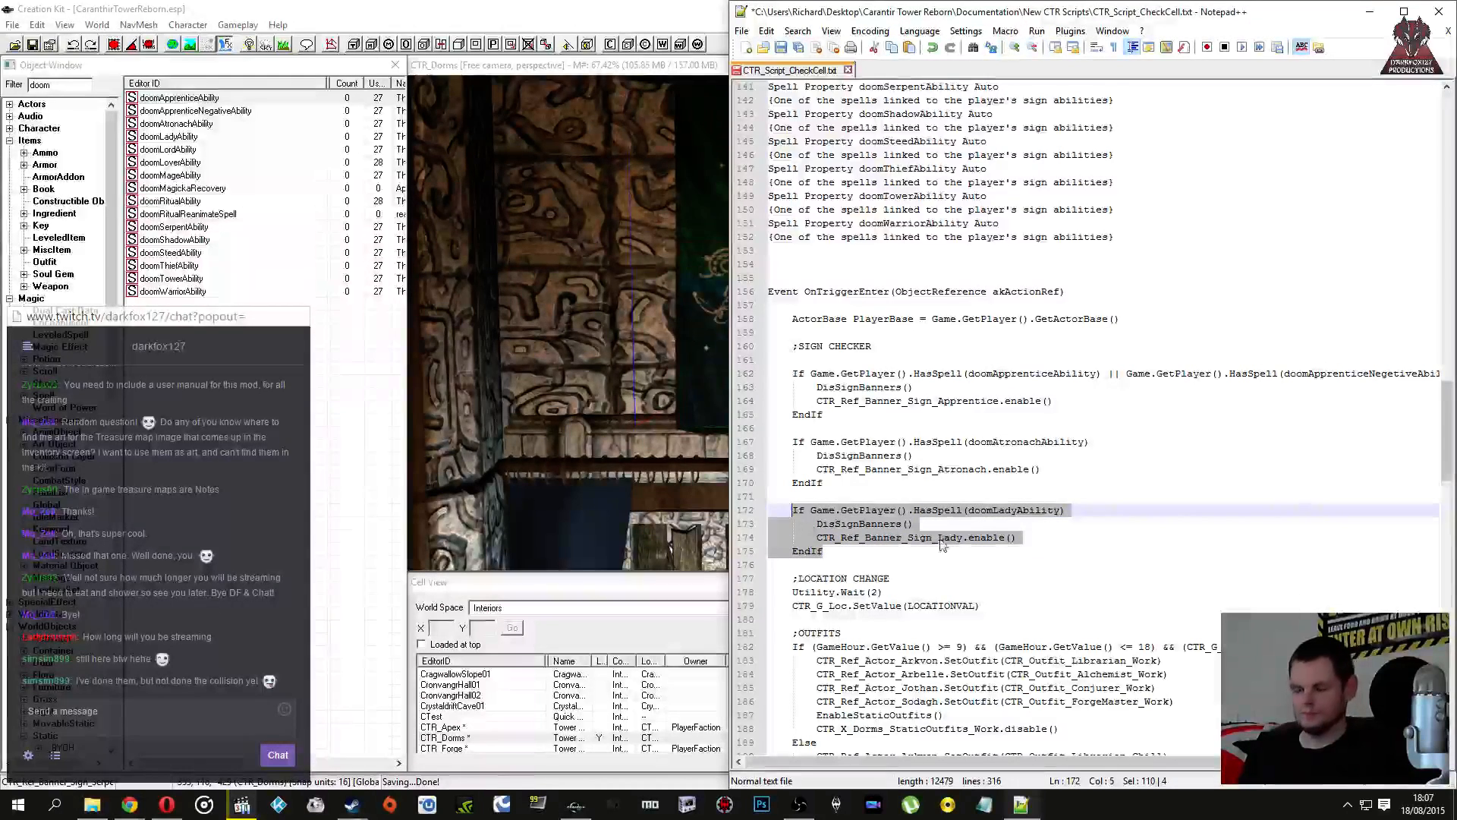
pyautogui.click(831, 550)
pyautogui.press('Return')
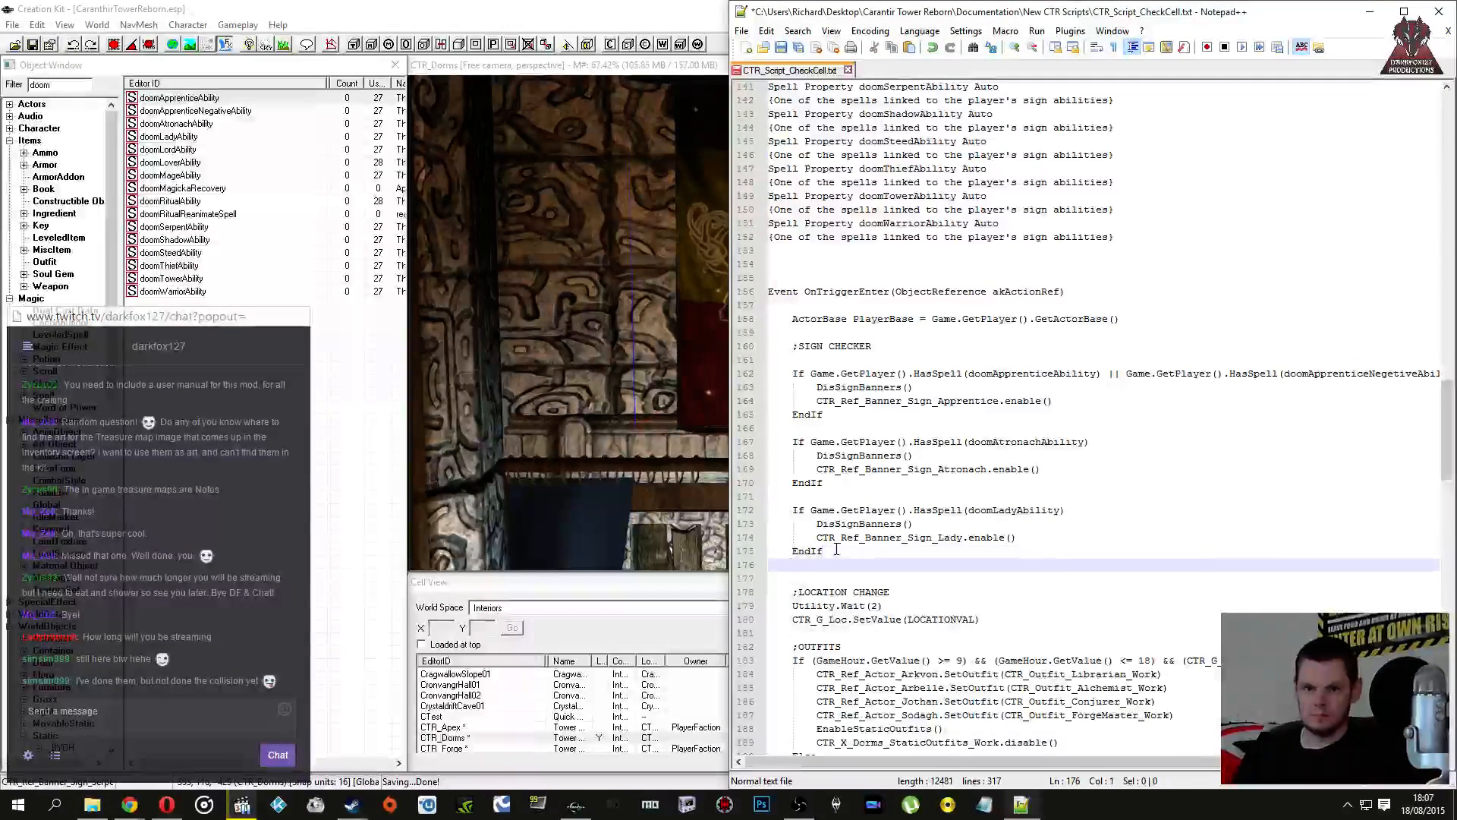
pyautogui.press('Return')
pyautogui.hotkey('ctrl', 'v')
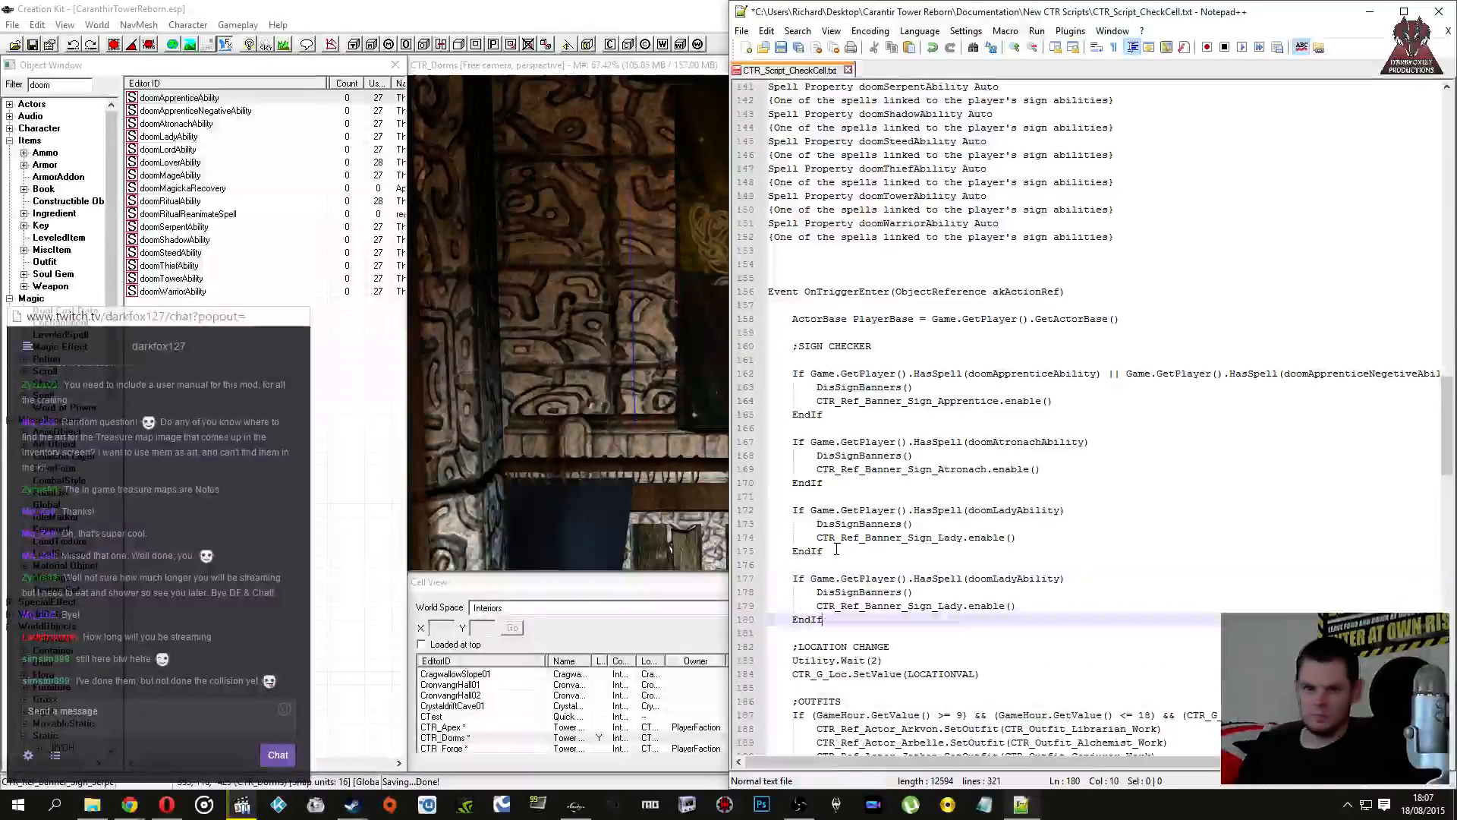
# Step: Change the enable statement in the fourth sign checker block to CTR_Ref_Banner_Sign_Lord.enable()
pyautogui.press('Up')
pyautogui.press('Right')
pyautogui.press('Right')
pyautogui.press('Right')
pyautogui.press('Right')
pyautogui.press('Right')
pyautogui.press('Right')
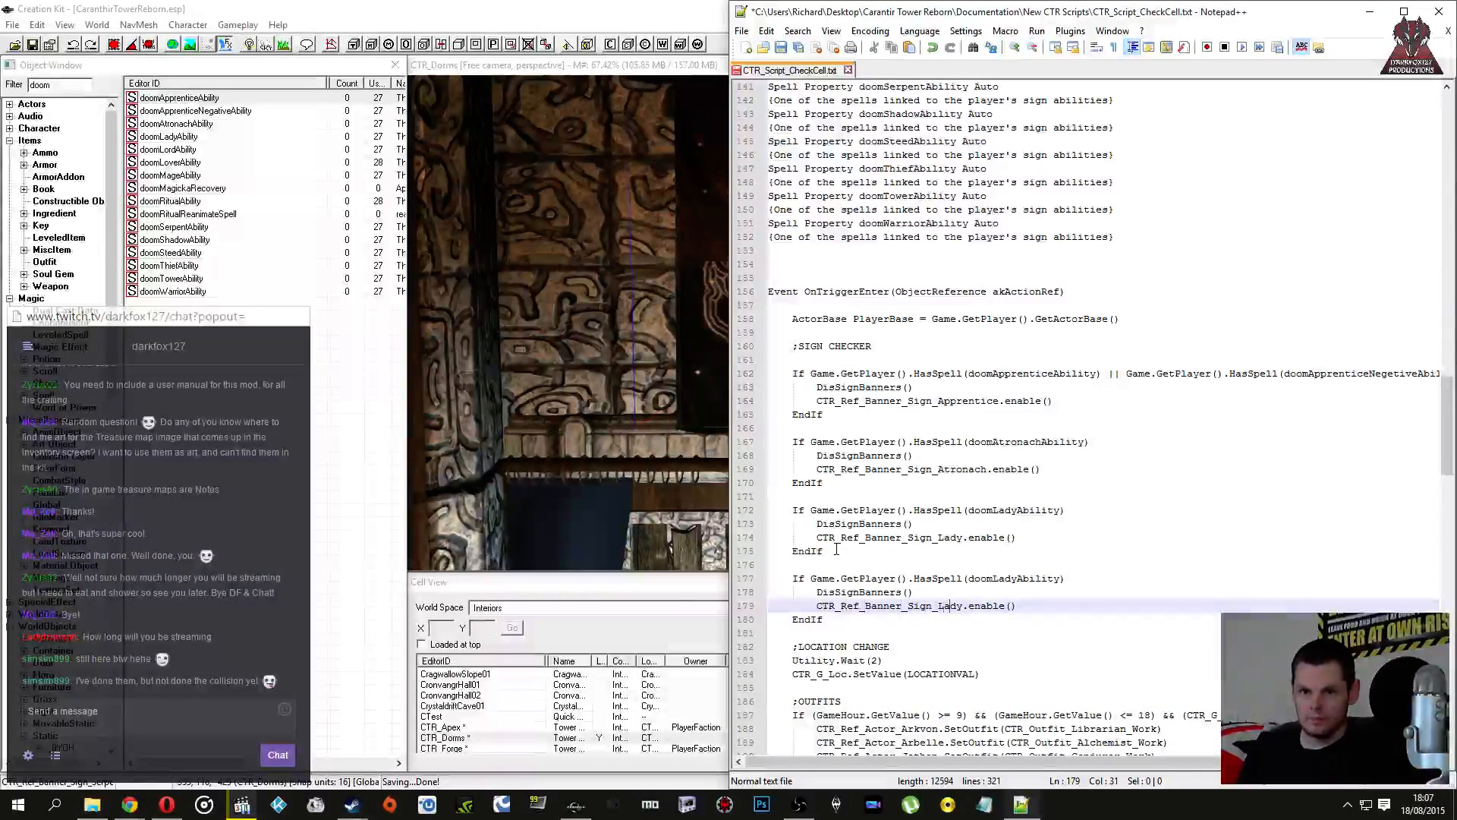
pyautogui.write('ord')
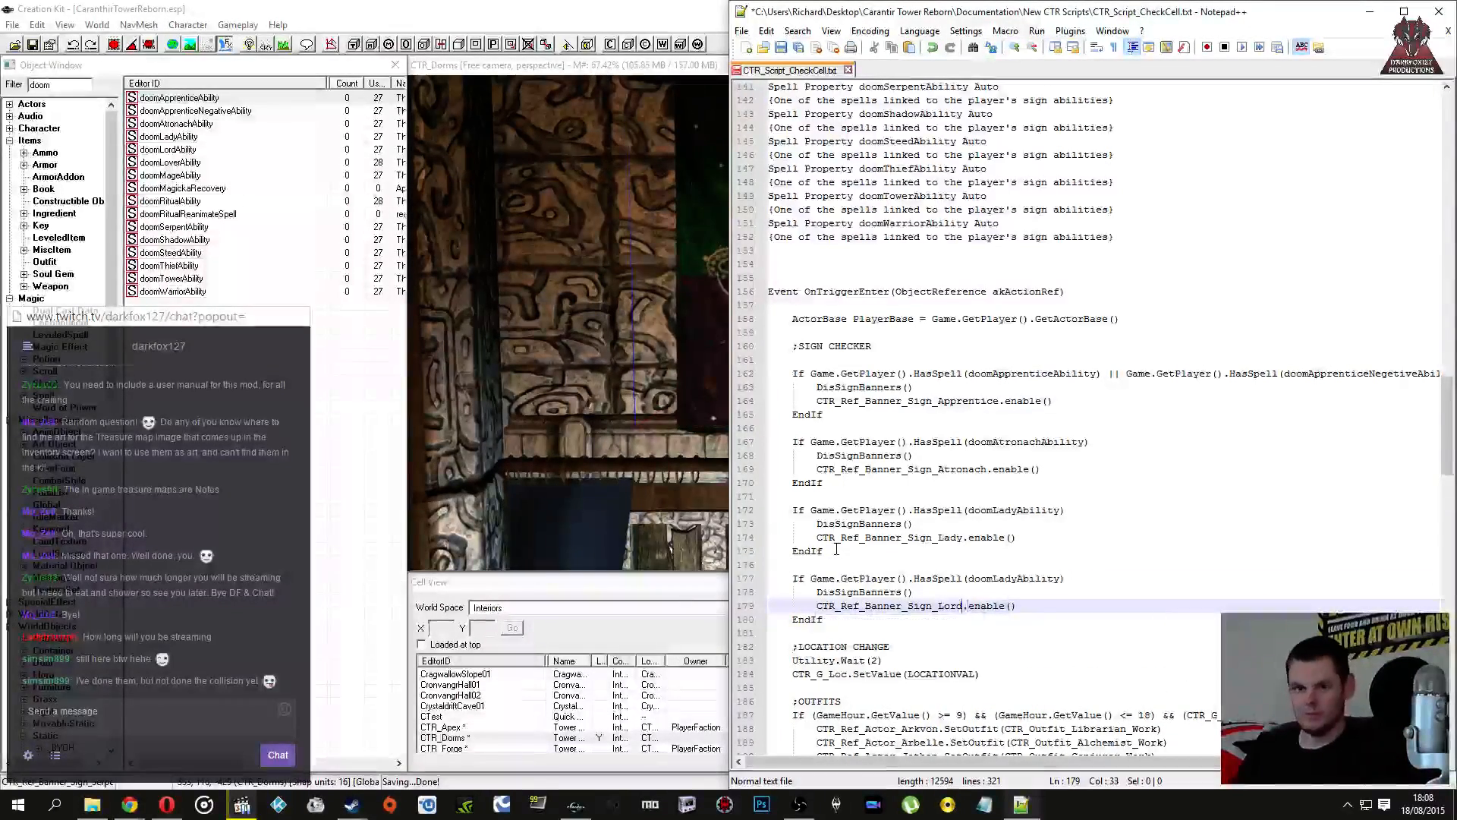
# Step: Change the spell tested in the Lord block's If line to doomLordAbility
pyautogui.press('Up')
pyautogui.press('Up')
pyautogui.press('Right')
pyautogui.press('Right')
pyautogui.press('Right')
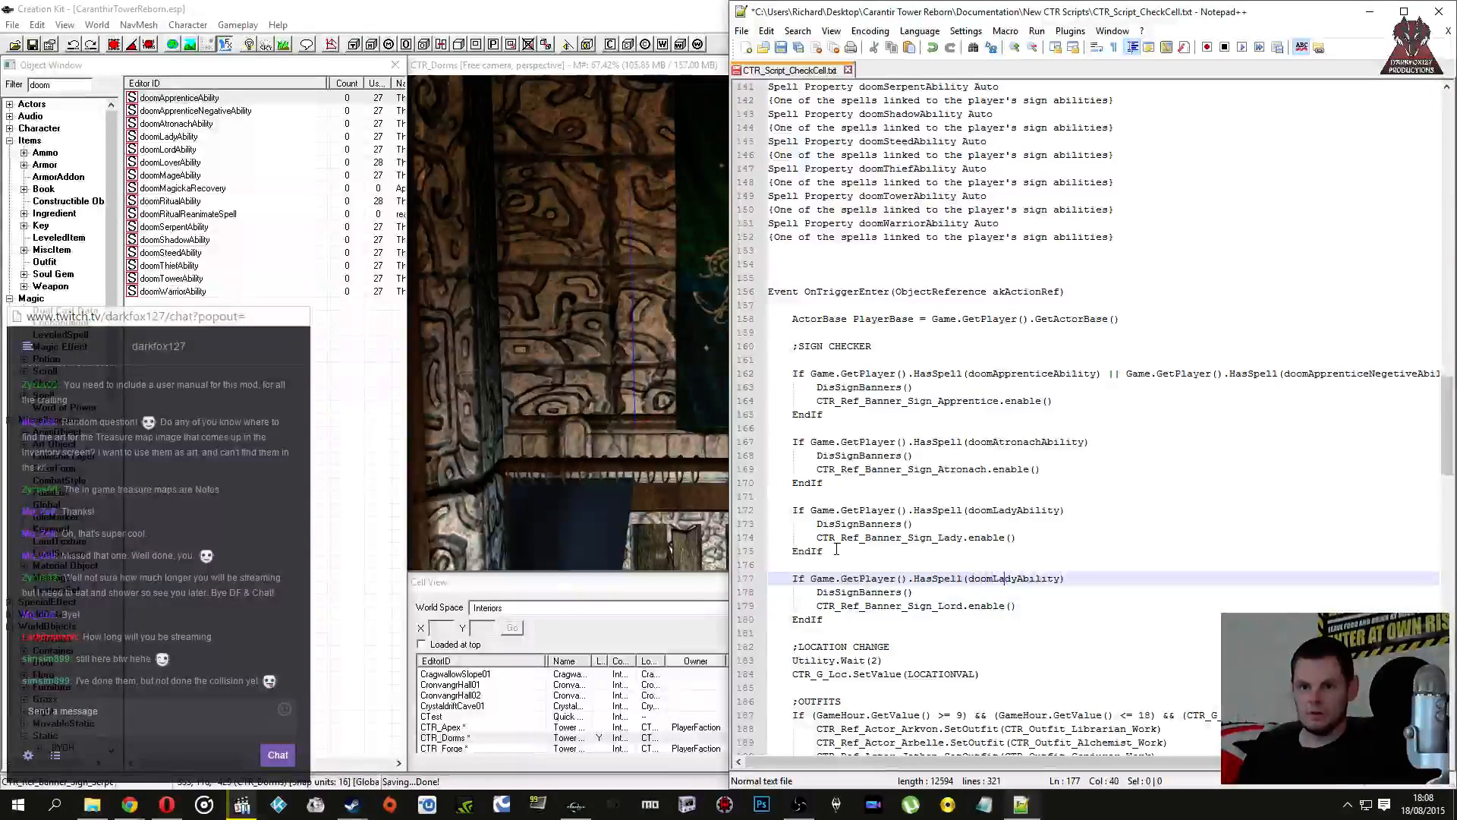
pyautogui.press('Delete')
pyautogui.press('Delete')
pyautogui.write('ord')
pyautogui.press('Escape')
# Step: Make room below the Lord block's EndIf and paste another indented copy of the Lady If block there
pyautogui.press('Down')
pyautogui.press('Down')
pyautogui.press('Down')
pyautogui.press('Down')
pyautogui.press('Return')
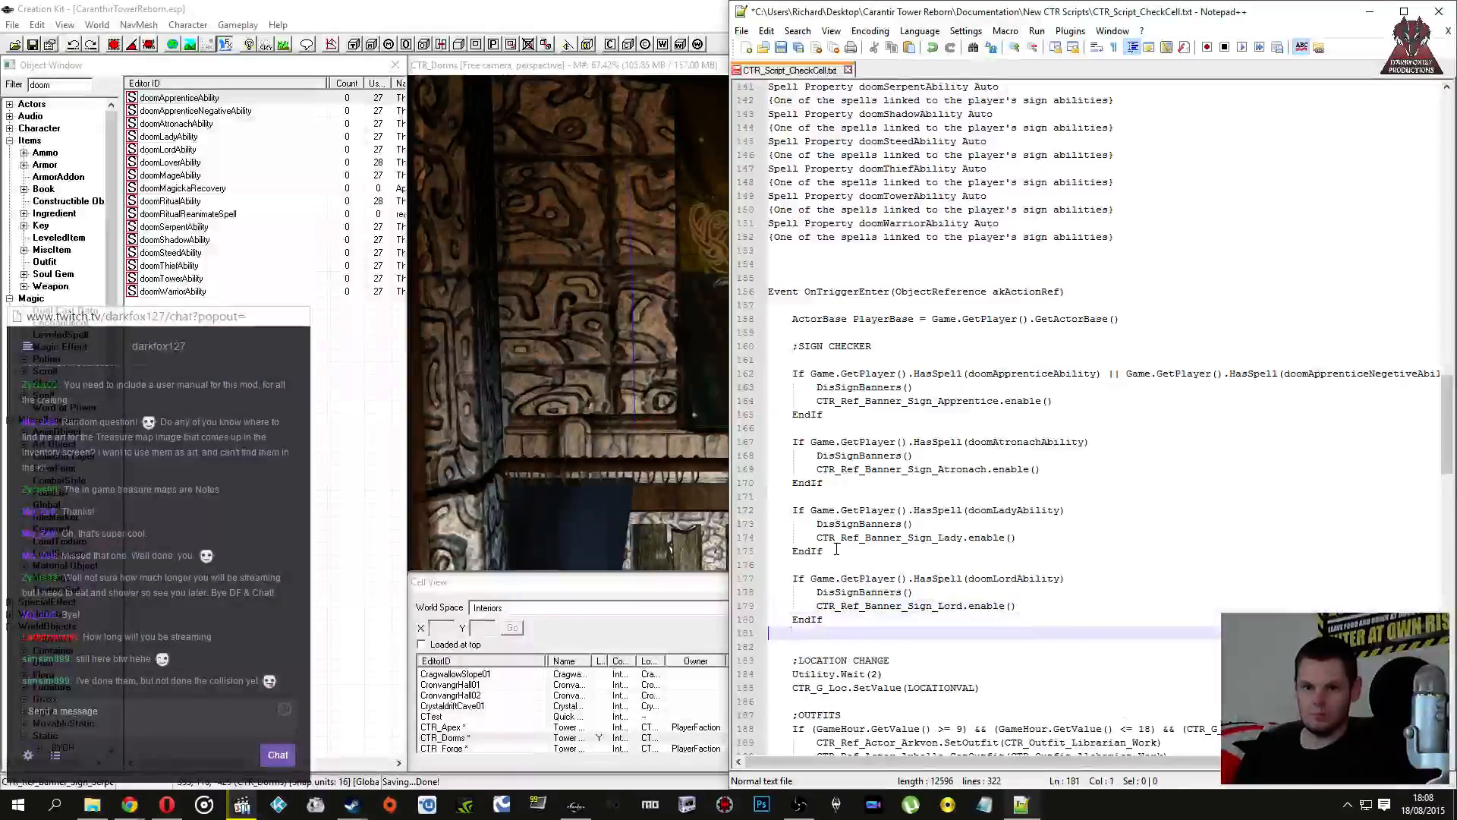
pyautogui.press('Return')
pyautogui.press('Up')
pyautogui.press('Tab')
pyautogui.hotkey('ctrl', 'v')
# Step: Change the enable statement in the fifth sign checker block to CTR_Ref_Banner_Sign_Lover.enable()
pyautogui.press('Up')
pyautogui.press('Right')
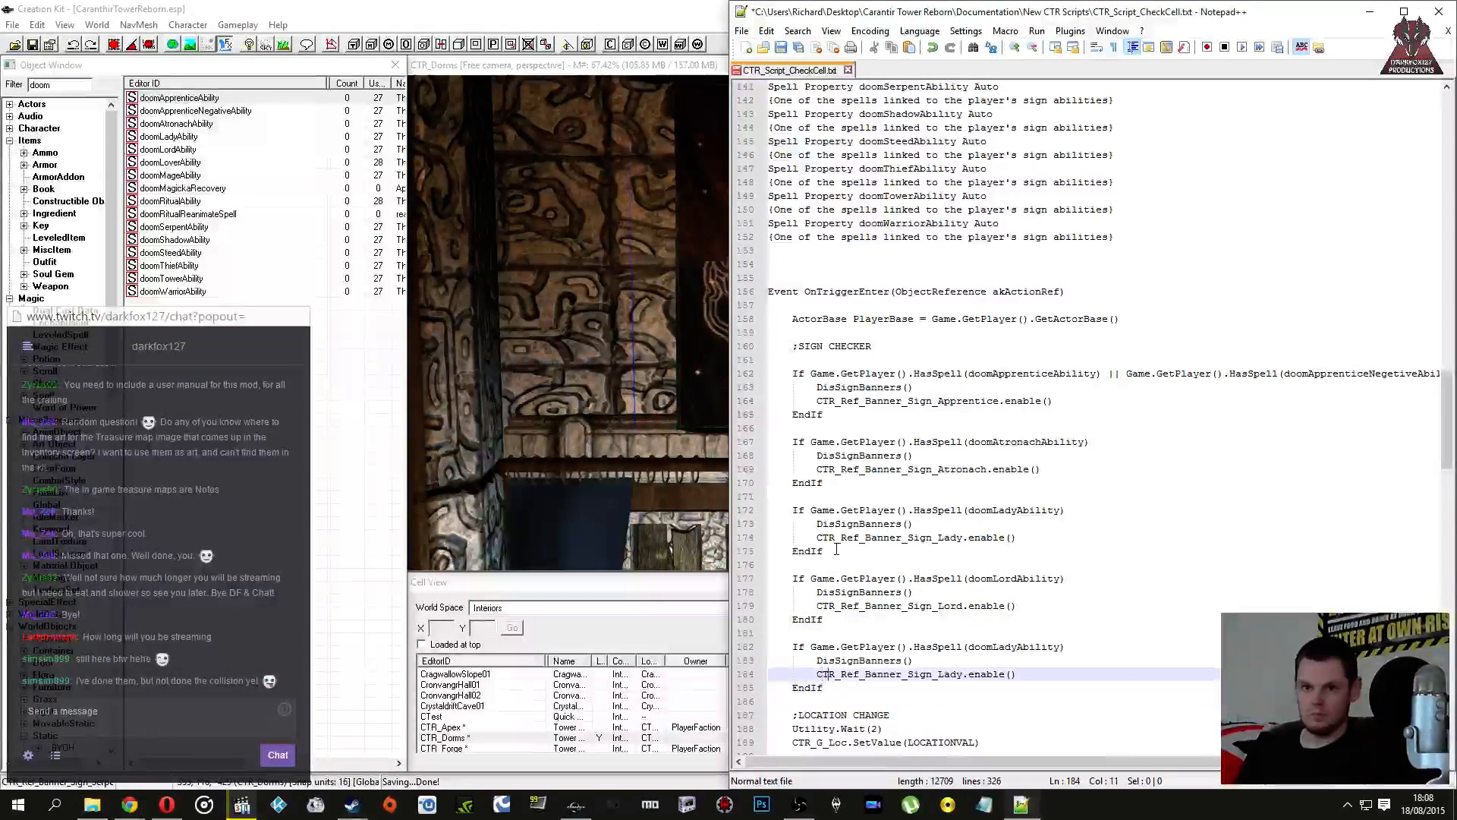
pyautogui.press('Left')
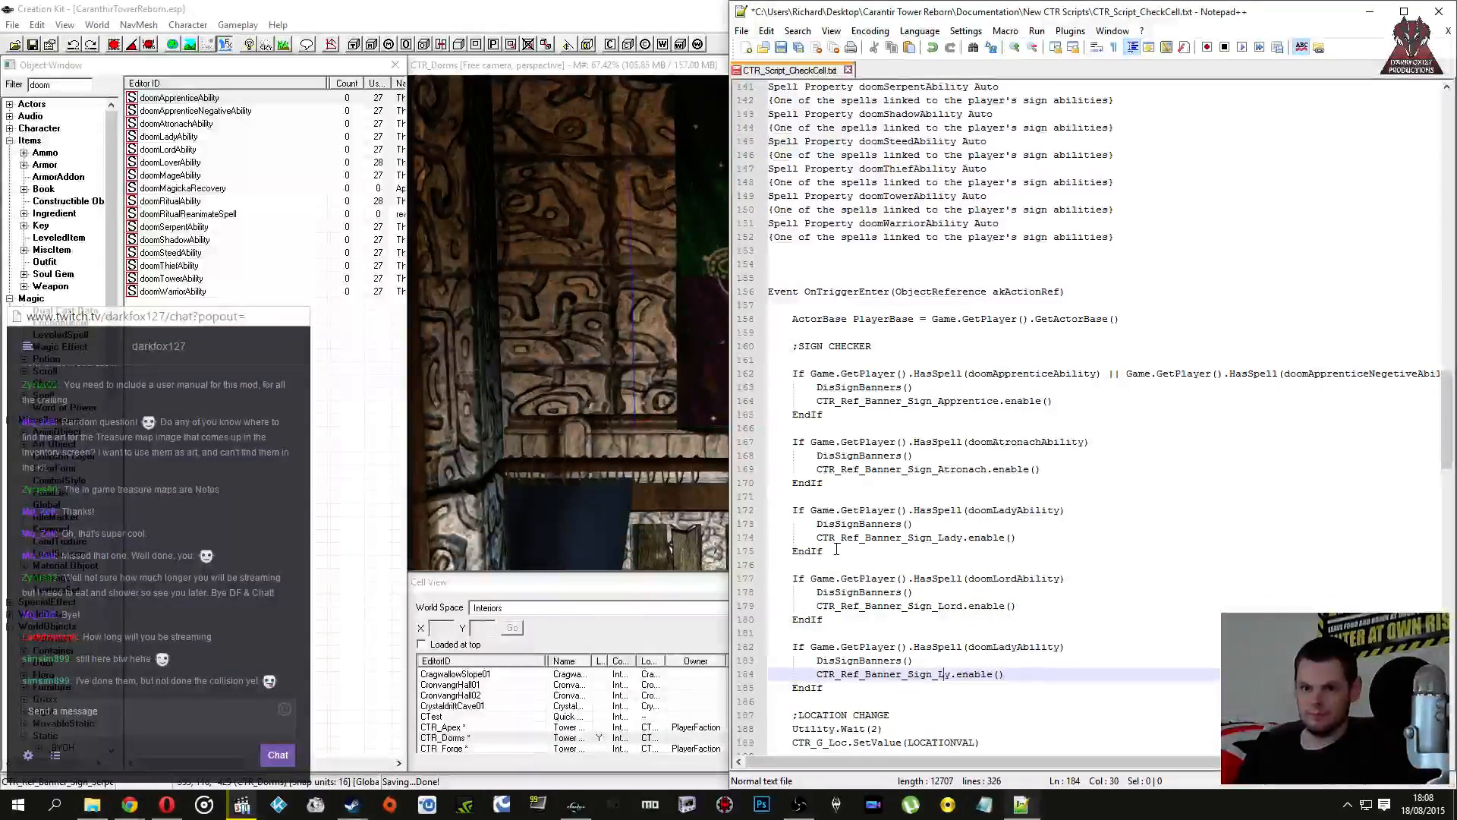
pyautogui.write('over')
# Step: Change the spell tested in the Lover block's If line to doomLoverAbility
pyautogui.press('Up')
pyautogui.press('Up')
pyautogui.press('Left')
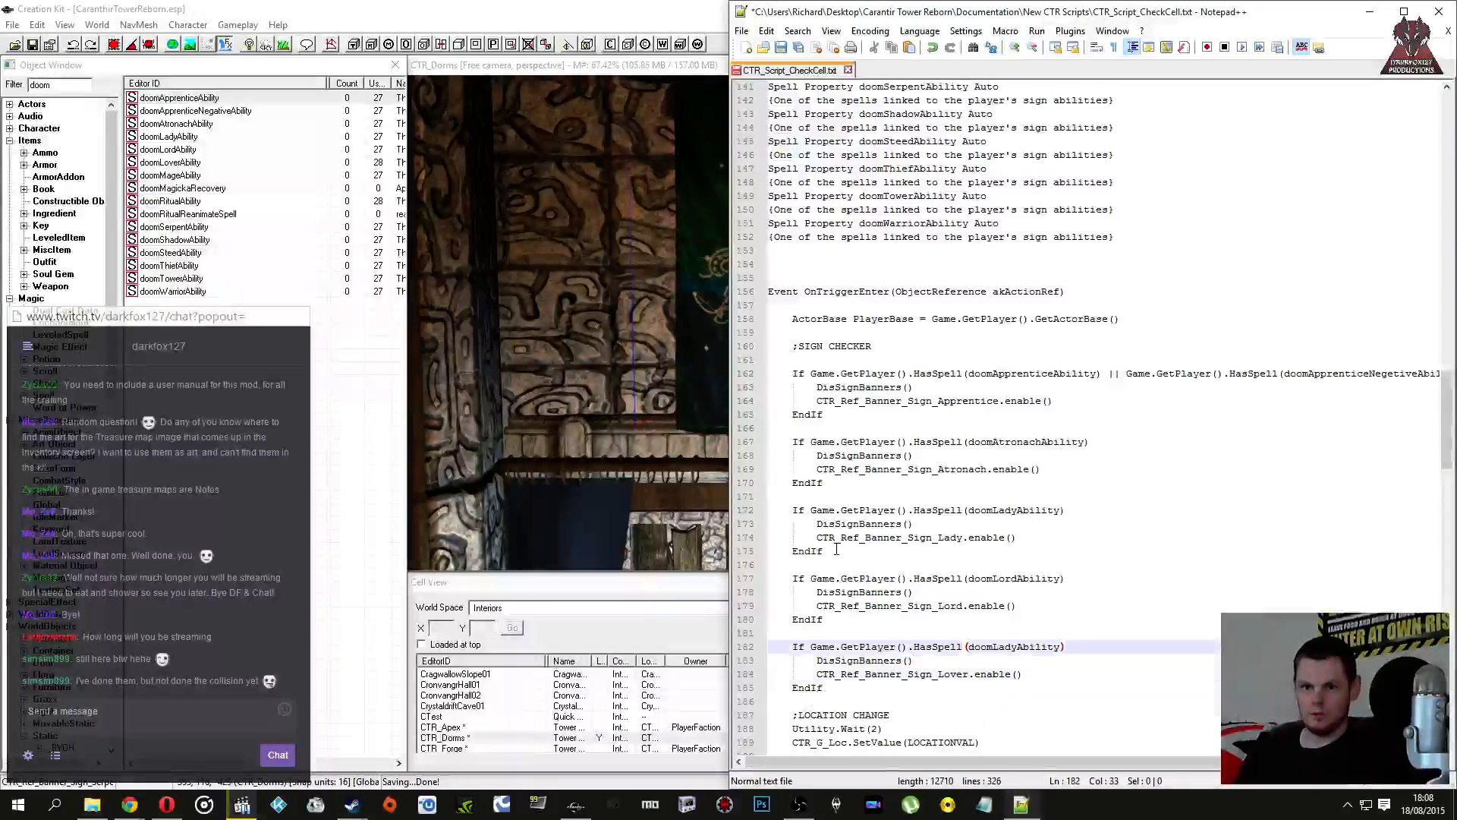
pyautogui.press('Delete')
pyautogui.press('Delete')
pyautogui.press('Delete')
pyautogui.write('over')
# Step: Paste another copy of the Lady If block below the Lover block's EndIf, separated by a blank line
pyautogui.press('Down')
pyautogui.press('Down')
pyautogui.press('Down')
pyautogui.press('Down')
pyautogui.press('Up')
pyautogui.press('End')
pyautogui.hotkey('ctrl', 'v')
# Step: Change the enable statement in the sixth sign checker block to CTR_Ref_Banner_Sign_Mage.enable()
pyautogui.press('Up')
pyautogui.press('Right')
pyautogui.press('Right')
pyautogui.press('Right')
pyautogui.press('Right')
pyautogui.press('Right')
pyautogui.press('Right')
pyautogui.press('Right')
pyautogui.press('Right')
pyautogui.press('Right')
pyautogui.press('Right')
pyautogui.press('Right')
pyautogui.press('Right')
pyautogui.press('Right')
pyautogui.press('Right')
pyautogui.press('Right')
pyautogui.press('Right')
pyautogui.press('Right')
pyautogui.press('Right')
pyautogui.press('Delete')
pyautogui.press('Delete')
pyautogui.press('Delete')
pyautogui.press('Delete')
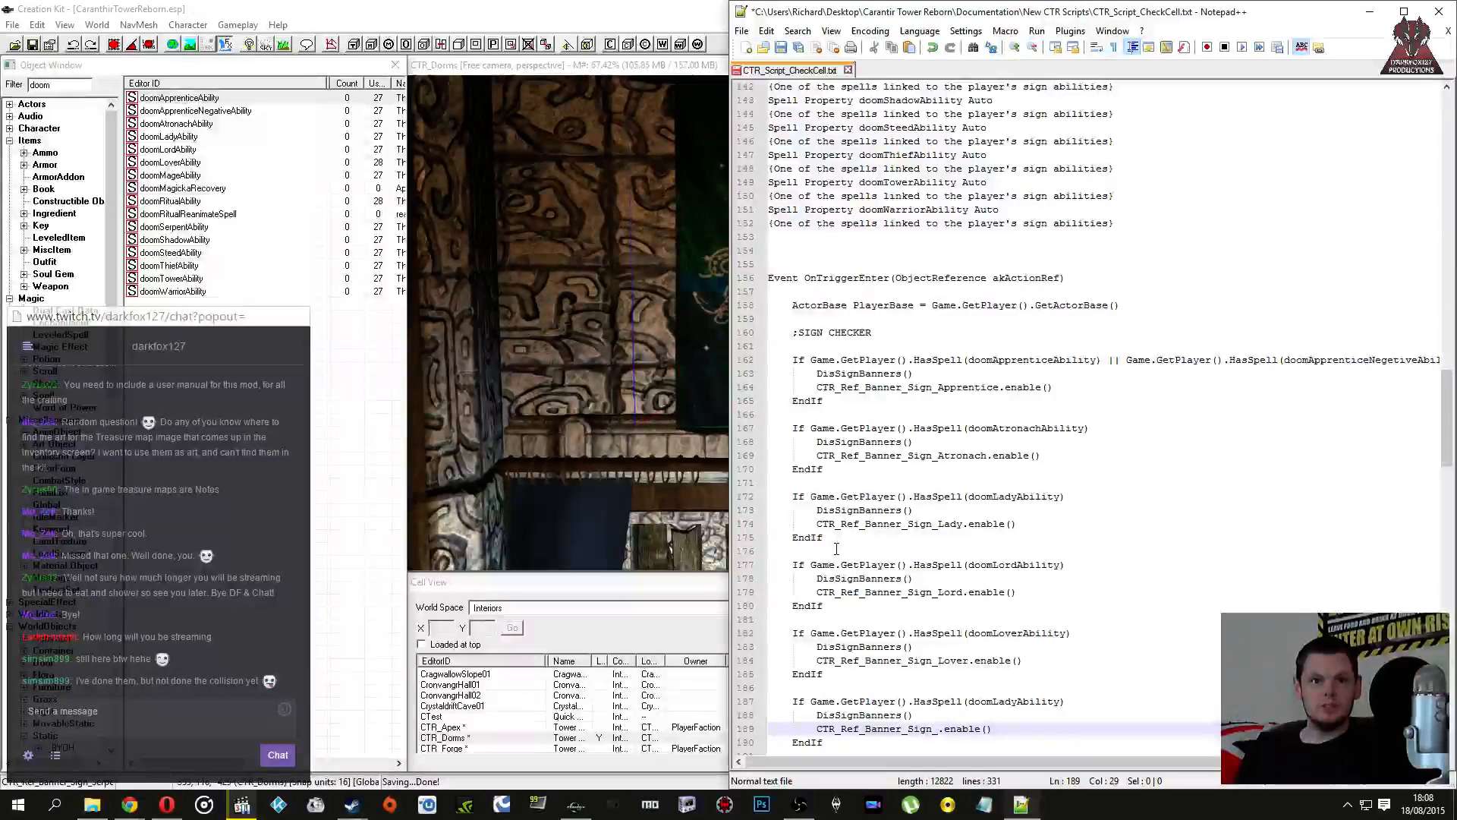
pyautogui.write('Mage')
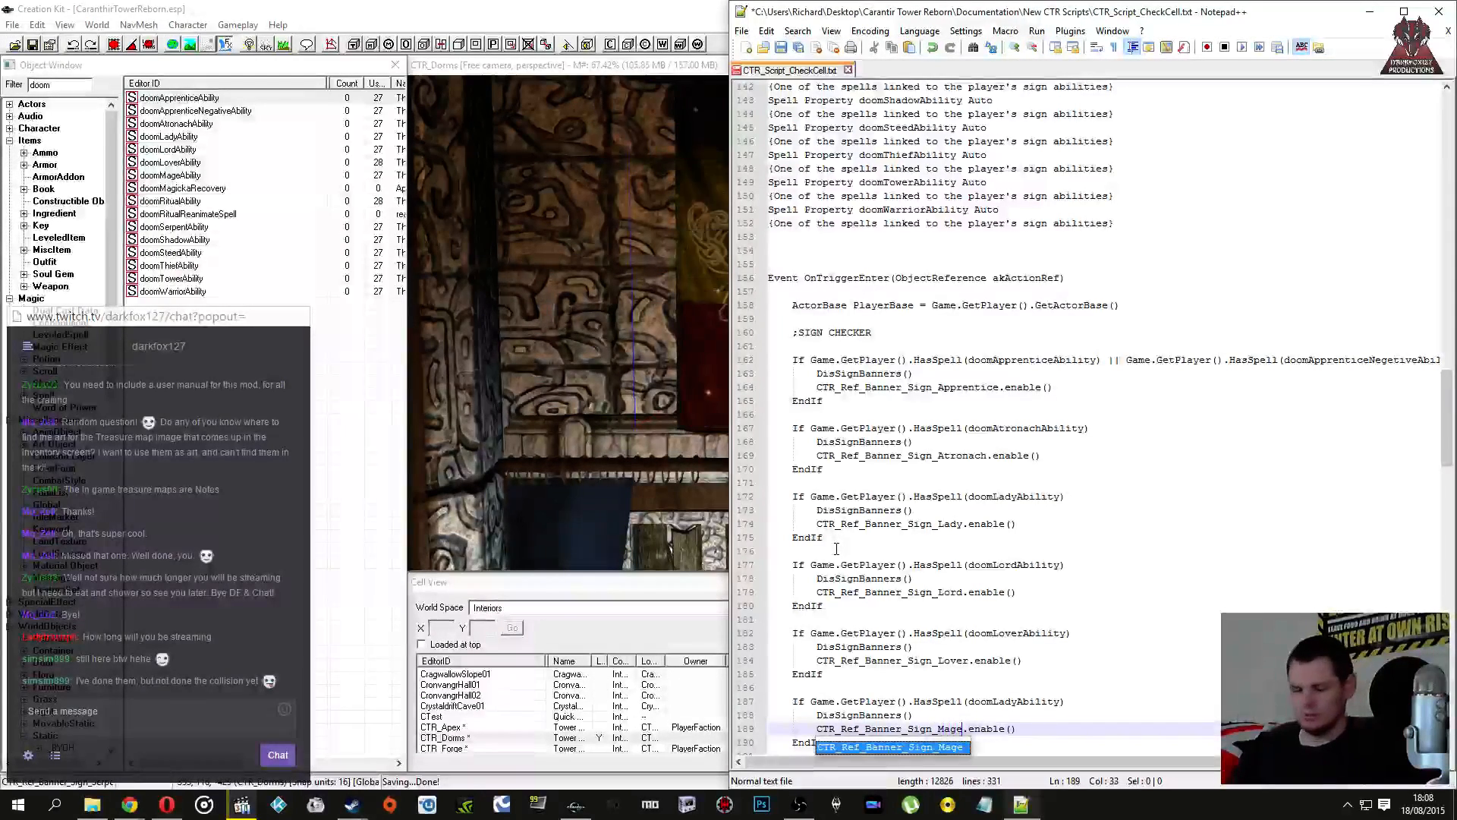
# Step: Change the spell tested in the Mage block's If line to doomMageAbility
pyautogui.press('Up')
pyautogui.press('Up')
pyautogui.press('Right')
pyautogui.press('Right')
pyautogui.press('Right')
pyautogui.press('Right')
pyautogui.press('Right')
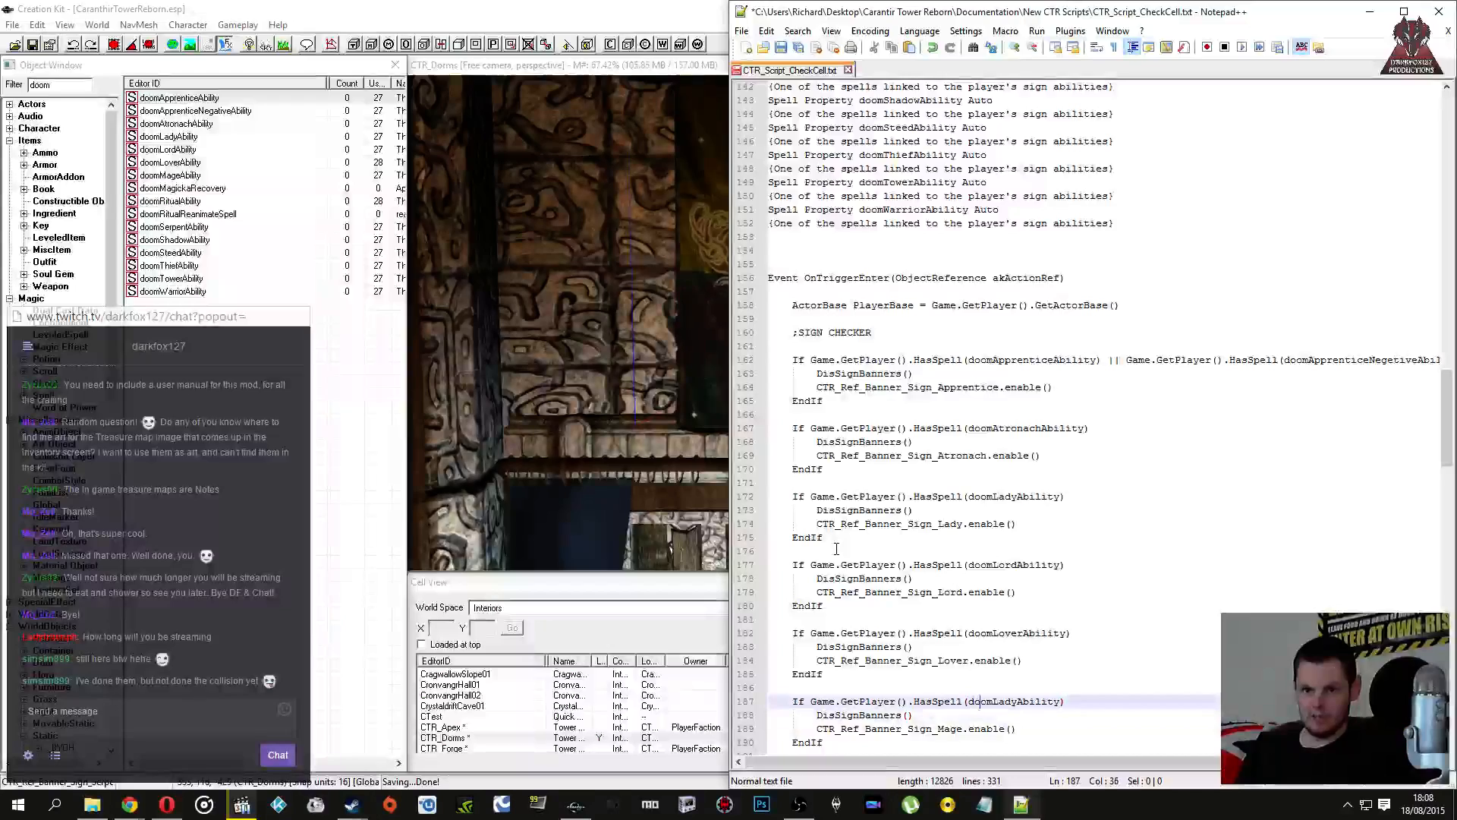
pyautogui.press('Delete')
pyautogui.press('Delete')
pyautogui.press('Delete')
pyautogui.press('Delete')
pyautogui.write('Mage')
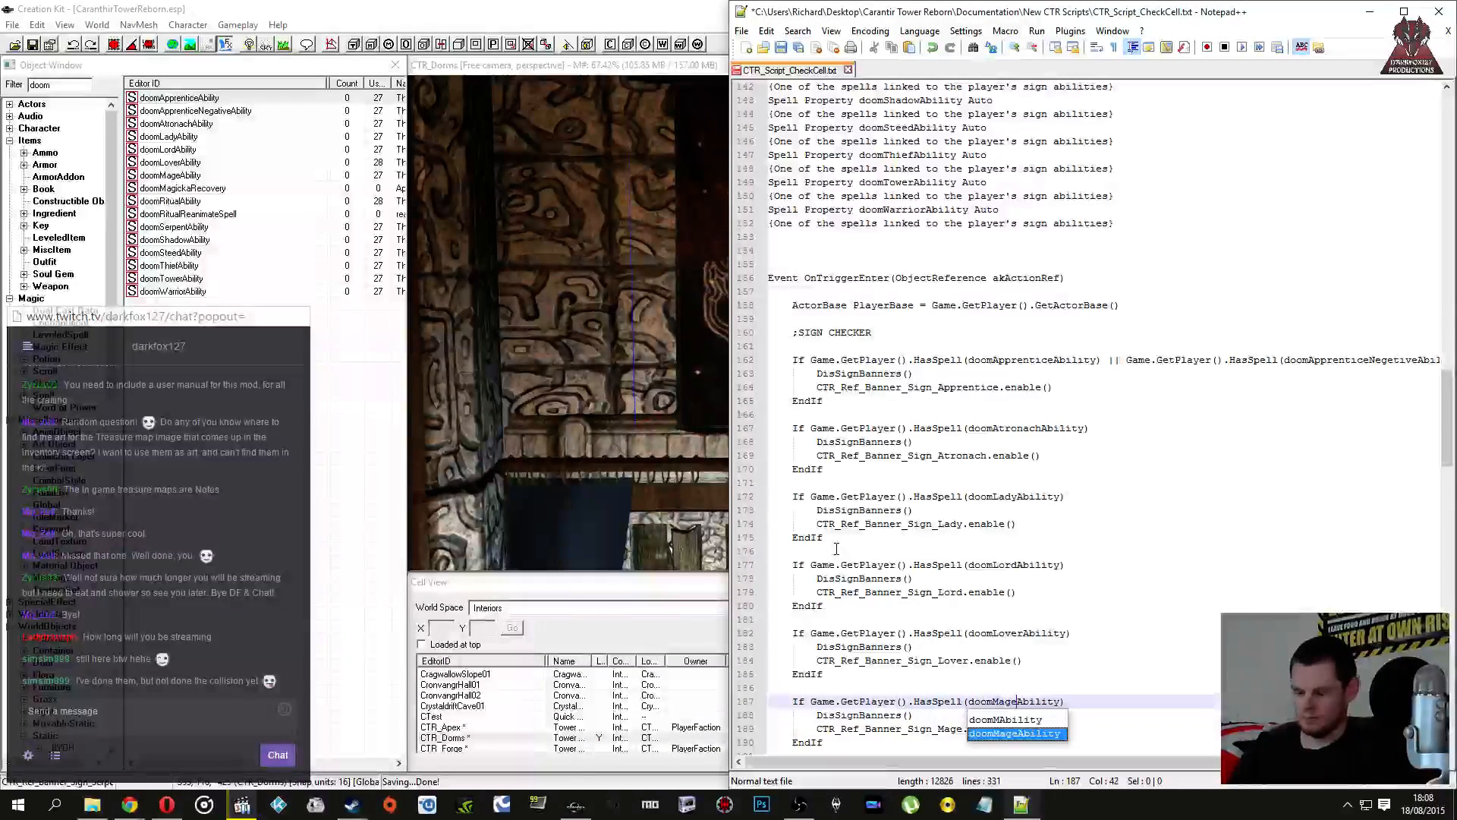
# Step: Paste another copy of the Lady If block below the Mage block's EndIf, separated by a blank line
pyautogui.press('Down')
pyautogui.press('Down')
pyautogui.press('Down')
pyautogui.hotkey('ctrl', 'v')
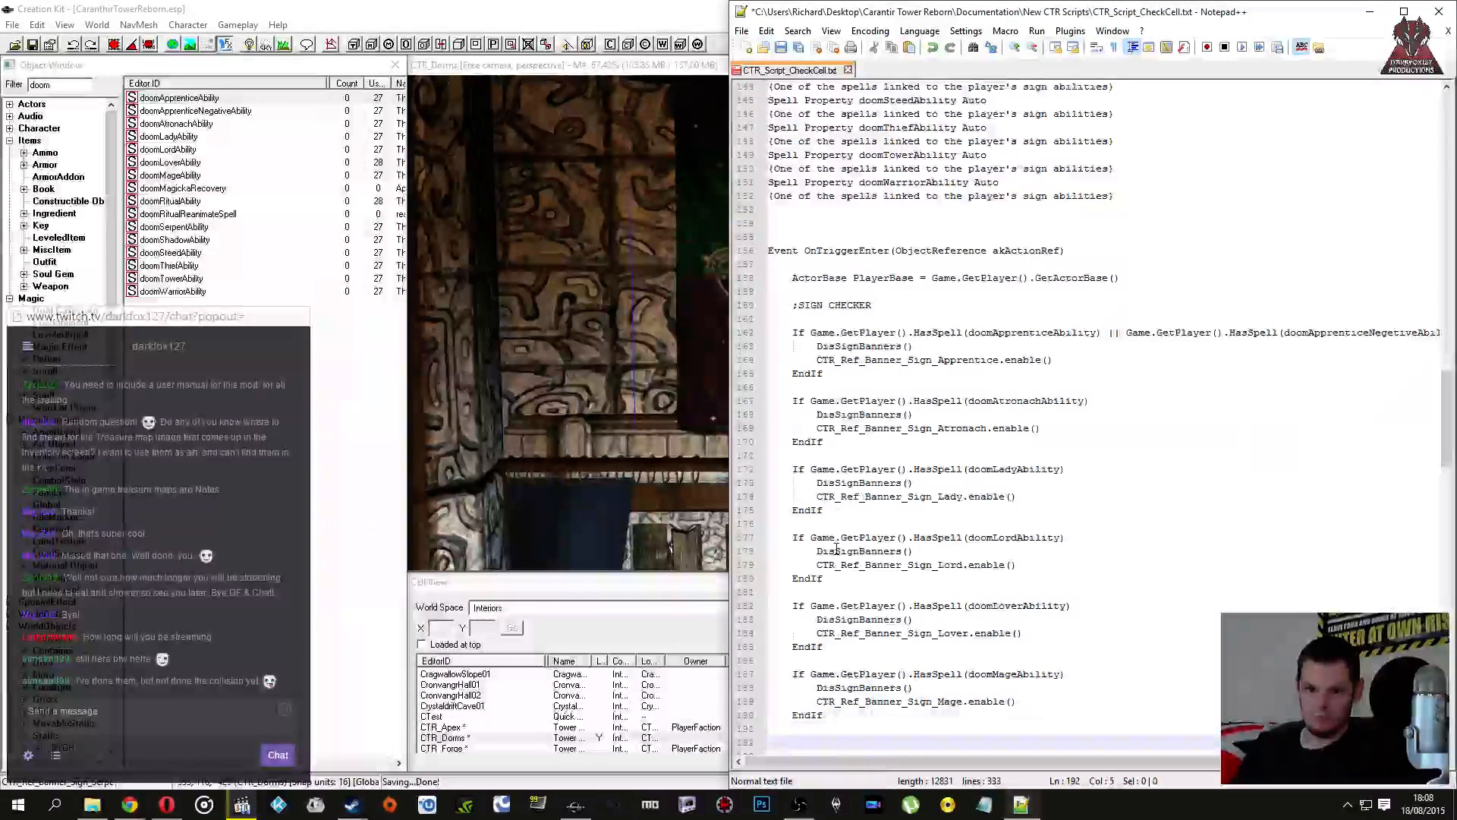
# Step: Change the enable statement in the seventh sign checker block to CTR_Ref_Banner_Sign_Ritual.enable()
pyautogui.press('Up')
pyautogui.press('Right')
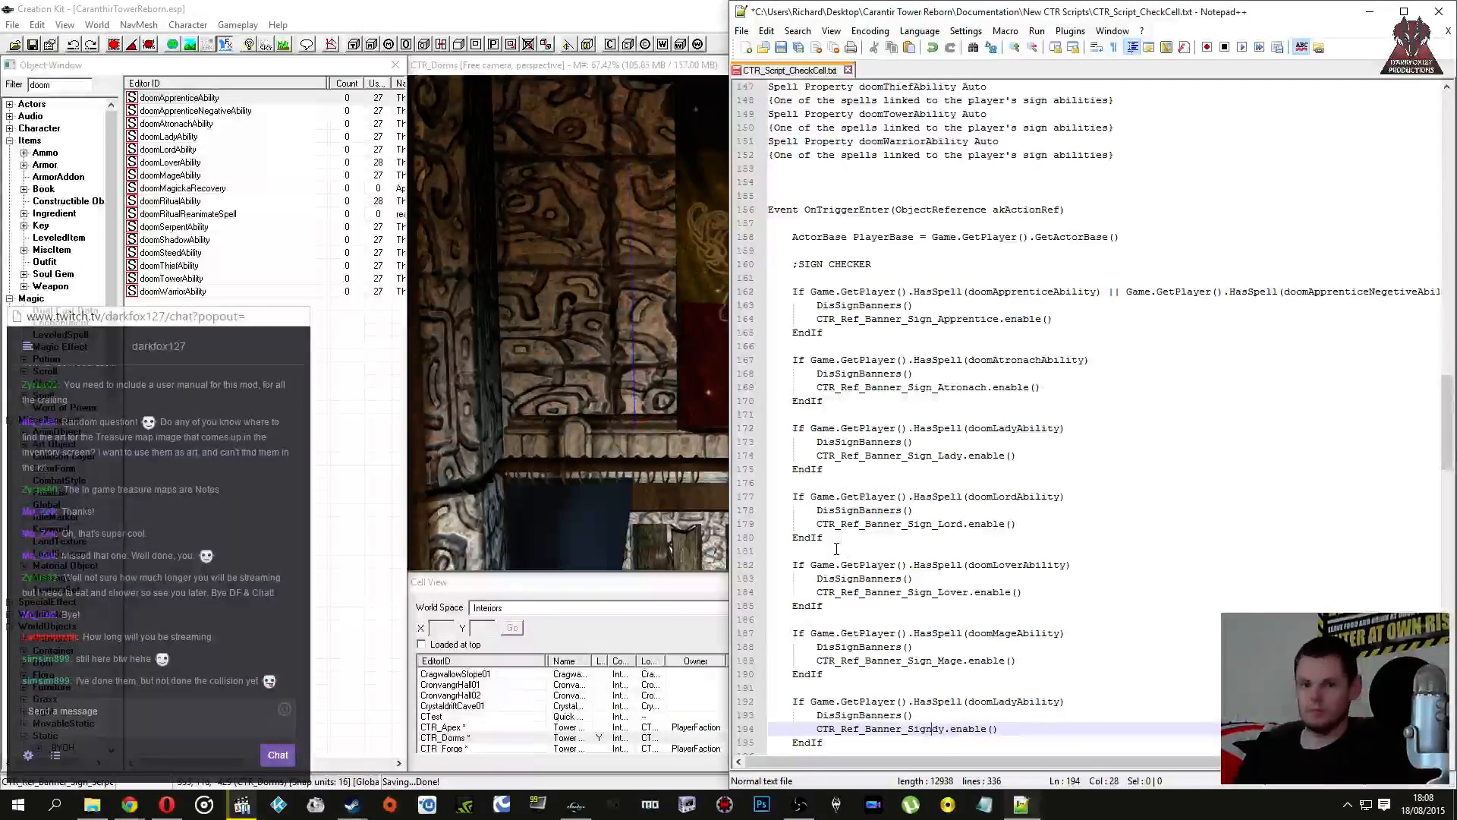
pyautogui.write('_')
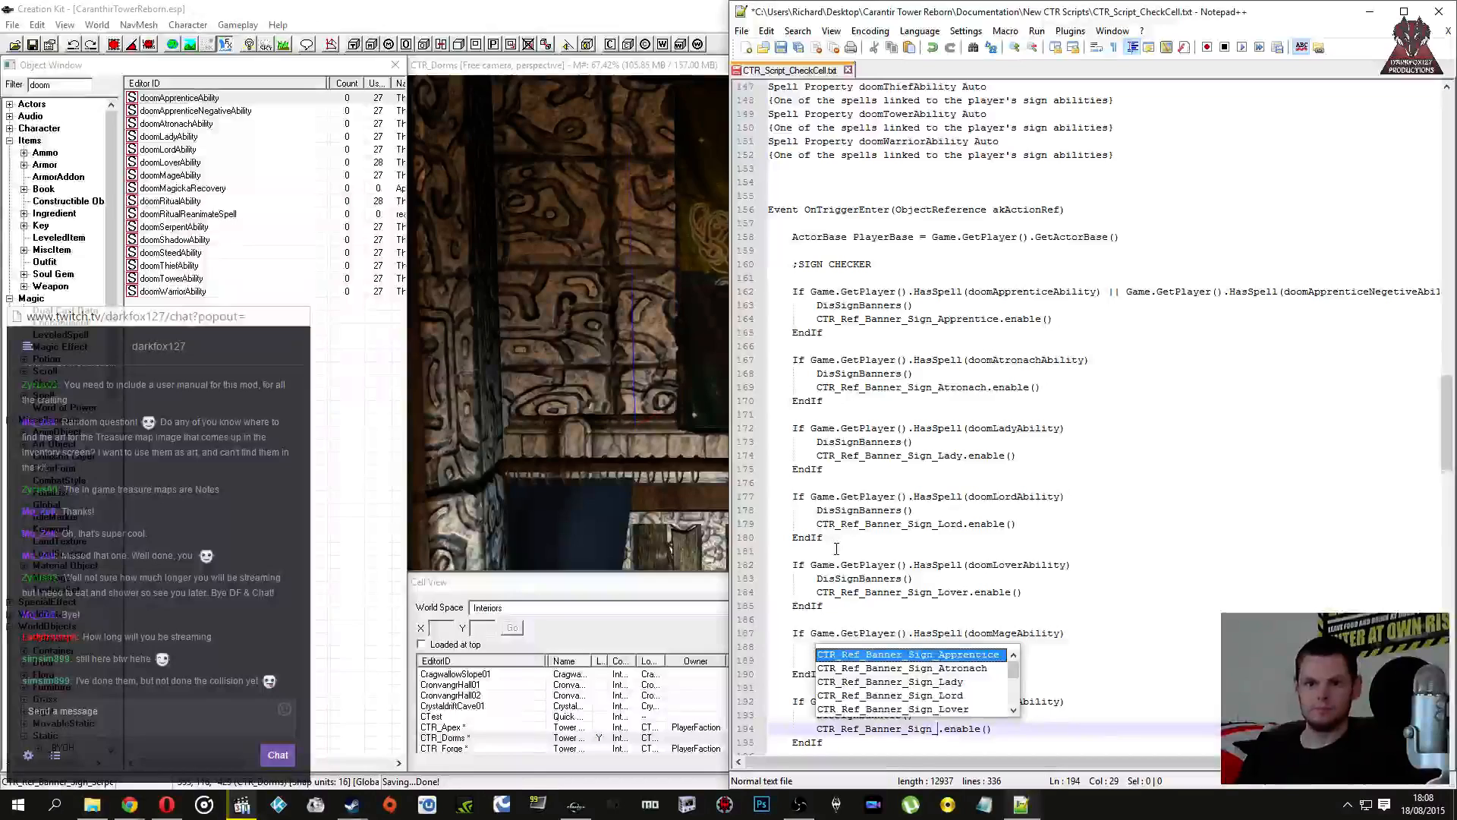
pyautogui.press('Down')
pyautogui.press('Down')
pyautogui.press('Down')
pyautogui.press('Down')
pyautogui.press('Down')
pyautogui.press('Down')
pyautogui.press('Return')
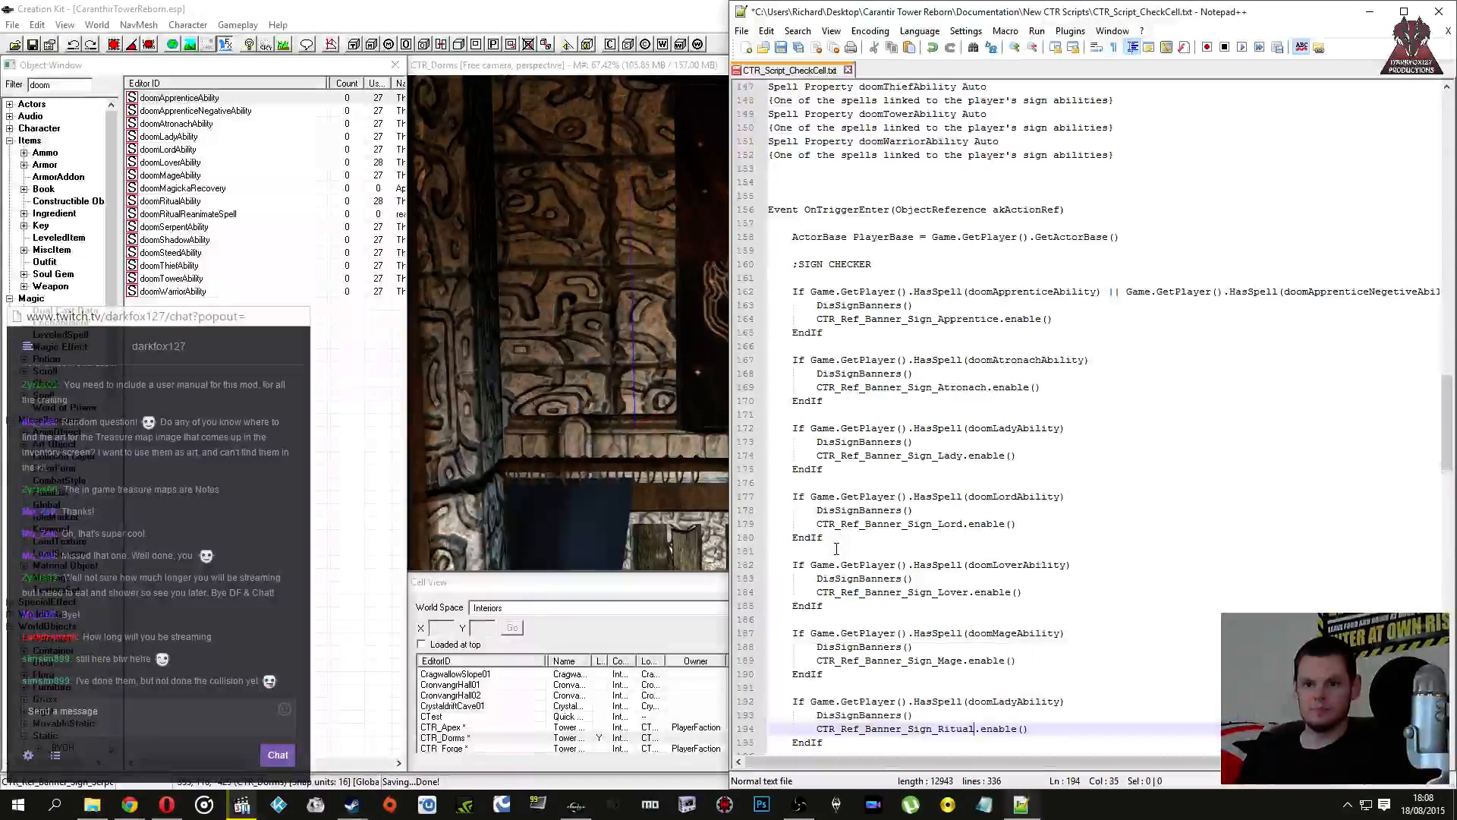
# Step: Change the spell tested in the Ritual block's If line to doomRitualAbility
pyautogui.press('Up')
pyautogui.press('Up')
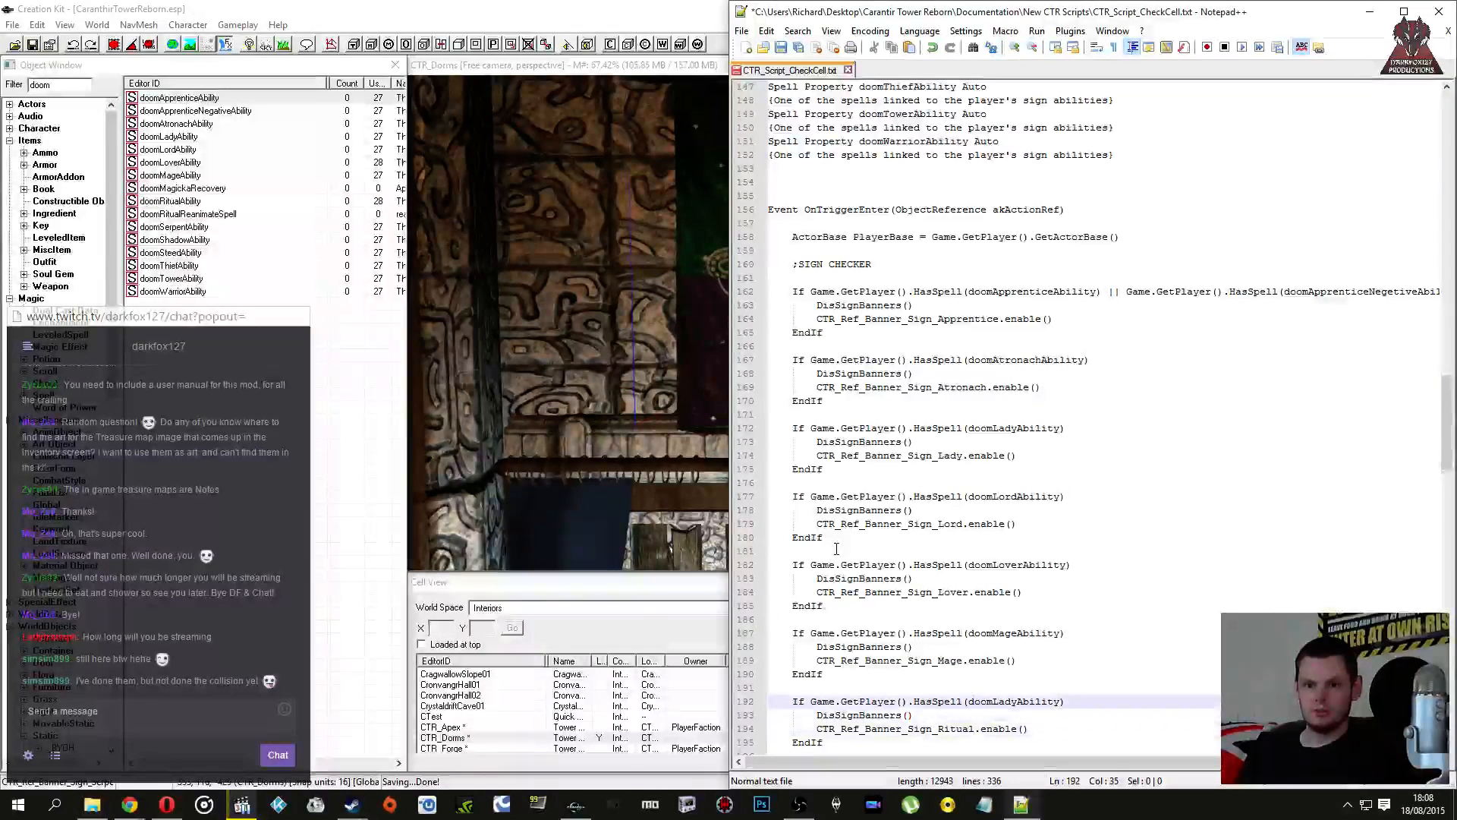
pyautogui.press('Delete')
pyautogui.press('Delete')
pyautogui.press('Delete')
pyautogui.write('Ritual')
# Step: Paste another copy of the Lady If block below the Ritual block's EndIf, separated by a blank line
pyautogui.press('Down')
pyautogui.press('Down')
pyautogui.press('Down')
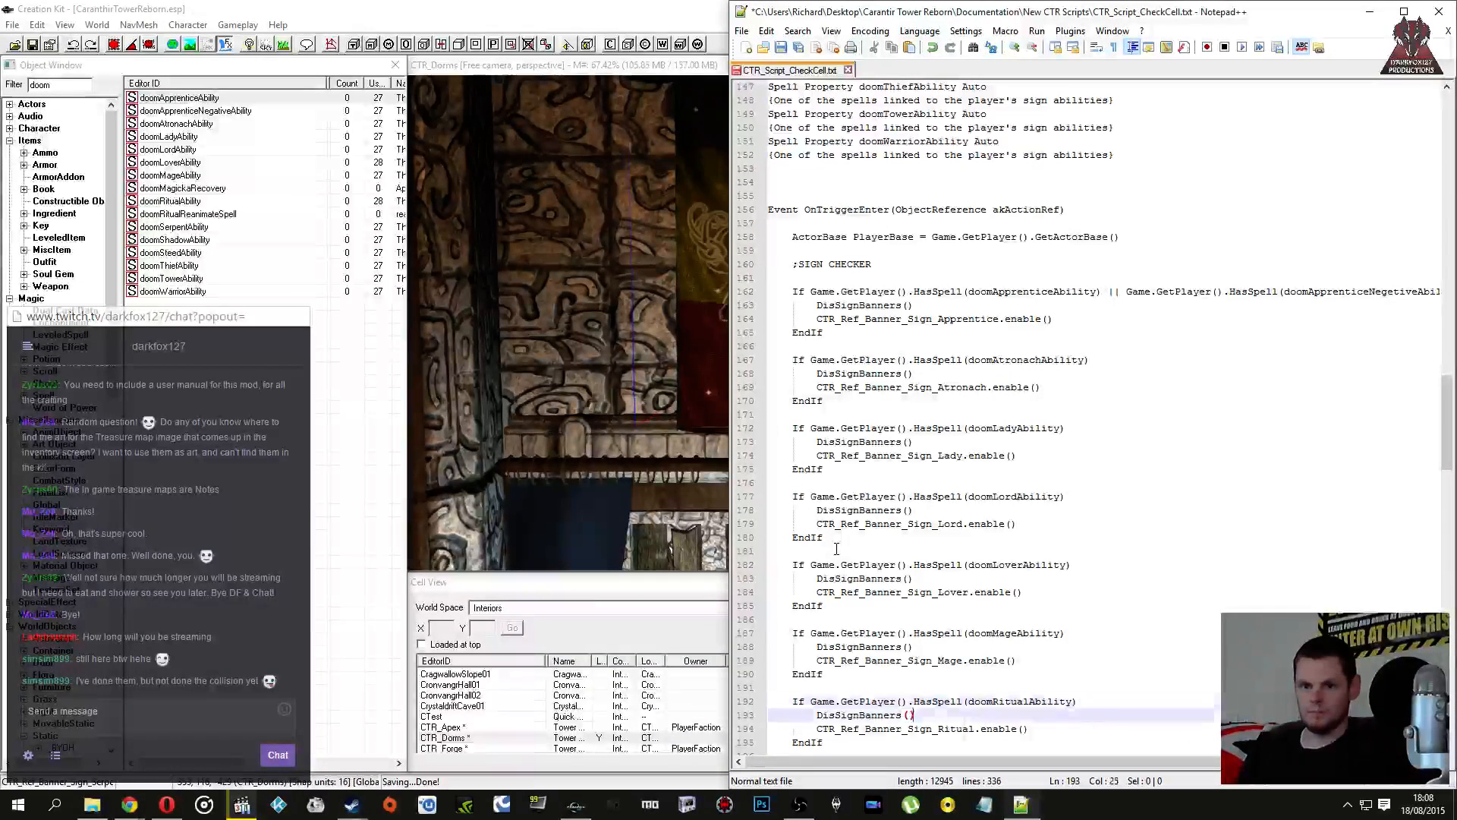
pyautogui.write('If Game.GetPlayer().HasSpell(doomLadyAbility) \t\tDisSignBanners() \t\tCTR_Ref_Banner_Sign_Lady.enable() \tEndIf')
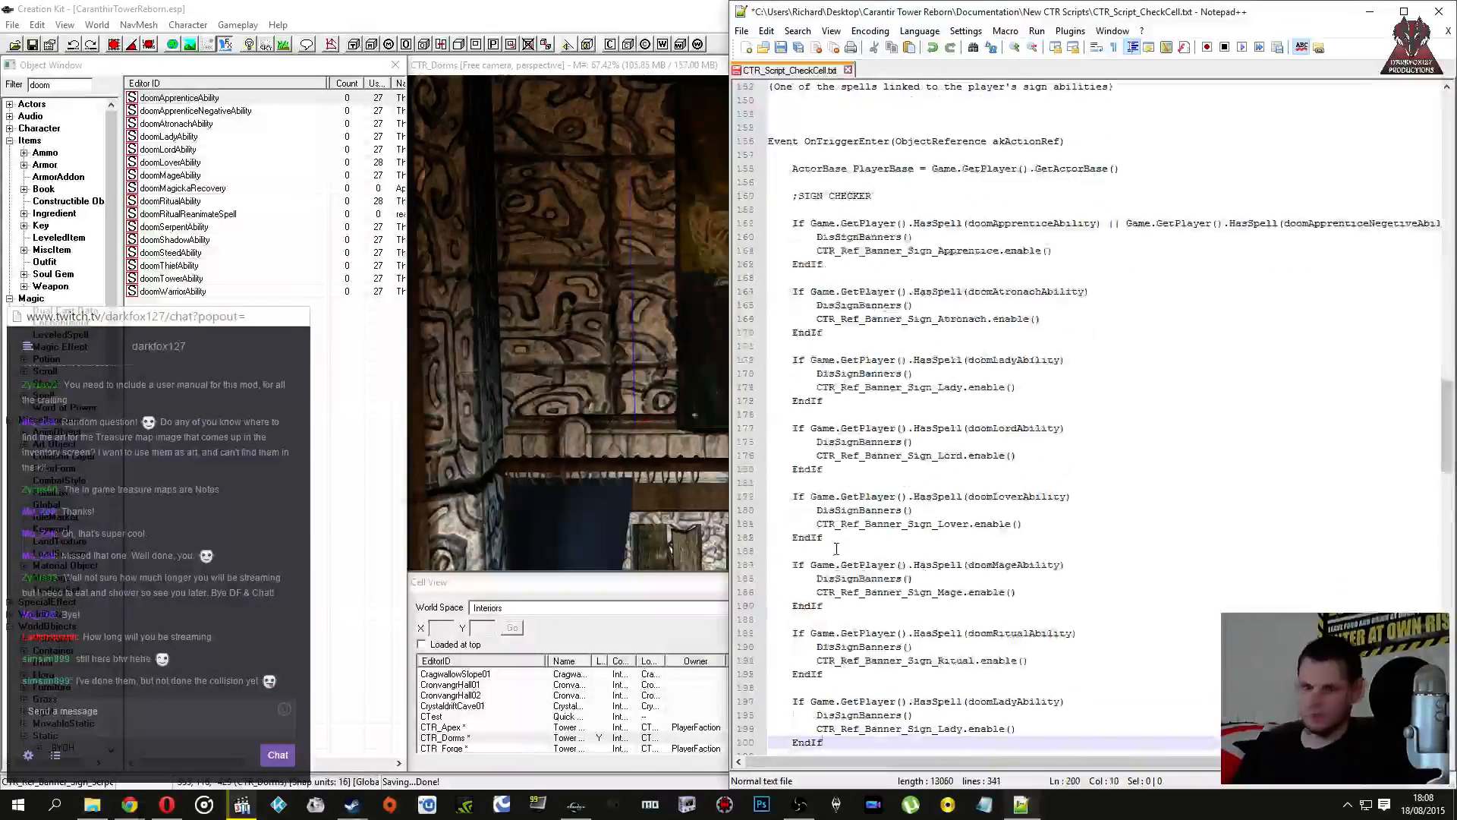
# Step: Change the enable statement in the eighth sign checker block to CTR_Ref_Banner_Sign_Serpent.enable()
pyautogui.press('Up')
pyautogui.press('Right')
pyautogui.press('Right')
pyautogui.press('Right')
pyautogui.press('Right')
pyautogui.press('Right')
pyautogui.press('Right')
pyautogui.press('Right')
pyautogui.press('Right')
pyautogui.press('Right')
pyautogui.press('Right')
pyautogui.press('Right')
pyautogui.press('Right')
pyautogui.press('Right')
pyautogui.press('Right')
pyautogui.press('Right')
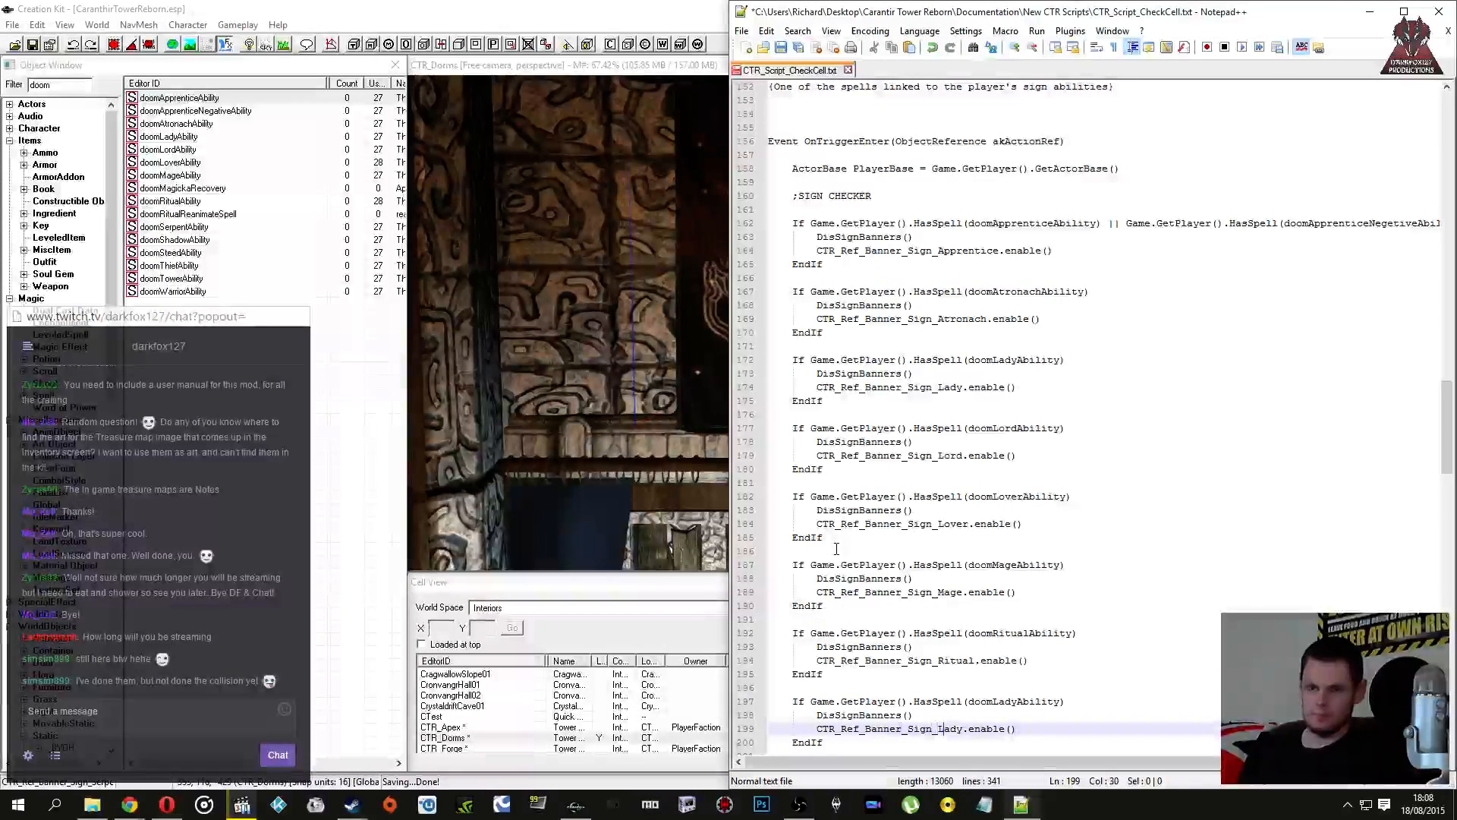
pyautogui.press('Left')
pyautogui.write('S')
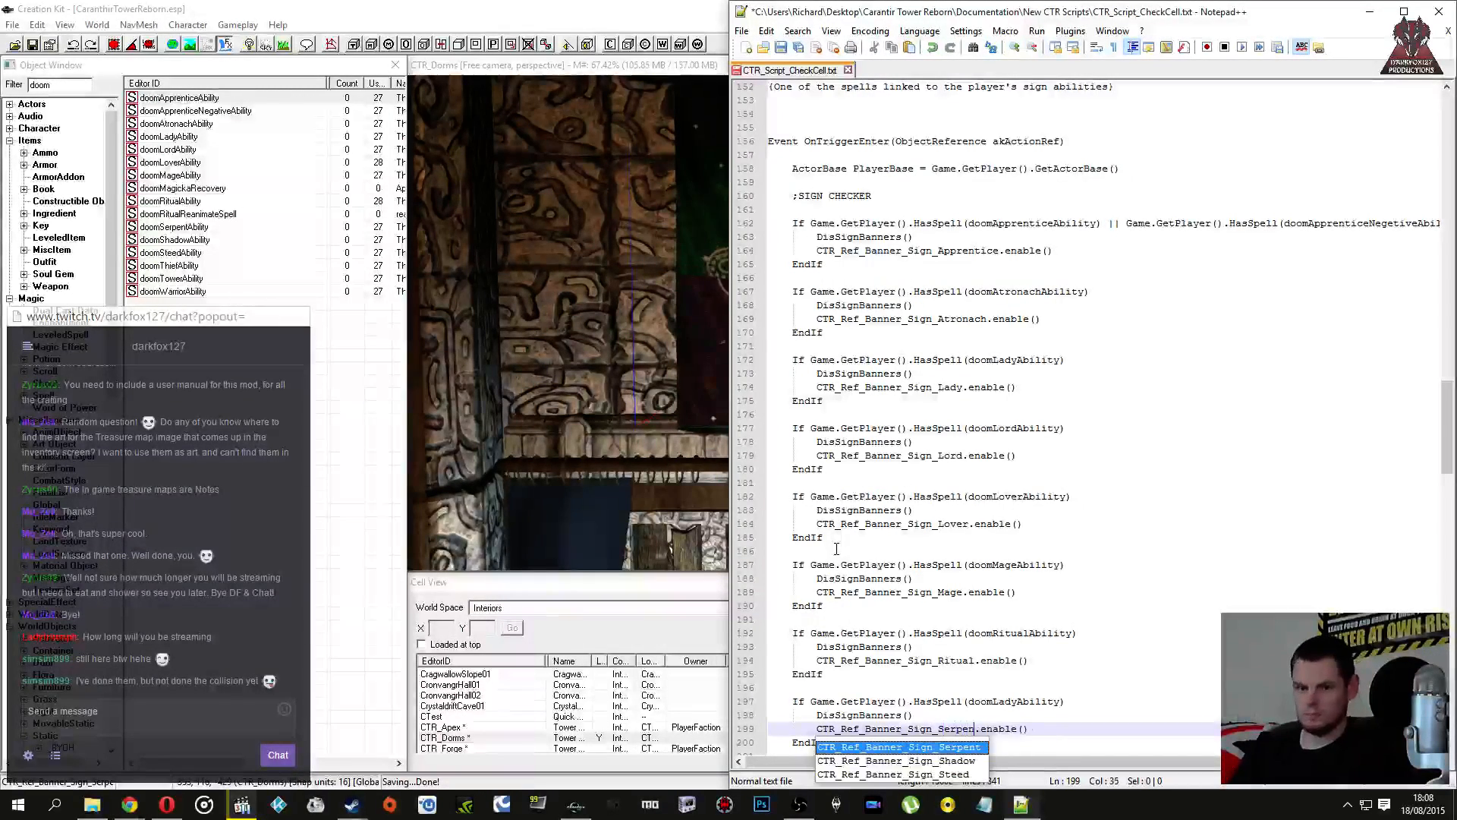
pyautogui.press('Return')
# Step: Change the spell tested in the Serpent block's If line to doomSerpentAbility
pyautogui.press('Up')
pyautogui.press('Up')
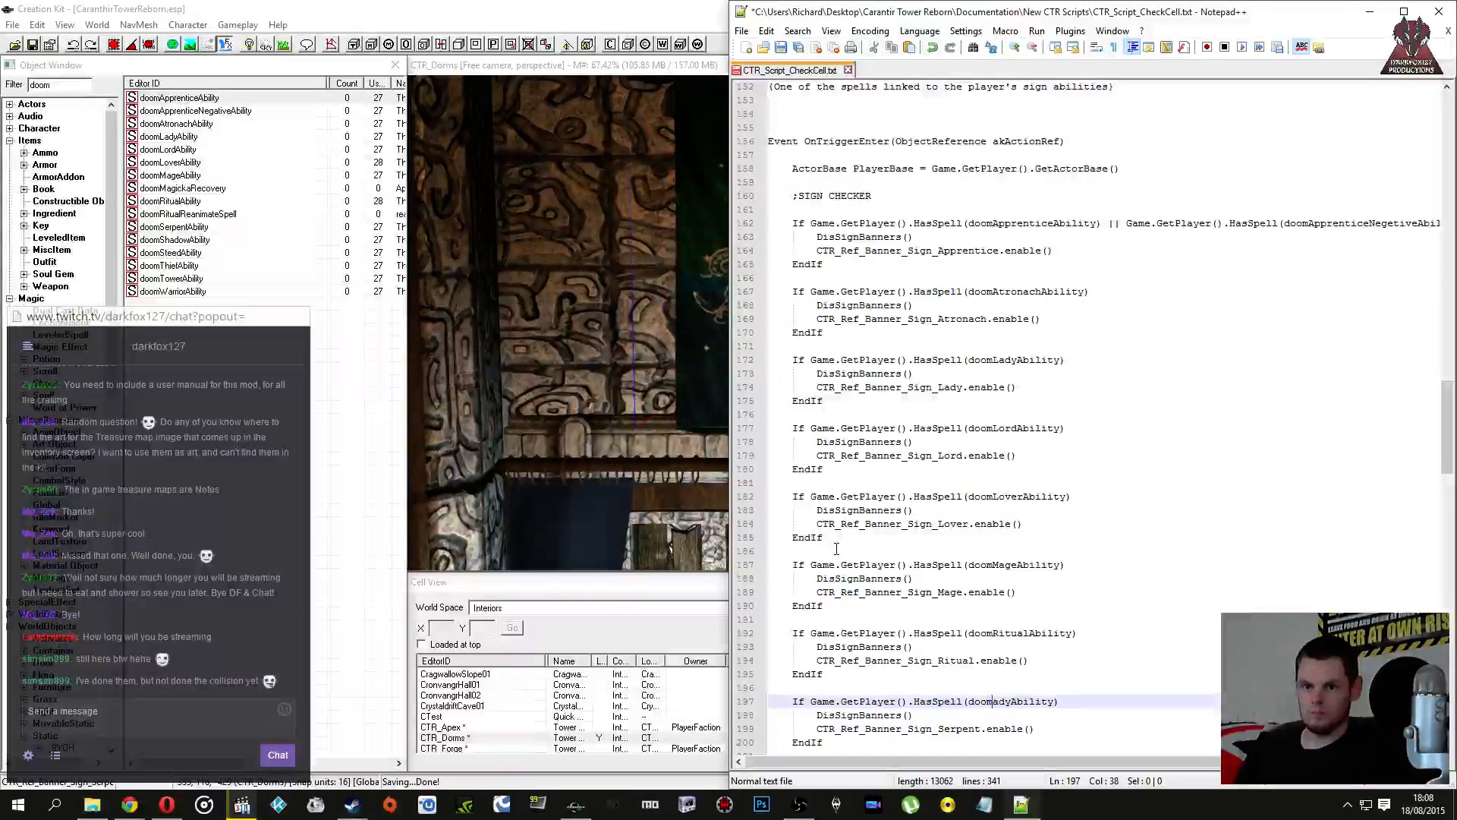
pyautogui.write('Serpent')
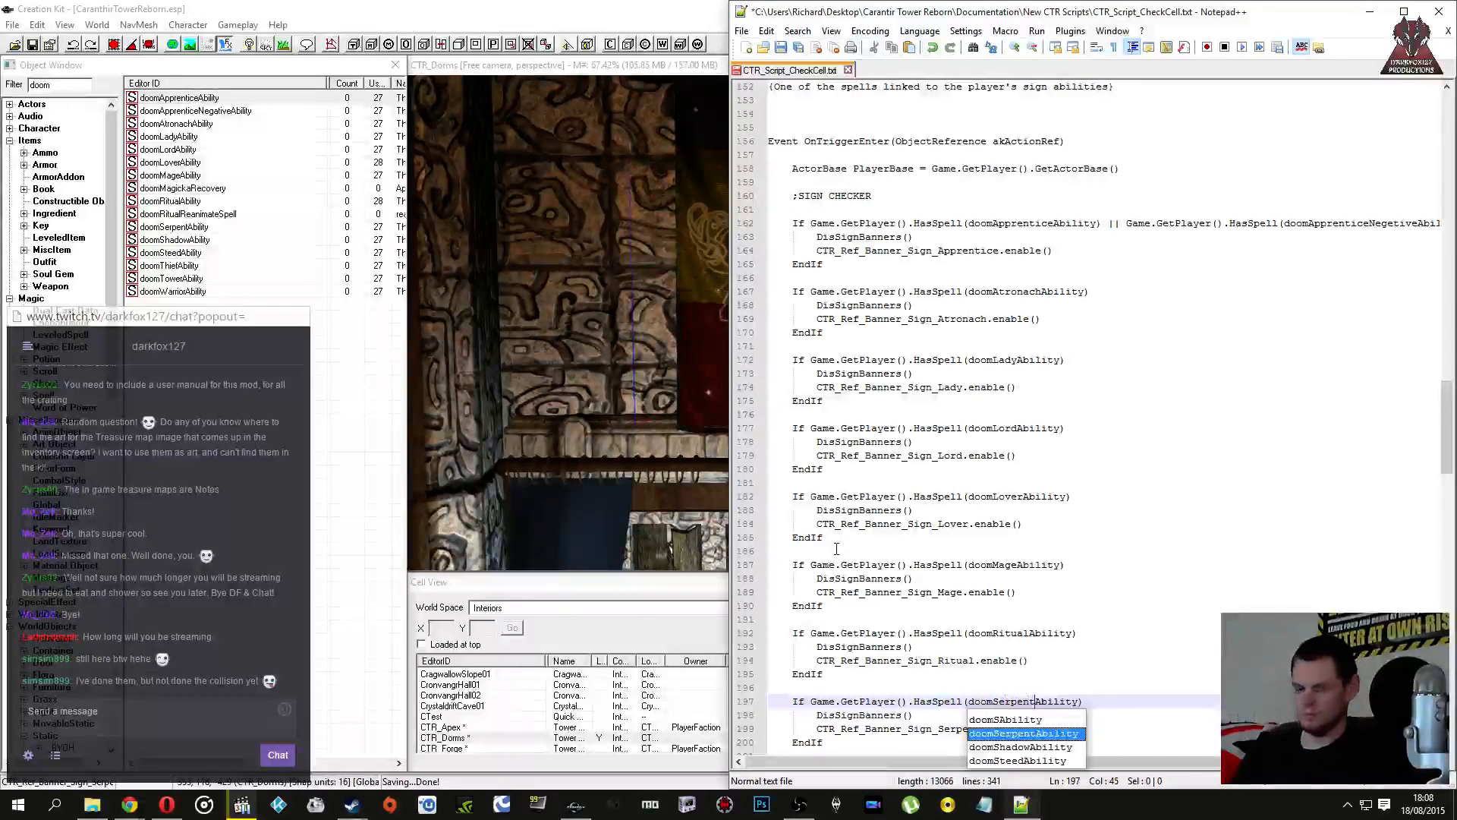
pyautogui.press('Escape')
# Step: Paste another copy of the Lady If block below the Serpent block's EndIf, separated by a blank line
pyautogui.press('Down')
pyautogui.press('Down')
pyautogui.press('Down')
pyautogui.press('Return')
pyautogui.write('If Game.GetPlayer().HasSpell(doomLadyAbility) \t\tDisSignBanners() \t\tCTR_Ref_Banner_Sign_Lady.enable() \tEndIf')
# Step: Change the enable statement in the ninth sign checker block to CTR_Ref_Banner_Sign_Shadow.enable()
pyautogui.press('Up')
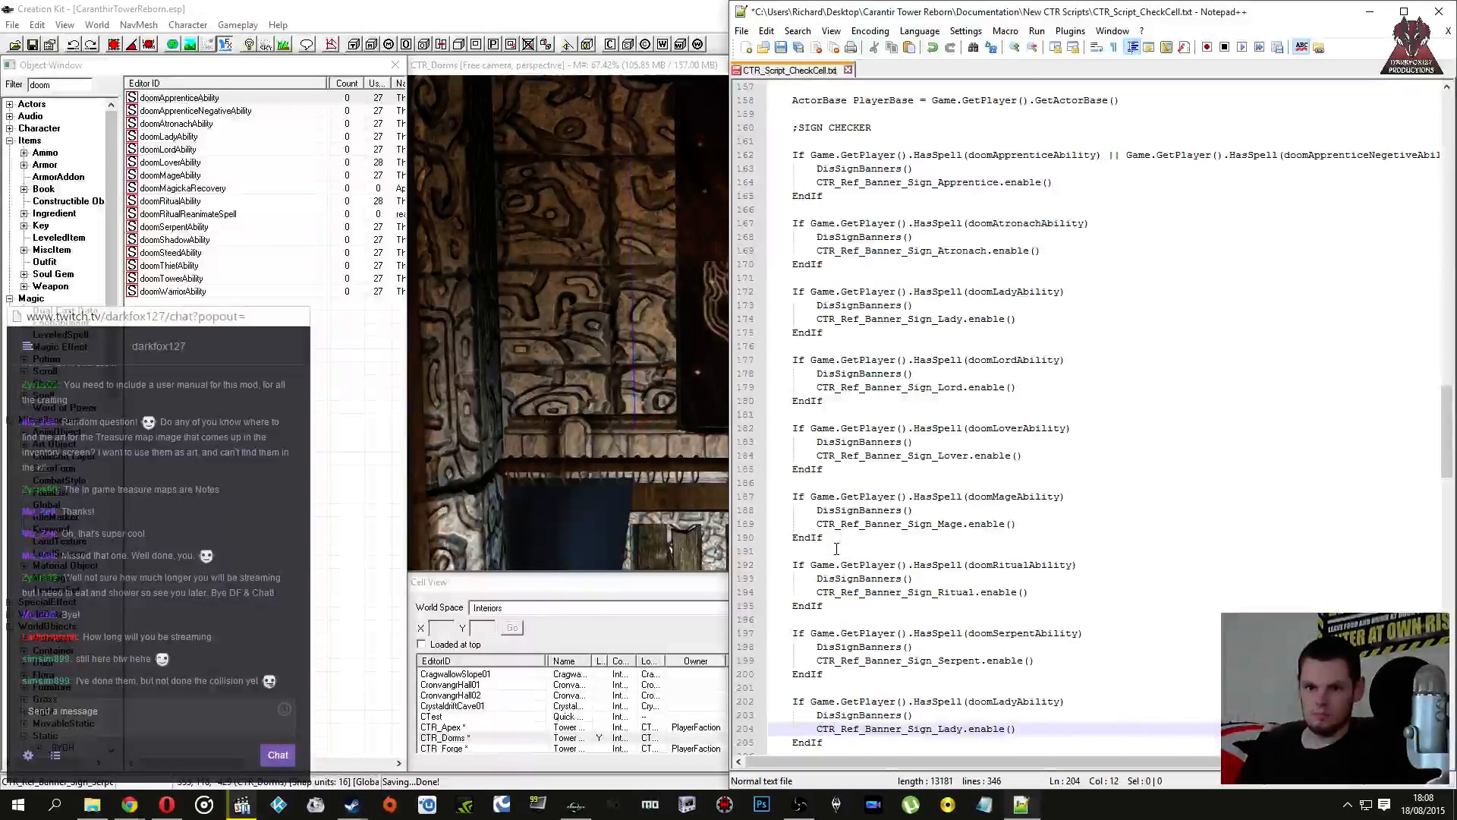
pyautogui.press('Delete')
pyautogui.press('Delete')
pyautogui.press('Return')
pyautogui.hotkey('ctrl', 'z')
pyautogui.hotkey('ctrl', 'z')
pyautogui.hotkey('ctrl', 'z')
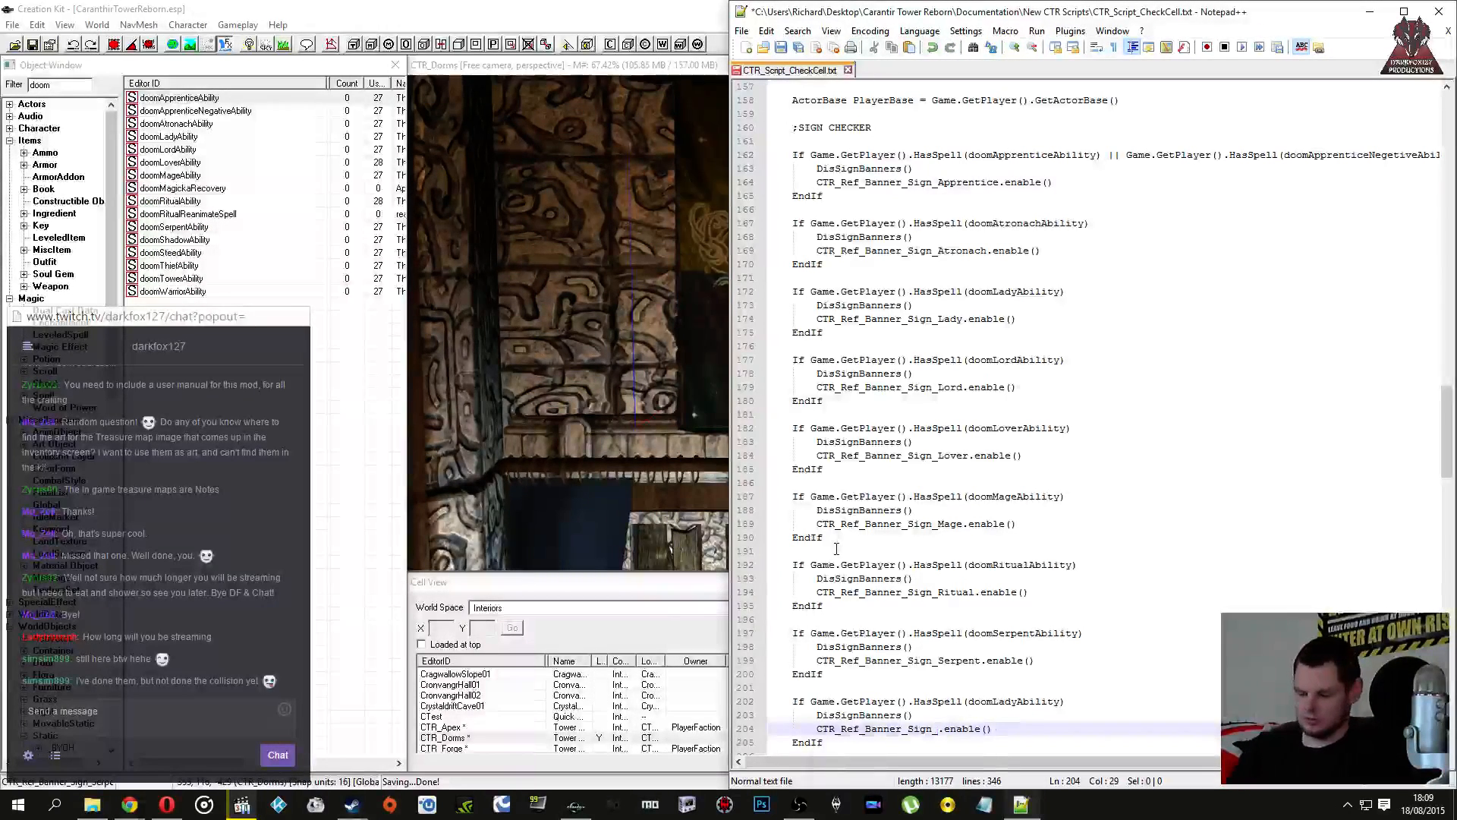
pyautogui.write('Shadow')
# Step: Change the spell tested in the Shadow block's If line to doomShadowAbility
pyautogui.press('Up')
pyautogui.press('Up')
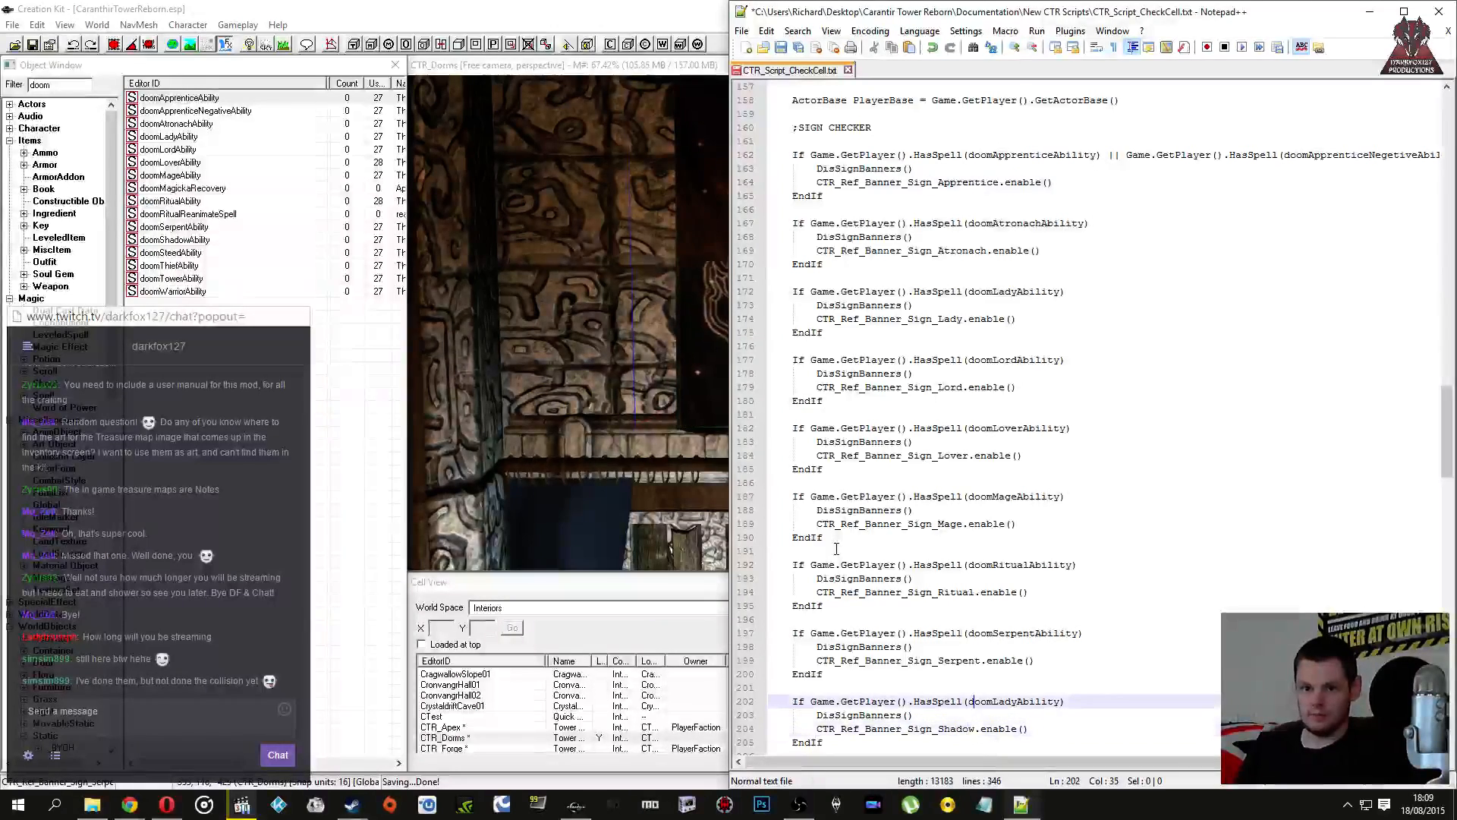
pyautogui.write('Shadow')
# Step: Paste another copy of the Lady If block below the Shadow block's EndIf, separated by a blank line
pyautogui.press('Down')
pyautogui.press('Down')
pyautogui.press('Down')
pyautogui.write('If Game.GetPlayer().HasSpell(doomLadyAbility) \t\tDisSignBanners() \t\tCTR_Ref_Banner_Sign_Lady.enable() \tEndIf')
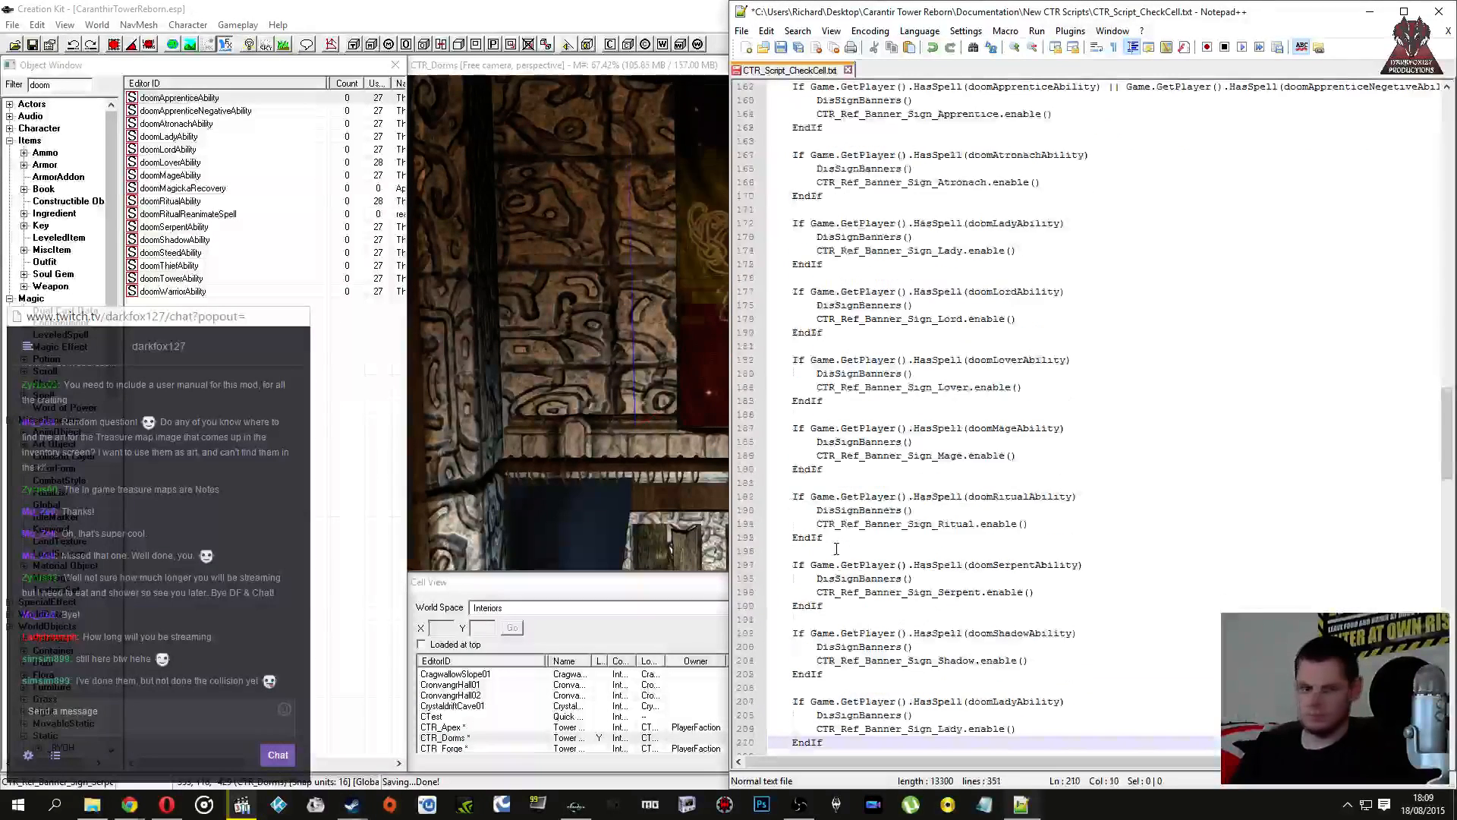
# Step: Change the enable statement in the tenth sign checker block to CTR_Ref_Banner_Sign_Steed.enable()
pyautogui.press('Up')
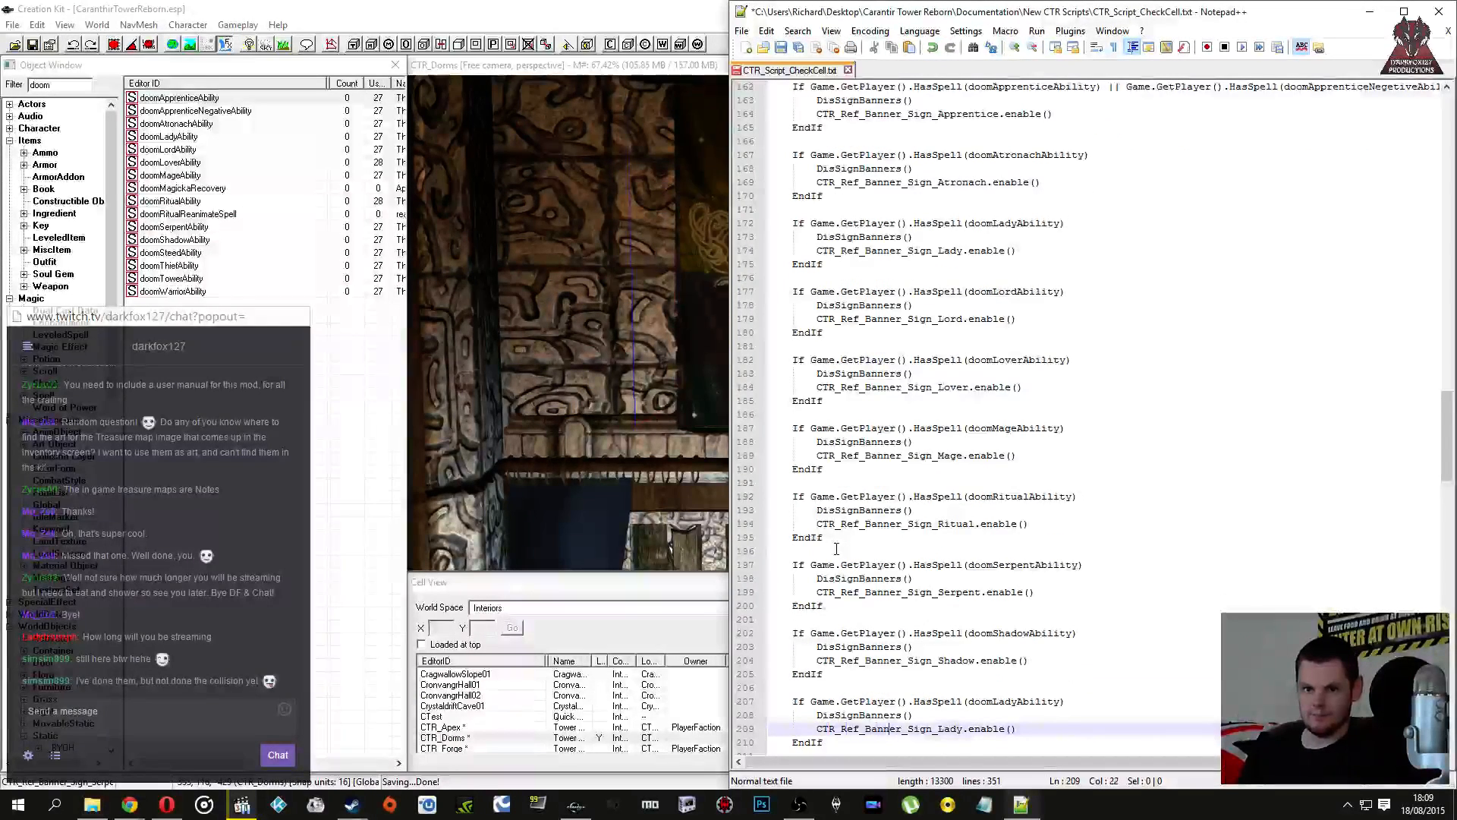
pyautogui.press('Delete')
pyautogui.press('Delete')
pyautogui.press('Delete')
pyautogui.write('Steed')
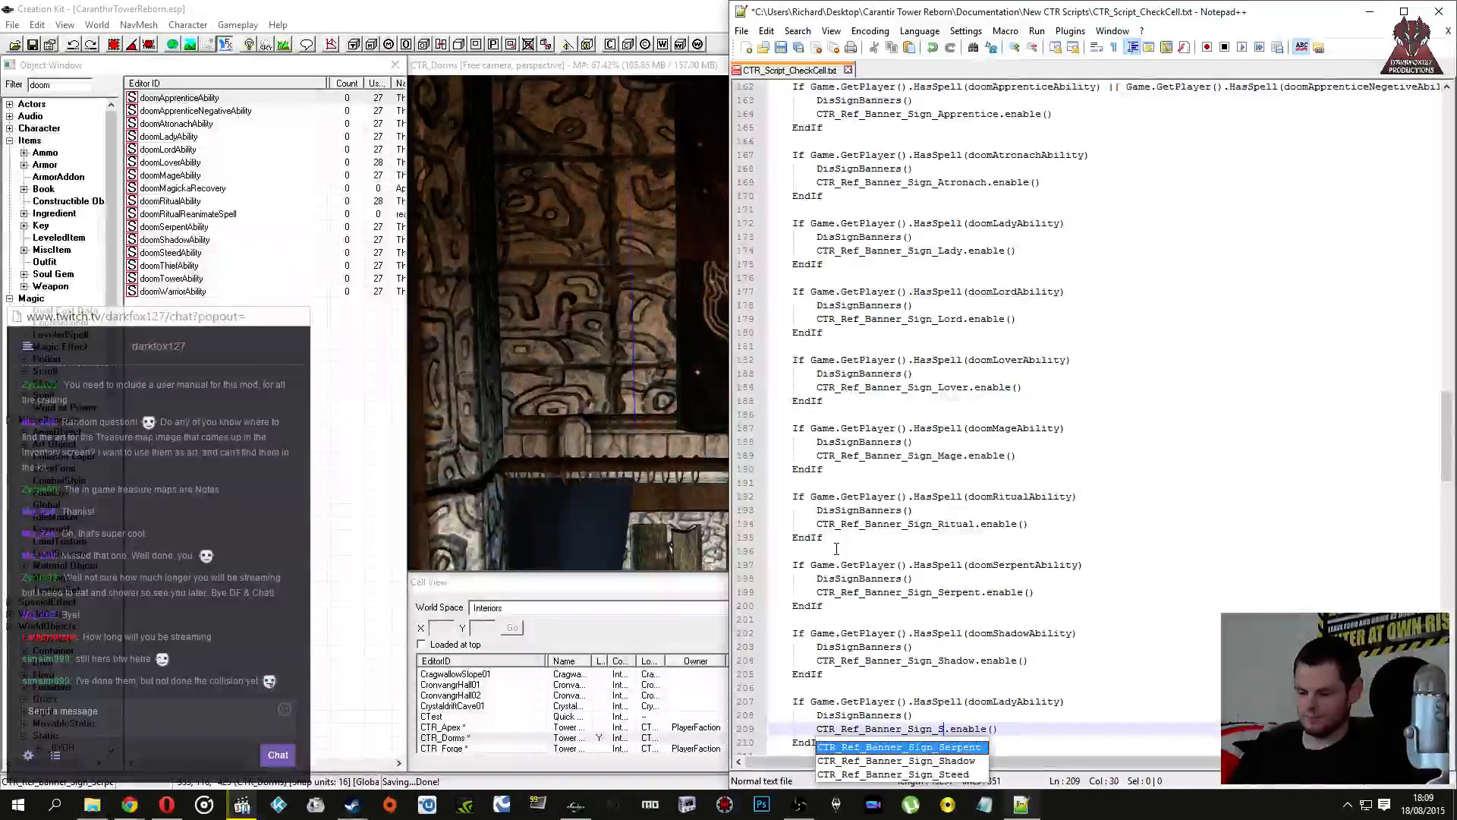
pyautogui.press('Escape')
# Step: Change the spell tested in the Steed block's If line to doomSteedAbility
pyautogui.press('Up')
pyautogui.press('Up')
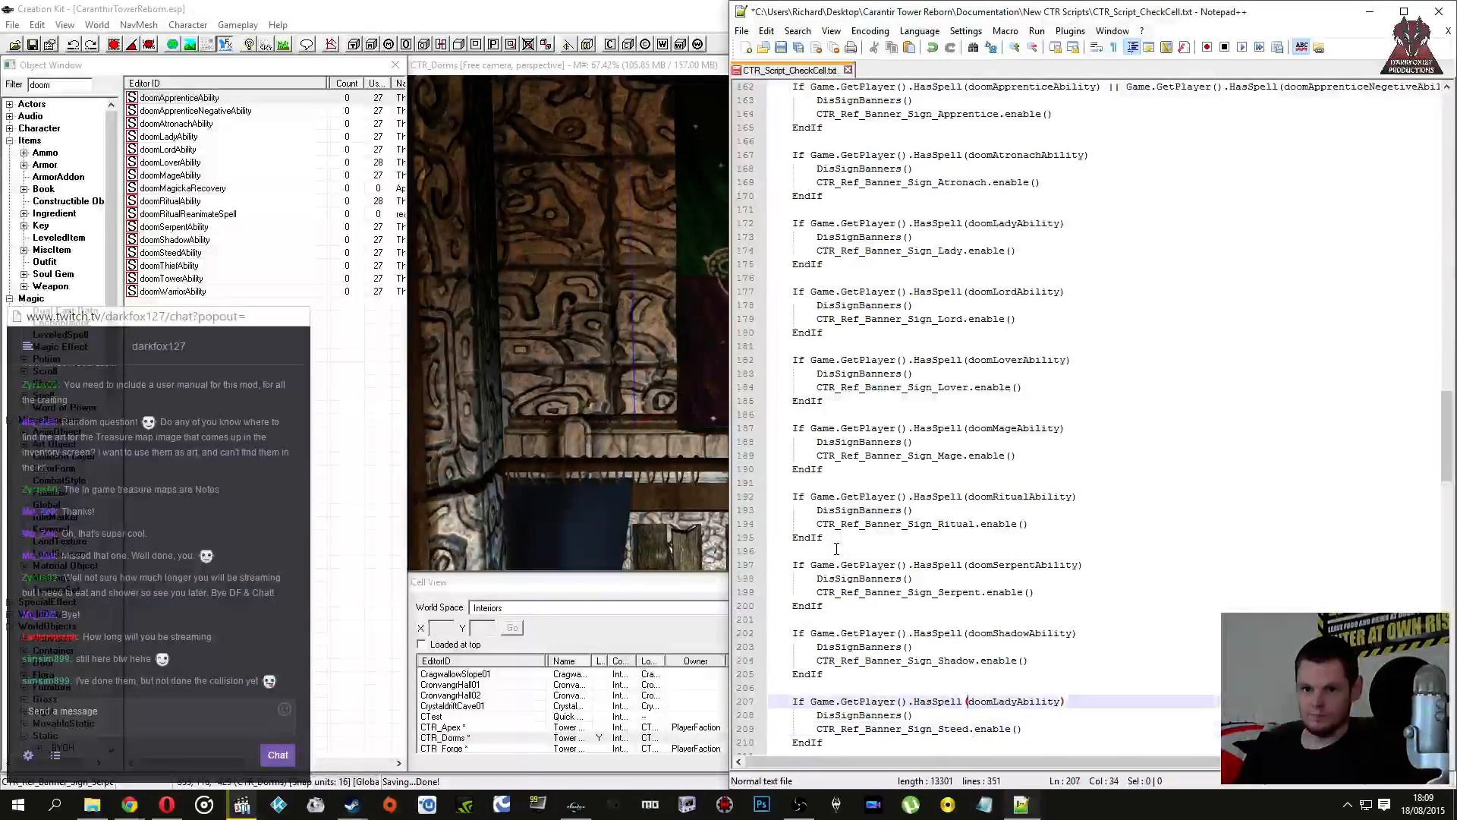
pyautogui.press('Delete')
pyautogui.press('Delete')
pyautogui.press('Delete')
pyautogui.press('Delete')
pyautogui.write('Stee')
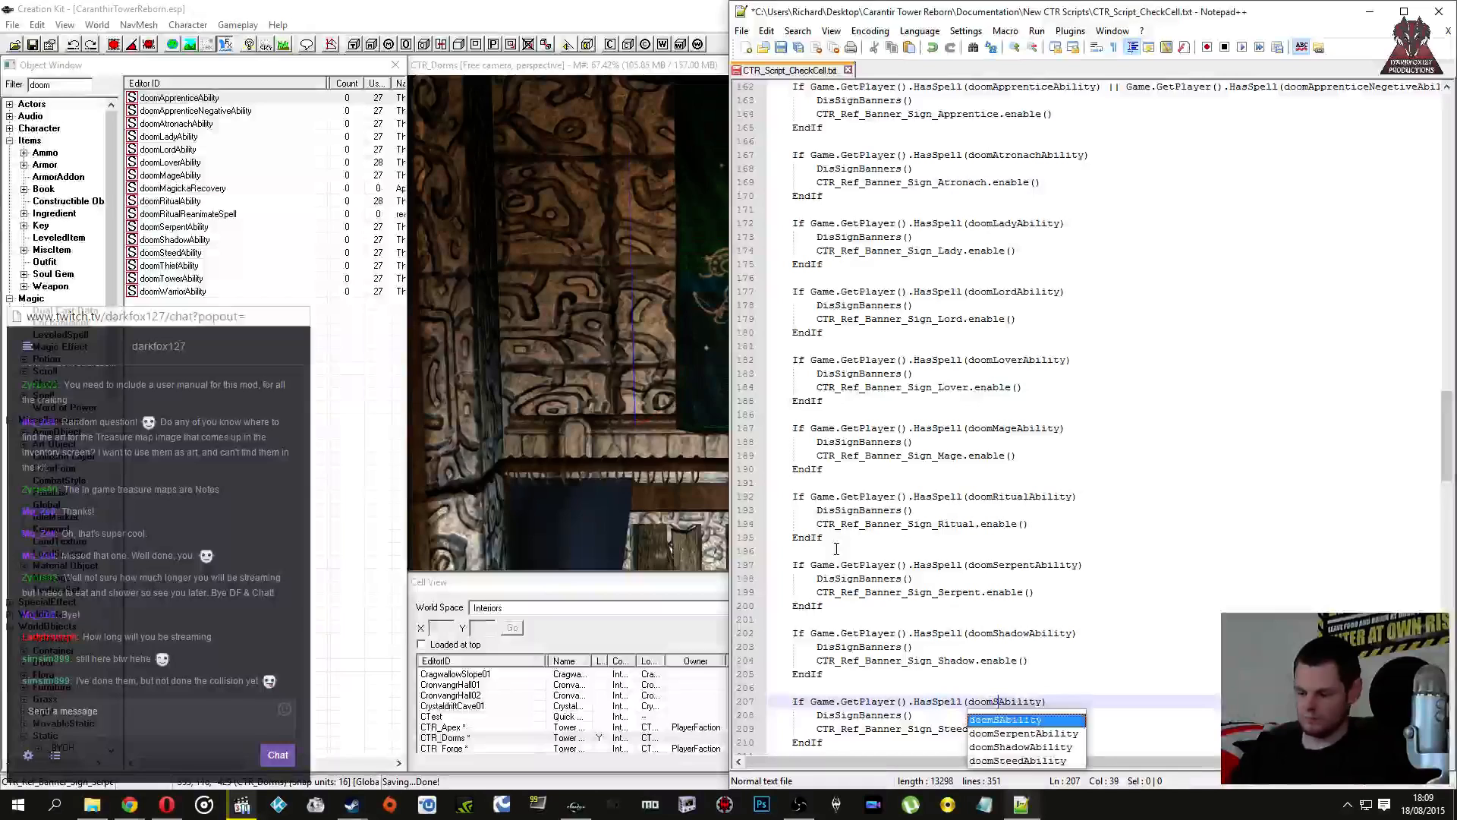
pyautogui.press('Escape')
# Step: Paste another copy of the Lady If block below the Steed block's EndIf, separated by a blank line
pyautogui.press('Down')
pyautogui.press('Down')
pyautogui.press('Down')
pyautogui.press('Return')
pyautogui.press('Return')
pyautogui.write('If Game.GetPlayer().HasSpell(doomLadyAbility) \t\tDisSignBanners() \t\tCTR_Ref_Banner_Sign_Lady.enable() \tEndIf')
# Step: Change the enable statement in the eleventh sign checker block to CTR_Ref_Banner_Sign_Thief.enable()
pyautogui.press('Up')
pyautogui.press('Right')
pyautogui.press('Right')
pyautogui.press('Right')
pyautogui.press('Right')
pyautogui.press('Right')
pyautogui.press('Right')
pyautogui.press('Right')
pyautogui.press('Right')
pyautogui.press('Right')
pyautogui.press('Right')
pyautogui.press('Right')
pyautogui.press('Right')
pyautogui.press('Right')
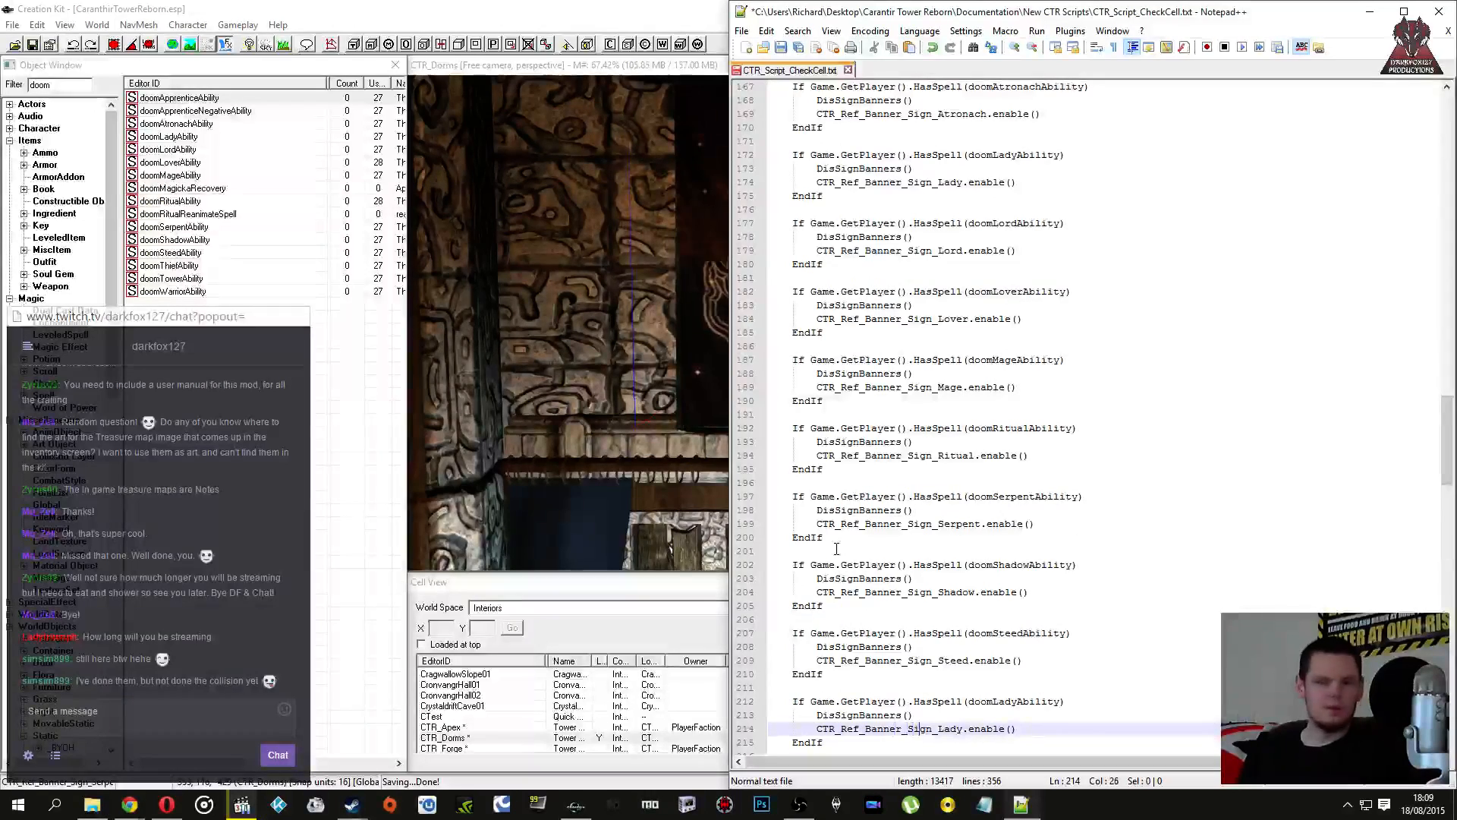
pyautogui.press('Right')
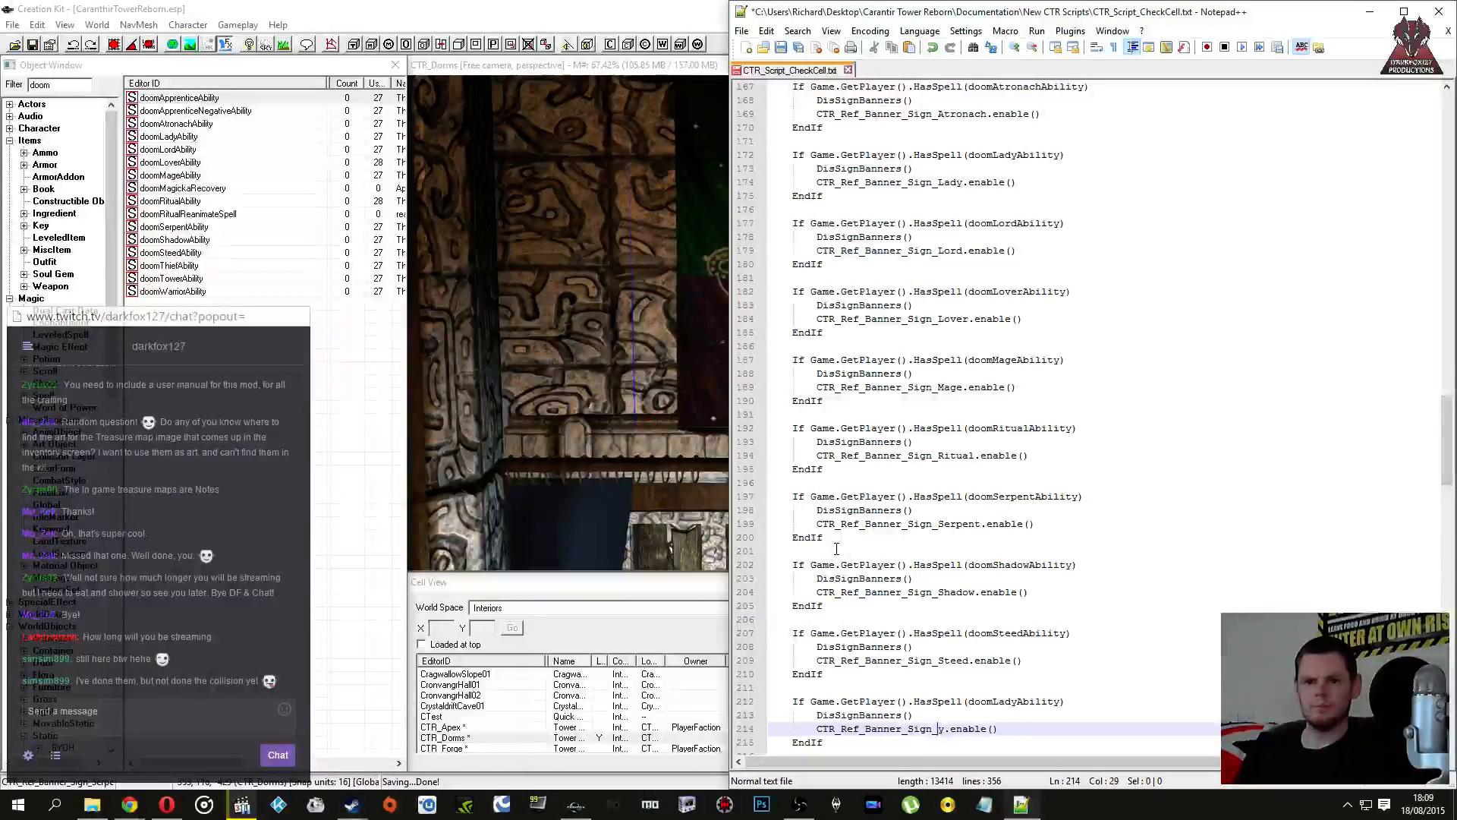
pyautogui.write('Thief')
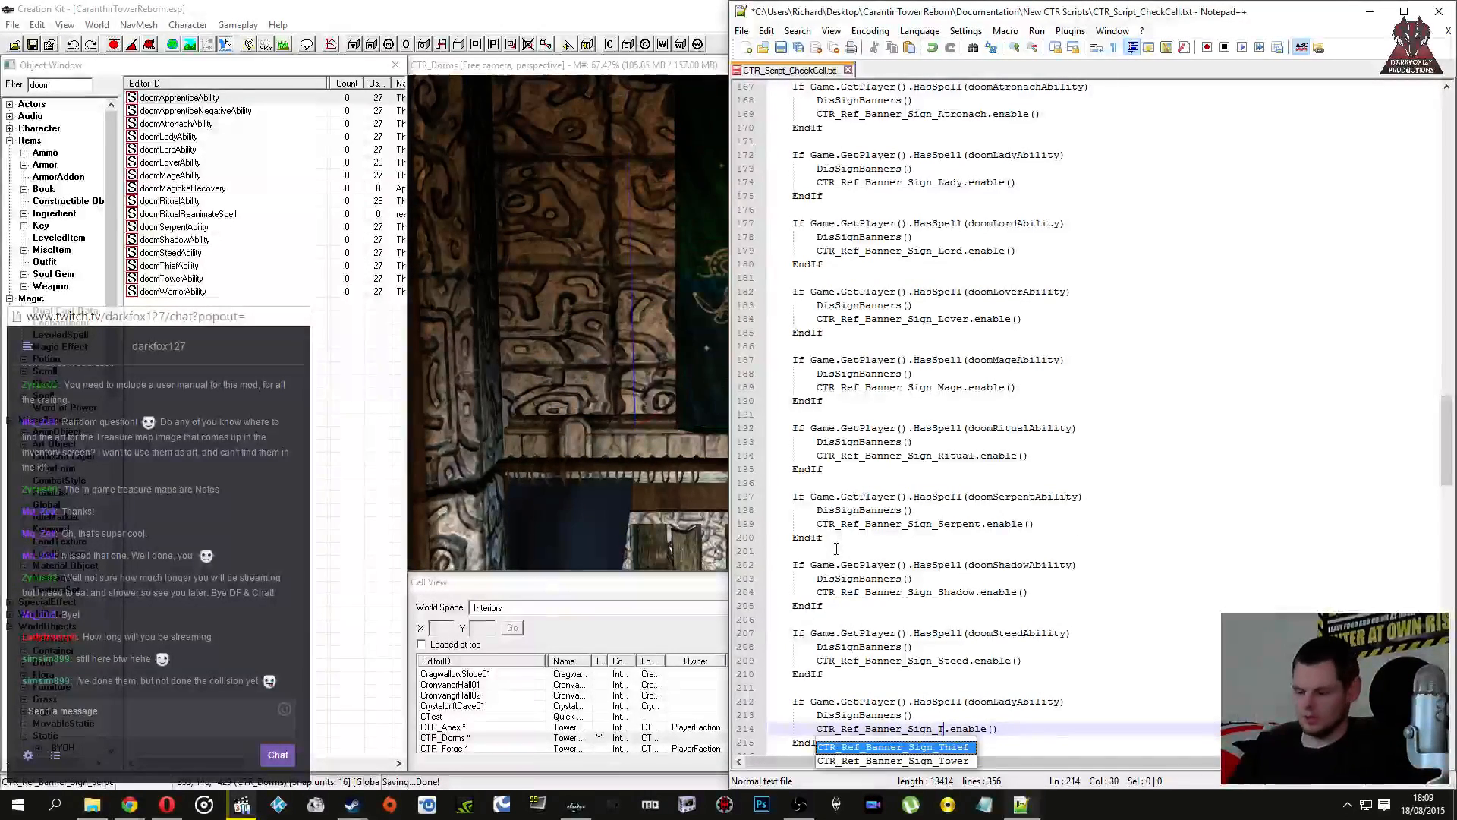
# Step: Change the spell tested in the Thief block's If line to doomThiefAbility
pyautogui.press('Up')
pyautogui.press('Up')
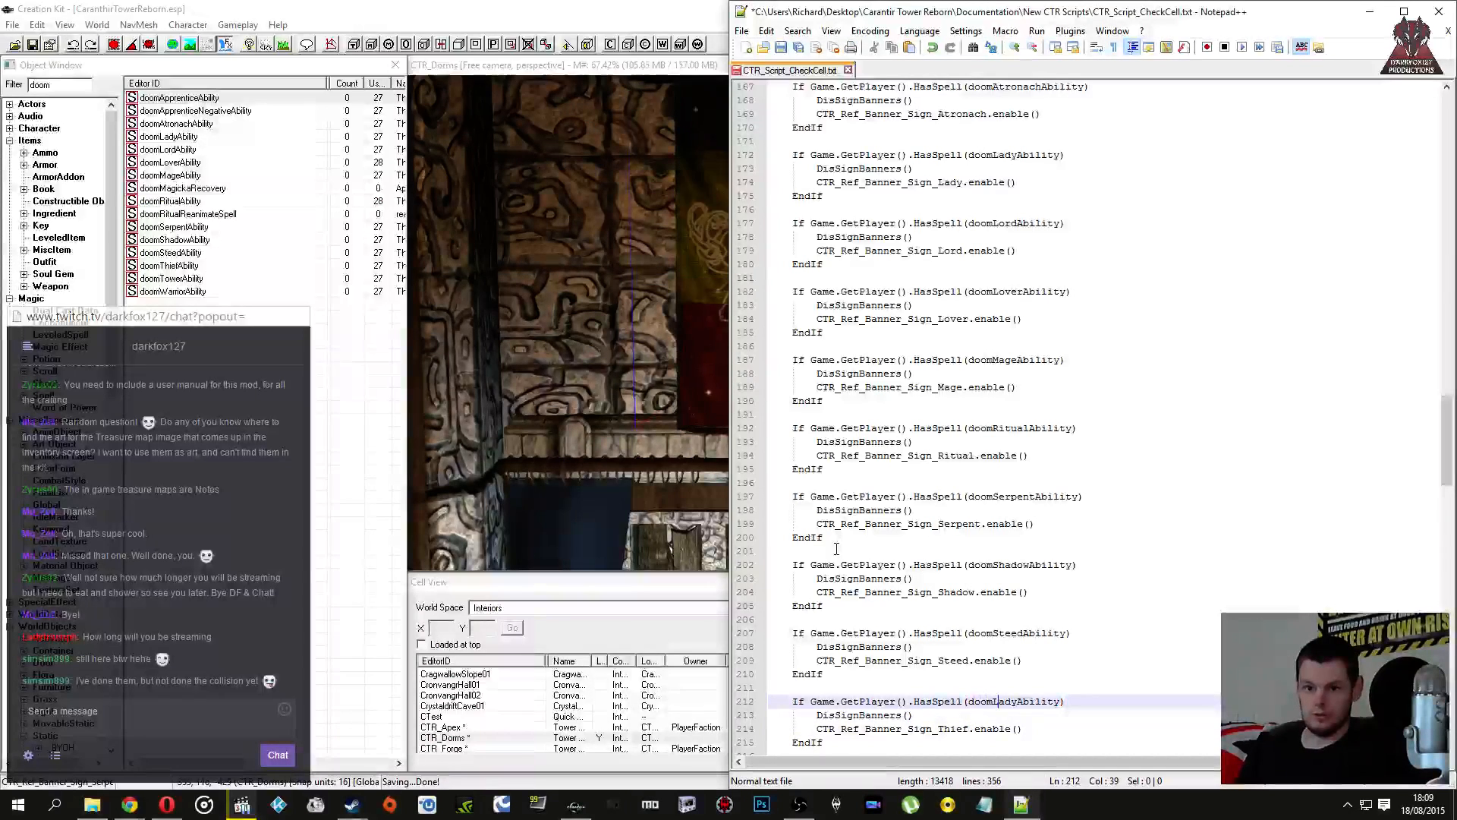
pyautogui.press('Delete')
pyautogui.press('Delete')
pyautogui.press('Delete')
pyautogui.write('Thief')
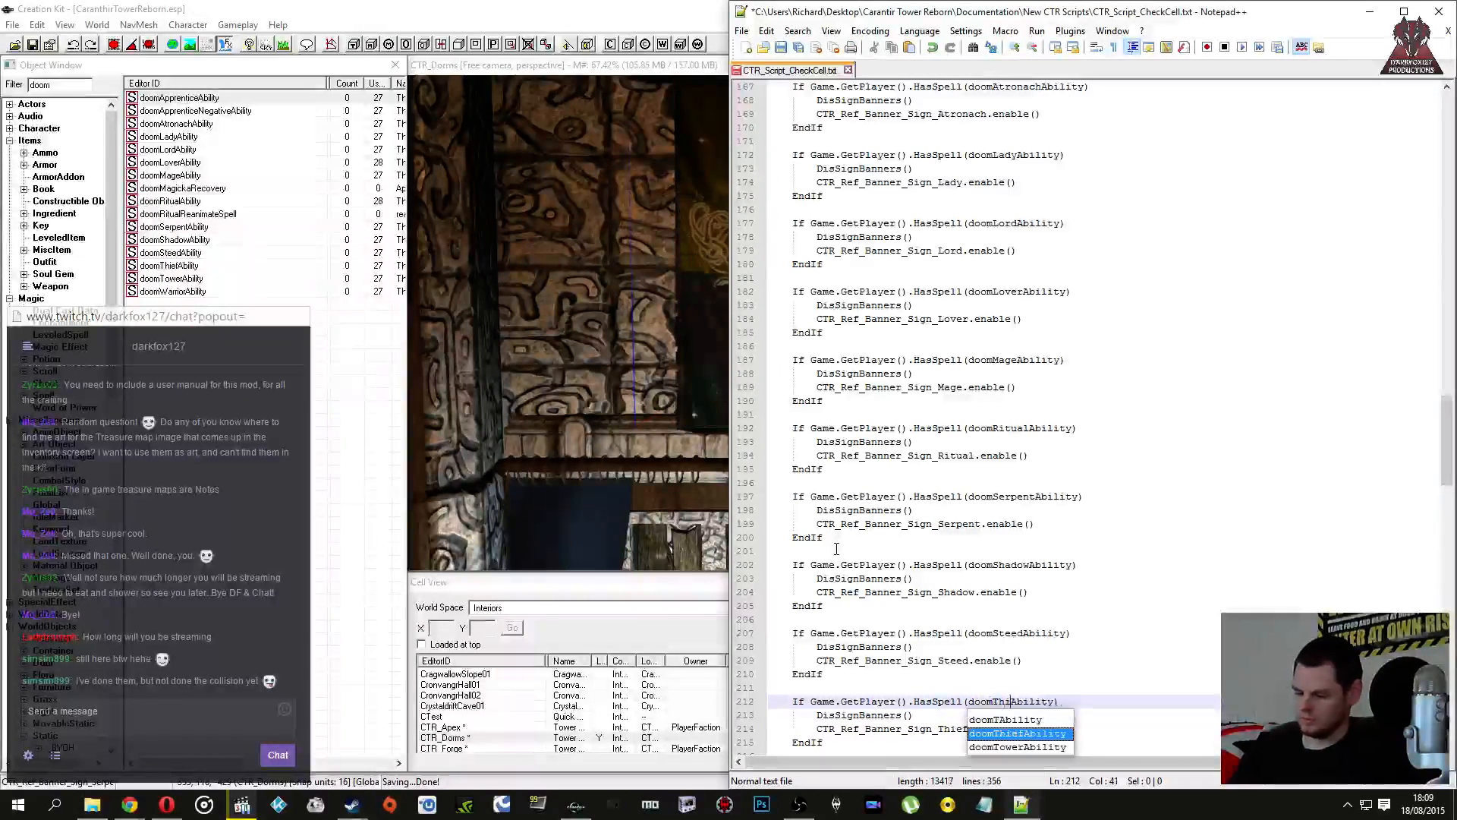
# Step: Paste another copy of the Lady If block below the Thief block's EndIf, separated by a blank line
pyautogui.press('Down')
pyautogui.press('Down')
pyautogui.press('Down')
pyautogui.press('Return')
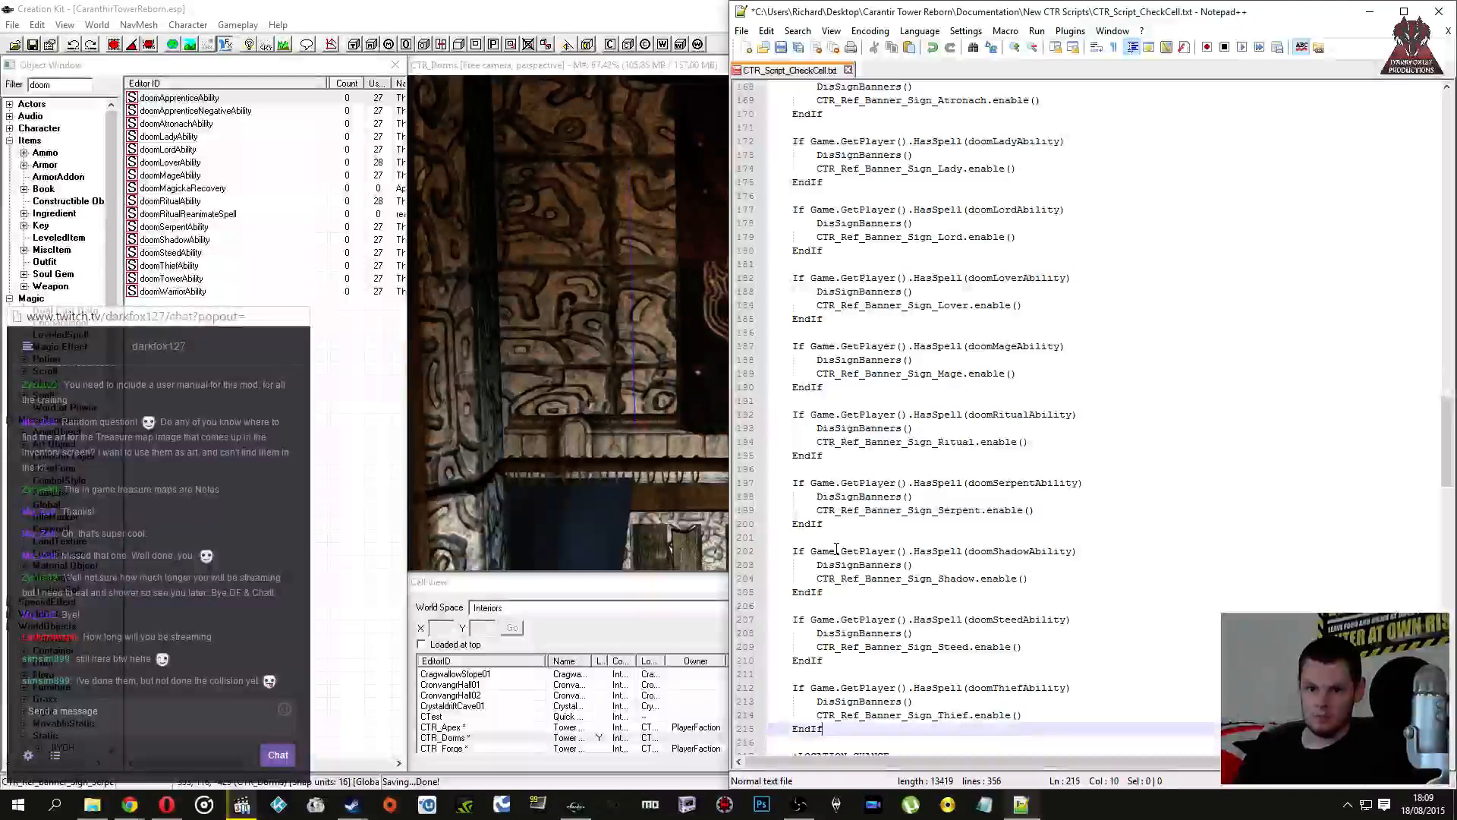
pyautogui.press('Return')
pyautogui.write('If Game.GetPlayer().HasSpell(doomLadyAbility)     DisSignBanners()     CTR_Ref_Banner_Sign_Lady.enable() EndIf')
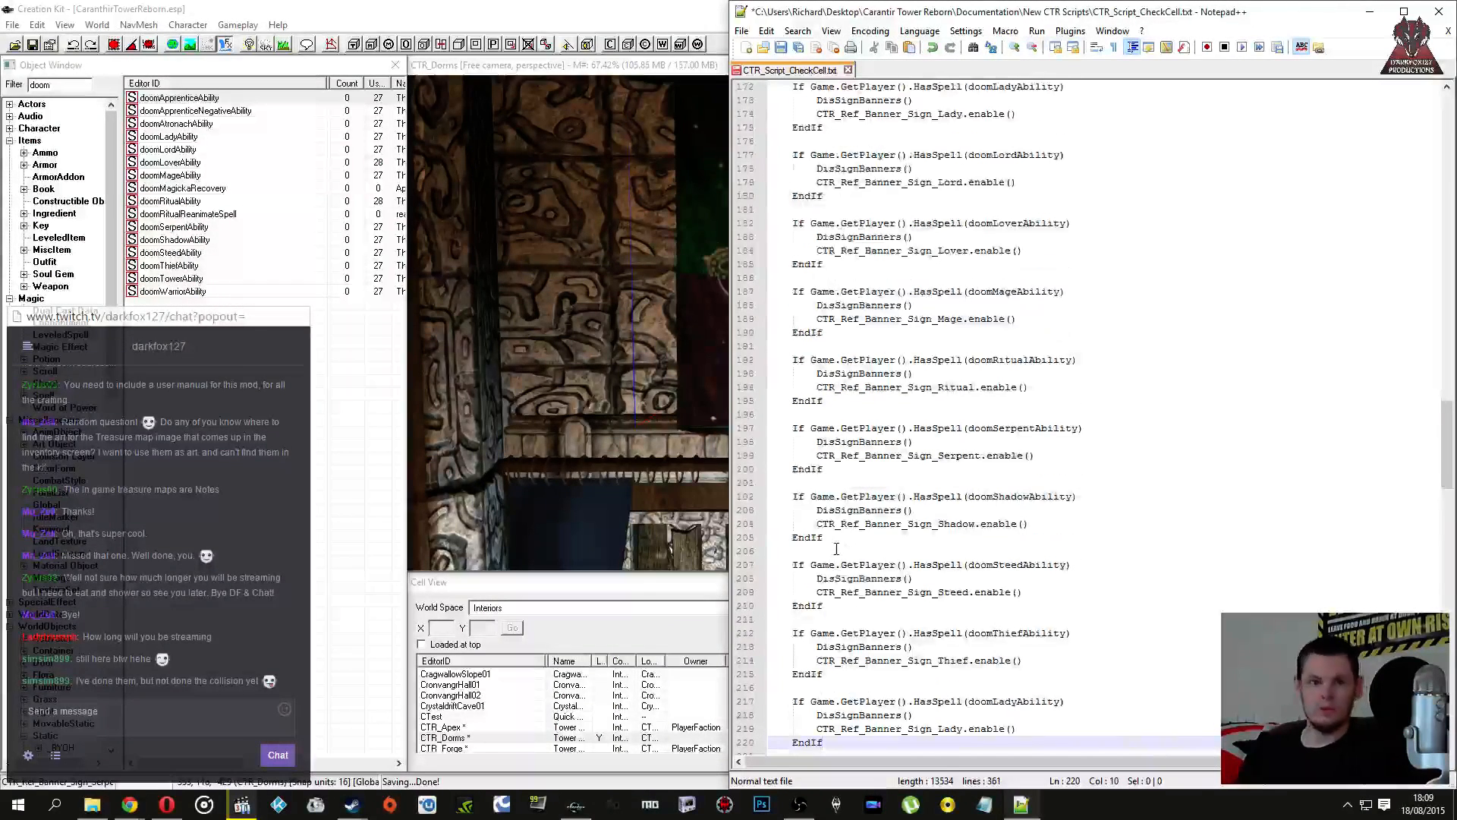
# Step: Change the enable statement in the twelfth sign checker block to CTR_Ref_Banner_Sign_Tower.enable()
pyautogui.press('Up')
pyautogui.press('Right')
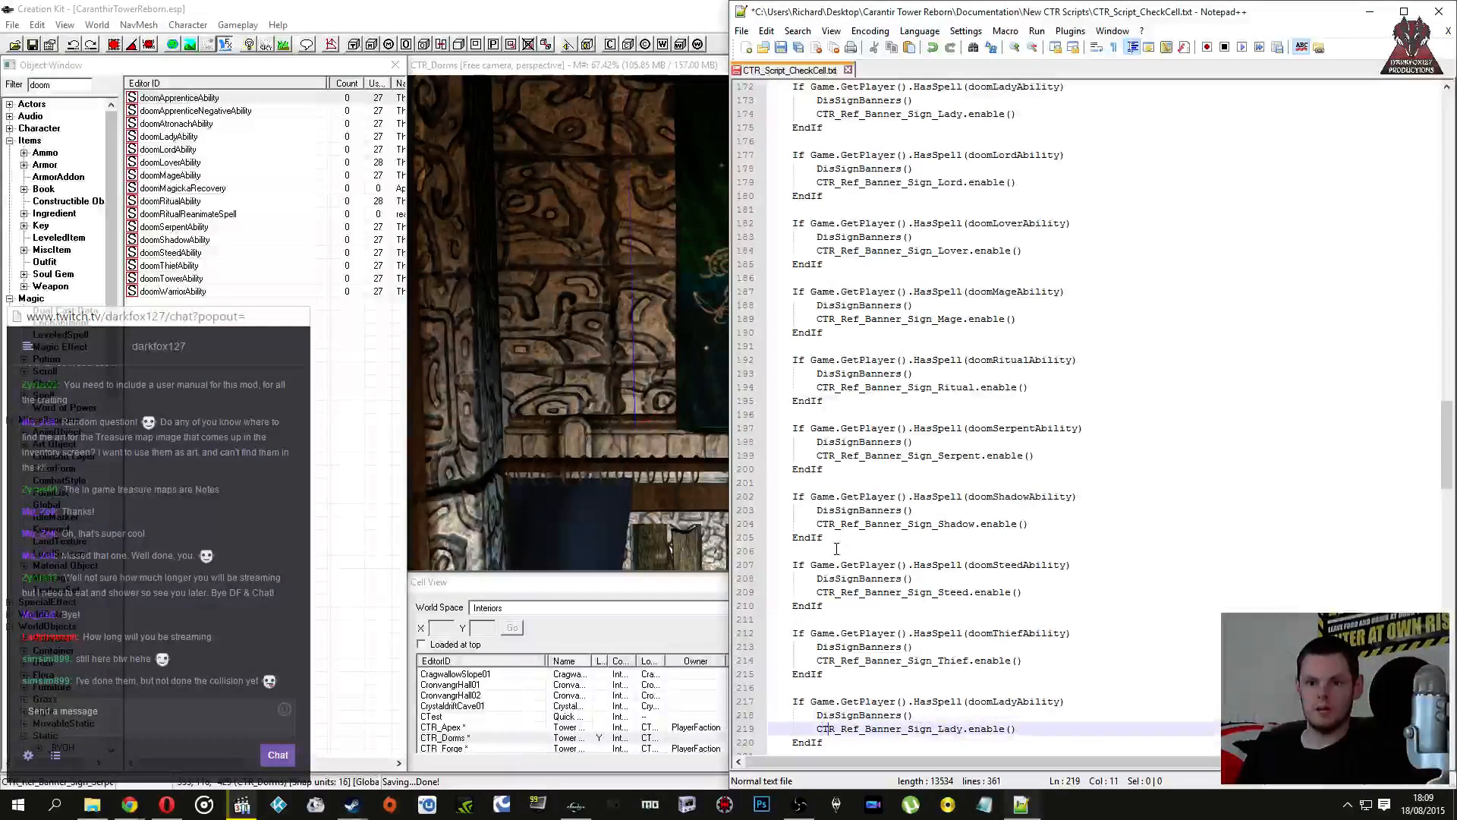
pyautogui.press('BackSpace')
pyautogui.press('Delete')
pyautogui.press('Delete')
pyautogui.press('Delete')
pyautogui.write('Tower')
pyautogui.press('Escape')
# Step: Change the spell tested in the Tower block's If line to doomTowerAbility
pyautogui.press('Up')
pyautogui.press('Up')
pyautogui.press('Up')
pyautogui.press('Right')
pyautogui.press('Right')
pyautogui.press('Down')
pyautogui.press('Up')
pyautogui.press('Right')
pyautogui.press('Right')
pyautogui.press('Right')
pyautogui.press('Right')
pyautogui.press('Right')
pyautogui.press('Right')
pyautogui.press('Right')
pyautogui.press('Right')
pyautogui.press('Right')
pyautogui.press('Right')
pyautogui.press('Right')
pyautogui.press('Right')
pyautogui.press('Right')
pyautogui.press('Right')
pyautogui.press('Right')
pyautogui.press('Right')
pyautogui.press('BackSpace')
pyautogui.press('Delete')
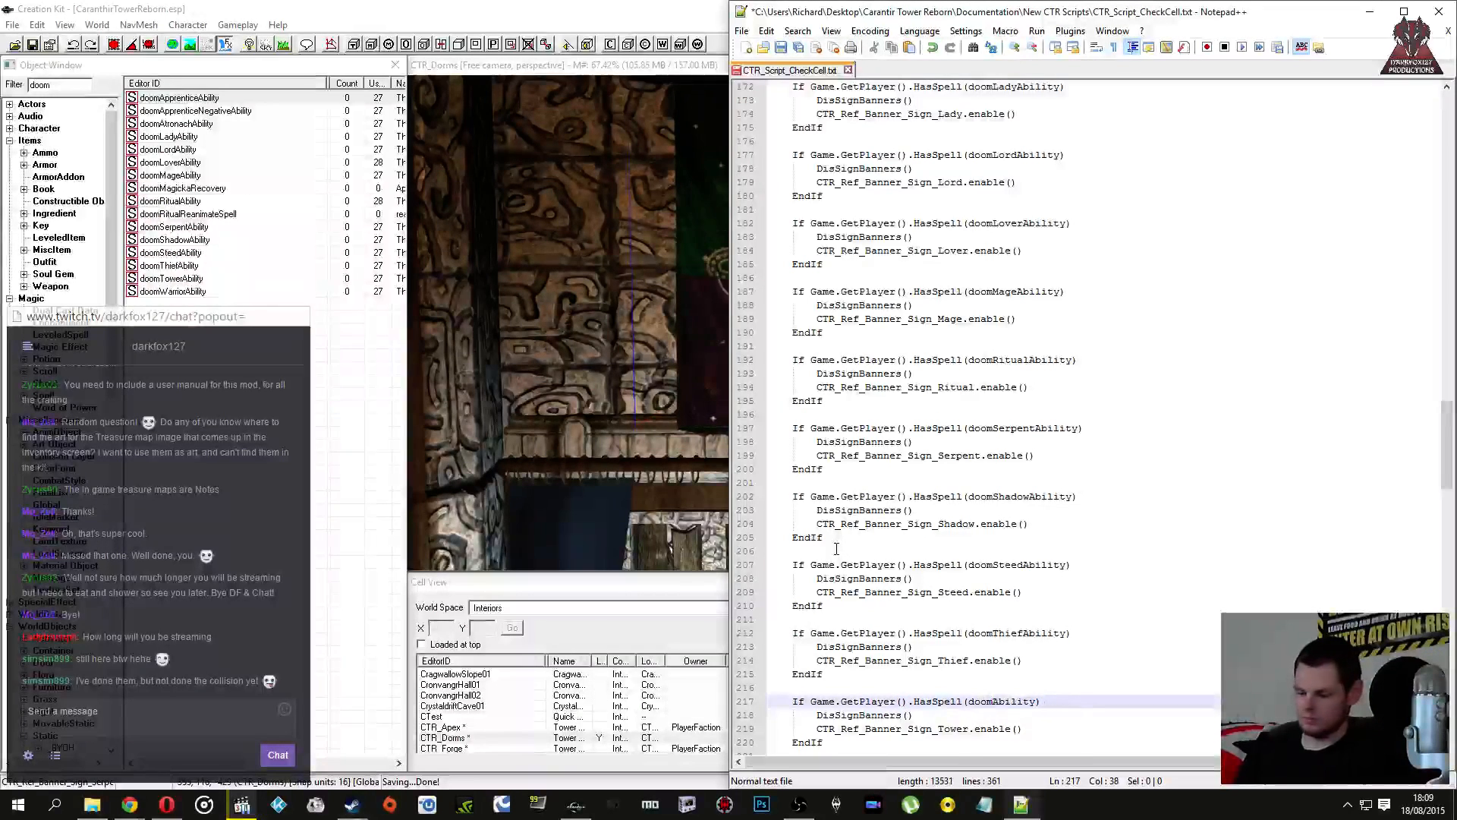
pyautogui.write('Tower')
# Step: Add blank lines below the Tower block's EndIf and paste another copy of the Lady If block above the LOCATION CHANGE comment
pyautogui.click(836, 548)
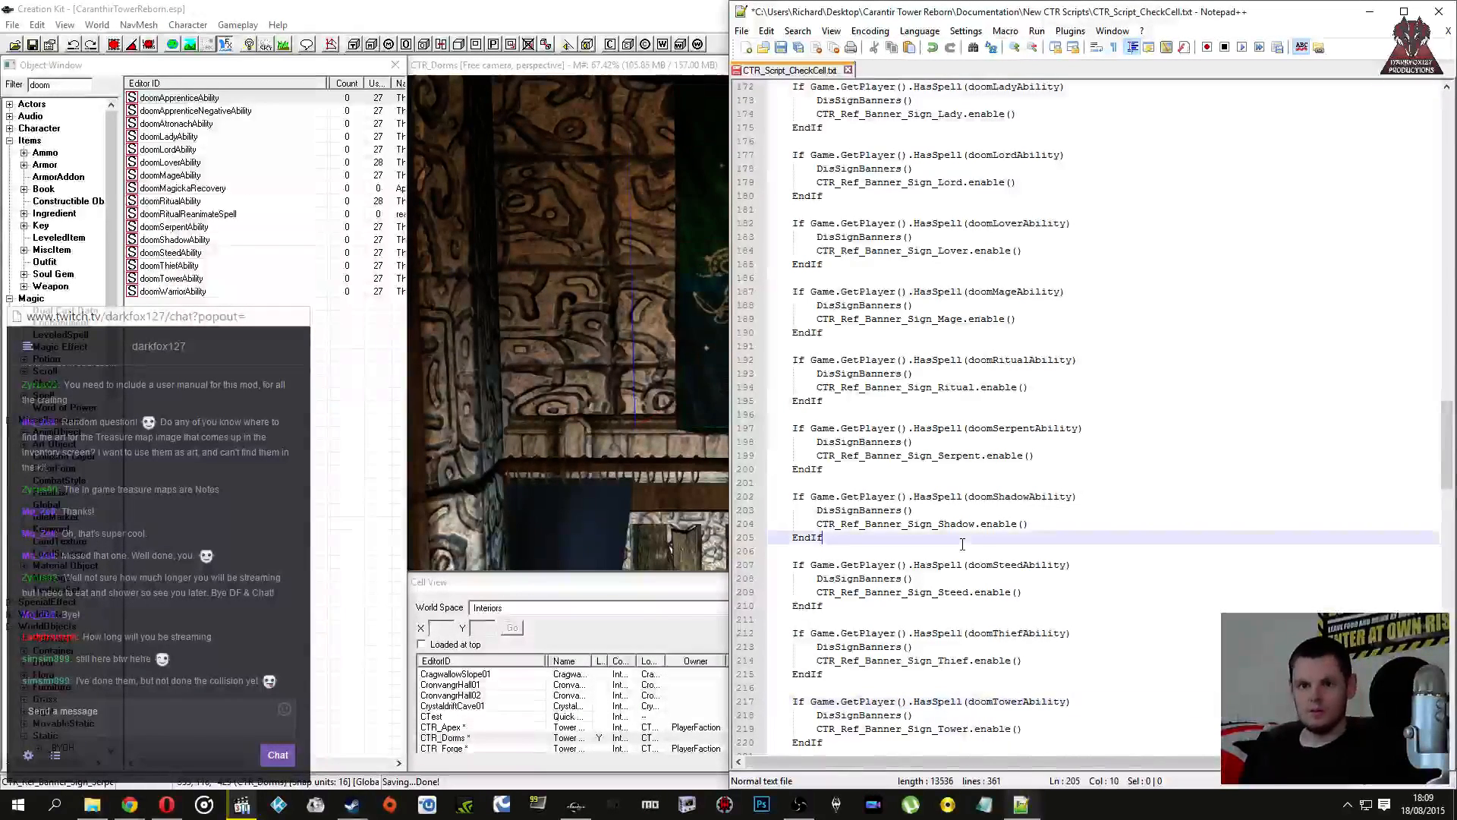
pyautogui.scroll(-2, 836, 548)
pyautogui.click(864, 673)
pyautogui.press('Return')
pyautogui.press('Tab')
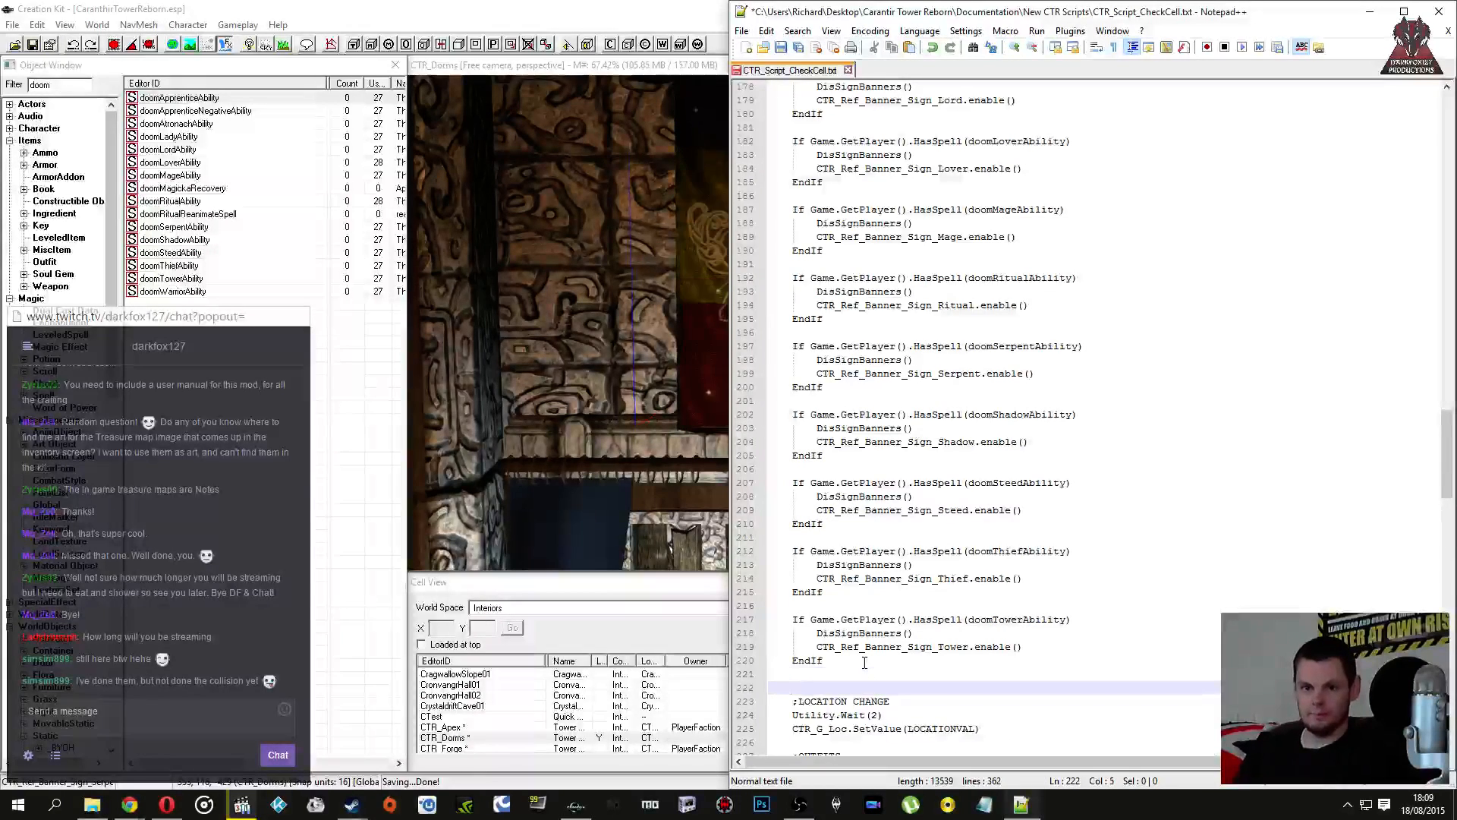
pyautogui.press('Return')
pyautogui.press('Up')
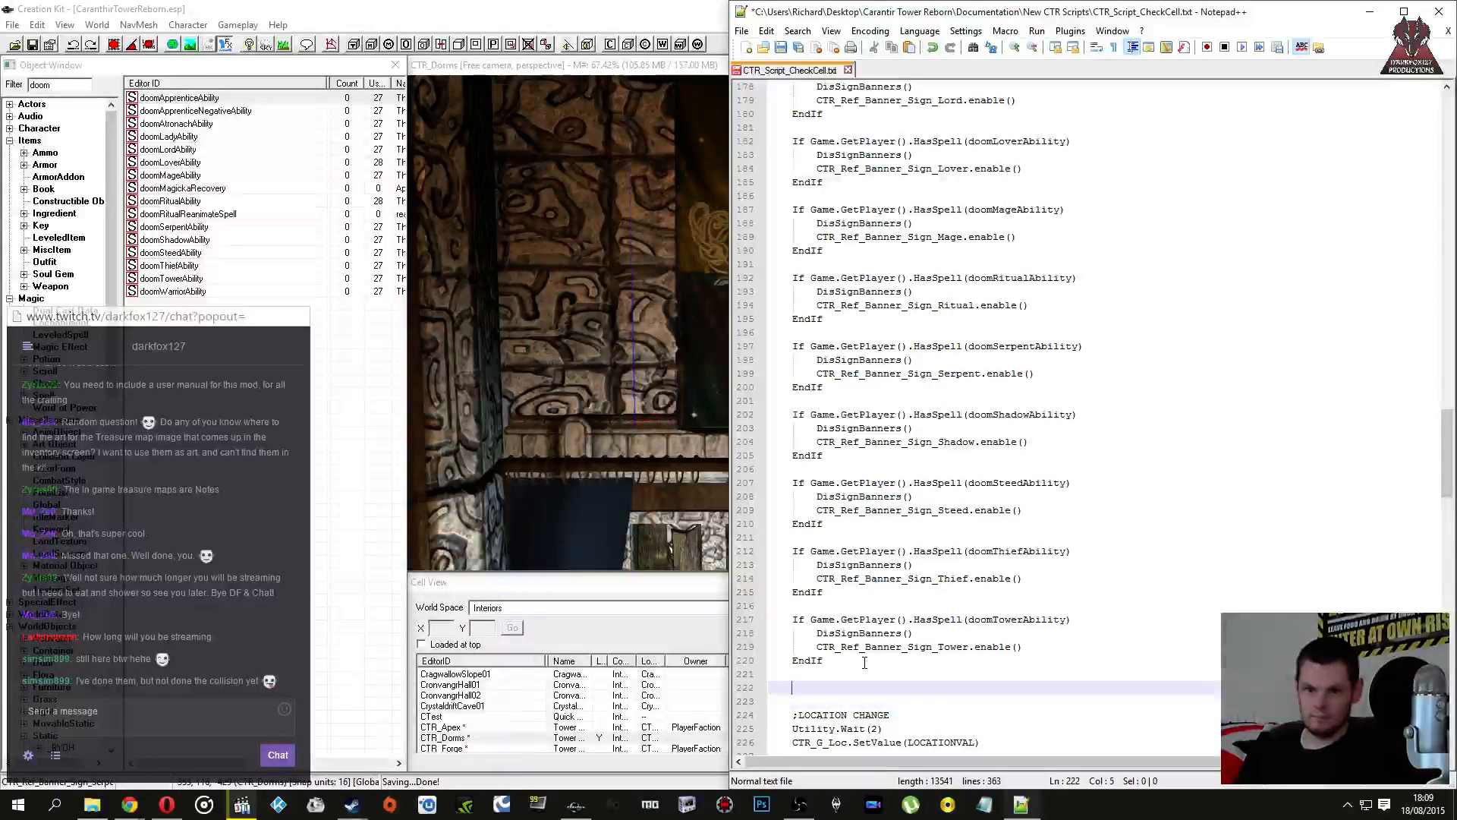
pyautogui.write('If Game.GetPlayer().HasSpell(doomLadyAbility) \t\tDisSignBanners() \t\tCTR_Ref_Banner_Sign_Lady.enable() \tEndIf')
pyautogui.press('Up')
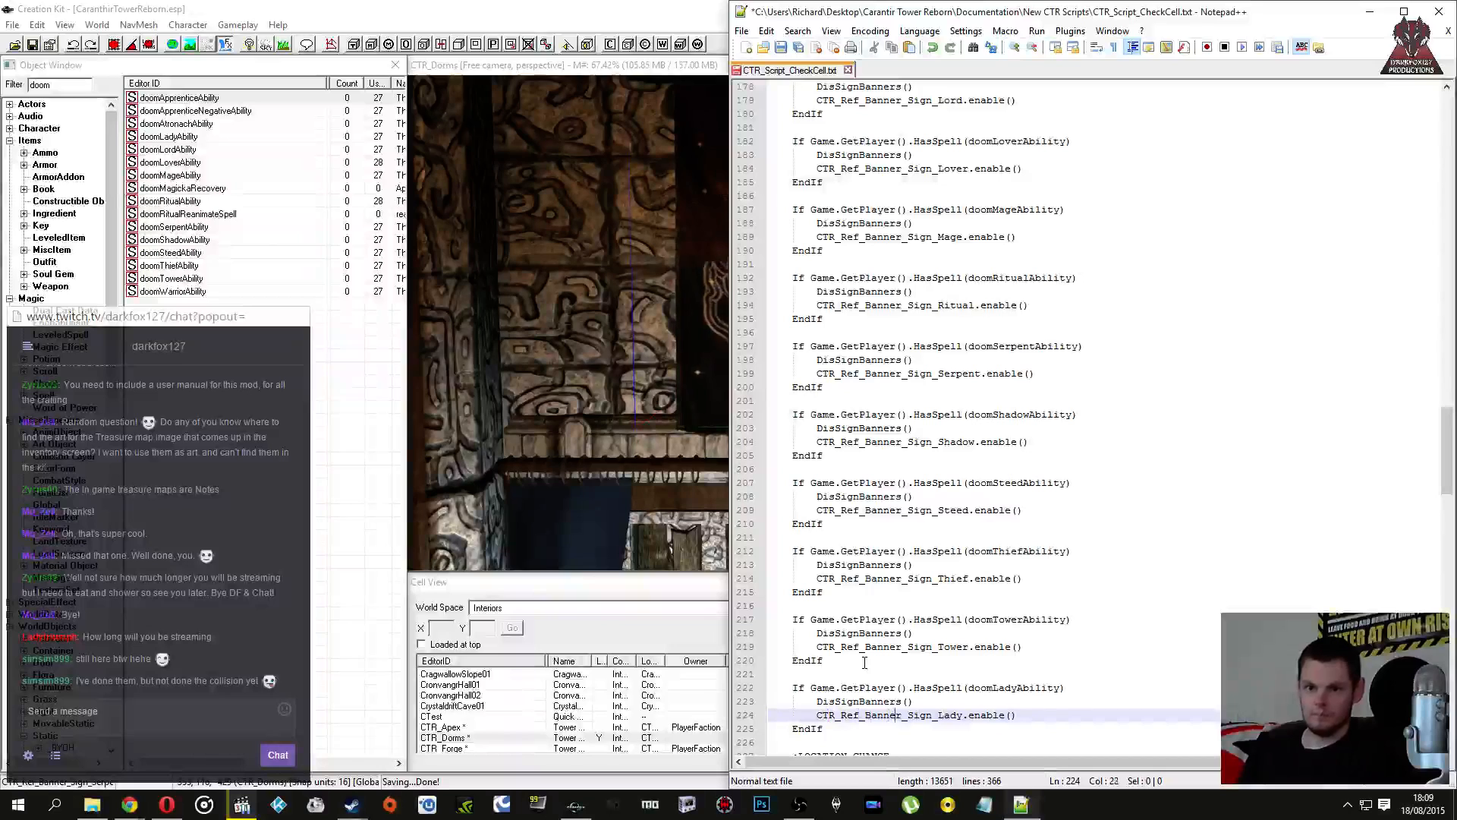
# Step: Change the enable statement in the last sign checker block to CTR_Ref_Banner_Sign_Warrior.enable()
pyautogui.press('Delete')
pyautogui.press('Delete')
pyautogui.press('Delete')
pyautogui.write('Warr')
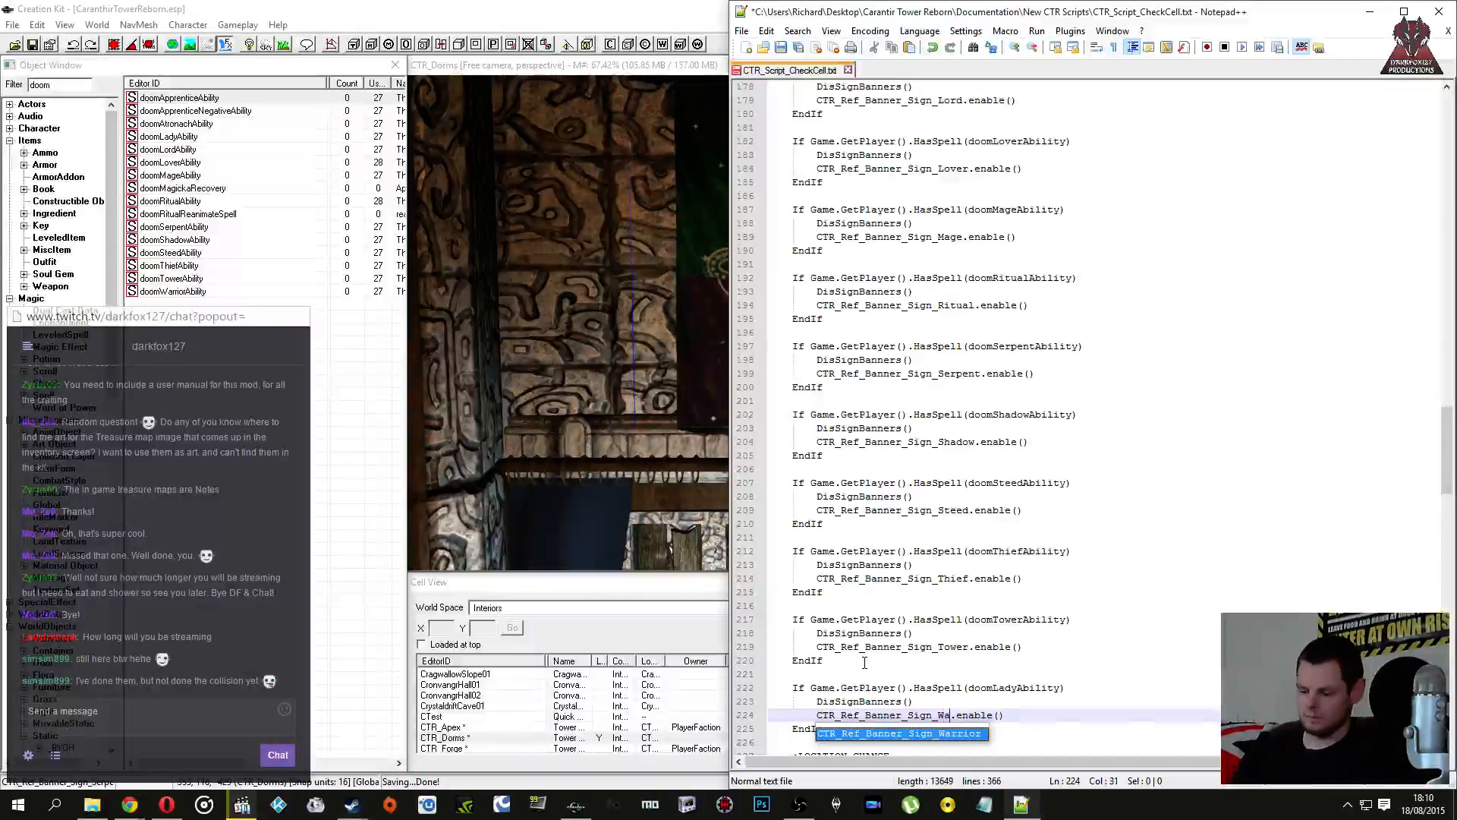
pyautogui.write('ior')
pyautogui.press('Escape')
# Step: Change the spell tested in the Warrior block's If line to doomWarriorAbility and save the script file
pyautogui.press('Up')
pyautogui.press('Up')
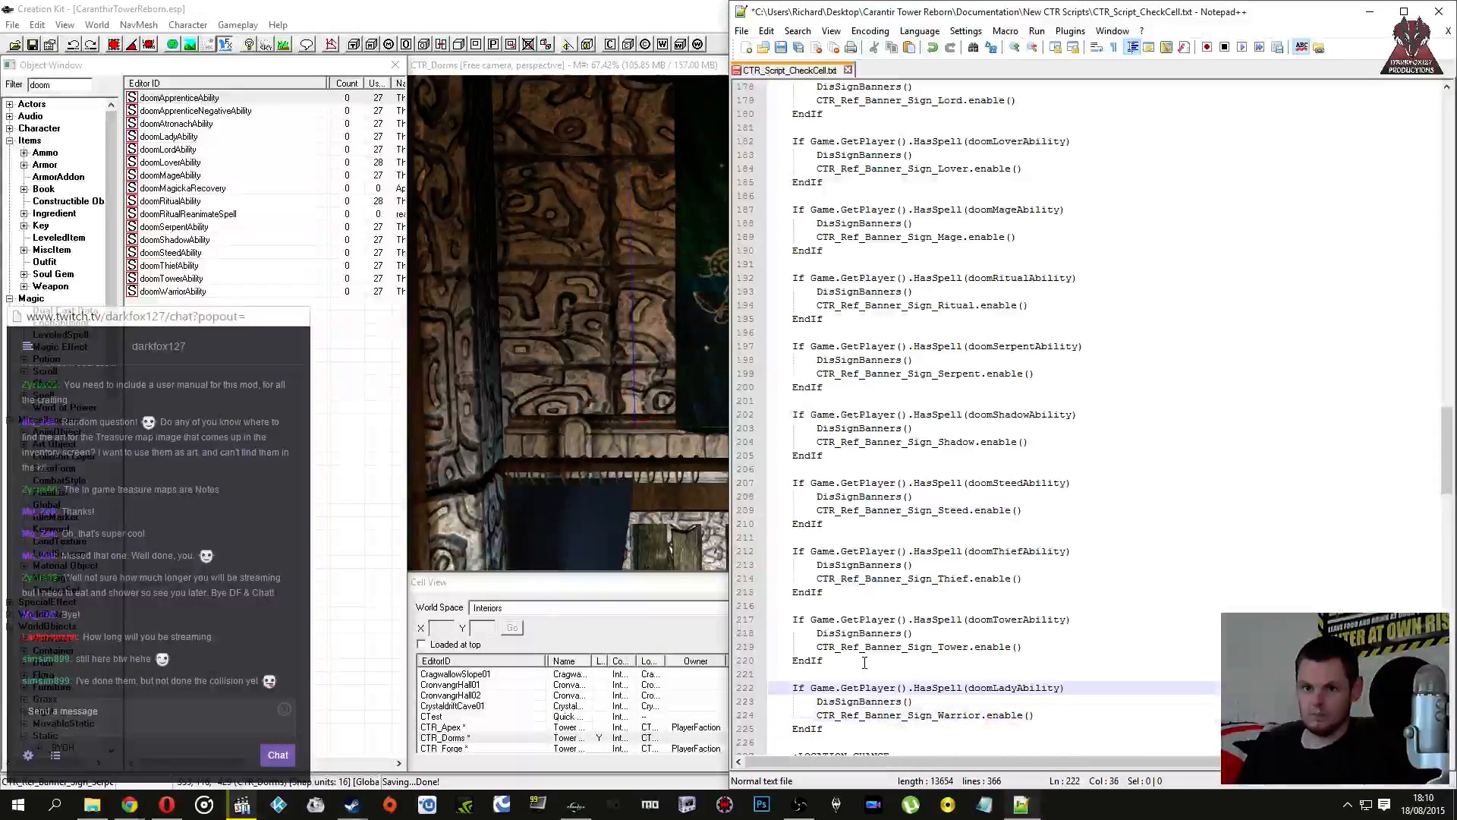
pyautogui.press('BackSpace')
pyautogui.press('Delete')
pyautogui.press('Delete')
pyautogui.press('Delete')
pyautogui.write('Wa')
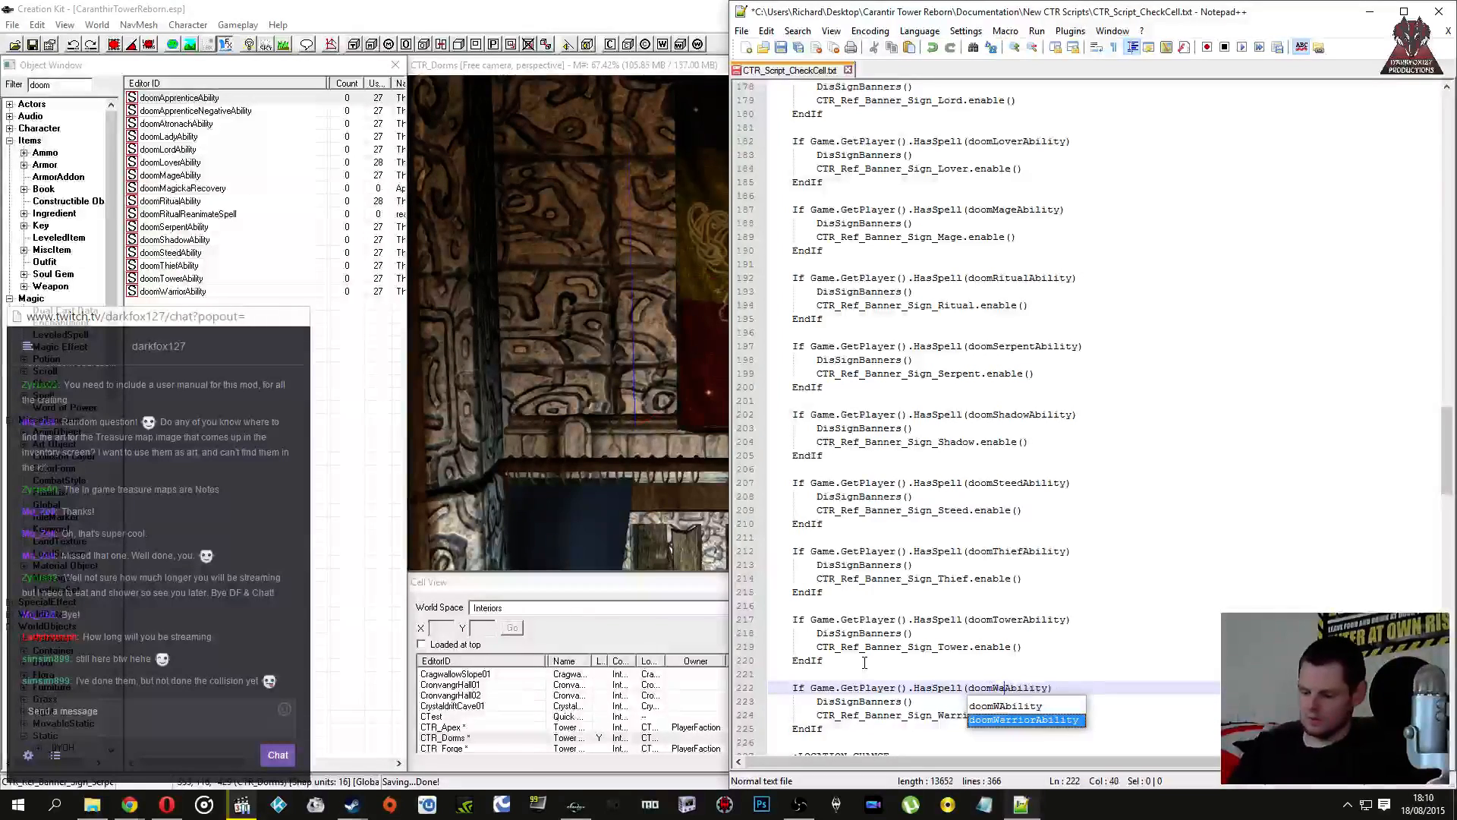
pyautogui.hotkey('ctrl', 's')
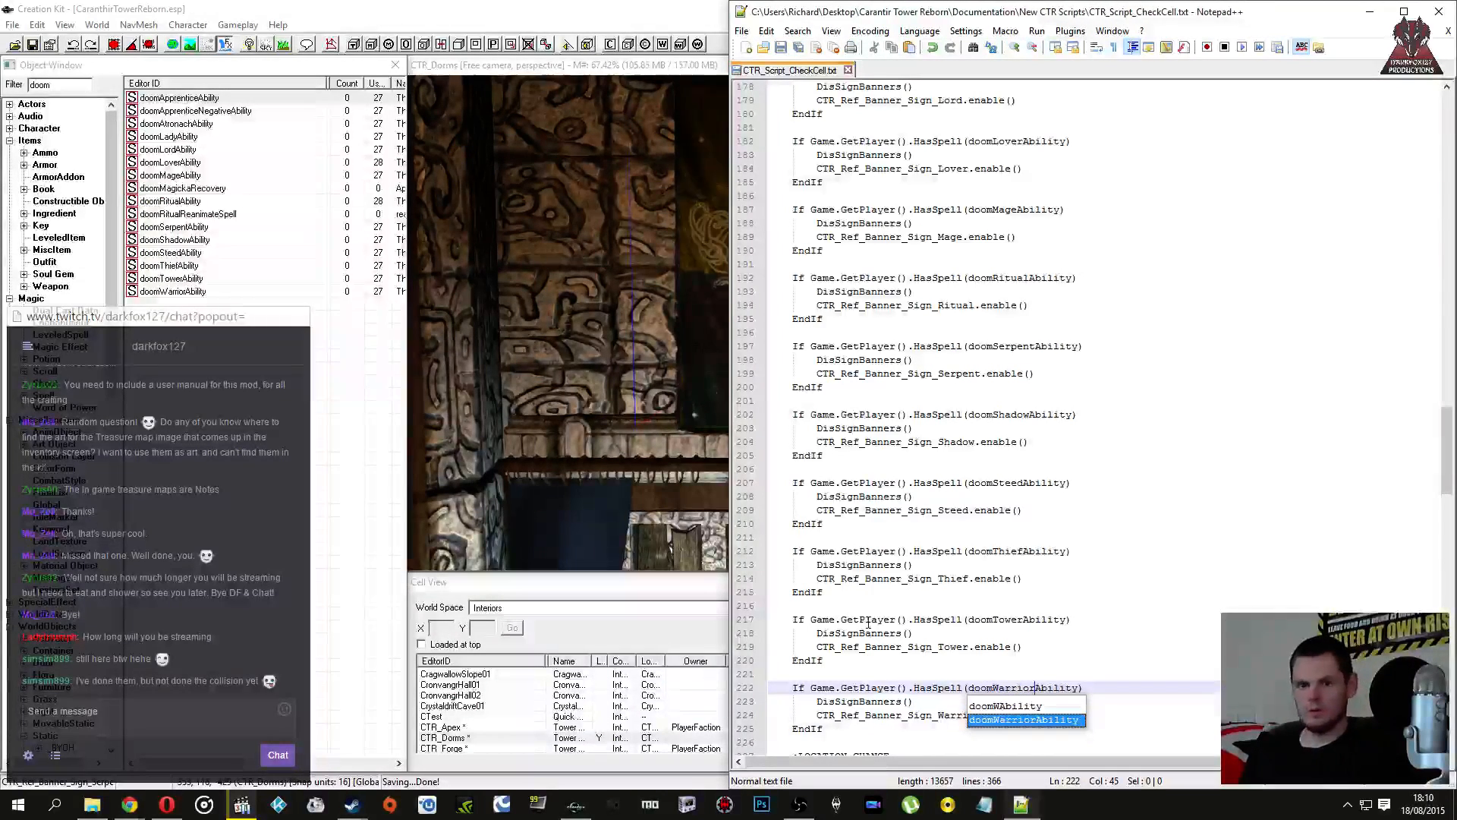
# Step: Copy the entire script, switch to Creation Kit, and open the source of CTR_Script_CellCheck from the CTR_Trigger_CellCheck activator's base form
pyautogui.click(922, 597)
pyautogui.hotkey('ctrl', 'a')
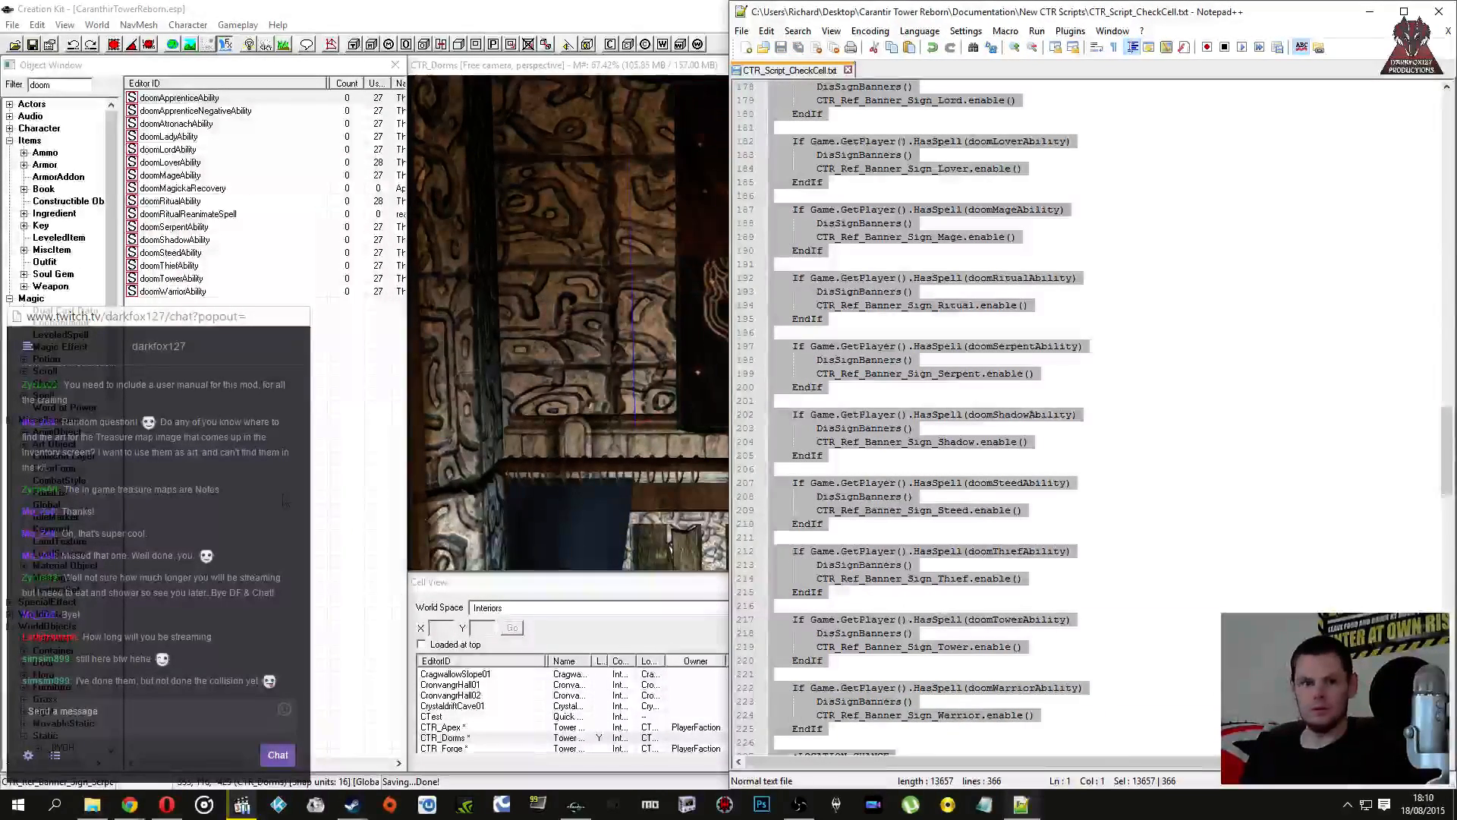
pyautogui.click(284, 500)
pyautogui.scroll(-4, 807, 371)
pyautogui.scroll(-5, 854, 380)
pyautogui.keyDown('shift'); pyautogui.moveTo(853, 380); pyautogui.dragTo(927, 406, button='middle'); pyautogui.keyUp('shift')
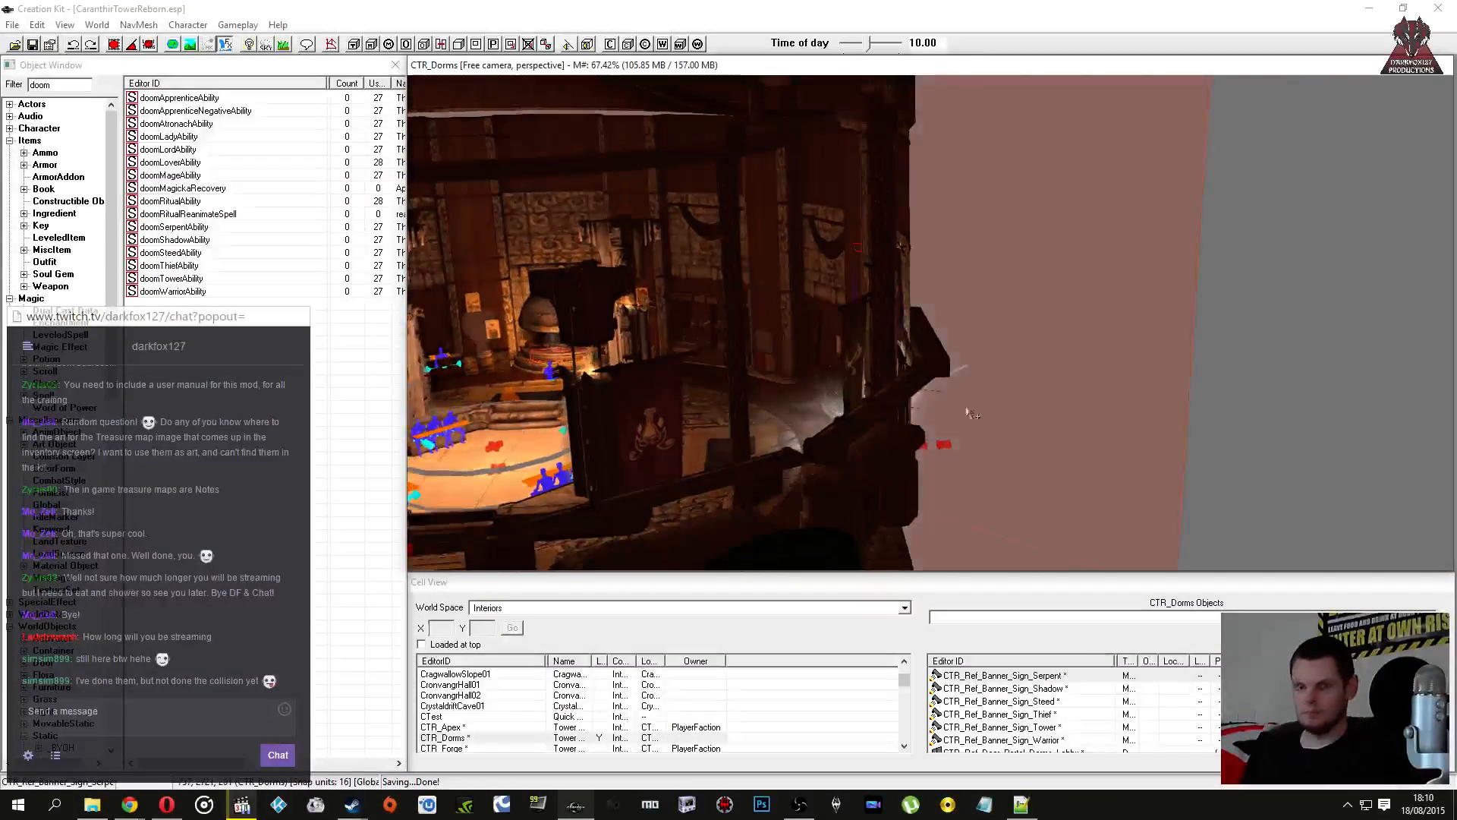
pyautogui.doubleClick(931, 401)
pyautogui.click(838, 266)
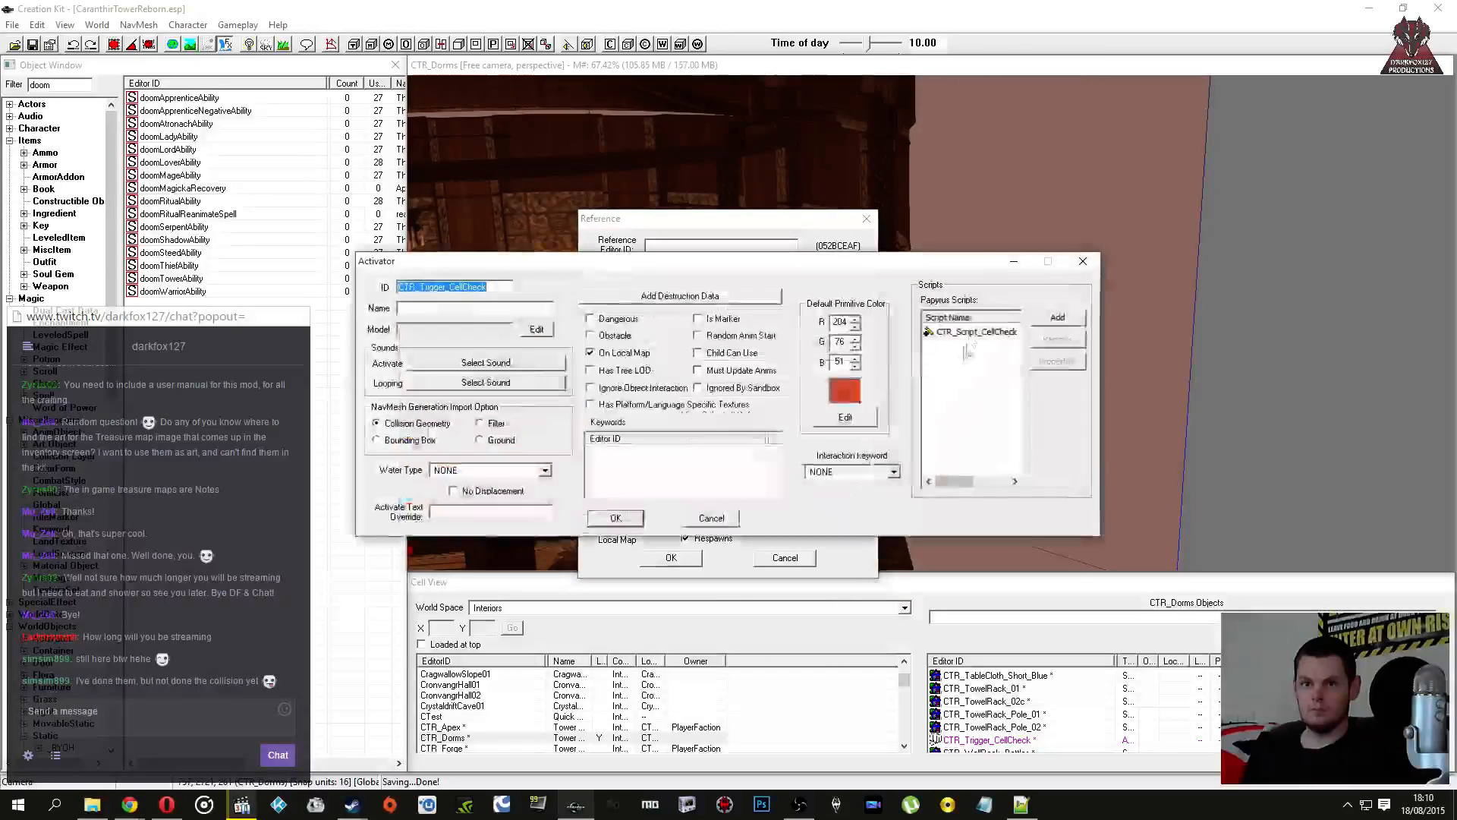
pyautogui.rightClick(970, 332)
pyautogui.click(1048, 420)
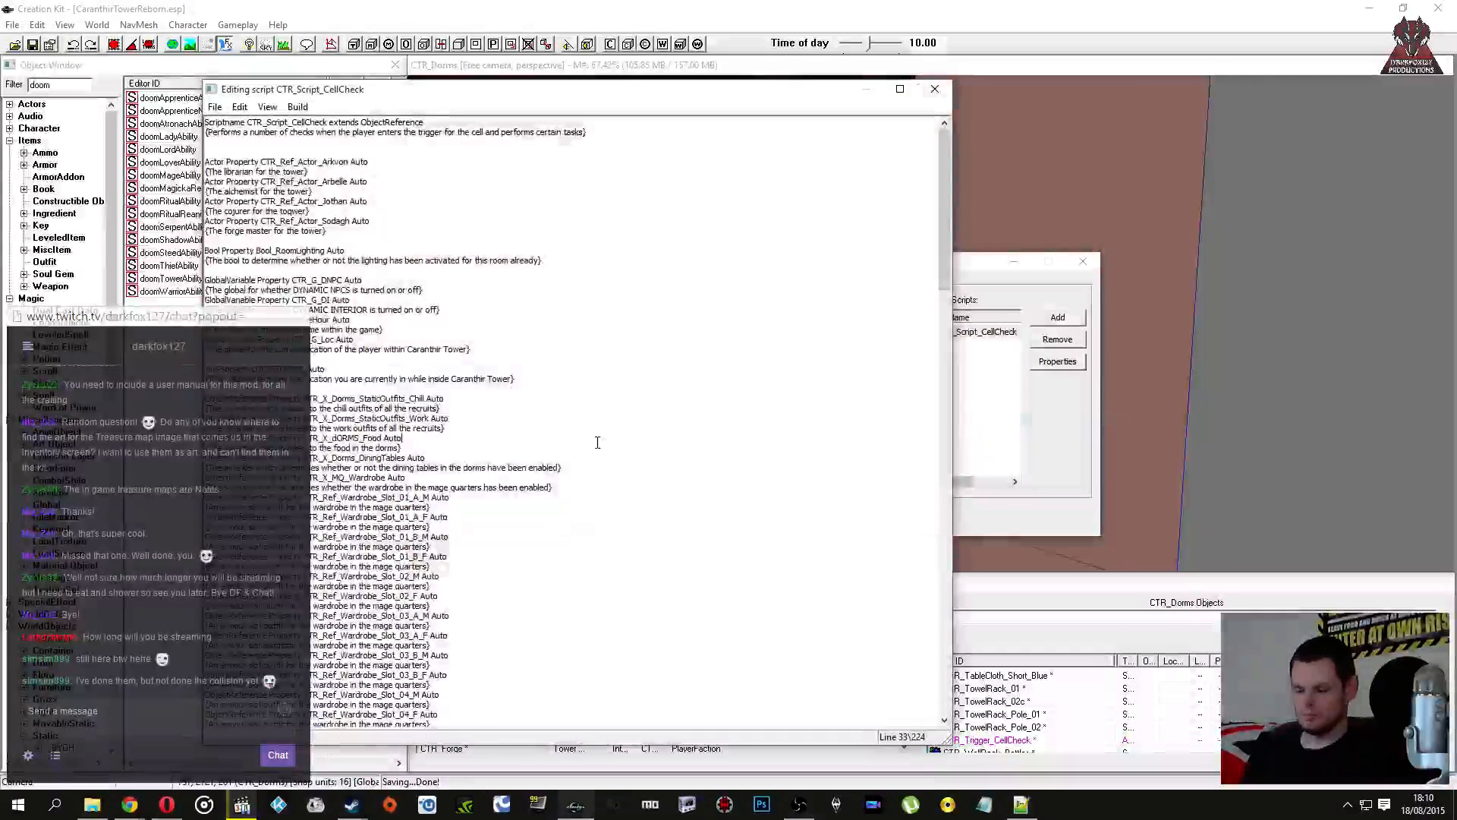
# Step: Replace the entire CTR_Script_CellCheck source with the copied script, save and compile it, and close the script editor
pyautogui.hotkey('ctrl', 'a')
pyautogui.hotkey('ctrl', 'v')
pyautogui.hotkey('ctrl', 's')
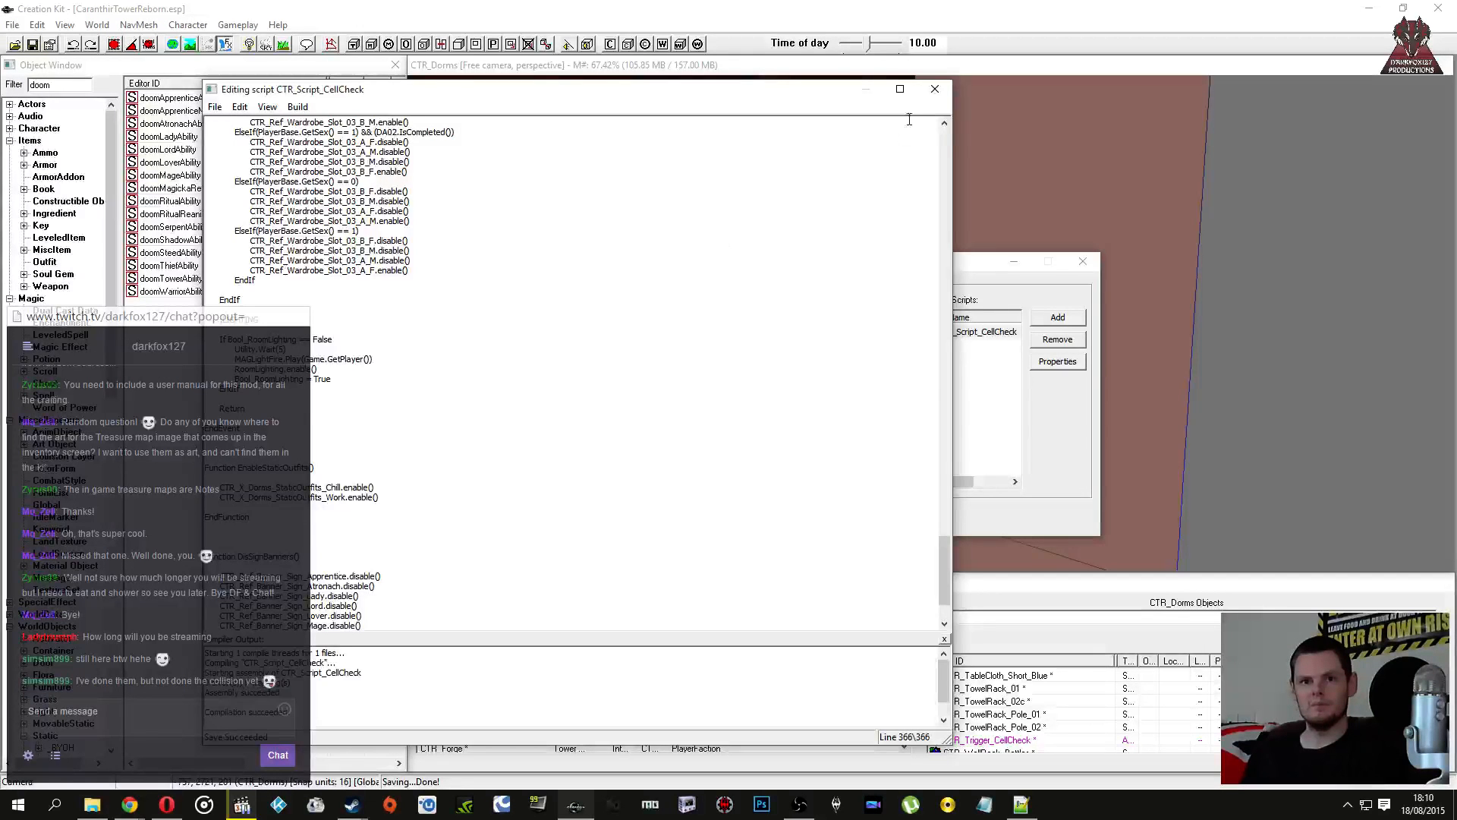
pyautogui.click(935, 89)
# Step: Auto-fill all properties of CTR_Script_CellCheck on the cell check trigger and dismiss the confirmation
pyautogui.doubleClick(976, 331)
pyautogui.click(367, 619)
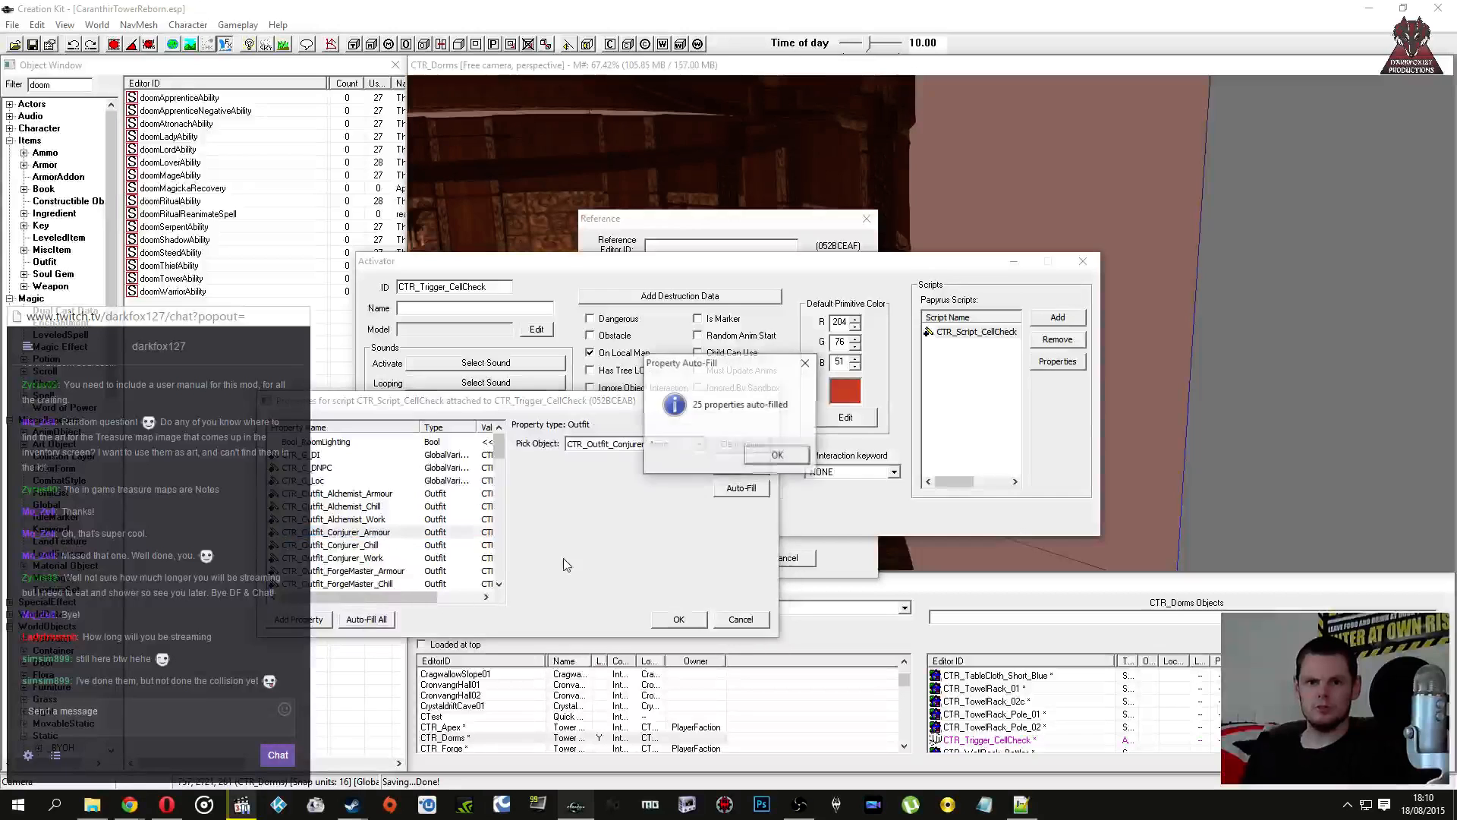
pyautogui.click(751, 470)
# Step: Check the script's sign banner properties for unfilled values, inspecting CTR_Ref_Banner_Sign_Lord
pyautogui.click(369, 507)
pyautogui.scroll(-8, 369, 519)
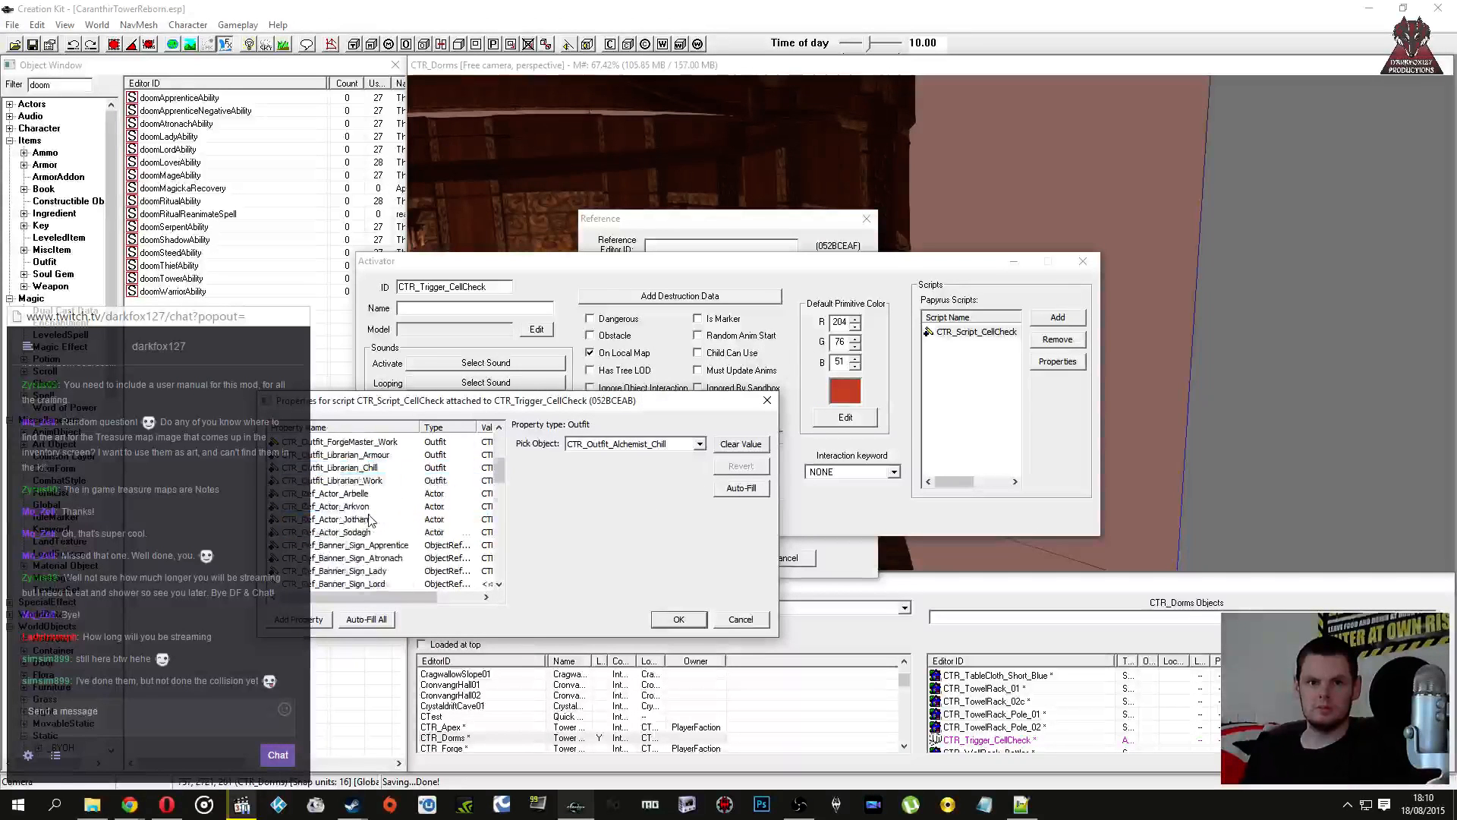
pyautogui.click(334, 533)
pyautogui.click(334, 545)
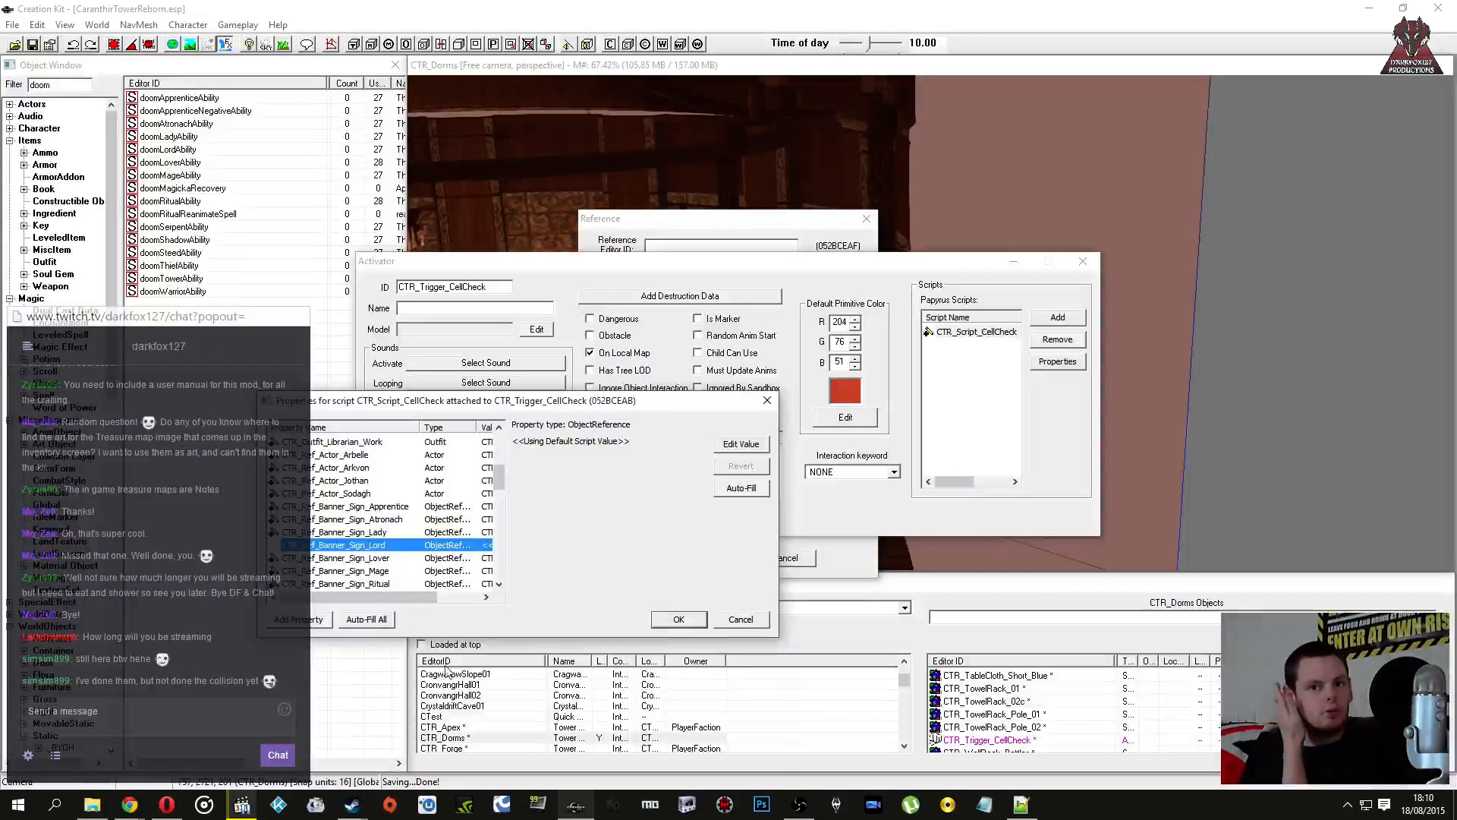
# Step: Look for the Lord sign banner reference among the banners placed in the CTR_Dorms cell
pyautogui.click(1005, 703)
pyautogui.scroll(15, 1004, 704)
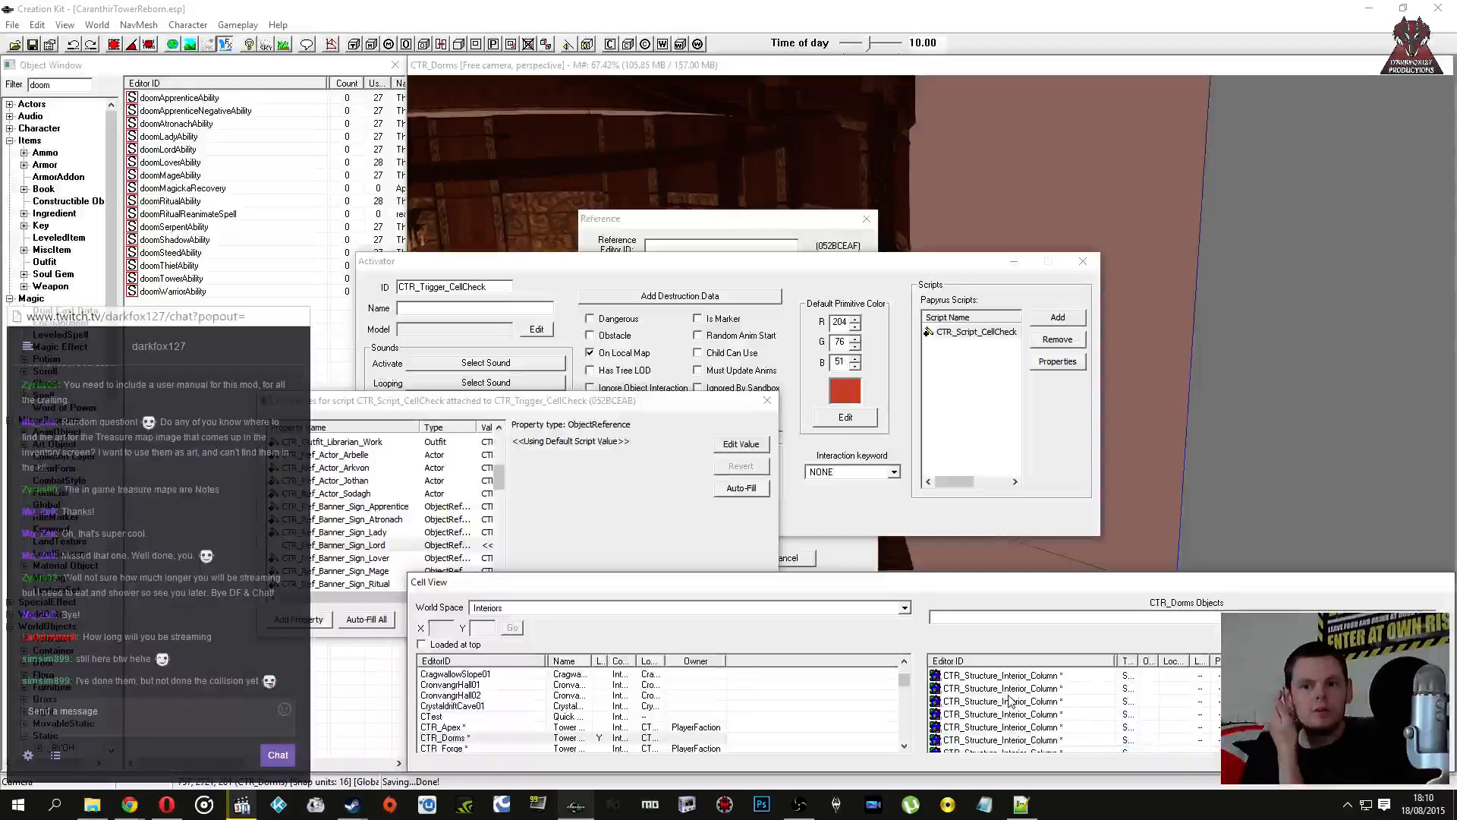
pyautogui.click(1020, 135)
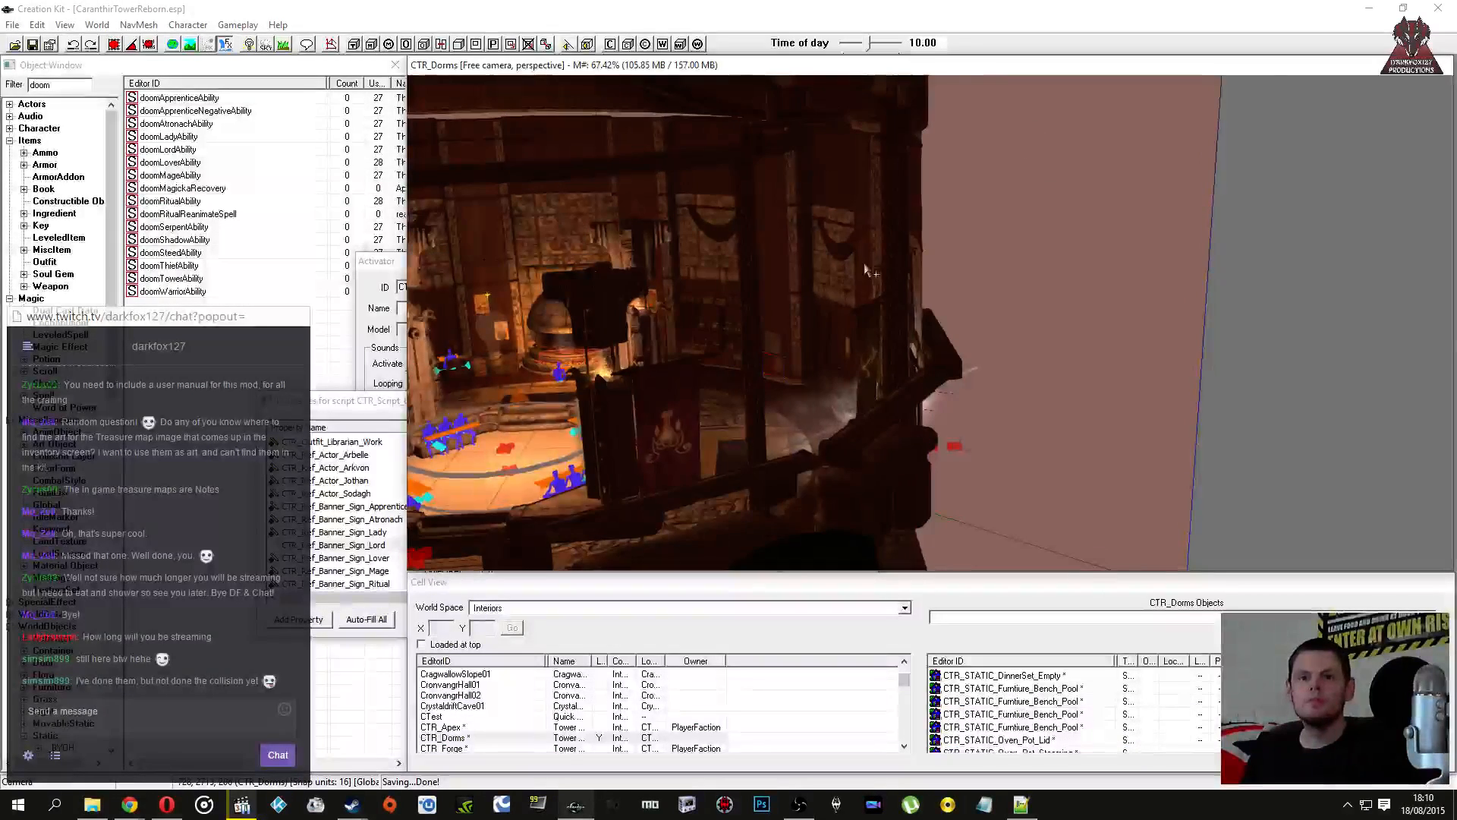
pyautogui.scroll(4, 923, 322)
pyautogui.scroll(6, 926, 321)
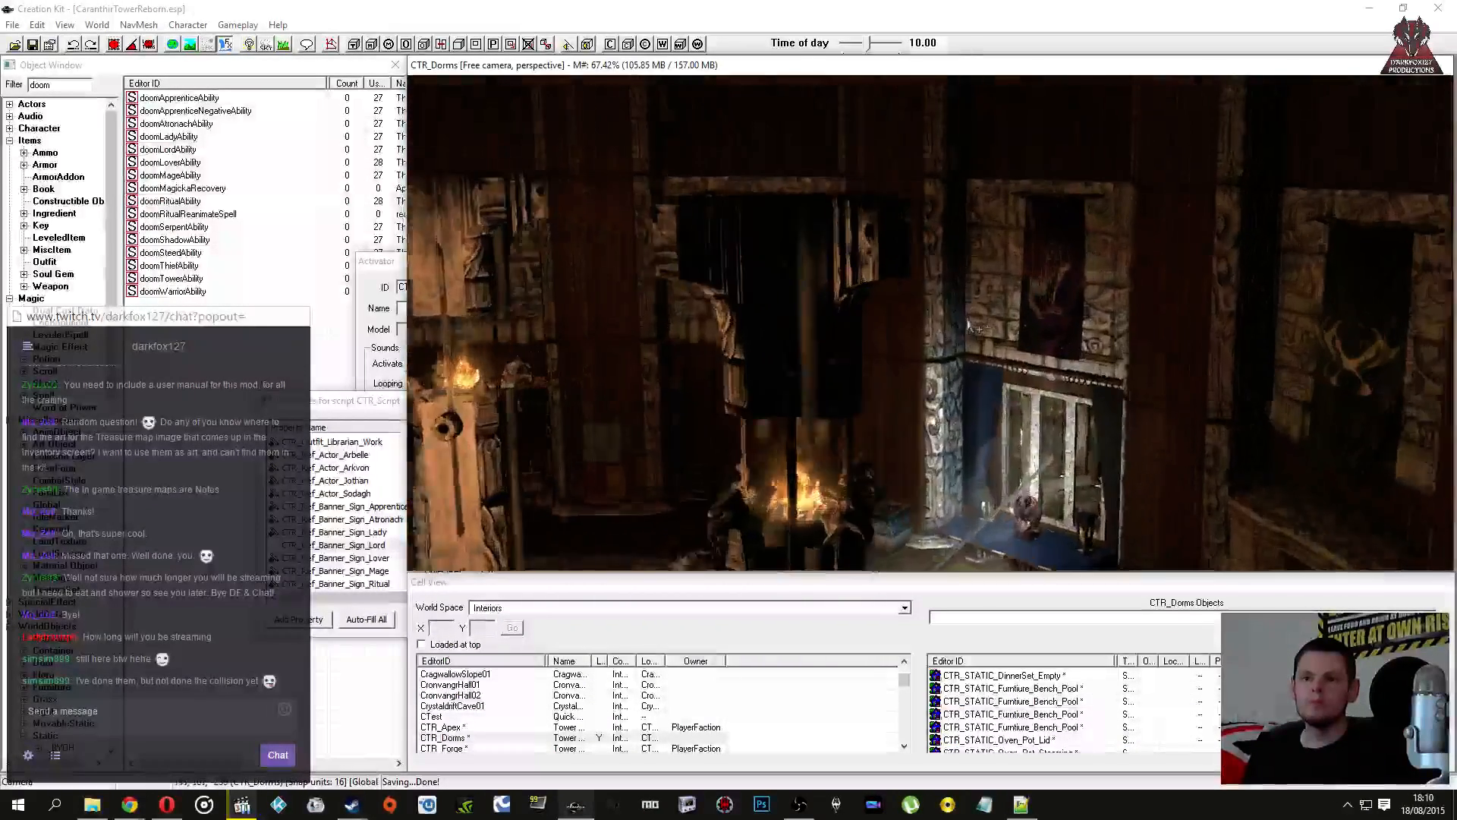
pyautogui.click(1104, 279)
pyautogui.doubleClick(1104, 279)
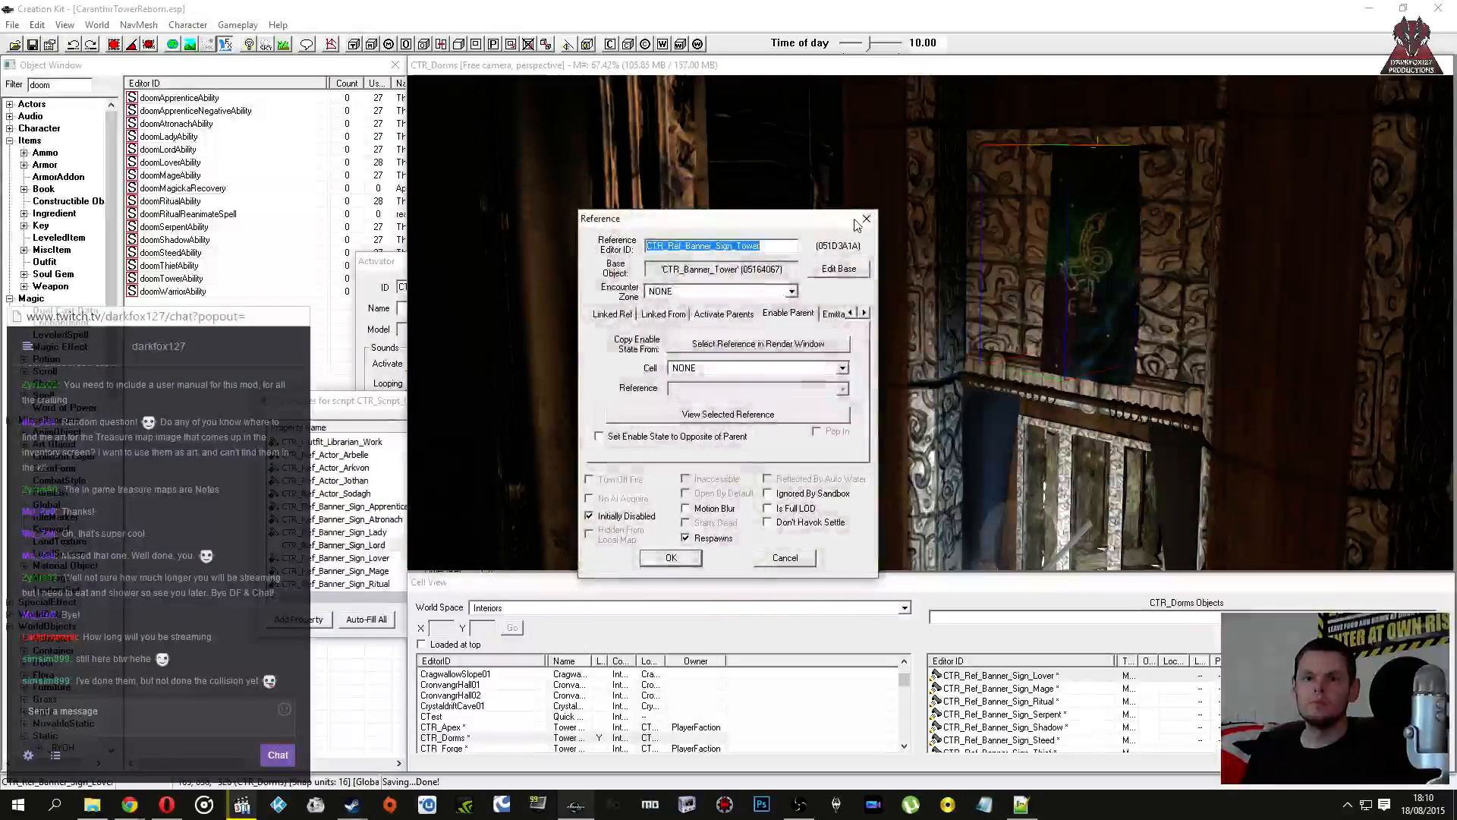
pyautogui.click(865, 218)
pyautogui.click(1014, 726)
pyautogui.scroll(-1, 1014, 727)
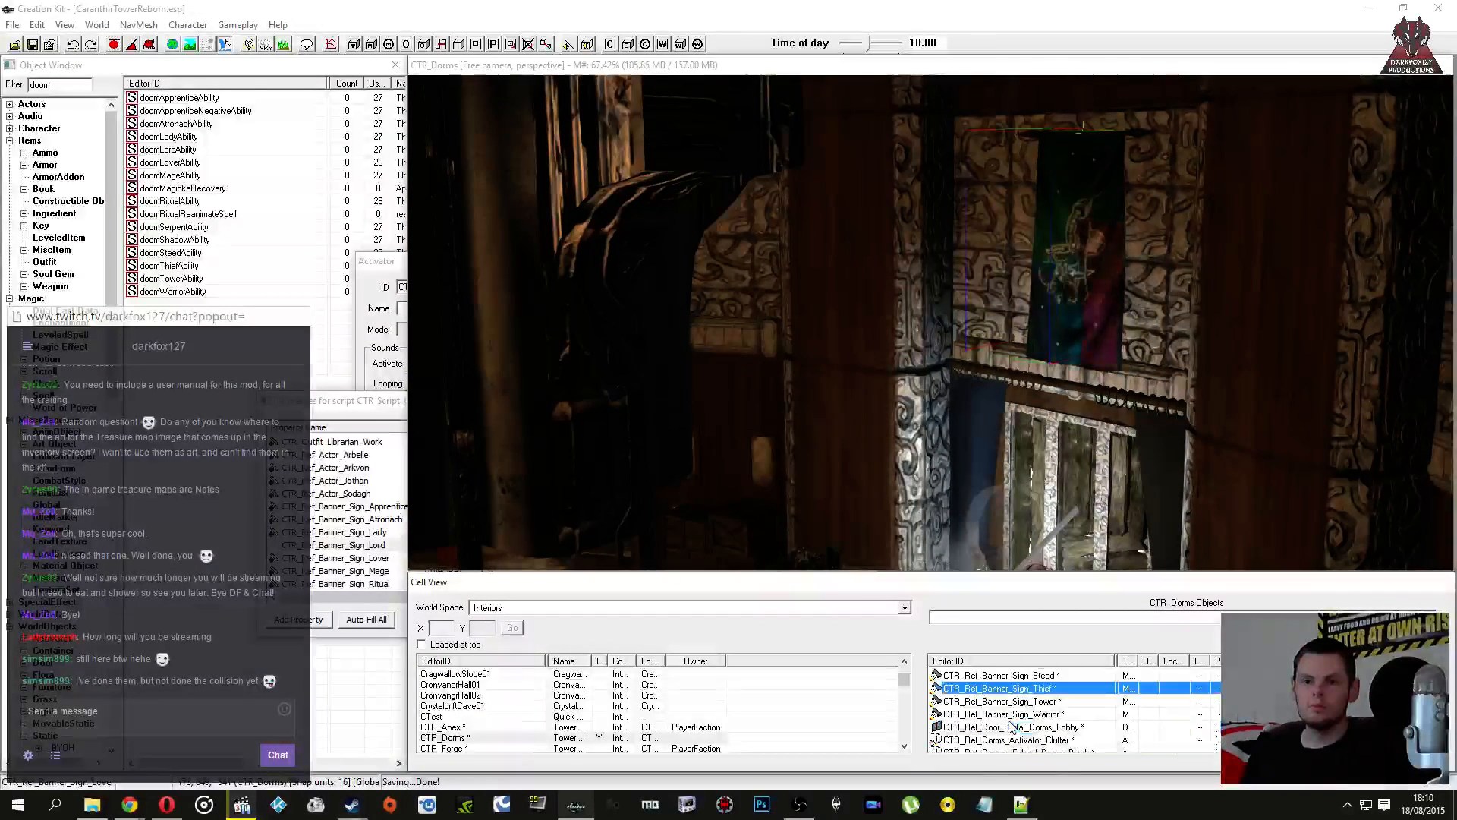
pyautogui.scroll(1, 1091, 728)
pyautogui.scroll(2, 1091, 728)
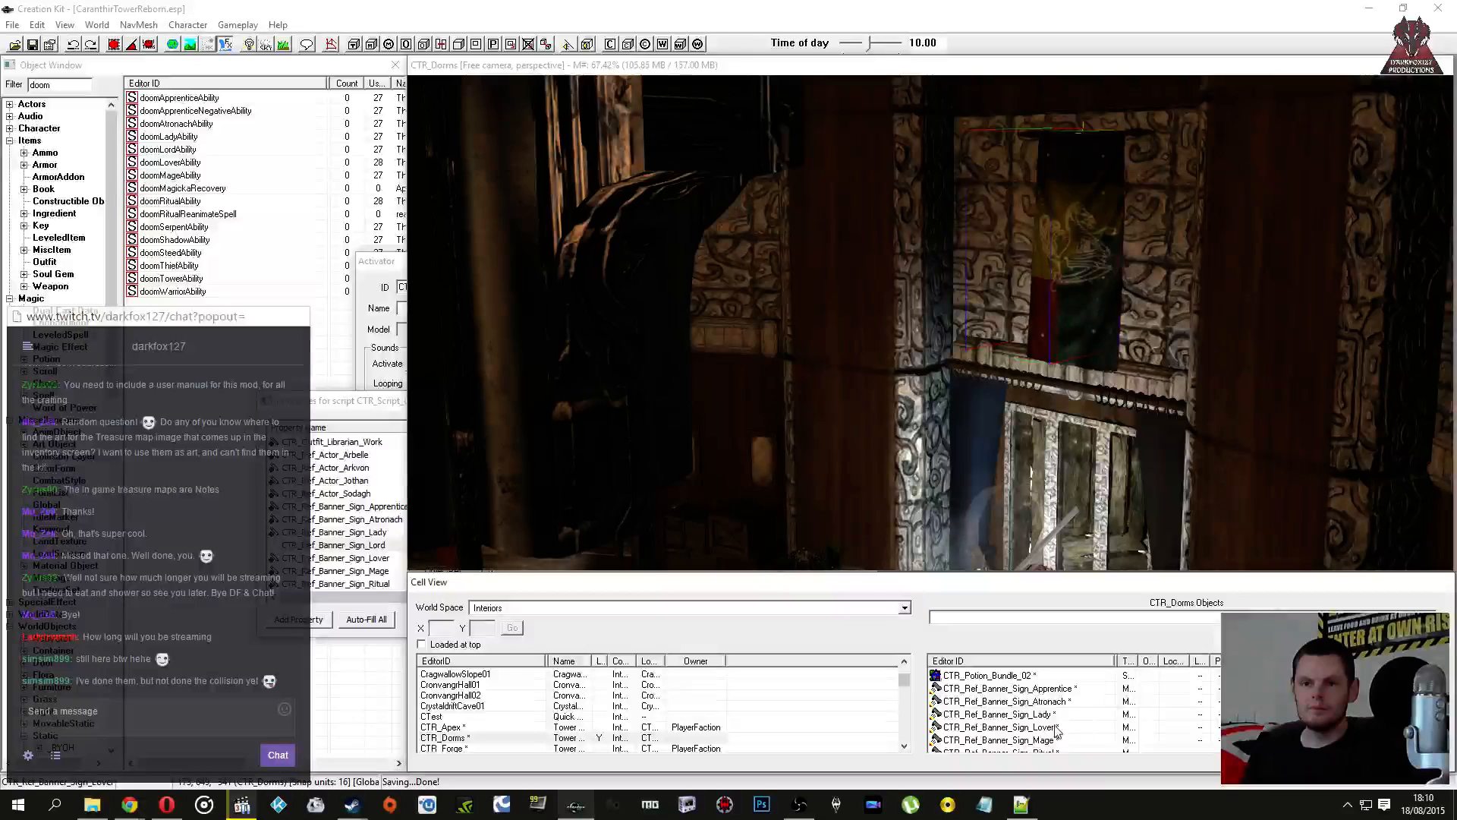
# Step: Select the CTR_Ref_Banner_Sign_Tower banner in the dorms wall alcove and duplicate it in place
pyautogui.doubleClick(998, 713)
pyautogui.scroll(3, 927, 375)
pyautogui.moveTo(997, 344); pyautogui.dragTo(919, 346, button='middle')
pyautogui.click(919, 346)
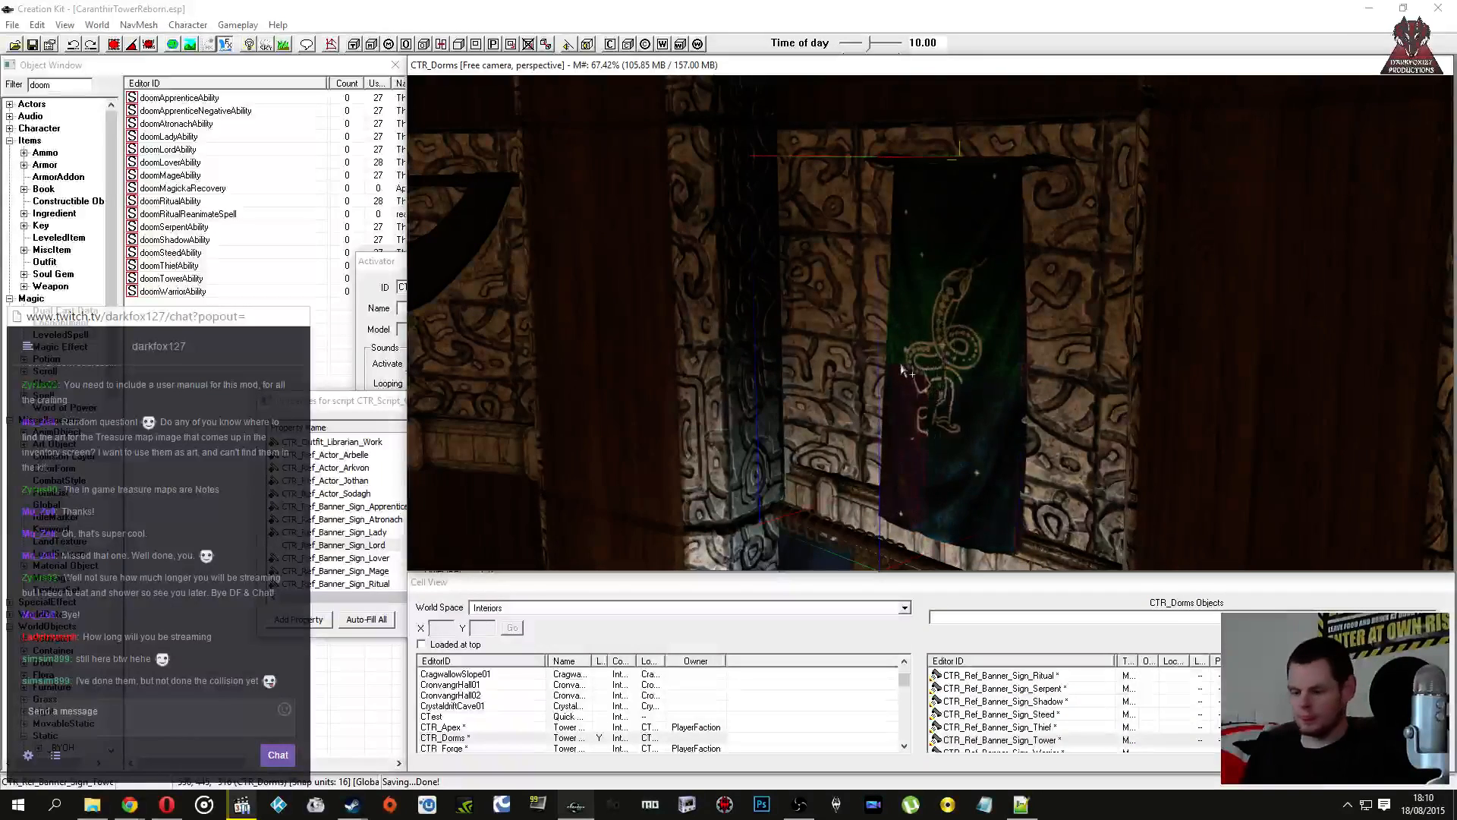
pyautogui.hotkey('ctrl', 'd')
pyautogui.hotkey('ctrl', 'h')
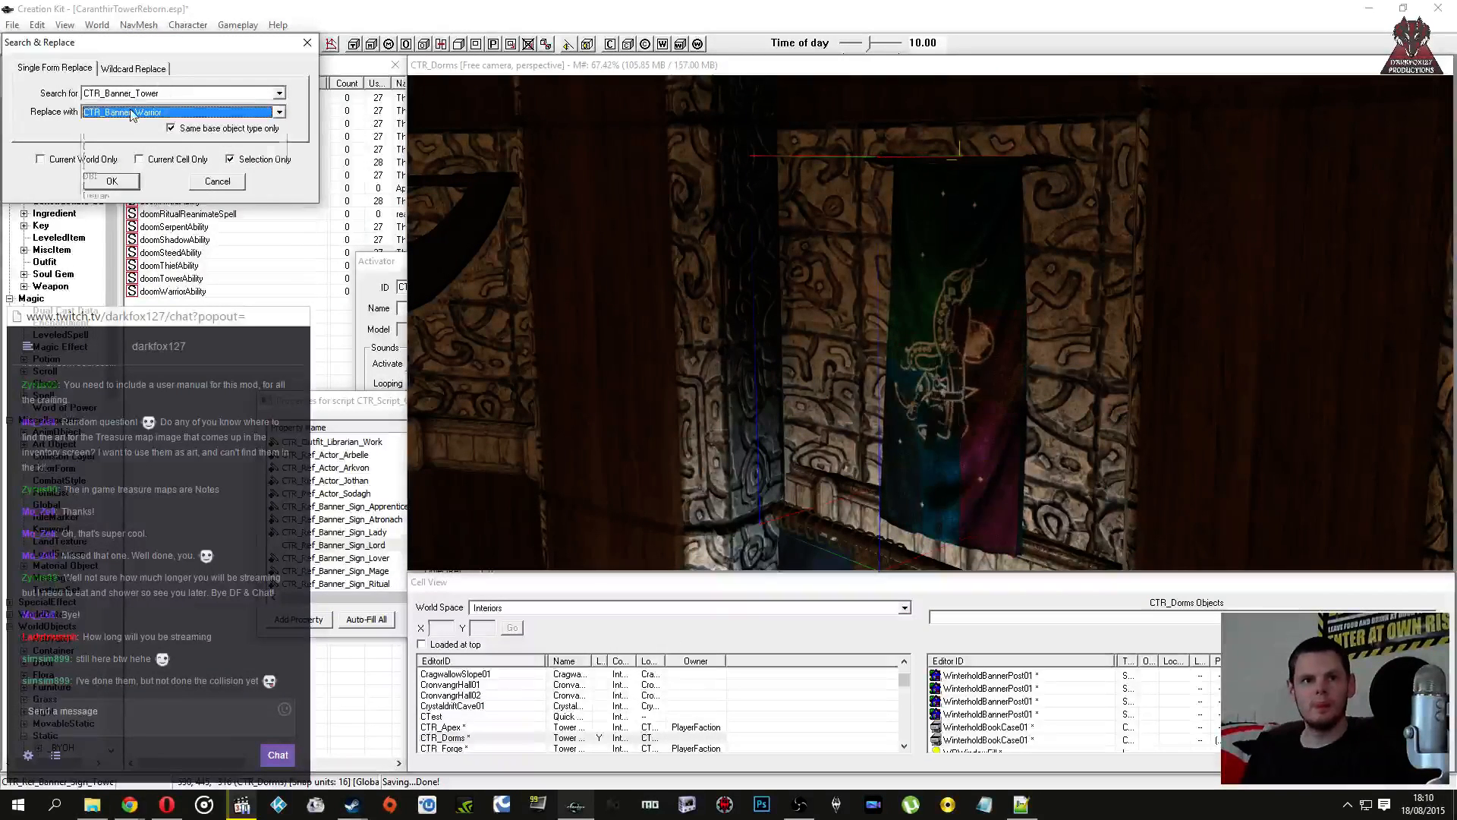
pyautogui.click(132, 112)
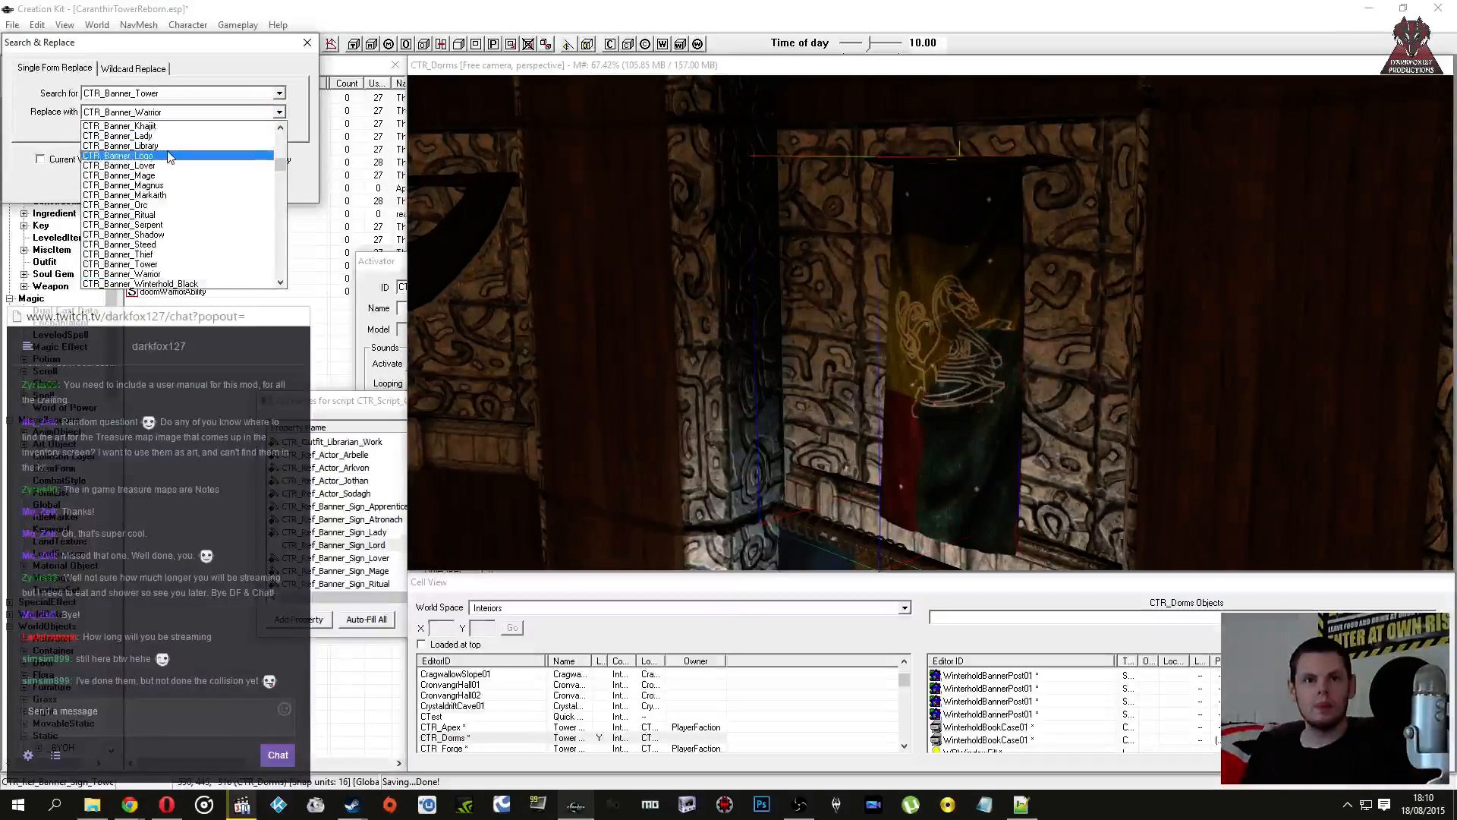
pyautogui.scroll(1, 183, 152)
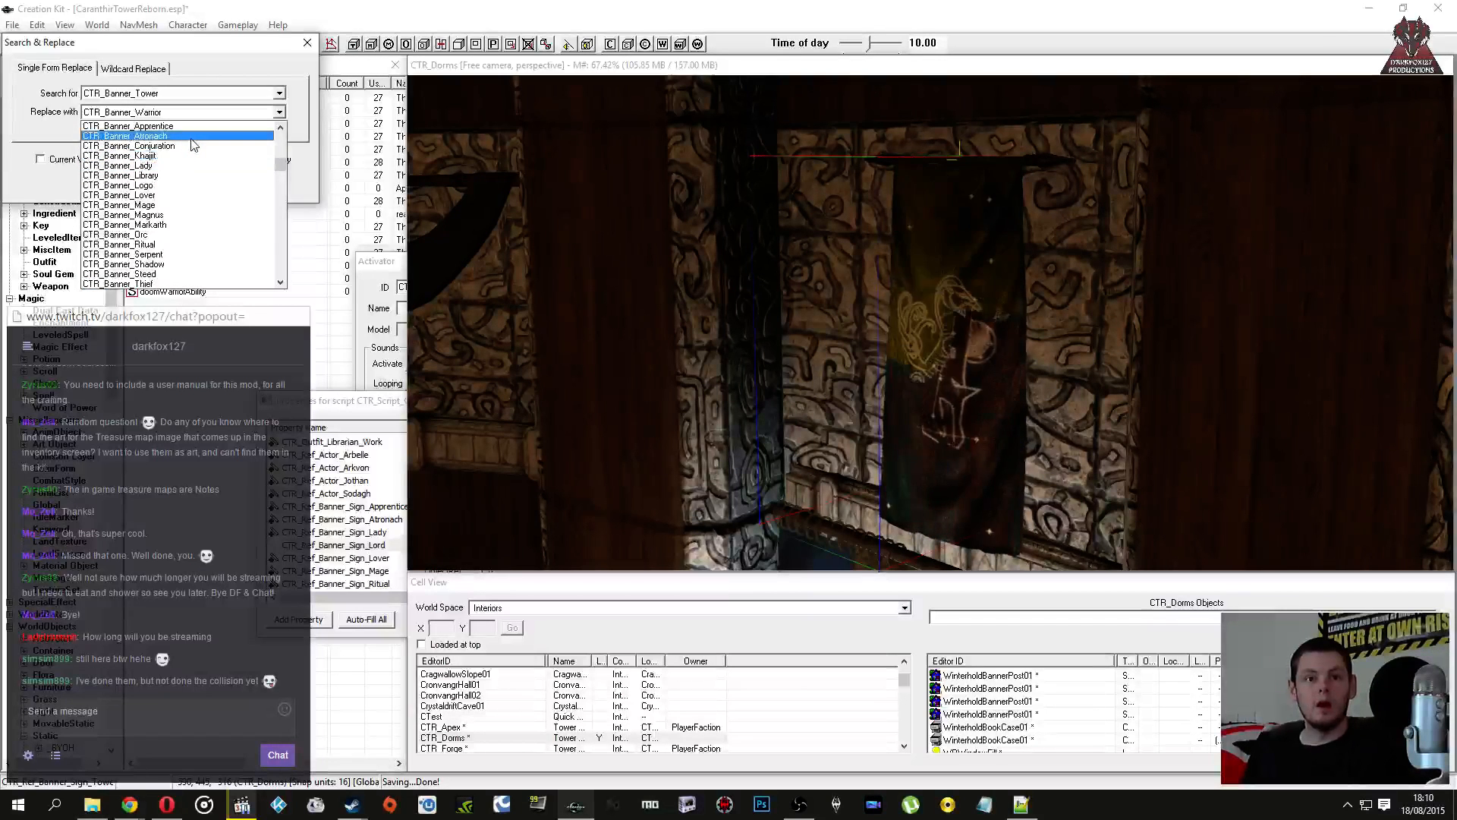
pyautogui.click(231, 72)
pyautogui.click(216, 179)
# Step: Open the duplicated Tower banner's reference and change its editor ID to CTR_Ref_Banner_Sign_Lord
pyautogui.moveTo(924, 303); pyautogui.dragTo(908, 280, button='middle')
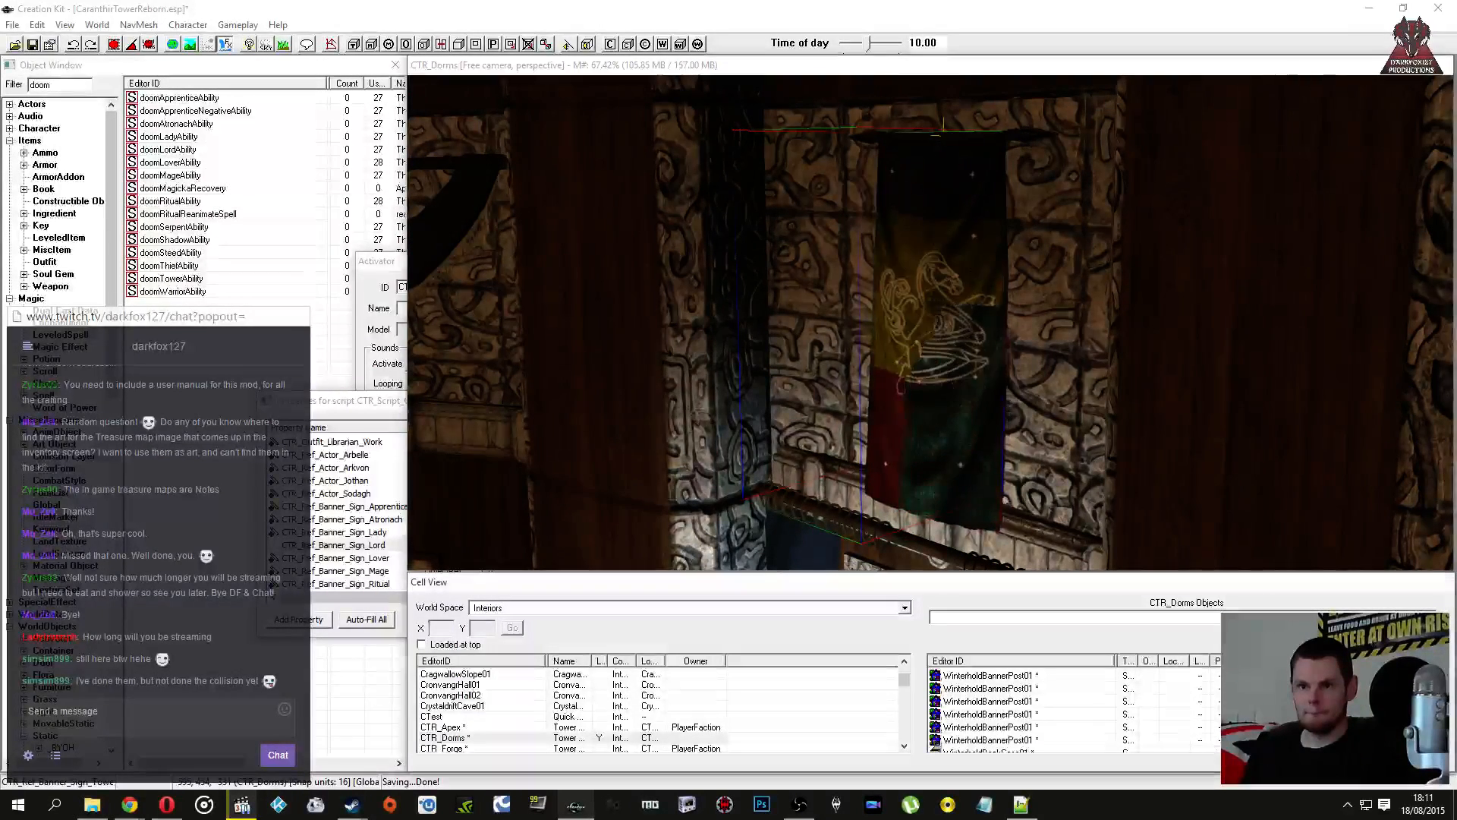
pyautogui.scroll(5, 969, 436)
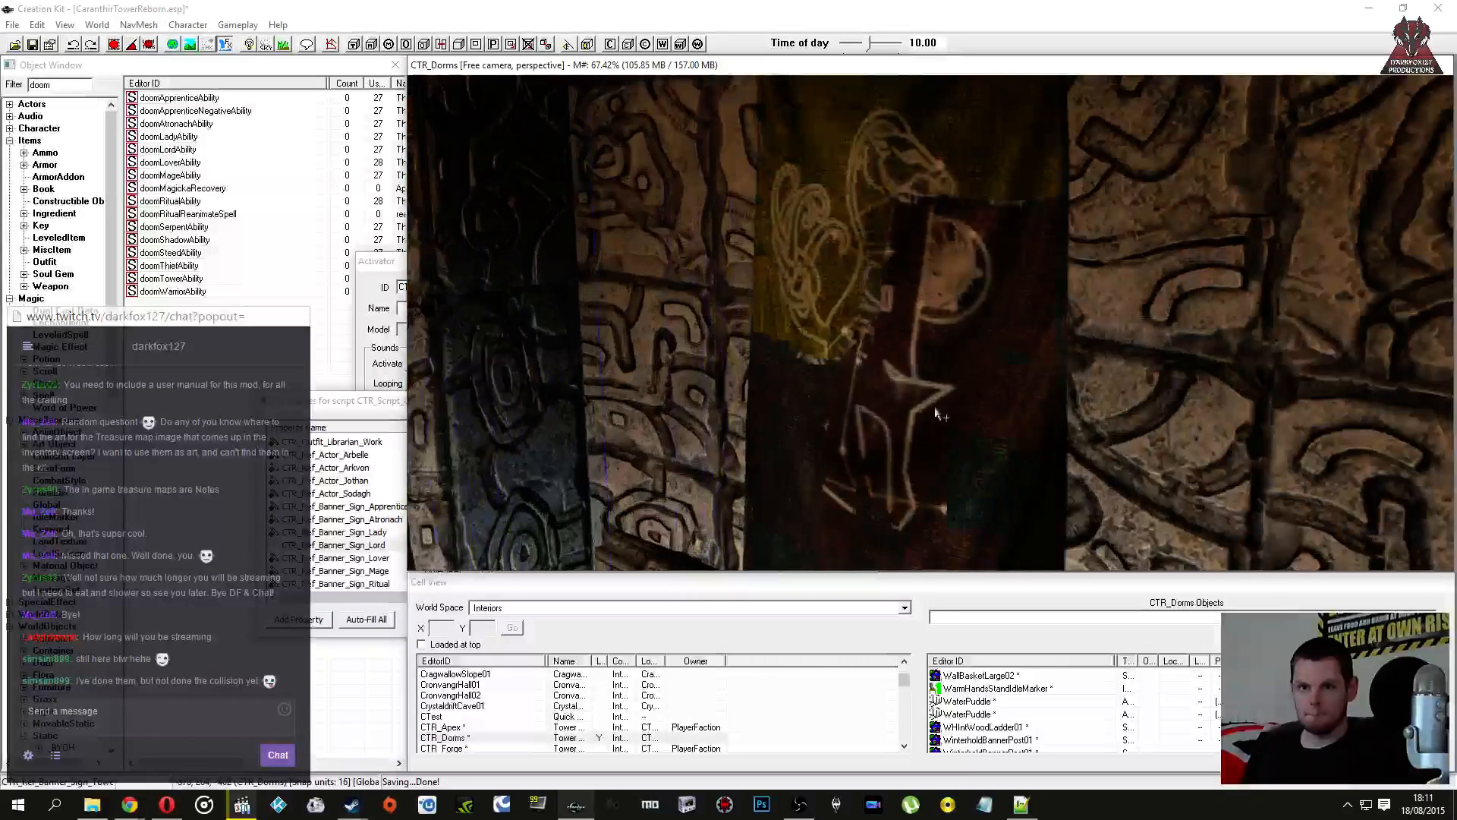
pyautogui.scroll(-4, 1025, 501)
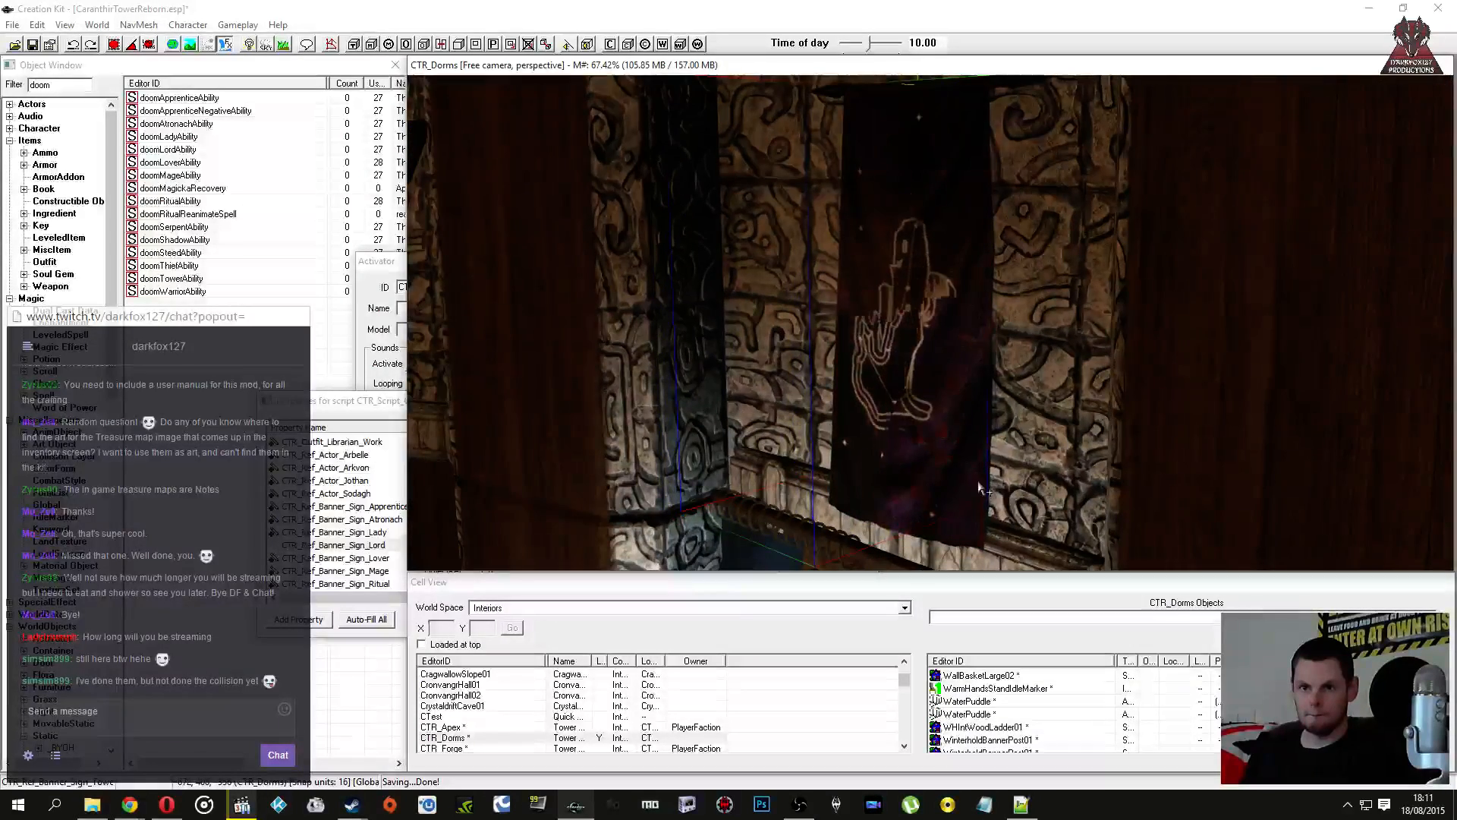
pyautogui.scroll(3, 964, 485)
pyautogui.scroll(4, 954, 469)
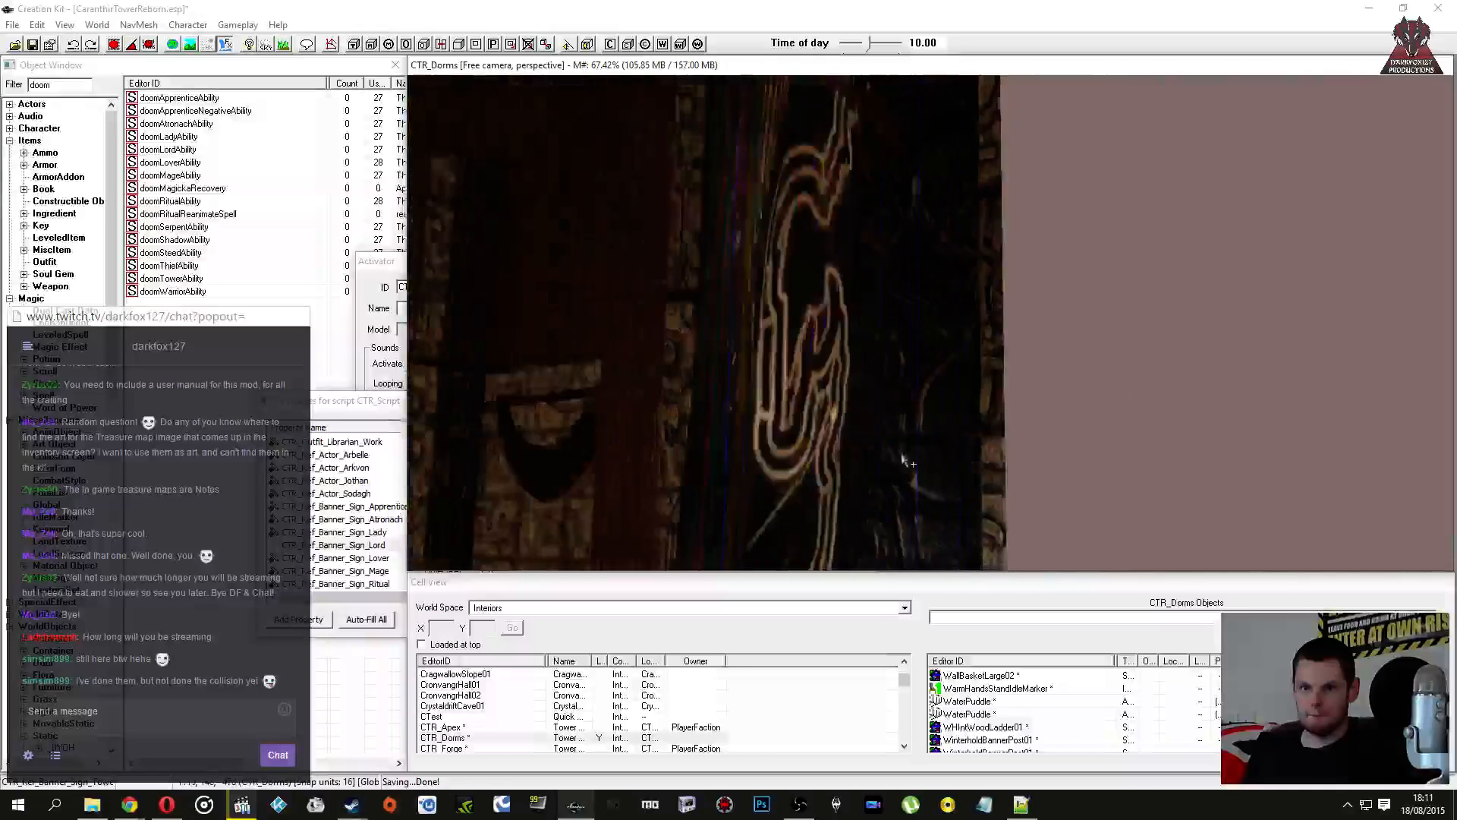
pyautogui.scroll(-6, 733, 472)
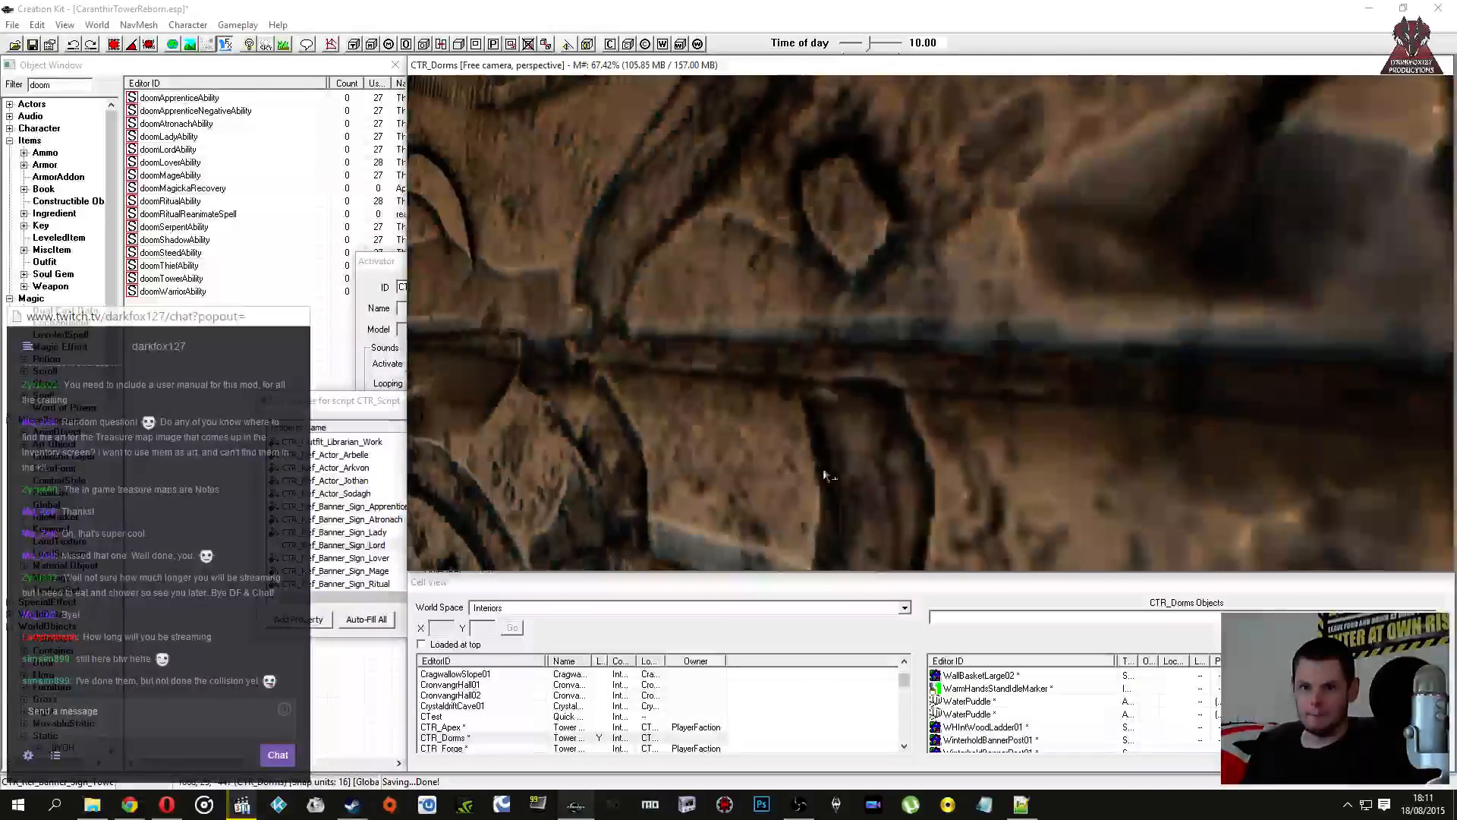
pyautogui.scroll(-5, 848, 466)
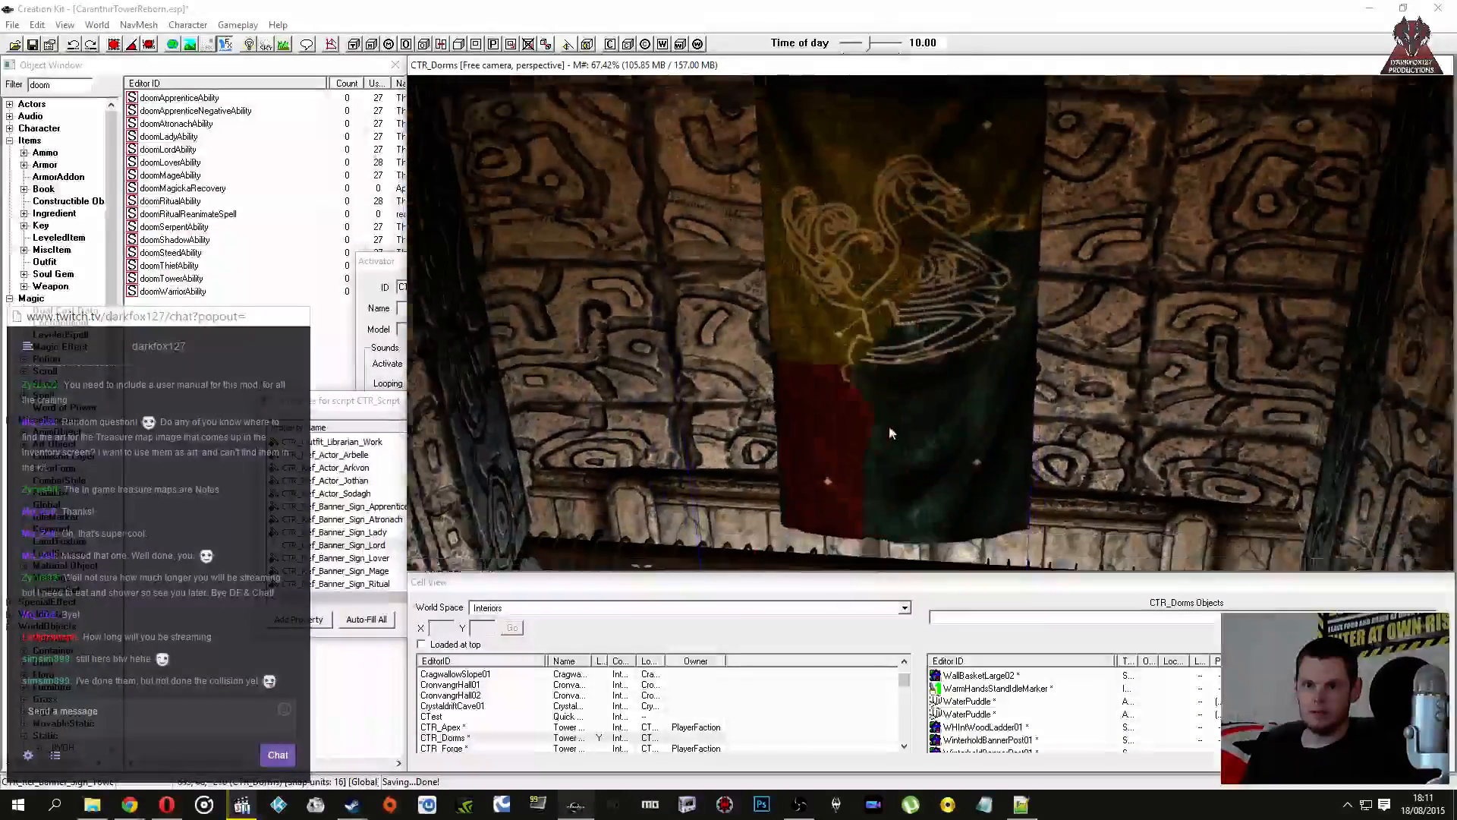
pyautogui.doubleClick(783, 316)
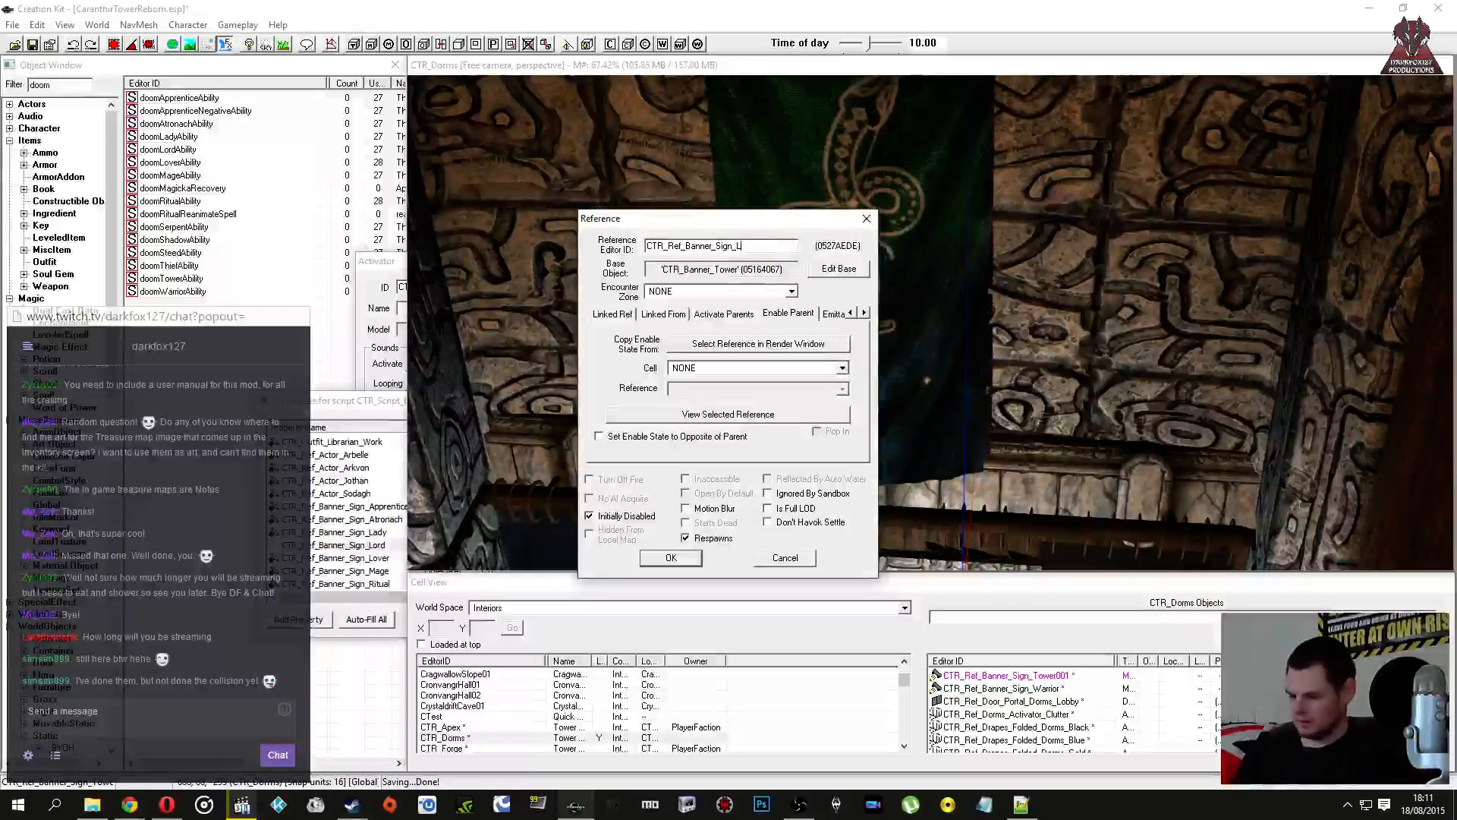
# Step: Create a new base object CTR_Banner_Lord from the Tower banner, with its banner texture swapped to CTR_TextureSet_Banner_Lord
pyautogui.click(839, 269)
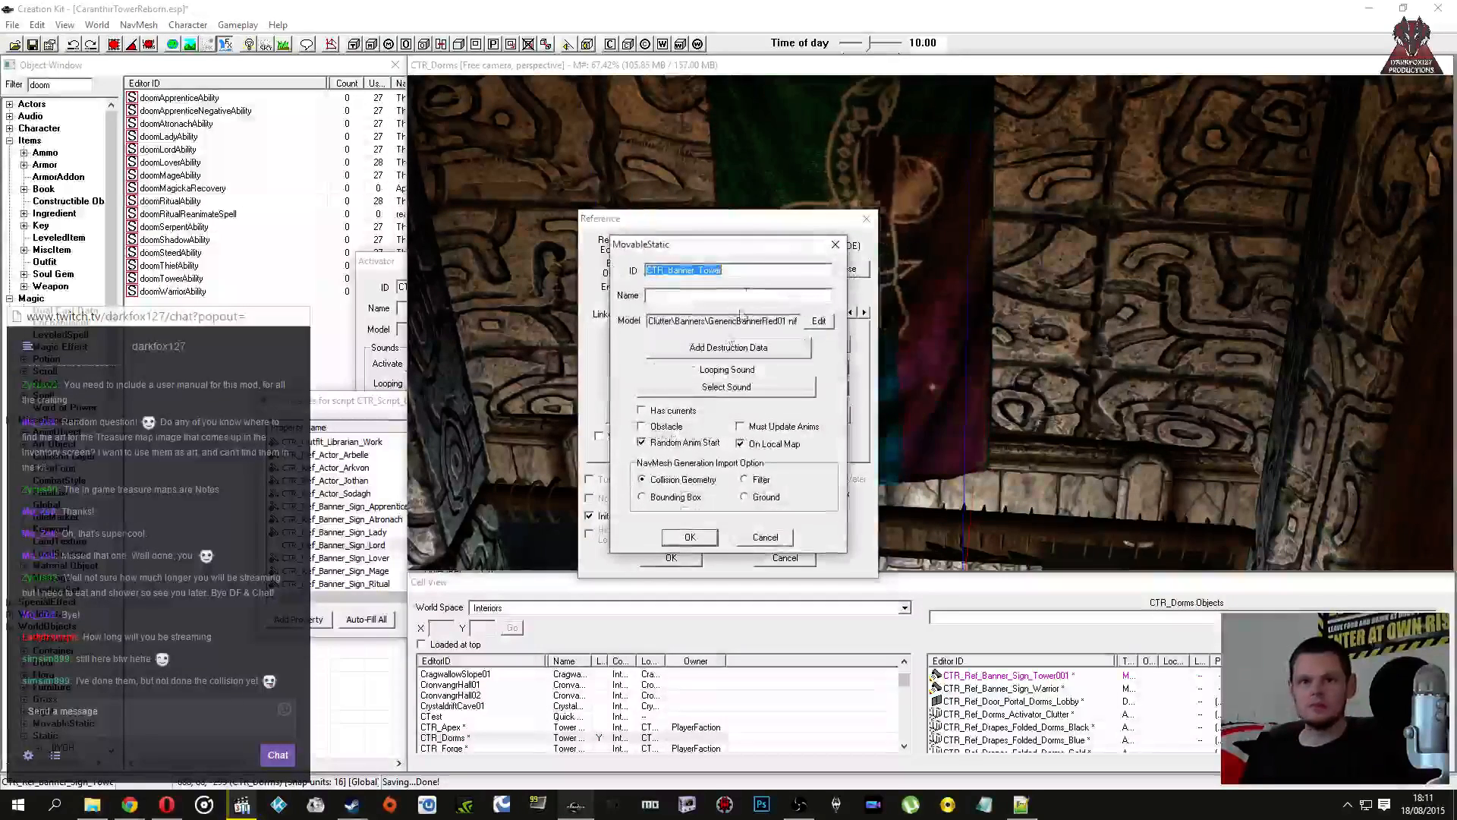
pyautogui.moveTo(711, 279); pyautogui.dragTo(696, 293)
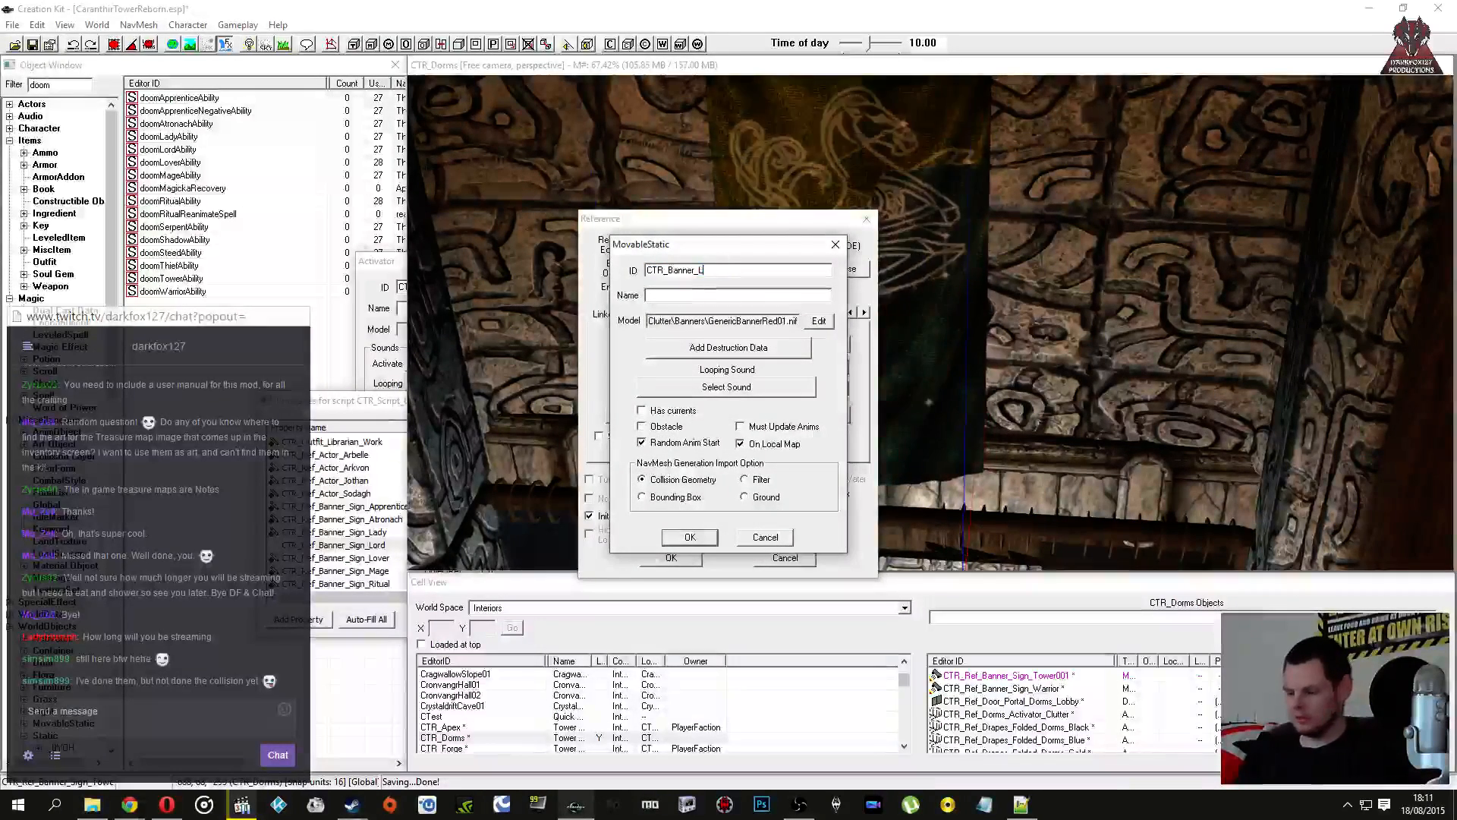
pyautogui.click(819, 320)
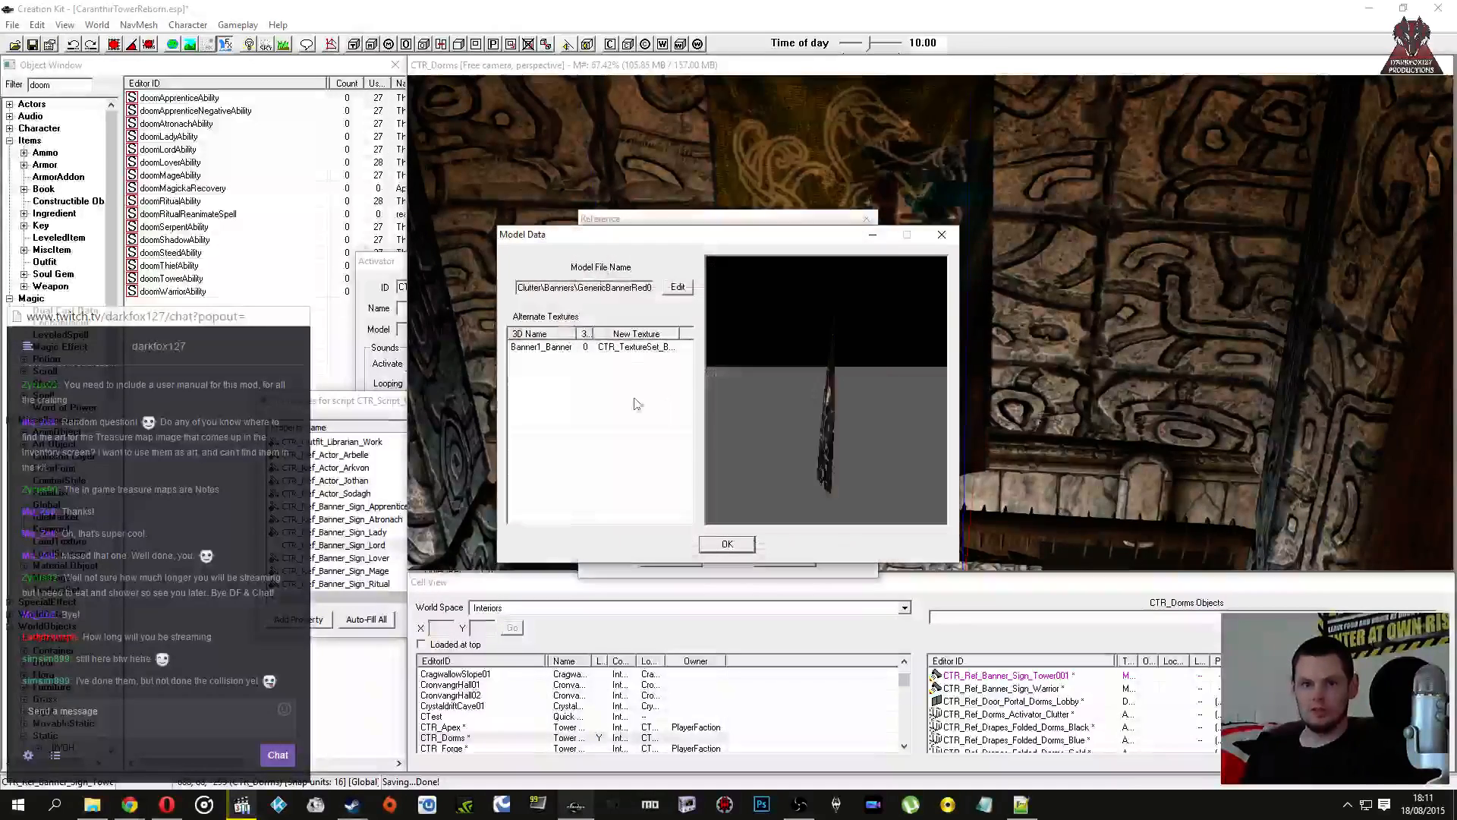
pyautogui.doubleClick(625, 347)
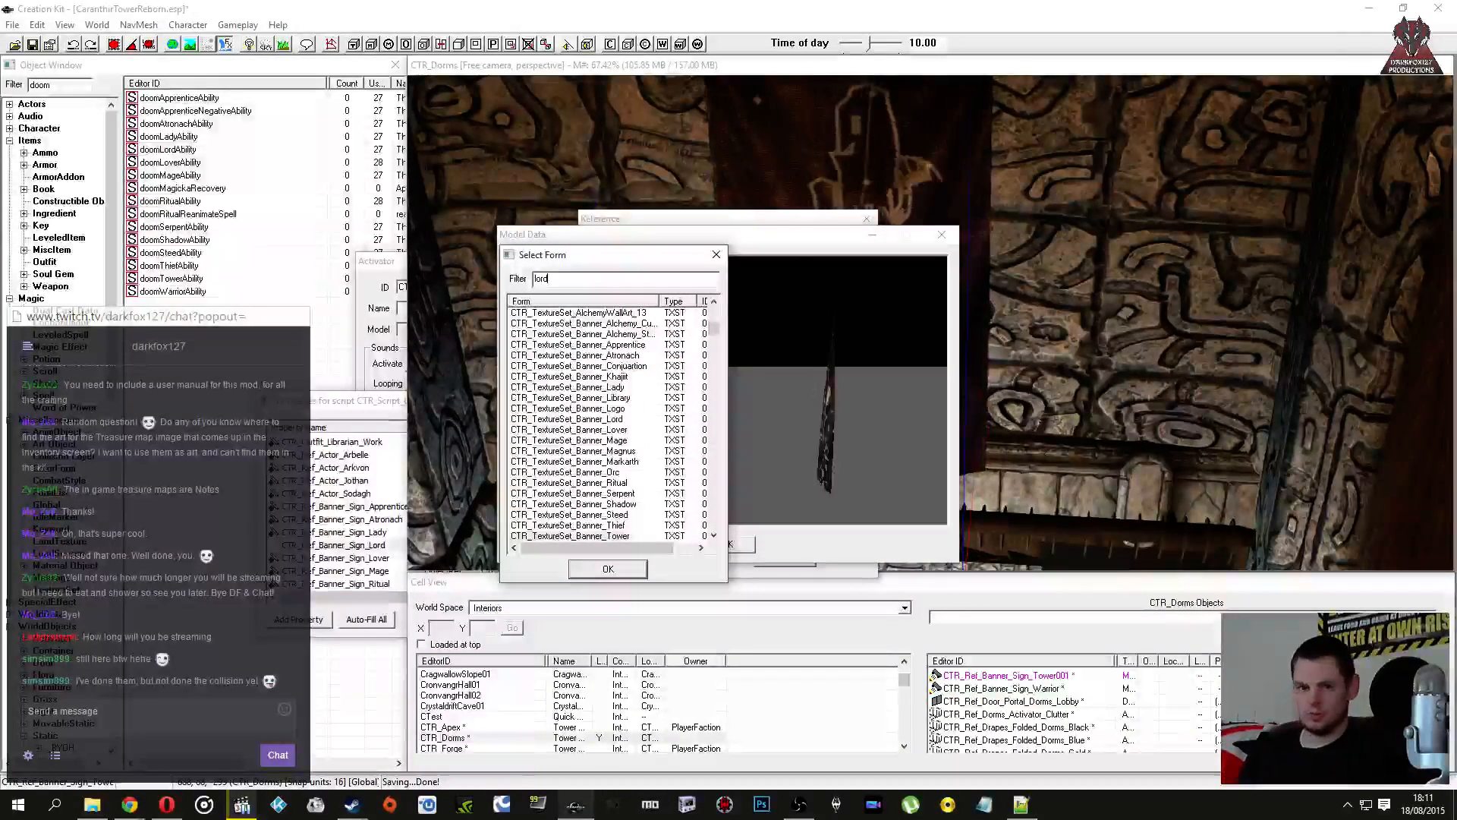
pyautogui.click(607, 569)
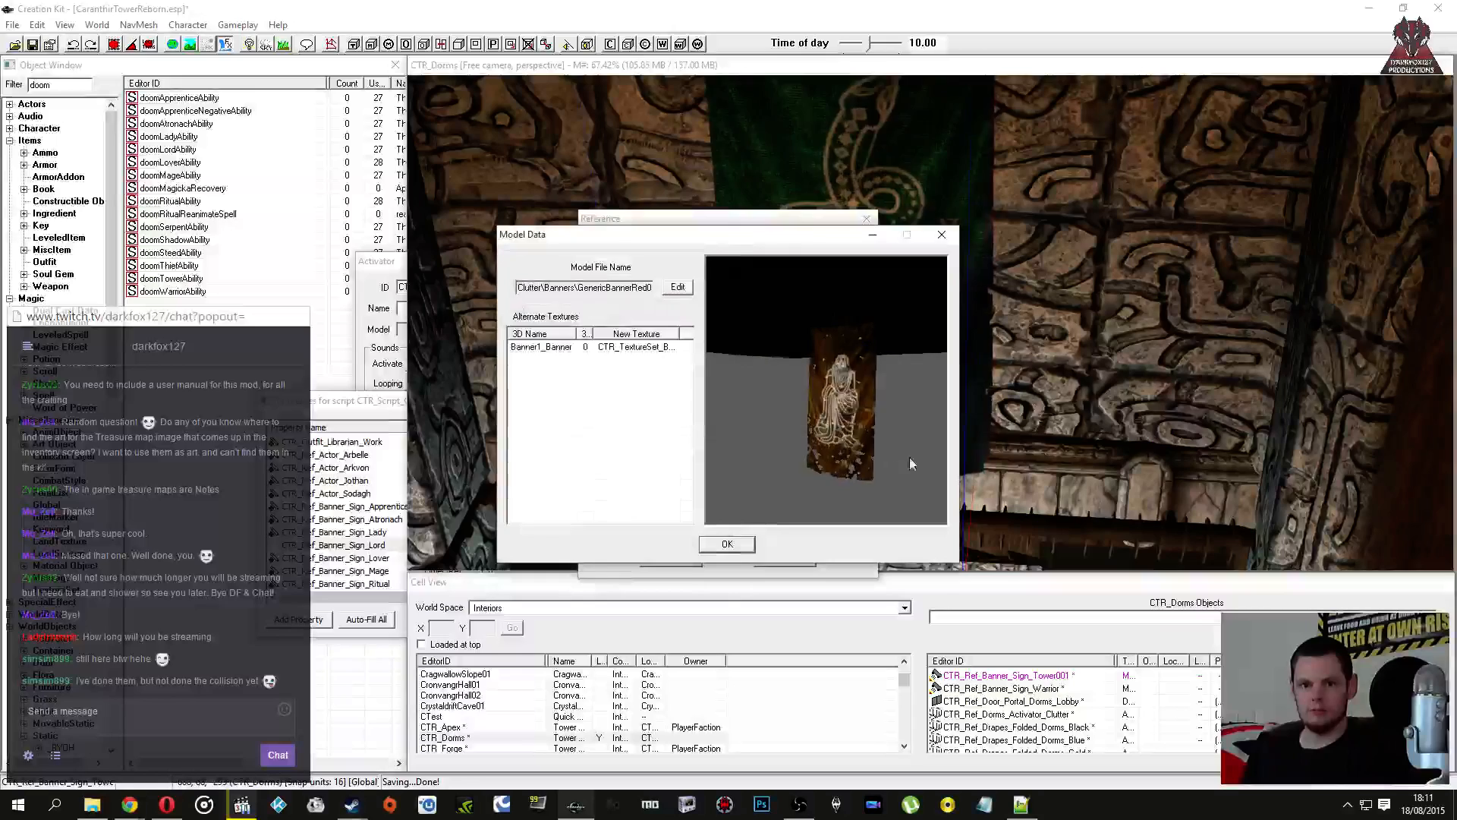
pyautogui.click(737, 543)
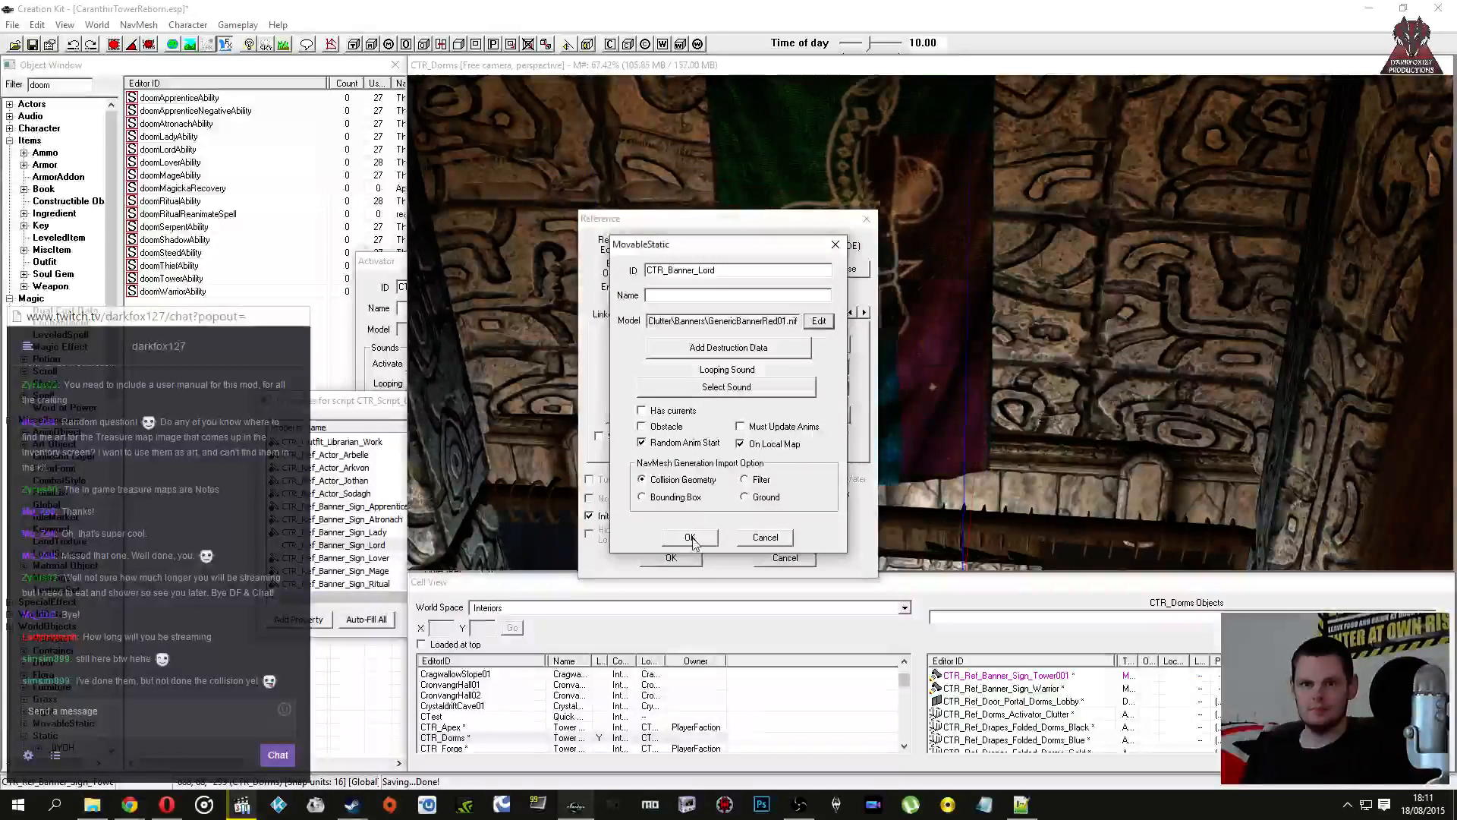
pyautogui.click(690, 537)
pyautogui.click(751, 466)
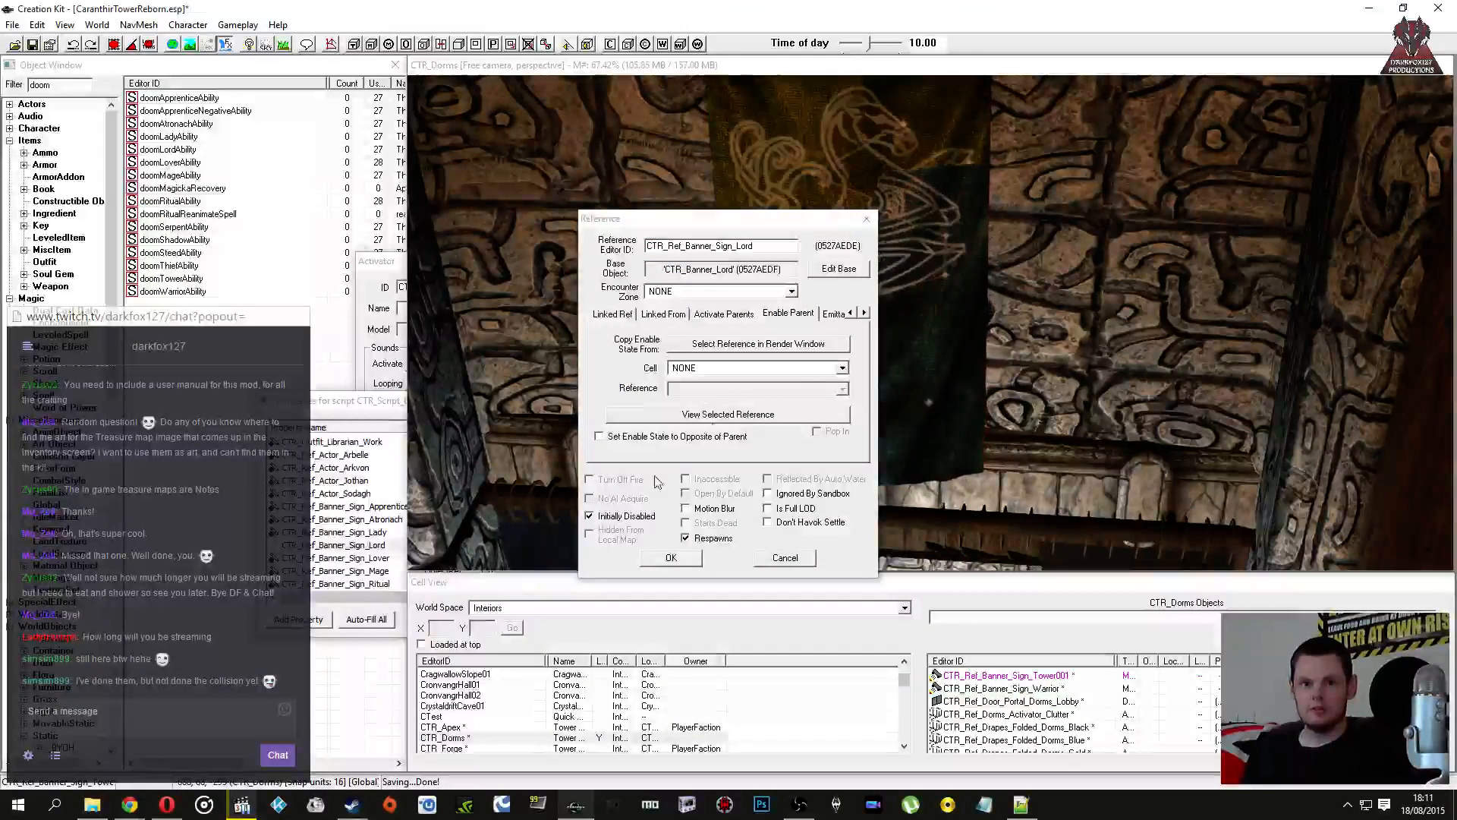
# Step: Check the Lord banner reference's 3D and extra data, and accept the reference with its new editor ID
pyautogui.click(850, 313)
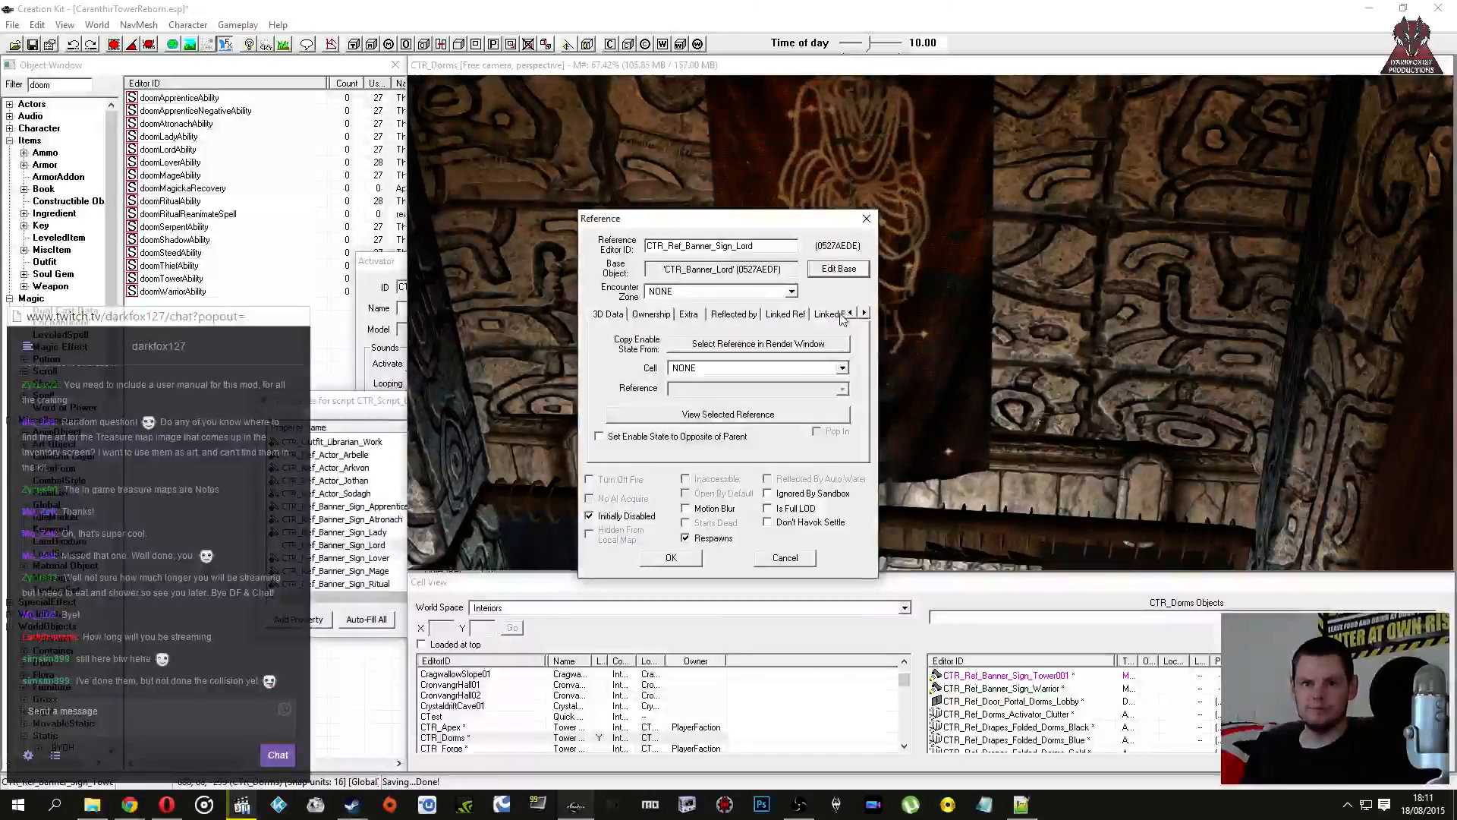
pyautogui.click(611, 314)
pyautogui.click(688, 313)
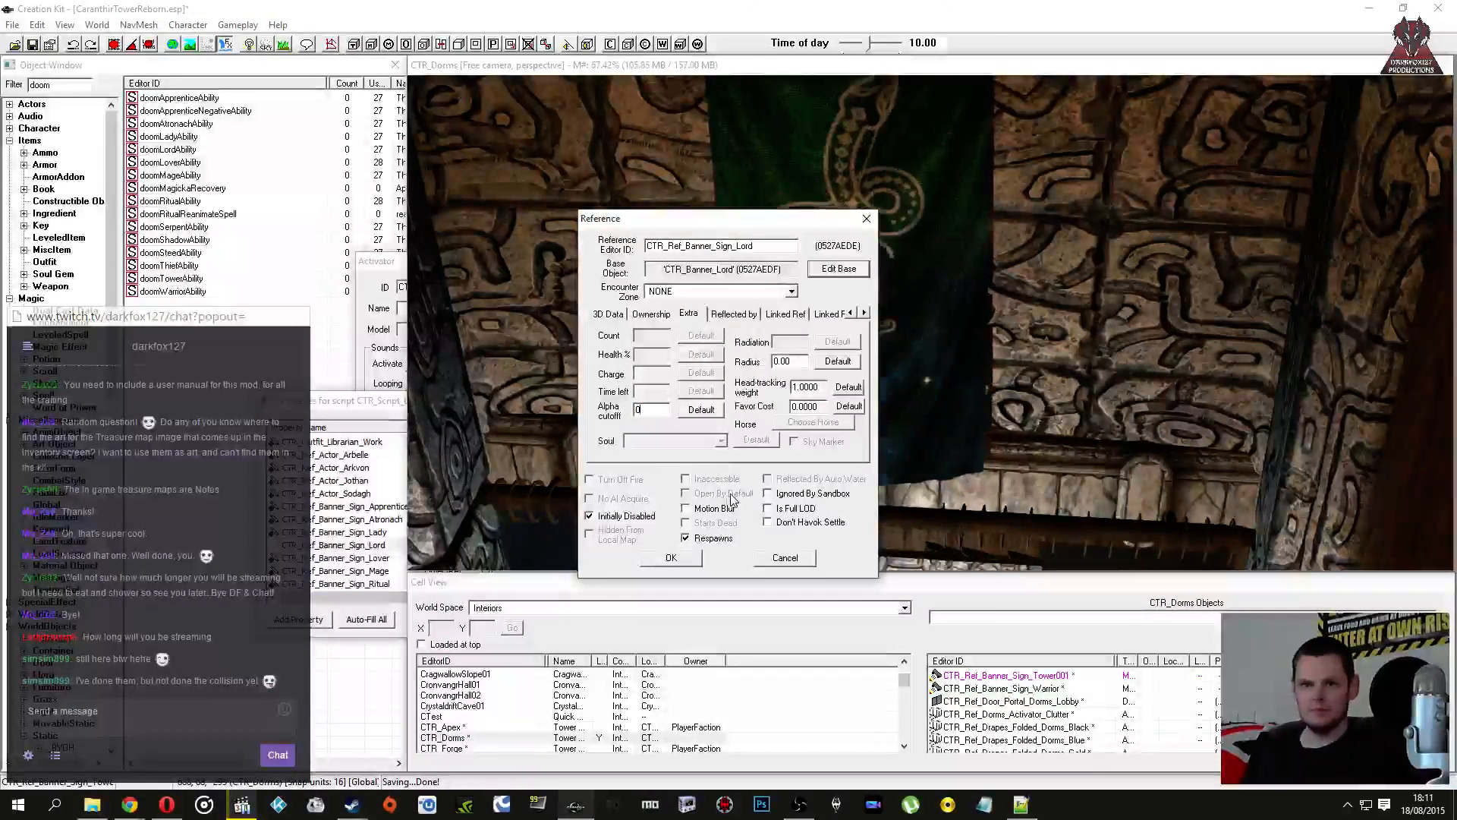
pyautogui.click(697, 558)
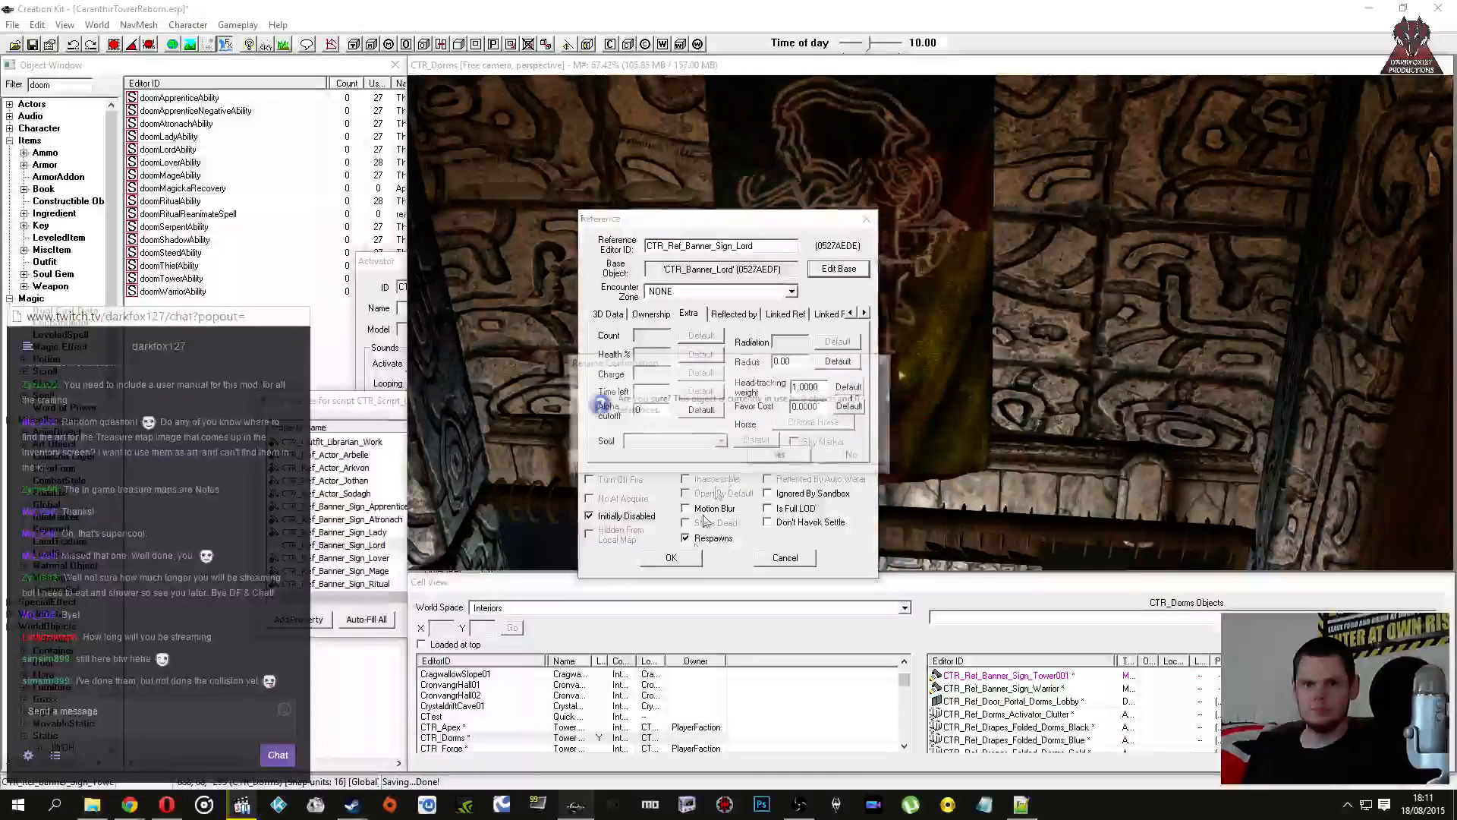
pyautogui.click(780, 455)
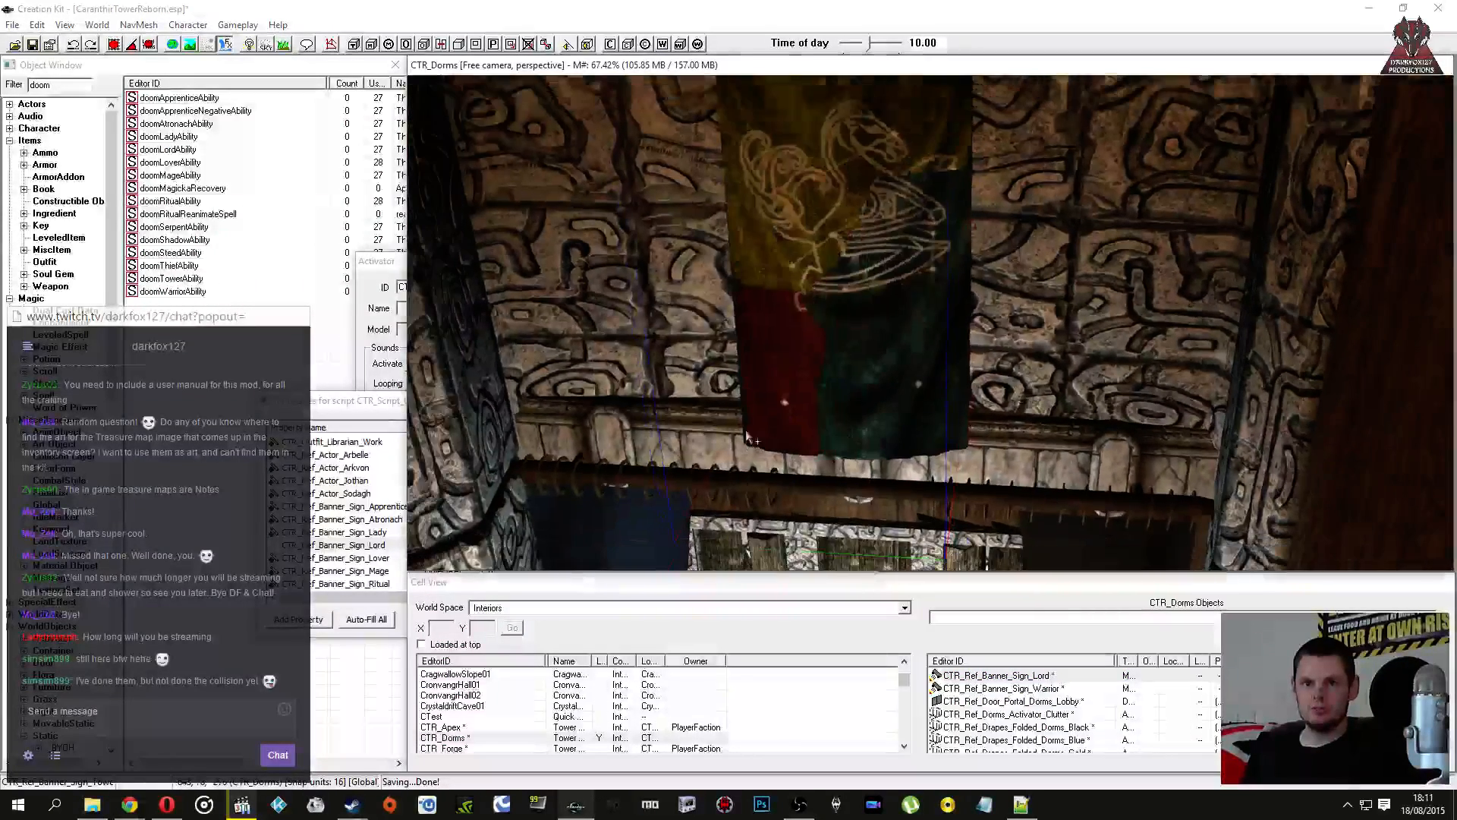
# Step: Auto-fill the CTR_Script_CellCheck properties on CTR_Trigger_CellCheck, and accept the filled values
pyautogui.click(741, 487)
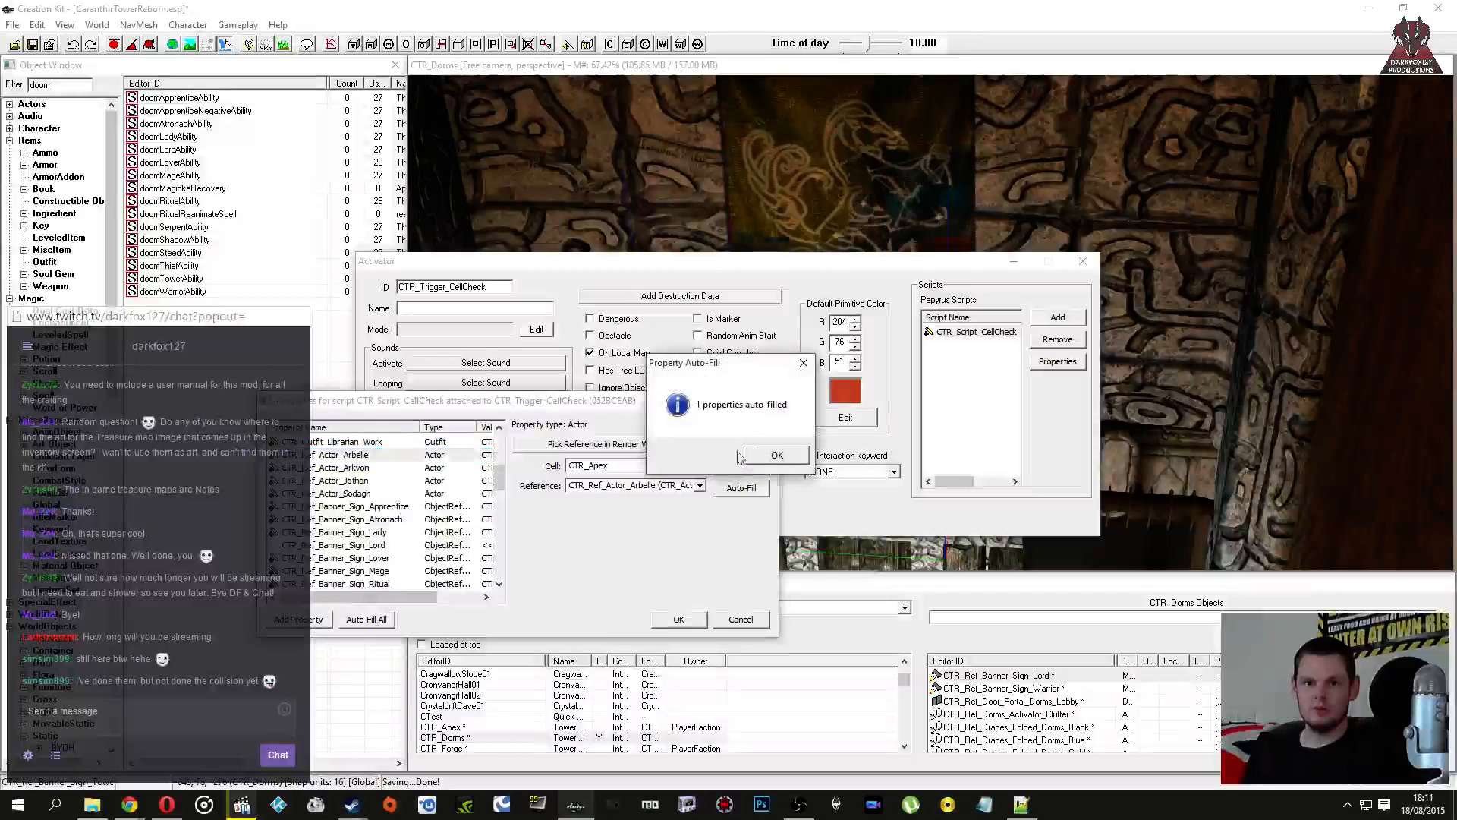
pyautogui.click(755, 455)
pyautogui.click(331, 496)
pyautogui.scroll(-15, 331, 501)
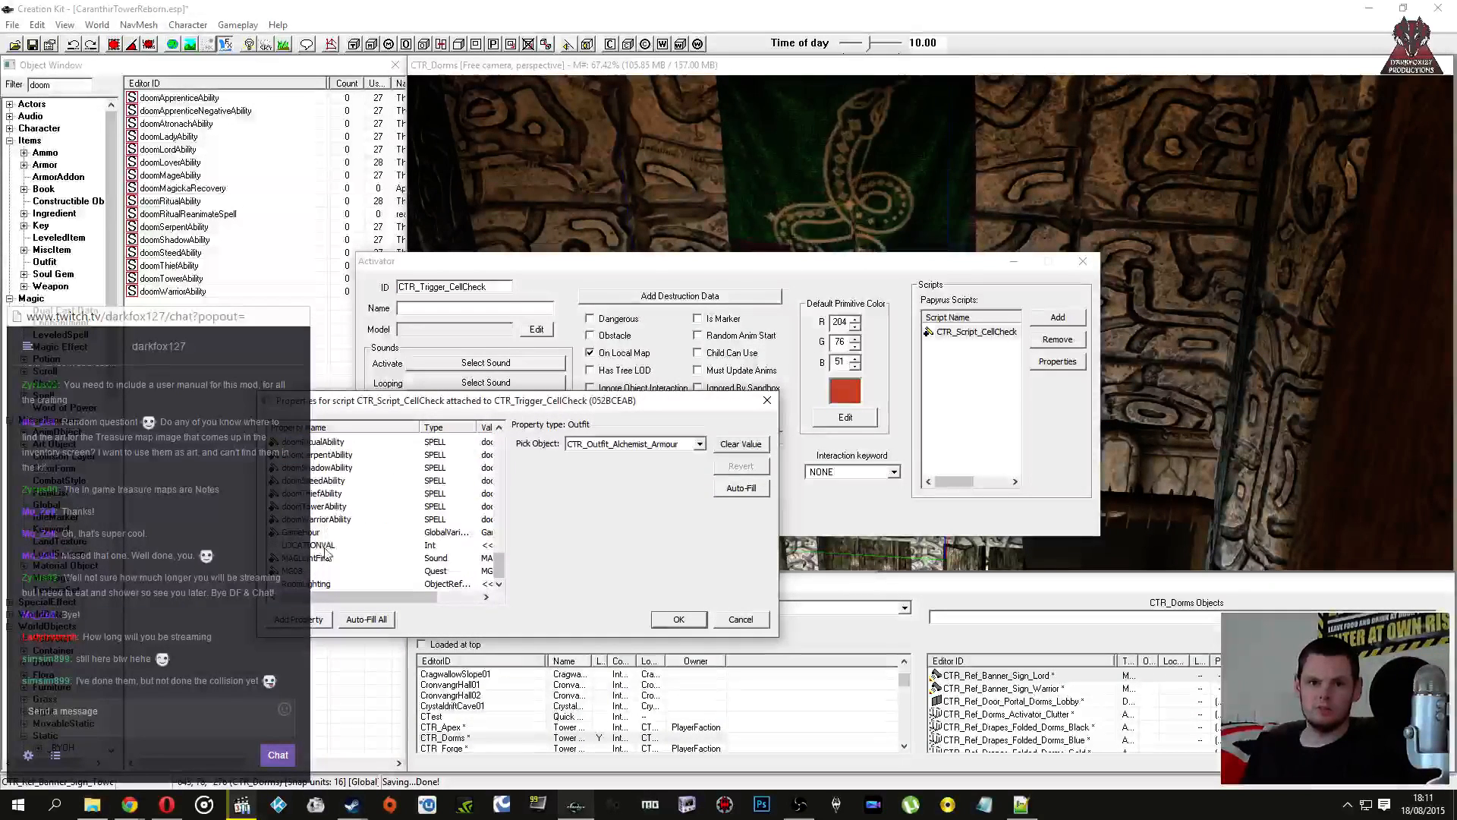
pyautogui.click(679, 619)
# Step: Reopen the CTR_Script_CellCheck properties, auto-fill them once more and check the list for unfilled values
pyautogui.doubleClick(949, 340)
pyautogui.click(741, 487)
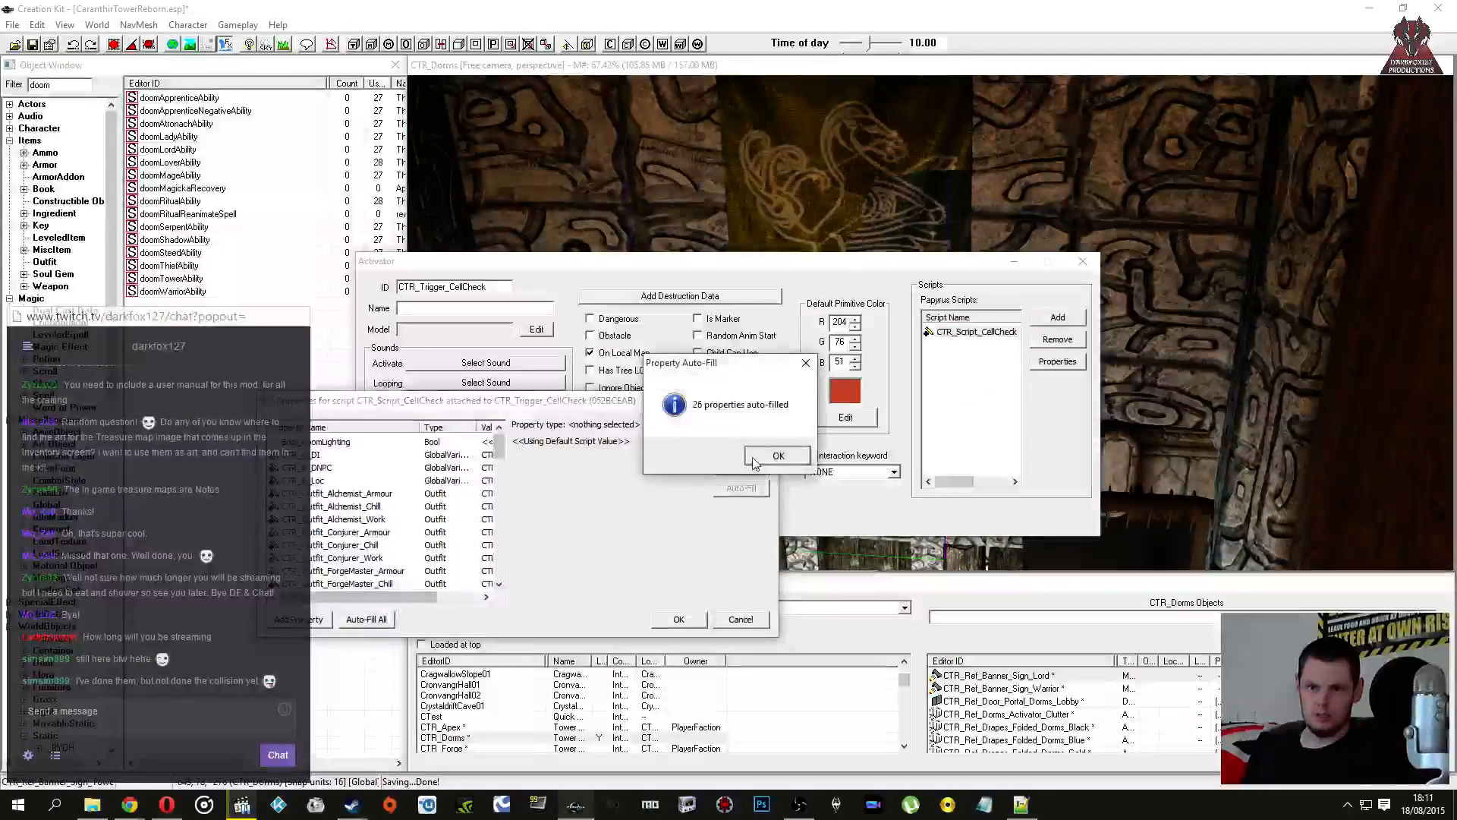
pyautogui.click(776, 455)
pyautogui.click(349, 506)
pyautogui.scroll(-15, 372, 524)
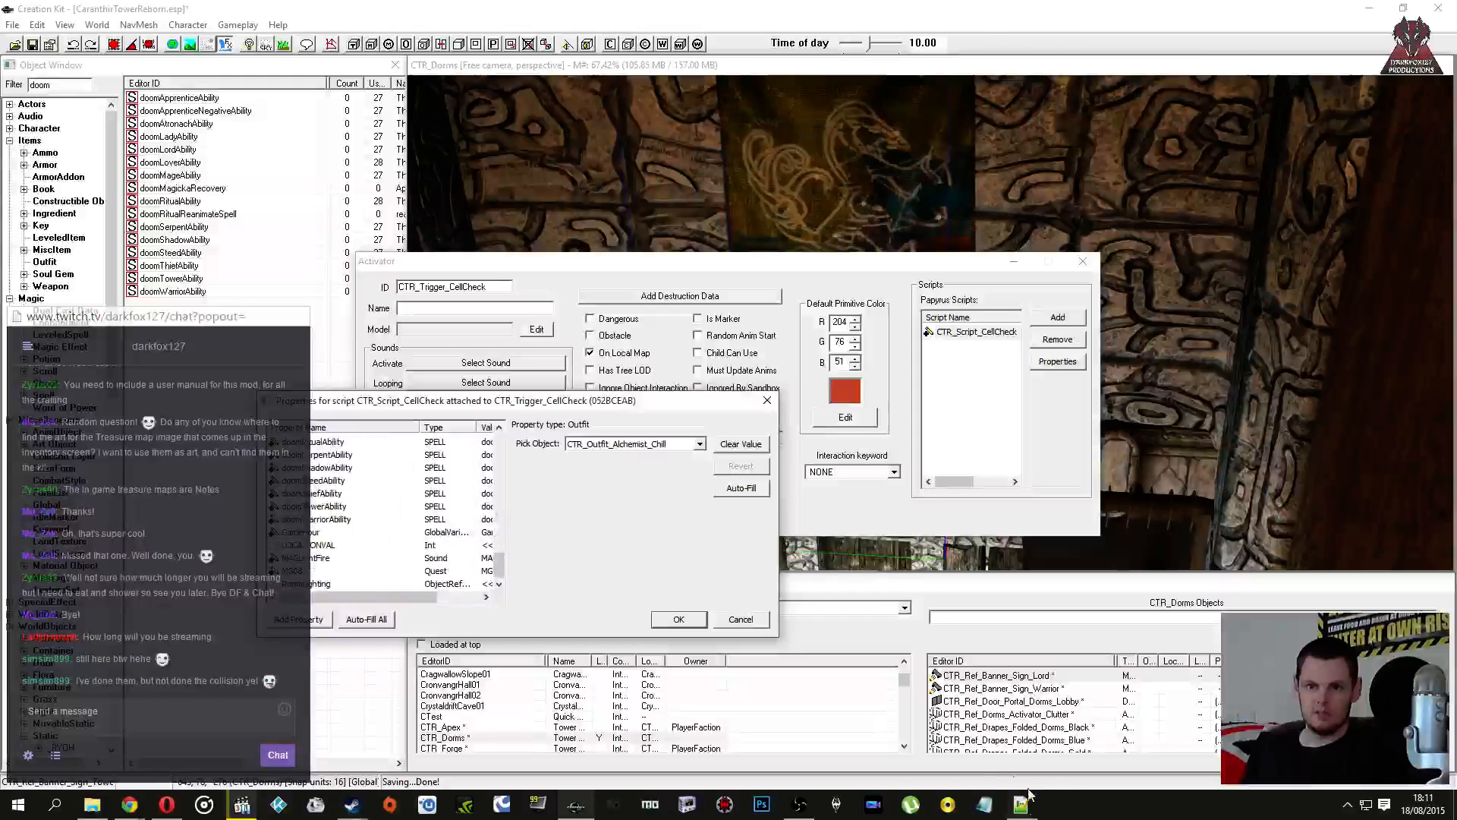
# Step: Close the CTR_Script_CheckCell.txt file in Notepad++, and accept the script properties and the CTR_Trigger_CellCheck activator in Creation Kit
pyautogui.click(1021, 803)
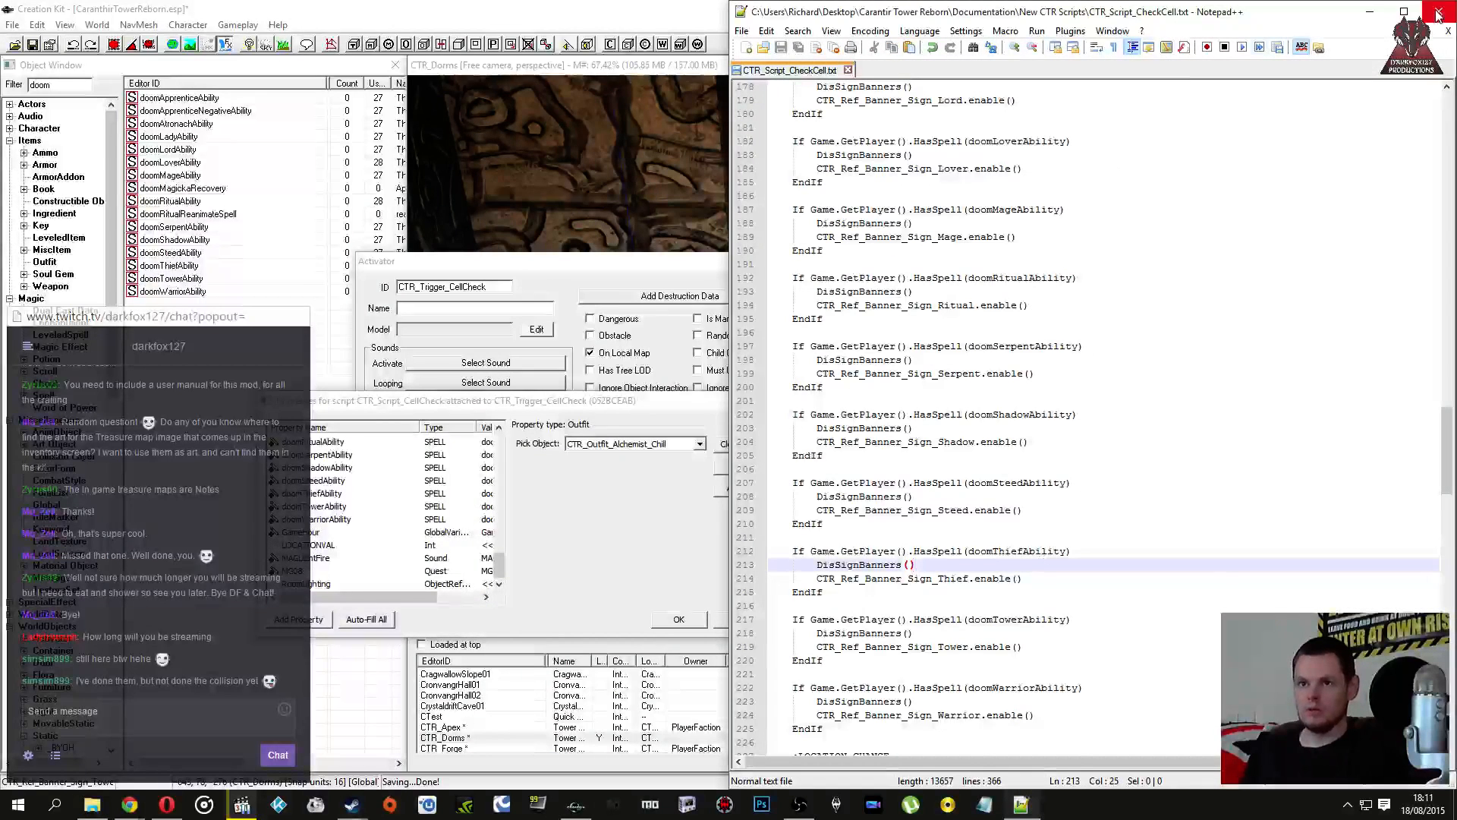
pyautogui.click(1439, 15)
pyautogui.click(415, 572)
pyautogui.click(335, 534)
pyautogui.click(381, 543)
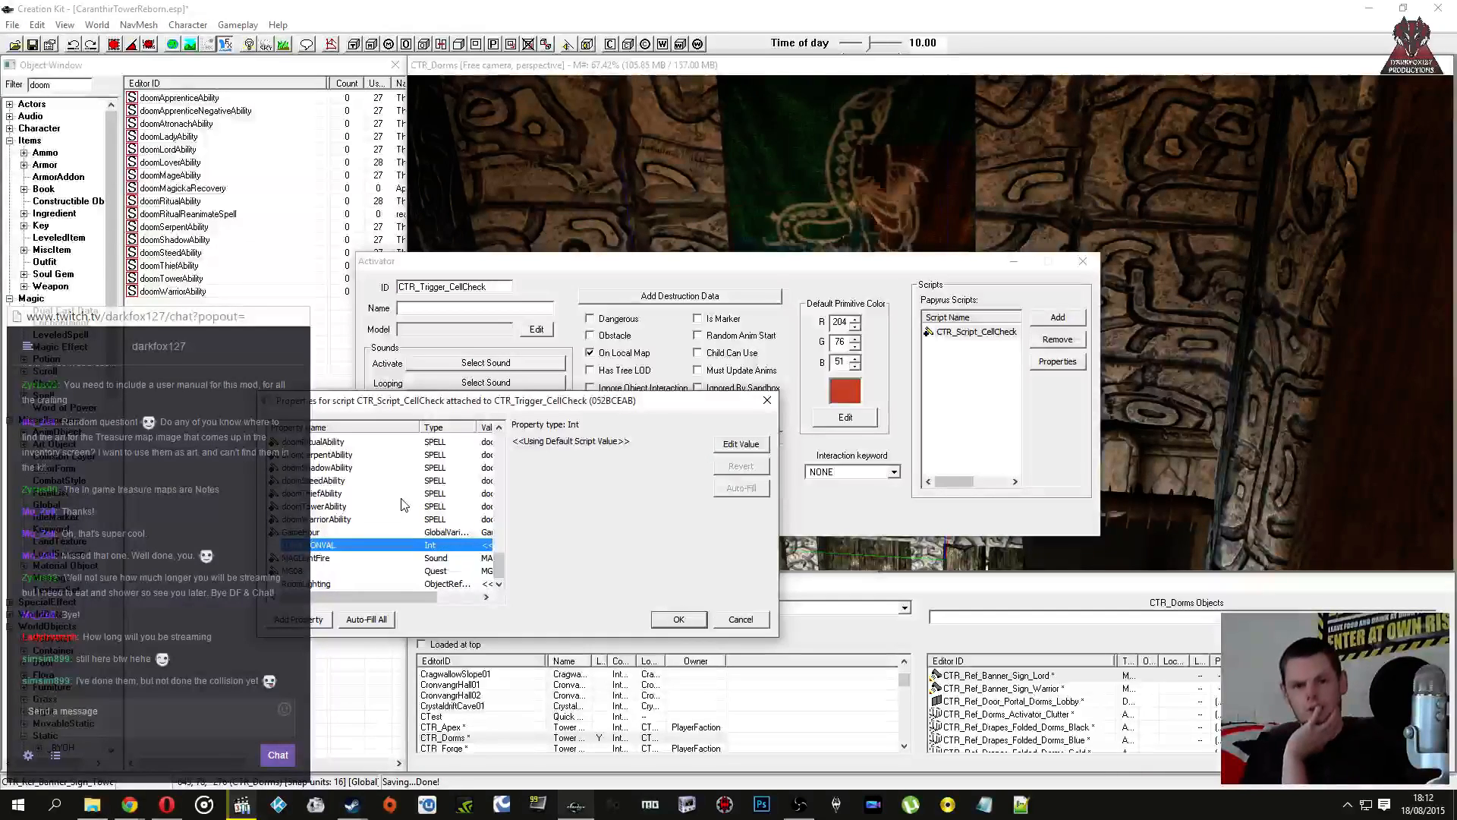
pyautogui.click(679, 620)
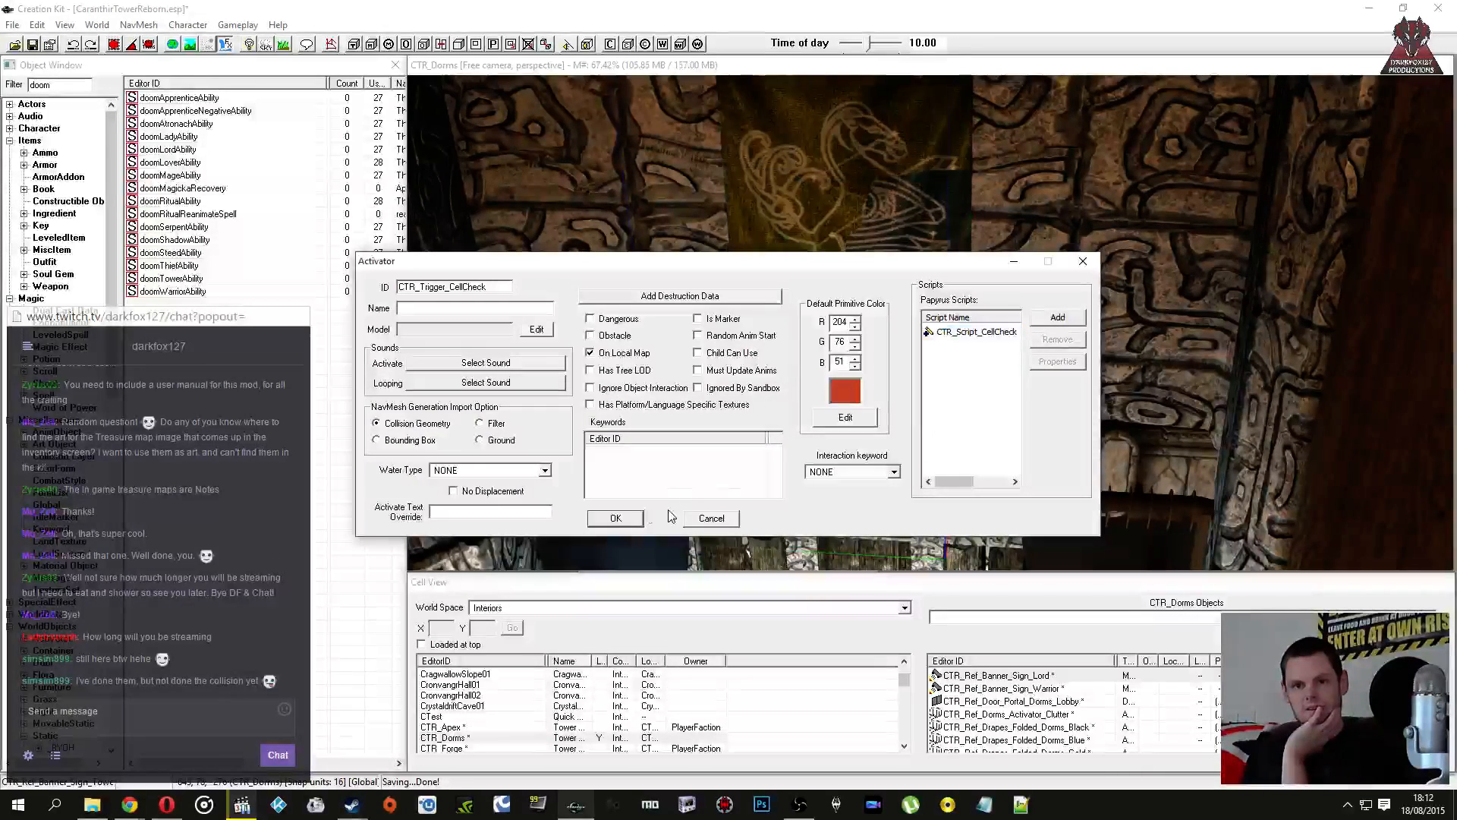
pyautogui.click(620, 525)
# Step: Accept the CTR_Trigger_CellCheck reference in the dorms and save the plugin
pyautogui.scroll(-5, 709, 481)
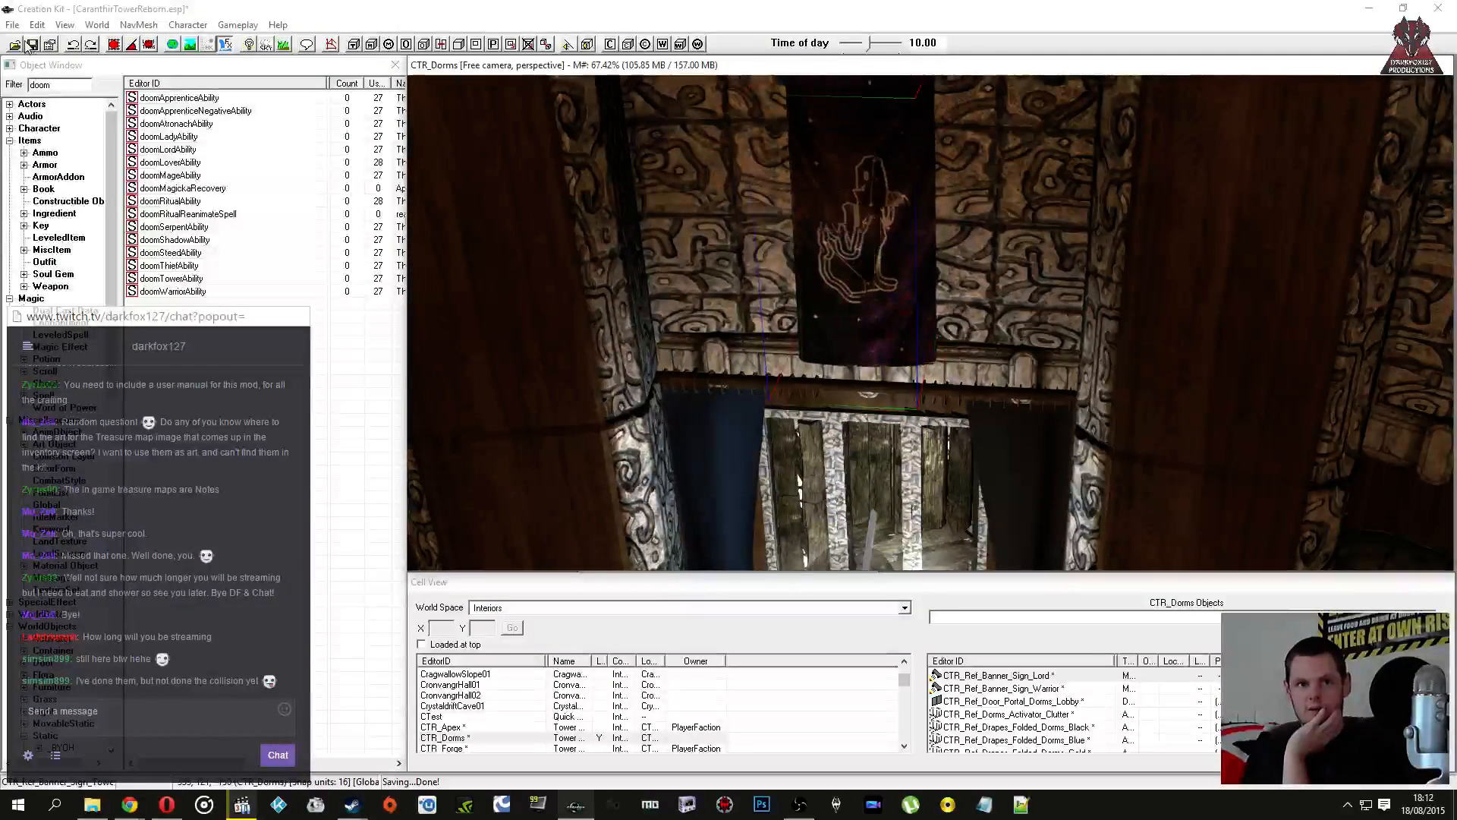
pyautogui.doubleClick(773, 315)
pyautogui.hotkey('ctrl', 's')
pyautogui.click(800, 456)
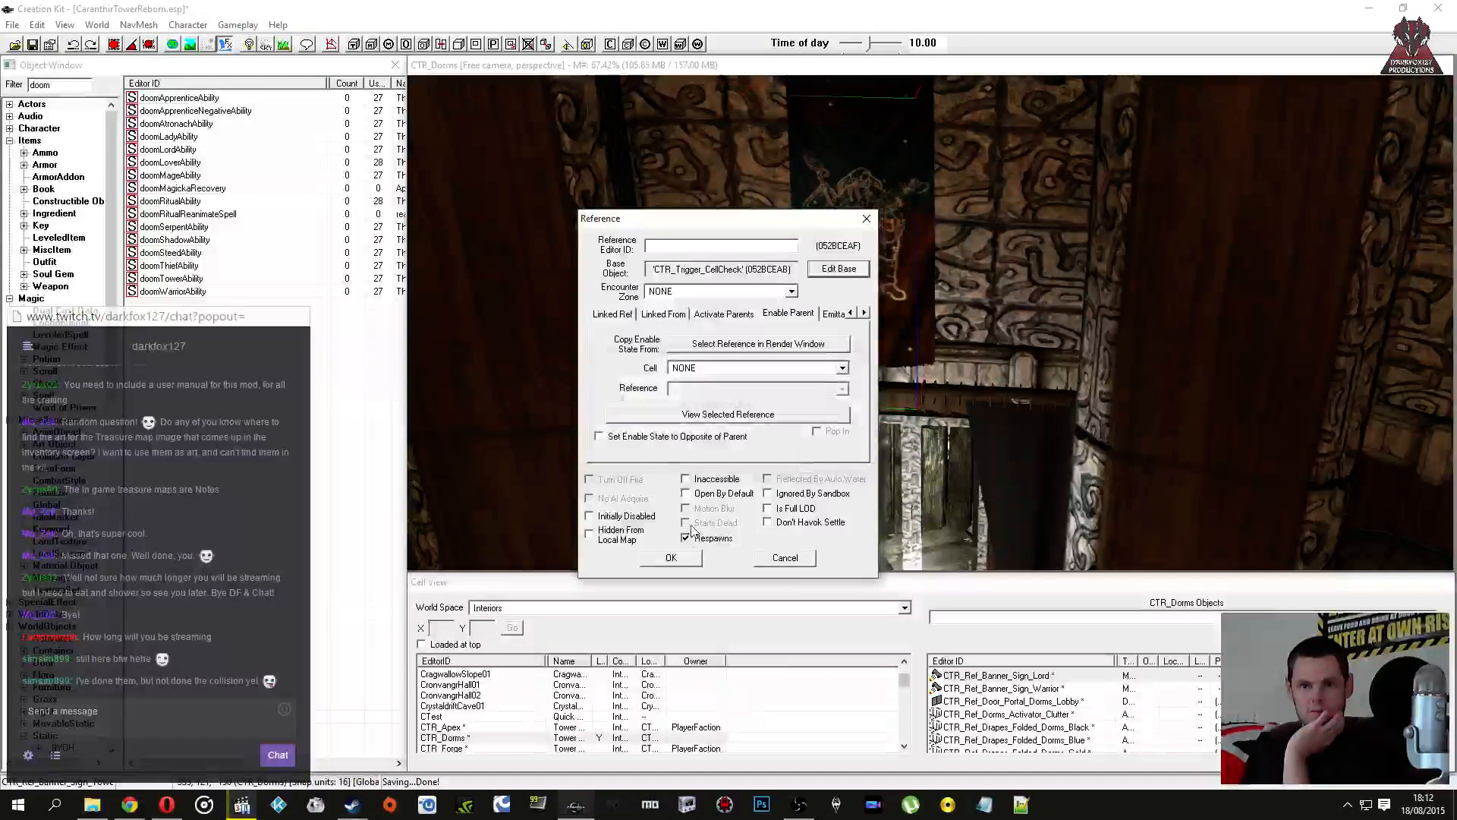
pyautogui.click(685, 558)
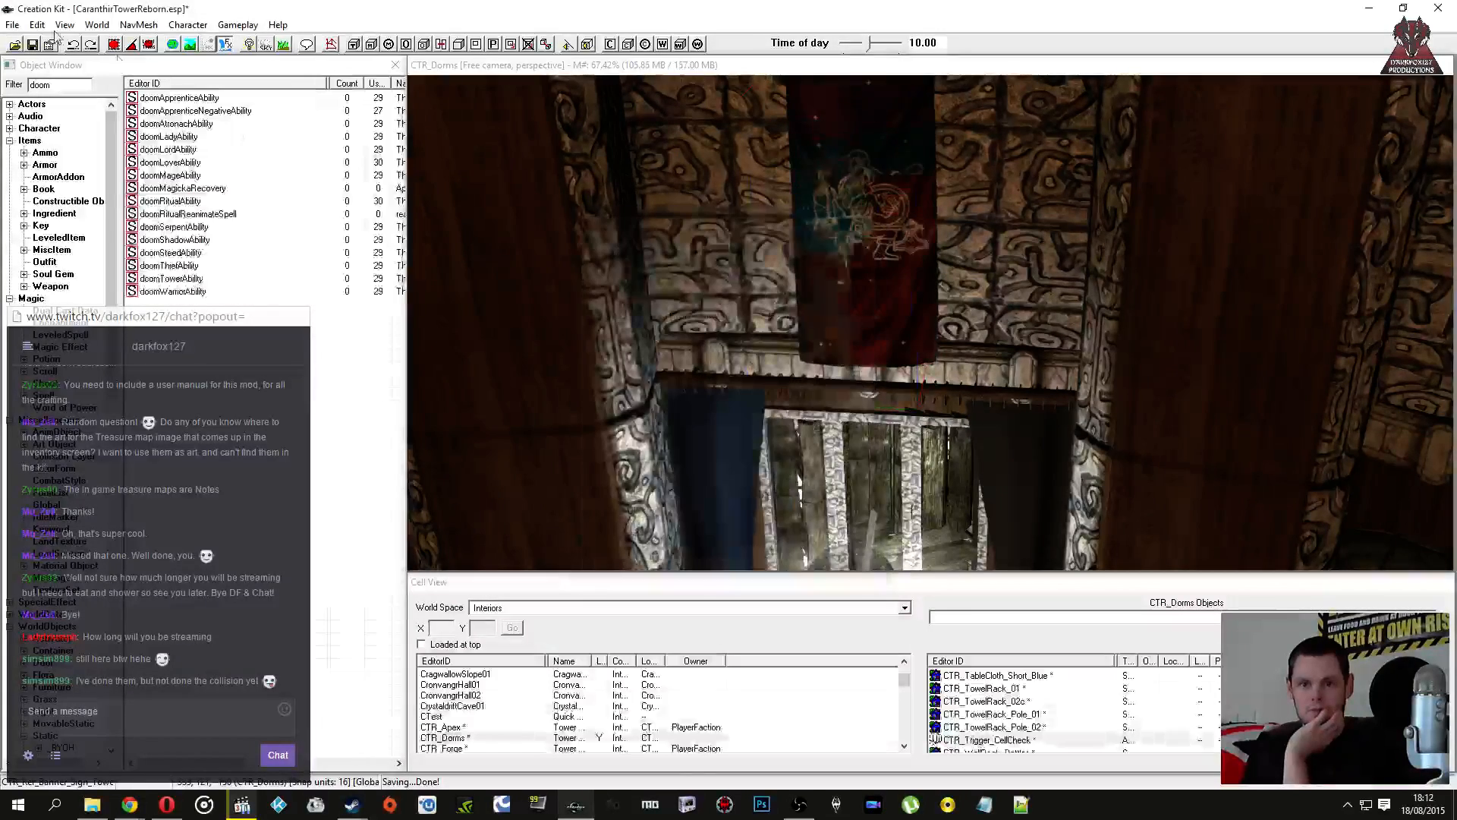
# Step: Load the CTR_Utility interior cell and bring its floor beside the wall pillars into view
pyautogui.click(746, 283)
pyautogui.keyDown('shift'); pyautogui.moveTo(746, 282); pyautogui.dragTo(813, 279, button='middle'); pyautogui.keyUp('shift')
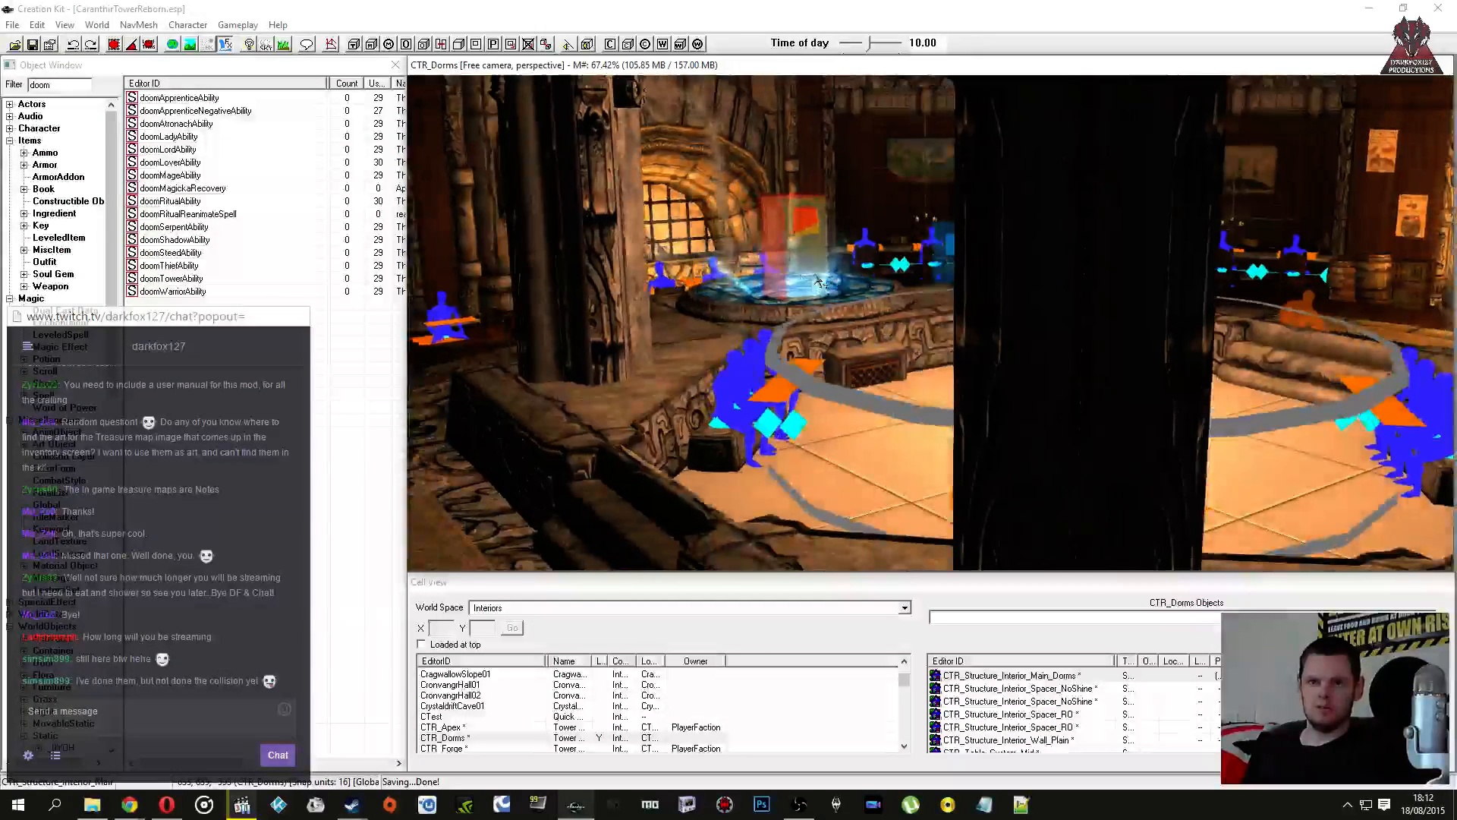
pyautogui.click(471, 728)
pyautogui.scroll(-2, 475, 721)
pyautogui.click(466, 718)
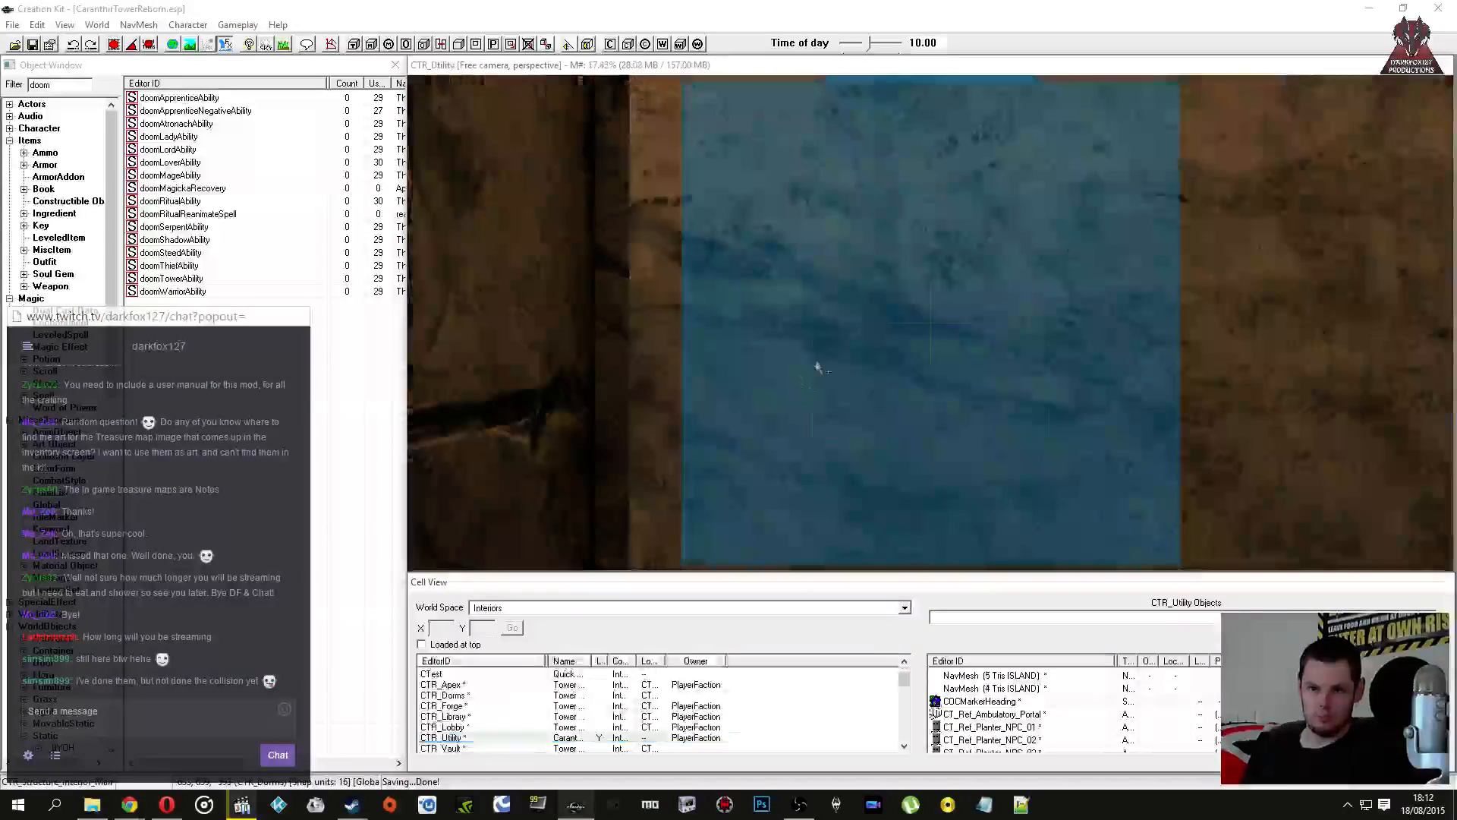
pyautogui.scroll(-5, 818, 367)
pyautogui.moveTo(822, 362)
pyautogui.keyDown('shift'); pyautogui.mouseDown(button='middle')
pyautogui.moveTo(796, 268)
pyautogui.moveTo(1029, 296)
pyautogui.moveTo(927, 314)
pyautogui.mouseUp(button='middle'); pyautogui.keyUp('shift')
# Step: Find the doomstone activators in the object list and place a DoomstoneApprentice by the wall in CTR_Utility
pyautogui.click(24, 274)
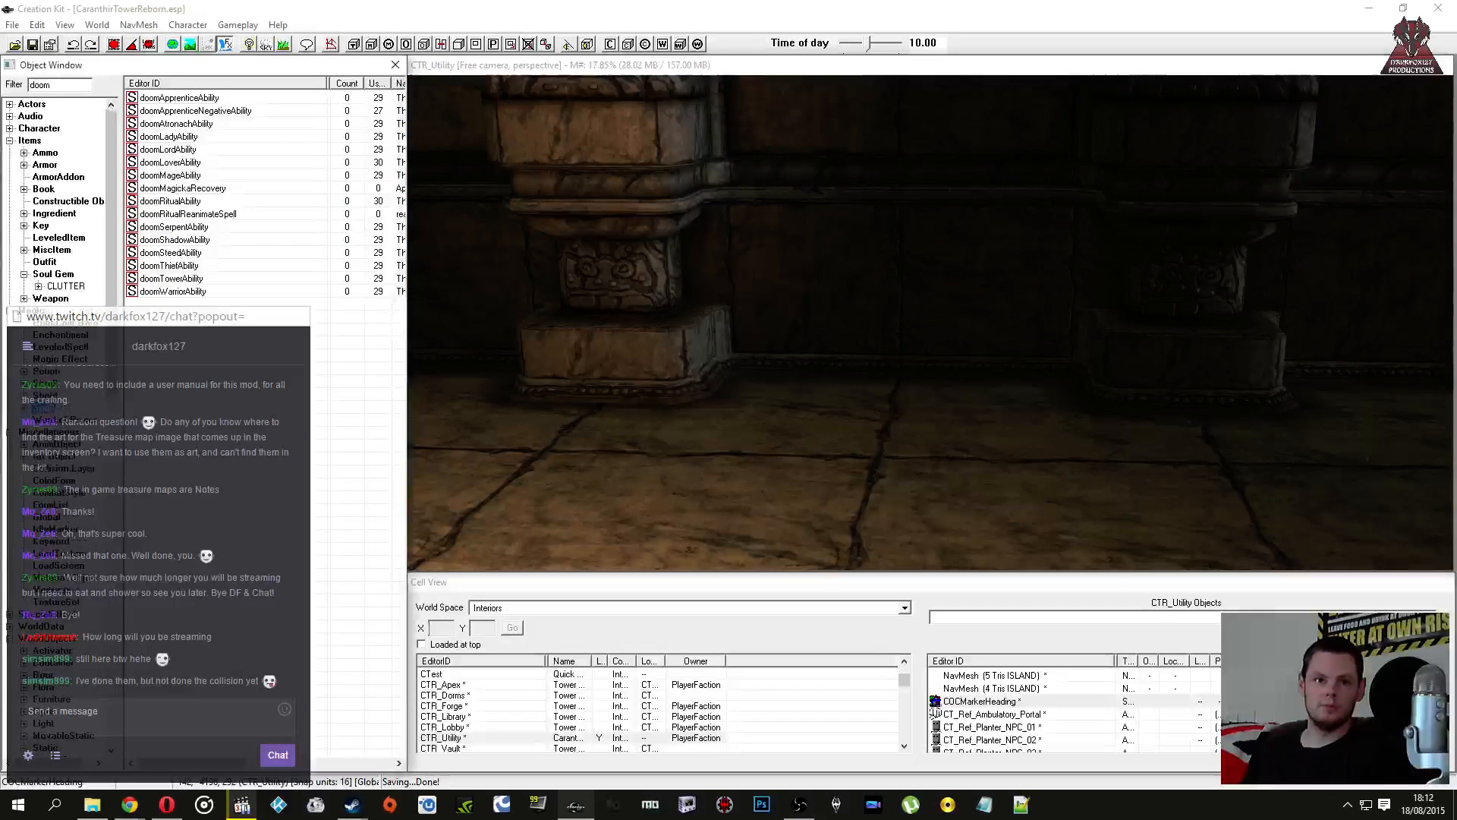
pyautogui.click(9, 298)
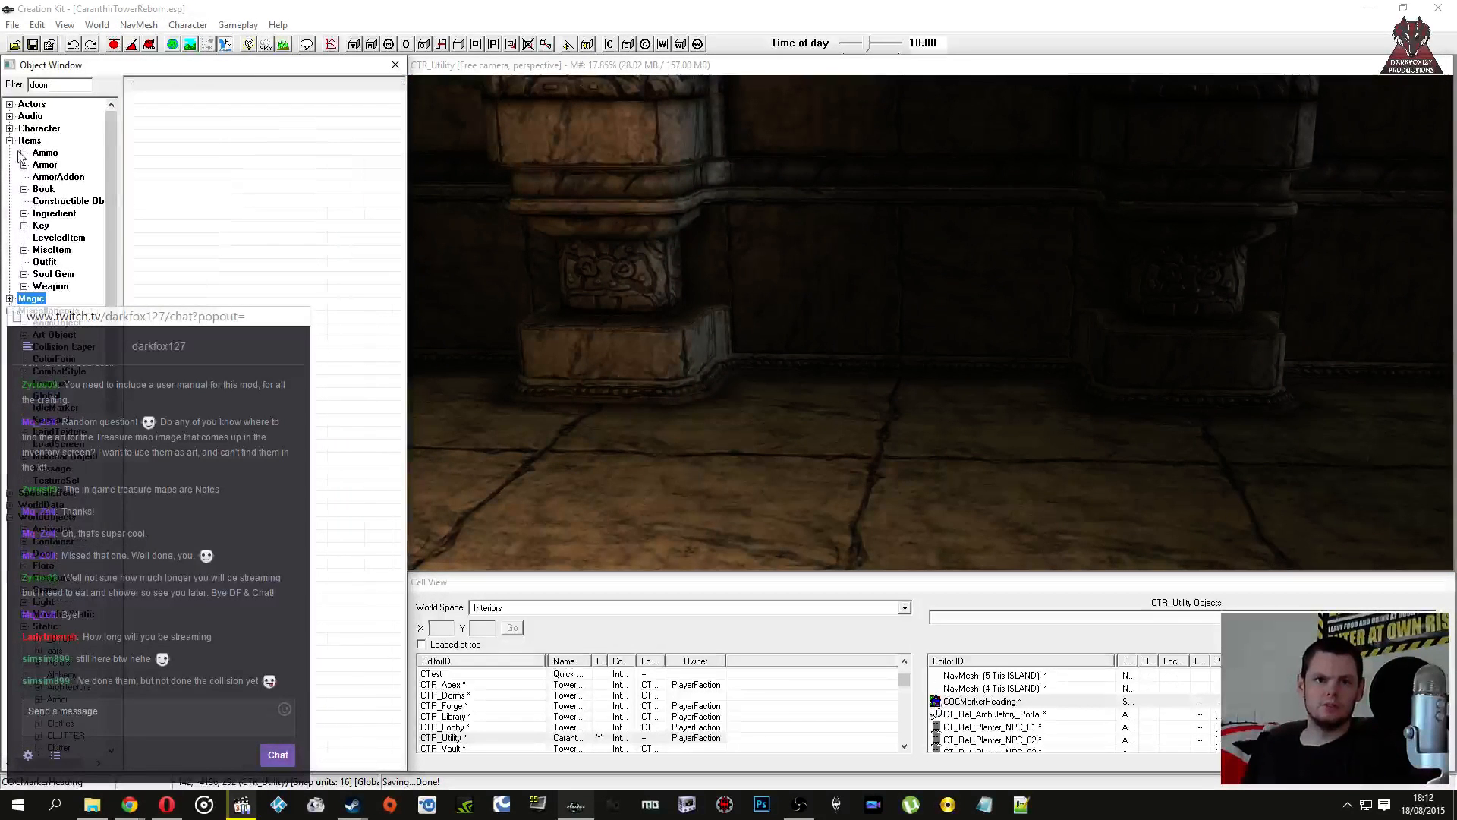
pyautogui.click(10, 141)
pyautogui.click(52, 383)
pyautogui.moveTo(191, 99); pyautogui.dragTo(733, 408)
pyautogui.moveTo(829, 349)
pyautogui.keyDown('shift'); pyautogui.mouseDown(button='middle')
pyautogui.moveTo(838, 385)
pyautogui.moveTo(832, 331)
pyautogui.moveTo(839, 356)
pyautogui.mouseUp(button='middle'); pyautogui.keyUp('shift')
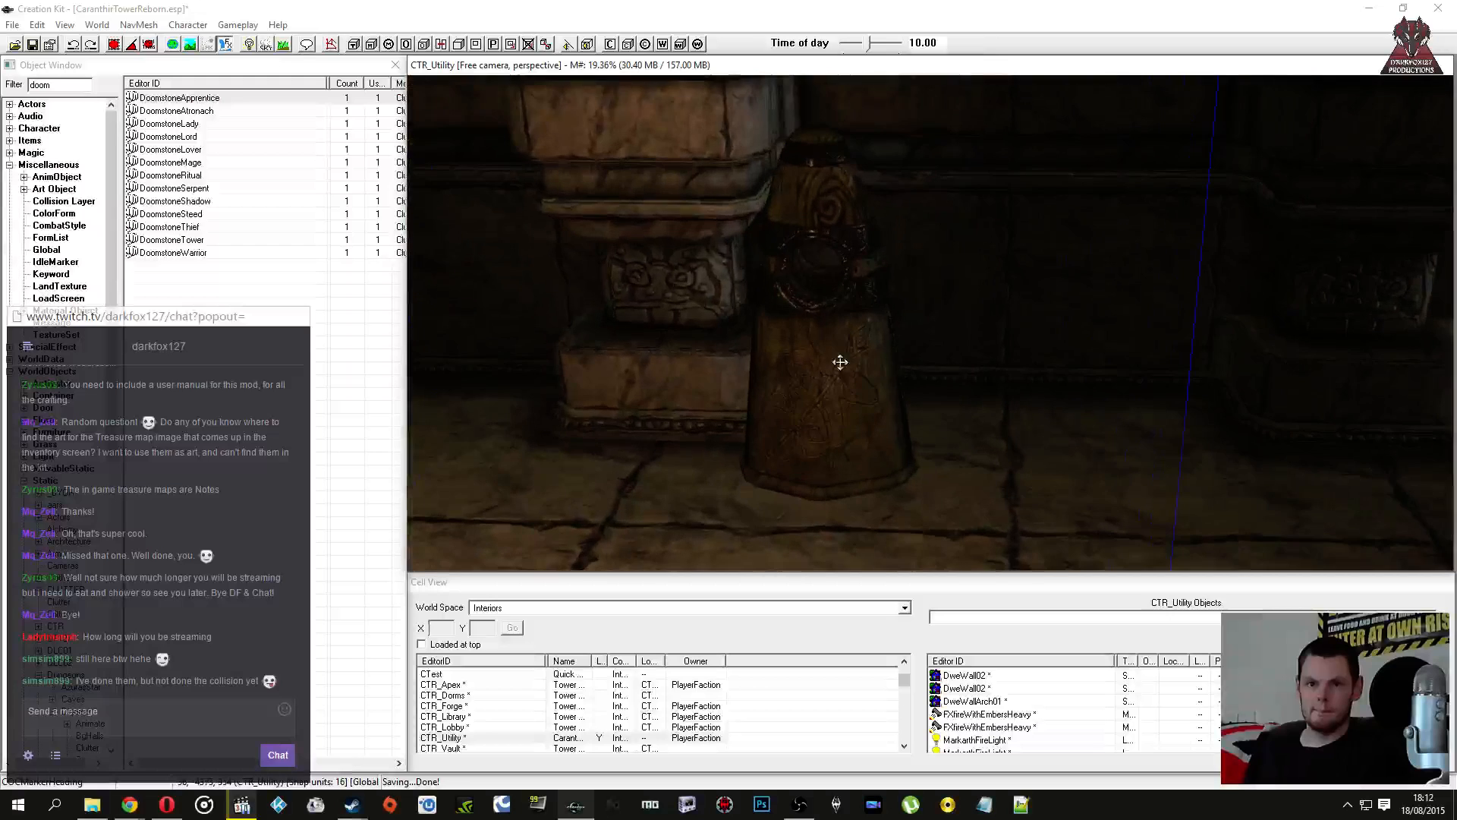
pyautogui.doubleClick(42, 85)
# Step: Duplicate the CTR_Table_Desk_Main desk and move the copy next to the placed doomstone
pyautogui.keyDown('shift'); pyautogui.moveTo(577, 217); pyautogui.dragTo(653, 218, button='middle'); pyautogui.keyUp('shift')
pyautogui.click(653, 218)
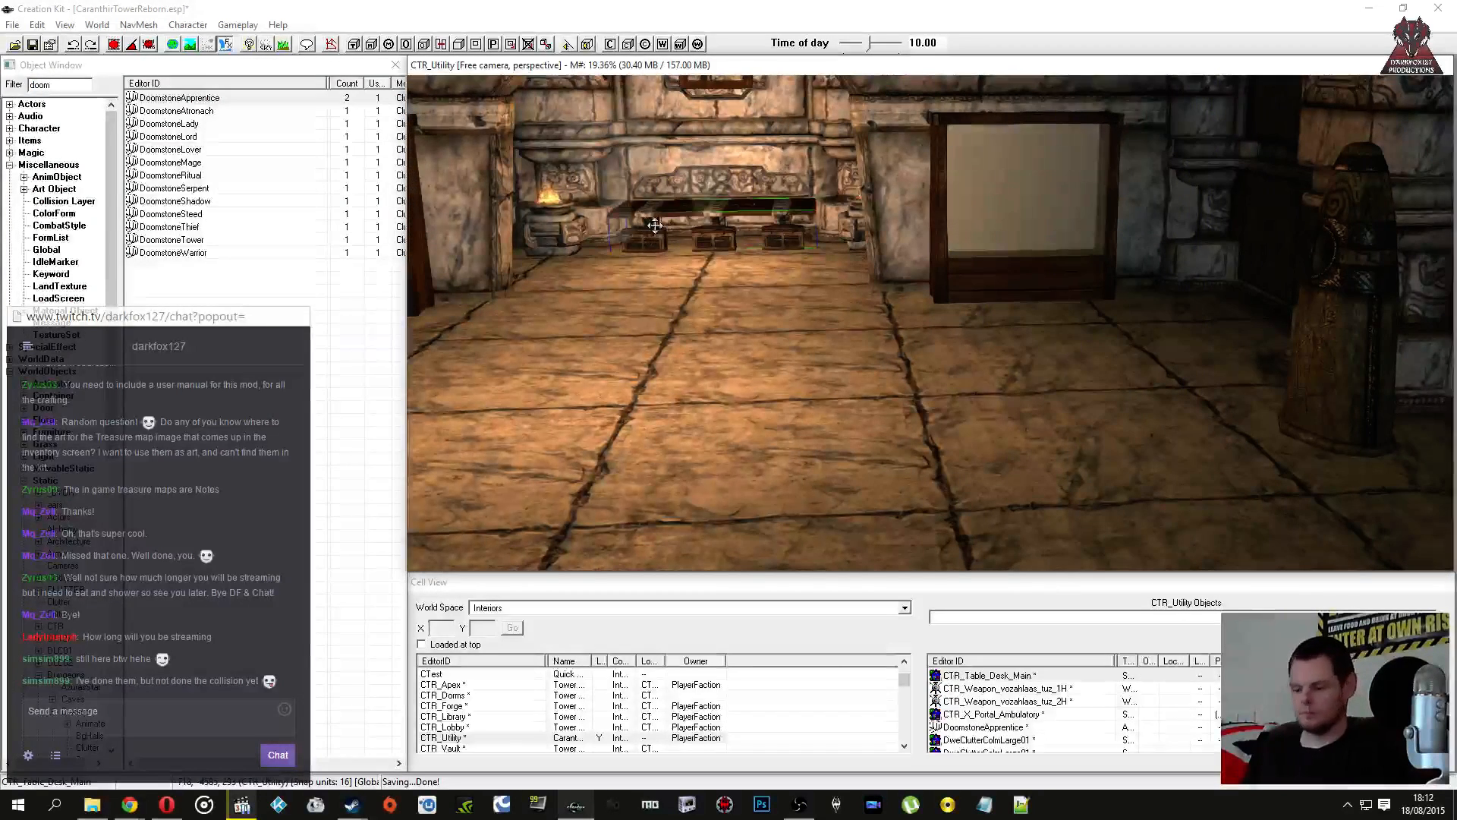
pyautogui.moveTo(654, 226); pyautogui.dragTo(1124, 319)
pyautogui.moveTo(1124, 319); pyautogui.dragTo(1020, 298, button='middle')
pyautogui.moveTo(1020, 297); pyautogui.dragTo(1086, 315)
pyautogui.moveTo(1086, 315); pyautogui.dragTo(1068, 302, button='middle')
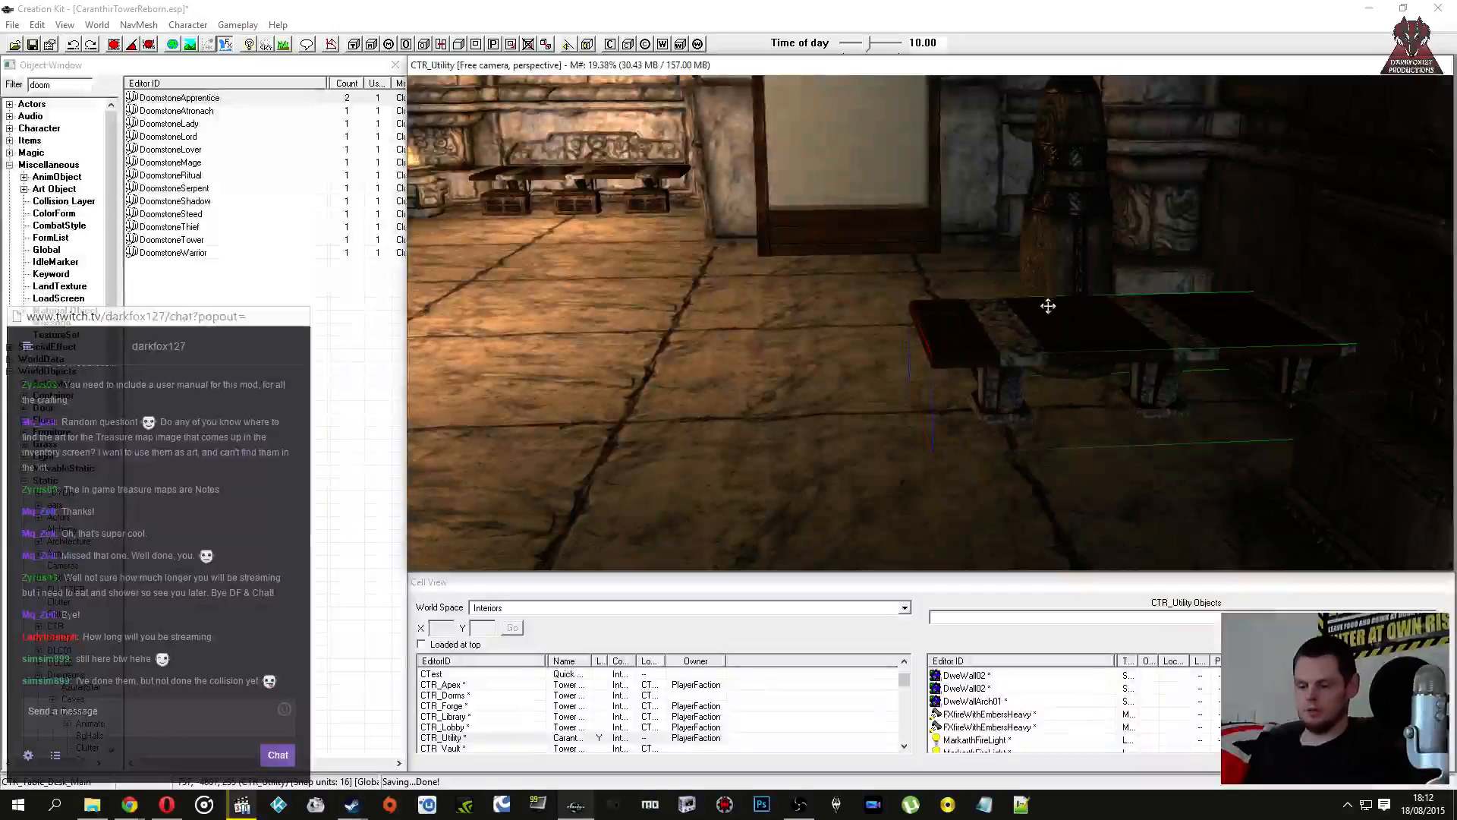
pyautogui.moveTo(1116, 319); pyautogui.dragTo(1139, 318)
pyautogui.keyDown('shift'); pyautogui.moveTo(1138, 318); pyautogui.dragTo(903, 341, button='middle'); pyautogui.keyUp('shift')
pyautogui.scroll(3, 1162, 334)
# Step: Scale the Apprentice doomstone down to a small size and adjust its placement at the desk
pyautogui.click(902, 341)
pyautogui.moveTo(889, 349); pyautogui.dragTo(842, 383)
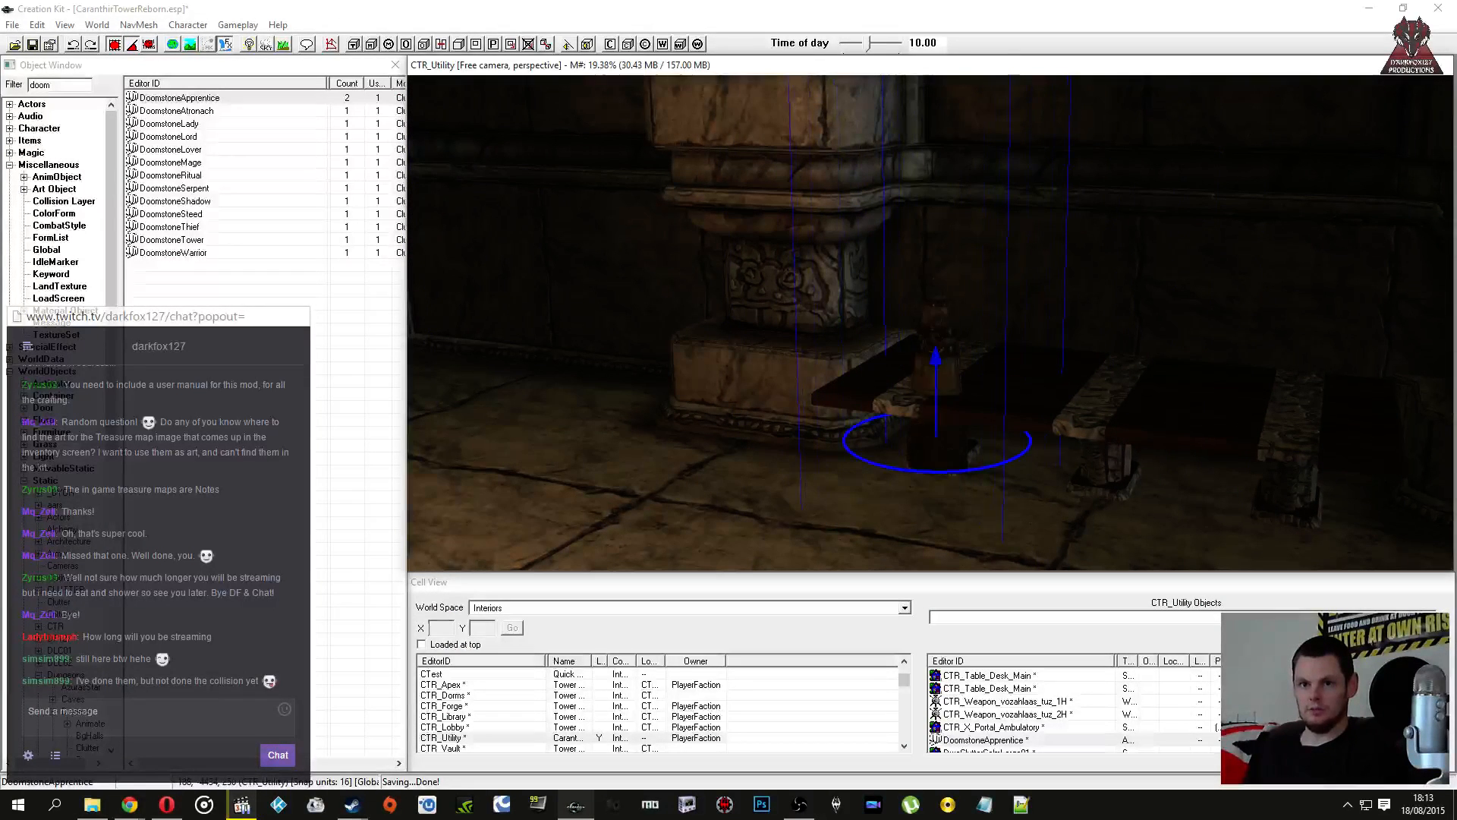
pyautogui.keyDown('shift'); pyautogui.moveTo(876, 326); pyautogui.dragTo(974, 333, button='middle'); pyautogui.keyUp('shift')
pyautogui.scroll(3, 873, 345)
pyautogui.scroll(-3, 880, 344)
# Step: Delete the duplicated desk standing beside the small doomstone
pyautogui.doubleClick(974, 332)
pyautogui.click(865, 221)
pyautogui.keyDown('shift'); pyautogui.moveTo(873, 230); pyautogui.dragTo(933, 363, button='middle'); pyautogui.keyUp('shift')
pyautogui.click(949, 364)
pyautogui.press('Delete')
# Step: Move the small Apprentice doomstone against the wall beside the stone pillar and stand it on the floor
pyautogui.click(912, 329)
pyautogui.moveTo(912, 328); pyautogui.dragTo(941, 328)
pyautogui.moveTo(911, 342); pyautogui.dragTo(886, 345, button='right')
pyautogui.keyDown('shift'); pyautogui.moveTo(886, 345); pyautogui.dragTo(827, 286, button='middle'); pyautogui.keyUp('shift')
pyautogui.moveTo(858, 258); pyautogui.dragTo(859, 342)
pyautogui.keyDown('shift'); pyautogui.moveTo(857, 413); pyautogui.dragTo(887, 381, button='middle'); pyautogui.keyUp('shift')
pyautogui.scroll(-2, 872, 378)
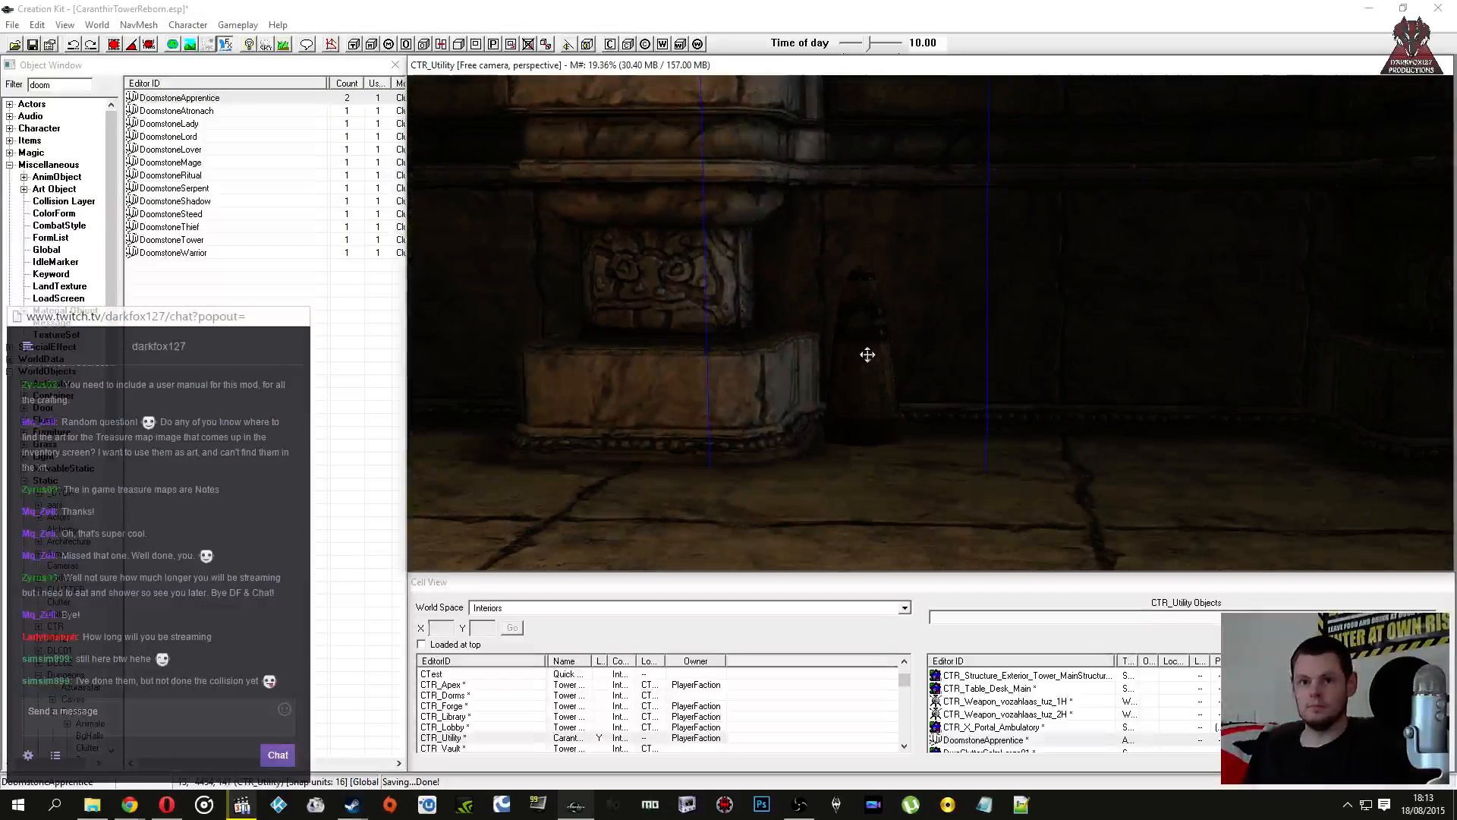
# Step: Duplicate the small Apprentice doomstone repeatedly to build an evenly spaced row of five along the wall
pyautogui.keyDown('shift'); pyautogui.moveTo(902, 358); pyautogui.dragTo(809, 366, button='middle'); pyautogui.keyUp('shift')
pyautogui.hotkey('ctrl', 'd')
pyautogui.moveTo(830, 367); pyautogui.dragTo(898, 367)
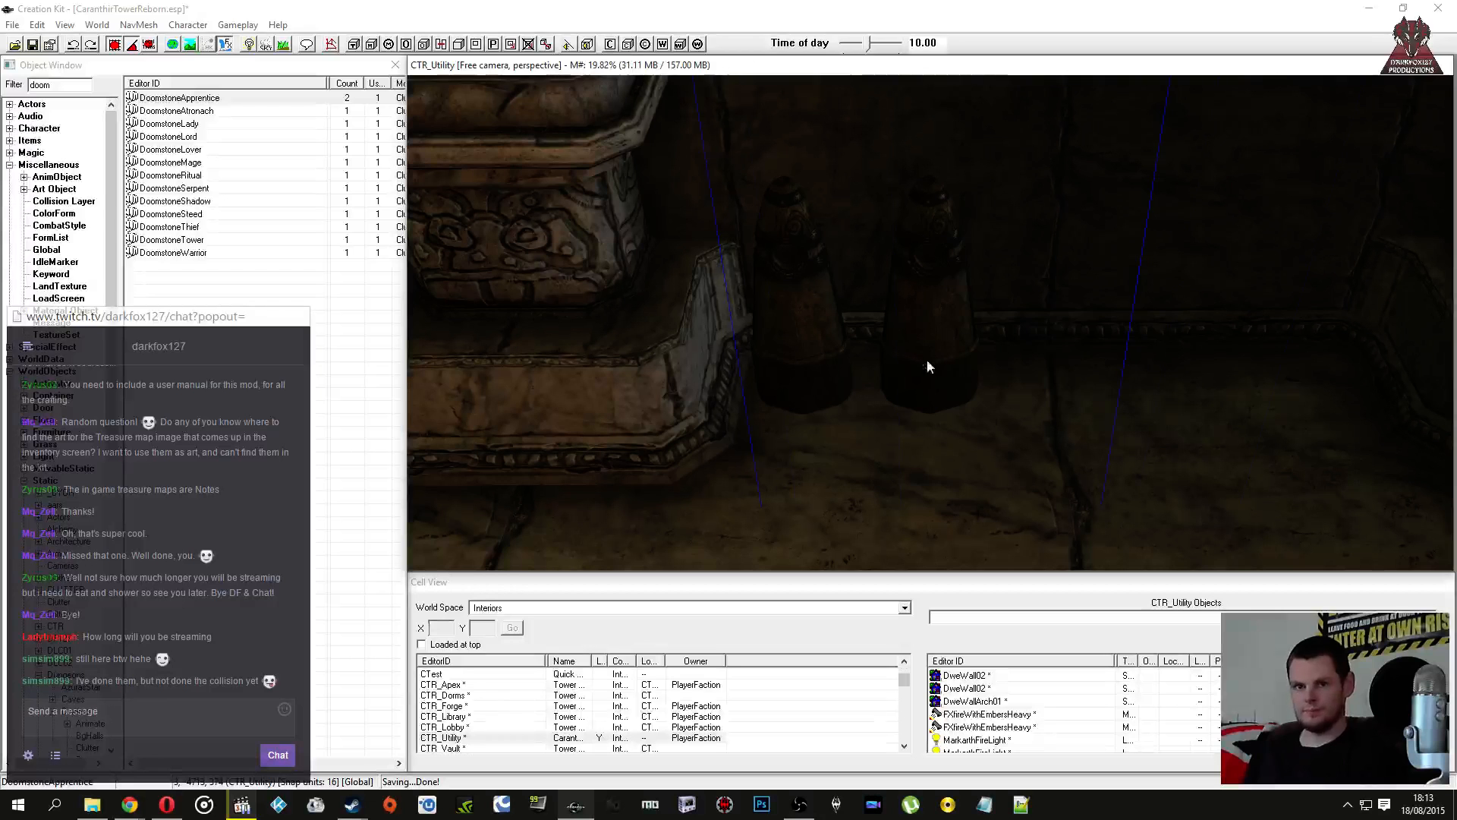
pyautogui.hotkey('ctrl', 'd')
pyautogui.moveTo(1061, 351); pyautogui.dragTo(1187, 369)
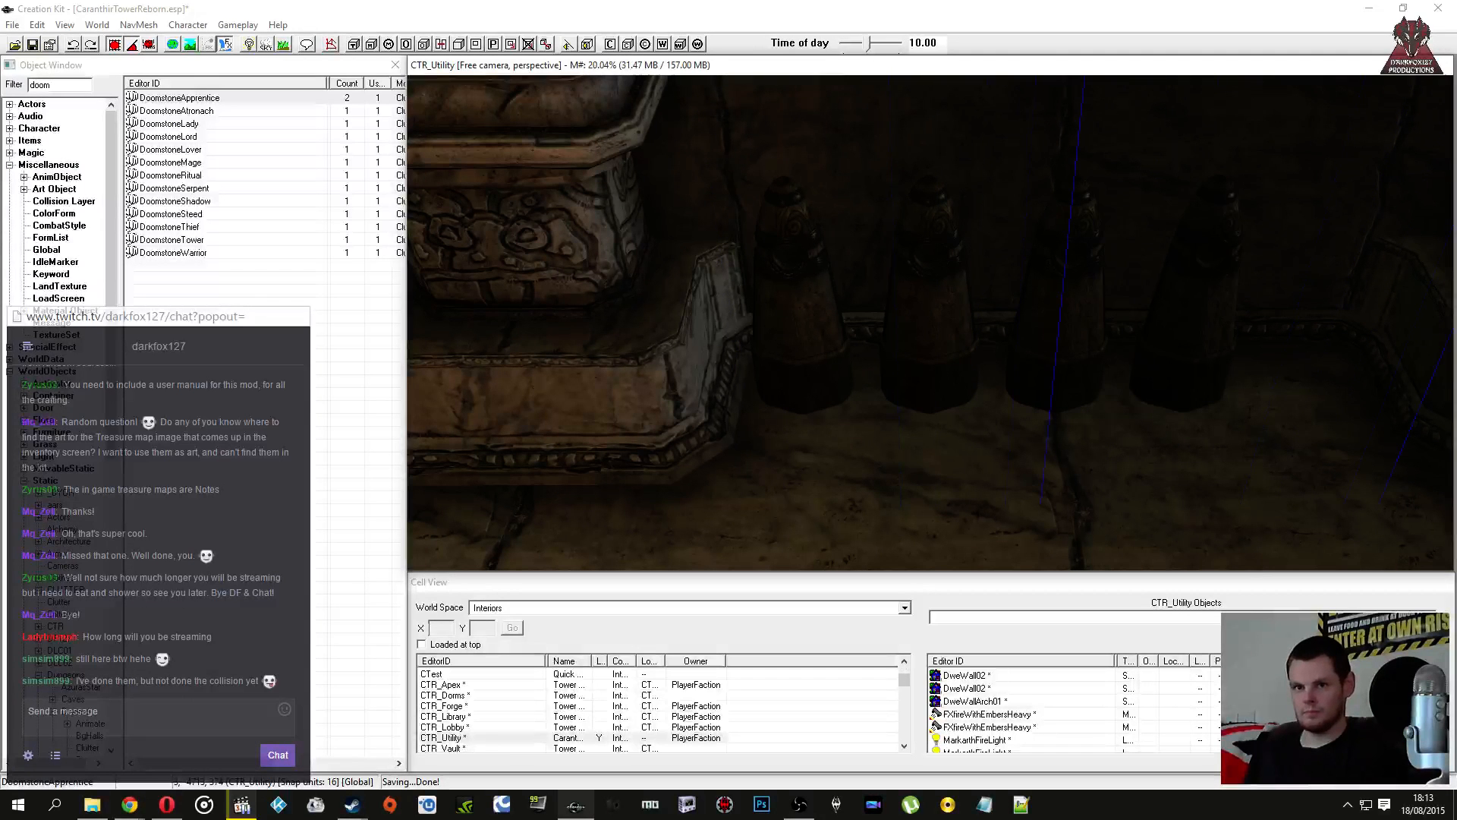
pyautogui.moveTo(1105, 367); pyautogui.dragTo(1024, 309, button='middle')
pyautogui.hotkey('ctrl', 'd')
pyautogui.moveTo(1100, 342); pyautogui.dragTo(1223, 341)
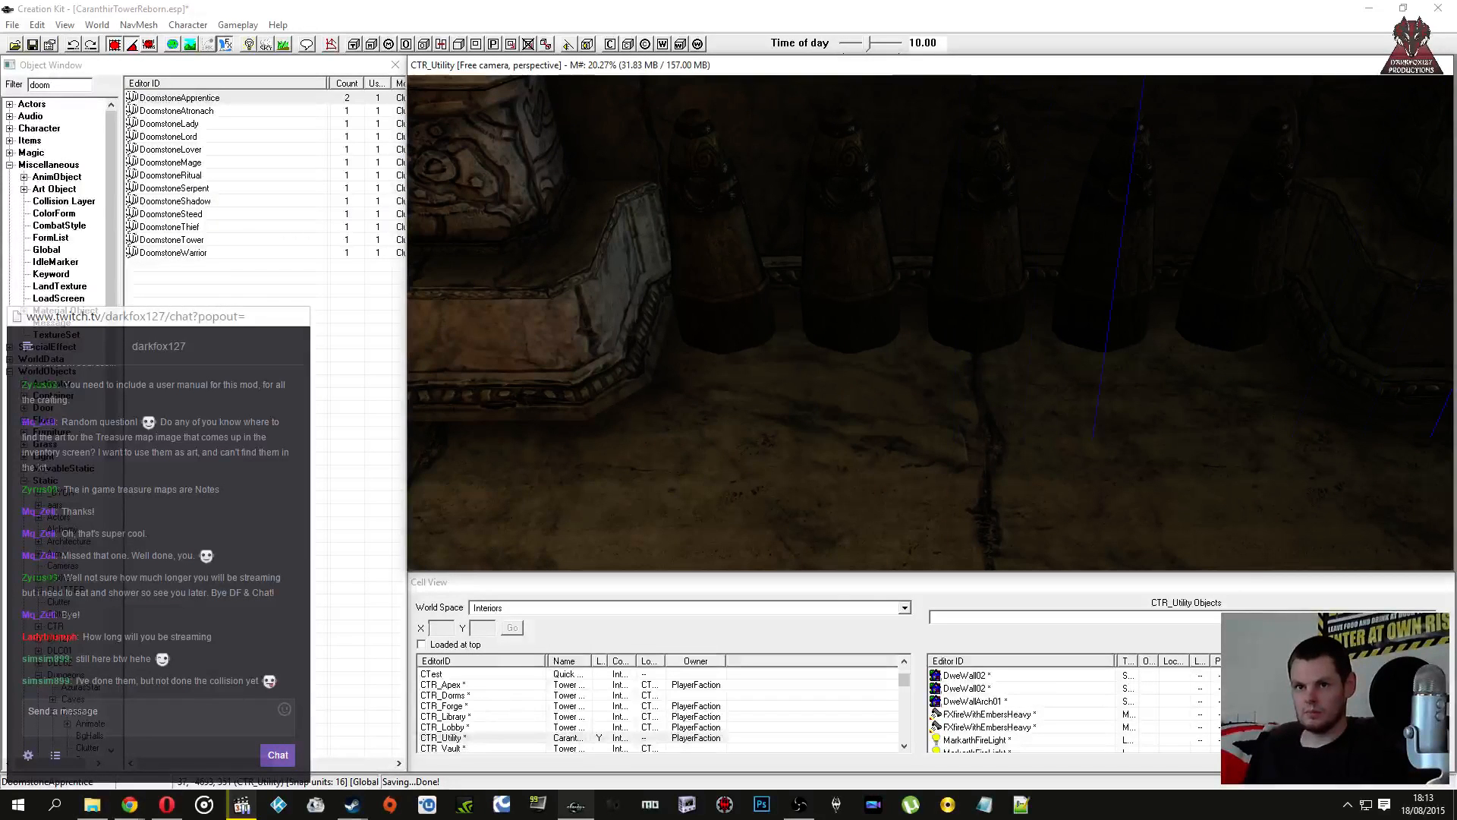
# Step: Duplicate the row of five small Apprentice doomstones and place the copy along the wall beyond the next stone pillar
pyautogui.scroll(-5, 871, 364)
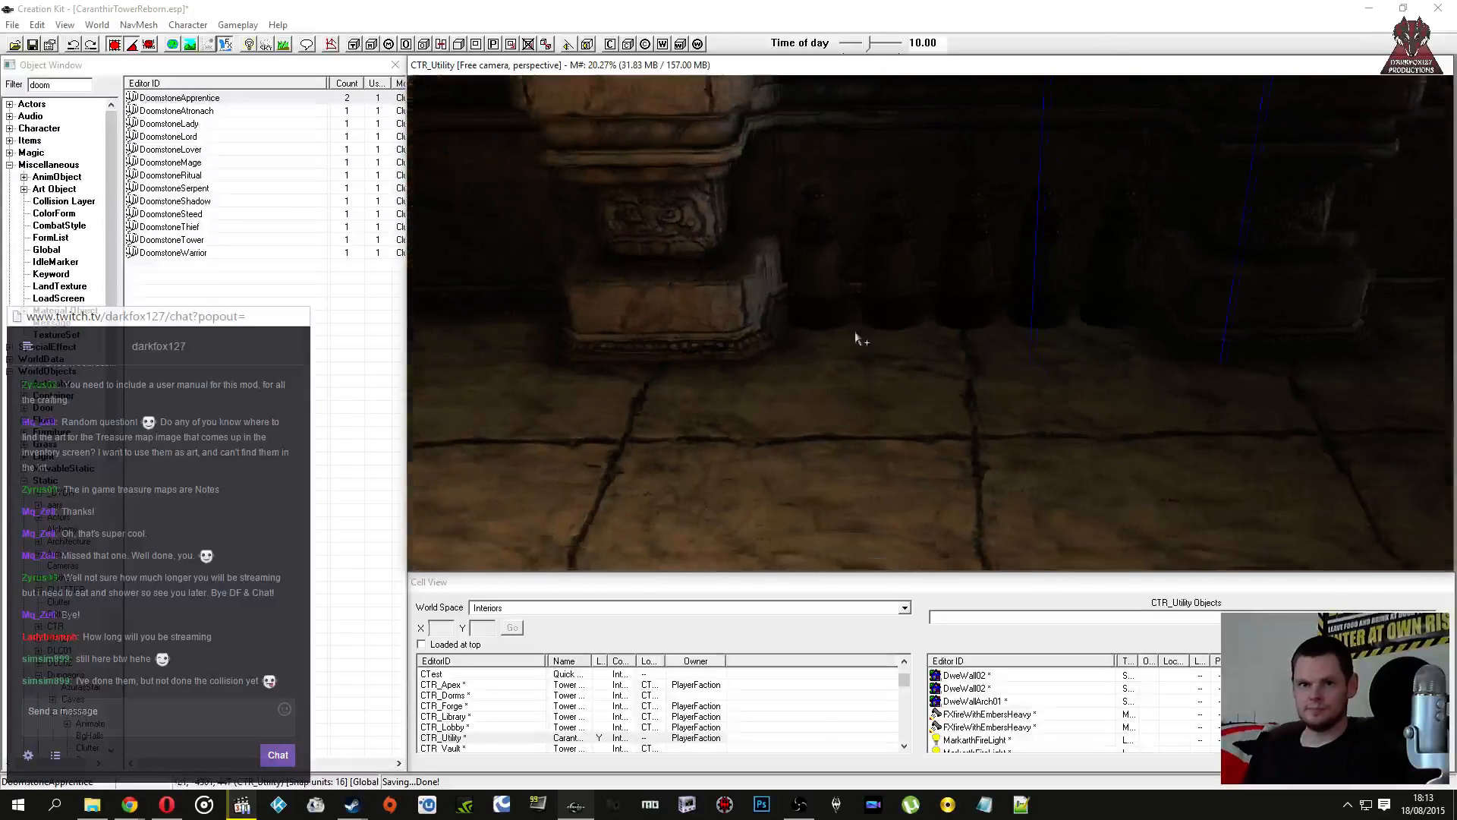
pyautogui.moveTo(838, 328); pyautogui.dragTo(846, 334, button='middle')
pyautogui.click(847, 301)
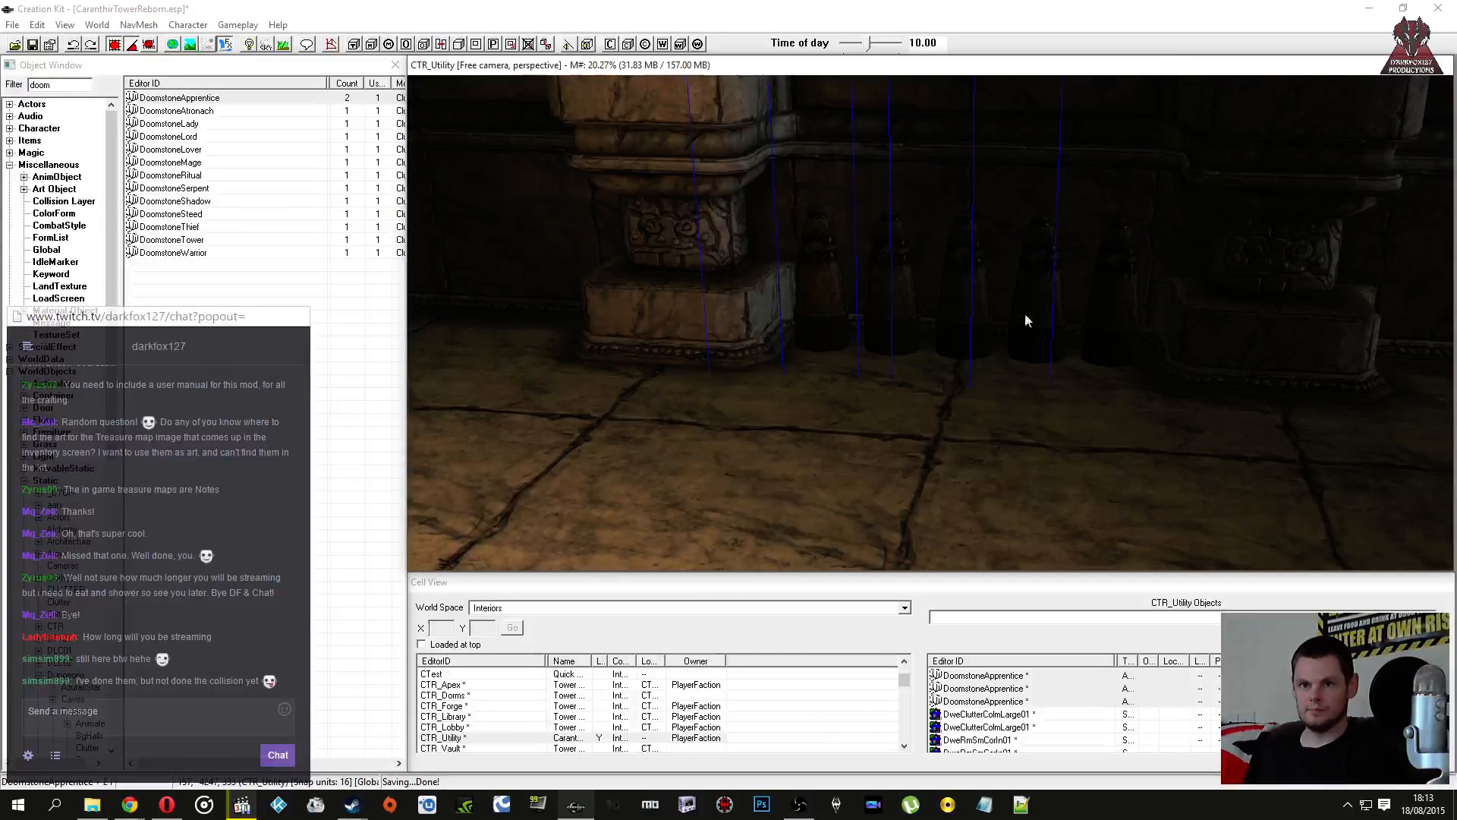
pyautogui.moveTo(1021, 329); pyautogui.dragTo(999, 349, button='middle')
pyautogui.hotkey('ctrl', 'd')
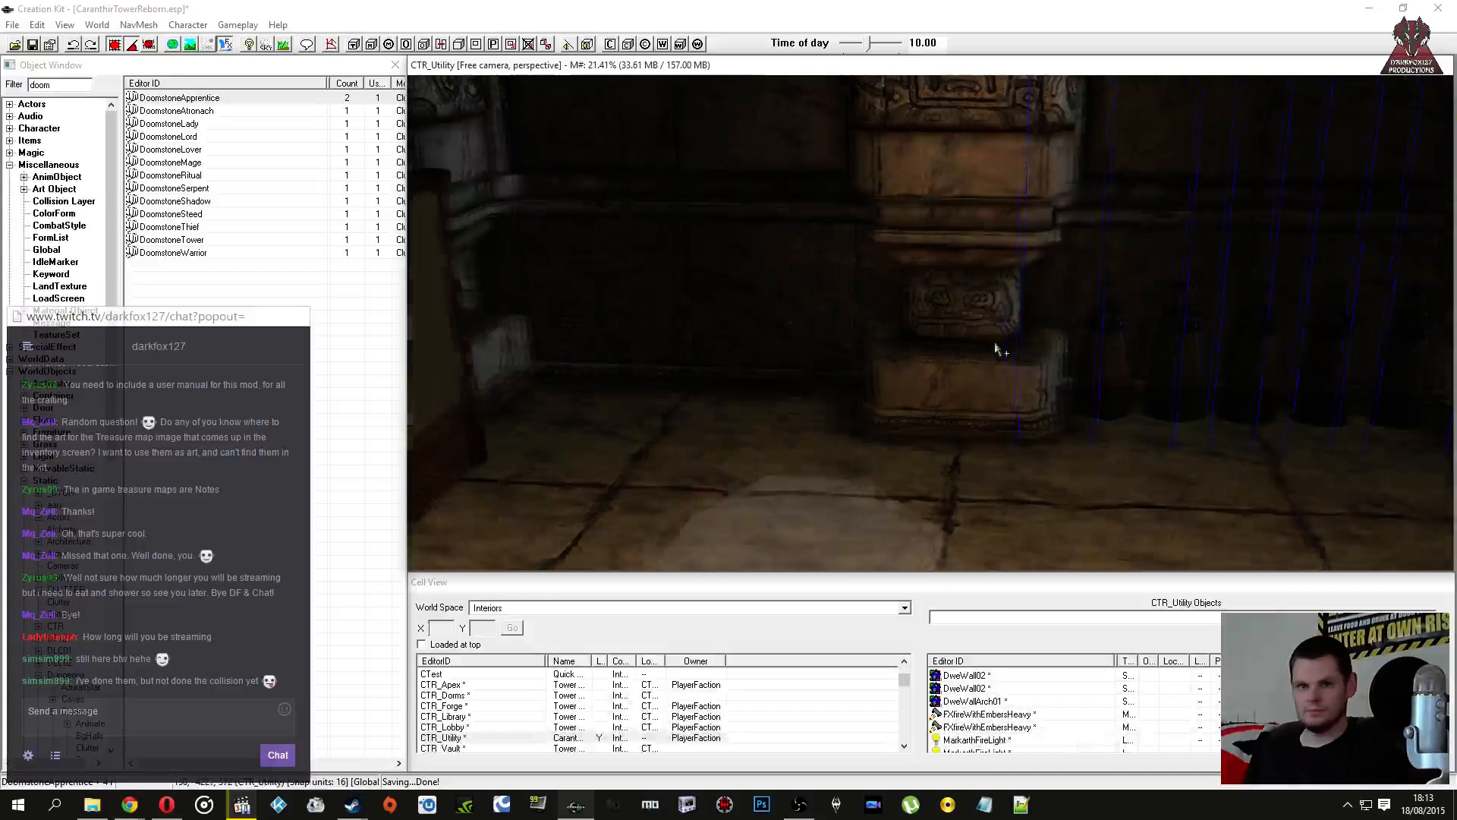
pyautogui.moveTo(1109, 362); pyautogui.dragTo(719, 345, button='middle')
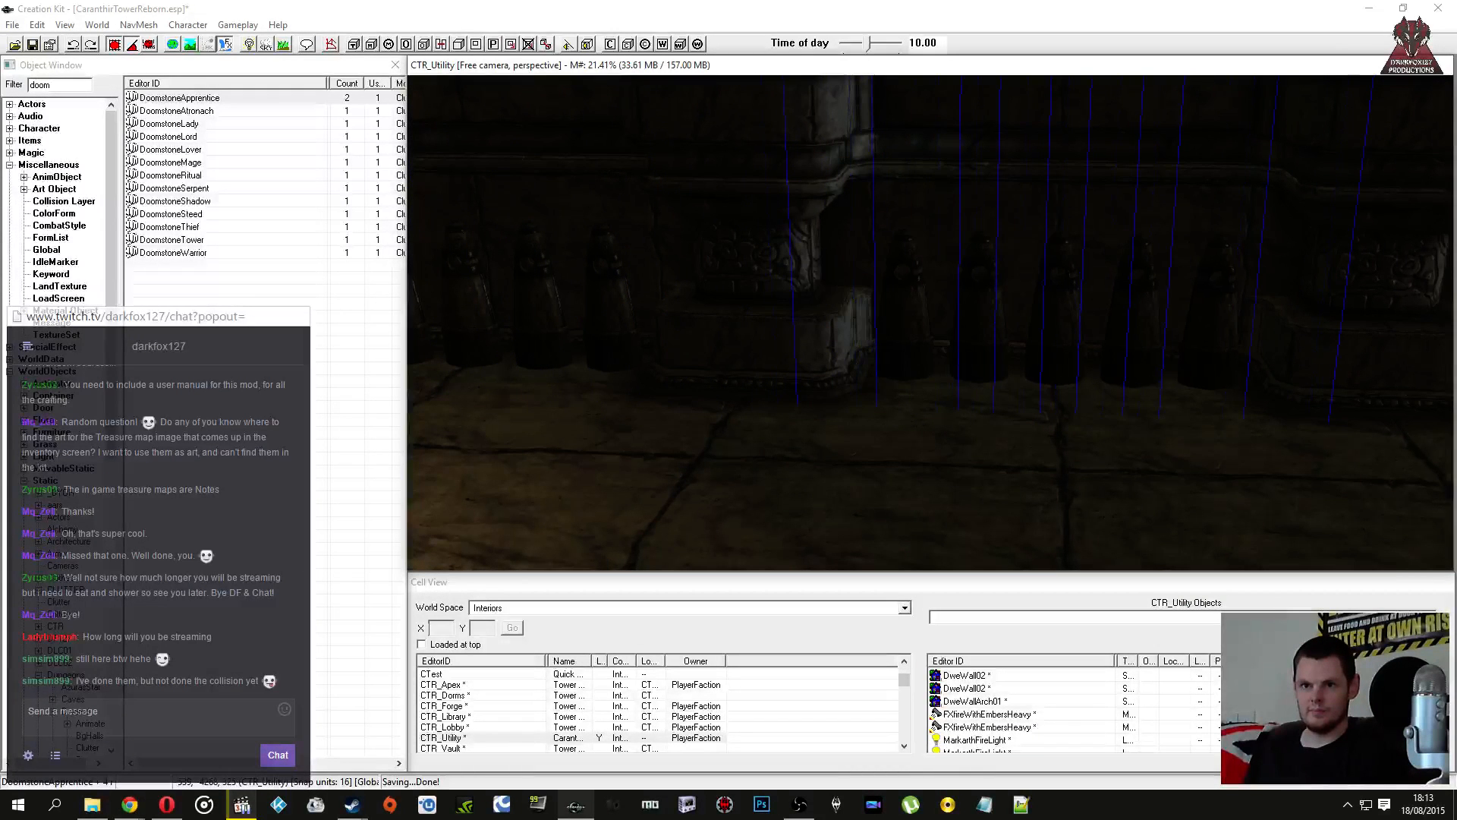
pyautogui.moveTo(801, 336)
pyautogui.keyDown('shift'); pyautogui.mouseDown(button='middle')
pyautogui.moveTo(846, 334)
pyautogui.moveTo(877, 390)
pyautogui.moveTo(852, 455)
pyautogui.moveTo(797, 374)
pyautogui.moveTo(832, 341)
pyautogui.moveTo(797, 323)
pyautogui.mouseUp(button='middle'); pyautogui.keyUp('shift')
# Step: Replace the second and third doomstones of the first row with DoomstoneAtronach and DoomstoneLady, limiting each replacement to the selection
pyautogui.click(635, 264)
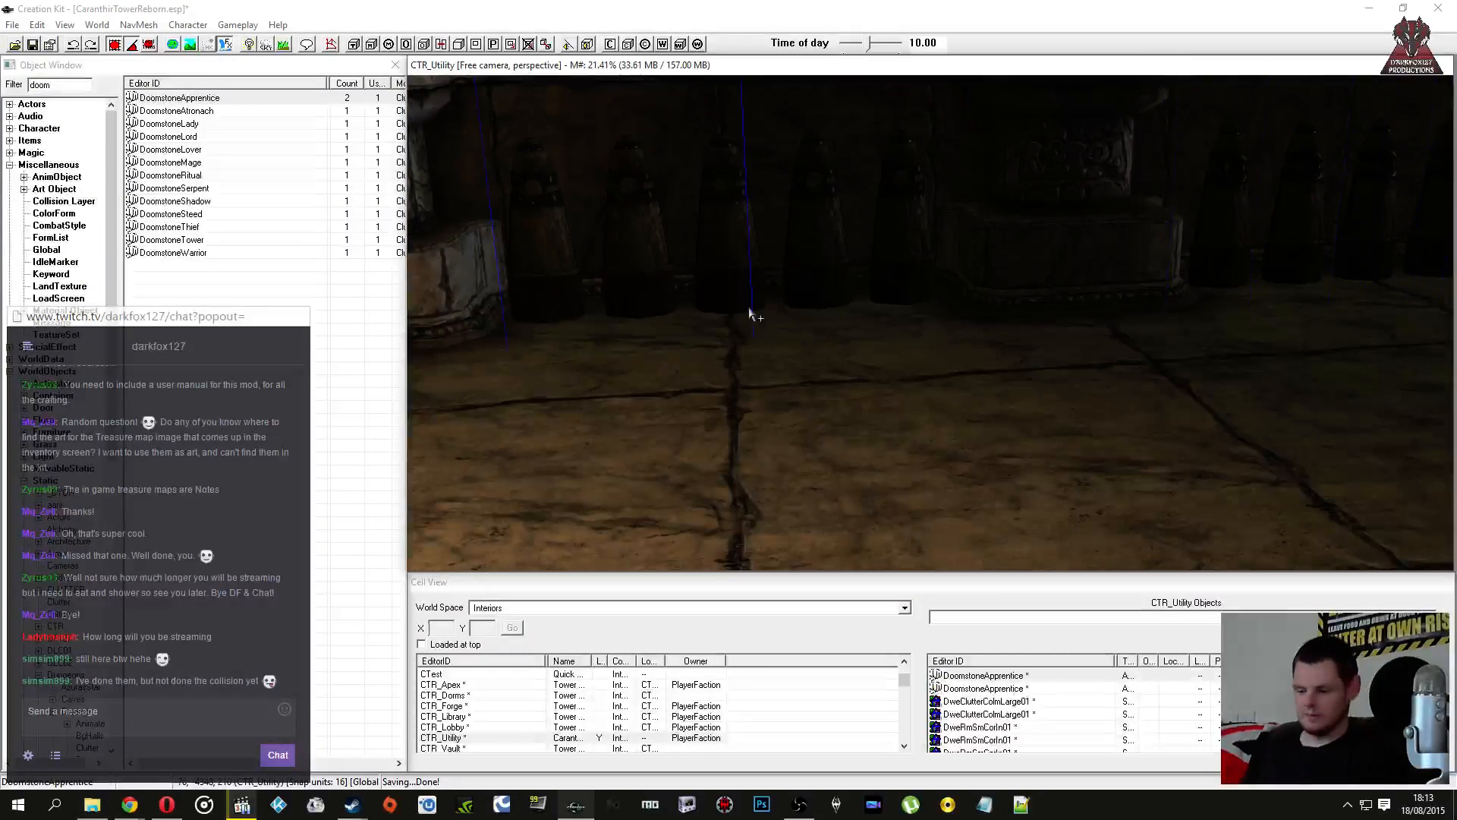
pyautogui.hotkey('ctrl', 'f')
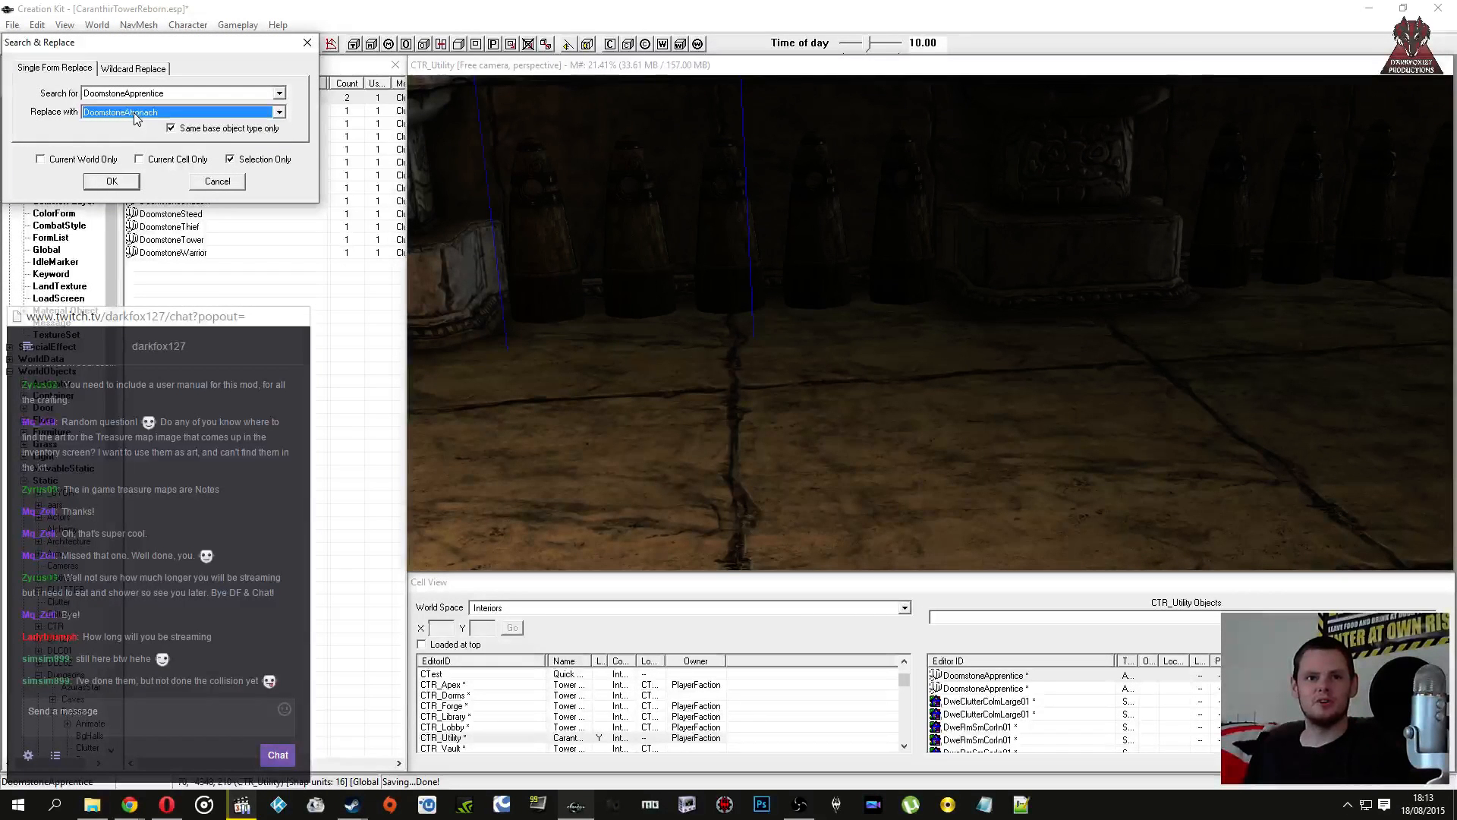
pyautogui.click(112, 181)
pyautogui.press('Return')
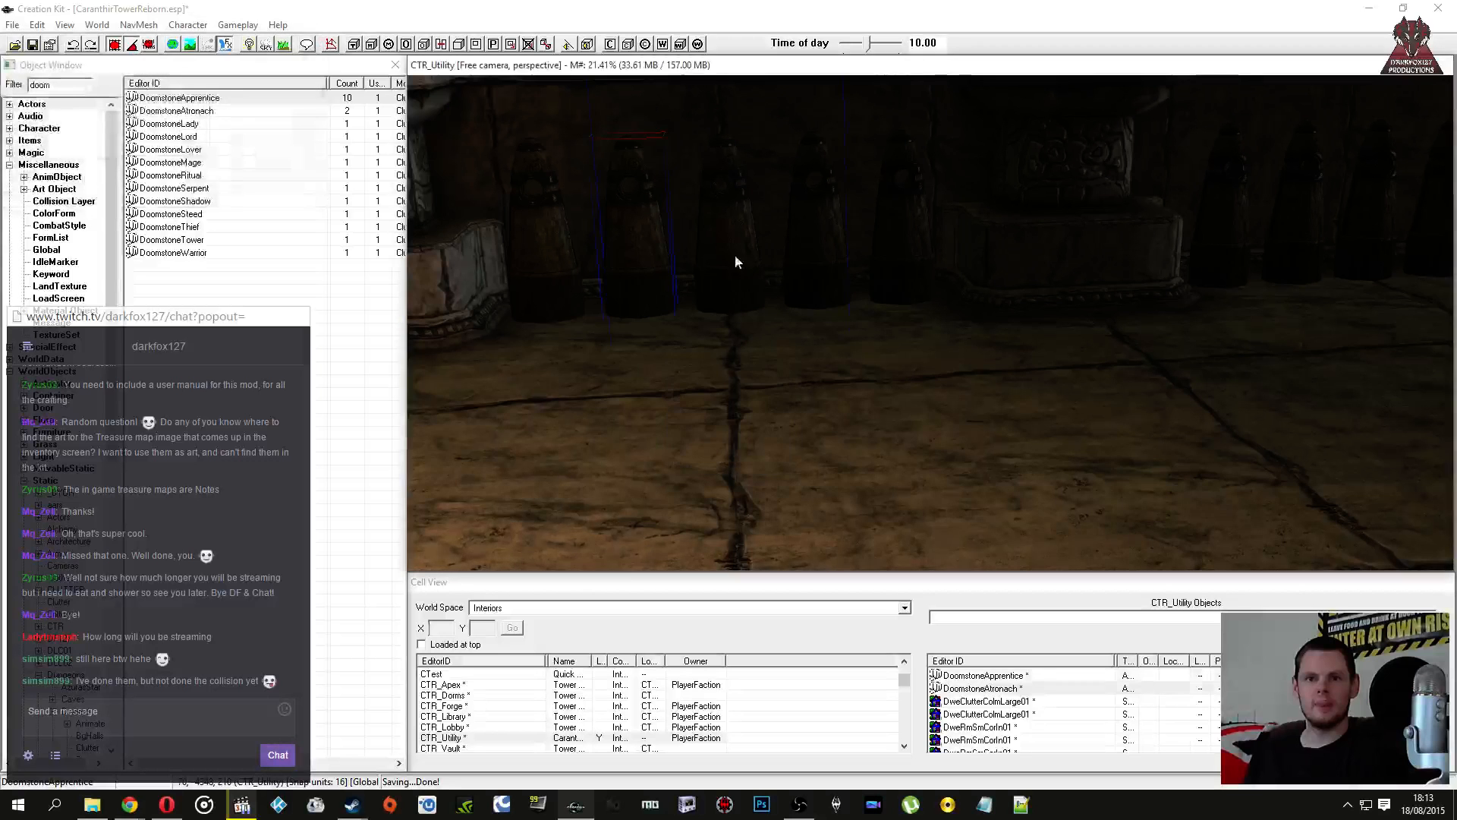
pyautogui.hotkey('ctrl', 'f')
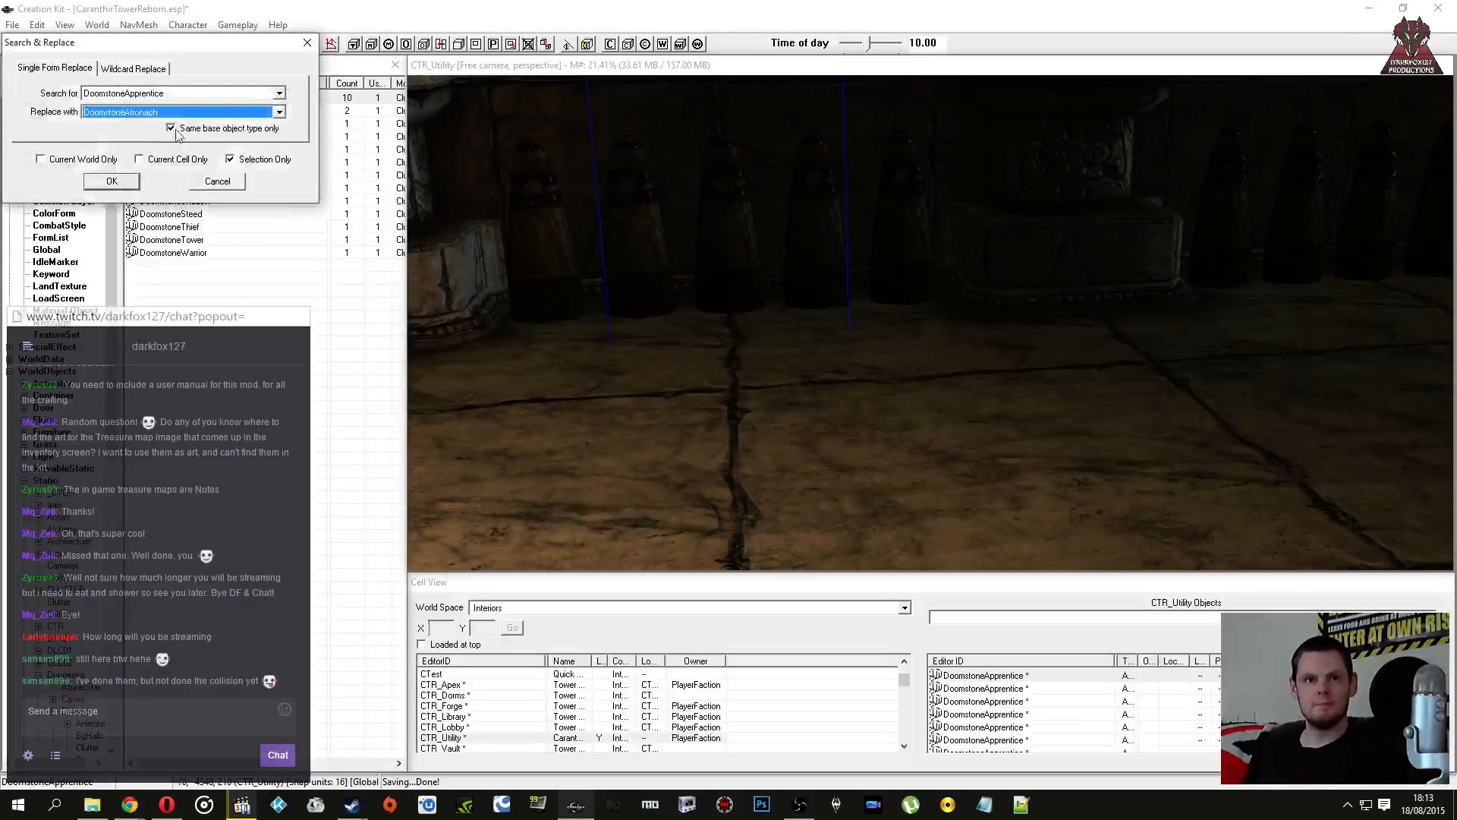
pyautogui.click(133, 179)
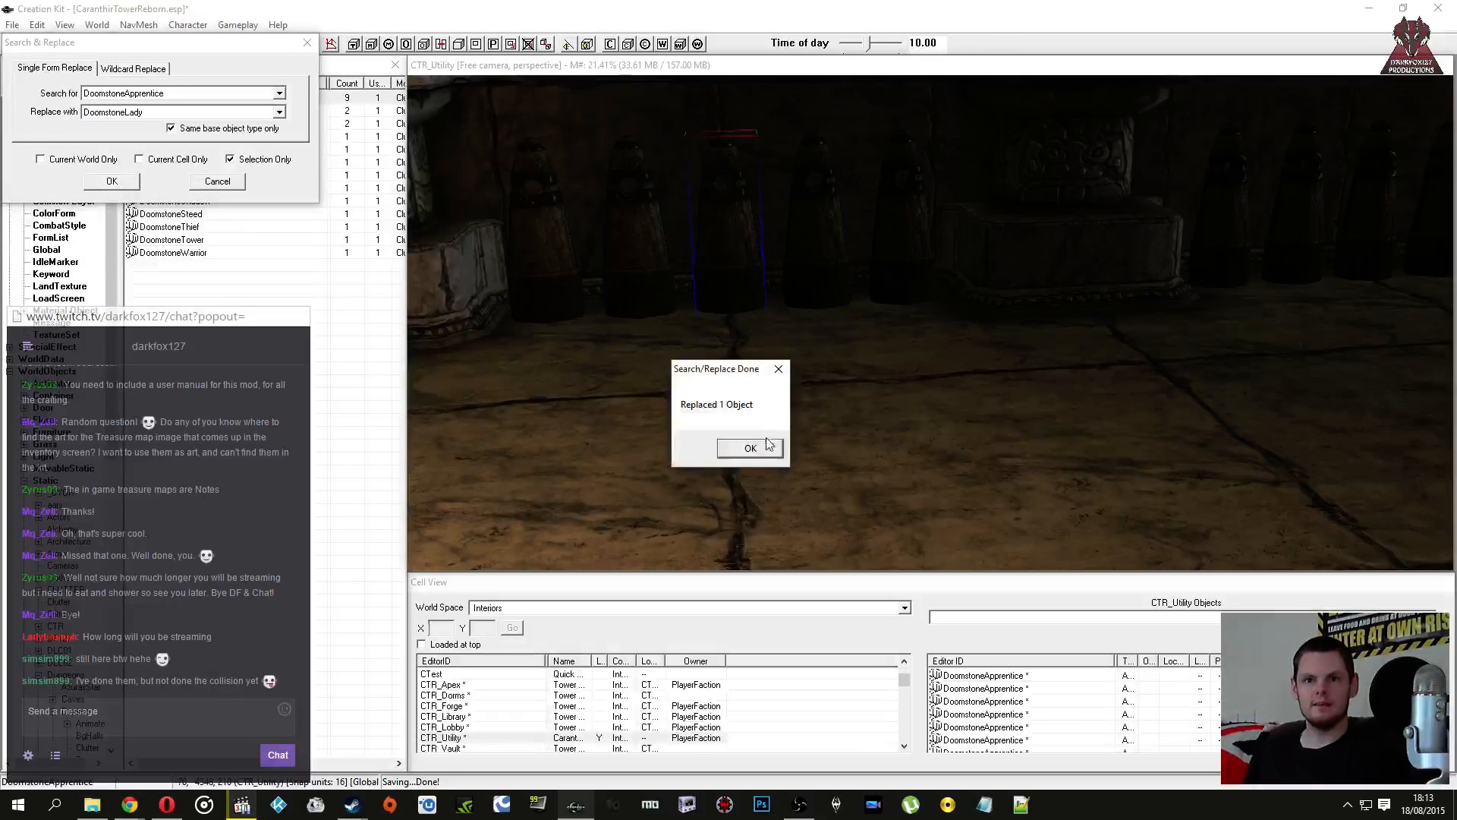
pyautogui.press('Return')
# Step: Replace the fourth and fifth doomstones of the first row with DoomstoneLord and DoomstoneLover
pyautogui.hotkey('ctrl', 'f')
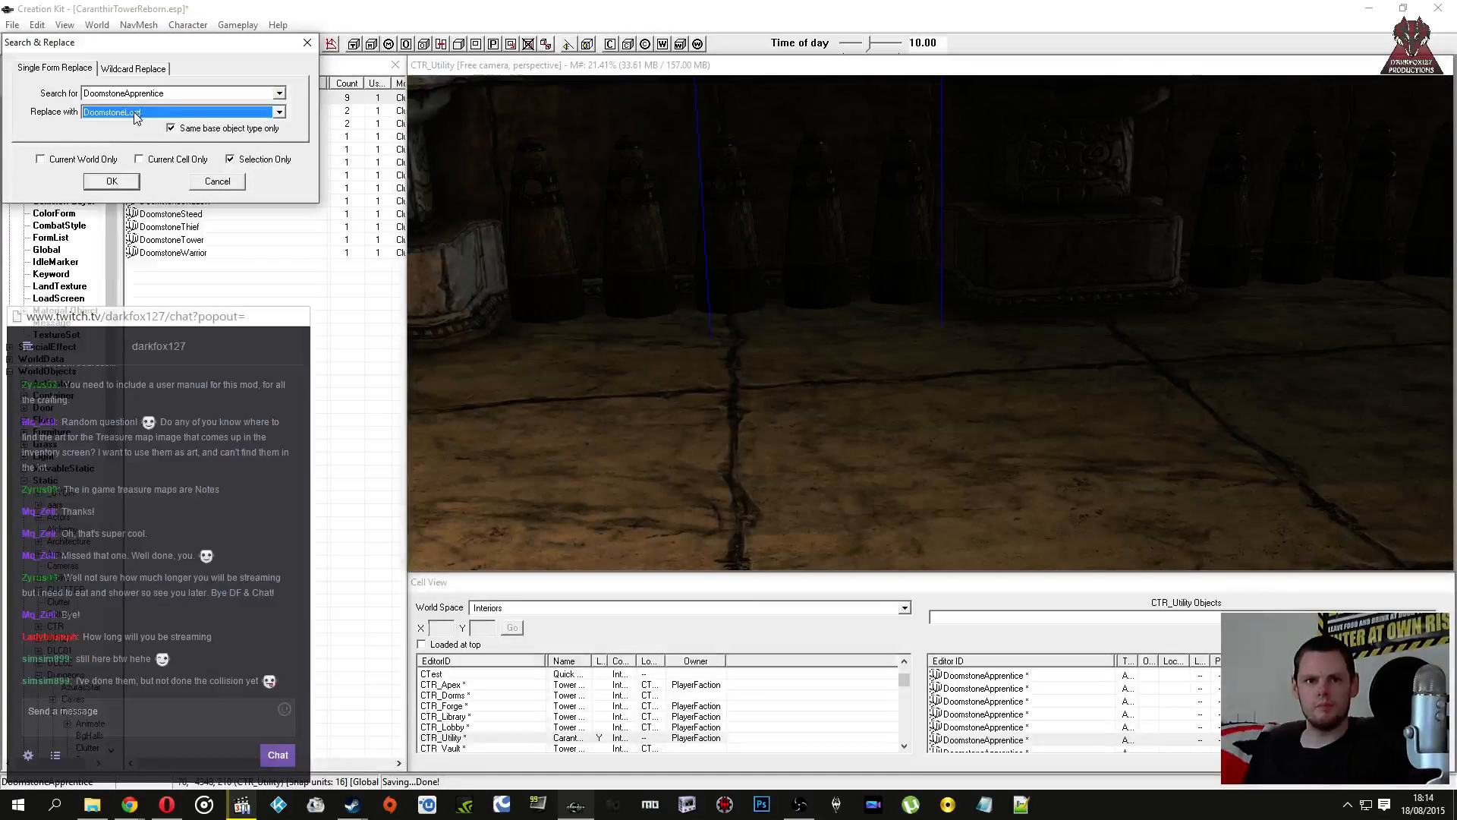
pyautogui.press('Return')
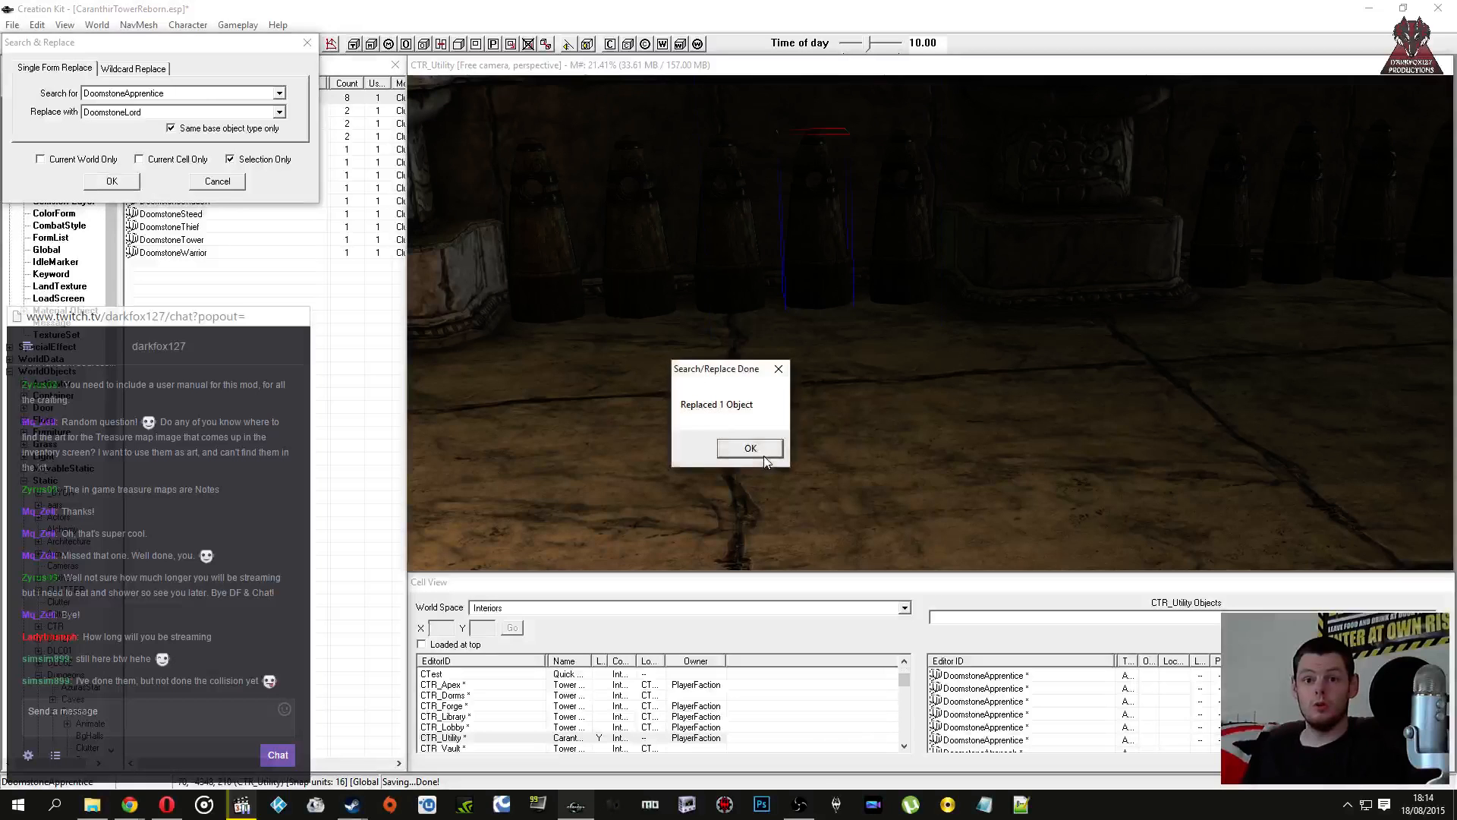
pyautogui.press('Return')
pyautogui.hotkey('ctrl', 'f')
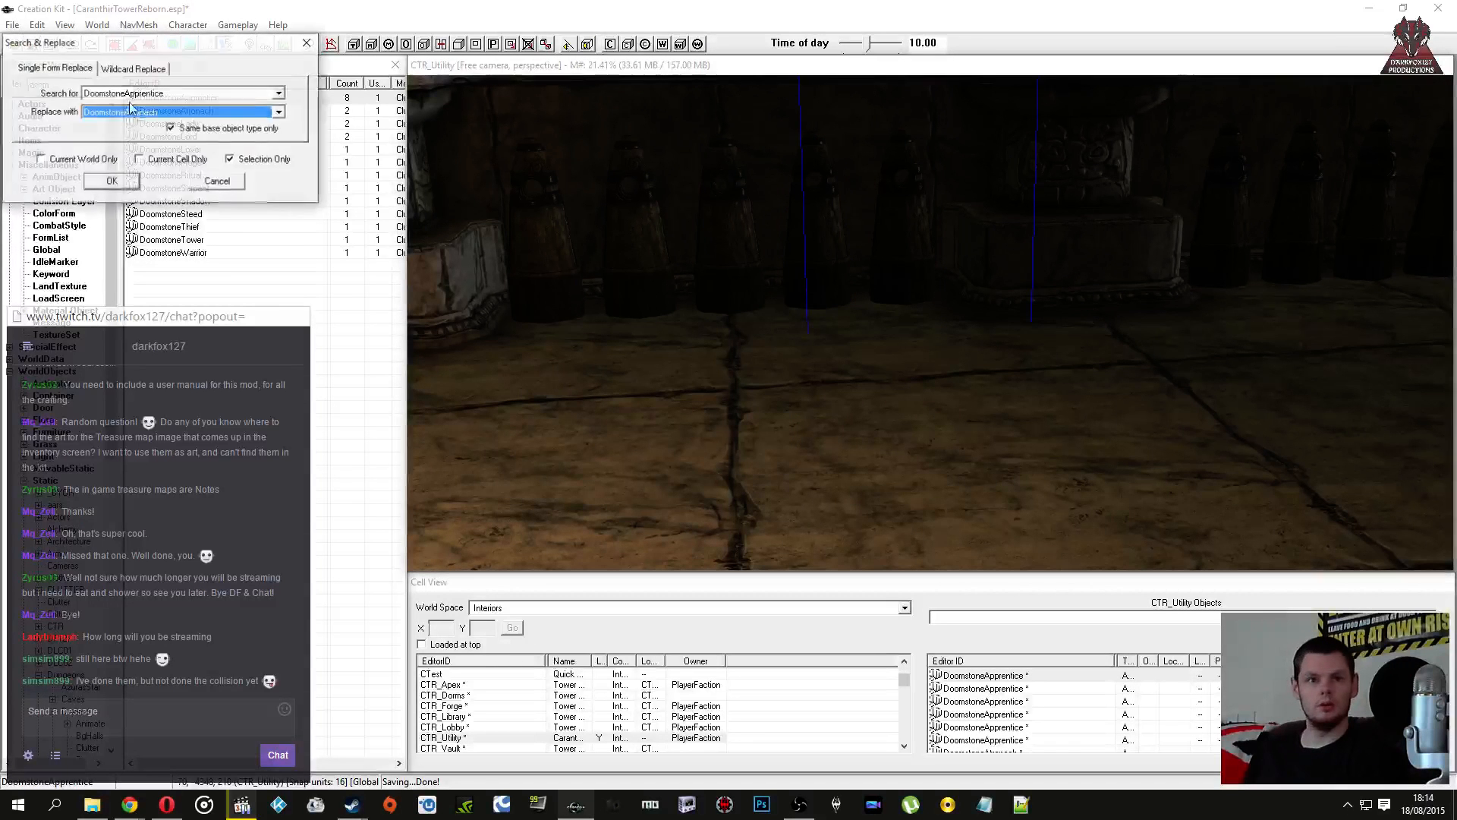
pyautogui.click(125, 186)
pyautogui.press('Return')
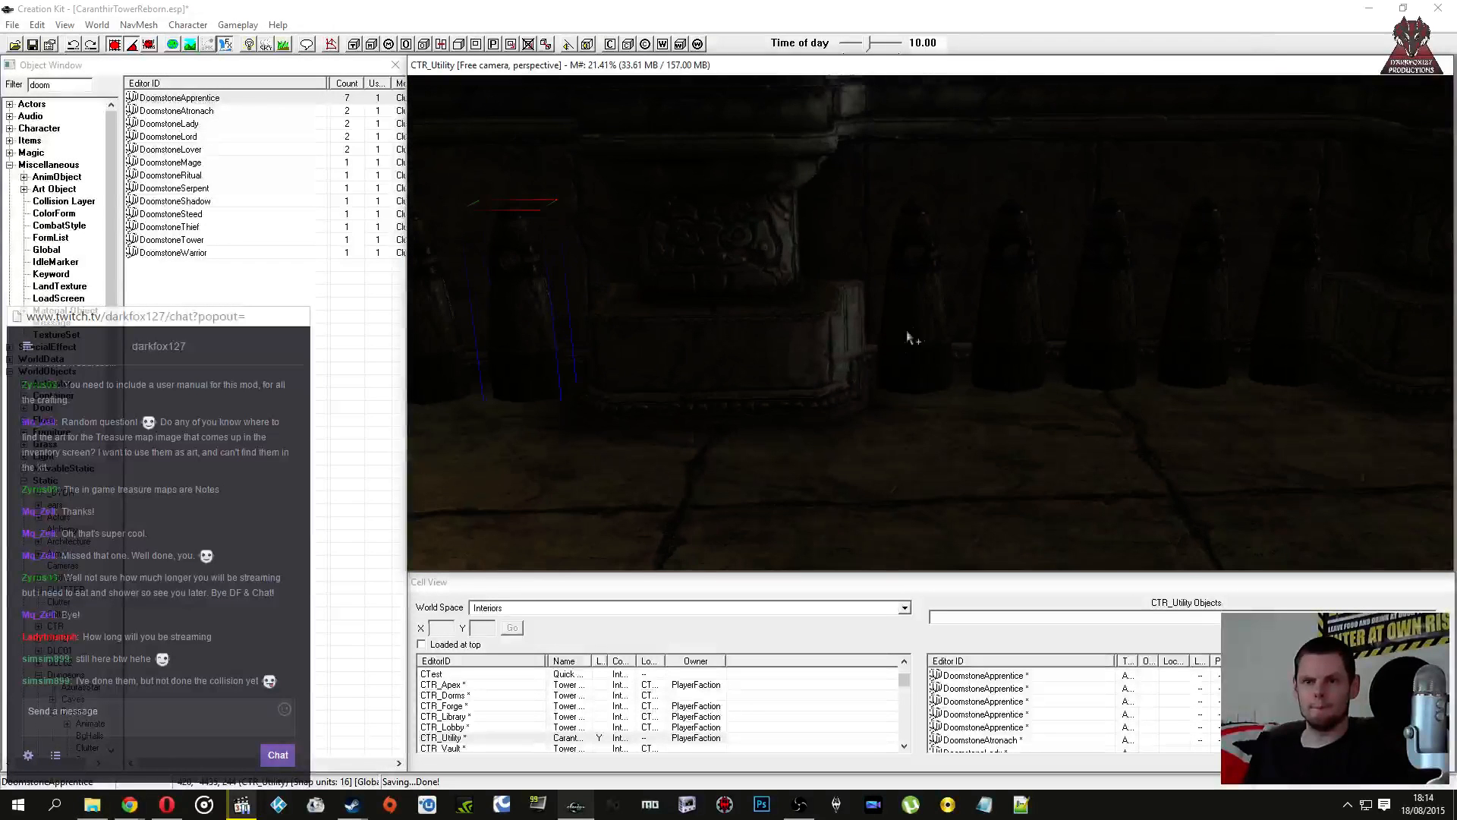
# Step: Replace the first two Apprentice doomstones of the second row with DoomstoneMage and DoomstoneRitual
pyautogui.hotkey('ctrl', 'f')
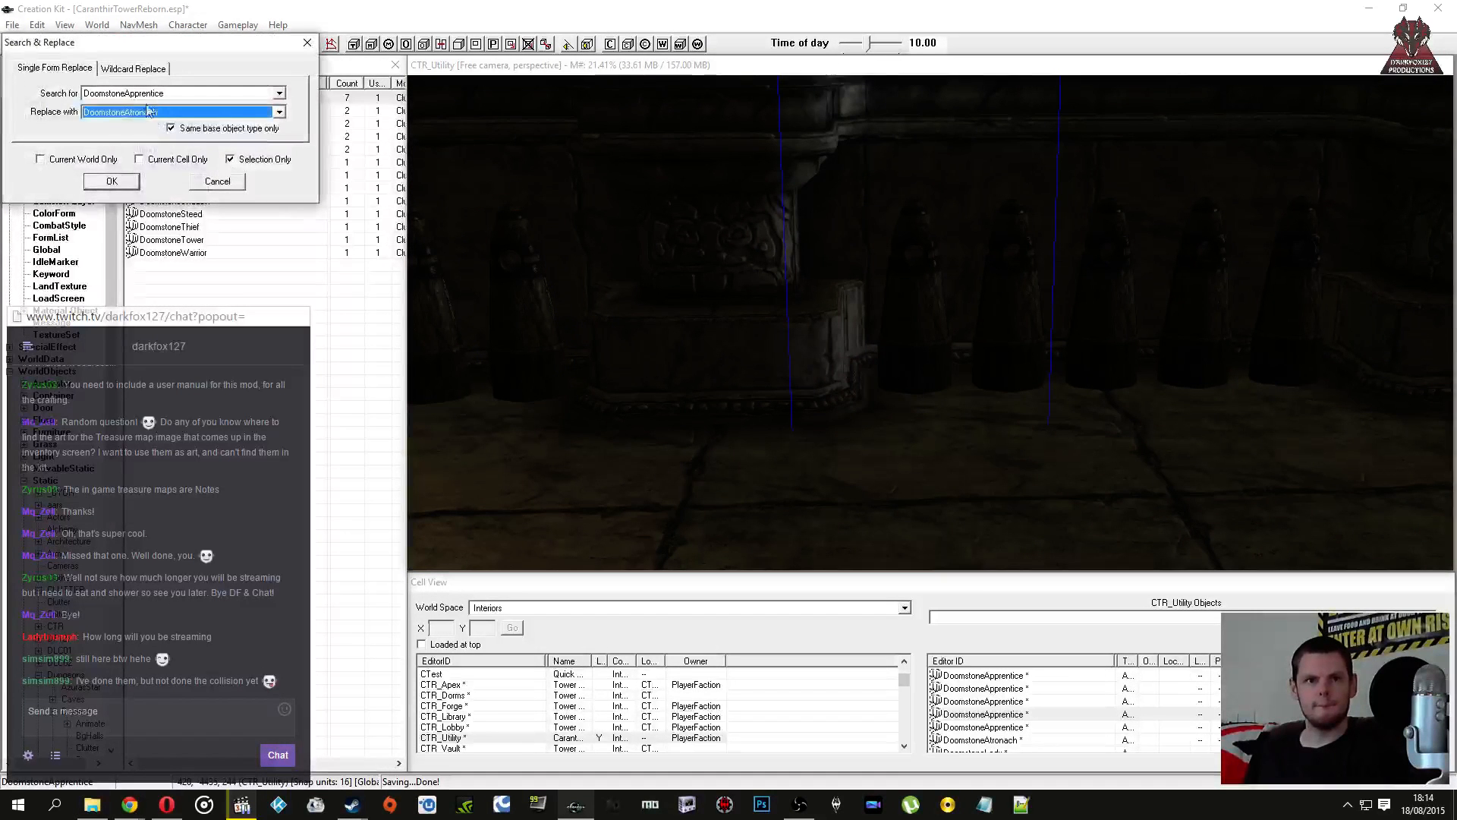
pyautogui.click(111, 181)
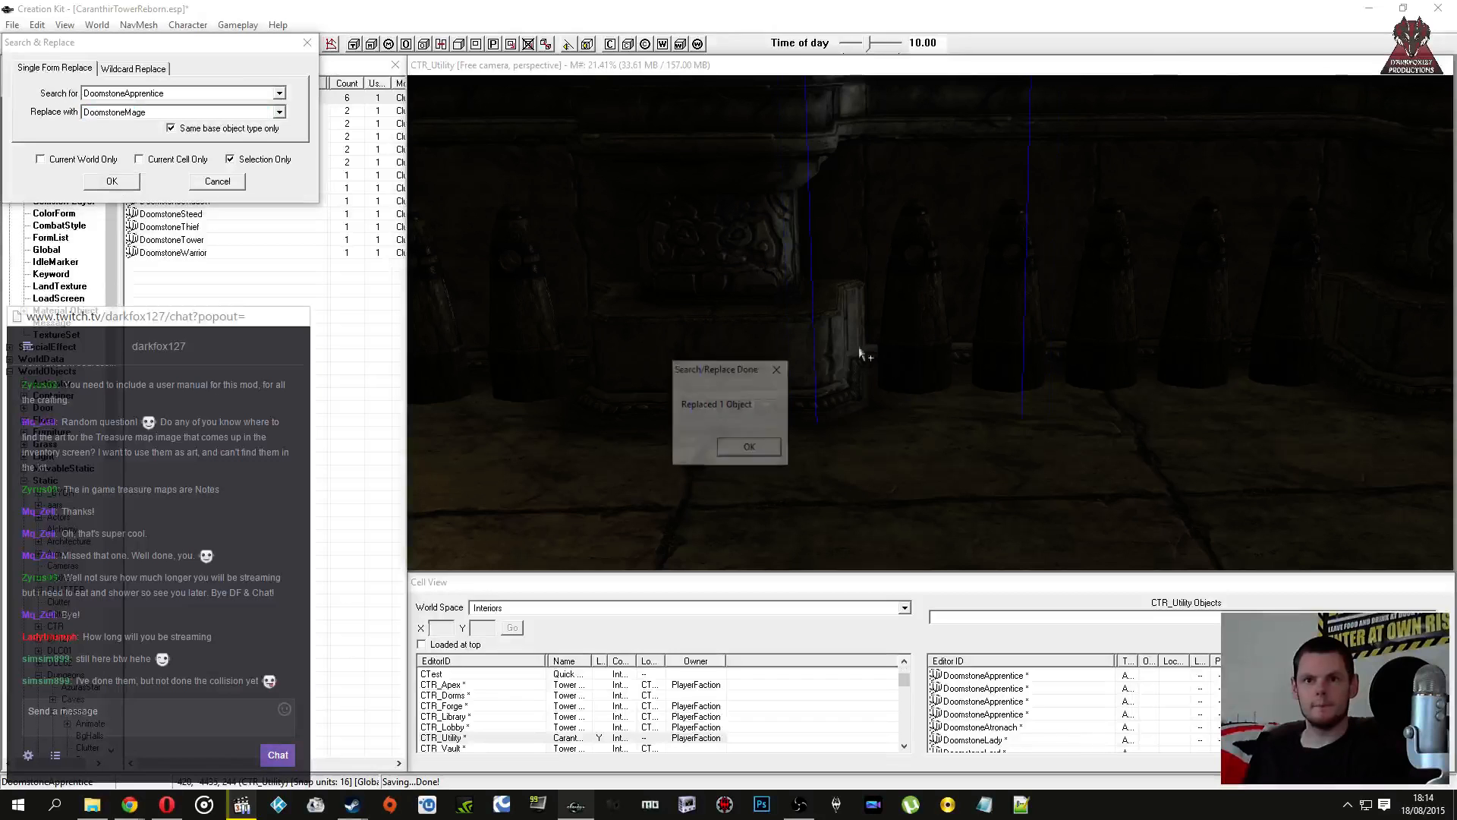
pyautogui.press('Return')
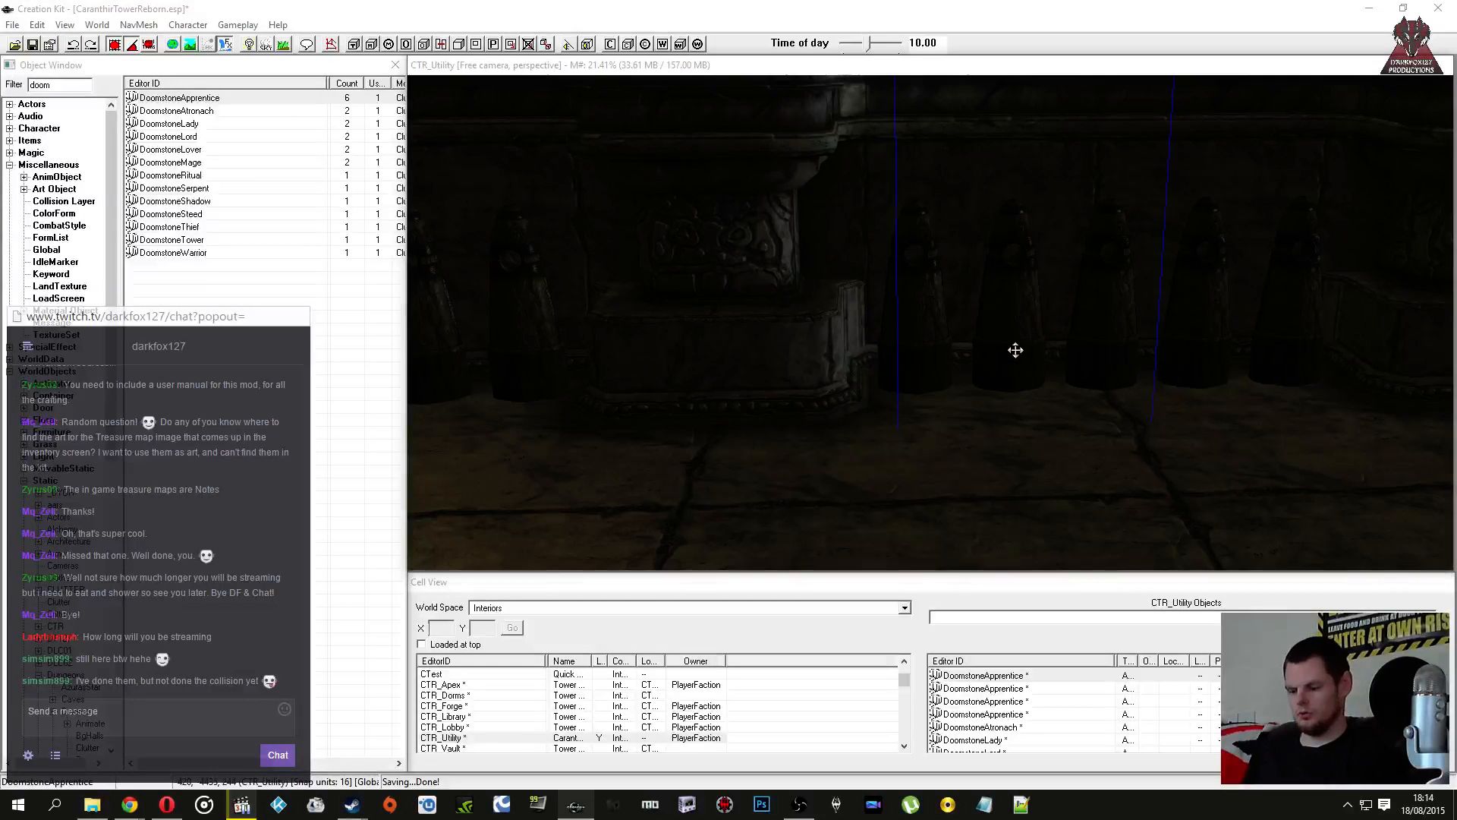
pyautogui.hotkey('ctrl', 'f')
pyautogui.scroll(-6, 188, 115)
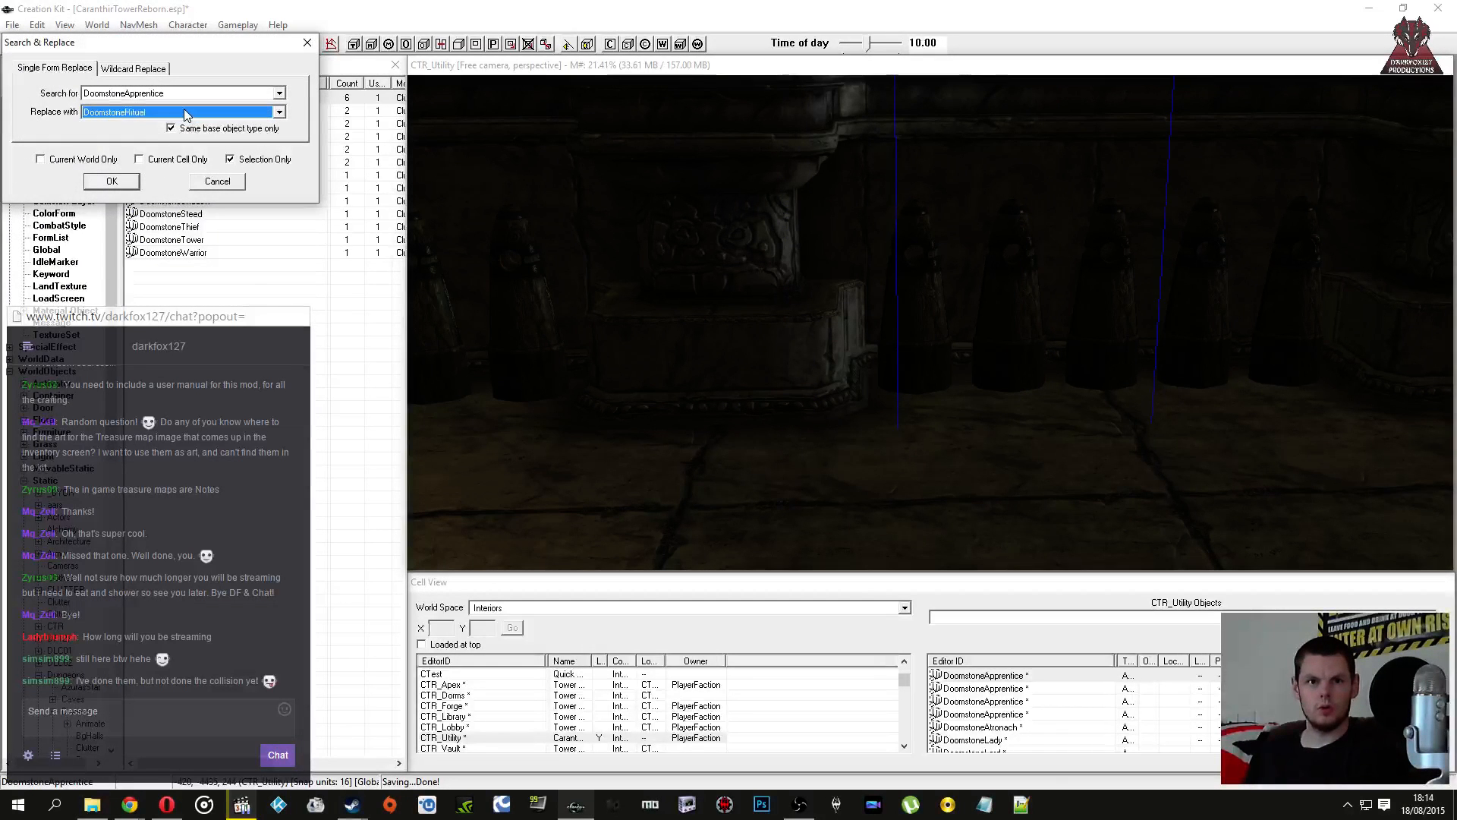
pyautogui.click(106, 182)
pyautogui.press('Return')
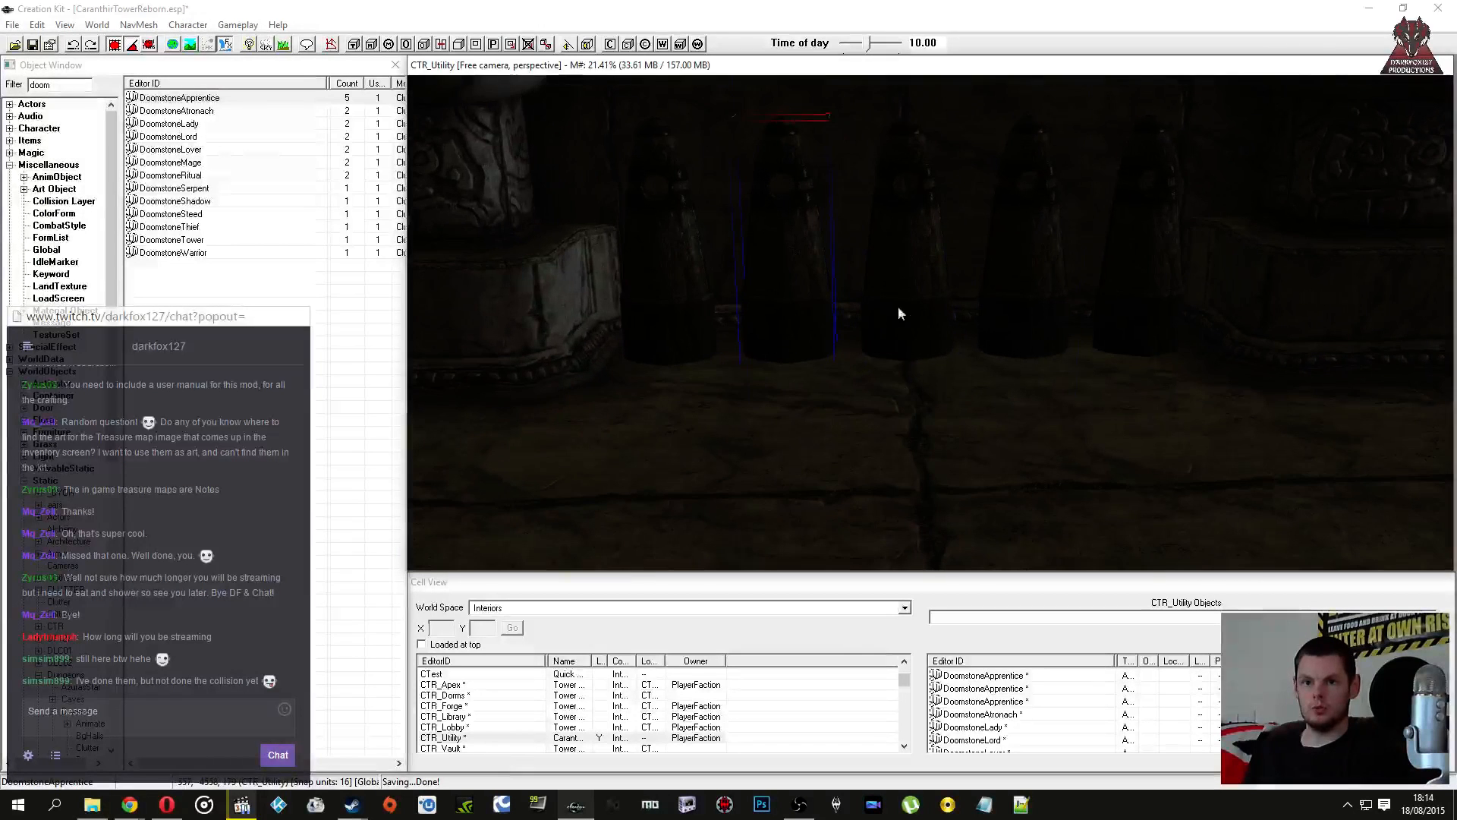
# Step: Replace the third Apprentice doomstone of the second row with DoomstoneSerpent
pyautogui.click(898, 309)
pyautogui.hotkey('ctrl', 'f')
pyautogui.scroll(2, 149, 111)
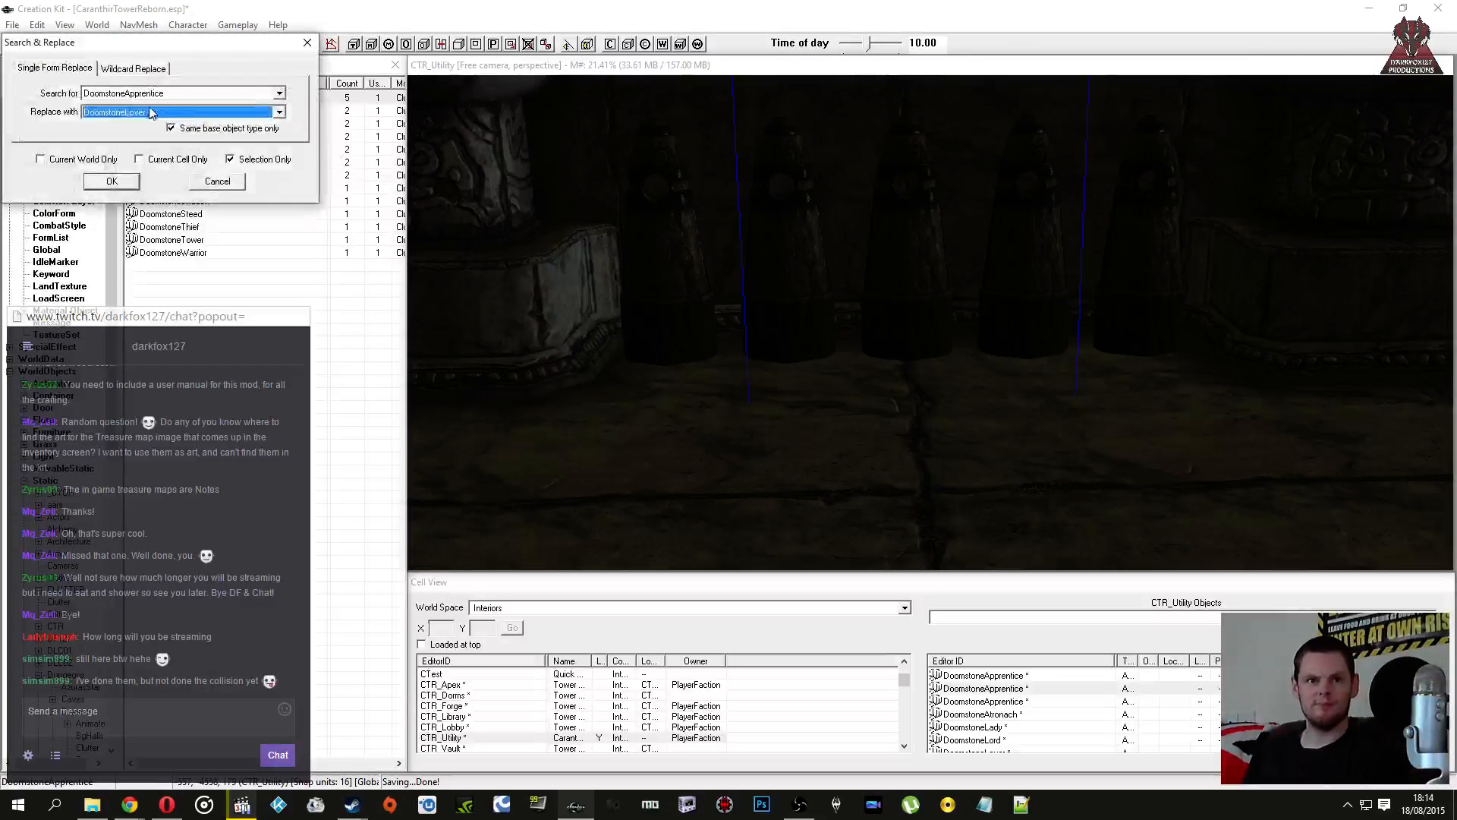
pyautogui.press('Return')
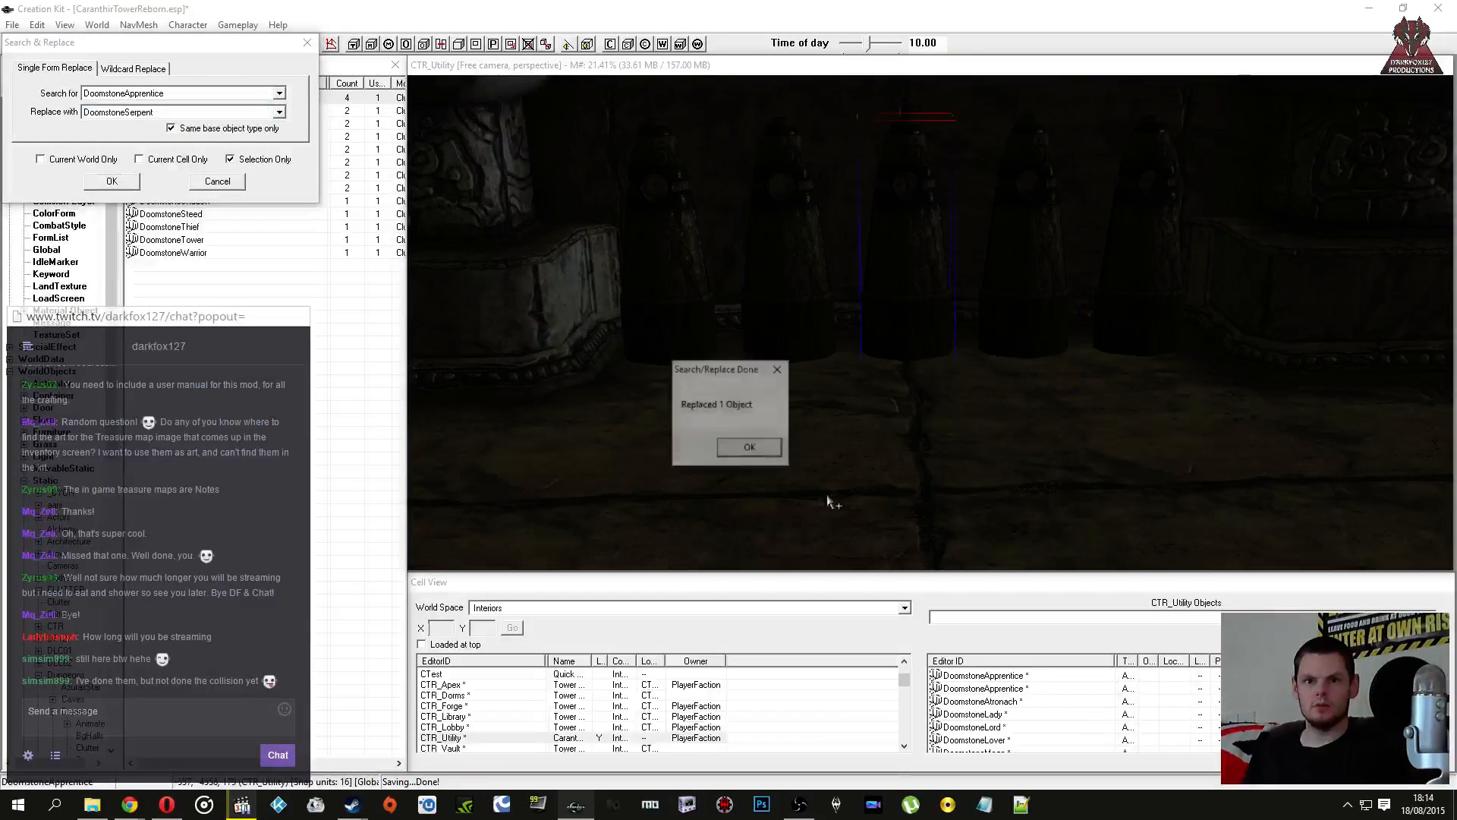
pyautogui.press('Return')
# Step: Replace the fourth Apprentice doomstone of the second row with DoomstoneShadow
pyautogui.click(1047, 293)
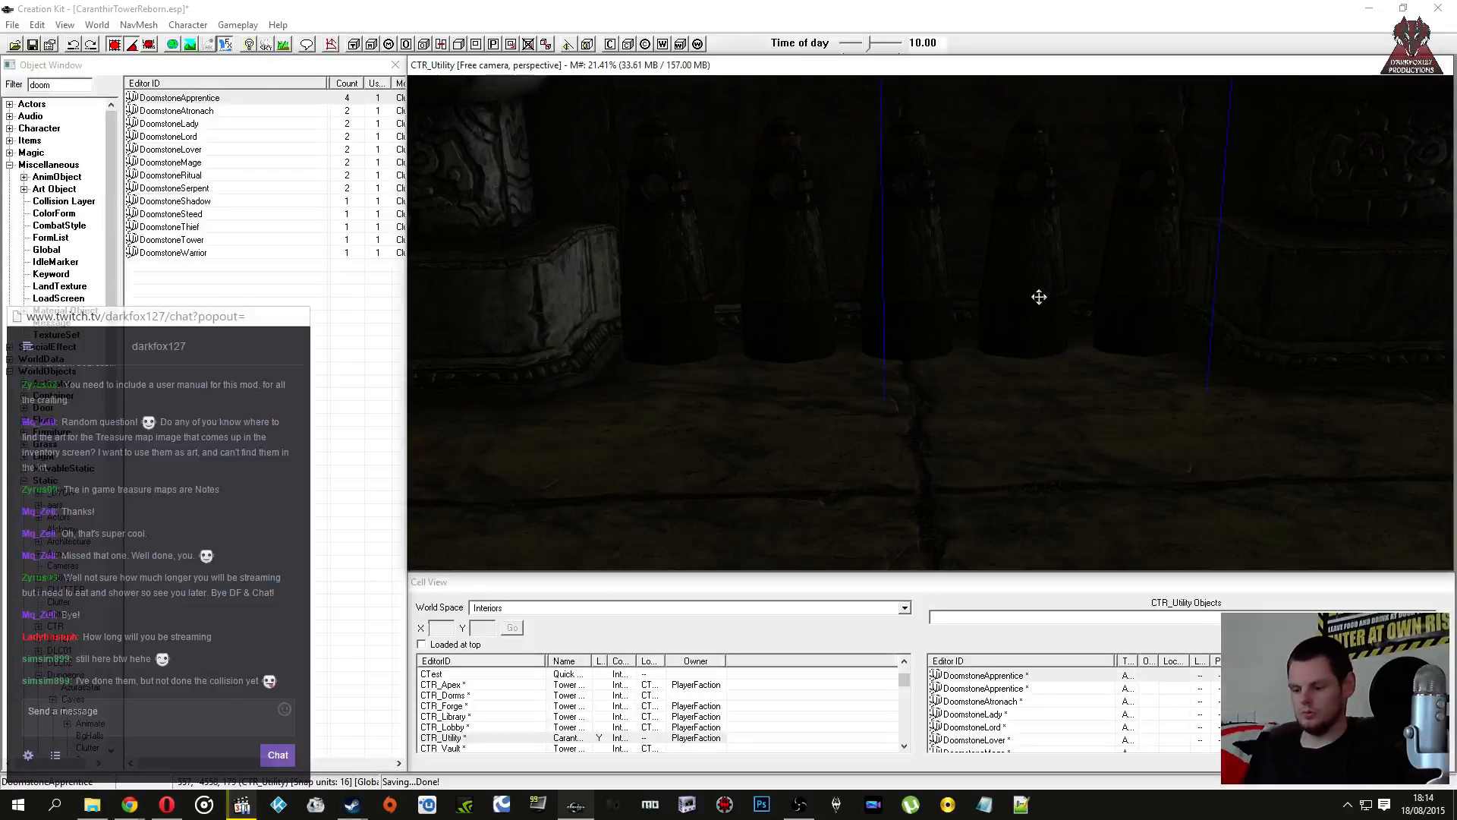
pyautogui.hotkey('ctrl', 'f')
pyautogui.scroll(-4, 209, 113)
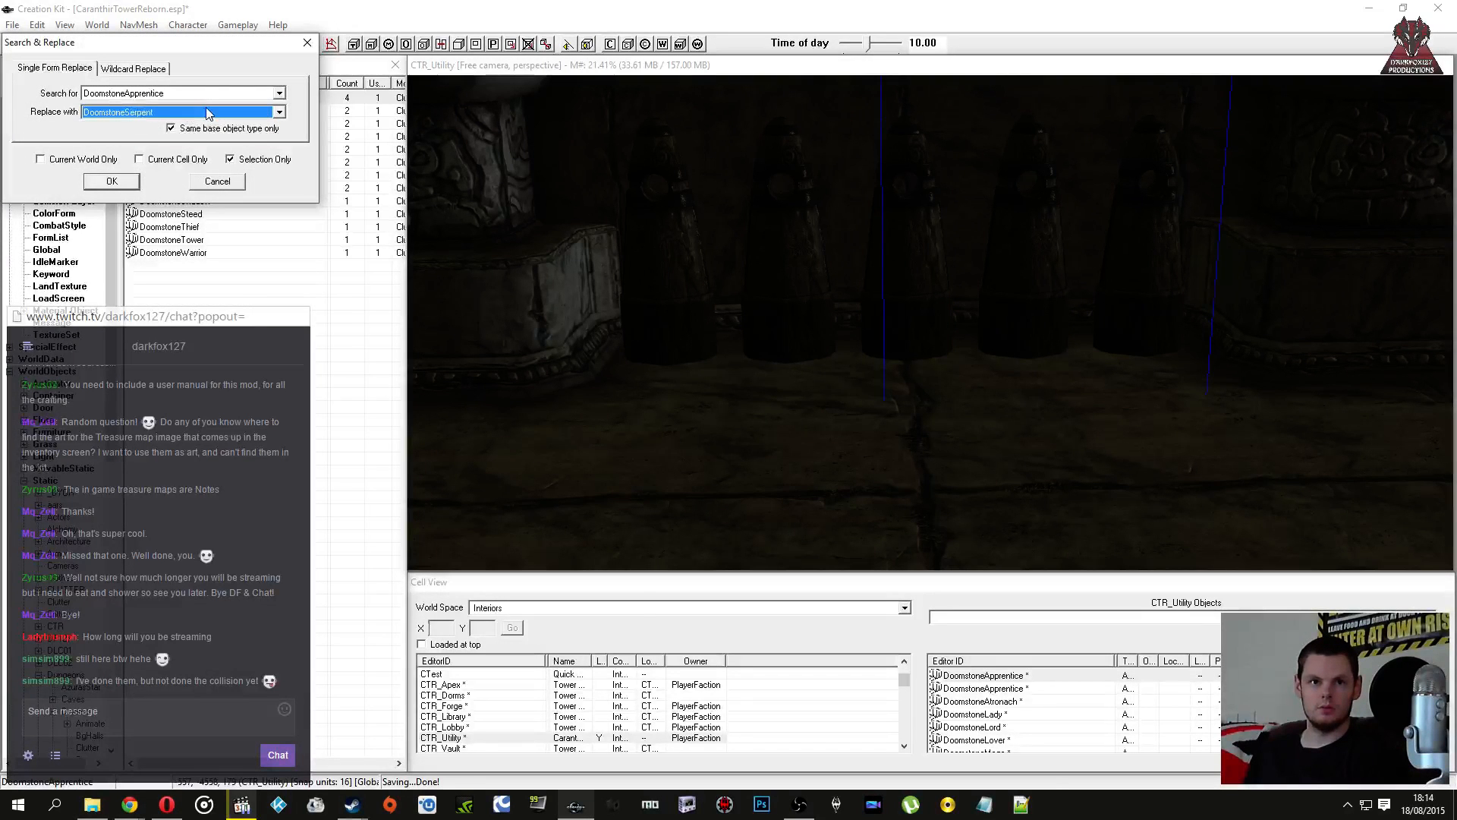
pyautogui.click(118, 180)
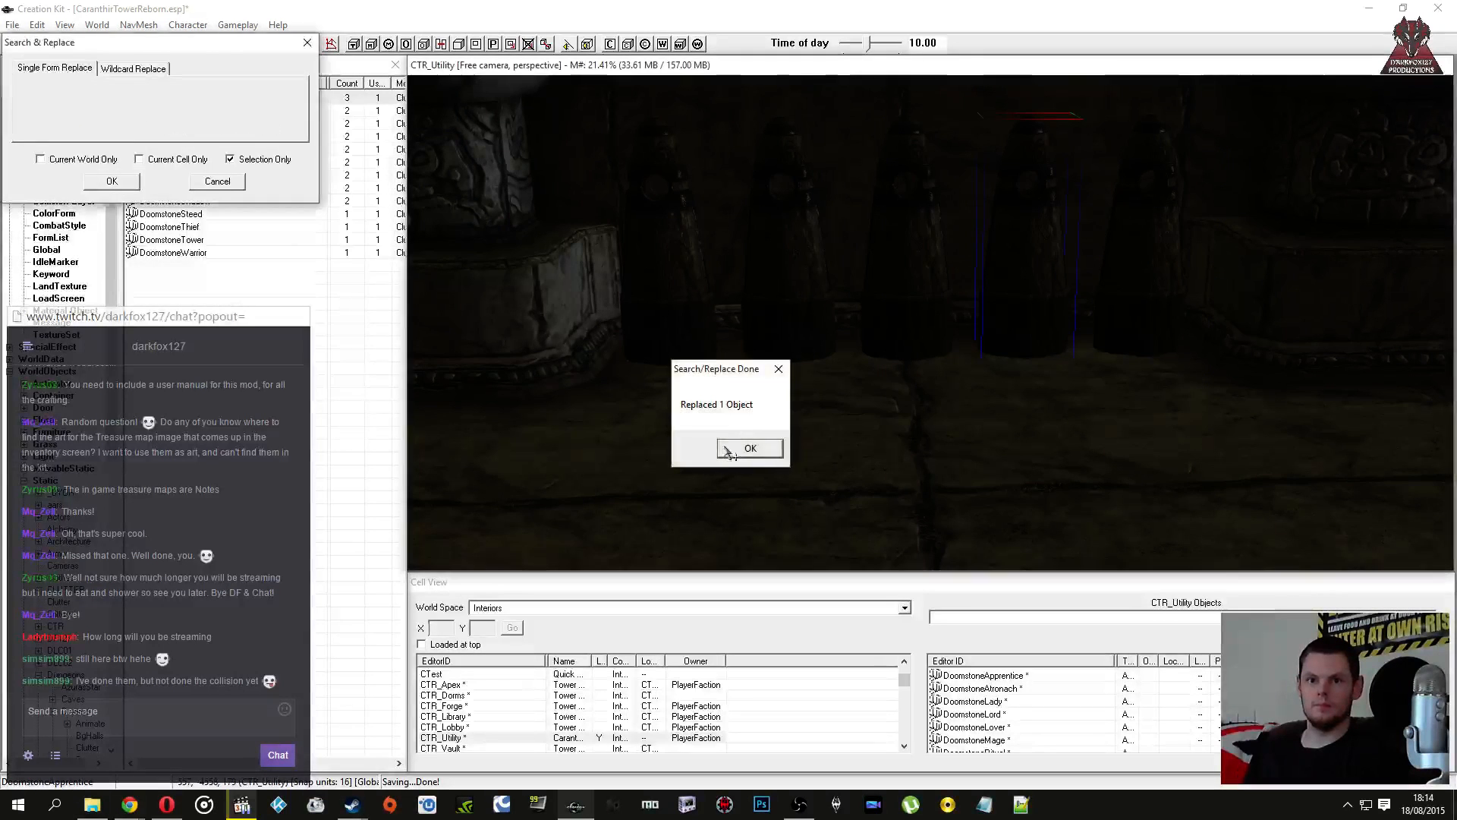
pyautogui.press('Return')
# Step: Replace the last Apprentice doomstone of the second row with DoomstoneSteed
pyautogui.click(993, 294)
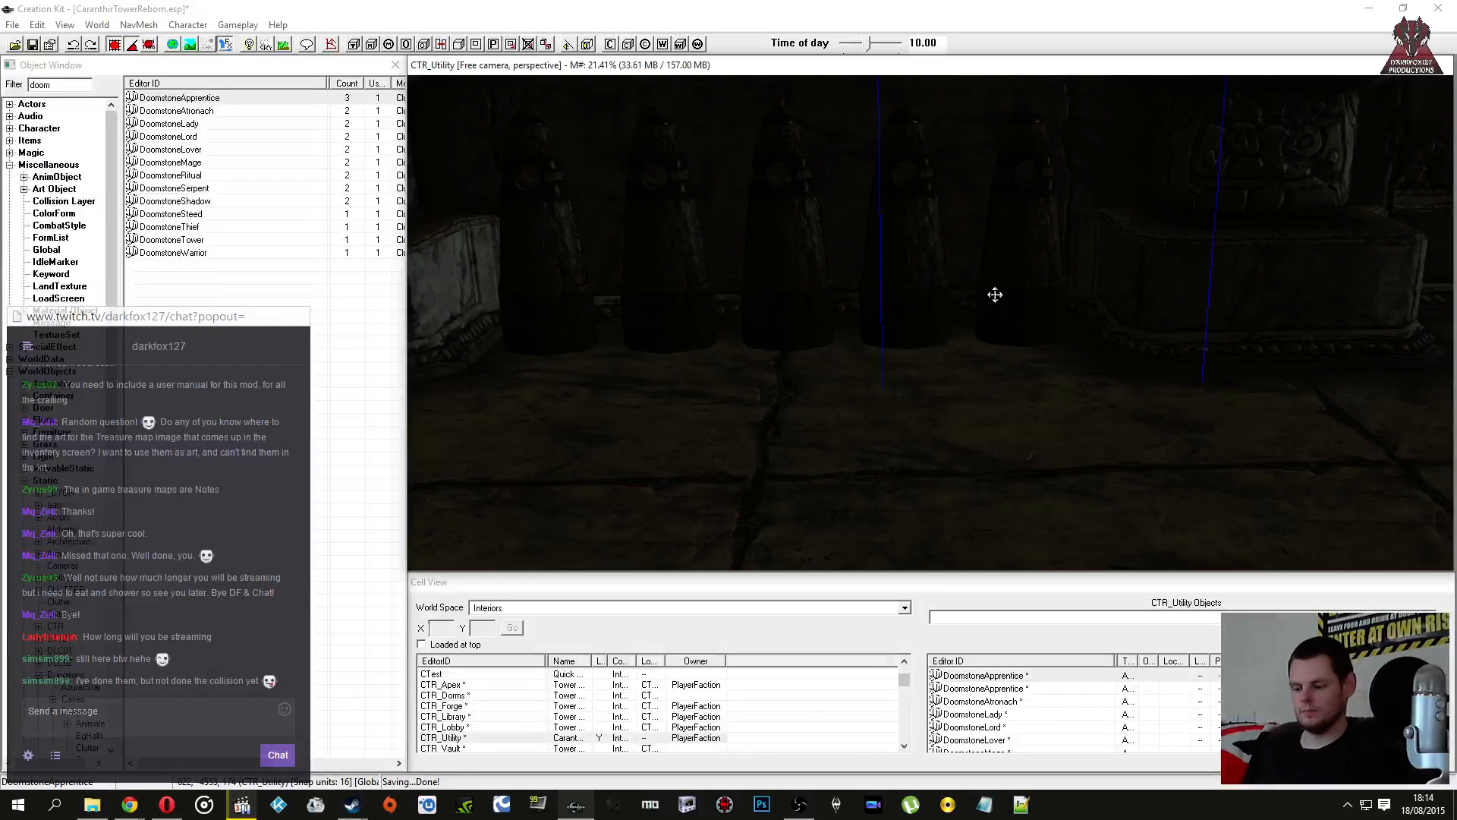
pyautogui.hotkey('ctrl', 'f')
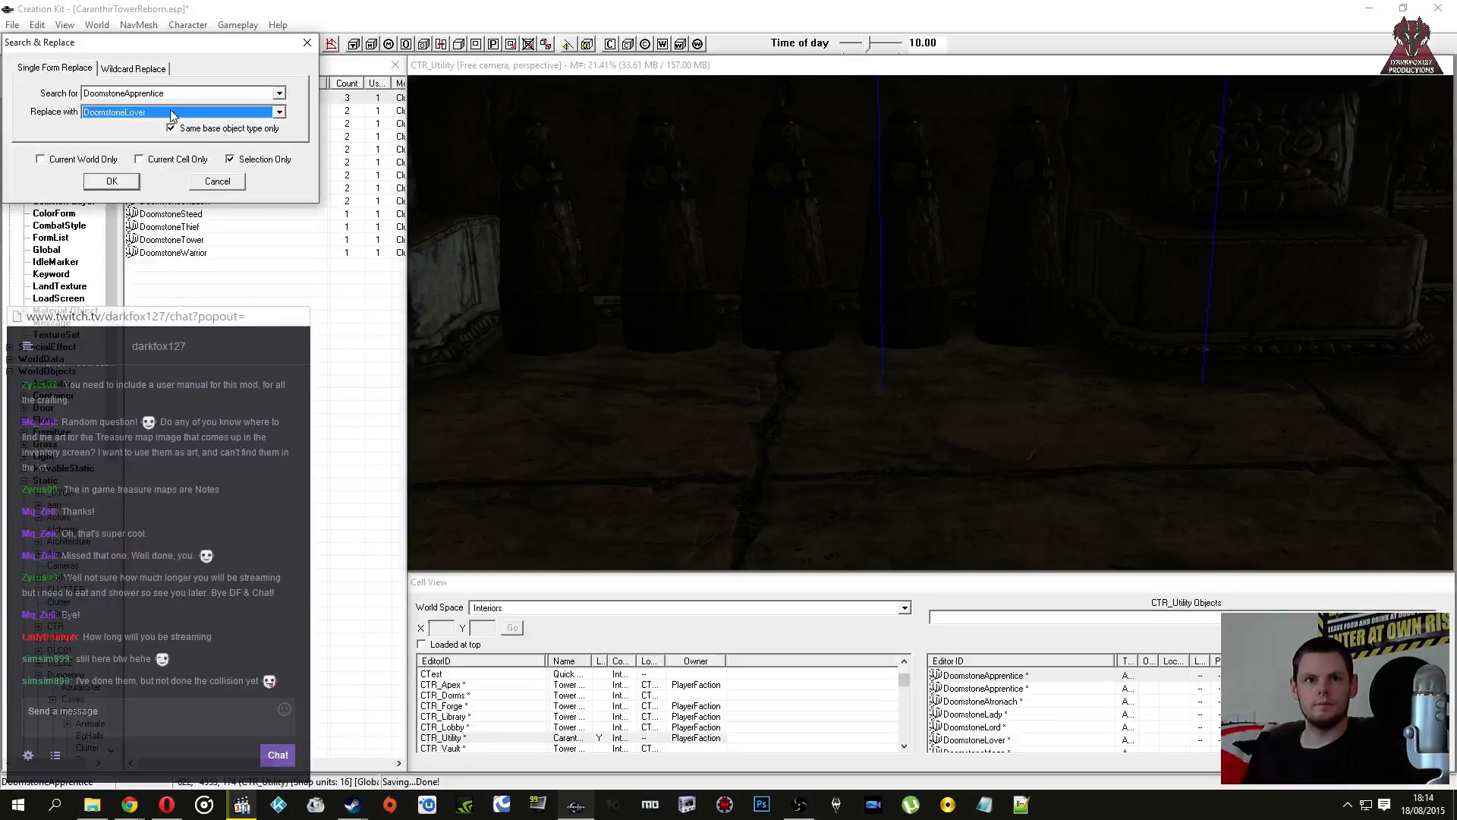
pyautogui.click(111, 181)
pyautogui.click(754, 446)
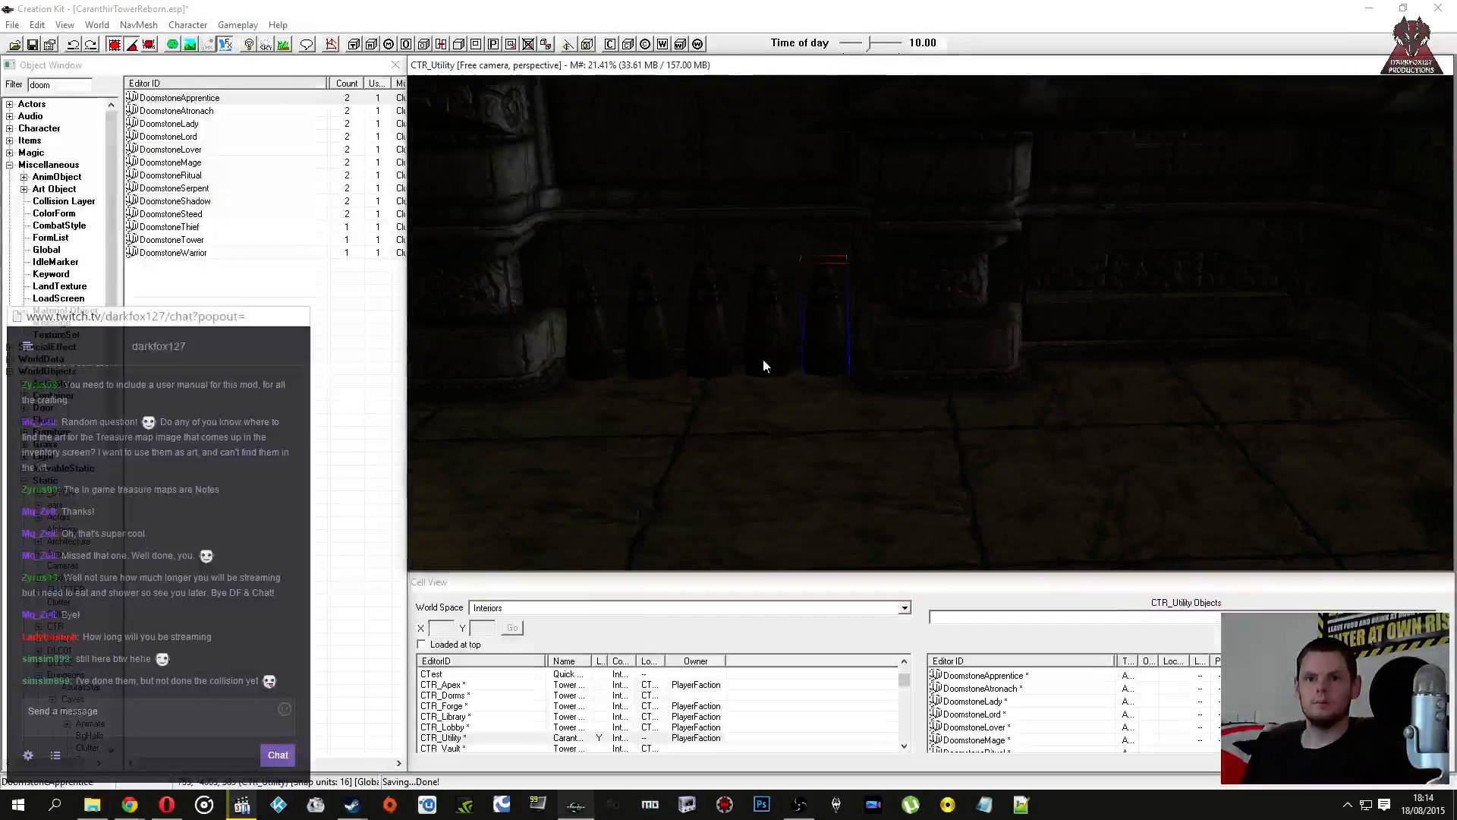
# Step: Duplicate the Mage, Ritual and Serpent doomstones and move the three copies against the wall beyond the next pillar
pyautogui.click(667, 329)
pyautogui.click(588, 325)
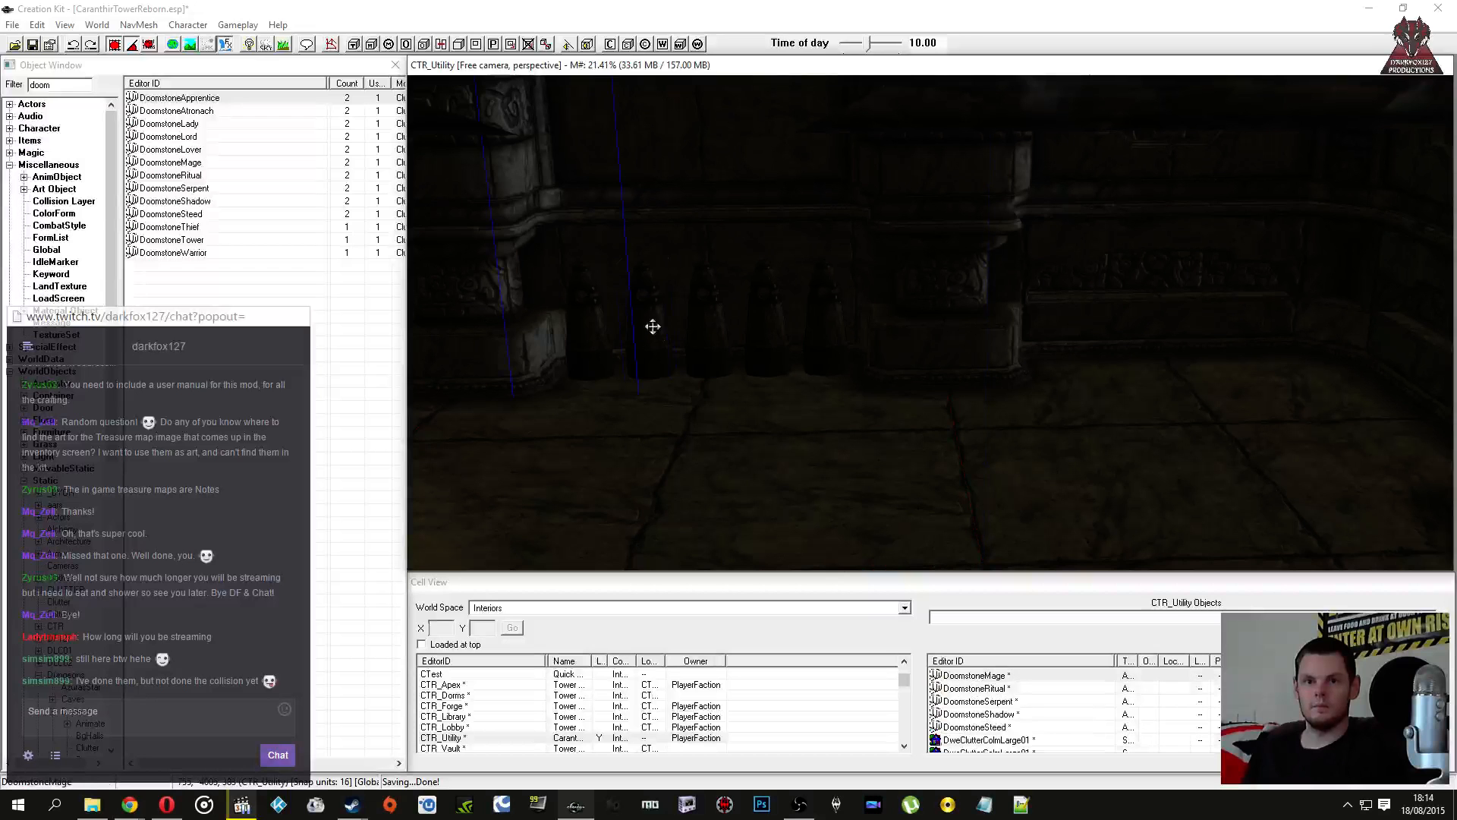
pyautogui.keyDown('ctrl'); pyautogui.click(653, 327); pyautogui.keyUp('ctrl')
pyautogui.keyDown('ctrl'); pyautogui.click(713, 329); pyautogui.keyUp('ctrl')
pyautogui.hotkey('ctrl', 'd')
pyautogui.moveTo(700, 327); pyautogui.dragTo(994, 333)
pyautogui.keyDown('shift'); pyautogui.moveTo(994, 332); pyautogui.dragTo(959, 436, button='middle'); pyautogui.keyUp('shift')
pyautogui.moveTo(904, 416); pyautogui.dragTo(1039, 391)
pyautogui.moveTo(1038, 391); pyautogui.dragTo(993, 402, button='middle')
pyautogui.moveTo(992, 403); pyautogui.dragTo(1057, 371)
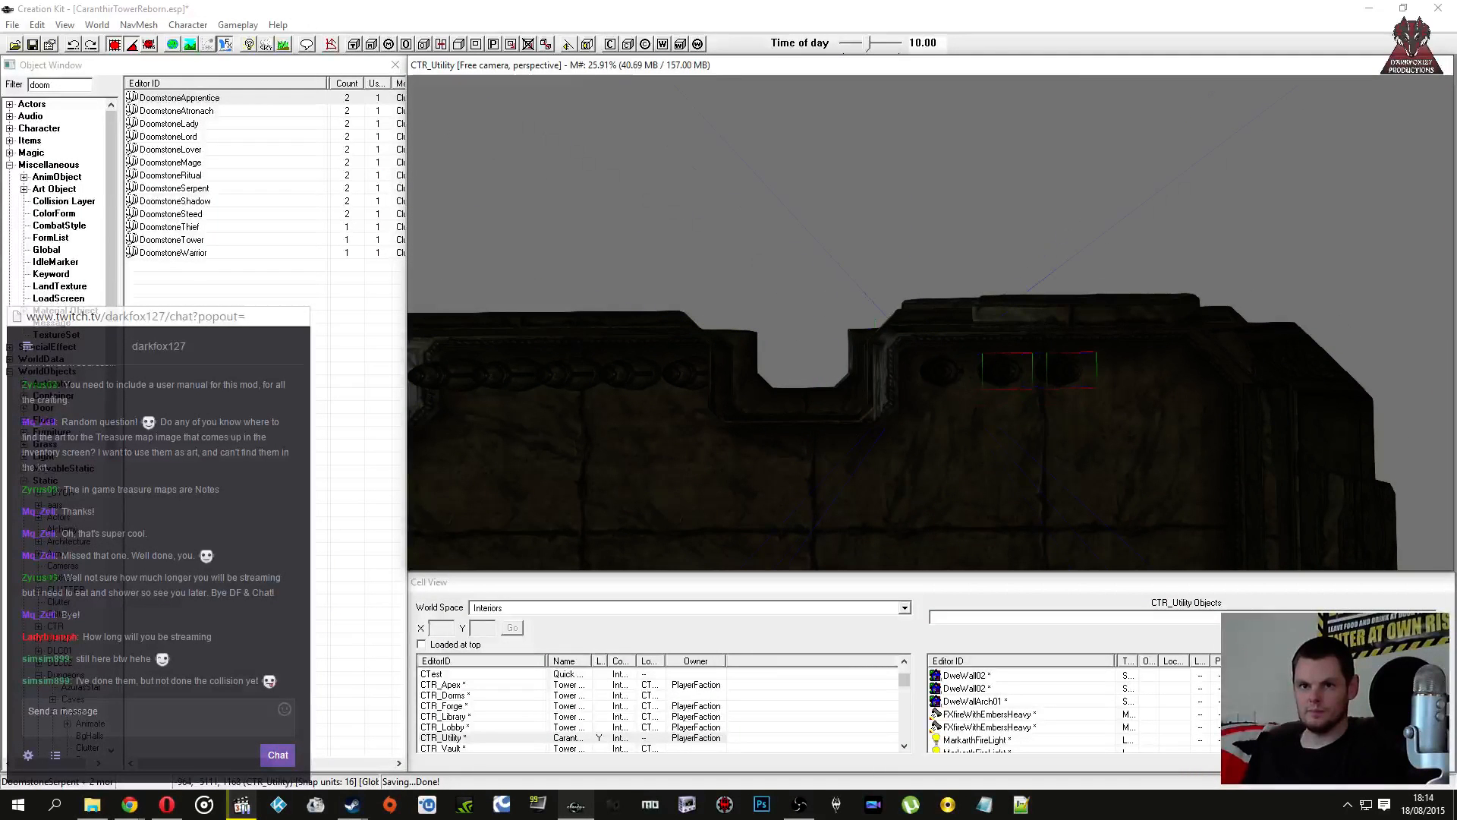
# Step: Replace the copied Mage doomstone in the group of three with DoomstoneThief
pyautogui.click(930, 388)
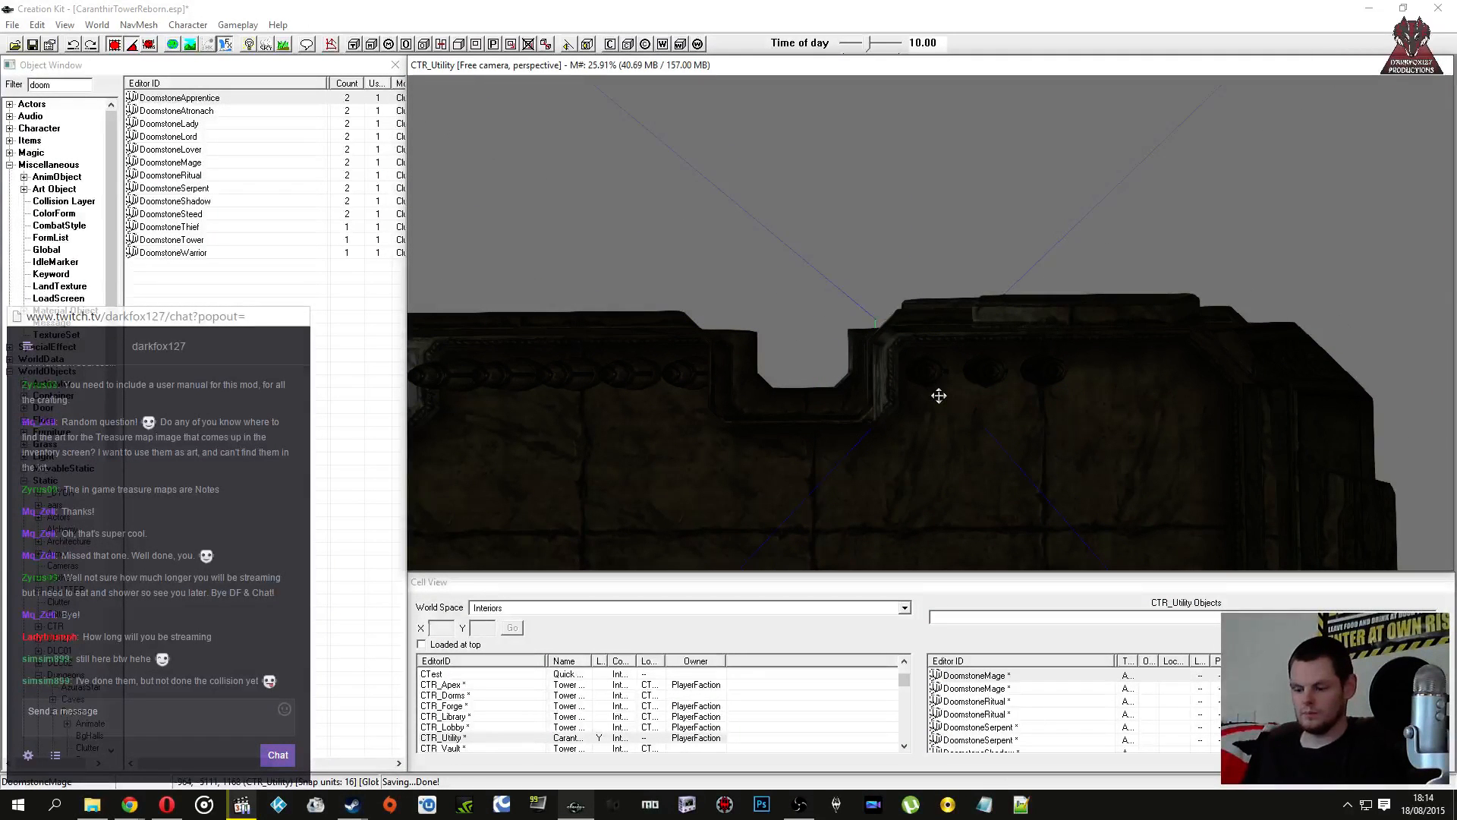
pyautogui.hotkey('ctrl', 'f')
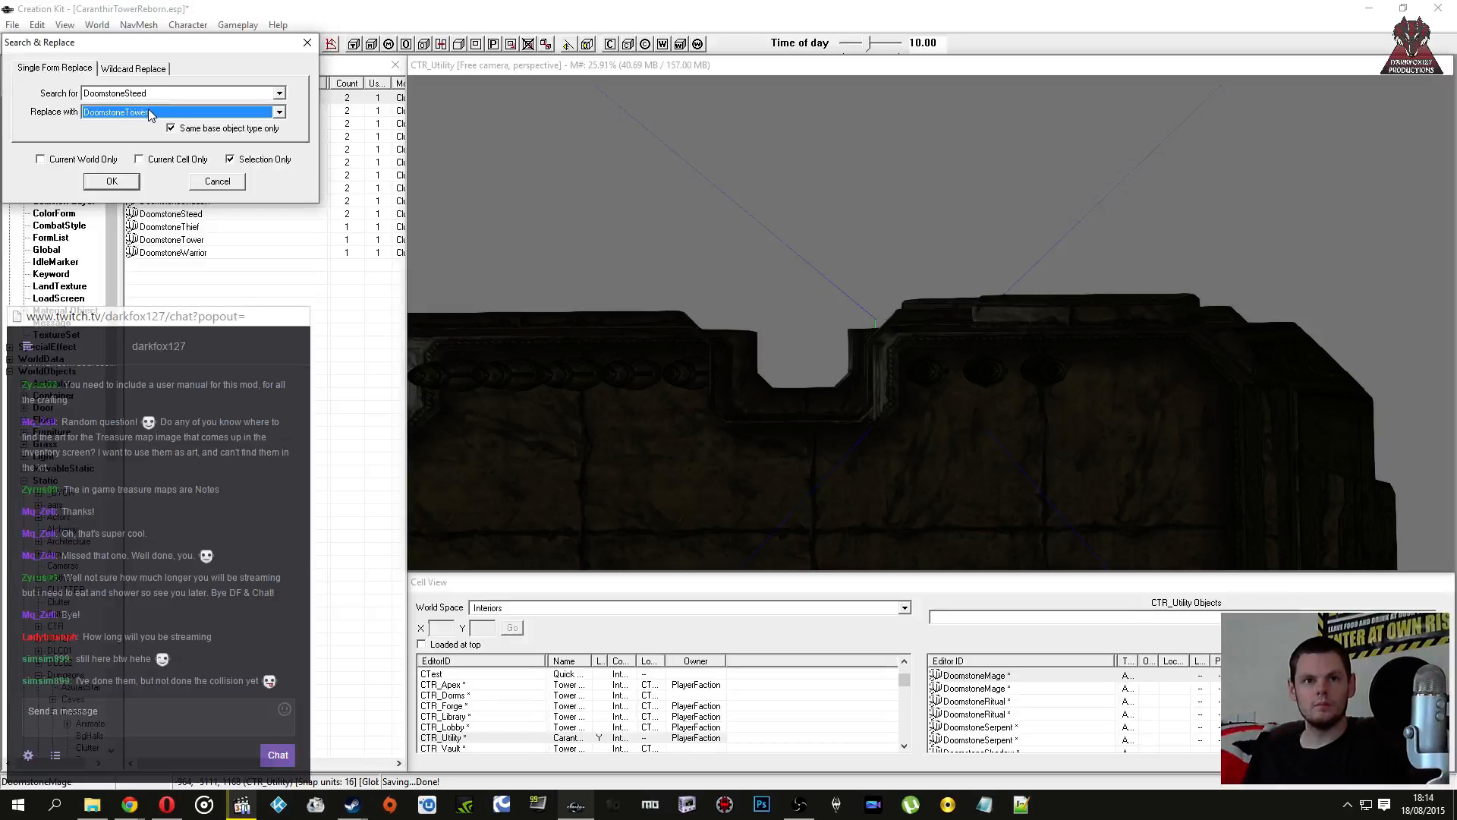
pyautogui.click(112, 181)
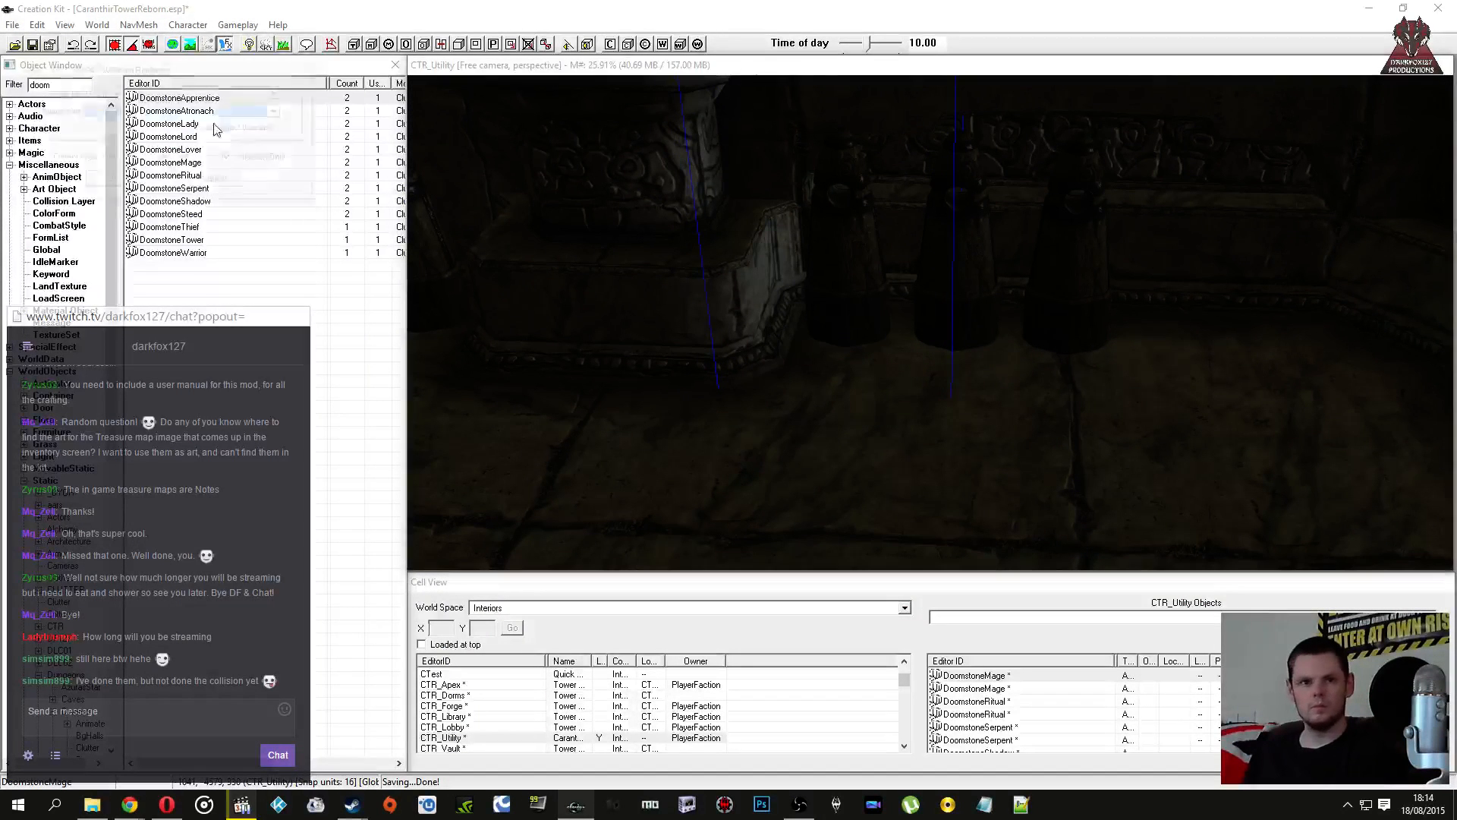
pyautogui.hotkey('ctrl', 'f')
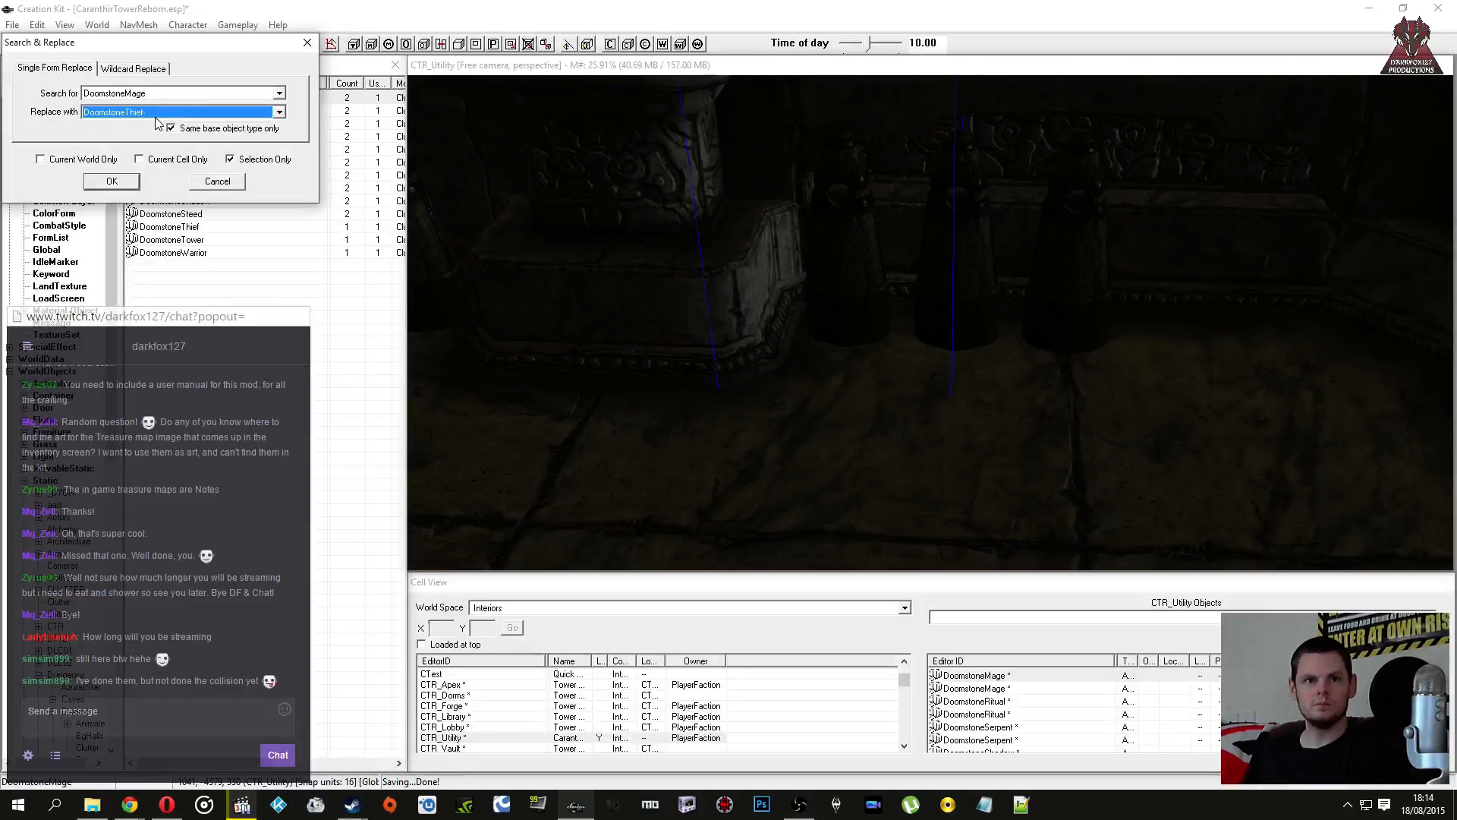
pyautogui.click(121, 182)
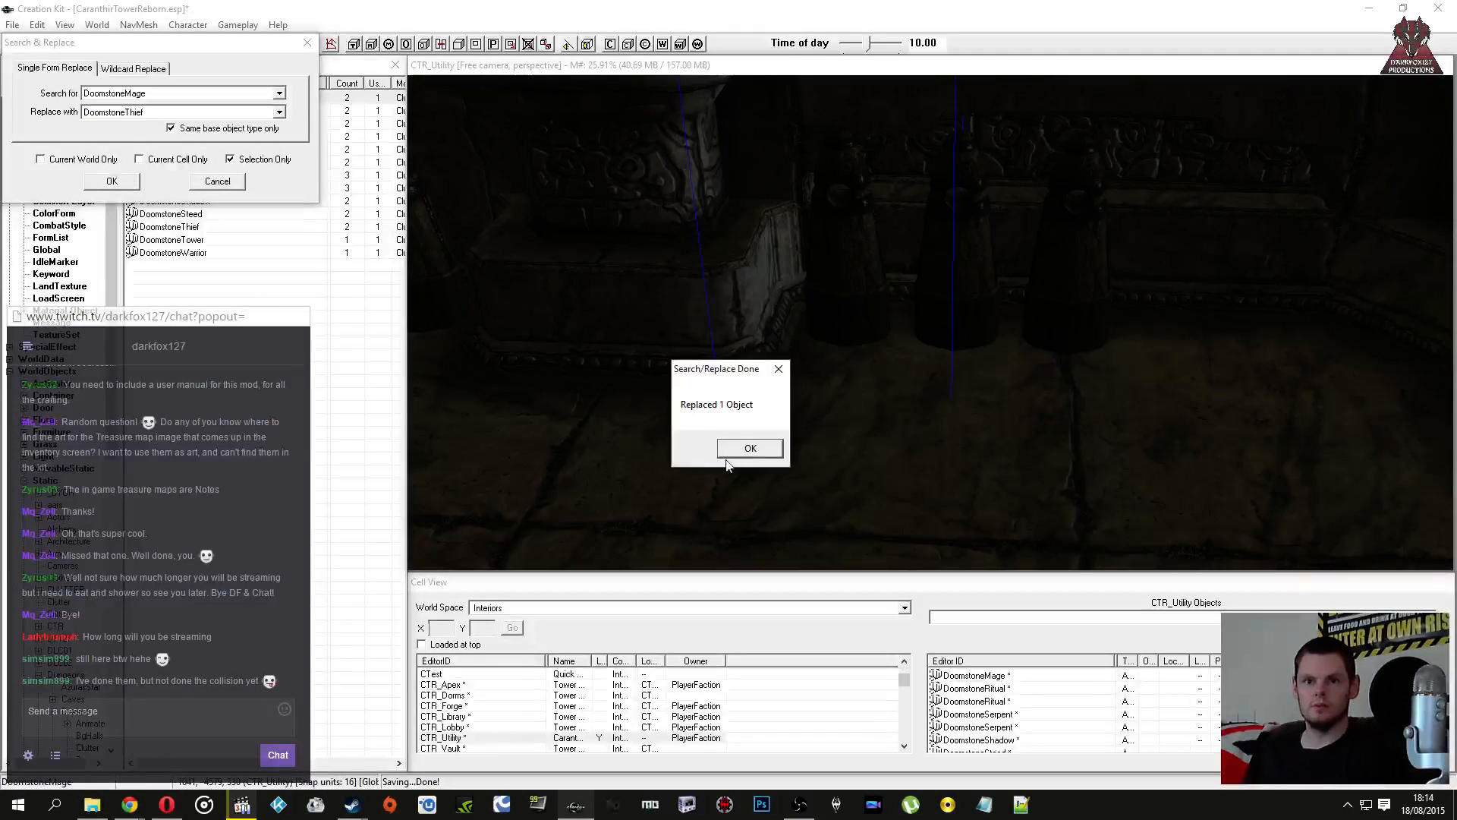
pyautogui.click(739, 449)
# Step: Replace the copied Ritual doomstone in the group of three with DoomstoneTower
pyautogui.hotkey('ctrl', 'f')
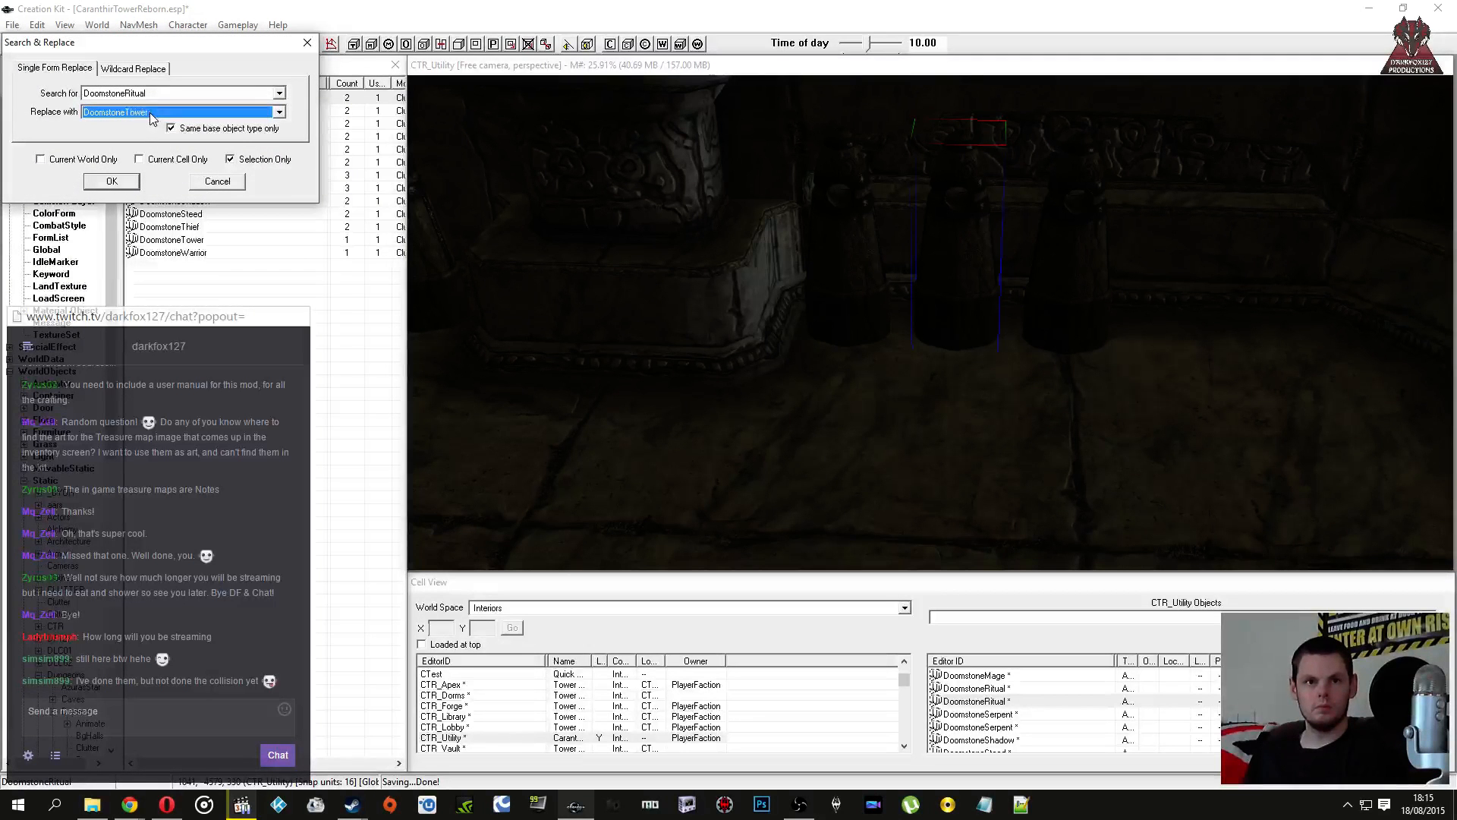
pyautogui.click(112, 181)
pyautogui.click(748, 449)
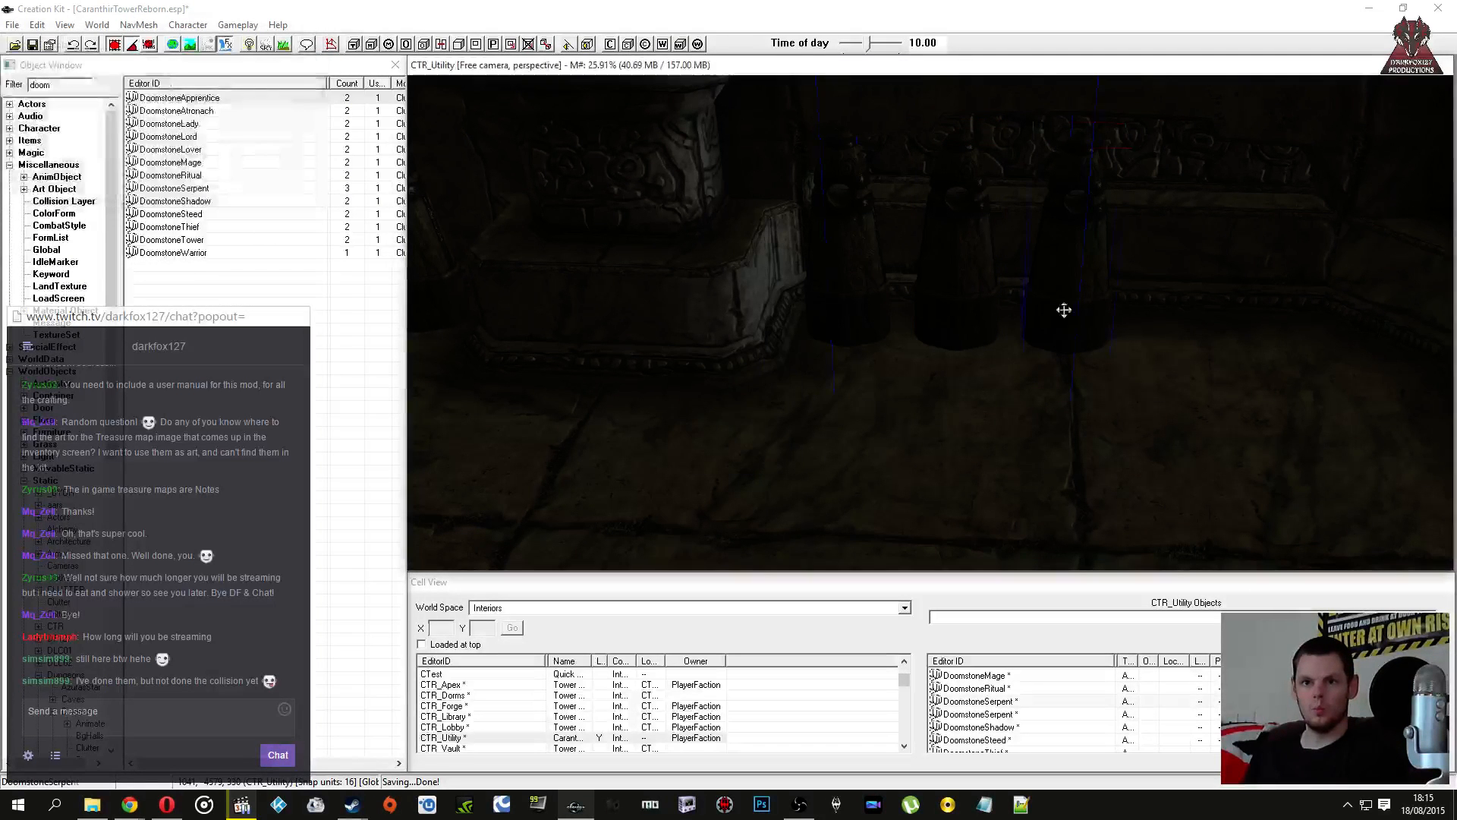
# Step: Replace the copied Serpent doomstone in the group of three with DoomstoneWarrior, limiting the replacement to the selection
pyautogui.hotkey('ctrl', 'f')
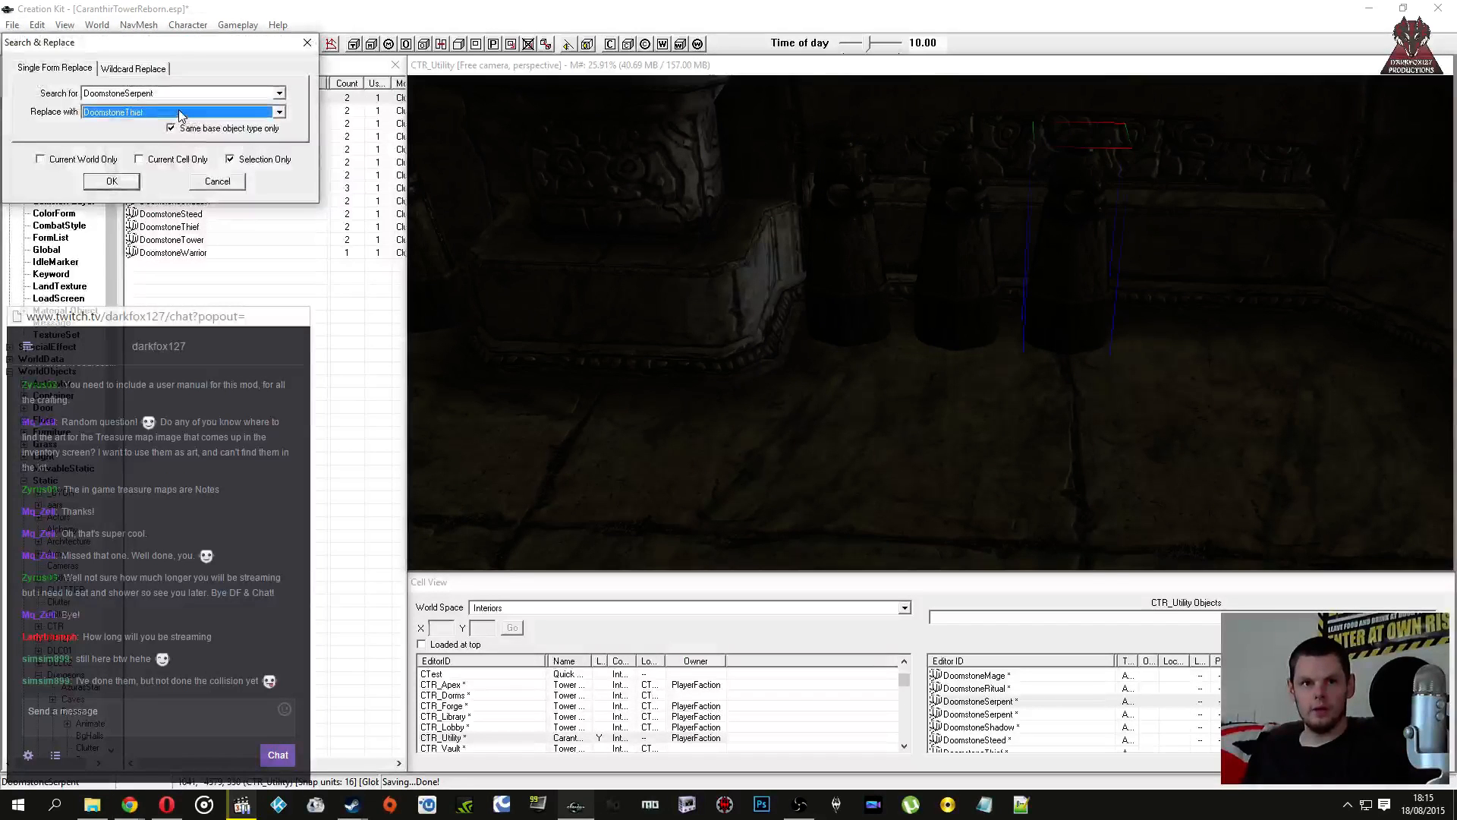
pyautogui.scroll(1, 176, 113)
pyautogui.click(112, 183)
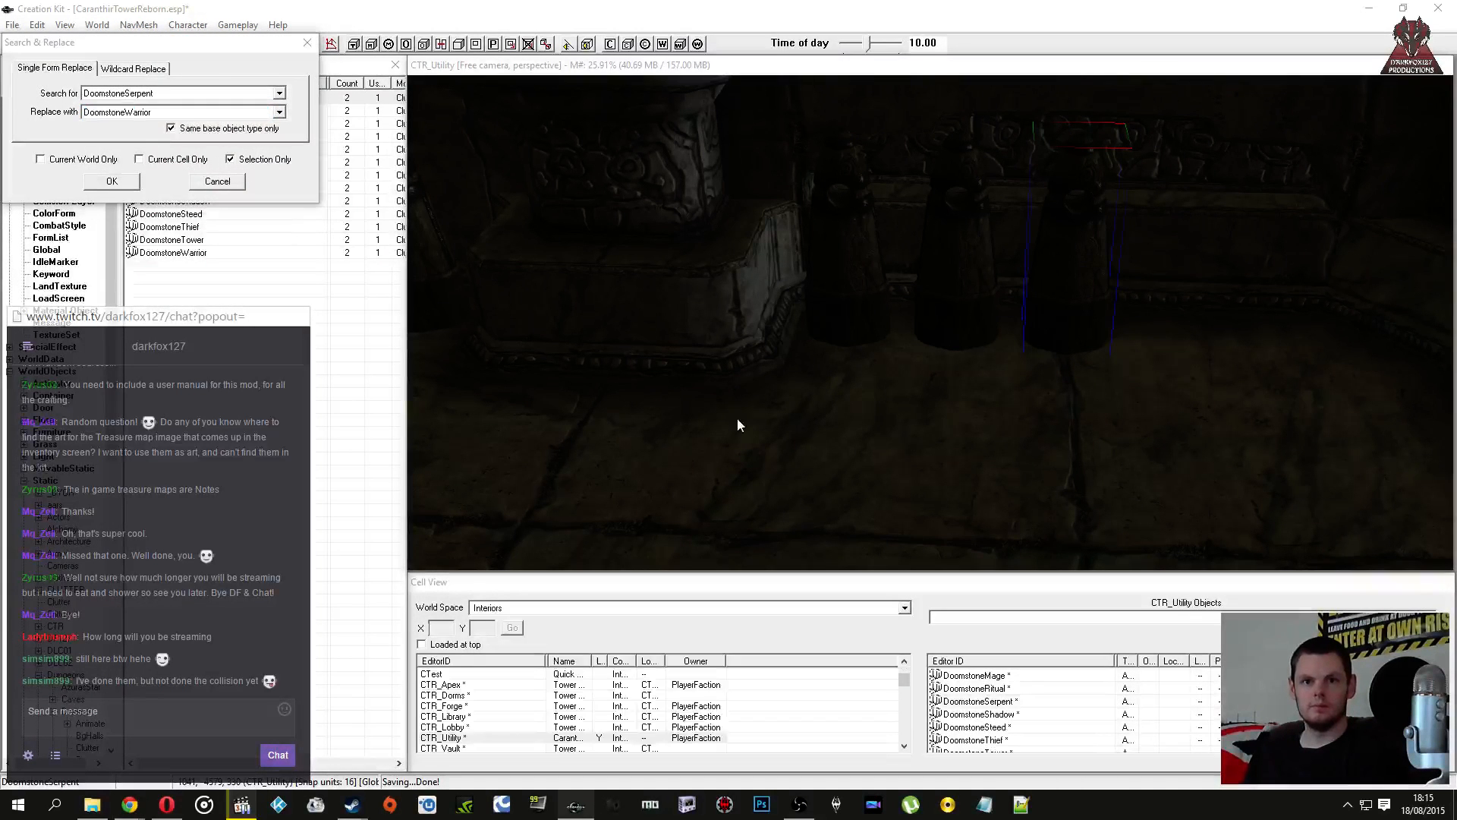
pyautogui.click(762, 449)
# Step: Save the CaranthirTowerReborn.esp plugin with the finished row of doomstones
pyautogui.scroll(-1, 707, 404)
pyautogui.moveTo(709, 408); pyautogui.dragTo(748, 410, button='middle')
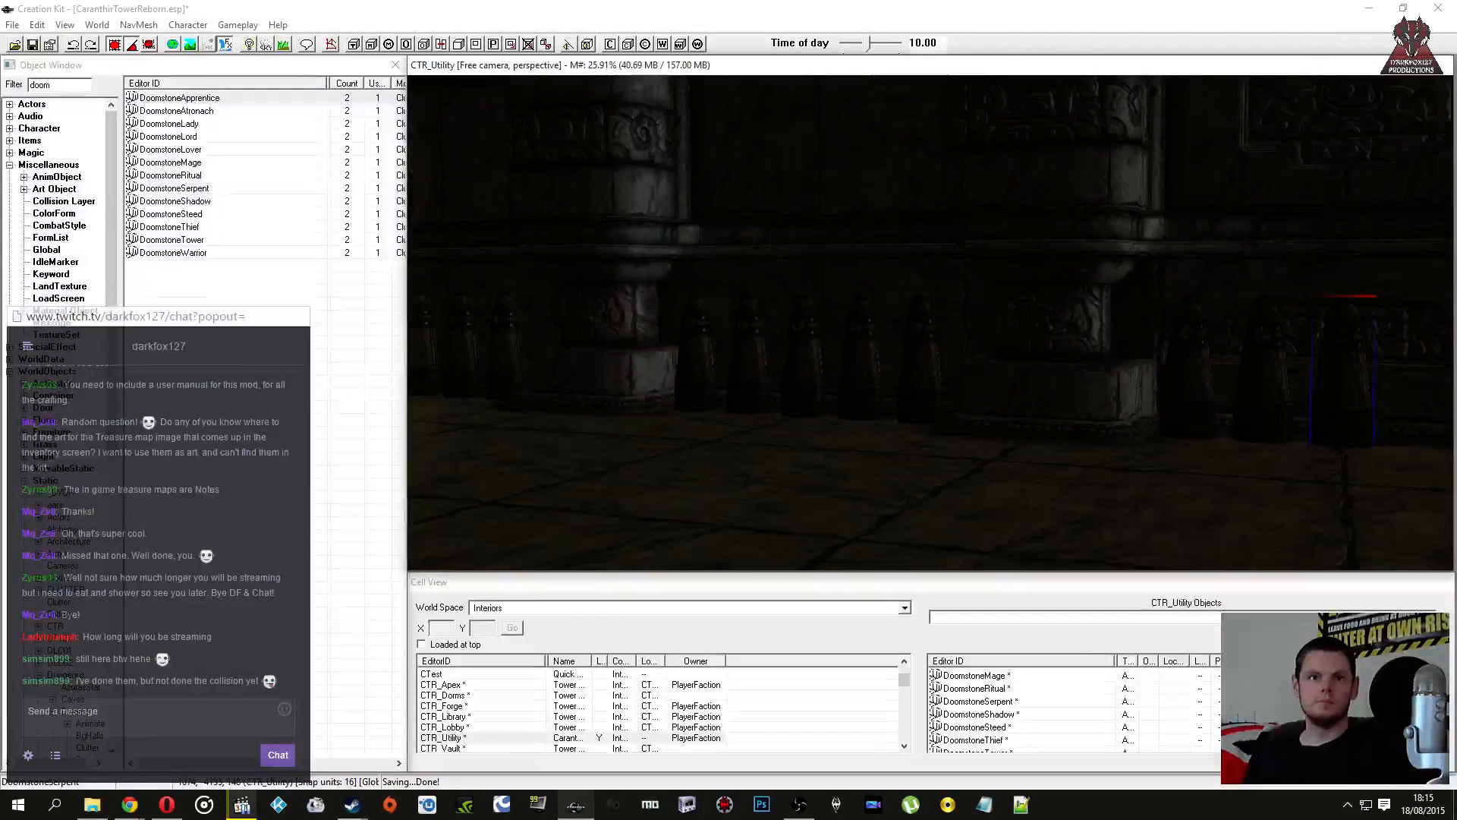
pyautogui.click(32, 43)
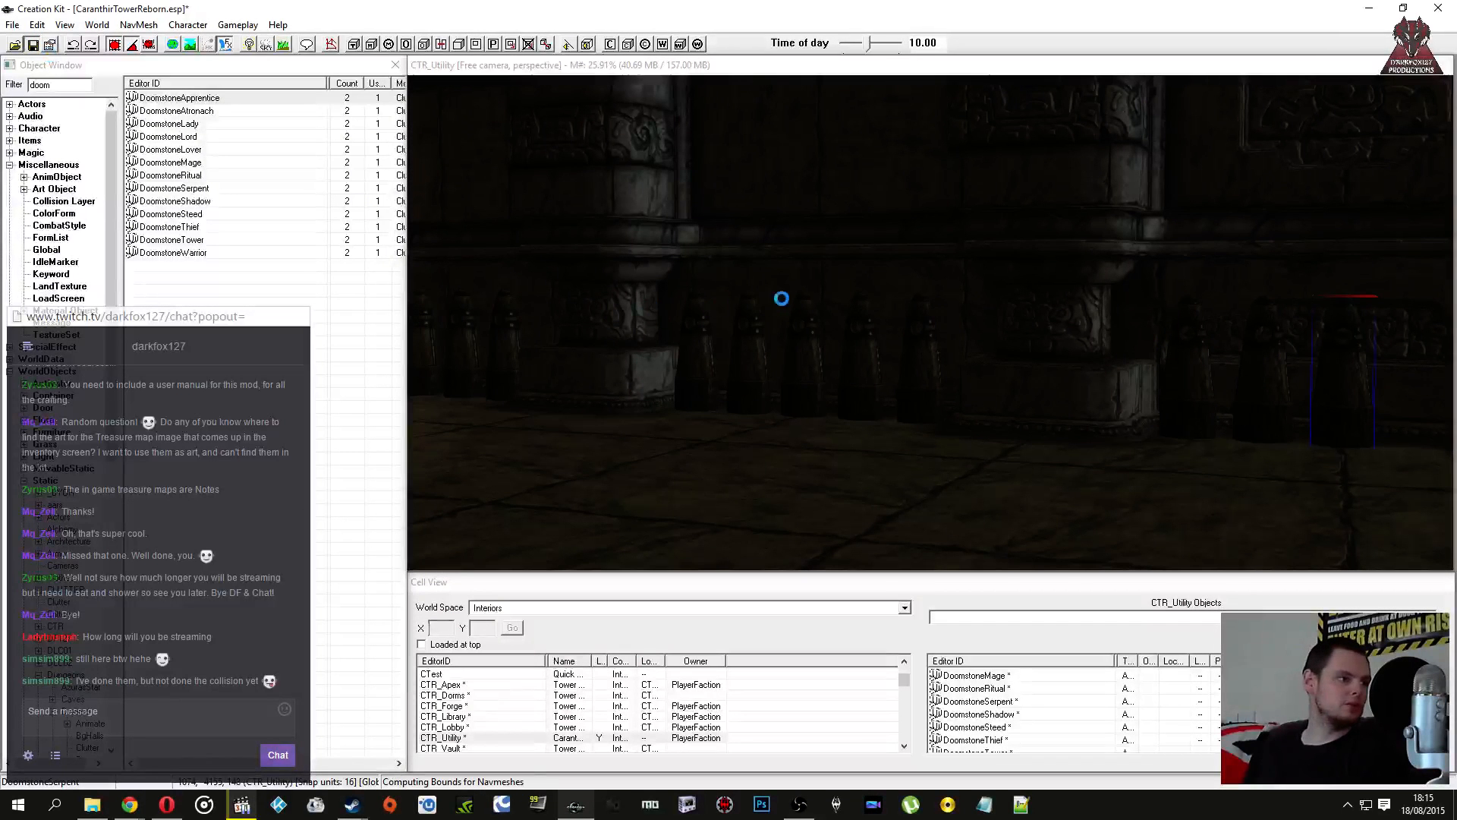
# Step: Look over the doomstone rows along the wall and the CTR_Utility room toward the archway and display cases
pyautogui.moveTo(906, 347)
pyautogui.mouseDown(button='middle')
pyautogui.moveTo(948, 364)
pyautogui.moveTo(917, 332)
pyautogui.mouseUp(button='middle')
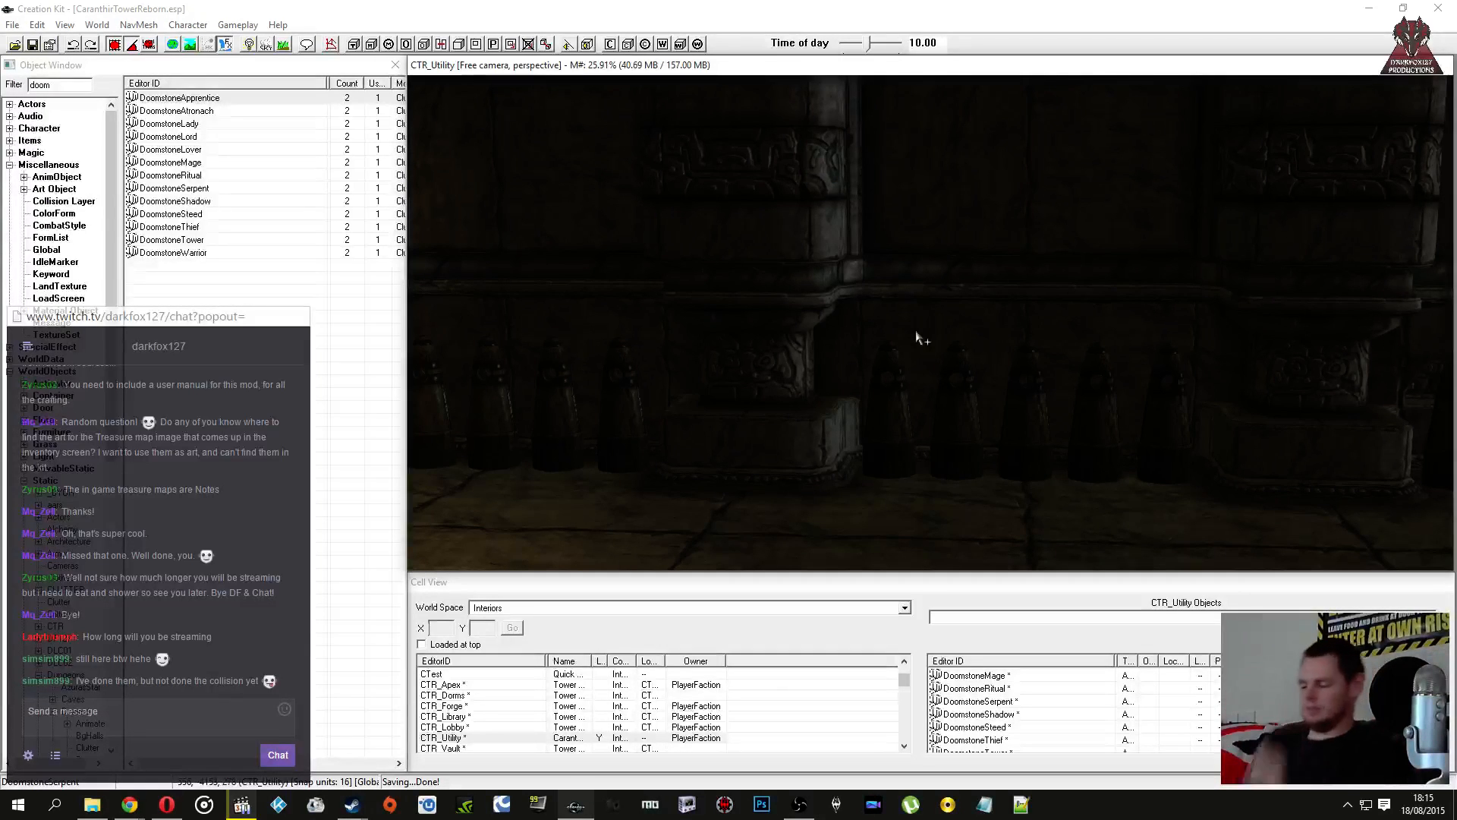
pyautogui.scroll(-5, 895, 223)
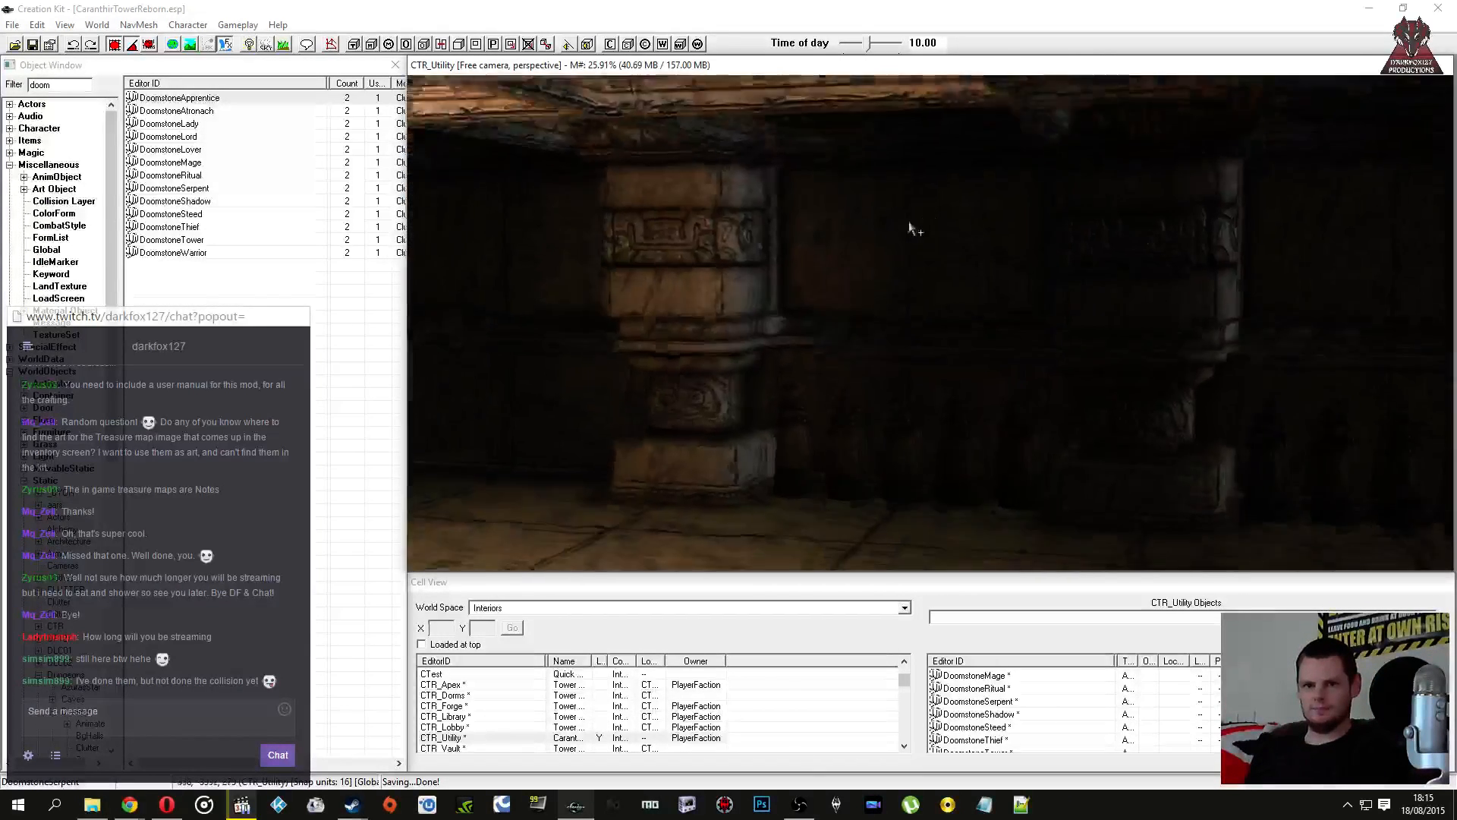
pyautogui.press('a')
pyautogui.press('a')
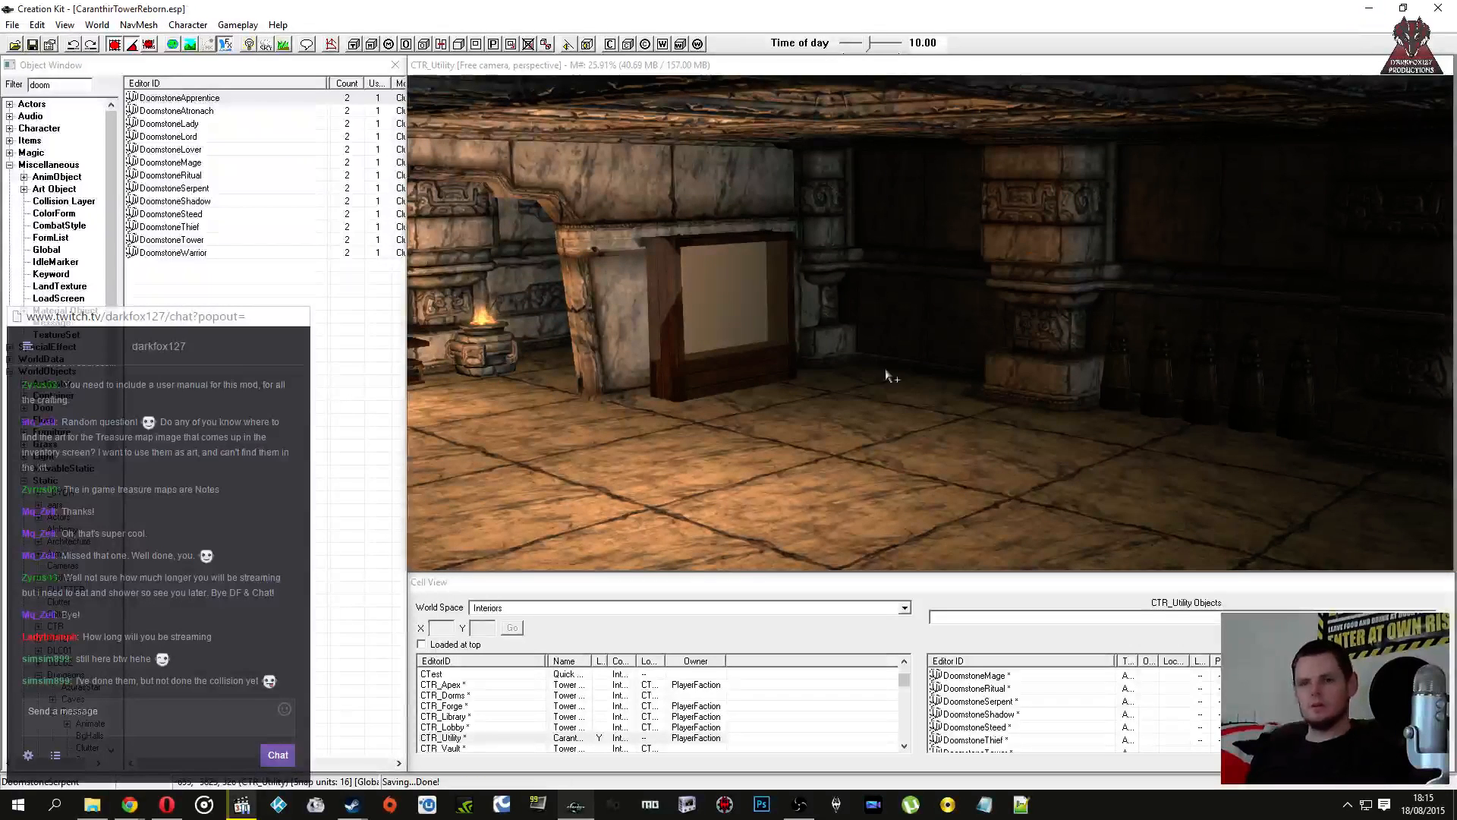
pyautogui.moveTo(947, 382); pyautogui.dragTo(1051, 366, button='middle')
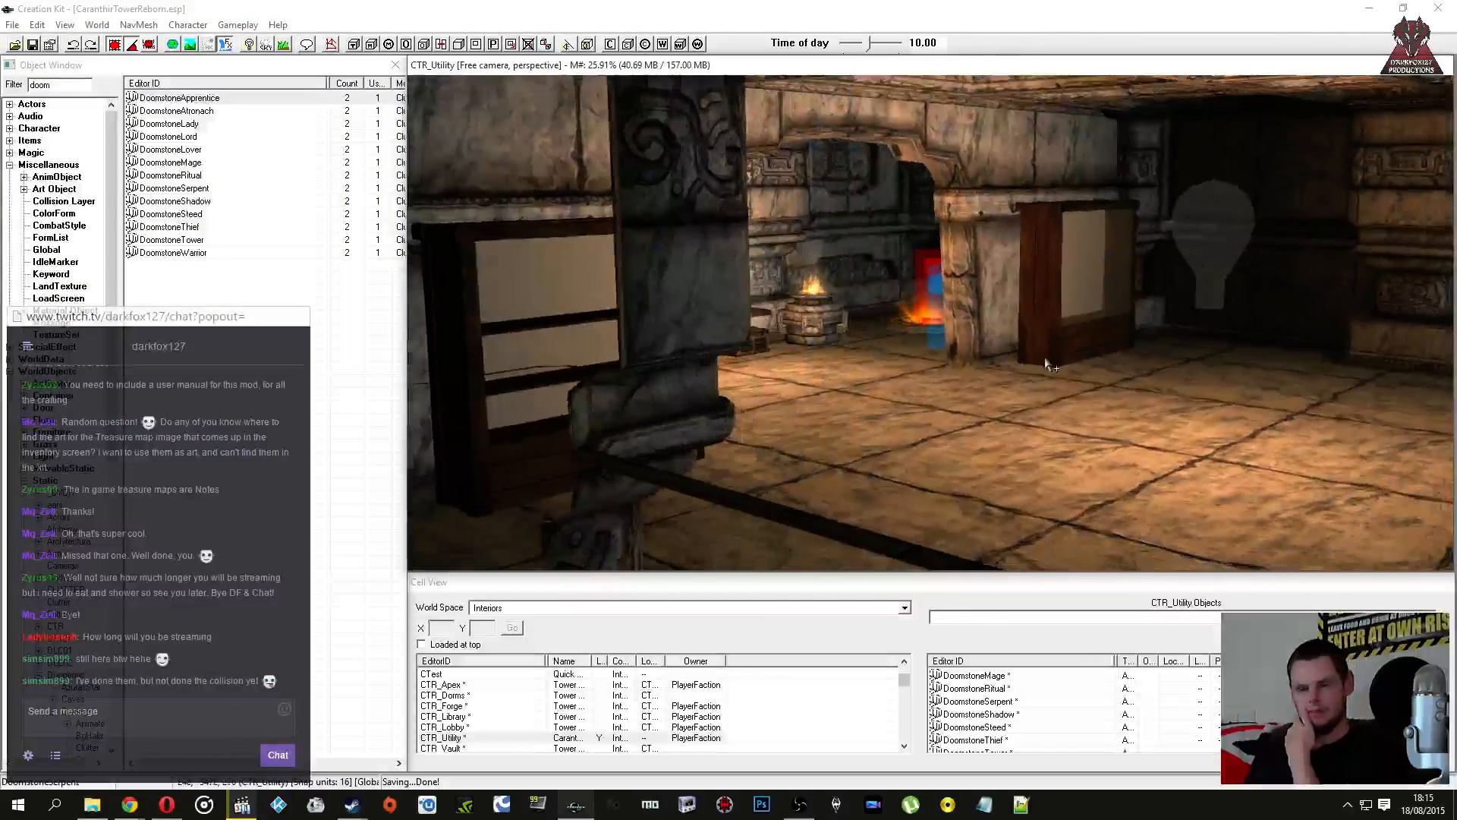
pyautogui.scroll(6, 989, 371)
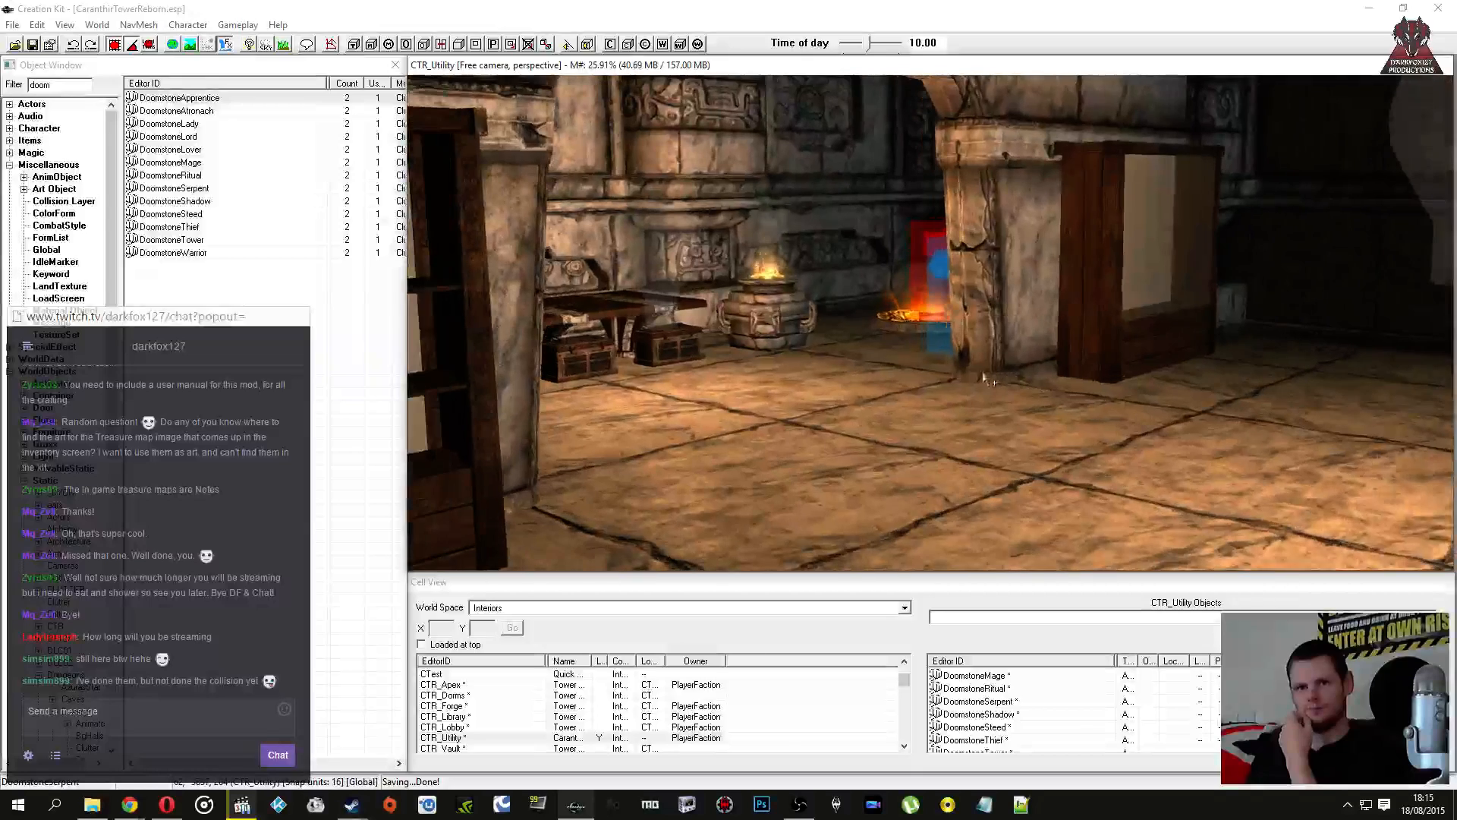
pyautogui.click(850, 317)
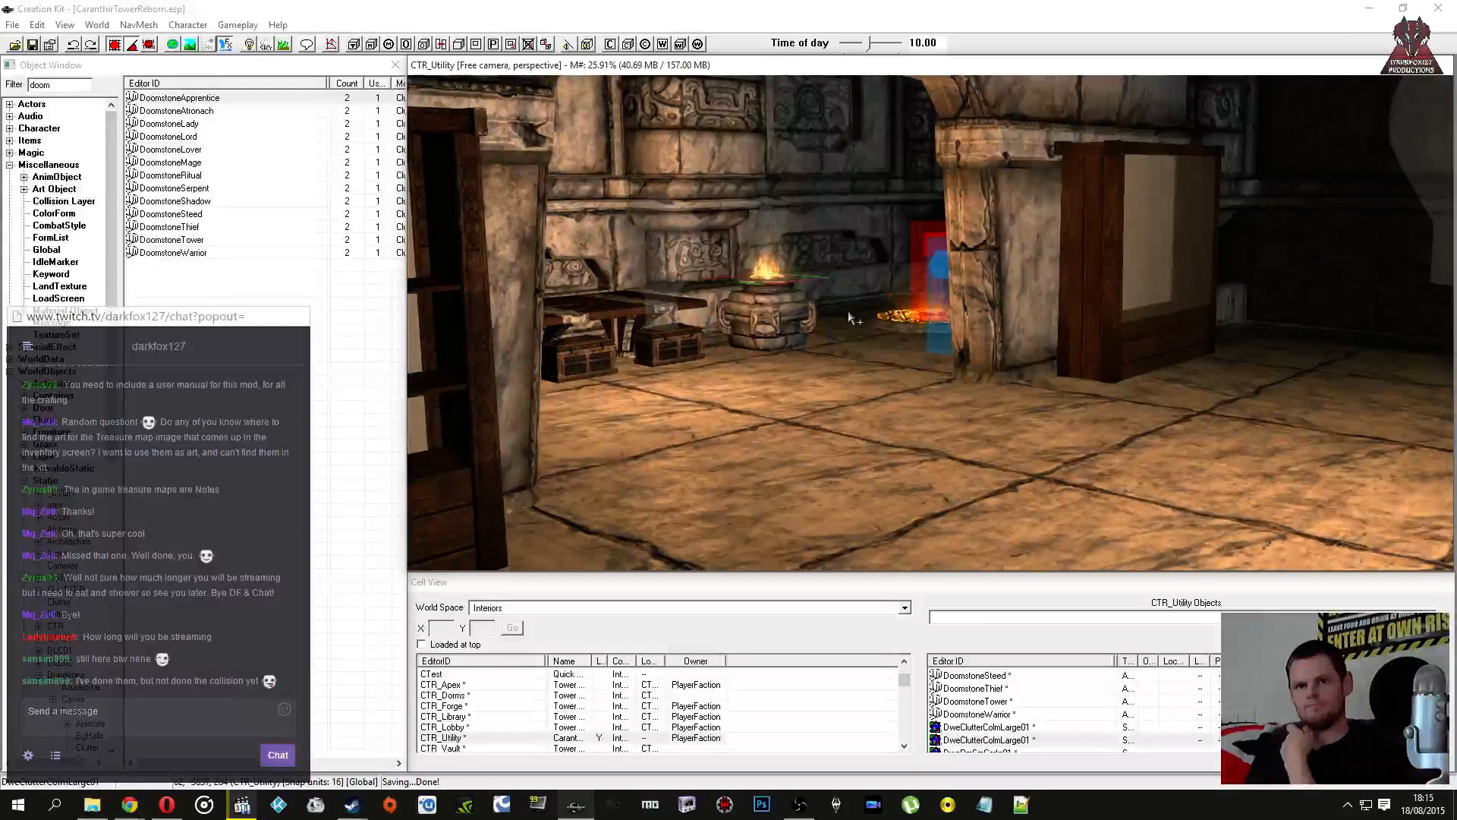
pyautogui.moveTo(850, 317); pyautogui.dragTo(831, 307, button='middle')
# Step: Browse the object lists of the CTR_Apex, CTR_Forge, CTR_Library and CTR_Lobby interior cells
pyautogui.click(484, 705)
pyautogui.click(475, 685)
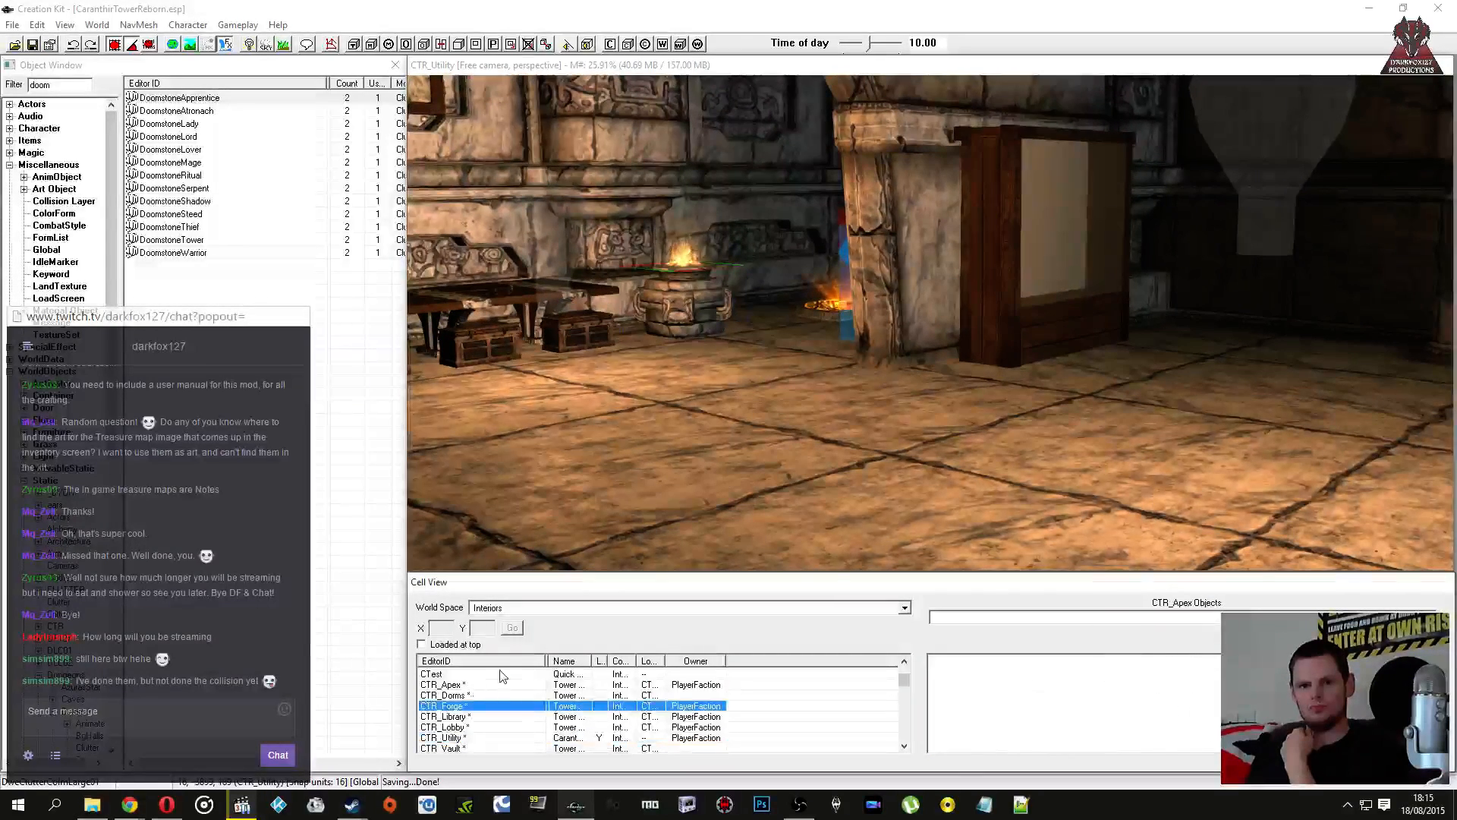
pyautogui.click(478, 684)
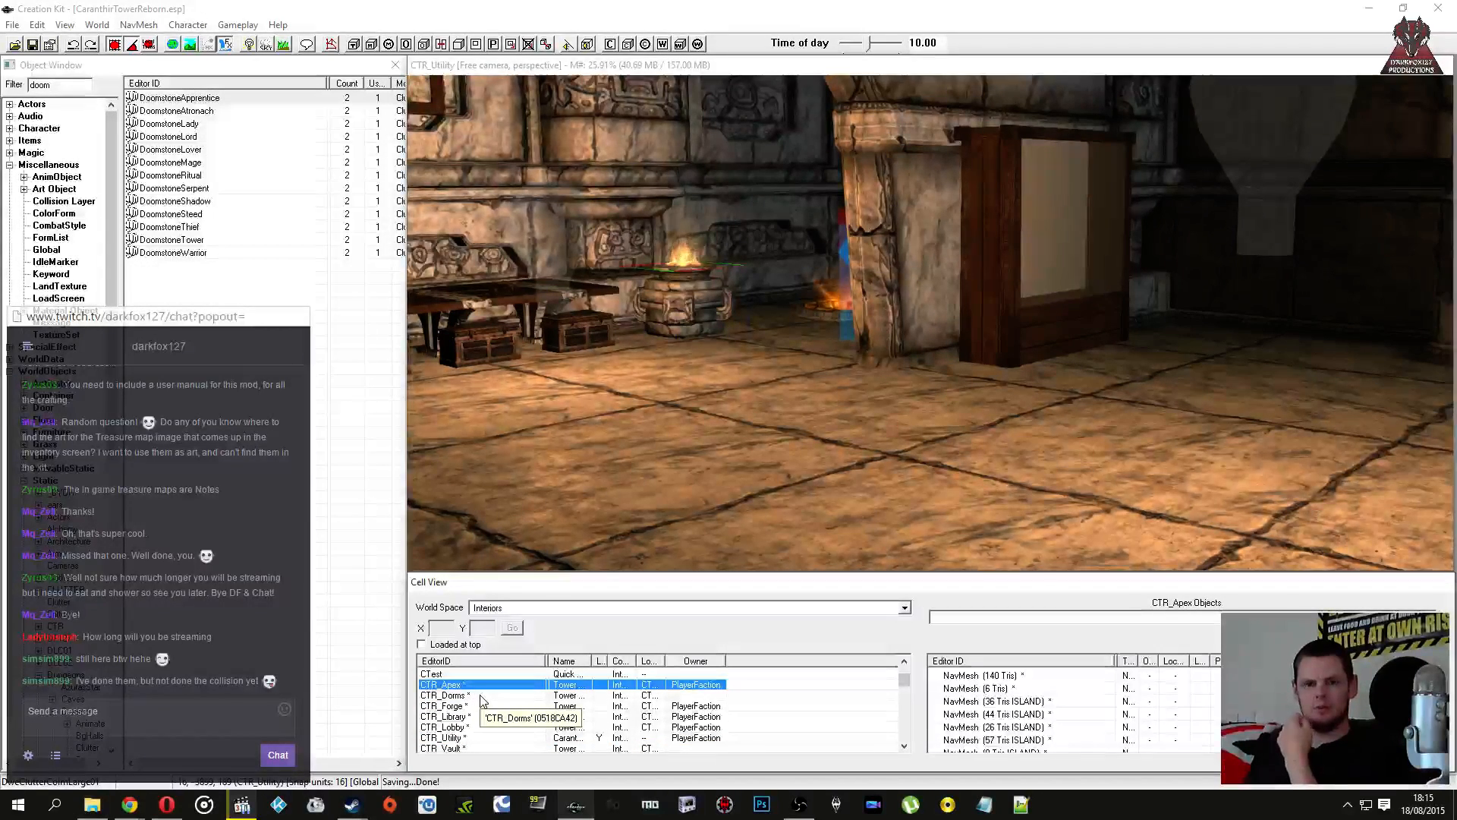
pyautogui.click(481, 705)
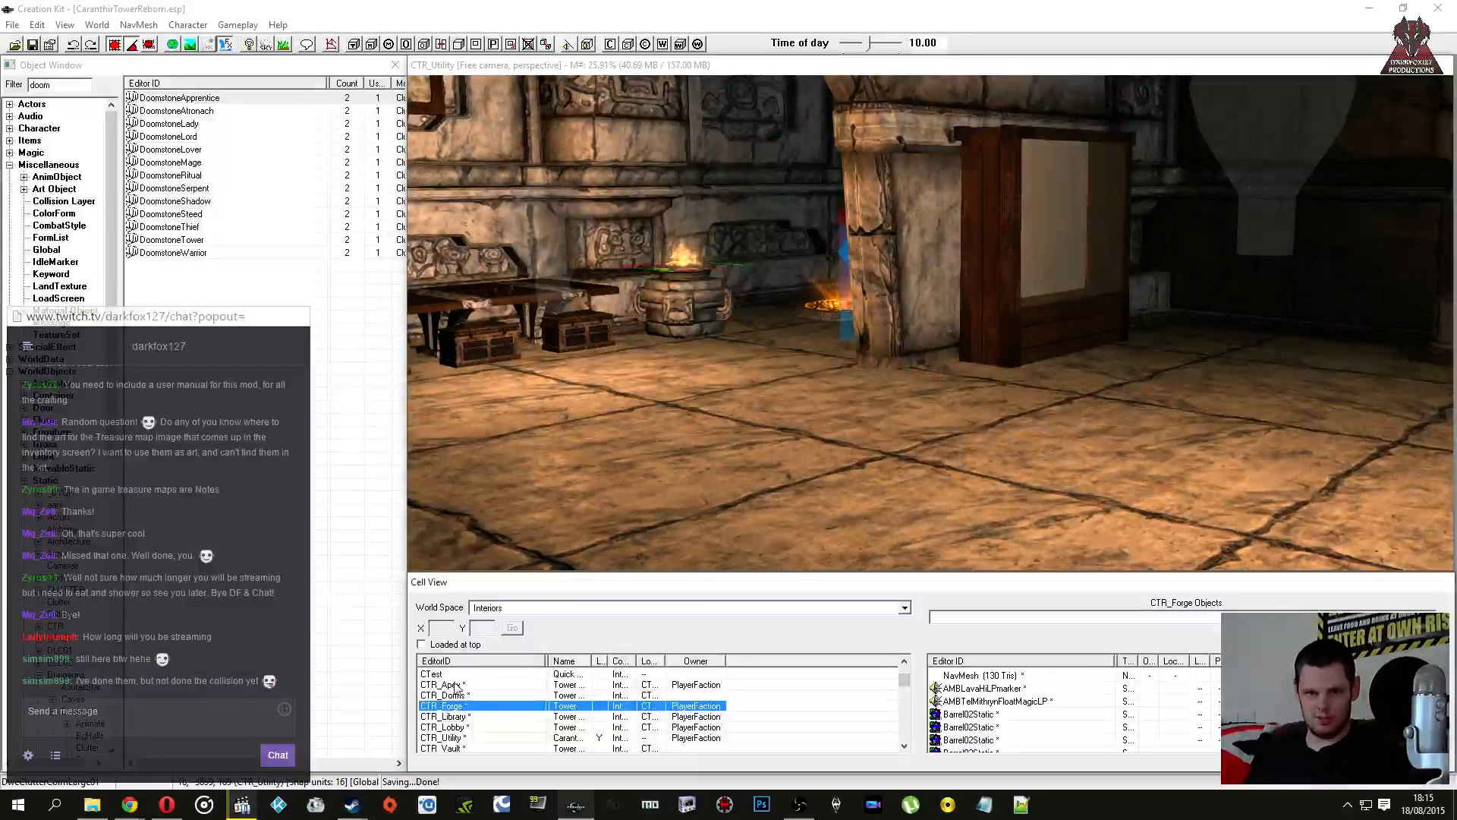
pyautogui.click(457, 686)
pyautogui.click(469, 717)
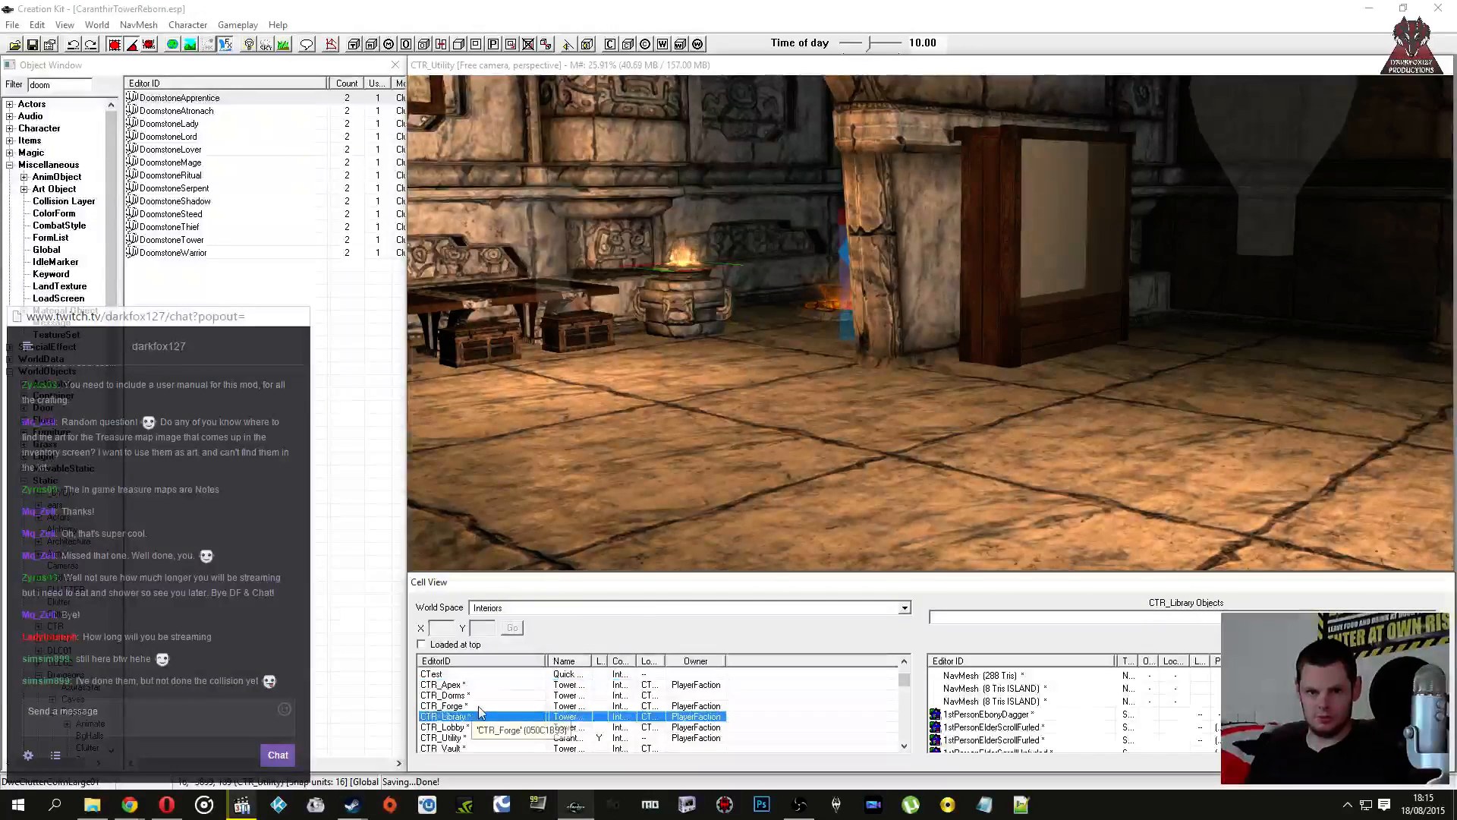
pyautogui.click(497, 726)
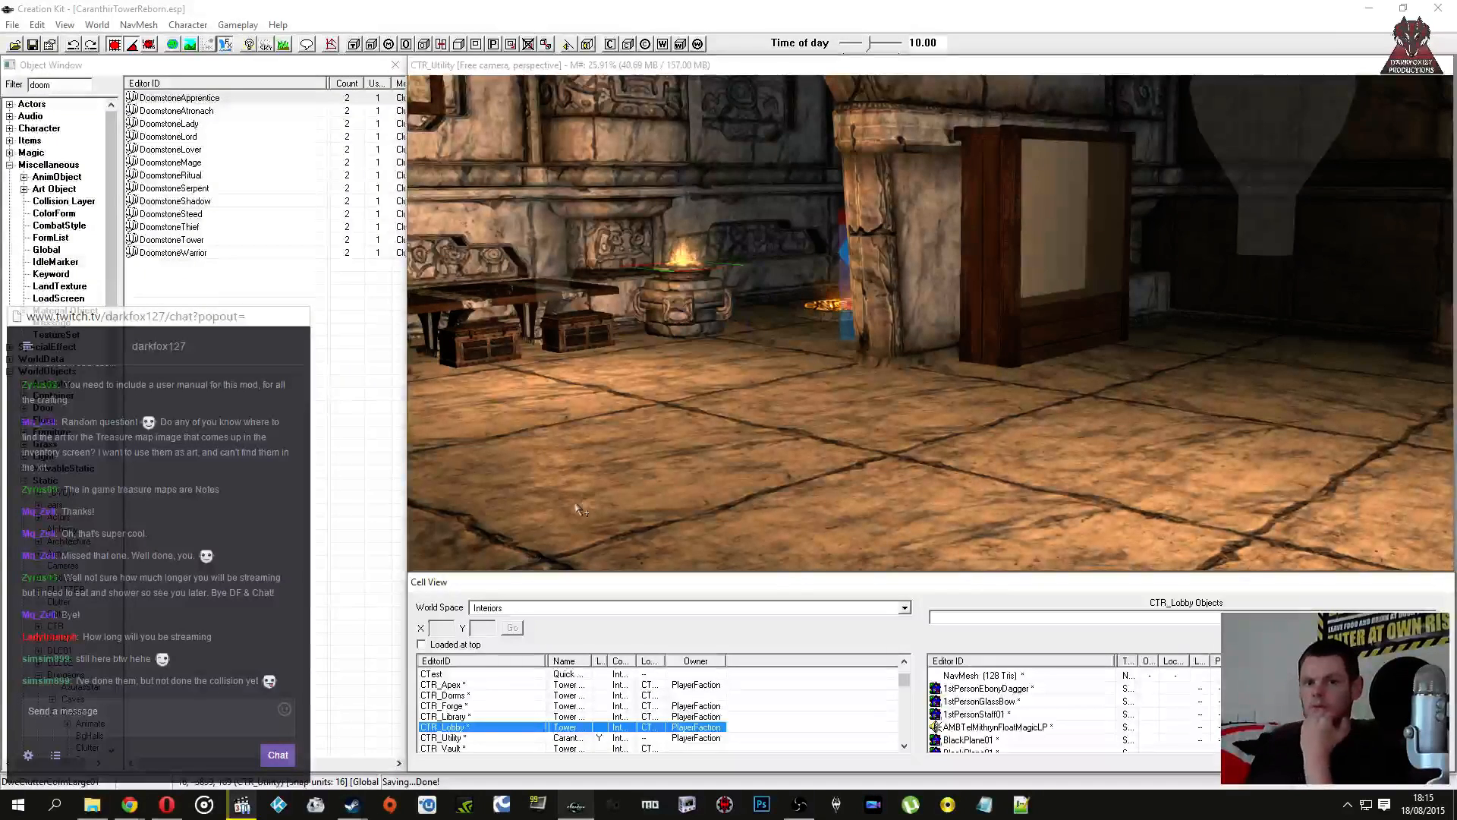
pyautogui.click(454, 738)
pyautogui.scroll(-1, 455, 737)
pyautogui.click(458, 718)
pyautogui.click(467, 696)
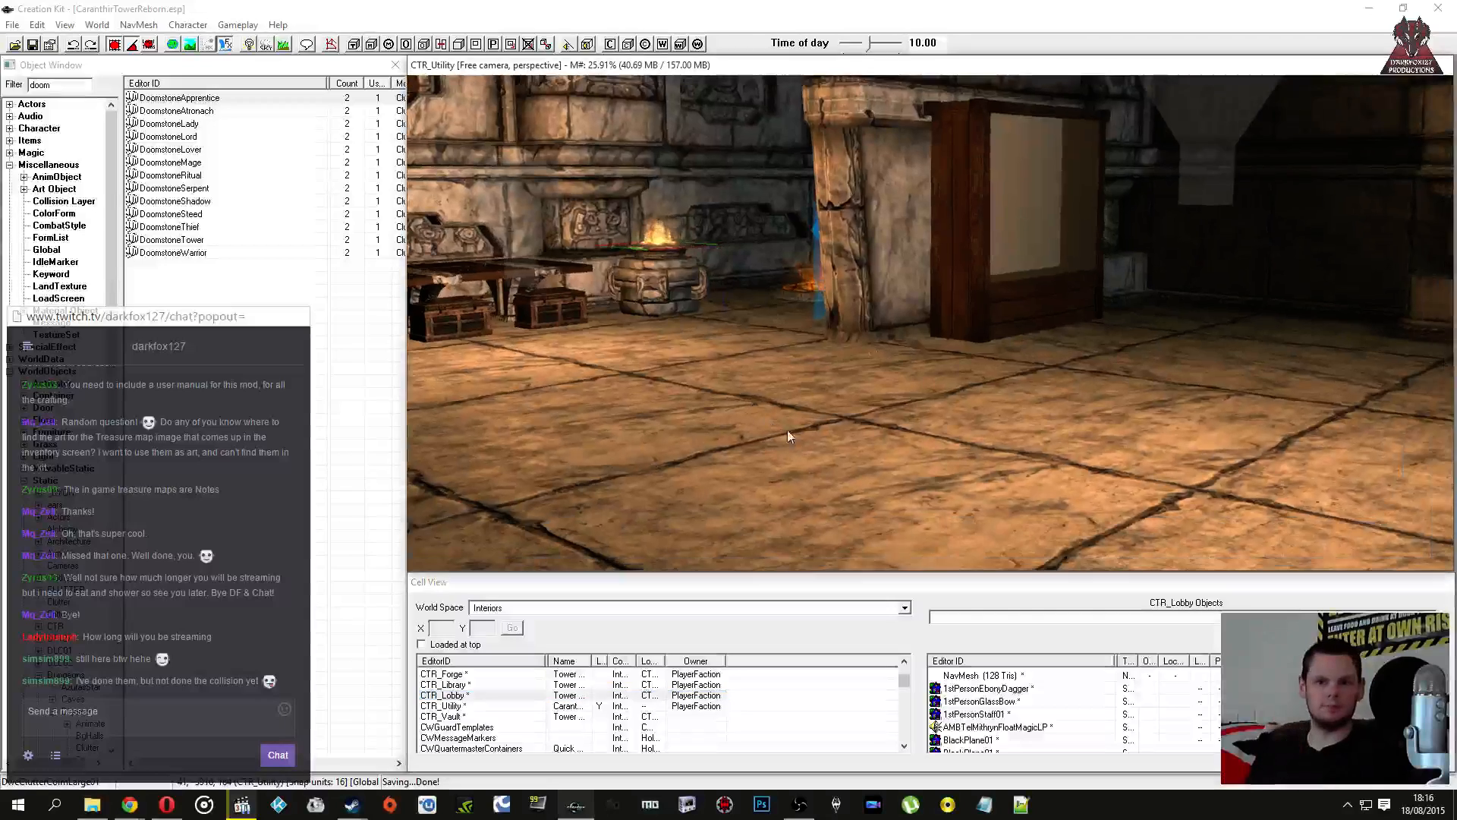
# Step: Examine the CTR_Utility room's archway, display cases and the alcove with the fire and chests from several angles
pyautogui.moveTo(966, 288); pyautogui.dragTo(797, 328, button='middle')
pyautogui.hotkey('ctrl', 's')
pyautogui.click(683, 274)
pyautogui.moveTo(683, 275); pyautogui.dragTo(943, 357, button='middle')
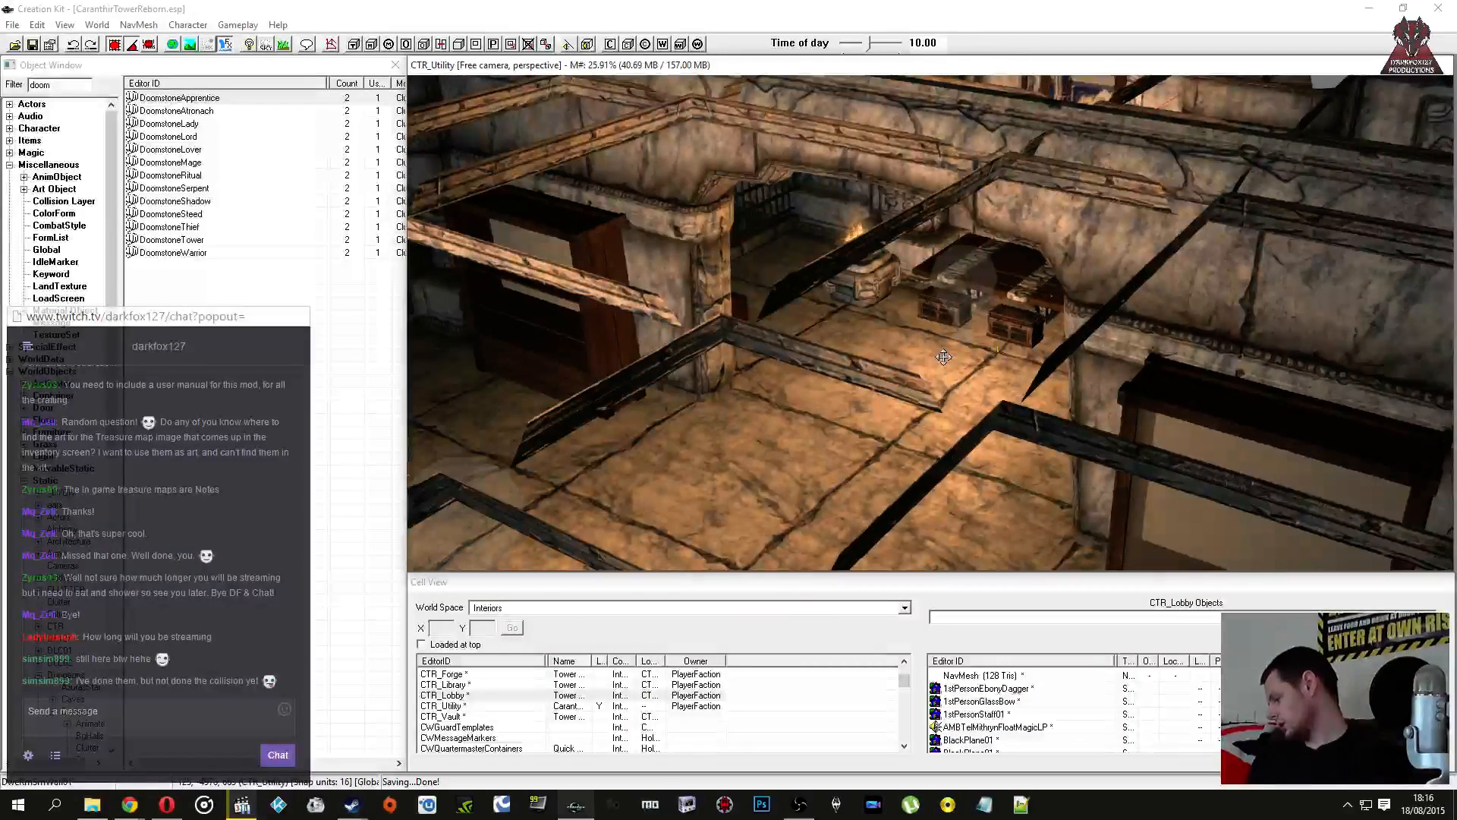
pyautogui.moveTo(875, 385)
pyautogui.mouseDown(button='middle')
pyautogui.moveTo(906, 353)
pyautogui.moveTo(891, 350)
pyautogui.moveTo(940, 328)
pyautogui.moveTo(892, 362)
pyautogui.mouseUp(button='middle')
pyautogui.click(940, 328)
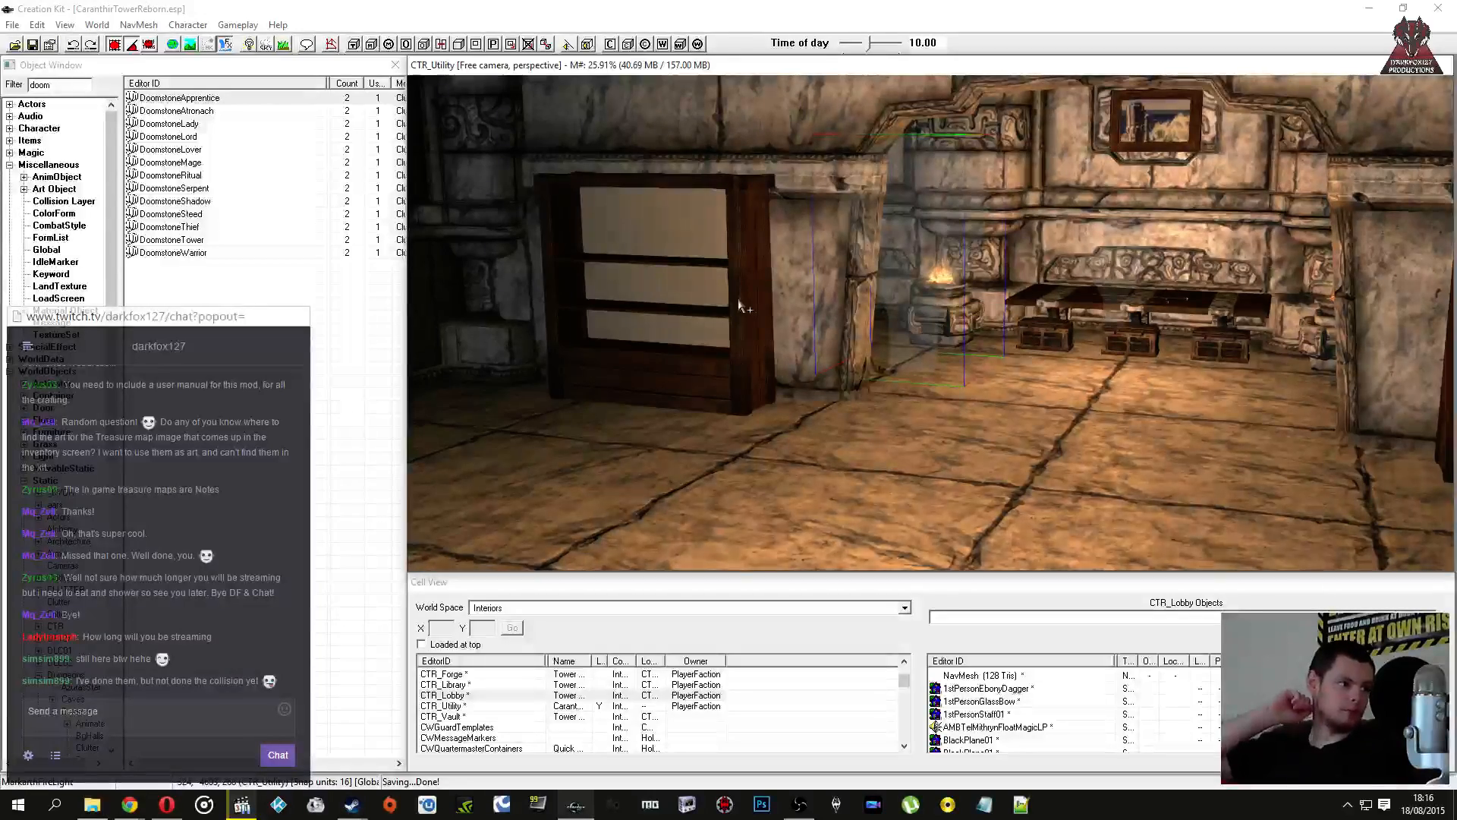
pyautogui.moveTo(762, 257); pyautogui.dragTo(766, 266, button='middle')
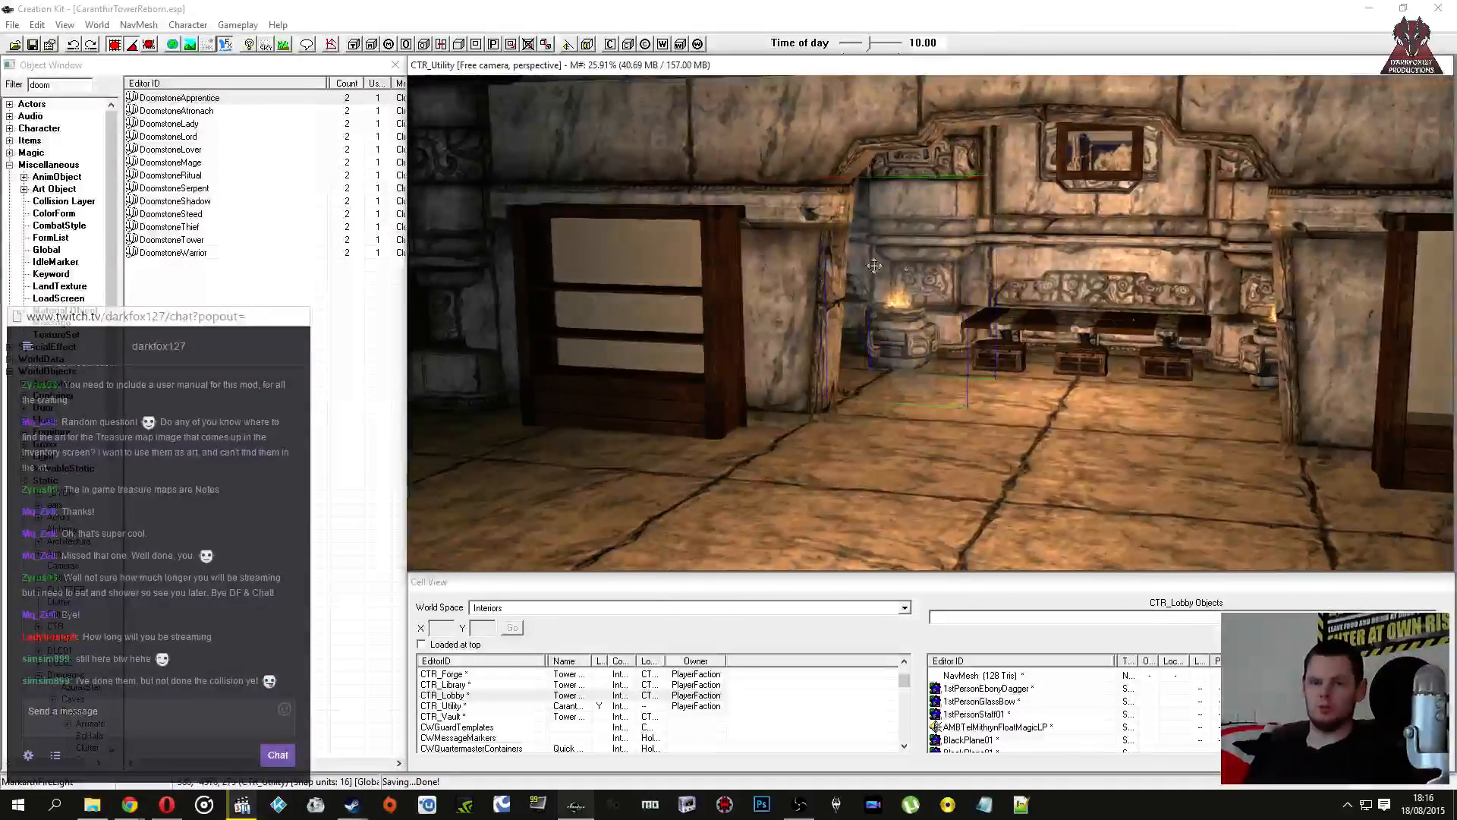
pyautogui.moveTo(906, 269); pyautogui.dragTo(887, 262, button='middle')
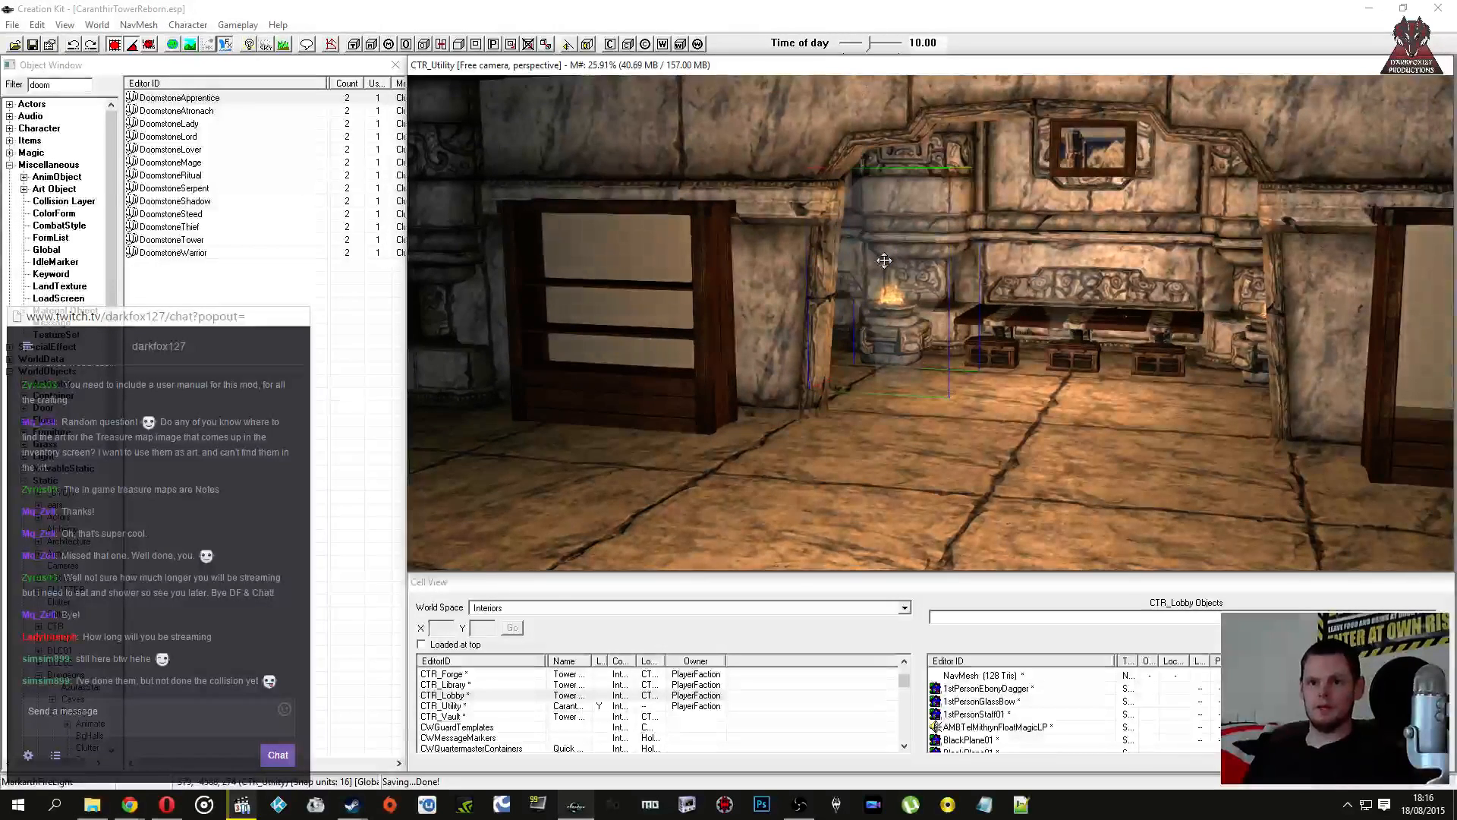
pyautogui.scroll(1, 767, 285)
pyautogui.moveTo(781, 293); pyautogui.dragTo(865, 249, button='middle')
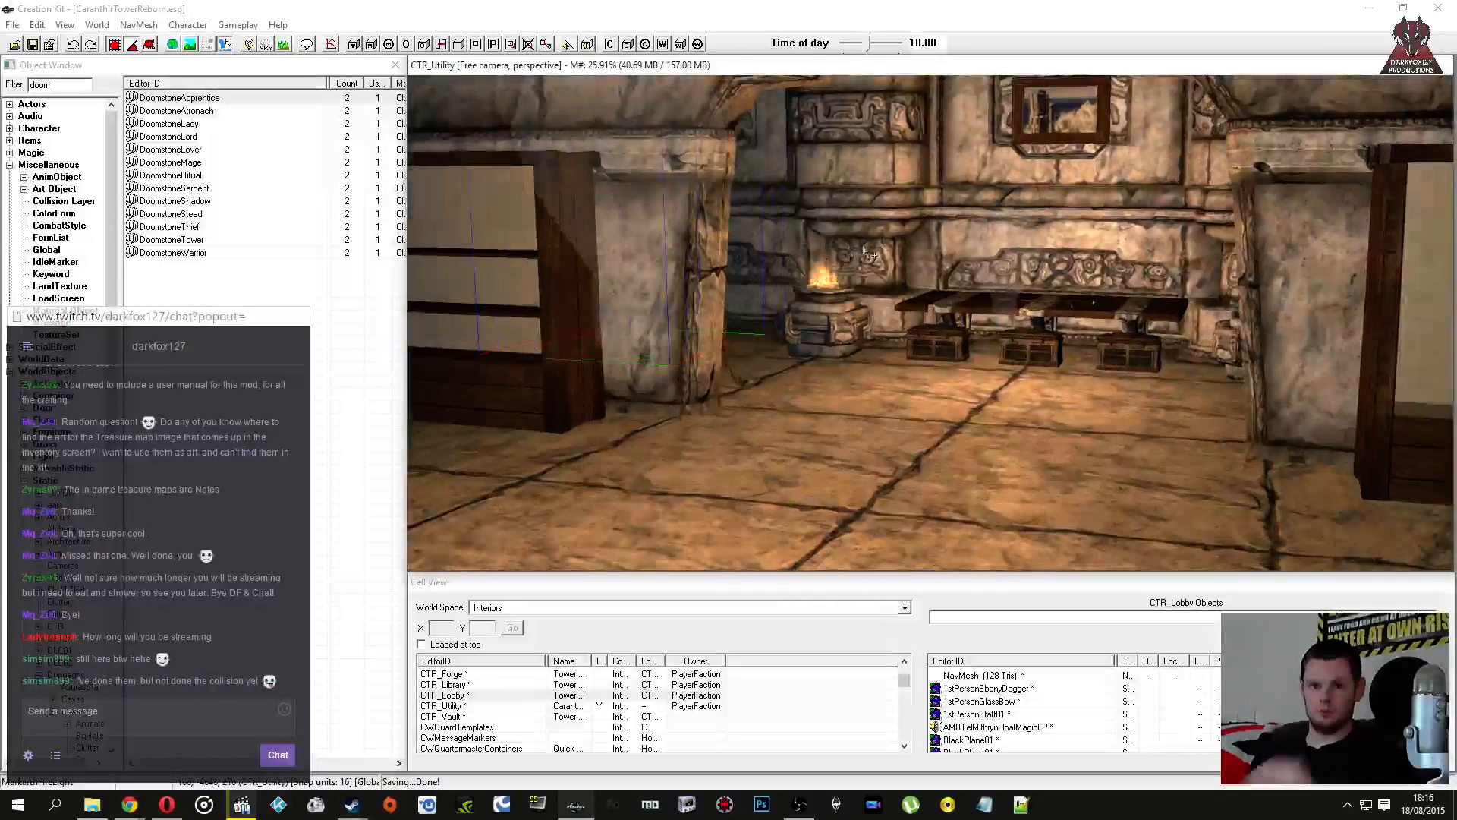
pyautogui.click(969, 264)
pyautogui.moveTo(971, 266); pyautogui.dragTo(954, 256, button='middle')
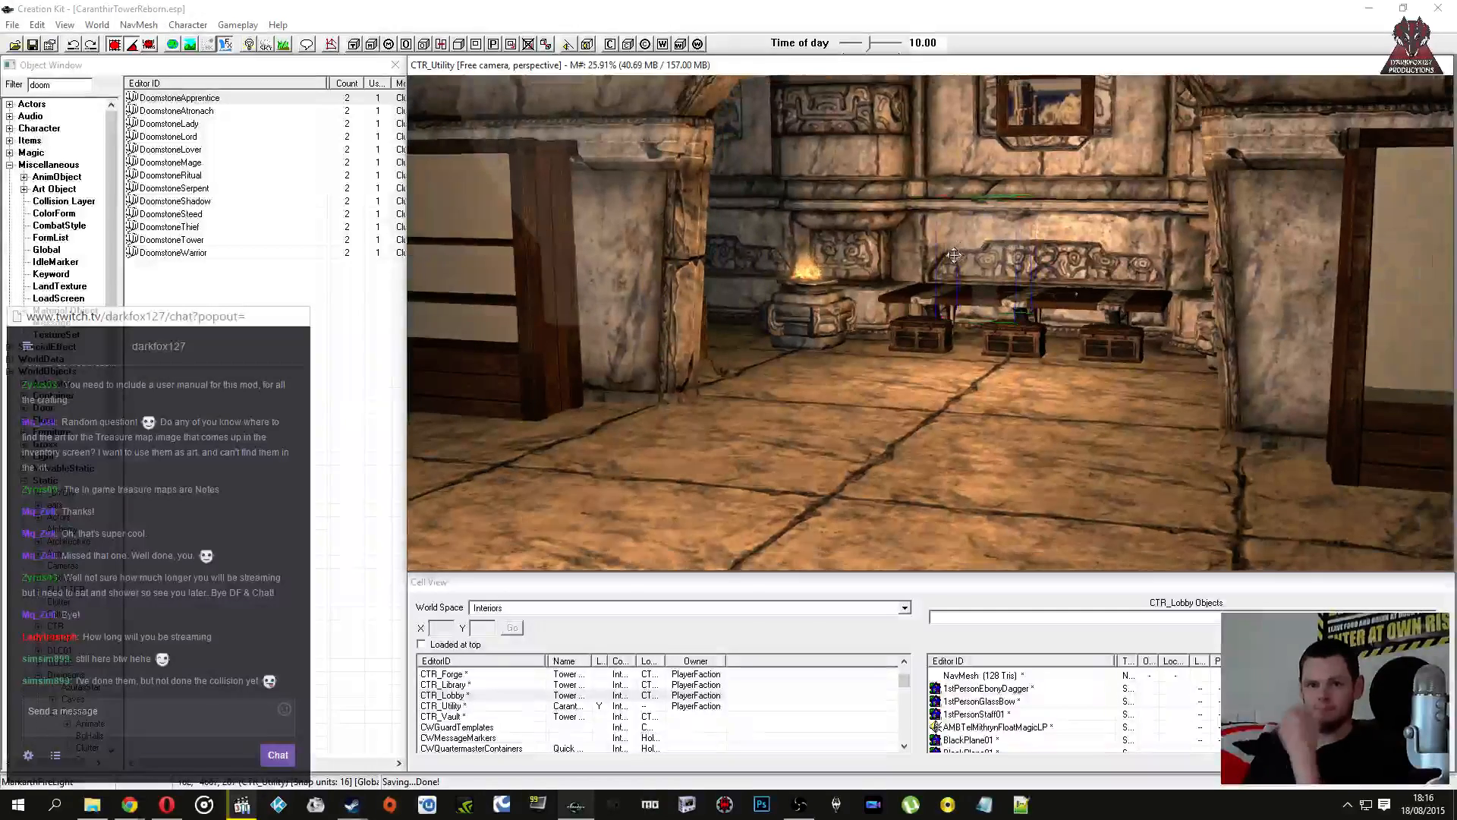
# Step: Save the plugin once more and minimize the editor
pyautogui.hotkey('ctrl', 's')
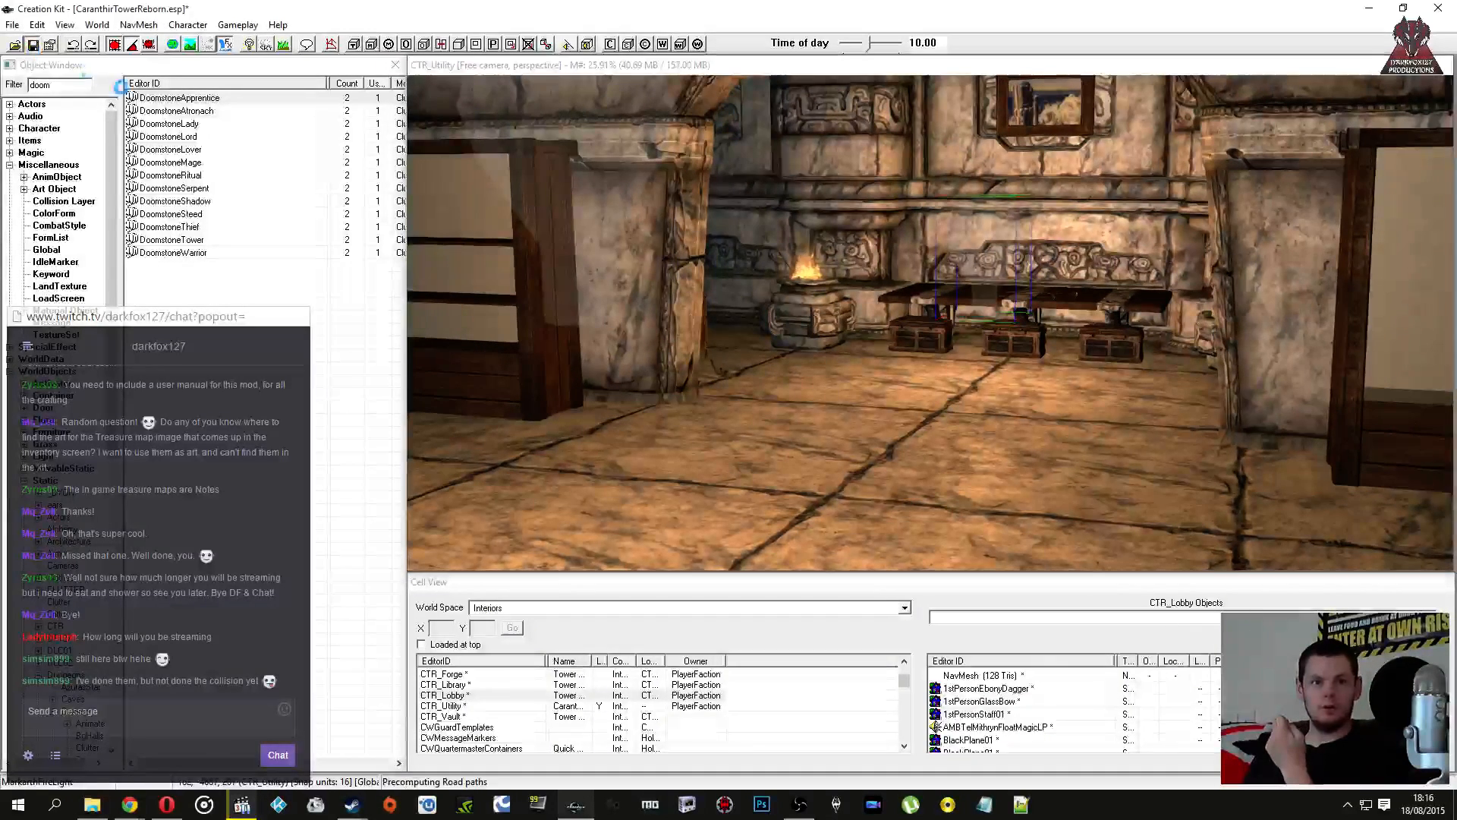
pyautogui.click(1371, 12)
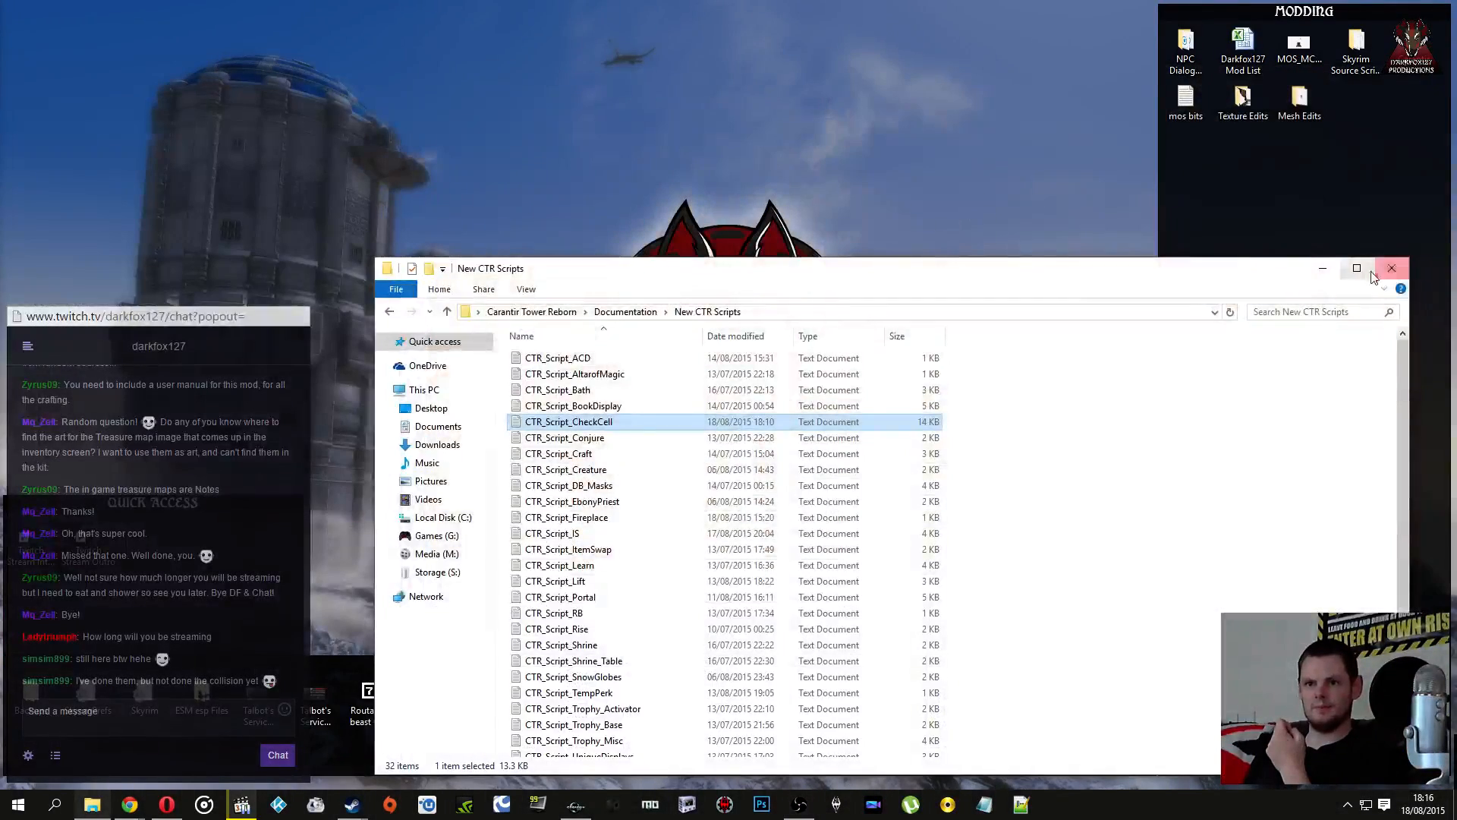
# Step: Close the New CTR Scripts folder window and hide the desktop icon groups
pyautogui.click(1391, 268)
pyautogui.doubleClick(547, 247)
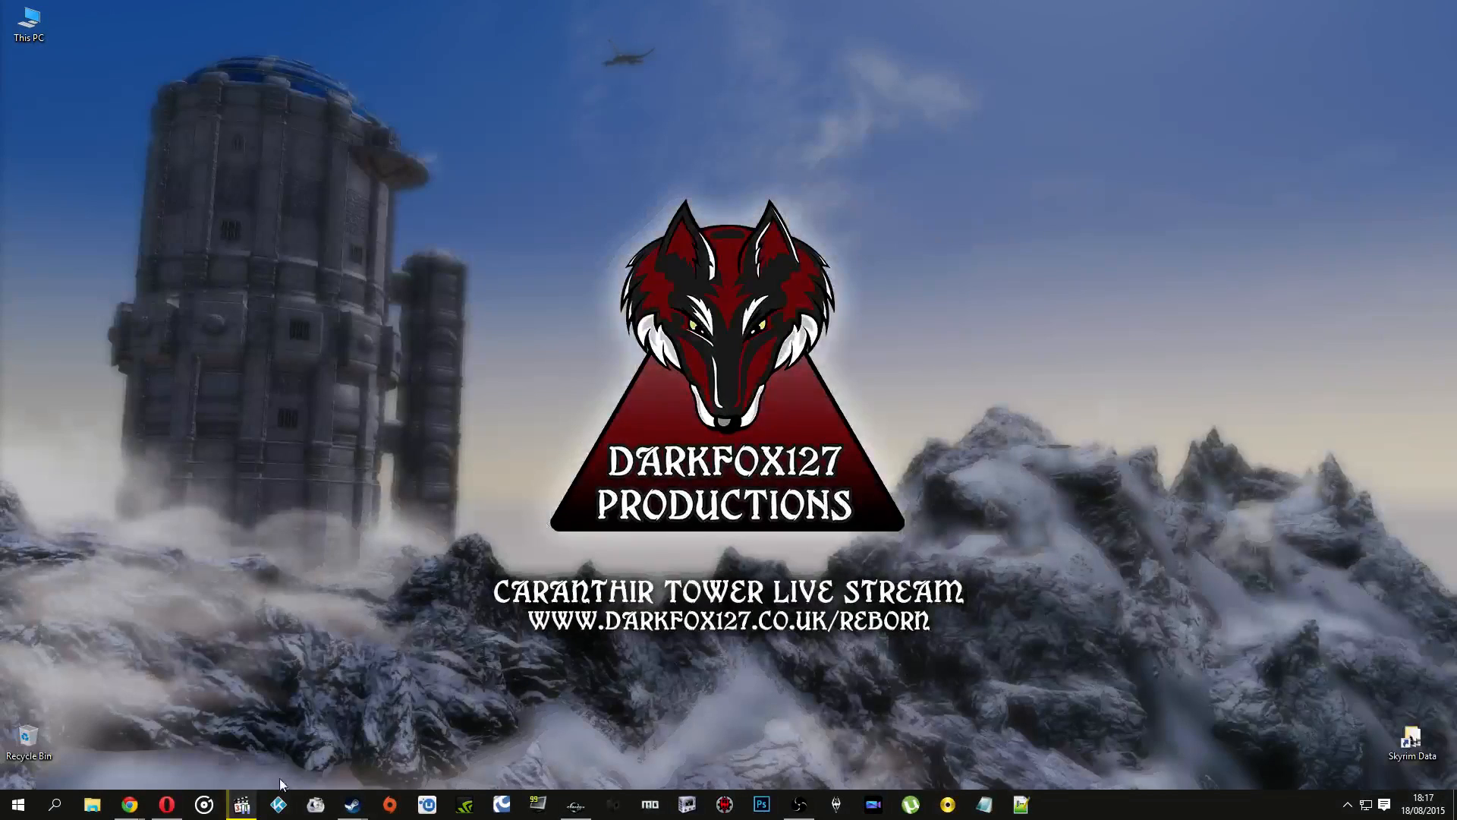
# Step: Switch to the media player and play the stream's outro video in full screen
pyautogui.click(247, 804)
pyautogui.doubleClick(572, 517)
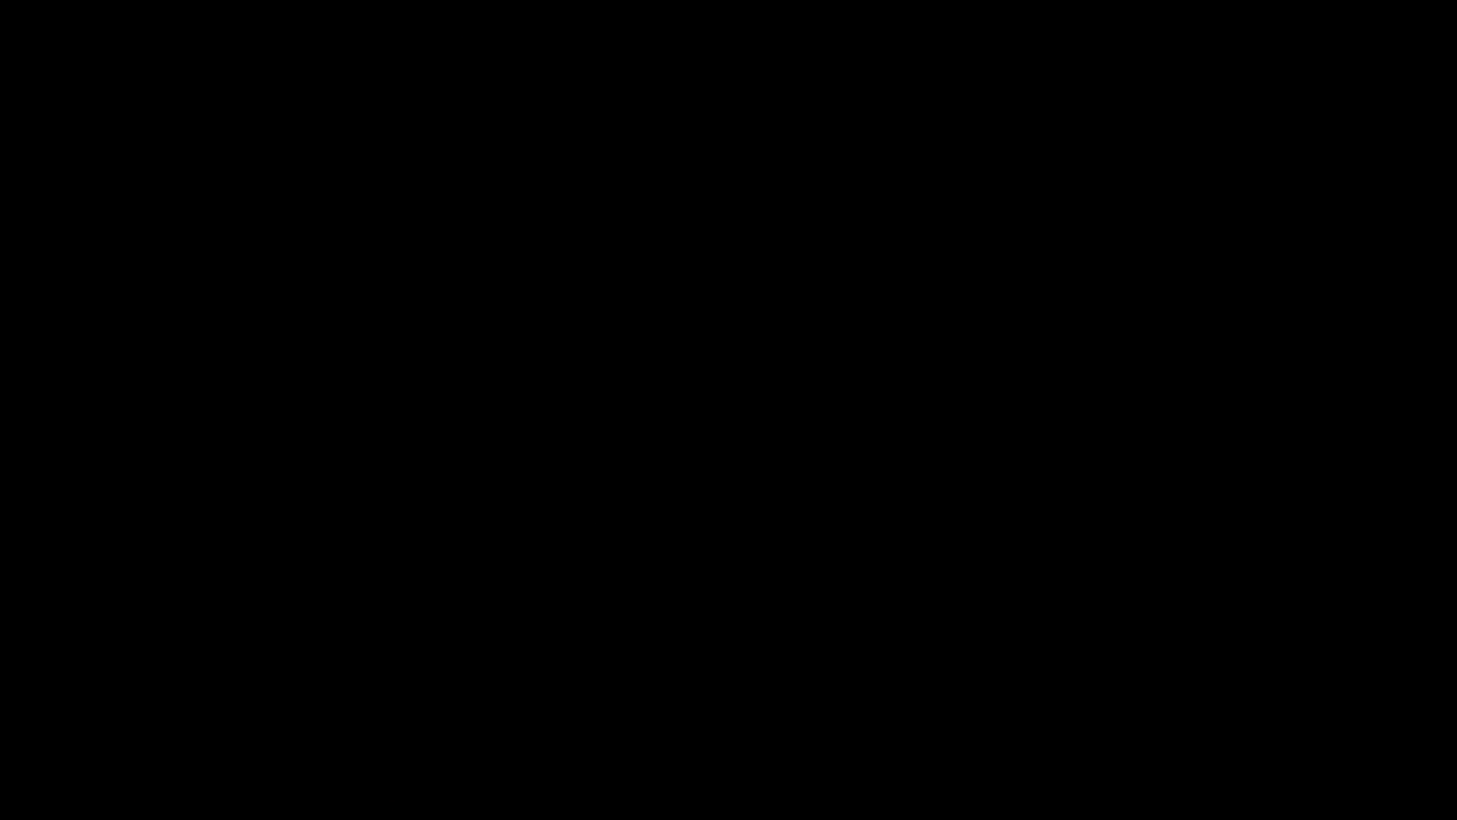
pyautogui.press('space')
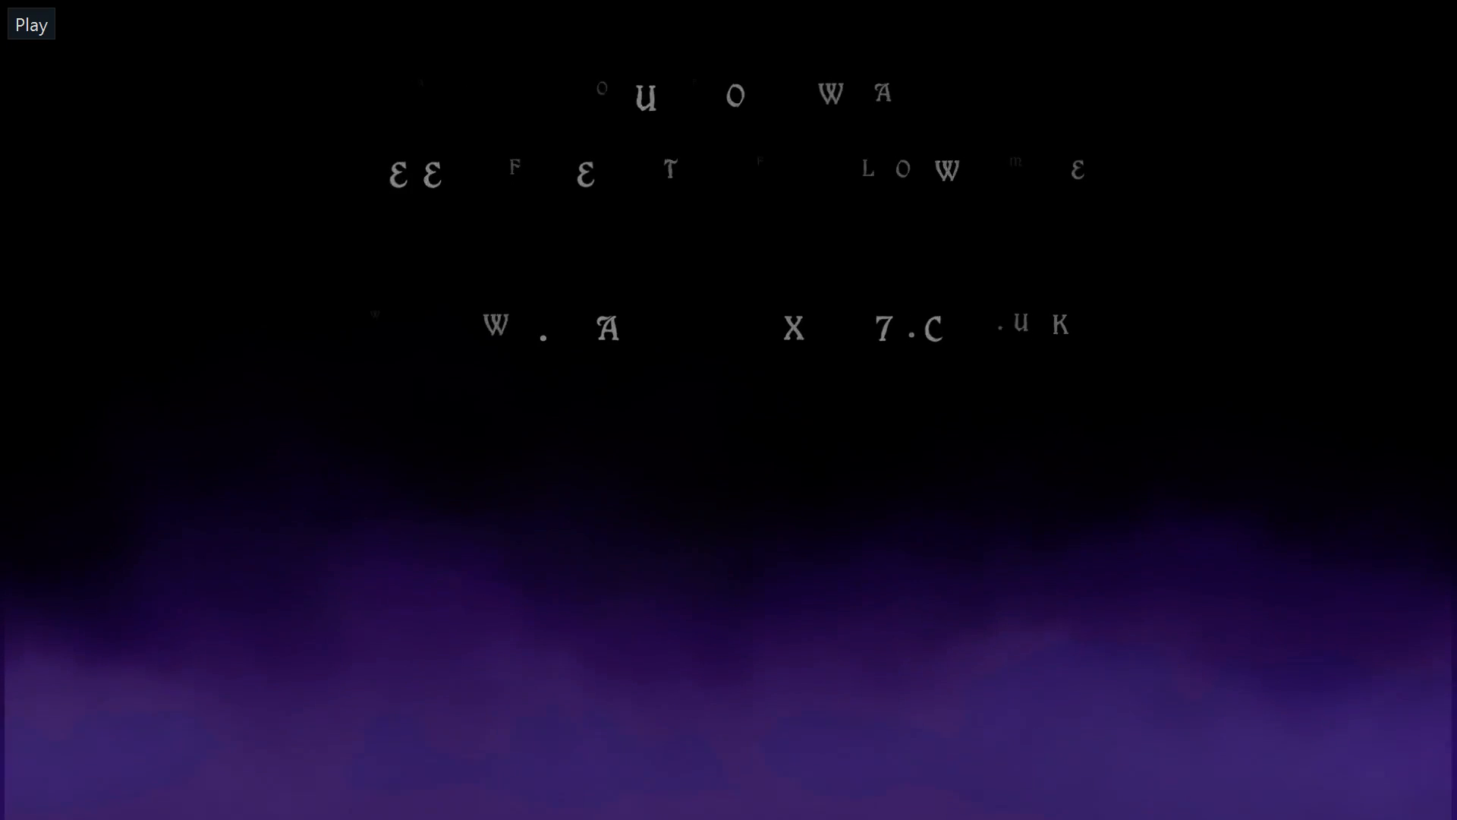